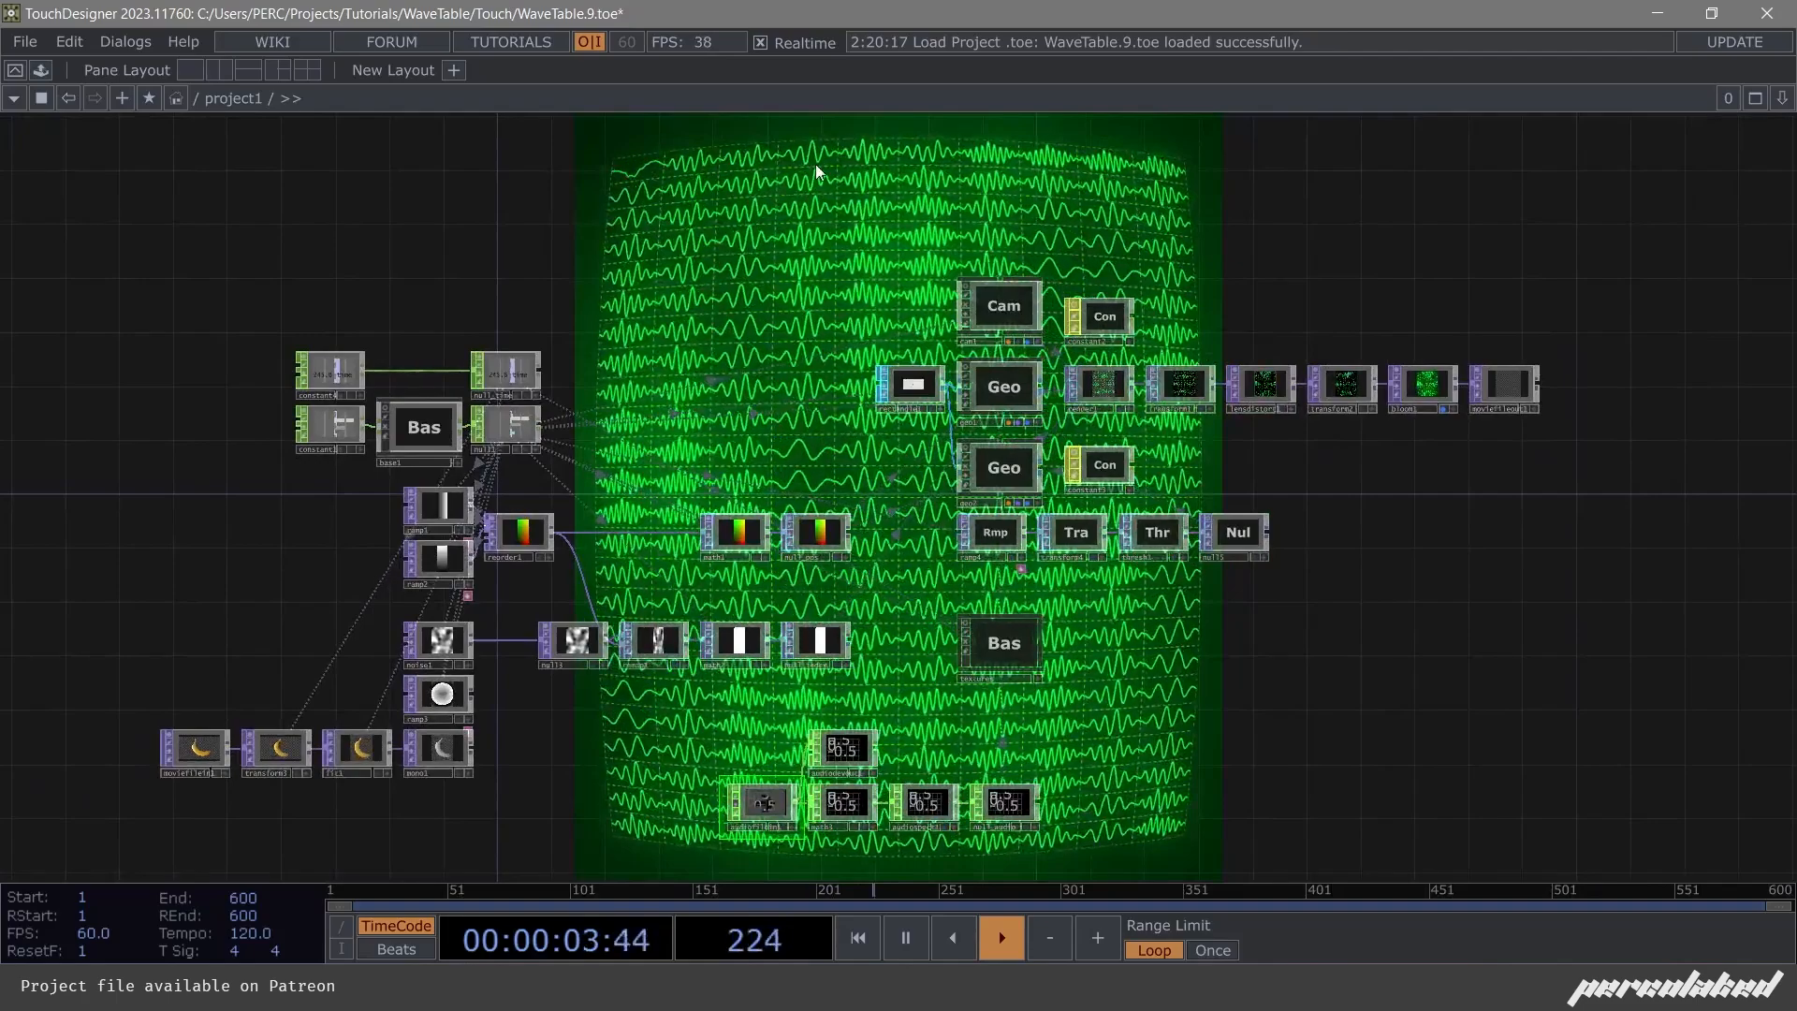
Examine the finished network around the ramp, noise, remap and null nodes that drive the wave pattern.
{"action": "scroll", "coordinate": [576, 641], "scroll_direction": "up", "scroll_amount": 2}
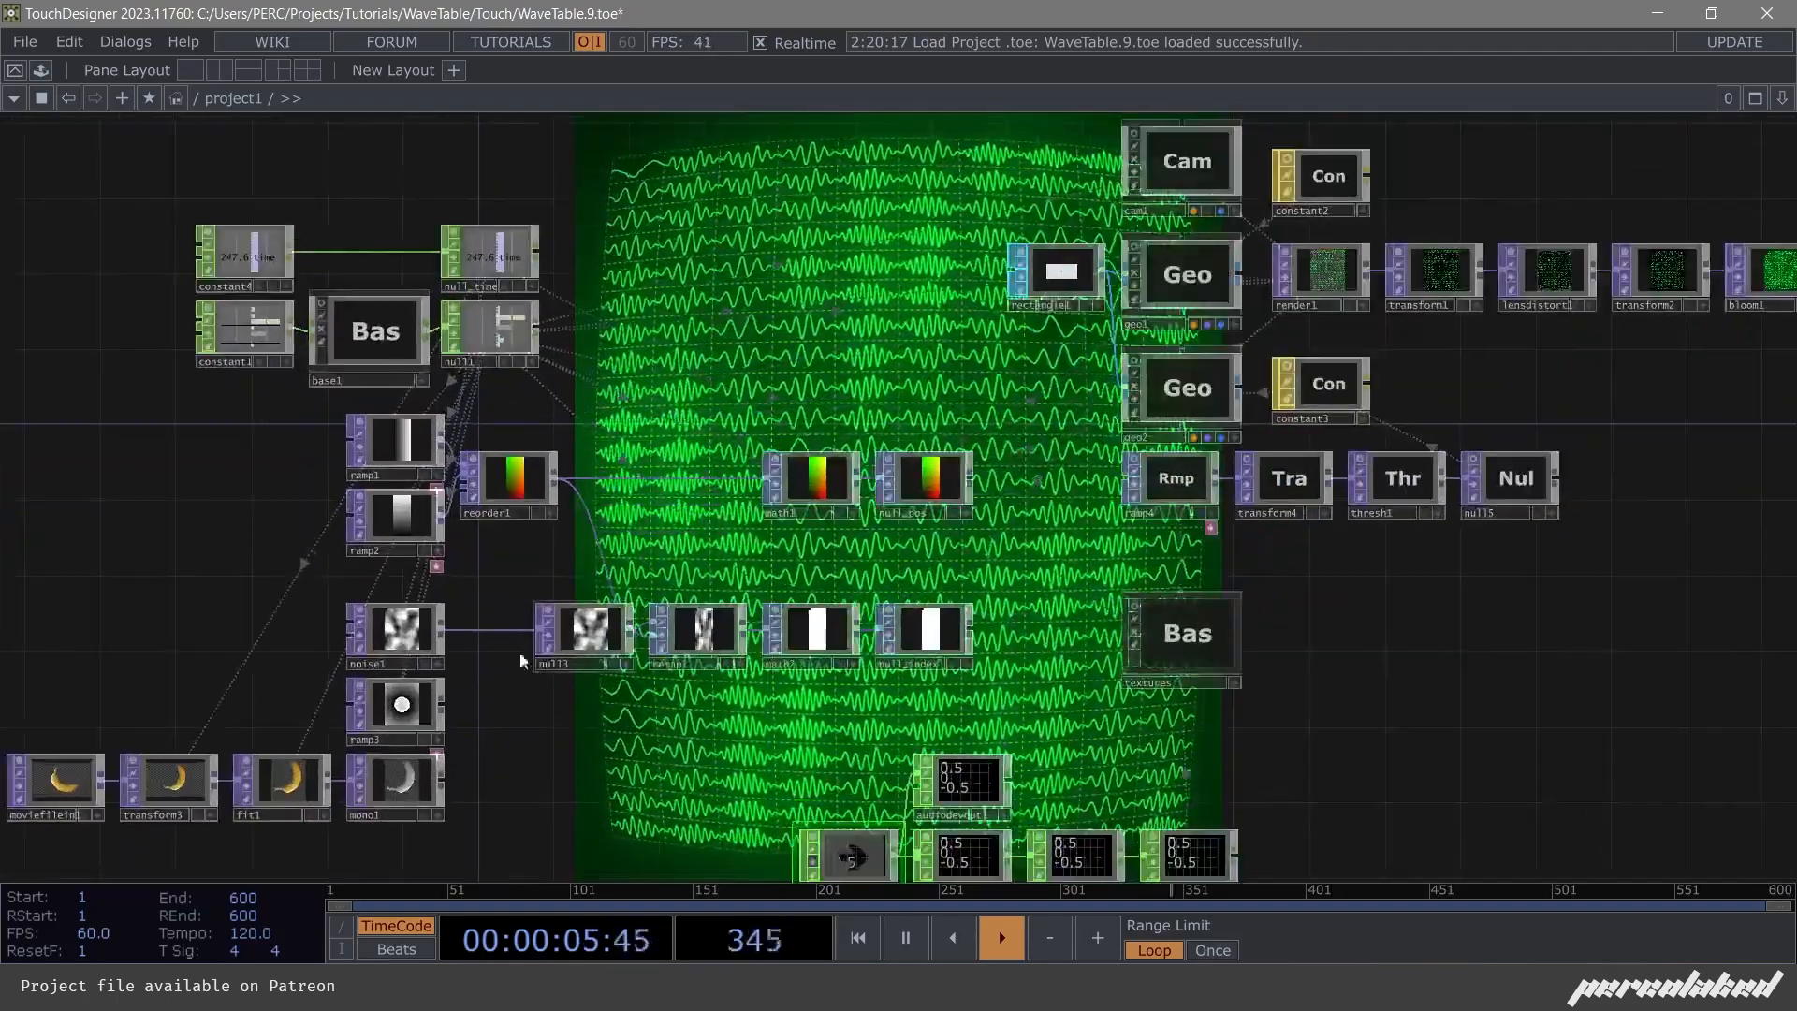
{"action": "scroll", "coordinate": [426, 636], "scroll_direction": "up", "scroll_amount": 3}
{"action": "scroll", "coordinate": [384, 620], "scroll_direction": "up", "scroll_amount": 3}
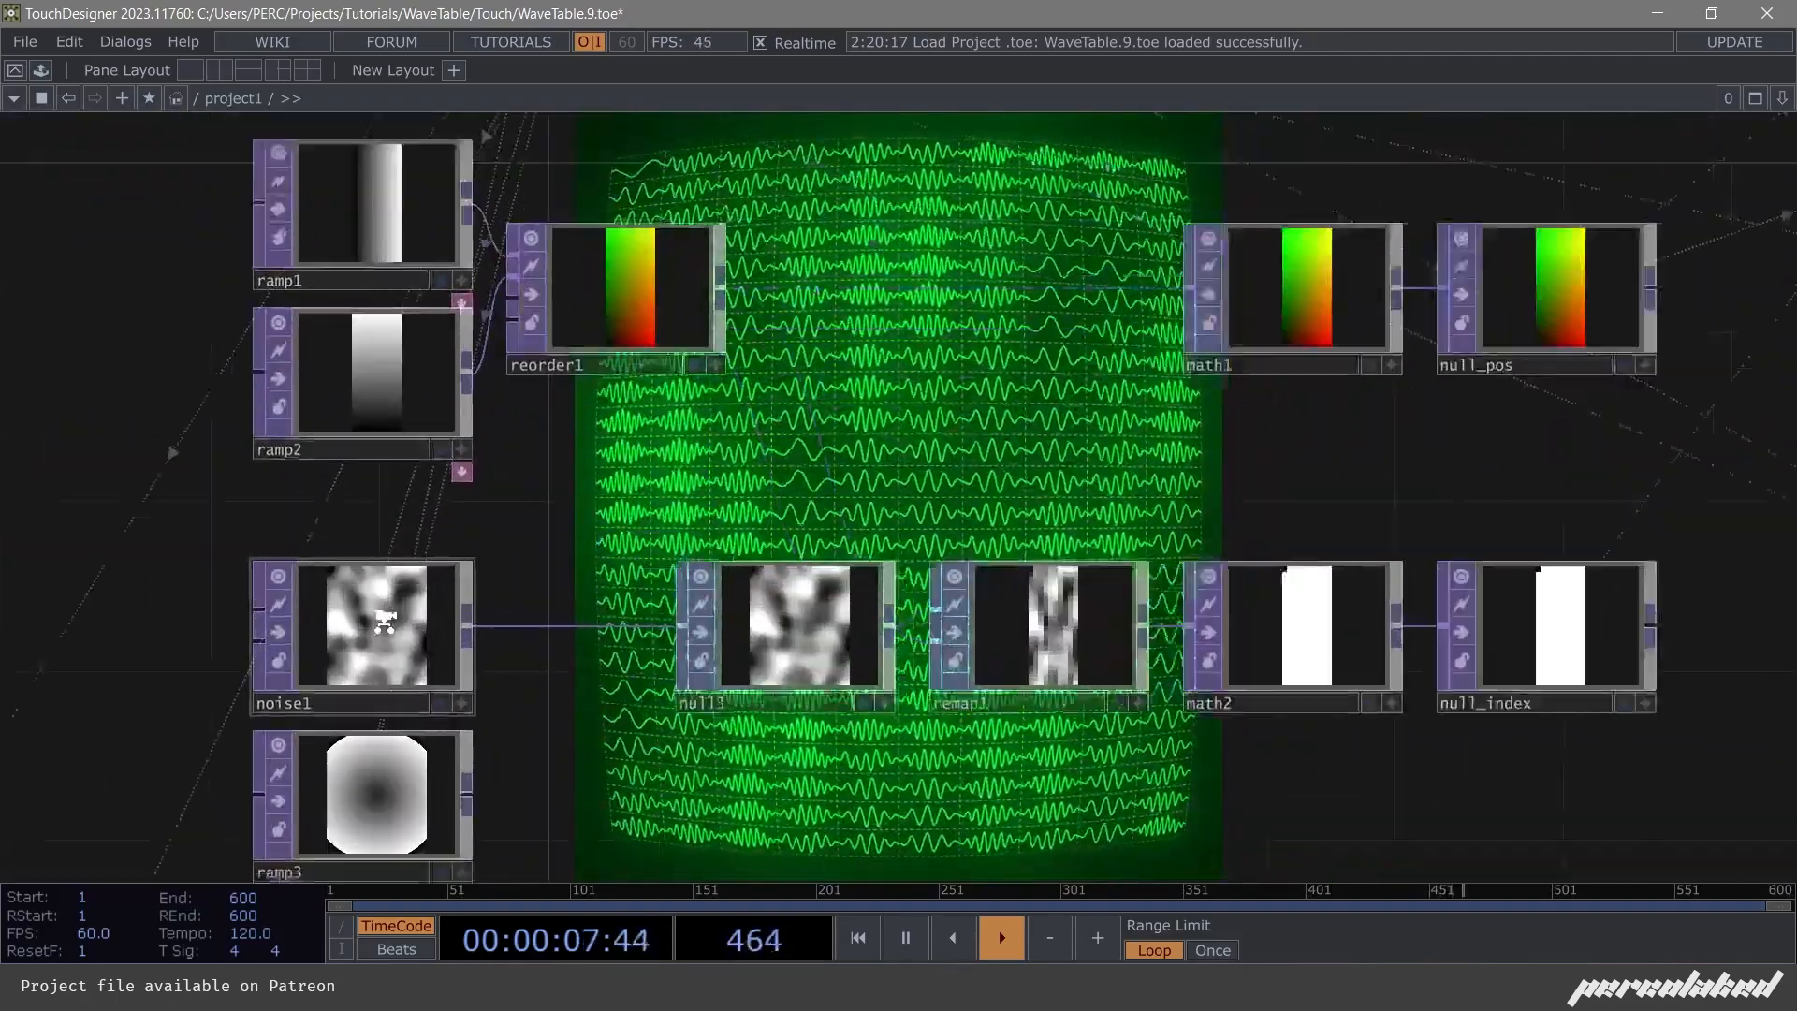
{"action": "scroll", "coordinate": [384, 613], "scroll_direction": "down", "scroll_amount": 3}
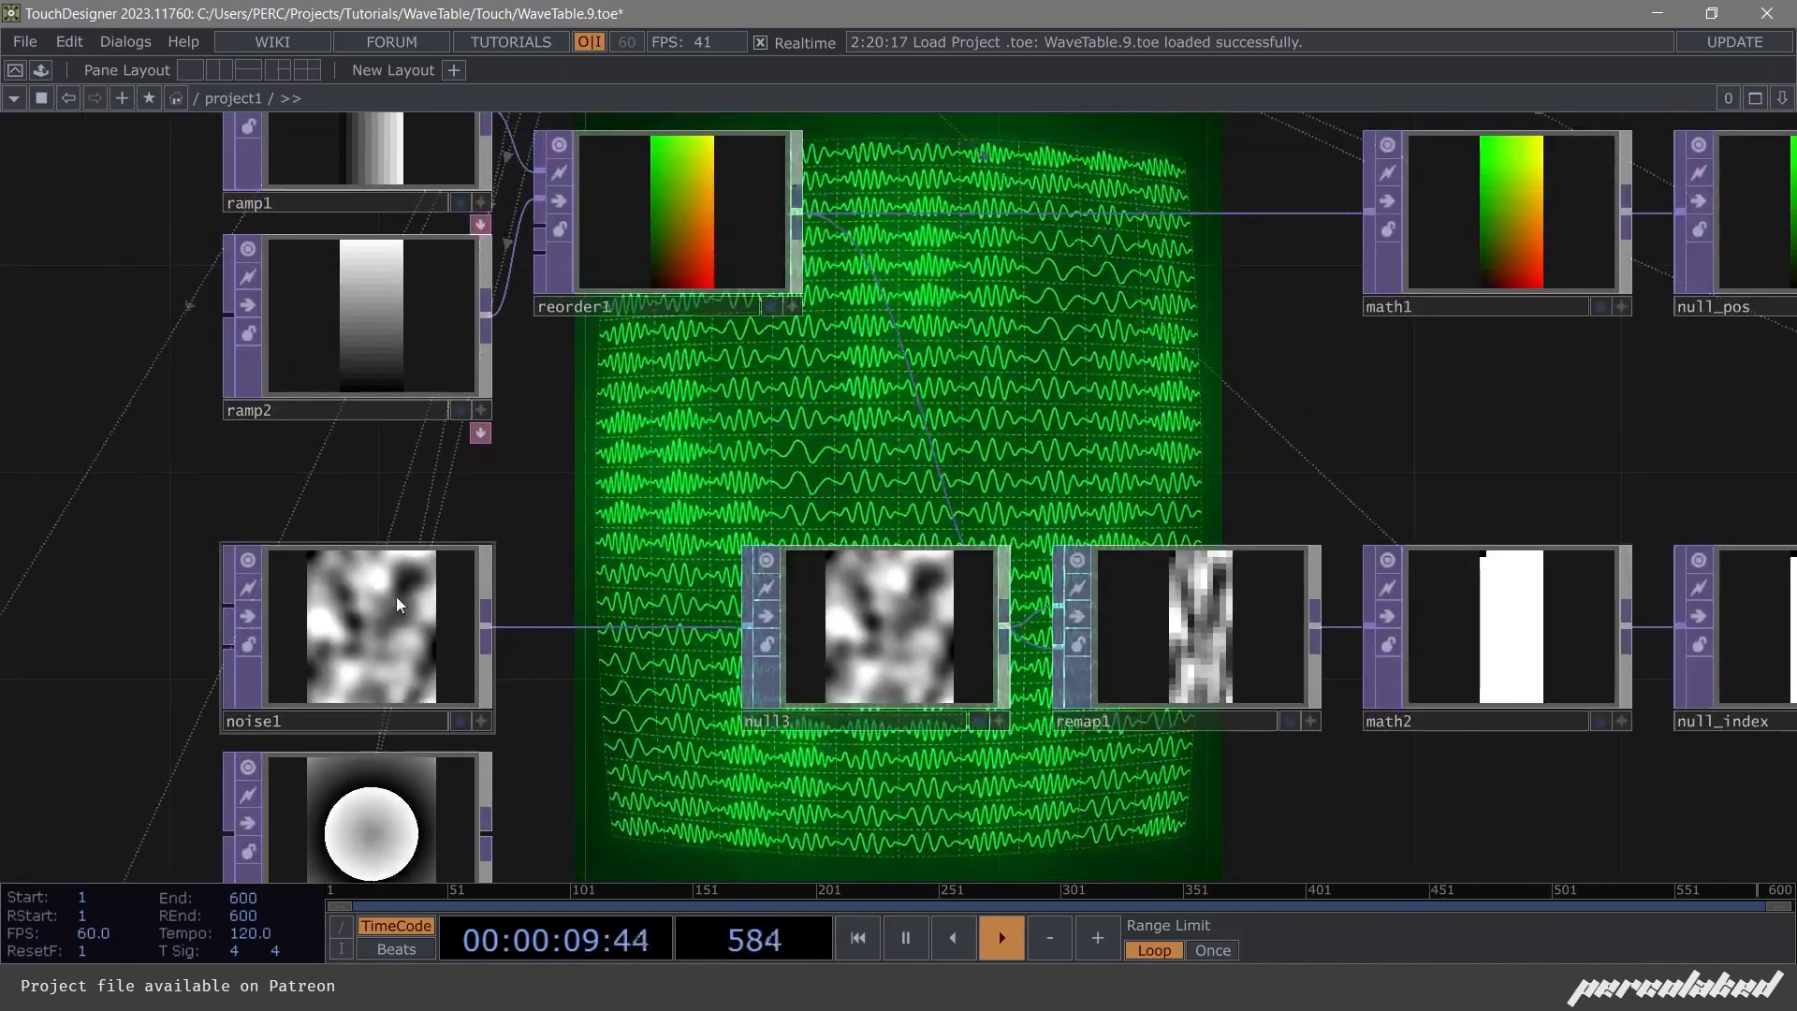
{"action": "scroll", "coordinate": [374, 610], "scroll_direction": "up", "scroll_amount": 4}
{"action": "scroll", "coordinate": [379, 618], "scroll_direction": "down", "scroll_amount": 2}
{"action": "scroll", "coordinate": [385, 597], "scroll_direction": "down", "scroll_amount": 4}
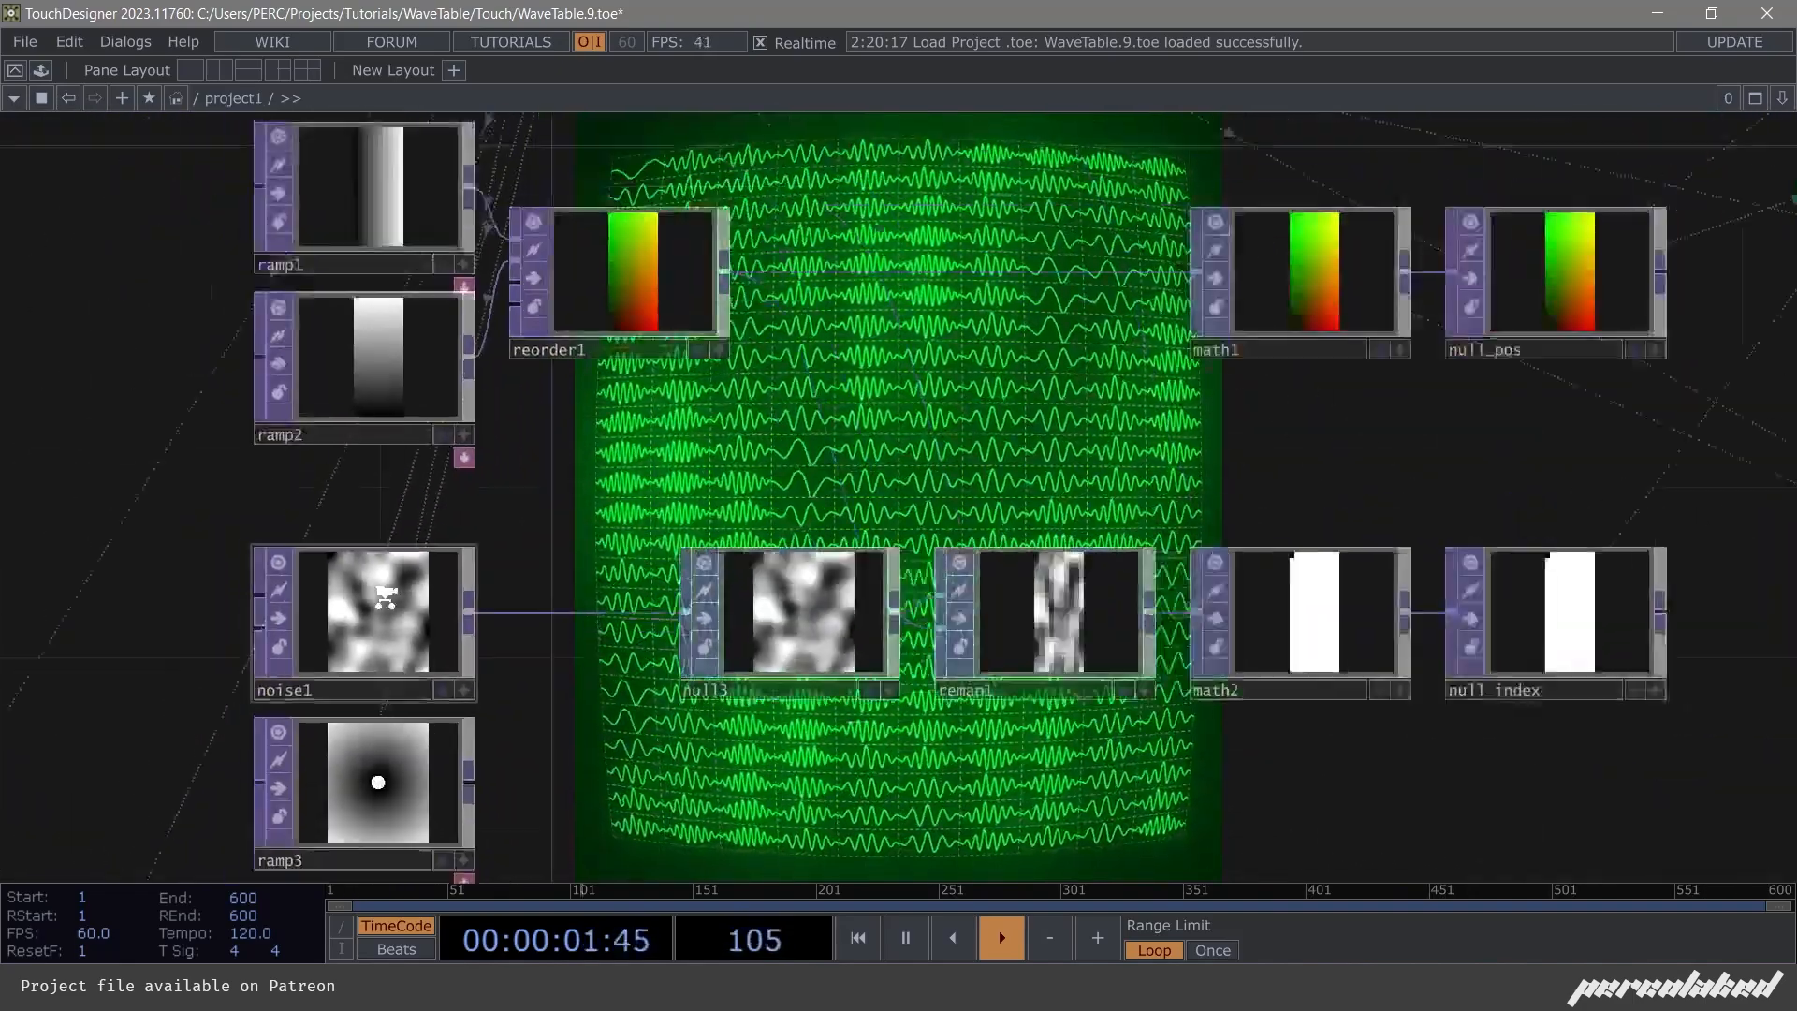
{"action": "scroll", "coordinate": [379, 608], "scroll_direction": "up", "scroll_amount": 1}
{"action": "scroll", "coordinate": [453, 713], "scroll_direction": "down", "scroll_amount": 1}
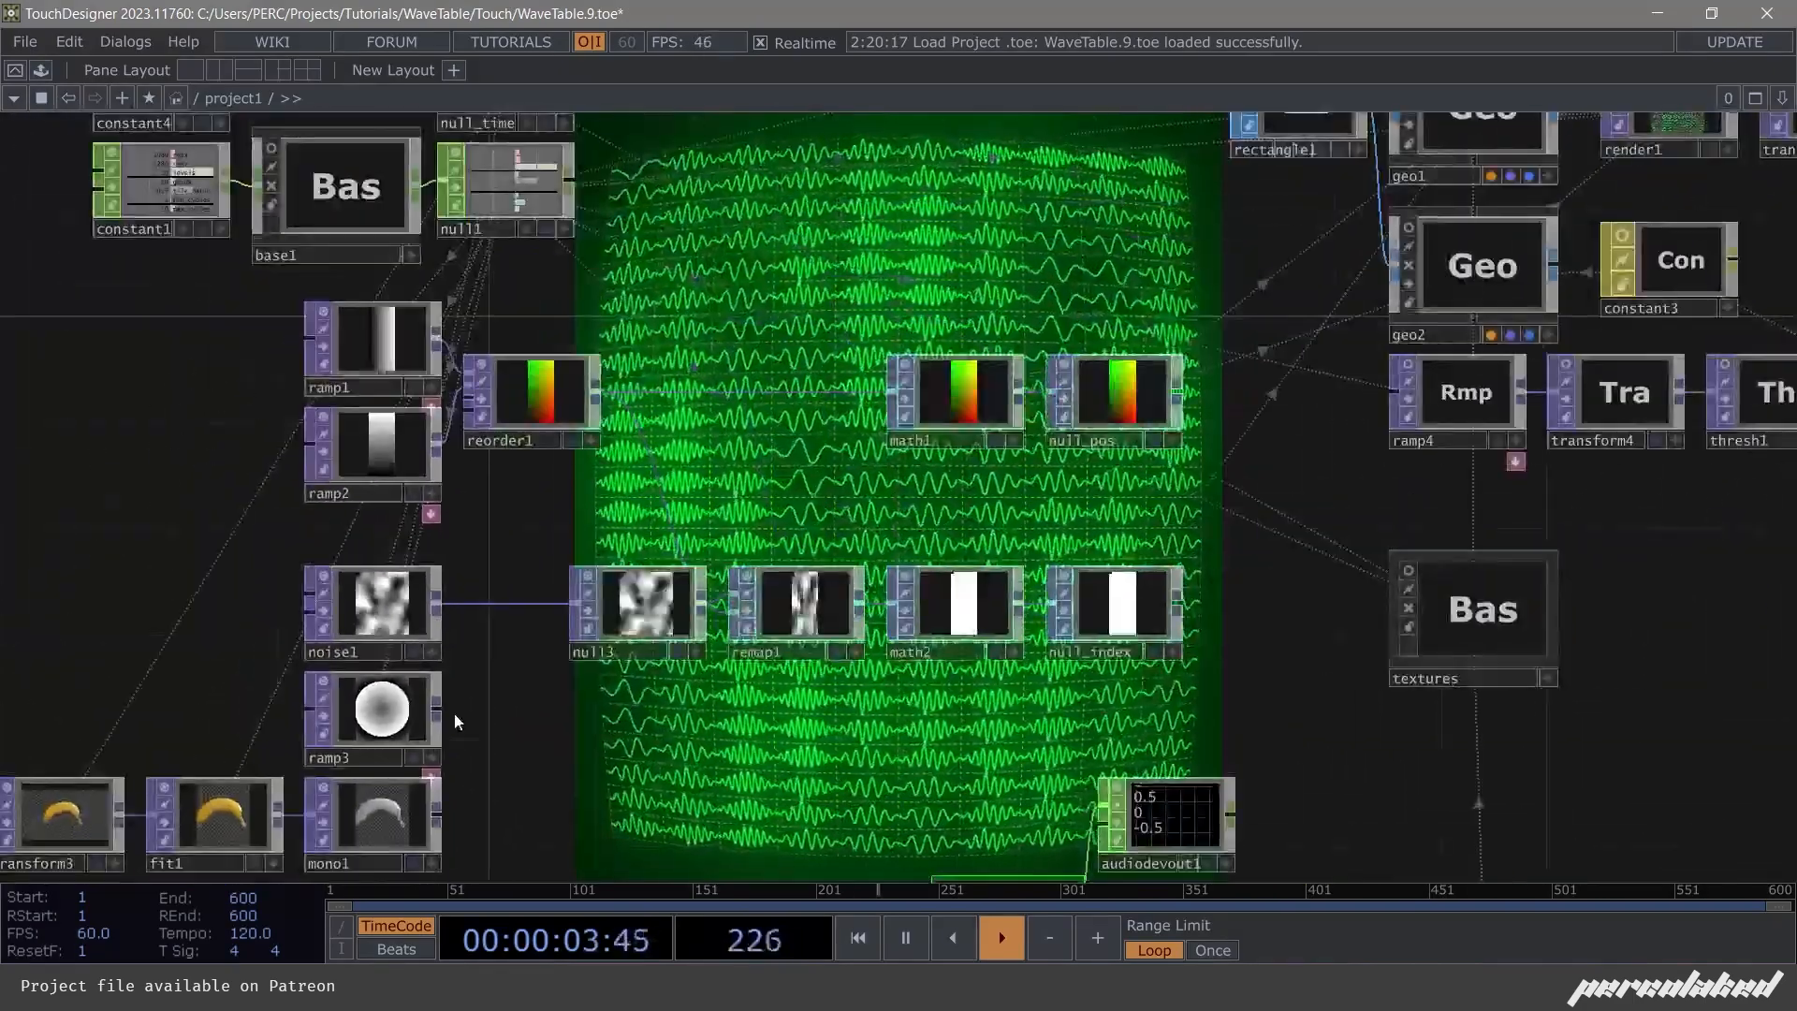
Try ramp3 and mono1 in turn as the source feeding null3.
{"action": "left_click_drag", "start_coordinate": [566, 613], "coordinate": [954, 412]}
{"action": "scroll", "coordinate": [580, 389], "scroll_direction": "down", "scroll_amount": 3}
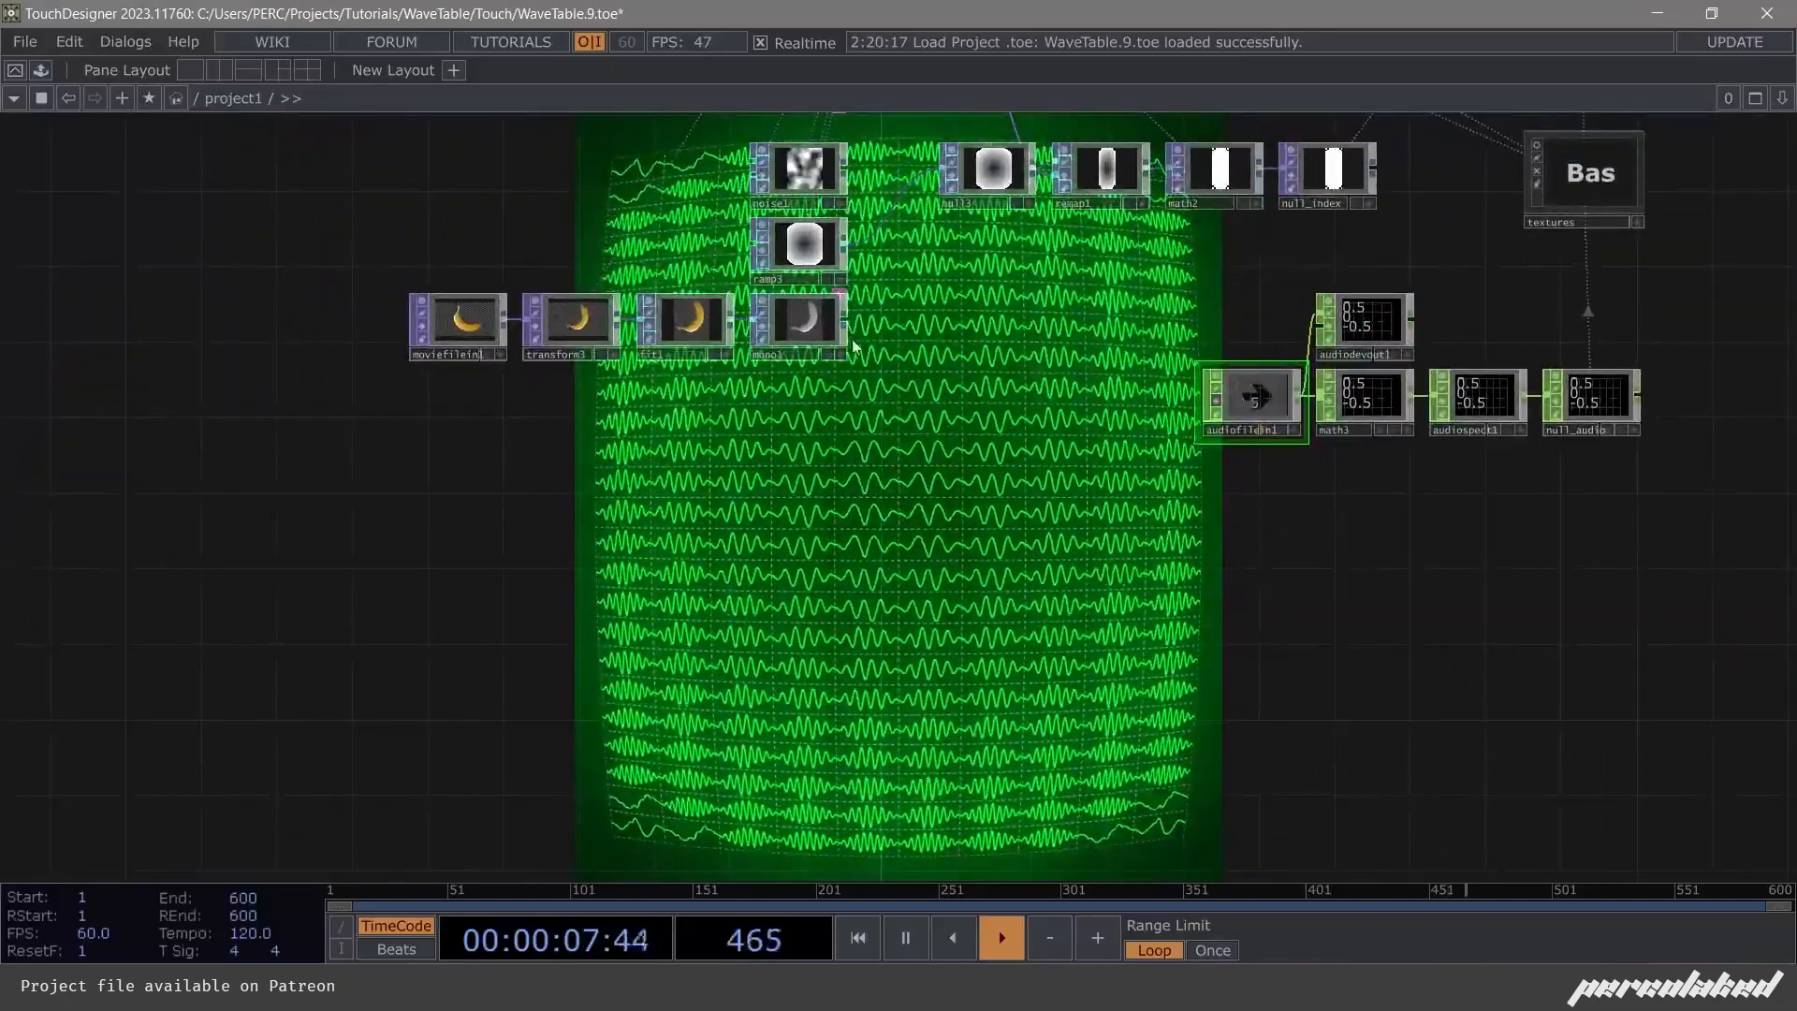
{"action": "left_click", "coordinate": [845, 323]}
{"action": "left_click", "coordinate": [941, 194]}
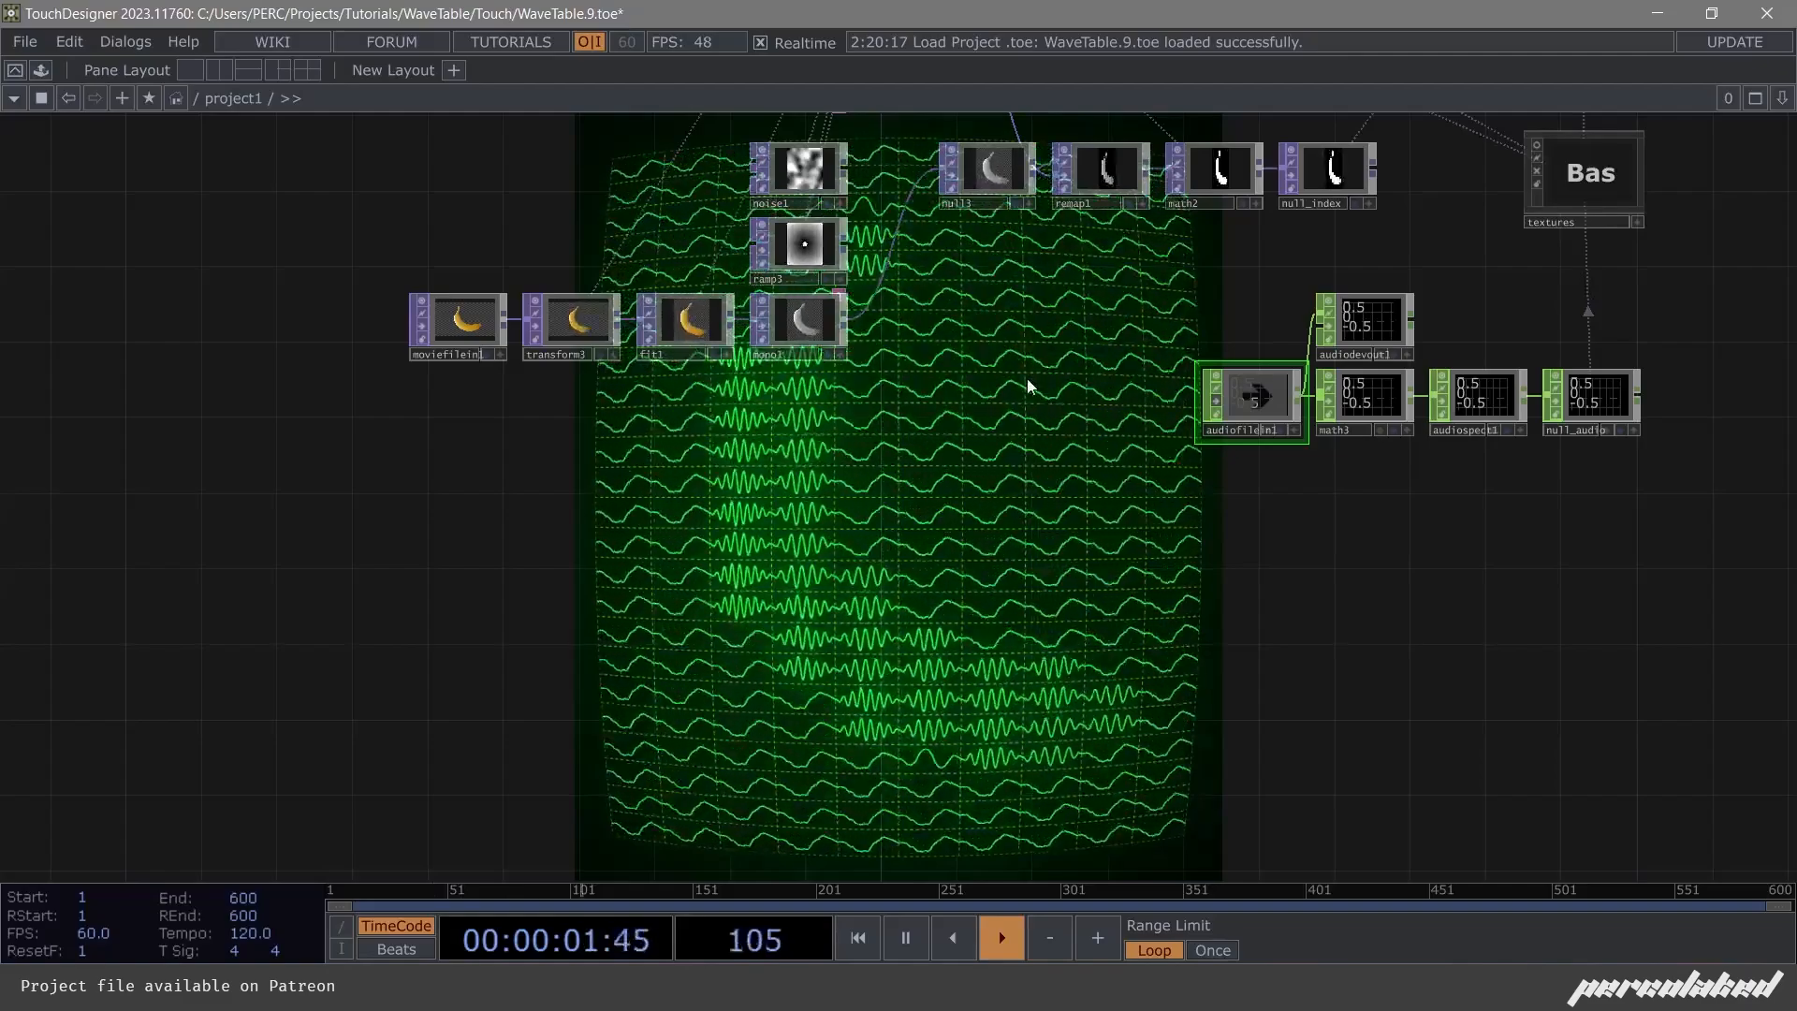
Open the parameters of constant1 and try out different values for gridx, tile_ratio and max_cycles.
{"action": "left_click_drag", "start_coordinate": [1002, 322], "coordinate": [835, 524]}
{"action": "left_click", "coordinate": [505, 371]}
{"action": "key", "text": "p"}
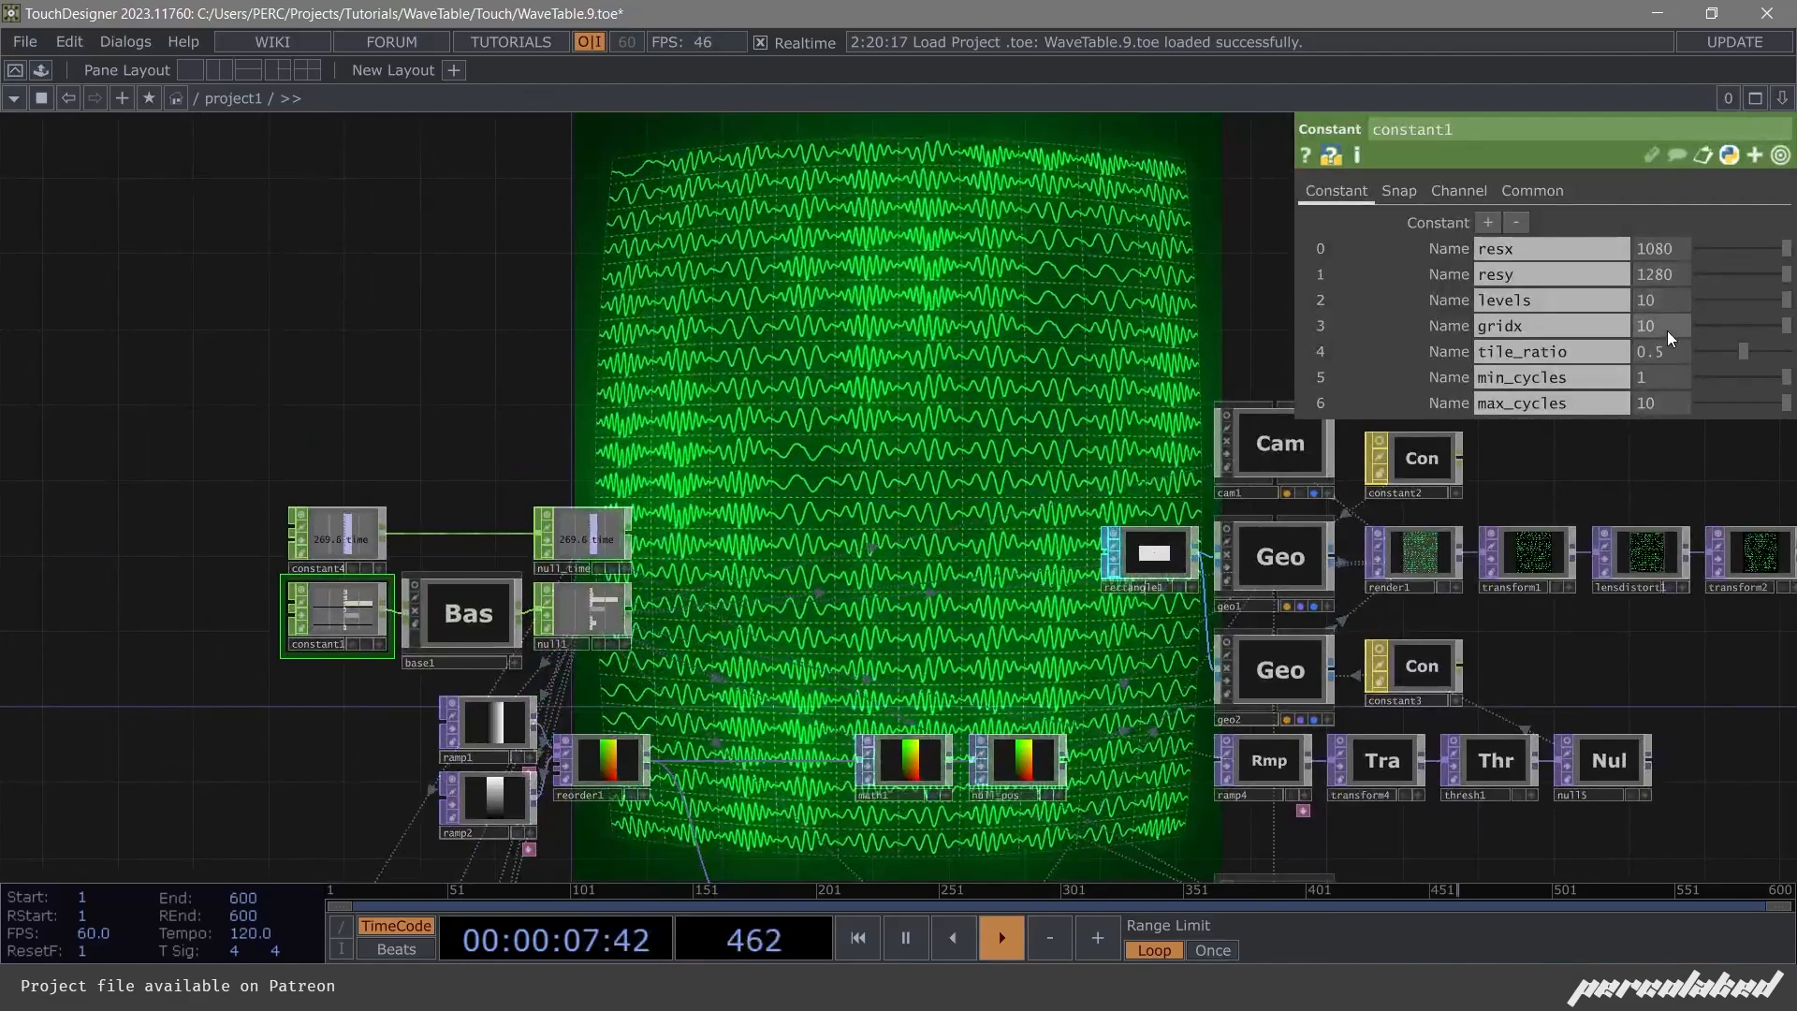
{"action": "middle_click_drag", "start_coordinate": [1665, 328], "coordinate": [1669, 284]}
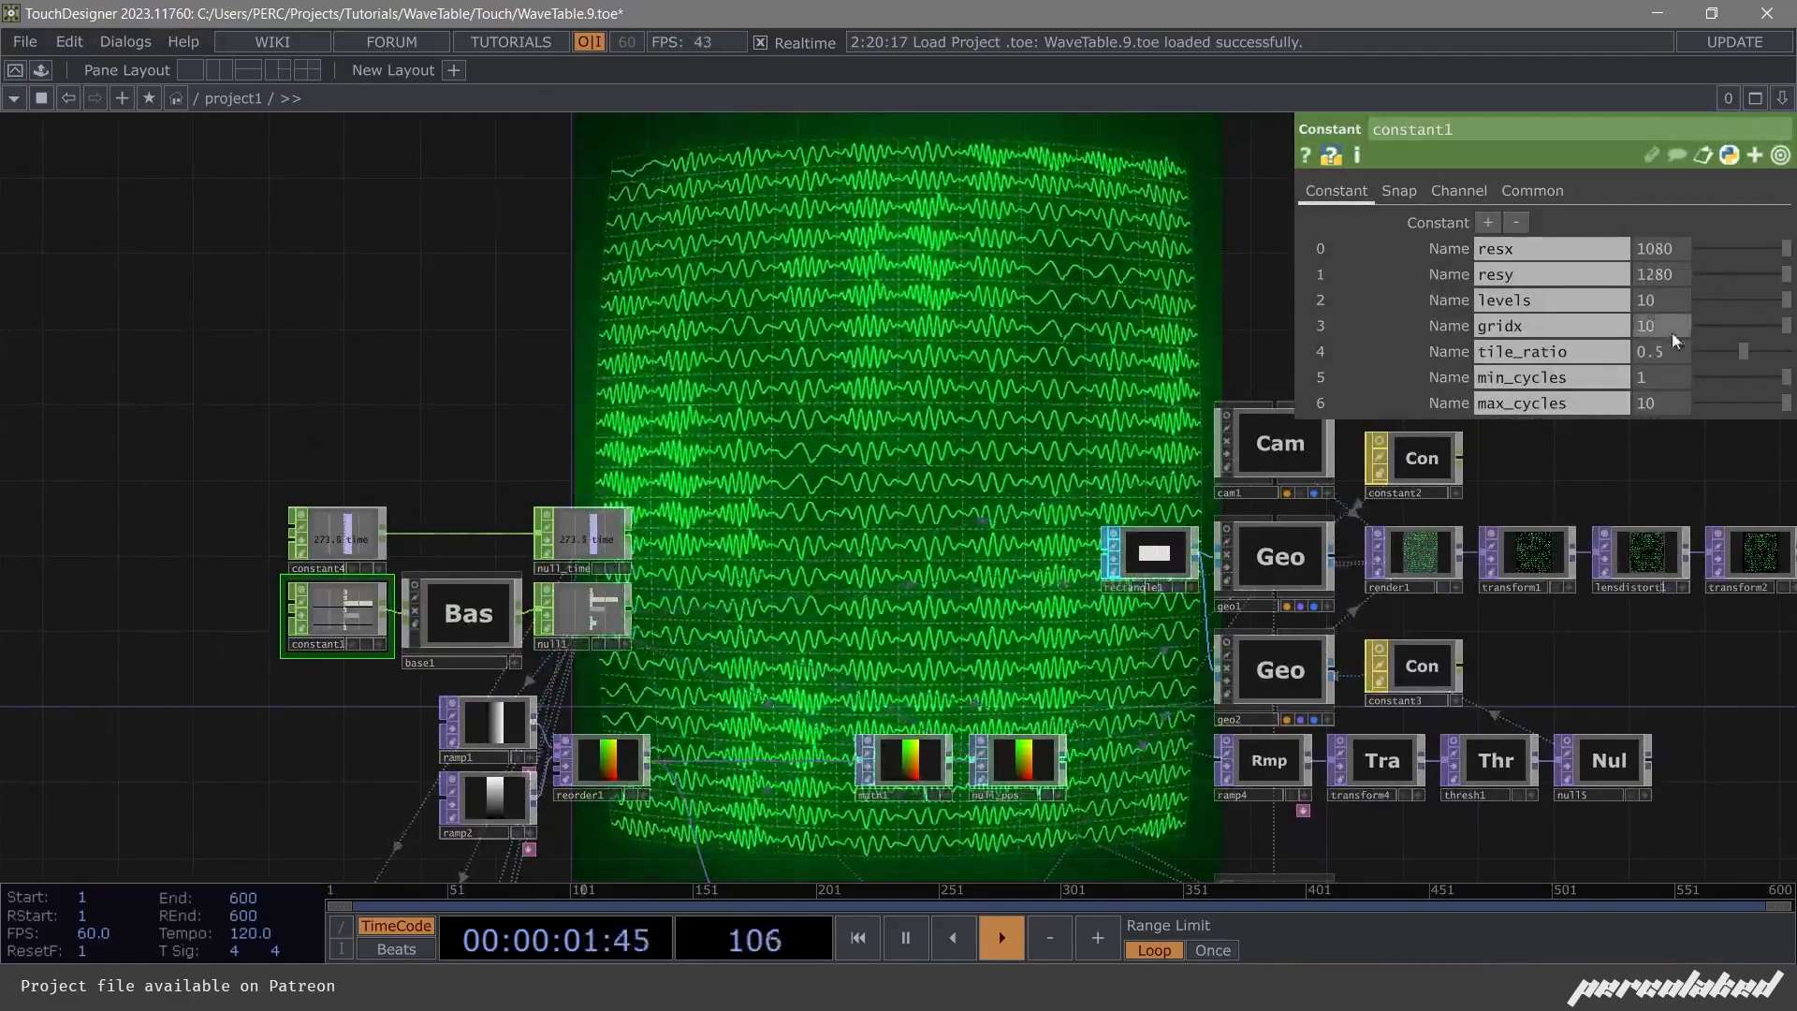
{"action": "mouse_move", "coordinate": [1743, 354]}
{"action": "left_mouse_down"}
{"action": "mouse_move", "coordinate": [1727, 359]}
{"action": "mouse_move", "coordinate": [1746, 359]}
{"action": "left_mouse_up"}
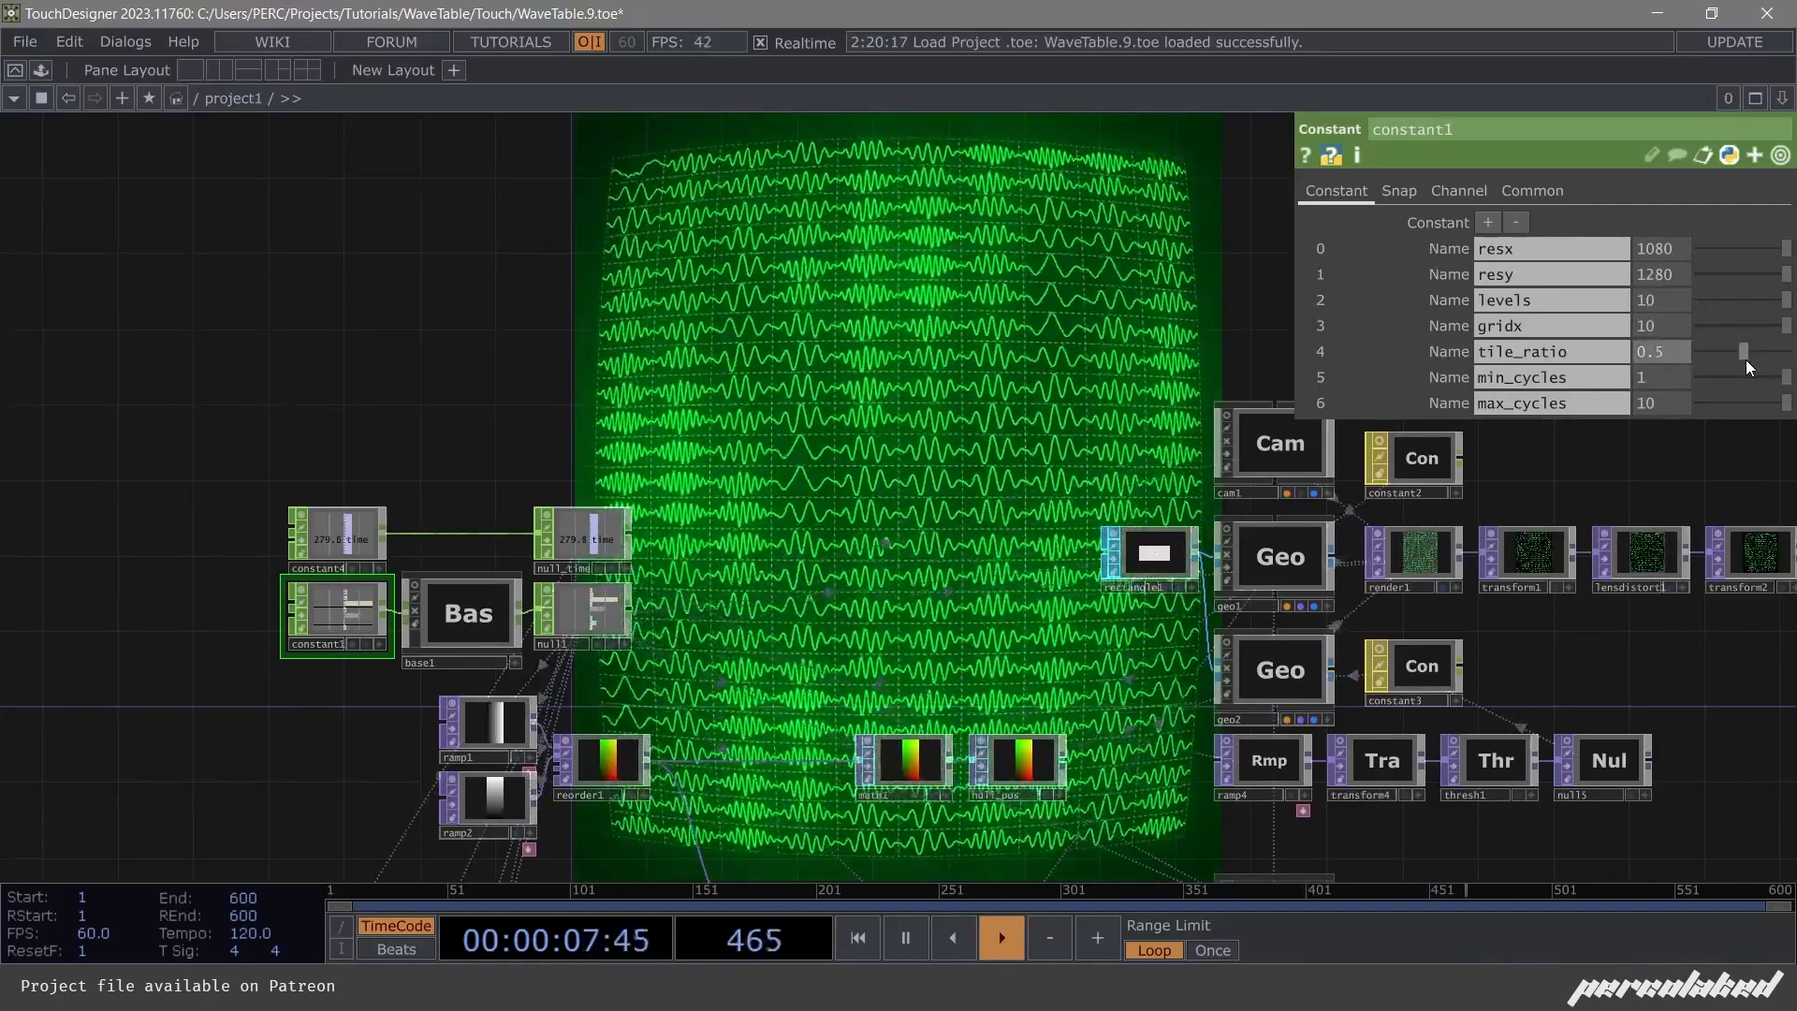
{"action": "mouse_move", "coordinate": [1677, 401]}
{"action": "middle_mouse_down"}
{"action": "mouse_move", "coordinate": [1672, 375]}
{"action": "mouse_move", "coordinate": [1783, 374]}
{"action": "mouse_move", "coordinate": [1649, 374]}
{"action": "mouse_move", "coordinate": [1681, 390]}
{"action": "middle_mouse_up"}
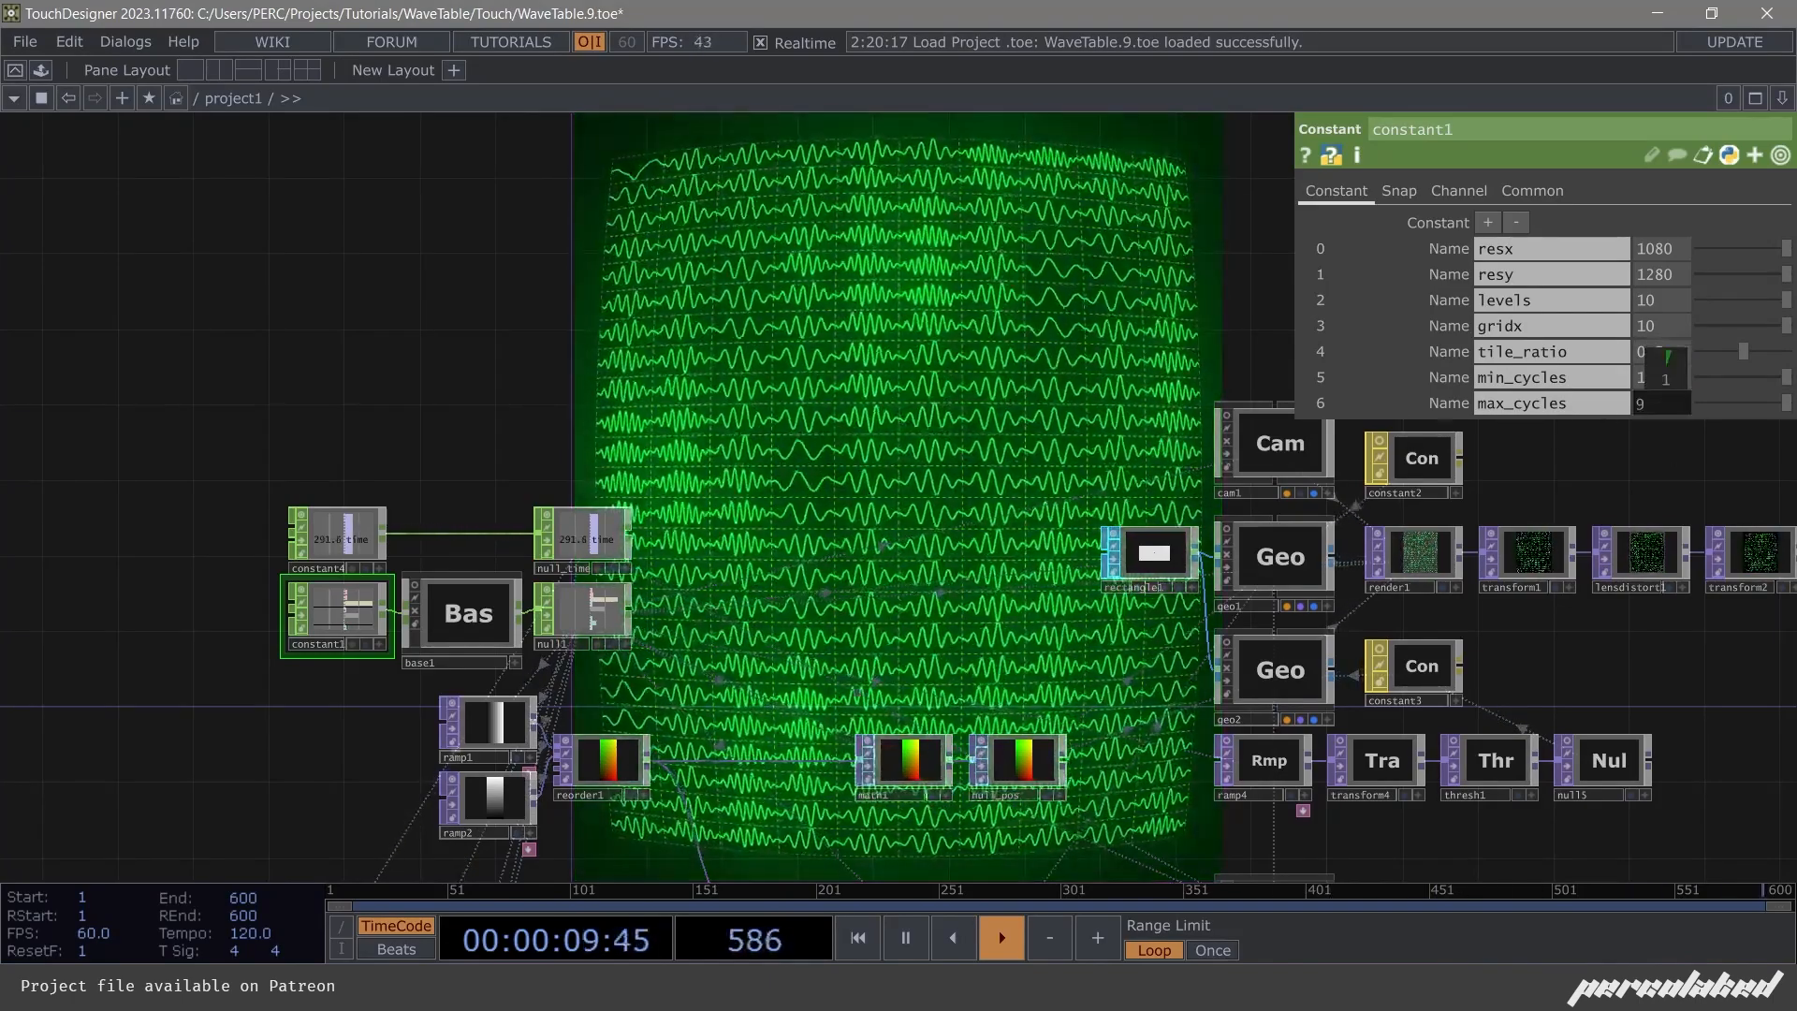
Examine the audio file chain, the render chain and the overall layout of the finished network.
{"action": "left_click_drag", "start_coordinate": [891, 749], "coordinate": [859, 531]}
{"action": "scroll", "coordinate": [859, 689], "scroll_direction": "down", "scroll_amount": 2}
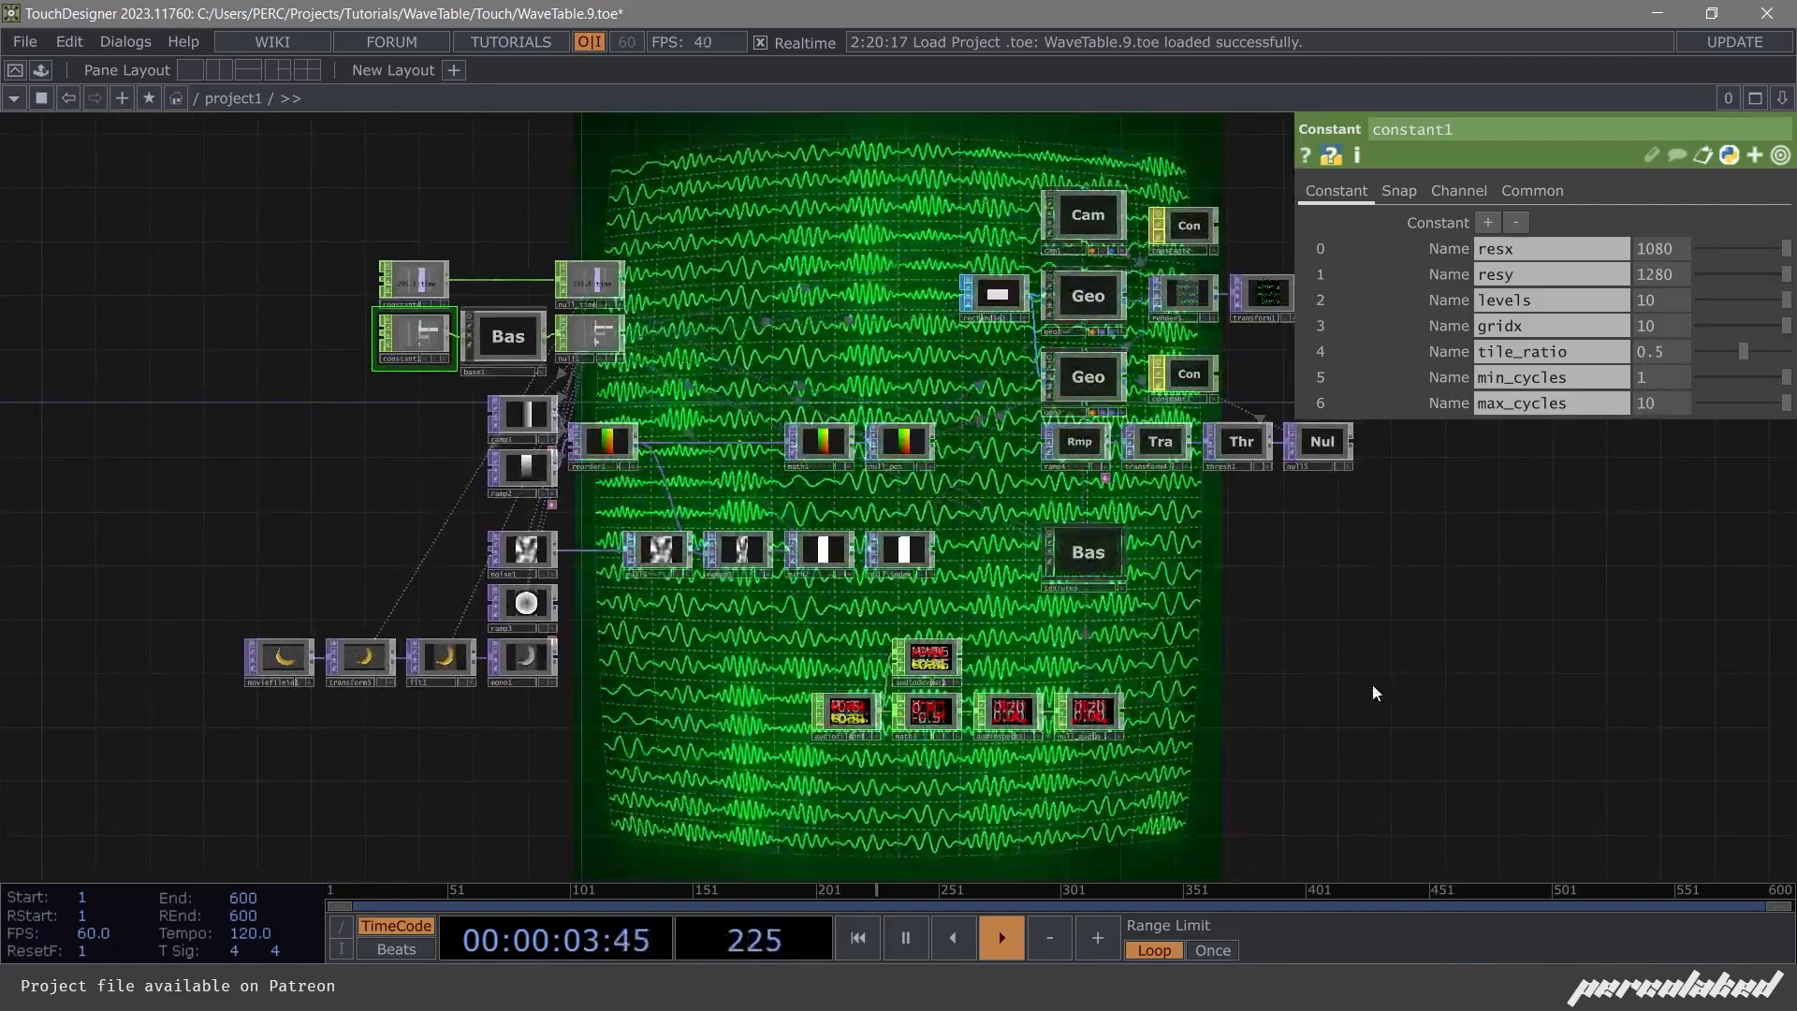
{"action": "left_click_drag", "start_coordinate": [1372, 684], "coordinate": [851, 457]}
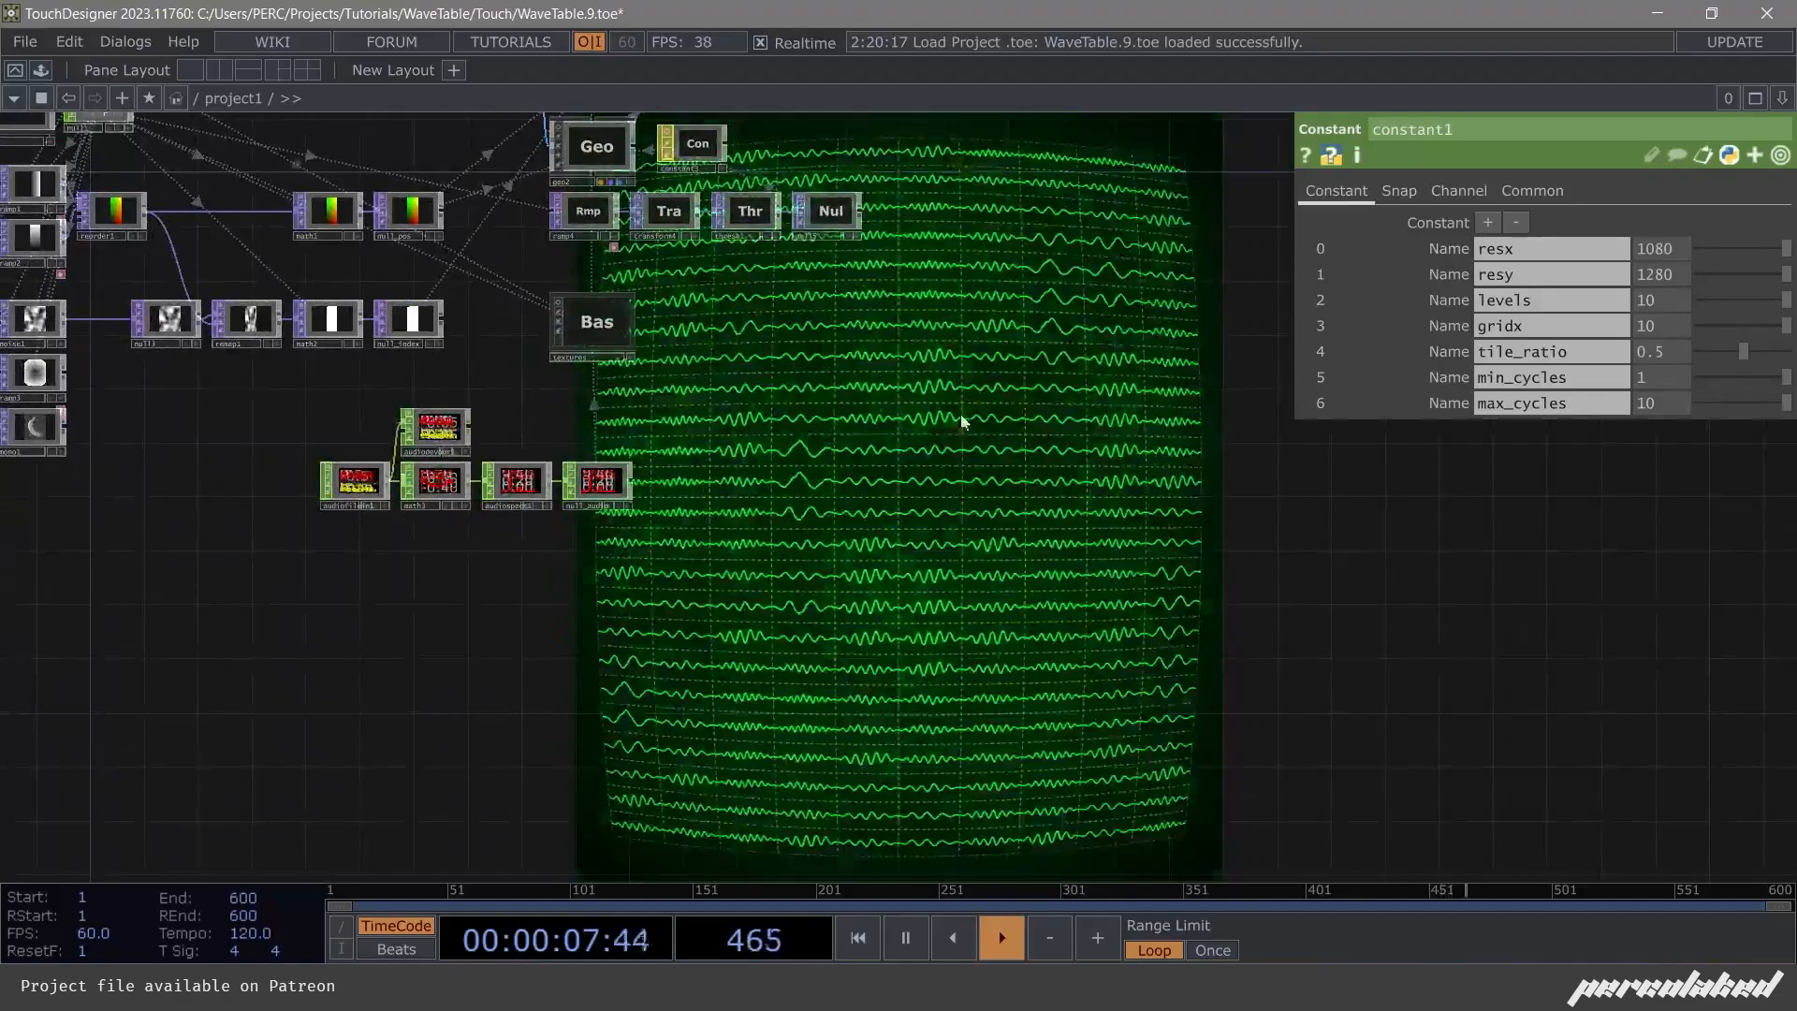
{"action": "left_click_drag", "start_coordinate": [962, 390], "coordinate": [990, 525]}
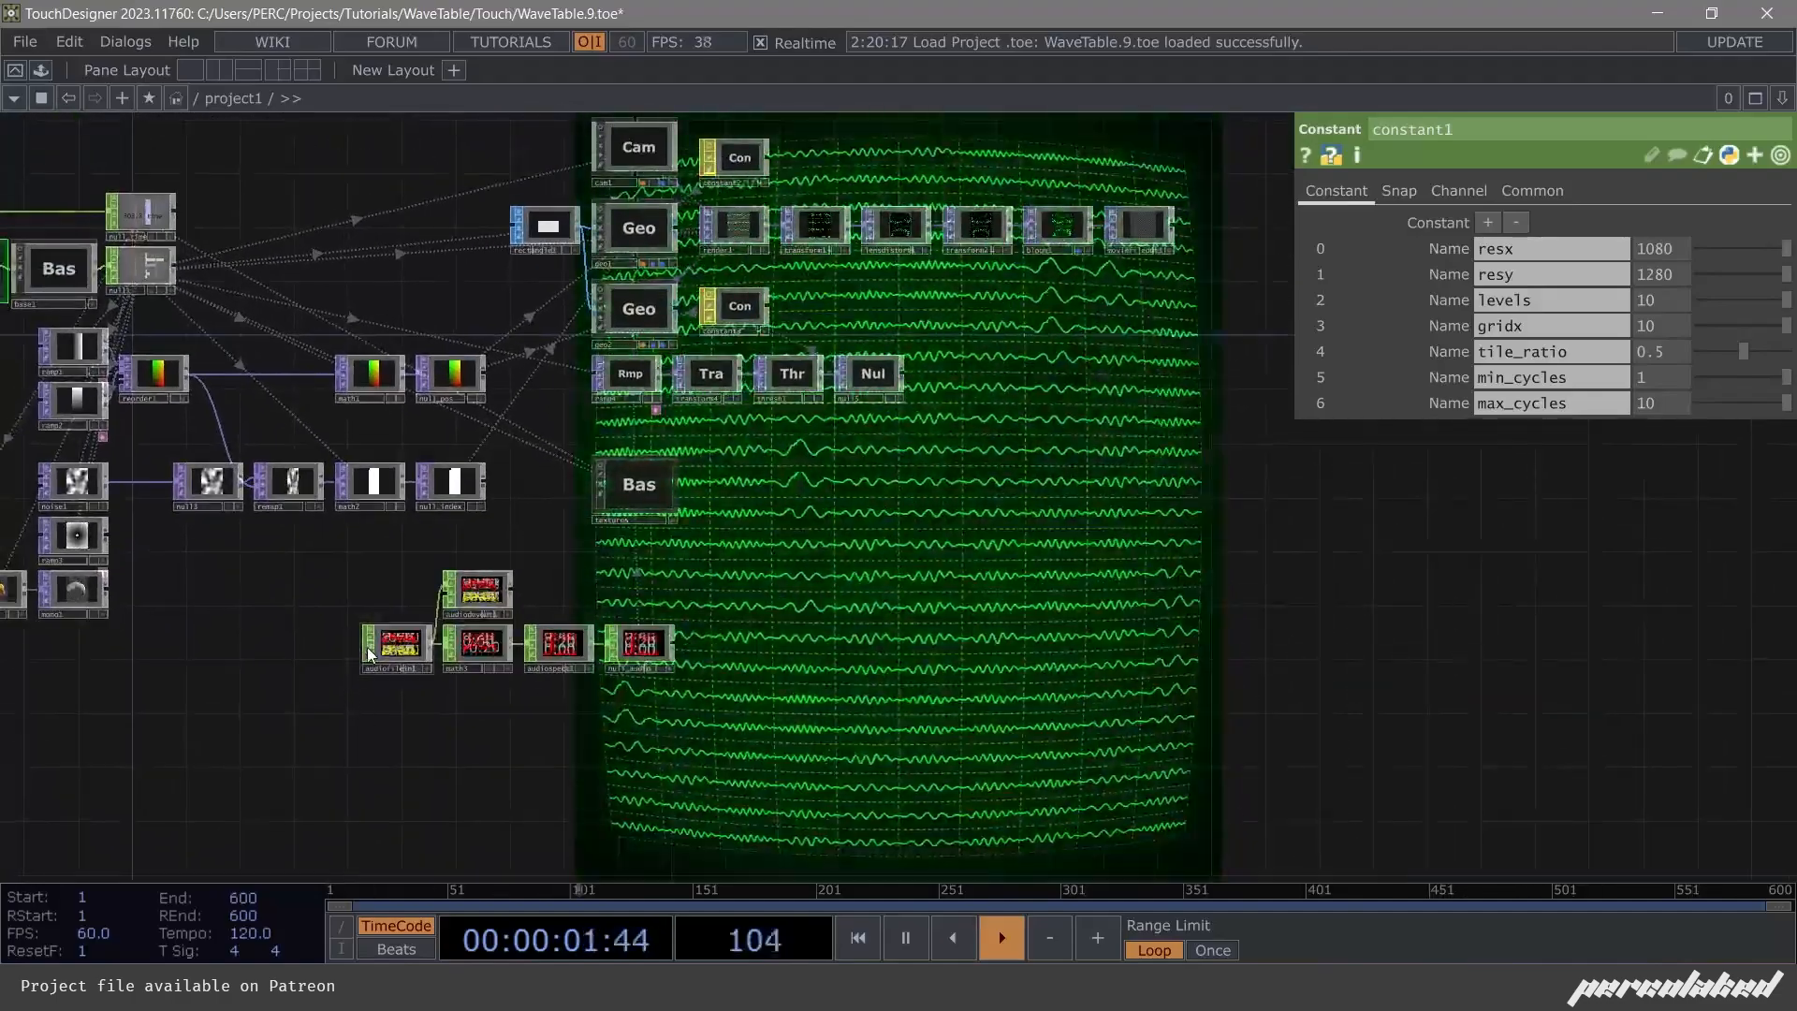
{"action": "left_click_drag", "start_coordinate": [849, 479], "coordinate": [1019, 587]}
{"action": "left_click_drag", "start_coordinate": [626, 419], "coordinate": [687, 440]}
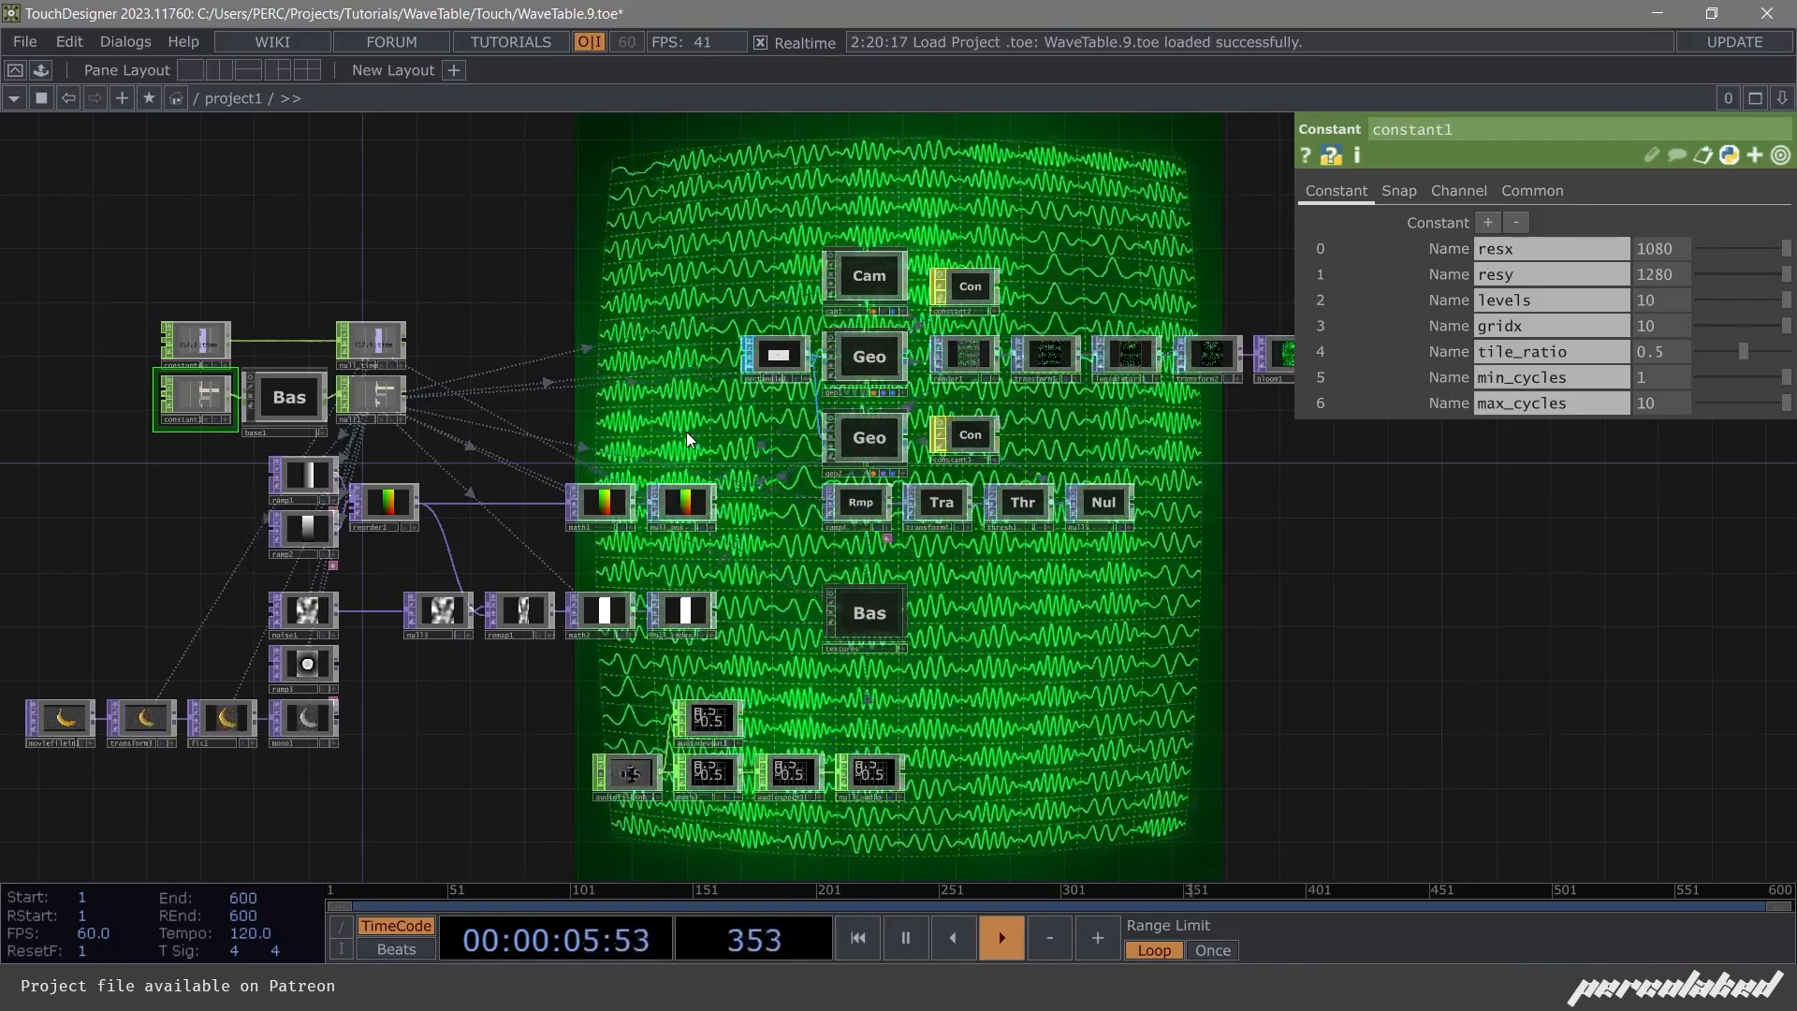
{"action": "left_click_drag", "start_coordinate": [598, 400], "coordinate": [637, 416]}
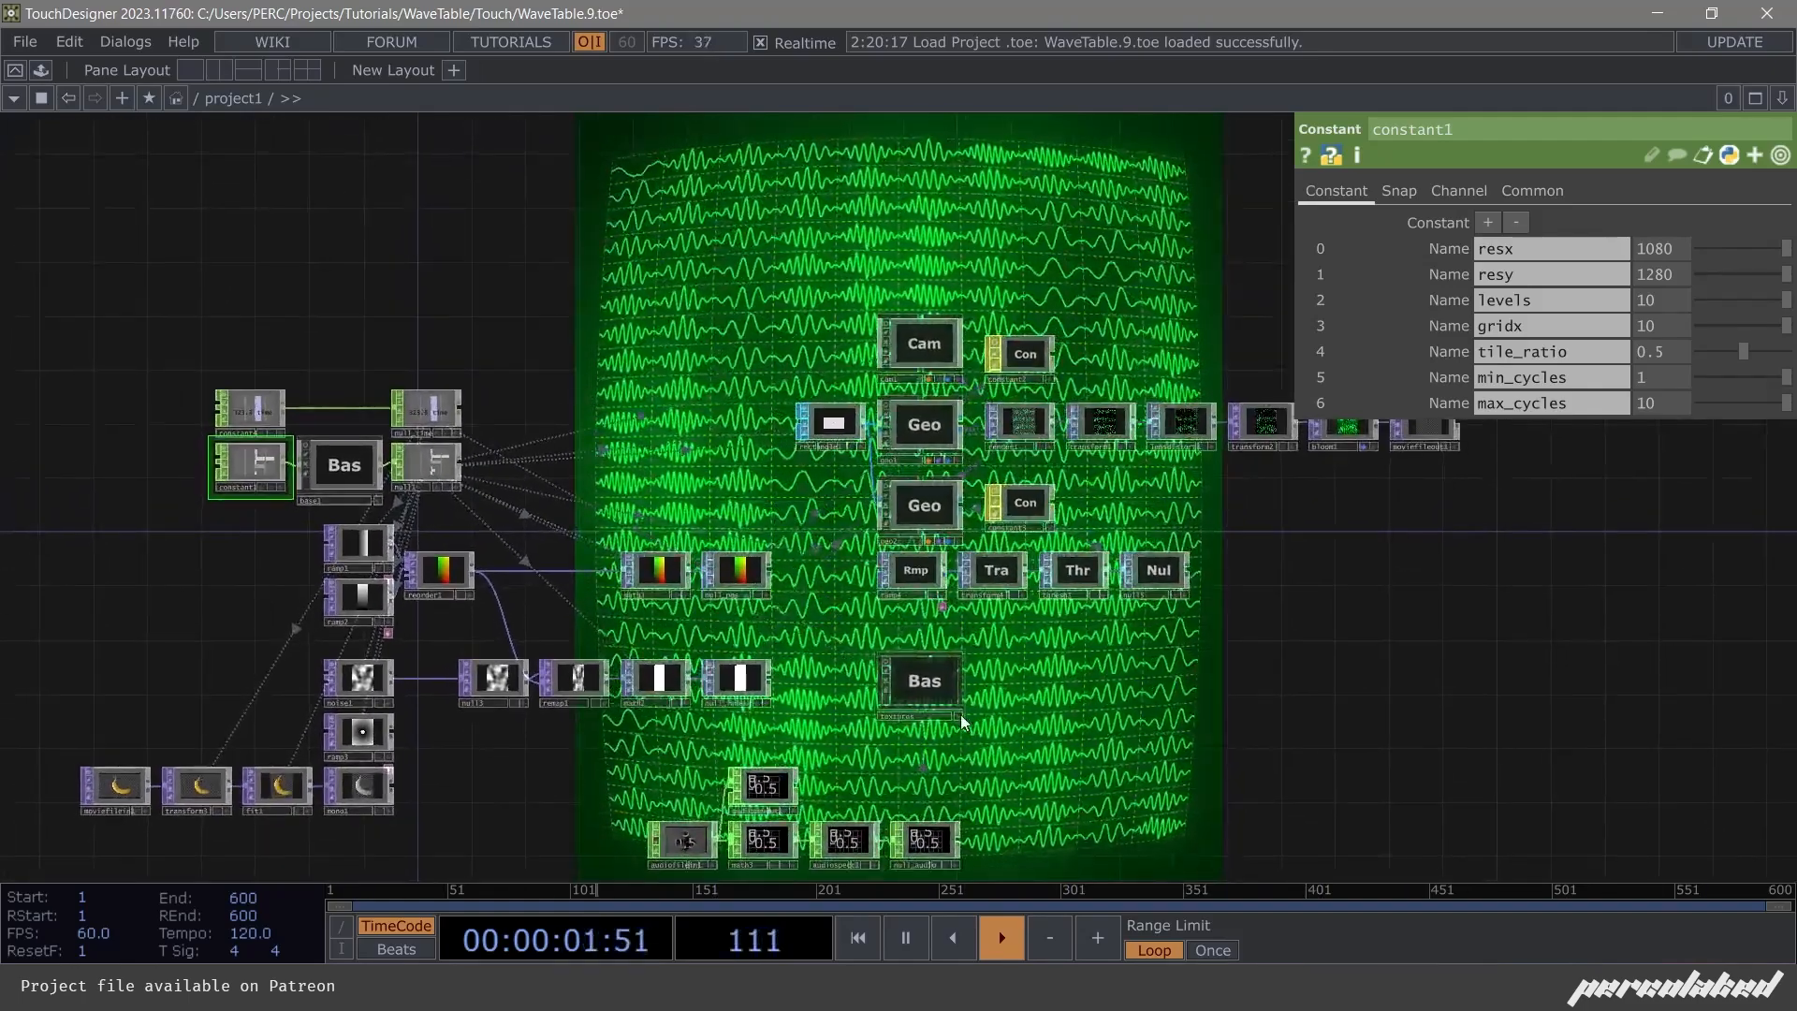
{"action": "left_click_drag", "start_coordinate": [1083, 661], "coordinate": [1061, 601]}
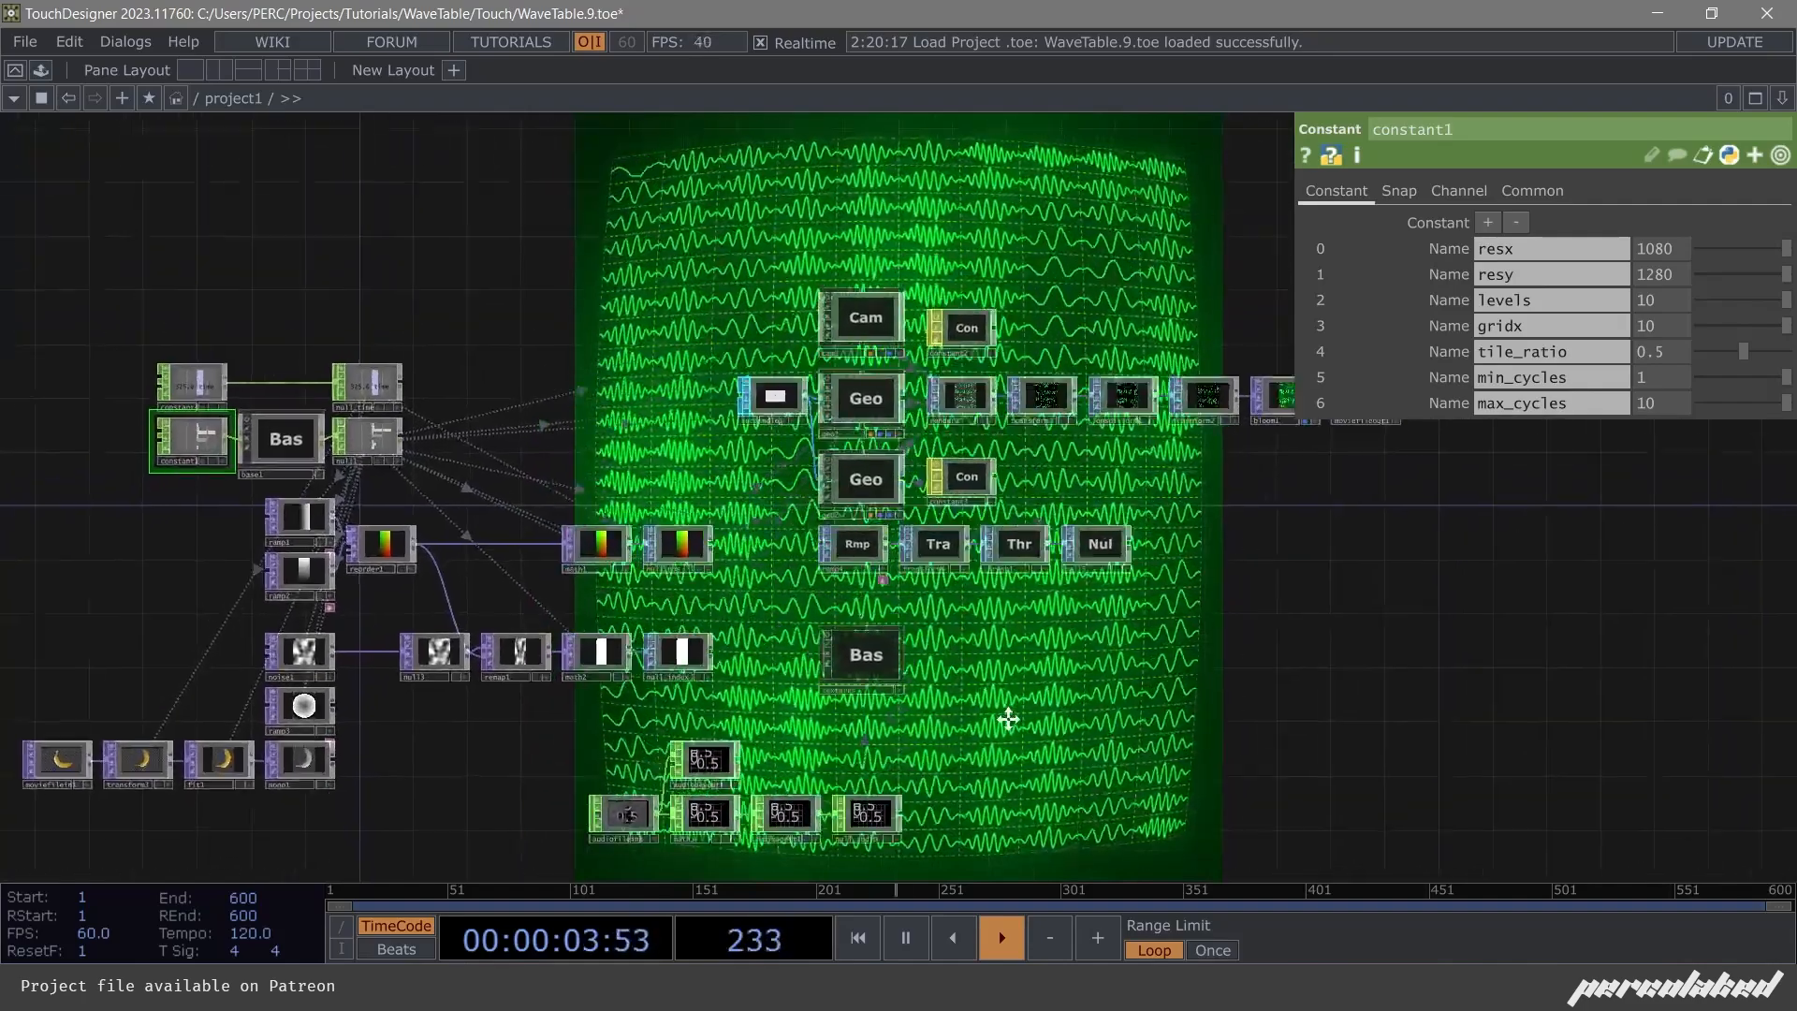
{"action": "scroll", "coordinate": [893, 631], "scroll_direction": "up", "scroll_amount": 5}
{"action": "scroll", "coordinate": [873, 654], "scroll_direction": "down", "scroll_amount": 6}
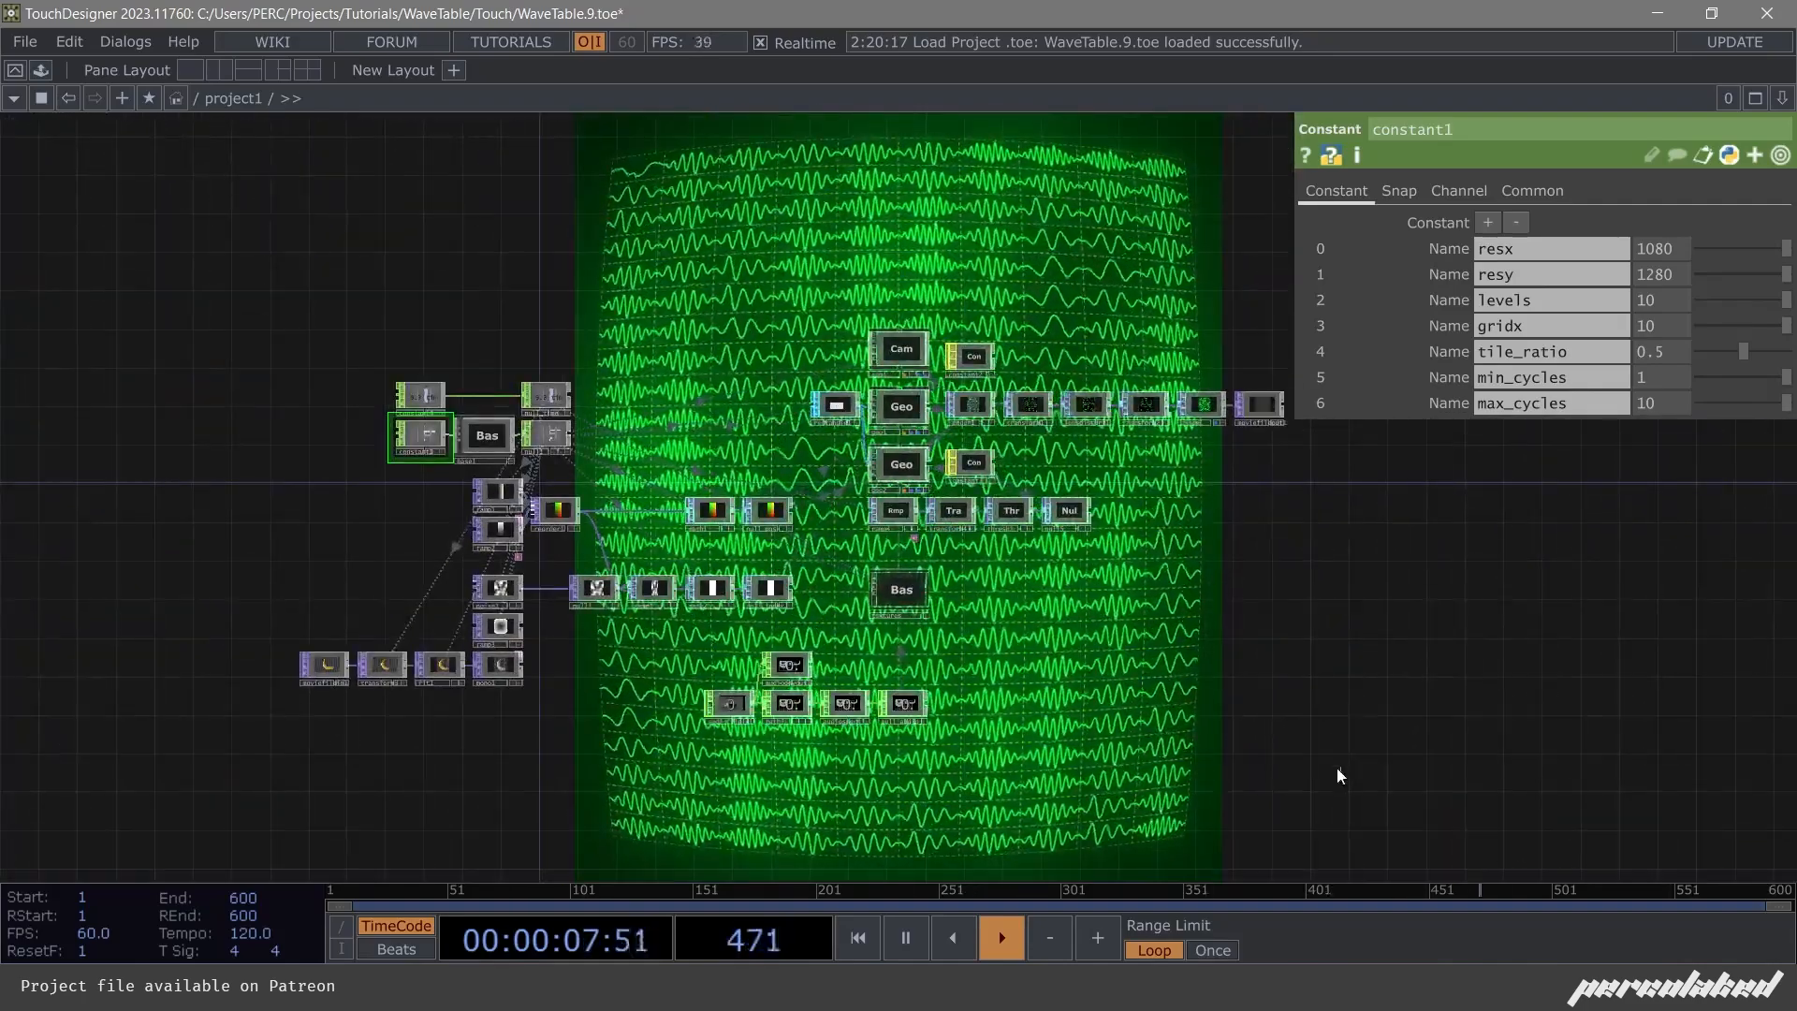
Select all operators in the project1 network and delete them.
{"action": "left_click_drag", "start_coordinate": [1336, 767], "coordinate": [268, 349]}
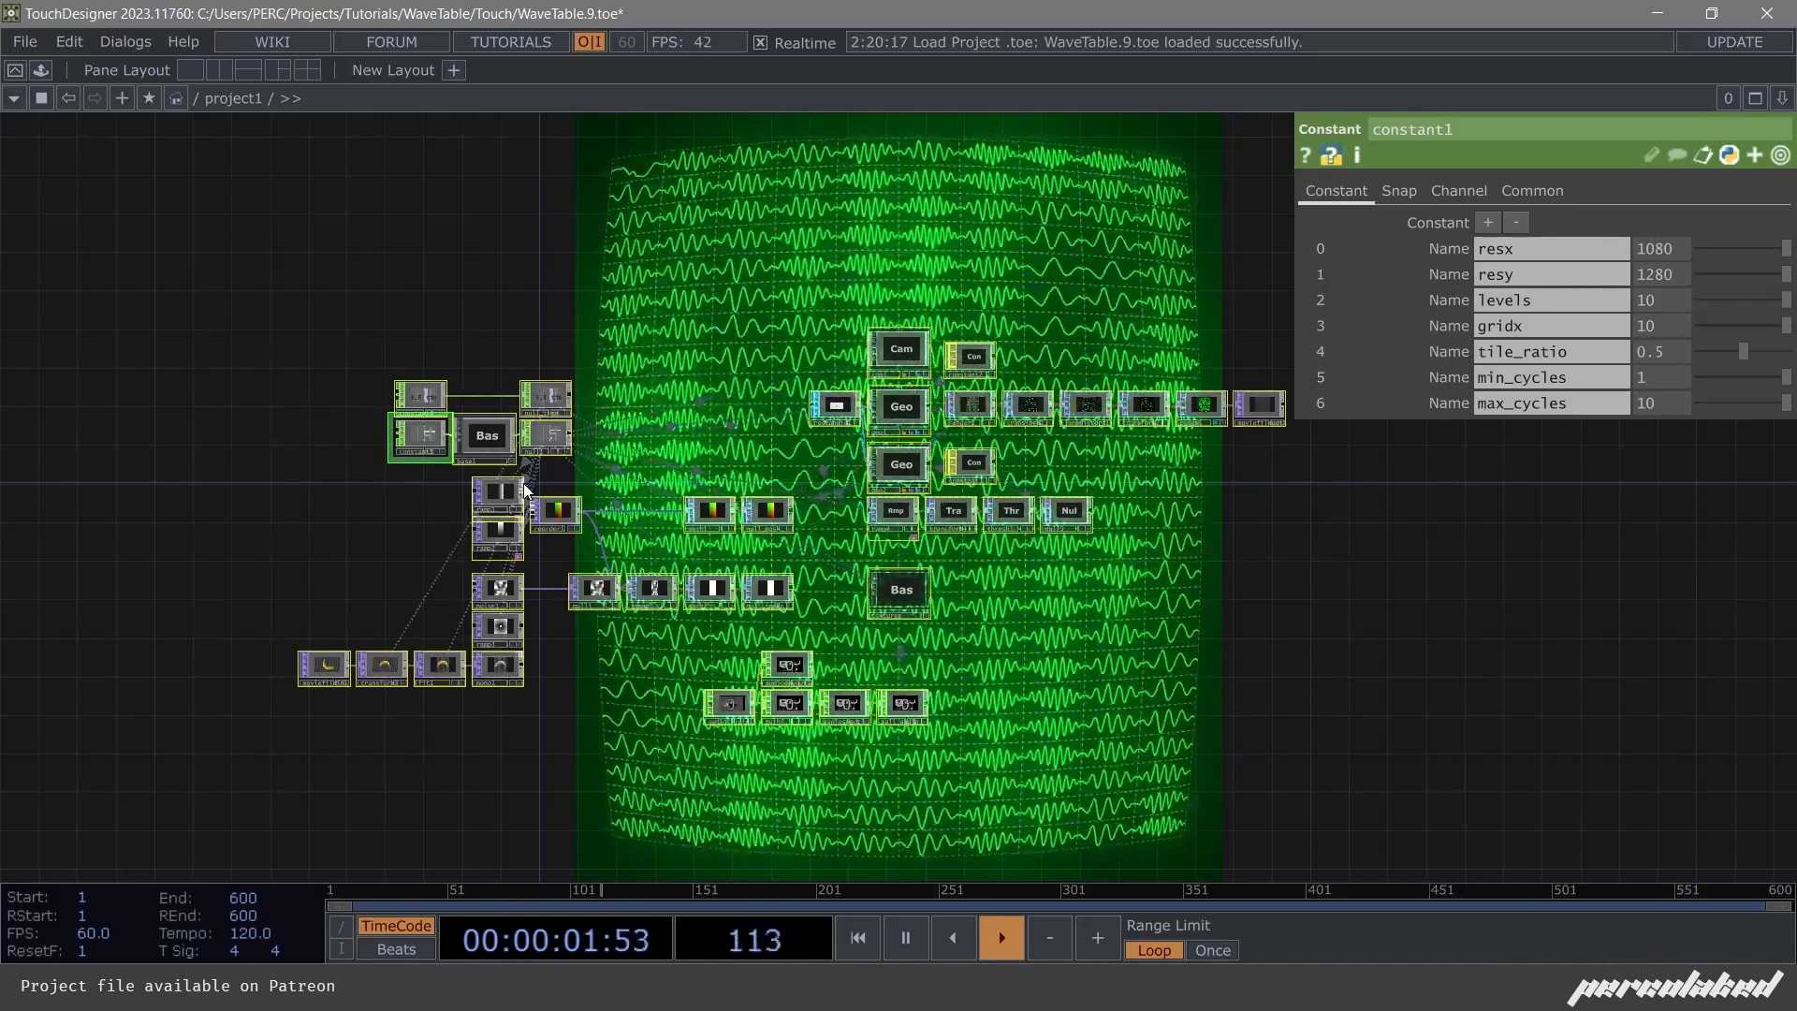
{"action": "key", "text": "Delete"}
{"action": "scroll", "coordinate": [593, 481], "scroll_direction": "up", "scroll_amount": 4}
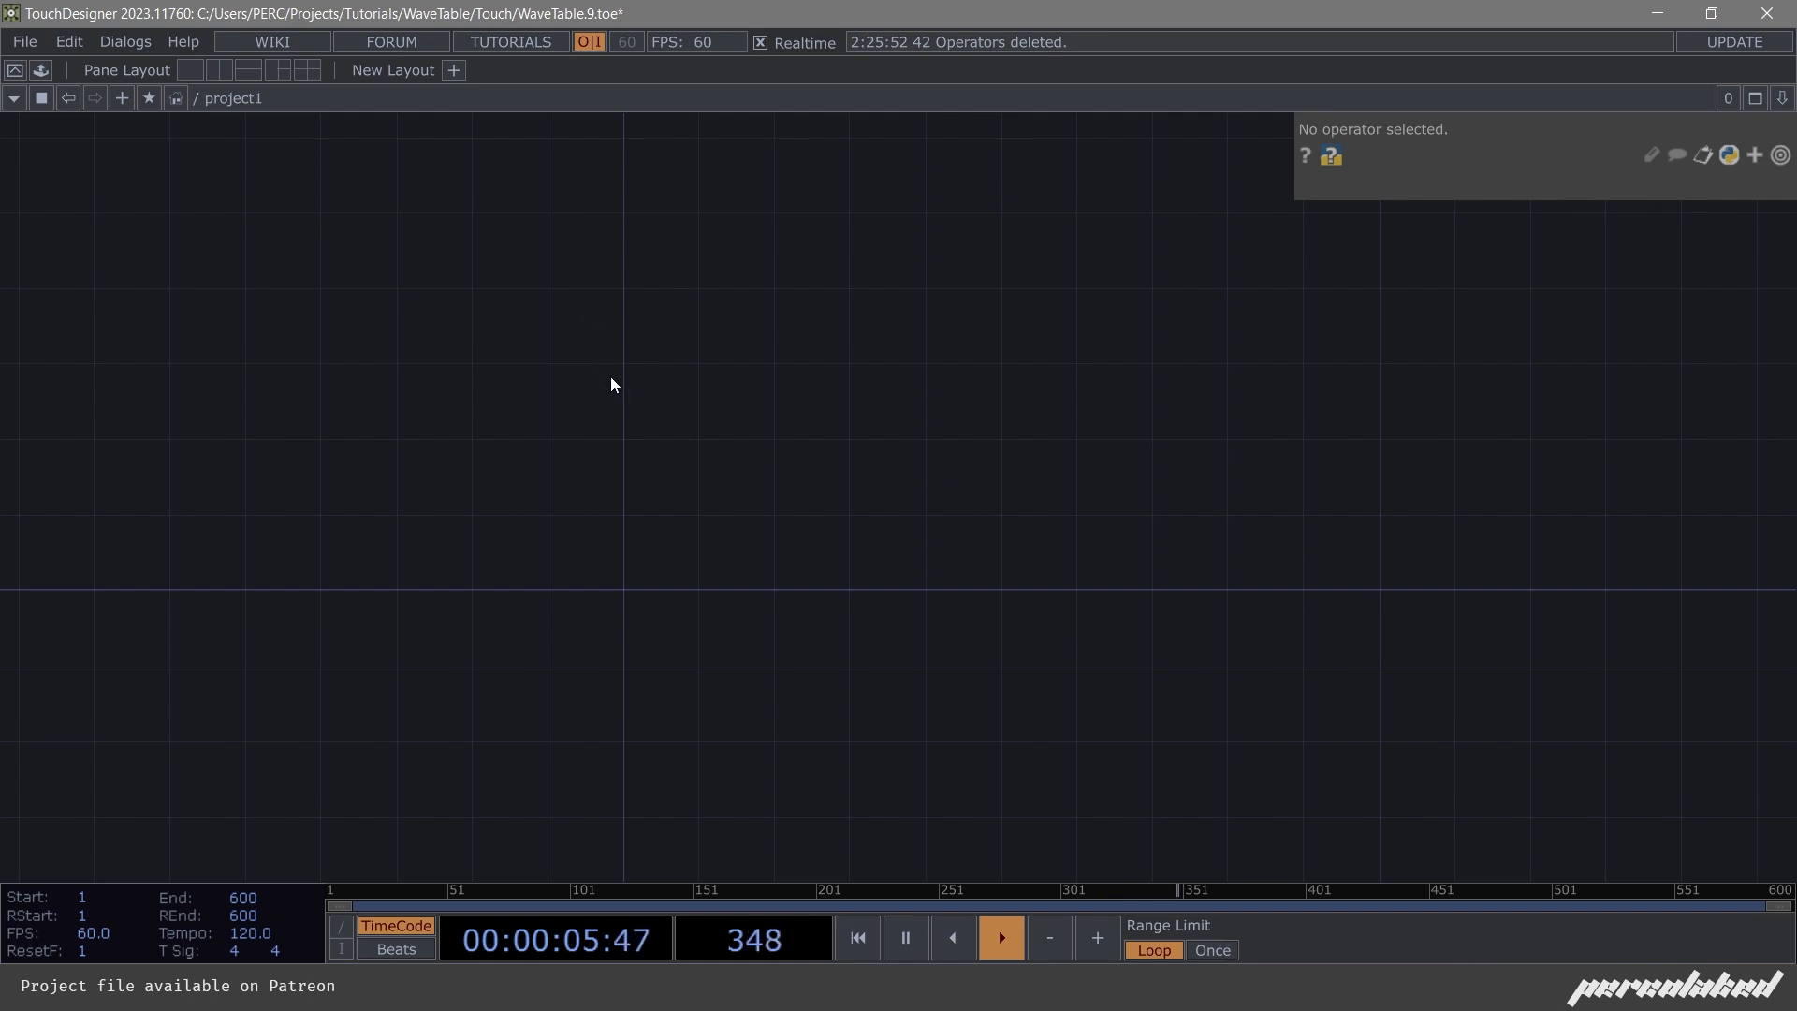
Create a Constant CHOP in the empty project1 network.
{"action": "key", "text": "Tab"}
{"action": "left_click", "coordinate": [350, 98]}
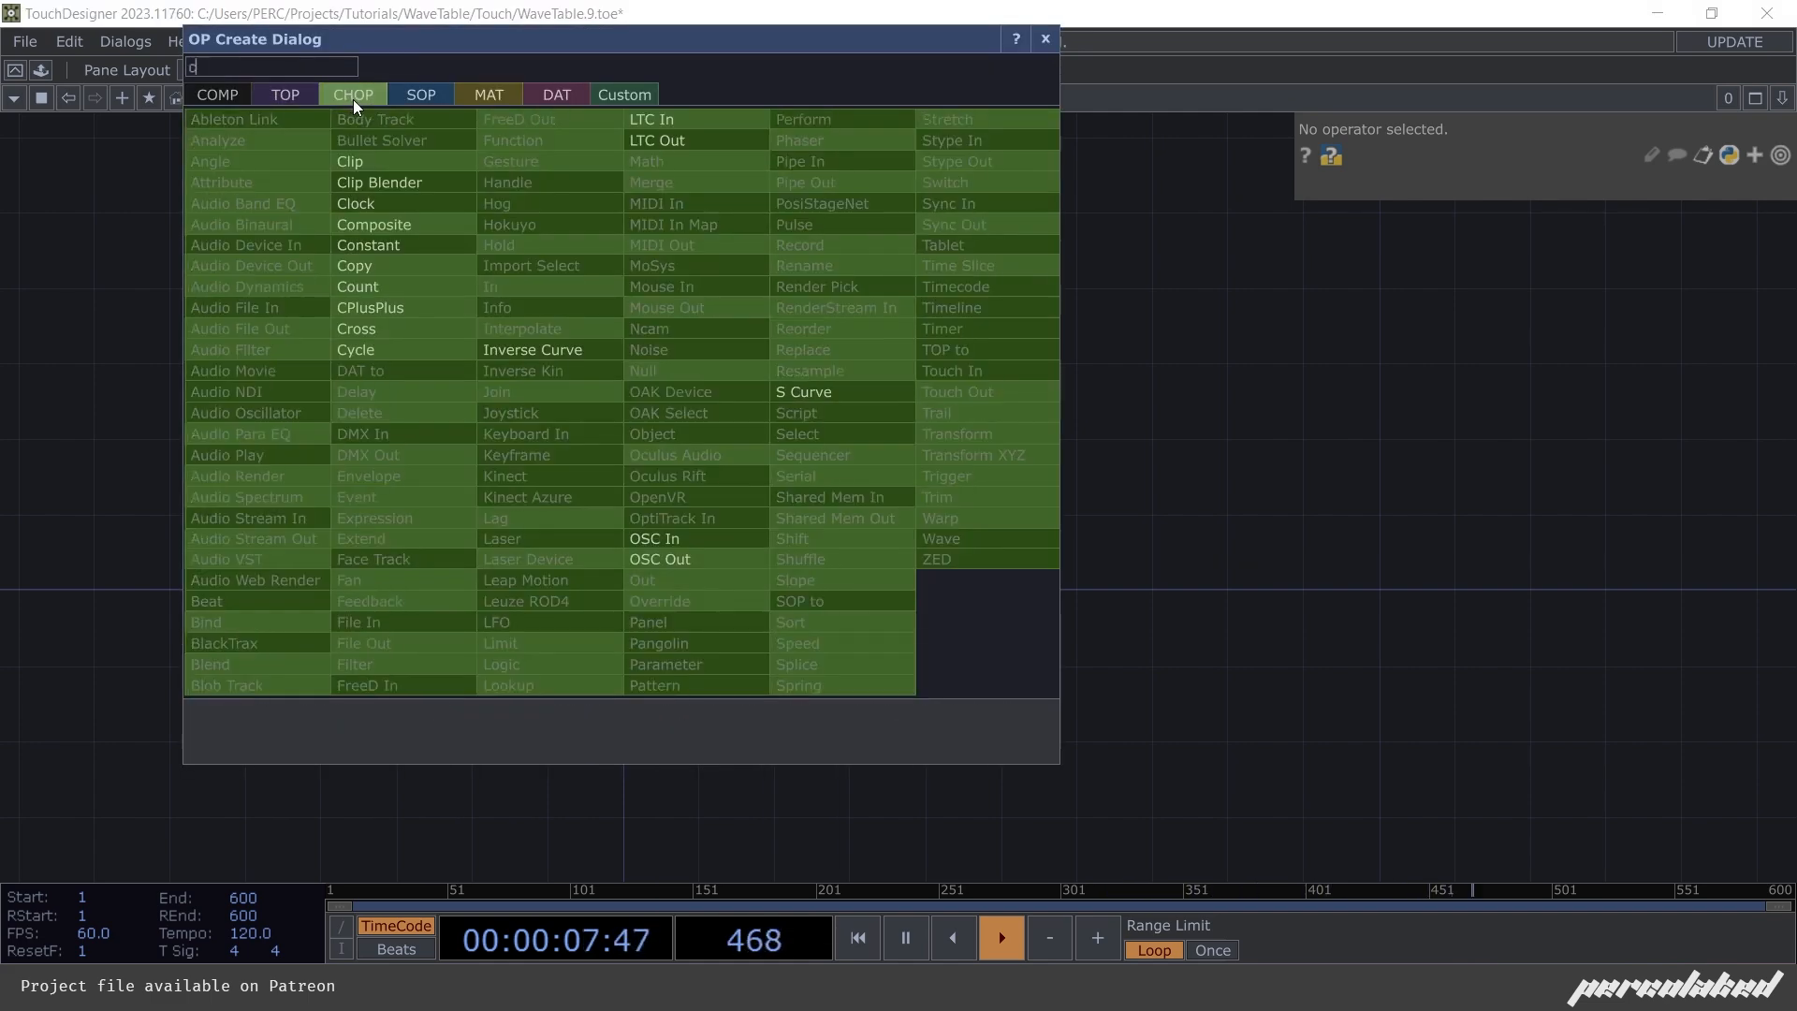
{"action": "left_click", "coordinate": [434, 232]}
{"action": "left_click", "coordinate": [603, 357]}
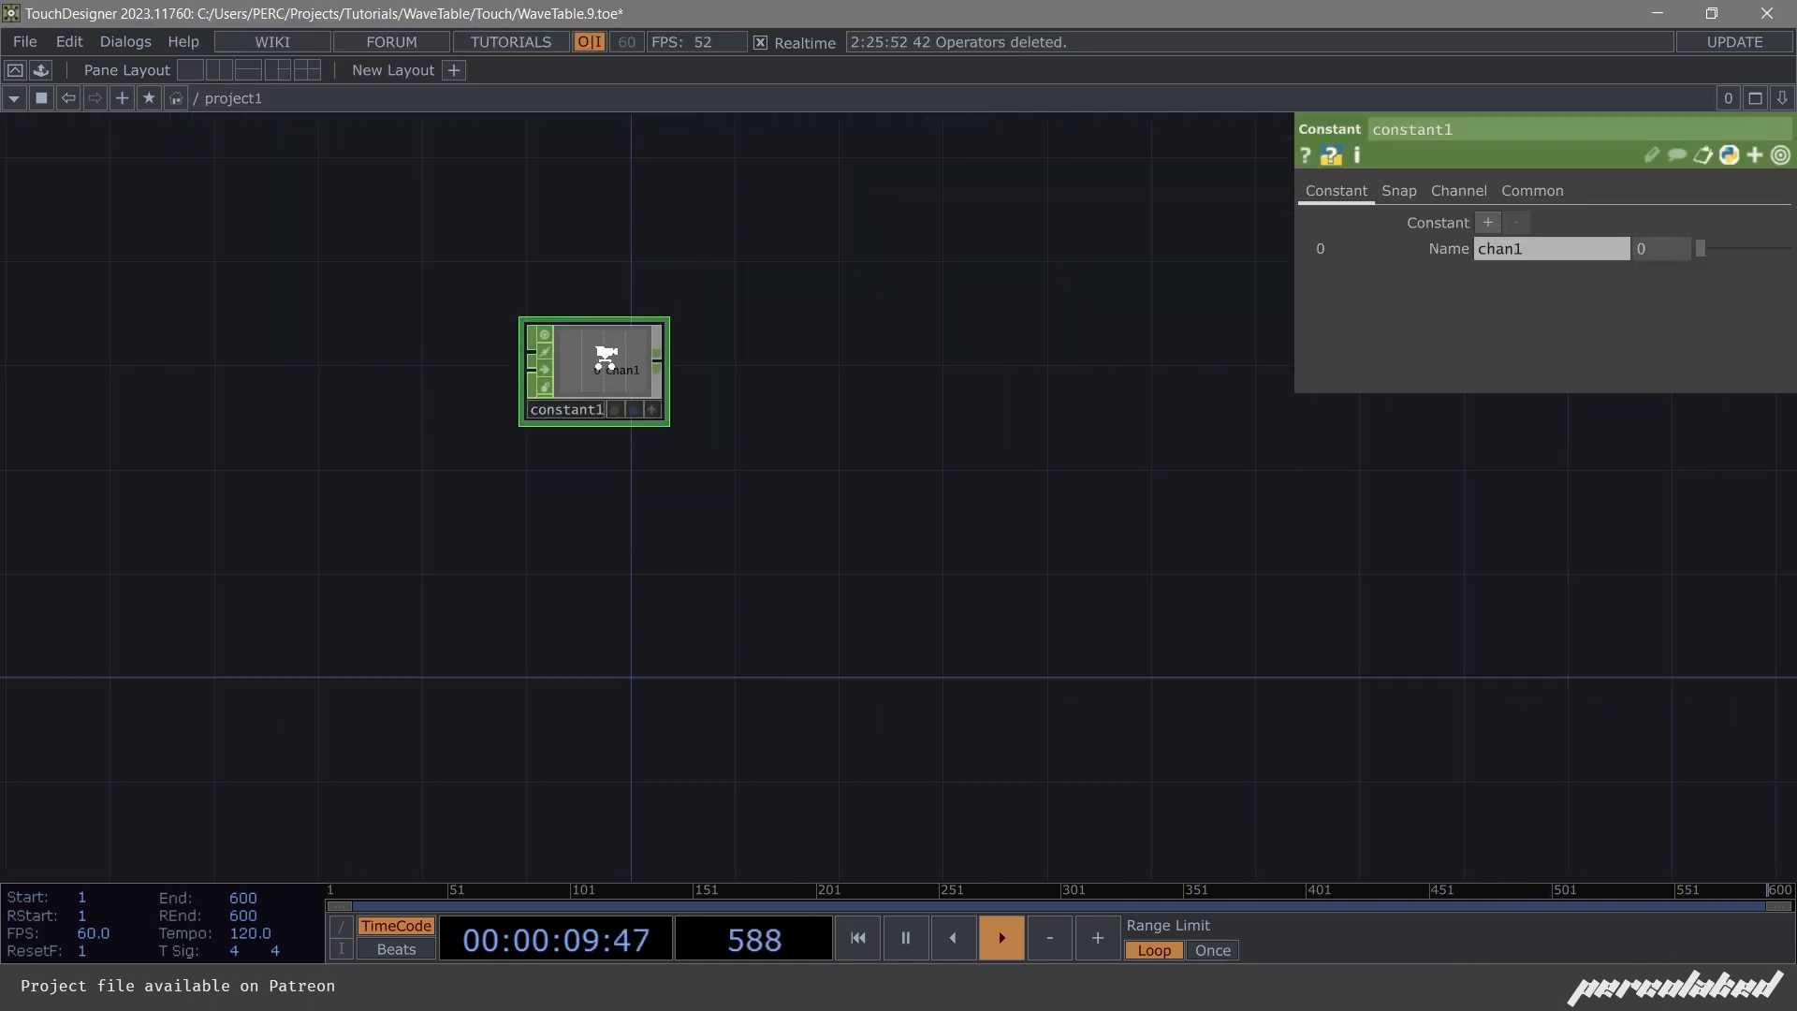
{"action": "scroll", "coordinate": [603, 359], "scroll_direction": "up", "scroll_amount": 4}
Name the first channel of the Constant CHOP resx and add a second channel named resy.
{"action": "left_click", "coordinate": [1542, 240]}
{"action": "type", "text": "resx"}
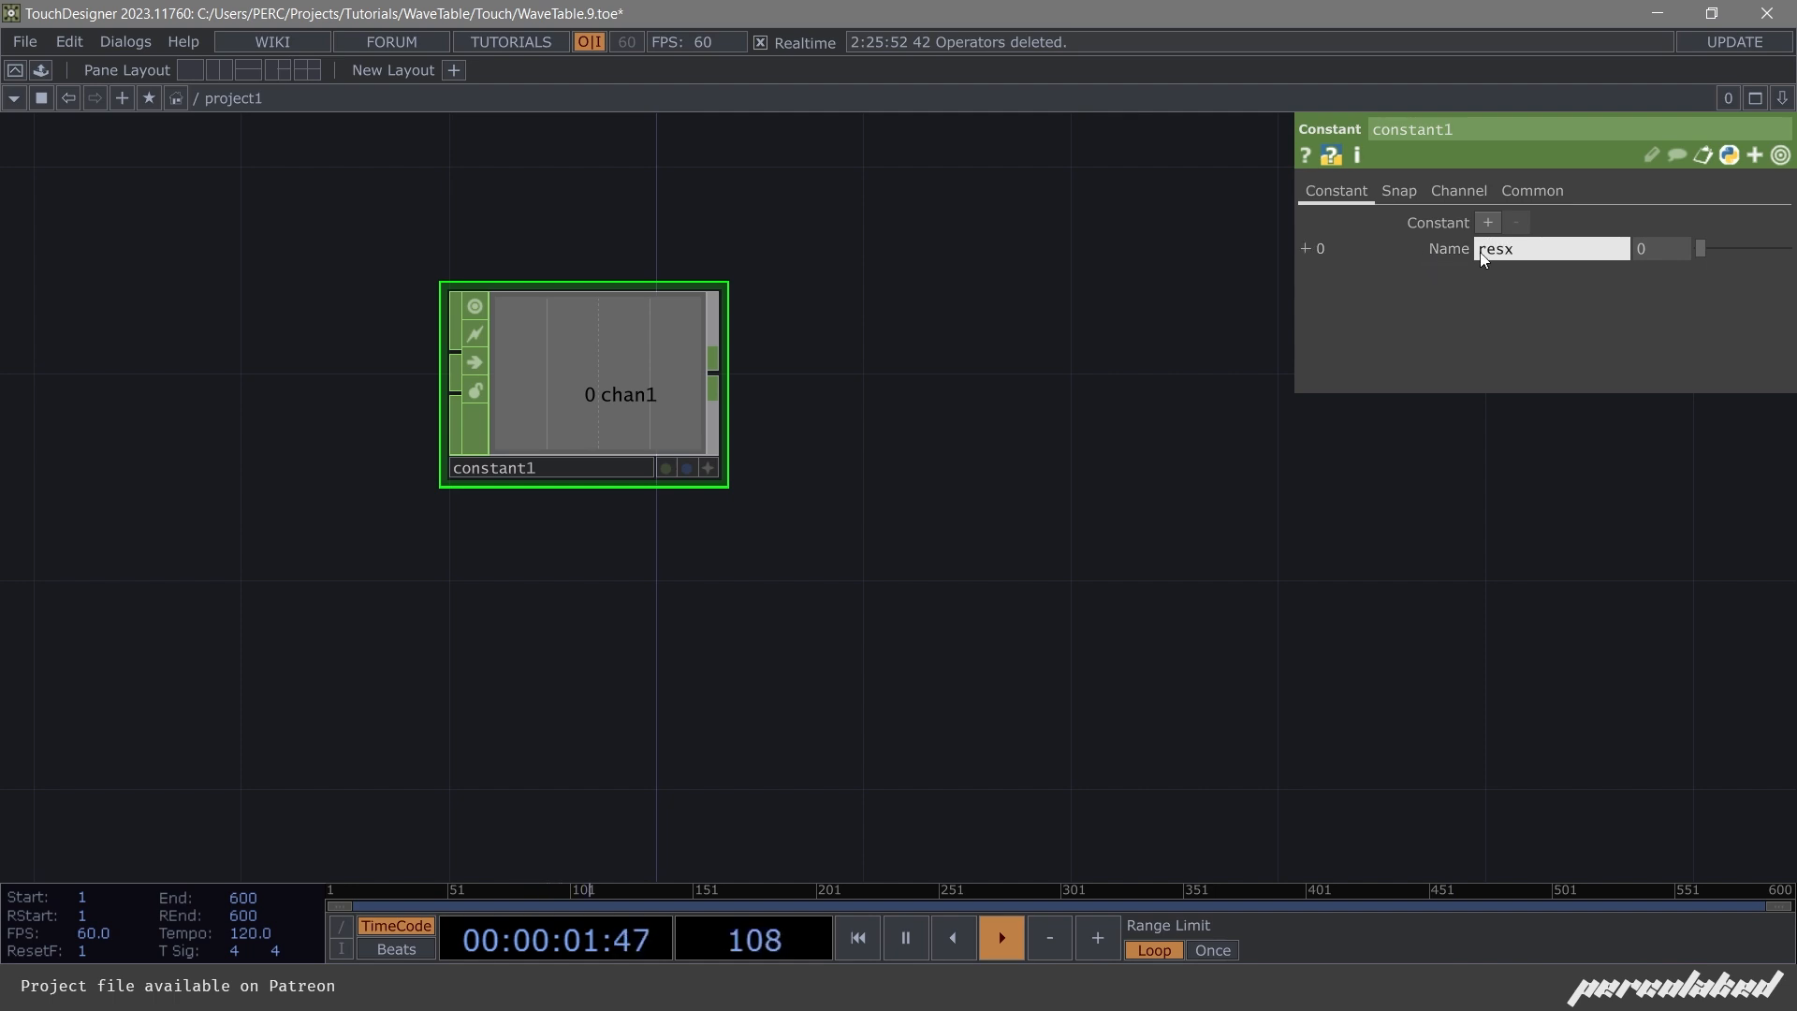
{"action": "left_click", "coordinate": [1488, 222]}
{"action": "left_click", "coordinate": [1534, 275]}
{"action": "type", "text": "resy"}
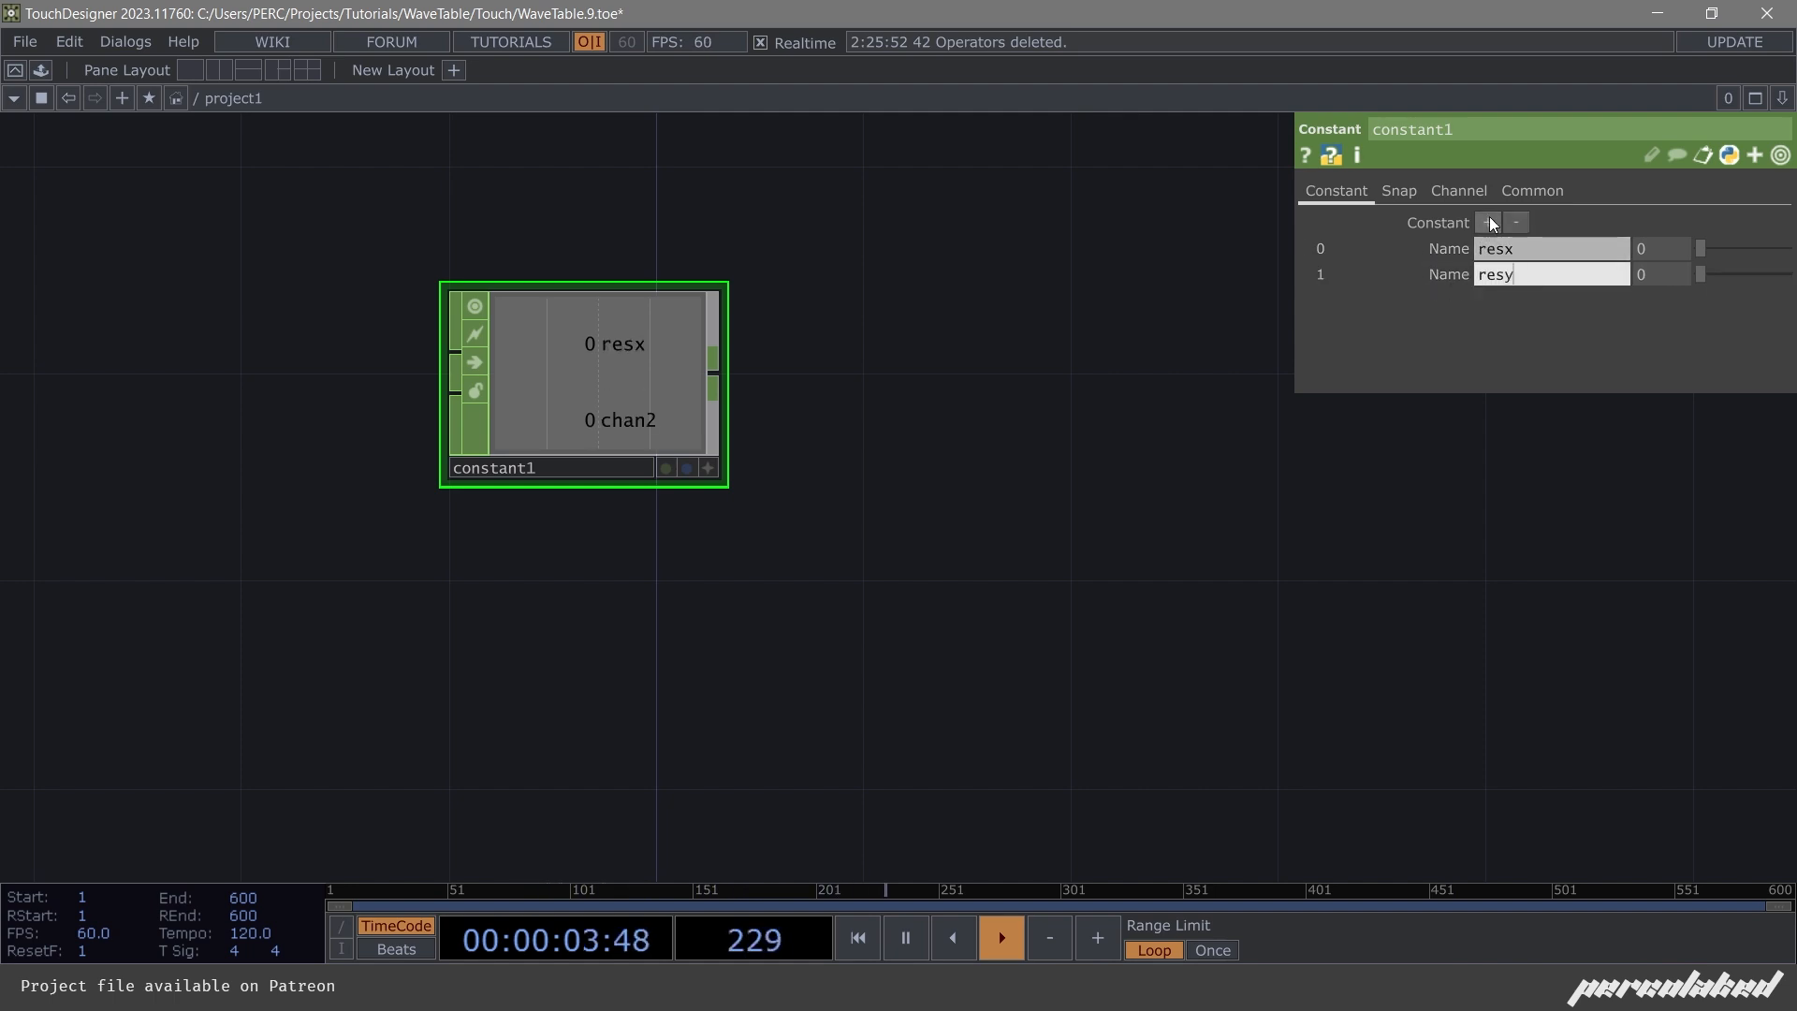
Add a third channel named gridx and a fourth channel named levels to the Constant CHOP.
{"action": "left_click", "coordinate": [1488, 222]}
{"action": "left_click", "coordinate": [1517, 298]}
{"action": "type", "text": "grg"}
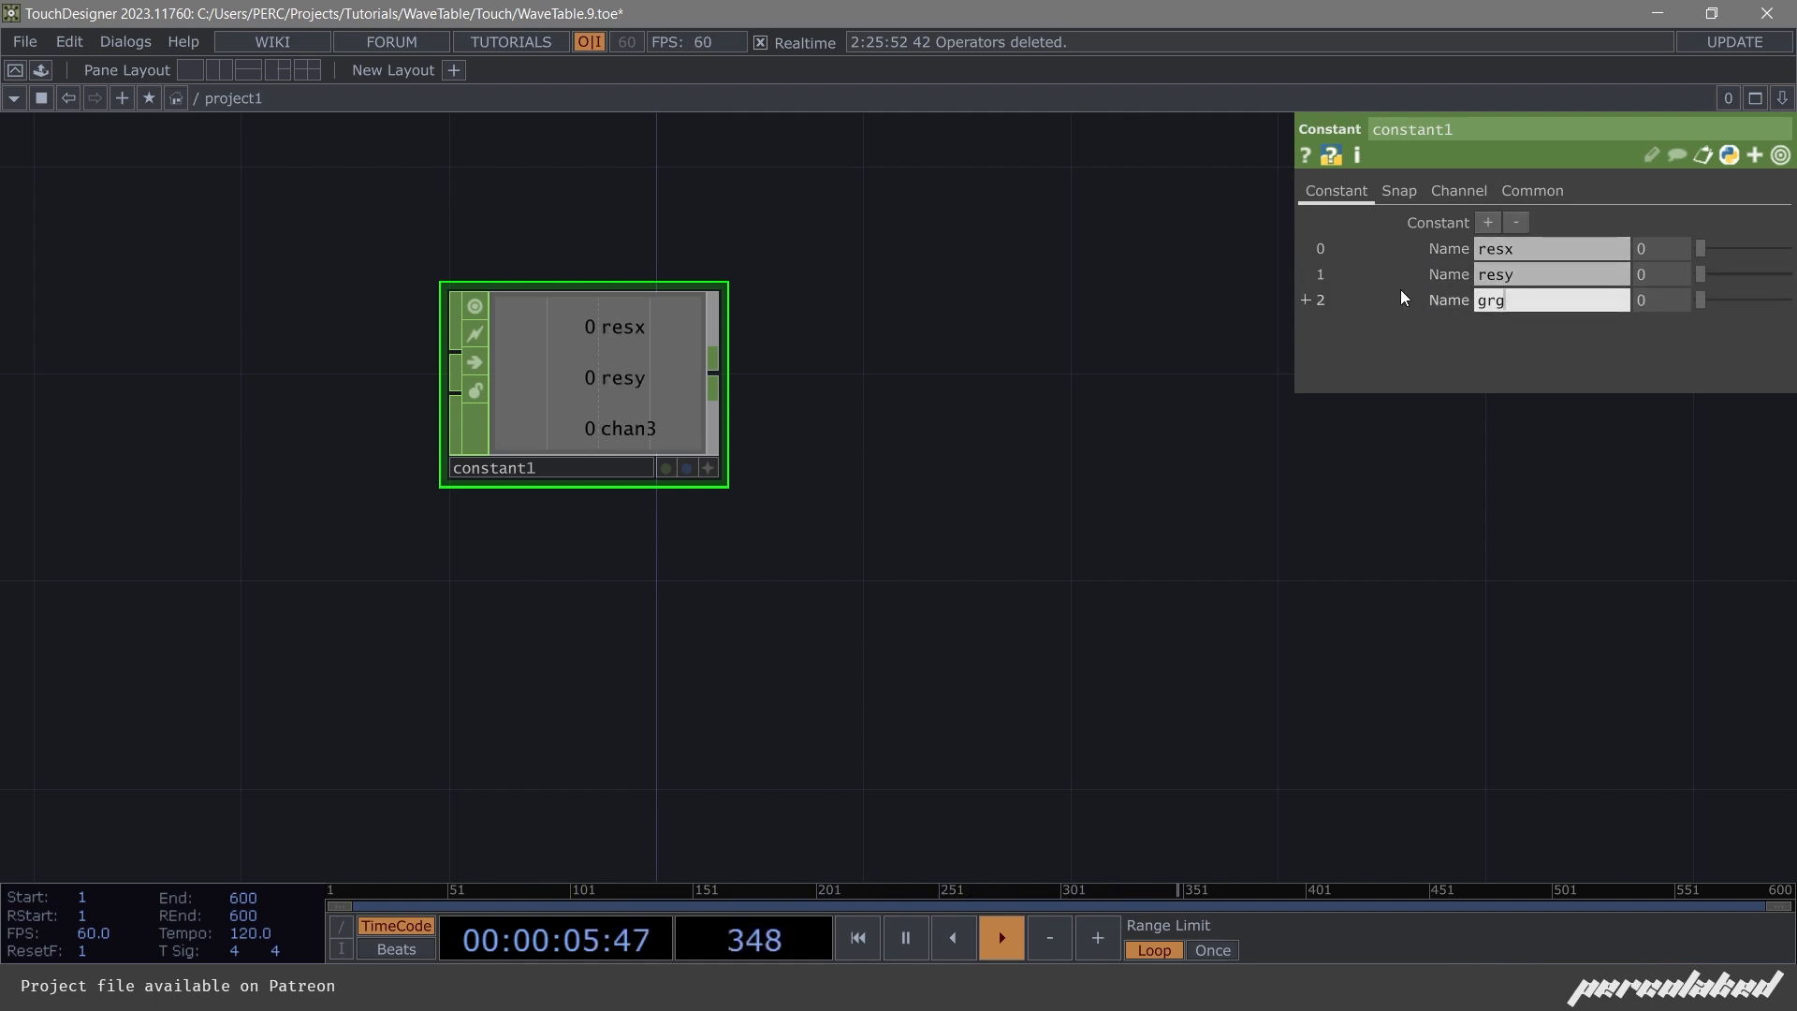
{"action": "key", "text": "BackSpace"}
{"action": "key", "text": "BackSpace"}
{"action": "type", "text": "ridx"}
{"action": "left_click", "coordinate": [1491, 219]}
{"action": "left_click_drag", "start_coordinate": [1532, 325], "coordinate": [1434, 306]}
{"action": "type", "text": "l"}
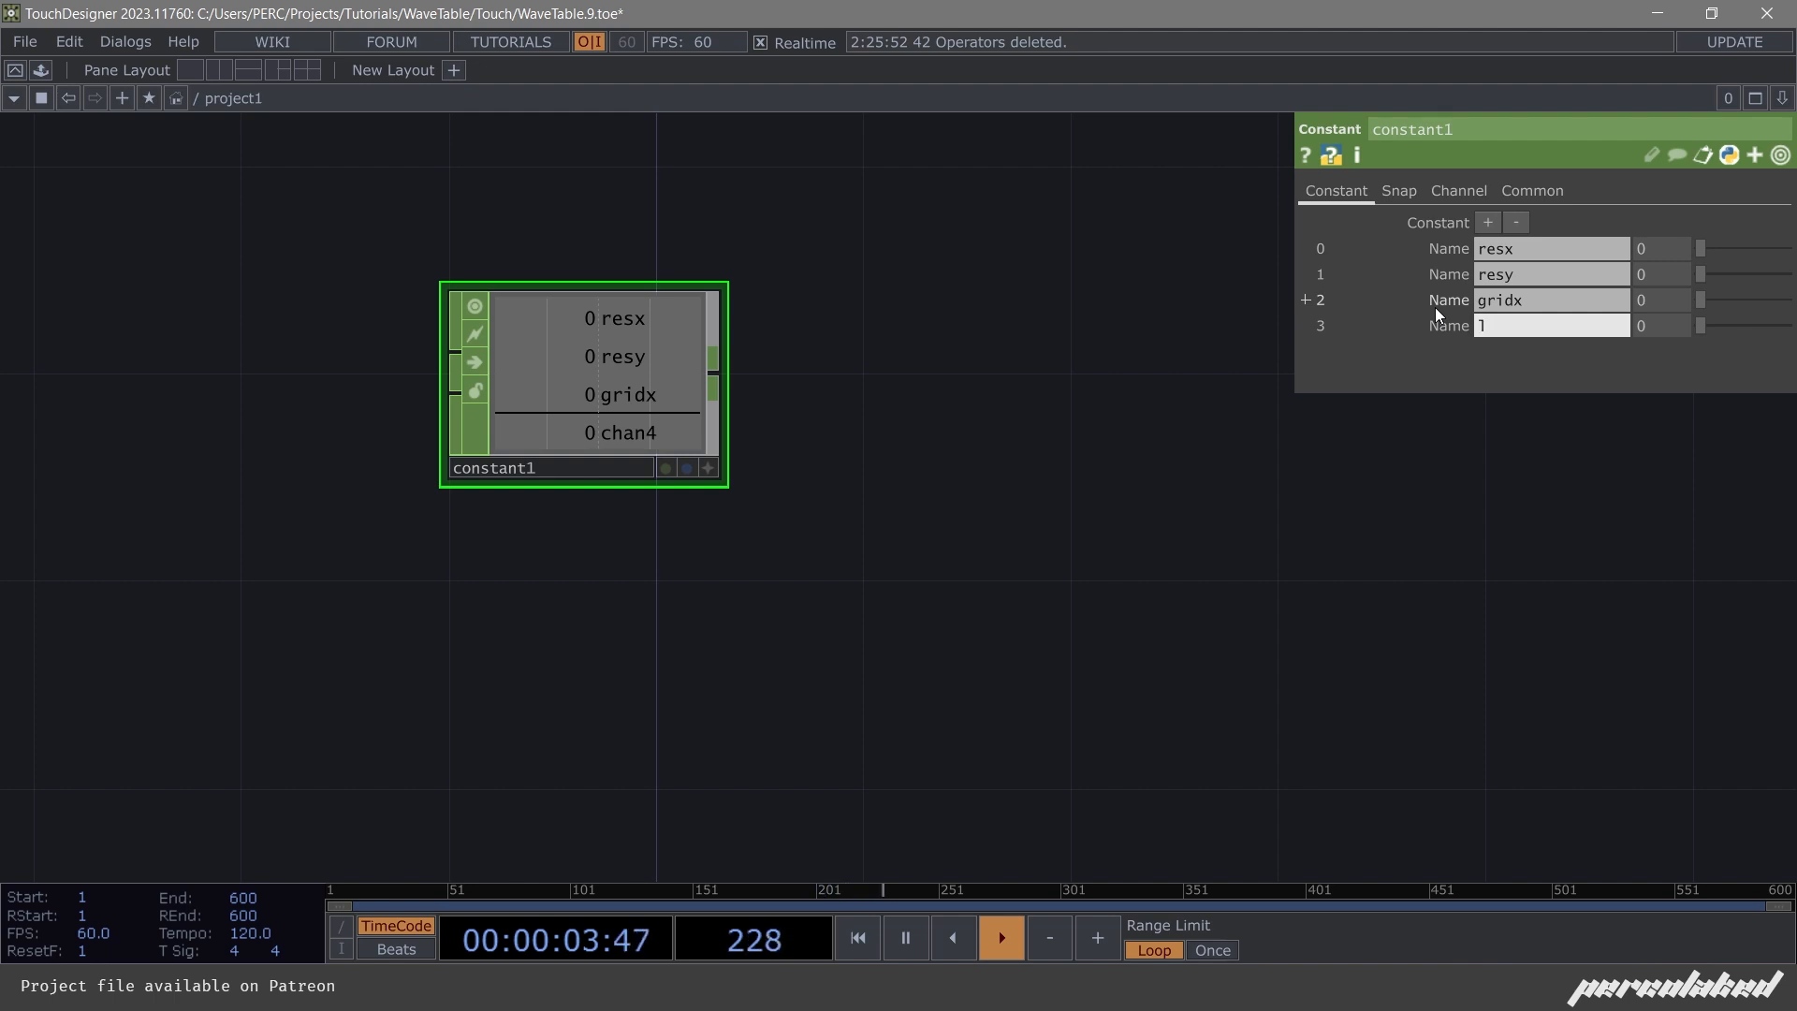
{"action": "type", "text": "evels"}
Add a fifth channel named tile_ratio and a sixth channel named min_cycles to the Constant CHOP.
{"action": "left_click", "coordinate": [1490, 224]}
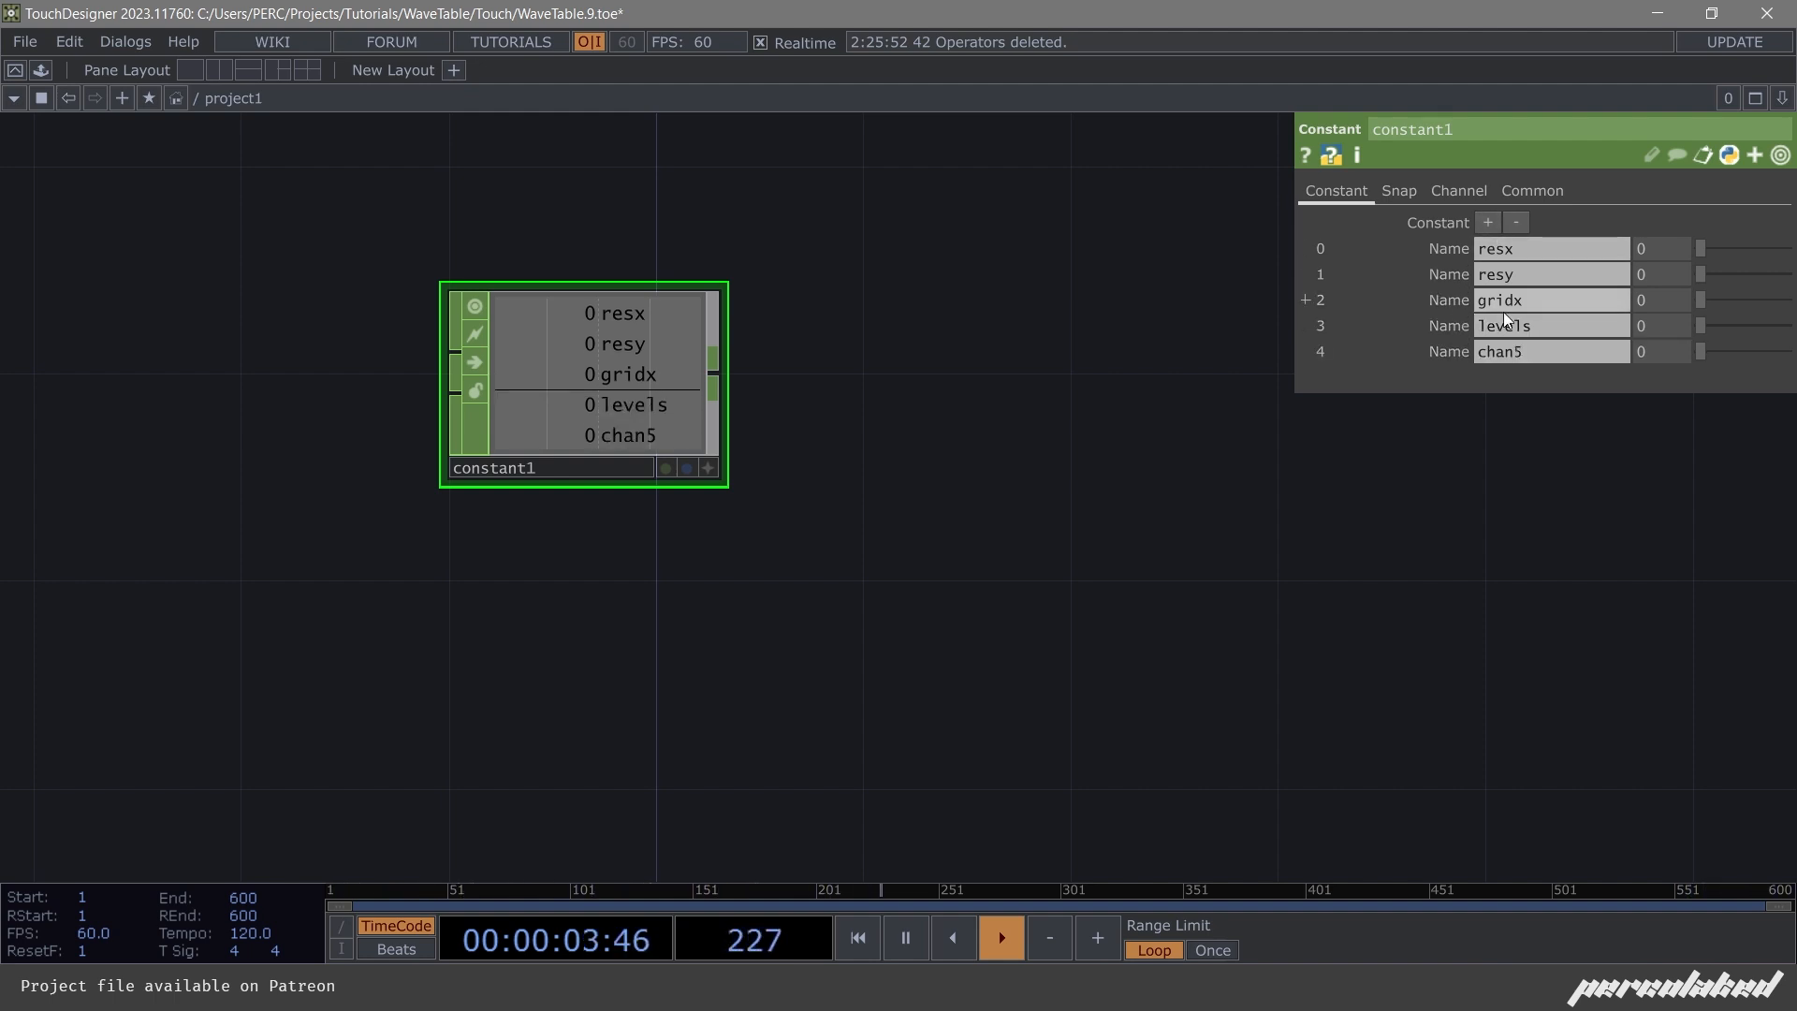
{"action": "left_click", "coordinate": [1536, 351]}
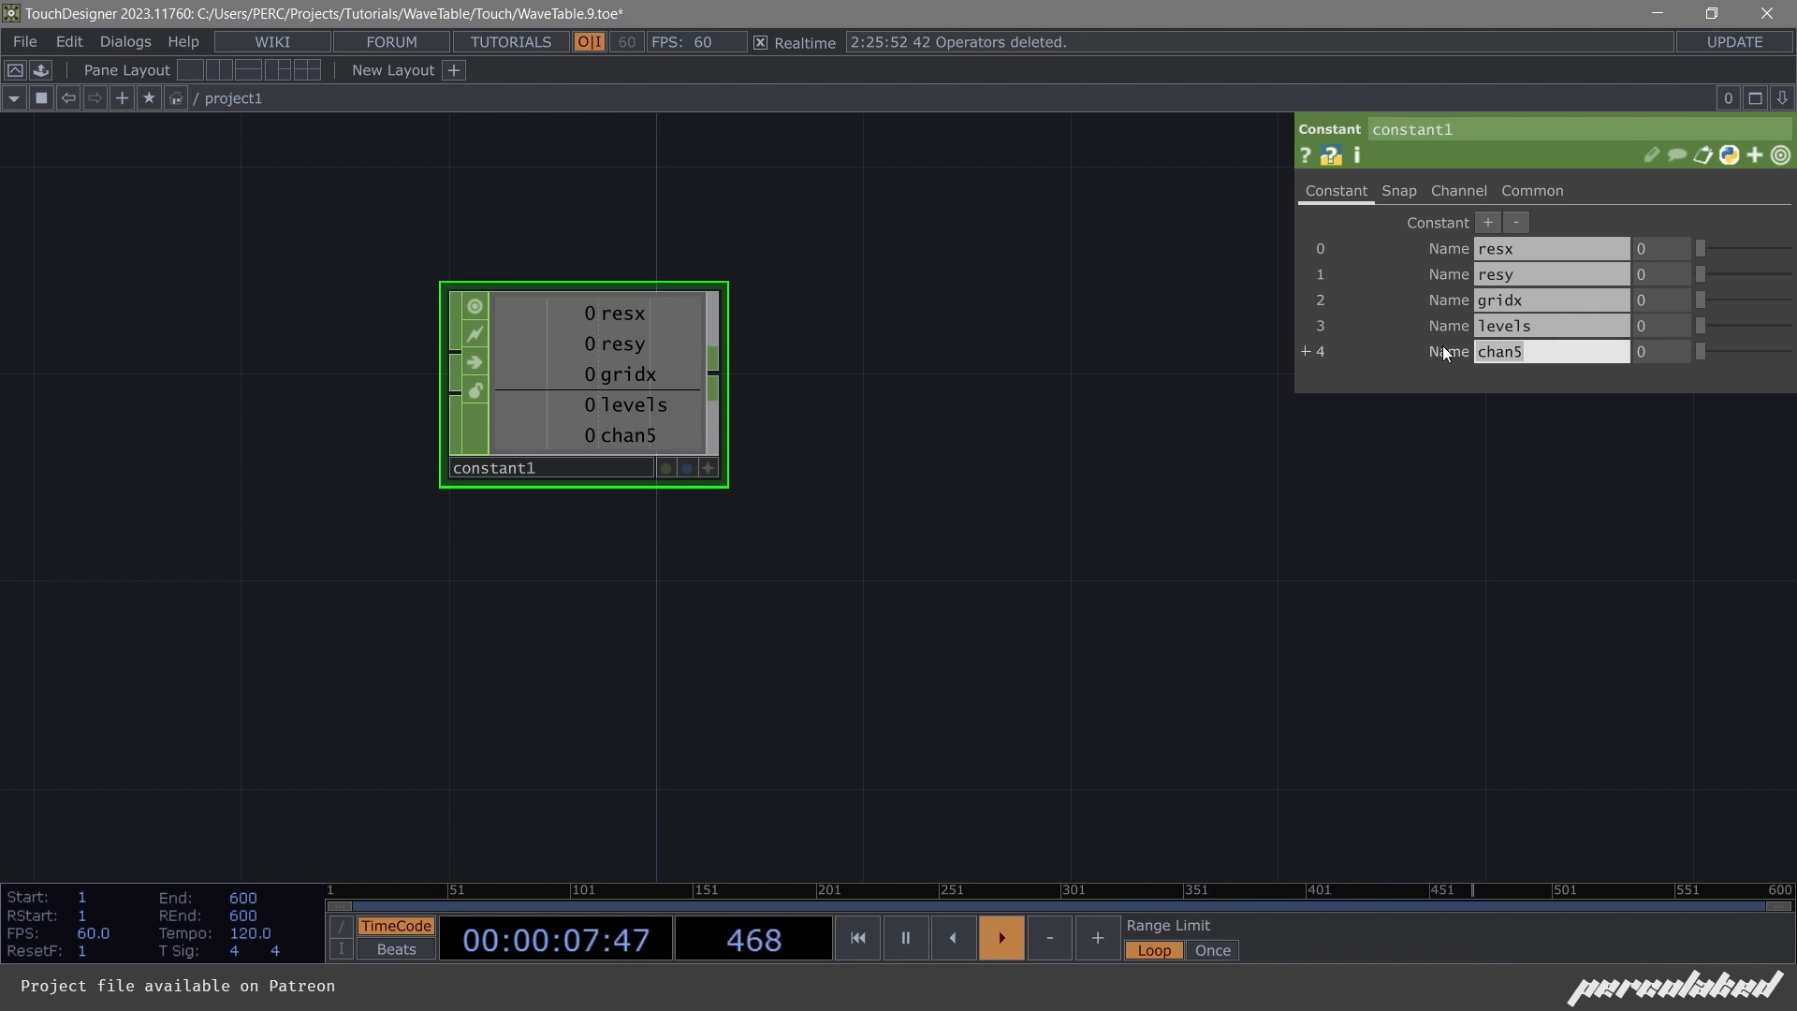
{"action": "type", "text": "tile"}
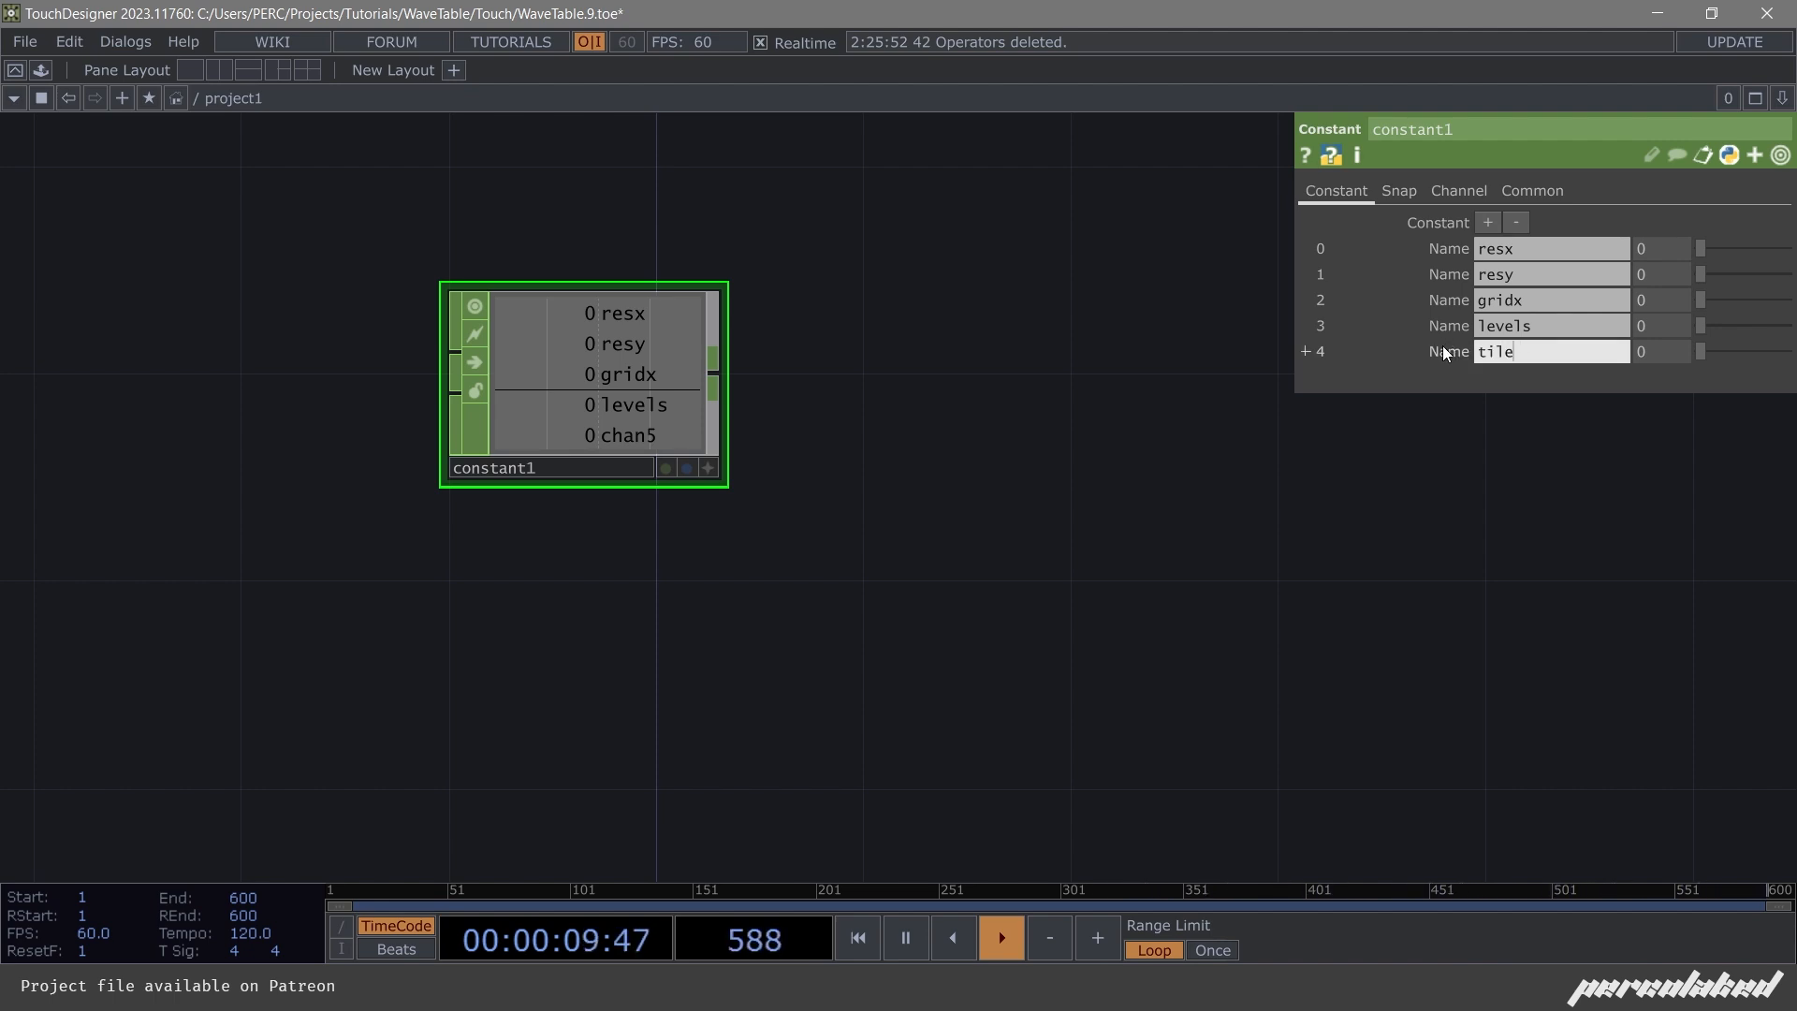
{"action": "type", "text": "_ratio"}
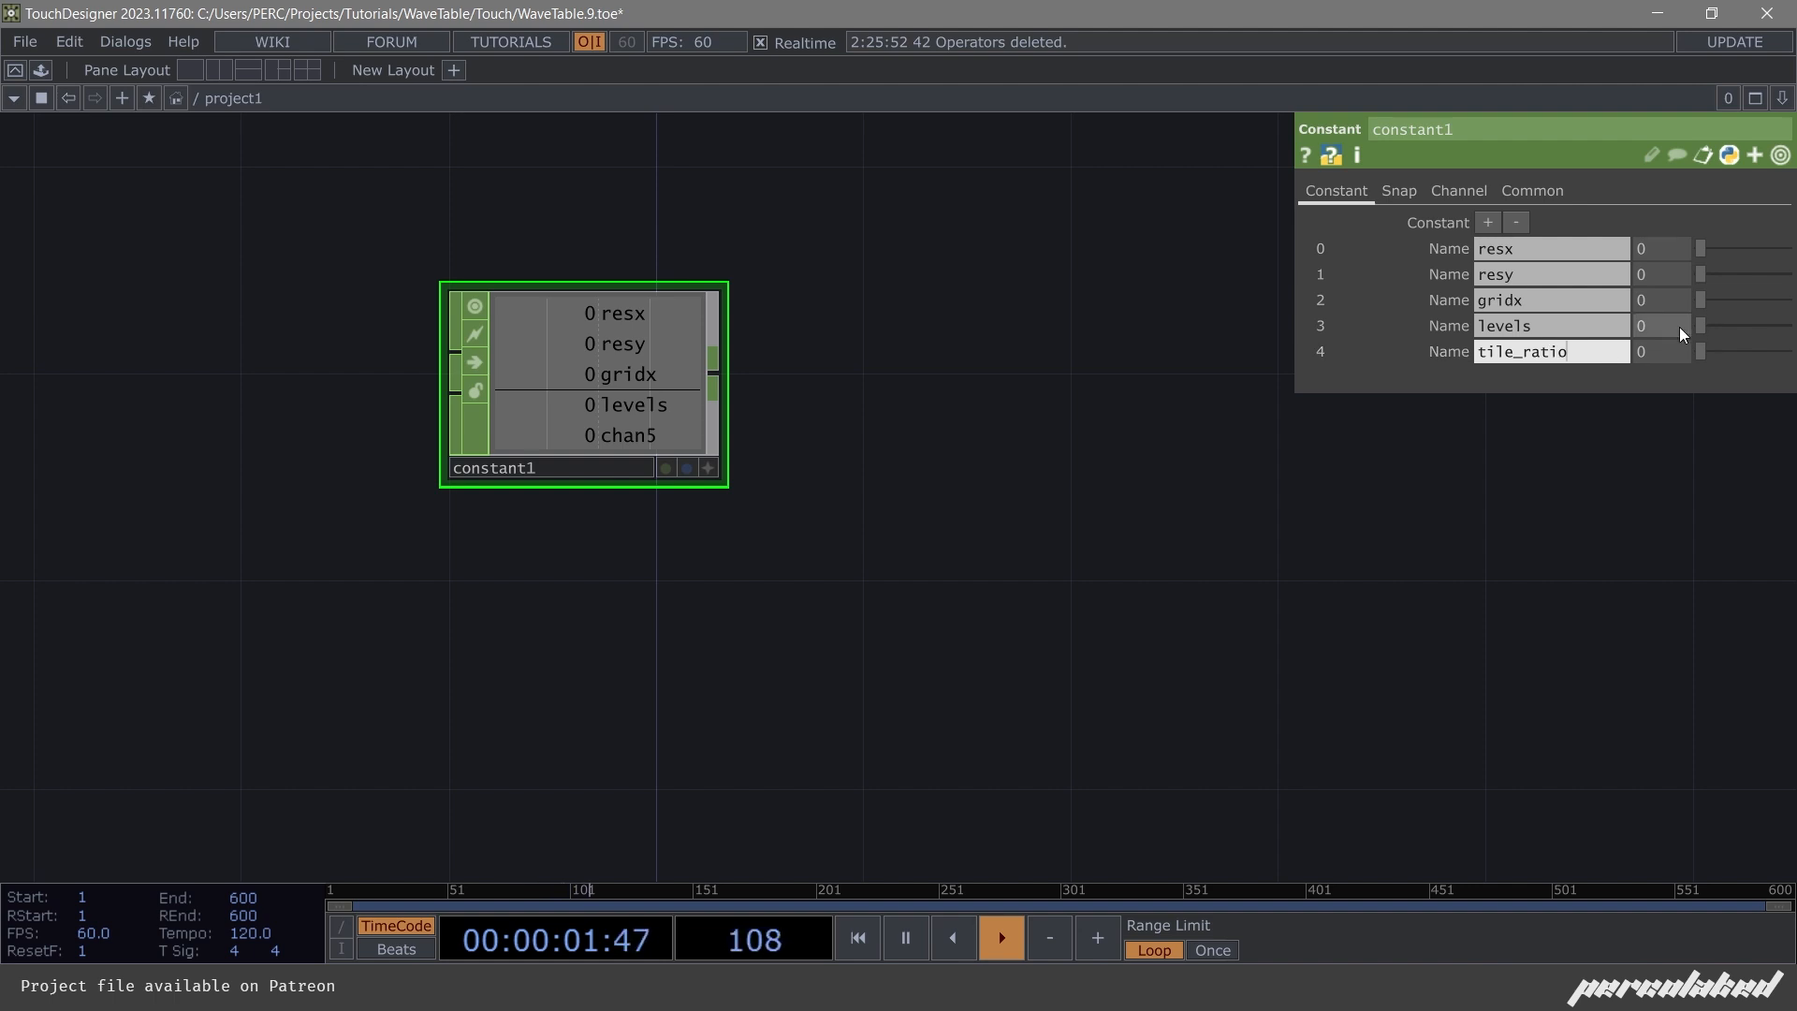
{"action": "left_click", "coordinate": [1487, 222]}
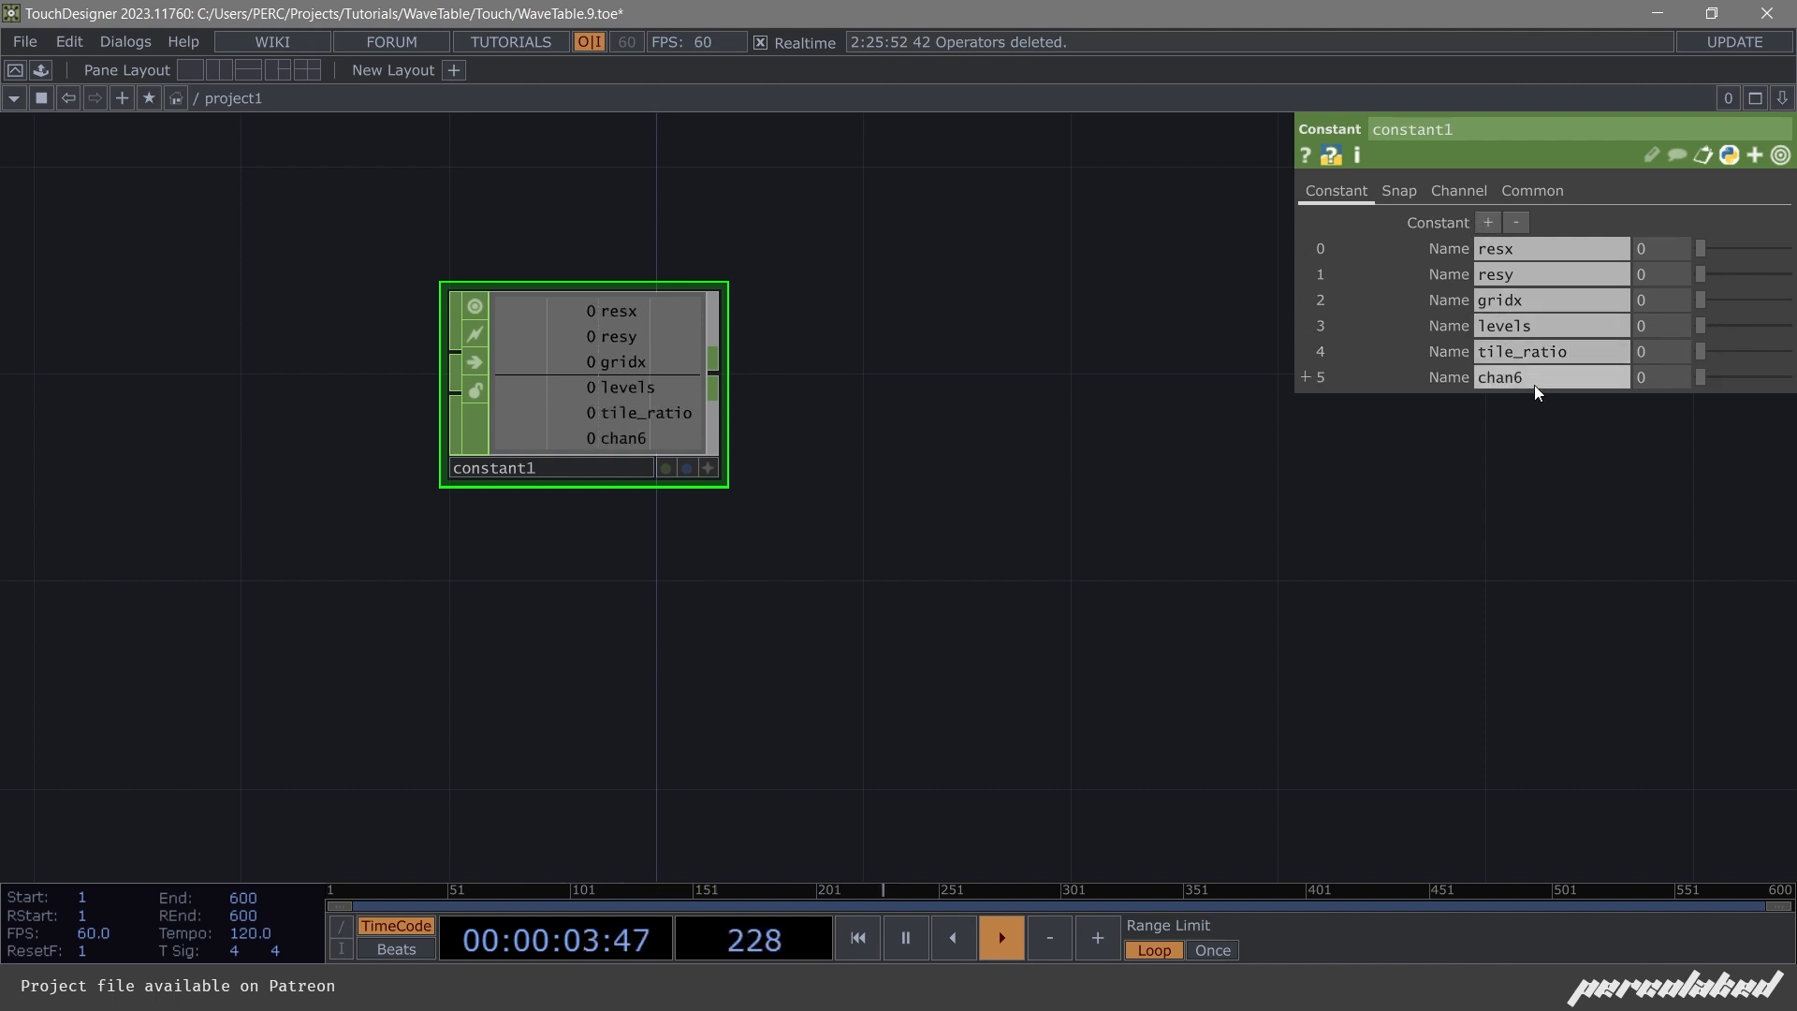
{"action": "left_click", "coordinate": [1535, 379]}
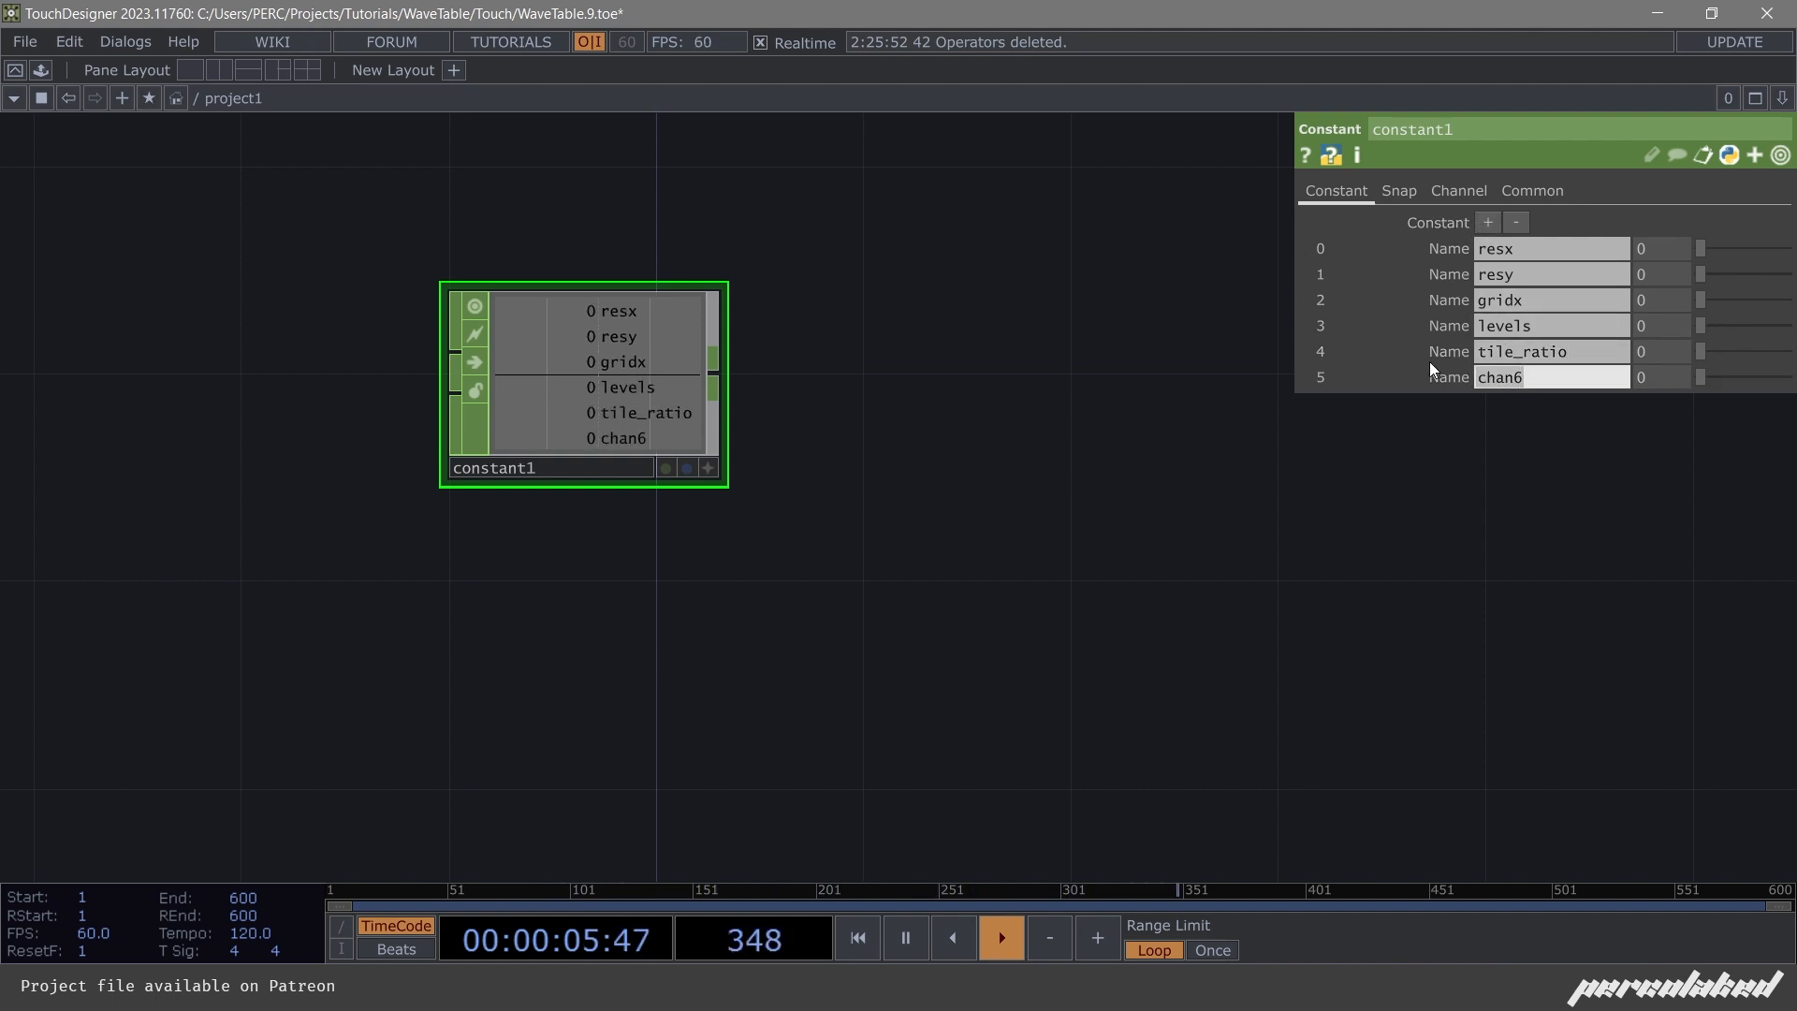
{"action": "type", "text": "min"}
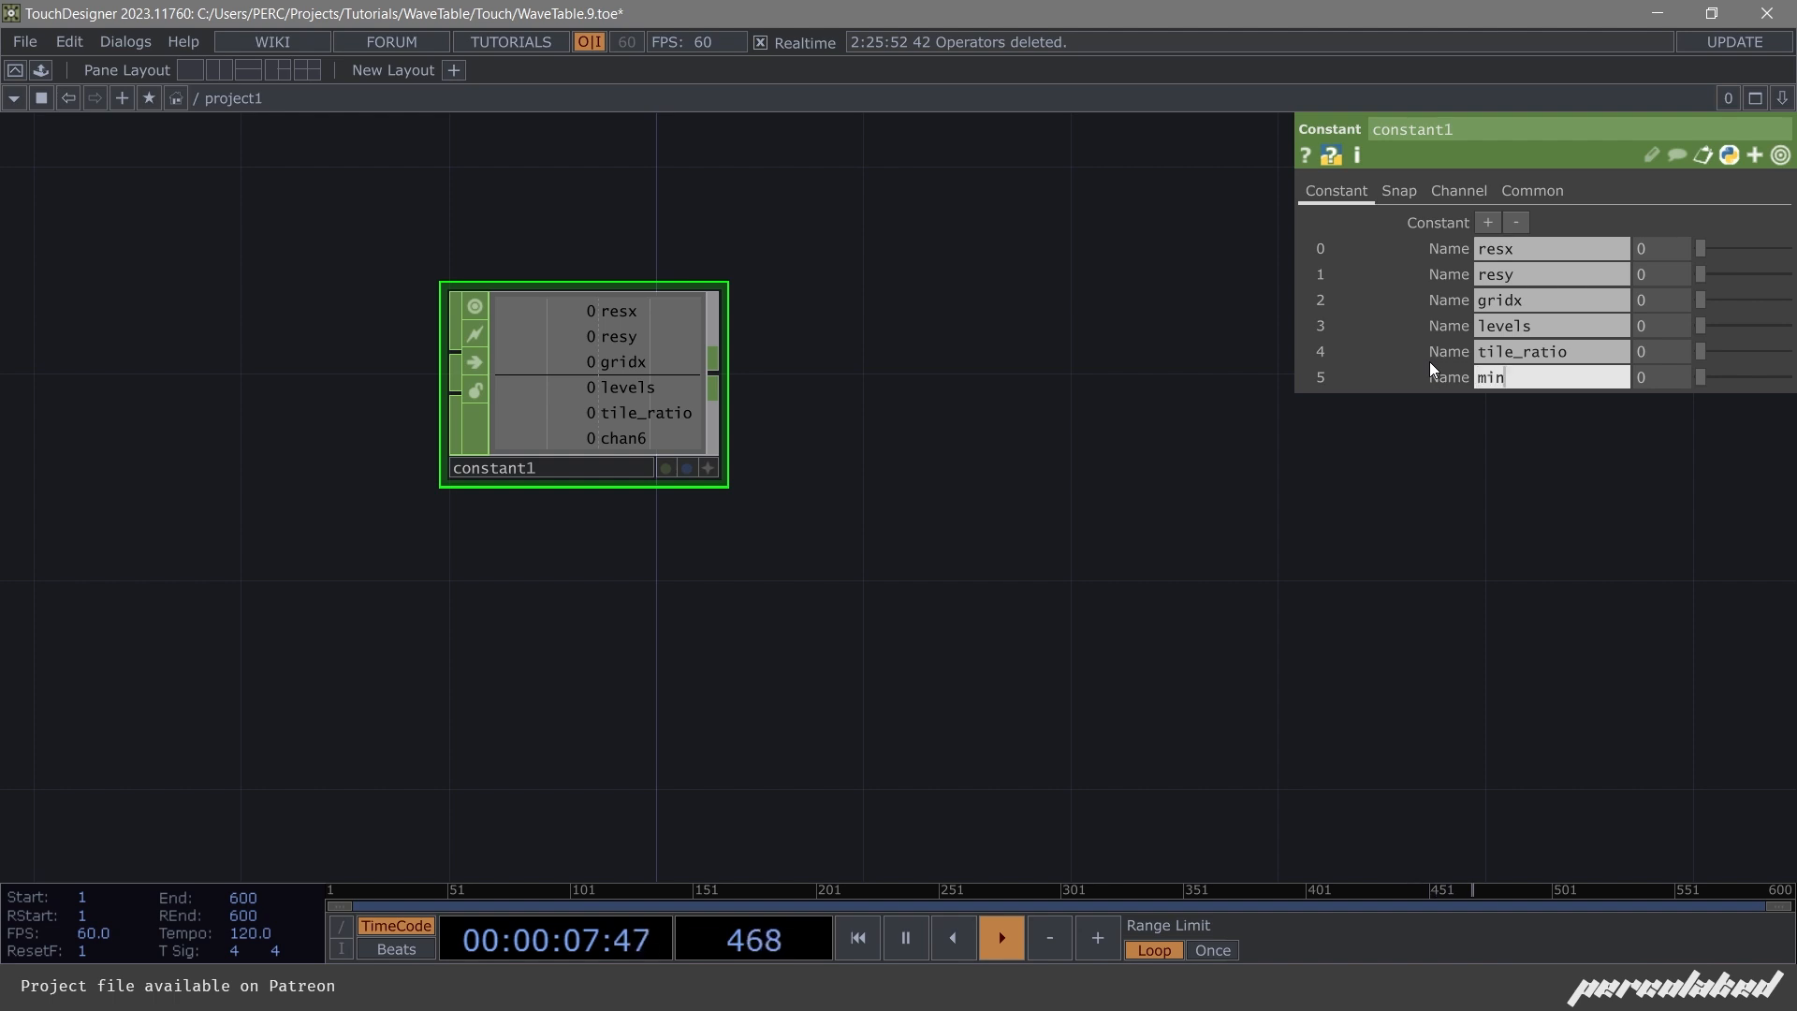
{"action": "type", "text": "_cycles"}
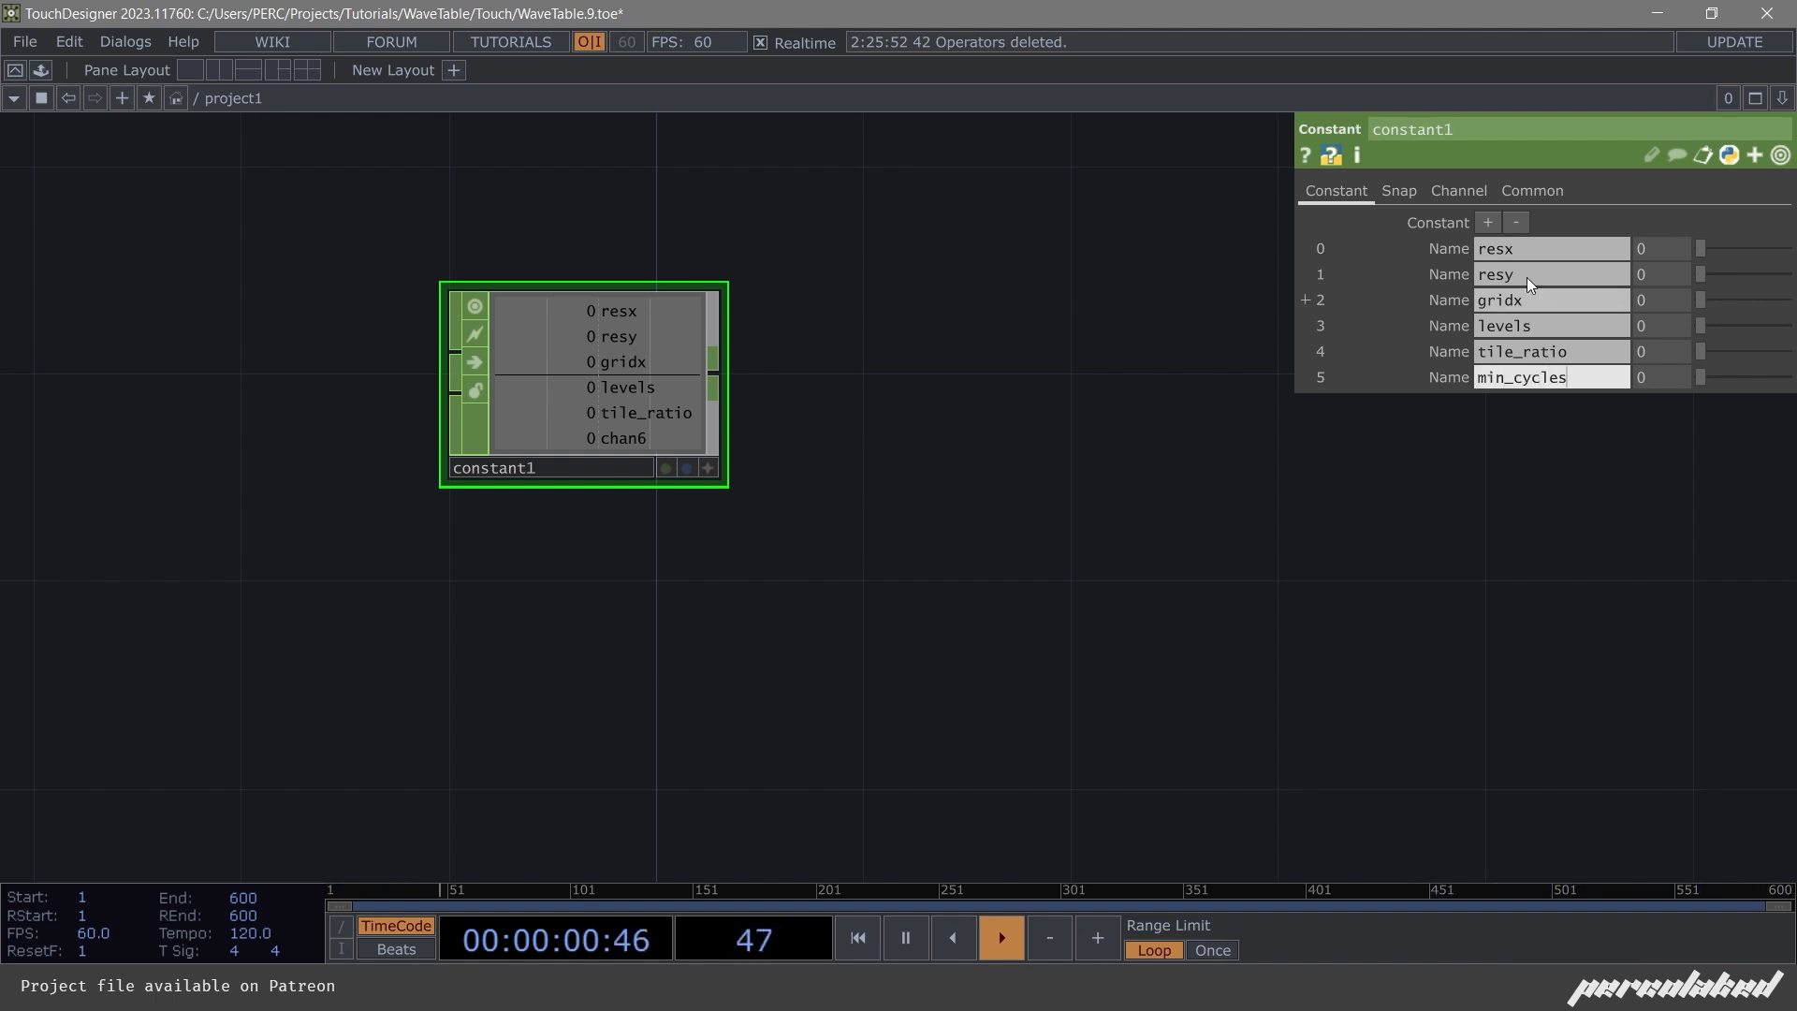
Add a seventh channel named max_cycles to the Constant CHOP.
{"action": "left_click", "coordinate": [1488, 221]}
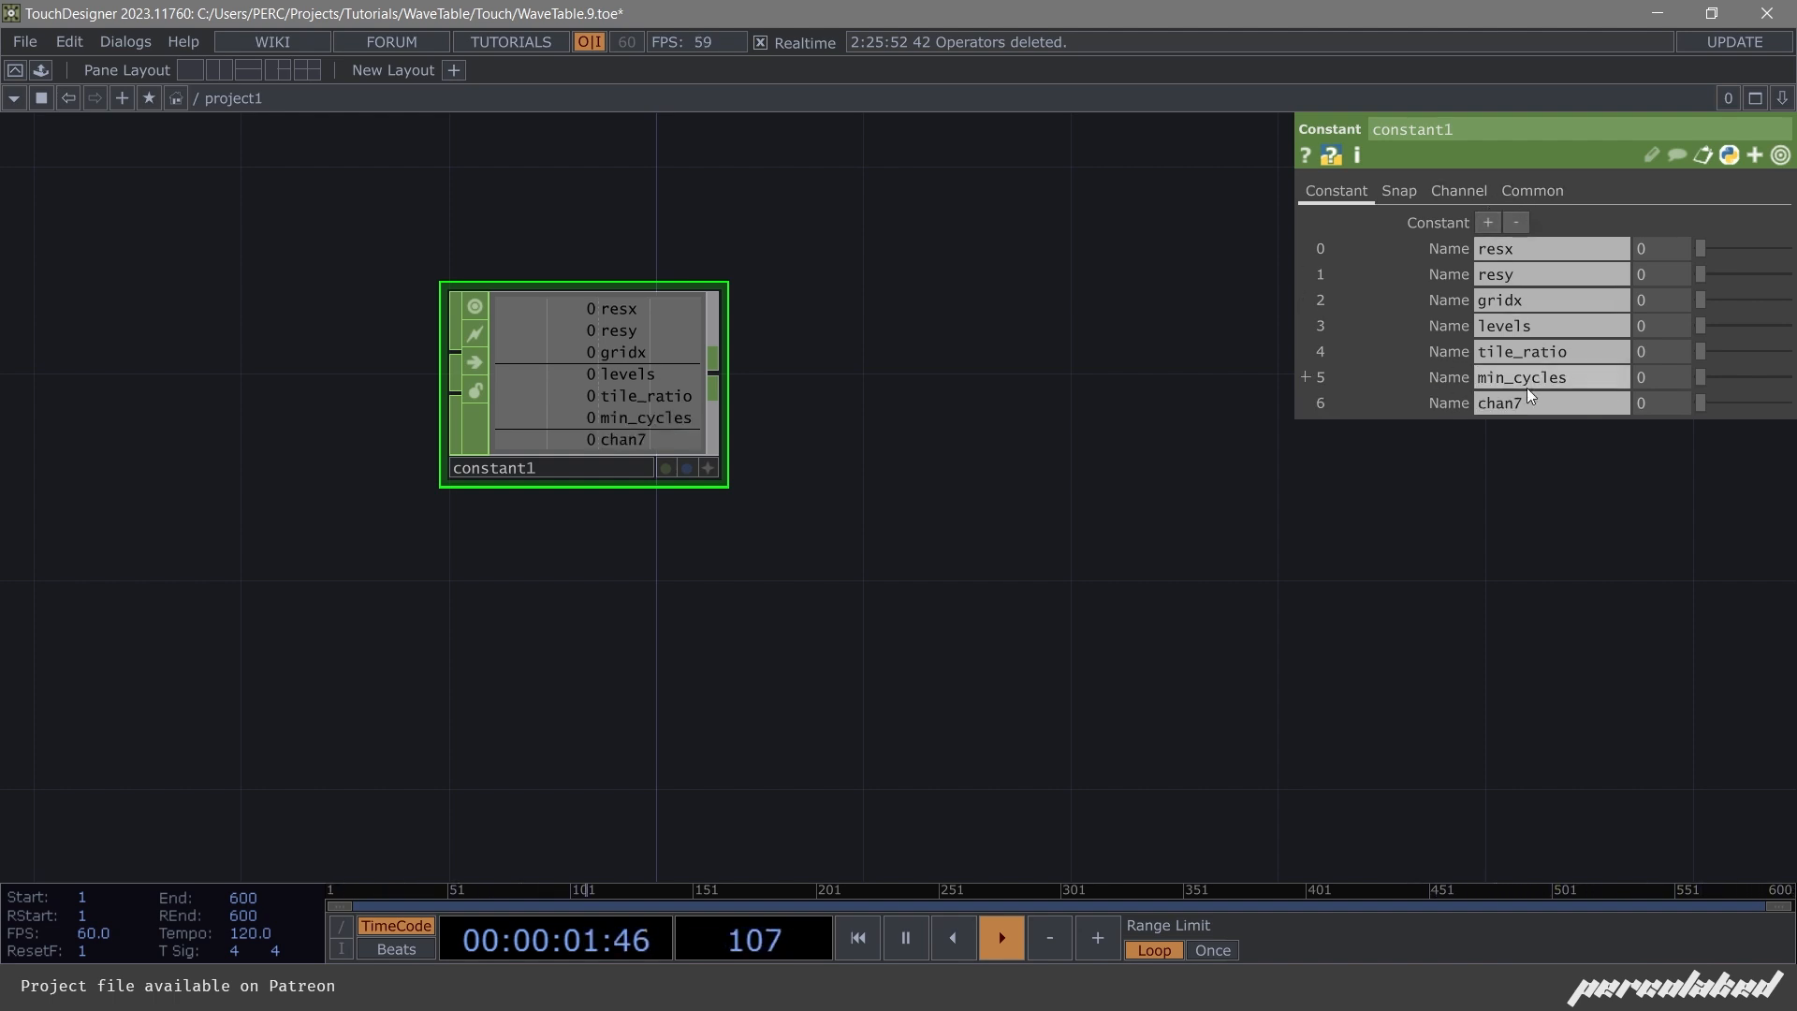
{"action": "left_click", "coordinate": [1525, 401]}
{"action": "type", "text": "max"}
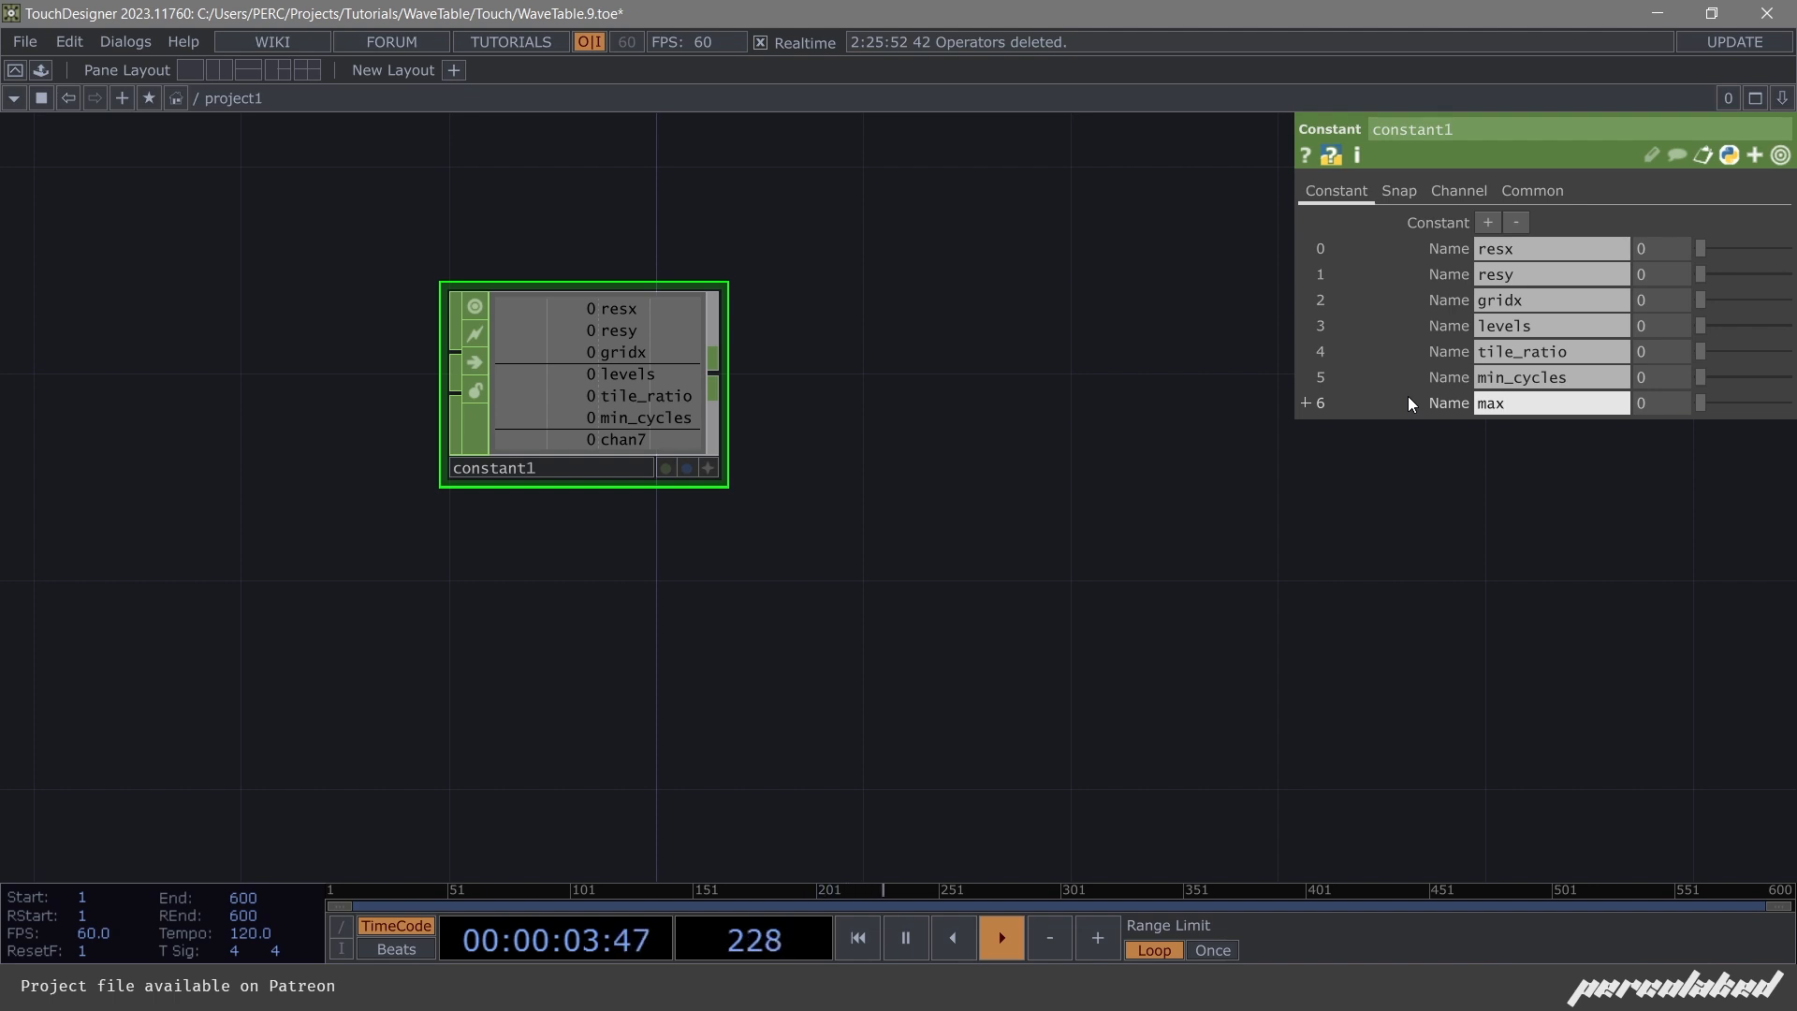
{"action": "type", "text": "_cycles"}
{"action": "key", "text": "Return"}
Append a Null CHOP after the Constant CHOP and spread the two nodes apart.
{"action": "left_click_drag", "start_coordinate": [578, 362], "coordinate": [530, 356]}
{"action": "key", "text": "alt+n"}
{"action": "left_click", "coordinate": [966, 372]}
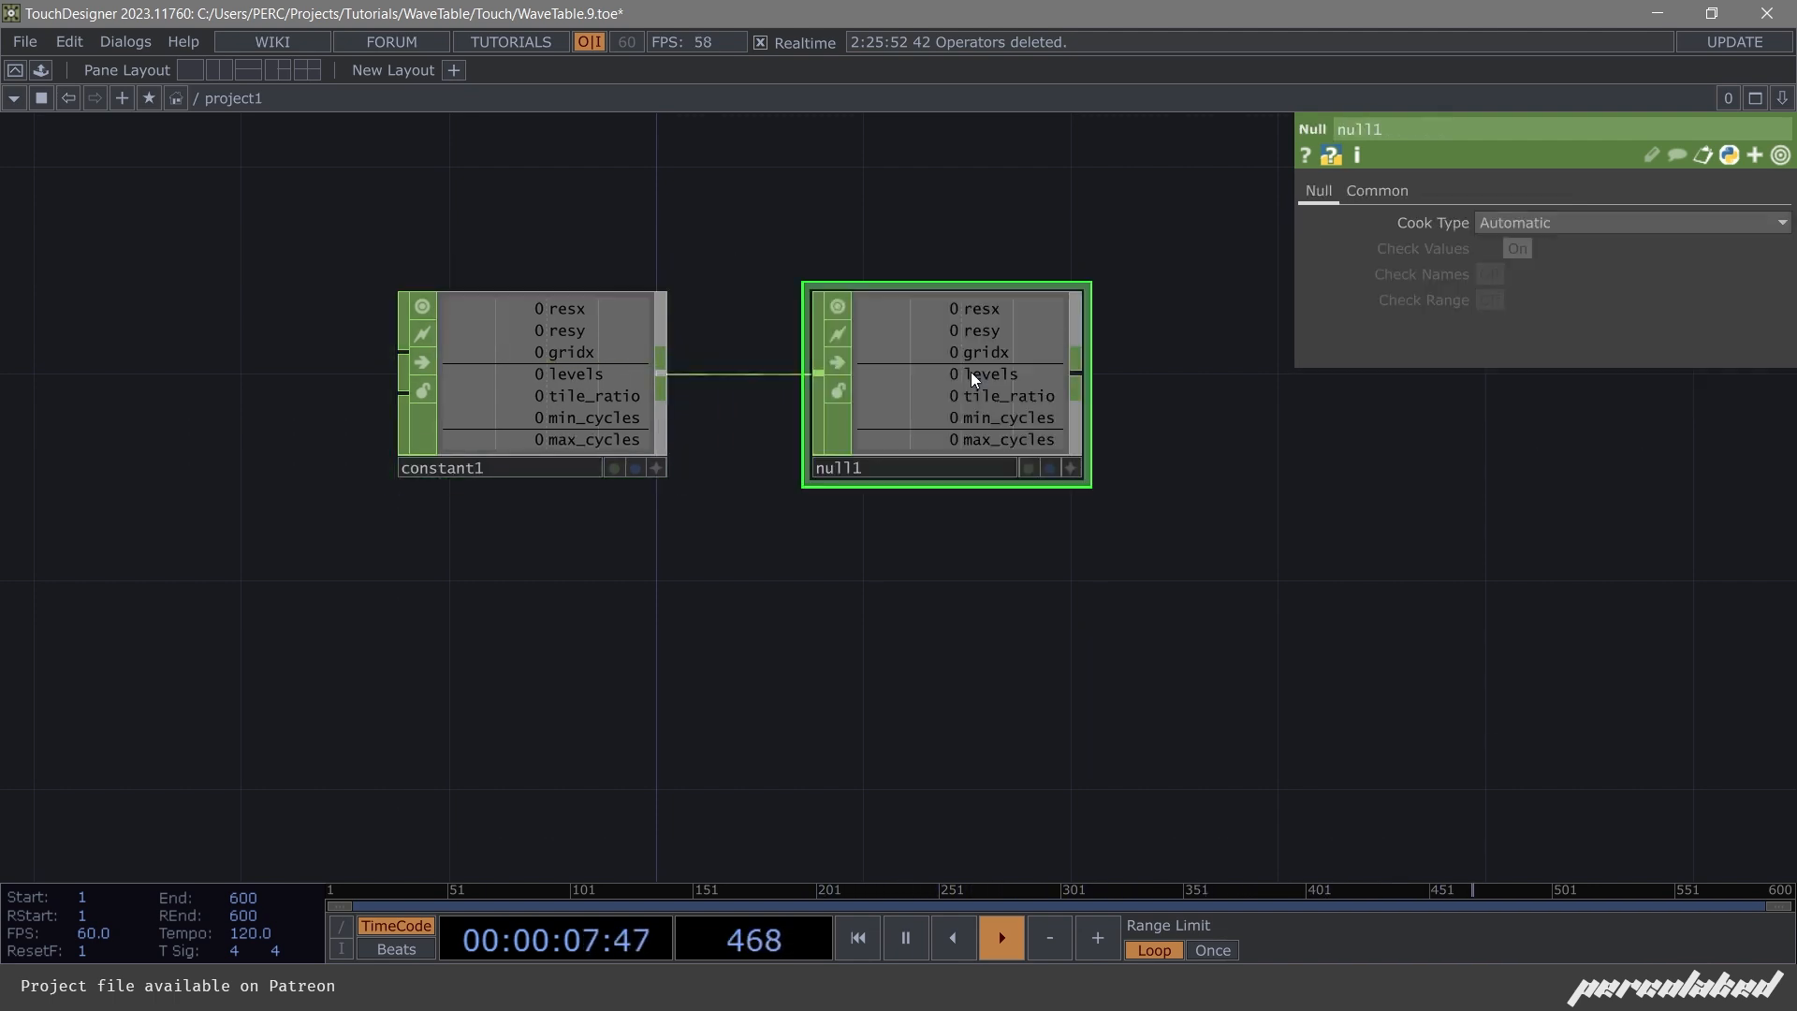
{"action": "left_click_drag", "start_coordinate": [969, 372], "coordinate": [1272, 378]}
{"action": "left_click_drag", "start_coordinate": [602, 407], "coordinate": [551, 407]}
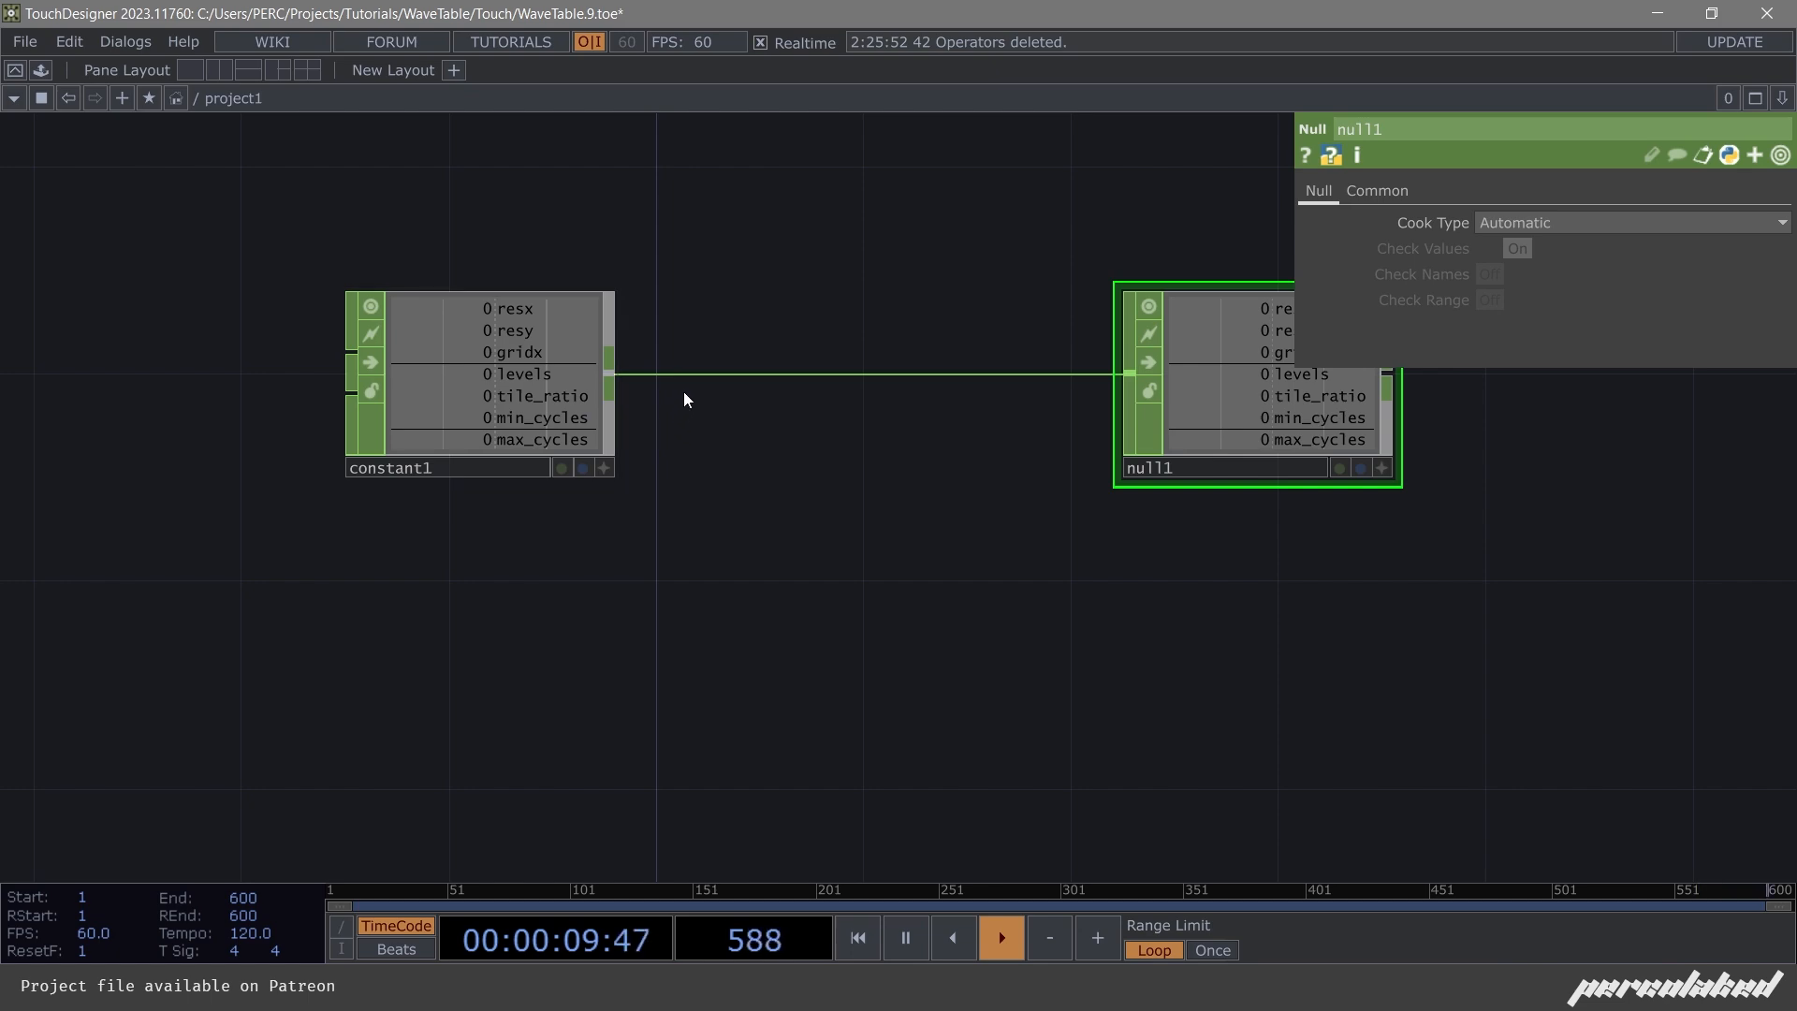
Insert a second Null CHOP on the wire between the Constant CHOP and the first Null.
{"action": "right_click", "coordinate": [702, 372]}
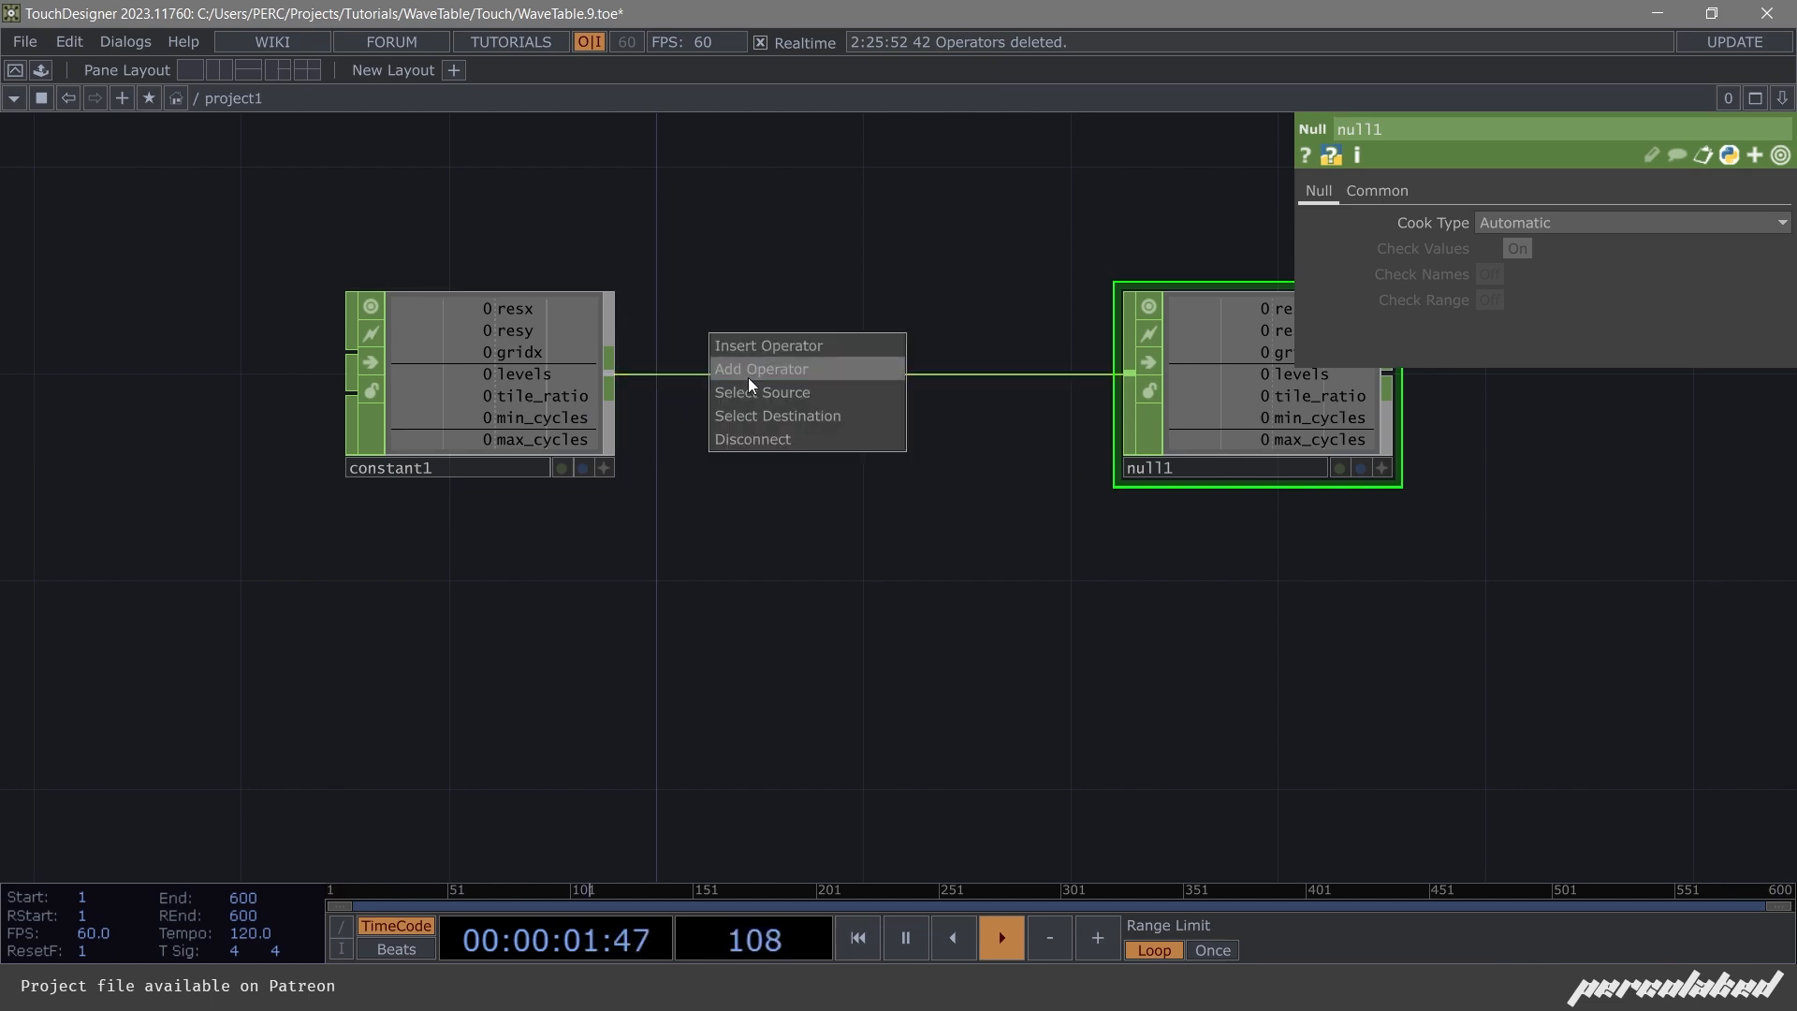
{"action": "left_click", "coordinate": [758, 348]}
{"action": "type", "text": "nu"}
{"action": "key", "text": "Return"}
{"action": "left_click", "coordinate": [851, 357]}
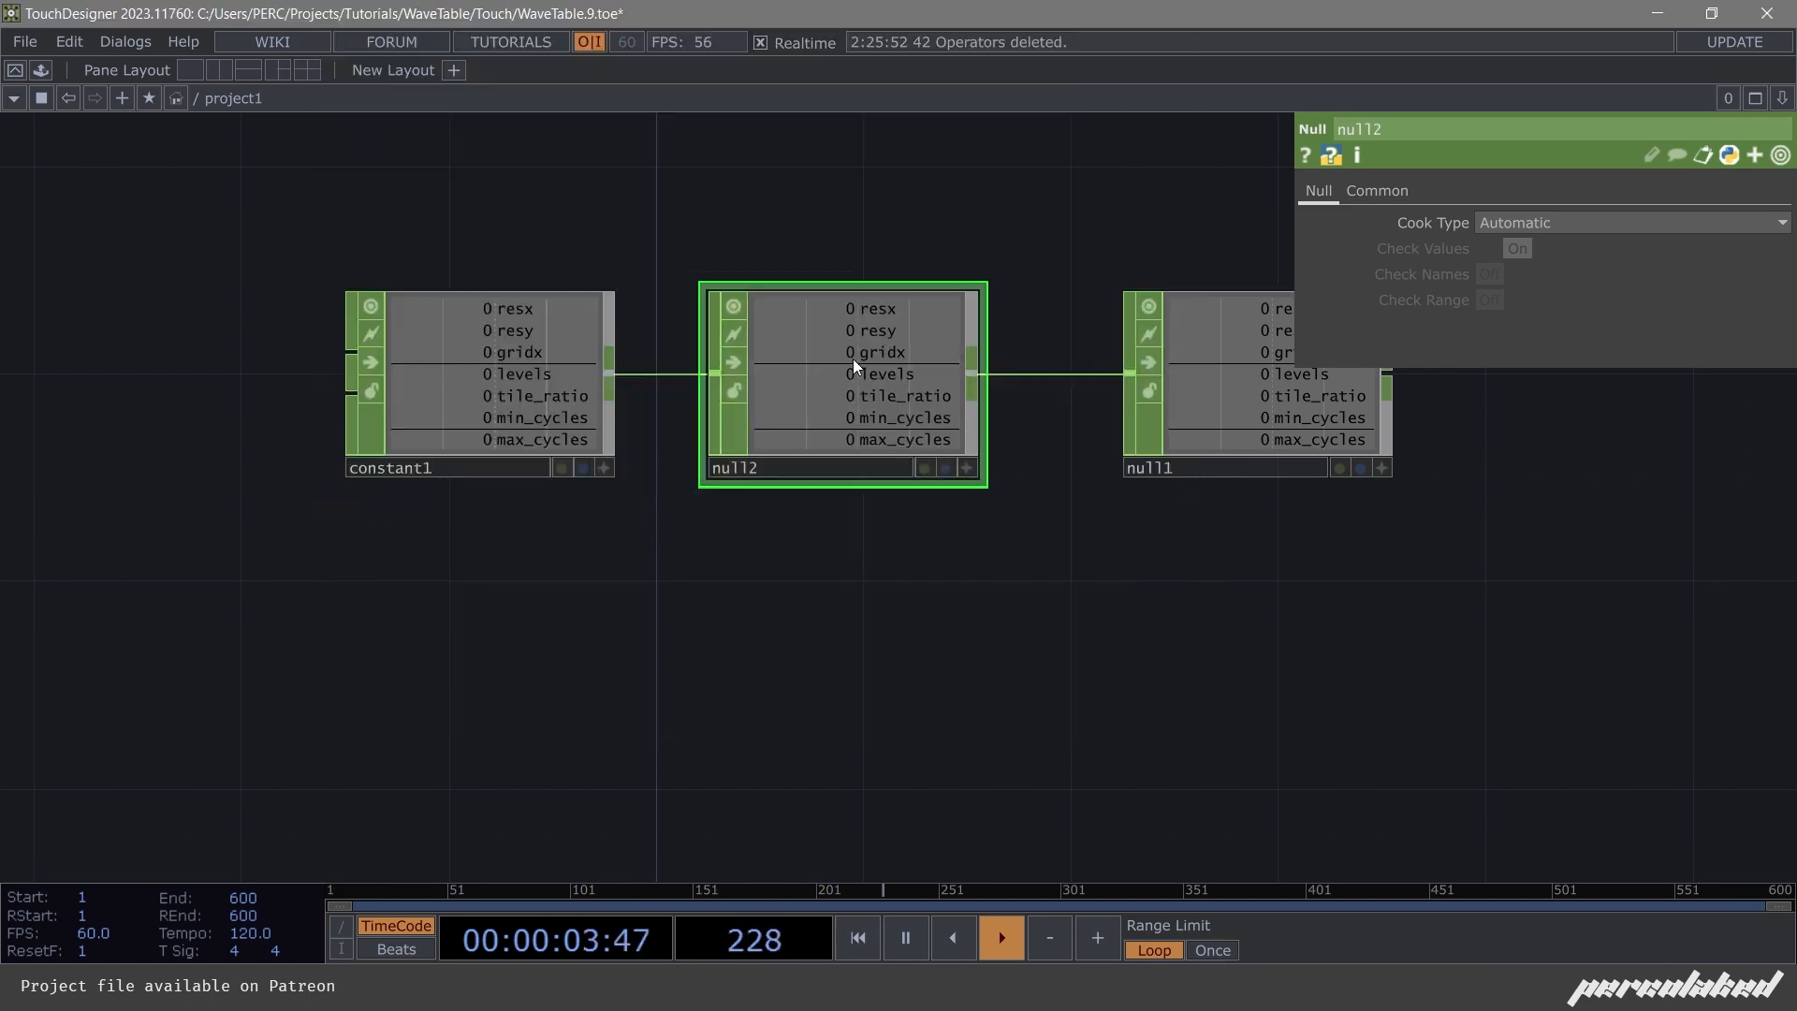
Collapse the middle Null into a Base COMP and line up the Constant and outer Null on either side of it.
{"action": "key", "text": "Tab"}
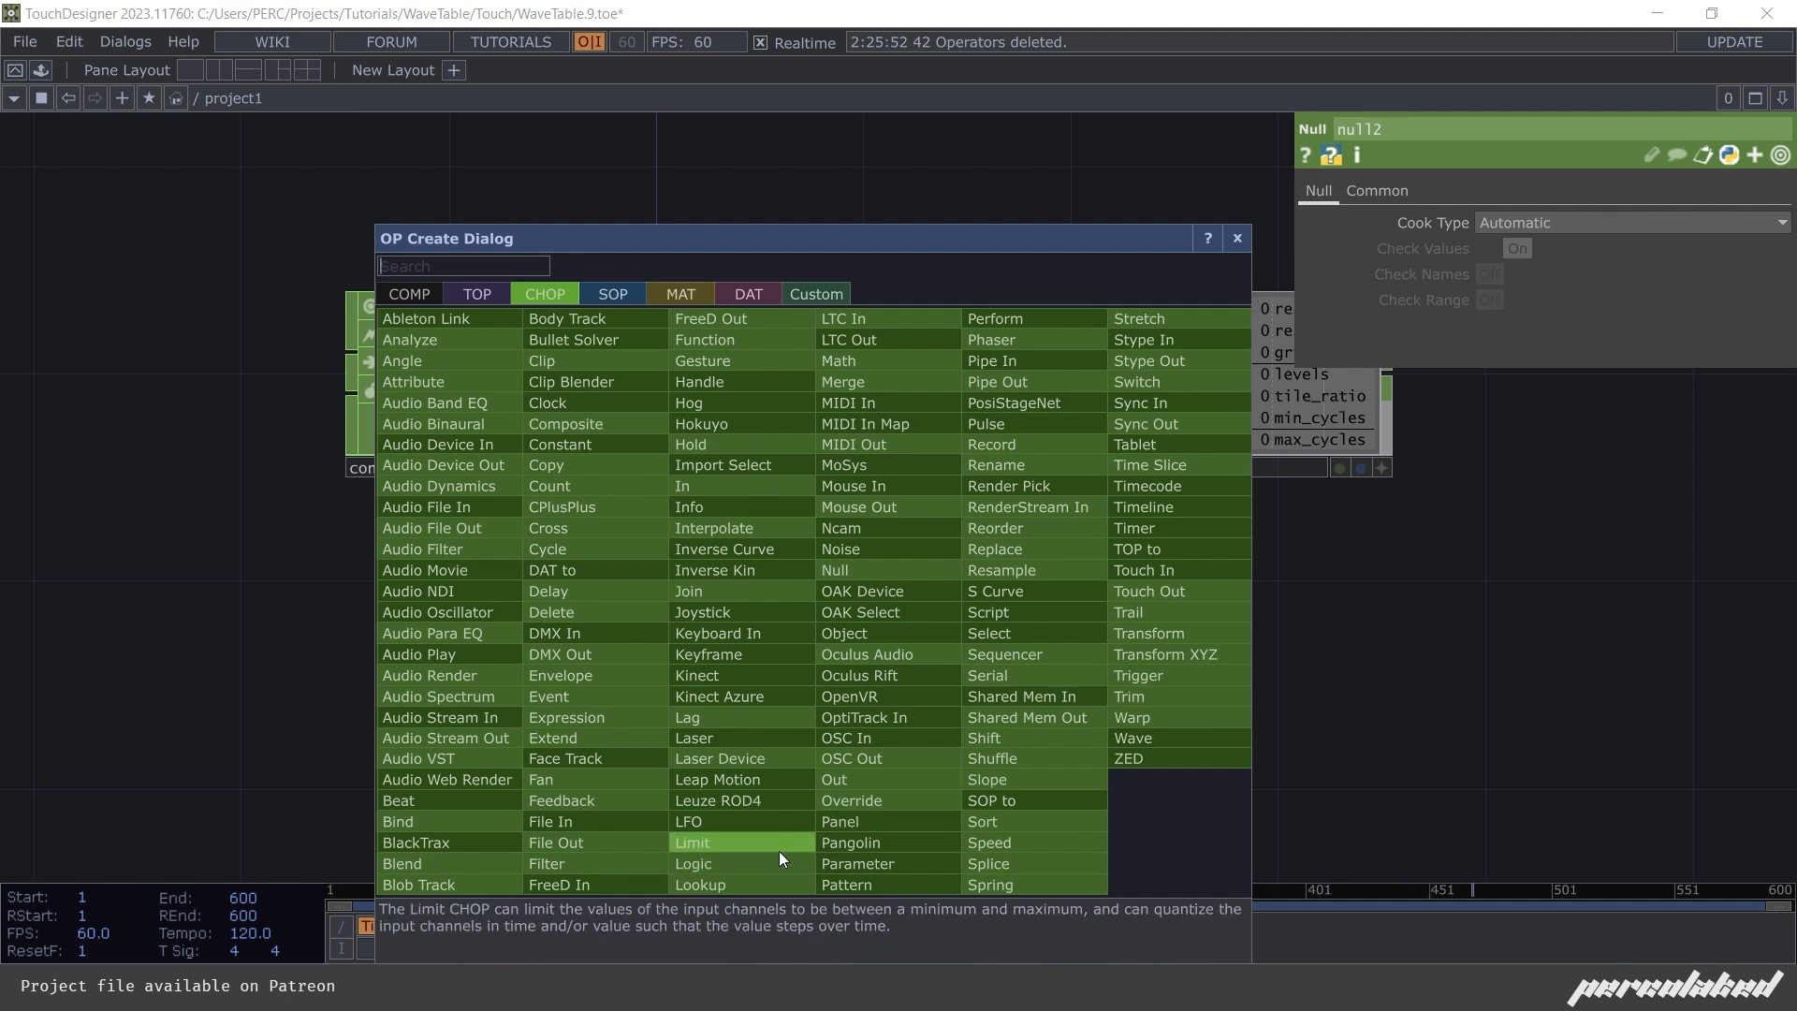
{"action": "left_click", "coordinate": [283, 789]}
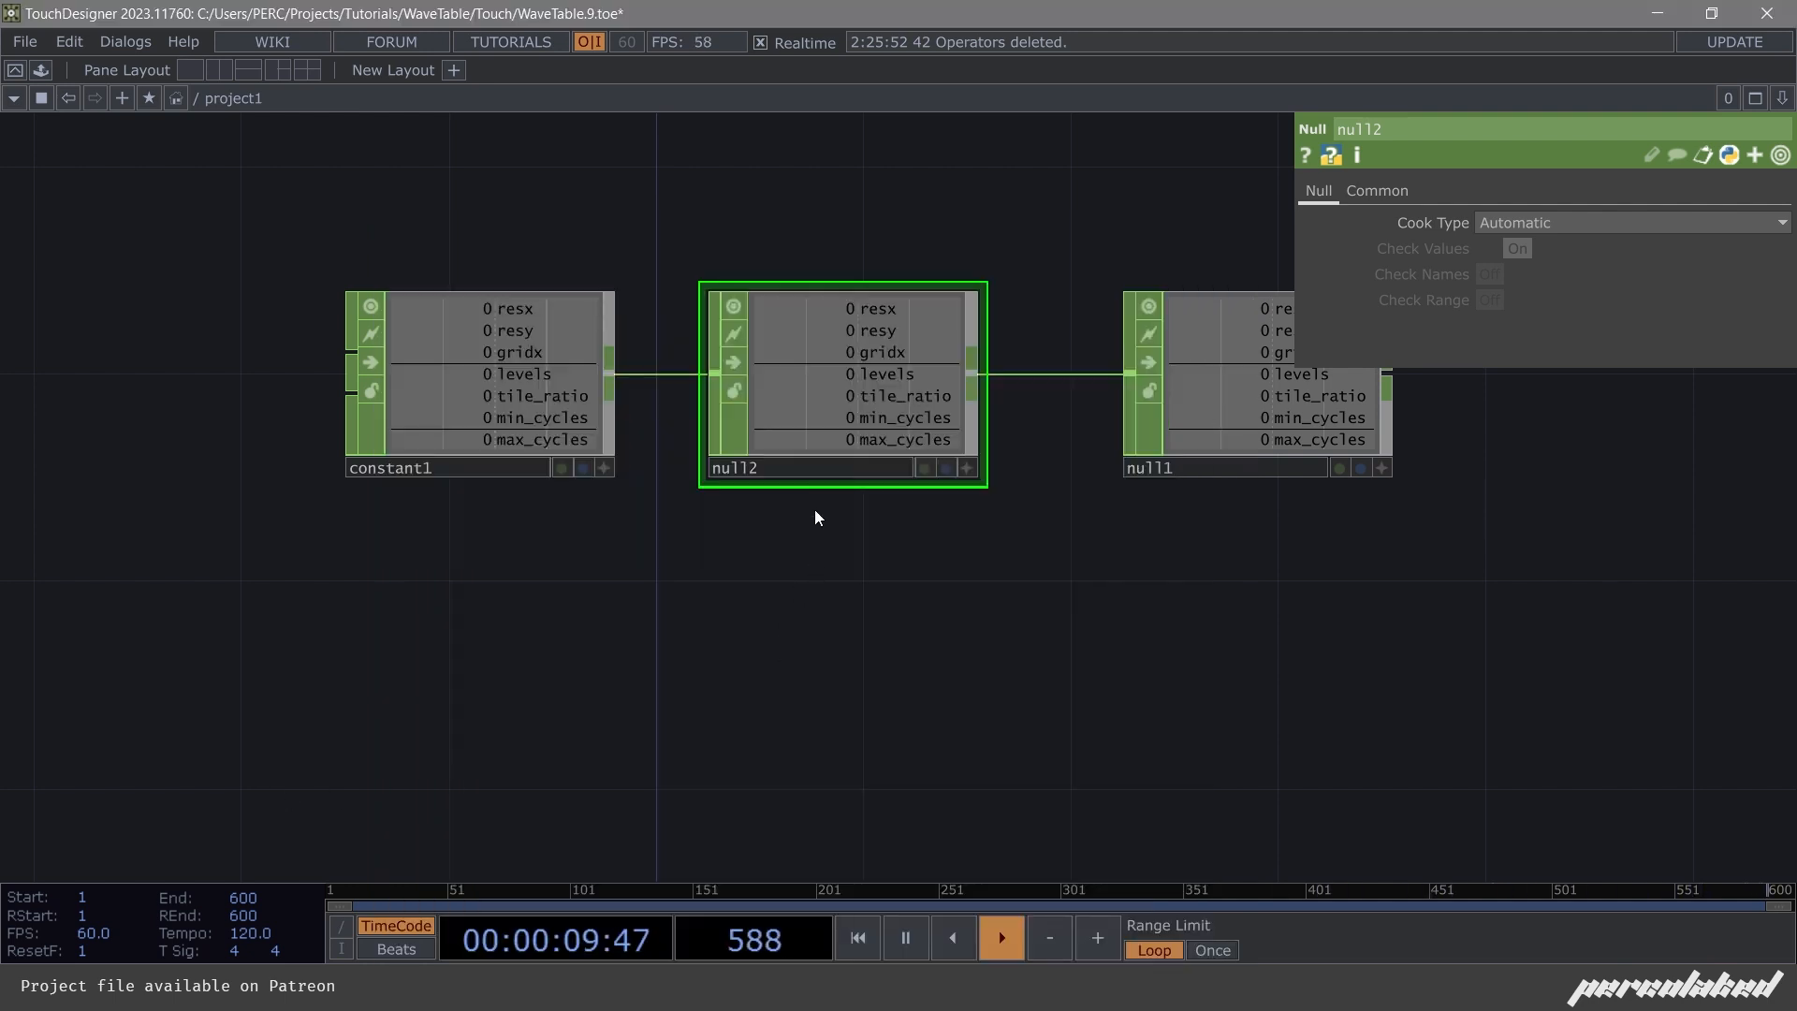
{"action": "right_click", "coordinate": [907, 500]}
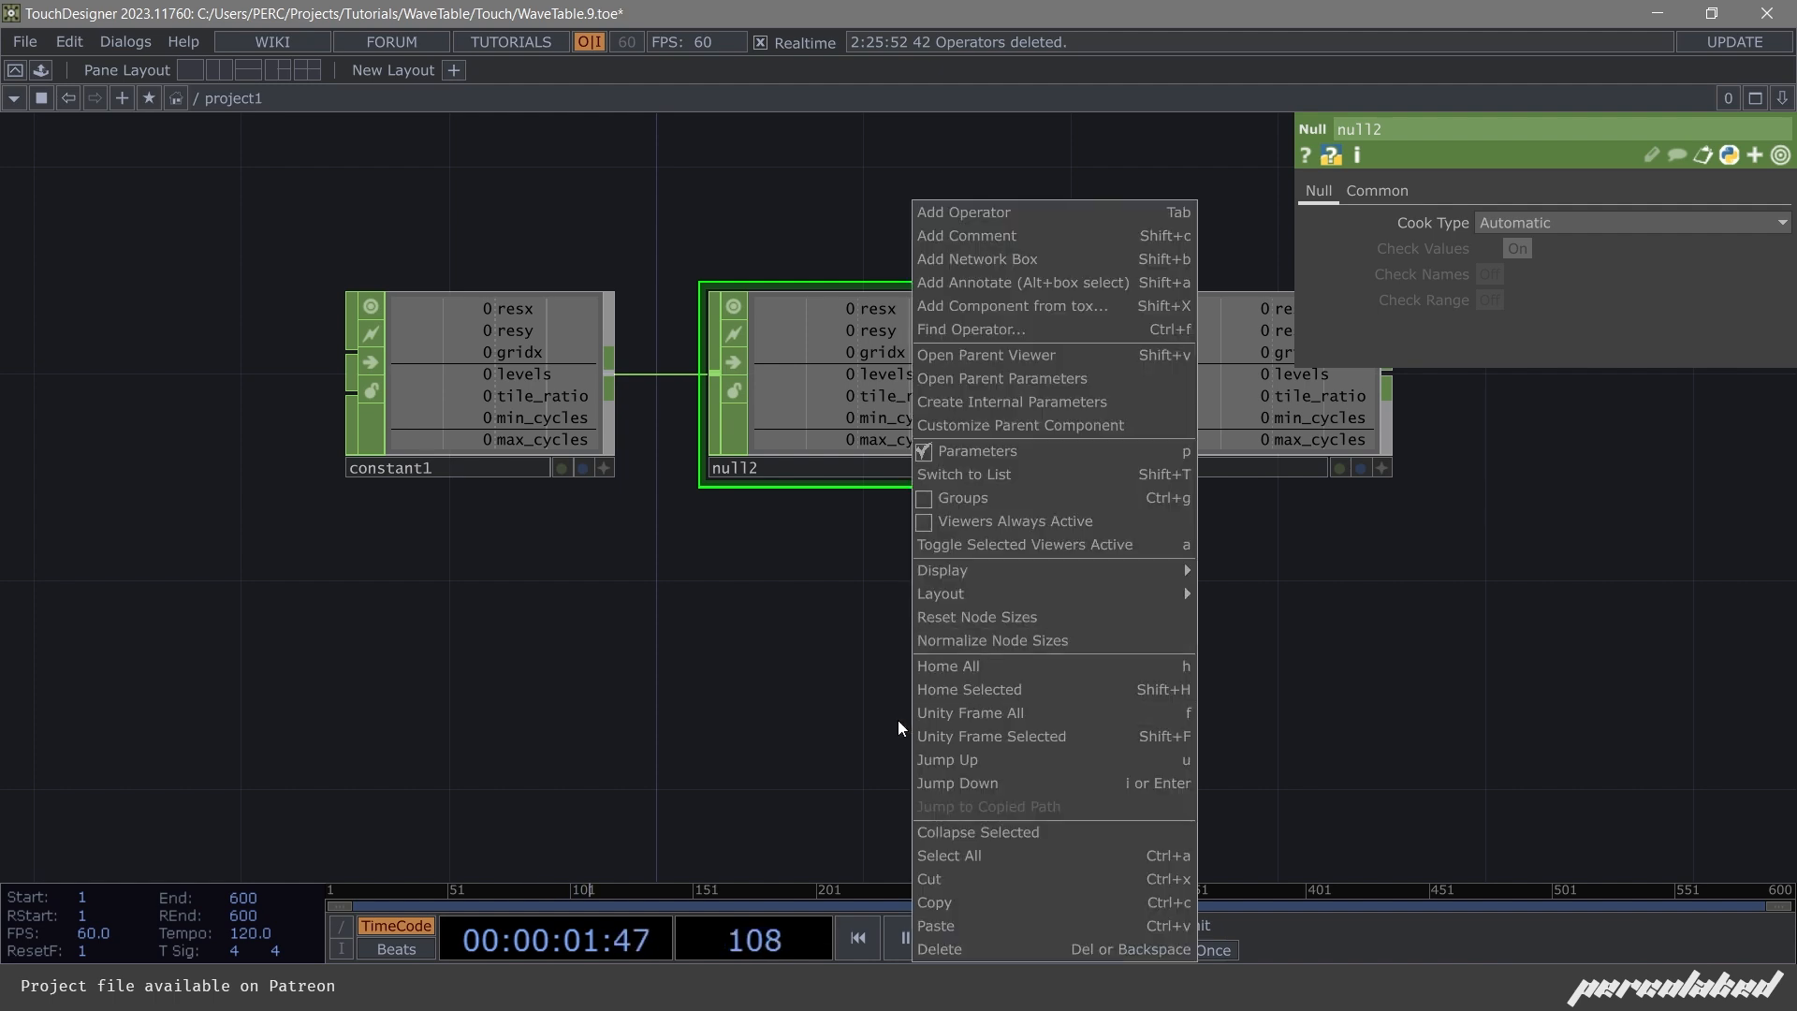
{"action": "left_click", "coordinate": [986, 829]}
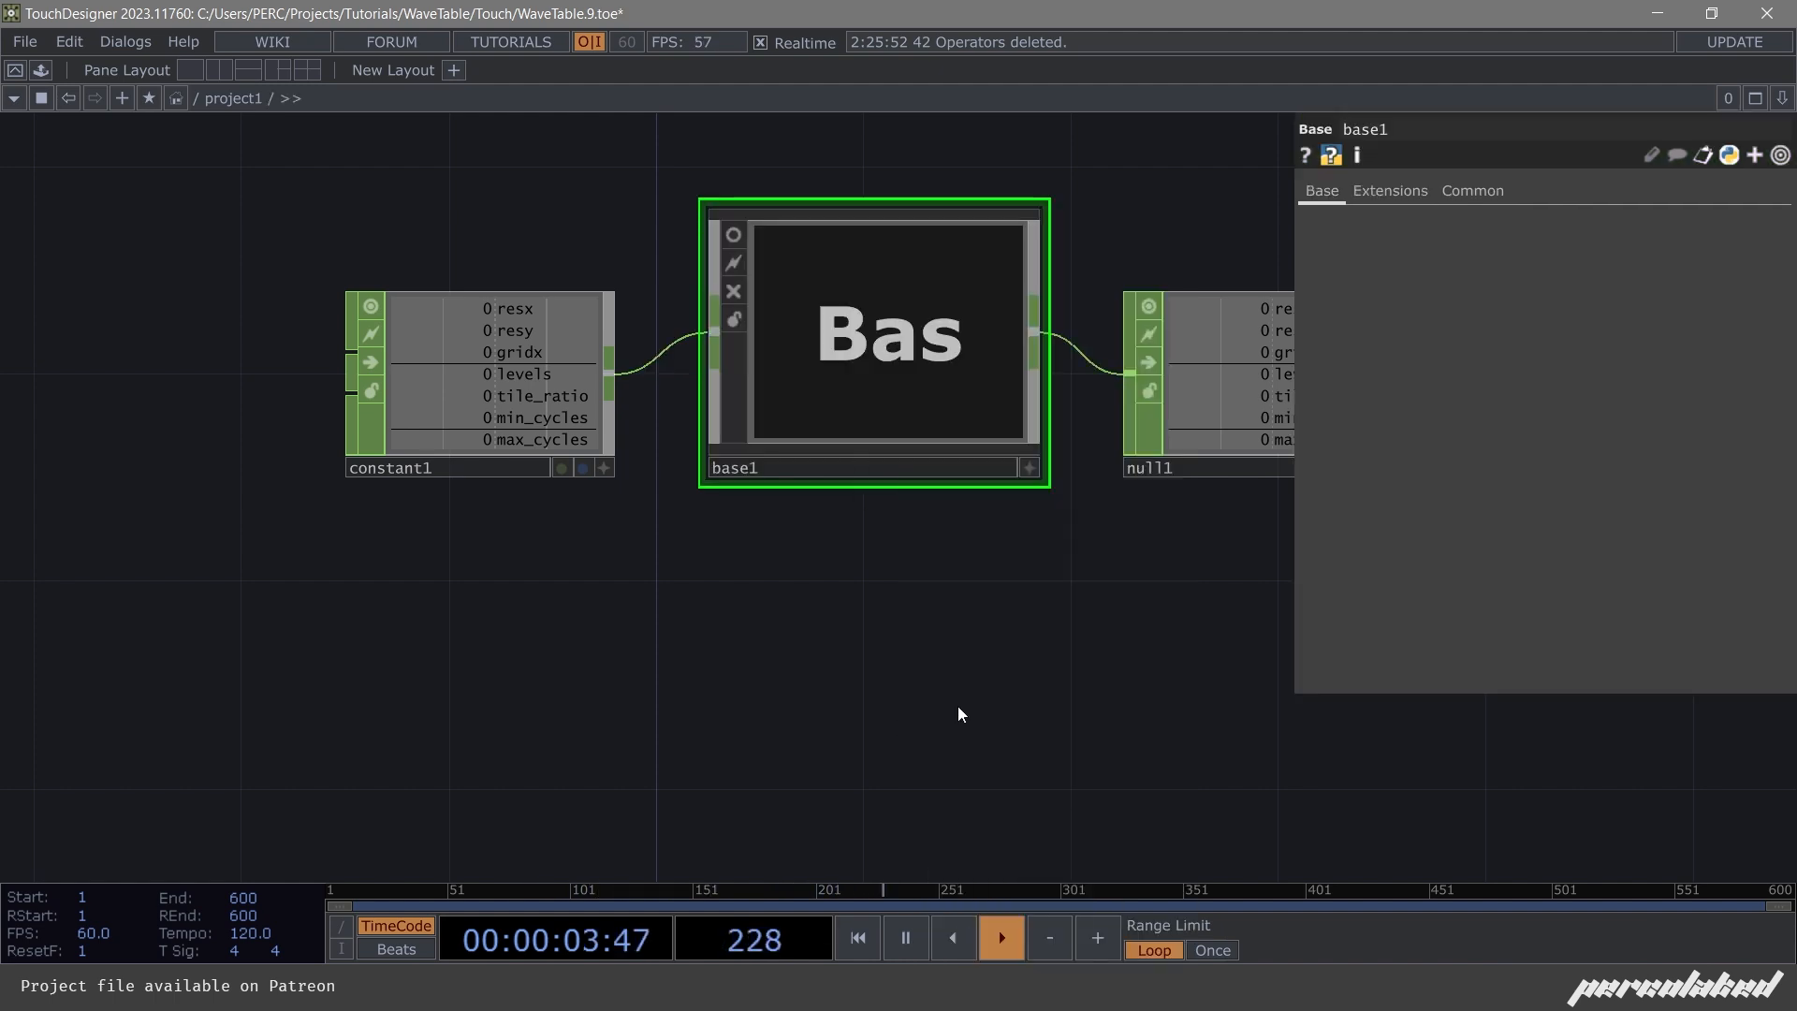
{"action": "left_click_drag", "start_coordinate": [1202, 371], "coordinate": [1110, 322]}
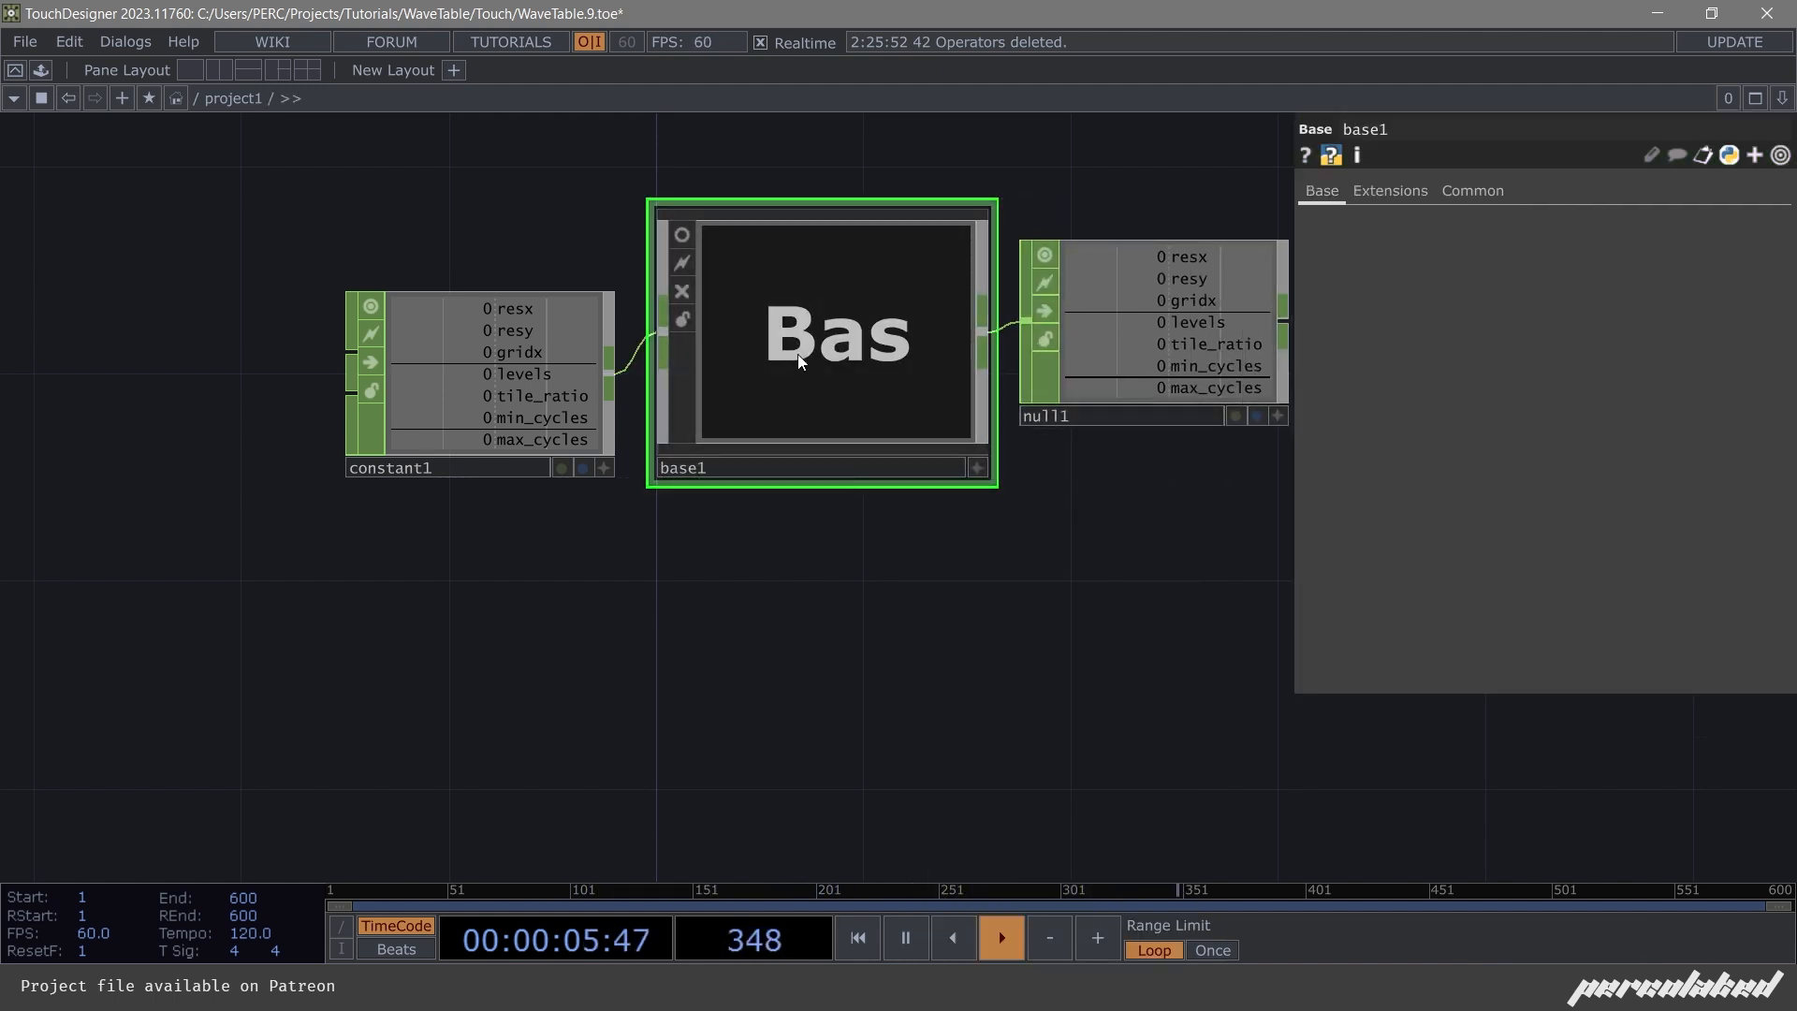
{"action": "left_click_drag", "start_coordinate": [506, 379], "coordinate": [506, 327]}
{"action": "left_click_drag", "start_coordinate": [926, 656], "coordinate": [936, 750]}
Set the Constant CHOP's resx to 1080 and resy to 1280.
{"action": "left_click", "coordinate": [461, 371]}
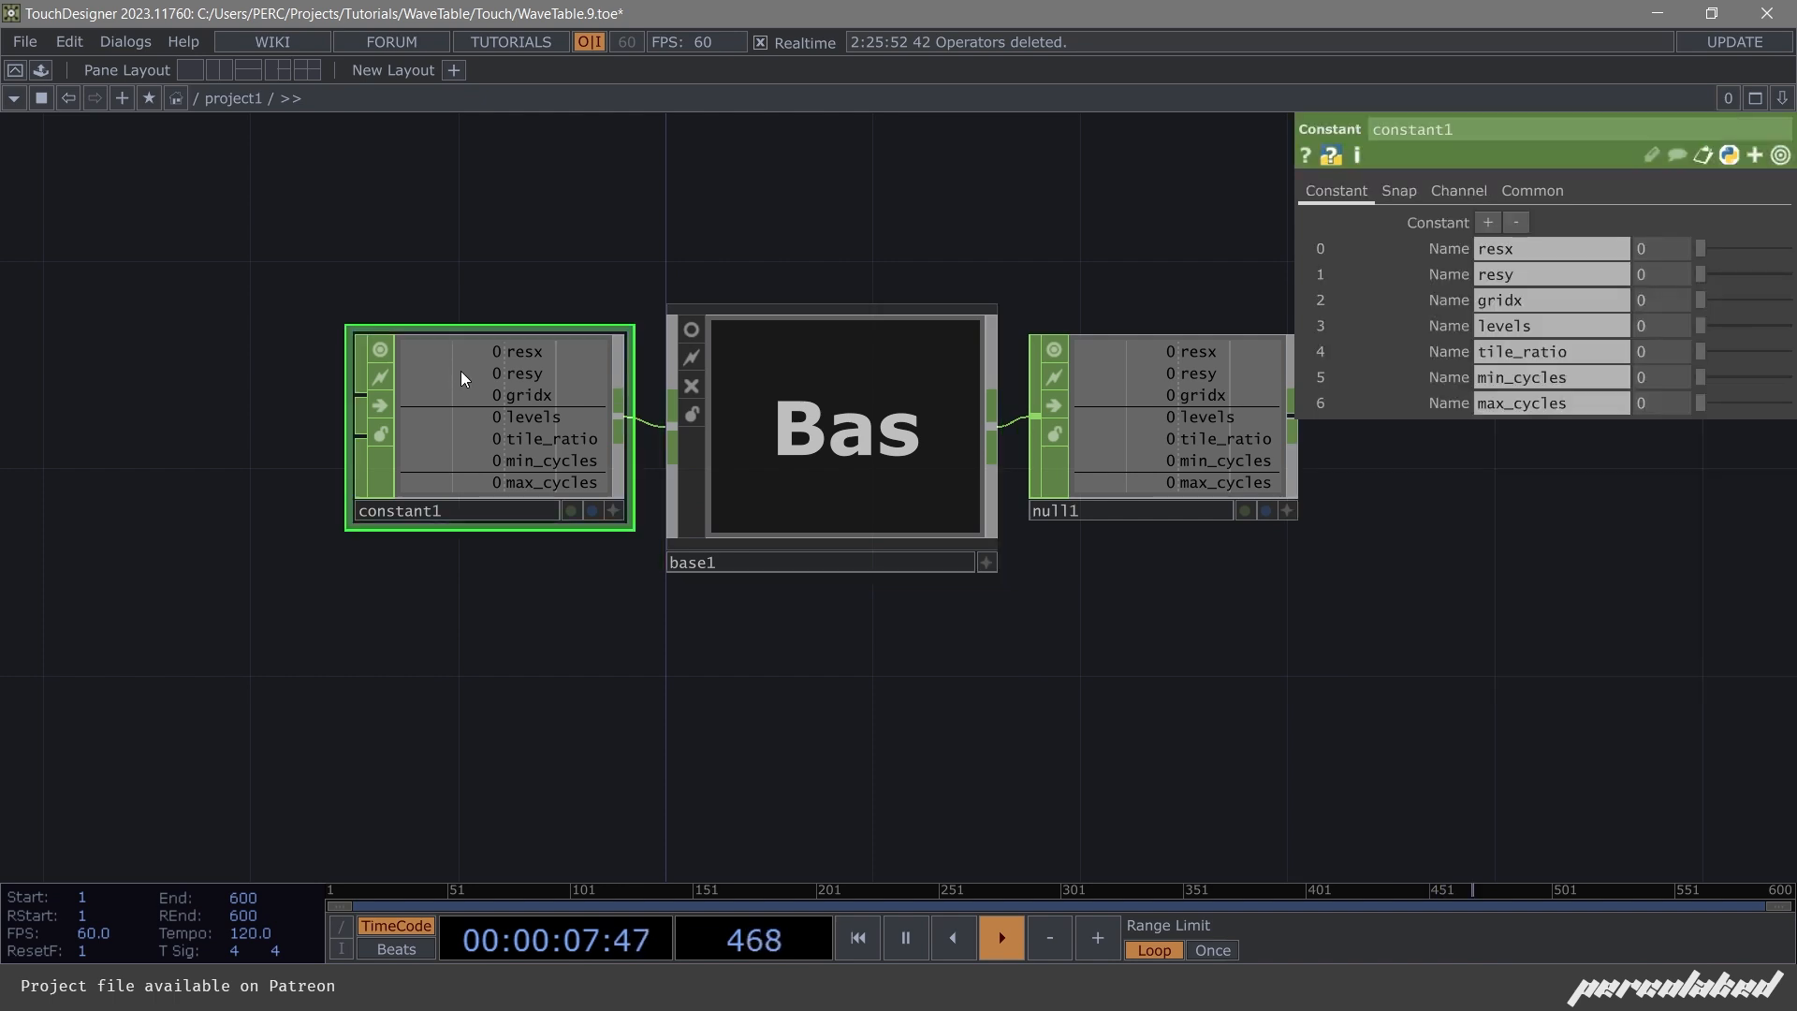
{"action": "left_click", "coordinate": [1675, 248]}
{"action": "type", "text": "1"}
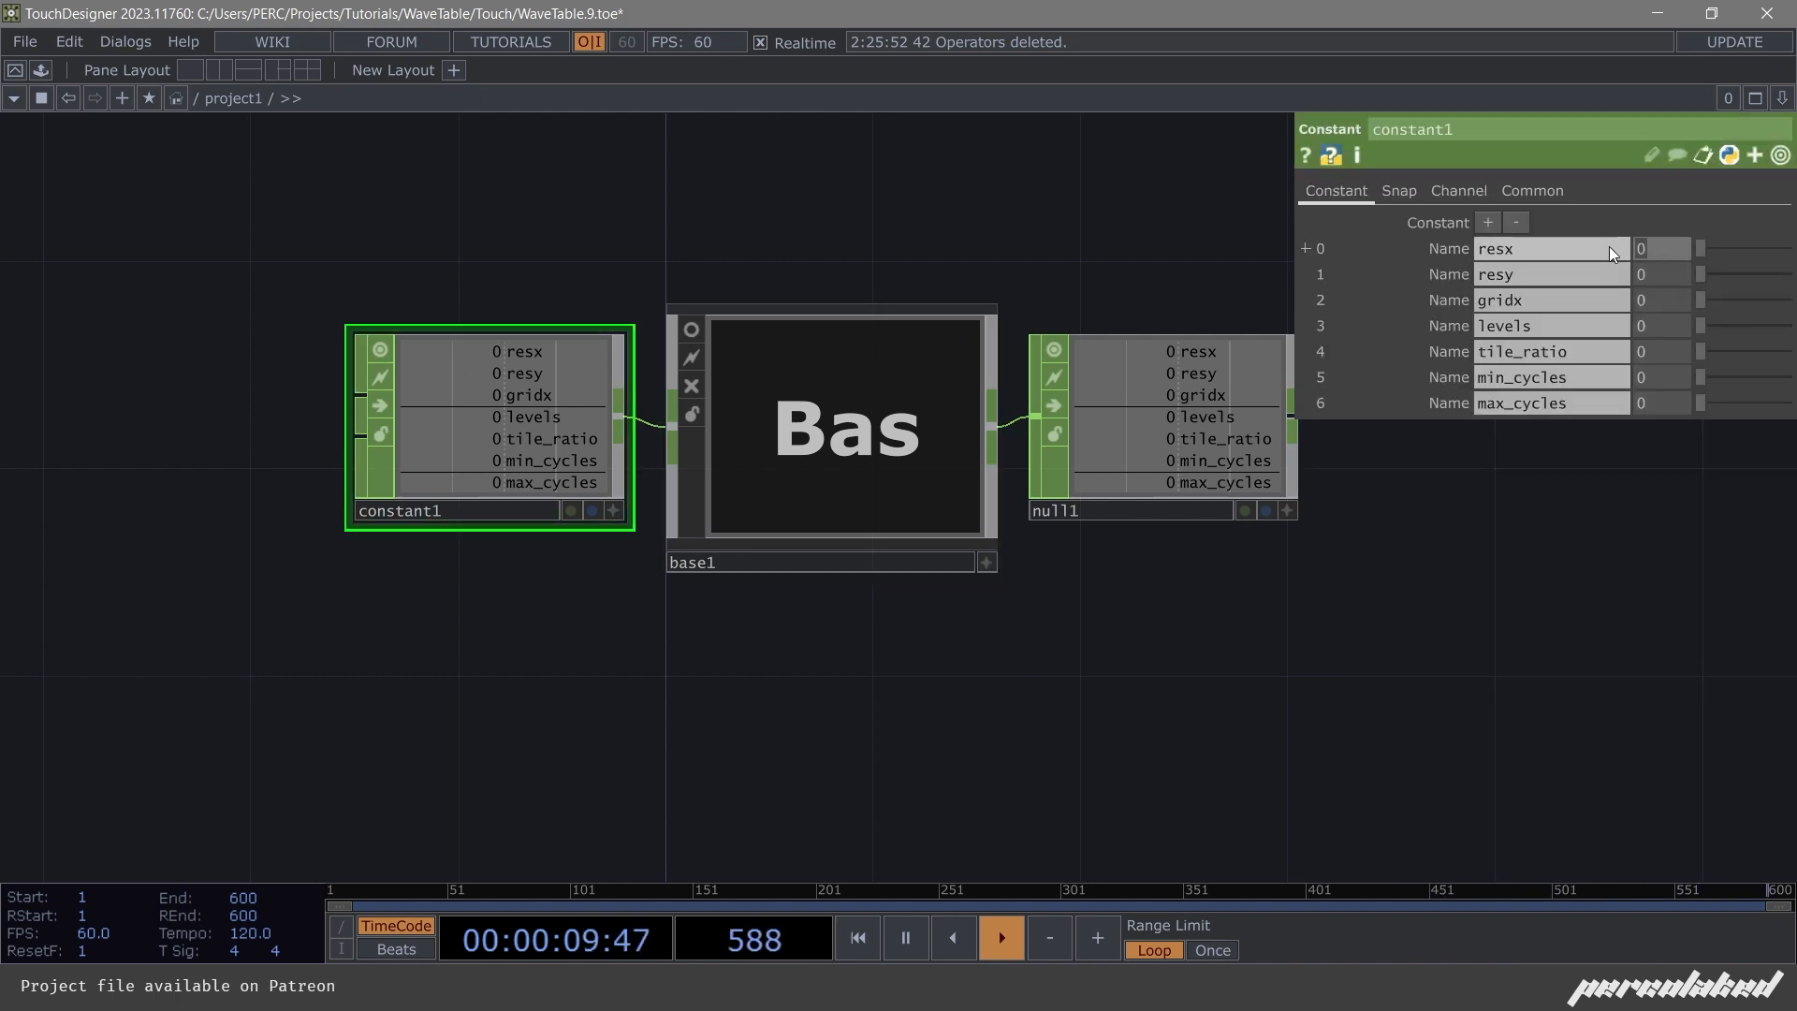
{"action": "type", "text": "080"}
{"action": "key", "text": "Tab"}
{"action": "type", "text": "1280"}
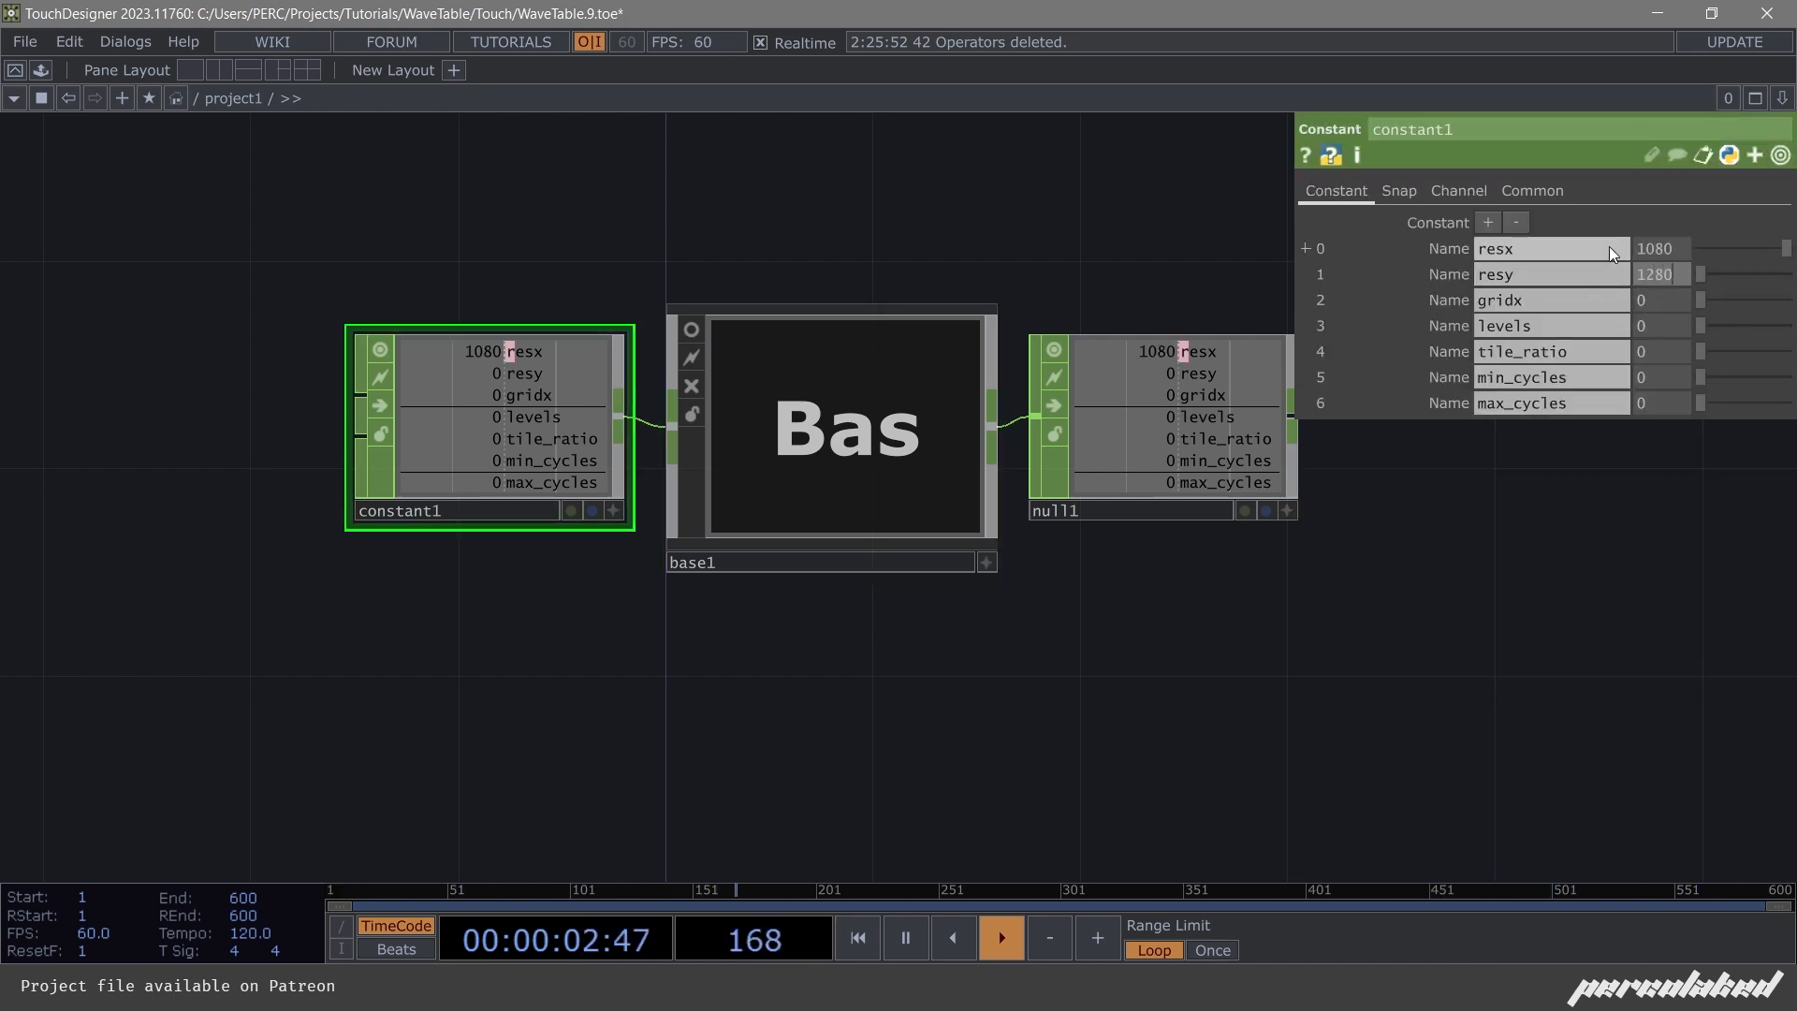
Set gridx to 10, levels to 10 and tile_ratio to 0.5 in the Constant CHOP.
{"action": "left_click", "coordinate": [1660, 301]}
{"action": "key", "text": "BackSpace"}
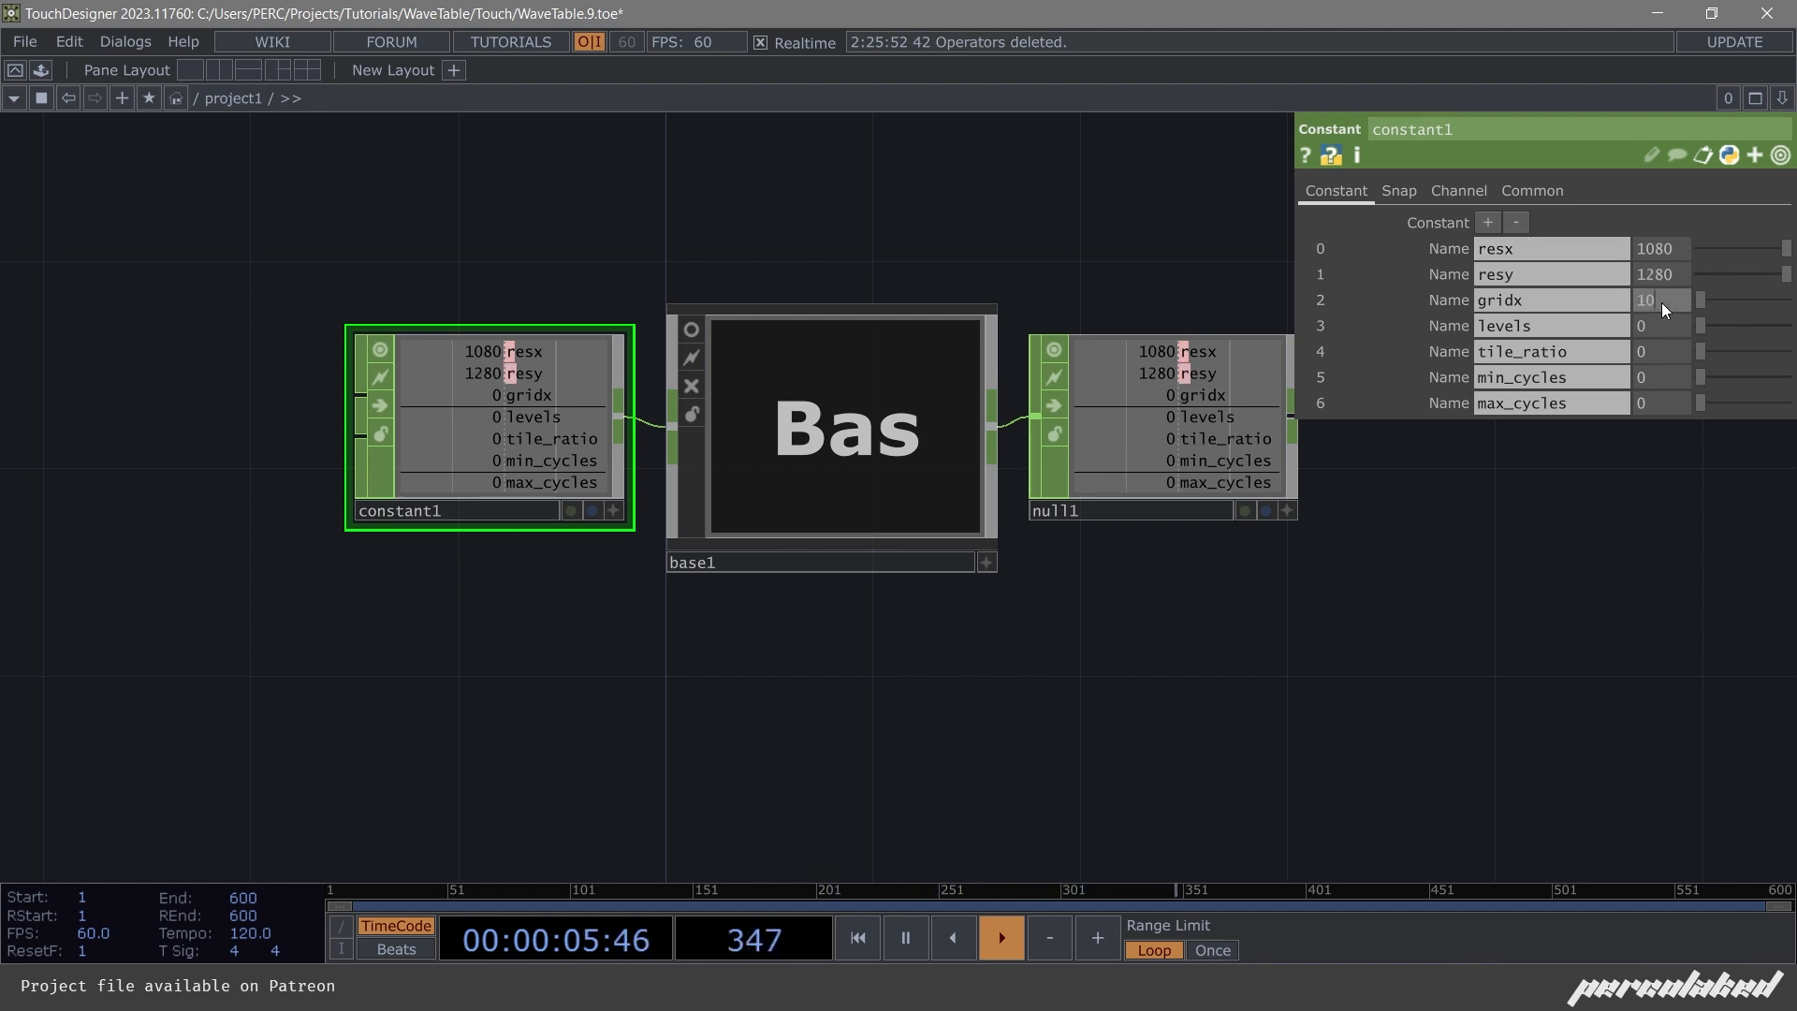
{"action": "left_click", "coordinate": [1649, 328]}
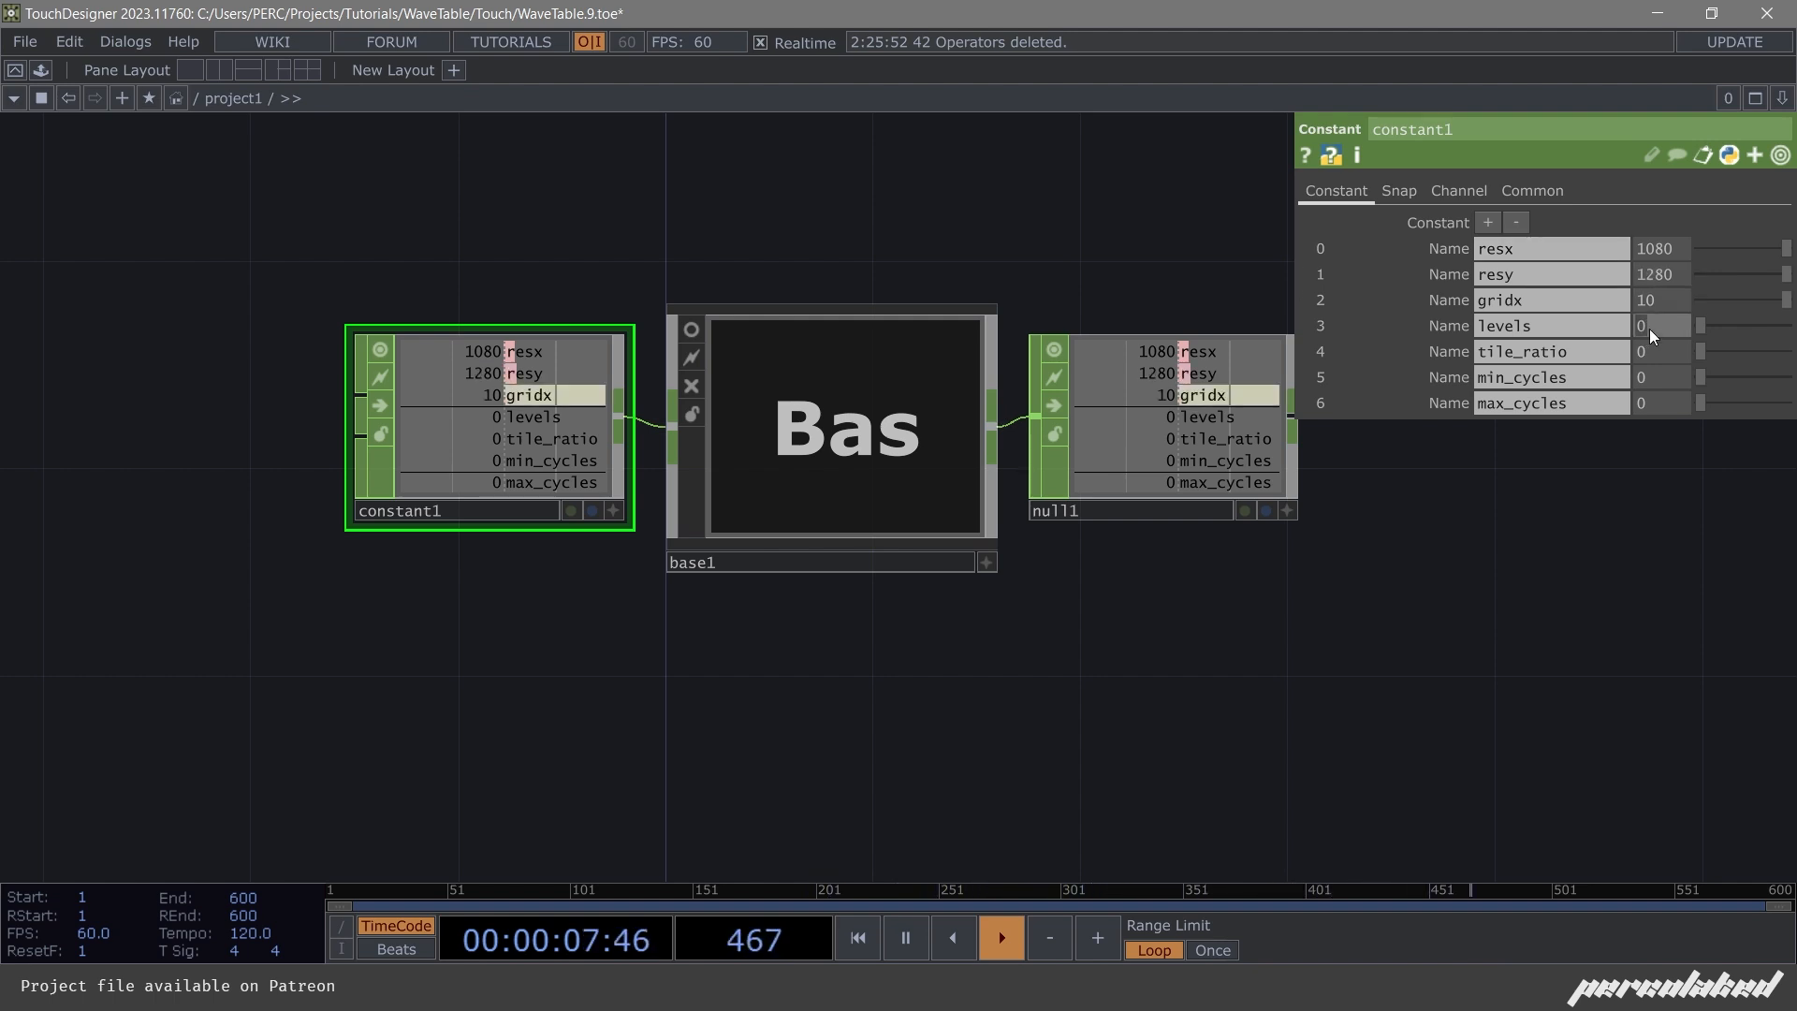
{"action": "left_click", "coordinate": [1649, 365]}
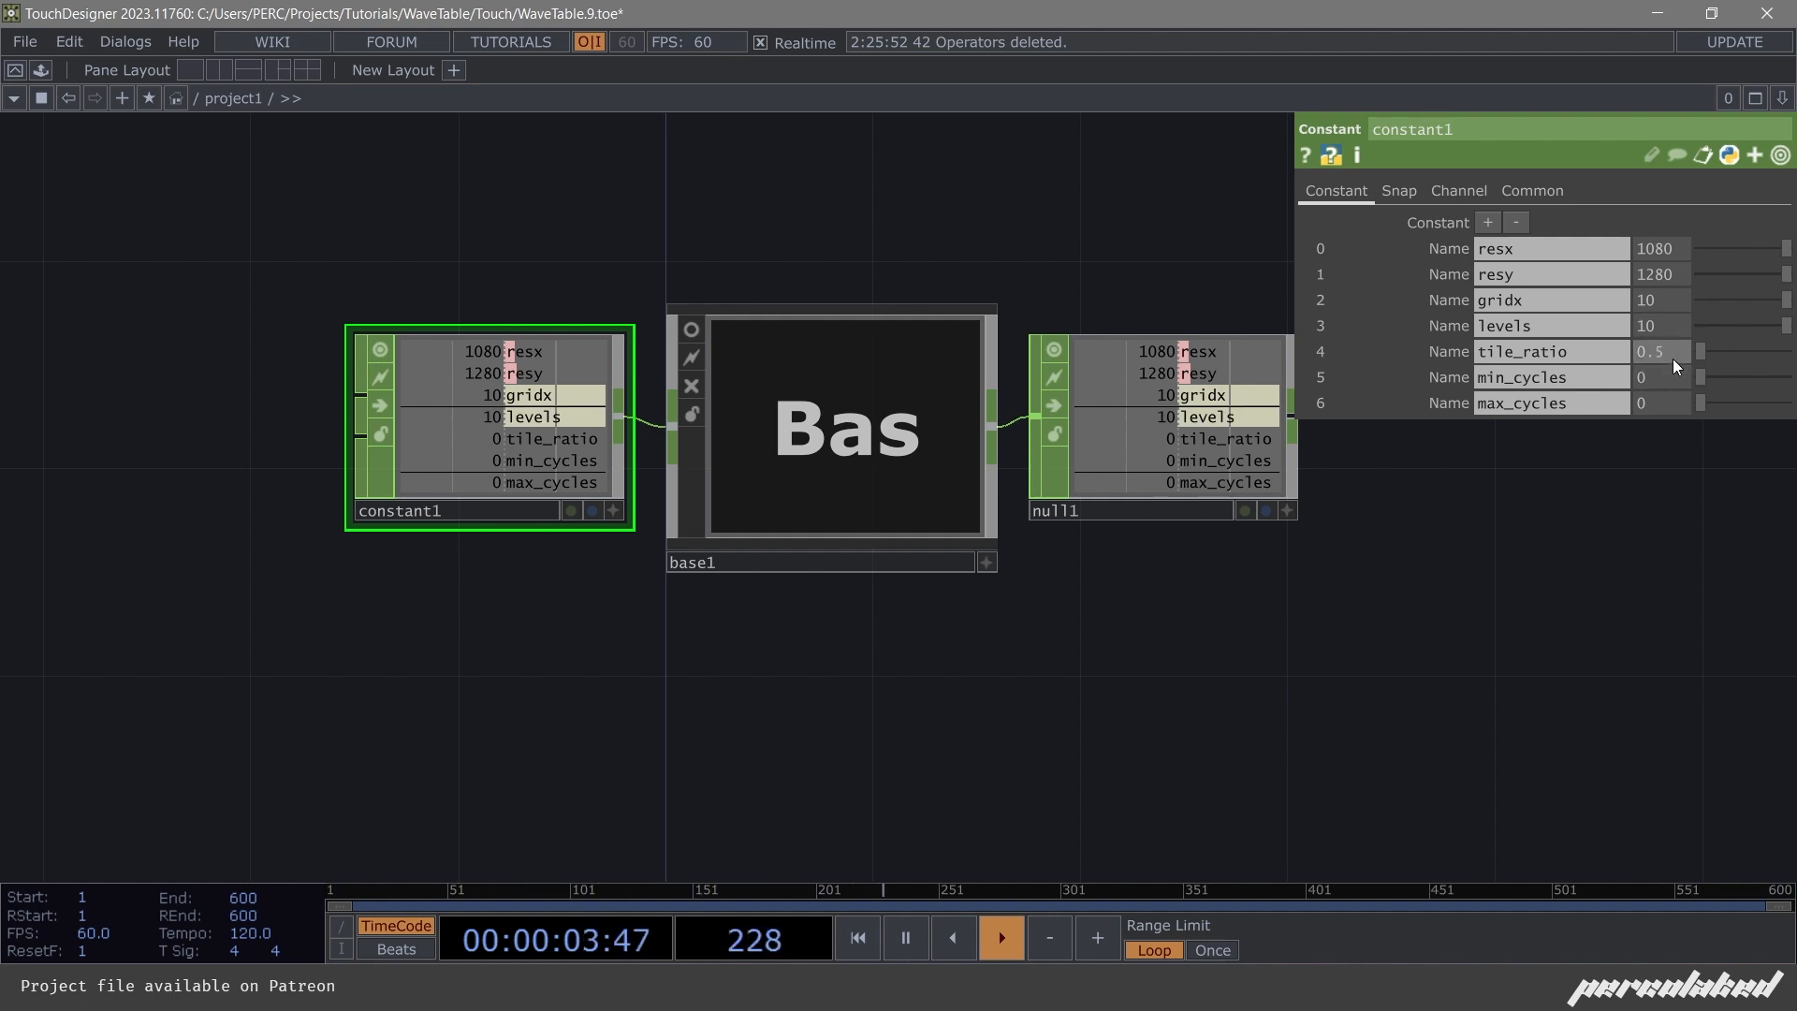
Set min_cycles to 1 and max_cycles to 10 in the Constant CHOP.
{"action": "left_click", "coordinate": [1667, 376]}
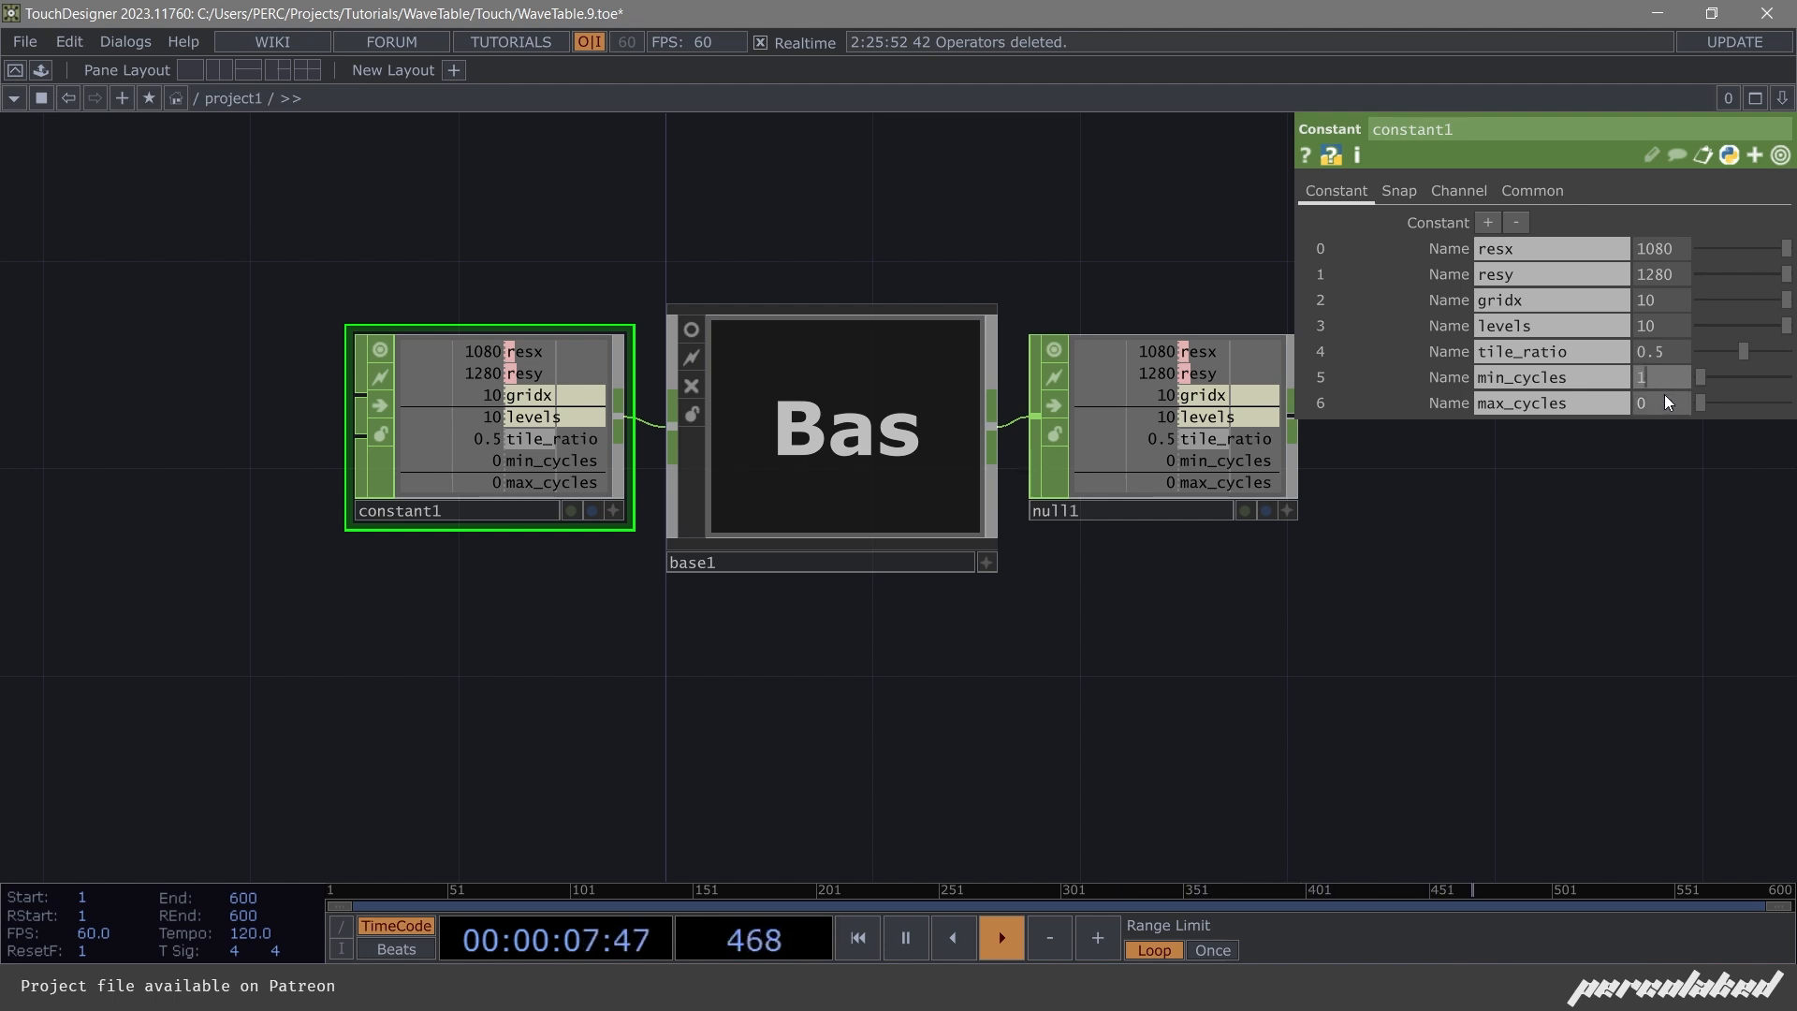
{"action": "left_click", "coordinate": [1663, 395]}
{"action": "type", "text": "10"}
{"action": "key", "text": "Return"}
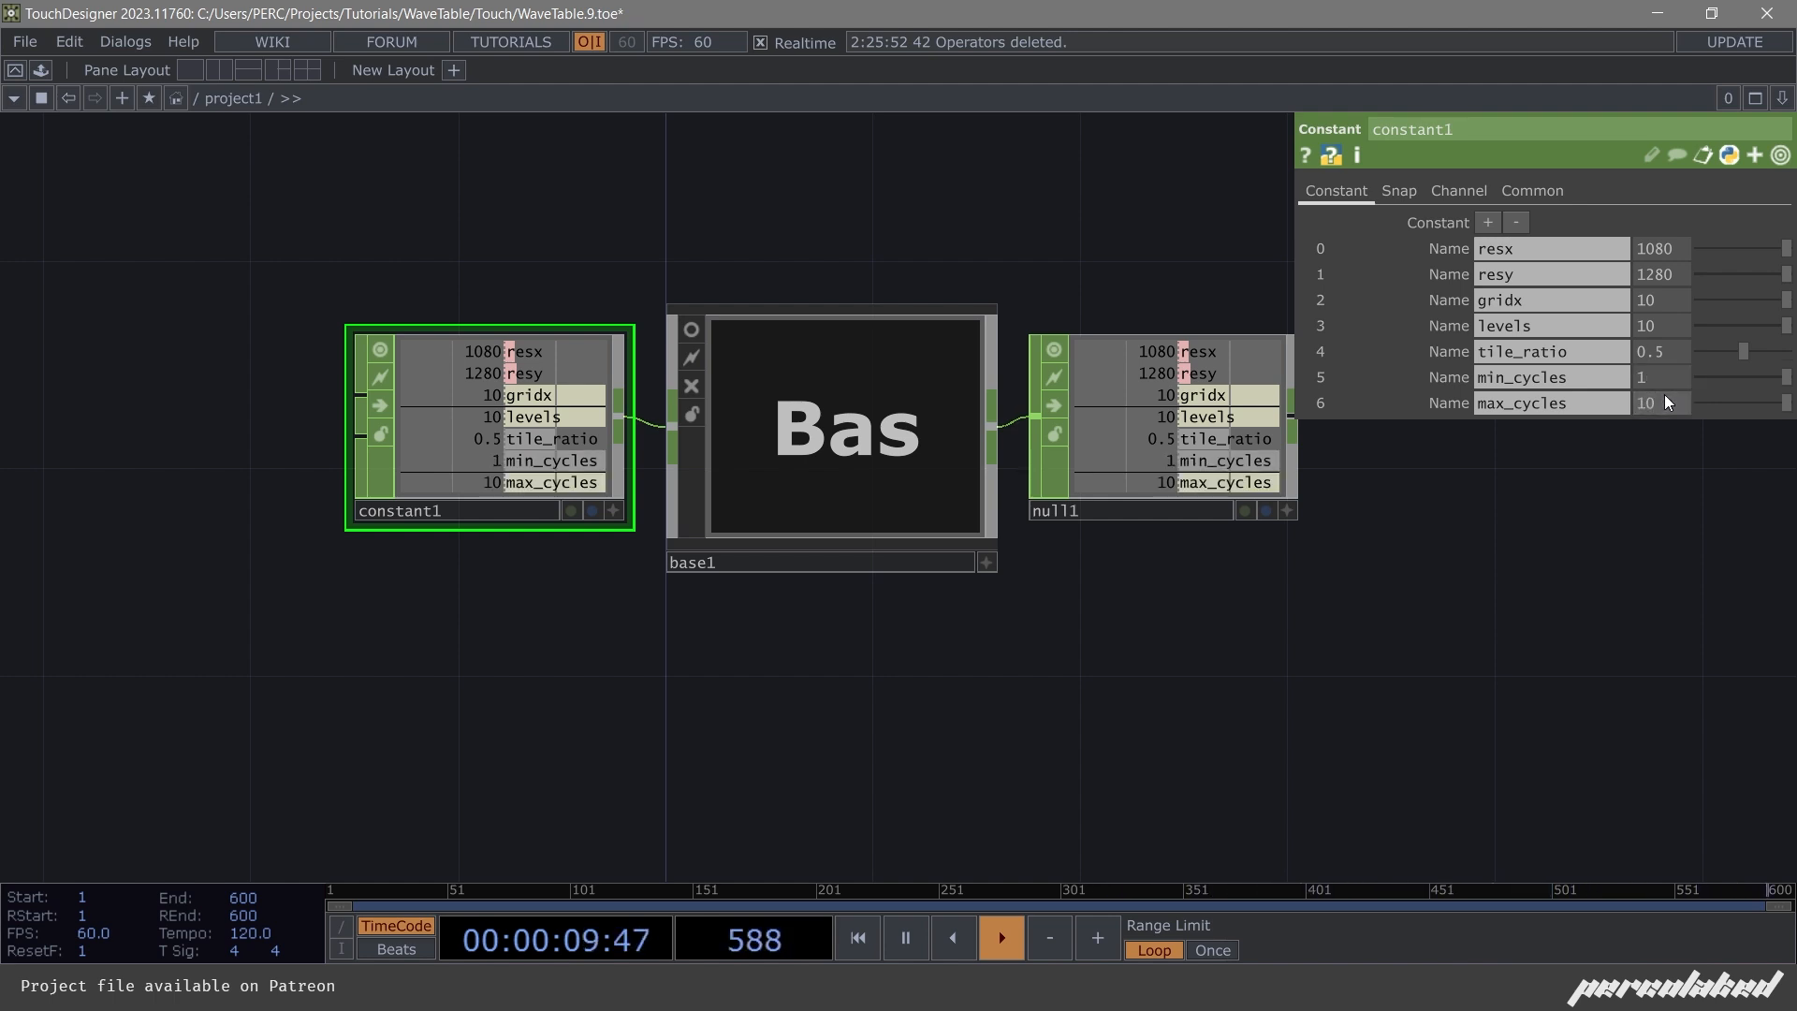
Enter the Base COMP and delete the Null between its In and Out CHOPs.
{"action": "double_click", "coordinate": [862, 466]}
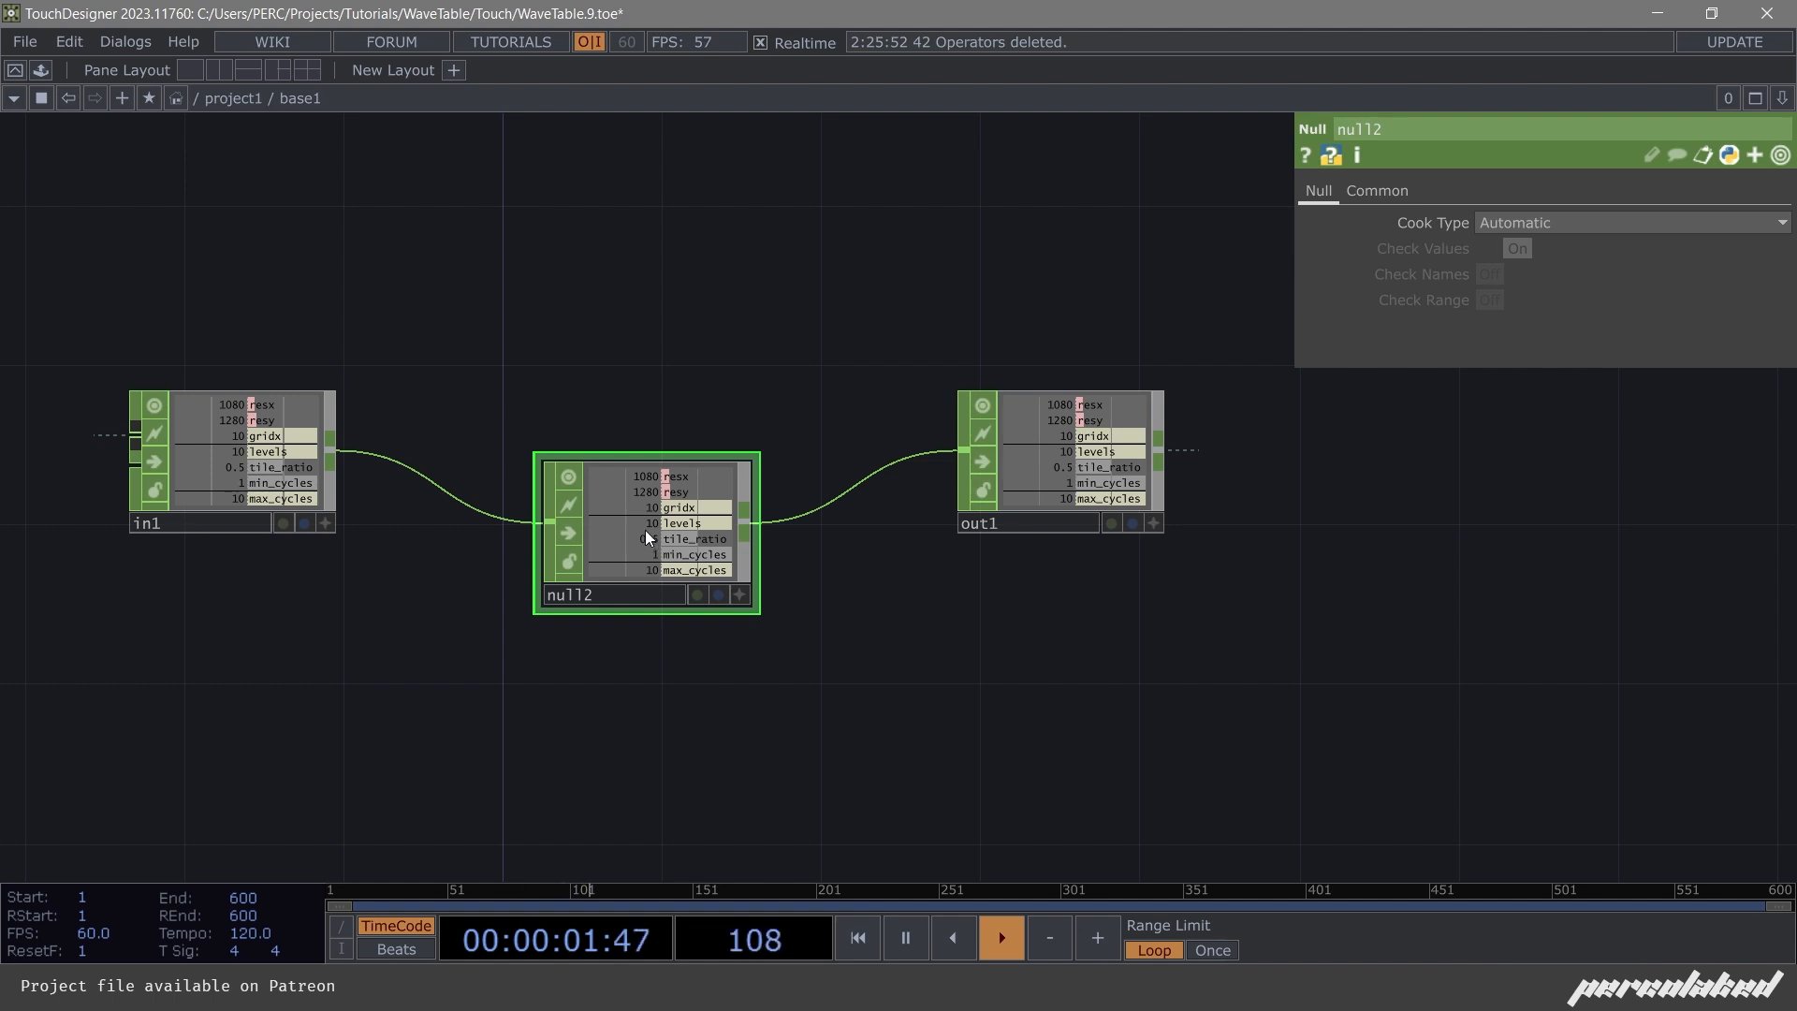
{"action": "left_click_drag", "start_coordinate": [720, 316], "coordinate": [823, 329]}
{"action": "key", "text": "Delete"}
{"action": "scroll", "coordinate": [569, 433], "scroll_direction": "up", "scroll_amount": 2}
{"action": "scroll", "coordinate": [662, 438], "scroll_direction": "down", "scroll_amount": 3}
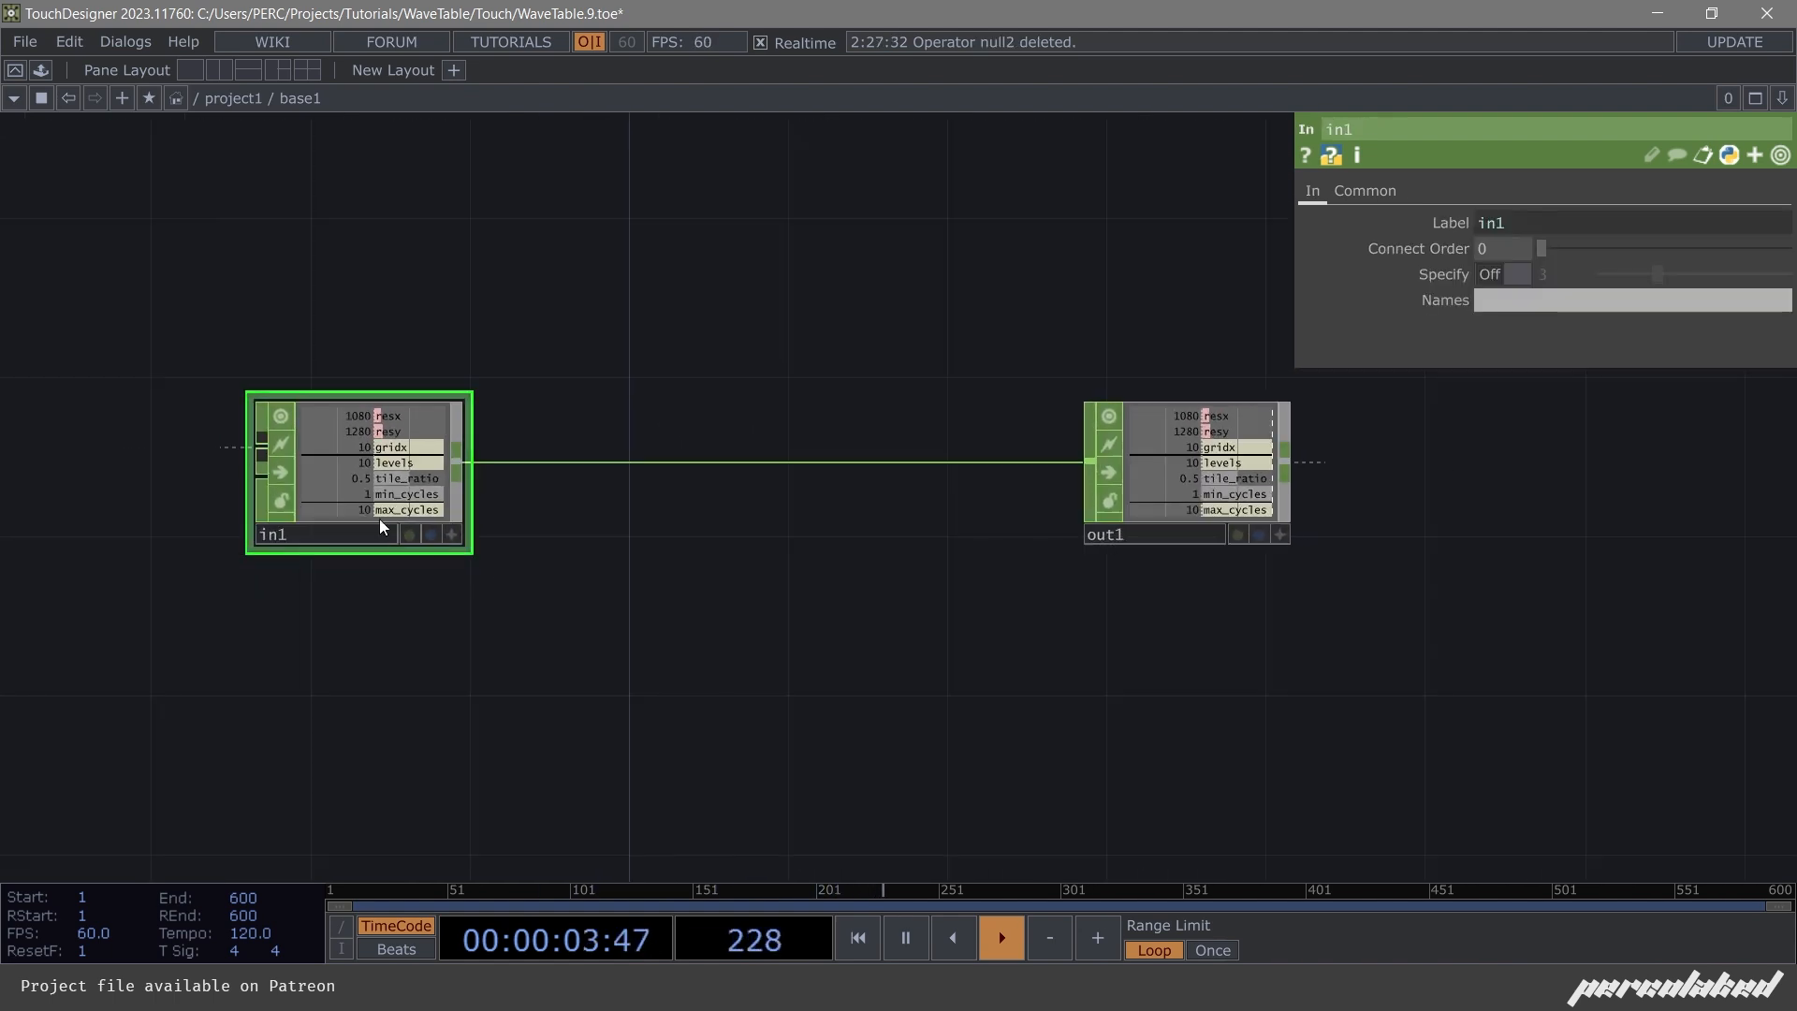
{"action": "scroll", "coordinate": [380, 520], "scroll_direction": "up", "scroll_amount": 6}
{"action": "left_click_drag", "start_coordinate": [771, 580], "coordinate": [717, 476]}
{"action": "scroll", "coordinate": [716, 477], "scroll_direction": "down", "scroll_amount": 3}
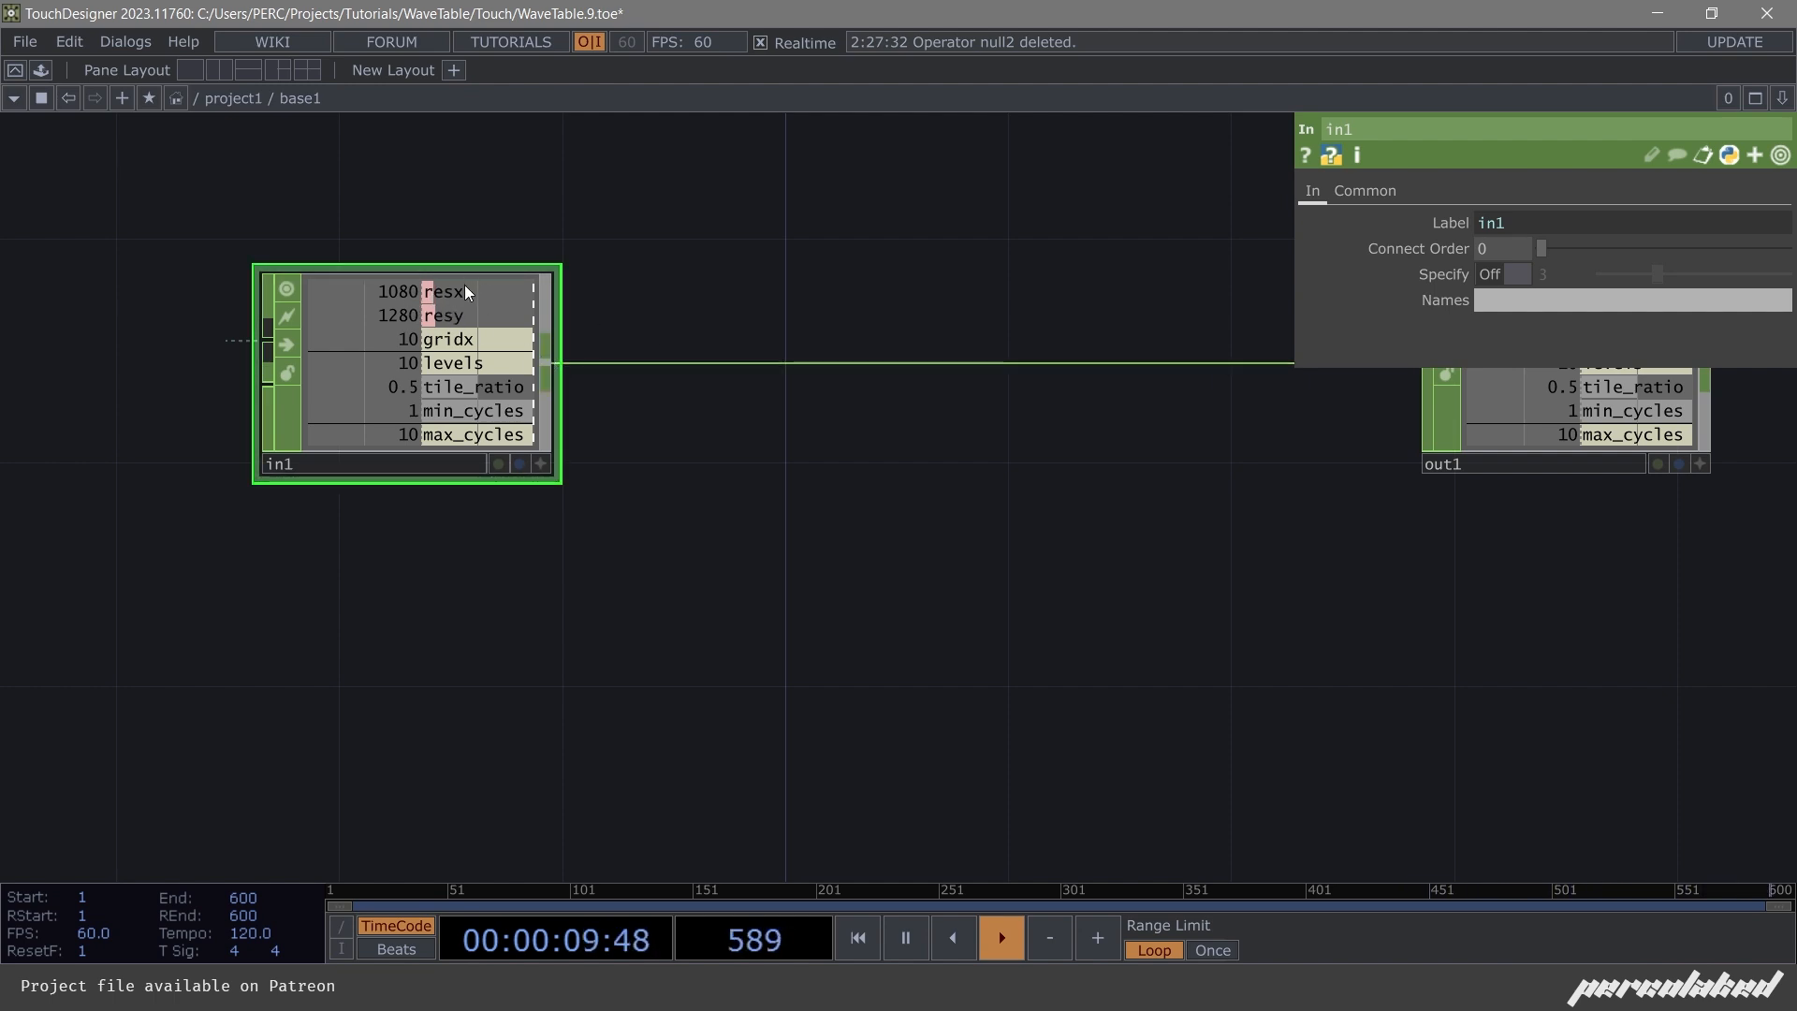
Branch a Select CHOP off in1 and place it below the main wire.
{"action": "left_click", "coordinate": [548, 368]}
{"action": "left_click", "coordinate": [718, 524]}
{"action": "type", "text": "se"}
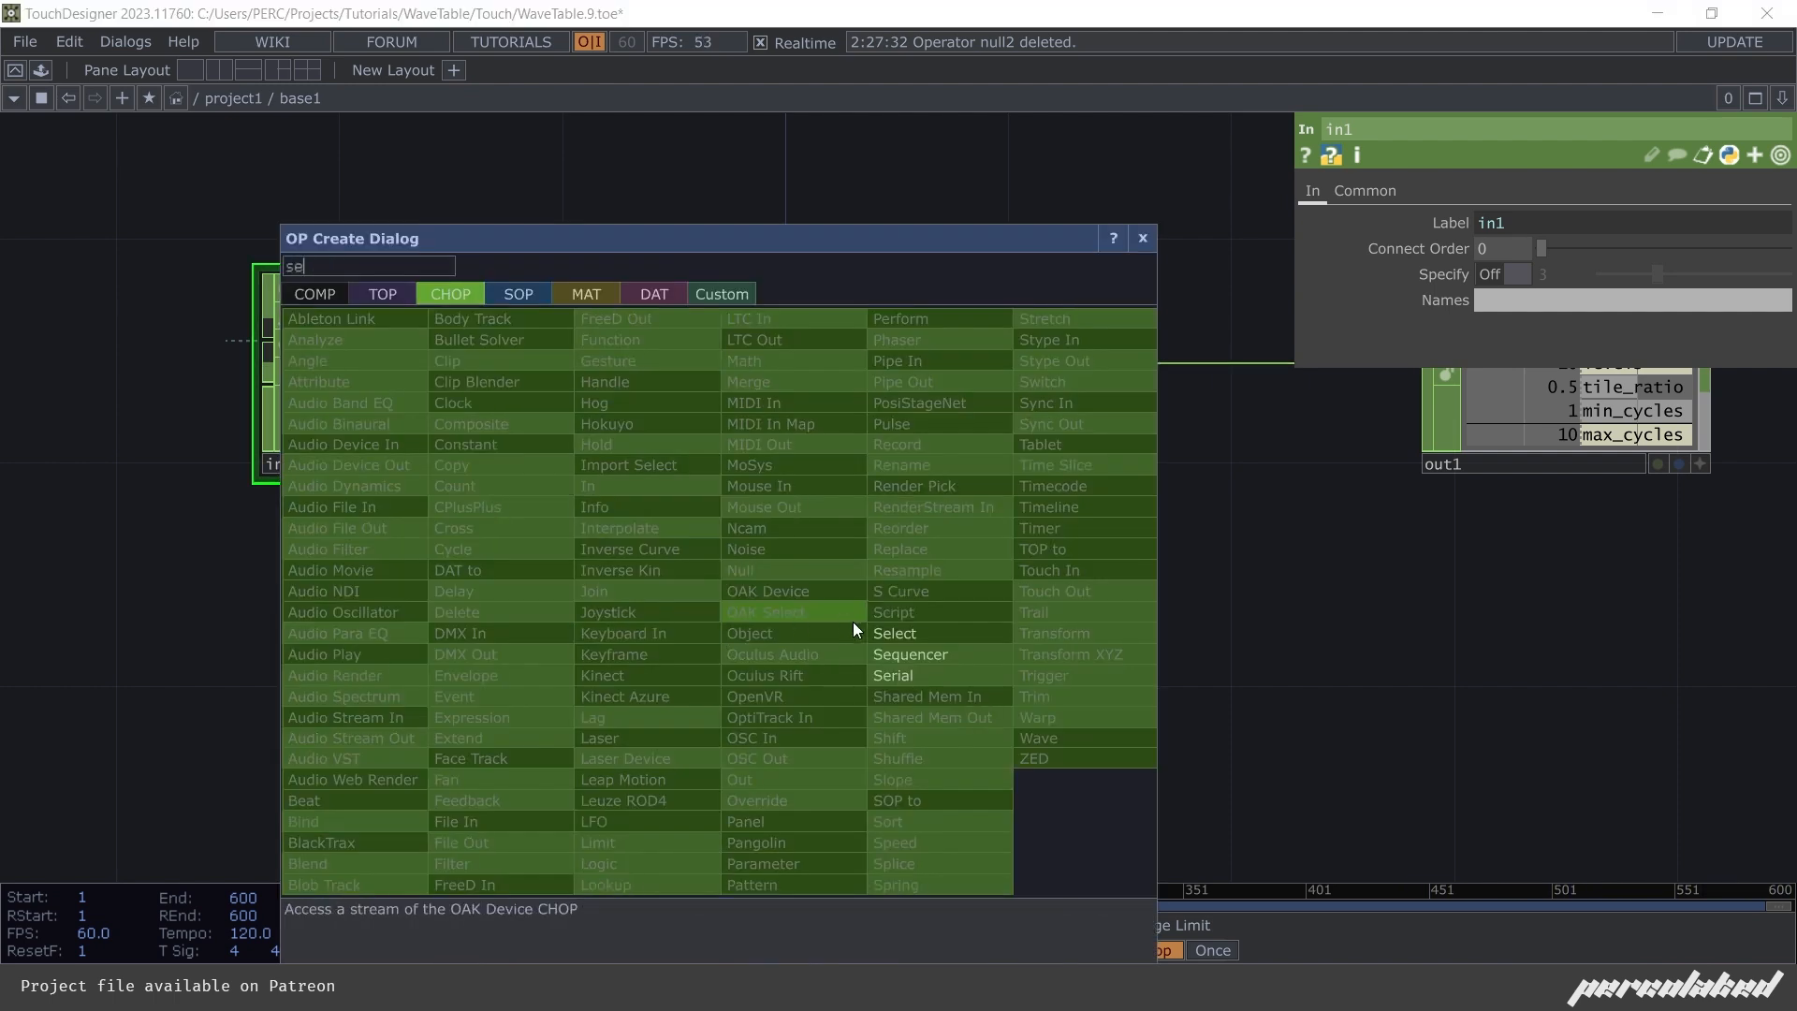
{"action": "left_click", "coordinate": [892, 637]}
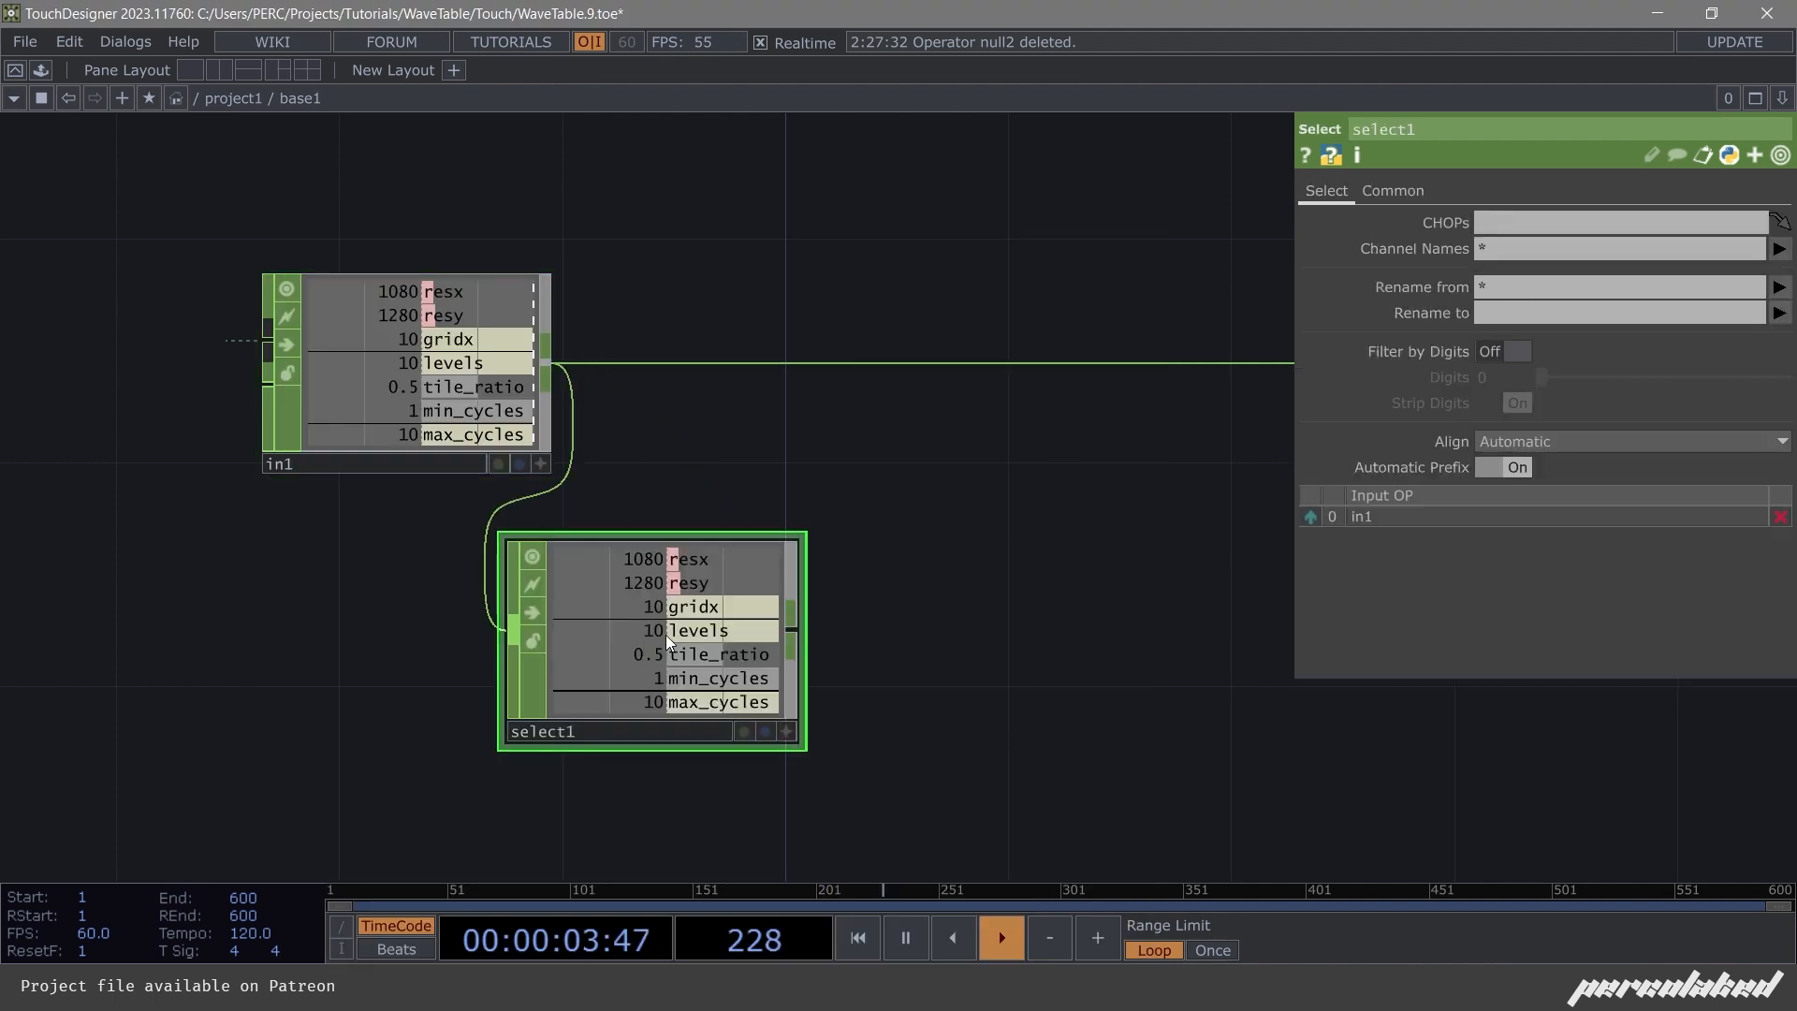
{"action": "left_click", "coordinate": [762, 636]}
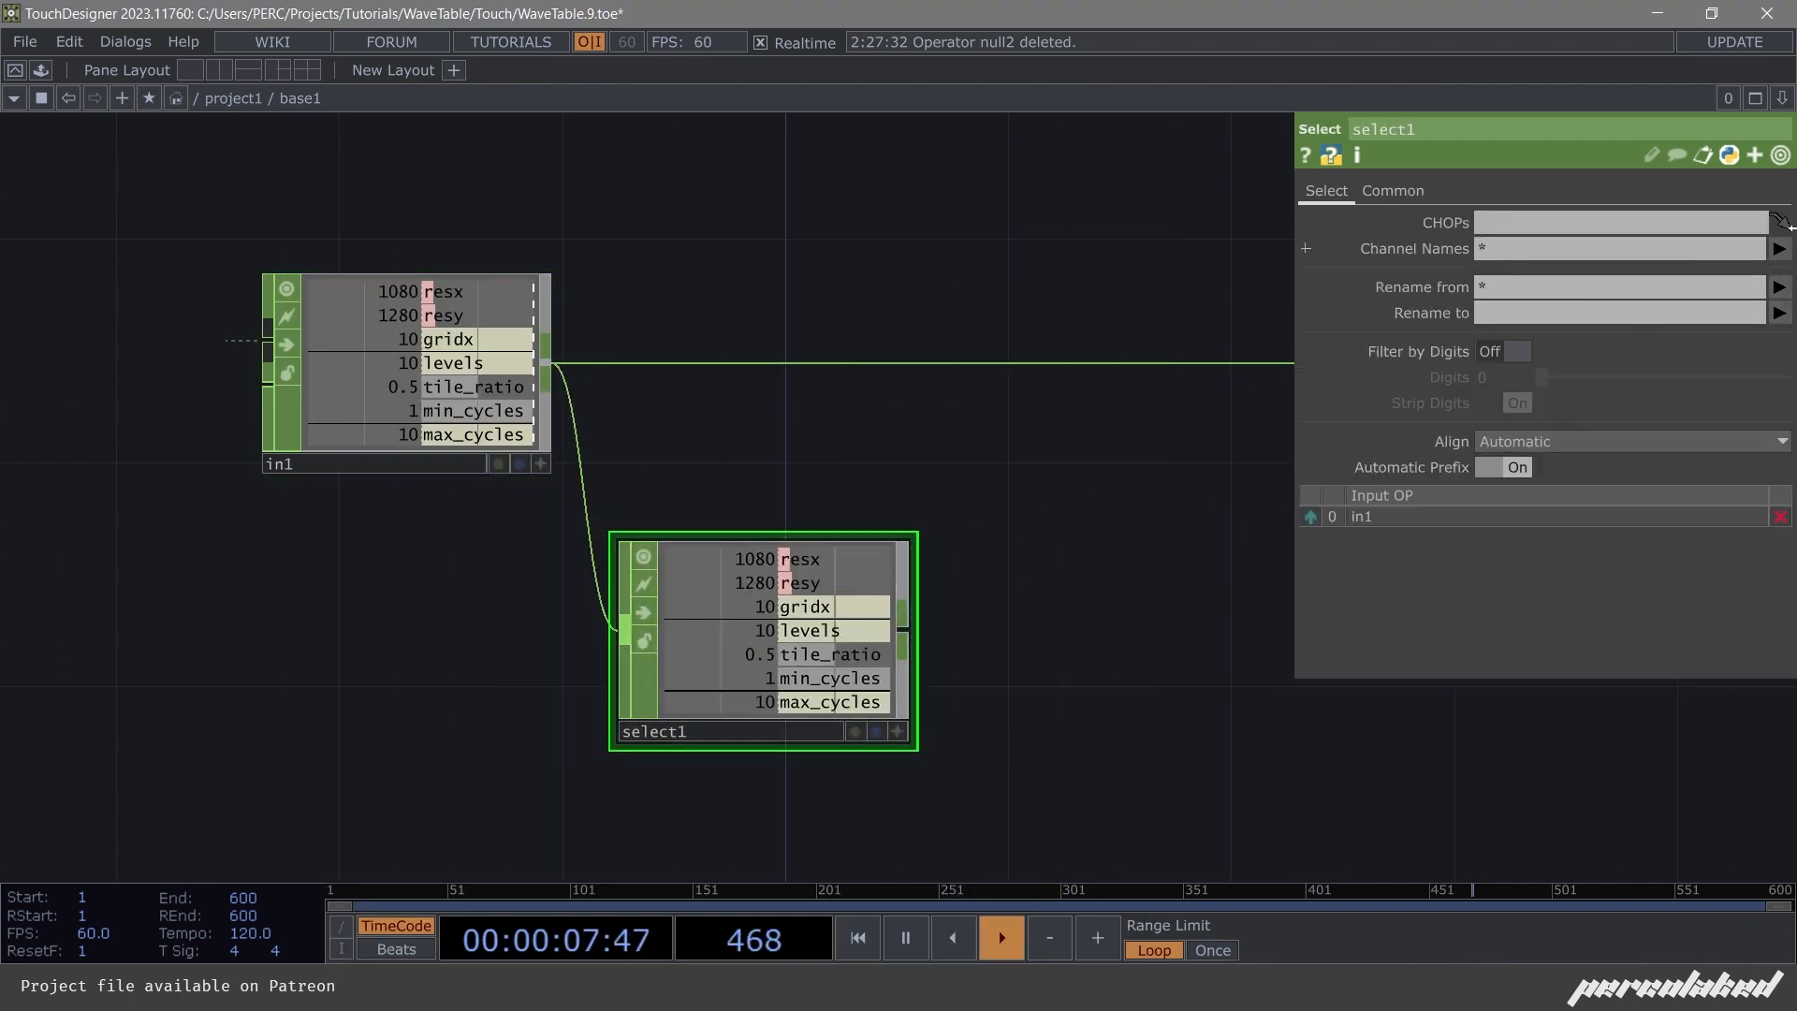
Select the channels resy and resx, in that order, and rename to ratio in the Select CHOP.
{"action": "left_click", "coordinate": [1778, 248]}
{"action": "left_click", "coordinate": [1737, 325]}
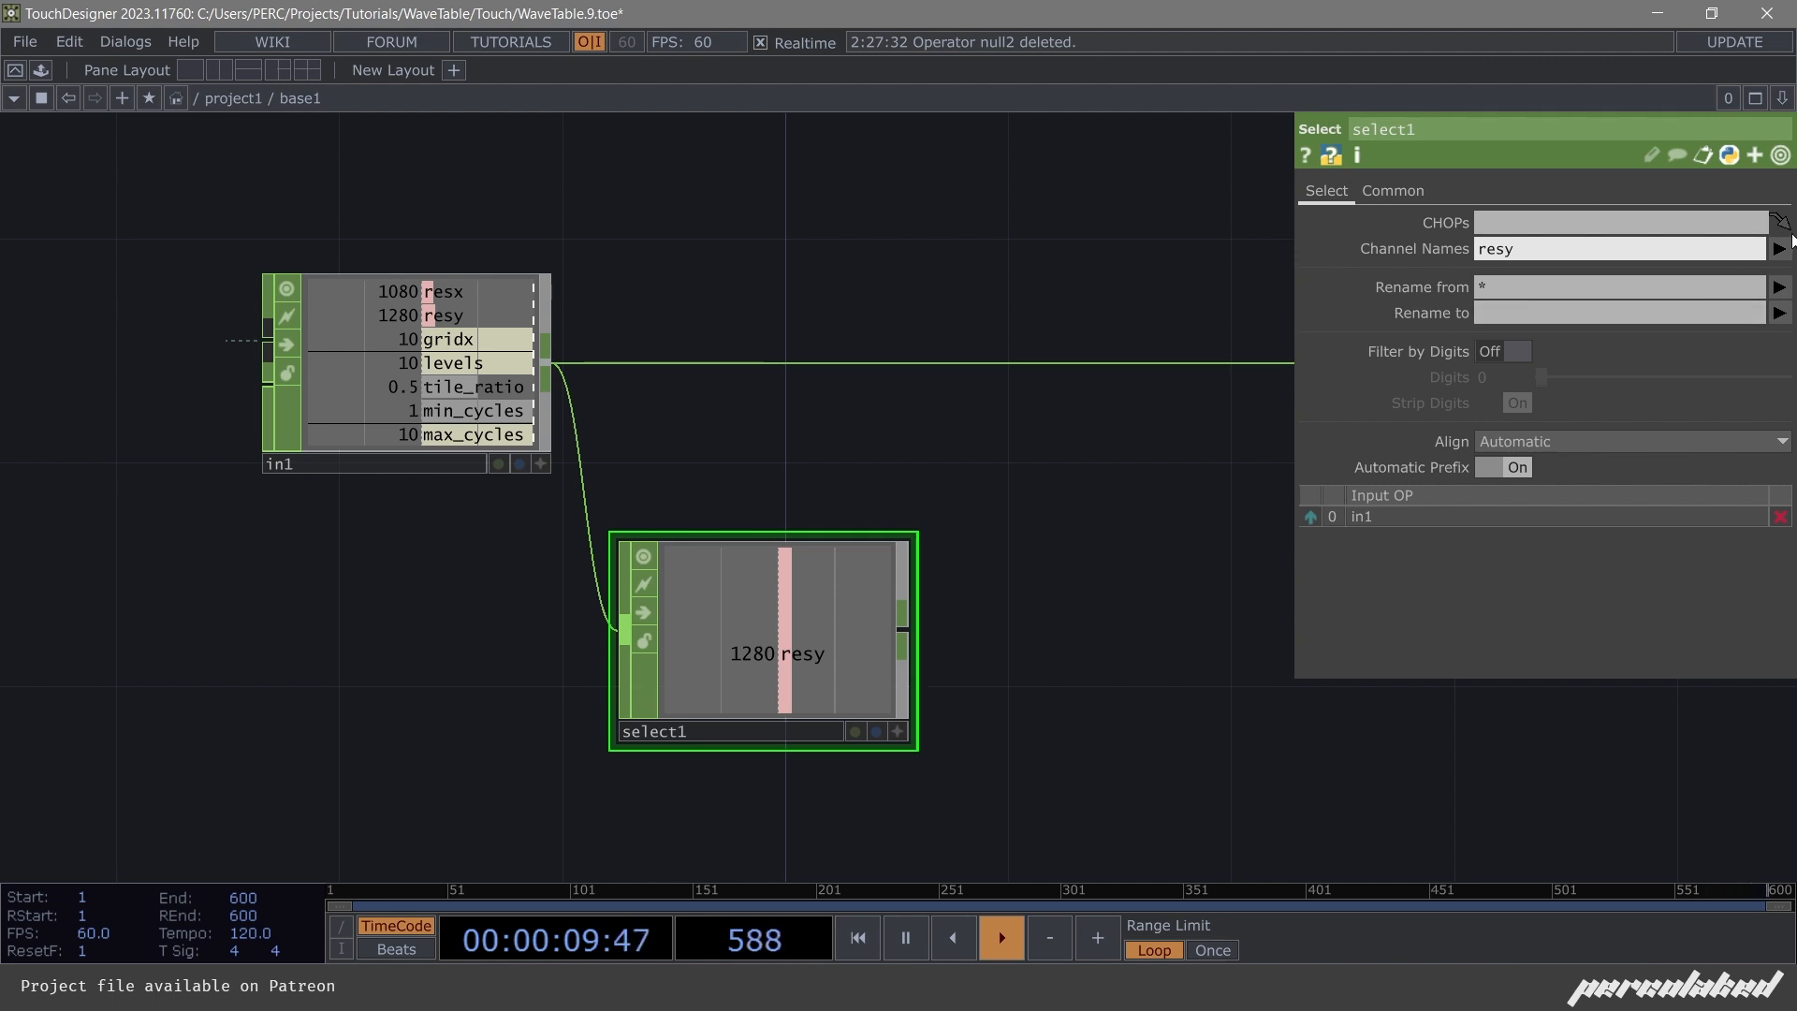
{"action": "left_click", "coordinate": [1778, 248]}
{"action": "left_click", "coordinate": [1762, 301]}
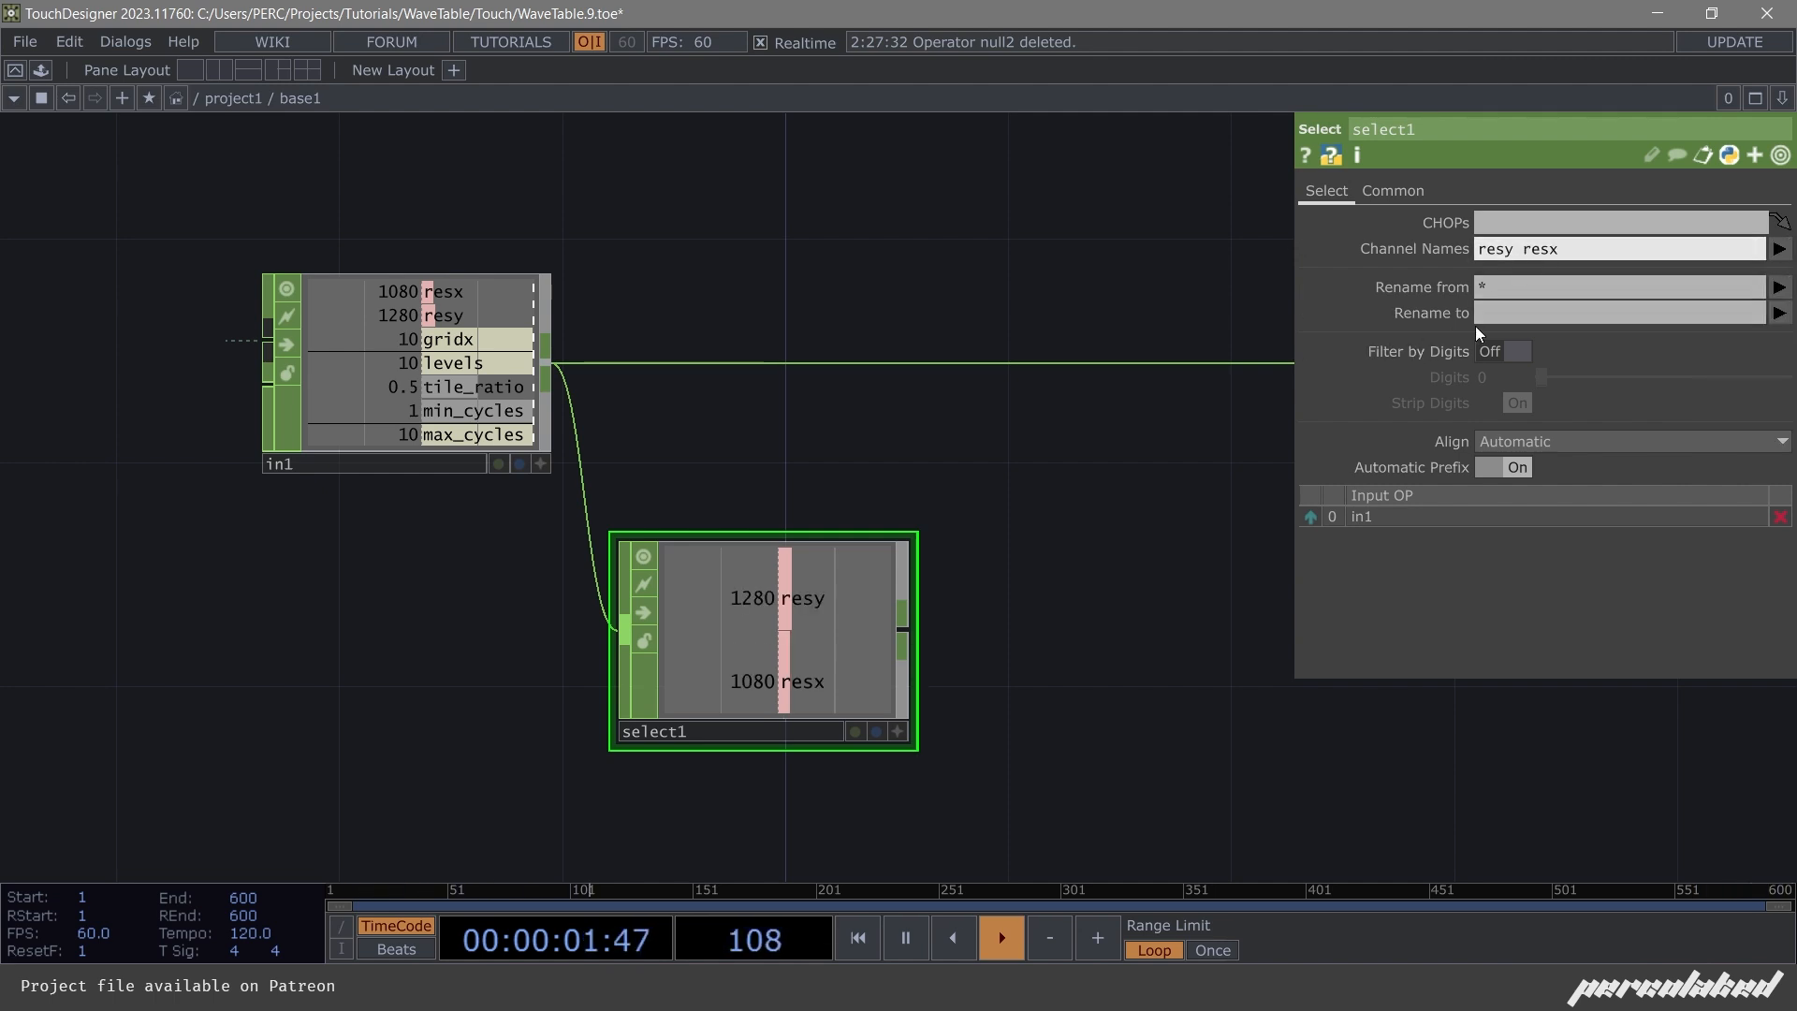
{"action": "type", "text": "ratio"}
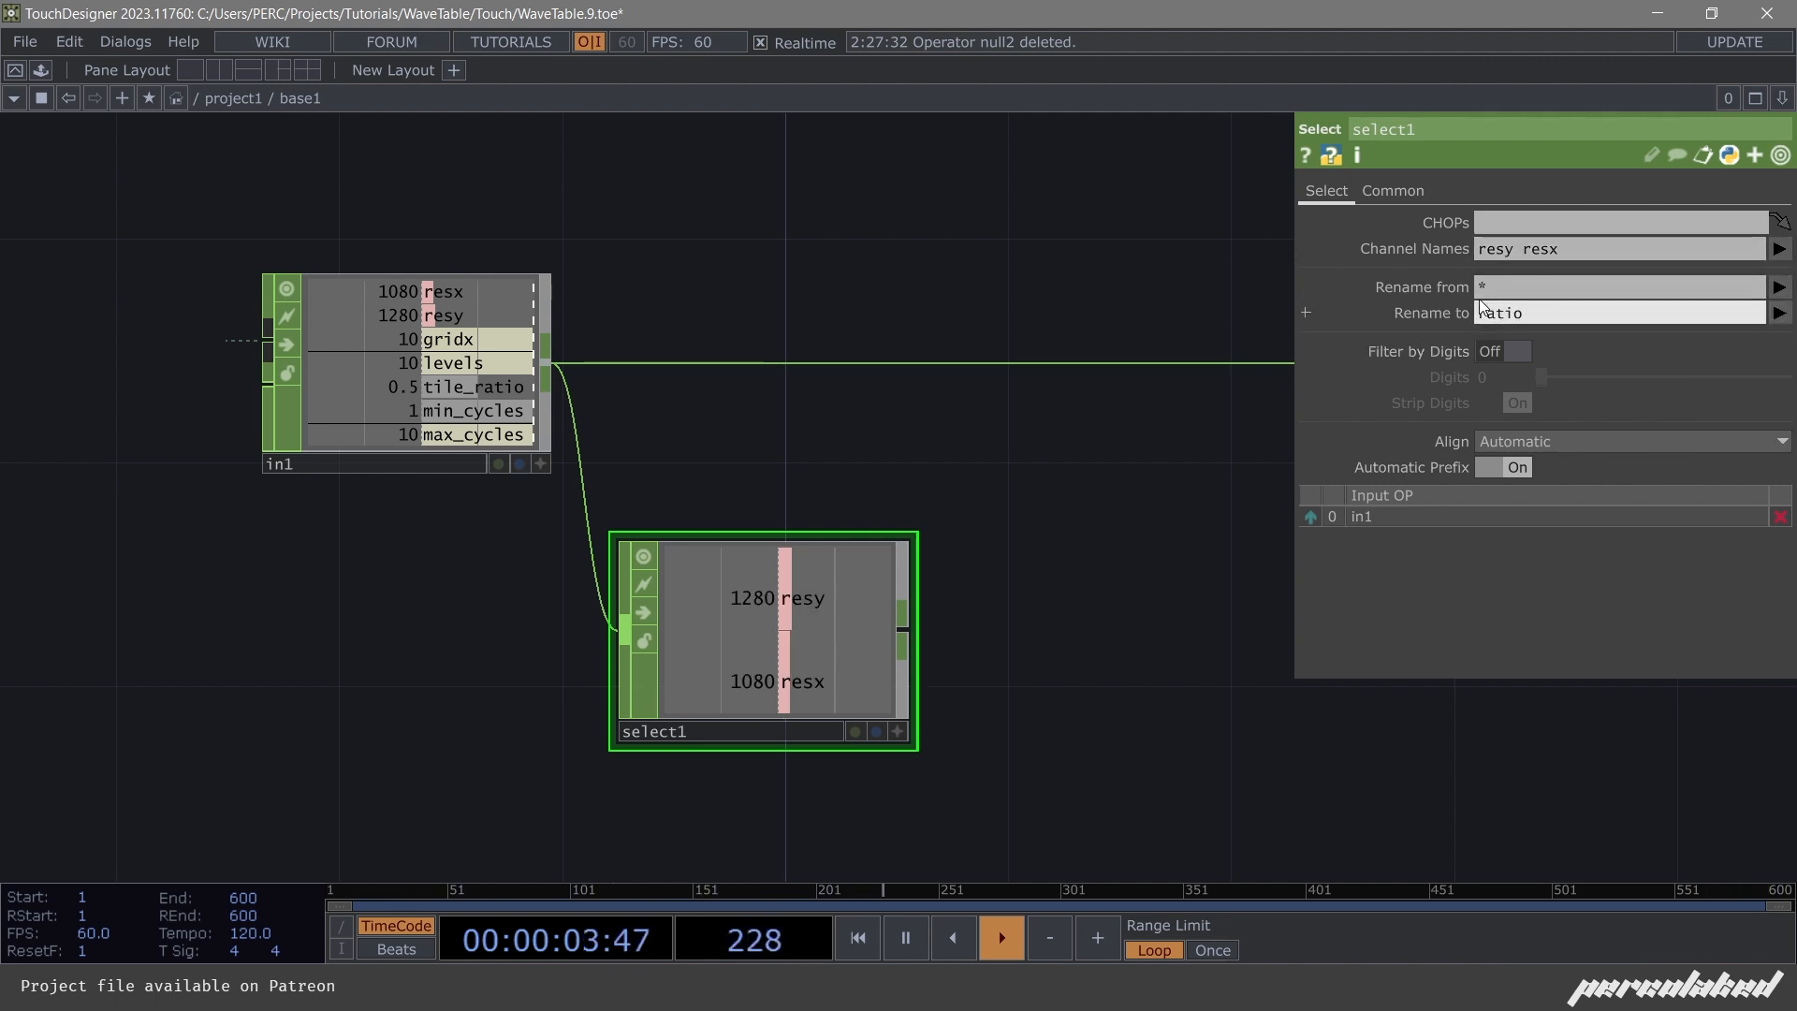
{"action": "key", "text": "Return"}
Add a Math CHOP after the Select CHOP and set it to combine channels by Divide.
{"action": "middle_click_drag", "start_coordinate": [856, 601], "coordinate": [610, 547]}
{"action": "left_click_drag", "start_coordinate": [610, 546], "coordinate": [795, 544]}
{"action": "key", "text": "Escape"}
{"action": "left_click", "coordinate": [744, 541]}
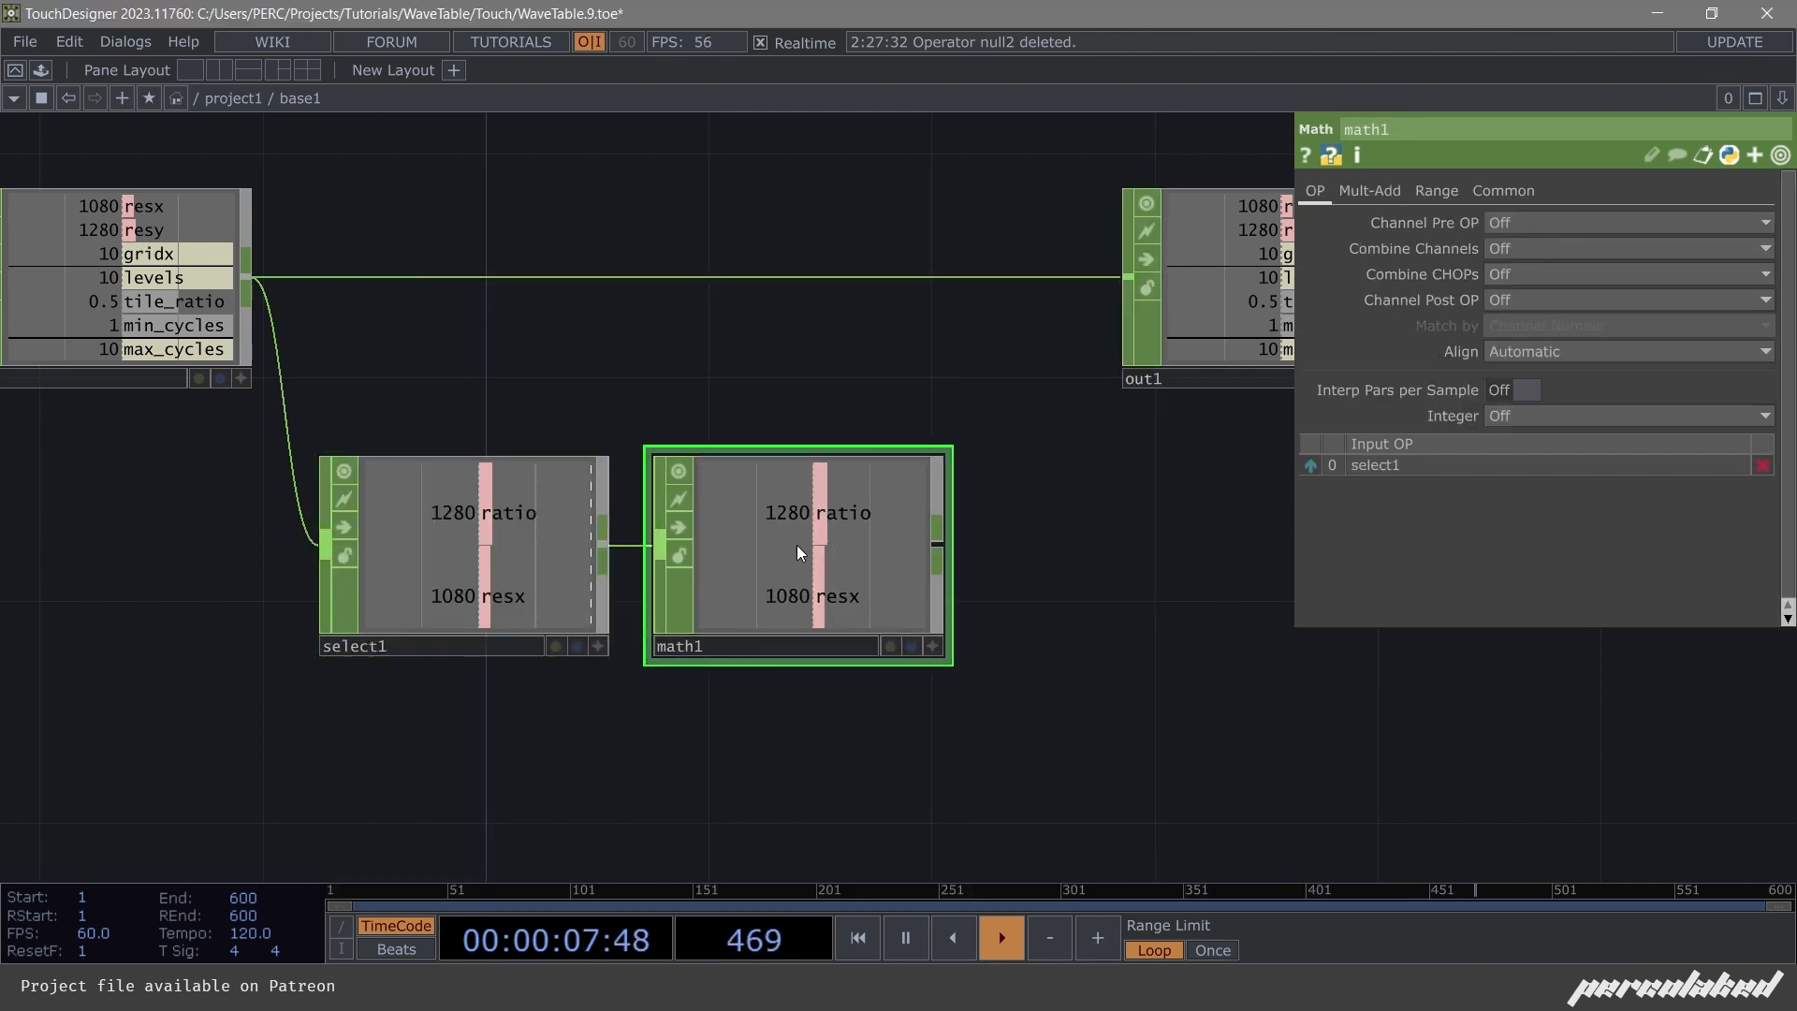
{"action": "left_click", "coordinate": [1505, 251]}
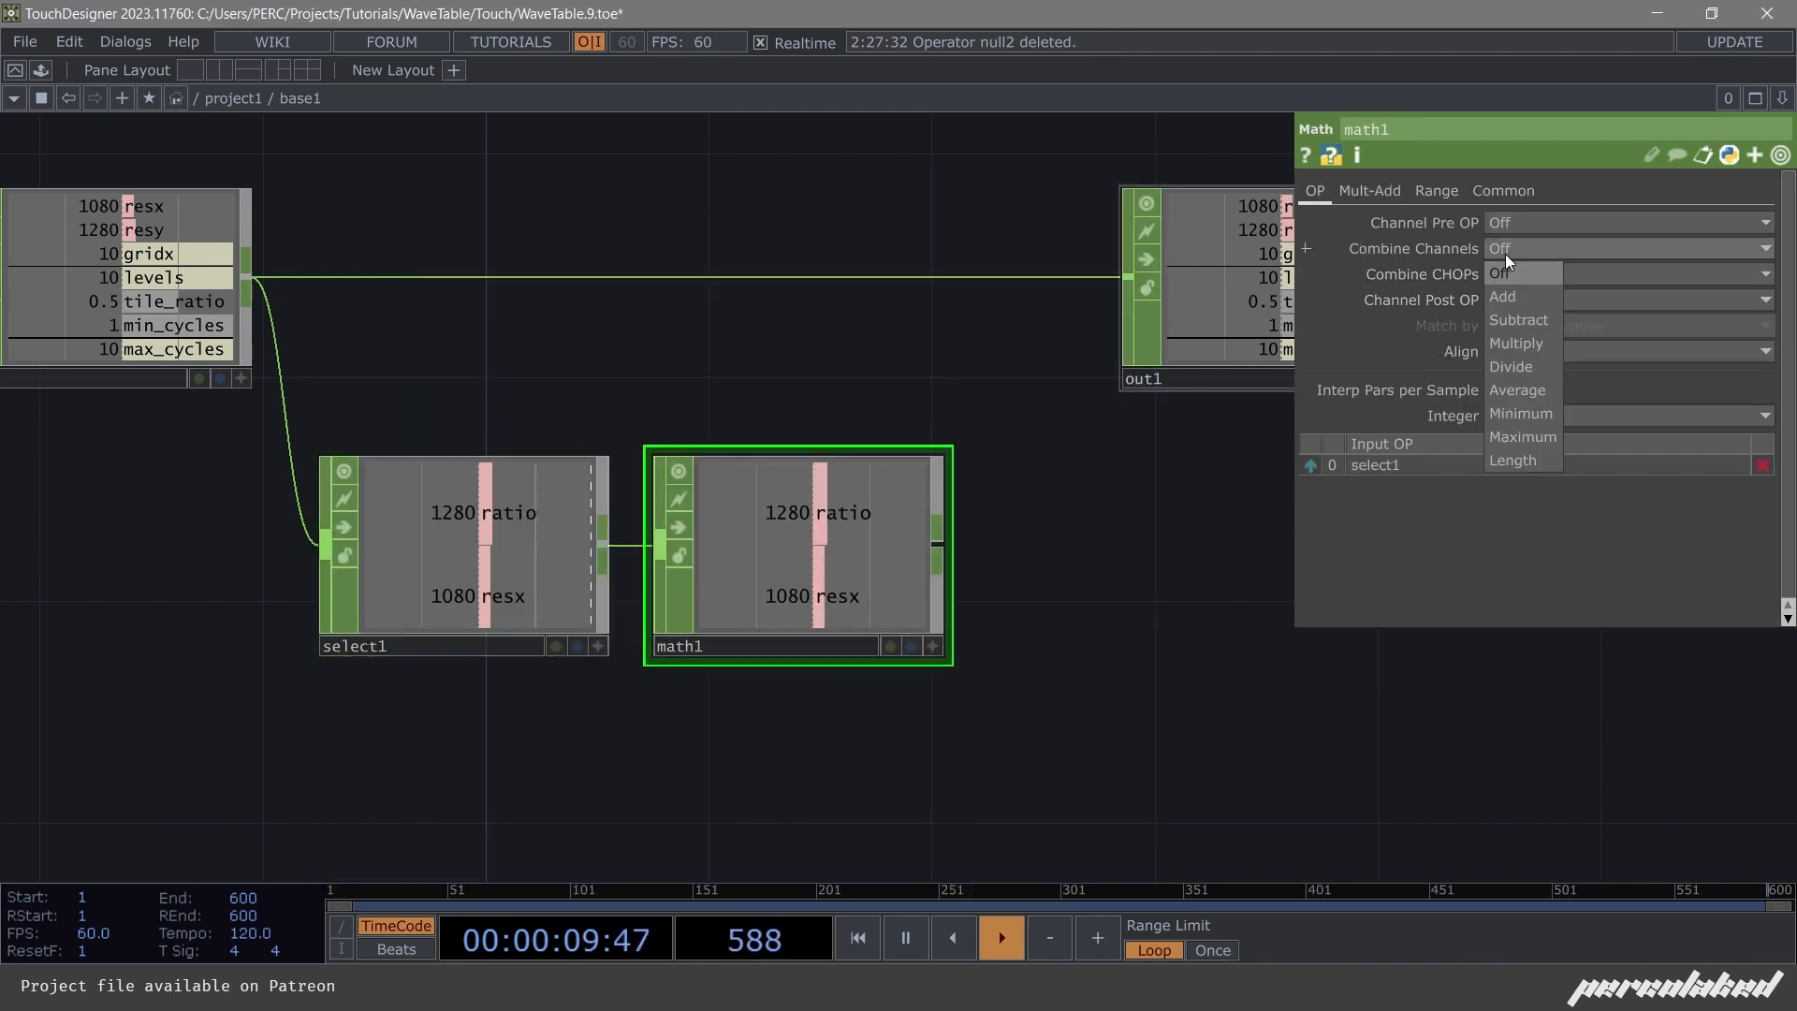
{"action": "left_click", "coordinate": [1514, 367]}
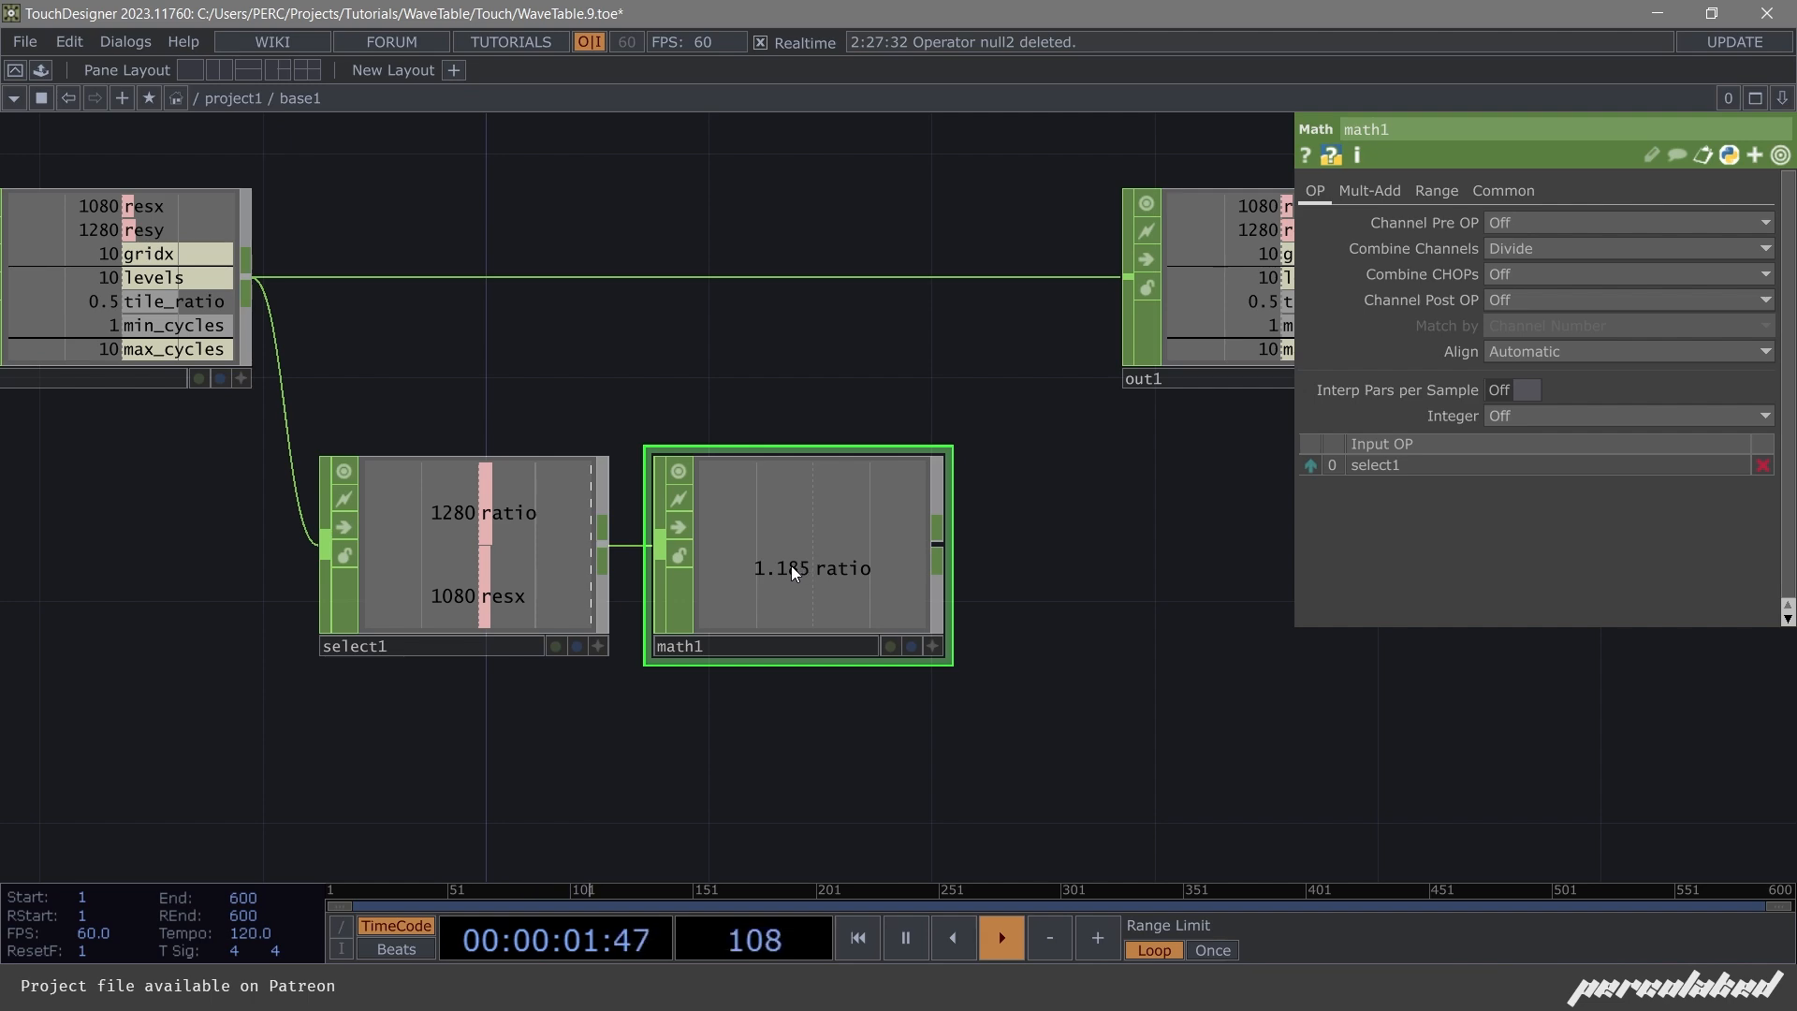
Space in1 and out1 farther apart and insert a Merge CHOP on the wire before out1.
{"action": "scroll", "coordinate": [794, 561], "scroll_direction": "down", "scroll_amount": 5}
{"action": "left_click_drag", "start_coordinate": [822, 451], "coordinate": [1108, 446]}
{"action": "left_click_drag", "start_coordinate": [184, 449], "coordinate": [167, 443]}
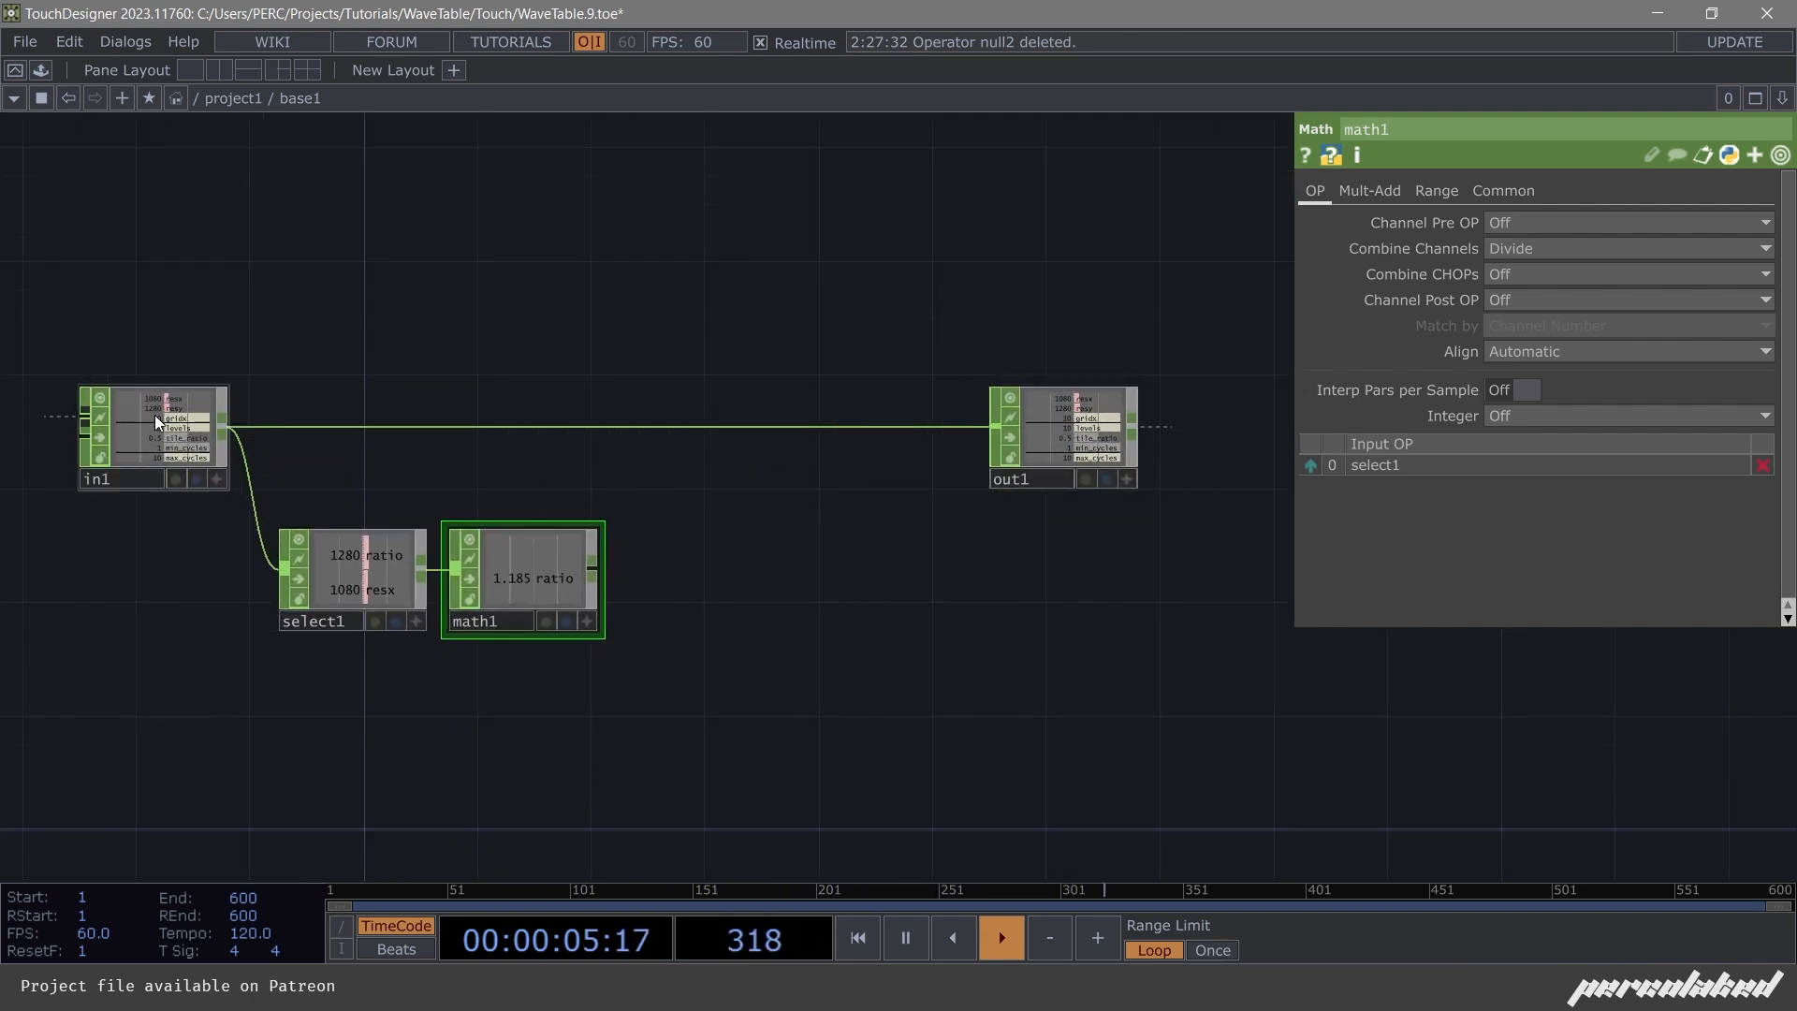
{"action": "right_click", "coordinate": [859, 427]}
{"action": "left_click", "coordinate": [868, 401]}
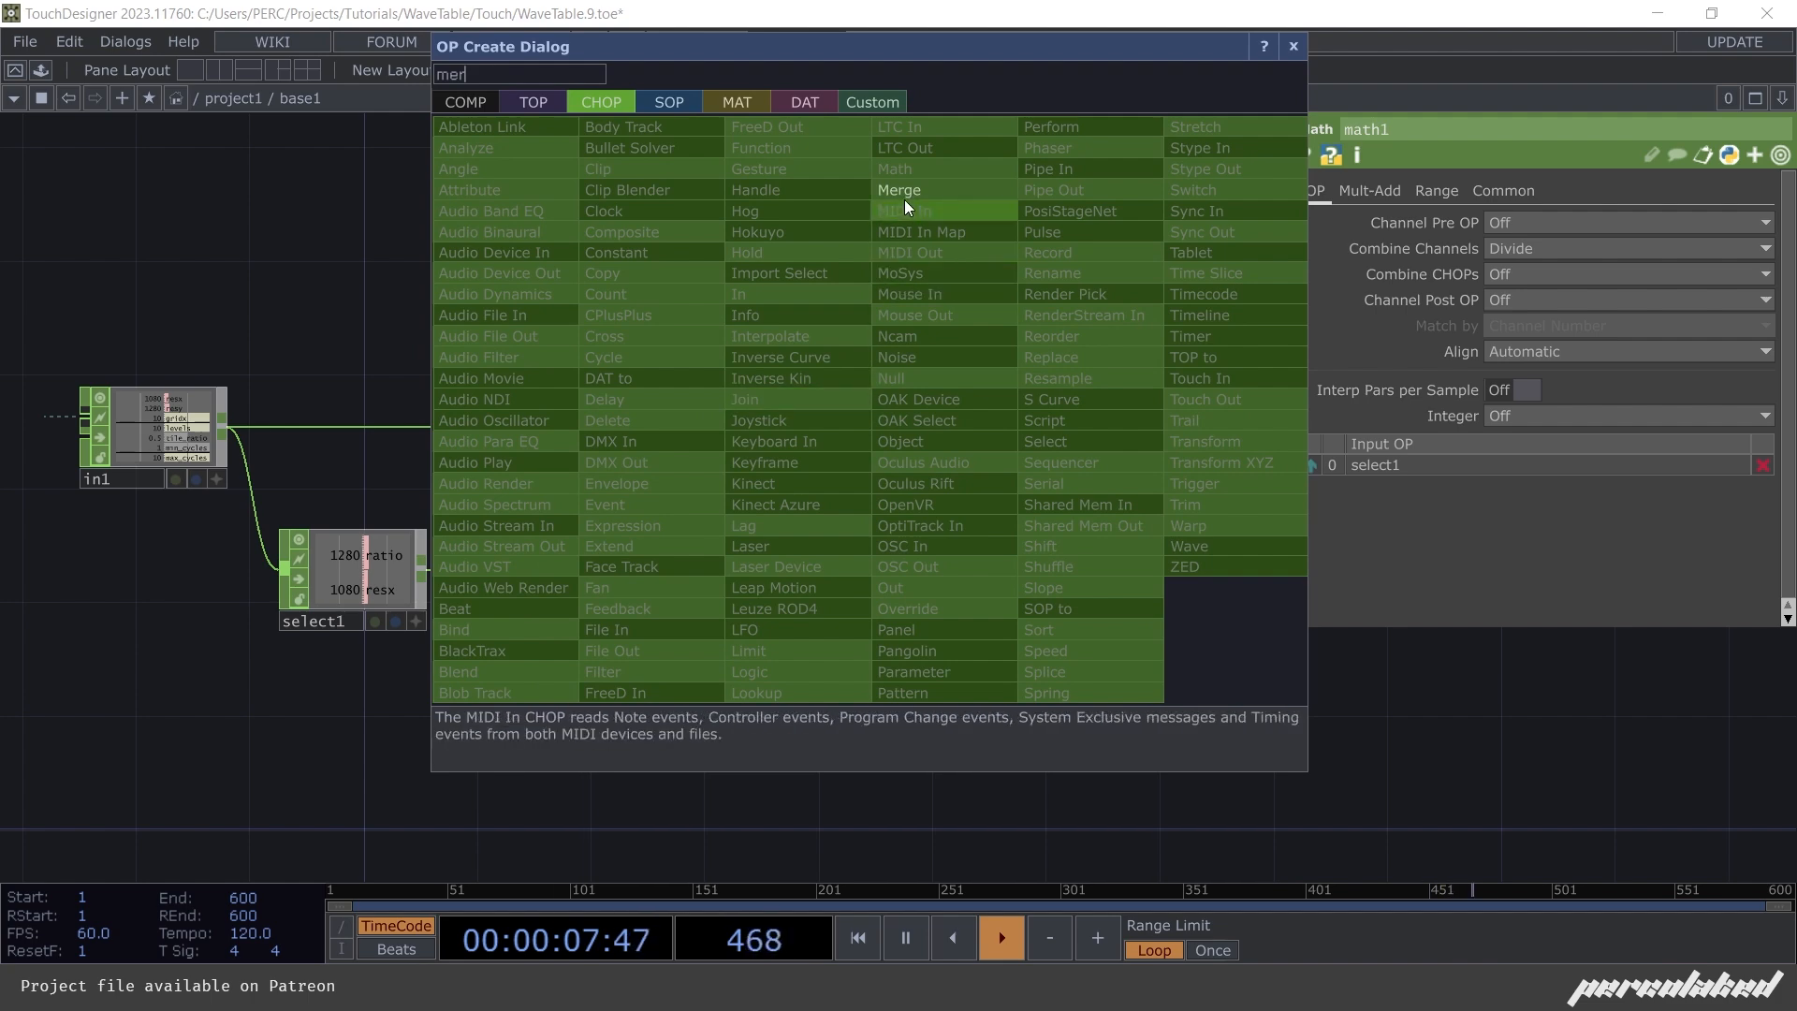
{"action": "left_click", "coordinate": [901, 192]}
{"action": "left_click", "coordinate": [896, 419]}
{"action": "scroll", "coordinate": [896, 421], "scroll_direction": "up", "scroll_amount": 2}
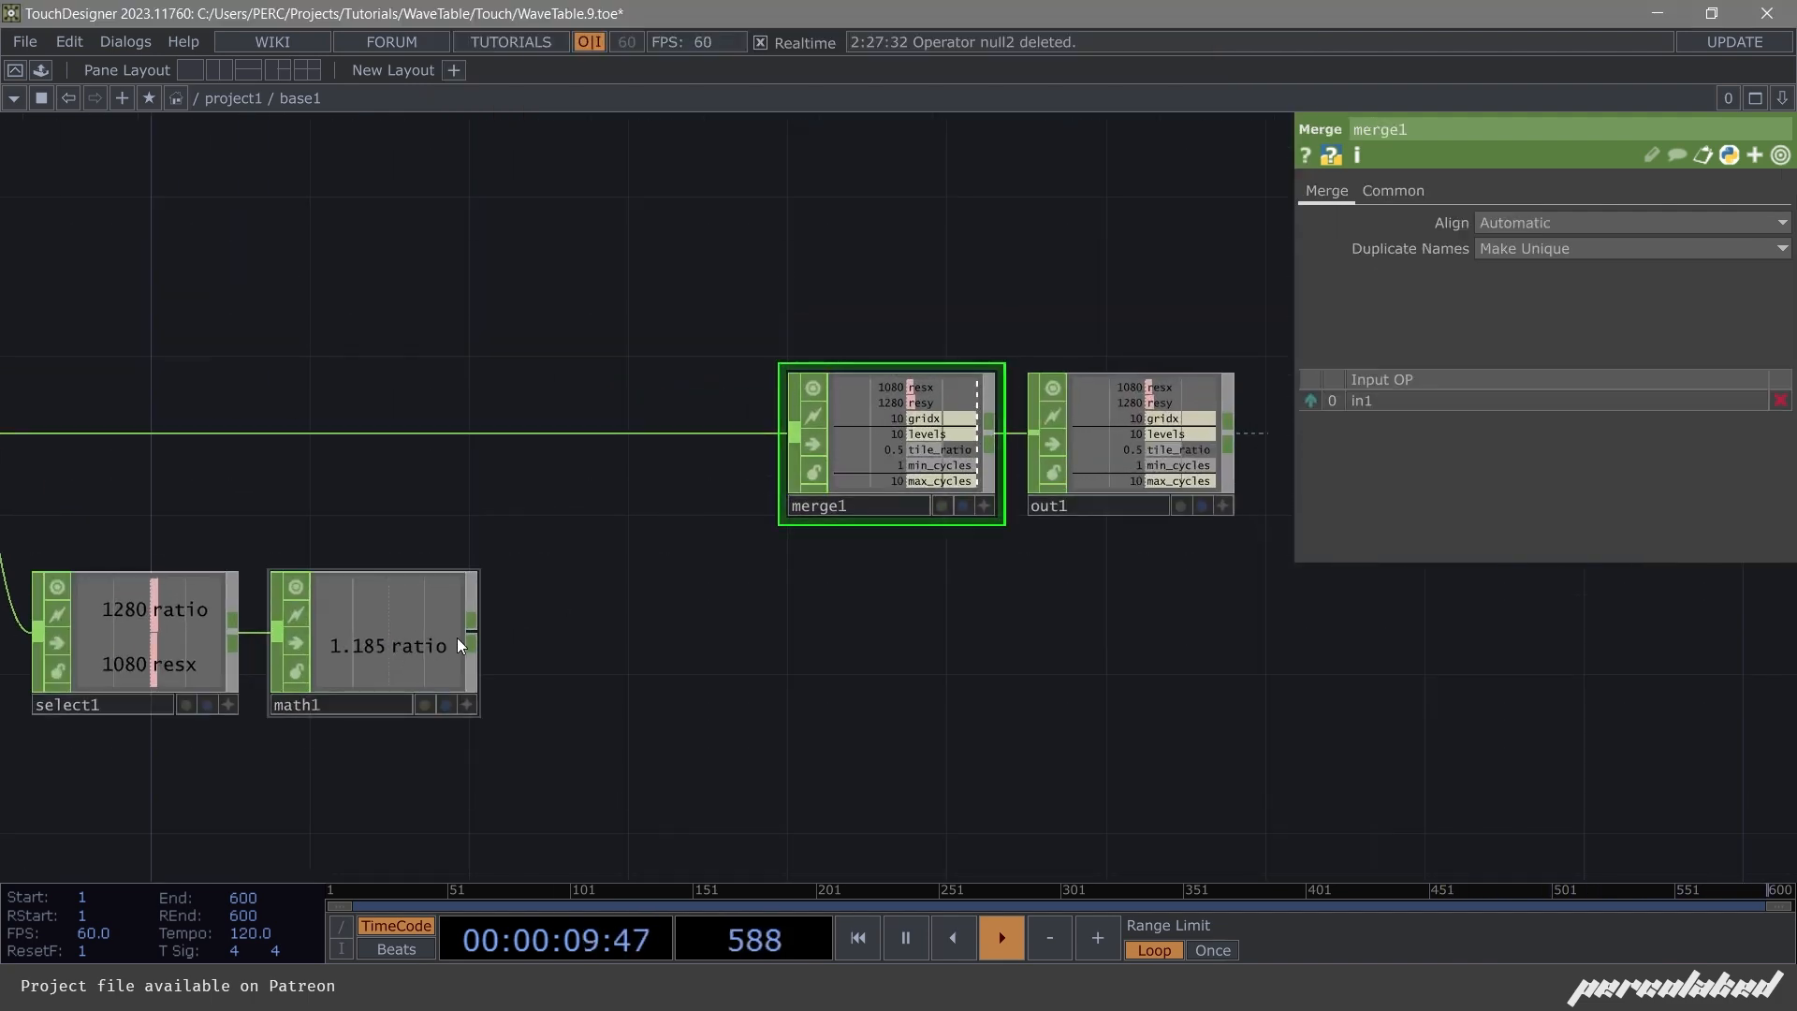
Connect the Math CHOP's output to the Merge CHOP as its second input.
{"action": "left_click_drag", "start_coordinate": [471, 632], "coordinate": [824, 440]}
{"action": "scroll", "coordinate": [1137, 501], "scroll_direction": "up", "scroll_amount": 4}
{"action": "scroll", "coordinate": [1186, 503], "scroll_direction": "down", "scroll_amount": 4}
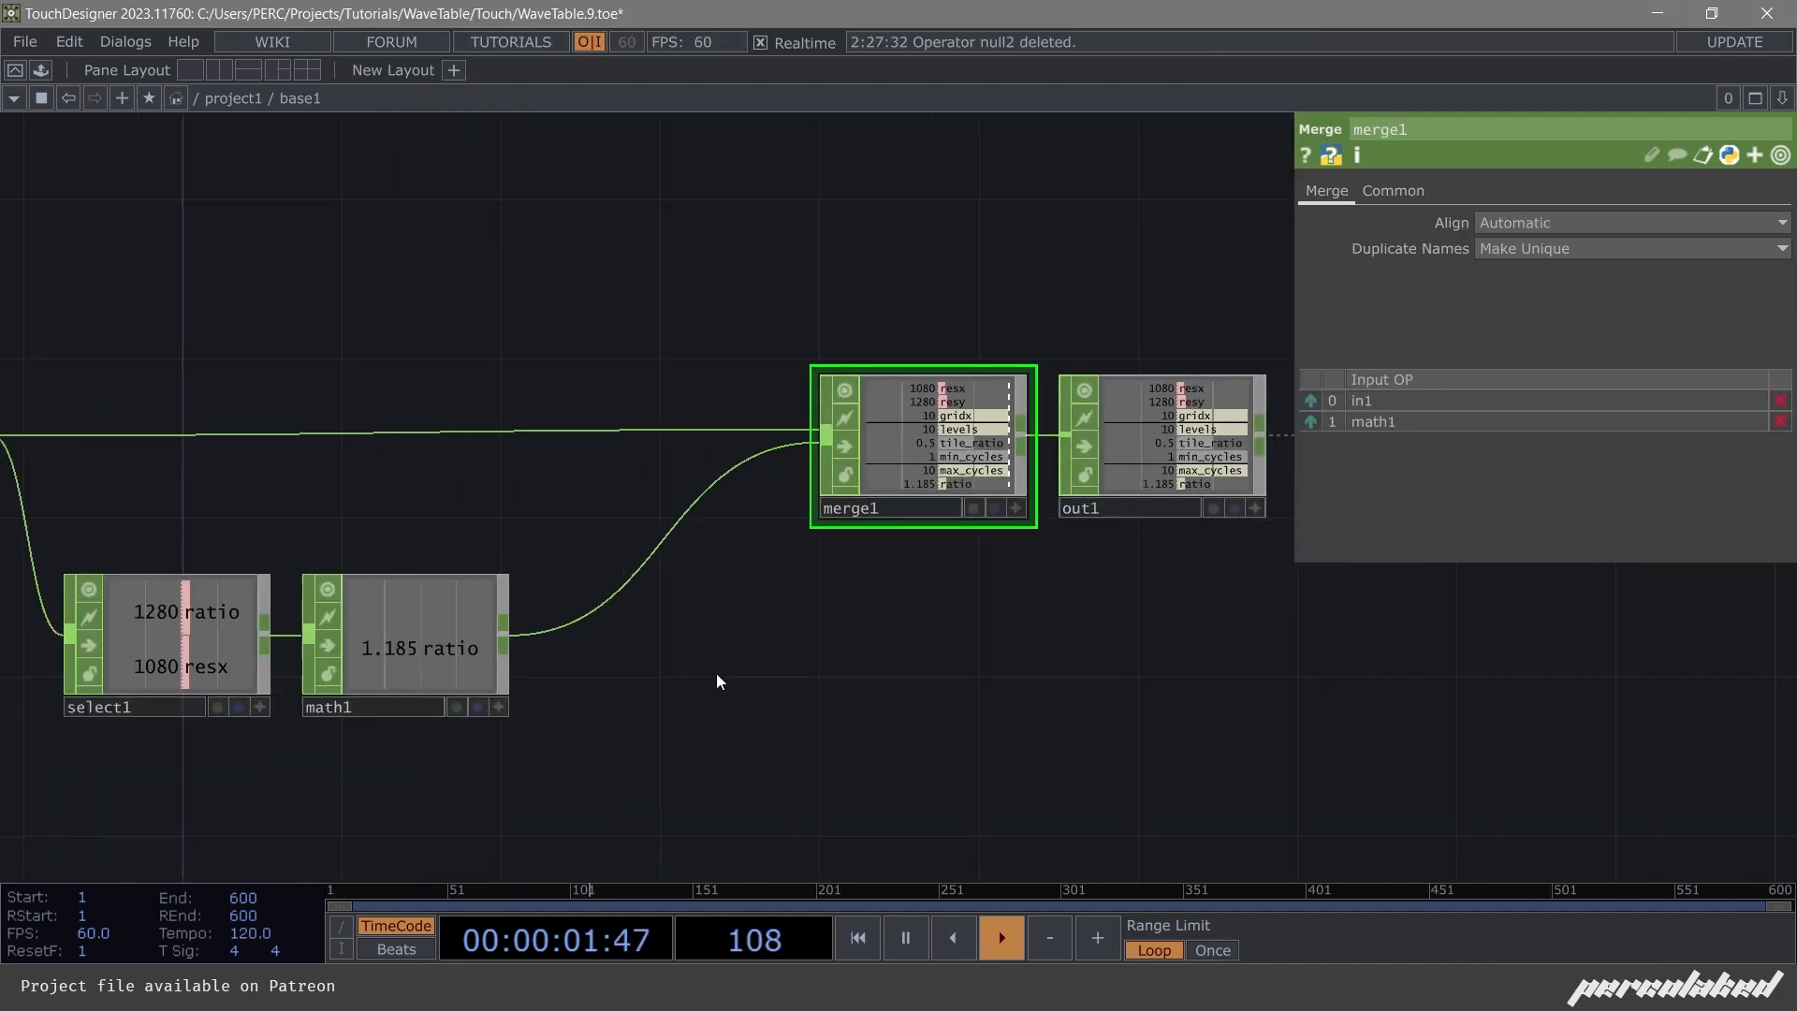
Examine the channels arriving through in1 and the Select and Math branch that computes ratio.
{"action": "scroll", "coordinate": [716, 673], "scroll_direction": "down", "scroll_amount": 1}
{"action": "left_click_drag", "start_coordinate": [716, 674], "coordinate": [942, 531]}
{"action": "scroll", "coordinate": [941, 530], "scroll_direction": "down", "scroll_amount": 1}
{"action": "scroll", "coordinate": [710, 494], "scroll_direction": "up", "scroll_amount": 3}
{"action": "scroll", "coordinate": [823, 333], "scroll_direction": "down", "scroll_amount": 1}
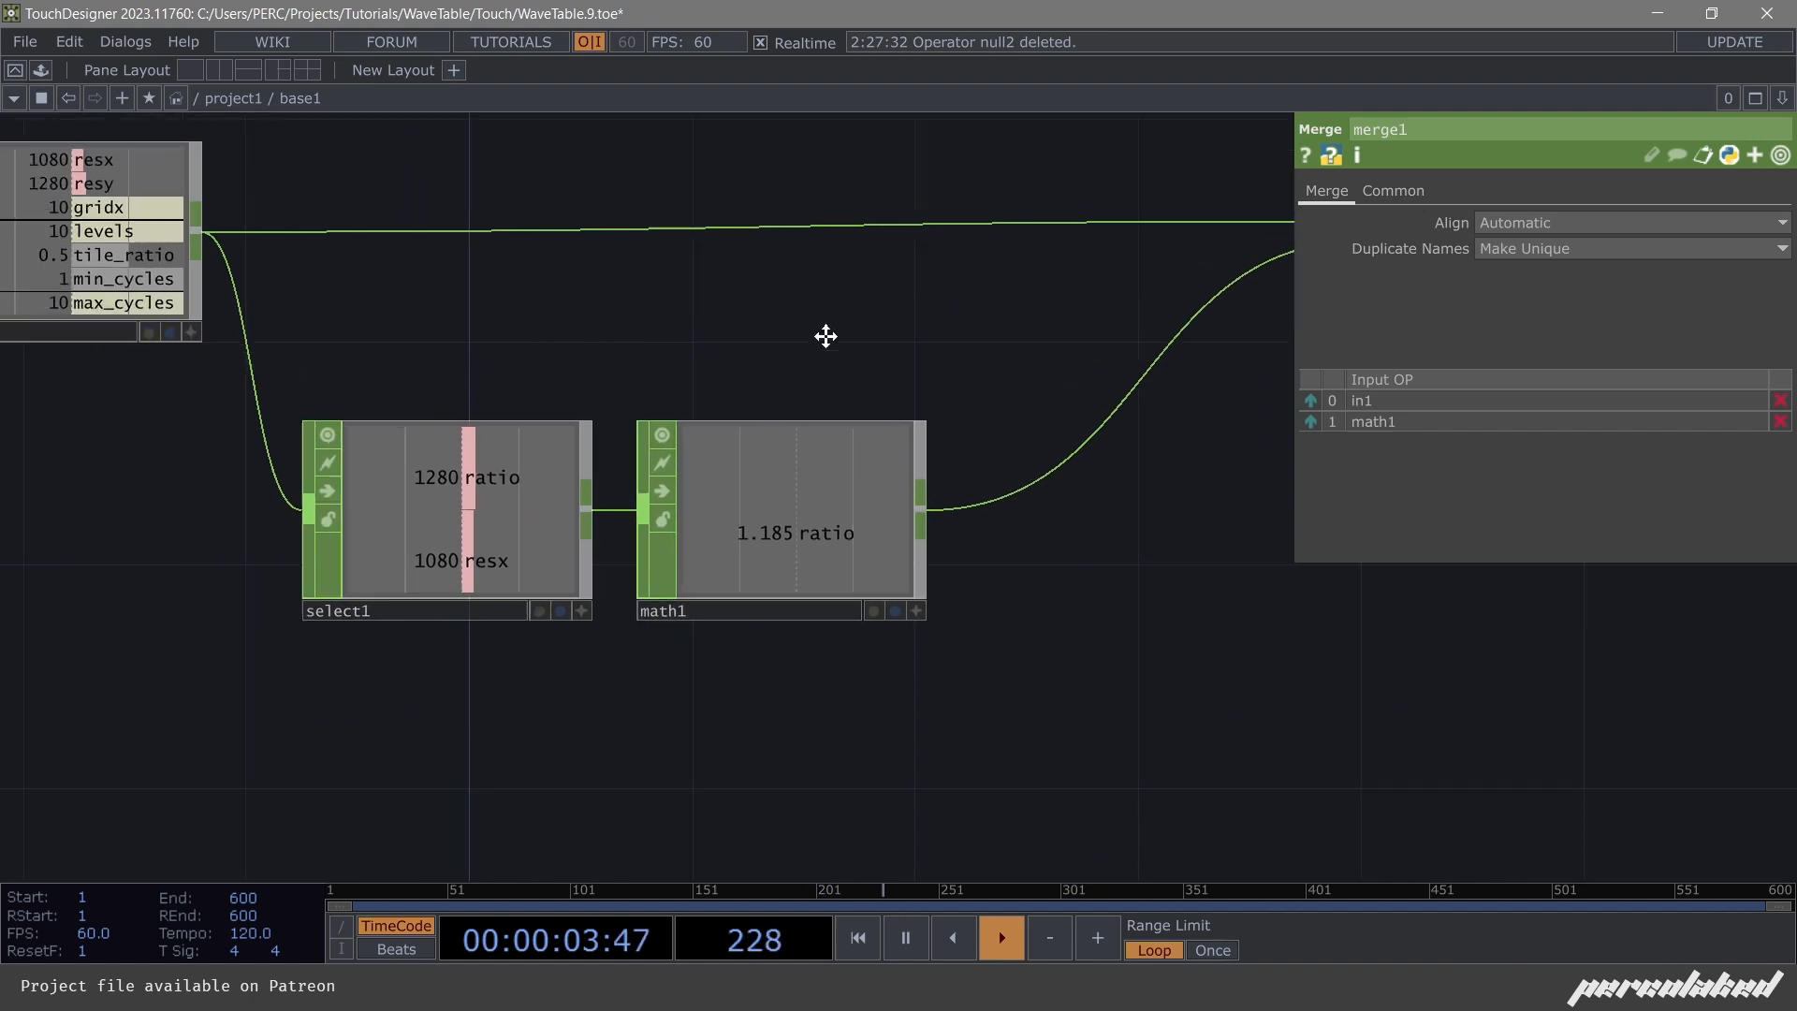
{"action": "scroll", "coordinate": [279, 268], "scroll_direction": "up", "scroll_amount": 1}
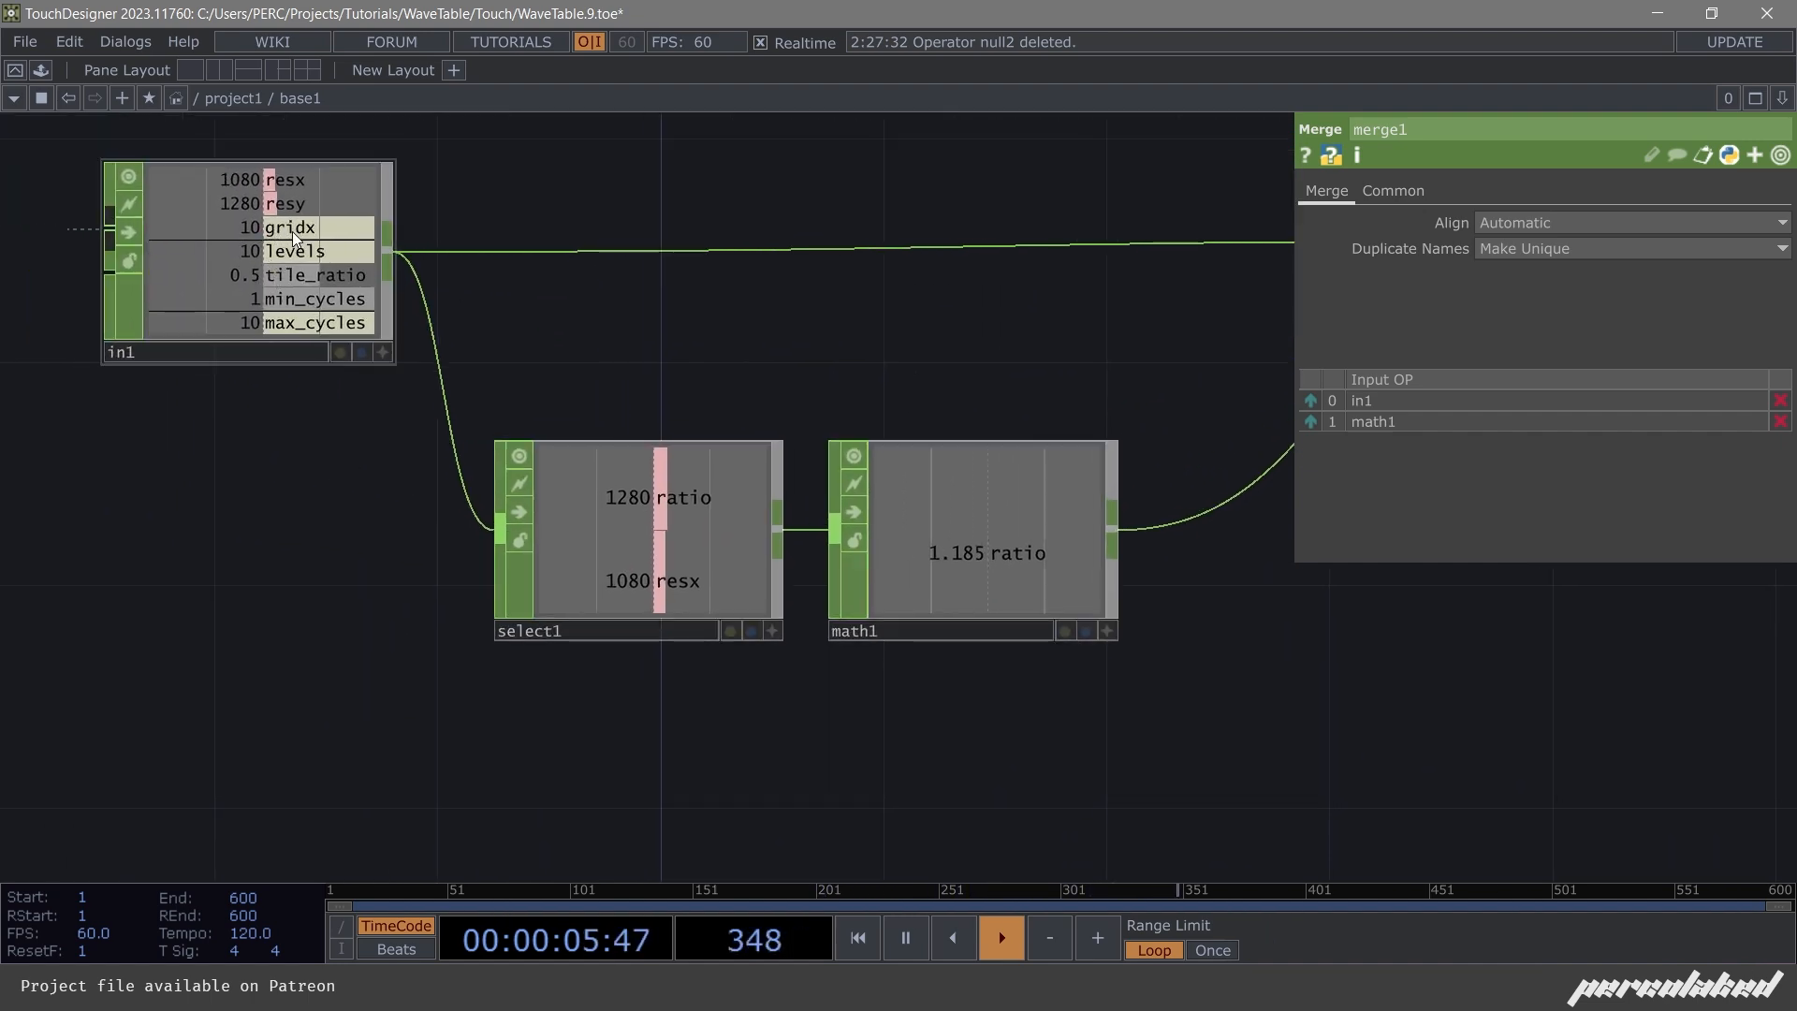
{"action": "middle_click_drag", "start_coordinate": [299, 238], "coordinate": [232, 227]}
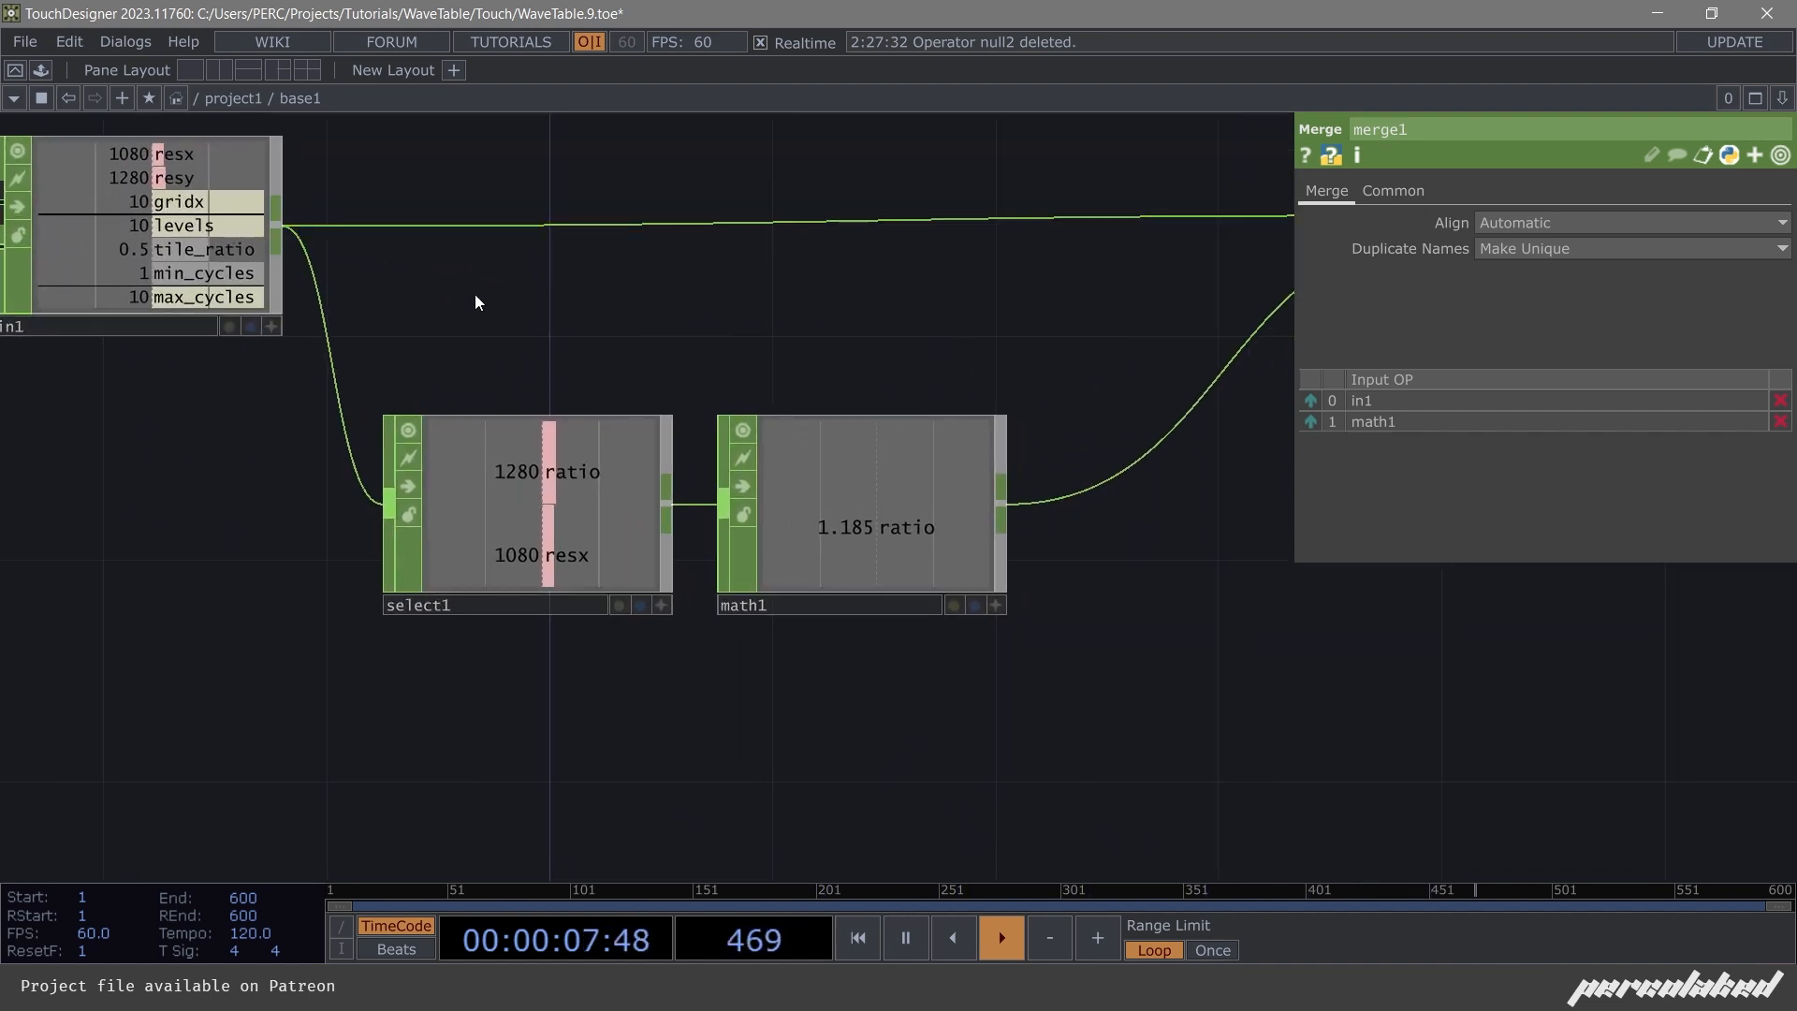
{"action": "scroll", "coordinate": [474, 302], "scroll_direction": "down", "scroll_amount": 2}
Branch a second Select CHOP off in1's output and place it below the first Select CHOP.
{"action": "key", "text": "Tab"}
{"action": "key", "text": "Escape"}
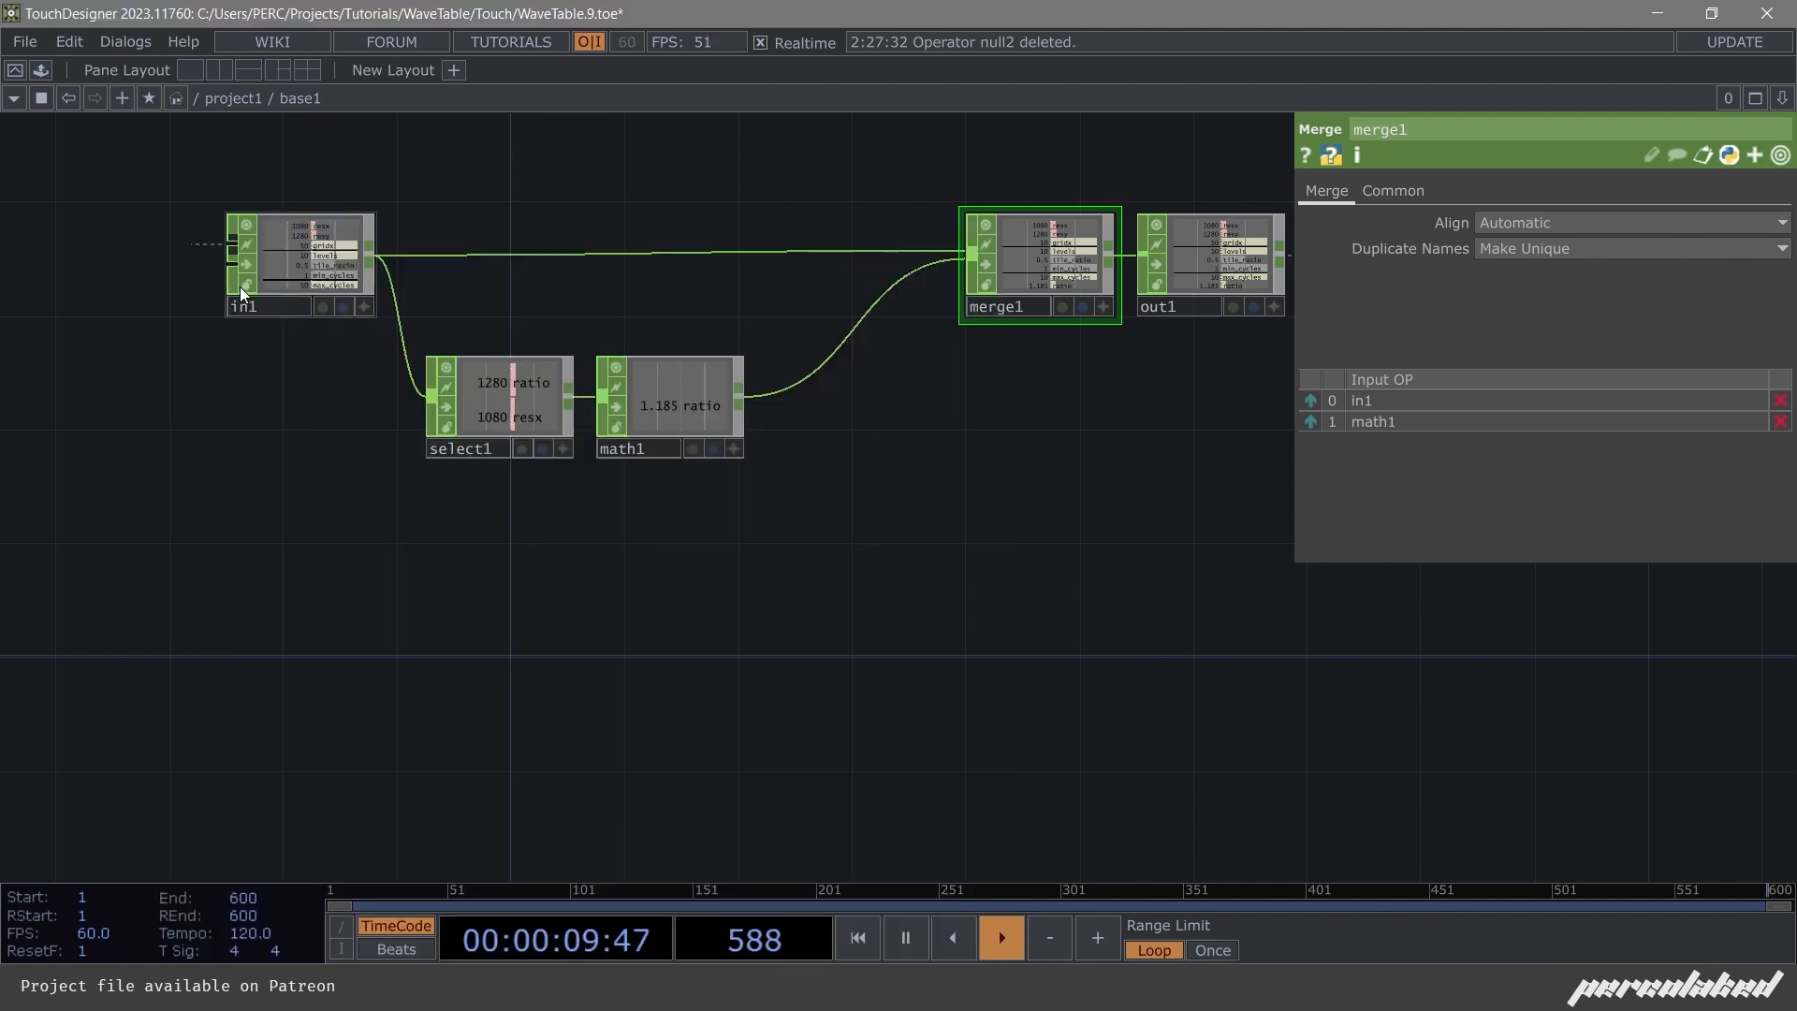
{"action": "left_click", "coordinate": [369, 251]}
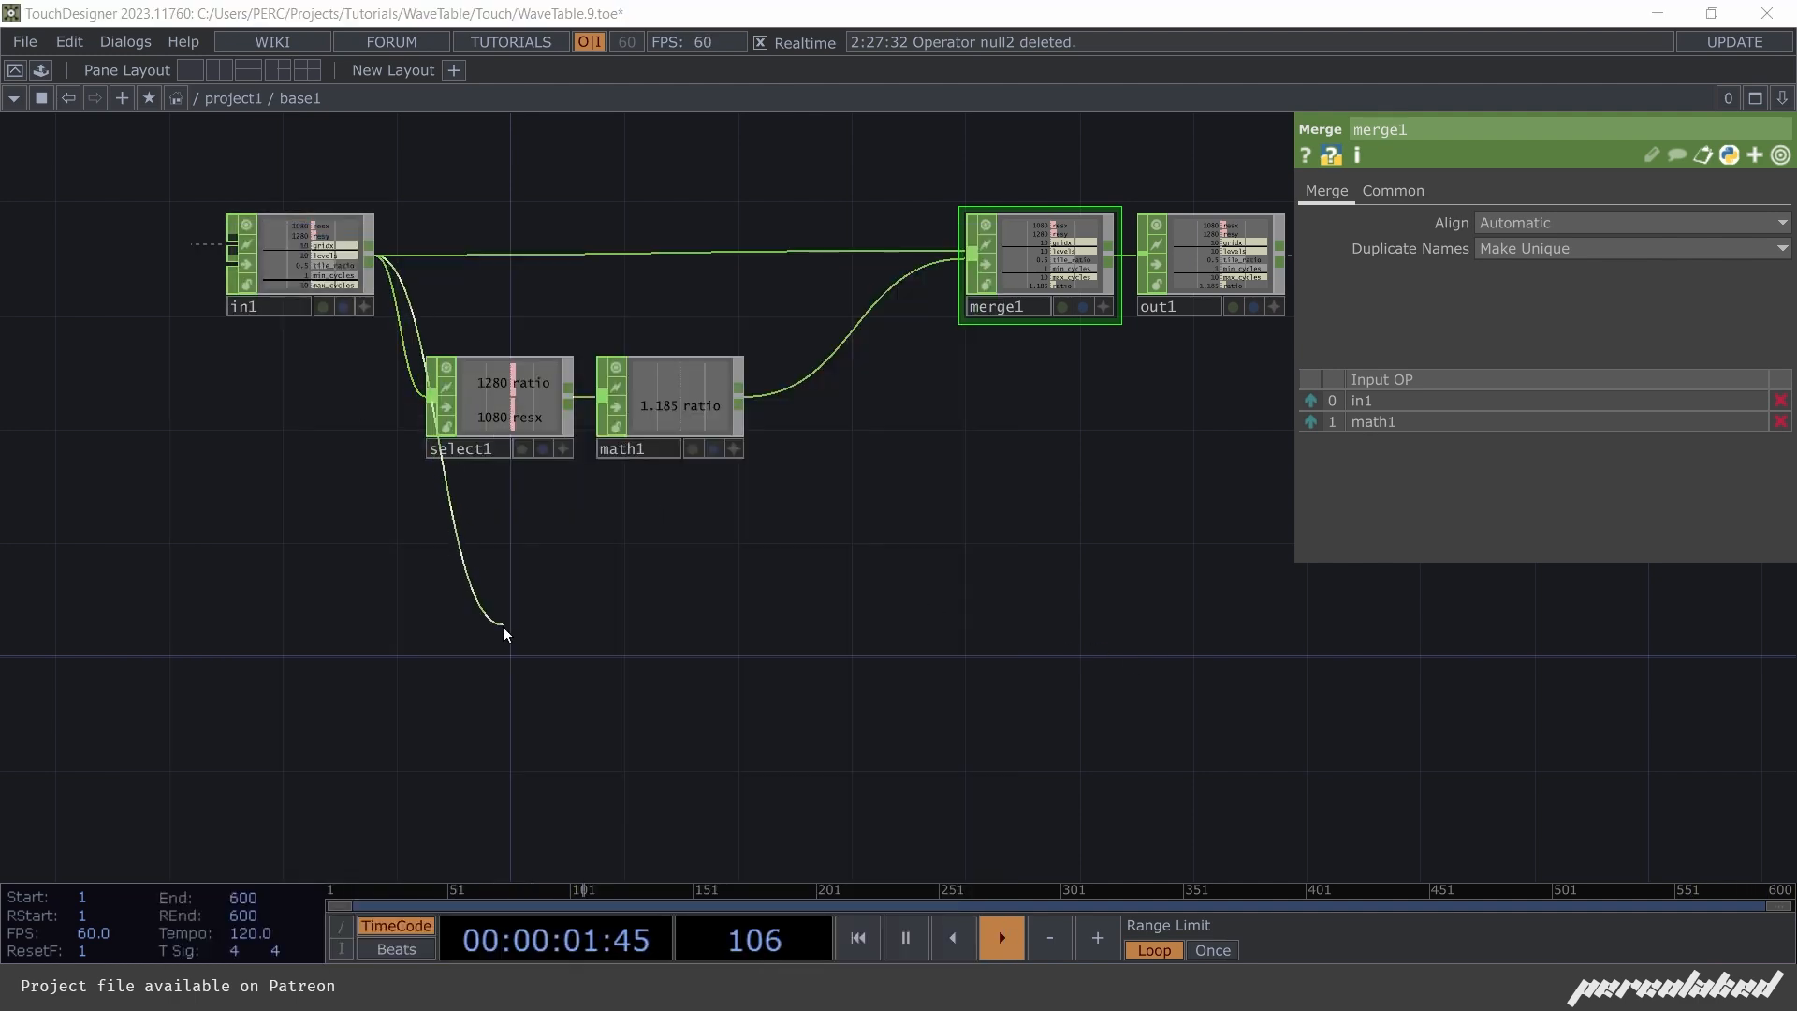
{"action": "left_click", "coordinate": [503, 626]}
{"action": "left_click", "coordinate": [680, 632]}
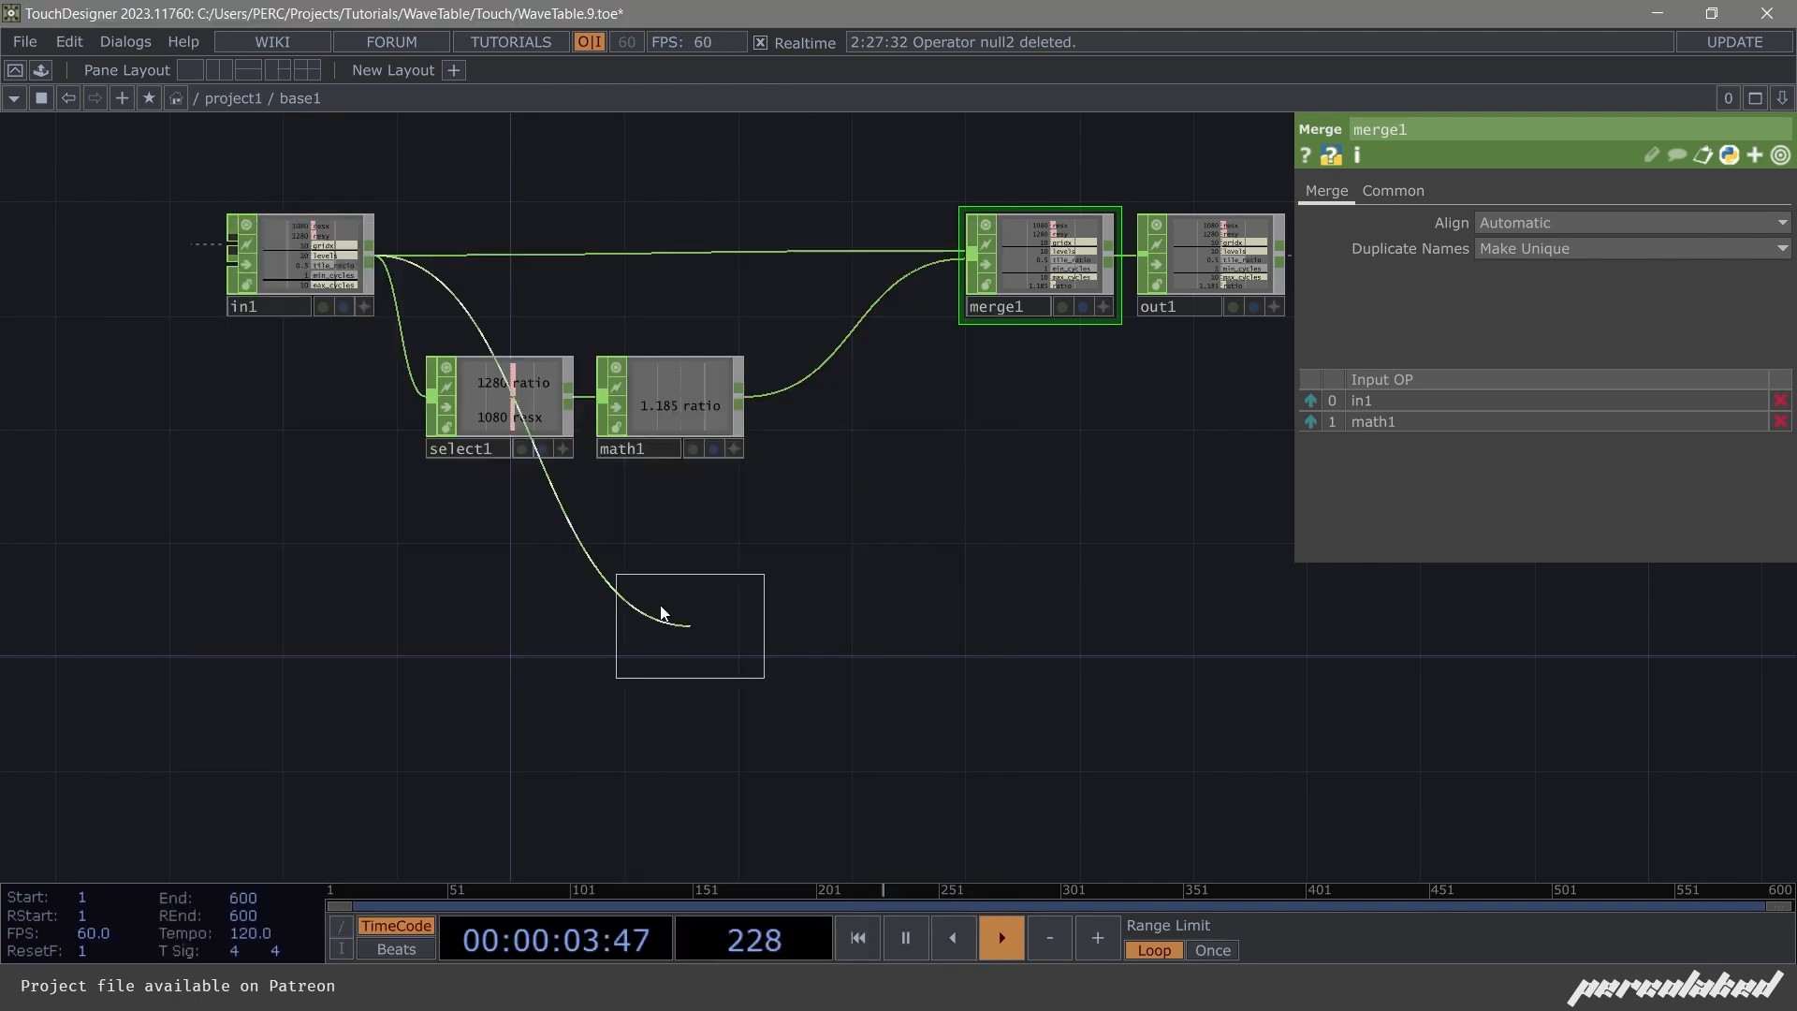
{"action": "left_click", "coordinate": [524, 543]}
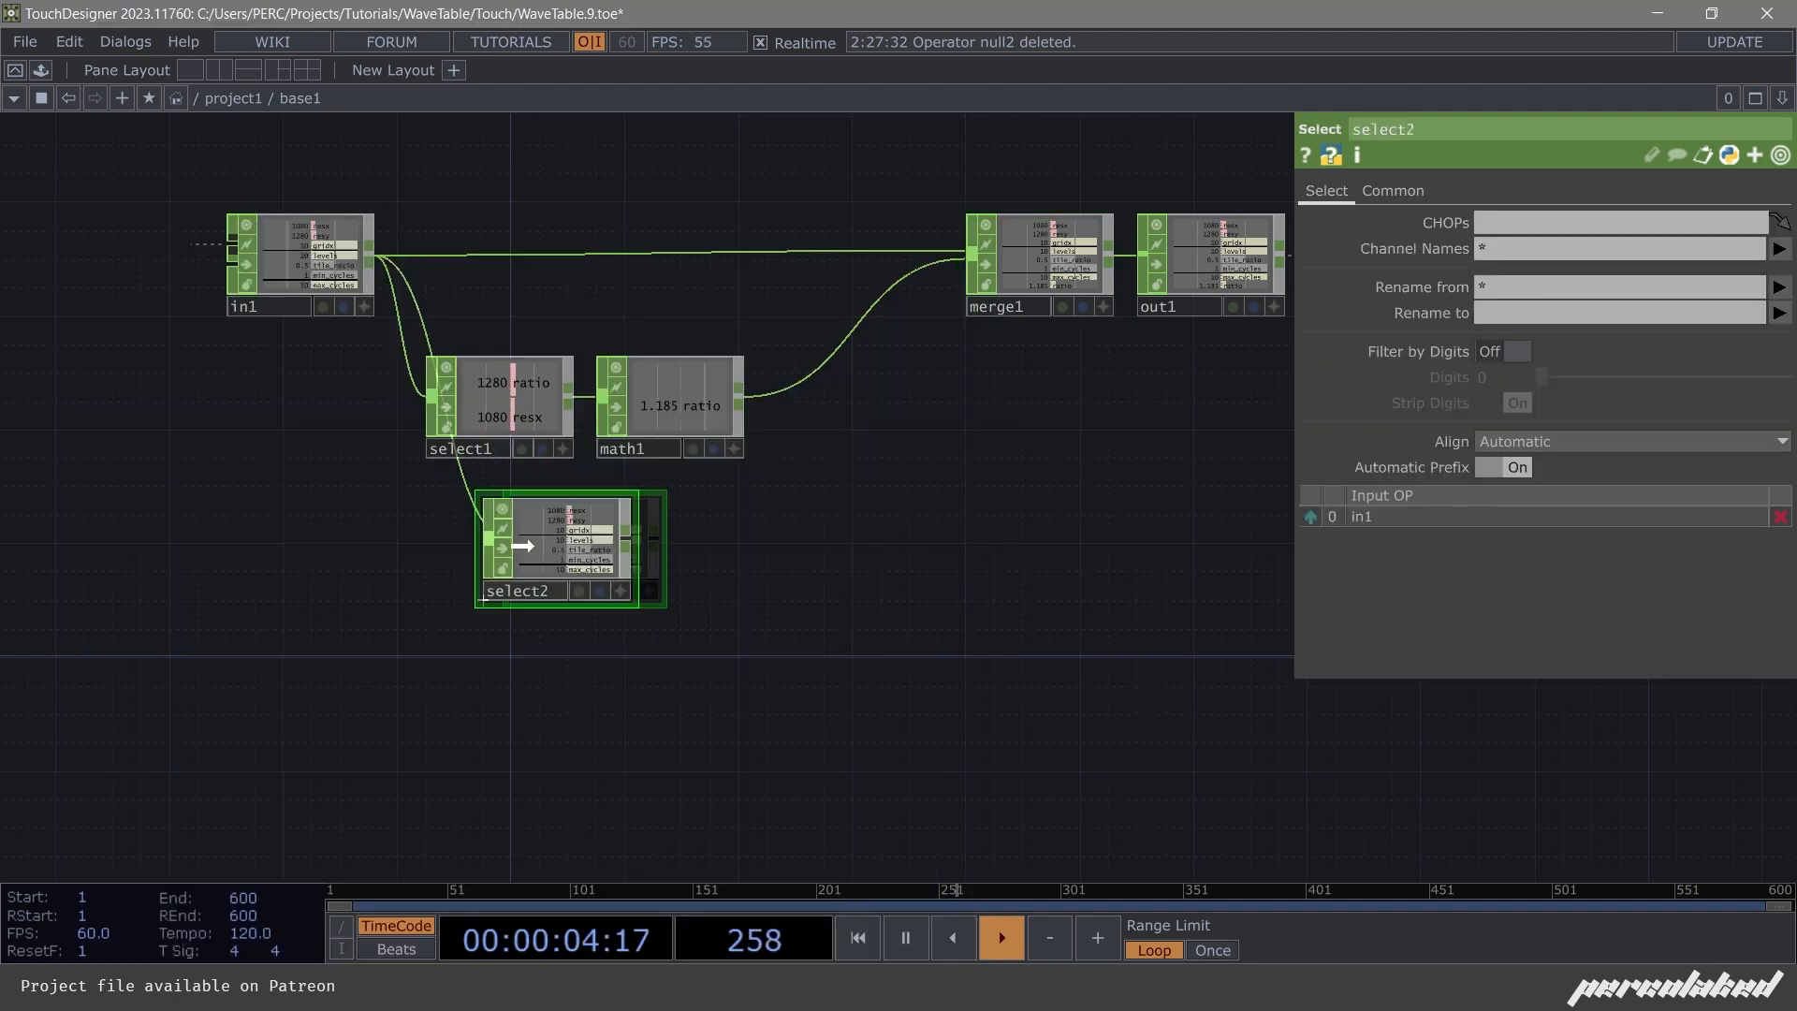
Select the gridx channel in the new Select CHOP and rename it to gridy.
{"action": "left_click", "coordinate": [1778, 248]}
{"action": "left_click", "coordinate": [1748, 318]}
{"action": "left_click", "coordinate": [1519, 310]}
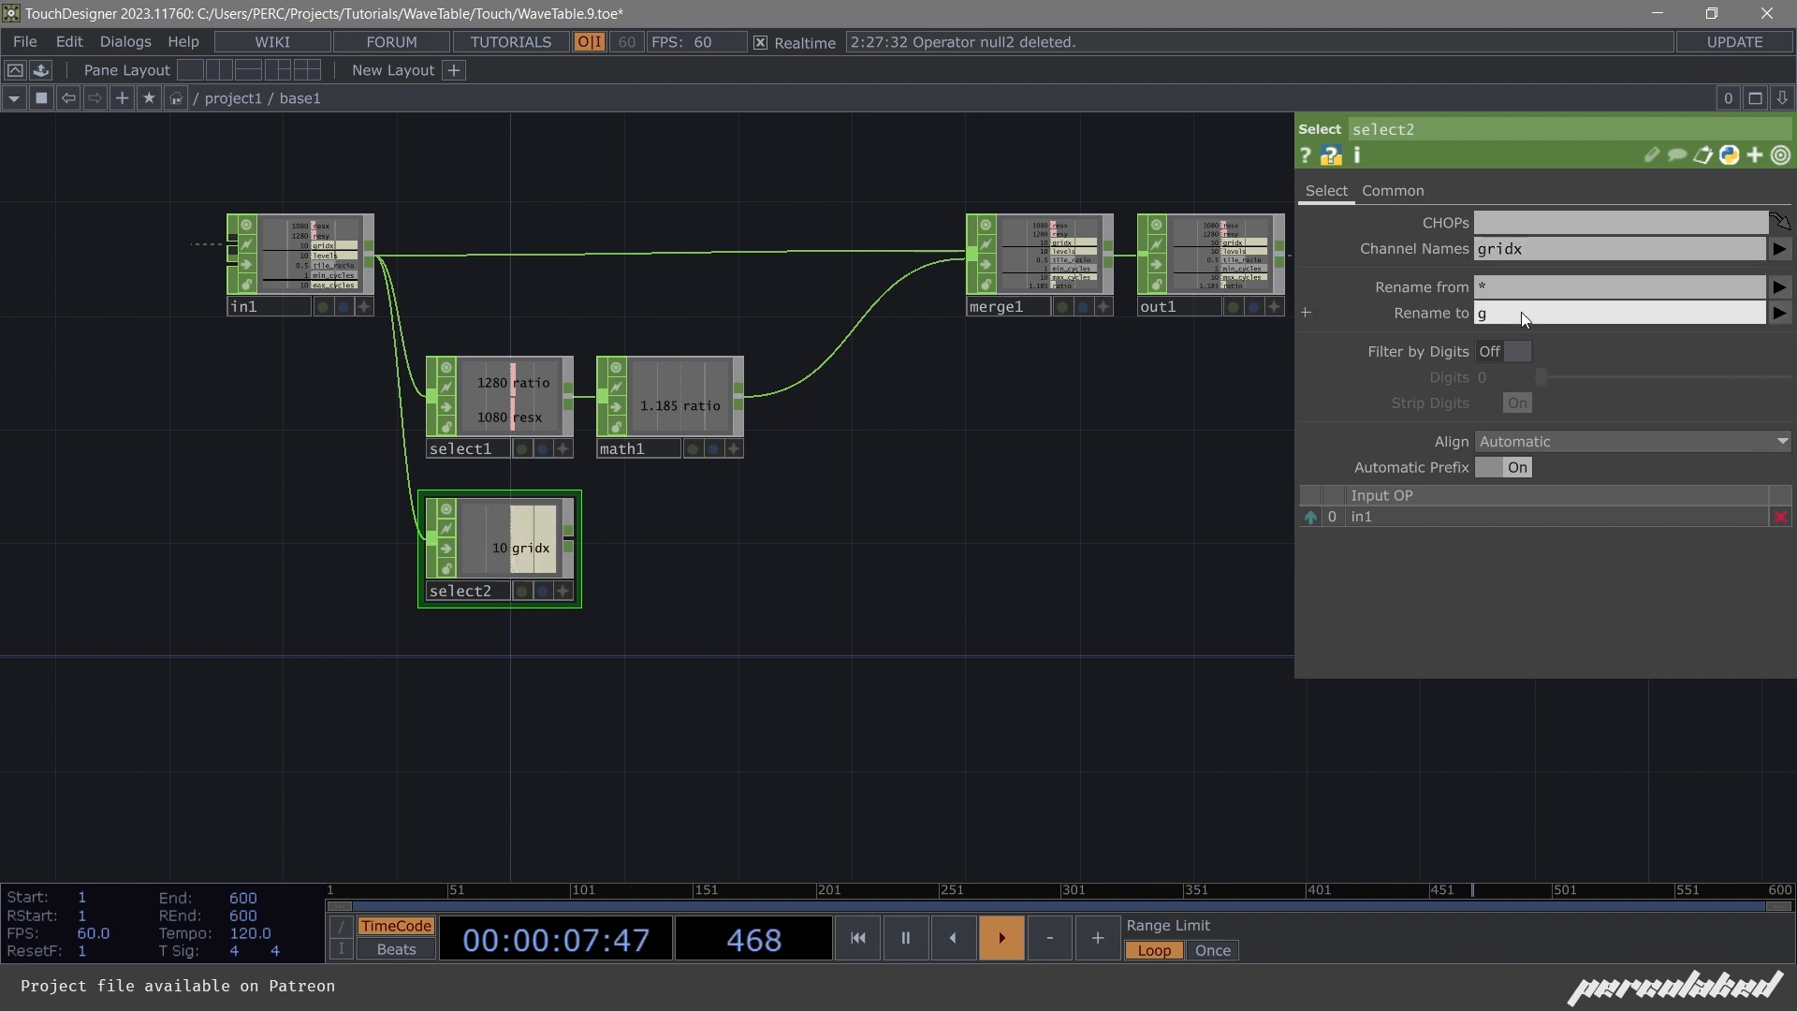
{"action": "type", "text": "gridy"}
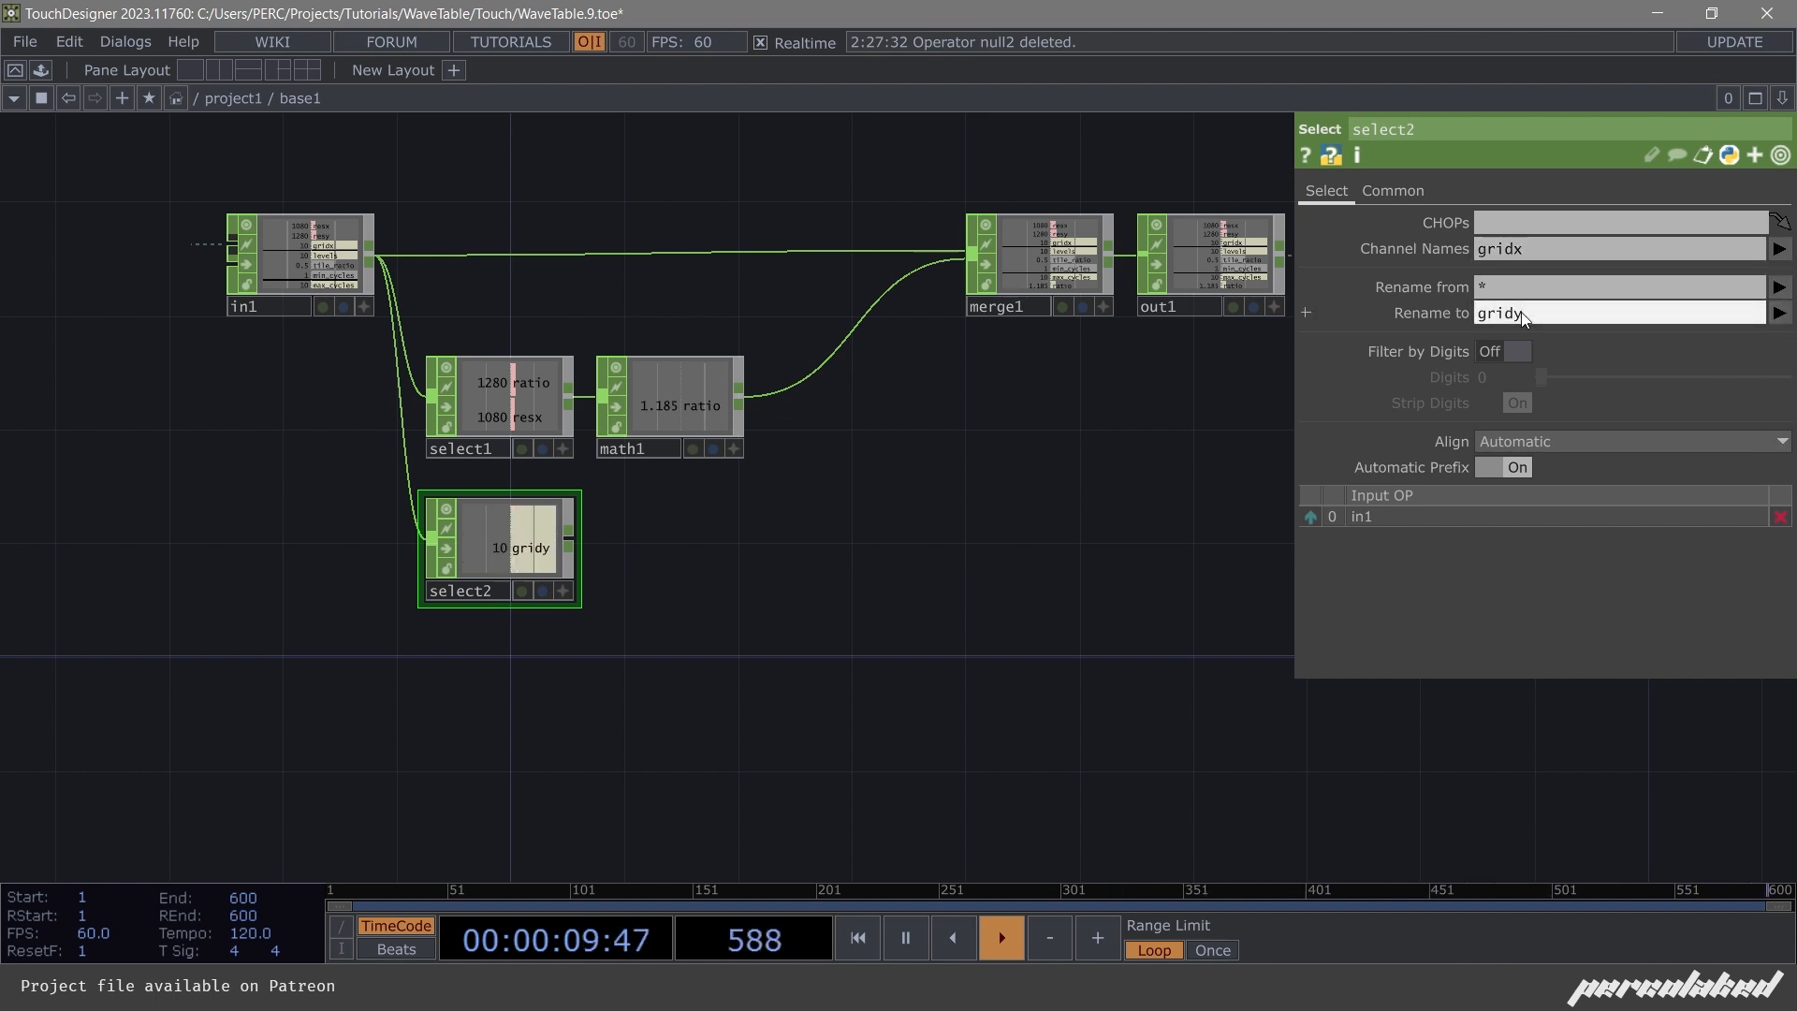
{"action": "key", "text": "Return"}
Branch a new Math CHOP off the output of the ratio Math CHOP.
{"action": "scroll", "coordinate": [702, 430], "scroll_direction": "up", "scroll_amount": 3}
{"action": "scroll", "coordinate": [652, 440], "scroll_direction": "down", "scroll_amount": 4}
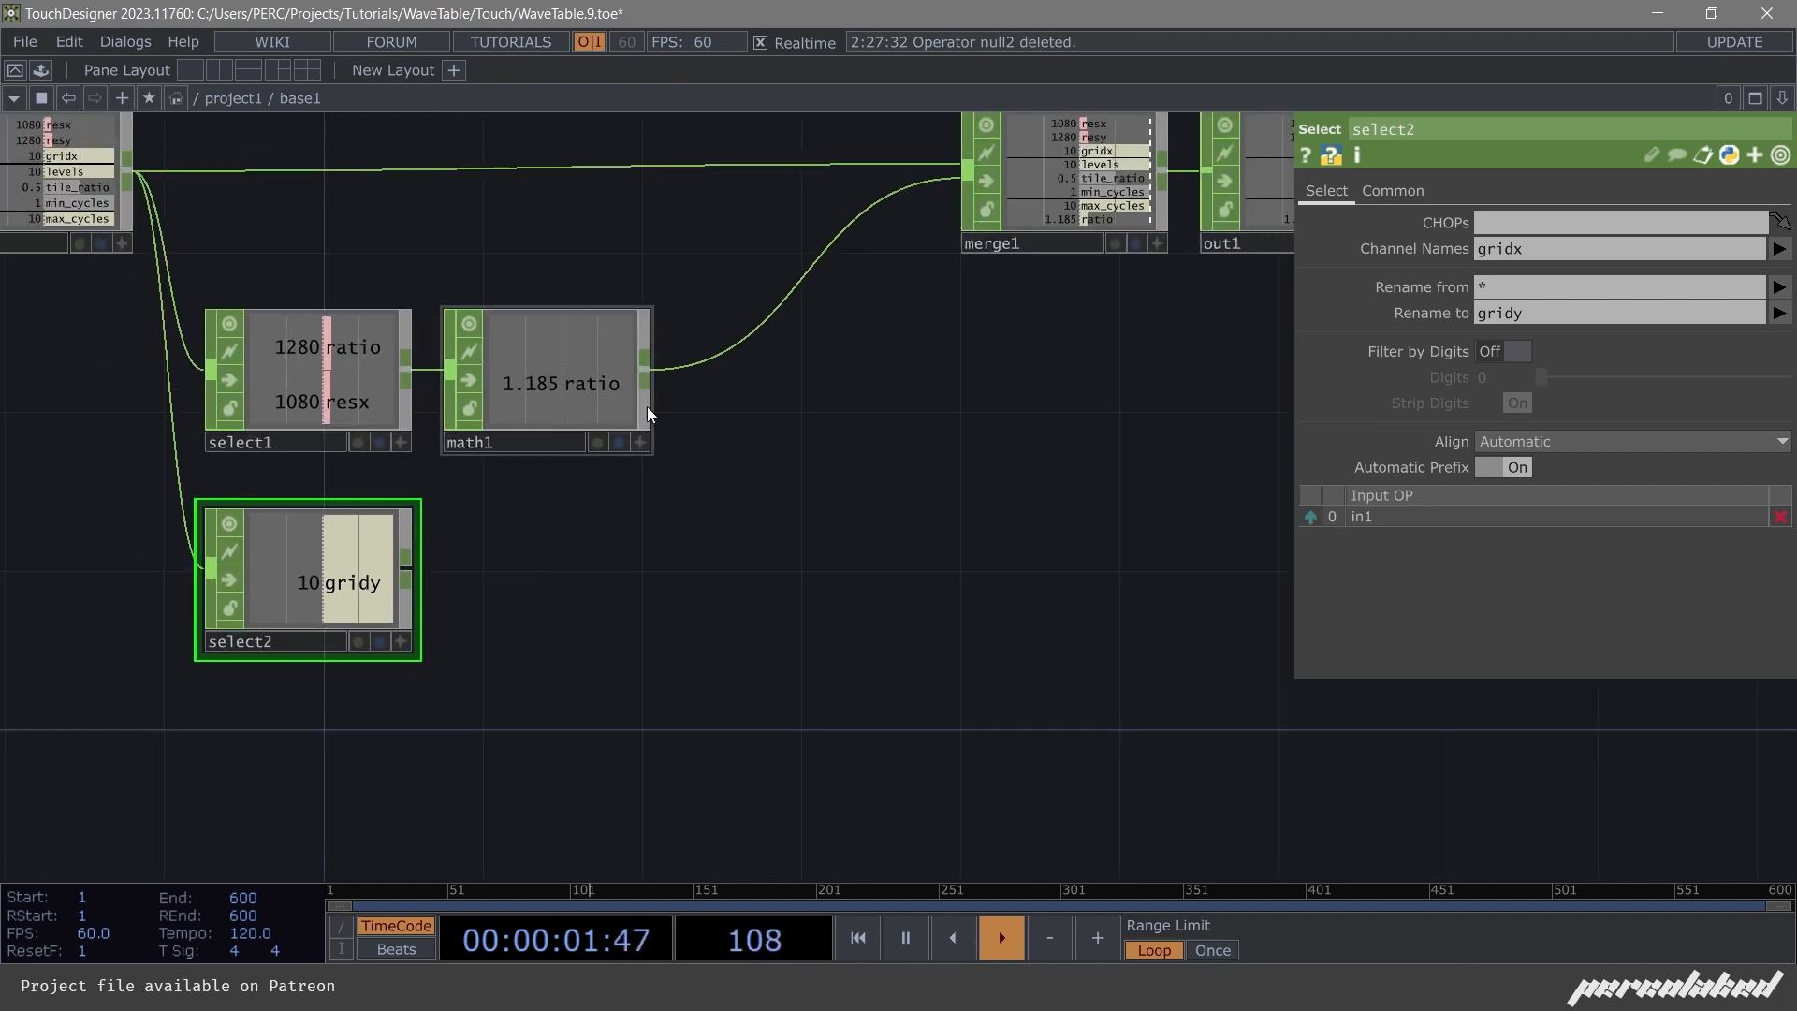
{"action": "left_click", "coordinate": [646, 373]}
{"action": "left_click", "coordinate": [902, 503]}
{"action": "type", "text": "math"}
{"action": "key", "text": "Return"}
{"action": "left_click", "coordinate": [902, 503]}
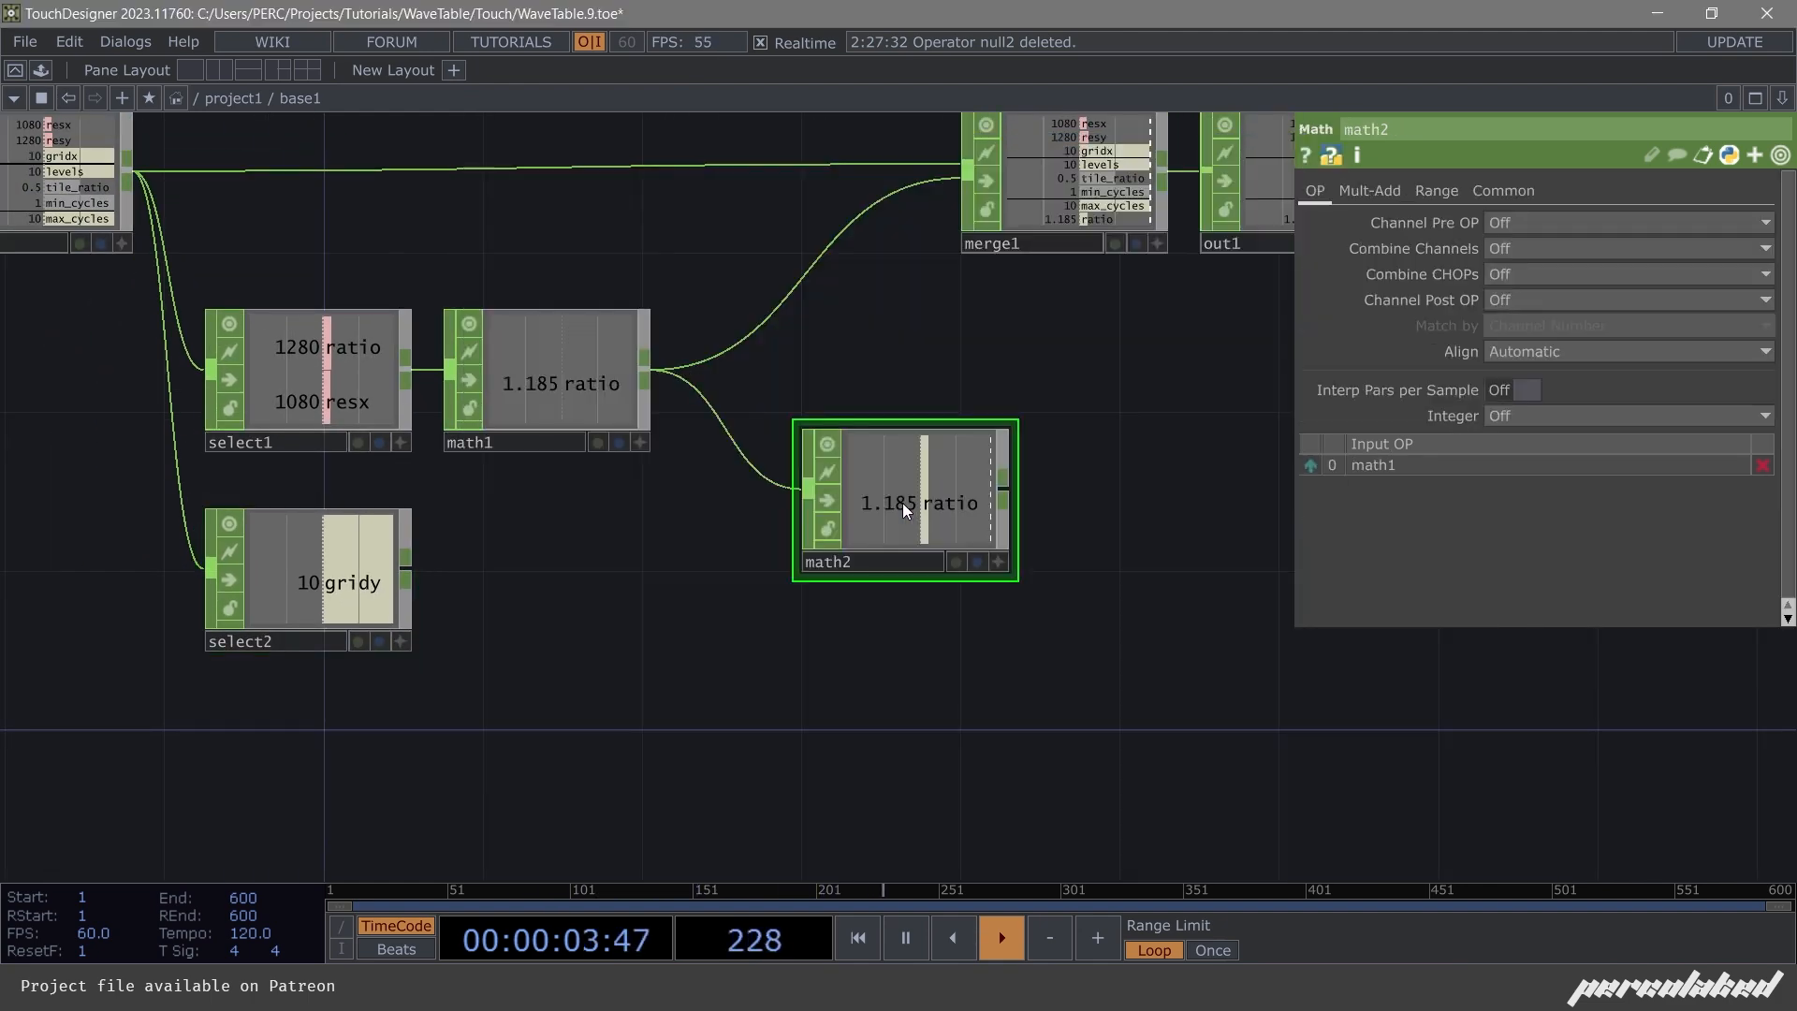
Connect the gridy Select CHOP to the new Math CHOP as its first input and combine the CHOPs by Multiply.
{"action": "left_click", "coordinate": [410, 573]}
{"action": "left_click", "coordinate": [908, 518]}
{"action": "scroll", "coordinate": [906, 520], "scroll_direction": "up", "scroll_amount": 2}
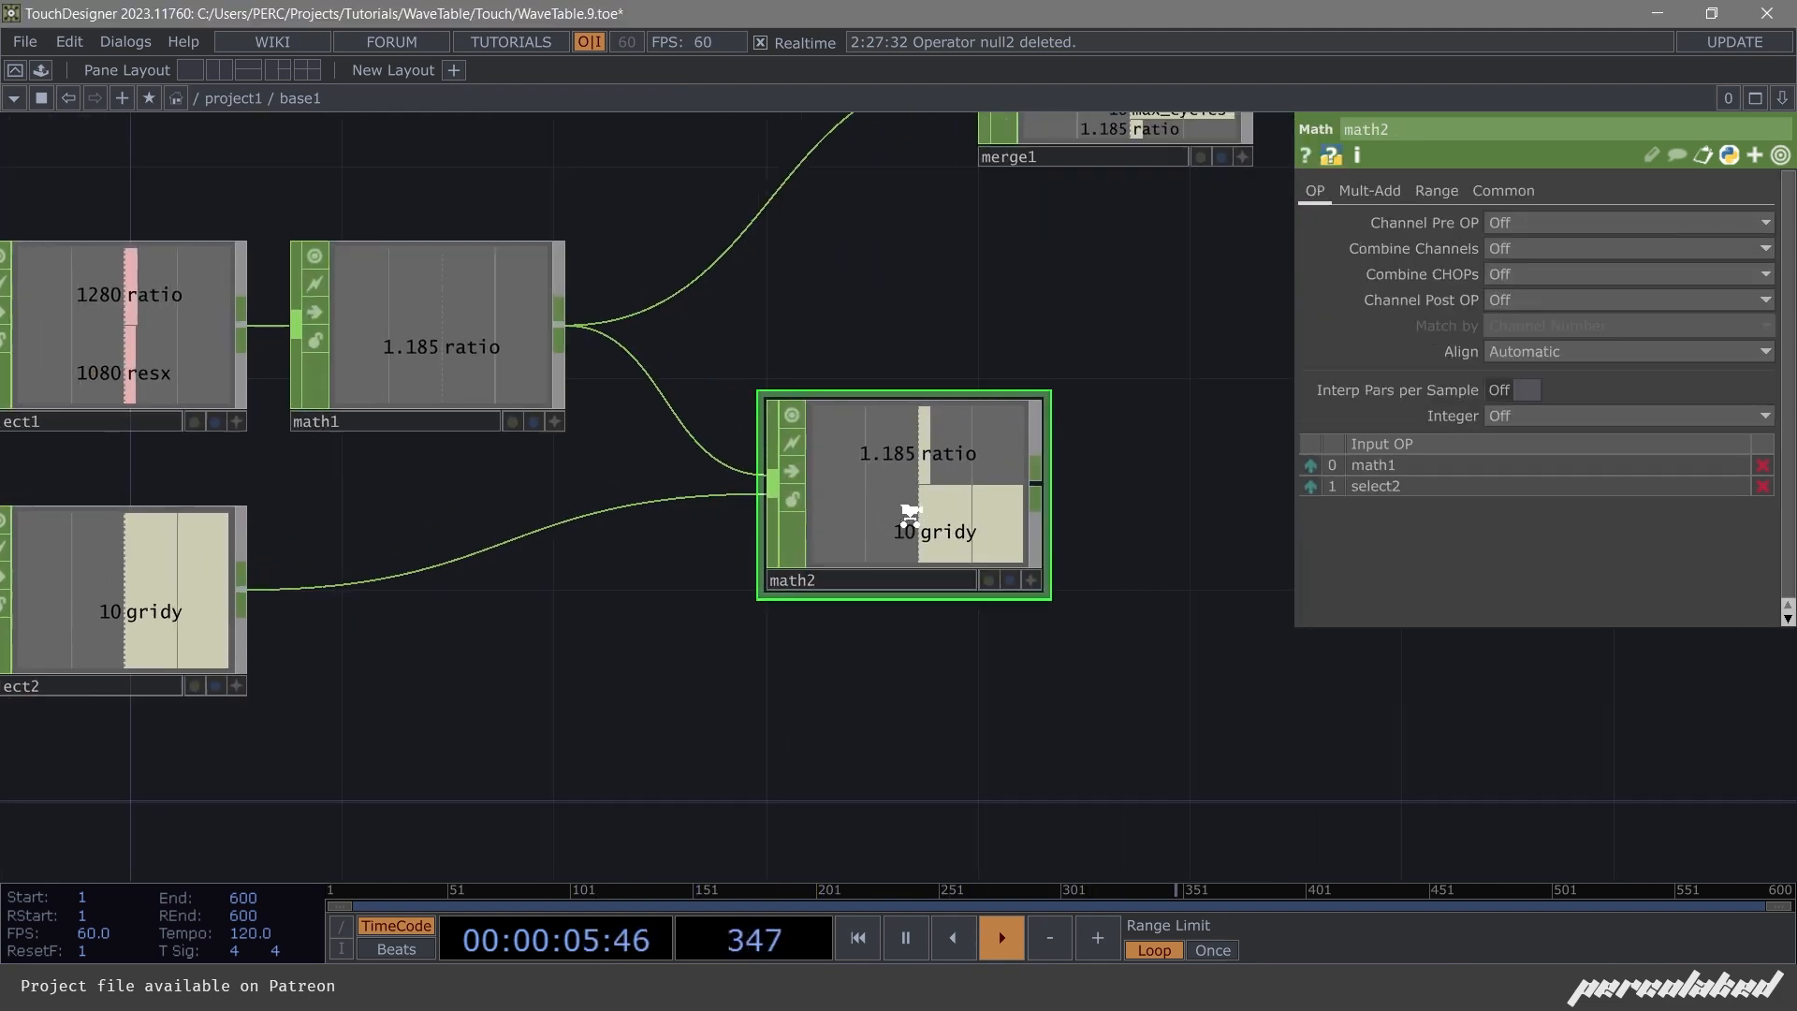
{"action": "left_click_drag", "start_coordinate": [1252, 368], "coordinate": [1168, 453]}
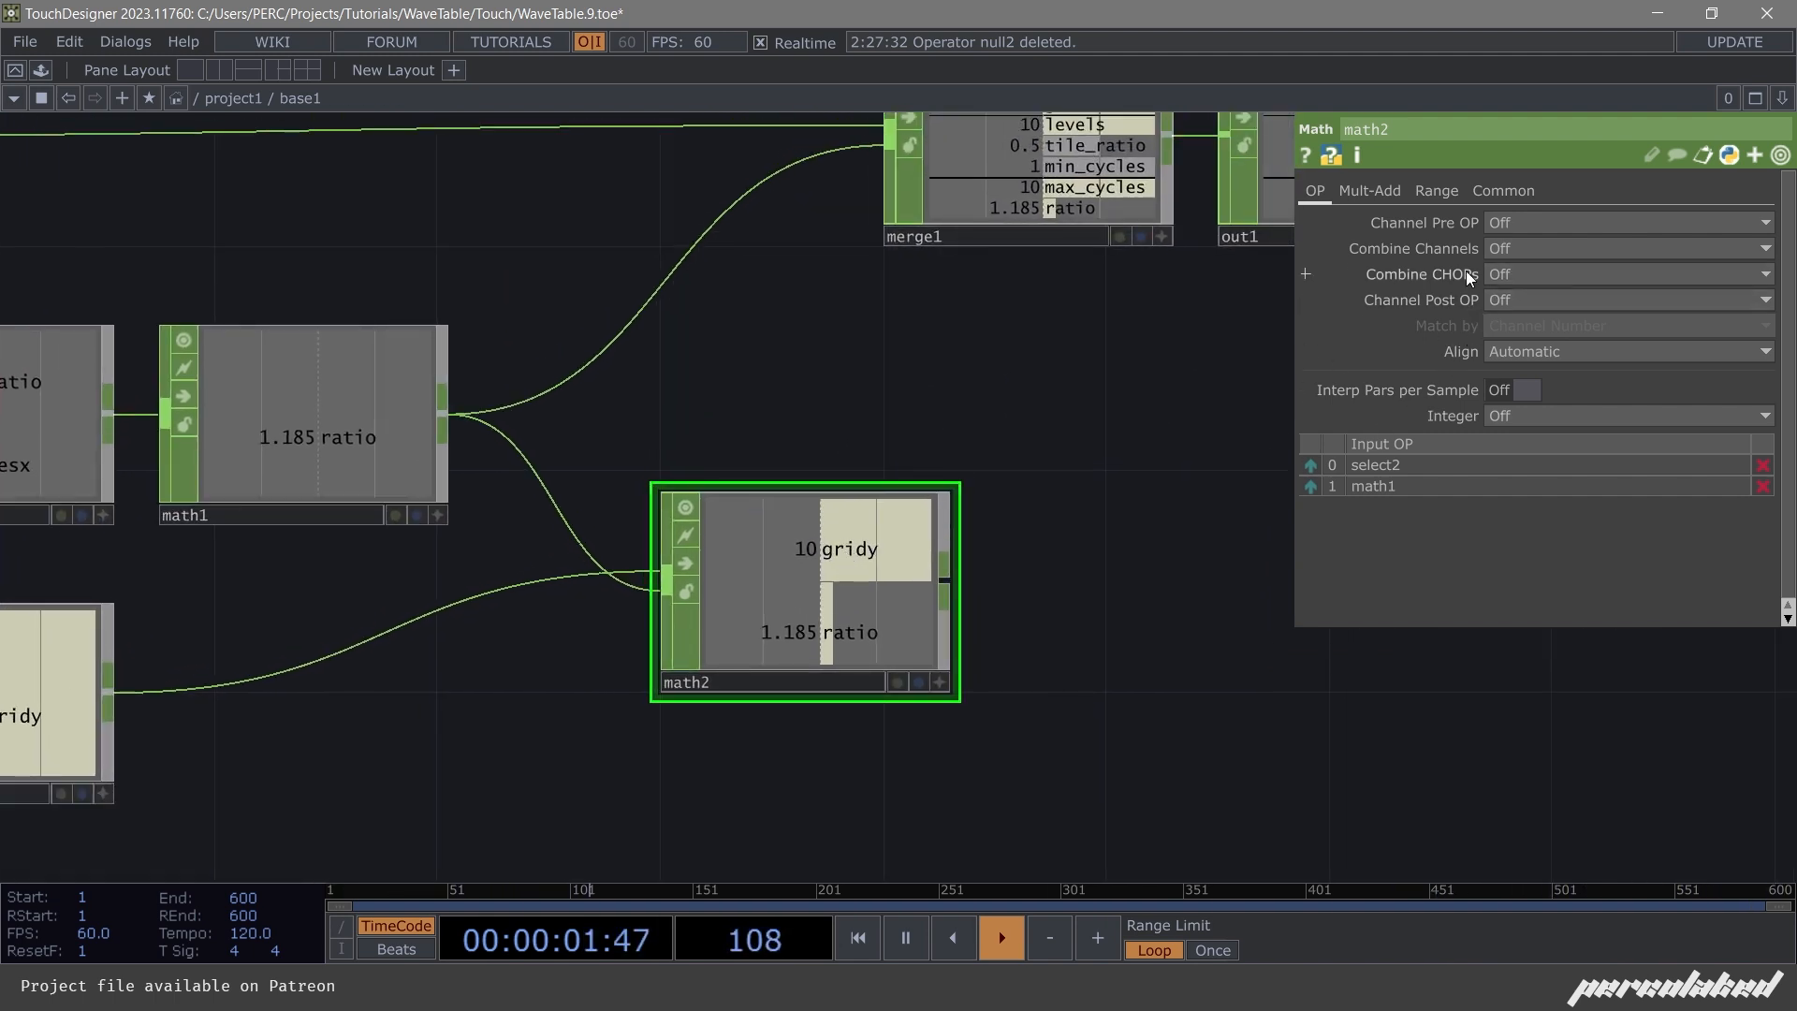
{"action": "left_click", "coordinate": [1505, 273]}
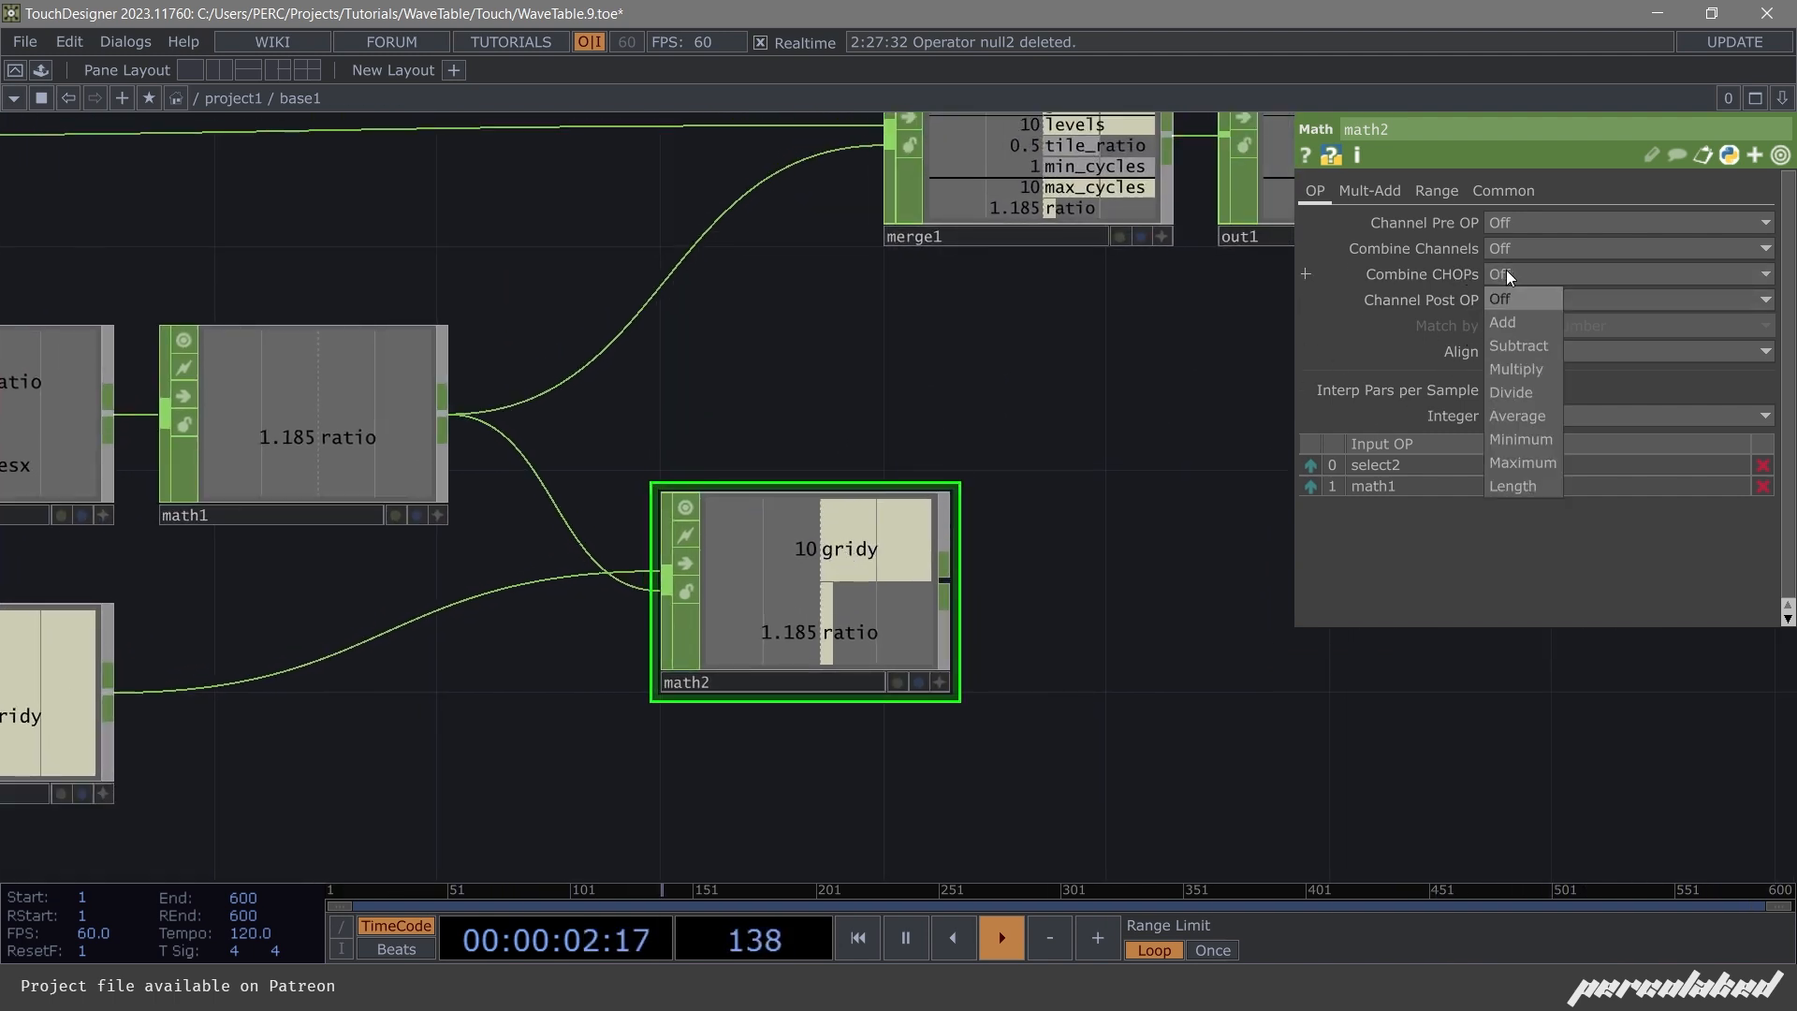
{"action": "left_click", "coordinate": [1539, 367]}
{"action": "scroll", "coordinate": [804, 599], "scroll_direction": "up", "scroll_amount": 1}
{"action": "scroll", "coordinate": [800, 622], "scroll_direction": "down", "scroll_amount": 2}
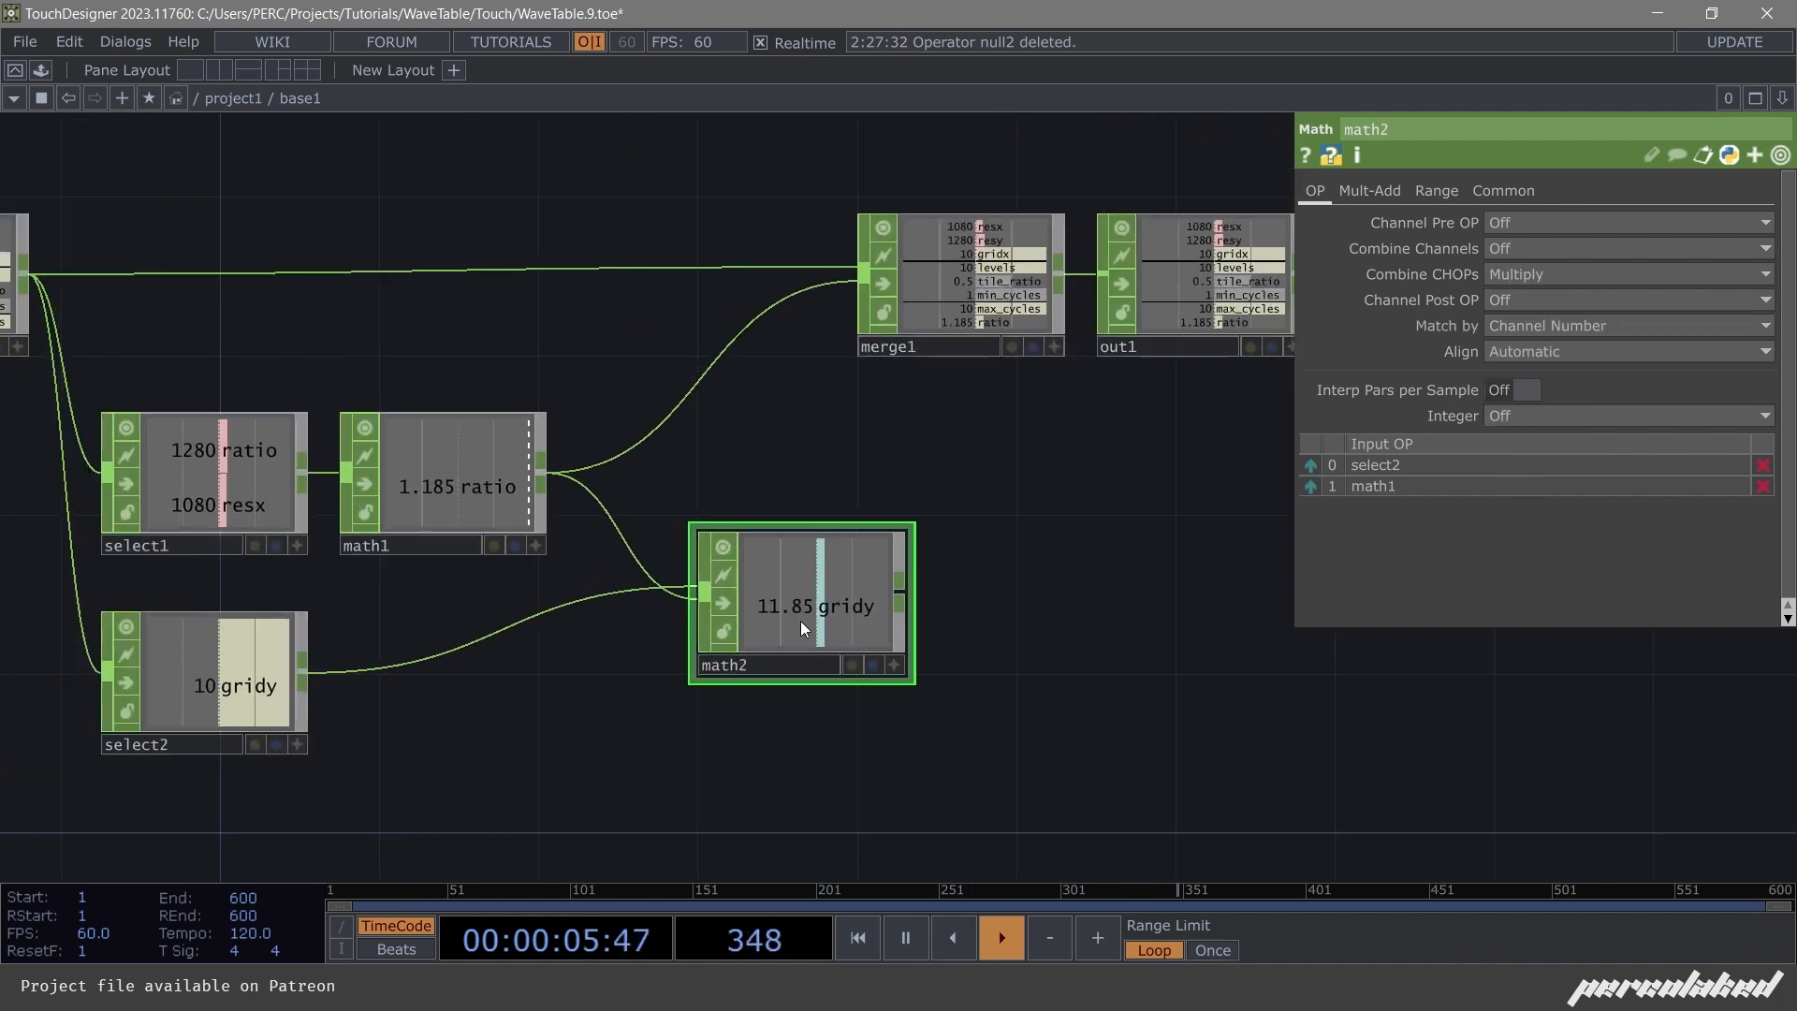
Branch a third Select CHOP off in1's output and place it below the gridy Select CHOP.
{"action": "scroll", "coordinate": [856, 463], "scroll_direction": "left", "scroll_amount": 5}
{"action": "scroll", "coordinate": [328, 319], "scroll_direction": "left", "scroll_amount": 1}
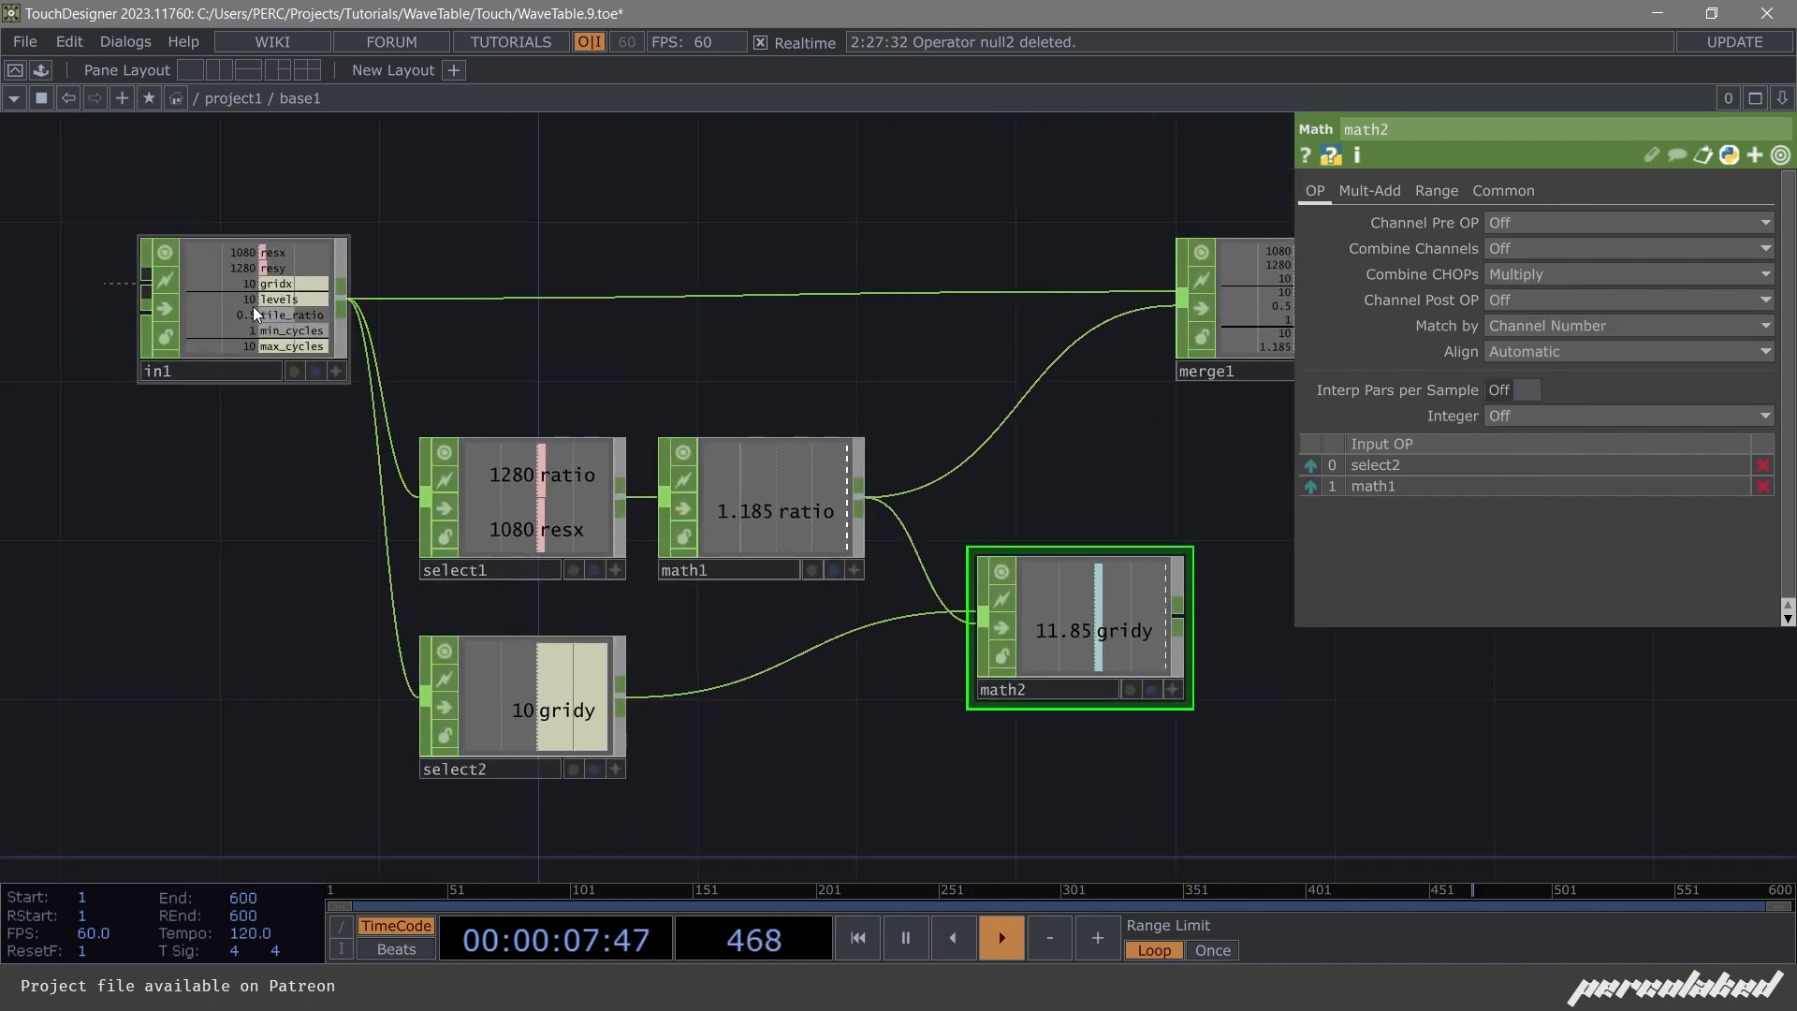
{"action": "scroll", "coordinate": [250, 311], "scroll_direction": "up", "scroll_amount": 2}
{"action": "scroll", "coordinate": [227, 337], "scroll_direction": "down", "scroll_amount": 4}
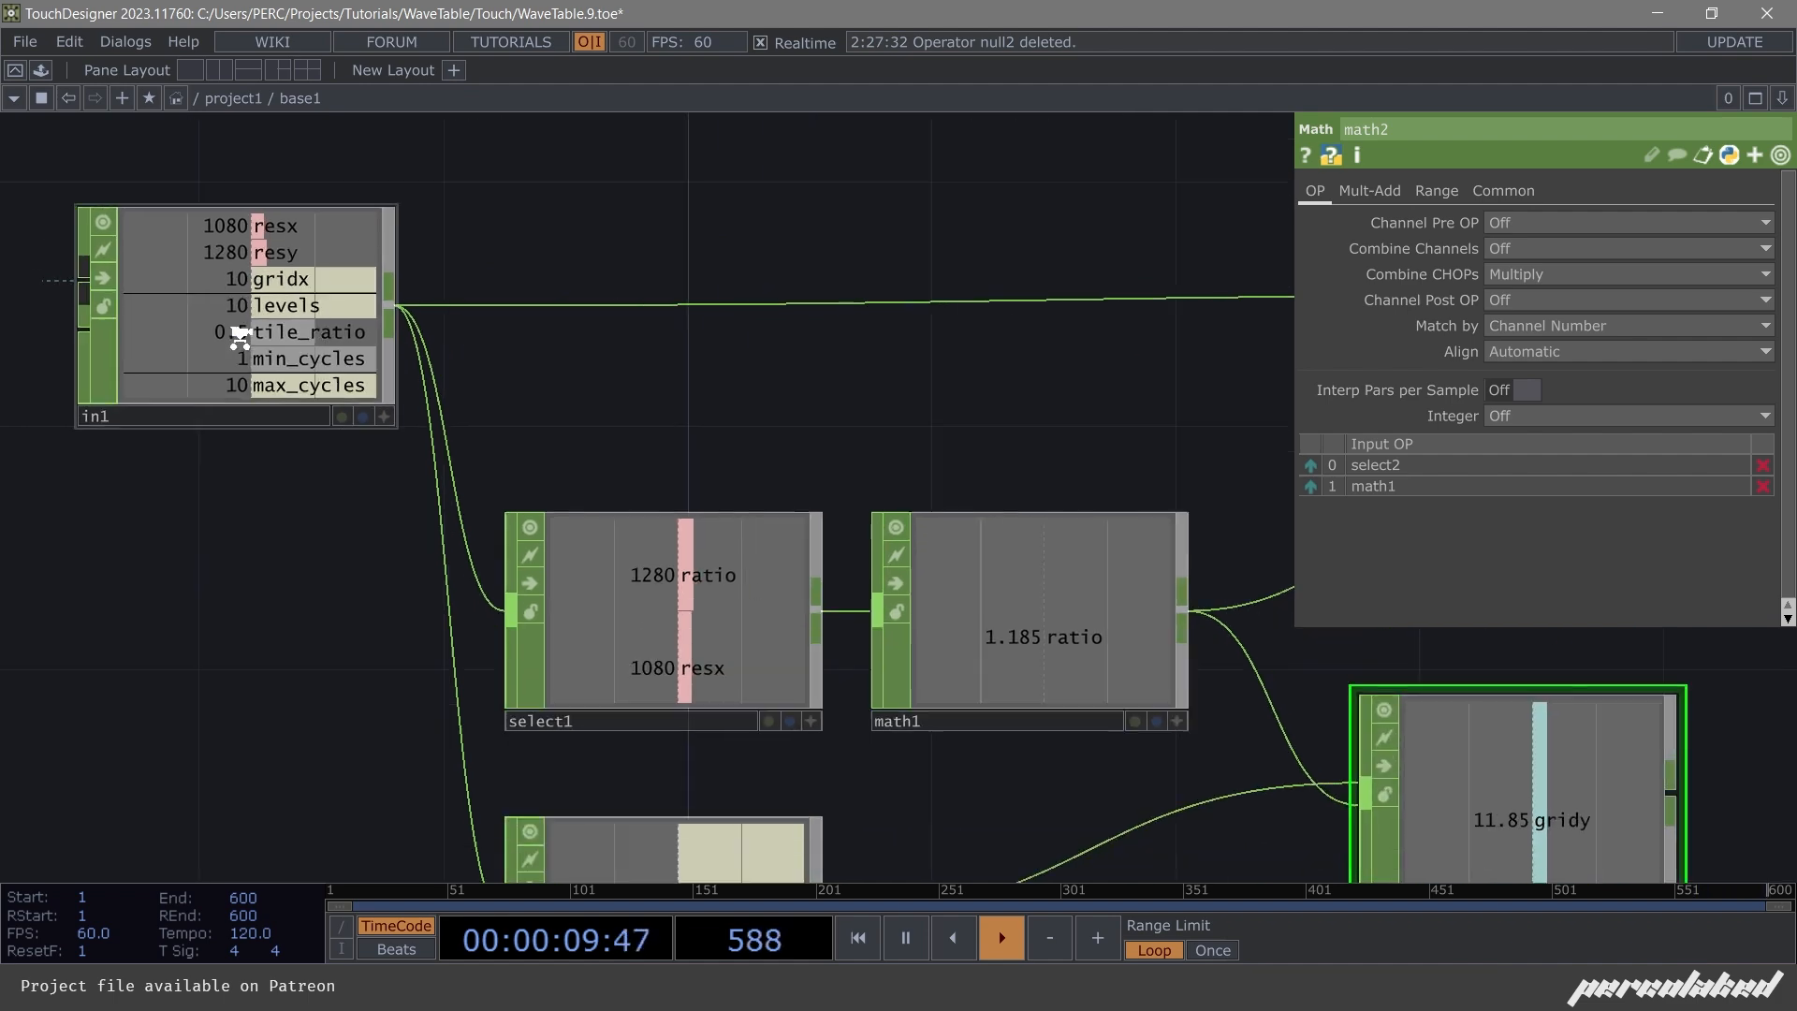
{"action": "scroll", "coordinate": [147, 301], "scroll_direction": "right", "scroll_amount": 1}
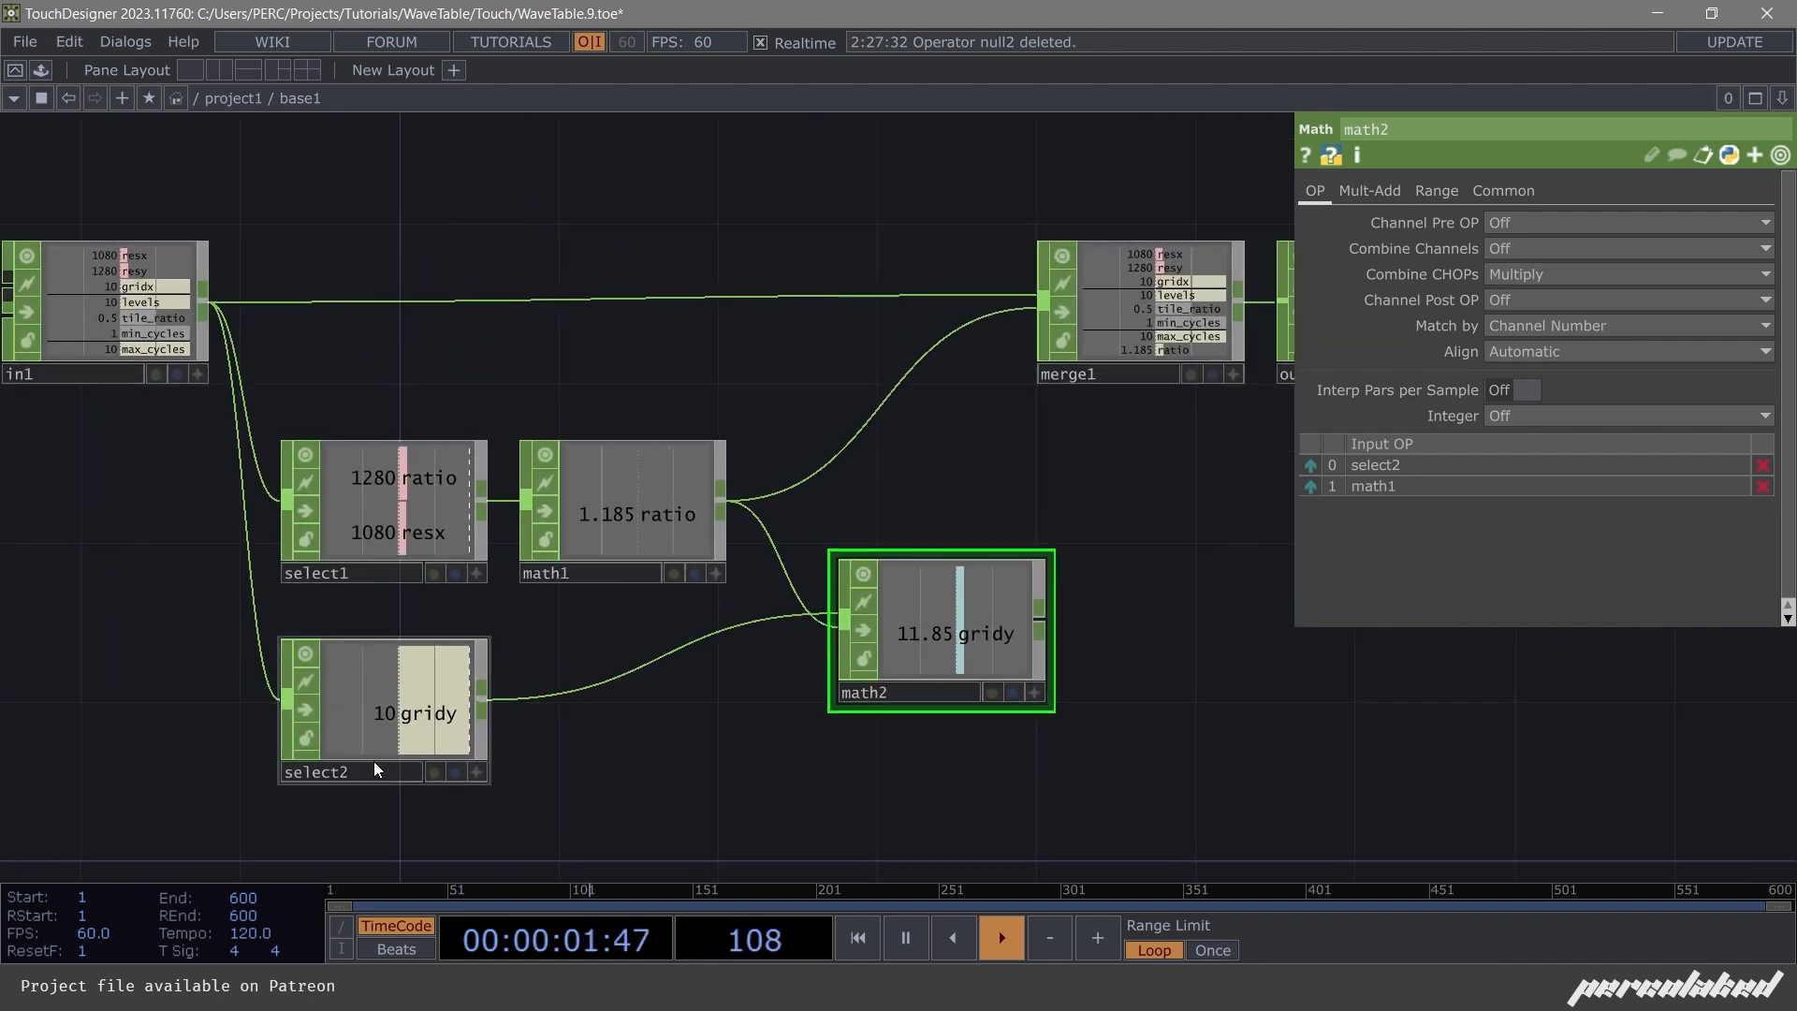
{"action": "scroll", "coordinate": [373, 762], "scroll_direction": "left", "scroll_amount": 2}
{"action": "scroll", "coordinate": [352, 160], "scroll_direction": "down", "scroll_amount": 3}
{"action": "left_click_drag", "start_coordinate": [310, 154], "coordinate": [473, 762]}
{"action": "type", "text": "sele"}
{"action": "key", "text": "Return"}
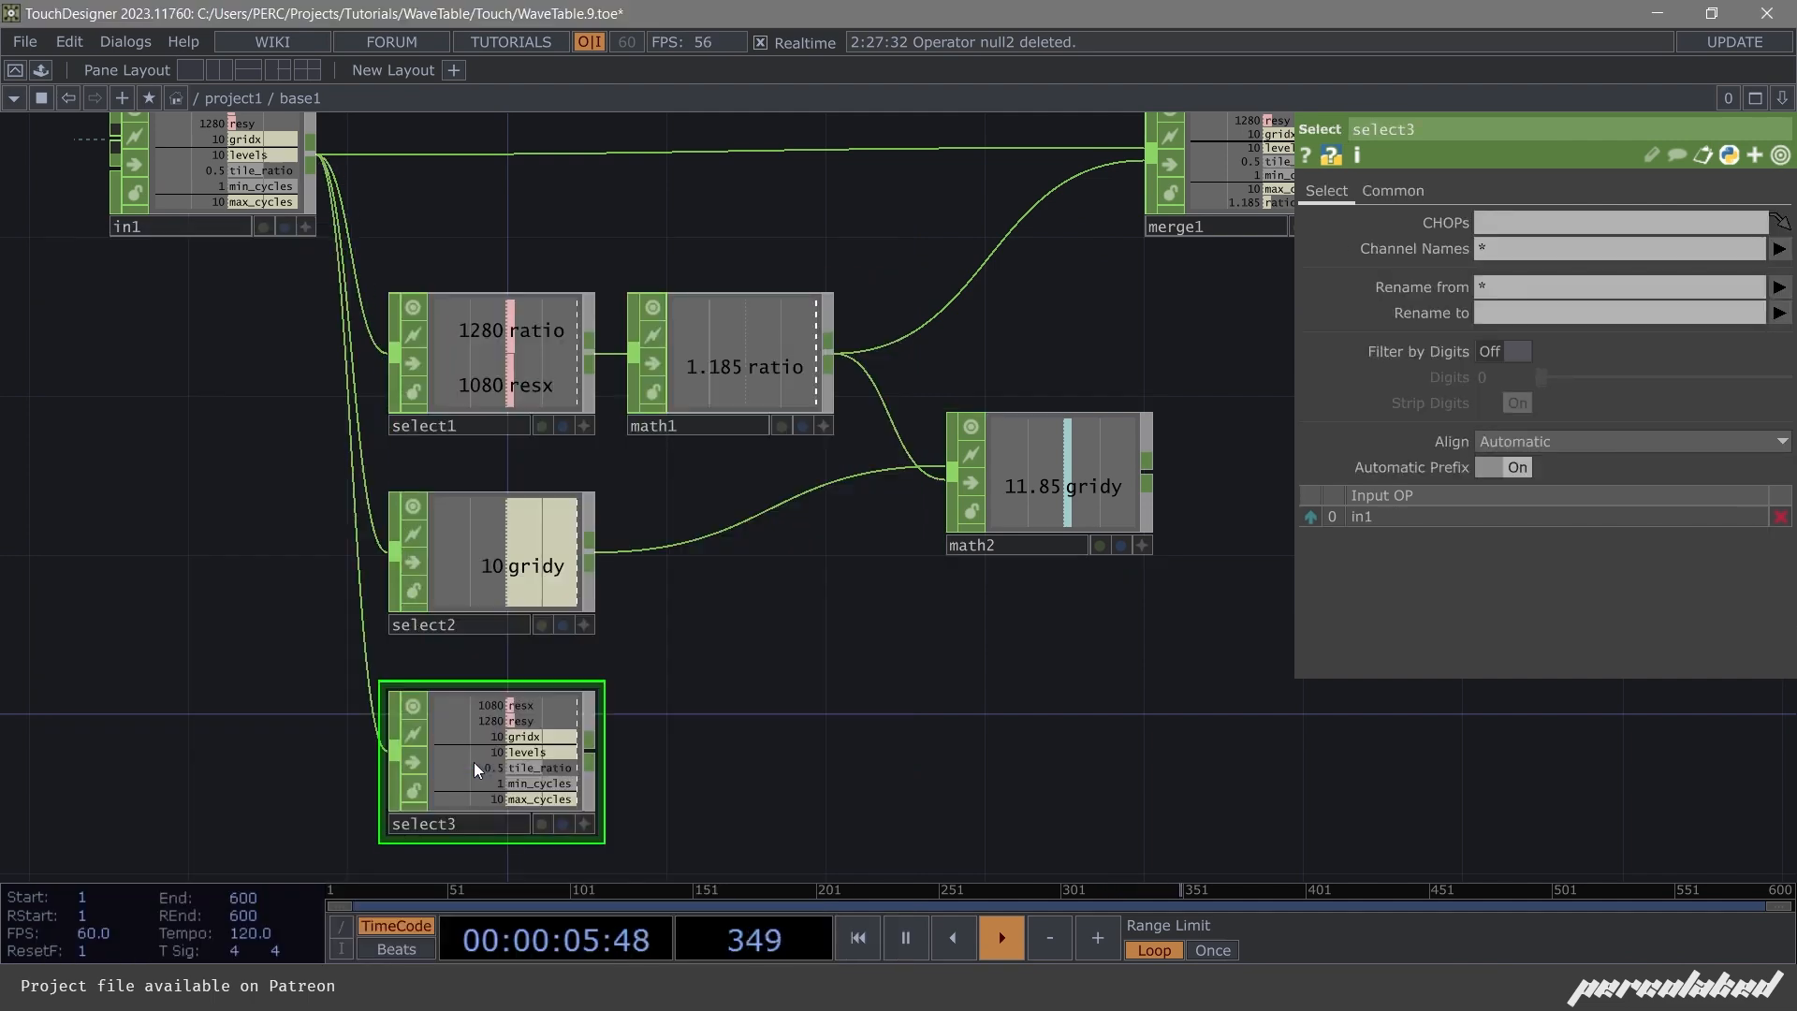
Select the tile_ratio channel in the third Select CHOP.
{"action": "left_click", "coordinate": [1510, 277]}
{"action": "left_click", "coordinate": [1508, 244]}
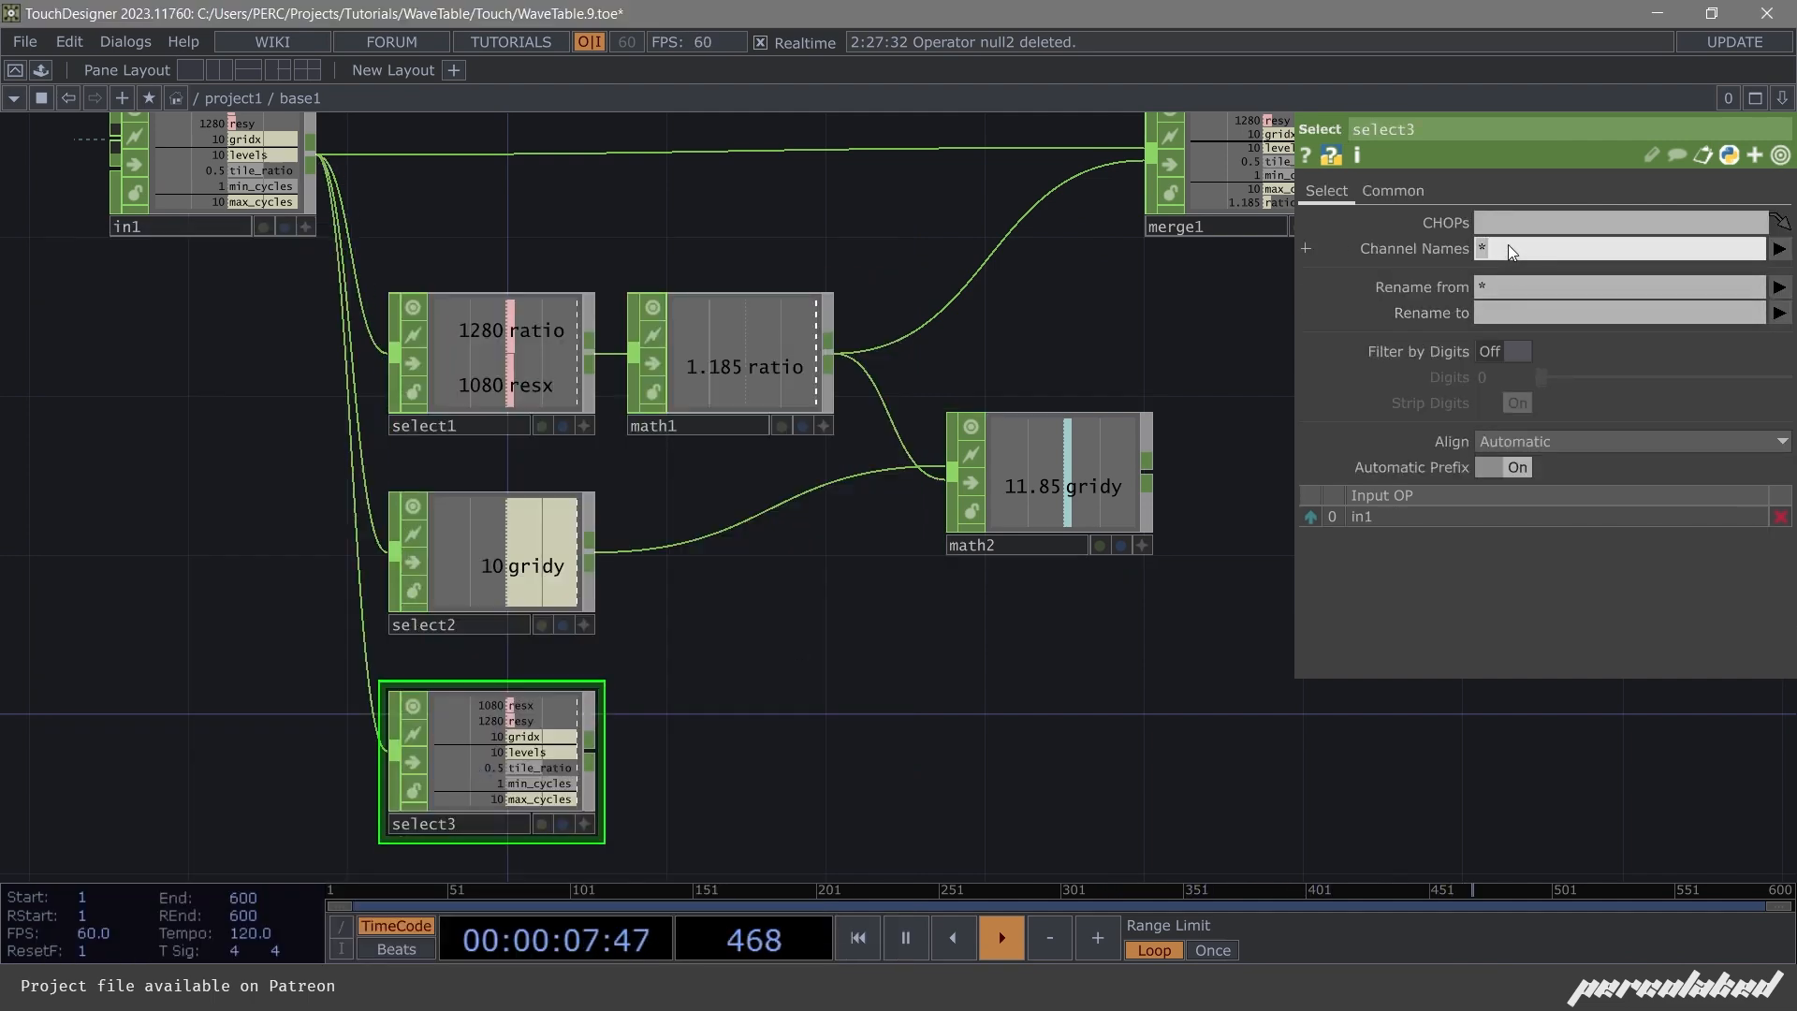
{"action": "left_click", "coordinate": [1777, 248]}
{"action": "left_click", "coordinate": [1741, 410]}
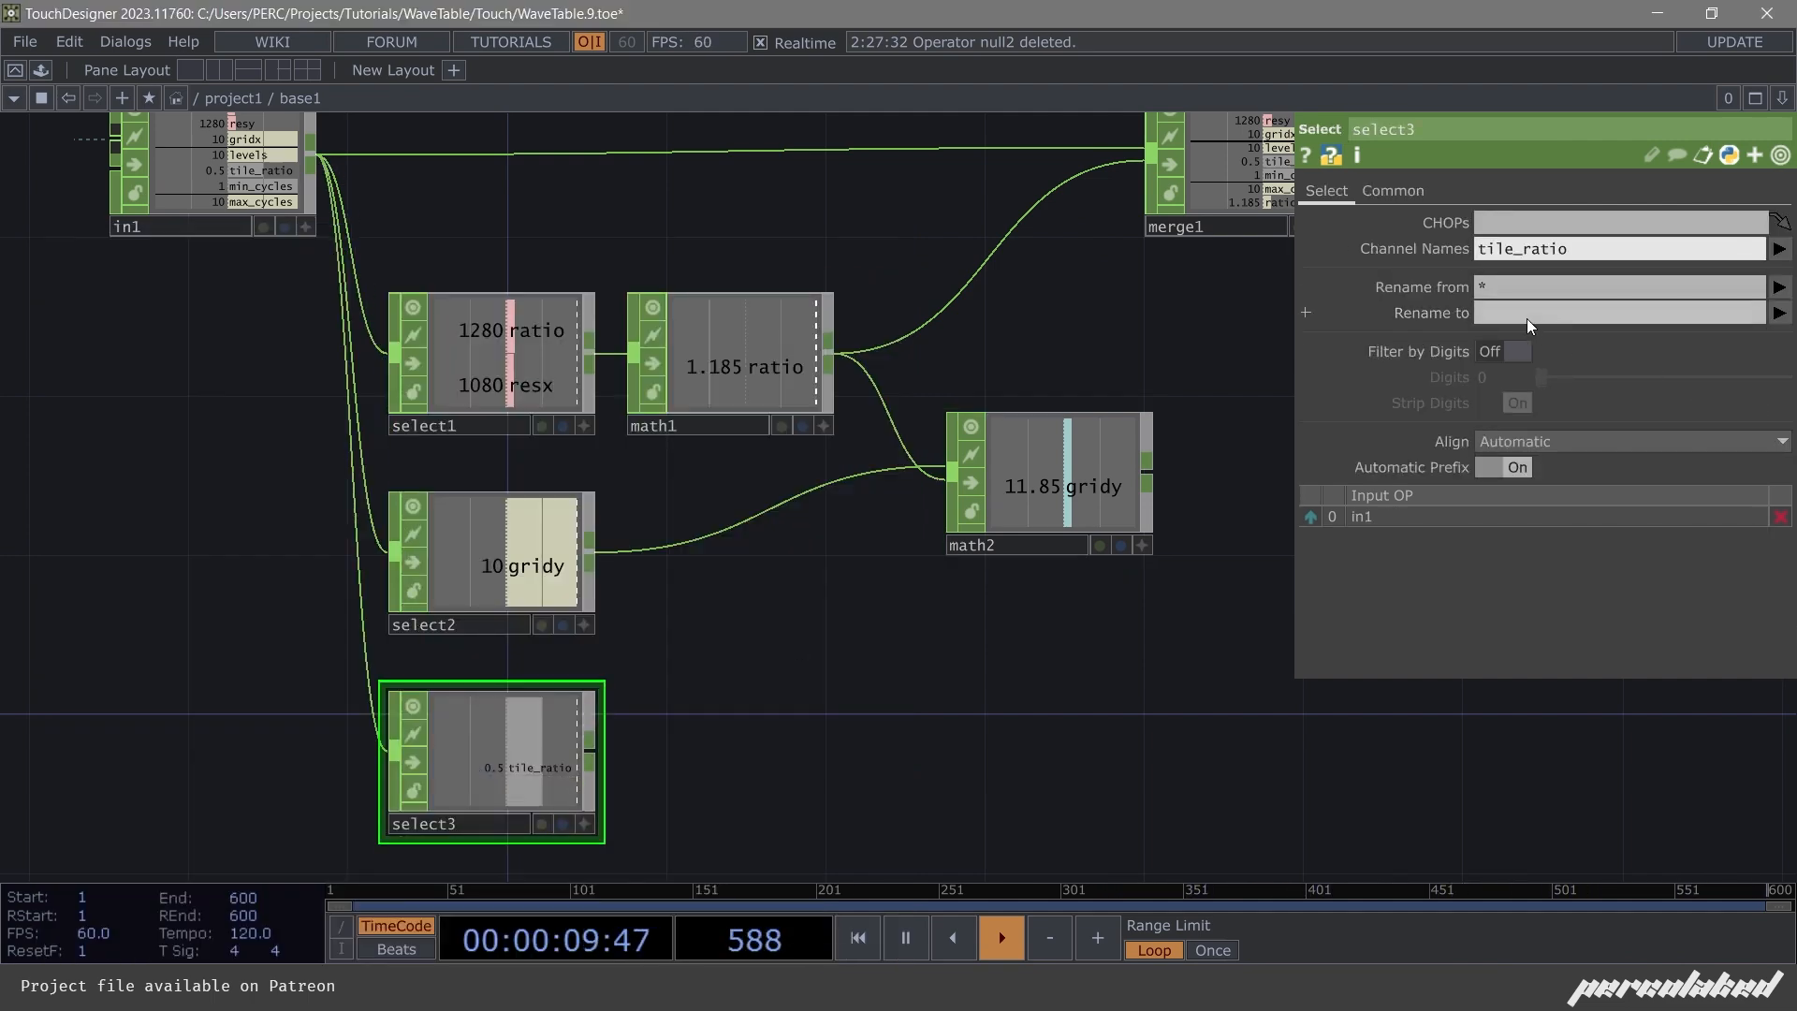
{"action": "left_click", "coordinate": [1527, 323]}
Move math2 closer to math1 and add another Math CHOP after it.
{"action": "left_click_drag", "start_coordinate": [673, 700], "coordinate": [483, 646]}
{"action": "left_click_drag", "start_coordinate": [853, 426], "coordinate": [774, 426]}
{"action": "right_click", "coordinate": [881, 427]}
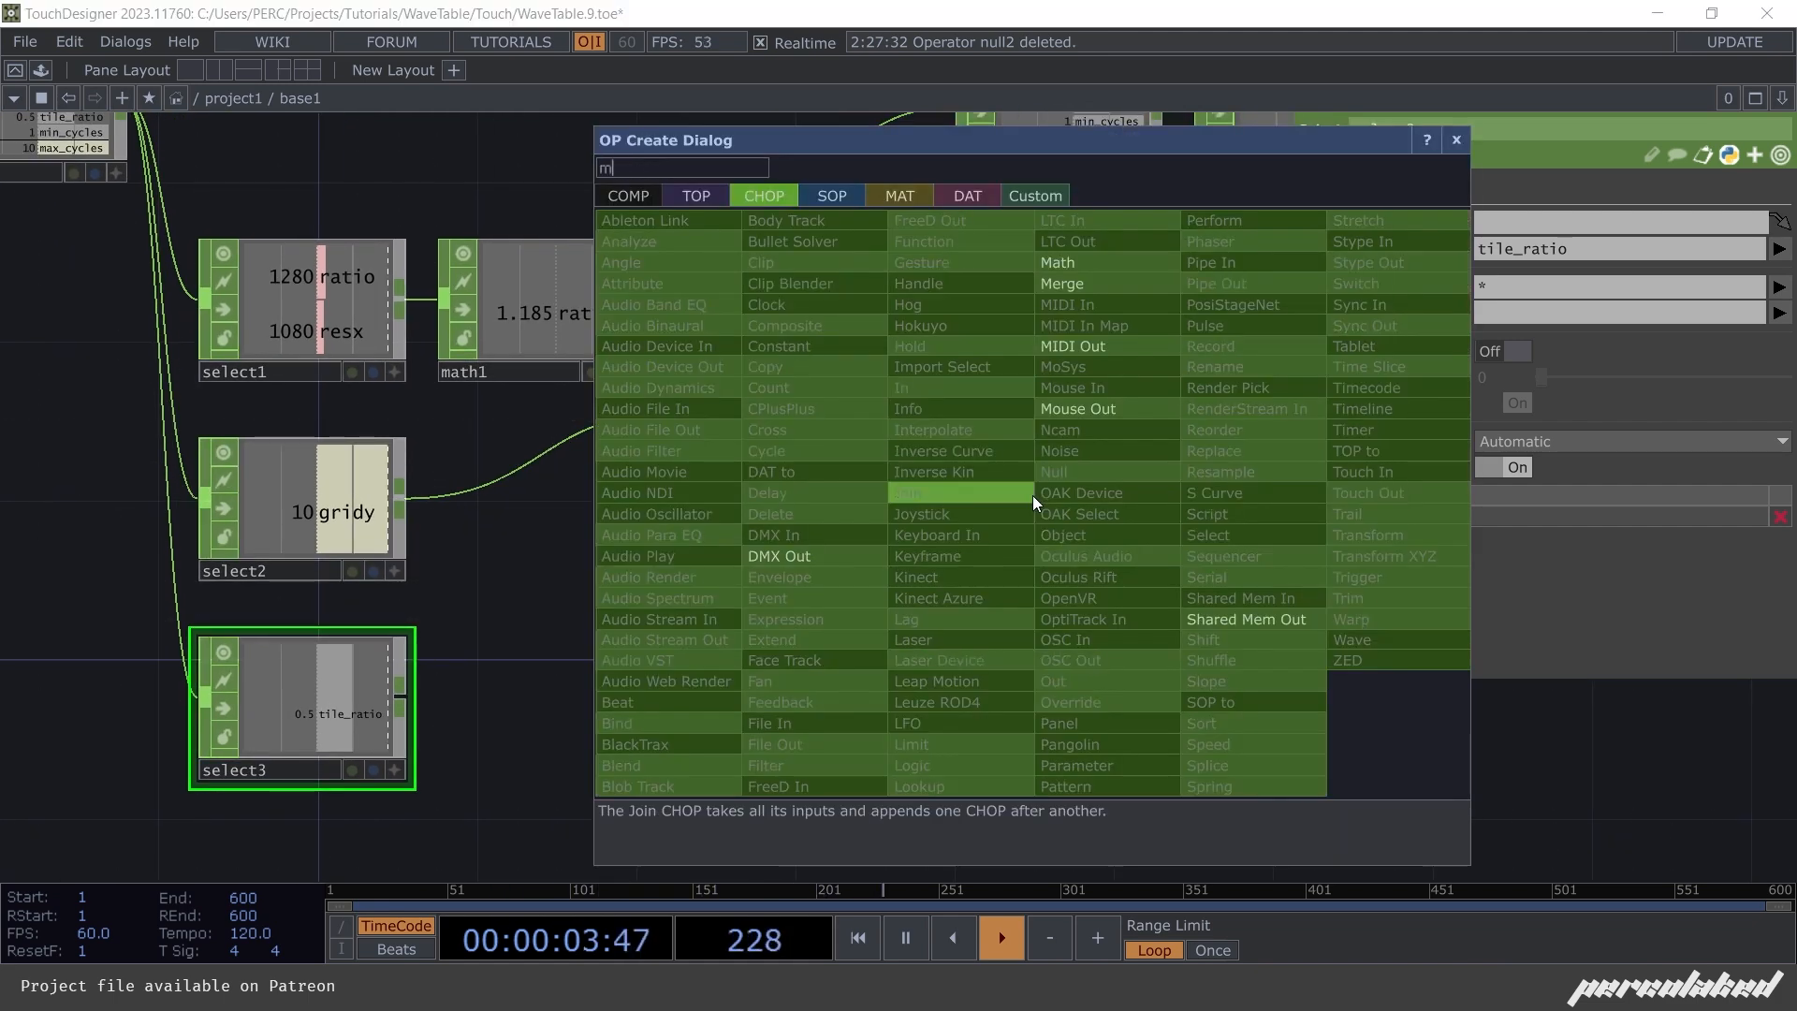
{"action": "left_click", "coordinate": [1031, 496]}
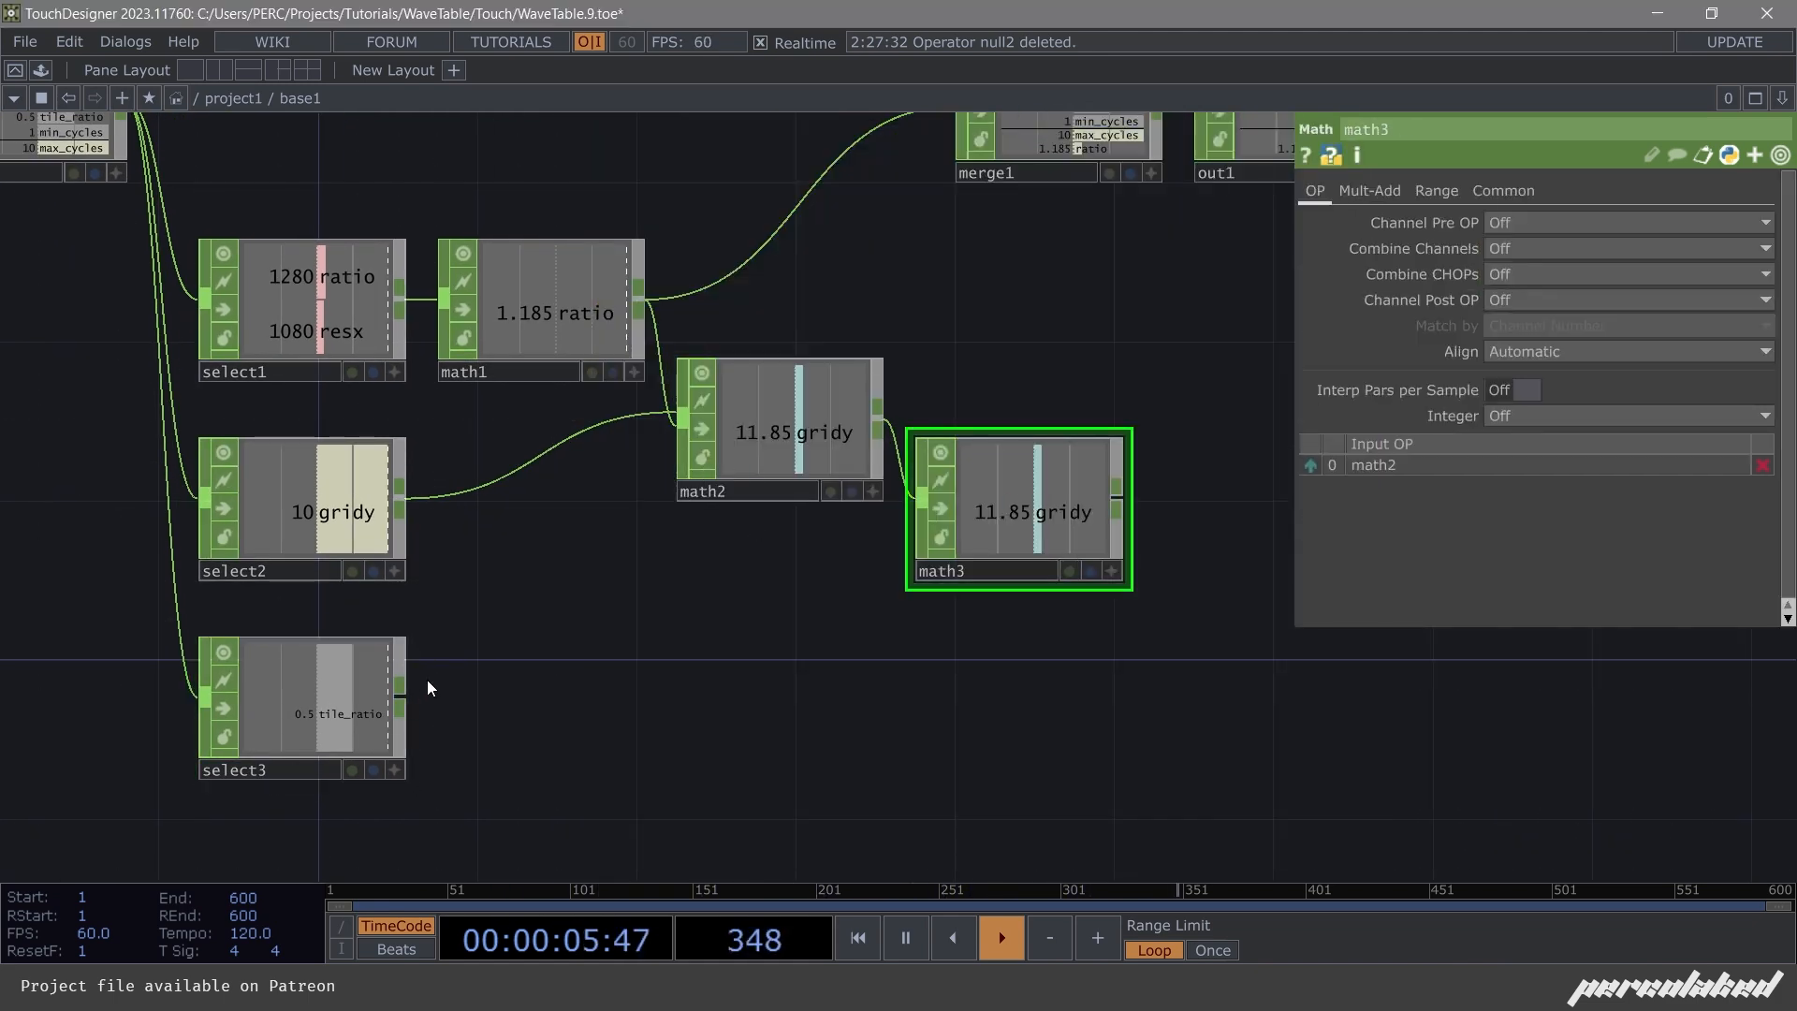
Connect the tile_ratio Select CHOP to math3 as its second input and combine the CHOPs by Divide.
{"action": "left_click_drag", "start_coordinate": [706, 642], "coordinate": [844, 628]}
{"action": "left_click_drag", "start_coordinate": [510, 655], "coordinate": [1076, 505]}
{"action": "left_click_drag", "start_coordinate": [879, 662], "coordinate": [703, 663]}
{"action": "left_click", "coordinate": [1511, 300]}
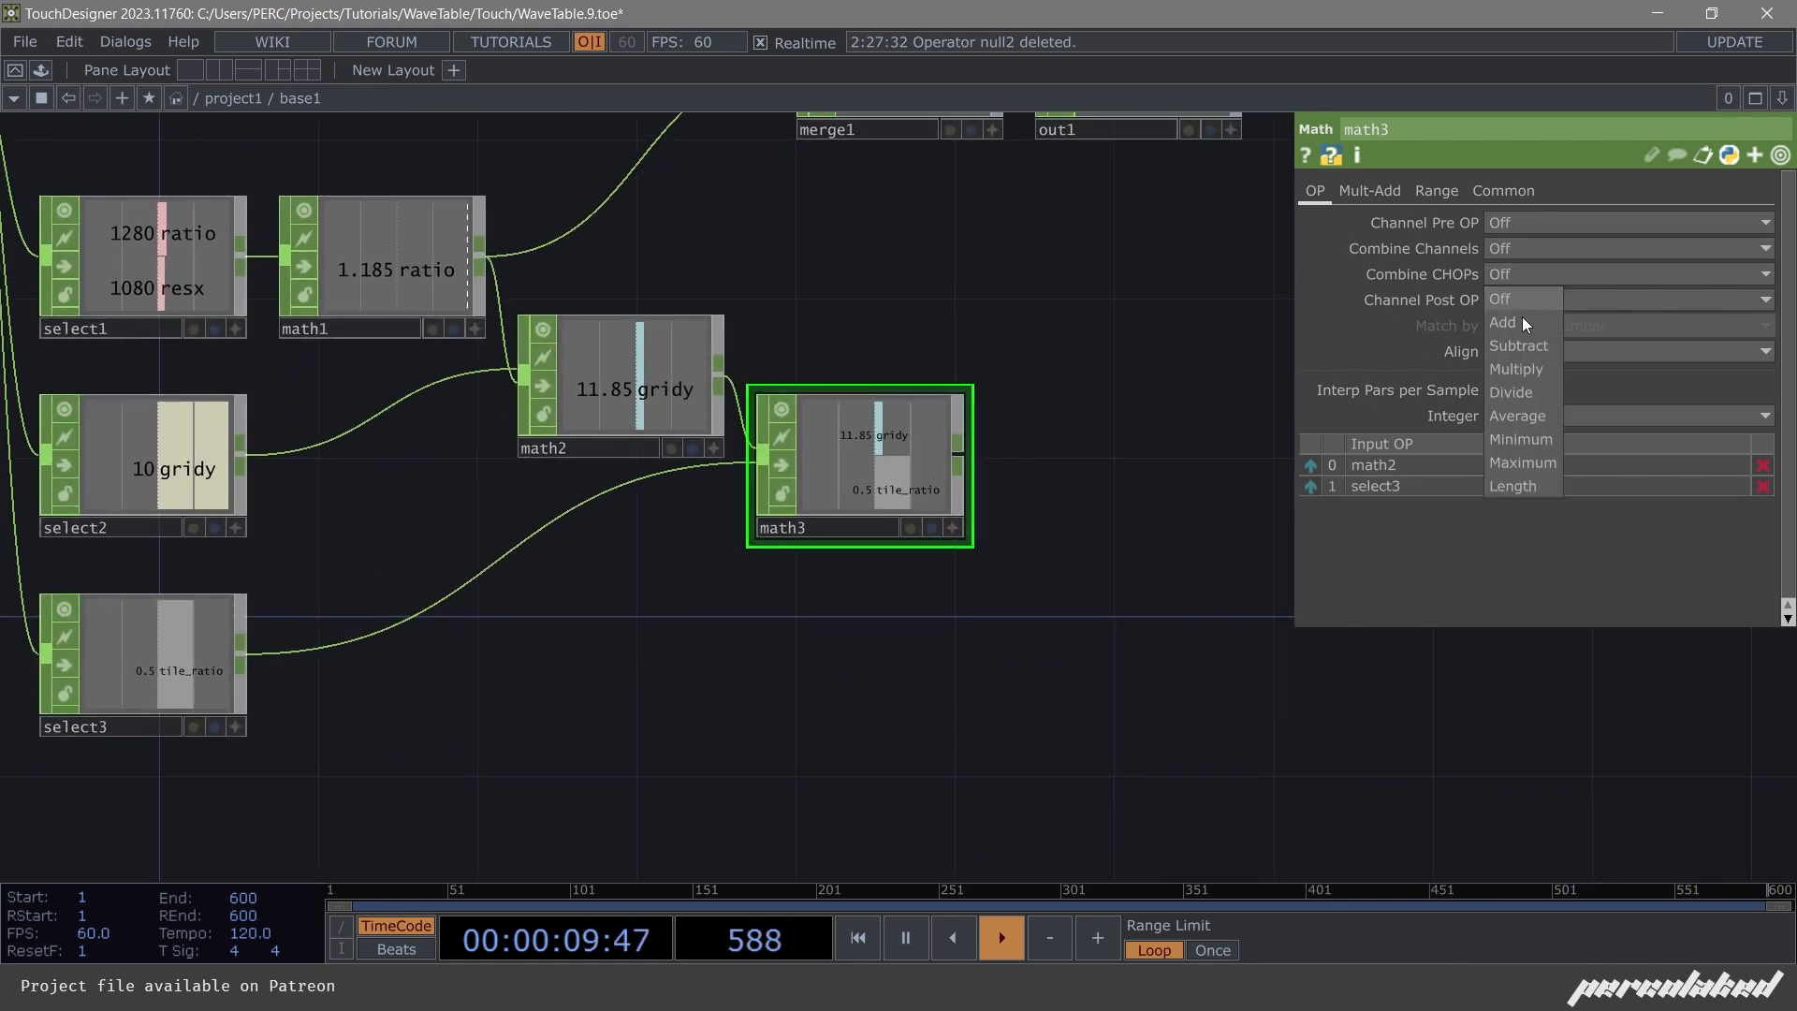
{"action": "left_click", "coordinate": [1510, 392]}
Set math3's Integer option to Round so gridy is output as a whole number.
{"action": "scroll", "coordinate": [841, 463], "scroll_direction": "up", "scroll_amount": 2}
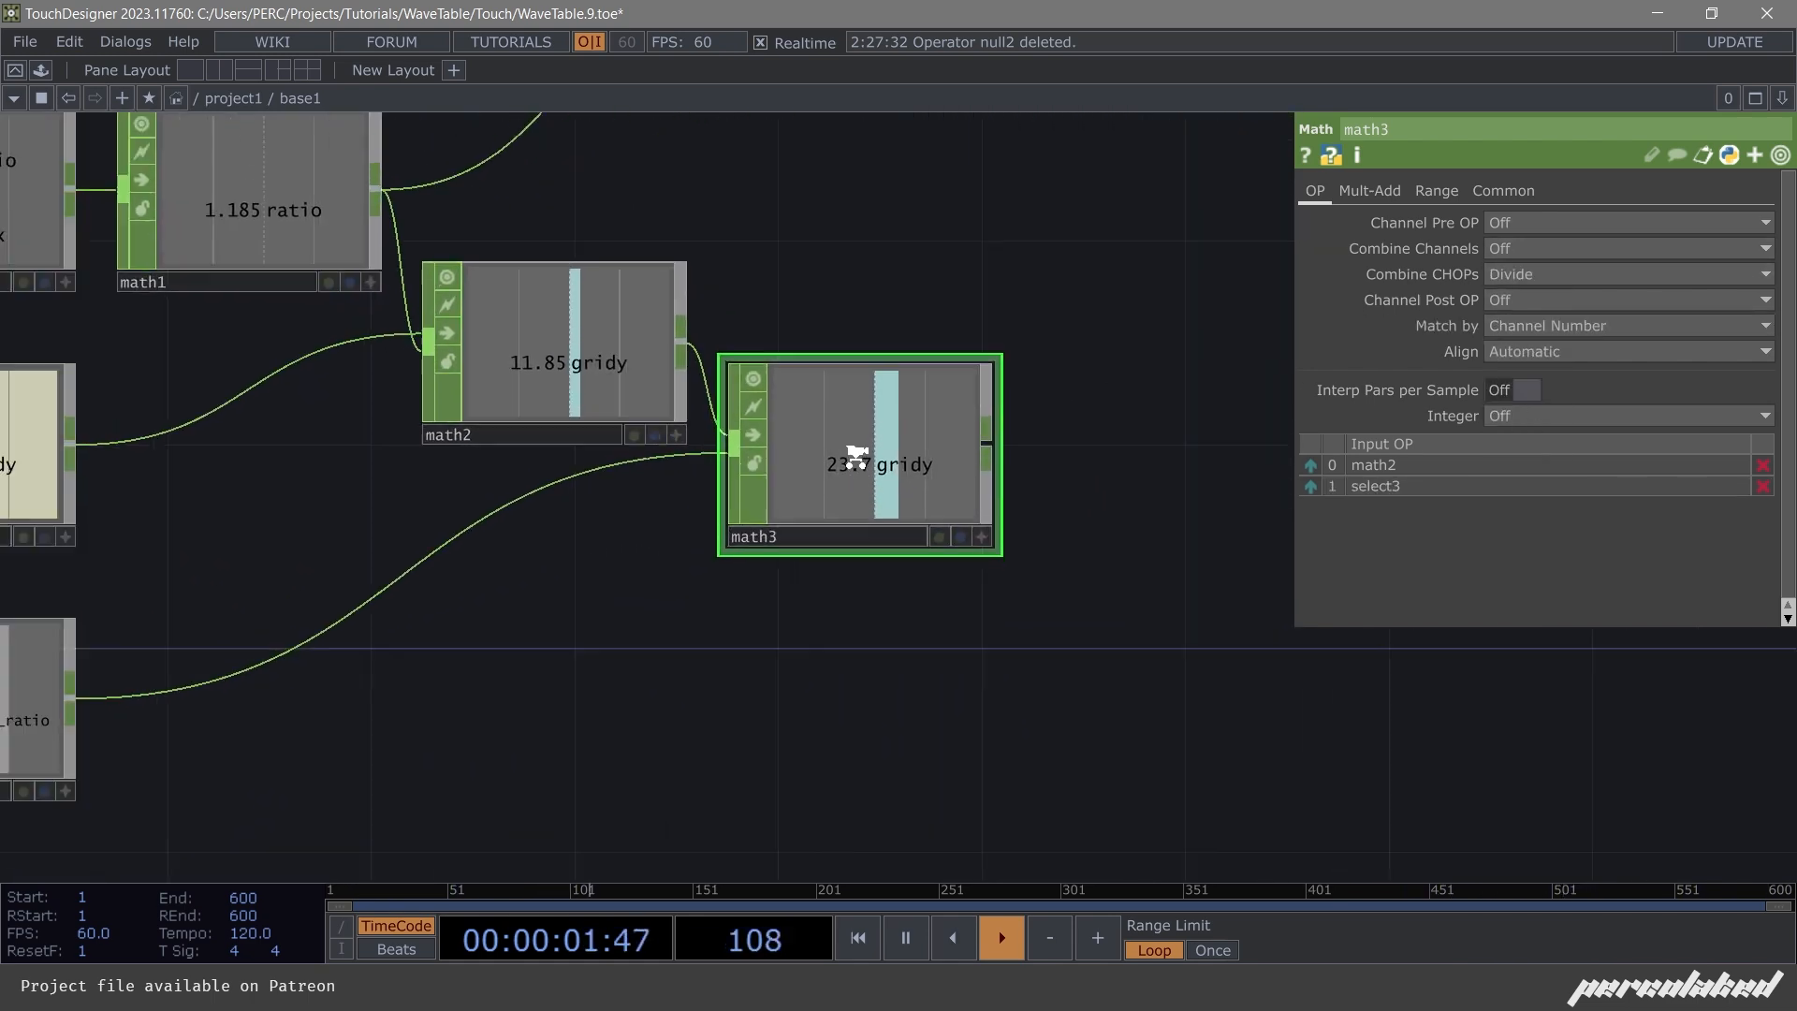
{"action": "scroll", "coordinate": [846, 462], "scroll_direction": "down", "scroll_amount": 2}
{"action": "middle_click_drag", "start_coordinate": [846, 462], "coordinate": [794, 565]}
{"action": "scroll", "coordinate": [795, 568], "scroll_direction": "up", "scroll_amount": 2}
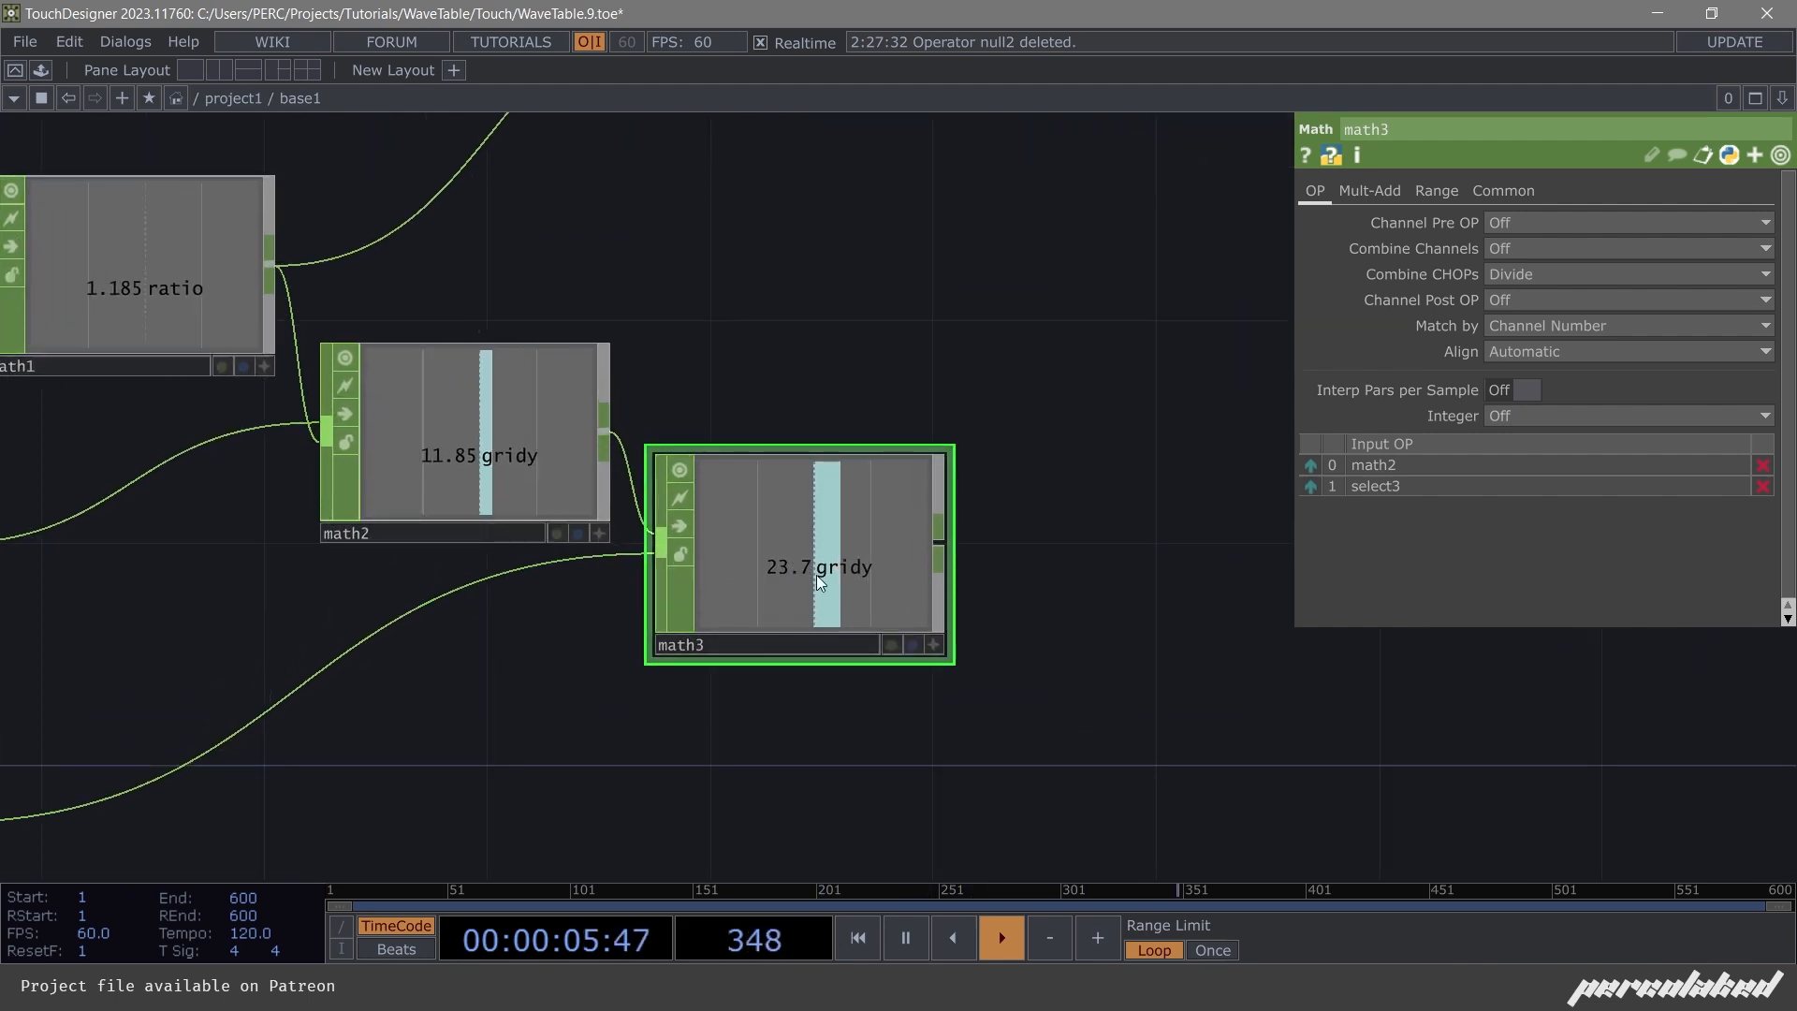
{"action": "left_click", "coordinate": [1498, 416]}
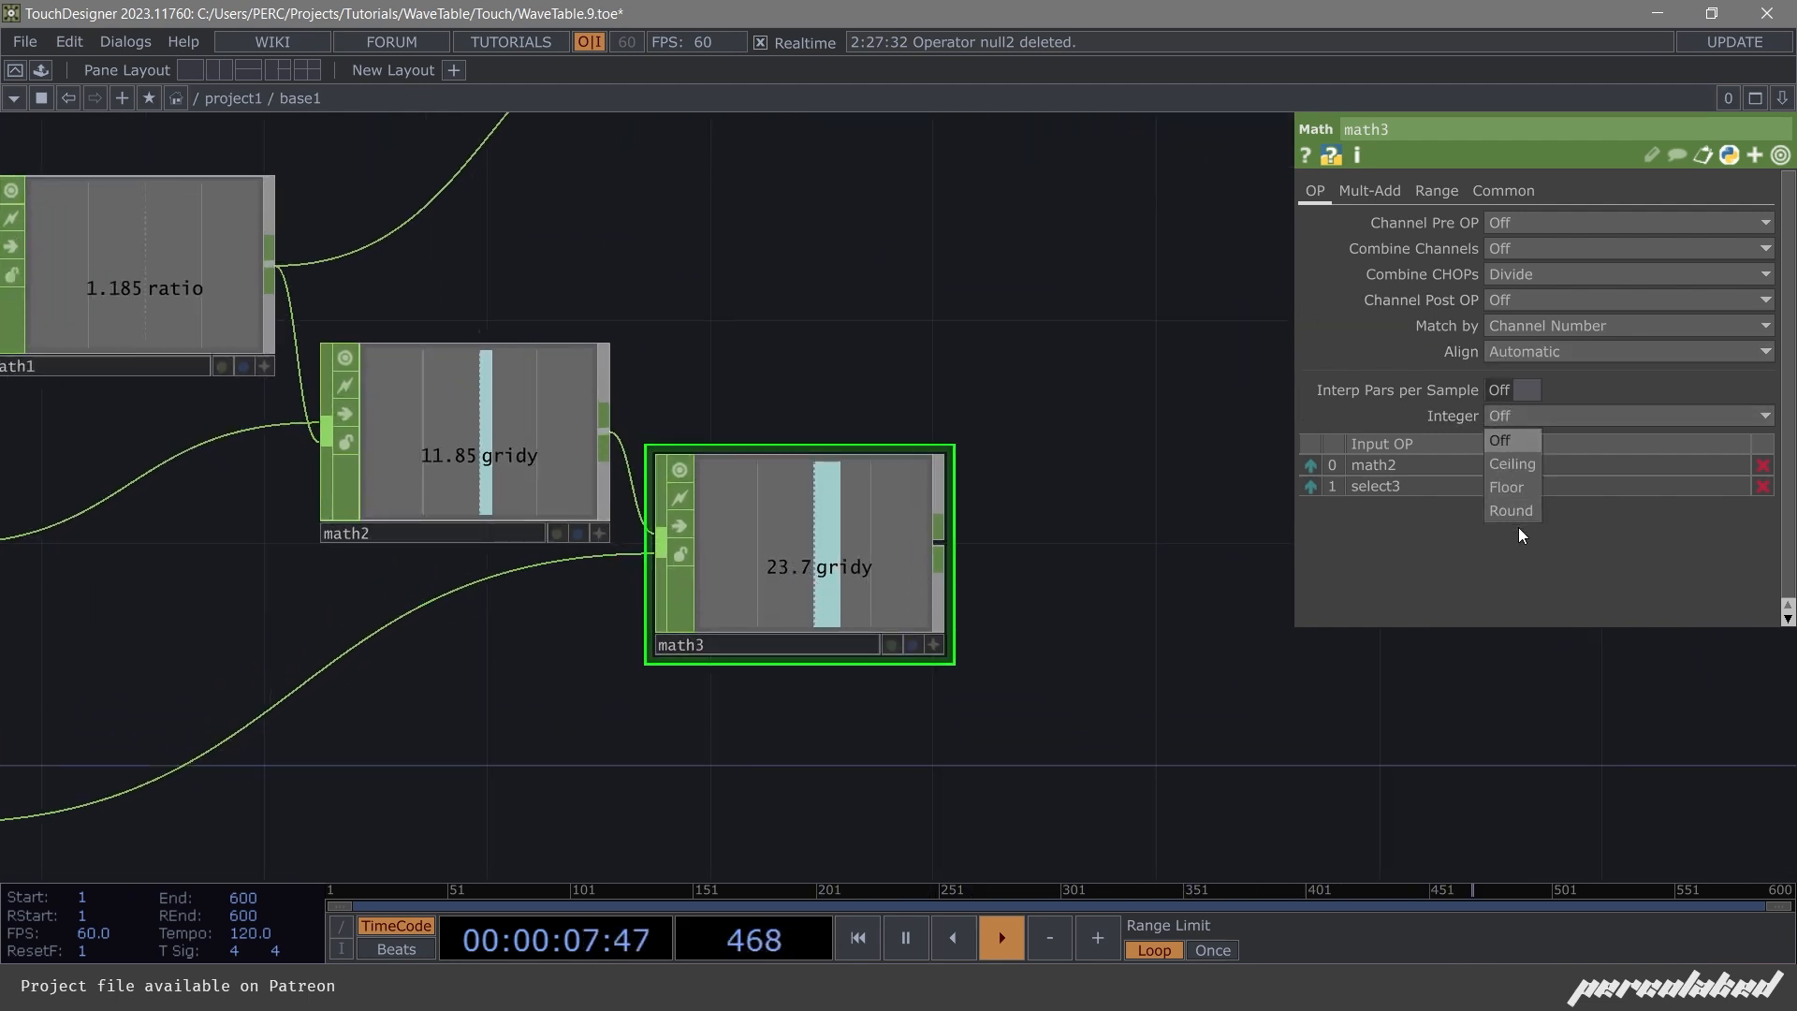
{"action": "left_click", "coordinate": [1516, 513]}
Connect math3 to merge1 as its third input and move merge1 and out1 together farther from the Math CHOPs.
{"action": "scroll", "coordinate": [794, 575], "scroll_direction": "down", "scroll_amount": 3}
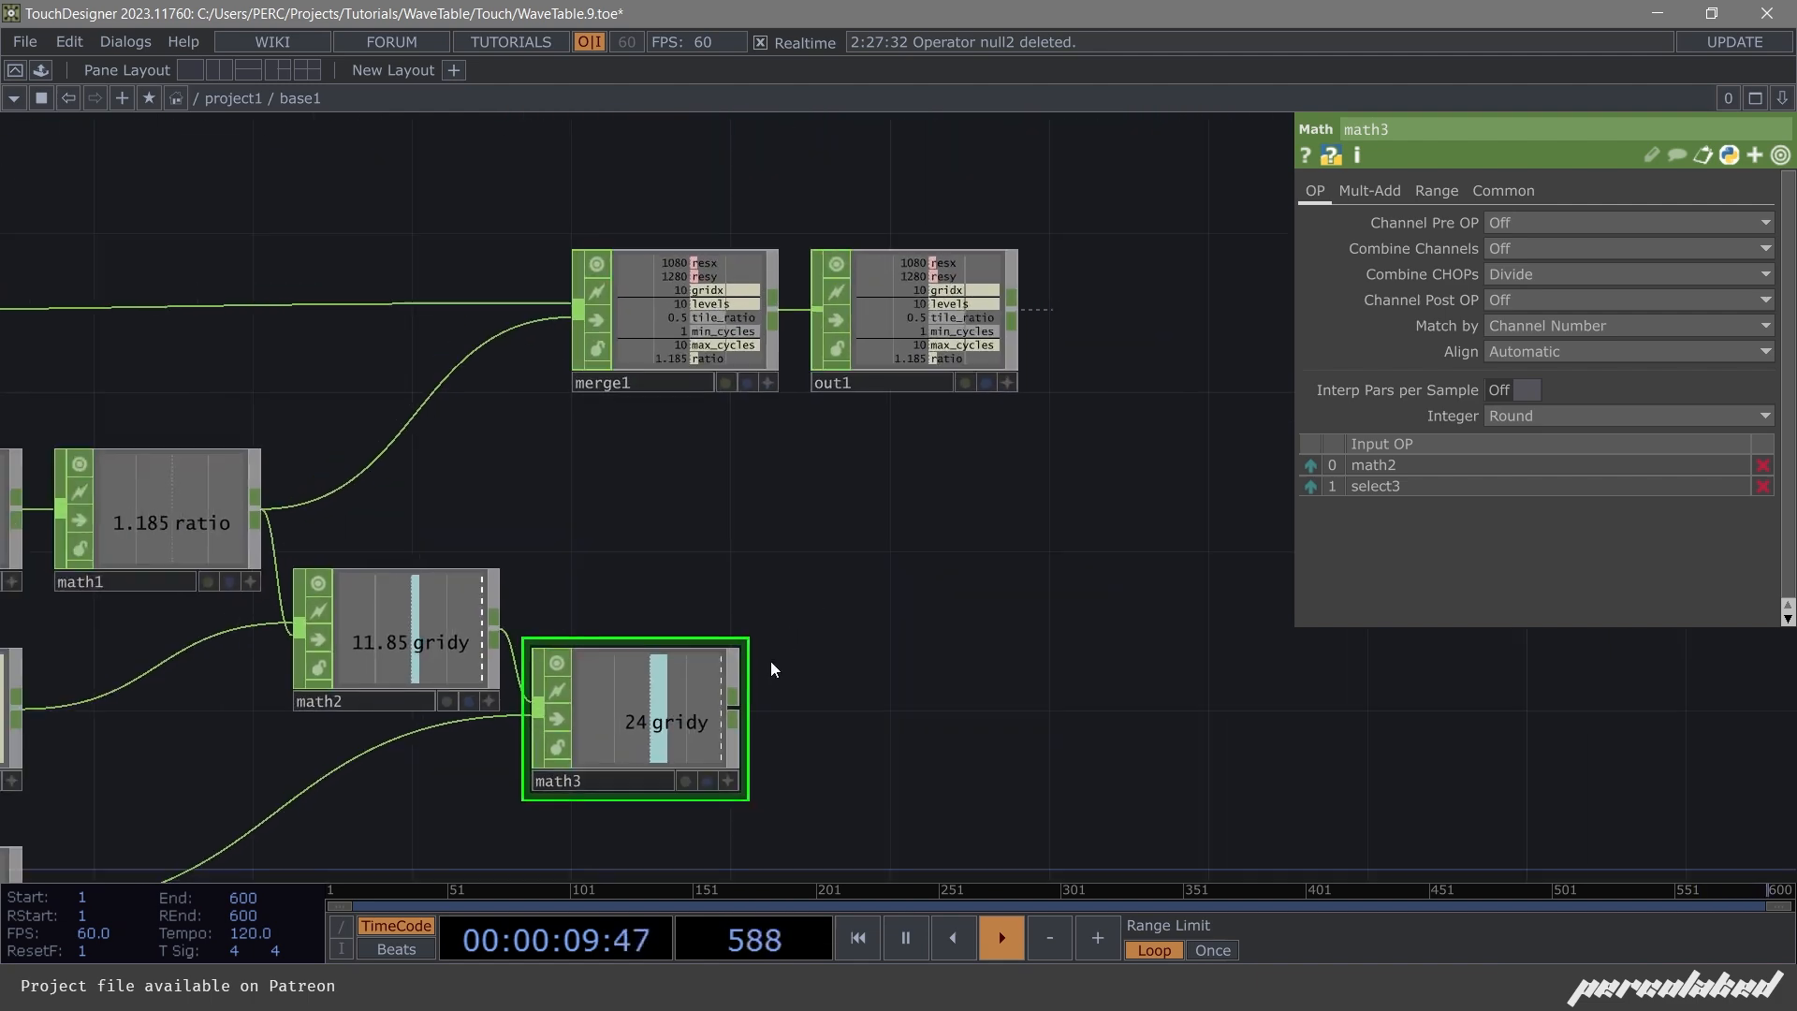
{"action": "left_click_drag", "start_coordinate": [735, 708], "coordinate": [576, 324]}
{"action": "right_click_drag", "start_coordinate": [887, 458], "coordinate": [625, 324]}
{"action": "left_click_drag", "start_coordinate": [604, 322], "coordinate": [914, 328]}
{"action": "scroll", "coordinate": [906, 395], "scroll_direction": "up", "scroll_amount": 3}
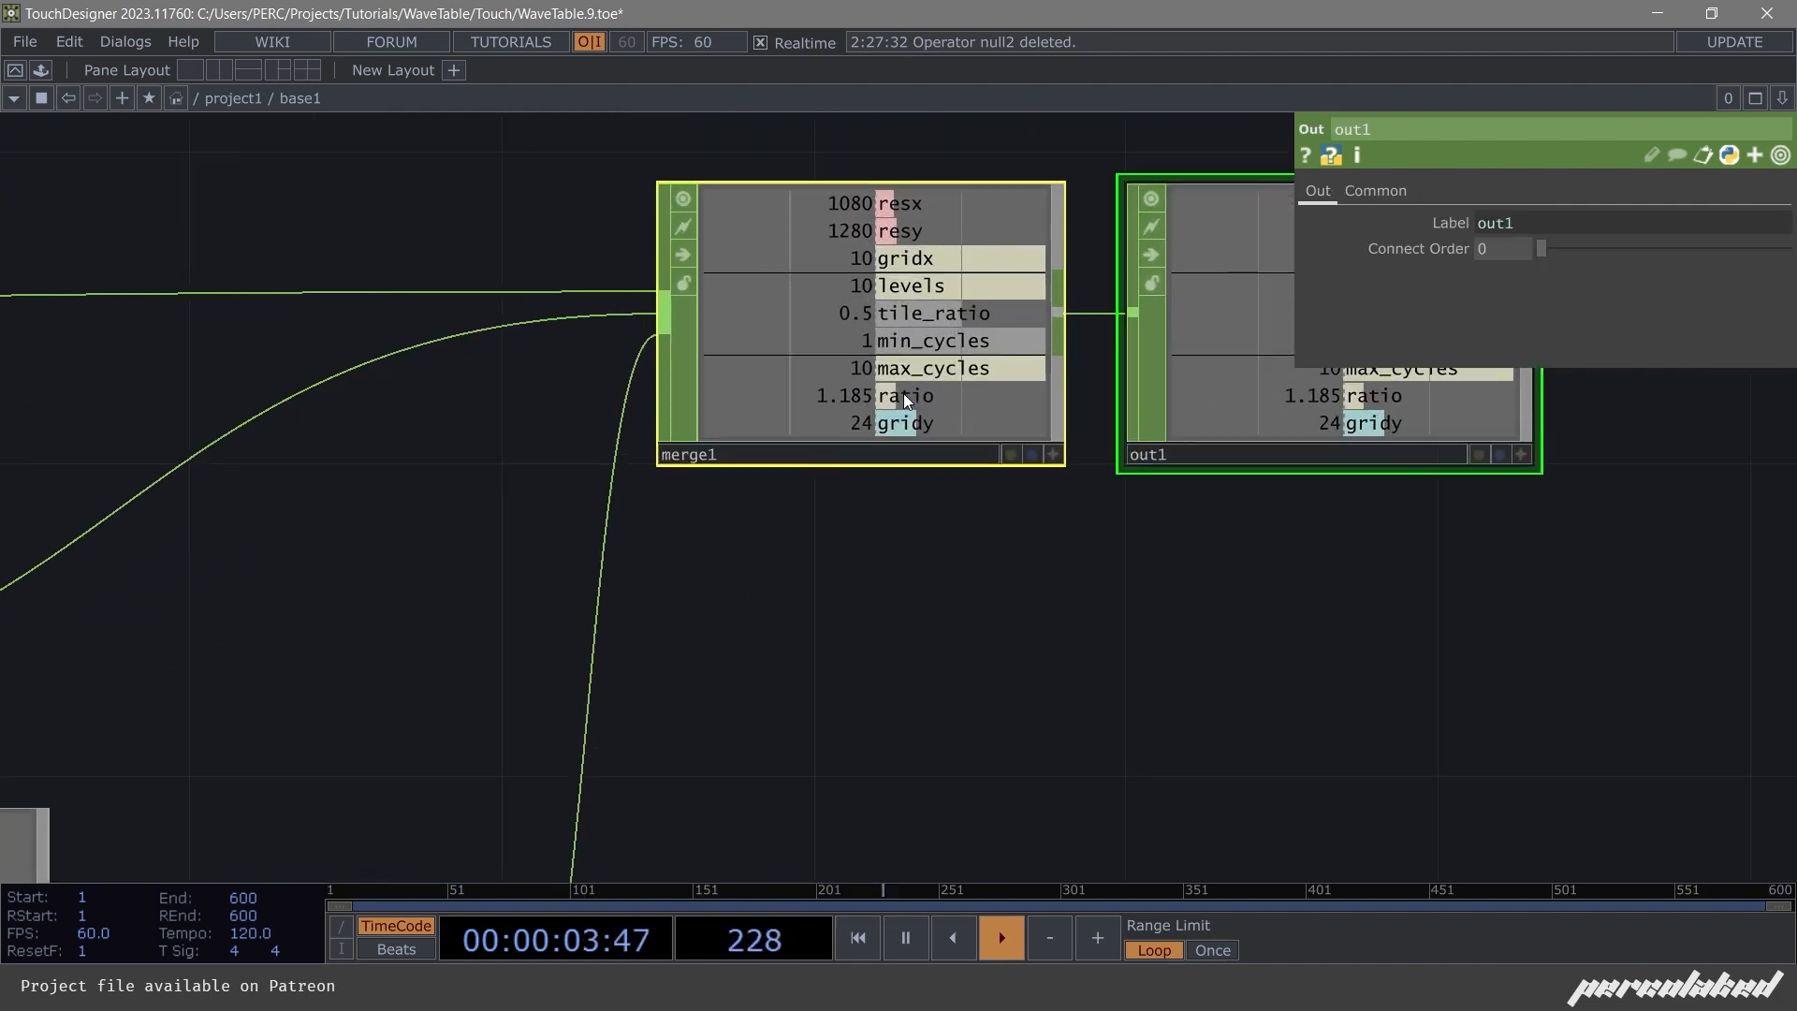
Return to the parent network and rename the Null CHOP after base1 to null_data.
{"action": "scroll", "coordinate": [902, 393], "scroll_direction": "down", "scroll_amount": 6}
{"action": "scroll", "coordinate": [711, 533], "scroll_direction": "down", "scroll_amount": 2}
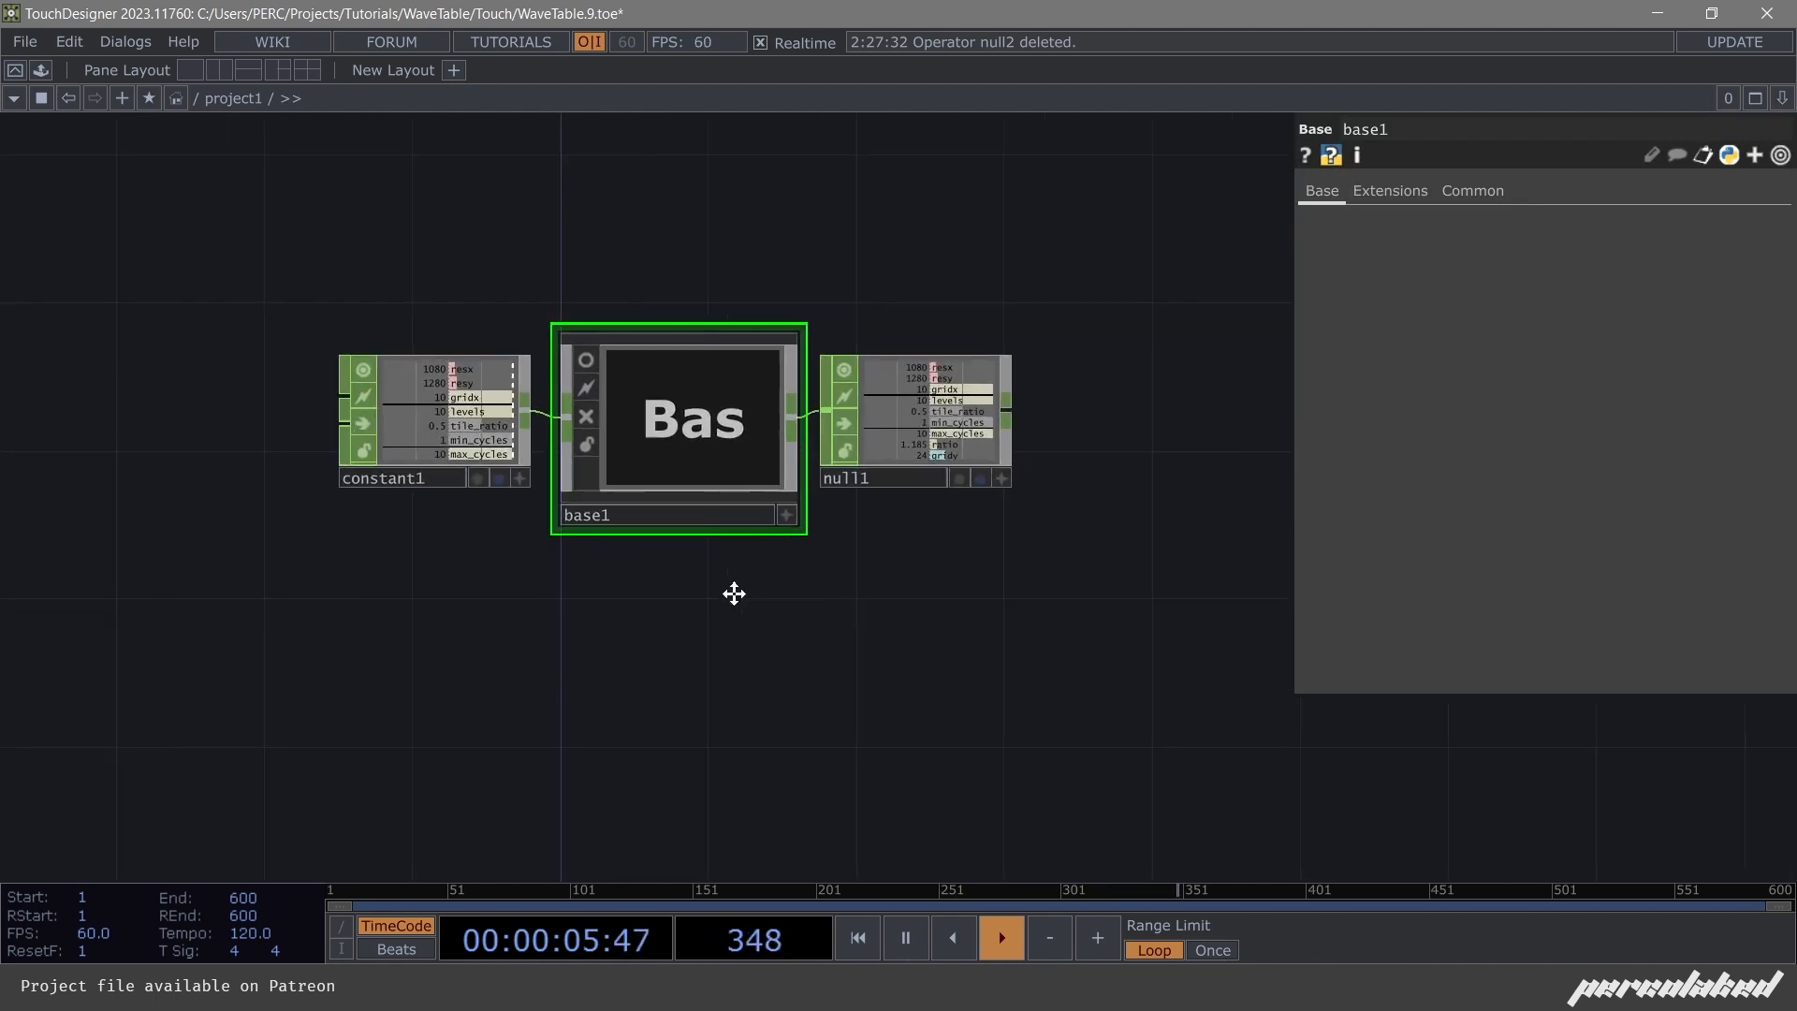
{"action": "scroll", "coordinate": [833, 402], "scroll_direction": "up", "scroll_amount": 3}
{"action": "left_click", "coordinate": [790, 503]}
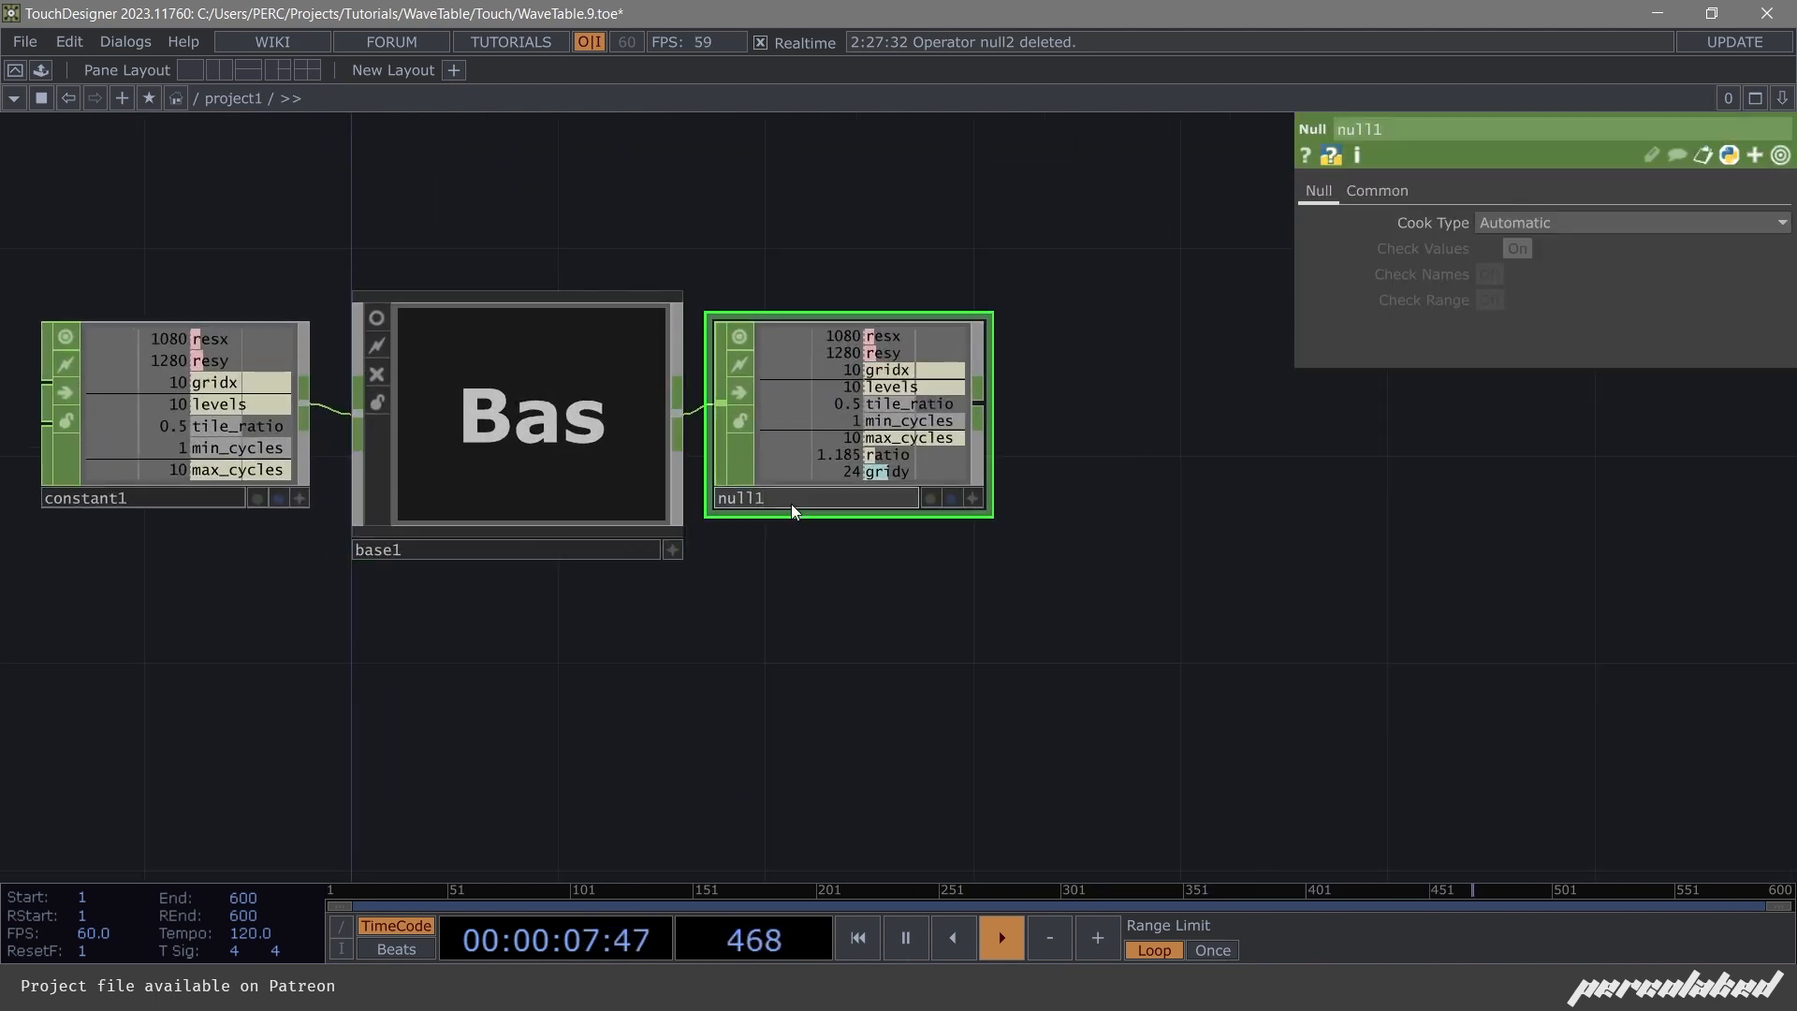
{"action": "type", "text": "null_duata"}
{"action": "key", "text": "Return"}
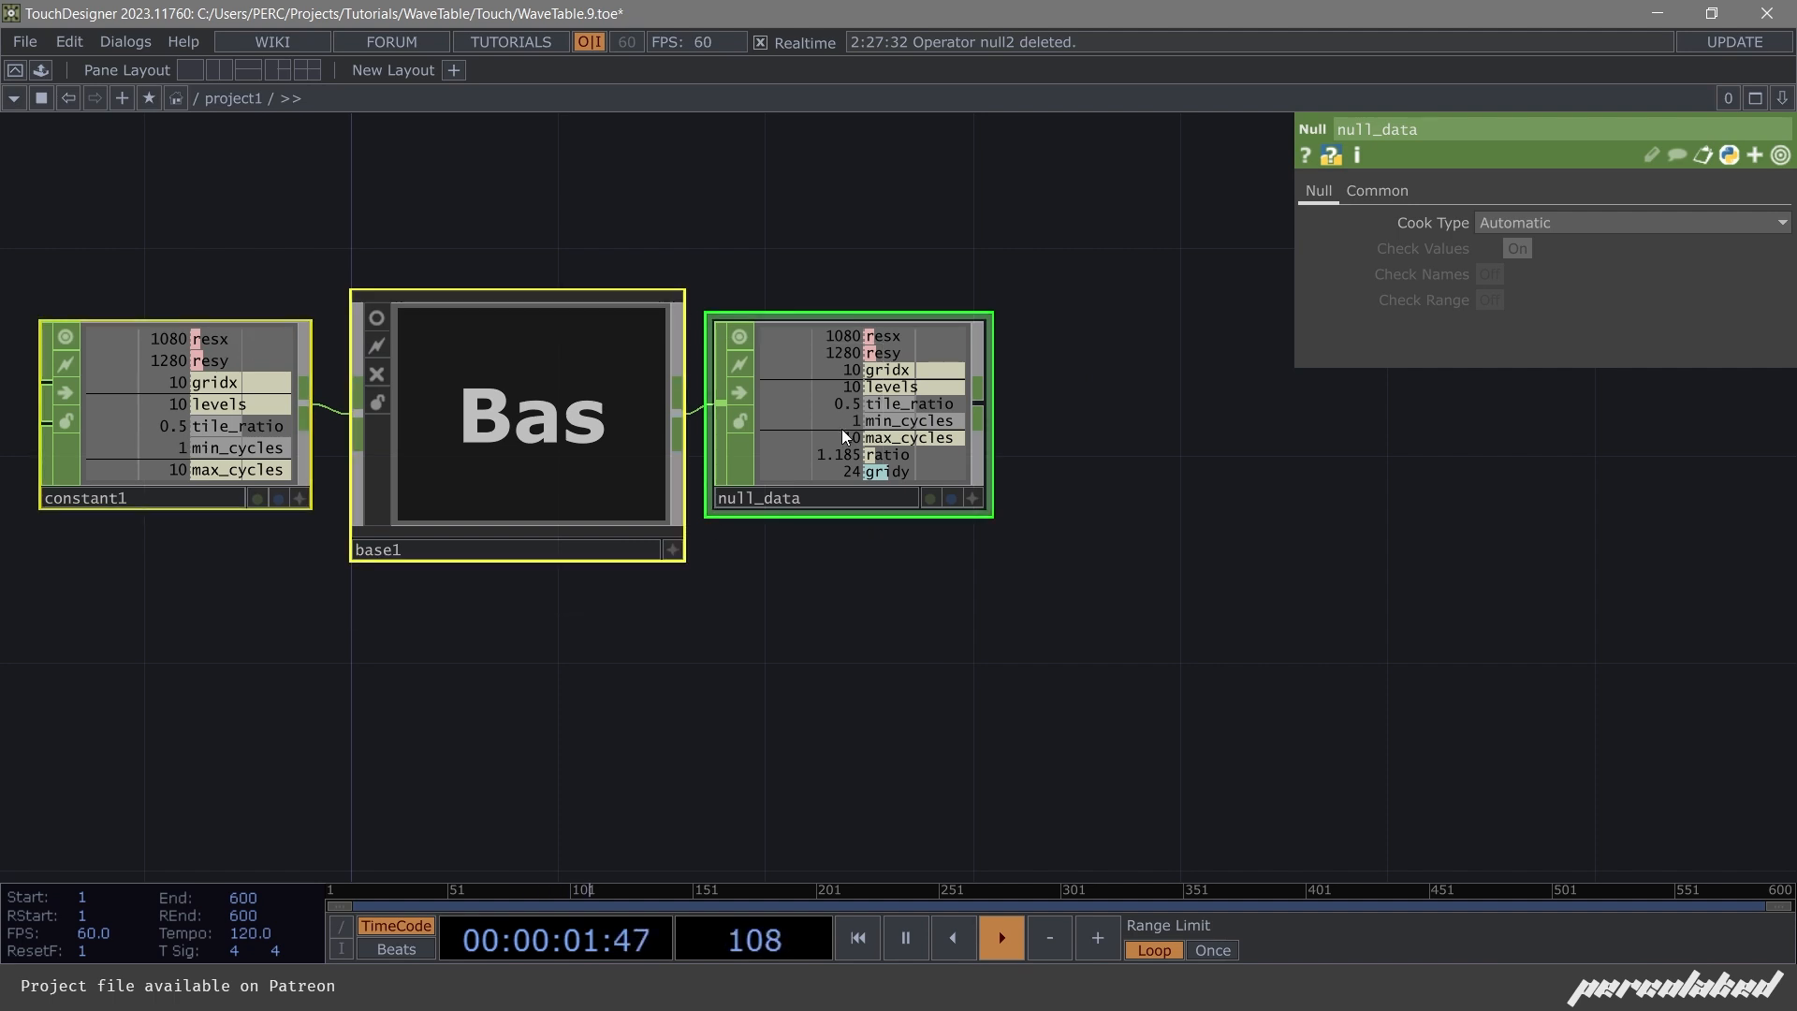
Pause the timeline playback and clear the selection of constant1 and base1.
{"action": "scroll", "coordinate": [805, 436], "scroll_direction": "down", "scroll_amount": 4}
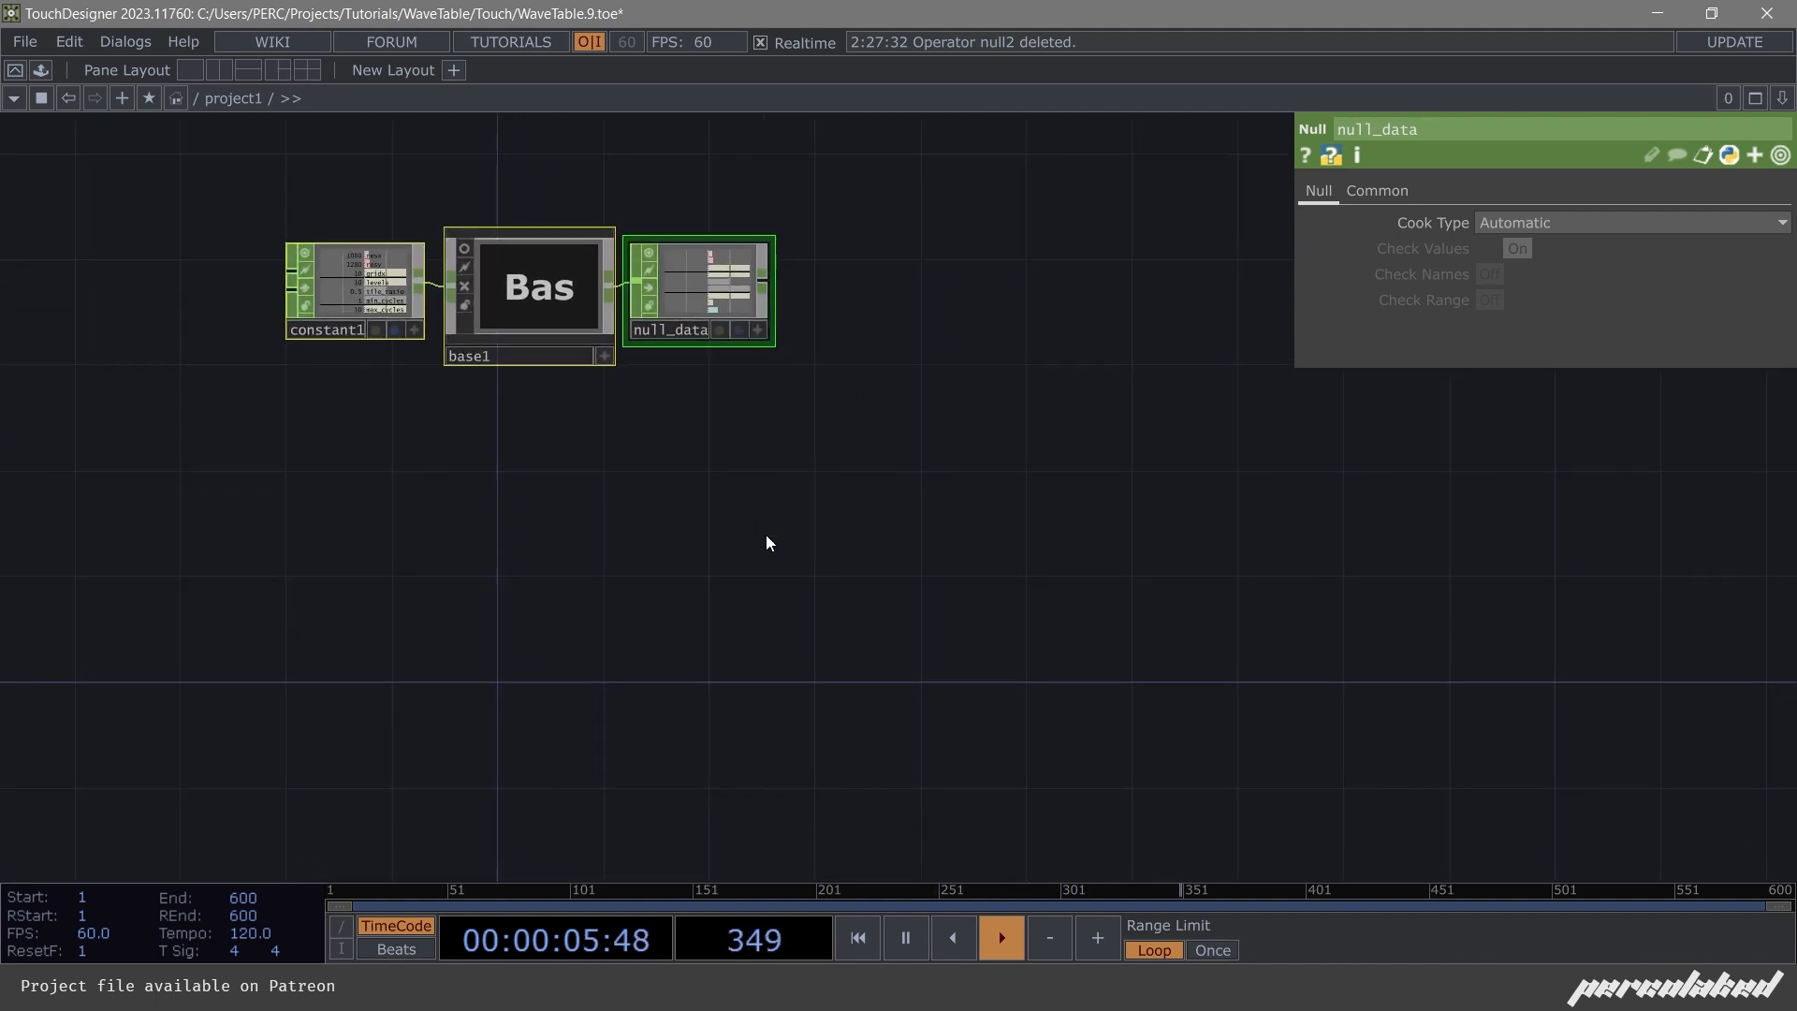
{"action": "key", "text": "space"}
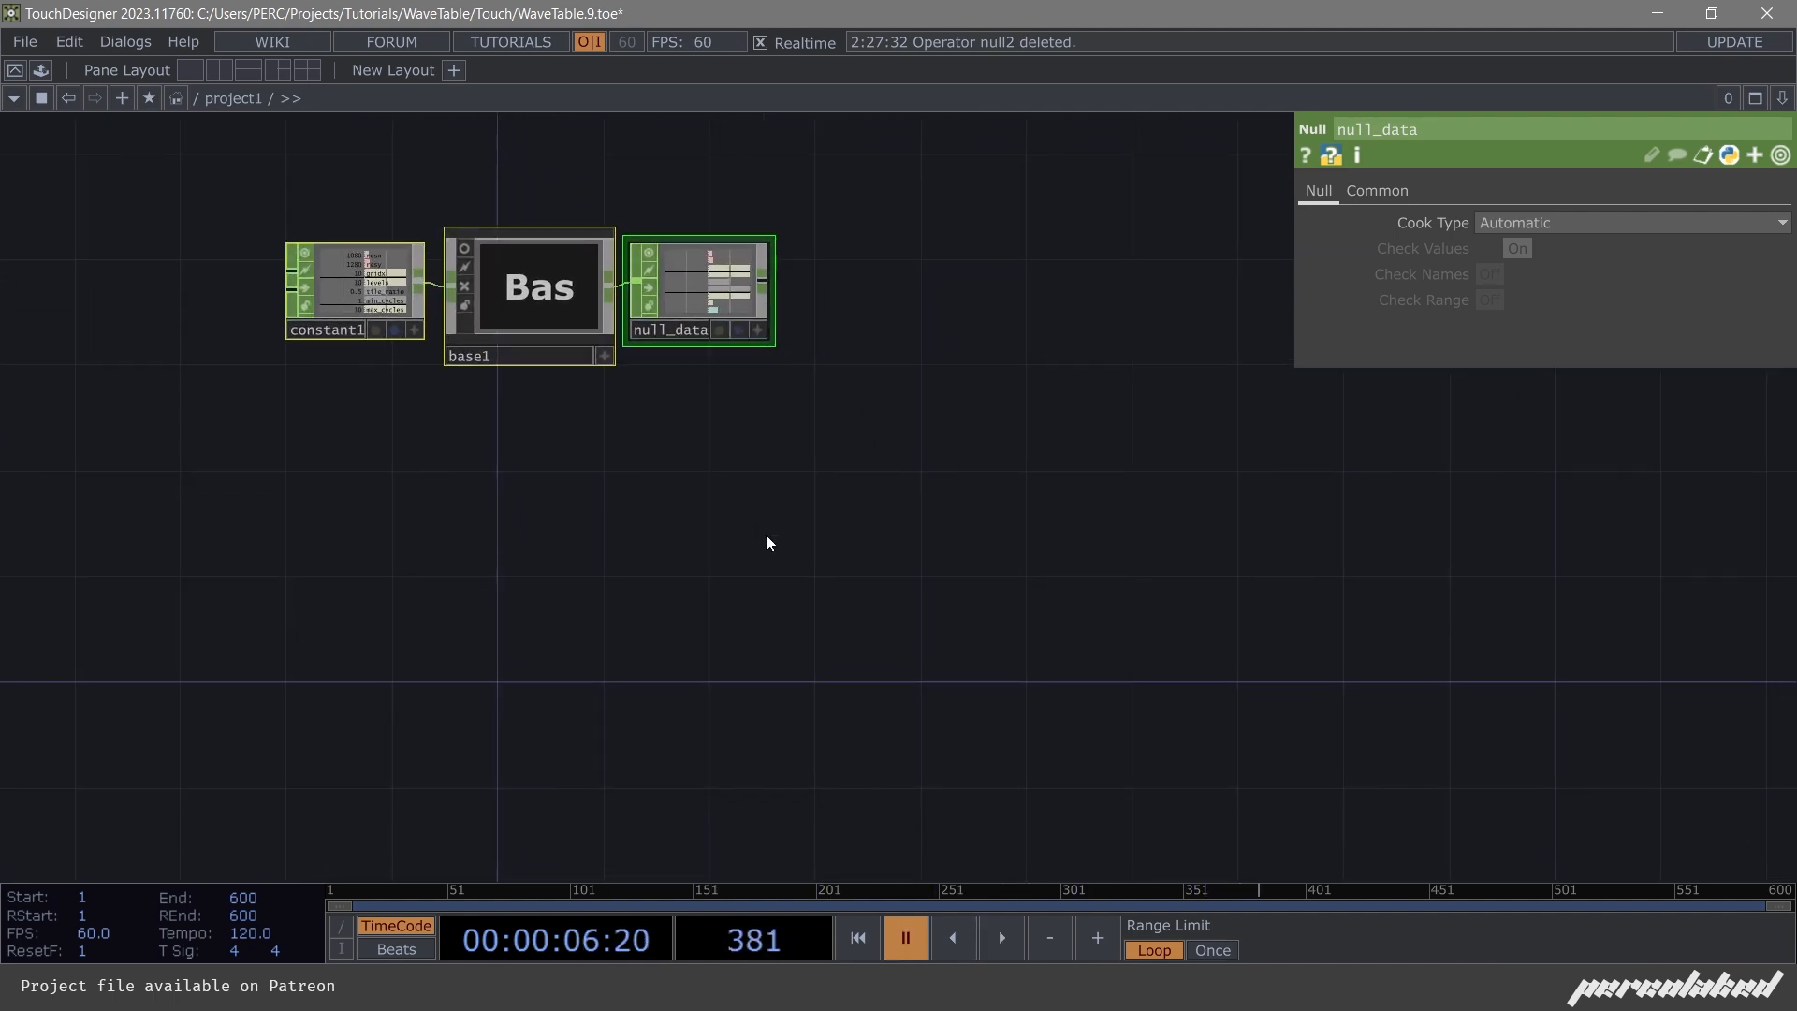
{"action": "left_click", "coordinate": [591, 568]}
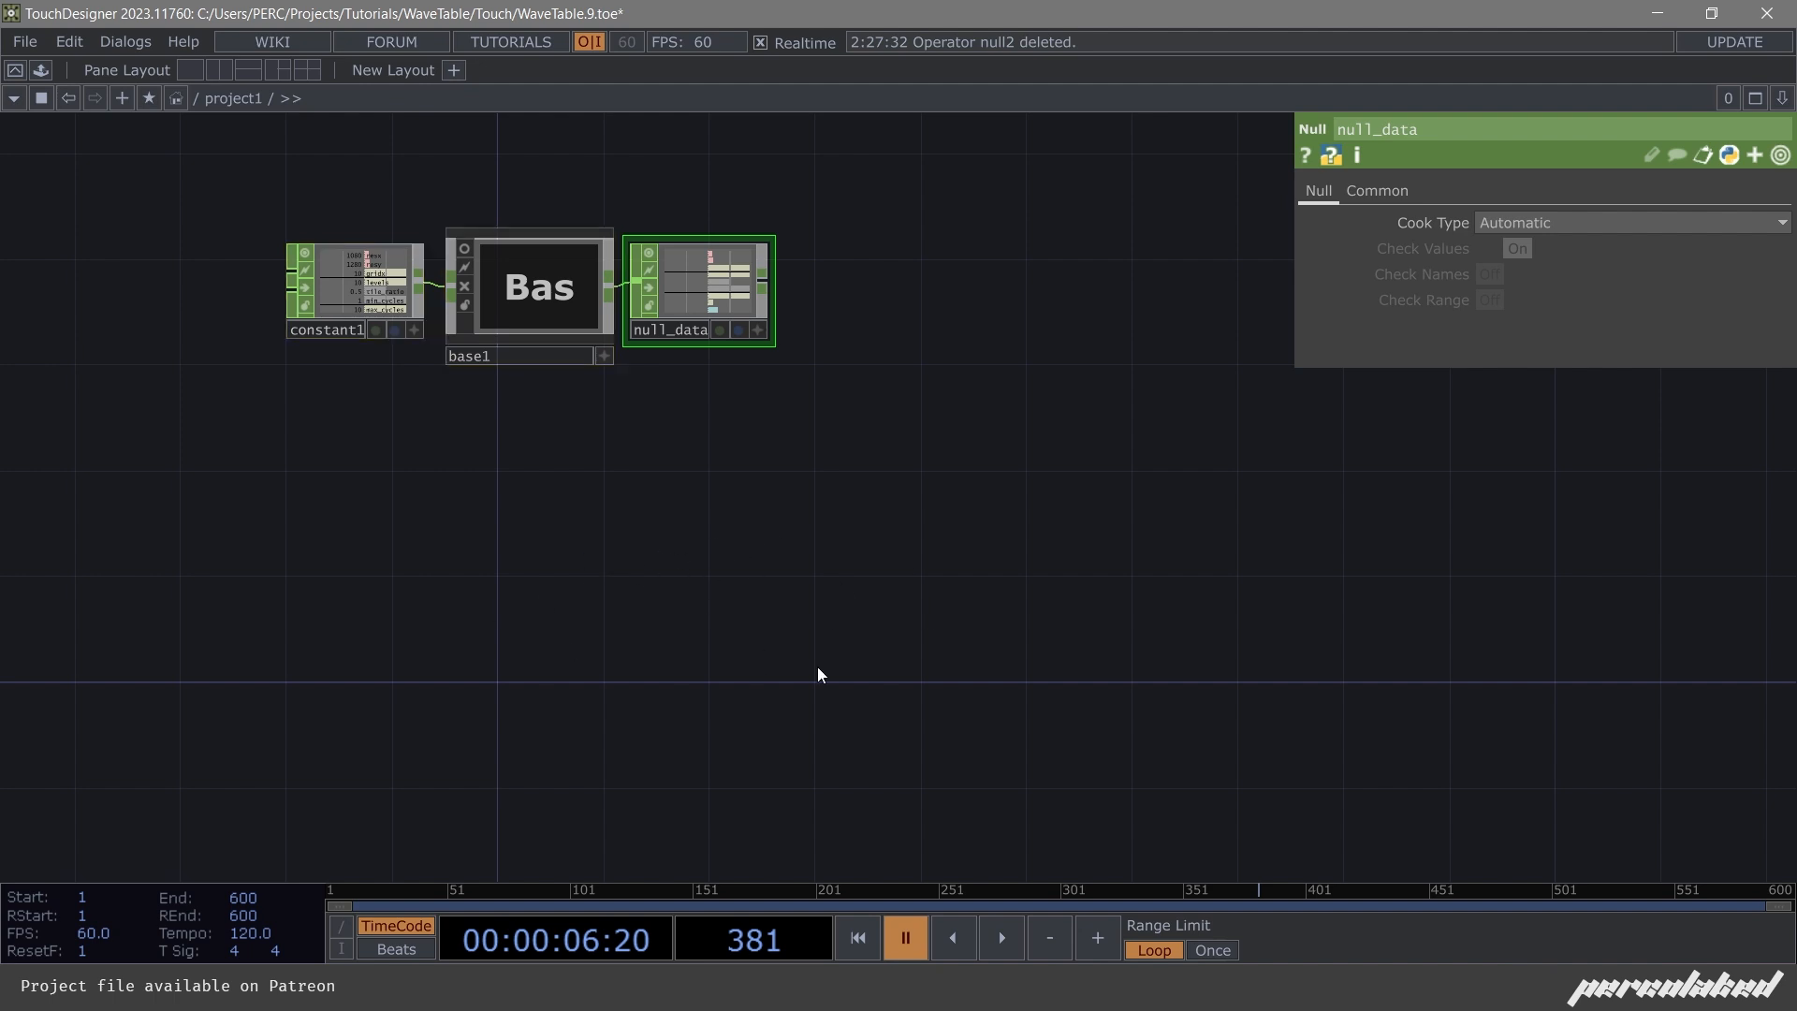
Add a Ramp TOP to the network below null_data.
{"action": "left_click_drag", "start_coordinate": [757, 579], "coordinate": [729, 584]}
{"action": "key", "text": "Tab"}
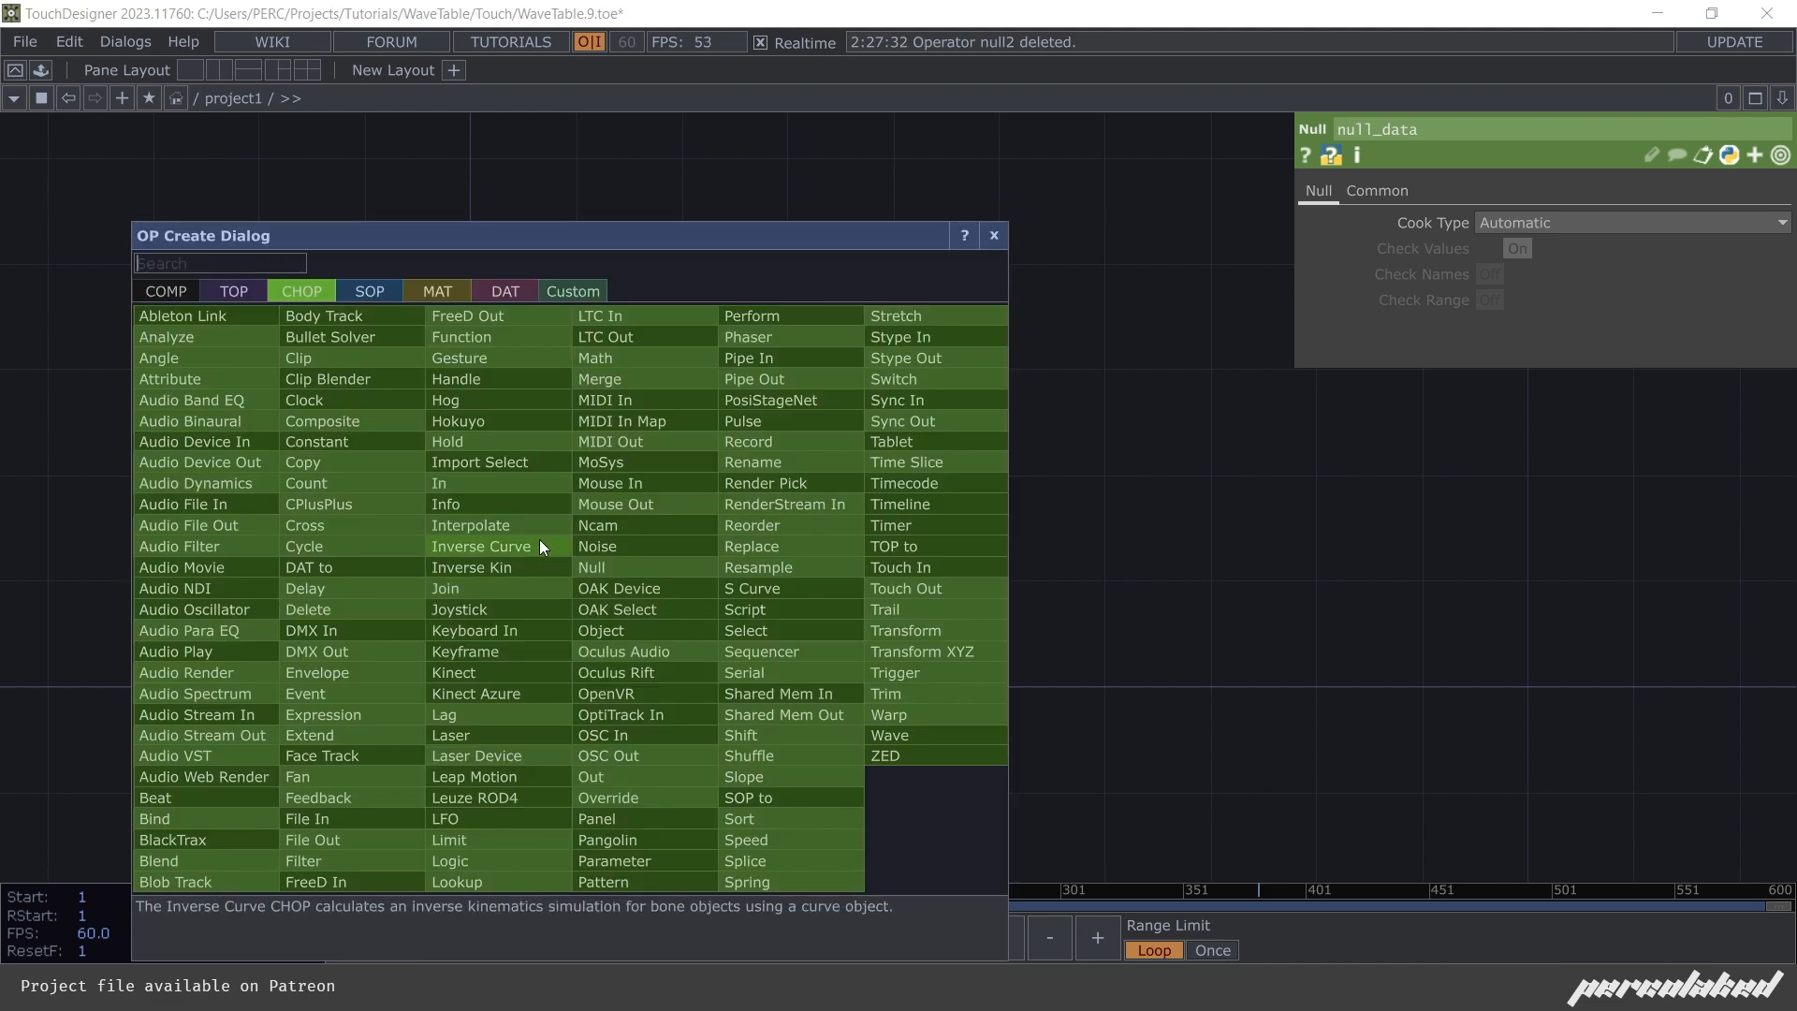
{"action": "left_click", "coordinate": [236, 290]}
{"action": "type", "text": "ra"}
{"action": "left_click", "coordinate": [619, 447]}
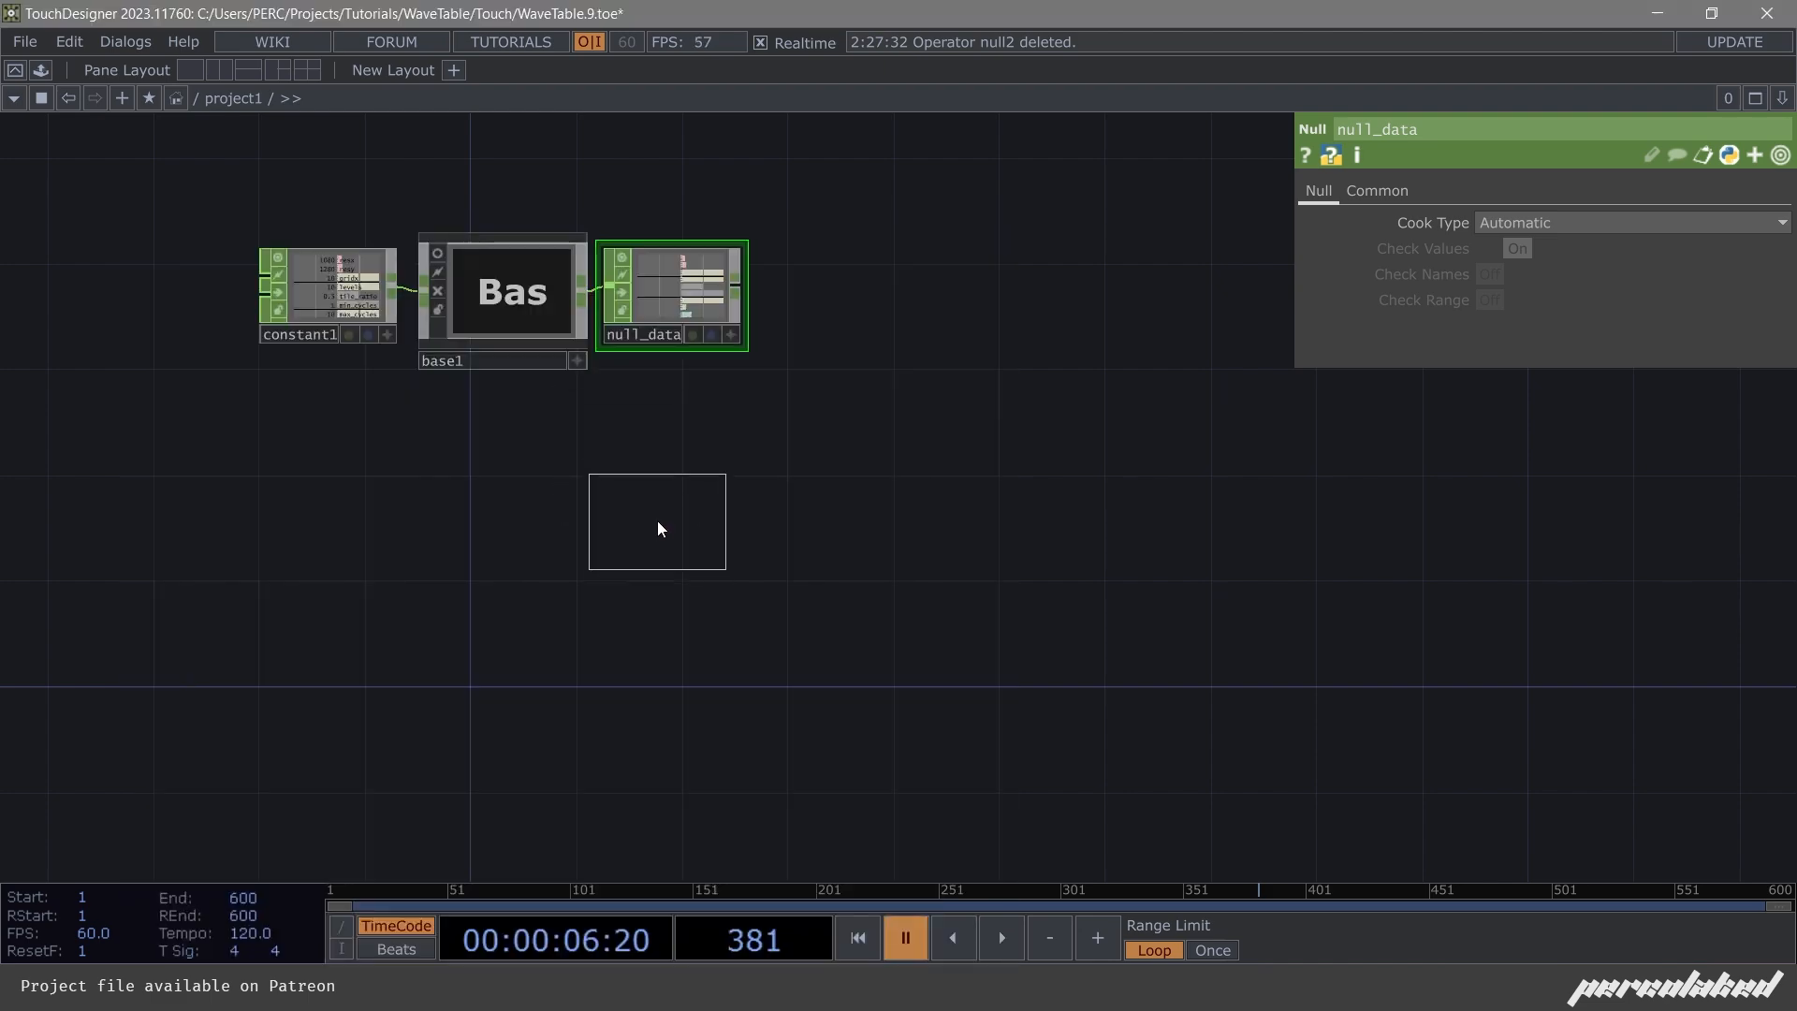
{"action": "left_click", "coordinate": [657, 521]}
Set ramp1's resolution through CHOP references to null_data, using gridx for the width and gridy for the height.
{"action": "scroll", "coordinate": [657, 520], "scroll_direction": "up", "scroll_amount": 3}
{"action": "left_click_drag", "start_coordinate": [753, 156], "coordinate": [648, 289]}
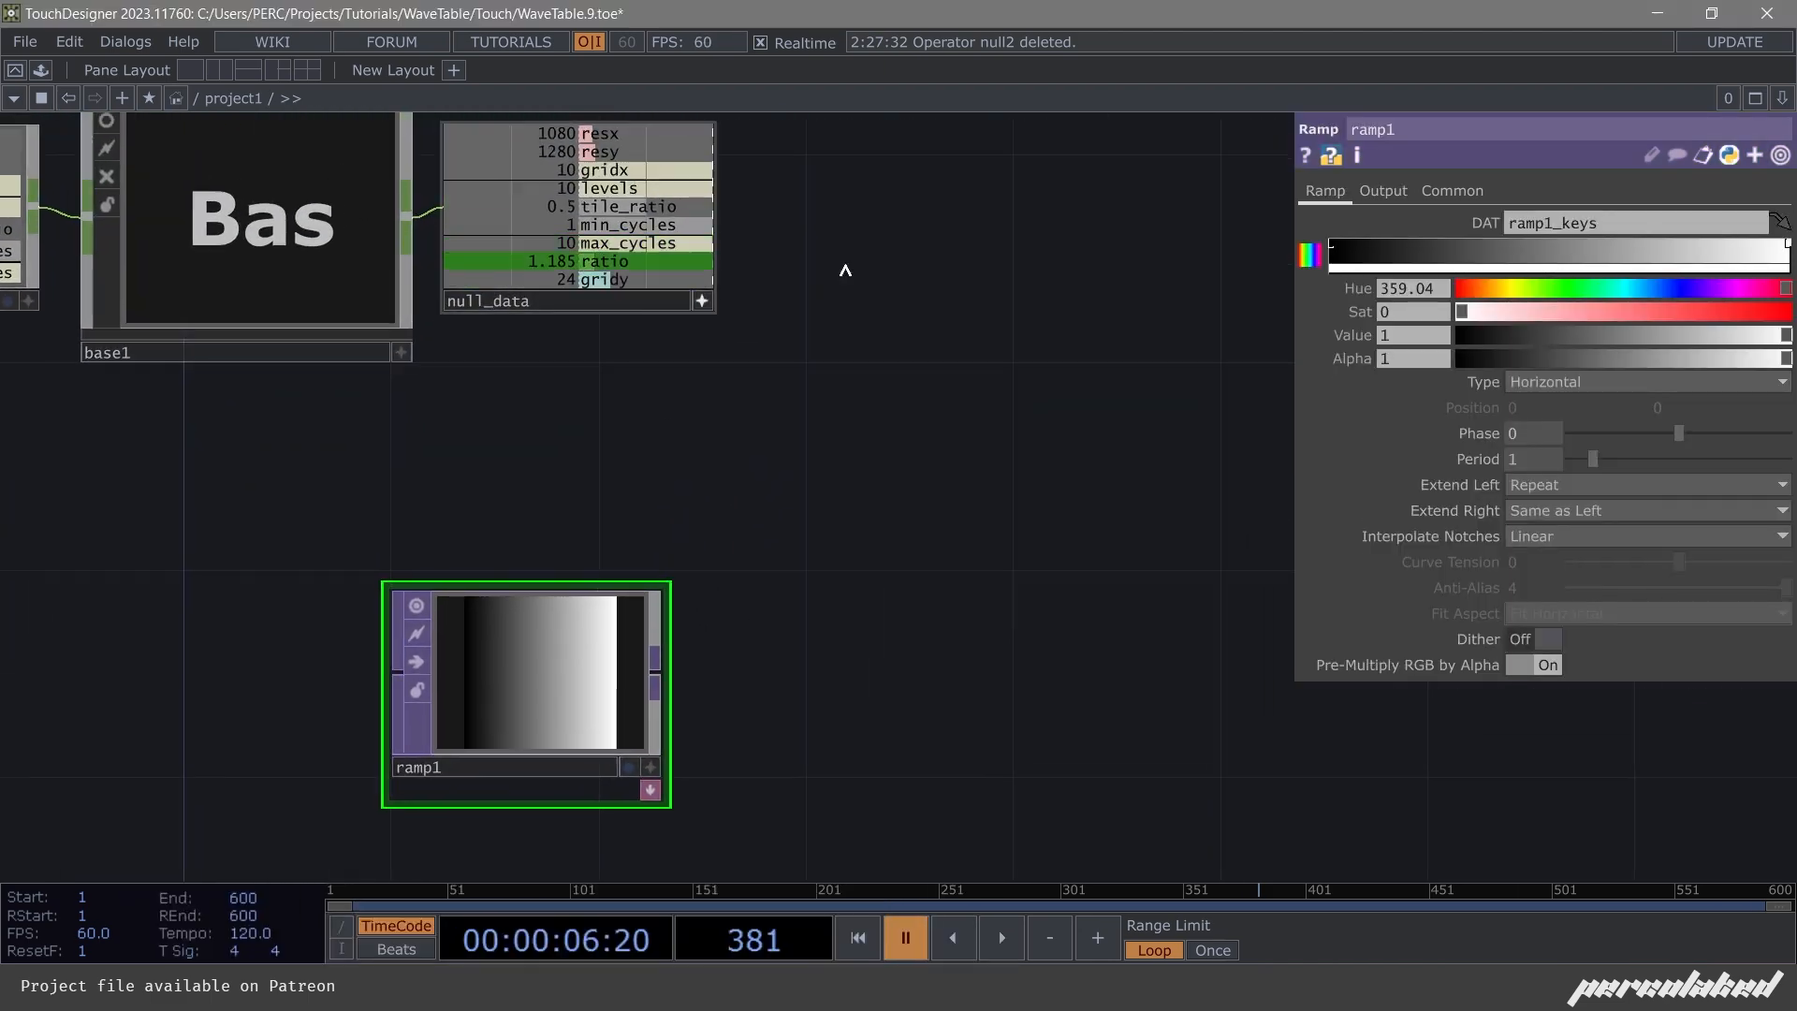
{"action": "left_click", "coordinate": [1453, 190]}
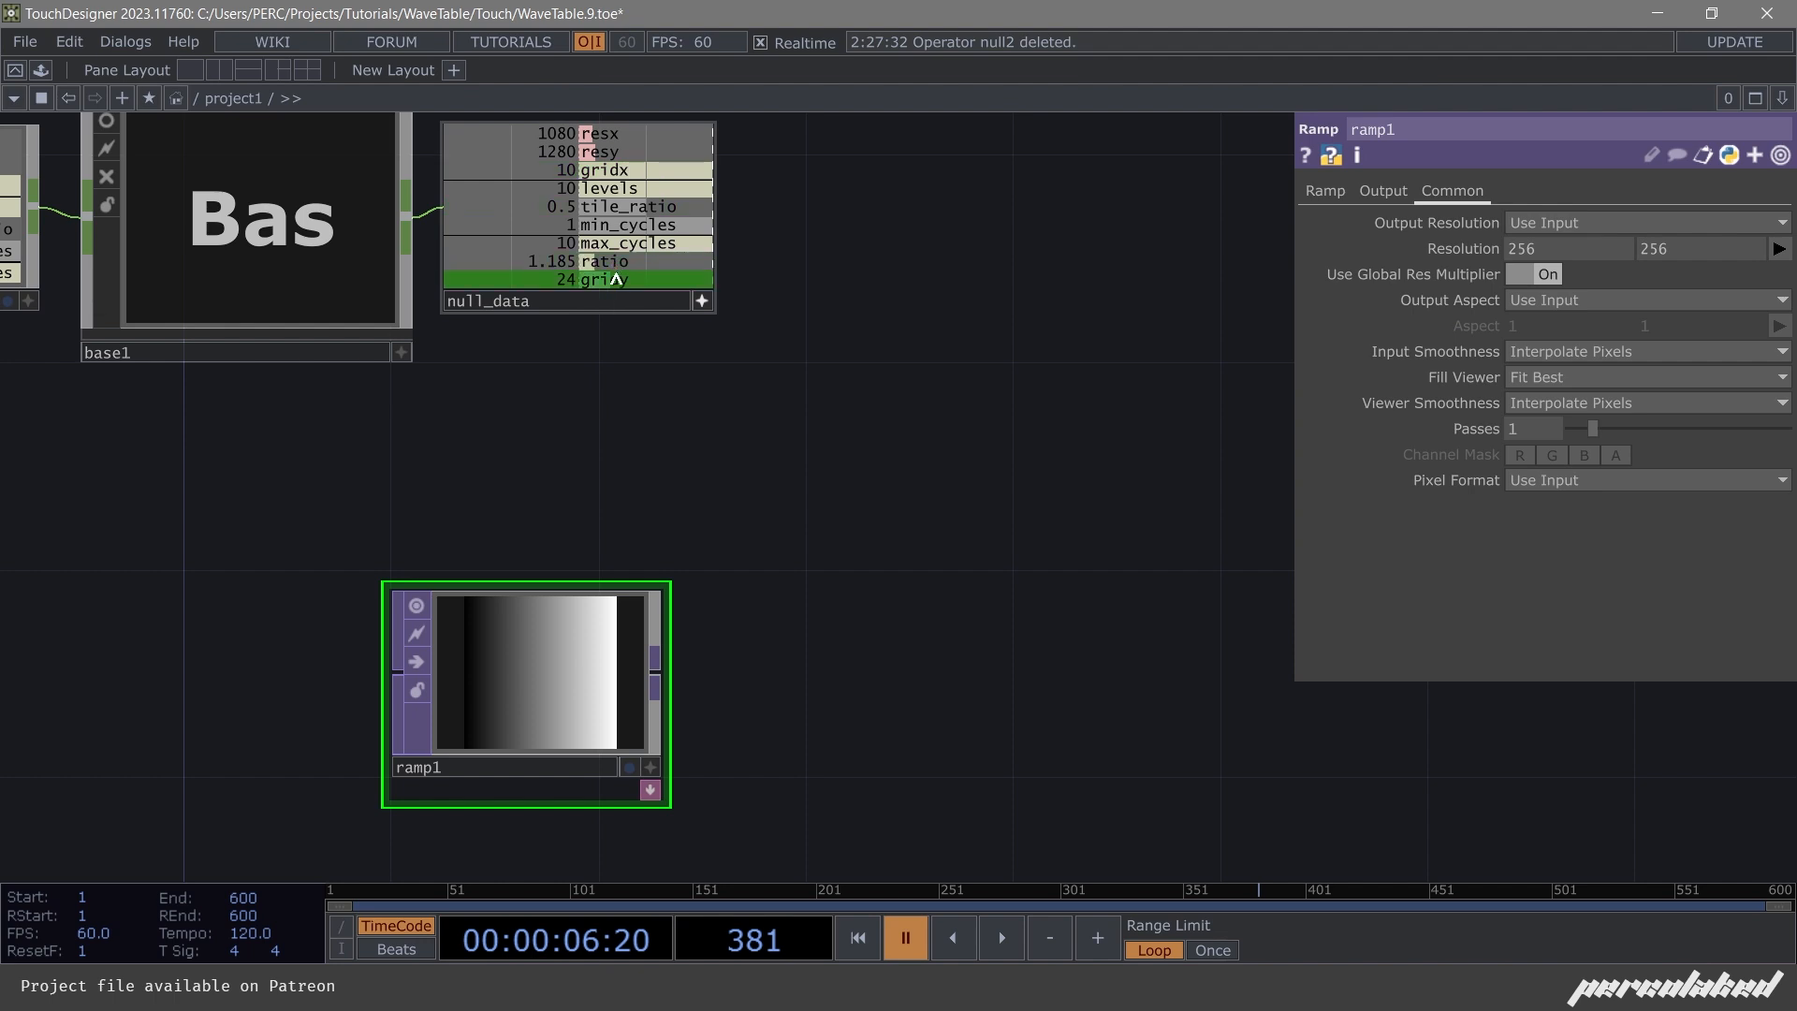
{"action": "left_click_drag", "start_coordinate": [603, 169], "coordinate": [1552, 241]}
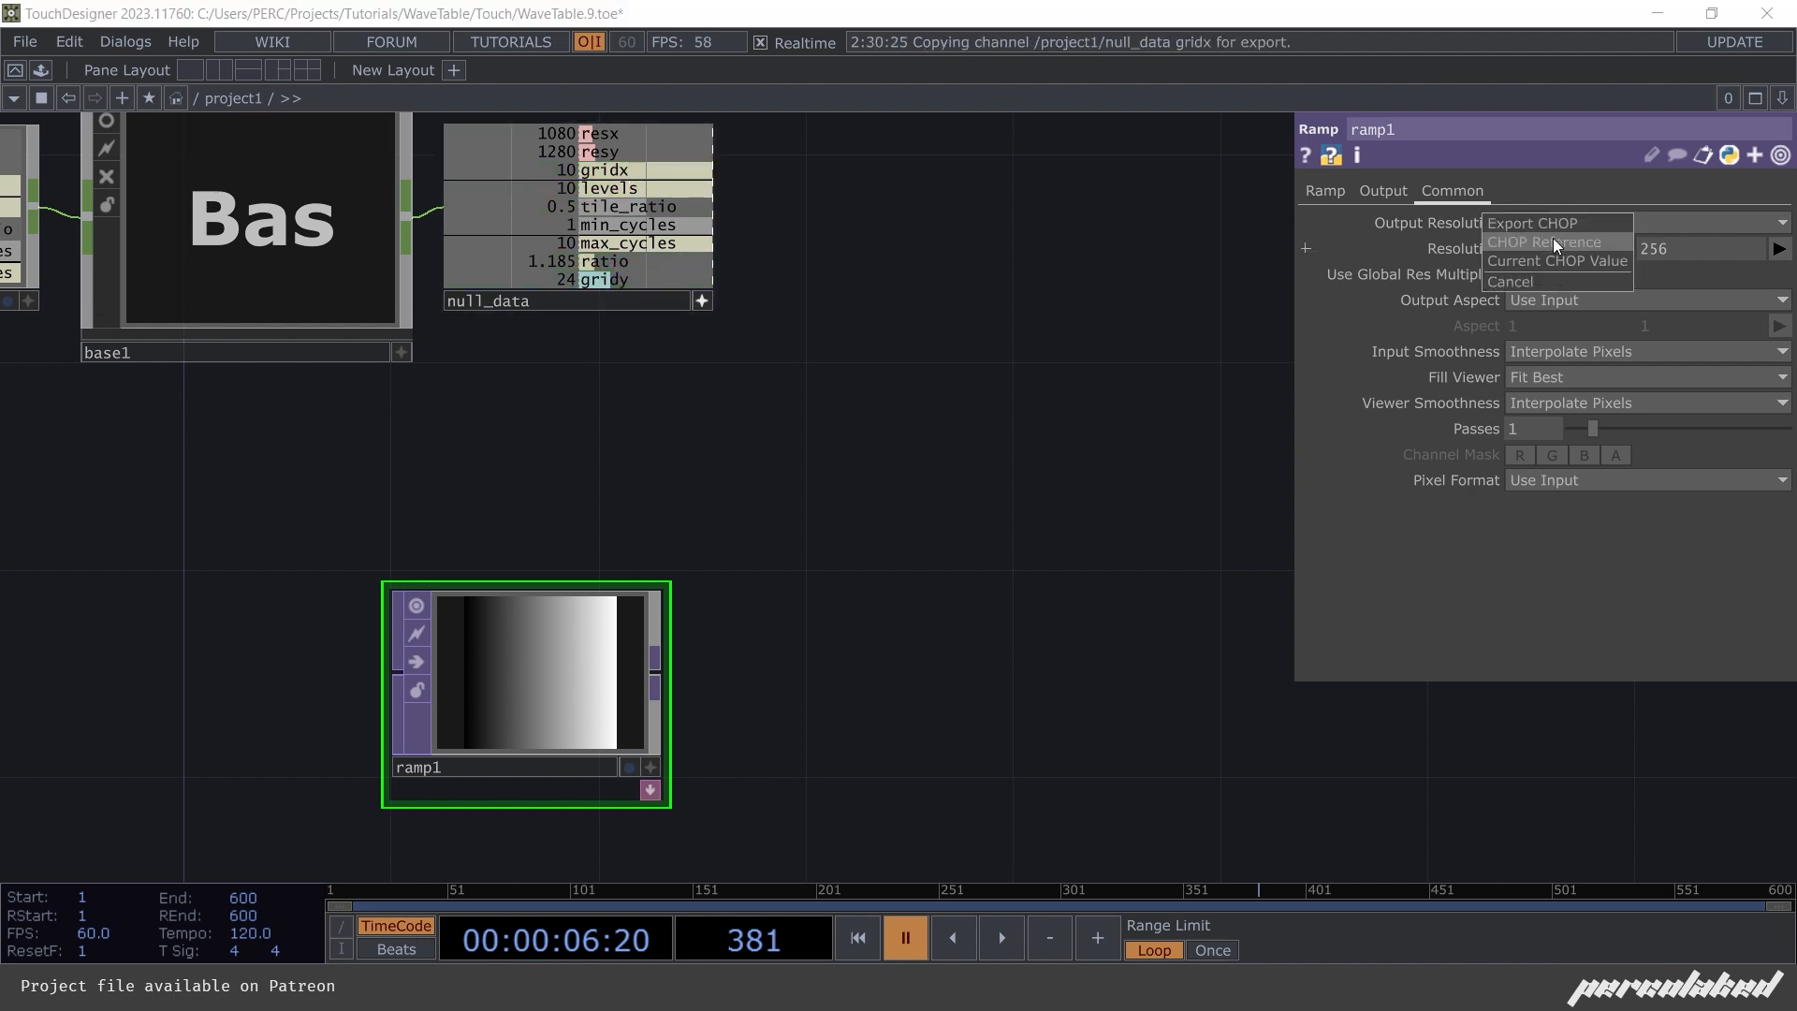
{"action": "left_click", "coordinate": [1552, 242]}
{"action": "left_click_drag", "start_coordinate": [652, 282], "coordinate": [1686, 246]}
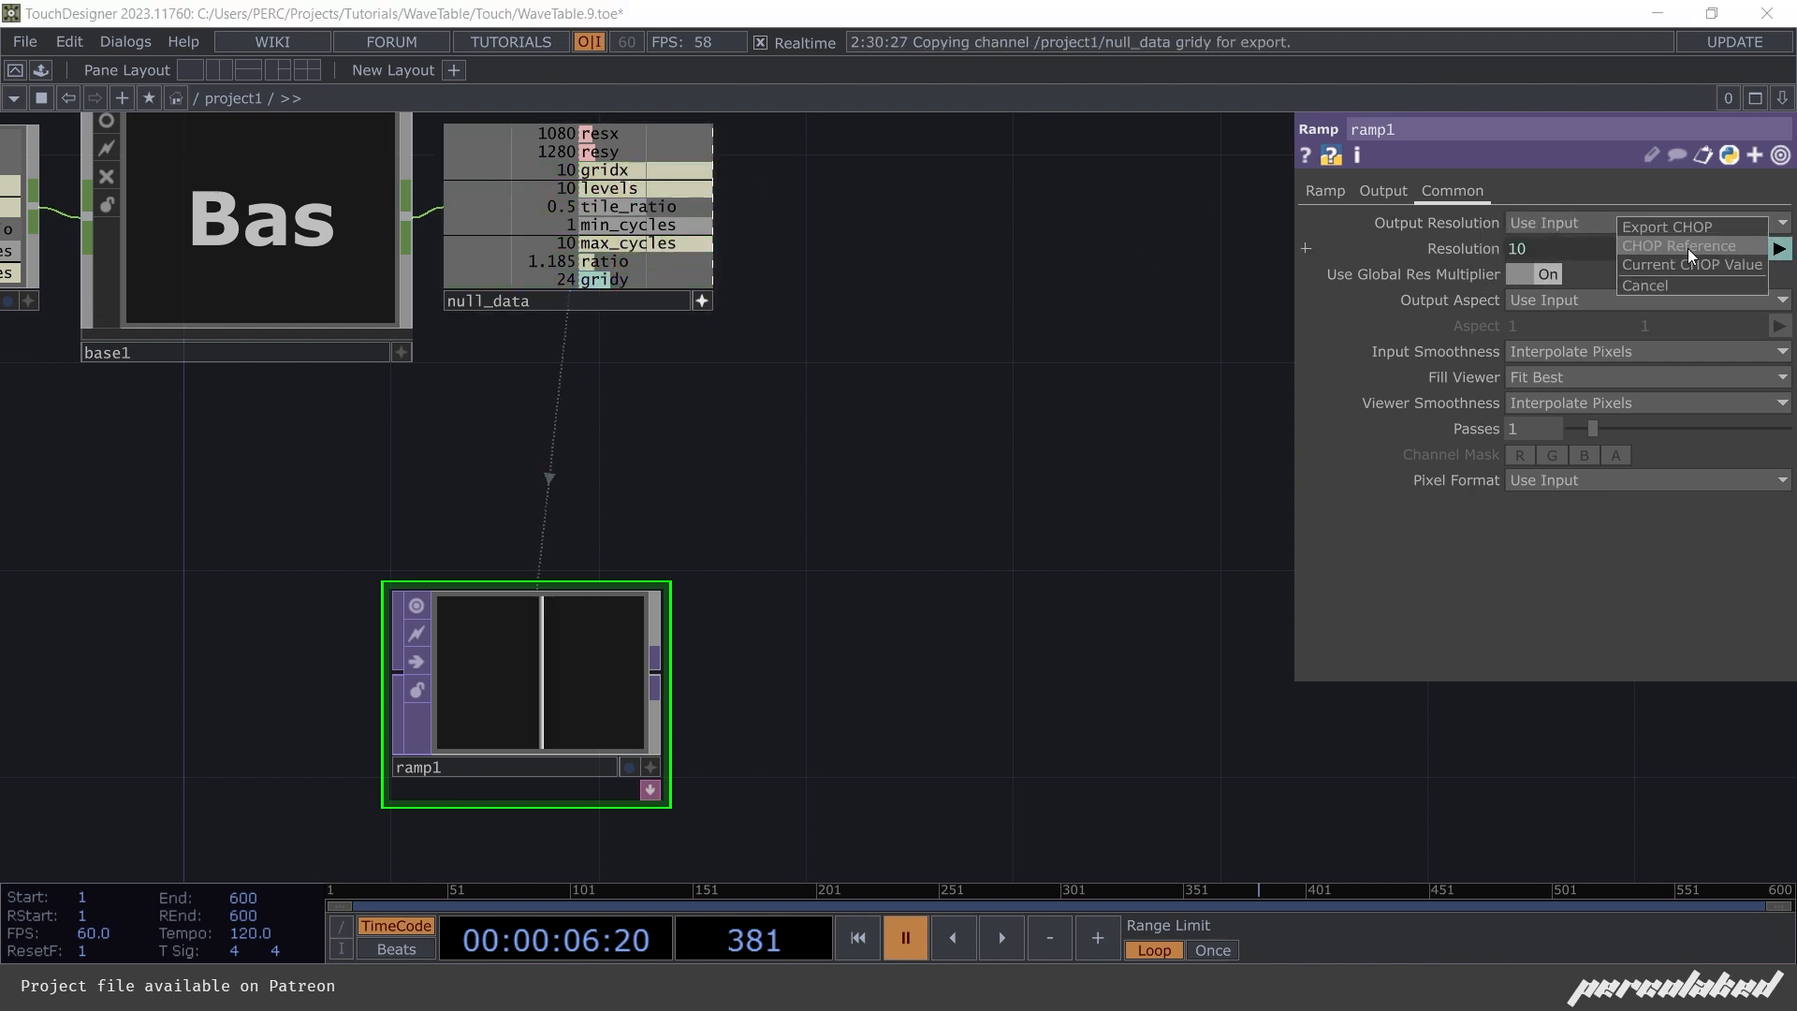
{"action": "left_click", "coordinate": [1687, 245]}
Set ramp1's pixel format to 32-bit float (Mono).
{"action": "left_click_drag", "start_coordinate": [547, 671], "coordinate": [547, 620]}
{"action": "scroll", "coordinate": [547, 619], "scroll_direction": "up", "scroll_amount": 2}
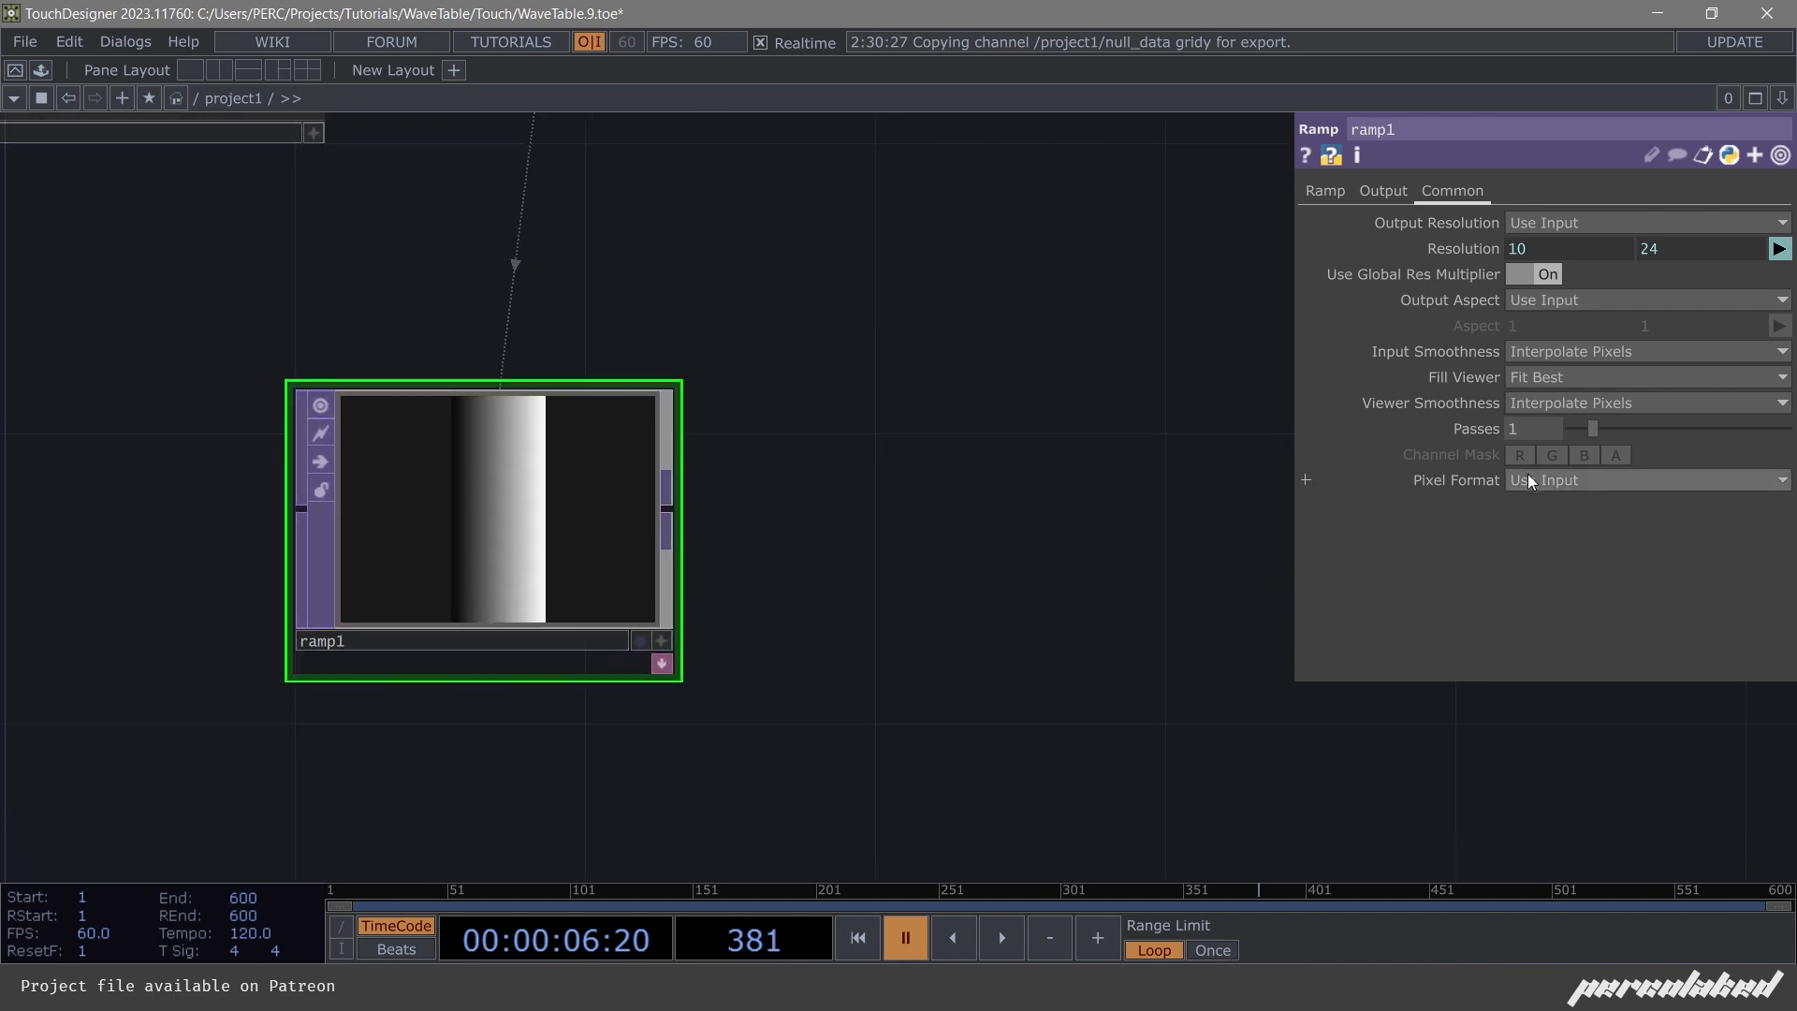
{"action": "left_click", "coordinate": [1536, 480]}
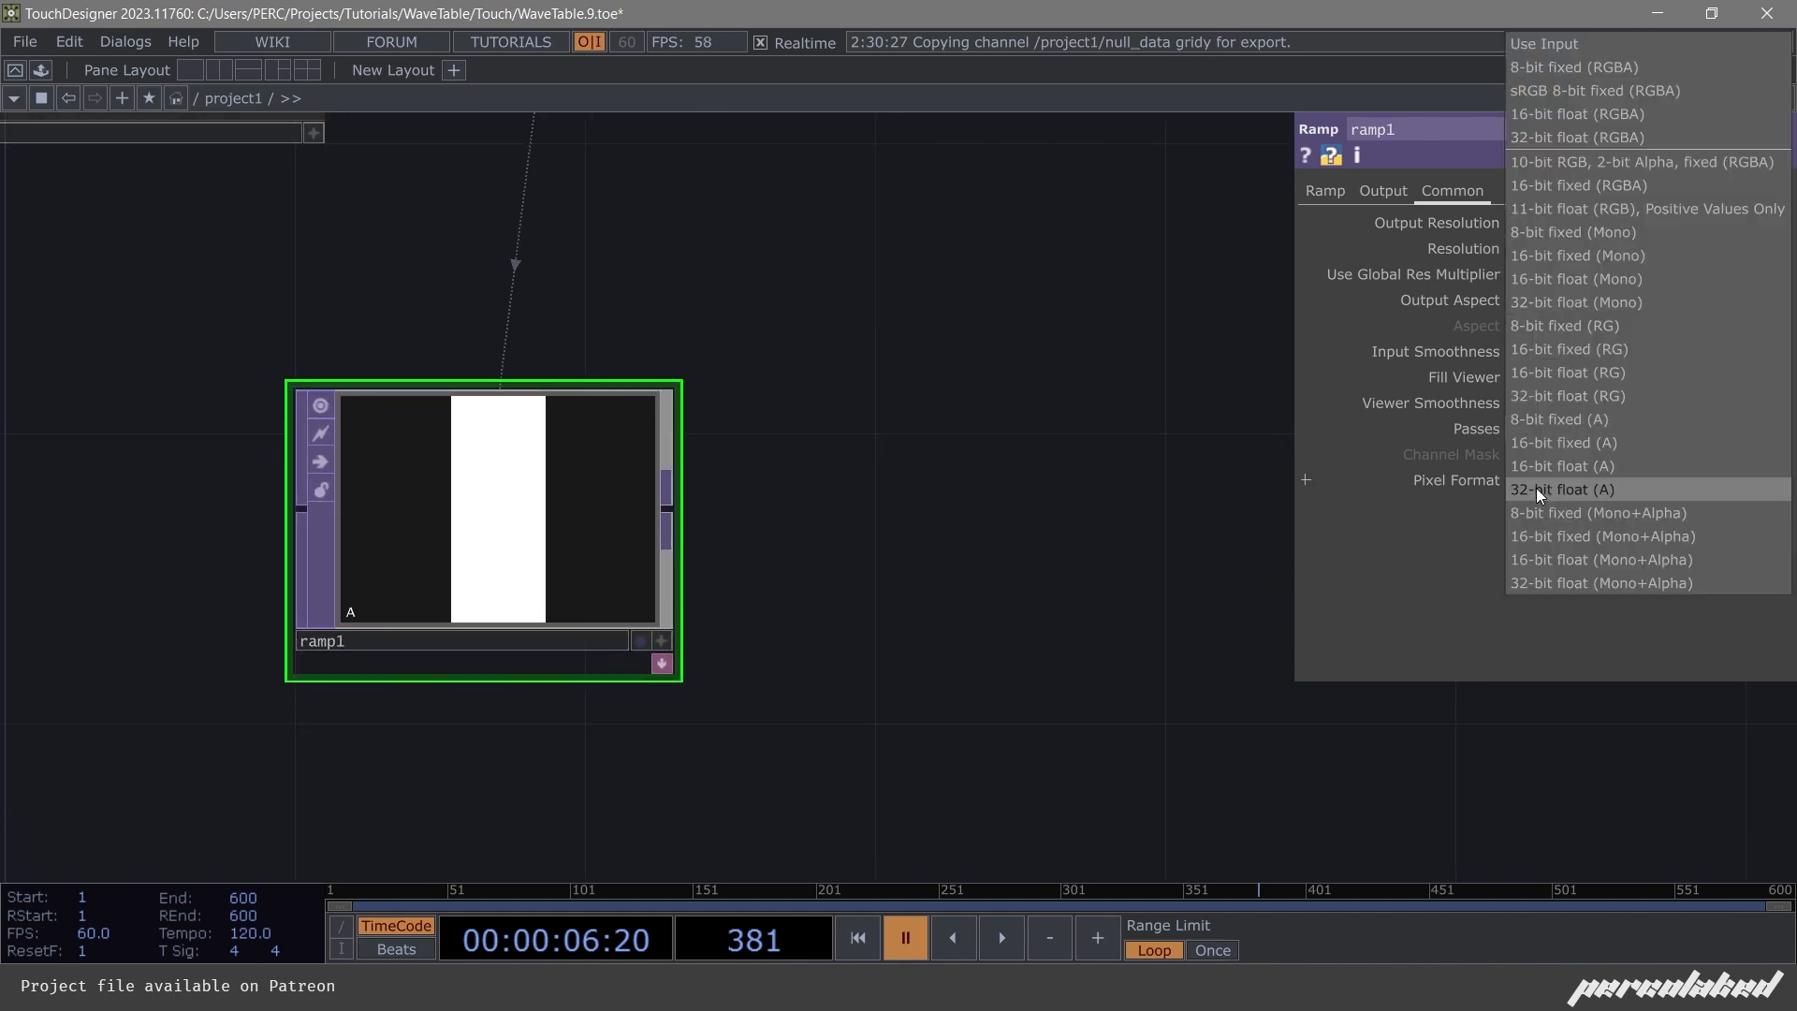
{"action": "left_click", "coordinate": [1568, 308]}
{"action": "left_click", "coordinate": [1325, 191]}
Align ramp1 under null_data, place a copy of it directly below, and set the copy's type to Vertical.
{"action": "scroll", "coordinate": [584, 473], "scroll_direction": "down", "scroll_amount": 2}
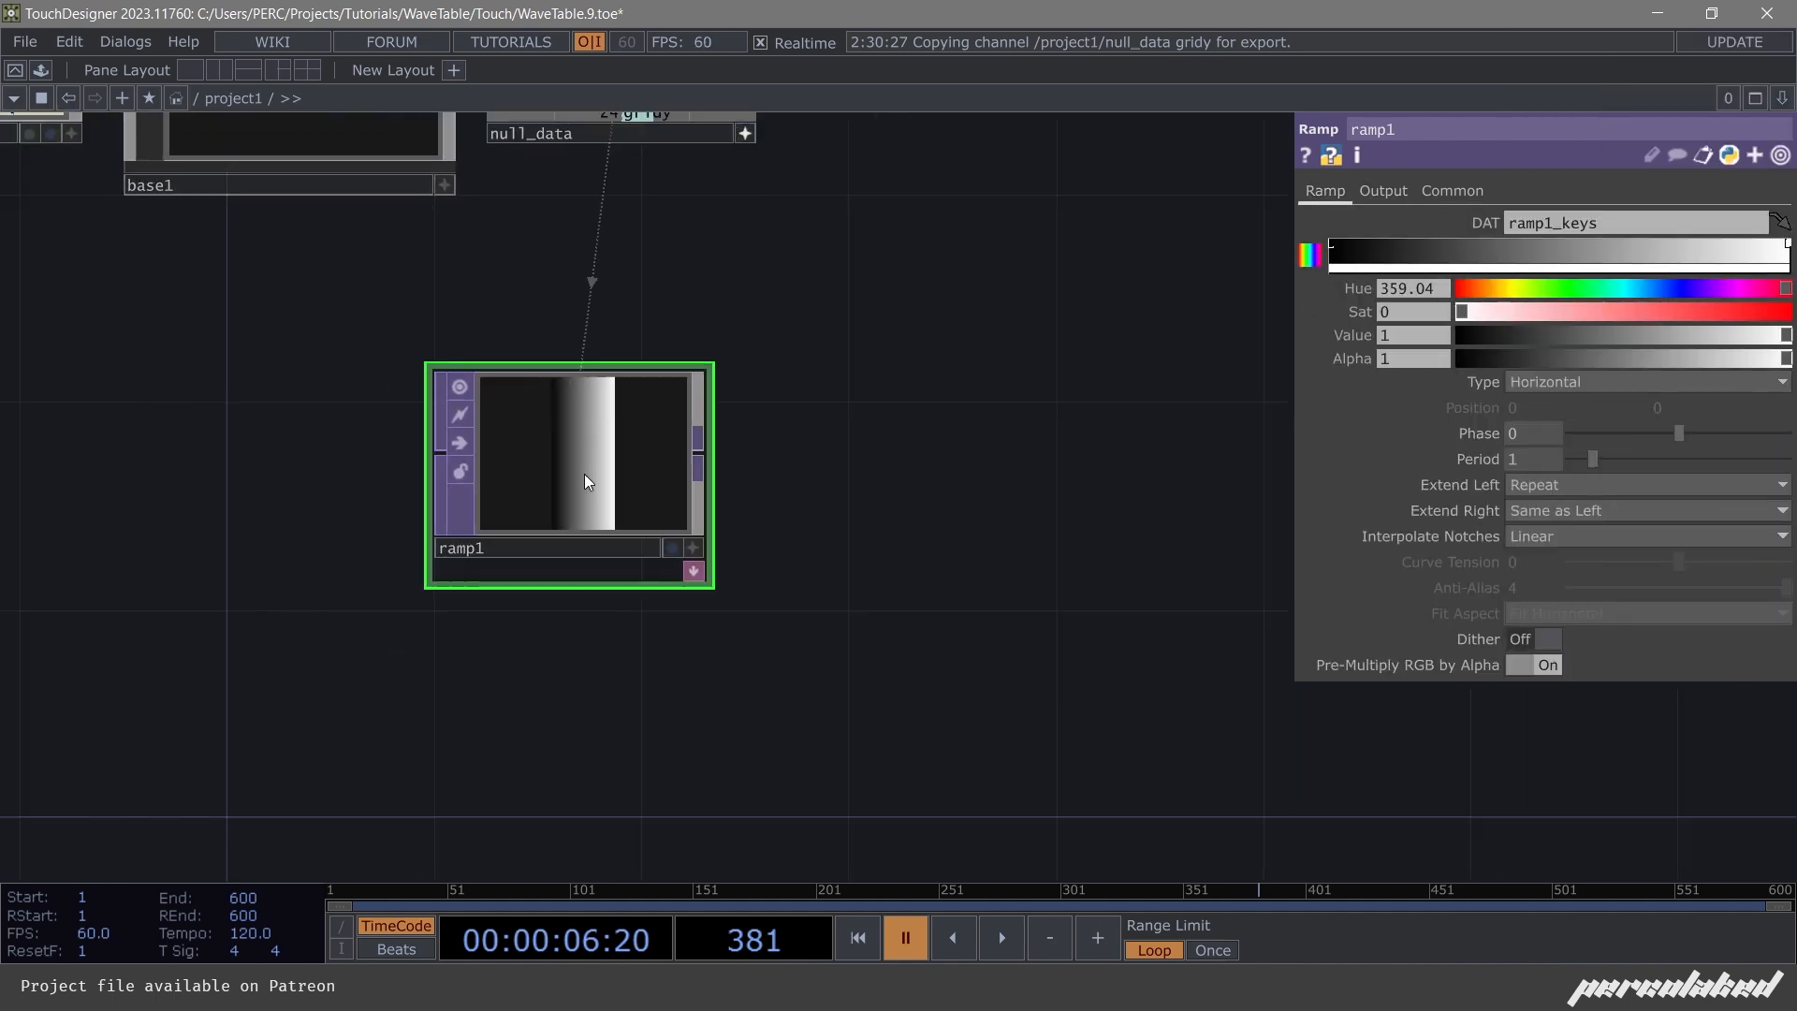
{"action": "left_click_drag", "start_coordinate": [584, 473], "coordinate": [647, 389]}
{"action": "scroll", "coordinate": [799, 503], "scroll_direction": "down", "scroll_amount": 2}
{"action": "key", "text": "ctrl+c"}
{"action": "key", "text": "ctrl+v"}
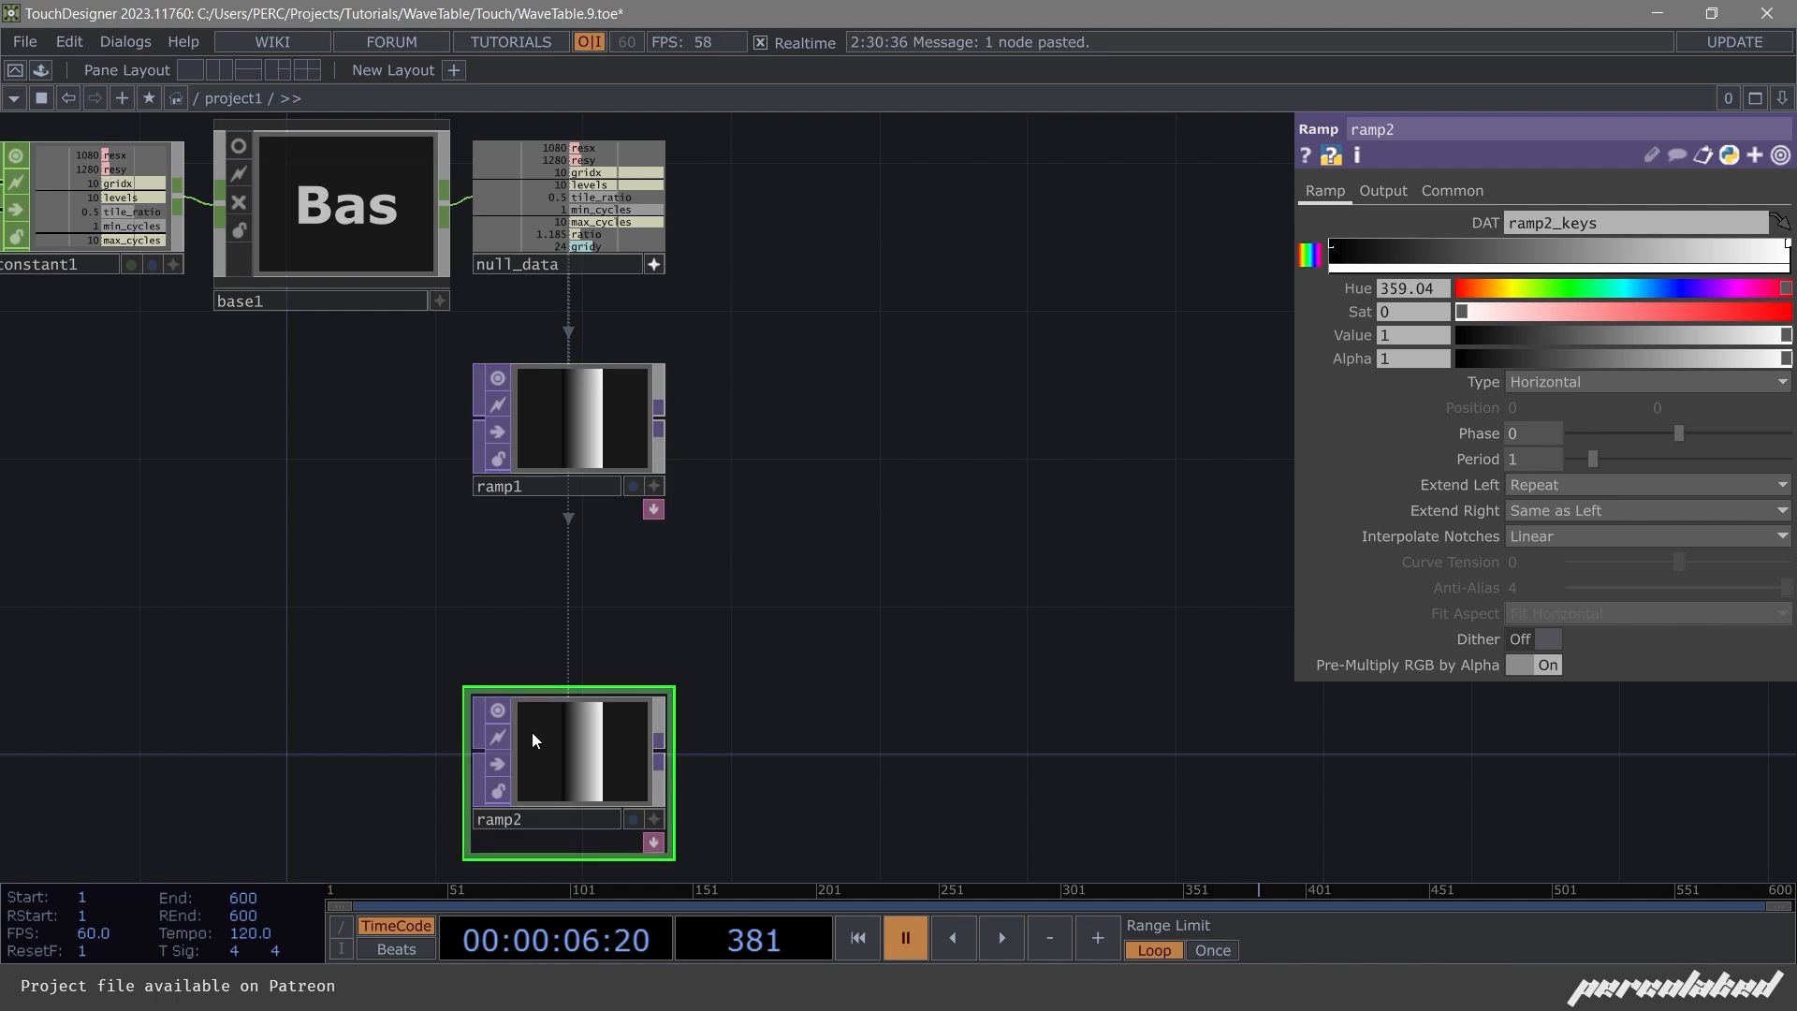
{"action": "left_click", "coordinate": [546, 565]}
{"action": "left_click", "coordinate": [1581, 382]}
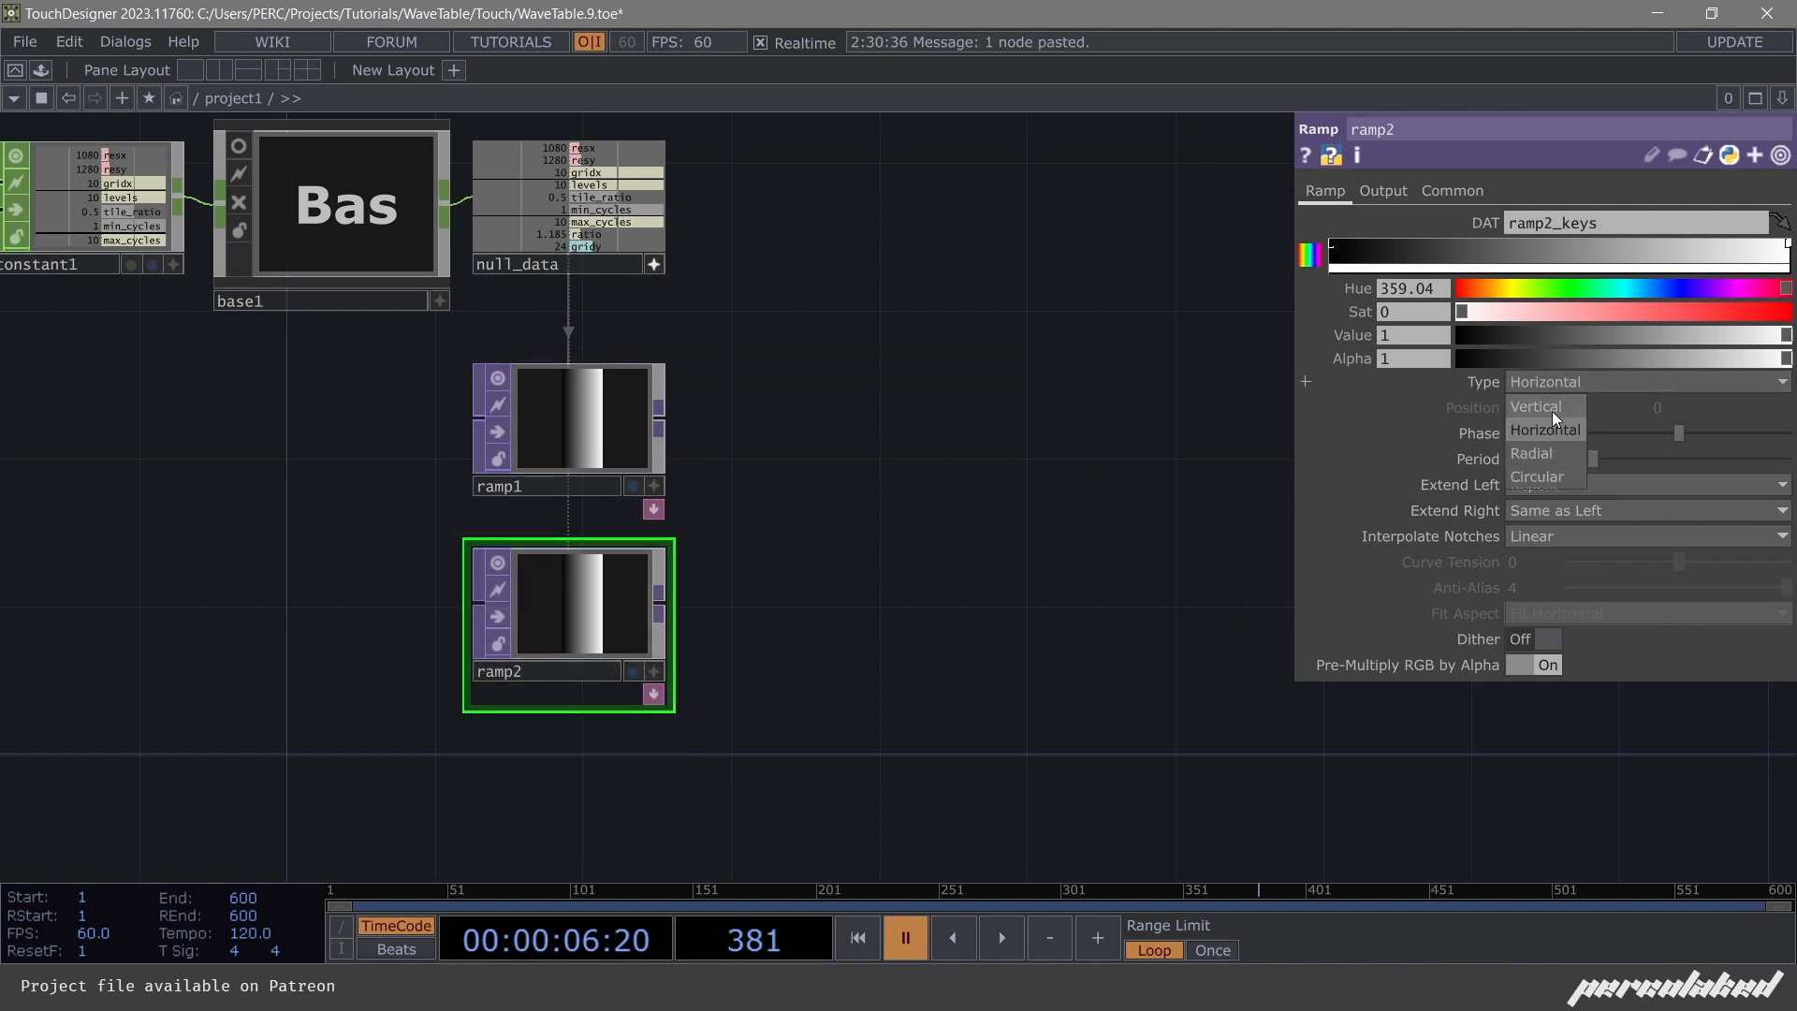
{"action": "left_click", "coordinate": [1553, 413]}
Add a Reorder TOP after ramp1, connect ramp2 as its second input, and align it beside ramp1.
{"action": "right_click", "coordinate": [666, 414]}
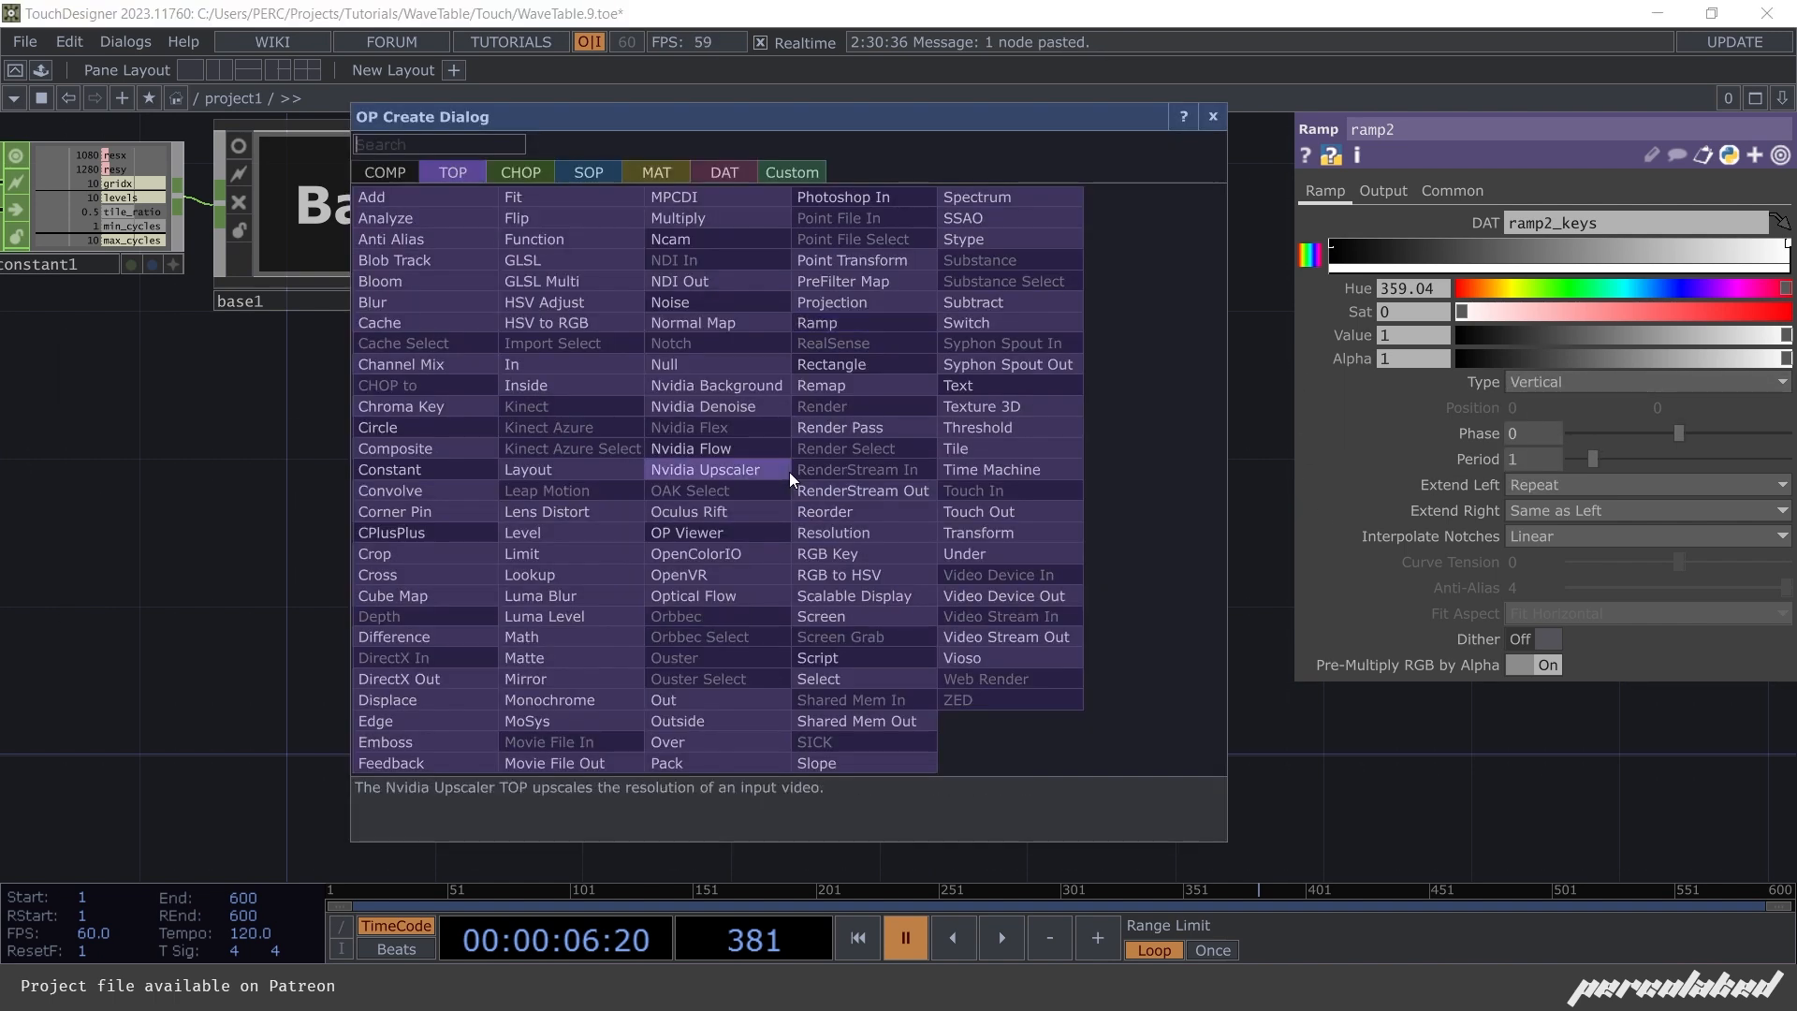
{"action": "type", "text": "rein"}
{"action": "key", "text": "Return"}
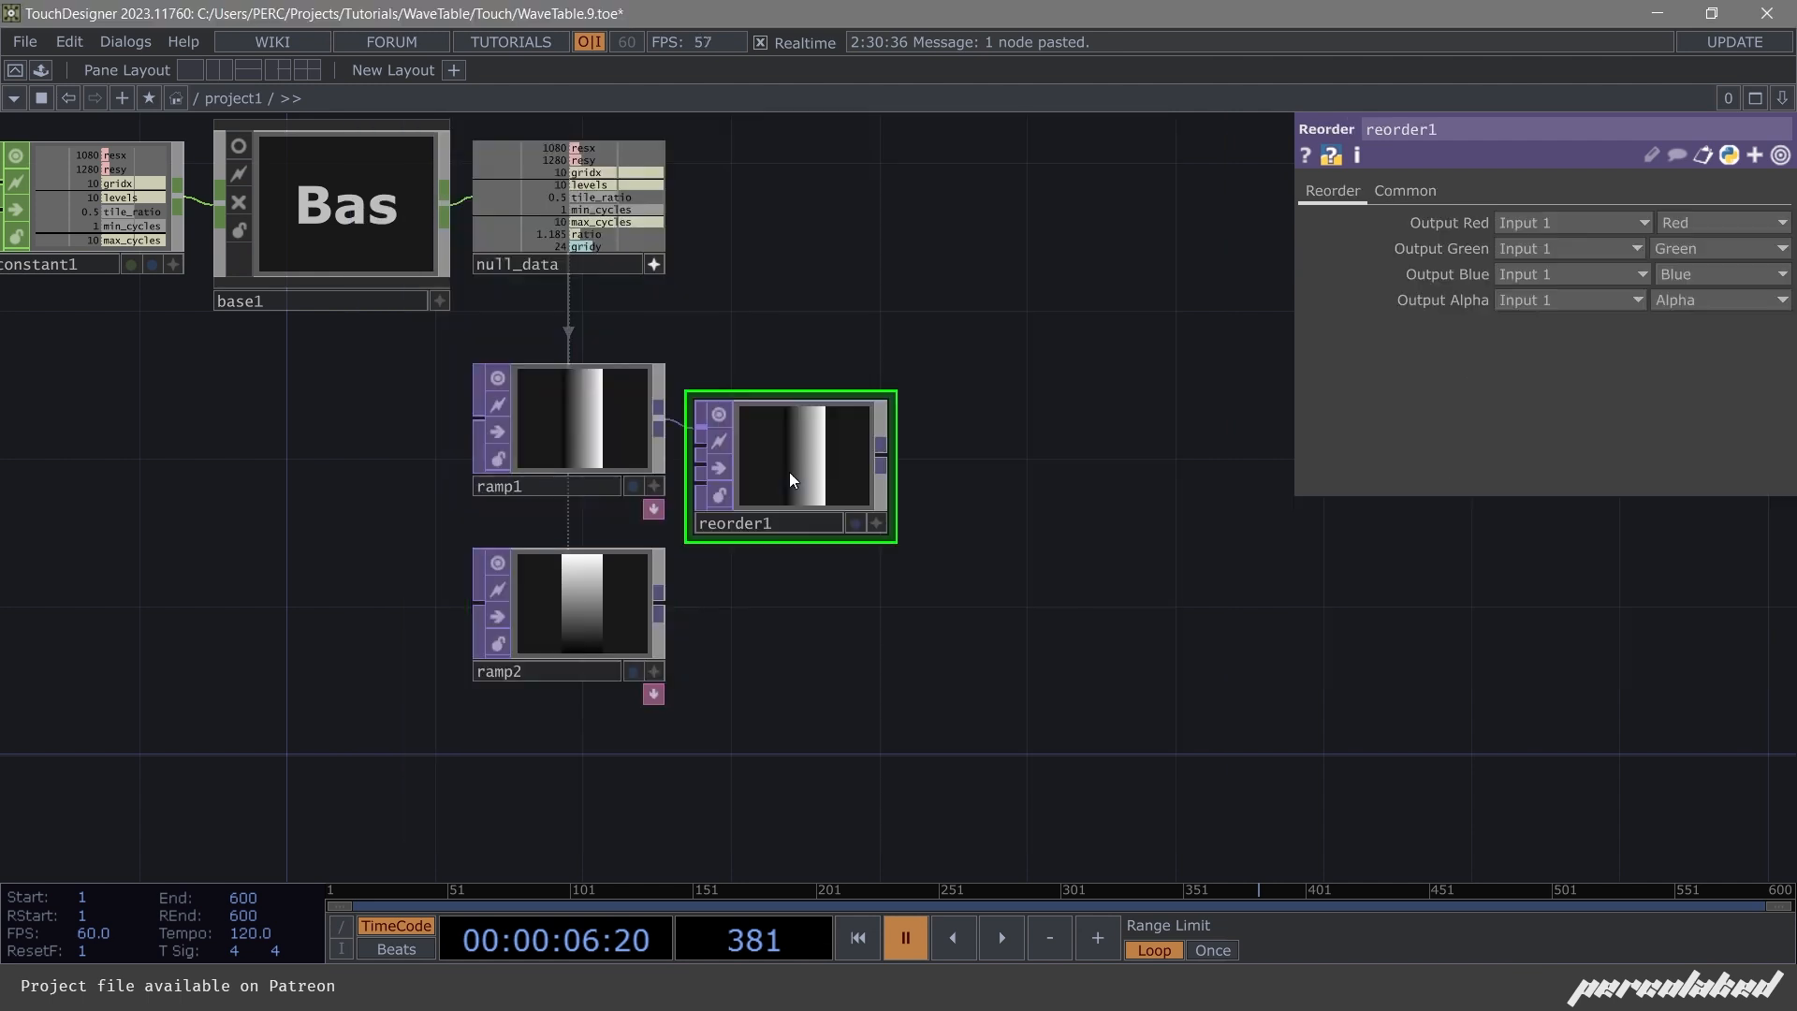
{"action": "left_click", "coordinate": [867, 471]}
{"action": "left_click_drag", "start_coordinate": [659, 605], "coordinate": [806, 452]}
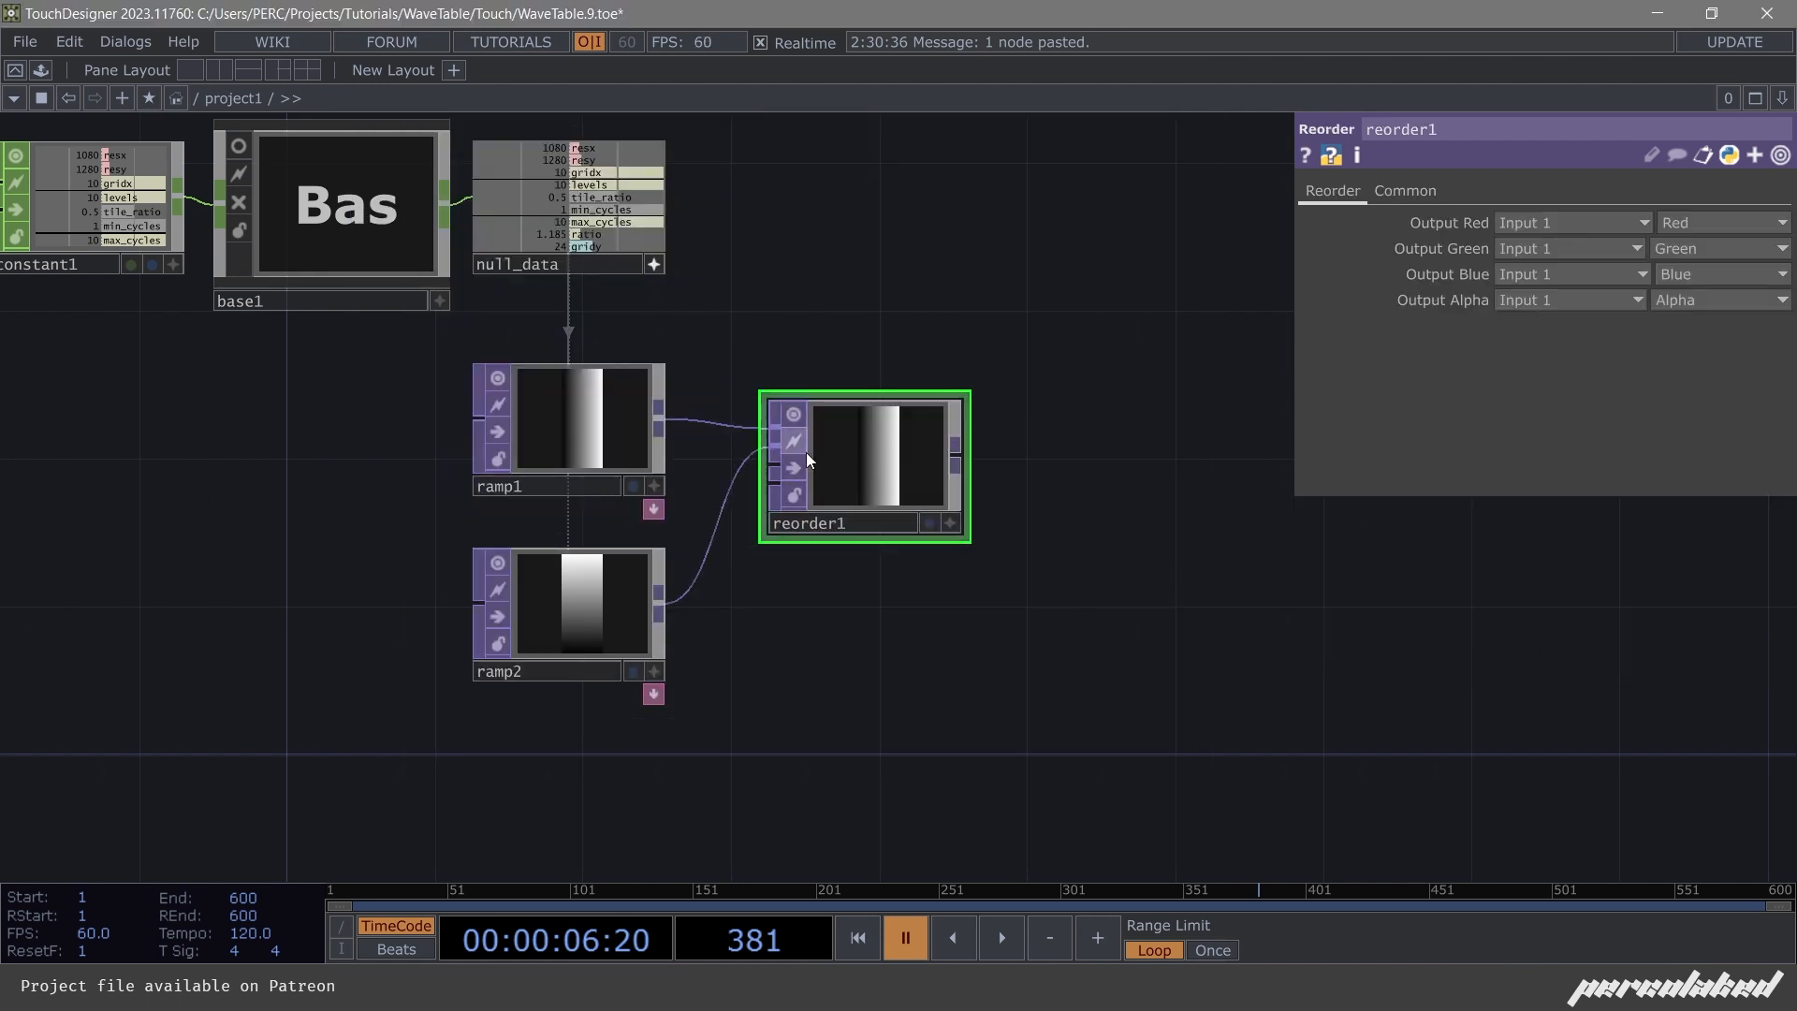
{"action": "left_click_drag", "start_coordinate": [916, 444], "coordinate": [842, 407]}
Set reorder1's pixel format to 32-bit float (RG) and source its Output Green from Input 2.
{"action": "left_click", "coordinate": [1428, 192]}
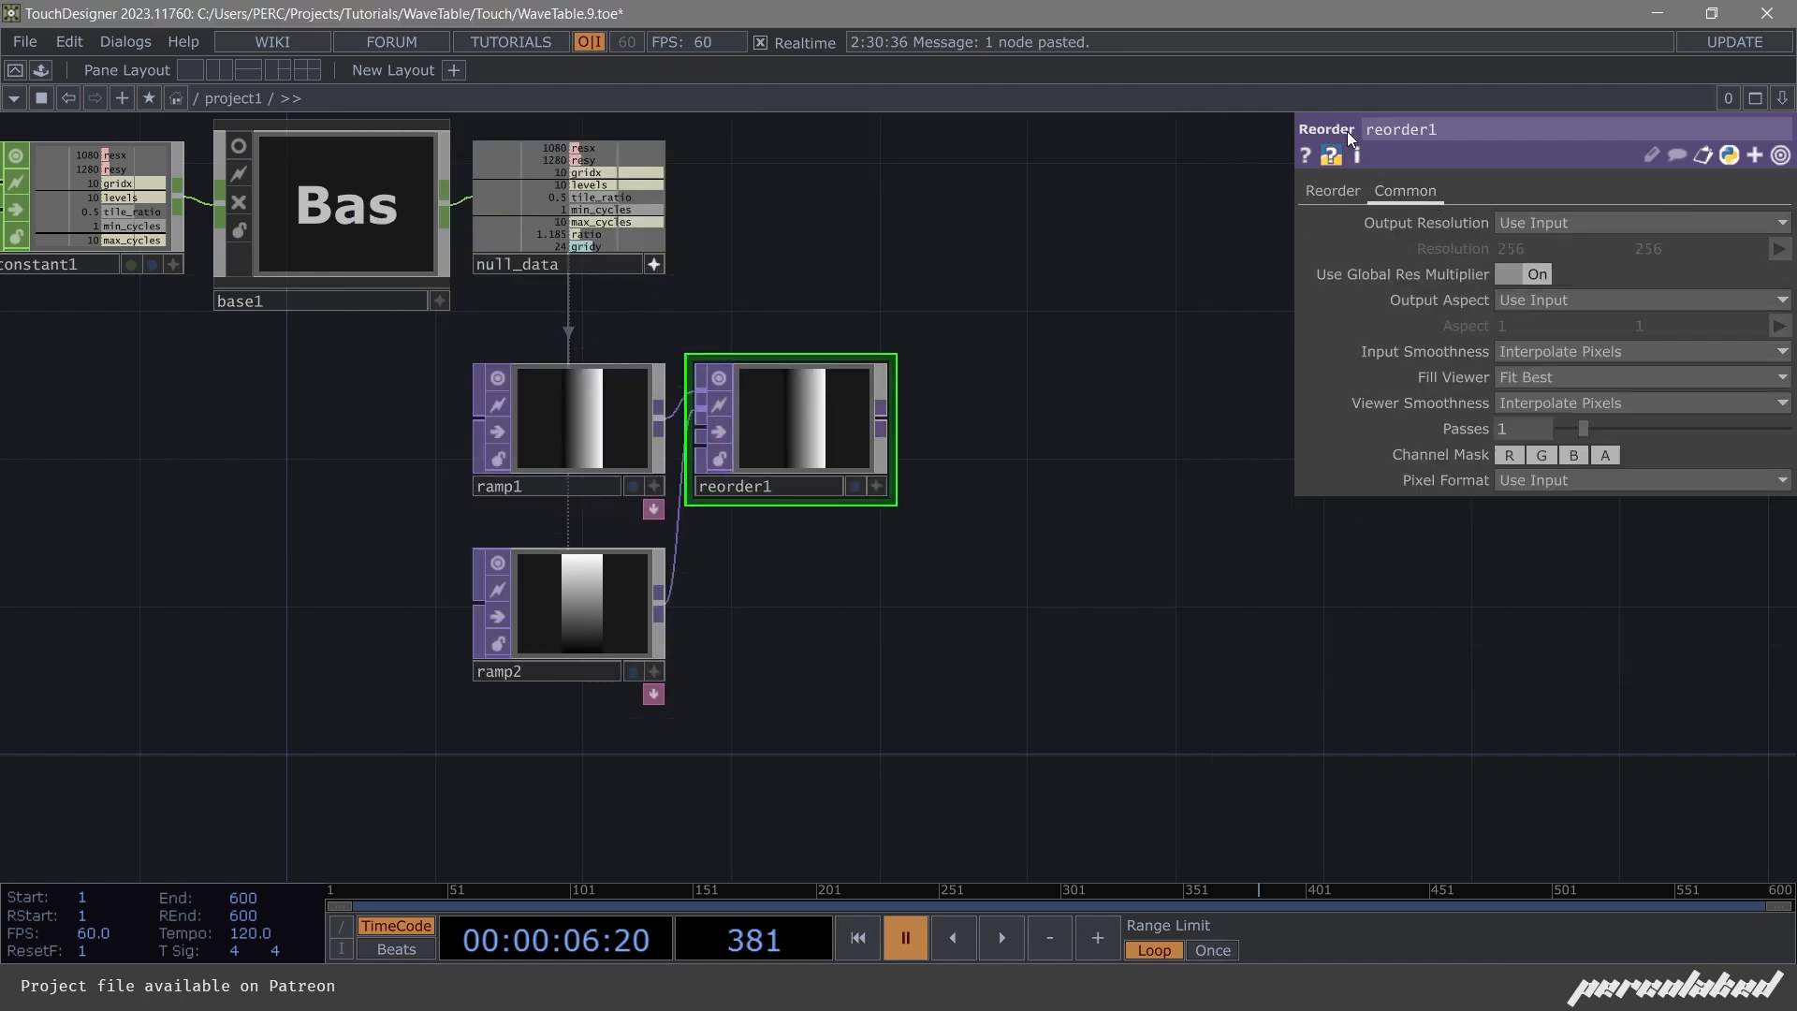
{"action": "left_click", "coordinate": [1537, 480]}
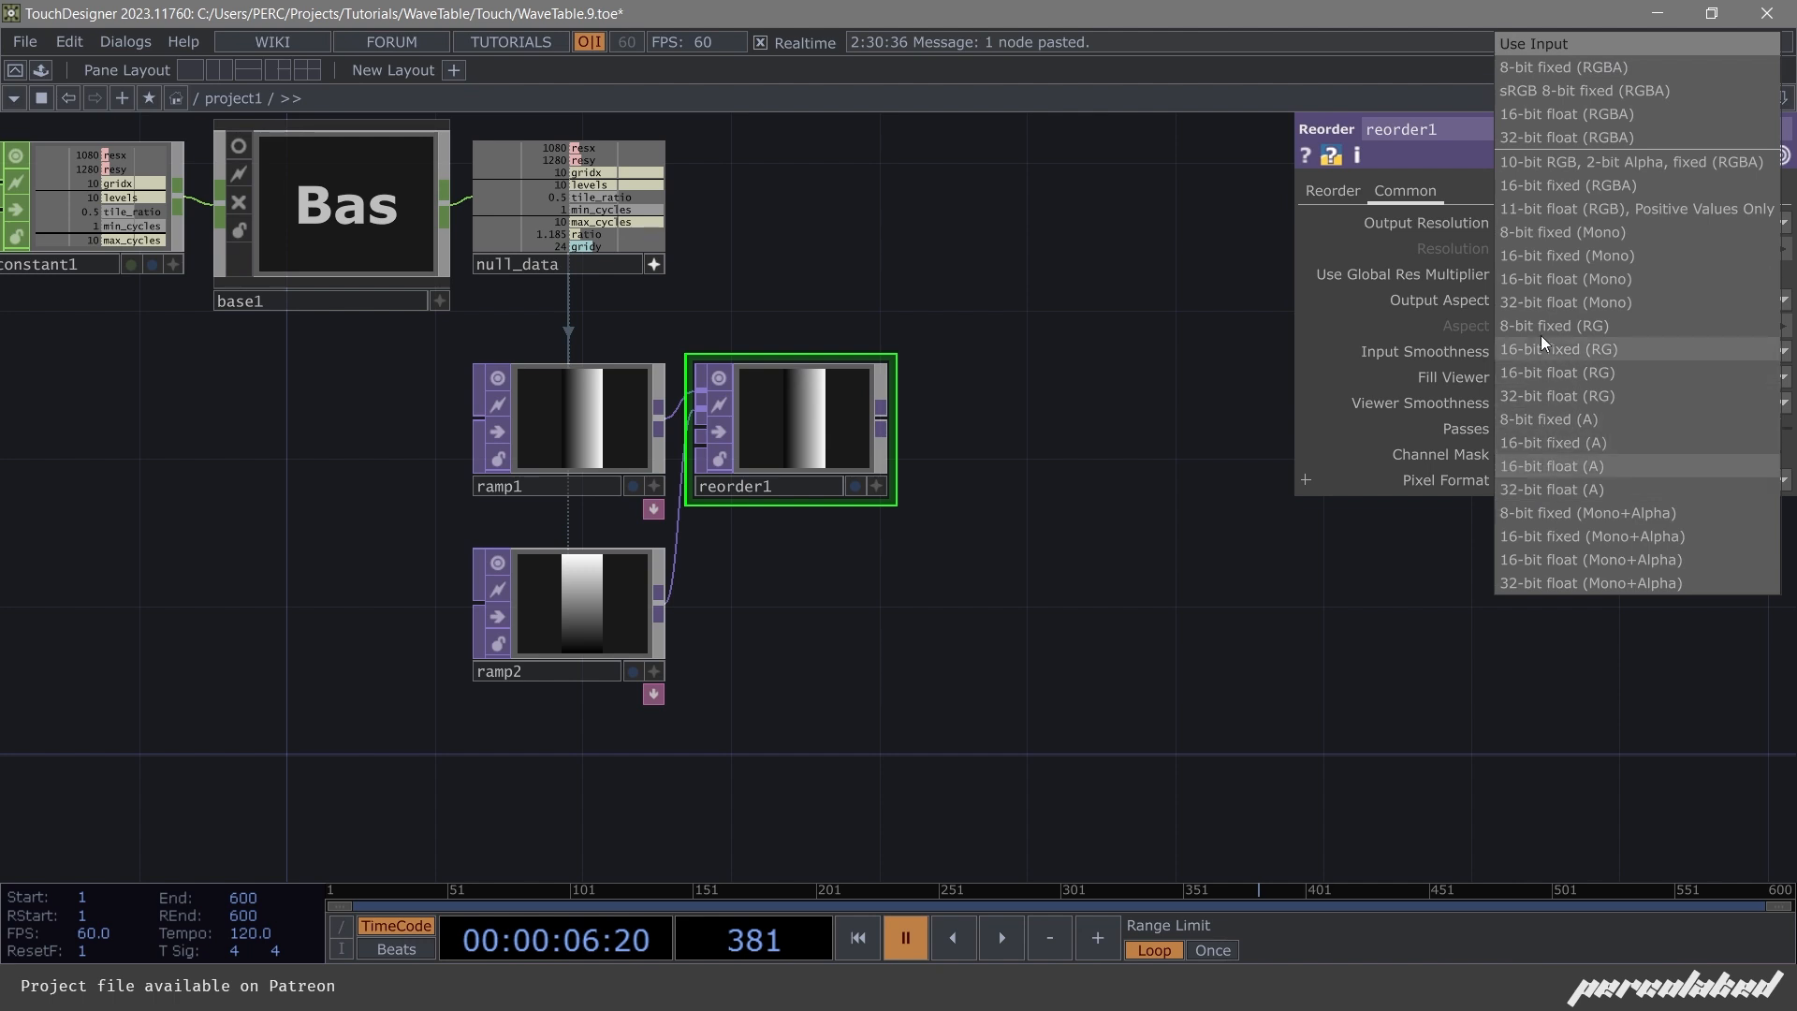
{"action": "left_click", "coordinate": [1558, 395]}
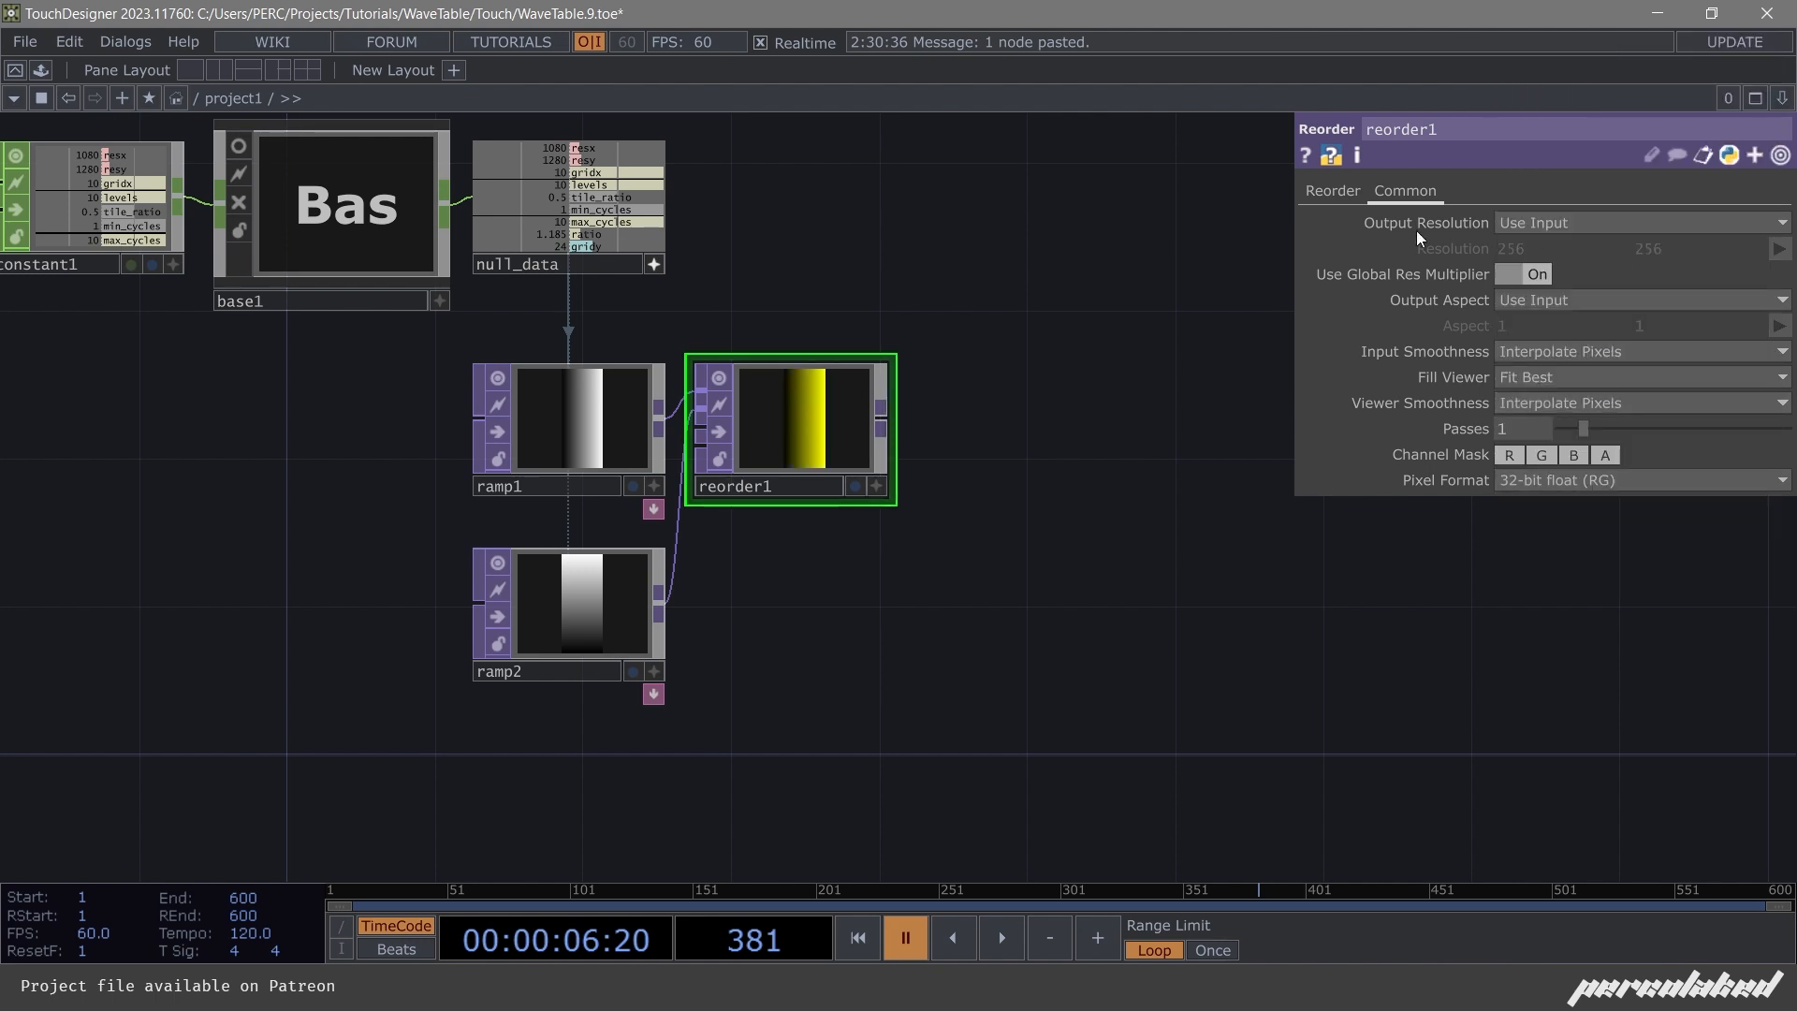
{"action": "left_click", "coordinate": [1332, 191]}
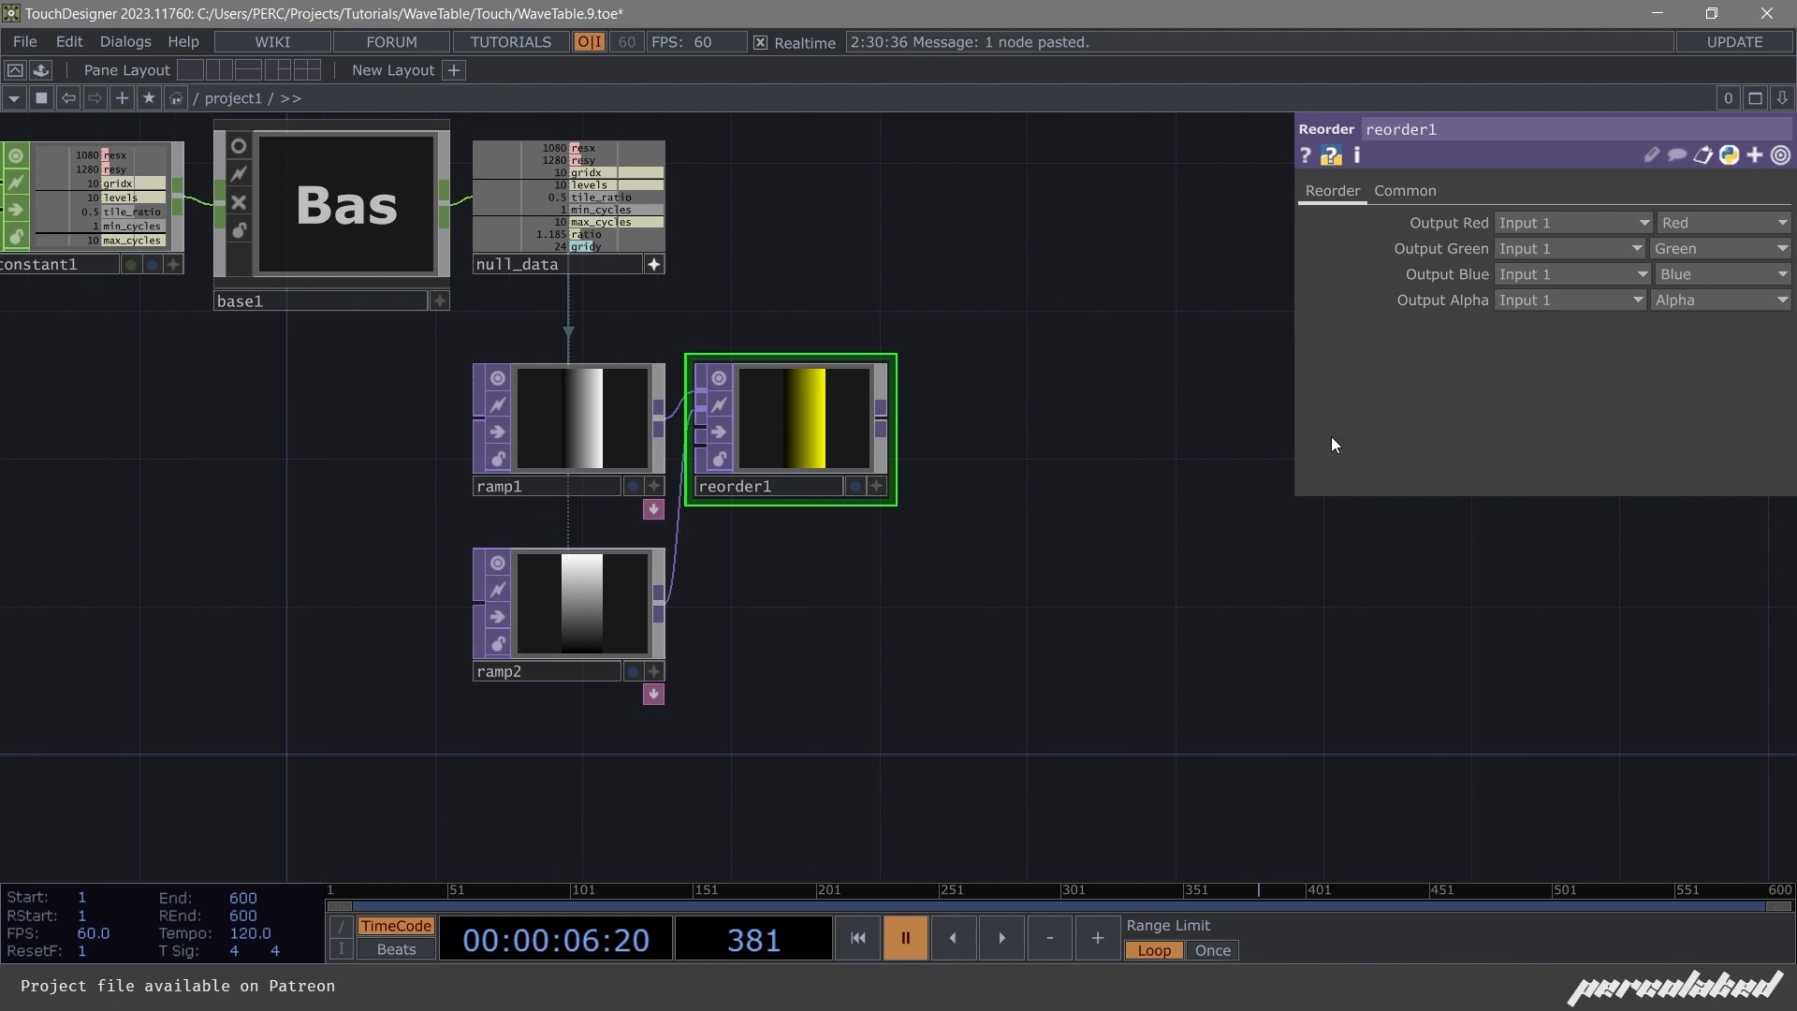
{"action": "left_click", "coordinate": [1552, 297]}
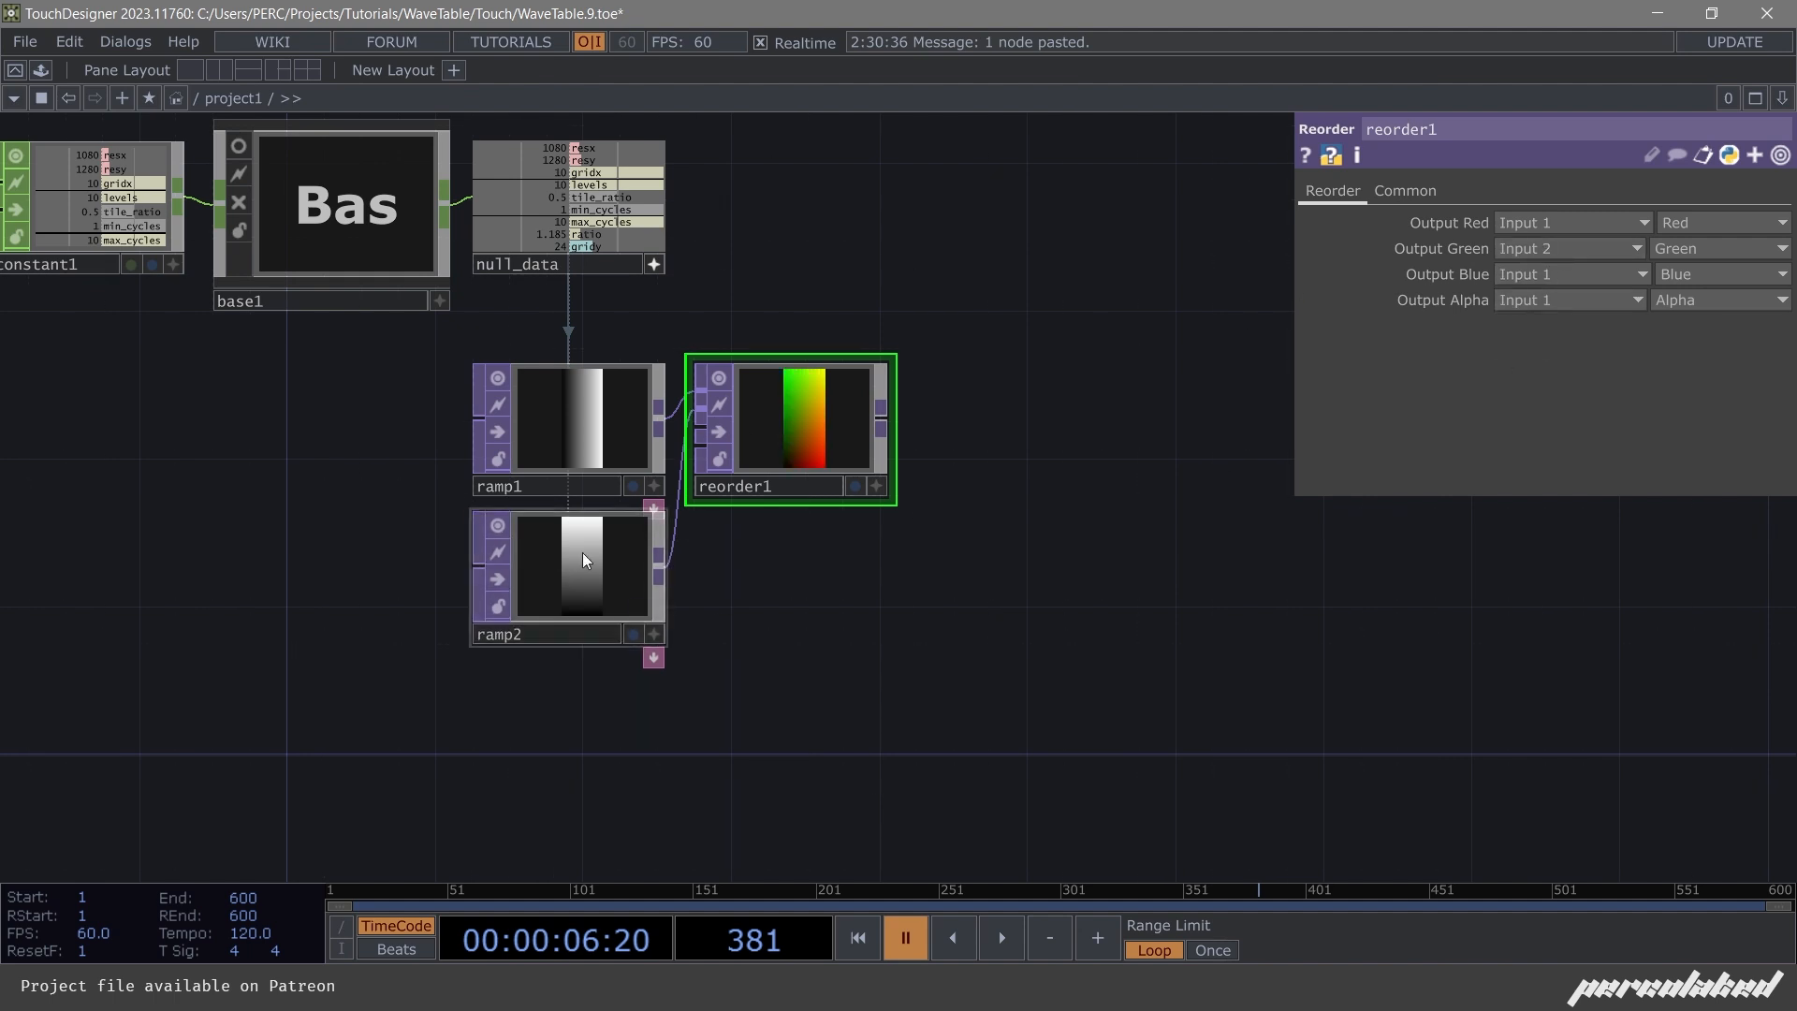
Examine reorder1's pixels as a 3D point grid and compare its proportions with the resolution and ratio channels in null_data.
{"action": "scroll", "coordinate": [772, 408], "scroll_direction": "up", "scroll_amount": 3}
{"action": "scroll", "coordinate": [786, 417], "scroll_direction": "down", "scroll_amount": 1}
{"action": "scroll", "coordinate": [947, 459], "scroll_direction": "up", "scroll_amount": 4}
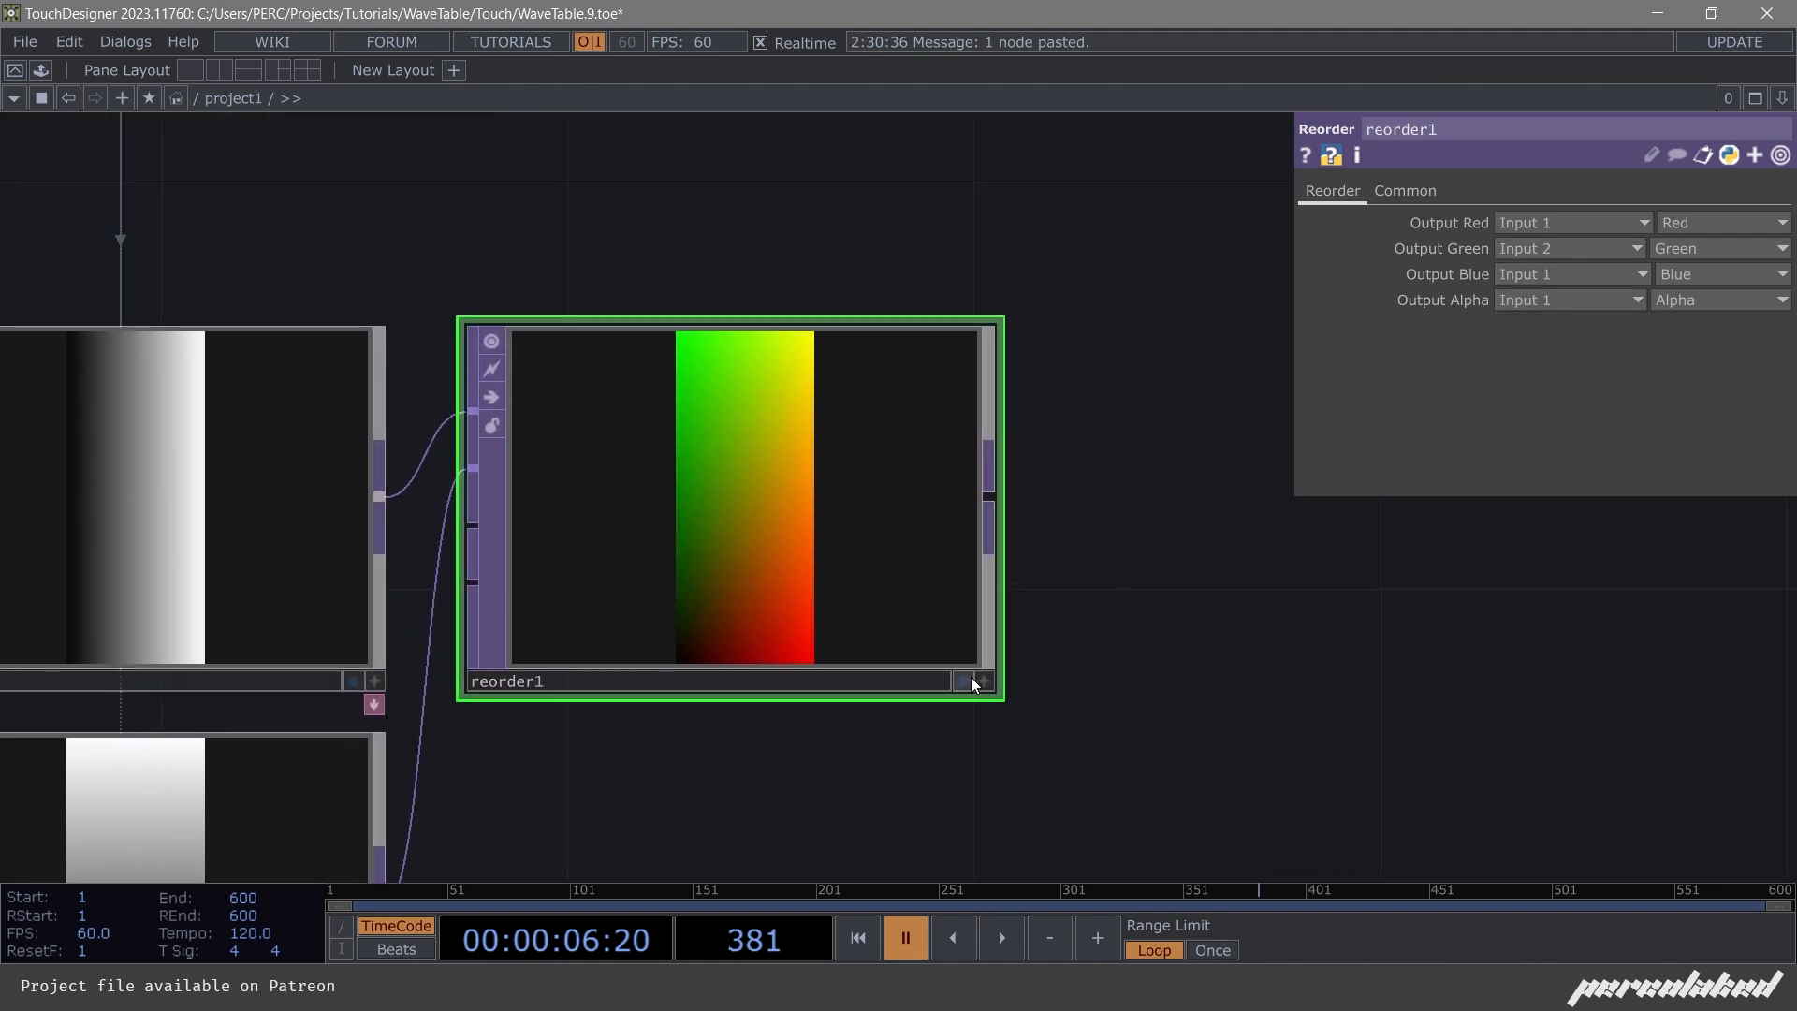
{"action": "left_click_drag", "start_coordinate": [740, 549], "coordinate": [566, 381]}
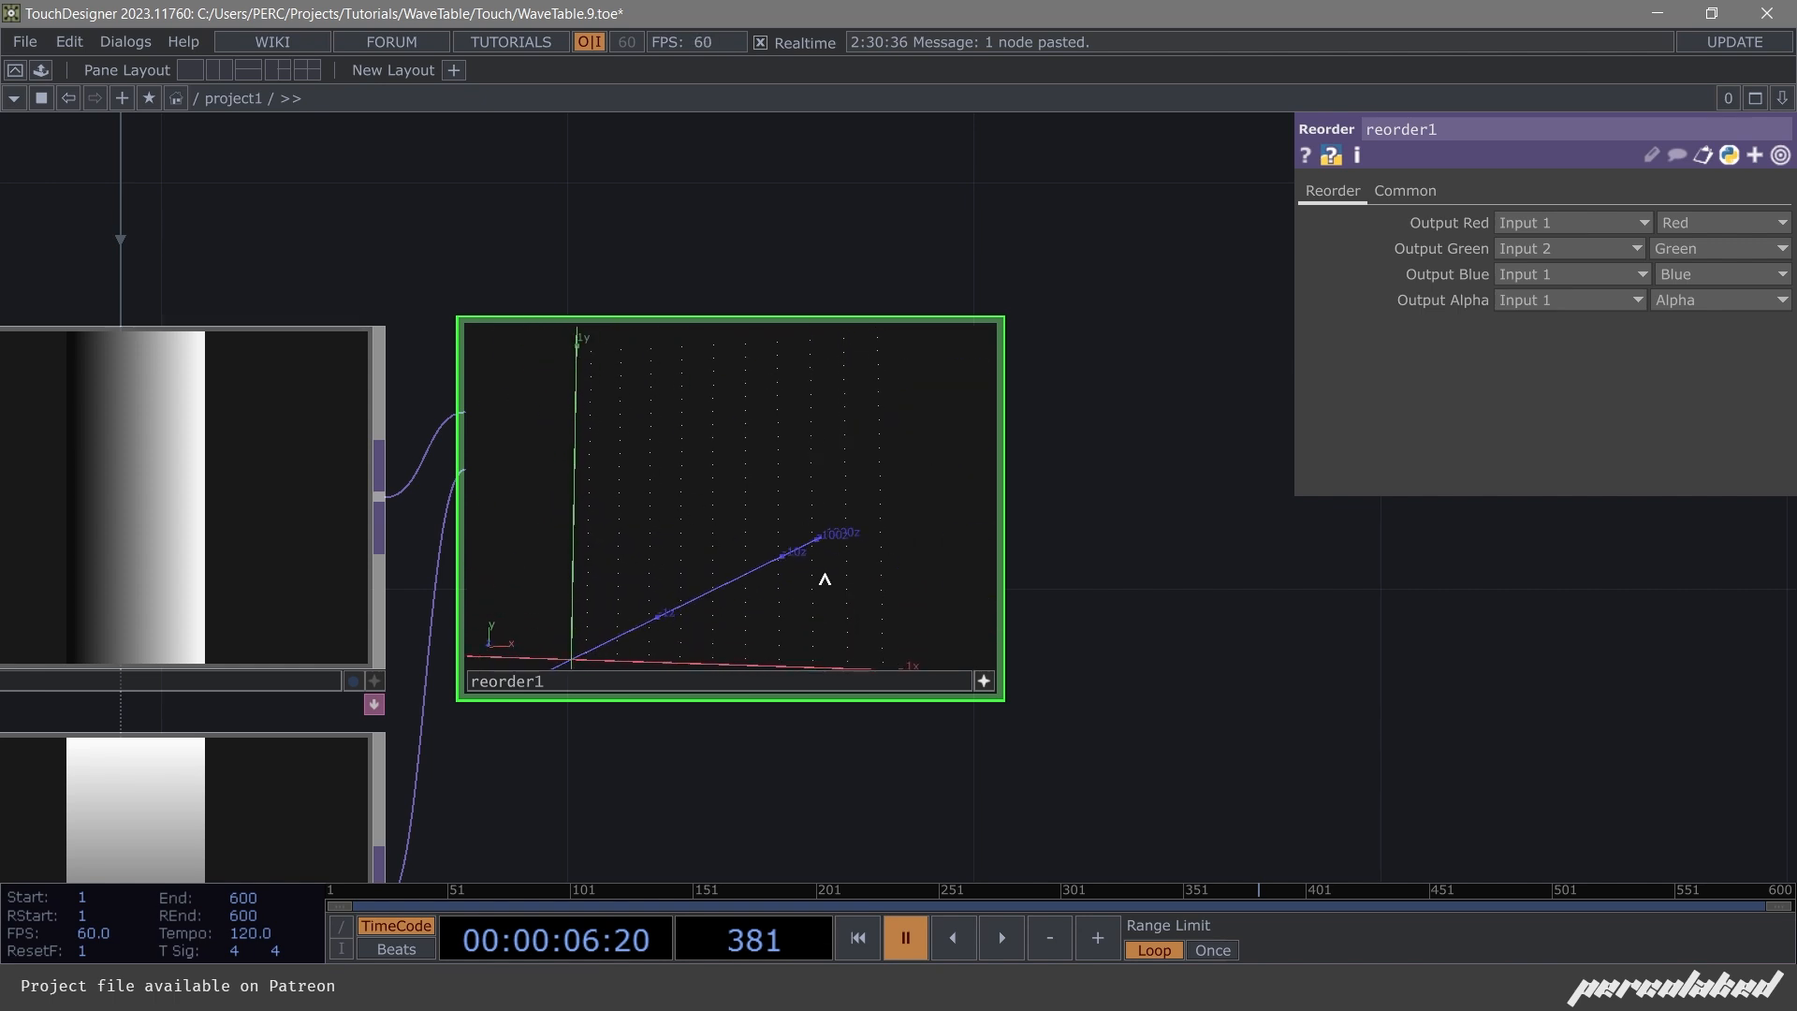
{"action": "left_click_drag", "start_coordinate": [824, 580], "coordinate": [610, 402]}
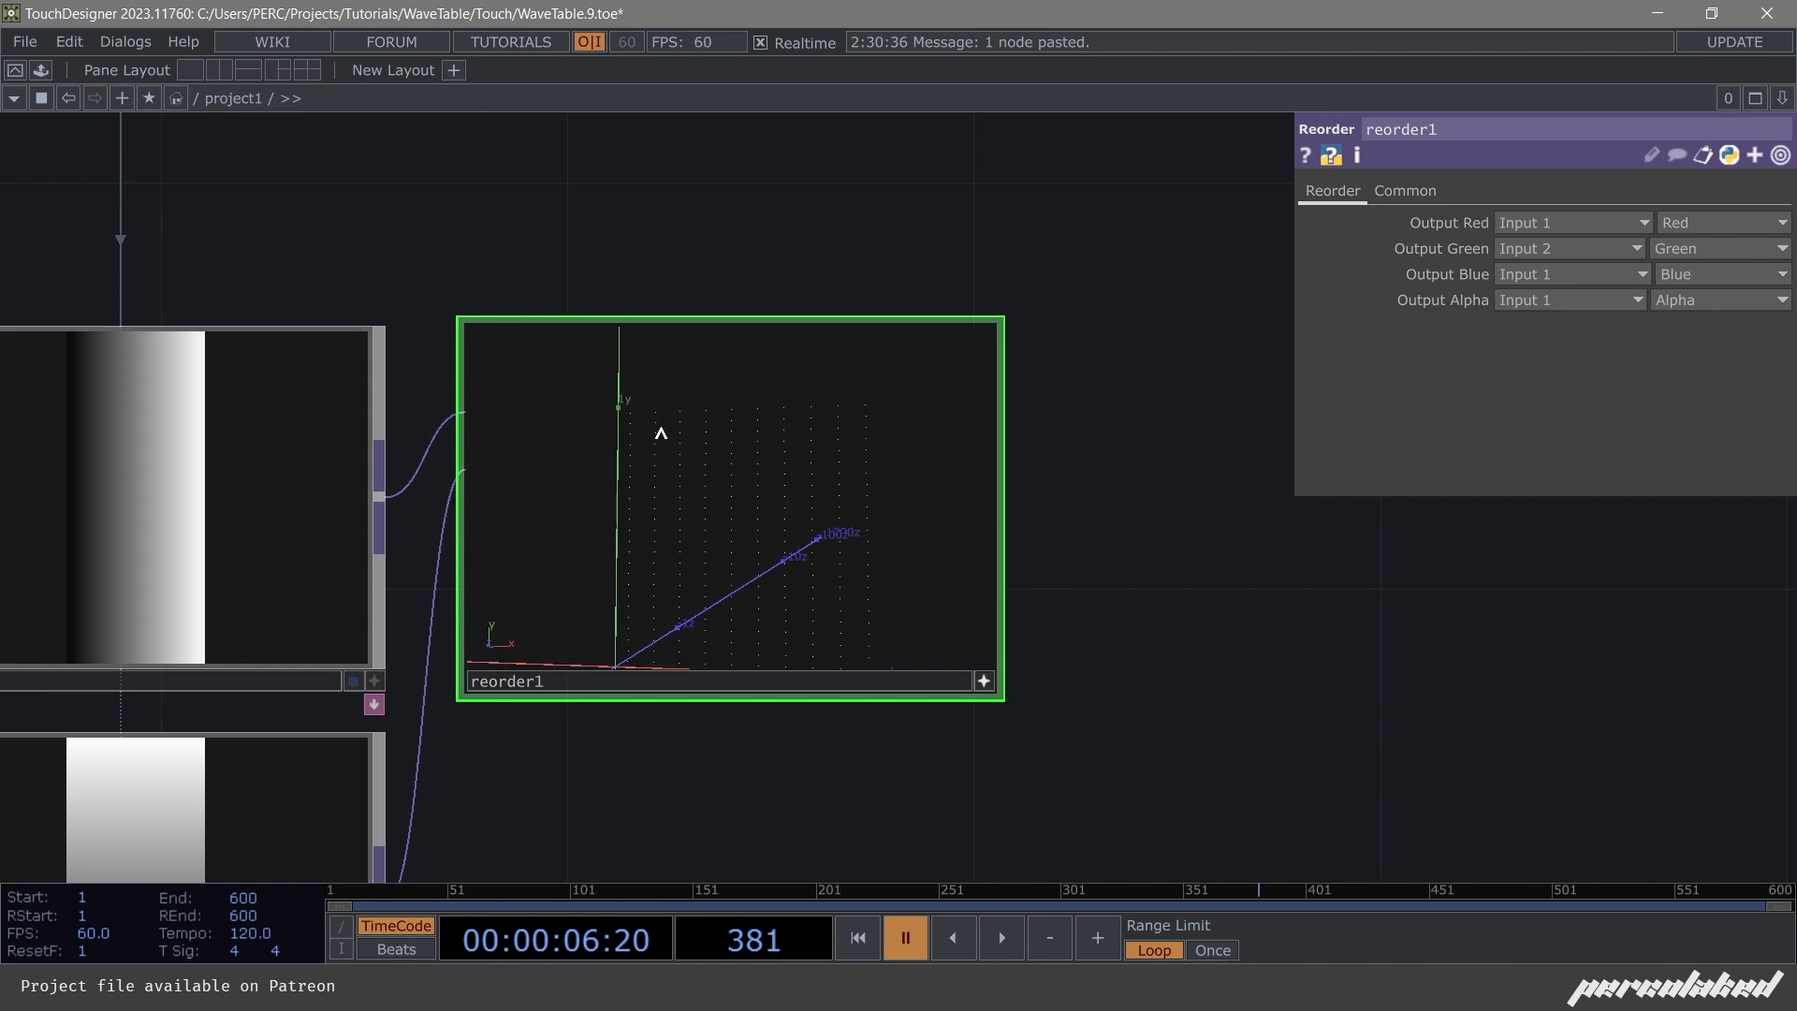
{"action": "left_click_drag", "start_coordinate": [738, 261], "coordinate": [1046, 516]}
{"action": "scroll", "coordinate": [1046, 516], "scroll_direction": "down", "scroll_amount": 3}
{"action": "left_click_drag", "start_coordinate": [901, 341], "coordinate": [871, 495]}
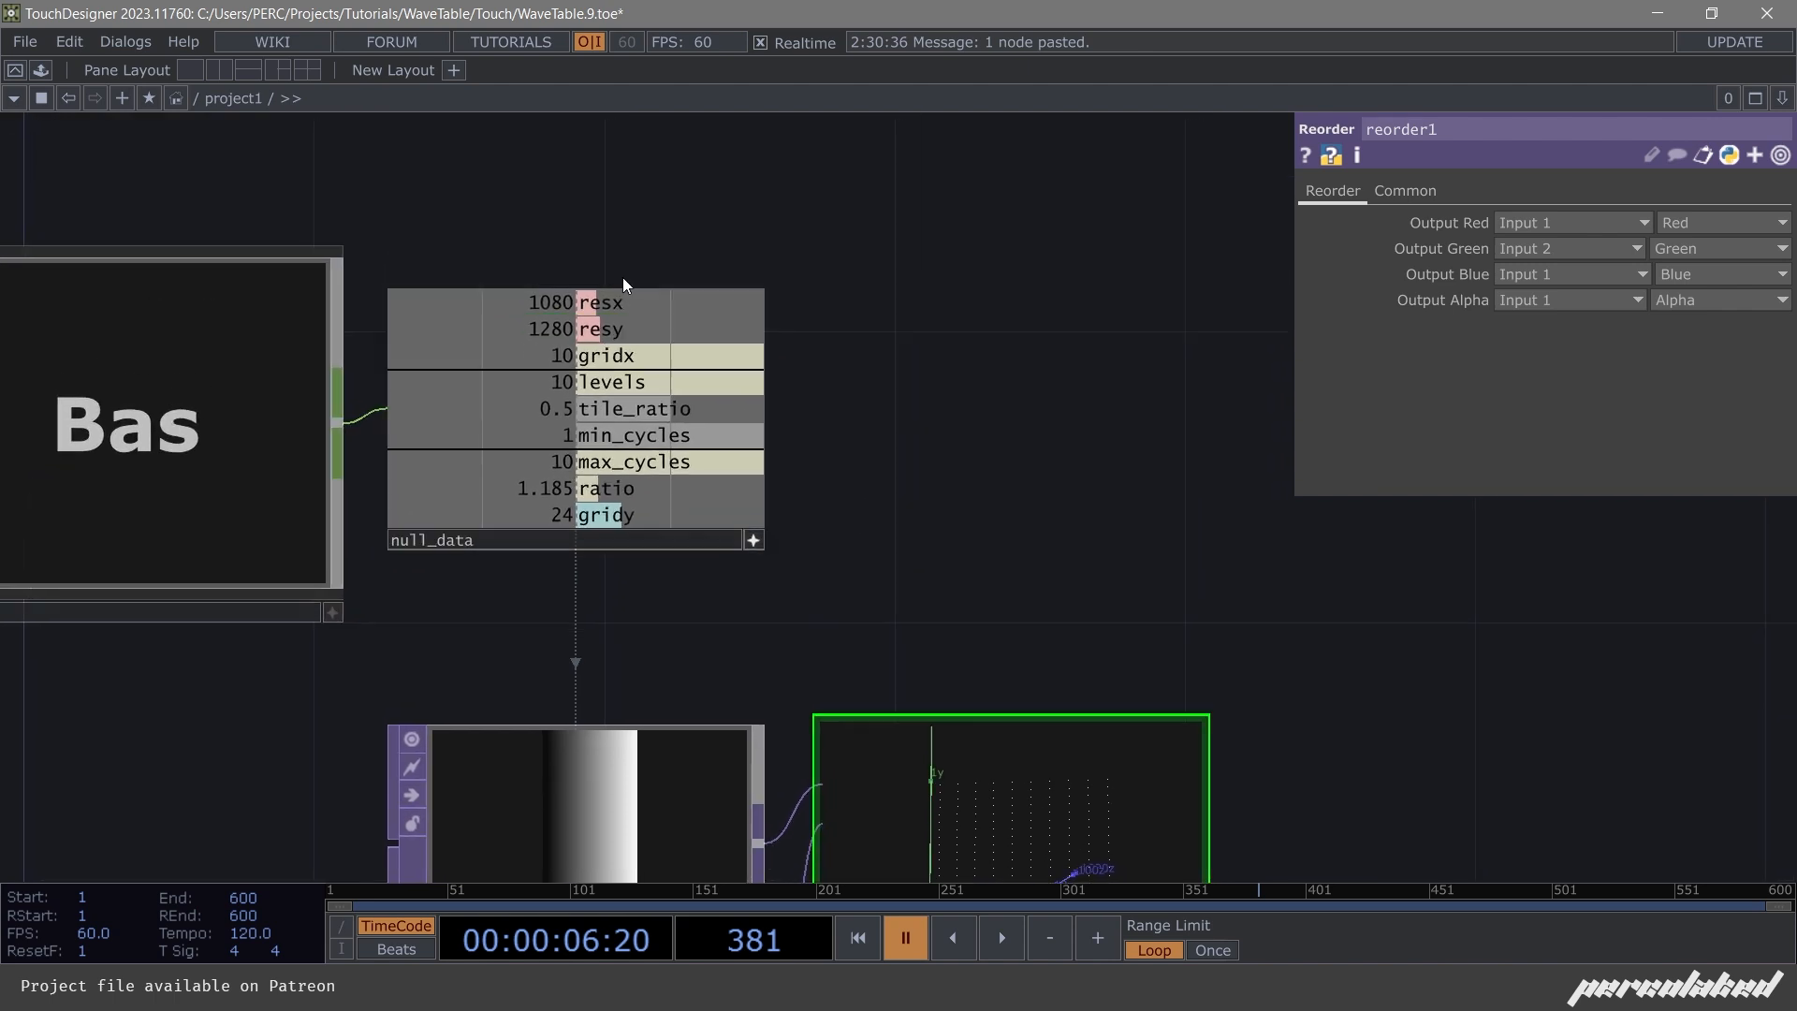
{"action": "left_click", "coordinate": [585, 311]}
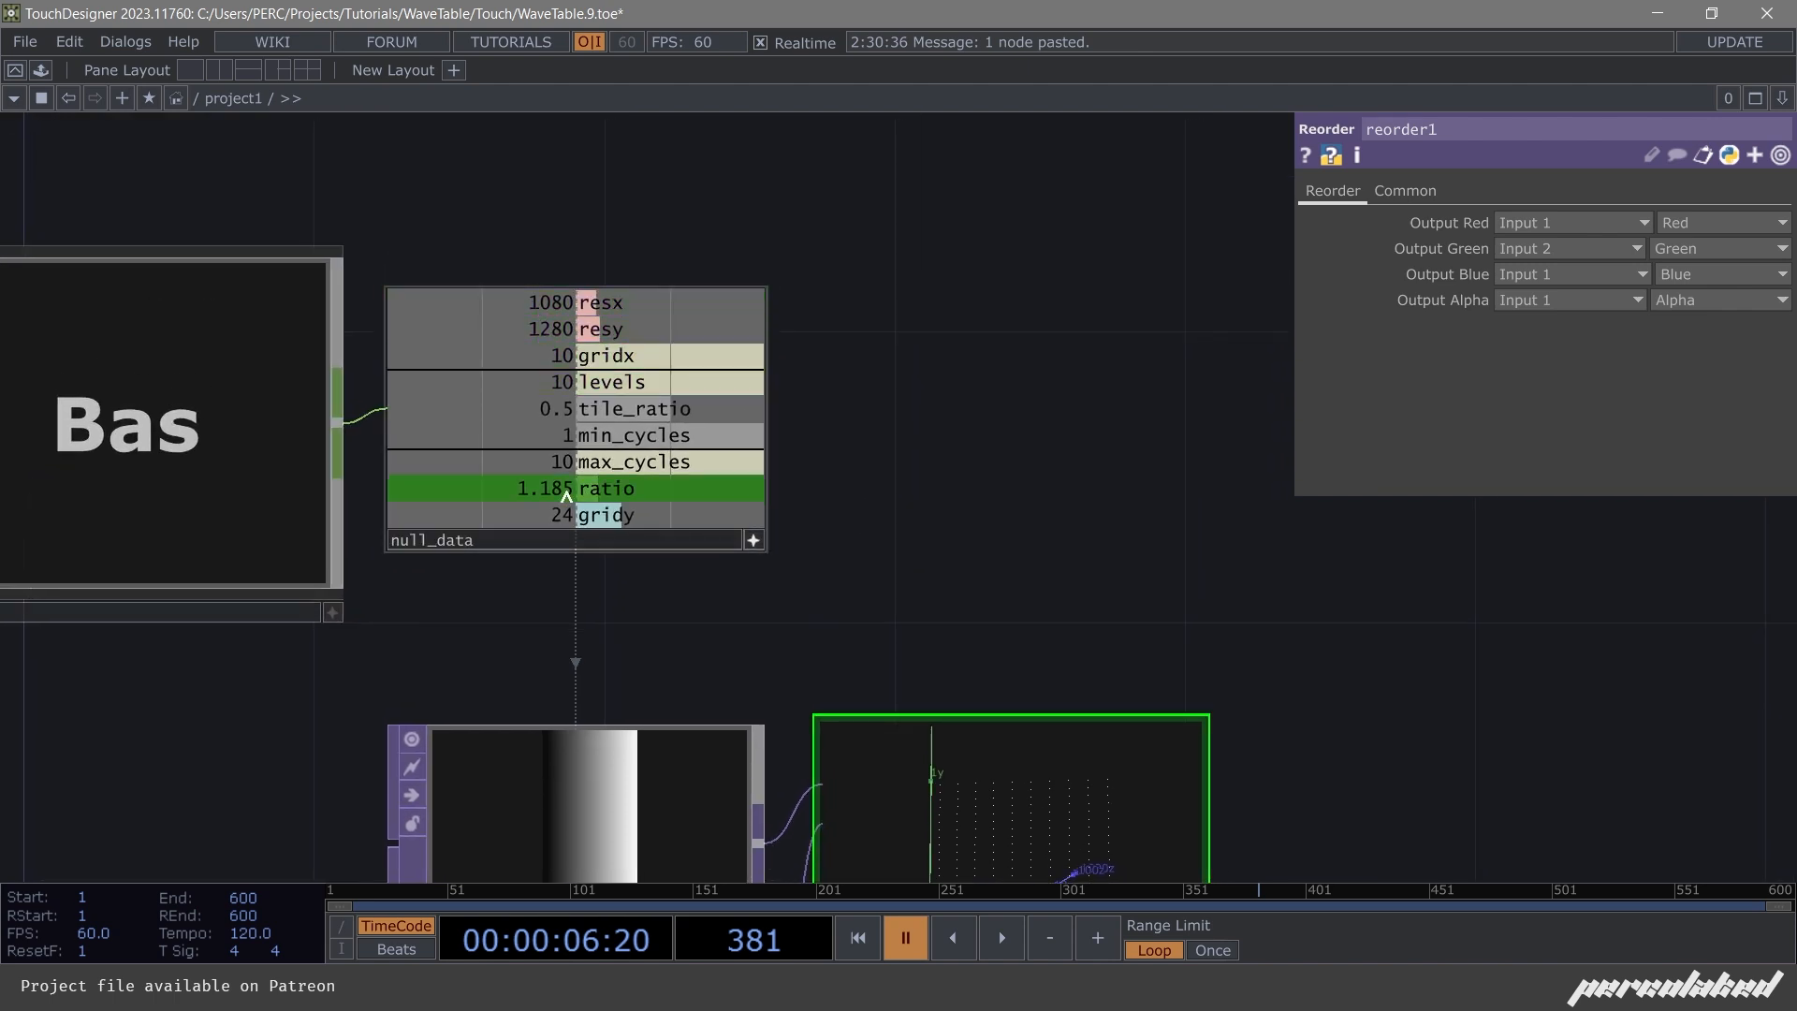
{"action": "left_click_drag", "start_coordinate": [946, 497], "coordinate": [817, 318]}
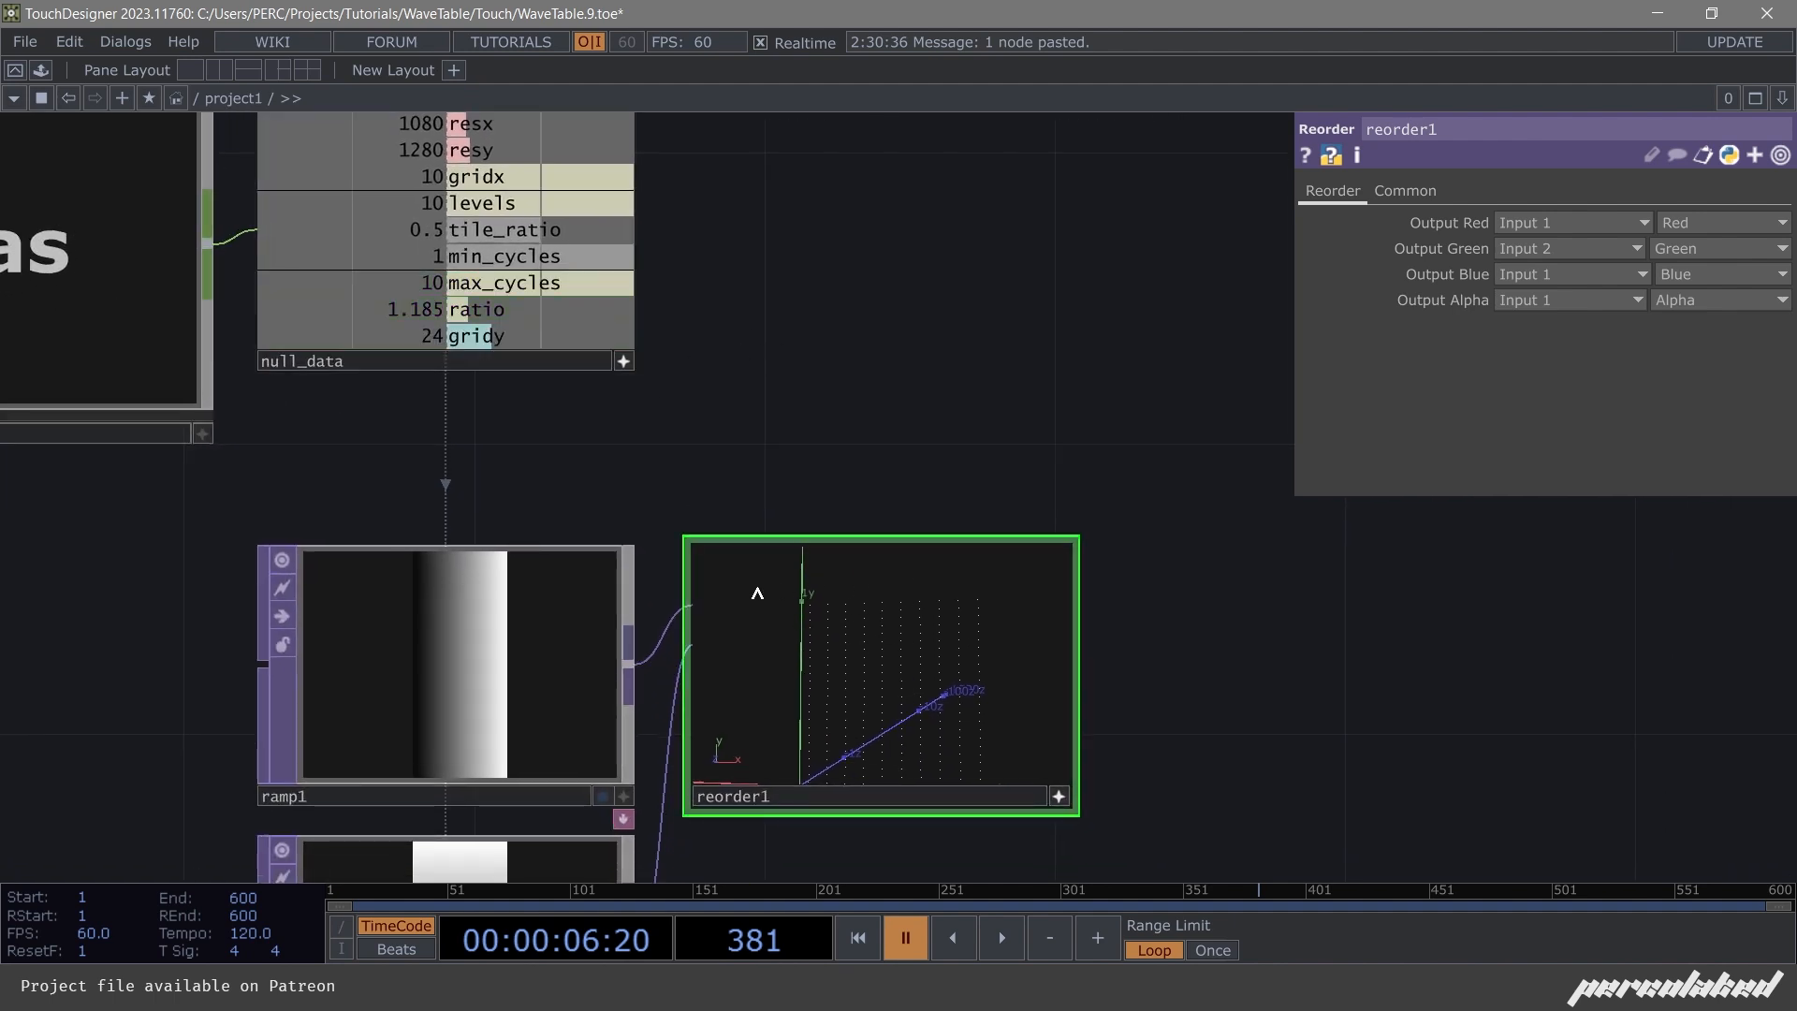
{"action": "left_click_drag", "start_coordinate": [1082, 801], "coordinate": [878, 711]}
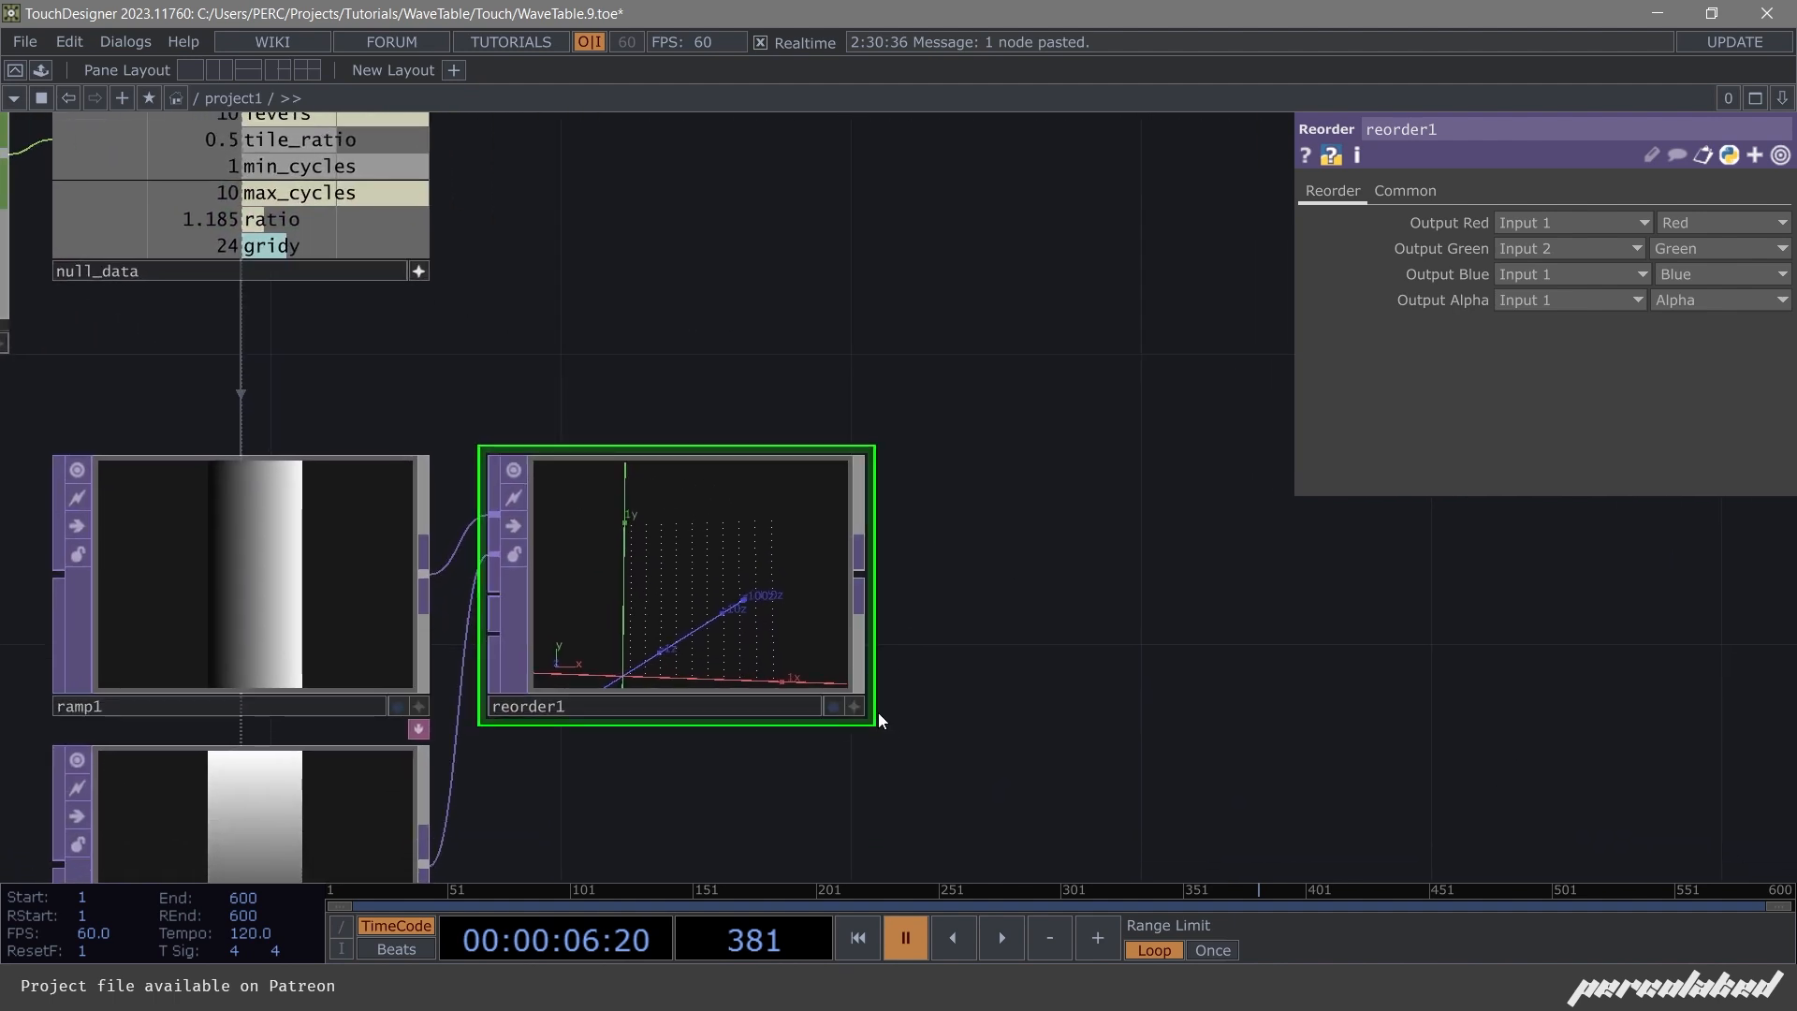
{"action": "left_click", "coordinate": [853, 705]}
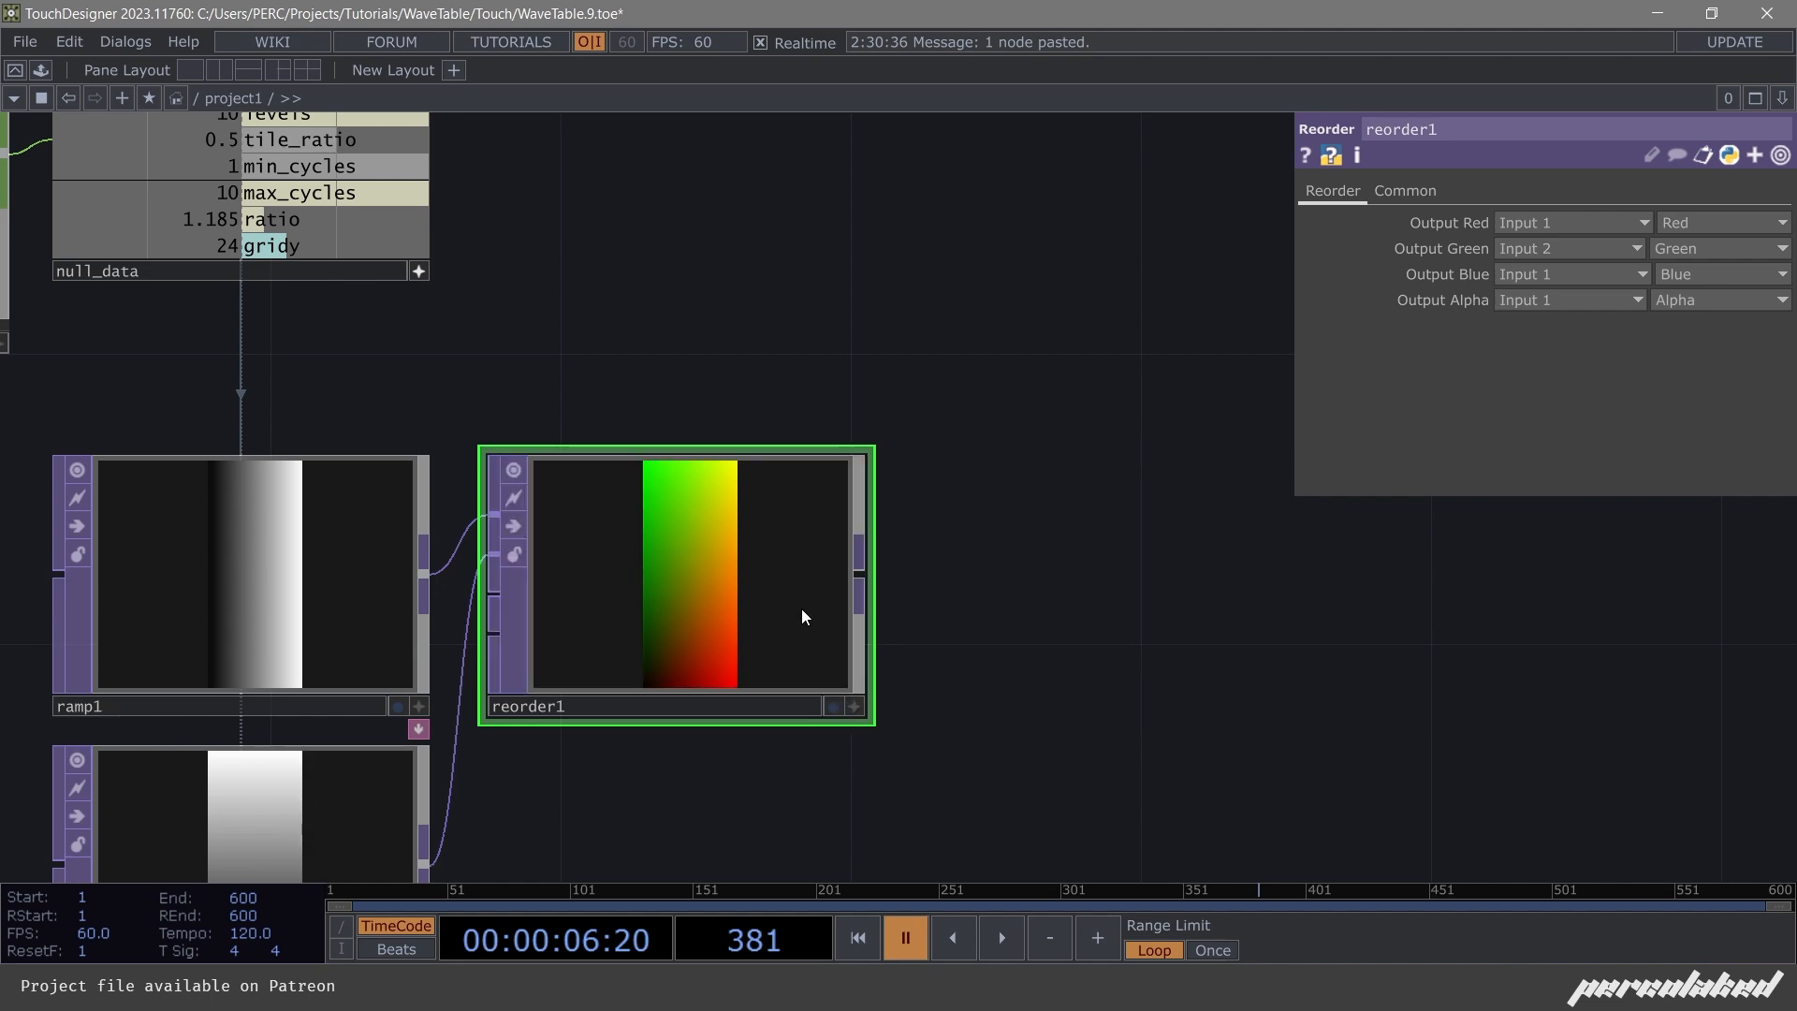
Add a Math TOP after reorder1.
{"action": "left_click_drag", "start_coordinate": [924, 573], "coordinate": [1136, 586]}
{"action": "type", "text": "math"}
{"action": "key", "text": "Return"}
{"action": "left_click", "coordinate": [1136, 587]}
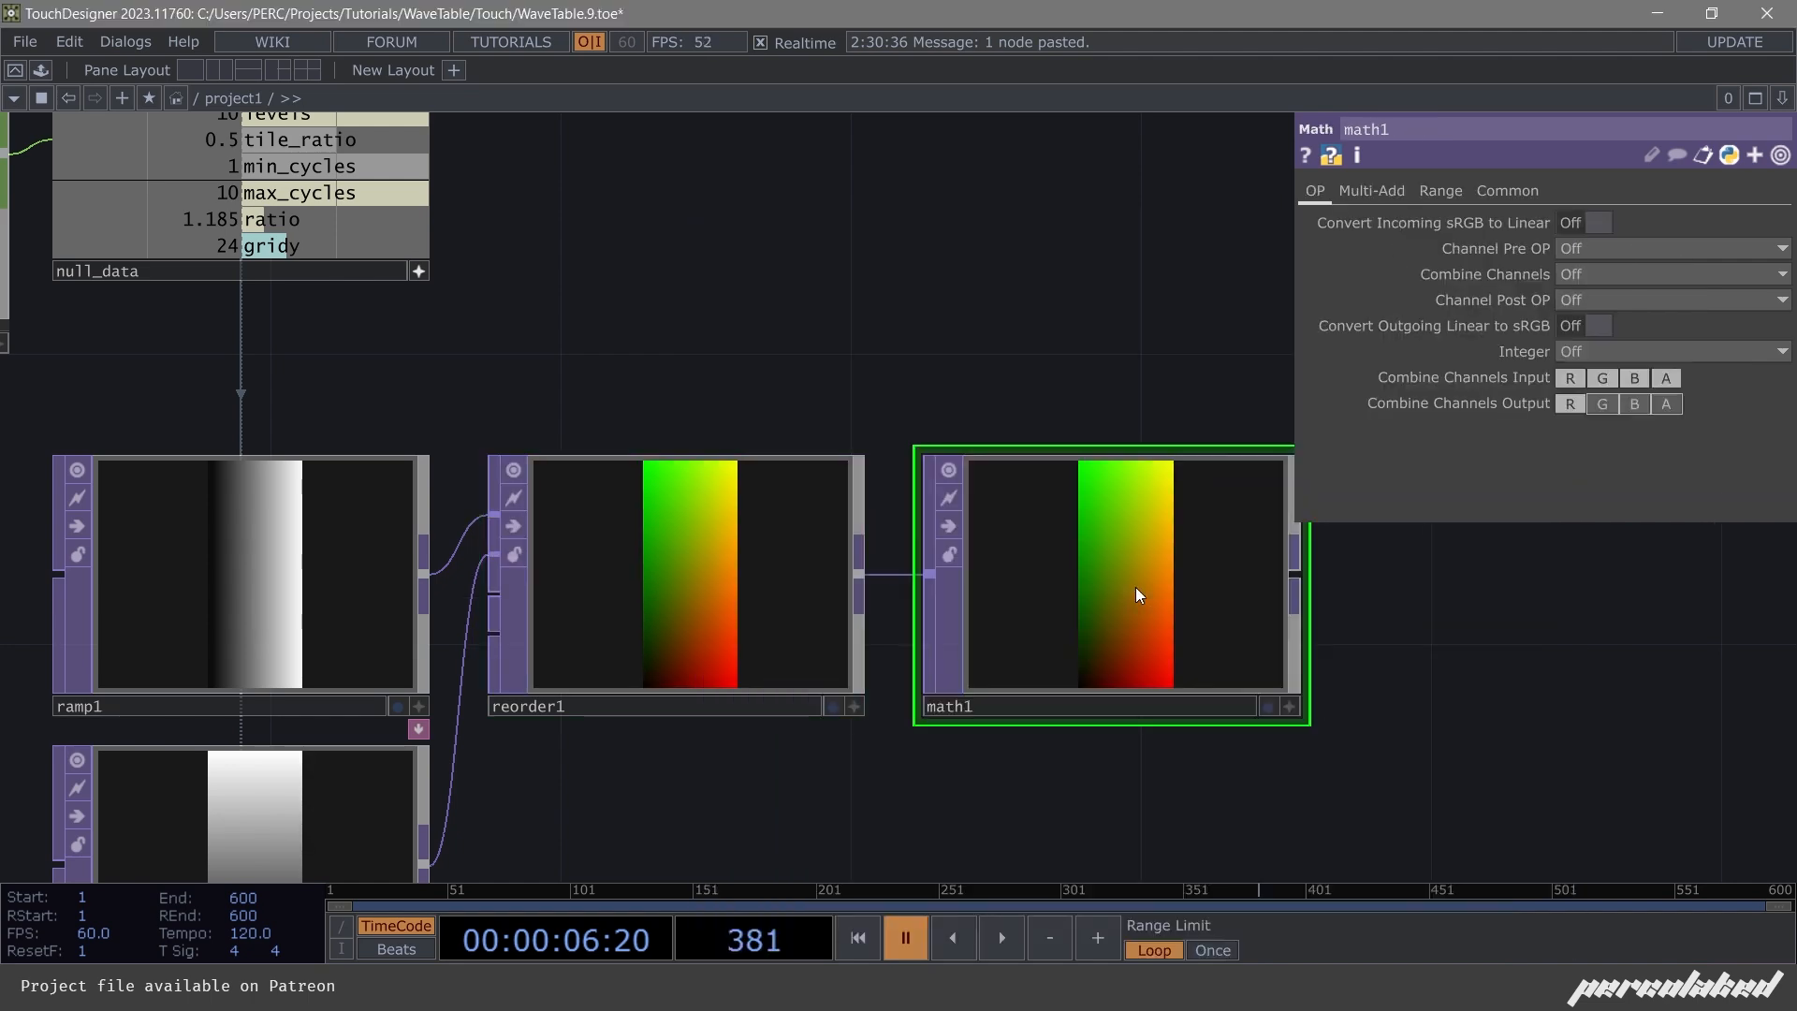
Set the maximum of math1's To Range G to a CHOP reference of null_data's ratio channel.
{"action": "middle_click_drag", "start_coordinate": [1068, 554], "coordinate": [1064, 486]}
{"action": "scroll", "coordinate": [1064, 485], "scroll_direction": "up", "scroll_amount": 3}
{"action": "left_click", "coordinate": [1434, 188]}
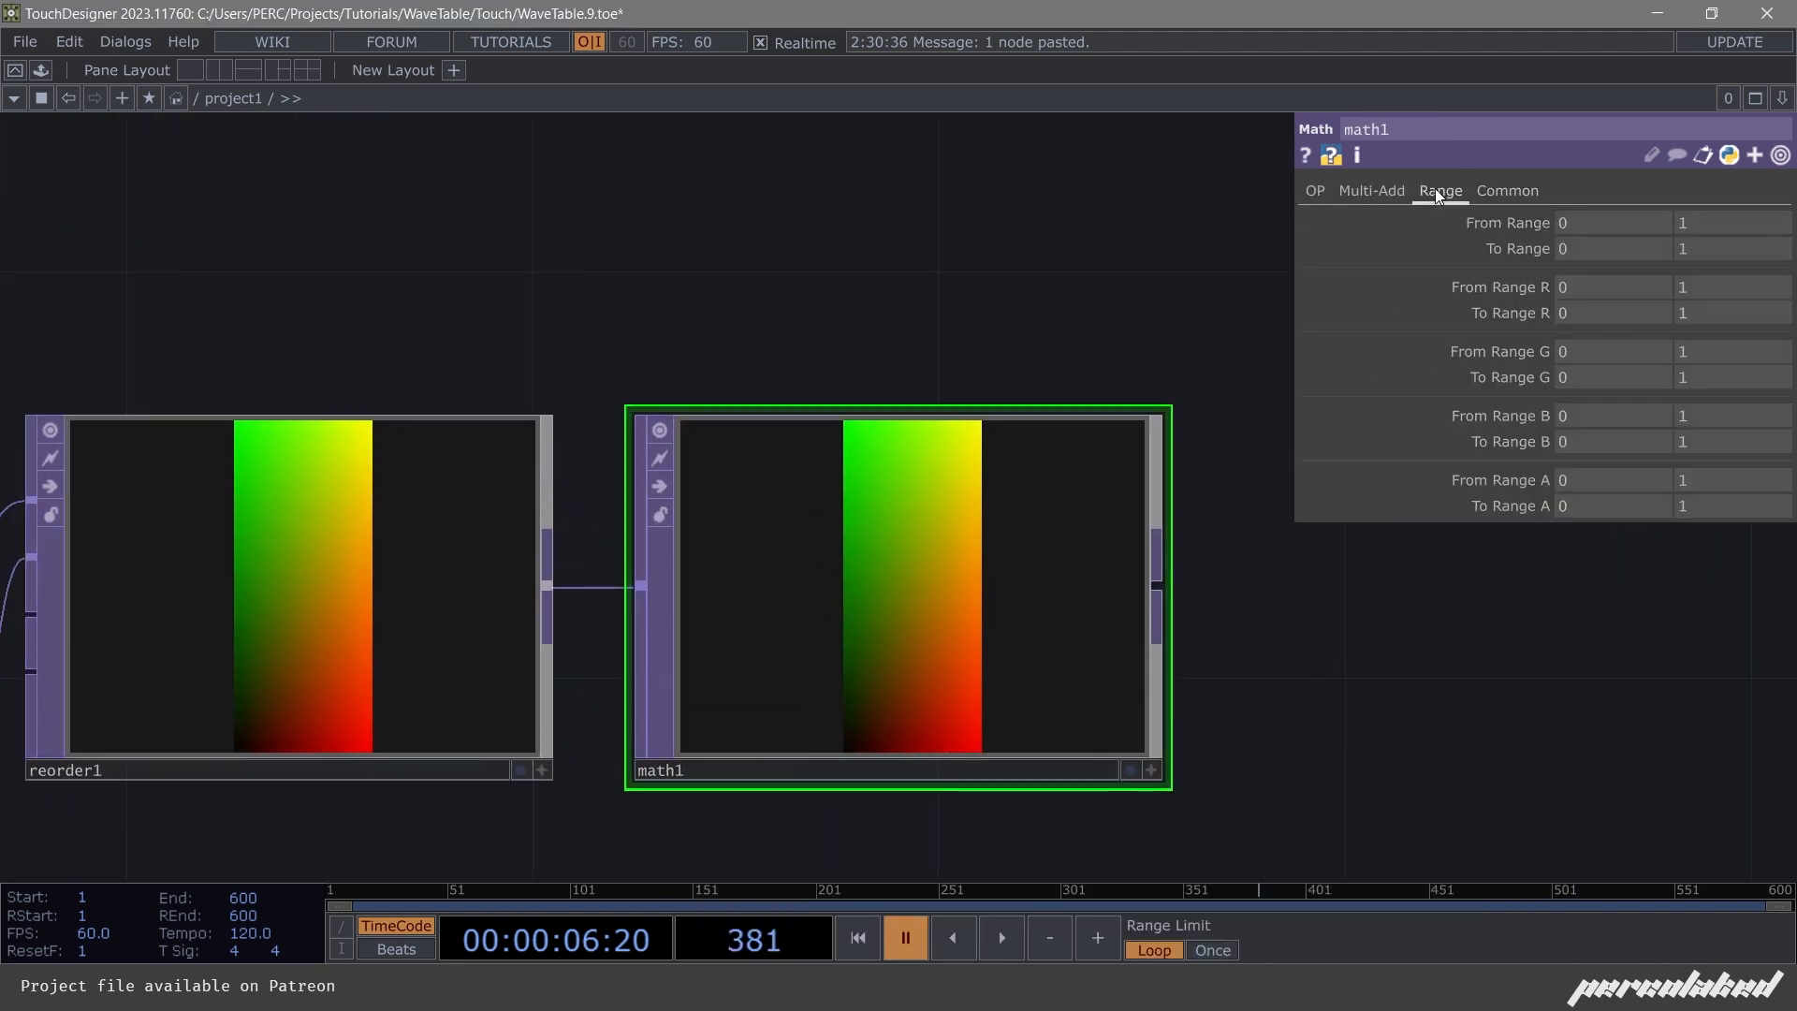
{"action": "left_click_drag", "start_coordinate": [1044, 396], "coordinate": [1778, 660]}
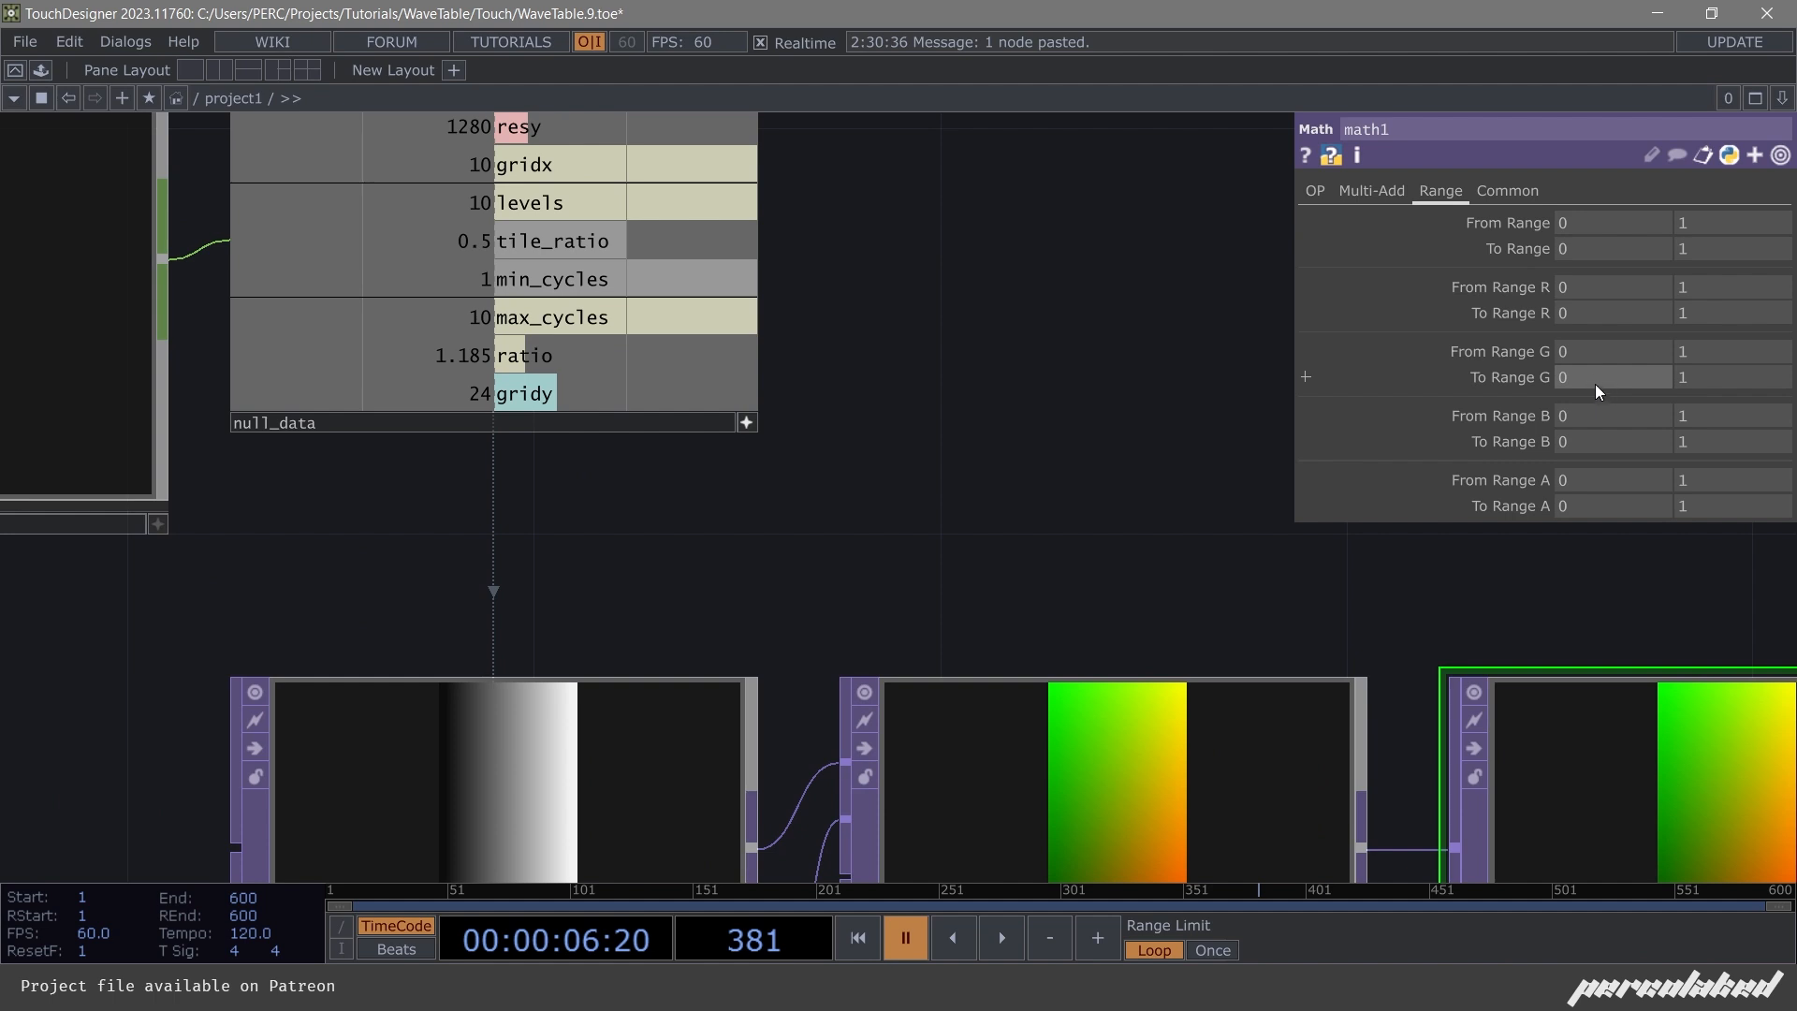
{"action": "left_click_drag", "start_coordinate": [888, 391], "coordinate": [875, 450]}
{"action": "left_click_drag", "start_coordinate": [531, 419], "coordinate": [1733, 379]}
{"action": "left_click", "coordinate": [1737, 374]}
Examine math1's output as a 3D point grid in its viewer.
{"action": "left_click_drag", "start_coordinate": [870, 466], "coordinate": [447, 399]}
{"action": "scroll", "coordinate": [447, 399], "scroll_direction": "down", "scroll_amount": 2}
{"action": "scroll", "coordinate": [1137, 604], "scroll_direction": "up", "scroll_amount": 2}
{"action": "left_click_drag", "start_coordinate": [1076, 446], "coordinate": [884, 157]}
{"action": "left_click", "coordinate": [1071, 653]}
{"action": "key", "text": "p"}
{"action": "mouse_move", "coordinate": [813, 483]}
{"action": "left_mouse_down"}
{"action": "mouse_move", "coordinate": [853, 491]}
{"action": "mouse_move", "coordinate": [833, 488]}
{"action": "left_mouse_up"}
{"action": "left_click_drag", "start_coordinate": [697, 272], "coordinate": [1048, 375]}
{"action": "scroll", "coordinate": [1066, 372], "scroll_direction": "down", "scroll_amount": 3}
Test constant1's tile_ratio at 1 against math1's point grid, restore it to 0.5, and return math1's viewer to the image.
{"action": "left_click", "coordinate": [239, 257]}
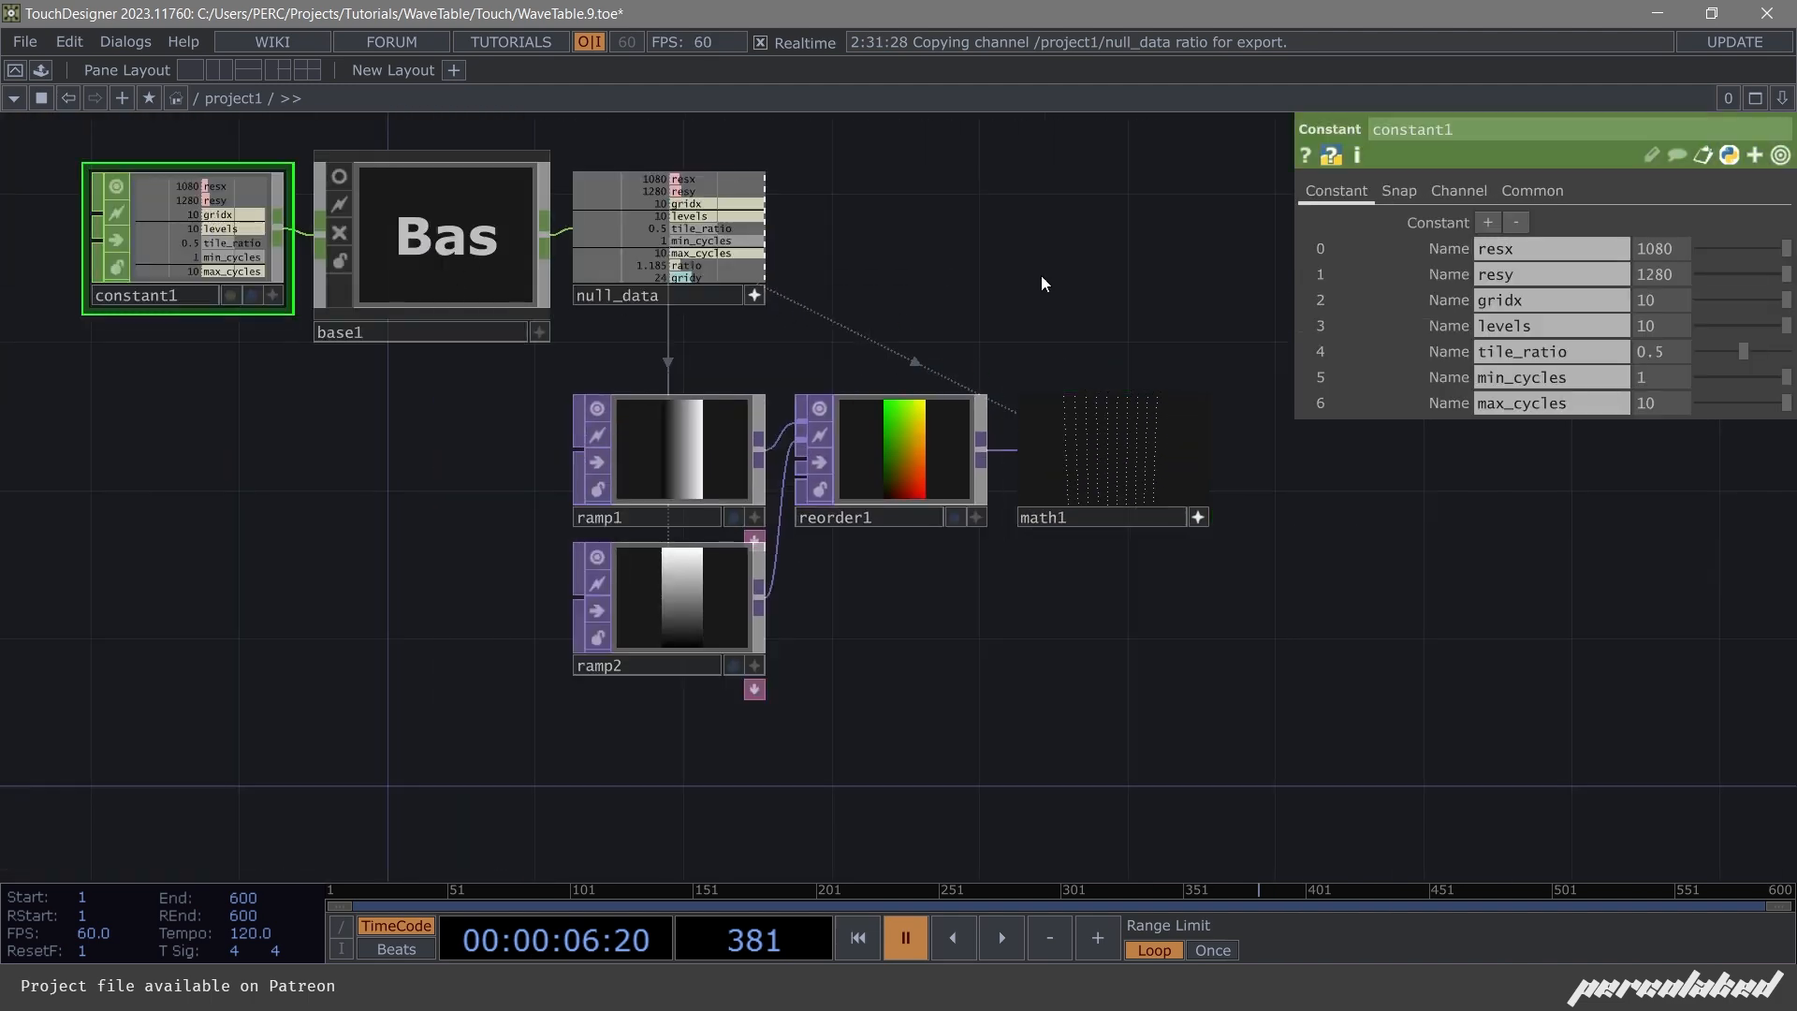
{"action": "left_click_drag", "start_coordinate": [1046, 279], "coordinate": [853, 238]}
{"action": "scroll", "coordinate": [1058, 421], "scroll_direction": "up", "scroll_amount": 3}
{"action": "scroll", "coordinate": [1183, 525], "scroll_direction": "up", "scroll_amount": 2}
{"action": "left_click_drag", "start_coordinate": [1036, 414], "coordinate": [1399, 448]}
{"action": "left_click_drag", "start_coordinate": [1743, 360], "coordinate": [1789, 357]}
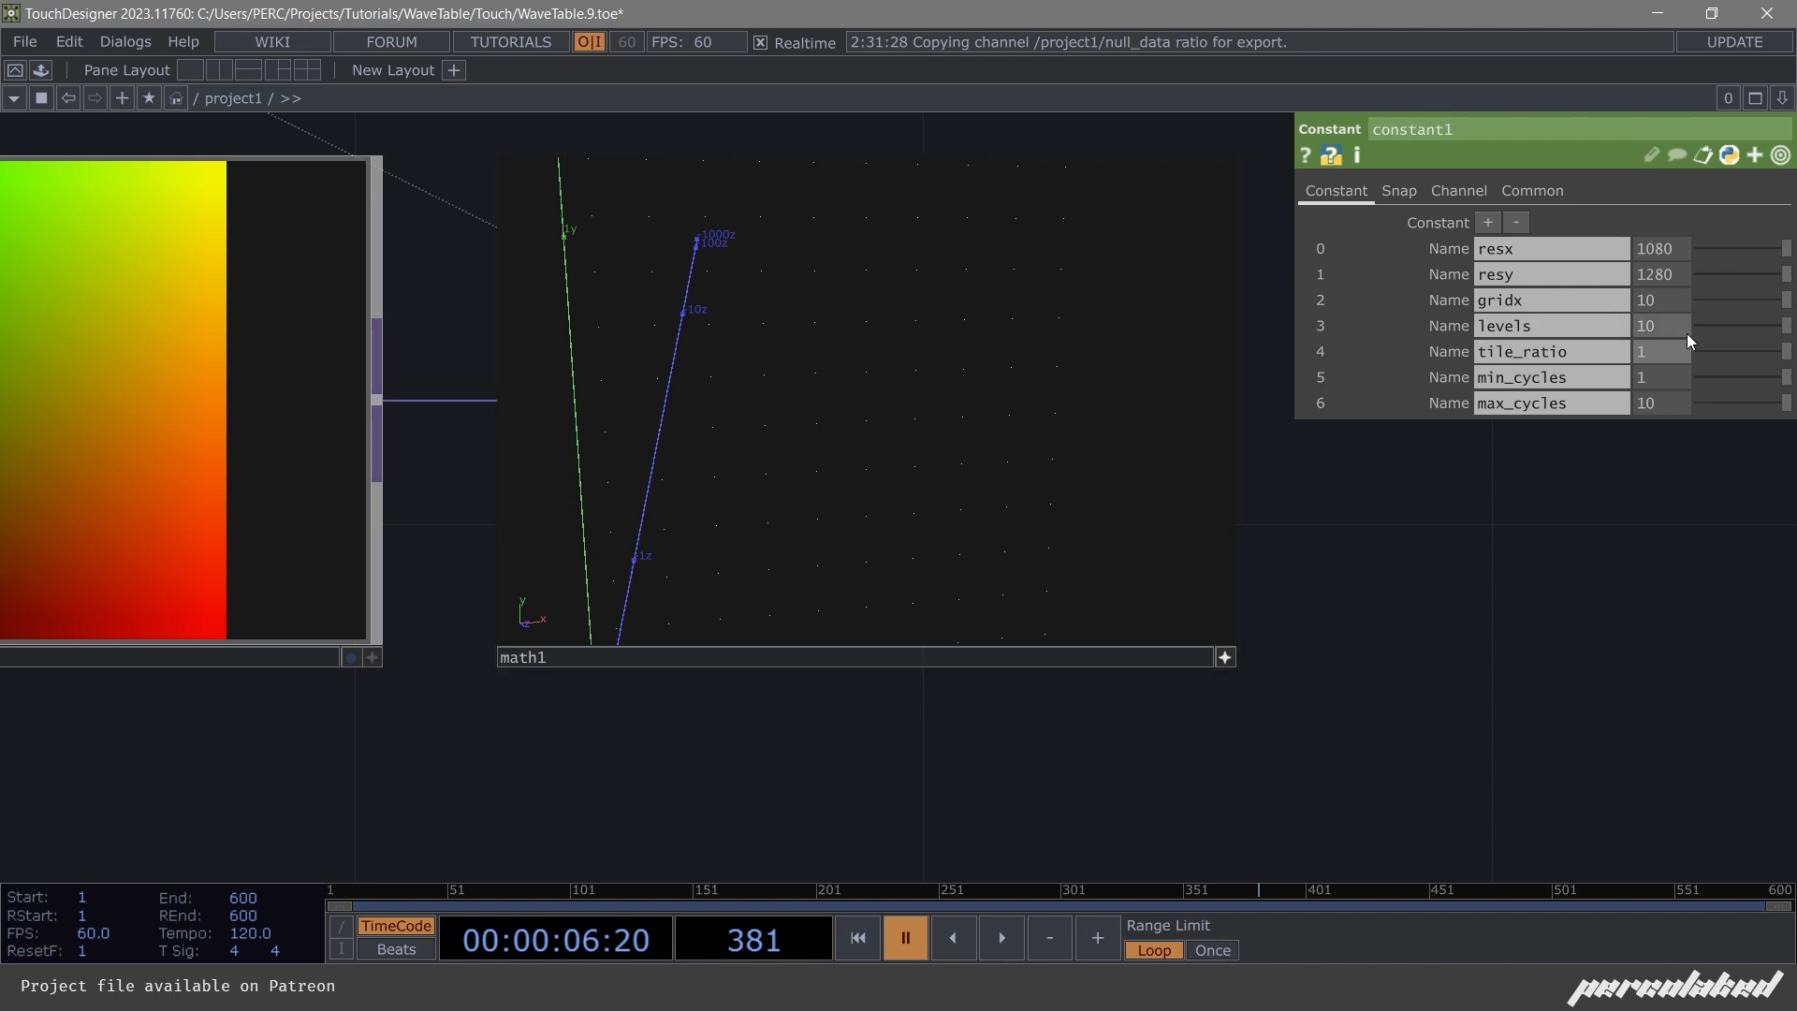
{"action": "left_click", "coordinate": [1663, 354]}
{"action": "type", "text": "0.5"}
{"action": "key", "text": "Return"}
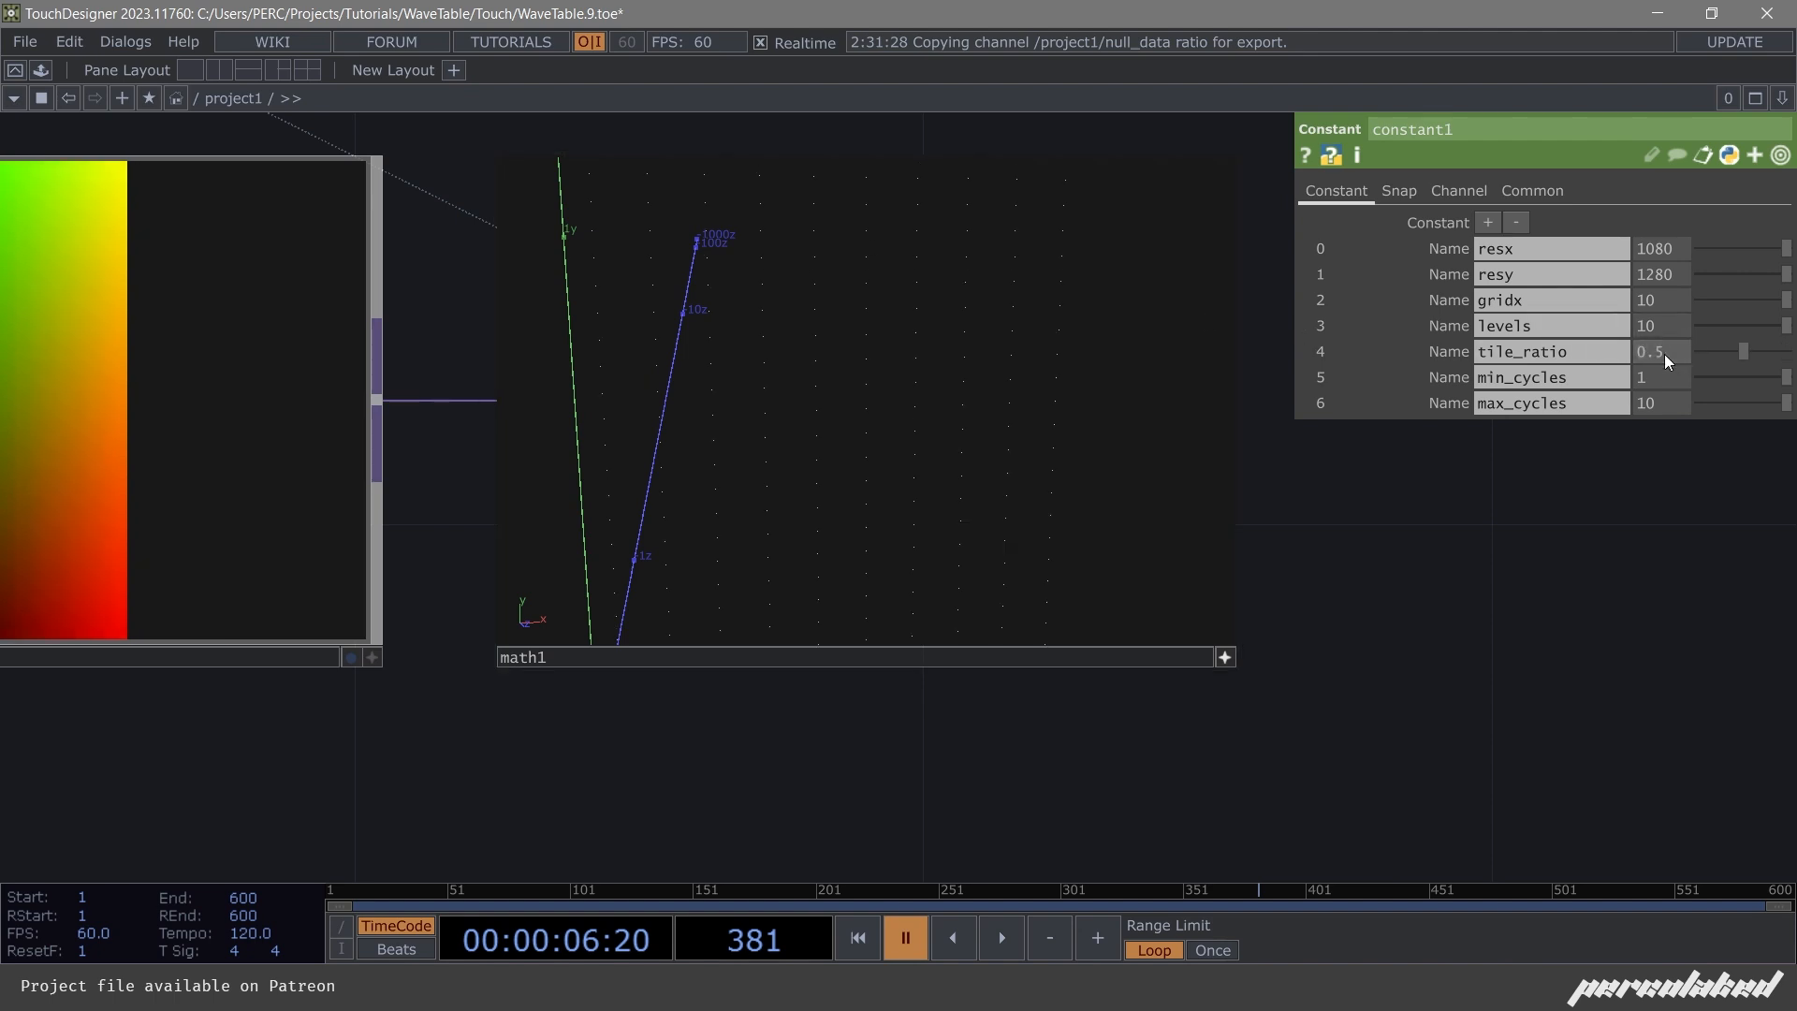
{"action": "key", "text": "x"}
{"action": "left_click", "coordinate": [1226, 657]}
Add a Null TOP after math1 and name it null_pos.
{"action": "scroll", "coordinate": [852, 516], "scroll_direction": "down", "scroll_amount": 6}
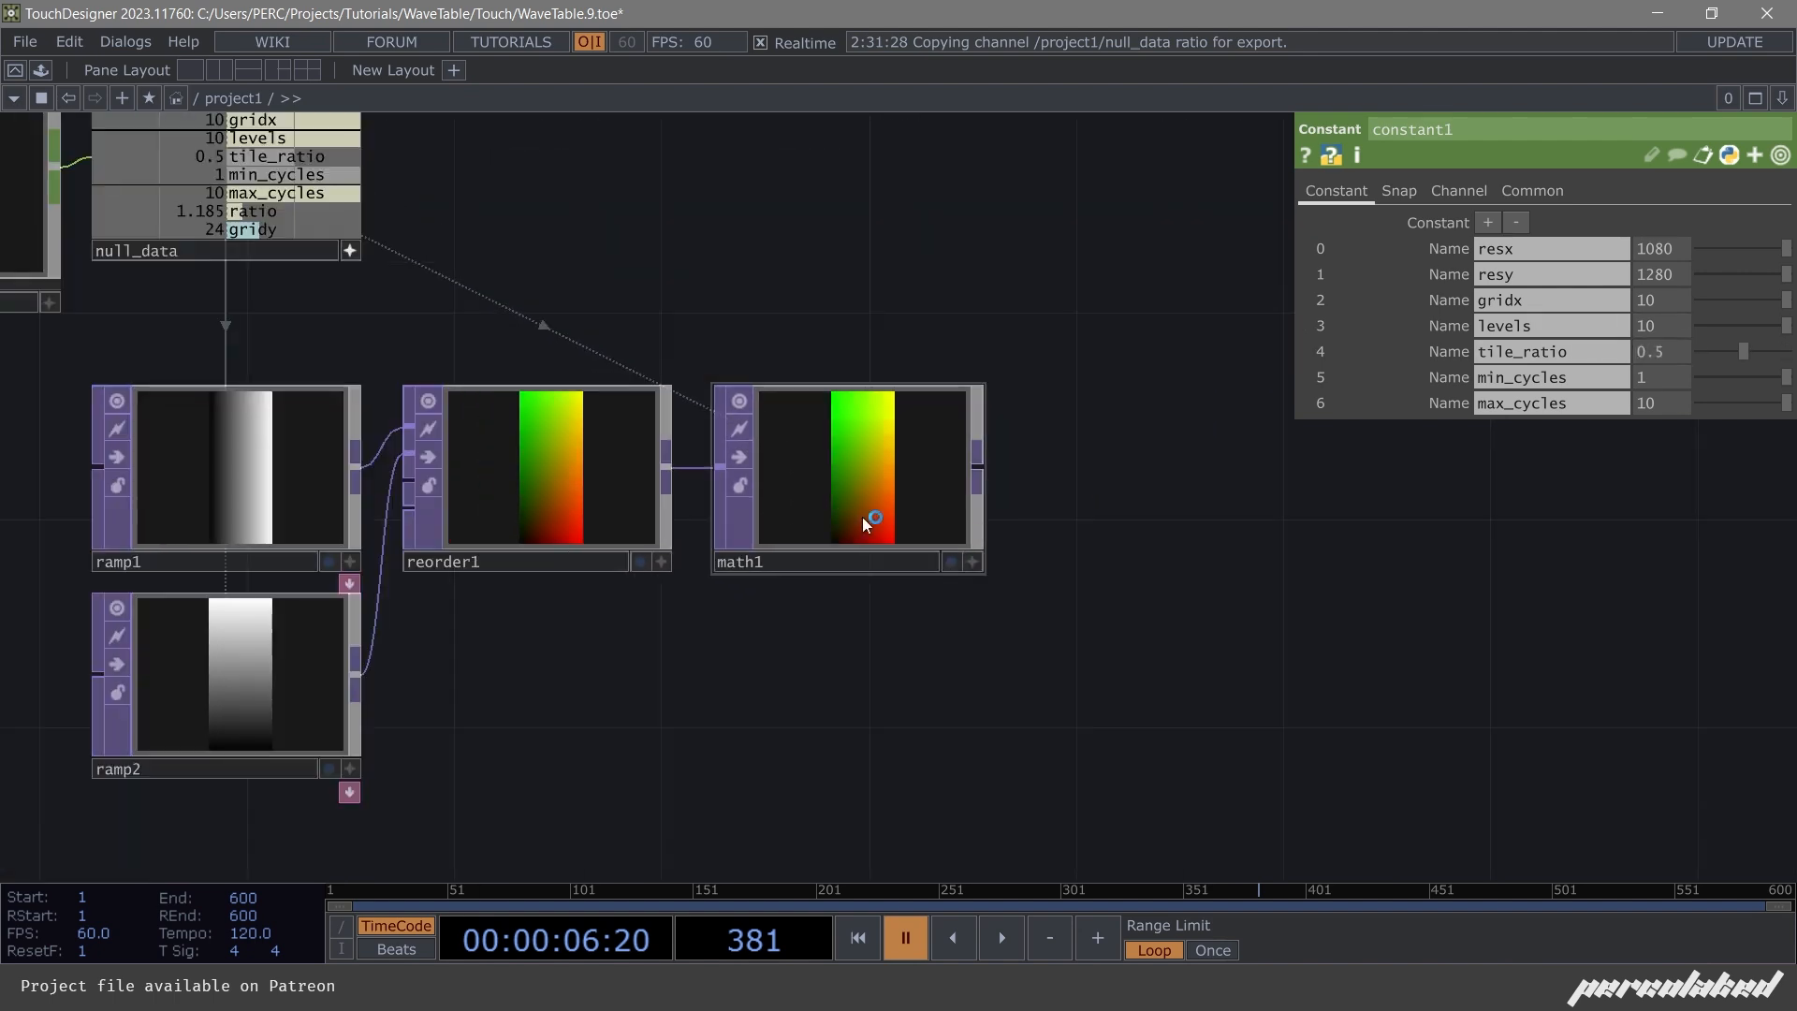
{"action": "left_click", "coordinate": [872, 483]}
{"action": "left_click", "coordinate": [1081, 476]}
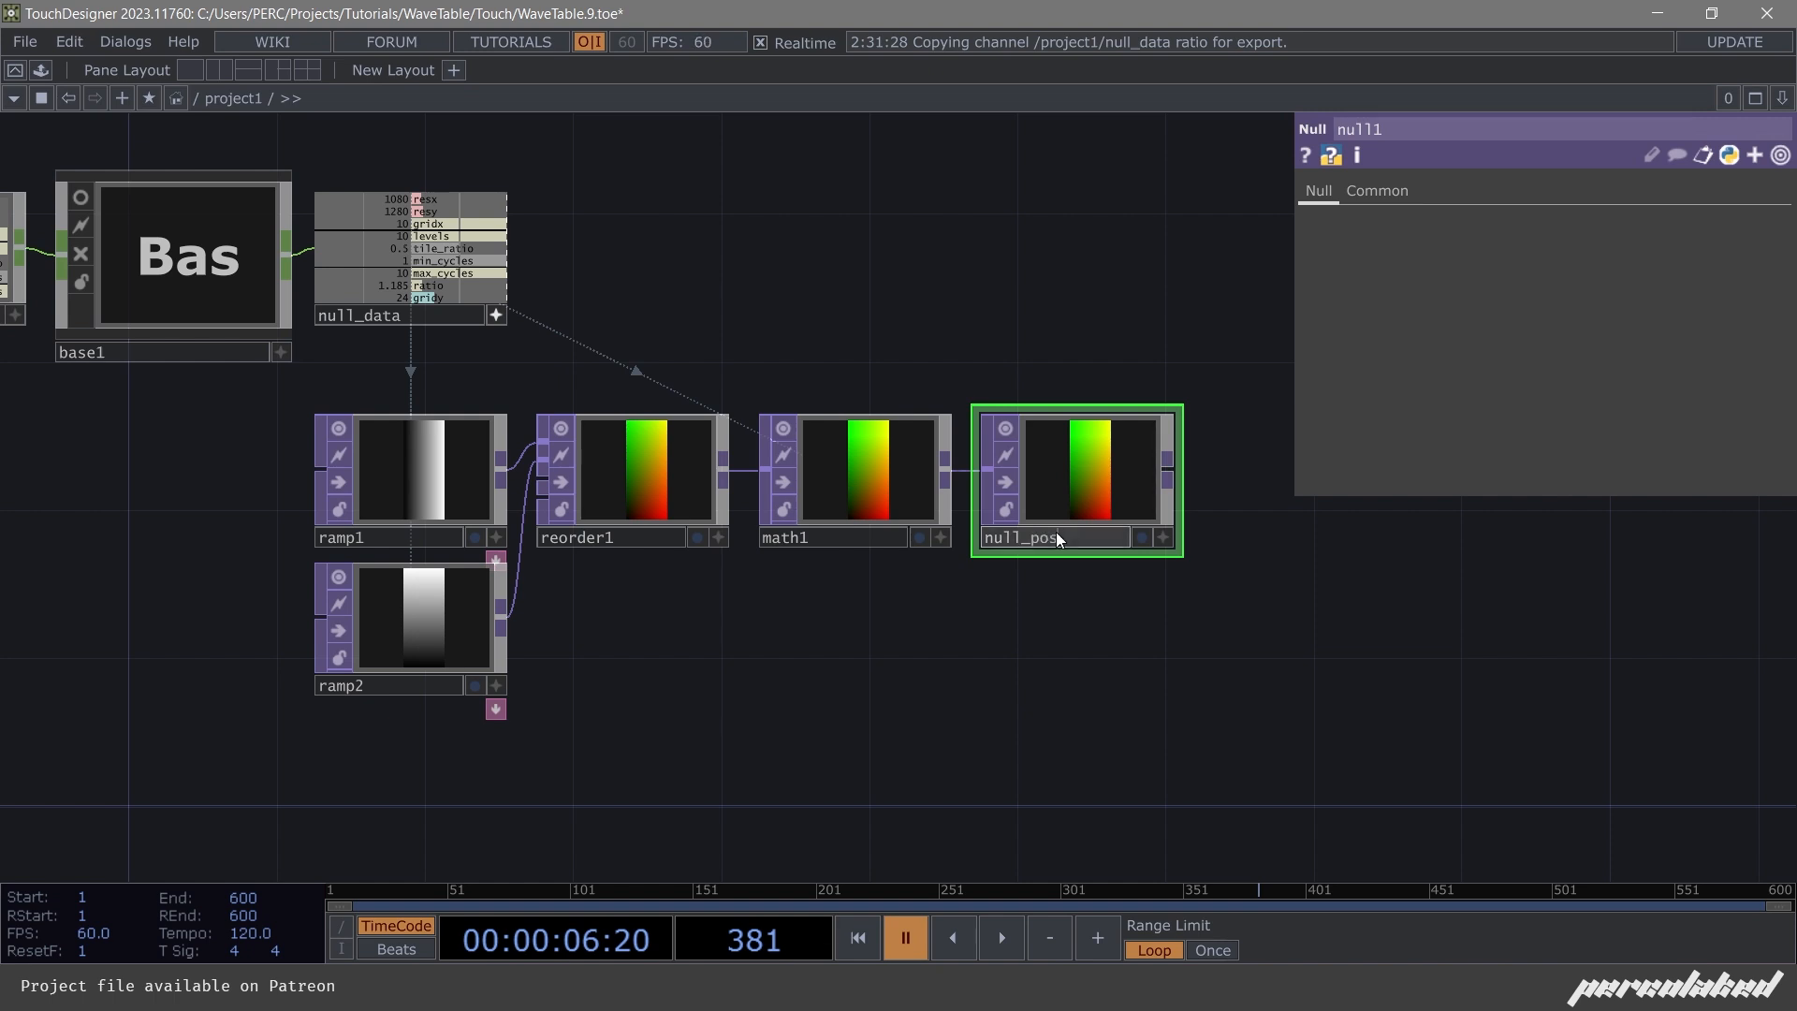
Confirm the name null_pos and add a Rectangle SOP in the empty network area above the TOP chain.
{"action": "key", "text": "Return"}
{"action": "left_click_drag", "start_coordinate": [1084, 312], "coordinate": [998, 300]}
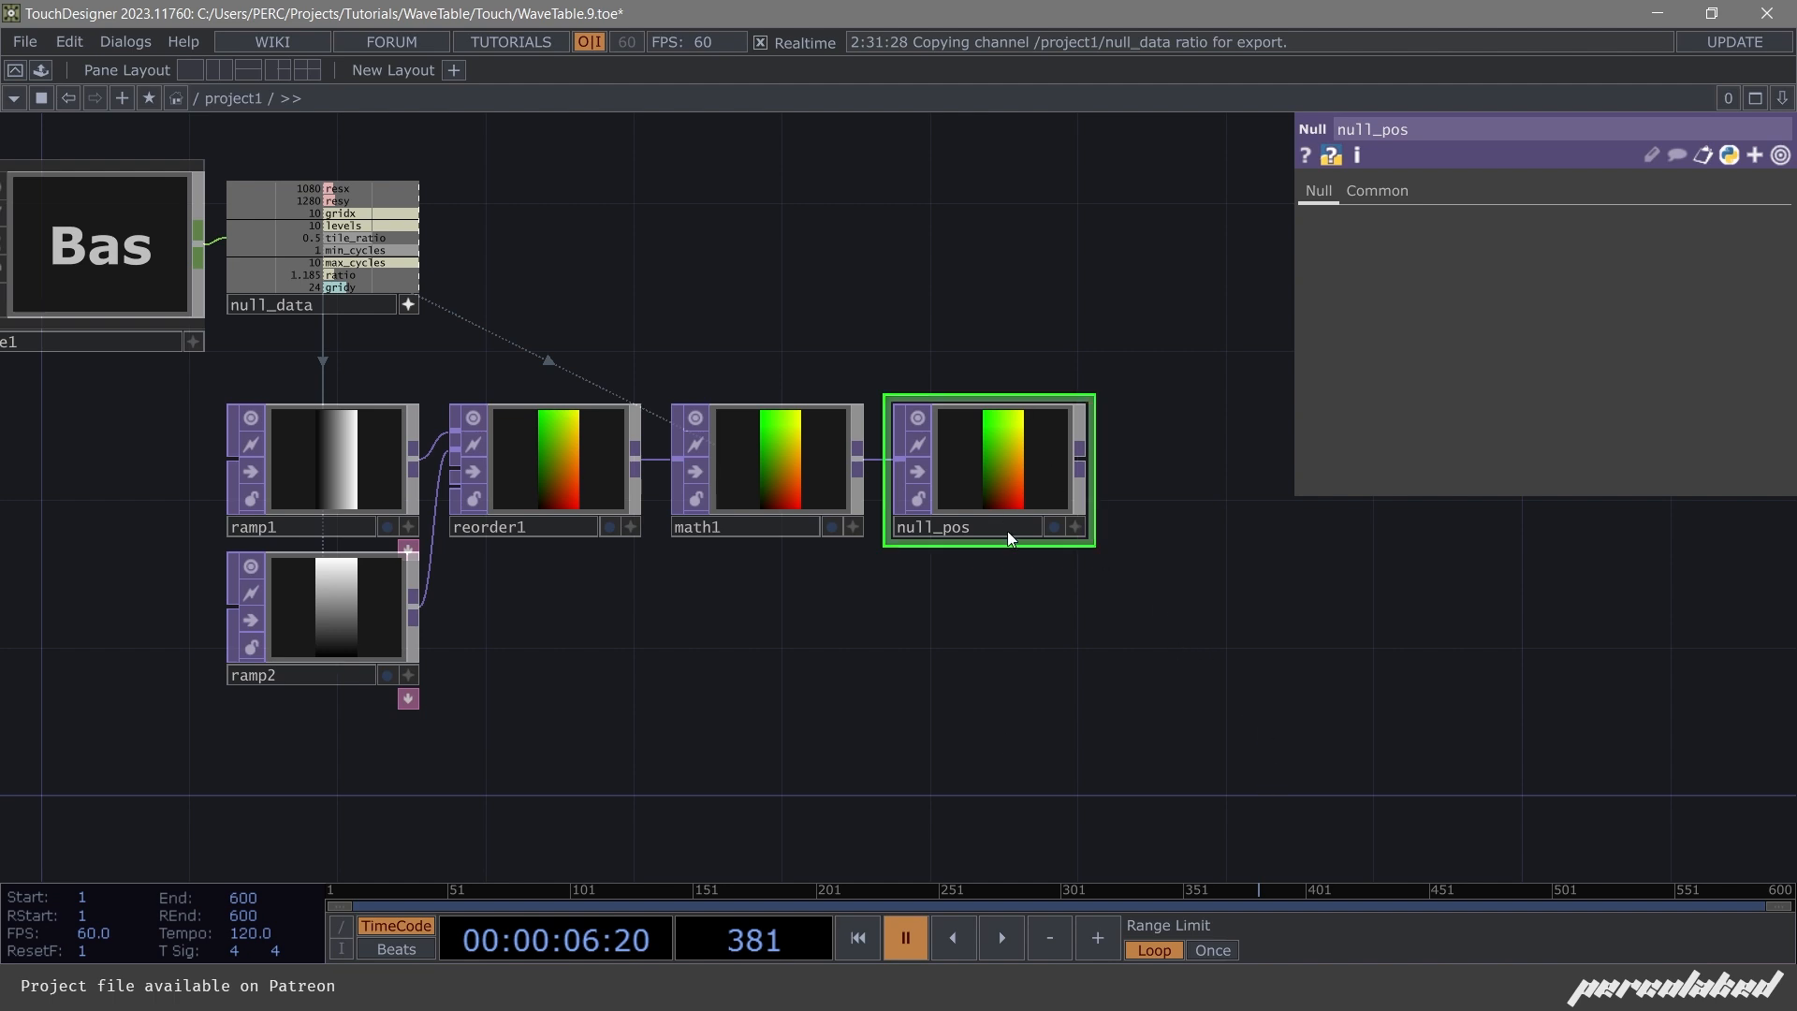
{"action": "left_click_drag", "start_coordinate": [1011, 324], "coordinate": [952, 436]}
{"action": "left_click_drag", "start_coordinate": [1120, 245], "coordinate": [1069, 380]}
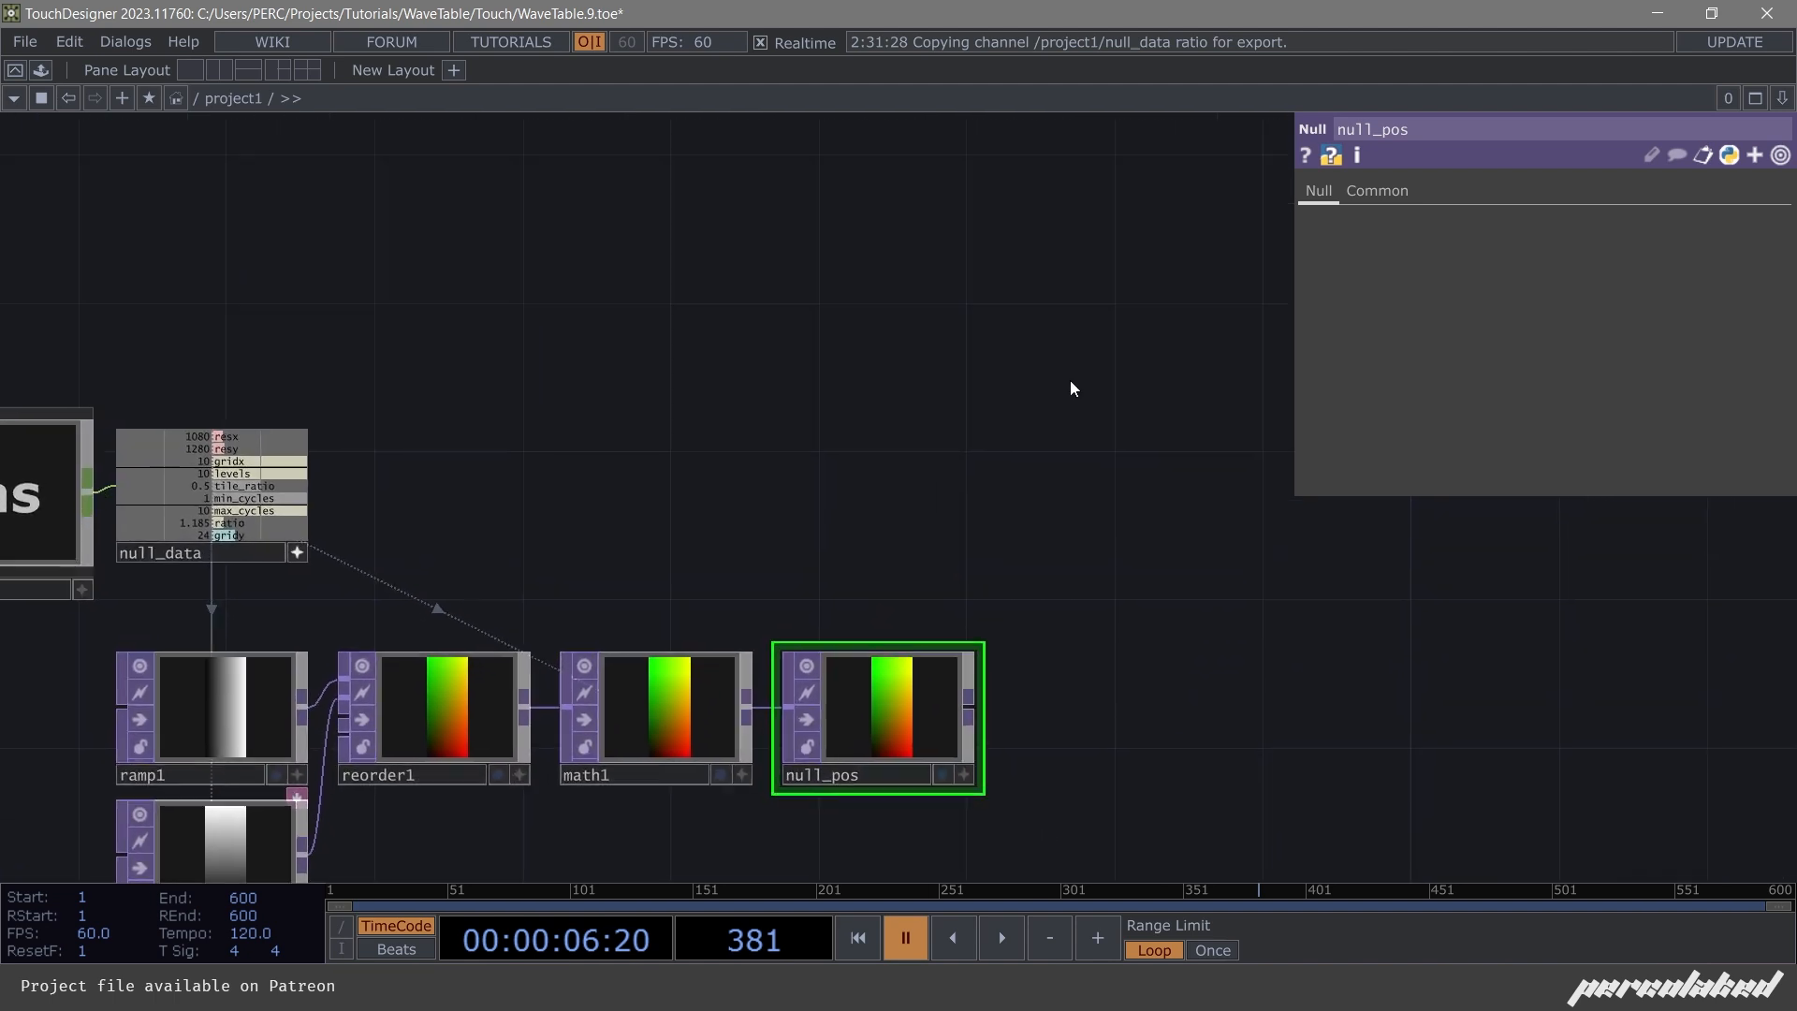
{"action": "left_click_drag", "start_coordinate": [1012, 477], "coordinate": [868, 523]}
{"action": "key", "text": "Tab"}
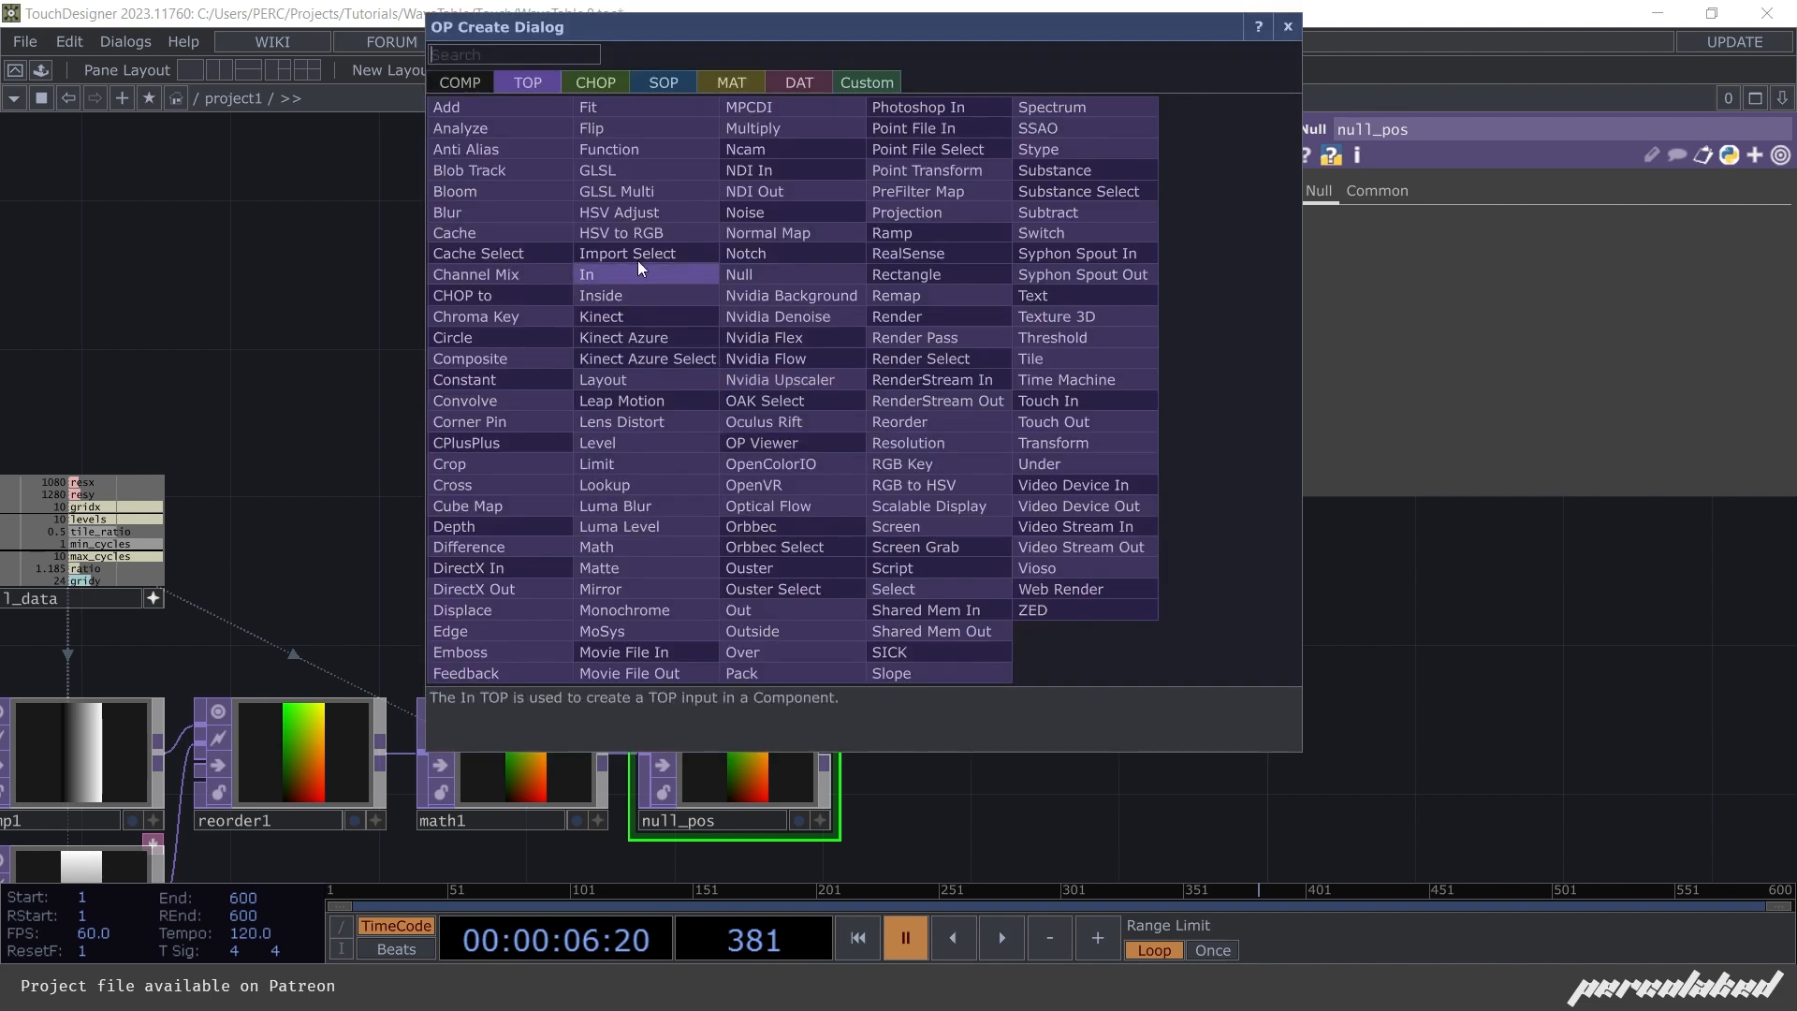
{"action": "left_click", "coordinate": [653, 76]}
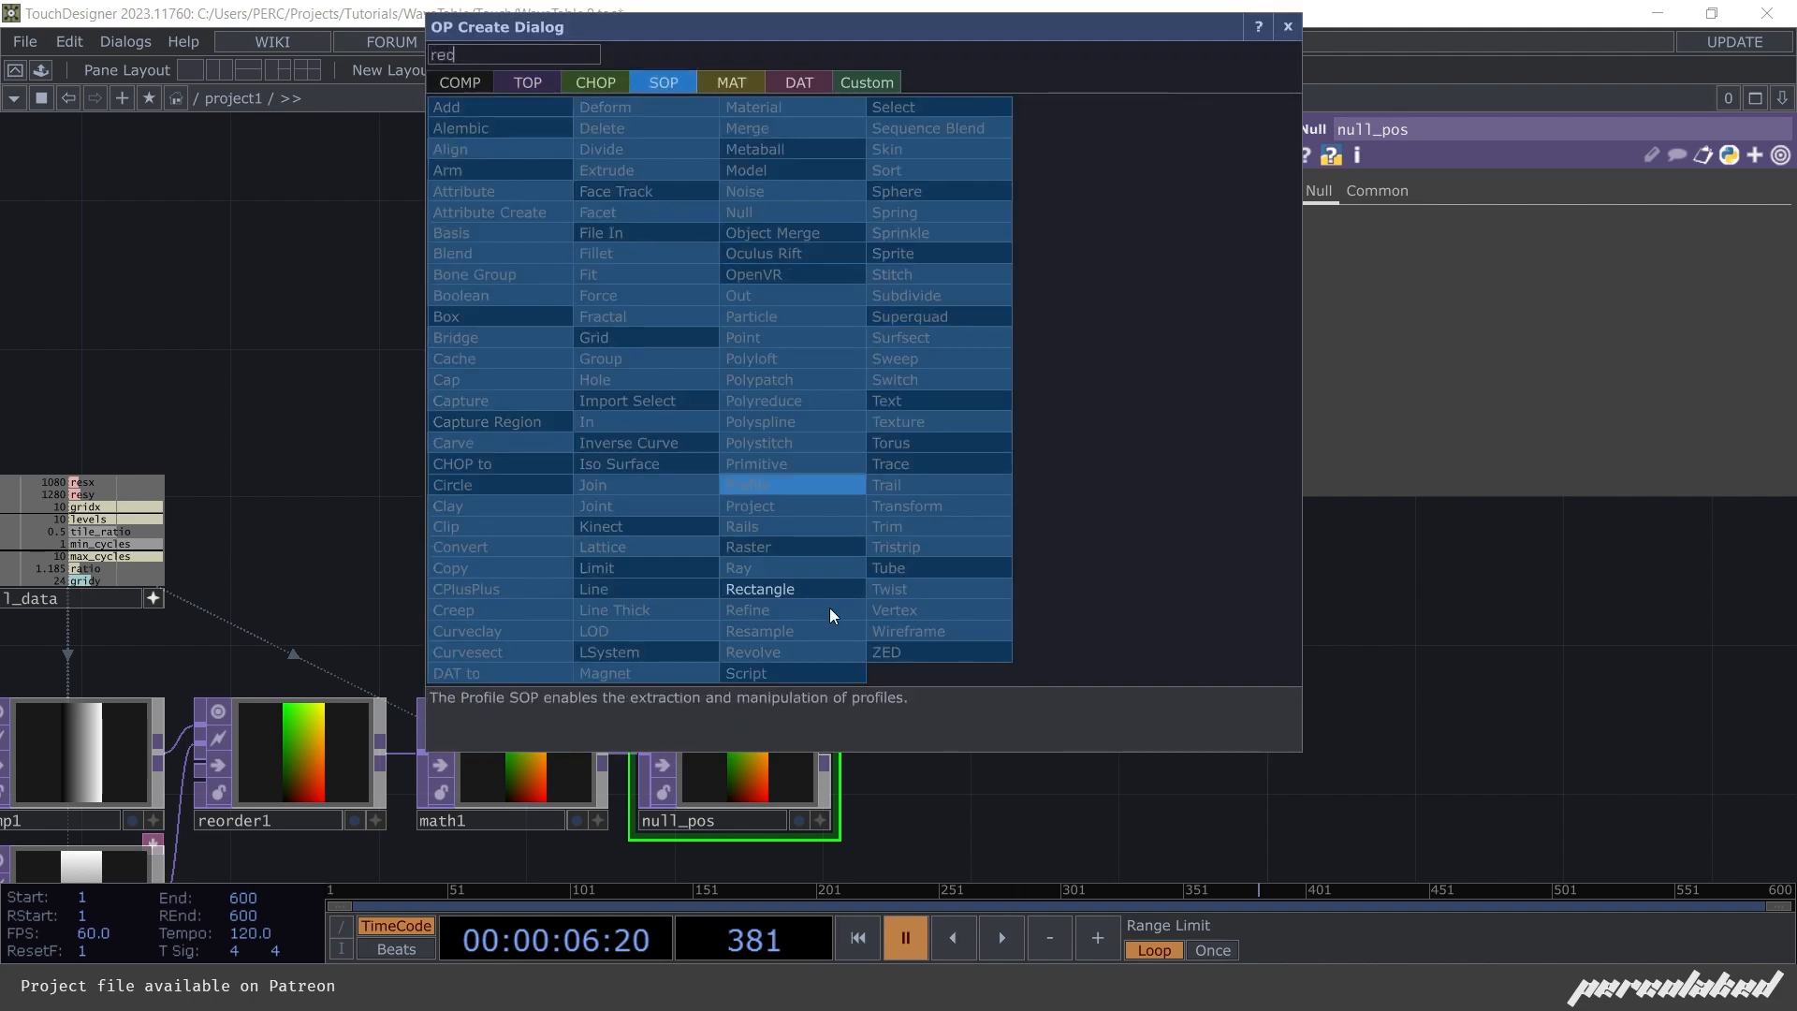
{"action": "left_click", "coordinate": [796, 588]}
{"action": "left_click", "coordinate": [868, 361]}
{"action": "scroll", "coordinate": [903, 370], "scroll_direction": "up", "scroll_amount": 3}
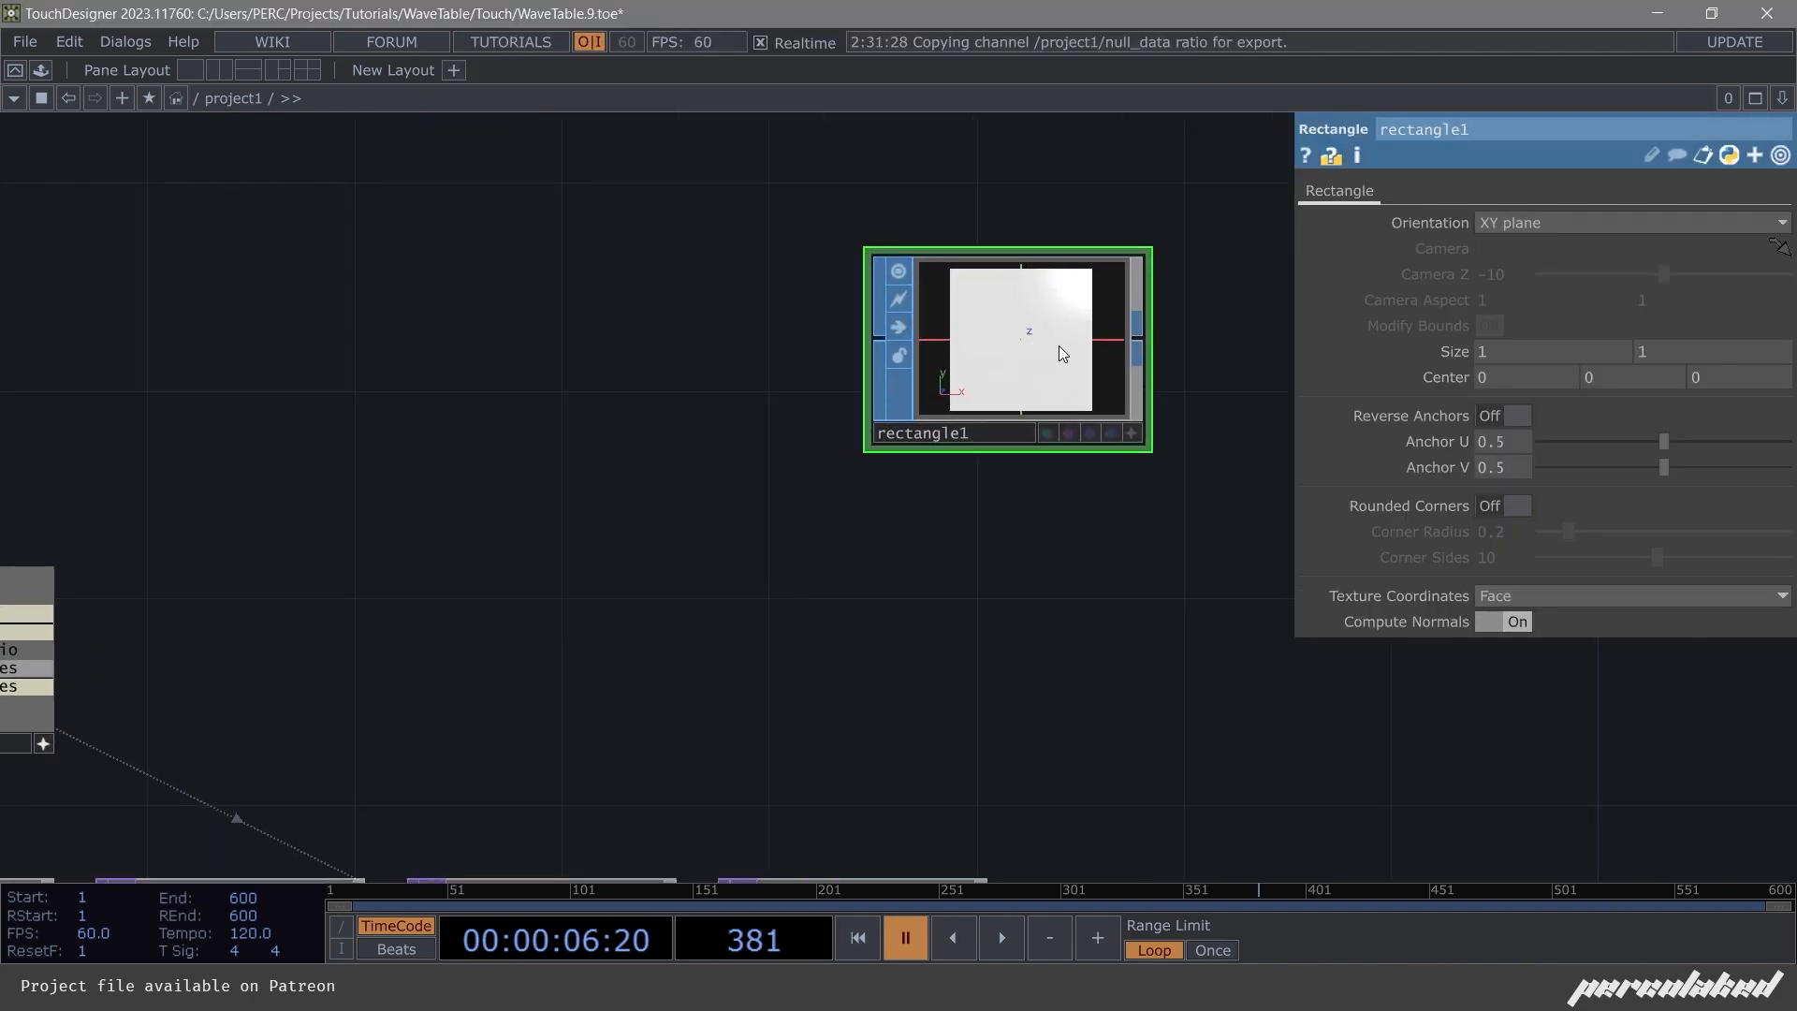
Set rectangle1's Size Y to a CHOP reference of null_data's tile_ratio channel.
{"action": "left_click_drag", "start_coordinate": [473, 553], "coordinate": [744, 460]}
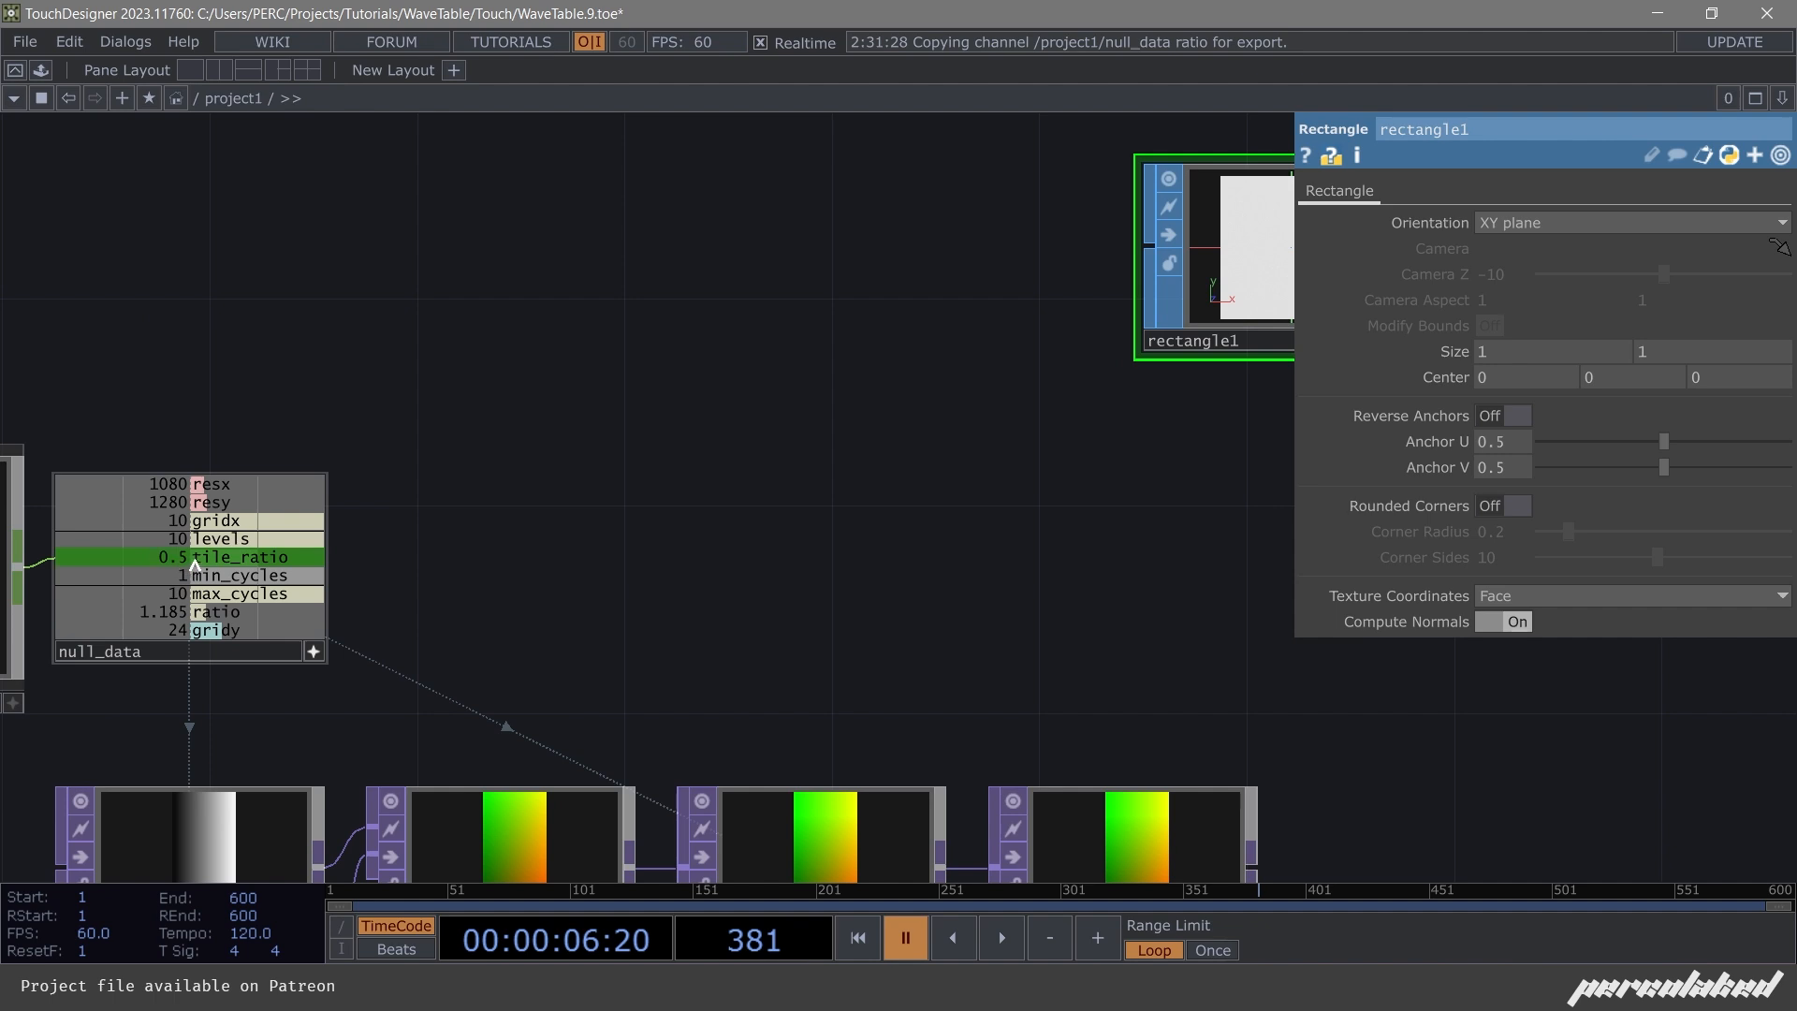
{"action": "left_click_drag", "start_coordinate": [224, 557], "coordinate": [1243, 253]}
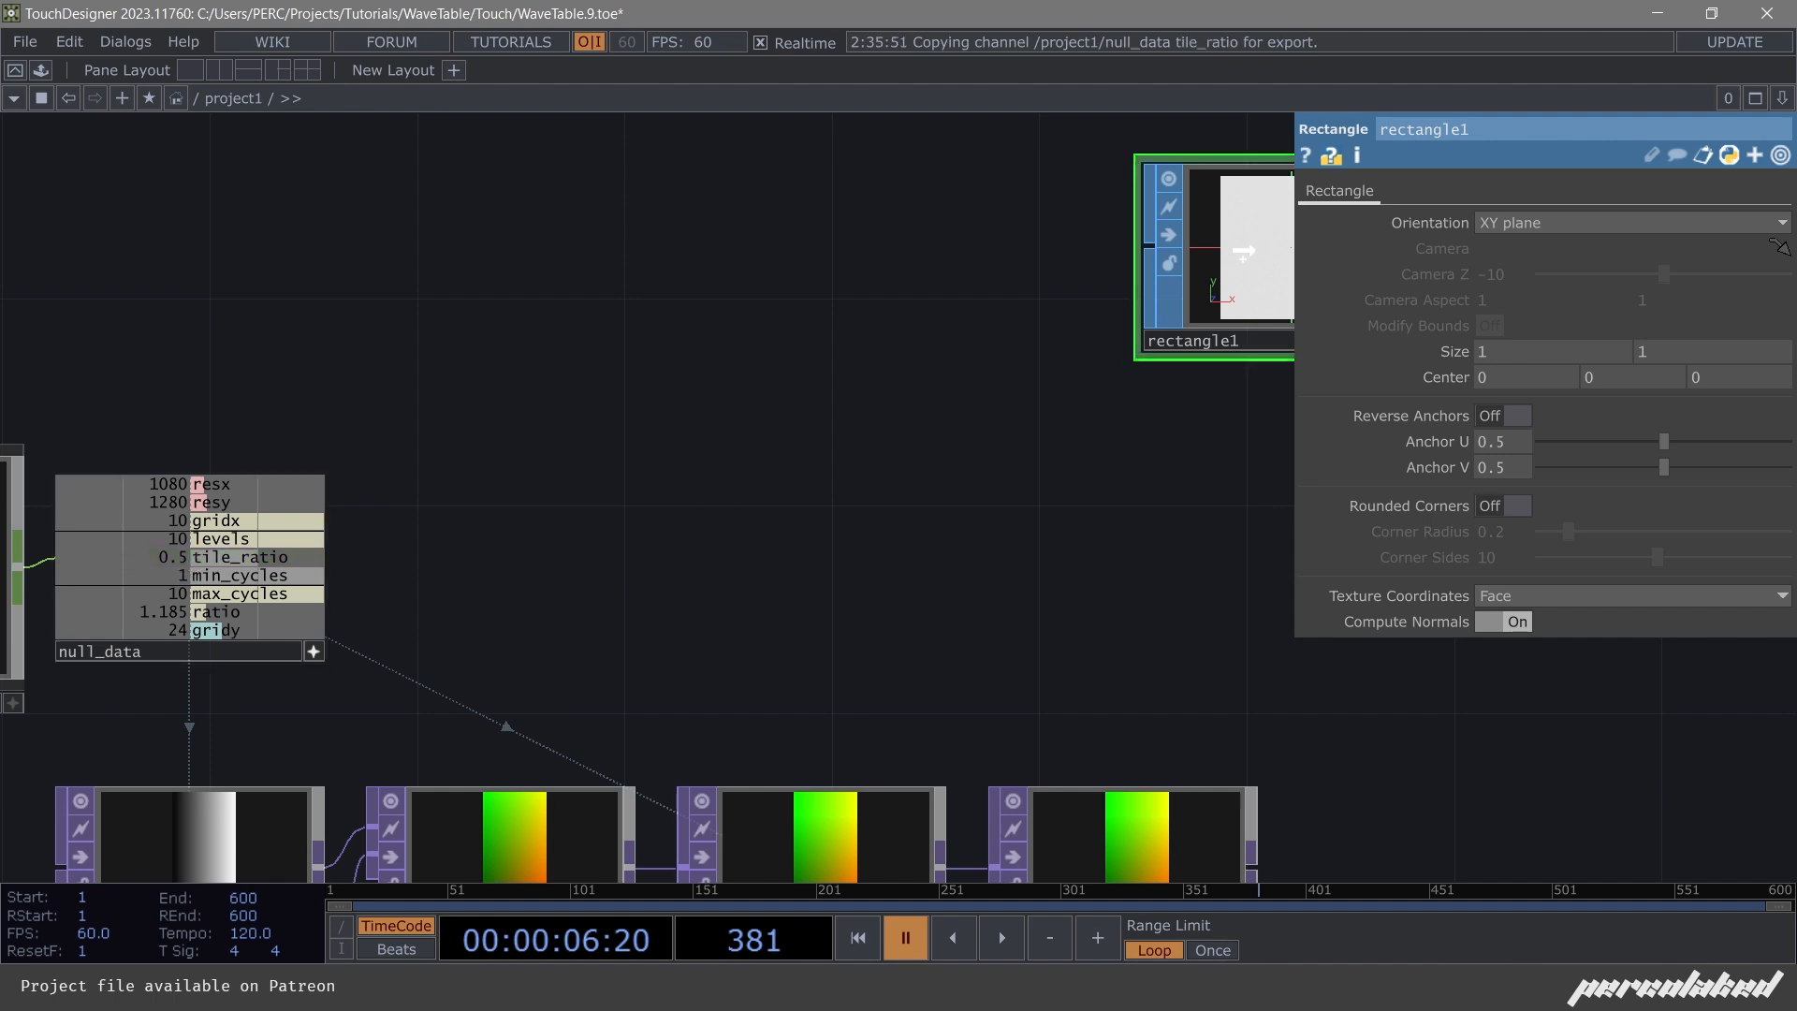
{"action": "left_click_drag", "start_coordinate": [1380, 437], "coordinate": [1679, 351]}
{"action": "left_click", "coordinate": [1688, 345]}
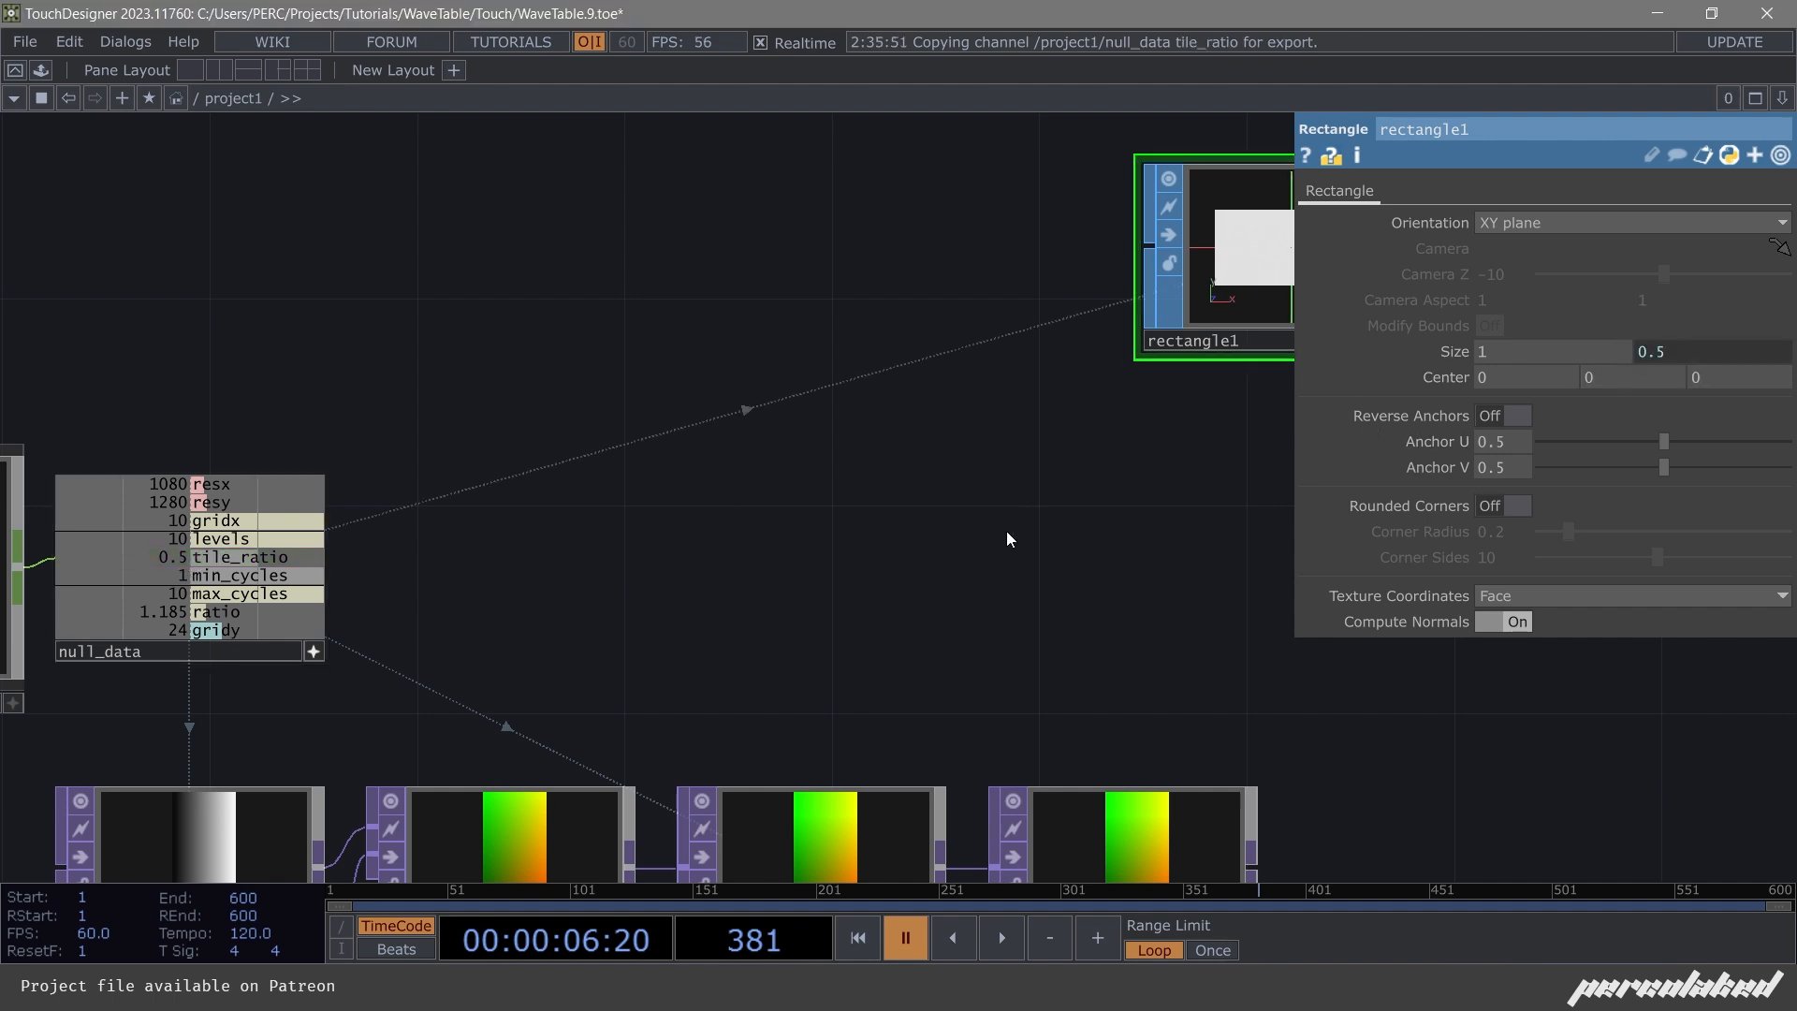
Reference Size X in rectangle1's Center X as me.par.sizex, copy that expression, and clear it from Center X.
{"action": "left_click", "coordinate": [1432, 352]}
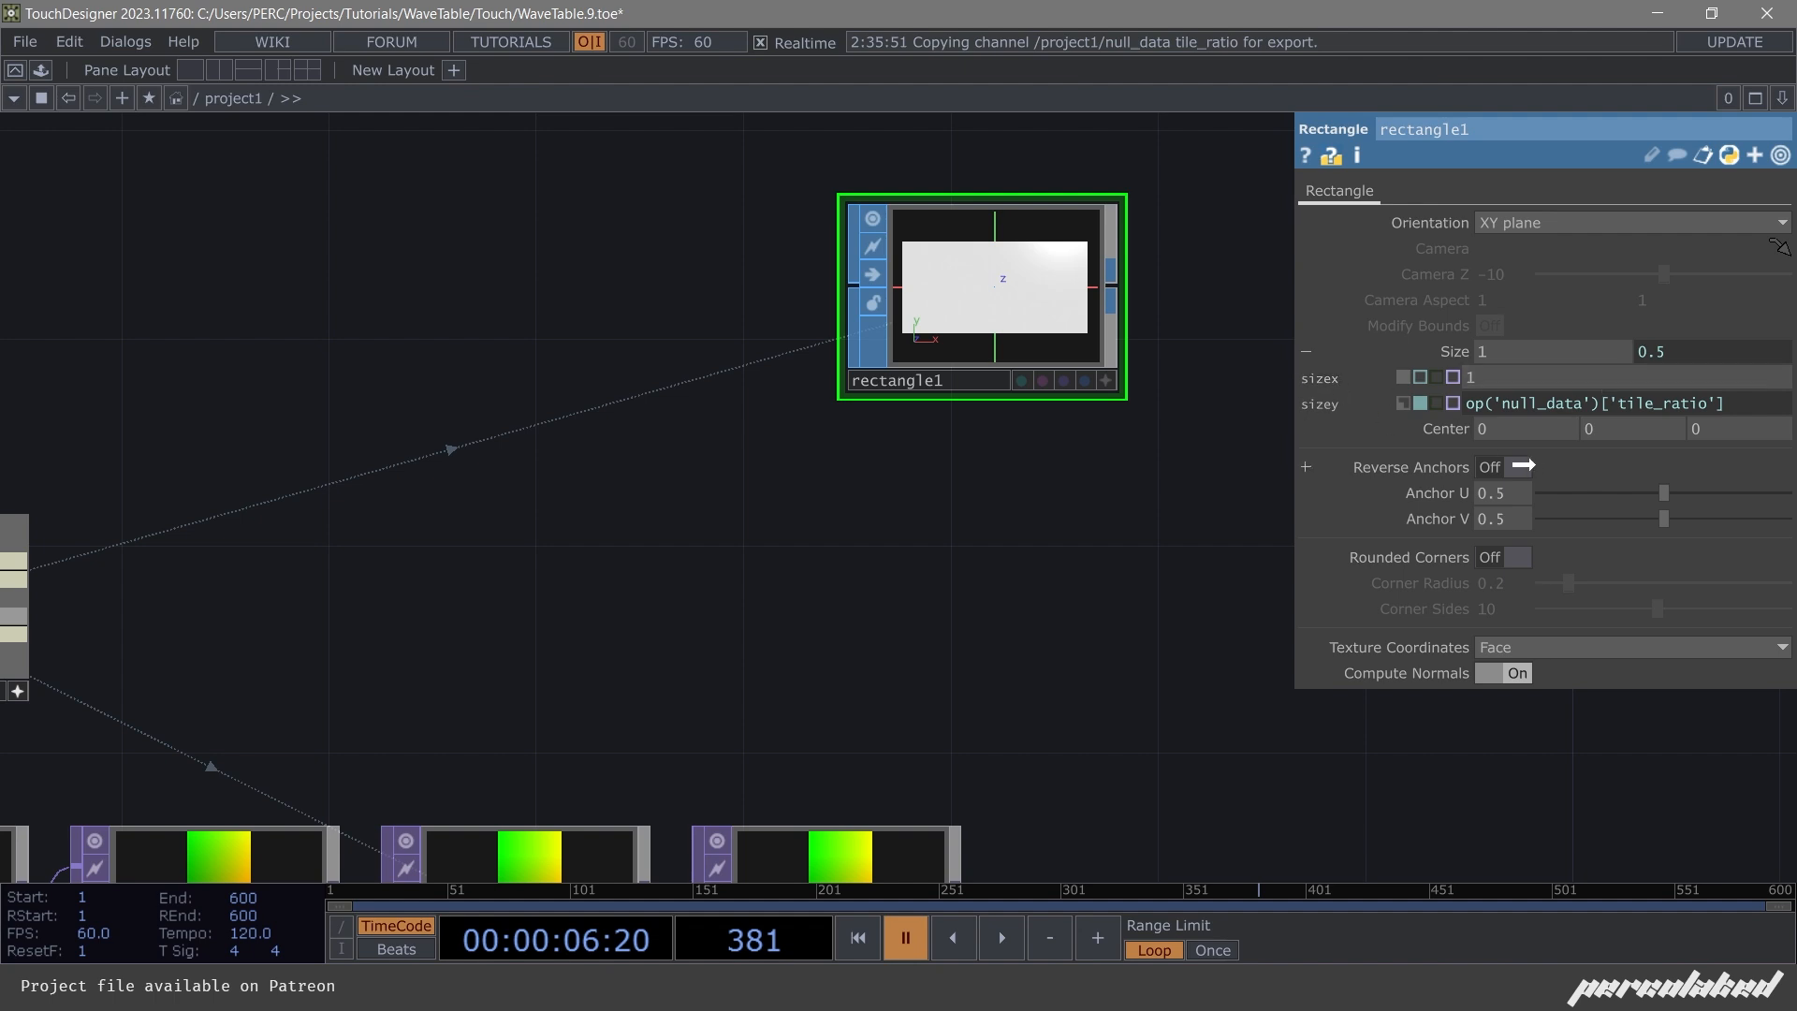
{"action": "left_click_drag", "start_coordinate": [1523, 465], "coordinate": [1518, 423]}
{"action": "left_click", "coordinate": [1529, 428]}
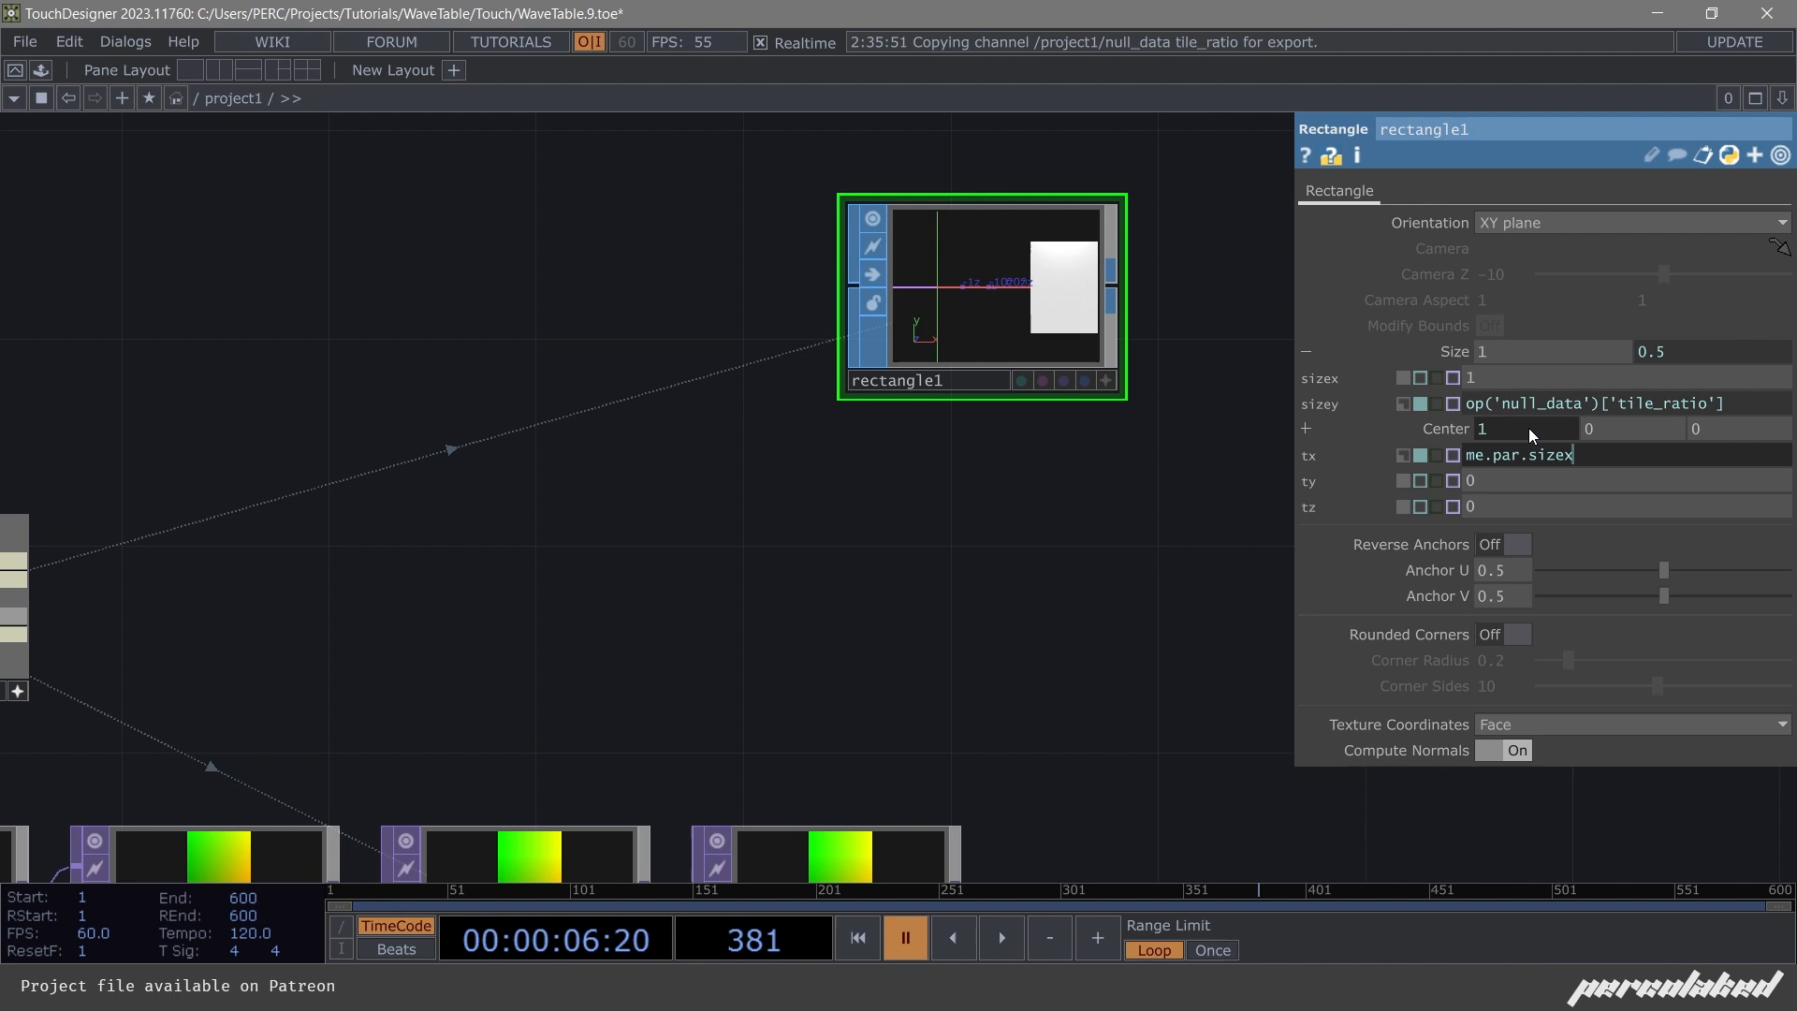
{"action": "double_click", "coordinate": [1579, 454]}
{"action": "key", "text": "ctrl+c"}
{"action": "key", "text": "BackSpace"}
{"action": "key", "text": "Return"}
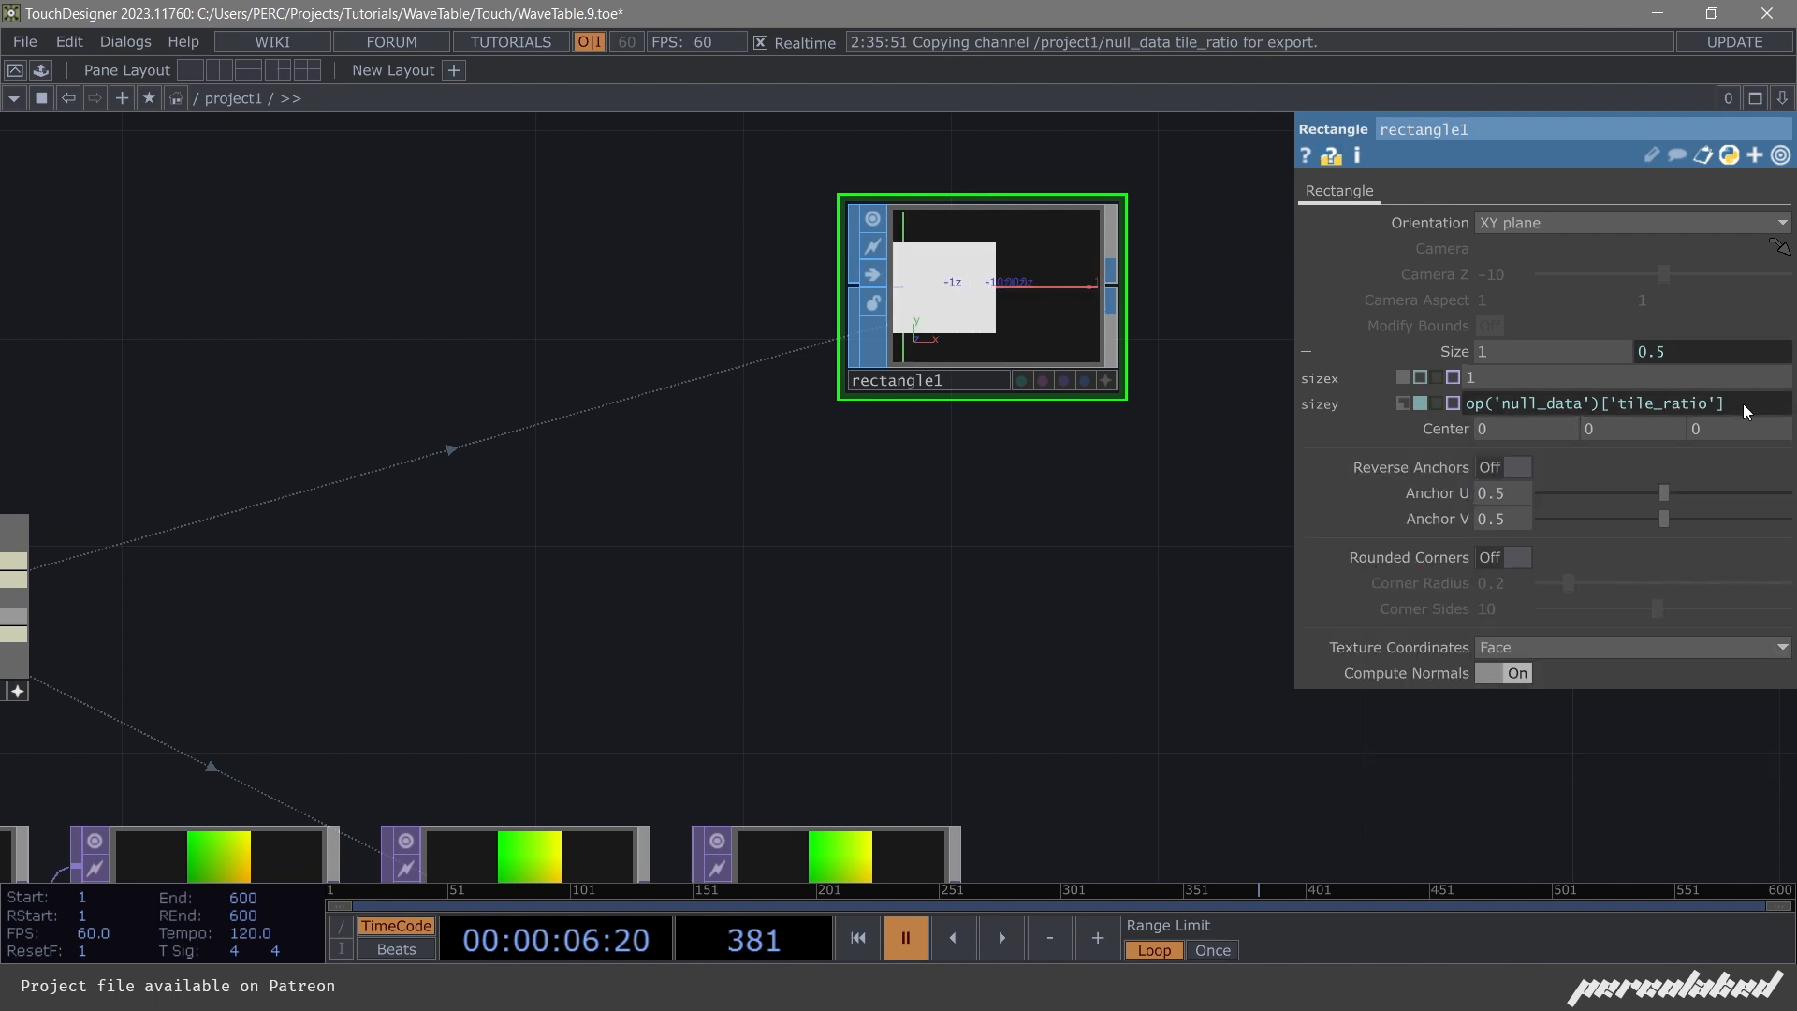
Multiply rectangle1's Size Y expression by me.par.sizex and test the proportion with Size X at 0.4.
{"action": "left_click", "coordinate": [1742, 404]}
{"action": "type", "text": "*"}
{"action": "key", "text": "ctrl+v"}
{"action": "key", "text": "Return"}
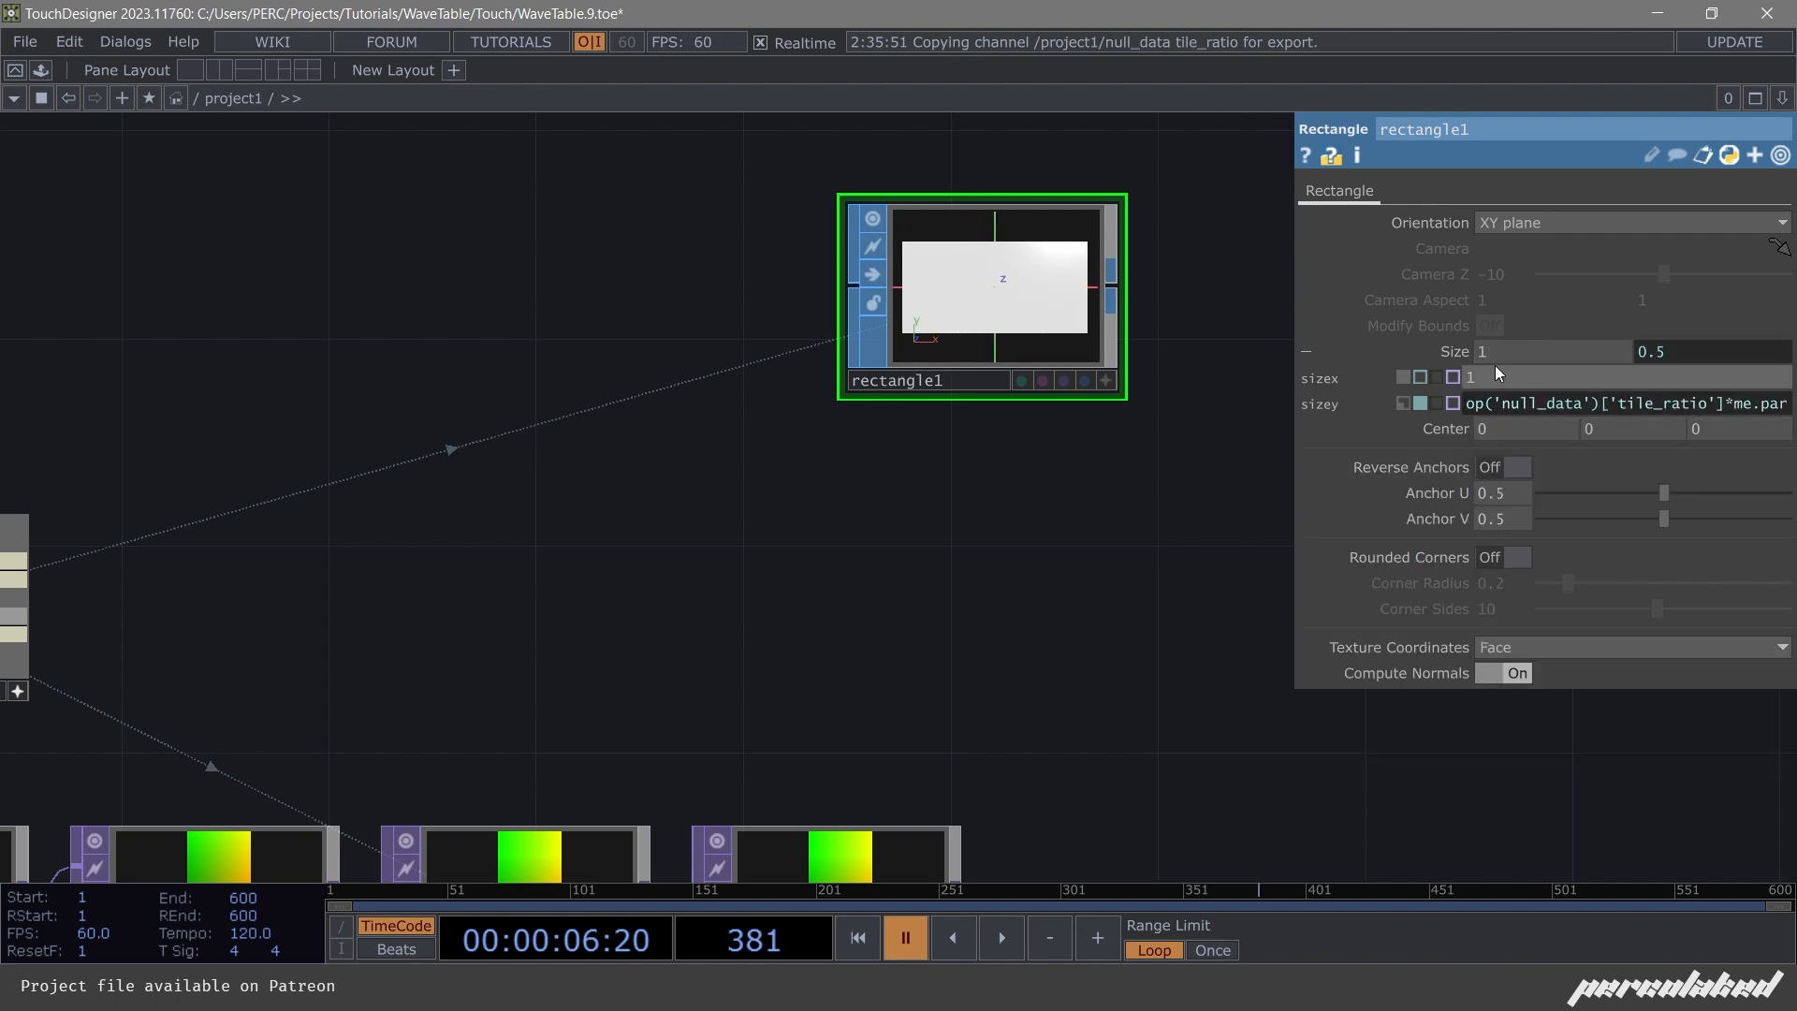
{"action": "mouse_move", "coordinate": [1495, 374]}
{"action": "middle_mouse_down"}
{"action": "mouse_move", "coordinate": [1504, 348]}
{"action": "mouse_move", "coordinate": [1474, 348]}
{"action": "mouse_move", "coordinate": [1498, 334]}
{"action": "mouse_move", "coordinate": [1495, 359]}
{"action": "middle_mouse_up"}
Set rectangle1's Size X to the expression 1/op('null_data')['gridx'].
{"action": "left_click_drag", "start_coordinate": [801, 573], "coordinate": [1076, 609]}
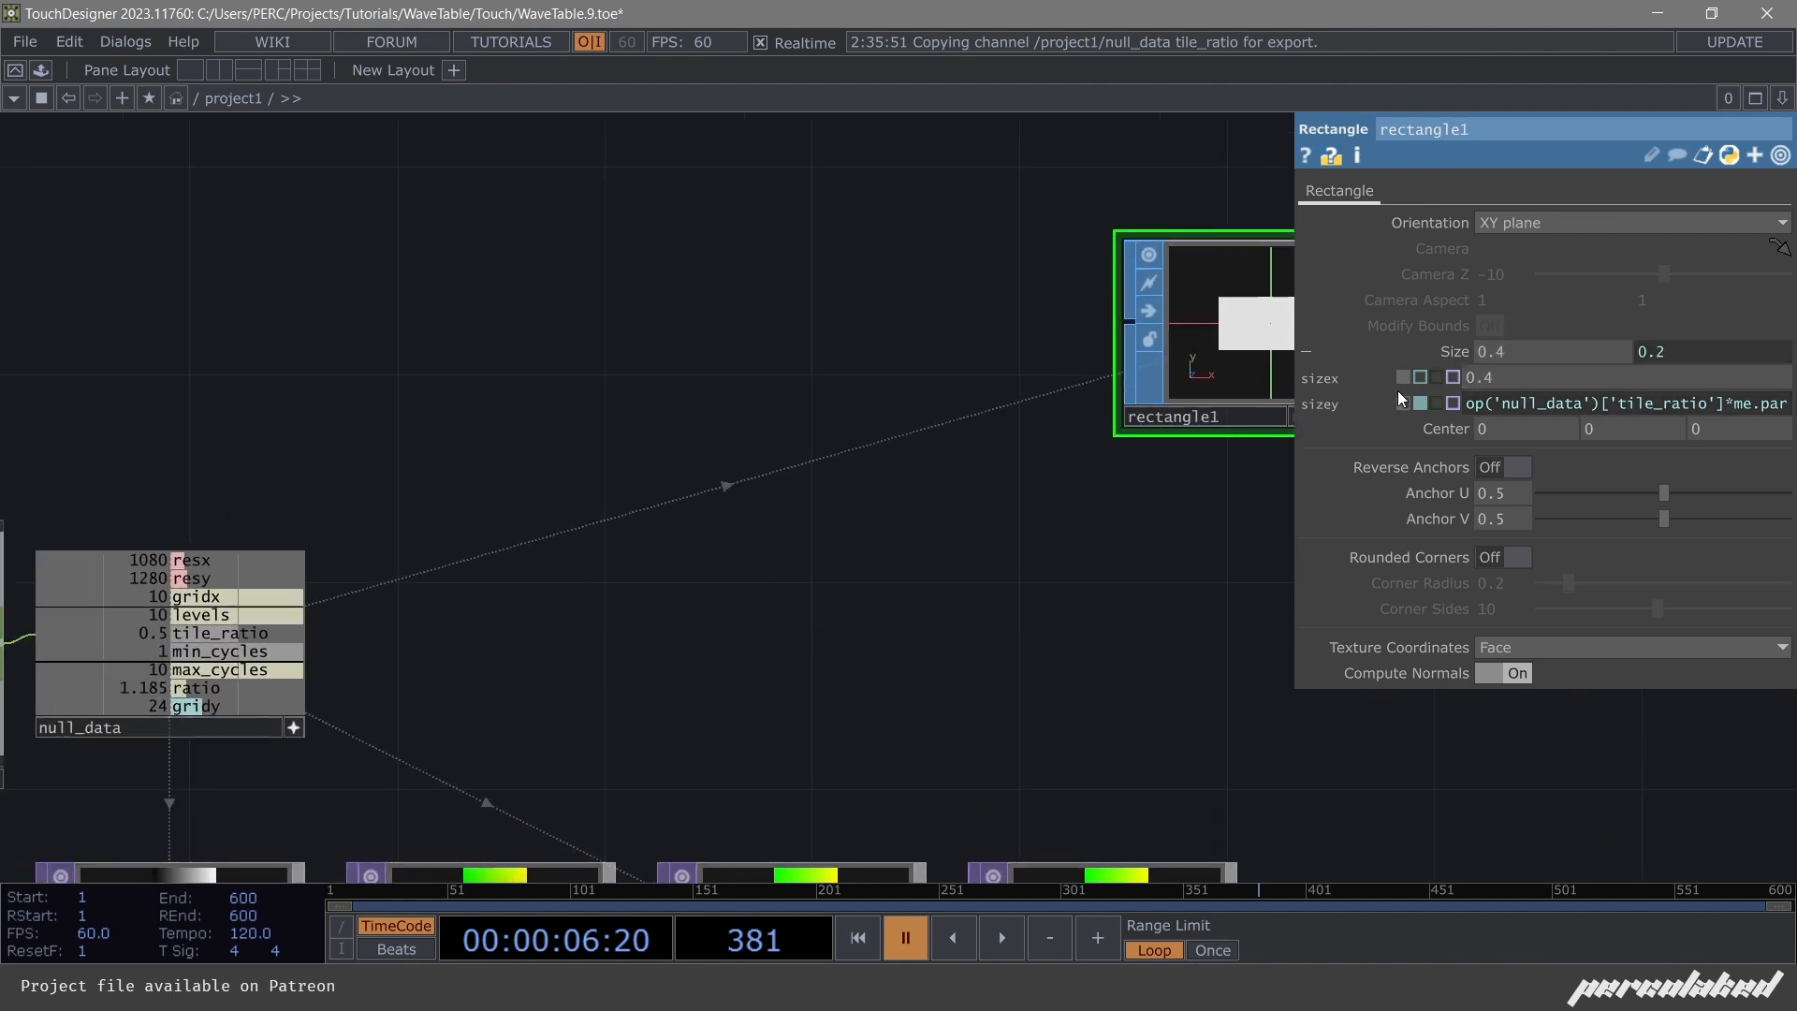
{"action": "left_click_drag", "start_coordinate": [706, 641], "coordinate": [802, 615]}
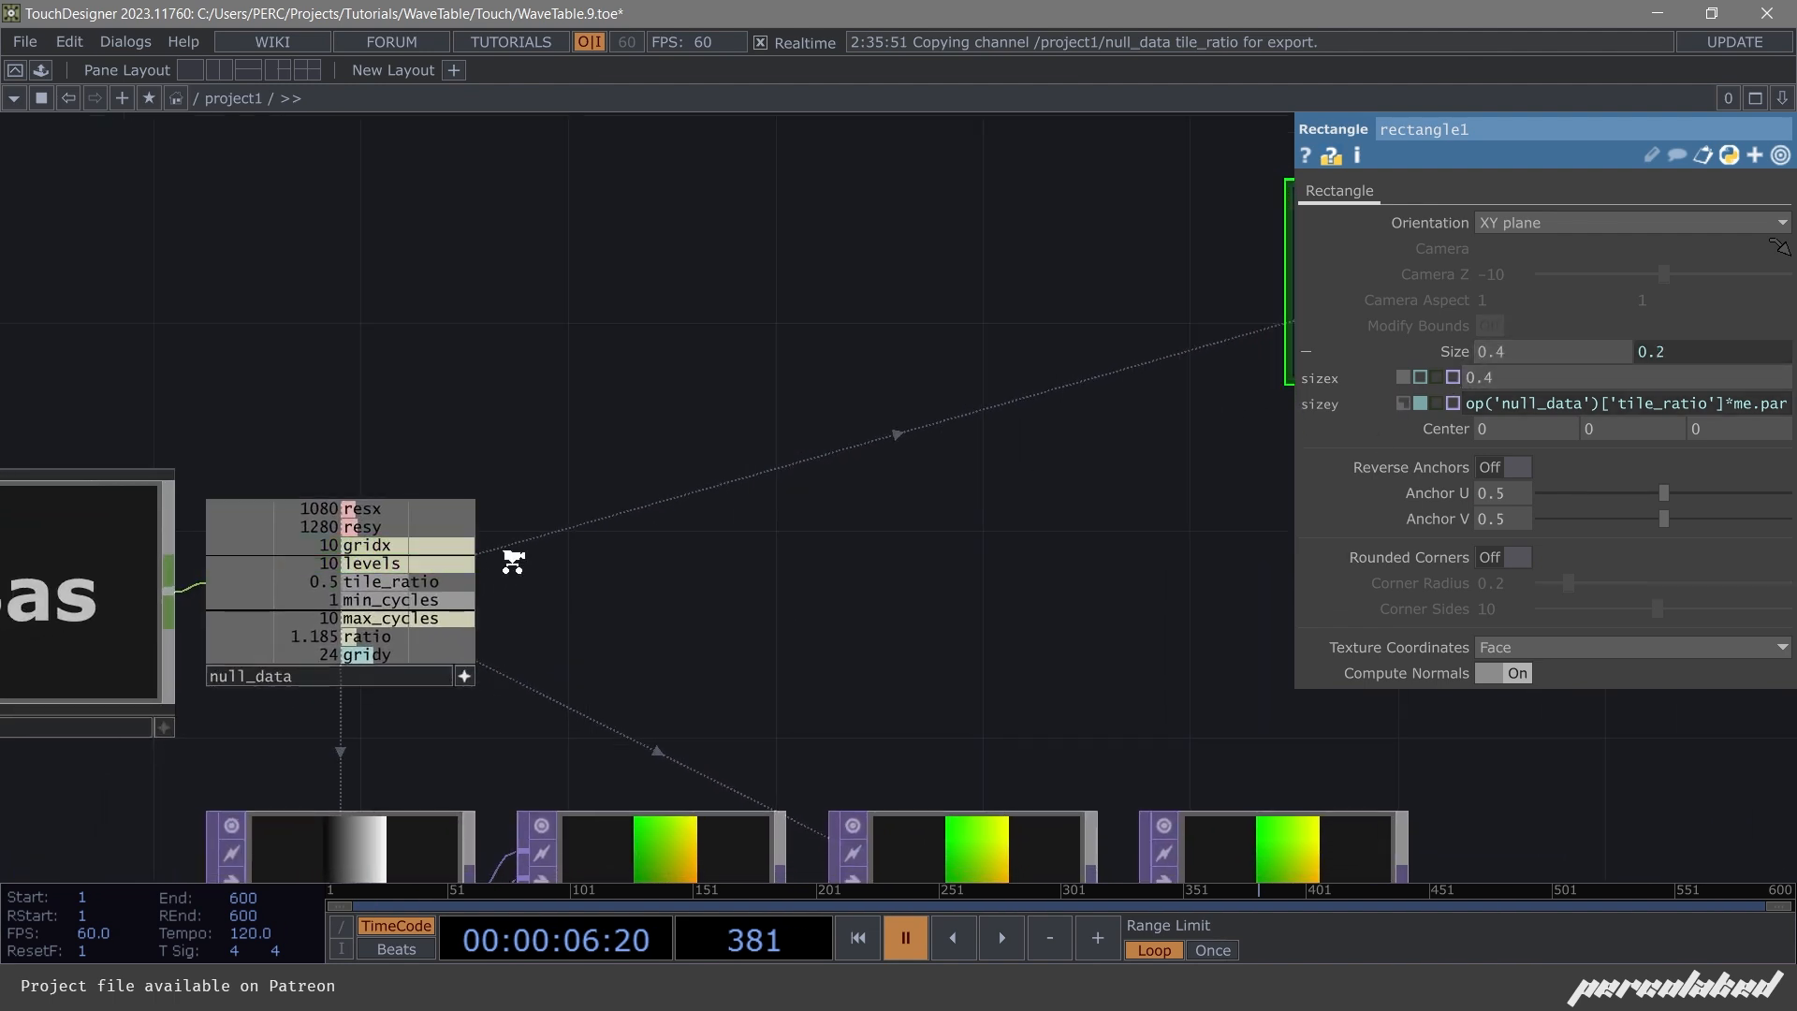
{"action": "scroll", "coordinate": [365, 585], "scroll_direction": "up", "scroll_amount": 3}
{"action": "left_click_drag", "start_coordinate": [208, 554], "coordinate": [1497, 377]}
{"action": "left_click", "coordinate": [1502, 363]}
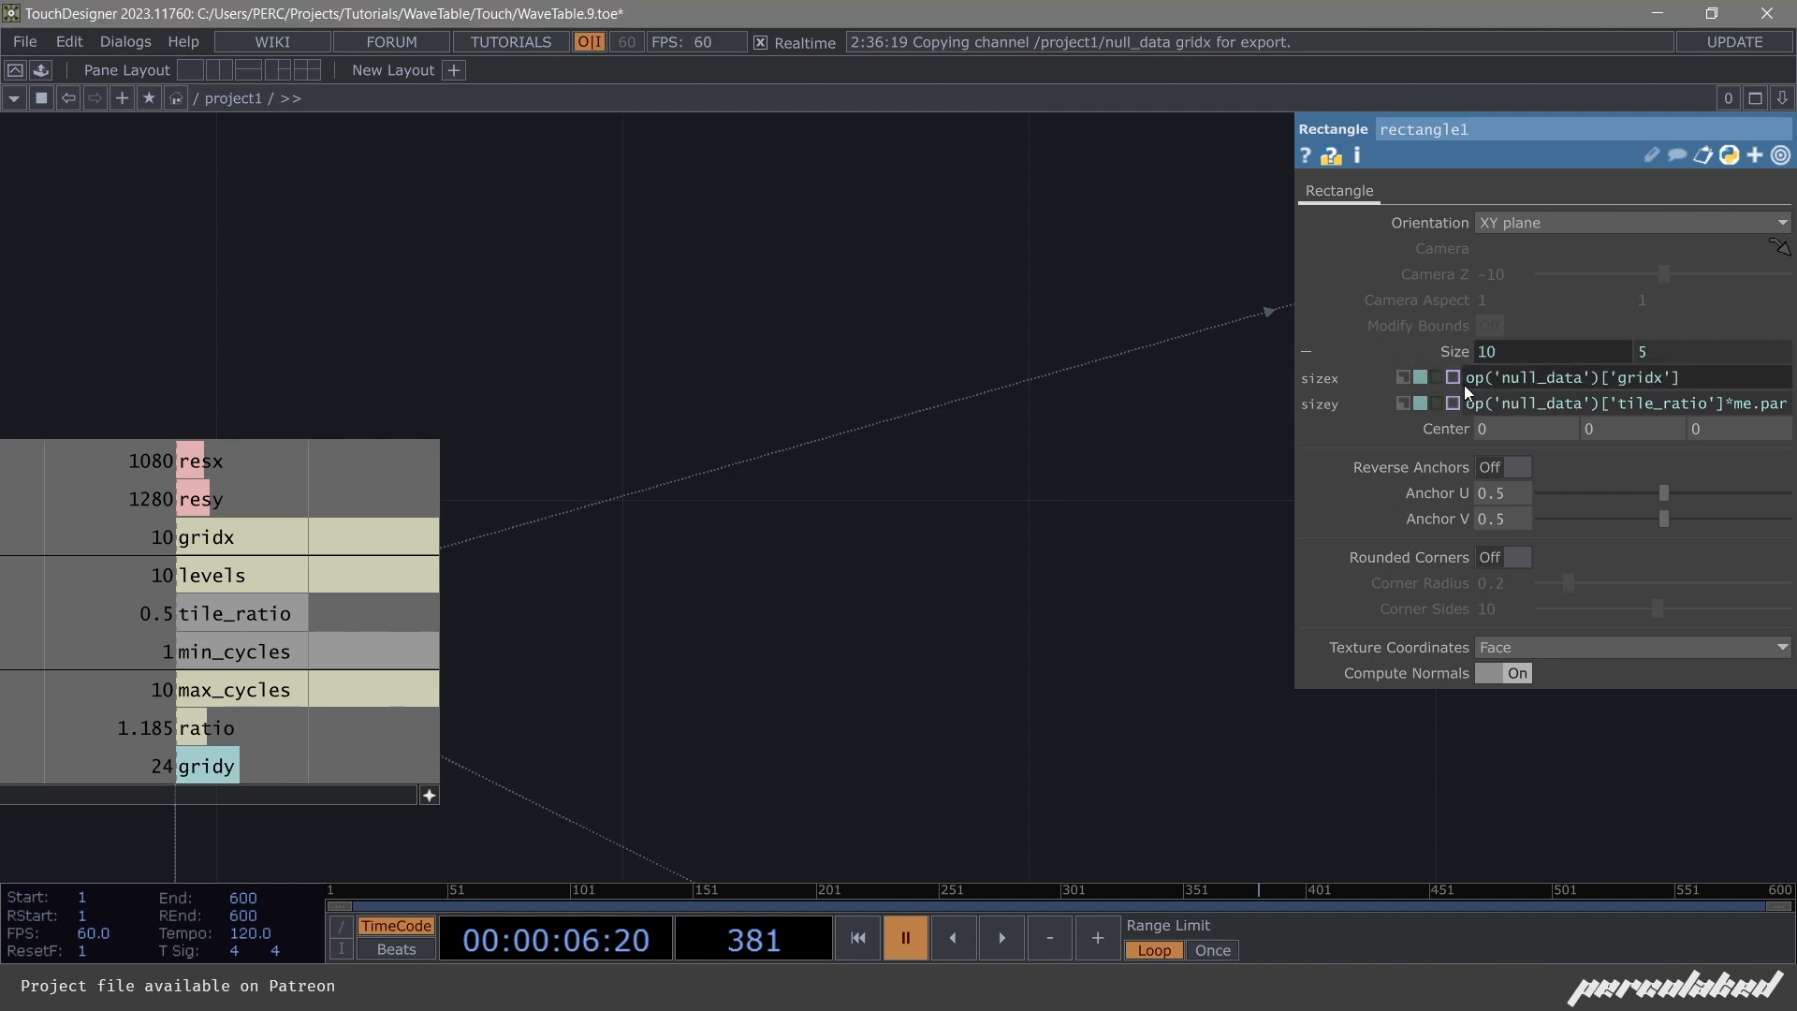
{"action": "left_click", "coordinate": [1464, 384]}
{"action": "type", "text": "1/"}
{"action": "key", "text": "Return"}
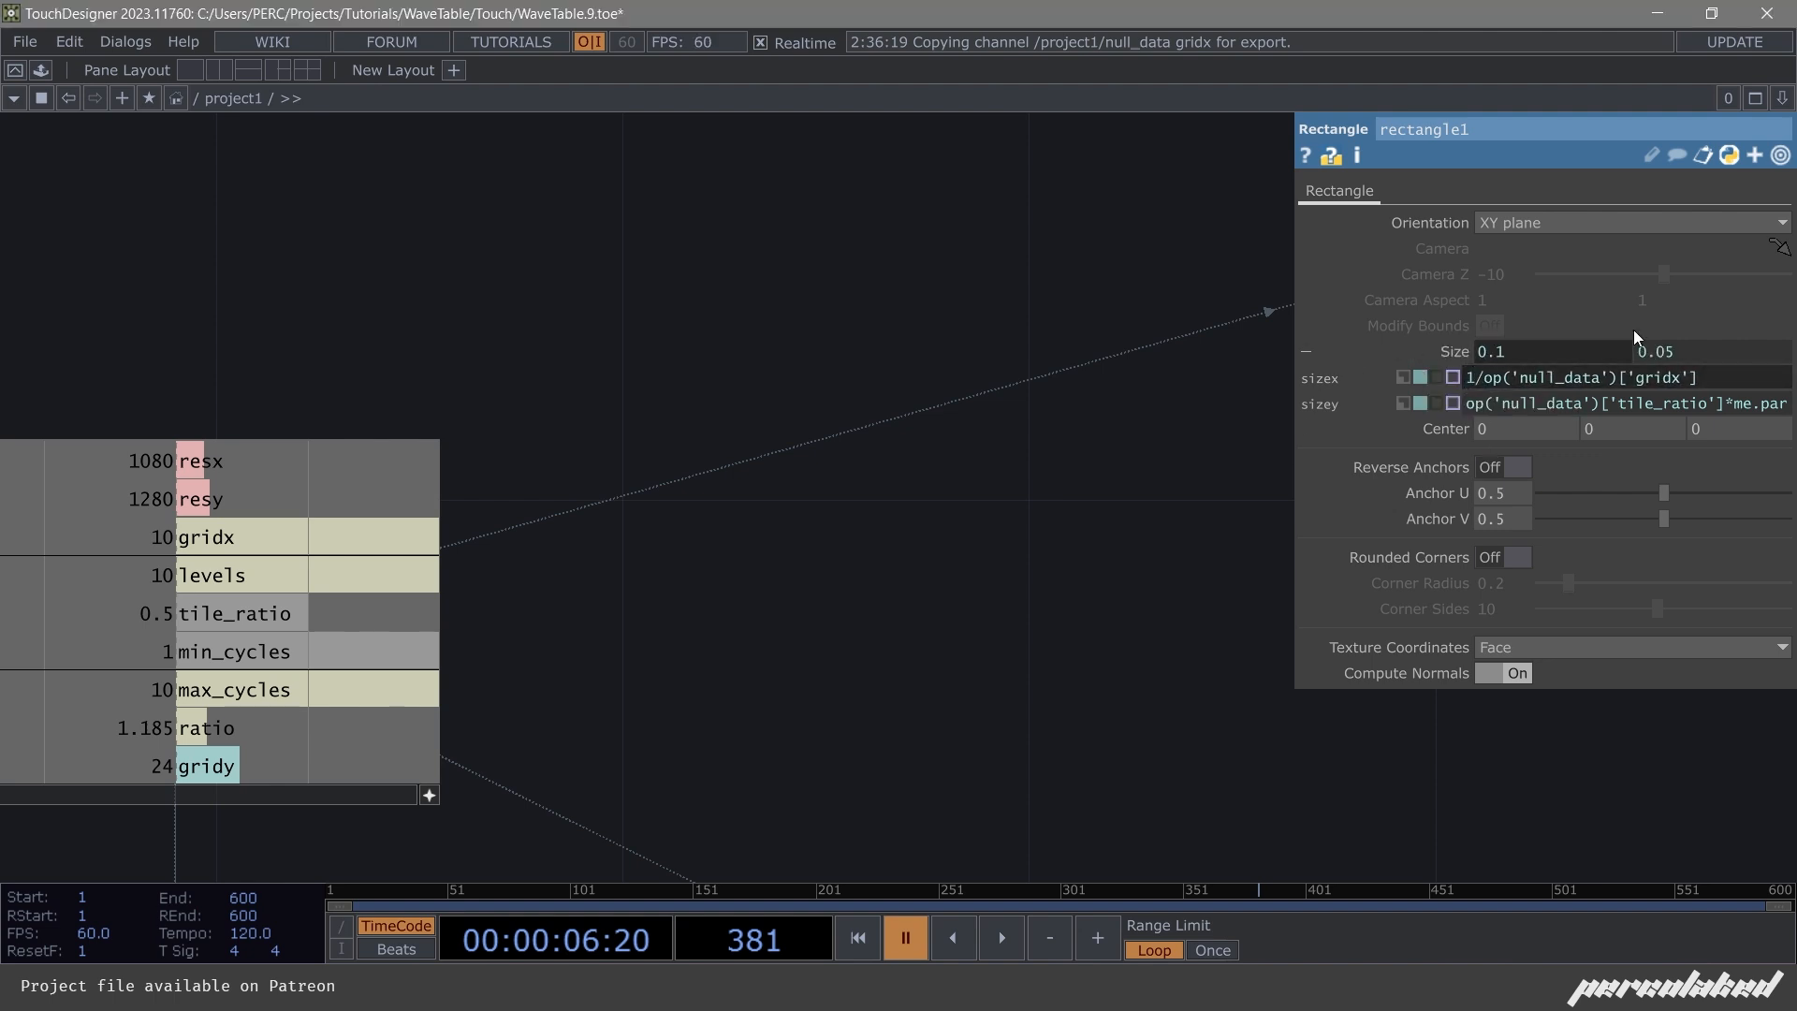
Create a Geometry COMP from rectangle1's output so the rectangle feeds it directly.
{"action": "scroll", "coordinate": [642, 509], "scroll_direction": "down", "scroll_amount": 6}
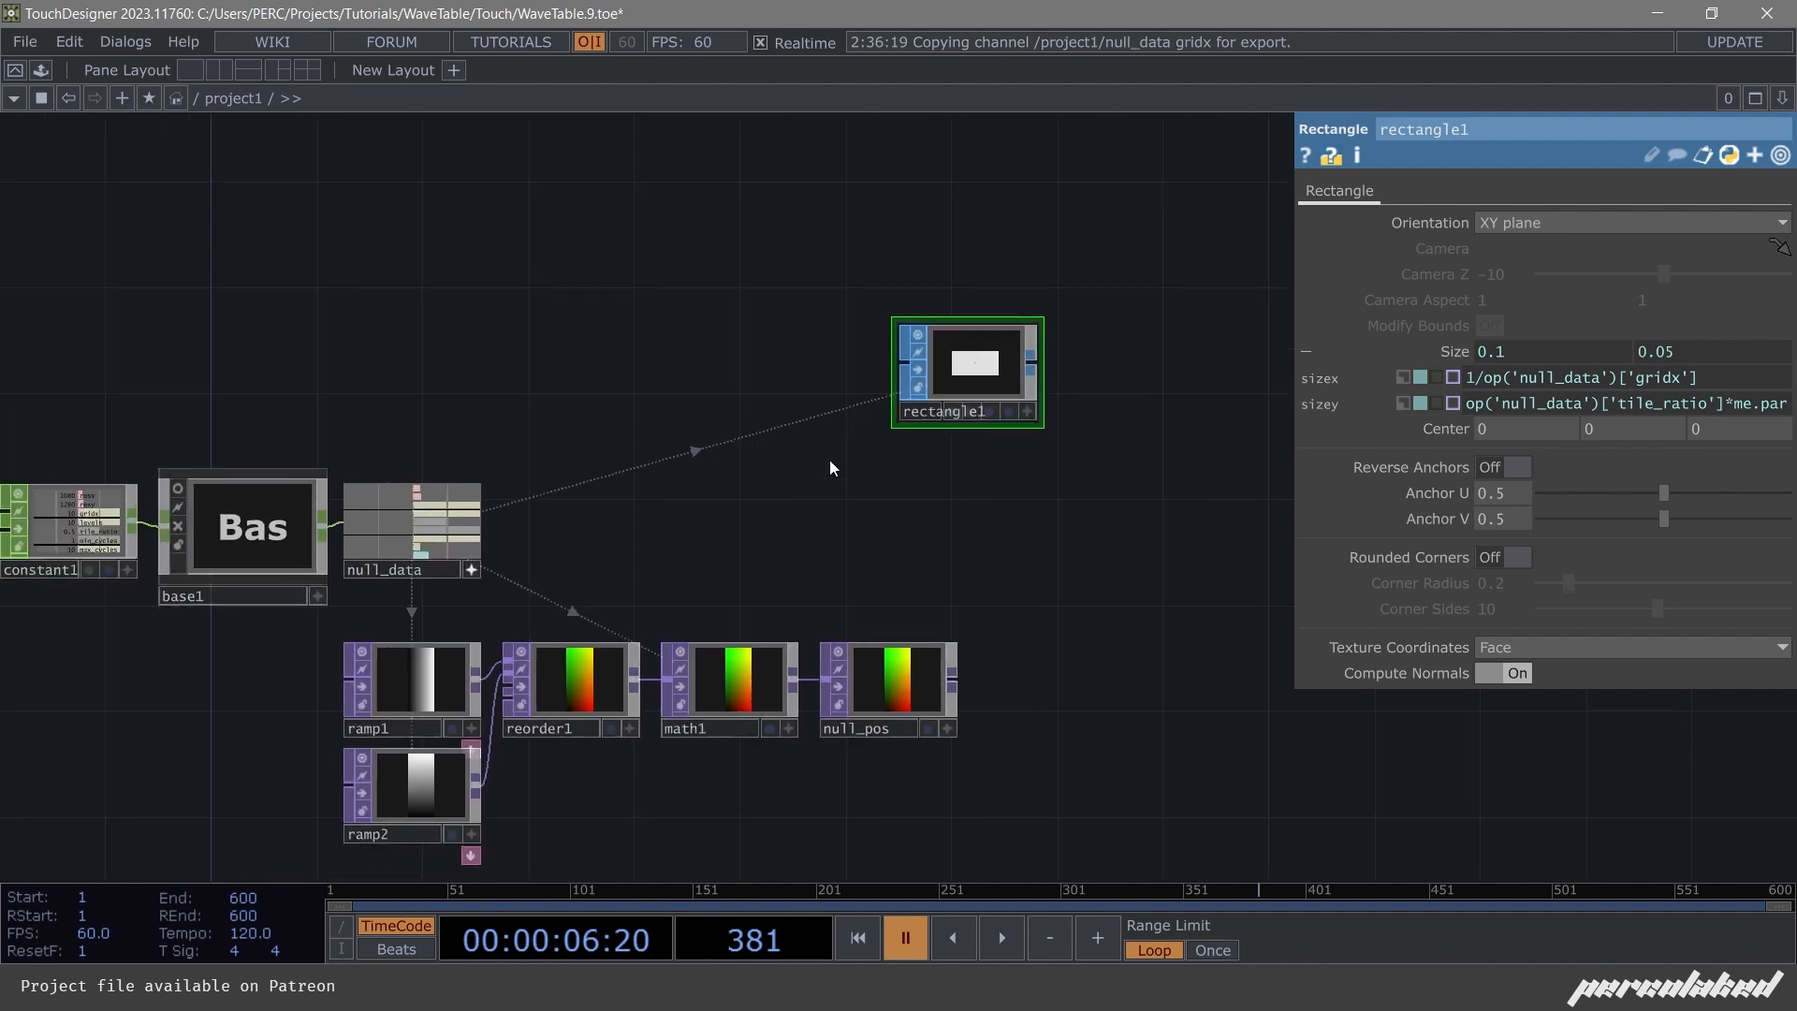
{"action": "scroll", "coordinate": [830, 469], "scroll_direction": "up", "scroll_amount": 3}
{"action": "scroll", "coordinate": [1022, 388], "scroll_direction": "up", "scroll_amount": 1}
{"action": "left_click_drag", "start_coordinate": [1095, 630], "coordinate": [649, 522]}
{"action": "scroll", "coordinate": [645, 506], "scroll_direction": "down", "scroll_amount": 2}
{"action": "left_click", "coordinate": [627, 446]}
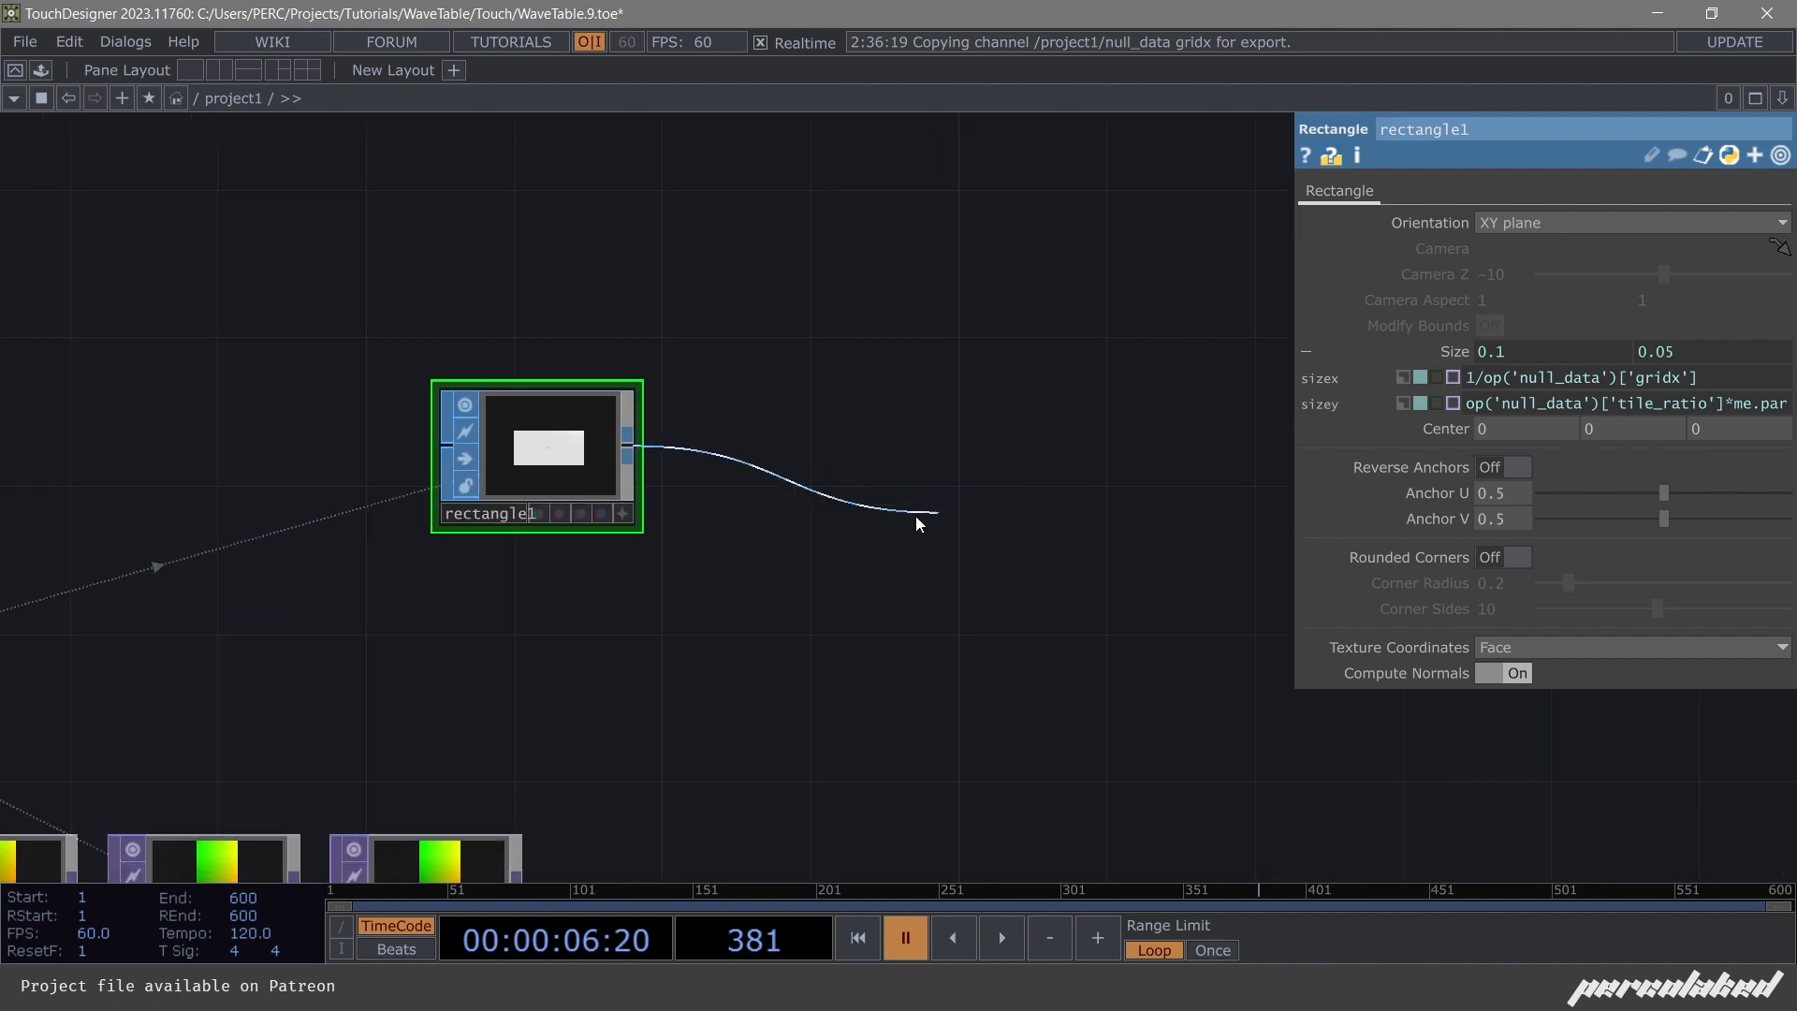
{"action": "left_click", "coordinate": [821, 492]}
{"action": "left_click", "coordinate": [404, 190]}
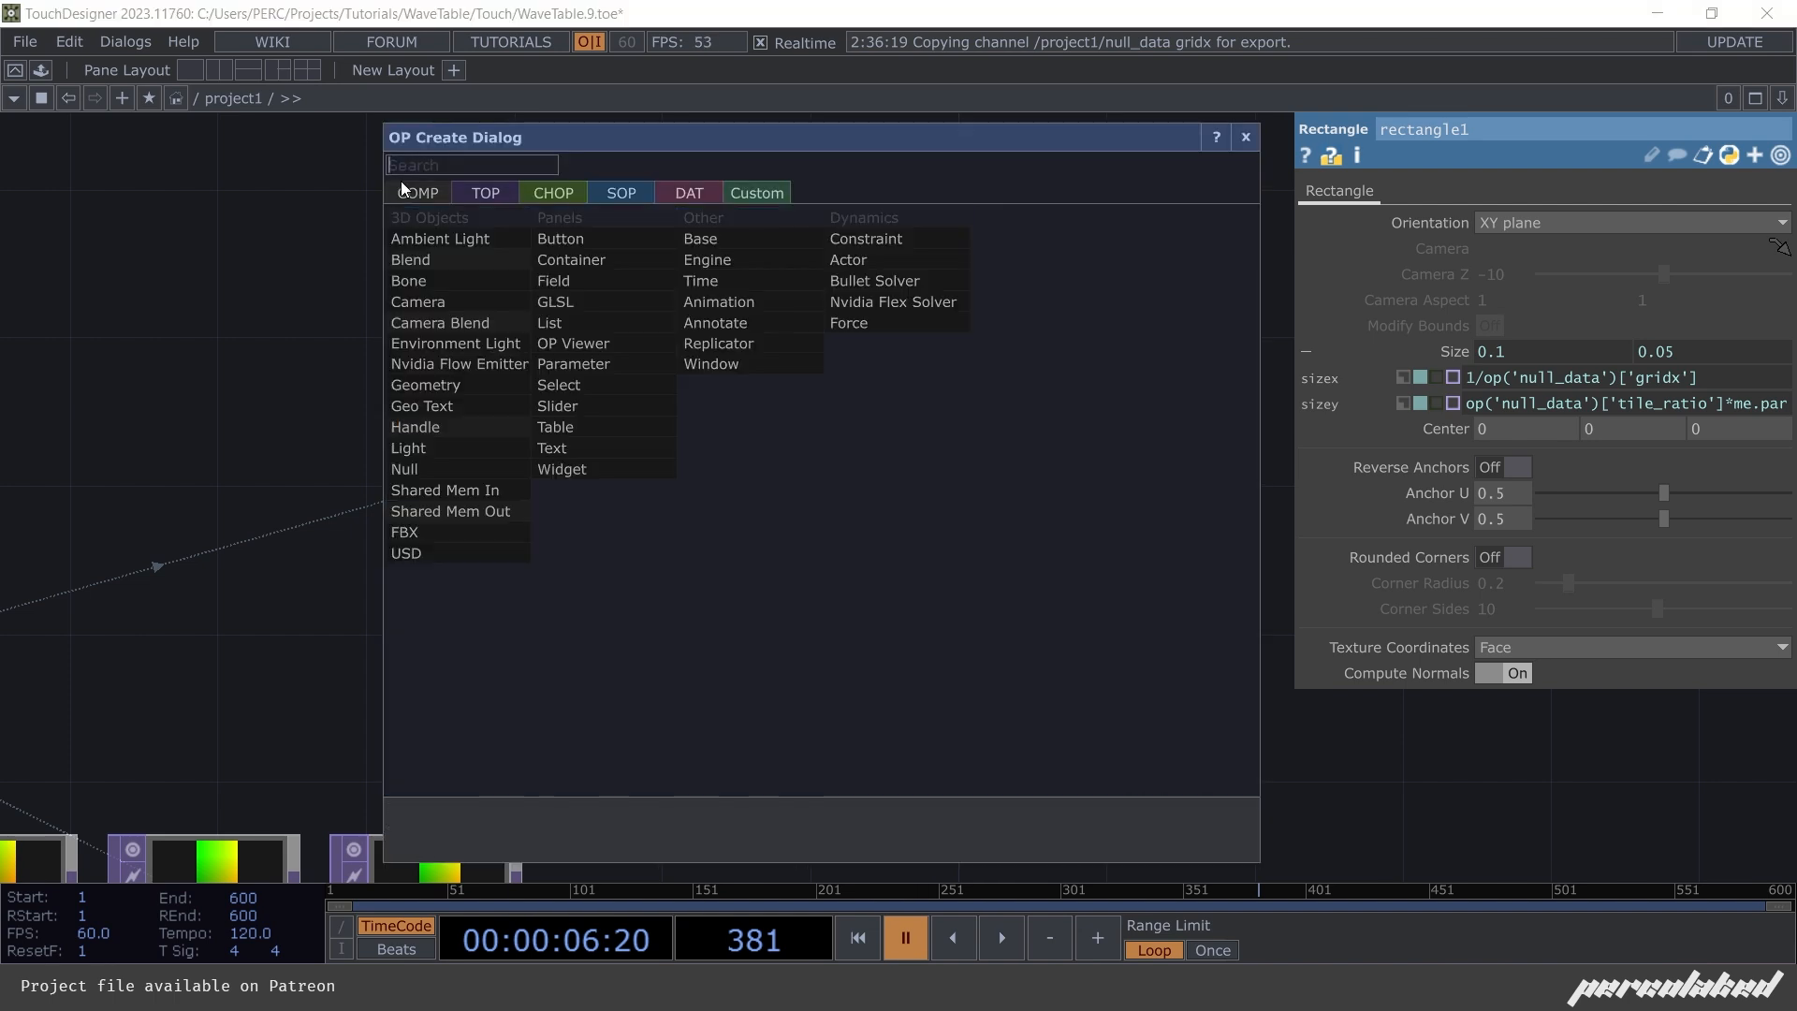
{"action": "type", "text": "ge"}
{"action": "left_click", "coordinate": [481, 379]}
{"action": "left_click", "coordinate": [862, 492]}
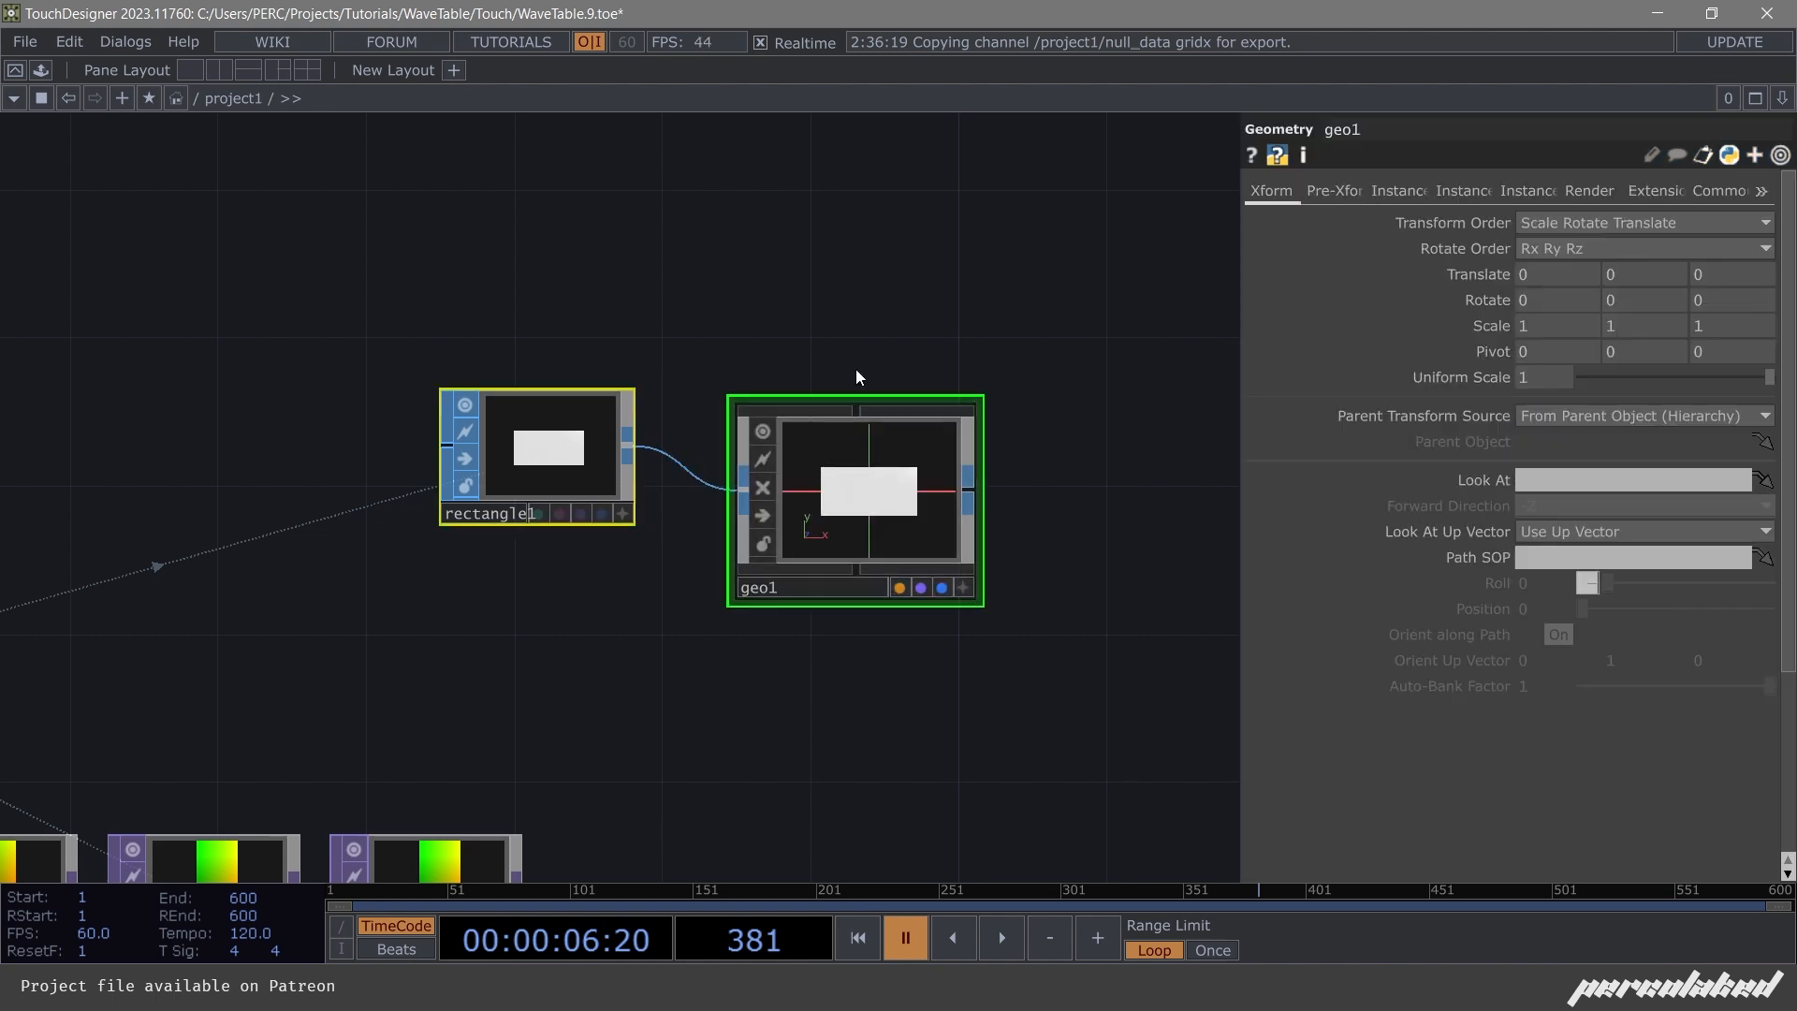
Undo the deletion of rectangle1 and geo1, and delete geo1 alone.
{"action": "scroll", "coordinate": [891, 399], "scroll_direction": "up", "scroll_amount": 2}
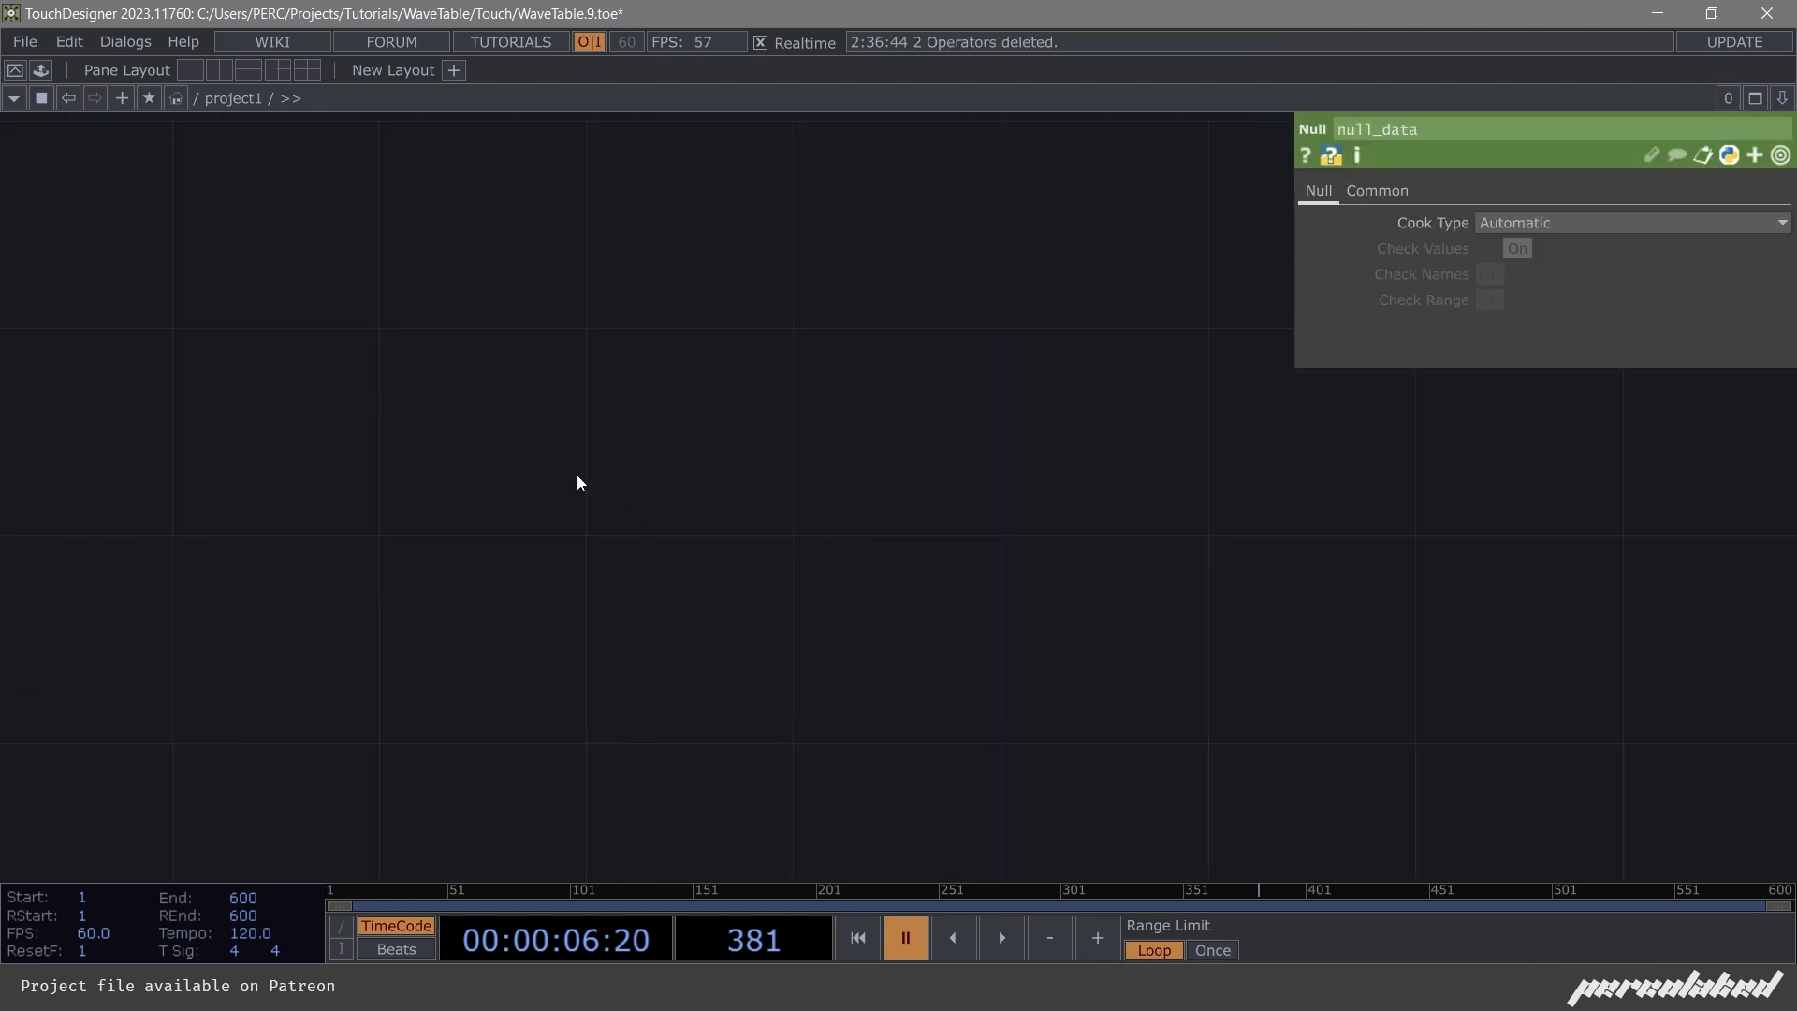
{"action": "key", "text": "ctrl+z"}
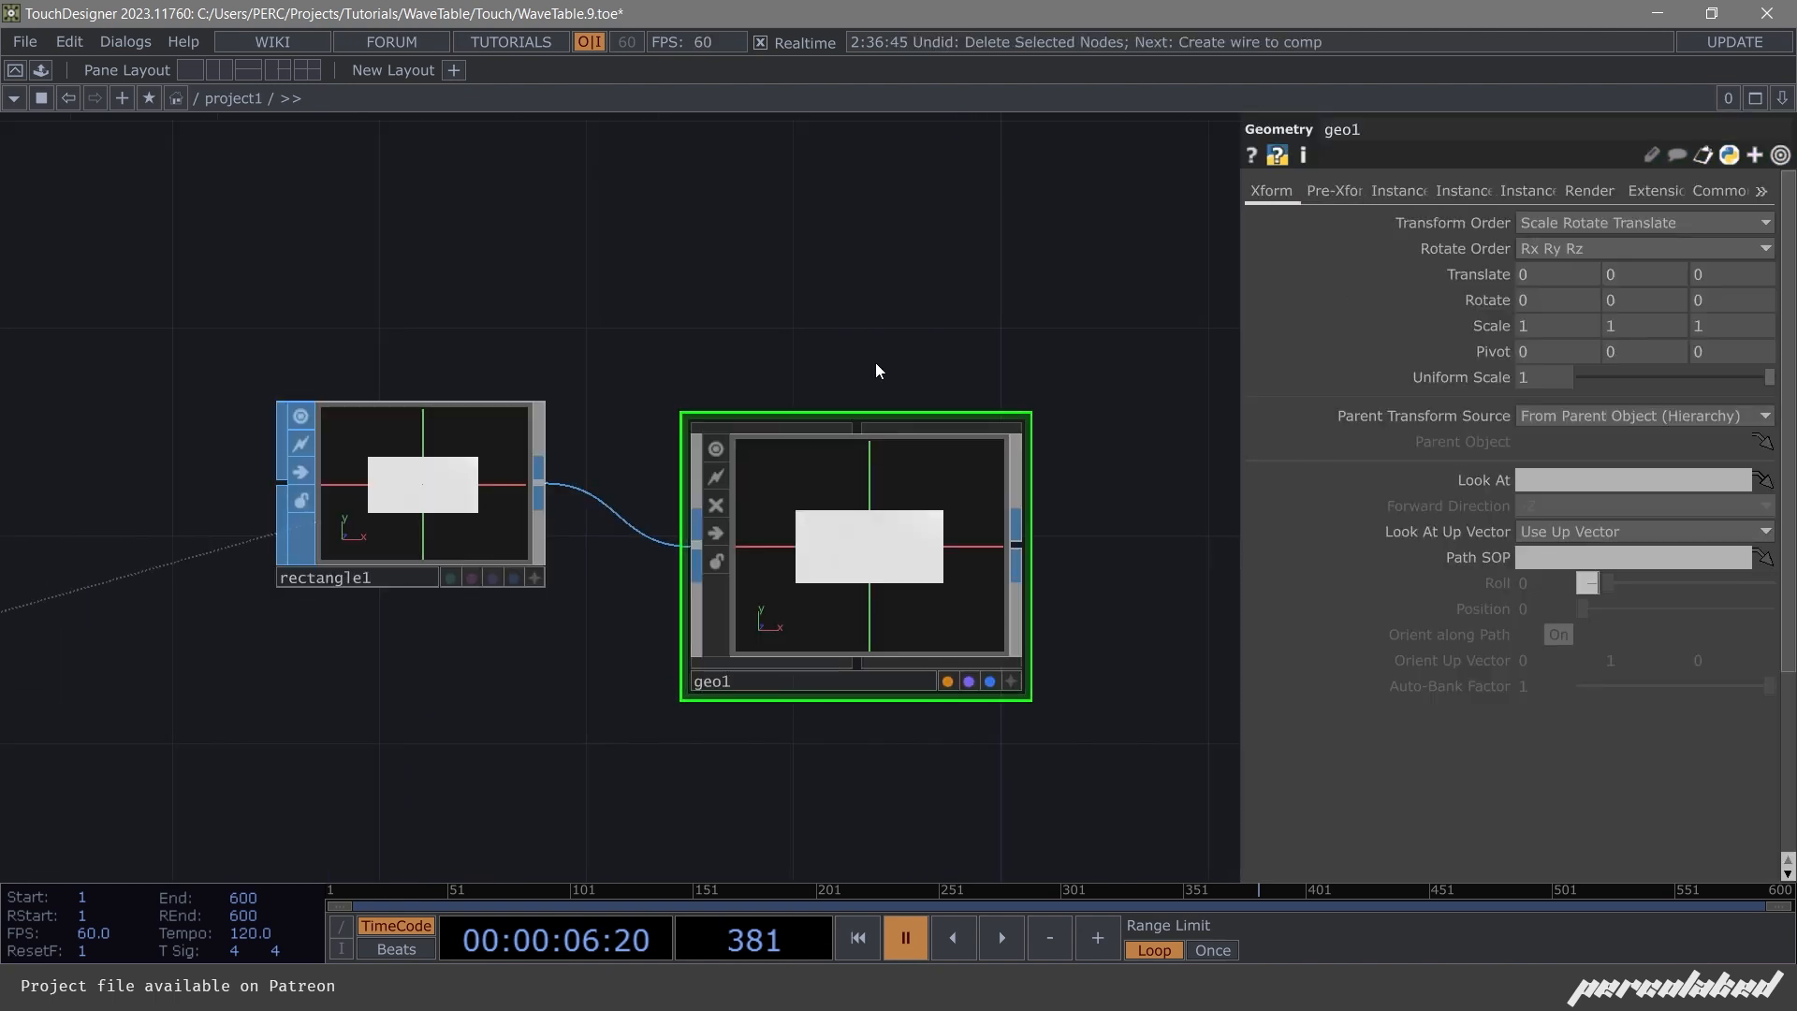
{"action": "key", "text": "Delete"}
Place an unconnected Geometry COMP beside rectangle1 to show its default torus, and delete it.
{"action": "key", "text": "Tab"}
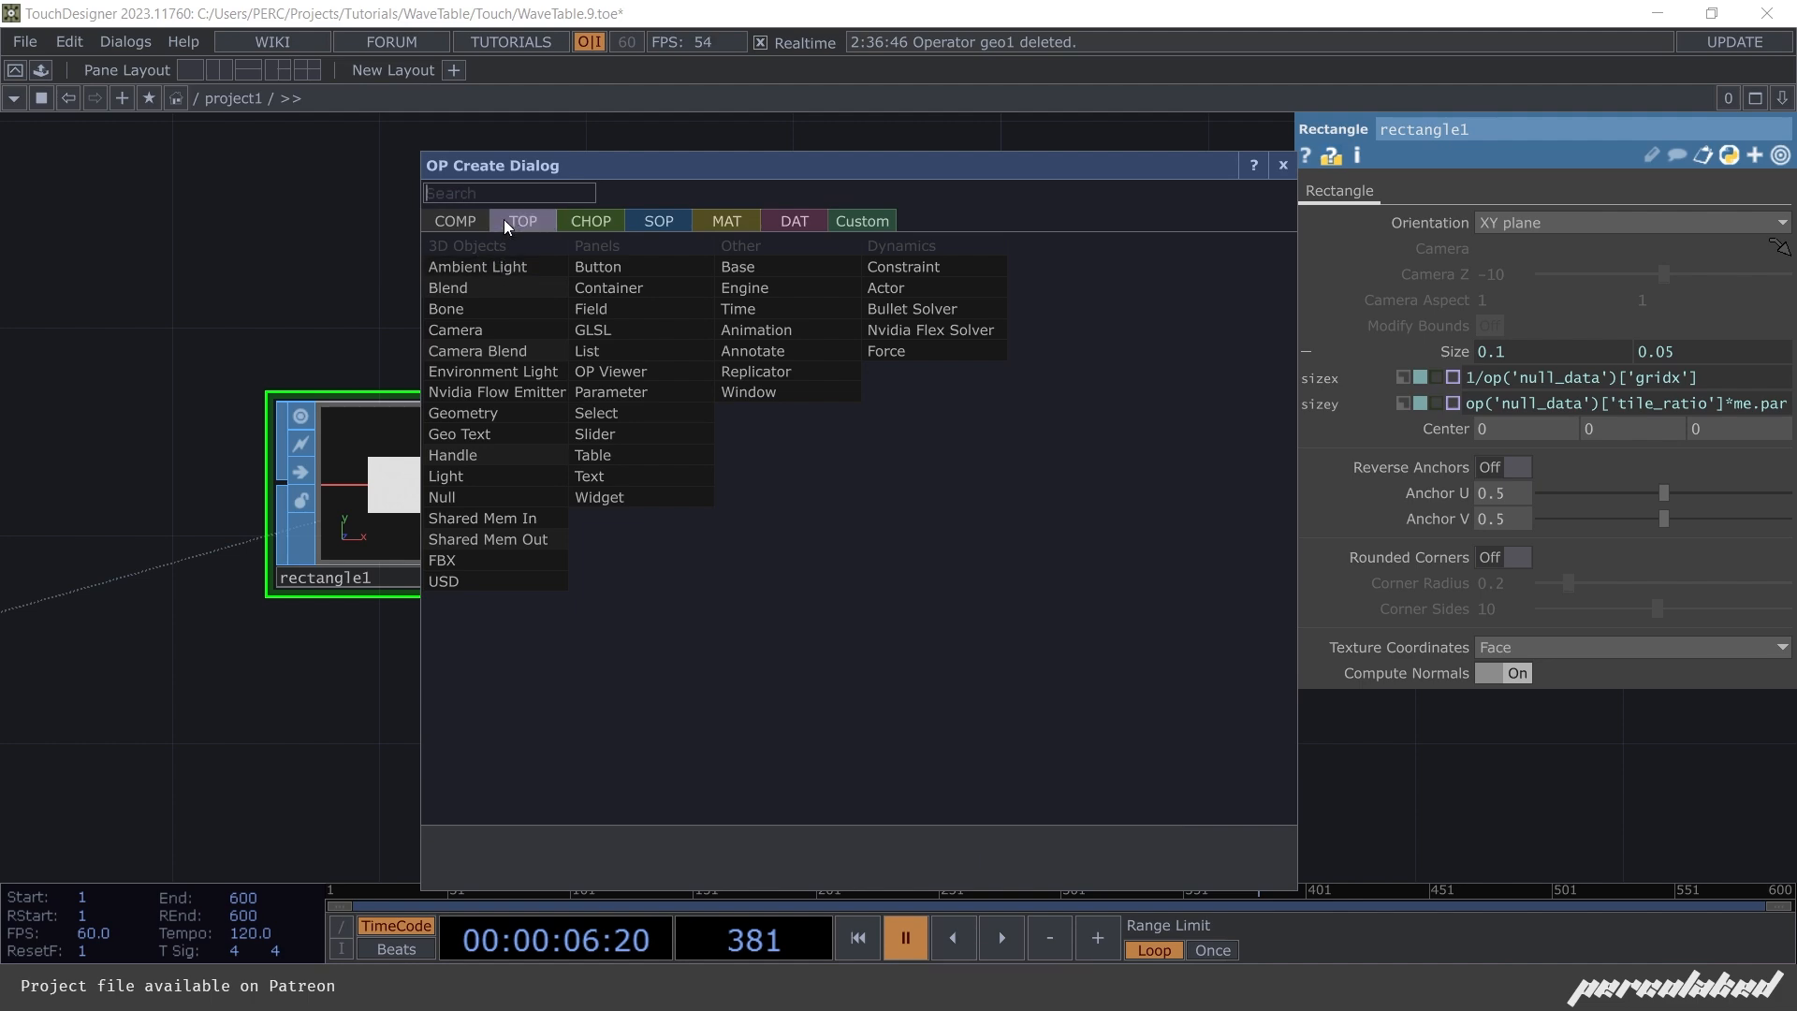
{"action": "left_click", "coordinate": [505, 221]}
{"action": "type", "text": "ge"}
{"action": "left_click", "coordinate": [456, 222]}
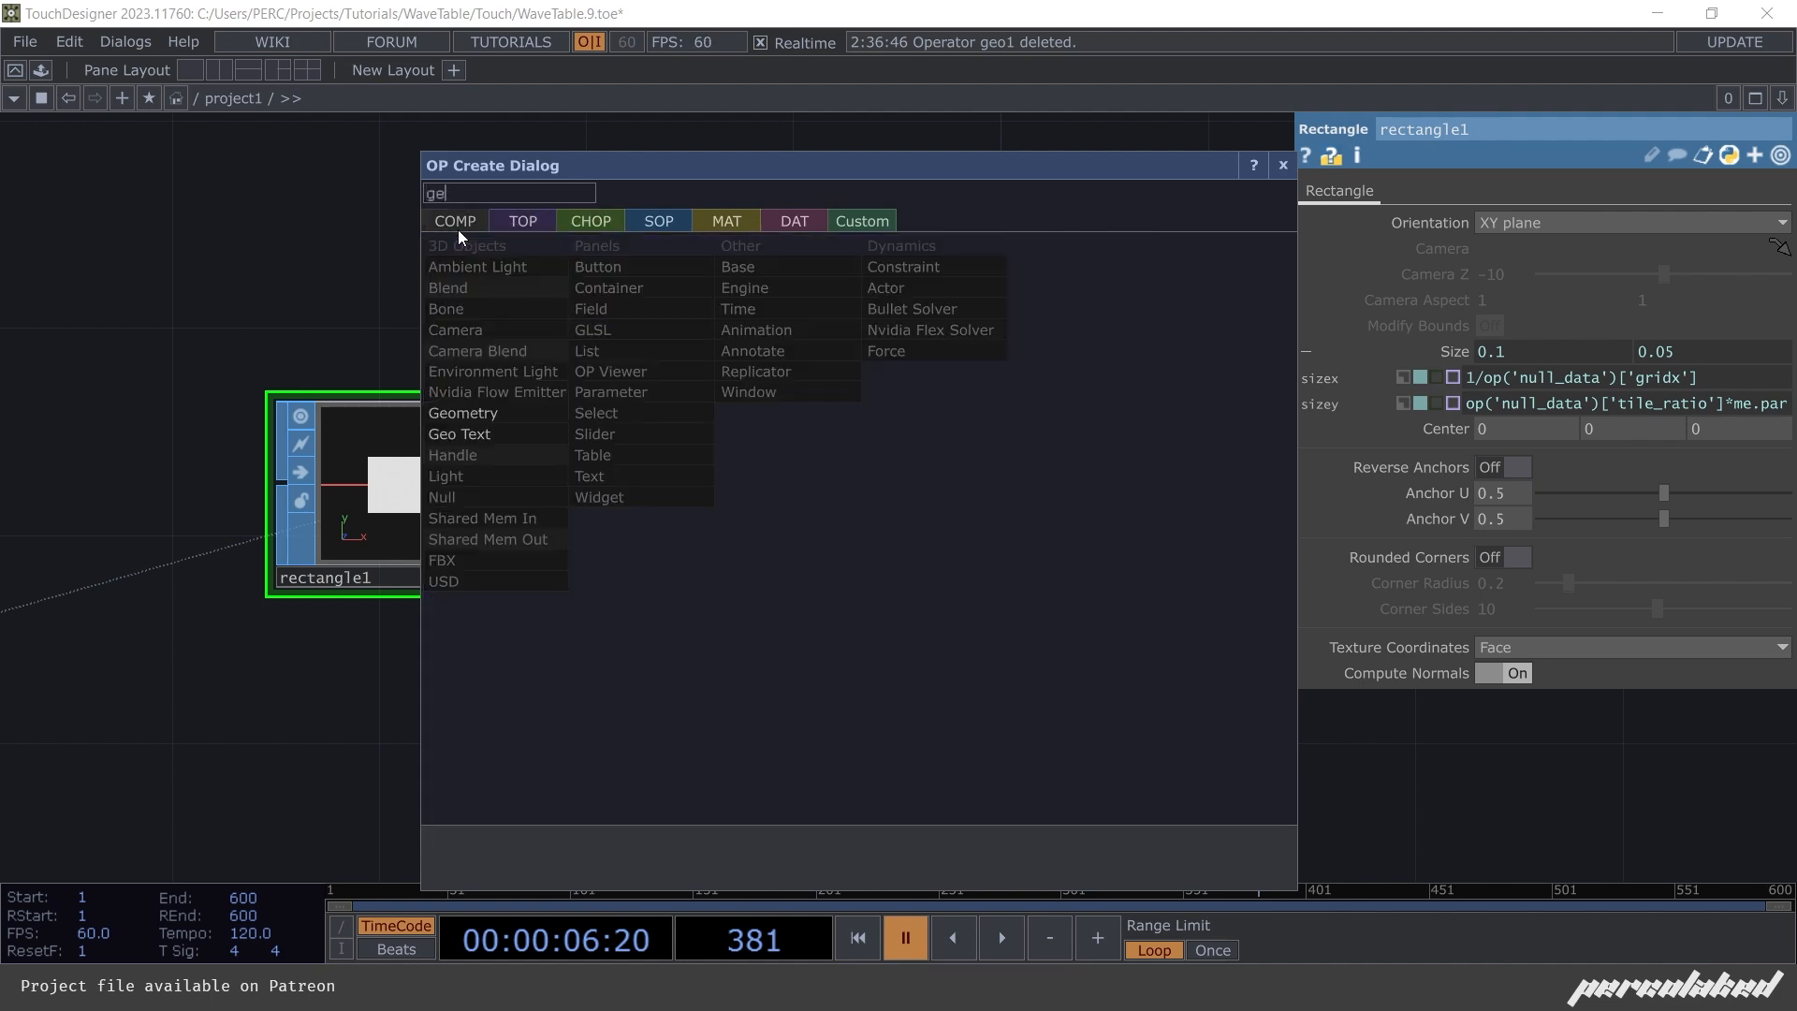
{"action": "left_click", "coordinate": [534, 419]}
{"action": "left_click", "coordinate": [975, 427]}
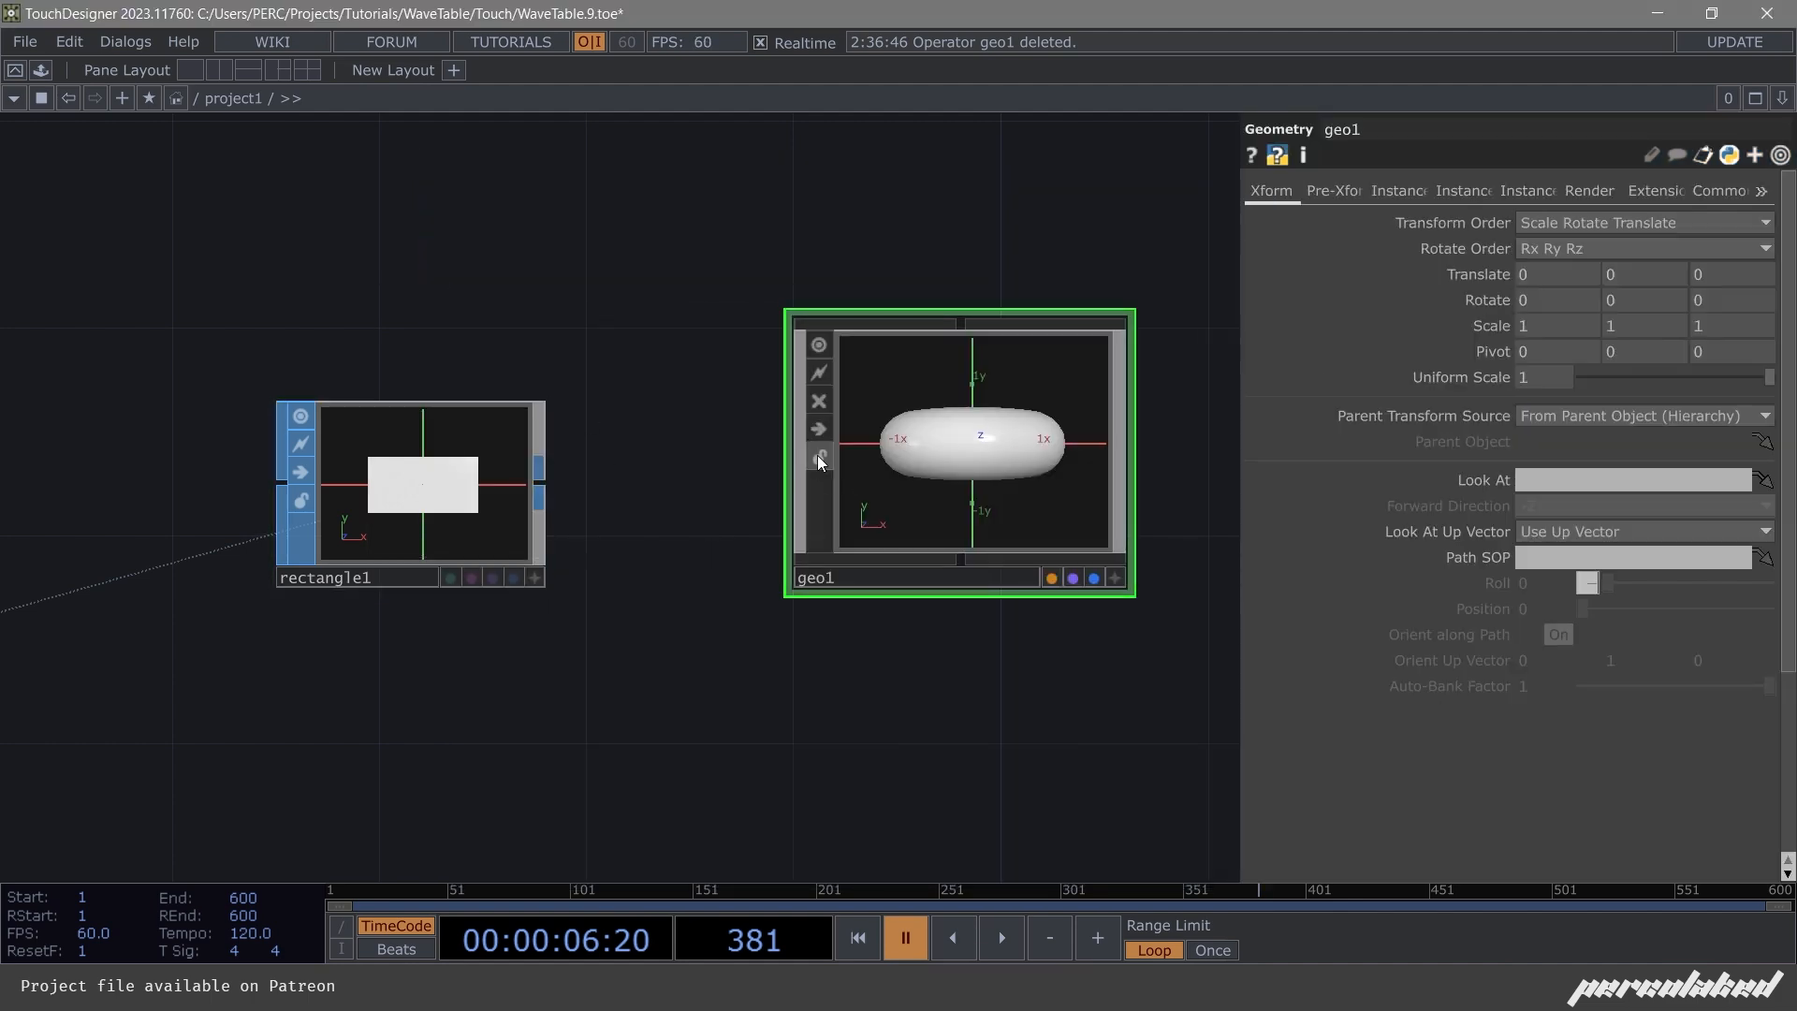
{"action": "key", "text": "Delete"}
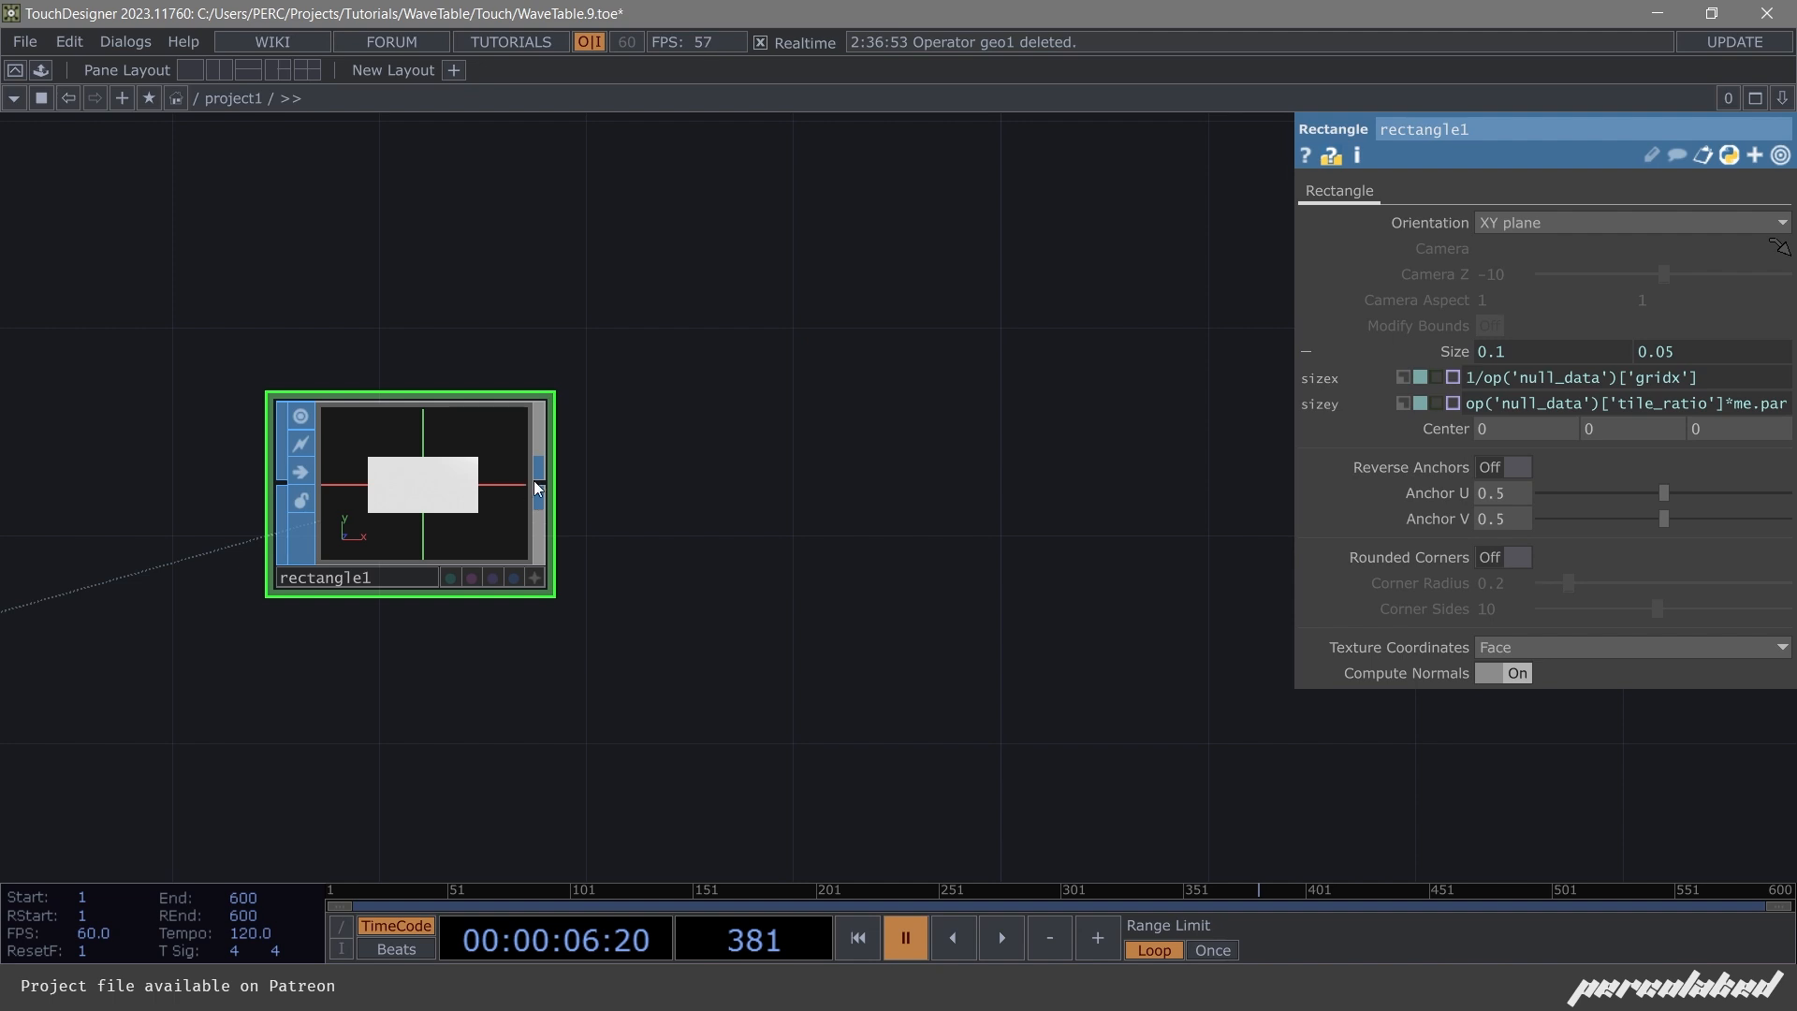
Shift rectangle1 up and to the left, and append a Geometry COMP wired to its output.
{"action": "left_click", "coordinate": [539, 485]}
{"action": "left_click", "coordinate": [868, 366]}
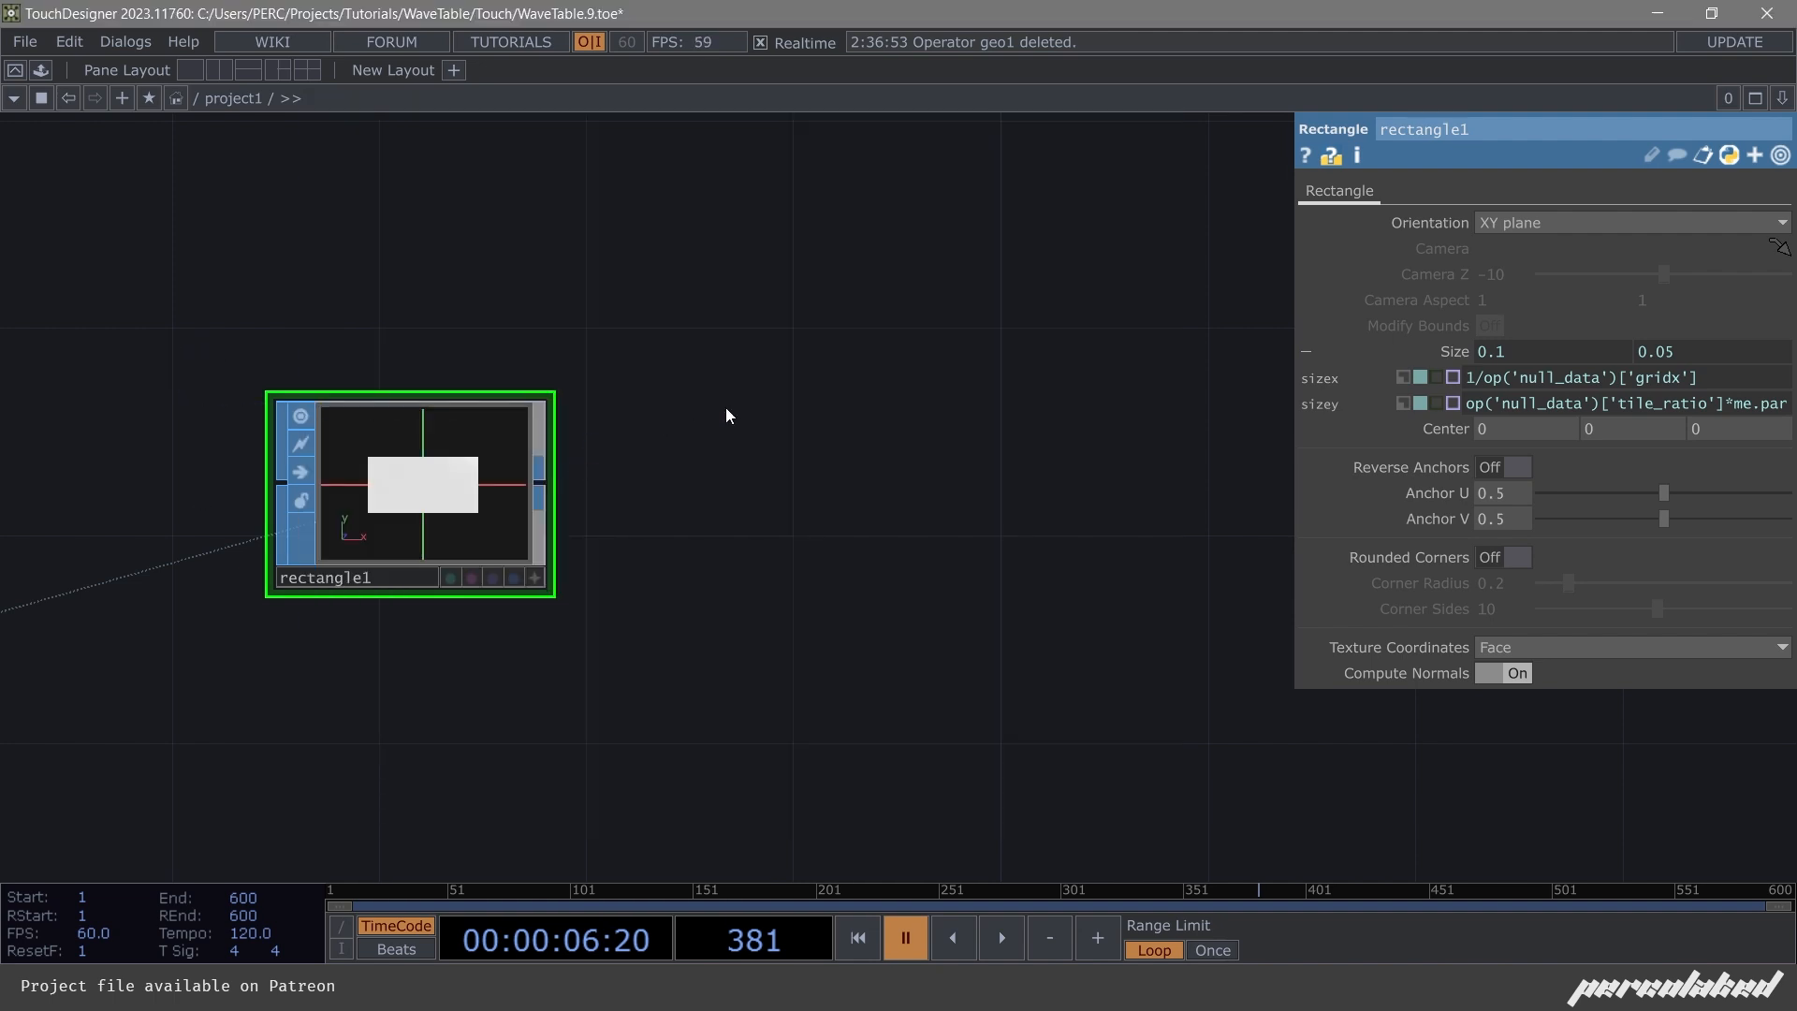
{"action": "right_click", "coordinate": [535, 464]}
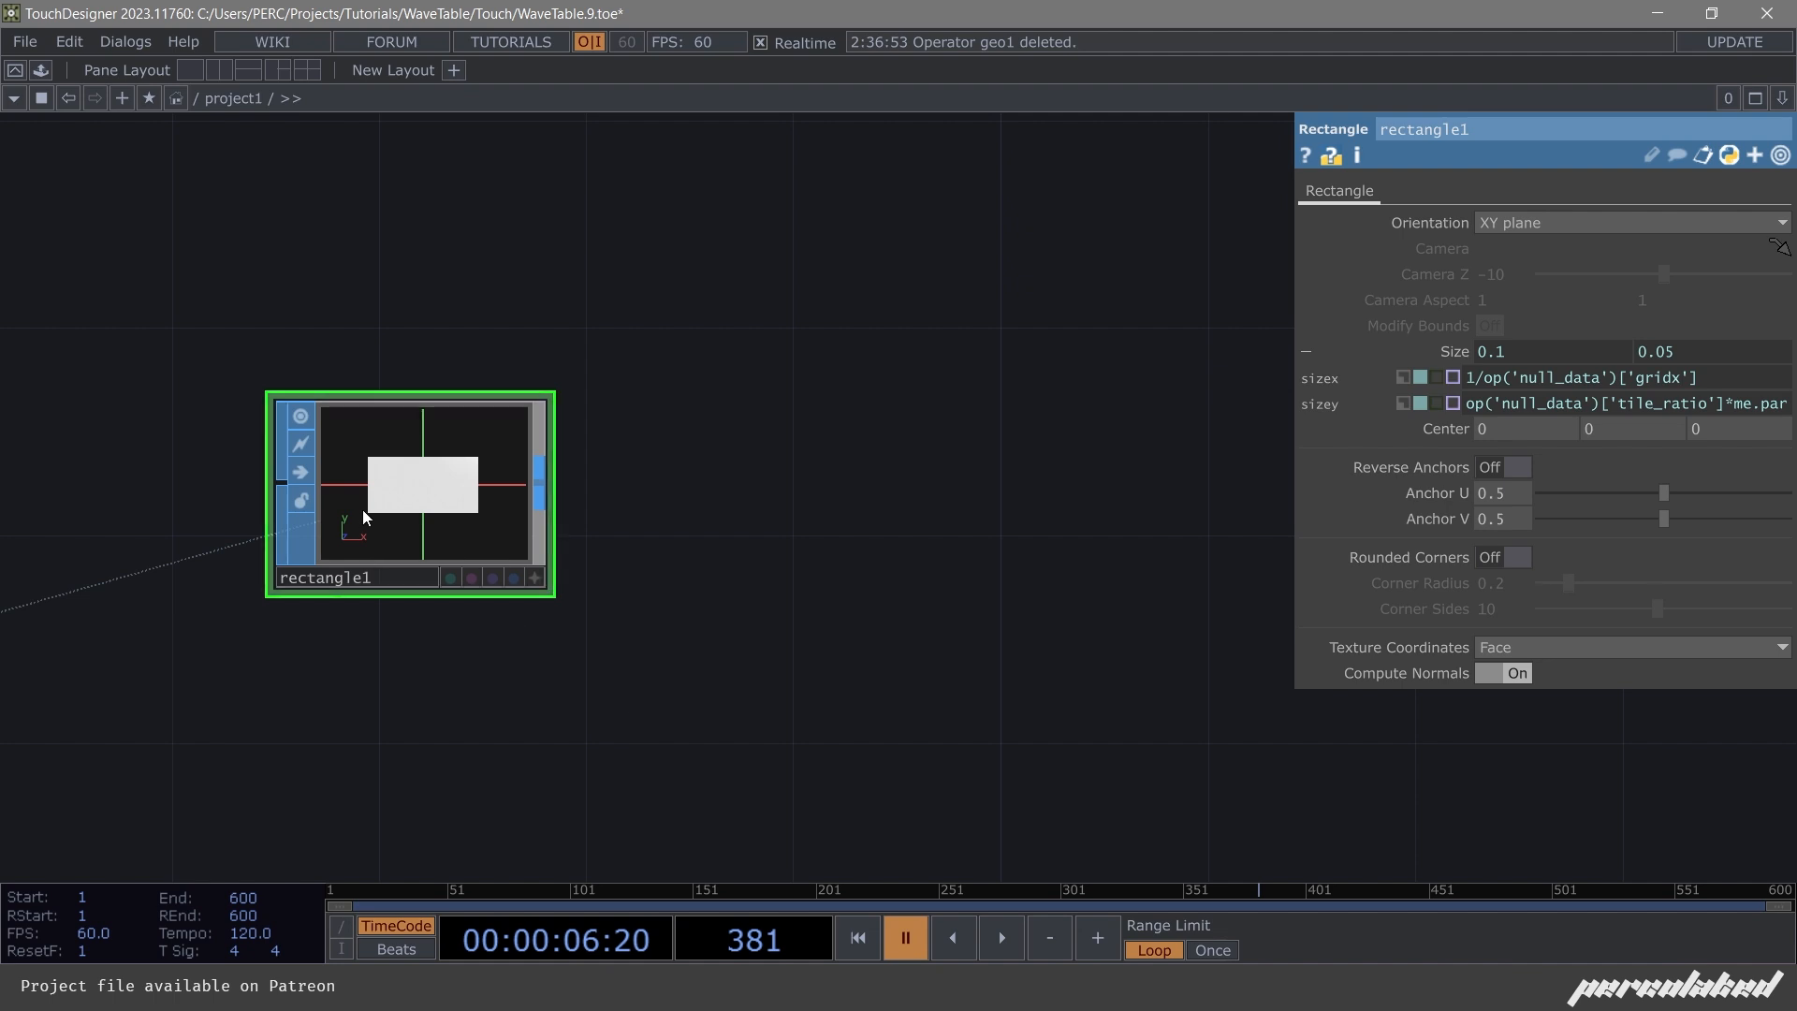
{"action": "left_click_drag", "start_coordinate": [353, 513], "coordinate": [250, 409]}
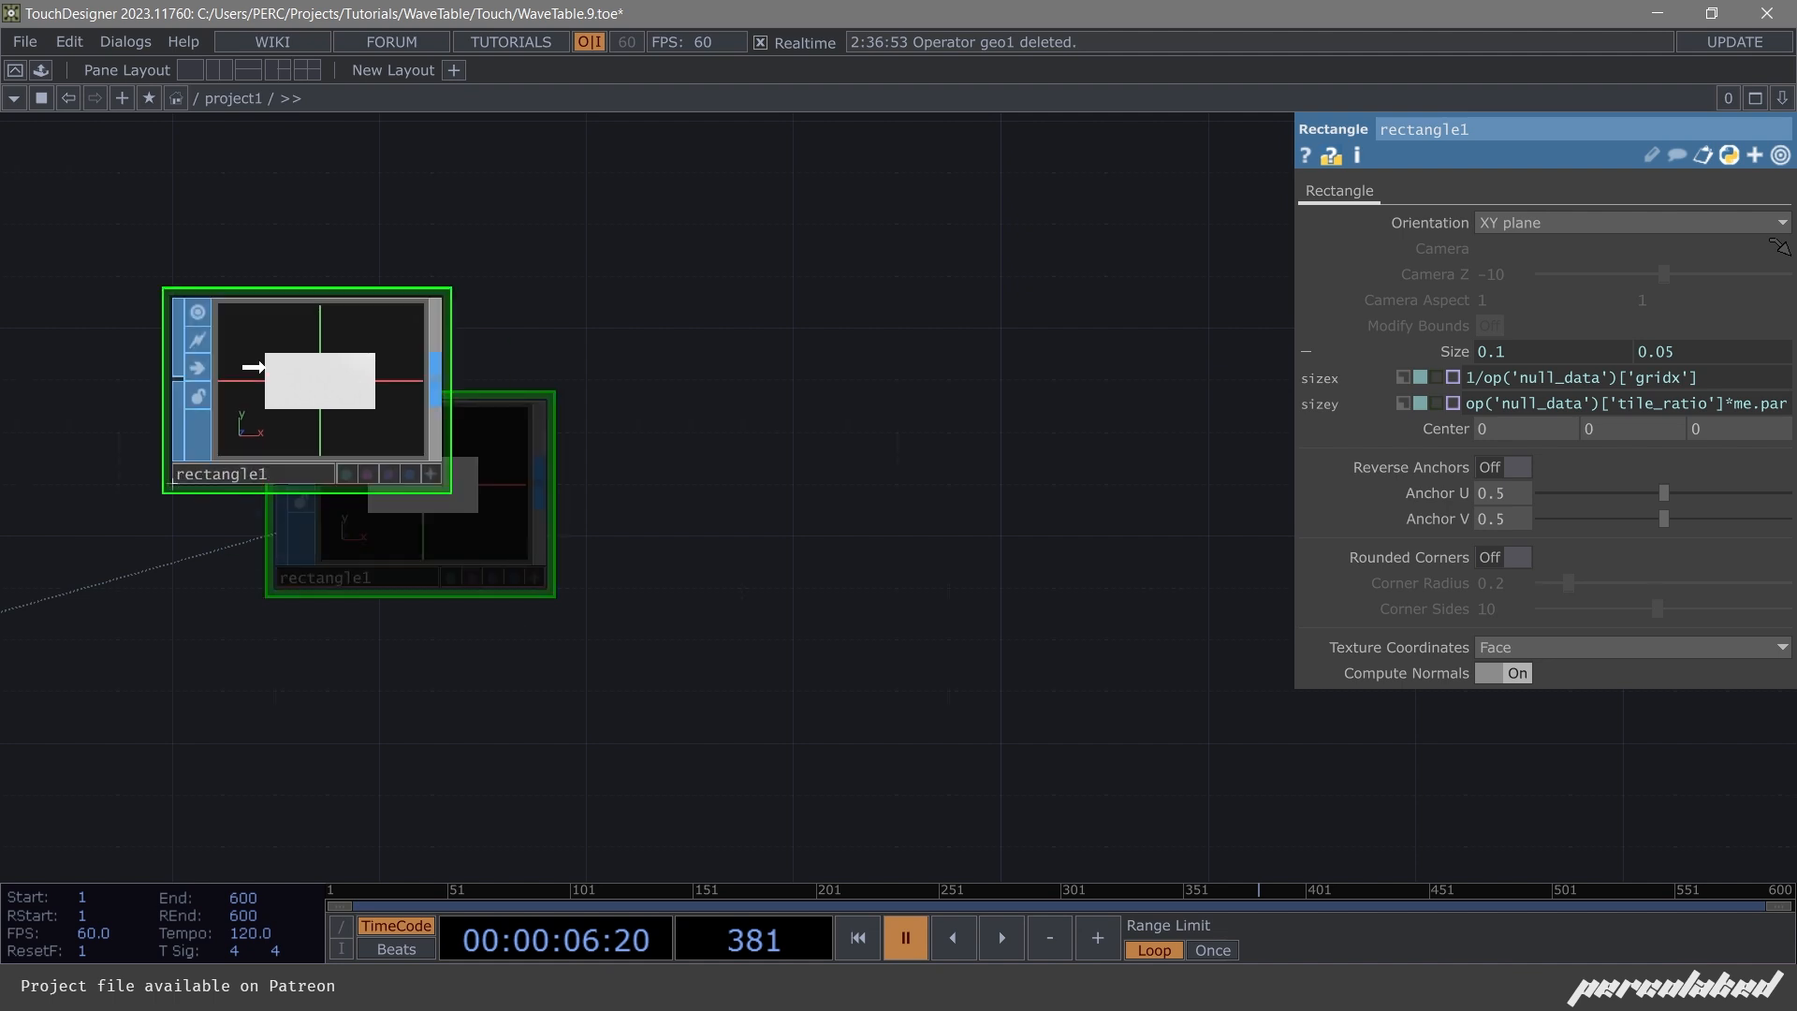
{"action": "right_click", "coordinate": [434, 378]}
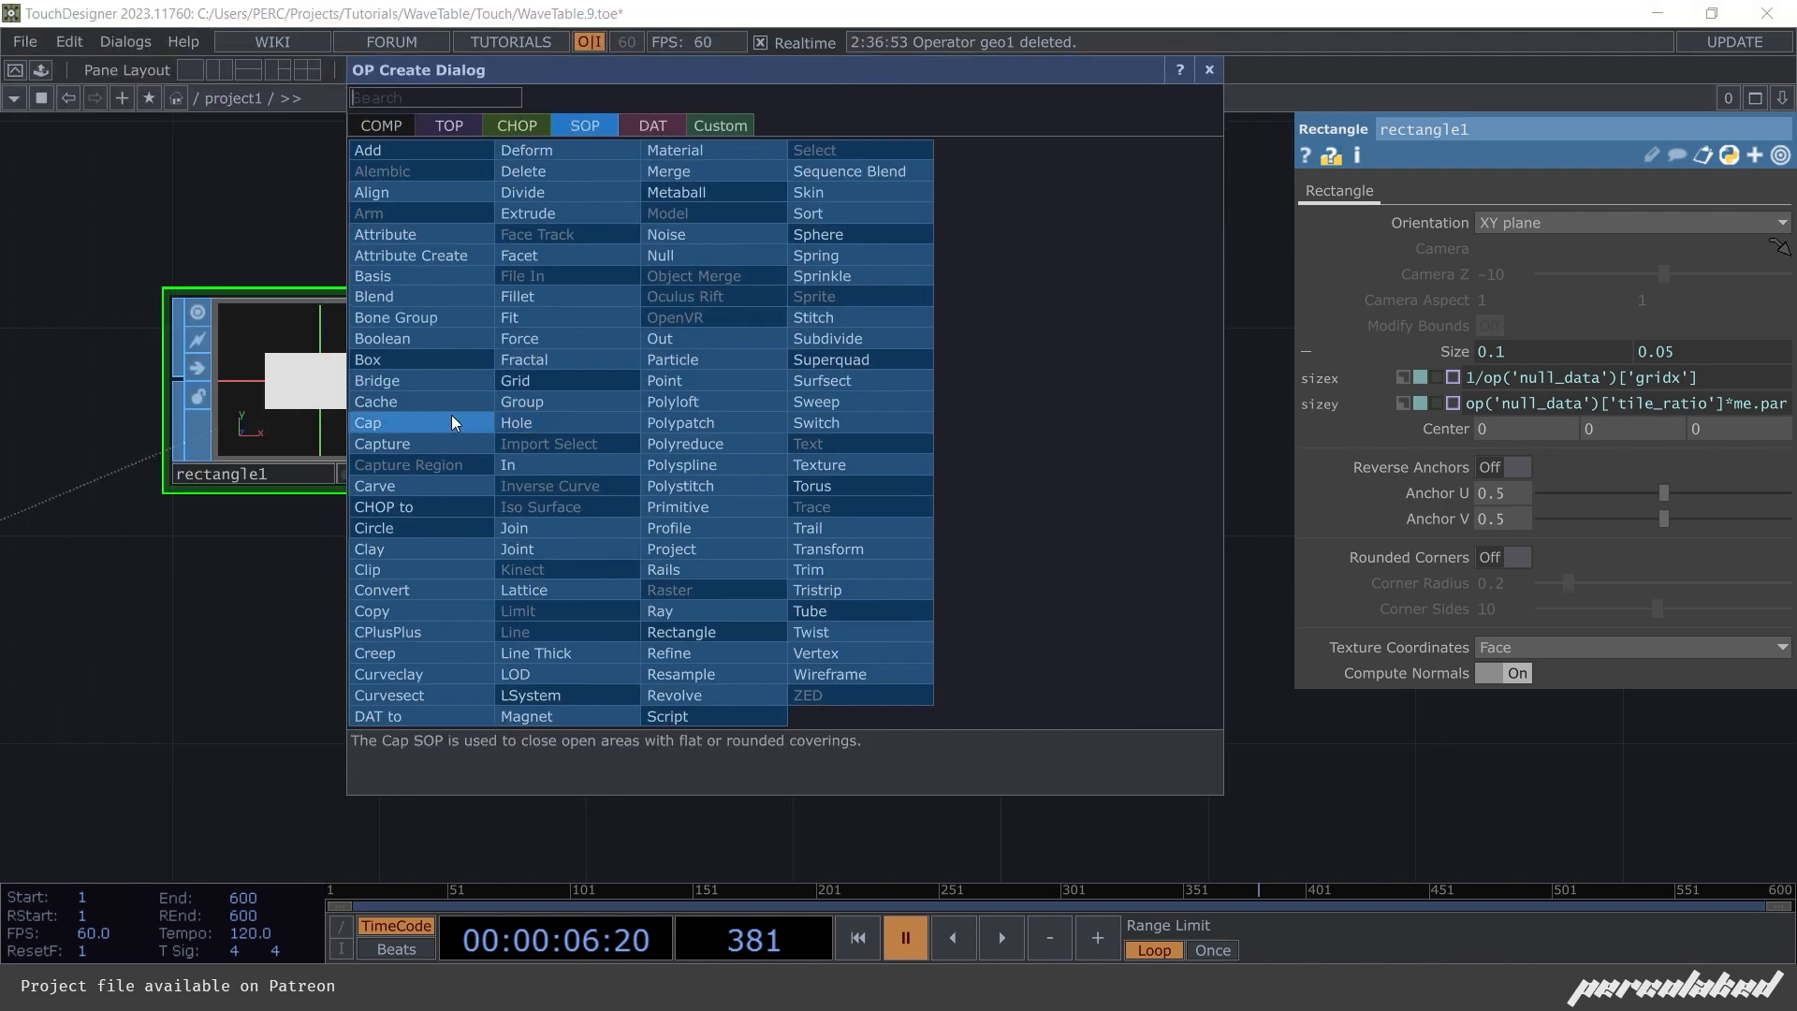
{"action": "left_click", "coordinate": [381, 125]}
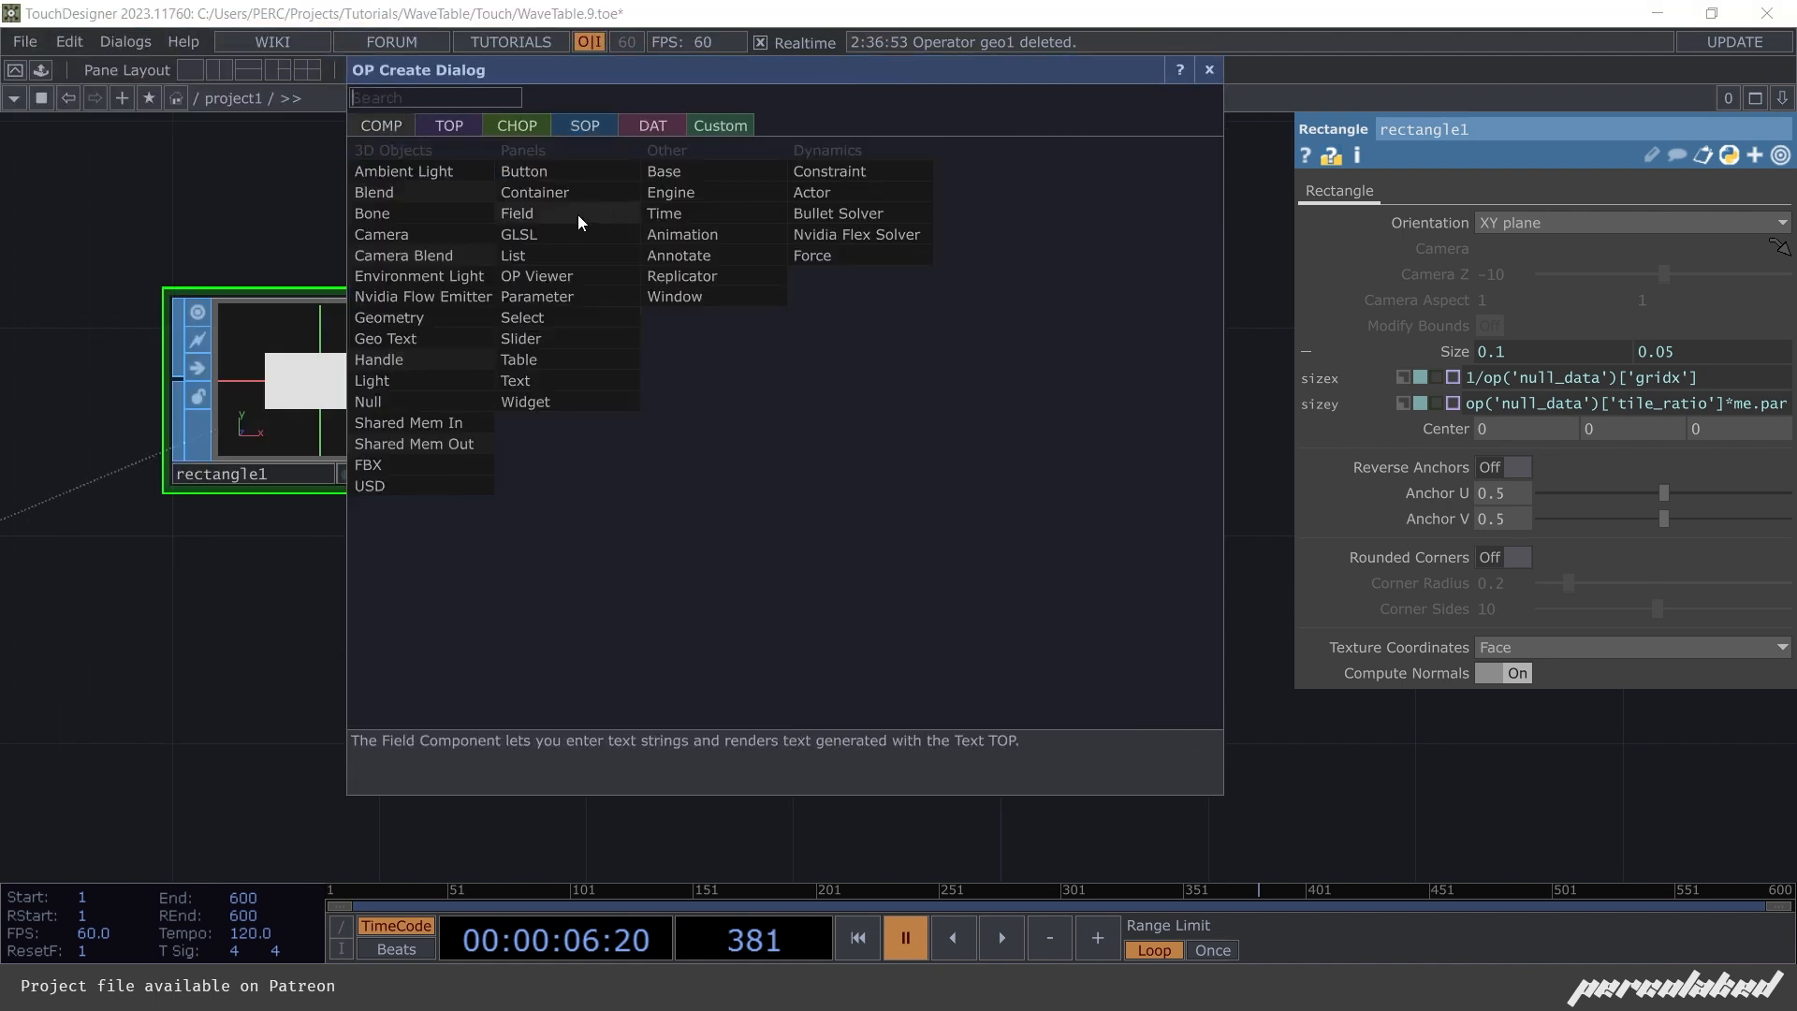
{"action": "left_click", "coordinate": [395, 318]}
{"action": "left_click", "coordinate": [829, 441]}
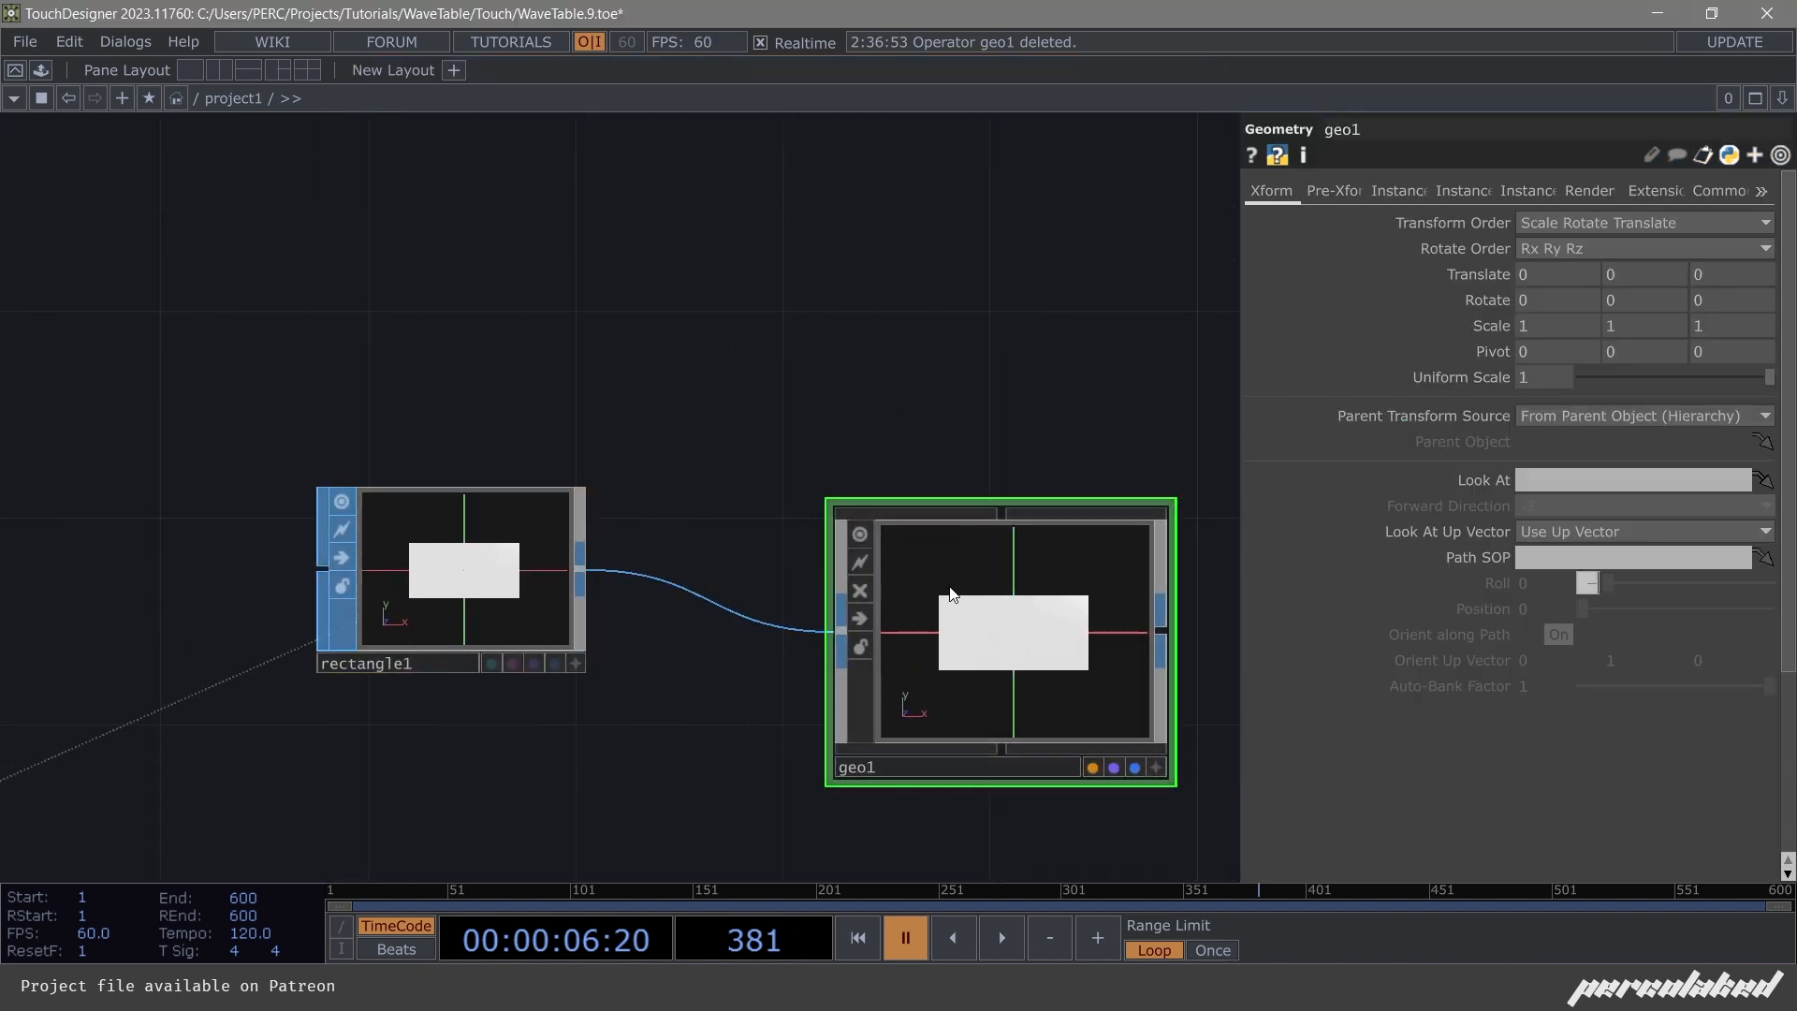
Add a Camera COMP directly above geo1.
{"action": "key", "text": "Tab"}
{"action": "left_click", "coordinate": [381, 178]}
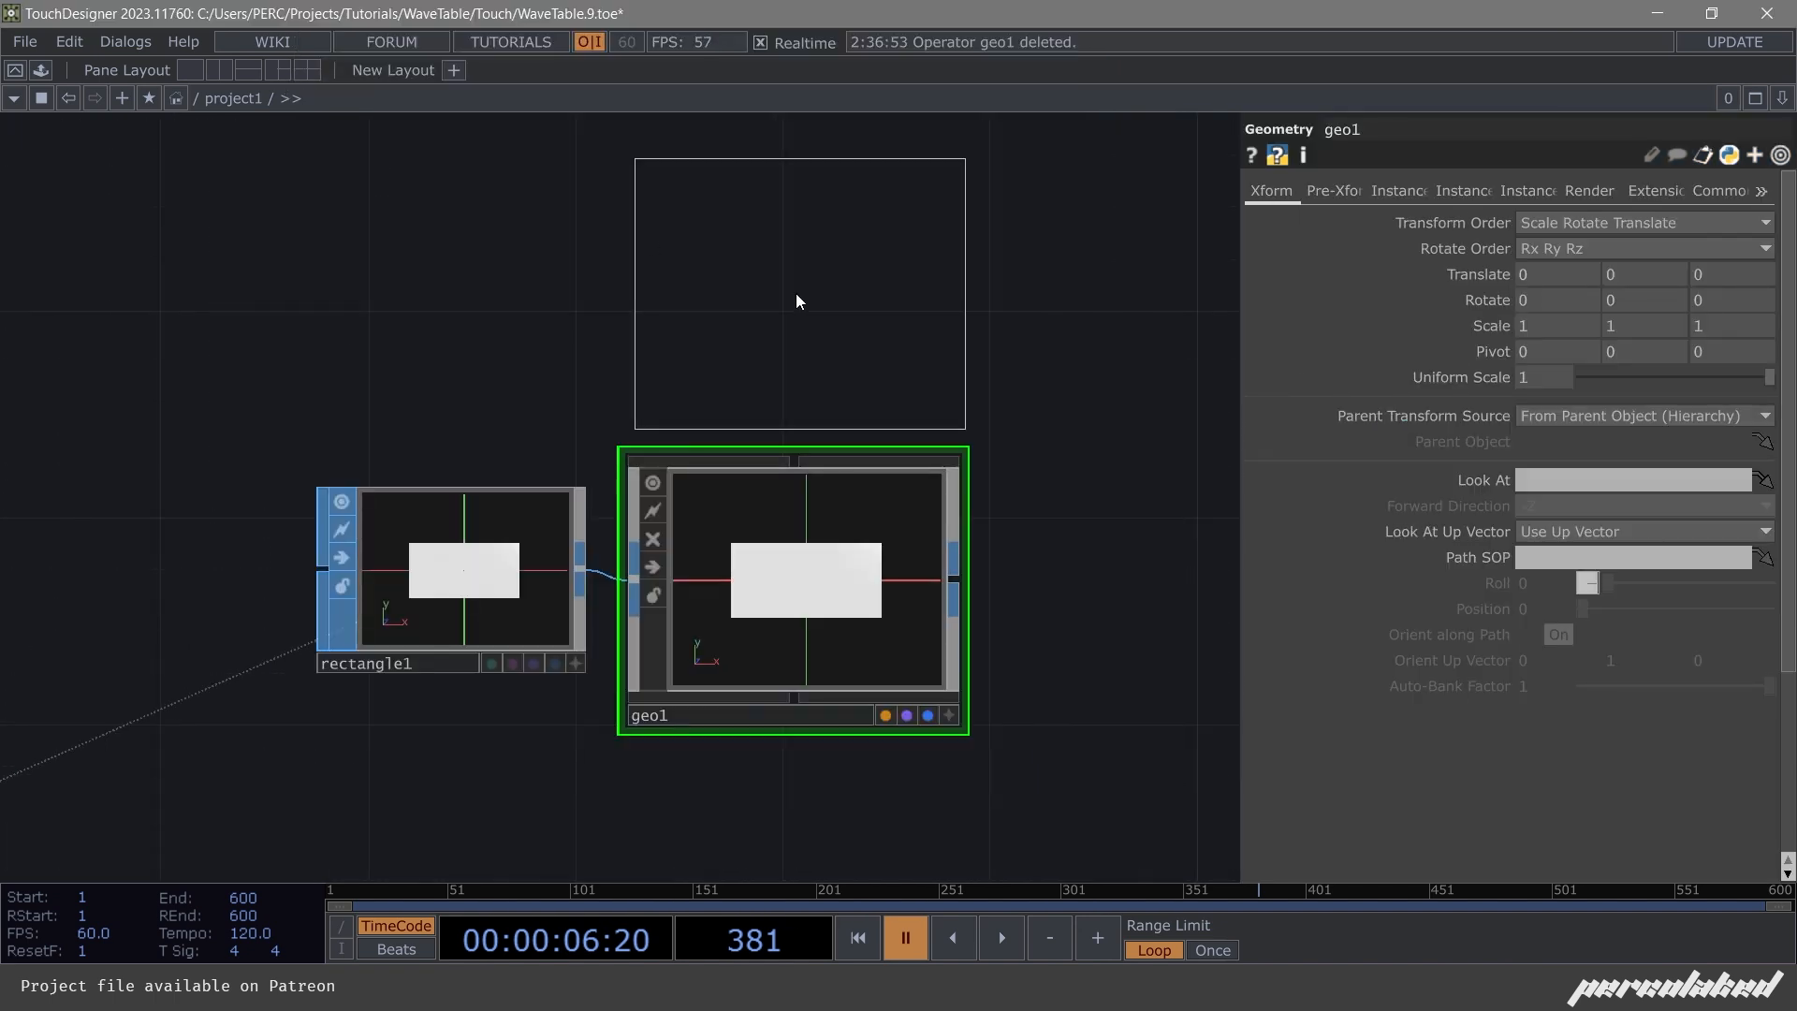
{"action": "left_click", "coordinate": [775, 381]}
Add a Render TOP beside geo1.
{"action": "scroll", "coordinate": [531, 292], "scroll_direction": "down", "scroll_amount": 3}
{"action": "key", "text": "Tab"}
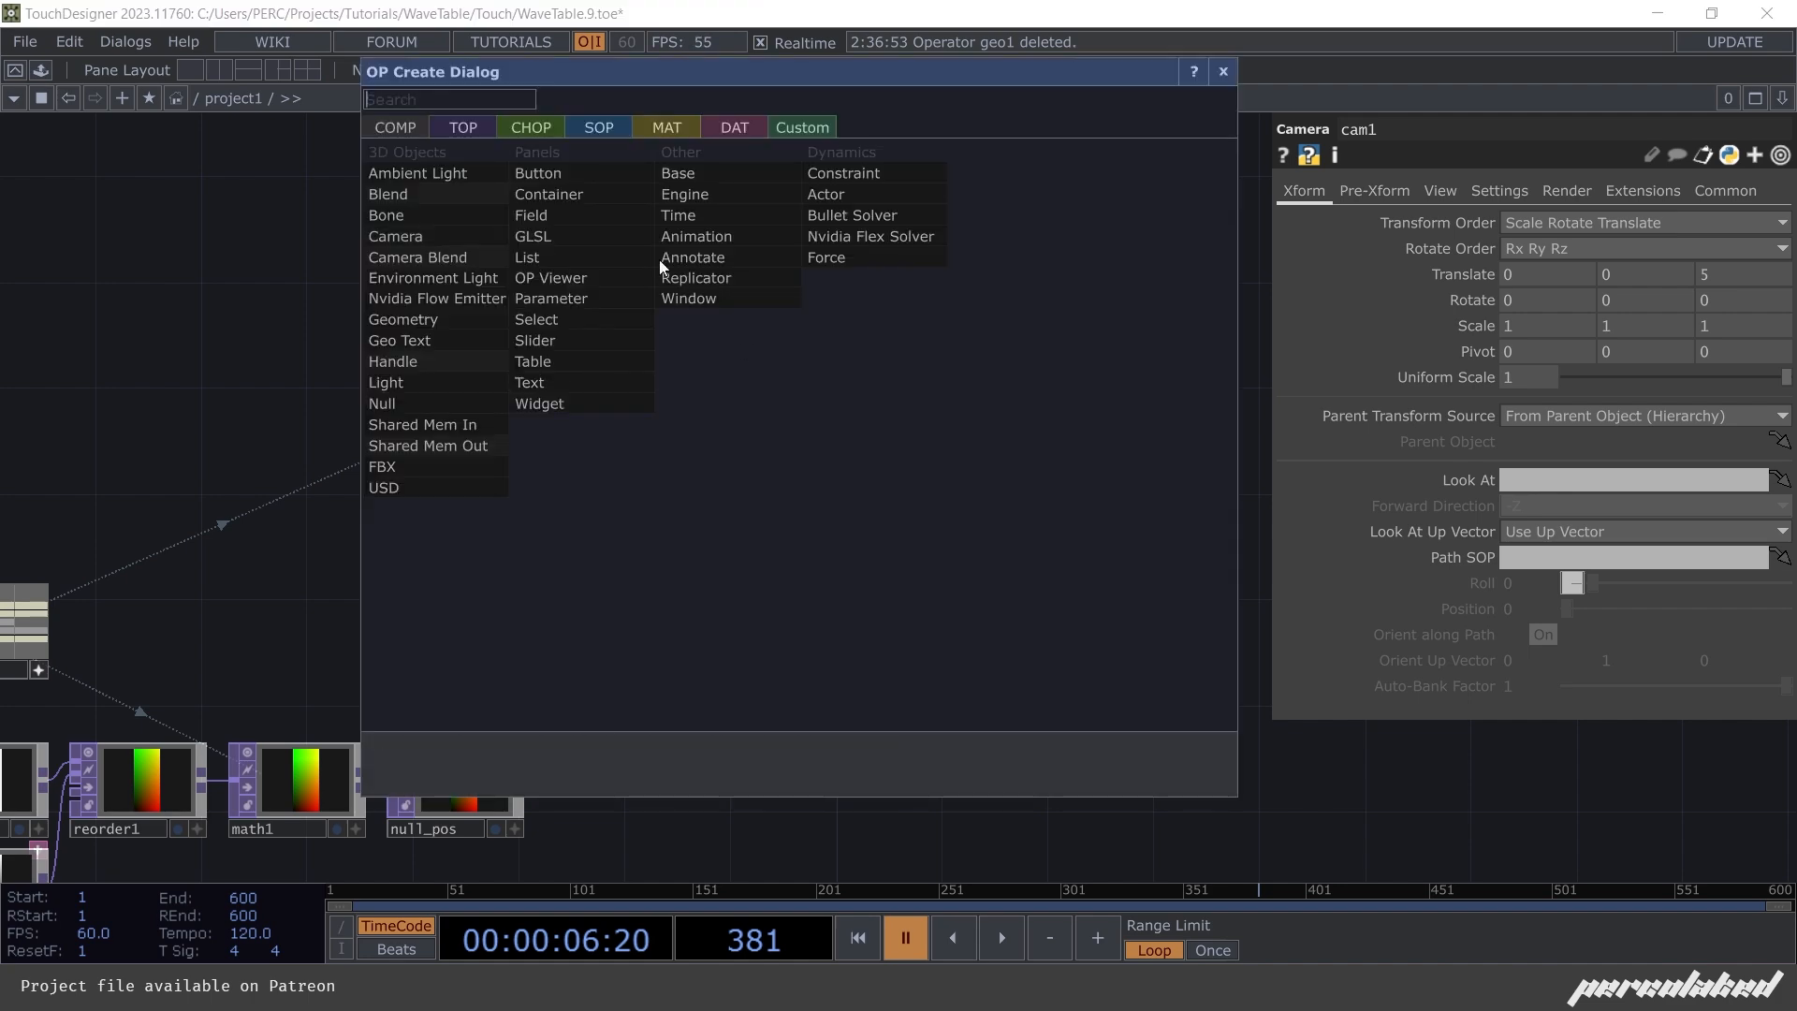
{"action": "left_click", "coordinate": [462, 128]}
{"action": "type", "text": "re"}
{"action": "left_click", "coordinate": [832, 361]}
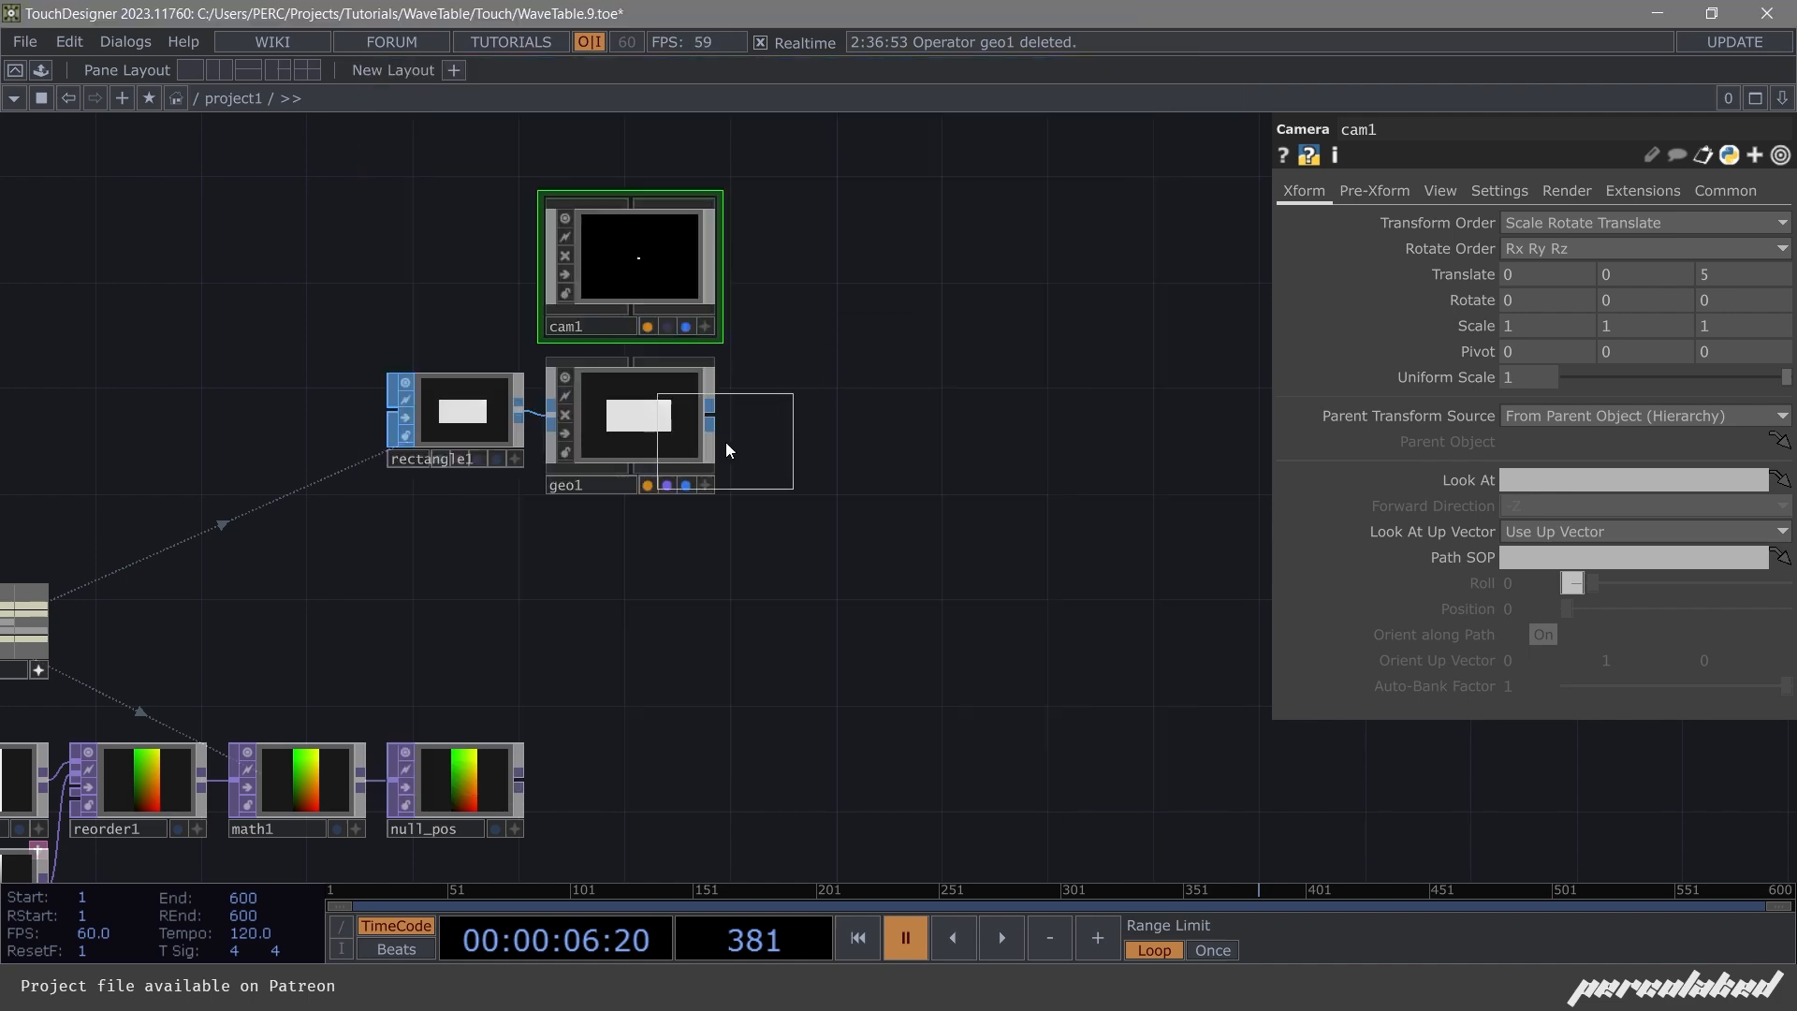
{"action": "left_click", "coordinate": [763, 407]}
Add a Constant MAT above render1, assign it to geo1 as its material, and shift it slightly away from cam1.
{"action": "key", "text": "Tab"}
{"action": "left_click", "coordinate": [693, 71]}
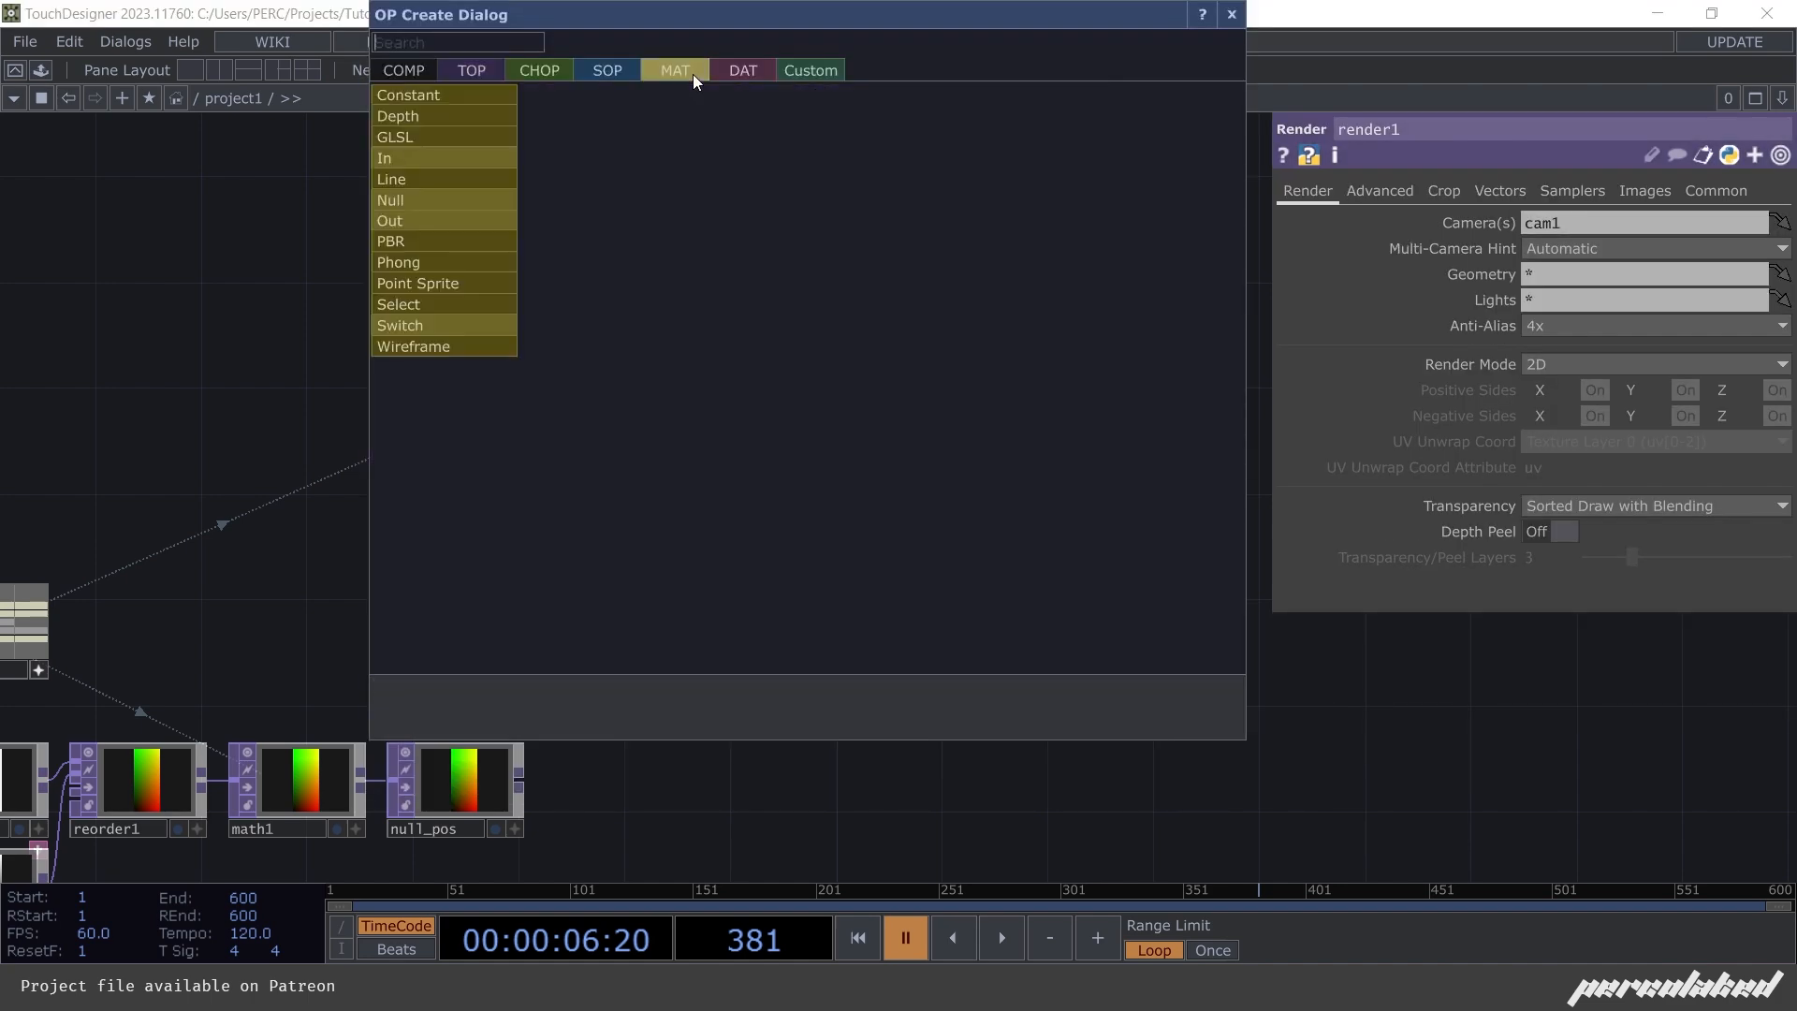
{"action": "left_click", "coordinate": [425, 97]}
{"action": "left_click", "coordinate": [812, 295]}
{"action": "left_click_drag", "start_coordinate": [733, 340], "coordinate": [666, 388]}
{"action": "left_click", "coordinate": [667, 388]}
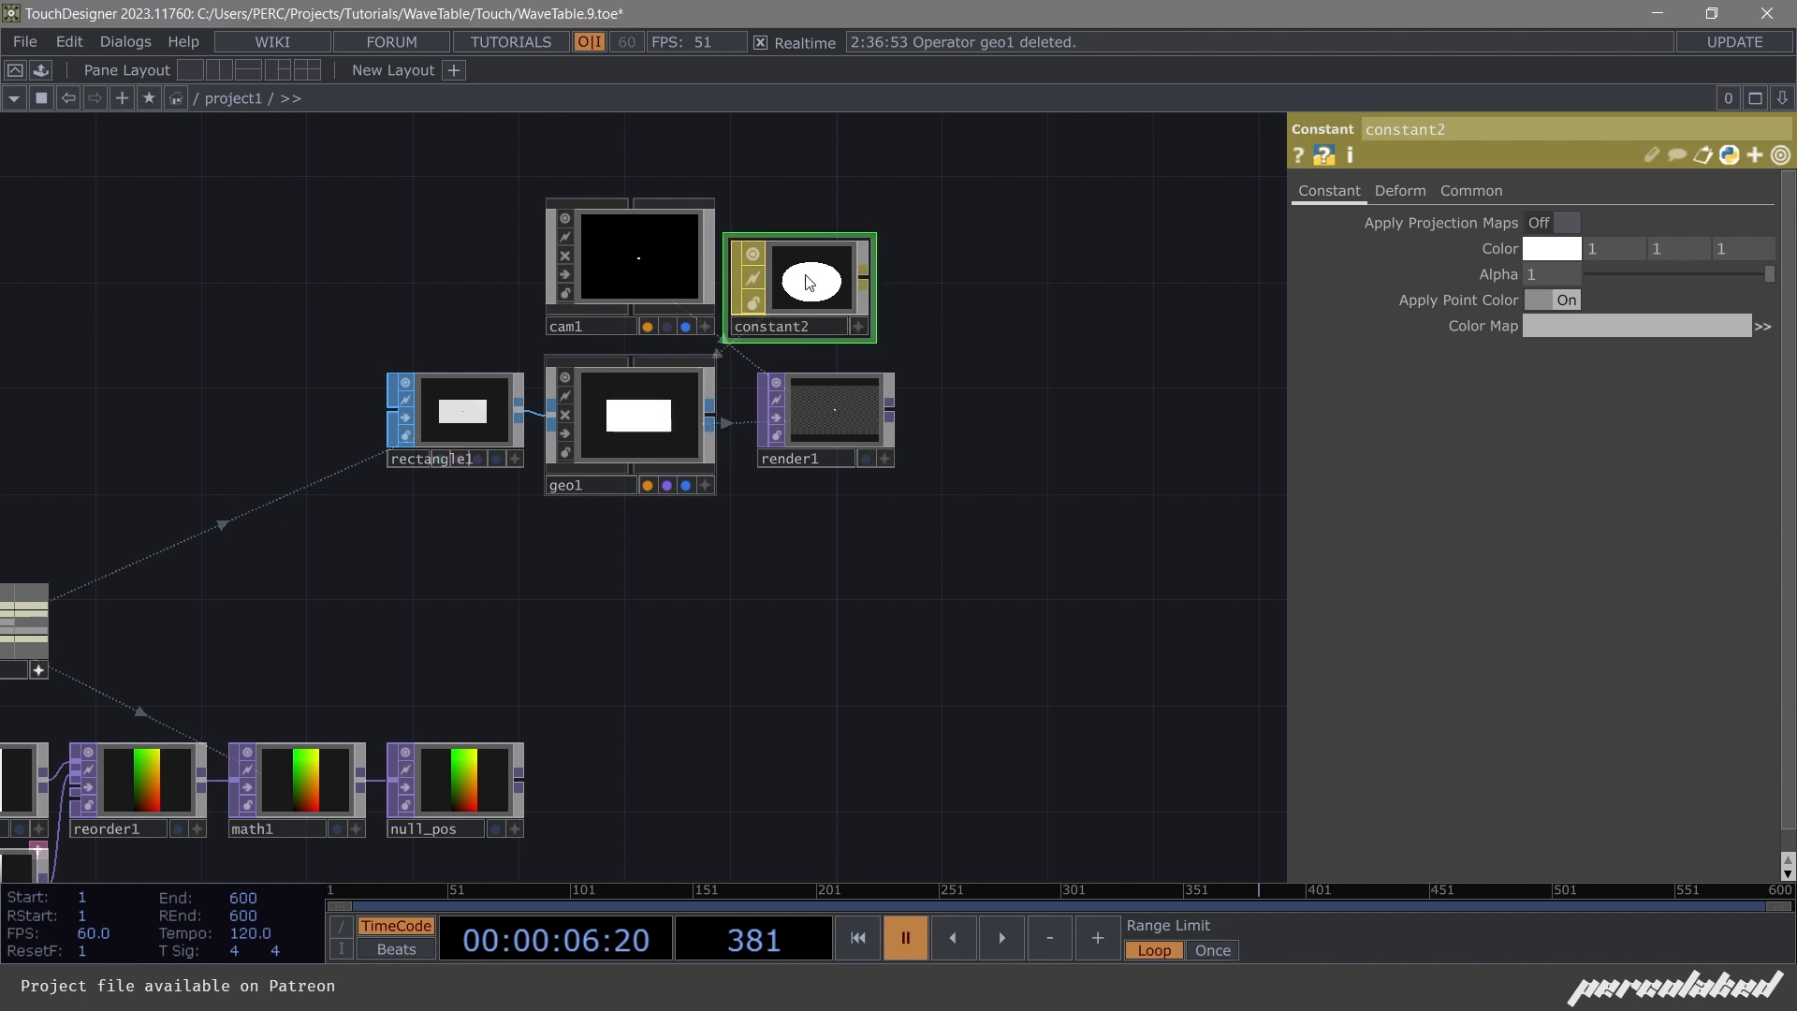
{"action": "left_click_drag", "start_coordinate": [807, 282], "coordinate": [833, 283]}
Switch cam1's projection to Orthographic and set its Ortho Width to 1.
{"action": "left_click", "coordinate": [642, 257]}
{"action": "left_click_drag", "start_coordinate": [971, 604], "coordinate": [1355, 627]}
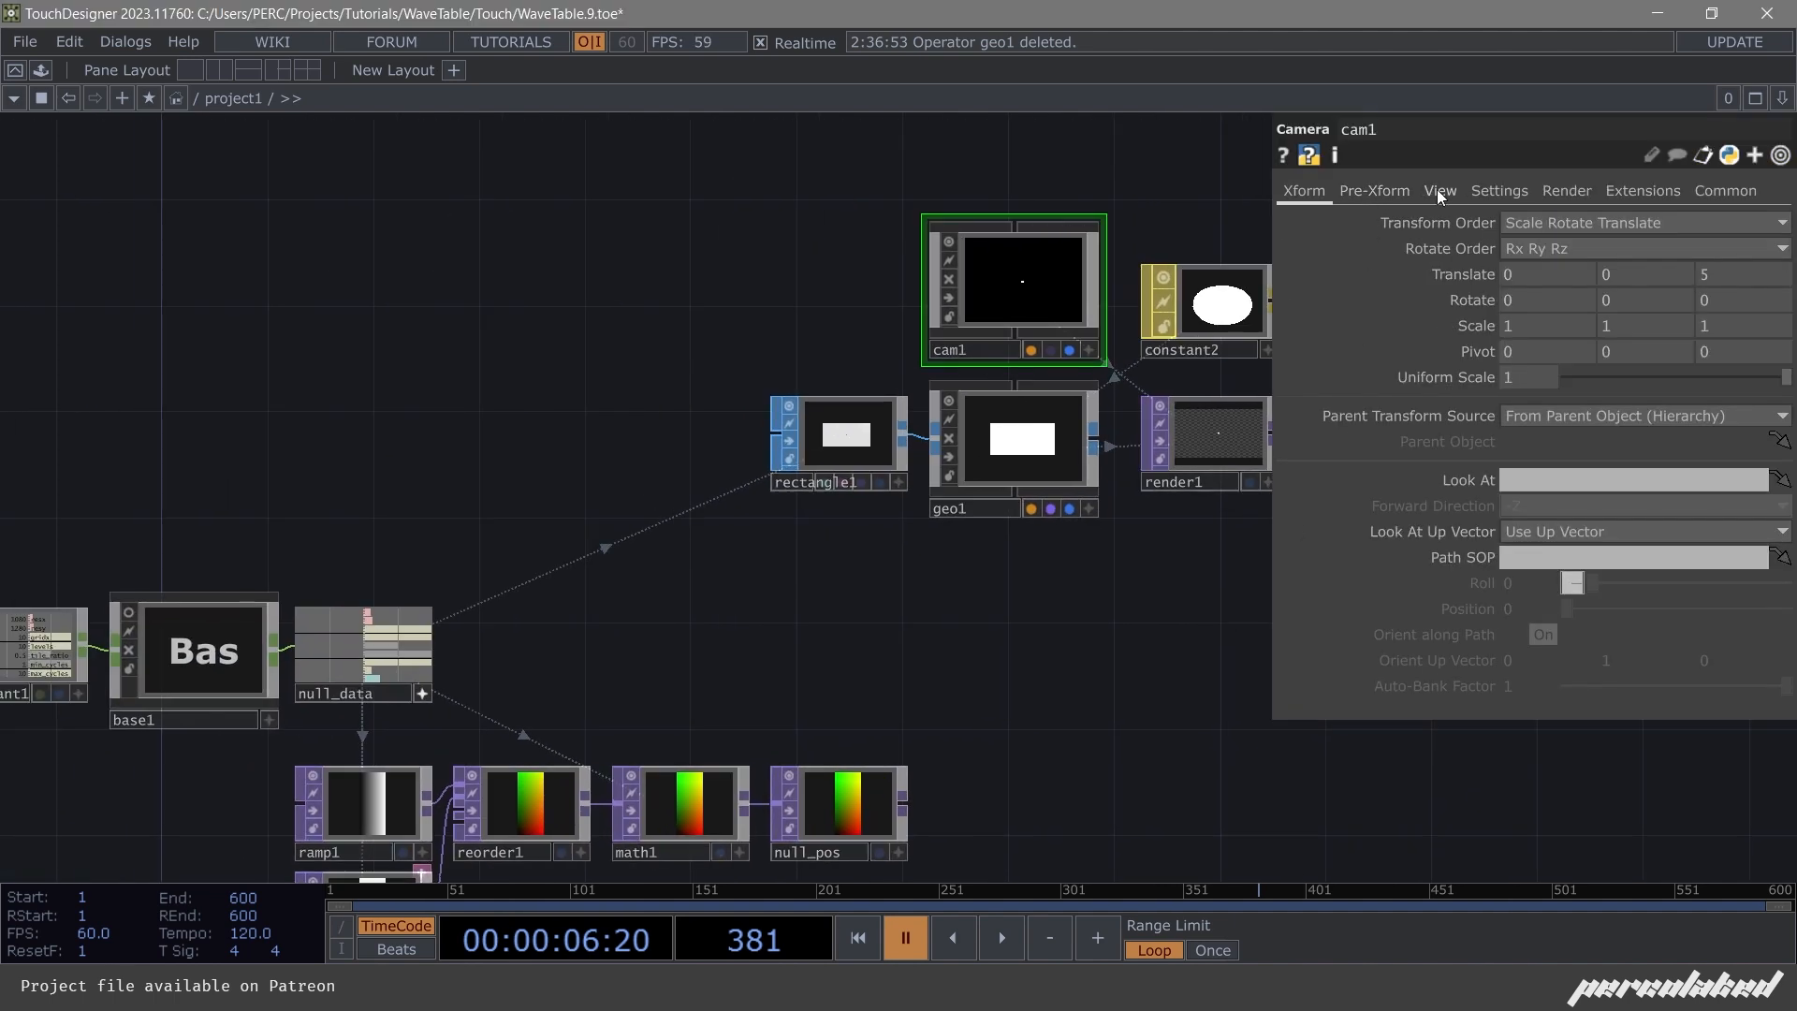
{"action": "left_click", "coordinate": [1438, 189]}
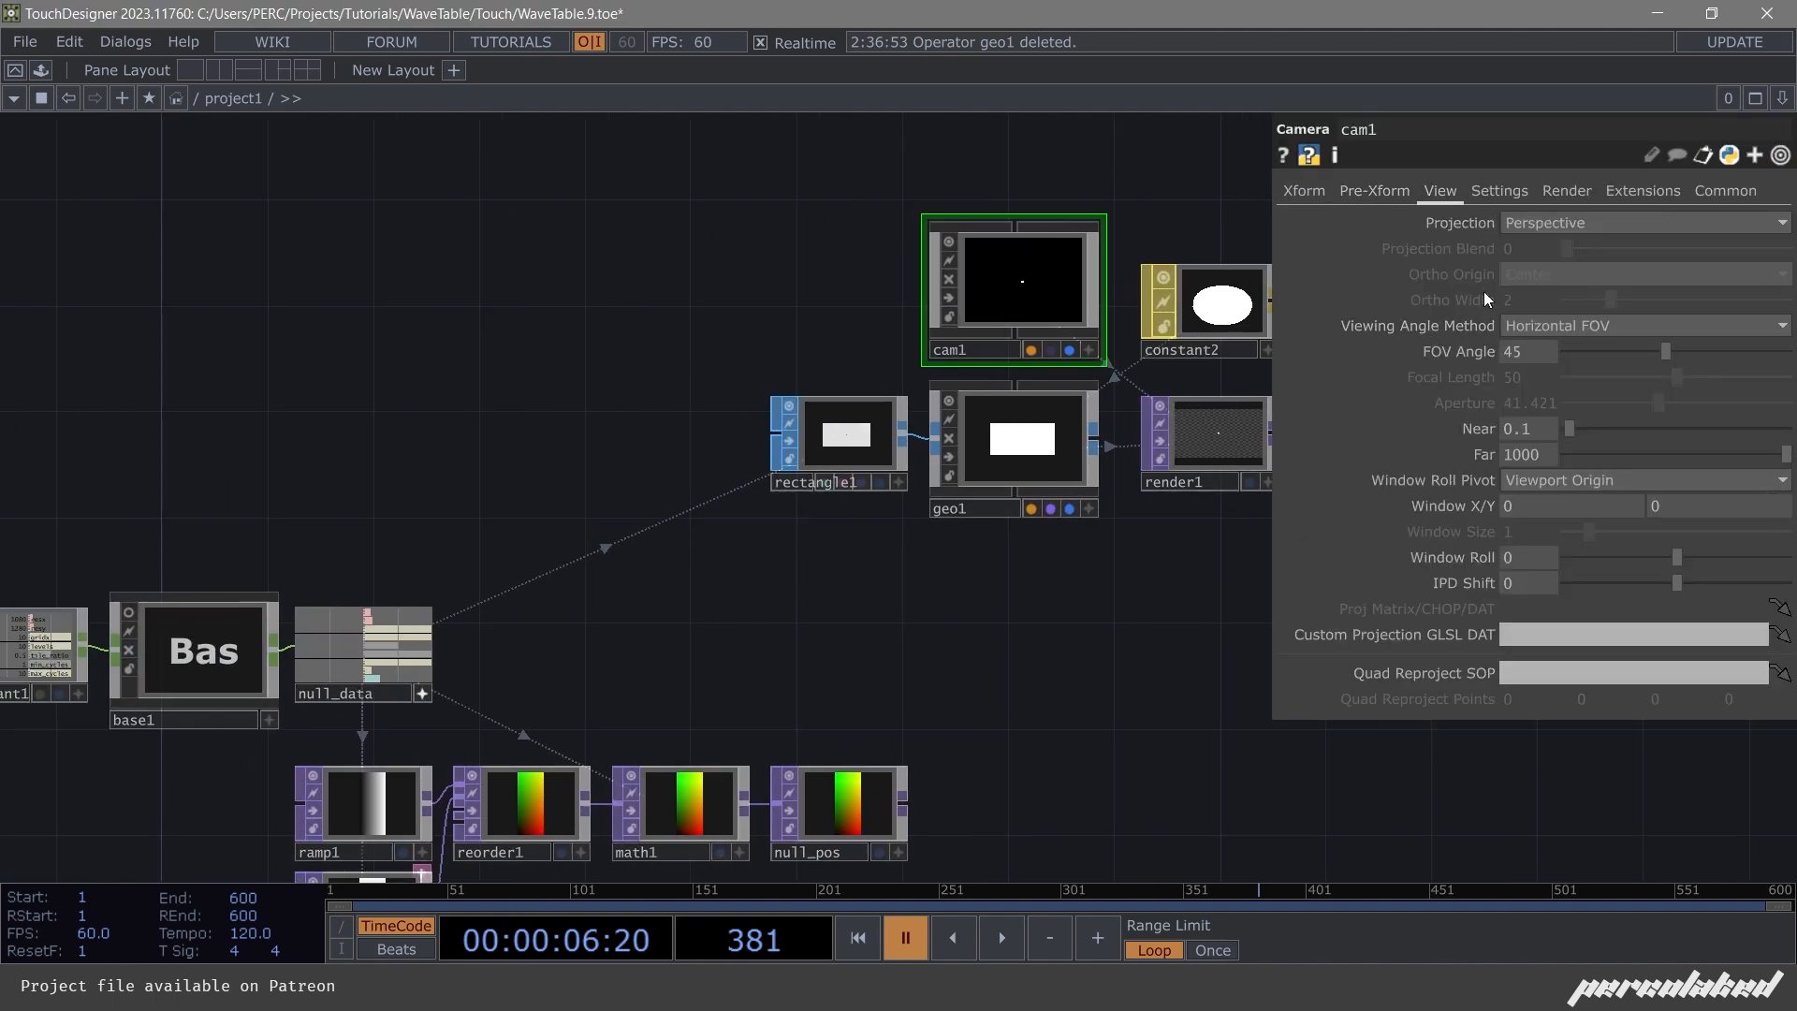
{"action": "left_click", "coordinate": [1536, 227]}
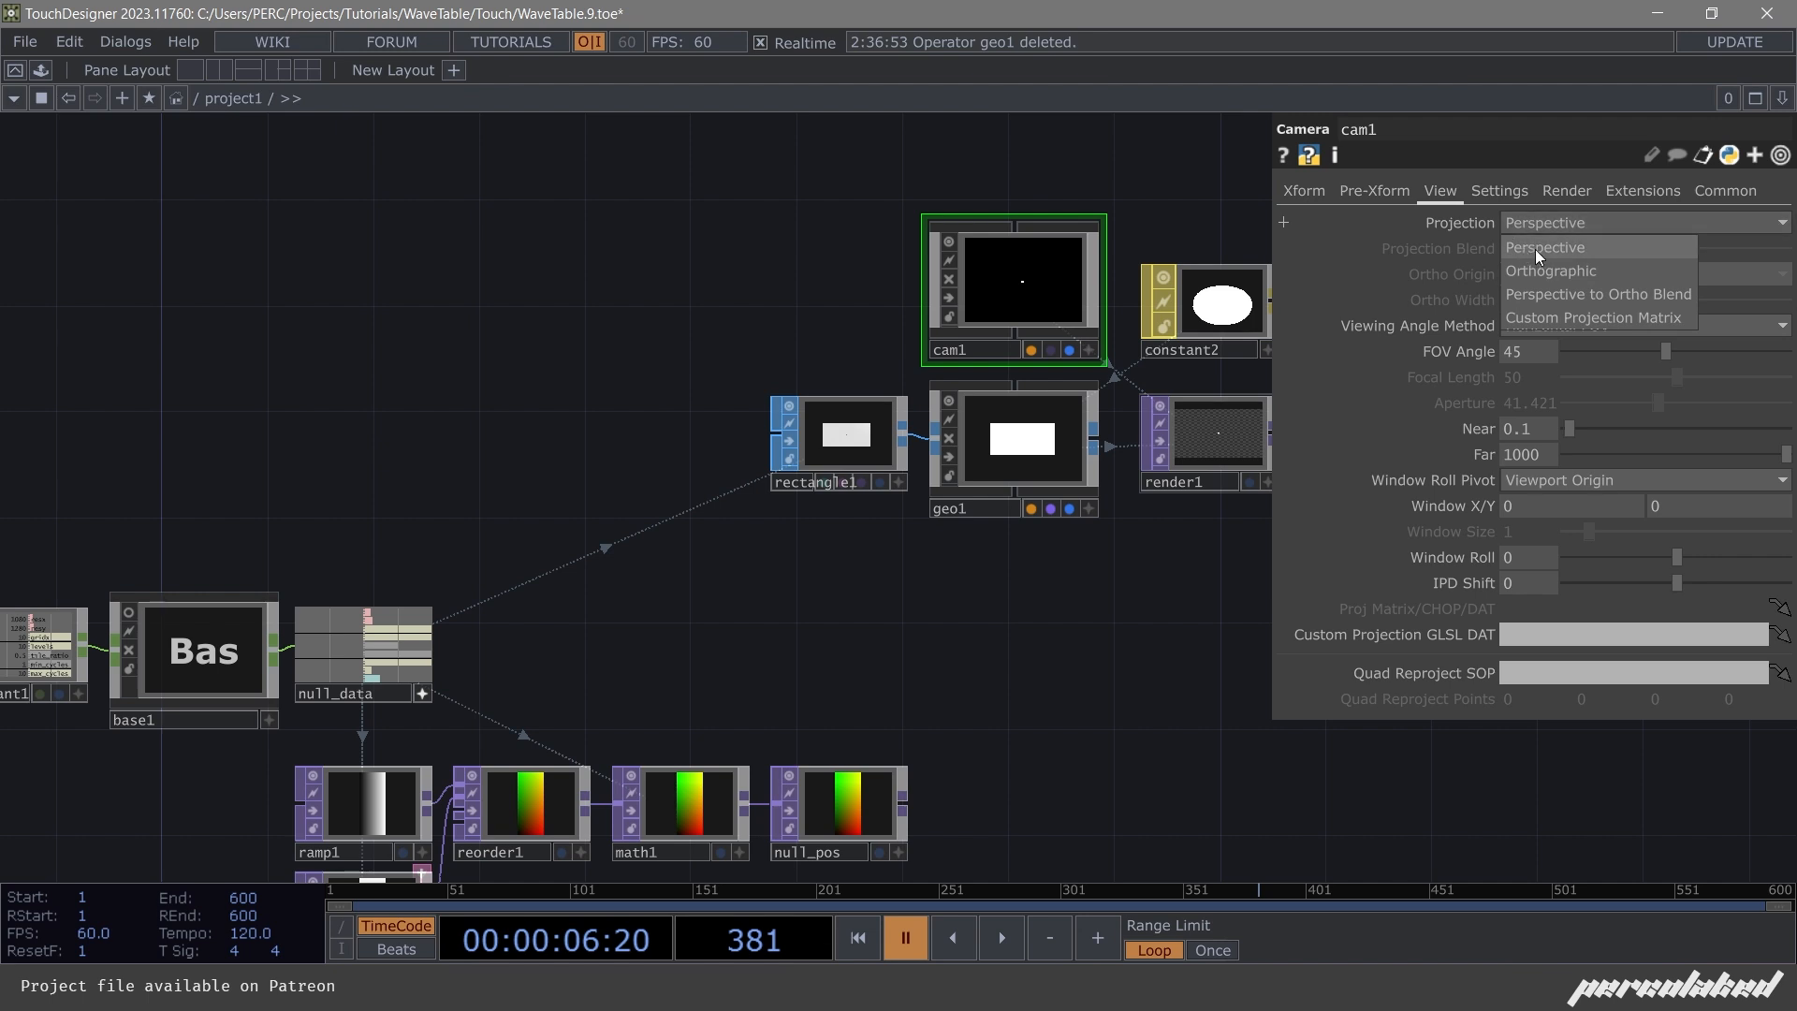
{"action": "left_click", "coordinate": [1545, 272]}
{"action": "left_click_drag", "start_coordinate": [1091, 655], "coordinate": [983, 647]}
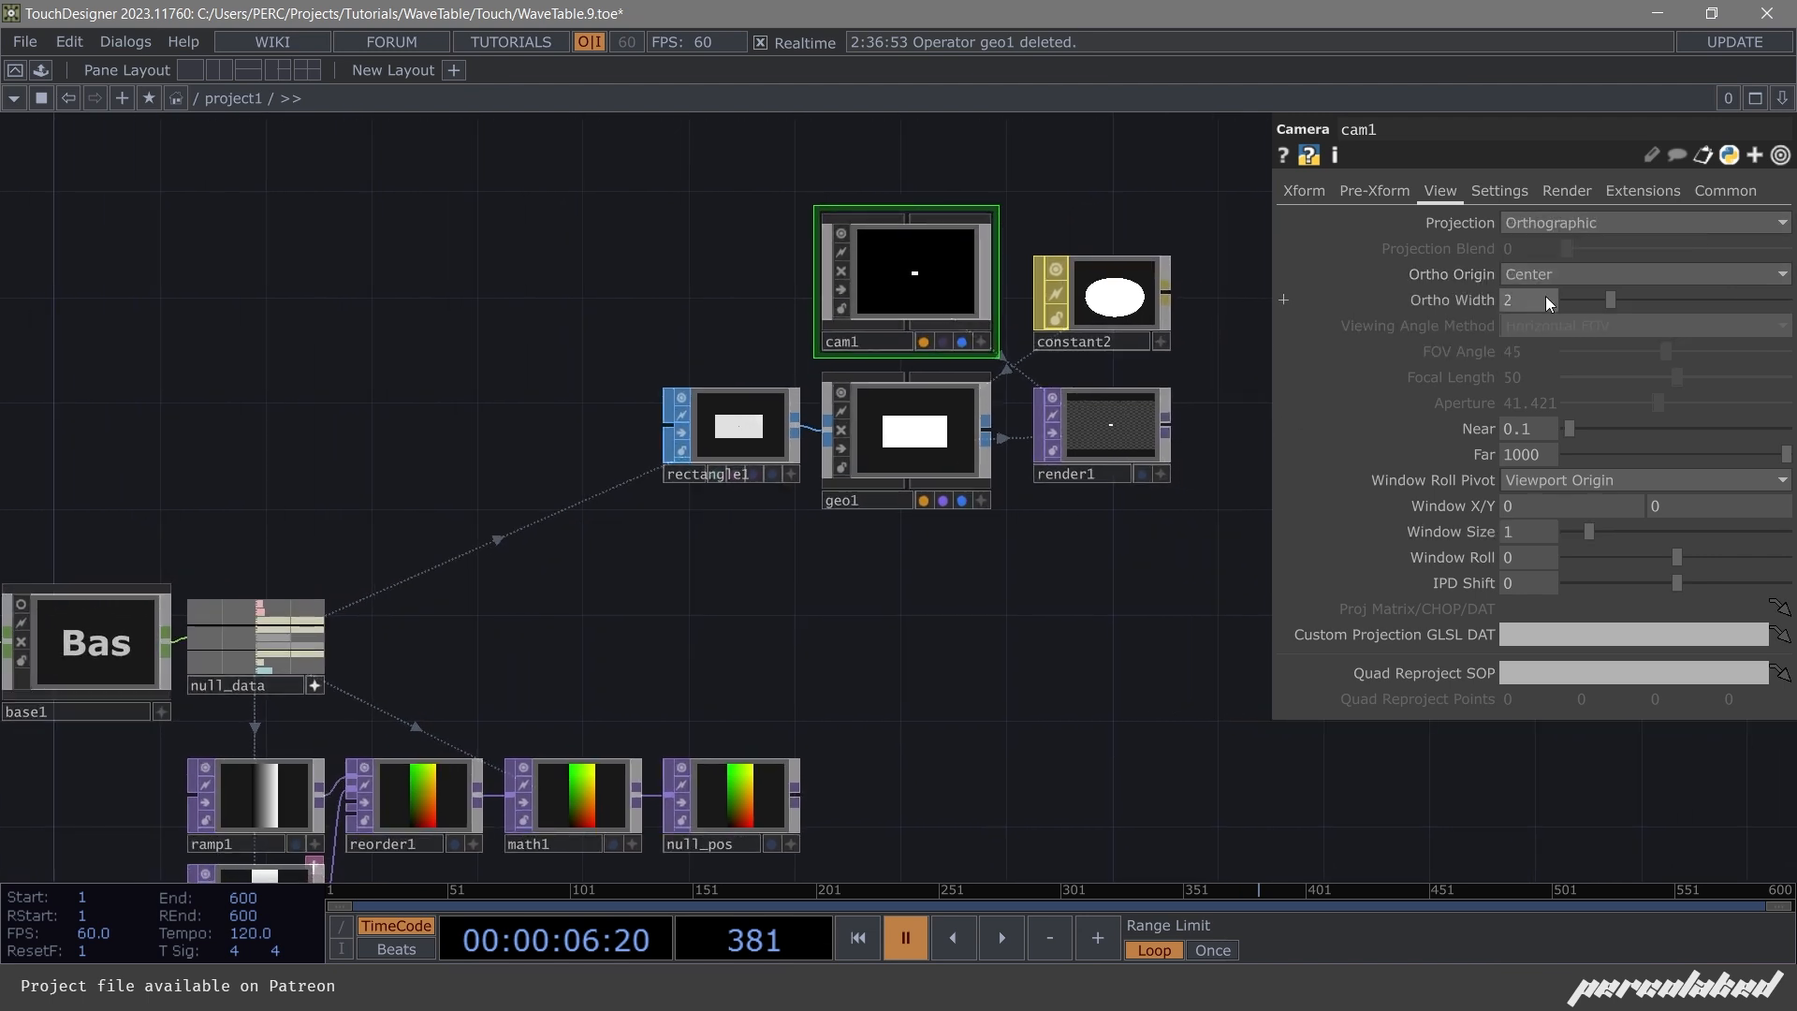
{"action": "left_click_drag", "start_coordinate": [1536, 301], "coordinate": [1492, 301]}
{"action": "type", "text": "1"}
{"action": "key", "text": "Return"}
Drive render1's resolution width and height with CHOP references to null_data's resx and resy channels.
{"action": "left_click", "coordinate": [1105, 475]}
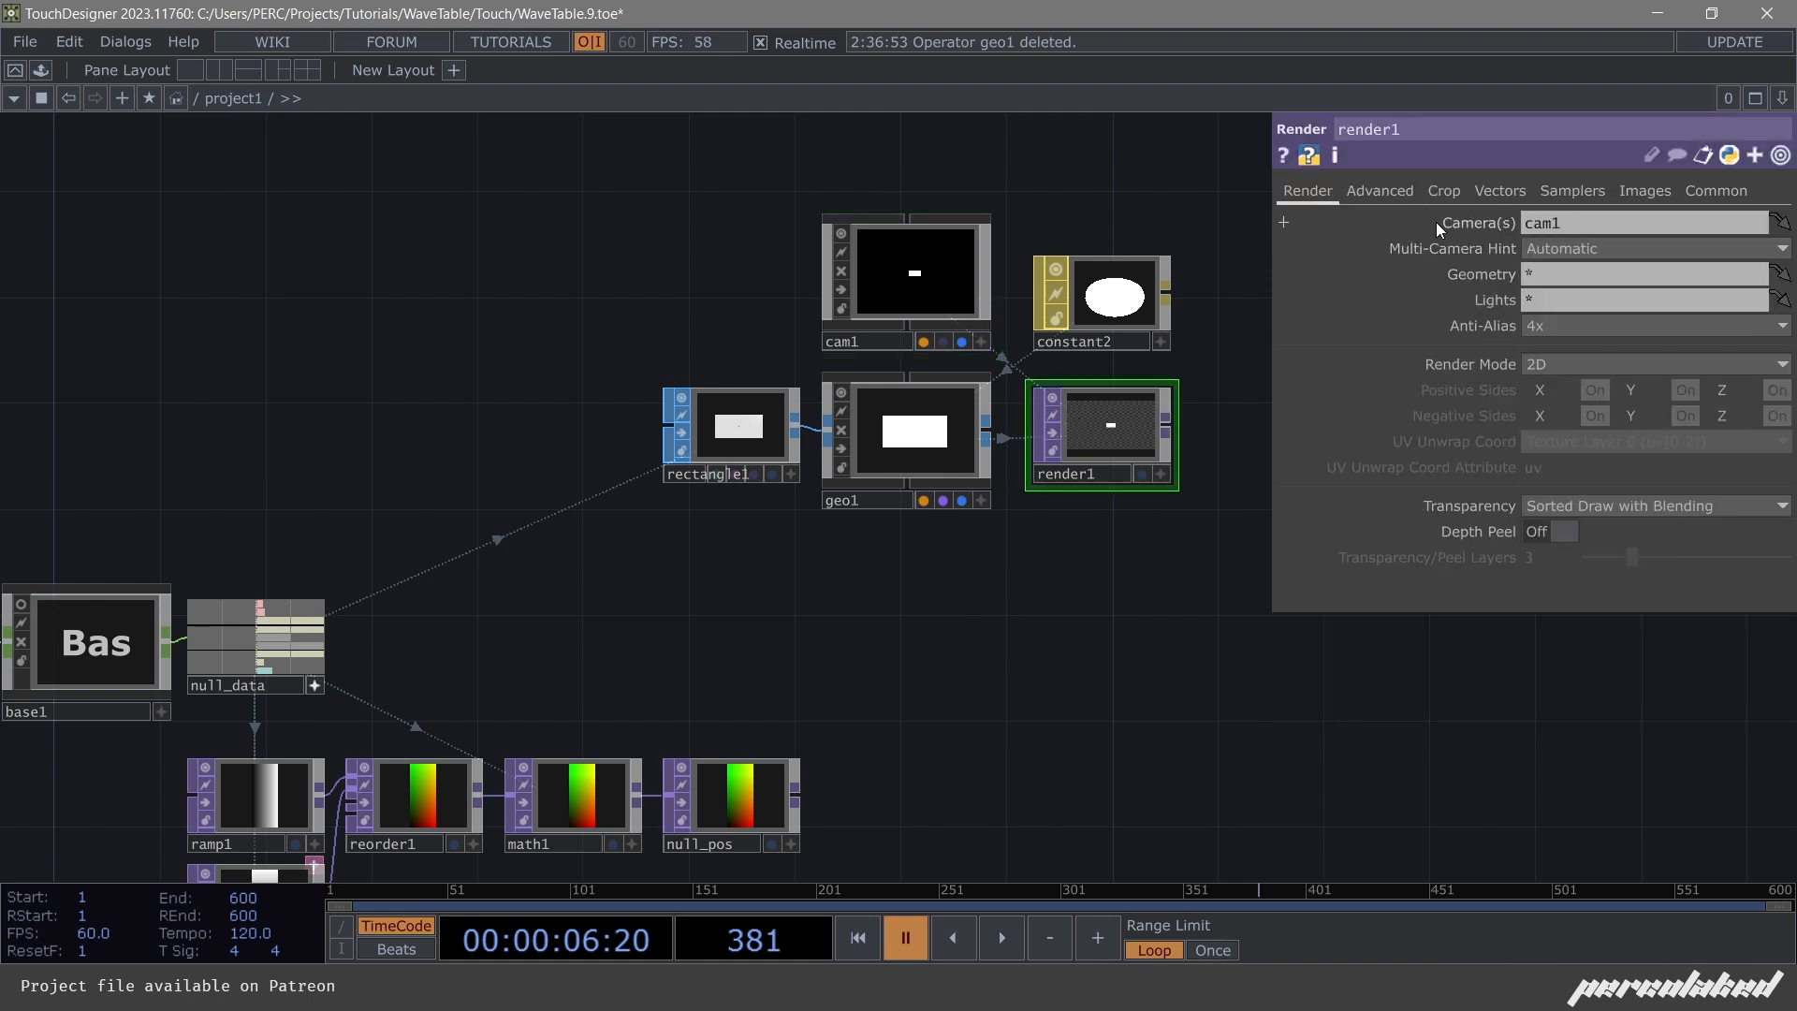
{"action": "left_click", "coordinate": [1716, 190]}
{"action": "scroll", "coordinate": [674, 586], "scroll_direction": "up", "scroll_amount": 6}
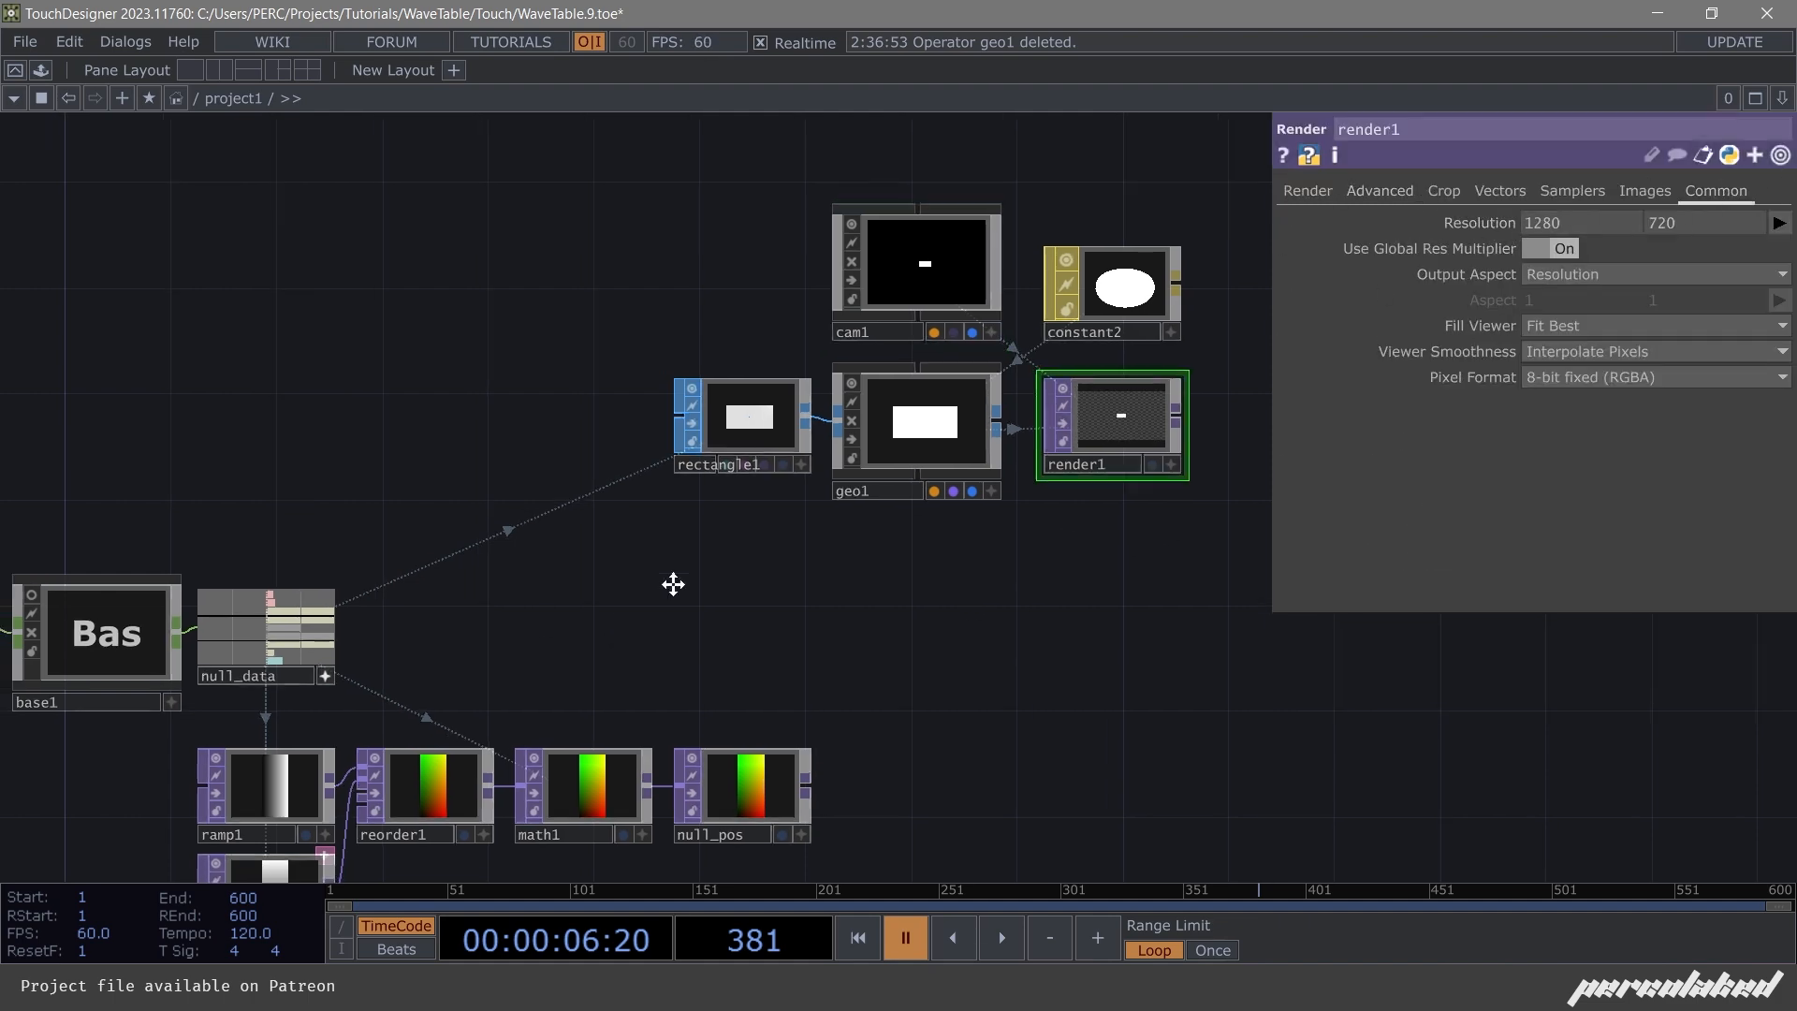
{"action": "left_click_drag", "start_coordinate": [180, 382], "coordinate": [1559, 223]}
{"action": "left_click", "coordinate": [1567, 211]}
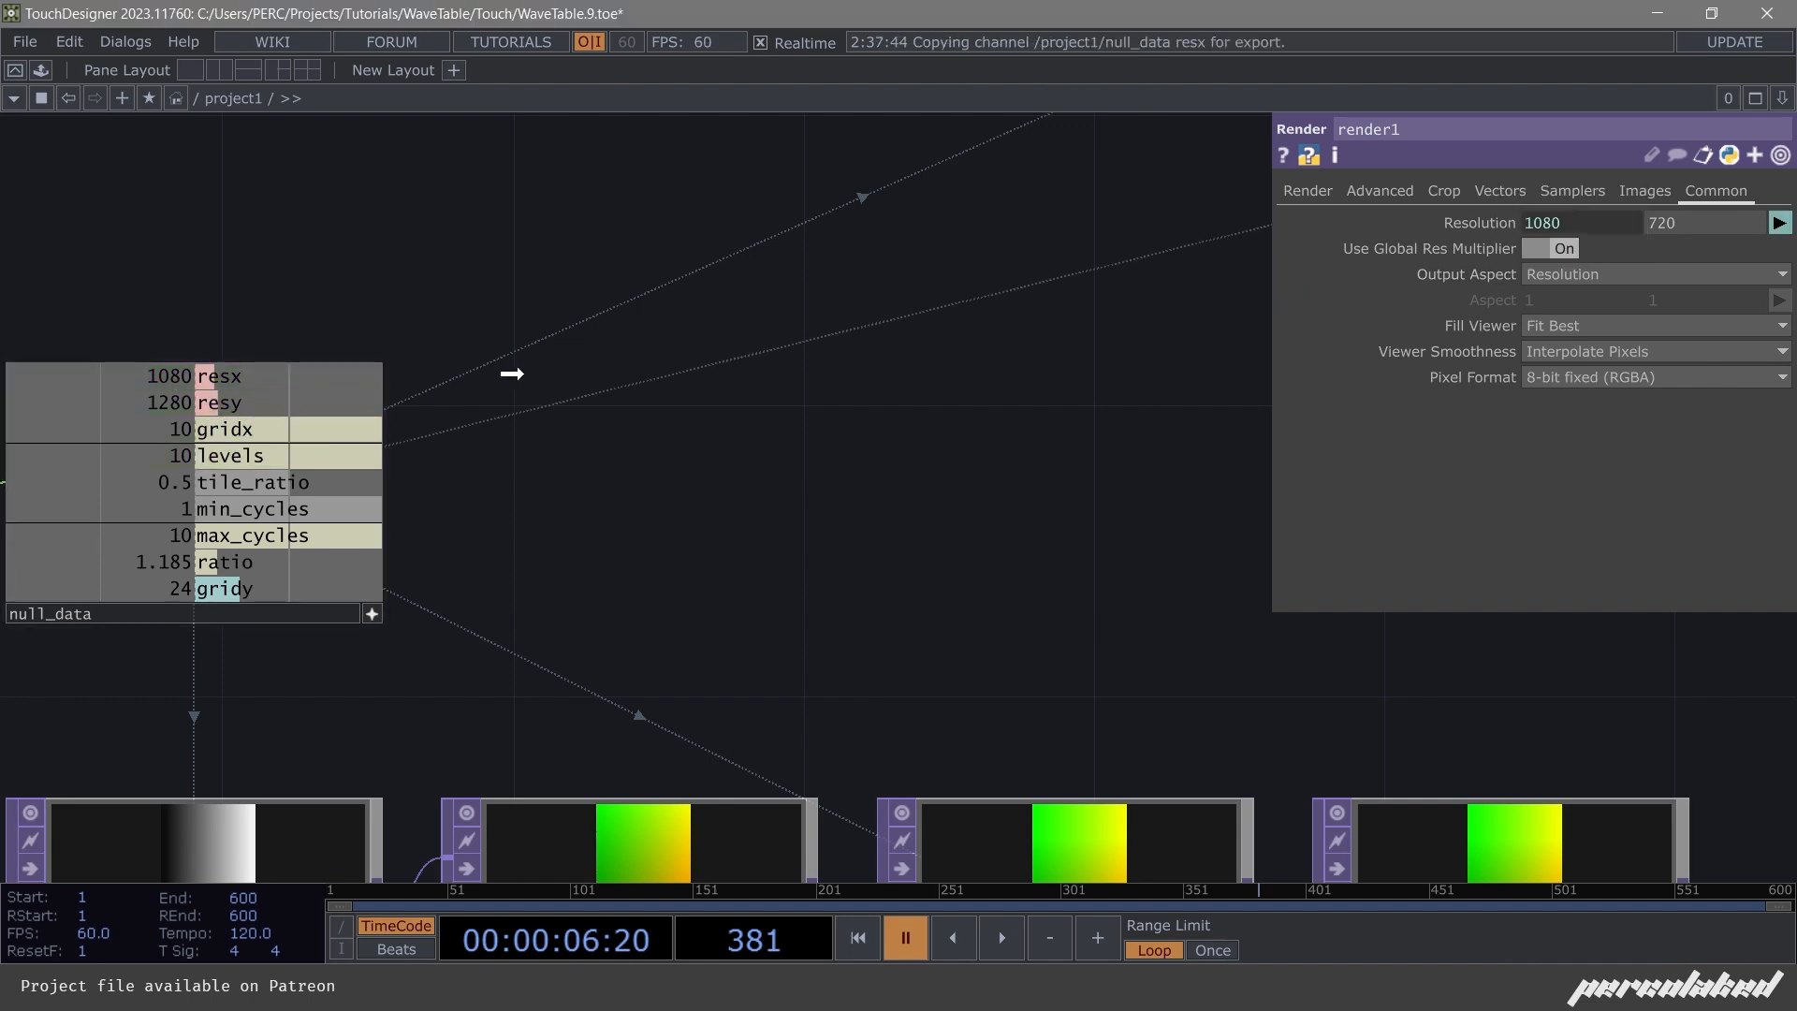
{"action": "left_click_drag", "start_coordinate": [215, 402], "coordinate": [1680, 223]}
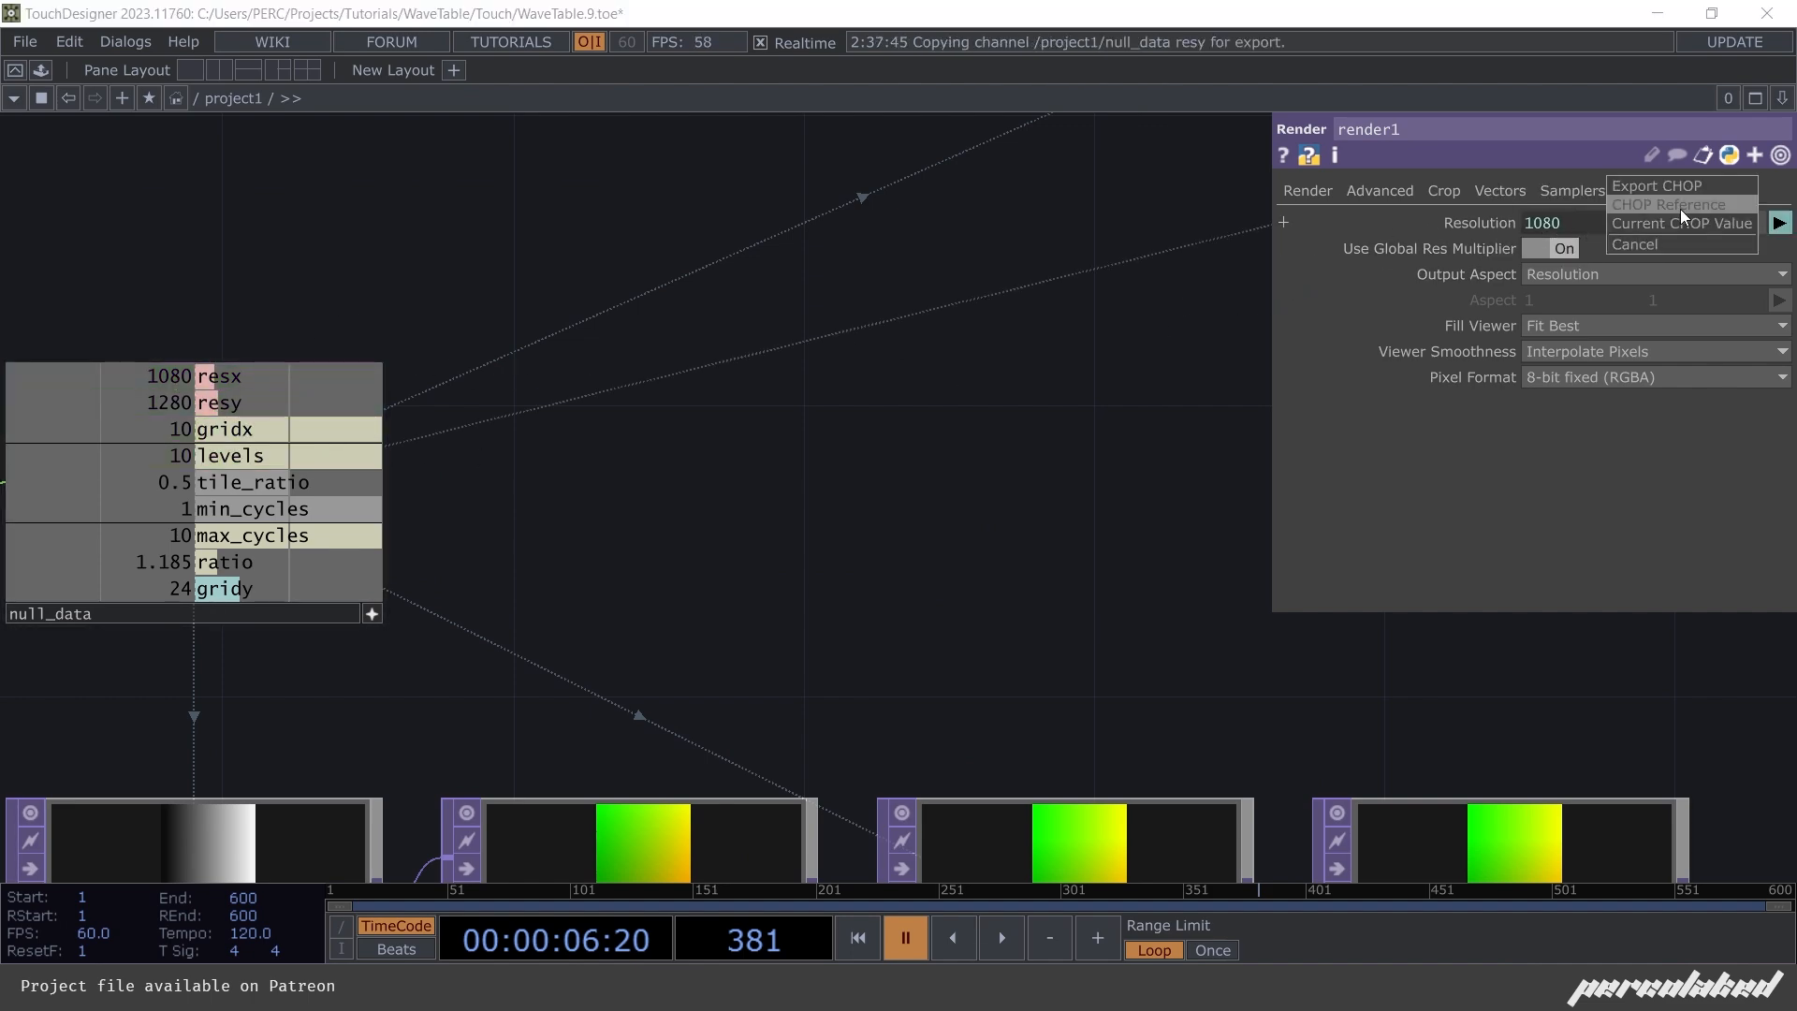
{"action": "left_click", "coordinate": [1680, 209]}
{"action": "left_click_drag", "start_coordinate": [966, 363], "coordinate": [535, 396]}
{"action": "scroll", "coordinate": [1035, 449], "scroll_direction": "down", "scroll_amount": 5}
{"action": "scroll", "coordinate": [839, 312], "scroll_direction": "up", "scroll_amount": 4}
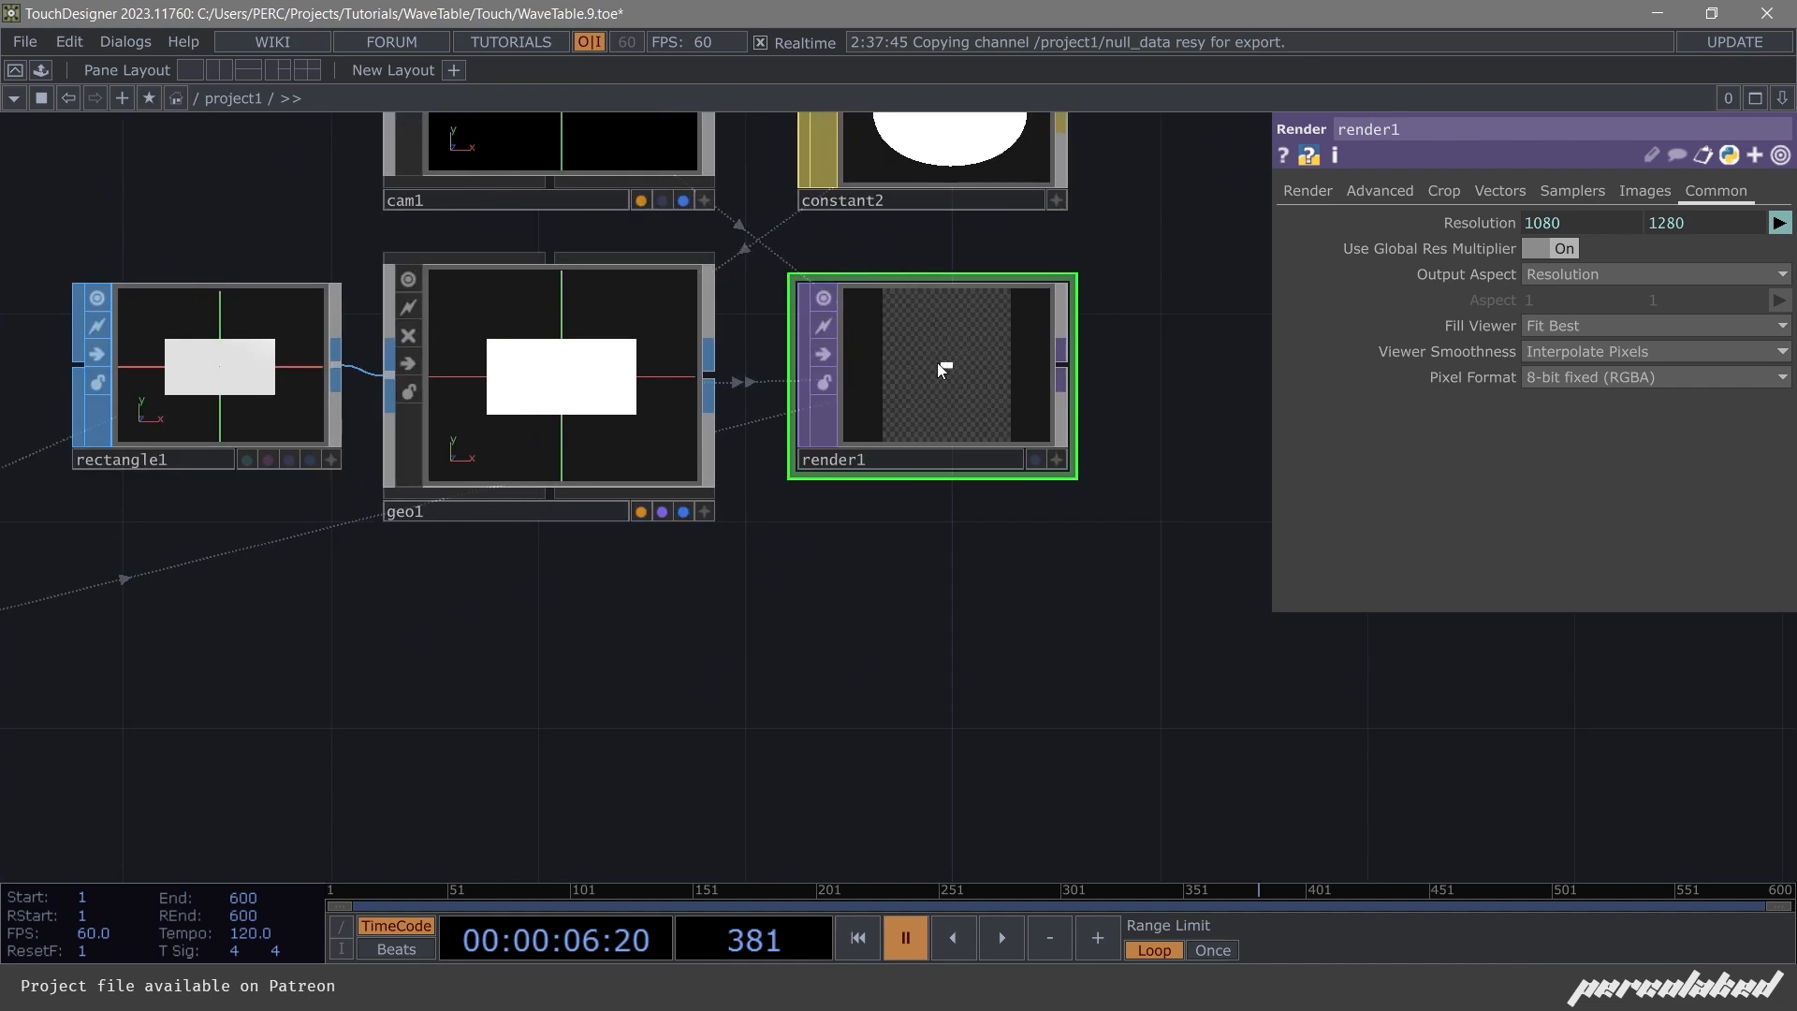
{"action": "scroll", "coordinate": [924, 419], "scroll_direction": "down", "scroll_amount": 3}
{"action": "scroll", "coordinate": [932, 406], "scroll_direction": "down", "scroll_amount": 1}
{"action": "scroll", "coordinate": [929, 406], "scroll_direction": "up", "scroll_amount": 2}
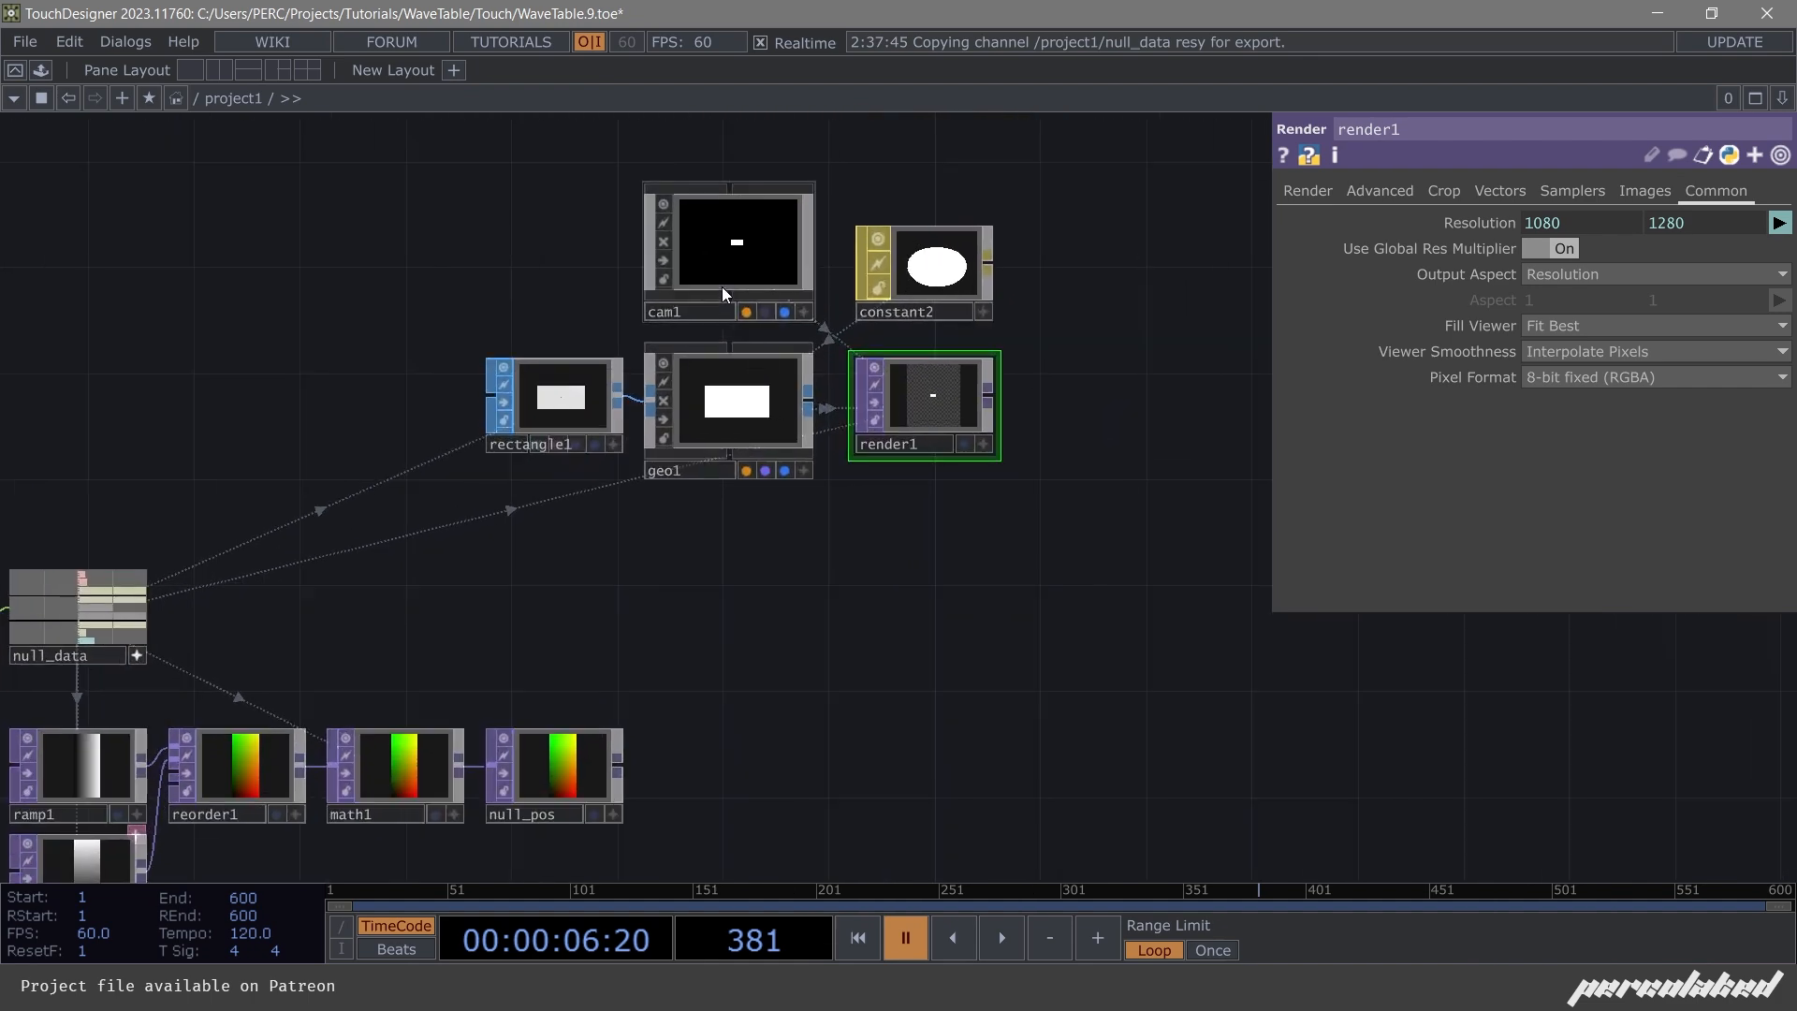
Turn on instancing for geo1 and assign null_pos as its Translate OP.
{"action": "left_click", "coordinate": [713, 425]}
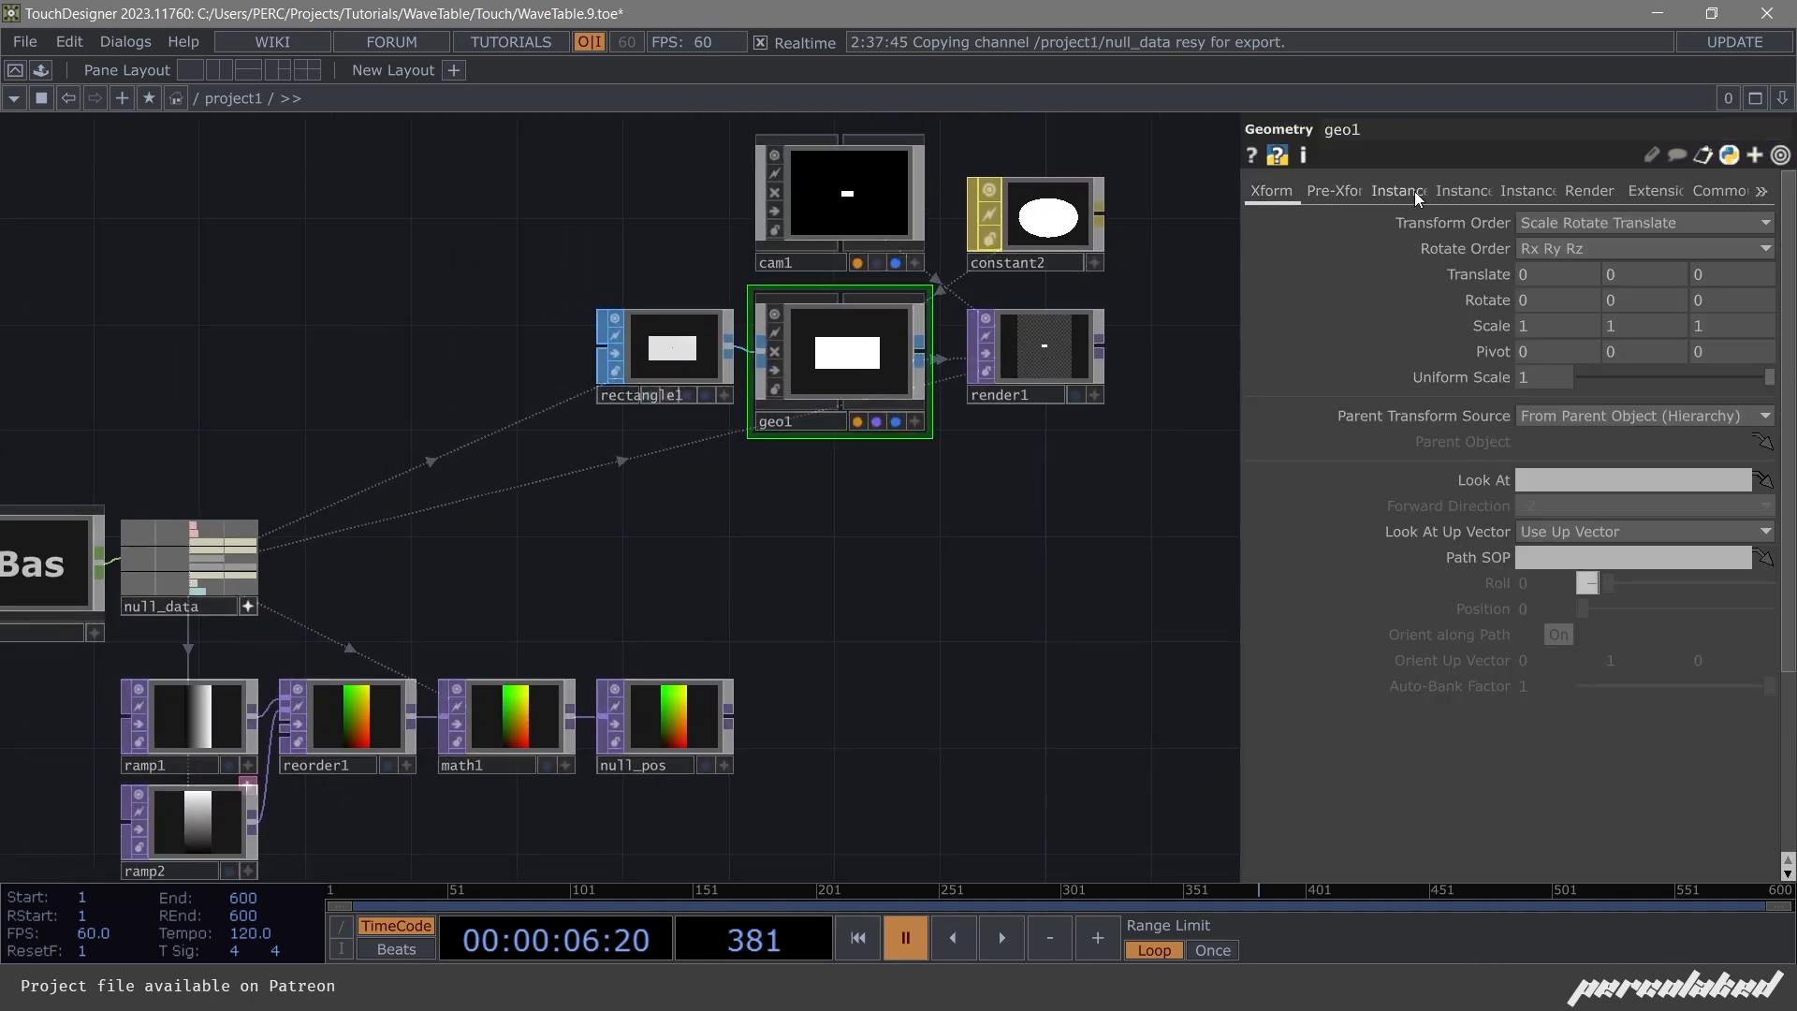
{"action": "left_click", "coordinate": [1408, 191]}
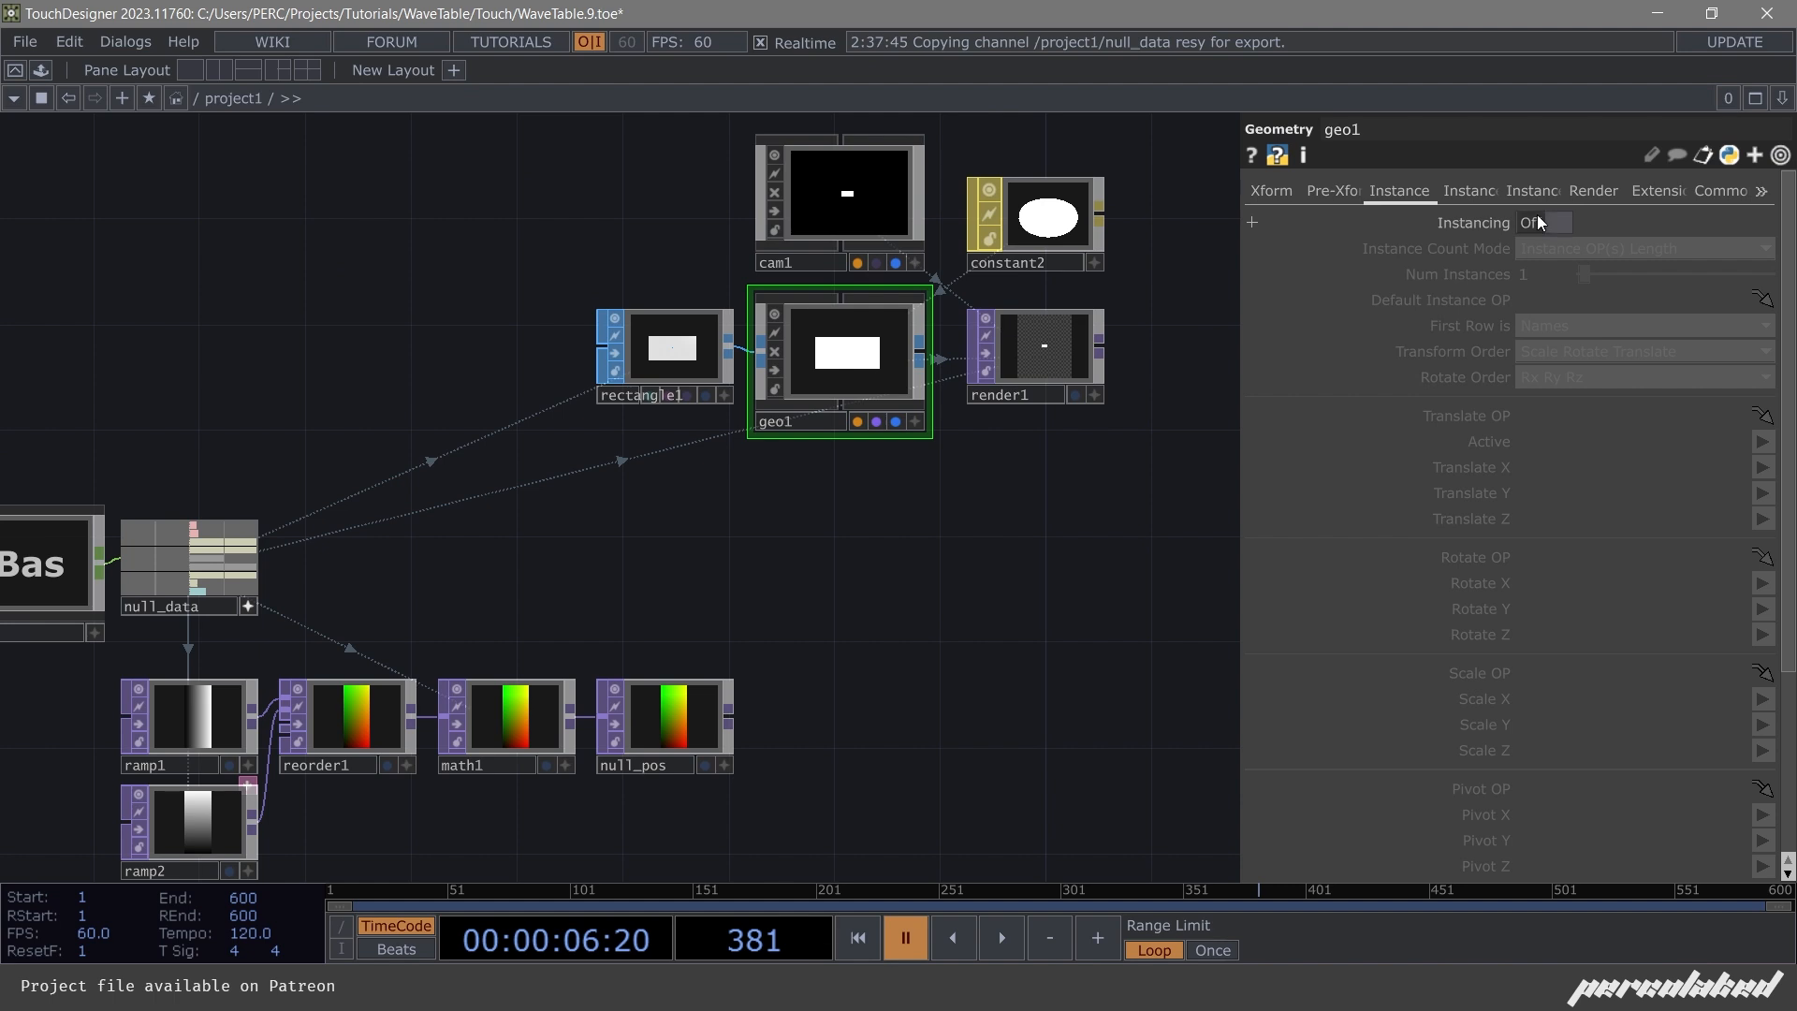
{"action": "left_click", "coordinate": [1536, 219]}
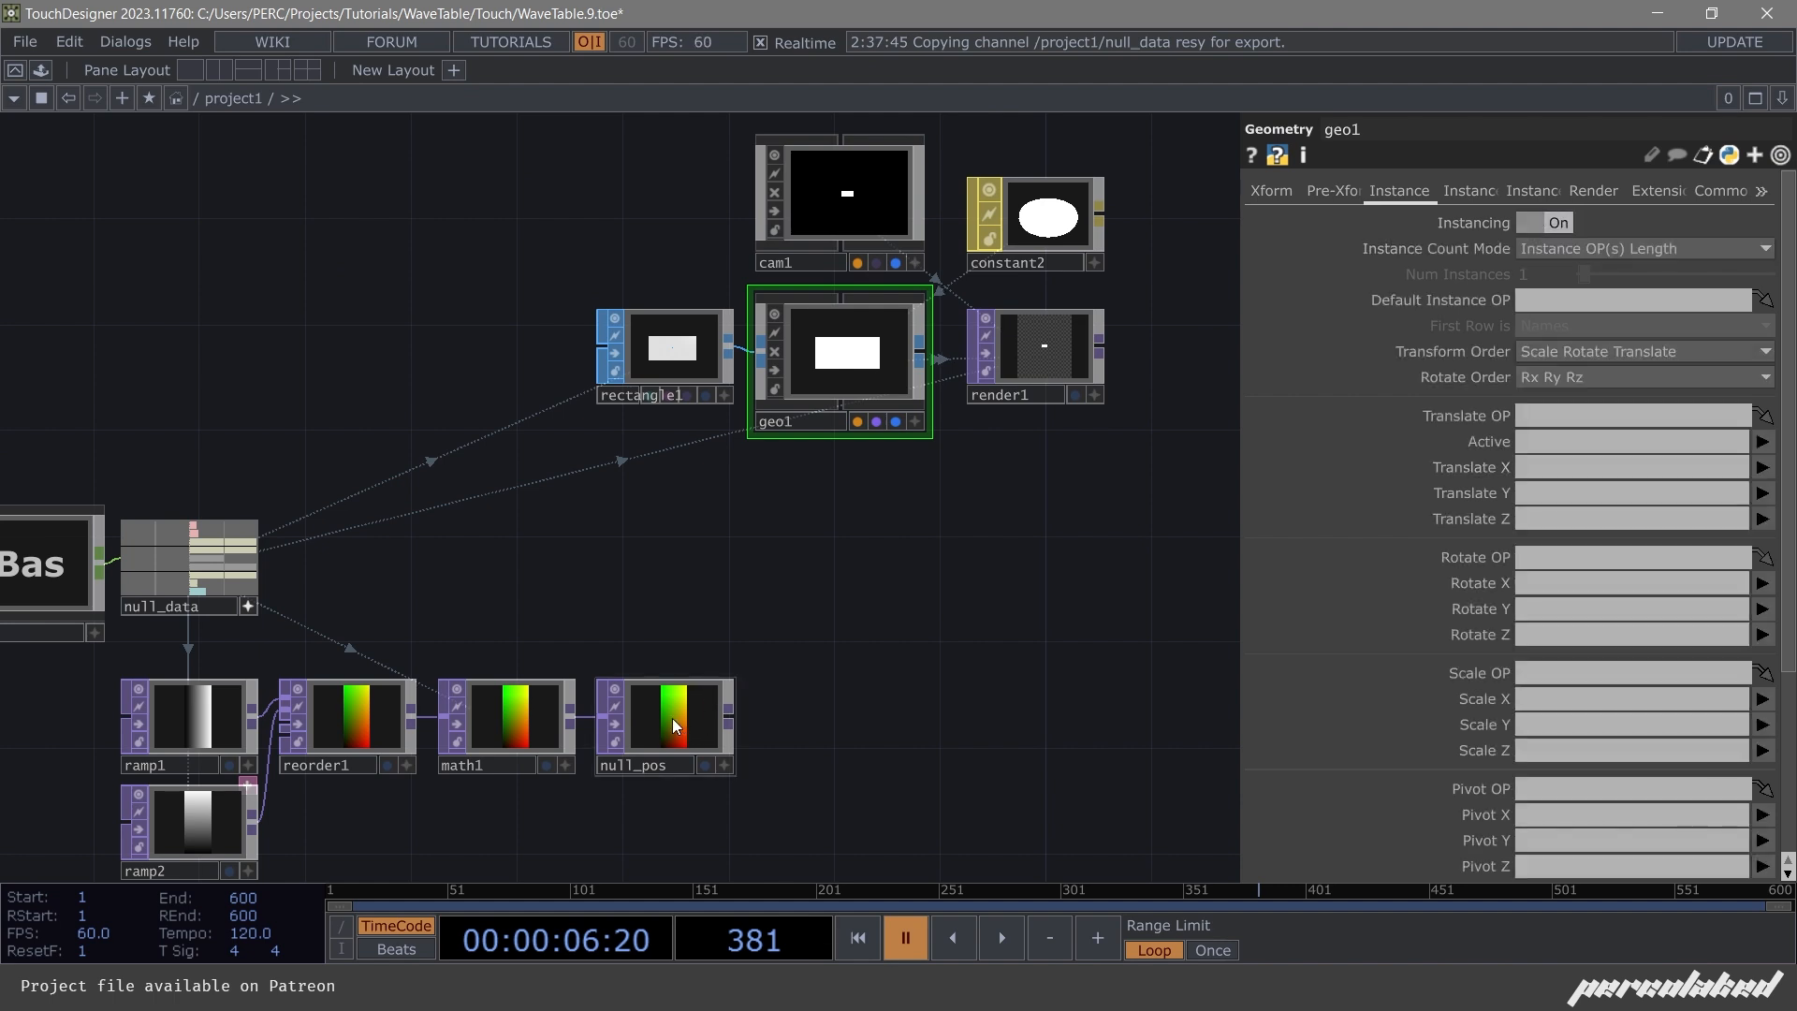
{"action": "left_click_drag", "start_coordinate": [672, 717], "coordinate": [1528, 423]}
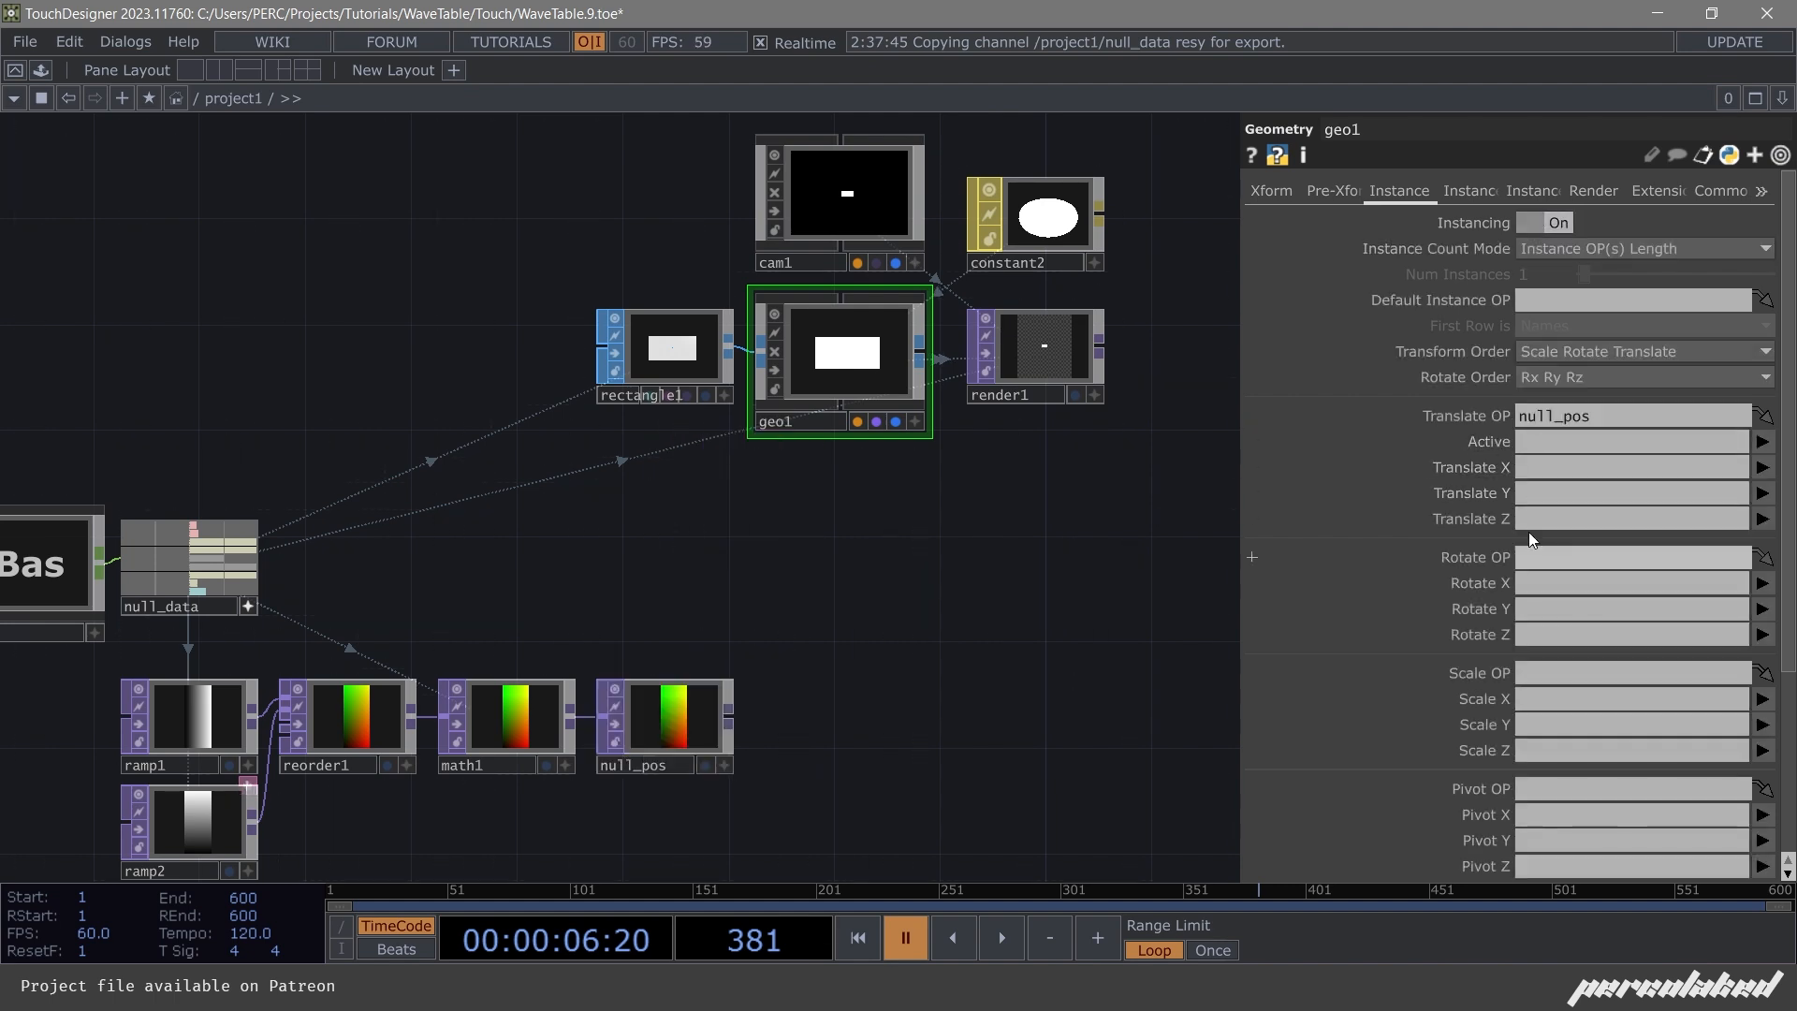
Map geo1's instance Translate X to the r channel and Translate Y to the g channel.
{"action": "key", "text": "Tab"}
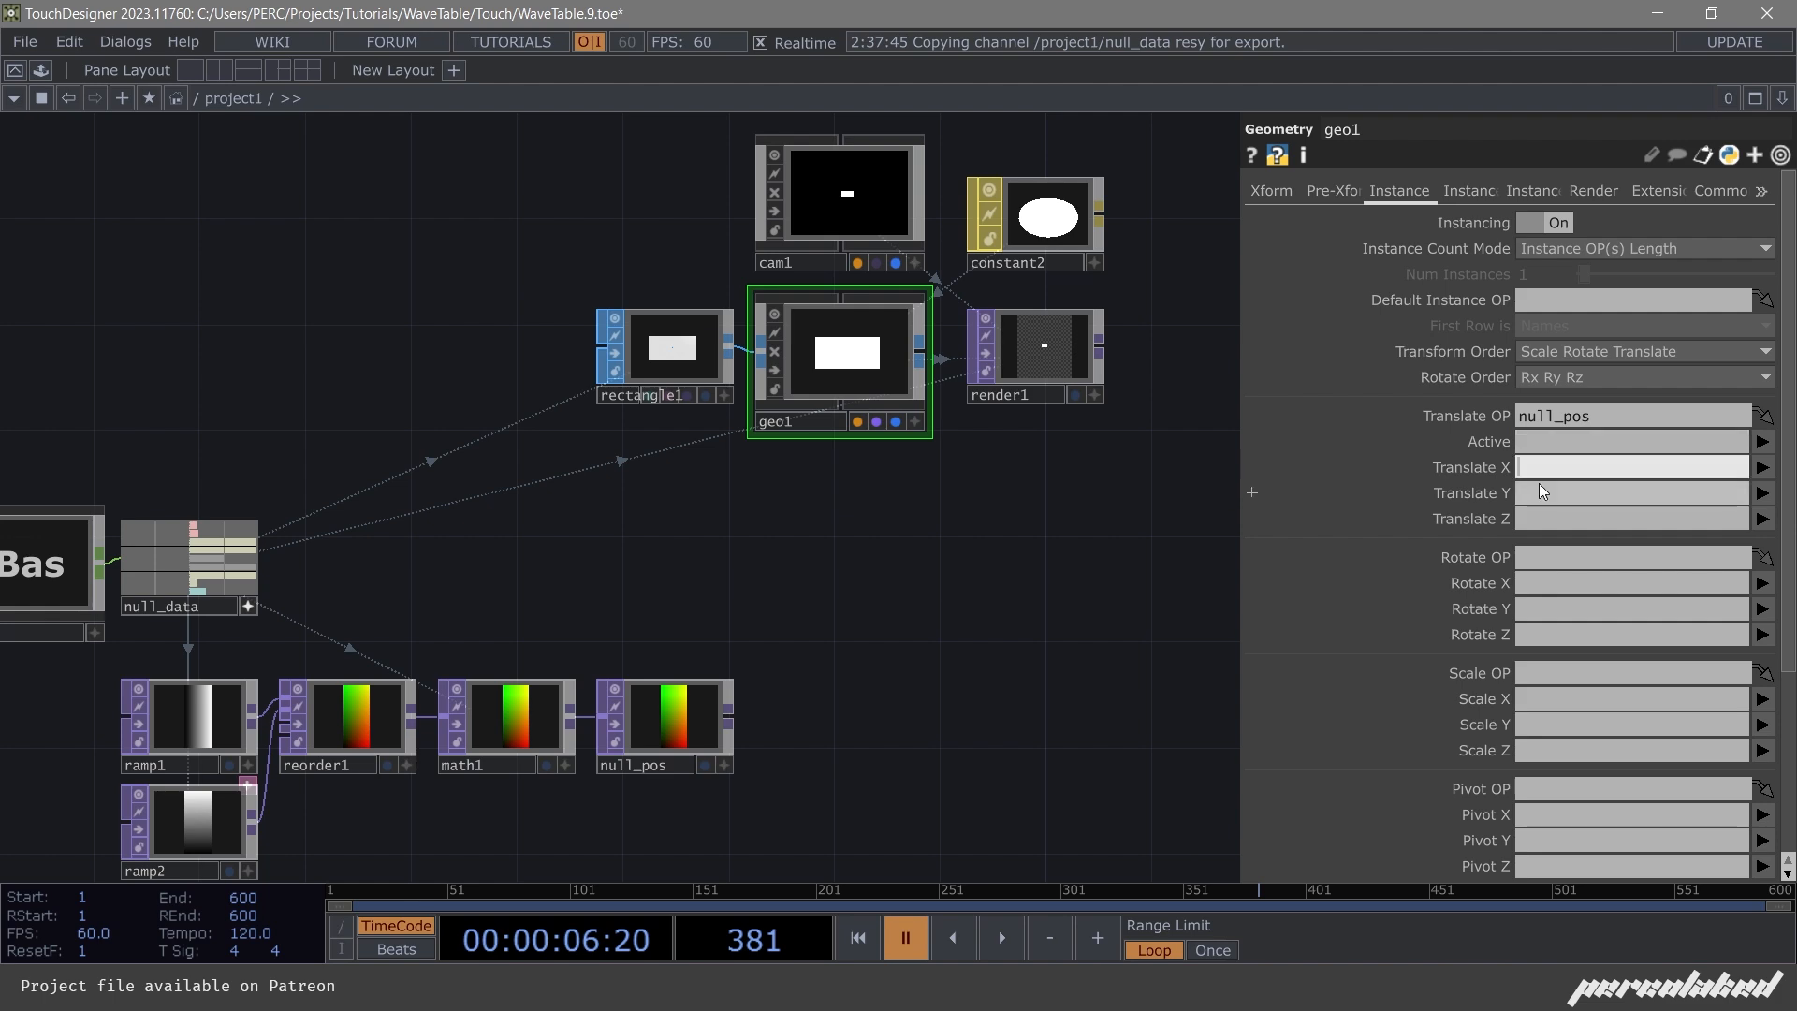
{"action": "type", "text": "r"}
{"action": "key", "text": "Tab"}
{"action": "type", "text": "g"}
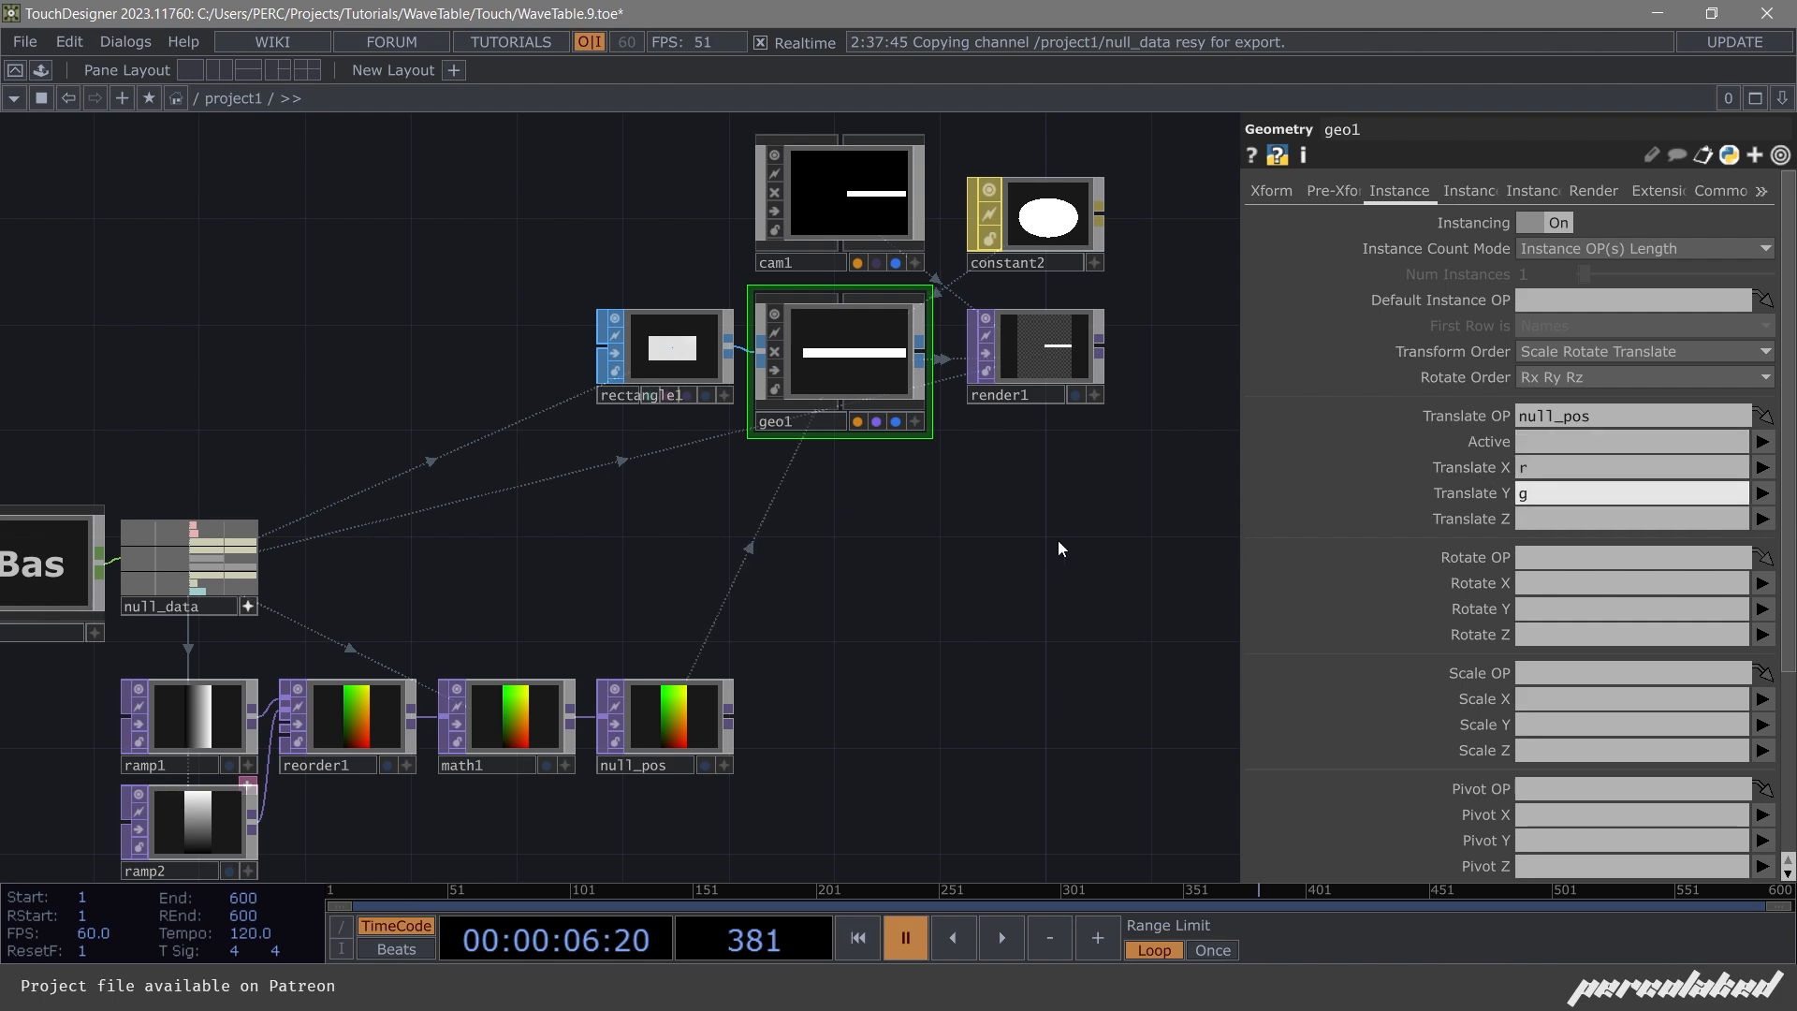
{"action": "scroll", "coordinate": [1050, 419], "scroll_direction": "up", "scroll_amount": 5}
{"action": "scroll", "coordinate": [988, 281], "scroll_direction": "up", "scroll_amount": 2}
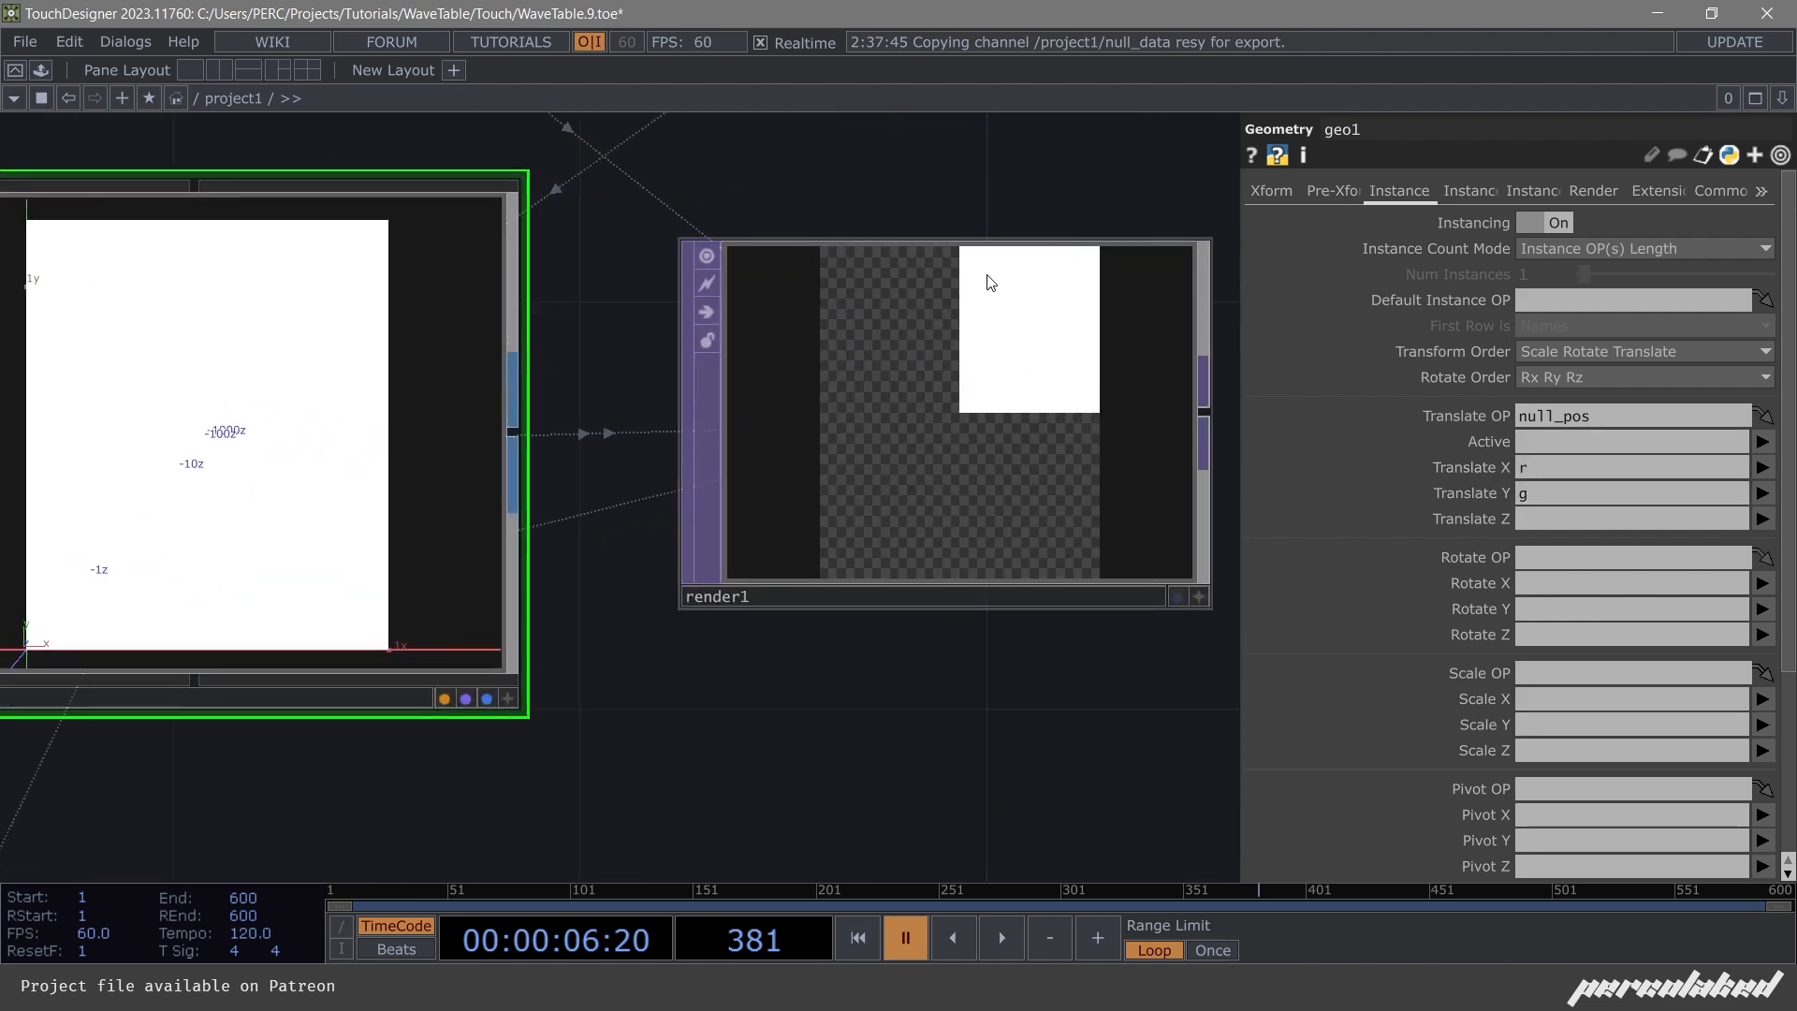
{"action": "scroll", "coordinate": [988, 318], "scroll_direction": "down", "scroll_amount": 4}
{"action": "scroll", "coordinate": [986, 356], "scroll_direction": "up", "scroll_amount": 3}
{"action": "scroll", "coordinate": [997, 396], "scroll_direction": "down", "scroll_amount": 4}
Try Bottom-Left as cam1's Ortho Origin, and set it back to Center.
{"action": "left_click", "coordinate": [779, 210]}
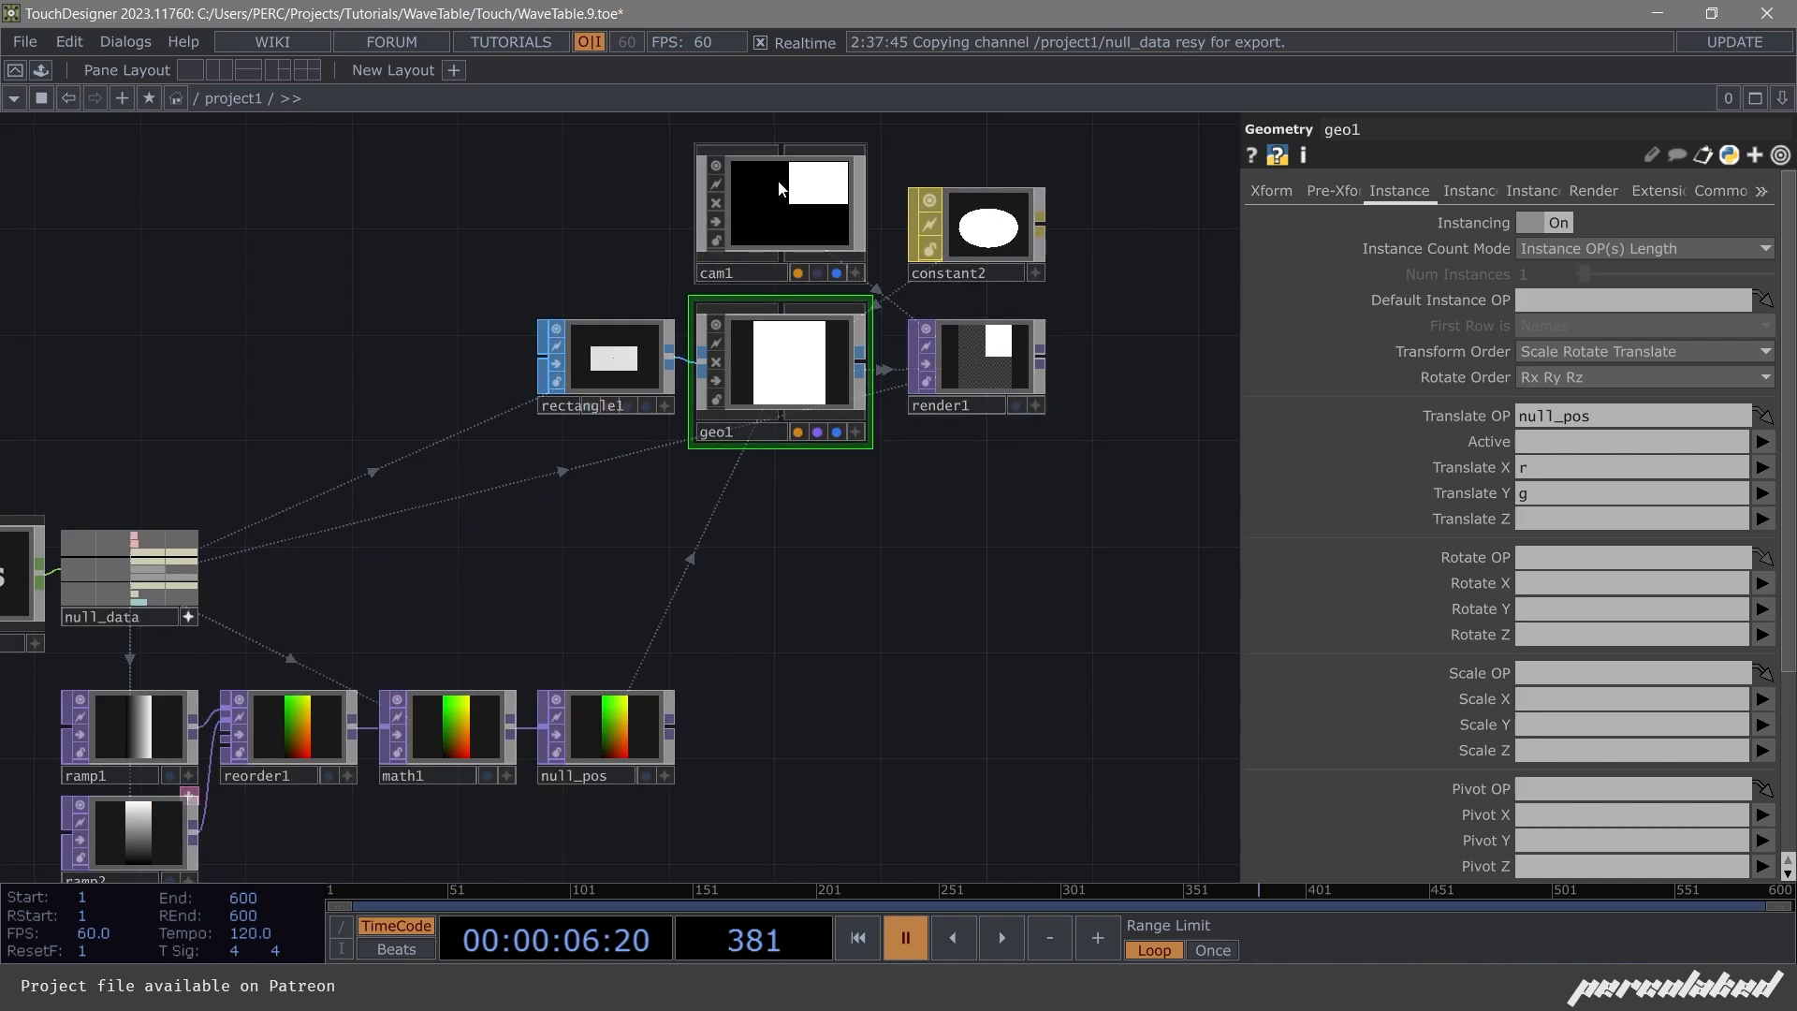
{"action": "left_click_drag", "start_coordinate": [593, 589], "coordinate": [747, 577]}
{"action": "left_click", "coordinate": [1539, 276]}
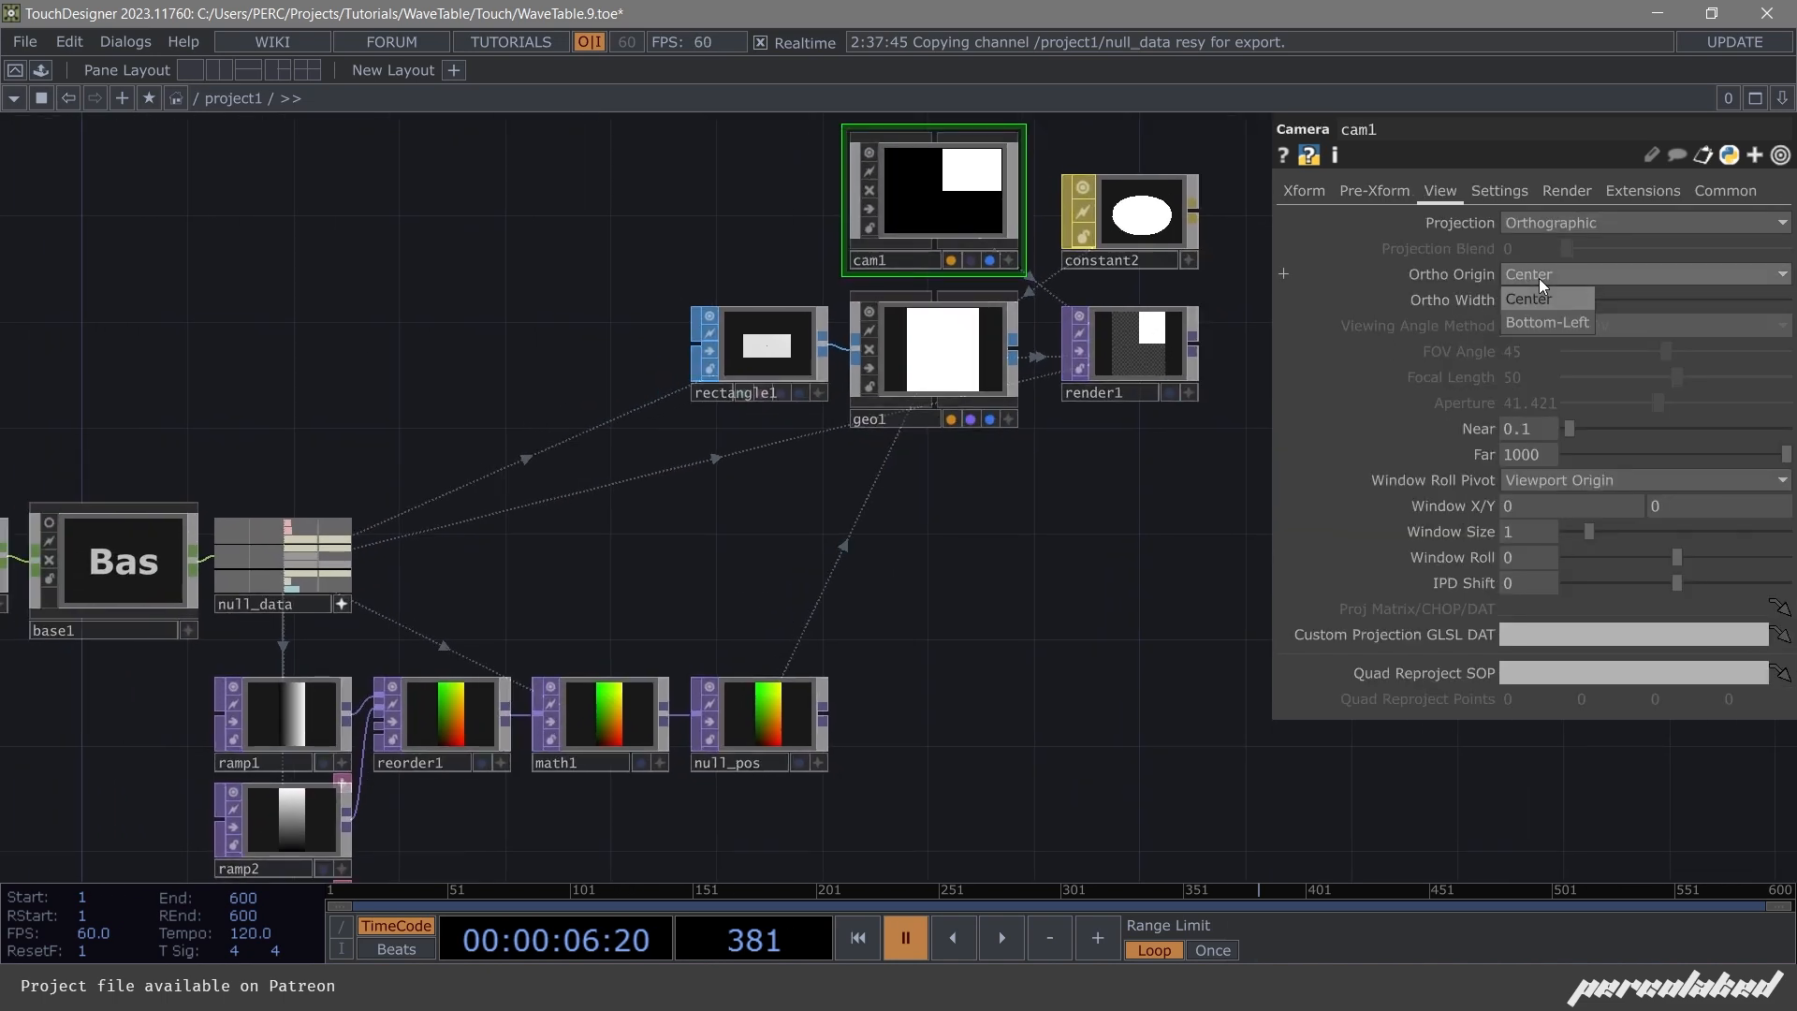
{"action": "left_click", "coordinate": [1538, 320]}
{"action": "scroll", "coordinate": [1115, 311], "scroll_direction": "up", "scroll_amount": 3}
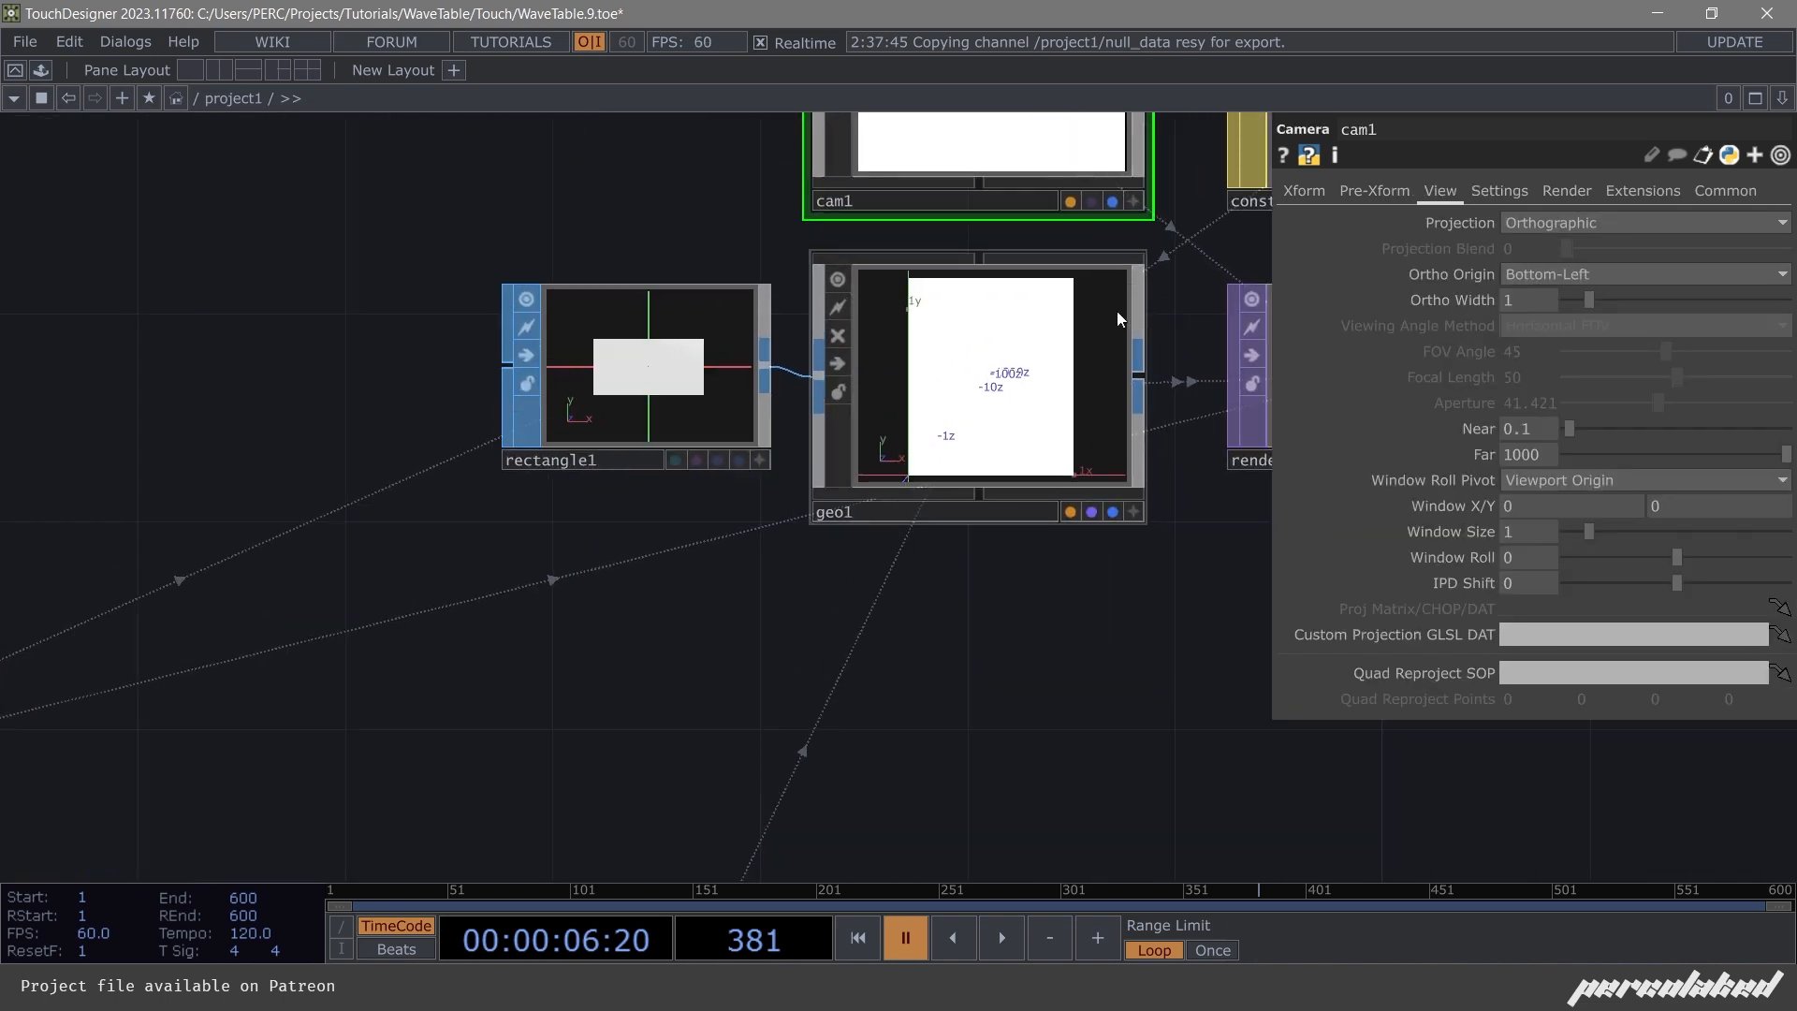
{"action": "left_click", "coordinate": [1585, 273]}
{"action": "left_click", "coordinate": [1568, 295]}
Set cam1's X translation to 0.5.
{"action": "scroll", "coordinate": [1238, 189], "scroll_direction": "down", "scroll_amount": 1}
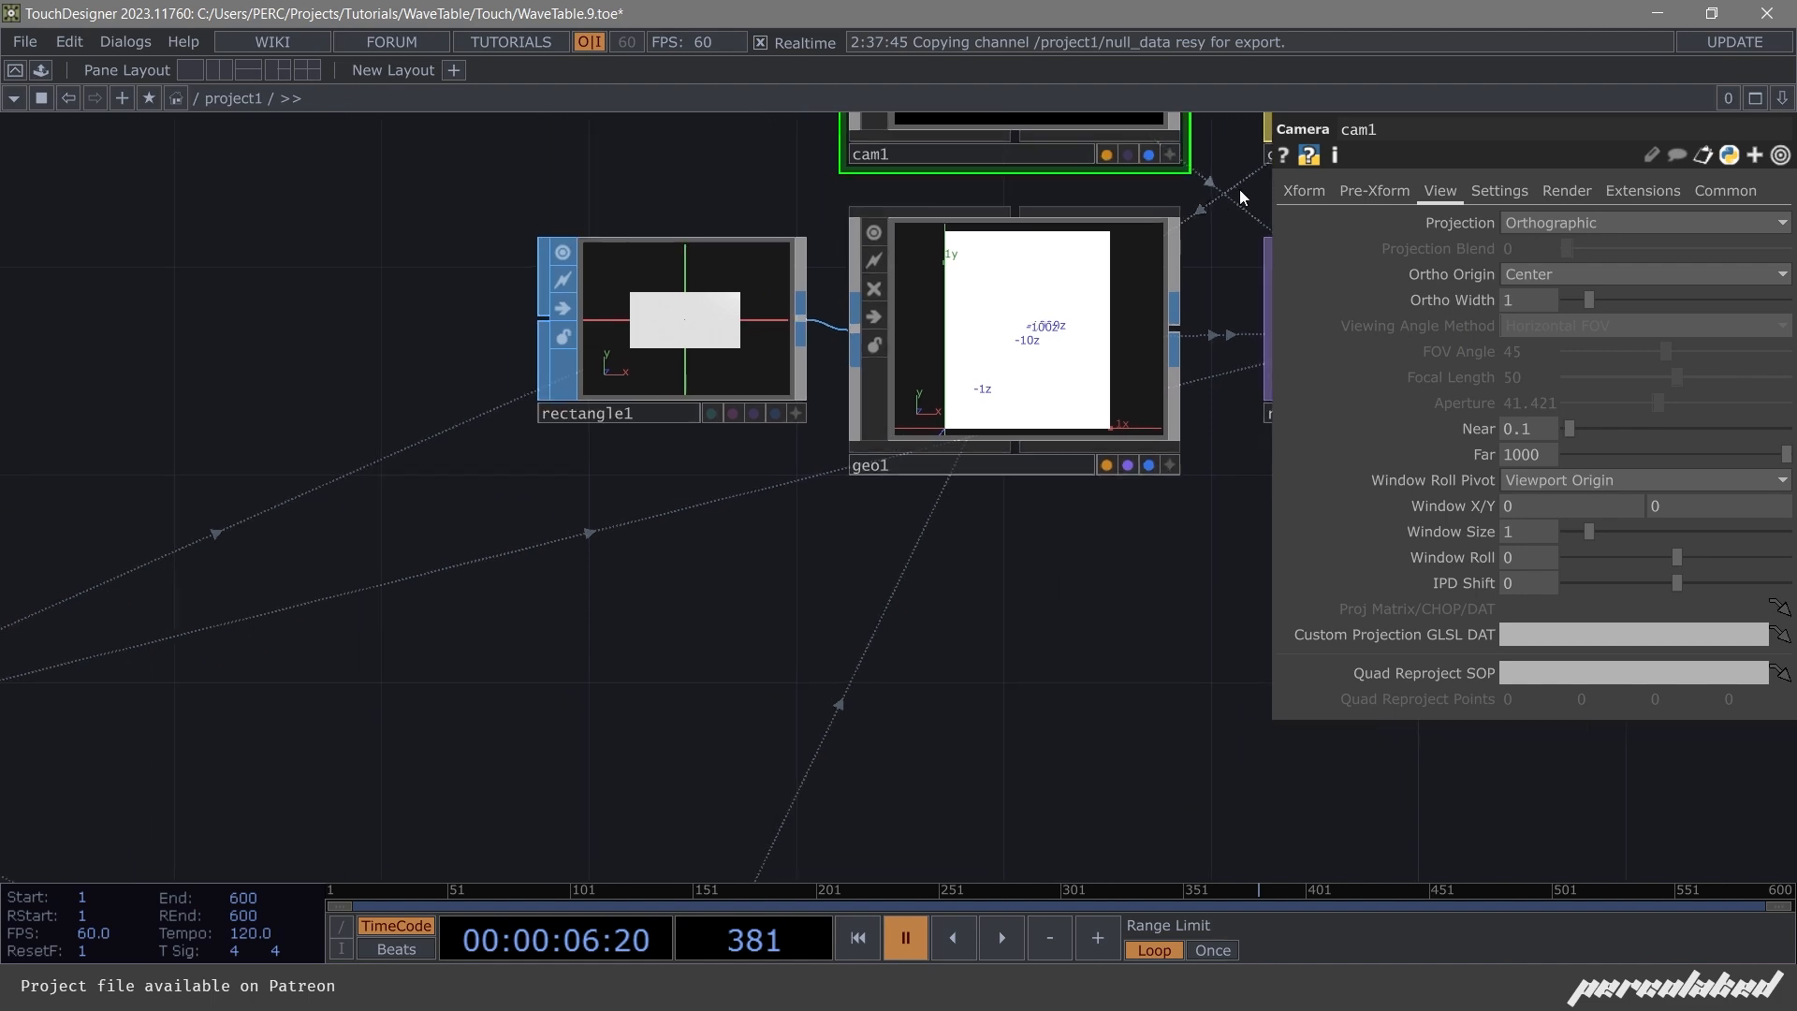
{"action": "left_click", "coordinate": [1374, 191]}
{"action": "left_click", "coordinate": [1305, 192]}
{"action": "scroll", "coordinate": [750, 477], "scroll_direction": "down", "scroll_amount": 3}
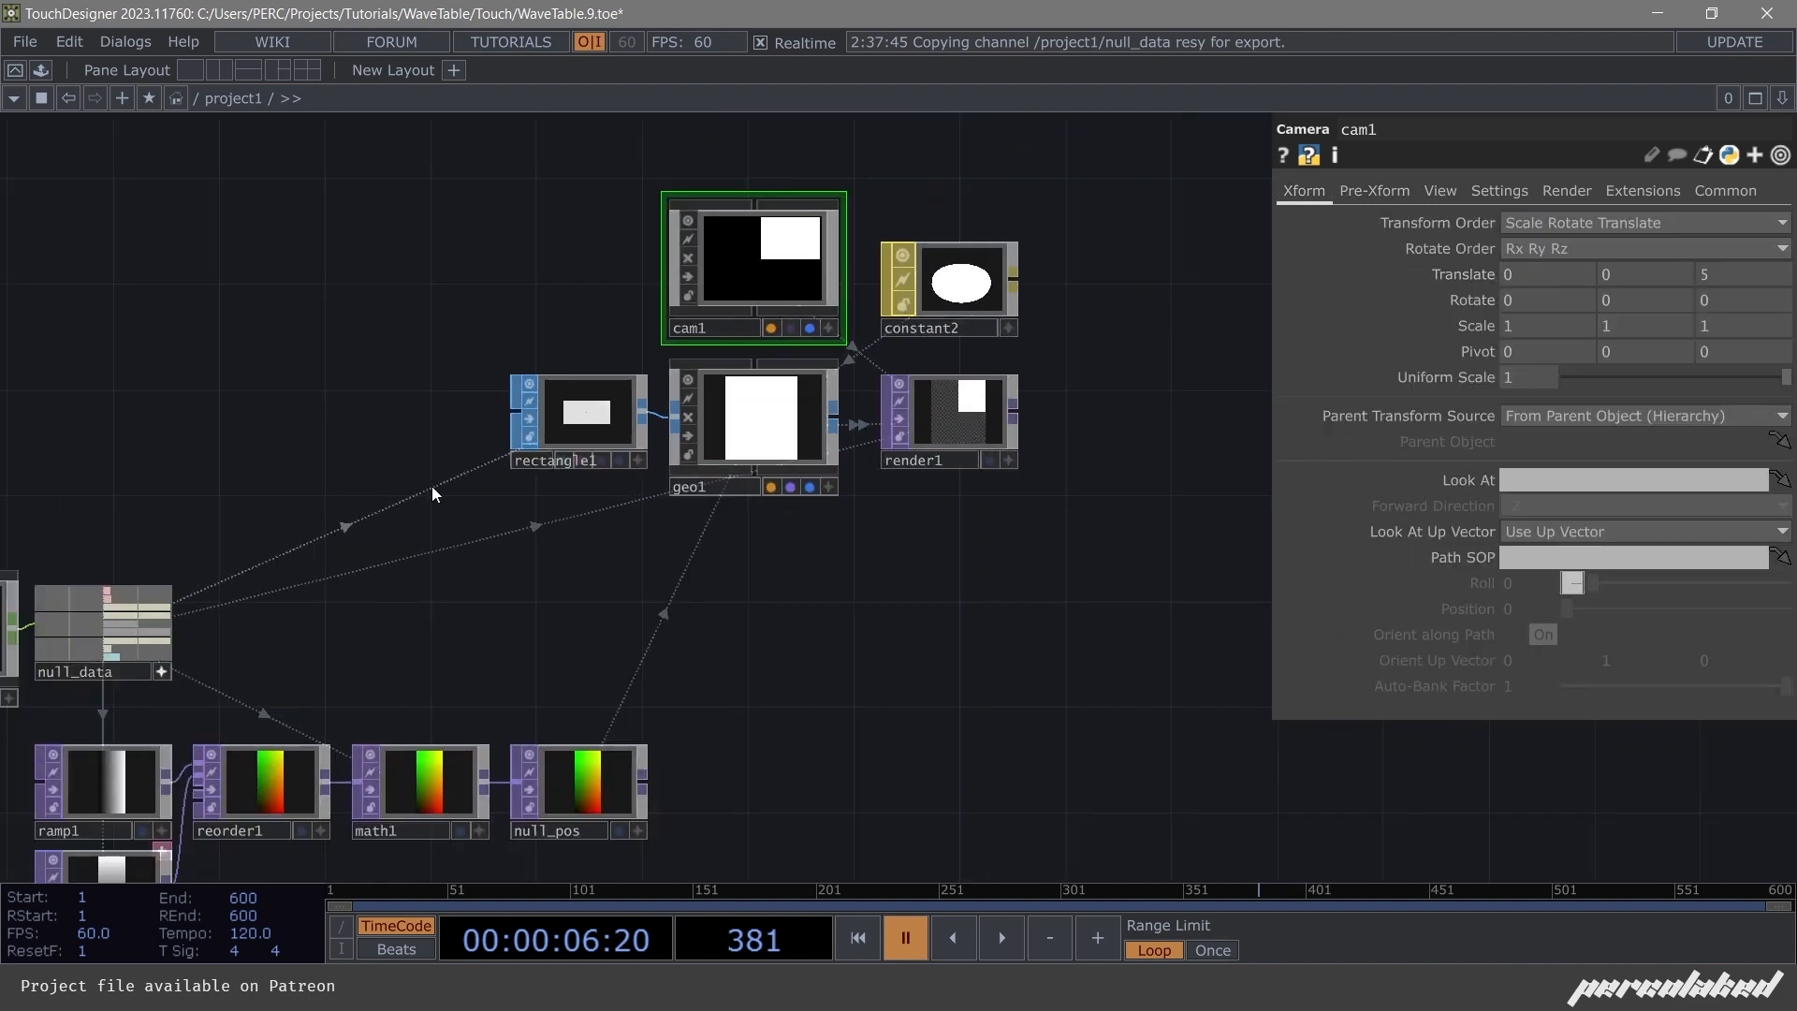
{"action": "scroll", "coordinate": [509, 481], "scroll_direction": "up", "scroll_amount": 4}
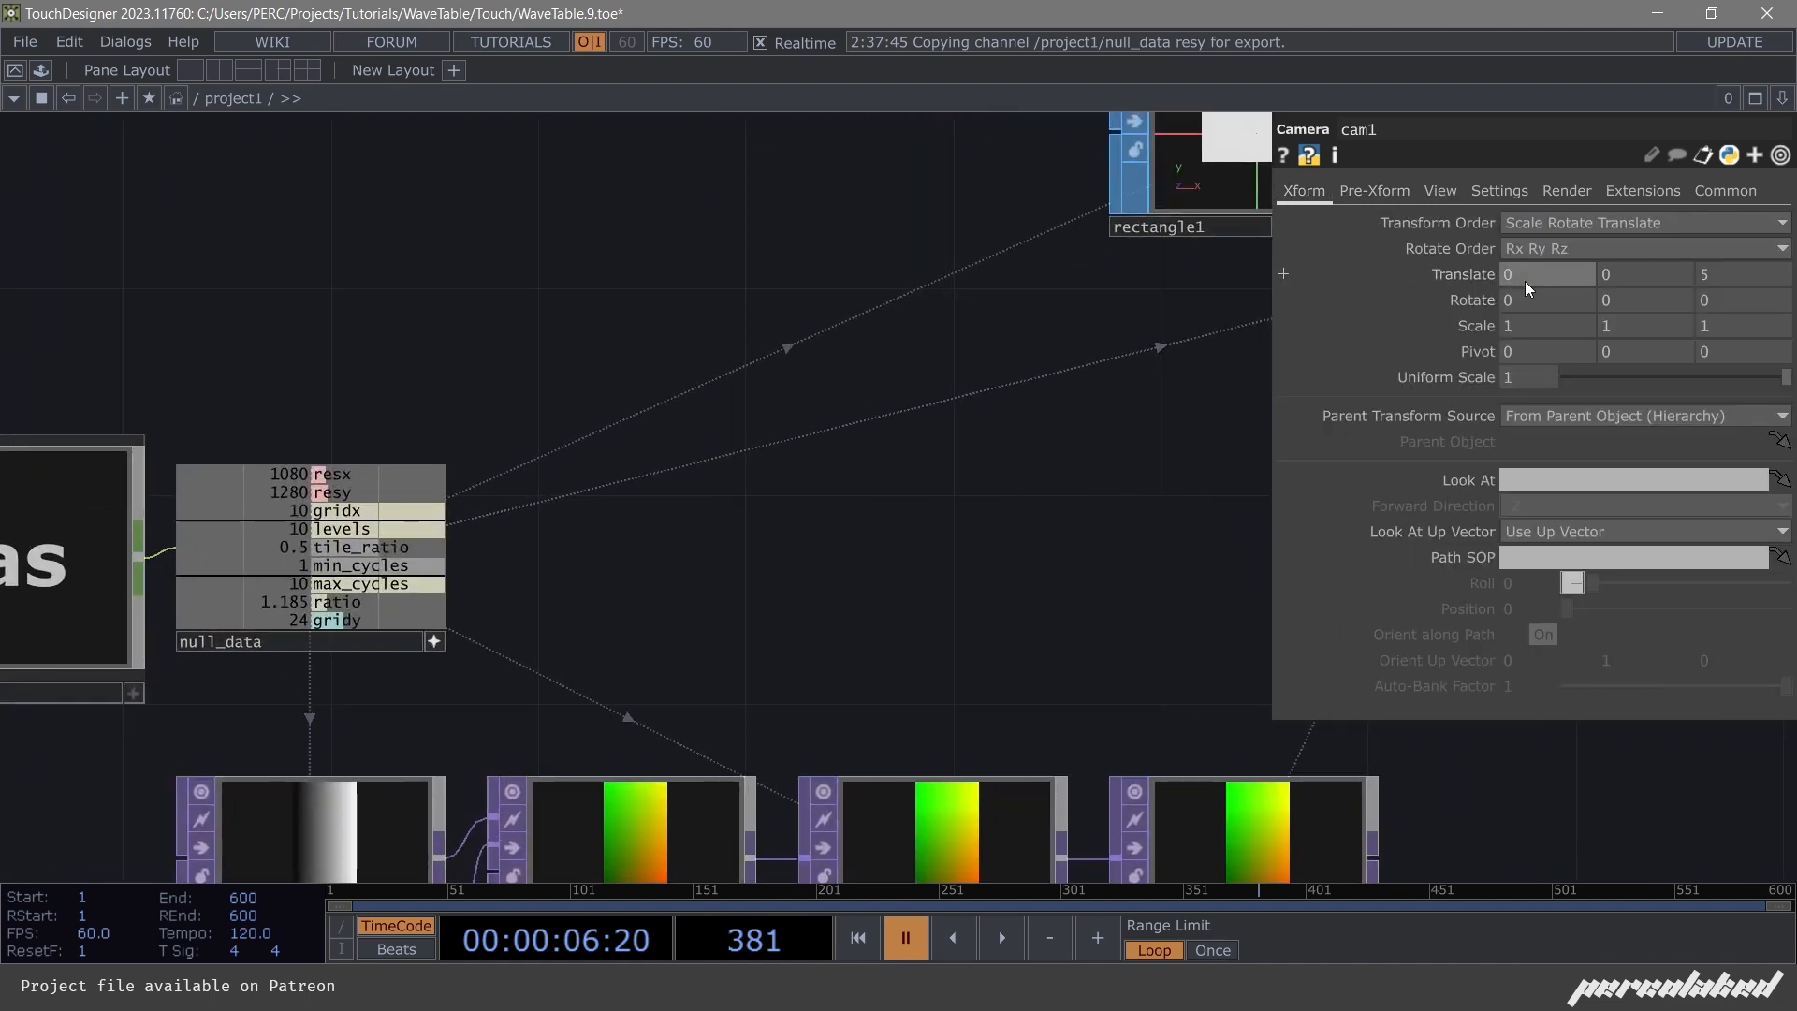
{"action": "left_click", "coordinate": [1525, 280]}
{"action": "type", "text": "0.5"}
{"action": "key", "text": "Return"}
{"action": "left_click_drag", "start_coordinate": [828, 455], "coordinate": [289, 474]}
{"action": "scroll", "coordinate": [289, 474], "scroll_direction": "down", "scroll_amount": 3}
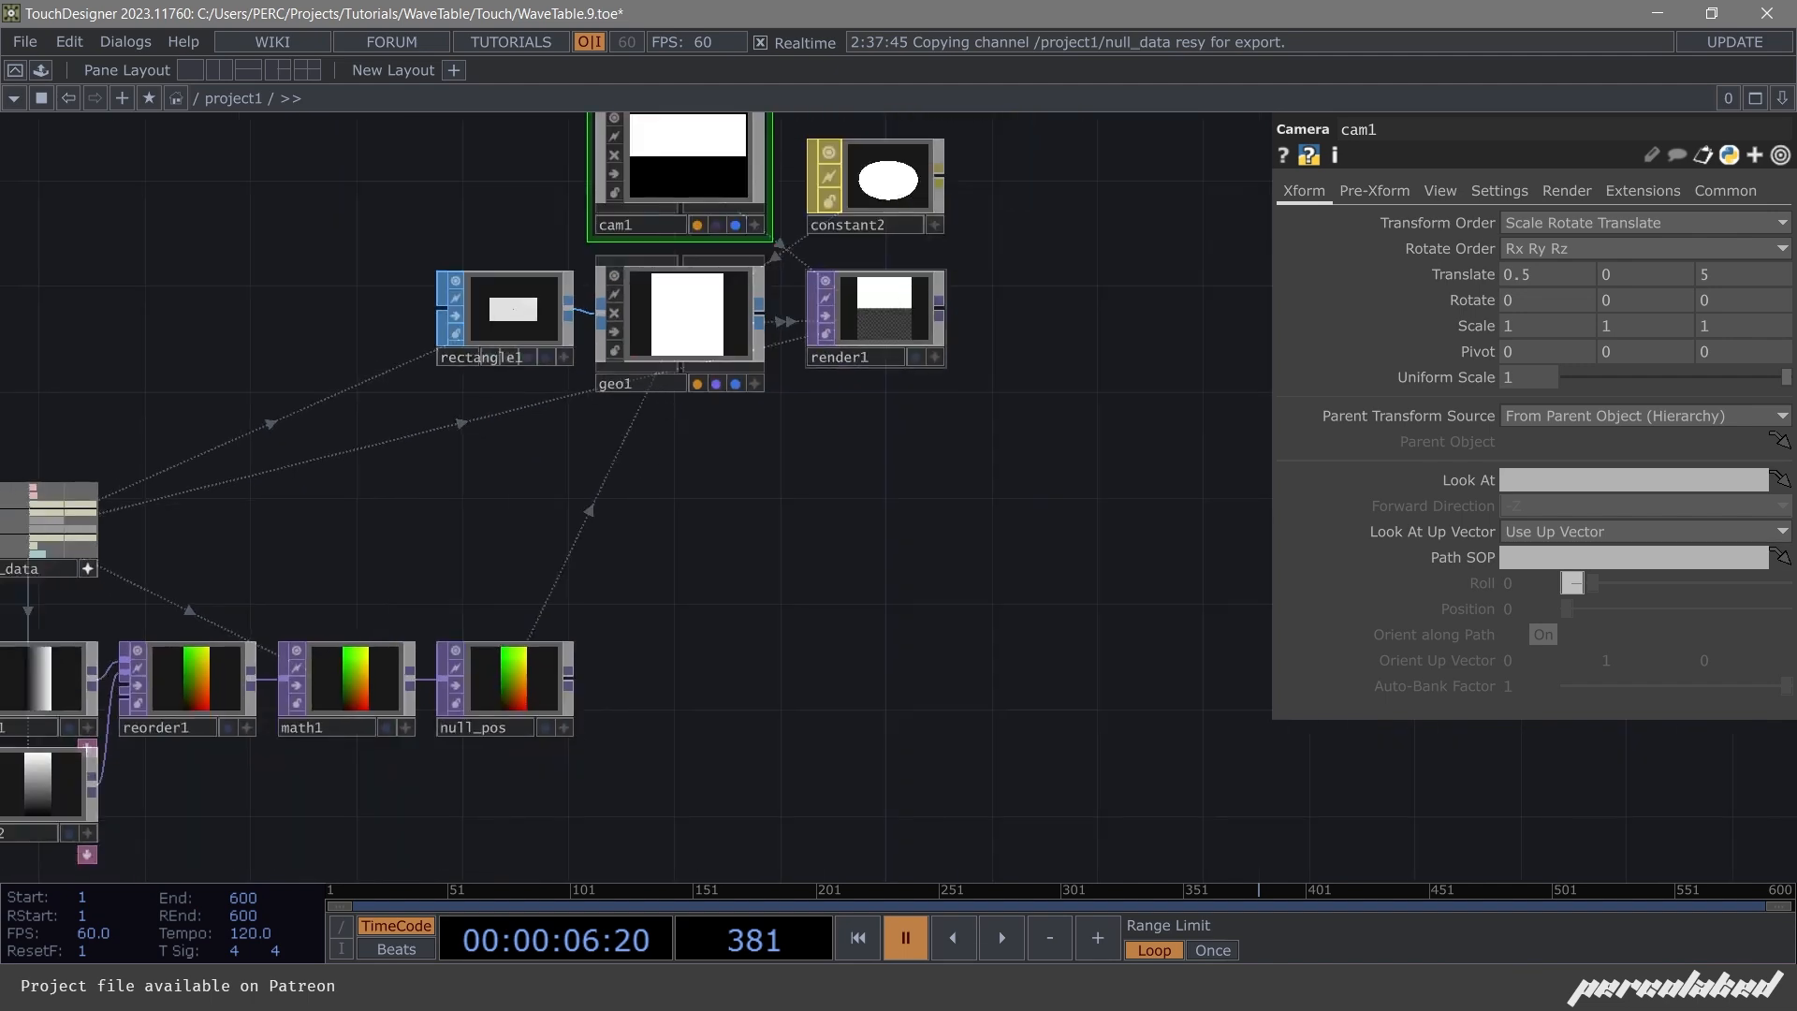
{"action": "scroll", "coordinate": [890, 286], "scroll_direction": "up", "scroll_amount": 3}
{"action": "scroll", "coordinate": [1104, 429], "scroll_direction": "down", "scroll_amount": 3}
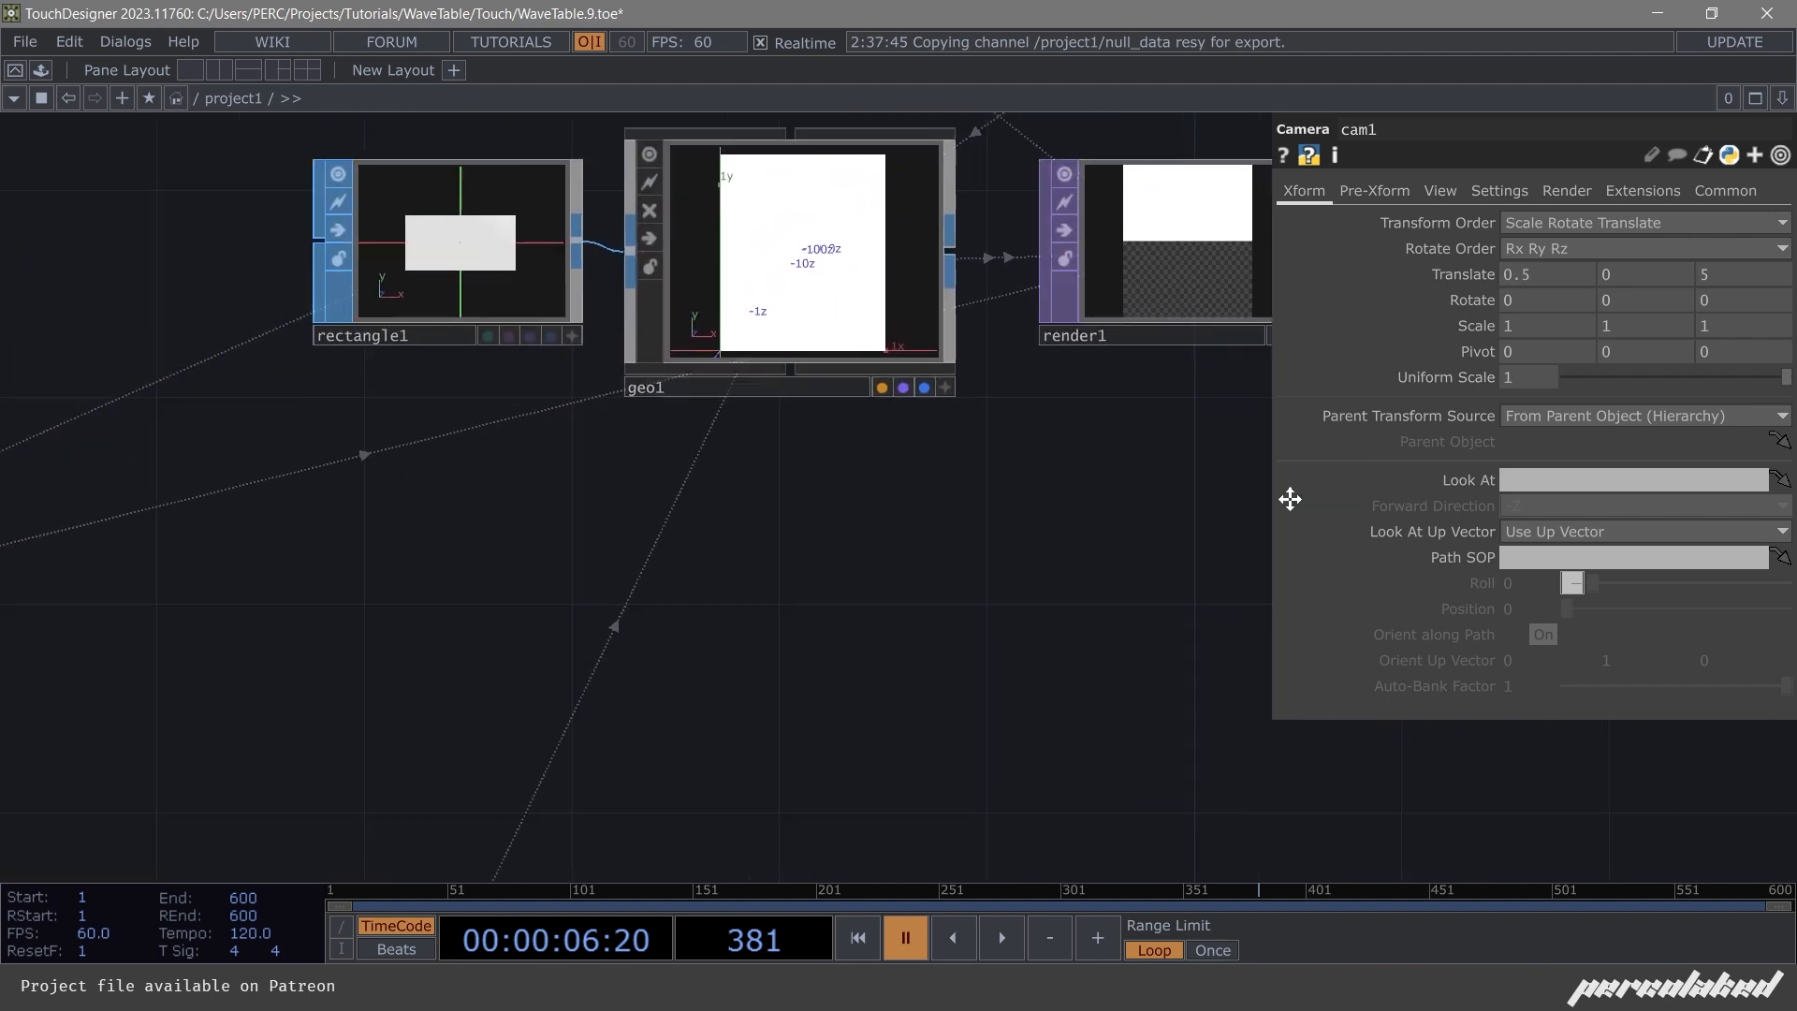
Drive cam1's Y translation with a reference to null_data's ratio channel multiplied by 0.5.
{"action": "scroll", "coordinate": [493, 509], "scroll_direction": "up", "scroll_amount": 4}
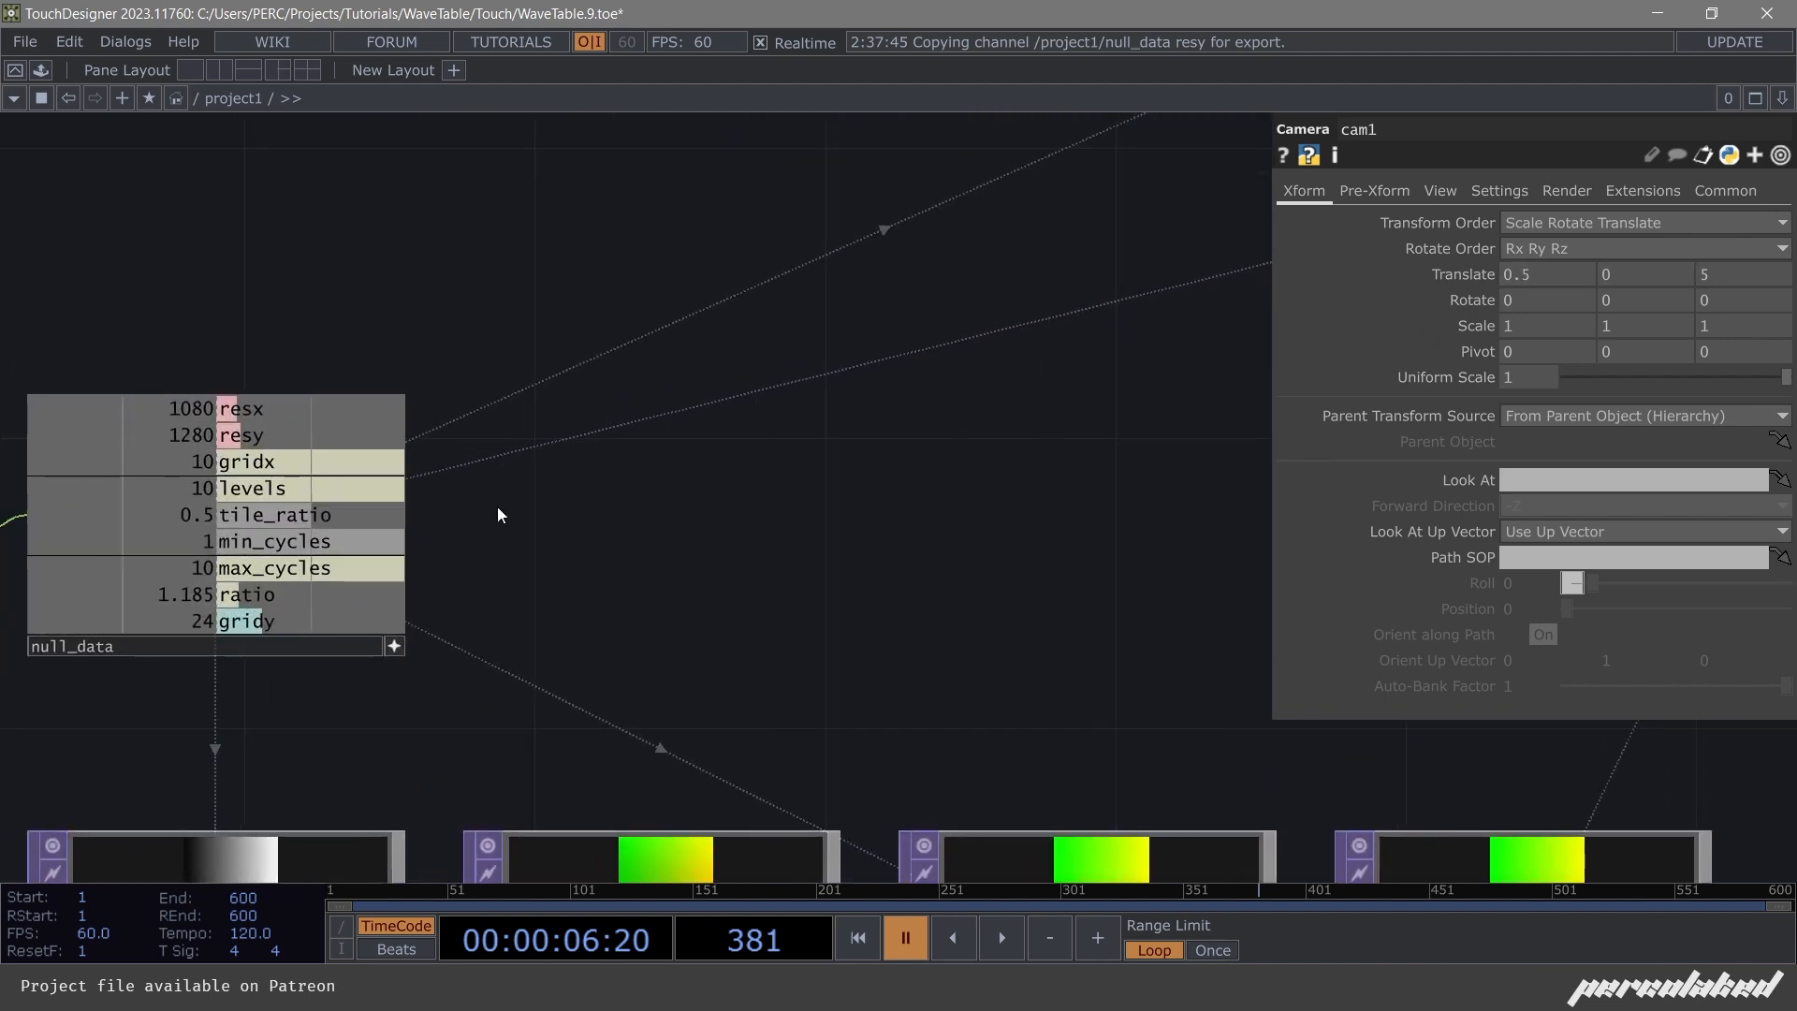
{"action": "left_click", "coordinate": [230, 597]}
{"action": "left_click_drag", "start_coordinate": [278, 593], "coordinate": [1609, 274]}
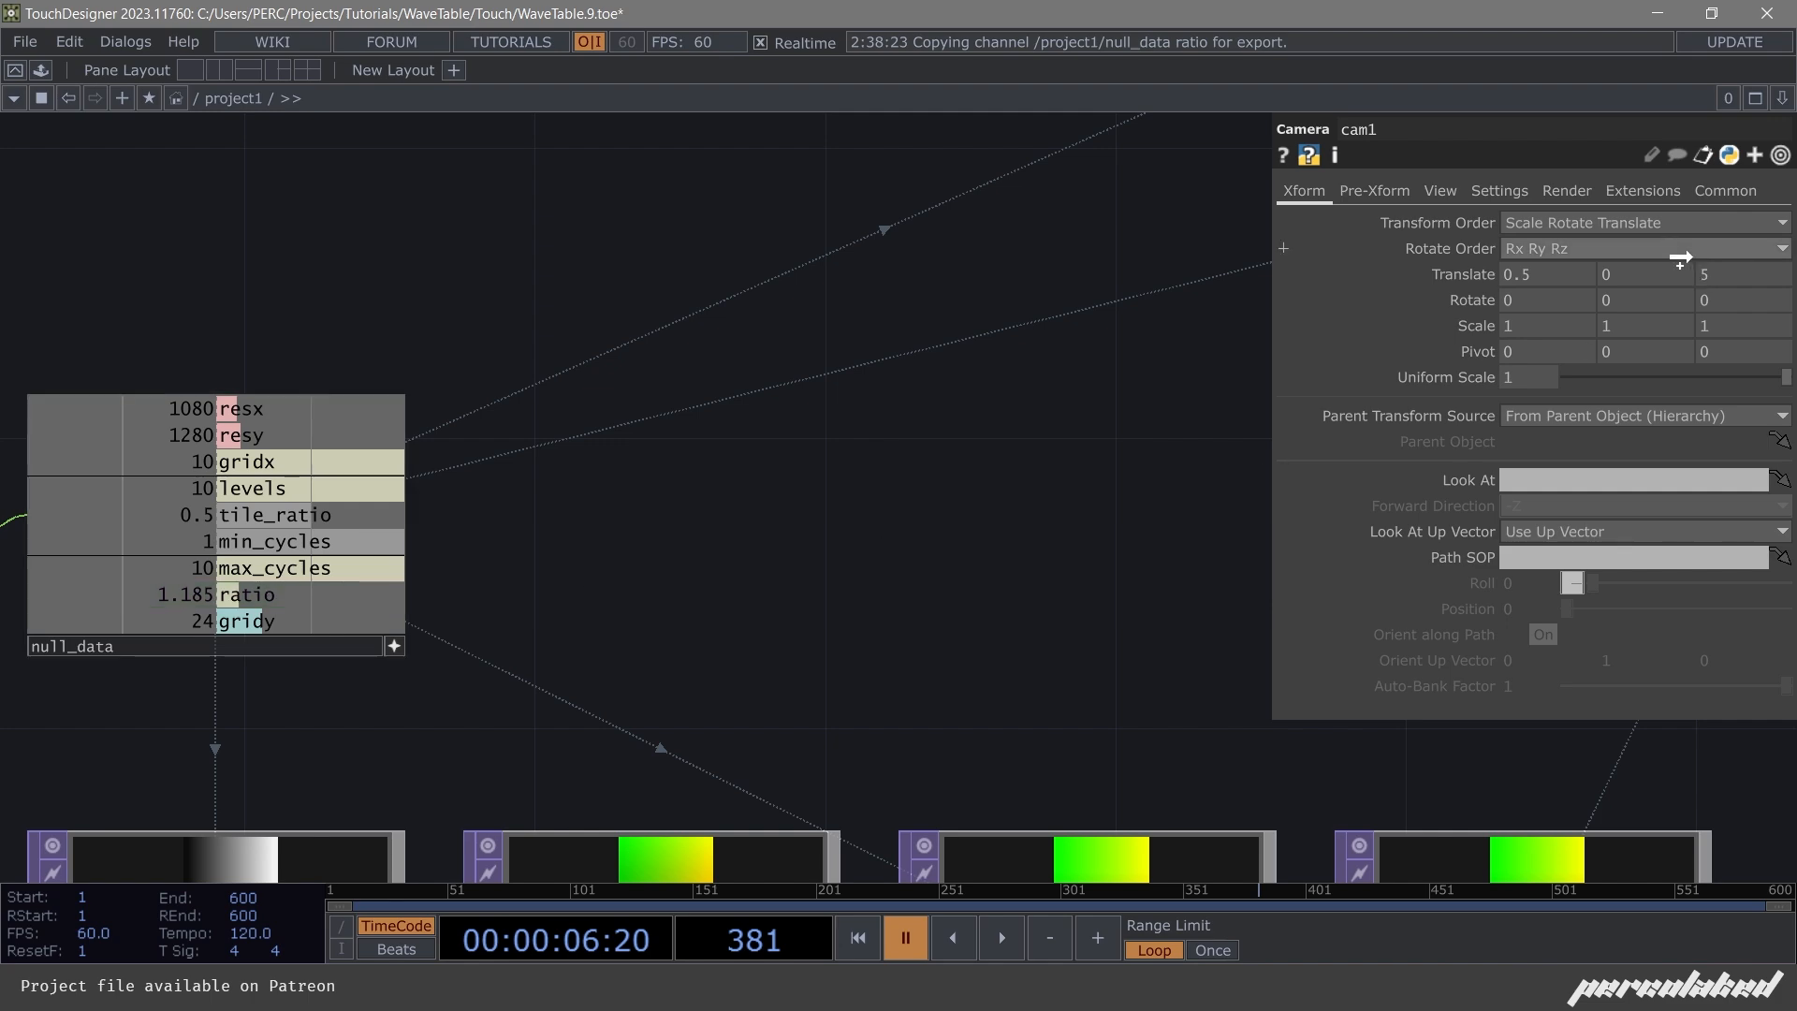
{"action": "left_click", "coordinate": [1657, 286]}
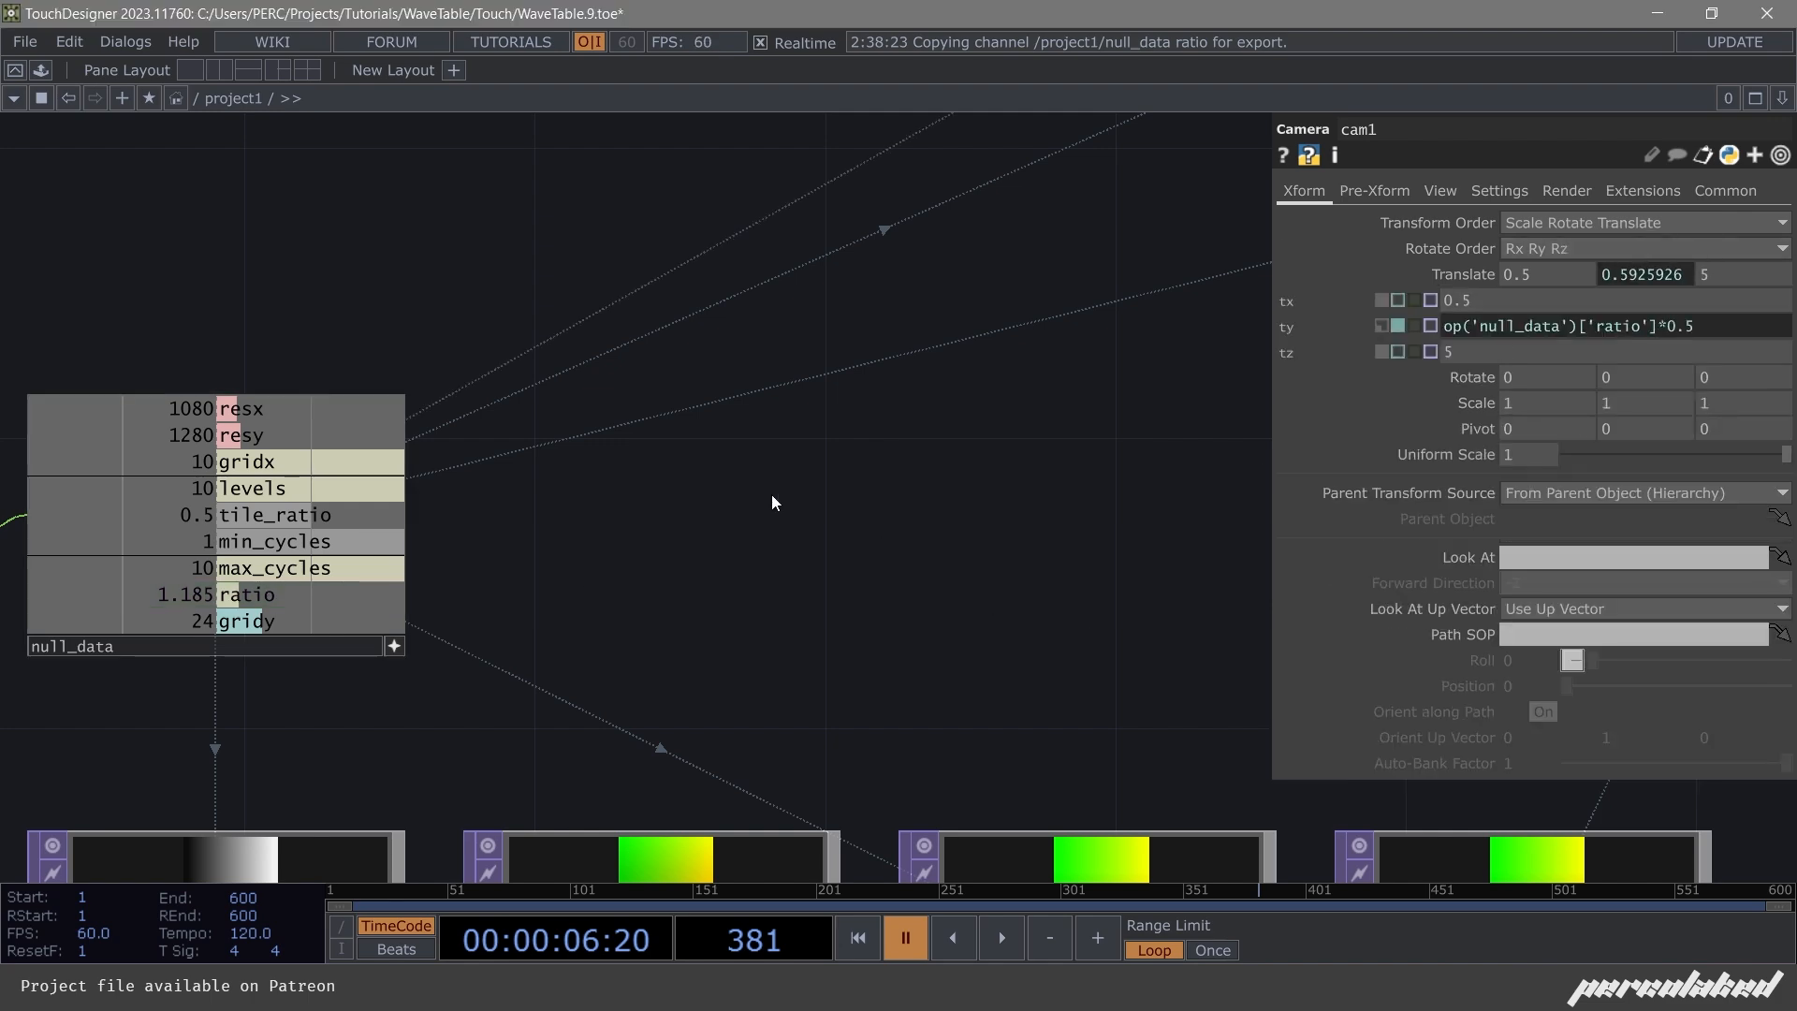
Examine how the instanced tiles fill render1's frame, along with cam1's Ortho Width setting.
{"action": "scroll", "coordinate": [1051, 493], "scroll_direction": "down", "scroll_amount": 5}
{"action": "scroll", "coordinate": [1051, 493], "scroll_direction": "up", "scroll_amount": 8}
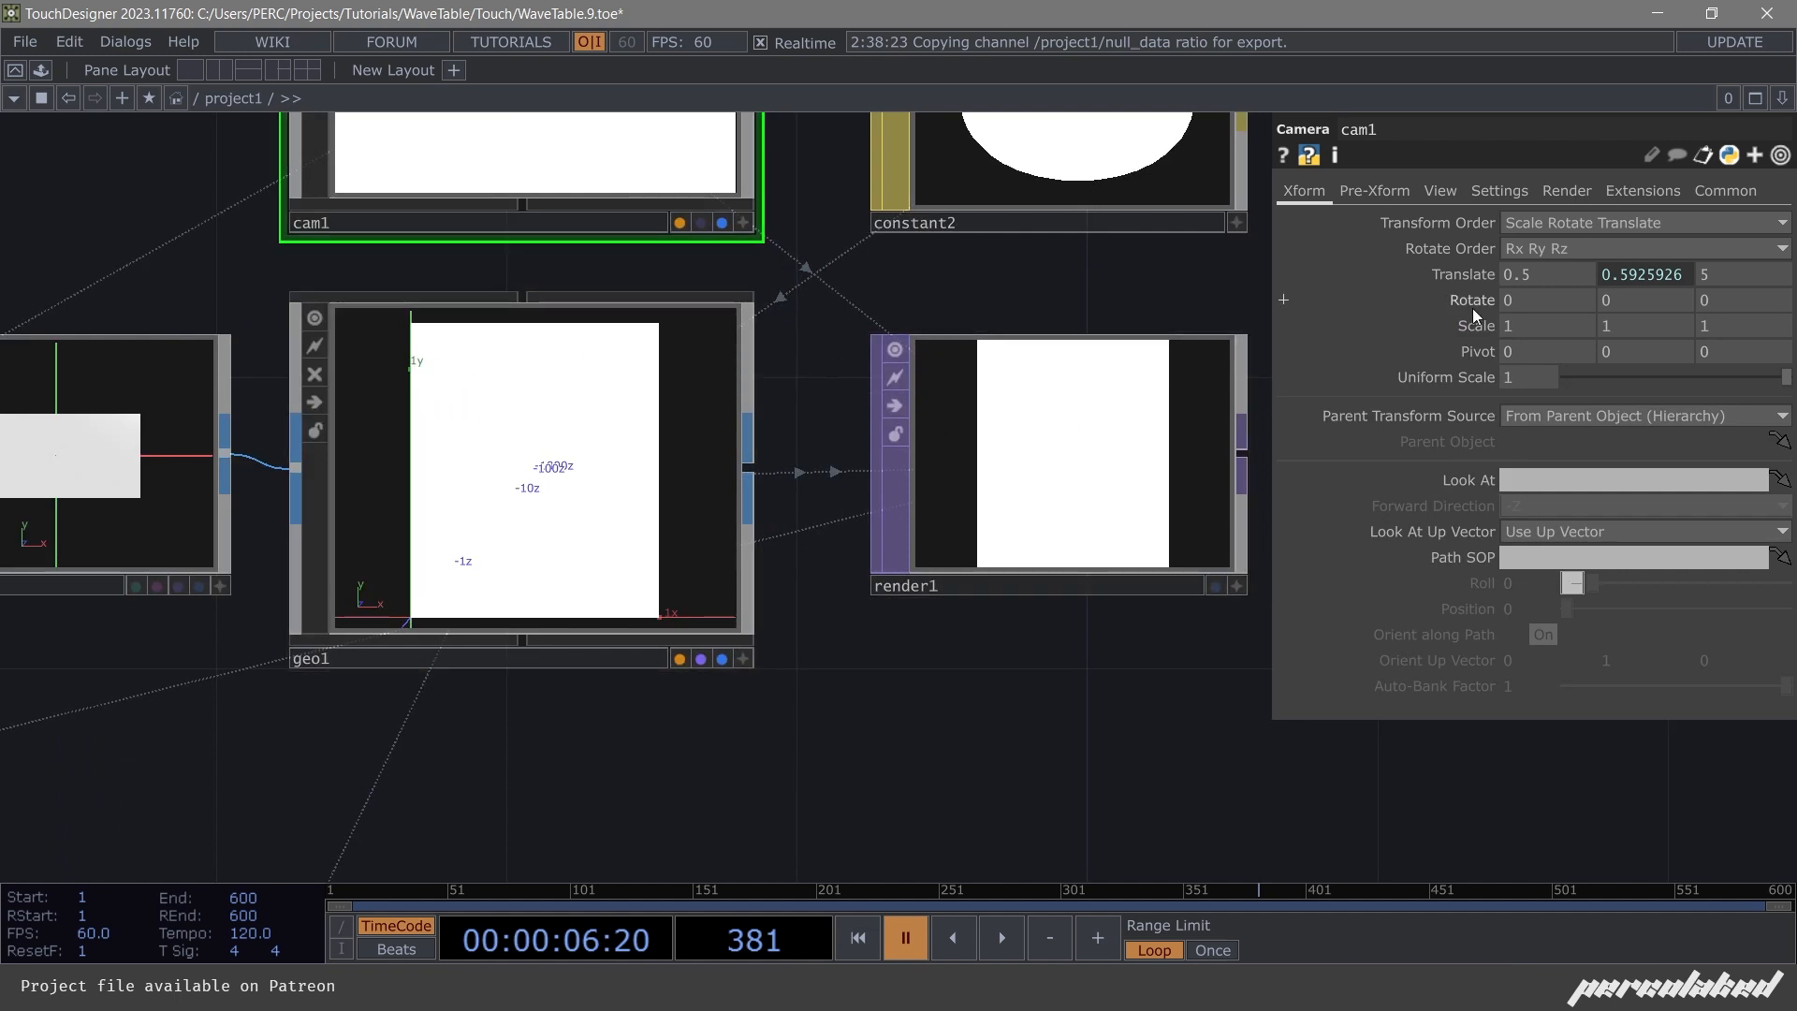
{"action": "left_click", "coordinate": [1372, 190]}
{"action": "left_click", "coordinate": [1439, 190]}
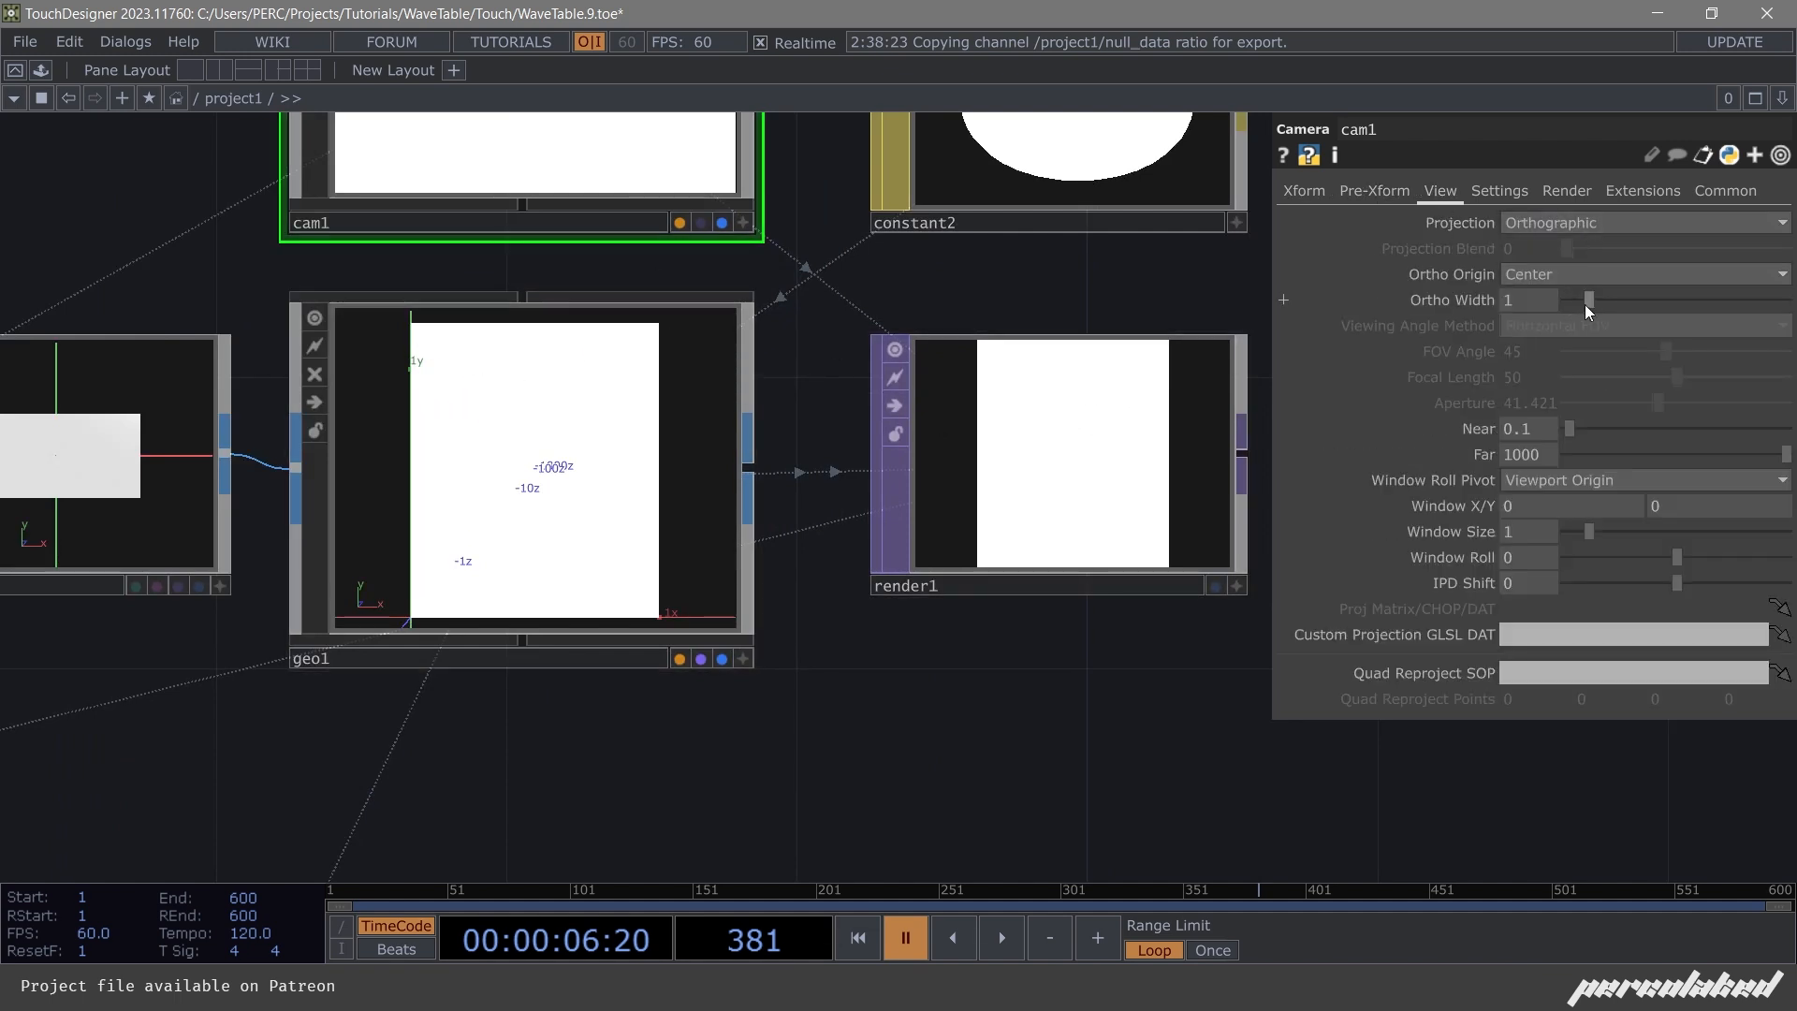
{"action": "left_click_drag", "start_coordinate": [1585, 302], "coordinate": [1589, 294]}
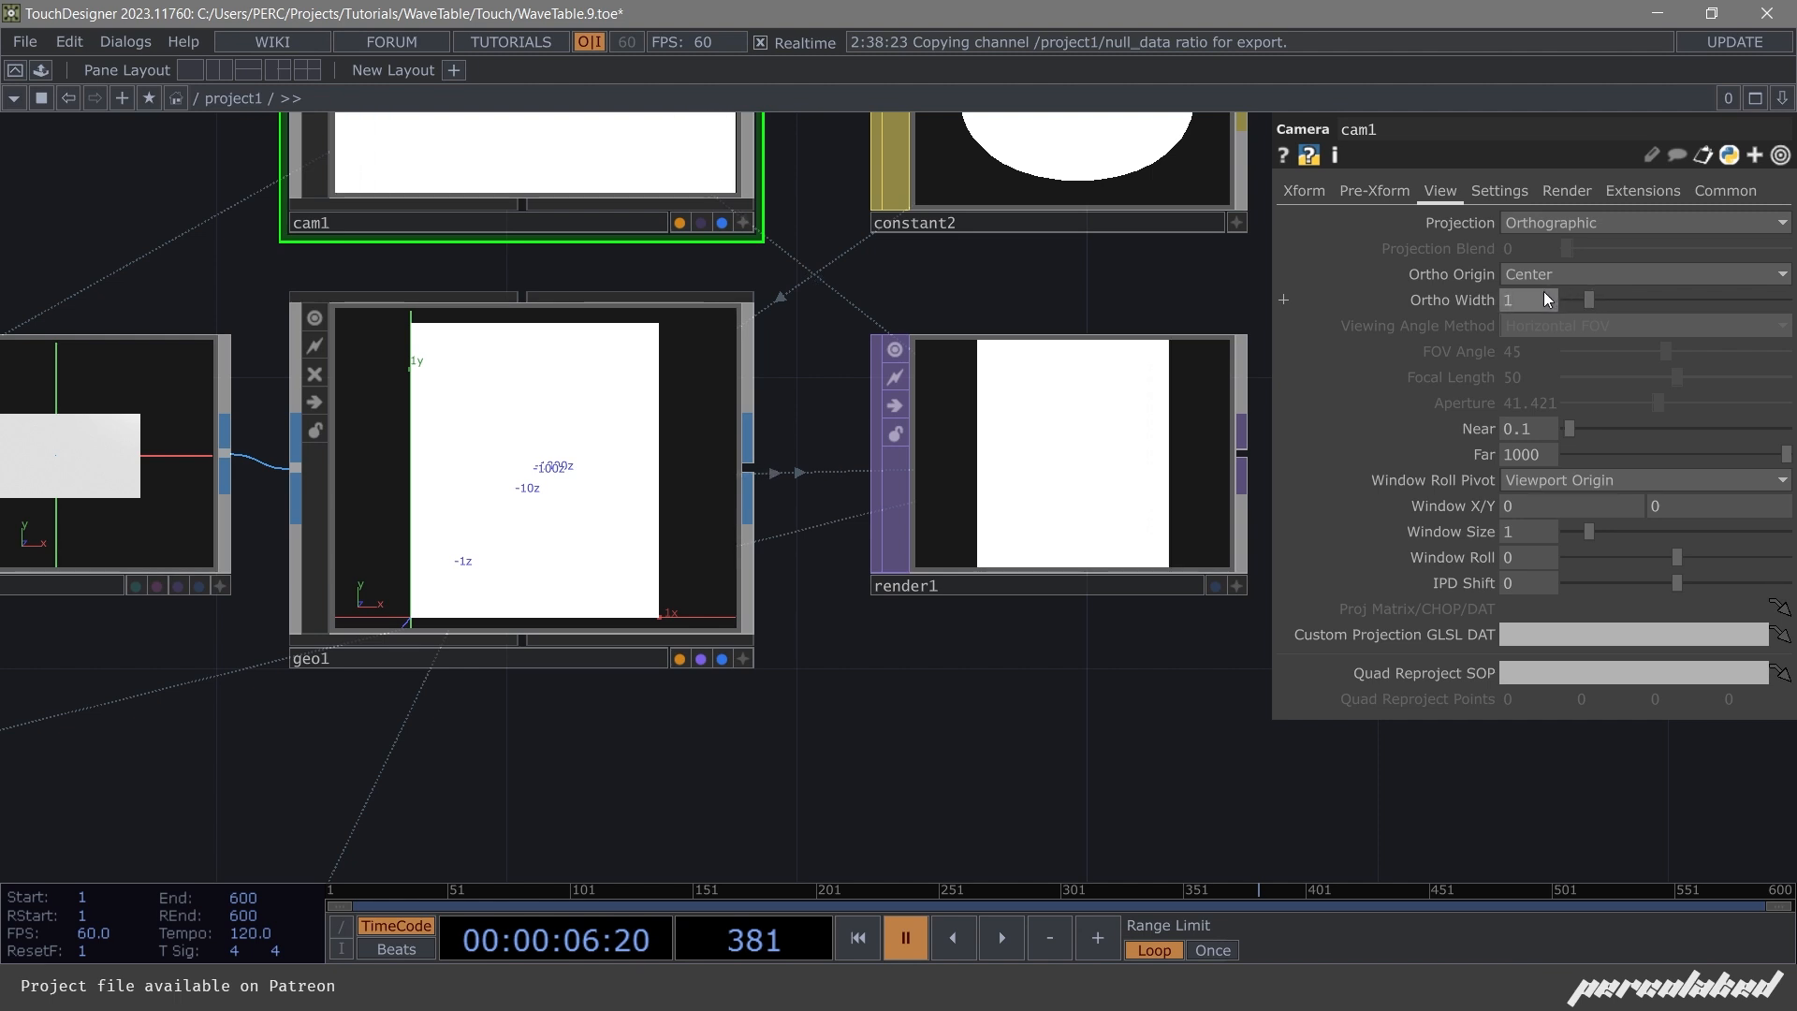
Set cam1's Ortho Width to 1.01 and check how render1's frame edges fit the tiles.
{"action": "type", "text": "0."}
{"action": "scroll", "coordinate": [1062, 393], "scroll_direction": "up", "scroll_amount": 6}
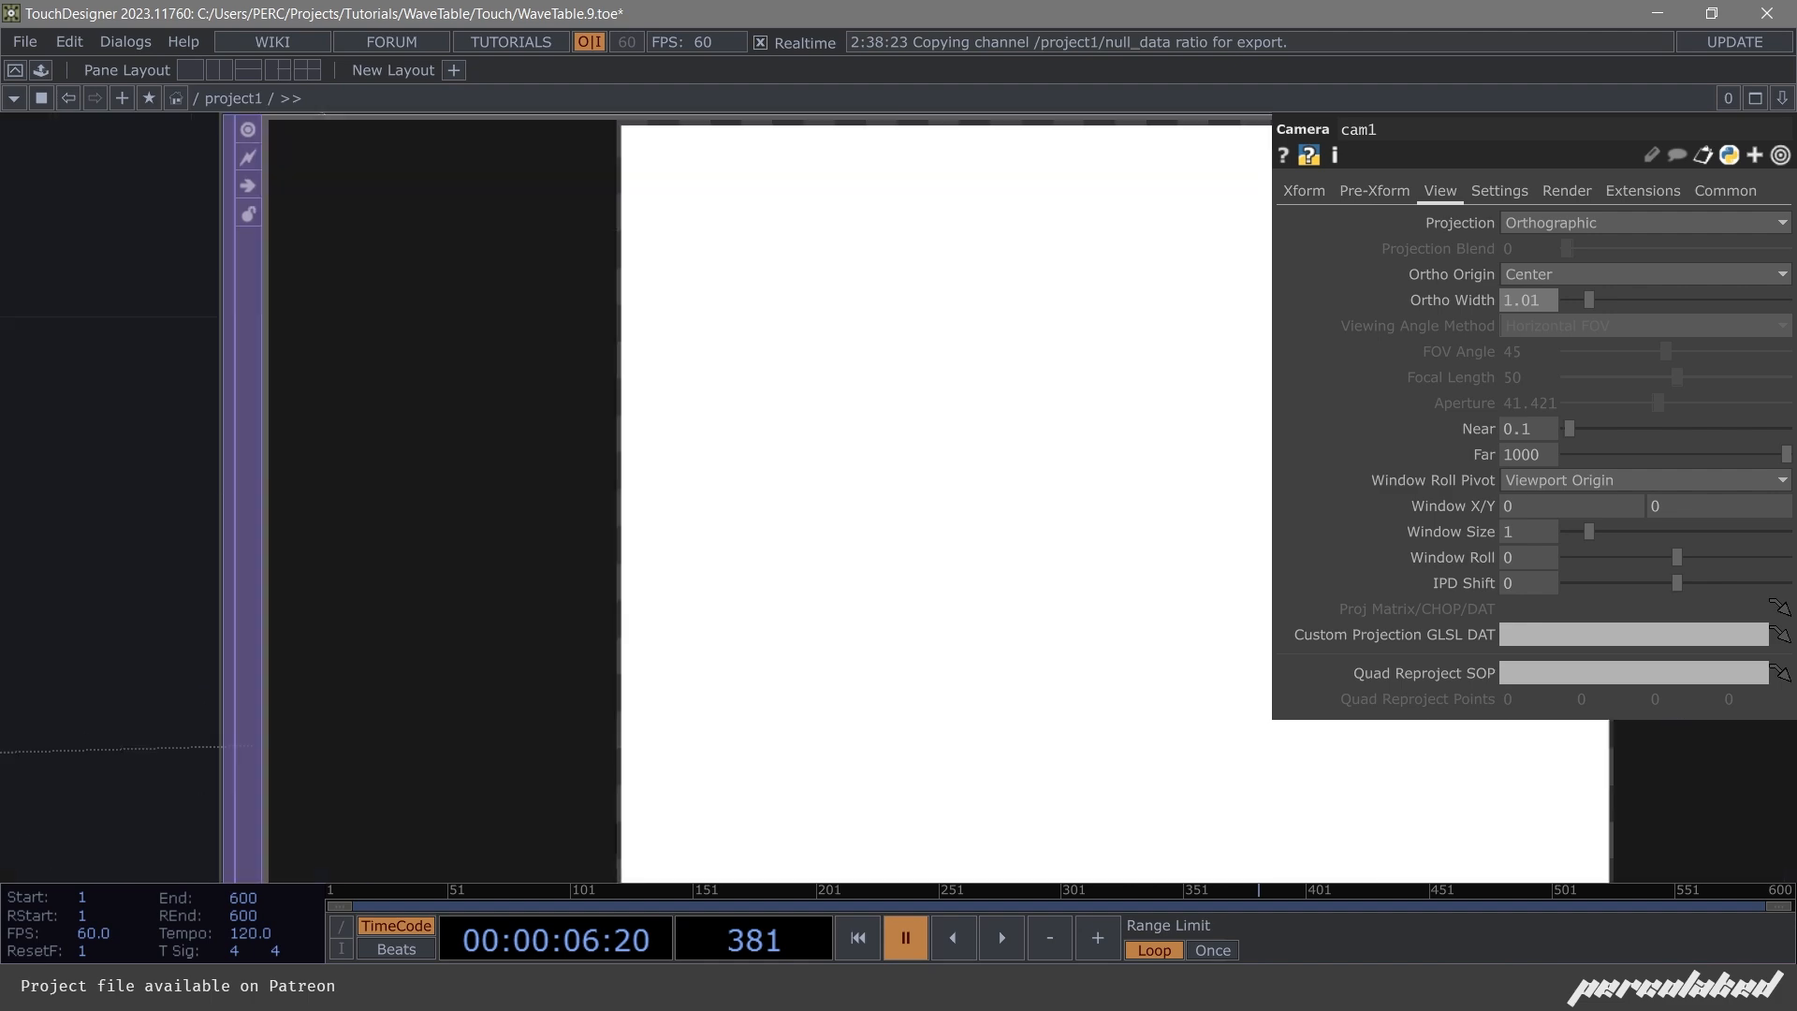
{"action": "scroll", "coordinate": [567, 166], "scroll_direction": "up", "scroll_amount": 2}
{"action": "scroll", "coordinate": [561, 268], "scroll_direction": "down", "scroll_amount": 8}
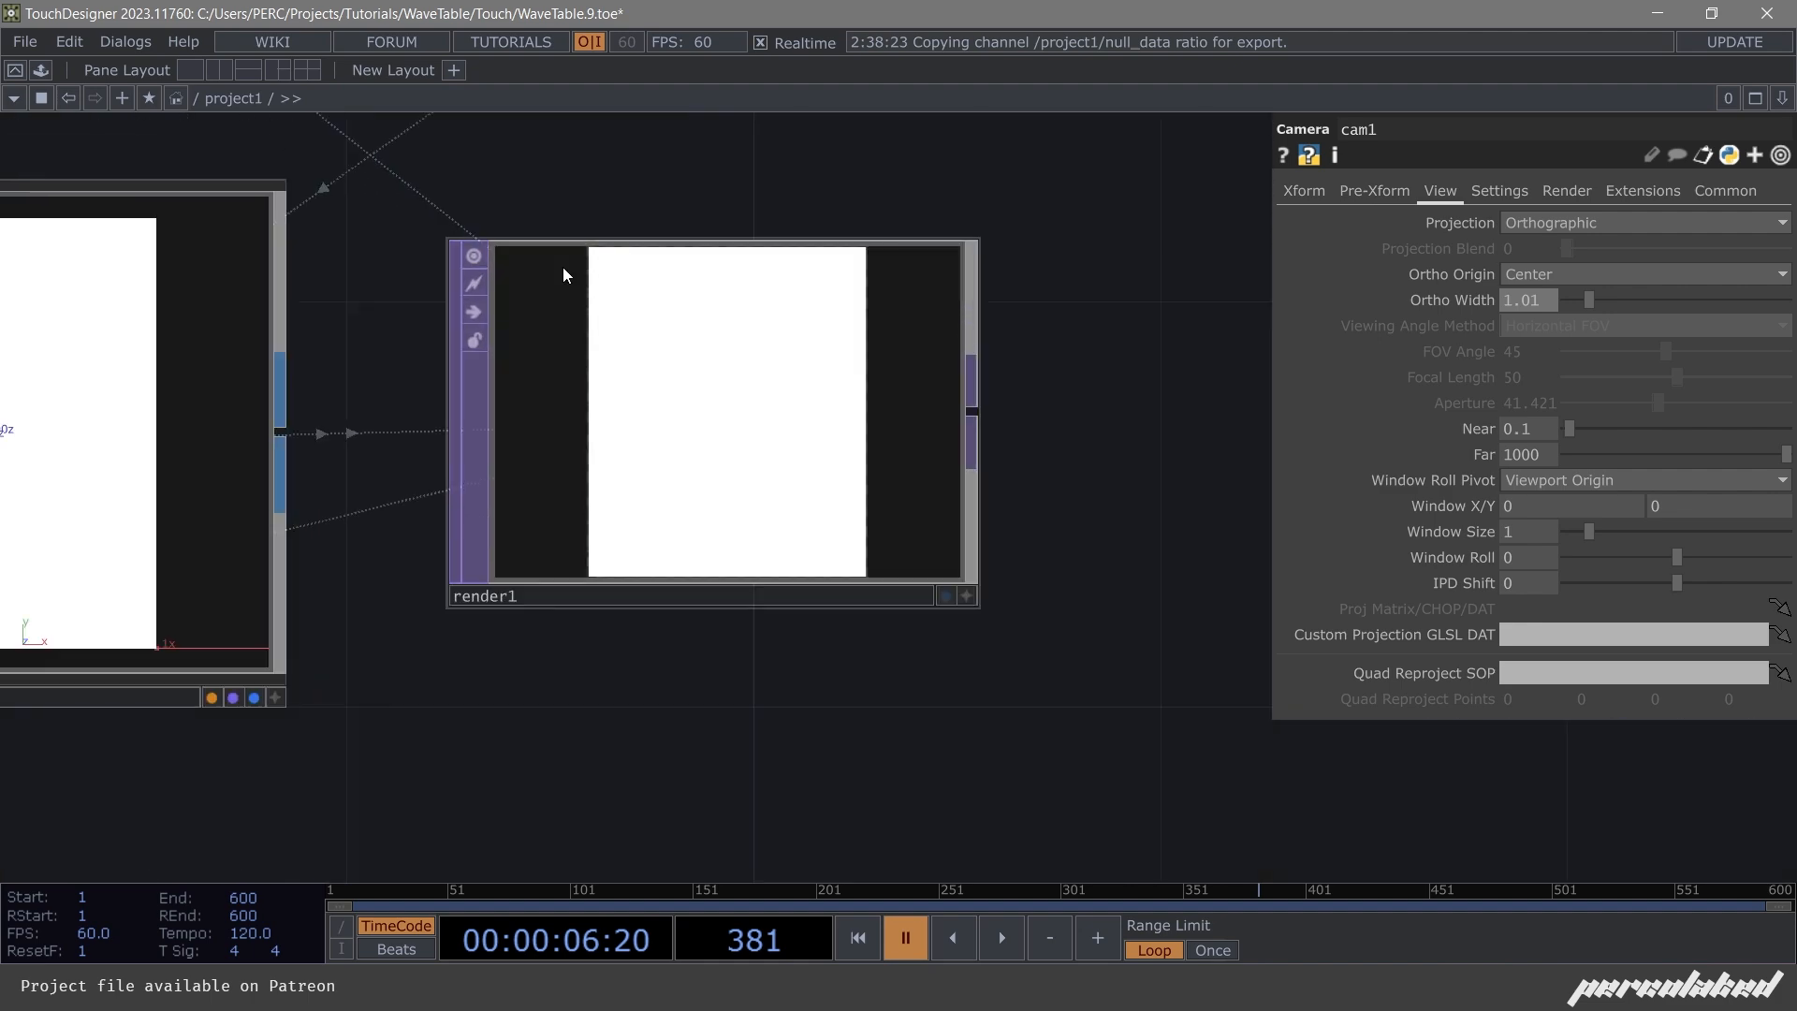
{"action": "scroll", "coordinate": [792, 452], "scroll_direction": "down", "scroll_amount": 4}
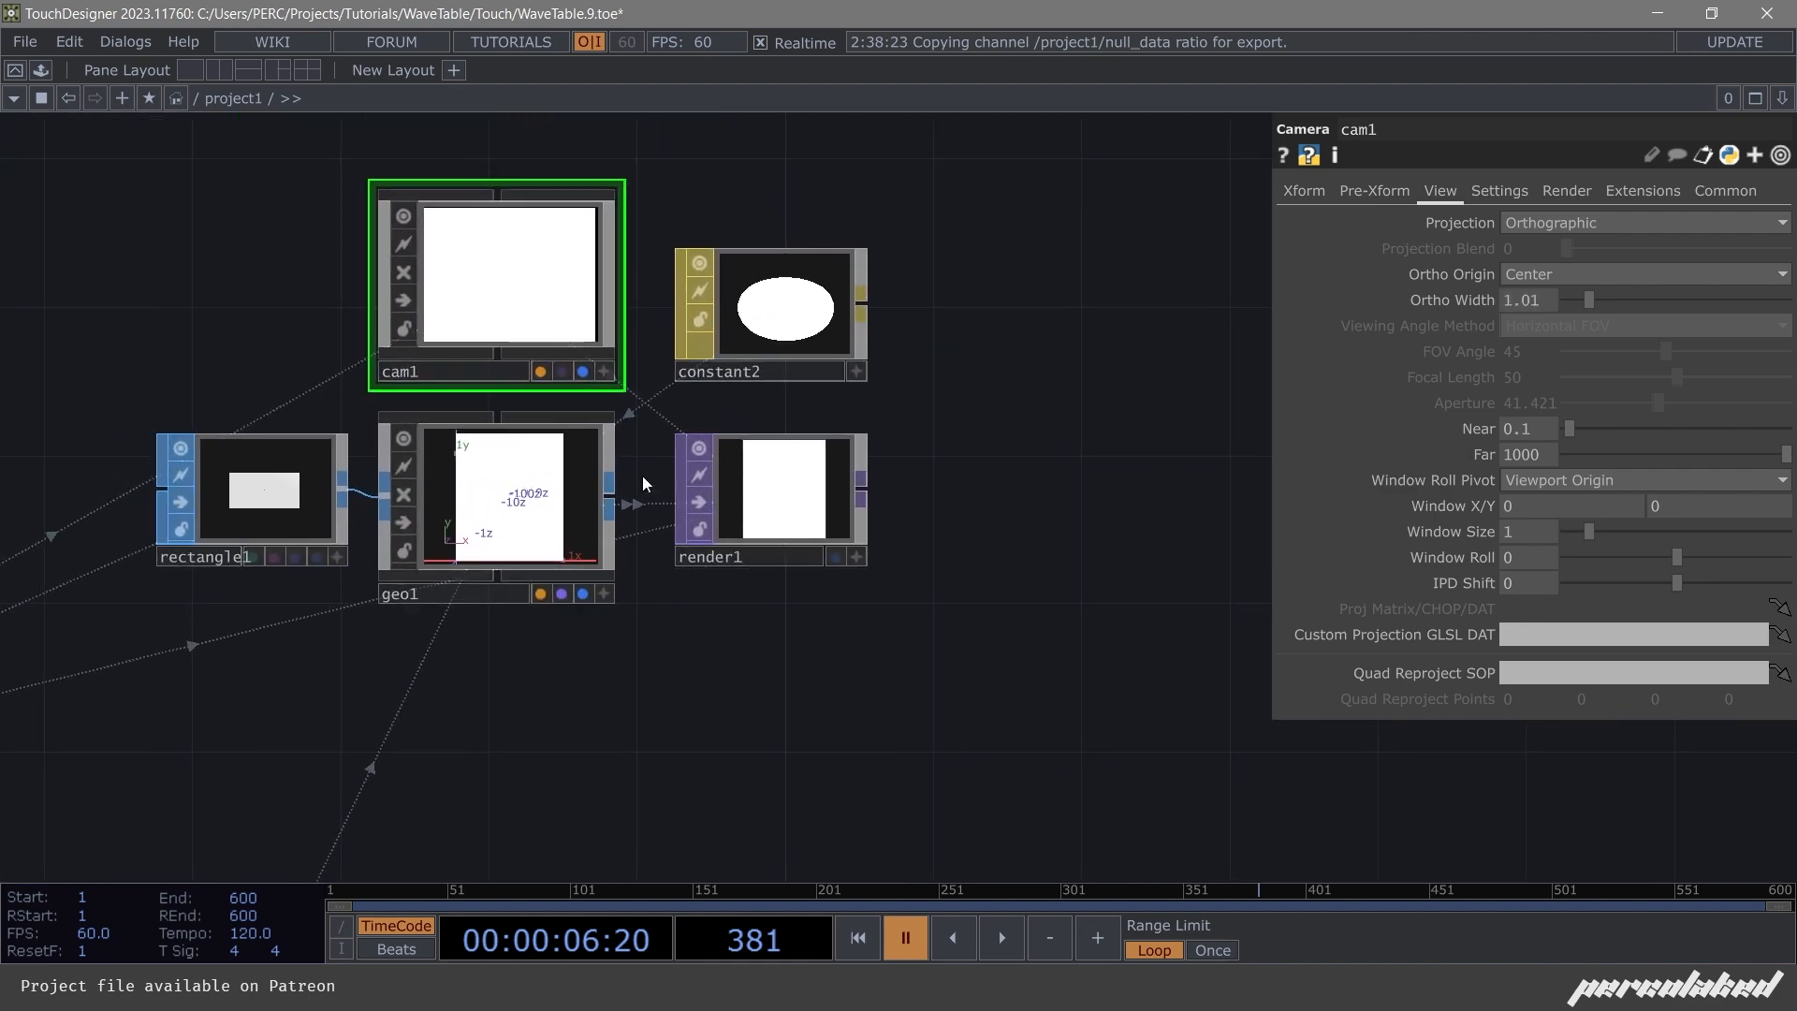
Move the rectangle1, geo1, cam1, constant2 and render1 nodes together farther away from the null_pos chain to free up space.
{"action": "left_click_drag", "start_coordinate": [949, 571], "coordinate": [490, 289]}
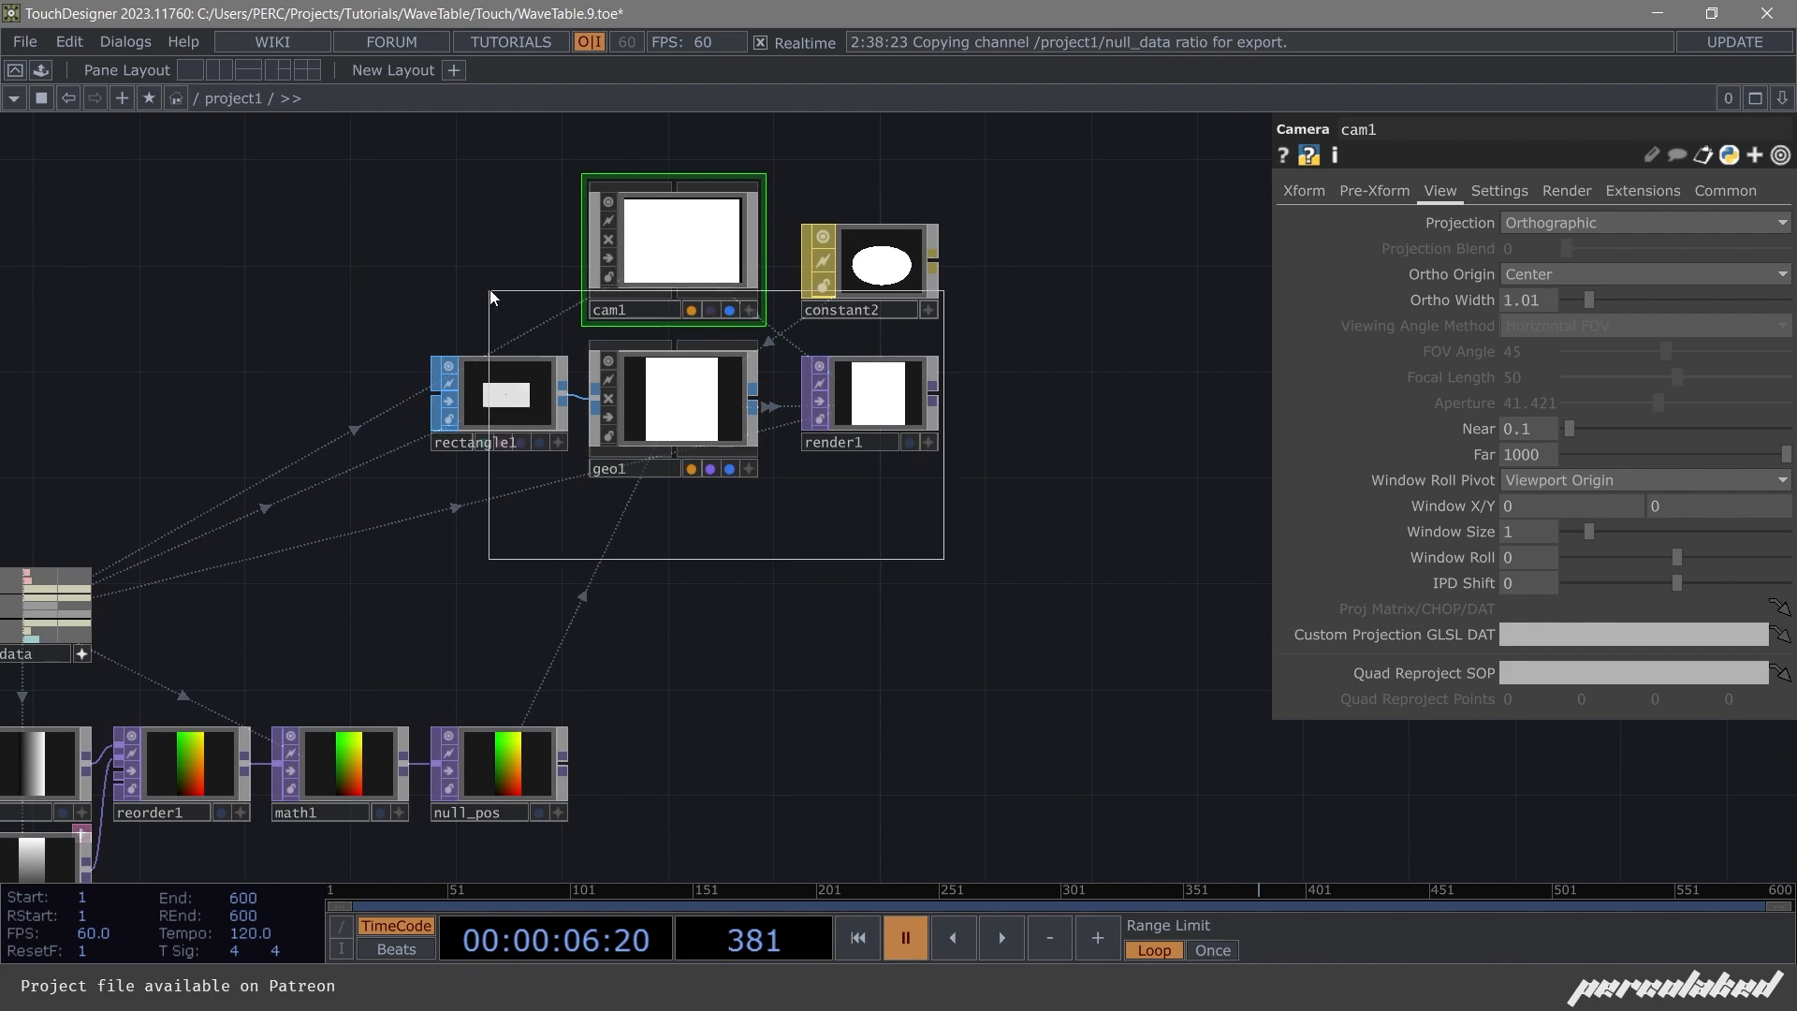
{"action": "left_click_drag", "start_coordinate": [496, 390], "coordinate": [760, 389]}
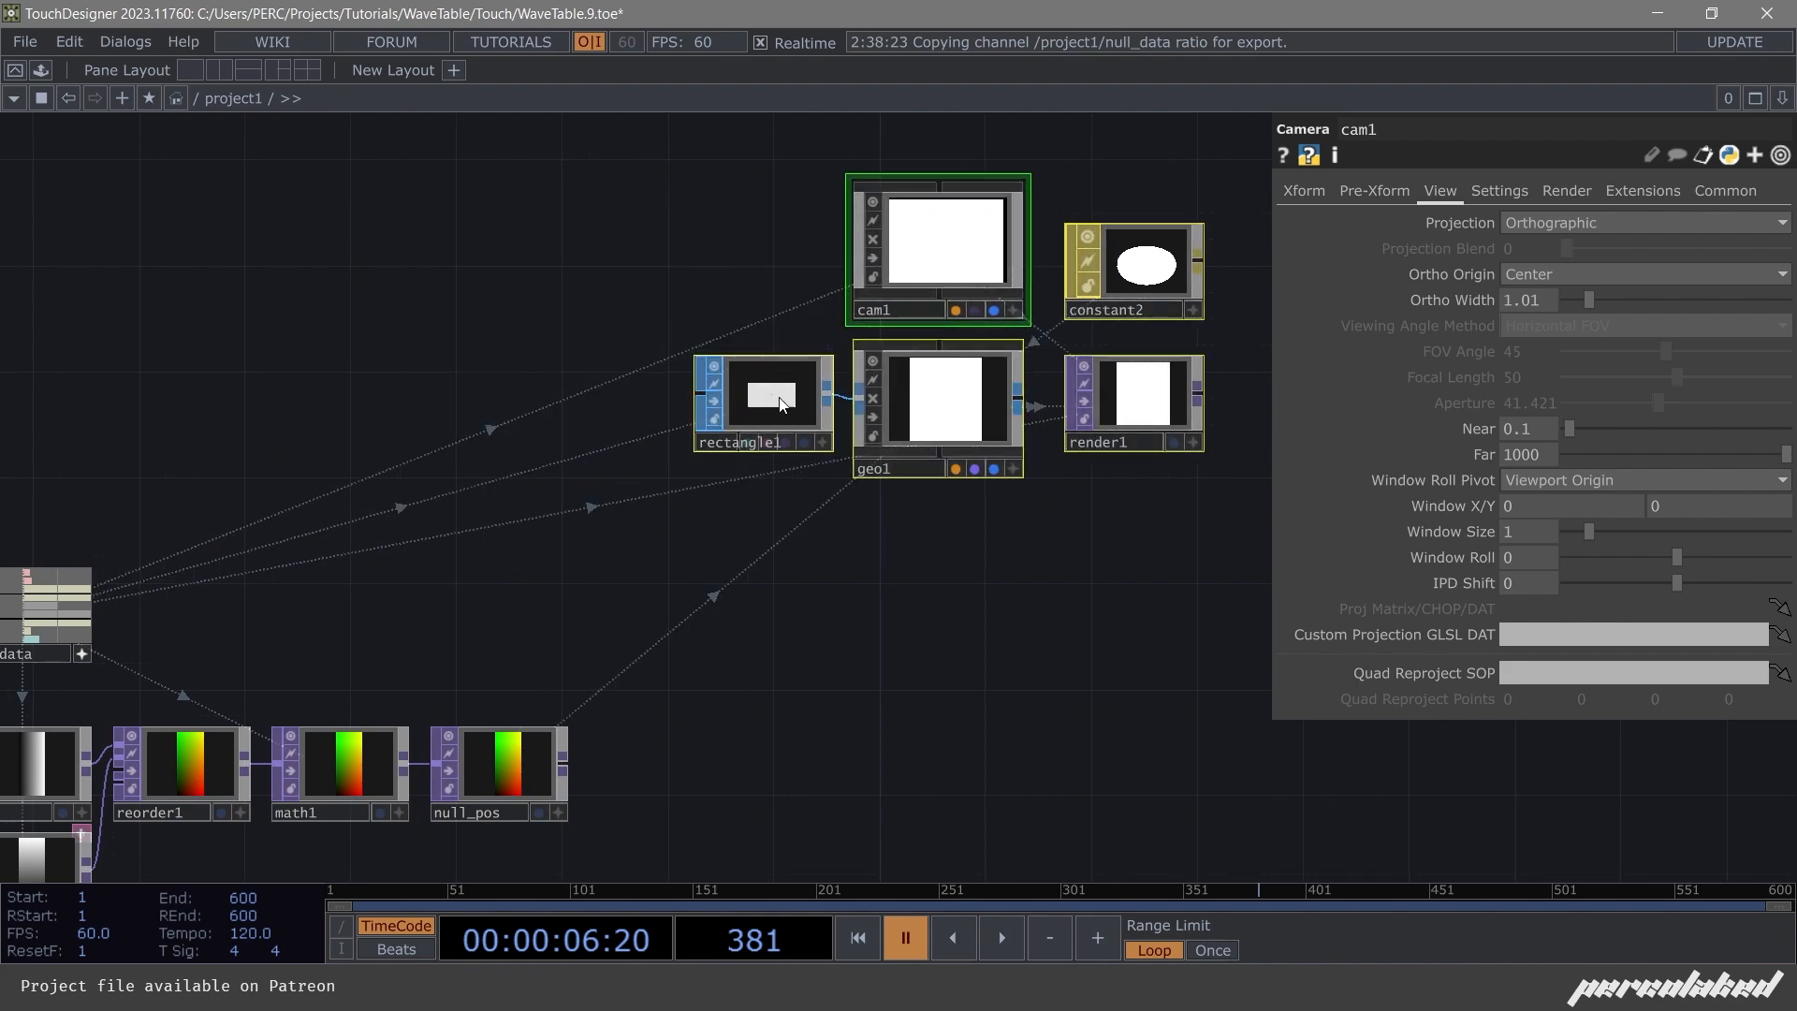
{"action": "scroll", "coordinate": [782, 405], "scroll_direction": "up", "scroll_amount": 5}
{"action": "scroll", "coordinate": [770, 404], "scroll_direction": "down", "scroll_amount": 3}
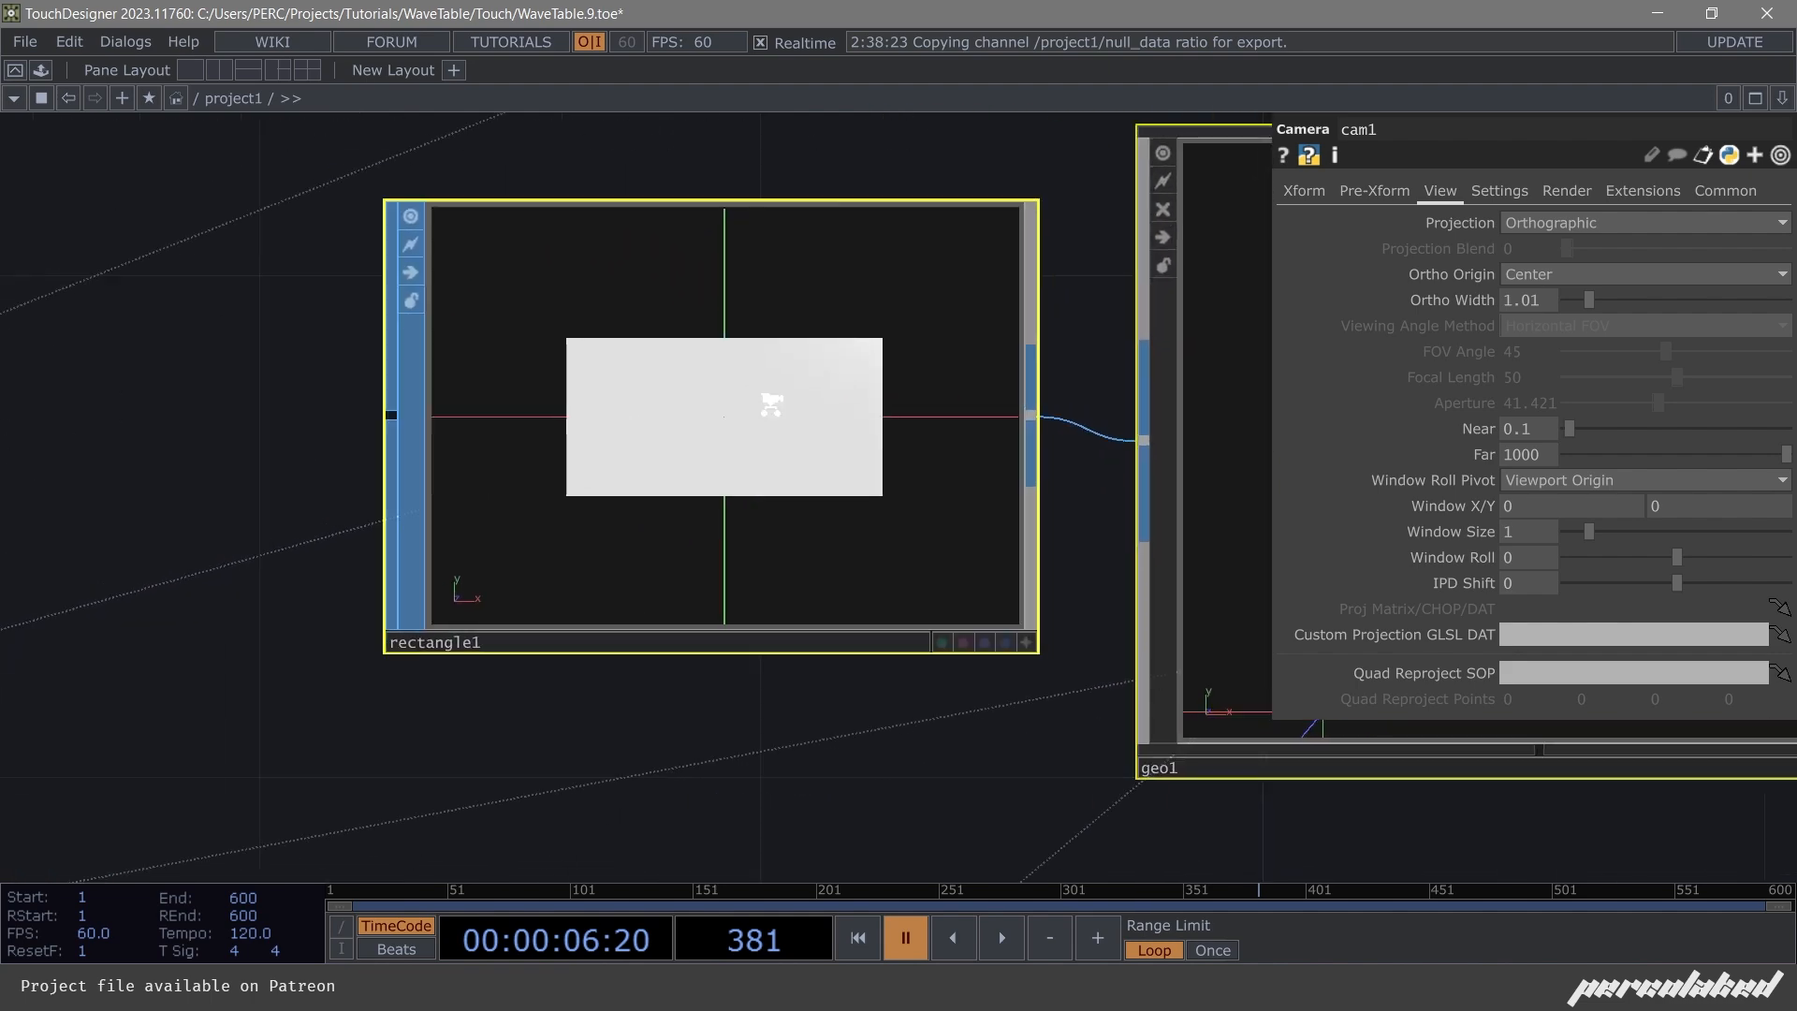
{"action": "scroll", "coordinate": [771, 430], "scroll_direction": "down", "scroll_amount": 4}
{"action": "scroll", "coordinate": [758, 421], "scroll_direction": "up", "scroll_amount": 6}
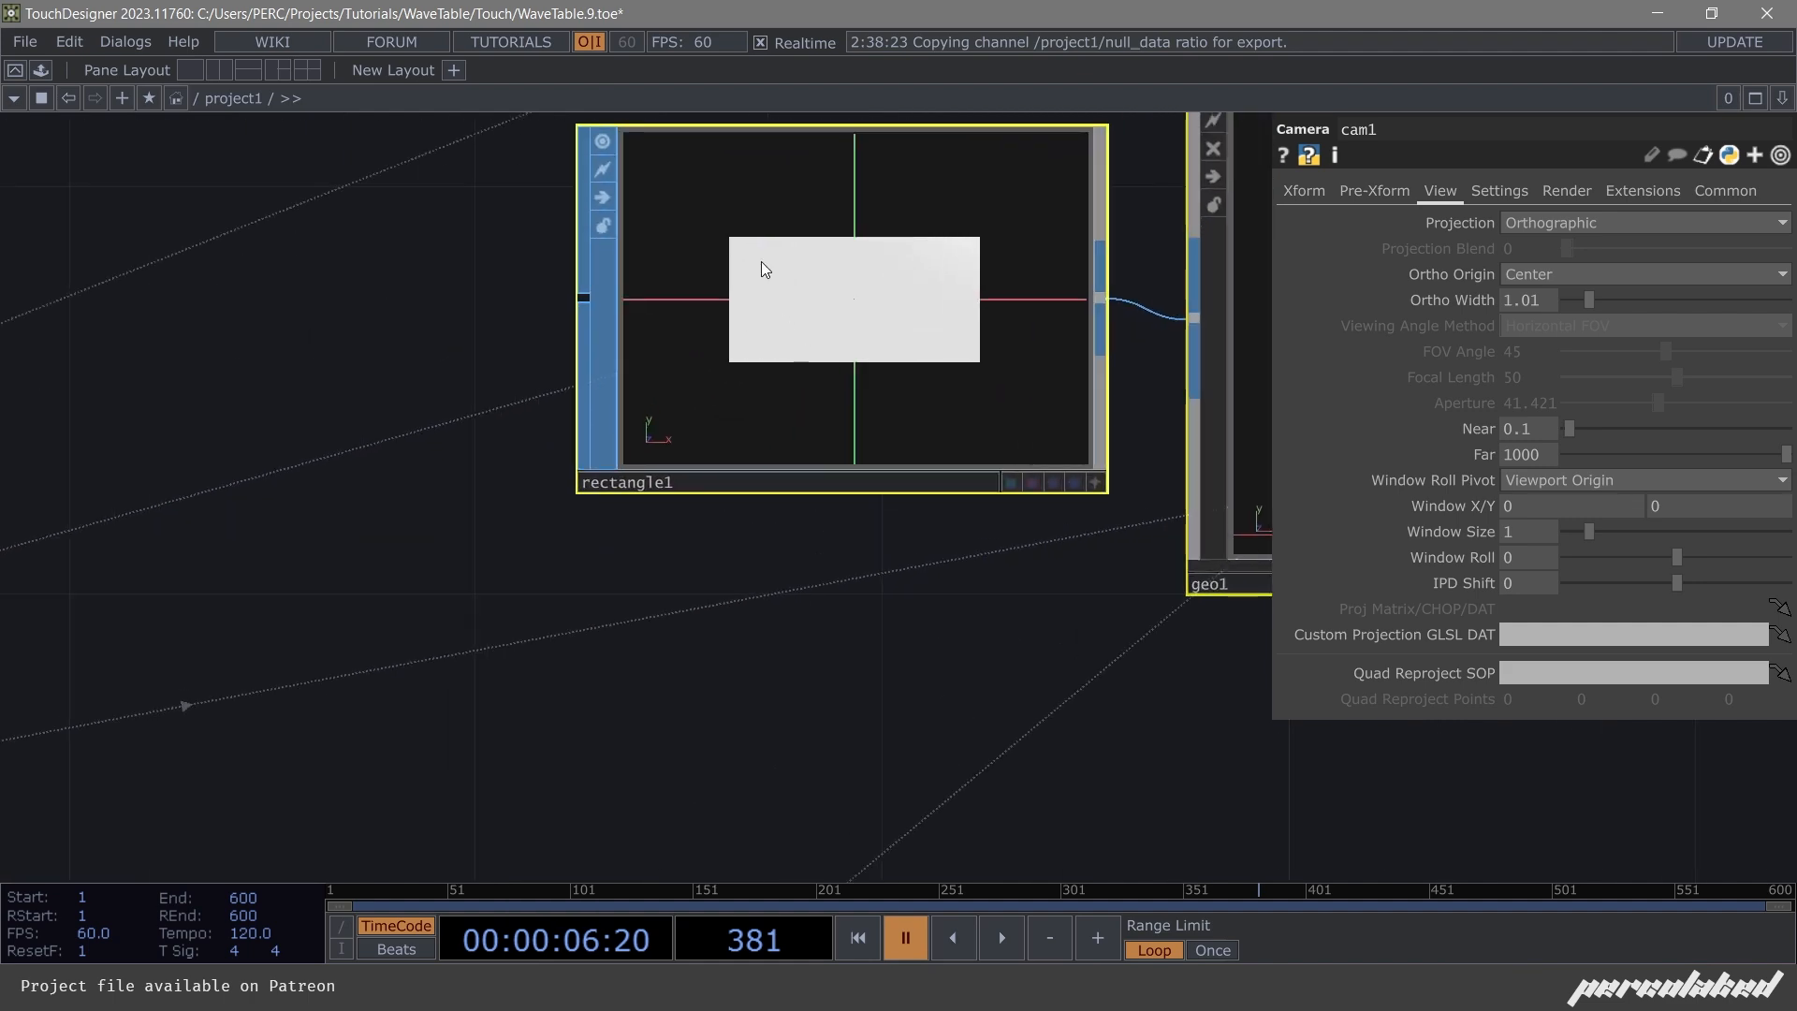
{"action": "scroll", "coordinate": [773, 350], "scroll_direction": "down", "scroll_amount": 1}
{"action": "scroll", "coordinate": [772, 351], "scroll_direction": "down", "scroll_amount": 4}
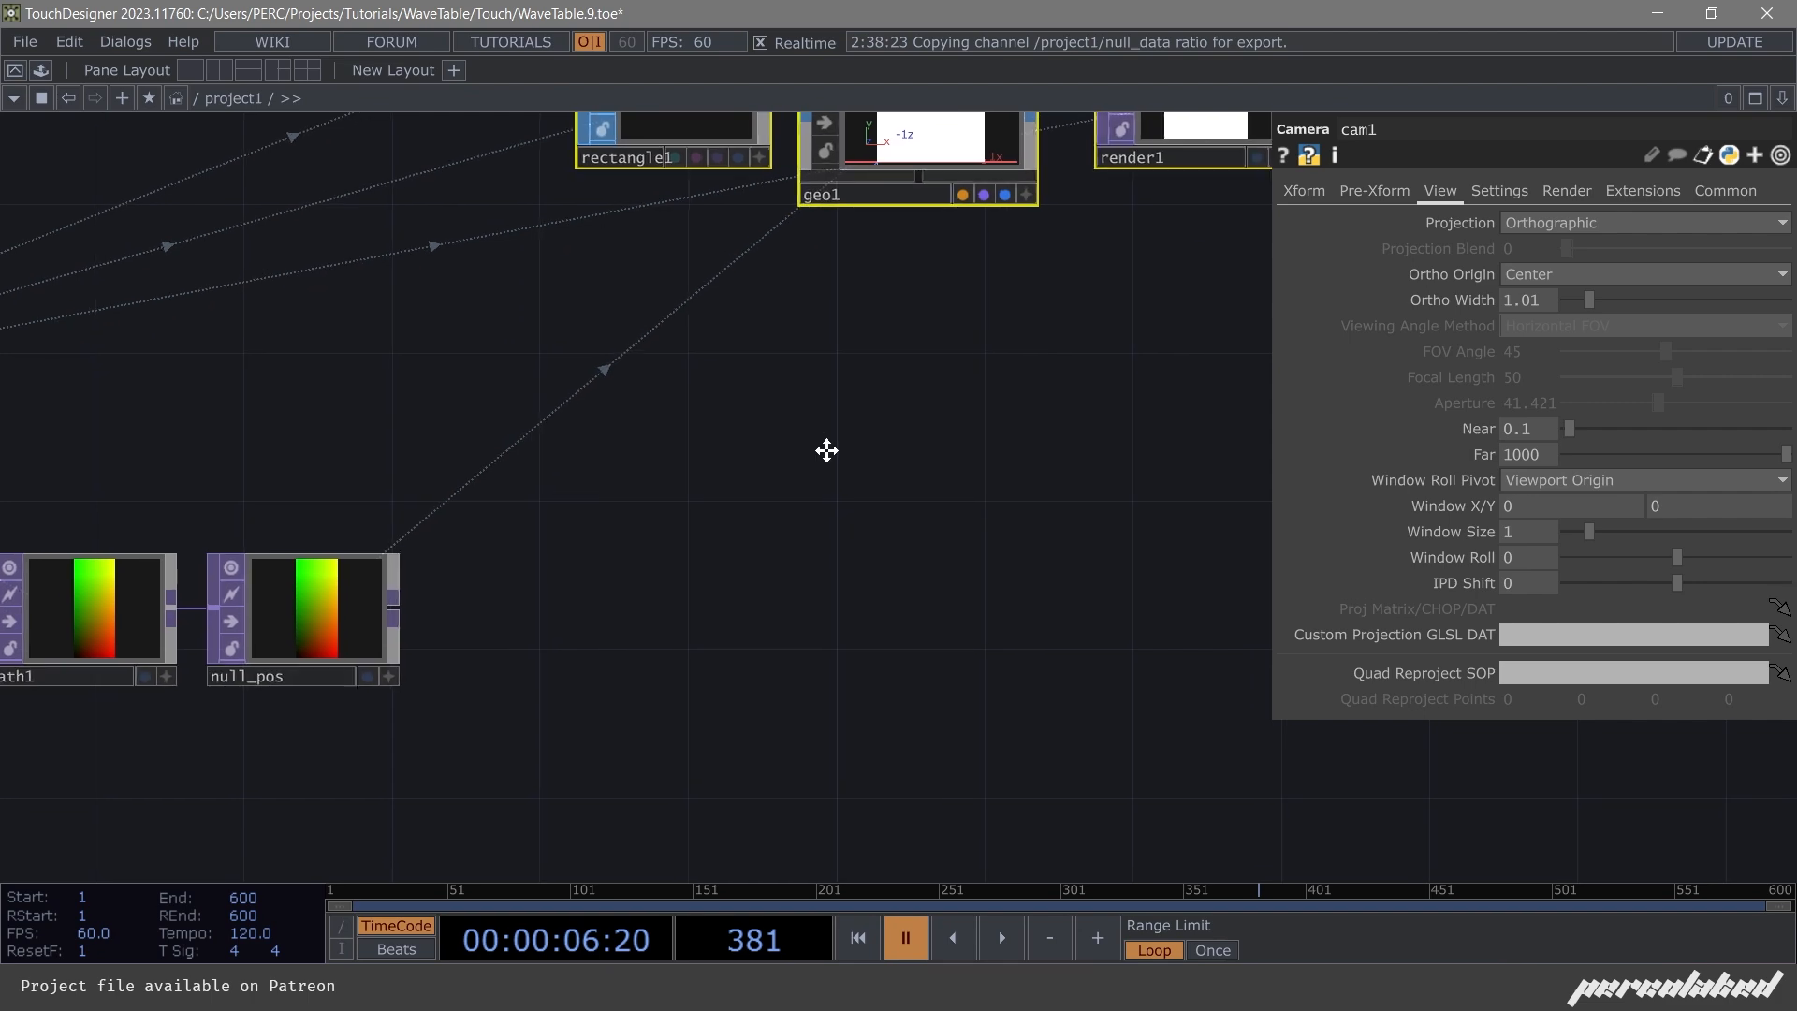
{"action": "scroll", "coordinate": [829, 464], "scroll_direction": "down", "scroll_amount": 4}
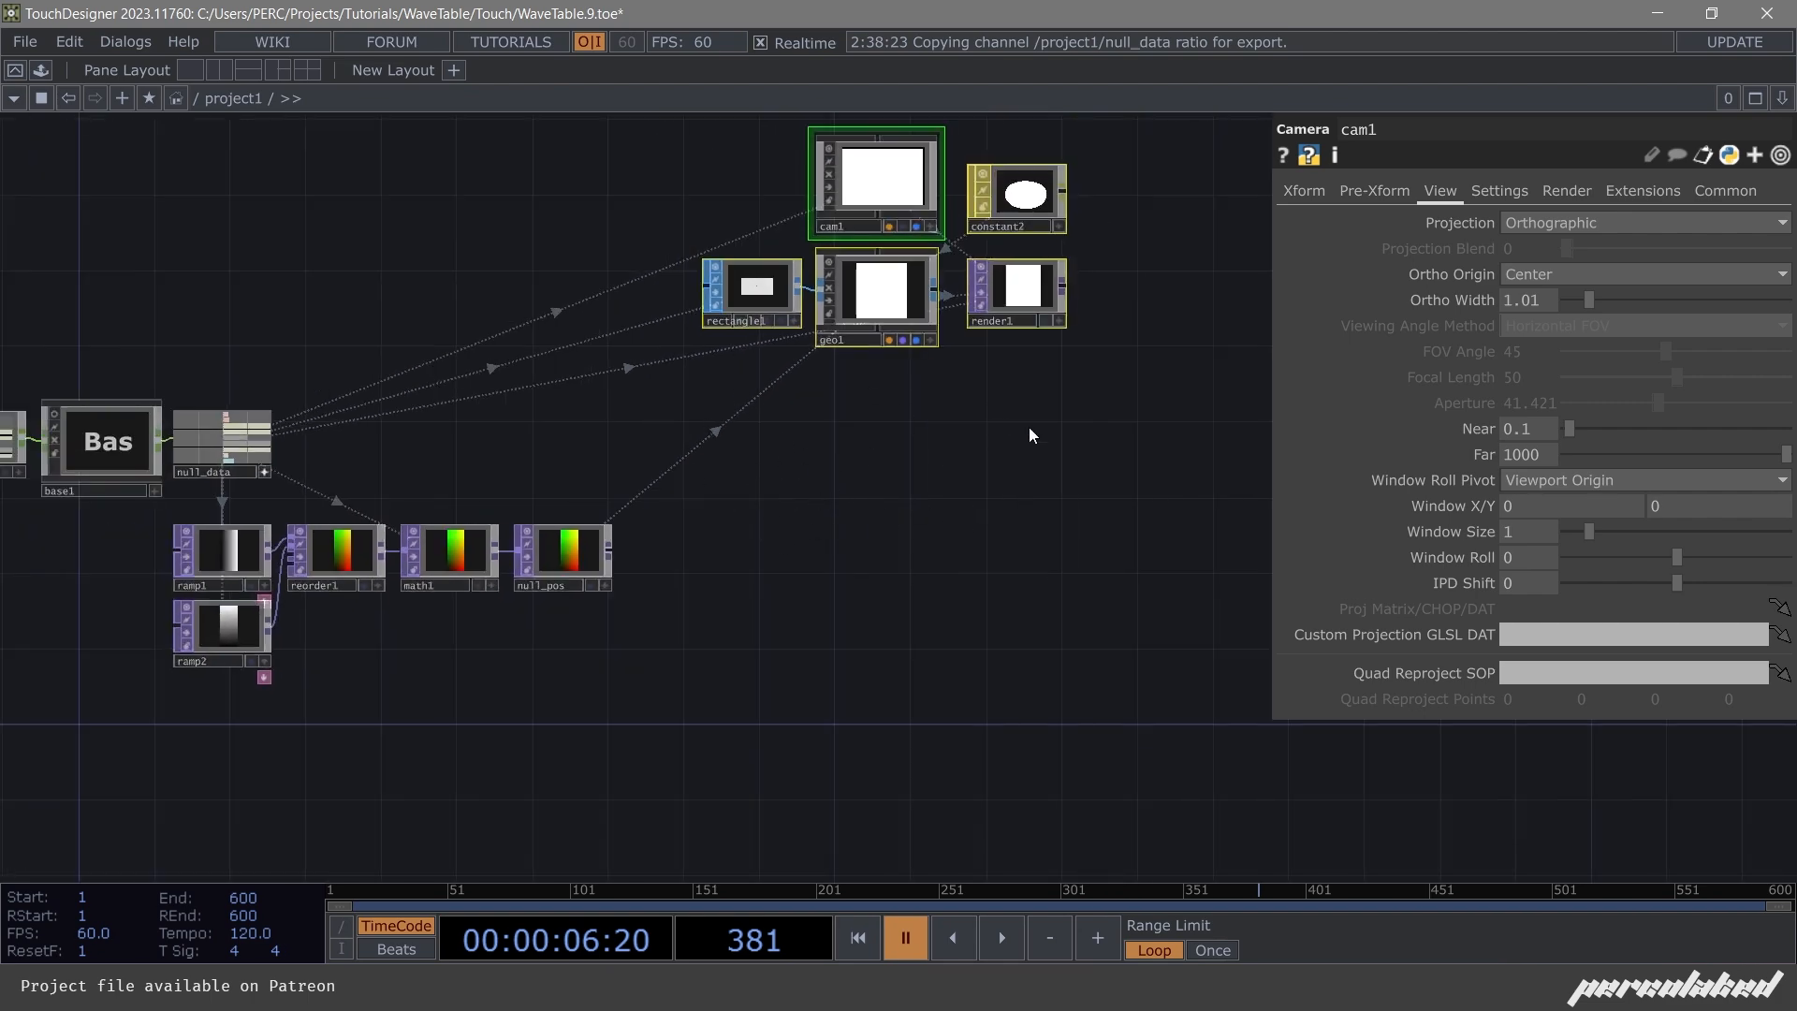
Add a Base COMP named textures and place it below geo1.
{"action": "key", "text": "Tab"}
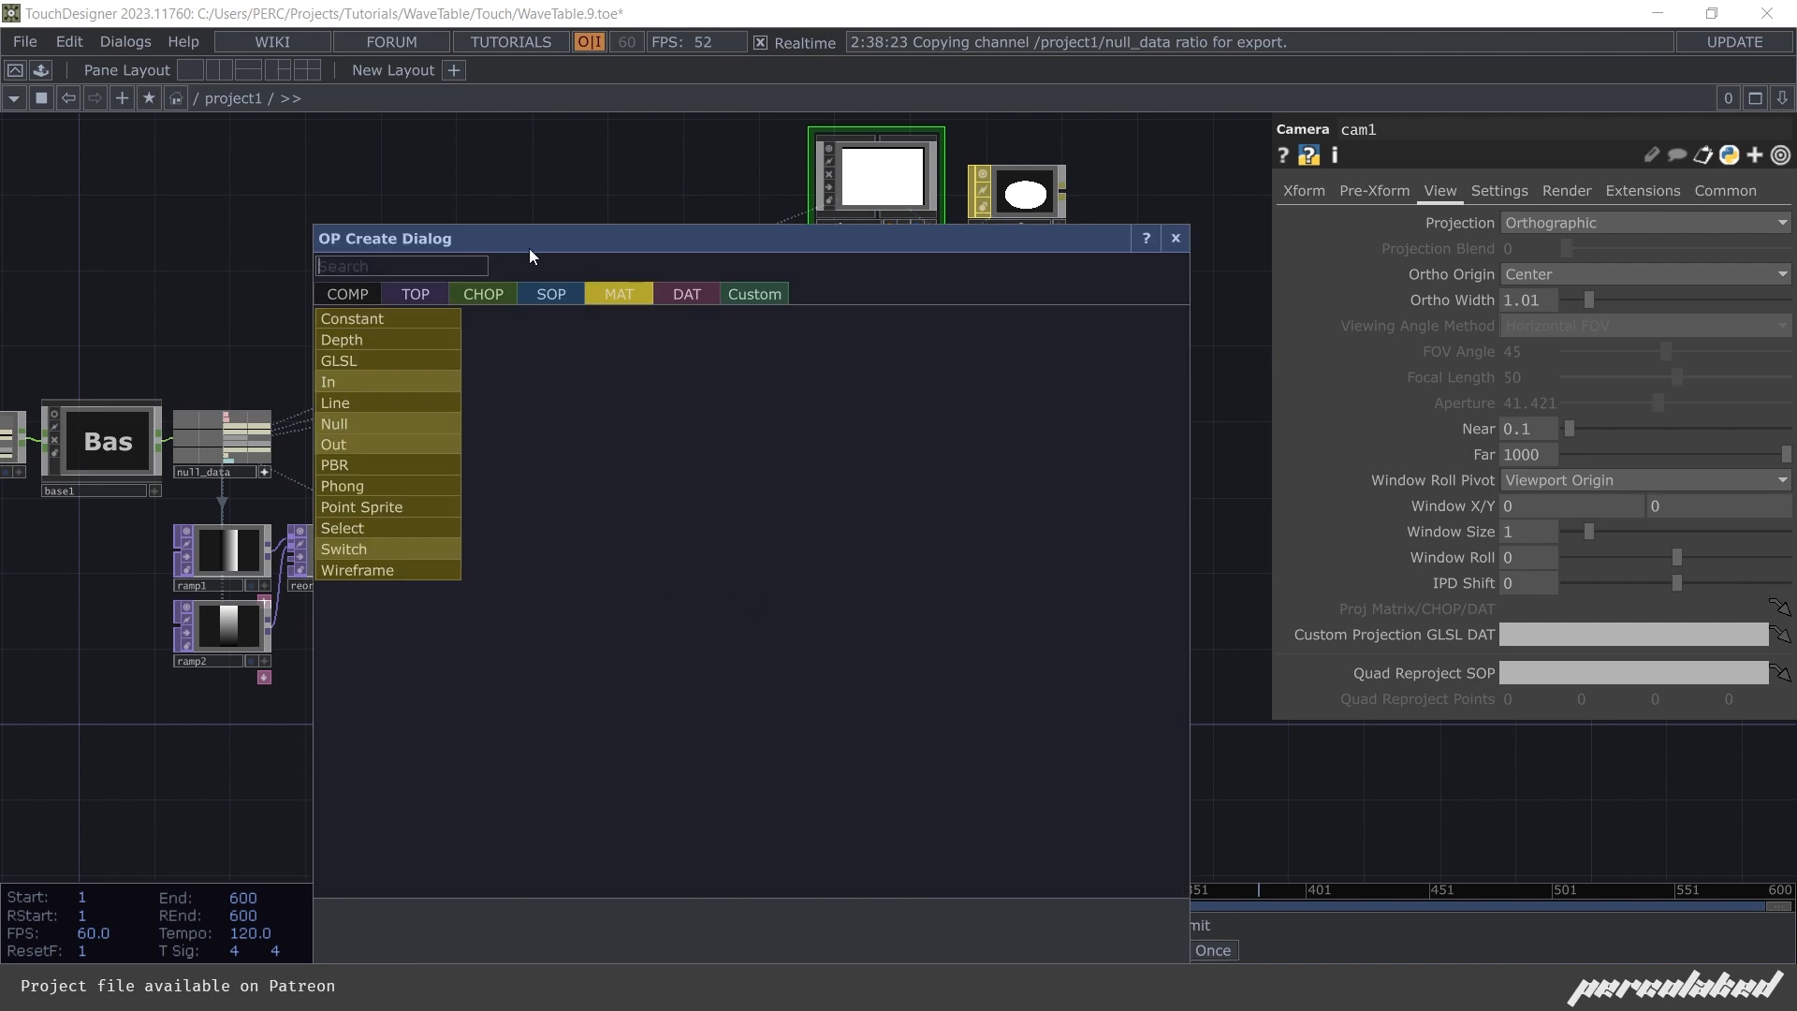
{"action": "left_click", "coordinate": [416, 295]}
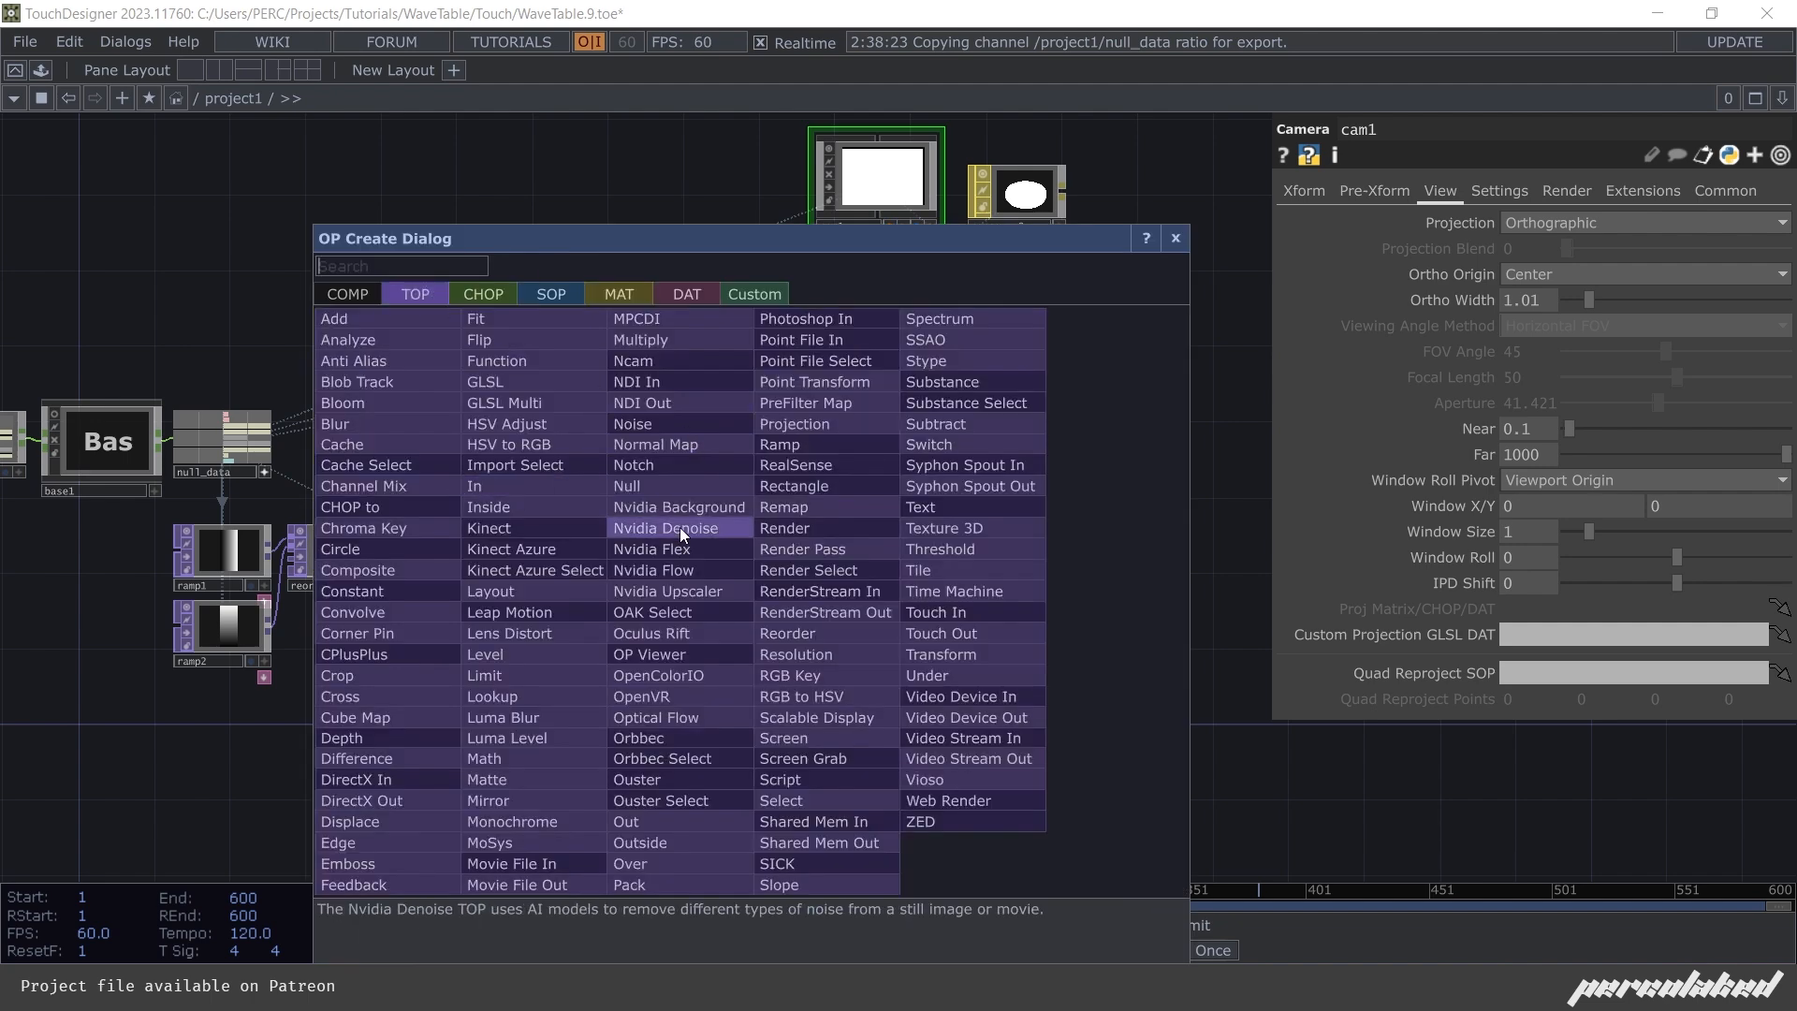
{"action": "left_click", "coordinate": [356, 298]}
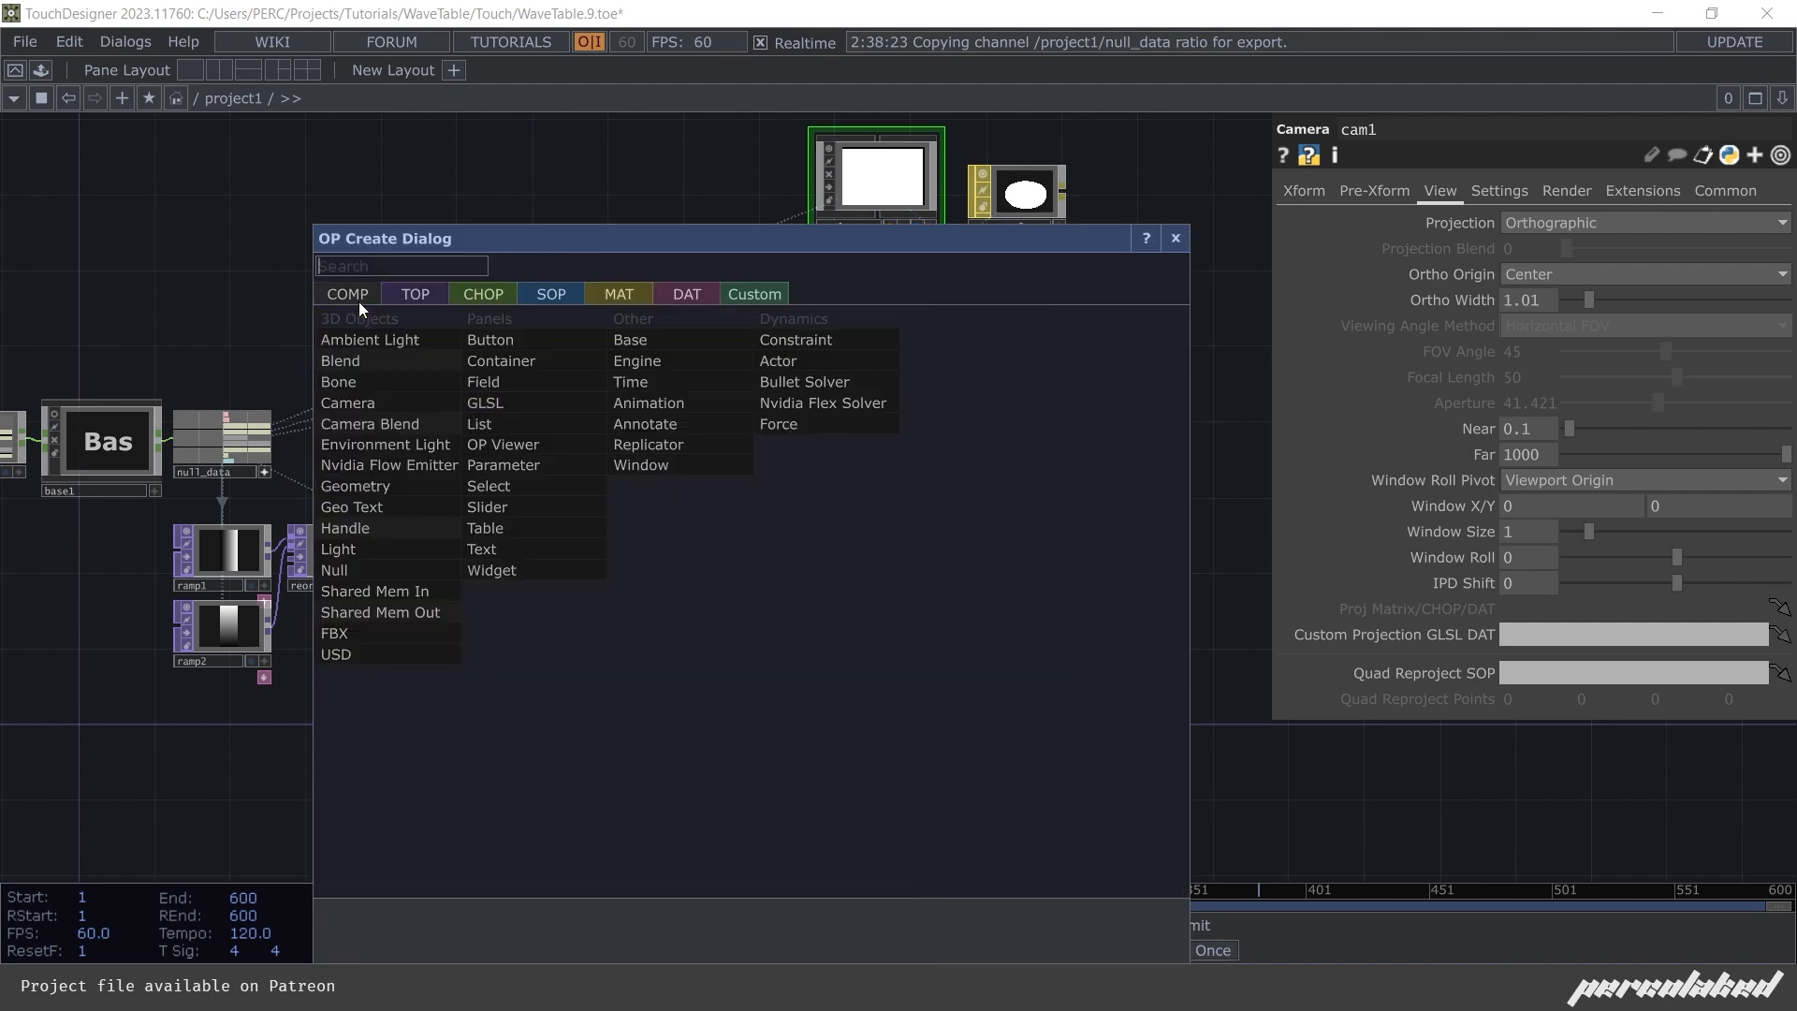
{"action": "type", "text": "base"}
{"action": "left_click", "coordinate": [700, 345]}
{"action": "left_click", "coordinate": [988, 501]}
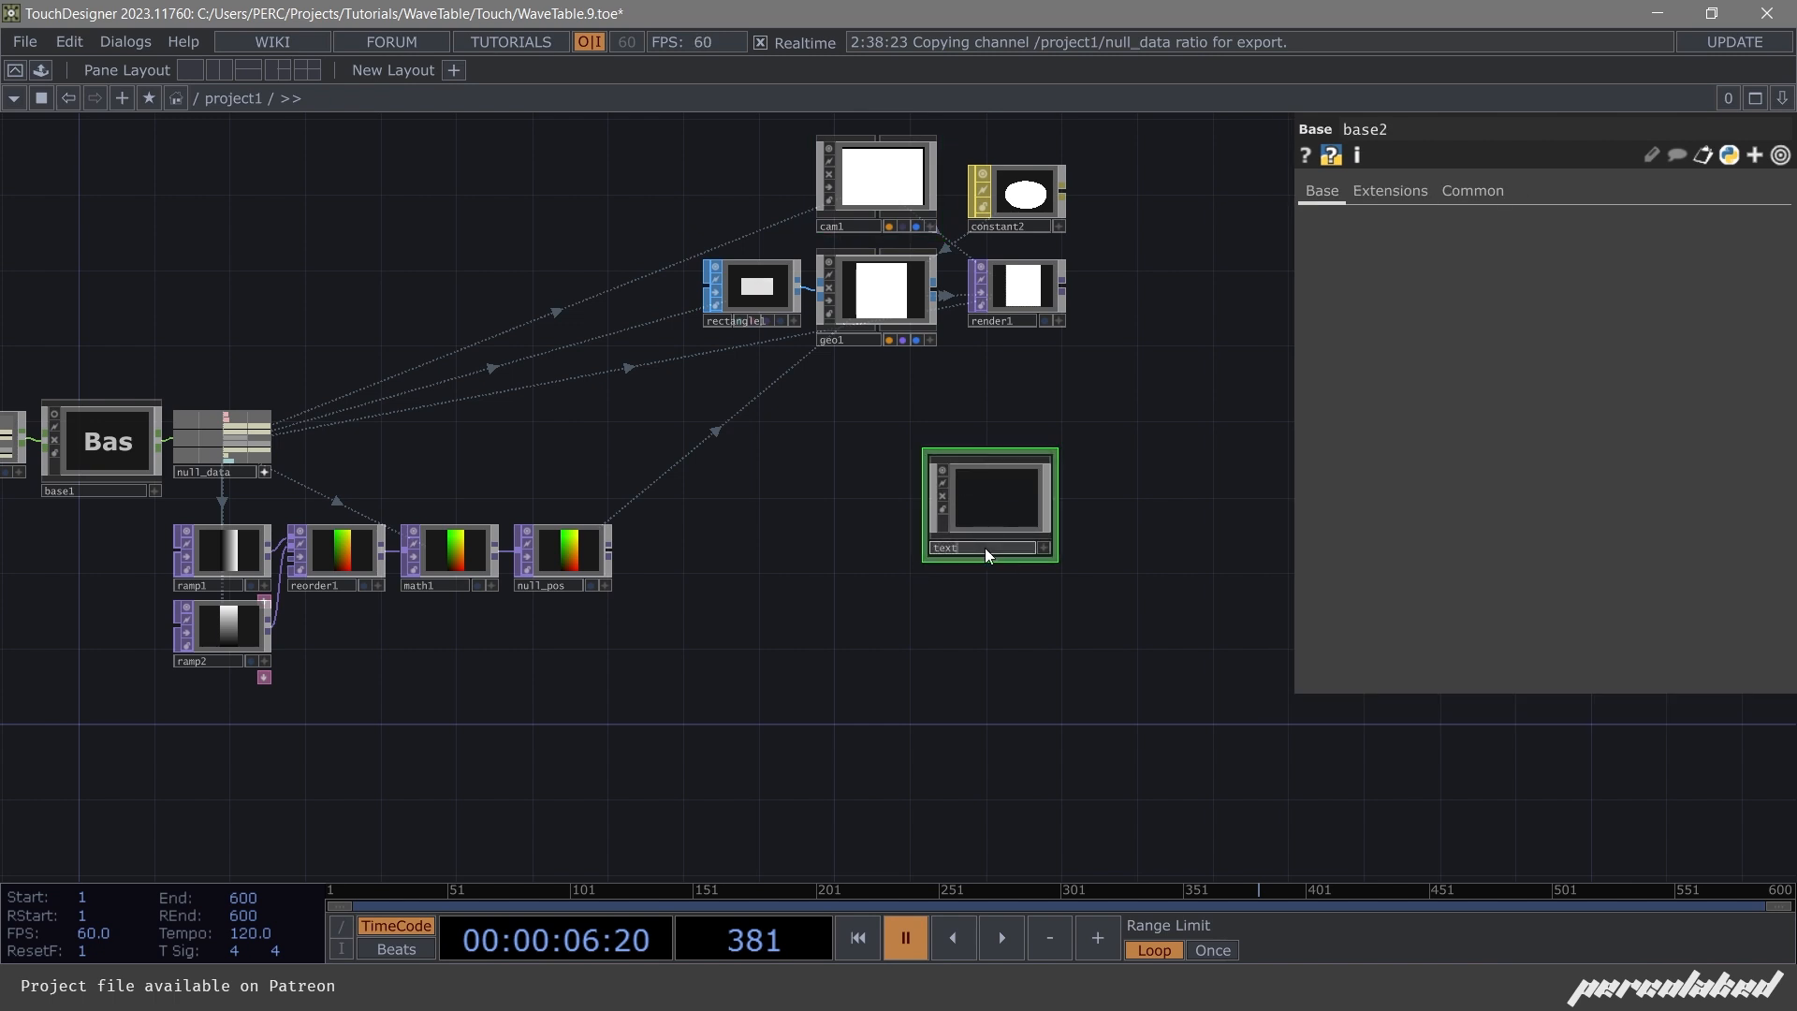
{"action": "key", "text": "Return"}
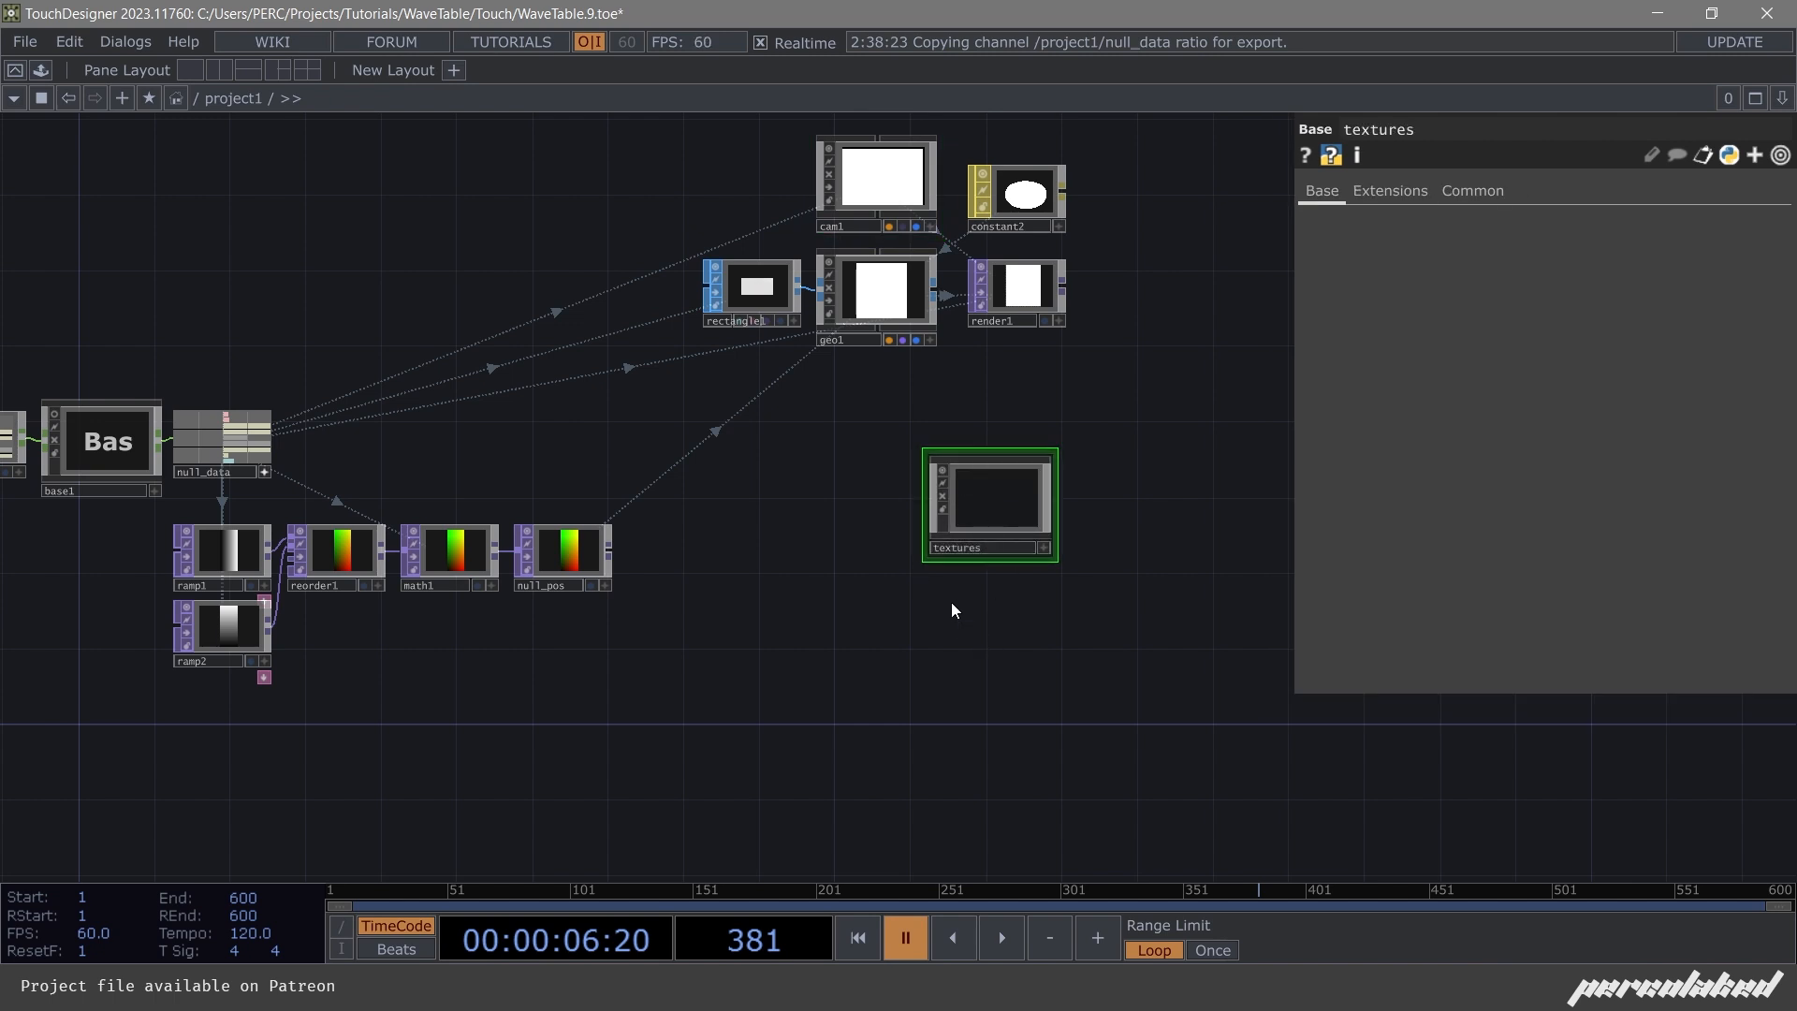
{"action": "left_click_drag", "start_coordinate": [971, 501], "coordinate": [857, 464]}
{"action": "left_click_drag", "start_coordinate": [727, 665], "coordinate": [813, 657]}
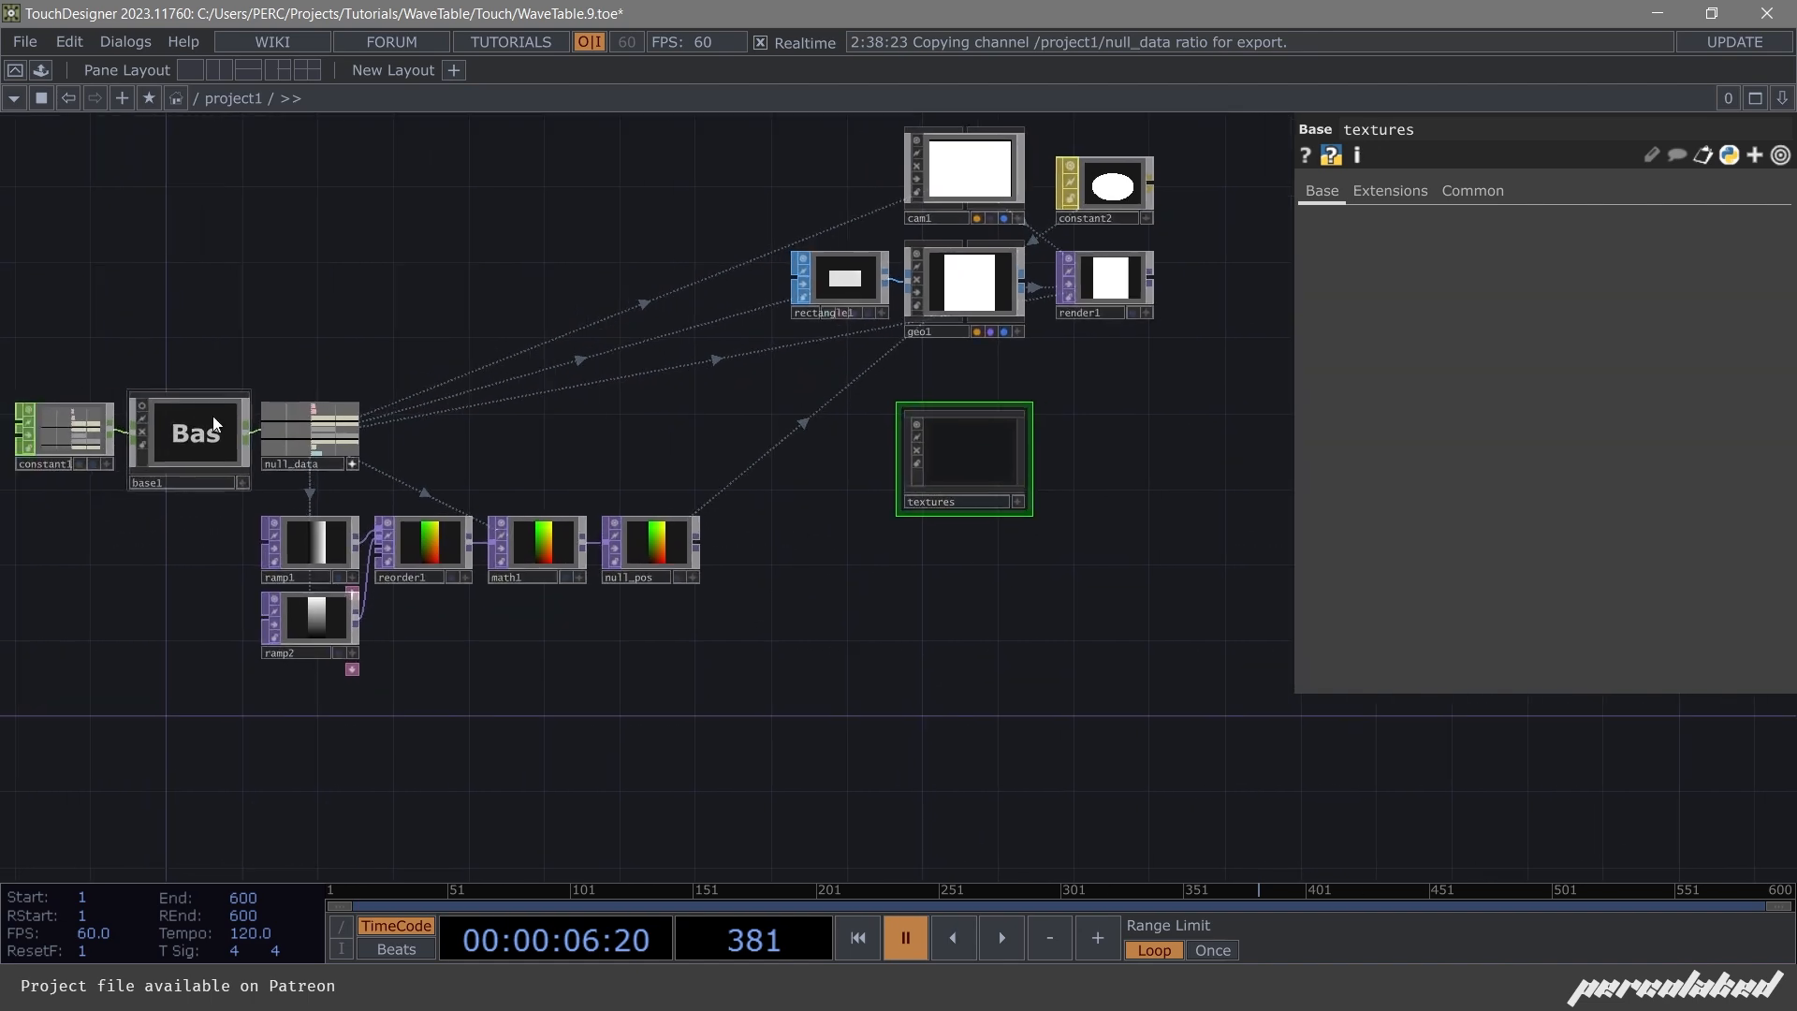
Enter the textures component and add a Select CHOP to its empty network.
{"action": "double_click", "coordinate": [973, 432]}
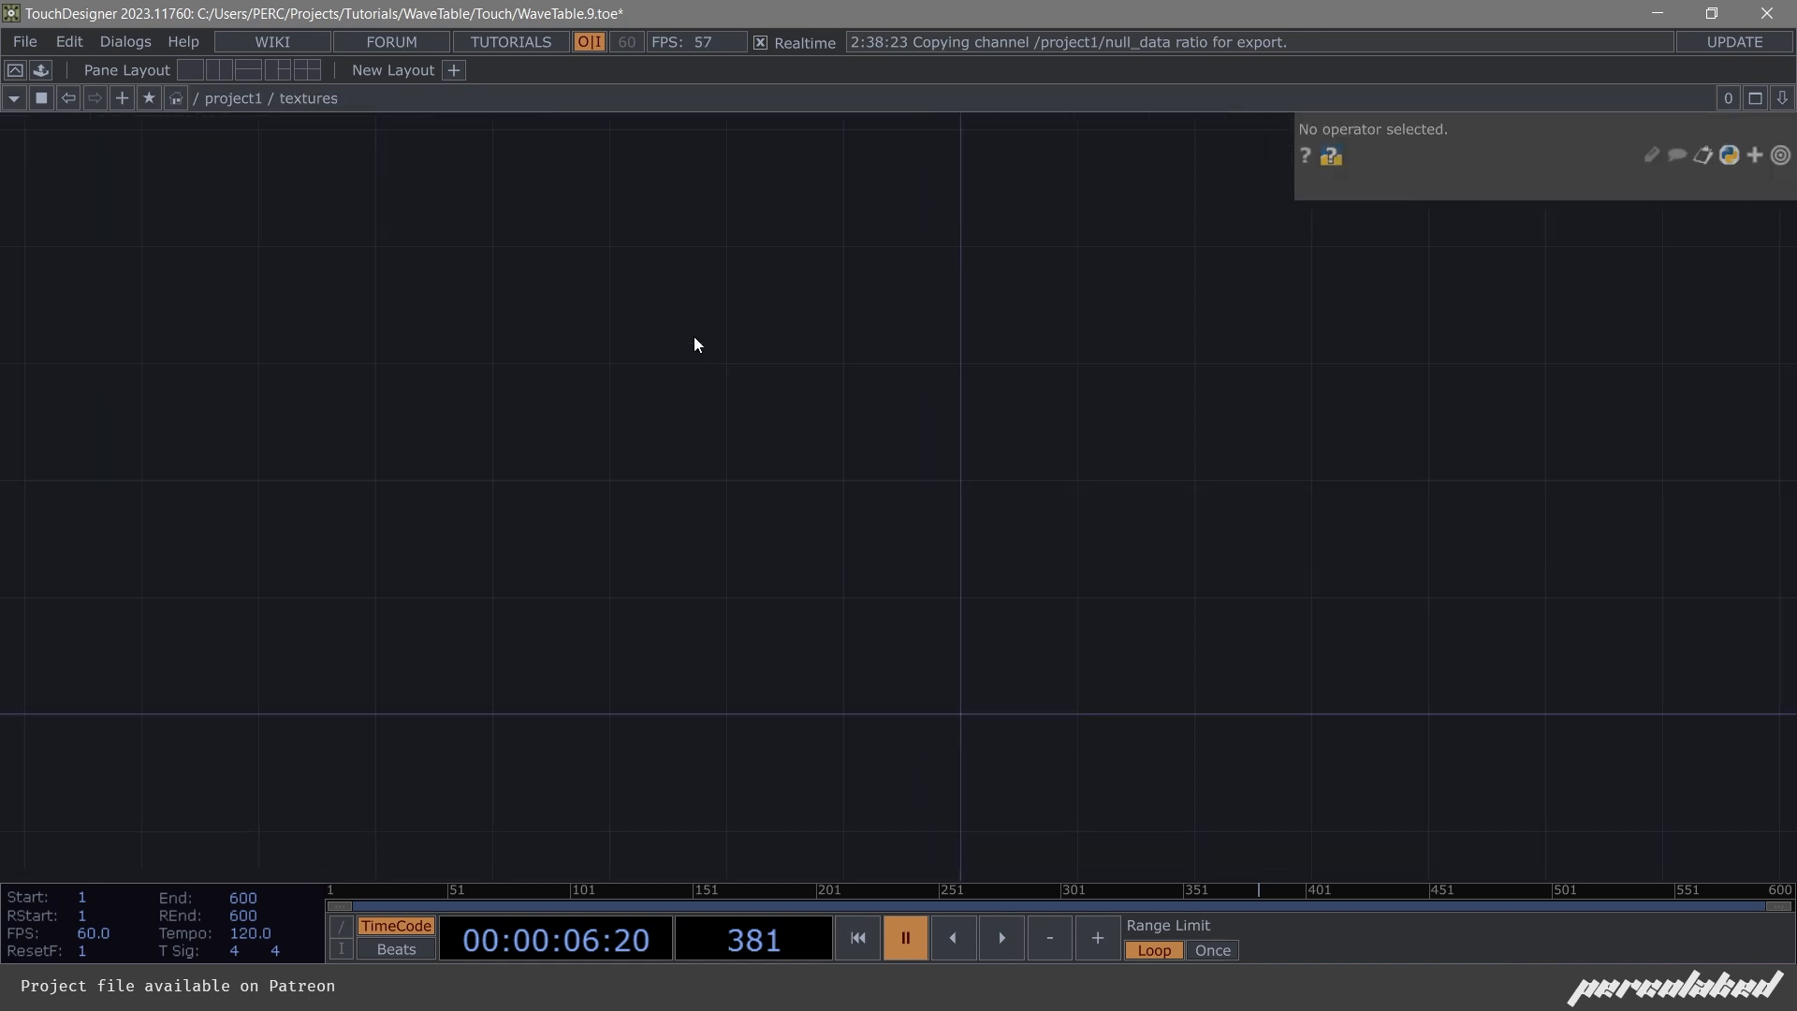
{"action": "key", "text": "Tab"}
{"action": "left_click", "coordinate": [427, 70]}
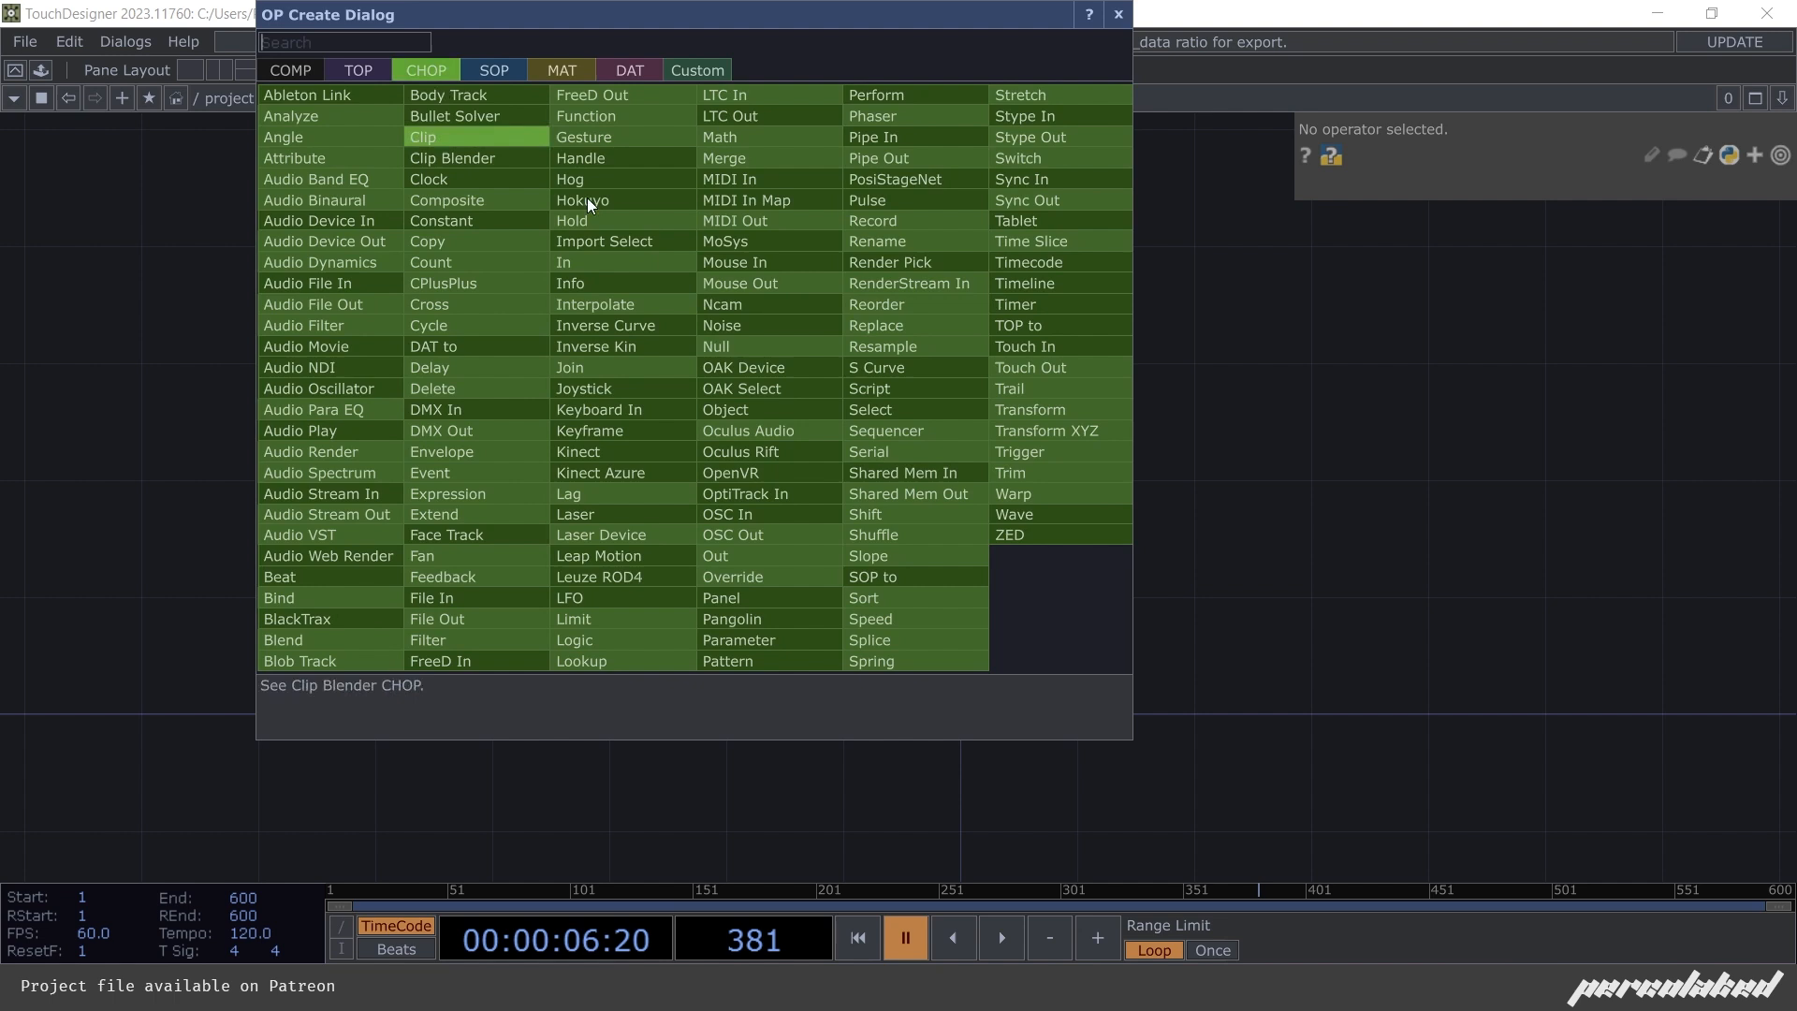
{"action": "left_click", "coordinate": [868, 428]}
{"action": "left_click", "coordinate": [776, 466]}
{"action": "left_click_drag", "start_coordinate": [777, 466], "coordinate": [707, 414]}
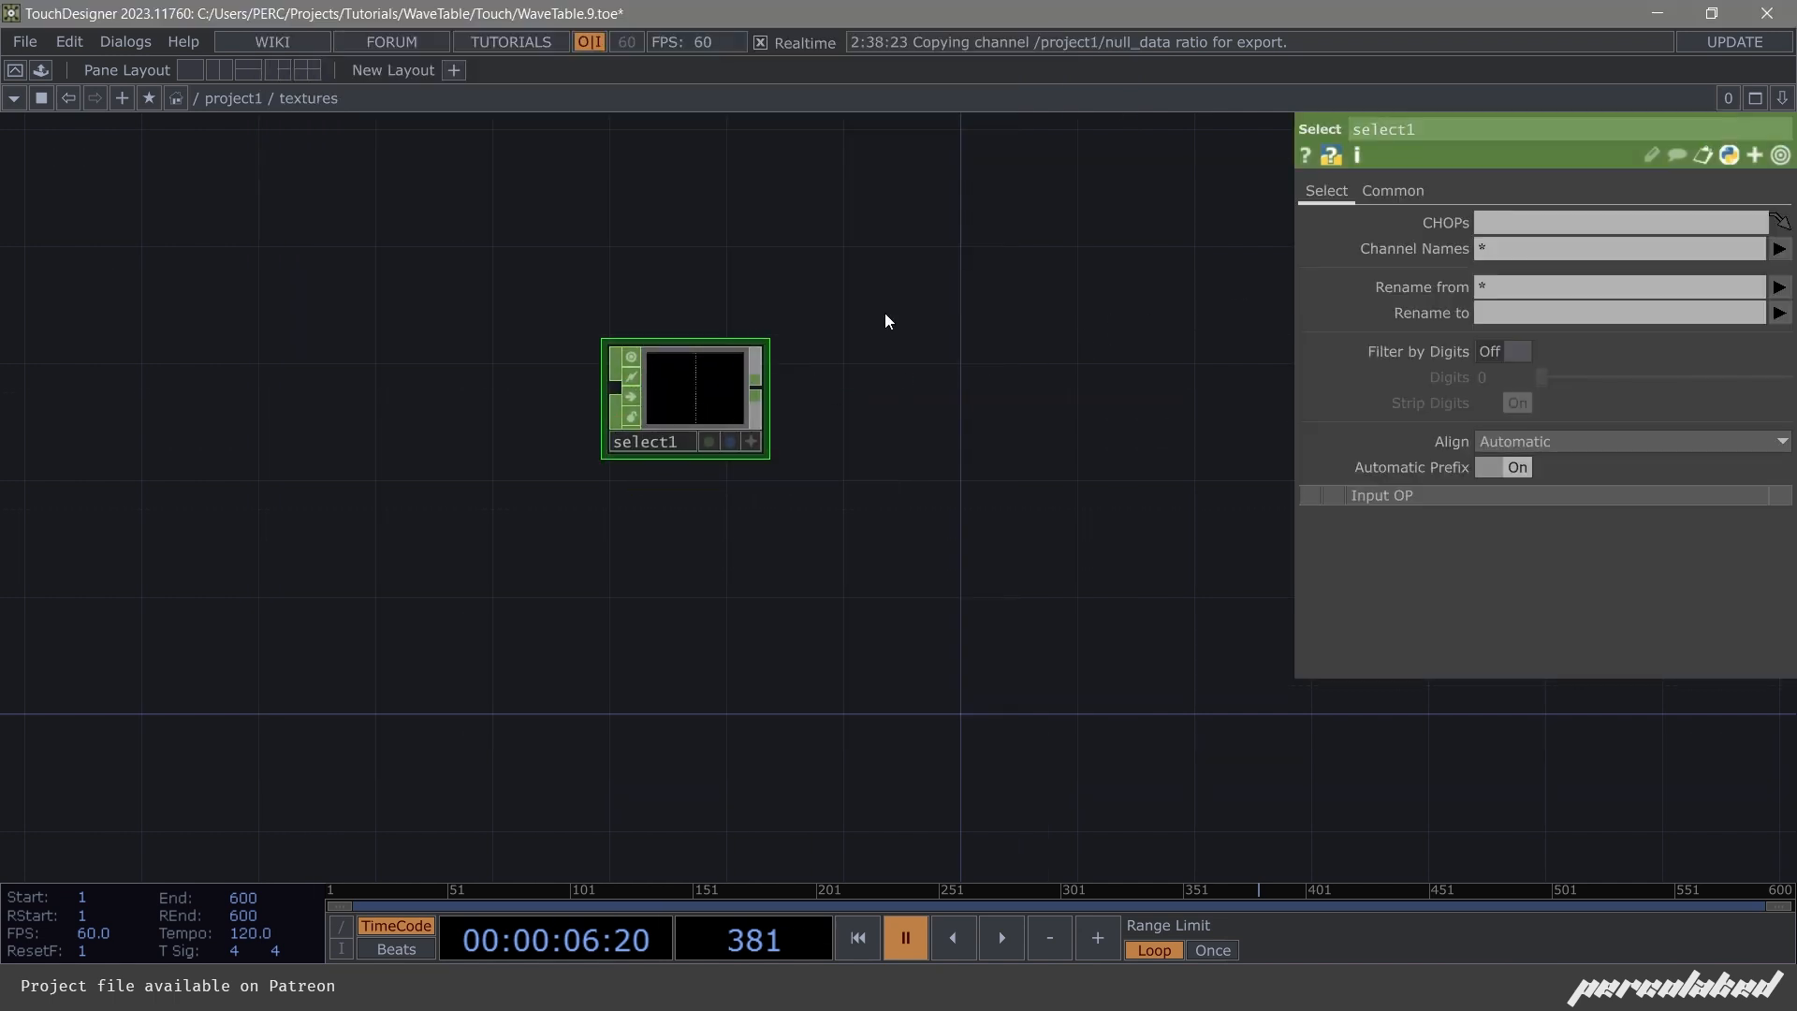
Point select1's CHOPs reference at ../null_data and bring its channel list into view.
{"action": "left_click", "coordinate": [1490, 228]}
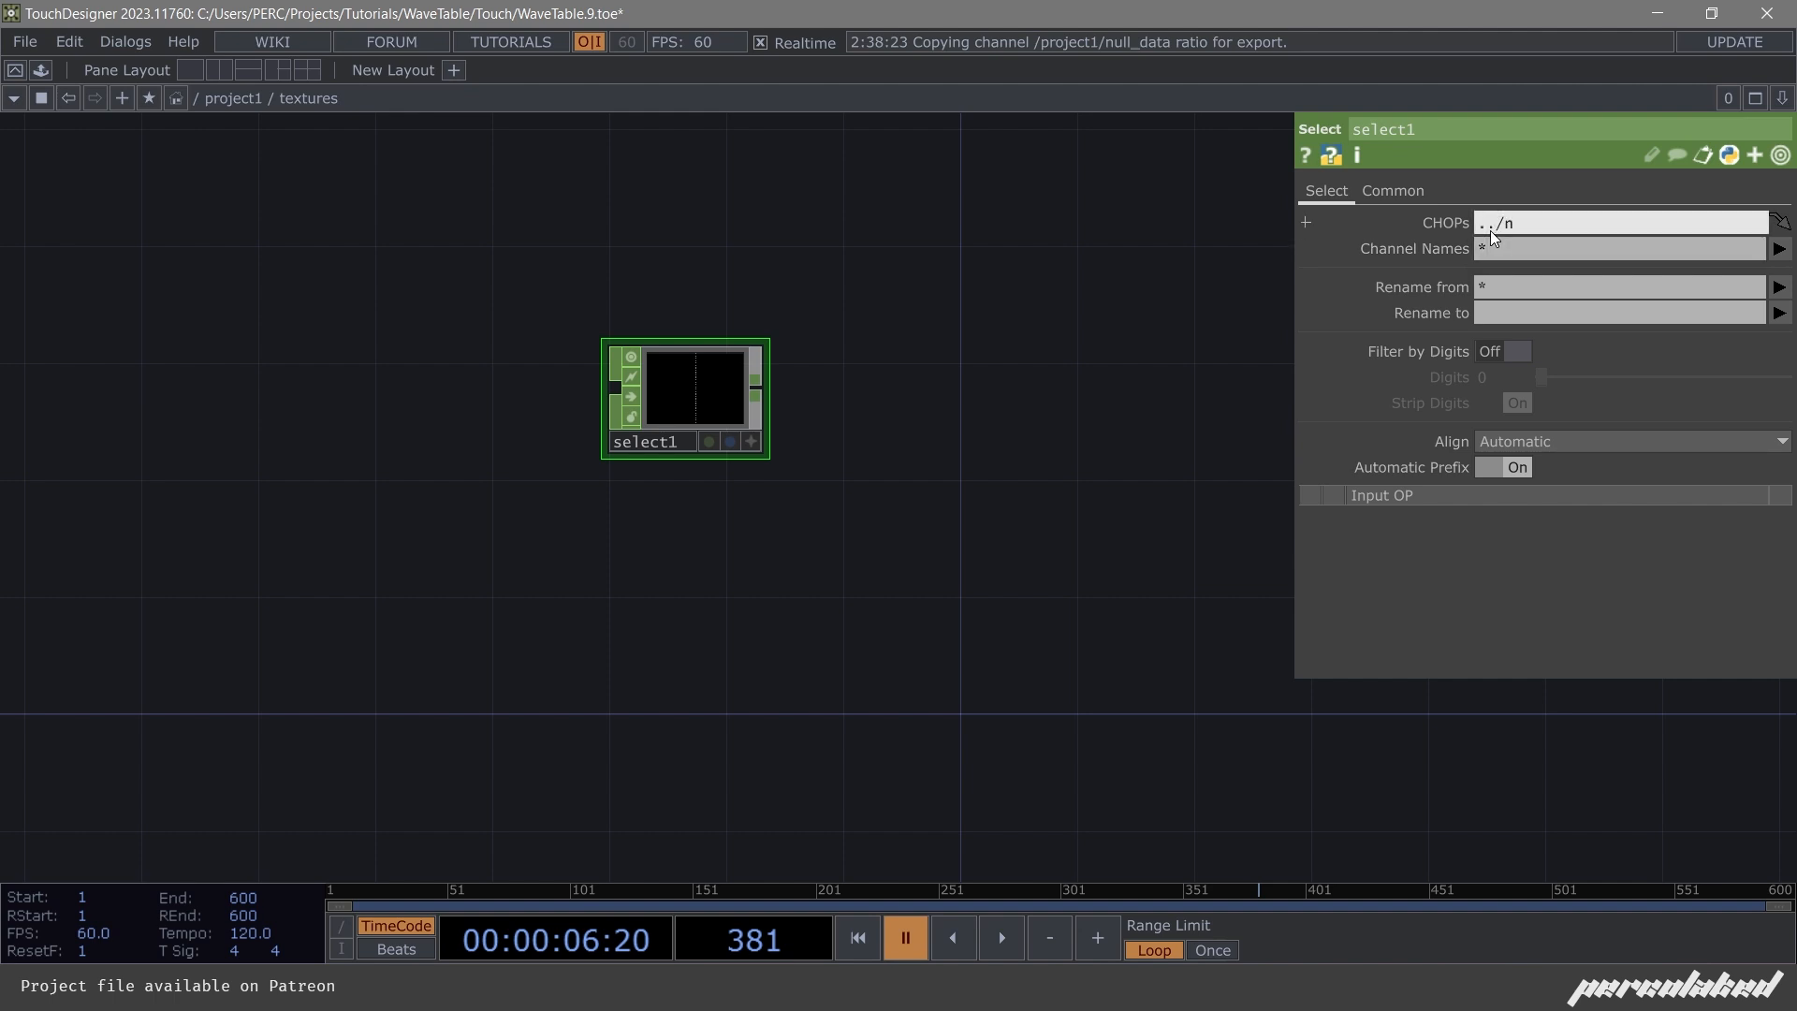
{"action": "type", "text": "../null_data"}
{"action": "key", "text": "Return"}
{"action": "key", "text": "h"}
{"action": "scroll", "coordinate": [864, 419], "scroll_direction": "up", "scroll_amount": 4}
{"action": "left_click_drag", "start_coordinate": [413, 548], "coordinate": [132, 542]}
{"action": "left_click_drag", "start_coordinate": [1207, 360], "coordinate": [994, 435]}
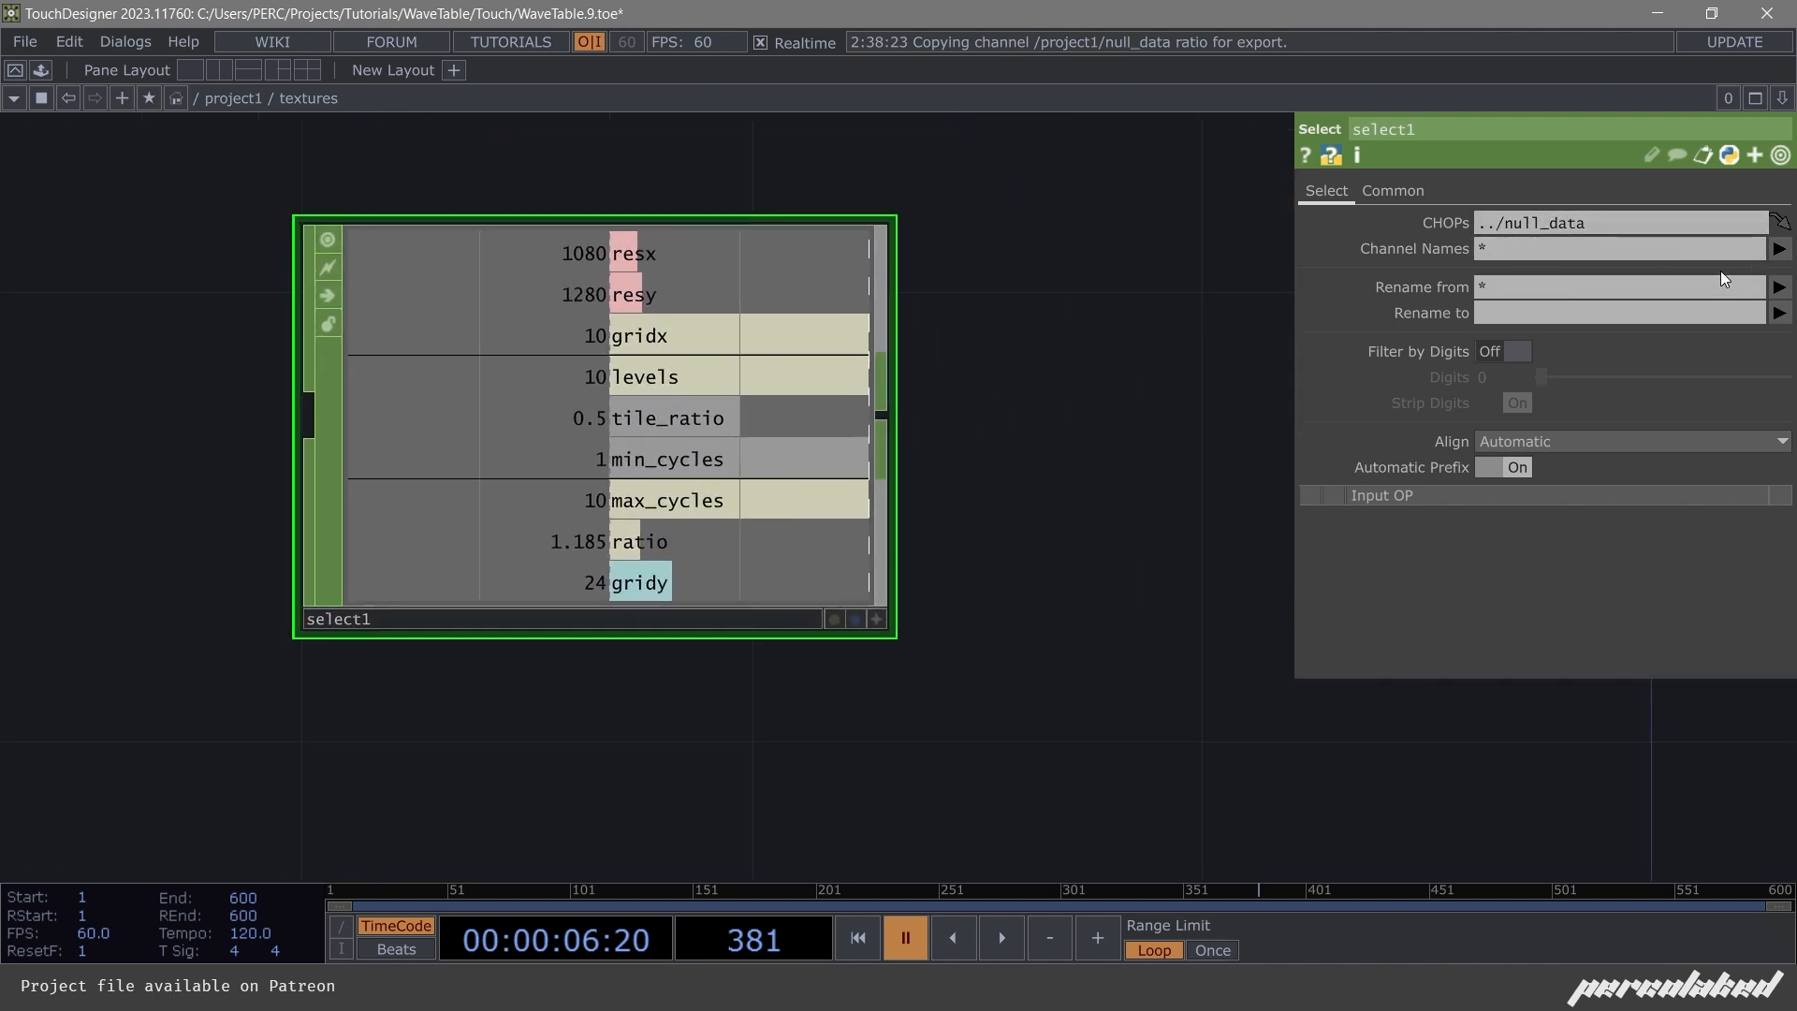
Restrict select1's Channel Names to levels, tile_ratio, min_cycles and max_cycles.
{"action": "left_click", "coordinate": [1779, 248]}
{"action": "left_click", "coordinate": [1752, 367]}
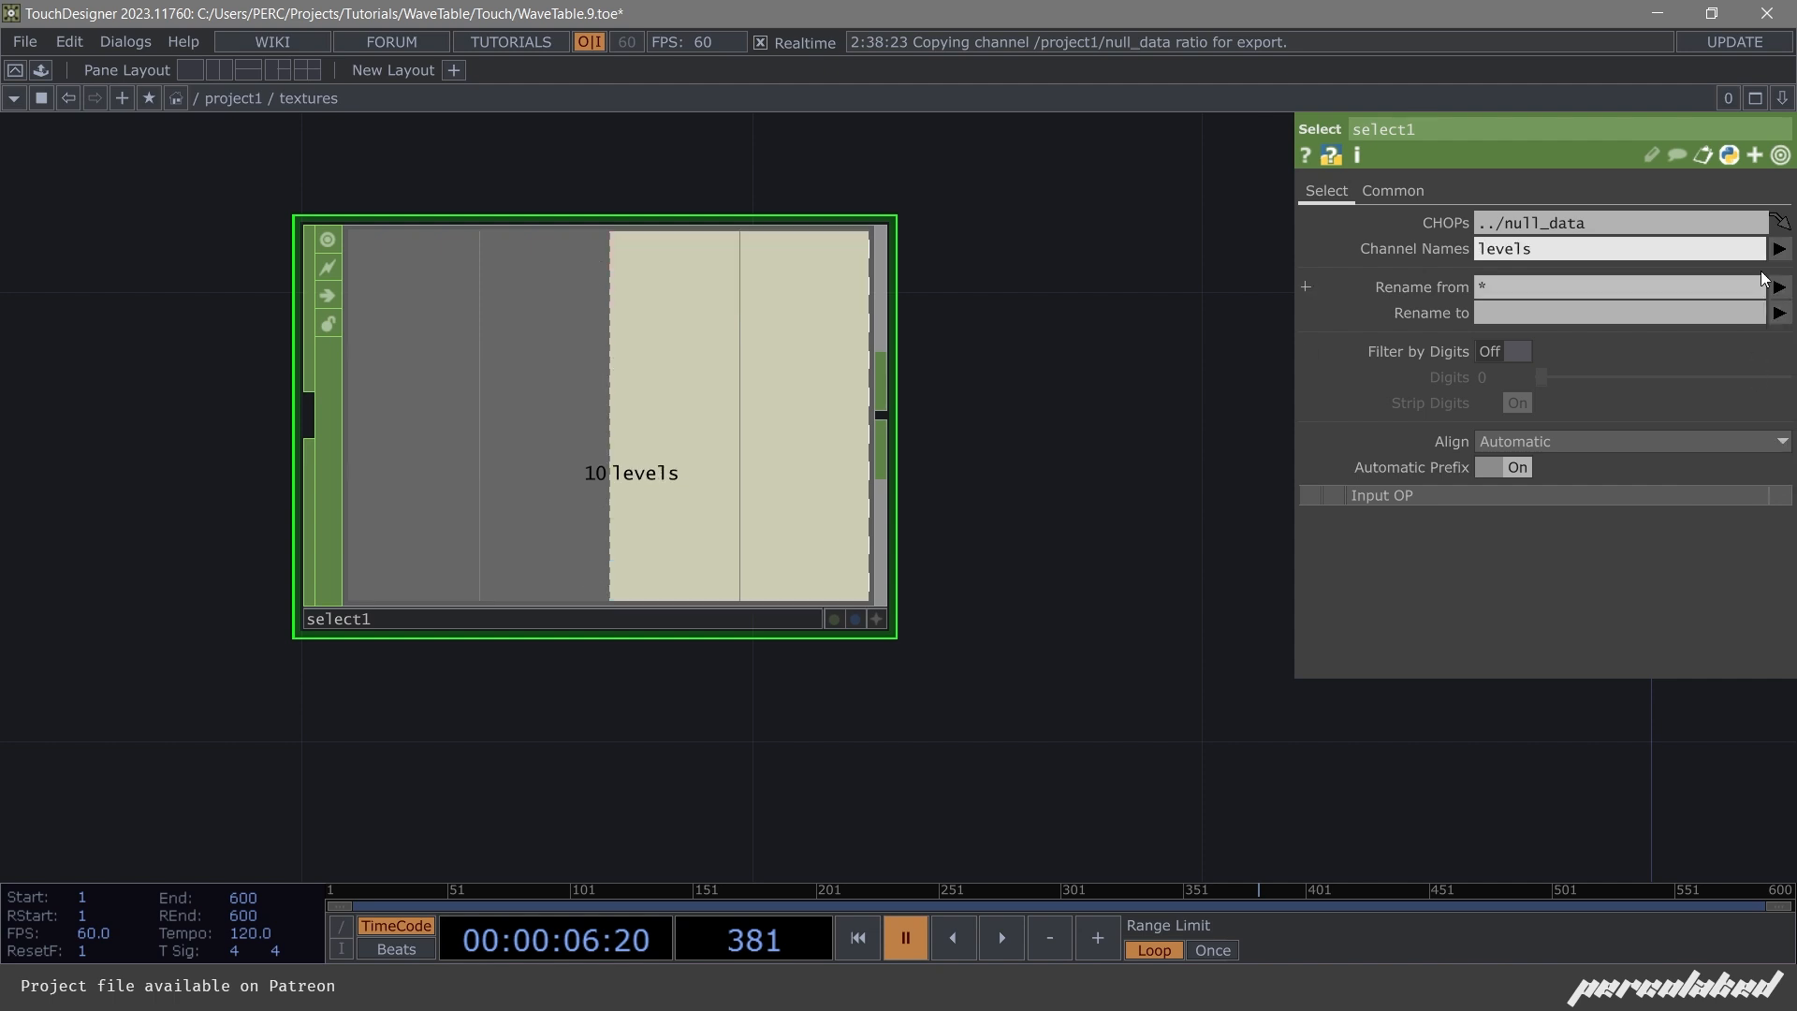
{"action": "left_click", "coordinate": [1779, 248]}
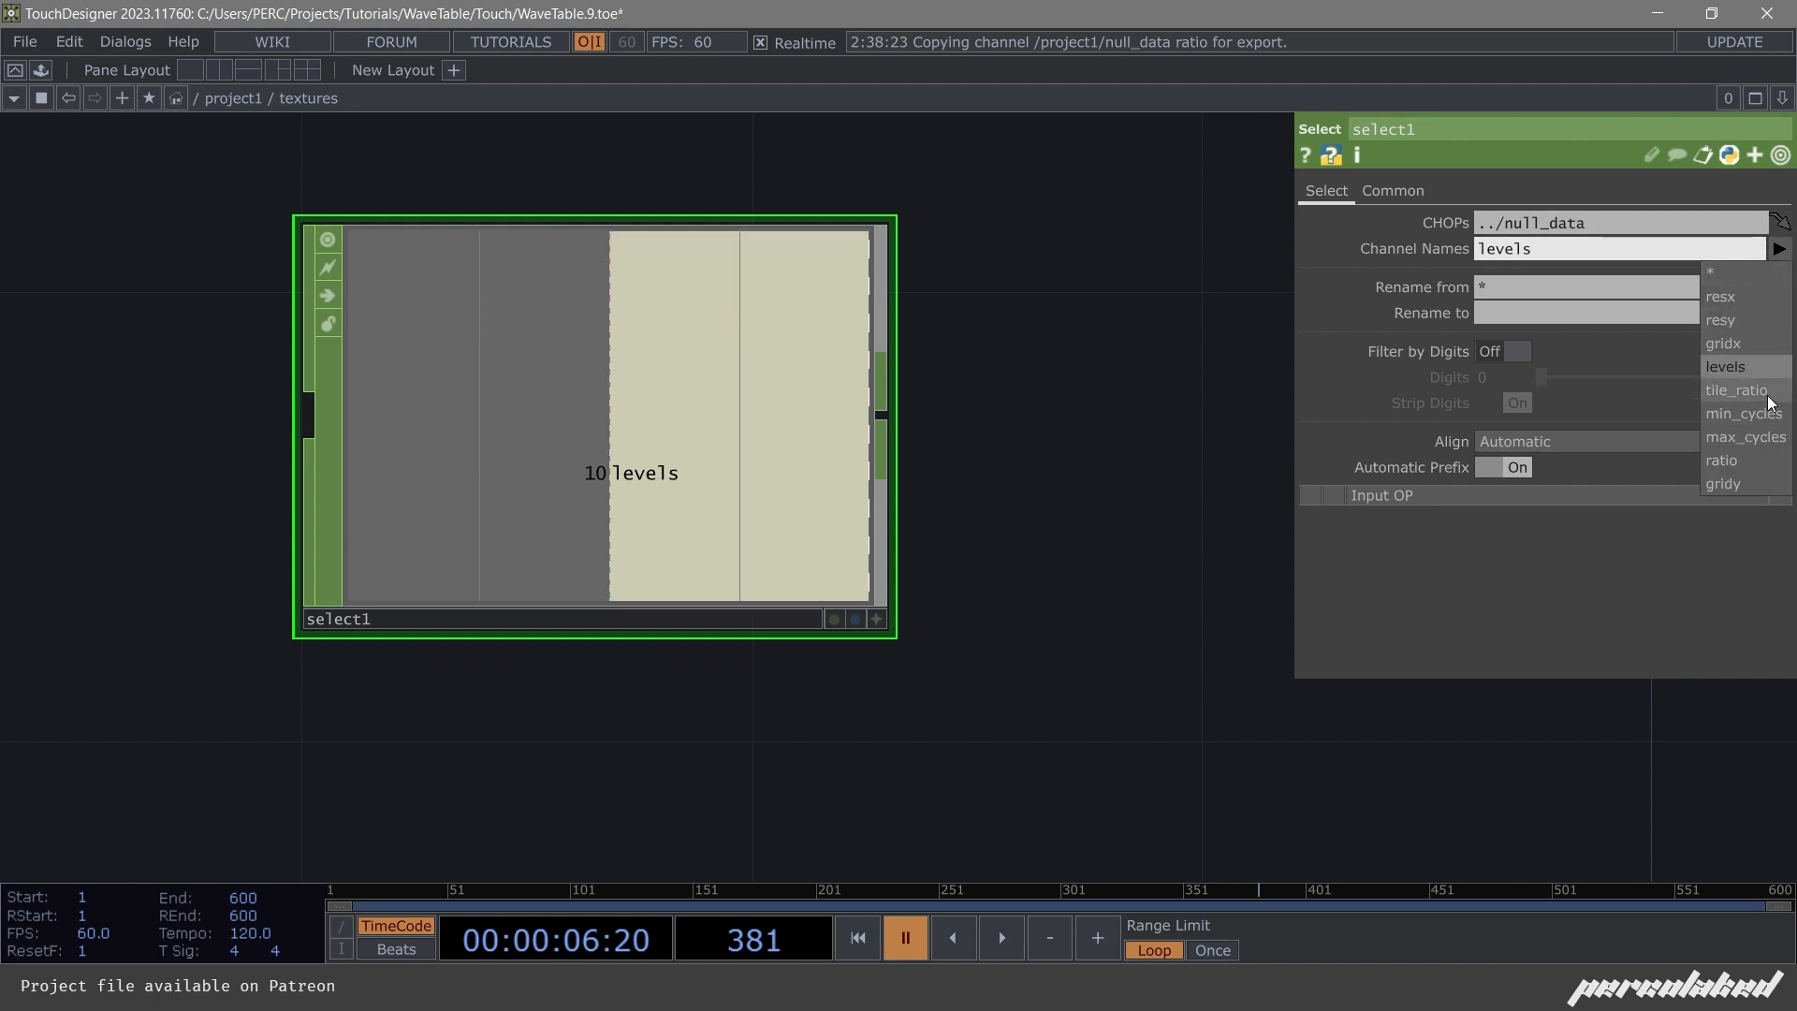
{"action": "left_click", "coordinate": [1769, 397]}
{"action": "left_click", "coordinate": [1779, 248]}
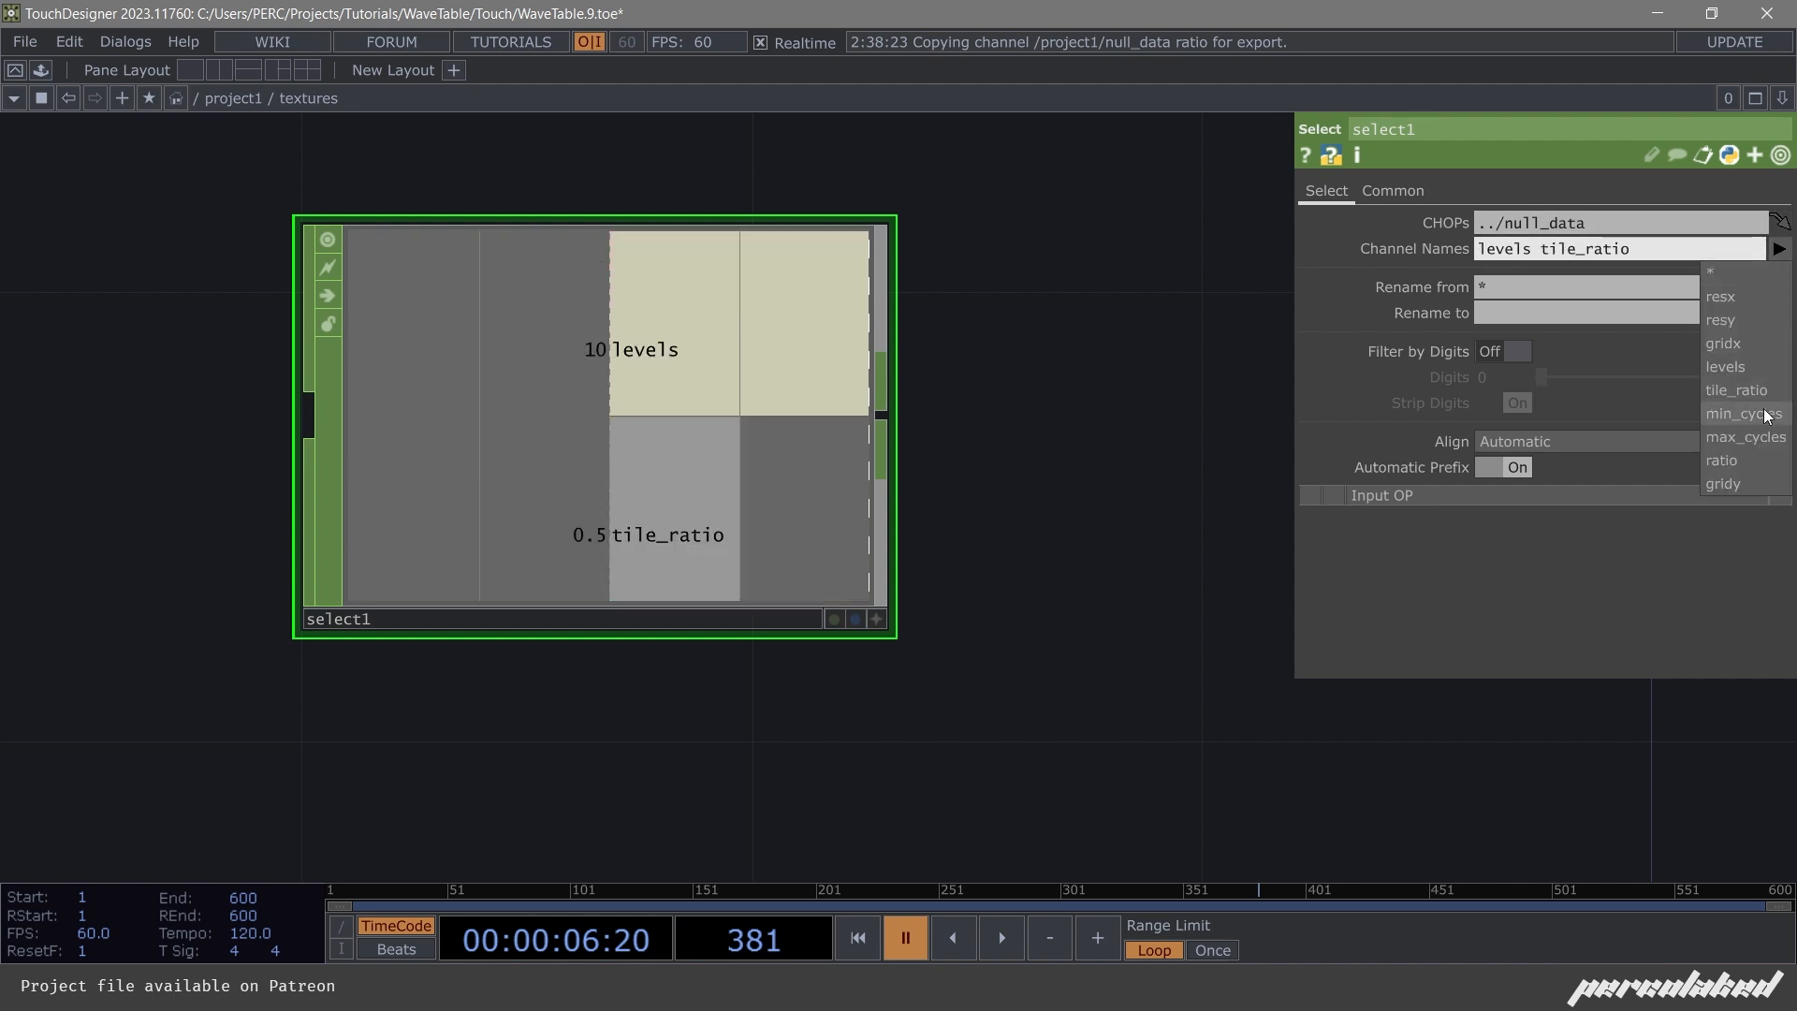
{"action": "left_click", "coordinate": [1768, 413]}
{"action": "left_click", "coordinate": [1778, 248]}
{"action": "left_click", "coordinate": [1768, 429]}
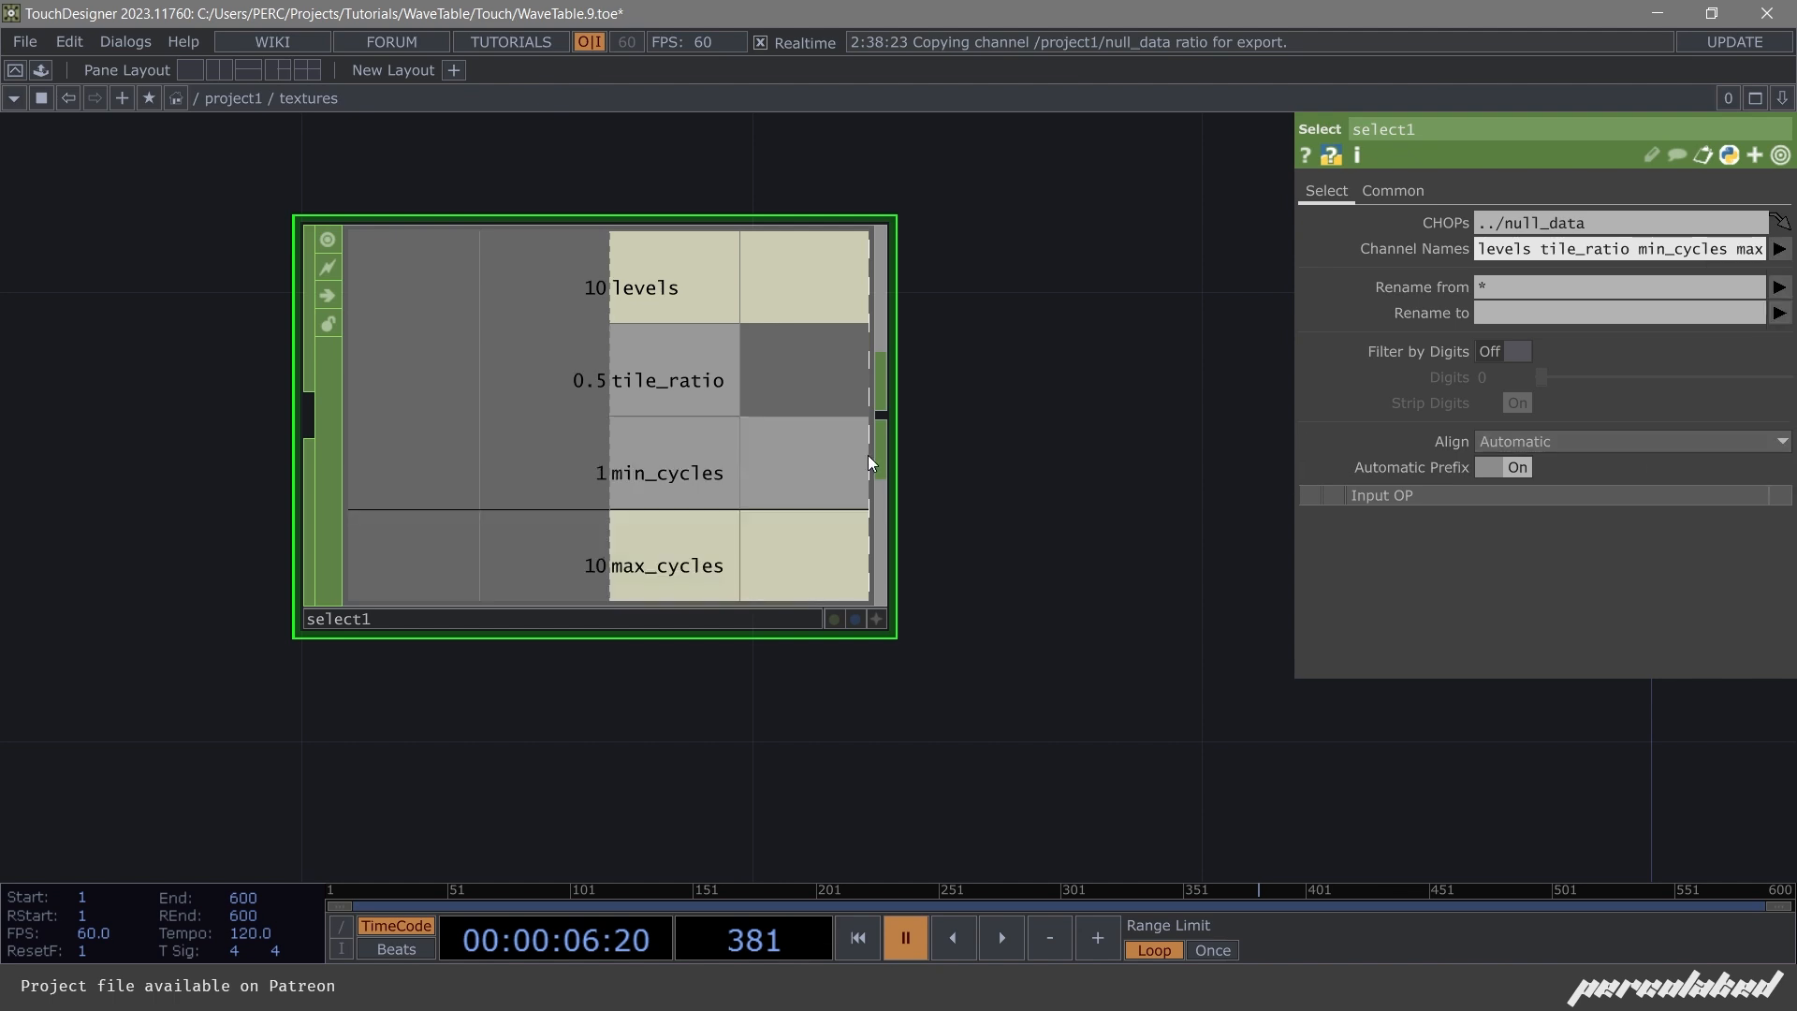
{"action": "scroll", "coordinate": [538, 410], "scroll_direction": "down", "scroll_amount": 2}
{"action": "scroll", "coordinate": [538, 410], "scroll_direction": "down", "scroll_amount": 3}
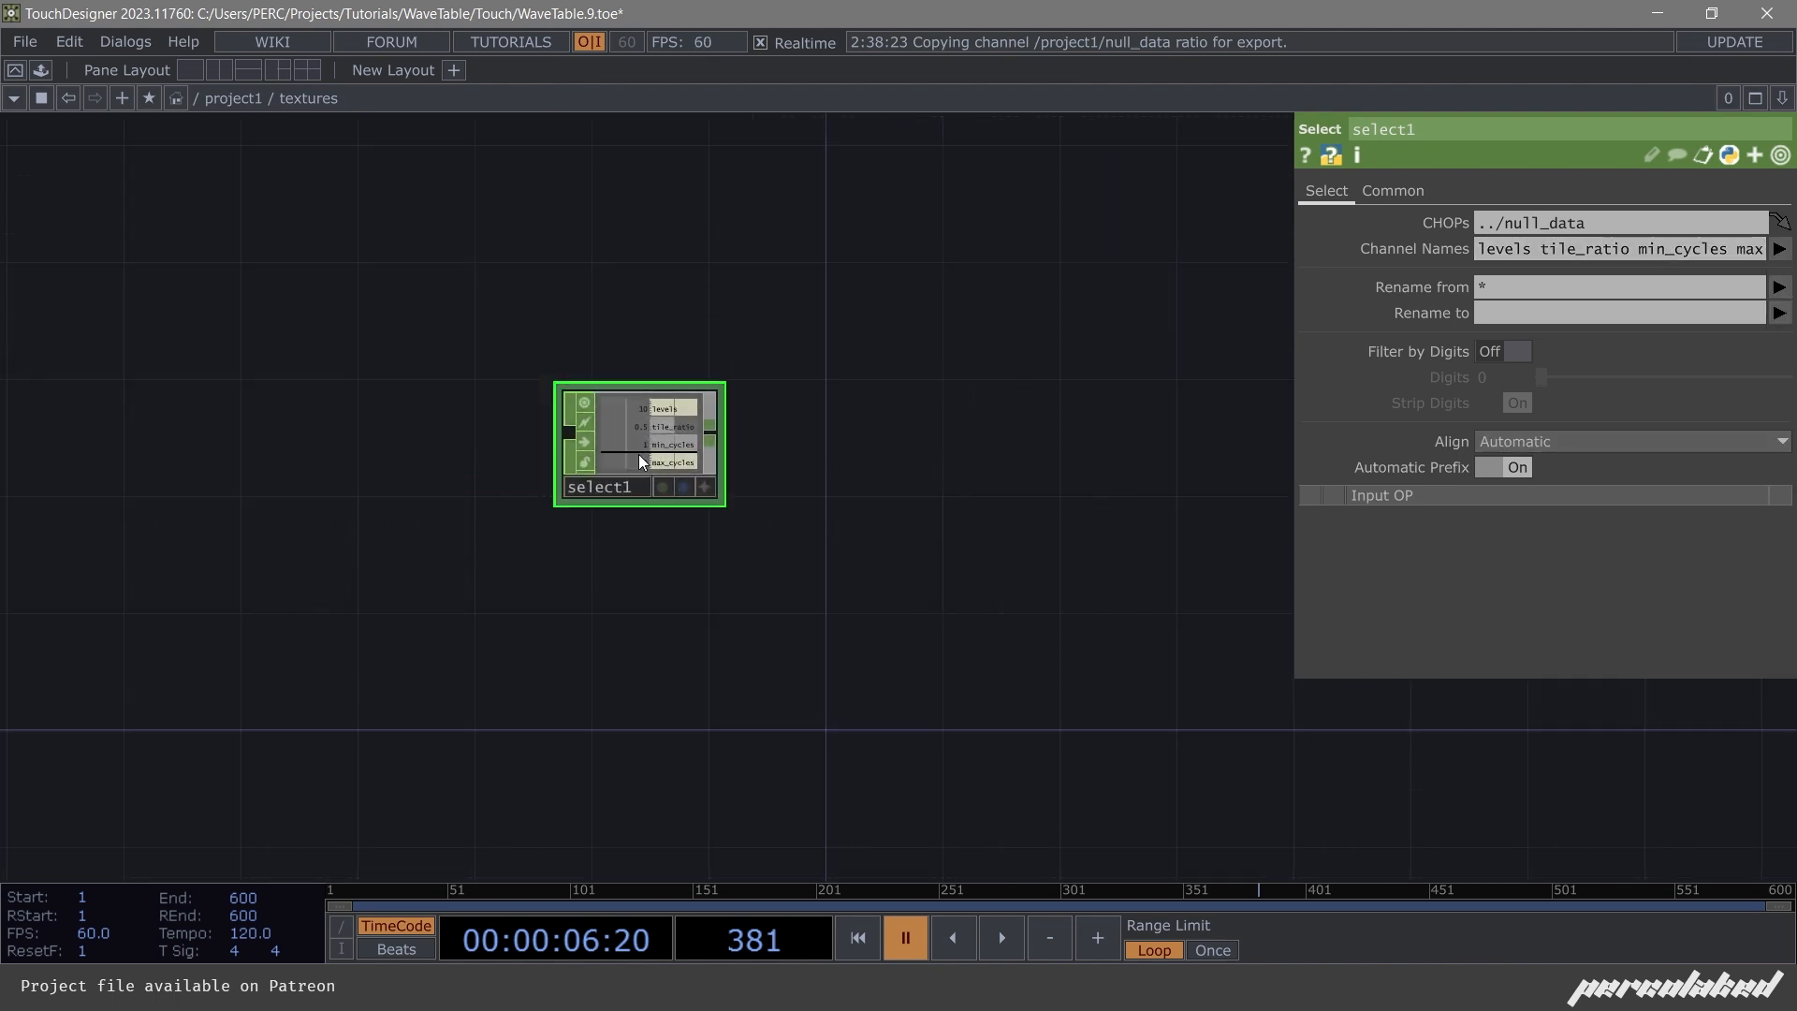
Shift select1 upward in the network and add a Replicator COMP beneath it.
{"action": "left_click_drag", "start_coordinate": [623, 423], "coordinate": [505, 452]}
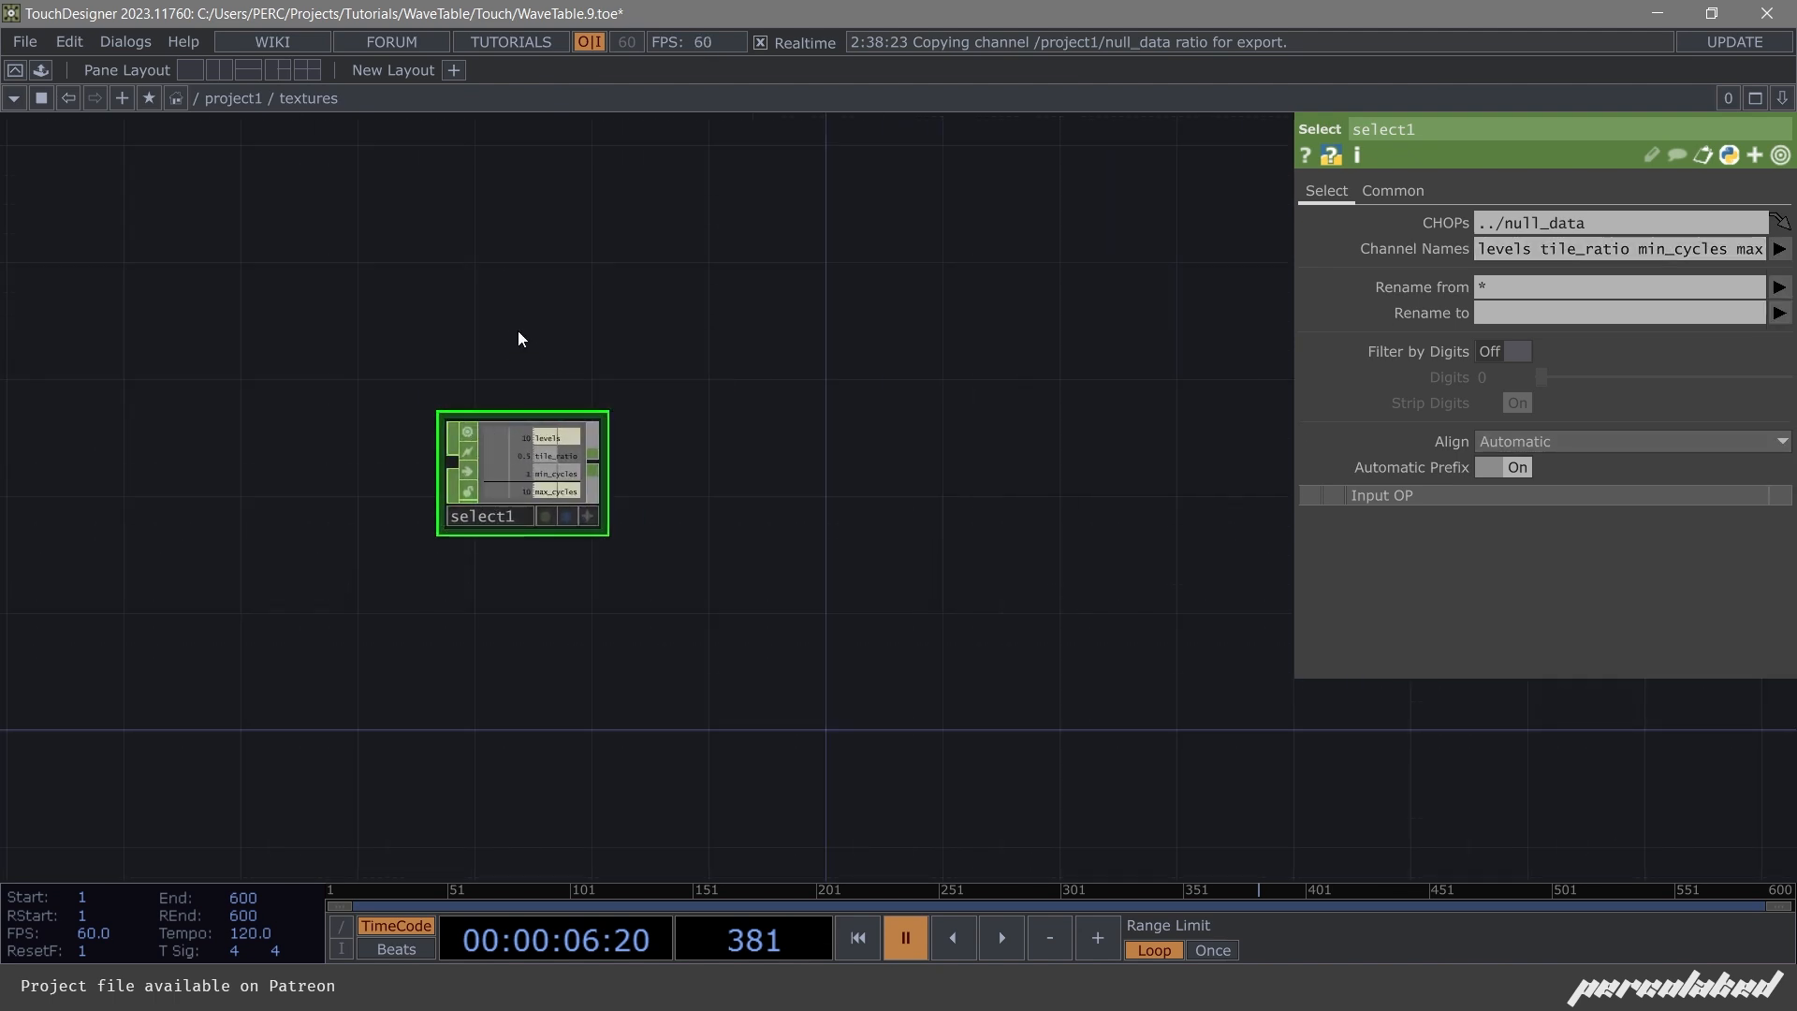
{"action": "left_click_drag", "start_coordinate": [557, 517], "coordinate": [525, 340]}
{"action": "key", "text": "Tab"}
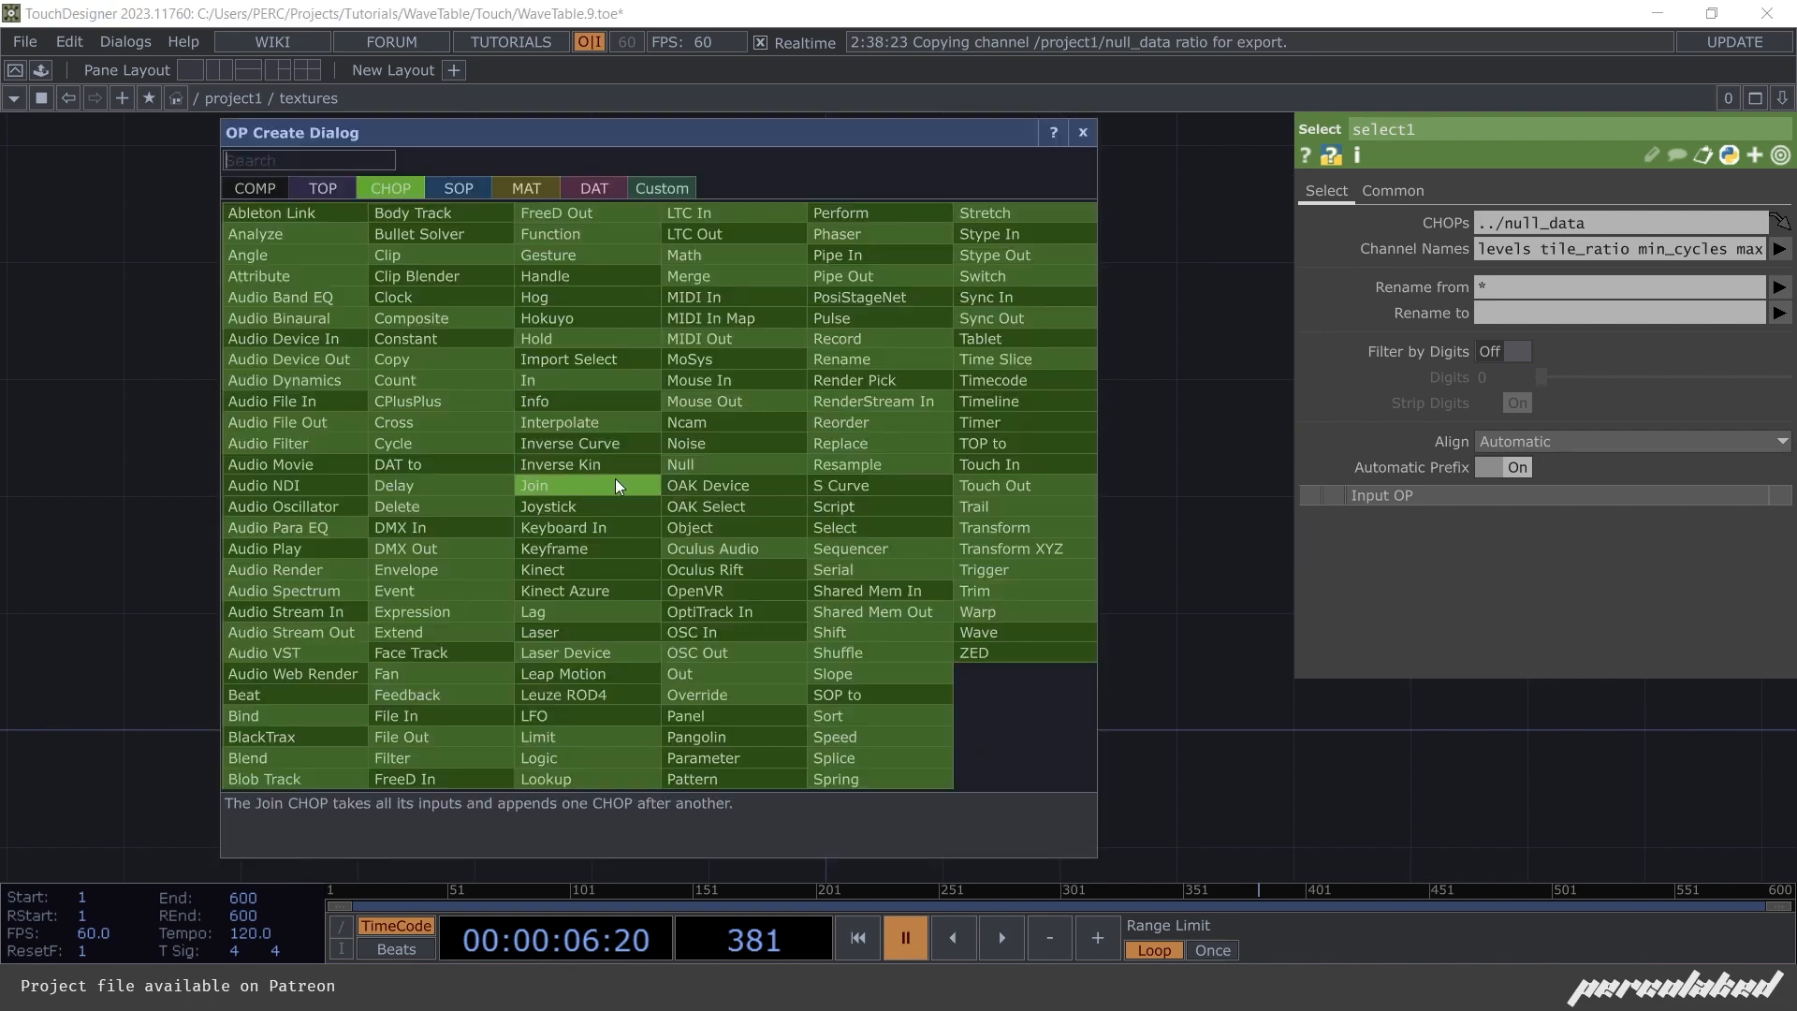
{"action": "left_click", "coordinate": [254, 189]}
{"action": "type", "text": "re"}
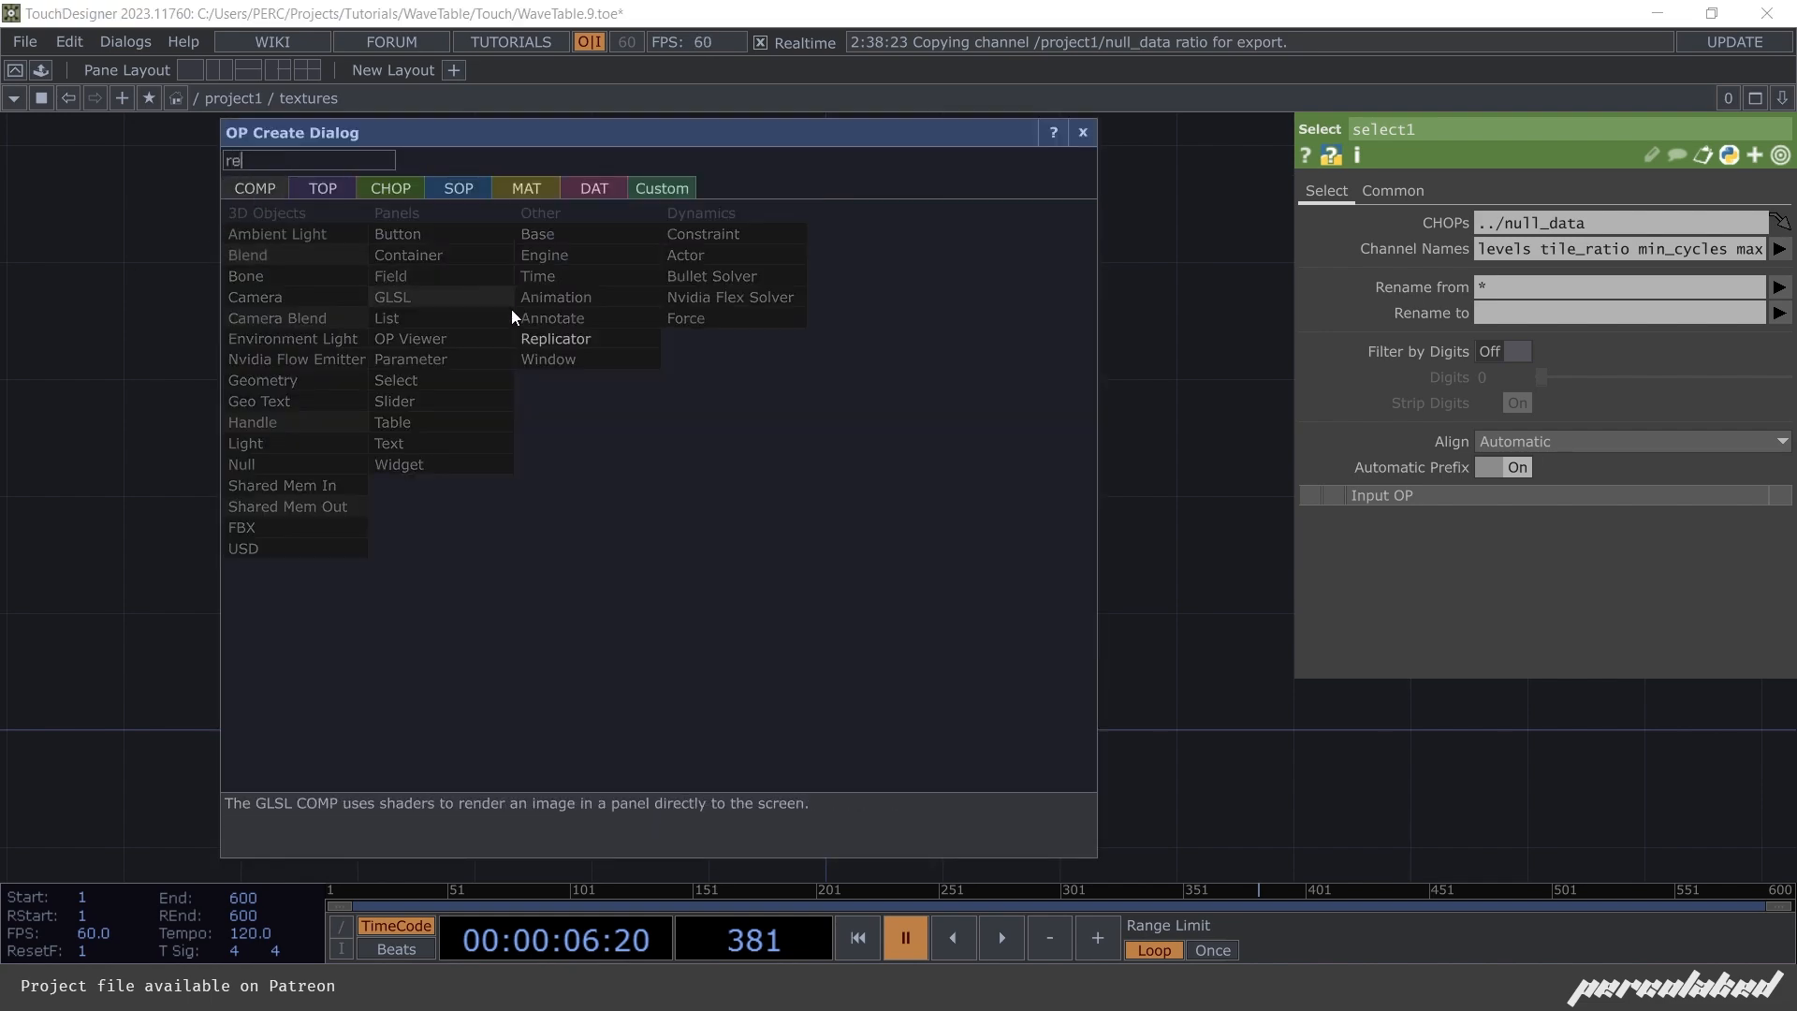
{"action": "left_click", "coordinate": [554, 338]}
{"action": "left_click", "coordinate": [599, 496]}
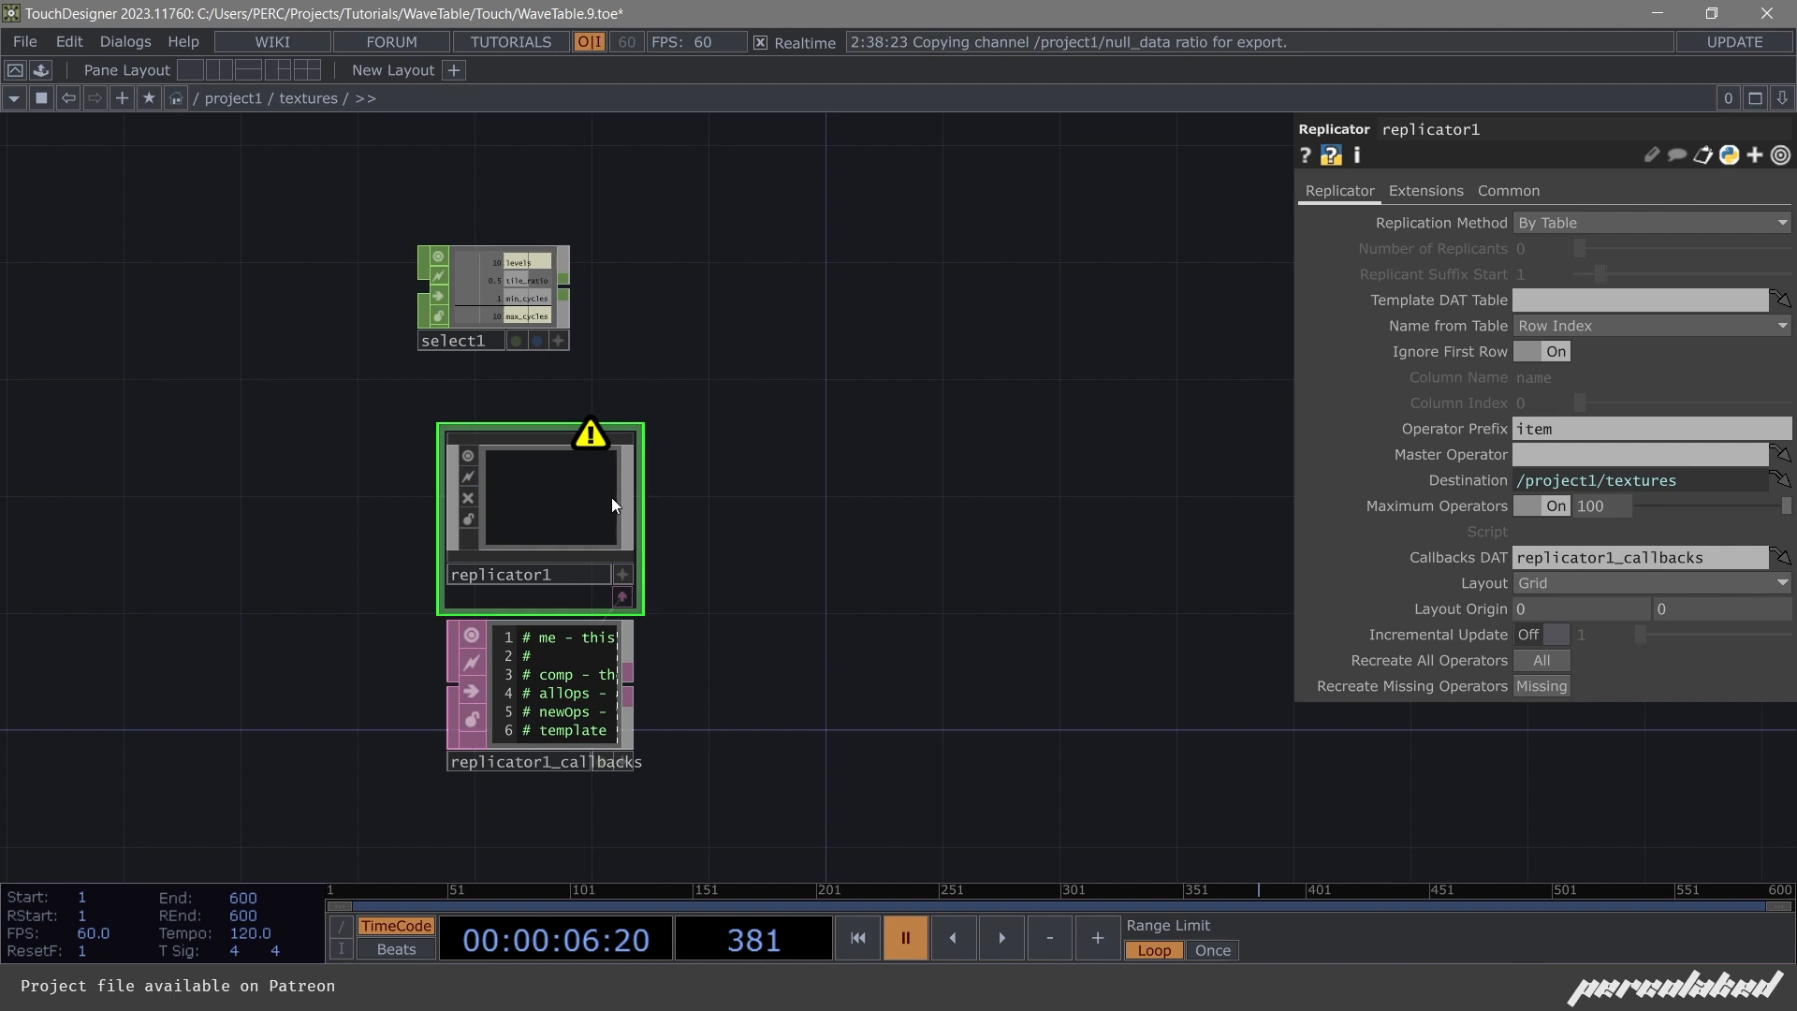
{"action": "key", "text": "ctrl+c"}
{"action": "key", "text": "ctrl+v"}
{"action": "key", "text": "Escape"}
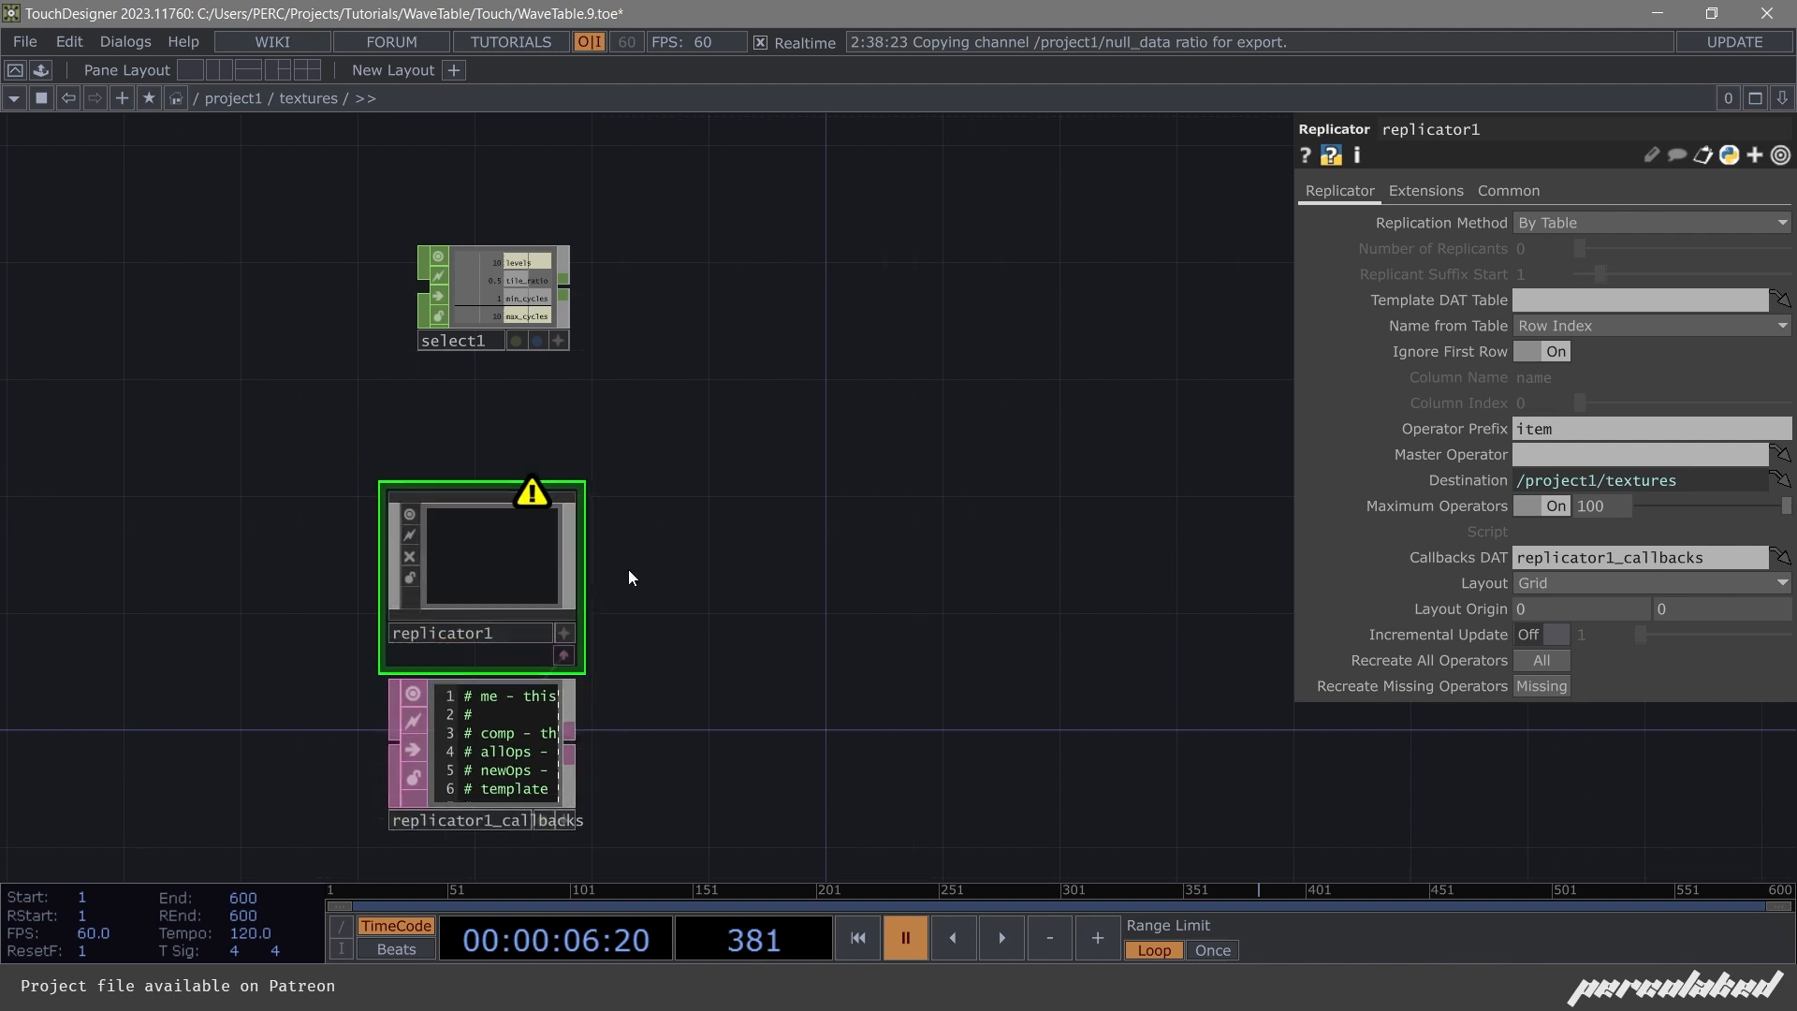
{"action": "left_click_drag", "start_coordinate": [487, 571], "coordinate": [604, 561]}
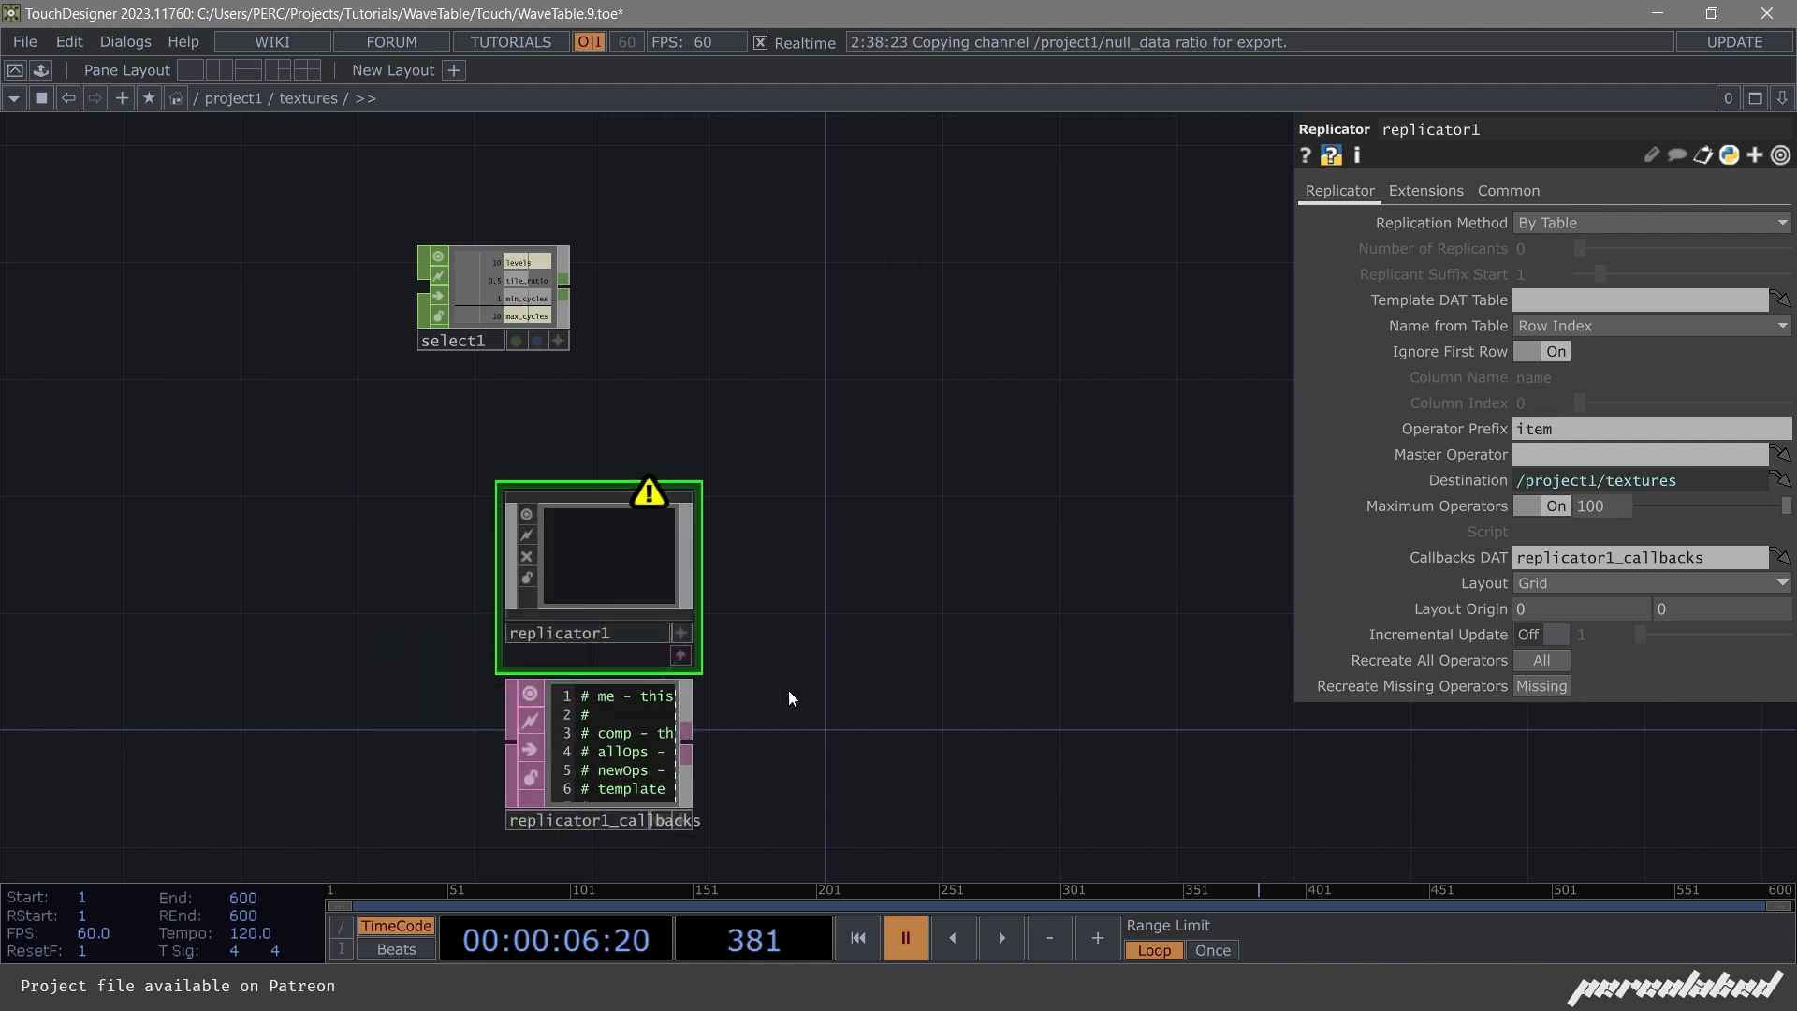
Add a Base COMP beside replicator1 and name it item0.
{"action": "key", "text": "Tab"}
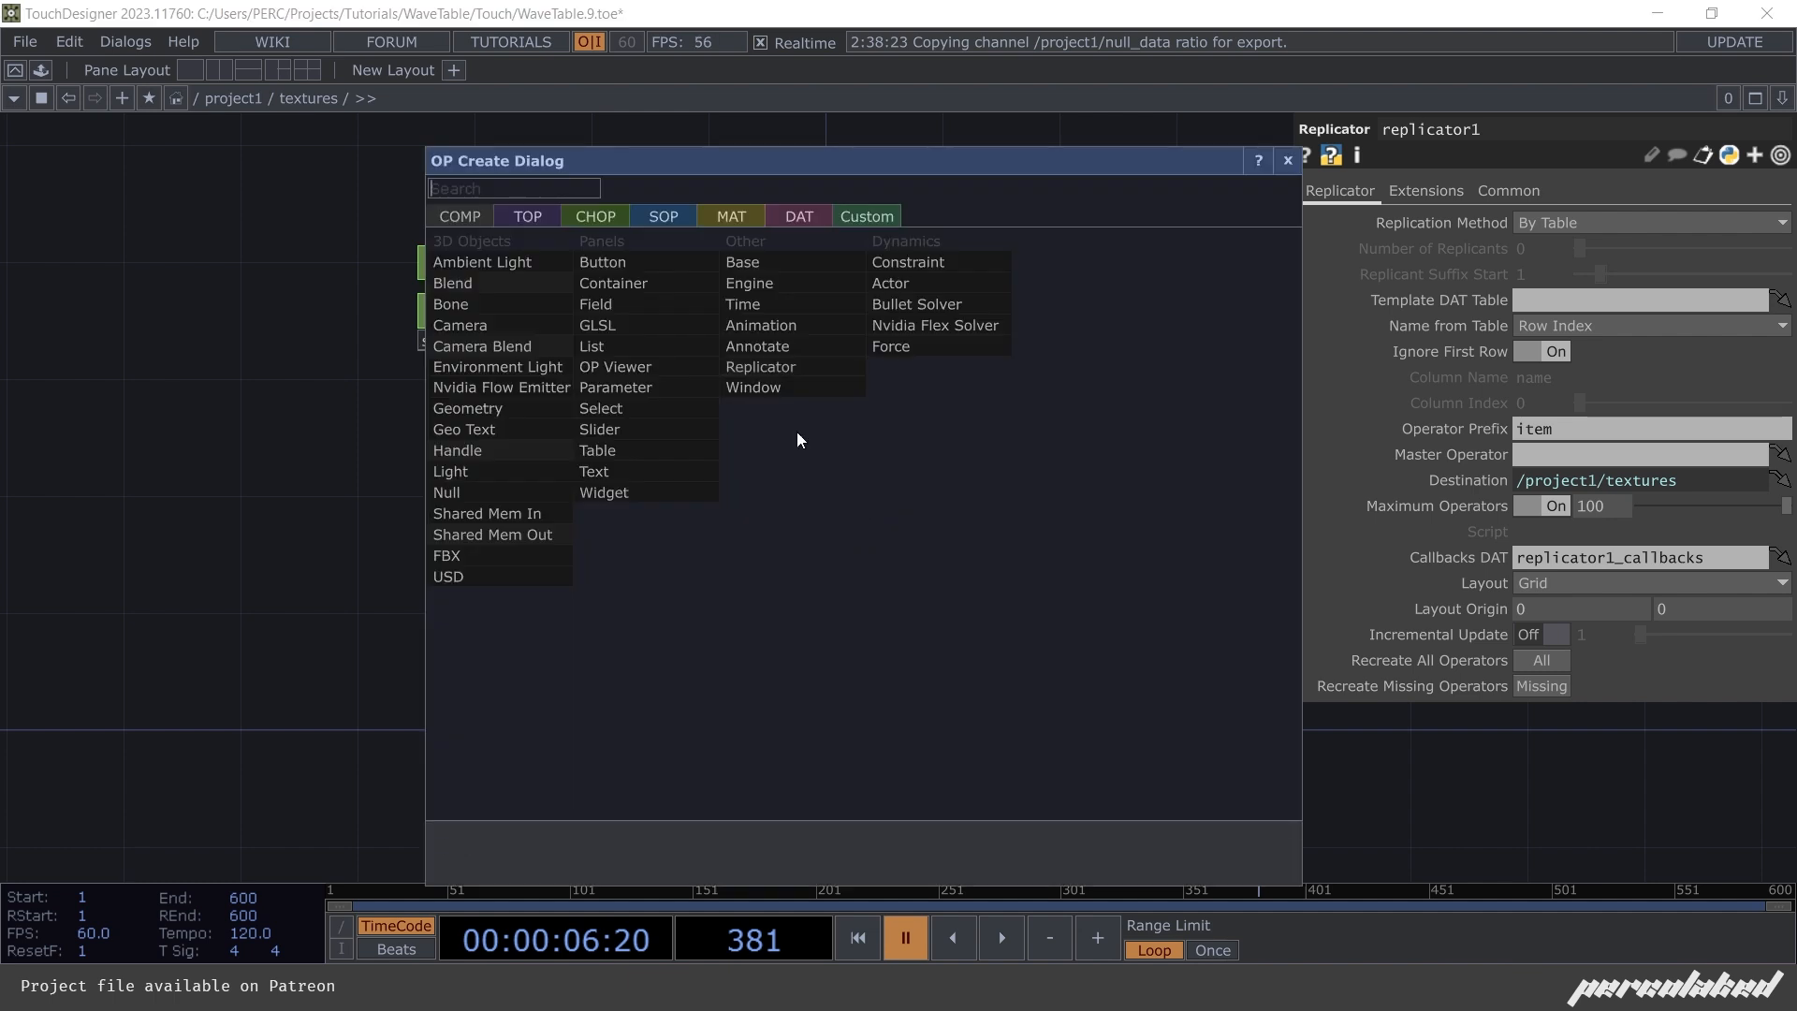
{"action": "left_click", "coordinate": [749, 262]}
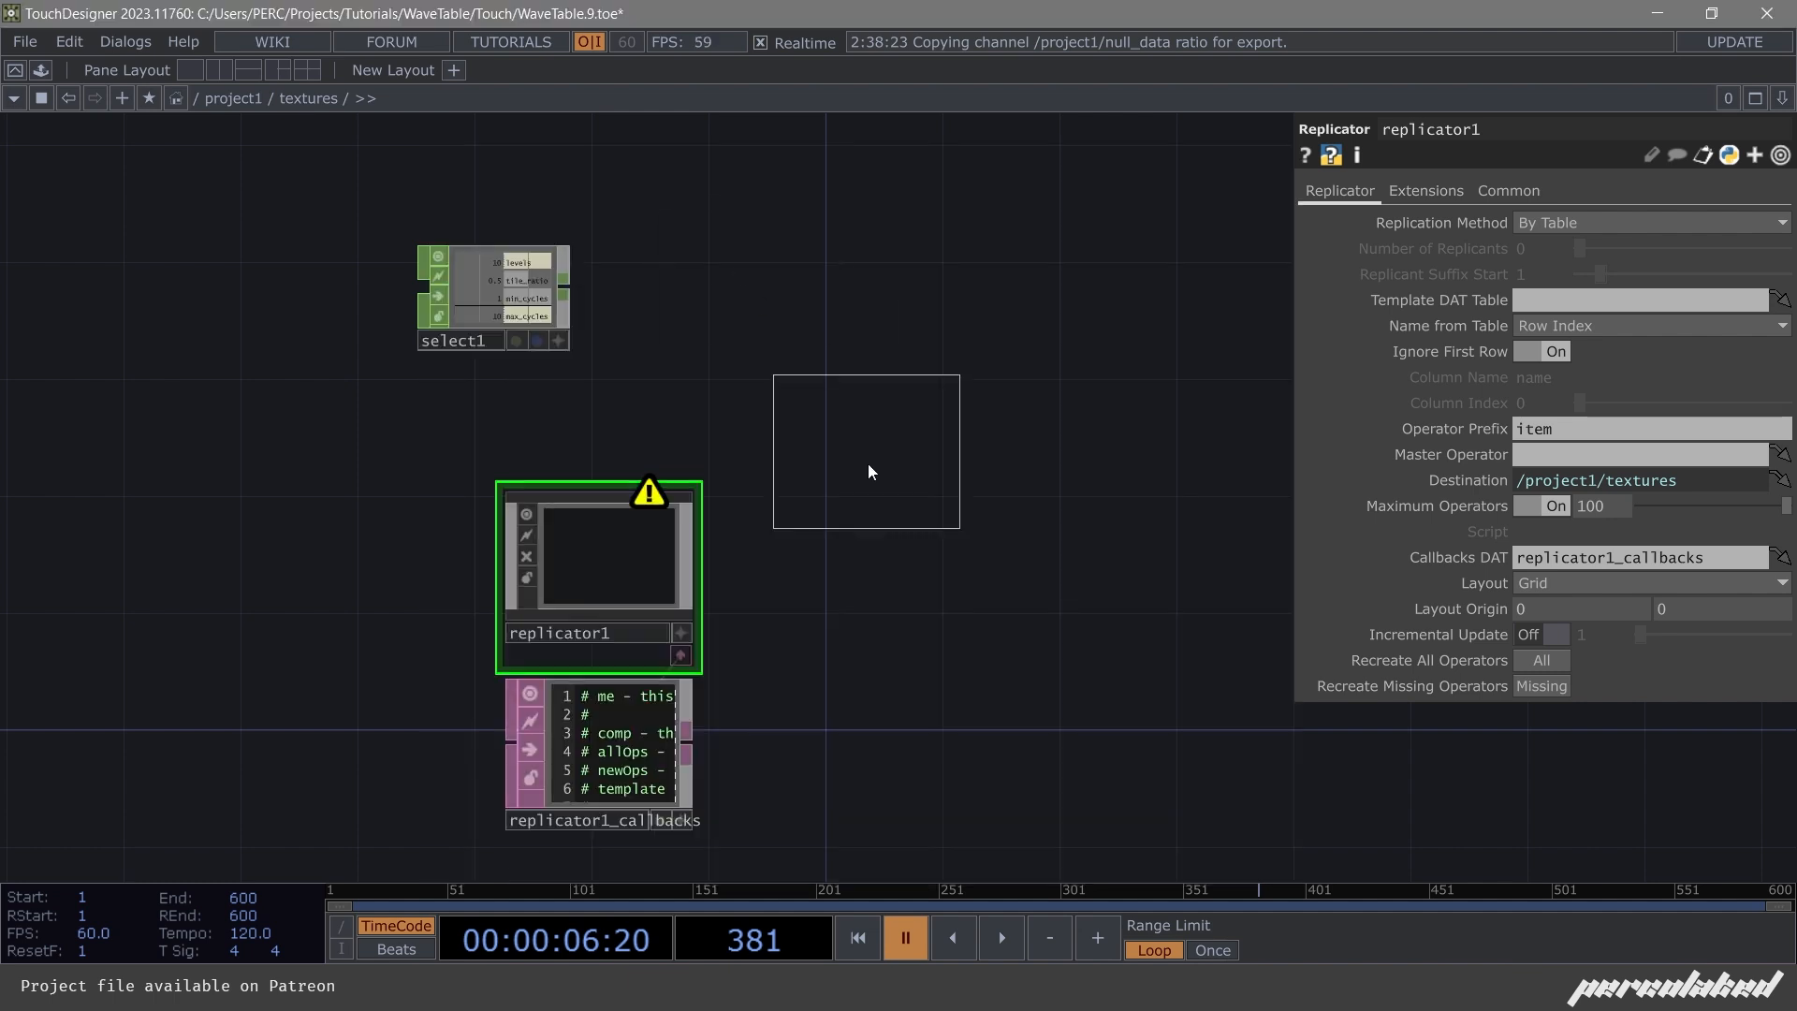
{"action": "left_click", "coordinate": [825, 585]}
{"action": "left_click", "coordinate": [855, 585]}
{"action": "type", "text": "item"}
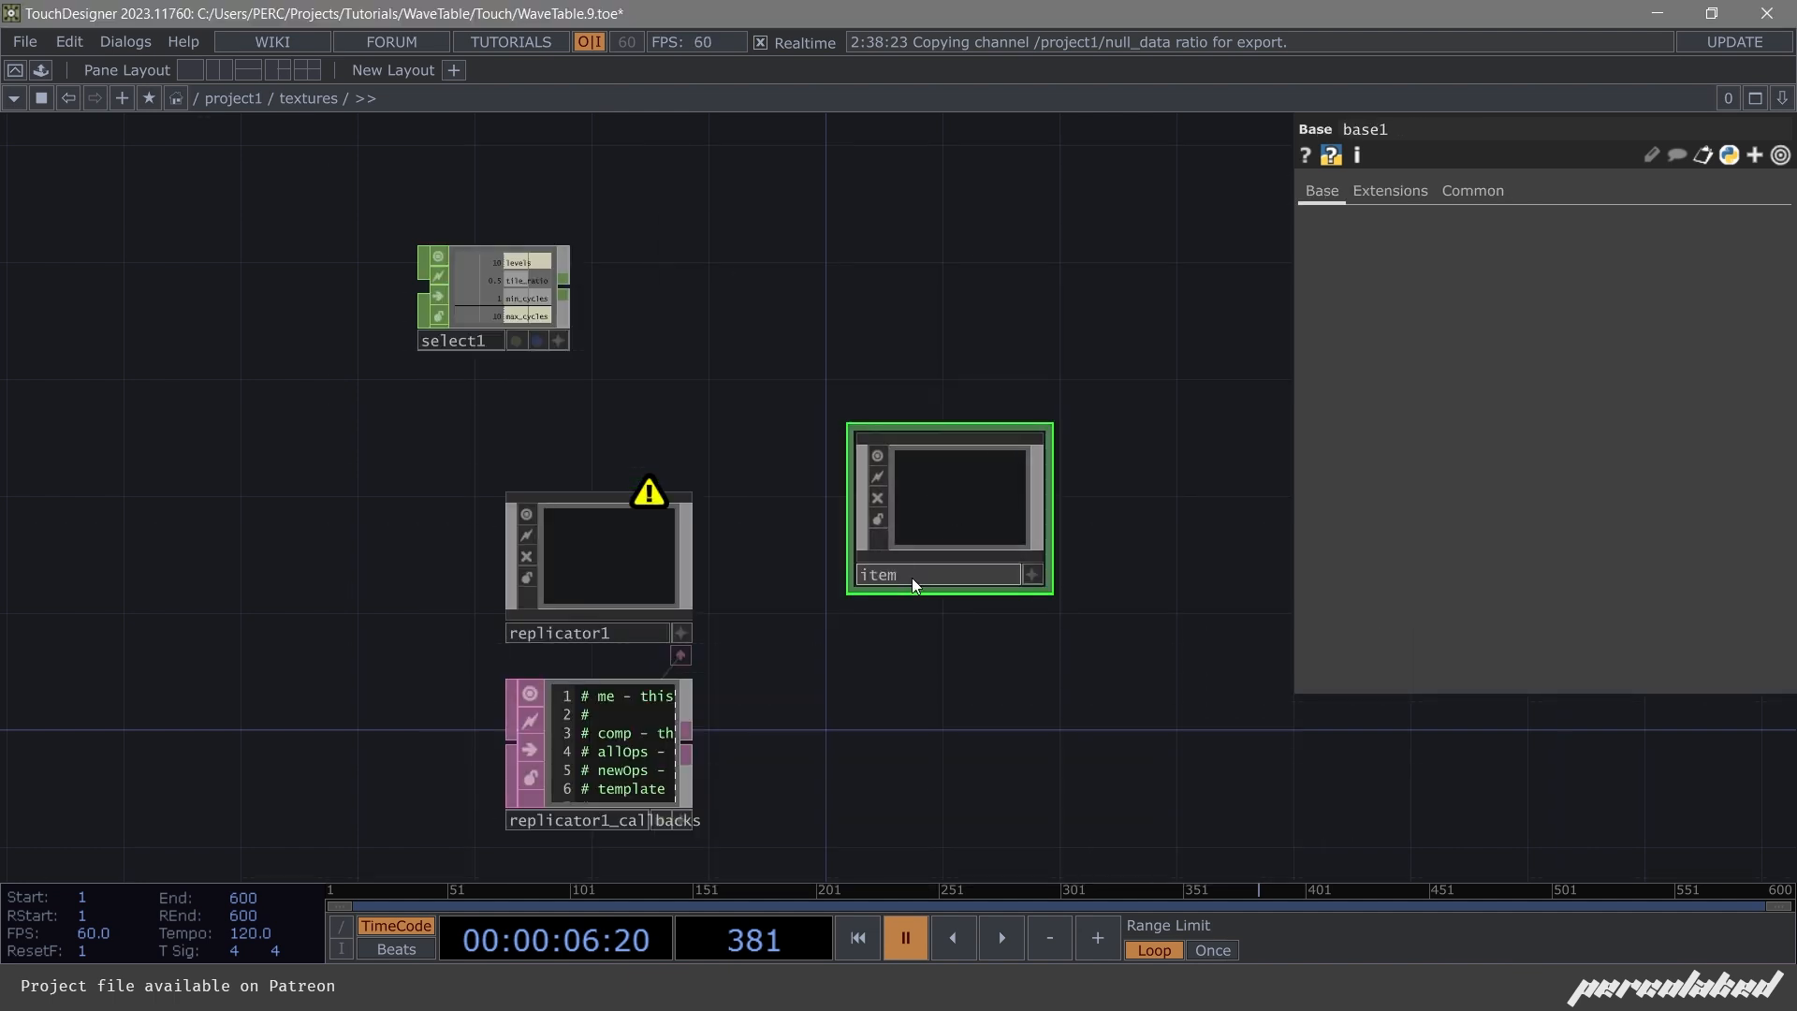
{"action": "type", "text": "0"}
{"action": "key", "text": "Return"}
Assign item0 as replicator1's Master Operator.
{"action": "left_click_drag", "start_coordinate": [947, 503], "coordinate": [1581, 455]}
{"action": "left_click", "coordinate": [541, 569]}
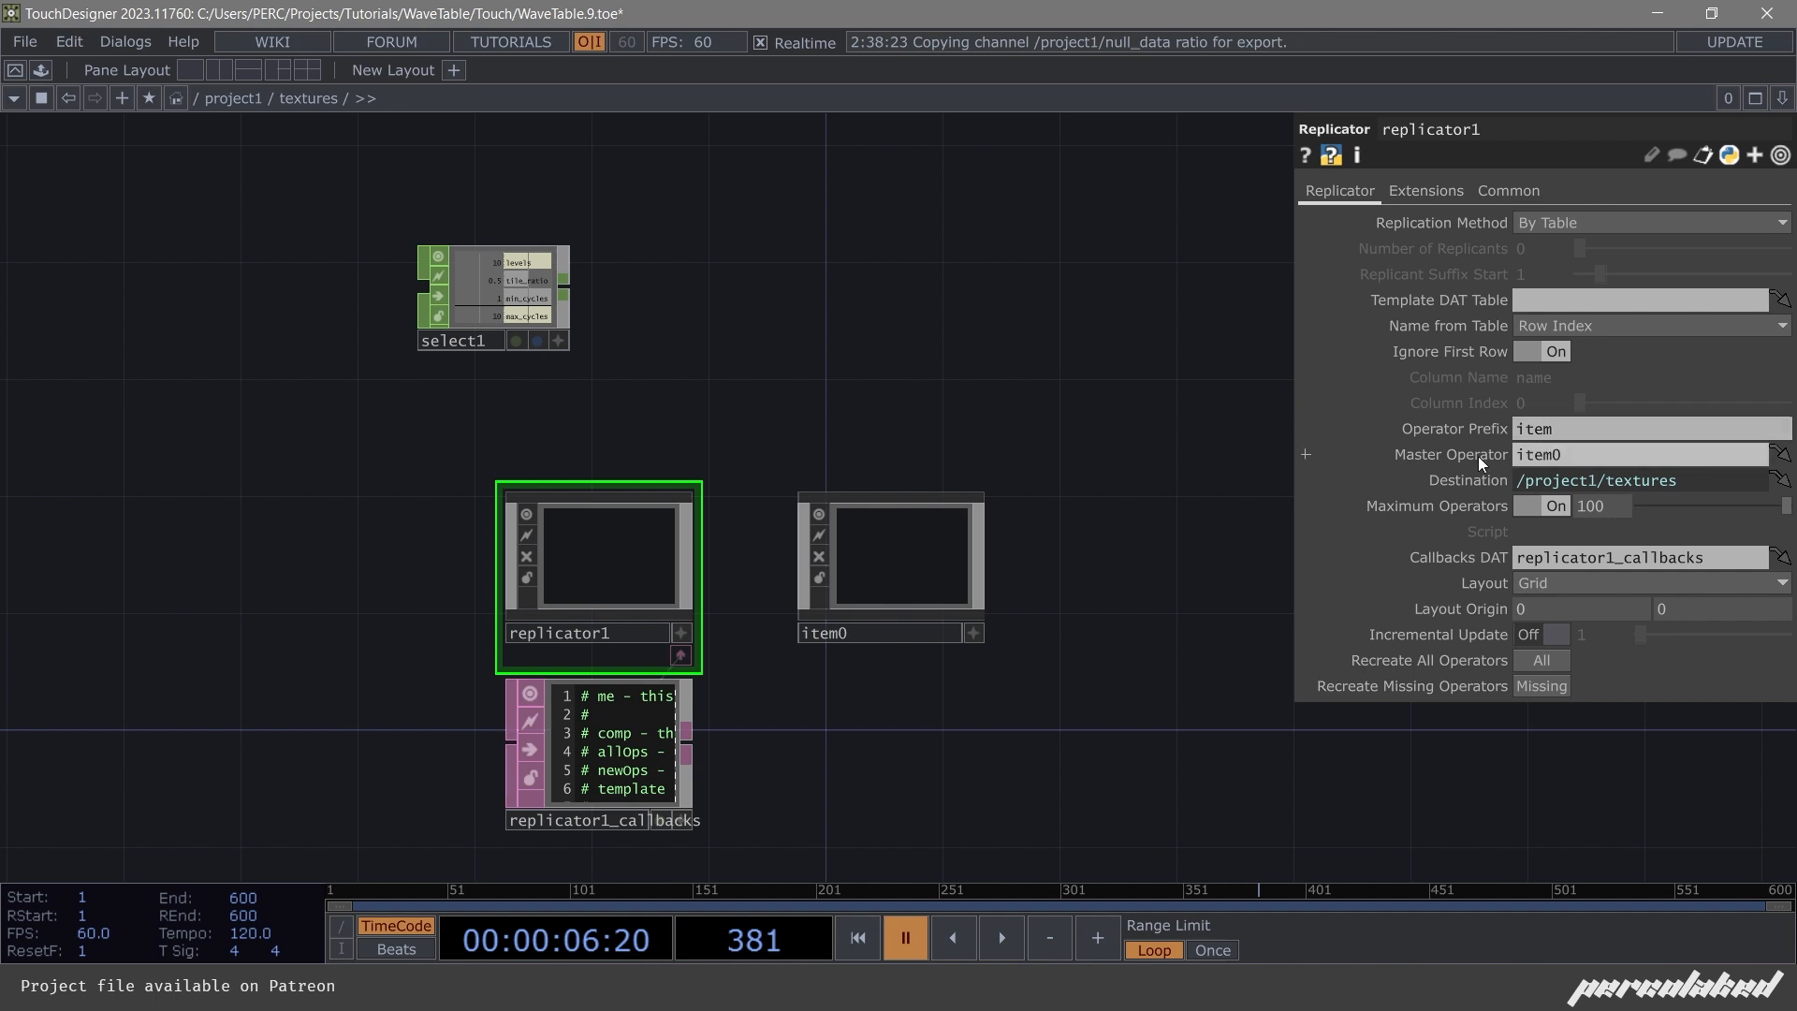
Set replicator1's Replication Method to By Number.
{"action": "left_click_drag", "start_coordinate": [529, 306], "coordinate": [619, 394]}
{"action": "scroll", "coordinate": [674, 384], "scroll_direction": "up", "scroll_amount": 3}
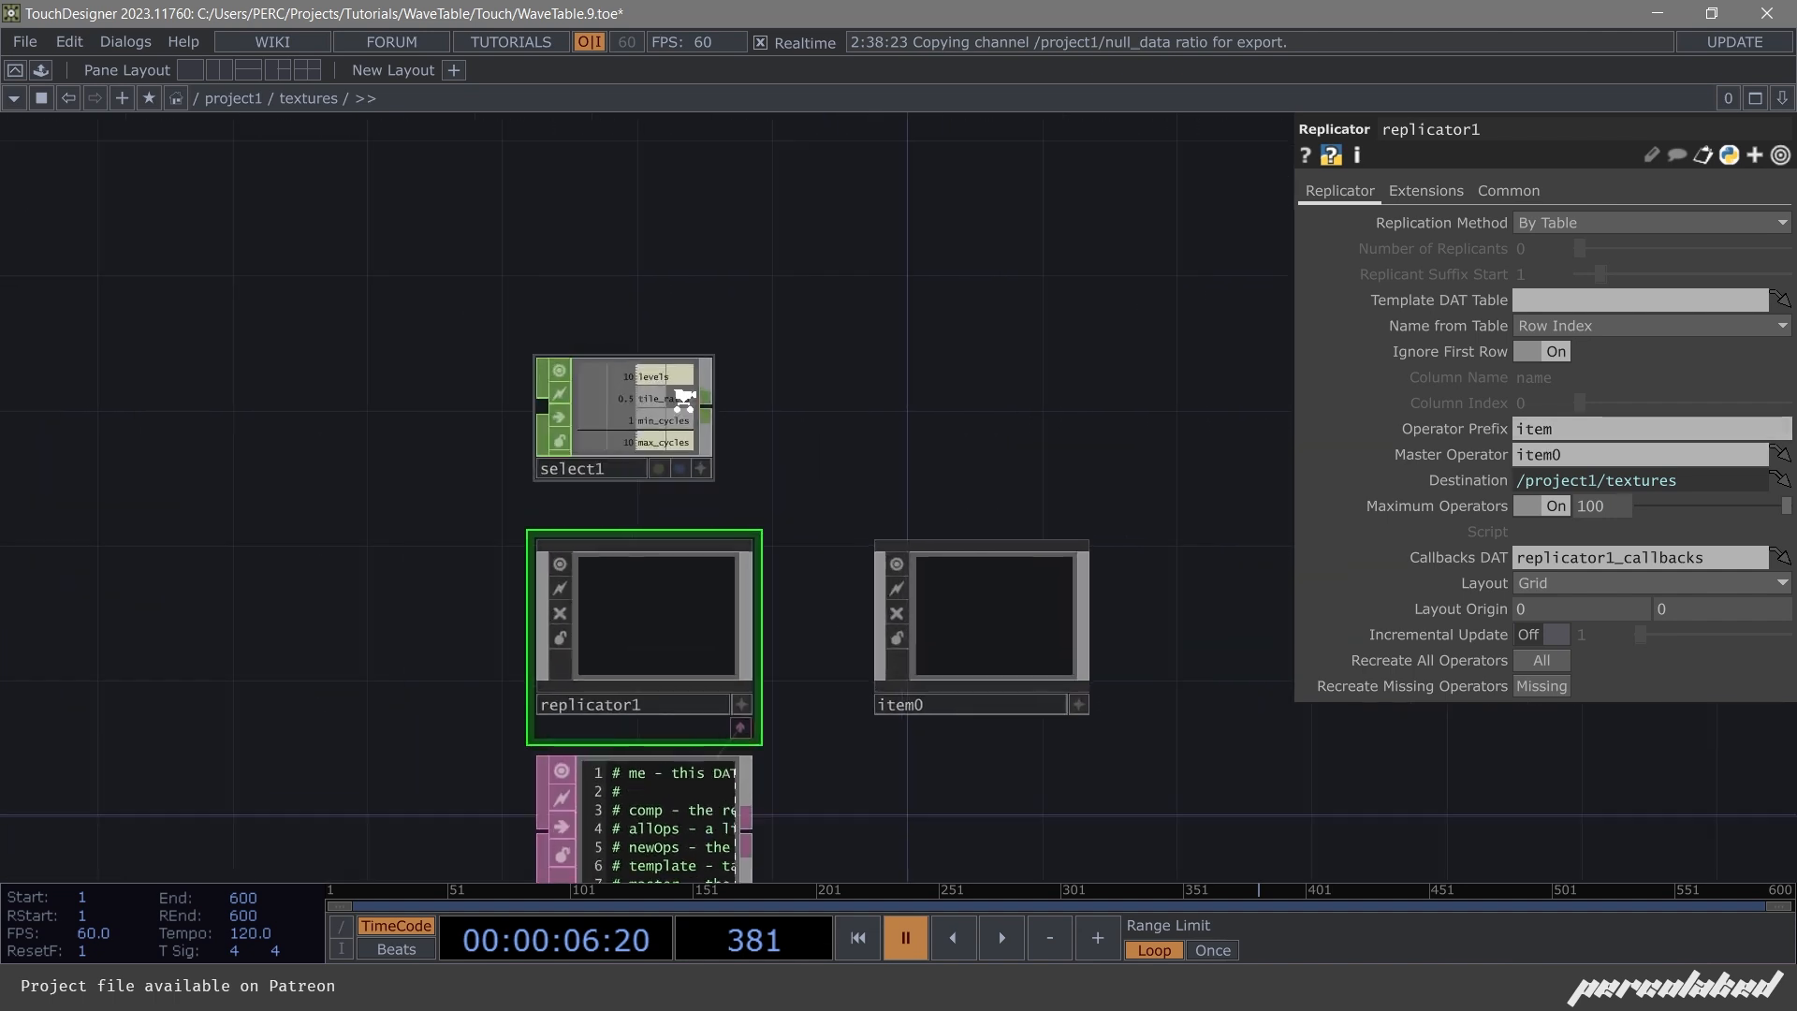
{"action": "left_click", "coordinate": [1540, 227]}
{"action": "left_click", "coordinate": [1540, 246]}
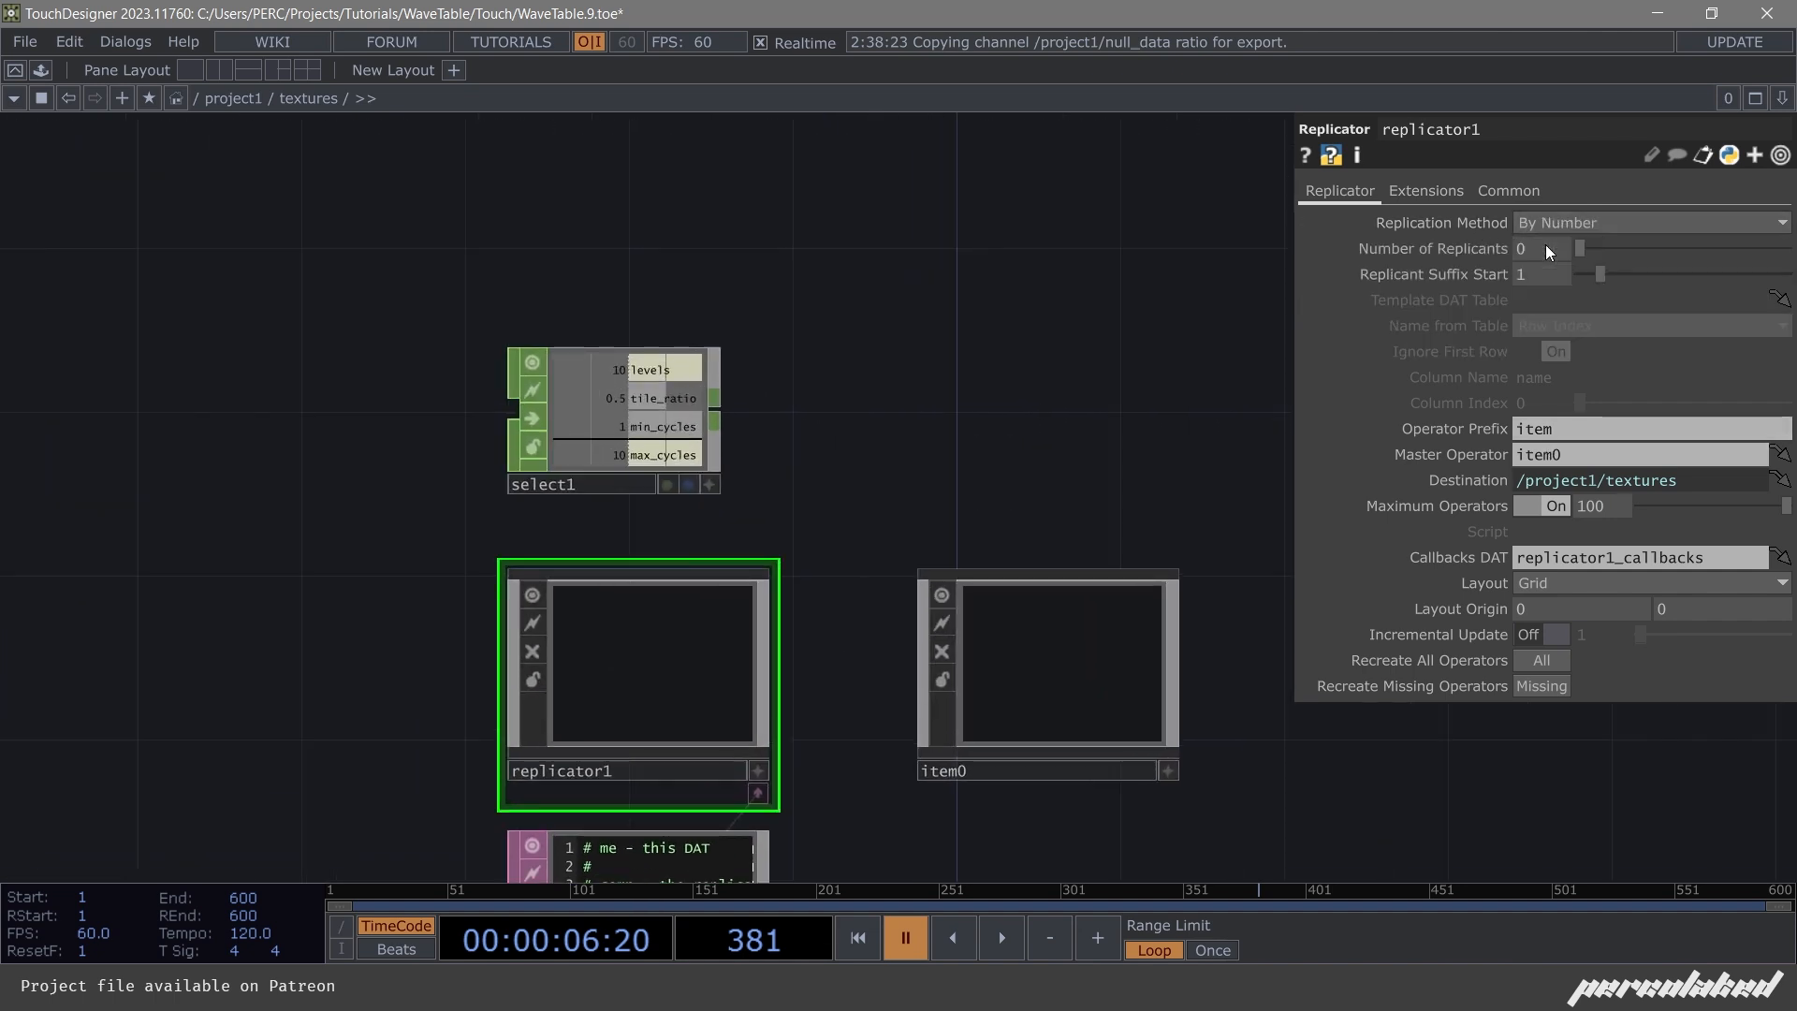
Drive replicator1's Number of Replicants with select1's levels channel minus one, using the expression op('select1')['levels']-1.
{"action": "scroll", "coordinate": [632, 451], "scroll_direction": "up", "scroll_amount": 2}
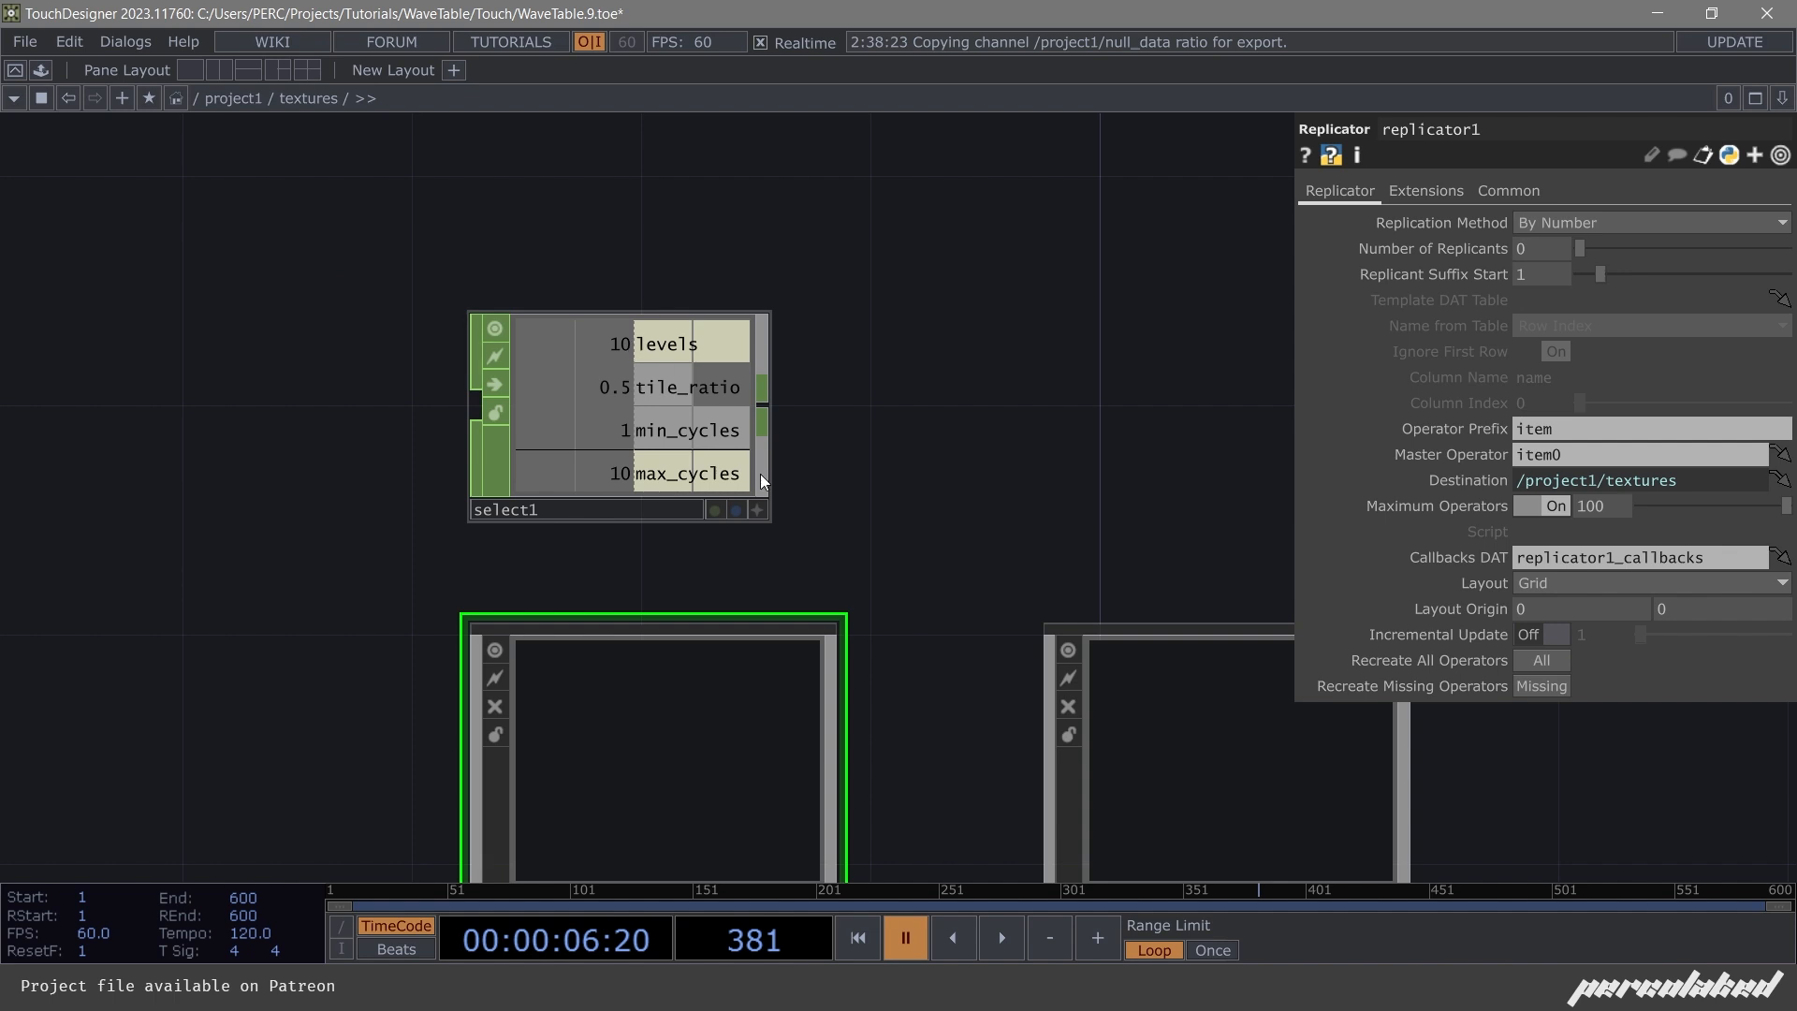
{"action": "left_click_drag", "start_coordinate": [599, 343], "coordinate": [1541, 251]}
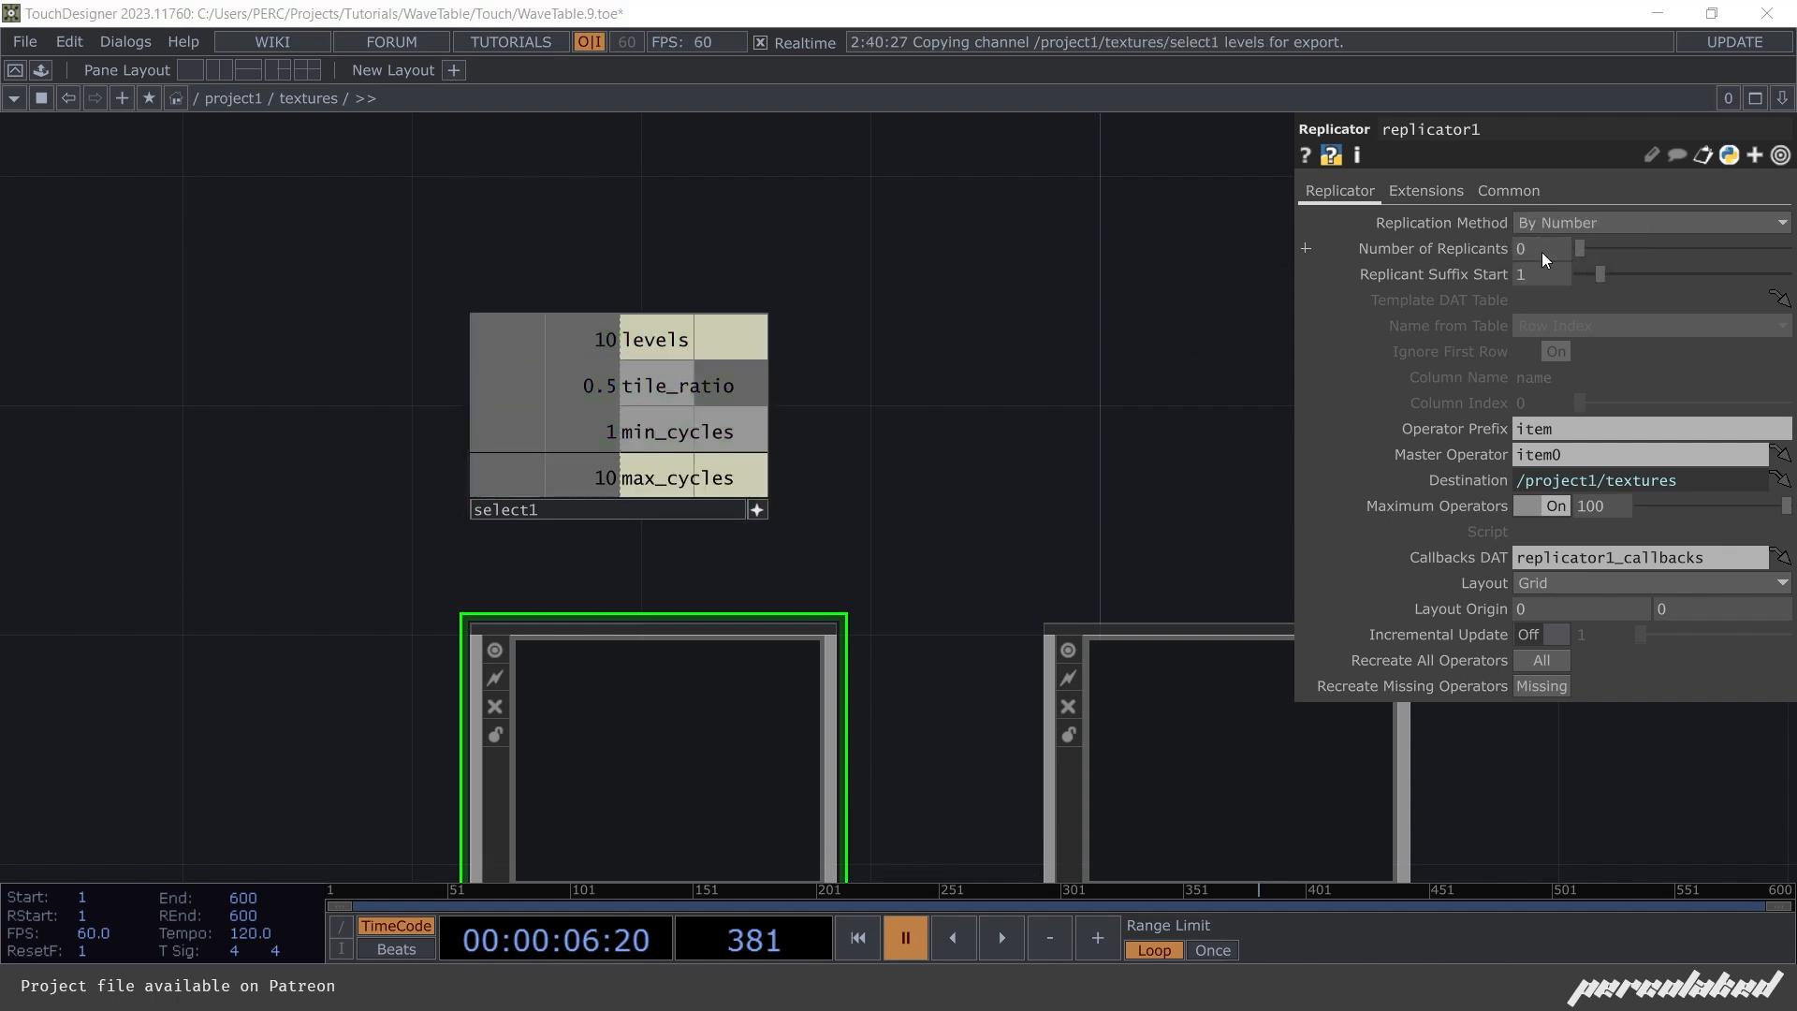
{"action": "left_click", "coordinate": [1497, 240]}
{"action": "type", "text": "-1"}
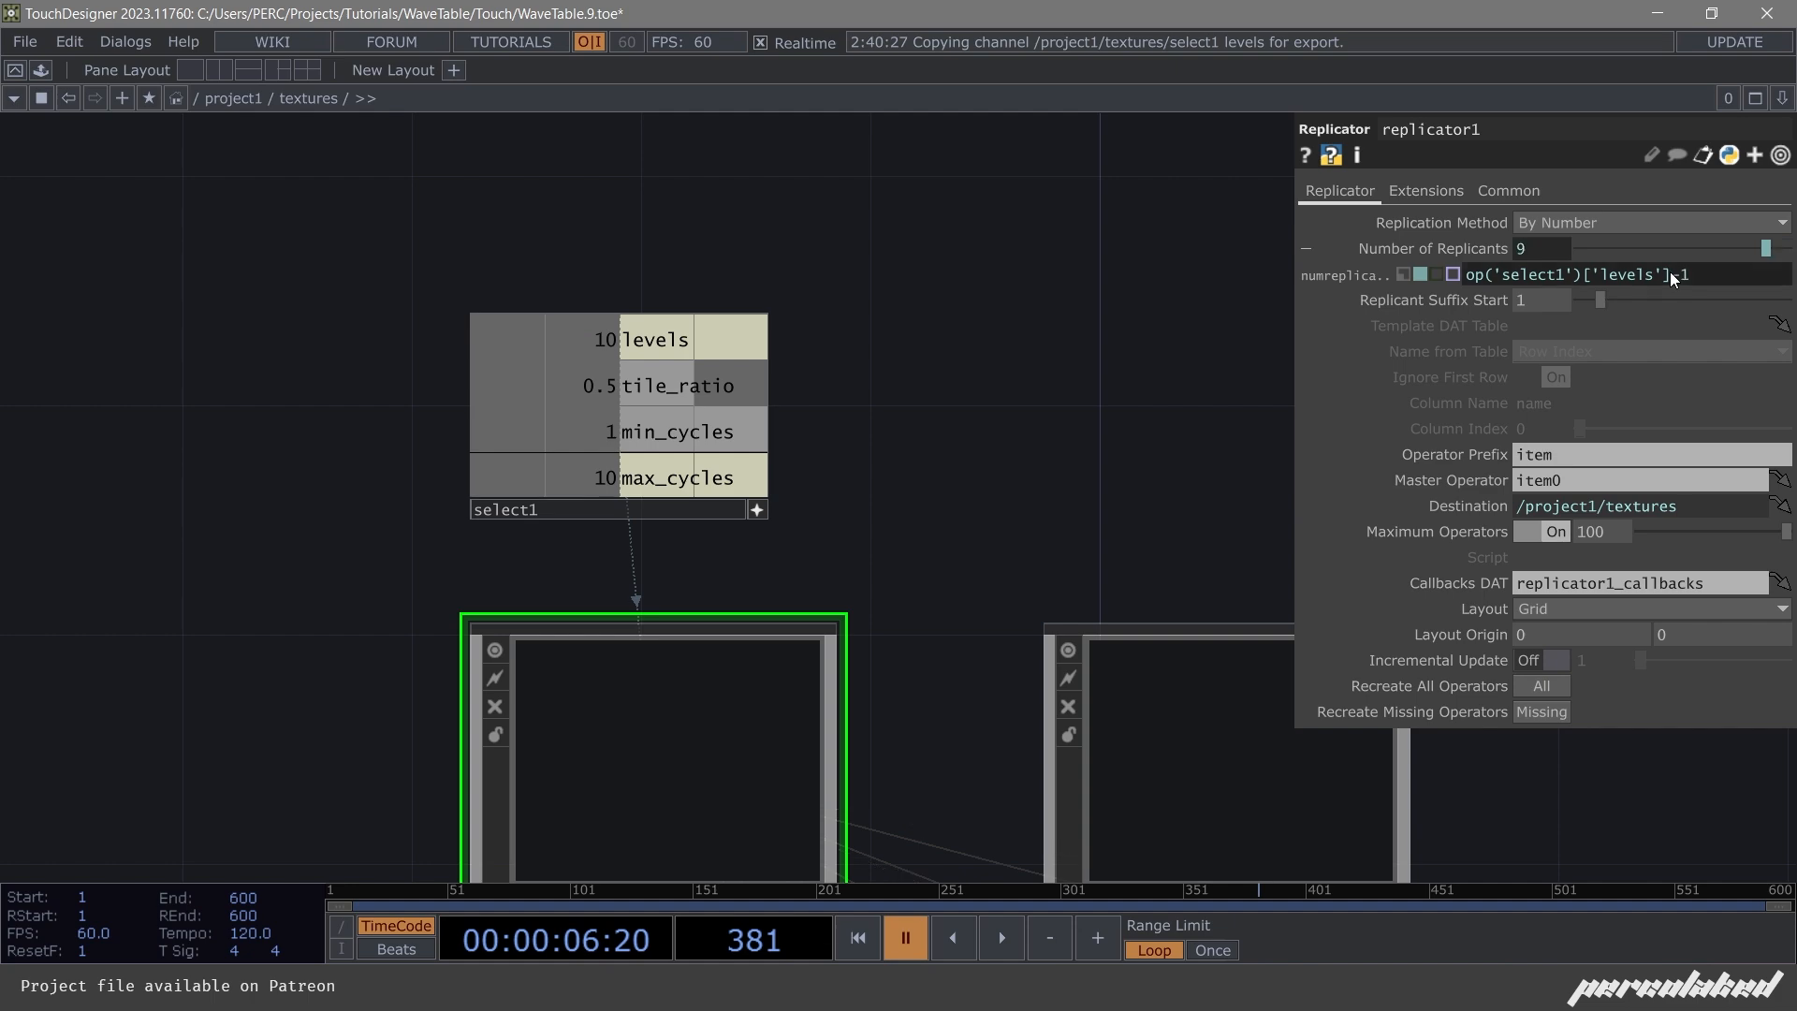
{"action": "key", "text": "Return"}
Move item0 so it lines up above the first column of replicated items.
{"action": "scroll", "coordinate": [974, 368], "scroll_direction": "down", "scroll_amount": 5}
{"action": "left_click_drag", "start_coordinate": [967, 306], "coordinate": [764, 259]}
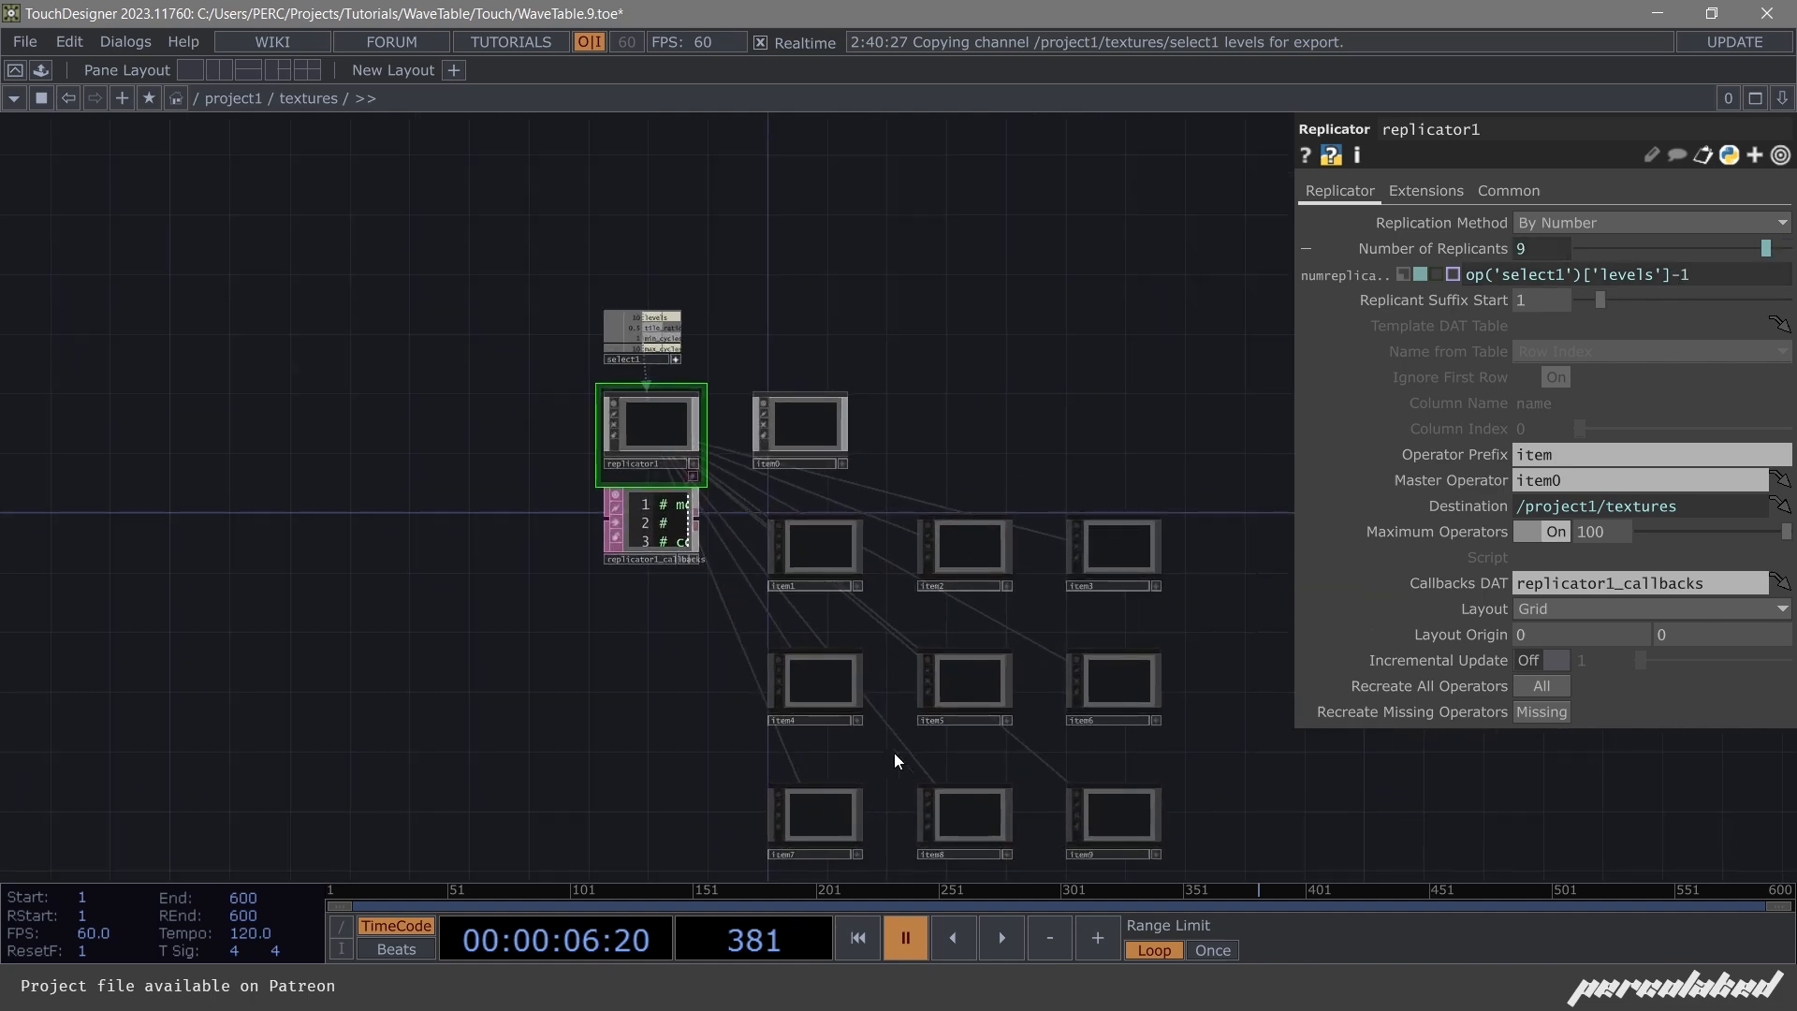
{"action": "left_click_drag", "start_coordinate": [832, 637], "coordinate": [816, 553]}
{"action": "left_click_drag", "start_coordinate": [742, 357], "coordinate": [760, 373]}
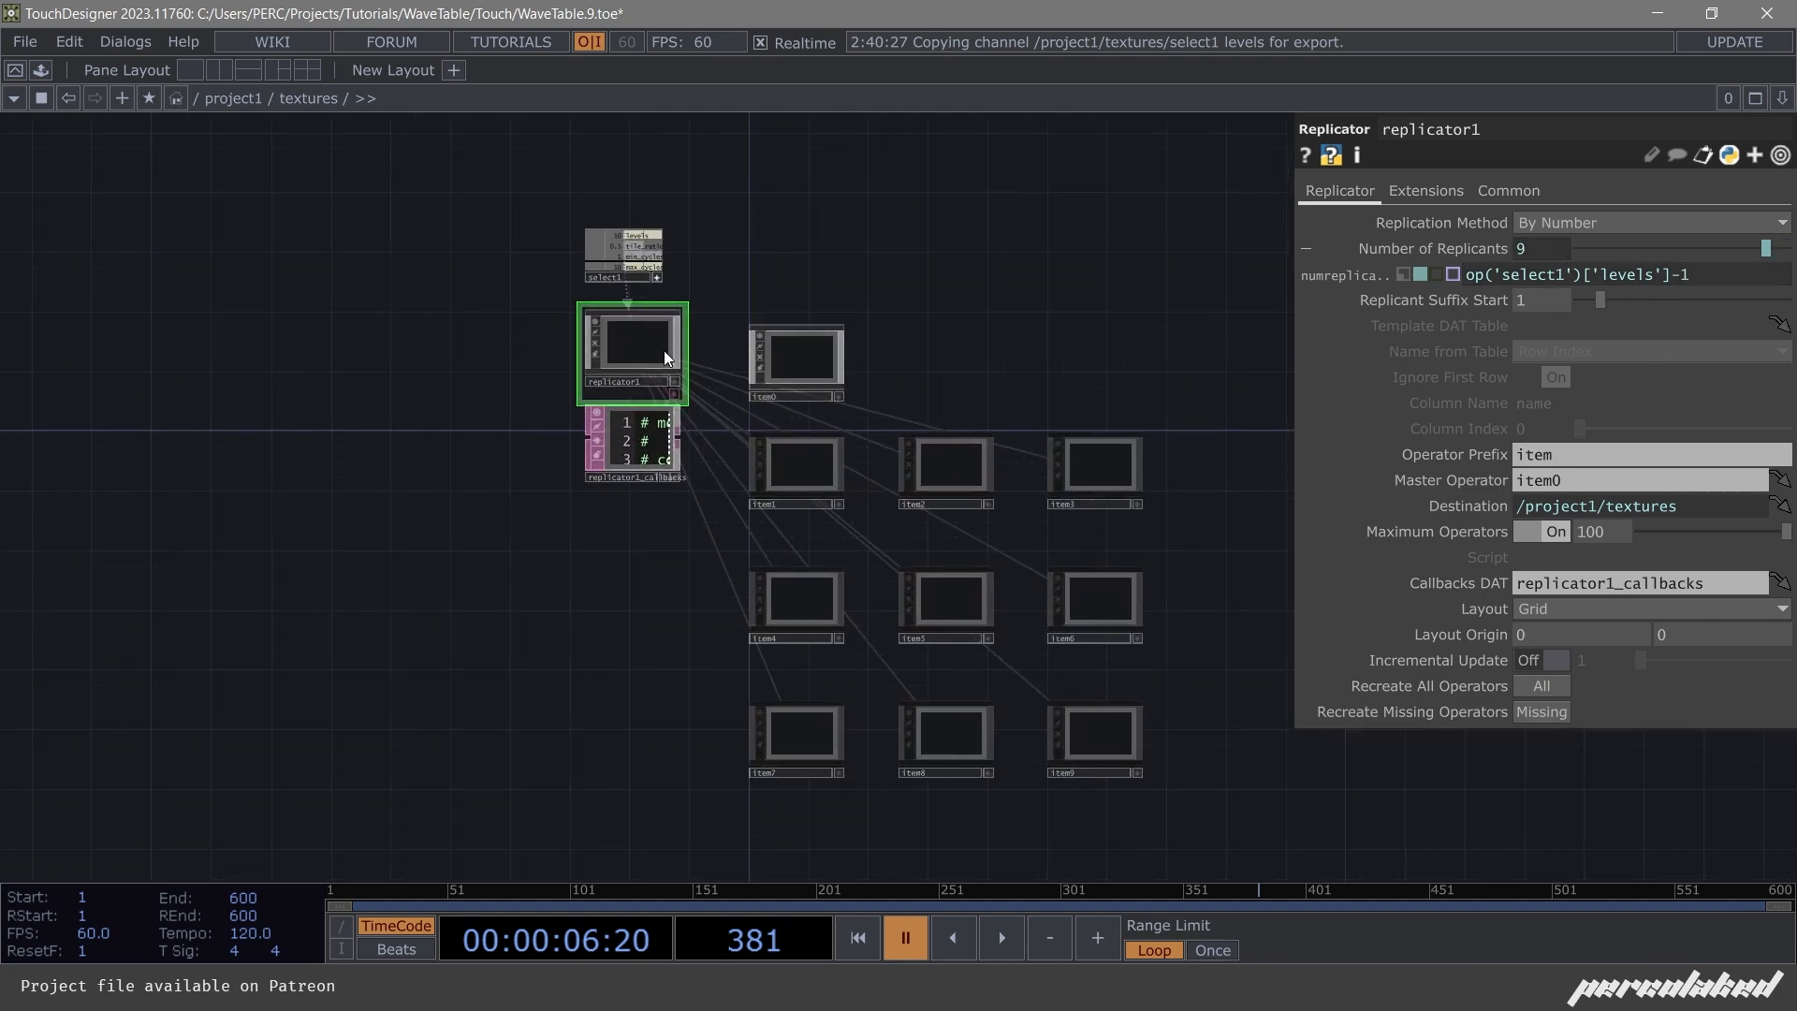
Deactivate select1's viewer and realign select1 above replicator1.
{"action": "scroll", "coordinate": [618, 383], "scroll_direction": "up", "scroll_amount": 5}
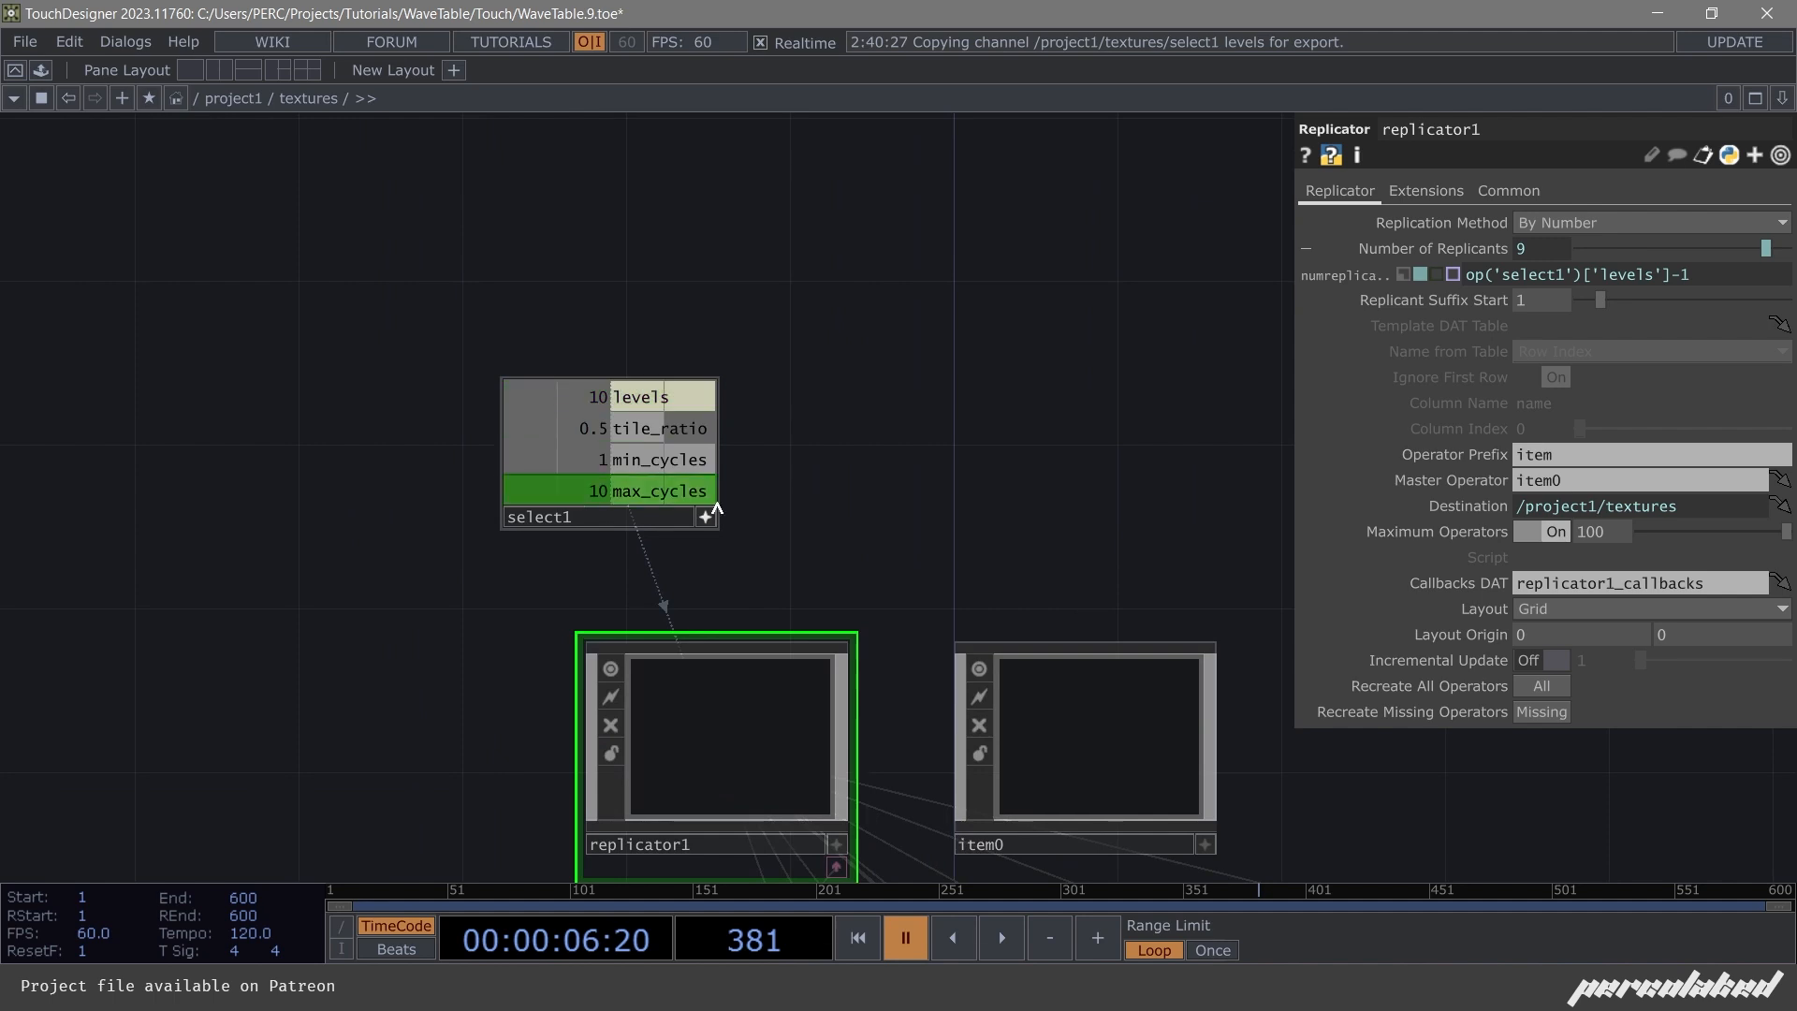
{"action": "left_click_drag", "start_coordinate": [582, 428], "coordinate": [660, 486]}
{"action": "left_click_drag", "start_coordinate": [840, 439], "coordinate": [629, 351]}
{"action": "scroll", "coordinate": [923, 380], "scroll_direction": "down", "scroll_amount": 3}
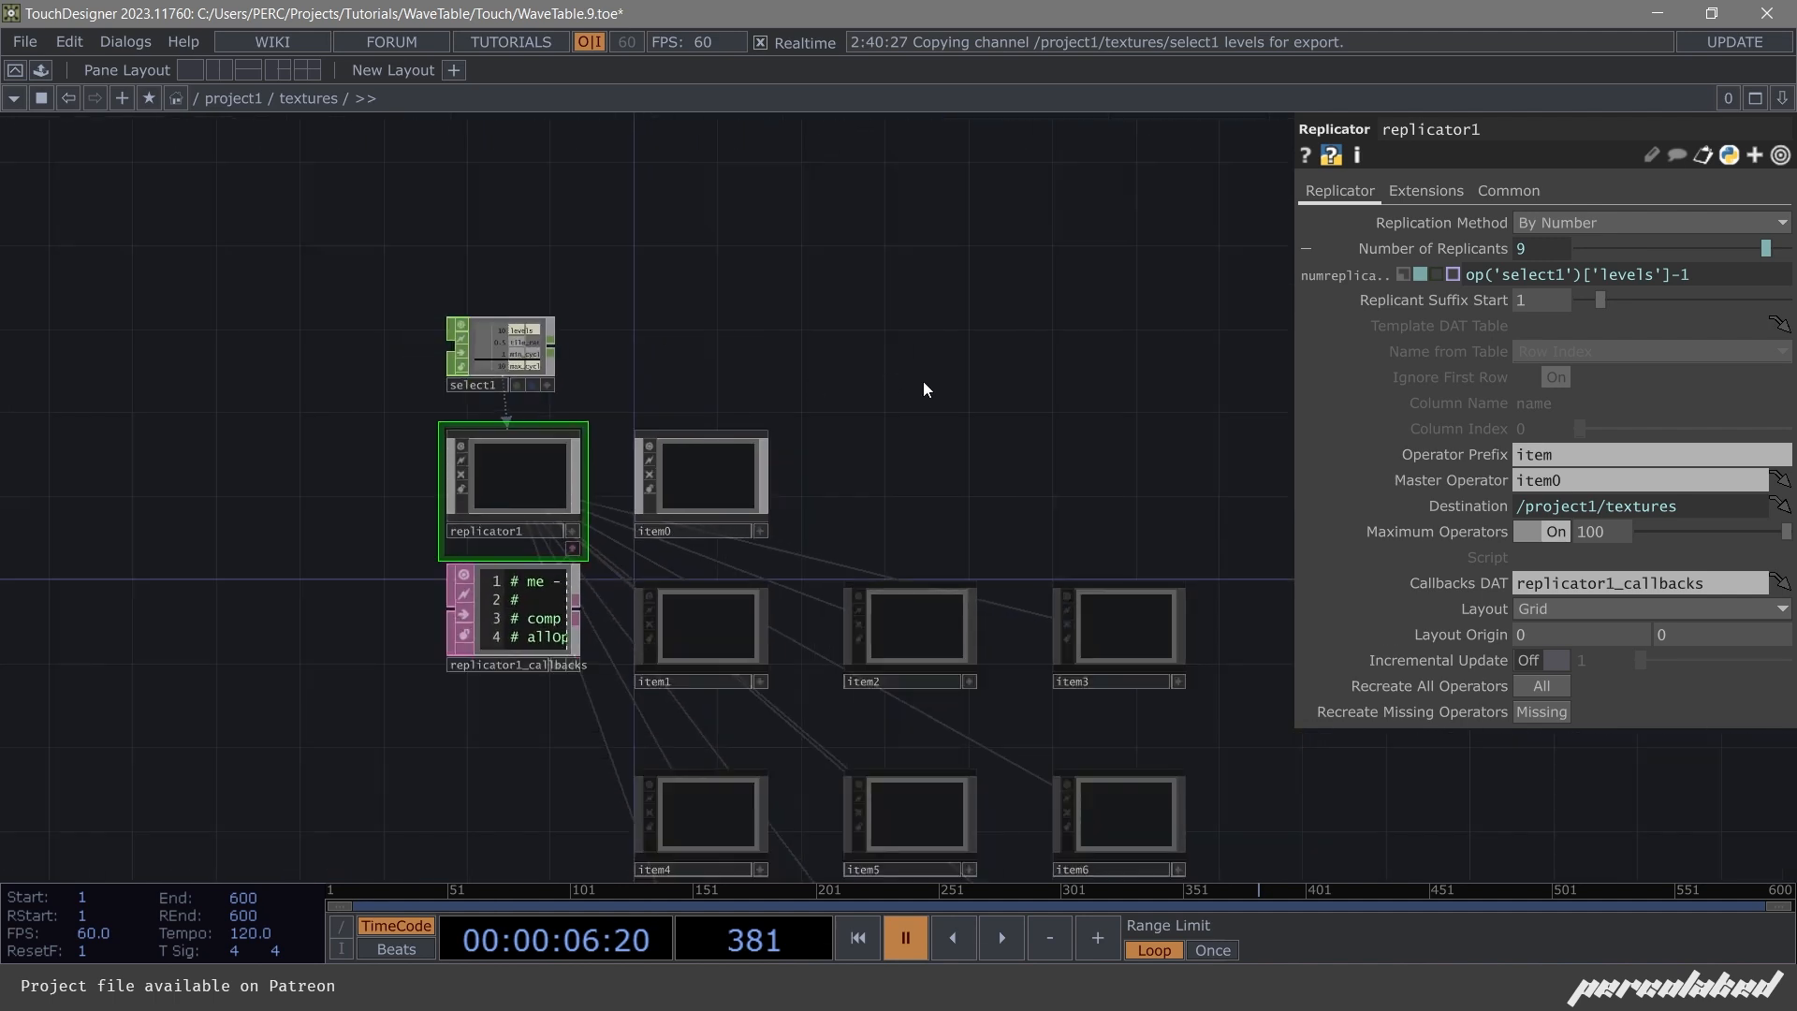
Examine how select1, replicator1 and item0 relate to the grid of replicated items.
{"action": "left_click_drag", "start_coordinate": [923, 379], "coordinate": [783, 160]}
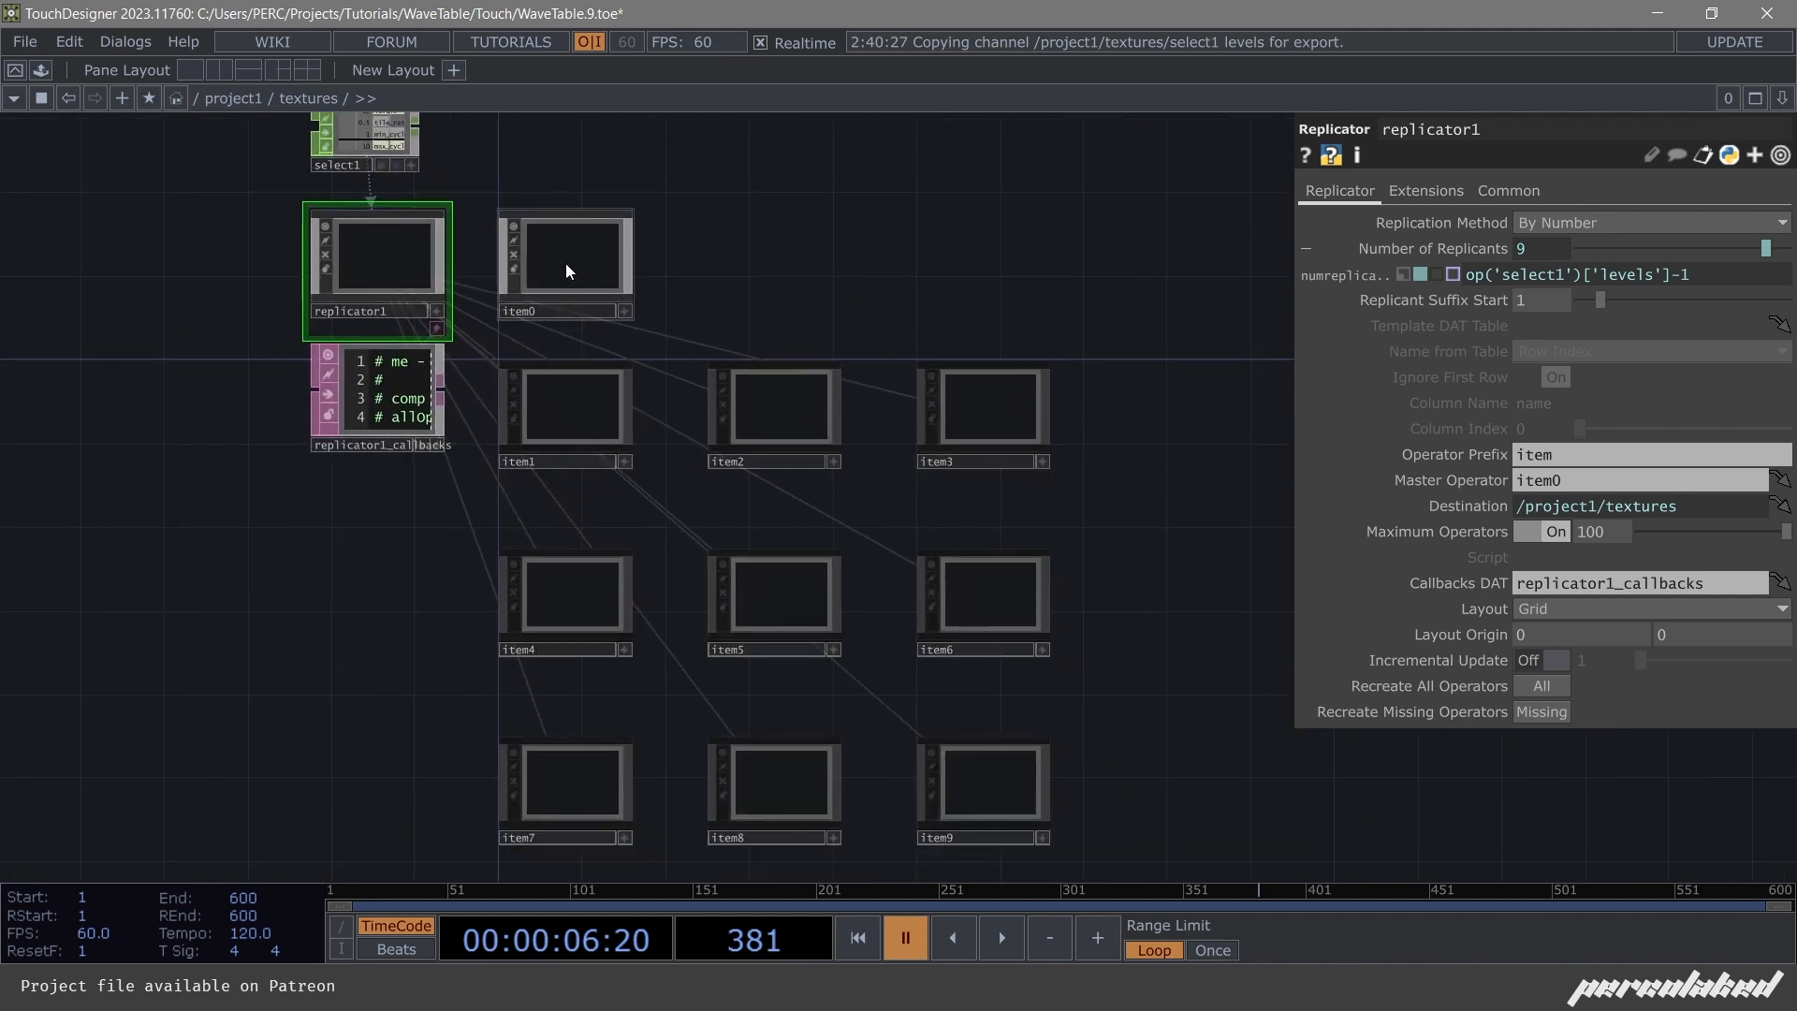
{"action": "left_click_drag", "start_coordinate": [824, 246], "coordinate": [992, 419]}
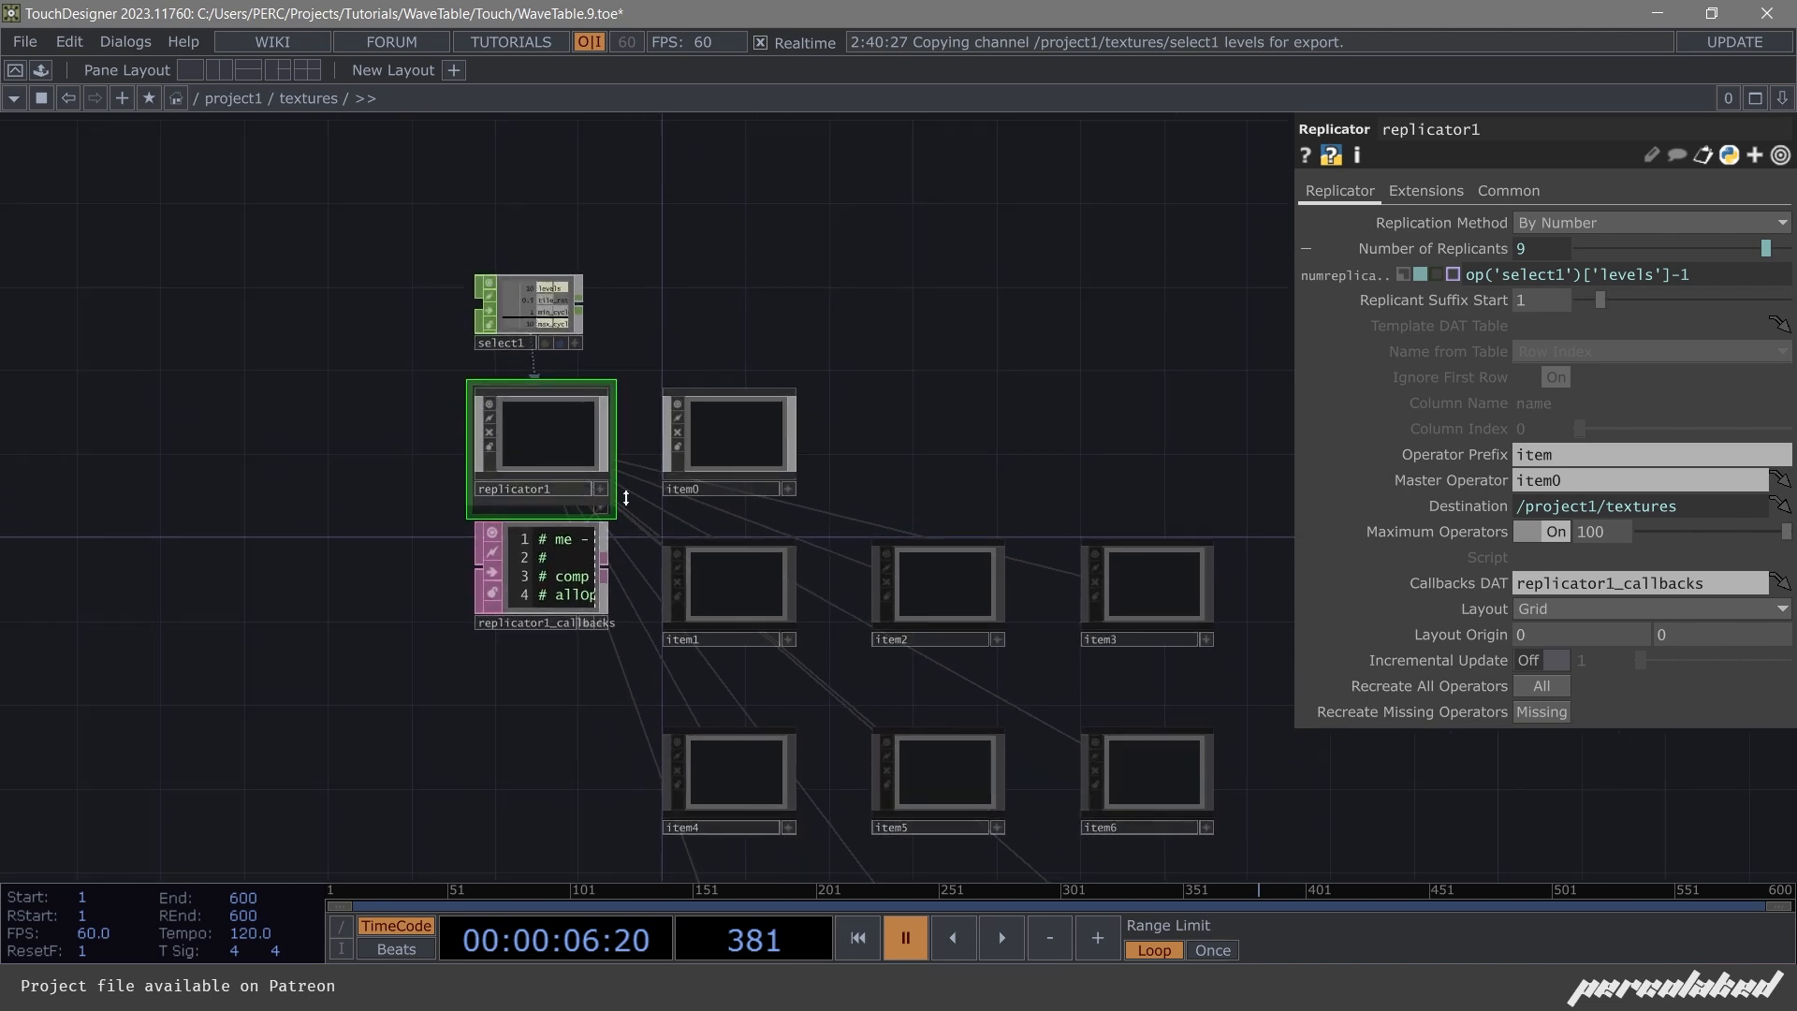
{"action": "scroll", "coordinate": [805, 496], "scroll_direction": "up", "scroll_amount": 2}
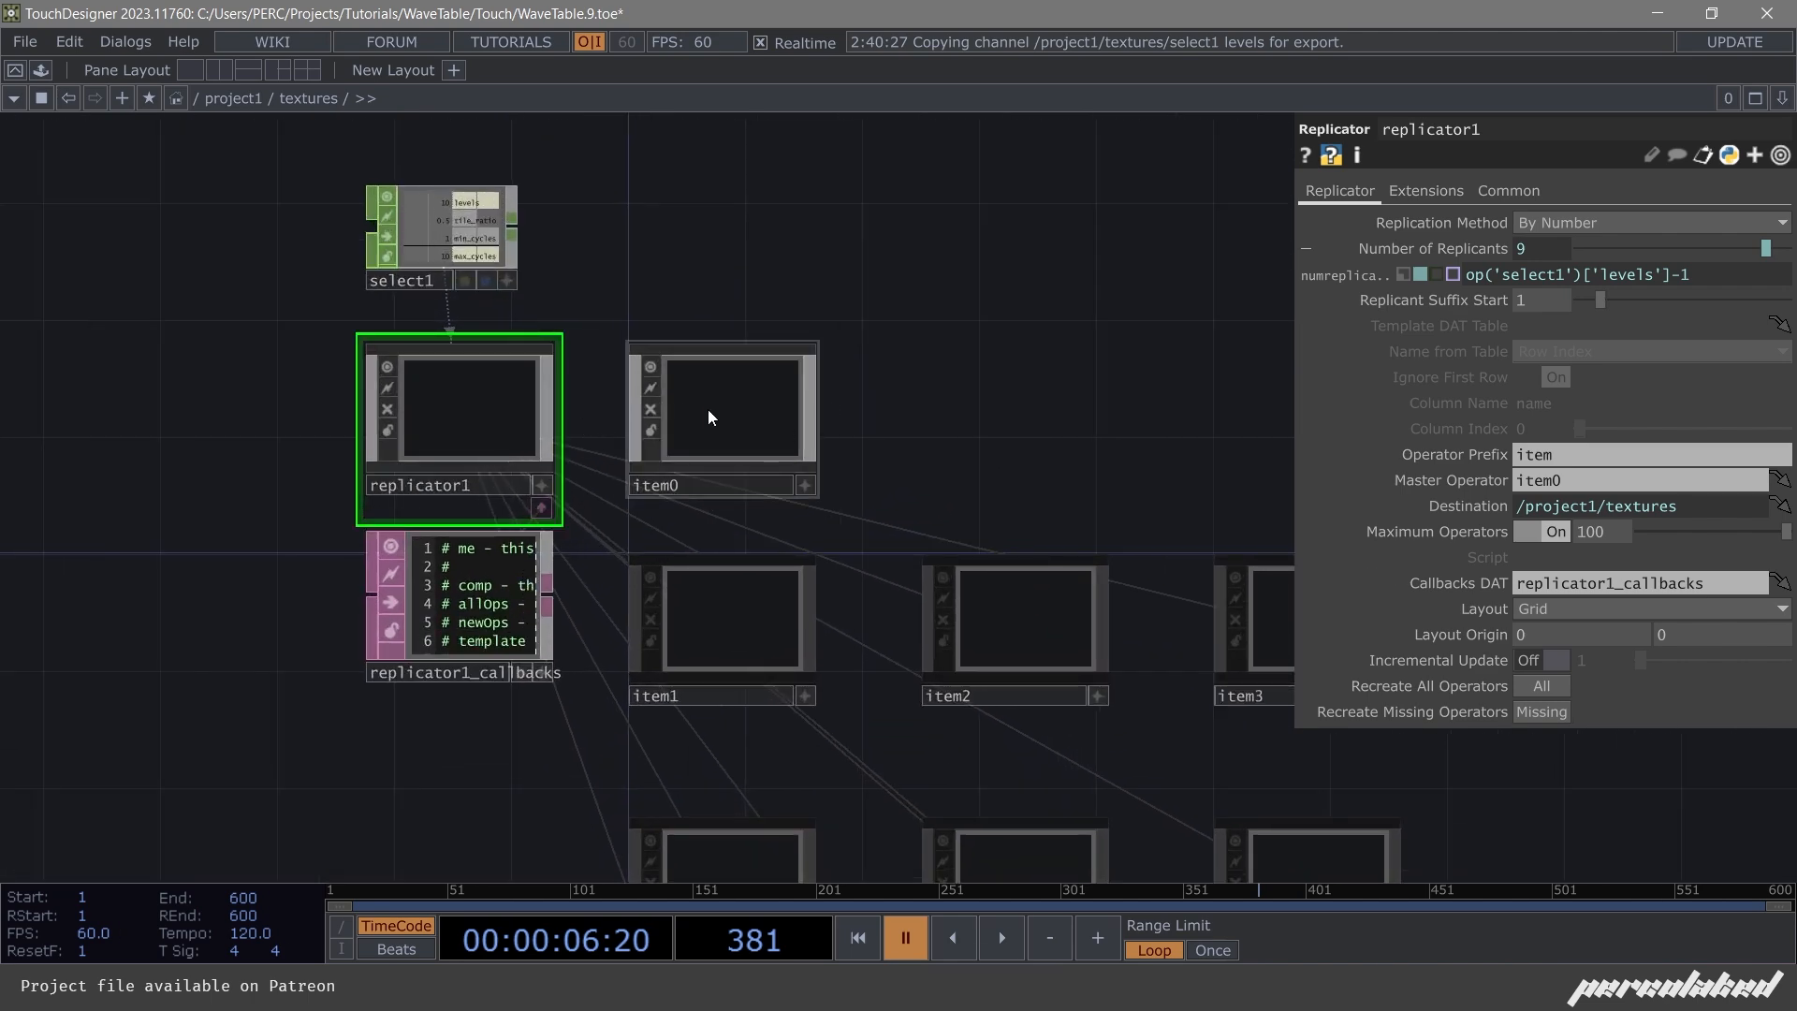
{"action": "left_click_drag", "start_coordinate": [707, 417], "coordinate": [920, 464]}
{"action": "scroll", "coordinate": [798, 467], "scroll_direction": "up", "scroll_amount": 2}
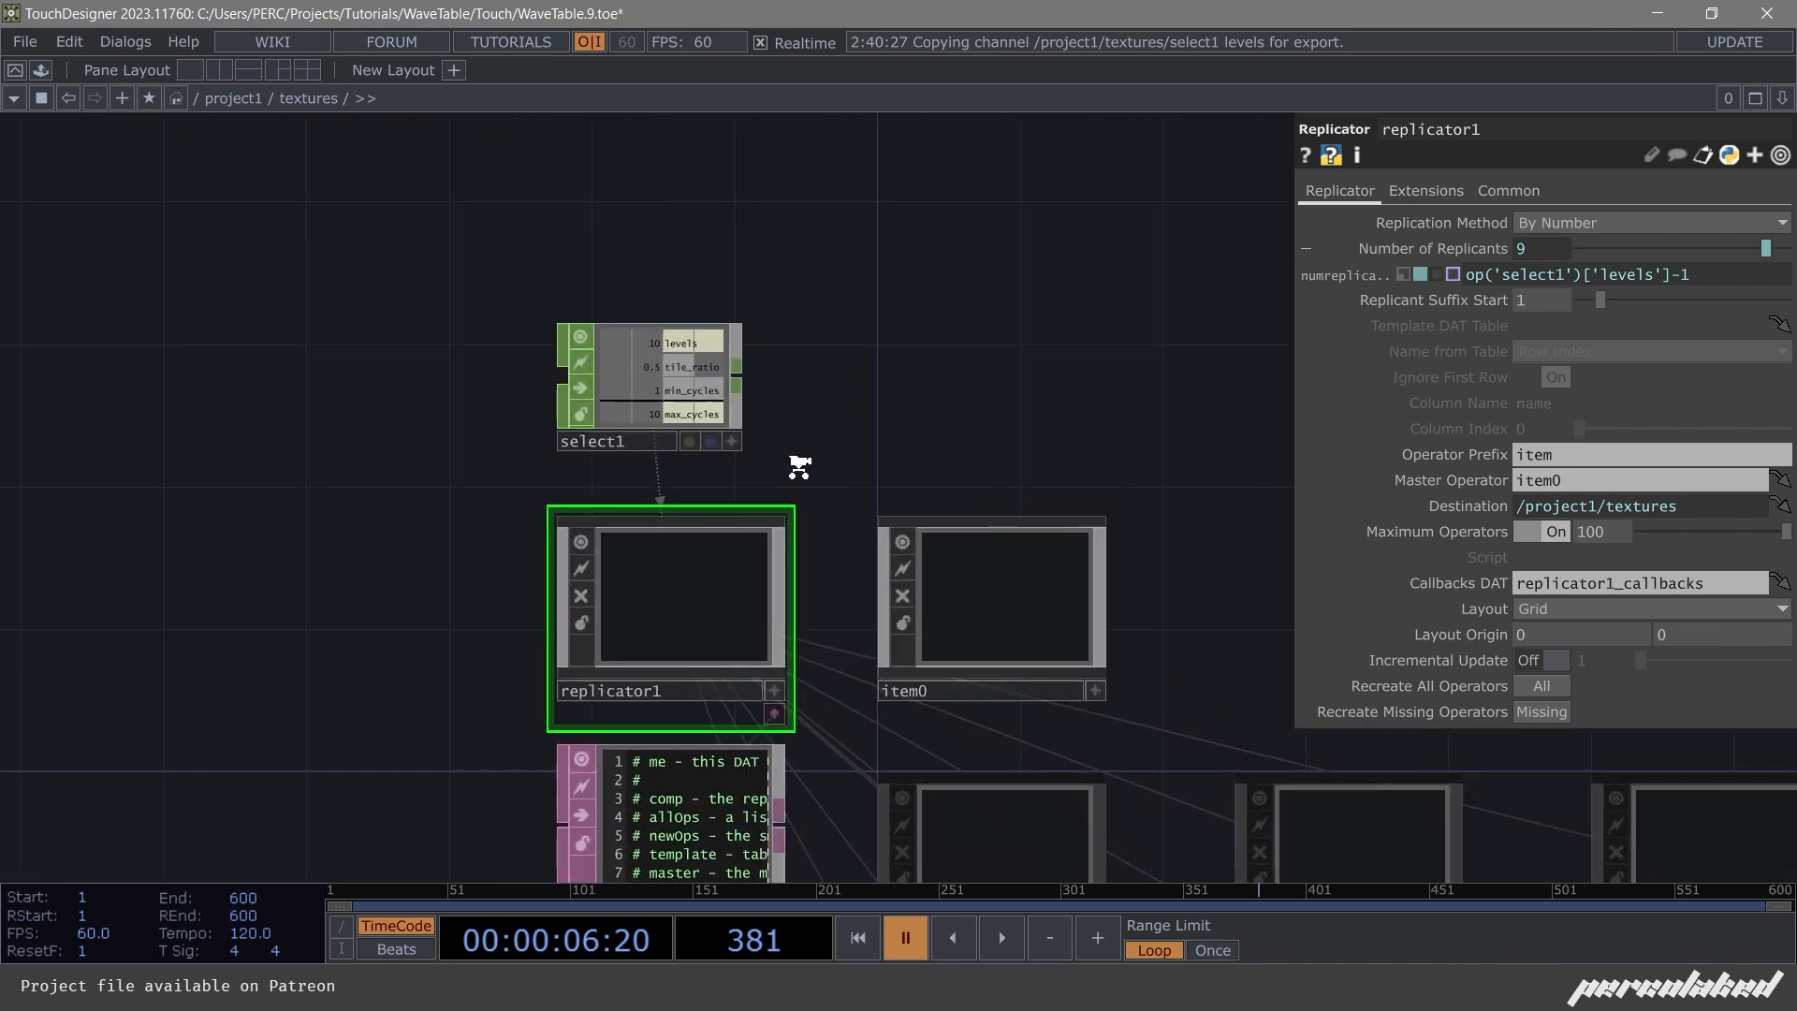
{"action": "scroll", "coordinate": [798, 467], "scroll_direction": "up", "scroll_amount": 2}
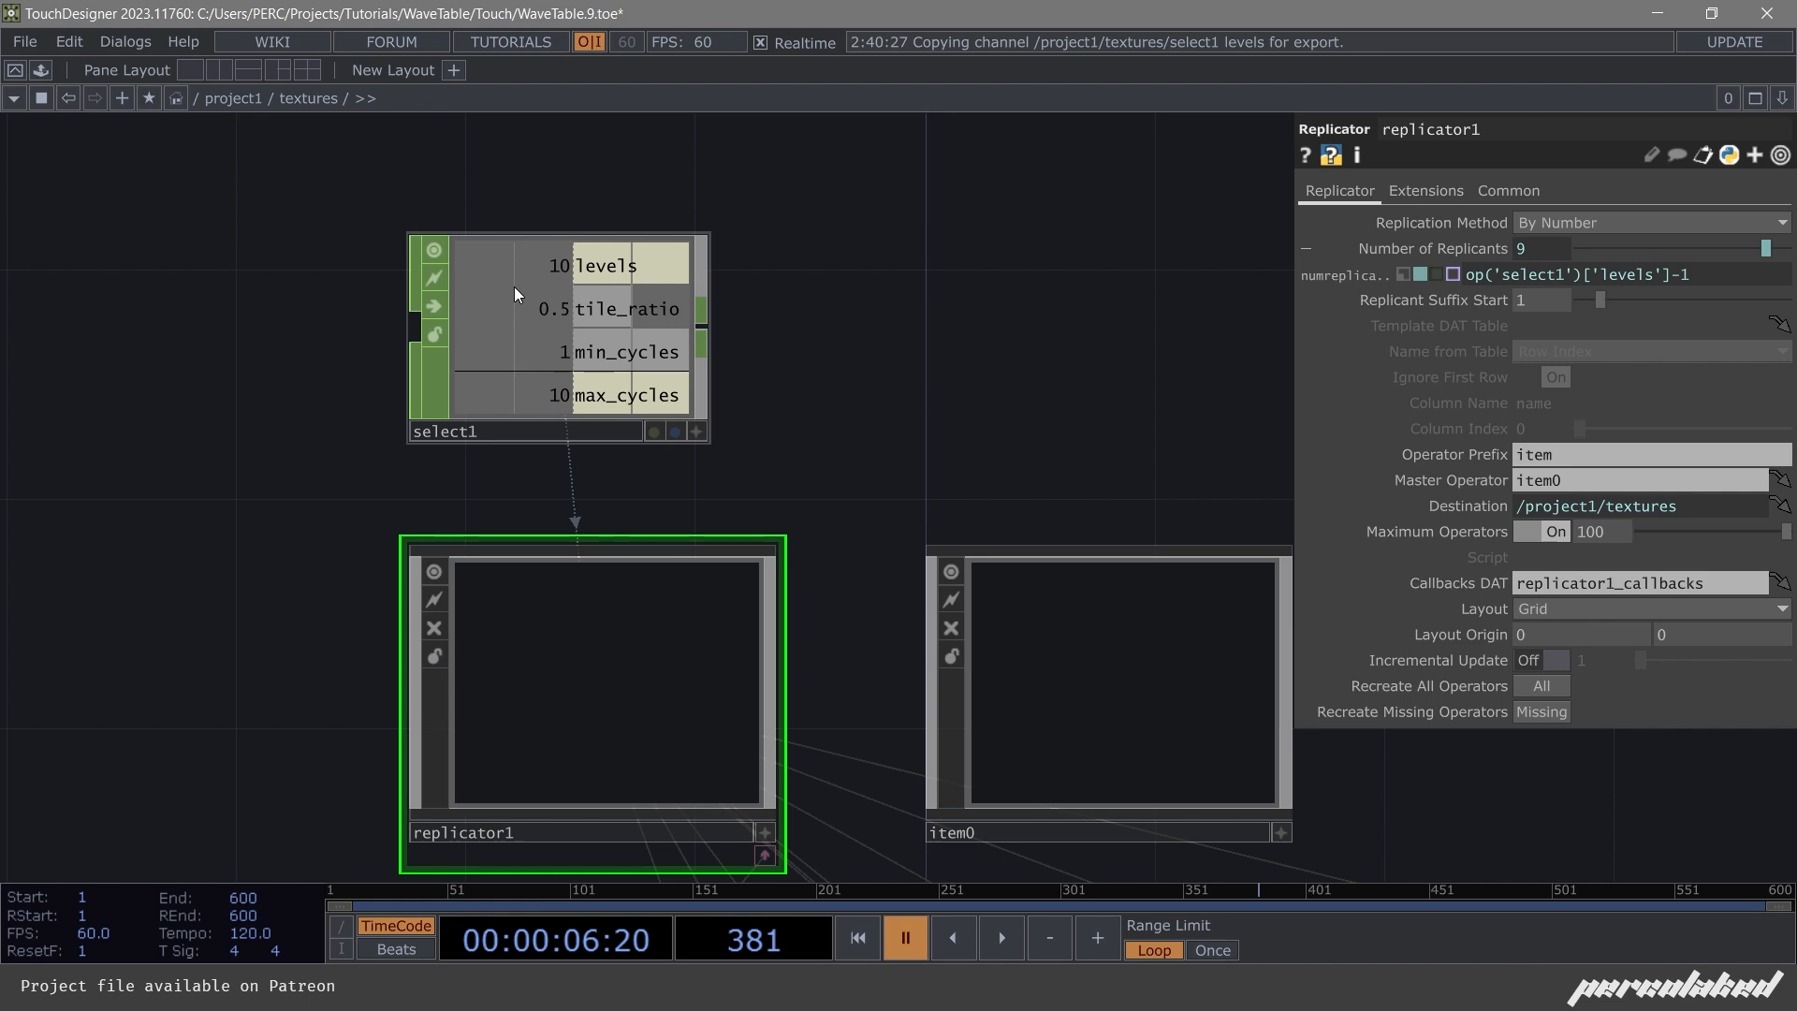
{"action": "scroll", "coordinate": [777, 393], "scroll_direction": "down", "scroll_amount": 3}
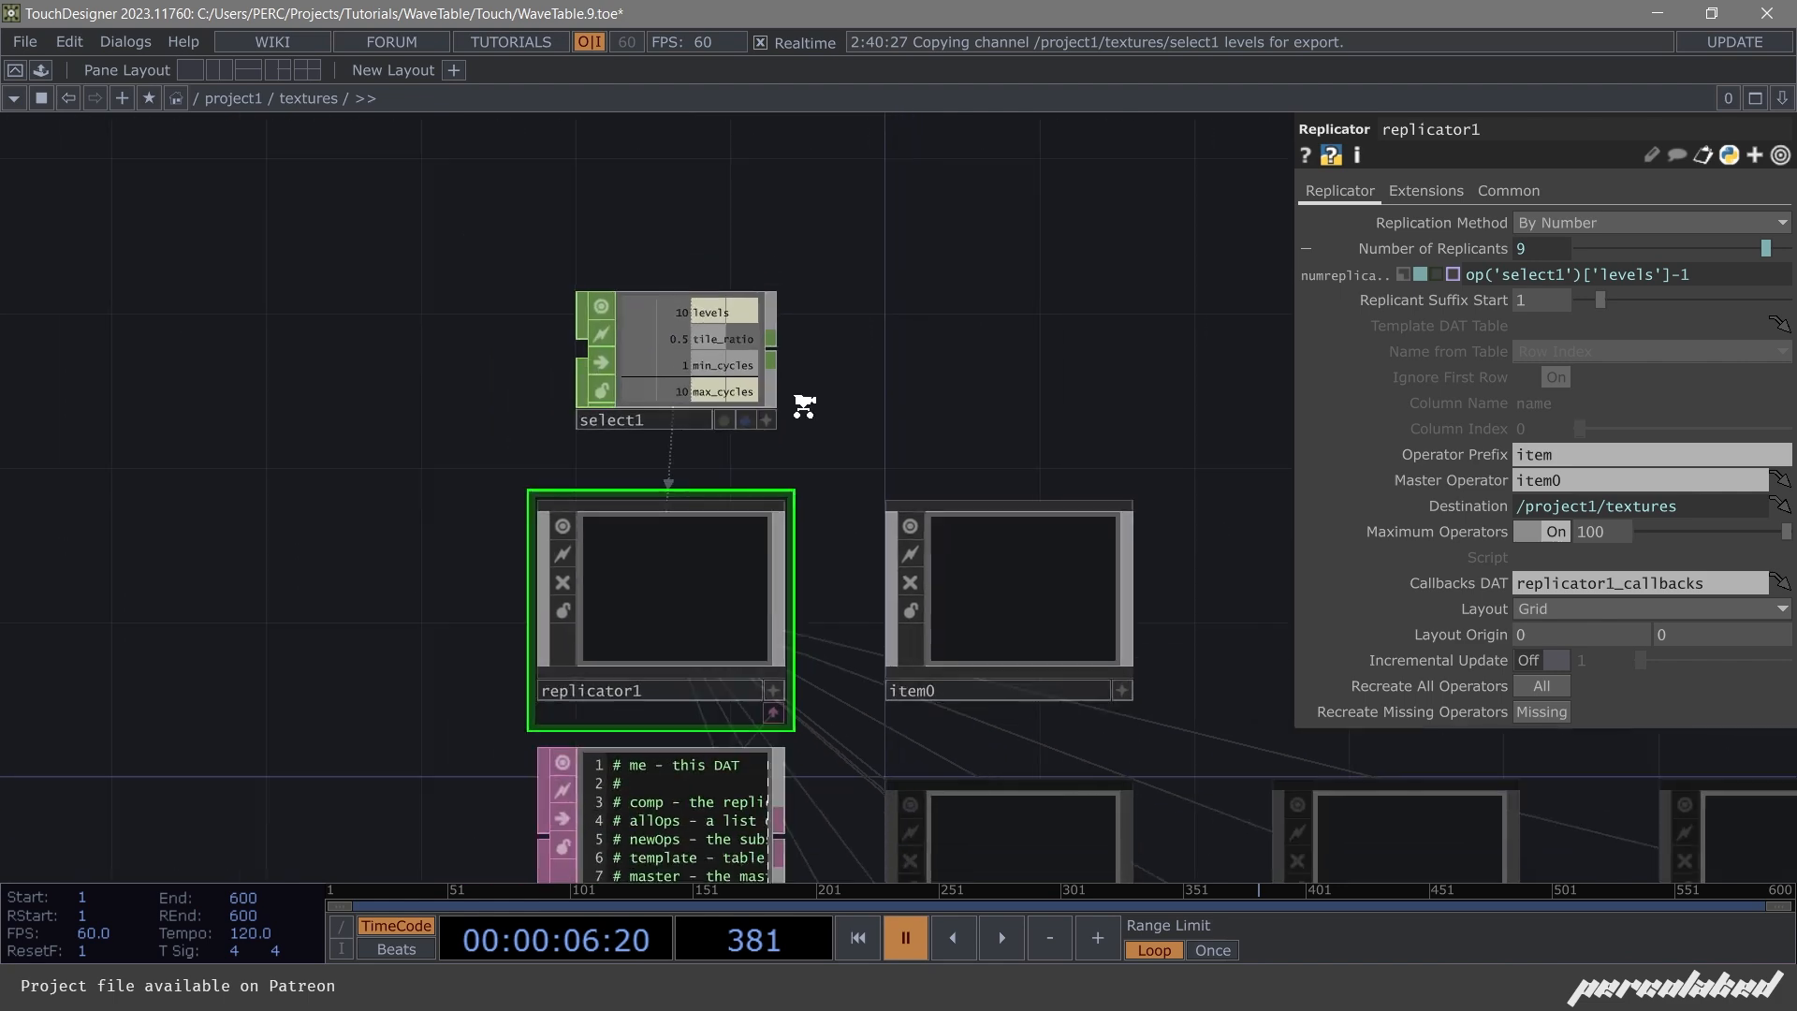
{"action": "left_click_drag", "start_coordinate": [973, 368], "coordinate": [797, 562]}
{"action": "scroll", "coordinate": [964, 505], "scroll_direction": "down", "scroll_amount": 3}
{"action": "left_click_drag", "start_coordinate": [964, 505], "coordinate": [650, 505]}
{"action": "scroll", "coordinate": [652, 508], "scroll_direction": "up", "scroll_amount": 2}
{"action": "left_click_drag", "start_coordinate": [914, 489], "coordinate": [678, 409]}
{"action": "scroll", "coordinate": [844, 380], "scroll_direction": "down", "scroll_amount": 2}
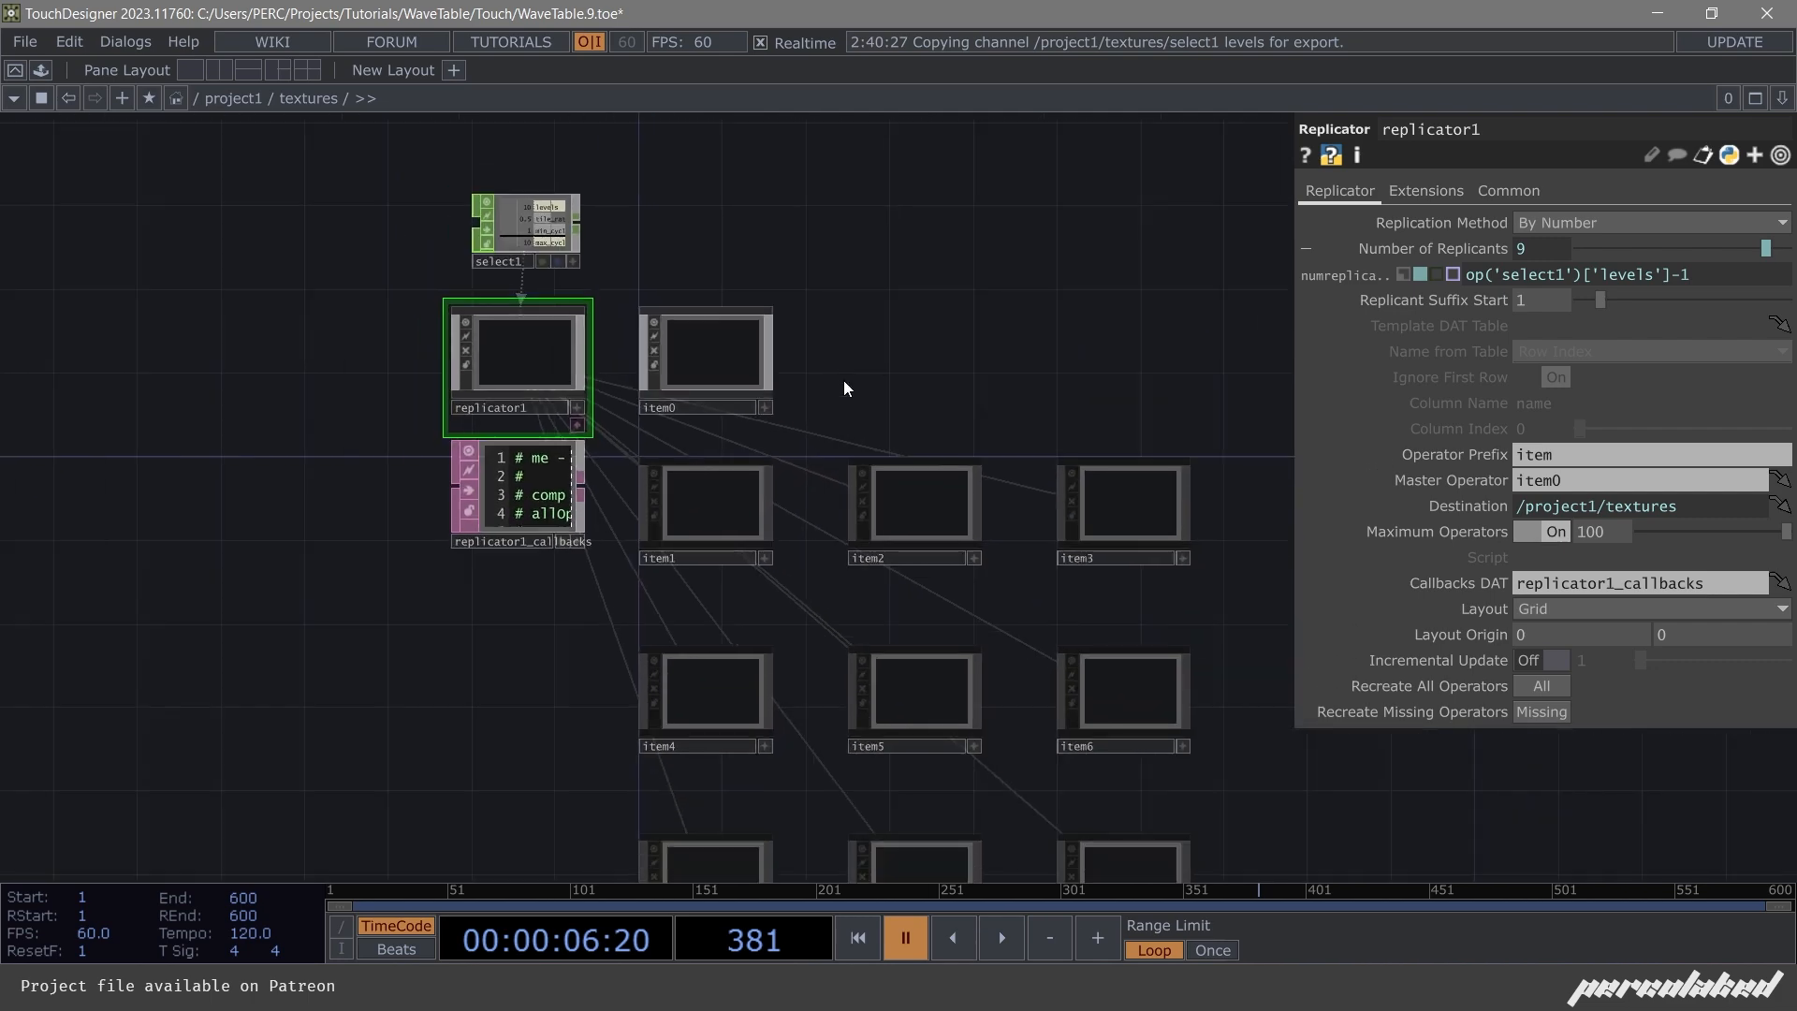
{"action": "scroll", "coordinate": [714, 413], "scroll_direction": "down", "scroll_amount": 2}
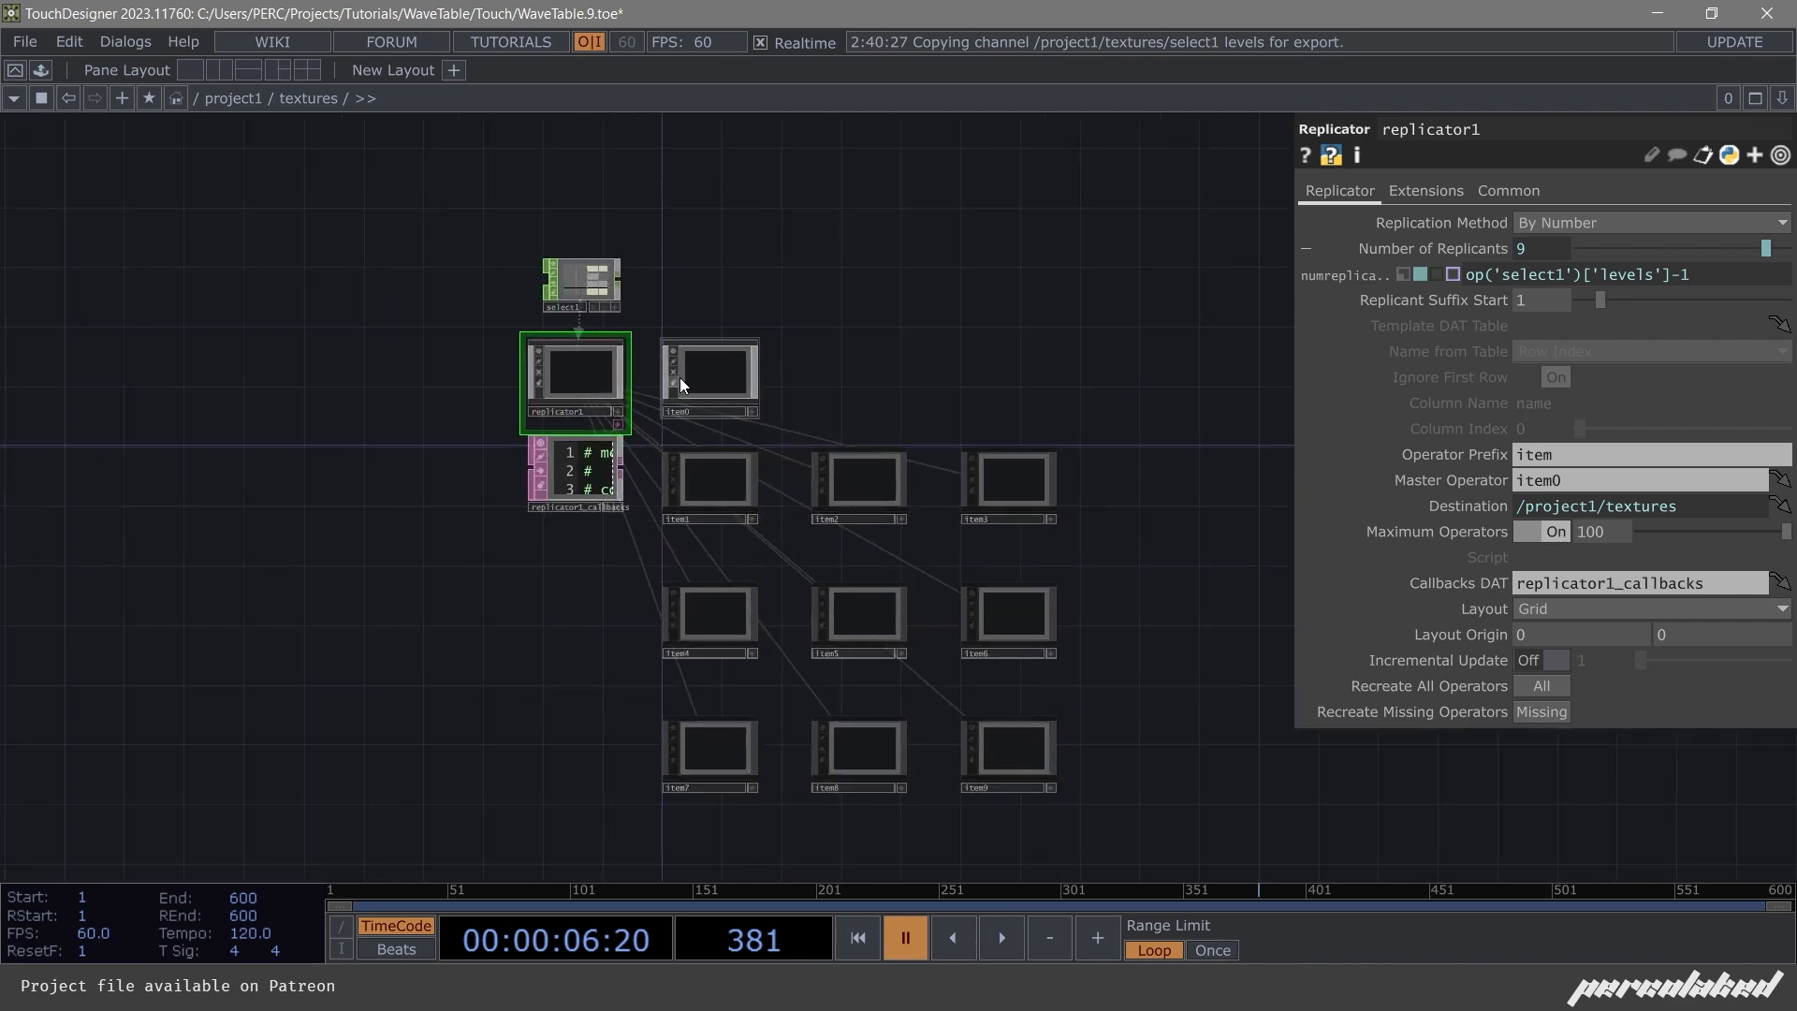
{"action": "scroll", "coordinate": [698, 380], "scroll_direction": "up", "scroll_amount": 1}
{"action": "scroll", "coordinate": [530, 230], "scroll_direction": "up", "scroll_amount": 2}
{"action": "scroll", "coordinate": [537, 232], "scroll_direction": "down", "scroll_amount": 2}
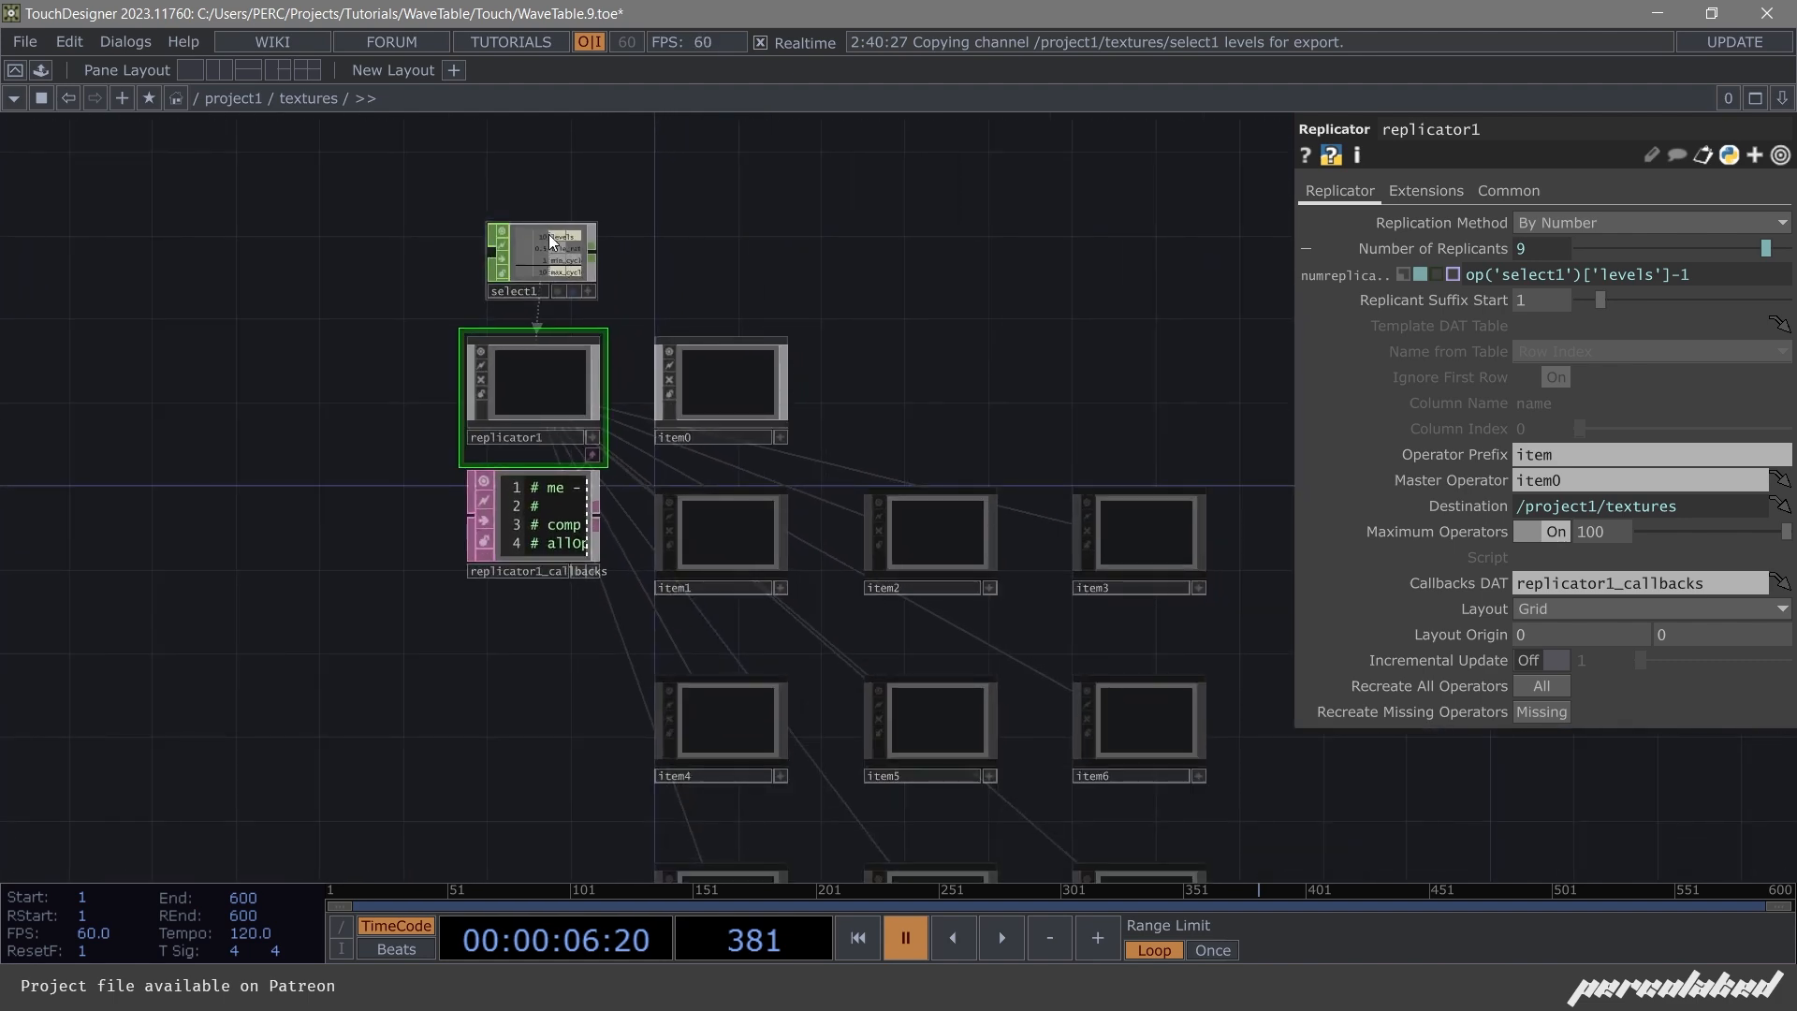
{"action": "scroll", "coordinate": [721, 354], "scroll_direction": "down", "scroll_amount": 2}
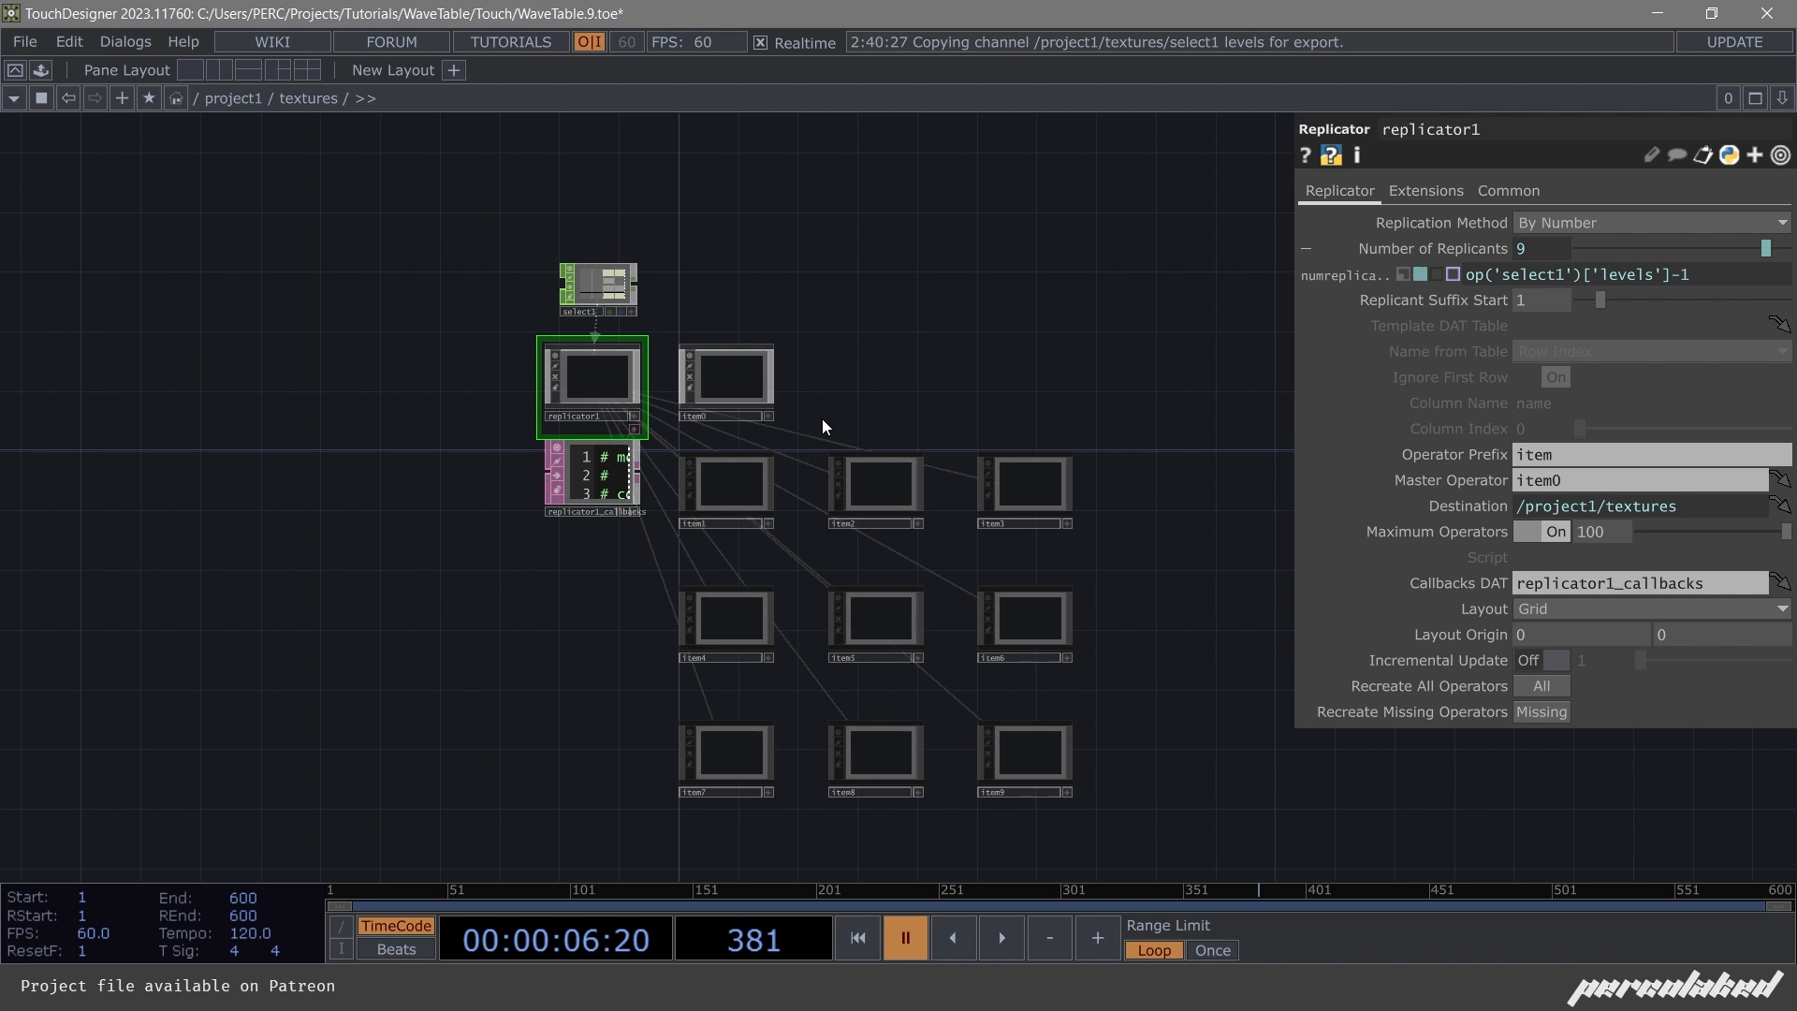
{"action": "scroll", "coordinate": [658, 251], "scroll_direction": "up", "scroll_amount": 2}
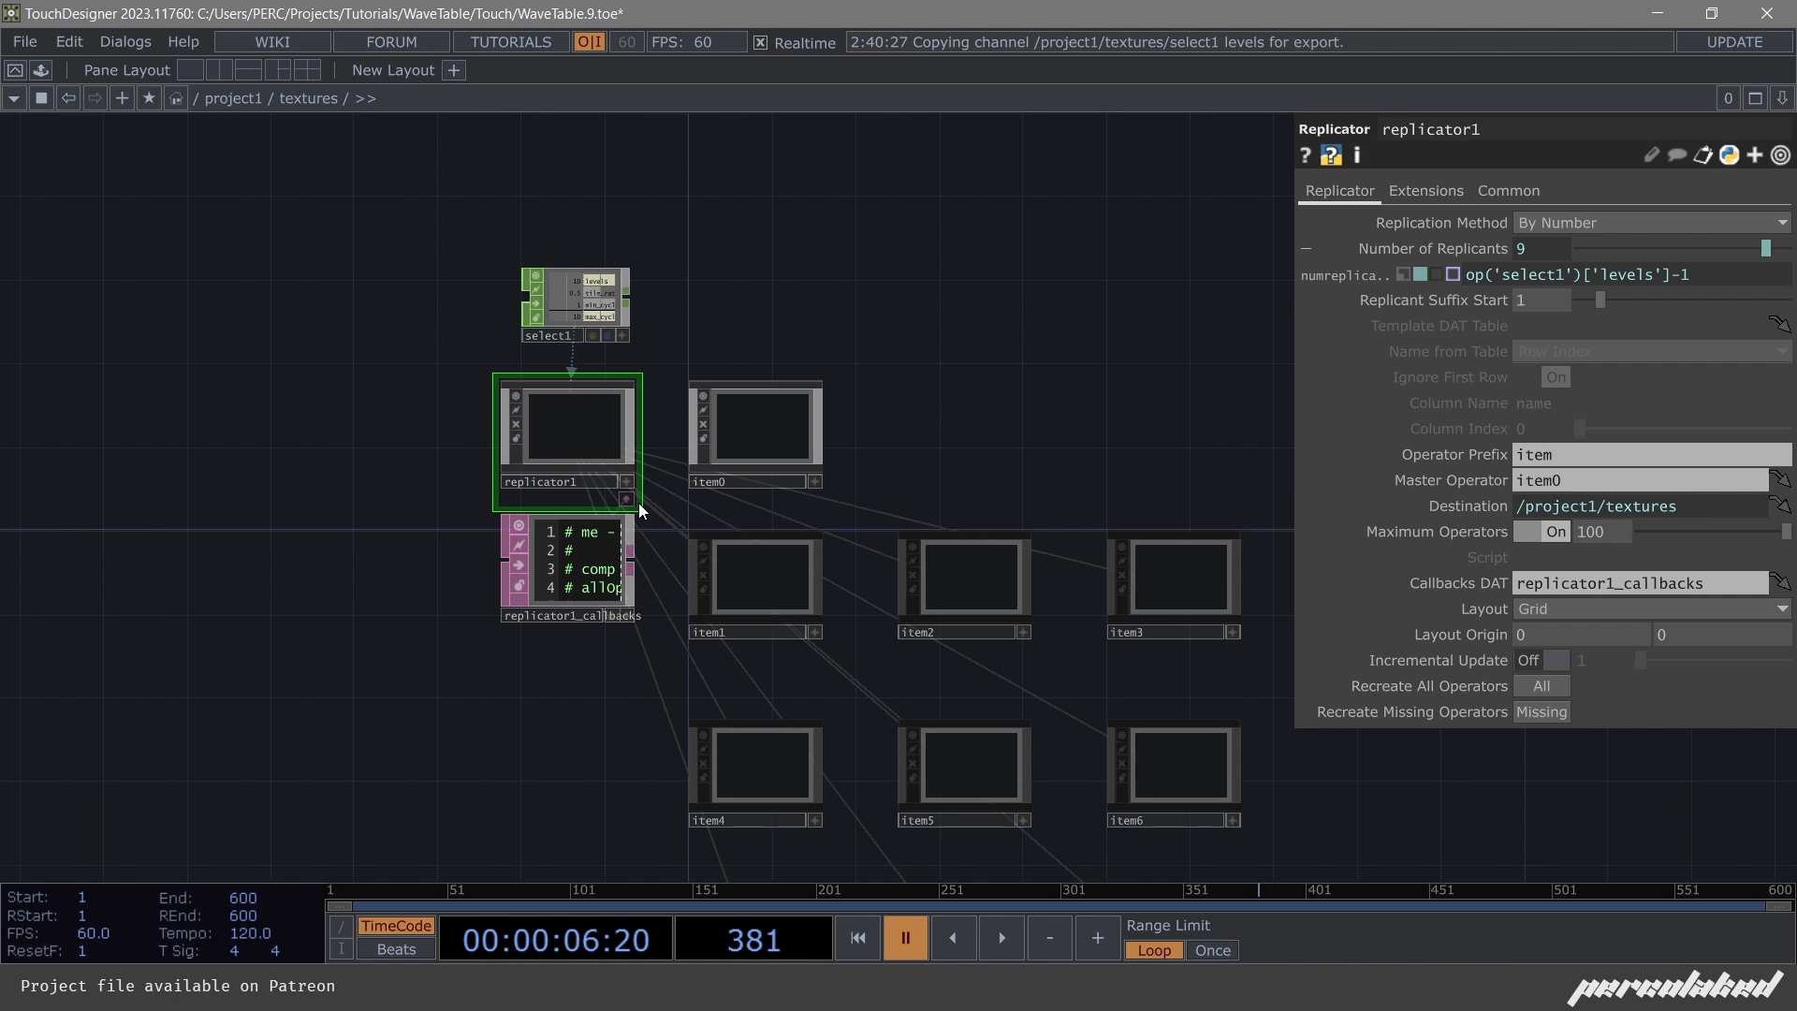
{"action": "scroll", "coordinate": [959, 290], "scroll_direction": "down", "scroll_amount": 1}
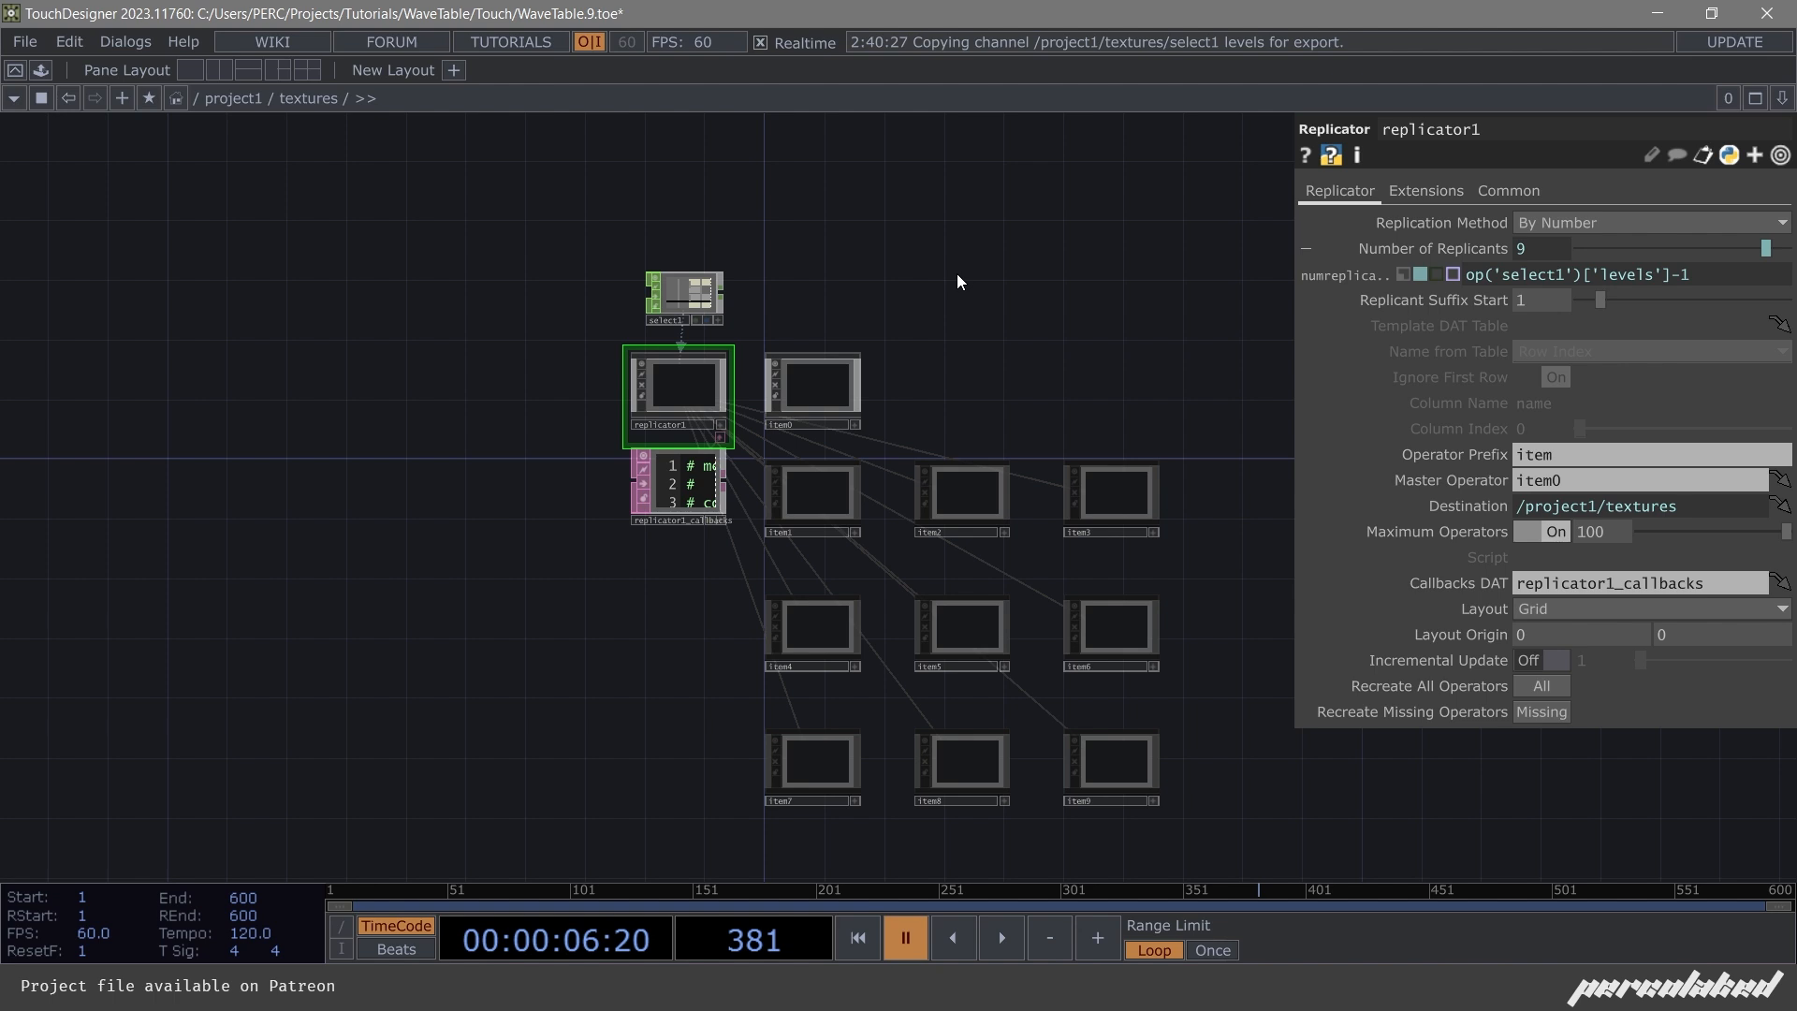
{"action": "scroll", "coordinate": [689, 296], "scroll_direction": "up", "scroll_amount": 5}
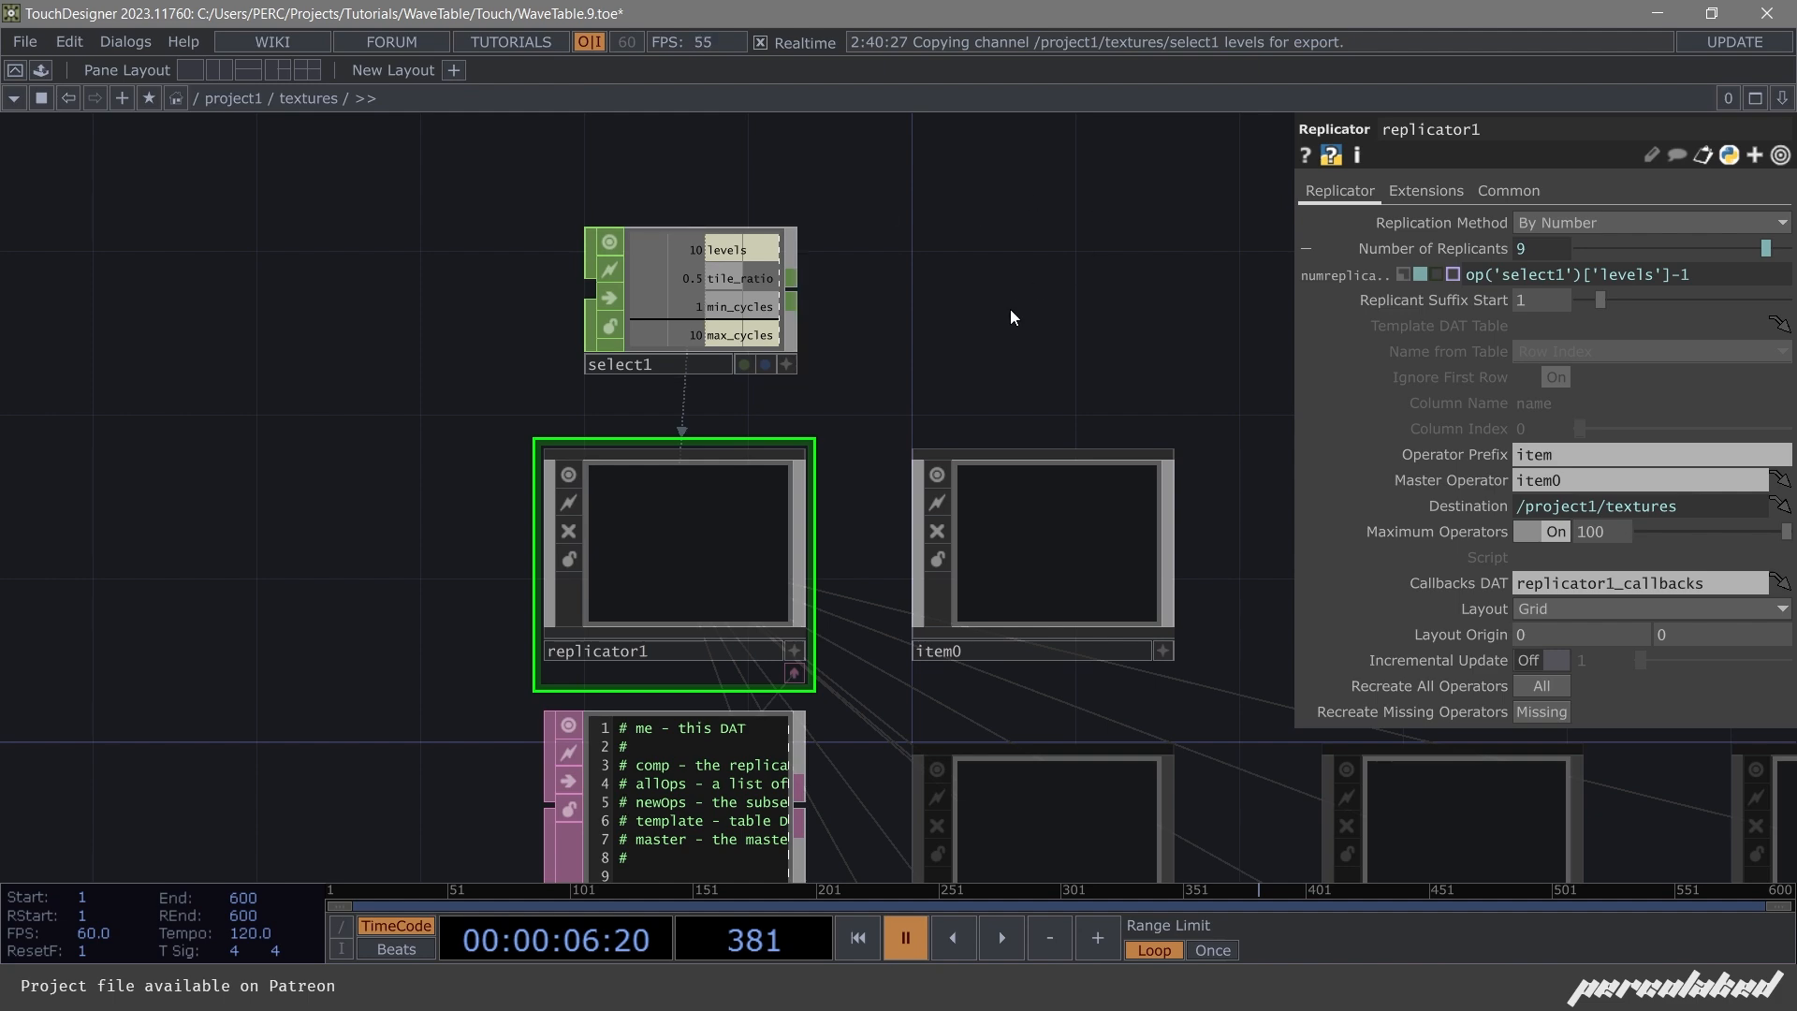
{"action": "scroll", "coordinate": [1008, 311], "scroll_direction": "down", "scroll_amount": 3}
{"action": "scroll", "coordinate": [816, 273], "scroll_direction": "up", "scroll_amount": 5}
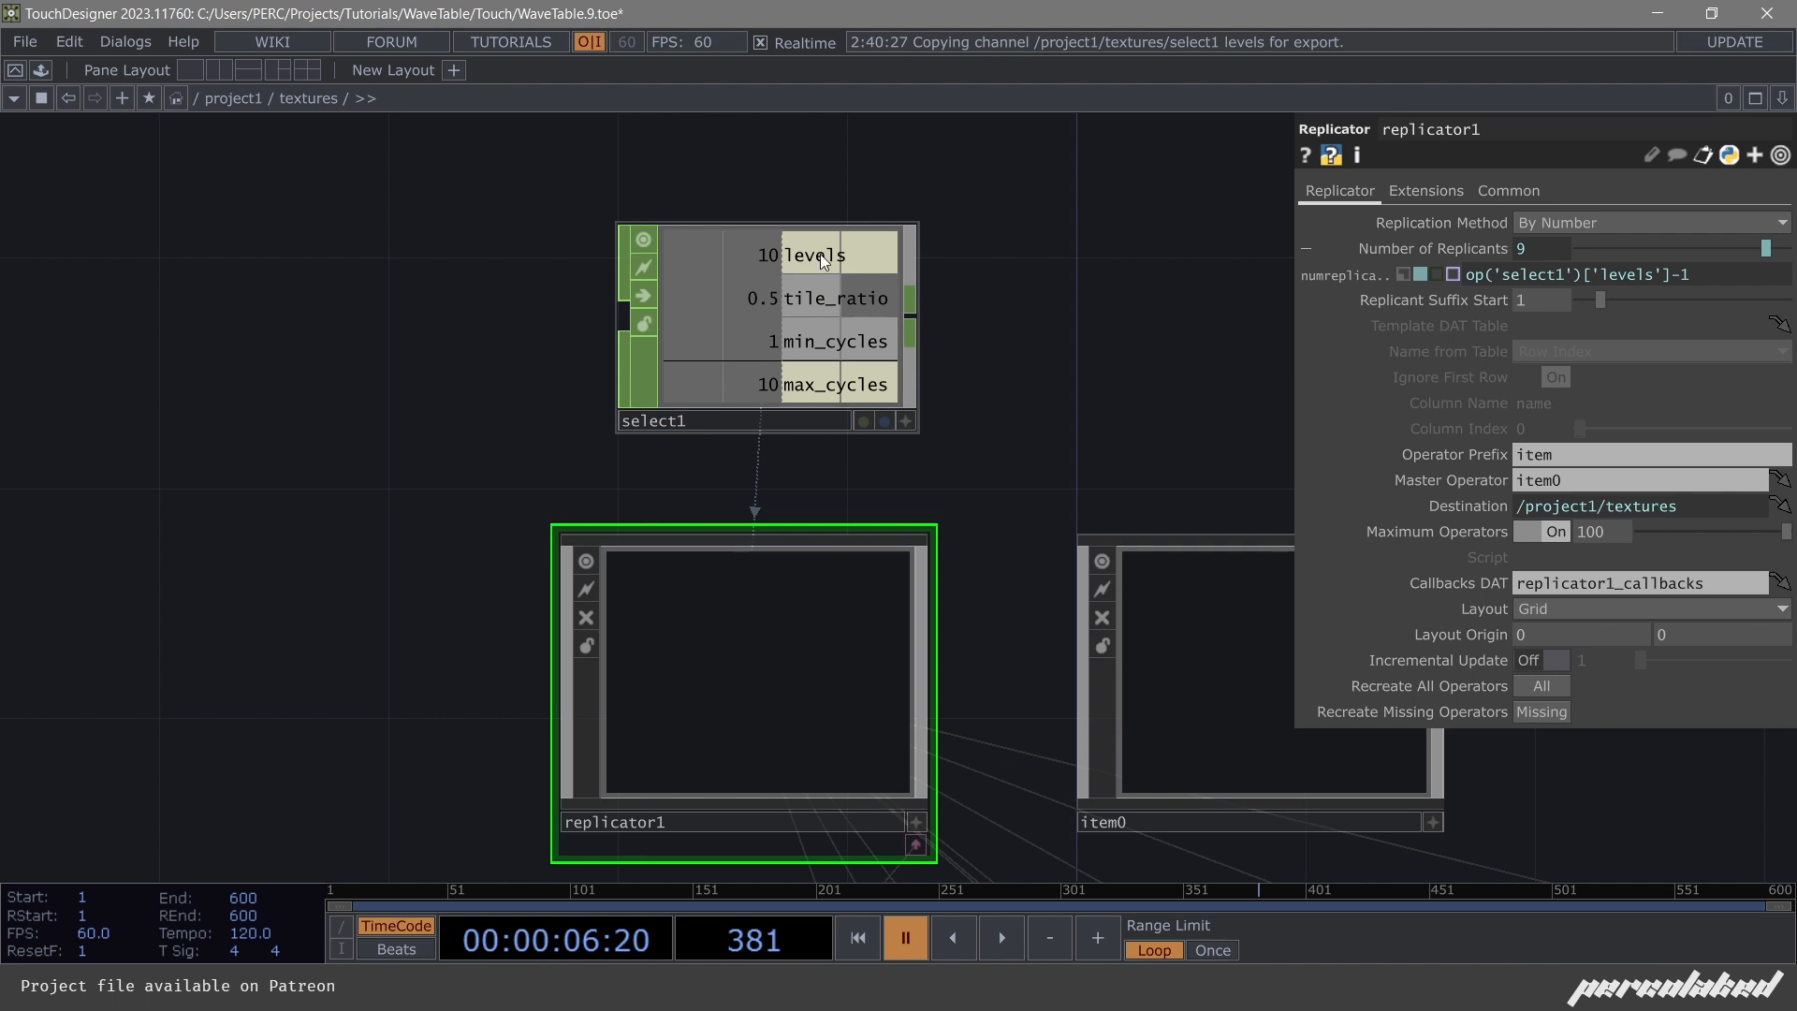
Try shifting select1 left to line up with replicator1, and undo the move.
{"action": "left_click_drag", "start_coordinate": [1125, 377], "coordinate": [859, 385]}
{"action": "scroll", "coordinate": [859, 384], "scroll_direction": "down", "scroll_amount": 3}
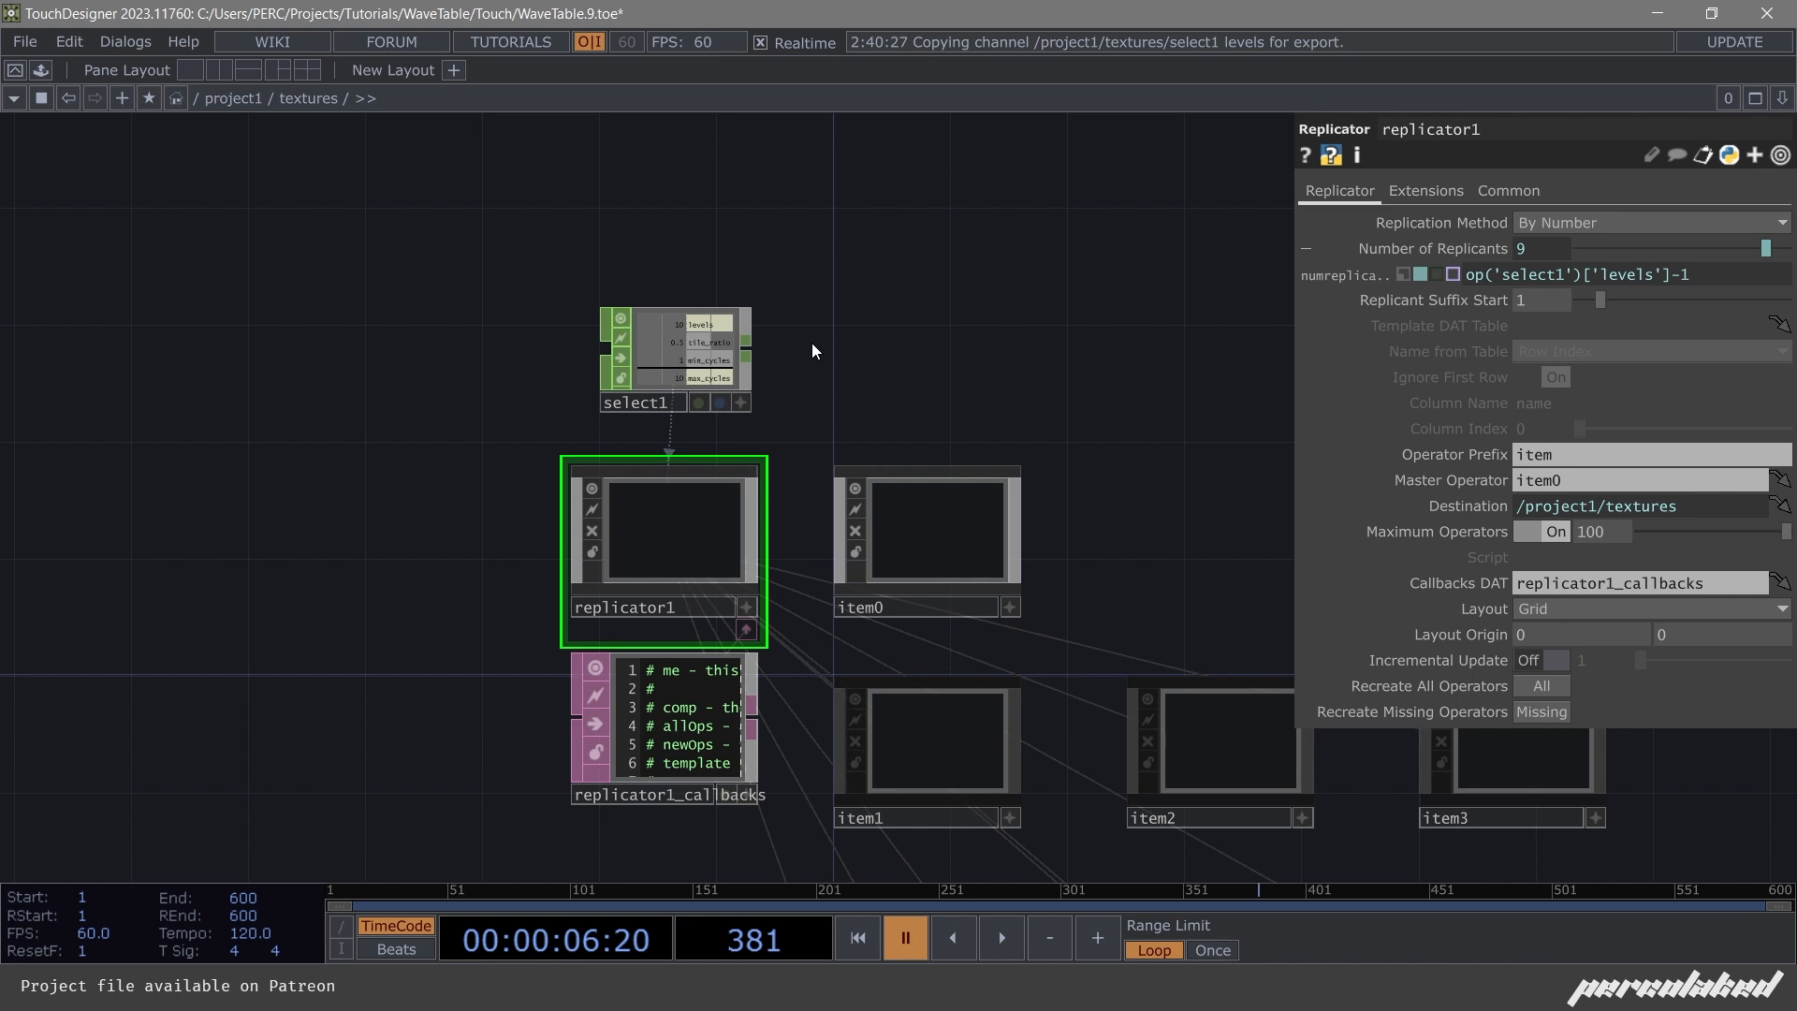
{"action": "left_click_drag", "start_coordinate": [724, 365], "coordinate": [695, 365]}
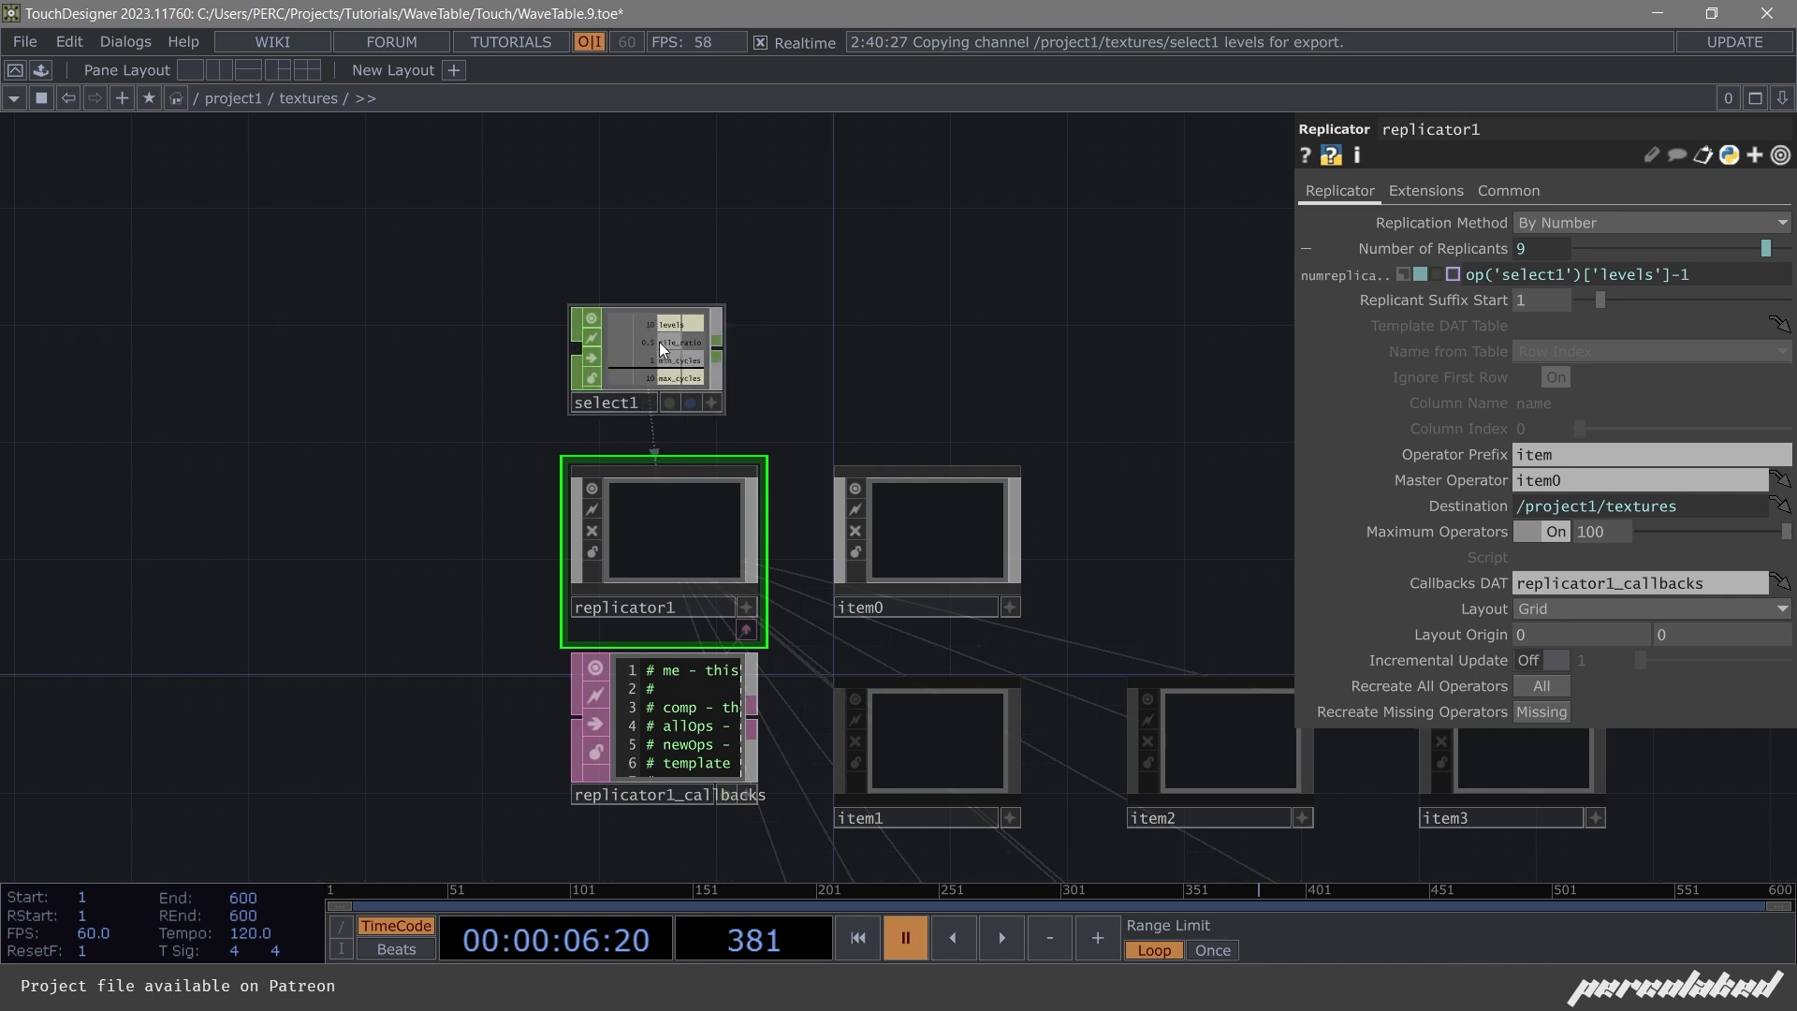
{"action": "key", "text": "ctrl+z"}
Enter the item0 component and add a Select CHOP to its empty network.
{"action": "double_click", "coordinate": [949, 558]}
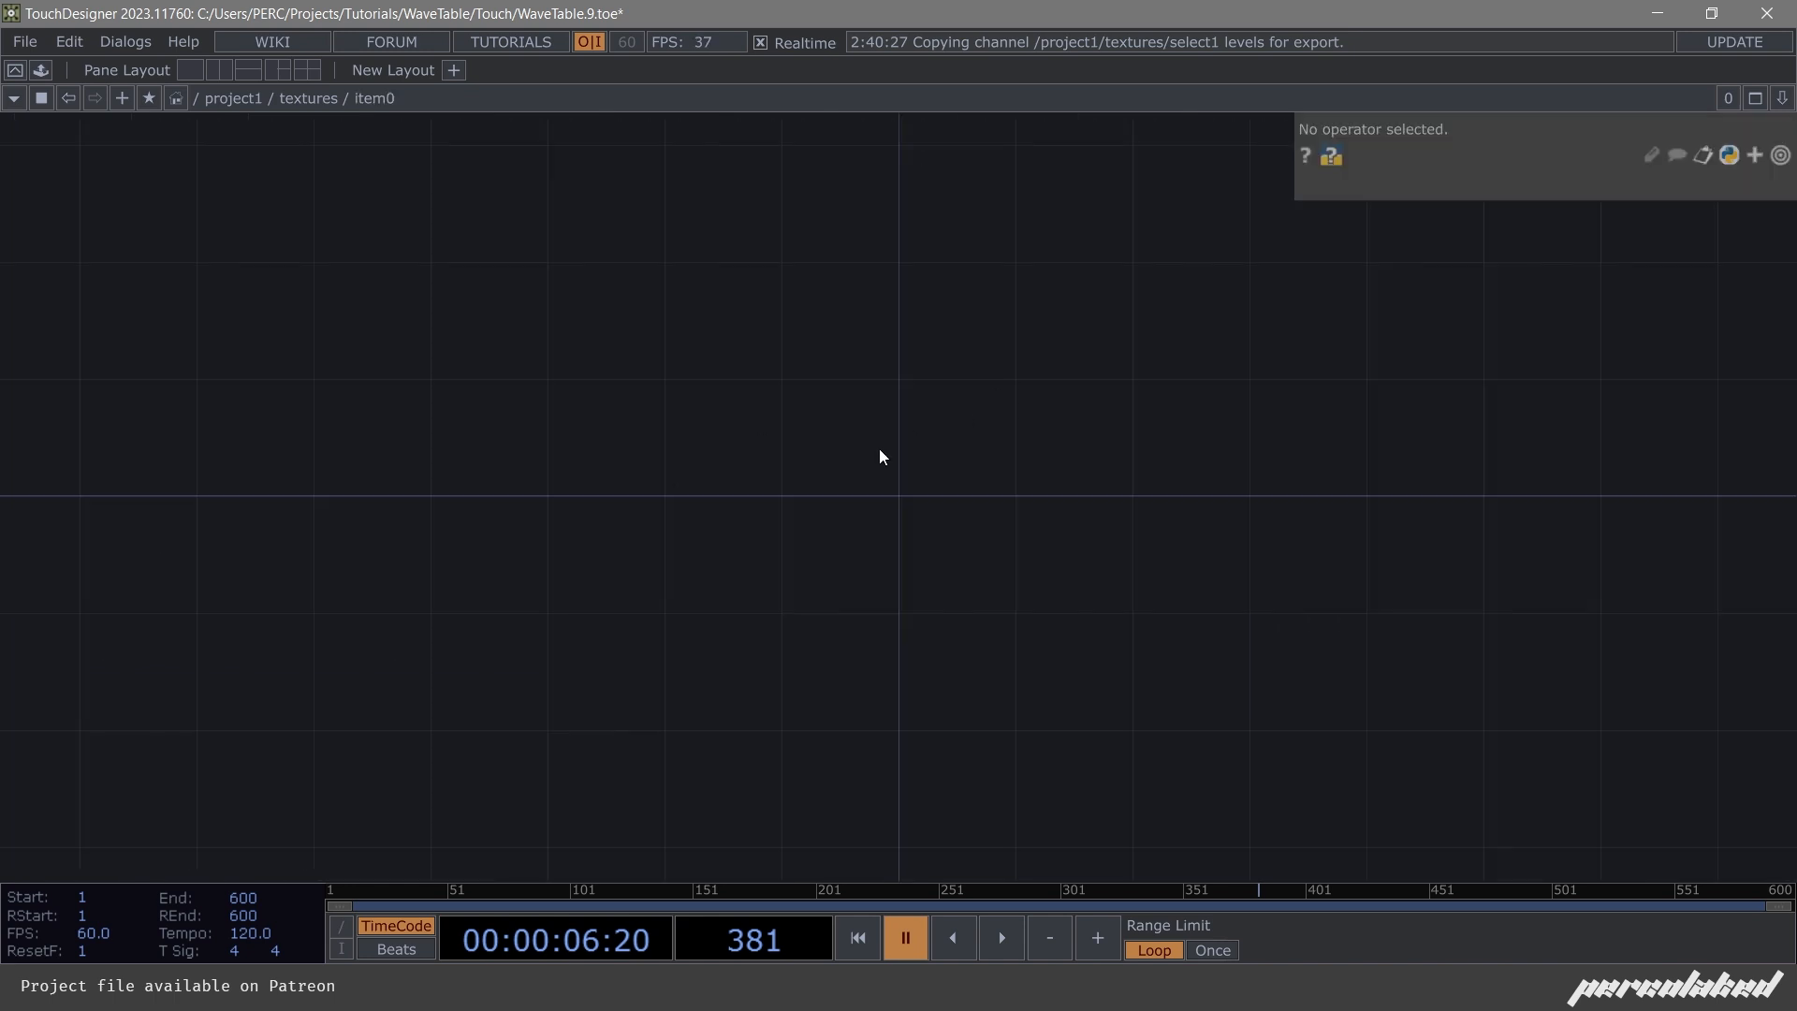
{"action": "key", "text": "Tab"}
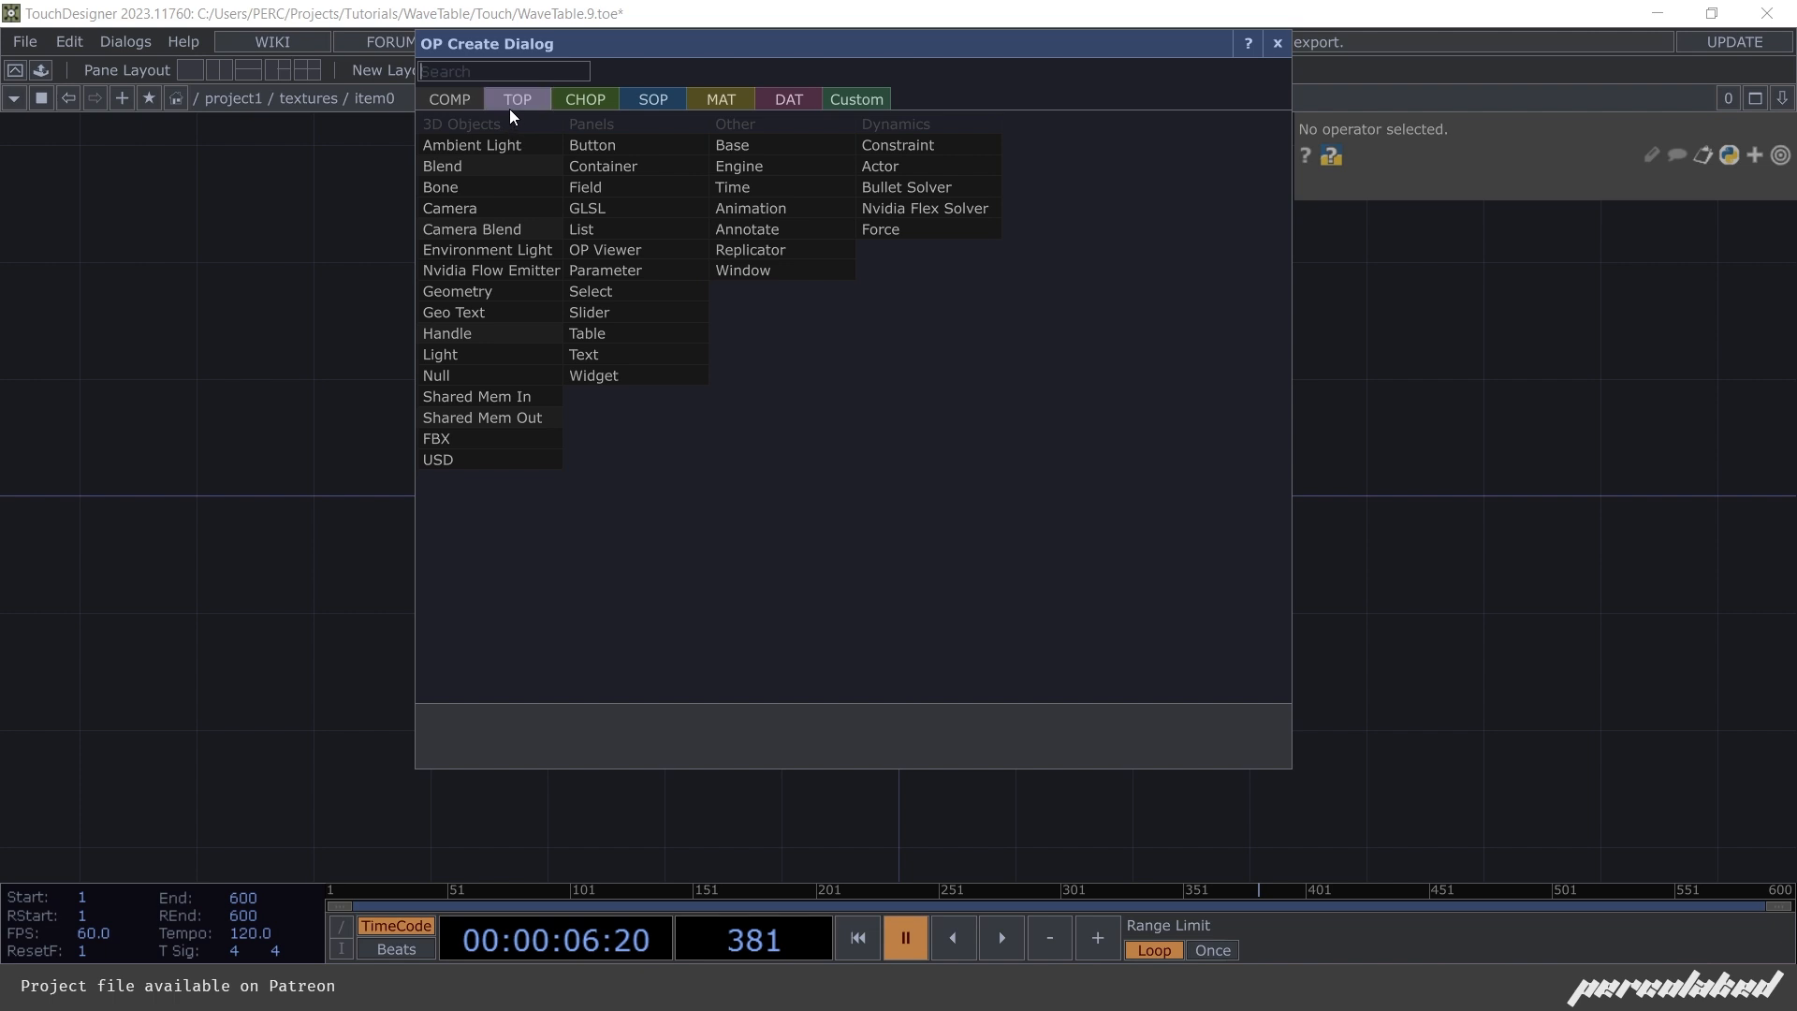
{"action": "left_click", "coordinate": [582, 103]}
{"action": "type", "text": "se"}
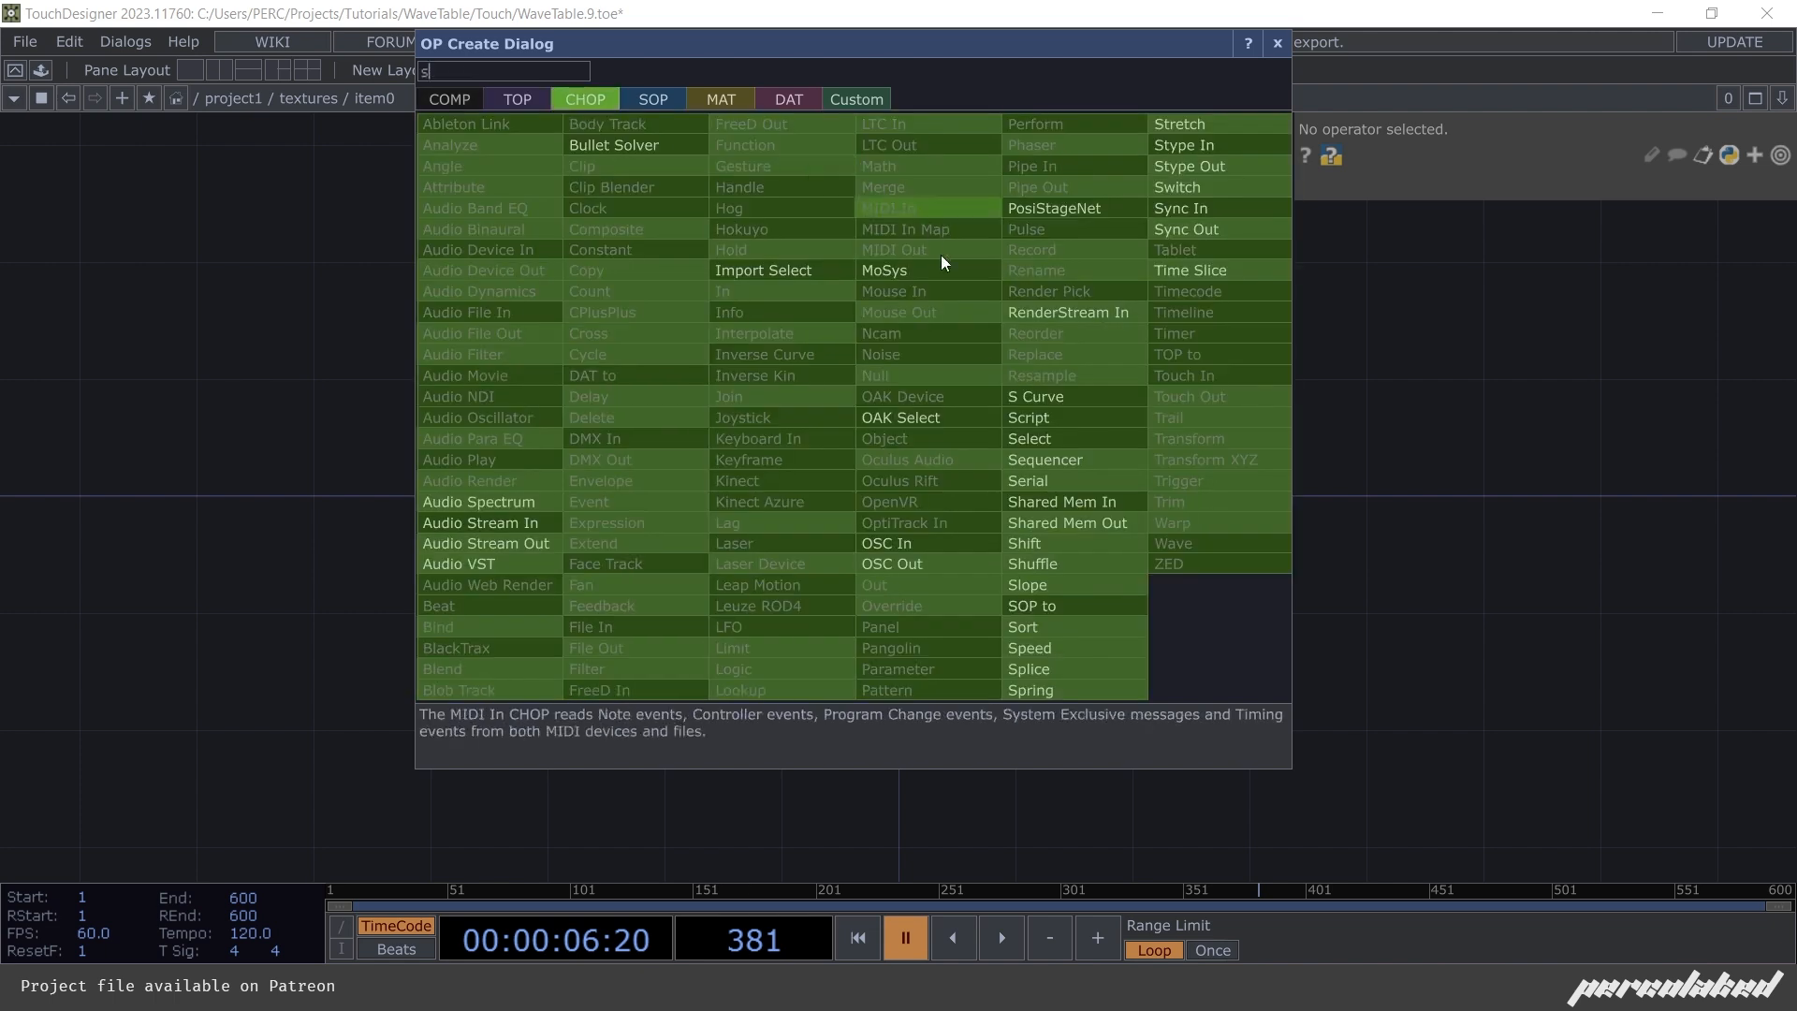
{"action": "left_click", "coordinate": [1055, 442]}
{"action": "left_click", "coordinate": [651, 348]}
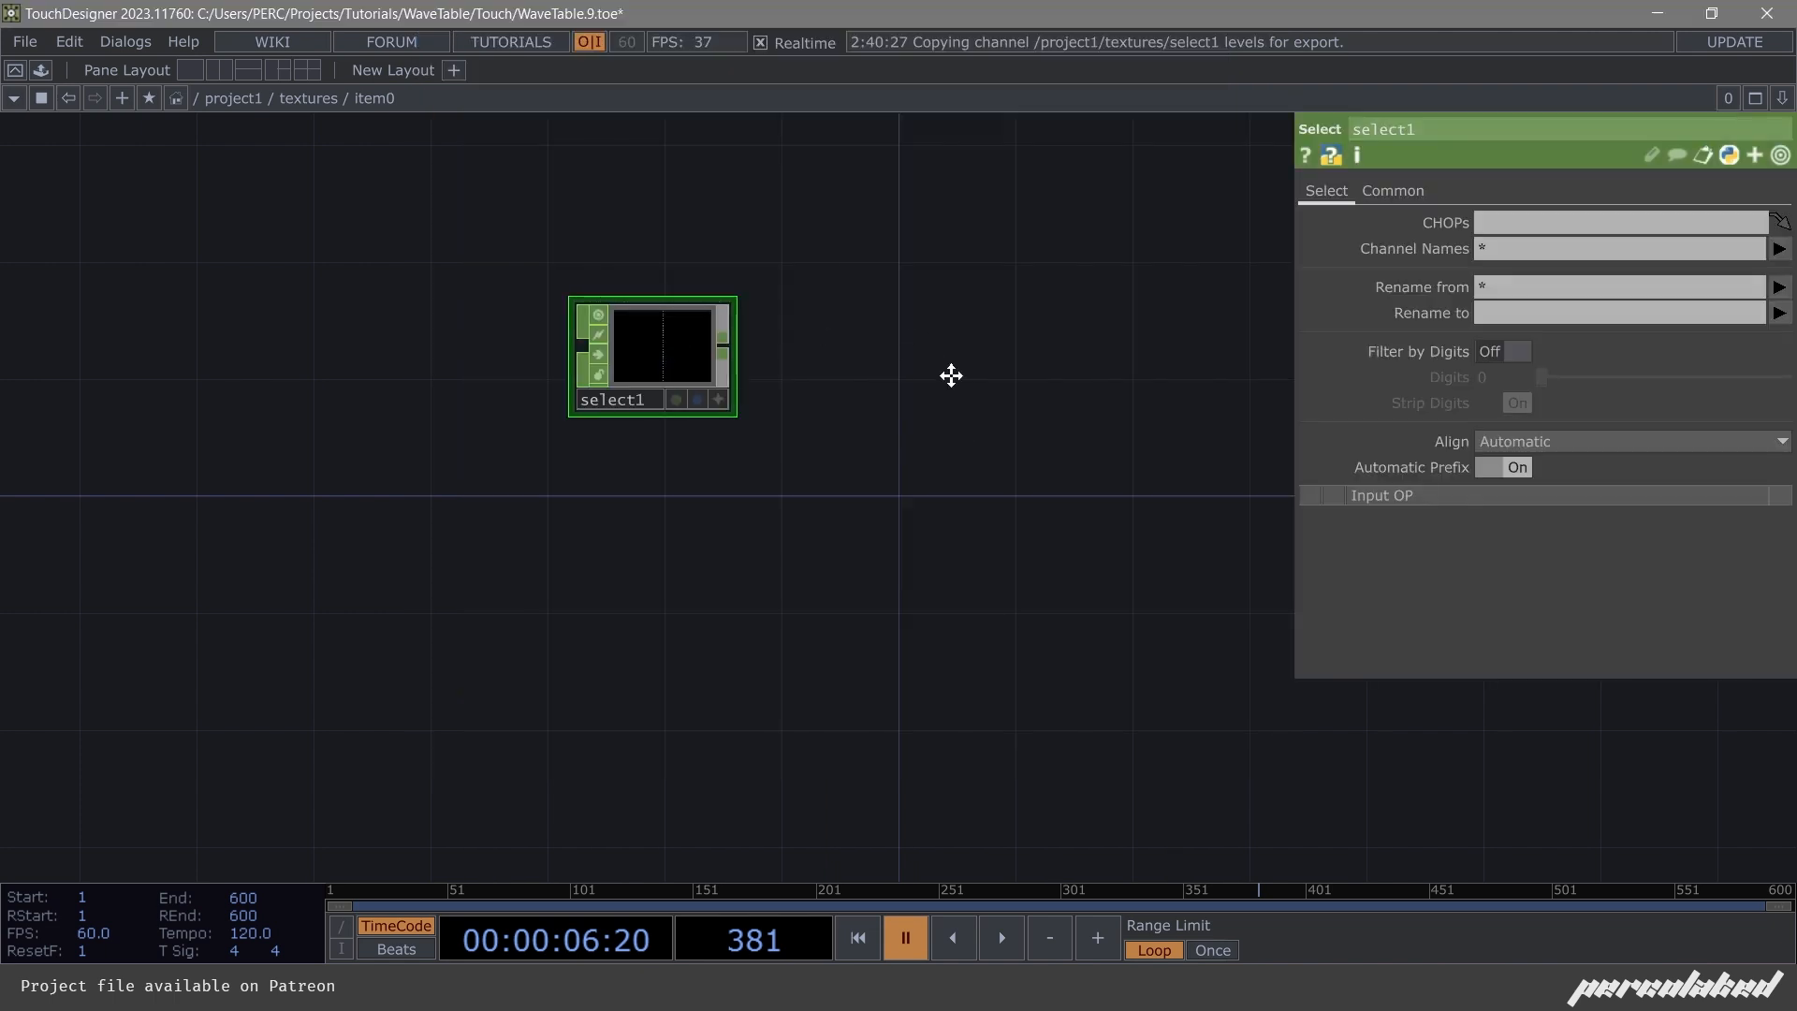
Set the CHOPs reference of item0's Select CHOP to ../select1.
{"action": "scroll", "coordinate": [697, 450], "scroll_direction": "up", "scroll_amount": 2}
{"action": "scroll", "coordinate": [697, 450], "scroll_direction": "down", "scroll_amount": 3}
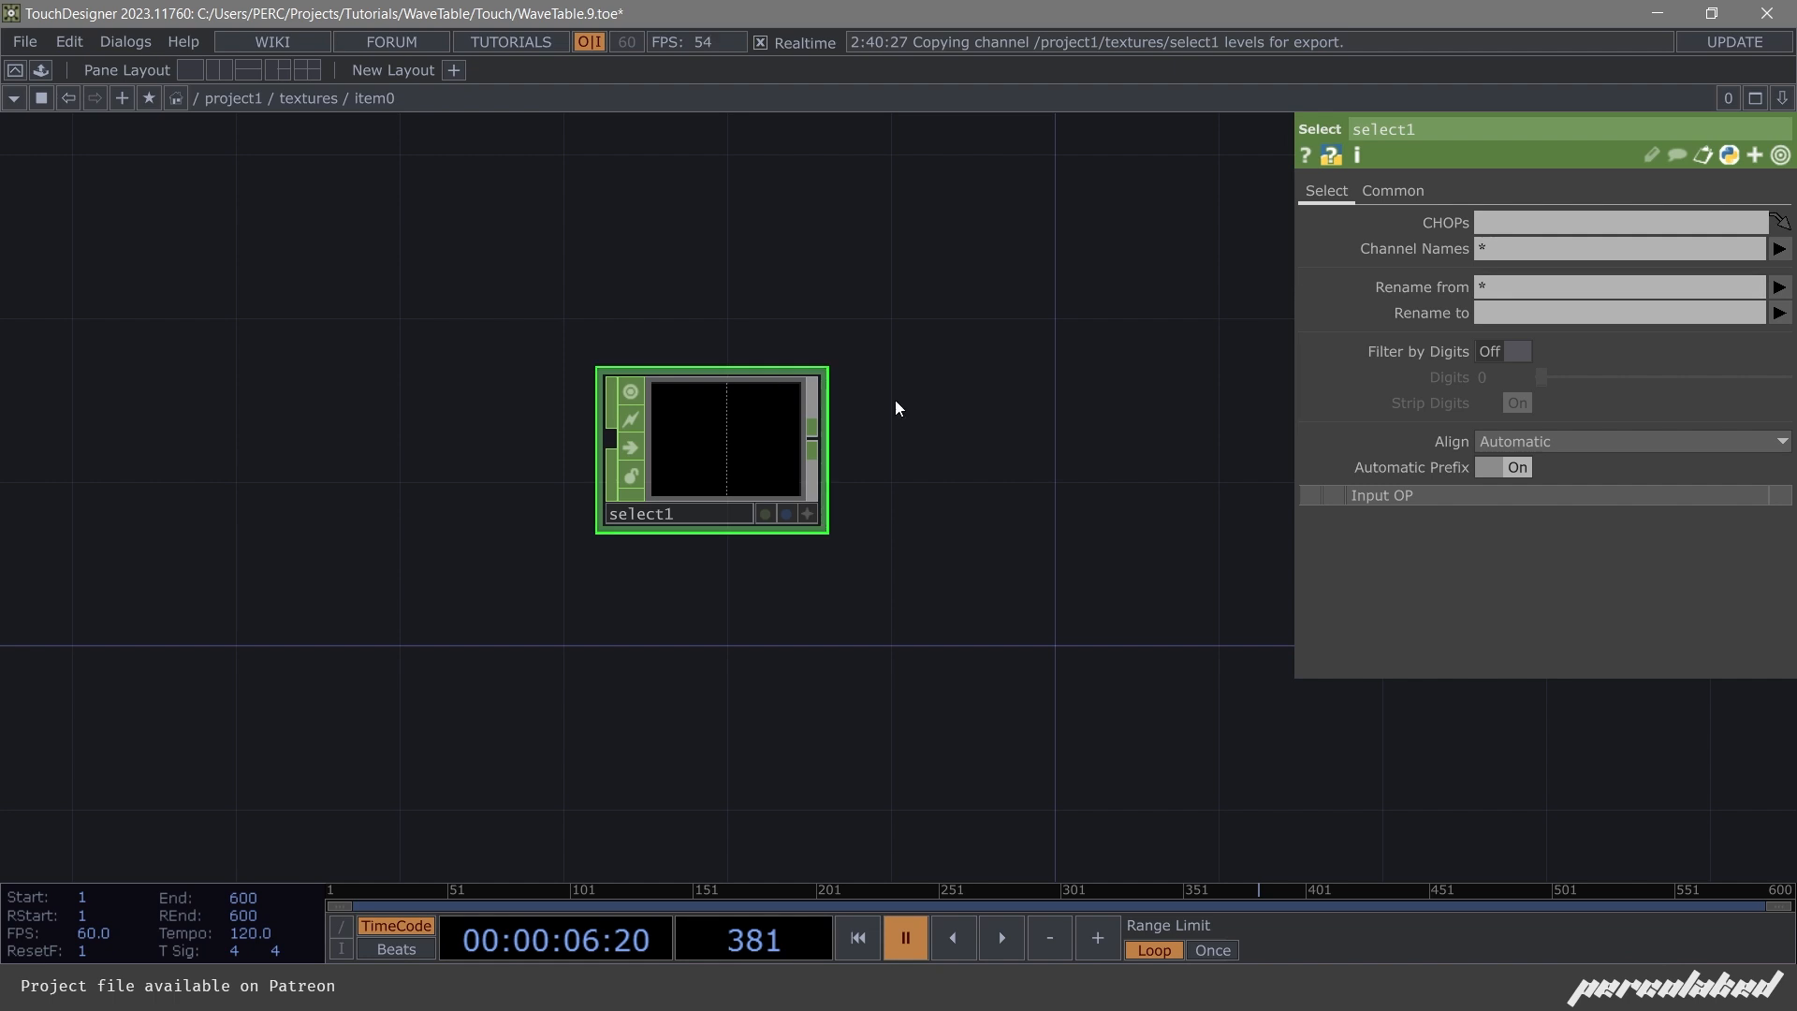
{"action": "left_click", "coordinate": [1531, 217]}
{"action": "type", "text": "../select1"}
{"action": "key", "text": "Return"}
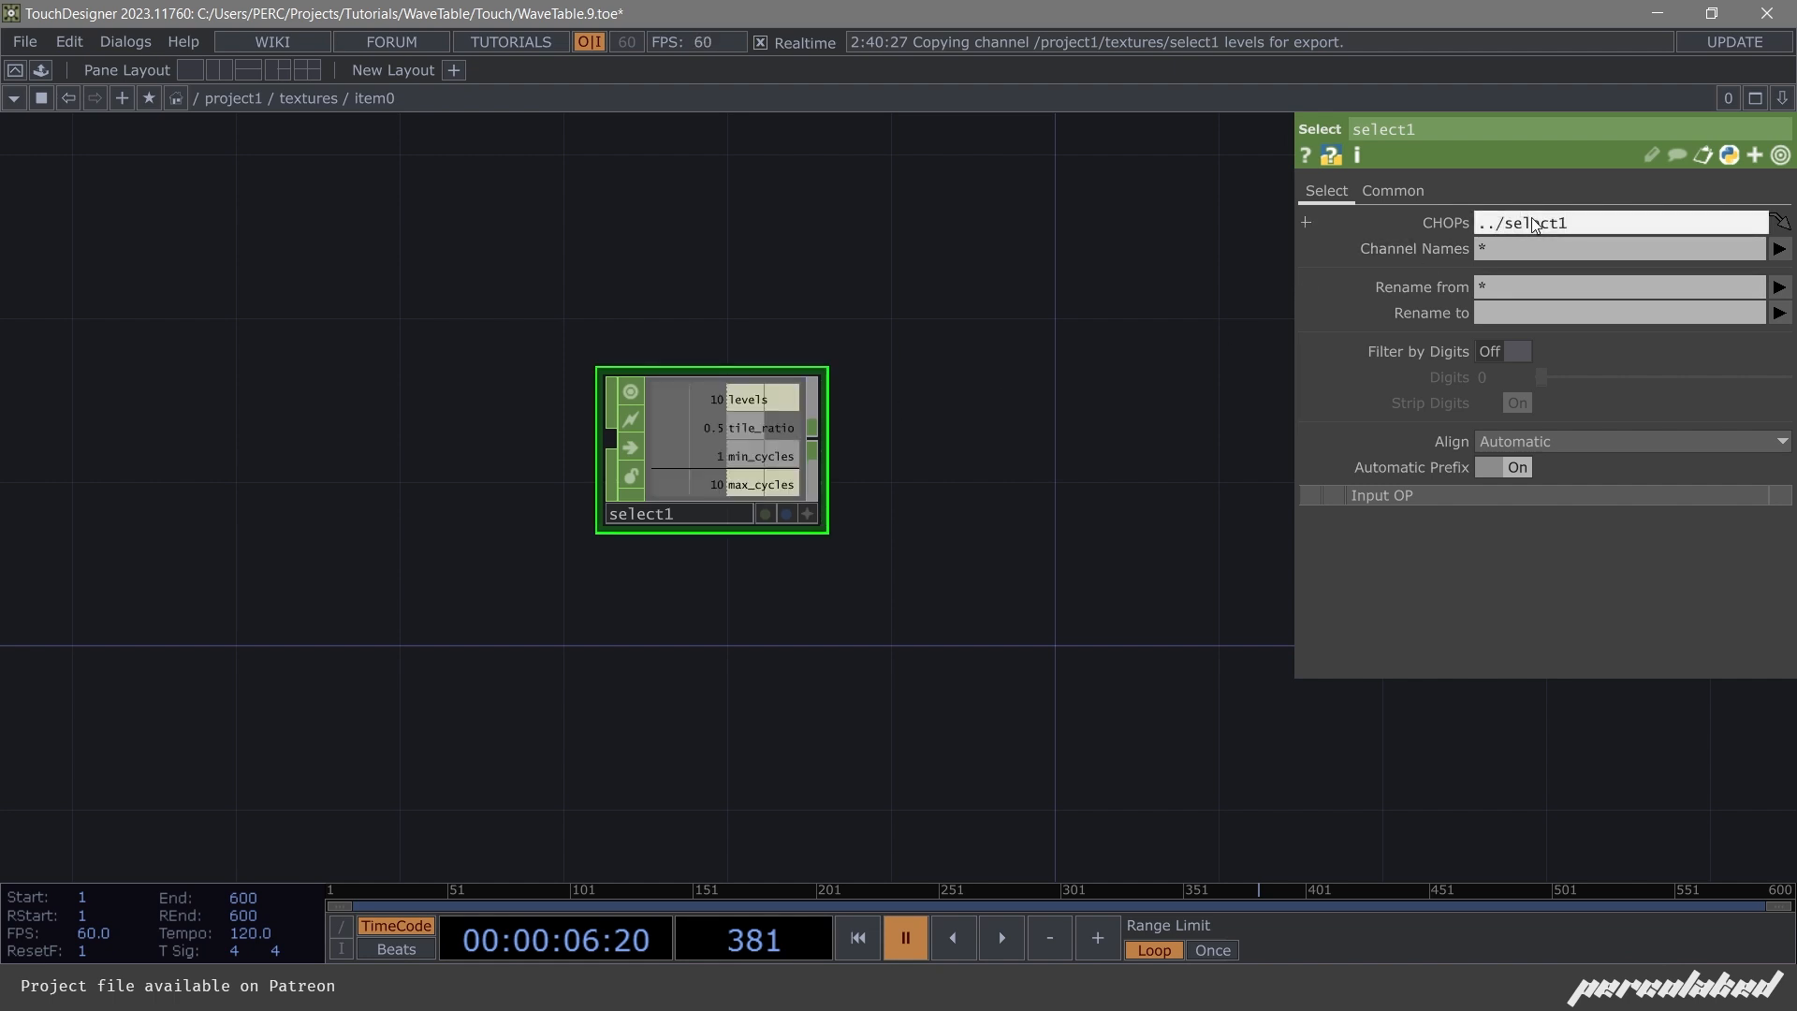
{"action": "scroll", "coordinate": [621, 379], "scroll_direction": "up", "scroll_amount": 3}
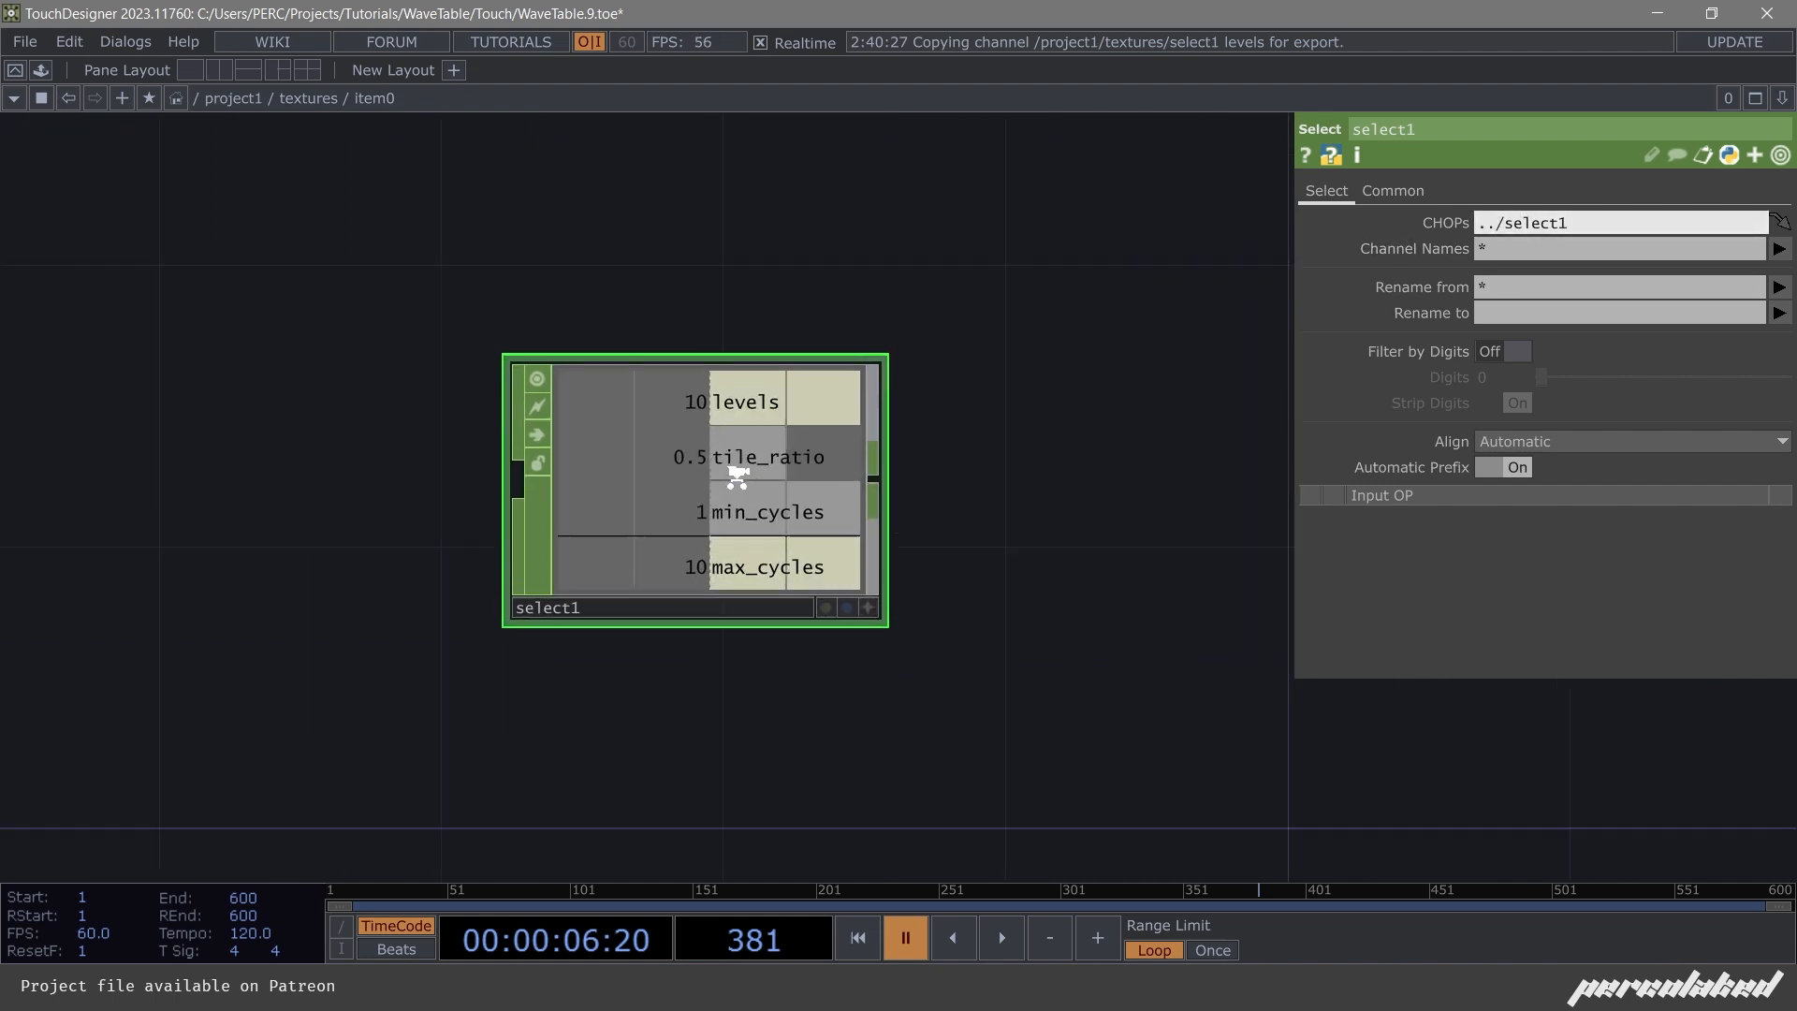
{"action": "left_click", "coordinate": [1778, 248]}
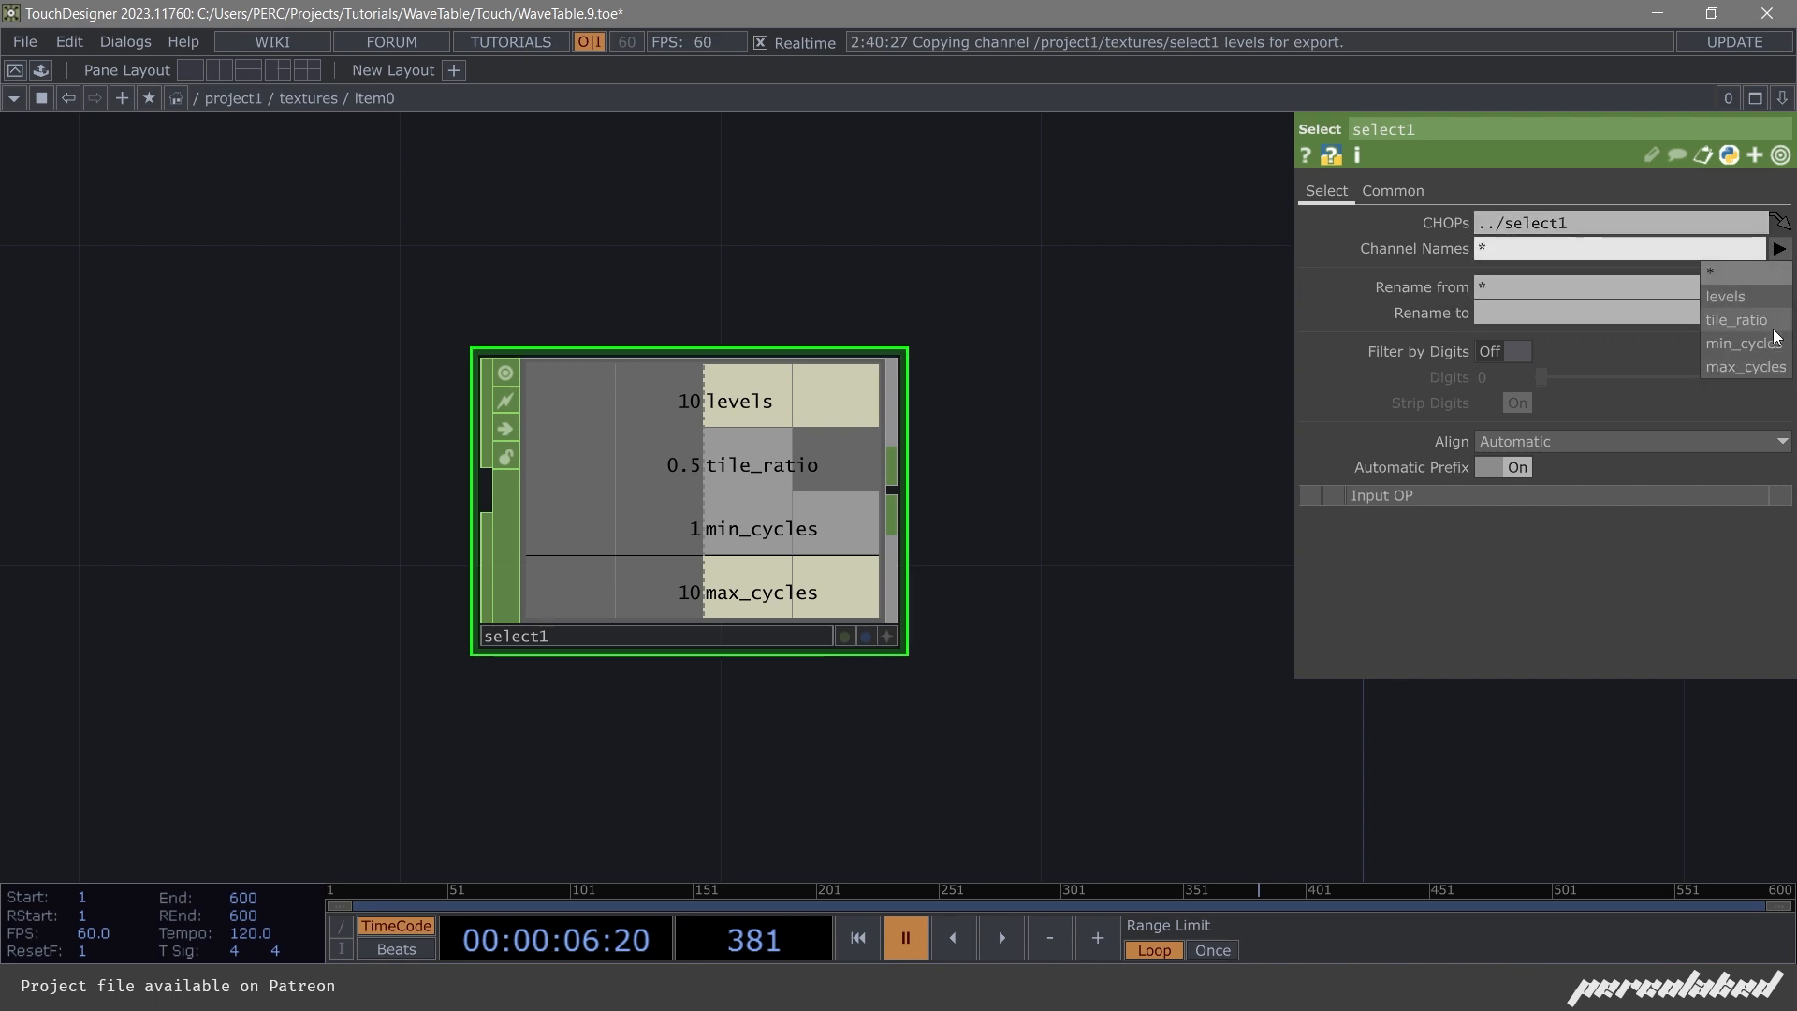
{"action": "left_click", "coordinate": [703, 482]}
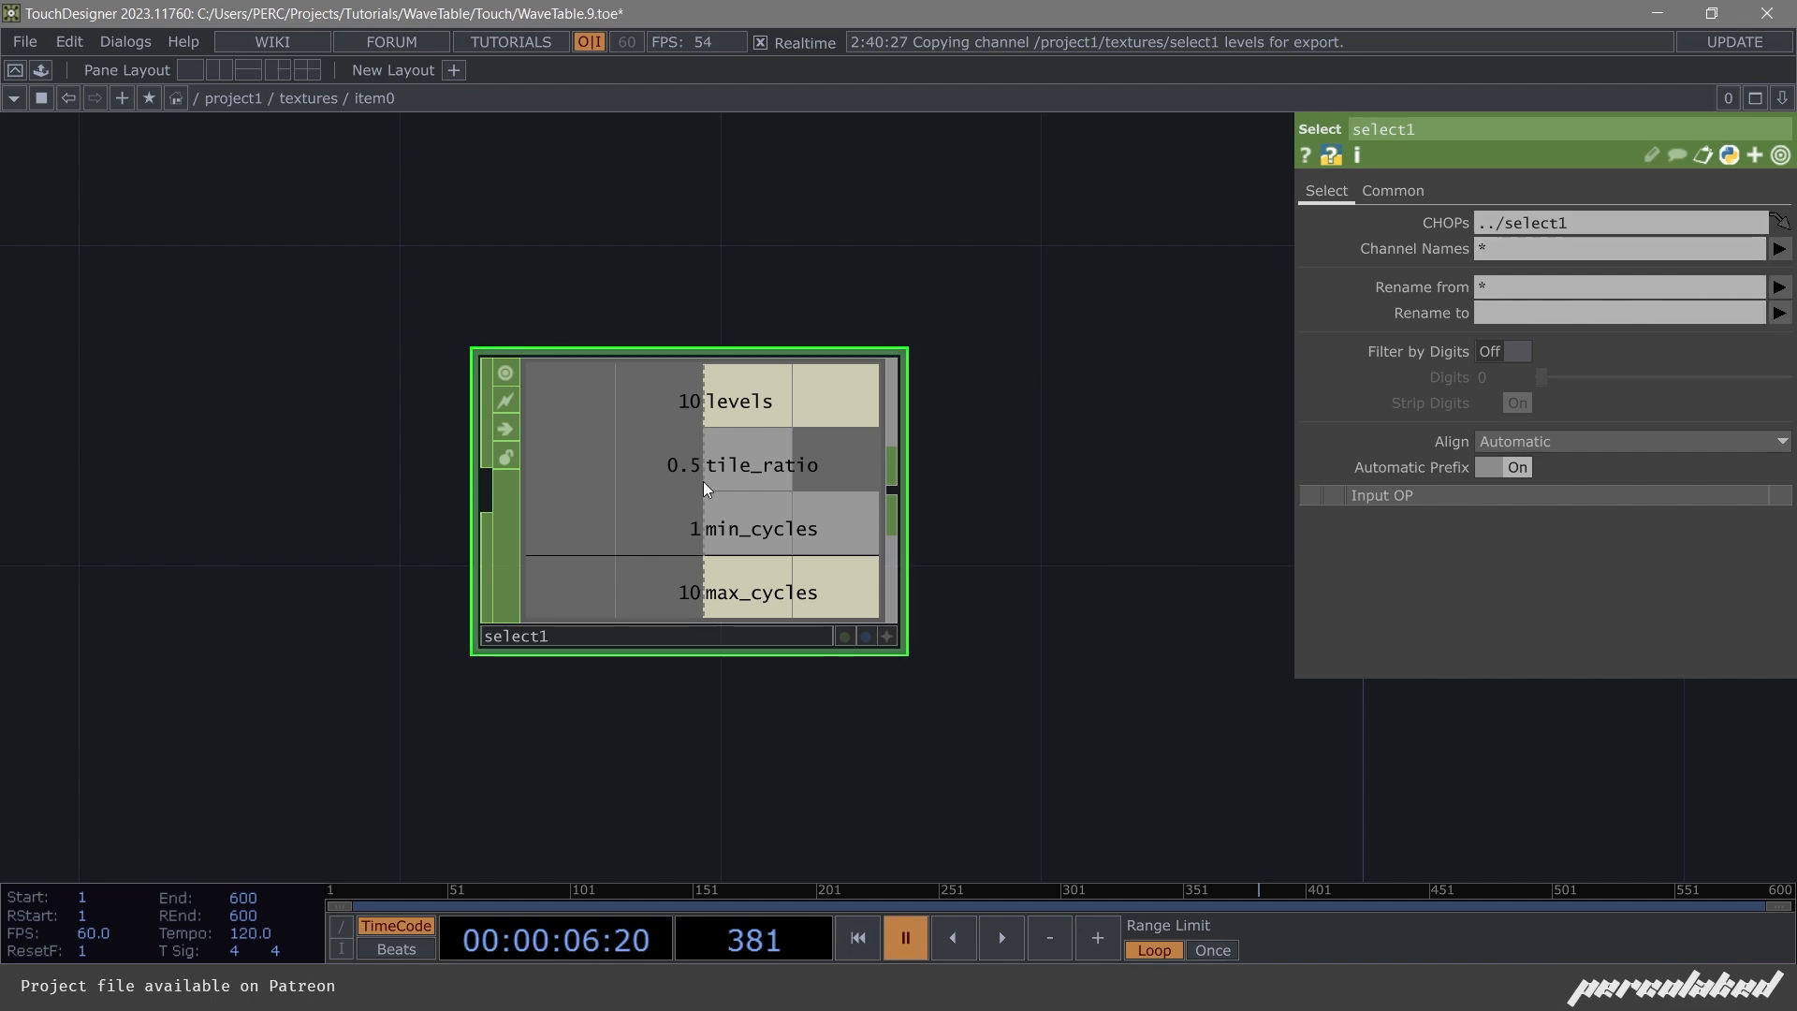
{"action": "left_click_drag", "start_coordinate": [706, 487], "coordinate": [710, 331]}
{"action": "scroll", "coordinate": [709, 335], "scroll_direction": "down", "scroll_amount": 3}
{"action": "scroll", "coordinate": [710, 330], "scroll_direction": "down", "scroll_amount": 10}
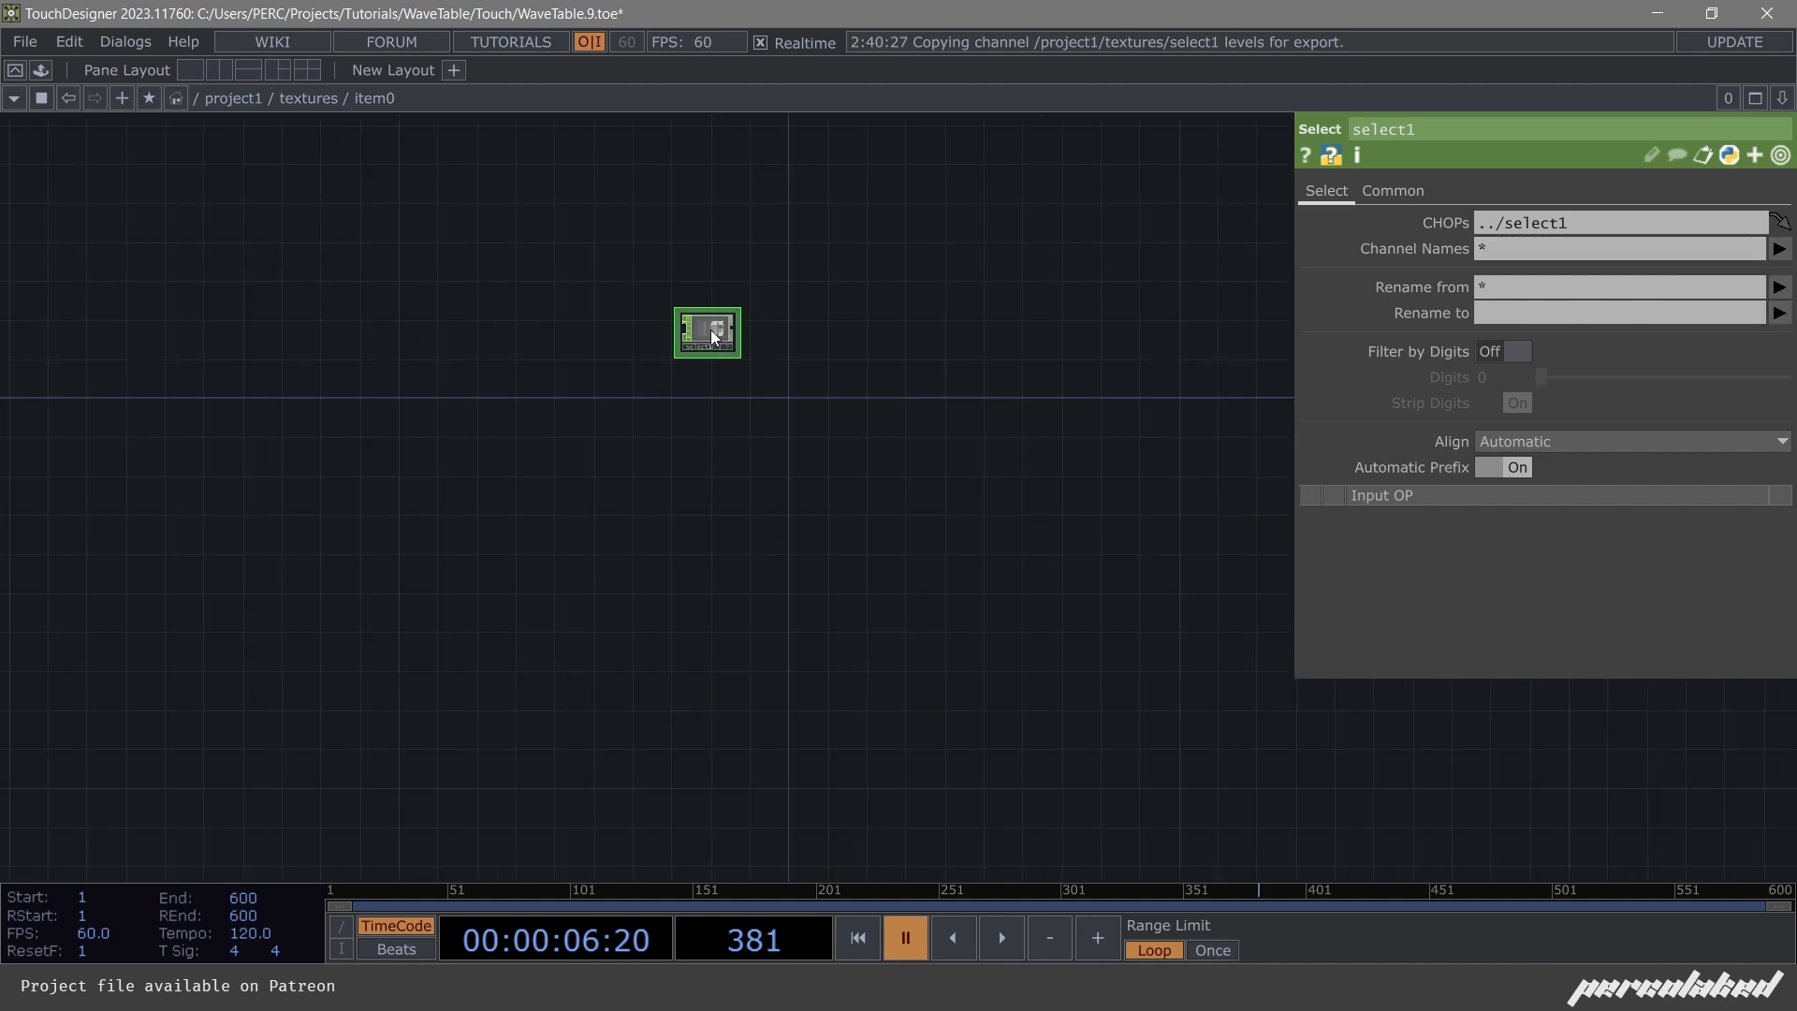
Return to the project1 network and add a Constant CHOP directly above constant1.
{"action": "scroll", "coordinate": [670, 292], "scroll_direction": "down", "scroll_amount": 5}
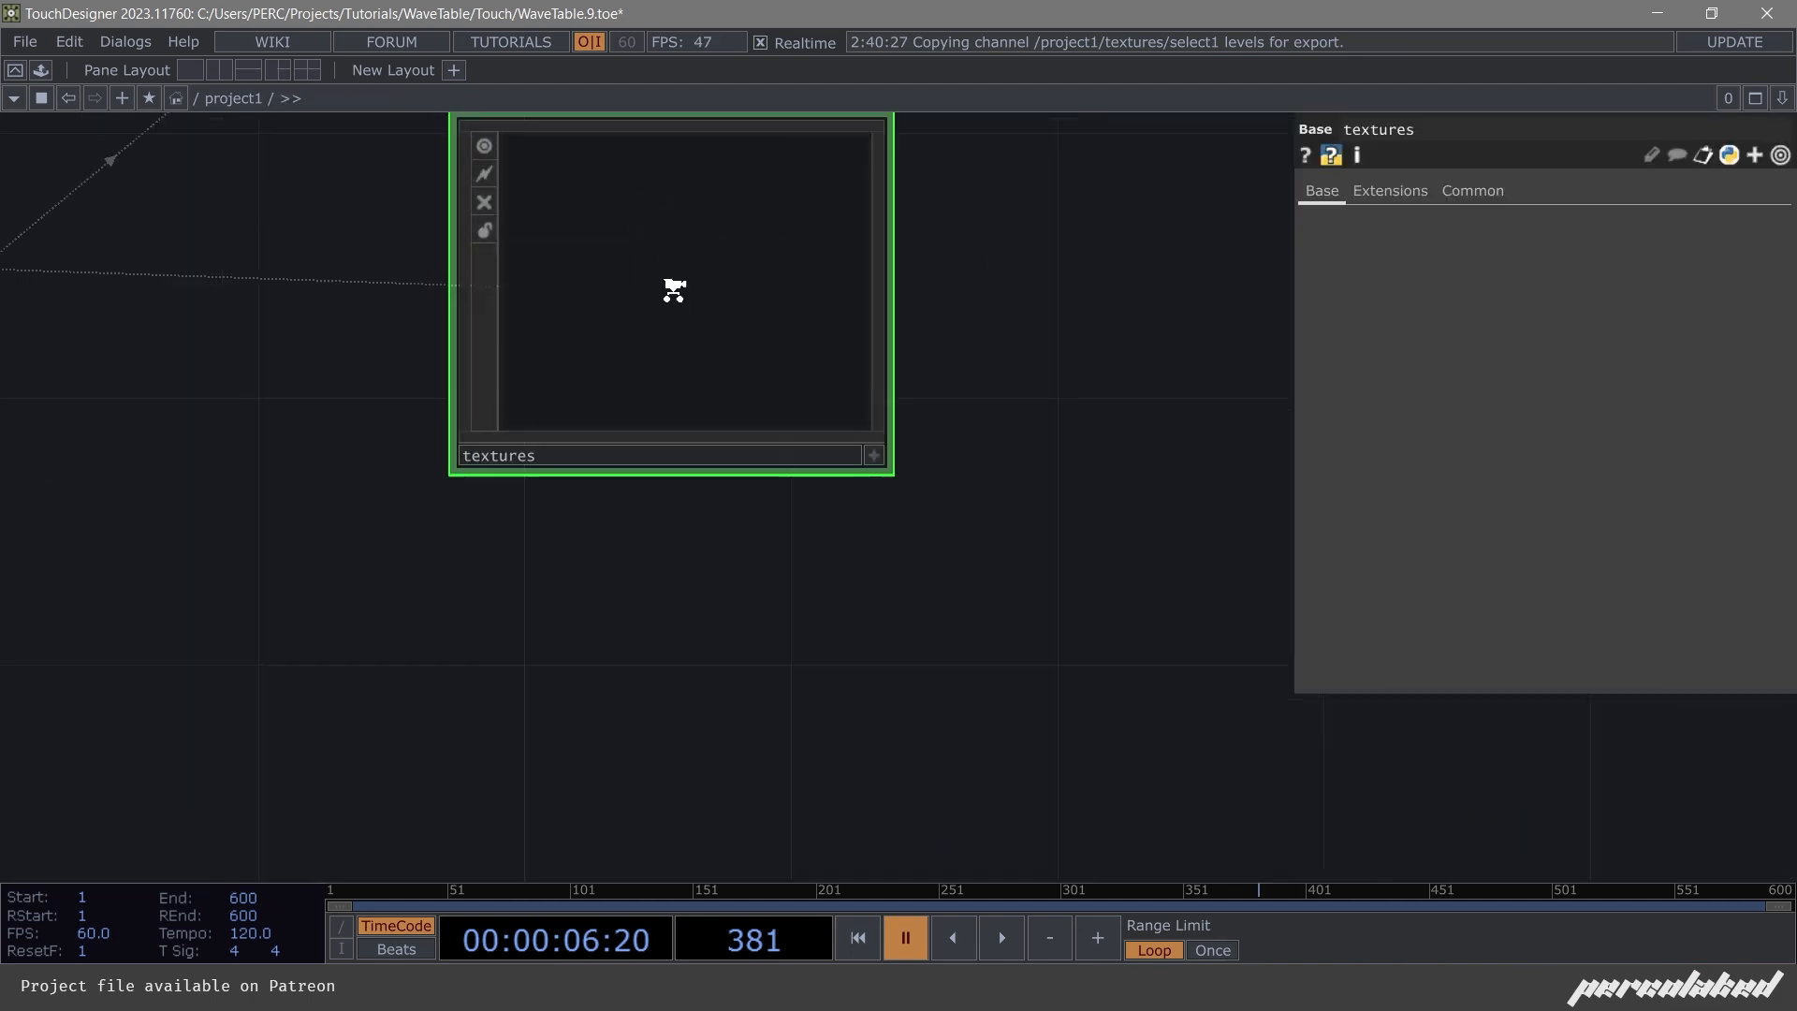
{"action": "scroll", "coordinate": [603, 403], "scroll_direction": "up", "scroll_amount": 5}
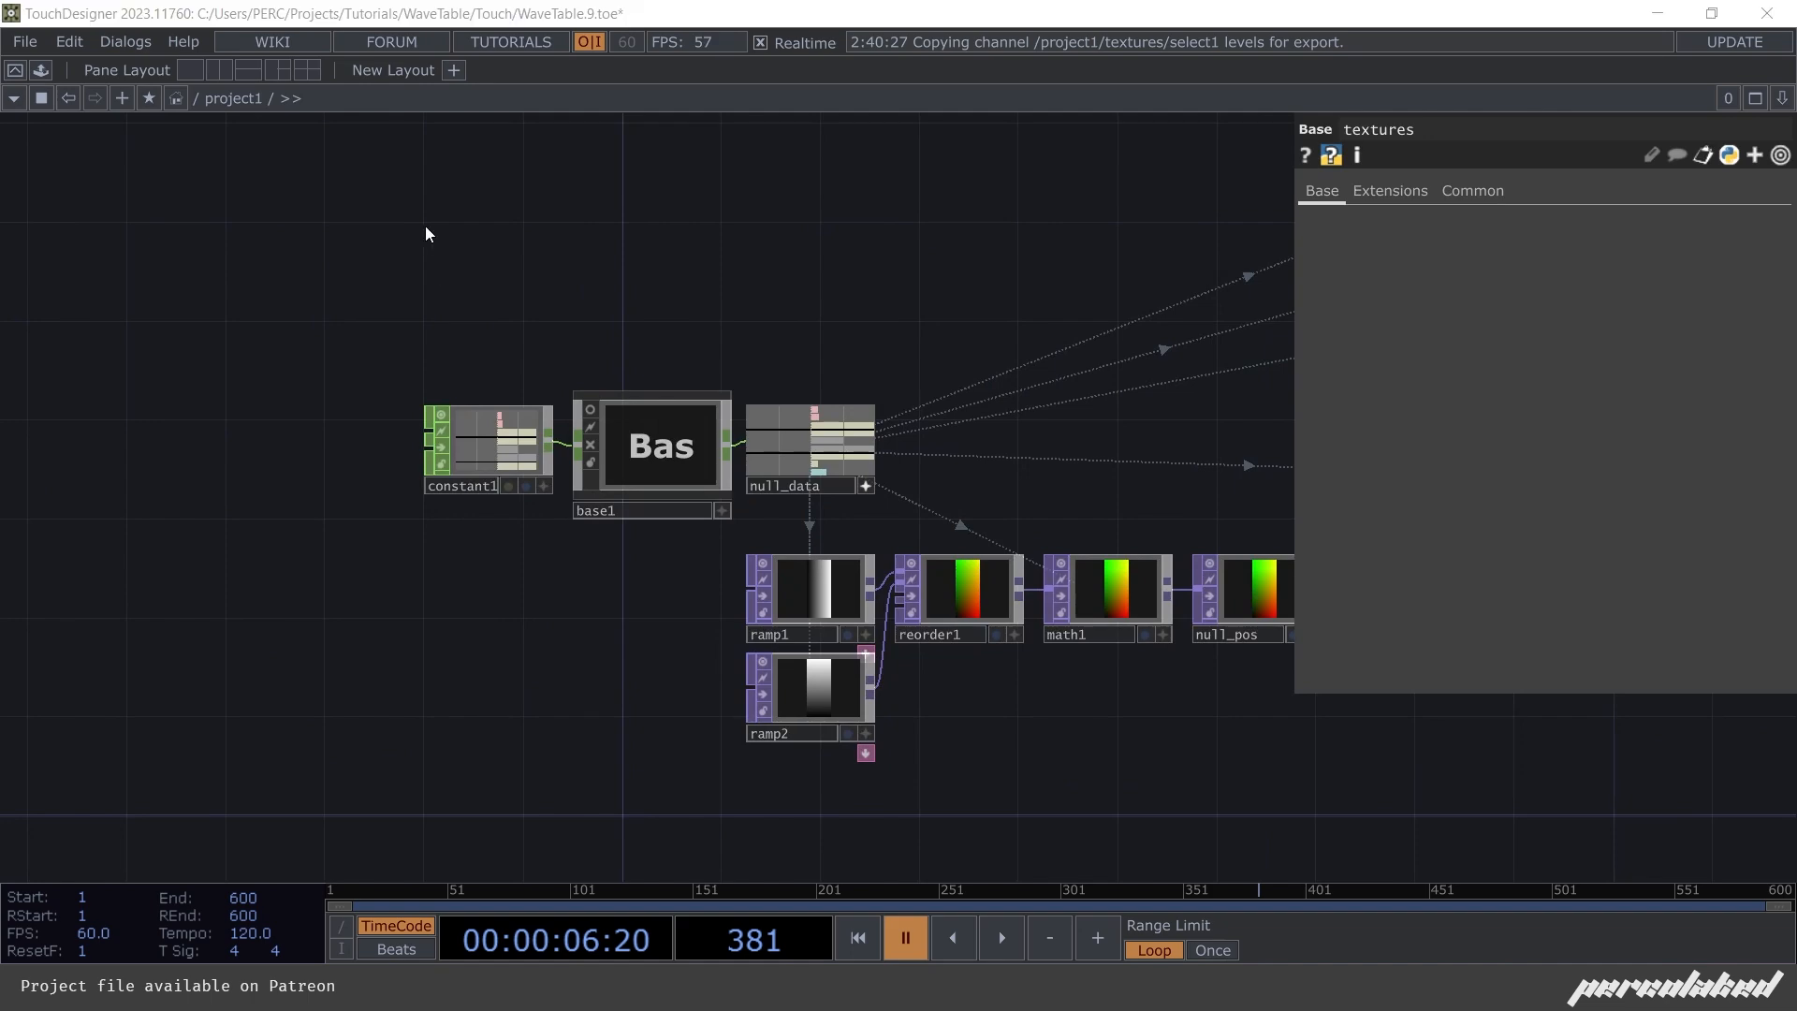
{"action": "key", "text": "Tab"}
{"action": "type", "text": "cons"}
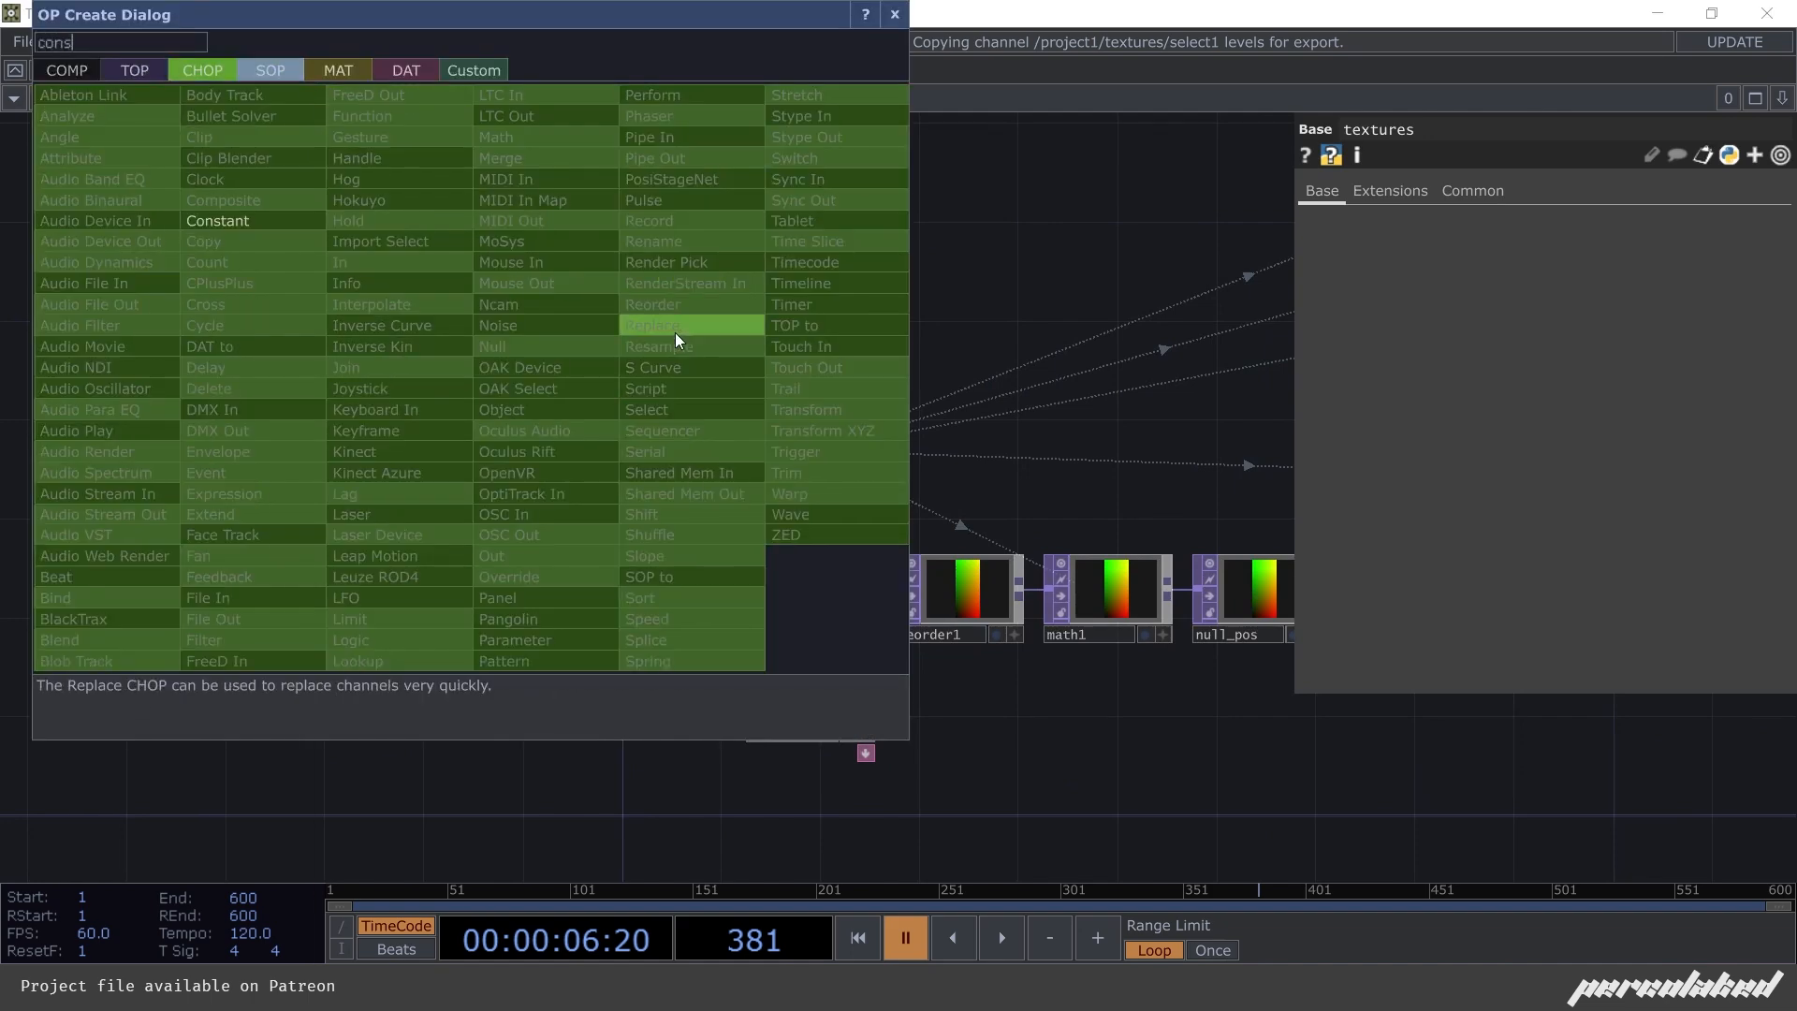
{"action": "key", "text": "Return"}
{"action": "scroll", "coordinate": [620, 393], "scroll_direction": "up", "scroll_amount": 2}
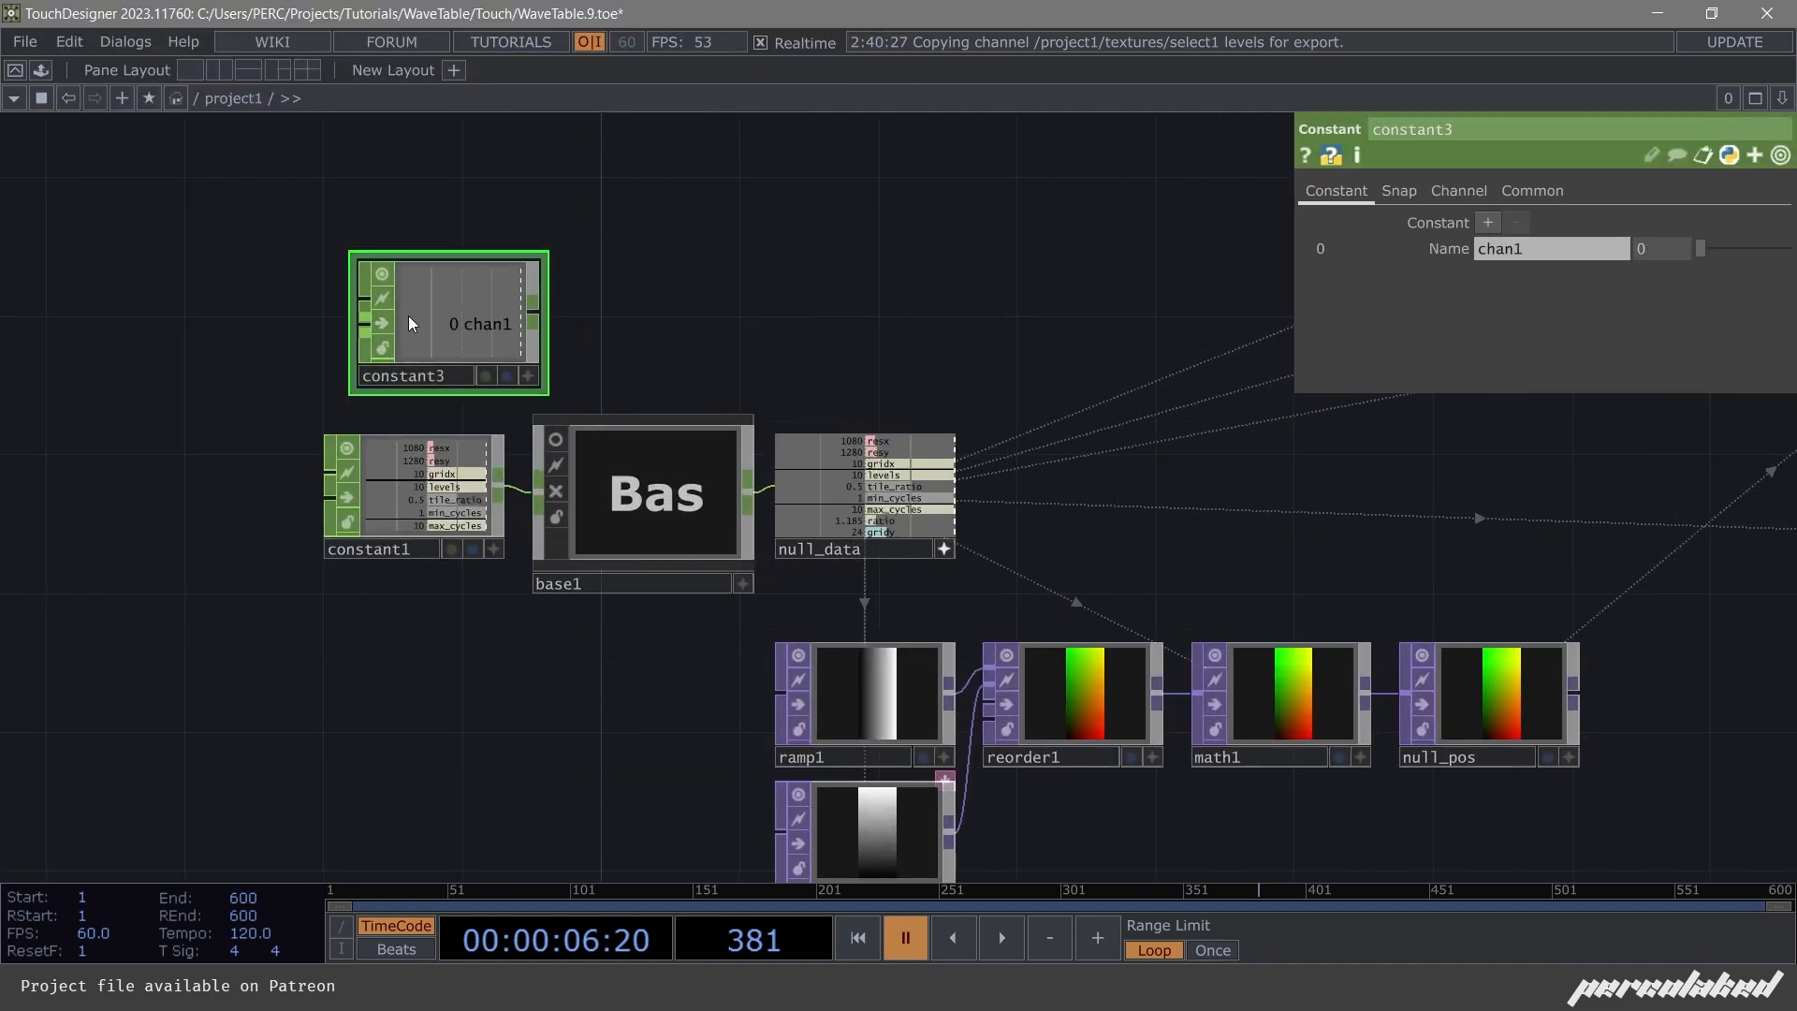
{"action": "left_click", "coordinate": [331, 364]}
Name the new Constant CHOP's channel time and drive its value with a running time expression.
{"action": "type", "text": "time"}
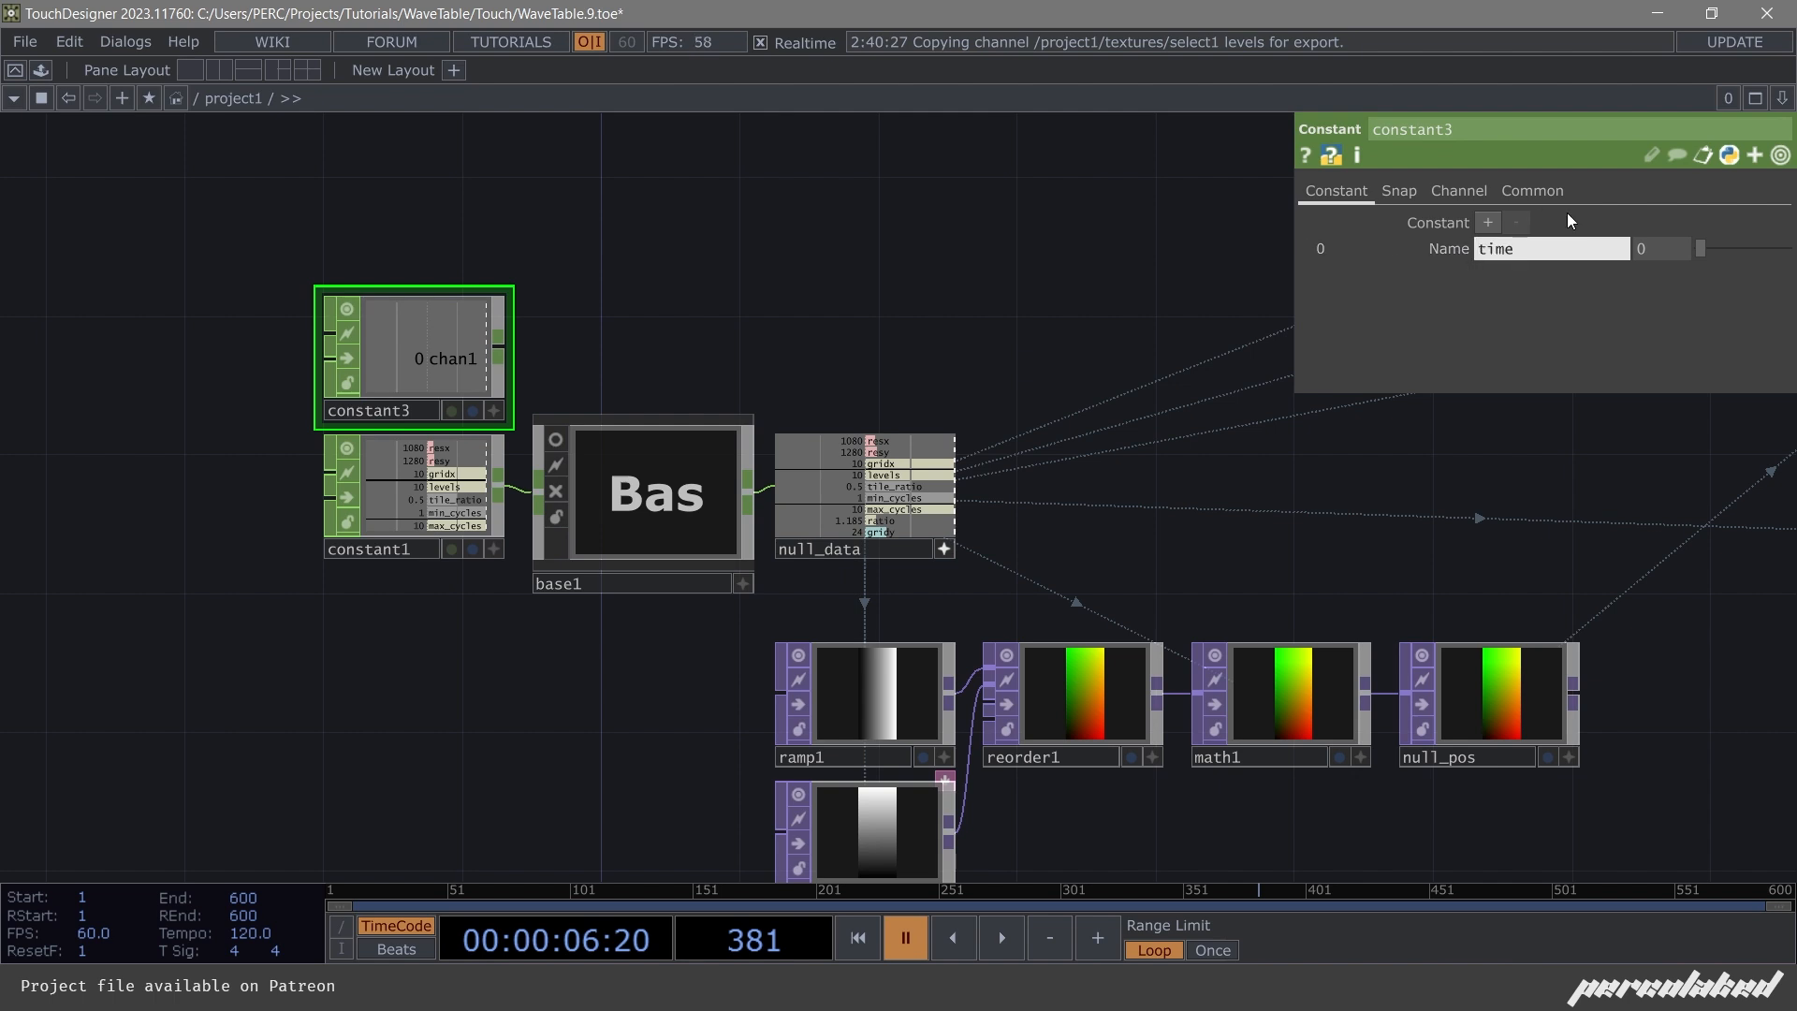
{"action": "key", "text": "Return"}
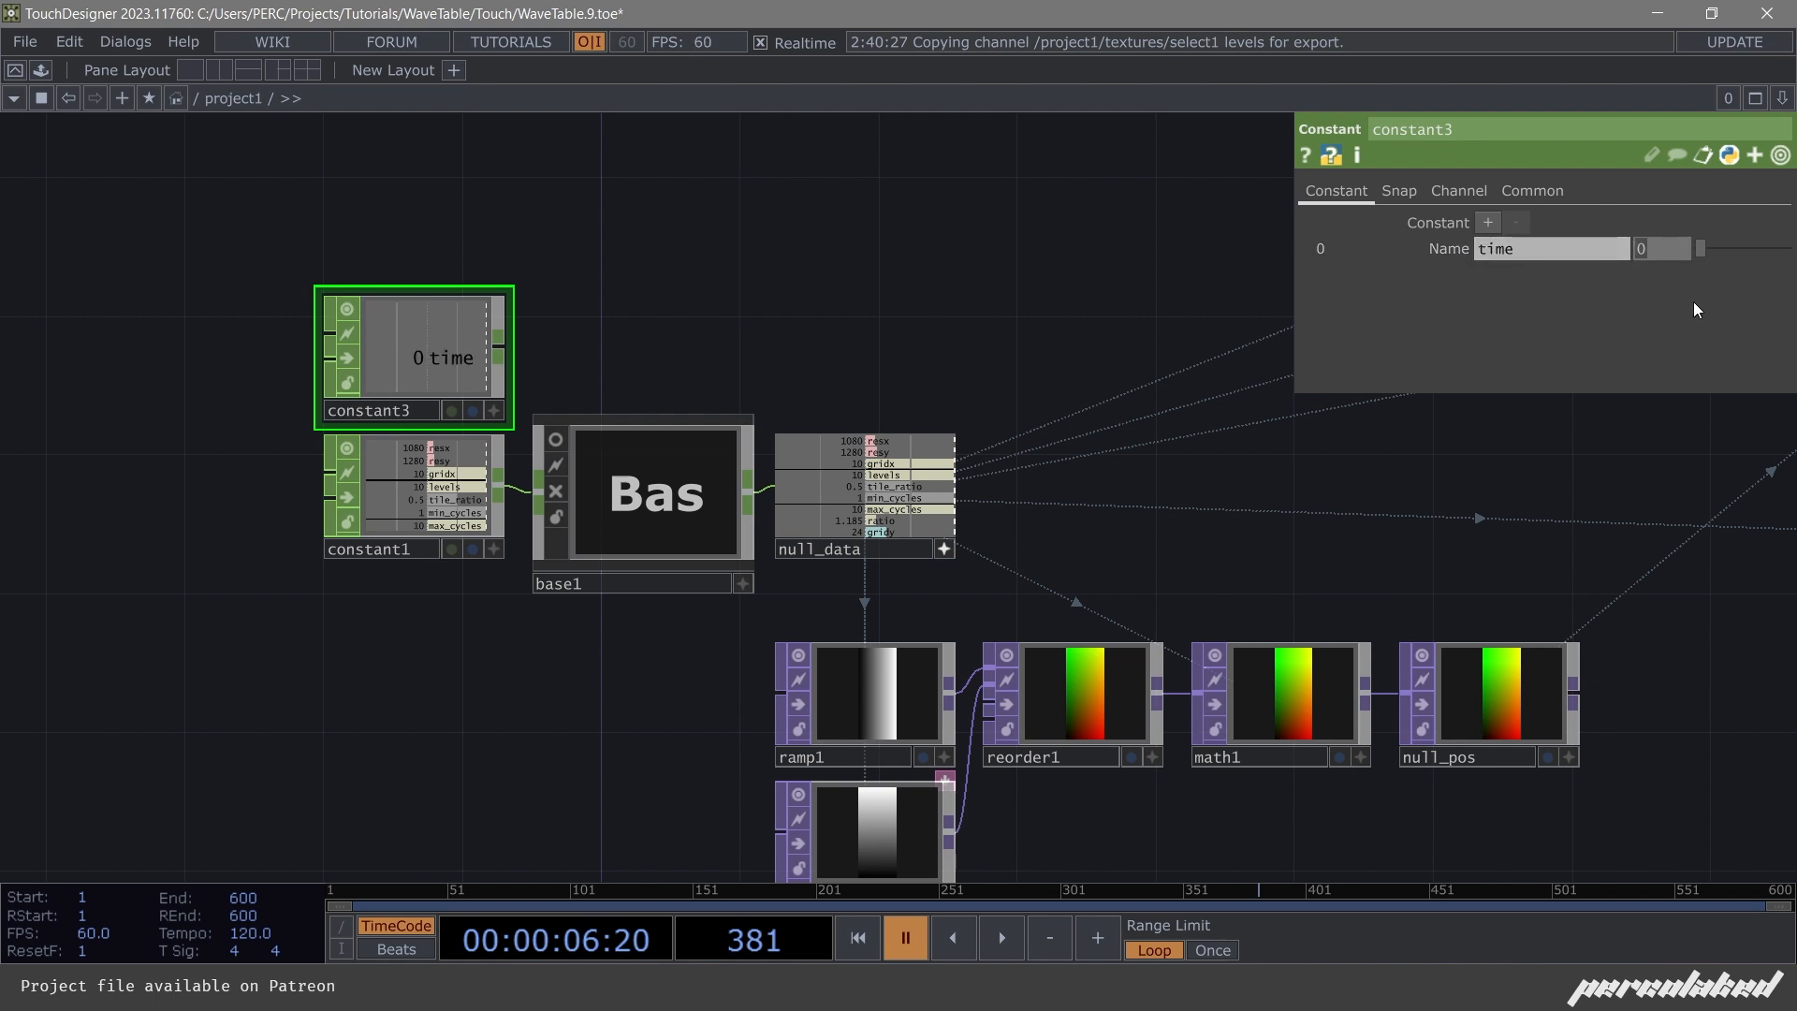
{"action": "type", "text": "Aa"}
{"action": "key", "text": "Return"}
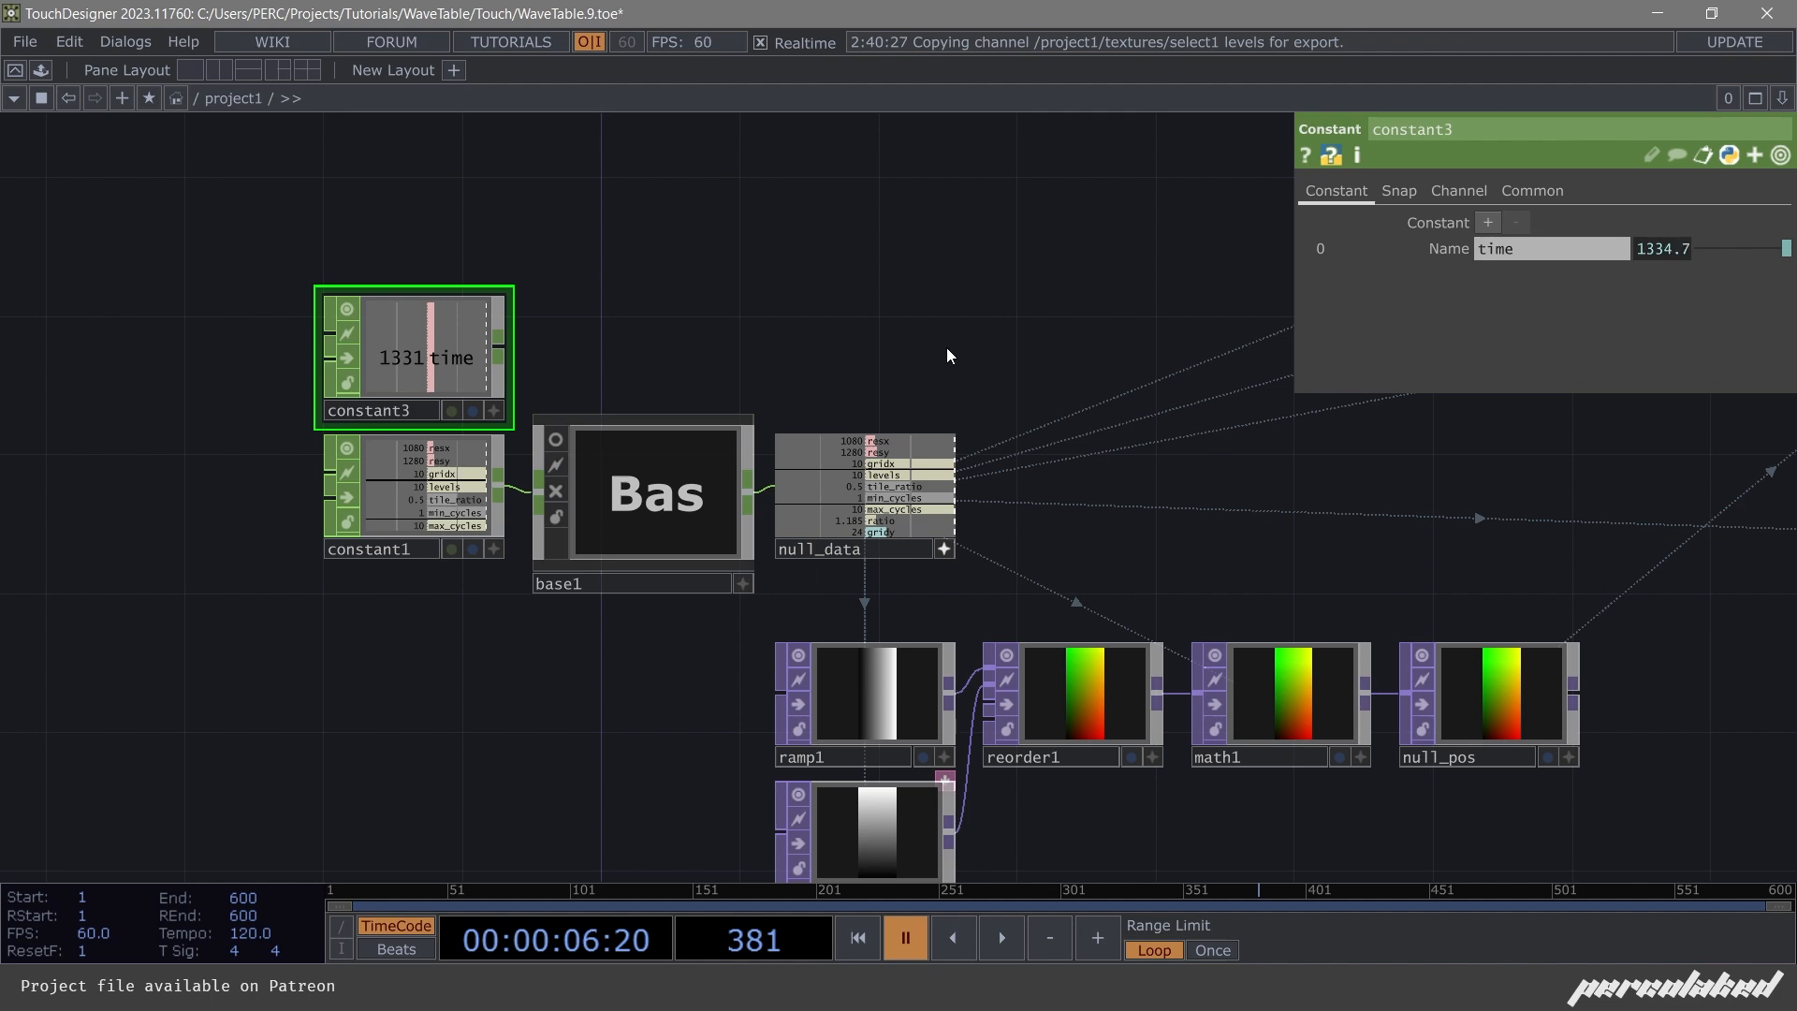
Append a Null CHOP to constant3, place it above null_data, and rename it null_time.
{"action": "left_click_drag", "start_coordinate": [946, 347], "coordinate": [863, 352]}
{"action": "left_click_drag", "start_coordinate": [978, 415], "coordinate": [819, 424]}
{"action": "key", "text": "alt+n"}
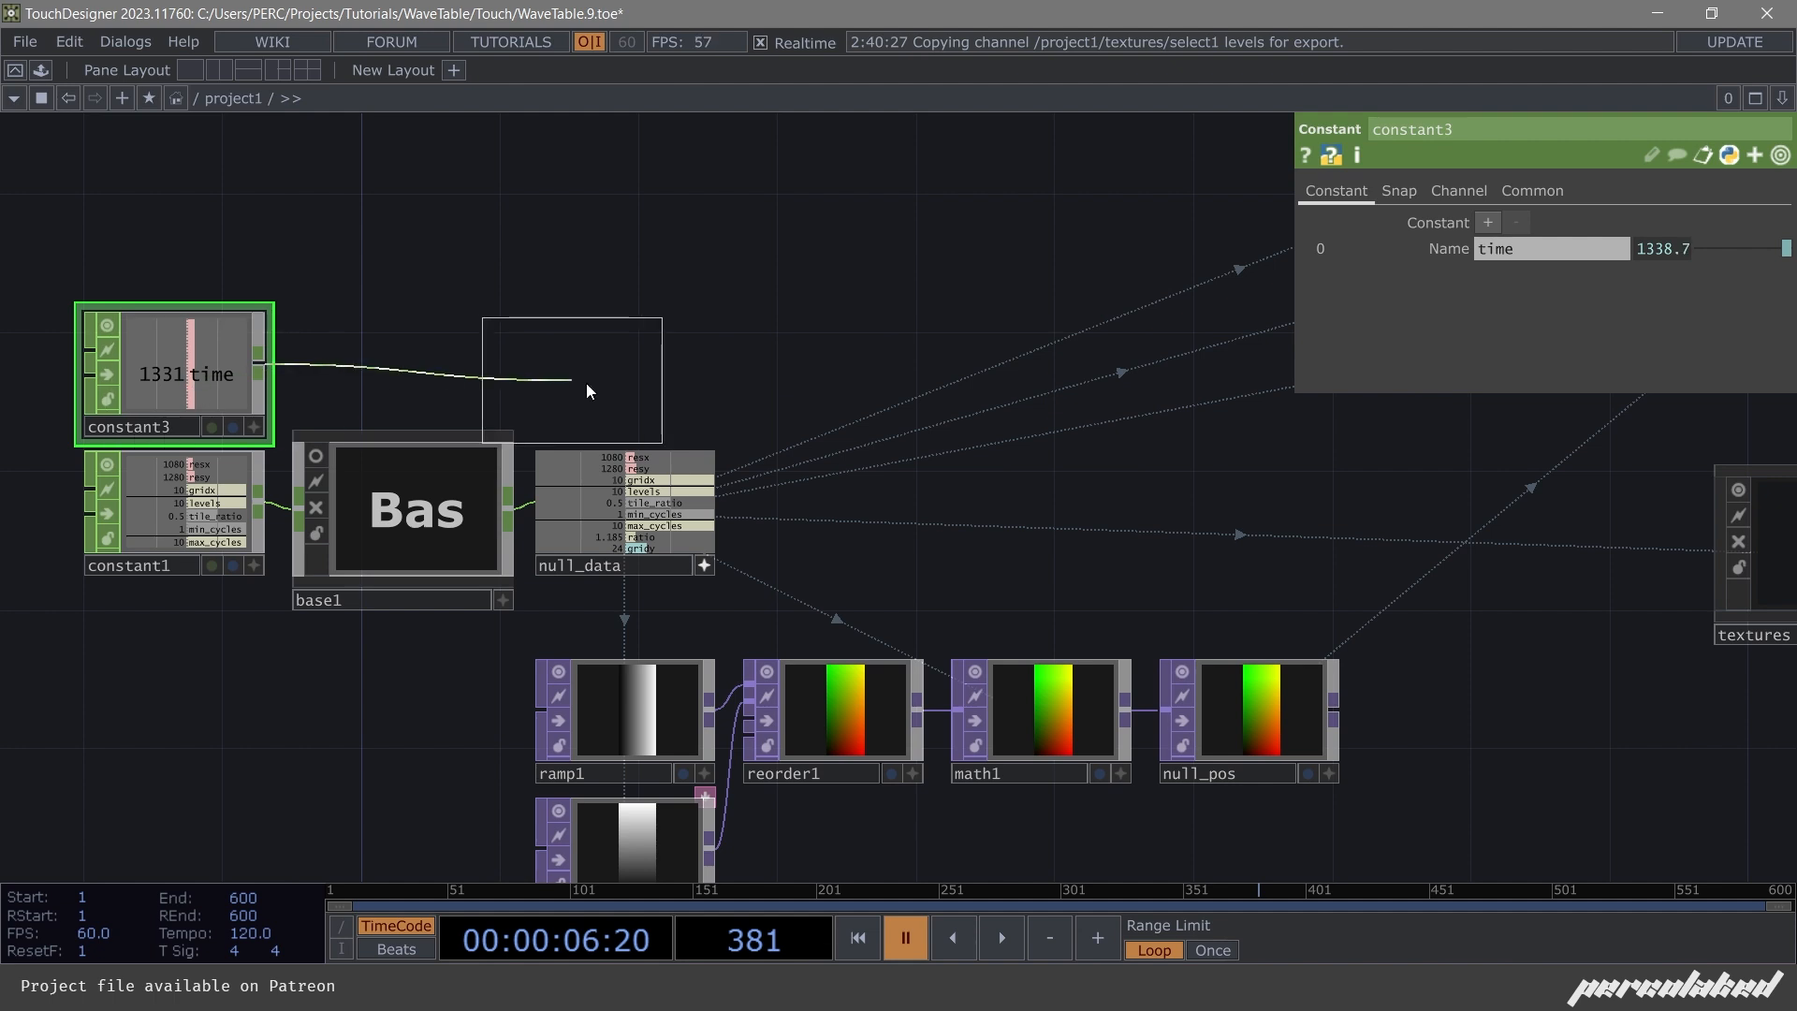
{"action": "left_click", "coordinate": [647, 360]}
{"action": "left_click_drag", "start_coordinate": [648, 360], "coordinate": [613, 361]}
{"action": "left_click", "coordinate": [606, 419]}
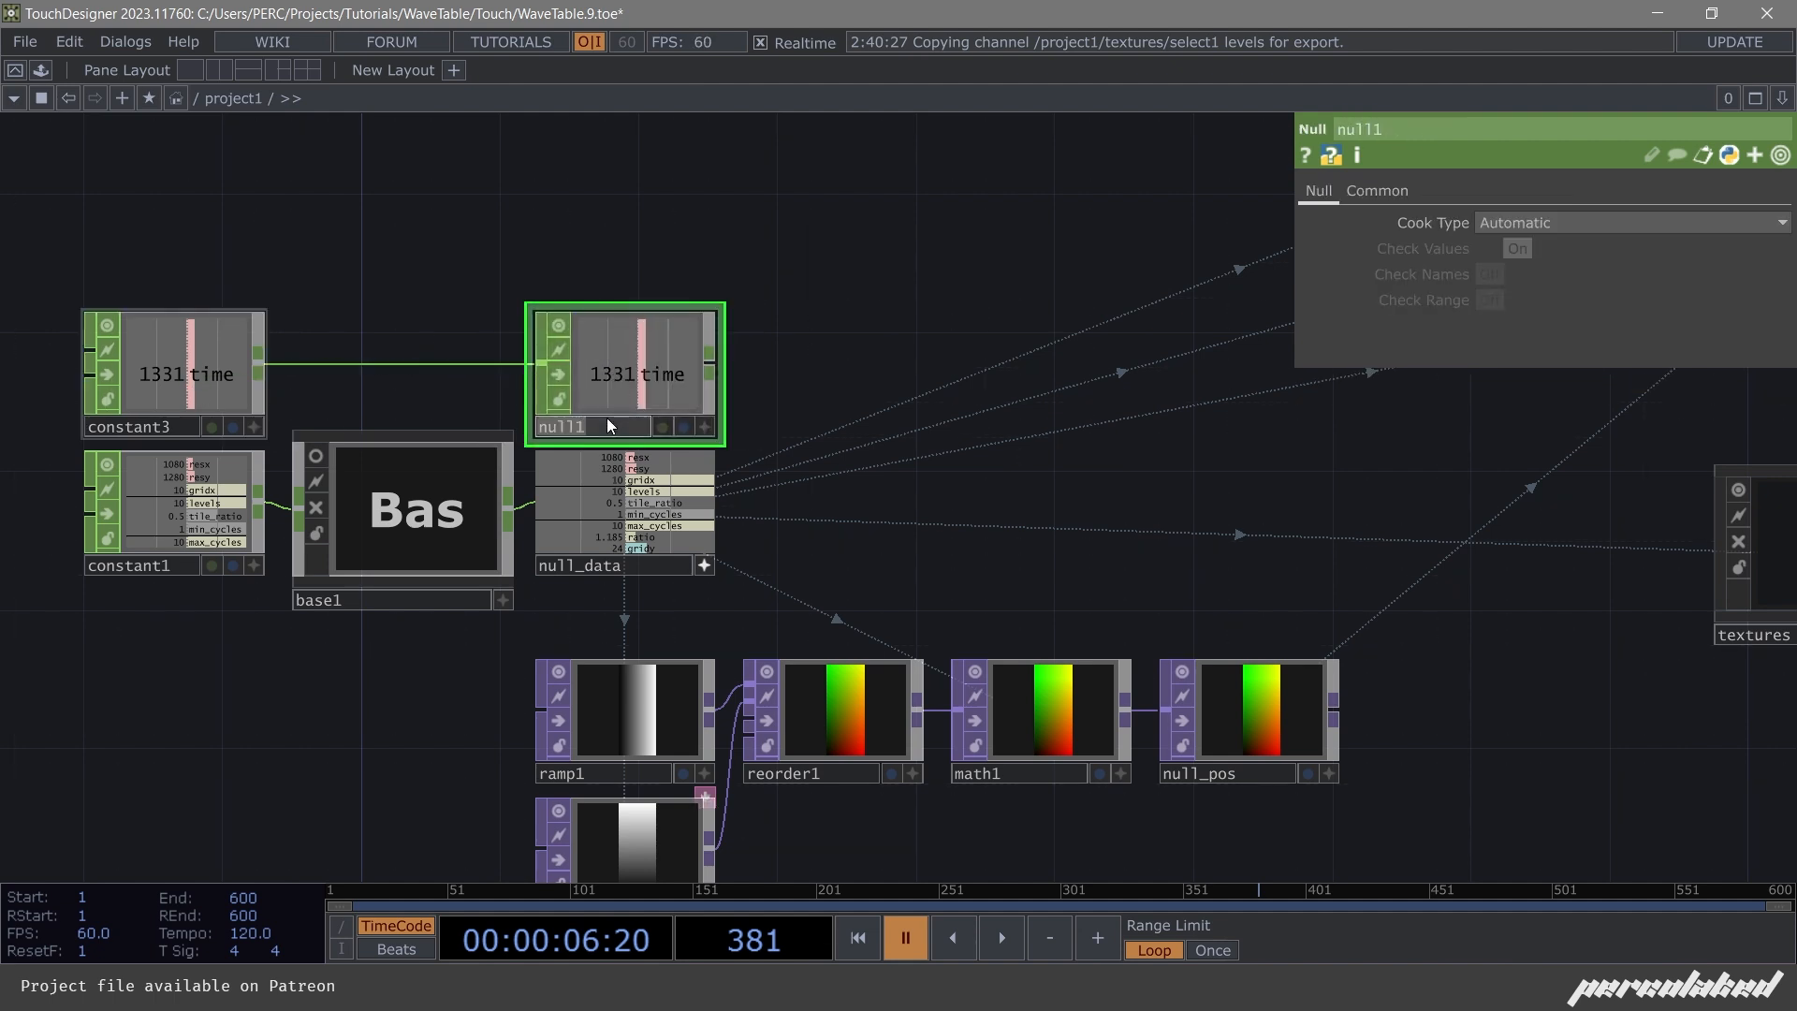
{"action": "type", "text": "n1"}
{"action": "type", "text": "me"}
{"action": "key", "text": "Return"}
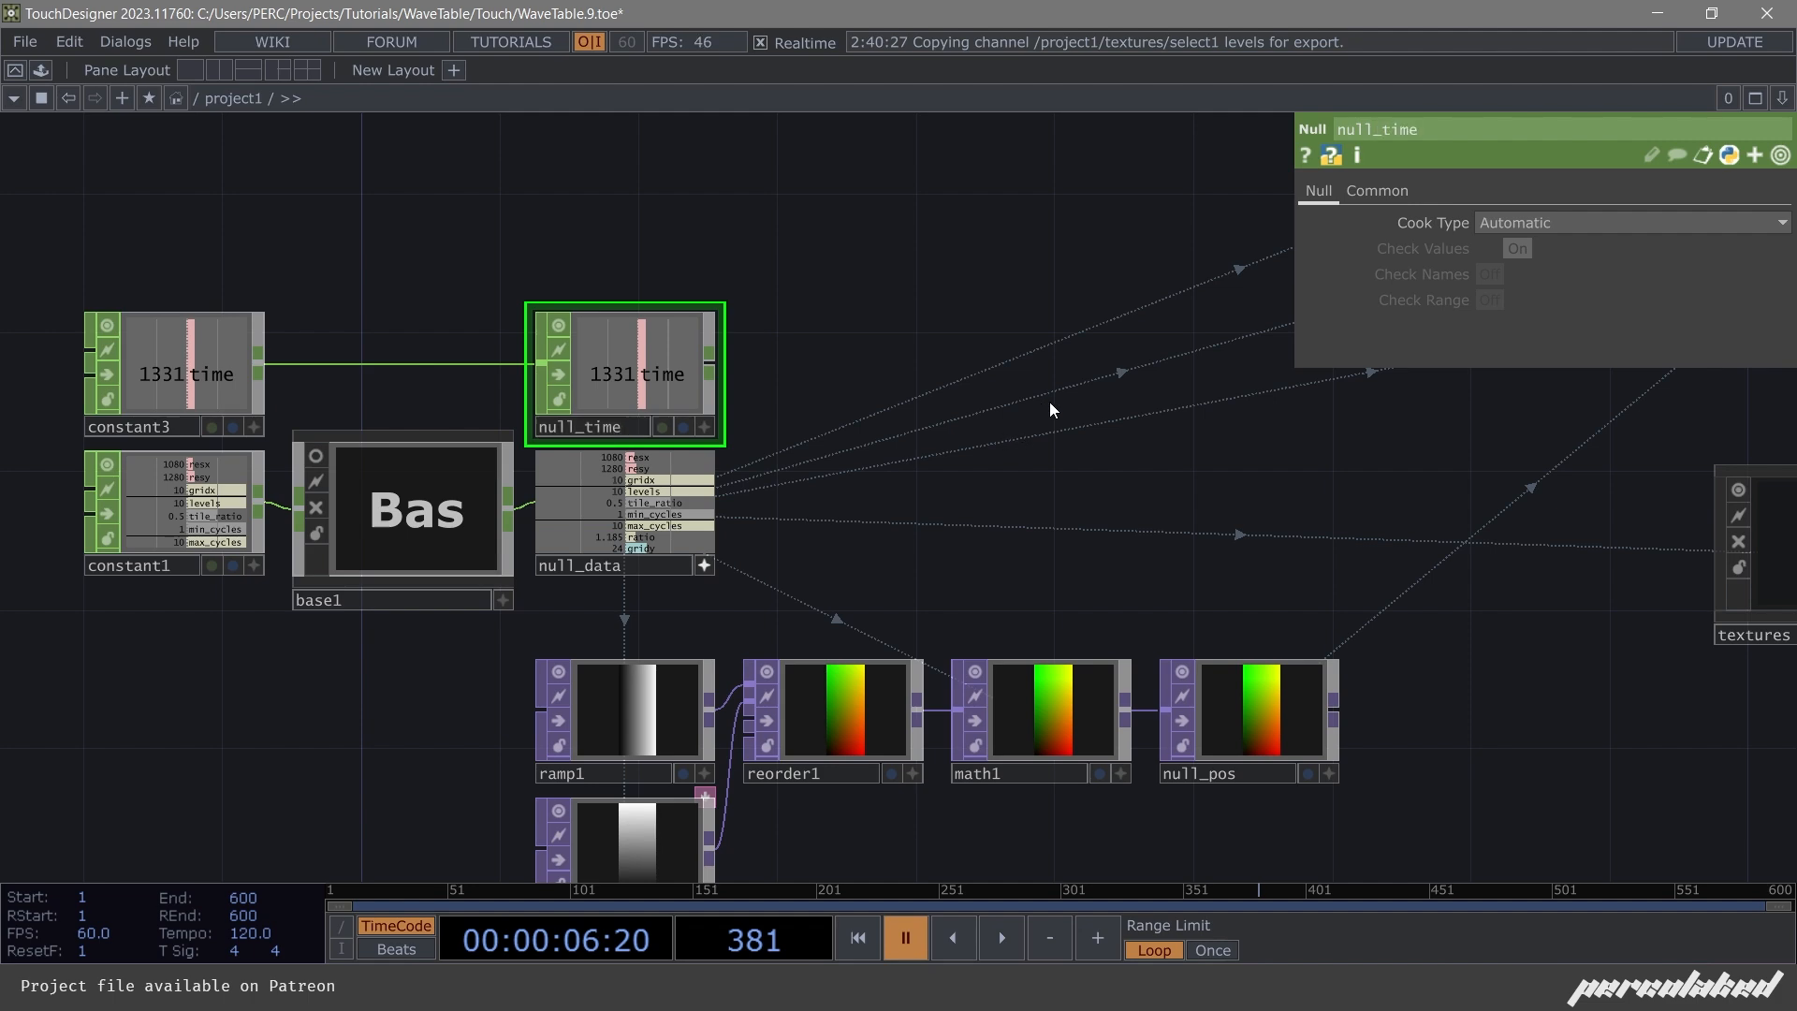
Enter item0 inside textures and add a second Select CHOP above select1.
{"action": "key", "text": "h"}
{"action": "double_click", "coordinate": [1119, 451]}
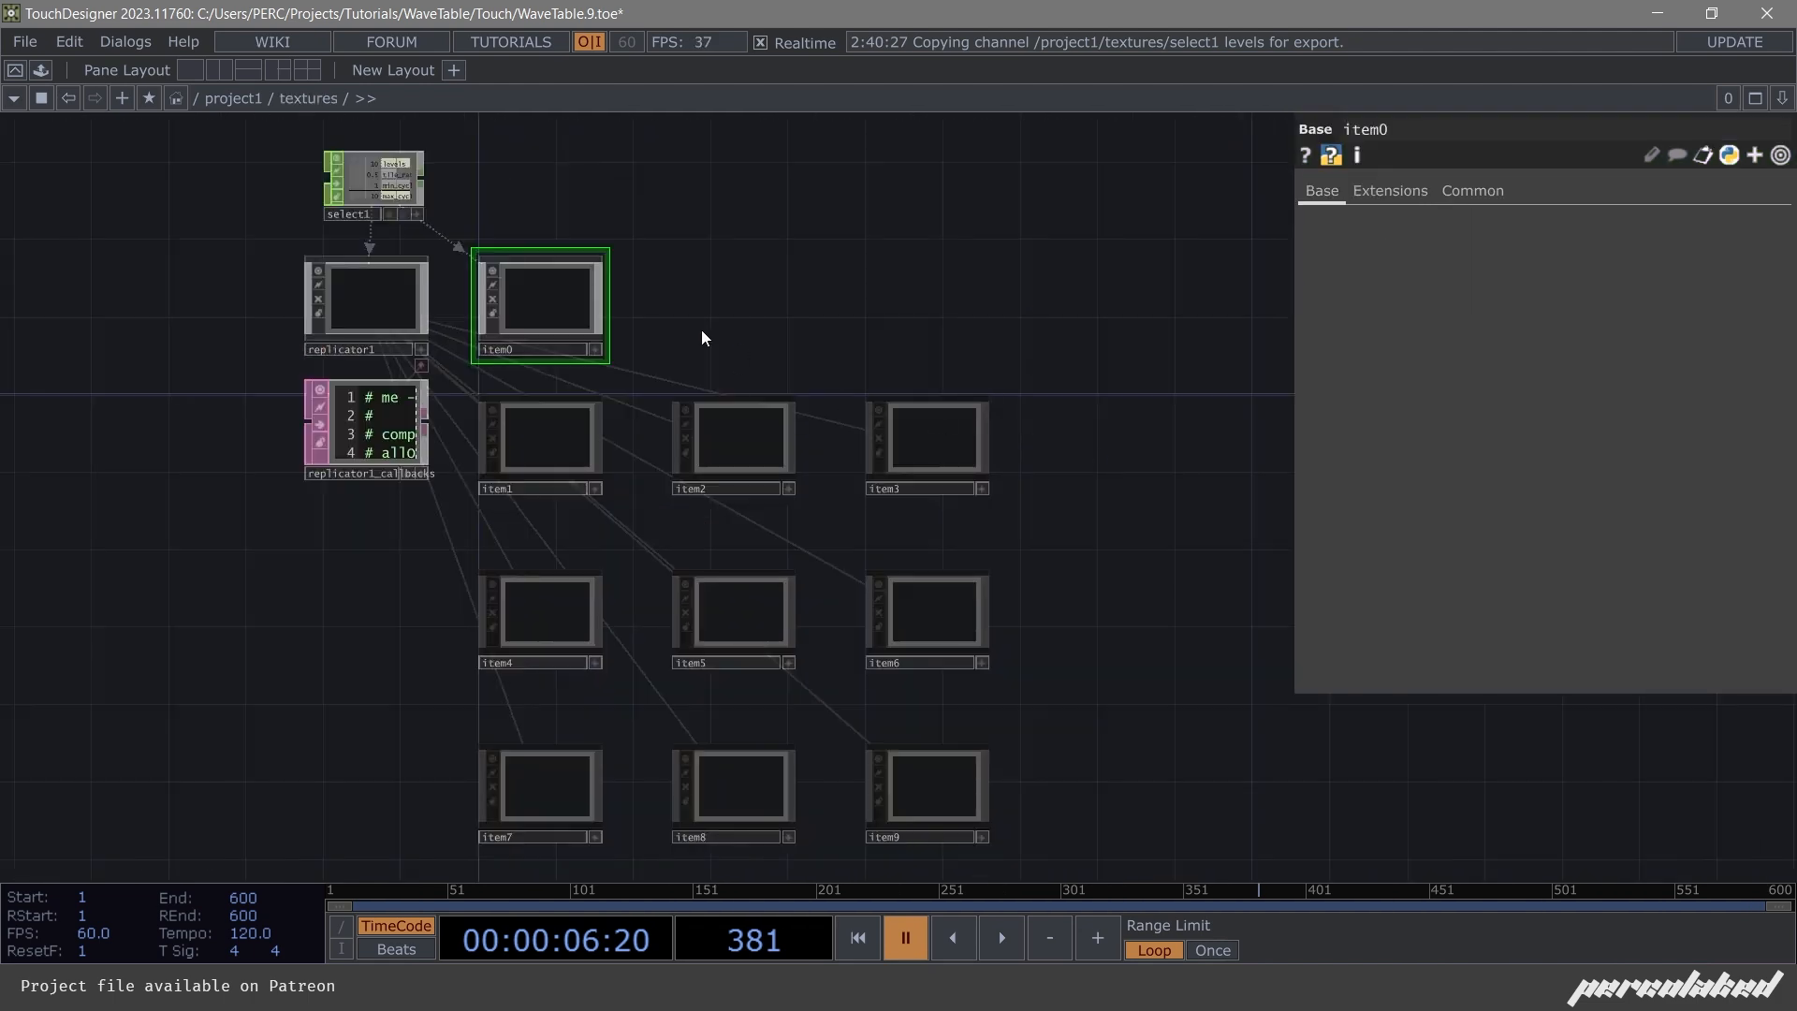
{"action": "double_click", "coordinate": [554, 303]}
{"action": "scroll", "coordinate": [660, 359], "scroll_direction": "up", "scroll_amount": 3}
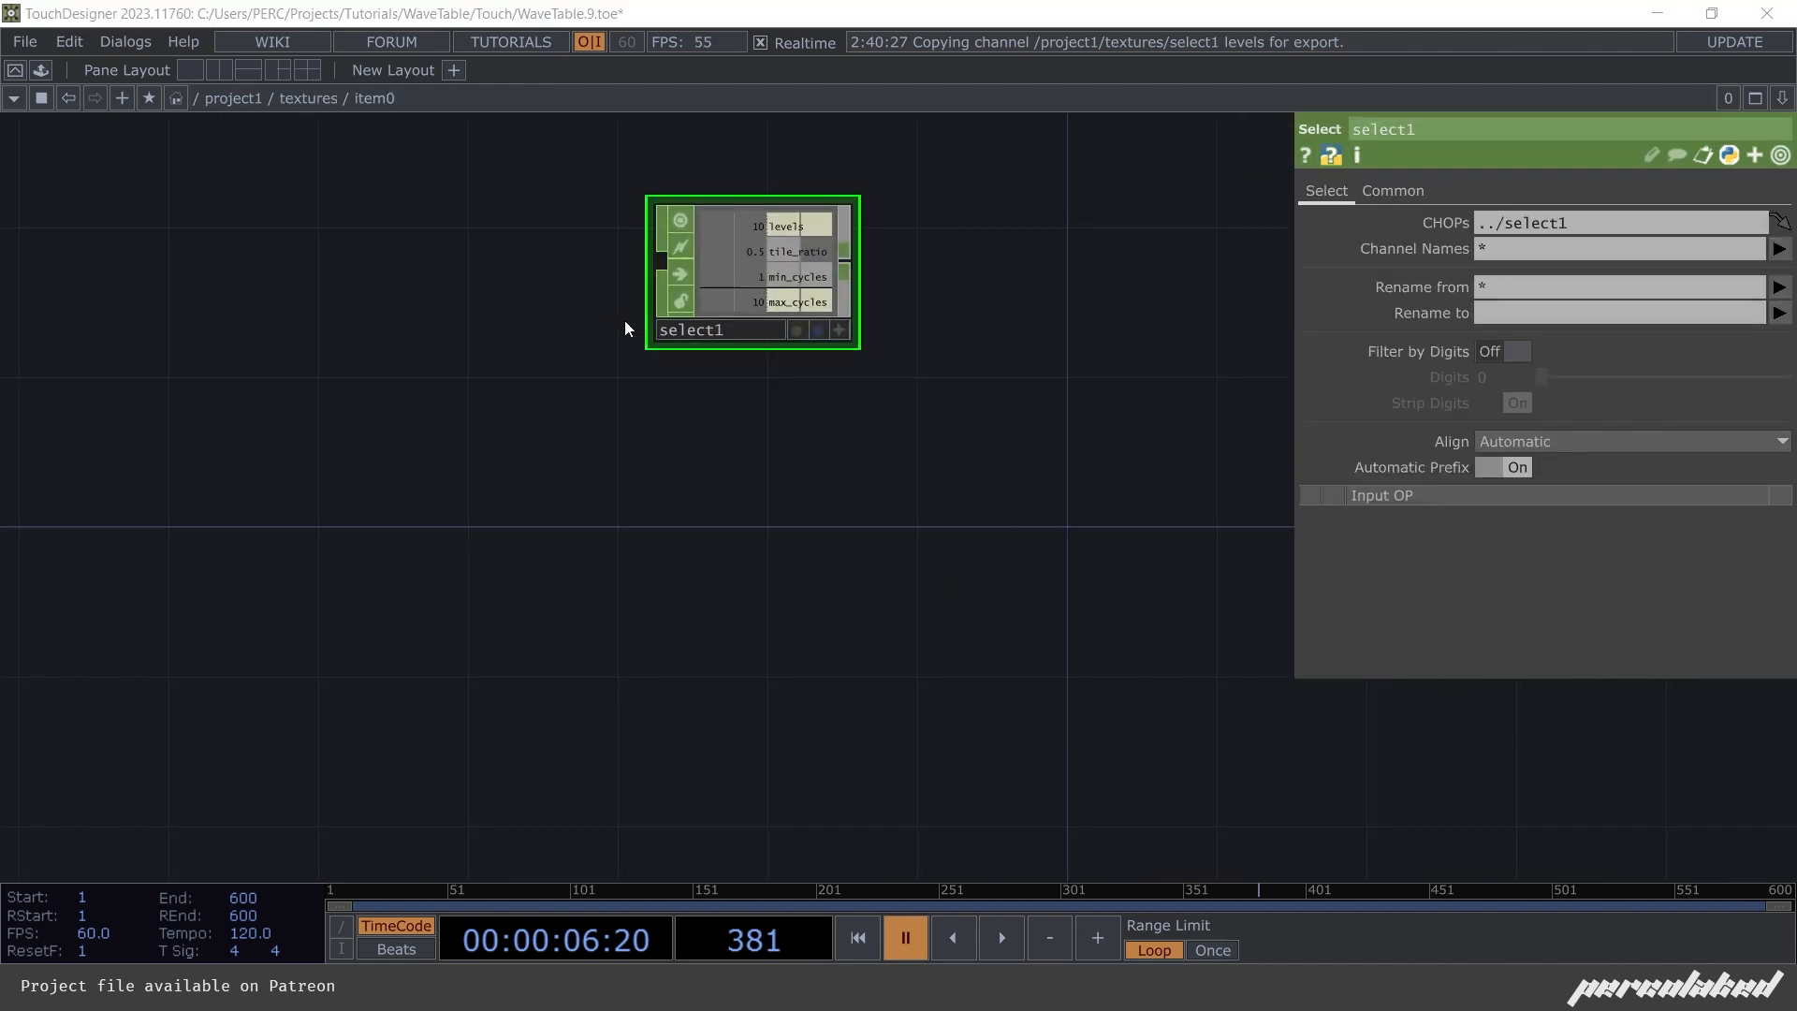
{"action": "key", "text": "Tab"}
{"action": "type", "text": "s"}
{"action": "left_click", "coordinate": [980, 486]}
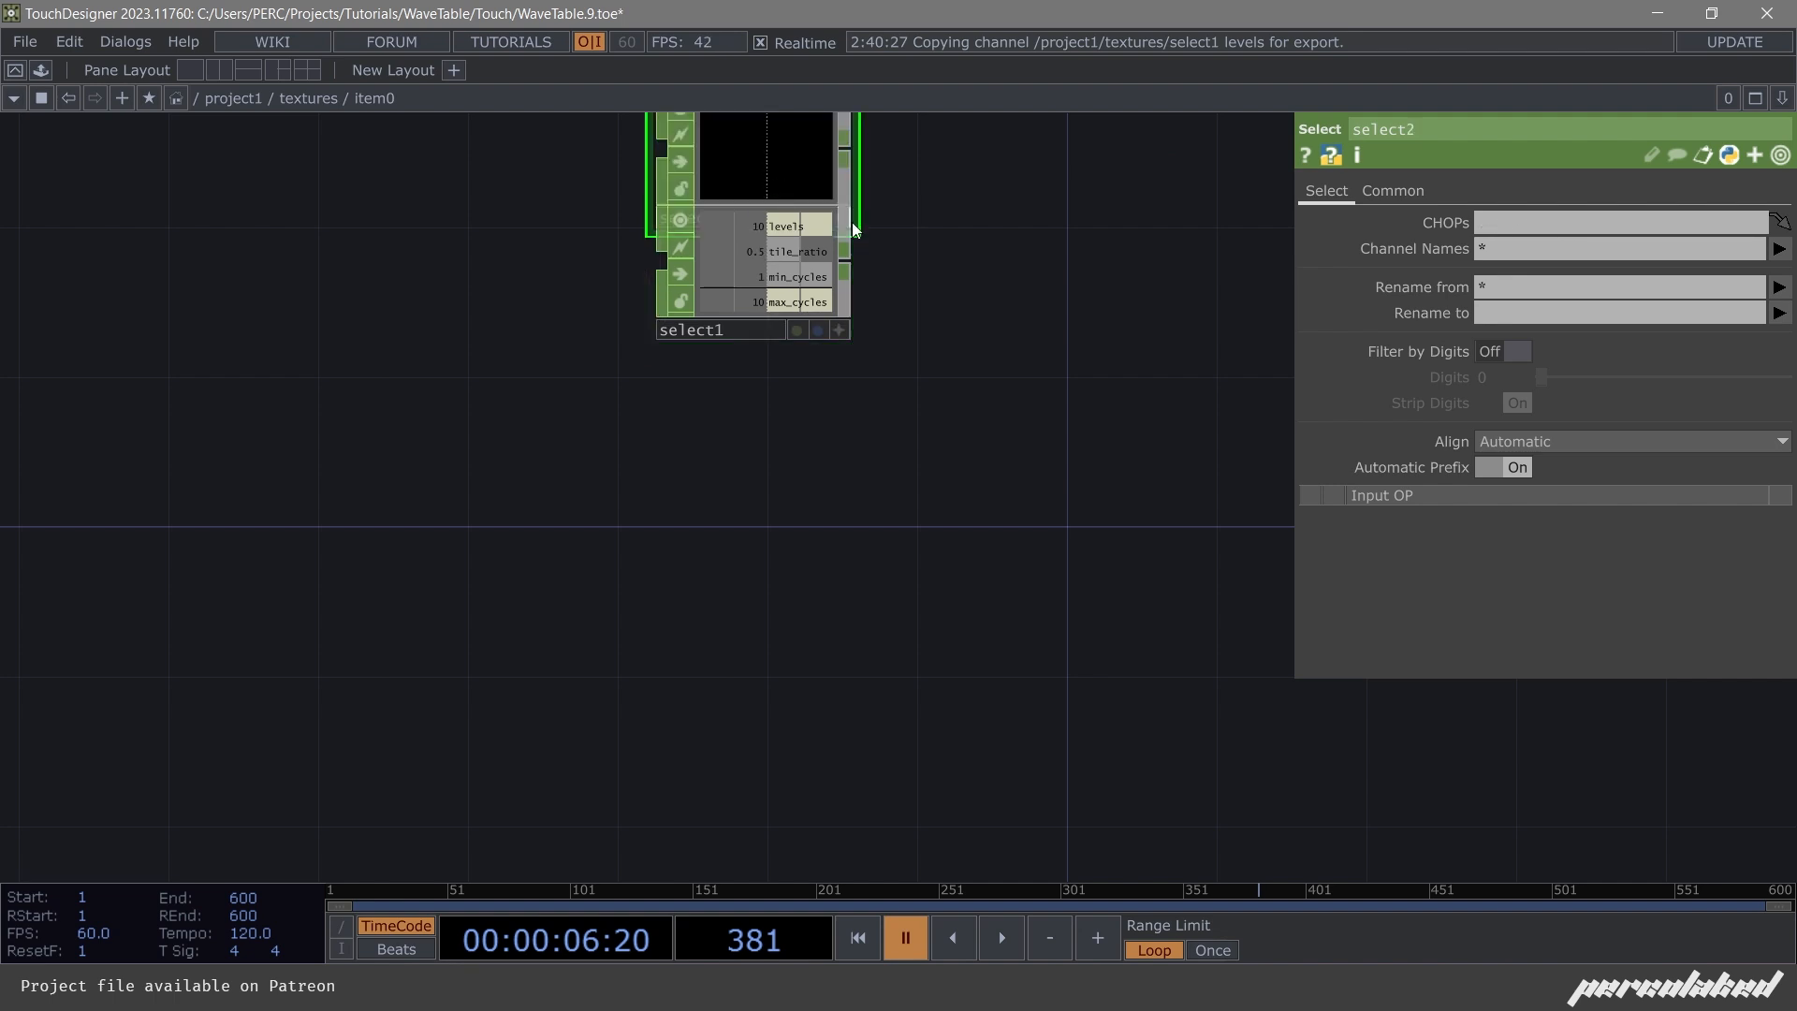
{"action": "left_click", "coordinate": [757, 354]}
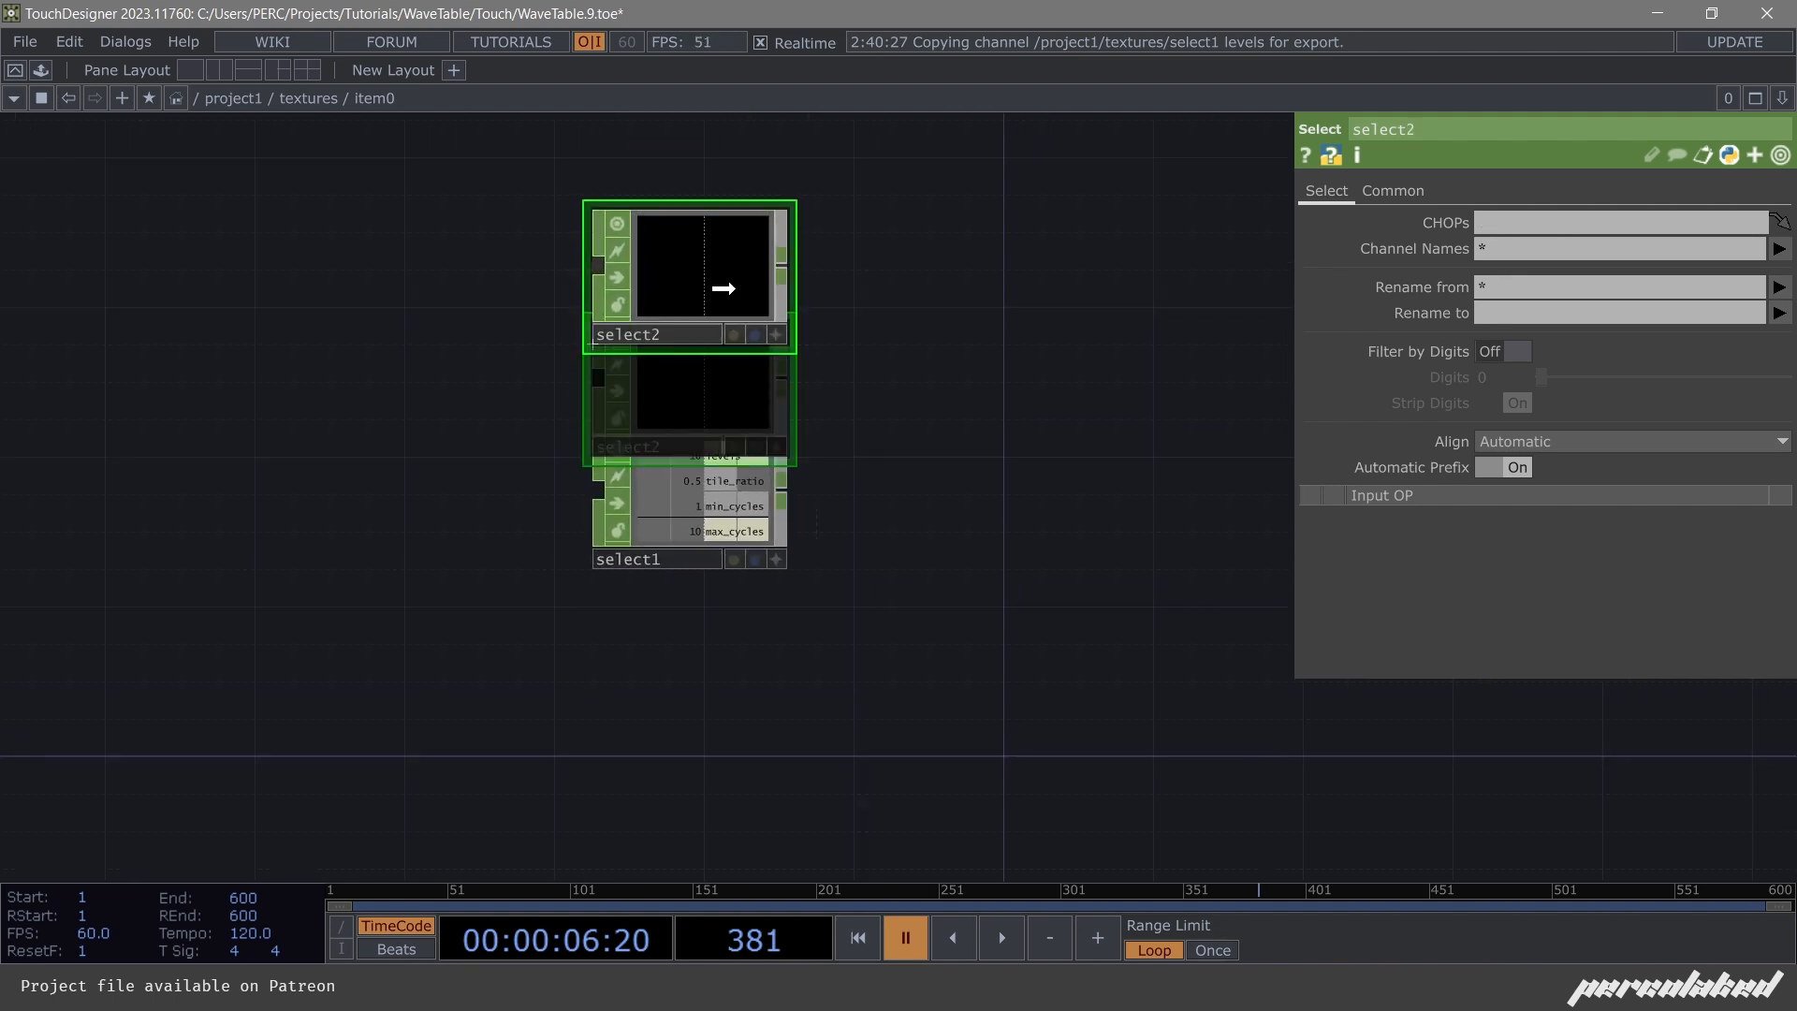
Set the CHOPs reference of select2 to ../../null_time.
{"action": "left_click", "coordinate": [1517, 227]}
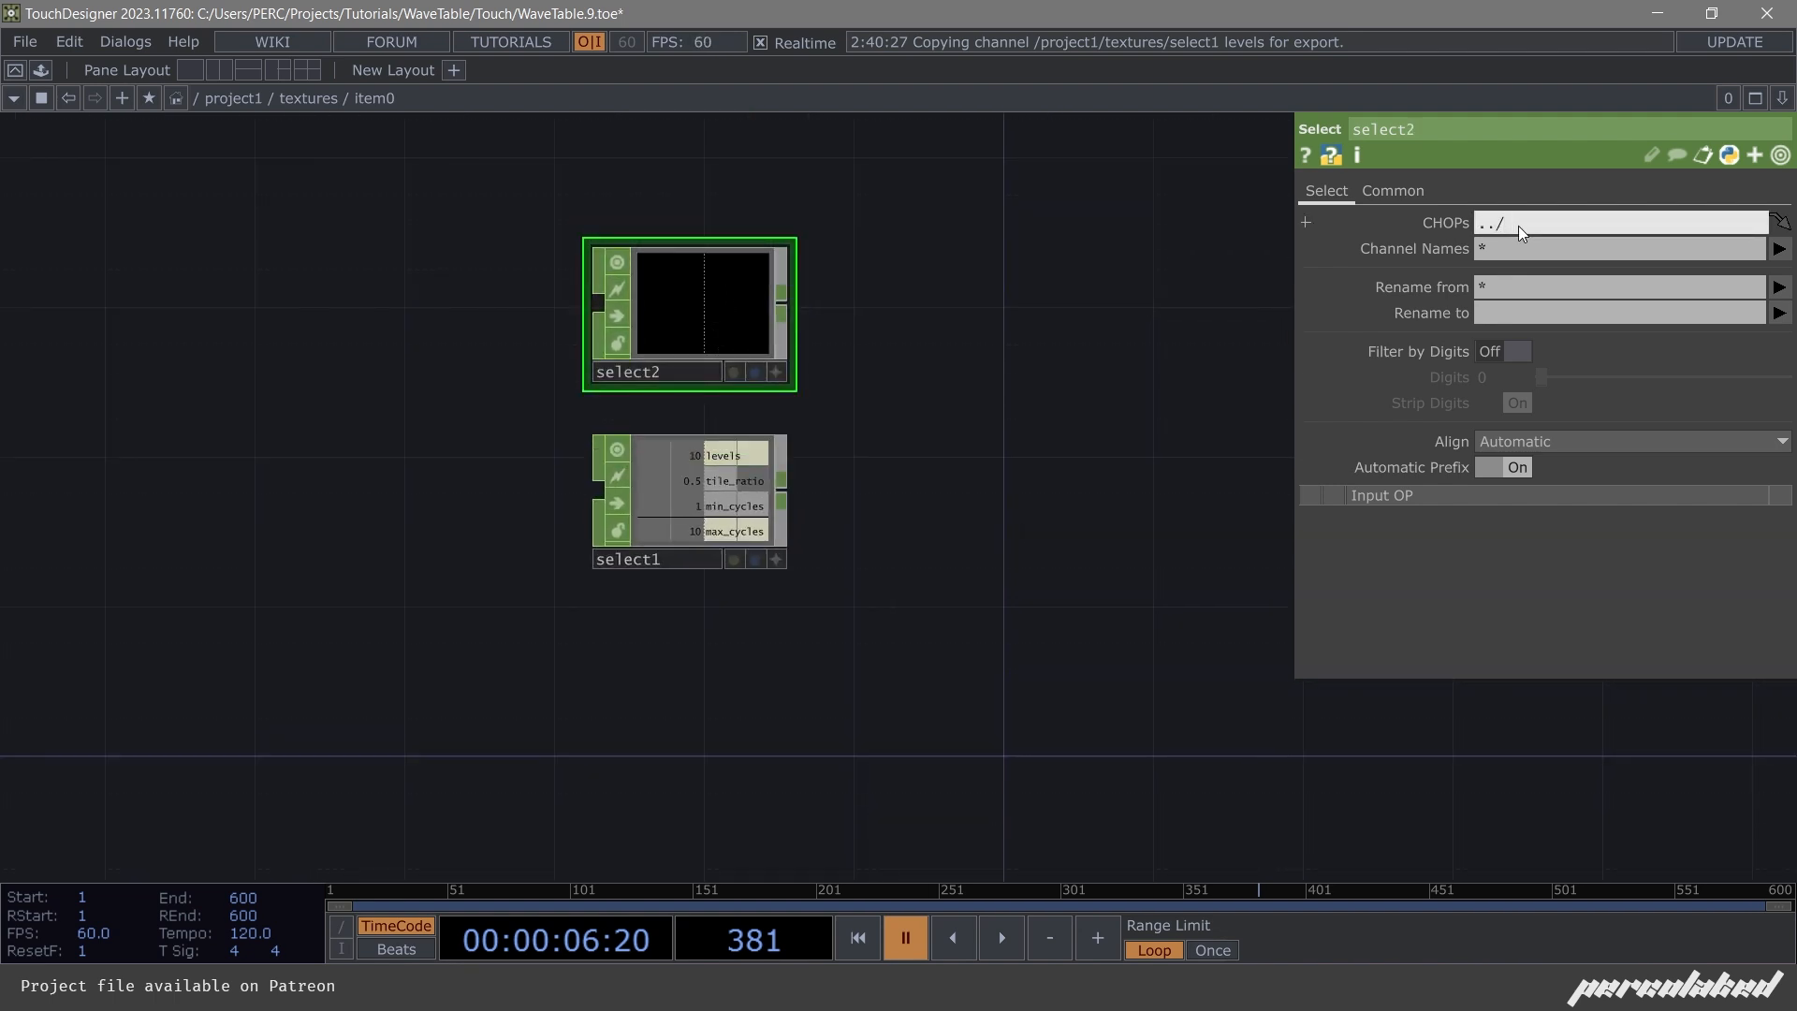
{"action": "type", "text": "../../null_time"}
{"action": "key", "text": "Return"}
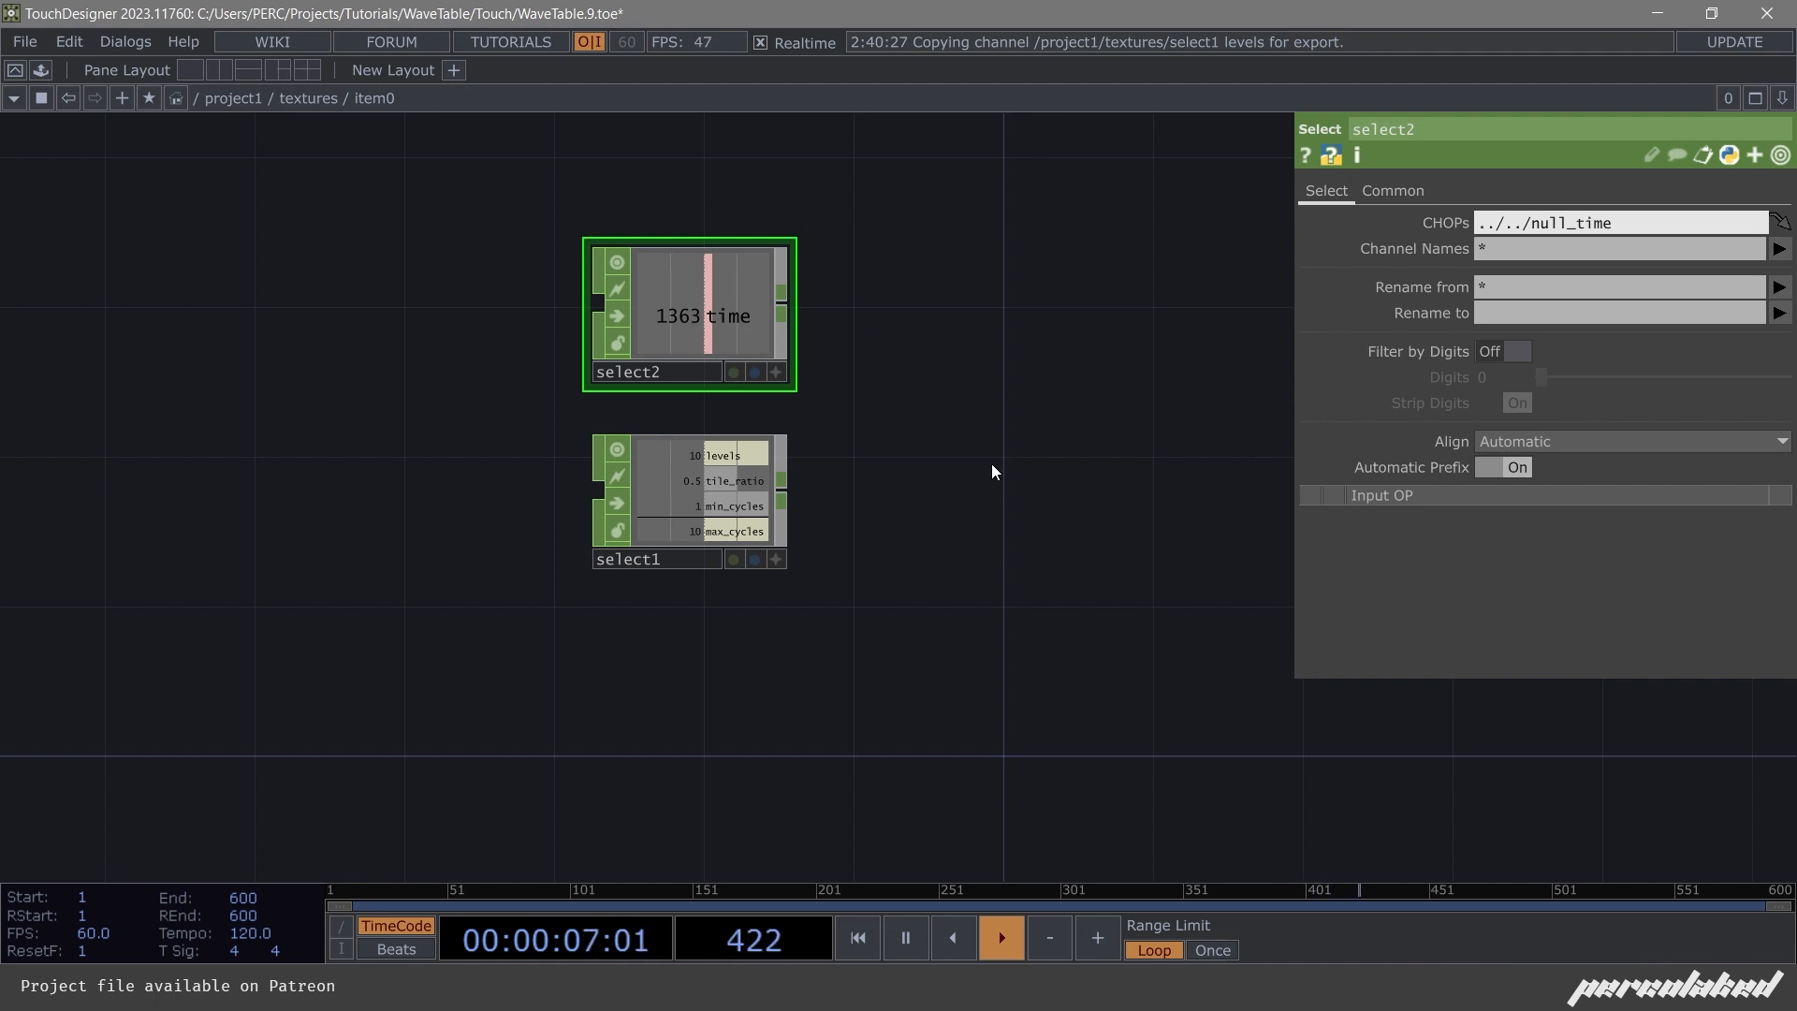
Add a Pattern CHOP below select1 in the item0 network.
{"action": "scroll", "coordinate": [553, 408], "scroll_direction": "up", "scroll_amount": 5}
{"action": "scroll", "coordinate": [500, 374], "scroll_direction": "down", "scroll_amount": 6}
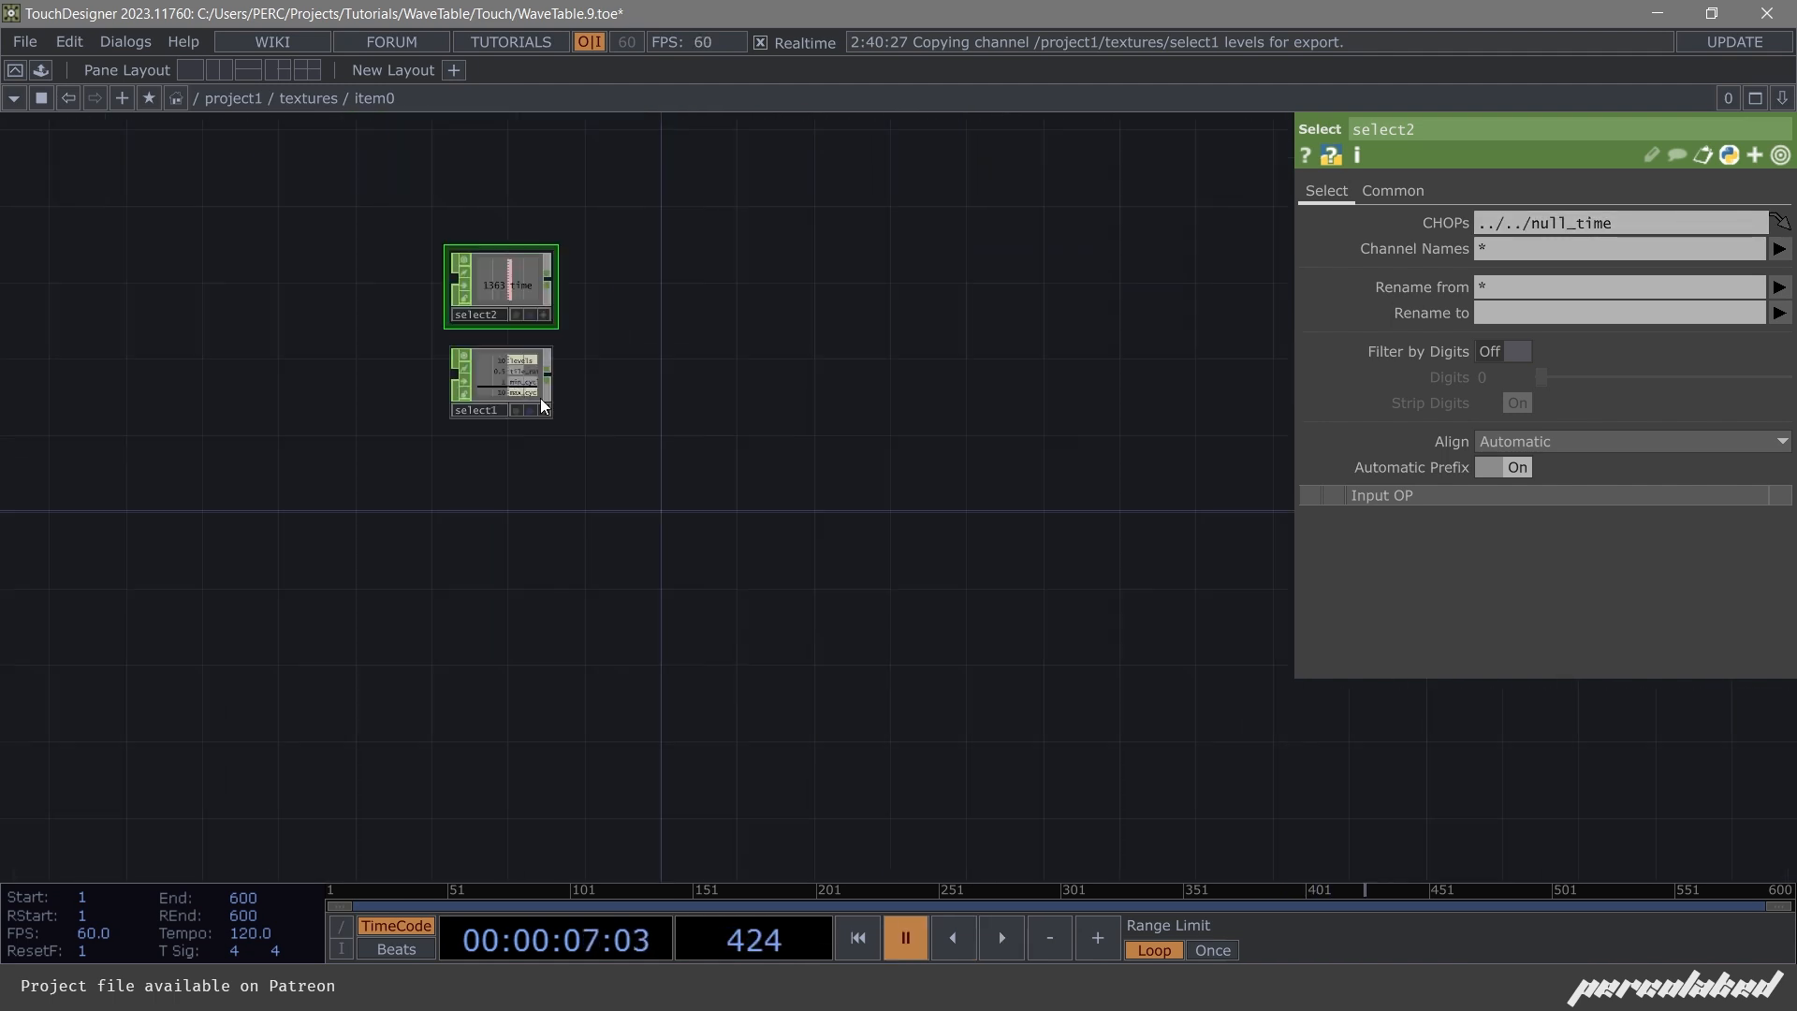
{"action": "key", "text": "Tab"}
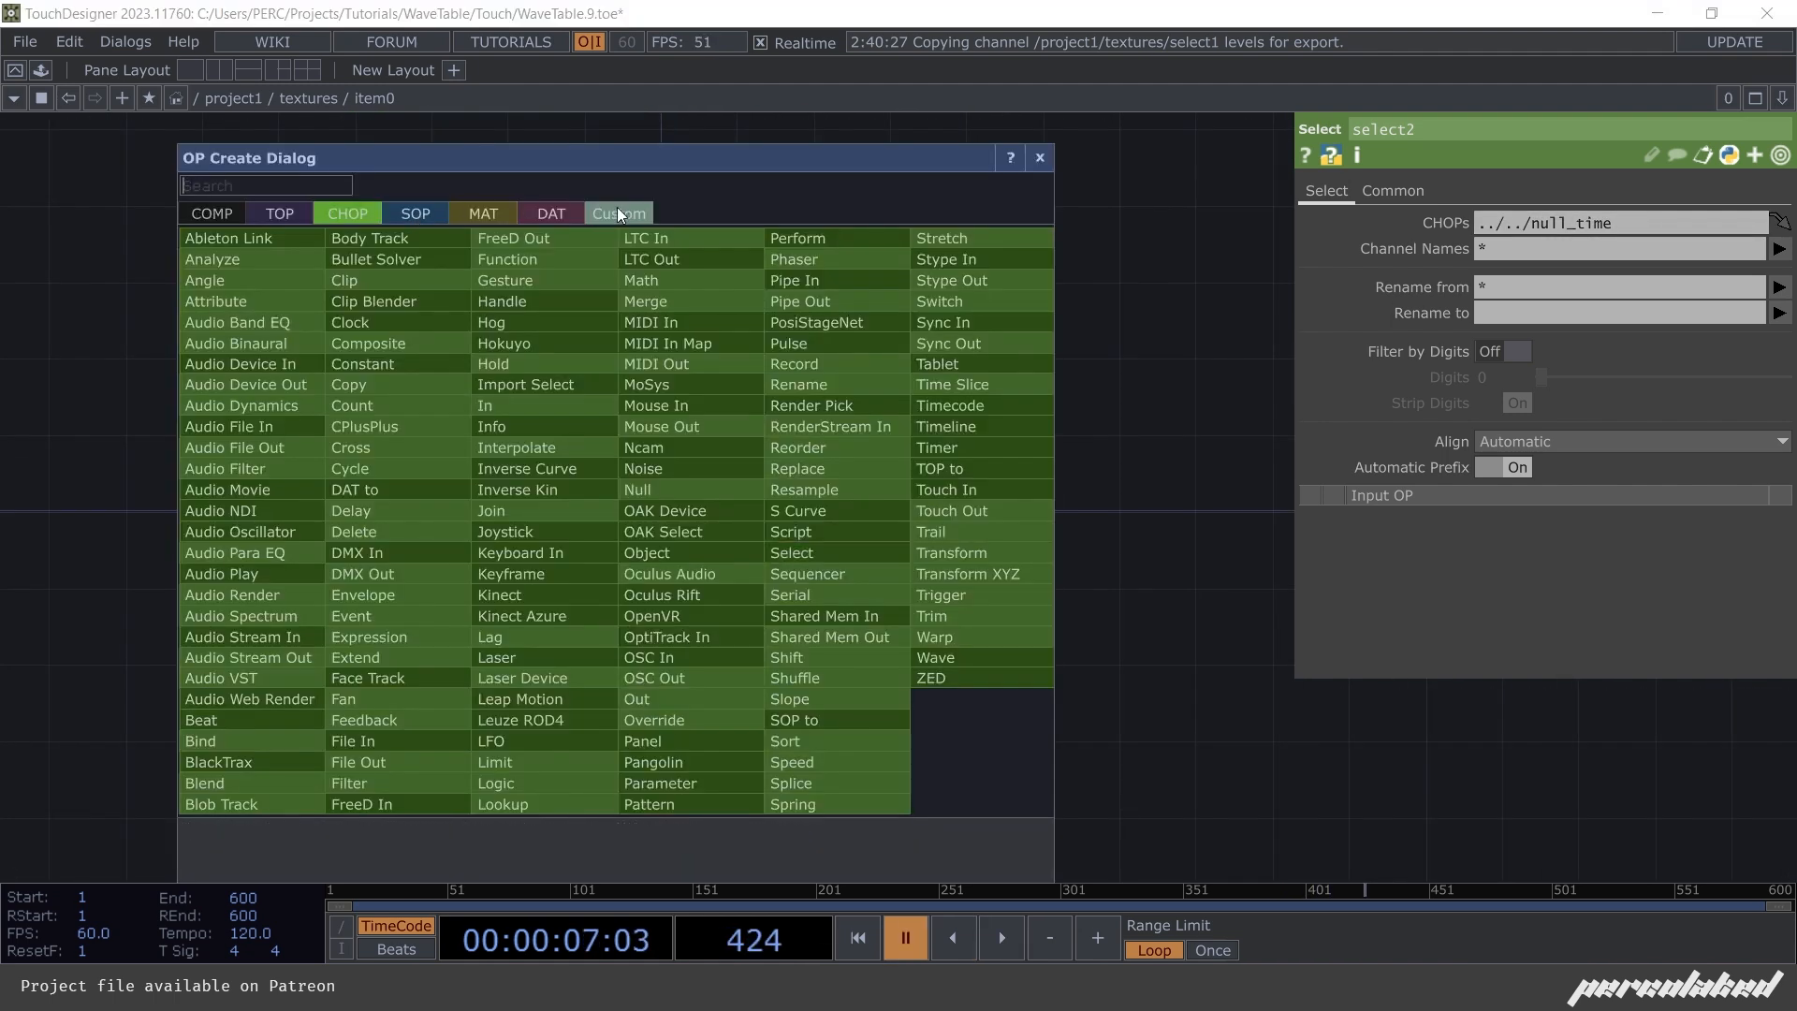
{"action": "type", "text": "pa"}
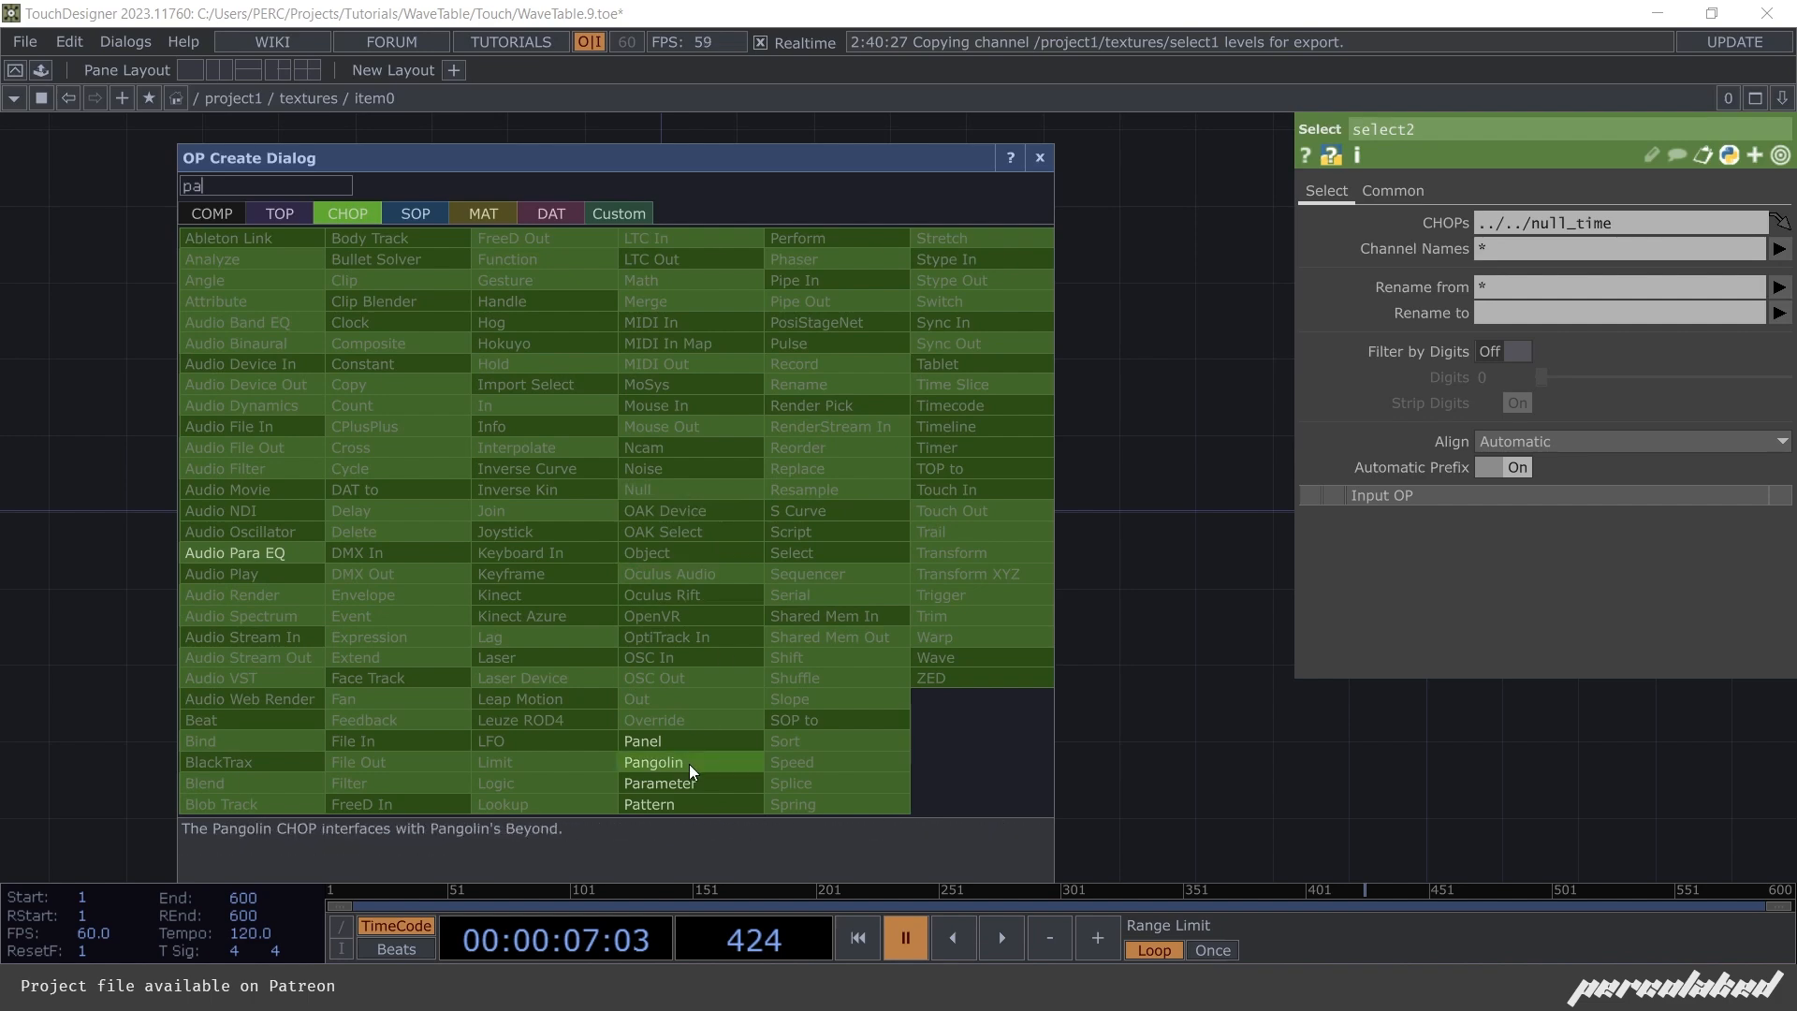
{"action": "left_click", "coordinate": [693, 804]}
{"action": "left_click", "coordinate": [631, 482]}
{"action": "scroll", "coordinate": [625, 475], "scroll_direction": "up", "scroll_amount": 4}
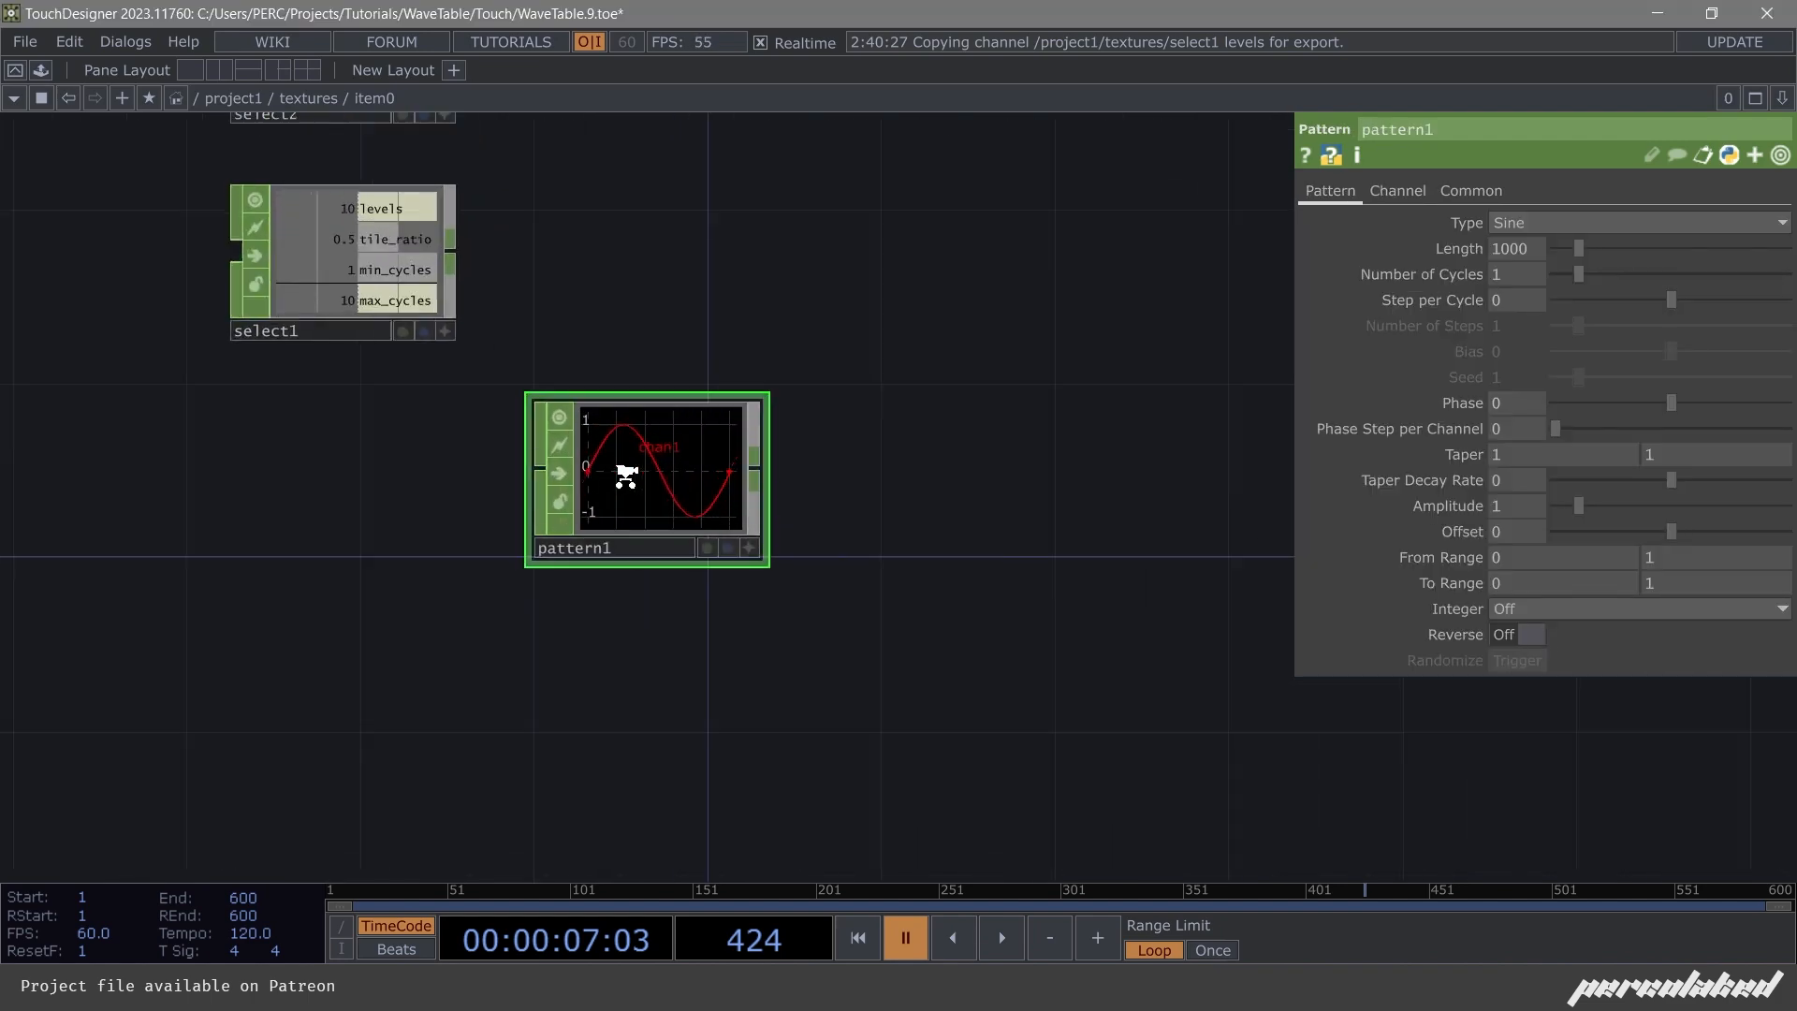
{"action": "scroll", "coordinate": [625, 475], "scroll_direction": "down", "scroll_amount": 2}
{"action": "scroll", "coordinate": [702, 313], "scroll_direction": "up", "scroll_amount": 3}
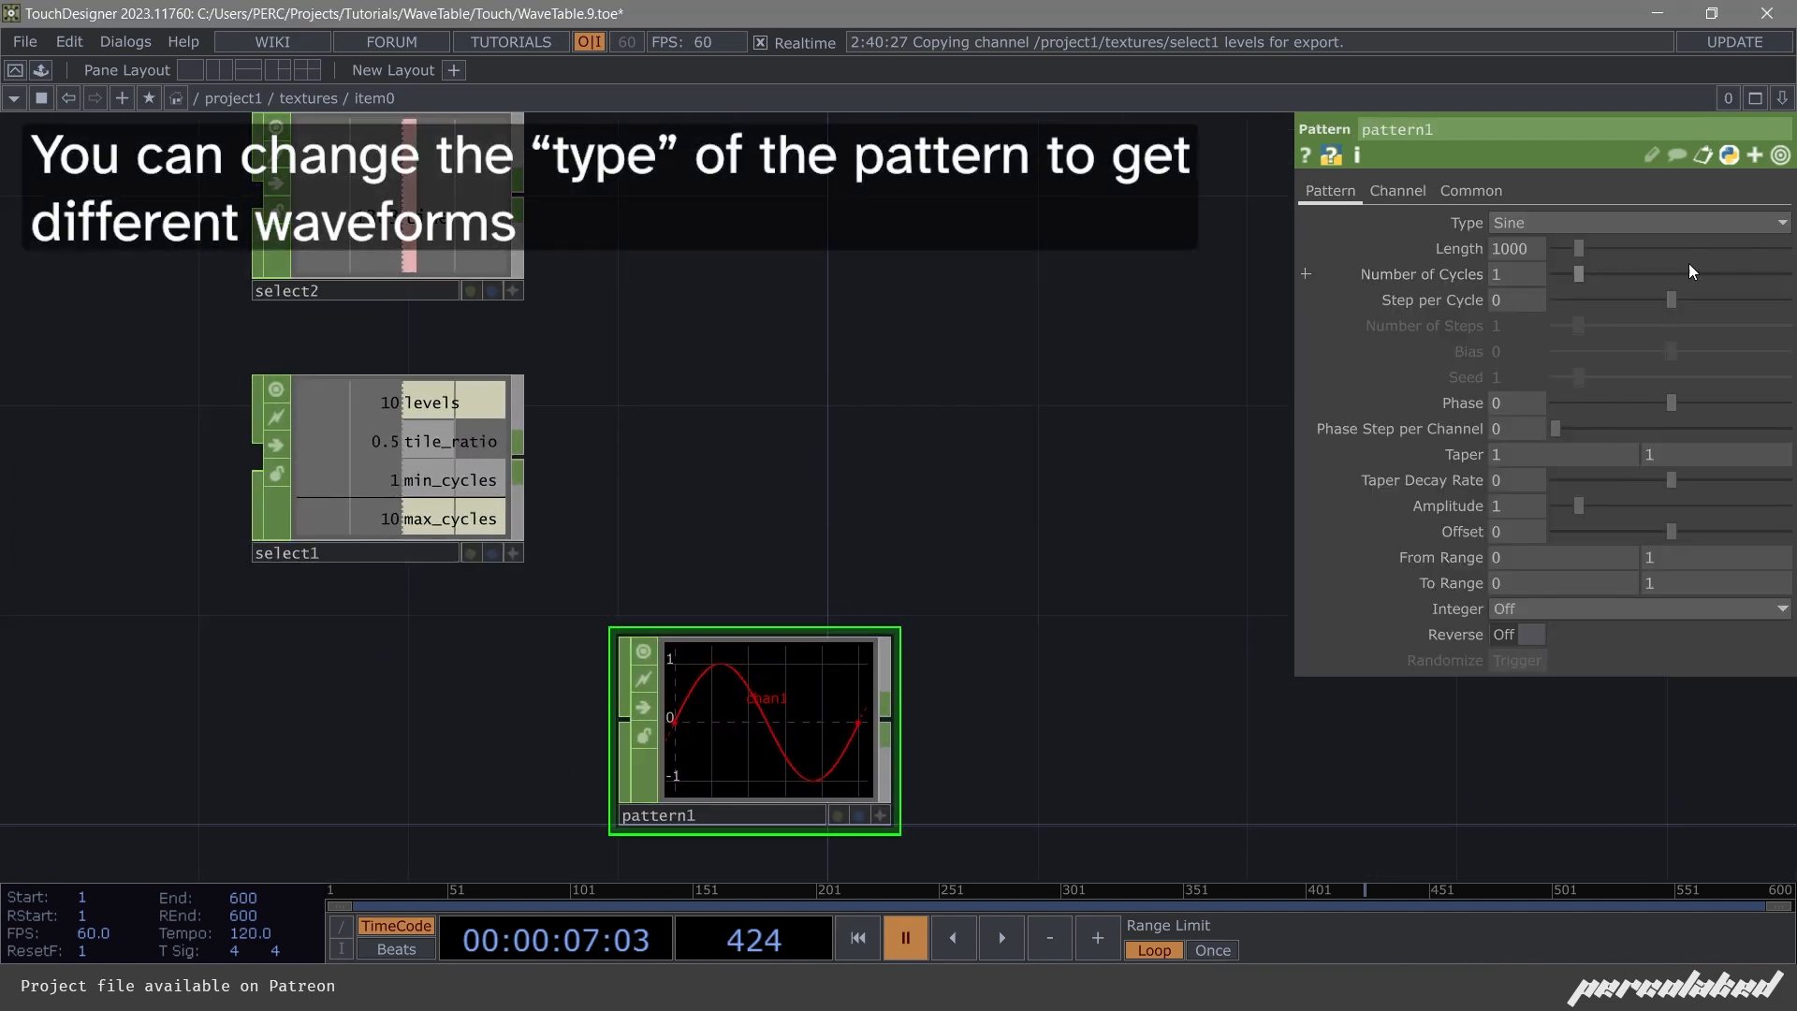
Set pattern1's Number of Cycles to about 4.23 and its Length to 500.
{"action": "left_click_drag", "start_coordinate": [1577, 273], "coordinate": [1654, 294]}
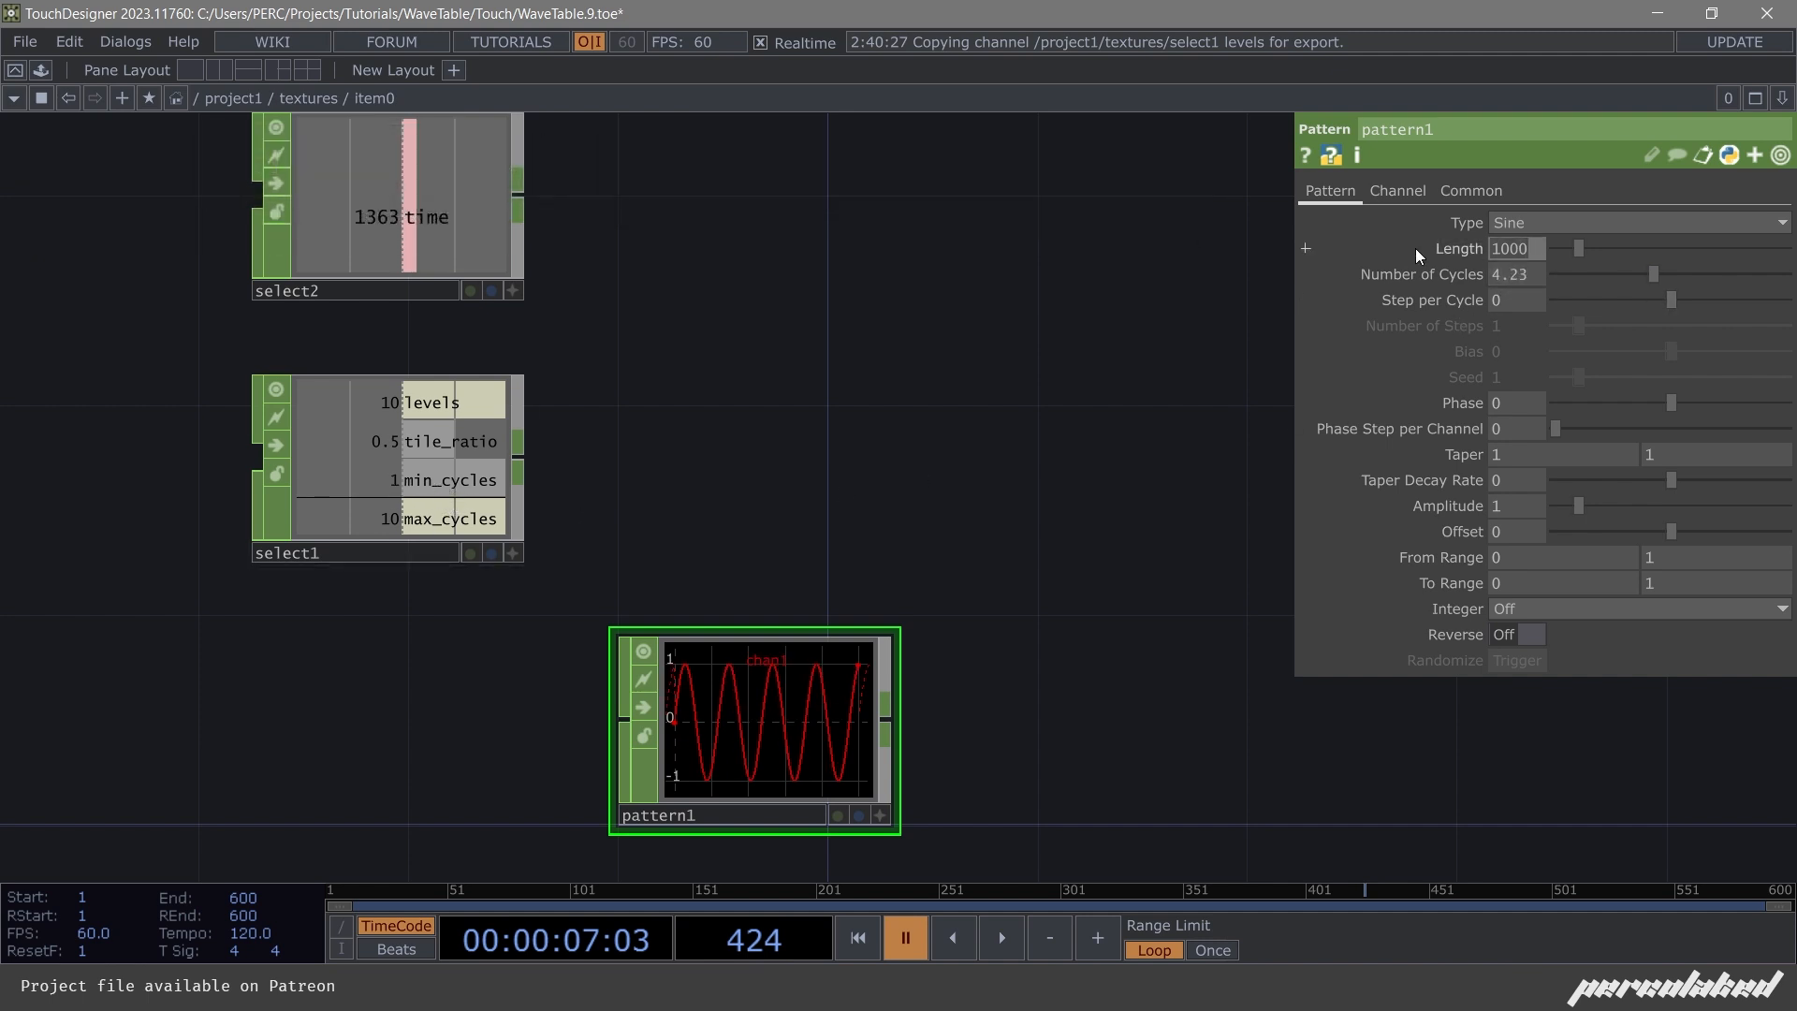
{"action": "type", "text": "500"}
{"action": "key", "text": "Return"}
{"action": "scroll", "coordinate": [484, 644], "scroll_direction": "up", "scroll_amount": 3}
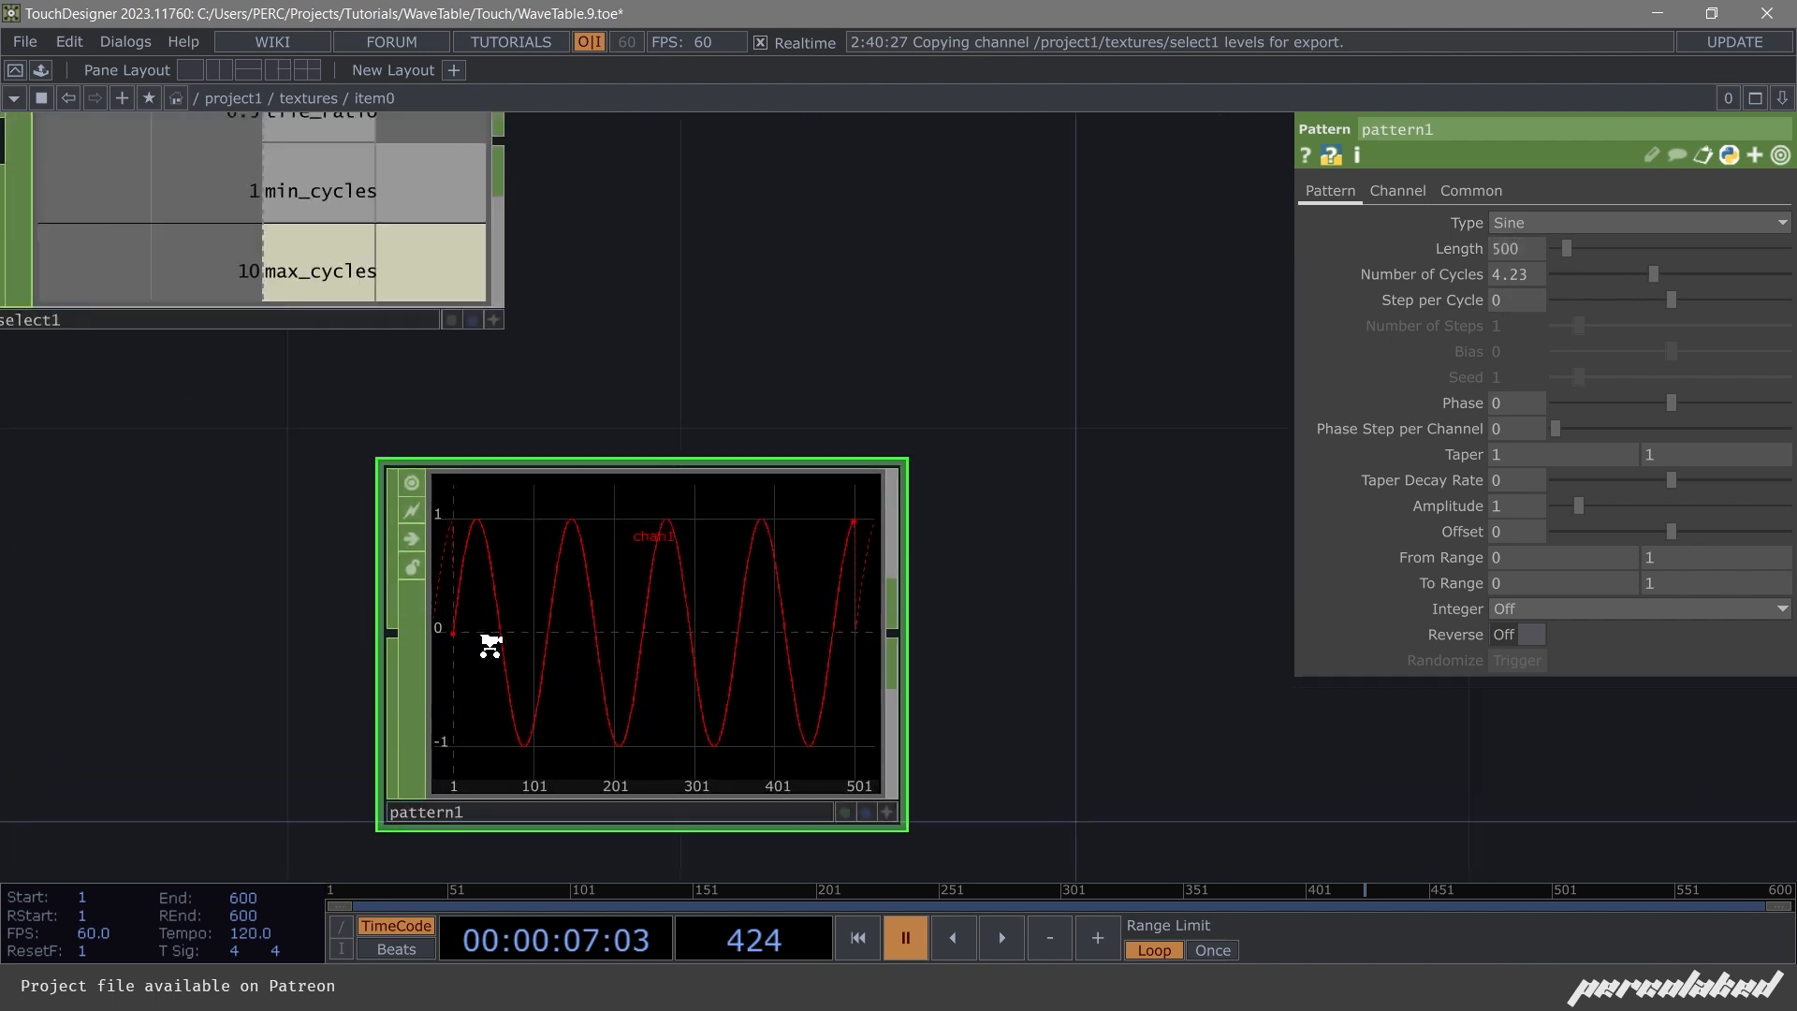
Move pattern1 farther down to leave free space beneath select1.
{"action": "scroll", "coordinate": [490, 644], "scroll_direction": "down", "scroll_amount": 3}
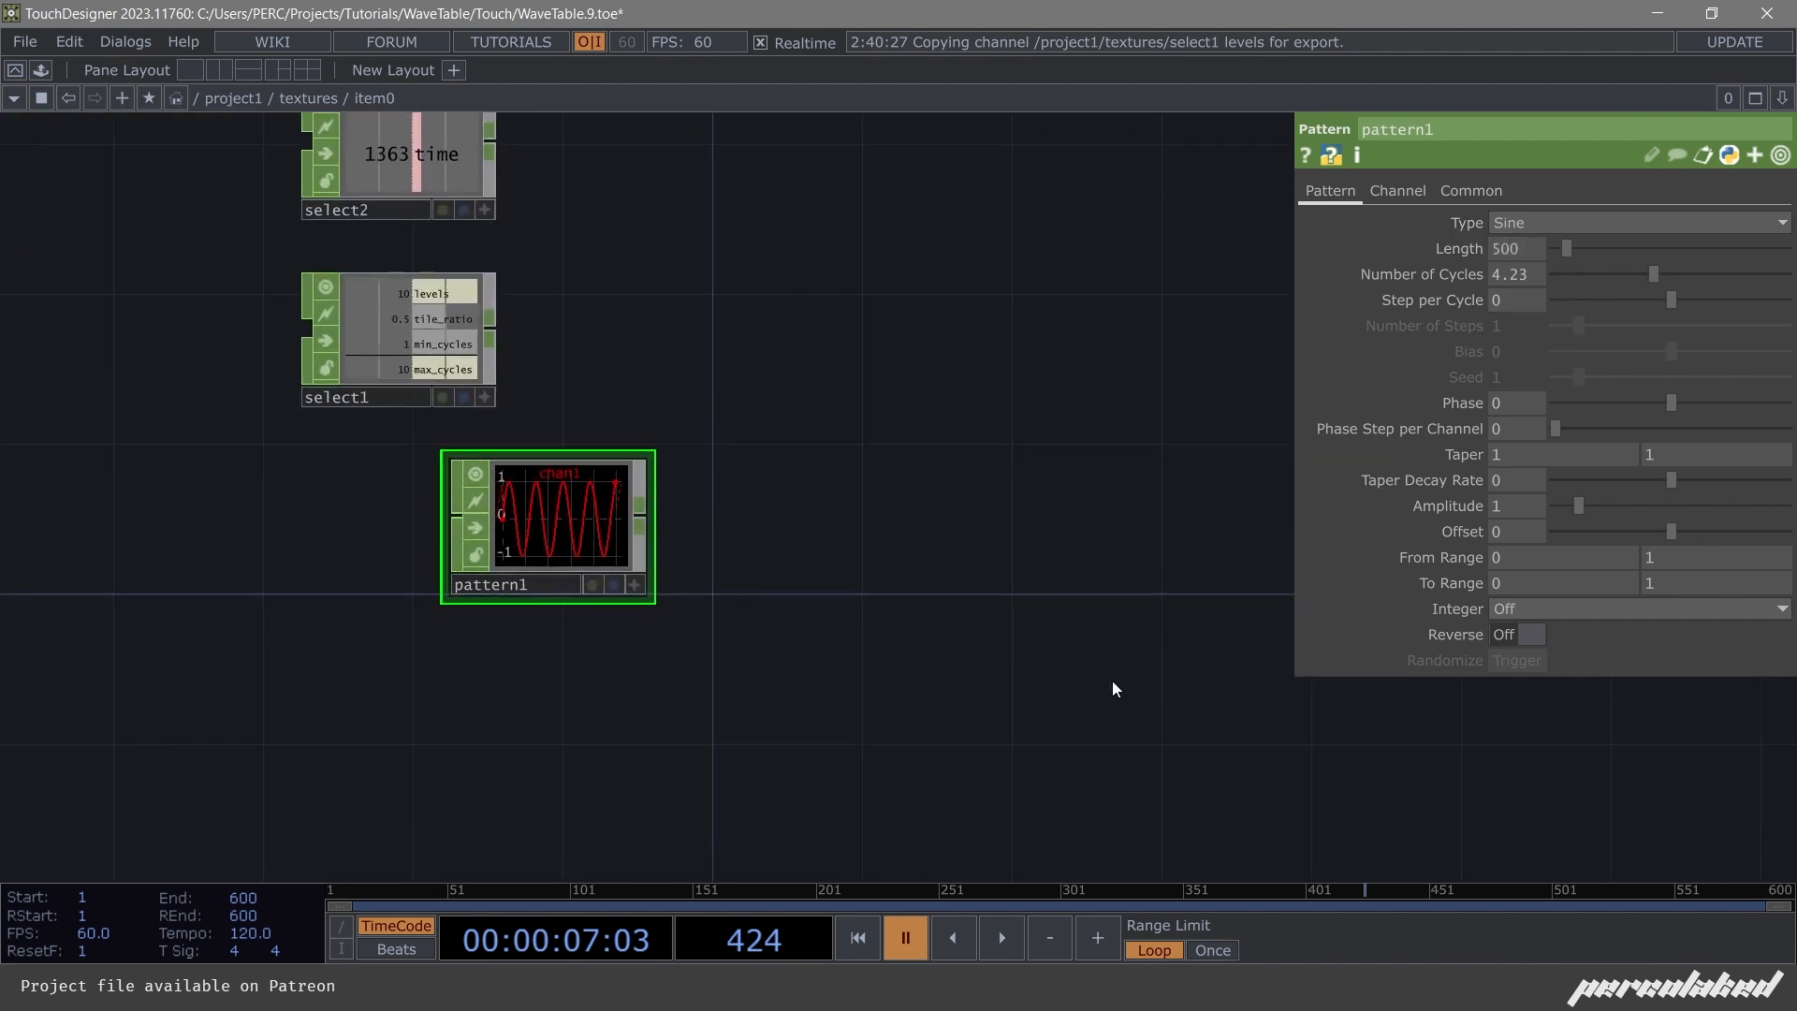
{"action": "scroll", "coordinate": [748, 356], "scroll_direction": "up", "scroll_amount": 3}
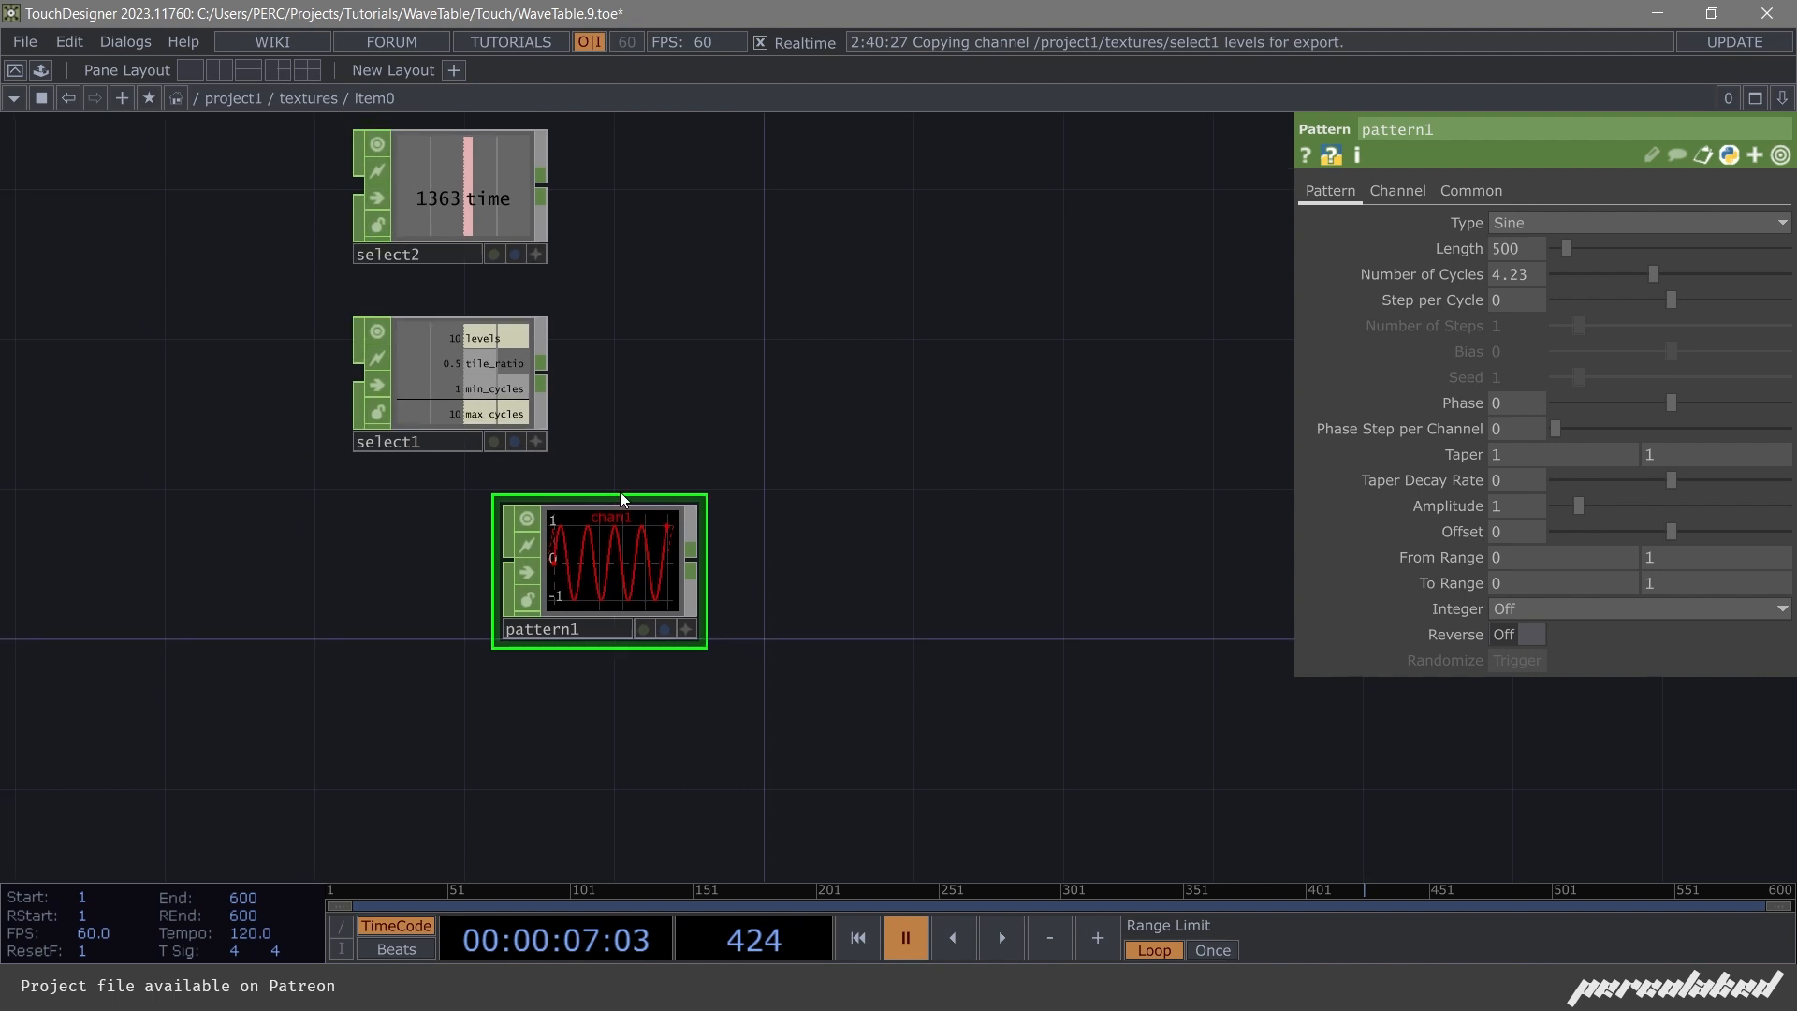
{"action": "left_click_drag", "start_coordinate": [646, 571], "coordinate": [540, 728]}
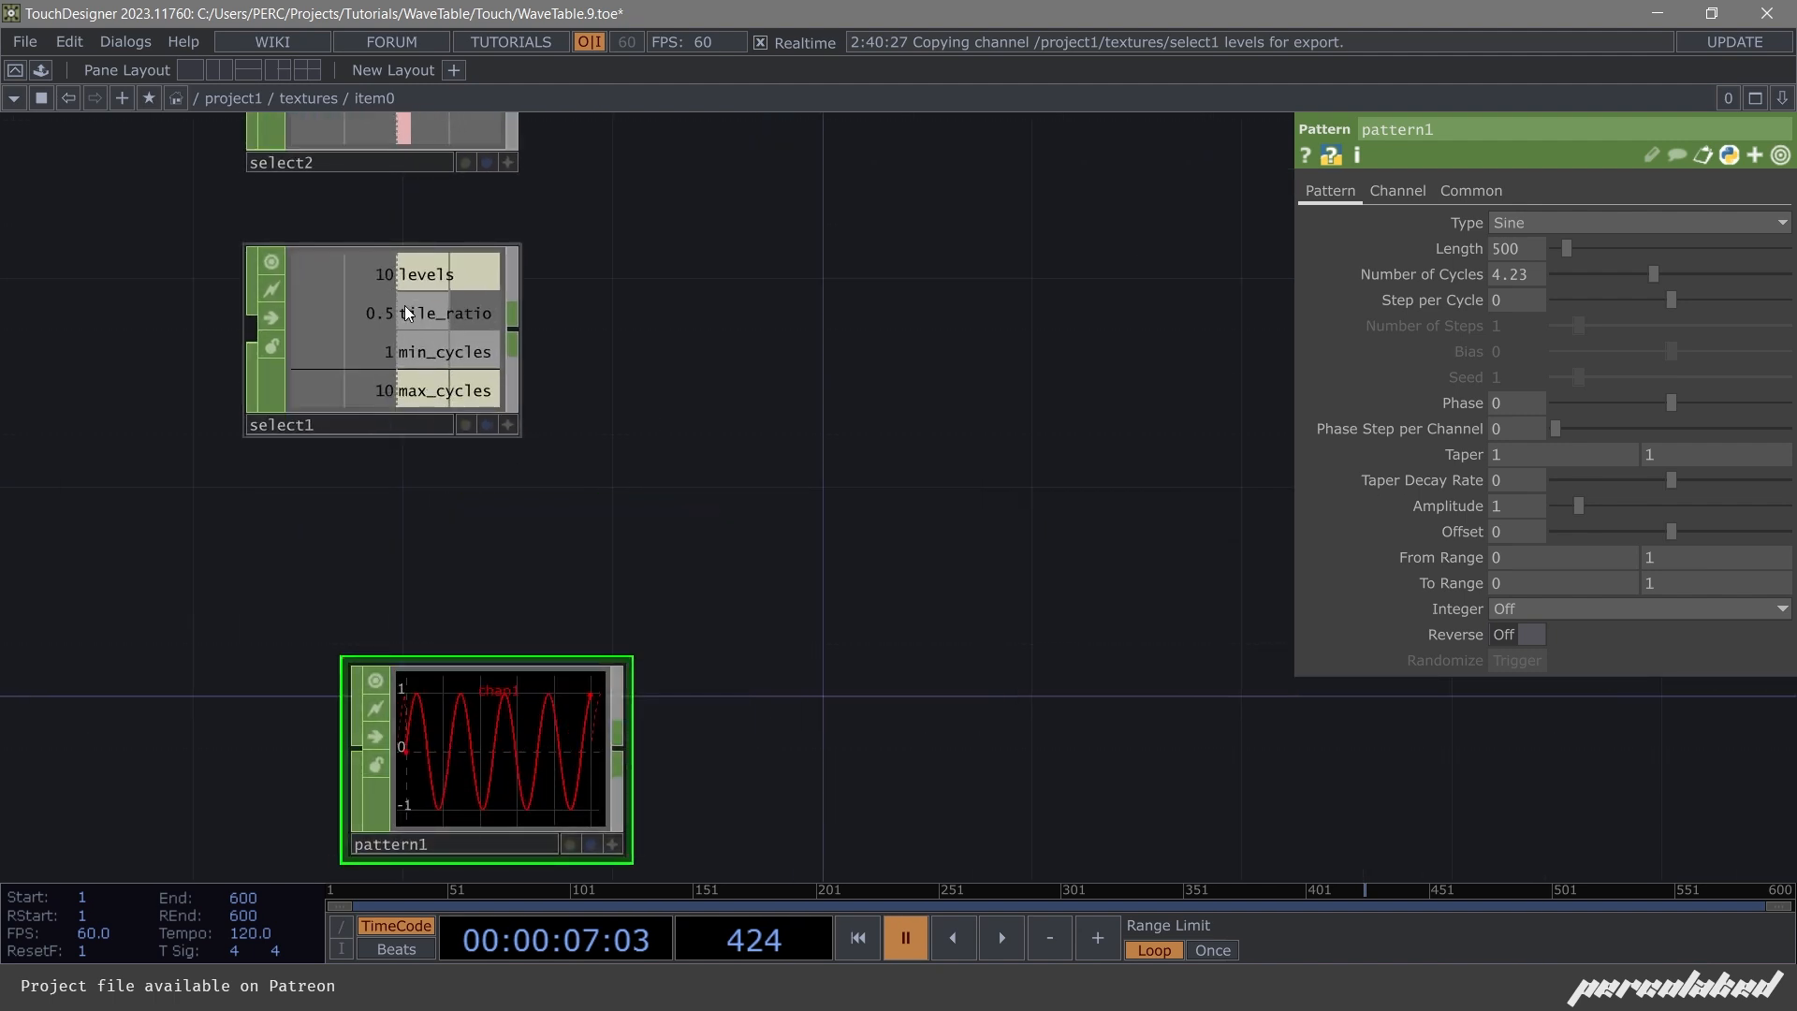
Examine the cycle settings in item0's select1 and the grid of items replicated from item0.
{"action": "key", "text": "u"}
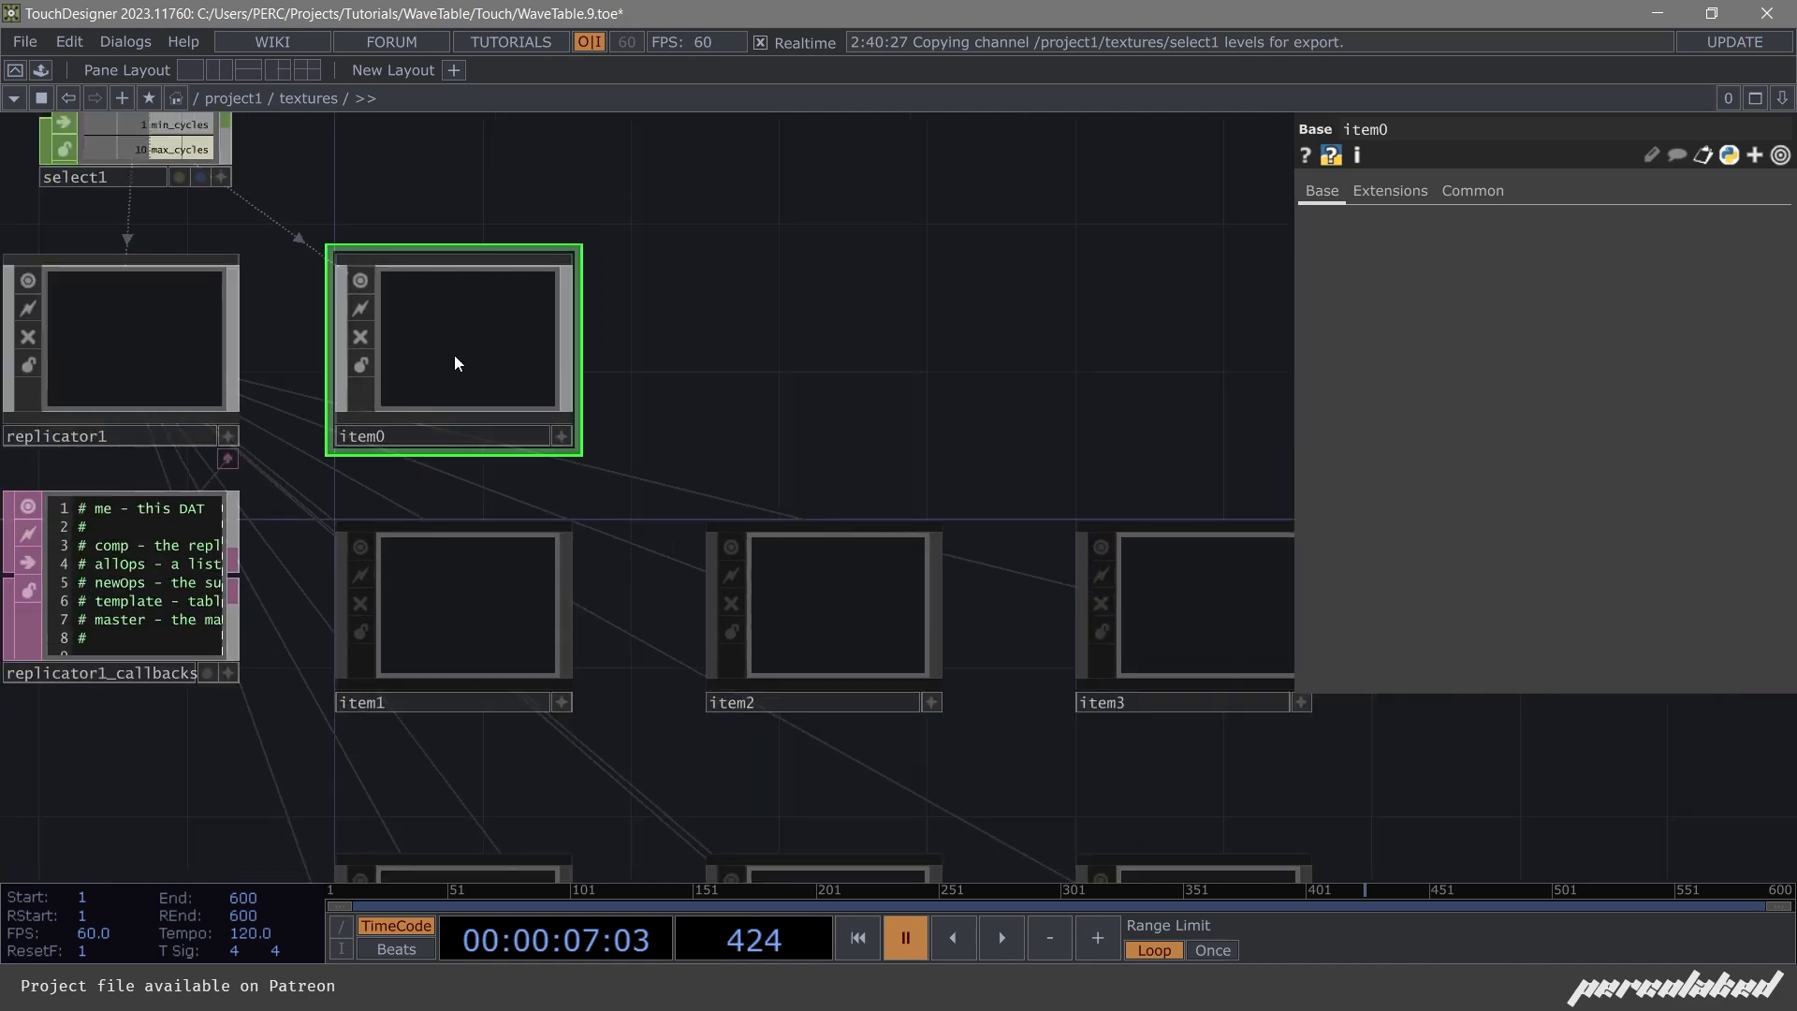
{"action": "key", "text": "i"}
{"action": "scroll", "coordinate": [732, 488], "scroll_direction": "up", "scroll_amount": 3}
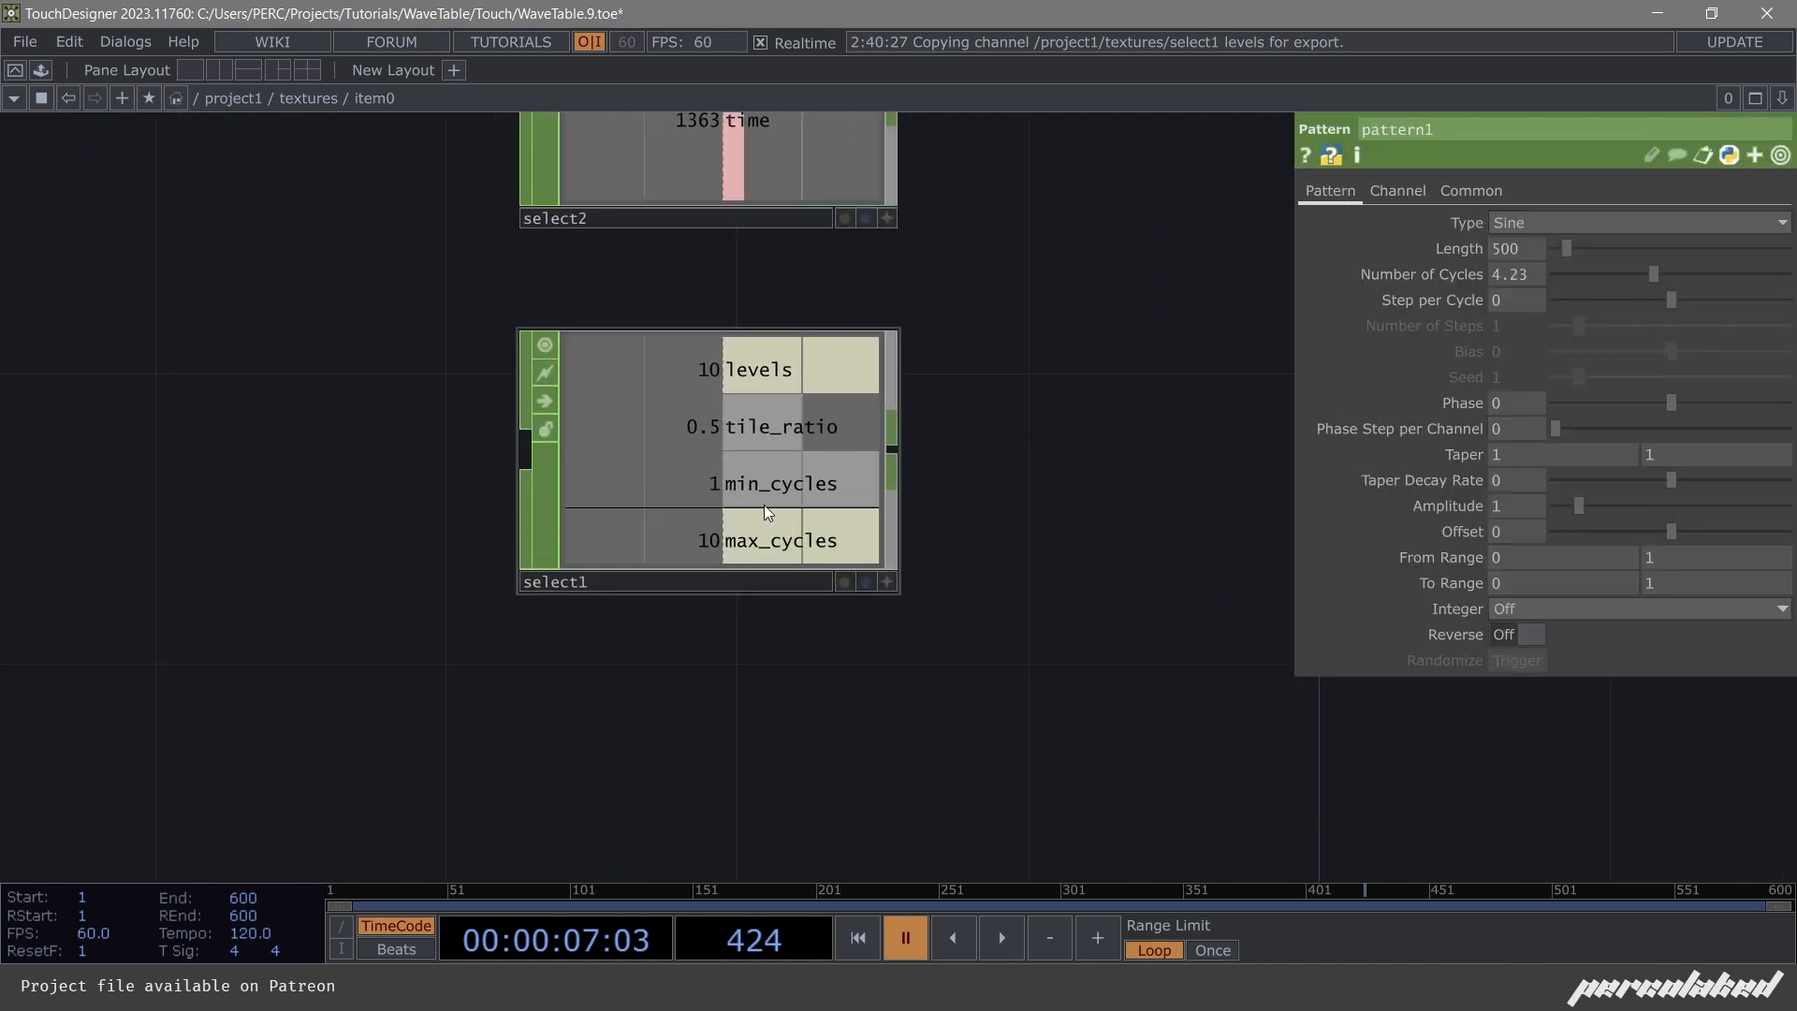
{"action": "key", "text": "u"}
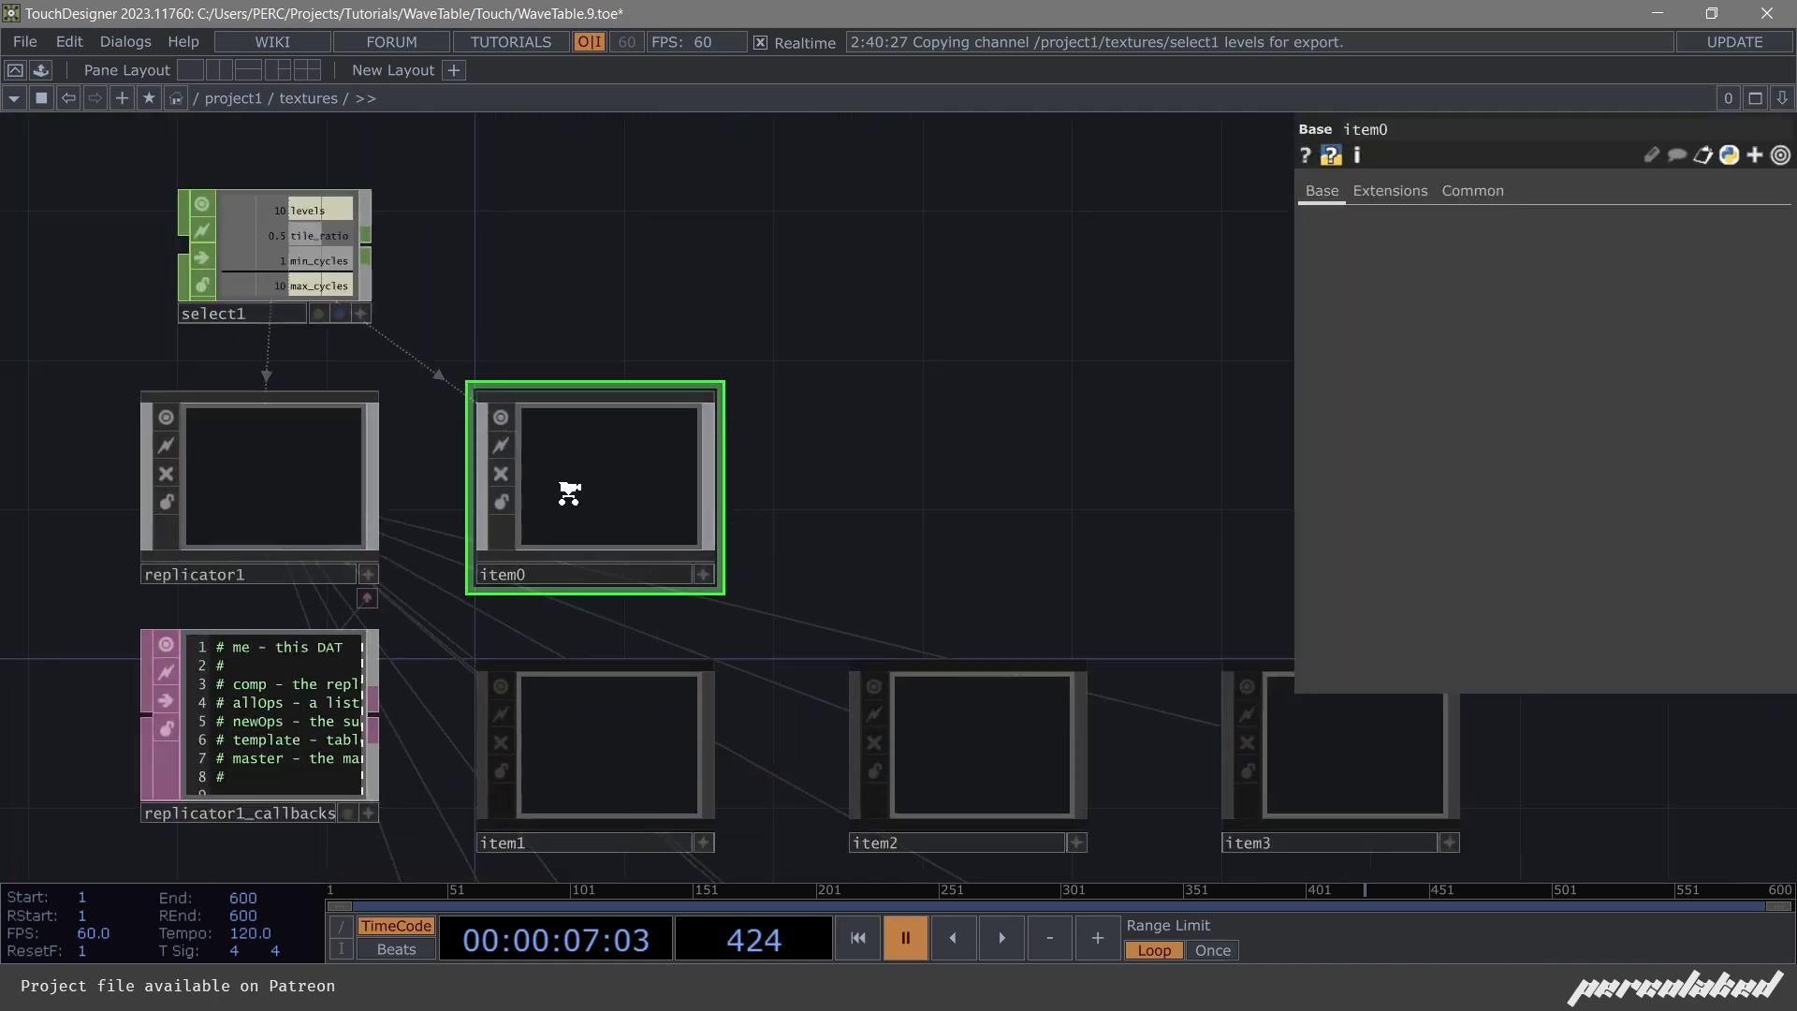
{"action": "key", "text": "h"}
{"action": "scroll", "coordinate": [633, 395], "scroll_direction": "up", "scroll_amount": 3}
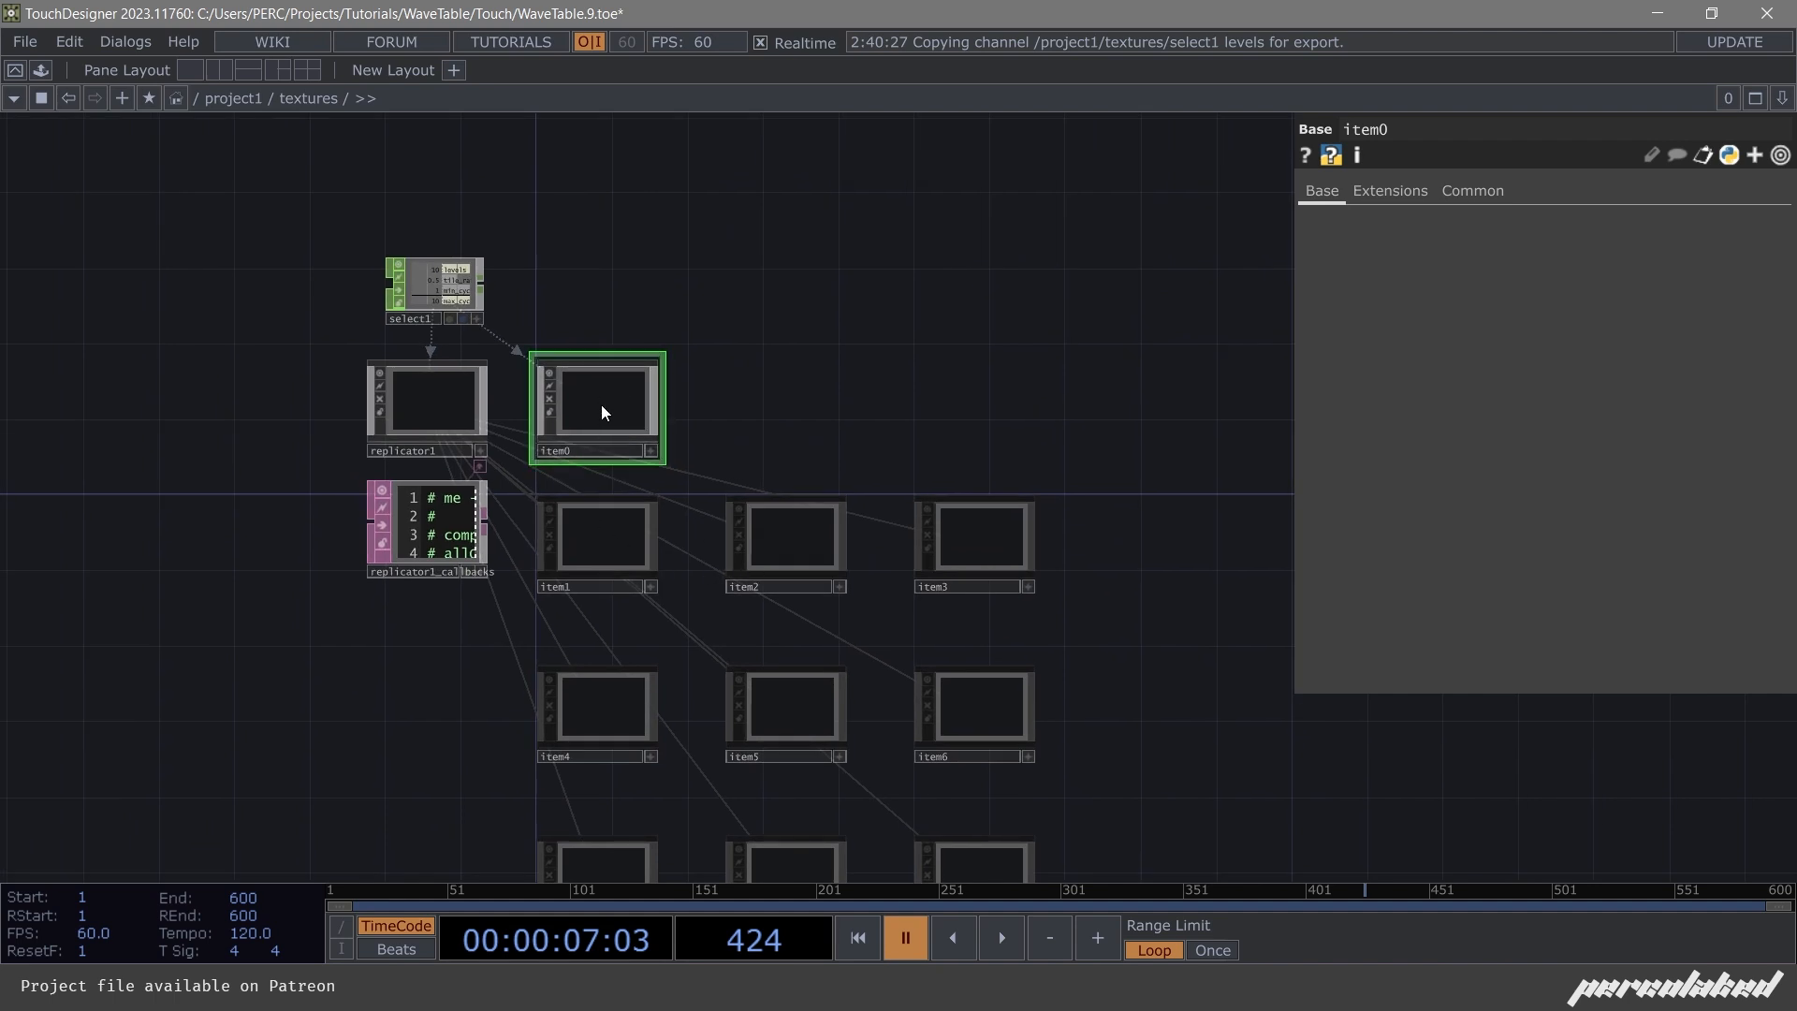
{"action": "scroll", "coordinate": [597, 440], "scroll_direction": "up", "scroll_amount": 2}
{"action": "scroll", "coordinate": [596, 459], "scroll_direction": "down", "scroll_amount": 2}
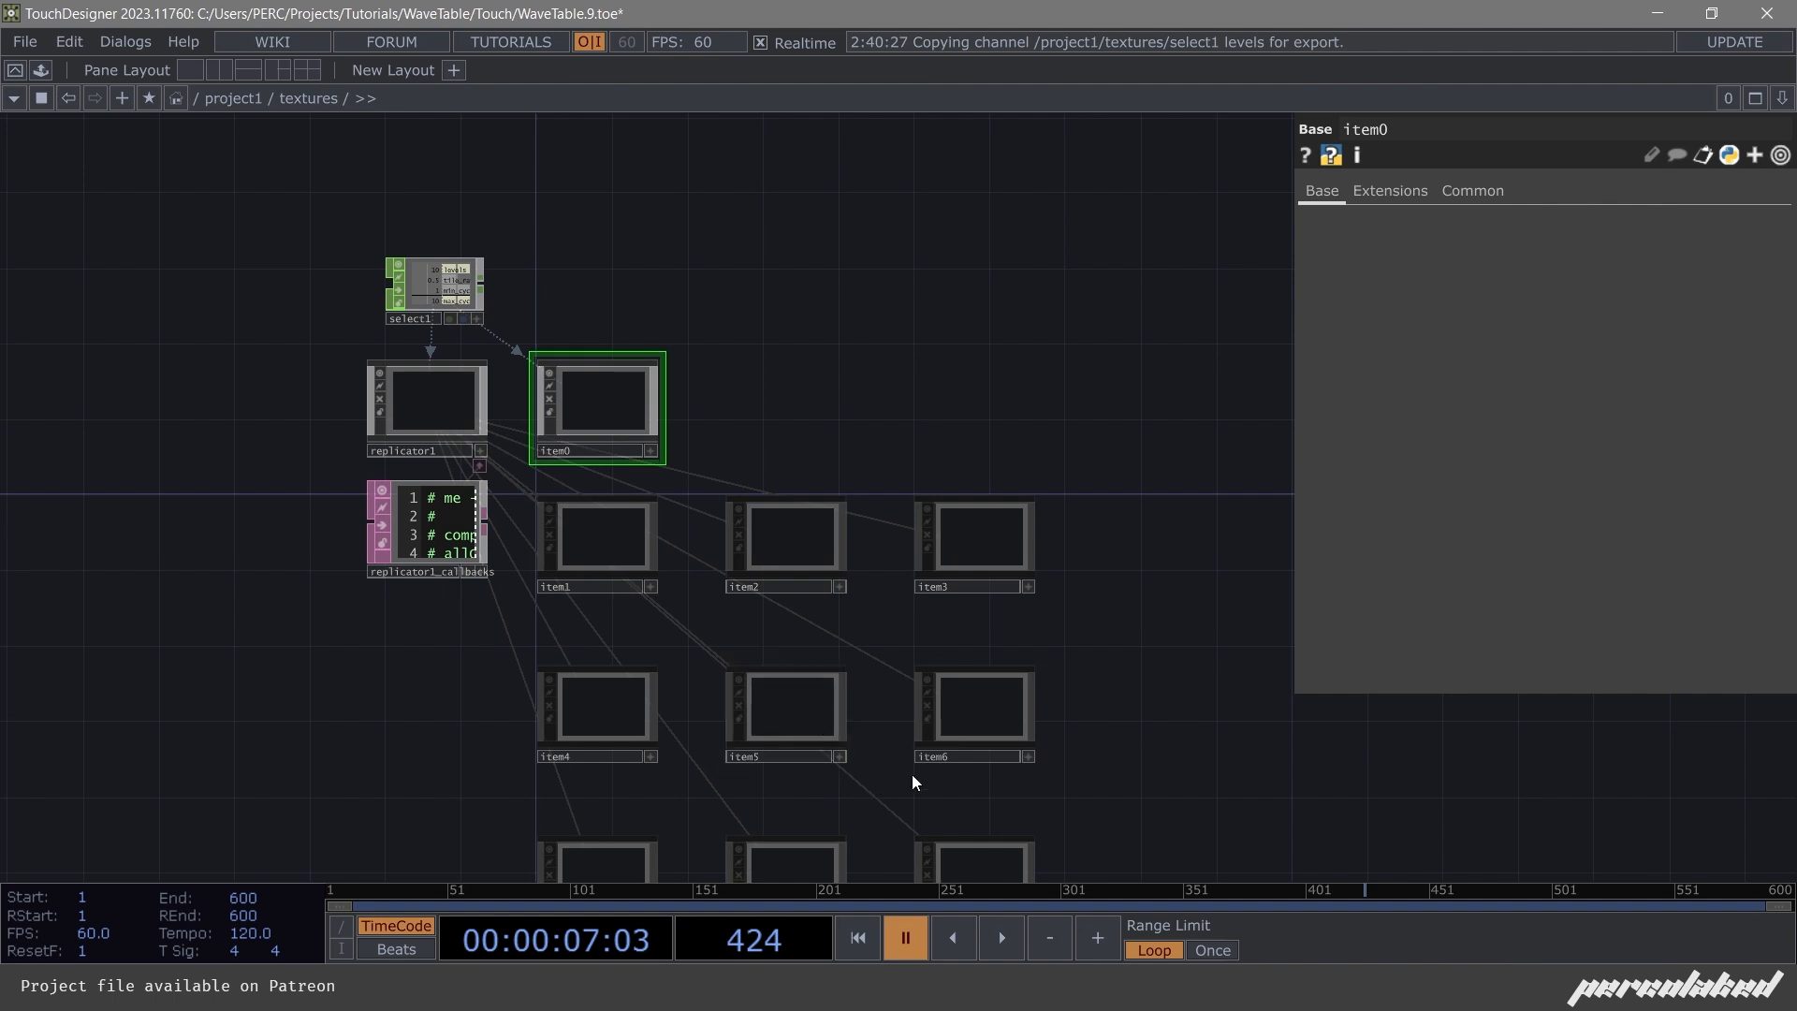
{"action": "scroll", "coordinate": [568, 451], "scroll_direction": "up", "scroll_amount": 3}
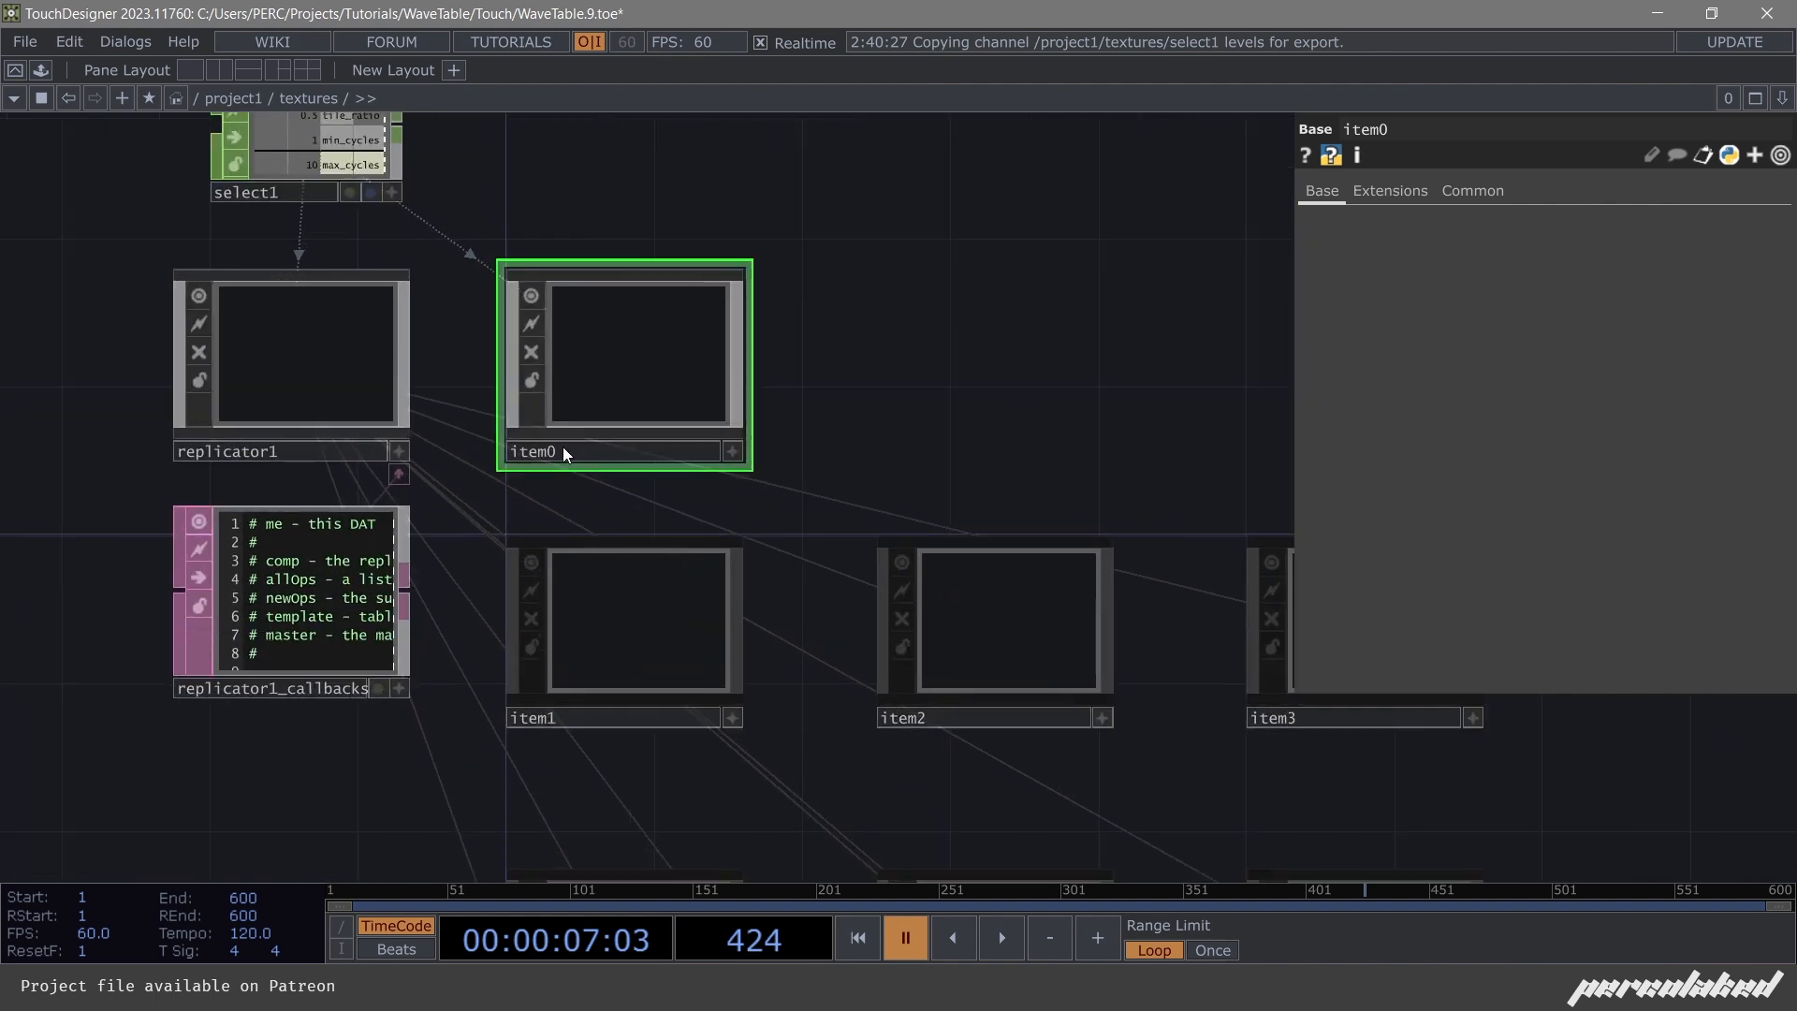
{"action": "left_click_drag", "start_coordinate": [983, 481], "coordinate": [835, 334]}
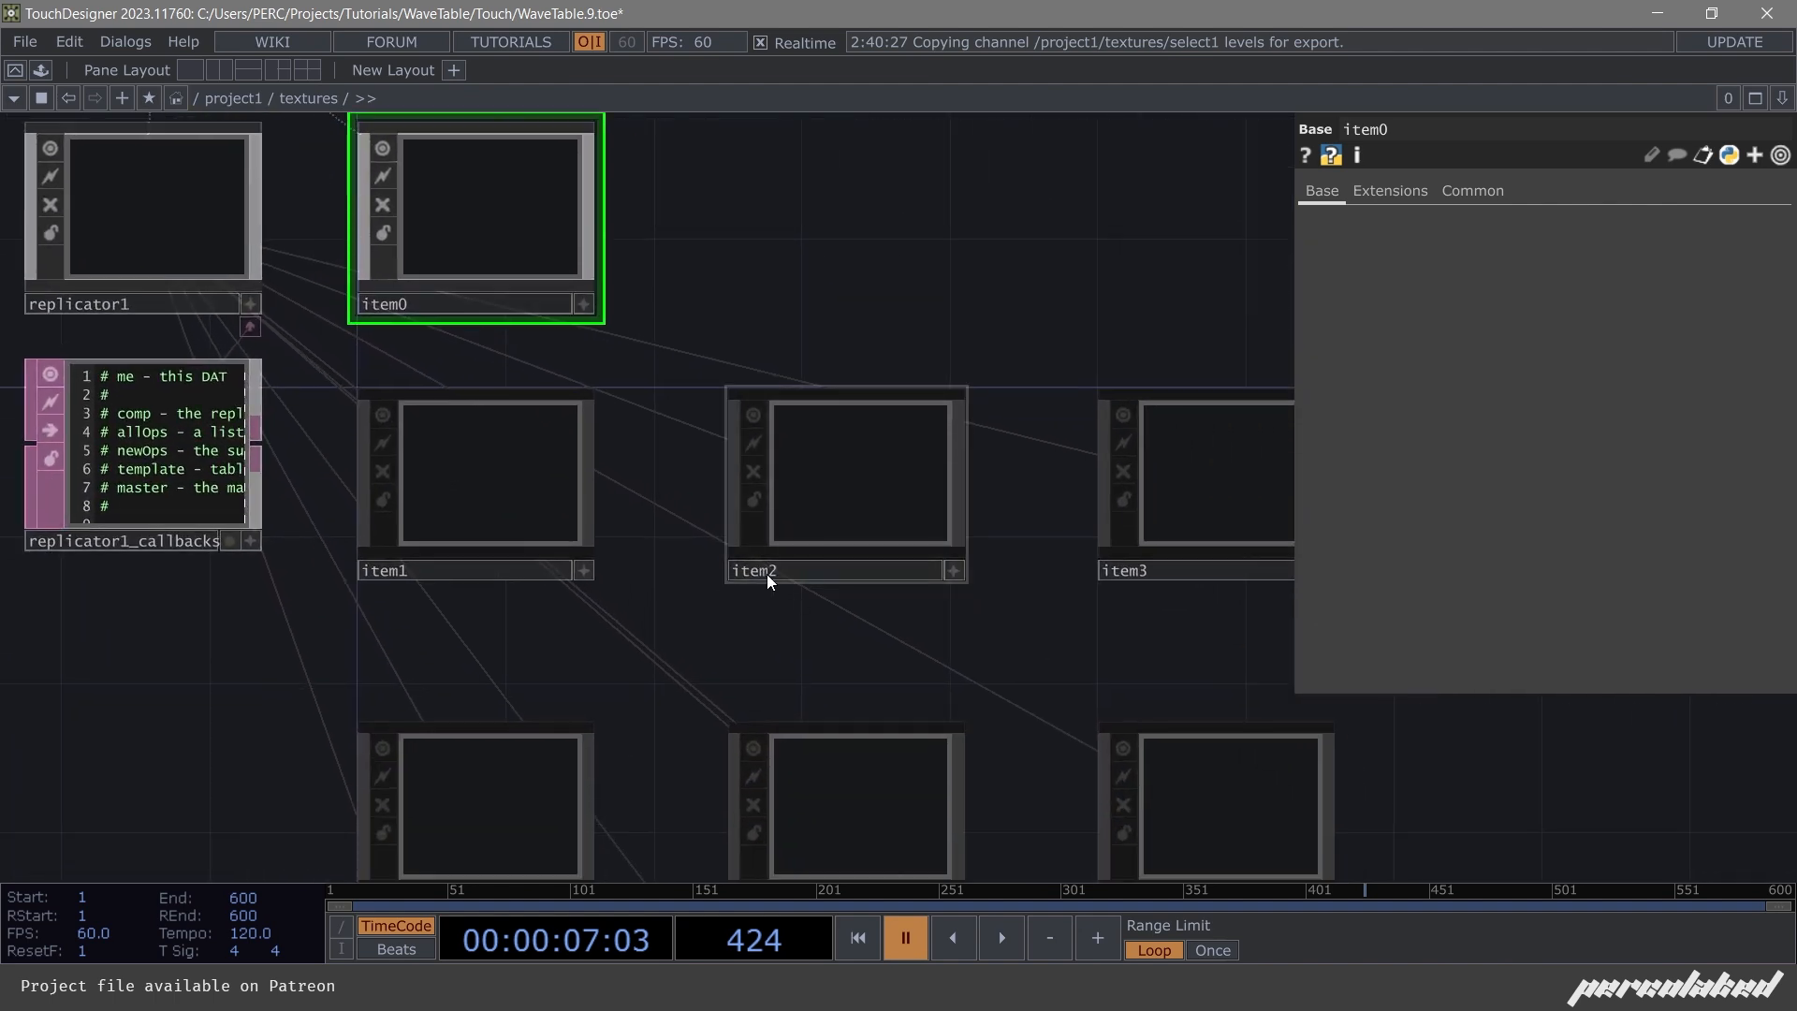
Go back into item0 and move select1 up close beneath select2.
{"action": "key", "text": "i"}
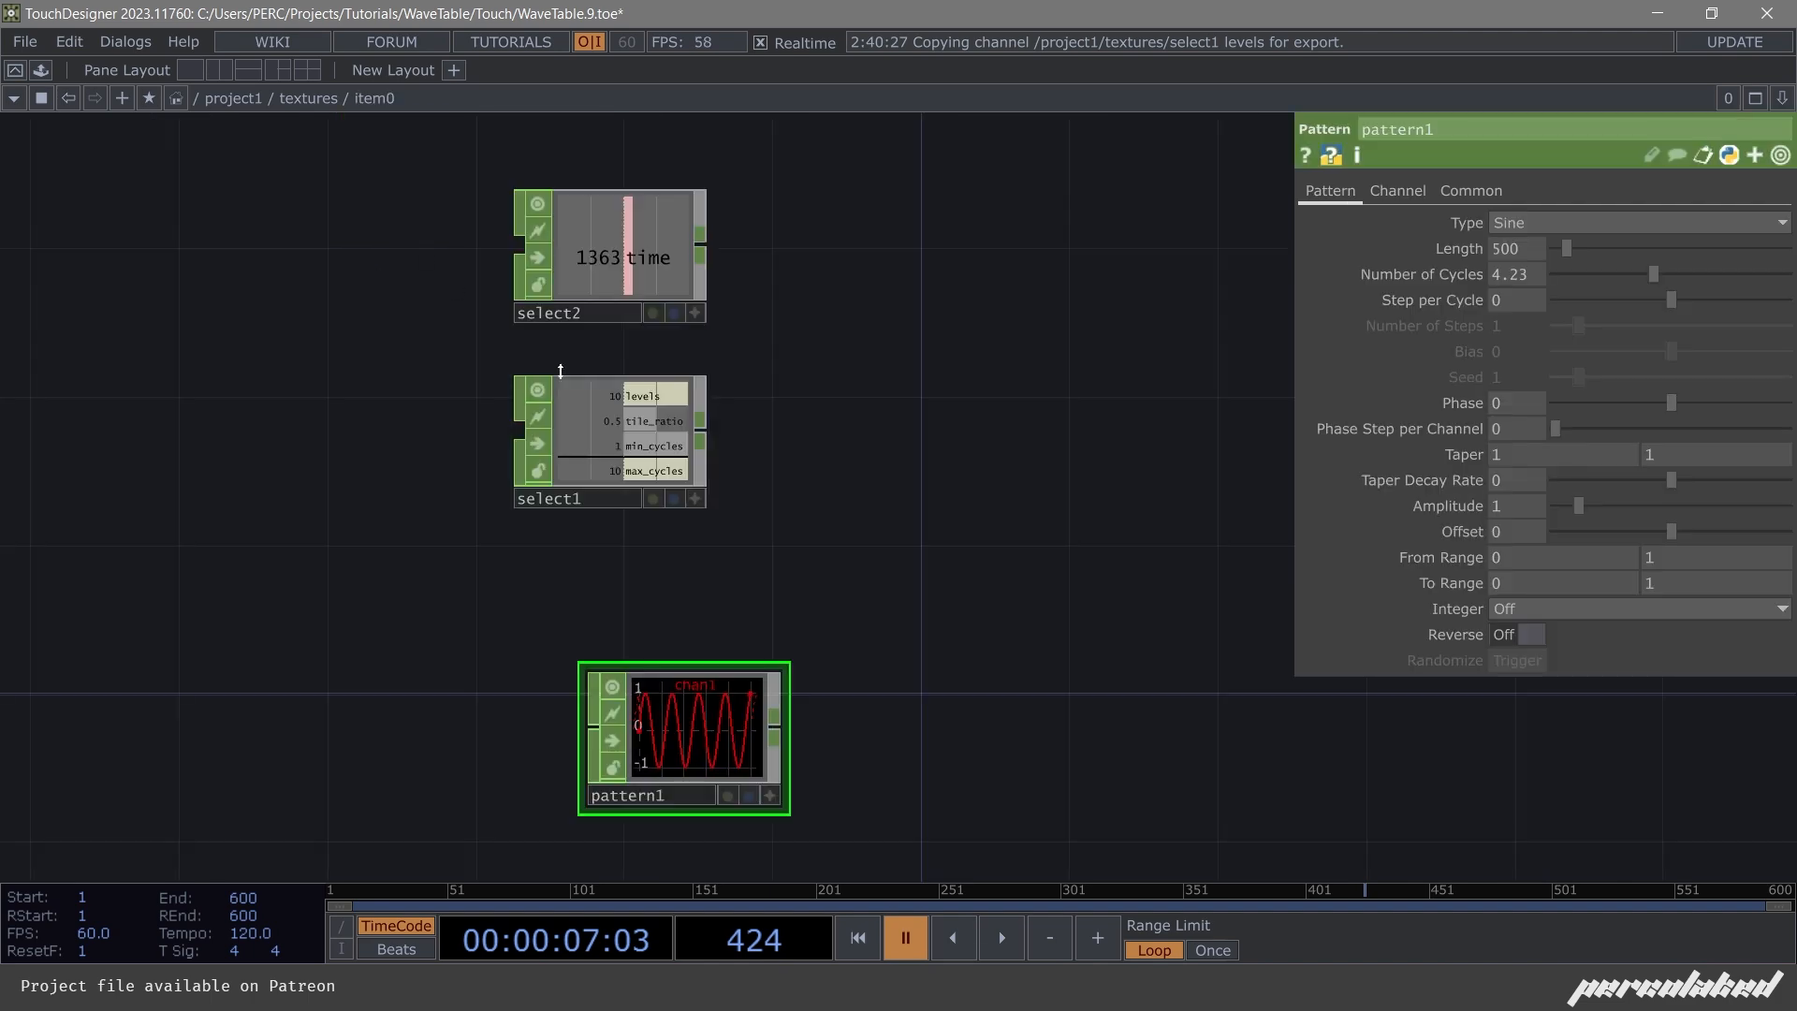
{"action": "left_click_drag", "start_coordinate": [571, 445], "coordinate": [566, 408]}
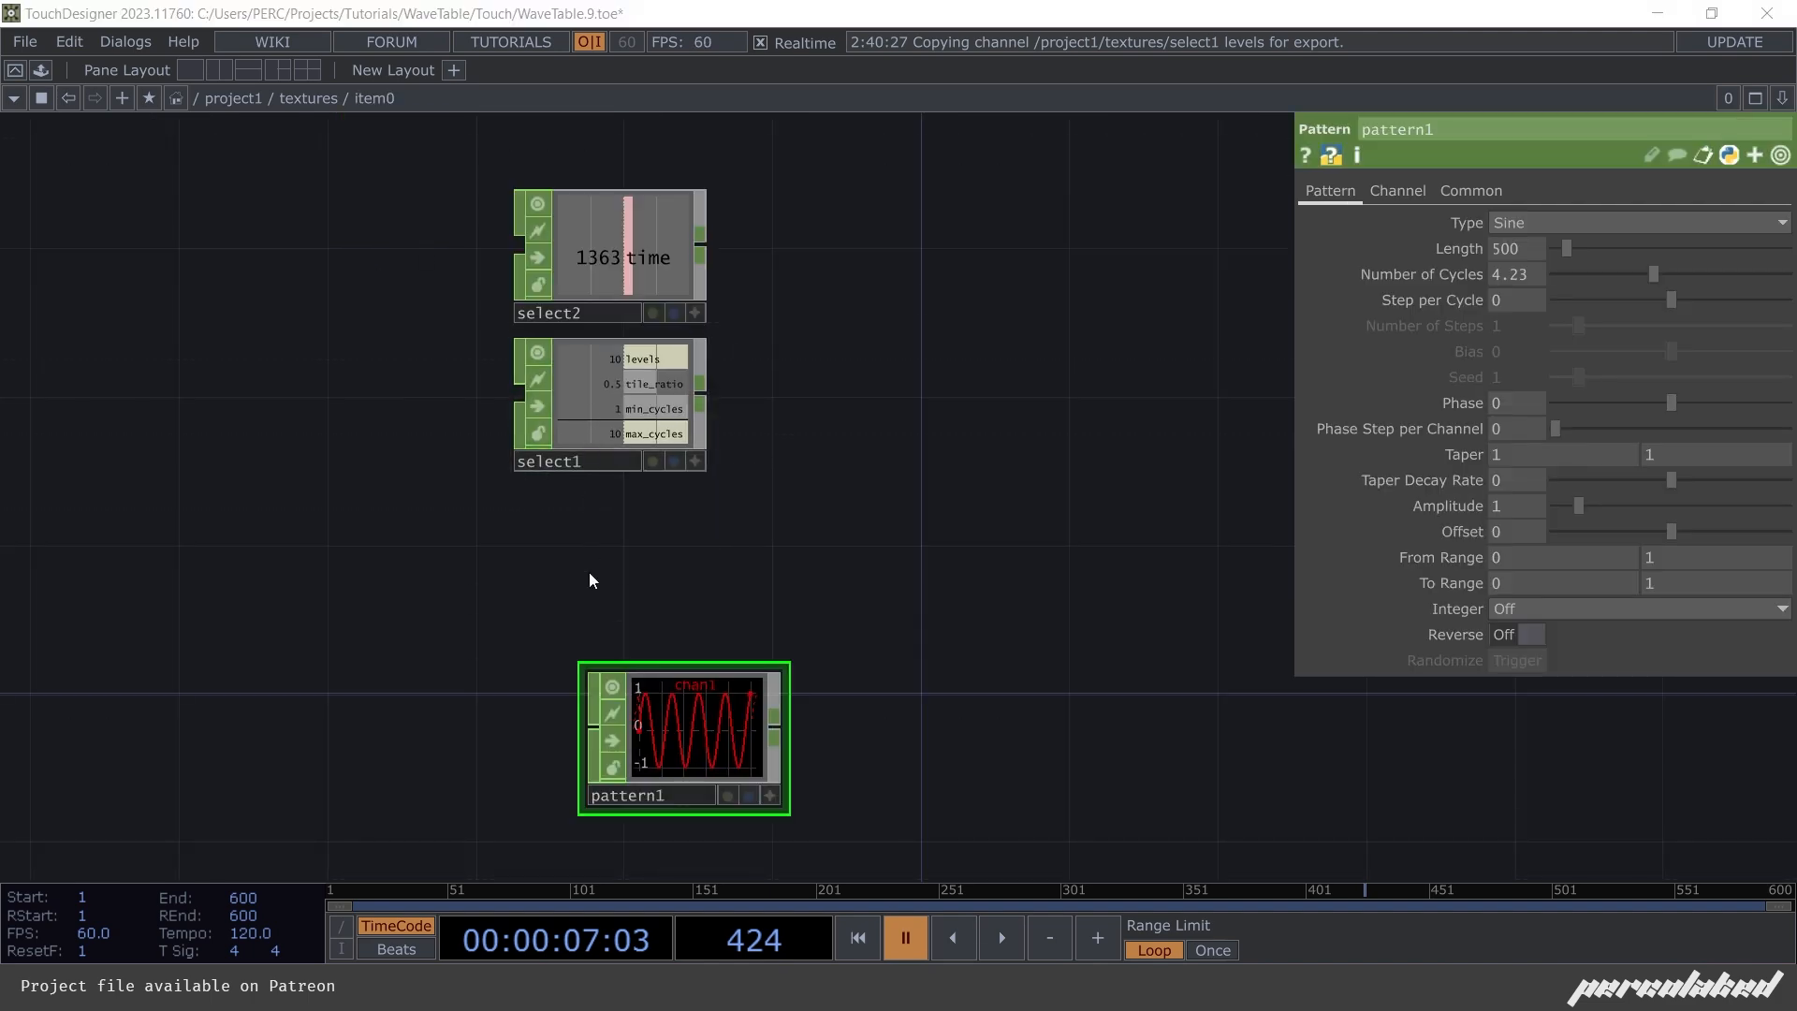
Add a Constant CHOP directly beneath select1 and name its channel digits.
{"action": "key", "text": "Tab"}
{"action": "type", "text": "co"}
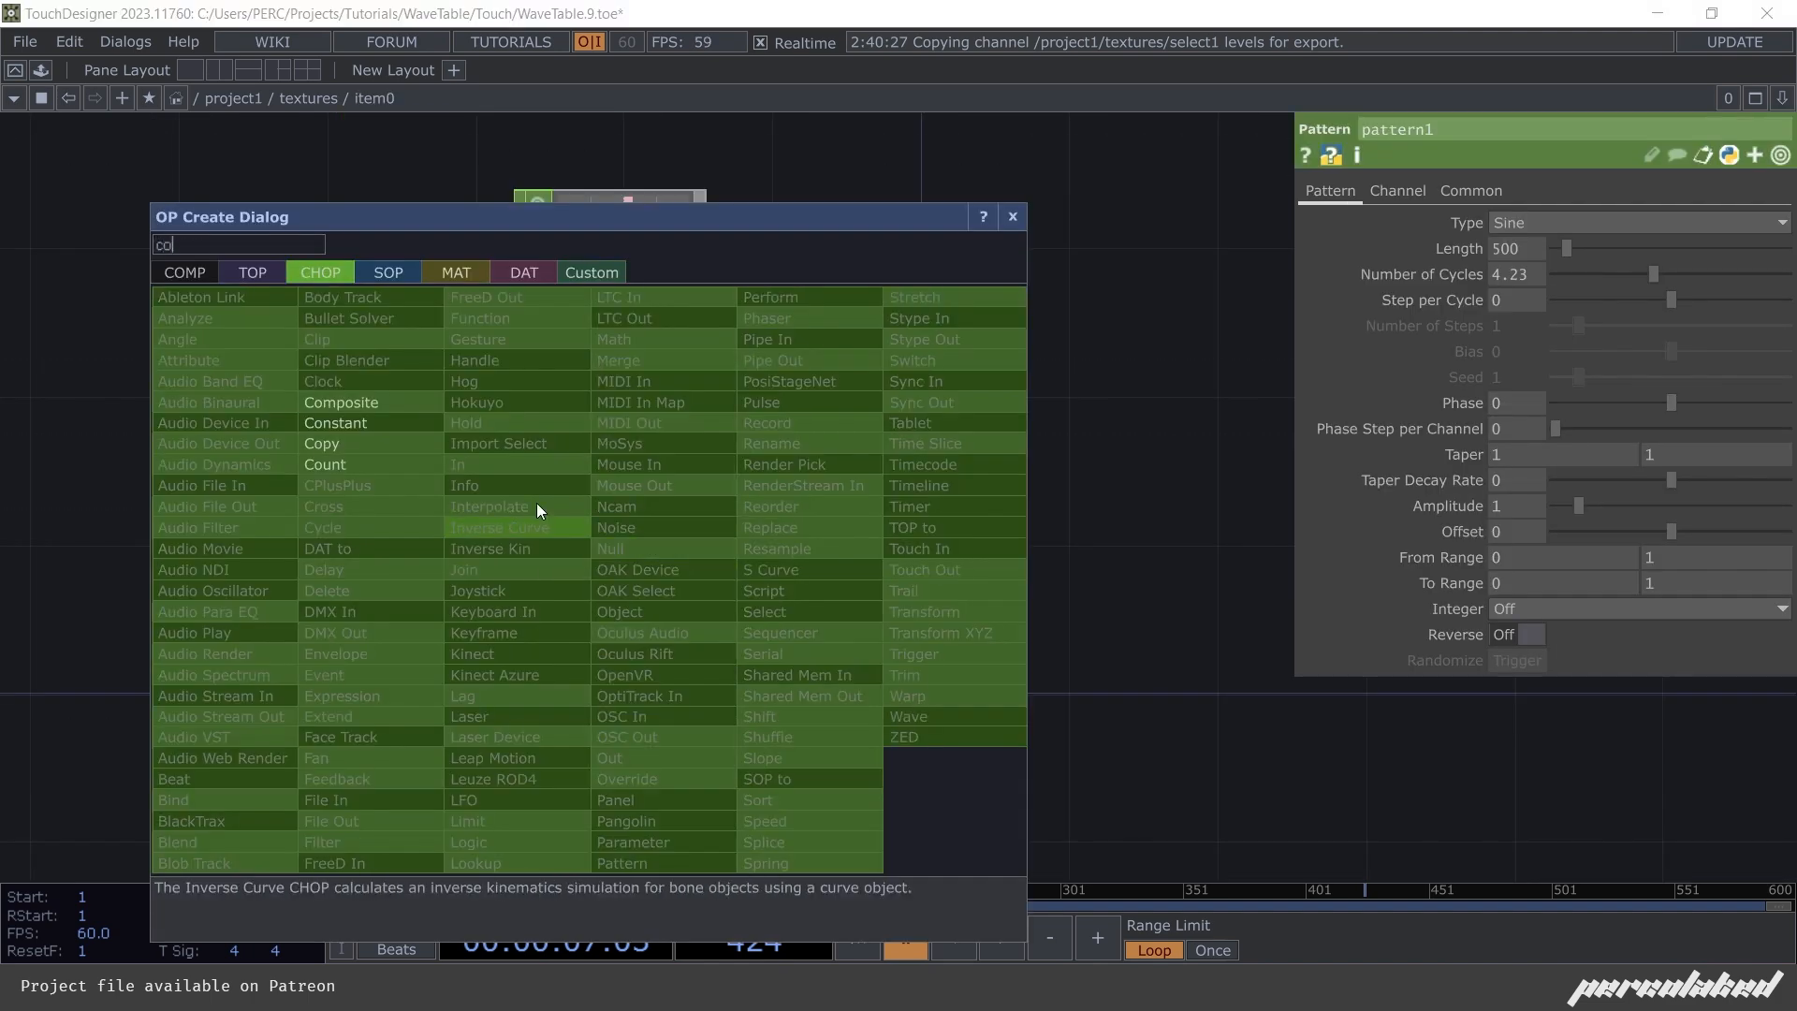
{"action": "left_click", "coordinate": [408, 421]}
{"action": "left_click", "coordinate": [636, 552]}
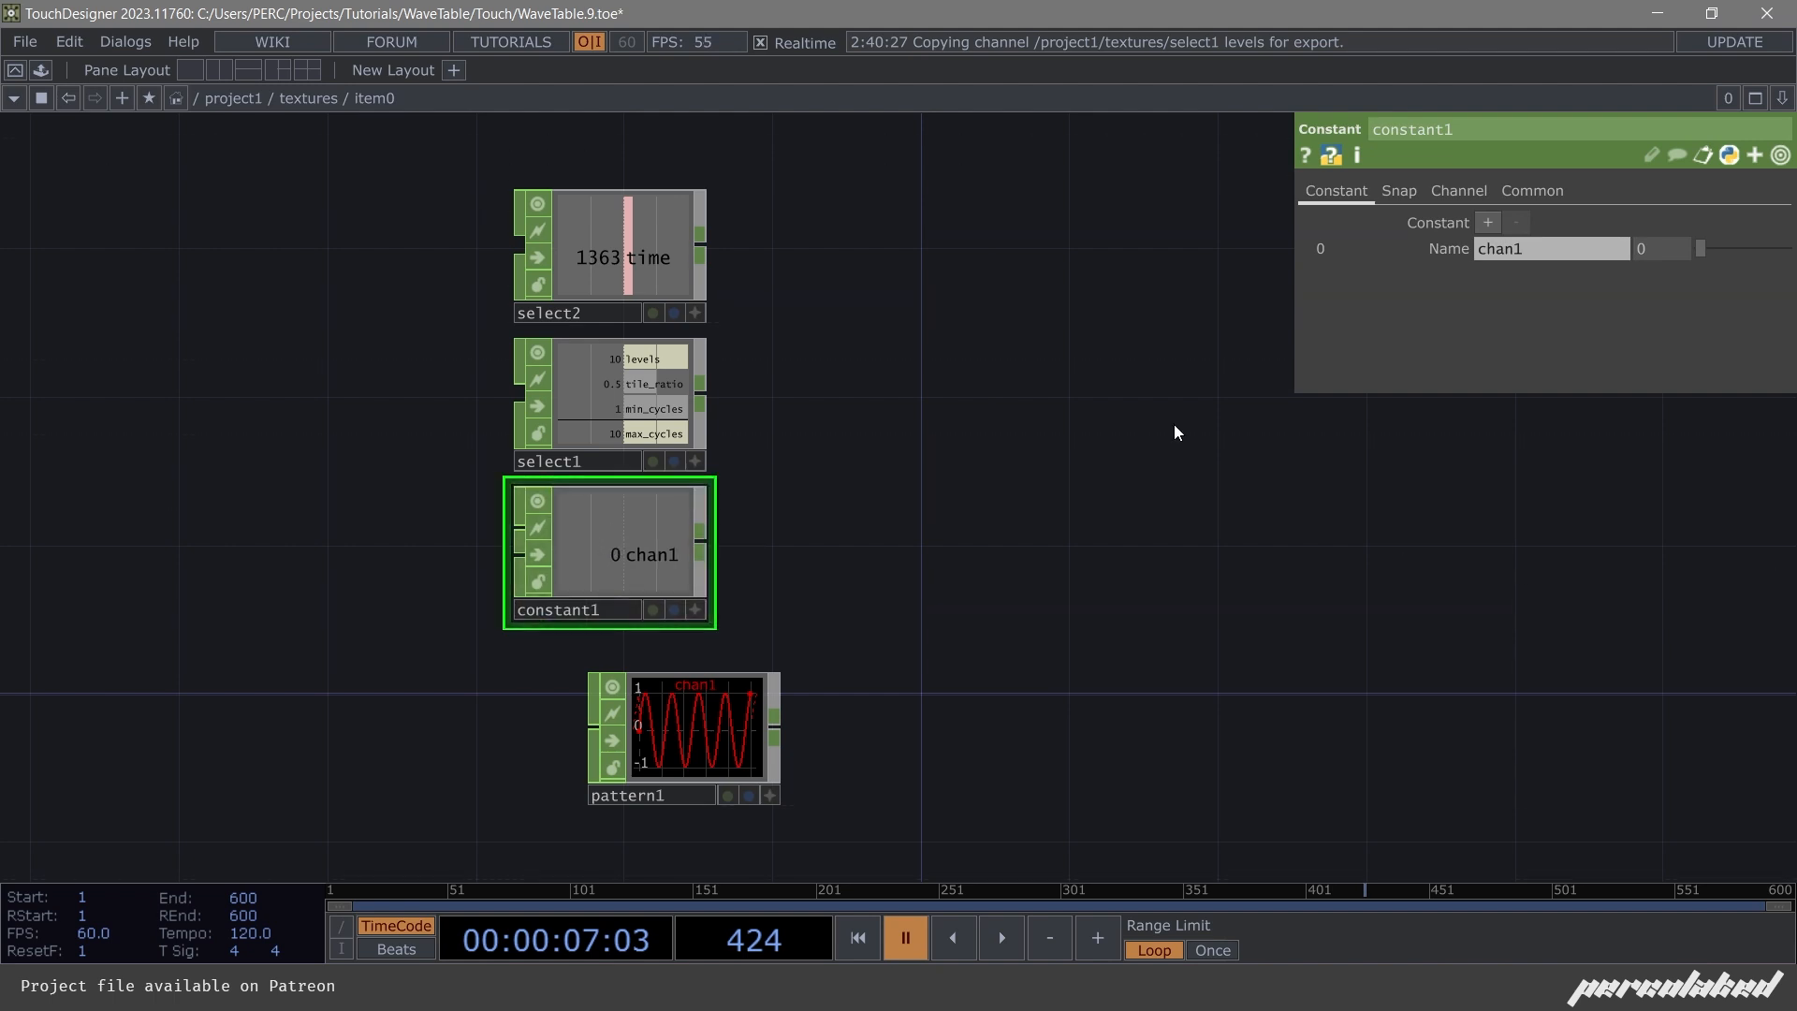
{"action": "left_click", "coordinate": [1537, 249]}
{"action": "type", "text": "digits"}
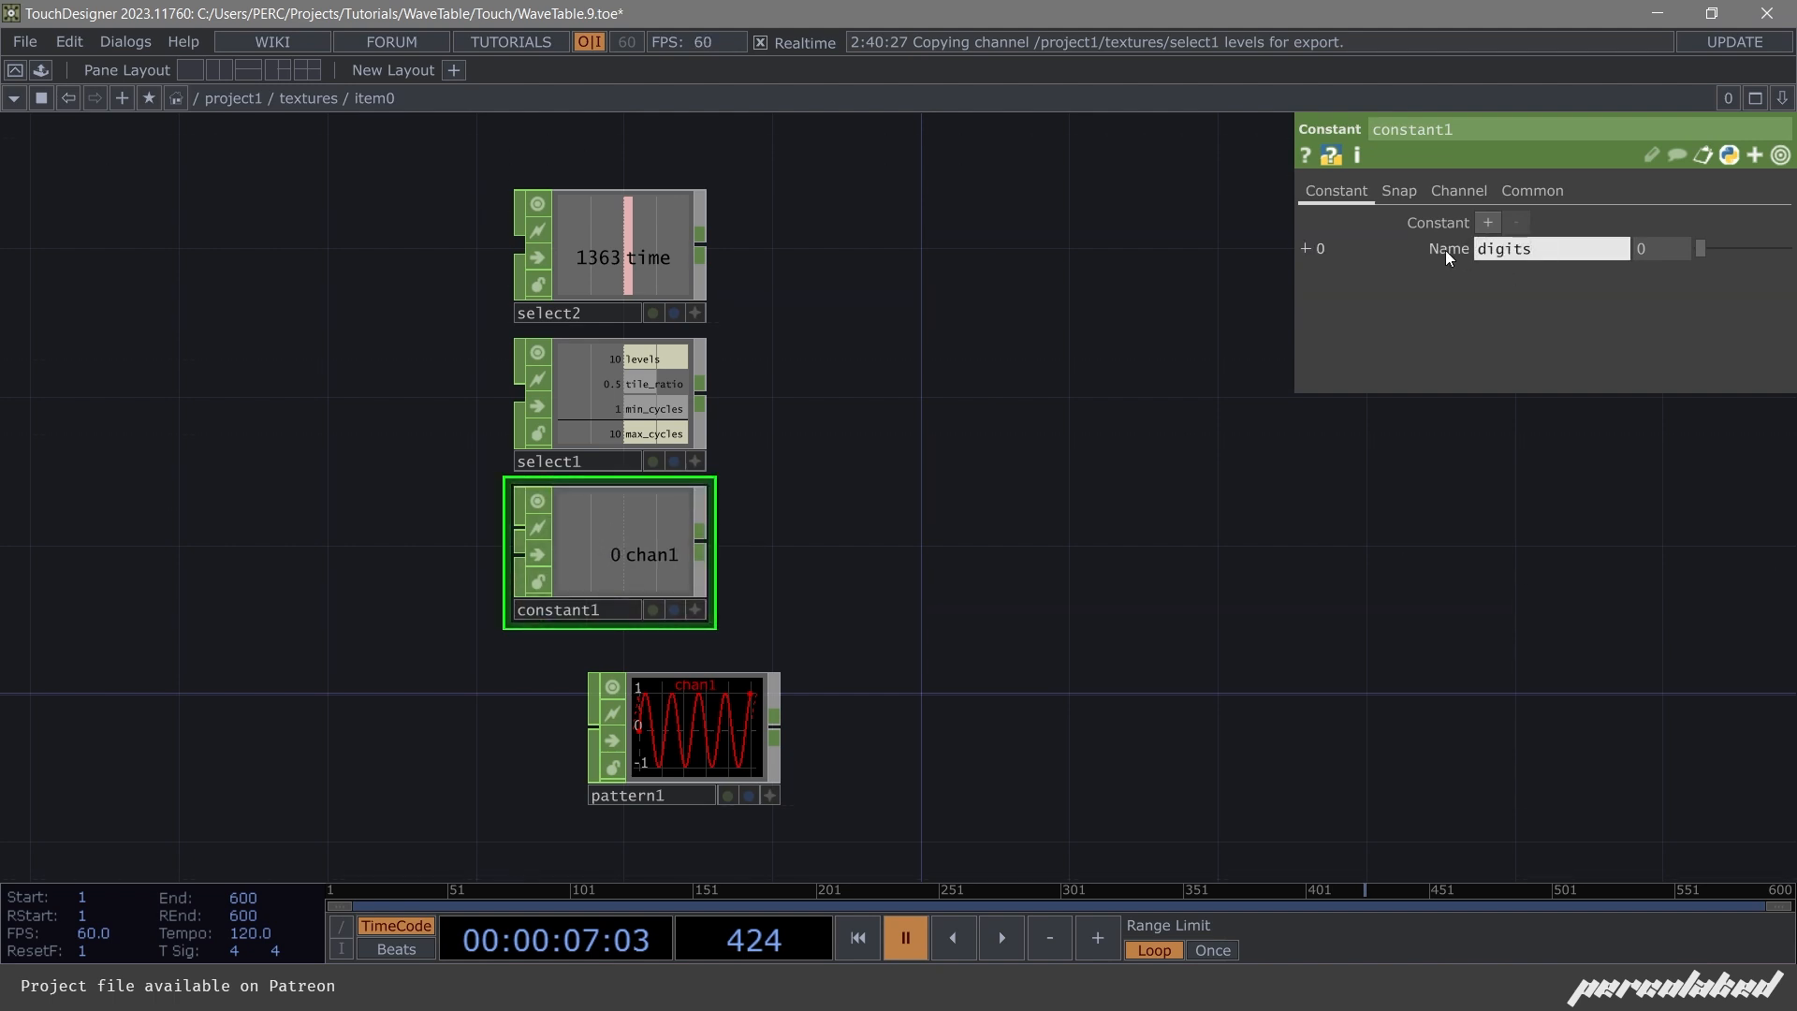
Set the value of constant1's digits channel to the expression parent().digits.
{"action": "left_click", "coordinate": [1451, 251]}
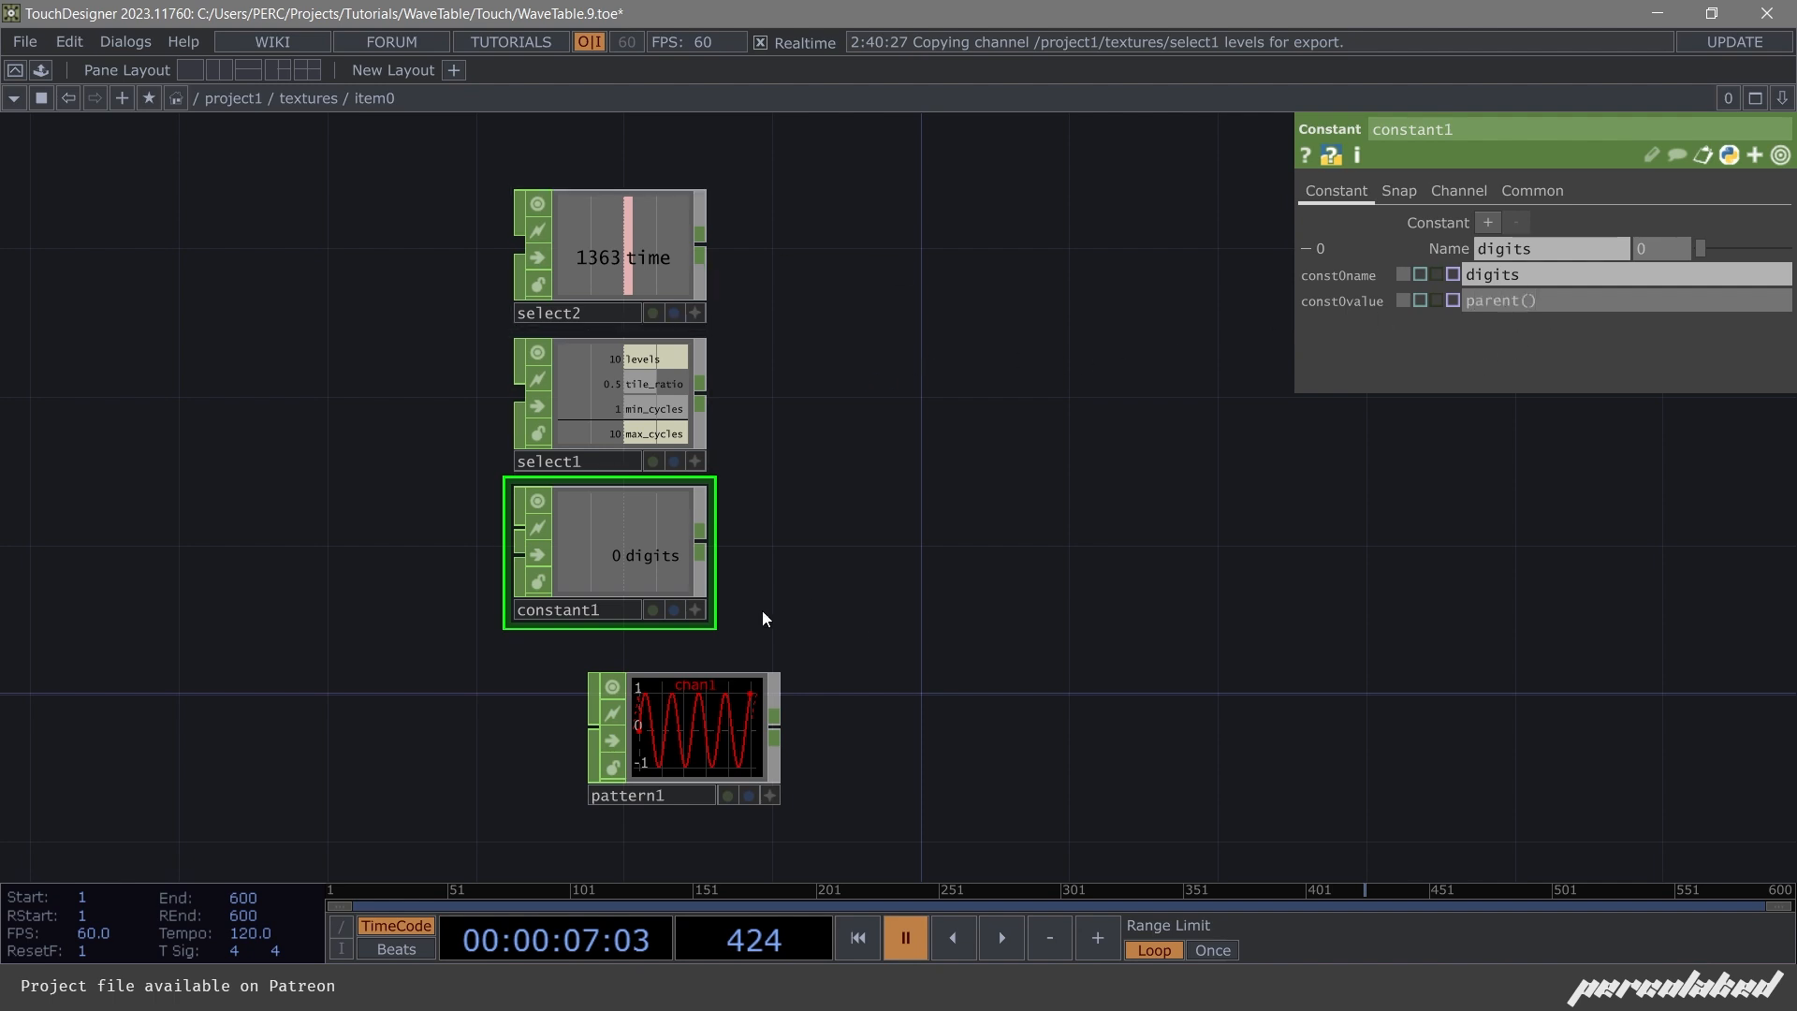
{"action": "scroll", "coordinate": [641, 532], "scroll_direction": "down", "scroll_amount": 5}
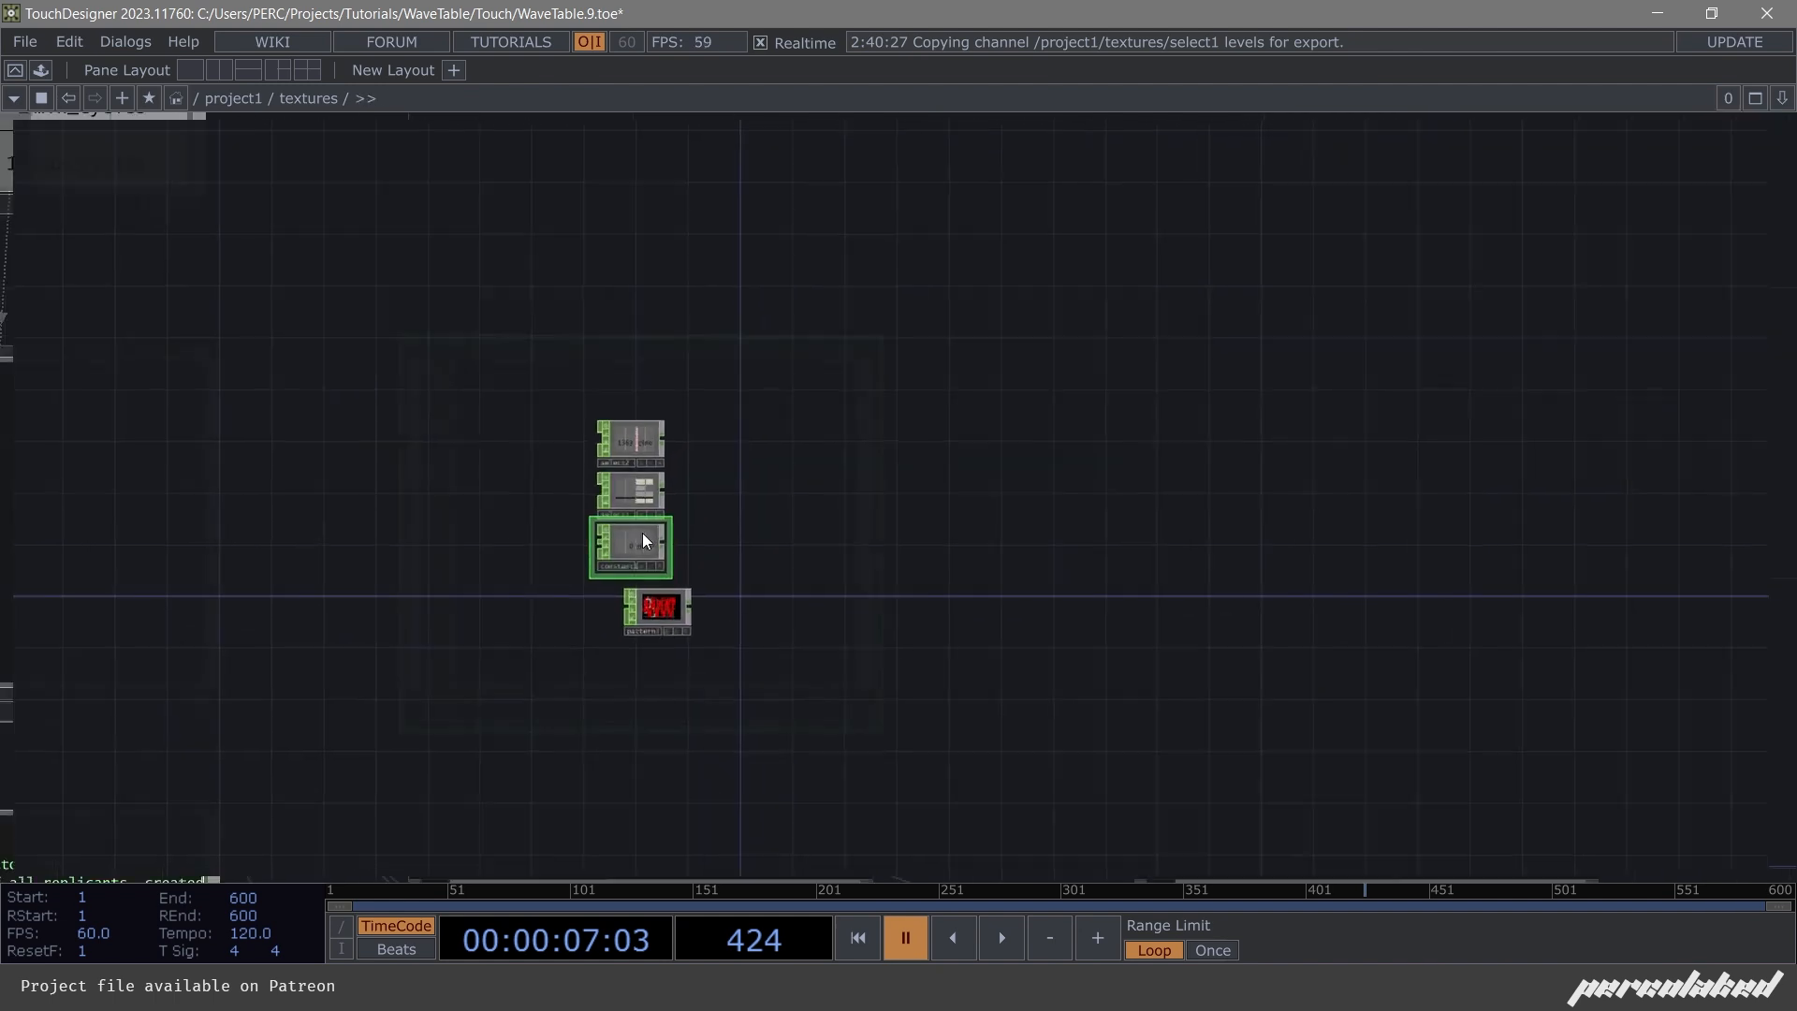
{"action": "scroll", "coordinate": [700, 498], "scroll_direction": "up", "scroll_amount": 2}
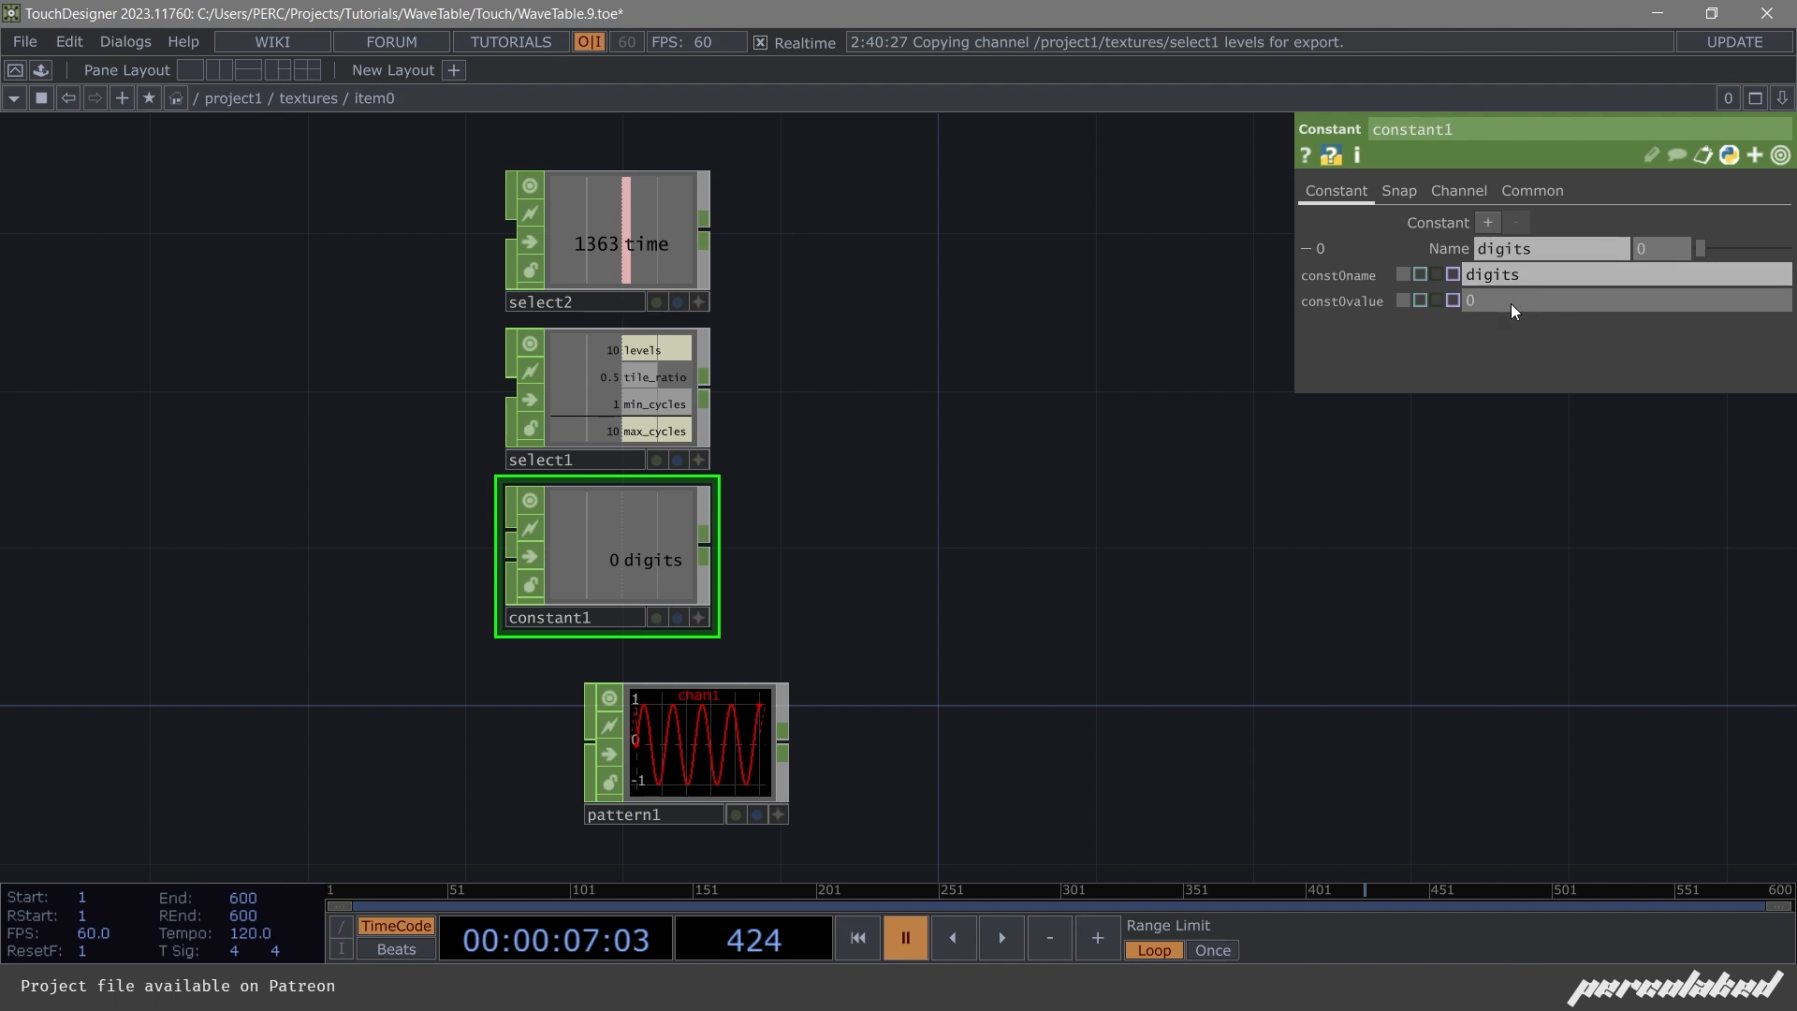
{"action": "type", "text": "parent().digits"}
{"action": "key", "text": "Return"}
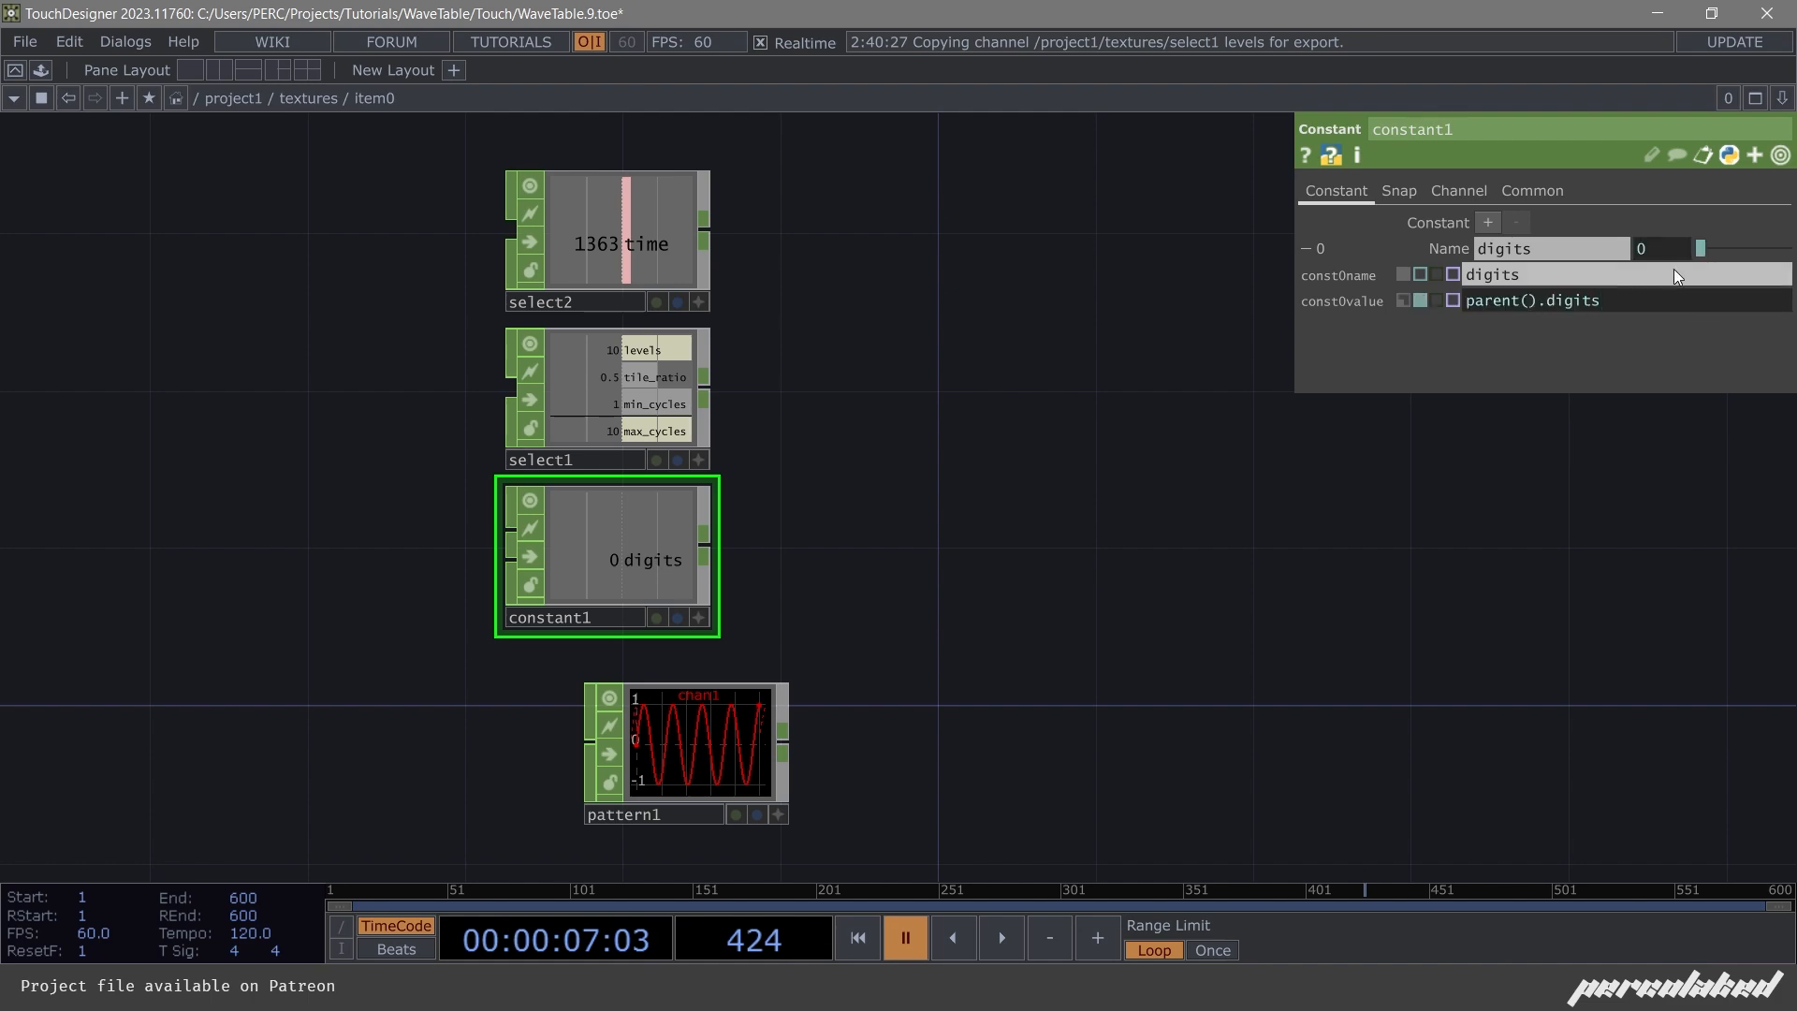
Examine the number in item0's name and the numbered items replicated from it, then return to the network inside item0.
{"action": "scroll", "coordinate": [776, 426], "scroll_direction": "down", "scroll_amount": 5}
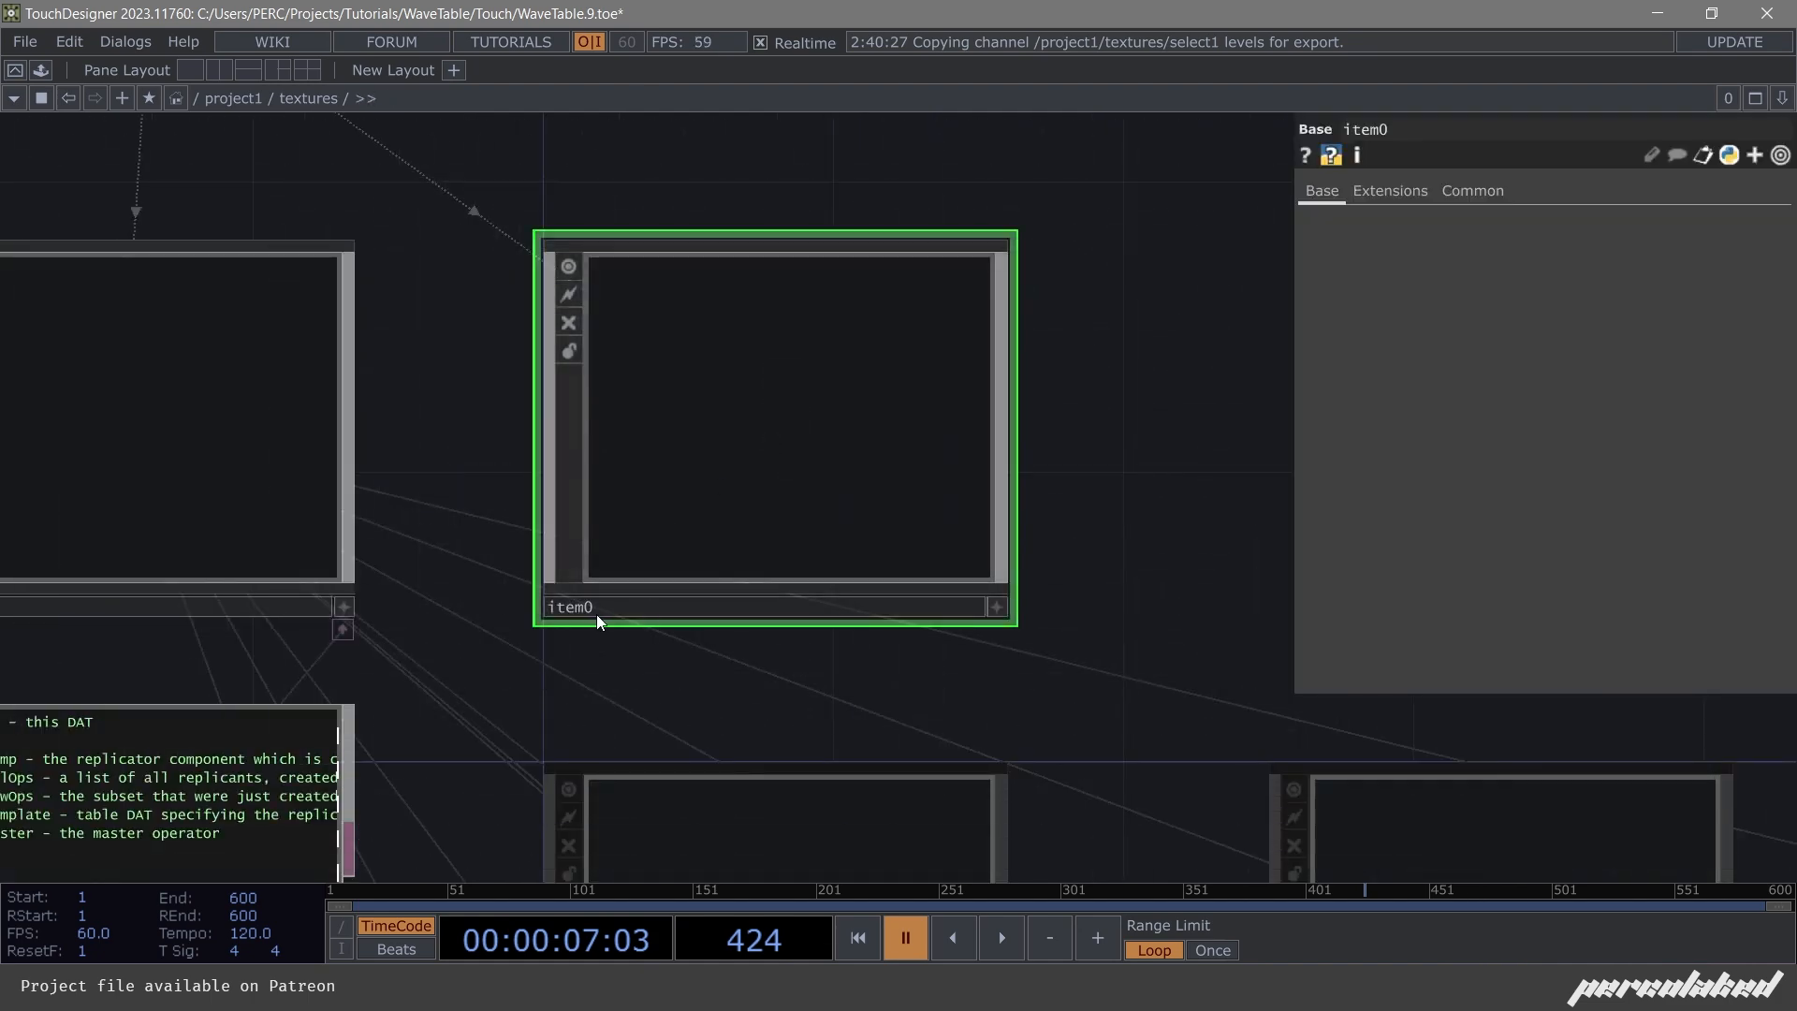
{"action": "scroll", "coordinate": [597, 614], "scroll_direction": "down", "scroll_amount": 5}
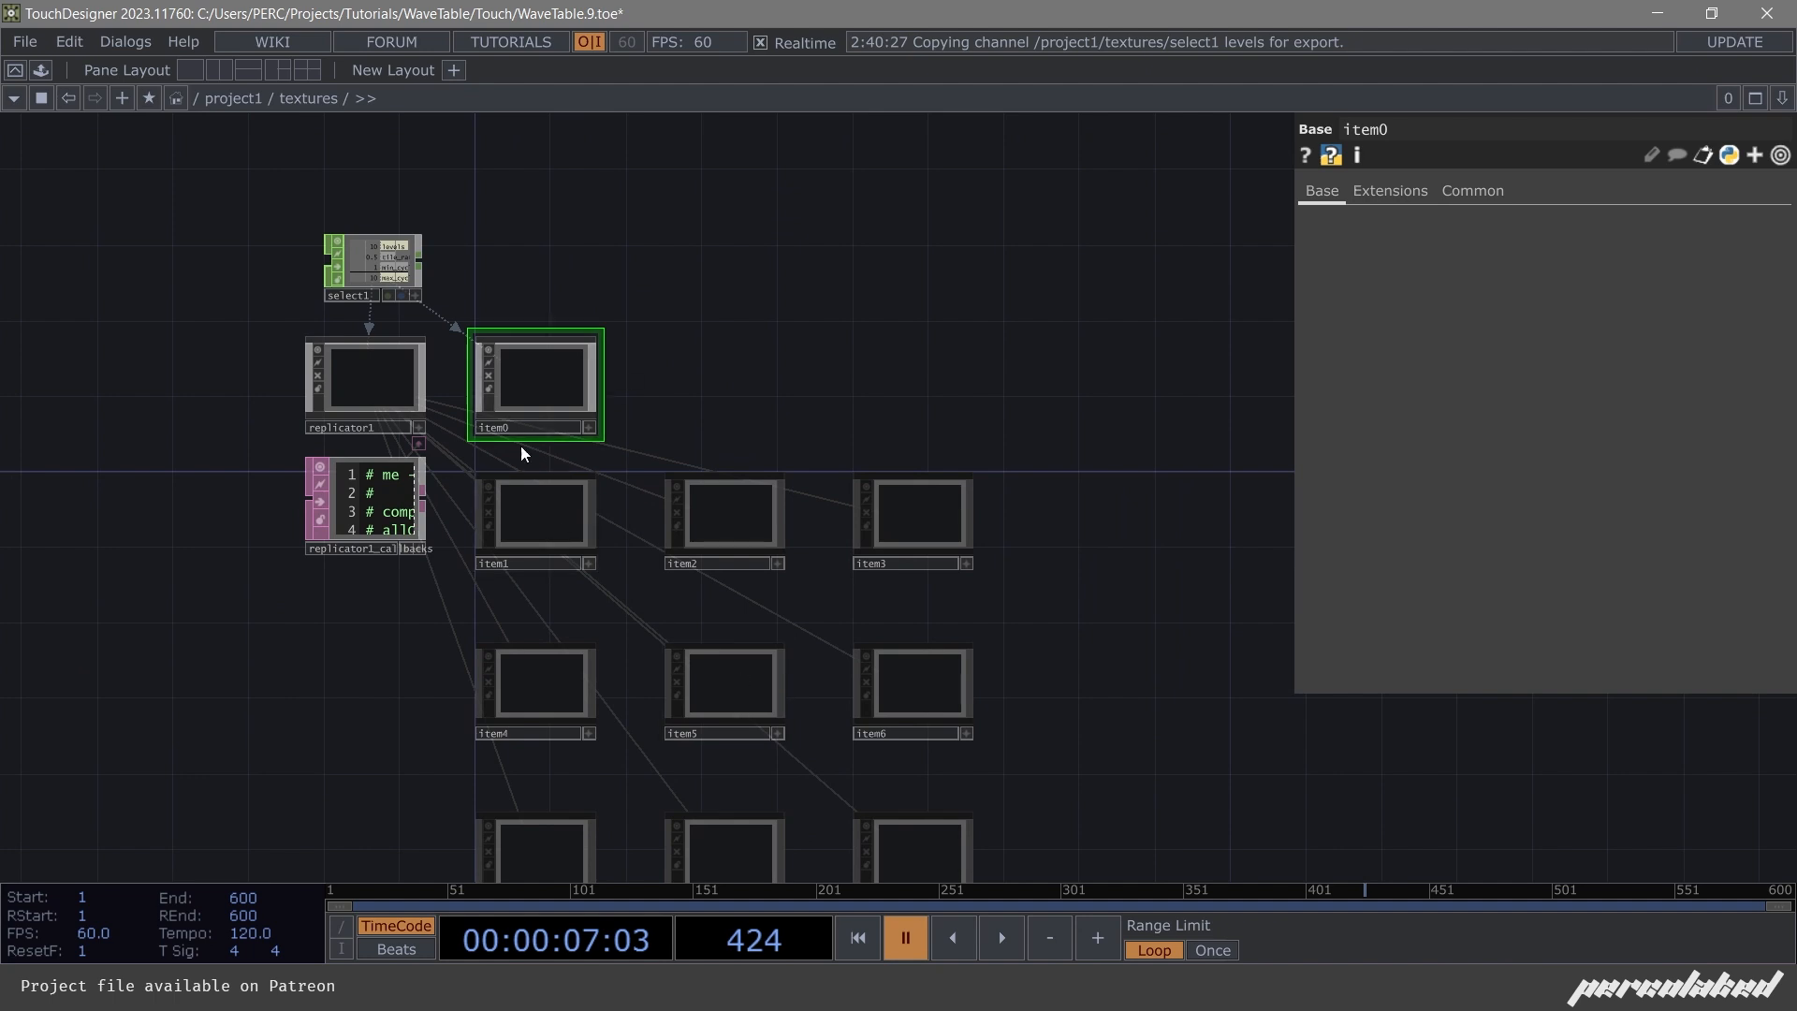
{"action": "scroll", "coordinate": [532, 385], "scroll_direction": "up", "scroll_amount": 5}
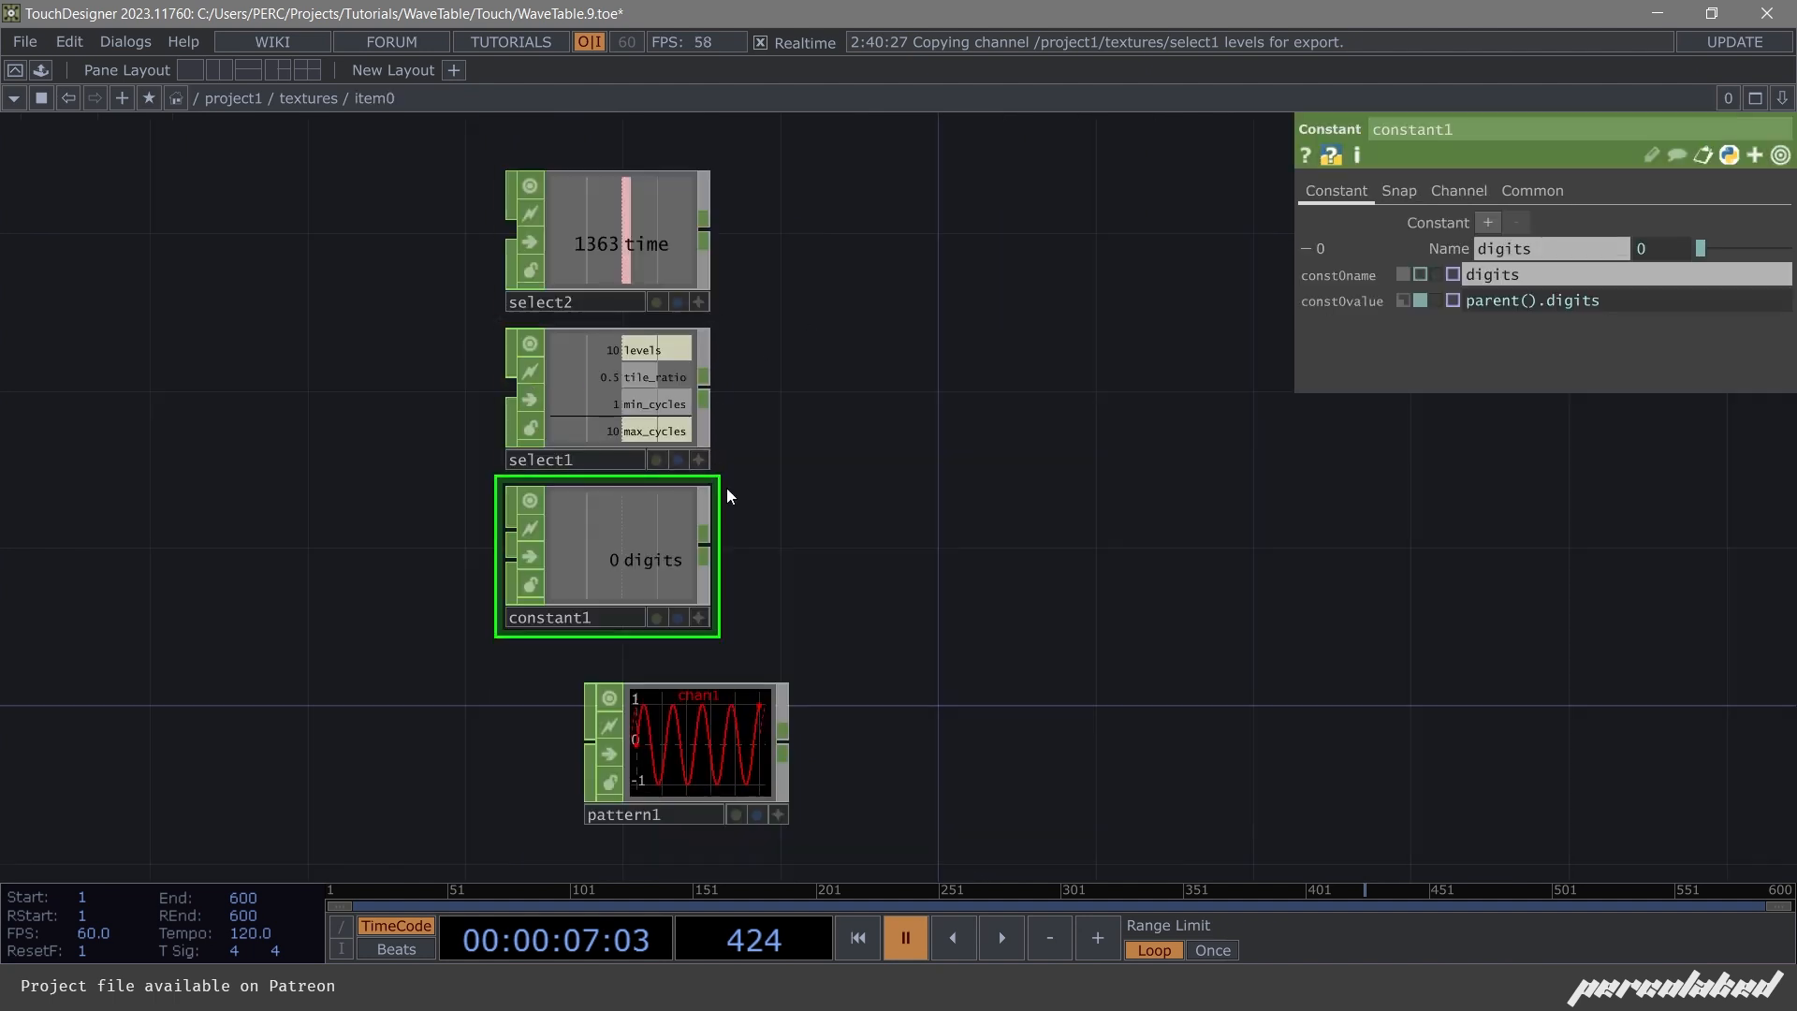
{"action": "scroll", "coordinate": [693, 533], "scroll_direction": "up", "scroll_amount": 2}
{"action": "scroll", "coordinate": [608, 575], "scroll_direction": "down", "scroll_amount": 4}
{"action": "scroll", "coordinate": [575, 561], "scroll_direction": "up", "scroll_amount": 2}
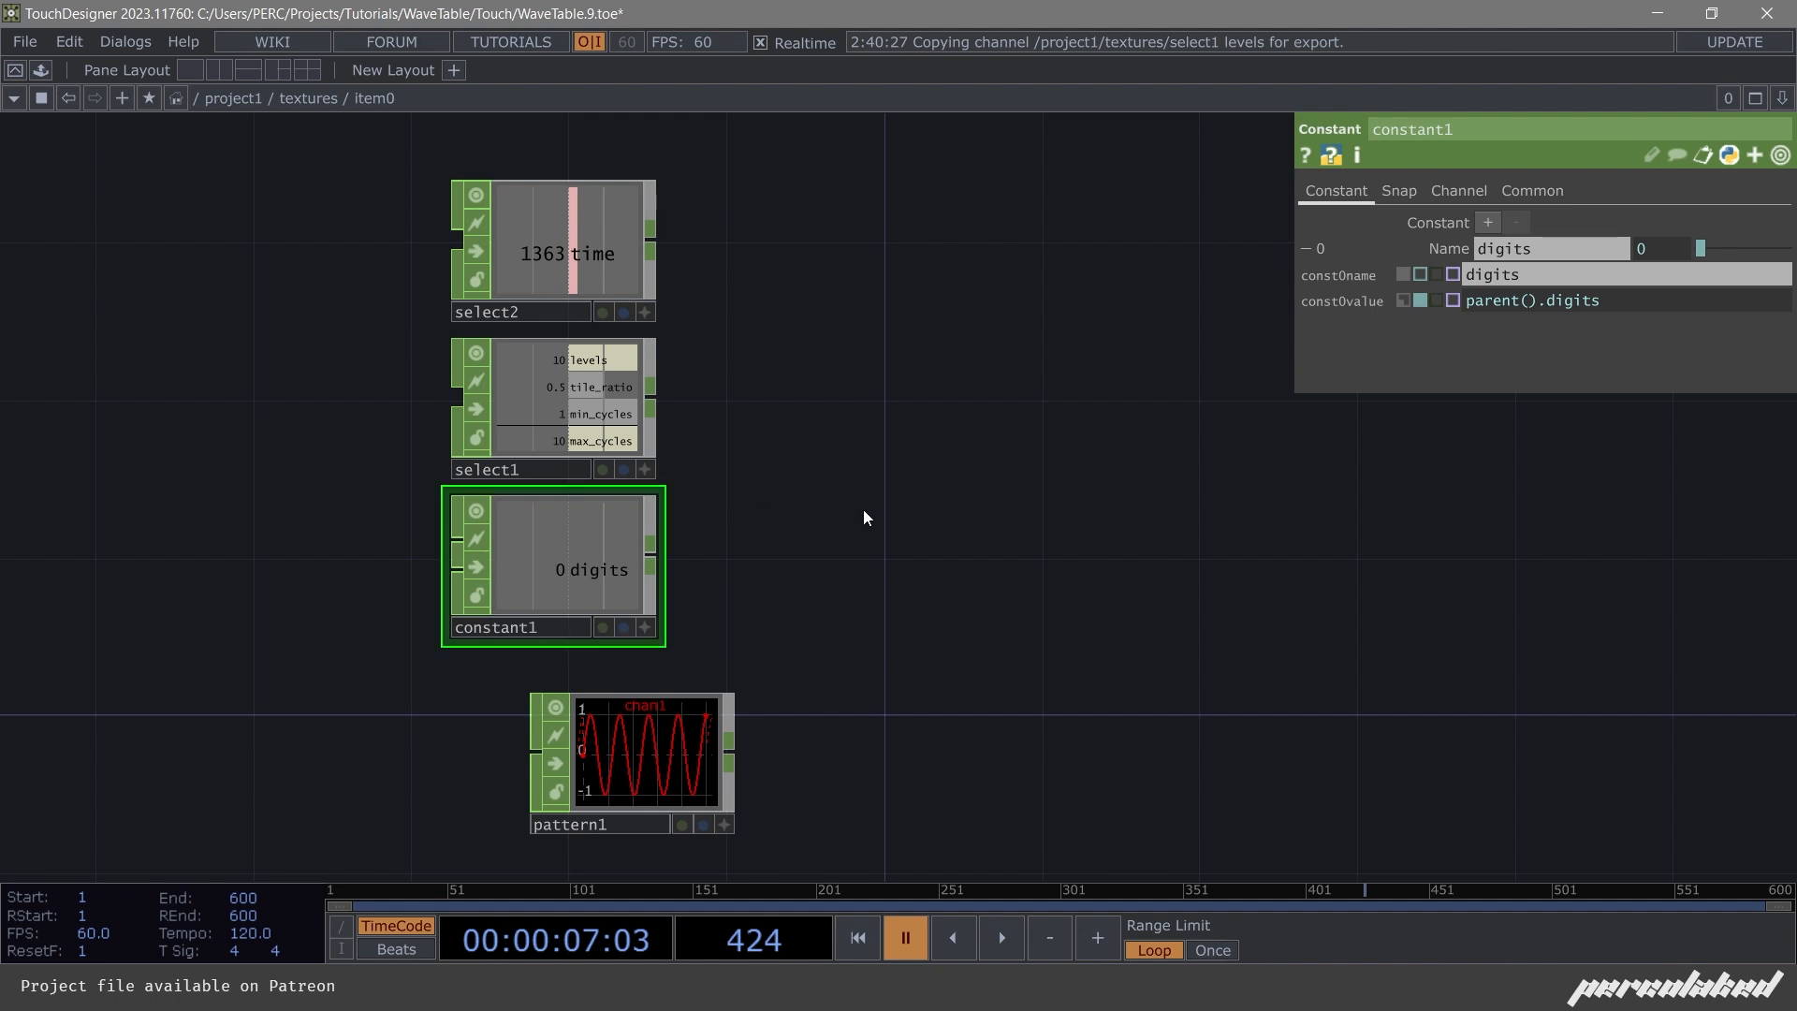
{"action": "scroll", "coordinate": [582, 558], "scroll_direction": "up", "scroll_amount": 2}
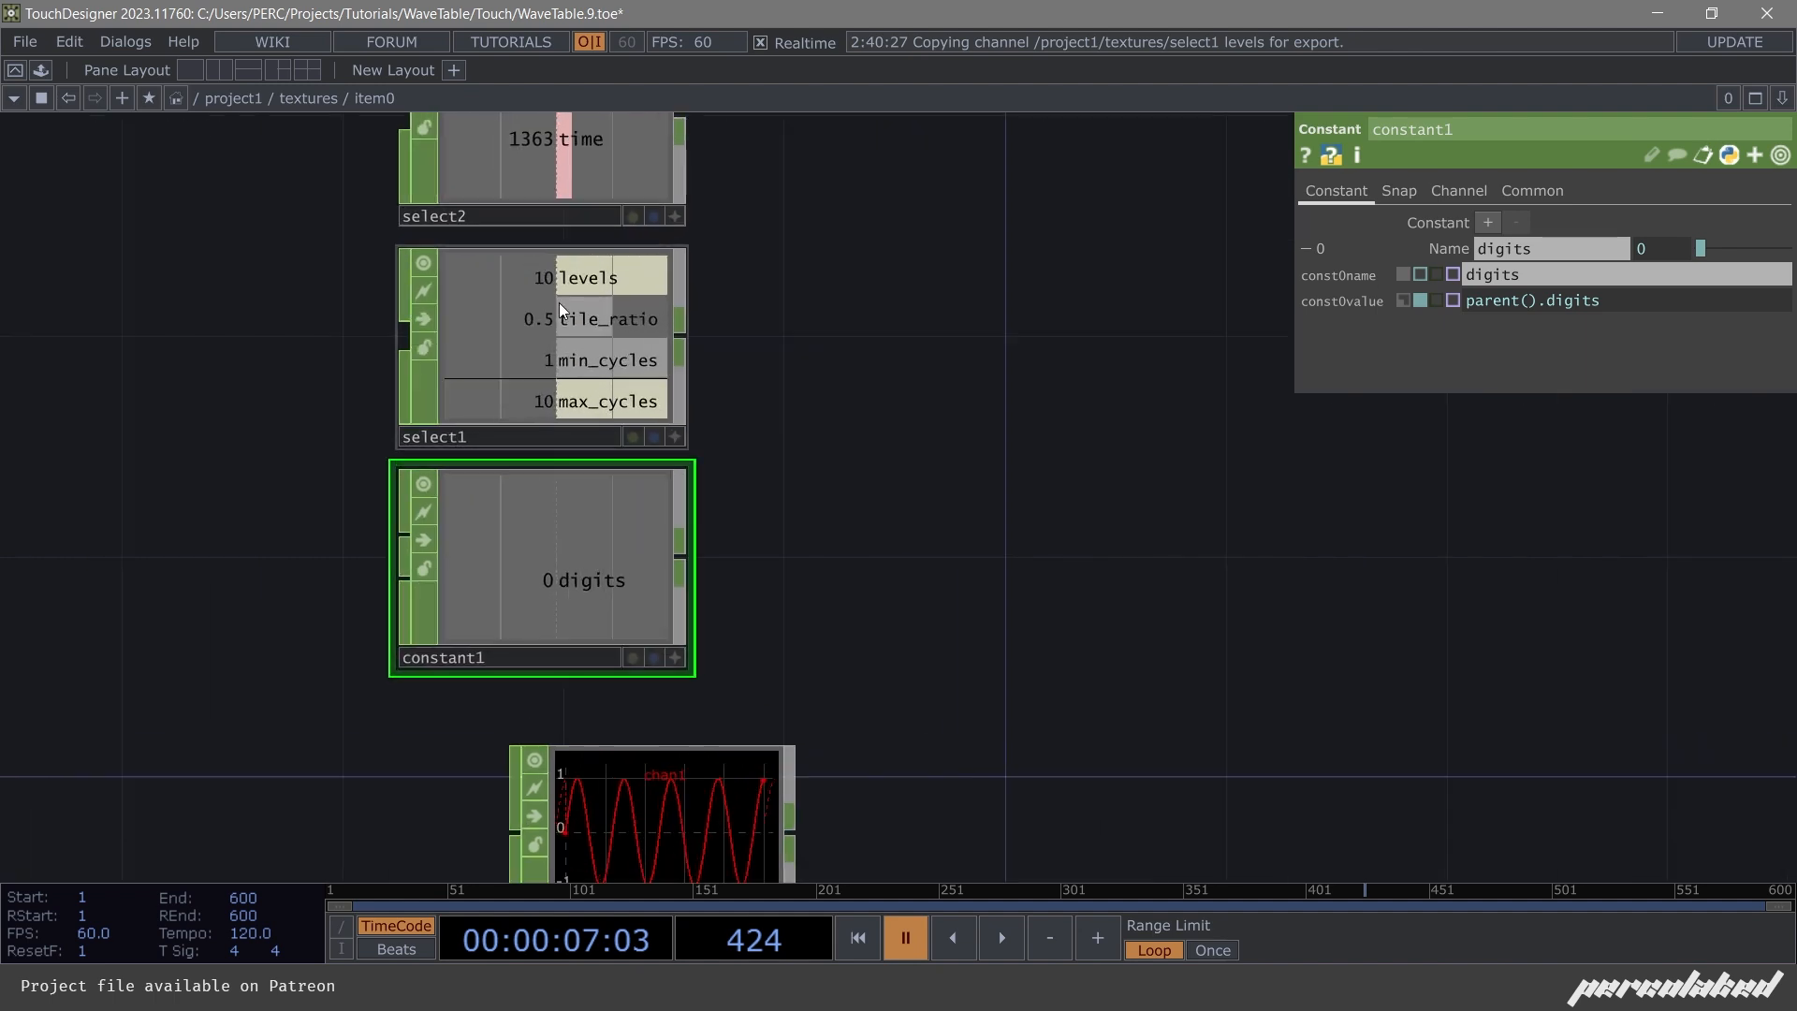
Add a Math CHOP fed by constant1.
{"action": "left_click", "coordinate": [682, 561]}
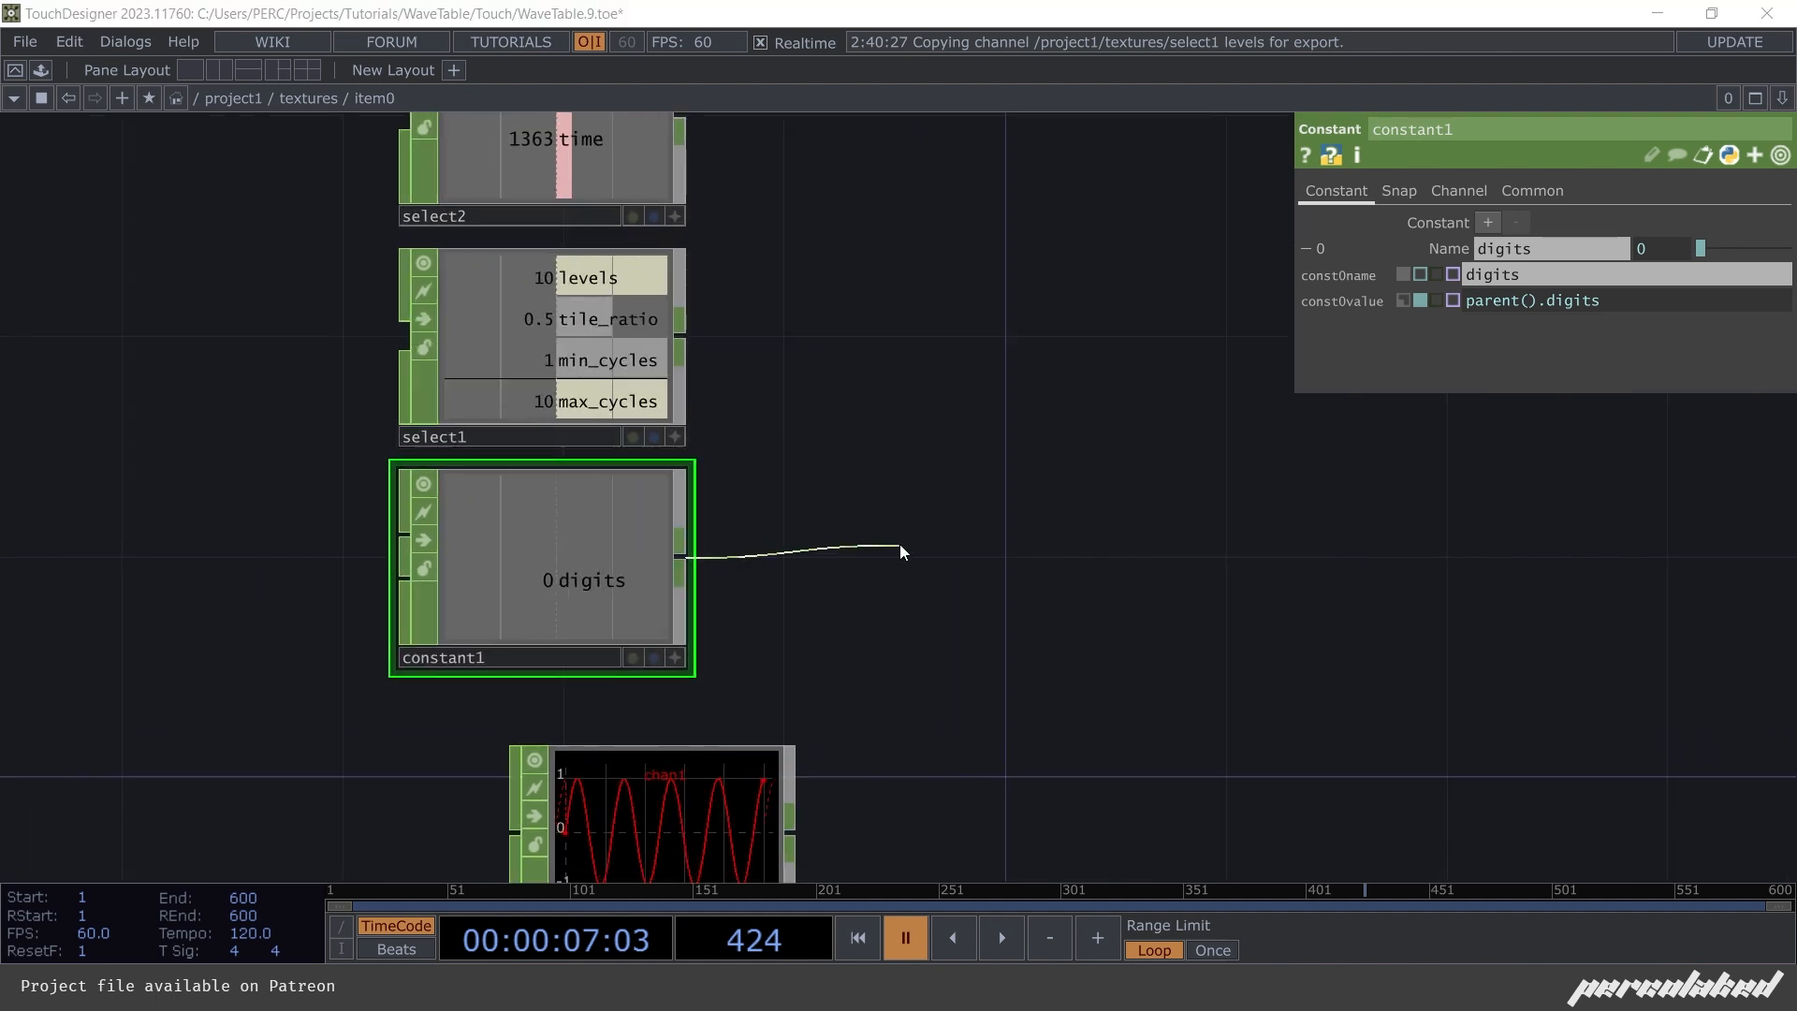
{"action": "left_click", "coordinate": [900, 543]}
{"action": "type", "text": "re"}
{"action": "key", "text": "BackSpace"}
{"action": "key", "text": "BackSpace"}
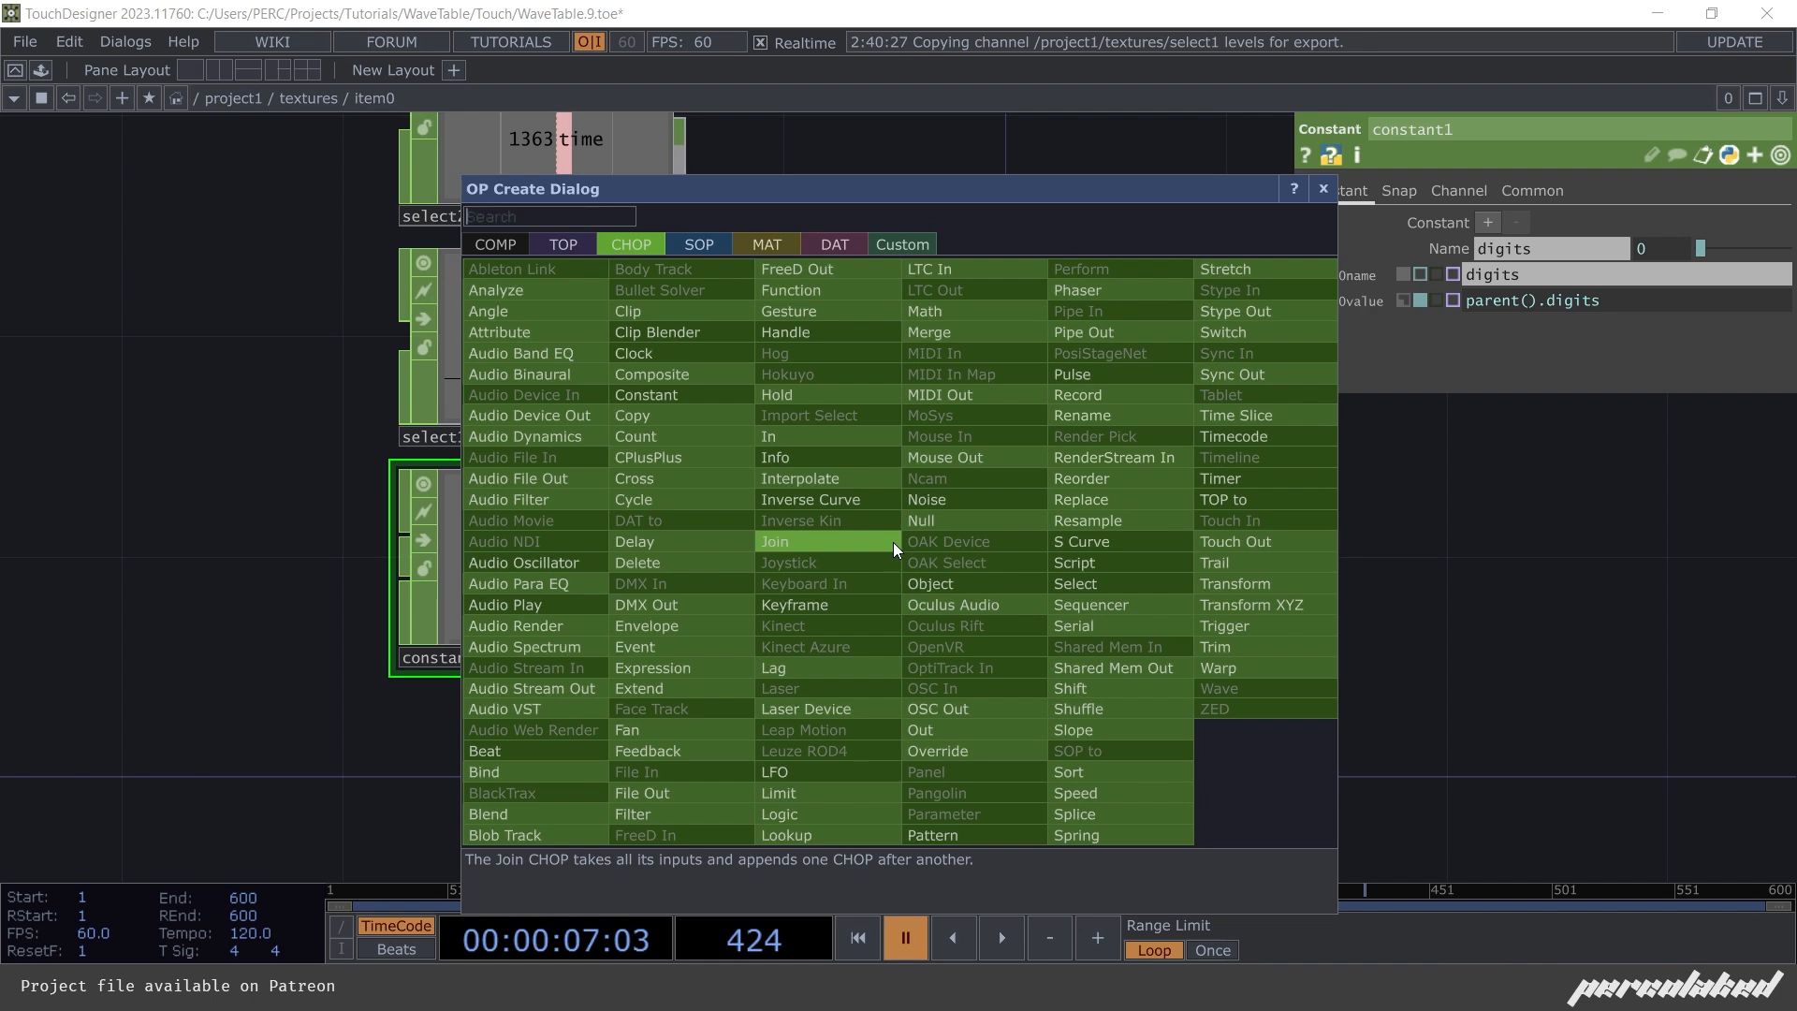
{"action": "type", "text": "math"}
{"action": "key", "text": "Return"}
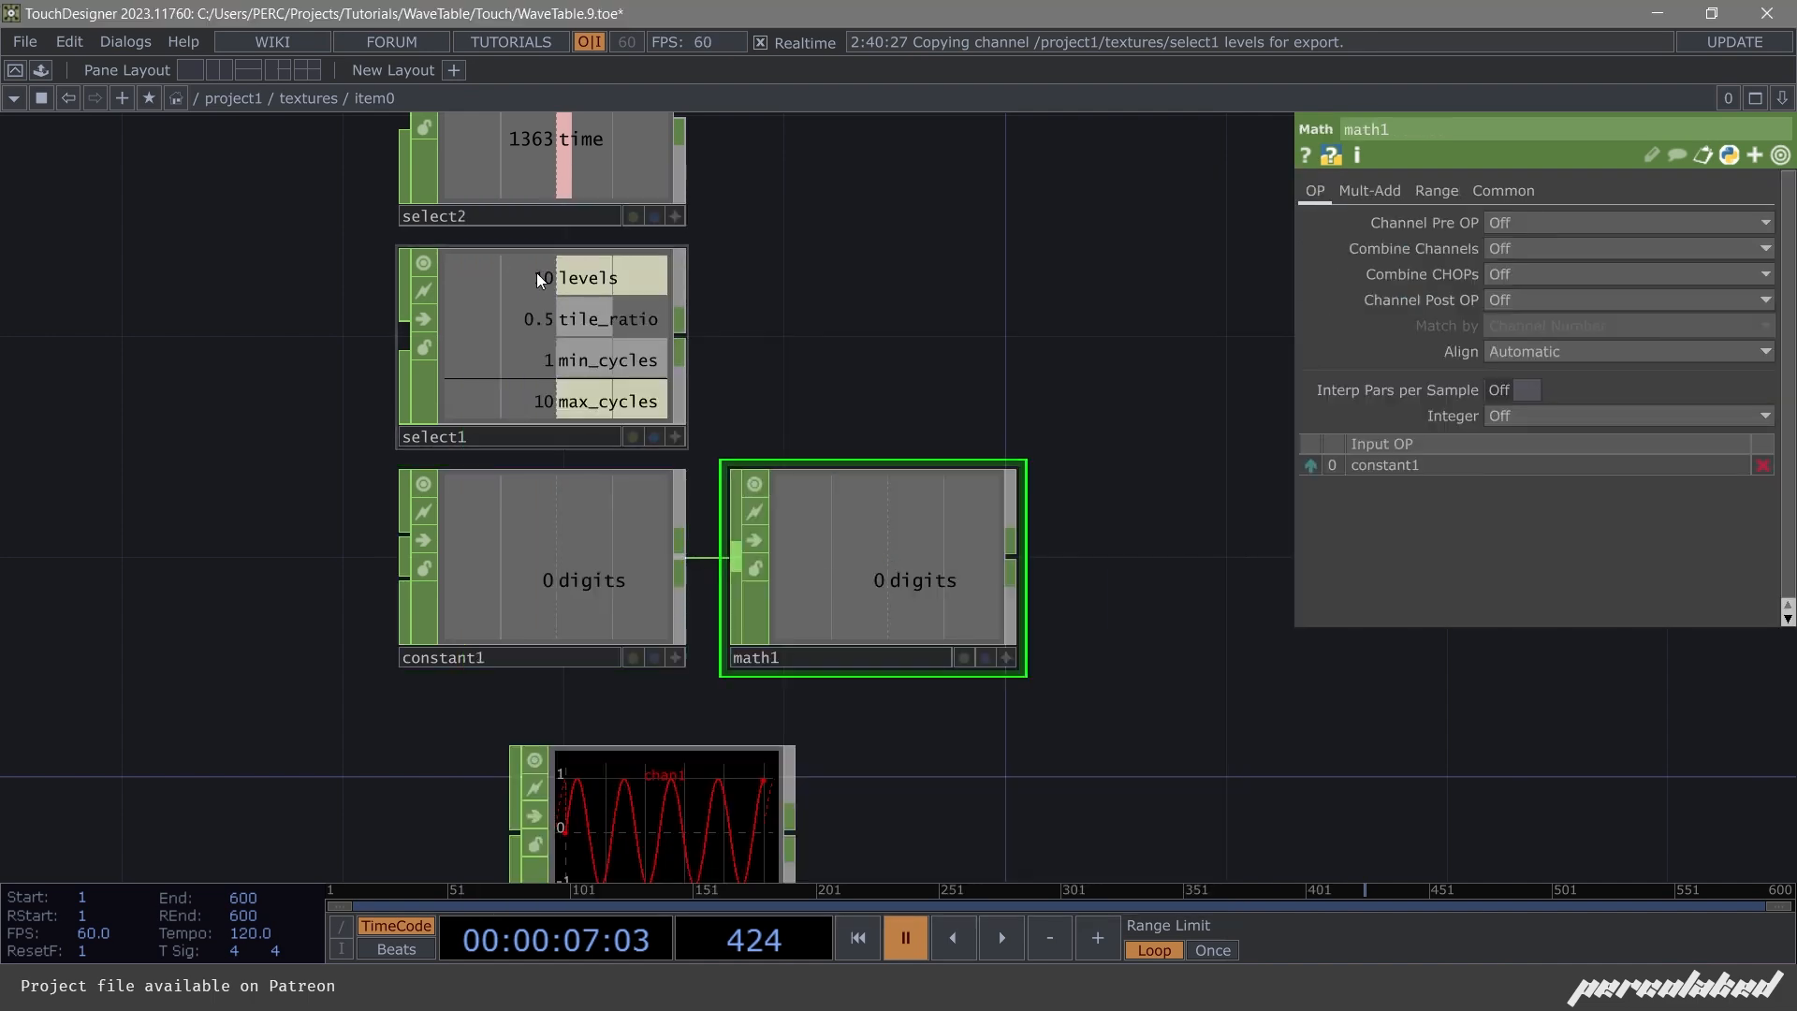
Set the upper limit of math1's From Range to op('select1')['levels']-1.
{"action": "left_click", "coordinate": [1393, 187]}
{"action": "left_click", "coordinate": [1437, 189]}
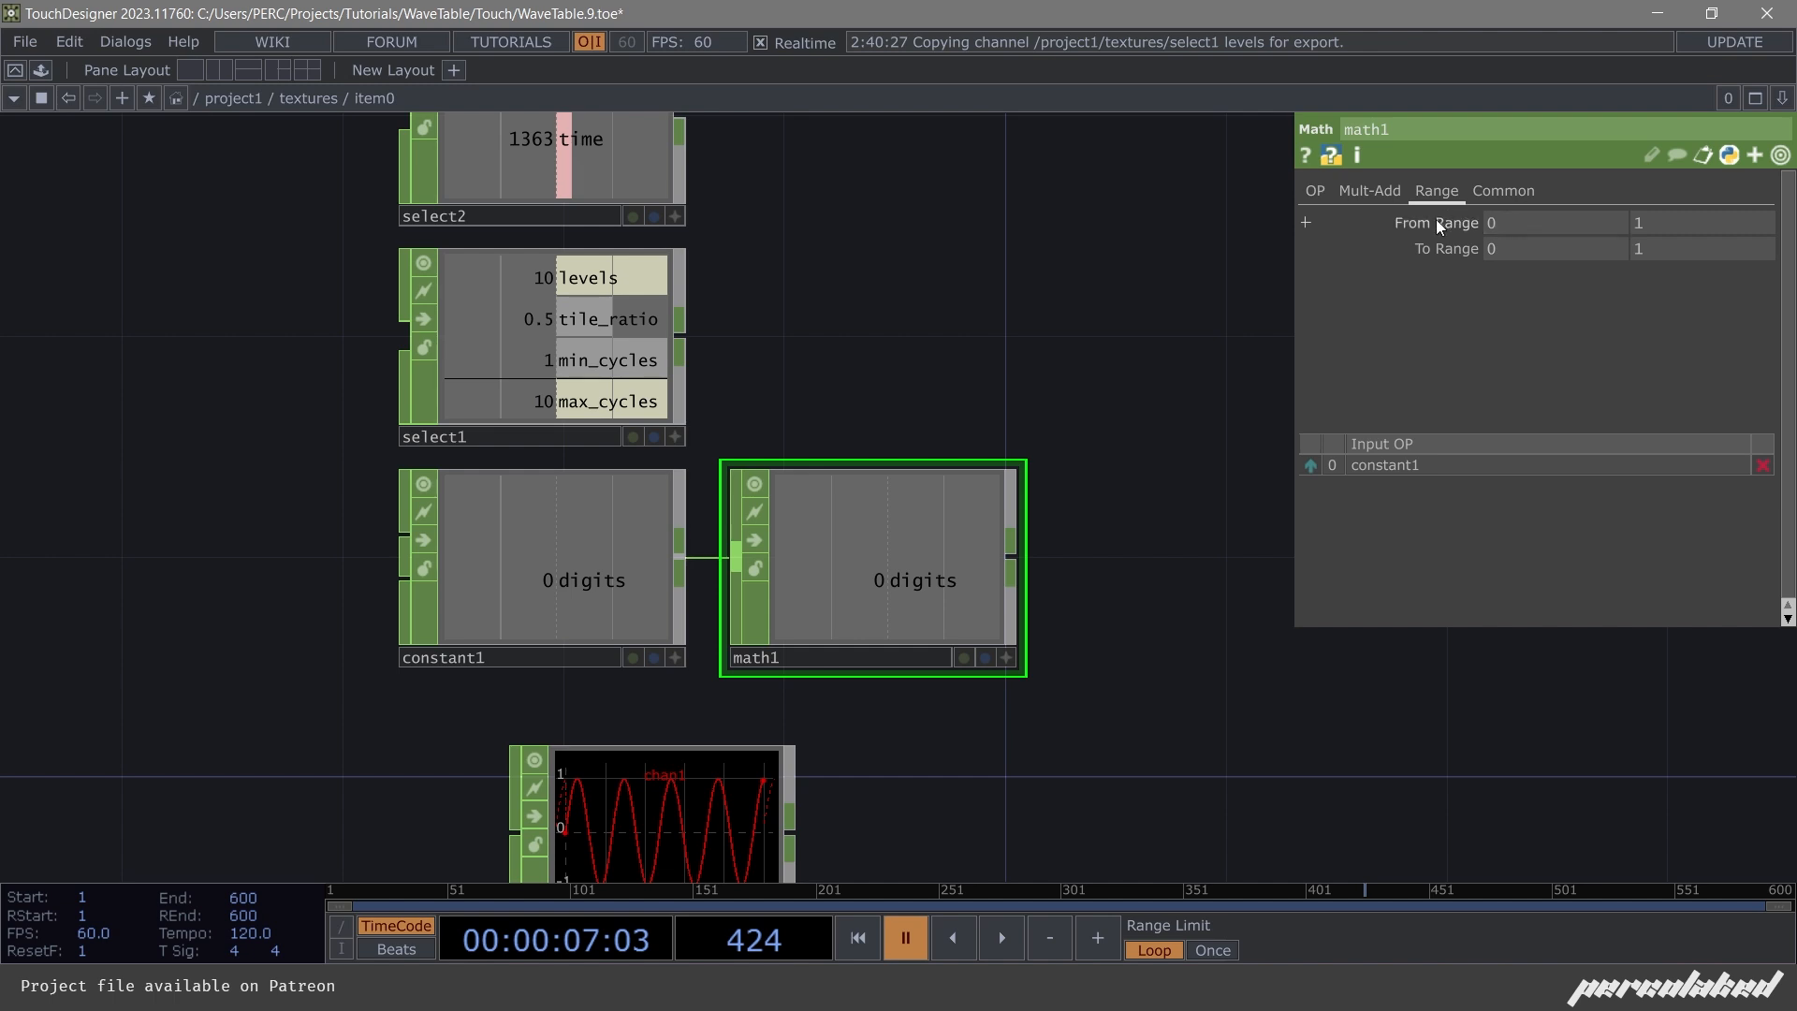
{"action": "left_click", "coordinate": [1703, 223]}
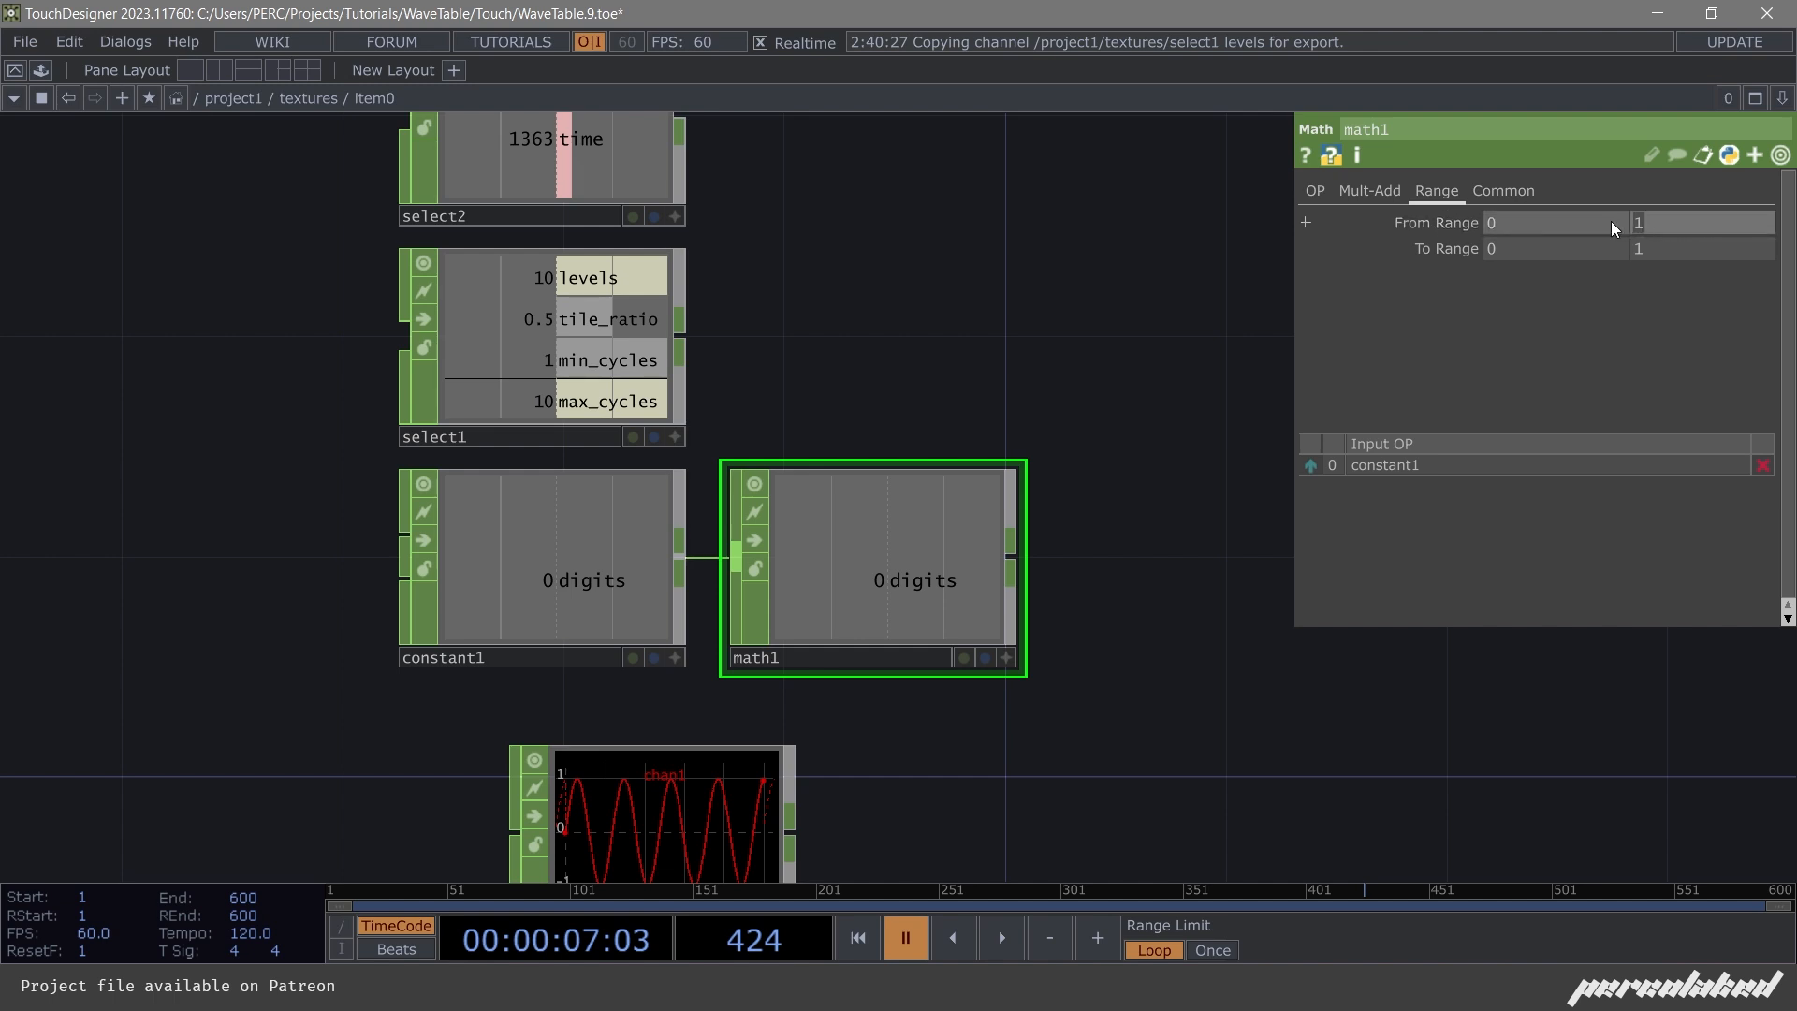
{"action": "left_click", "coordinate": [672, 436]}
{"action": "left_click_drag", "start_coordinate": [585, 273], "coordinate": [1681, 222]}
{"action": "left_click", "coordinate": [1681, 223]}
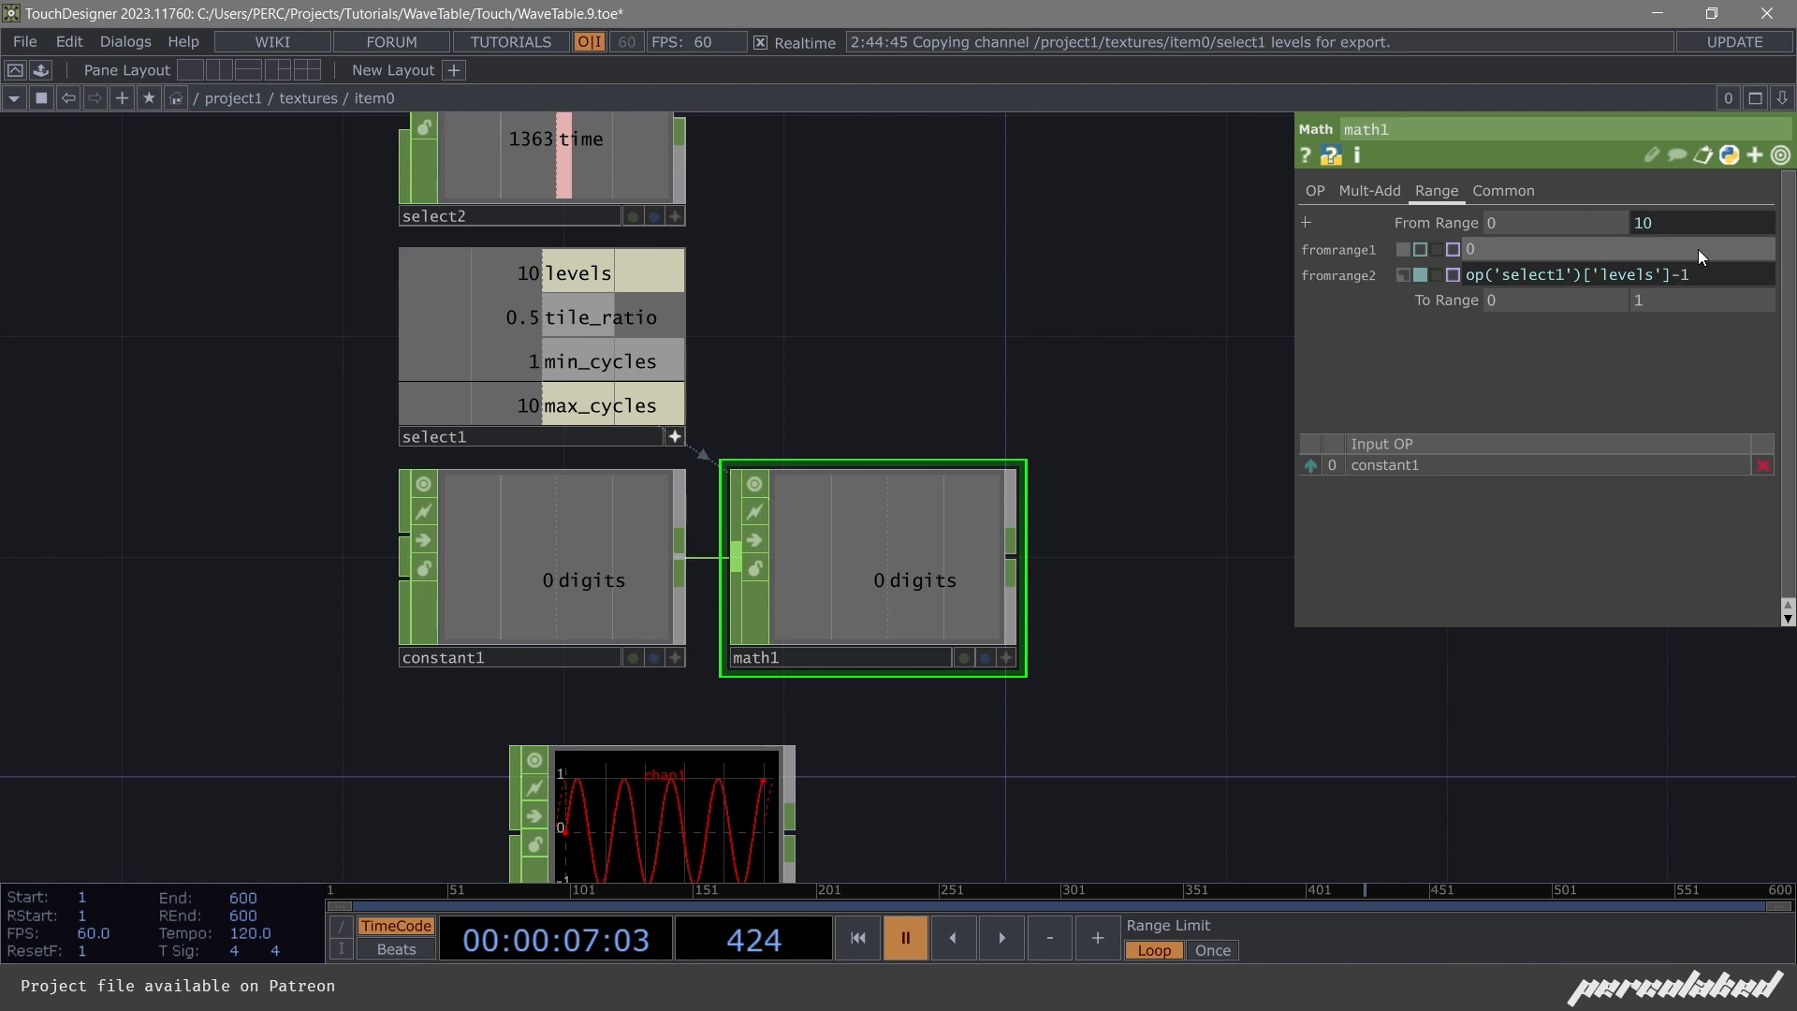
{"action": "type", "text": "-1"}
{"action": "key", "text": "Return"}
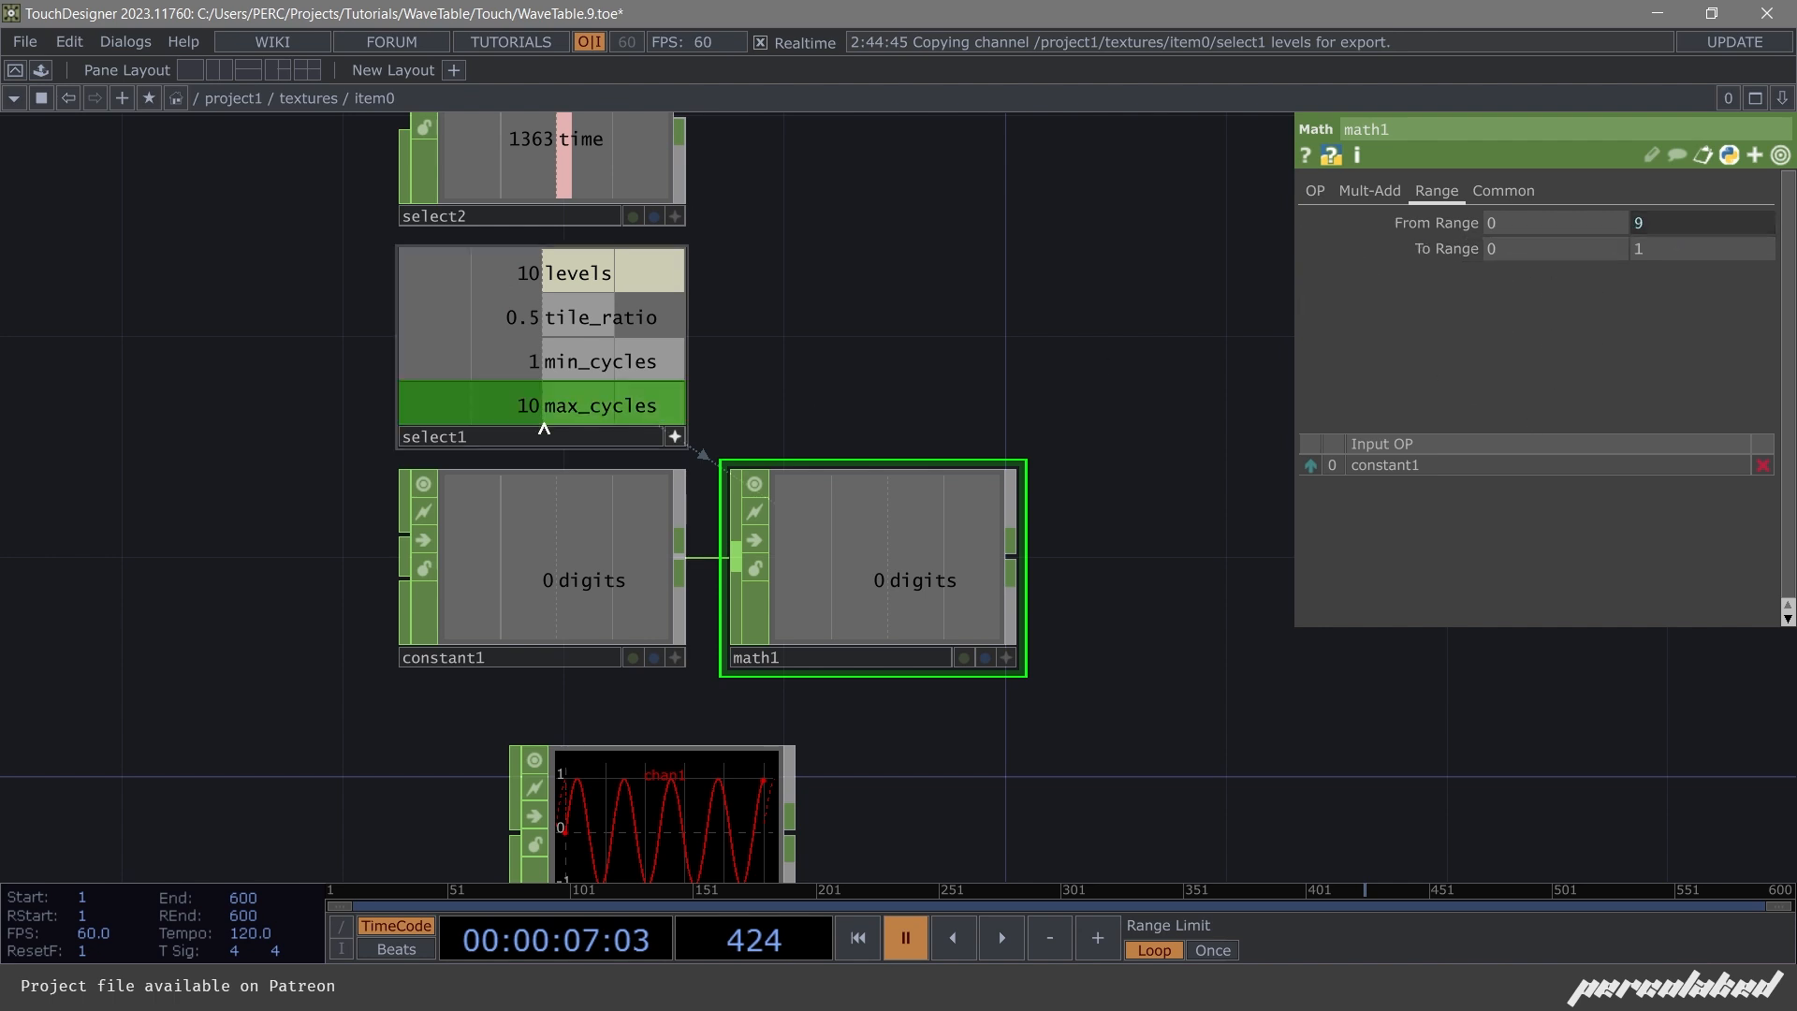
Link math1's To Range limits to select1's min_cycles and max_cycles channels.
{"action": "left_click_drag", "start_coordinate": [544, 361], "coordinate": [1503, 249]}
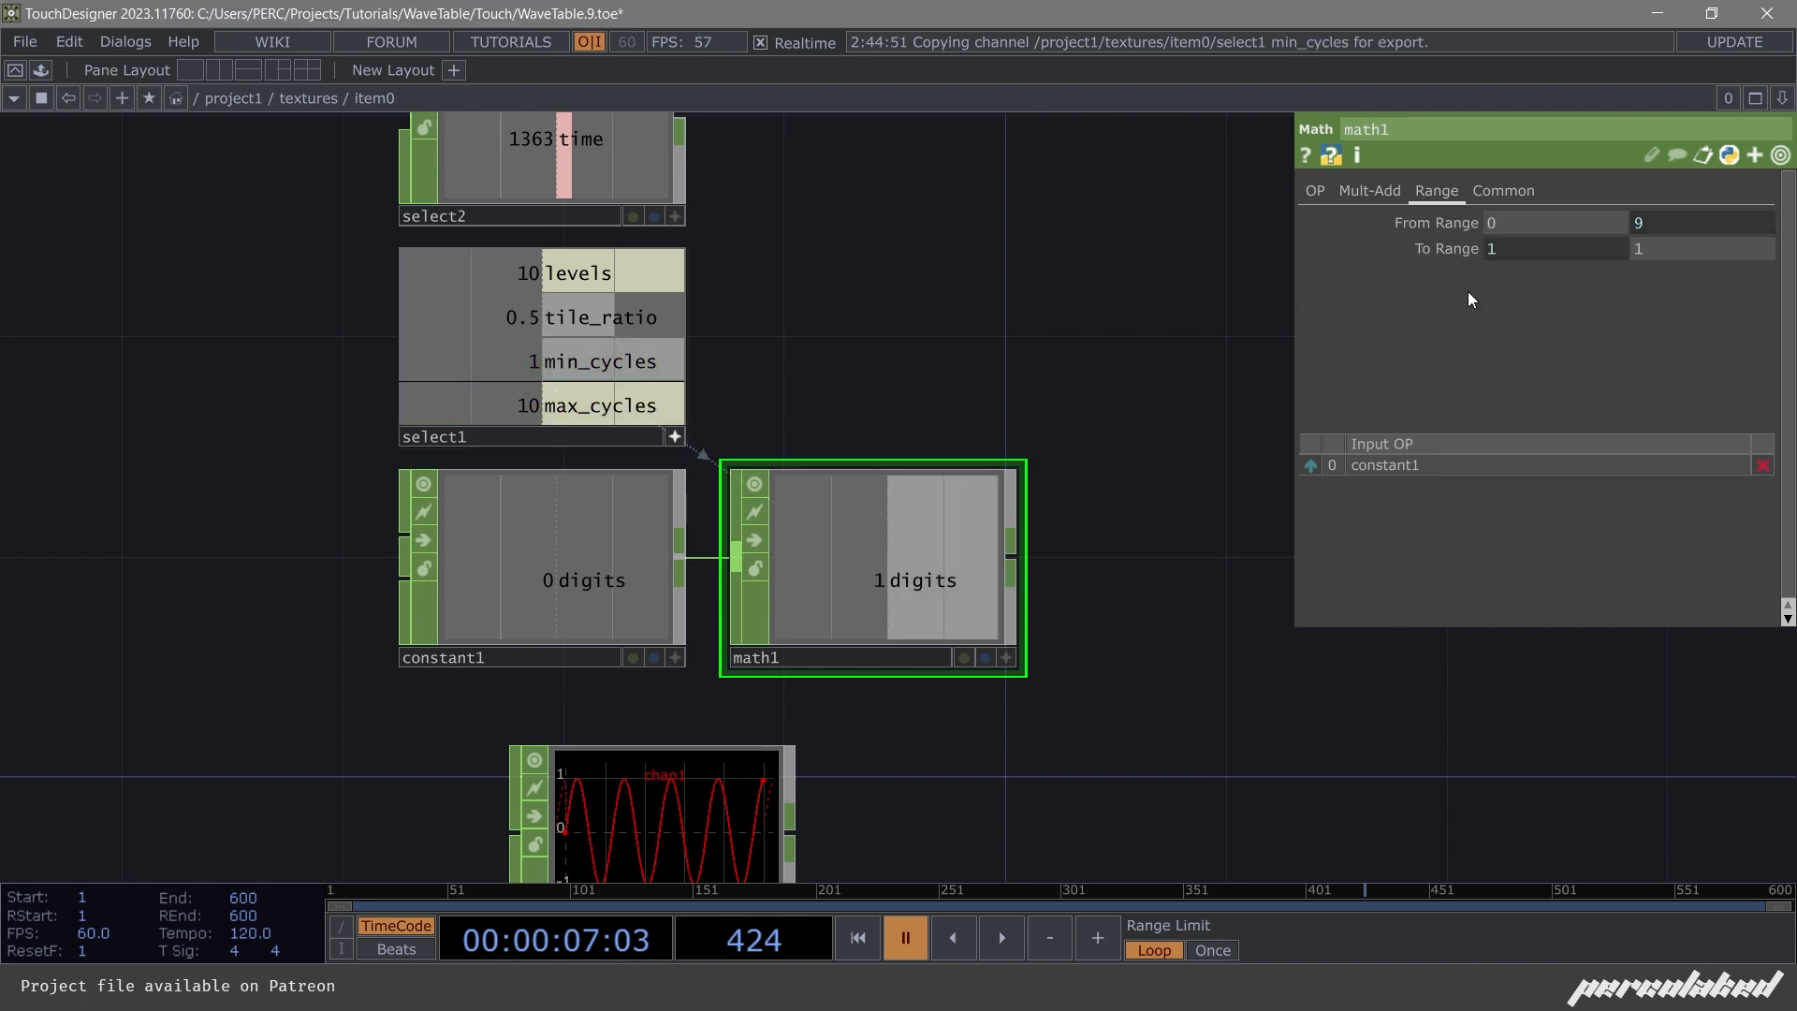
{"action": "left_click_drag", "start_coordinate": [549, 405], "coordinate": [1640, 249]}
{"action": "left_click", "coordinate": [1684, 241]}
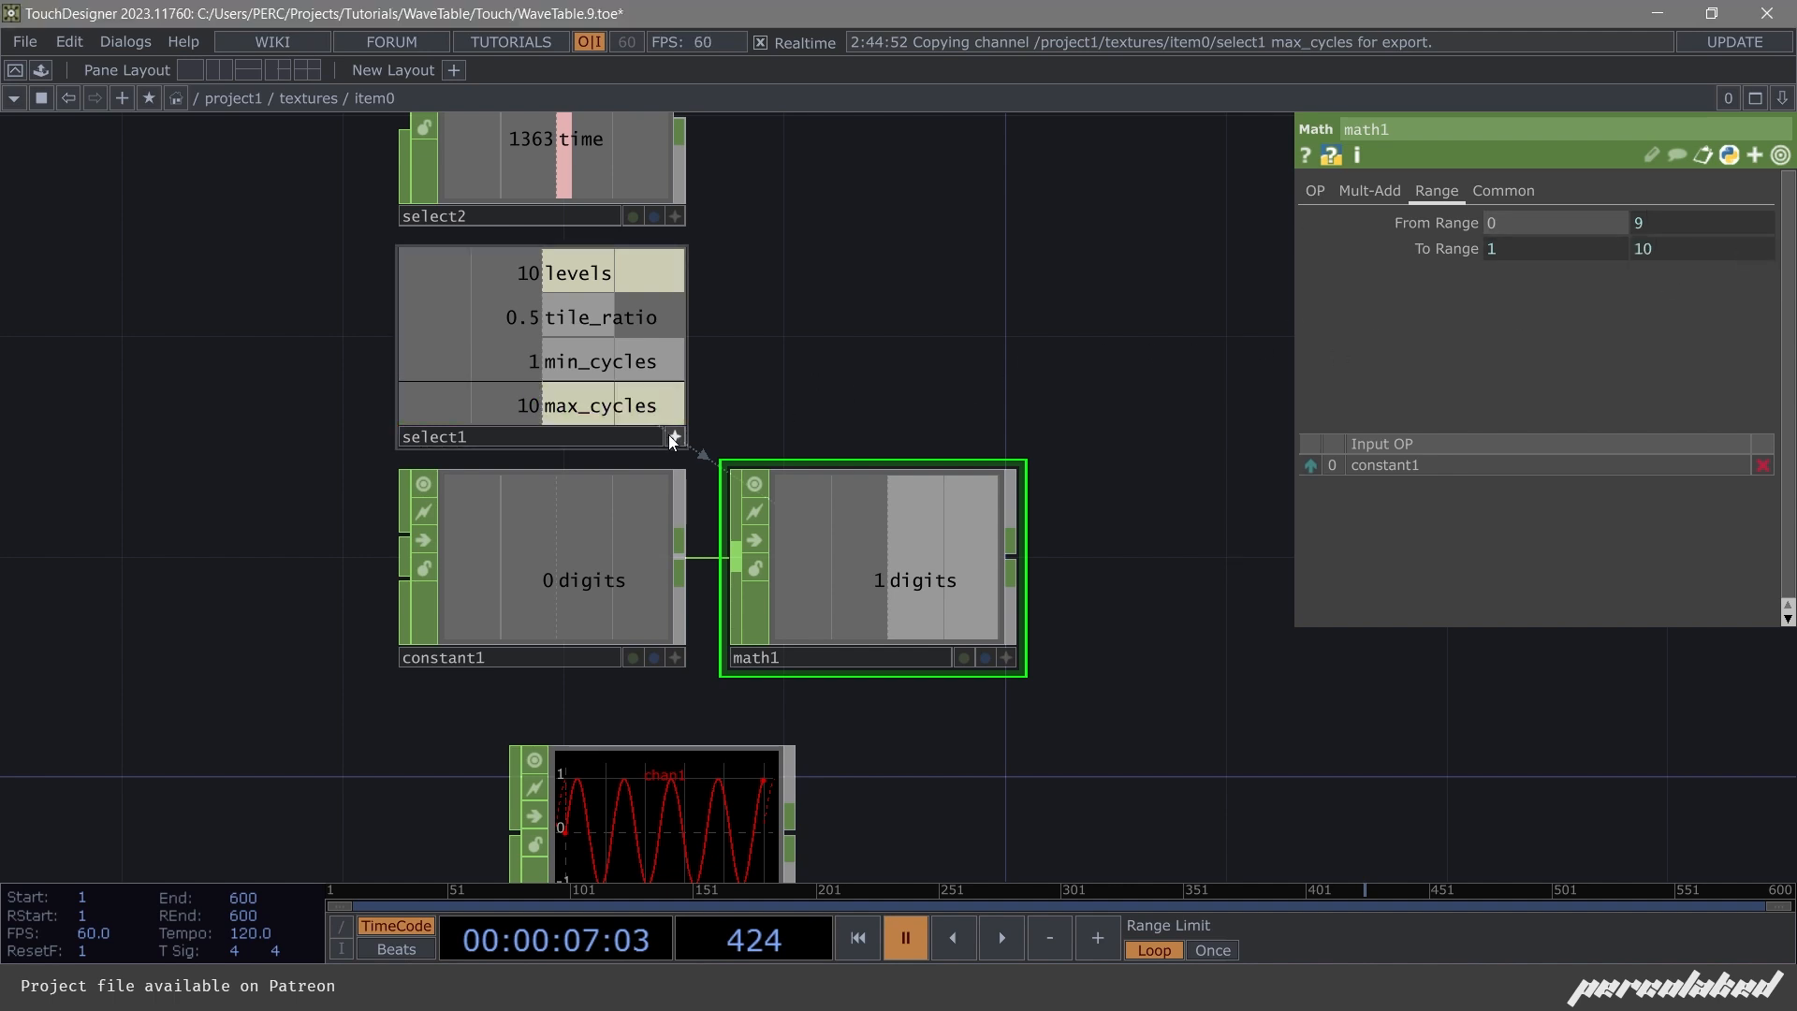
{"action": "left_click_drag", "start_coordinate": [1053, 520], "coordinate": [660, 541]}
{"action": "right_click", "coordinate": [660, 541]}
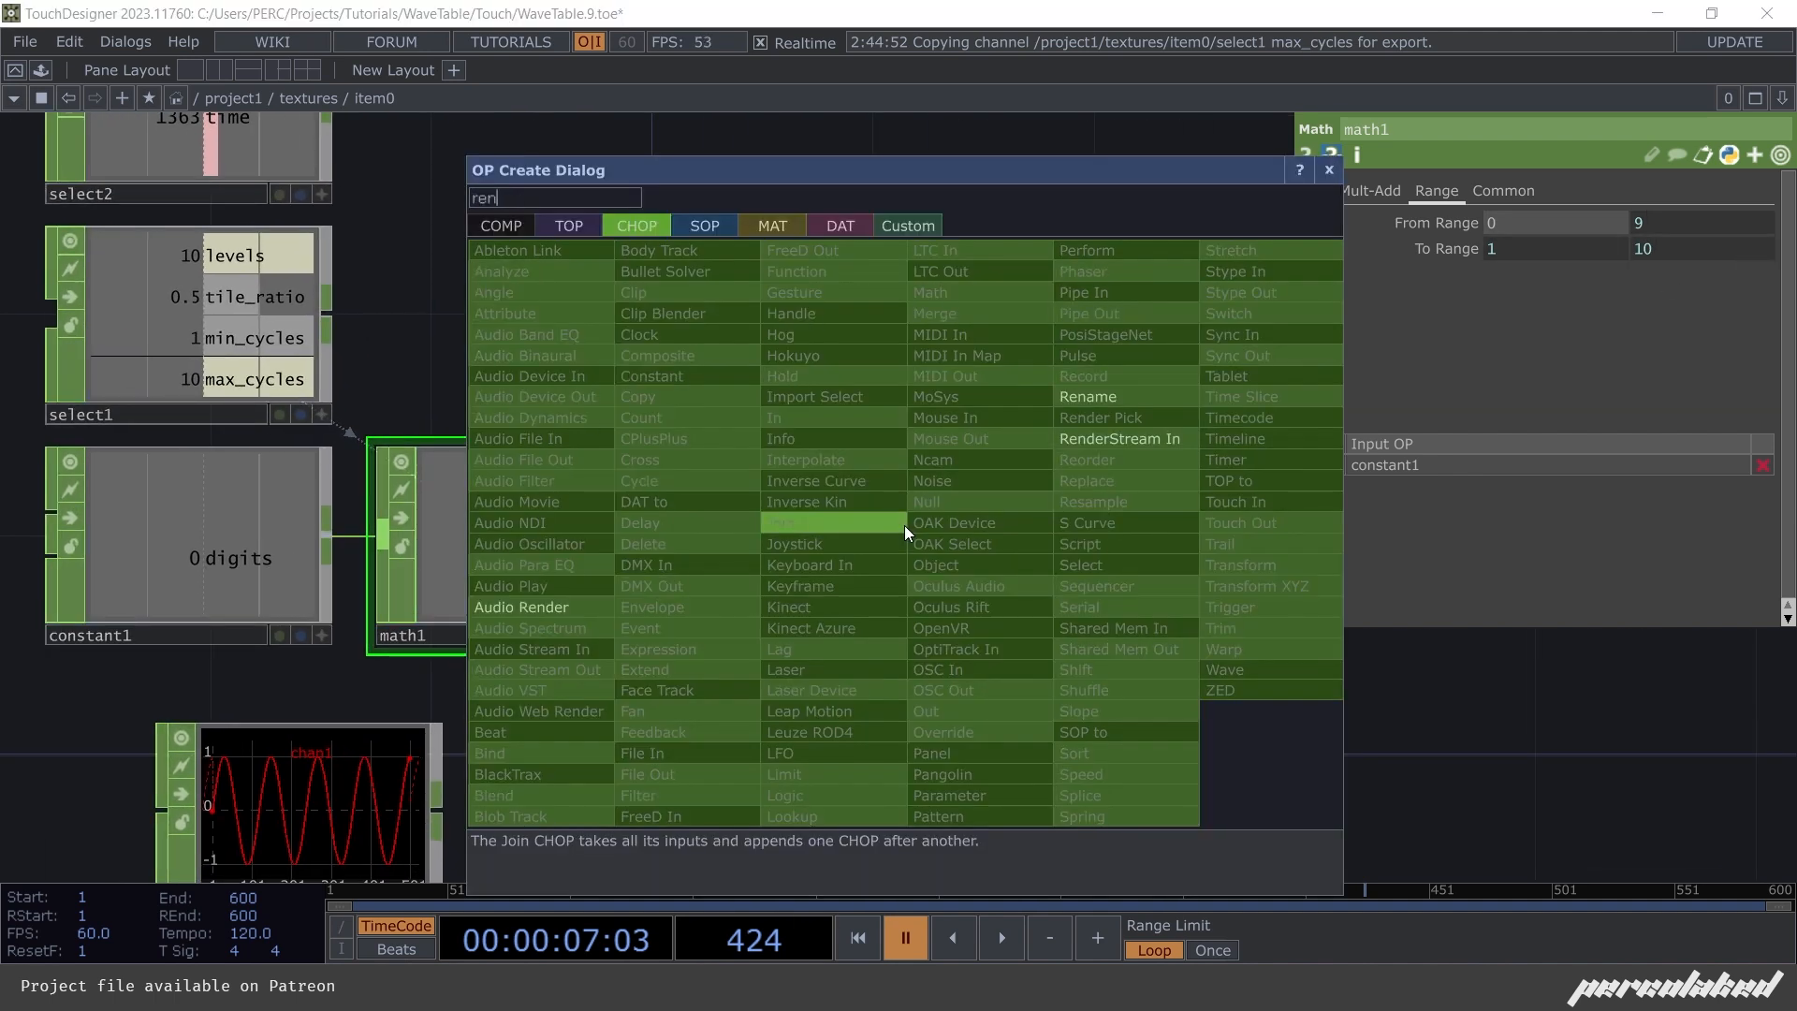
{"action": "left_click", "coordinate": [904, 525]}
{"action": "key", "text": "Delete"}
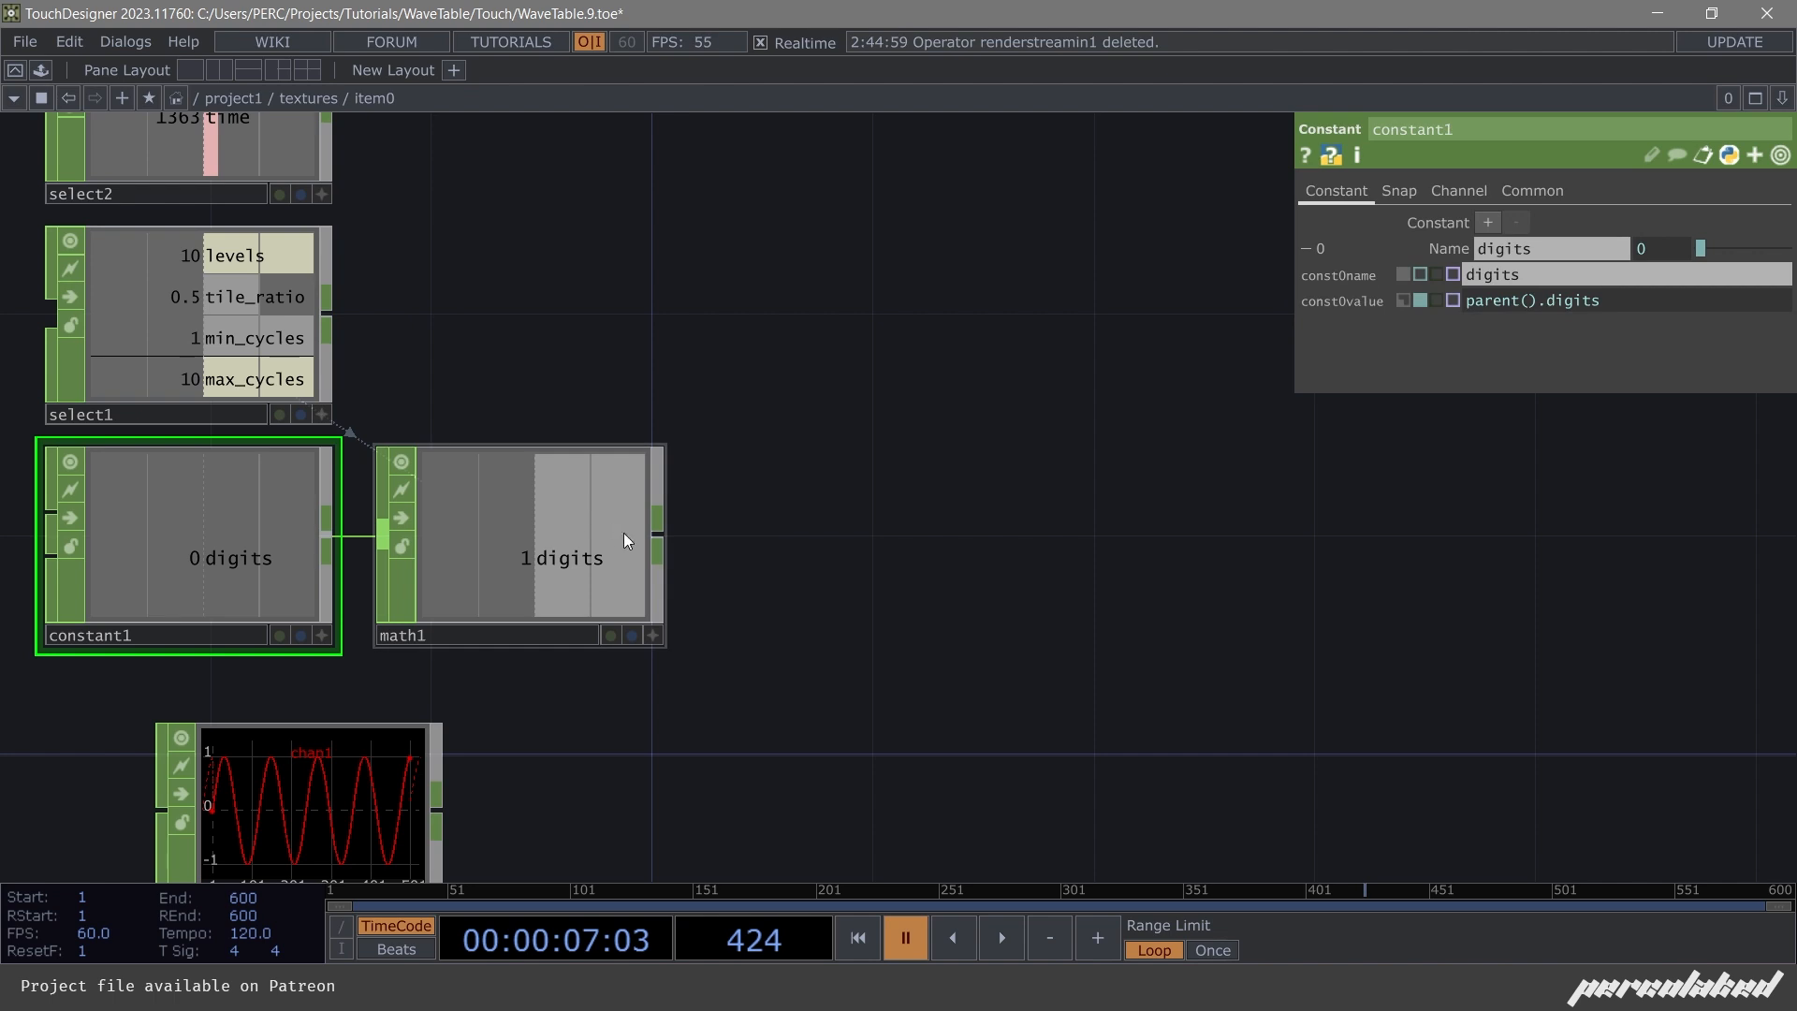
Add a Rename CHOP after math1 and rename its channel to cycles.
{"action": "right_click", "coordinate": [663, 540]}
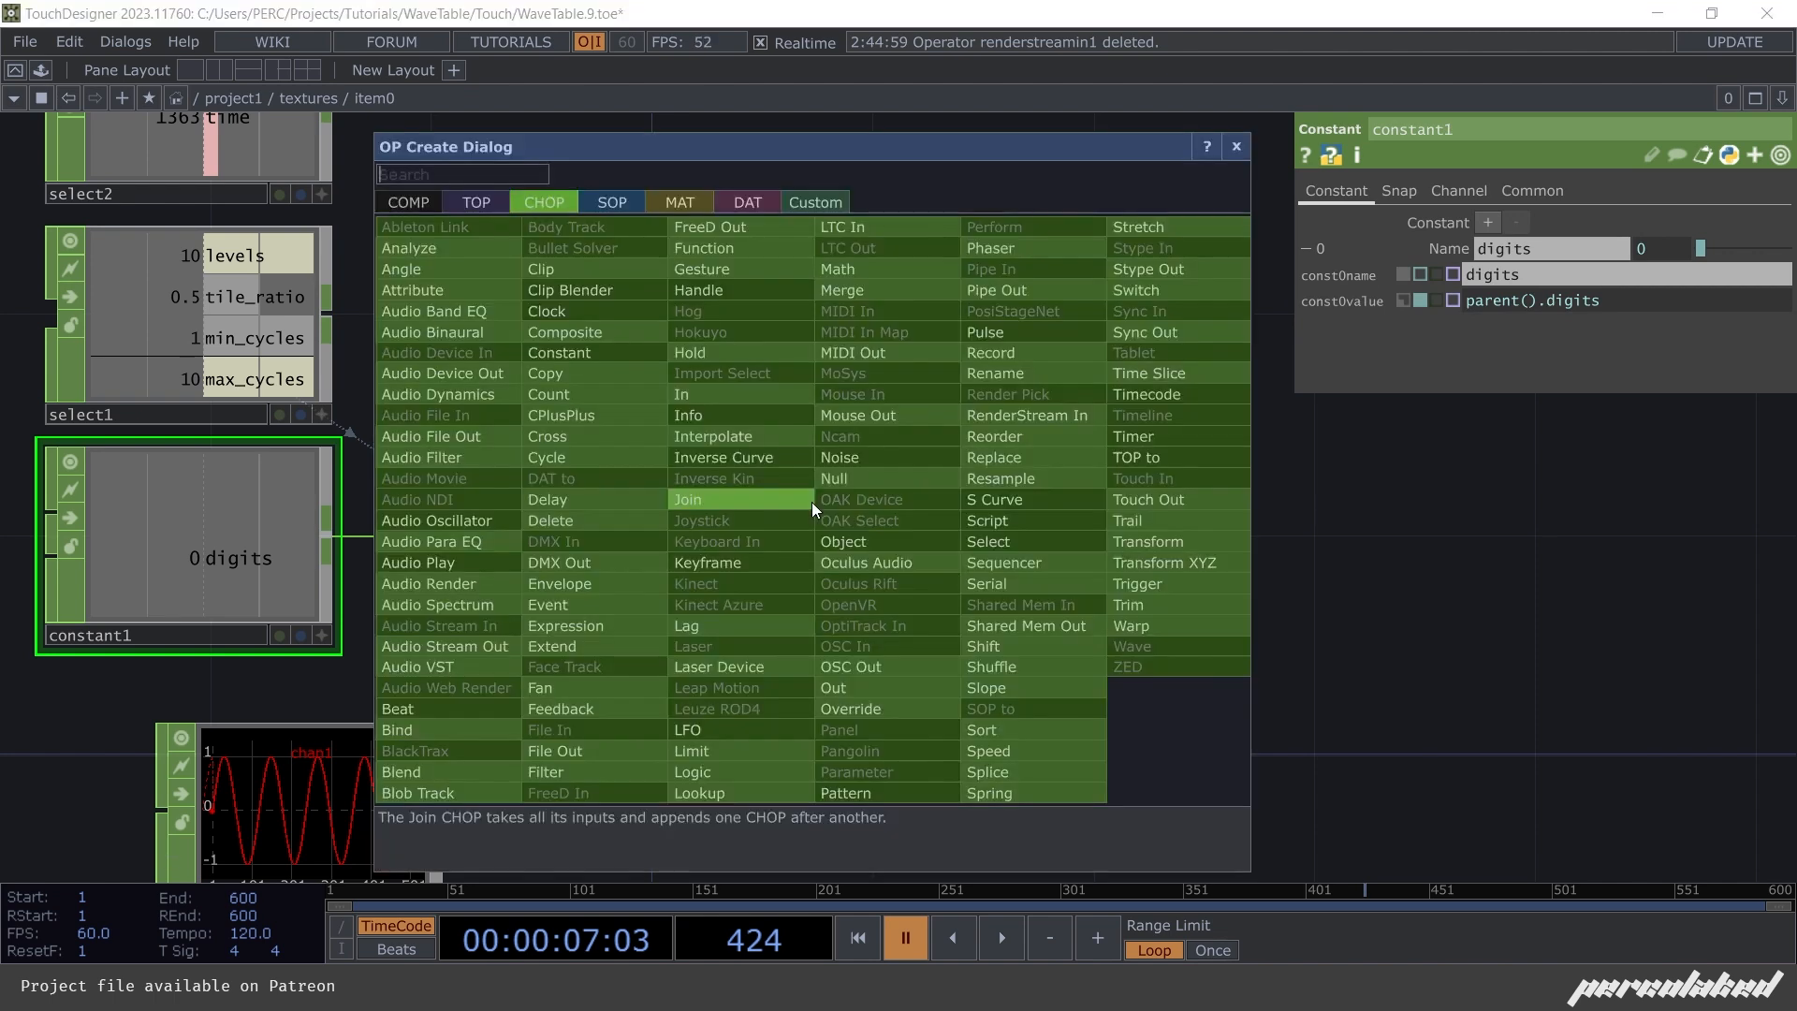
{"action": "left_click", "coordinate": [811, 502]}
{"action": "left_click", "coordinate": [866, 557]}
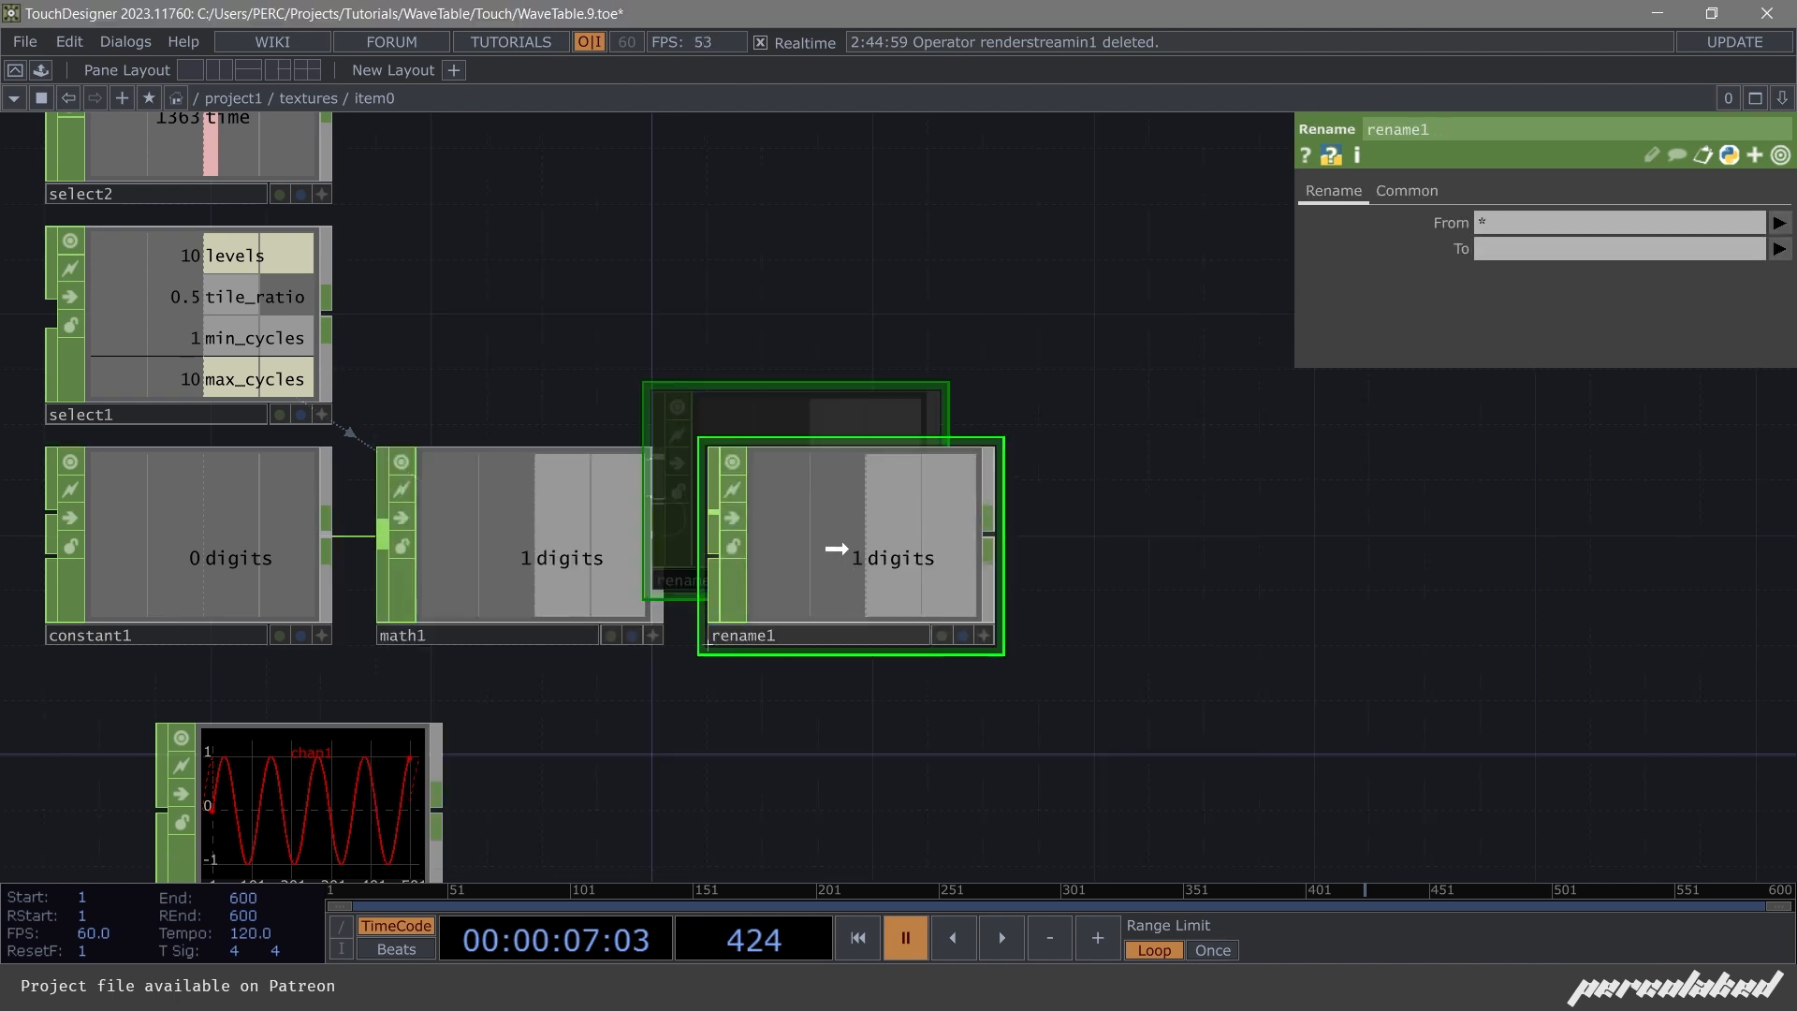
{"action": "left_click", "coordinate": [1529, 248]}
{"action": "type", "text": "cycles"}
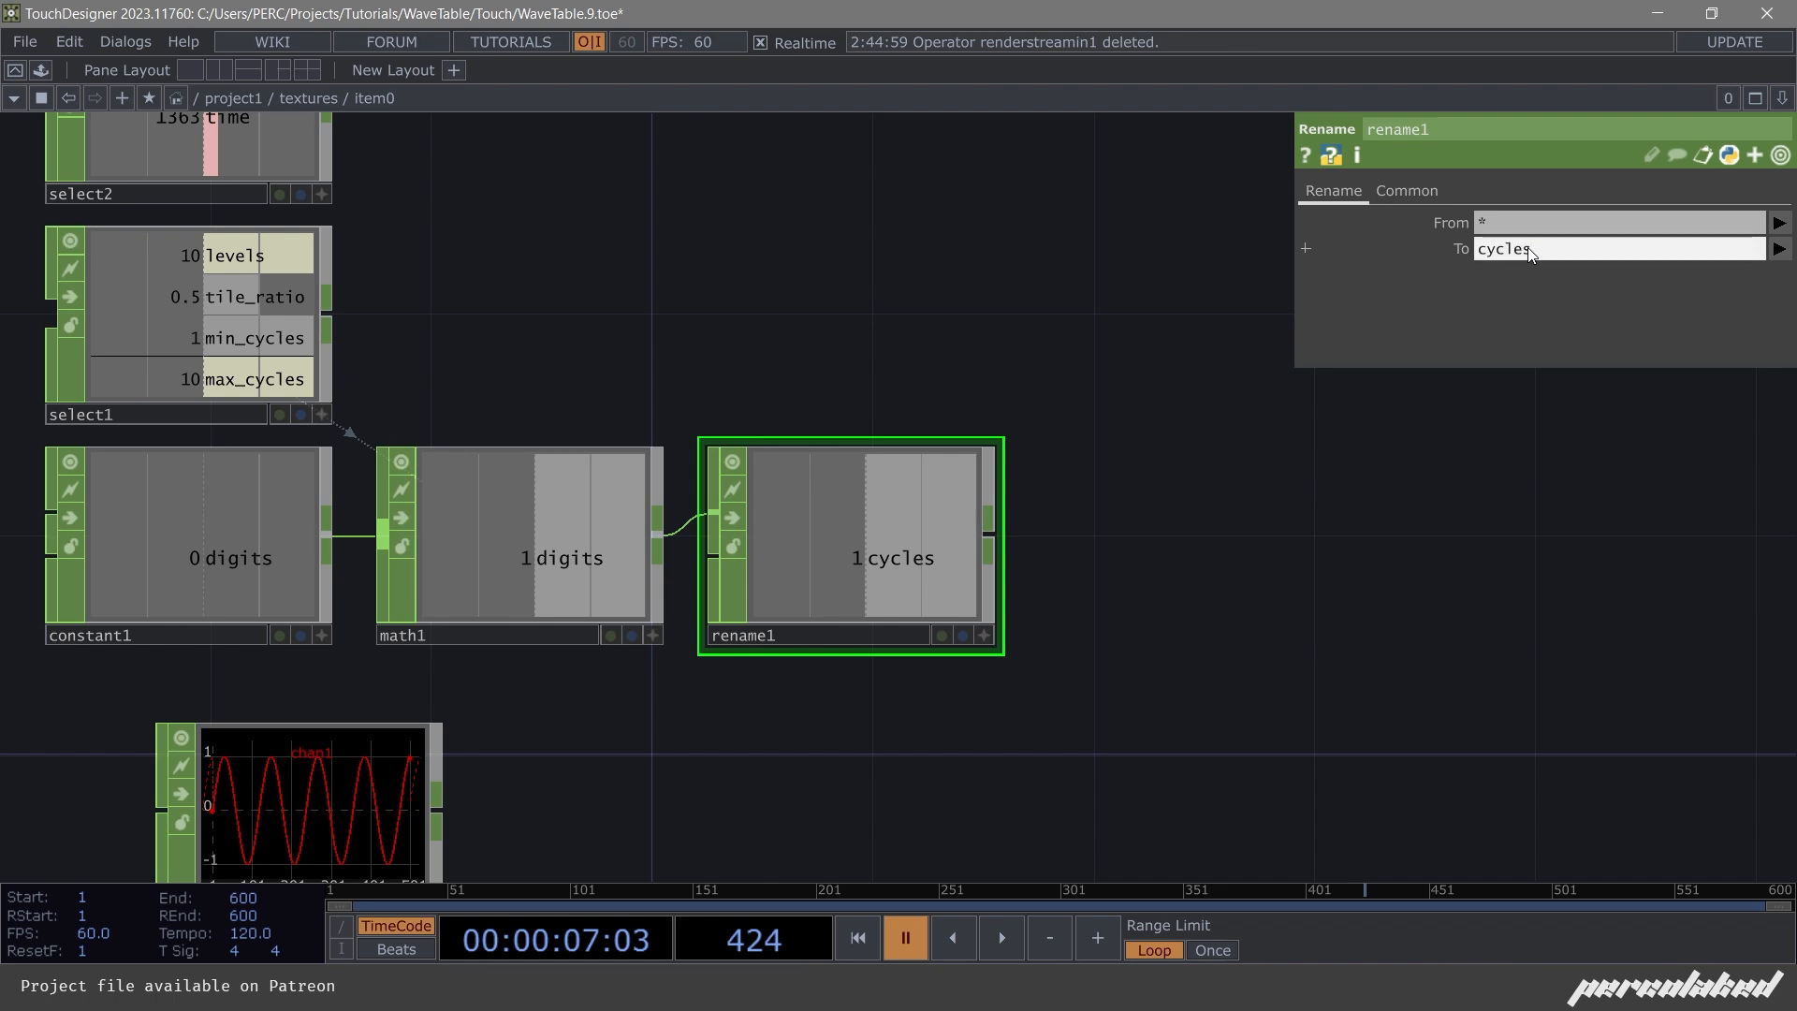
{"action": "key", "text": "Return"}
Add a Null CHOP at the end of the chain, fed by rename1.
{"action": "left_click", "coordinate": [988, 538]}
{"action": "left_click", "coordinate": [1118, 592]}
{"action": "key", "text": "h"}
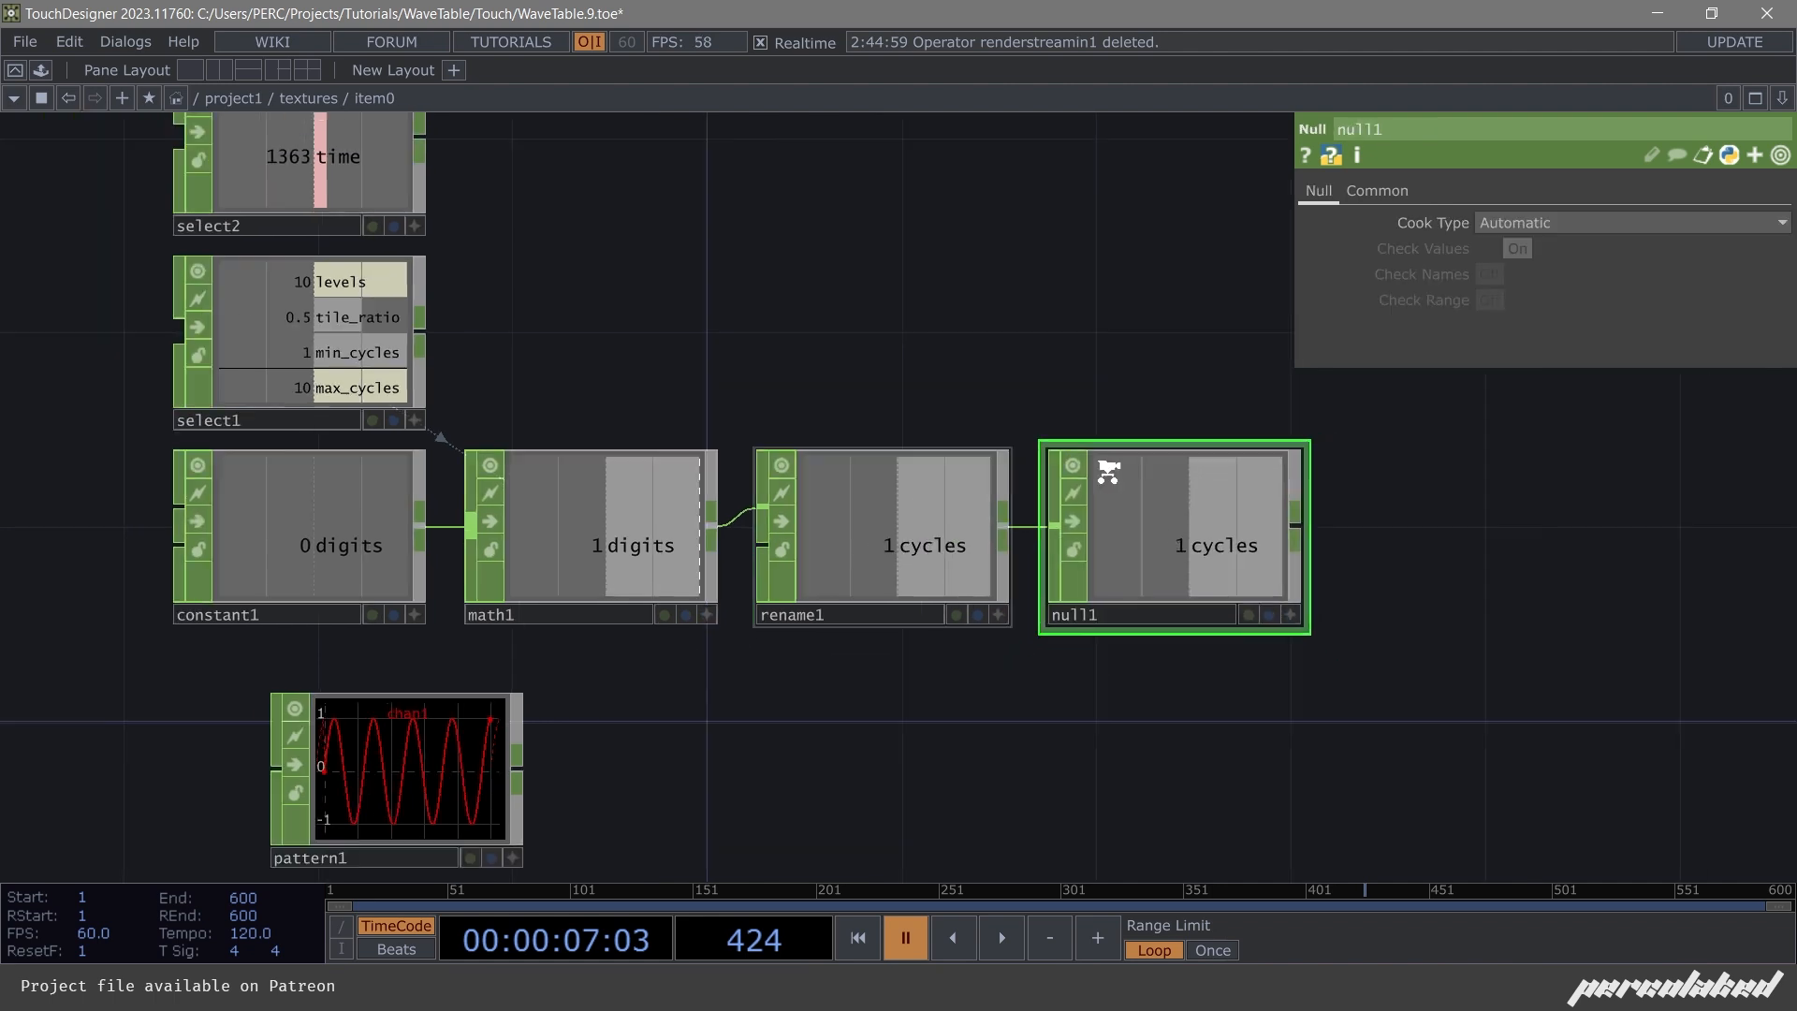
Drive pattern1's Number of Cycles with a CHOP reference to null1's cycles channel and place pattern1 beneath null1.
{"action": "left_click", "coordinate": [787, 656]}
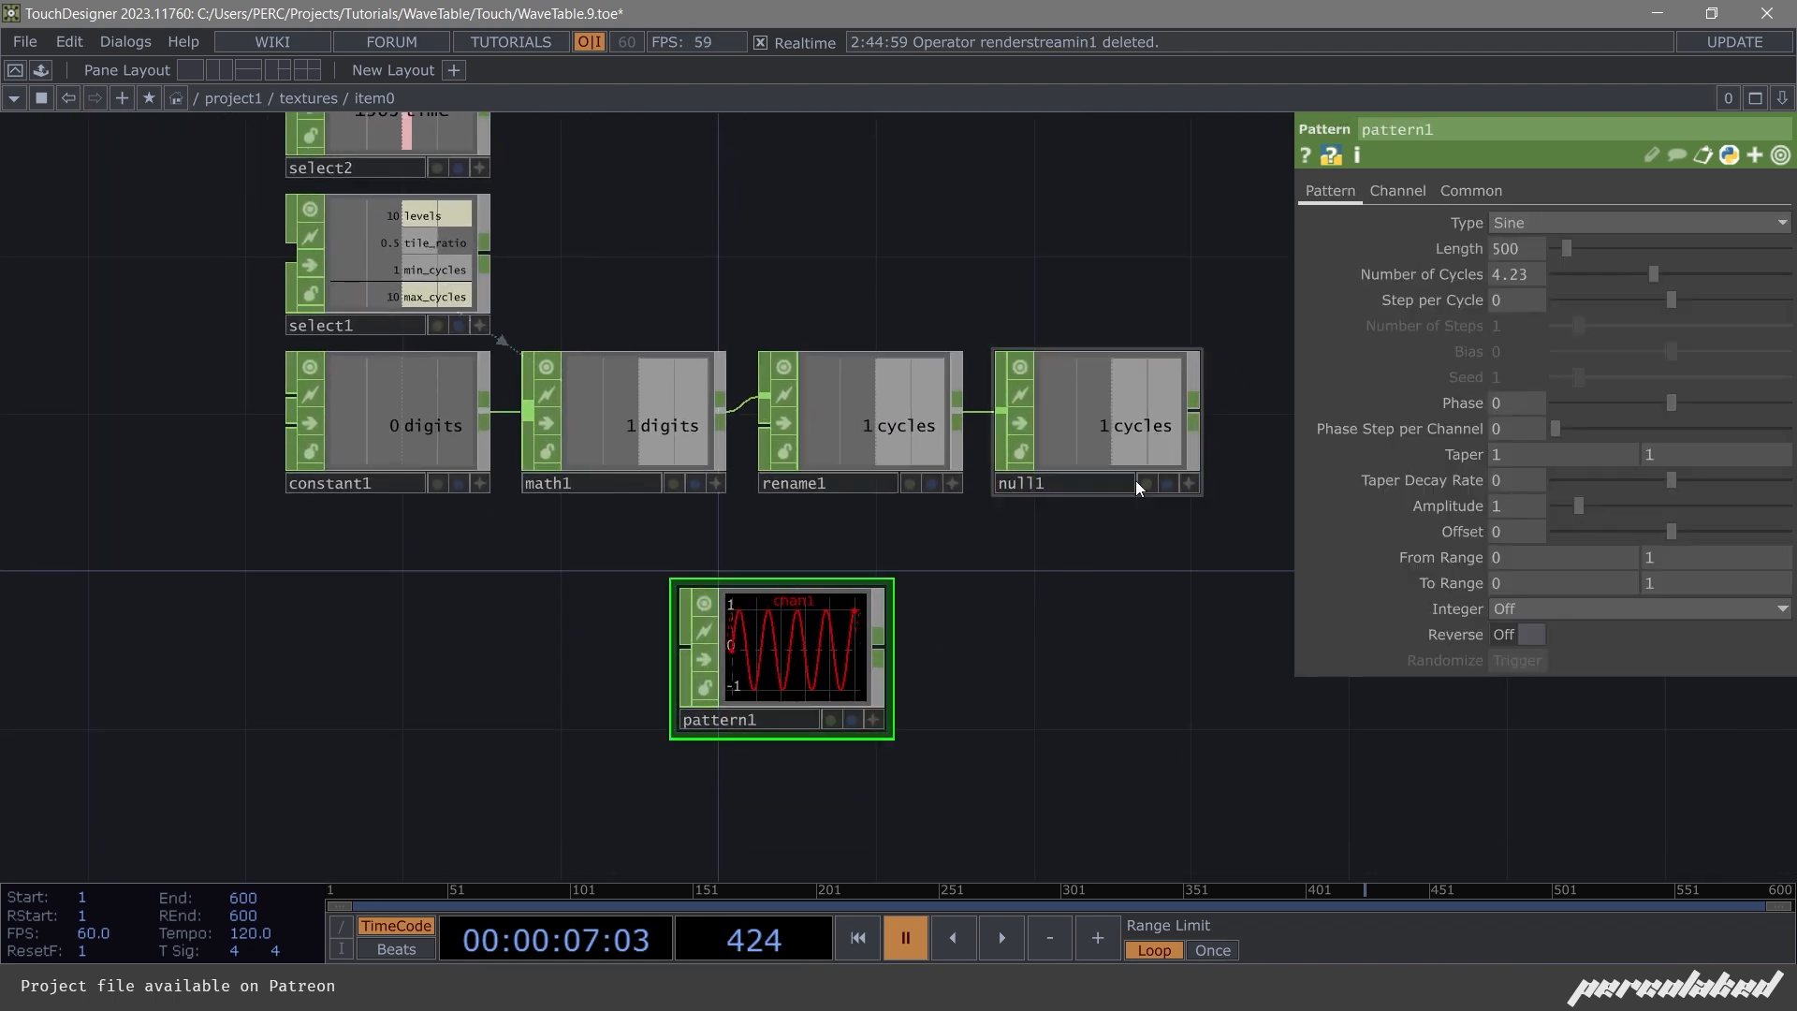
{"action": "left_click", "coordinate": [1188, 483]}
{"action": "left_click_drag", "start_coordinate": [1123, 426], "coordinate": [1511, 275]}
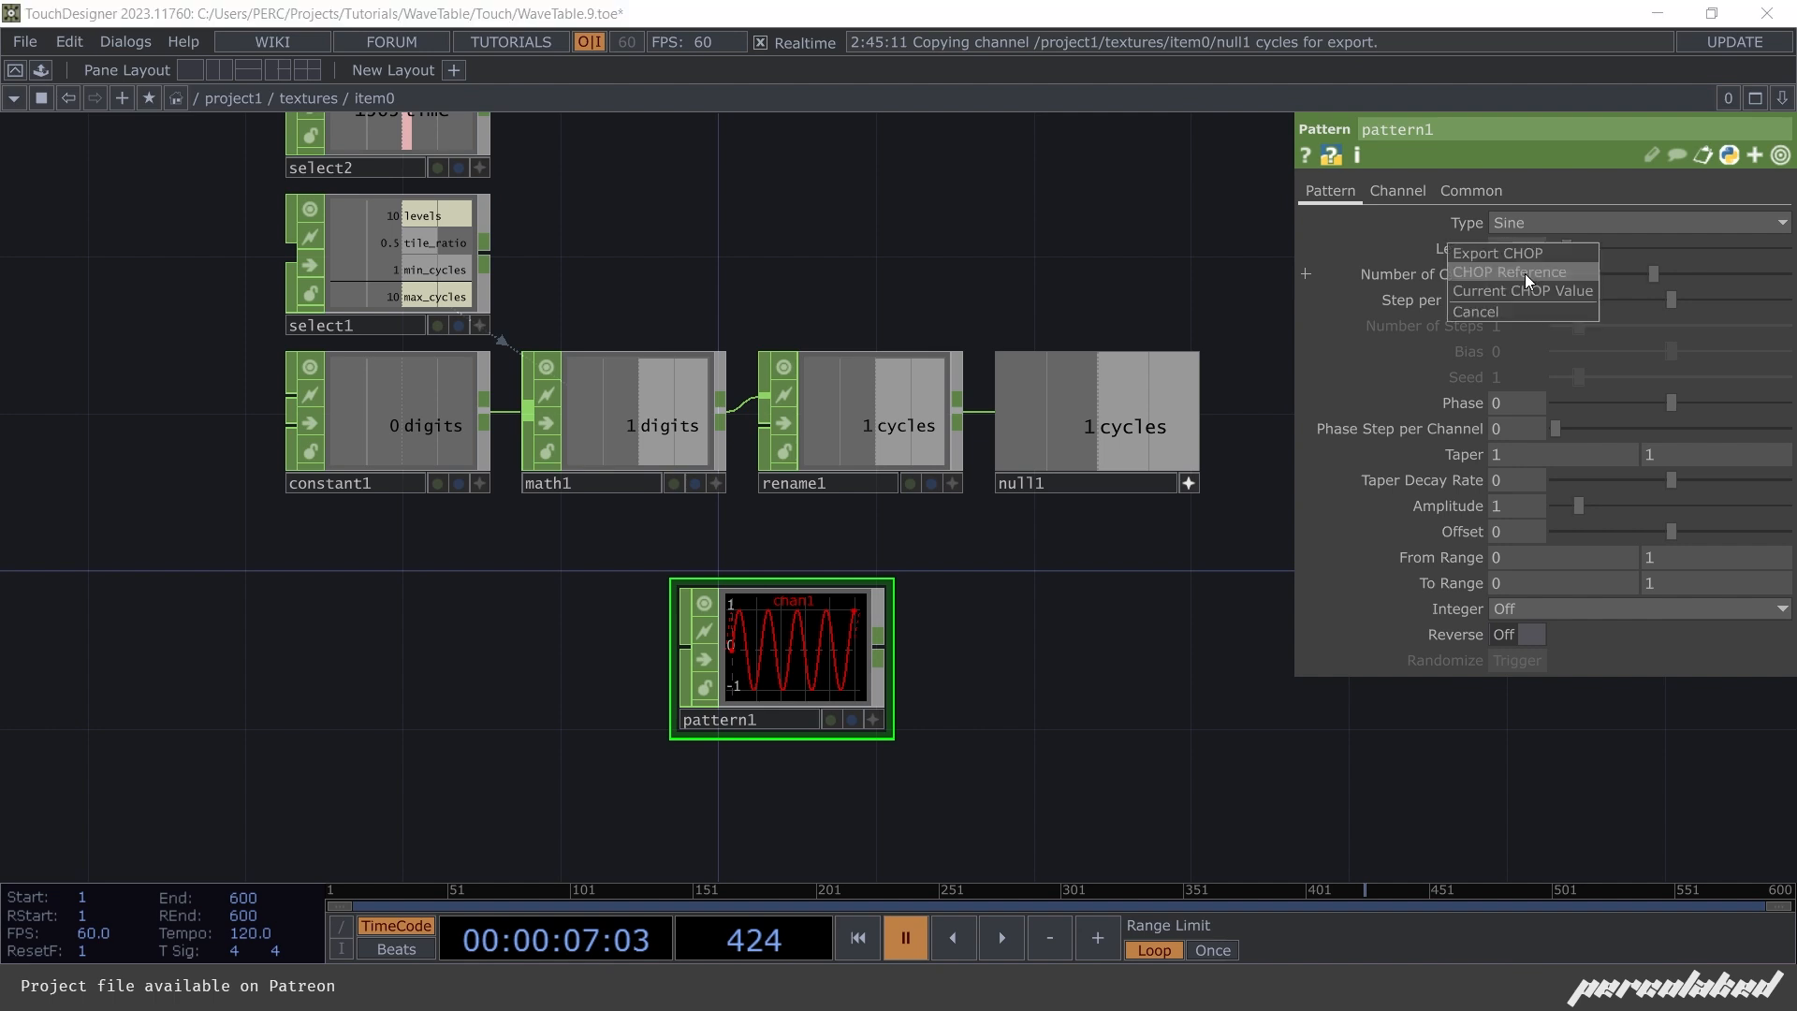
{"action": "left_click", "coordinate": [1506, 272]}
{"action": "left_click_drag", "start_coordinate": [825, 659], "coordinate": [1143, 651]}
{"action": "left_click_drag", "start_coordinate": [1041, 541], "coordinate": [982, 524]}
Name pattern1's channel ty.
{"action": "left_click", "coordinate": [1406, 194]}
{"action": "left_click", "coordinate": [1536, 228]}
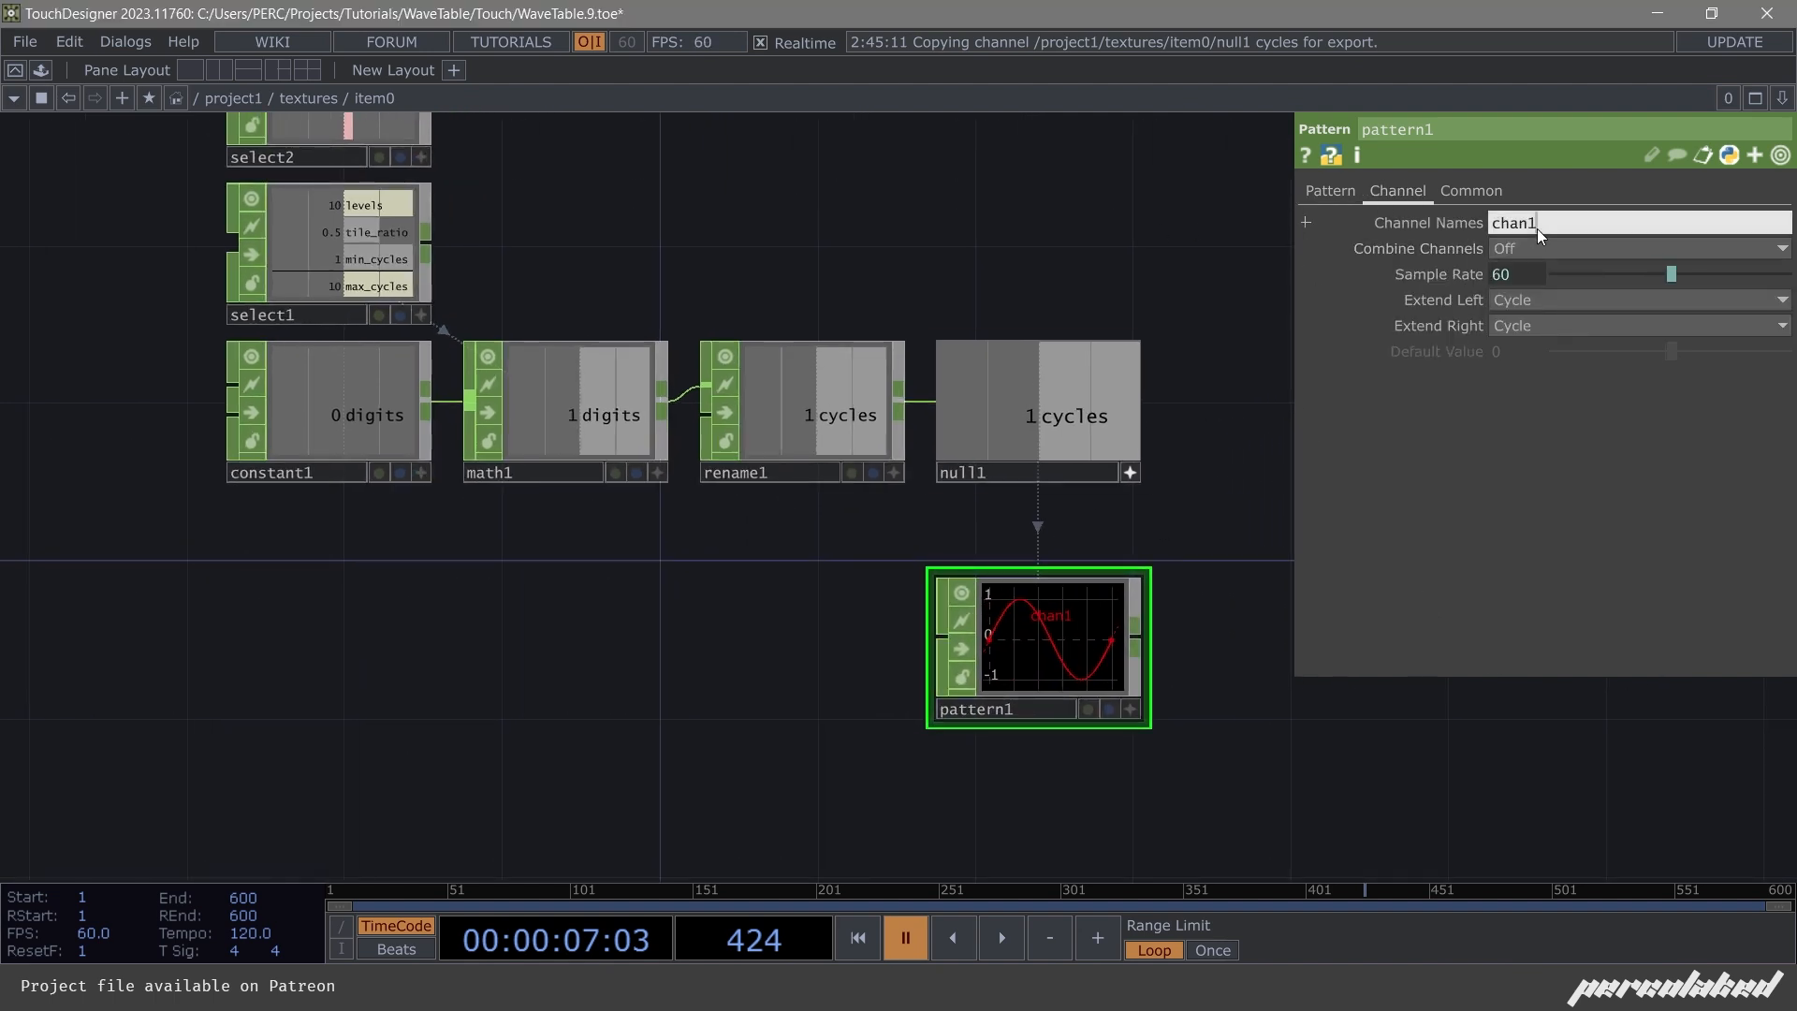
{"action": "type", "text": "ty"}
{"action": "left_click", "coordinate": [1059, 245]}
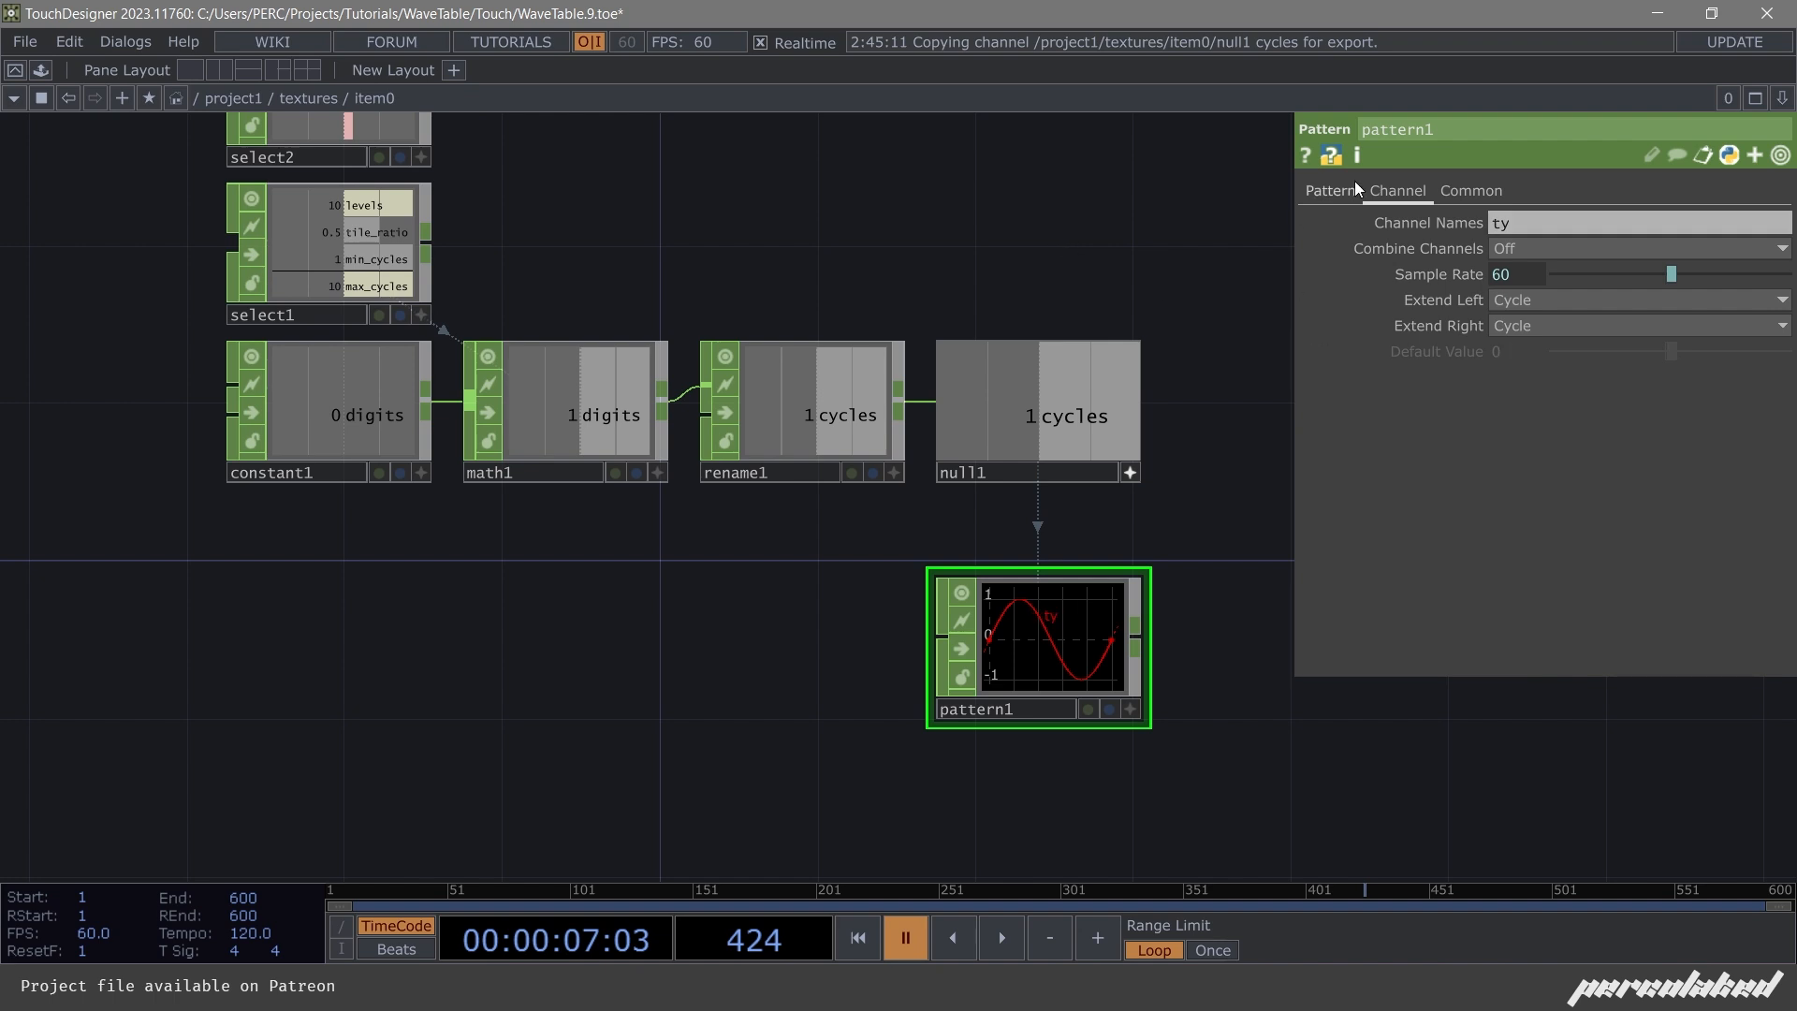
Drive pattern1's Phase with a reference to select2's time channel.
{"action": "left_click", "coordinate": [1336, 179]}
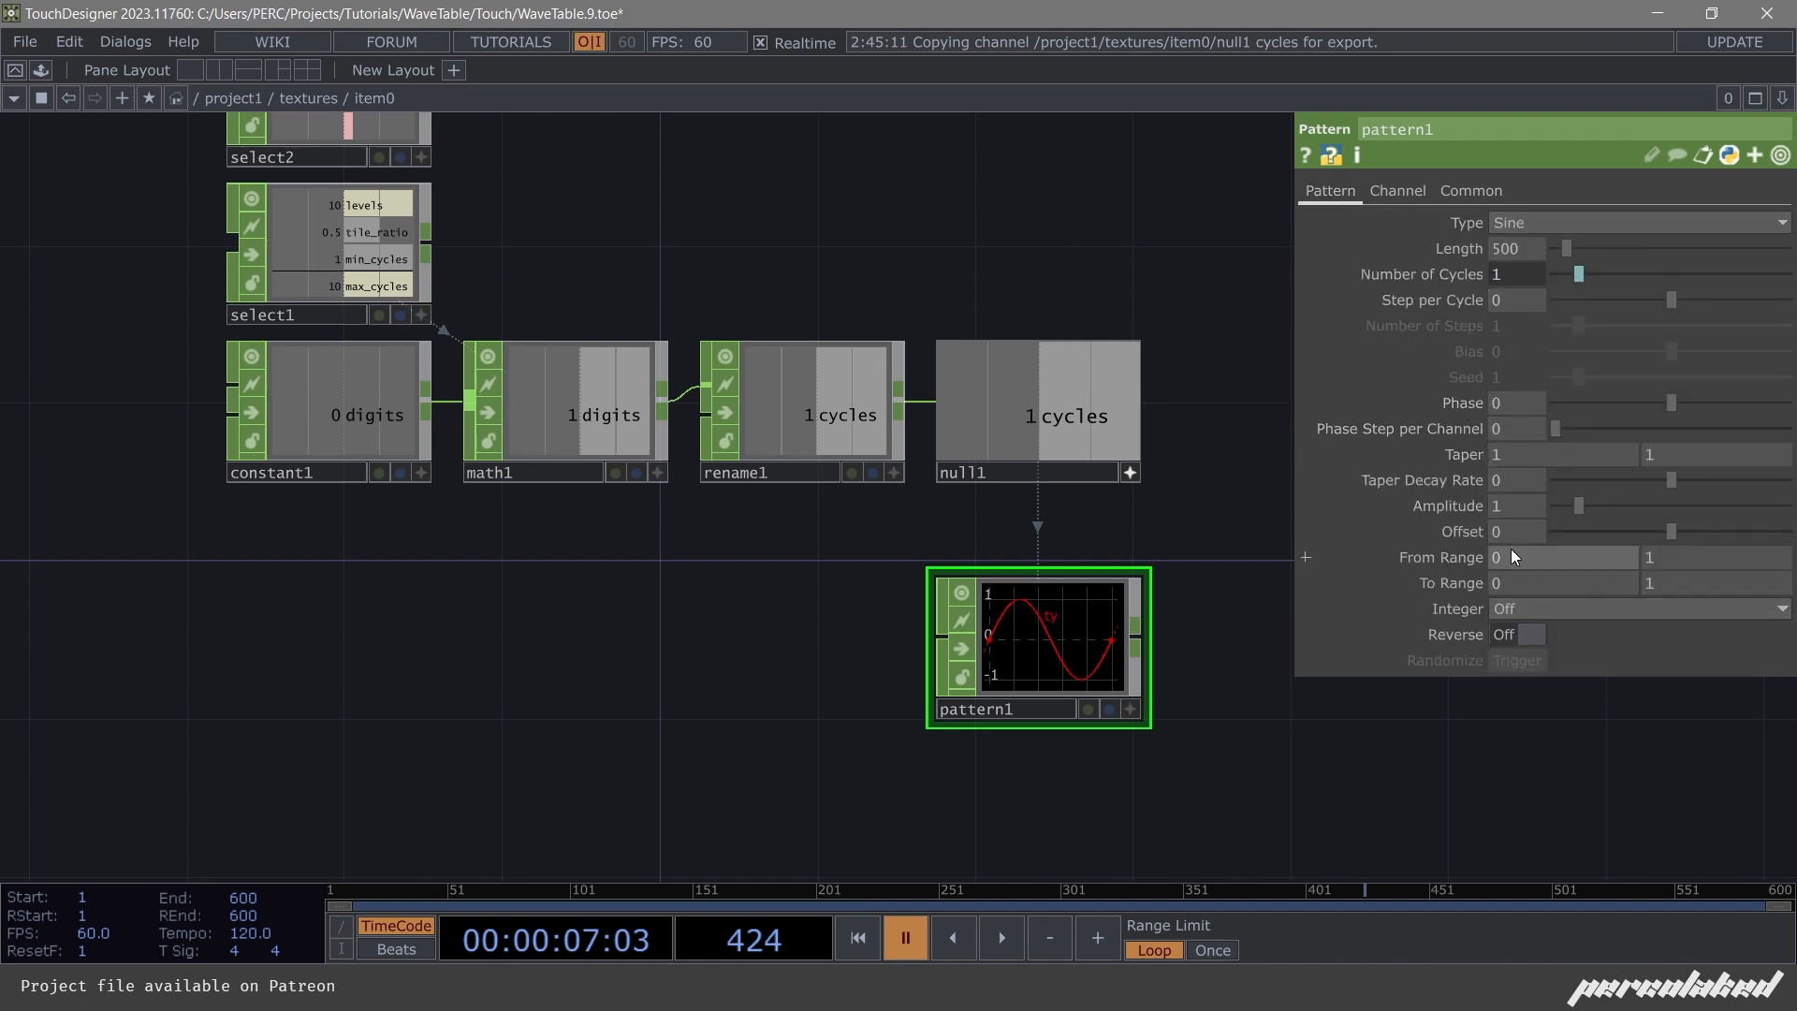
{"action": "left_click_drag", "start_coordinate": [1170, 414], "coordinate": [1384, 634]}
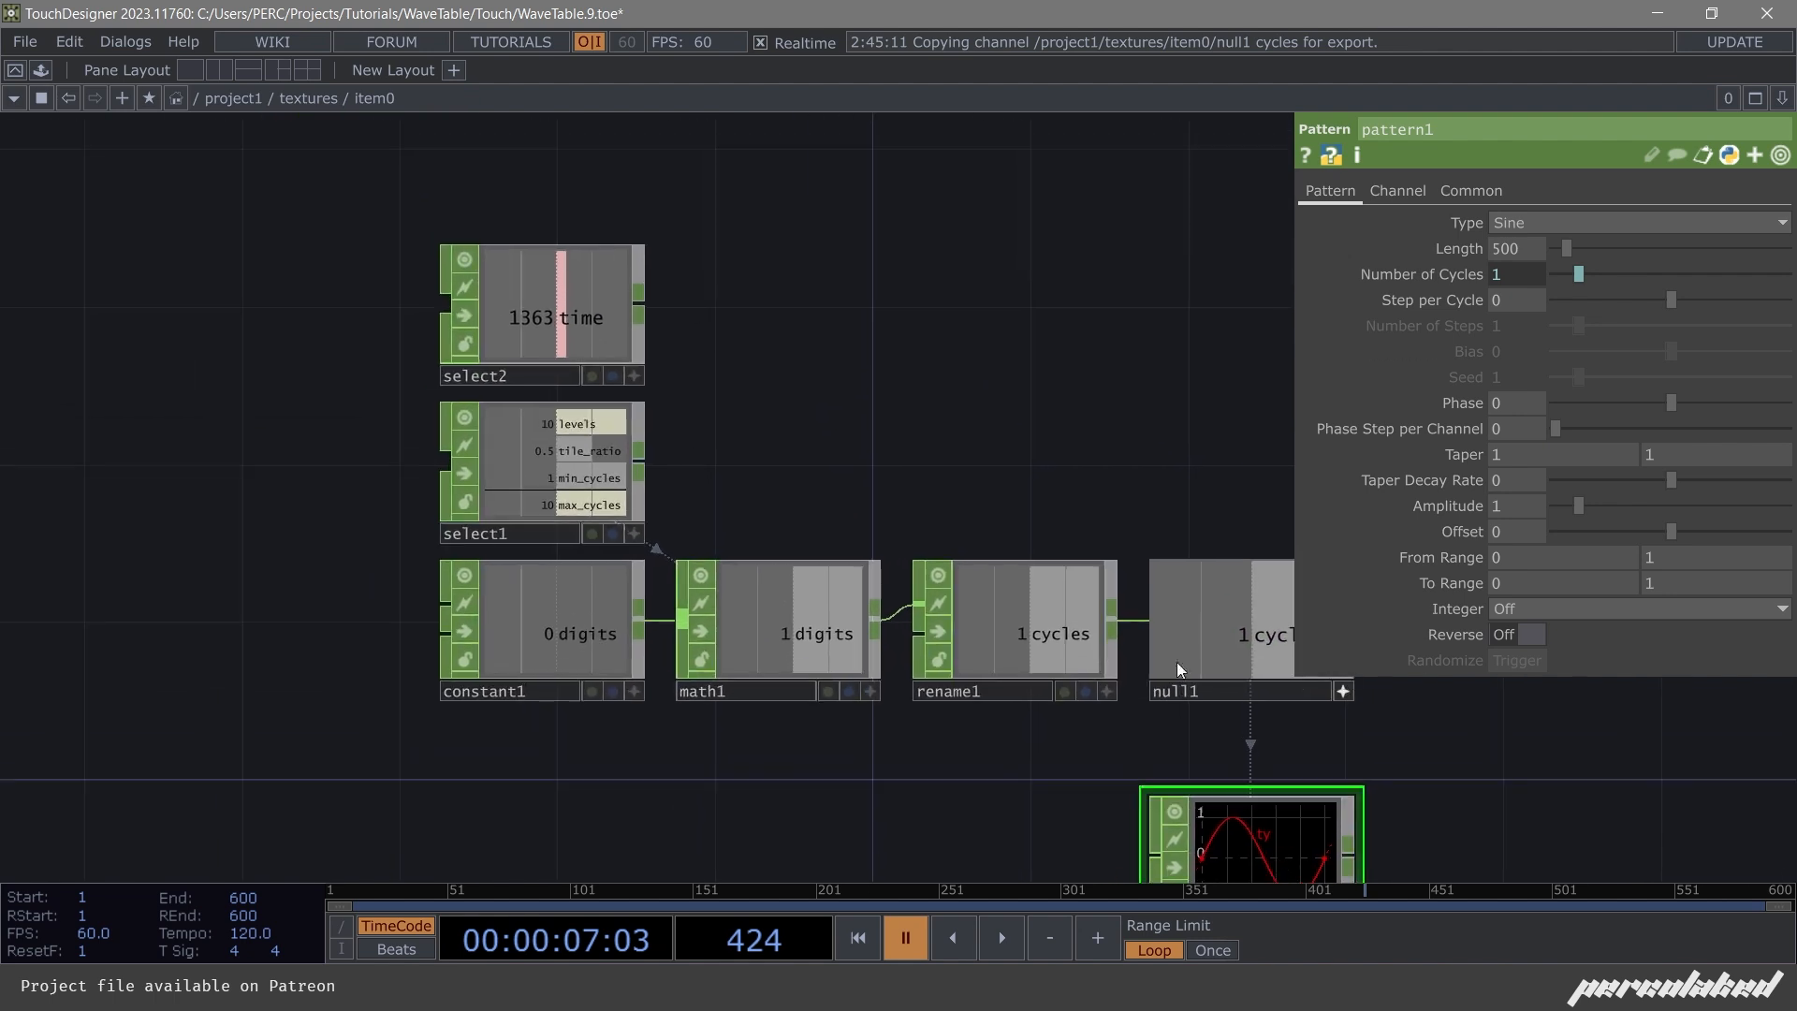
{"action": "left_click", "coordinate": [618, 375]}
{"action": "left_click", "coordinate": [615, 376]}
{"action": "left_click", "coordinate": [634, 375]}
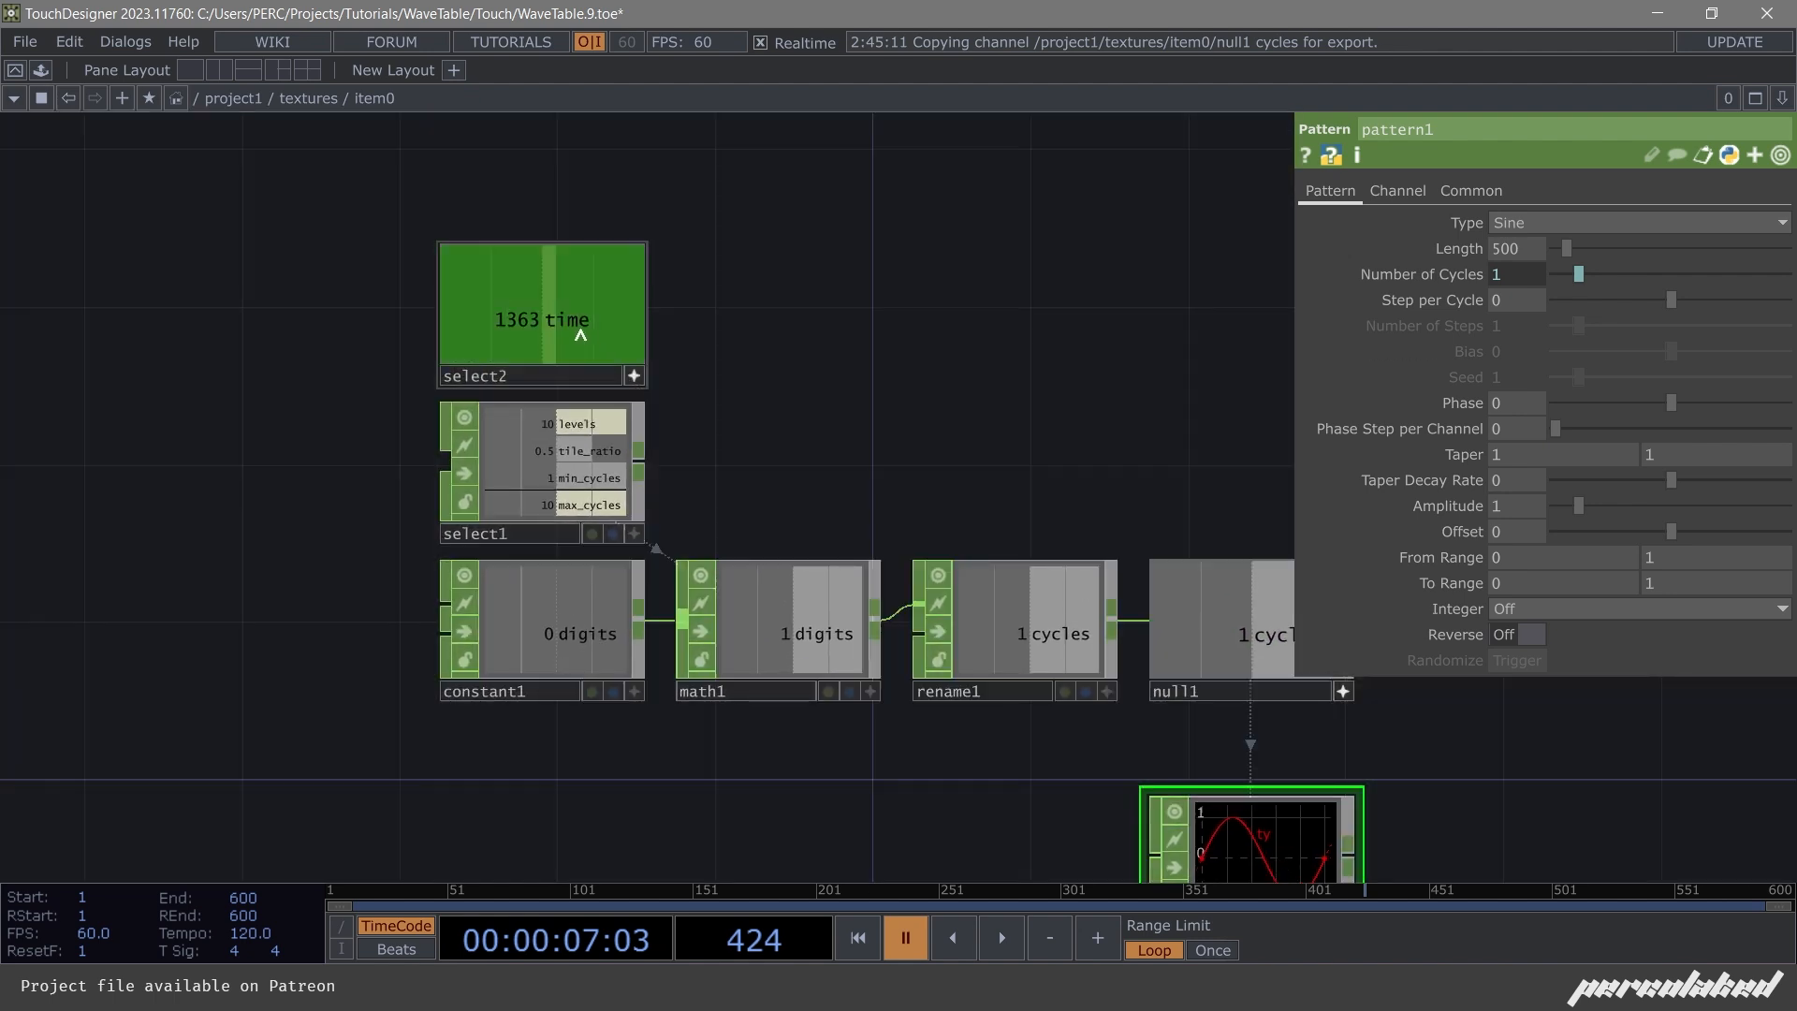
{"action": "left_click_drag", "start_coordinate": [578, 333], "coordinate": [1610, 453]}
{"action": "left_click_drag", "start_coordinate": [1478, 453], "coordinate": [1461, 404]}
{"action": "left_click_drag", "start_coordinate": [1207, 740], "coordinate": [1072, 551]}
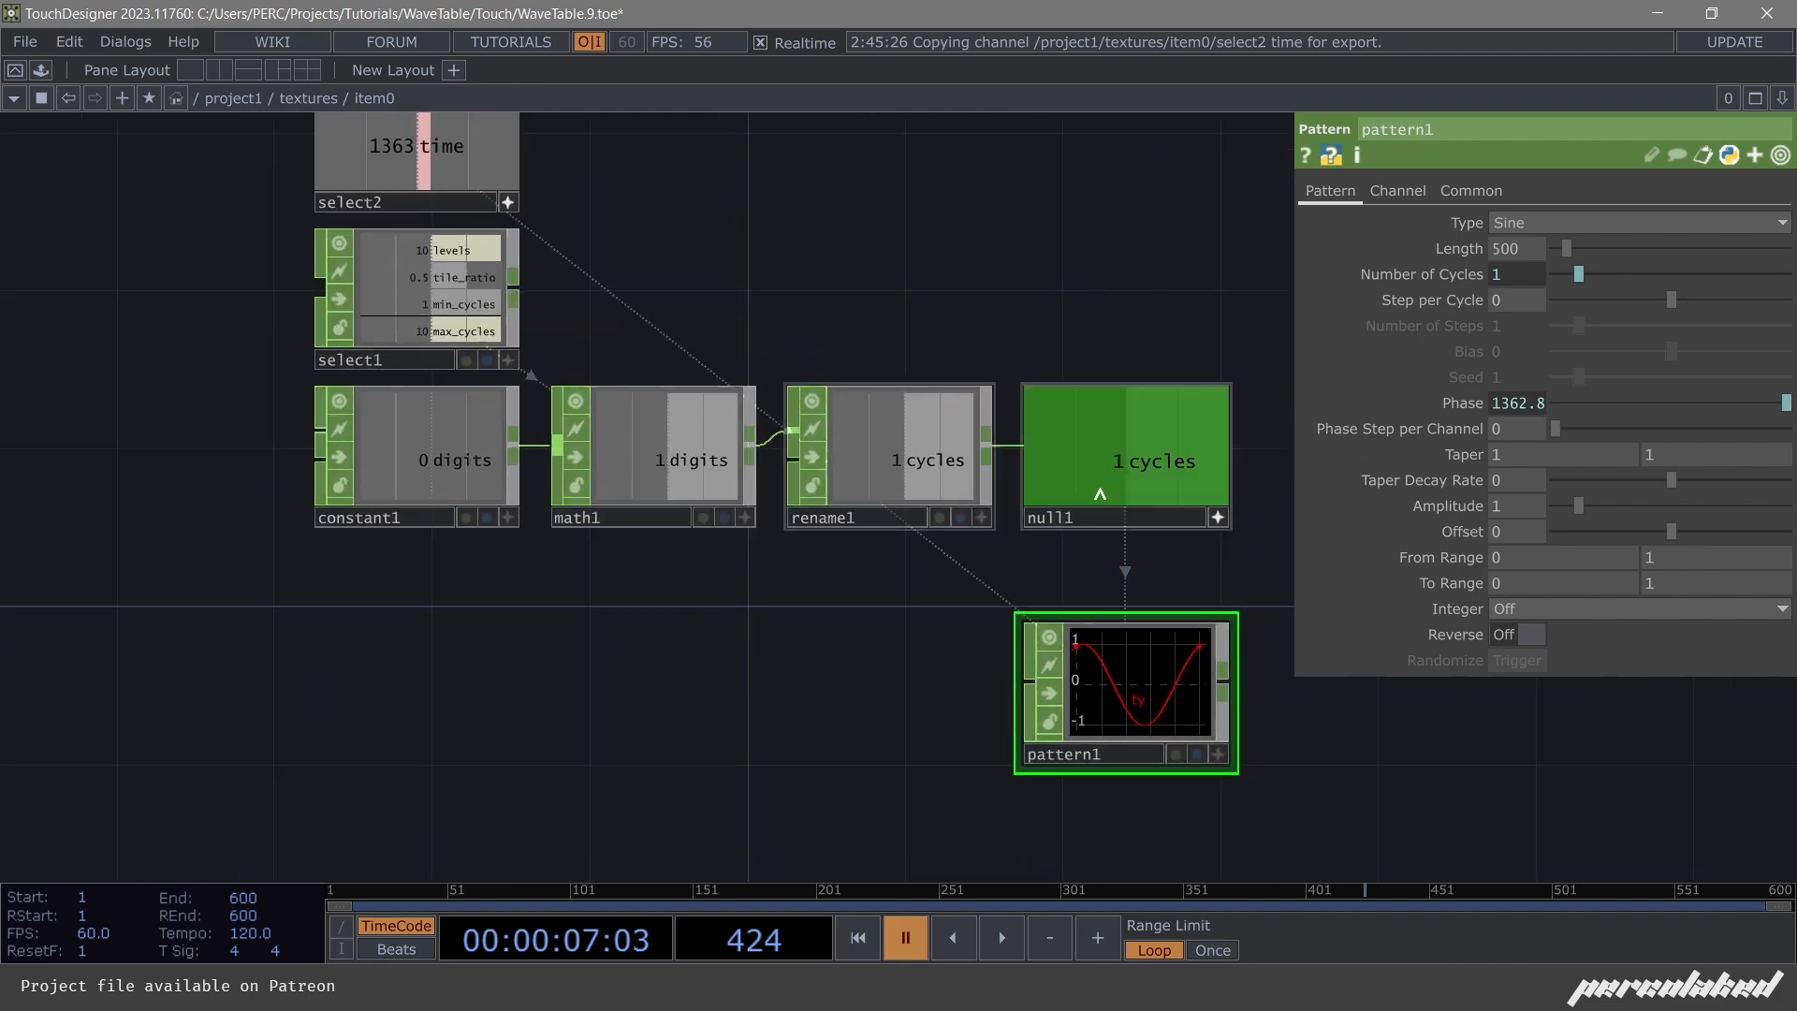
Add a Noise CHOP directly beneath pattern1 and set pattern1's Amplitude to 0.35.
{"action": "key", "text": "space"}
{"action": "key", "text": "space"}
{"action": "left_click_drag", "start_coordinate": [757, 663], "coordinate": [423, 467]}
{"action": "key", "text": "space"}
{"action": "key", "text": "space"}
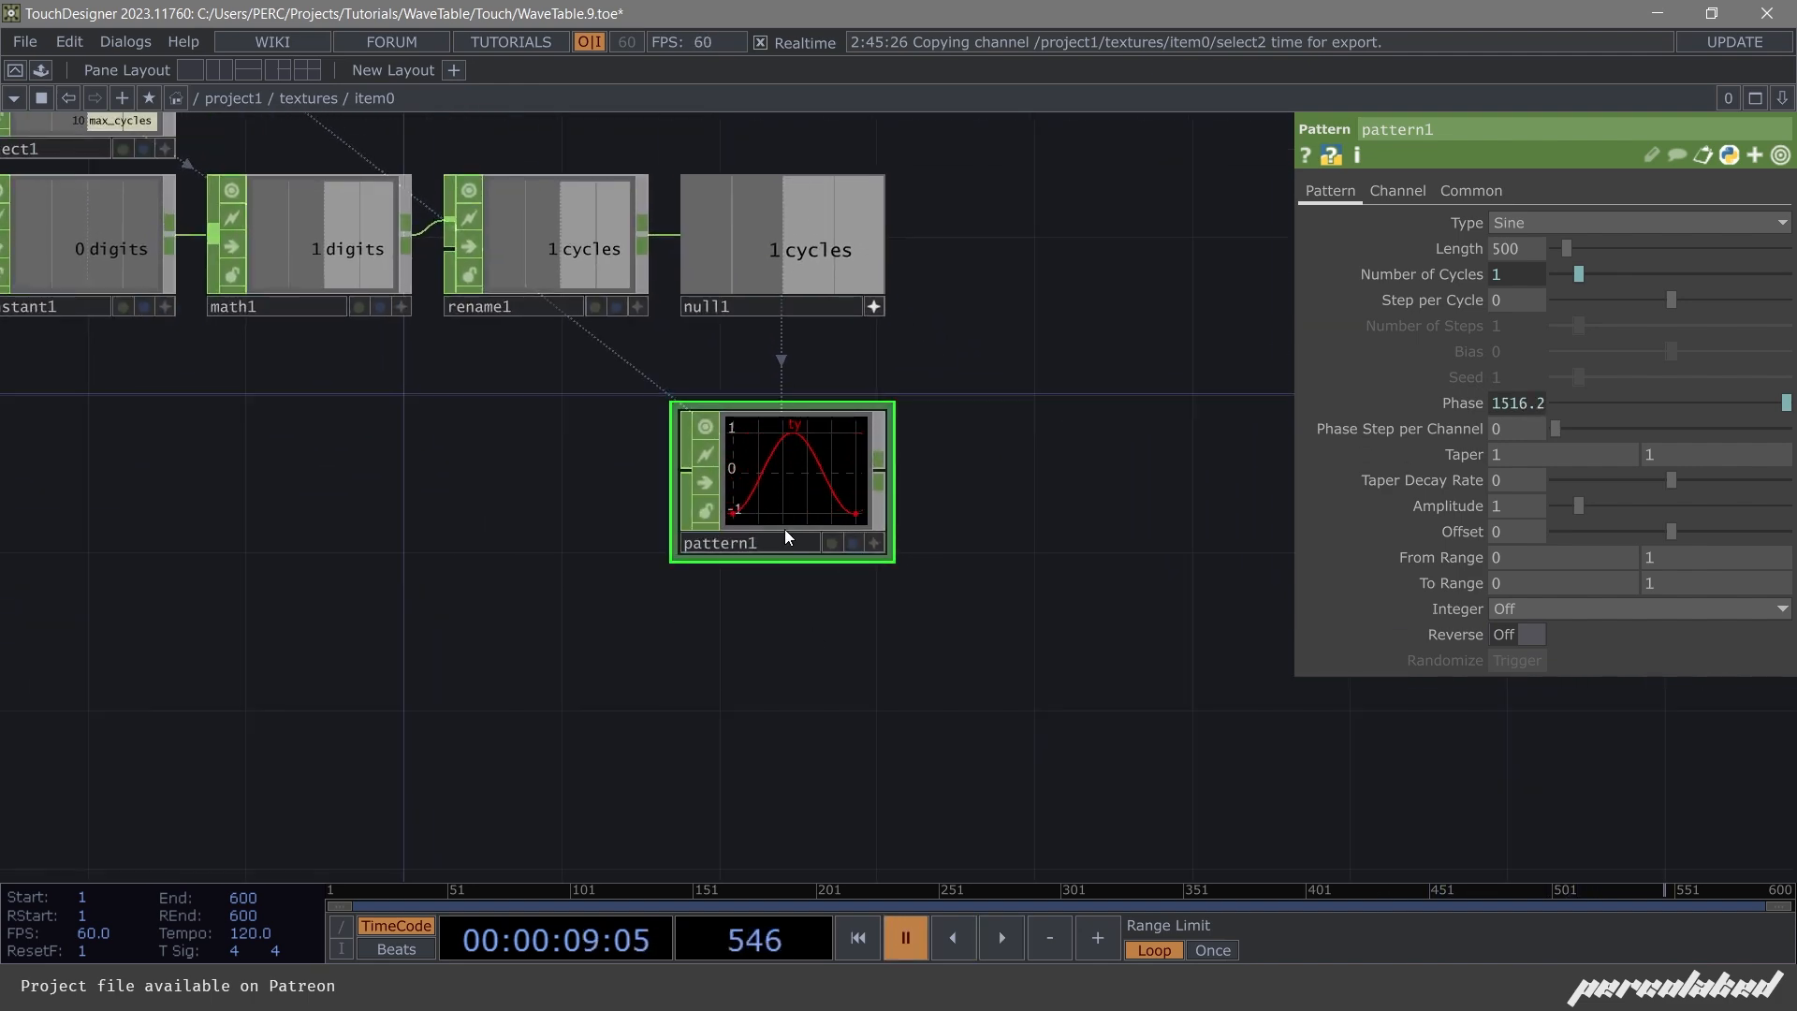
{"action": "key", "text": "Tab"}
{"action": "type", "text": "noise"}
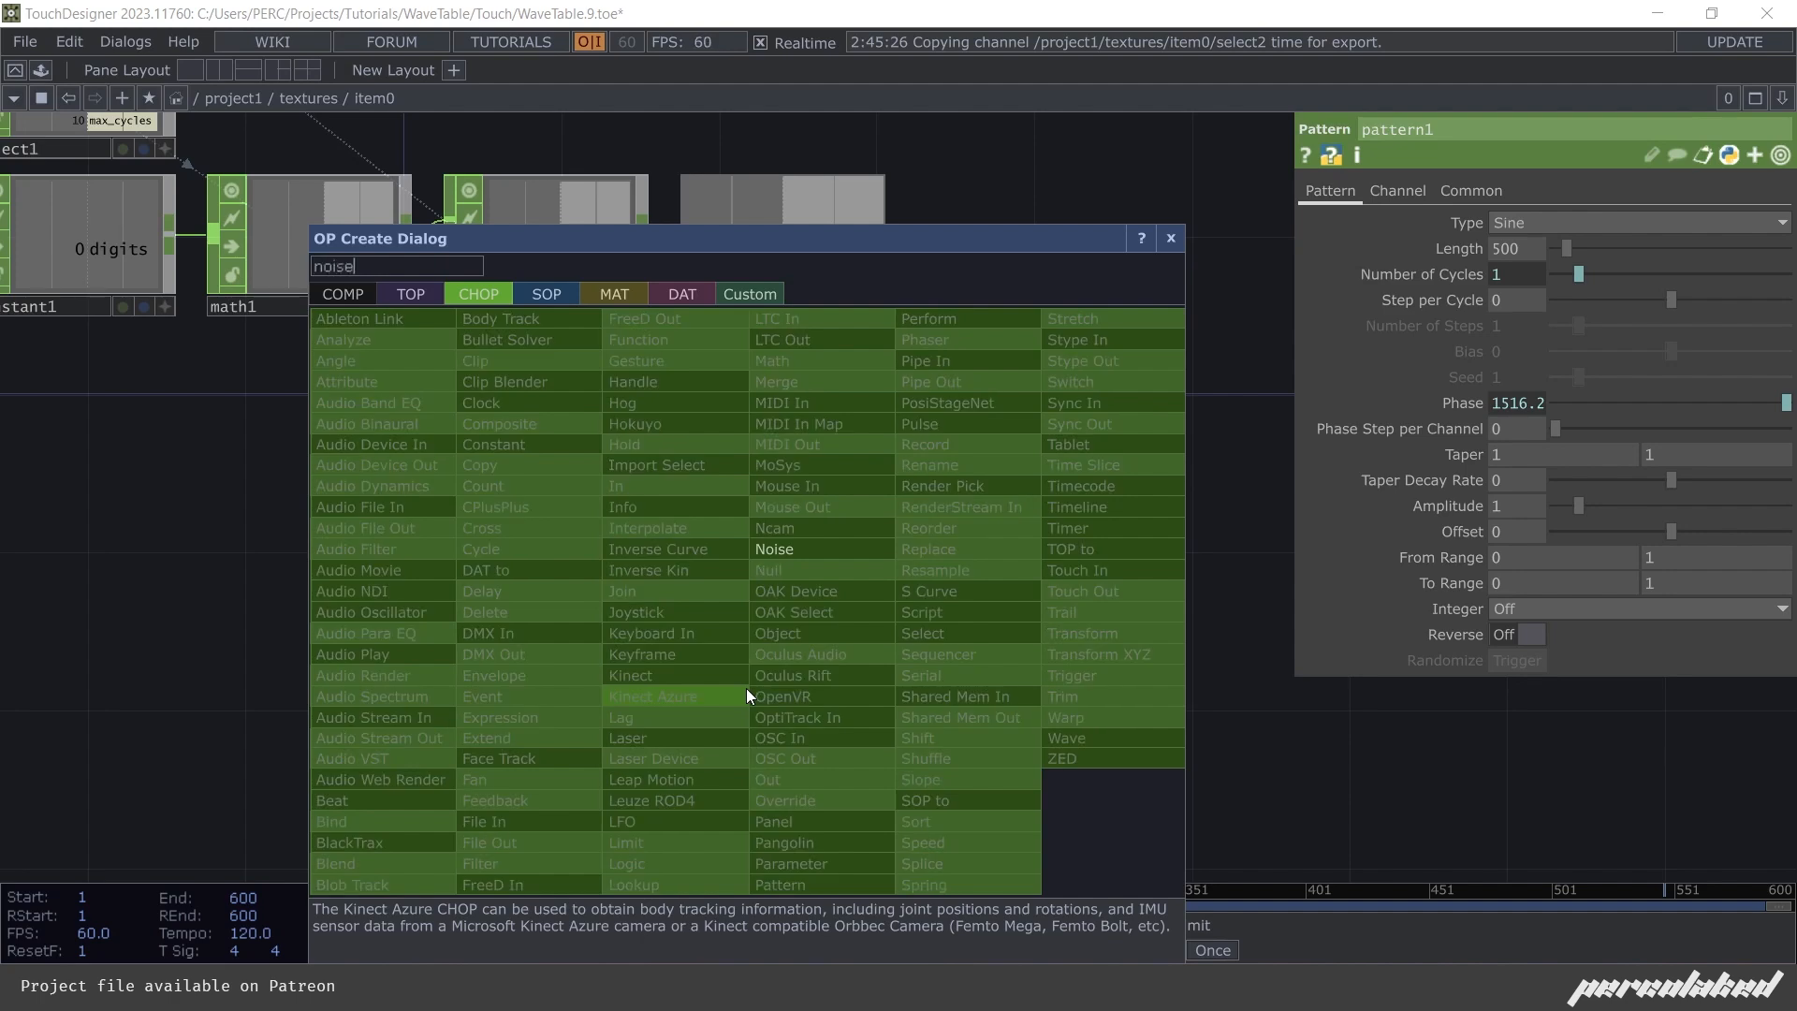
{"action": "key", "text": "Return"}
{"action": "left_click", "coordinate": [745, 688]}
{"action": "left_click_drag", "start_coordinate": [760, 681], "coordinate": [795, 643]}
{"action": "left_click", "coordinate": [767, 518]}
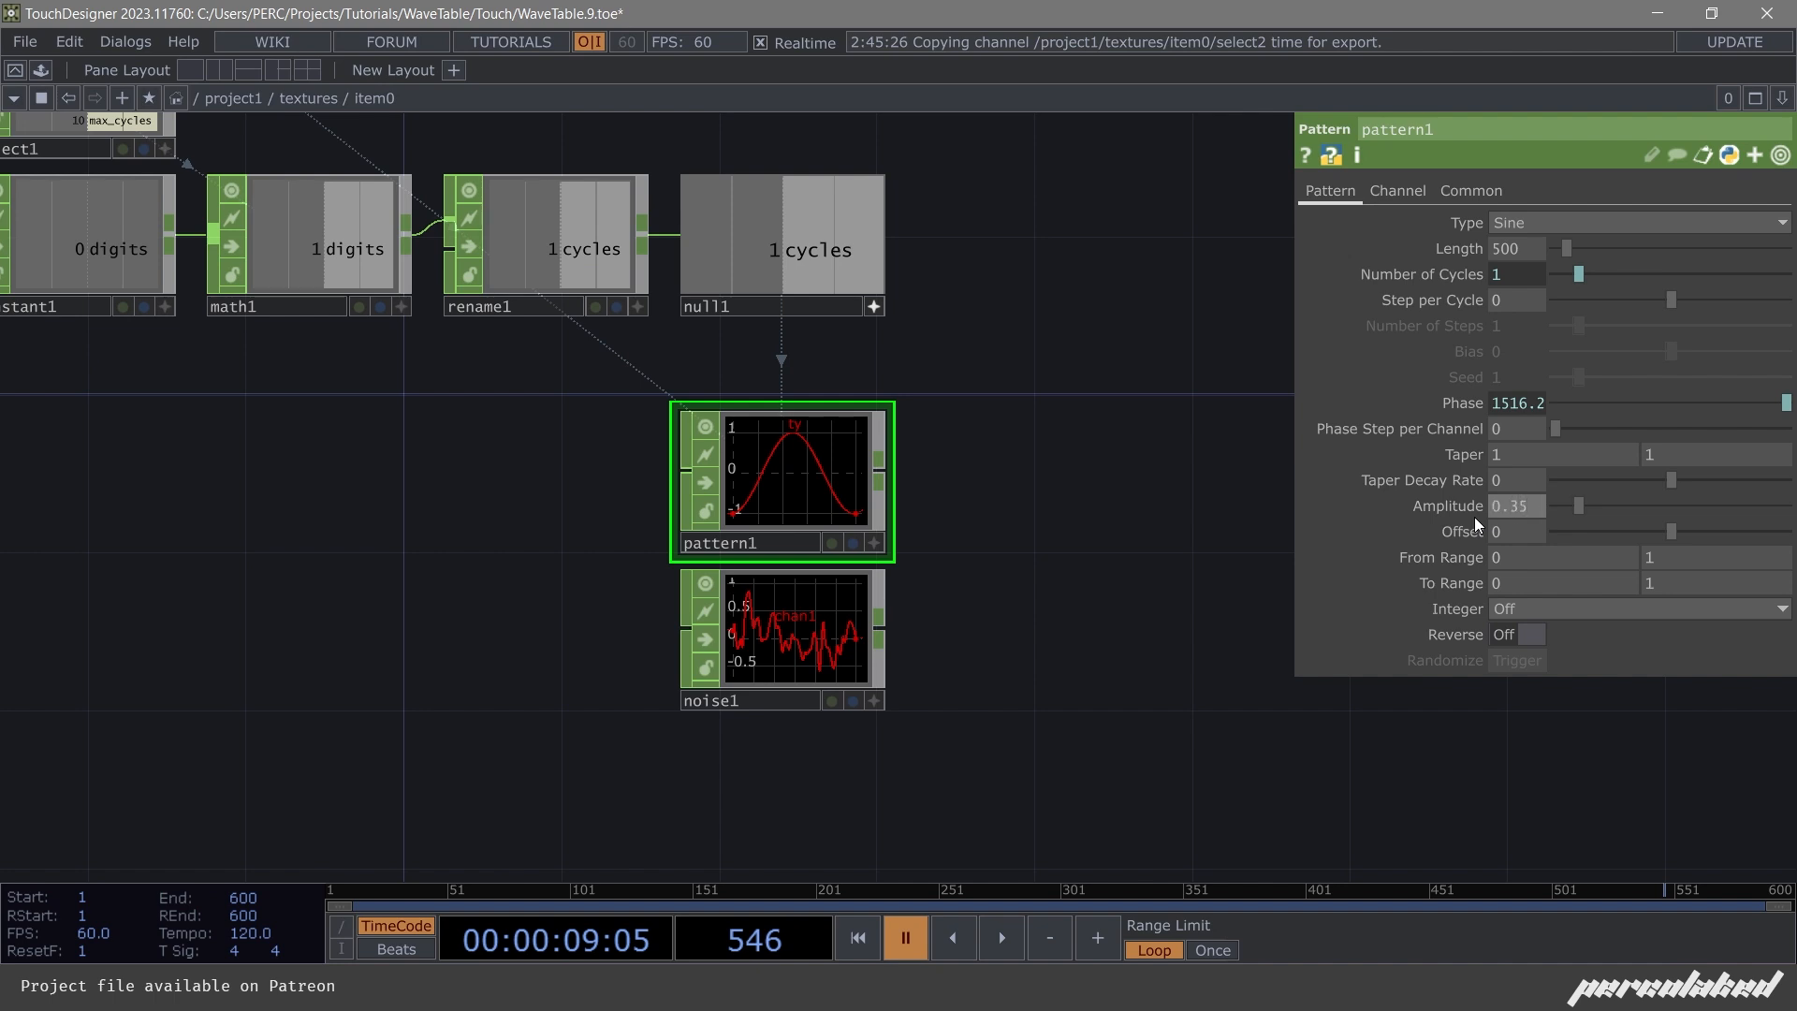
{"action": "key", "text": "Return"}
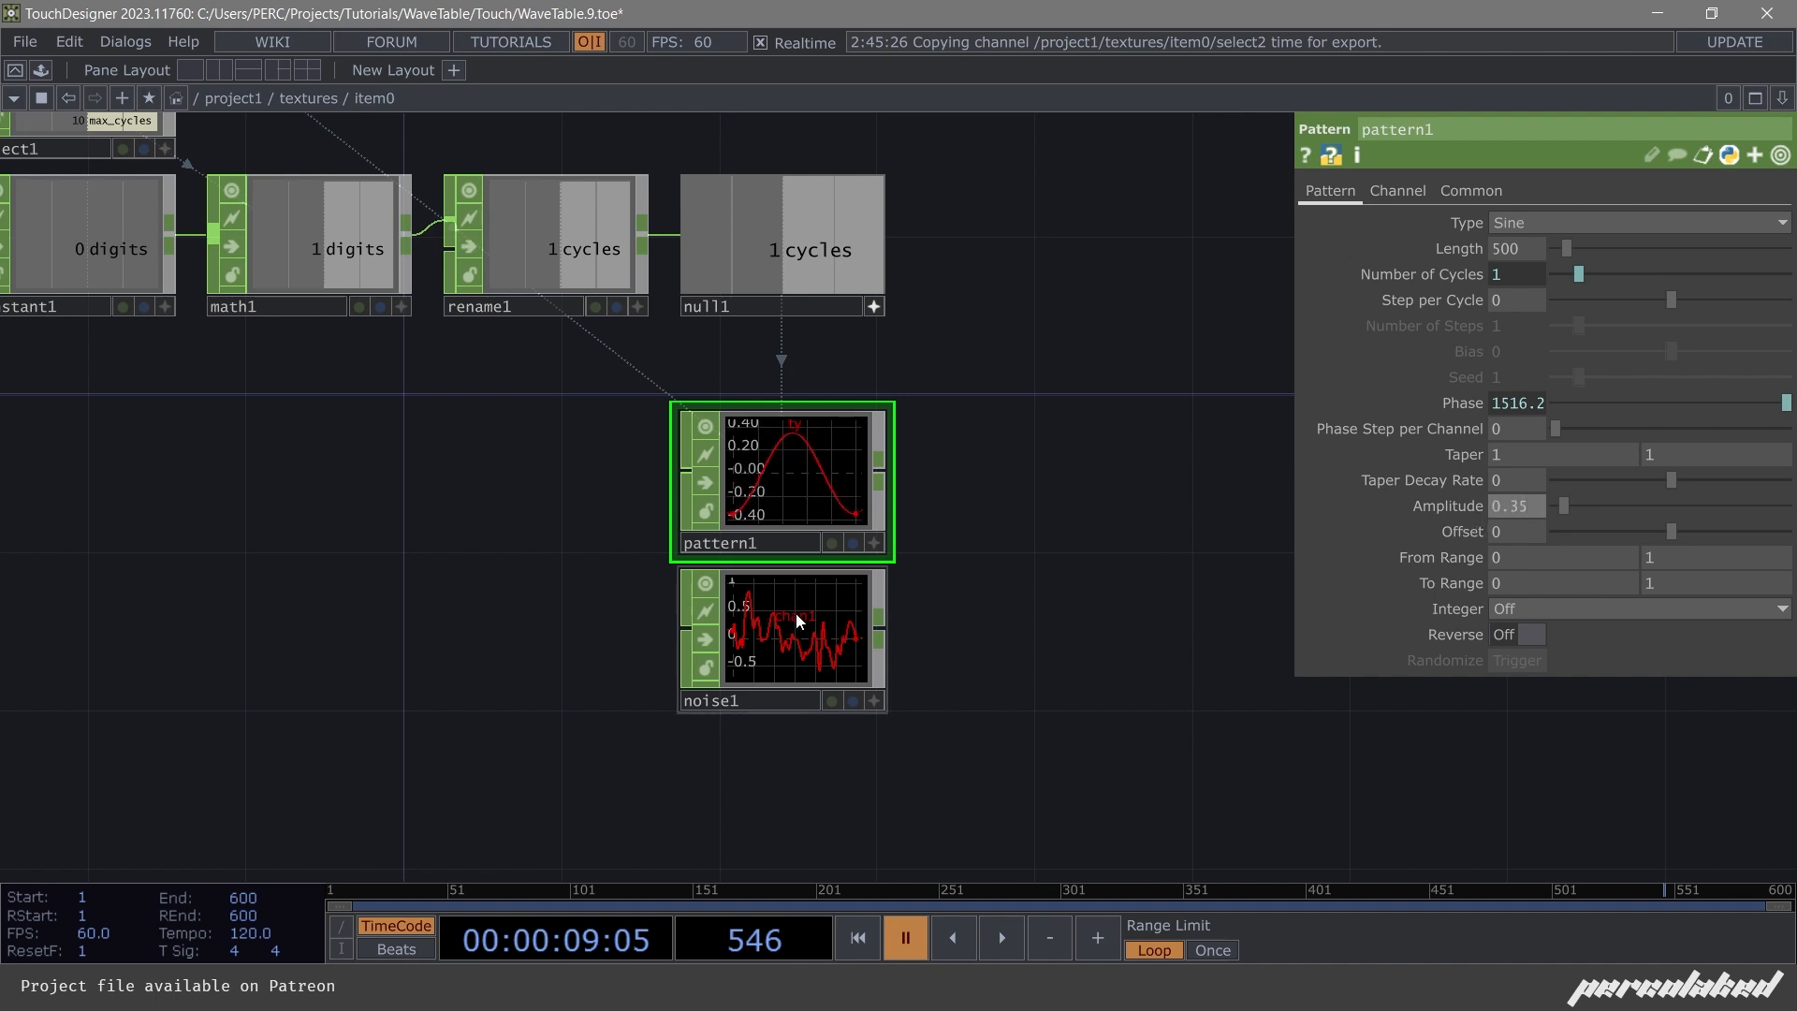
Set noise1's Period to 2, Roughness to 0.35 and Amplitude to 0.28.
{"action": "left_click", "coordinate": [795, 613]}
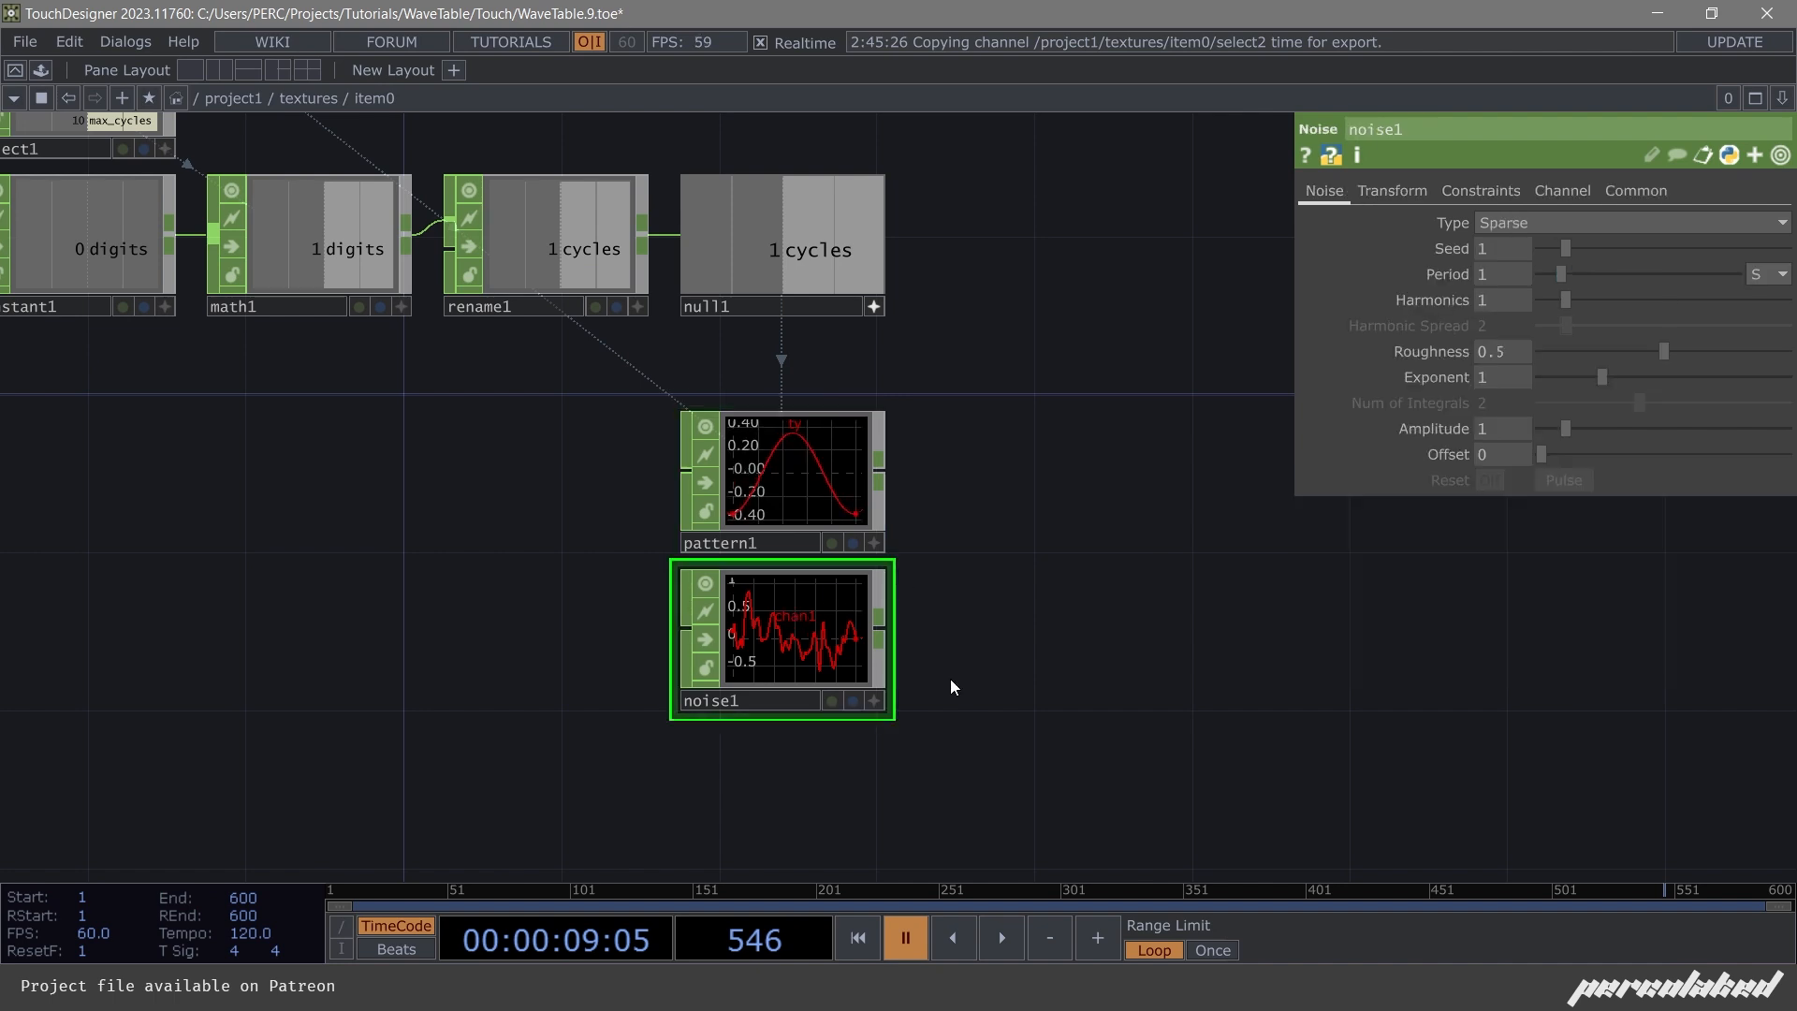
{"action": "left_click", "coordinate": [1505, 274]}
{"action": "type", "text": "2"}
{"action": "key", "text": "Return"}
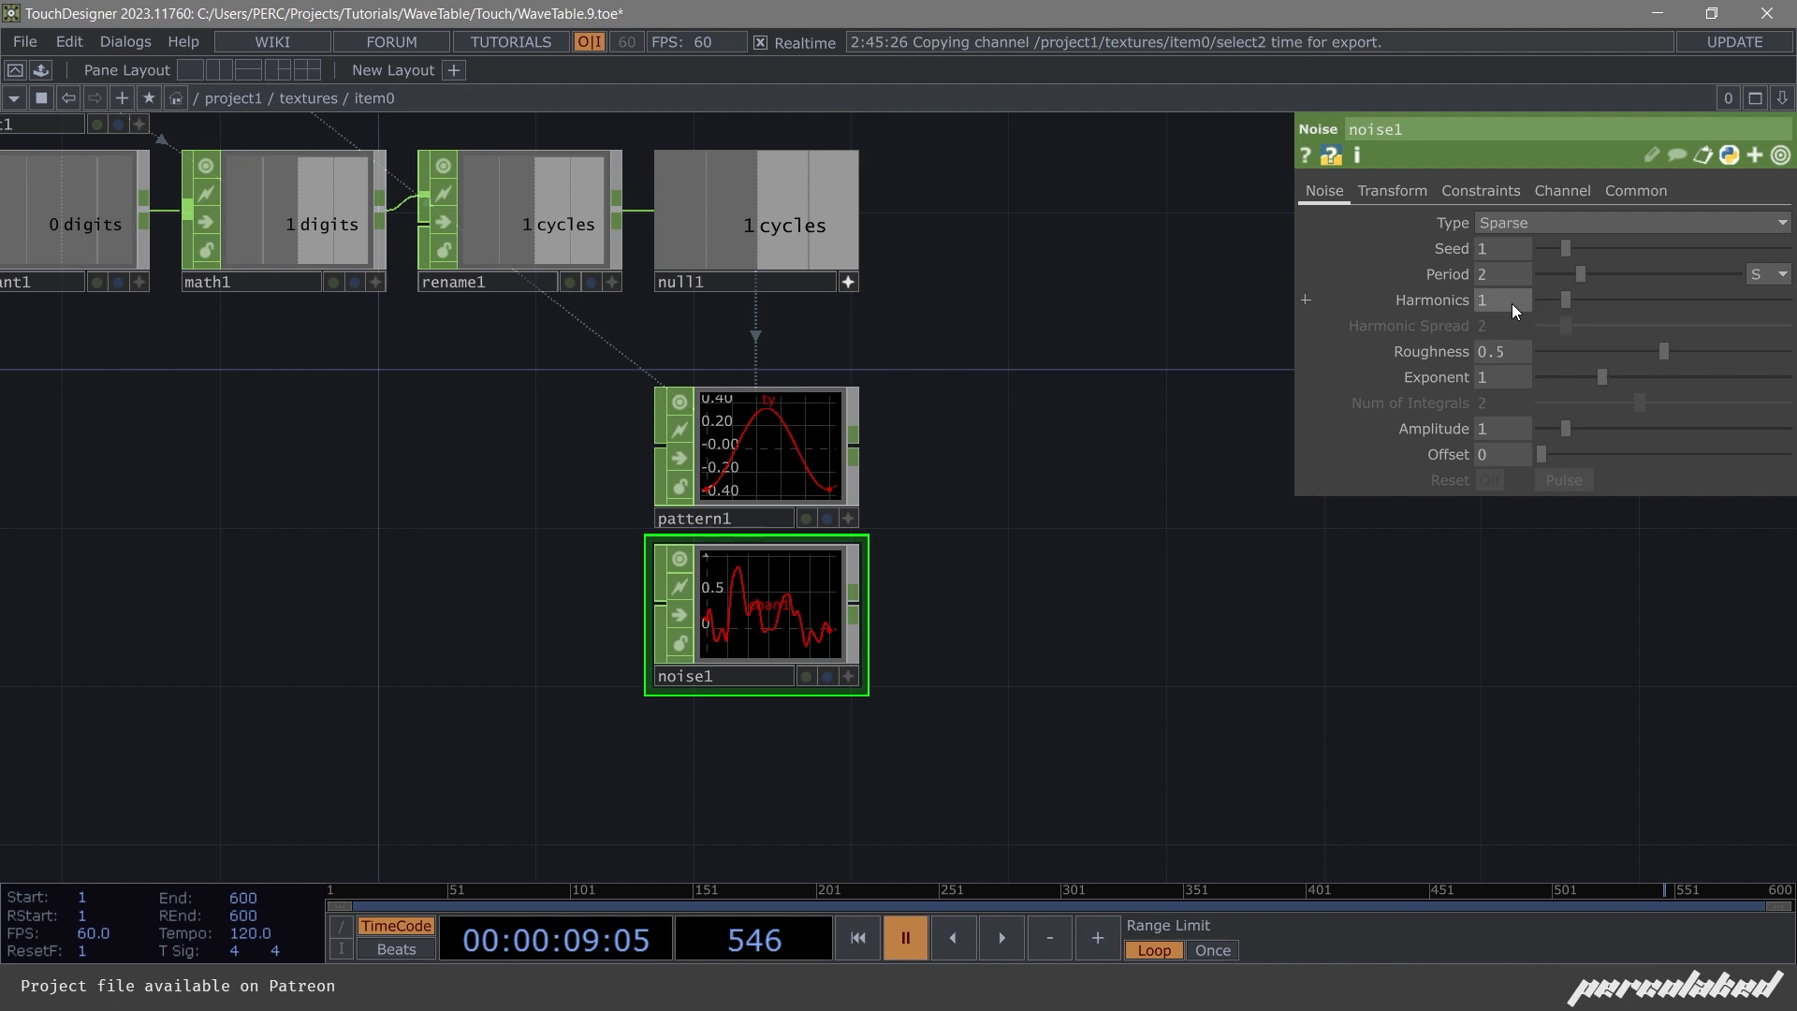
{"action": "left_click", "coordinate": [1504, 352]}
{"action": "type", "text": "0.35"}
{"action": "key", "text": "Return"}
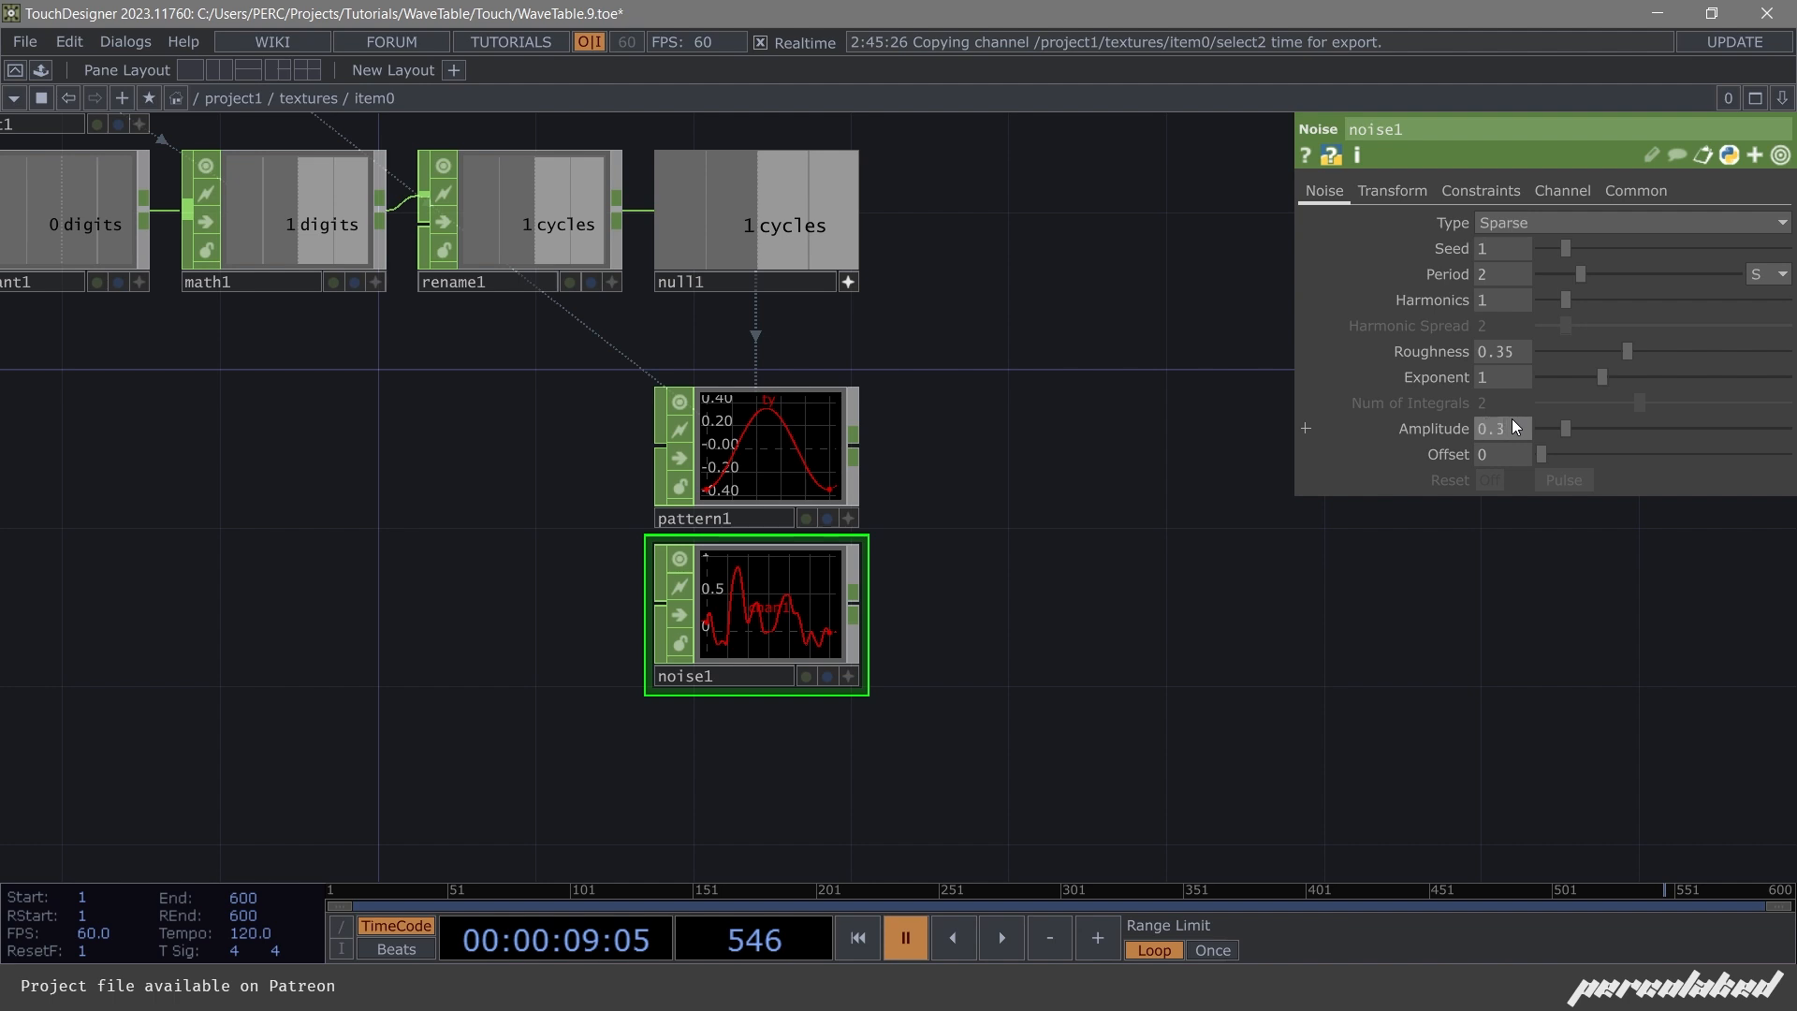
{"action": "left_click", "coordinate": [1512, 418]}
{"action": "type", "text": "0.28"}
{"action": "key", "text": "Return"}
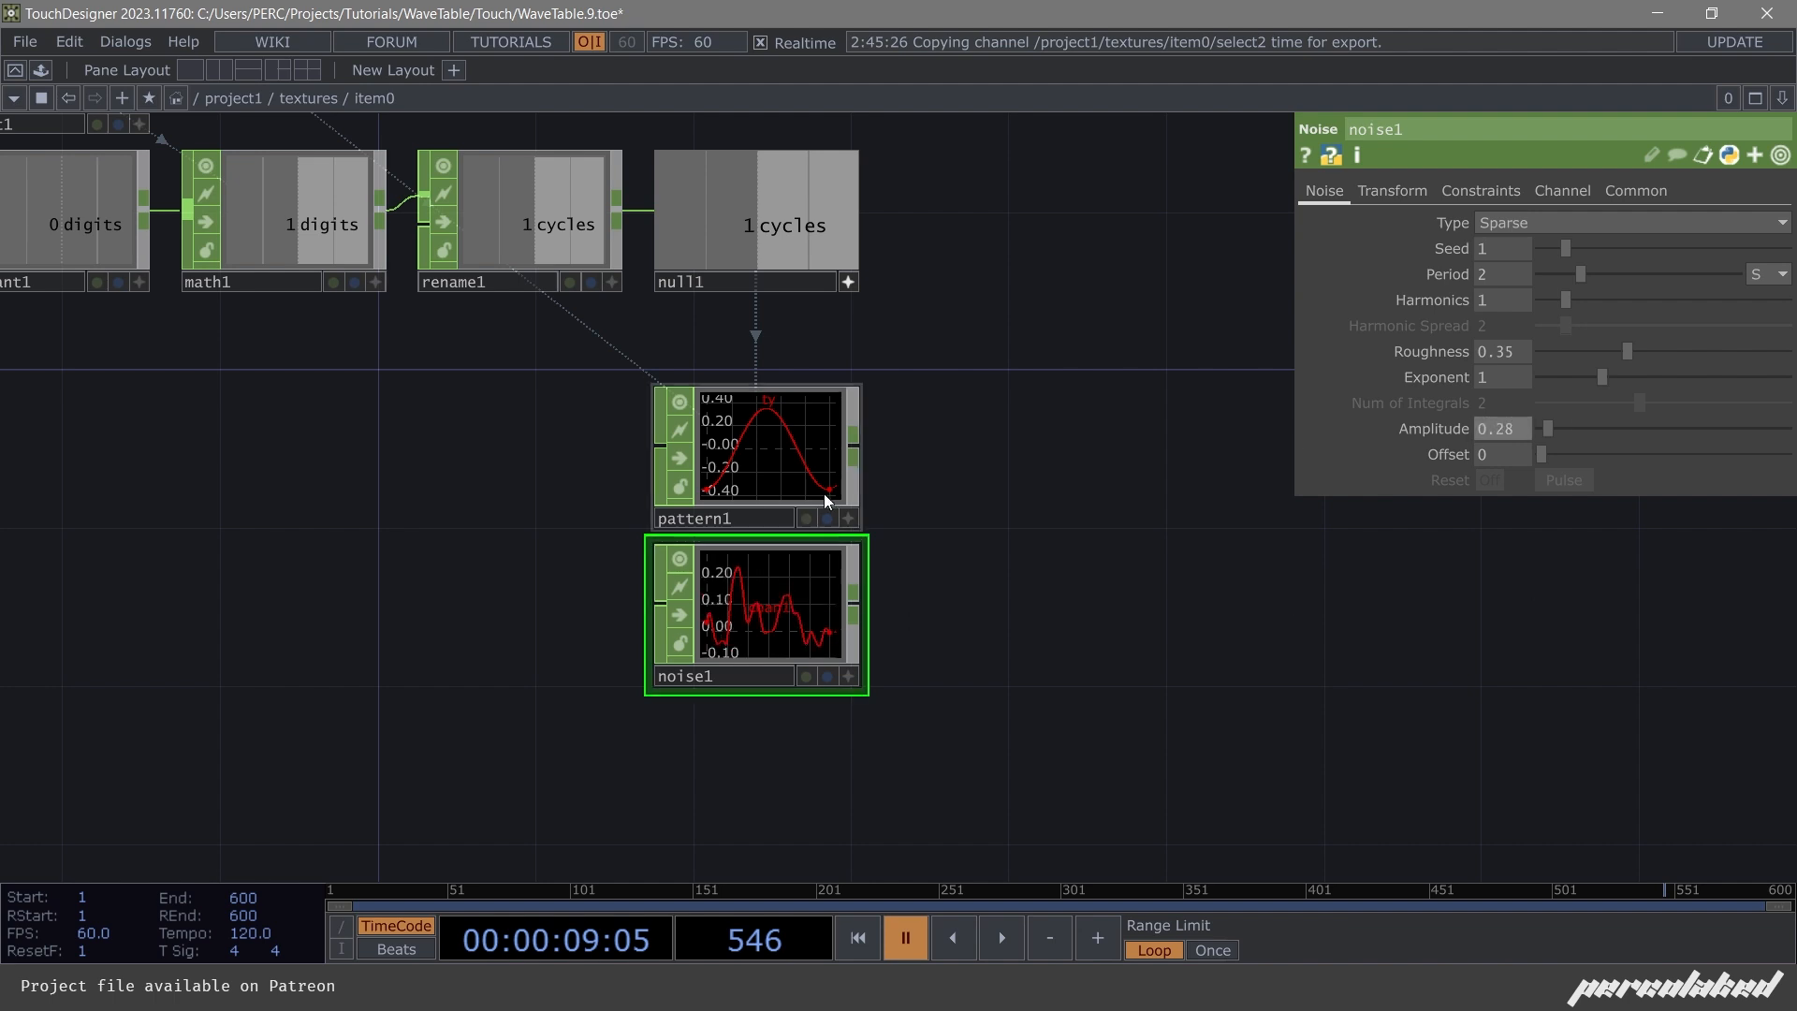
Add a Math CHOP after pattern1, with pattern1 as its first input and noise1 as its second.
{"action": "left_click", "coordinate": [857, 443]}
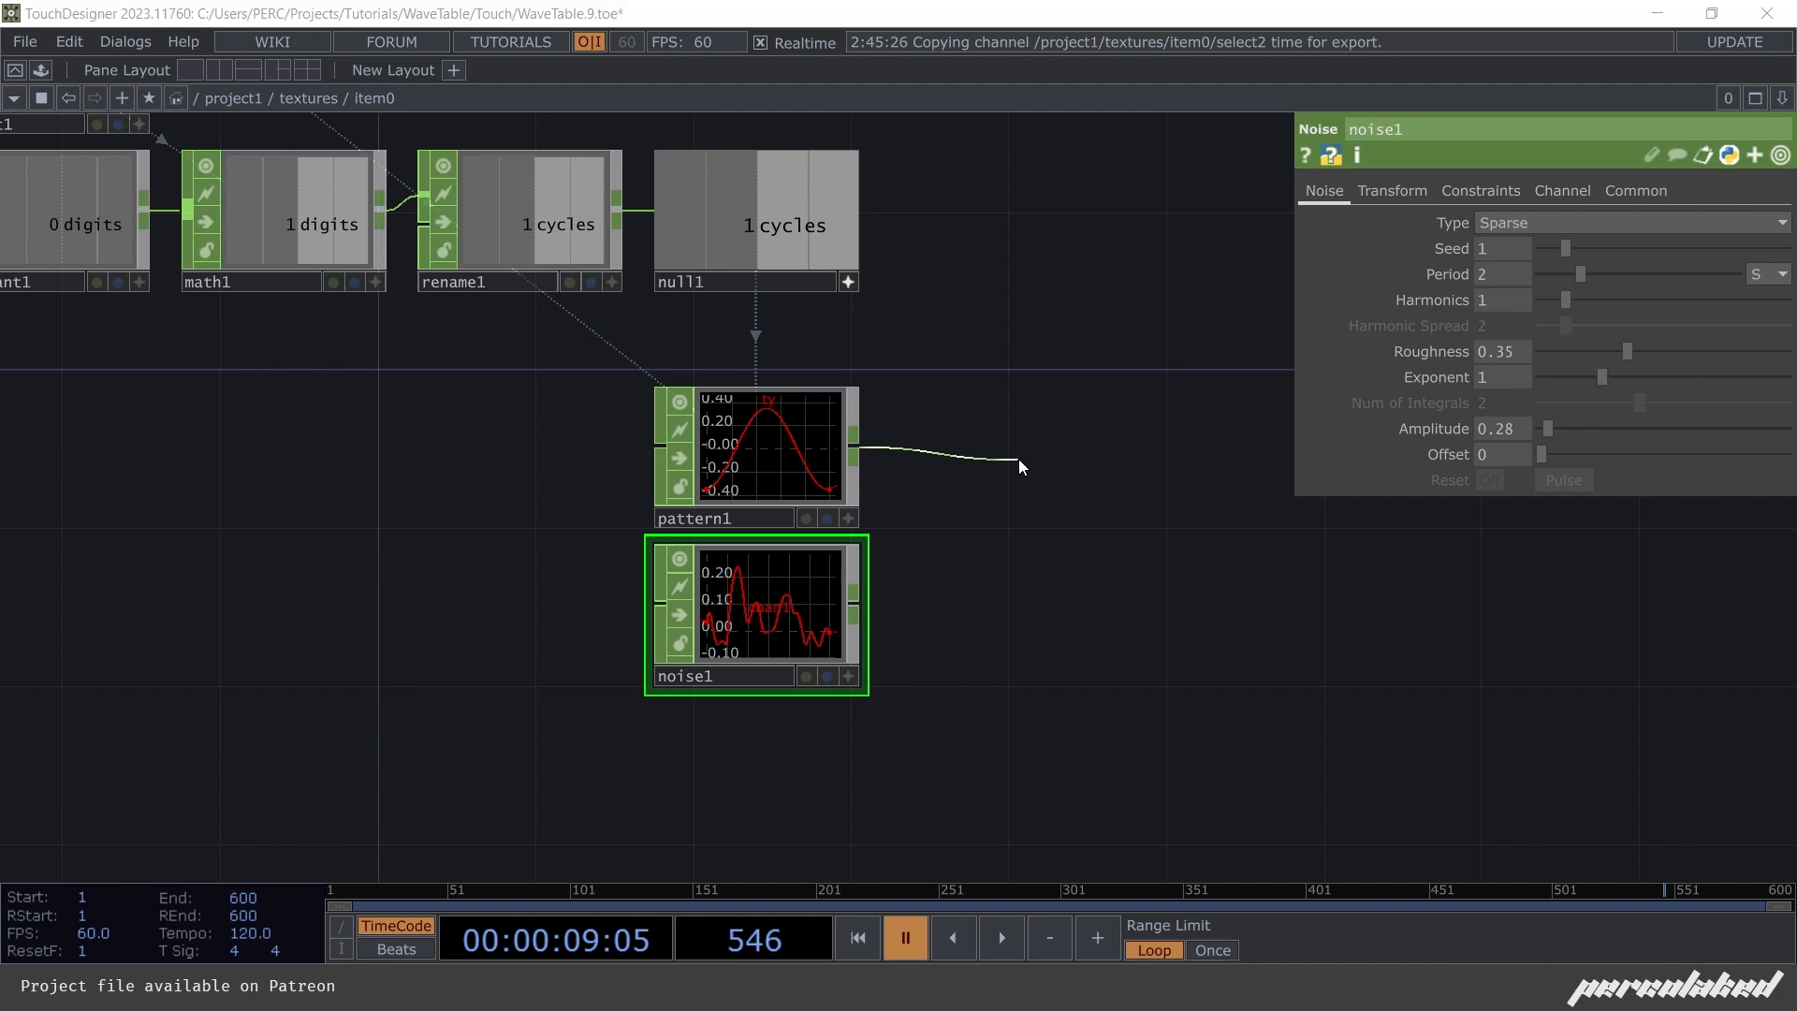
{"action": "key", "text": "Tab"}
{"action": "type", "text": "math"}
{"action": "key", "text": "Return"}
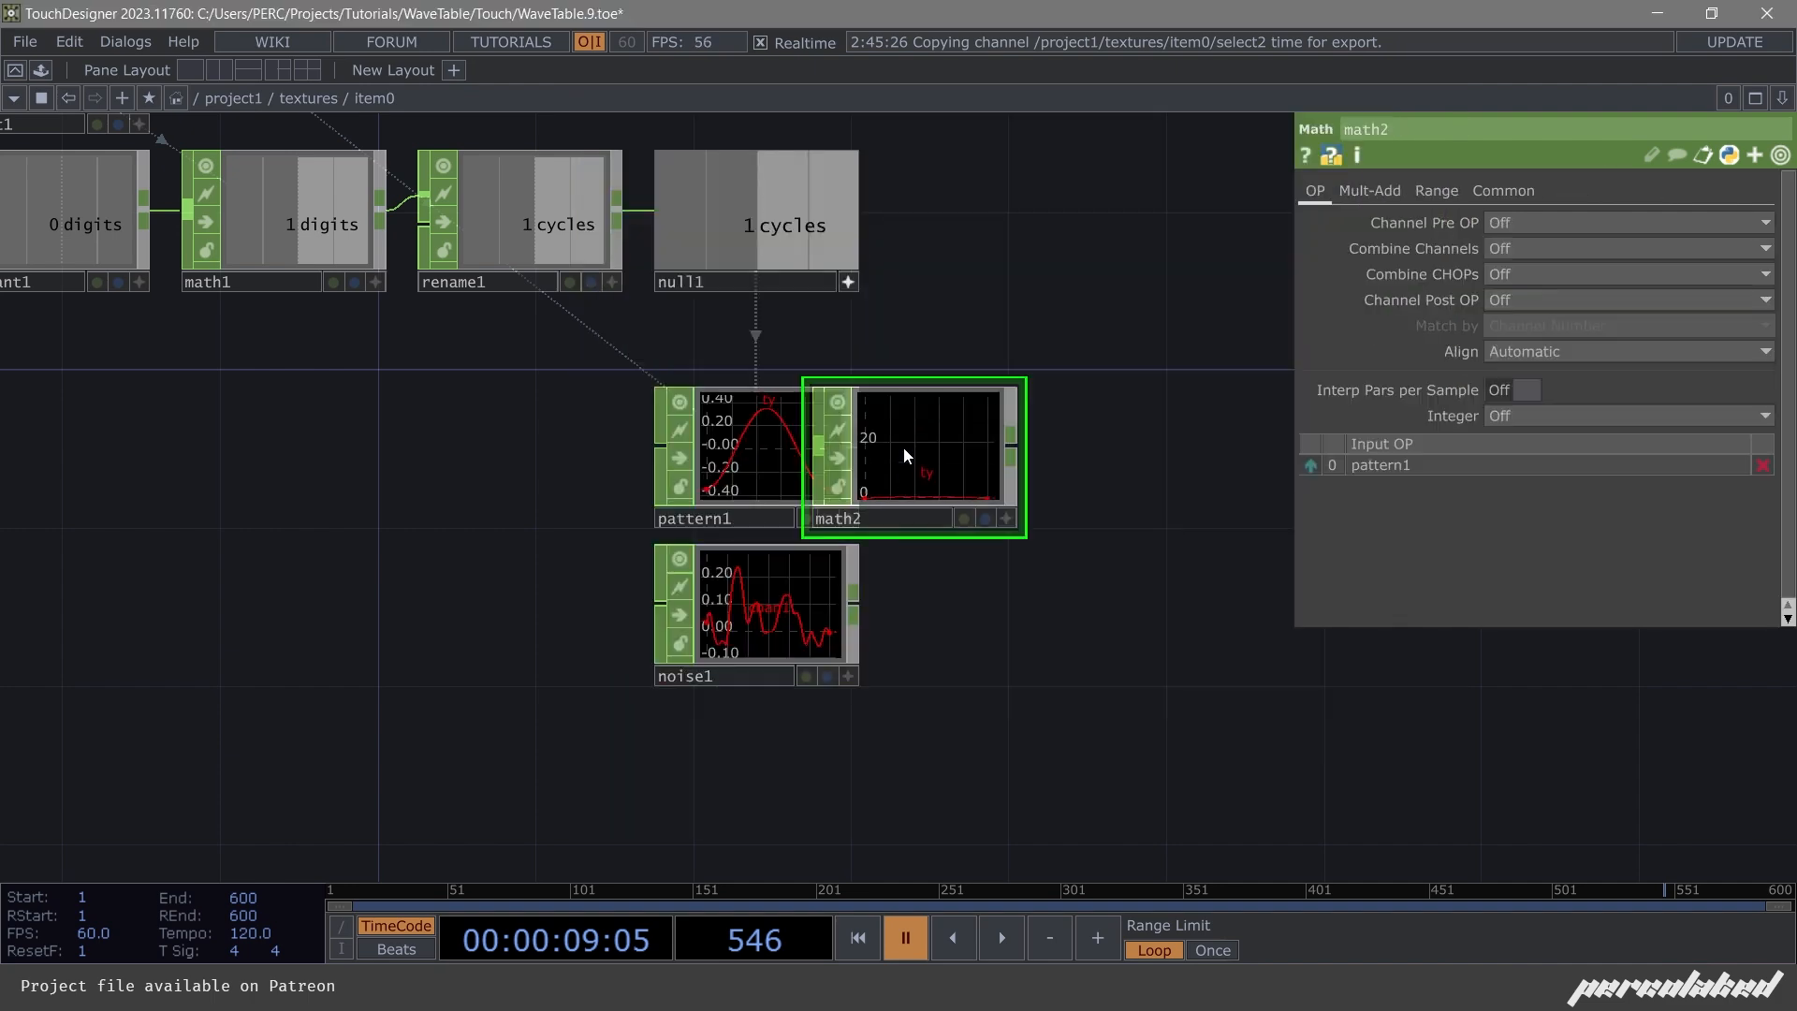
{"action": "left_click", "coordinate": [993, 497]}
{"action": "left_click_drag", "start_coordinate": [855, 603], "coordinate": [898, 487]}
{"action": "left_click_drag", "start_coordinate": [951, 479], "coordinate": [990, 440]}
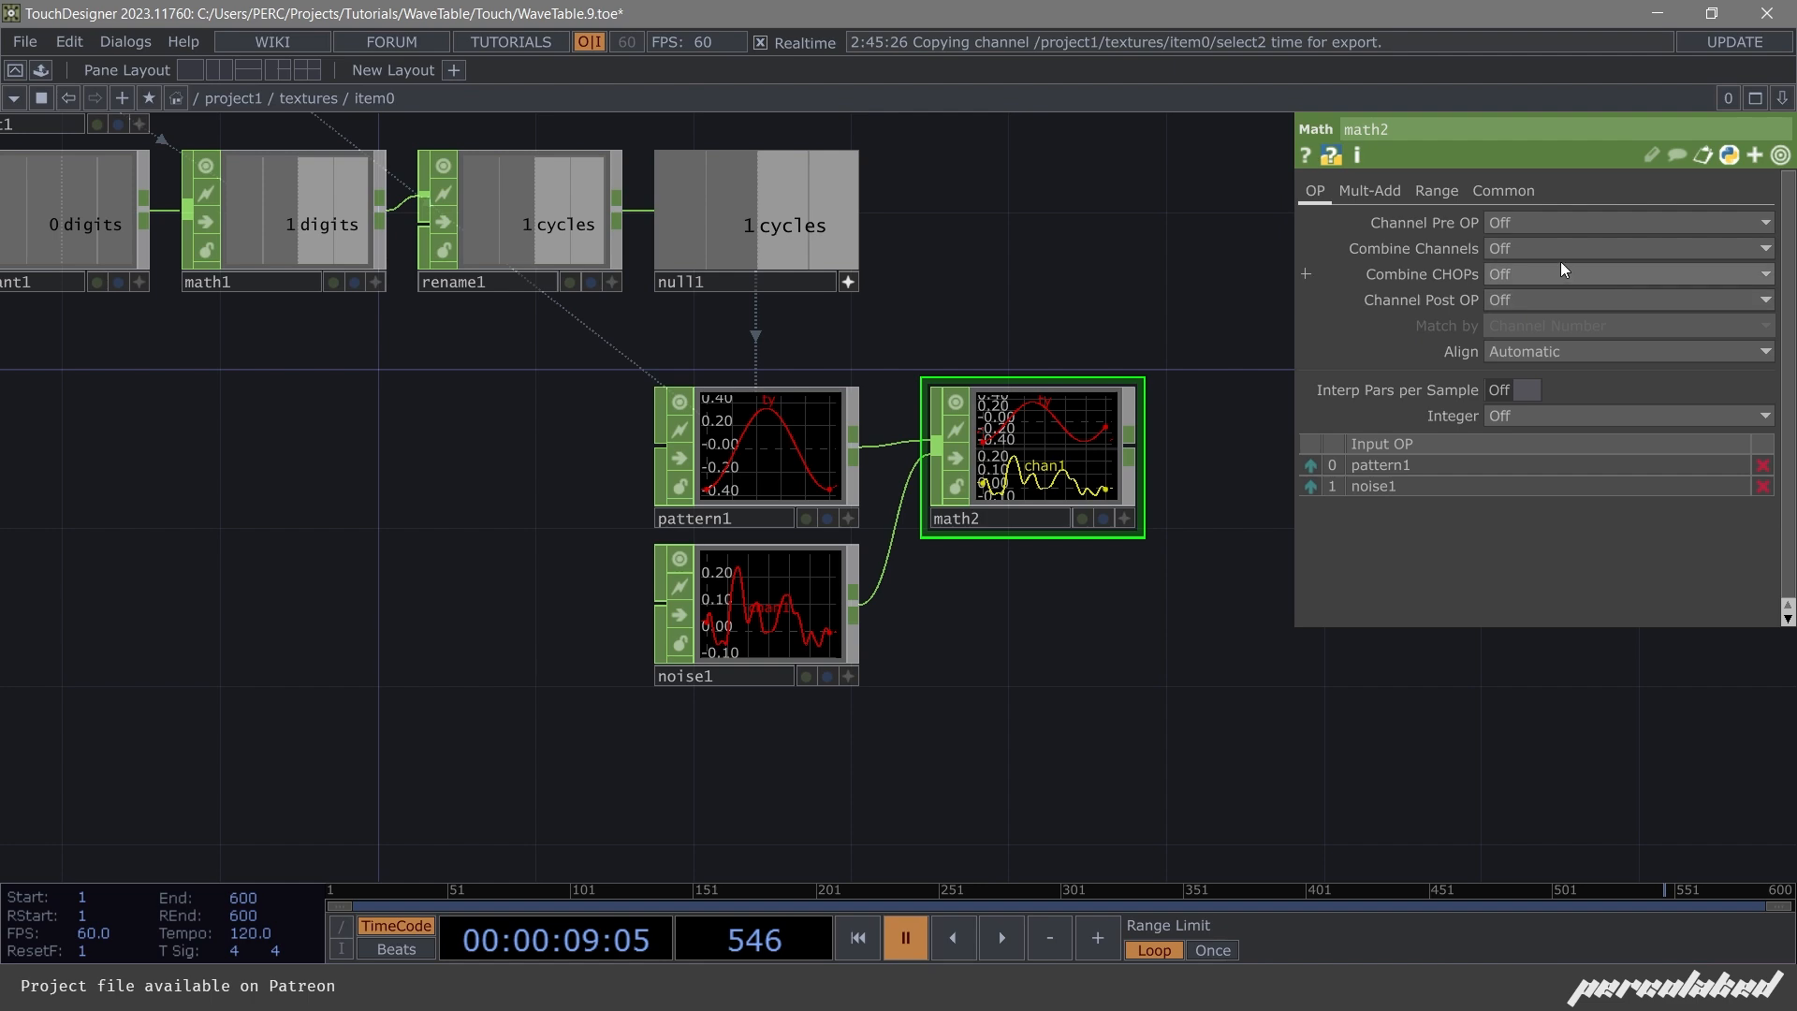
Set math2's Combine CHOPs to Add and its Align option to Stretch to First Interval.
{"action": "left_click", "coordinate": [1519, 277]}
{"action": "left_click", "coordinate": [1515, 346]}
{"action": "scroll", "coordinate": [1051, 470], "scroll_direction": "up", "scroll_amount": 2}
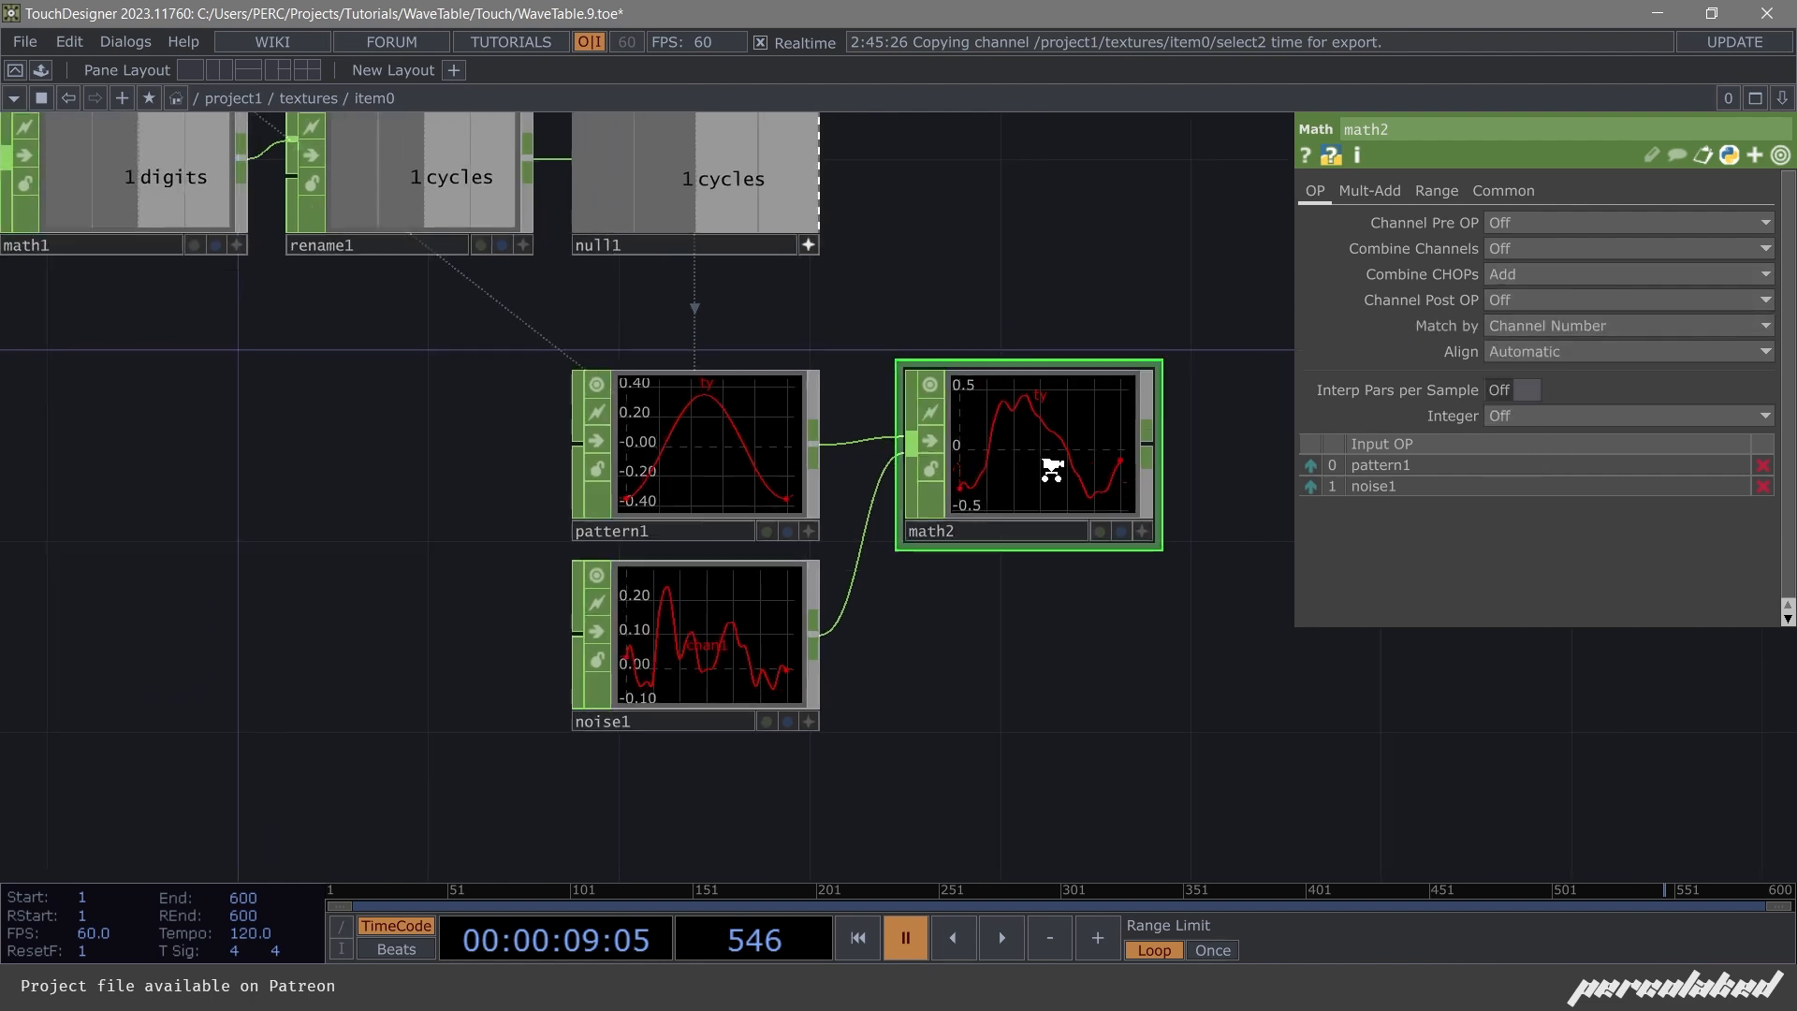
{"action": "scroll", "coordinate": [1051, 469], "scroll_direction": "up", "scroll_amount": 3}
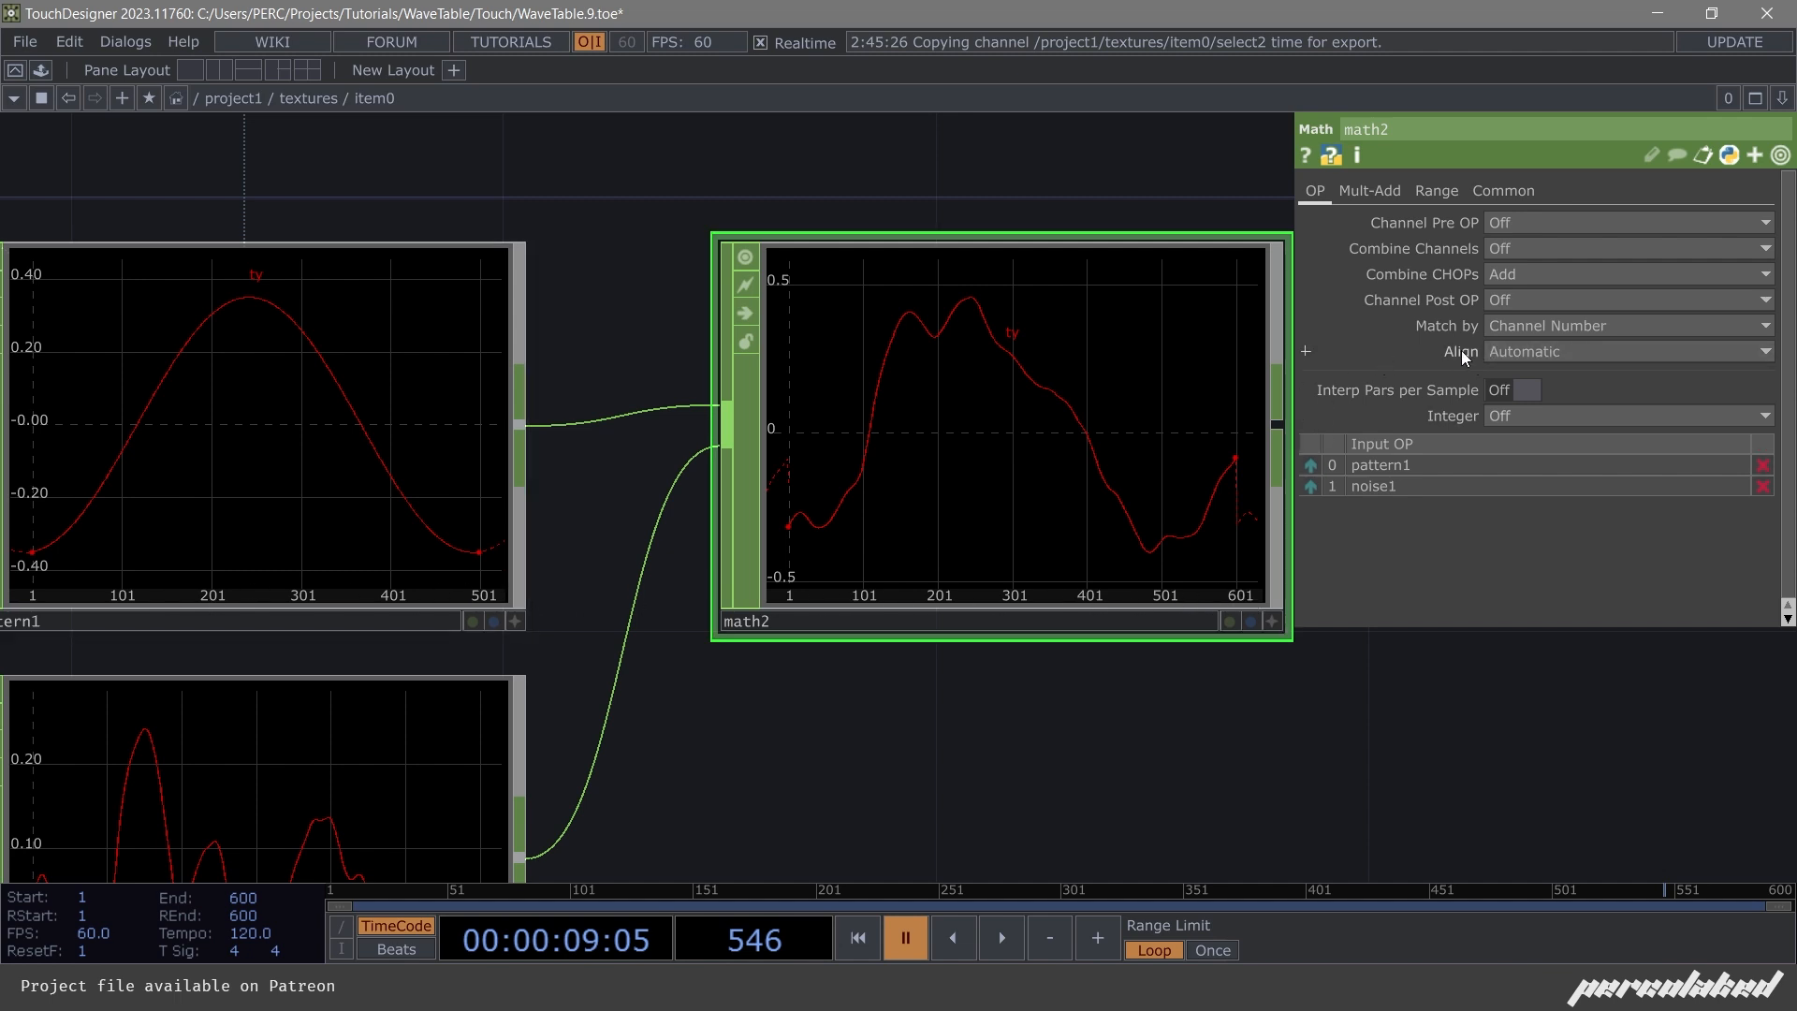
{"action": "left_click", "coordinate": [1512, 352]}
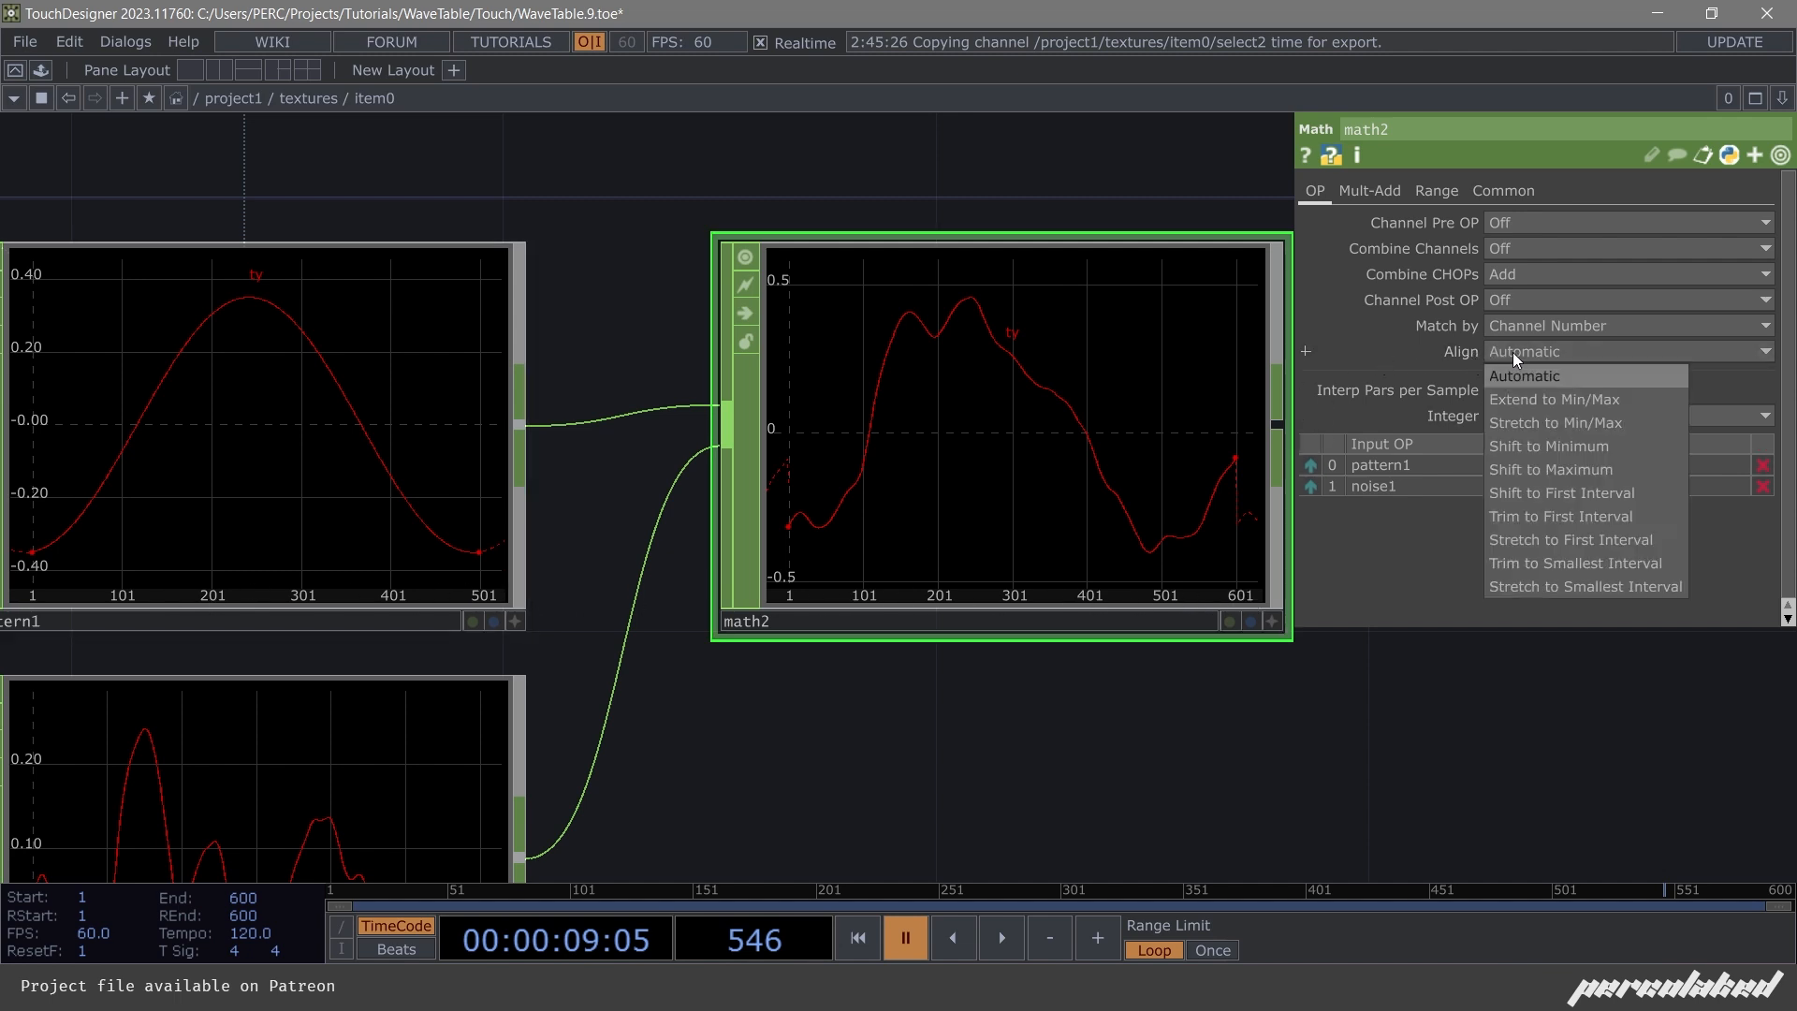
{"action": "left_click", "coordinate": [1561, 539]}
{"action": "scroll", "coordinate": [1046, 374], "scroll_direction": "down", "scroll_amount": 3}
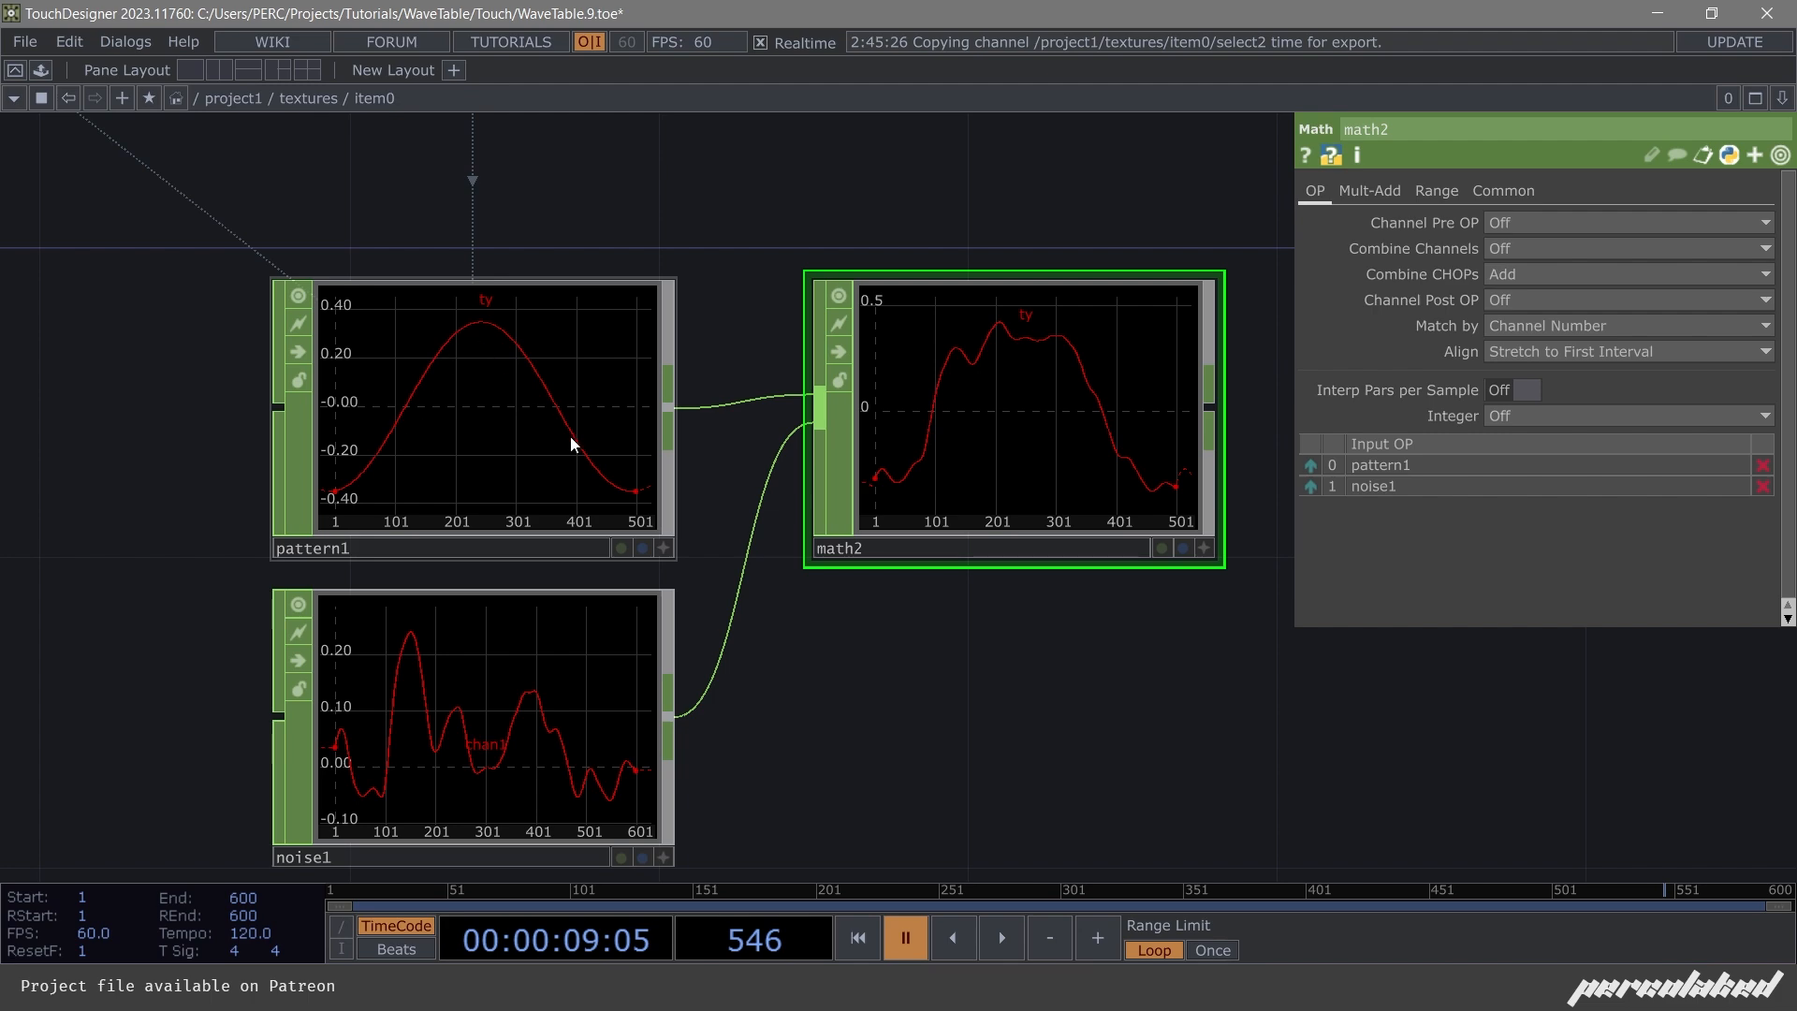
{"action": "scroll", "coordinate": [512, 399], "scroll_direction": "down", "scroll_amount": 3}
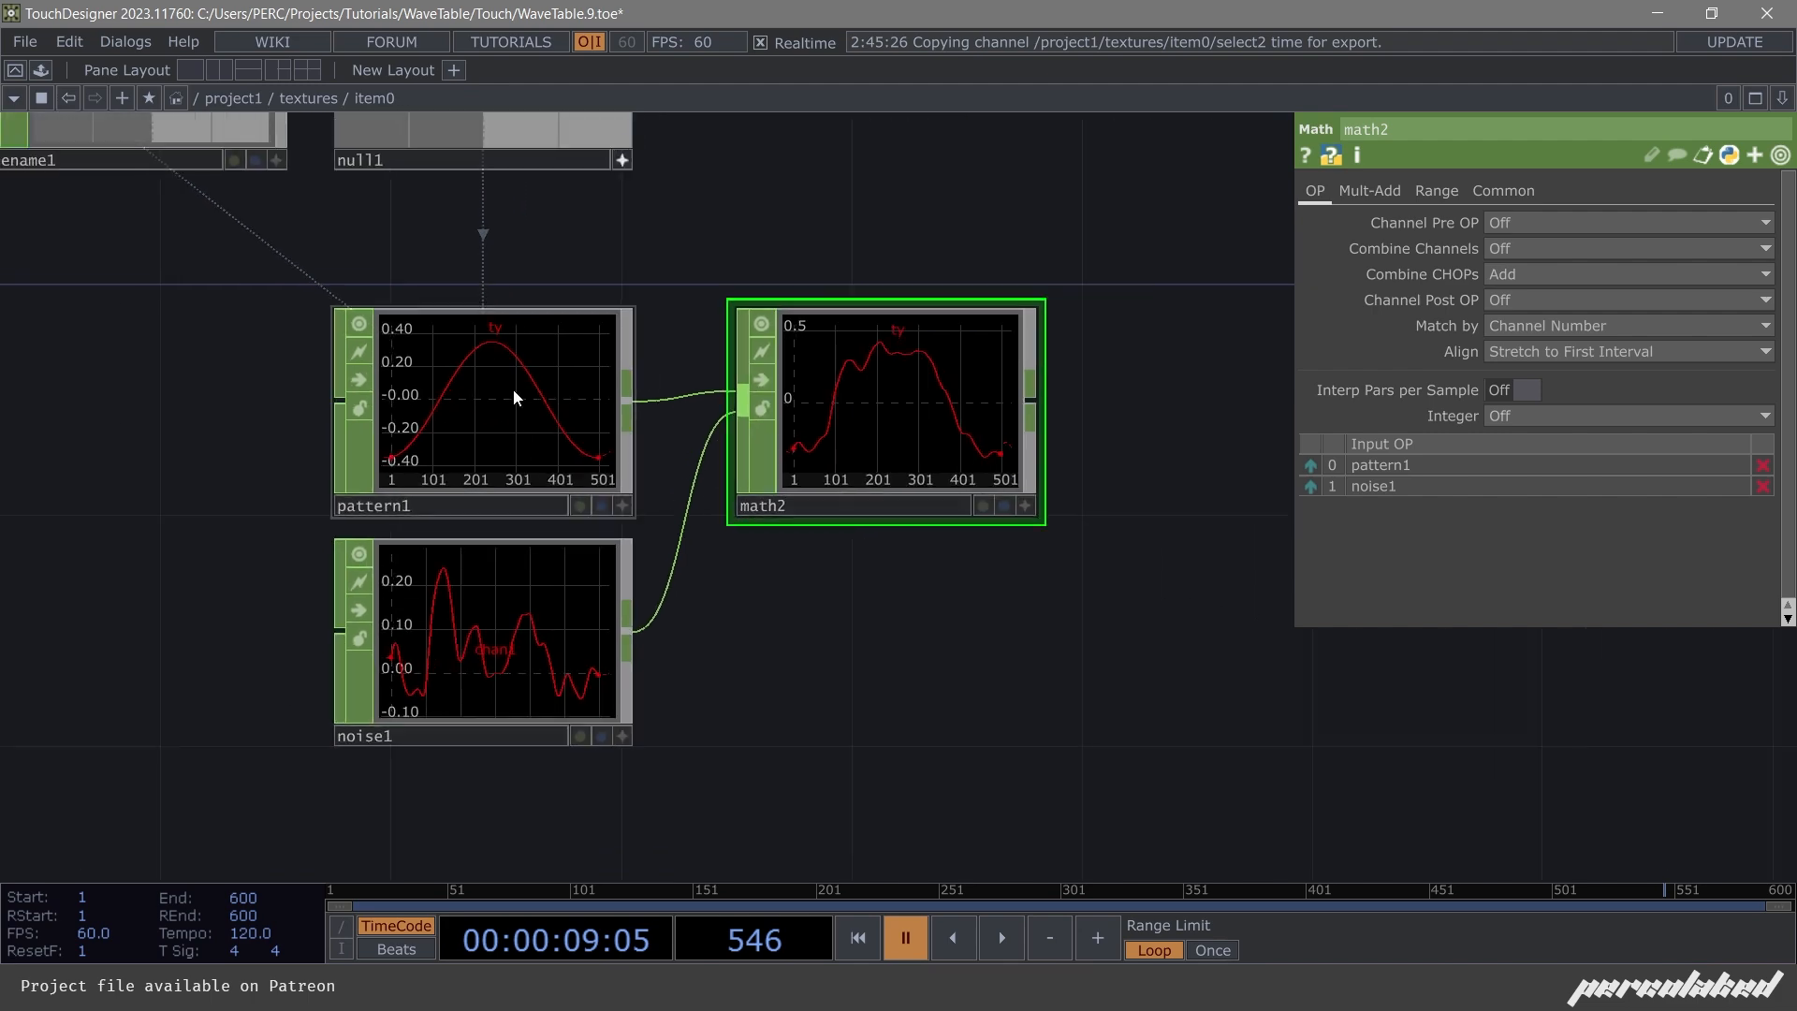
Examine math2's combined waveform as the timeline plays, checking how its start and end points move.
{"action": "left_click_drag", "start_coordinate": [930, 367], "coordinate": [880, 367]}
{"action": "scroll", "coordinate": [879, 367], "scroll_direction": "up", "scroll_amount": 5}
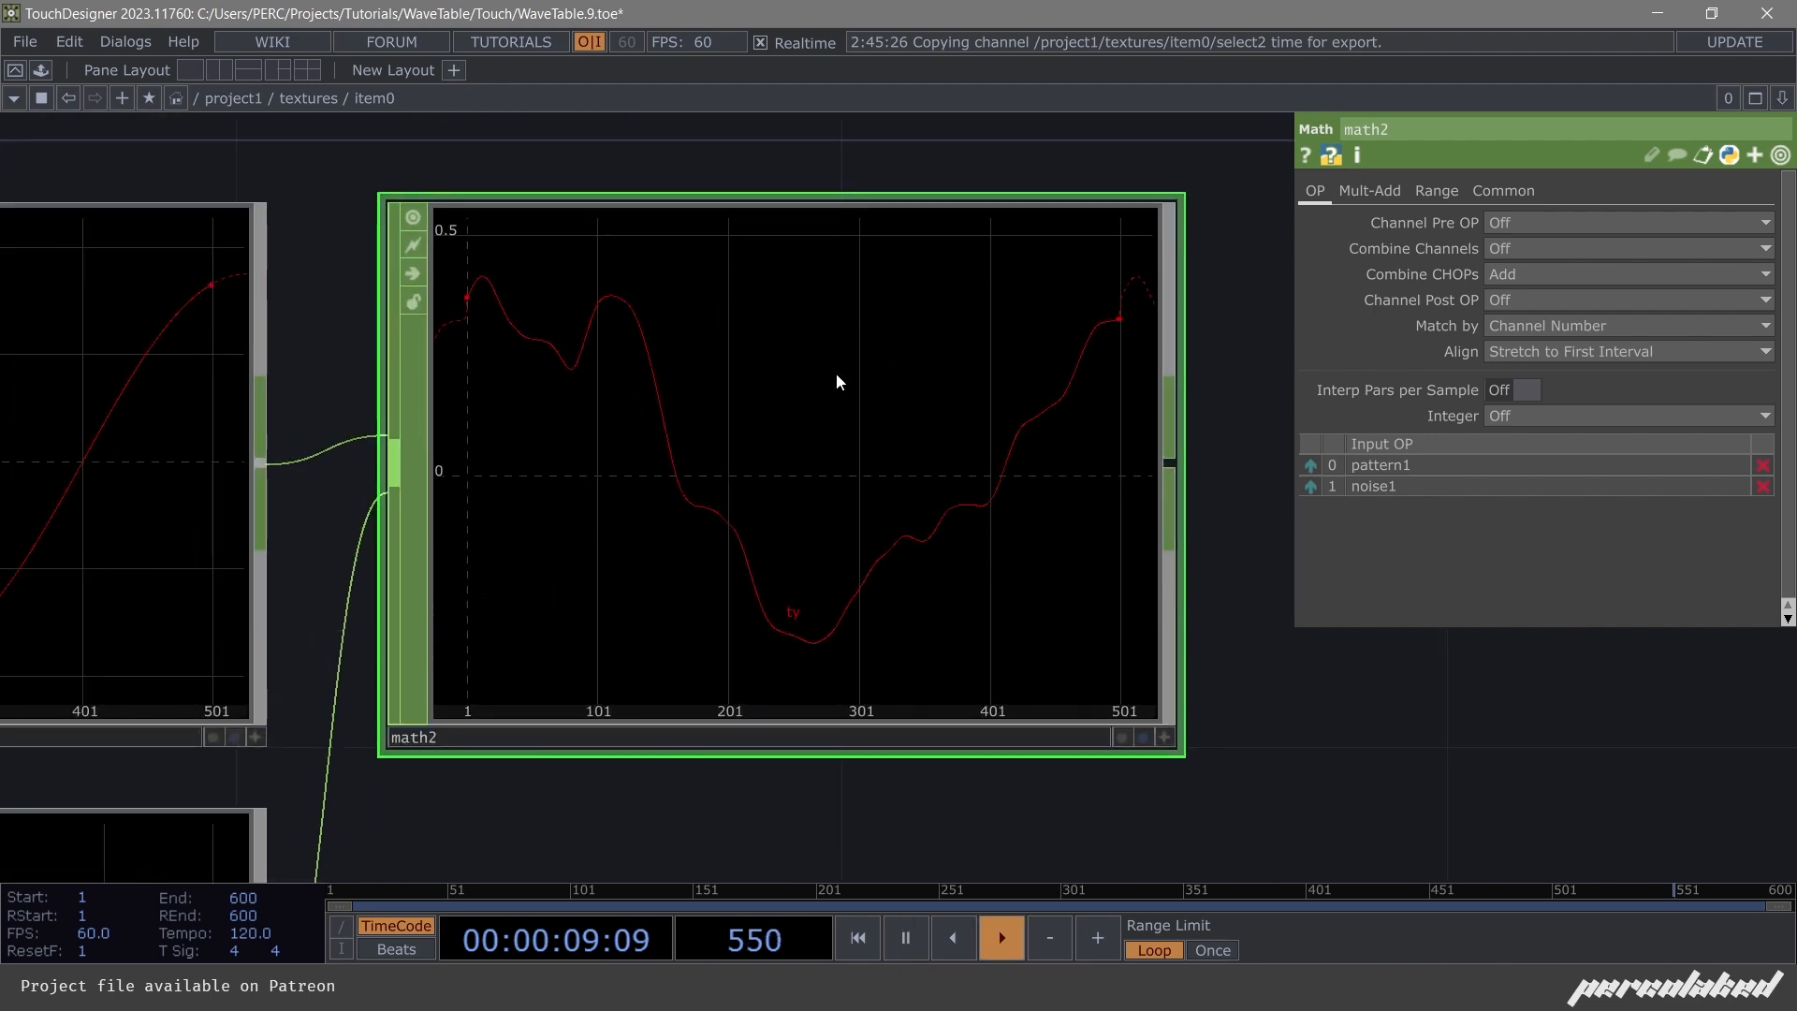
{"action": "scroll", "coordinate": [835, 373], "scroll_direction": "up", "scroll_amount": 1}
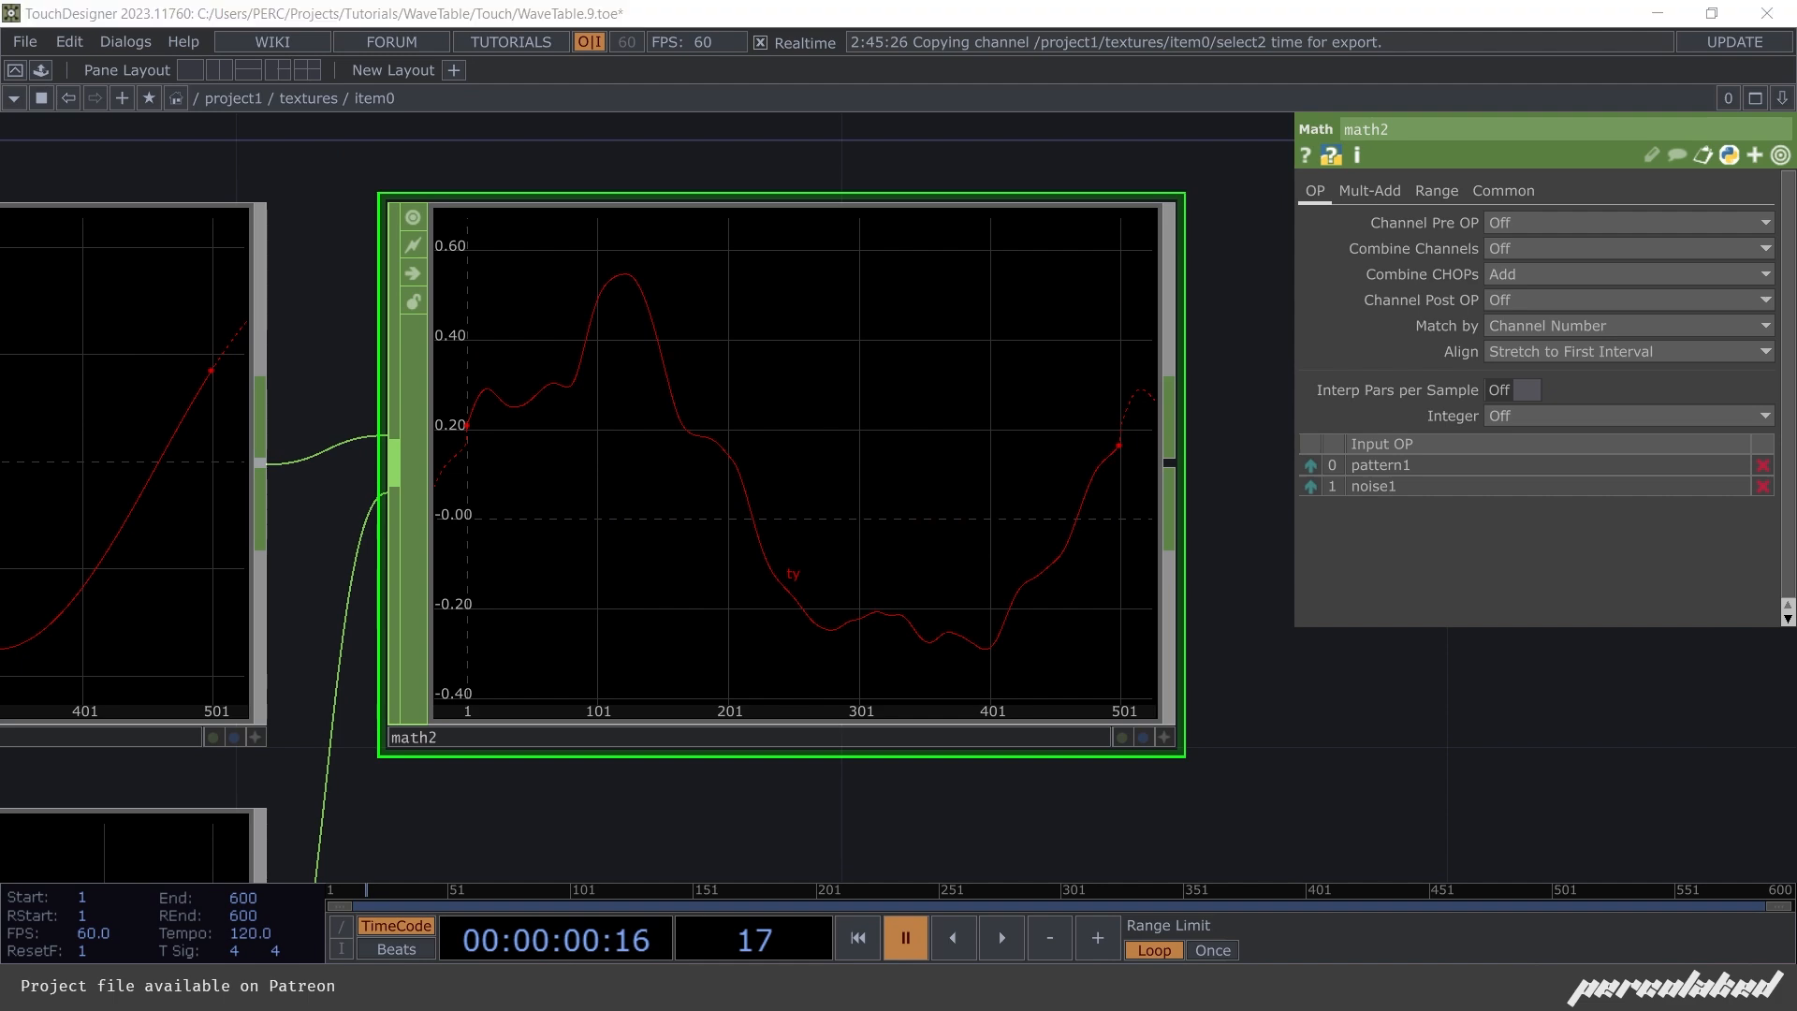
{"action": "scroll", "coordinate": [375, 814], "scroll_direction": "down", "scroll_amount": 4}
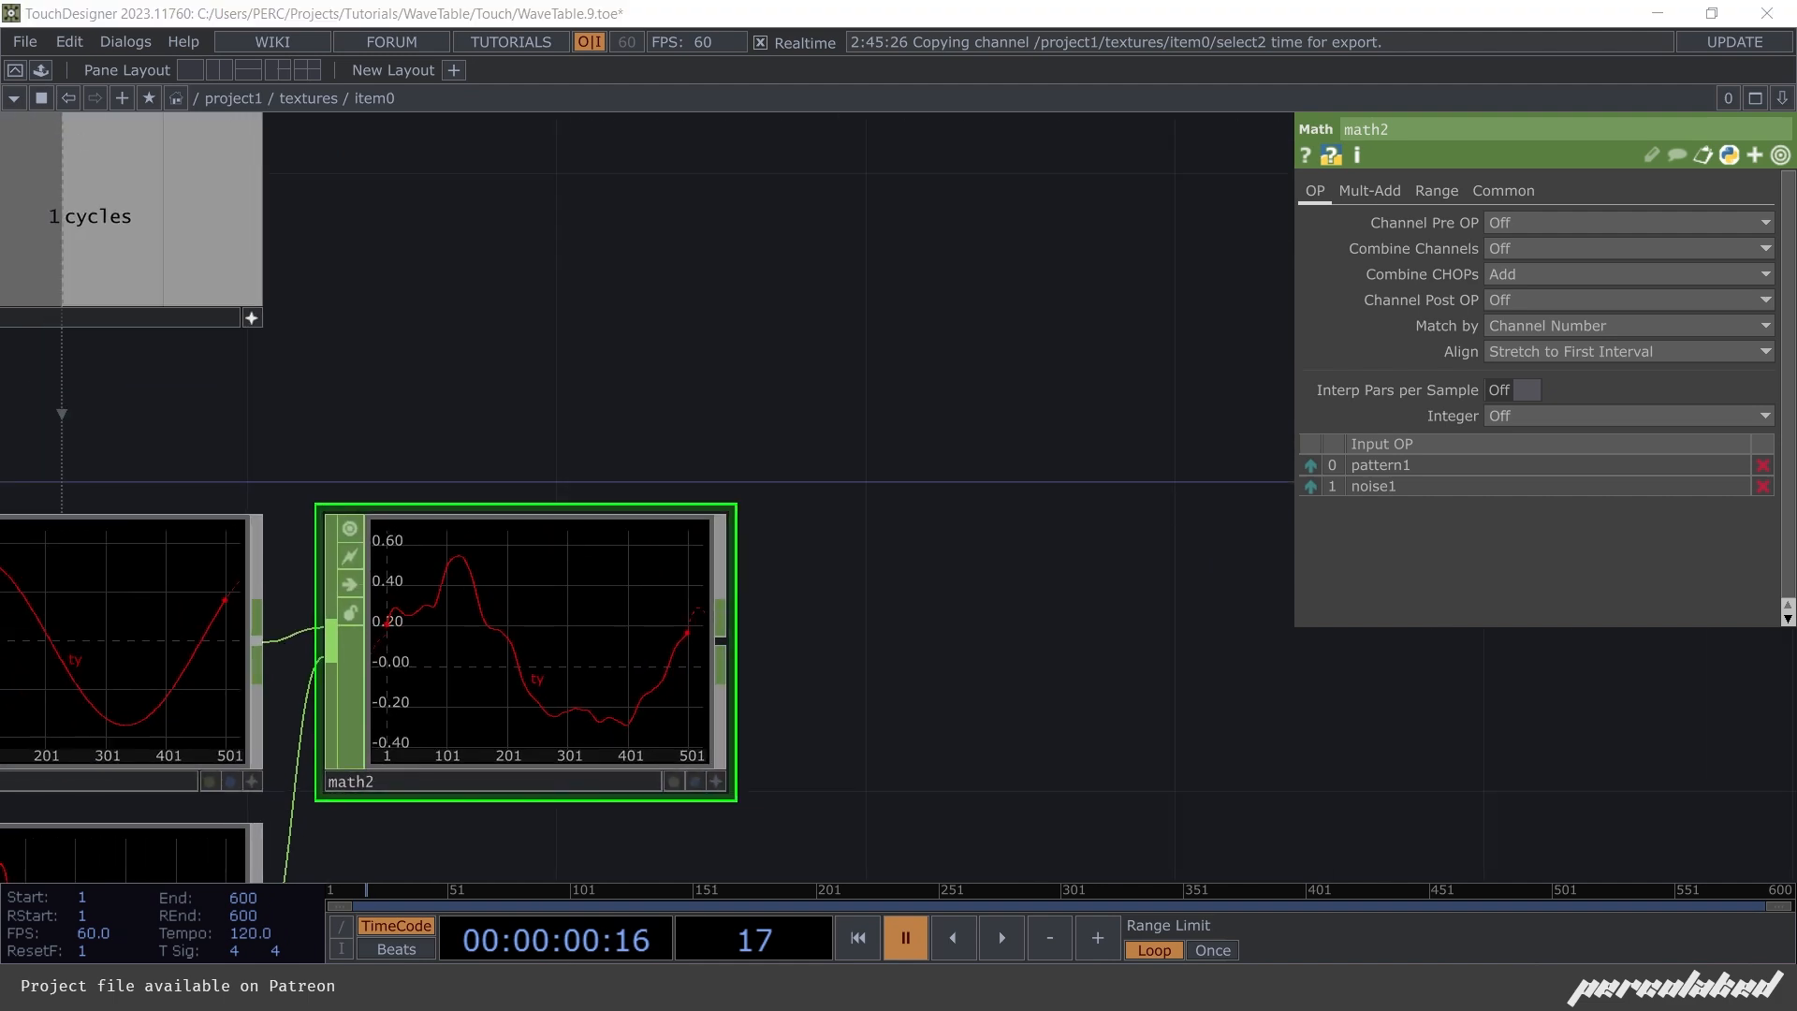
{"action": "scroll", "coordinate": [418, 623], "scroll_direction": "down", "scroll_amount": 4}
{"action": "scroll", "coordinate": [490, 694], "scroll_direction": "up", "scroll_amount": 4}
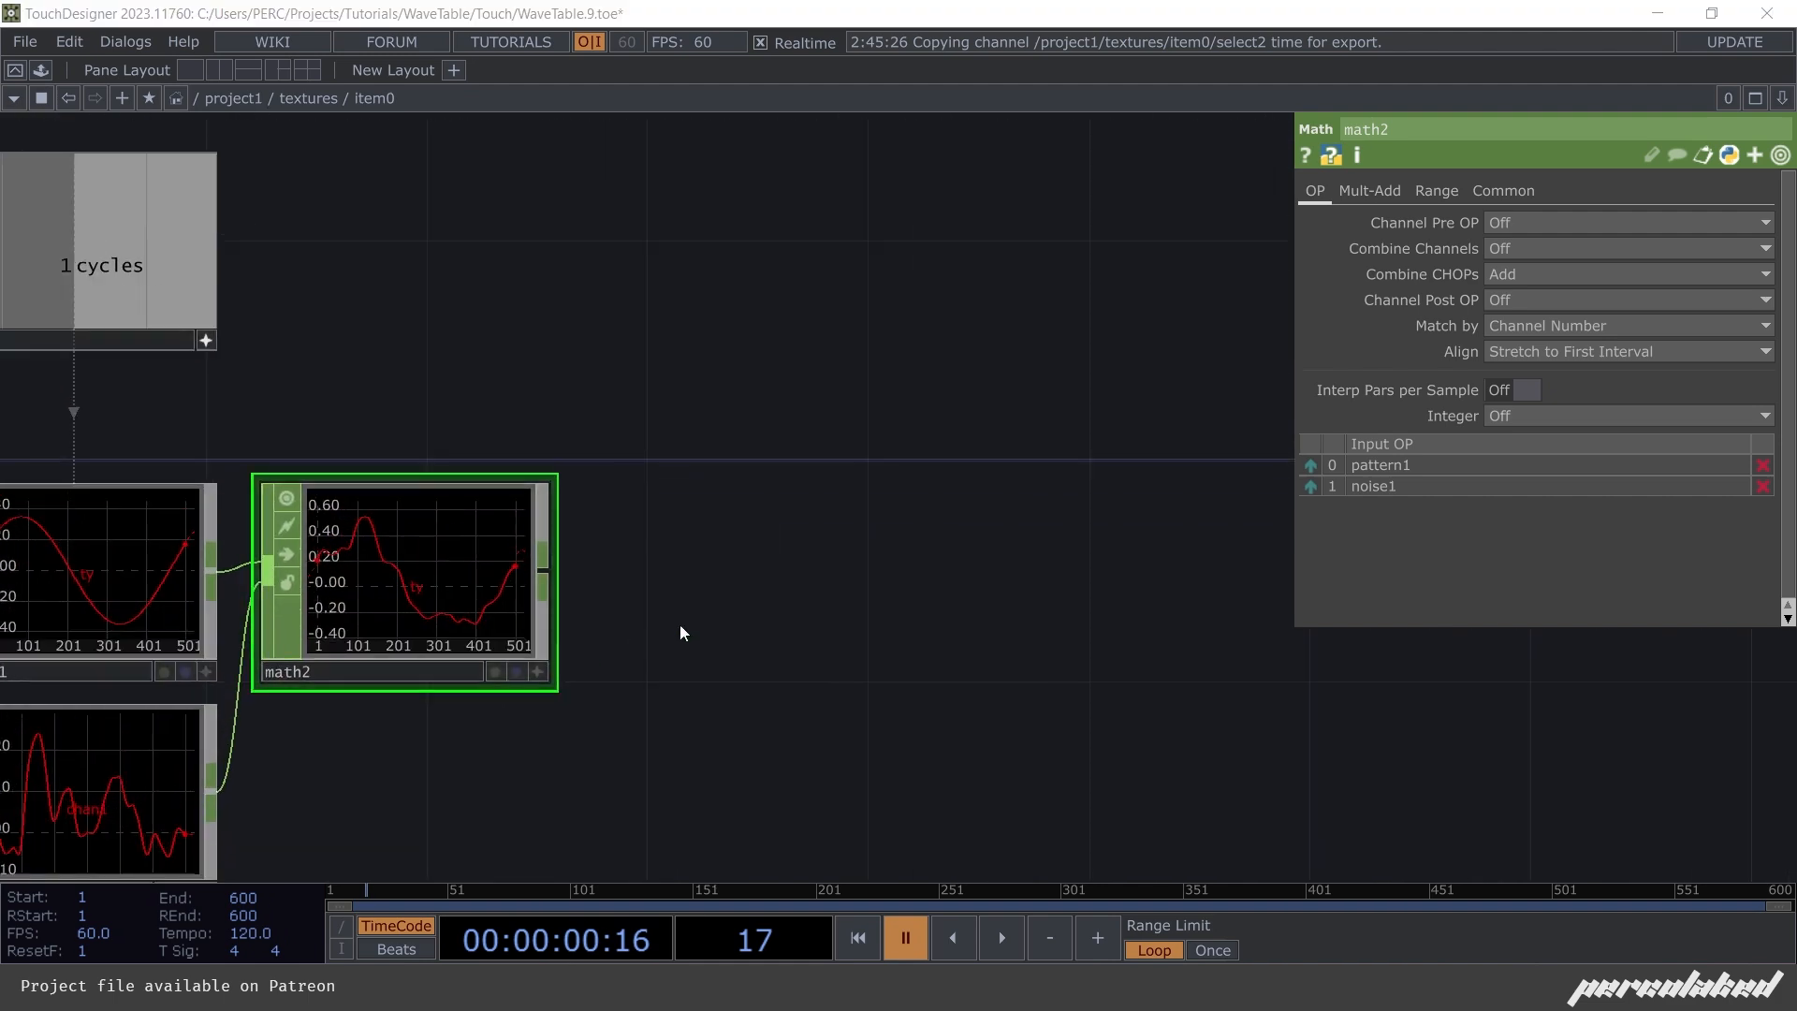
{"action": "left_click_drag", "start_coordinate": [841, 404], "coordinate": [1068, 409]}
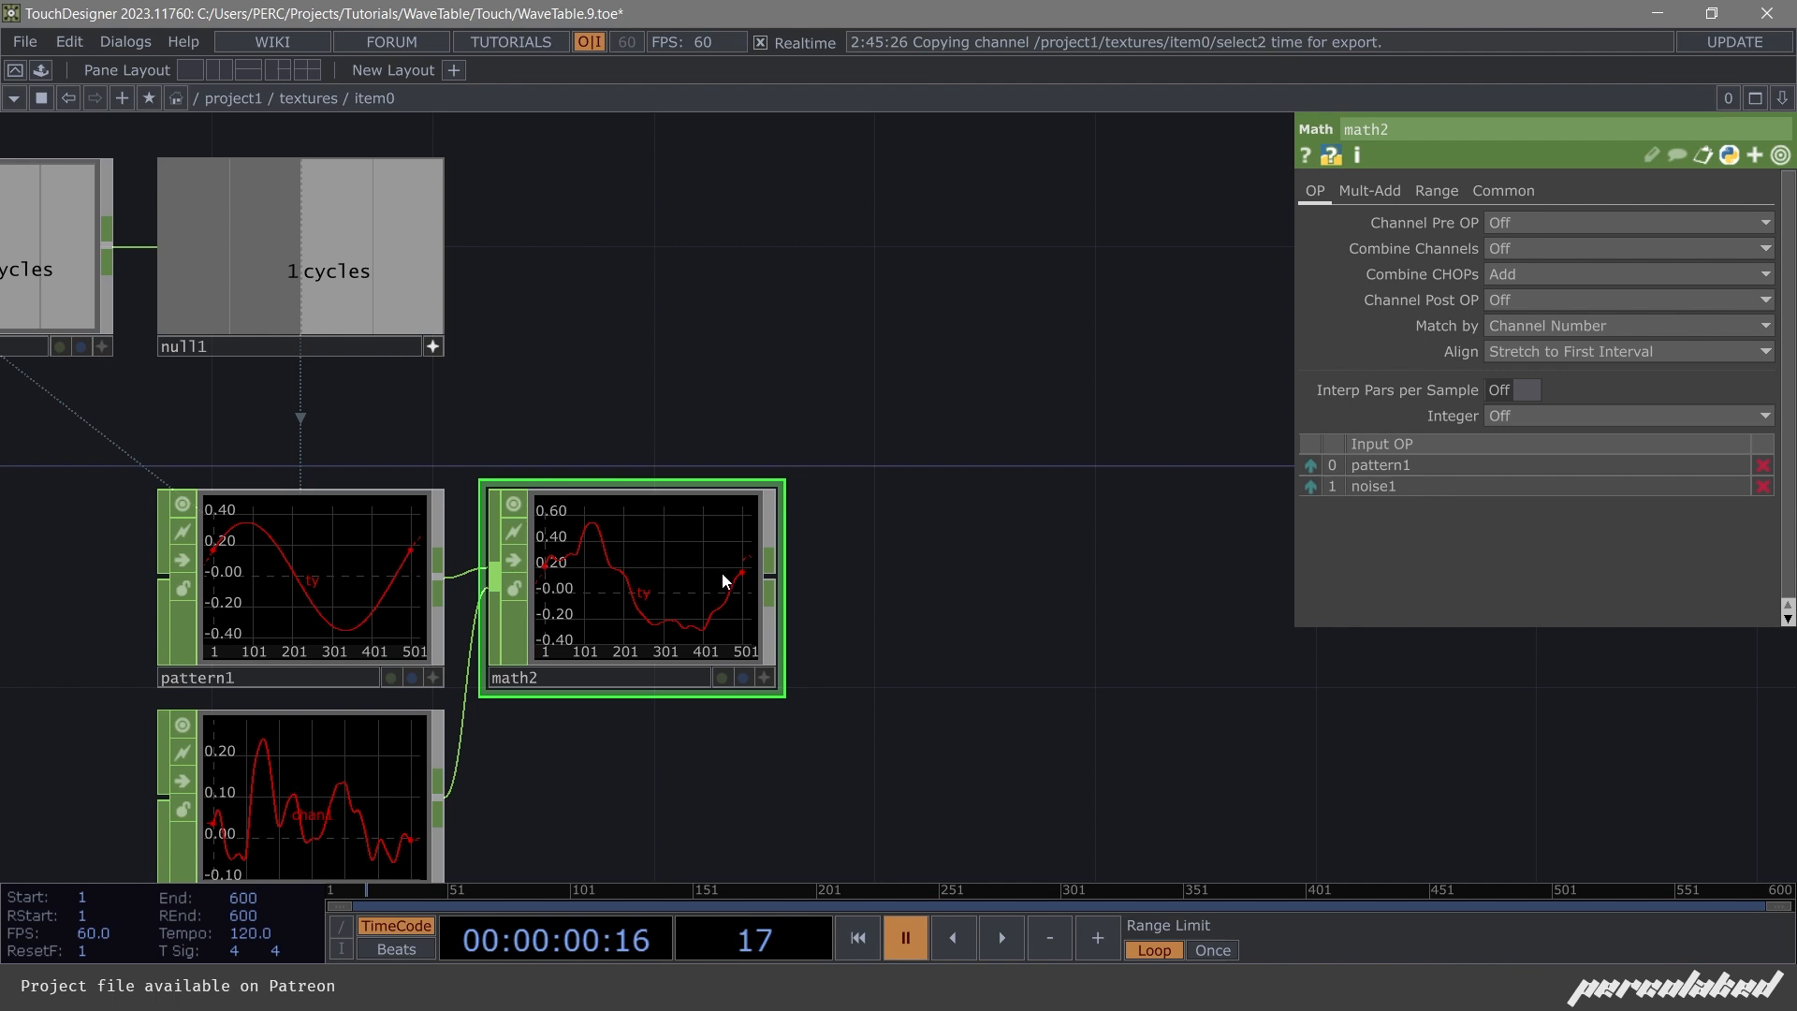
{"action": "left_click_drag", "start_coordinate": [771, 573], "coordinate": [889, 578]}
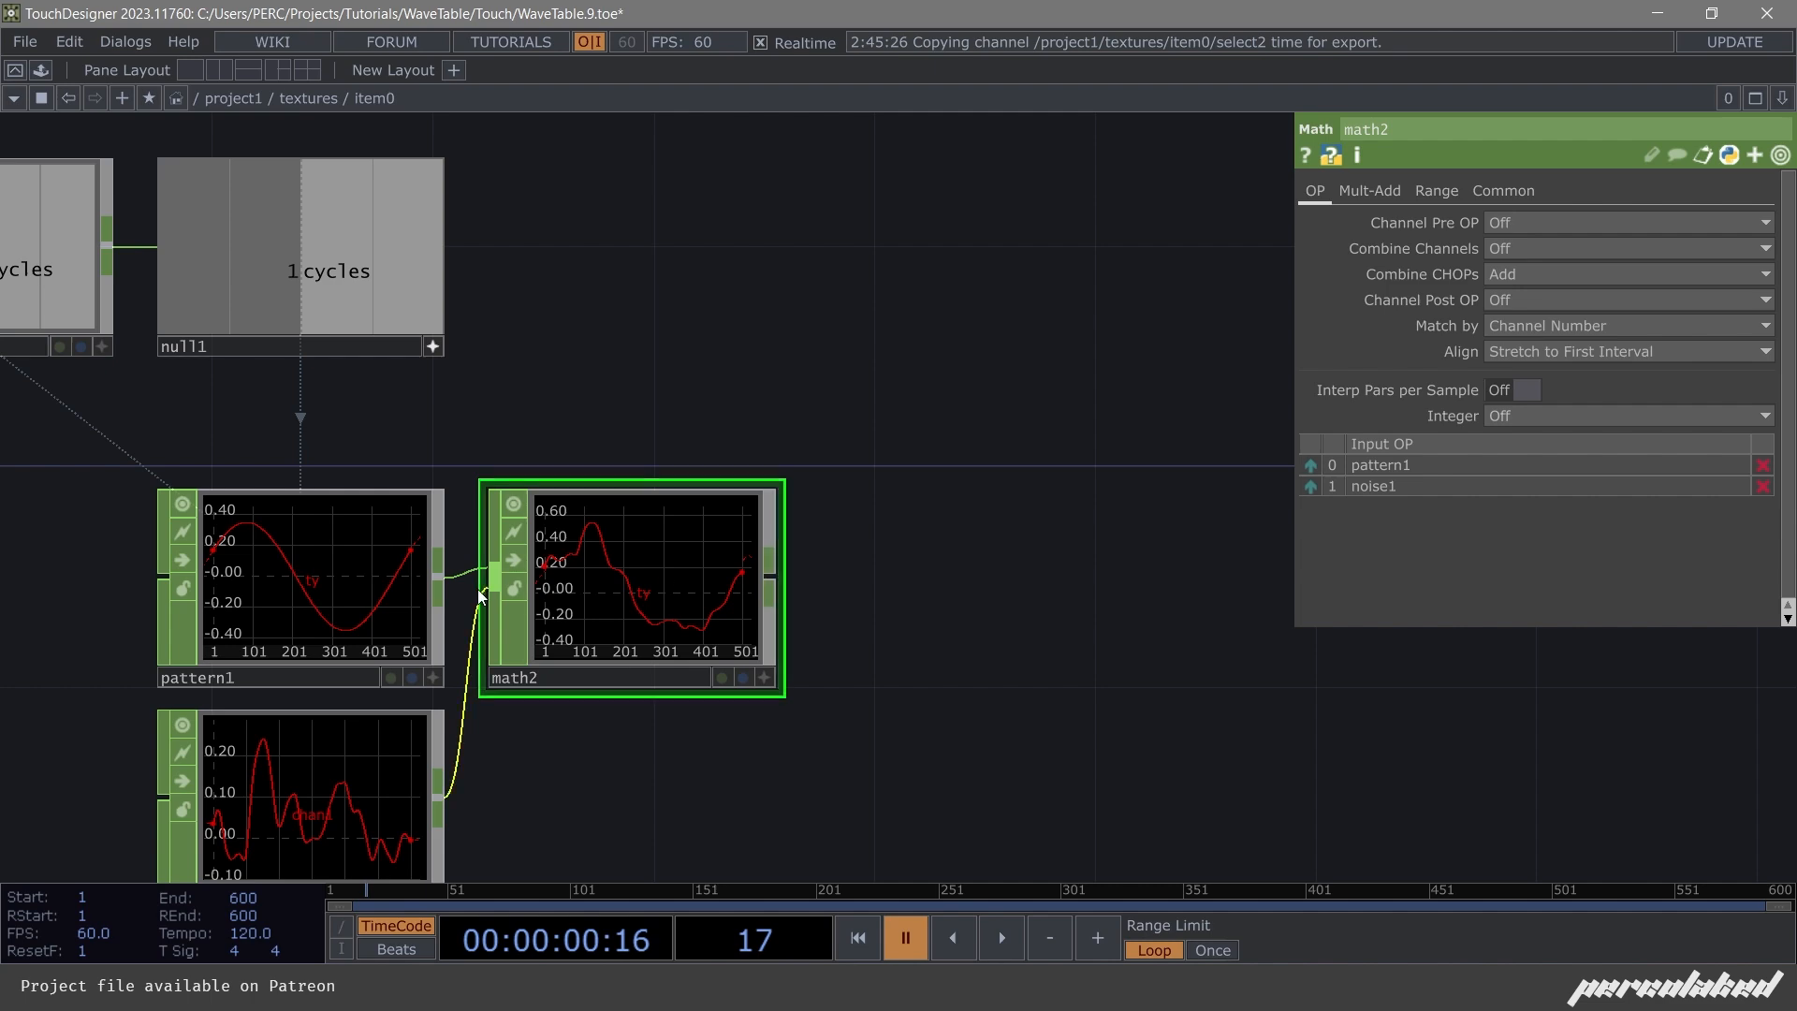
{"action": "scroll", "coordinate": [524, 565], "scroll_direction": "up", "scroll_amount": 3}
{"action": "scroll", "coordinate": [827, 603], "scroll_direction": "down", "scroll_amount": 4}
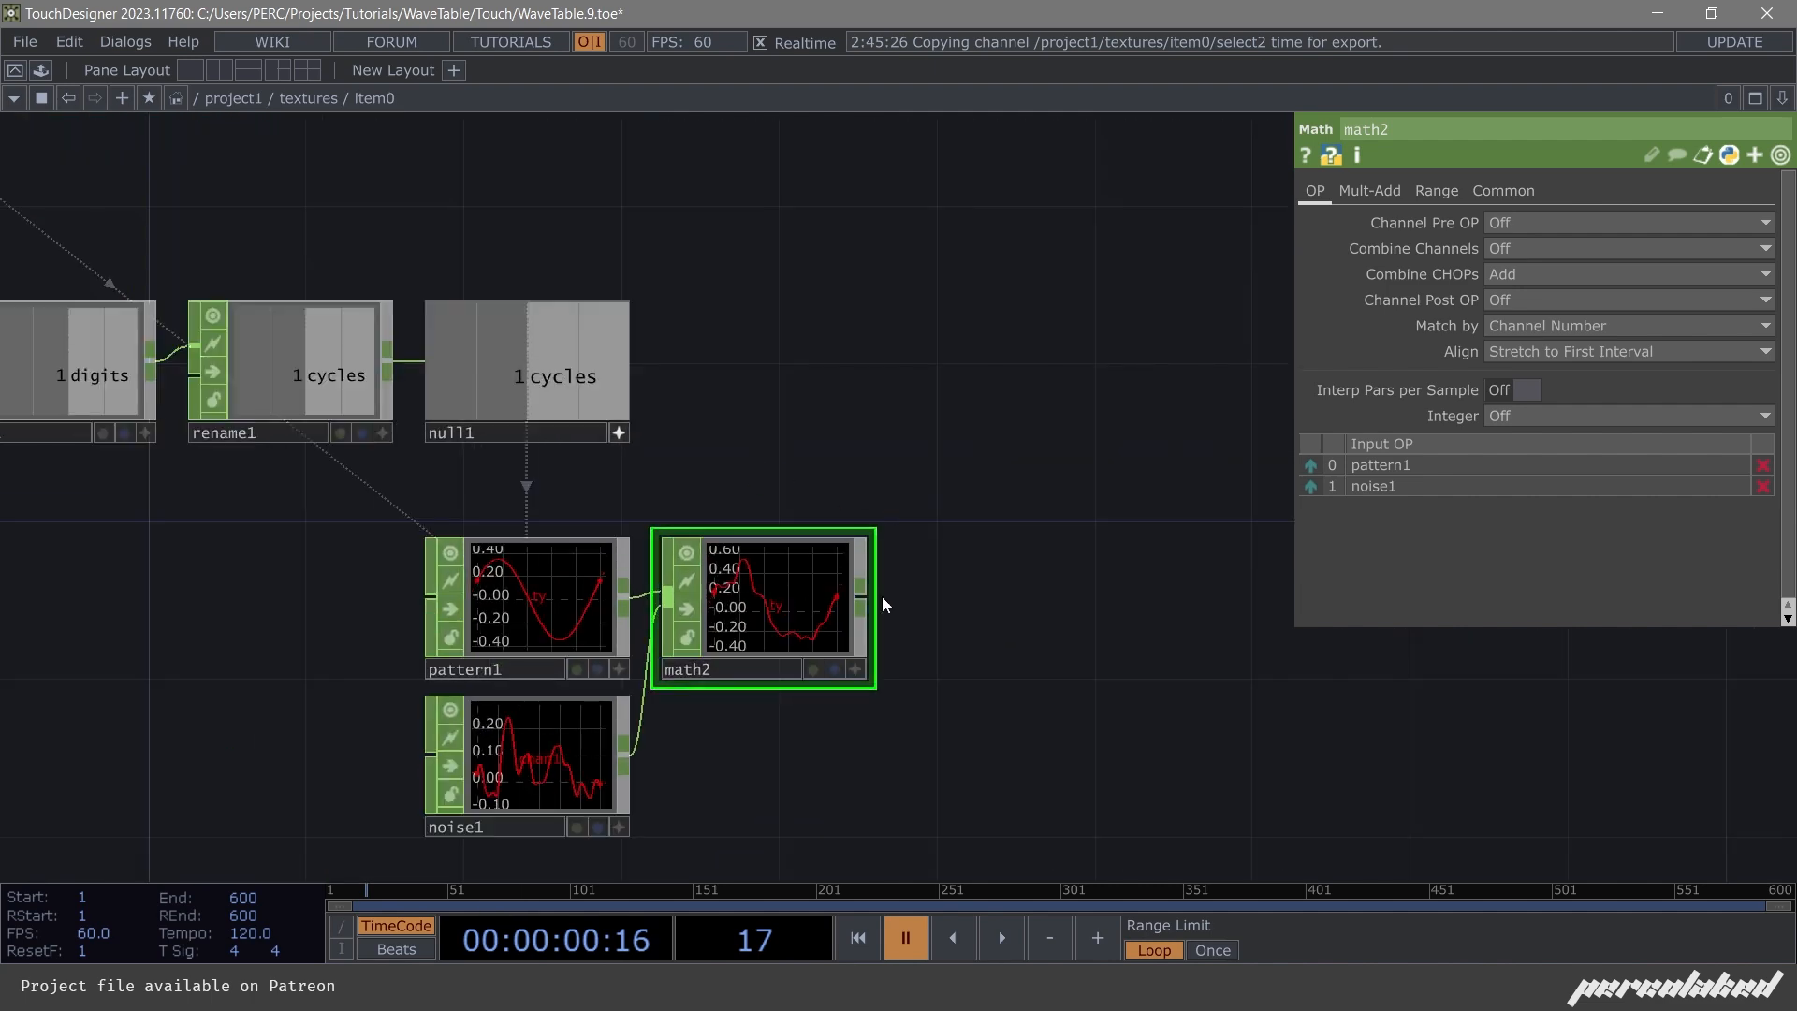
Add a second Pattern CHOP directly beneath math2.
{"action": "mouse_move", "coordinate": [847, 598]}
{"action": "left_mouse_down"}
{"action": "mouse_move", "coordinate": [963, 559]}
{"action": "mouse_move", "coordinate": [824, 608]}
{"action": "left_mouse_up"}
{"action": "left_click_drag", "start_coordinate": [808, 454], "coordinate": [622, 419]}
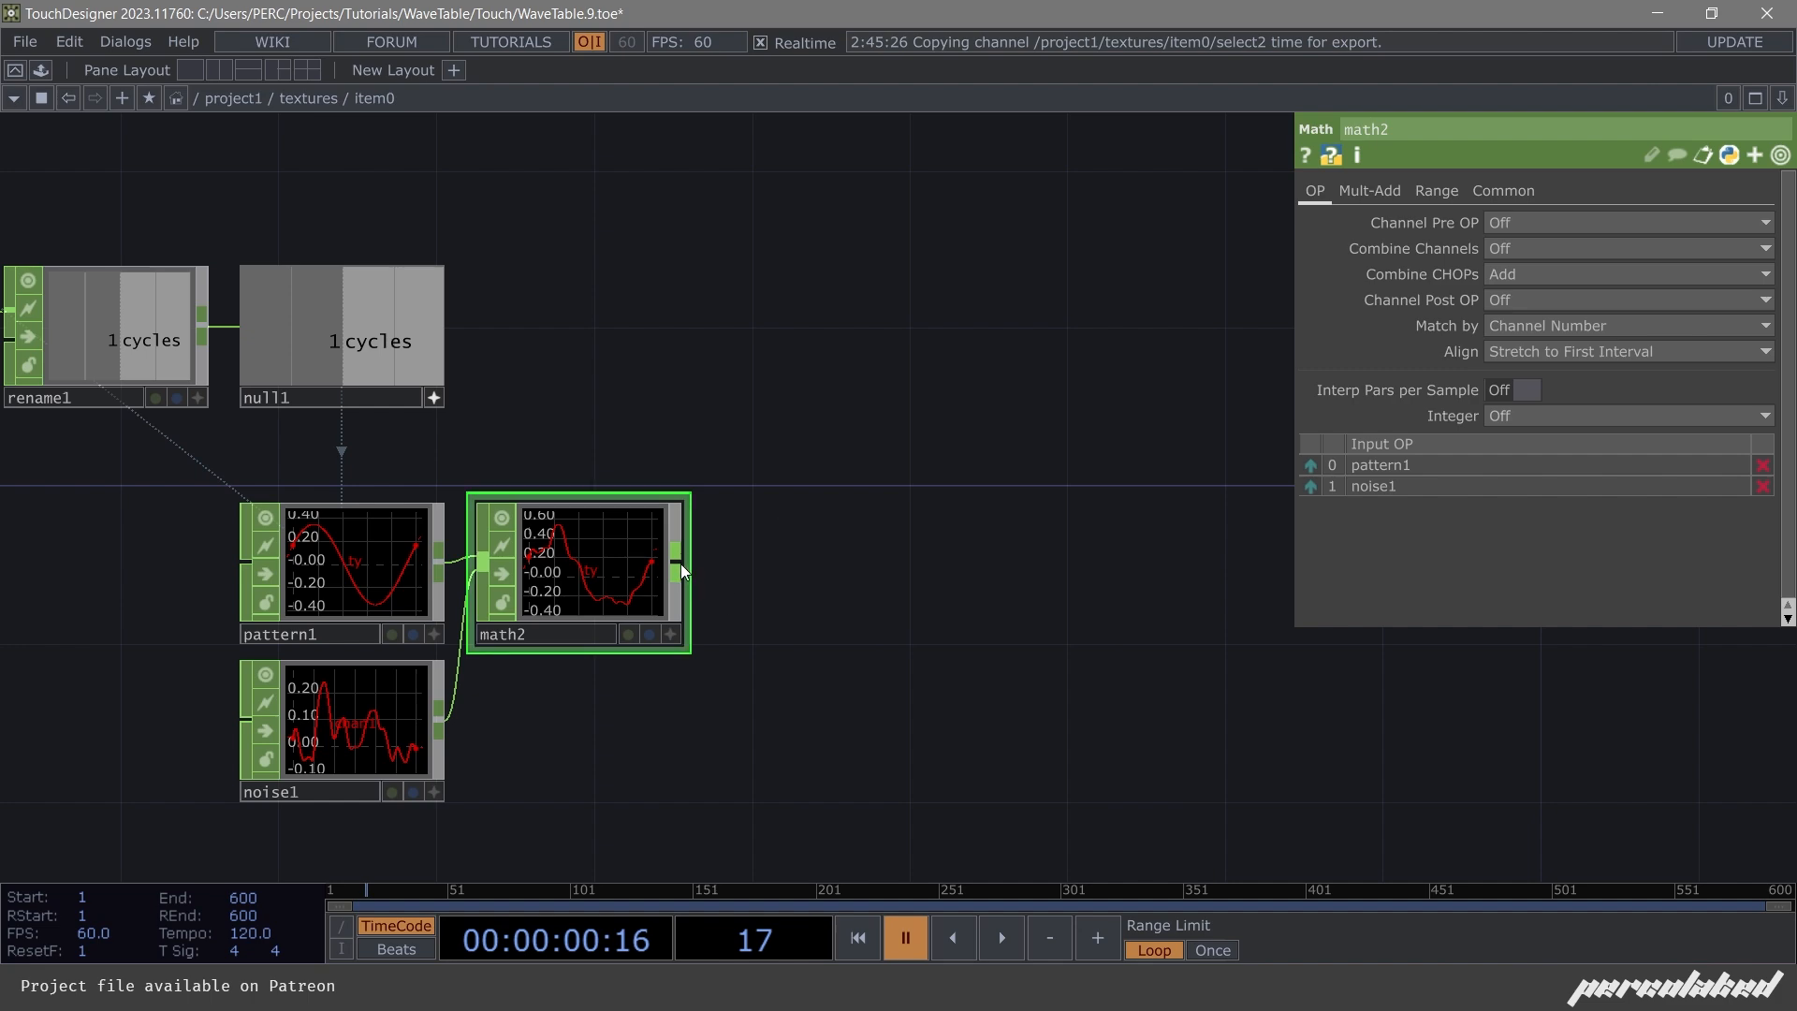
{"action": "left_click_drag", "start_coordinate": [684, 561], "coordinate": [567, 724]}
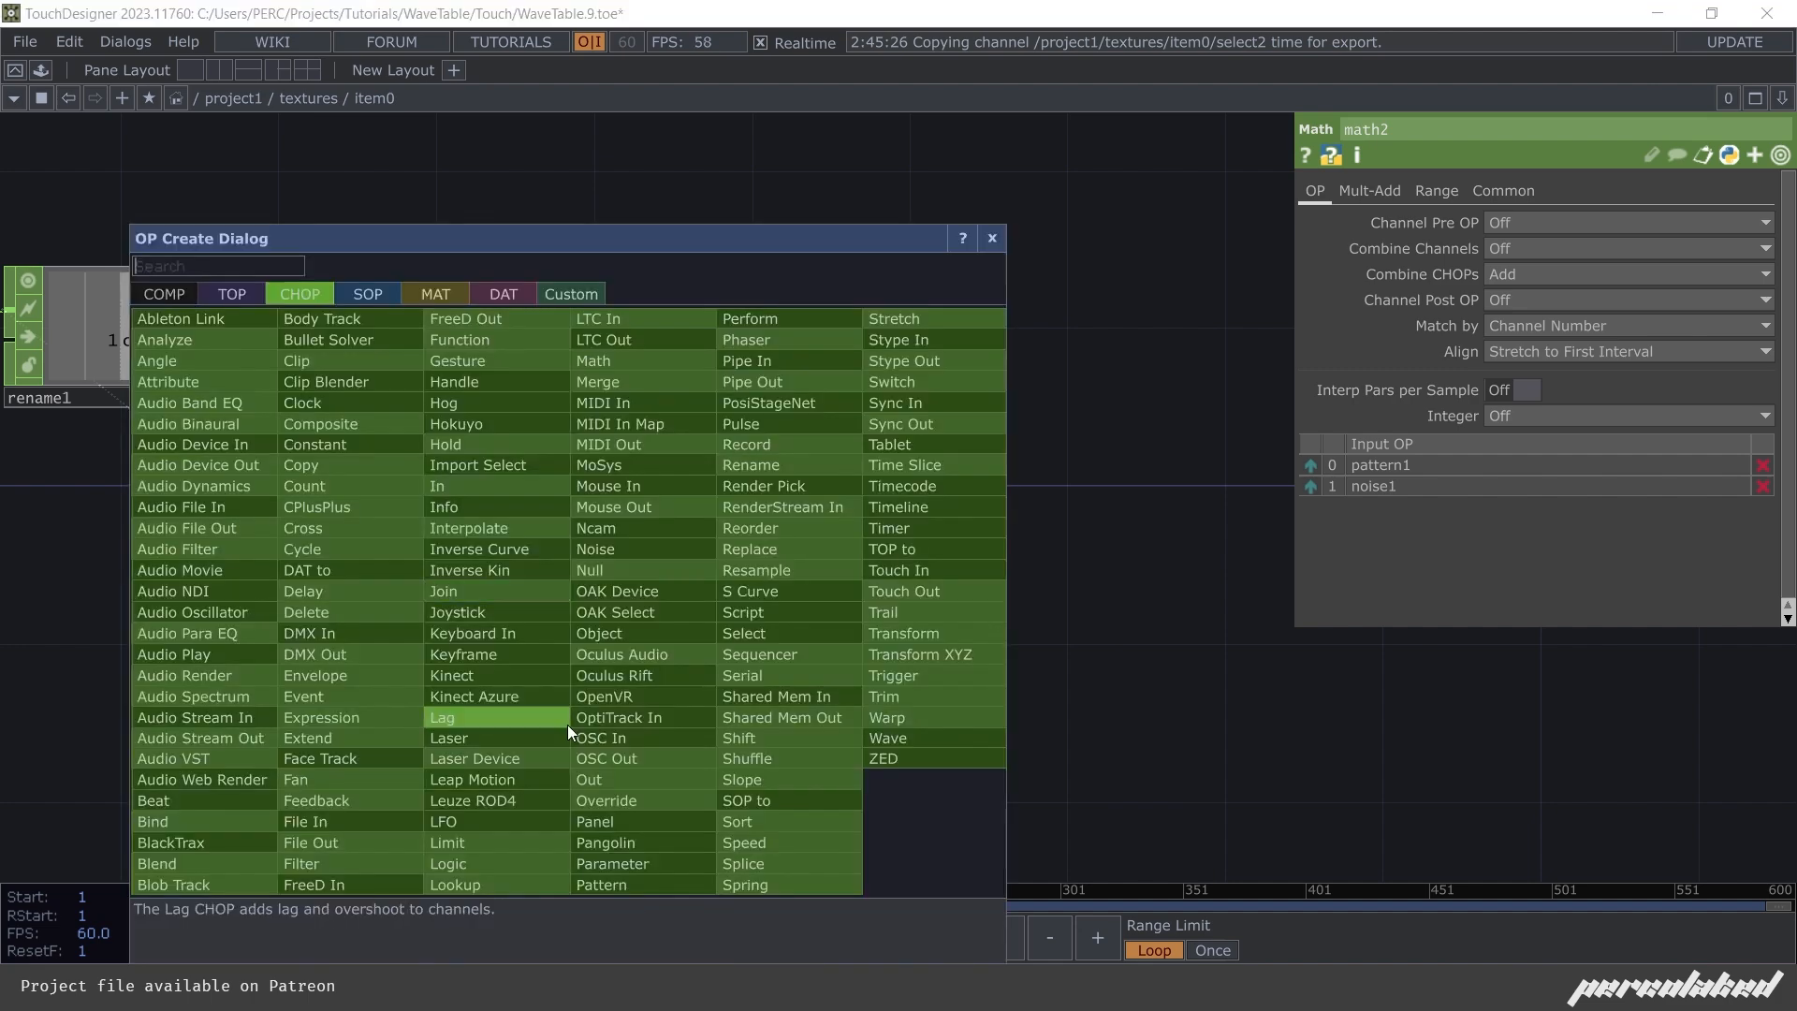
{"action": "type", "text": "patt"}
{"action": "key", "text": "Return"}
{"action": "left_click", "coordinate": [567, 724]}
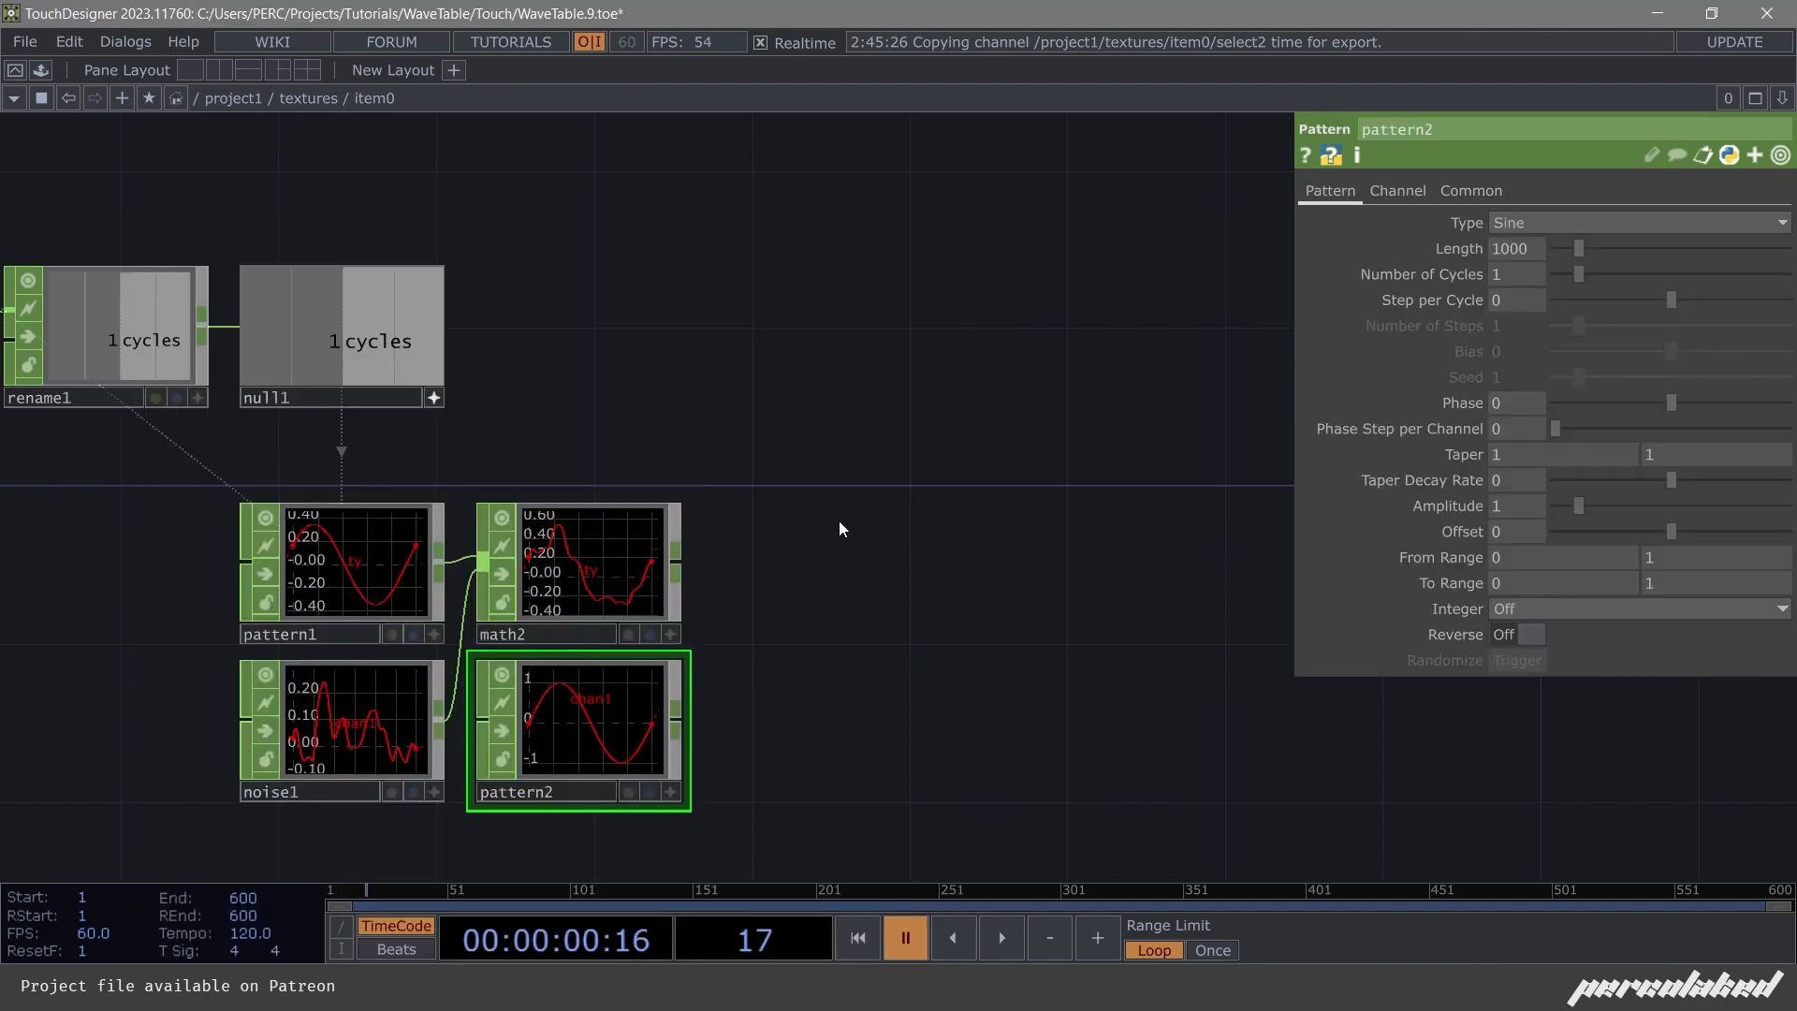
Set pattern2's Length to 500 and its Number of Cycles to 0.5.
{"action": "left_click", "coordinate": [1540, 248]}
{"action": "type", "text": "500"}
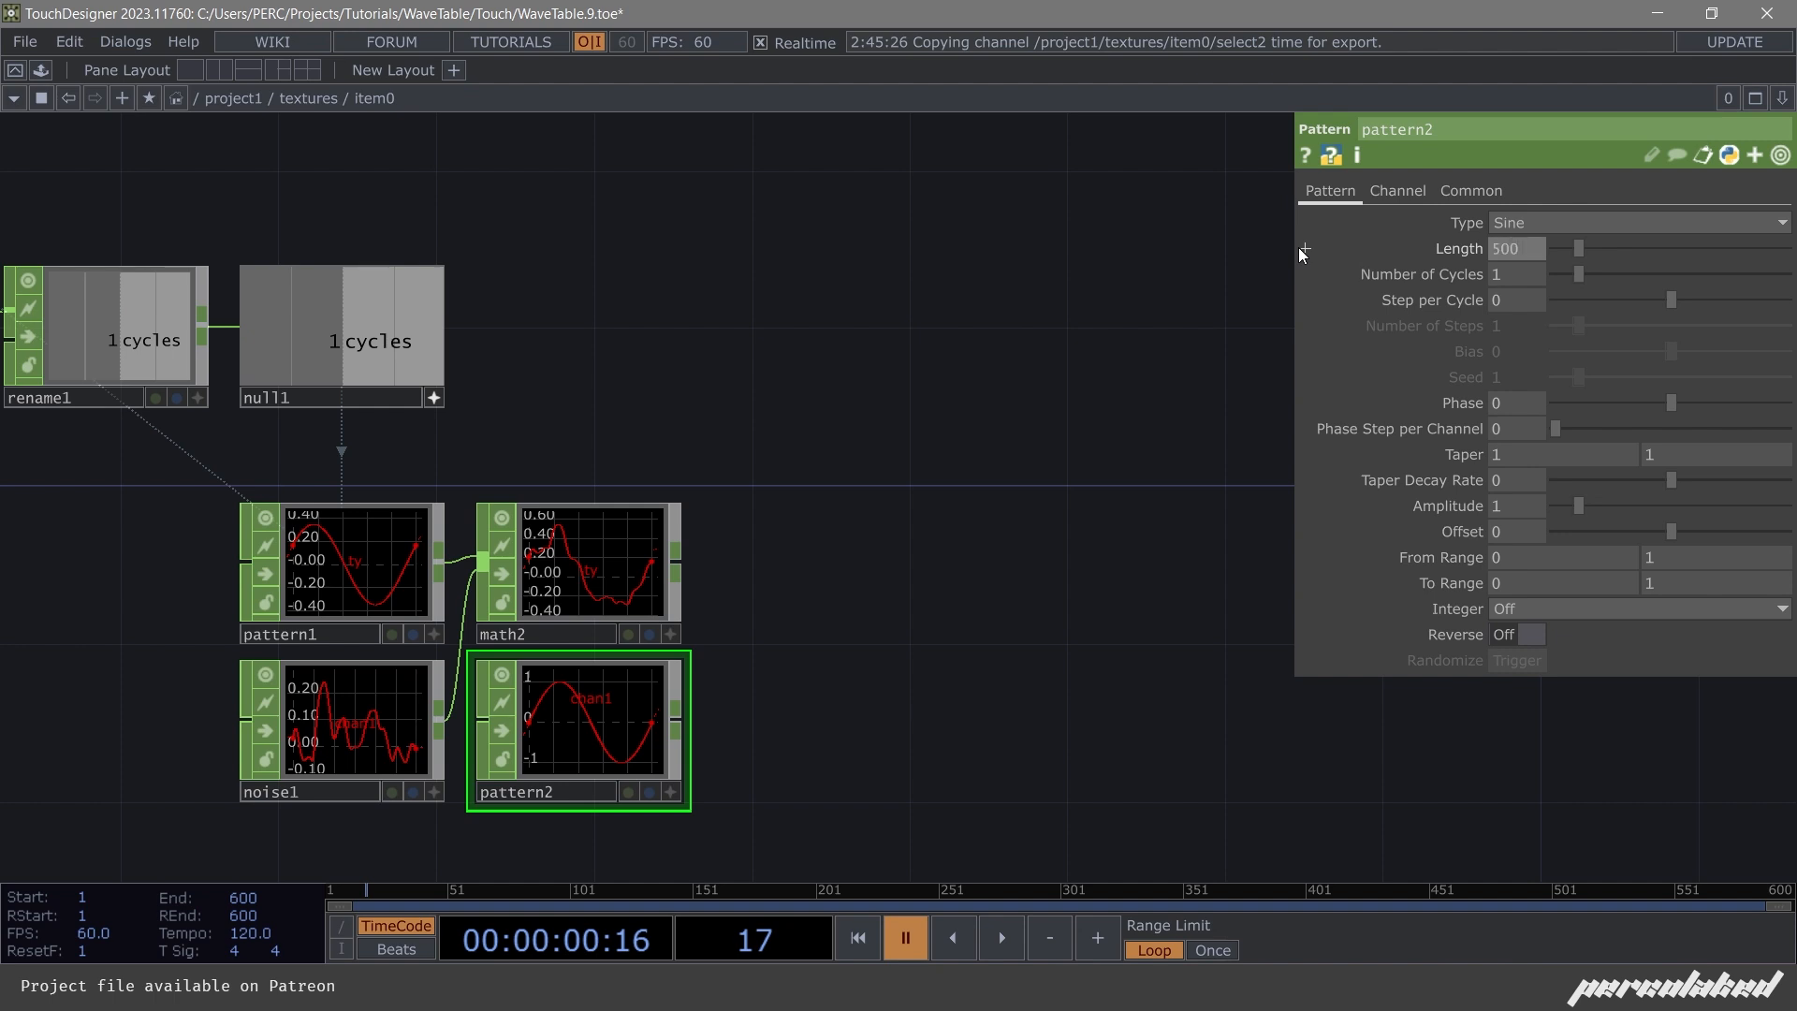
{"action": "left_click", "coordinate": [1535, 260]}
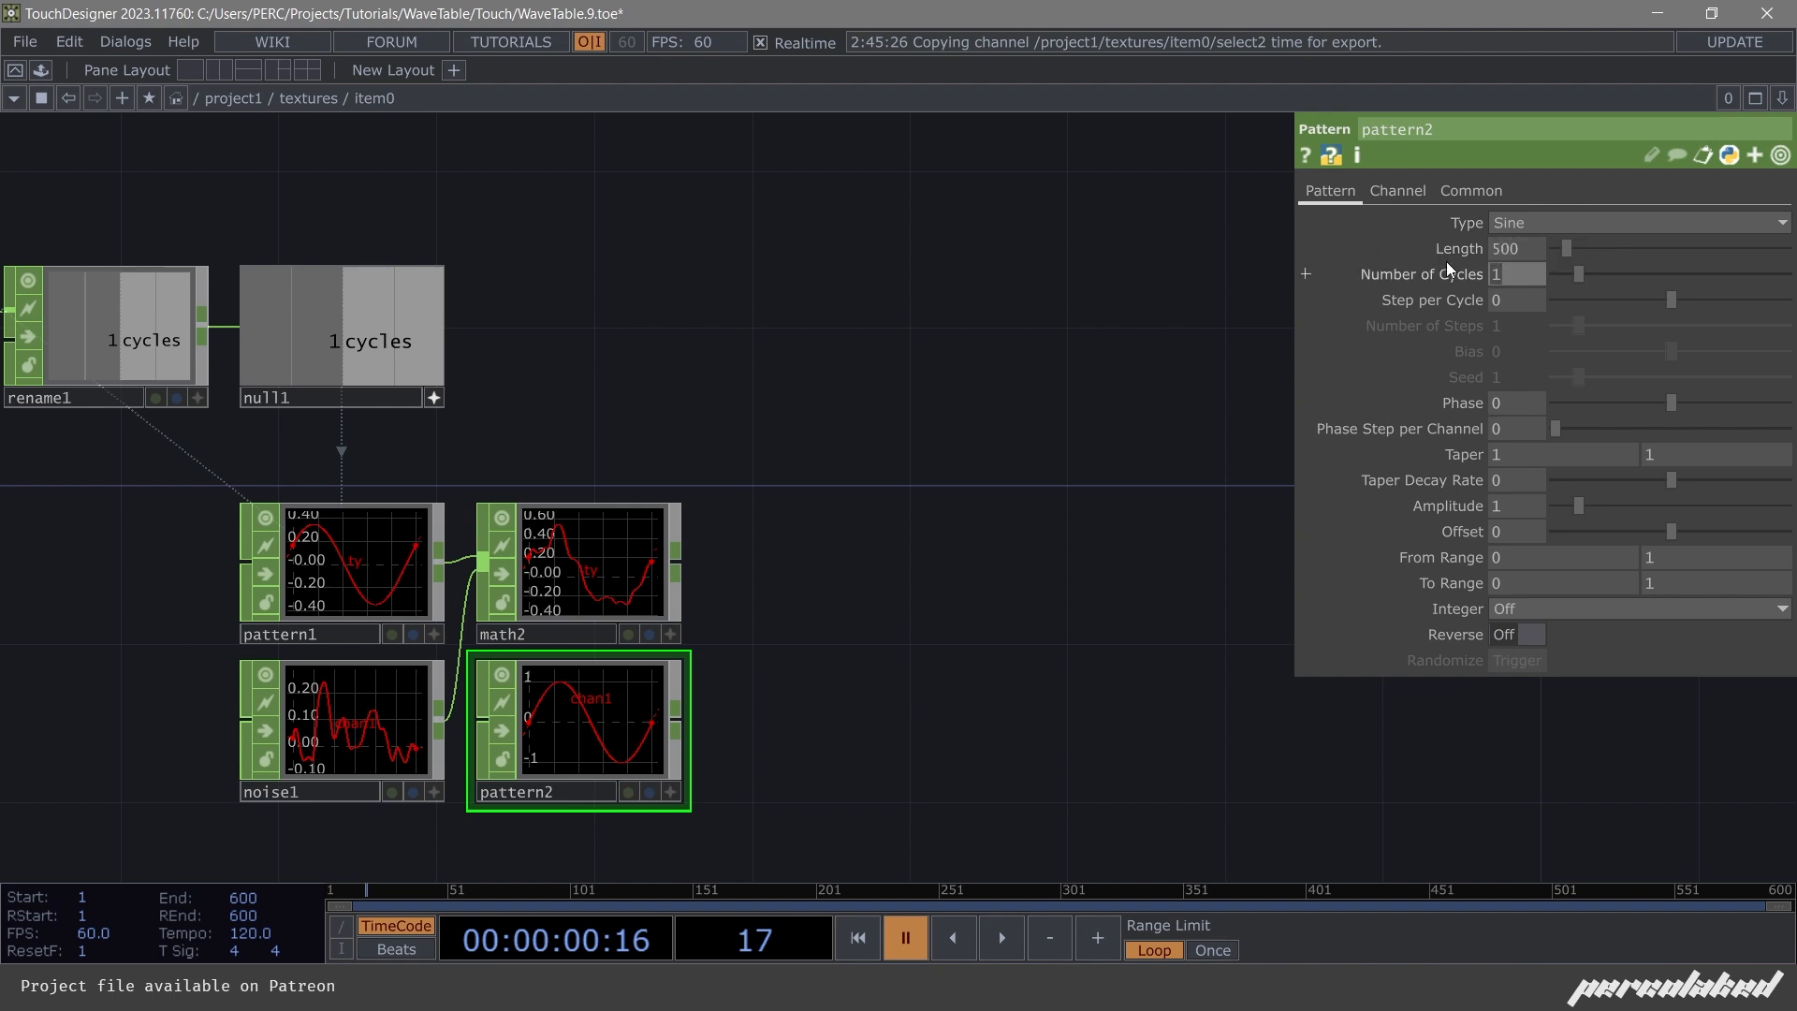
{"action": "type", "text": "0.5"}
{"action": "key", "text": "Return"}
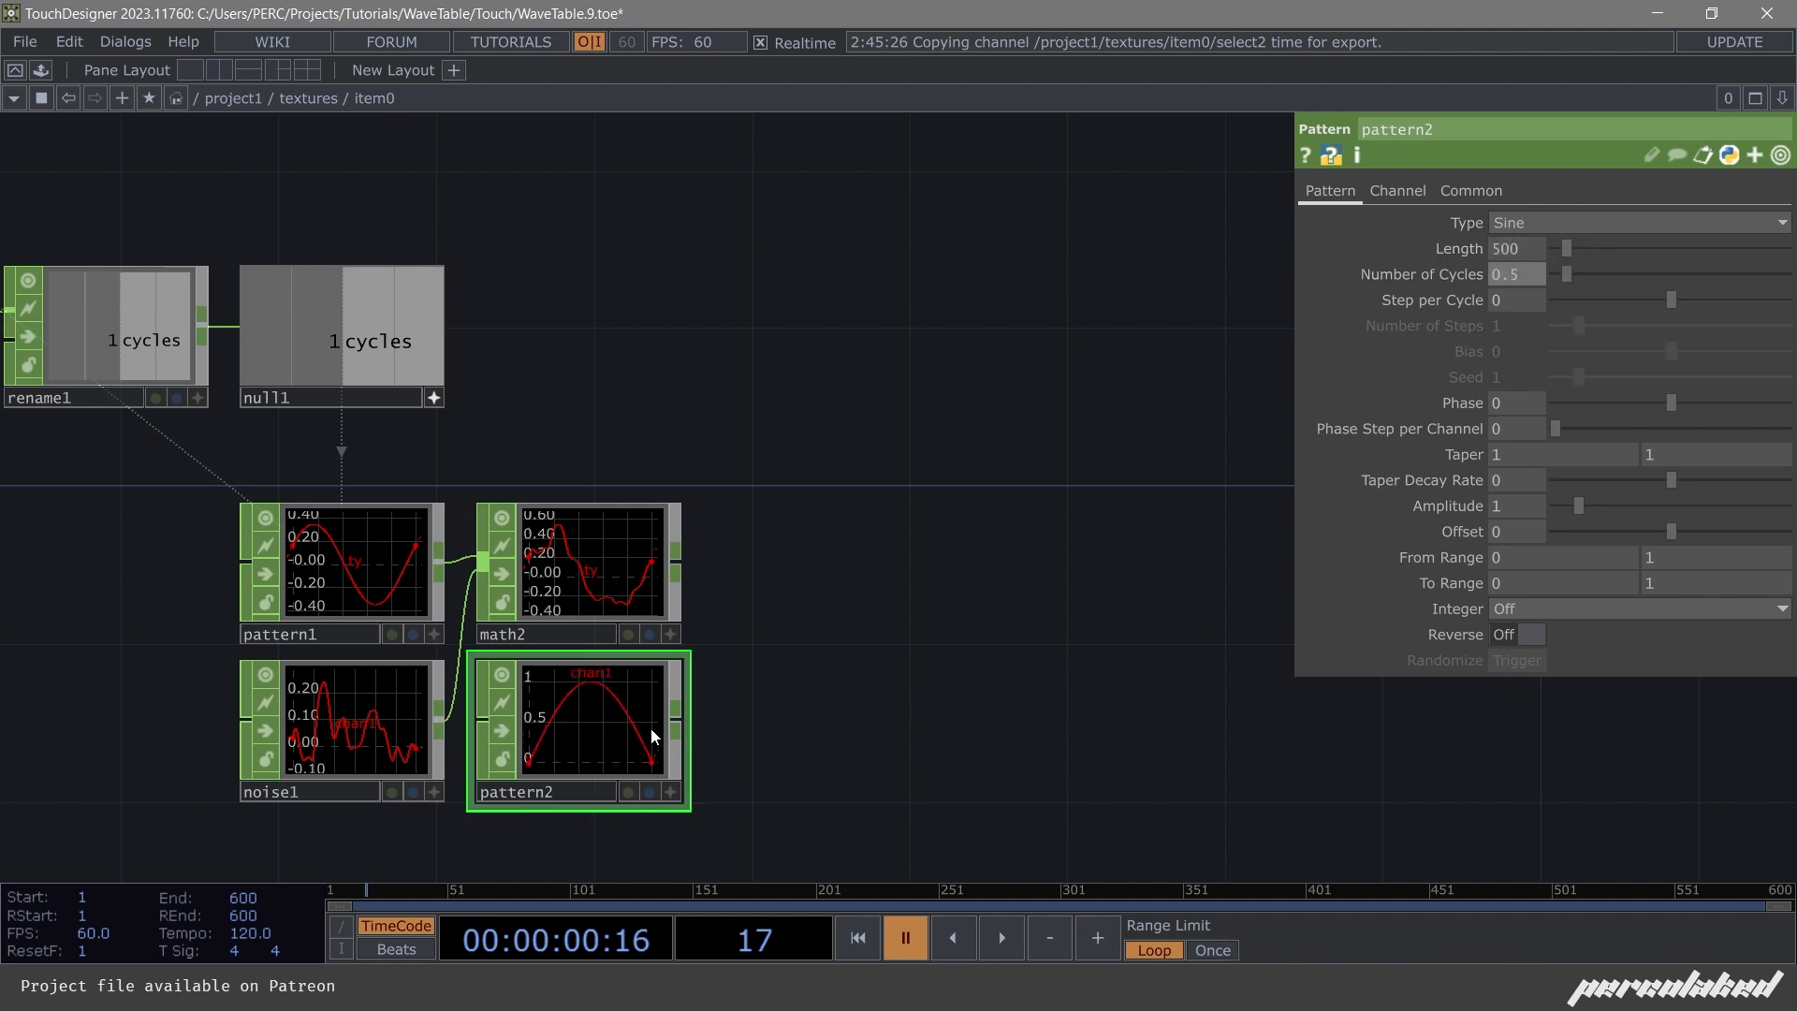
Add another Math CHOP after math2, with math2 as its first input and pattern2 as its second.
{"action": "scroll", "coordinate": [679, 719], "scroll_direction": "up", "scroll_amount": 3}
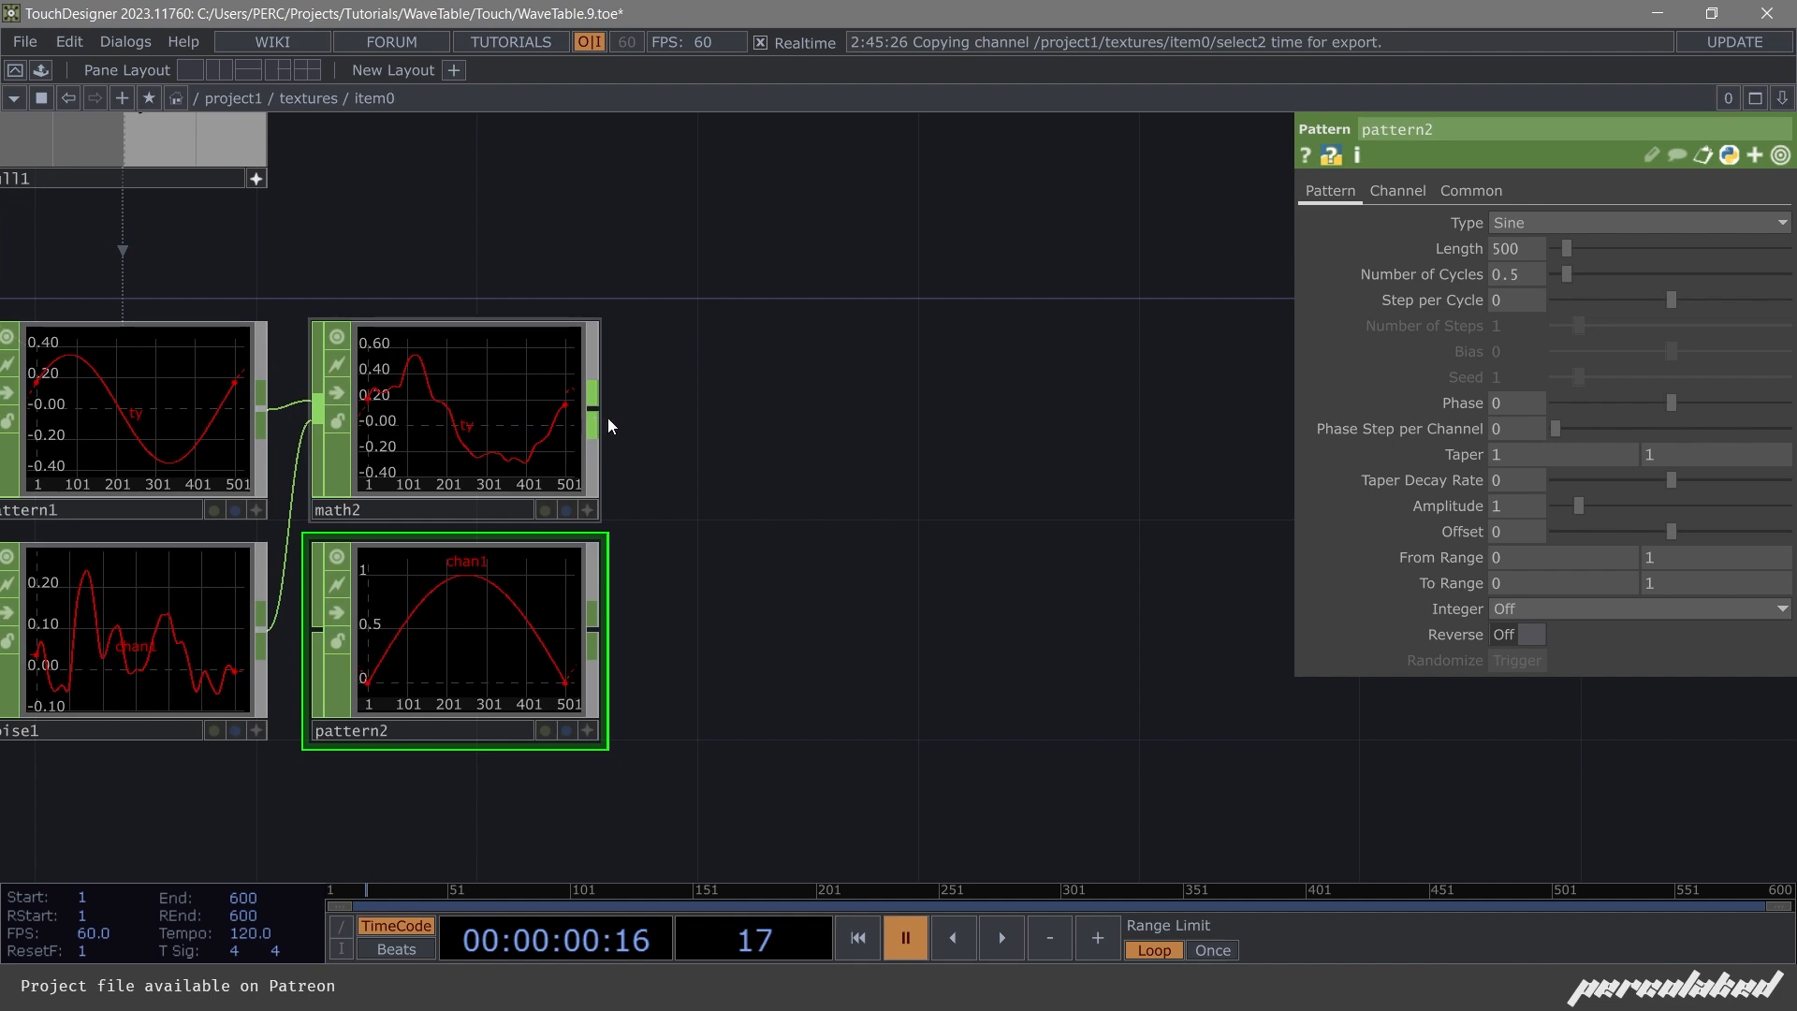
{"action": "right_click", "coordinate": [608, 426]}
{"action": "left_click", "coordinate": [754, 448]}
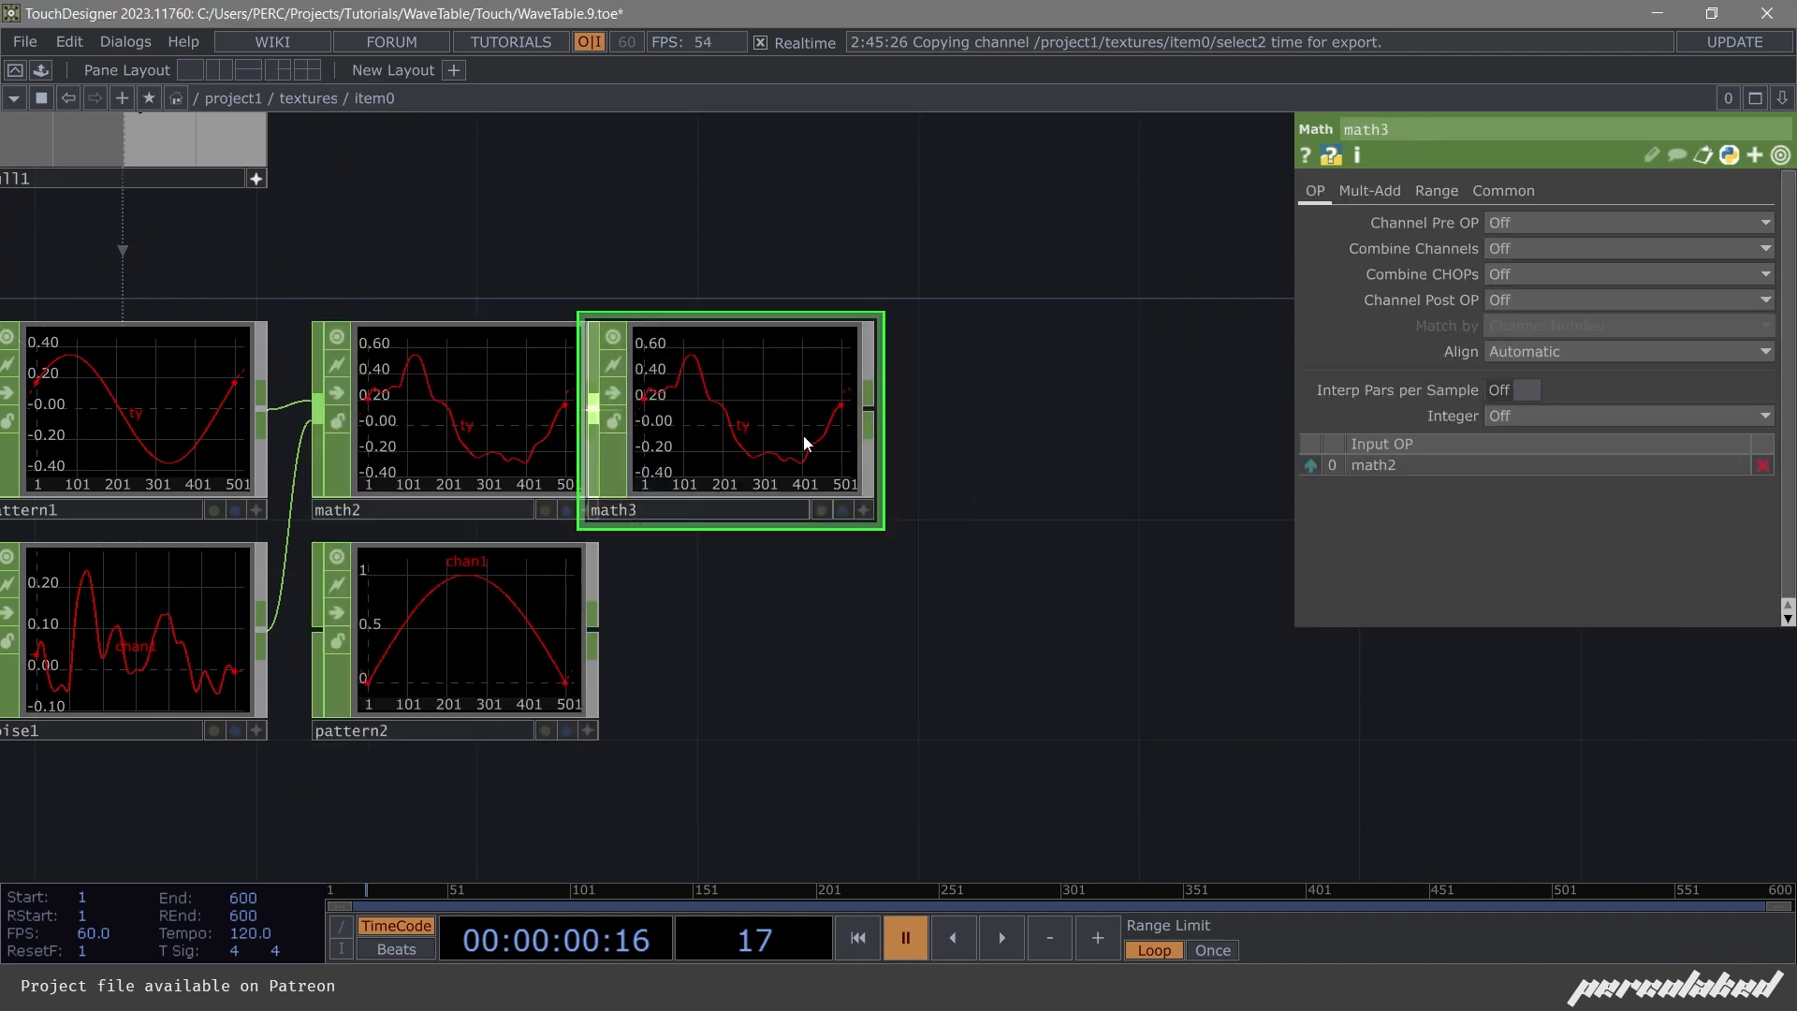
{"action": "left_click_drag", "start_coordinate": [698, 475], "coordinate": [809, 475]}
{"action": "left_click_drag", "start_coordinate": [599, 630], "coordinate": [732, 418]}
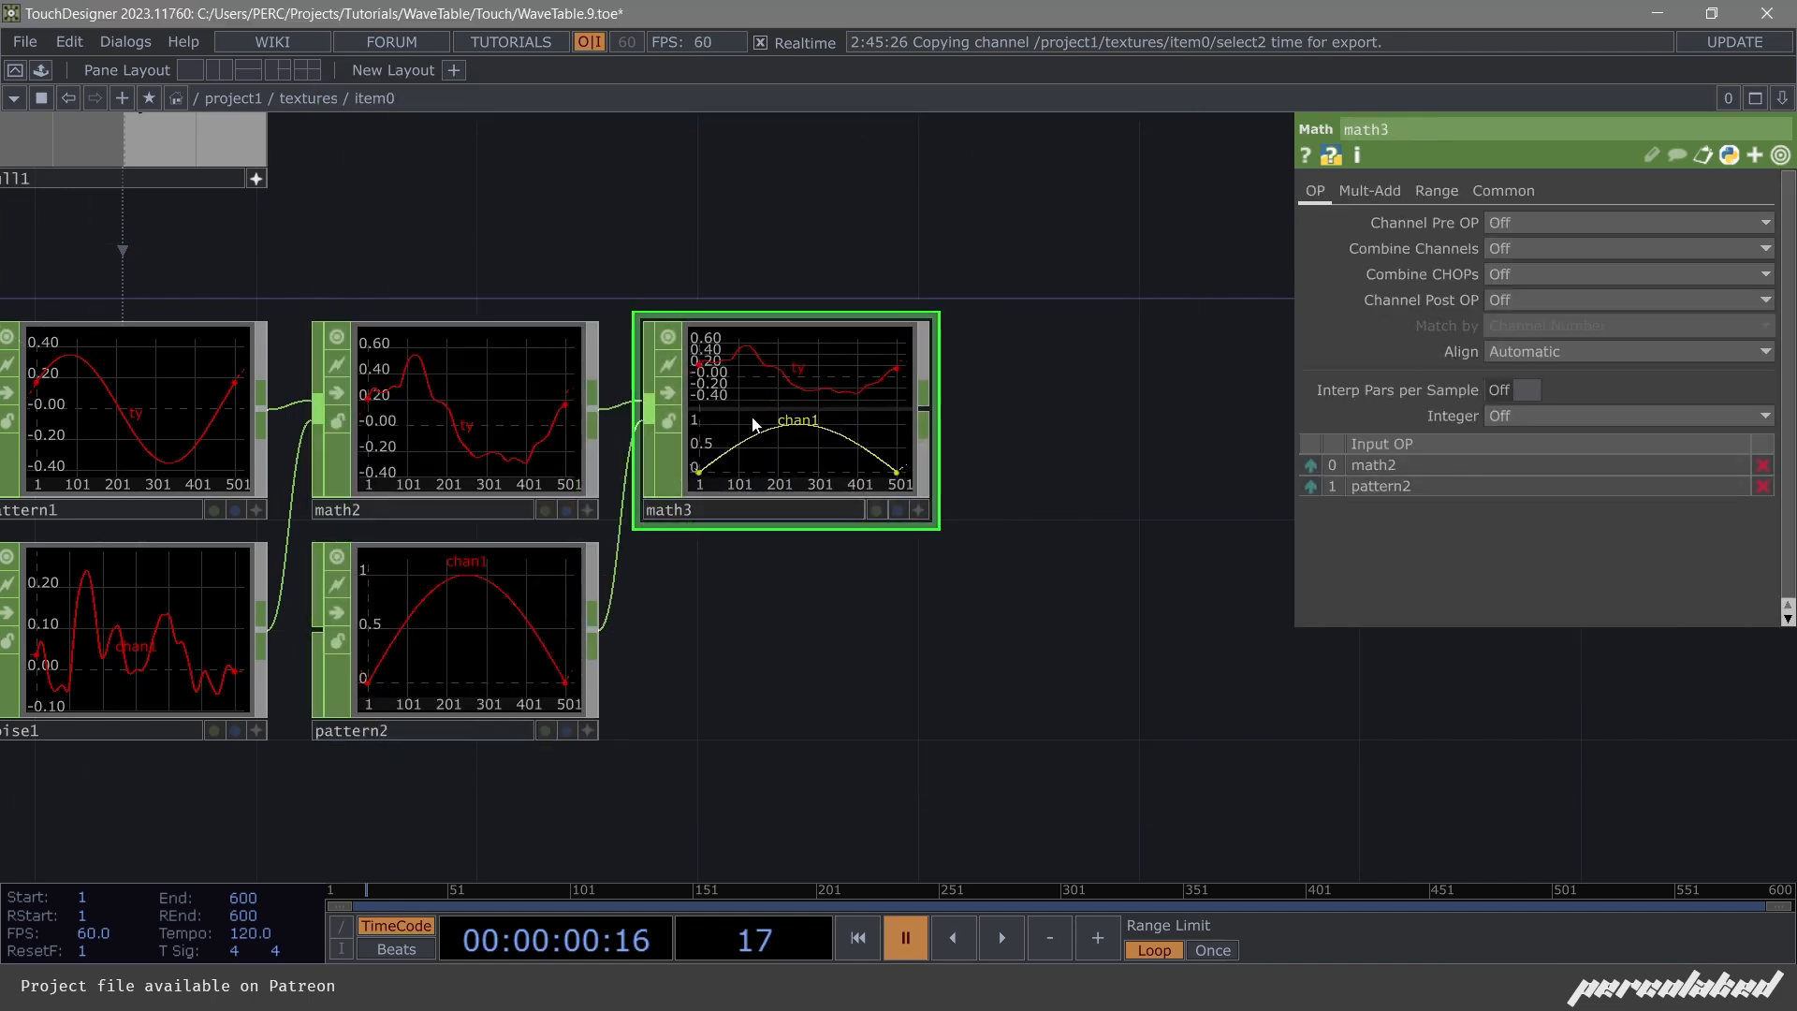
Set math3's Combine CHOPs to Multiply and check the tapered waveform.
{"action": "left_click", "coordinate": [1523, 273]}
{"action": "left_click", "coordinate": [1532, 371]}
{"action": "scroll", "coordinate": [676, 430], "scroll_direction": "up", "scroll_amount": 2}
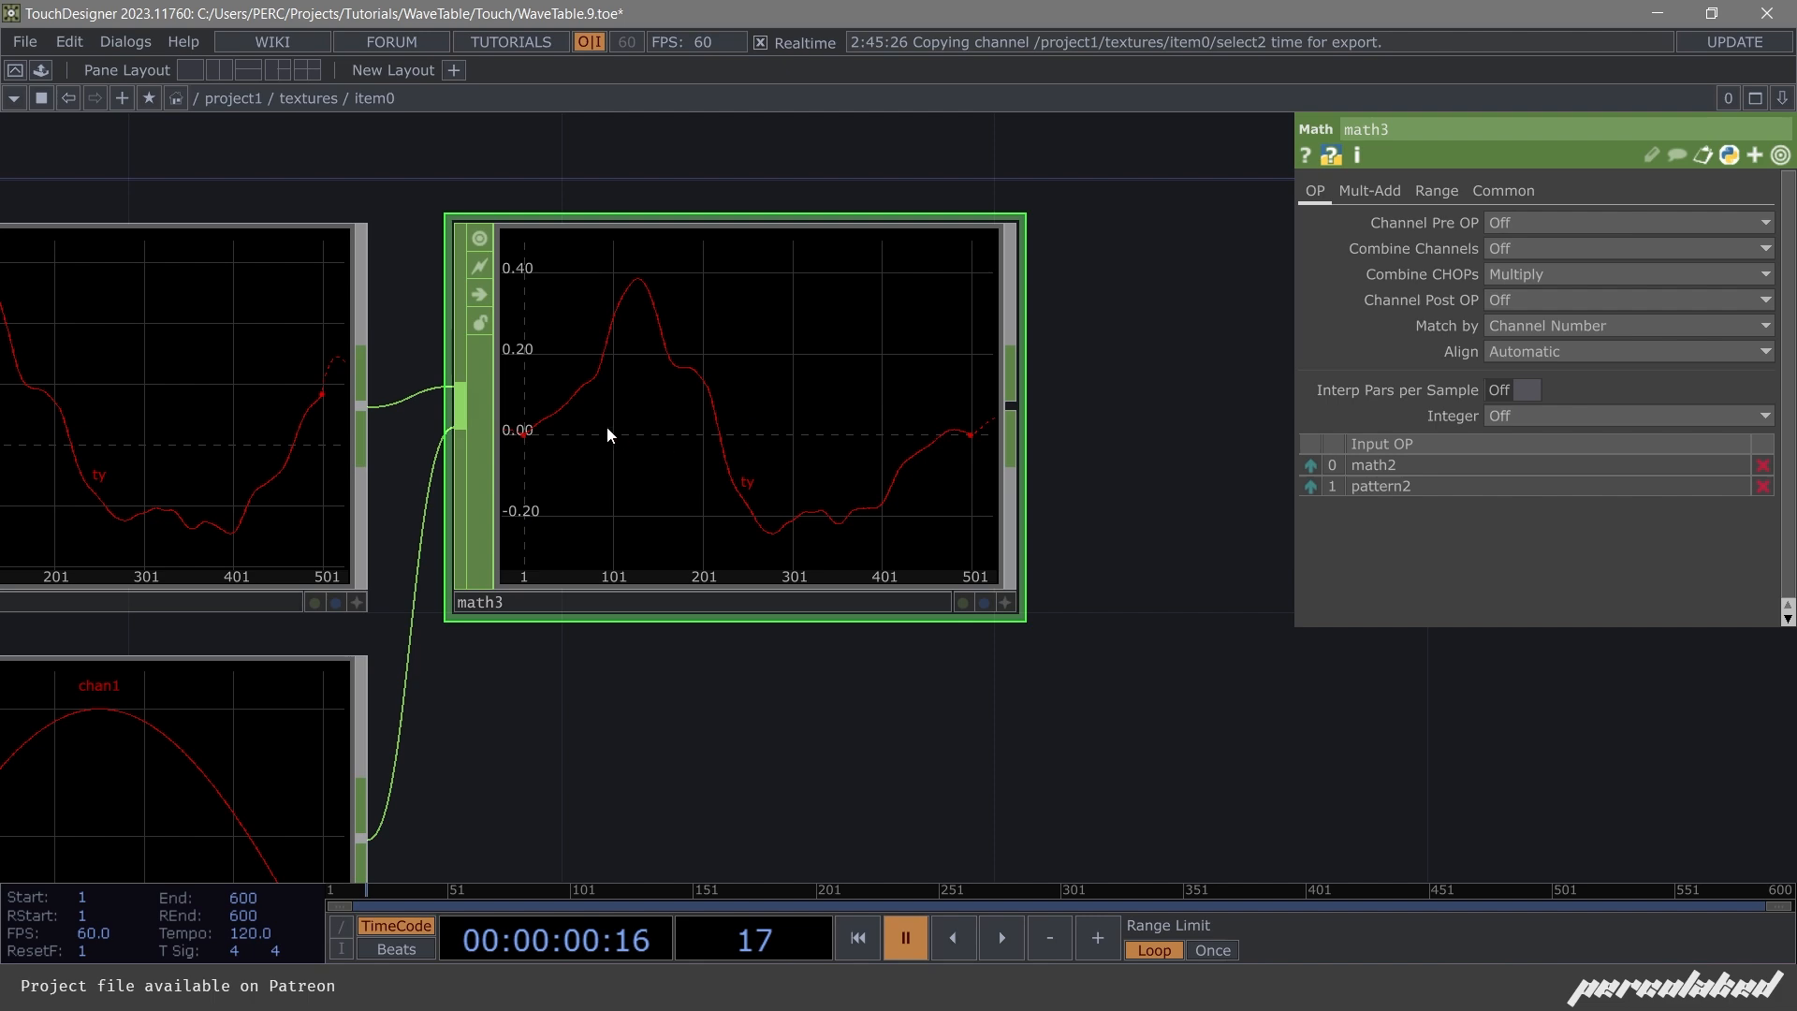
{"action": "scroll", "coordinate": [609, 425], "scroll_direction": "down", "scroll_amount": 2}
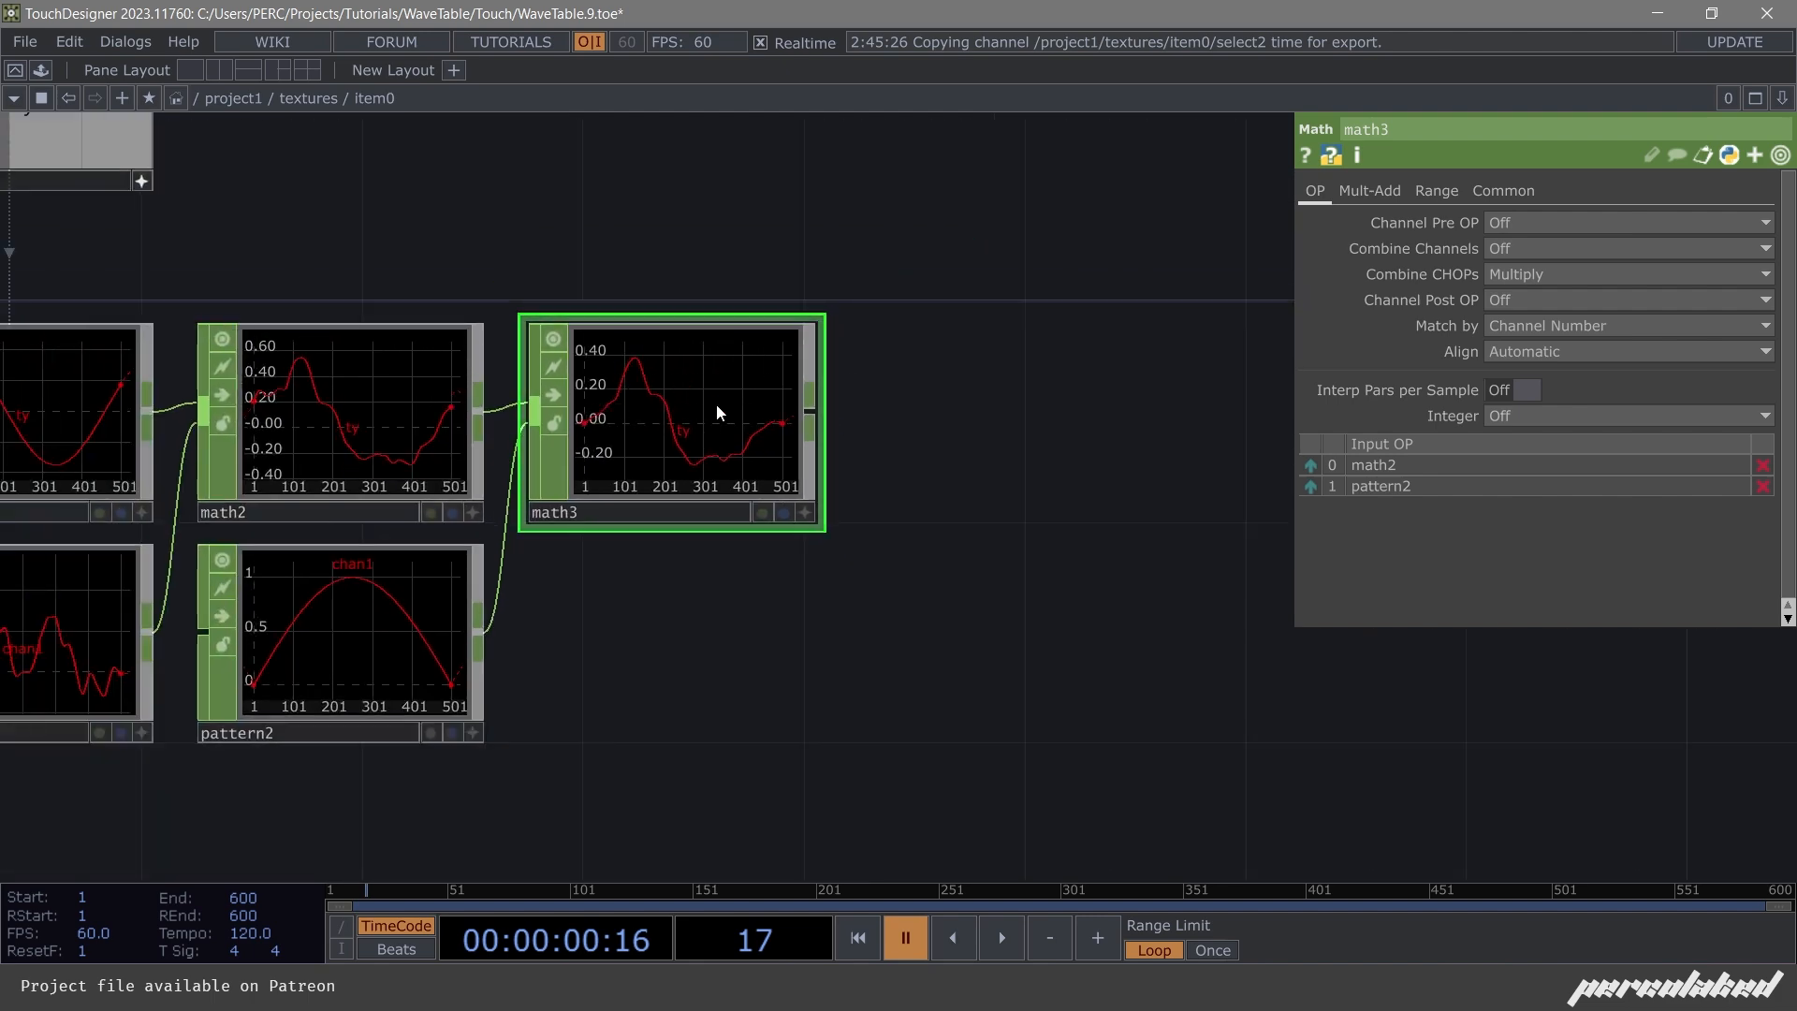
{"action": "scroll", "coordinate": [817, 428], "scroll_direction": "down", "scroll_amount": 3}
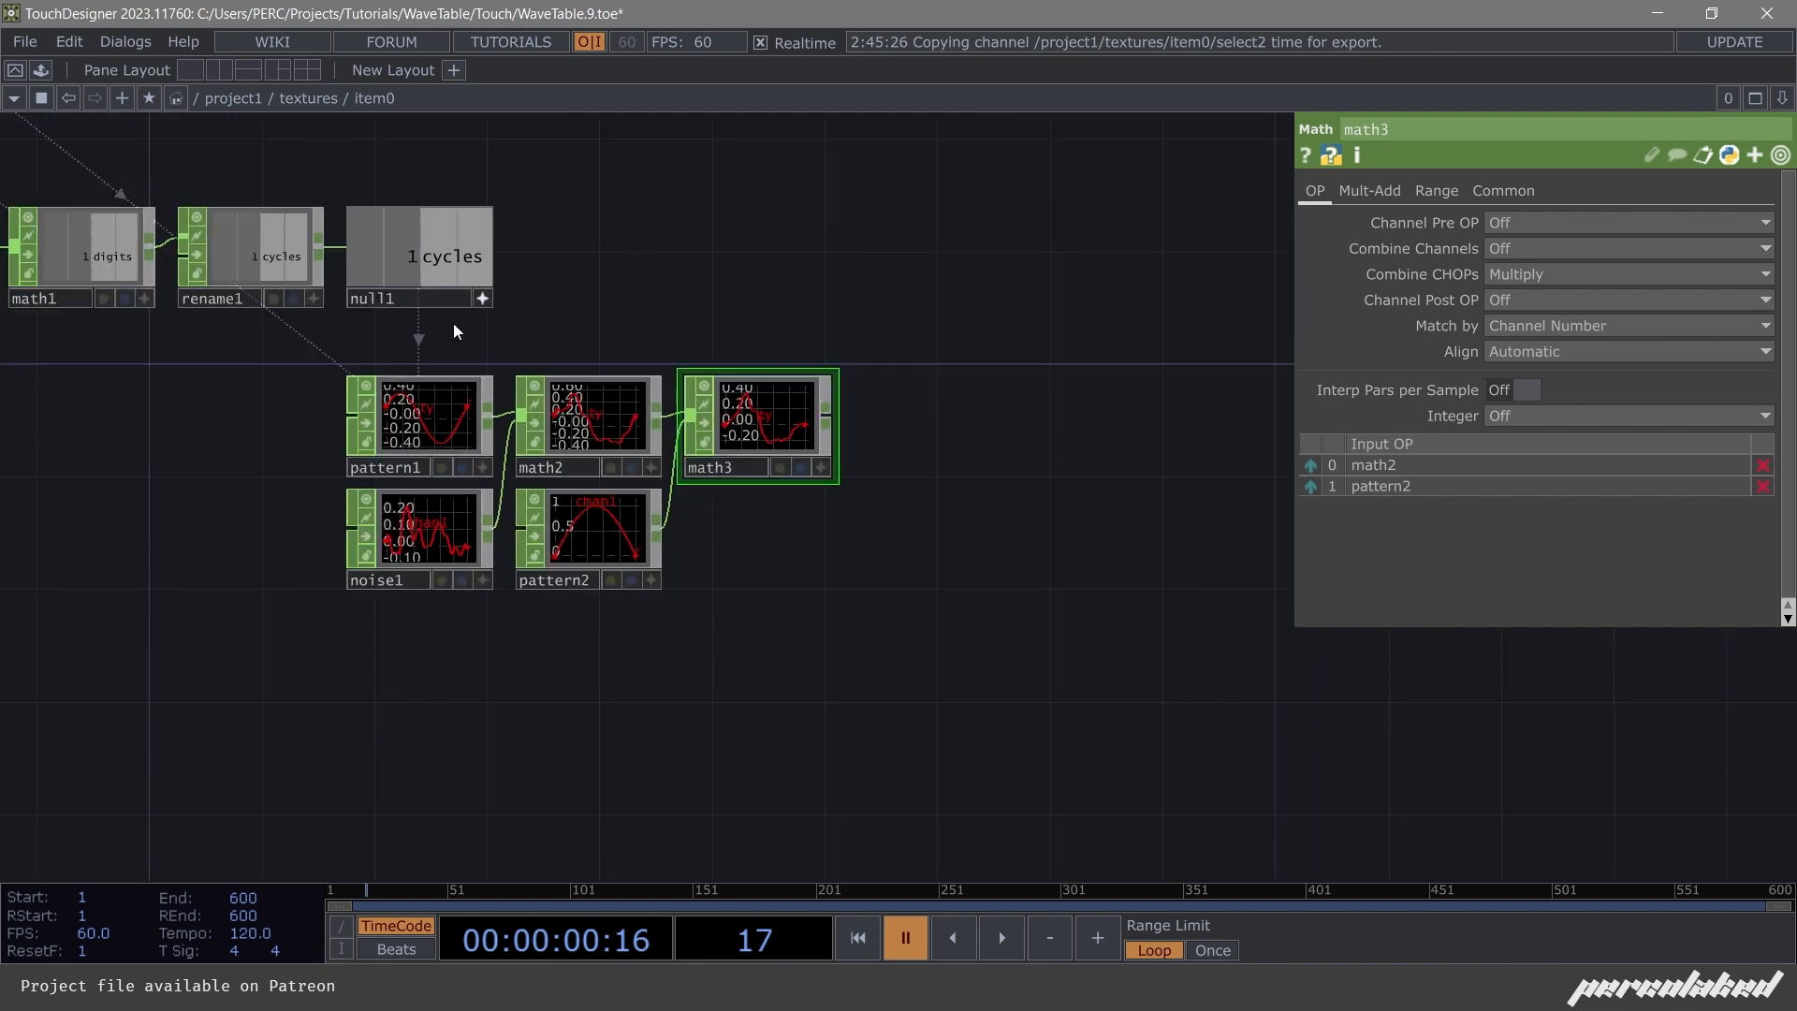
{"action": "scroll", "coordinate": [778, 521], "scroll_direction": "up", "scroll_amount": 2}
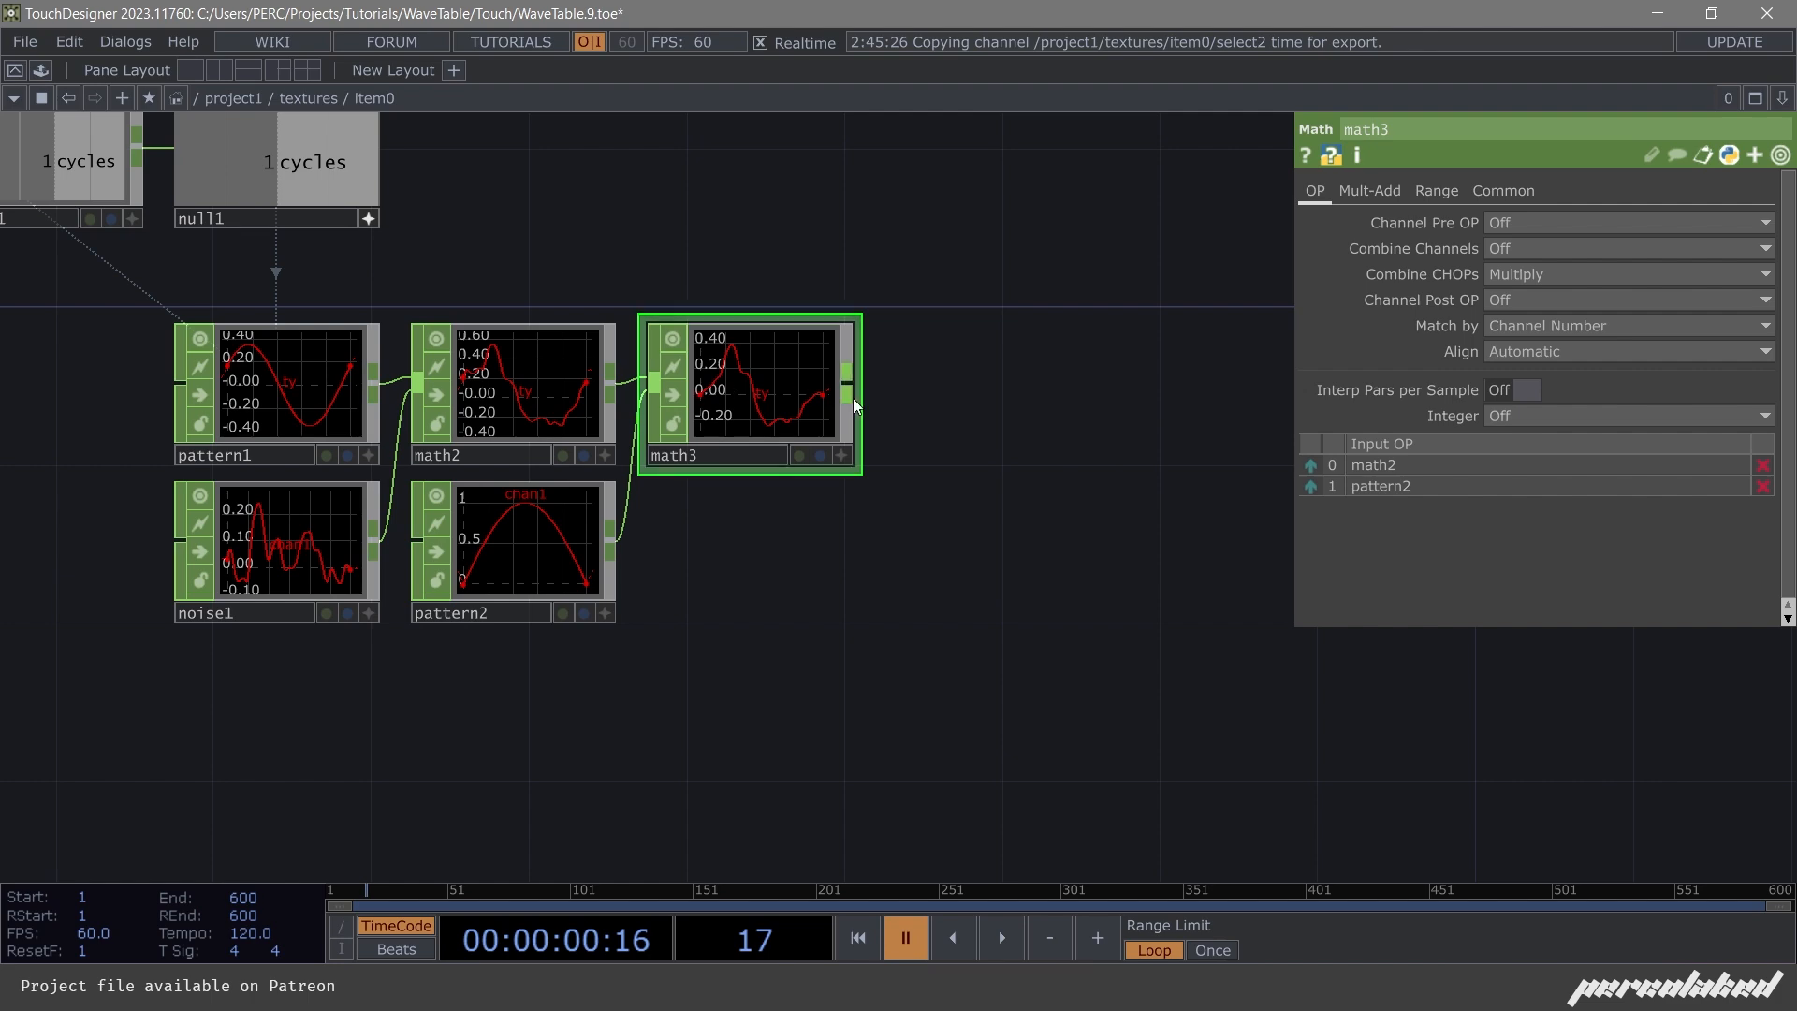
{"action": "scroll", "coordinate": [852, 396], "scroll_direction": "down", "scroll_amount": 2}
{"action": "left_click_drag", "start_coordinate": [980, 444], "coordinate": [804, 530]}
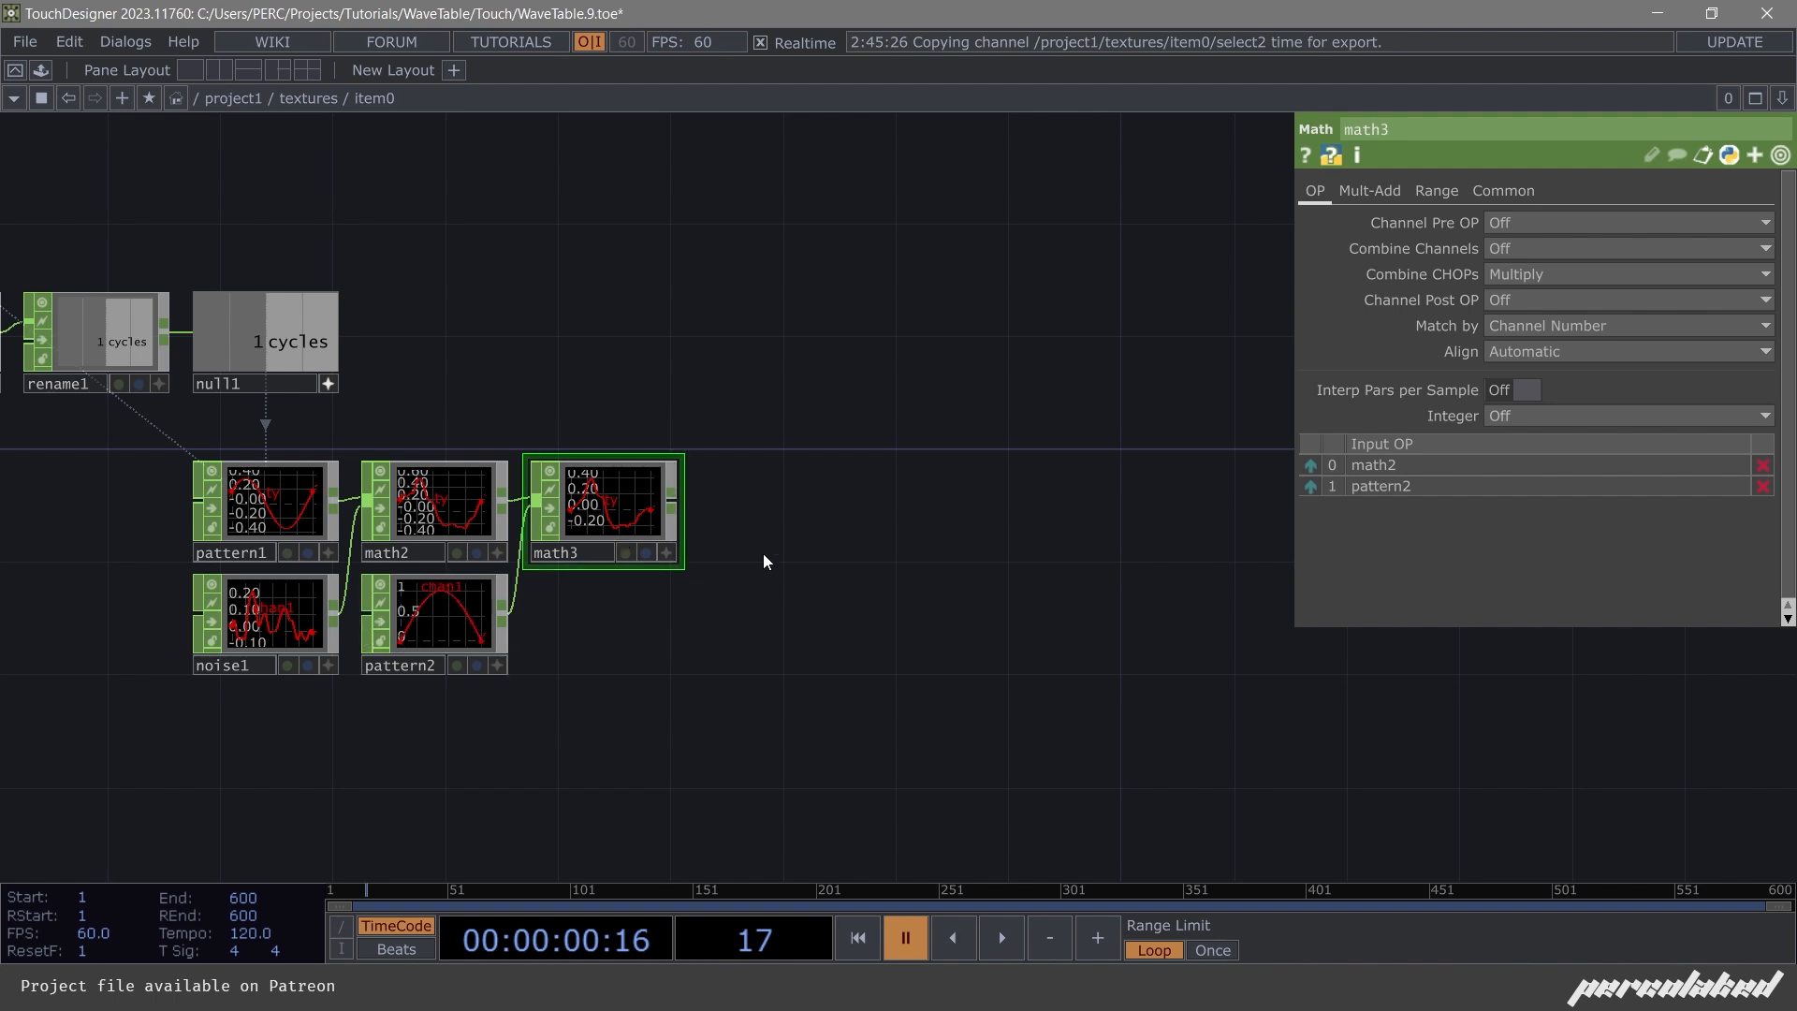
{"action": "scroll", "coordinate": [726, 511], "scroll_direction": "up", "scroll_amount": 2}
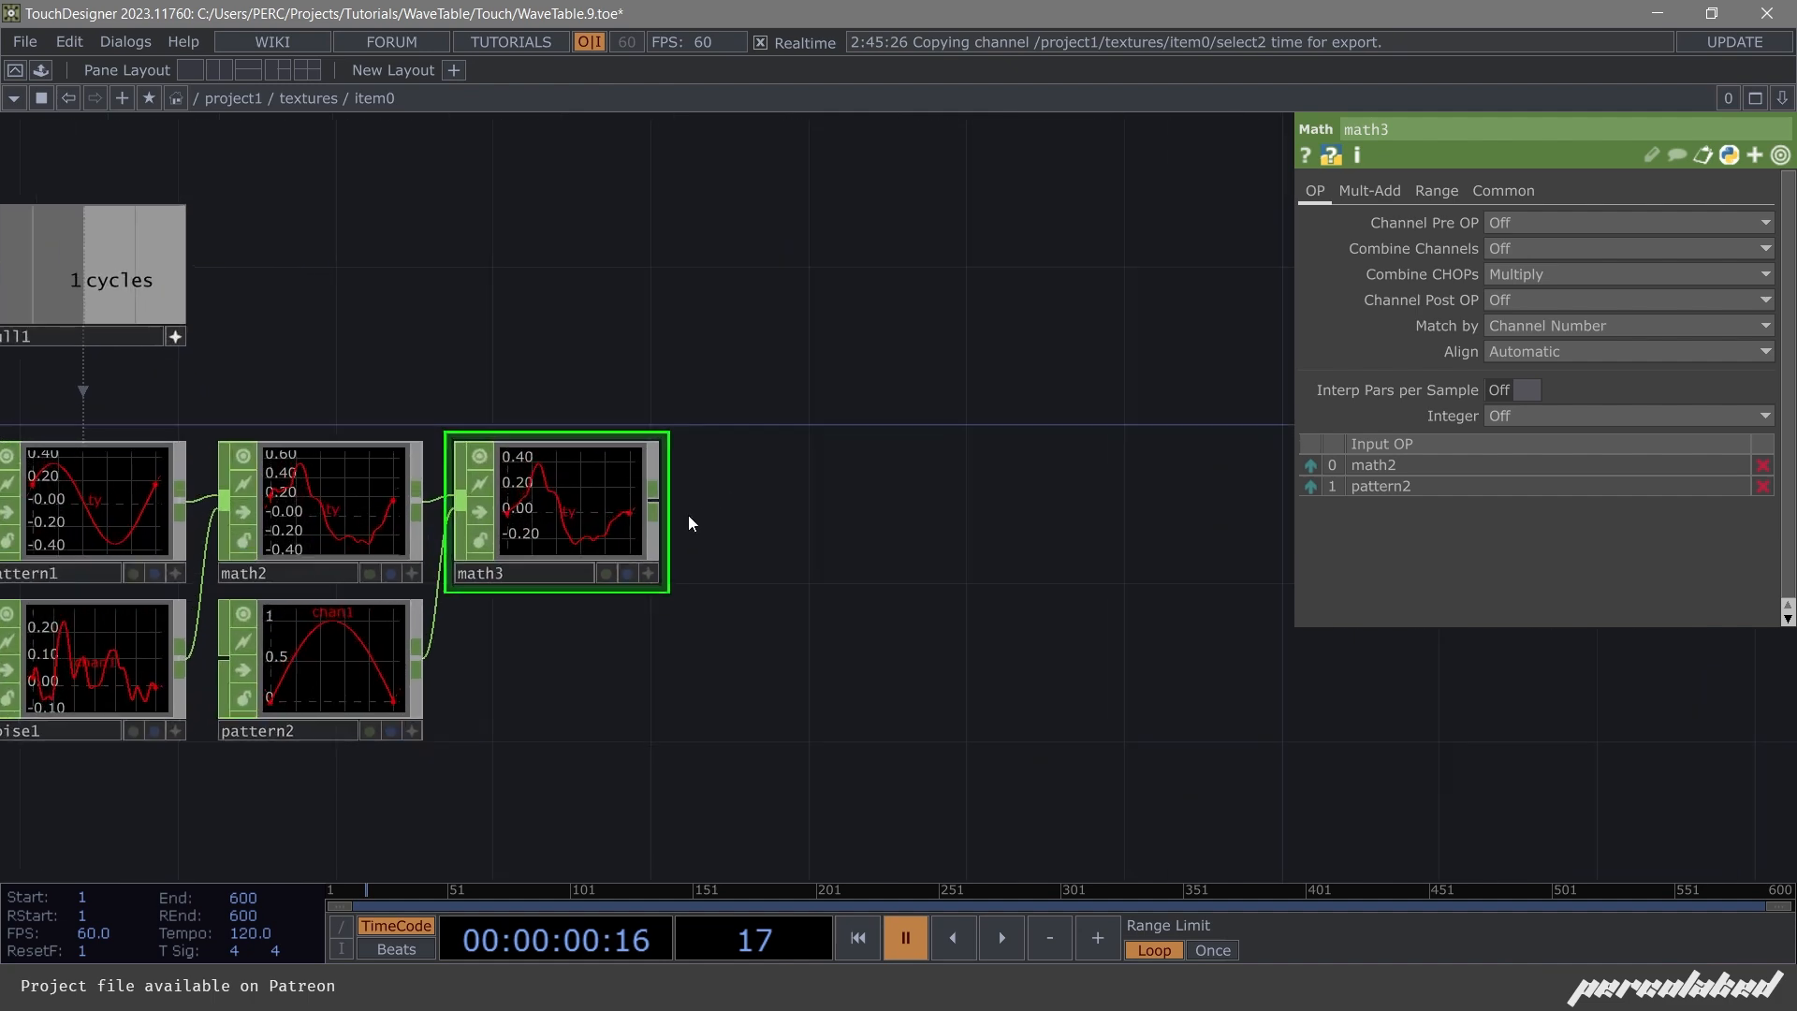
{"action": "left_click", "coordinate": [671, 505]}
{"action": "key", "text": "Escape"}
{"action": "left_click_drag", "start_coordinate": [417, 527], "coordinate": [651, 569]}
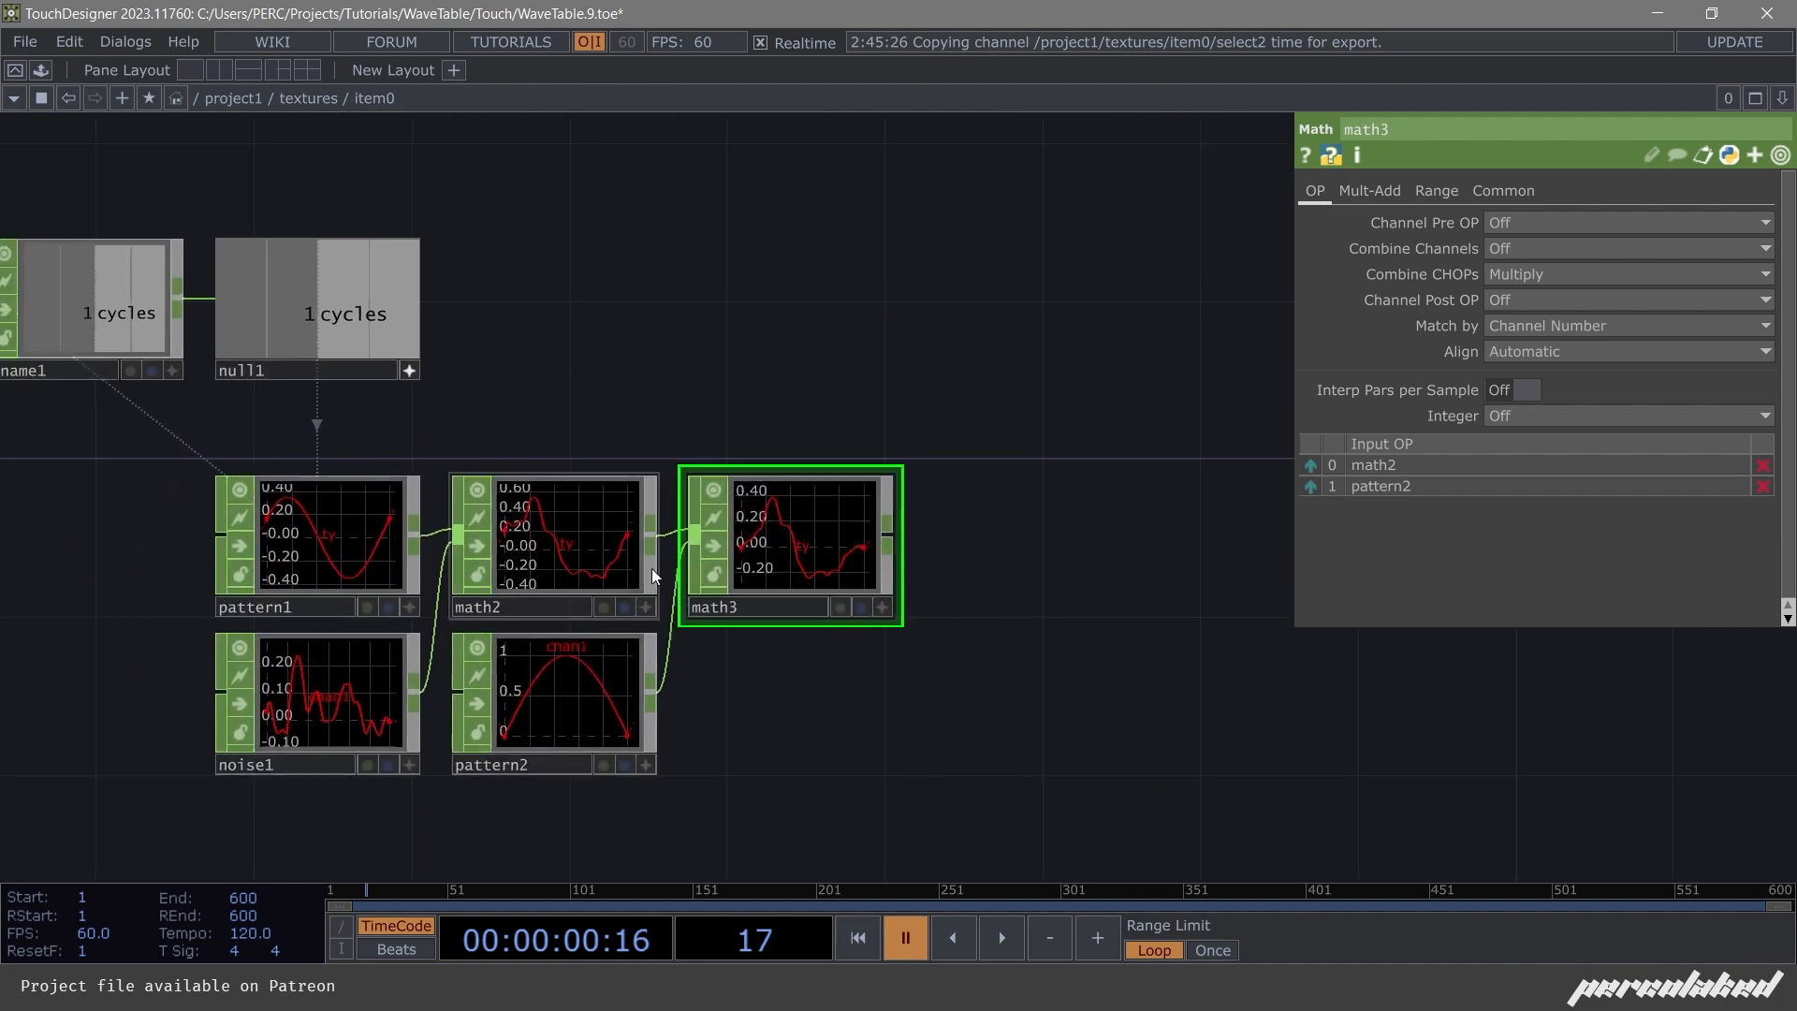
Open math3's Mult-Add parameters and locate the shared settings channels in select1.
{"action": "left_click_drag", "start_coordinate": [727, 393], "coordinate": [1039, 517]}
{"action": "left_click", "coordinate": [1366, 190]}
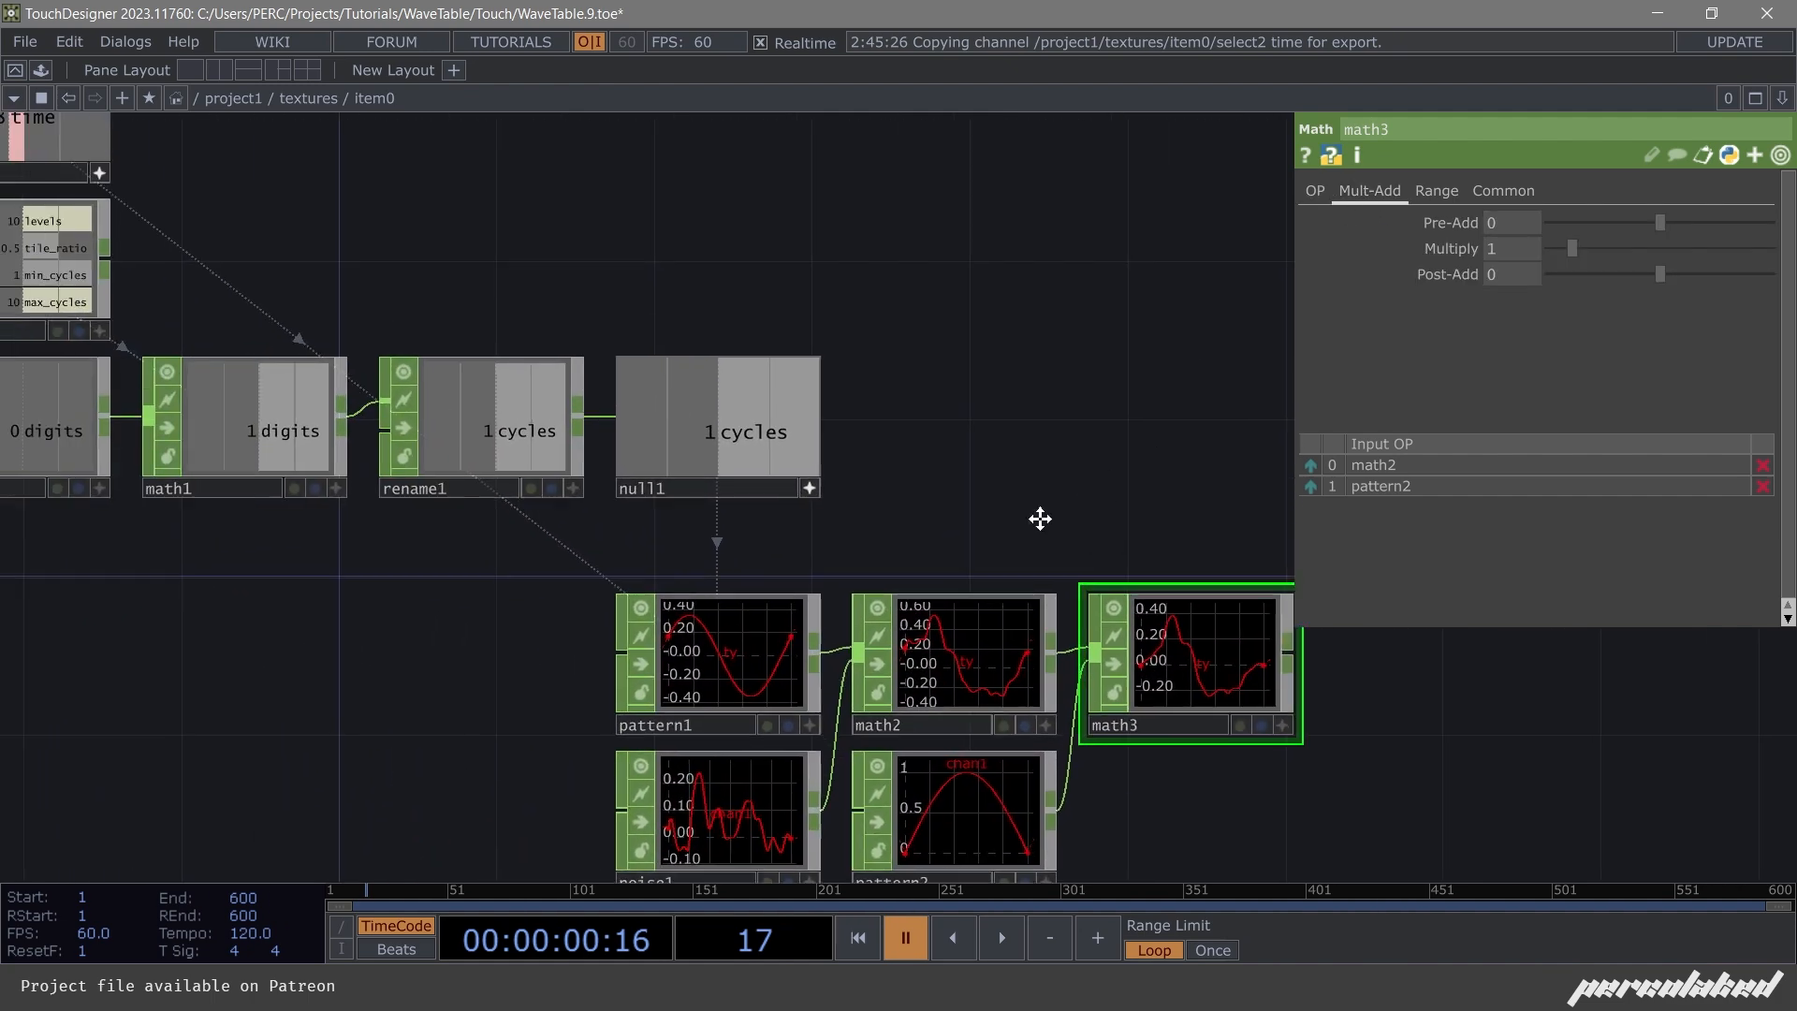
{"action": "left_click_drag", "start_coordinate": [696, 202], "coordinate": [850, 385]}
{"action": "left_click_drag", "start_coordinate": [874, 559], "coordinate": [1020, 515]}
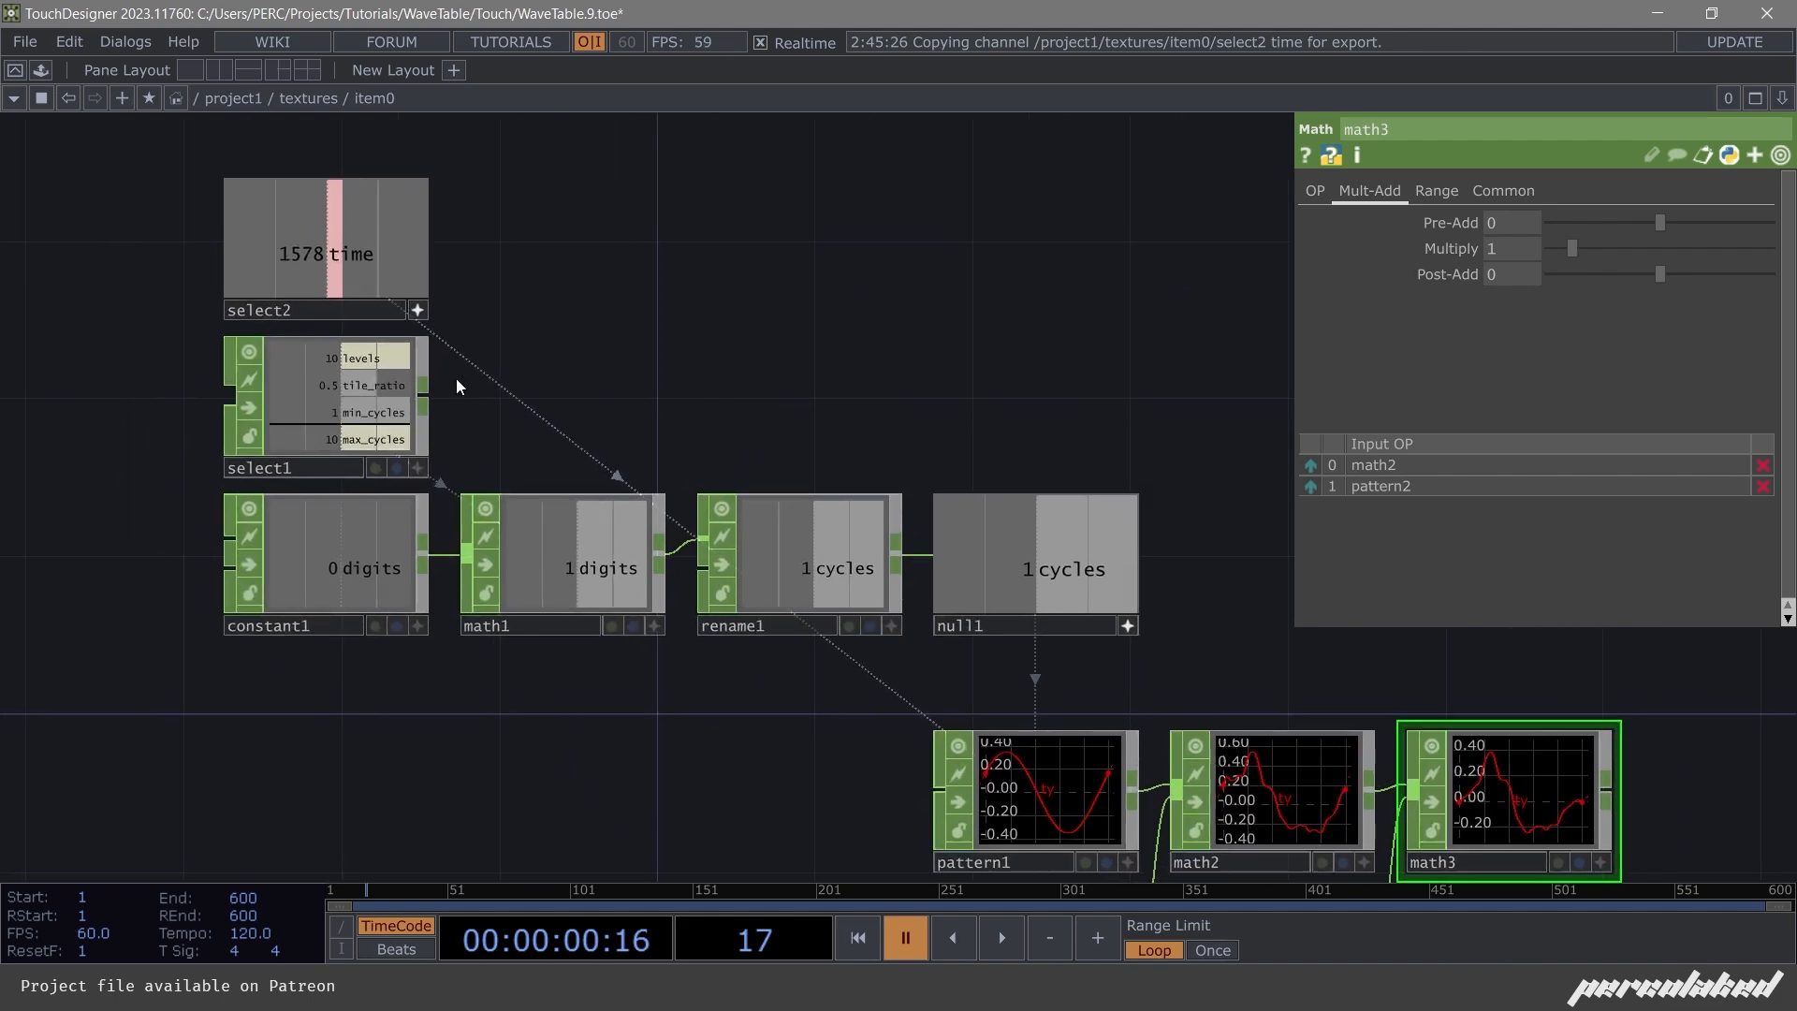
Drive the Multiply parameter of math3 with the tile_ratio channel from select1.
{"action": "scroll", "coordinate": [393, 382], "scroll_direction": "up", "scroll_amount": 3}
{"action": "left_click_drag", "start_coordinate": [348, 385], "coordinate": [1516, 248]}
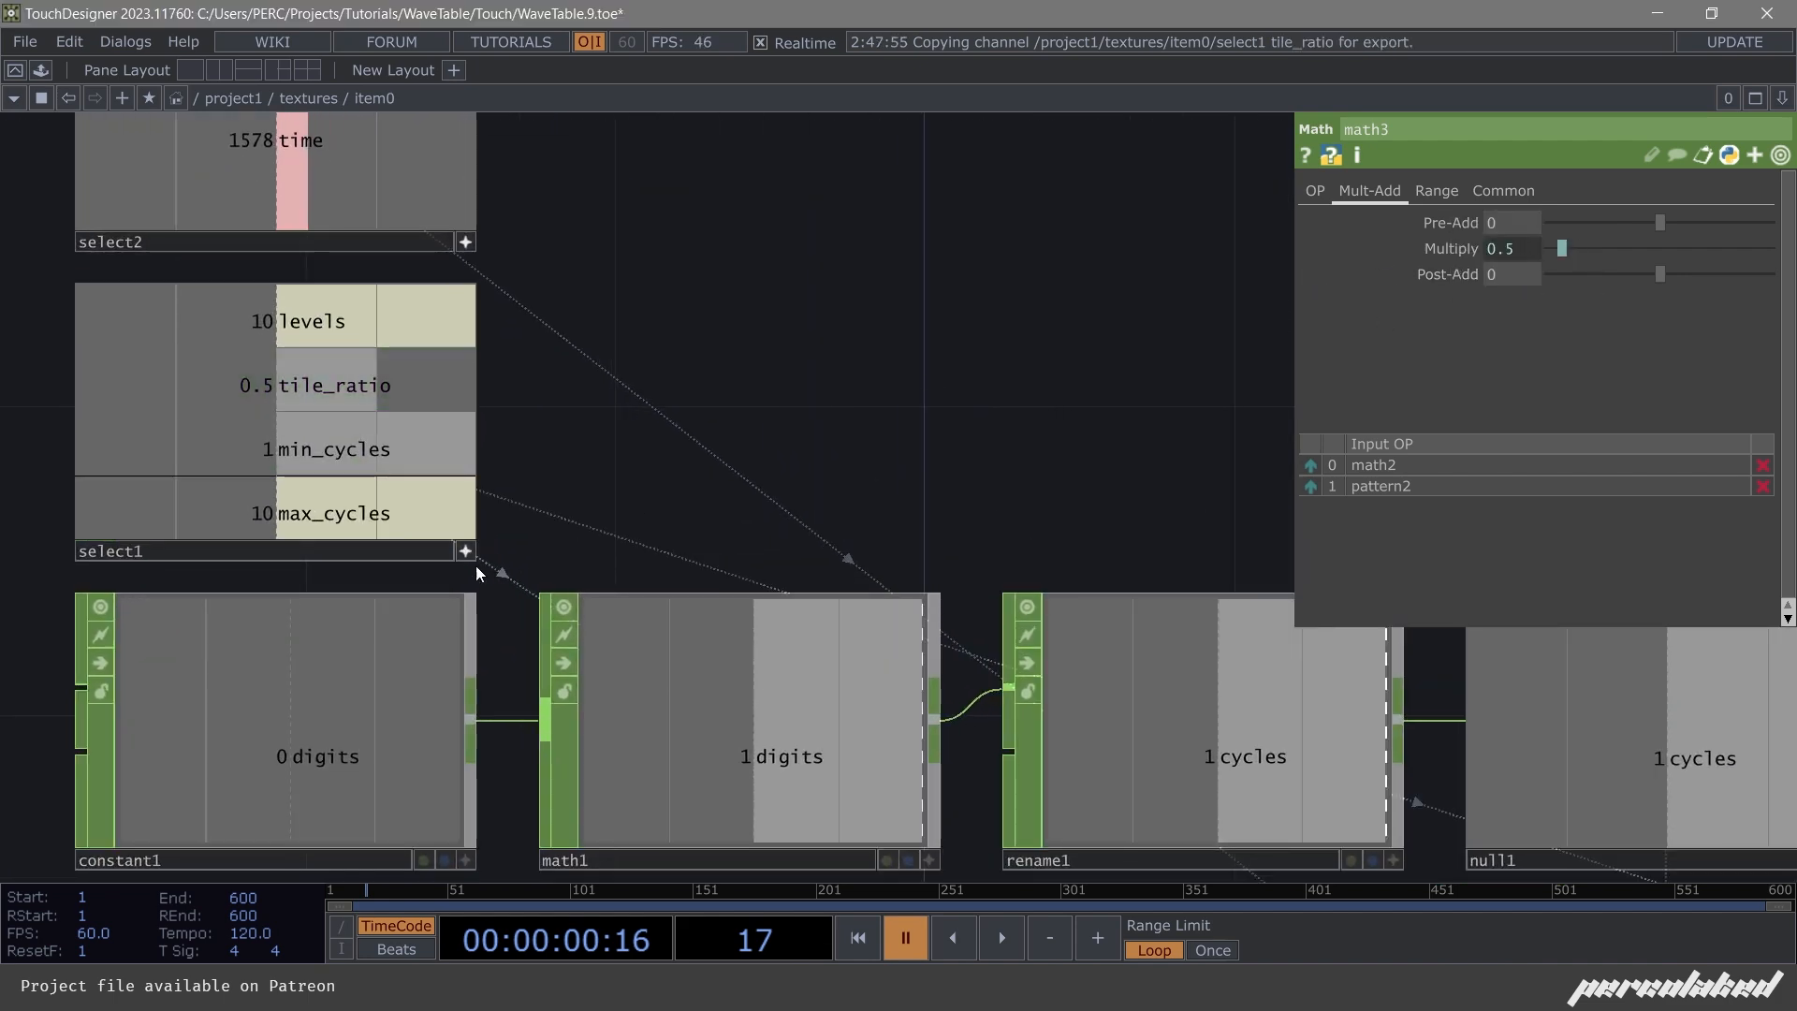
{"action": "scroll", "coordinate": [485, 332], "scroll_direction": "down", "scroll_amount": 5}
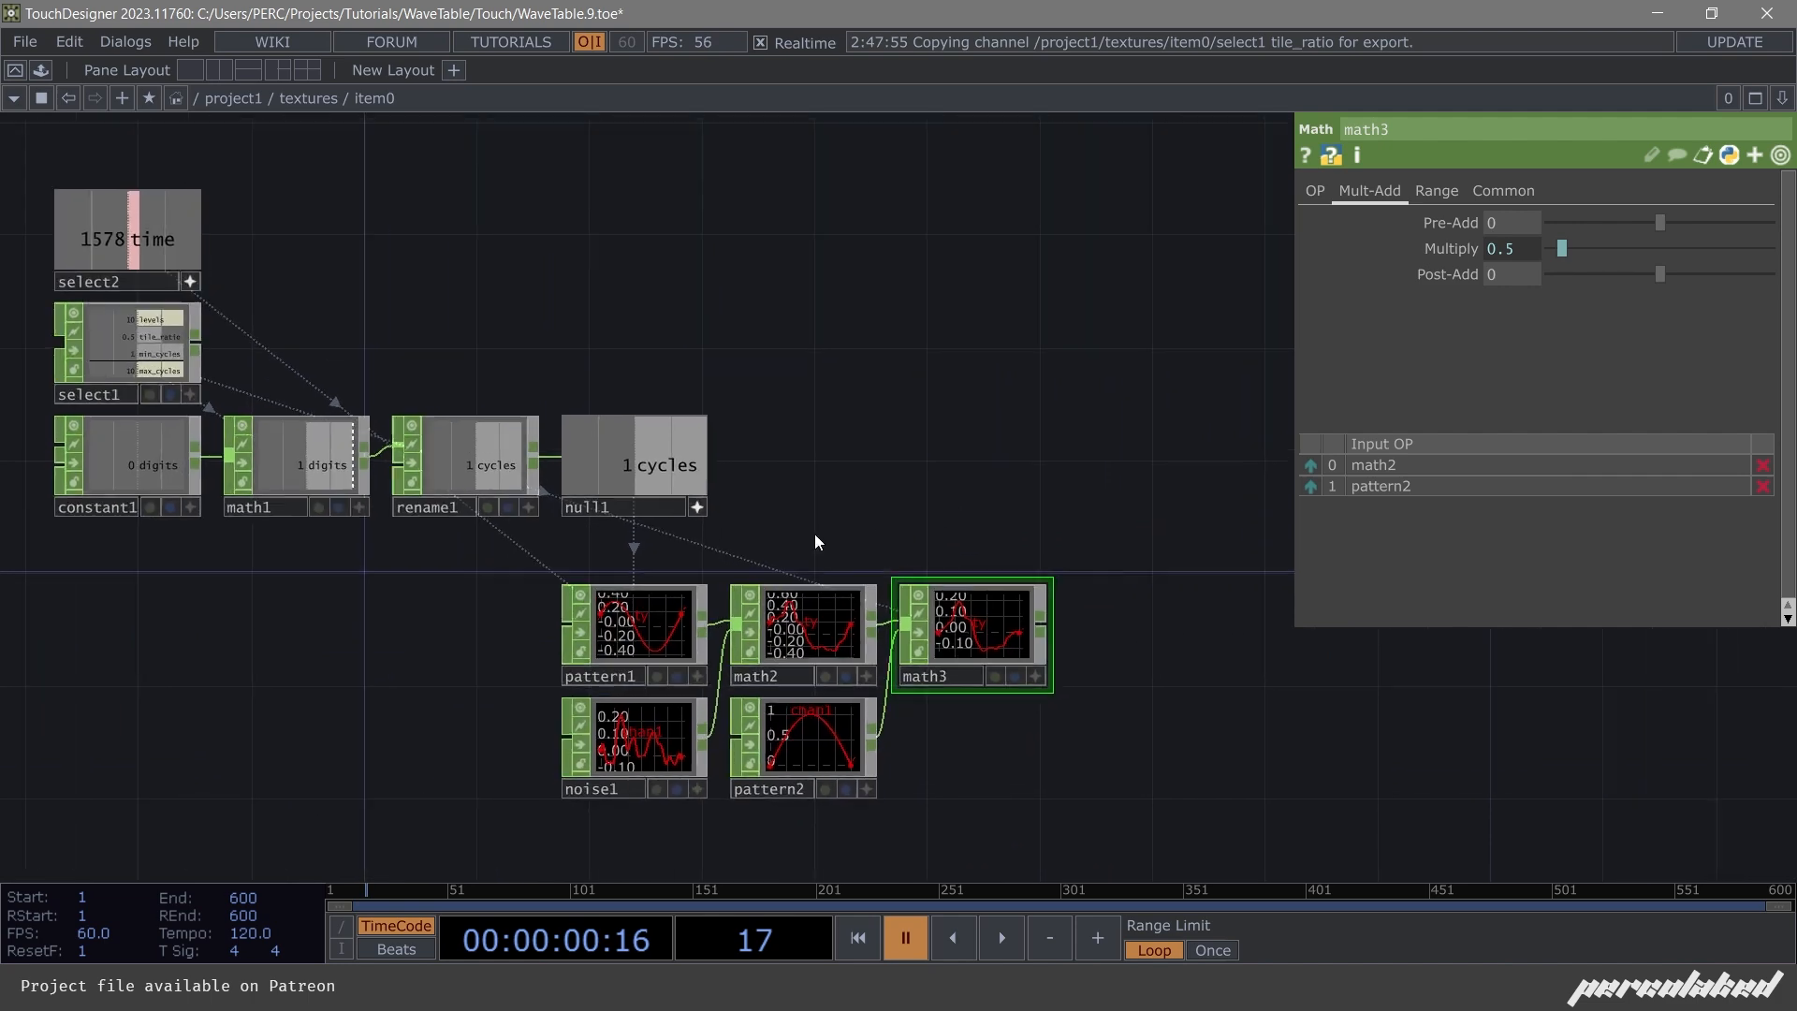
Add a Pattern CHOP connected to the output of math3.
{"action": "scroll", "coordinate": [805, 654], "scroll_direction": "up", "scroll_amount": 4}
{"action": "scroll", "coordinate": [739, 659], "scroll_direction": "down", "scroll_amount": 4}
{"action": "scroll", "coordinate": [753, 645], "scroll_direction": "down", "scroll_amount": 1}
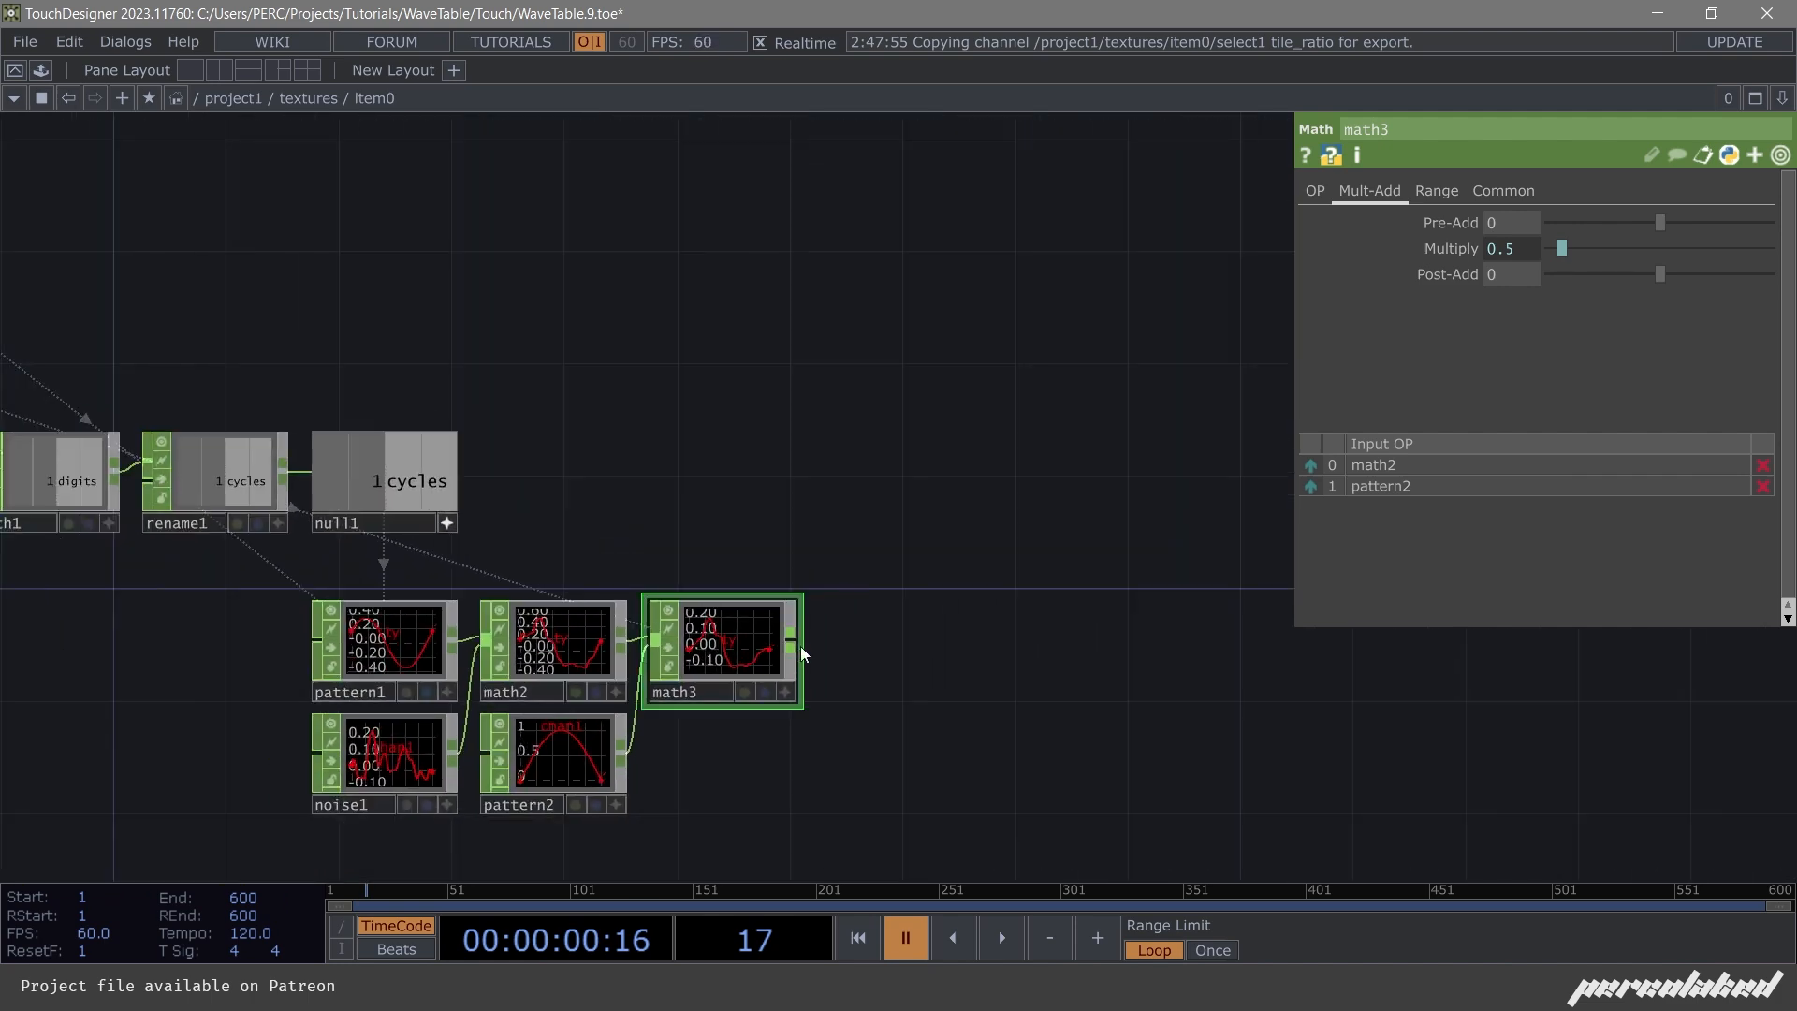
{"action": "left_click", "coordinate": [790, 638]}
{"action": "left_click", "coordinate": [1048, 638]}
{"action": "type", "text": "patt"}
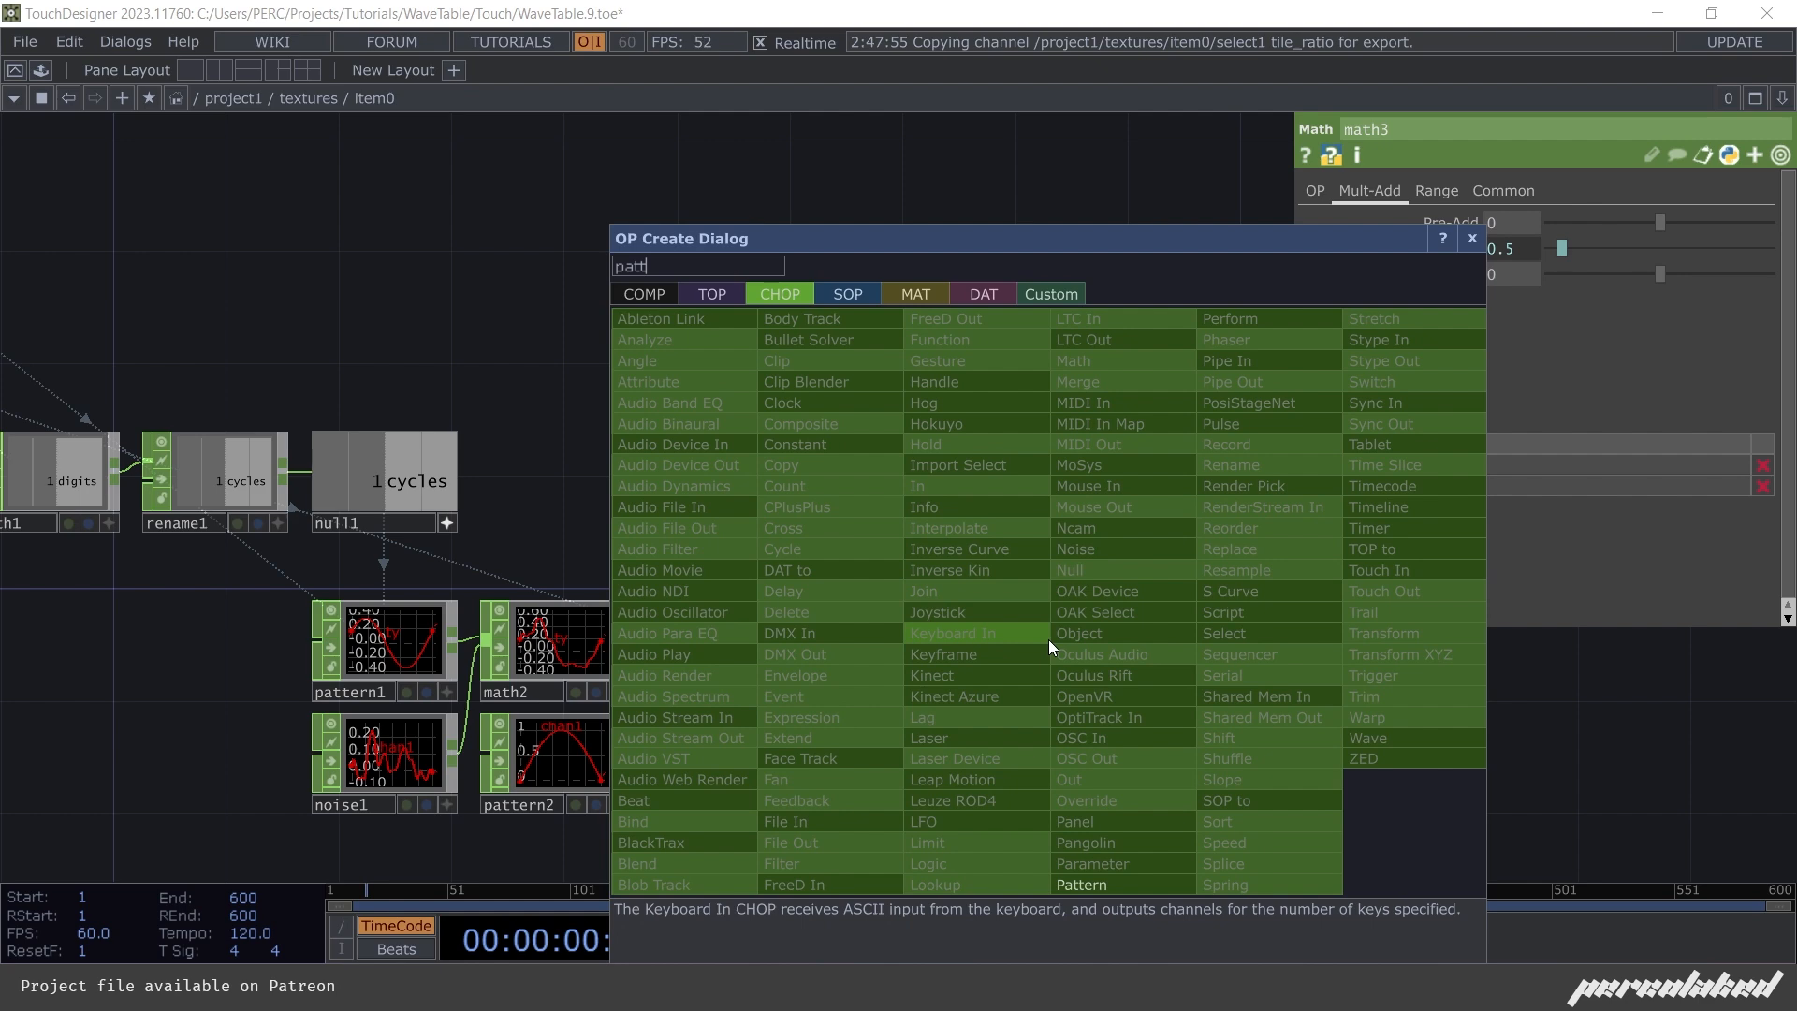
{"action": "key", "text": "Return"}
{"action": "left_click", "coordinate": [982, 642]}
{"action": "scroll", "coordinate": [739, 645], "scroll_direction": "up", "scroll_amount": 3}
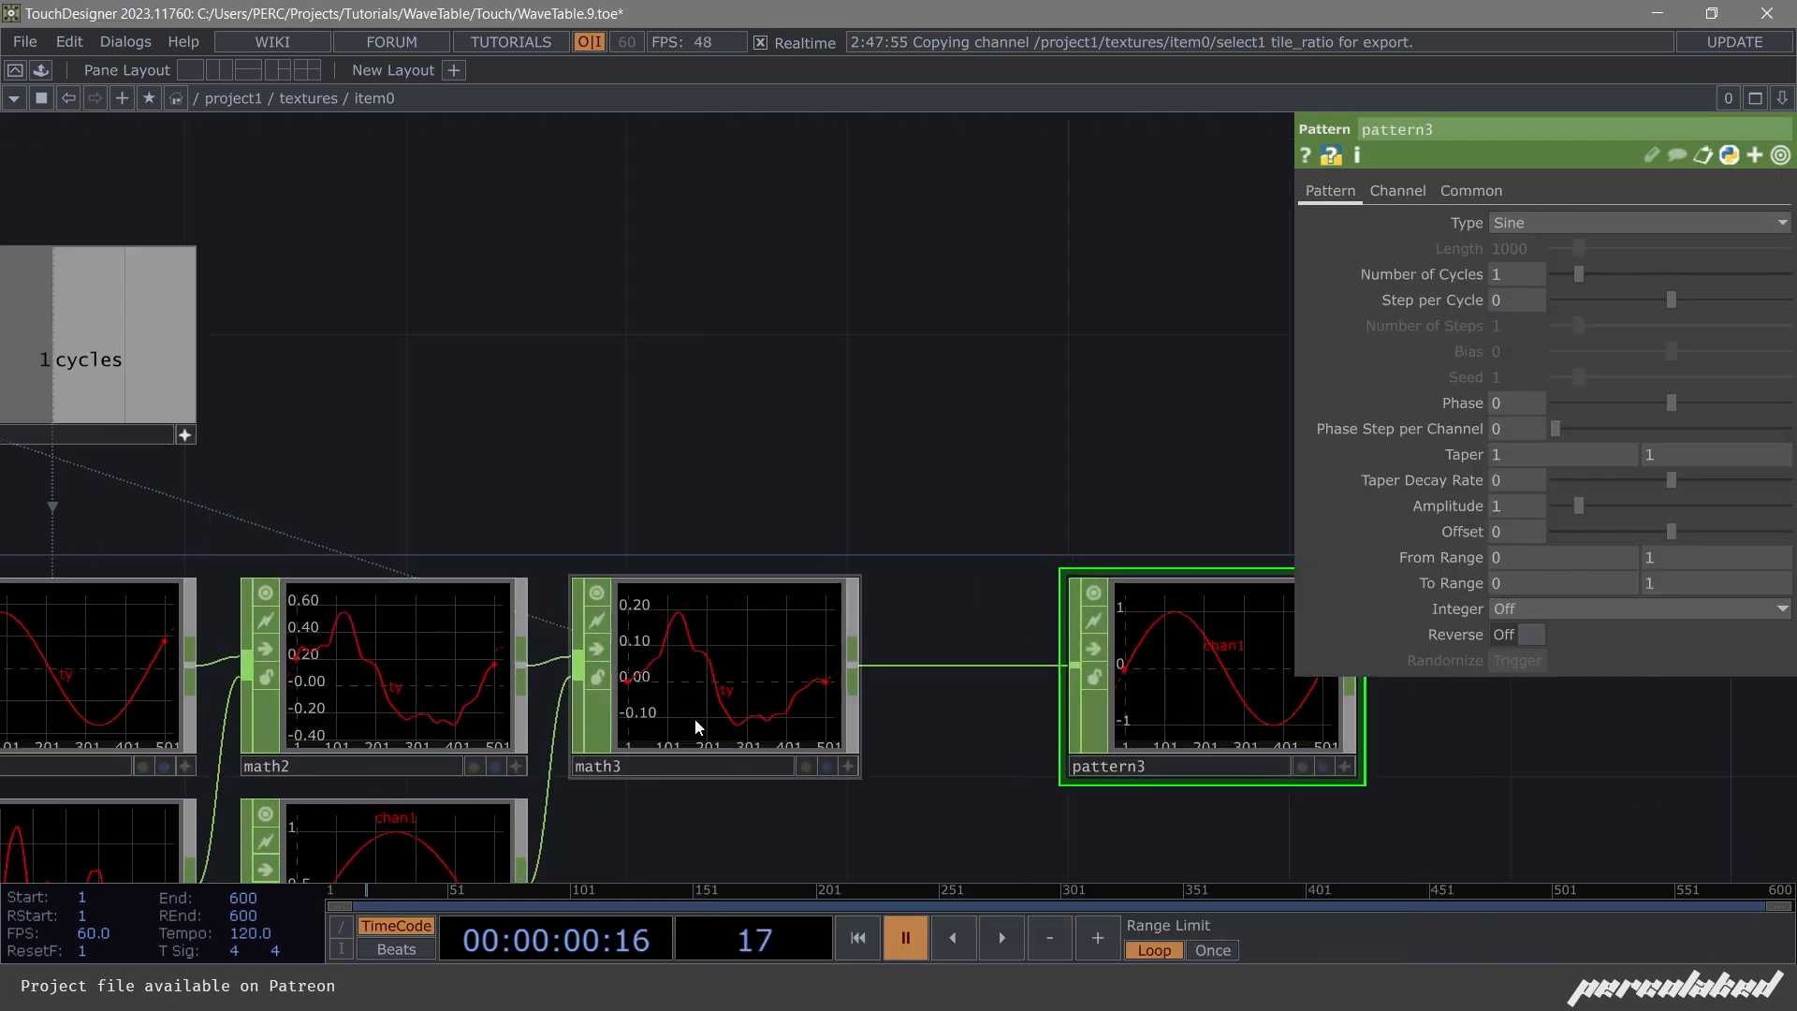
Name pattern3's channel tx and set Combine Channels to Append.
{"action": "left_click_drag", "start_coordinate": [695, 366], "coordinate": [363, 333]}
{"action": "left_click", "coordinate": [1424, 190]}
{"action": "left_click", "coordinate": [1495, 223]}
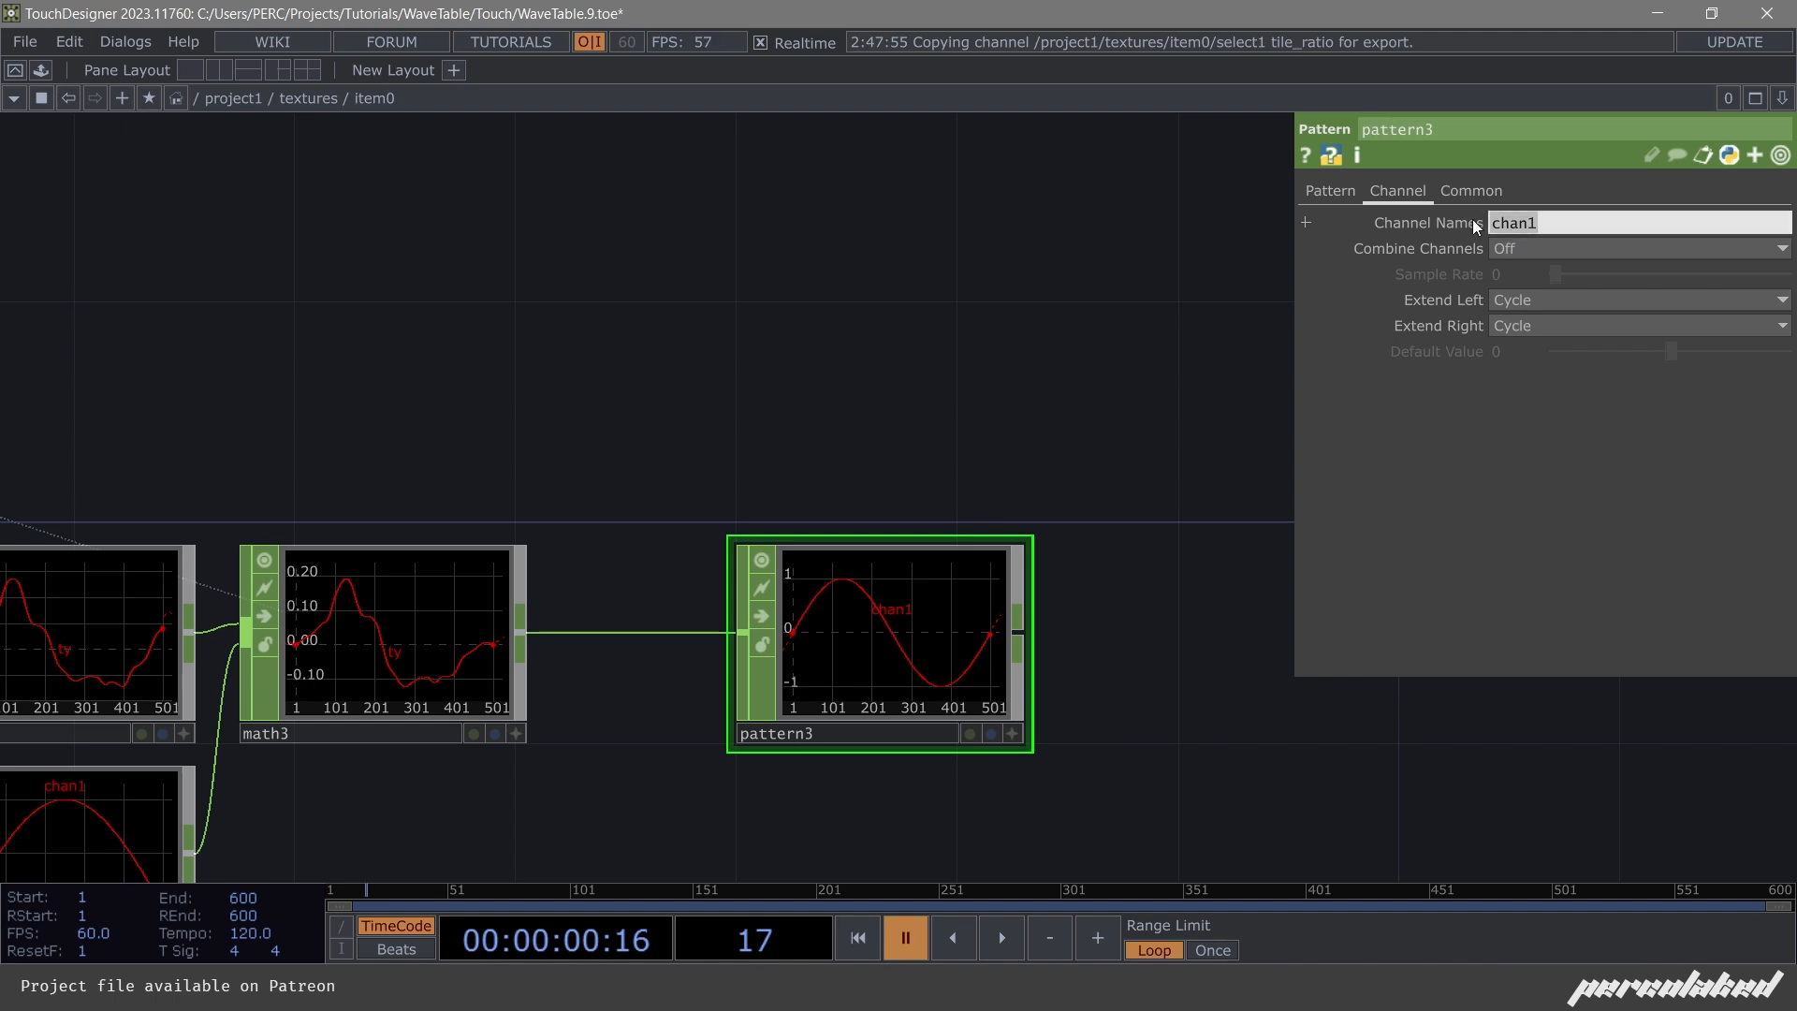
{"action": "type", "text": "tx"}
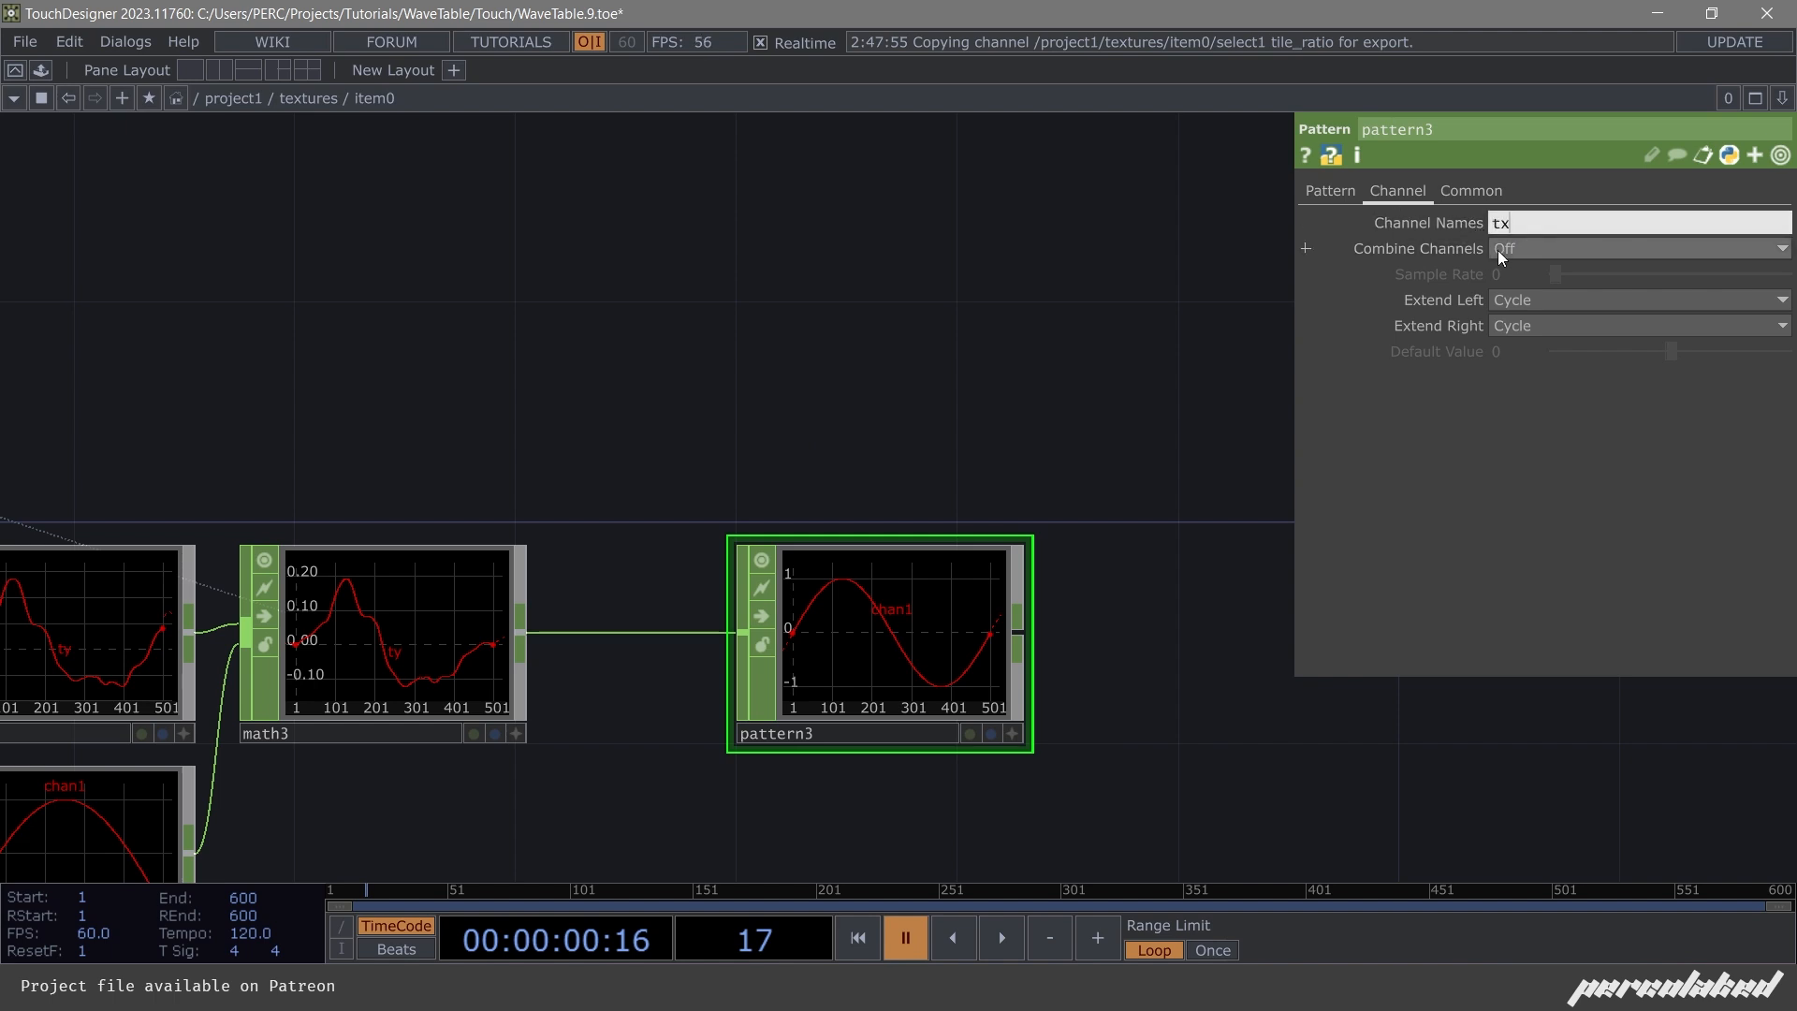
{"action": "left_click", "coordinate": [1497, 250]}
{"action": "left_click", "coordinate": [1529, 293]}
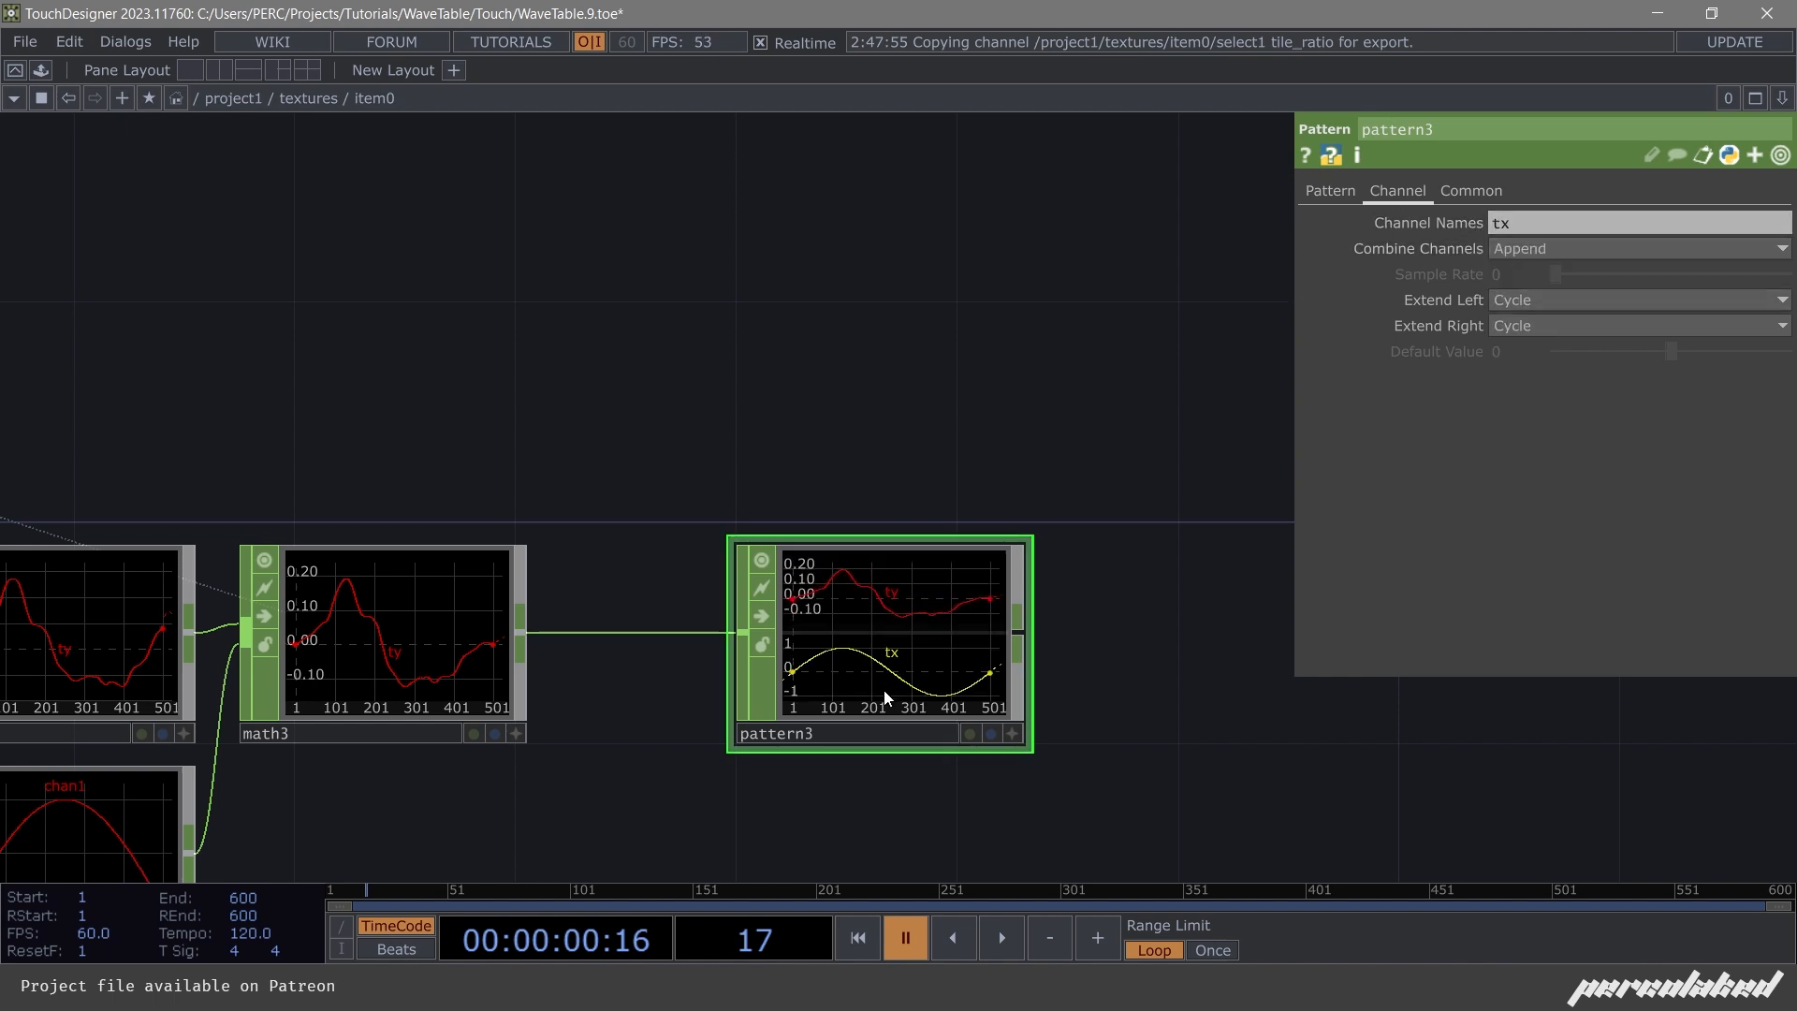
Change pattern3's waveform type to Ramp.
{"action": "left_click", "coordinate": [1334, 194]}
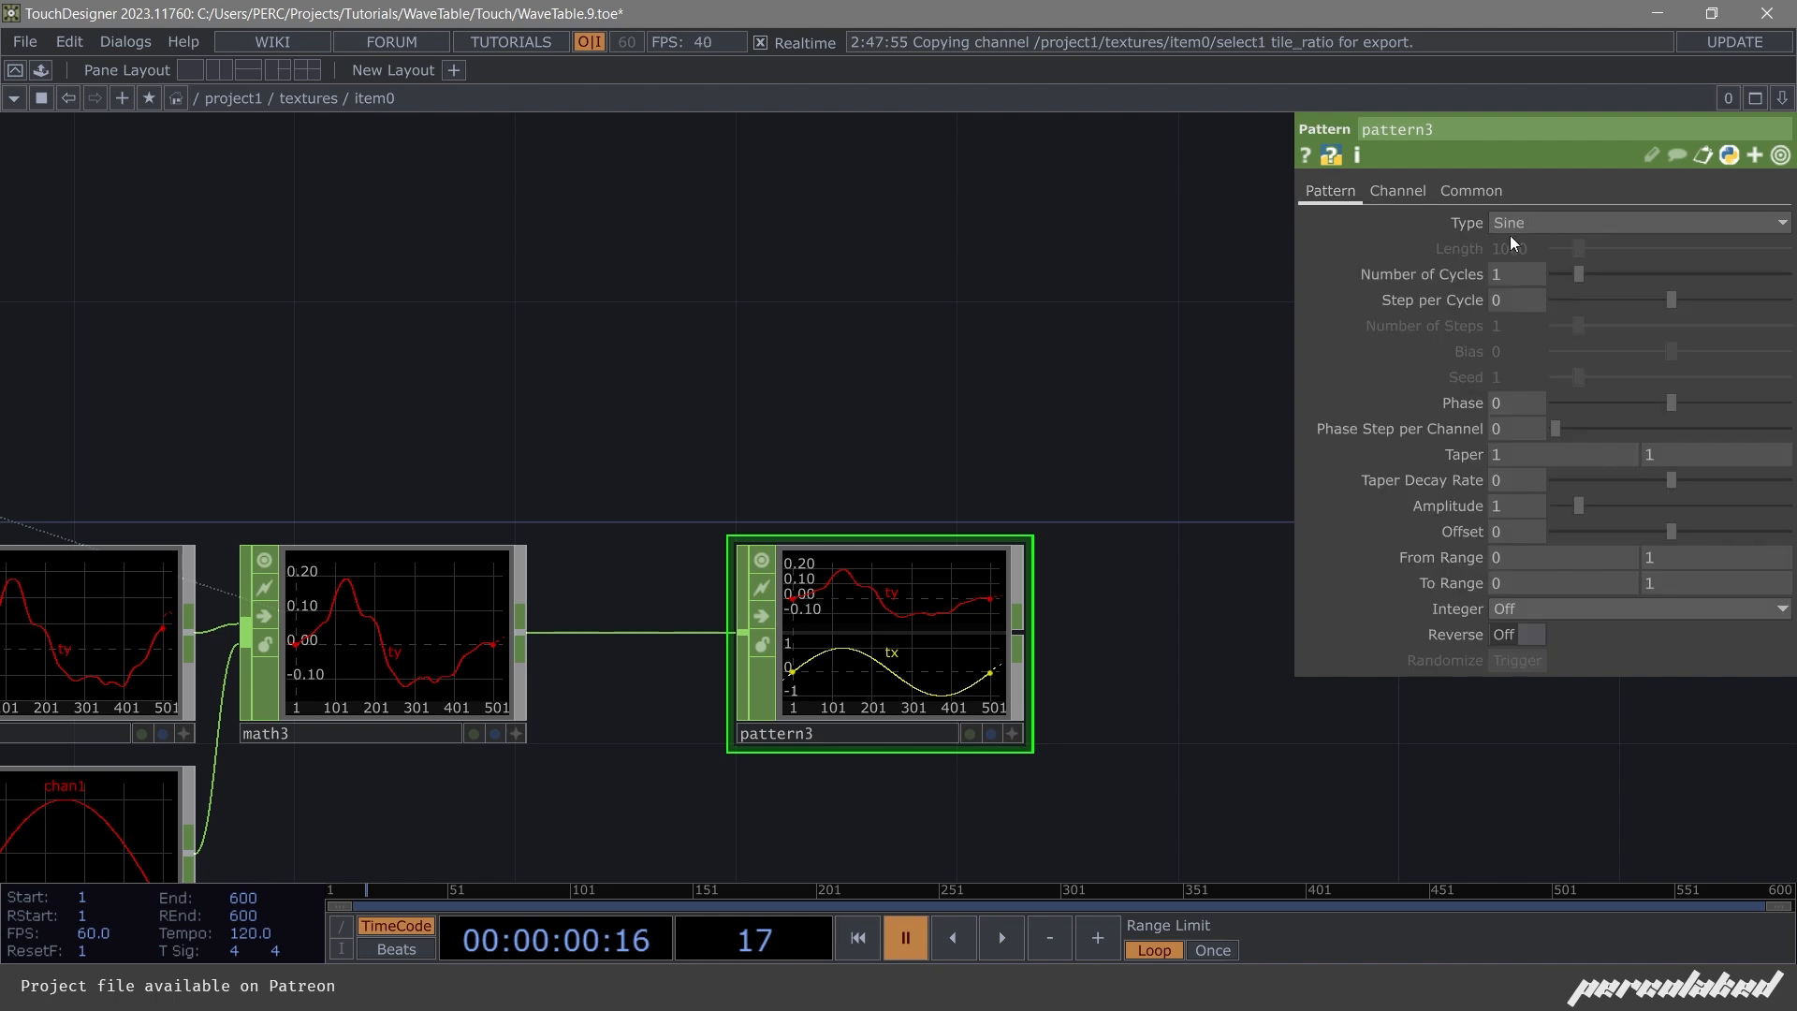
{"action": "left_click", "coordinate": [1510, 226]}
{"action": "left_click", "coordinate": [1514, 348]}
{"action": "scroll", "coordinate": [817, 694], "scroll_direction": "up", "scroll_amount": 2}
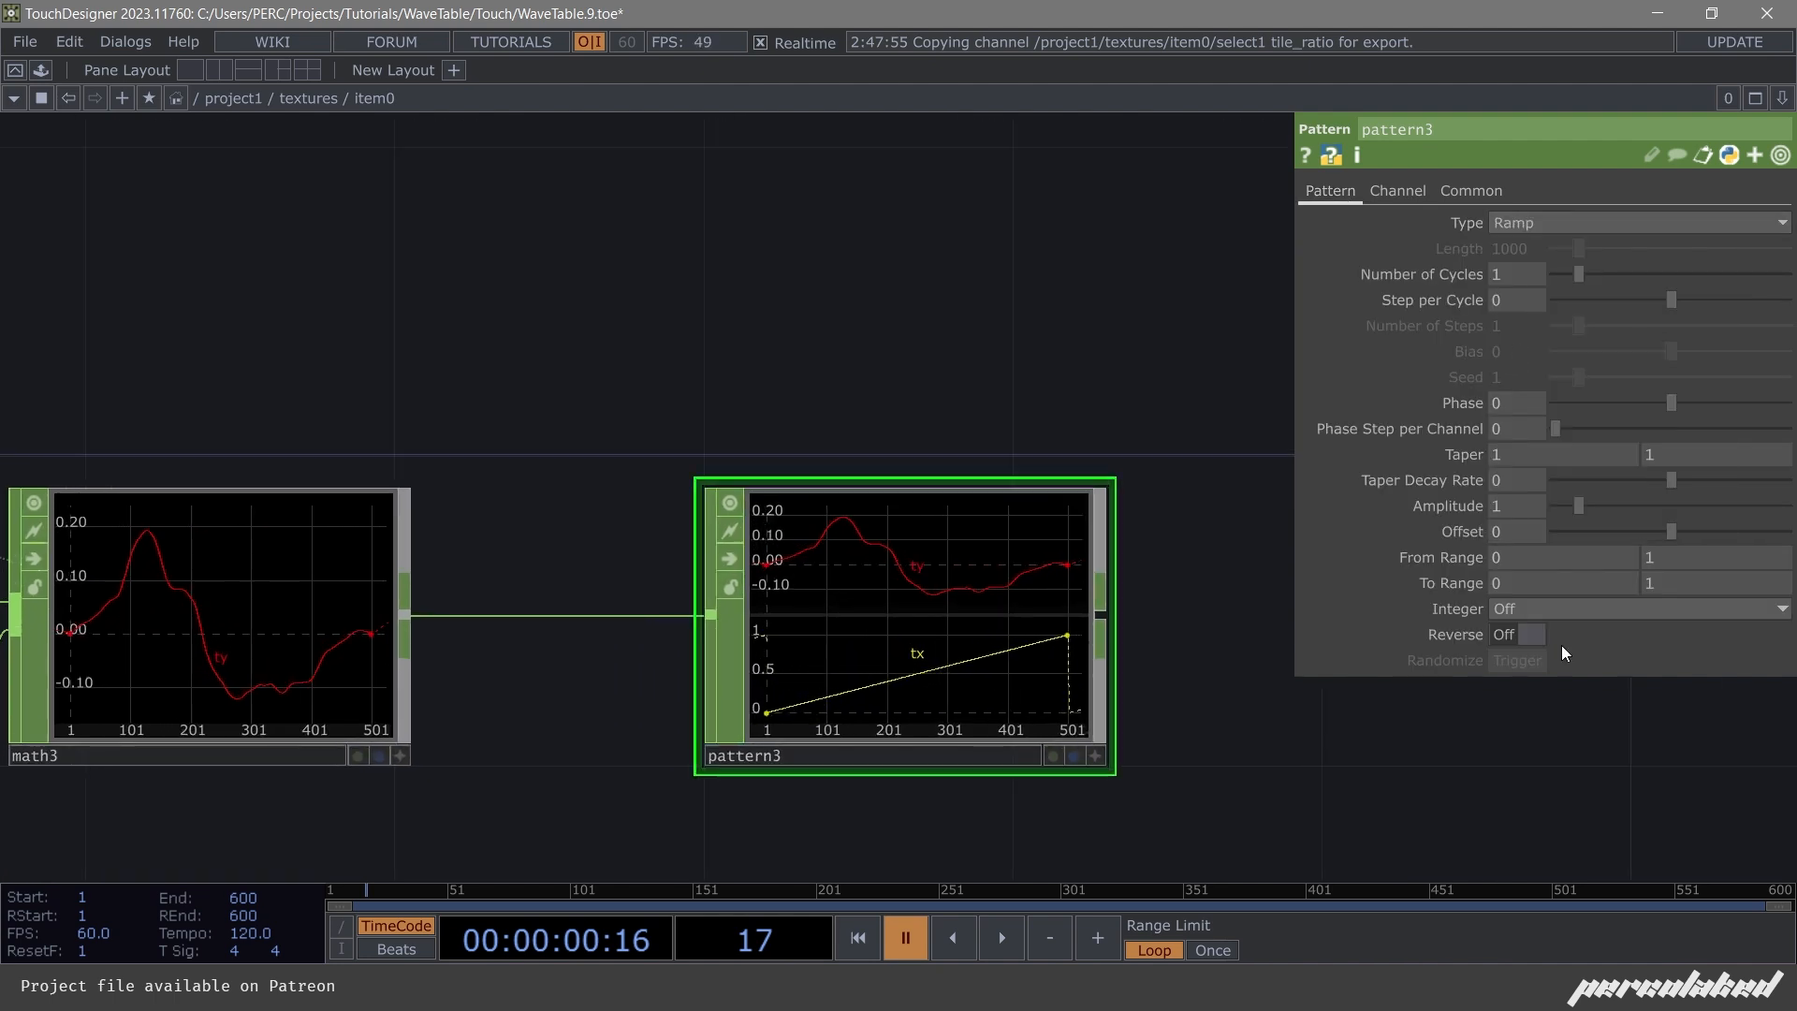
Set the offset of the pattern3 ramp to 0.5.
{"action": "left_click", "coordinate": [1488, 524]}
{"action": "type", "text": "0.1"}
{"action": "key", "text": "BackSpace"}
{"action": "type", "text": "5"}
{"action": "key", "text": "Return"}
{"action": "scroll", "coordinate": [758, 711], "scroll_direction": "up", "scroll_amount": 3}
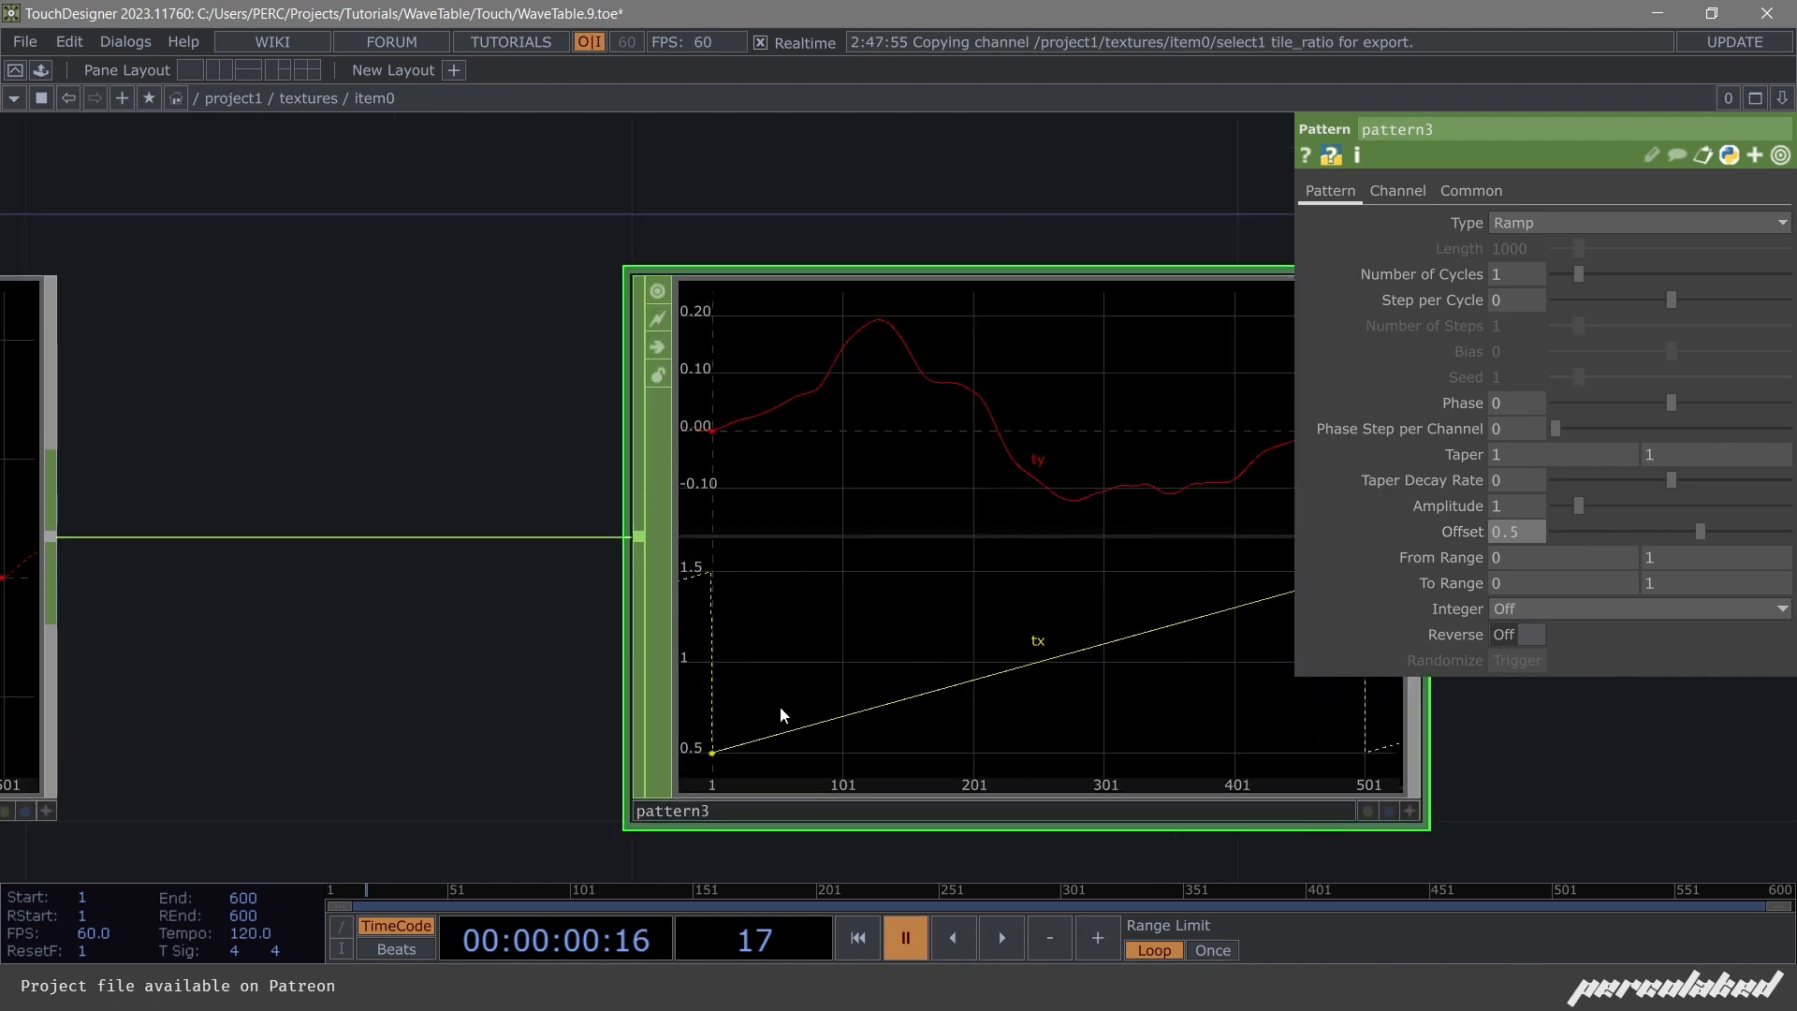
{"action": "scroll", "coordinate": [778, 706], "scroll_direction": "down", "scroll_amount": 2}
{"action": "left_click_drag", "start_coordinate": [525, 717], "coordinate": [474, 710]}
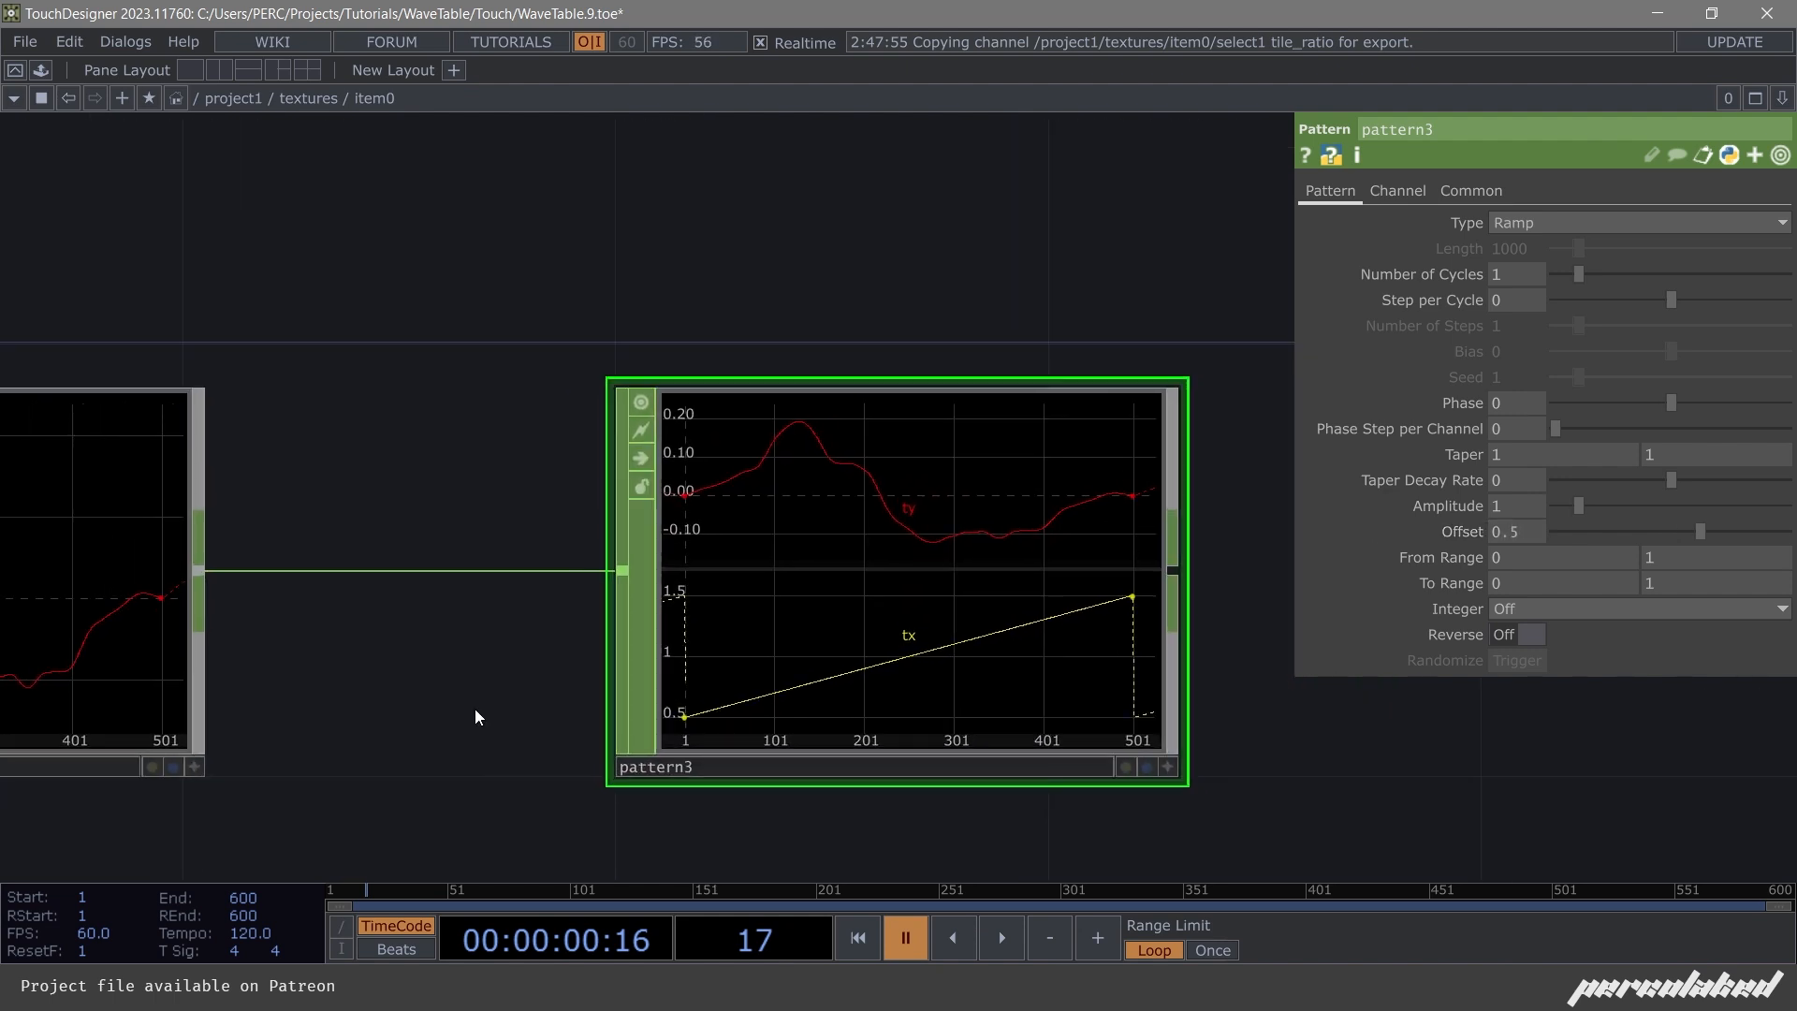
Set the offset of the pattern3 ramp to -0.5.
{"action": "left_click", "coordinate": [1490, 529]}
{"action": "type", "text": "-0.5"}
{"action": "key", "text": "Return"}
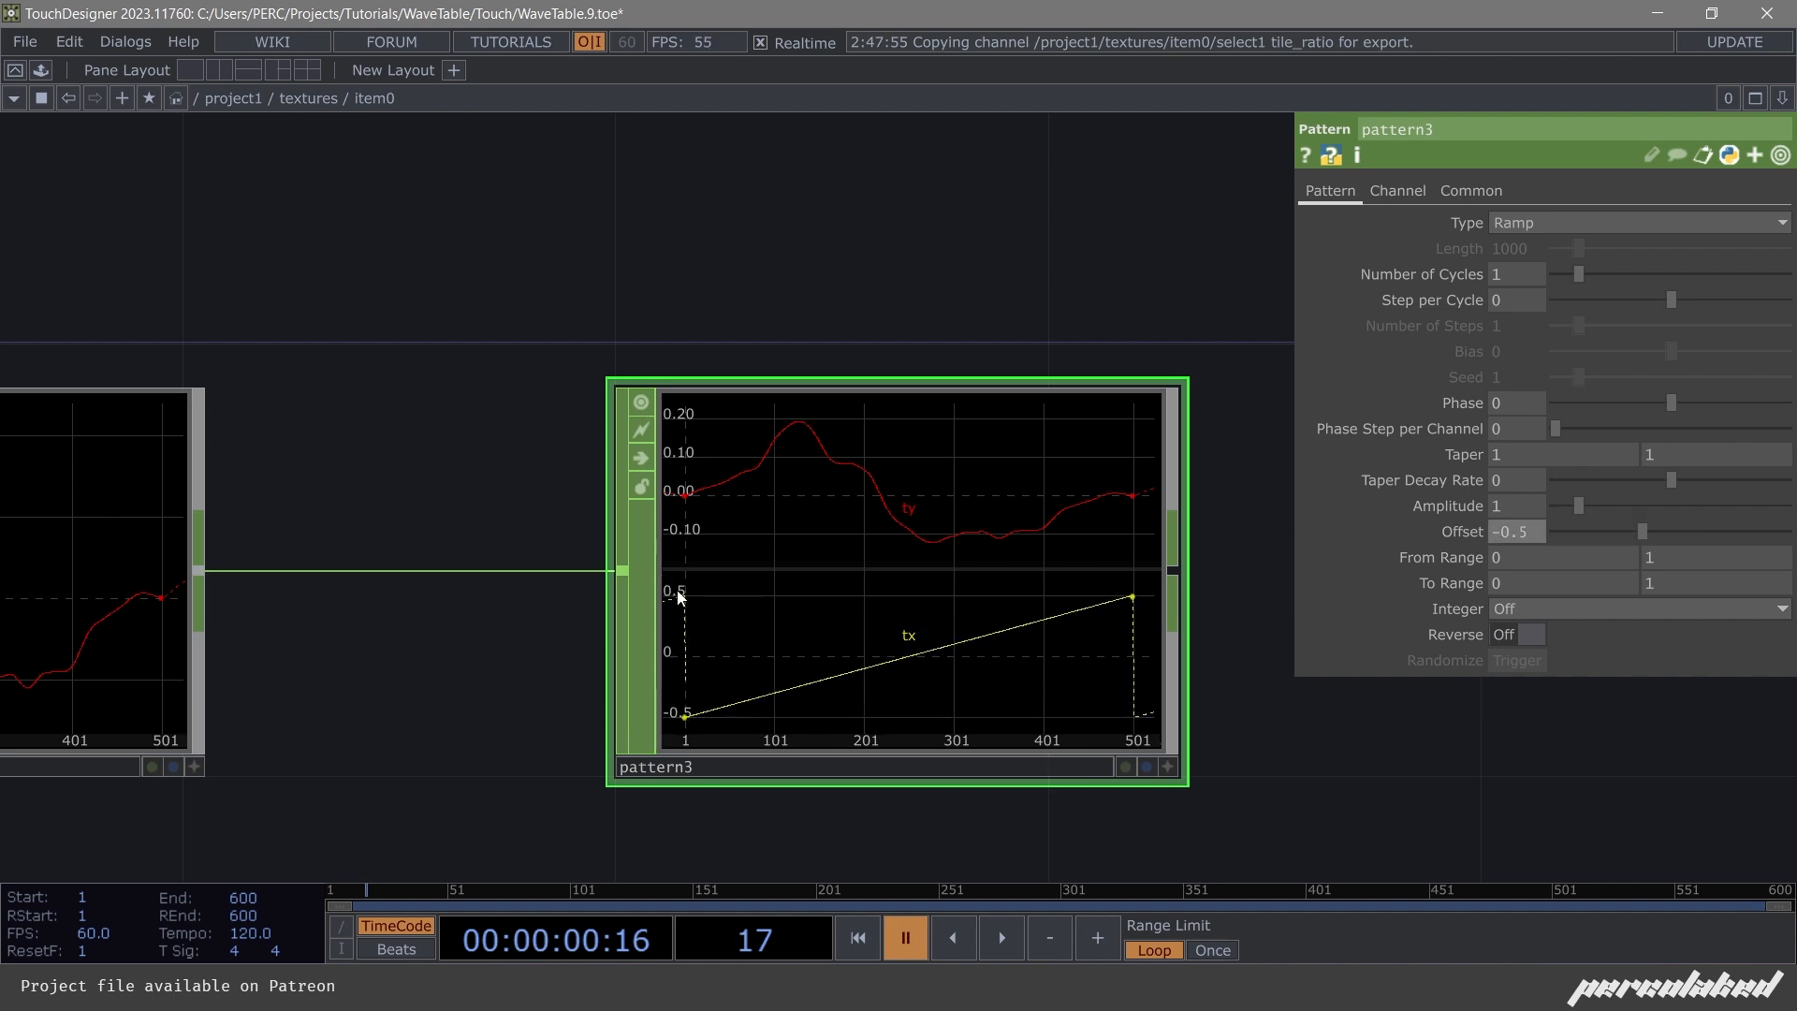
Append a Null CHOP to the output of pattern3.
{"action": "scroll", "coordinate": [782, 608], "scroll_direction": "down", "scroll_amount": 4}
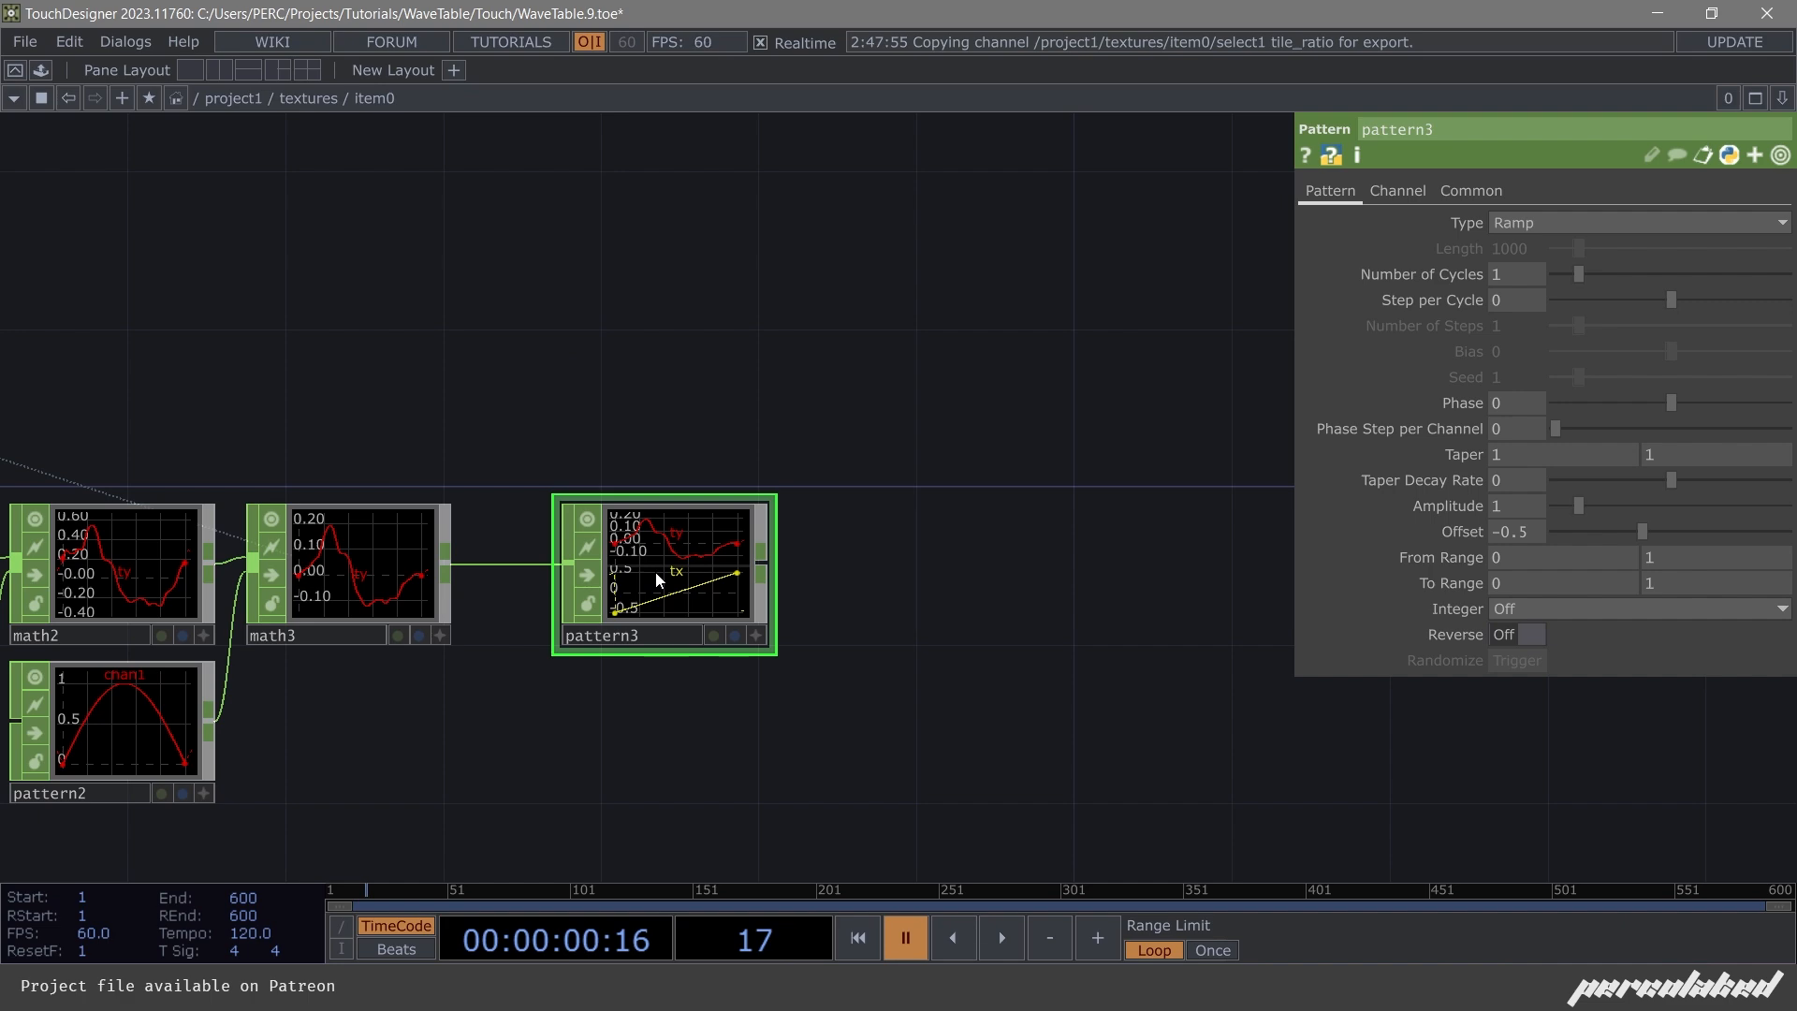
{"action": "right_click", "coordinate": [760, 561]}
{"action": "left_click", "coordinate": [900, 558]}
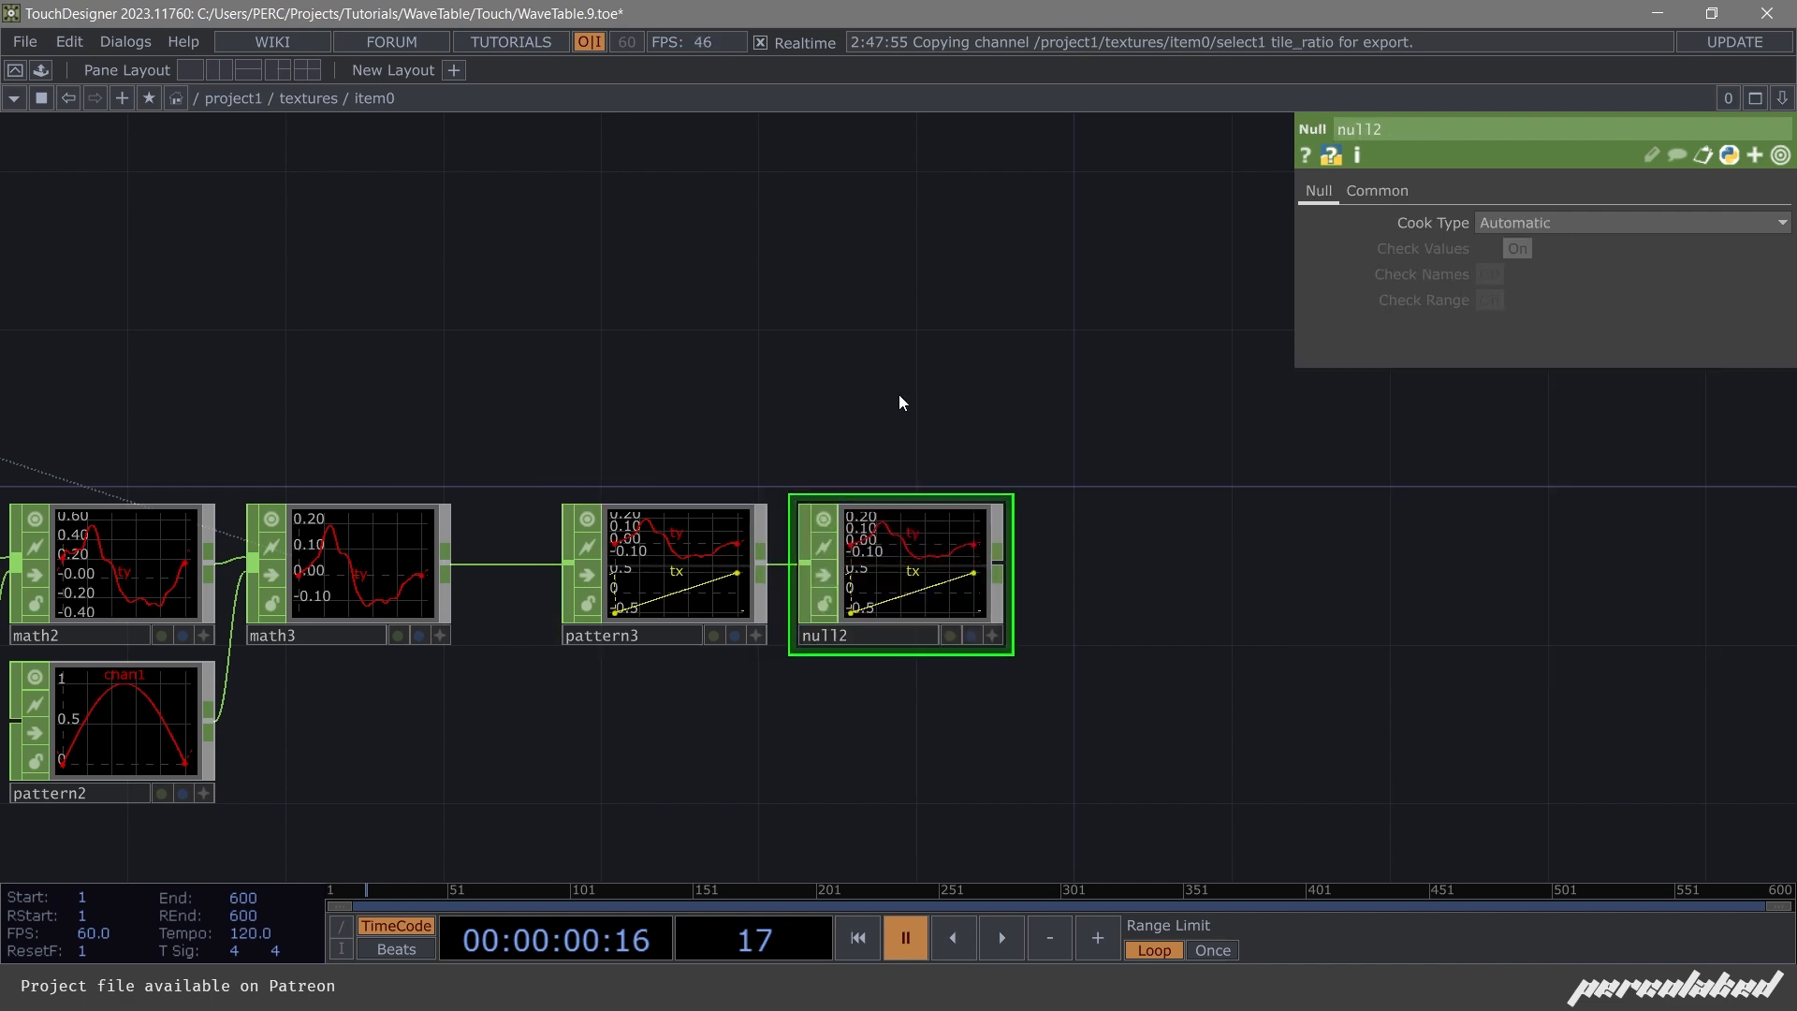
Create a CHOP to SOP above null2 and assign null2 as its source CHOP.
{"action": "key", "text": "Tab"}
{"action": "left_click", "coordinate": [711, 92]}
{"action": "type", "text": "ch"}
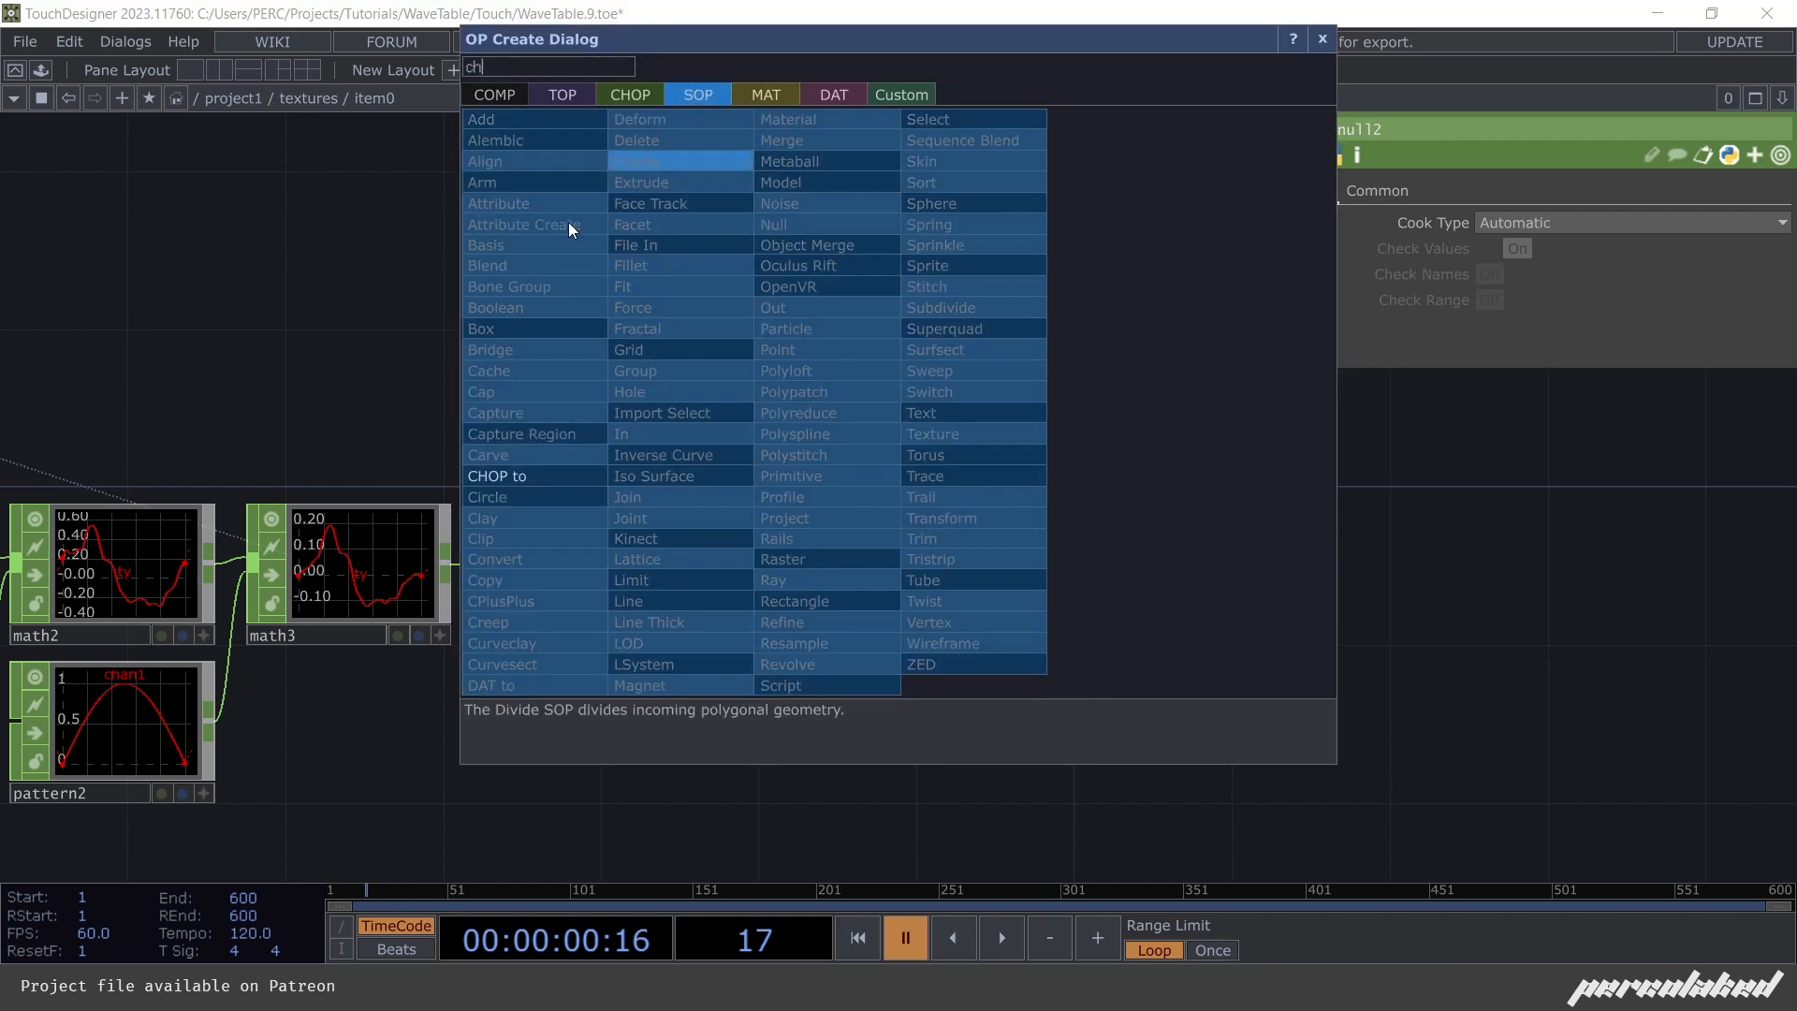
{"action": "left_click", "coordinate": [554, 477]}
{"action": "left_click", "coordinate": [898, 418]}
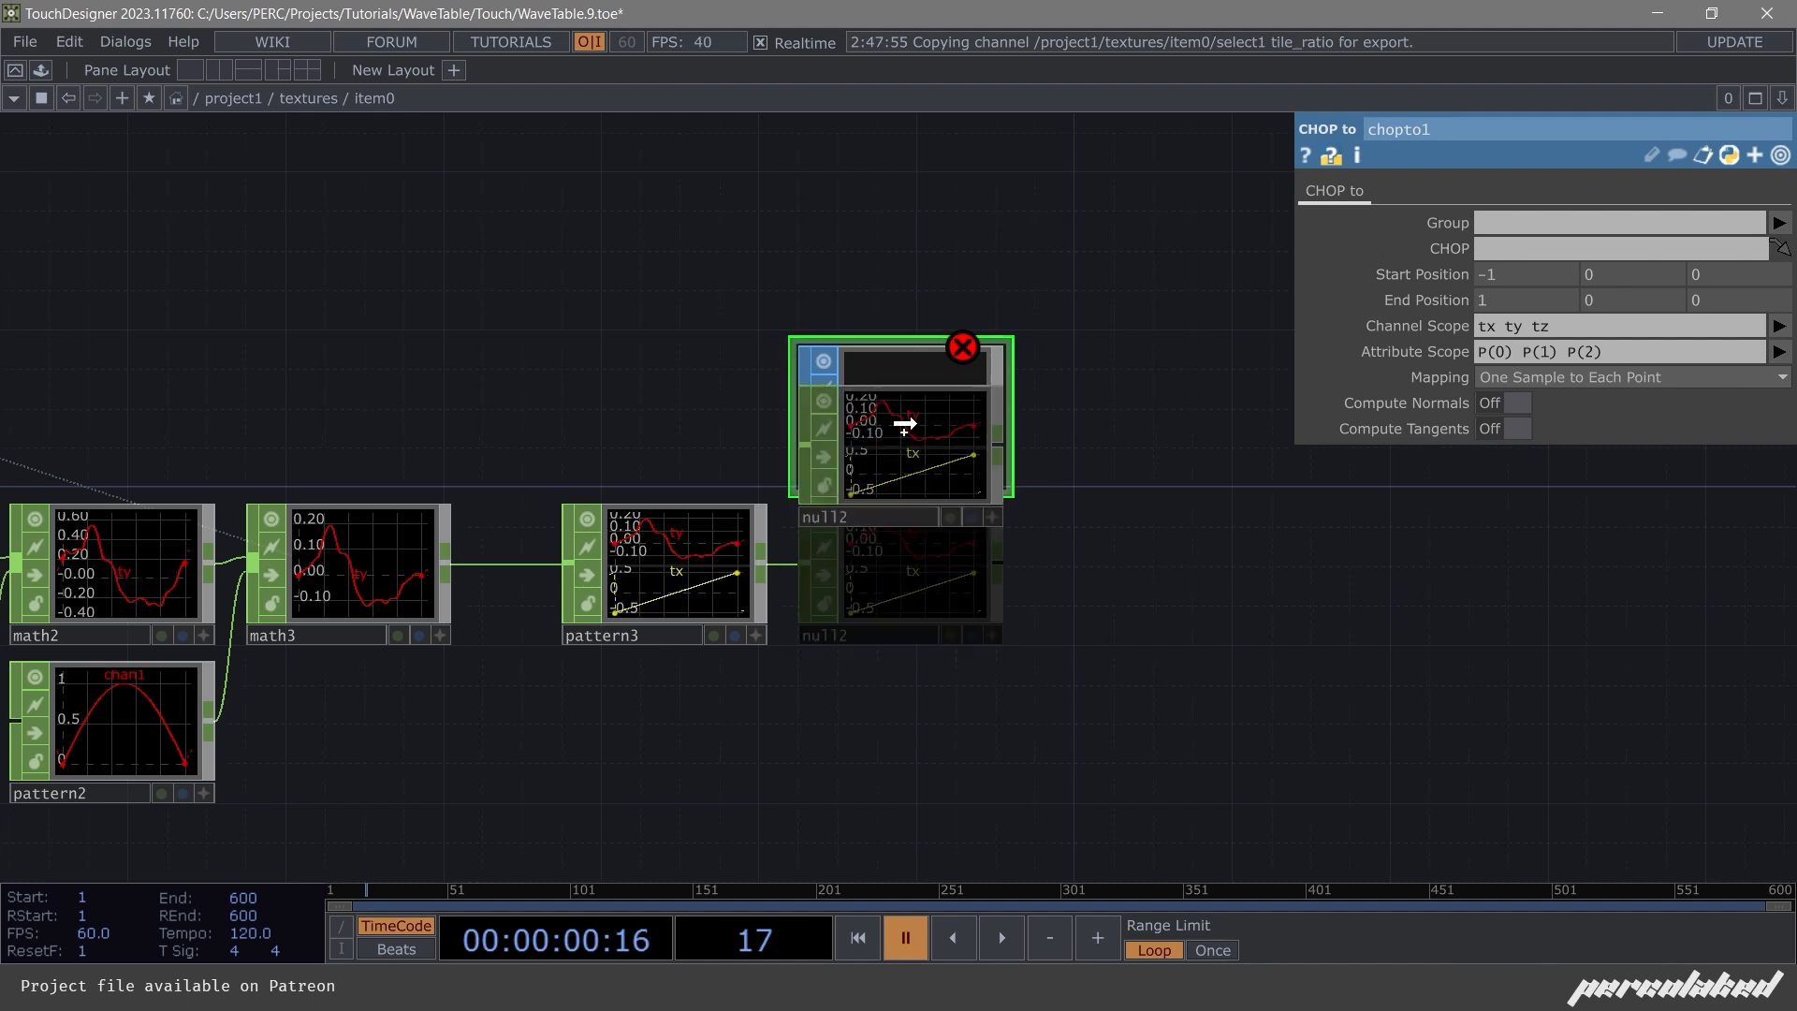
{"action": "scroll", "coordinate": [934, 424], "scroll_direction": "up", "scroll_amount": 3}
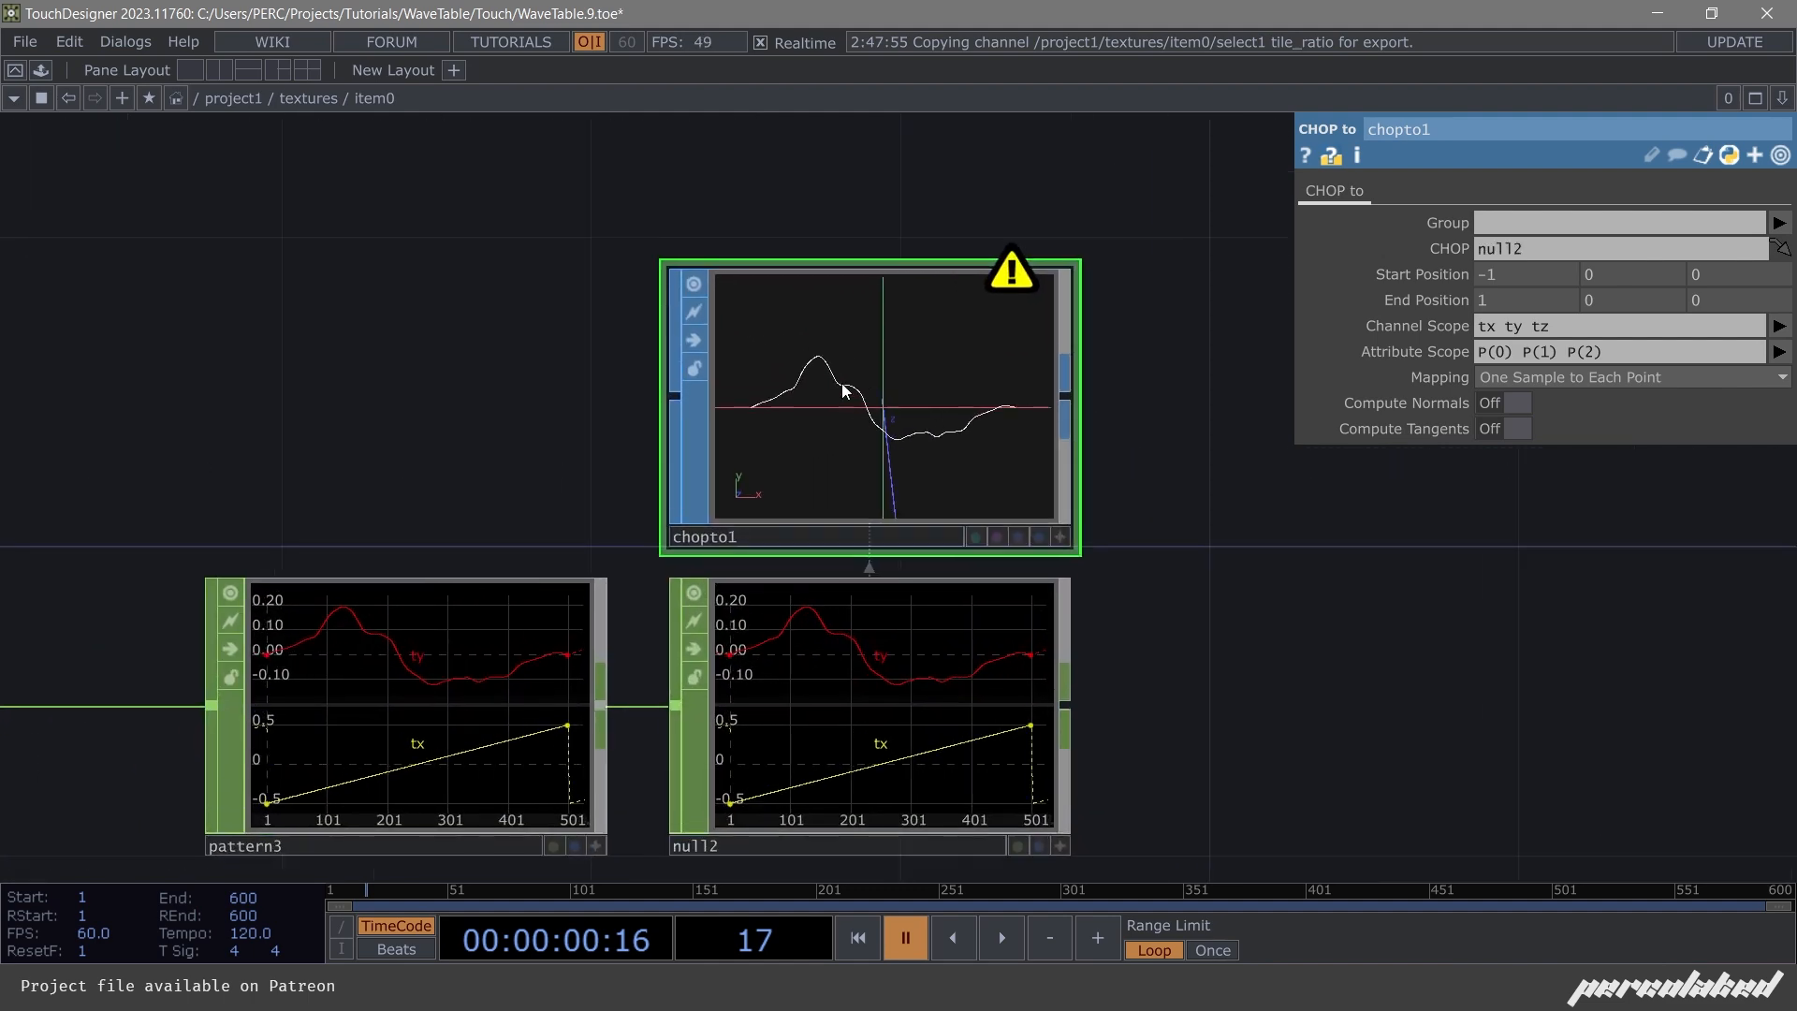
Reduce chopto1's Channel Scope to tx ty and its Attribute Scope to P(0) P(1).
{"action": "middle_click", "coordinate": [1041, 315]}
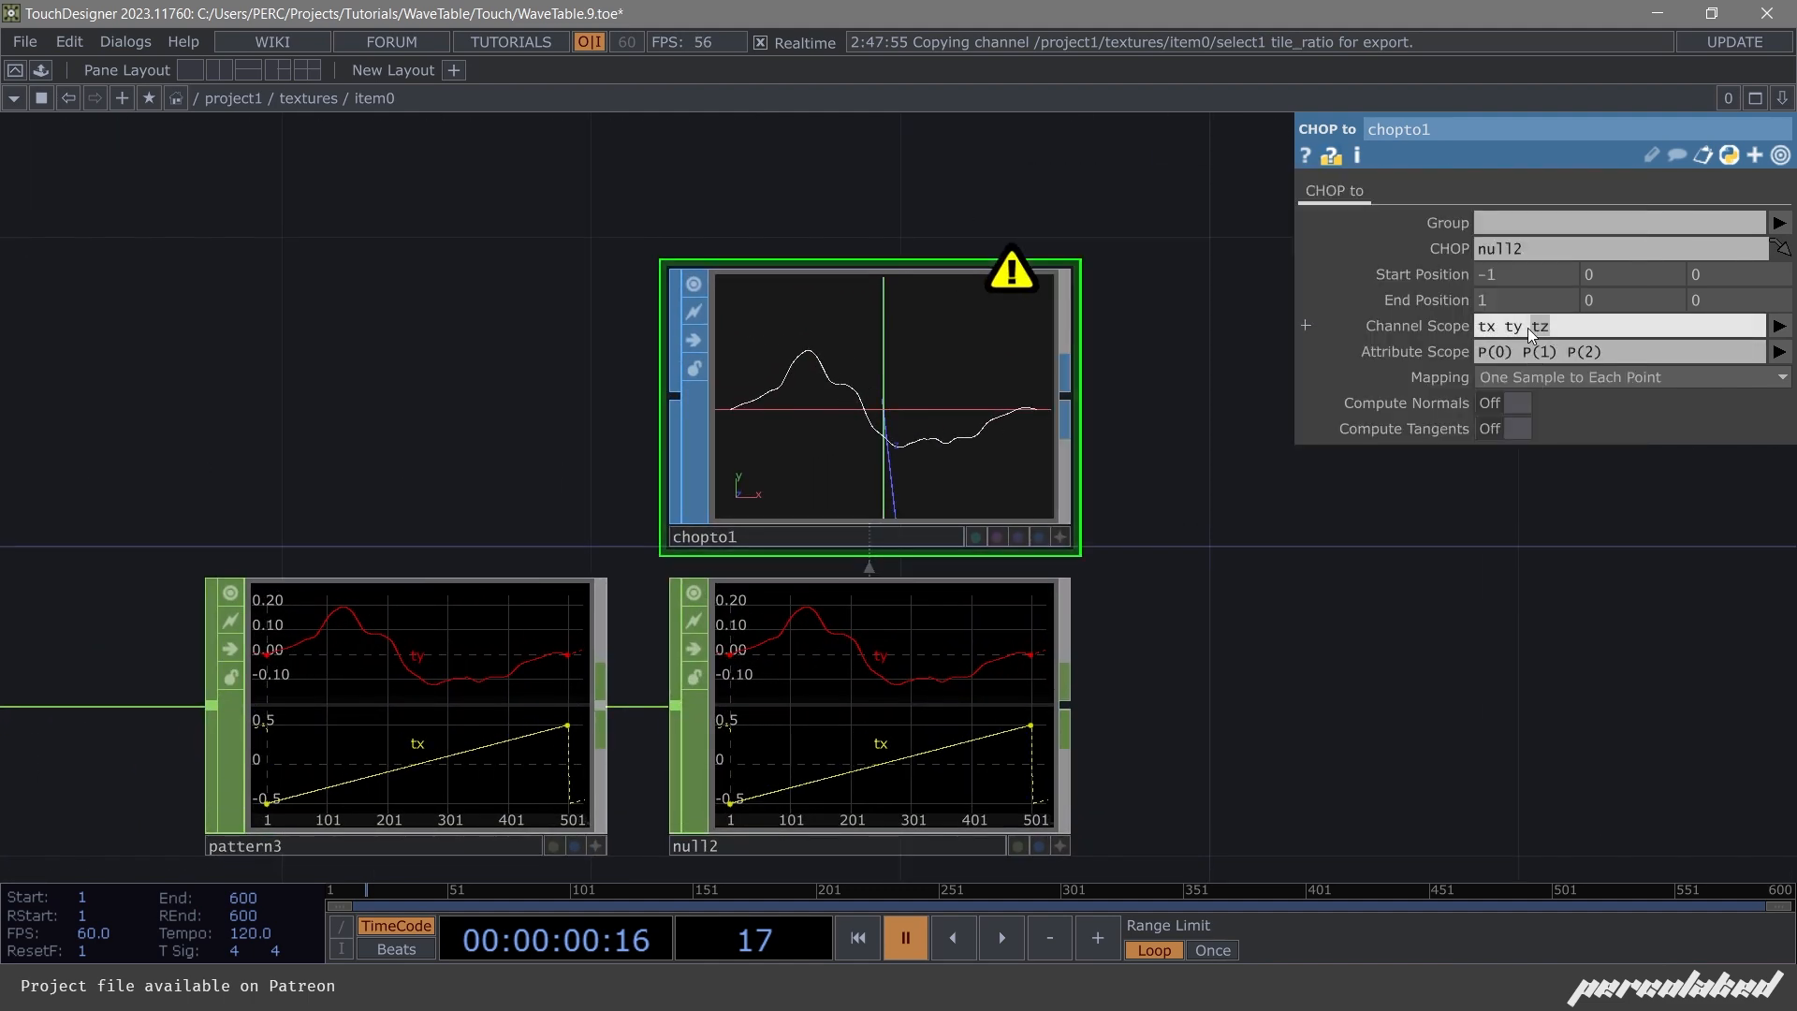
{"action": "key", "text": "BackSpace"}
{"action": "left_click", "coordinate": [1590, 351]}
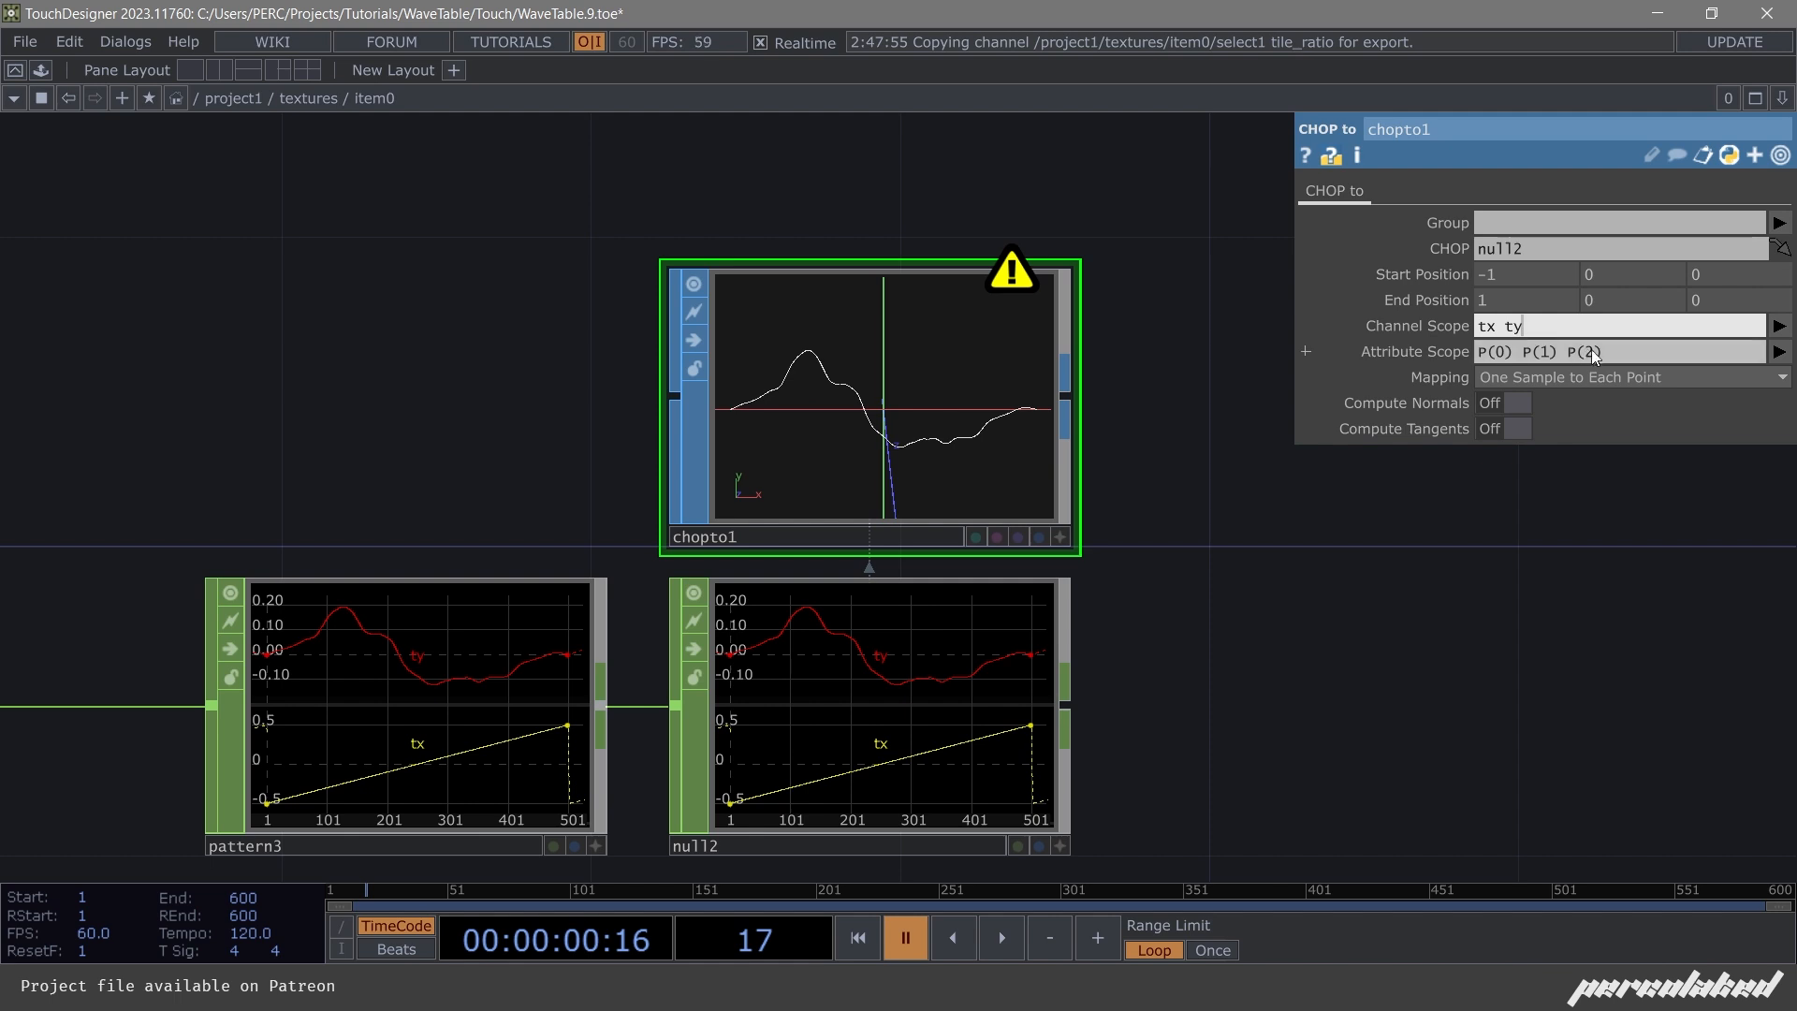
{"action": "left_click_drag", "start_coordinate": [1603, 352], "coordinate": [1569, 353]}
{"action": "key", "text": "BackSpace"}
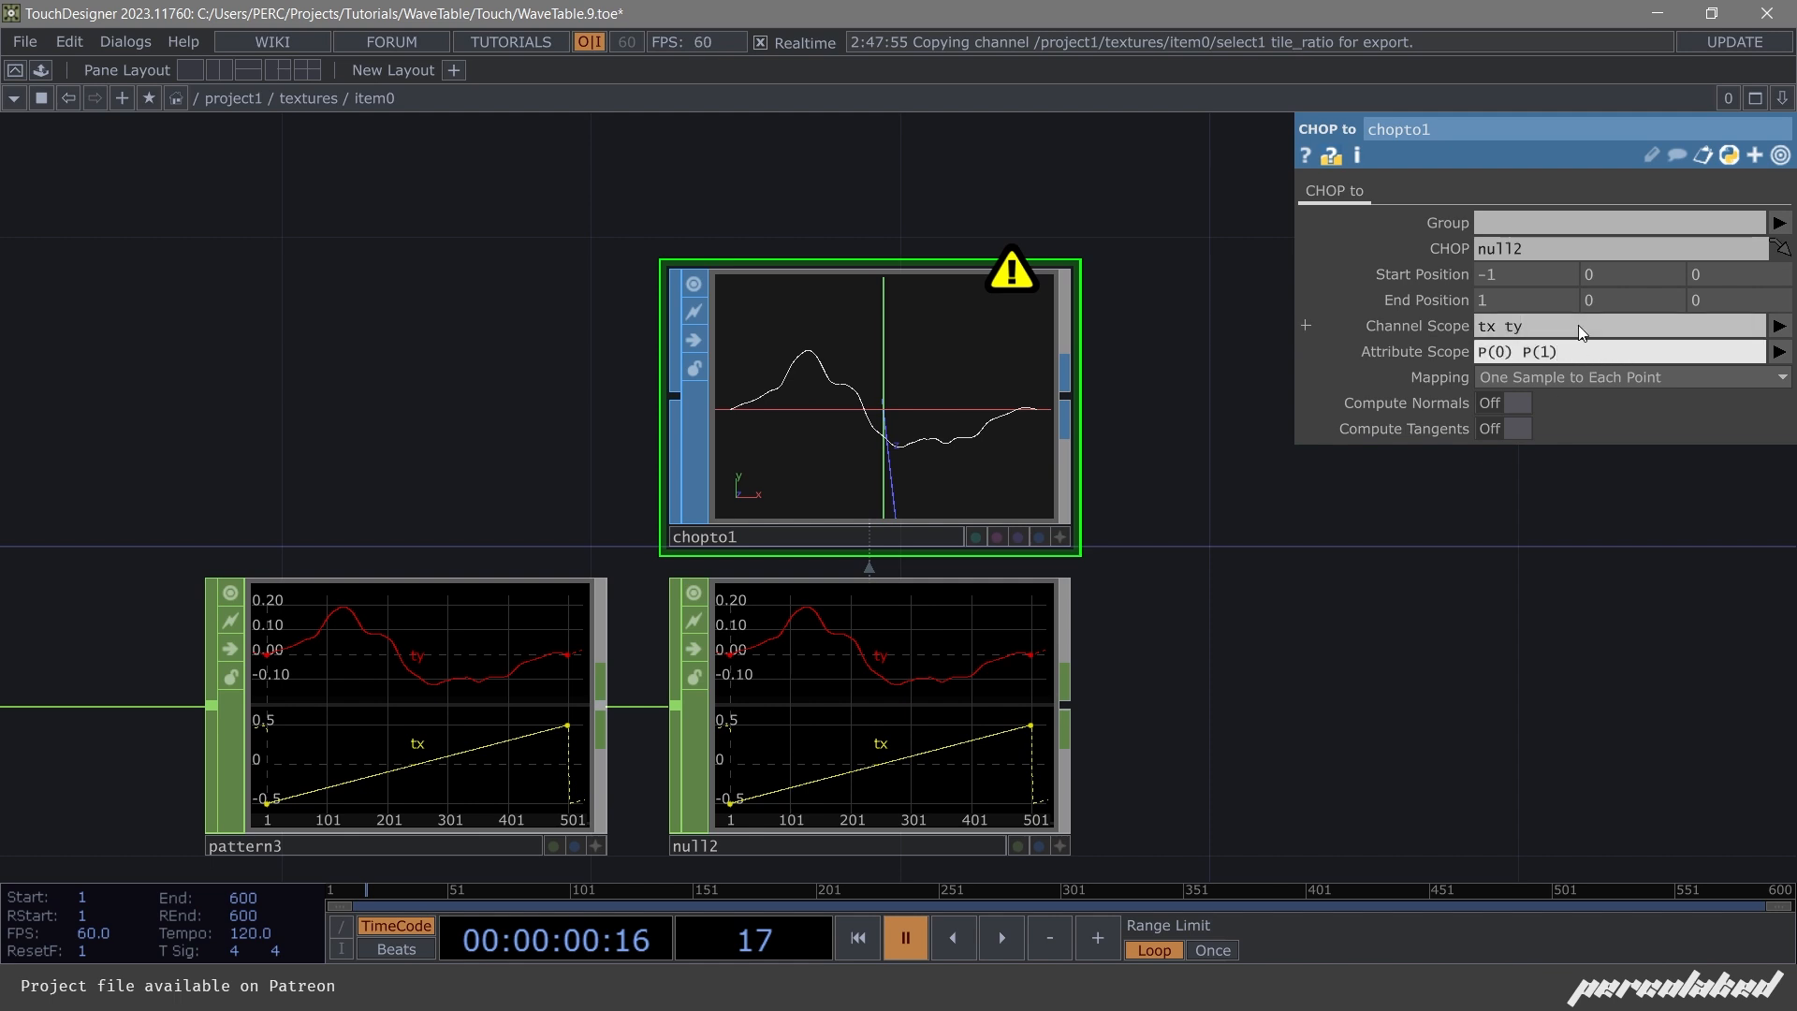
{"action": "key", "text": "Return"}
Add a Geometry COMP fed by the output of chopto1.
{"action": "left_click_drag", "start_coordinate": [1178, 507], "coordinate": [704, 542]}
{"action": "scroll", "coordinate": [705, 542], "scroll_direction": "down", "scroll_amount": 5}
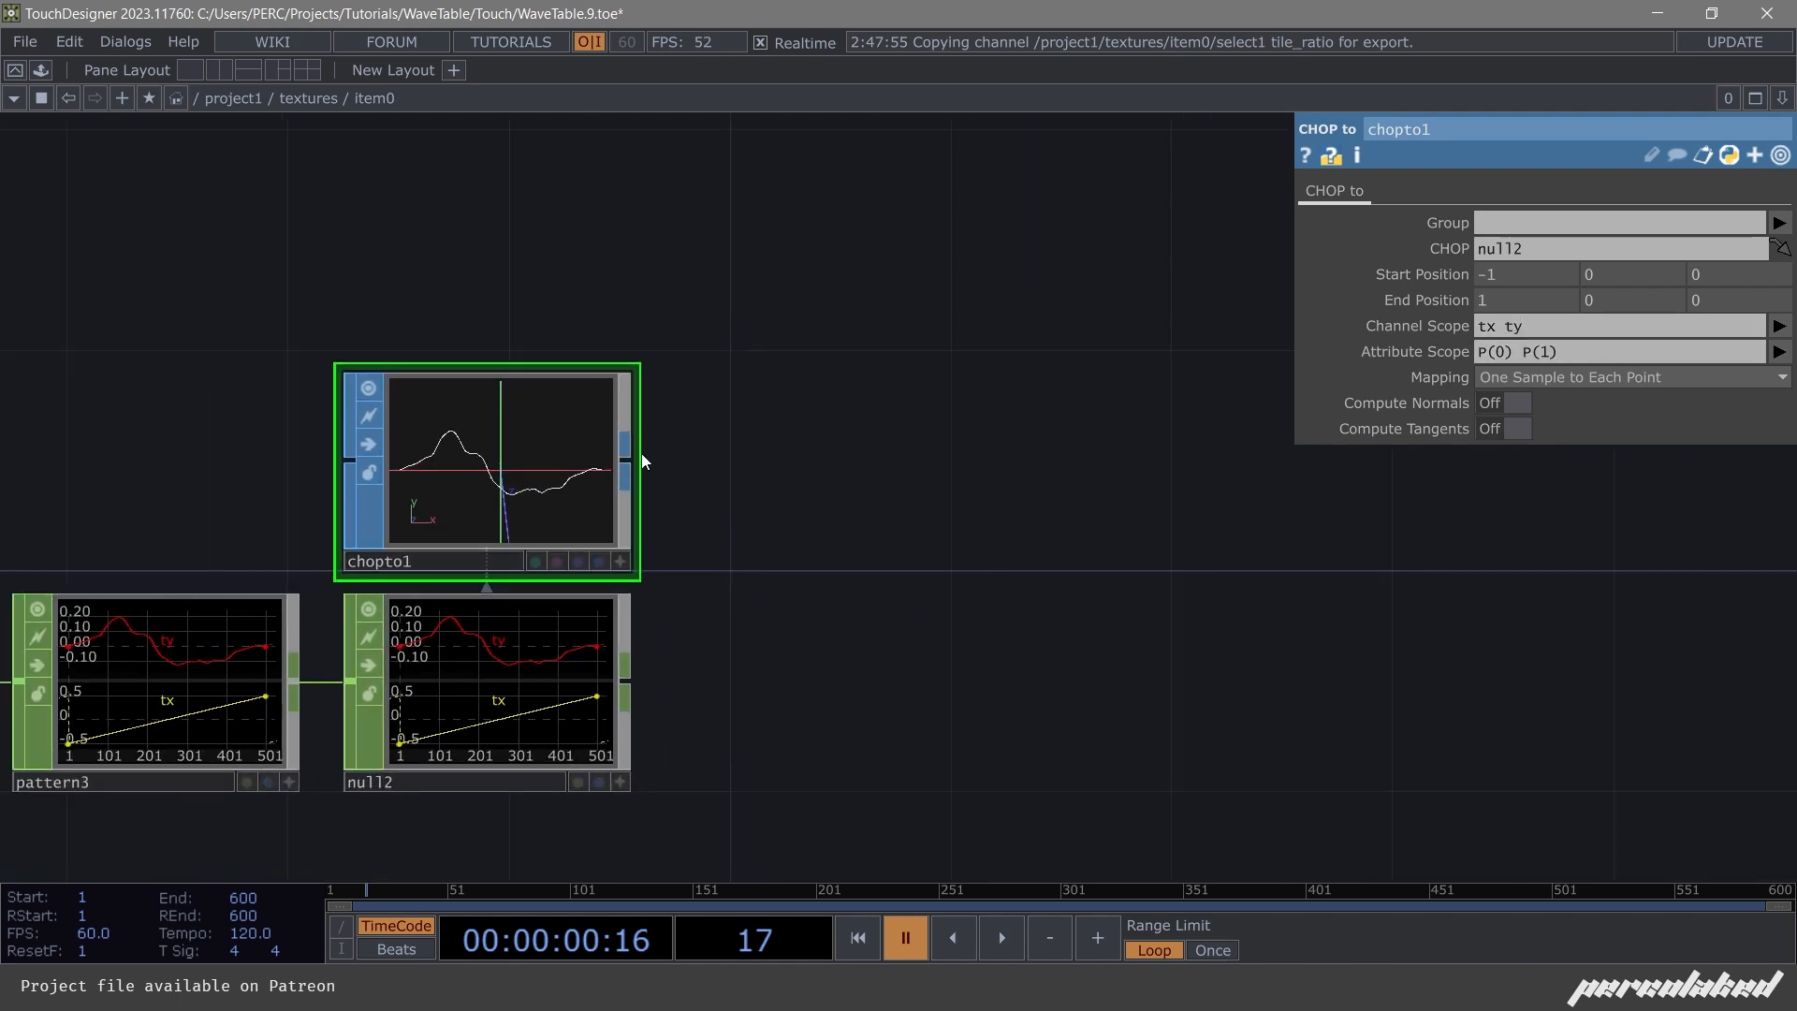
{"action": "left_click", "coordinate": [634, 456]}
{"action": "key", "text": "Tab"}
{"action": "left_click", "coordinate": [440, 151]}
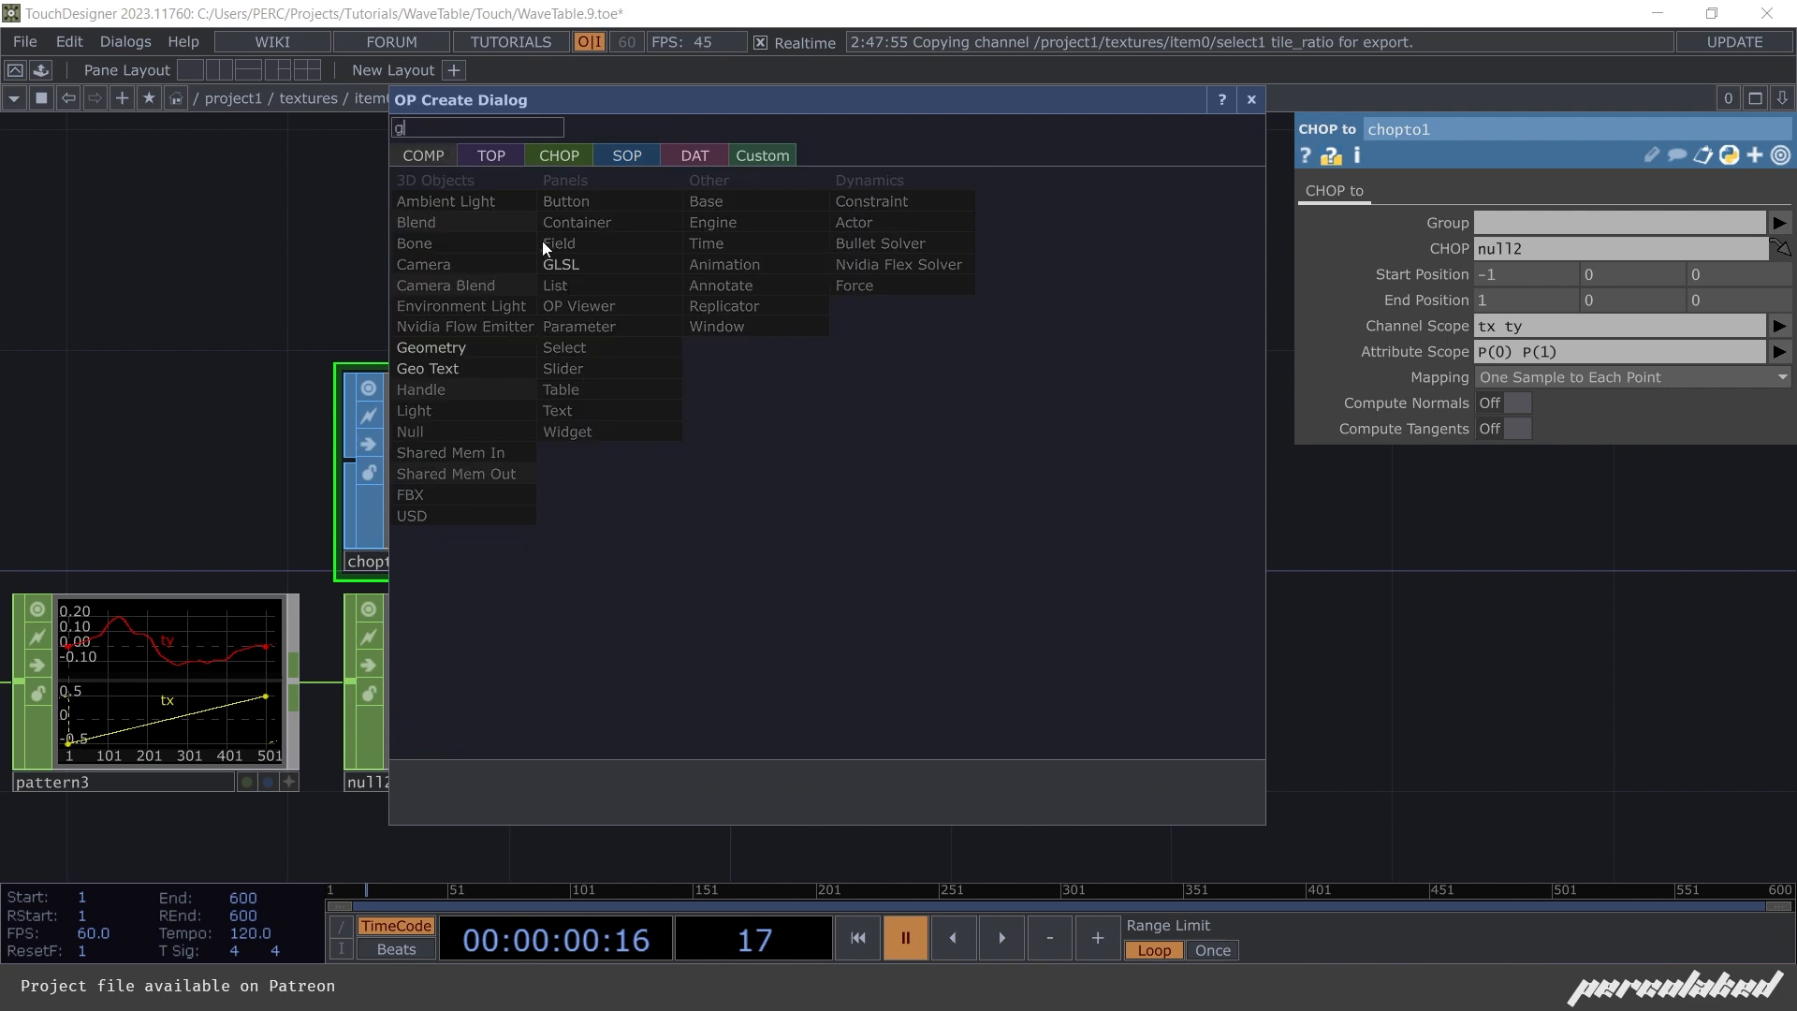
{"action": "left_click", "coordinate": [468, 337]}
{"action": "left_click", "coordinate": [842, 473]}
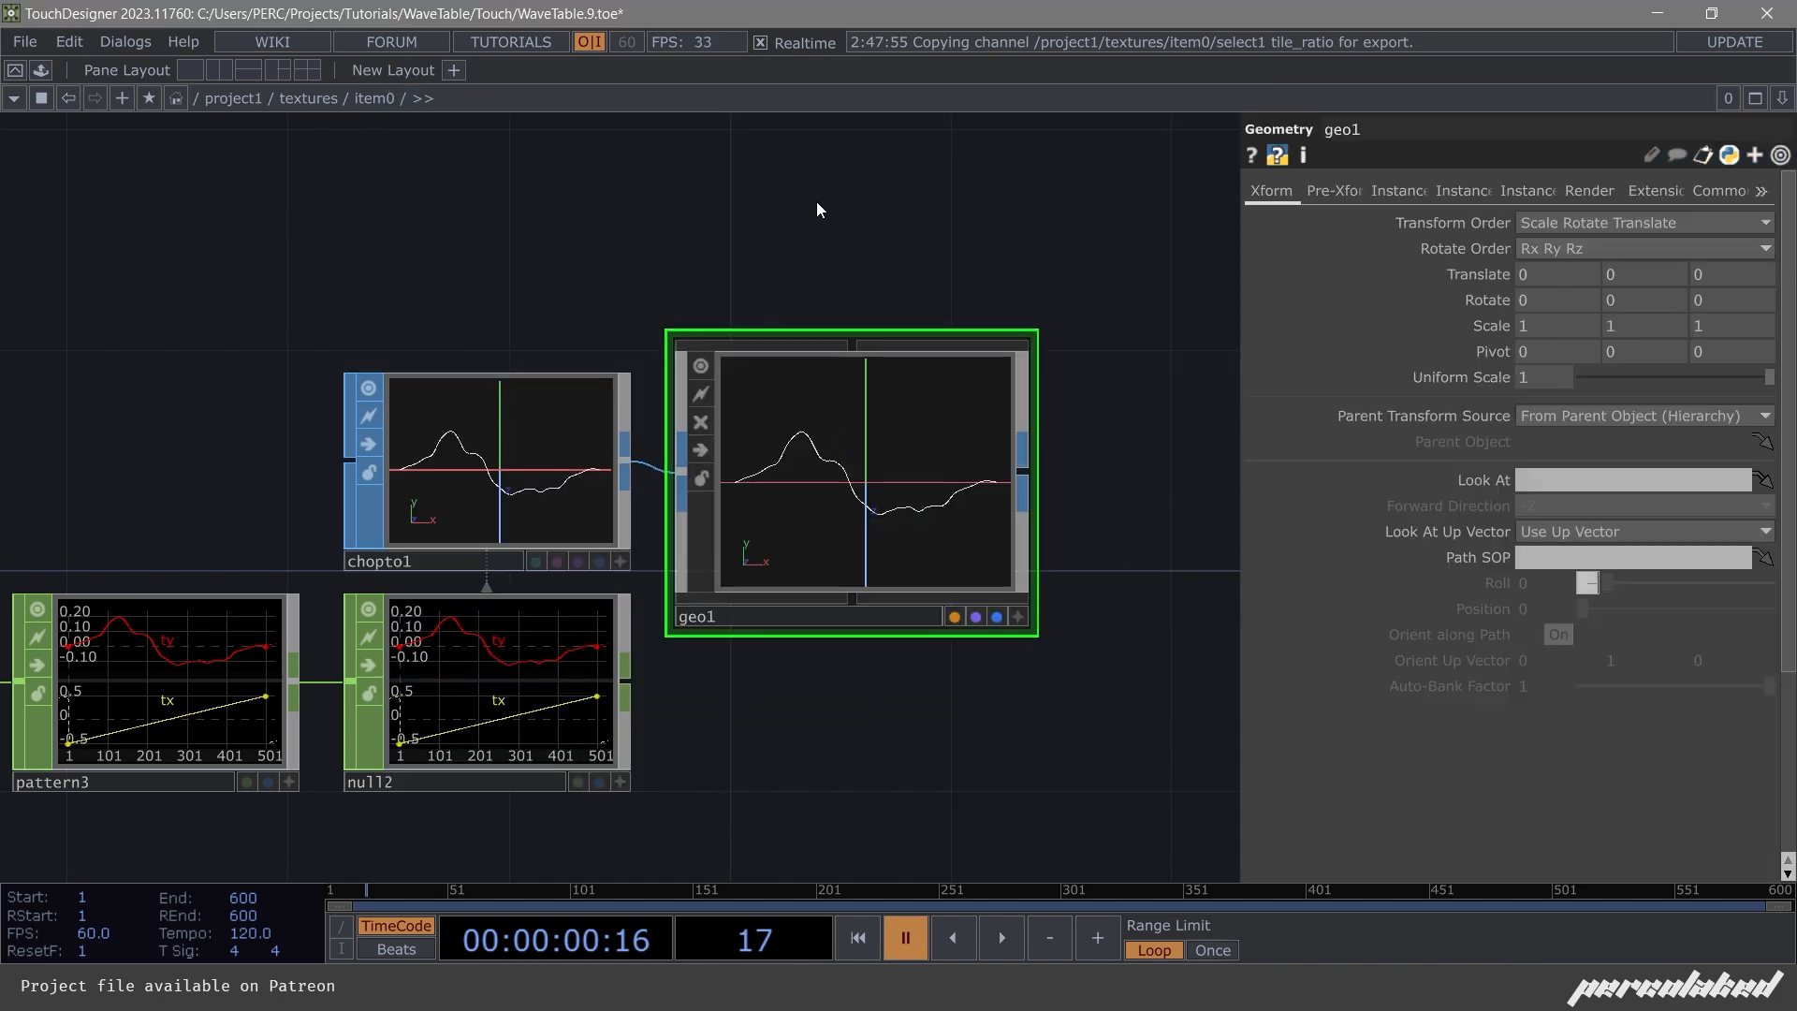
Add a Camera COMP above geo1.
{"action": "key", "text": "Tab"}
{"action": "left_click", "coordinate": [414, 184]}
{"action": "left_click", "coordinate": [908, 237]}
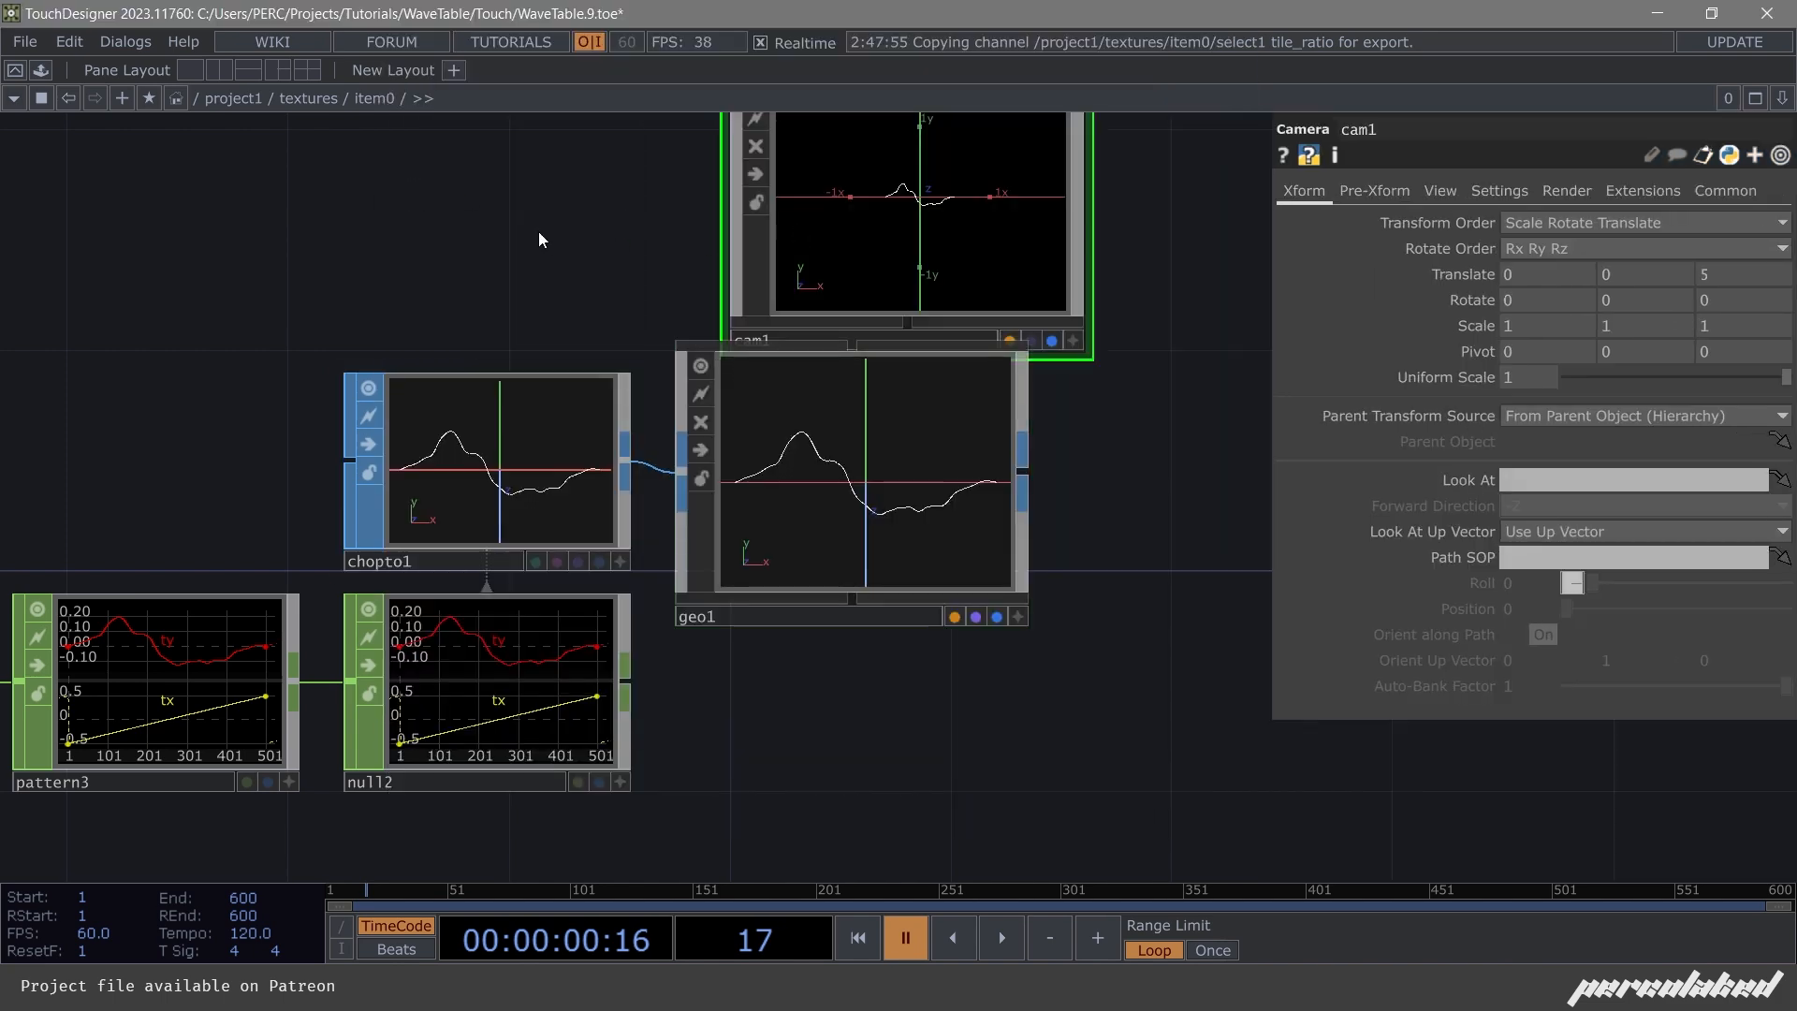
Add a Render TOP beside geo1 to render the waveform geometry.
{"action": "key", "text": "Tab"}
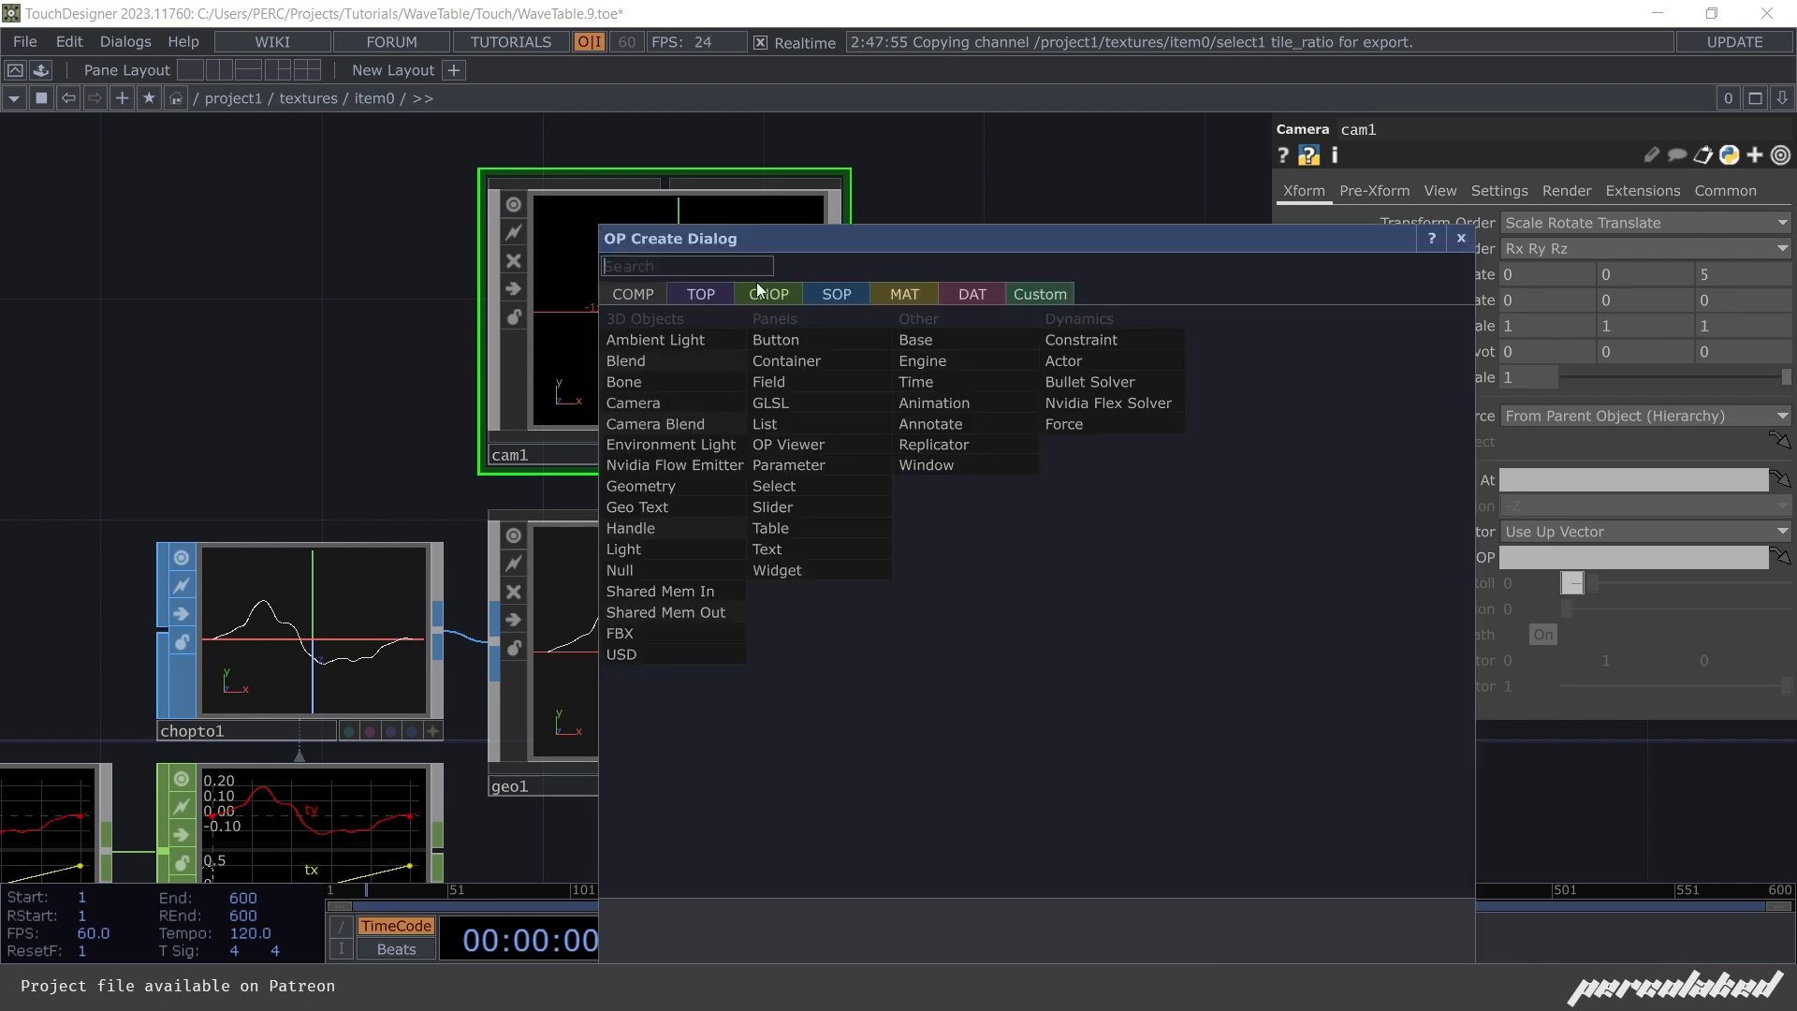
{"action": "type", "text": "re"}
{"action": "left_click", "coordinate": [700, 294]}
{"action": "left_click", "coordinate": [1069, 528]}
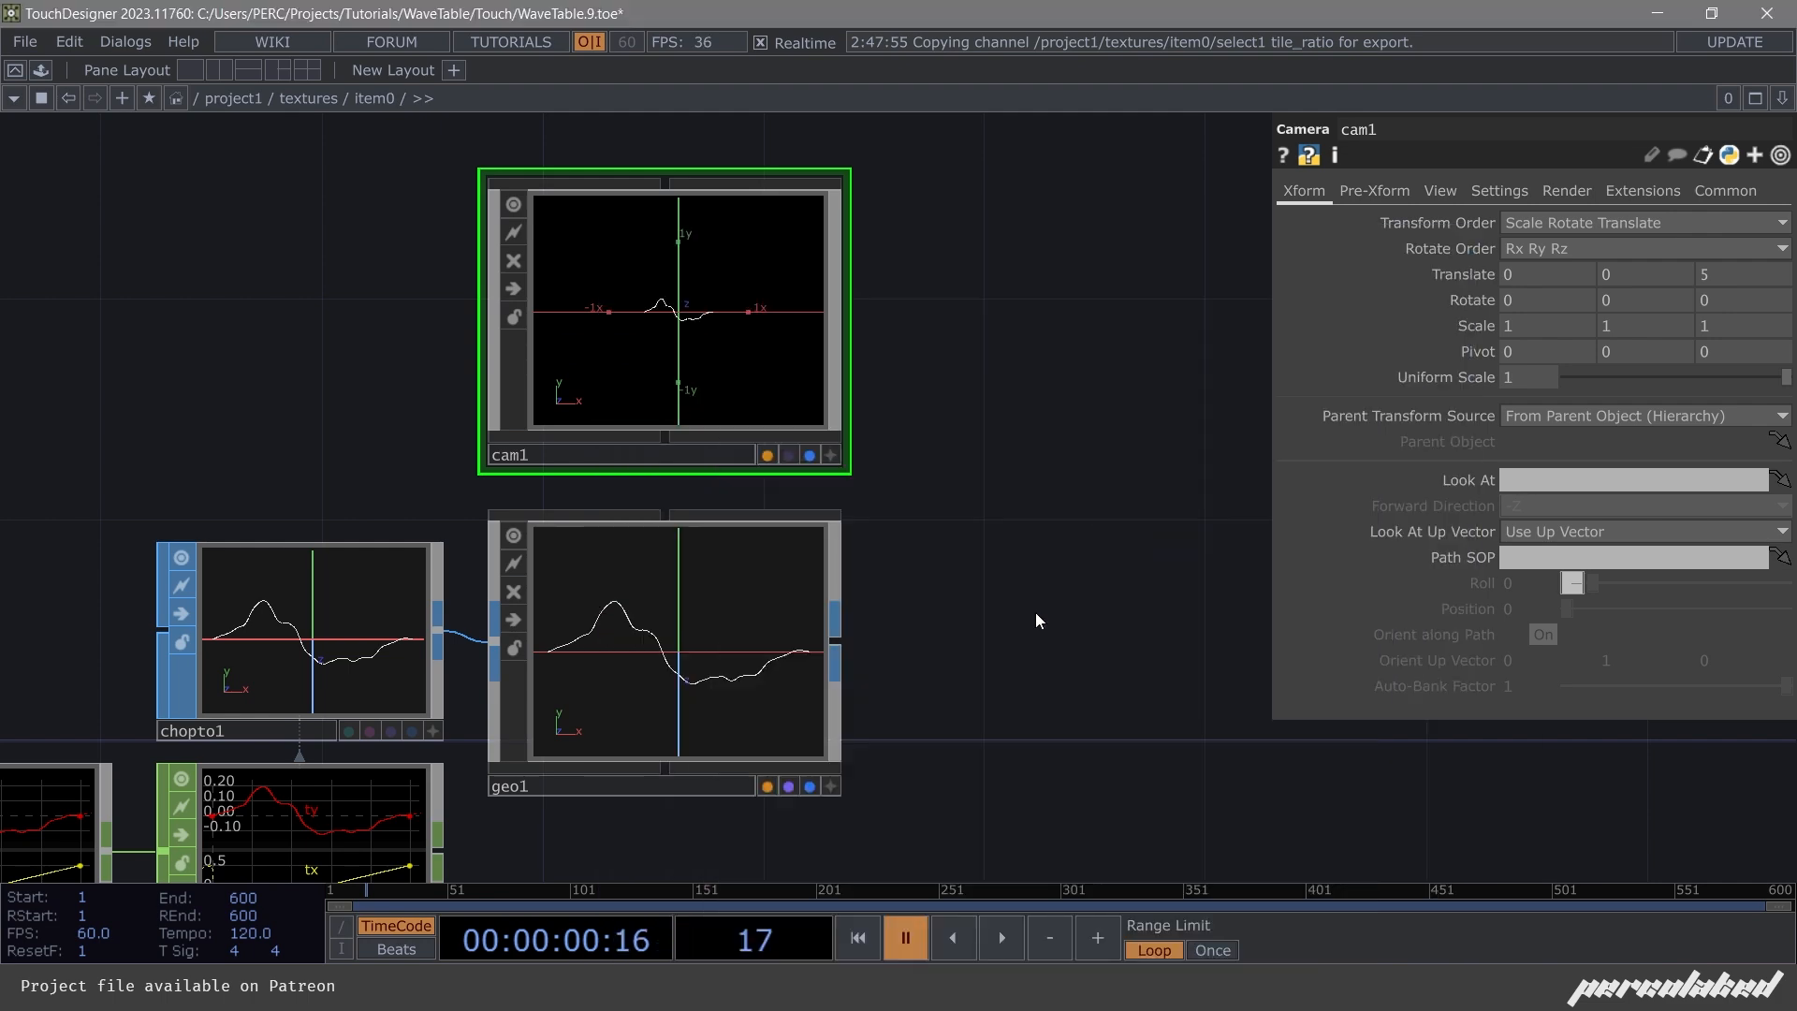
{"action": "left_click", "coordinate": [1027, 664]}
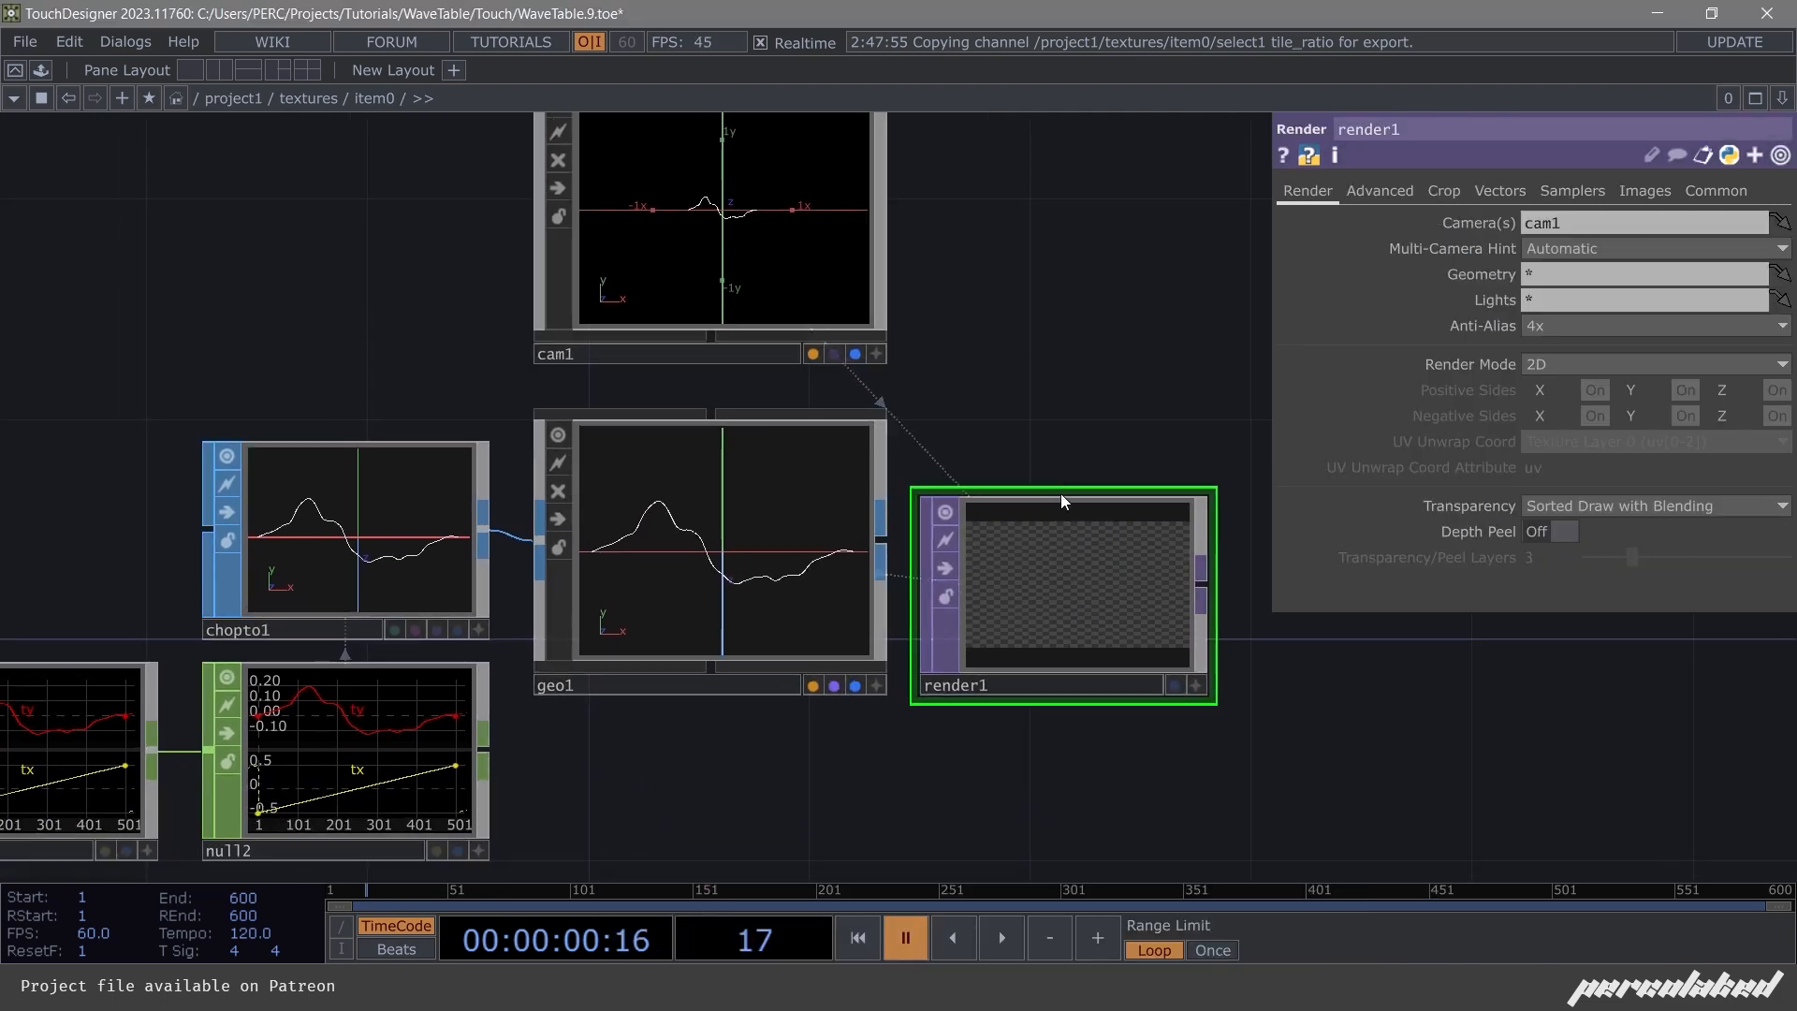
Create a Line MAT above render1 and assign it as the material of geo1.
{"action": "key", "text": "Tab"}
{"action": "left_click", "coordinate": [973, 70]}
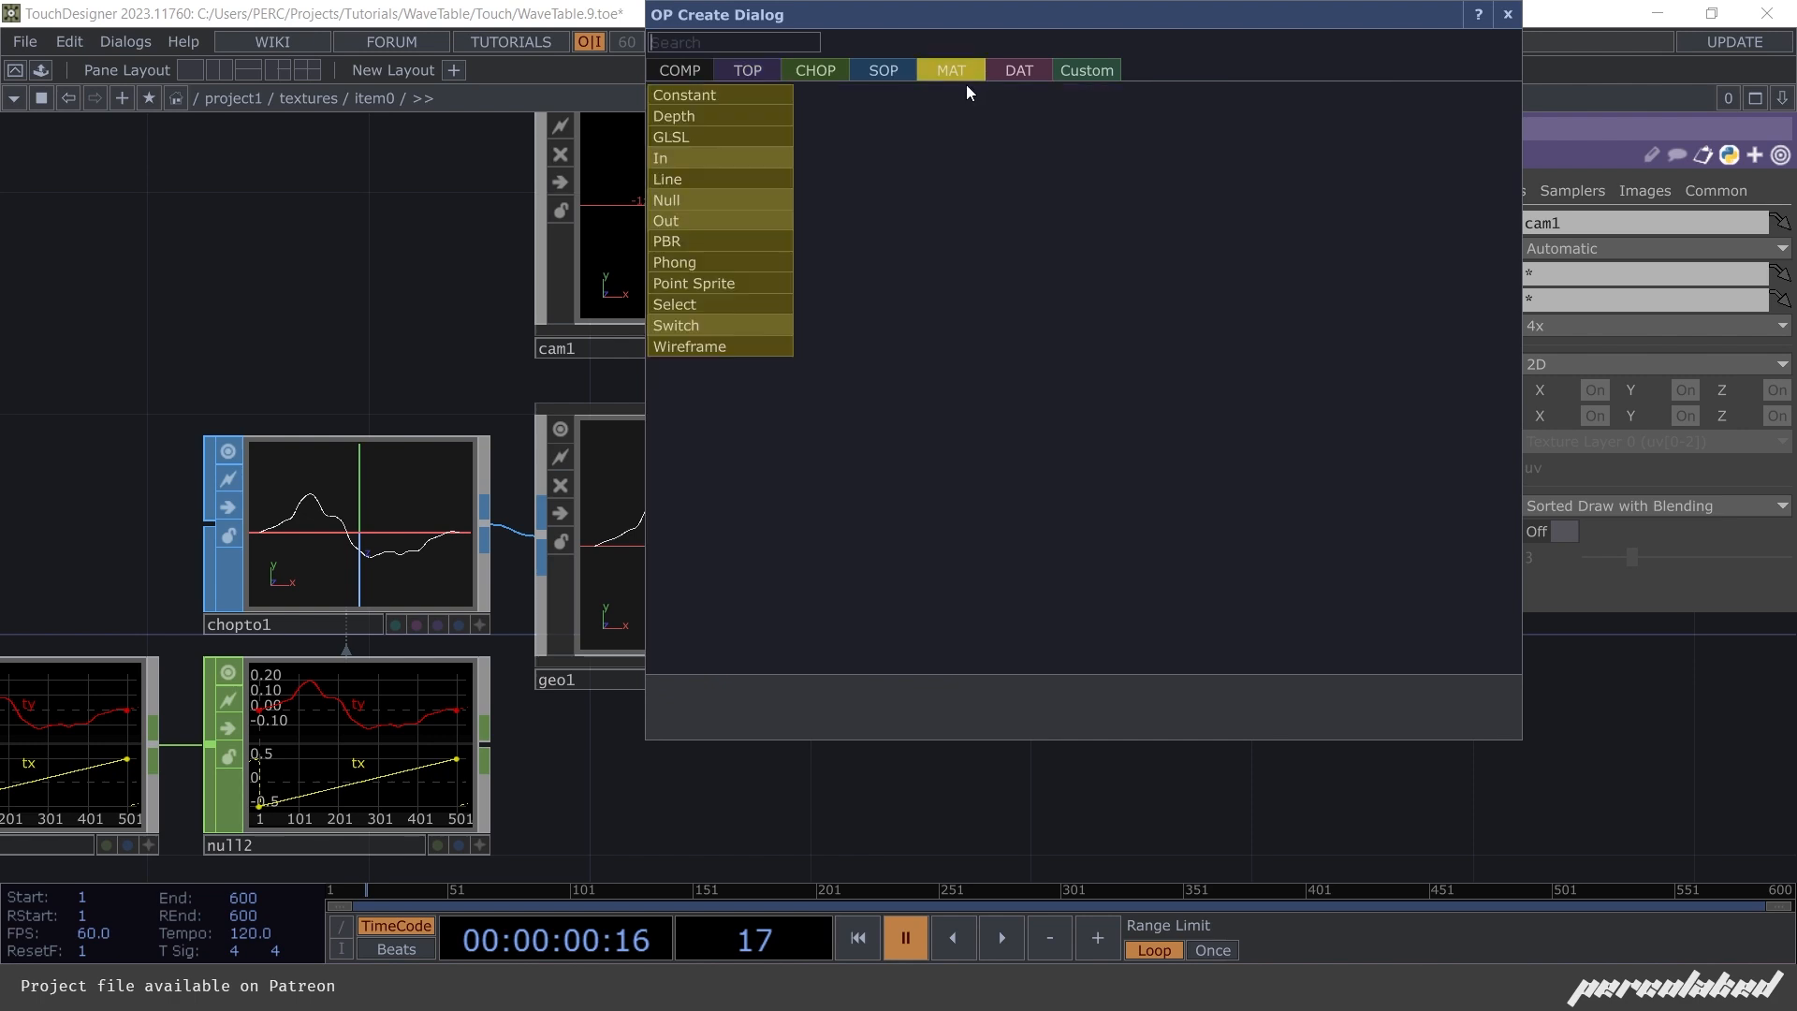
{"action": "left_click", "coordinate": [676, 158]}
{"action": "left_click", "coordinate": [1071, 286]}
{"action": "left_click_drag", "start_coordinate": [1071, 285], "coordinate": [768, 492]}
{"action": "left_click", "coordinate": [1097, 542]}
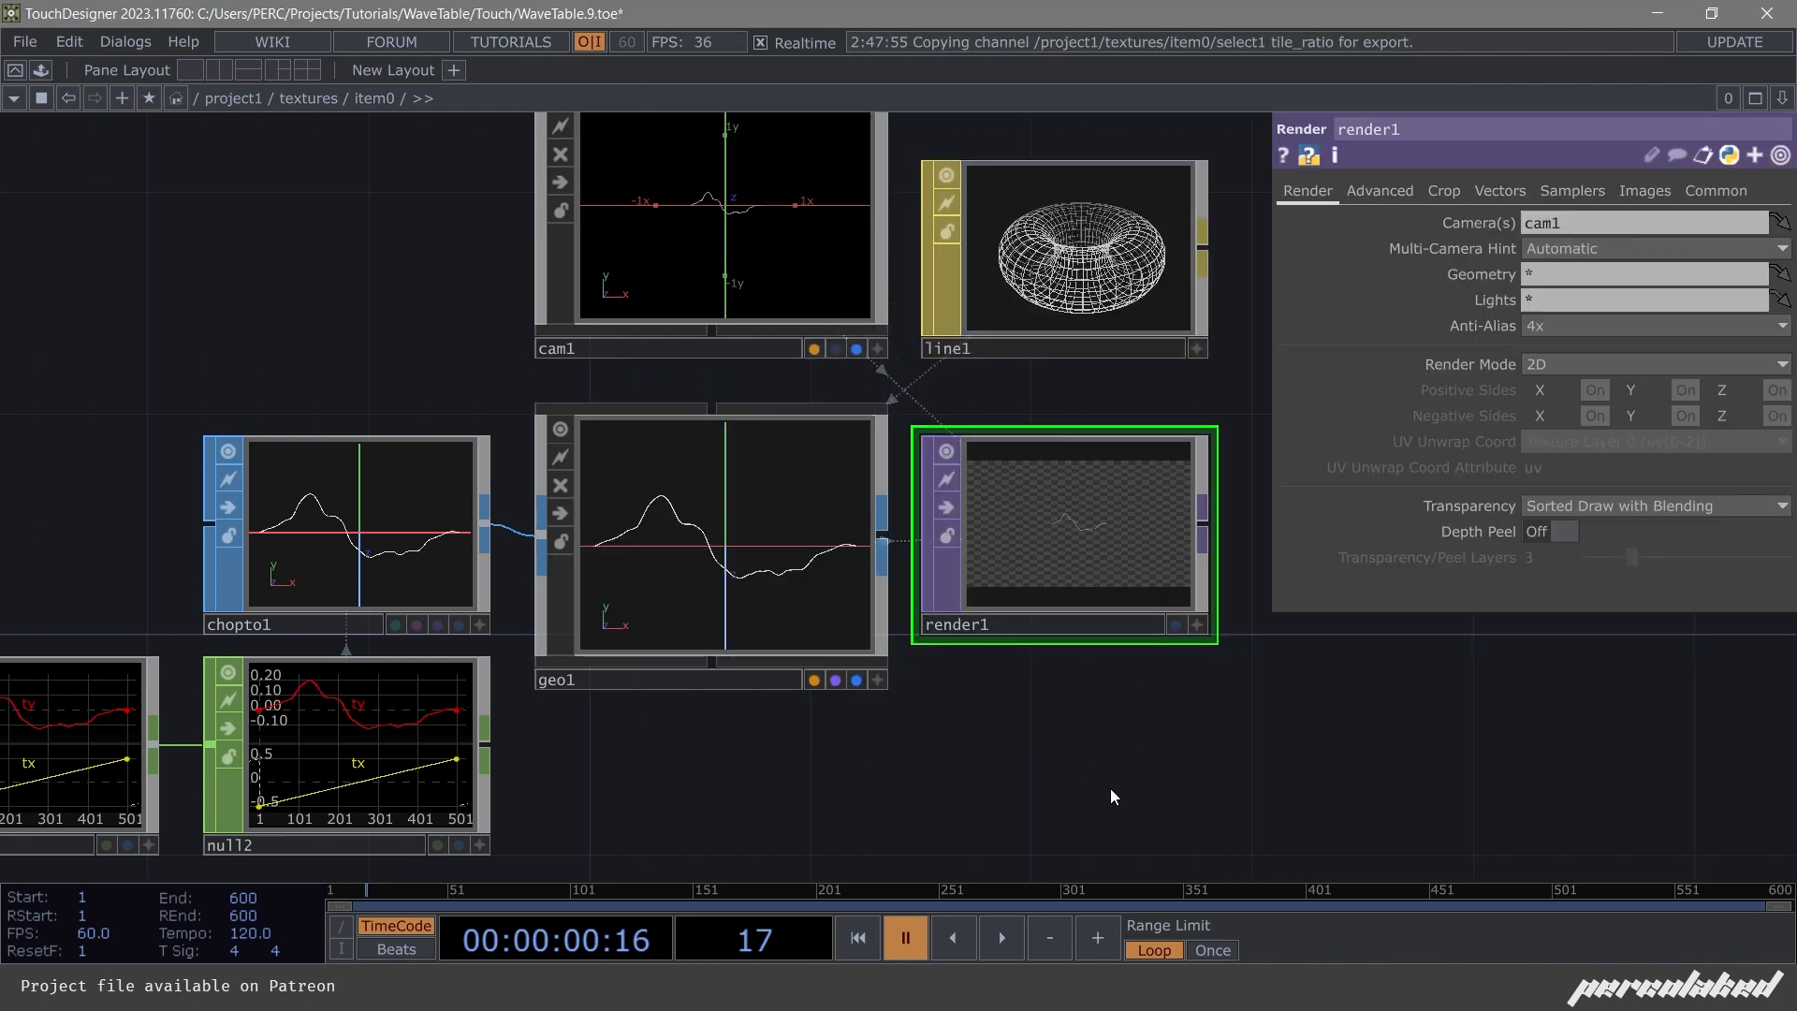
Display the render1 output as the network background.
{"action": "scroll", "coordinate": [774, 634], "scroll_direction": "down", "scroll_amount": 5}
{"action": "left_click", "coordinate": [800, 603]}
{"action": "left_click_drag", "start_coordinate": [347, 466], "coordinate": [752, 522]}
Make render1 square by referencing its resolution width in the height with the expression me.par.resolutionw.
{"action": "left_click", "coordinate": [1703, 190]}
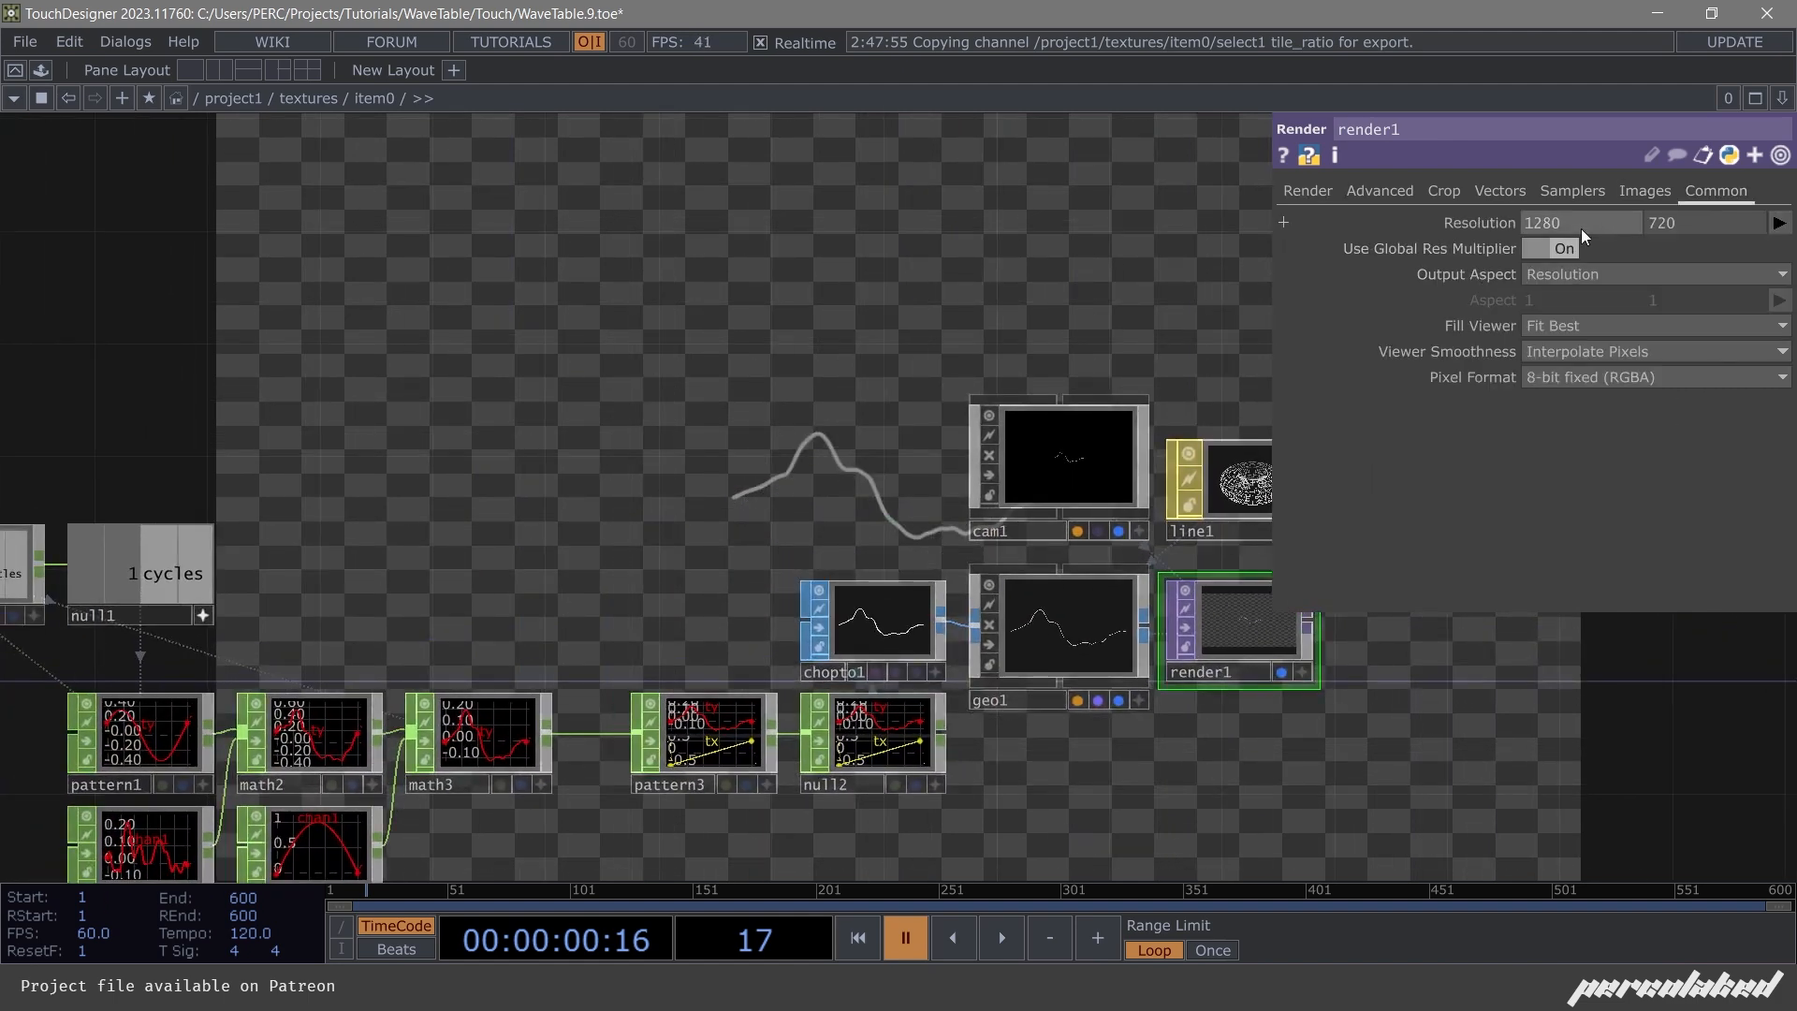
{"action": "left_click_drag", "start_coordinate": [605, 412], "coordinate": [1076, 440]}
{"action": "scroll", "coordinate": [352, 463], "scroll_direction": "up", "scroll_amount": 3}
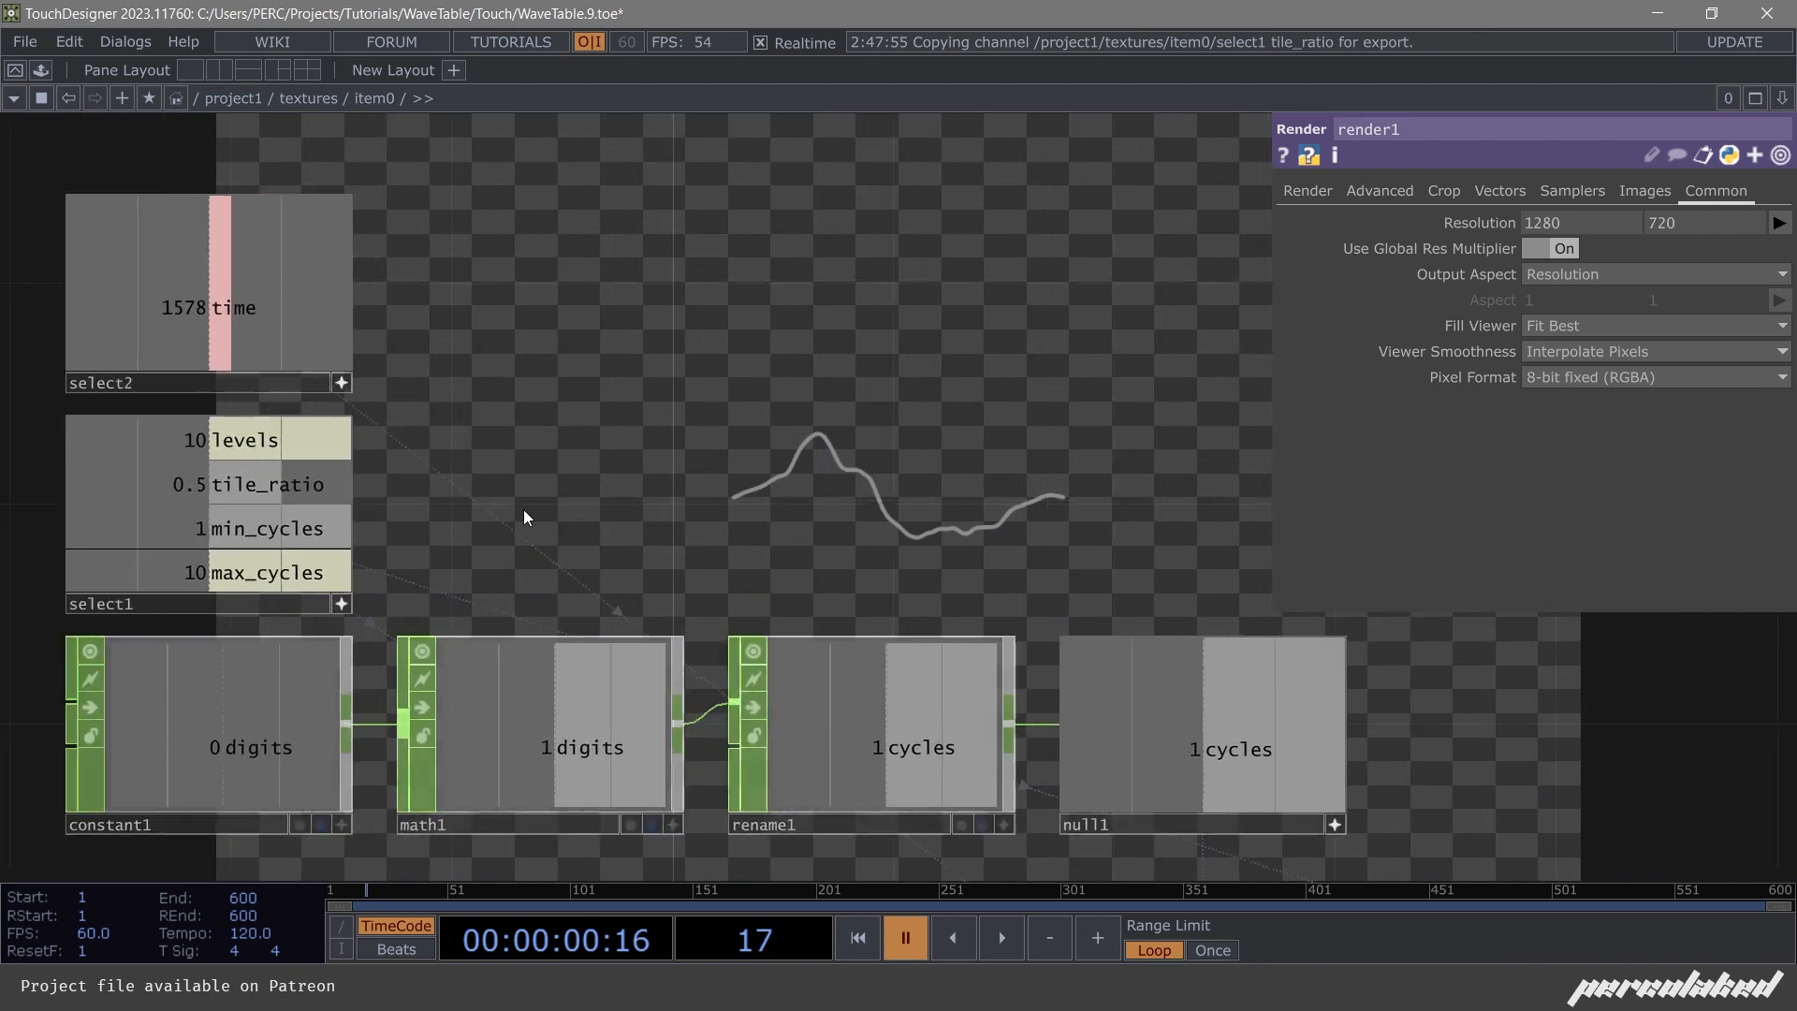
{"action": "left_click", "coordinate": [1477, 222]}
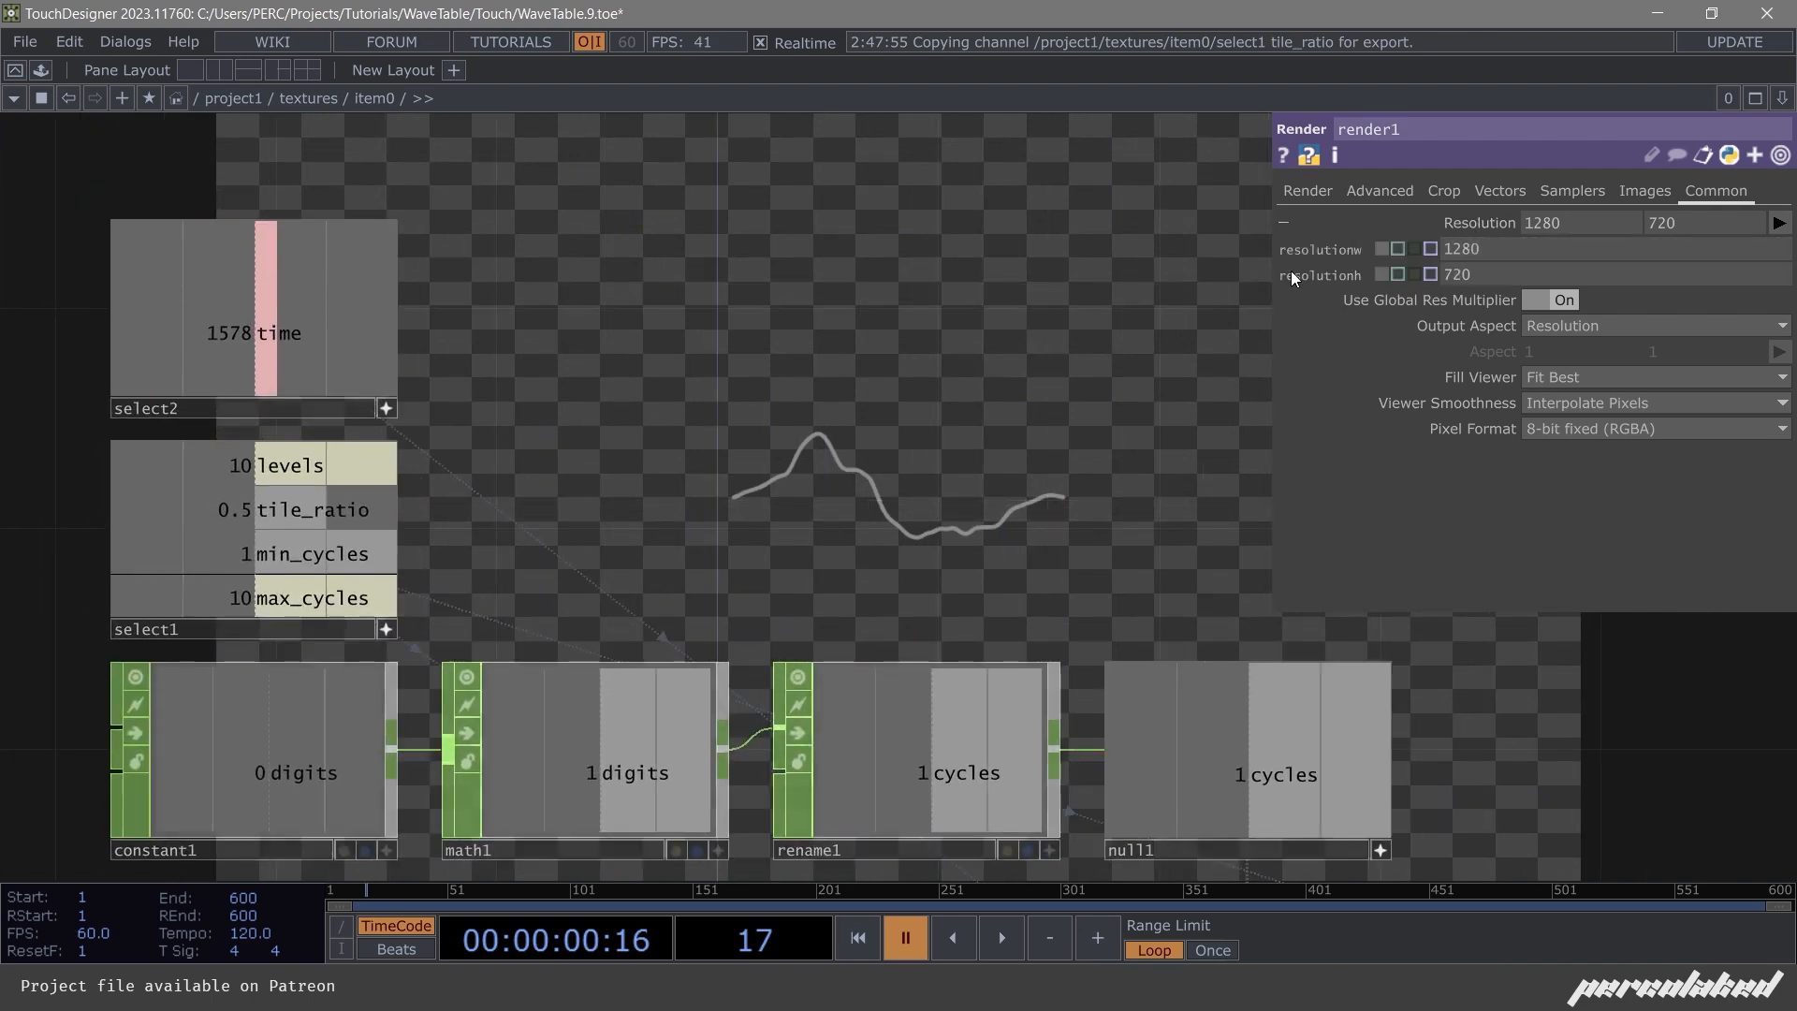
{"action": "left_click_drag", "start_coordinate": [1333, 251], "coordinate": [1478, 268]}
{"action": "left_click", "coordinate": [1479, 267]}
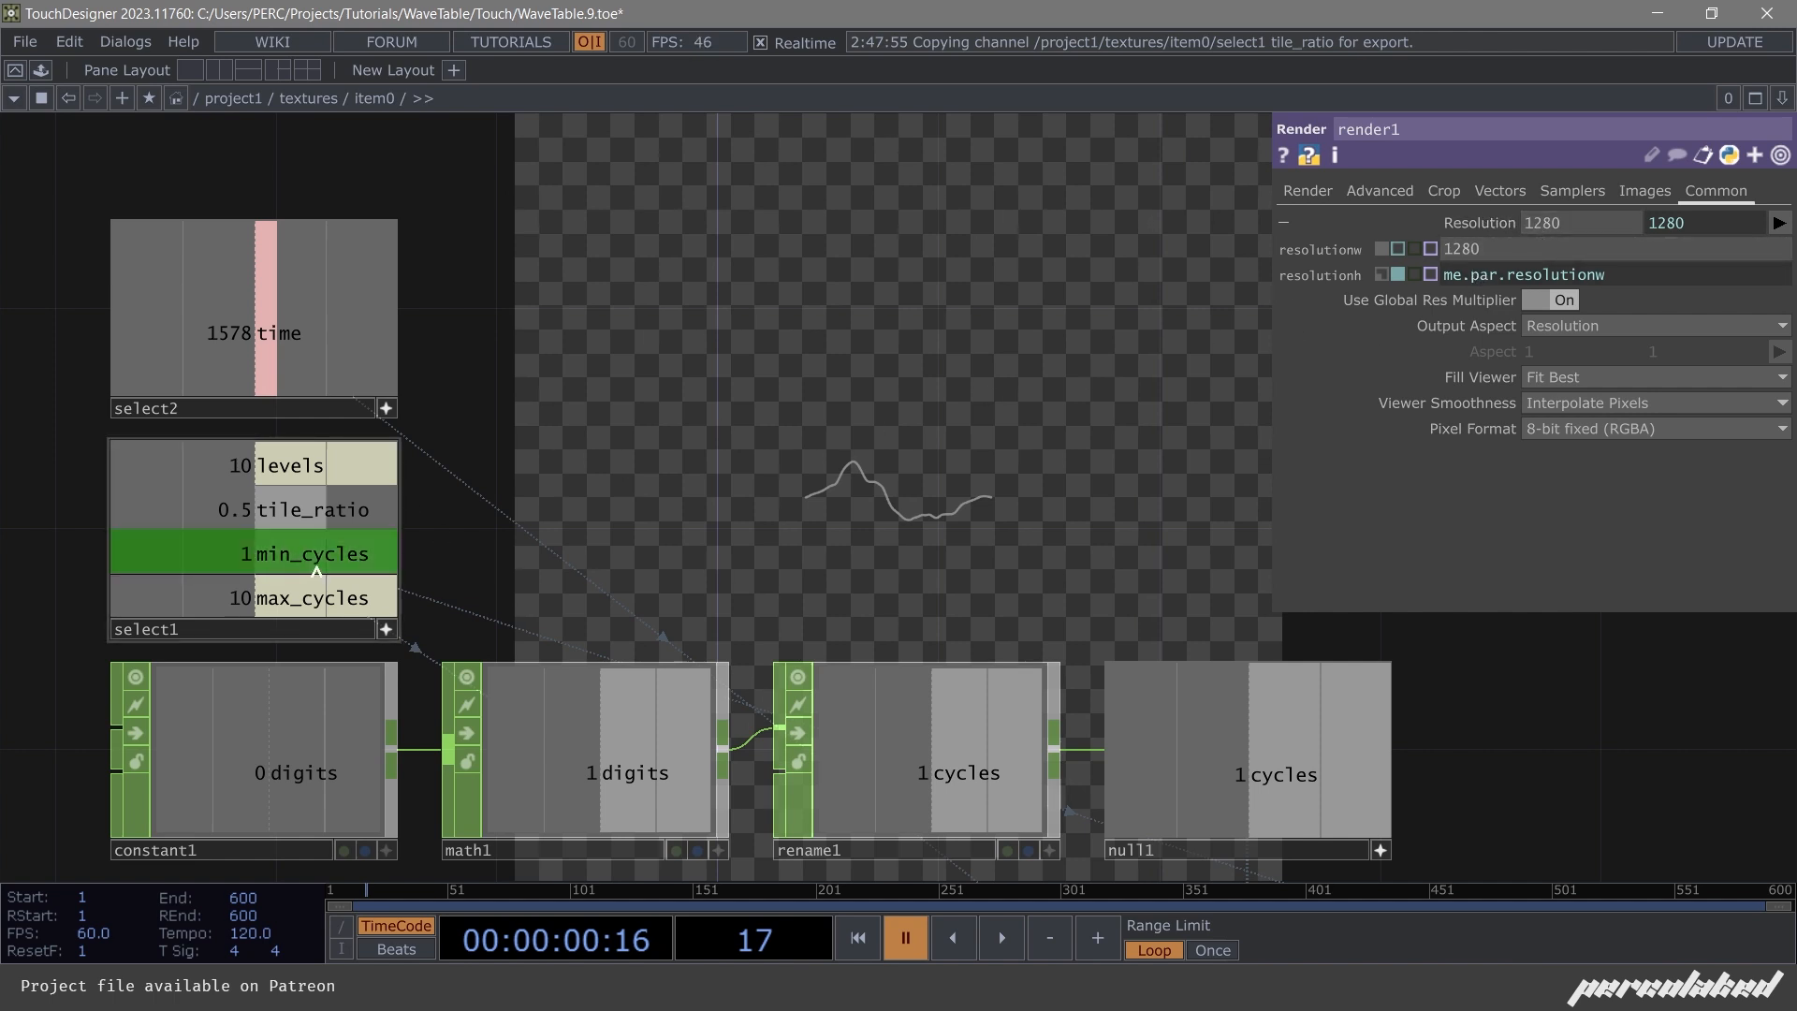
Reference select1's tile_ratio channel in render1's resolution width.
{"action": "left_click_drag", "start_coordinate": [312, 509], "coordinate": [1508, 233]}
{"action": "left_click", "coordinate": [1508, 233]}
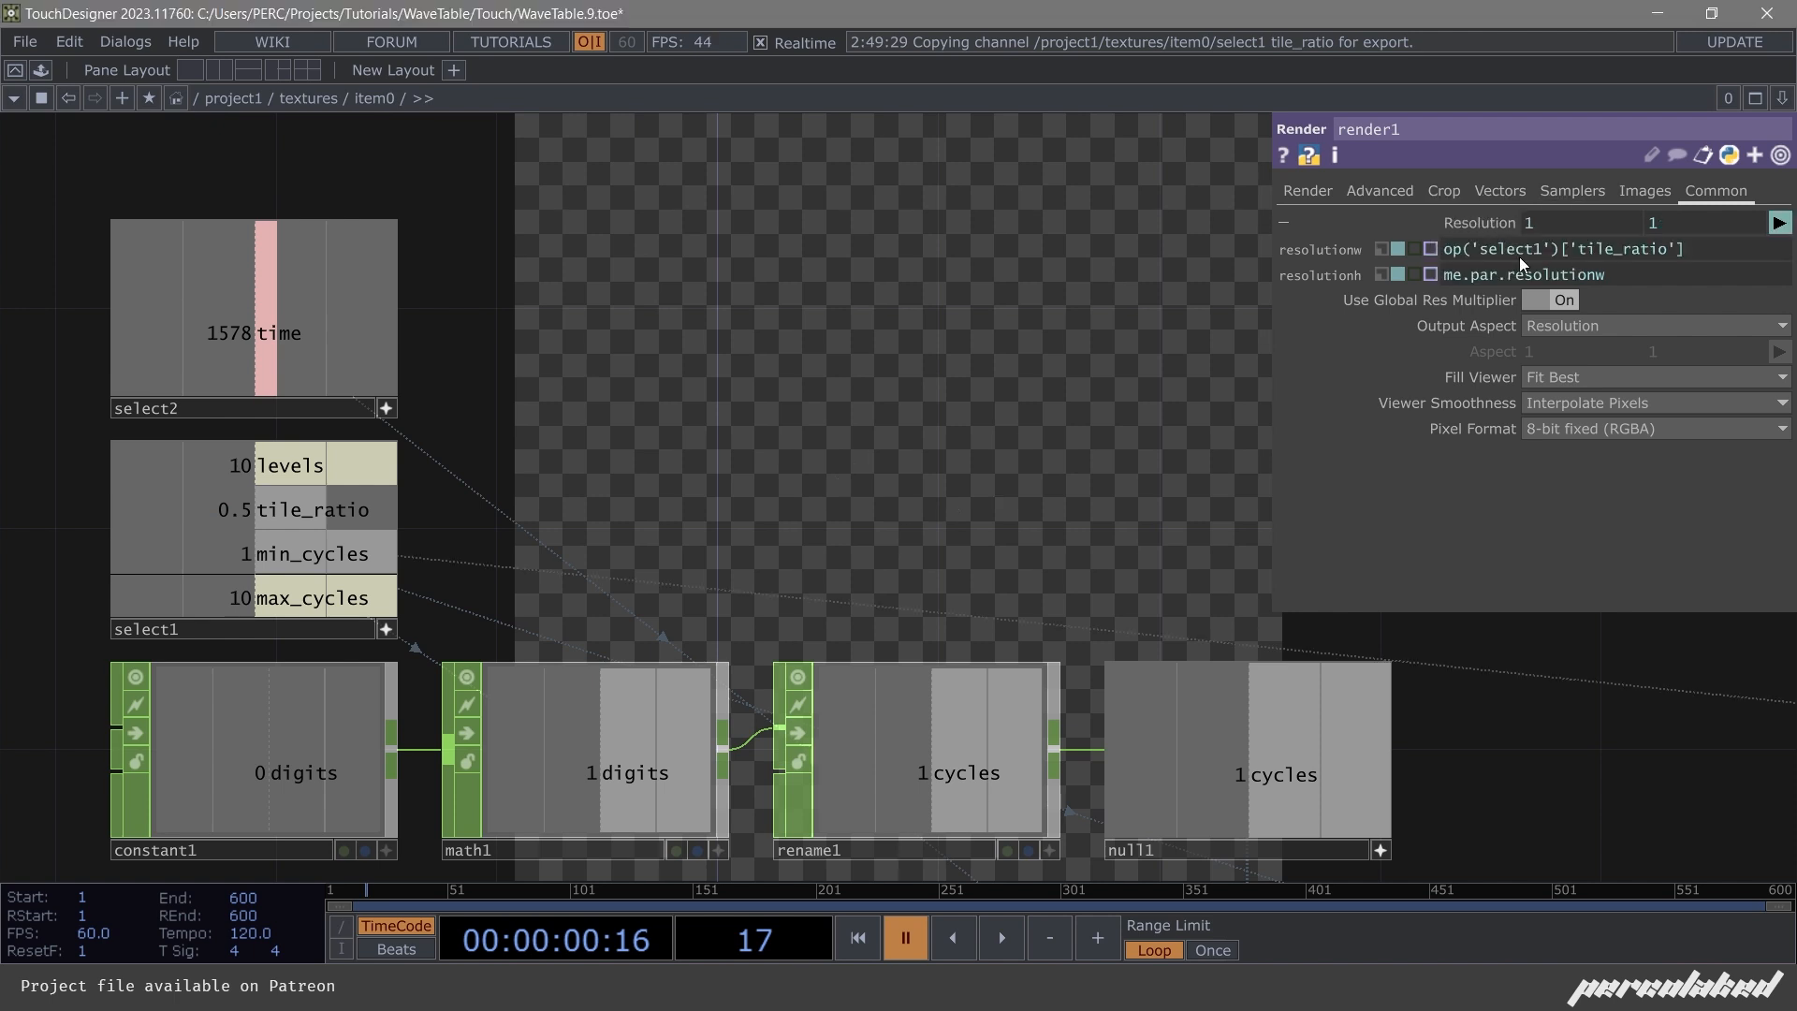
Set render1's resolution width to 1280 and its height expression to me.par.resolutionw*op('select1')['tile_ratio'].
{"action": "left_click", "coordinate": [1519, 250]}
{"action": "key", "text": "ctrl+c"}
{"action": "key", "text": "BackSpace"}
{"action": "type", "text": "1280"}
{"action": "key", "text": "Return"}
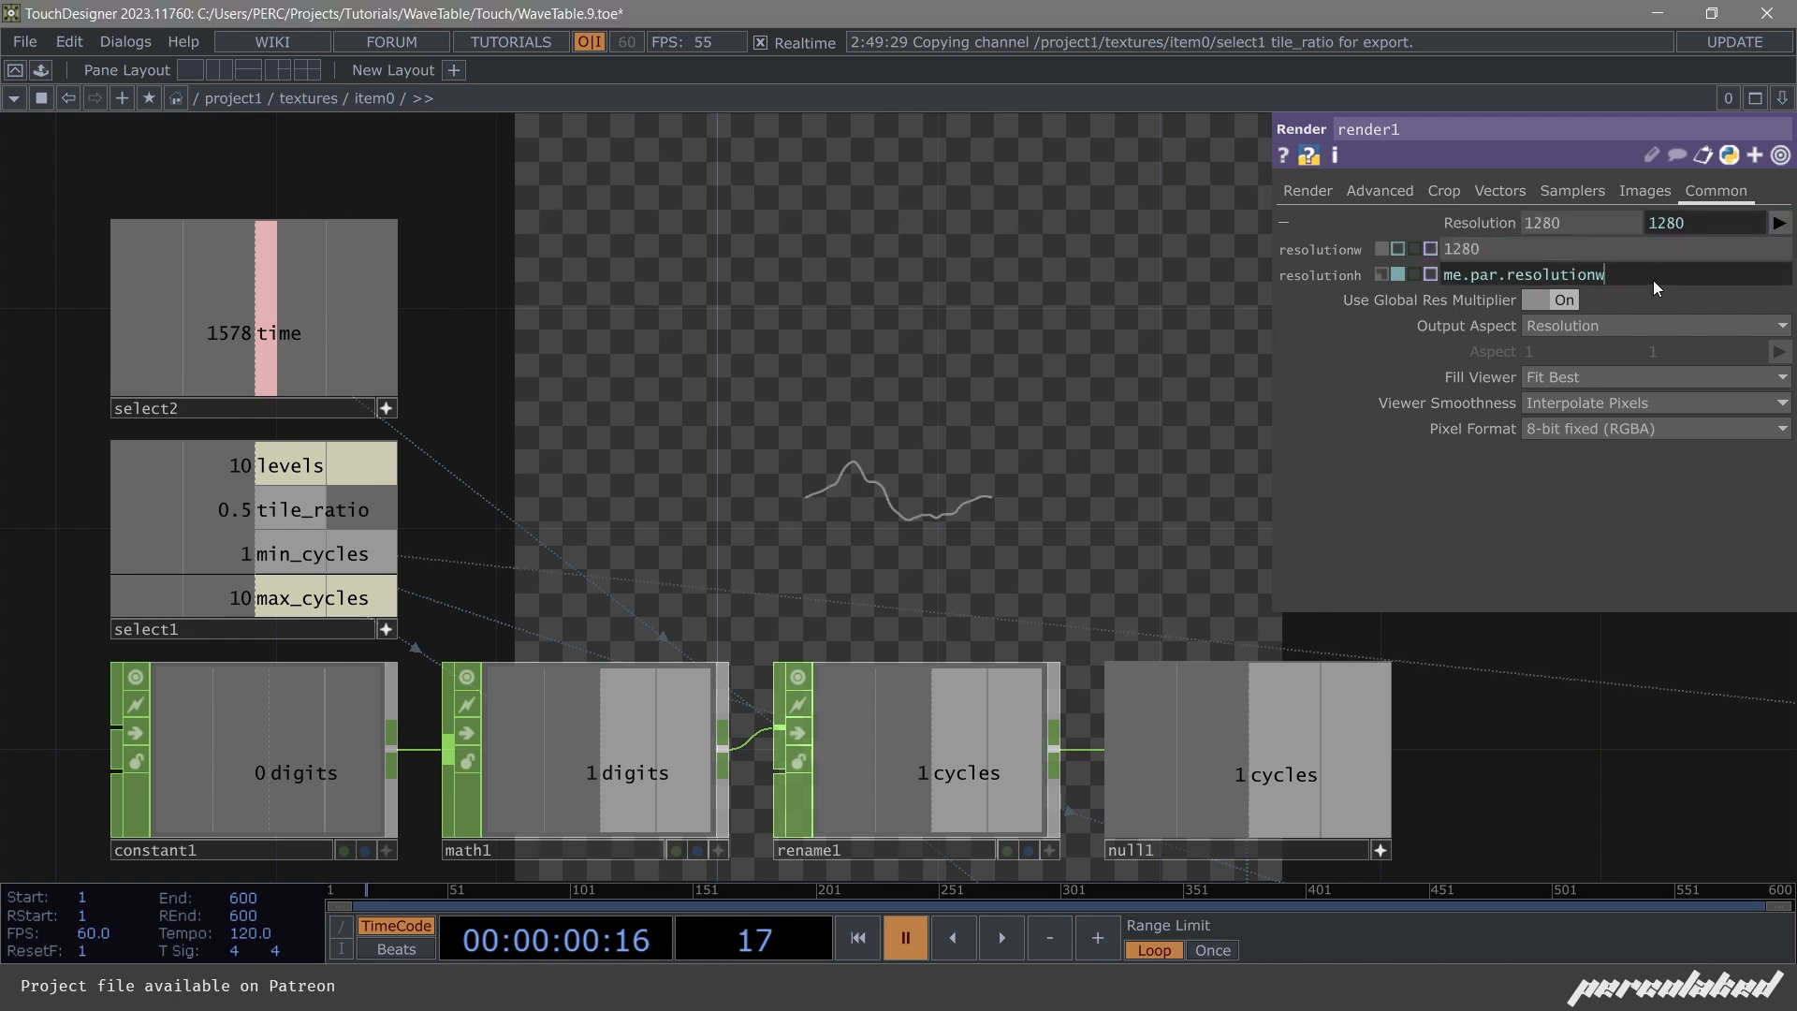
{"action": "left_click", "coordinate": [1652, 279]}
{"action": "type", "text": "*"}
{"action": "key", "text": "ctrl+v"}
{"action": "key", "text": "Return"}
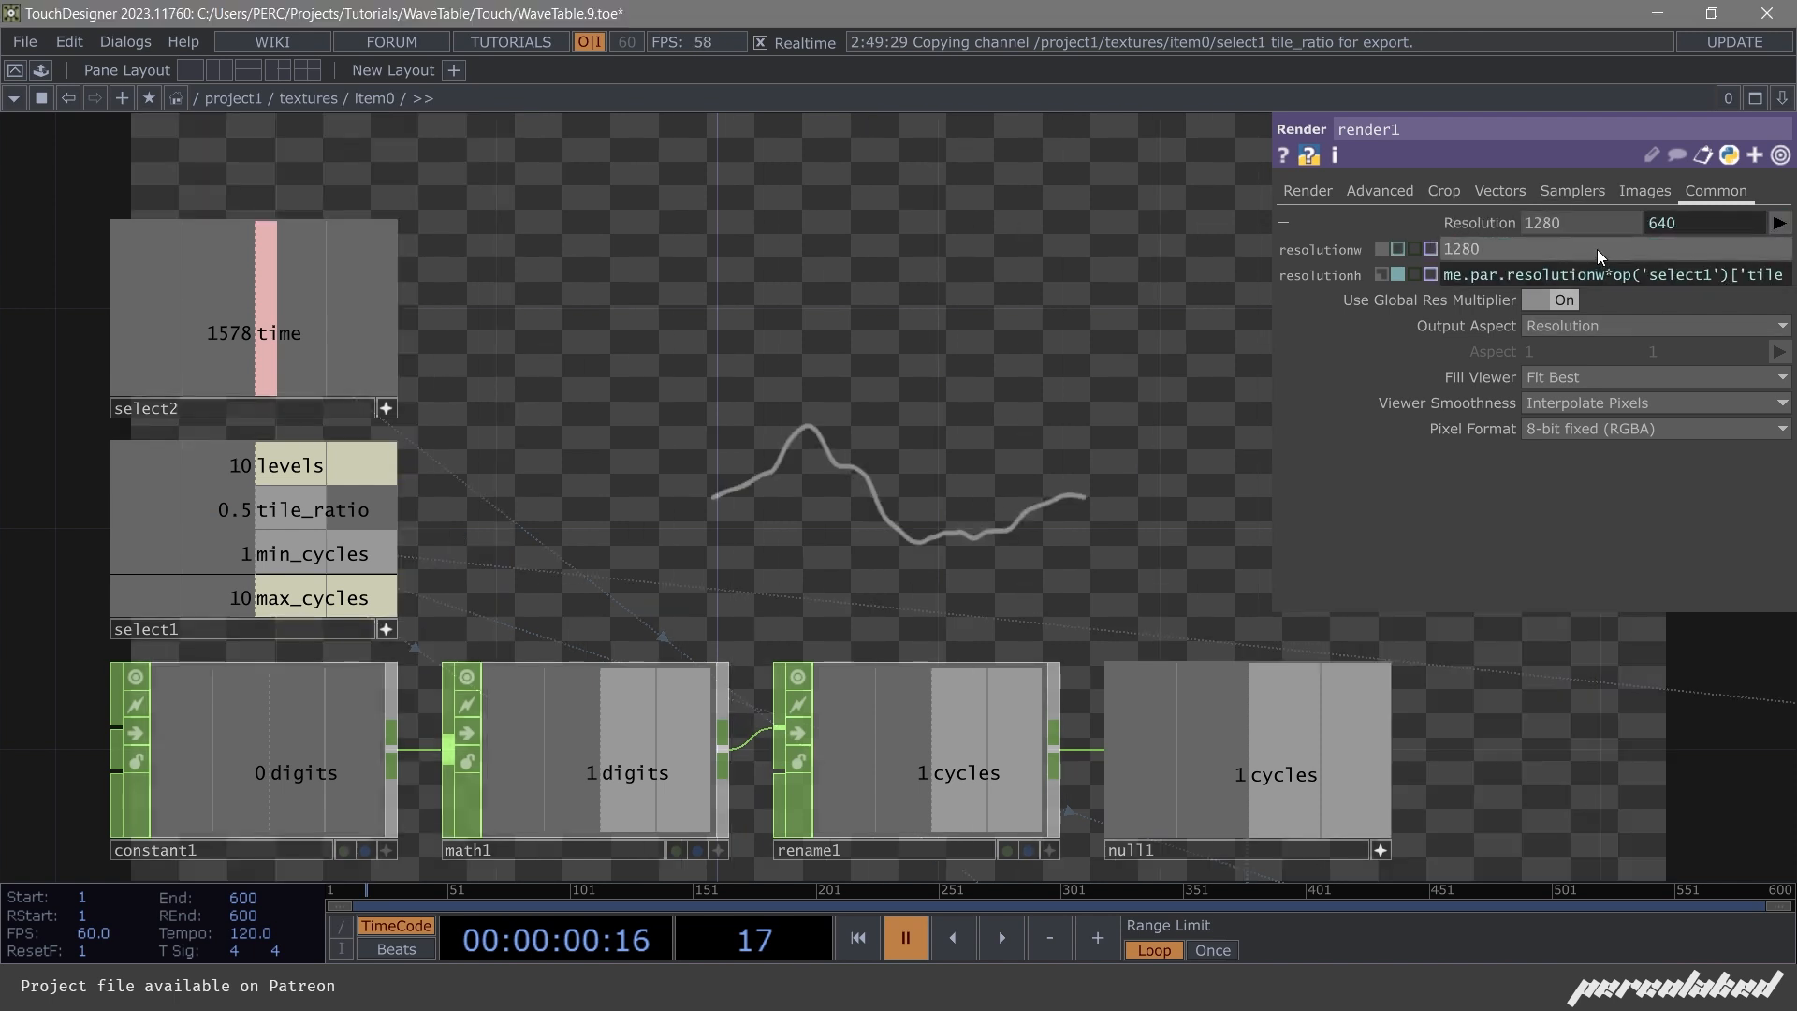
Set render1's resolution width to 512.
{"action": "left_click", "coordinate": [1465, 256]}
{"action": "type", "text": "512"}
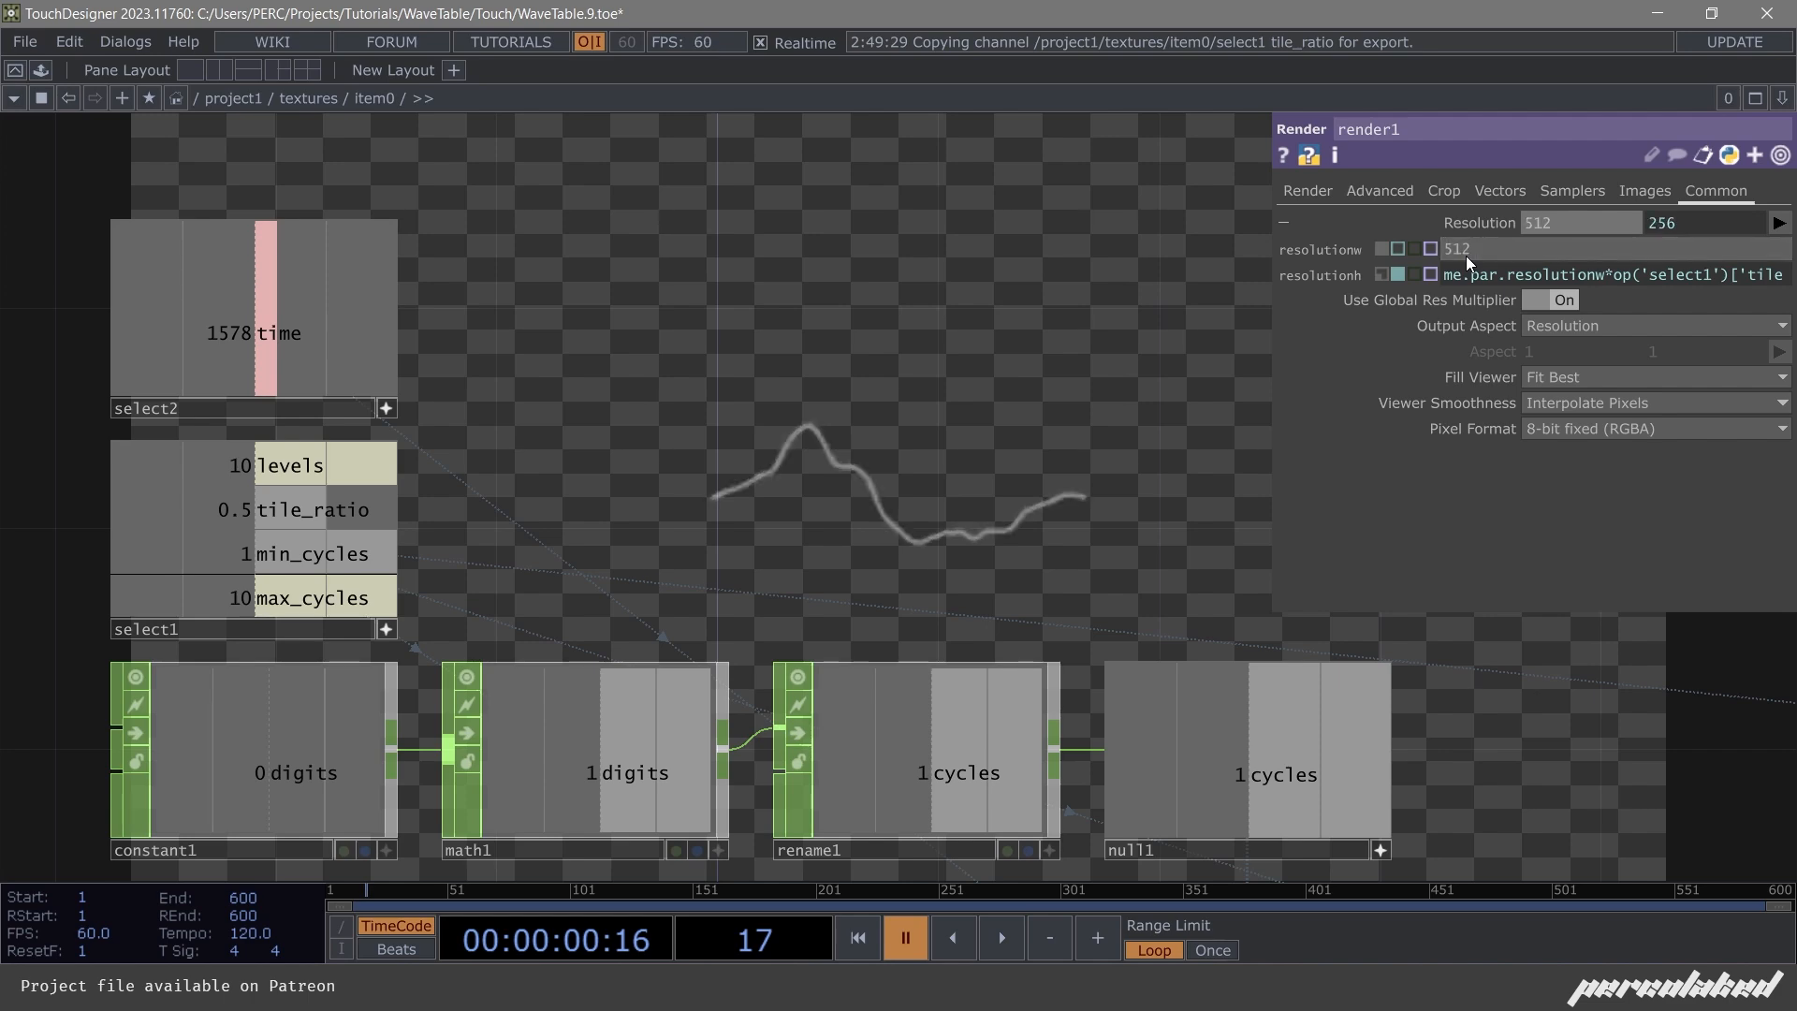
{"action": "key", "text": "Return"}
Set cam1's projection to Orthographic.
{"action": "left_click_drag", "start_coordinate": [945, 421], "coordinate": [725, 401]}
{"action": "scroll", "coordinate": [870, 337], "scroll_direction": "down", "scroll_amount": 1}
{"action": "left_click_drag", "start_coordinate": [867, 333], "coordinate": [516, 356]}
{"action": "scroll", "coordinate": [446, 326], "scroll_direction": "down", "scroll_amount": 6}
{"action": "left_click_drag", "start_coordinate": [1019, 544], "coordinate": [859, 591]}
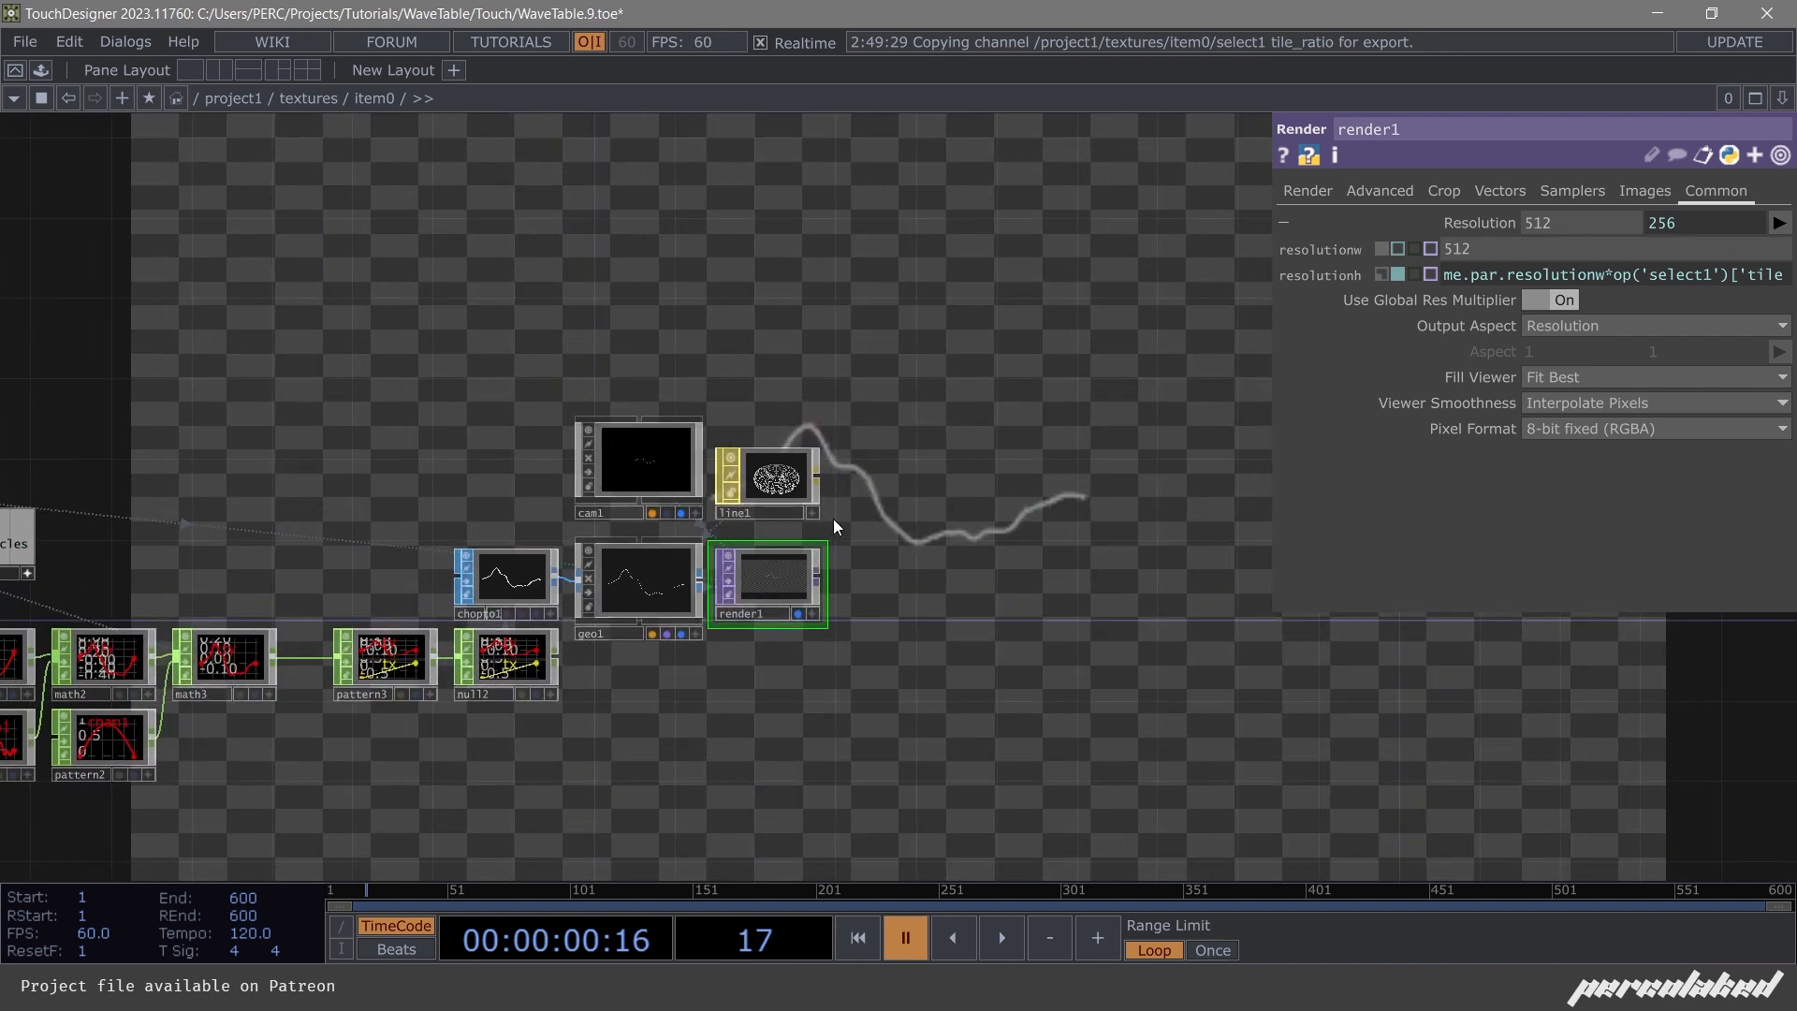
{"action": "scroll", "coordinate": [711, 477], "scroll_direction": "up", "scroll_amount": 3}
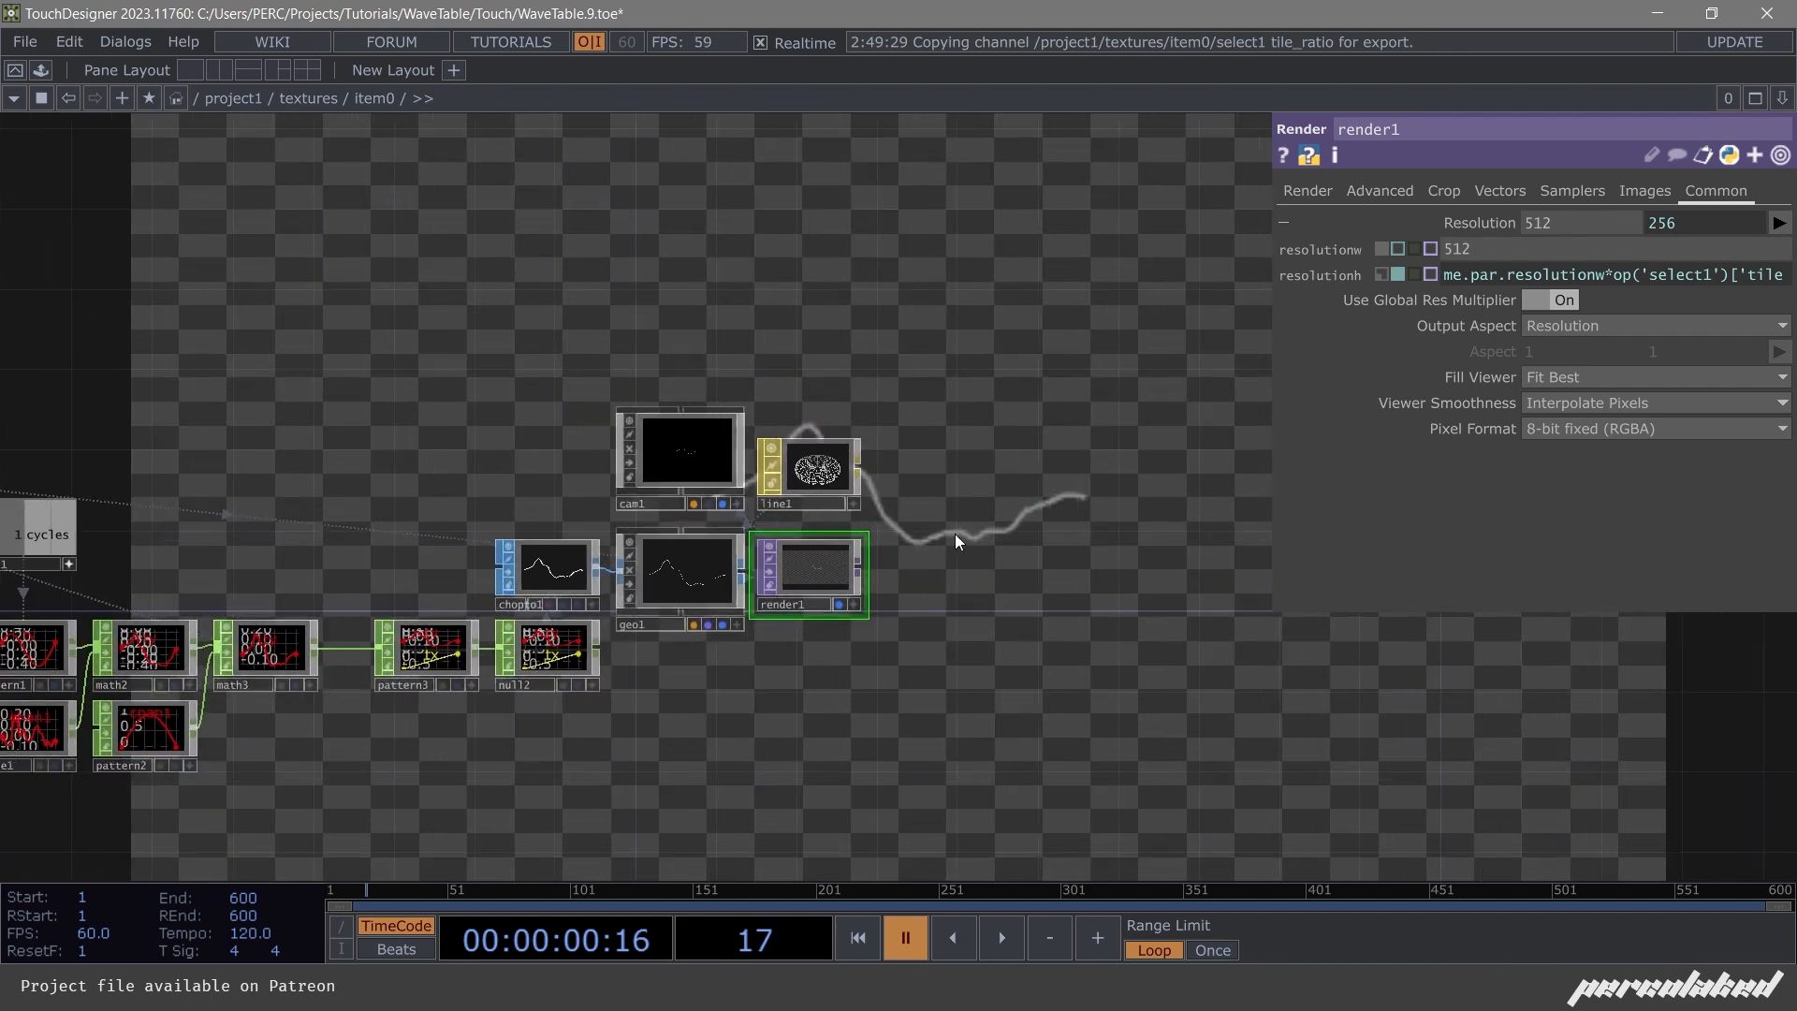
{"action": "left_click", "coordinate": [711, 477]}
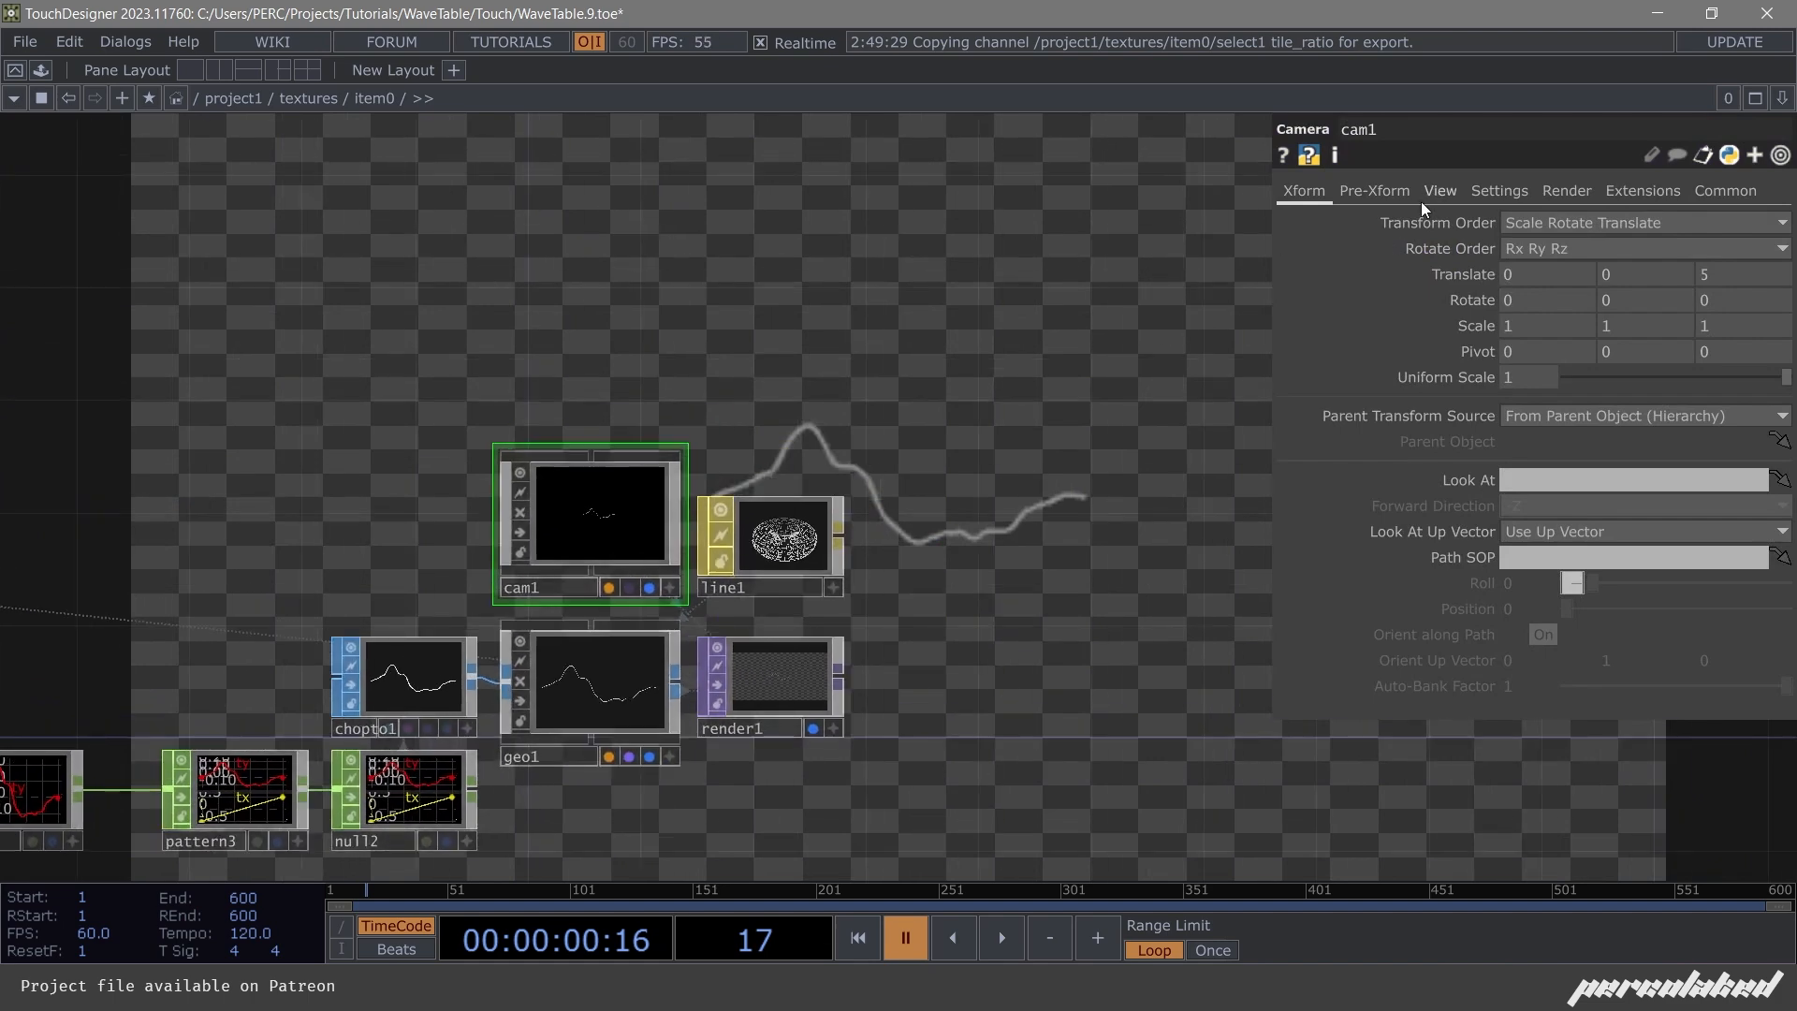
{"action": "left_click", "coordinate": [1440, 190]}
{"action": "left_click", "coordinate": [1529, 229]}
{"action": "left_click", "coordinate": [1529, 271]}
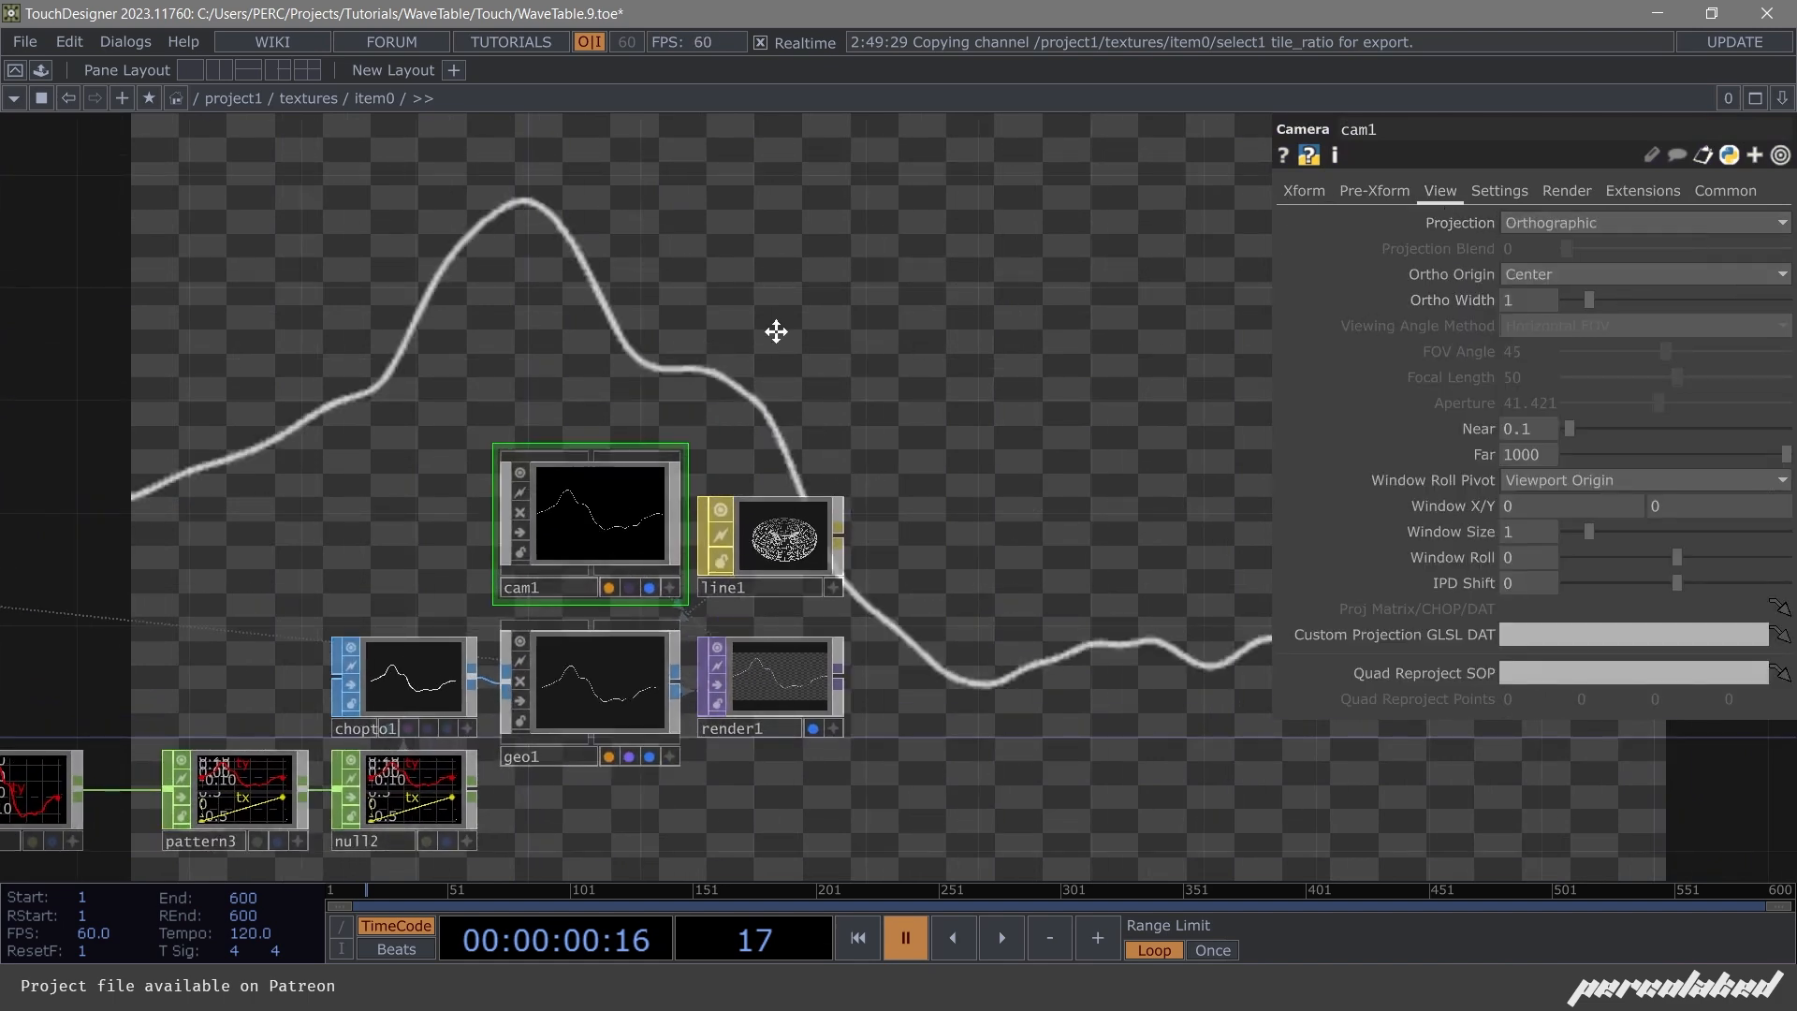
Set the Line Near Color of line1 to pure white (1, 1, 1).
{"action": "left_click_drag", "start_coordinate": [773, 329], "coordinate": [860, 315]}
{"action": "left_click", "coordinate": [889, 678]}
{"action": "left_click_drag", "start_coordinate": [670, 325], "coordinate": [901, 536]}
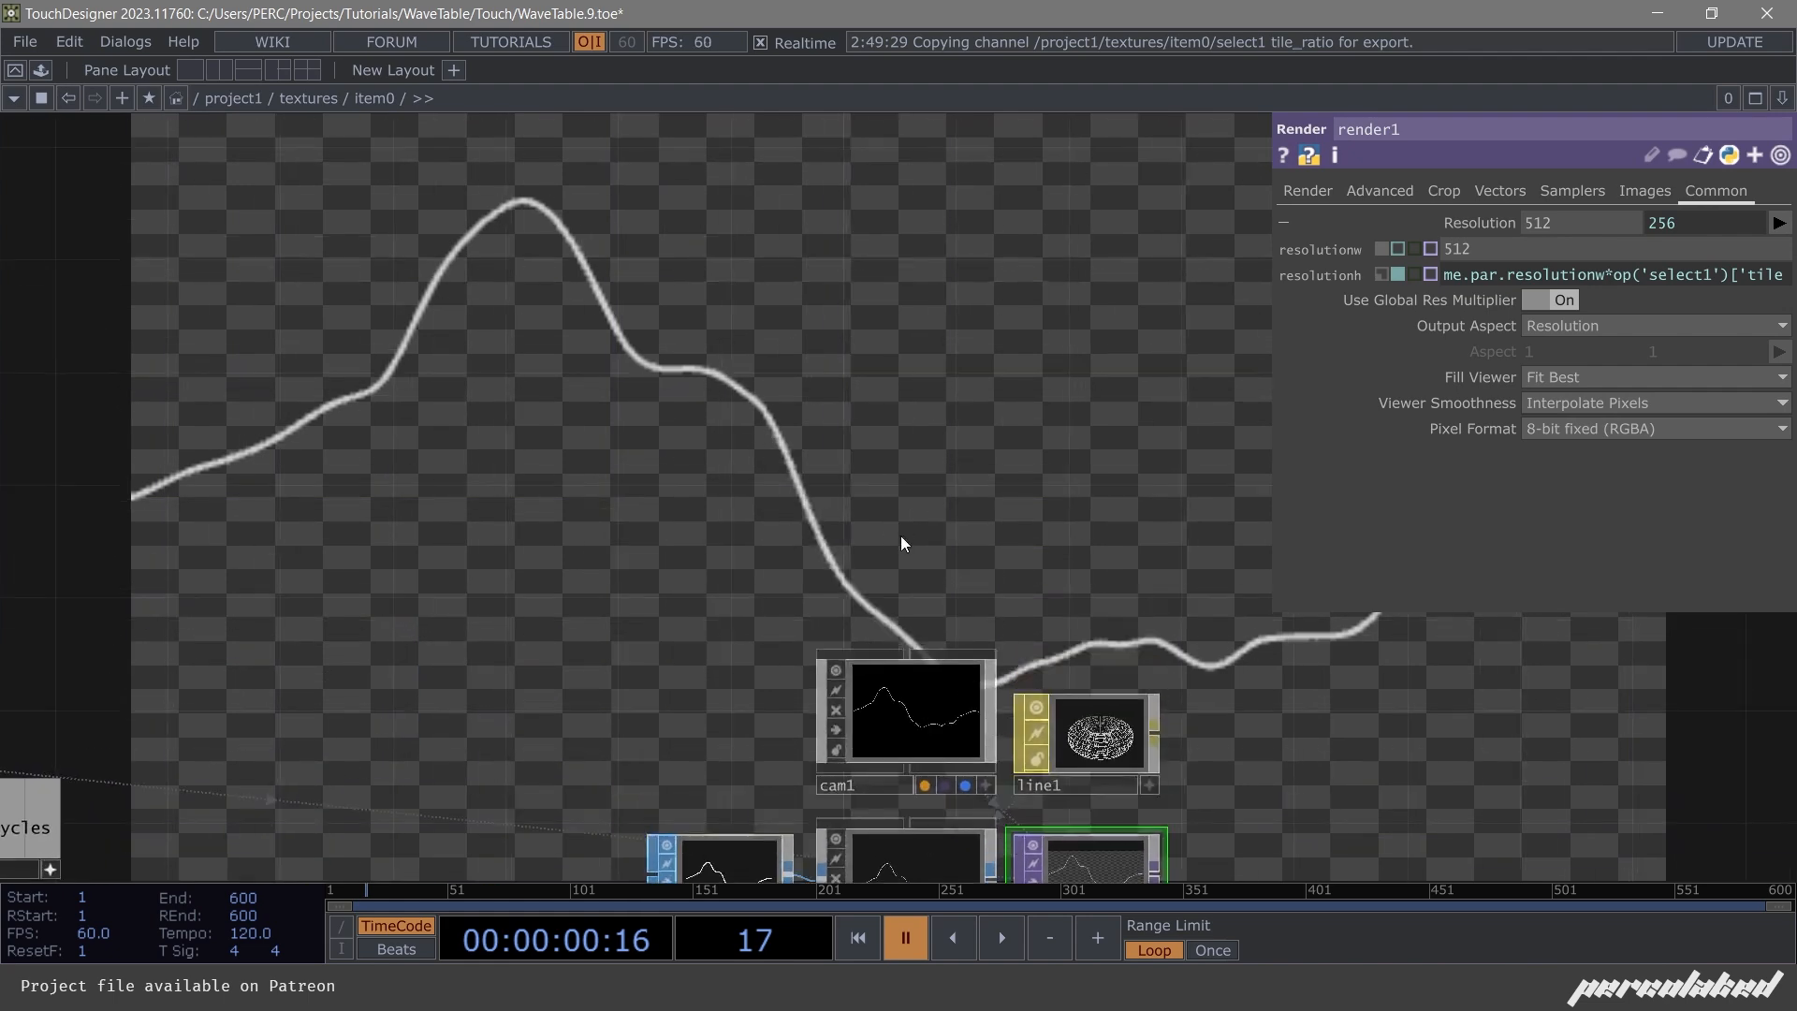
{"action": "left_click", "coordinate": [1314, 188]}
{"action": "left_click_drag", "start_coordinate": [1120, 746], "coordinate": [1044, 603]}
{"action": "left_click", "coordinate": [1006, 552]}
{"action": "left_click_drag", "start_coordinate": [1006, 538], "coordinate": [856, 565]}
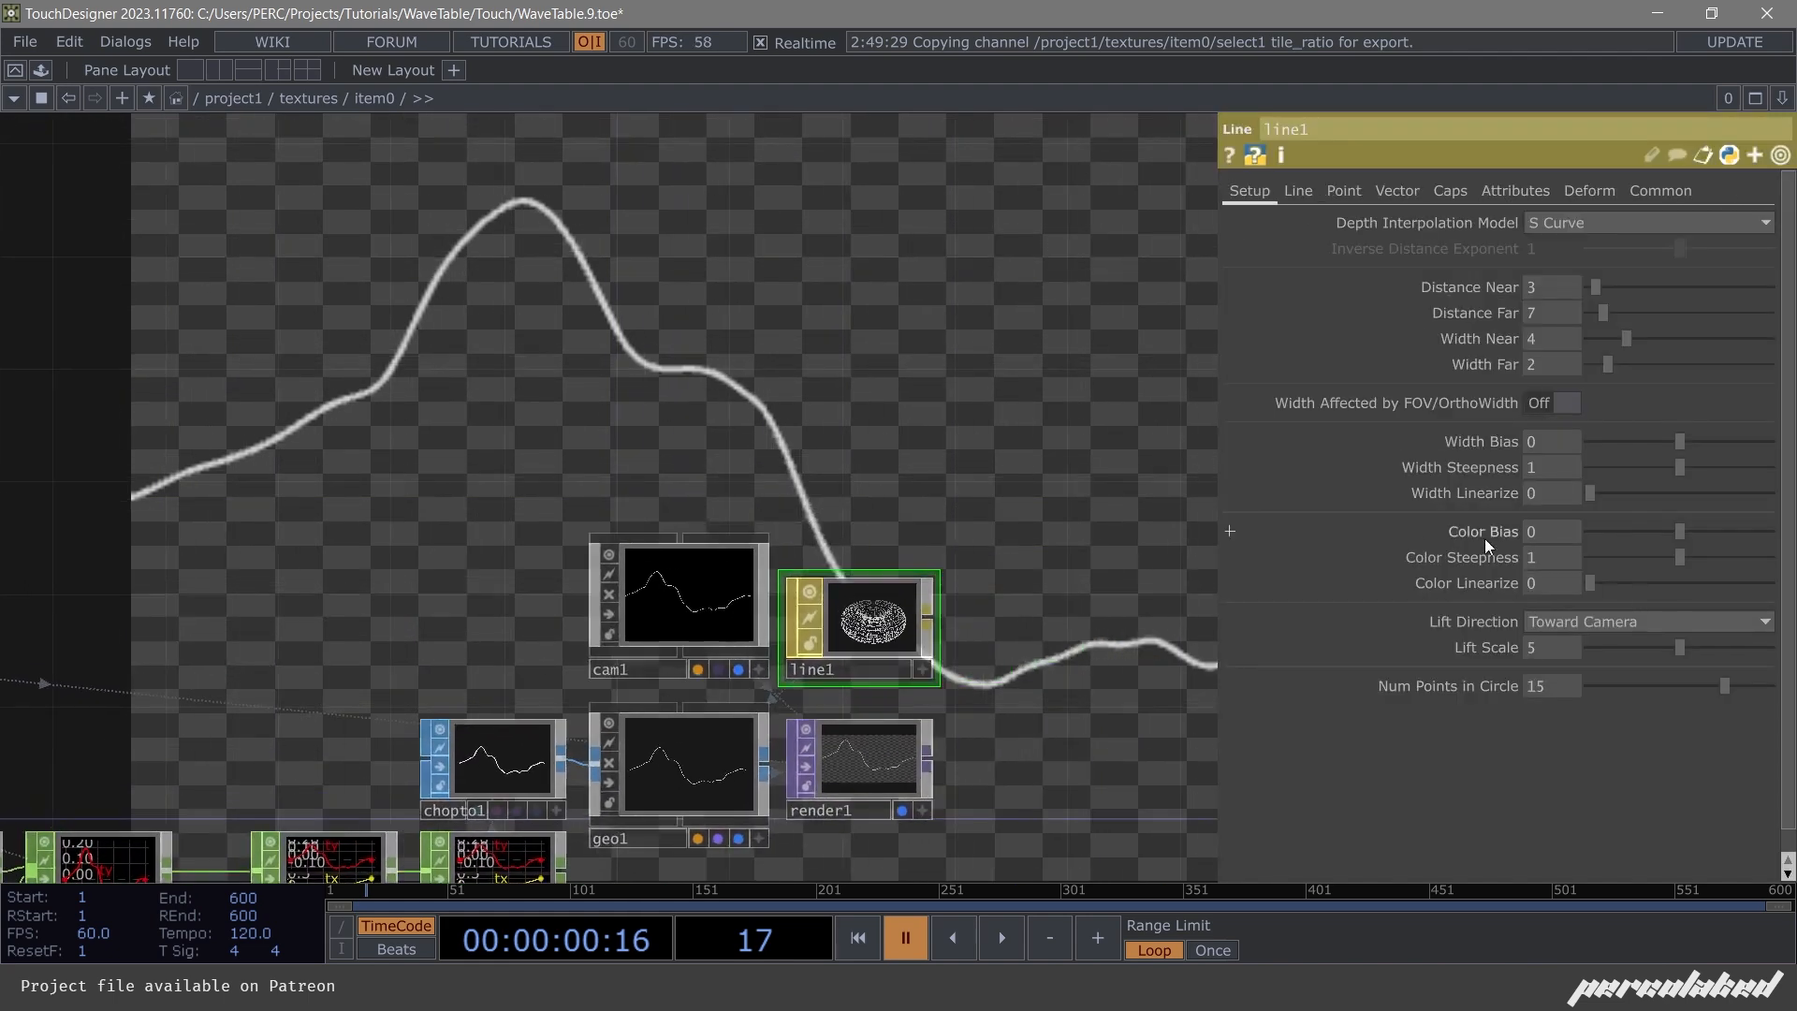
{"action": "left_click", "coordinate": [1296, 189]}
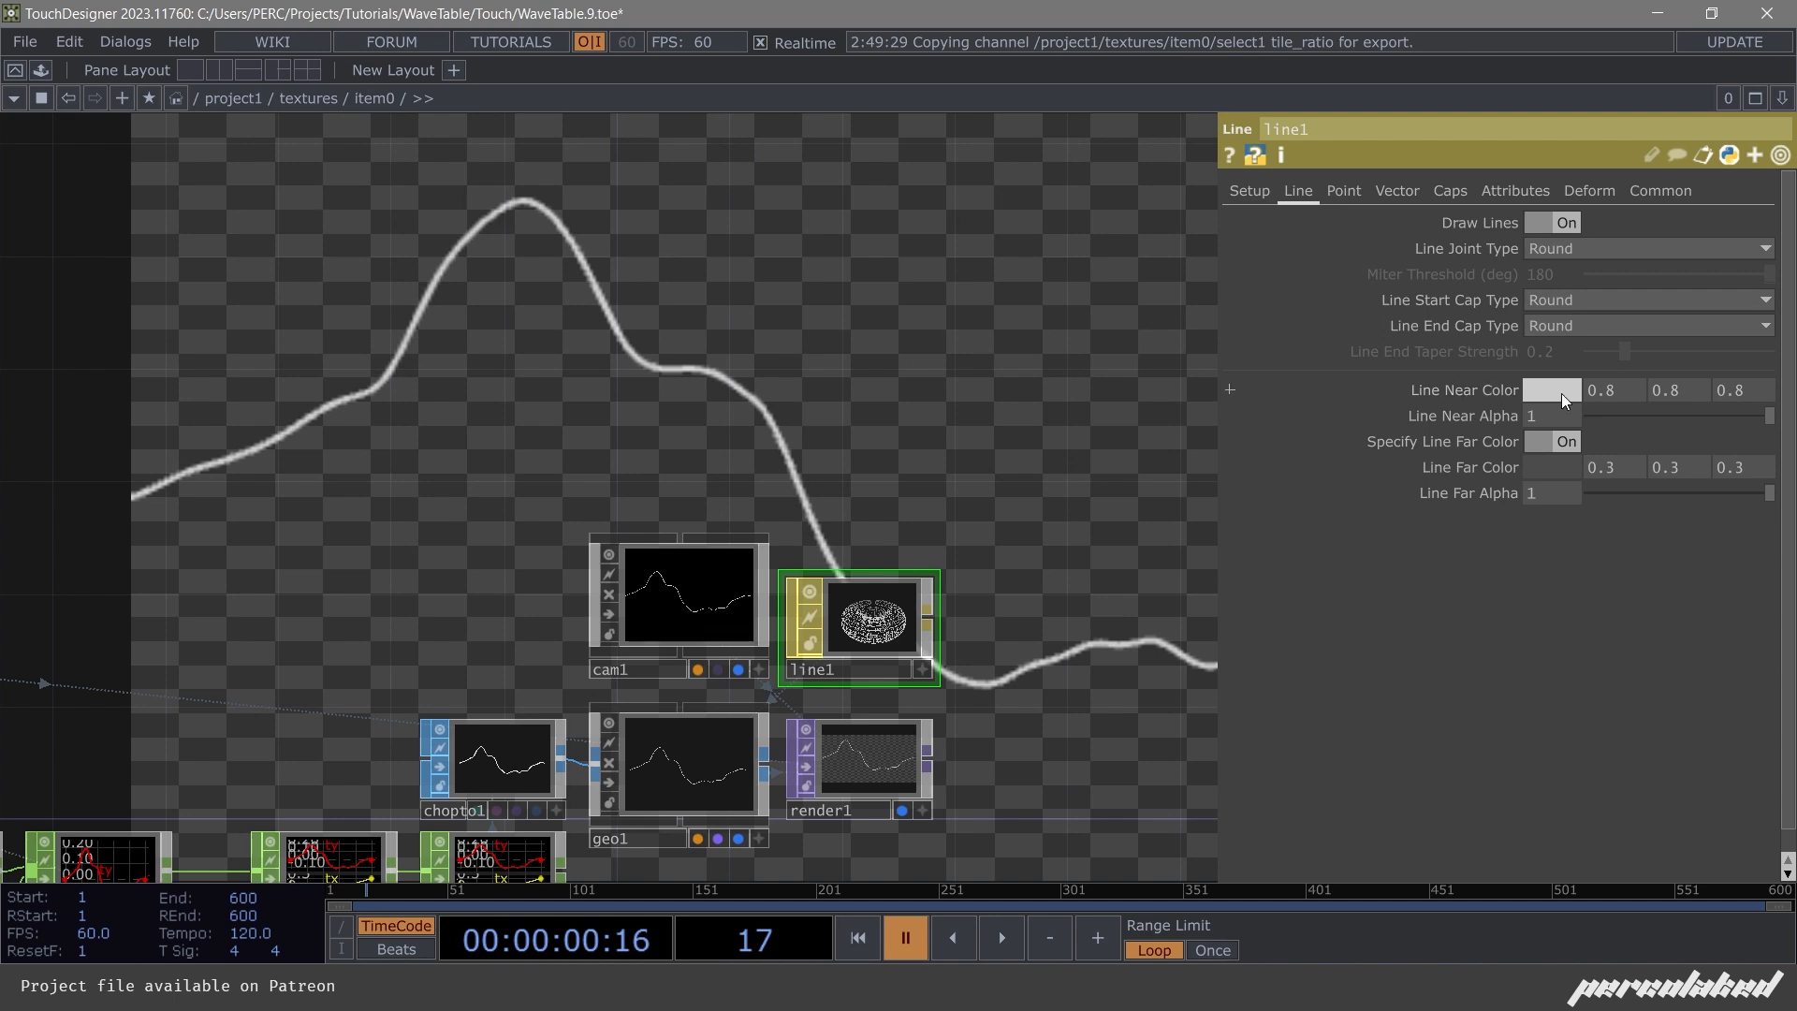
{"action": "middle_click_drag", "start_coordinate": [1507, 387], "coordinate": [1544, 390]}
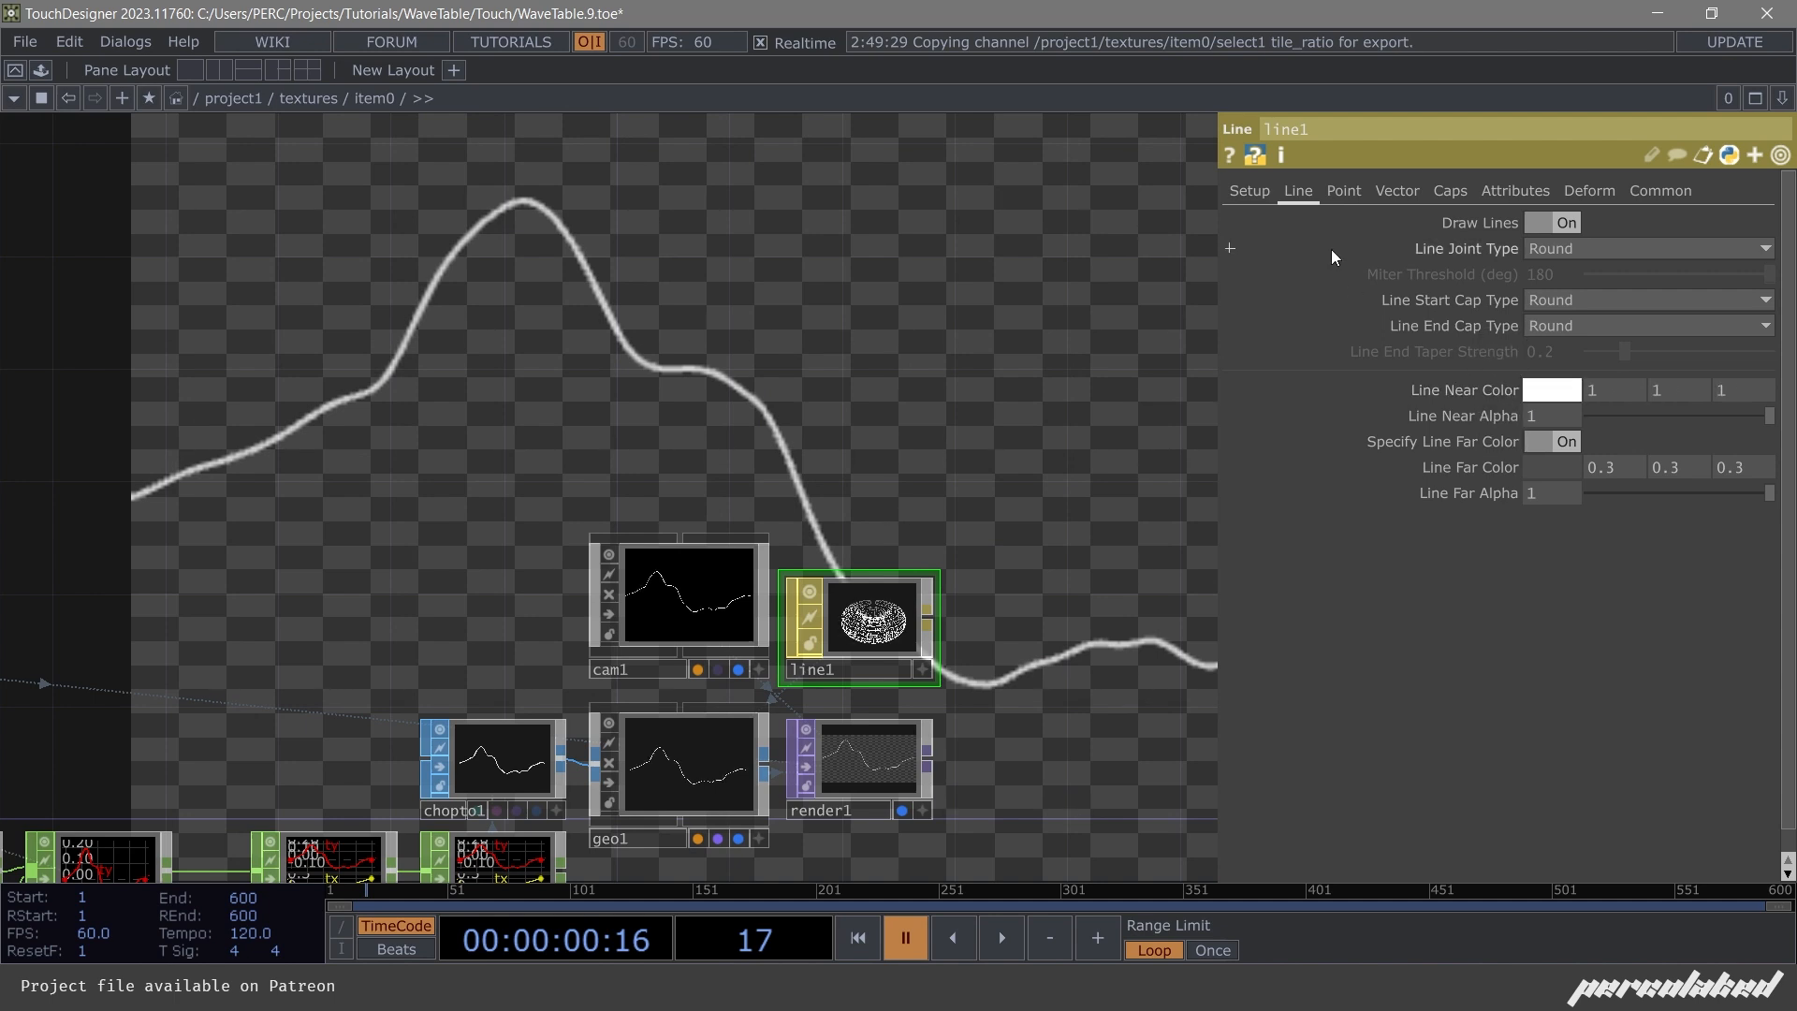
Set line1's Width Near to 20.
{"action": "left_click", "coordinate": [1258, 191]}
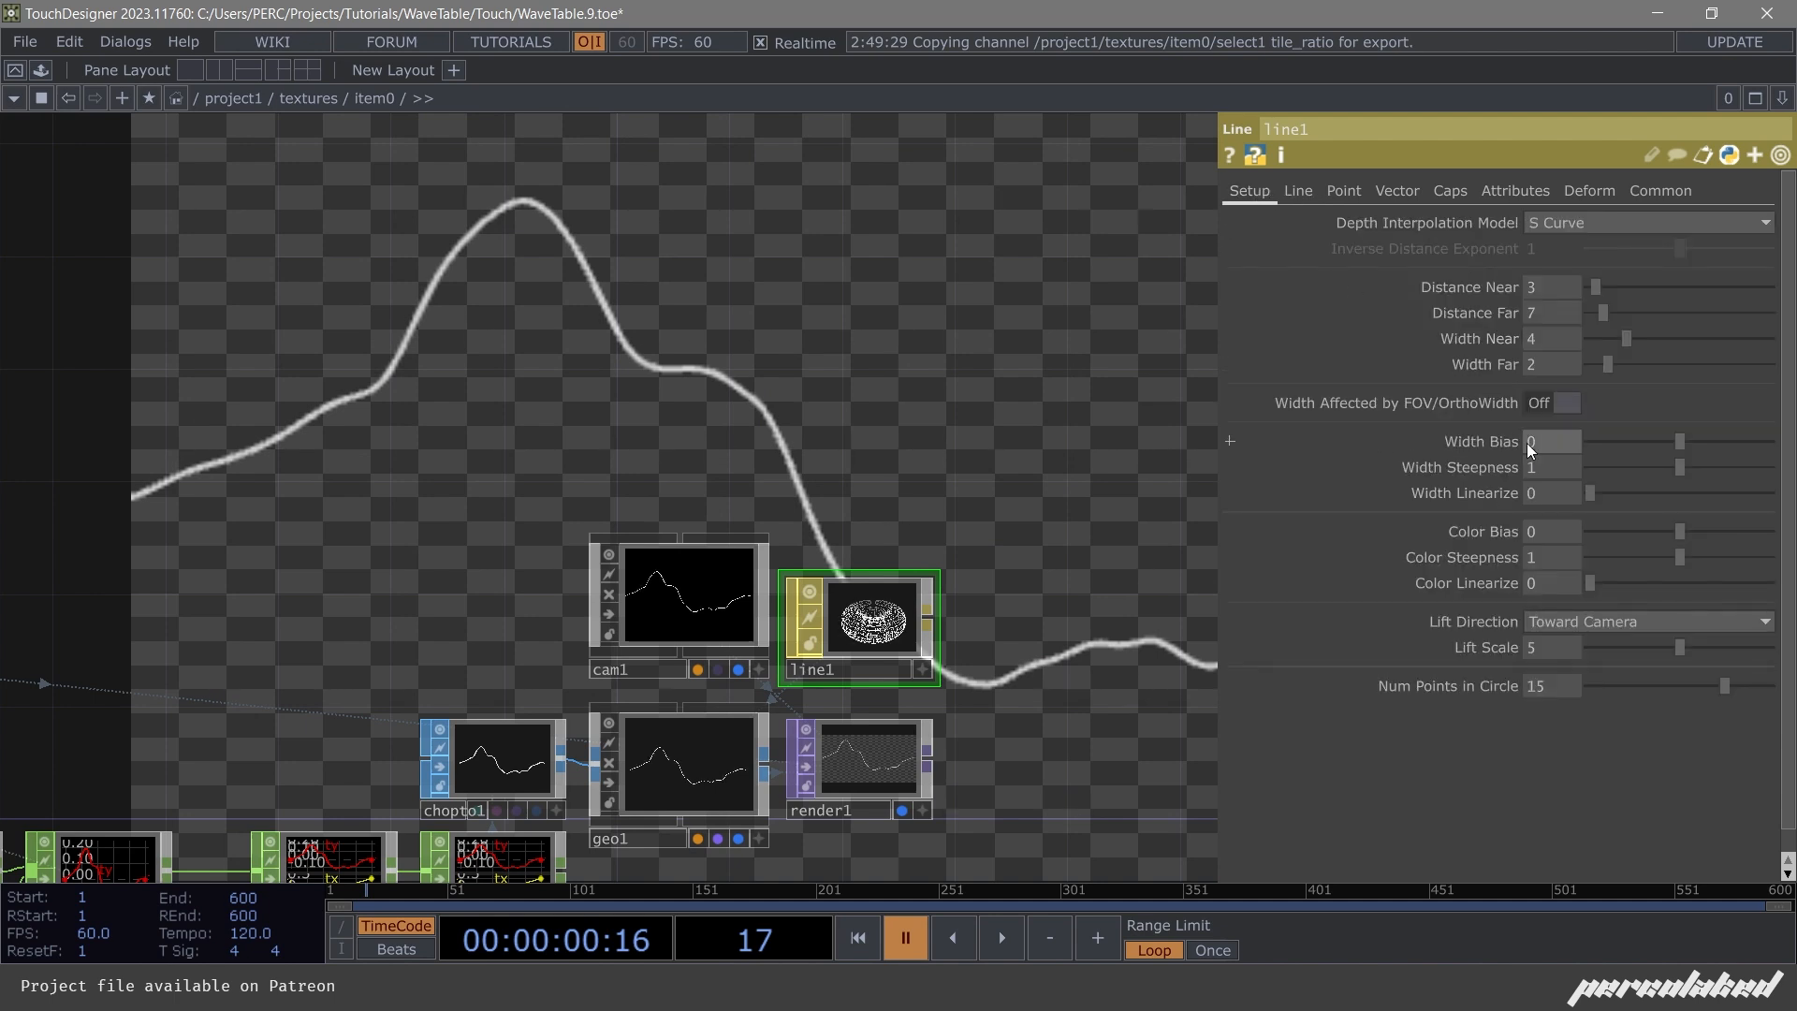
{"action": "type", "text": "20"}
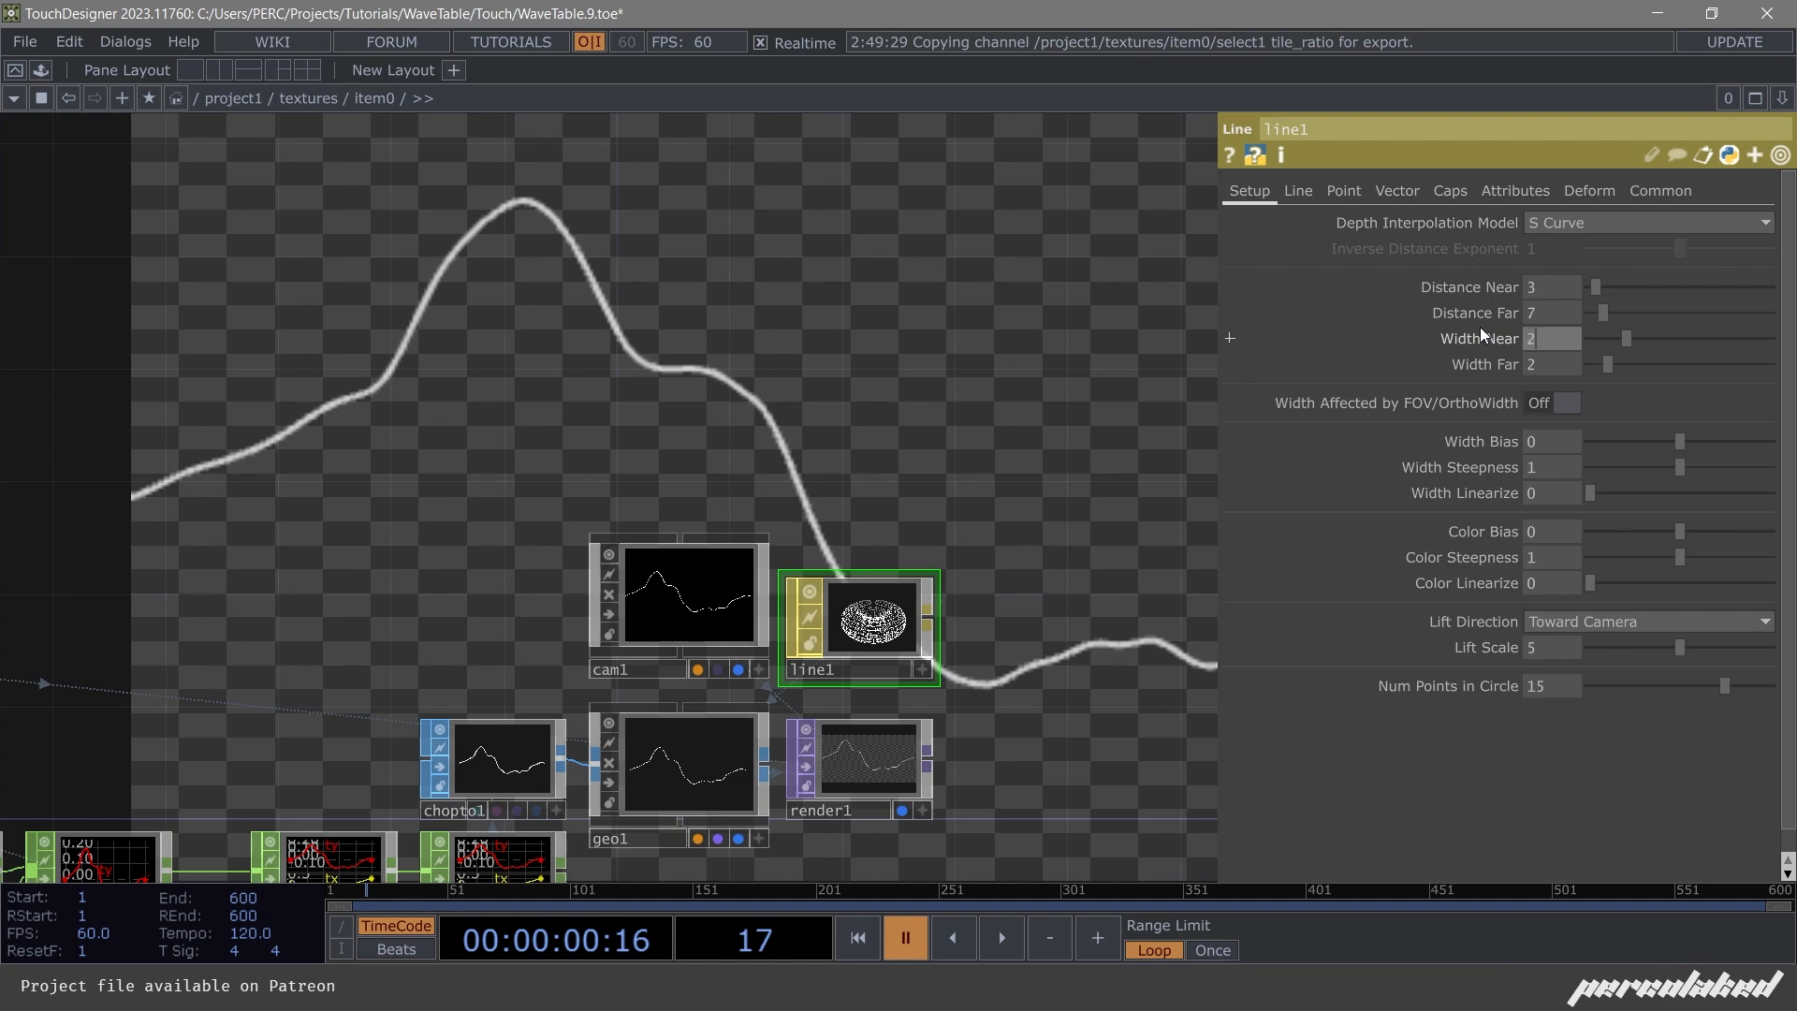
{"action": "key", "text": "Return"}
Add an Out TOP connected to render1's output inside item0.
{"action": "left_click_drag", "start_coordinate": [787, 381], "coordinate": [732, 354]}
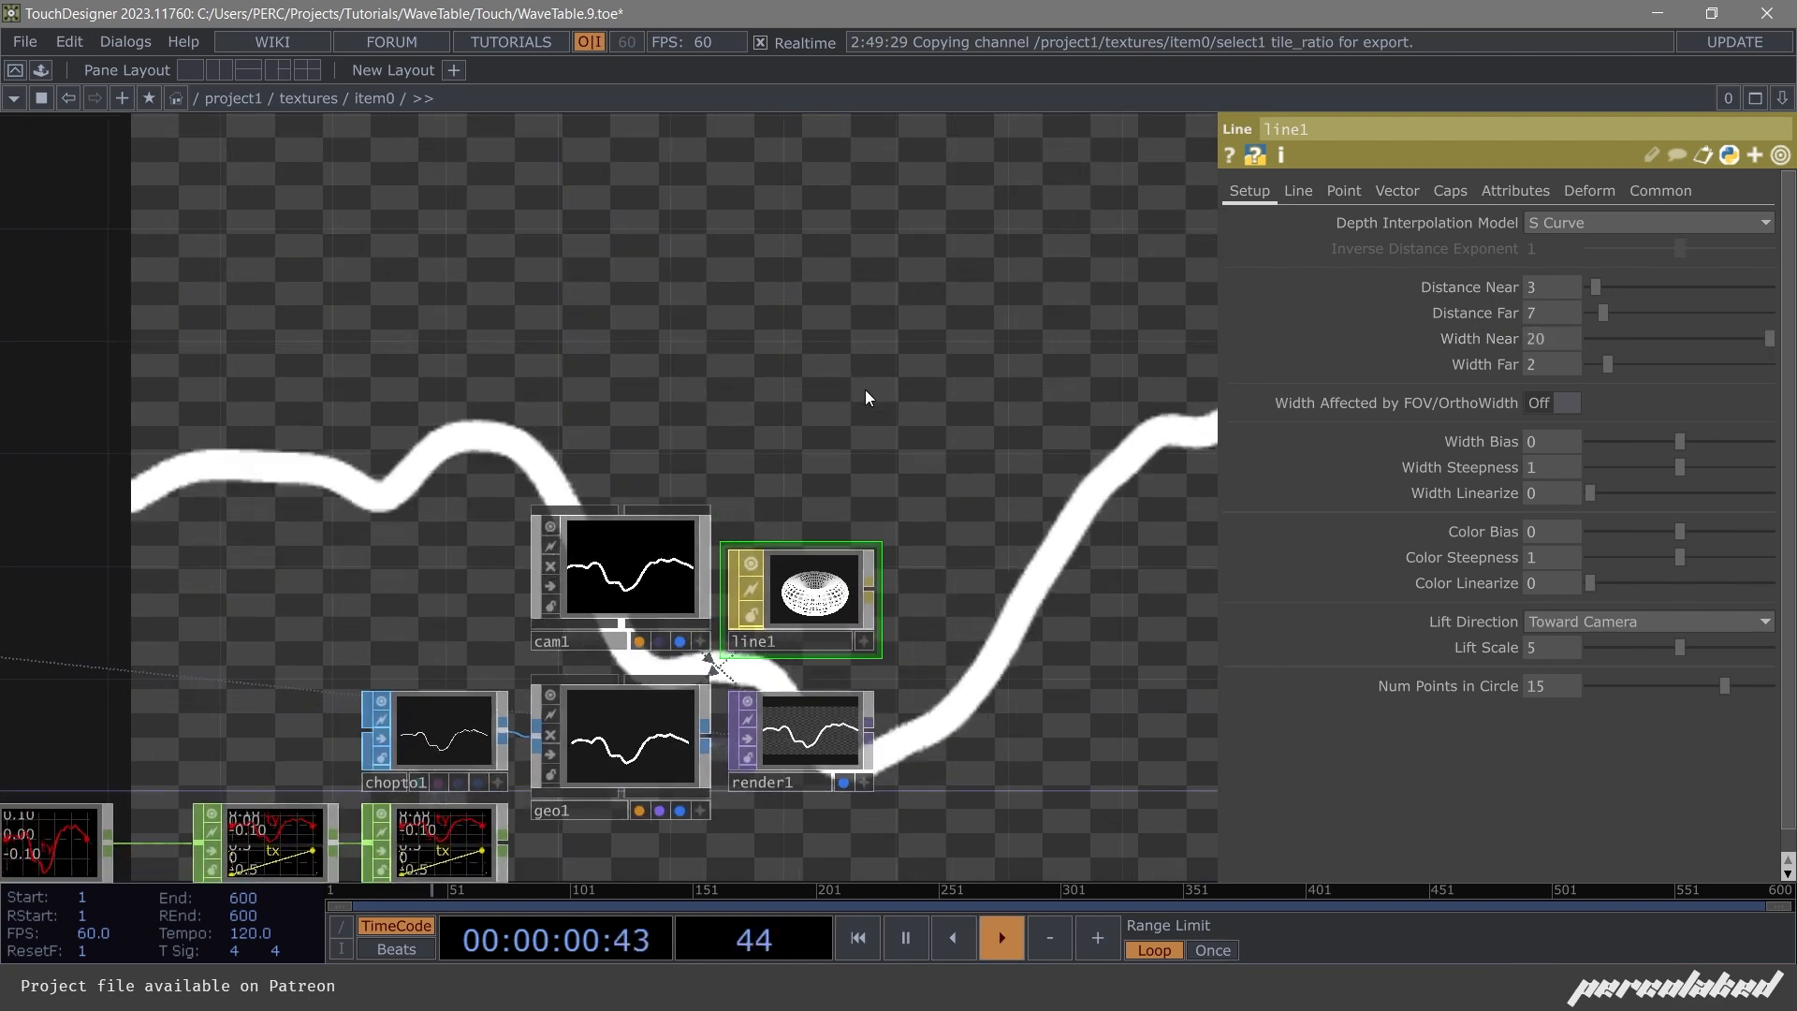
{"action": "left_click_drag", "start_coordinate": [552, 355], "coordinate": [730, 237]}
{"action": "scroll", "coordinate": [731, 237], "scroll_direction": "down", "scroll_amount": 4}
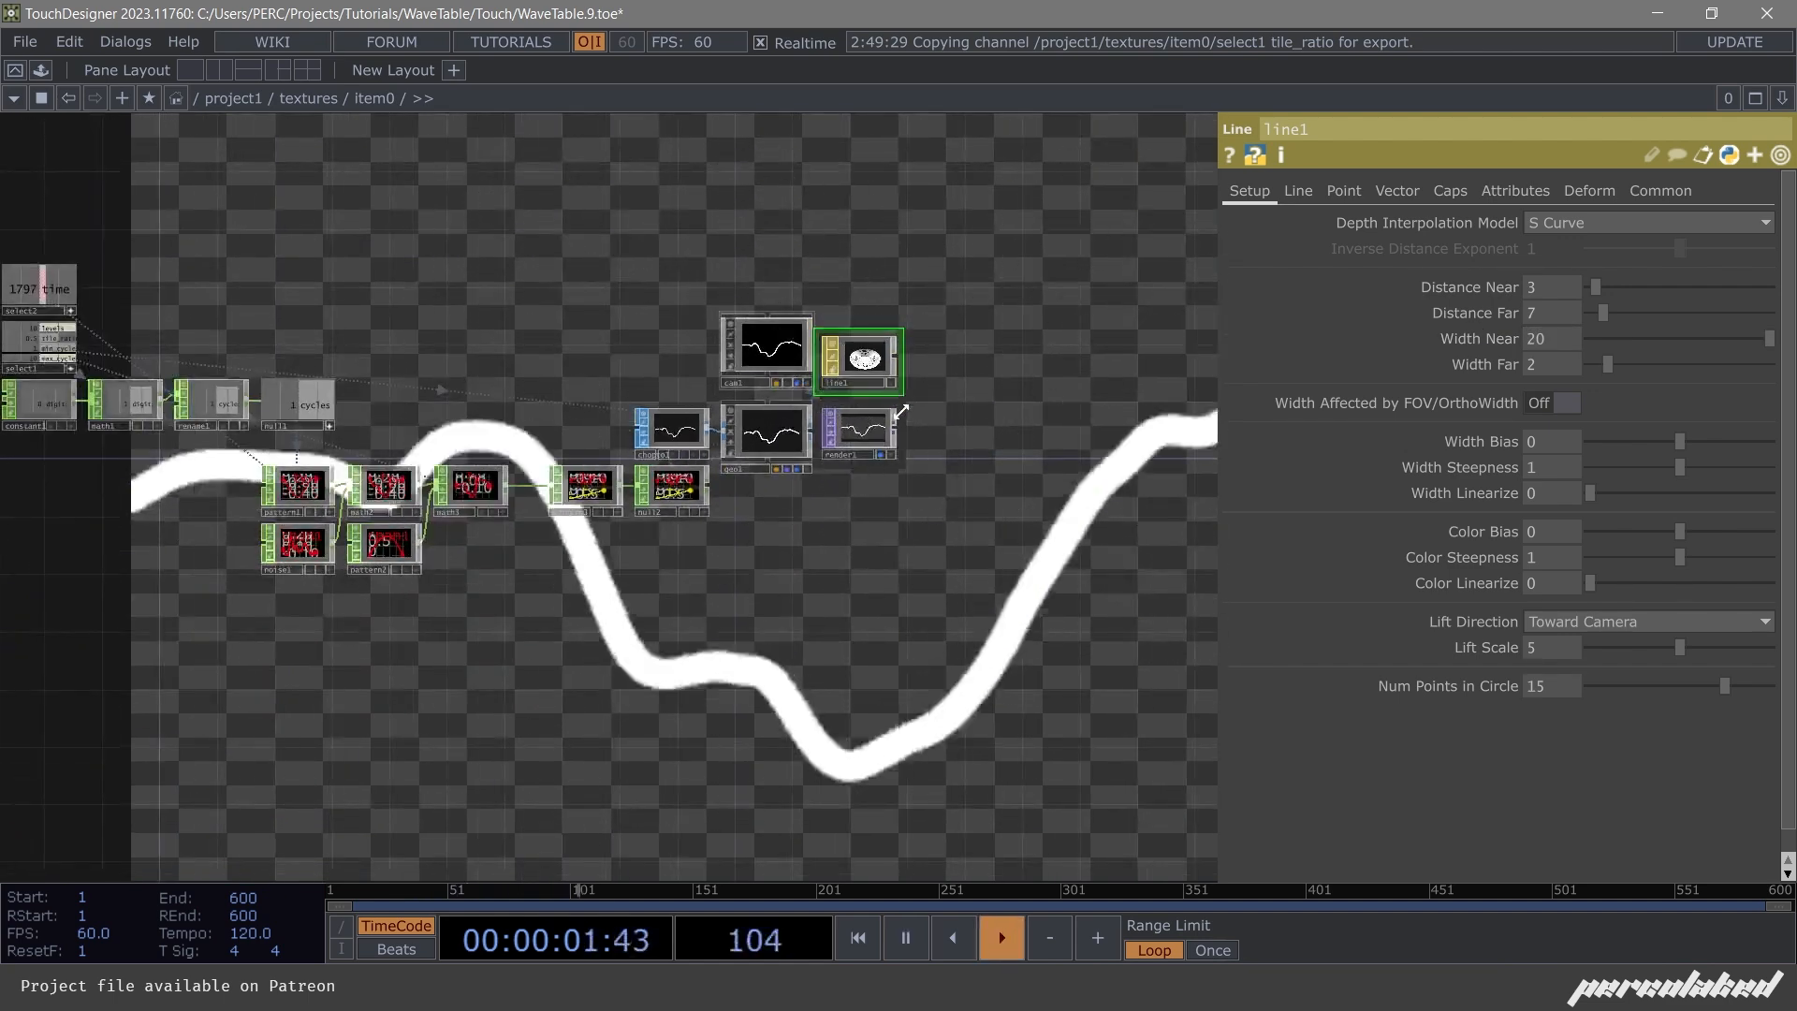
{"action": "scroll", "coordinate": [842, 422], "scroll_direction": "up", "scroll_amount": 6}
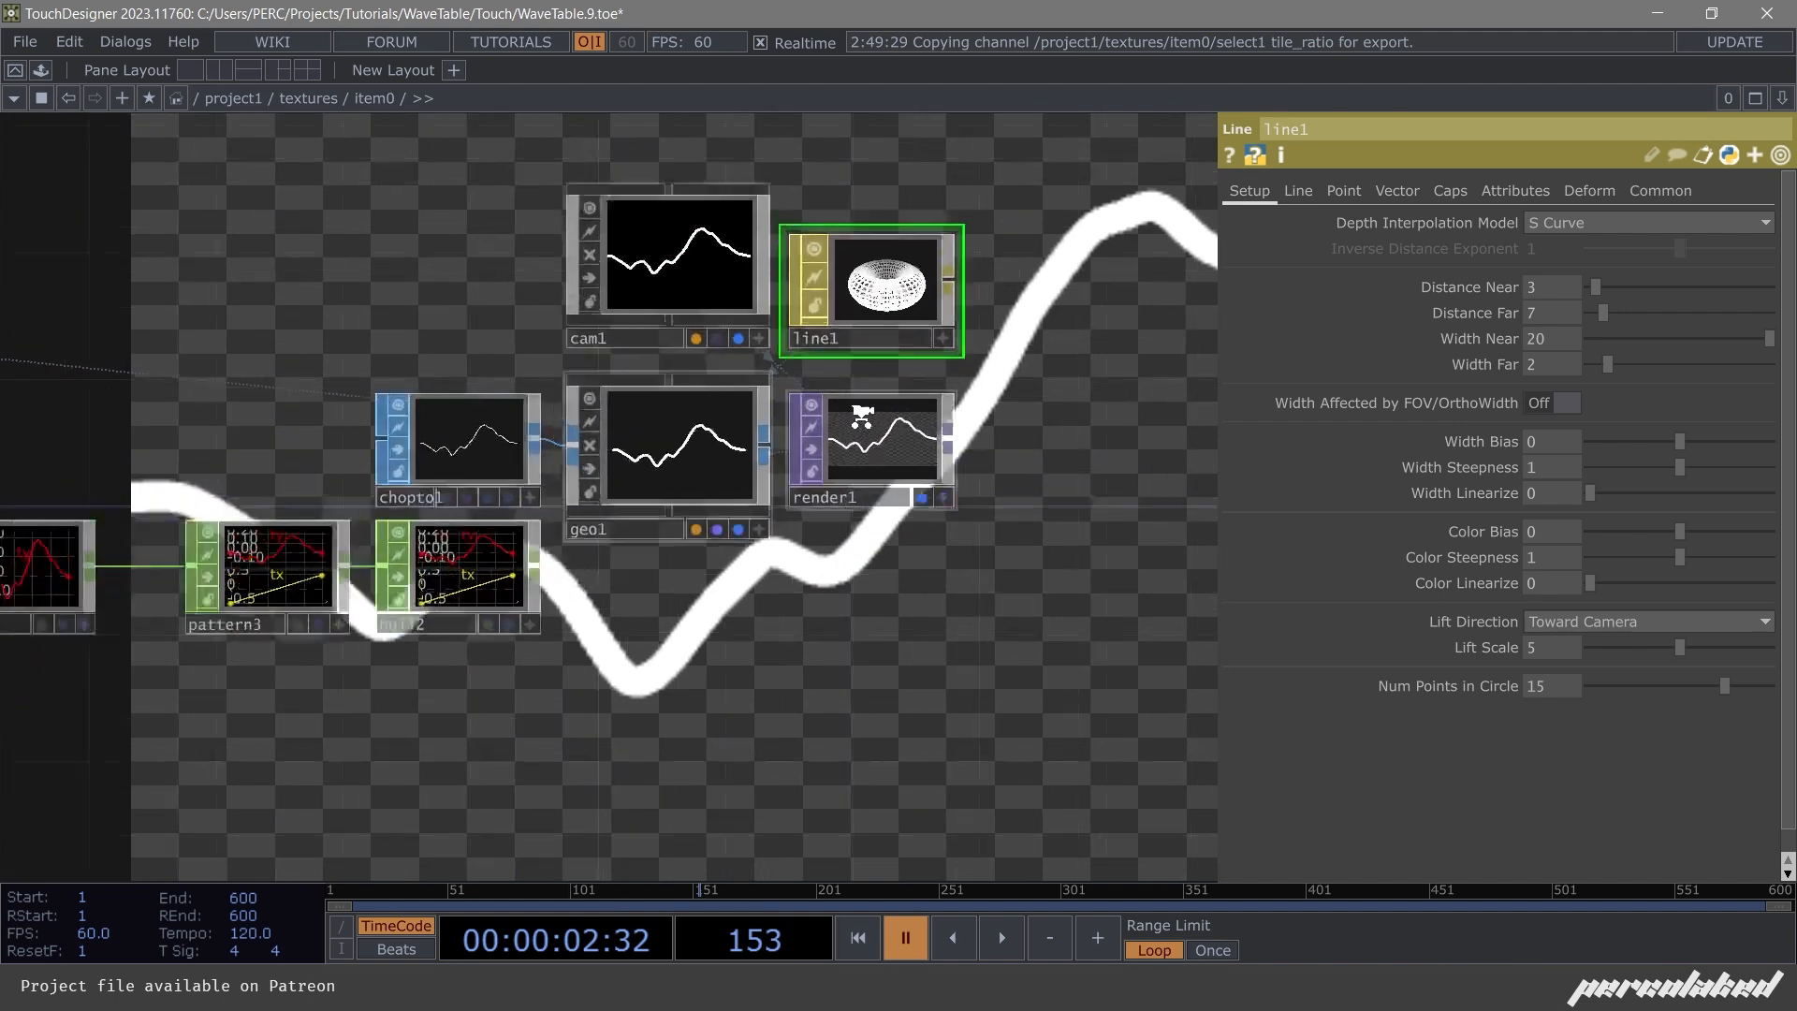
{"action": "left_click_drag", "start_coordinate": [1109, 471], "coordinate": [678, 464]}
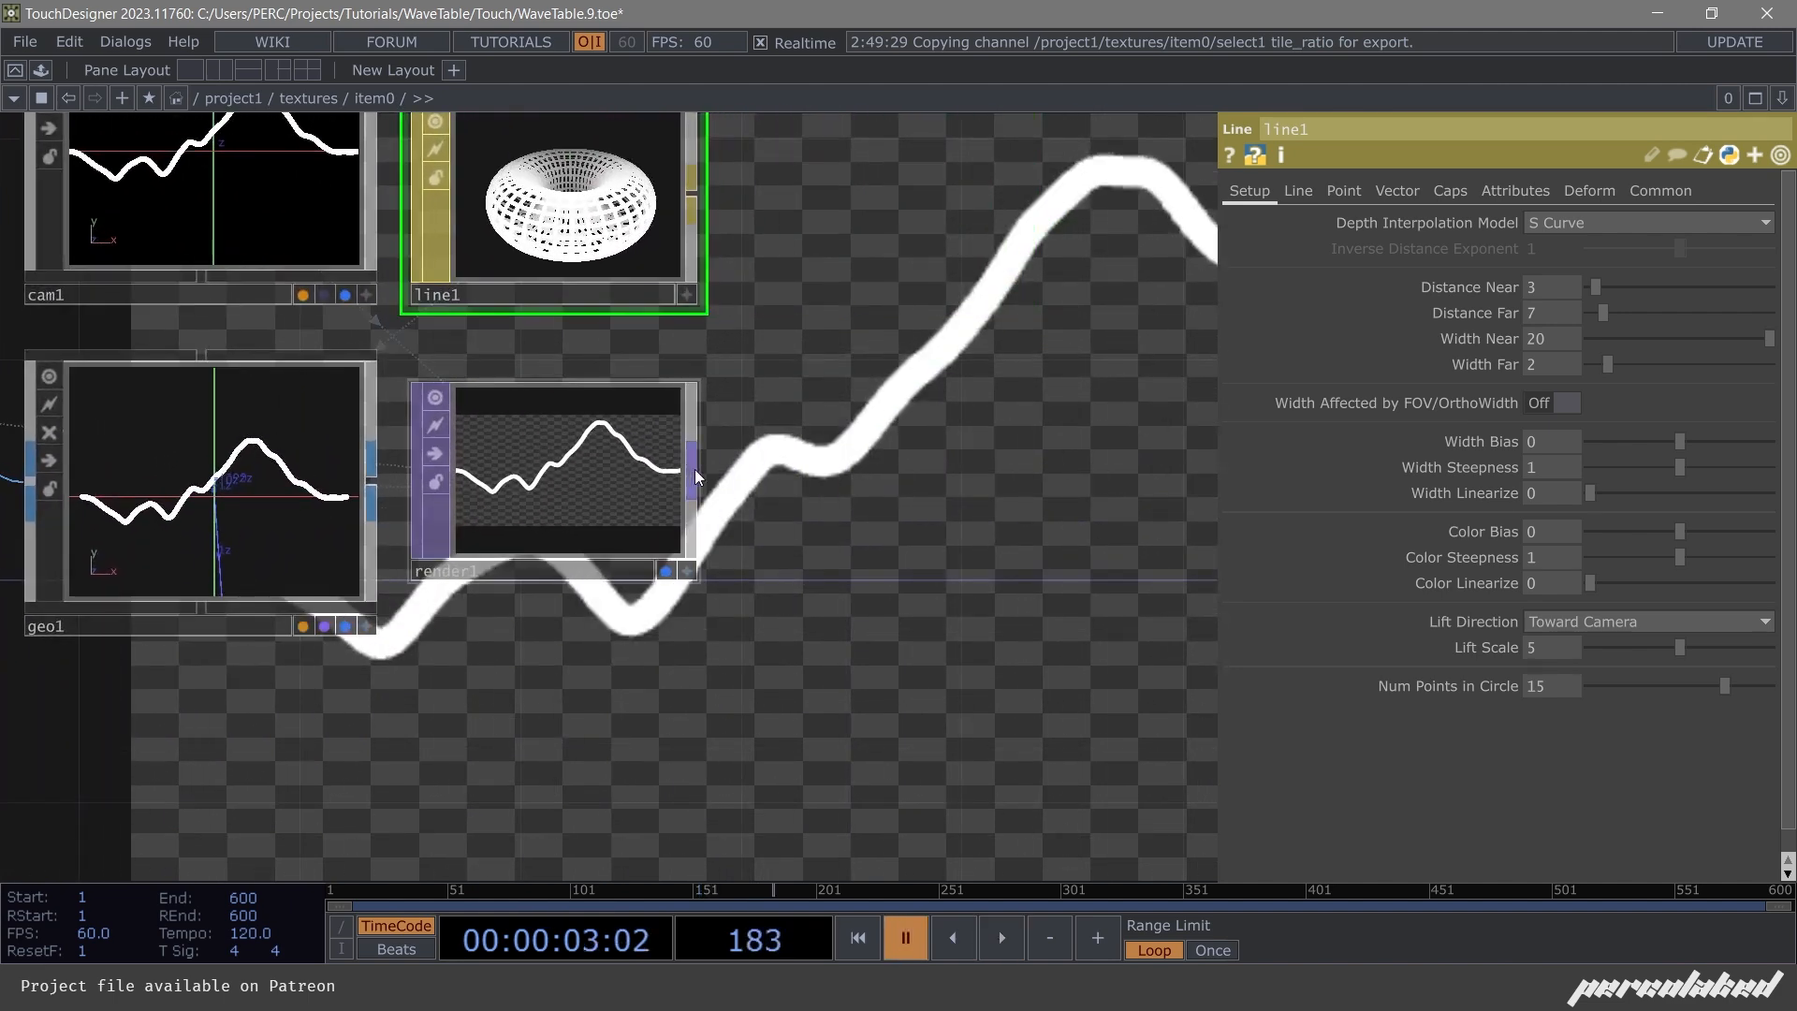
{"action": "left_click", "coordinate": [694, 469]}
{"action": "left_click", "coordinate": [975, 462]}
{"action": "left_click", "coordinate": [975, 462]}
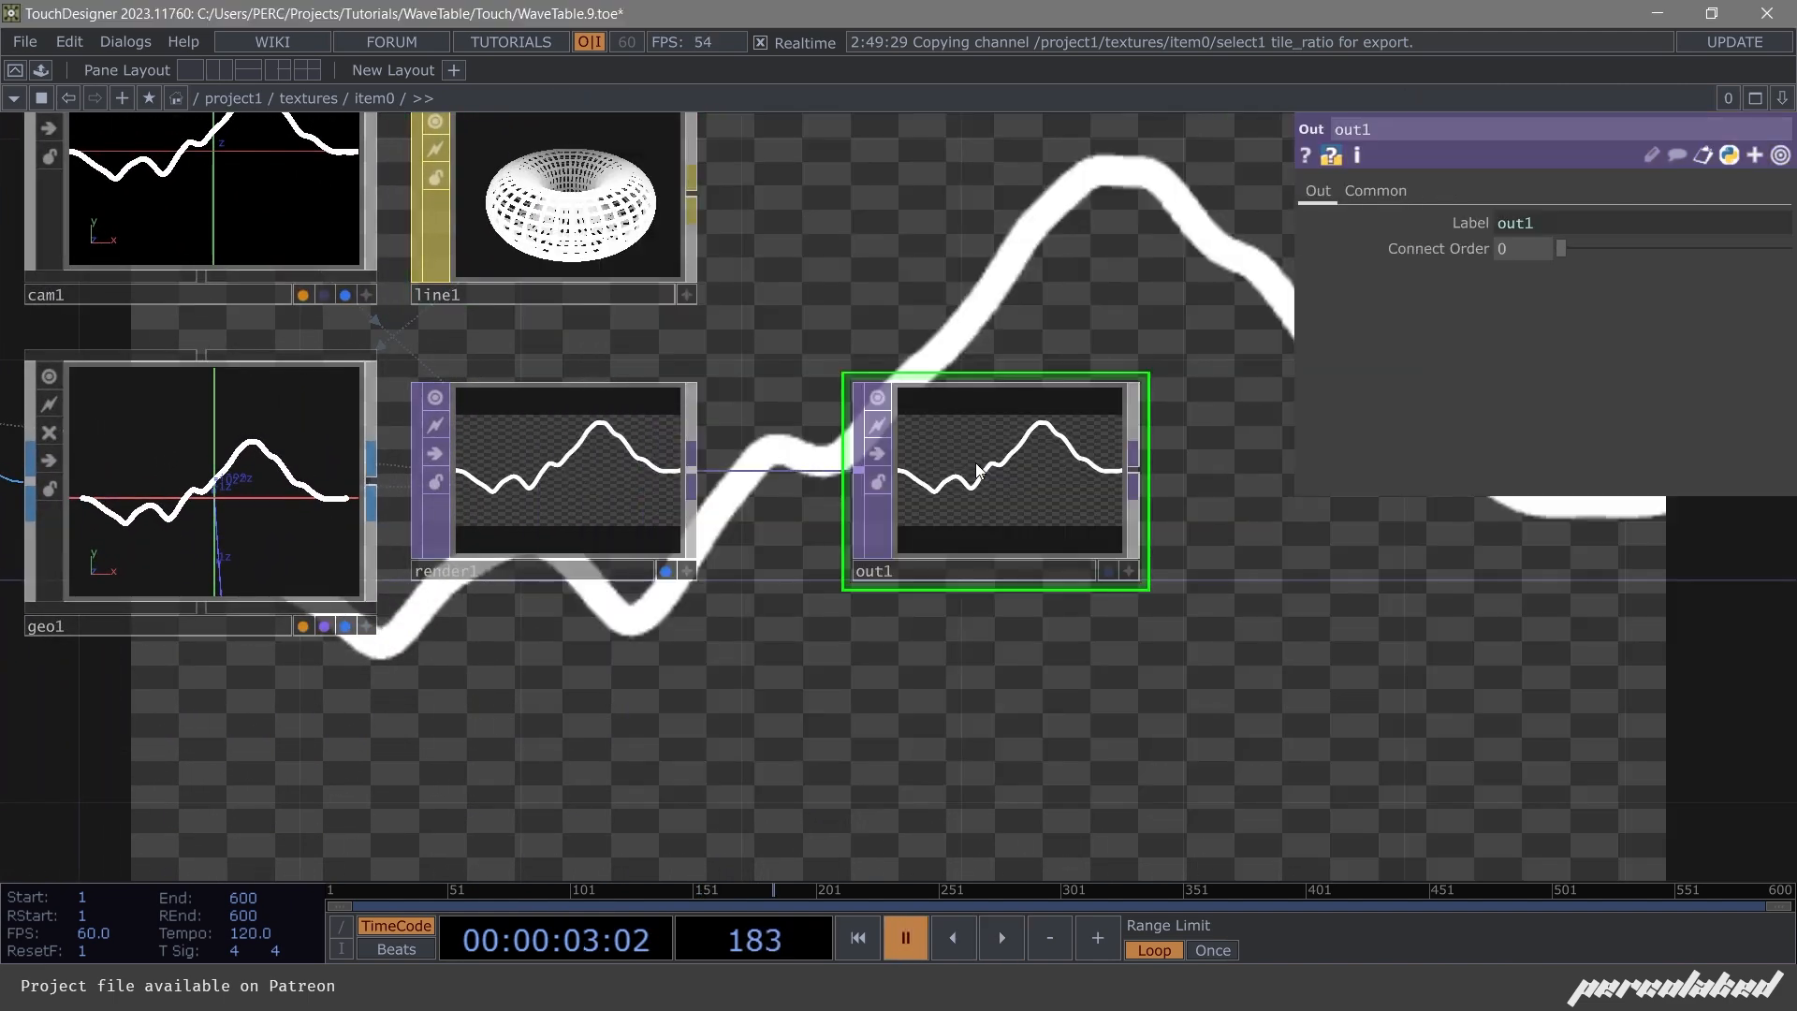
Return to the textures network and examine item0's output, its internal network and replicator1's settings.
{"action": "scroll", "coordinate": [975, 462], "scroll_direction": "down", "scroll_amount": 10}
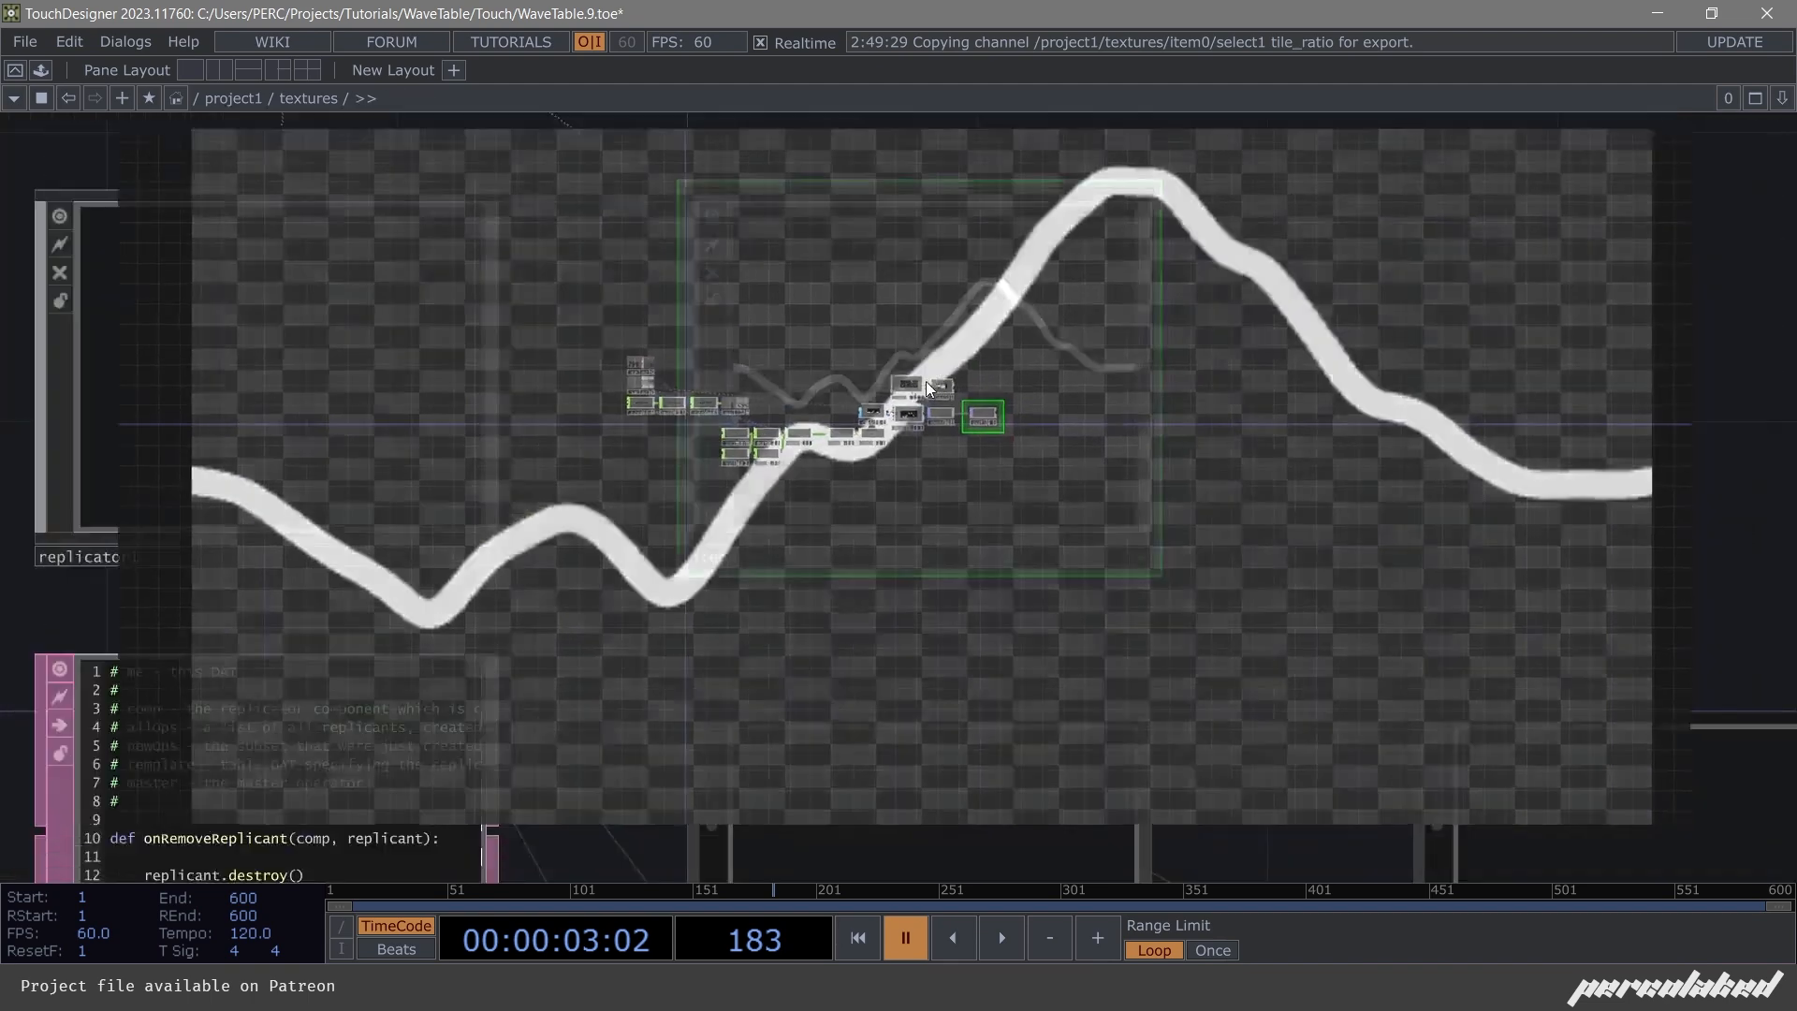
{"action": "scroll", "coordinate": [902, 324], "scroll_direction": "down", "scroll_amount": 5}
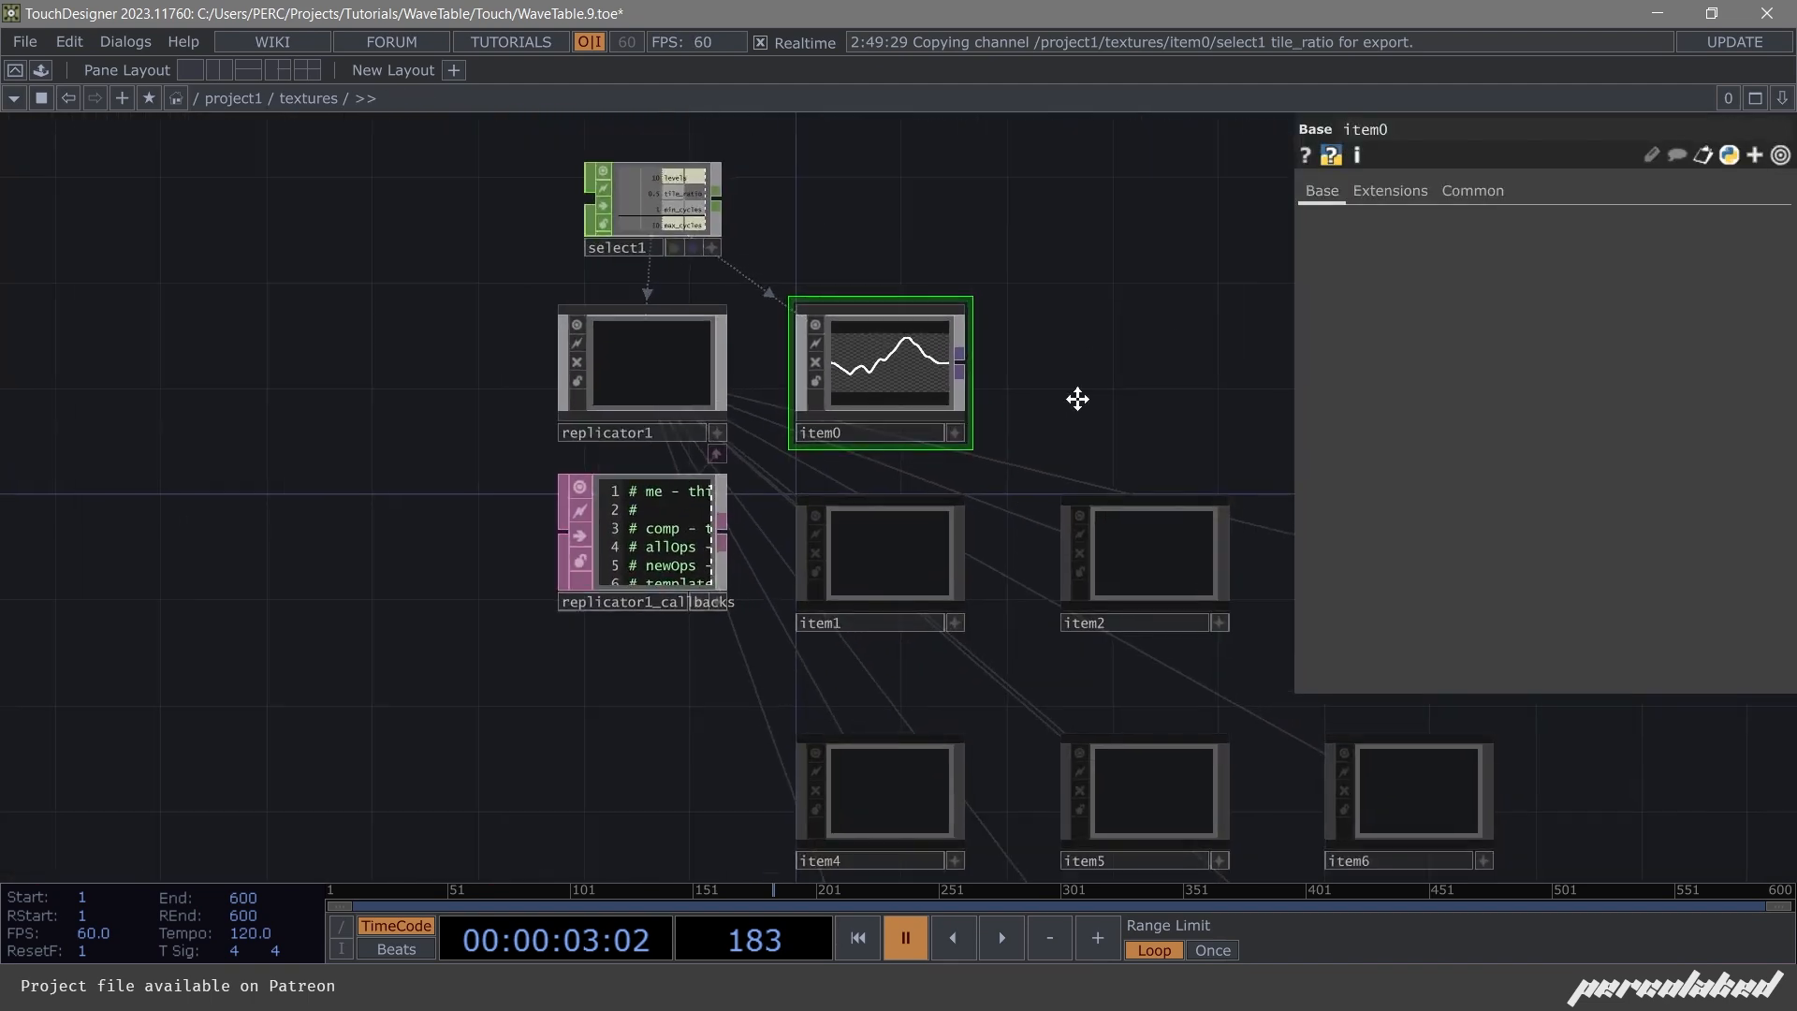
{"action": "scroll", "coordinate": [814, 444], "scroll_direction": "up", "scroll_amount": 5}
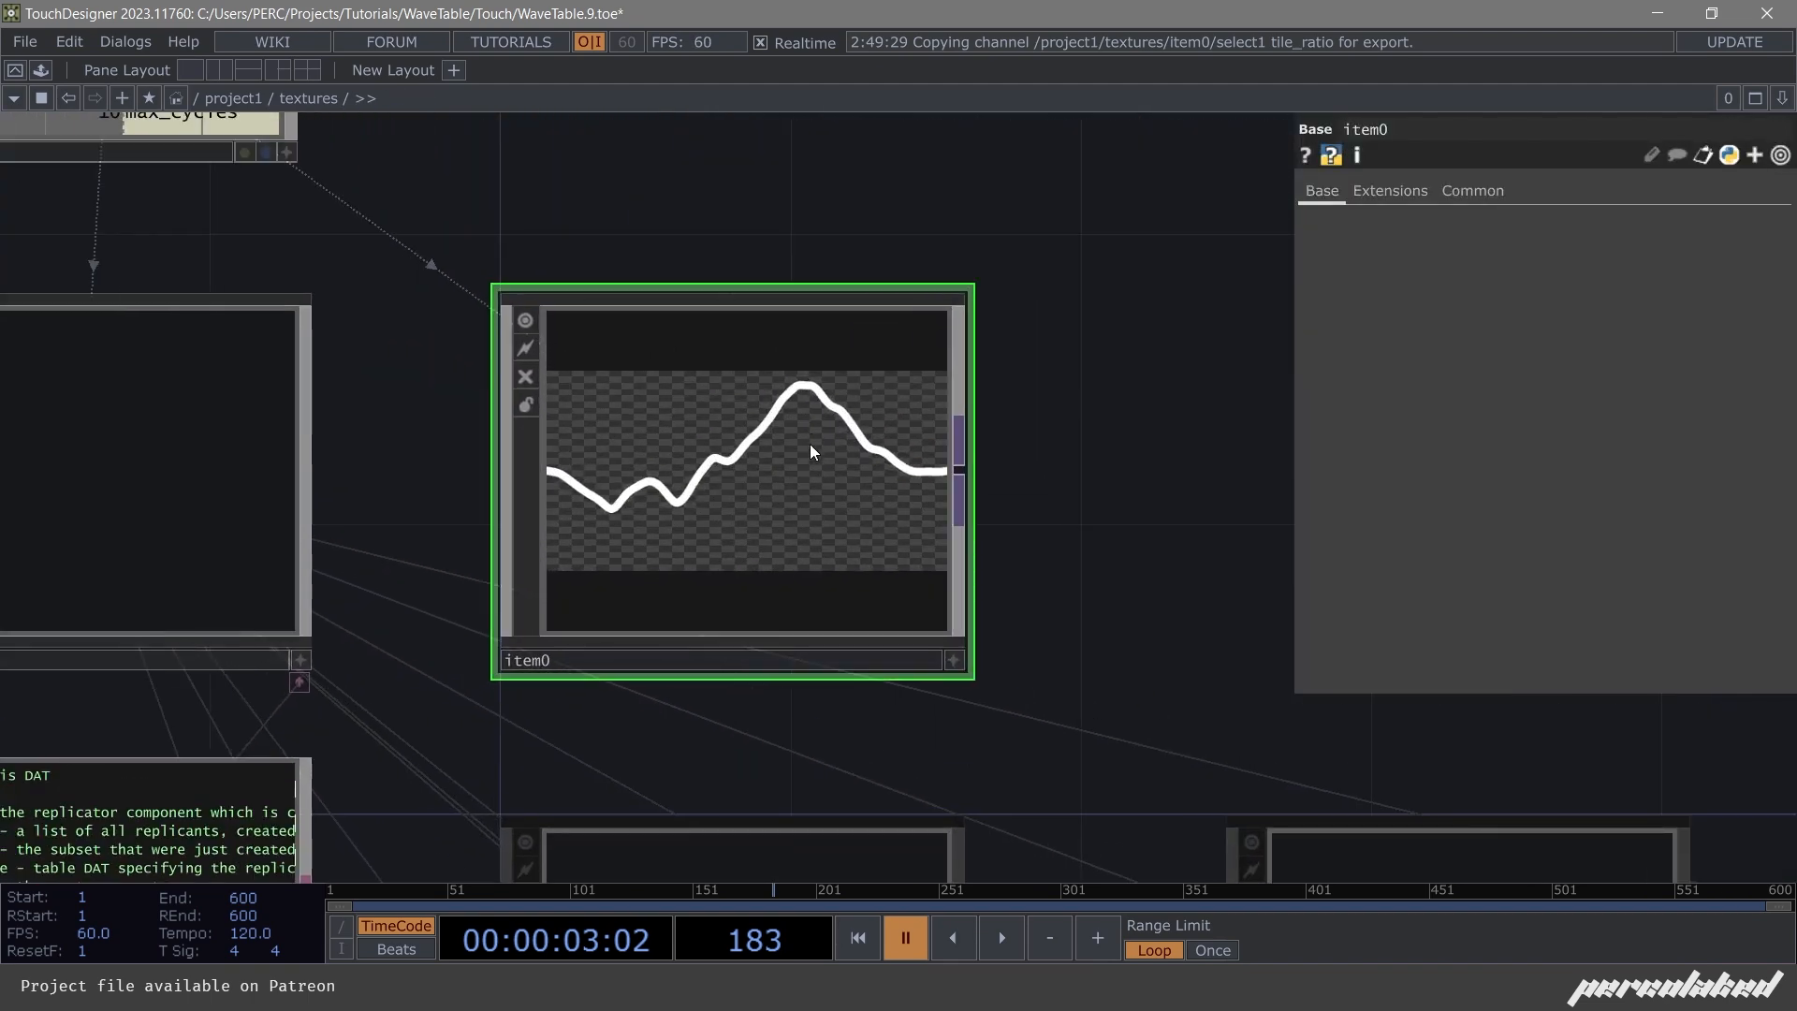
{"action": "scroll", "coordinate": [810, 444], "scroll_direction": "down", "scroll_amount": 5}
{"action": "left_click", "coordinate": [575, 472]}
{"action": "left_click_drag", "start_coordinate": [1081, 425], "coordinate": [970, 322]}
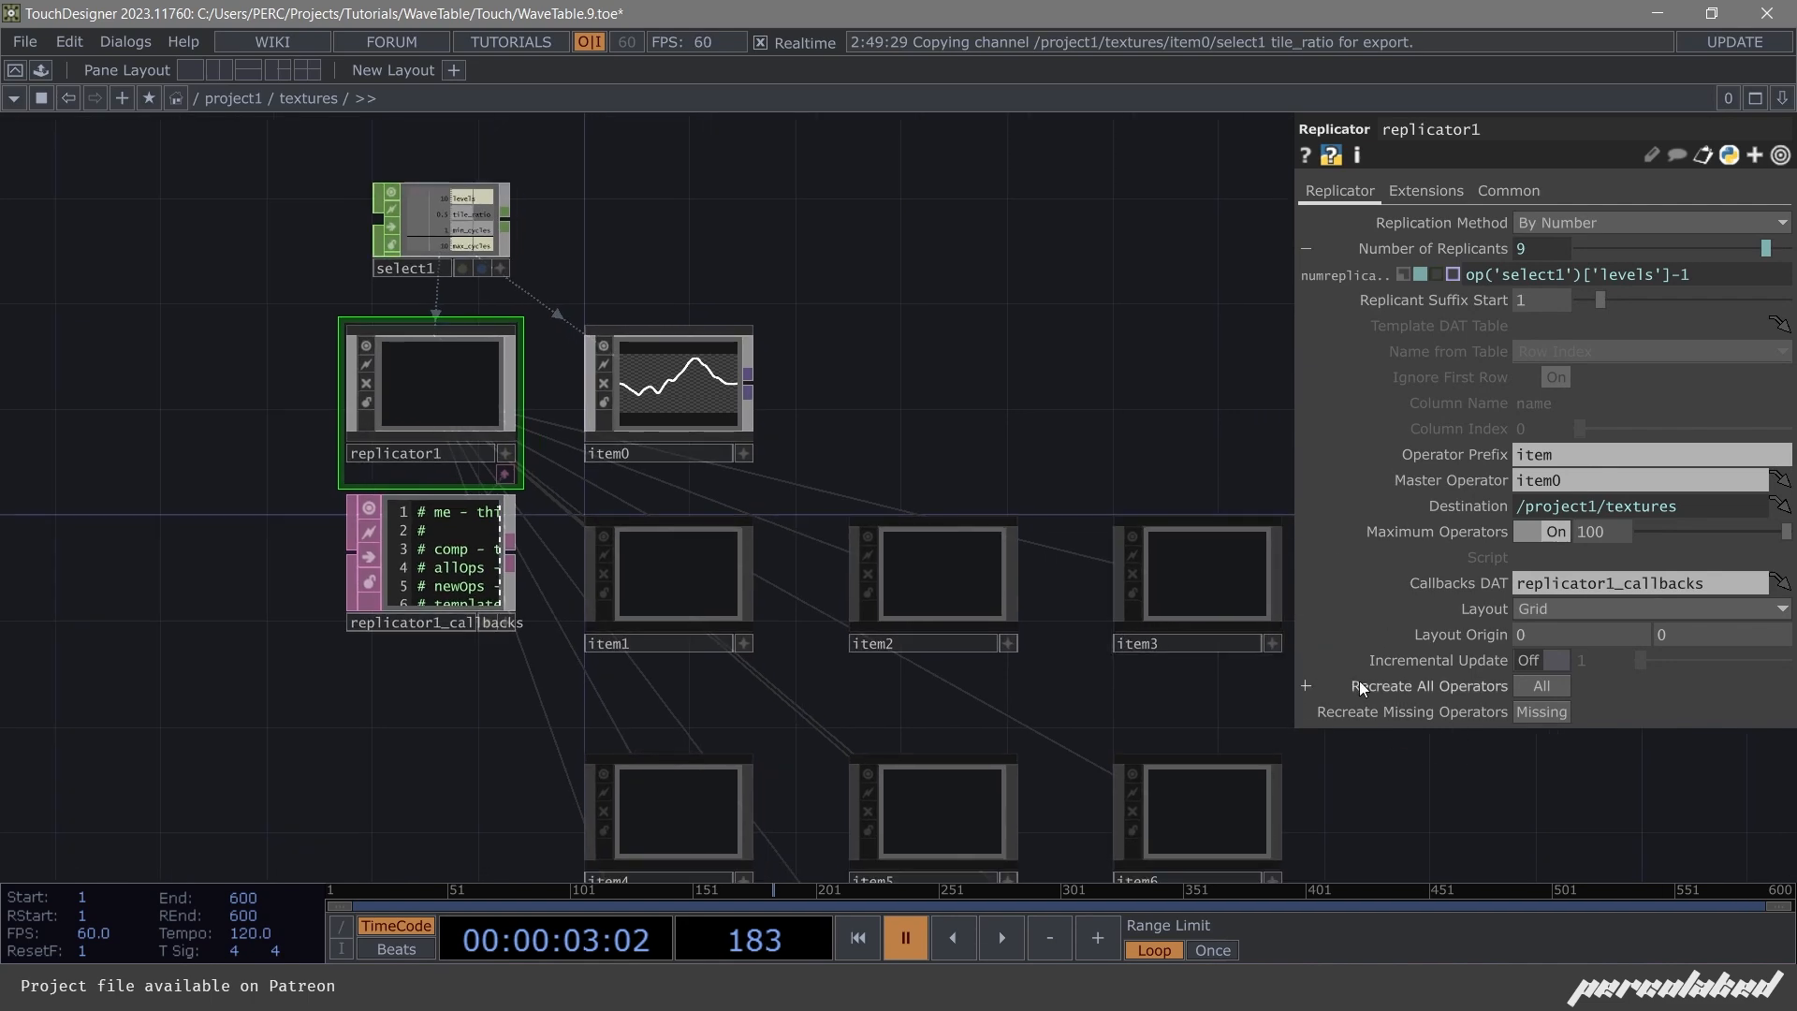
{"action": "key", "text": "i"}
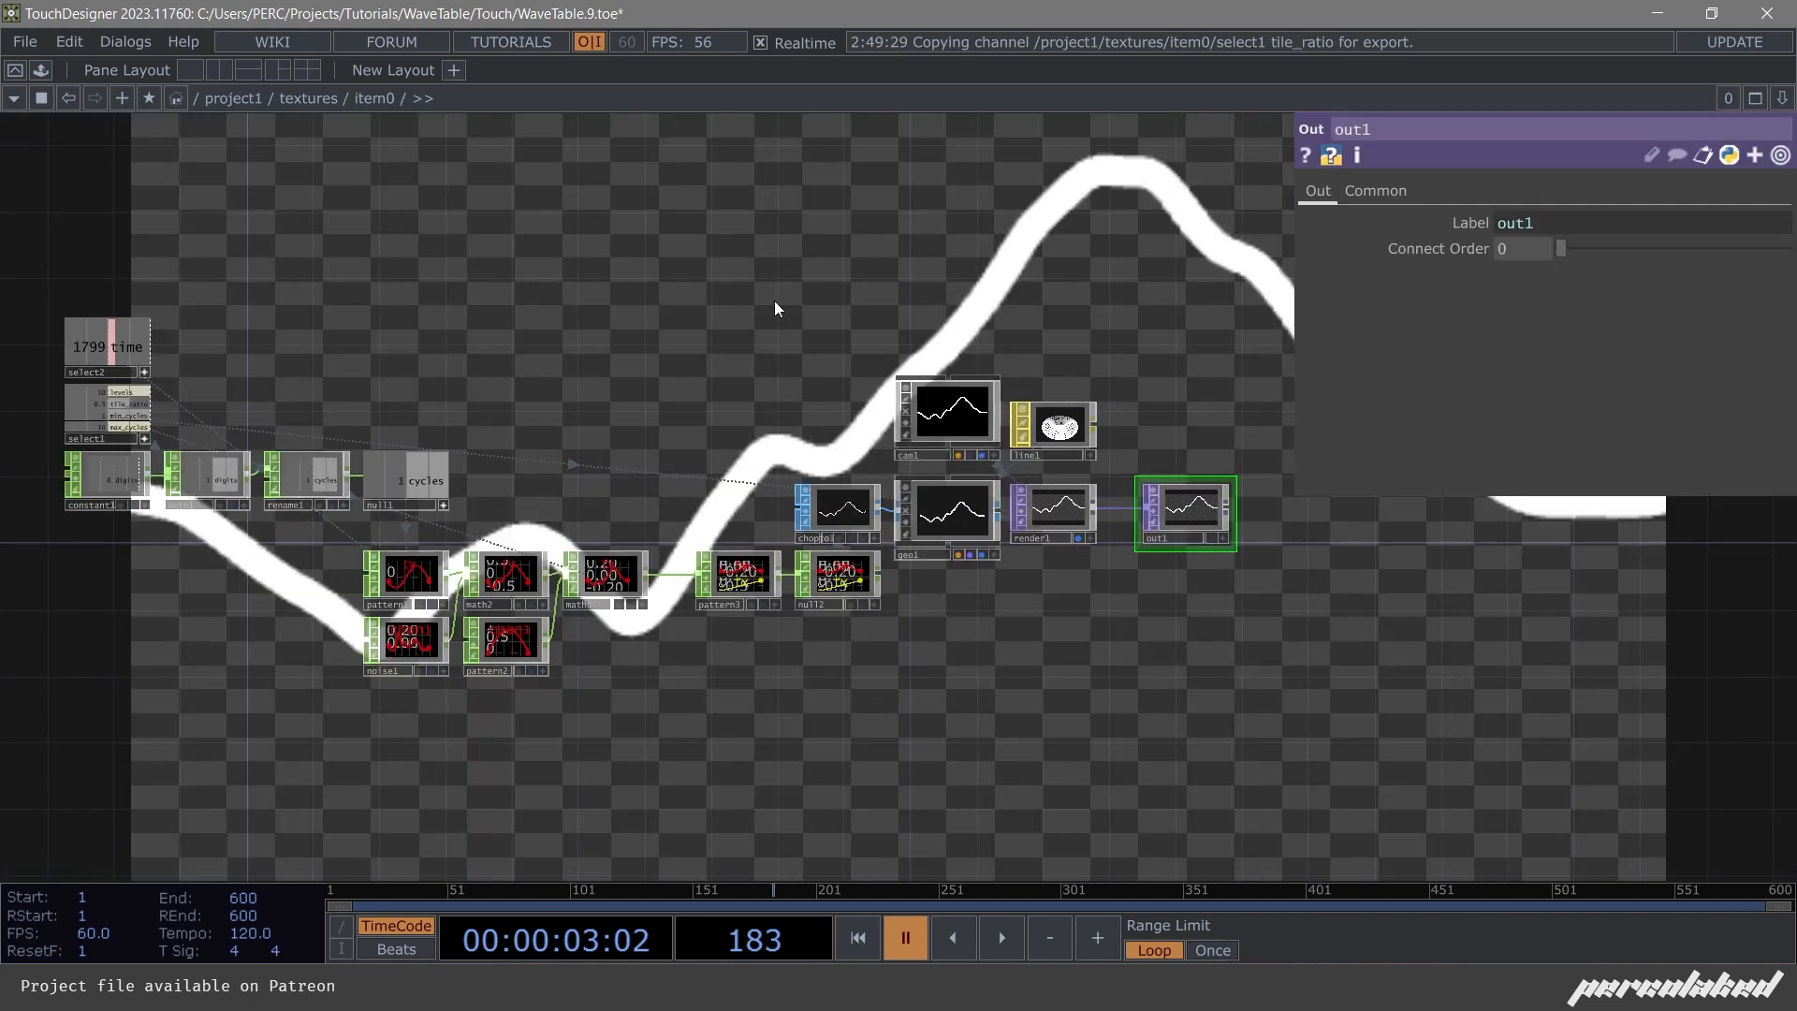
{"action": "key", "text": "u"}
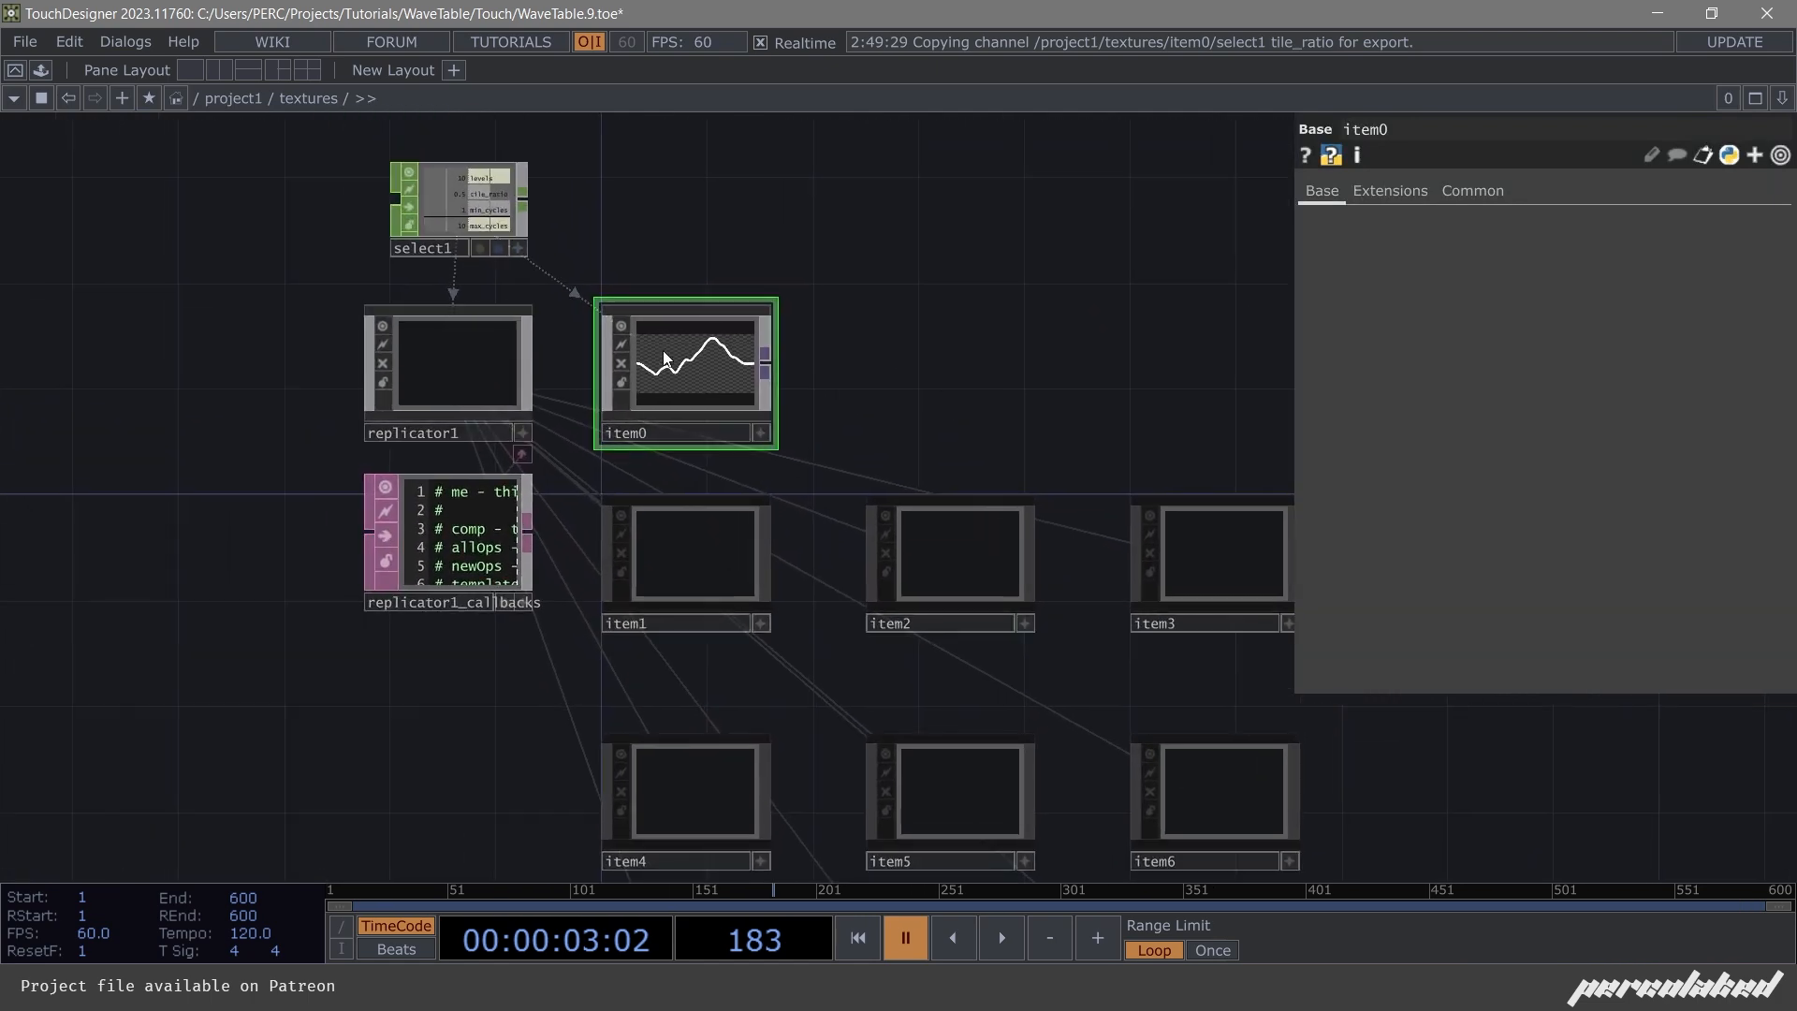
{"action": "key", "text": "i"}
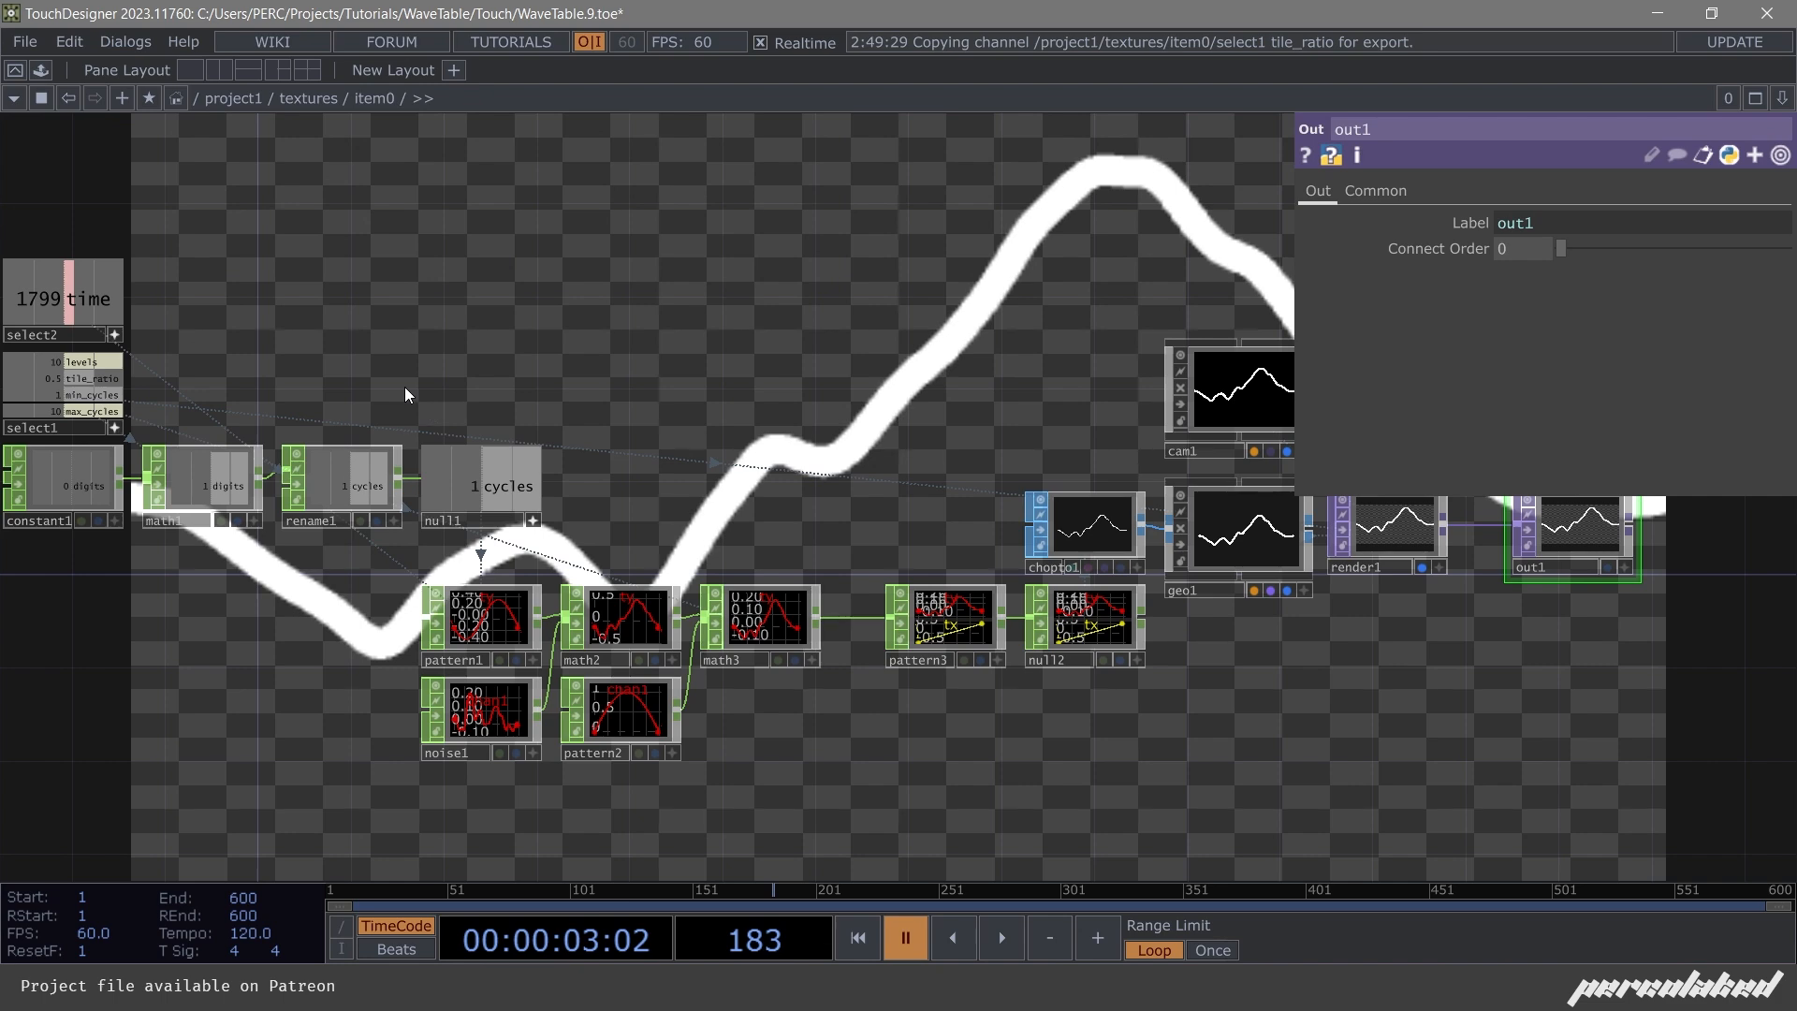
{"action": "scroll", "coordinate": [105, 492], "scroll_direction": "down", "scroll_amount": 5}
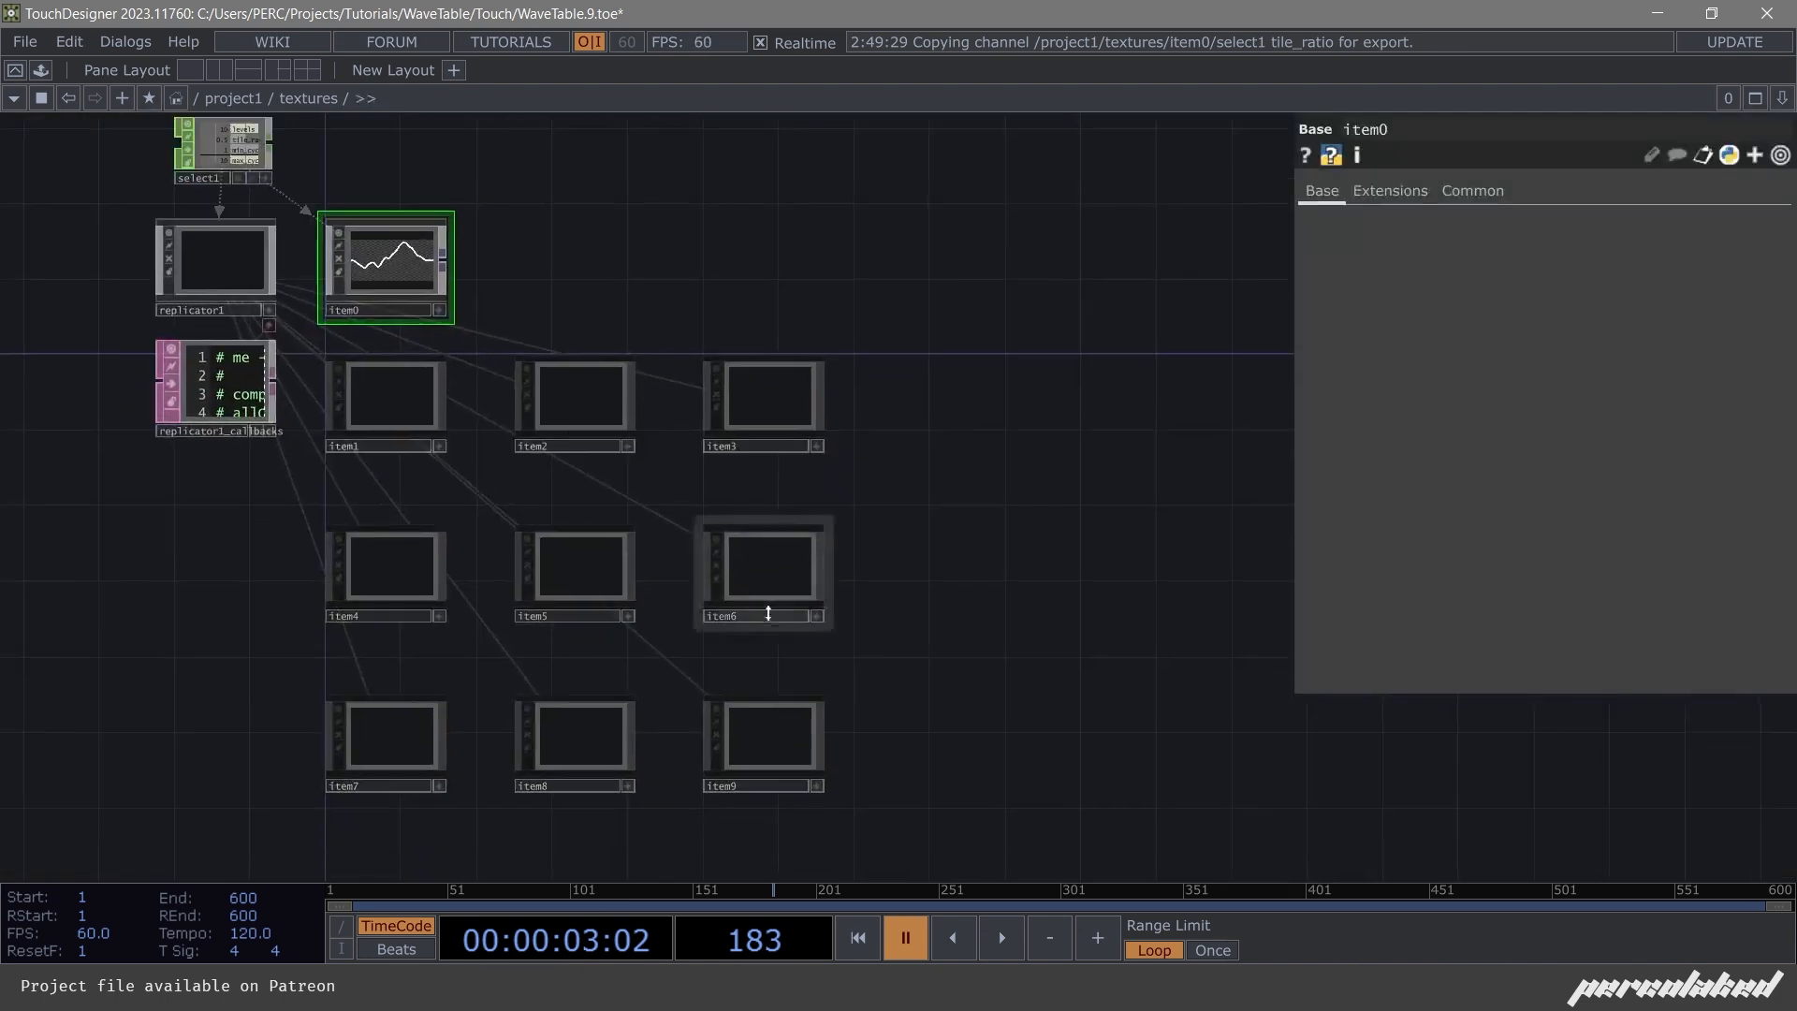
{"action": "left_click", "coordinate": [250, 249]}
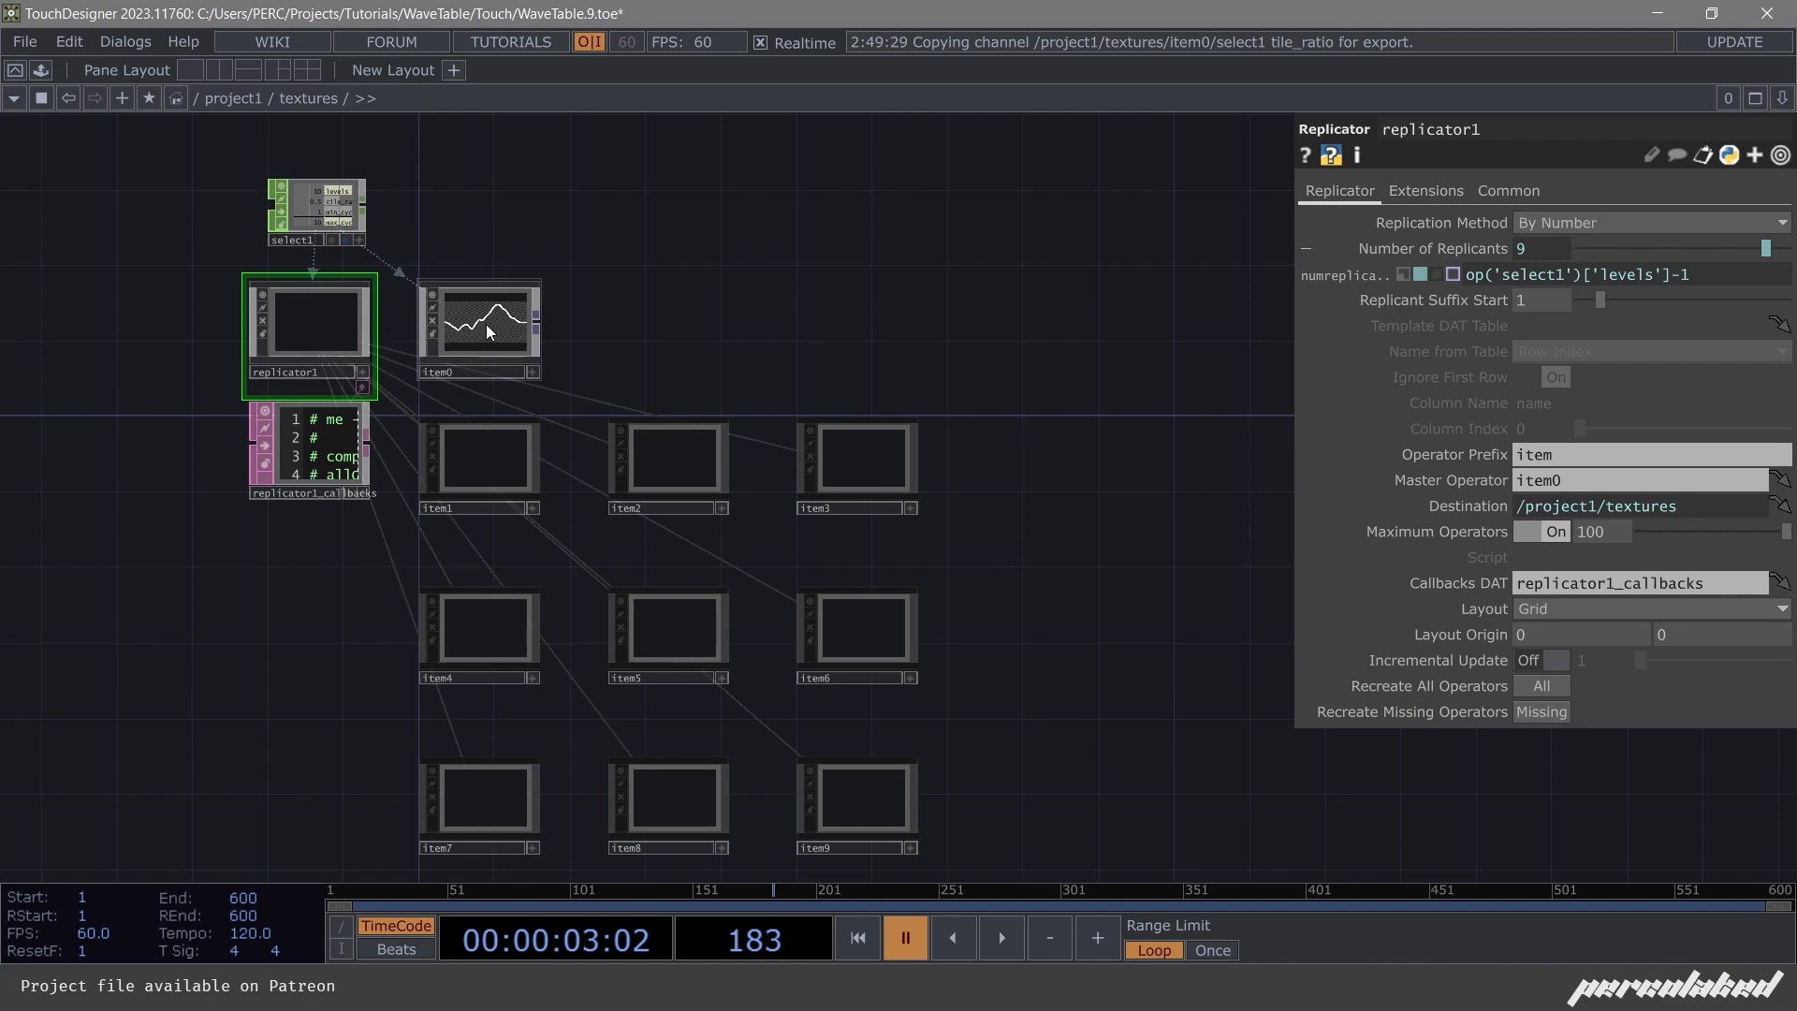
Reference constant1's digits channel in the Seed parameter of noise1 inside item0.
{"action": "scroll", "coordinate": [485, 323], "scroll_direction": "up", "scroll_amount": 5}
{"action": "left_click_drag", "start_coordinate": [617, 301], "coordinate": [1175, 368]}
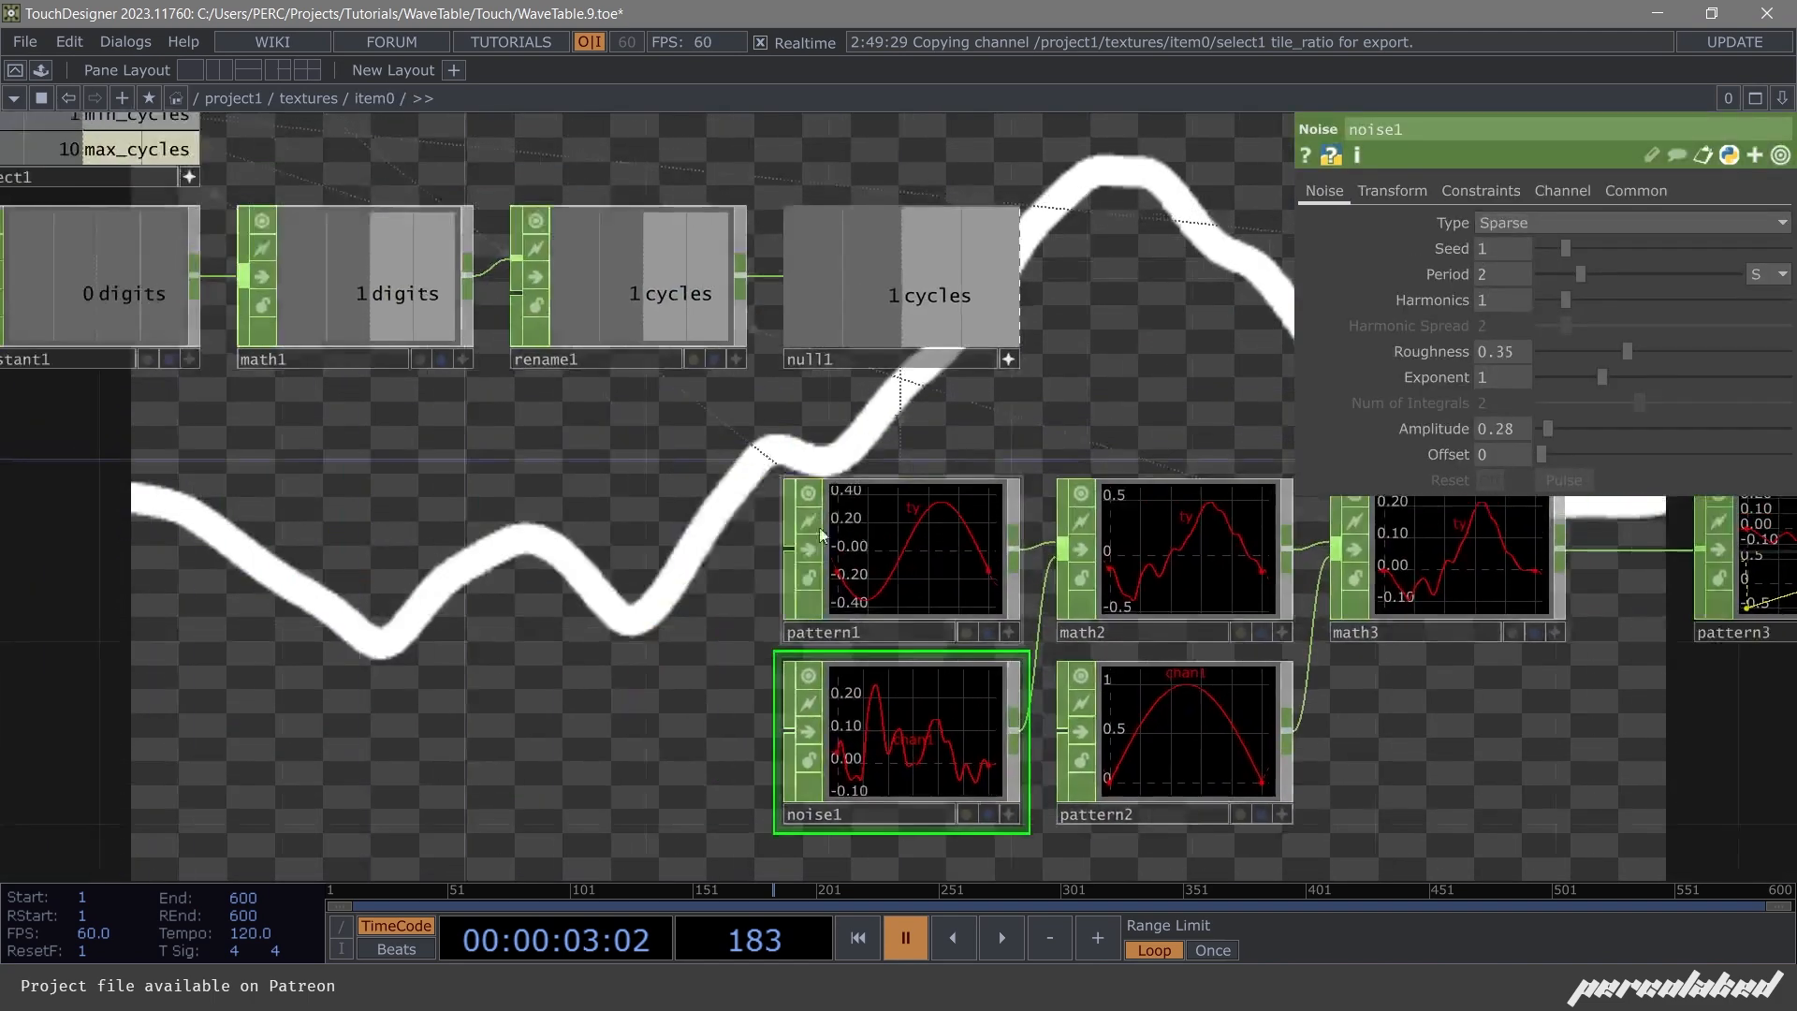
{"action": "left_click_drag", "start_coordinate": [618, 529], "coordinate": [765, 652]}
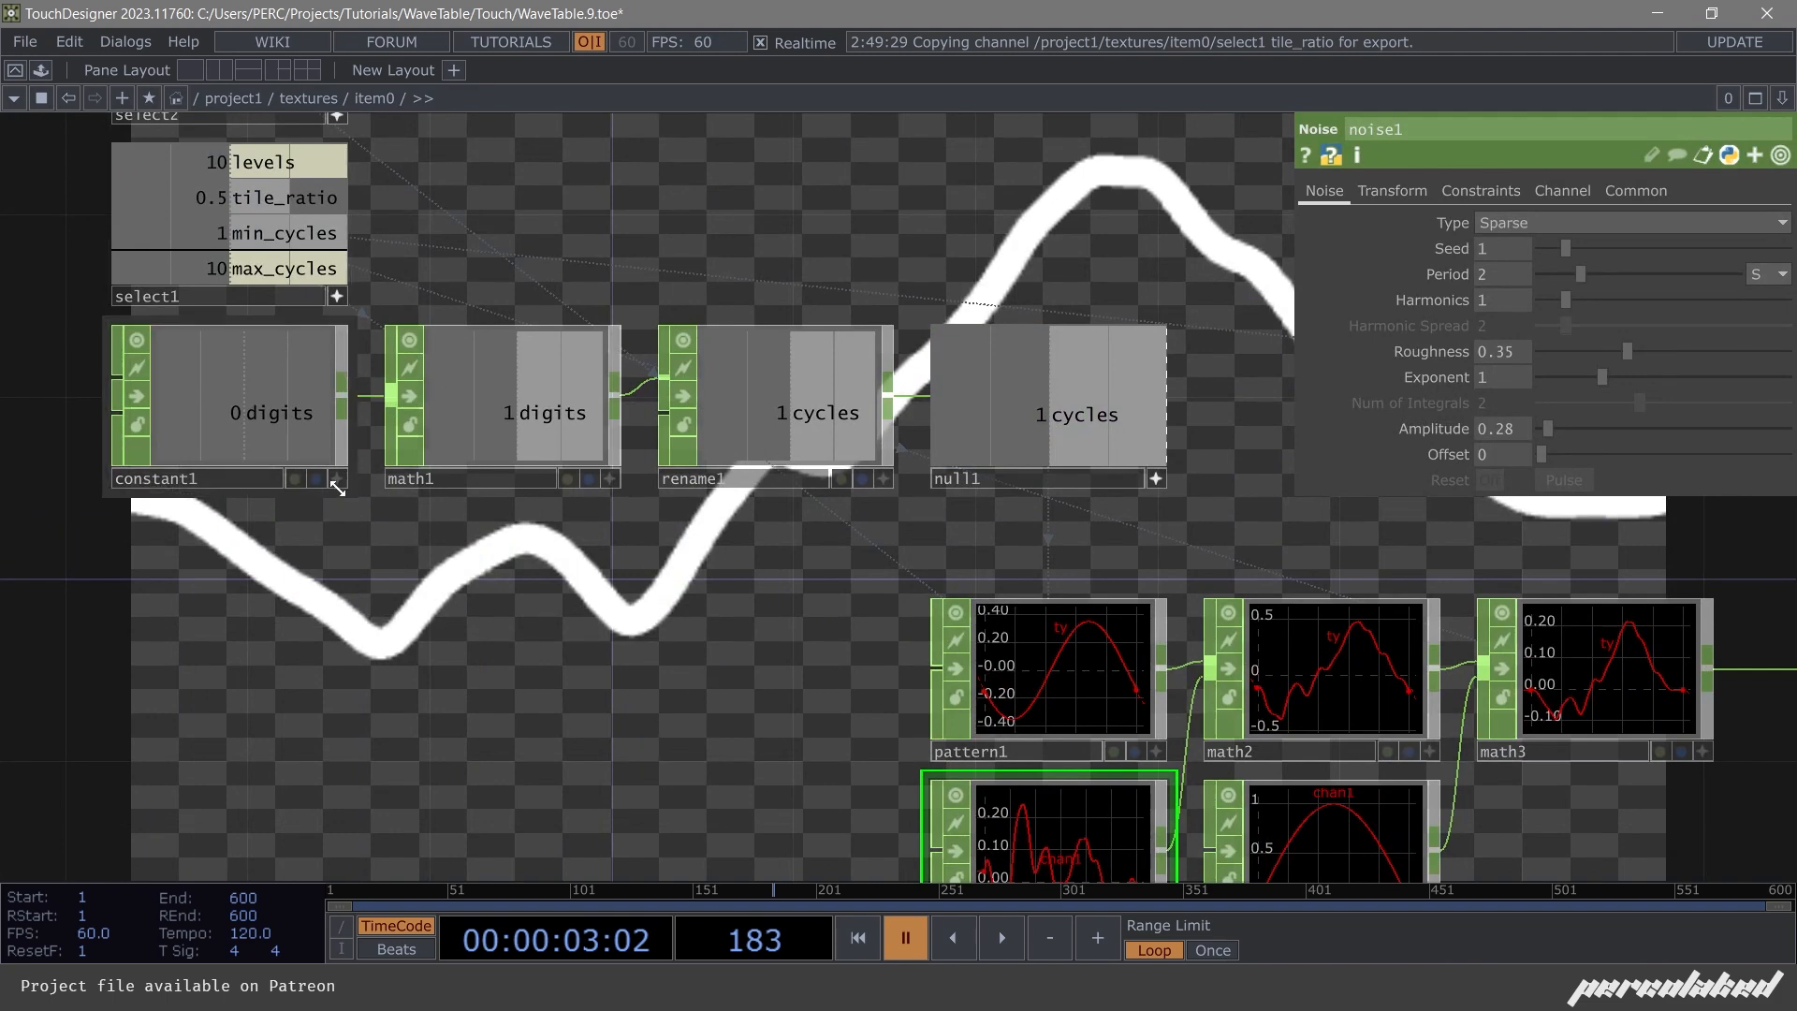
{"action": "left_click_drag", "start_coordinate": [288, 414], "coordinate": [1512, 245]}
{"action": "left_click", "coordinate": [1512, 246]}
Go back up to the textures network and recreate all operators of replicator1.
{"action": "scroll", "coordinate": [333, 480], "scroll_direction": "down", "scroll_amount": 10}
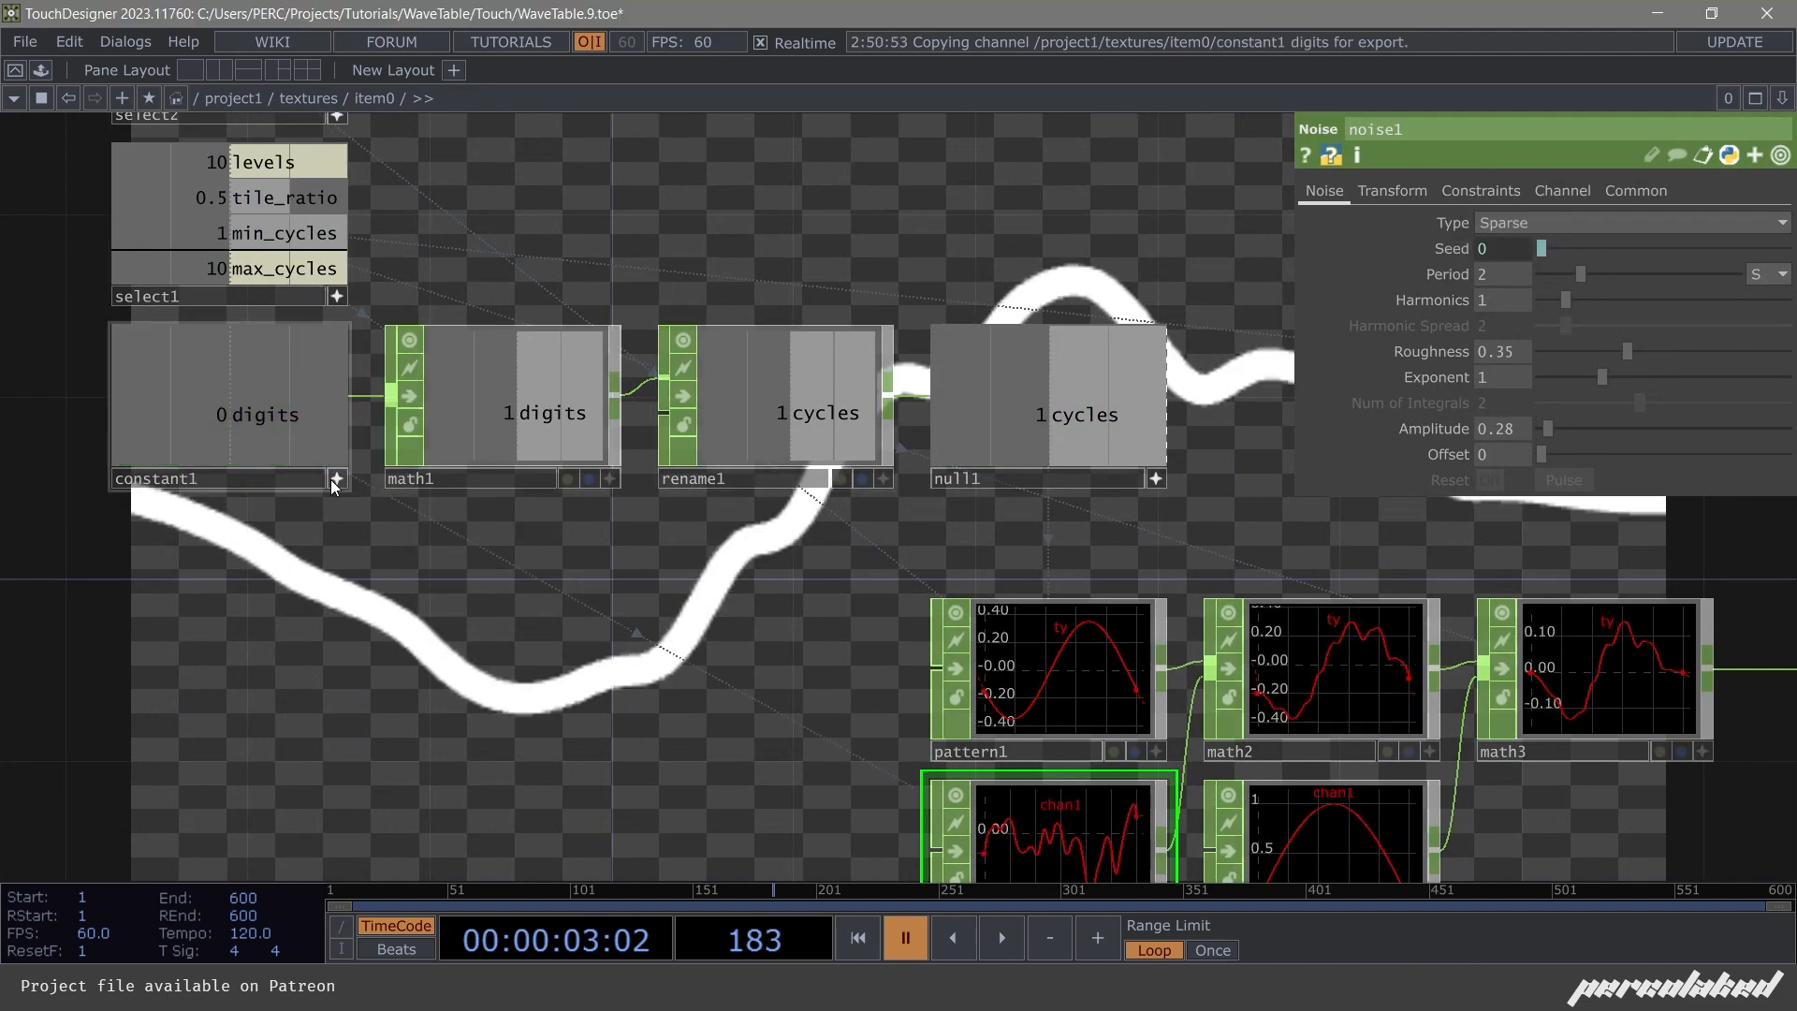
{"action": "scroll", "coordinate": [656, 540], "scroll_direction": "down", "scroll_amount": 8}
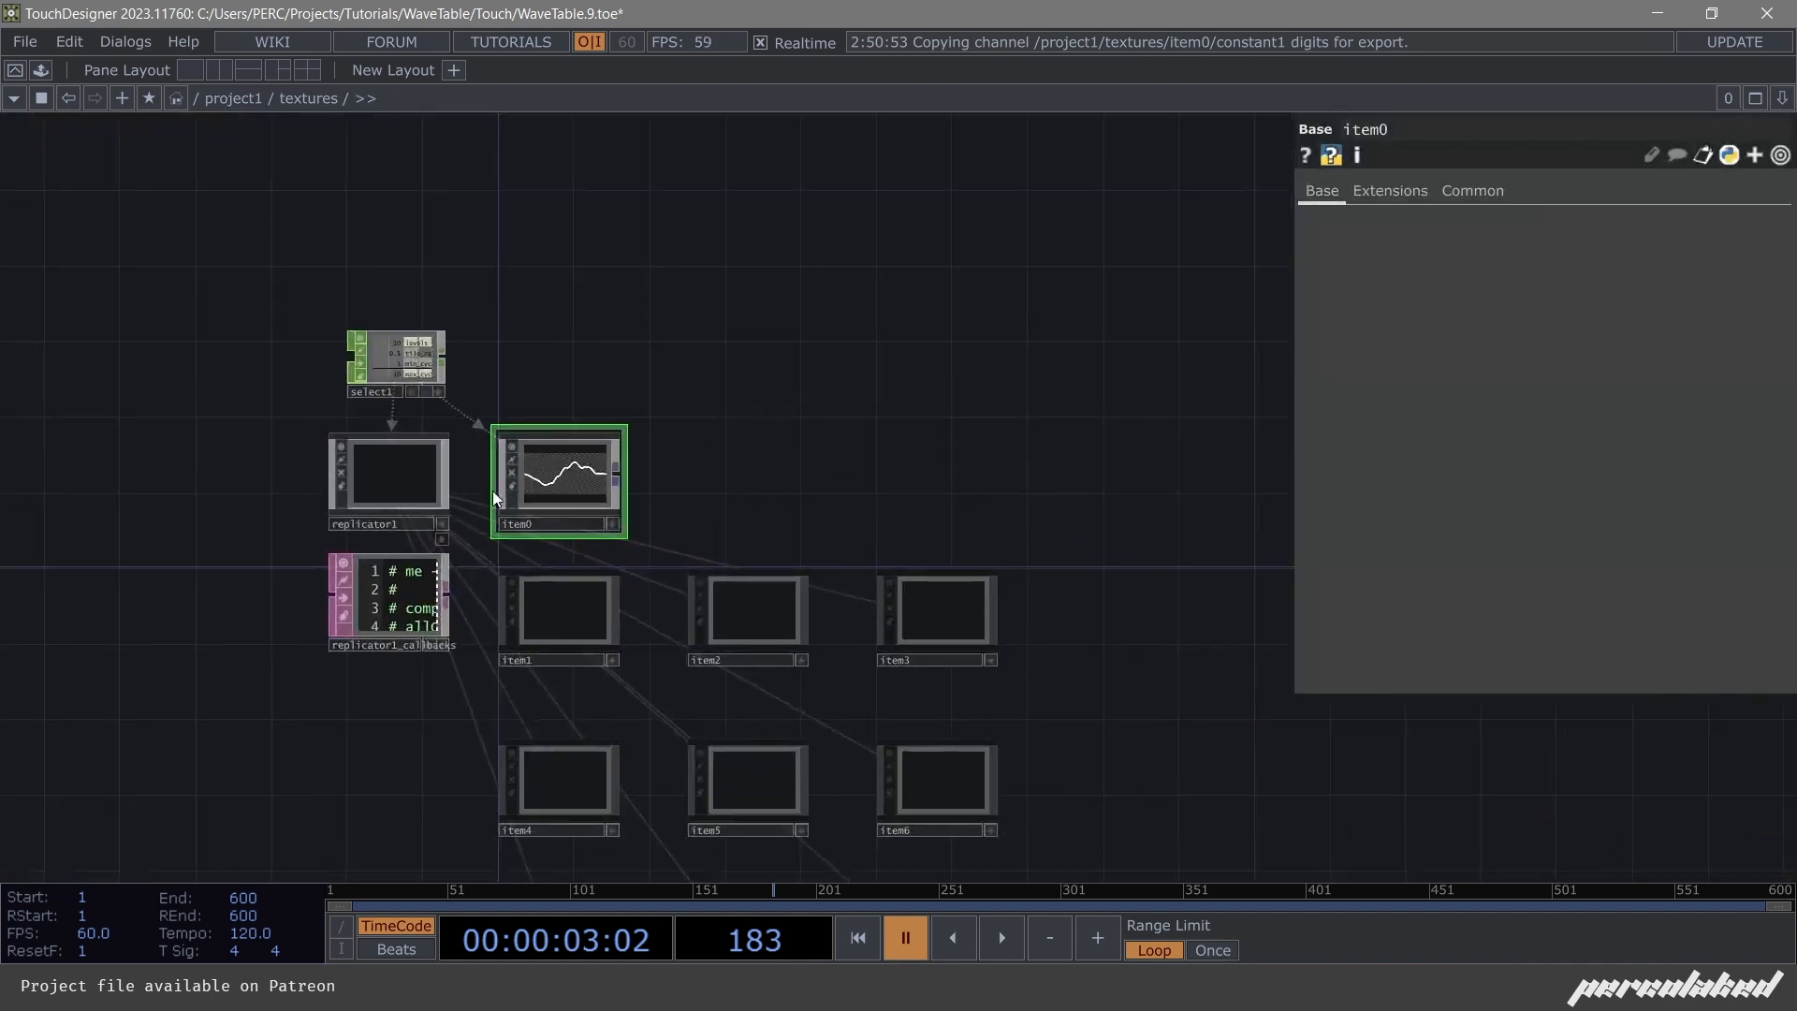
{"action": "left_click_drag", "start_coordinate": [476, 492], "coordinate": [445, 463]}
{"action": "left_click", "coordinate": [405, 457]}
{"action": "left_click_drag", "start_coordinate": [621, 466], "coordinate": [481, 293]}
{"action": "left_click", "coordinate": [1539, 685]}
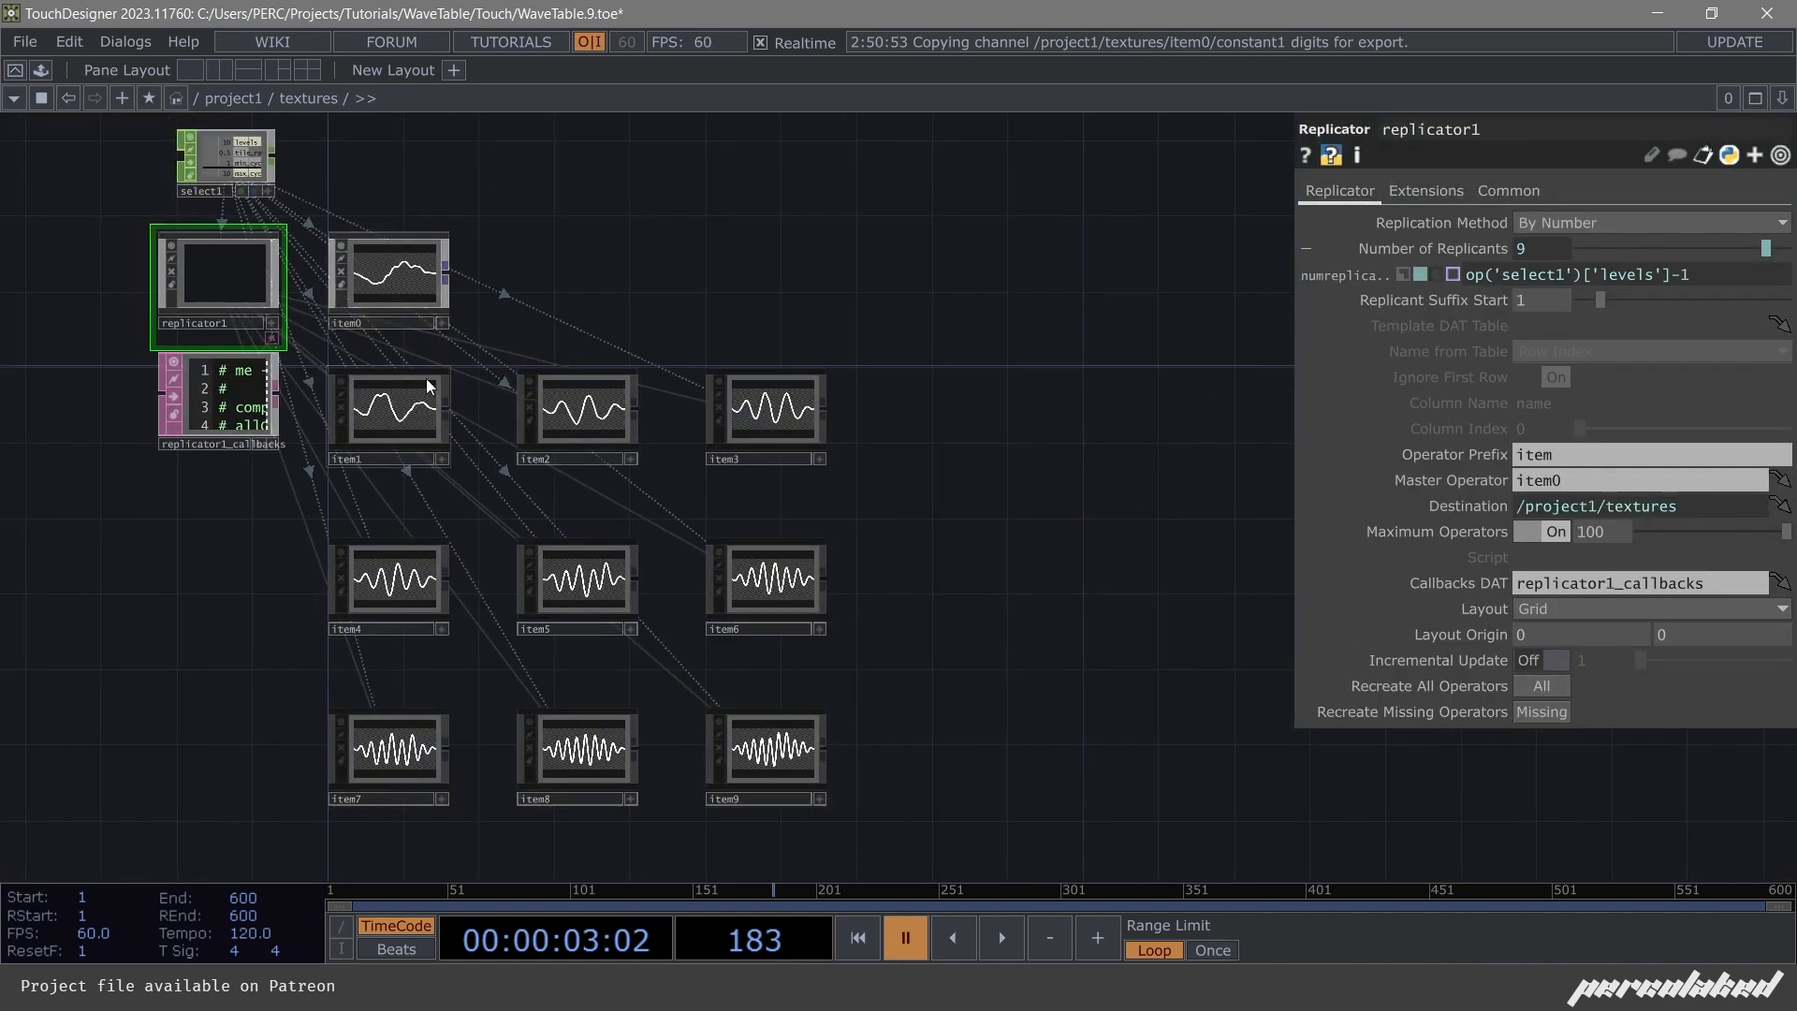
Inspect the waveforms of the replicated items from item0 through item9.
{"action": "scroll", "coordinate": [395, 265], "scroll_direction": "up", "scroll_amount": 5}
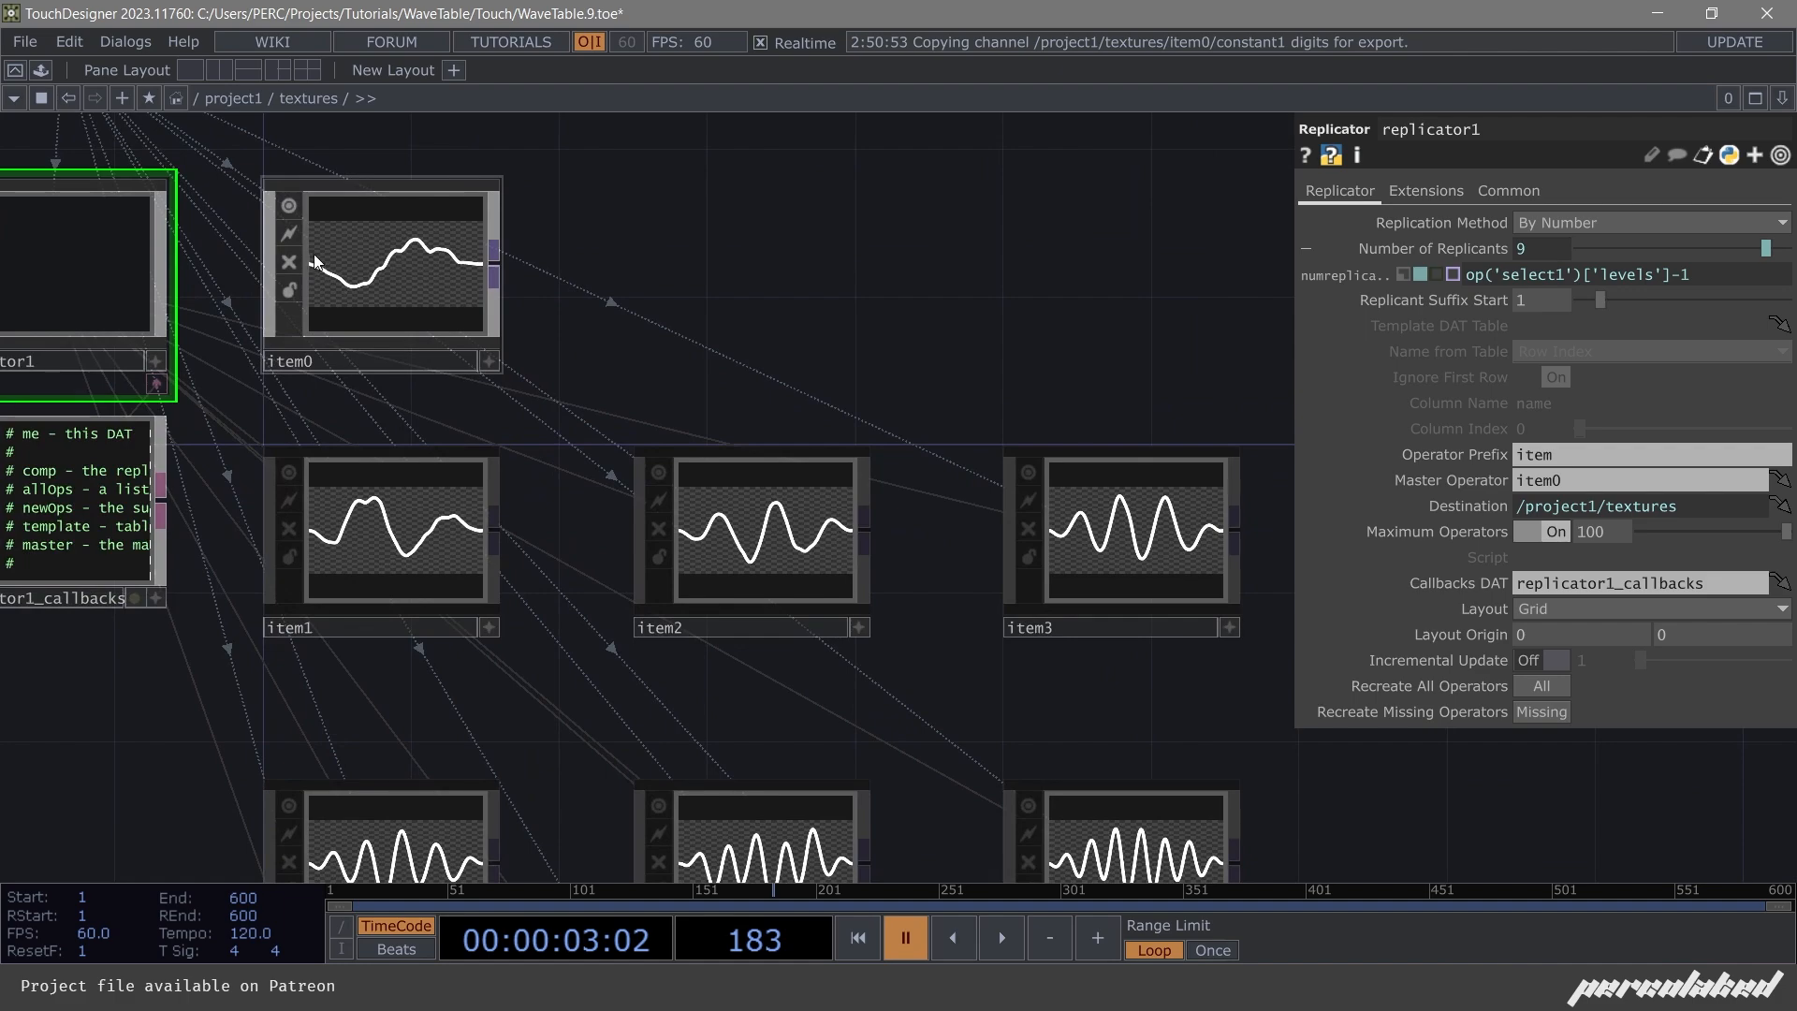
{"action": "left_click_drag", "start_coordinate": [376, 234], "coordinate": [400, 375]}
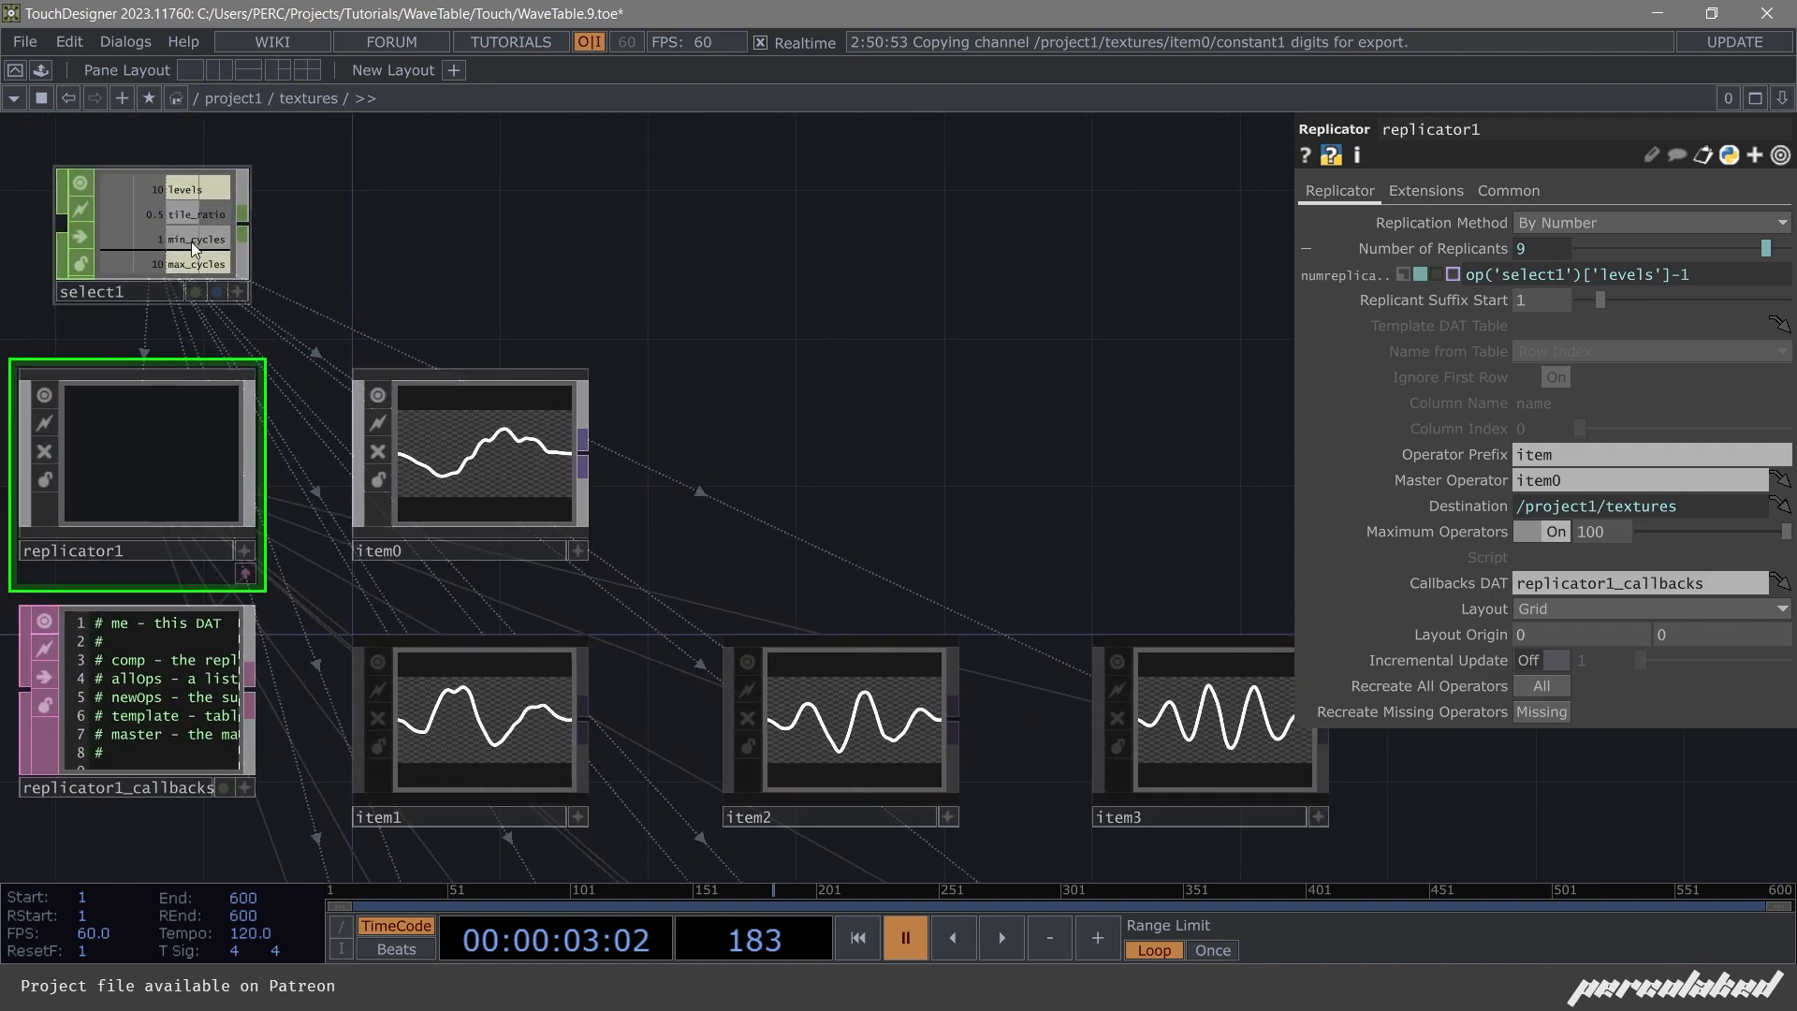
{"action": "left_click_drag", "start_coordinate": [645, 287], "coordinate": [496, 249]}
{"action": "scroll", "coordinate": [496, 249], "scroll_direction": "down", "scroll_amount": 5}
{"action": "scroll", "coordinate": [739, 758], "scroll_direction": "up", "scroll_amount": 2}
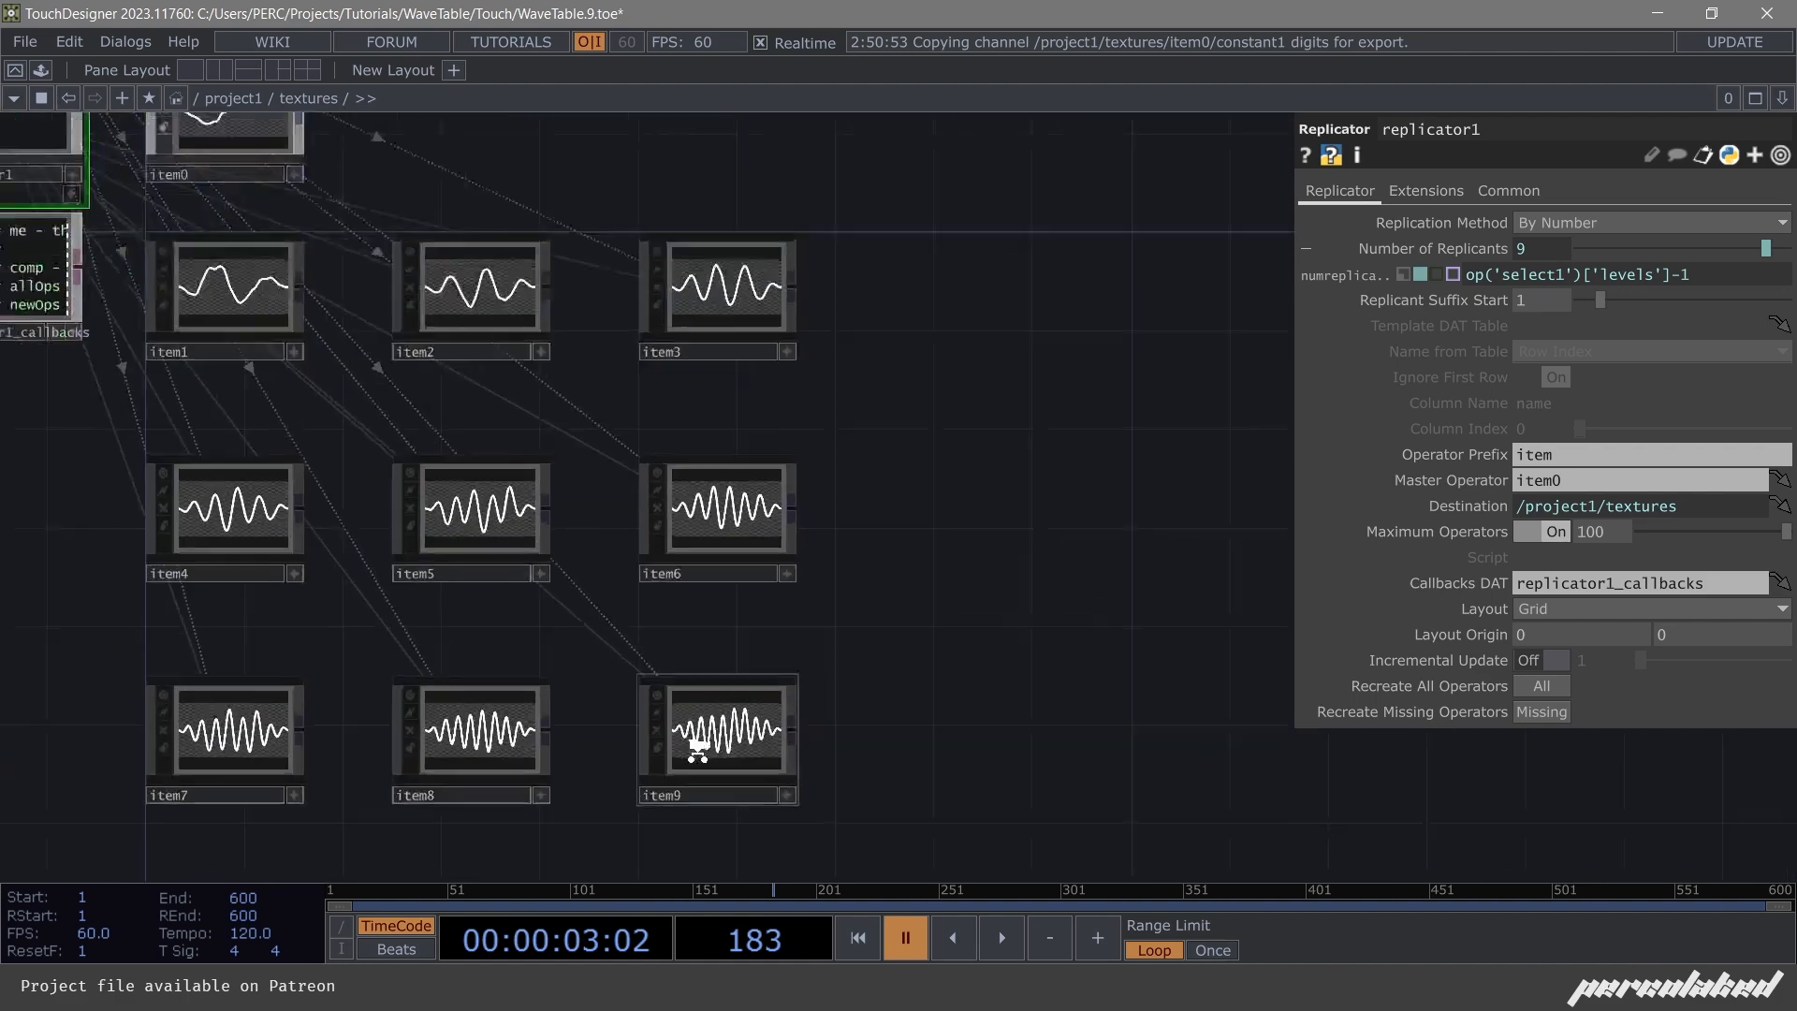
Examine the internal network of item9 with its noise1 settings, and return to the grid of replicated items in textures.
{"action": "scroll", "coordinate": [702, 734], "scroll_direction": "down", "scroll_amount": 2}
{"action": "scroll", "coordinate": [245, 349], "scroll_direction": "up", "scroll_amount": 3}
{"action": "scroll", "coordinate": [245, 349], "scroll_direction": "down", "scroll_amount": 4}
{"action": "scroll", "coordinate": [582, 575], "scroll_direction": "up", "scroll_amount": 5}
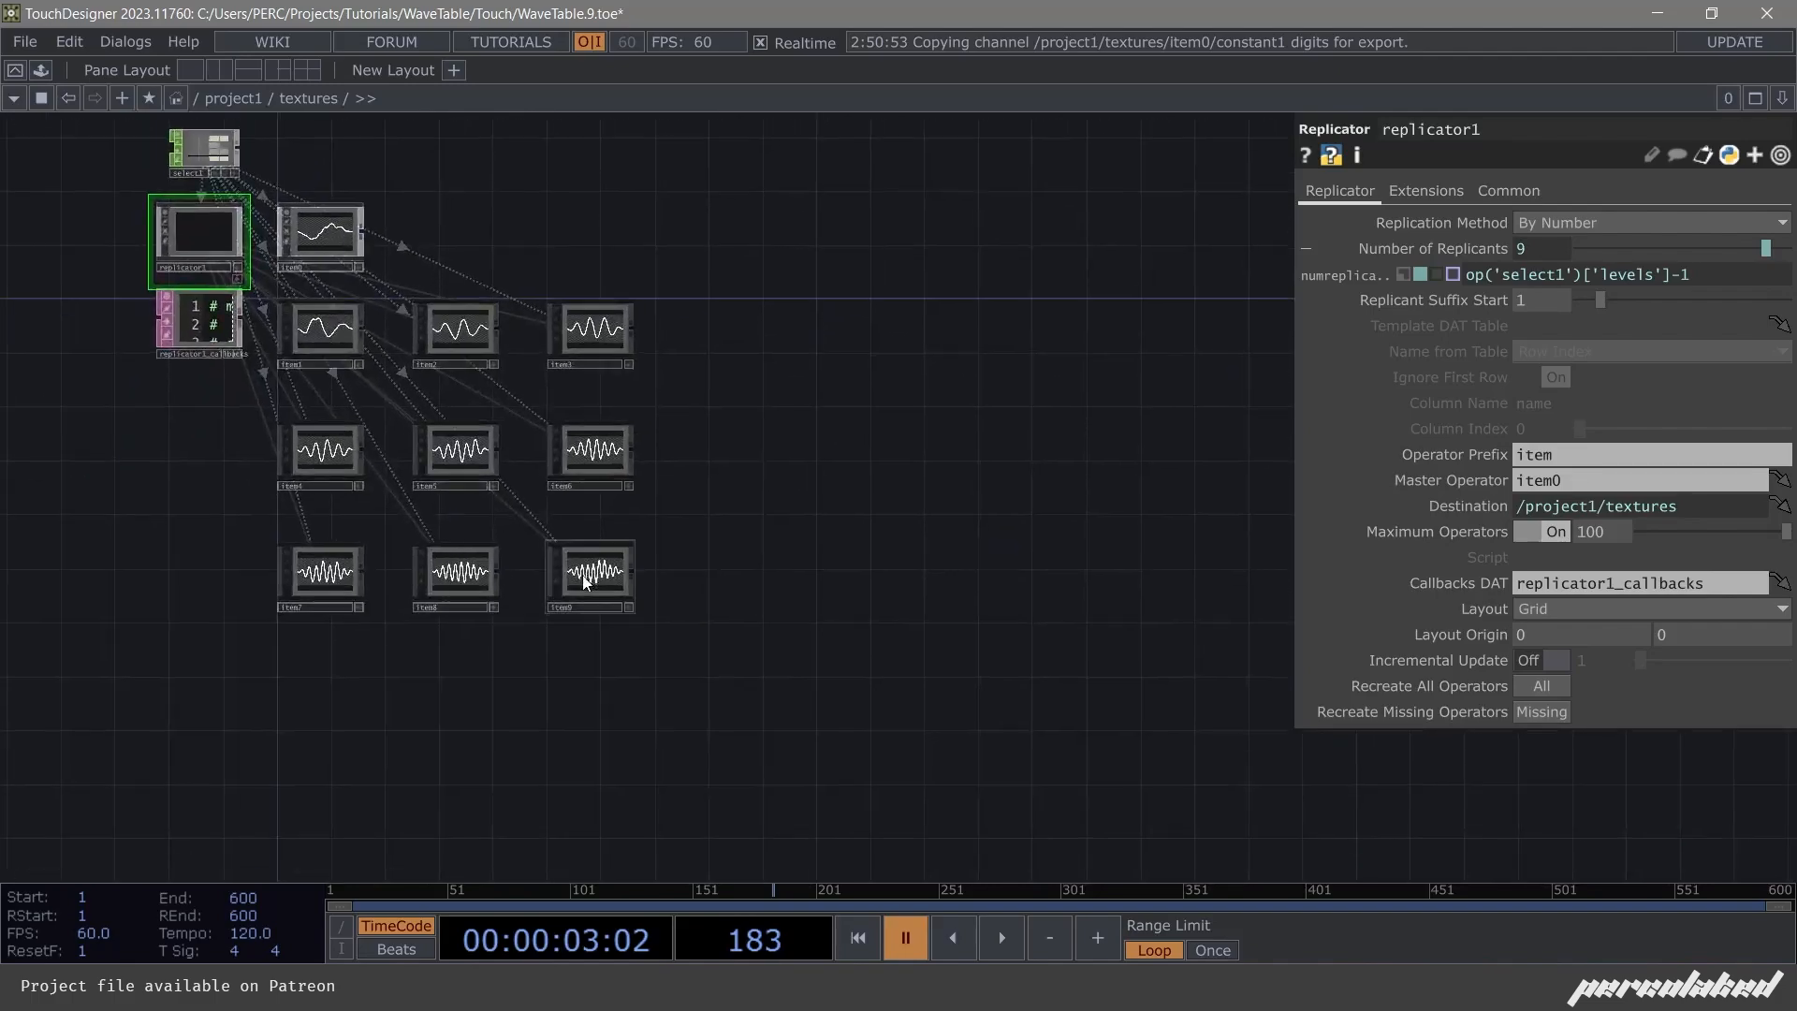
{"action": "scroll", "coordinate": [328, 468], "scroll_direction": "up", "scroll_amount": 3}
{"action": "scroll", "coordinate": [621, 300], "scroll_direction": "down", "scroll_amount": 6}
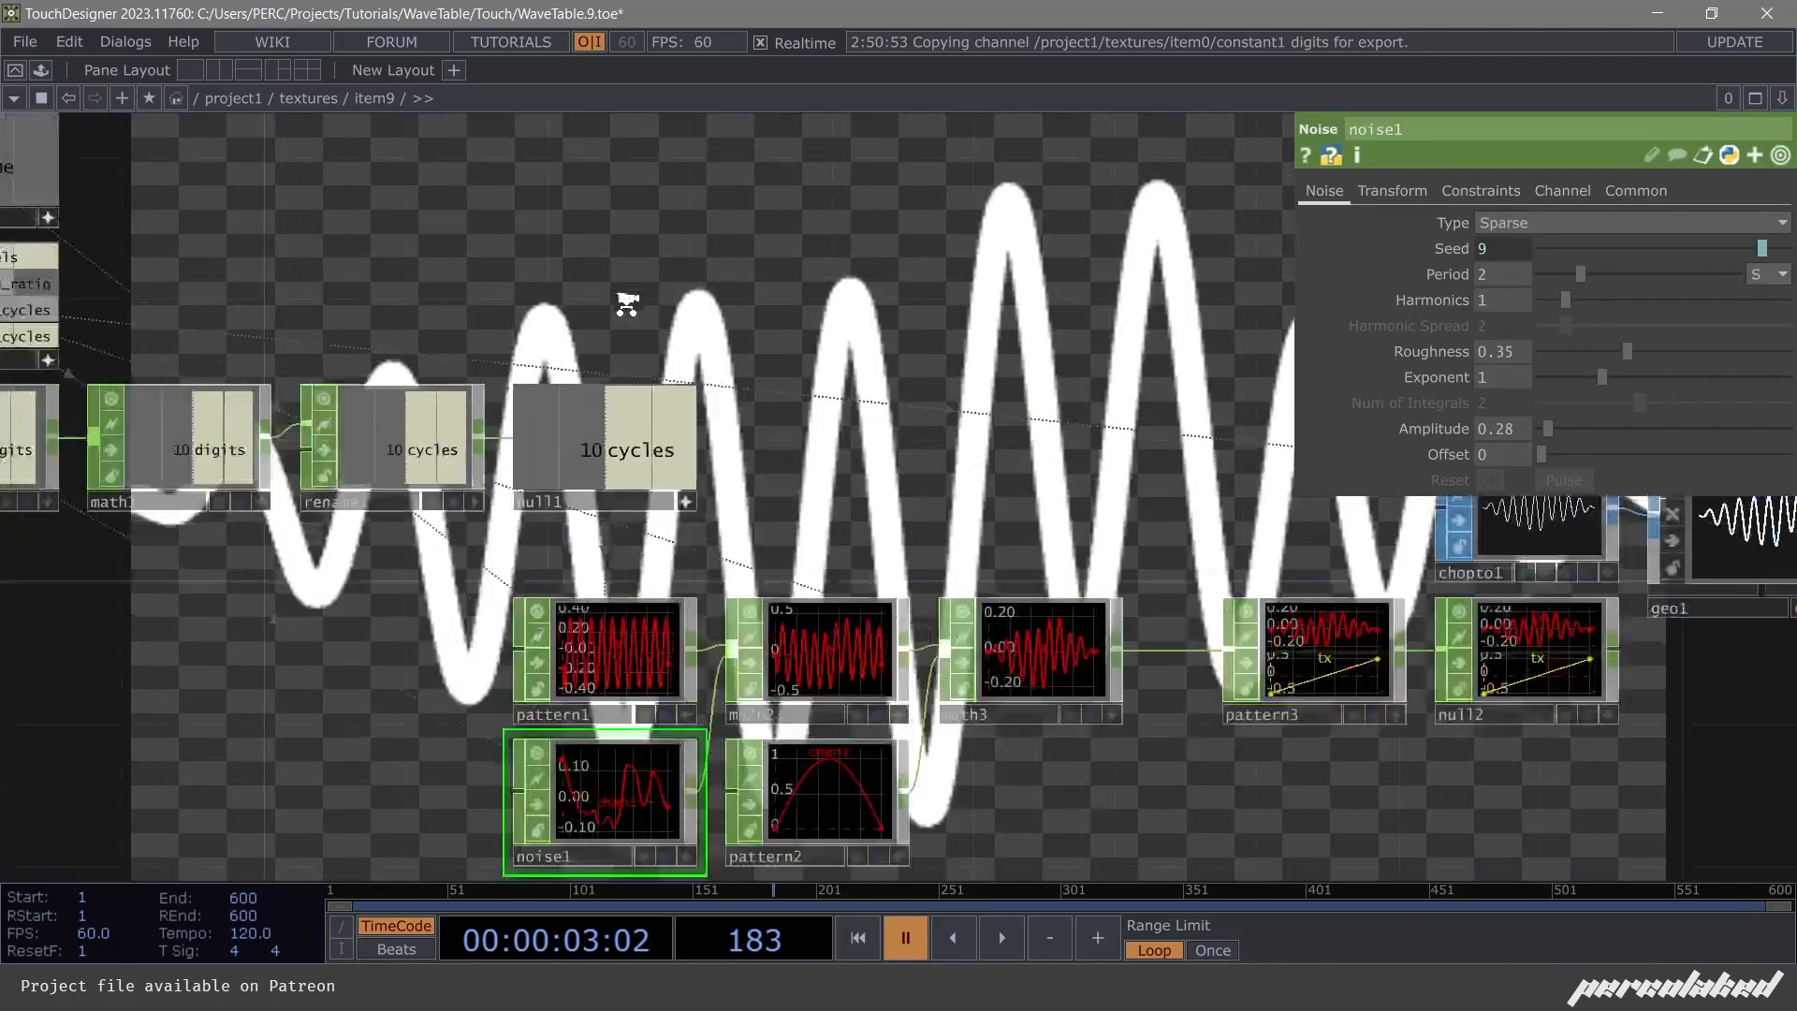
{"action": "scroll", "coordinate": [650, 324], "scroll_direction": "down", "scroll_amount": 6}
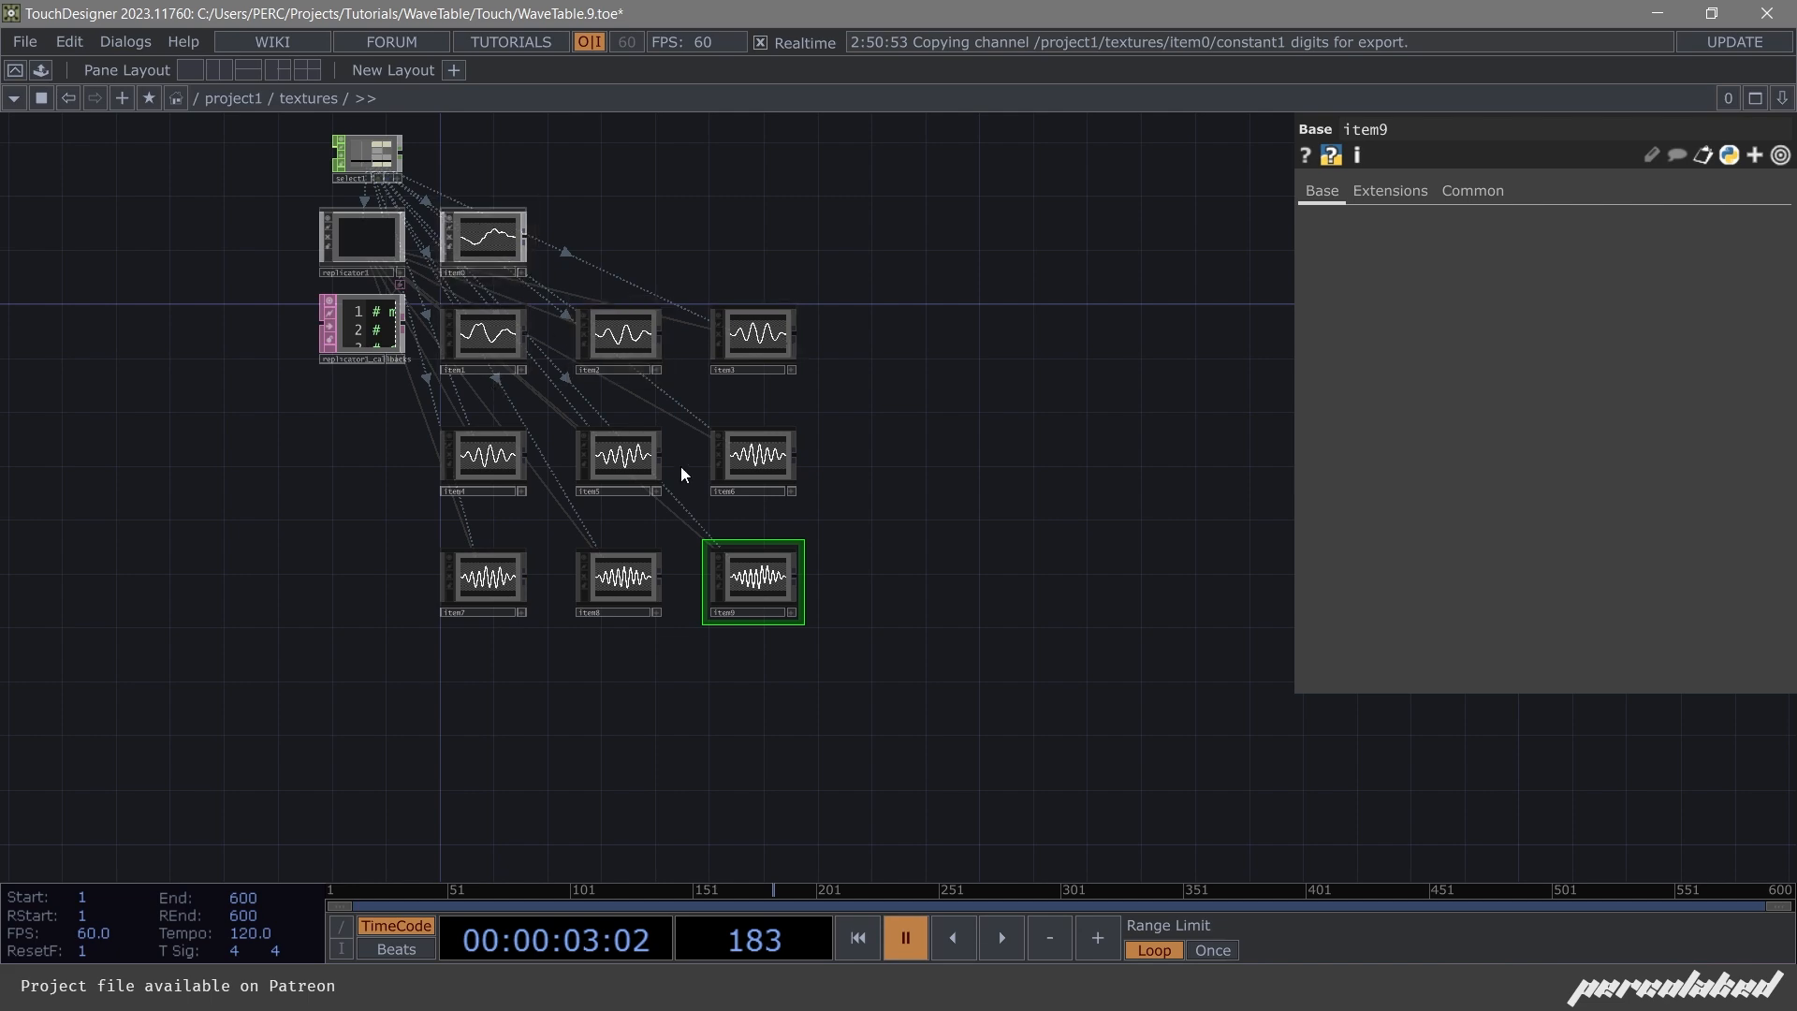
{"action": "scroll", "coordinate": [642, 300], "scroll_direction": "down", "scroll_amount": 5}
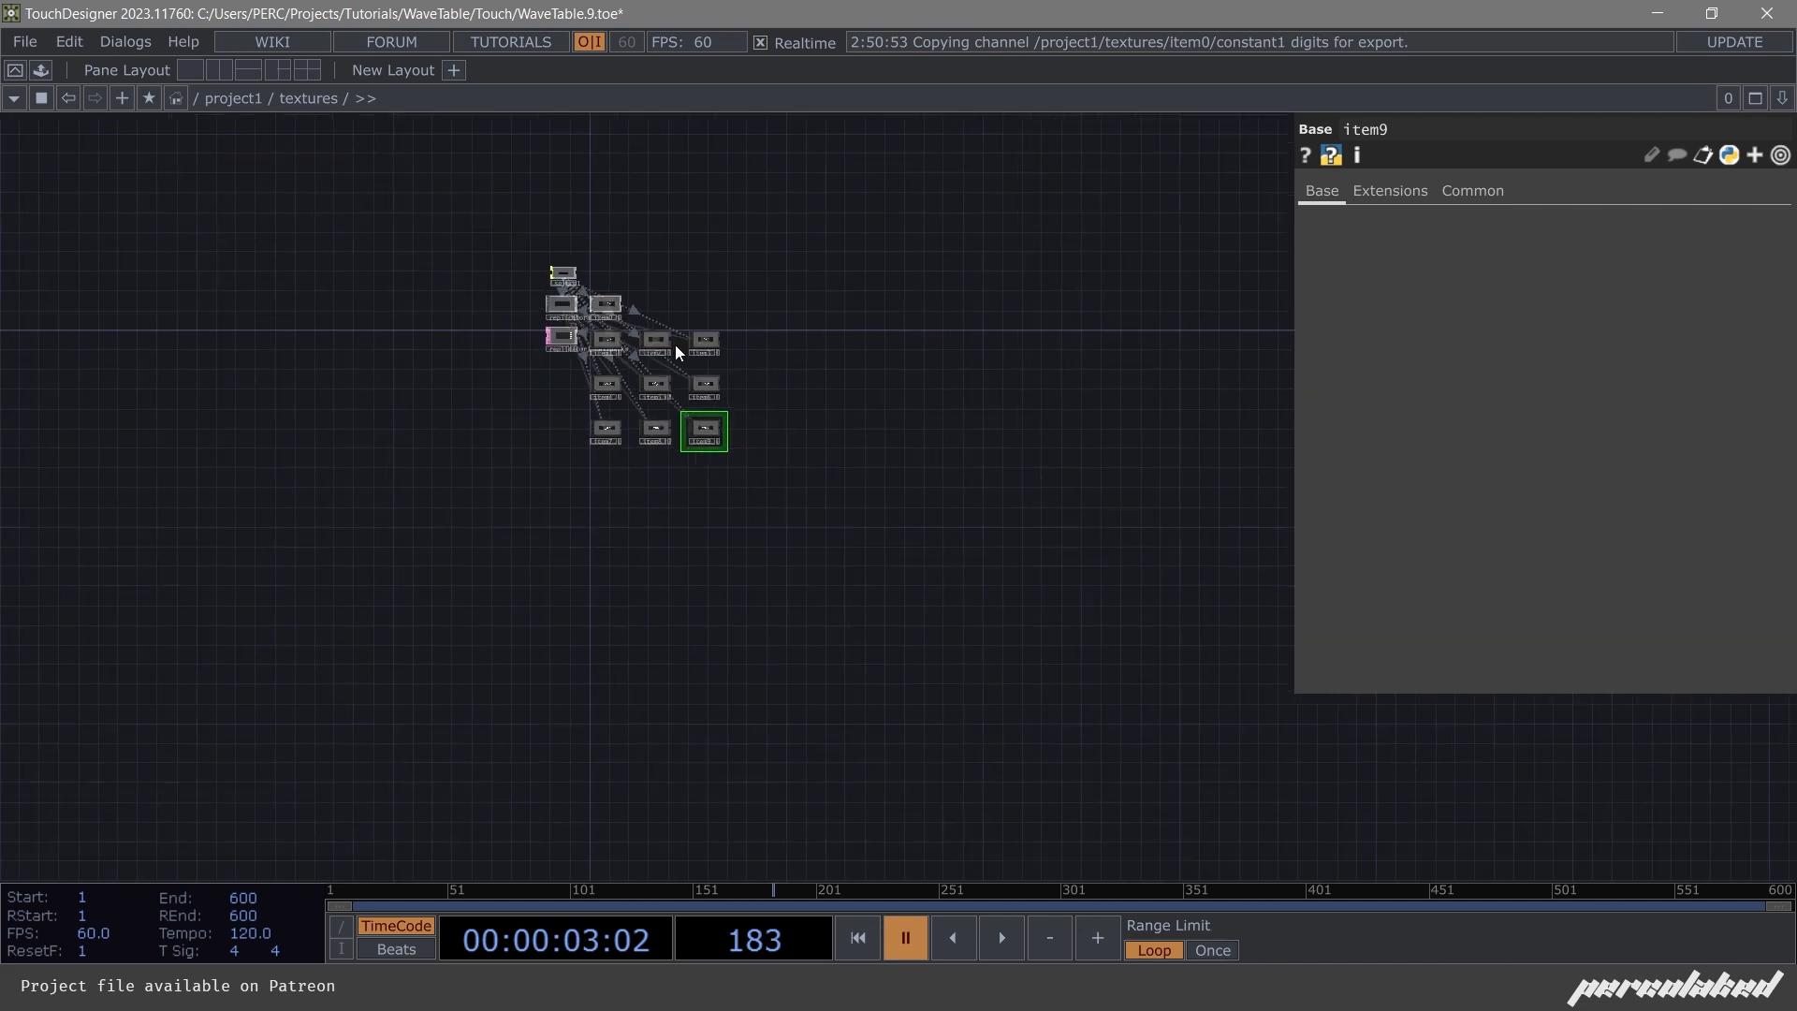
{"action": "scroll", "coordinate": [676, 344], "scroll_direction": "up", "scroll_amount": 8}
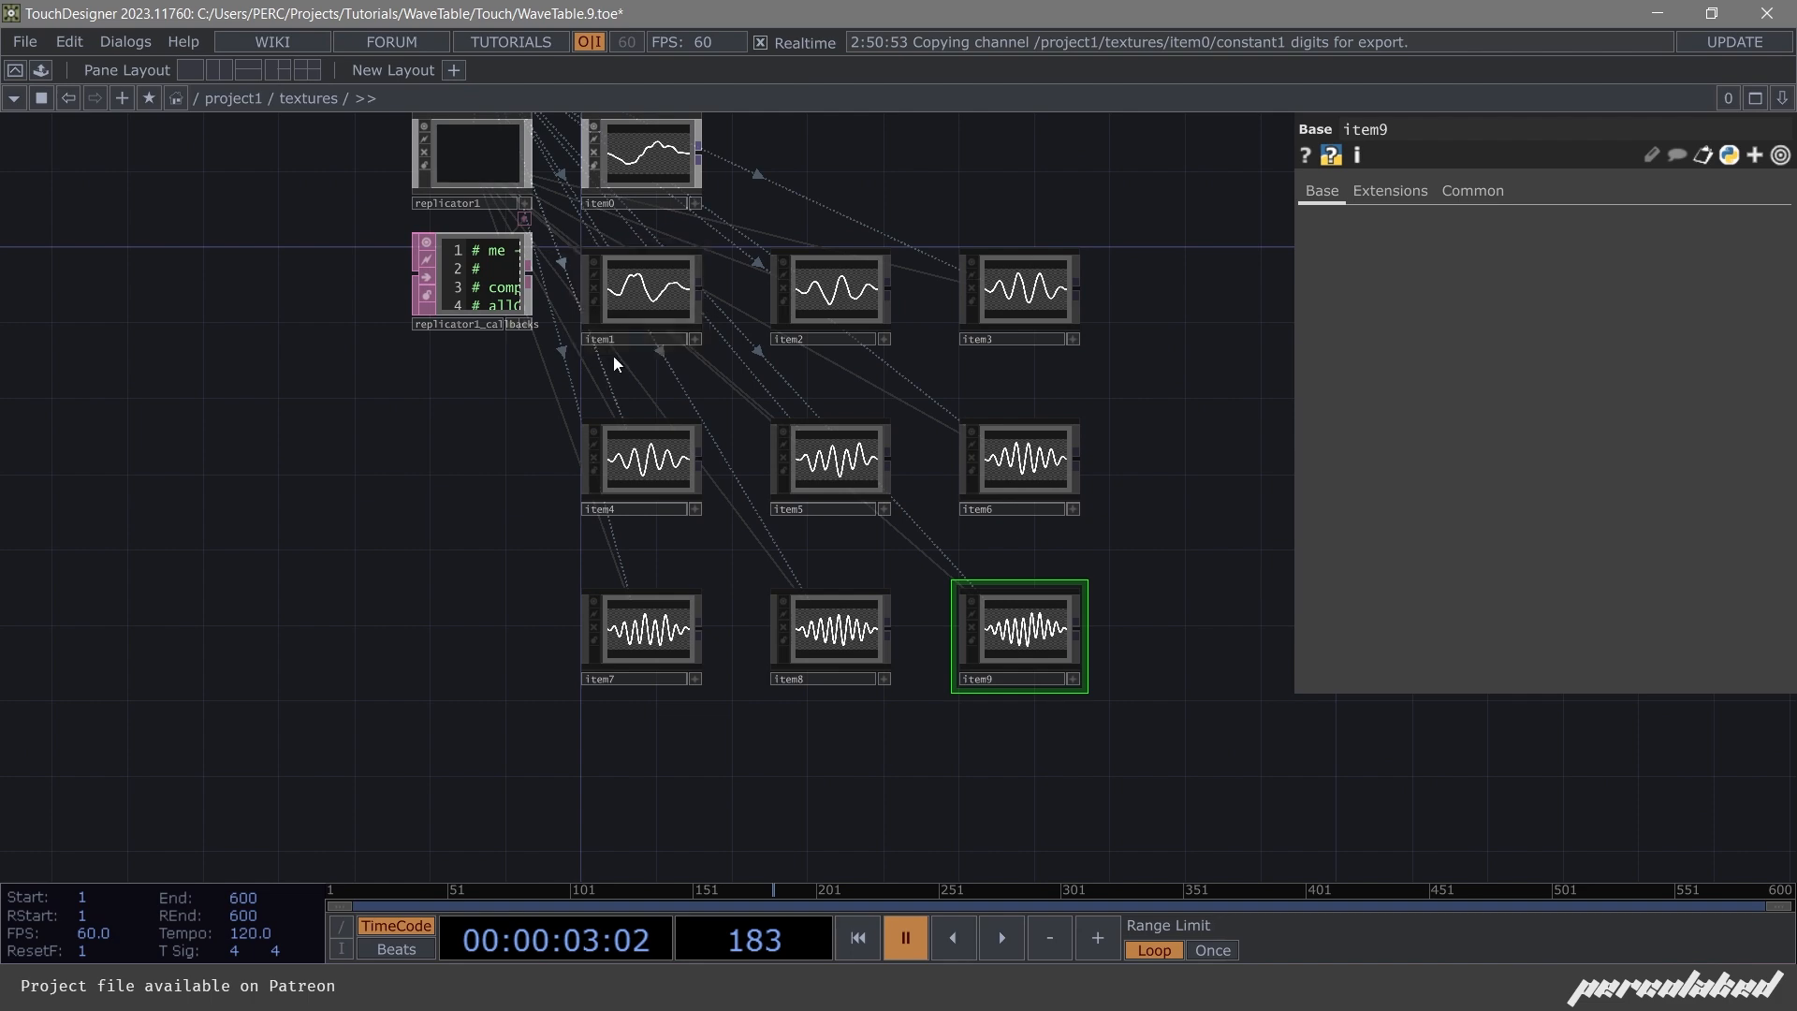
Go back up to the project1 network and add a Noise TOP below the ramp operators.
{"action": "scroll", "coordinate": [755, 347], "scroll_direction": "down", "scroll_amount": 10}
{"action": "scroll", "coordinate": [758, 352], "scroll_direction": "up", "scroll_amount": 10}
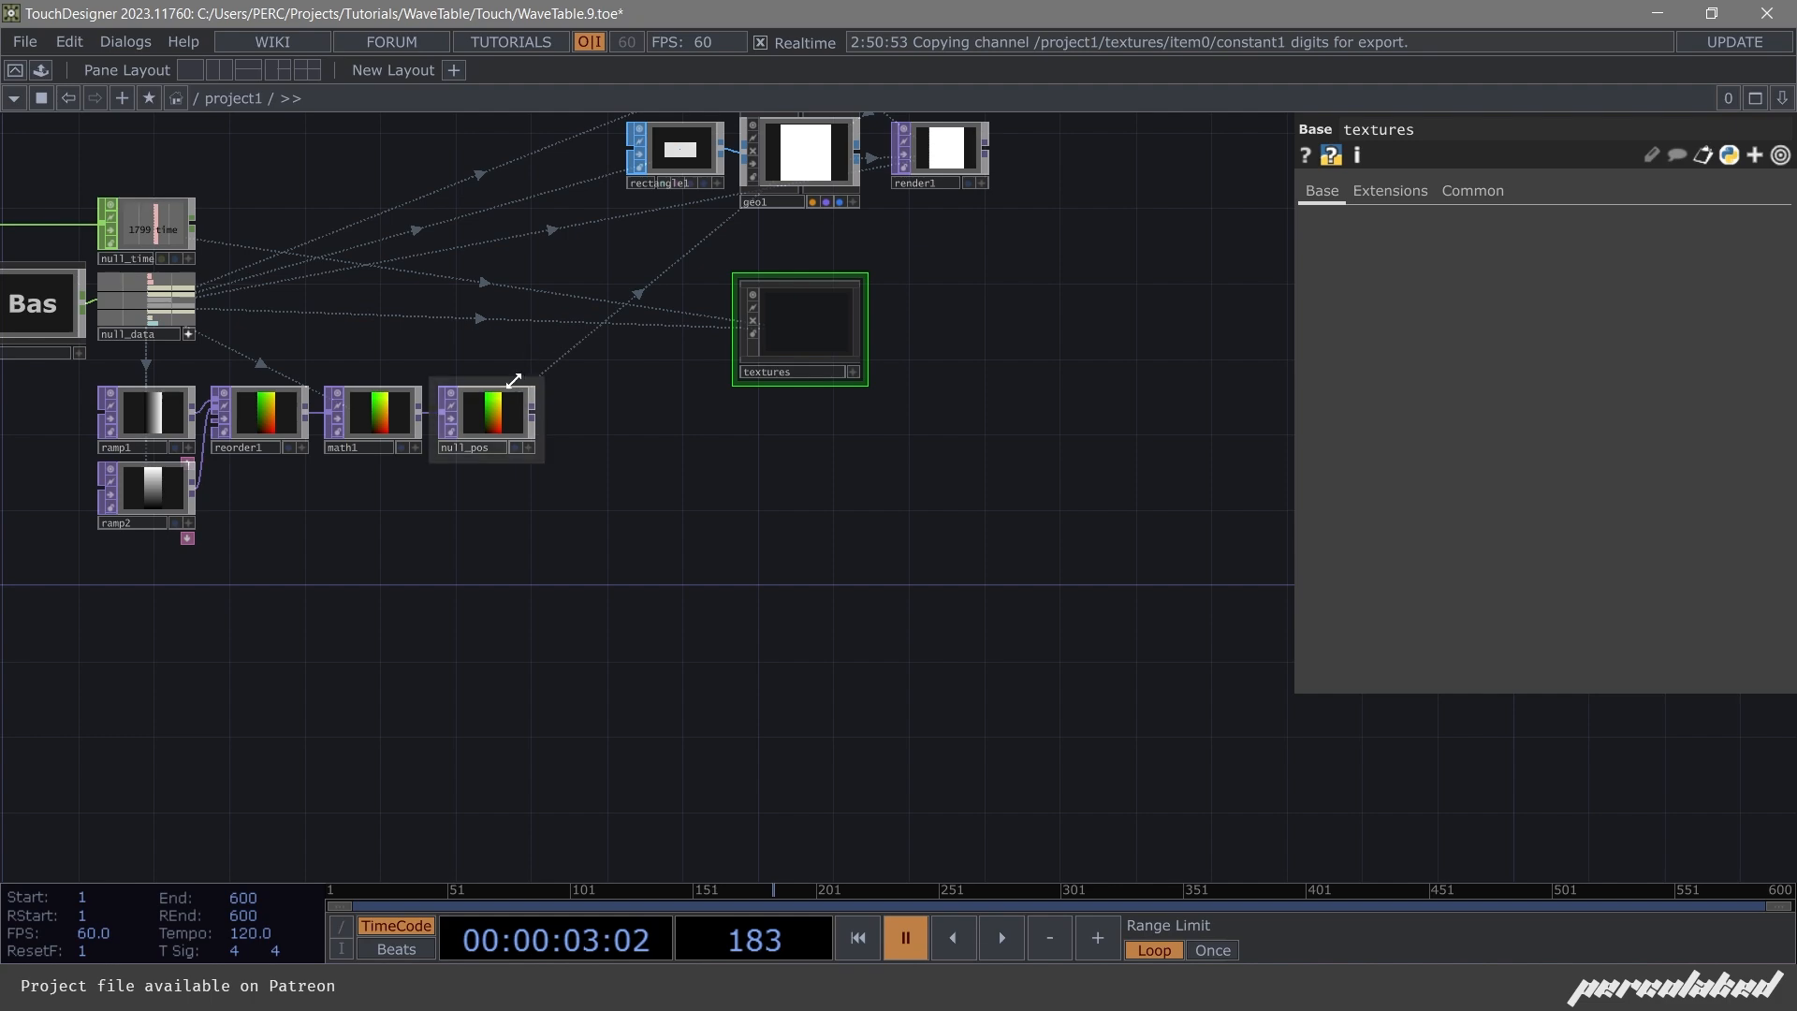
{"action": "left_click_drag", "start_coordinate": [739, 553], "coordinate": [996, 543]}
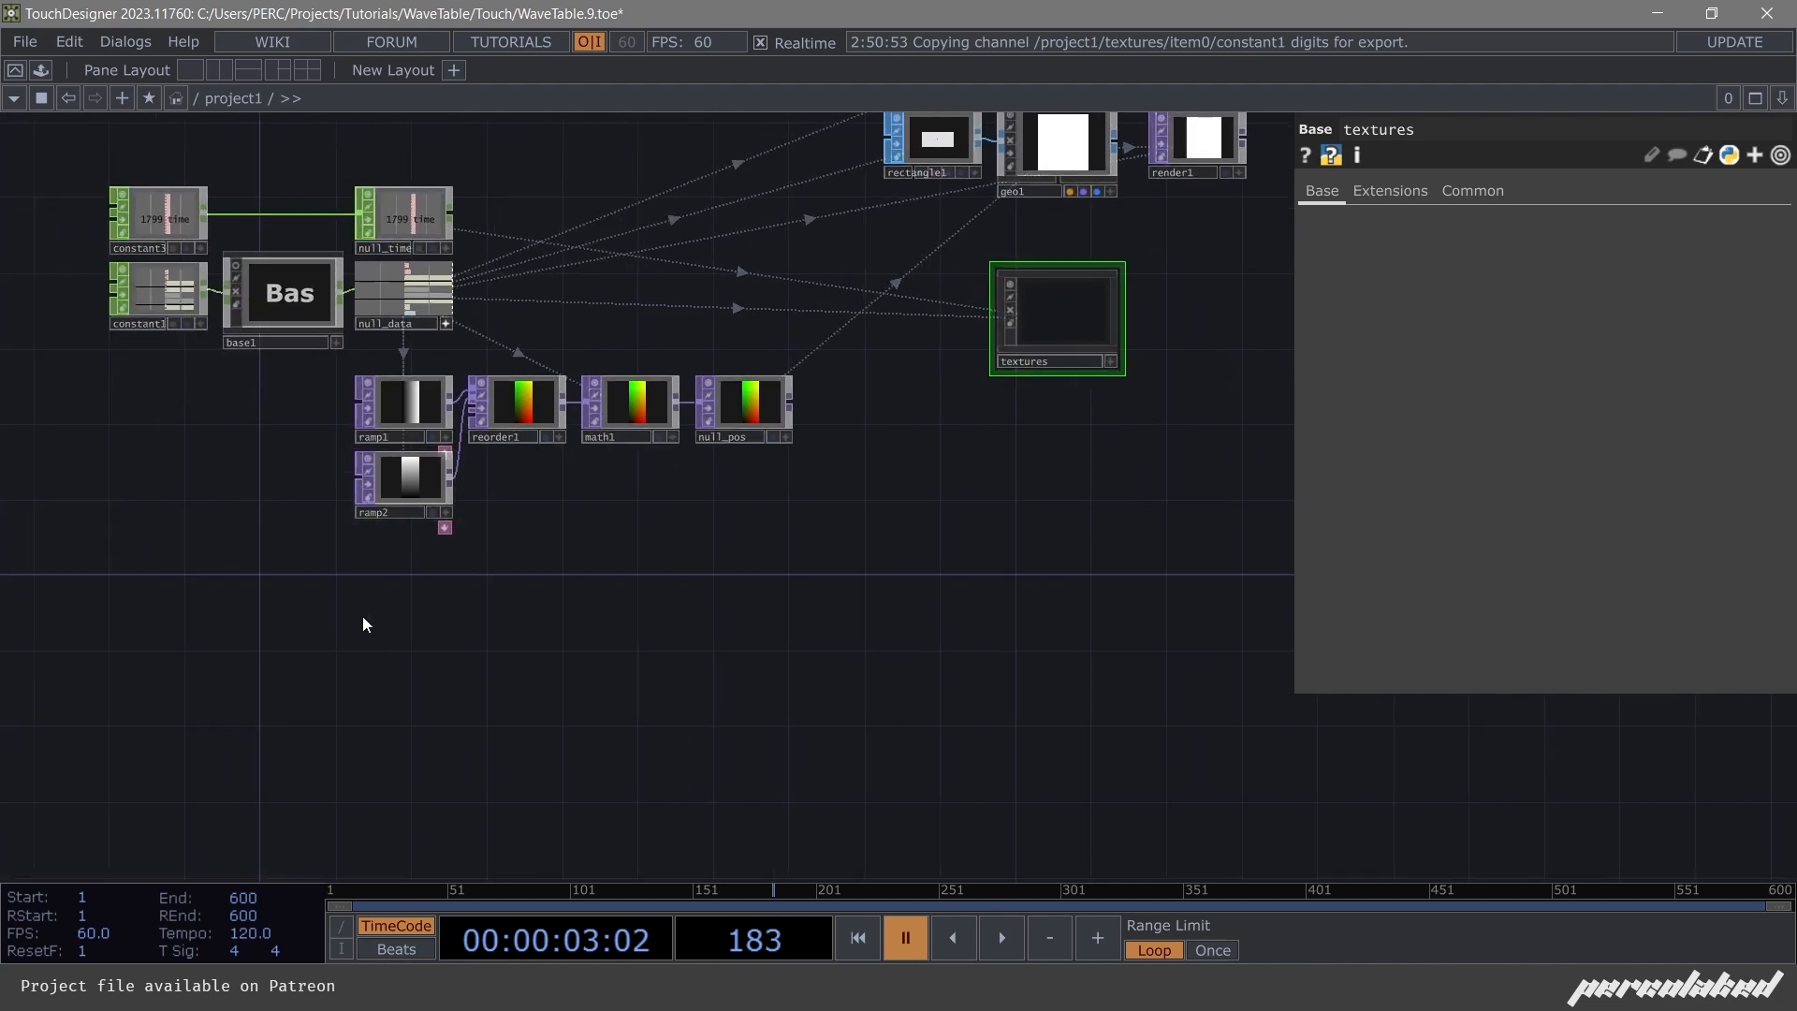
{"action": "key", "text": "Tab"}
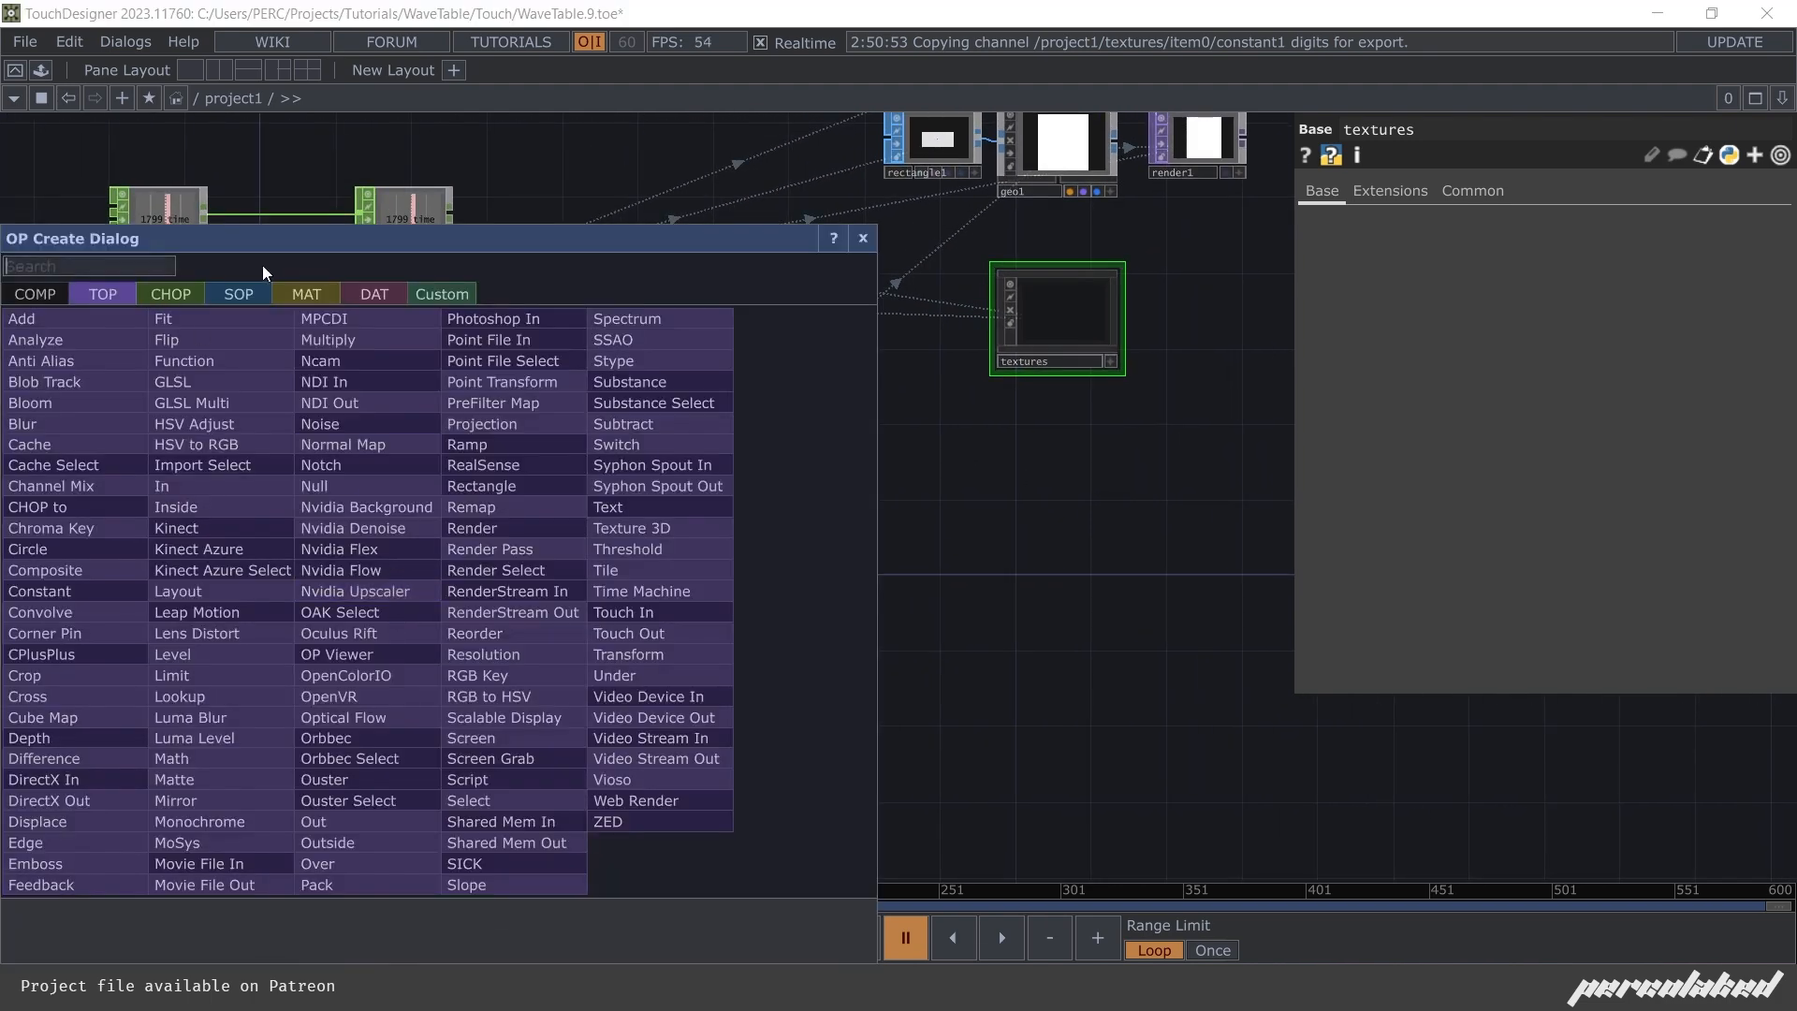
{"action": "type", "text": "noise"}
{"action": "key", "text": "Return"}
{"action": "left_click", "coordinate": [545, 546]}
{"action": "left_click_drag", "start_coordinate": [544, 547], "coordinate": [245, 585]}
{"action": "scroll", "coordinate": [281, 524], "scroll_direction": "up", "scroll_amount": 3}
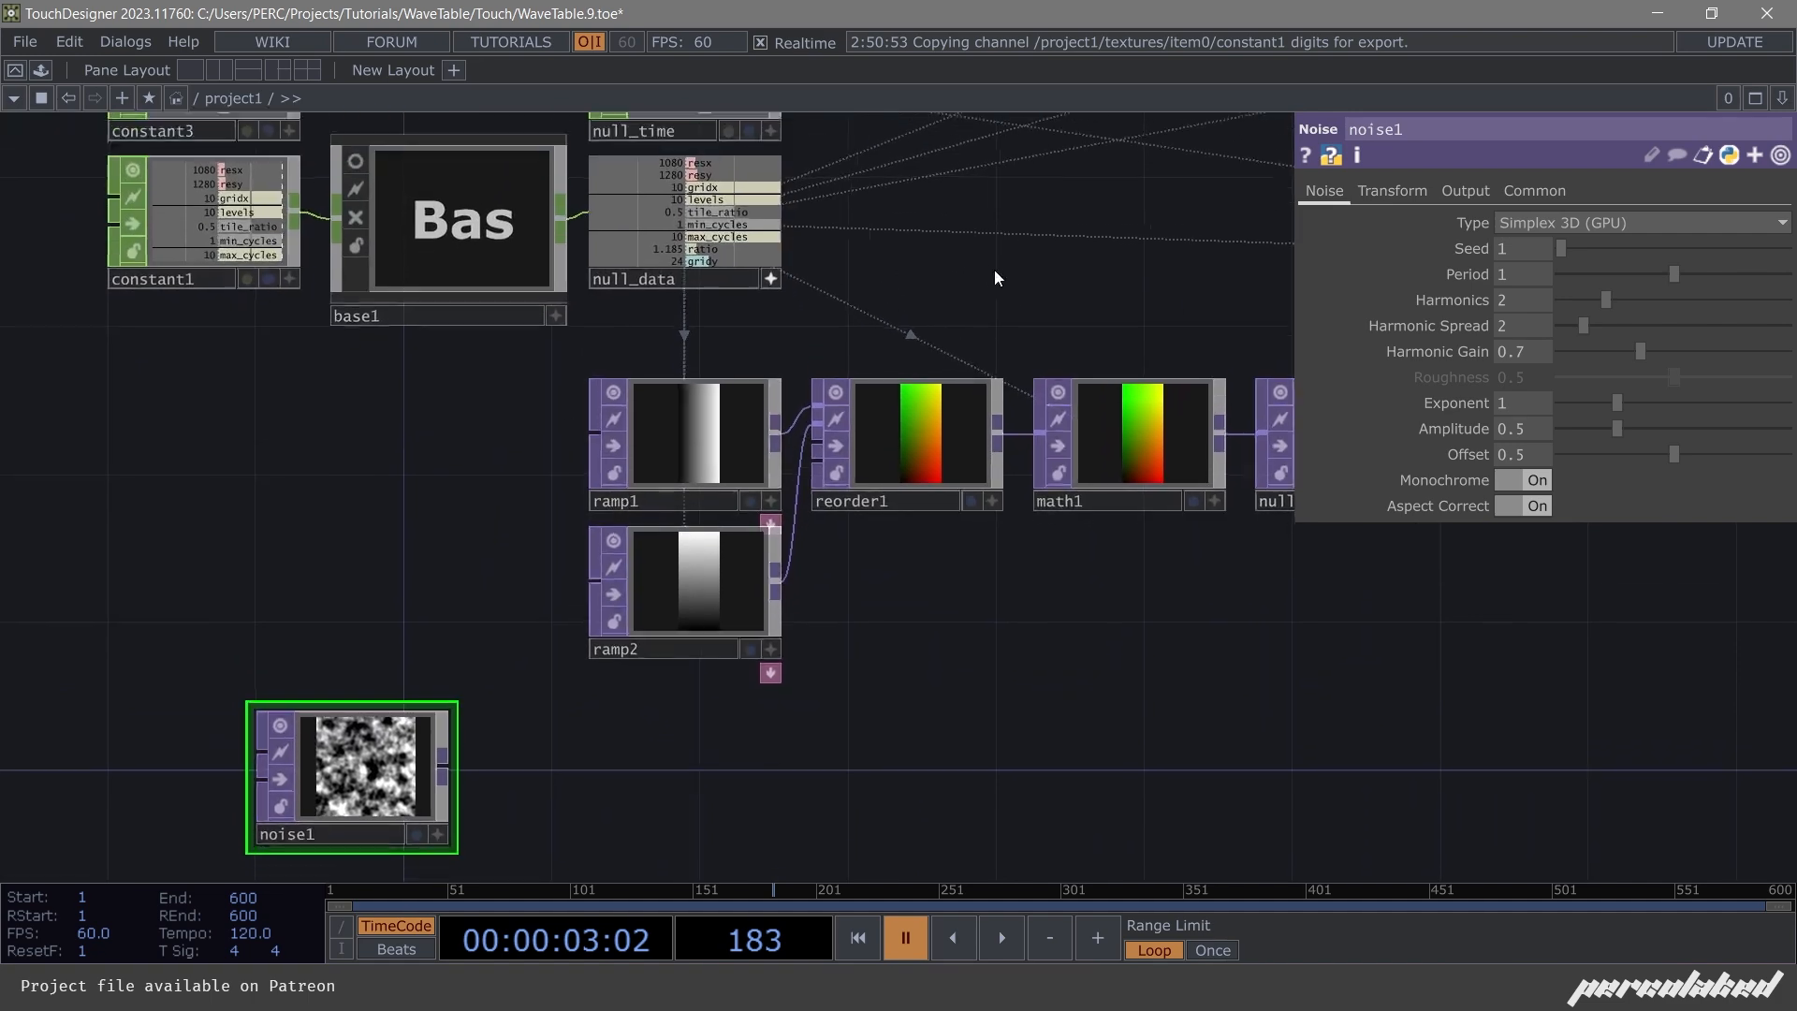
Reference null_data's resx and resy channels in the width and height of noise1's Resolution.
{"action": "scroll", "coordinate": [936, 234], "scroll_direction": "up", "scroll_amount": 3}
{"action": "left_click", "coordinate": [1534, 190]}
{"action": "left_click_drag", "start_coordinate": [704, 211], "coordinate": [1535, 250]}
{"action": "left_click", "coordinate": [1536, 251]}
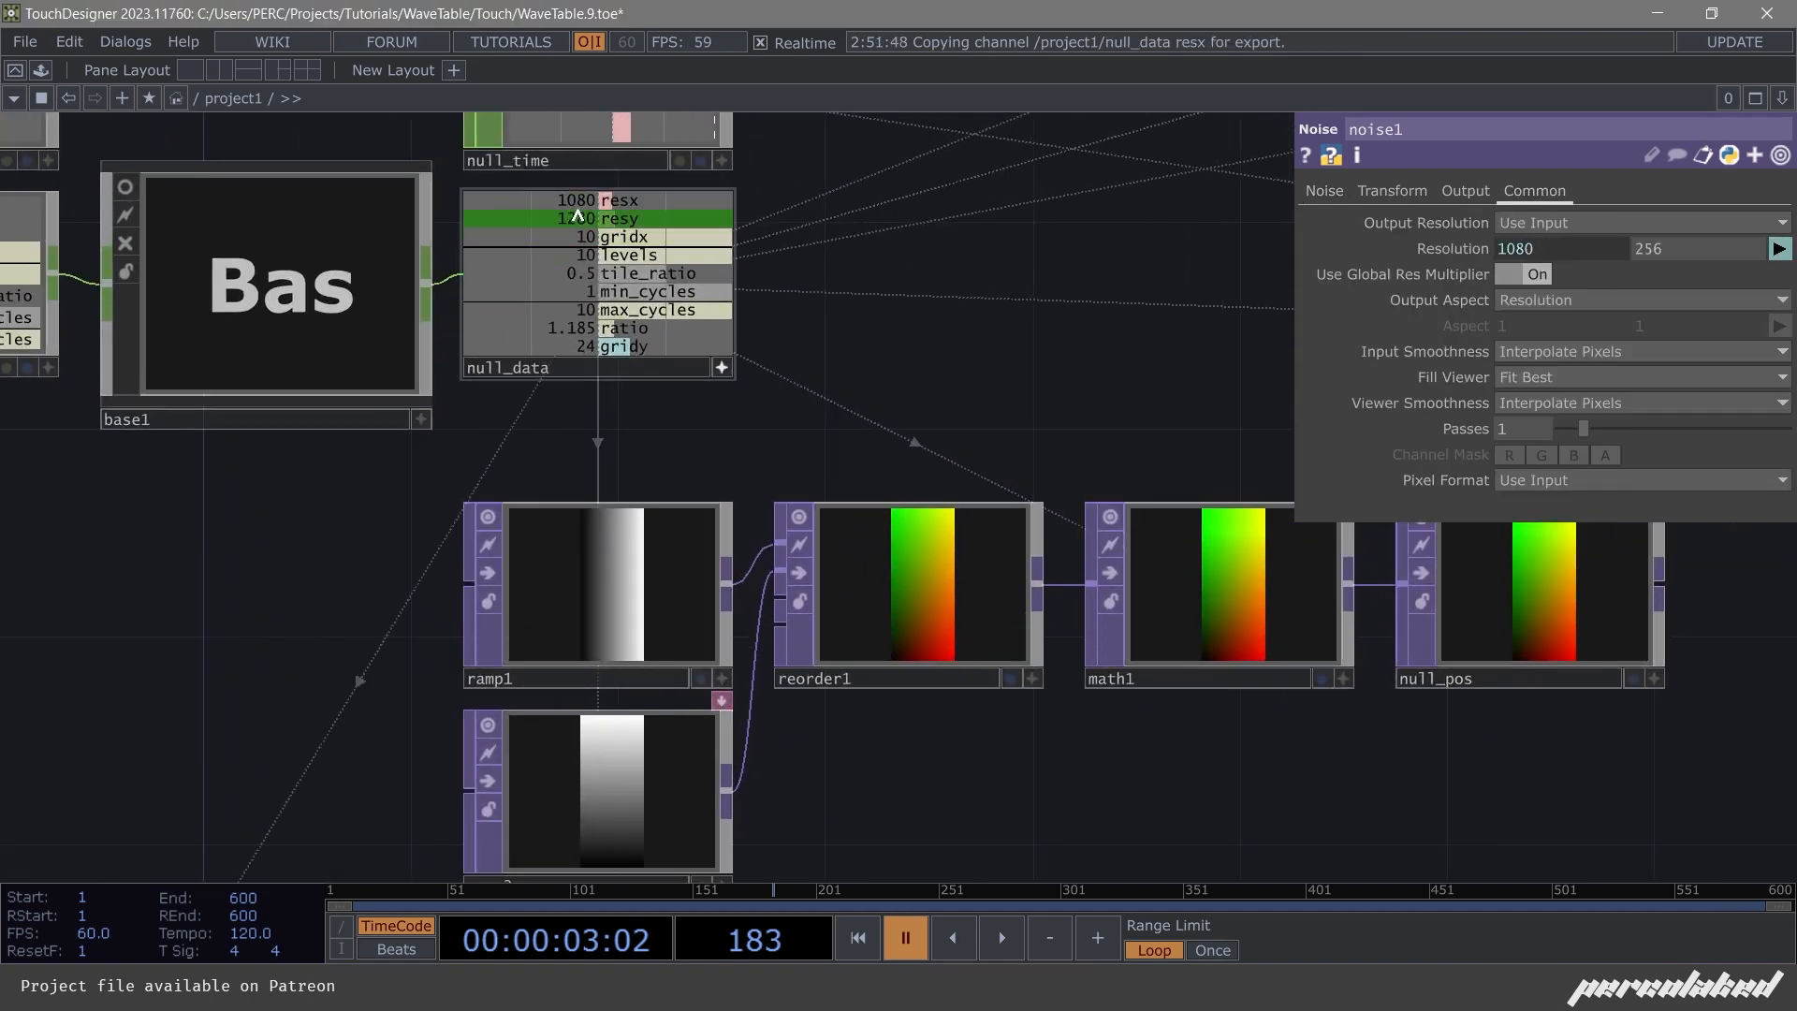
{"action": "left_click_drag", "start_coordinate": [576, 218], "coordinate": [1676, 249]}
{"action": "left_click", "coordinate": [1675, 236]}
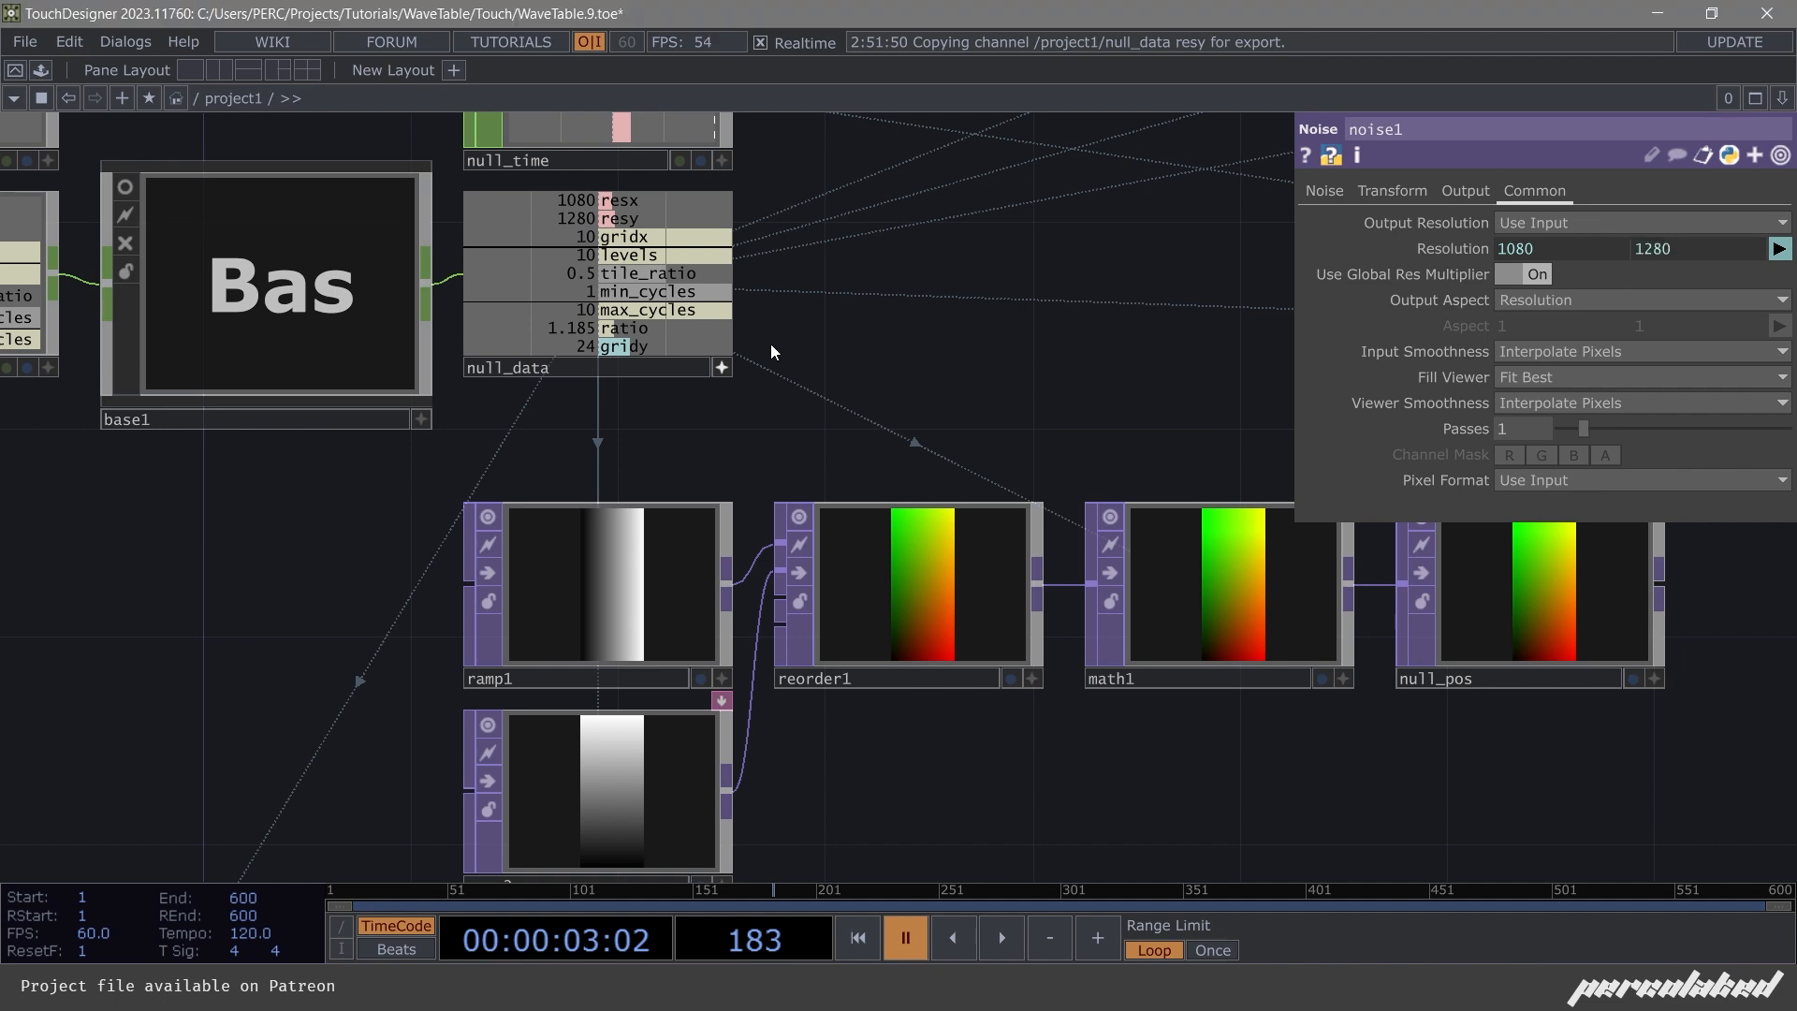
Append a Null TOP to the output of noise1.
{"action": "key", "text": "h"}
{"action": "left_click_drag", "start_coordinate": [480, 568], "coordinate": [705, 642]}
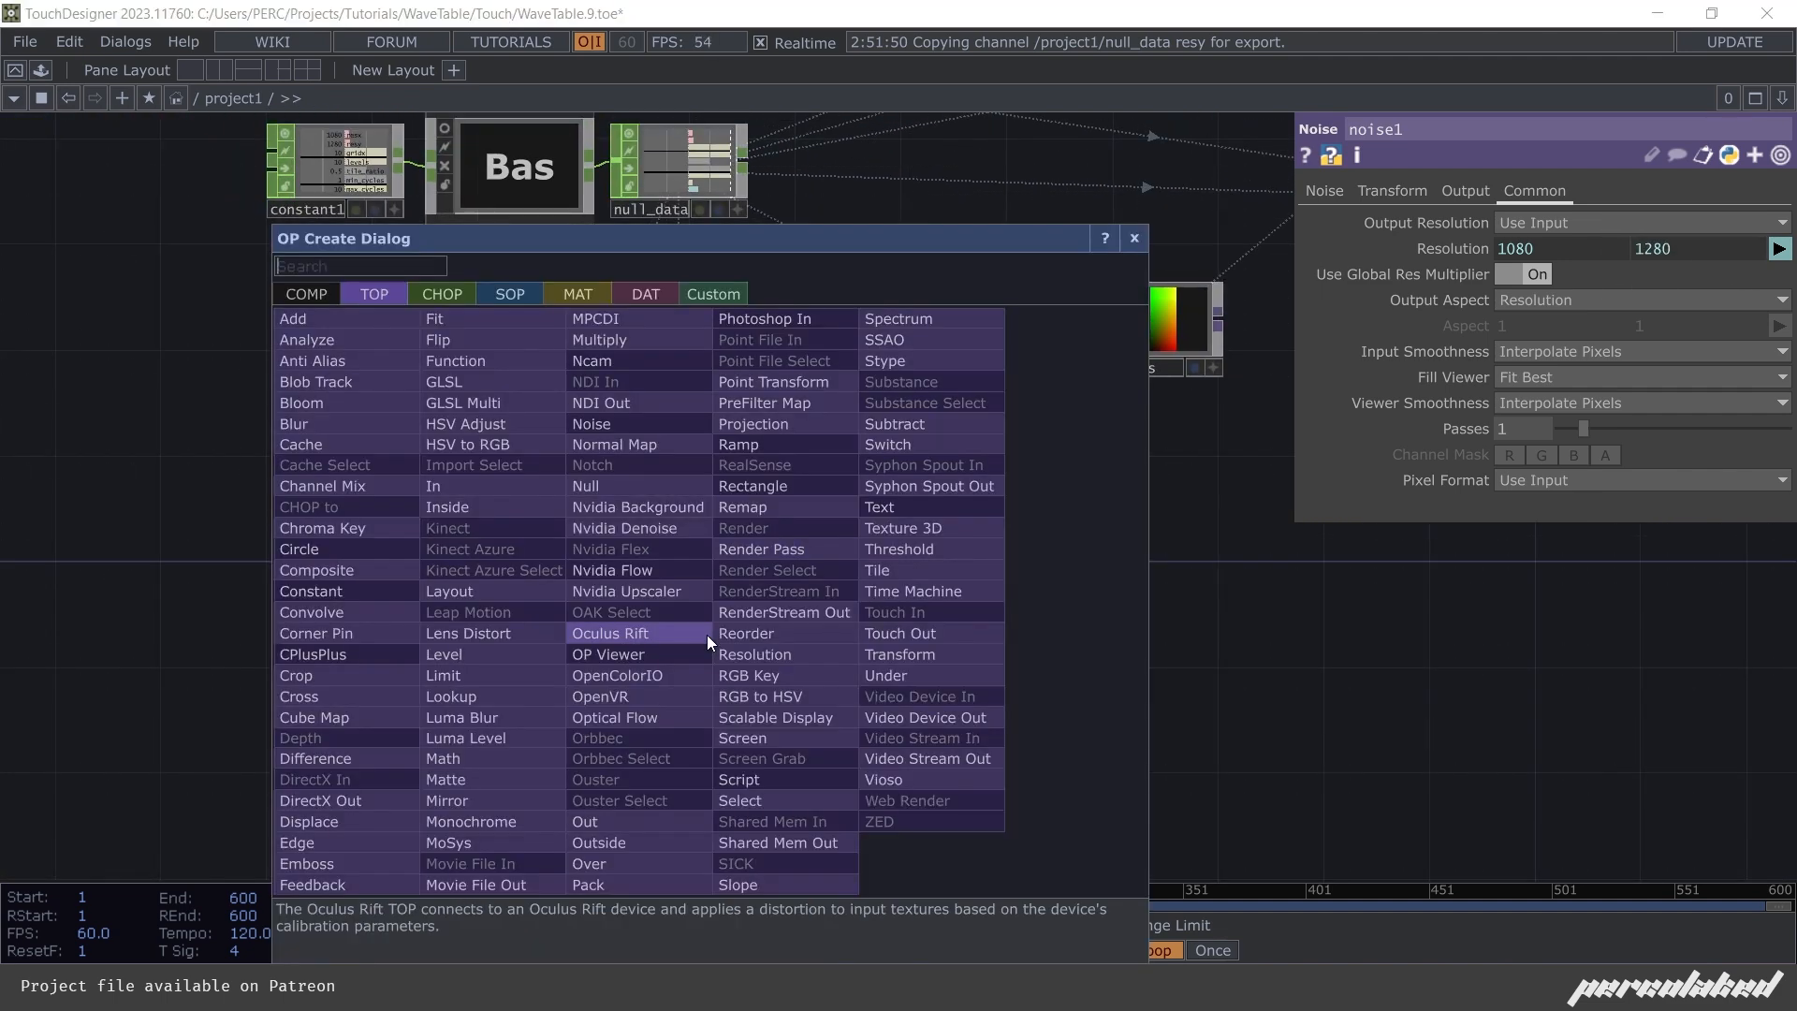
{"action": "type", "text": "null"}
{"action": "key", "text": "Return"}
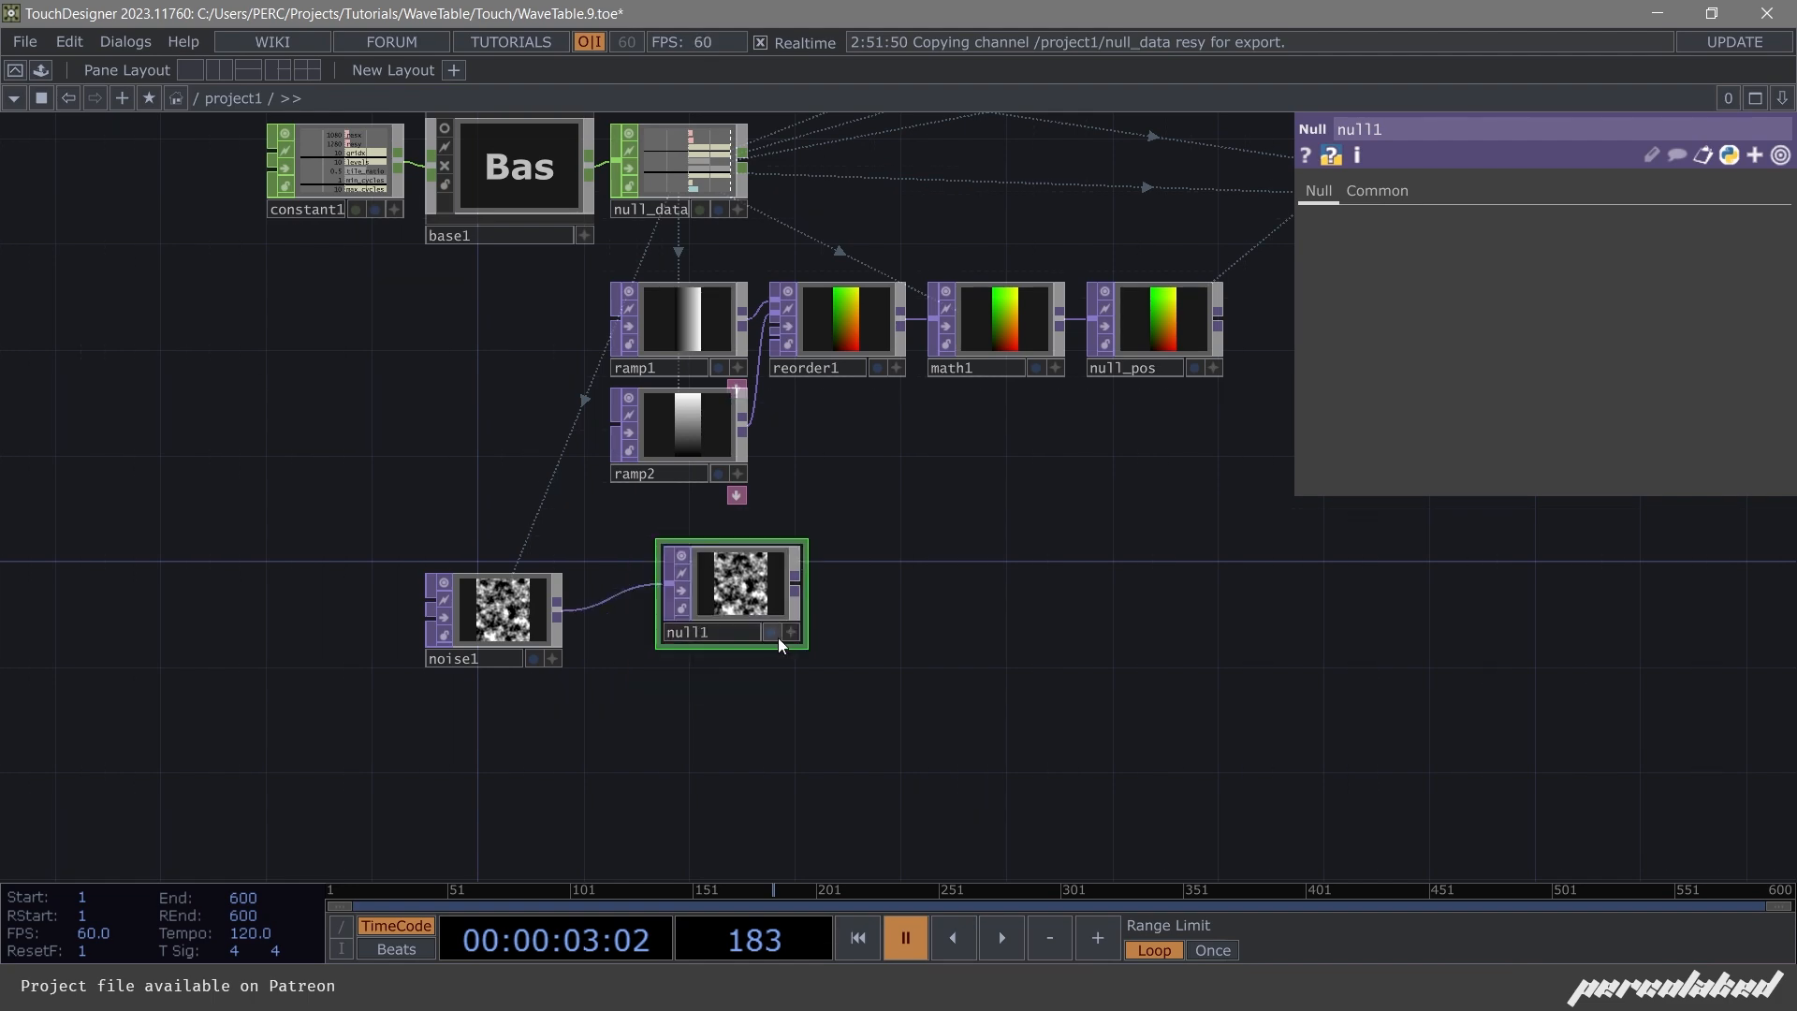
Add a Movie File In TOP below noise1 and append a Fit TOP to its output.
{"action": "key", "text": "Tab"}
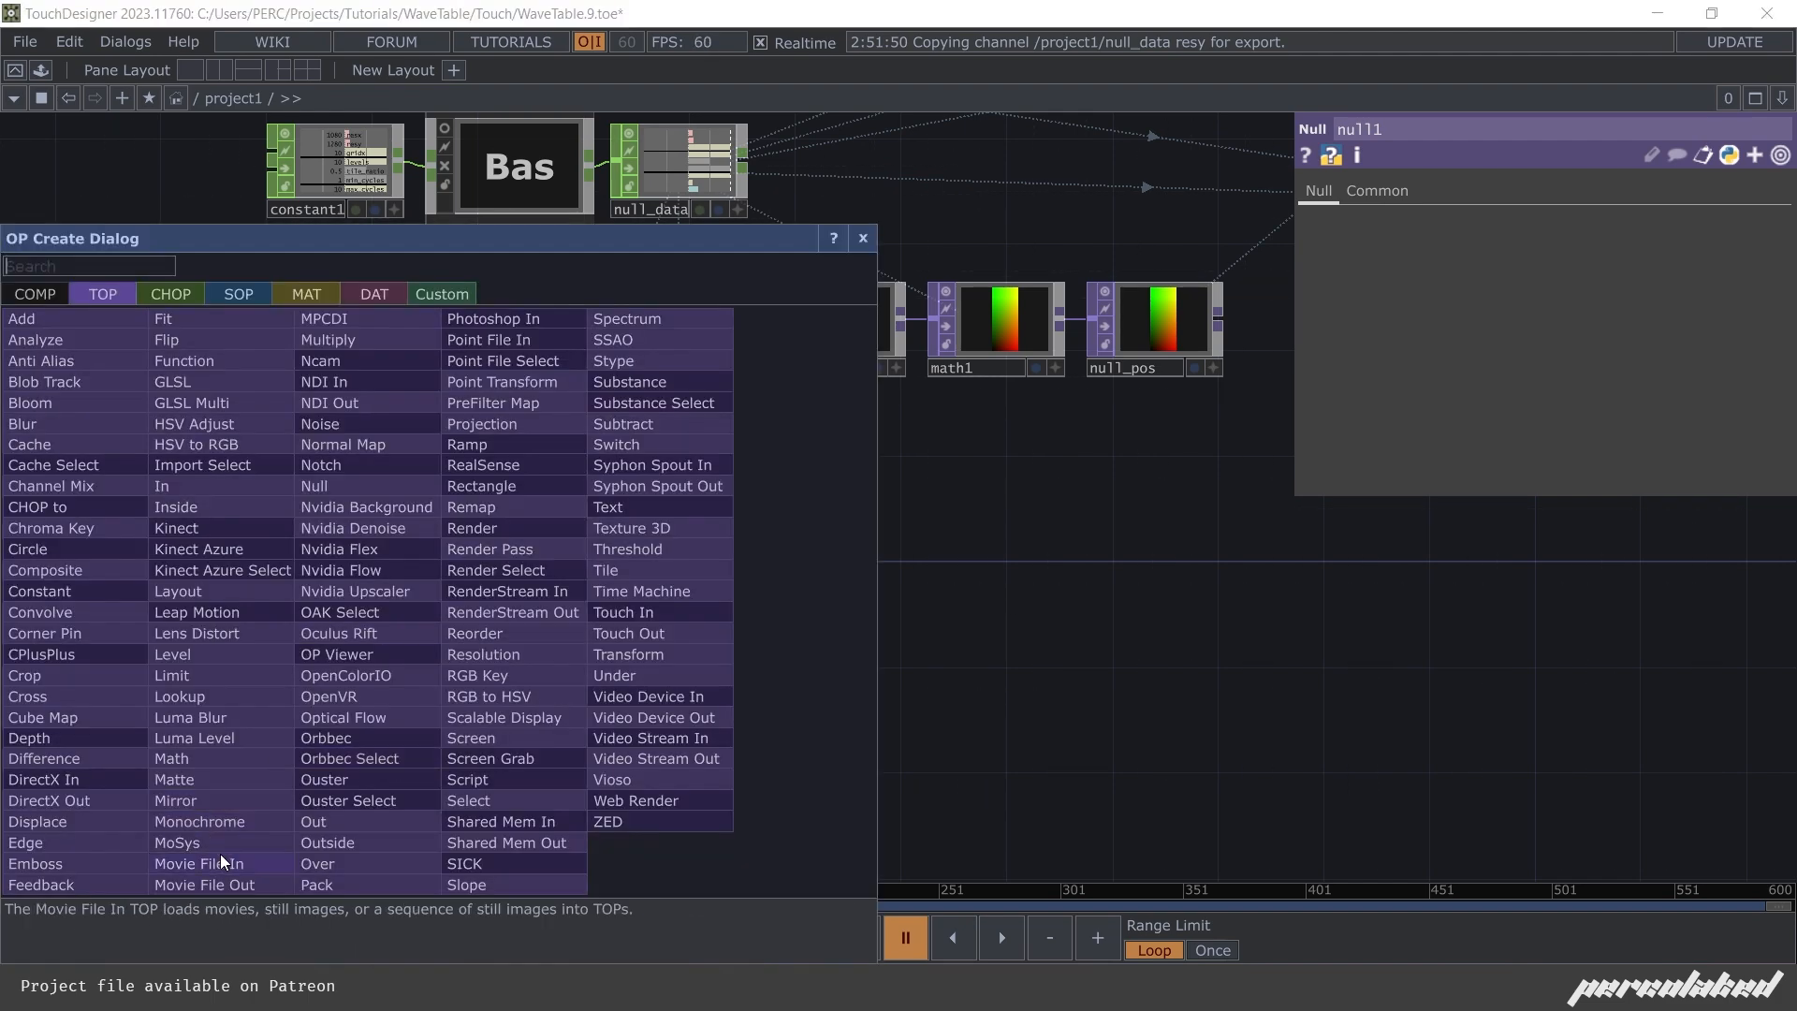
{"action": "left_click", "coordinate": [221, 861]}
{"action": "left_click", "coordinate": [385, 746]}
{"action": "left_click_drag", "start_coordinate": [464, 694], "coordinate": [464, 658]}
{"action": "left_click_drag", "start_coordinate": [444, 658], "coordinate": [580, 841]}
{"action": "type", "text": "fit"}
{"action": "key", "text": "Return"}
{"action": "left_click", "coordinate": [482, 705]}
Reference null_data's resx and resy channels in the width and height of fit1's Resolution.
{"action": "left_click", "coordinate": [1359, 194]}
{"action": "scroll", "coordinate": [744, 188], "scroll_direction": "up", "scroll_amount": 4}
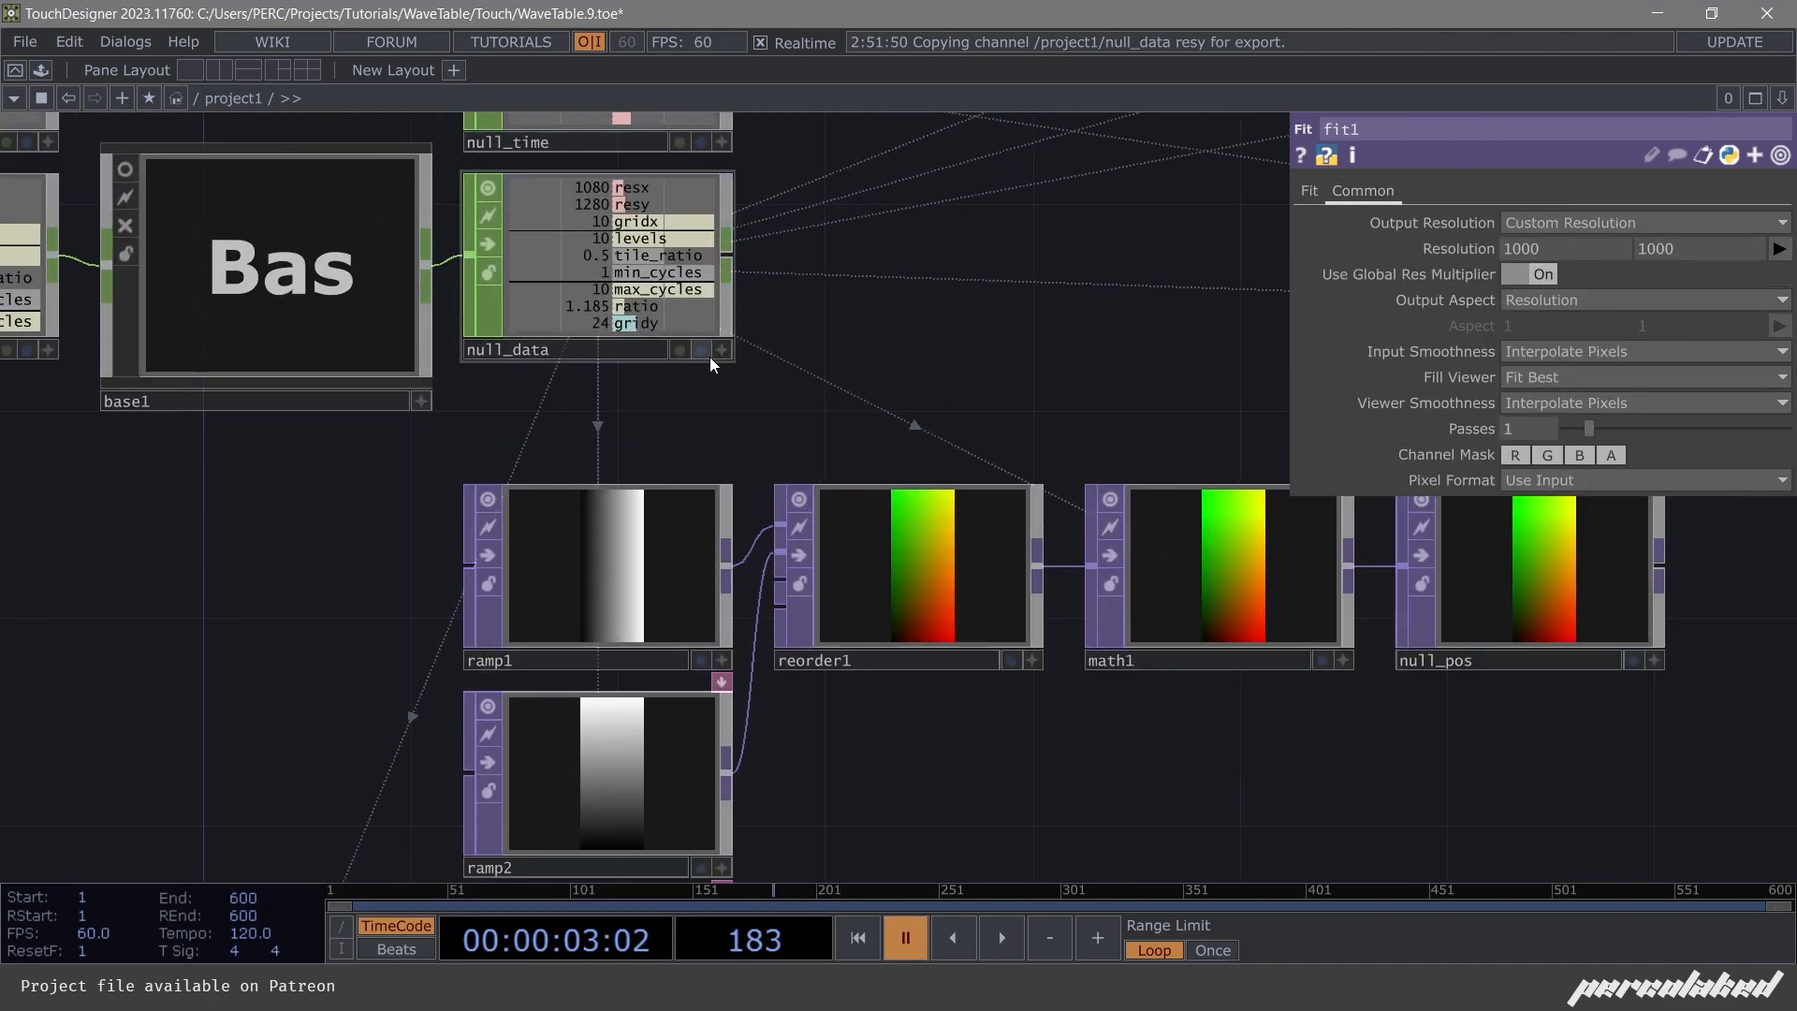
{"action": "left_click_drag", "start_coordinate": [1307, 232], "coordinate": [1529, 249]}
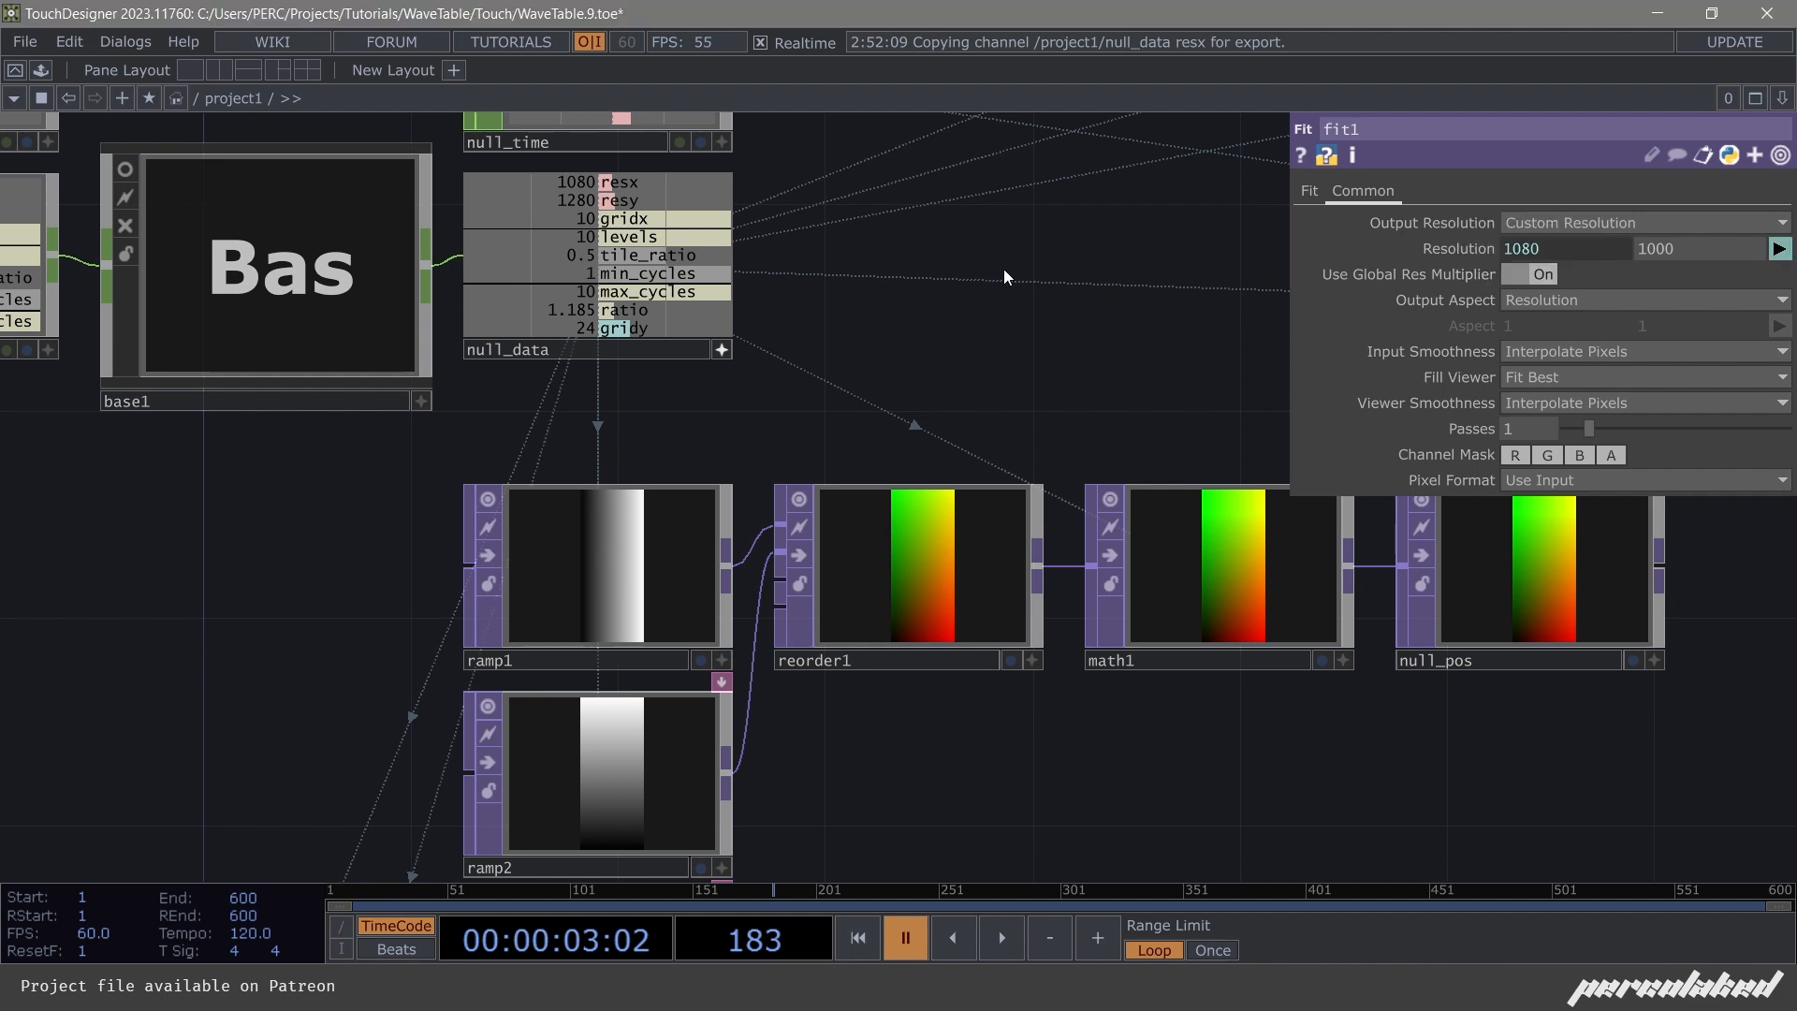
{"action": "left_click_drag", "start_coordinate": [618, 200], "coordinate": [1655, 249]}
{"action": "scroll", "coordinate": [622, 661], "scroll_direction": "down", "scroll_amount": 3}
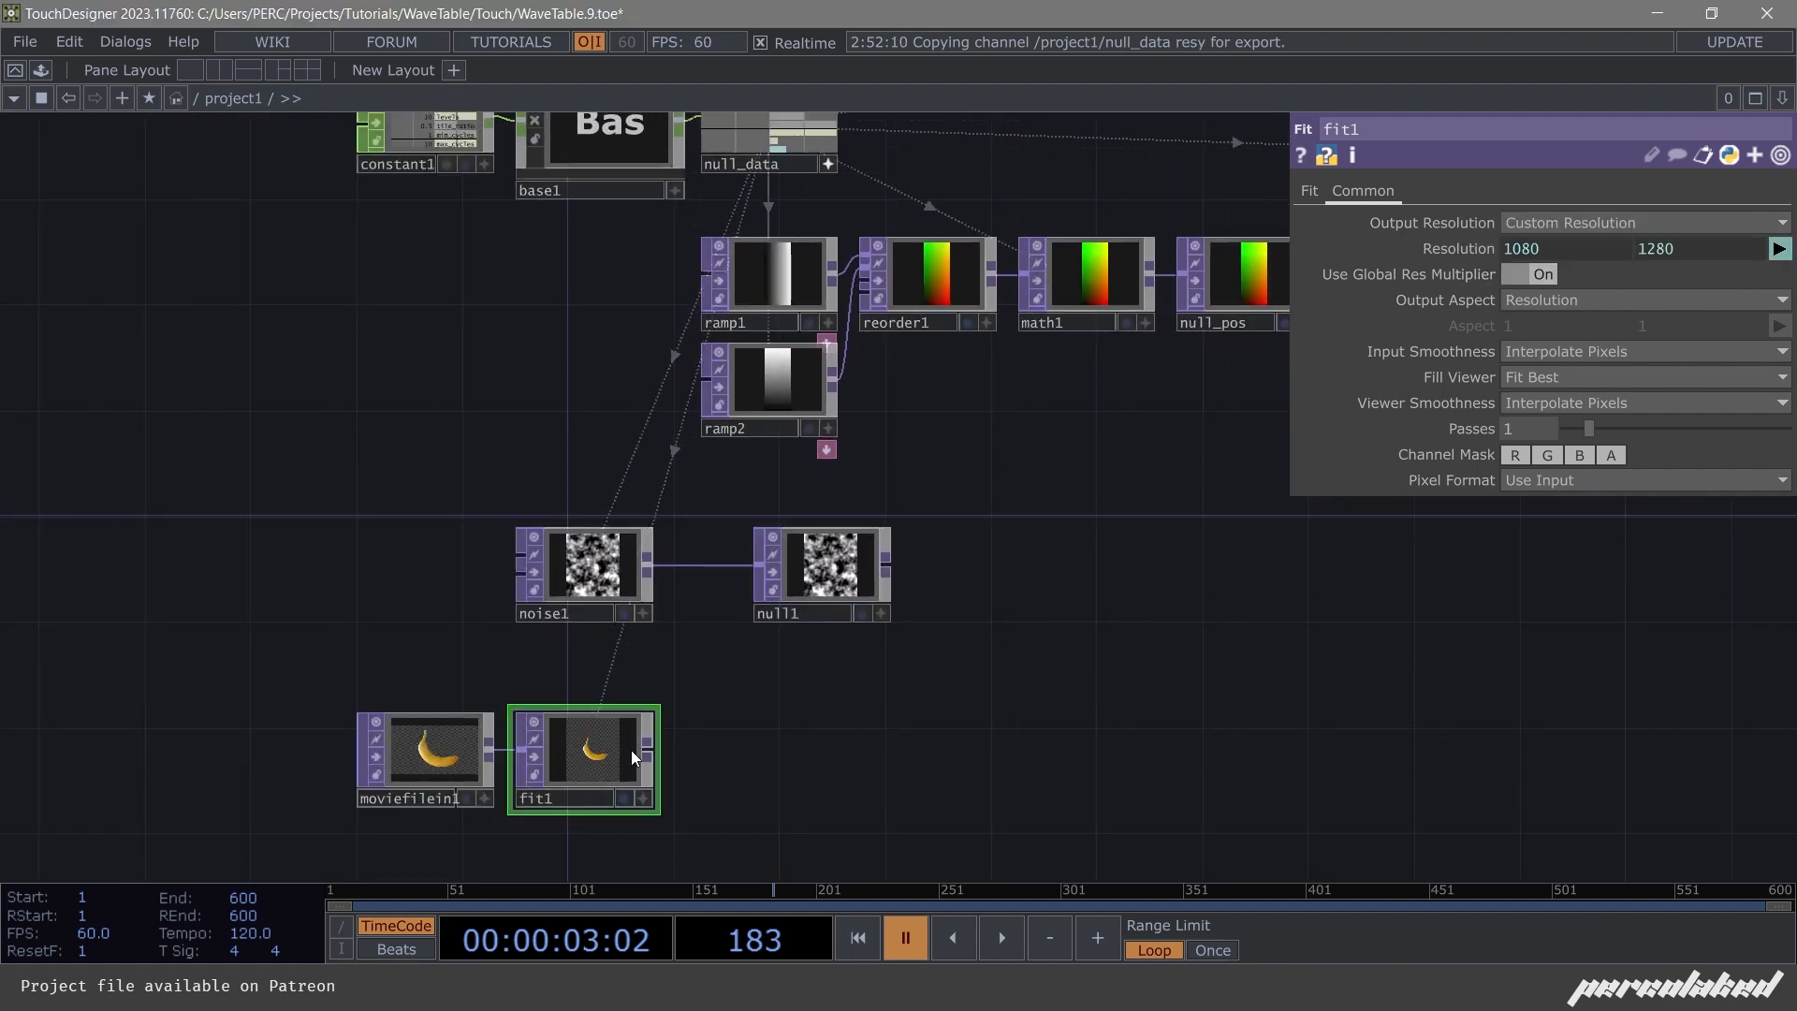
Append a Monochrome TOP to fit1 and place it clear of fit1 in the row.
{"action": "left_click", "coordinate": [647, 750]}
{"action": "key", "text": "Tab"}
{"action": "type", "text": "mono"}
{"action": "key", "text": "Return"}
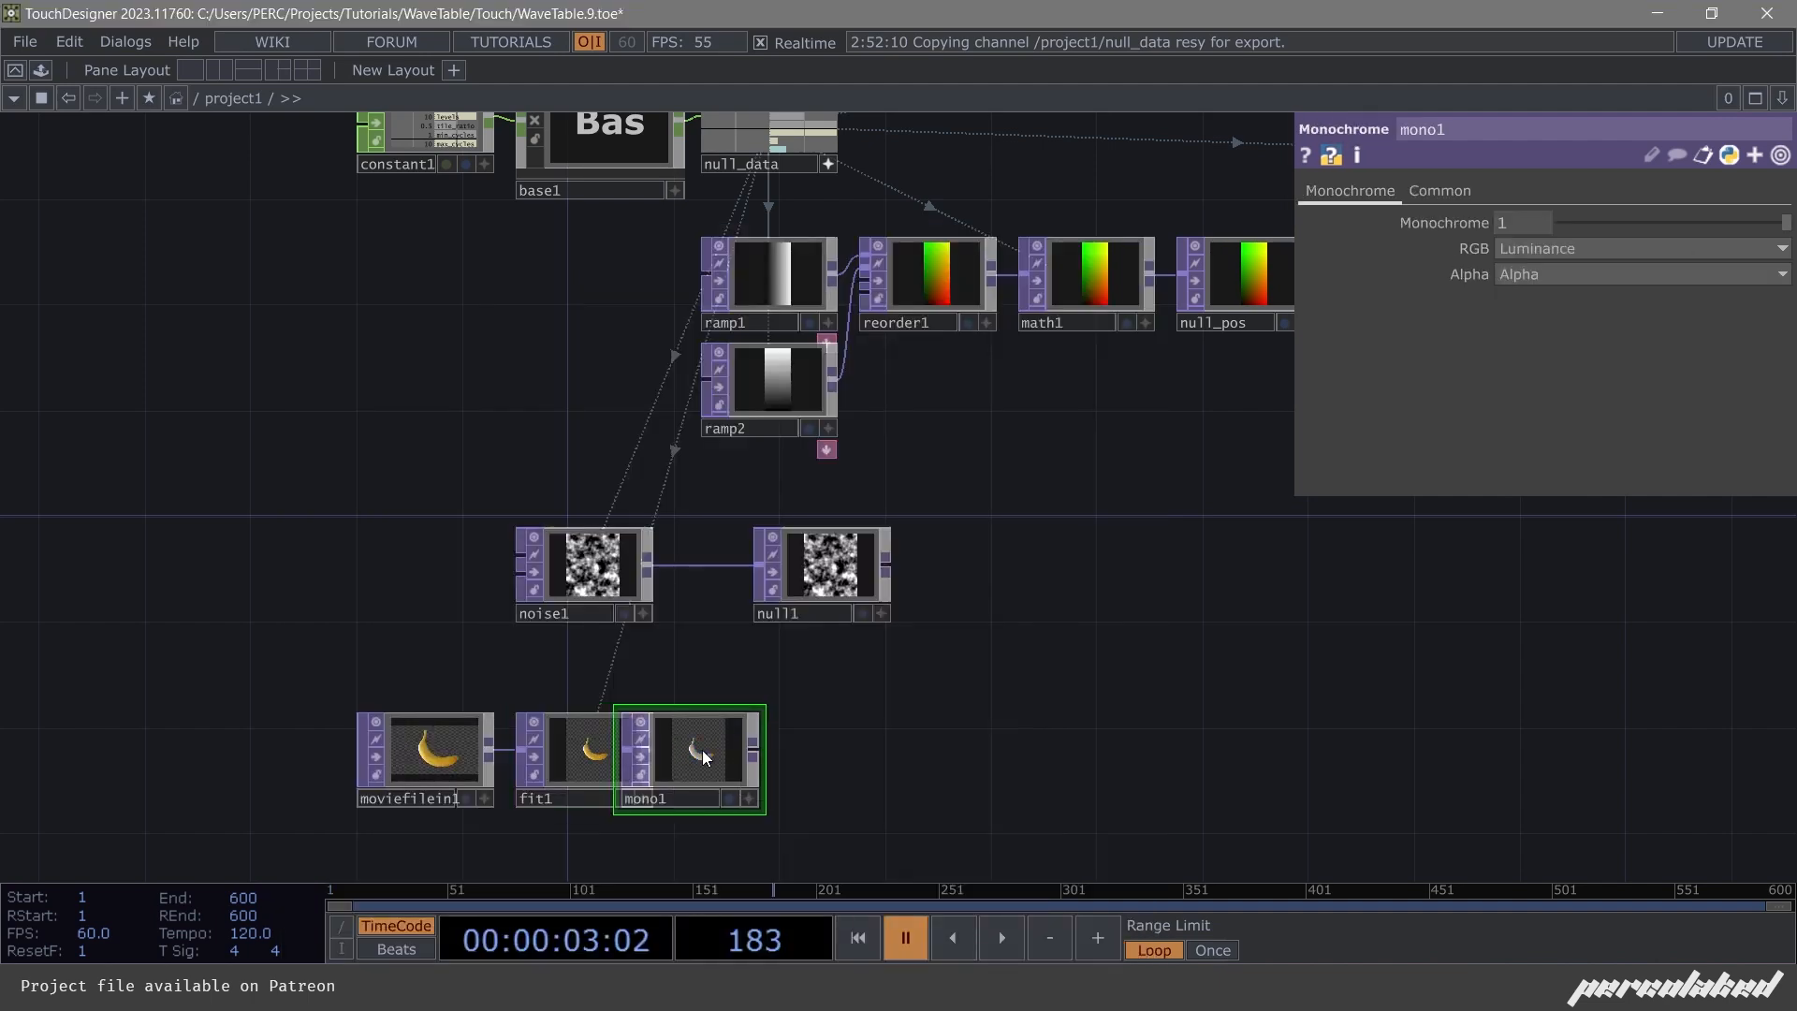
{"action": "left_click_drag", "start_coordinate": [702, 750], "coordinate": [771, 761]}
{"action": "left_click_drag", "start_coordinate": [761, 755], "coordinate": [786, 782]}
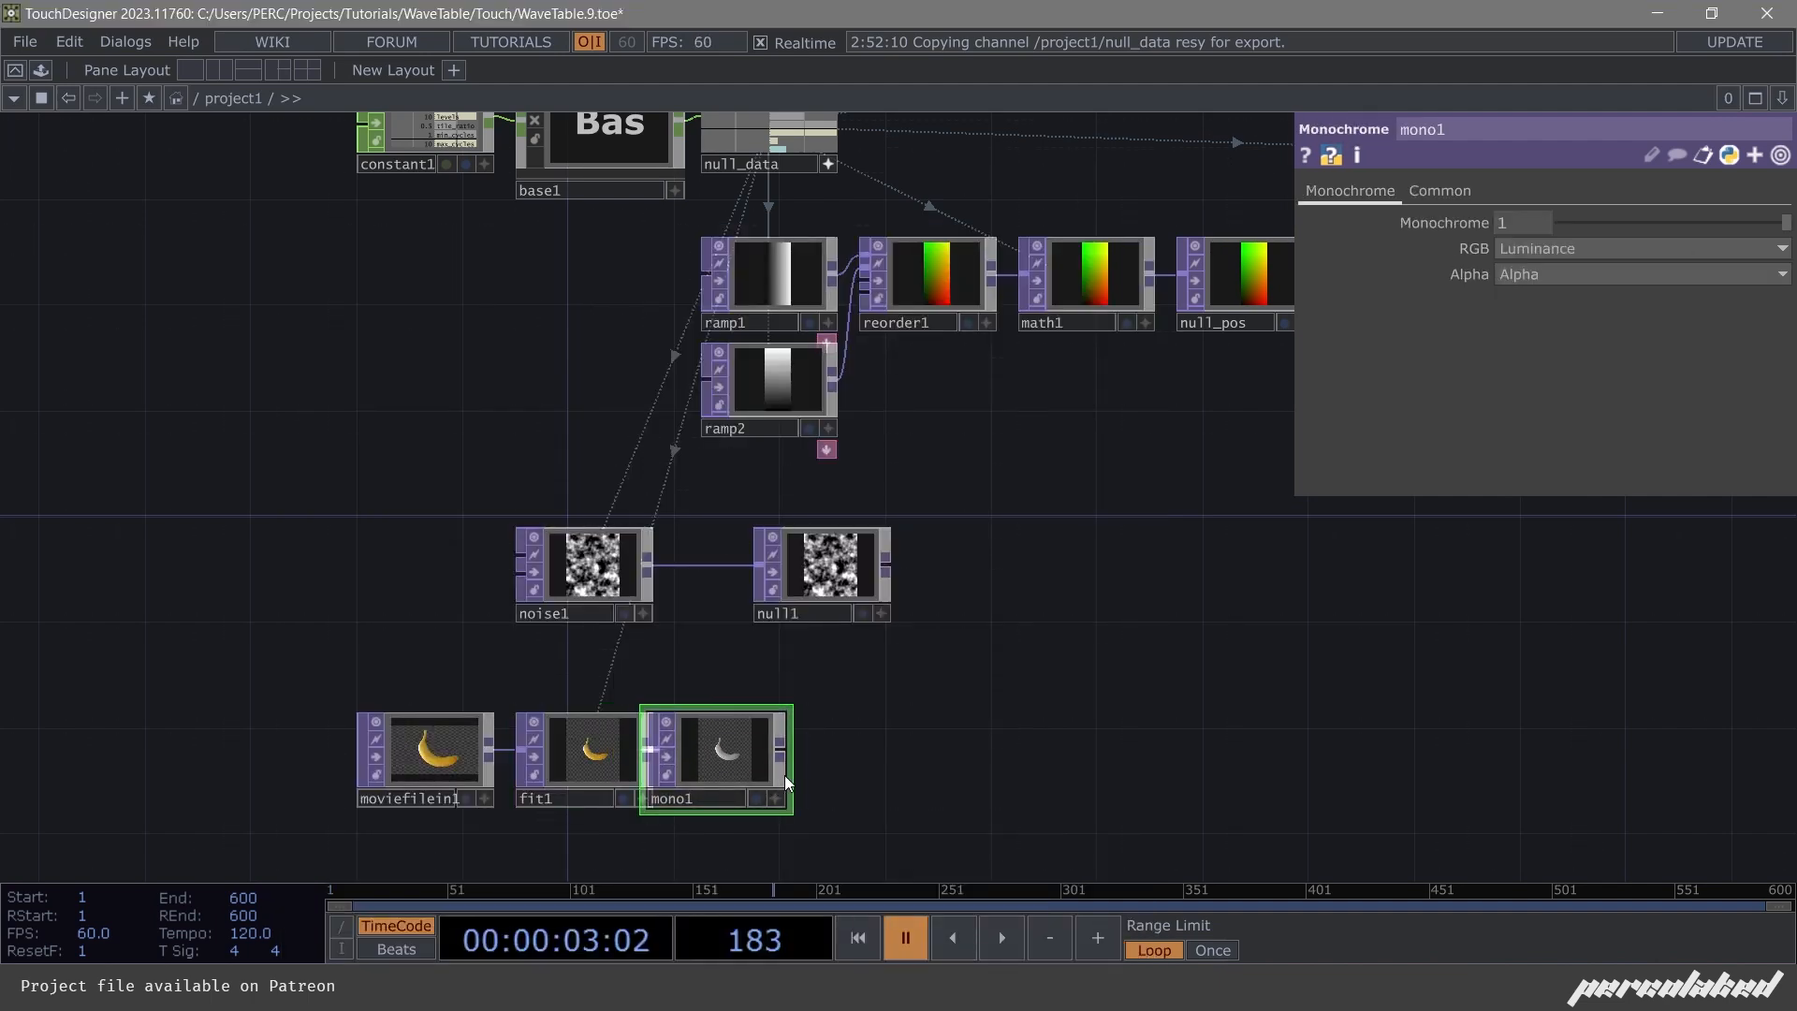
{"action": "left_click_drag", "start_coordinate": [828, 531], "coordinate": [886, 536]}
{"action": "left_click_drag", "start_coordinate": [1036, 558], "coordinate": [865, 603]}
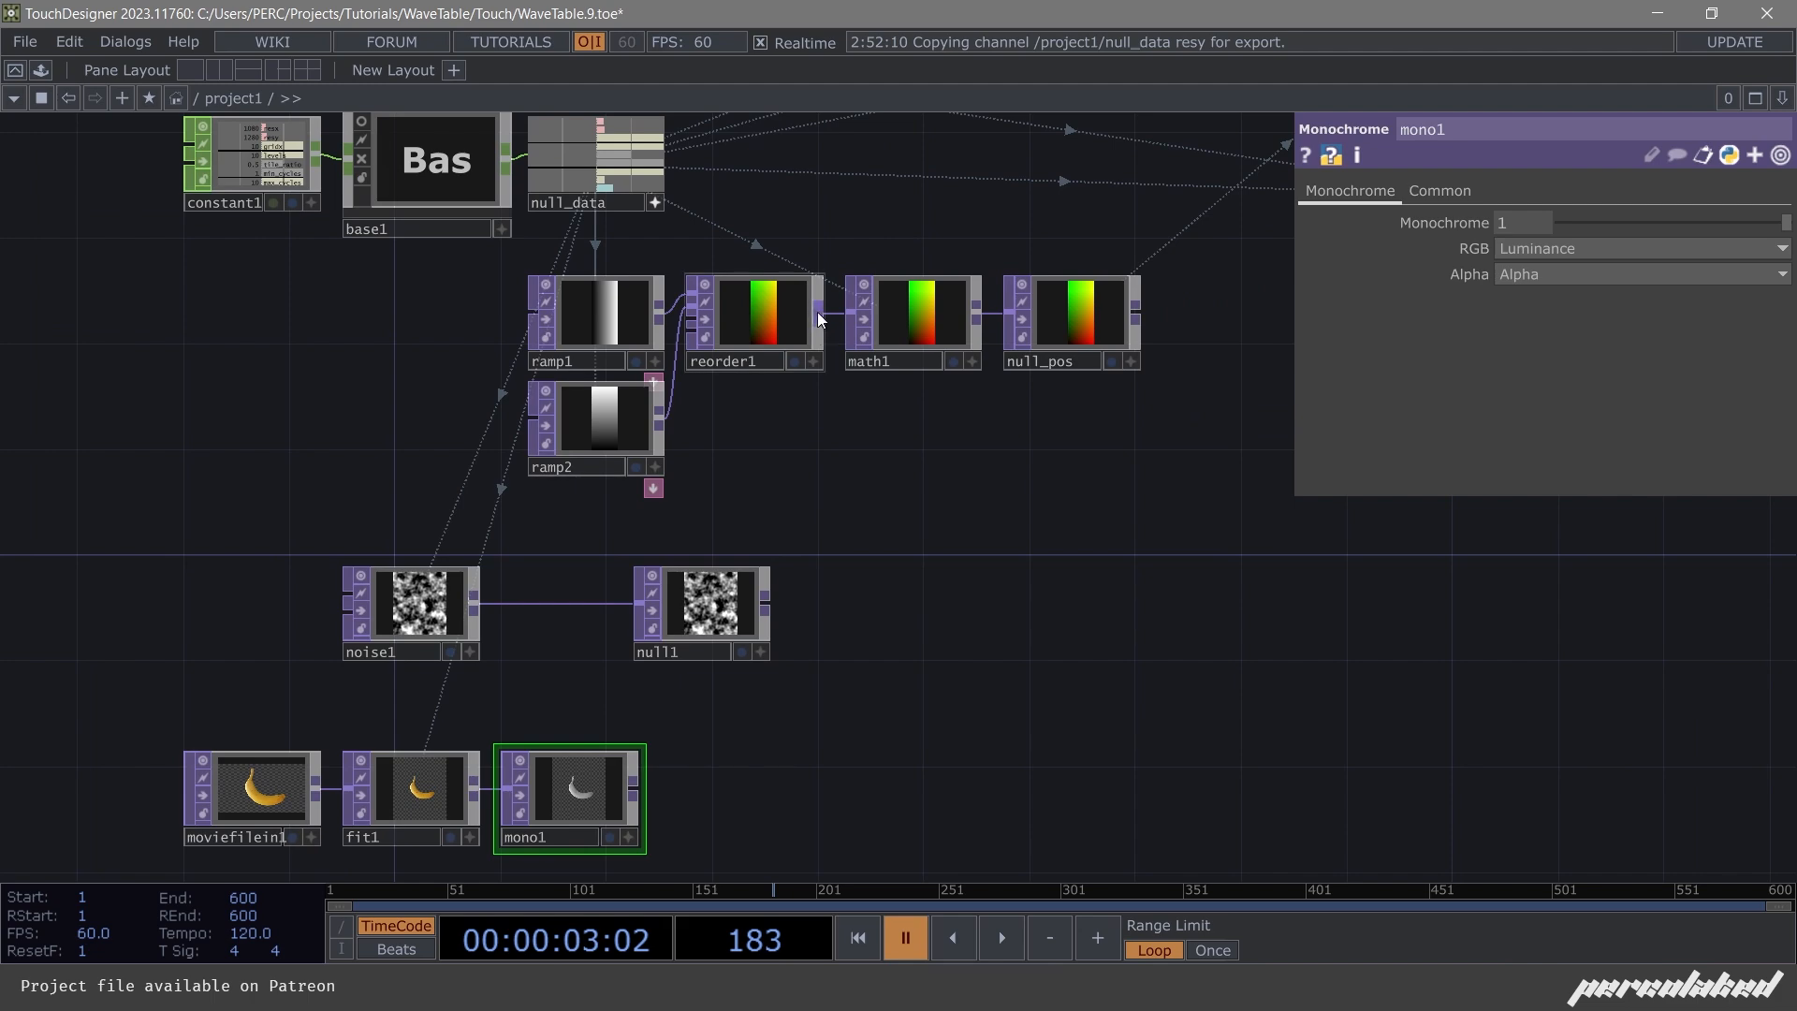
Add a Remap TOP with null1 as its first input and reorder1 as its second input.
{"action": "scroll", "coordinate": [780, 299], "scroll_direction": "up", "scroll_amount": 3}
{"action": "left_click", "coordinate": [749, 322]}
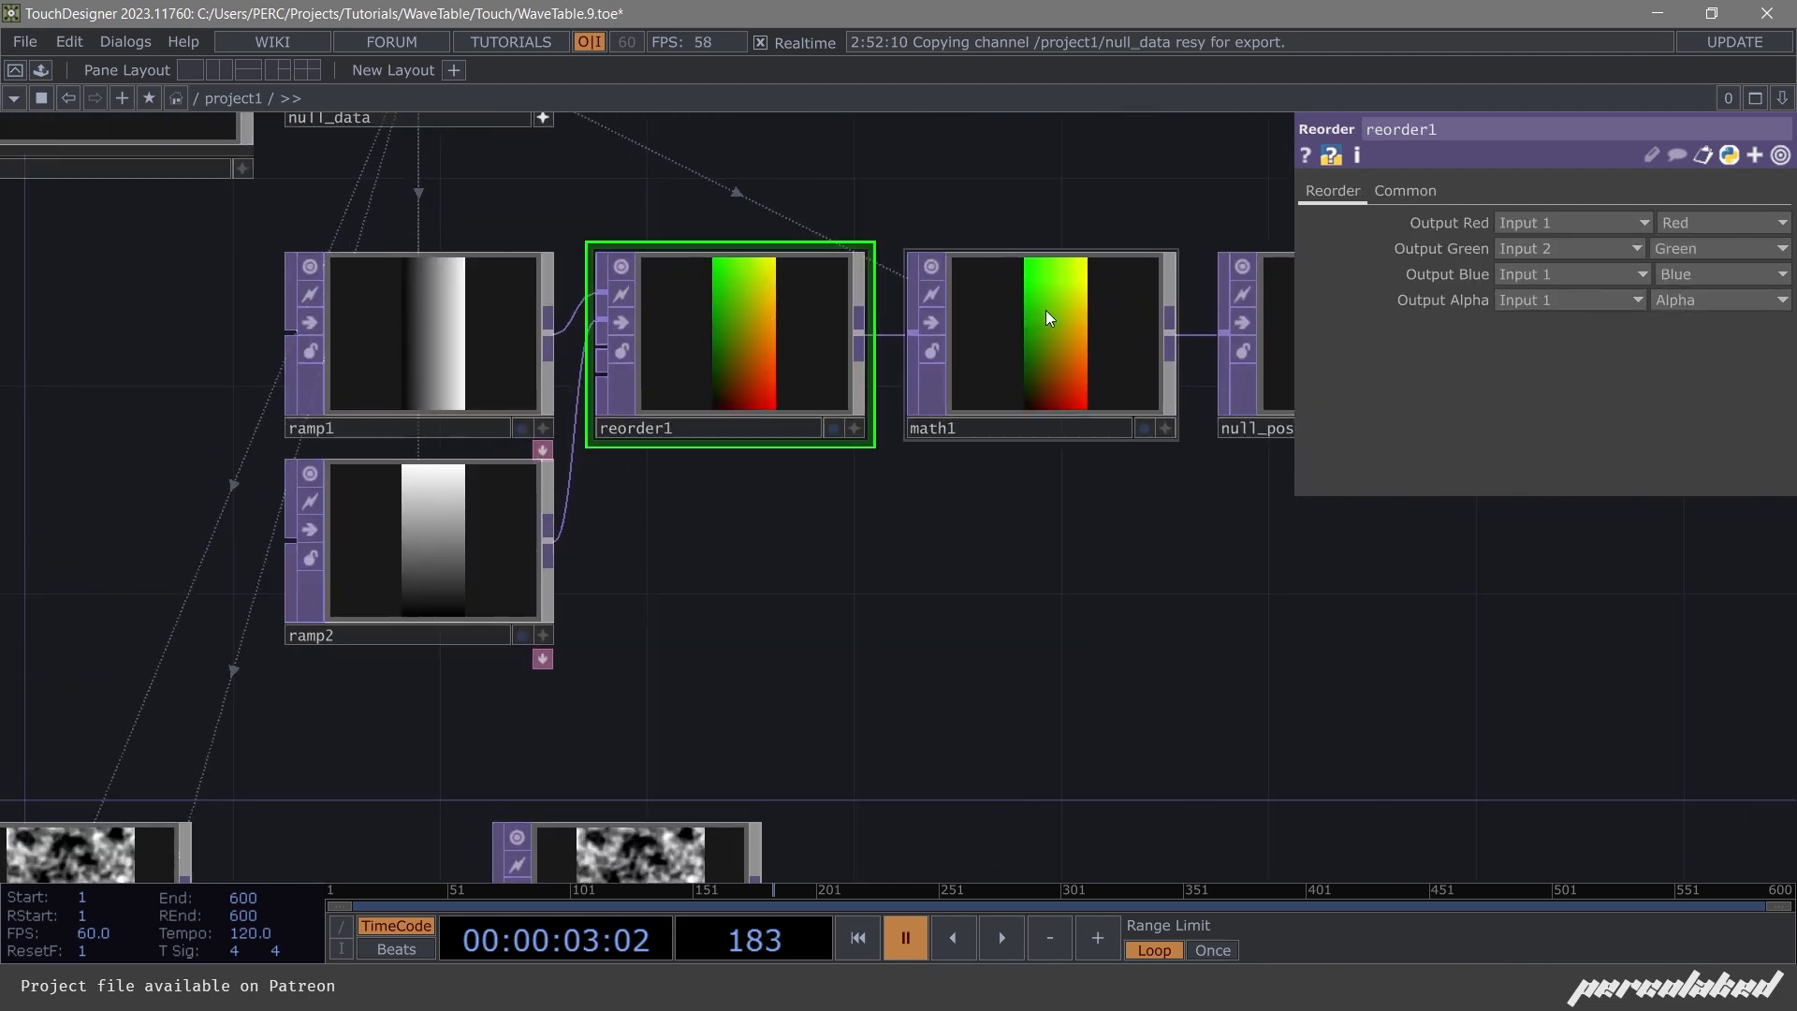
{"action": "scroll", "coordinate": [939, 640], "scroll_direction": "down", "scroll_amount": 2}
{"action": "left_click_drag", "start_coordinate": [939, 640], "coordinate": [669, 437]}
{"action": "scroll", "coordinate": [668, 436], "scroll_direction": "down", "scroll_amount": 1}
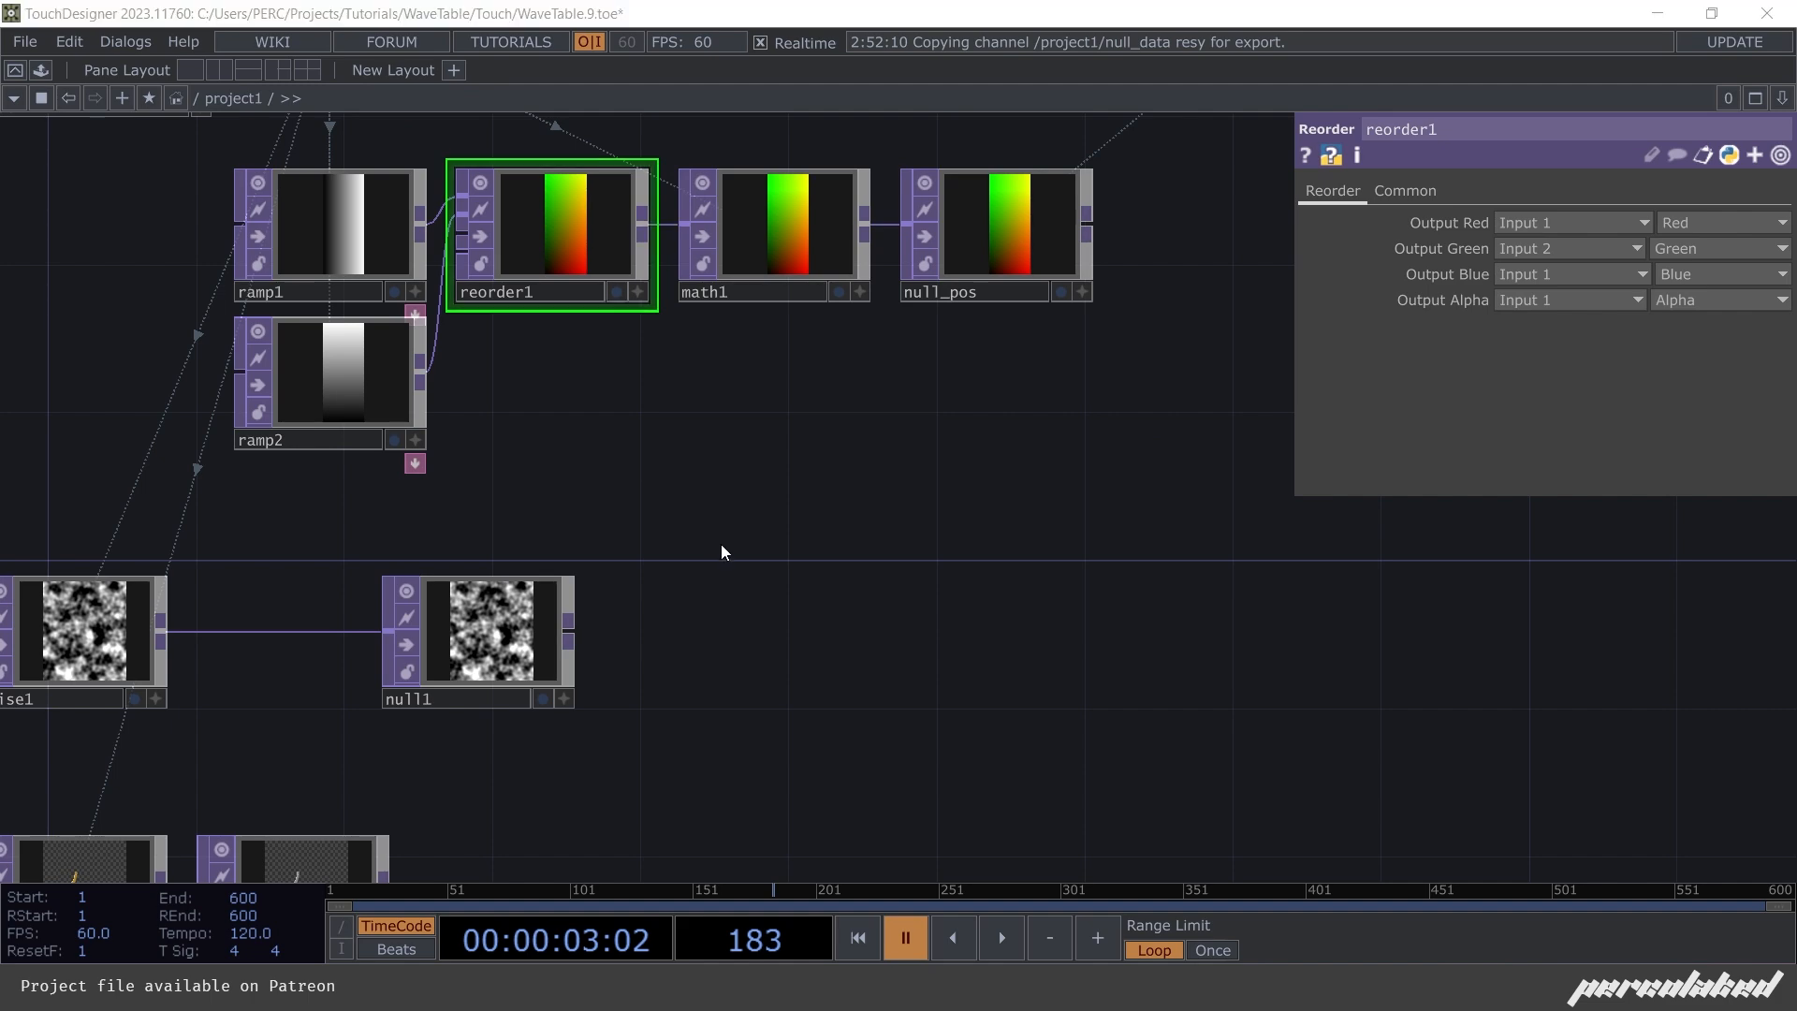
{"action": "key", "text": "Tab"}
{"action": "left_click", "coordinate": [774, 457]}
{"action": "left_click", "coordinate": [777, 459]}
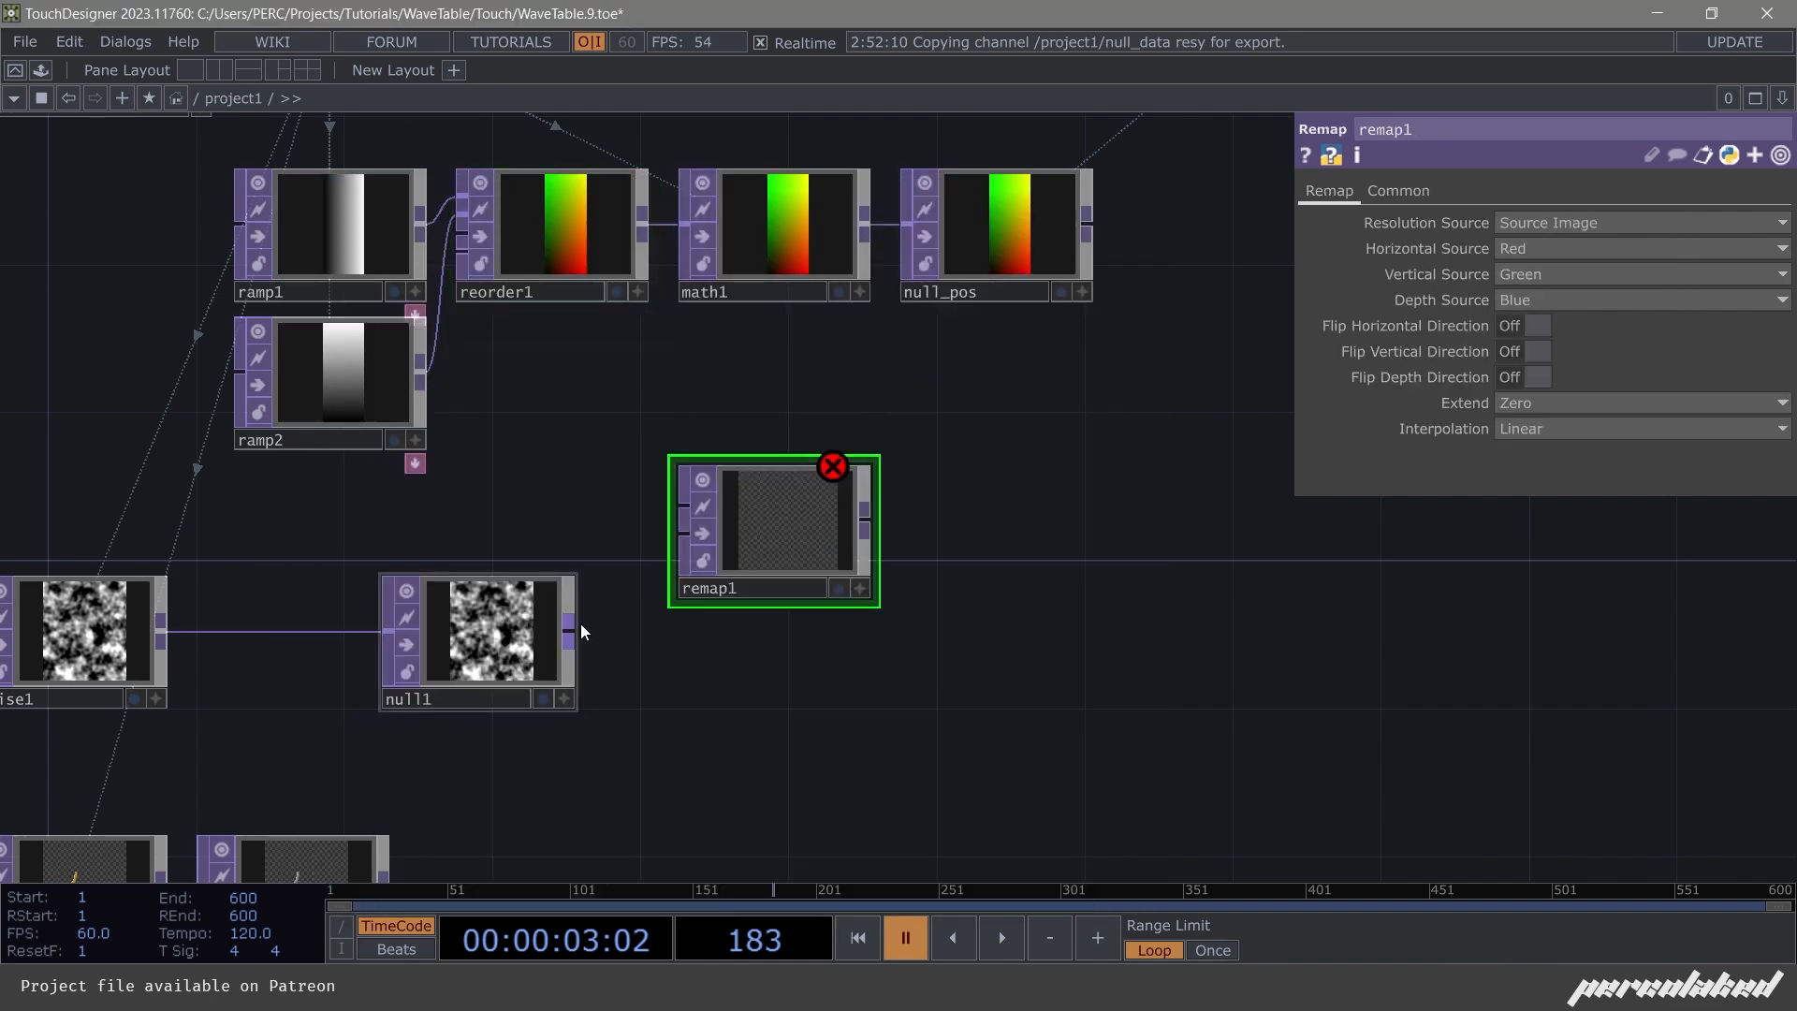
{"action": "left_click_drag", "start_coordinate": [569, 625], "coordinate": [666, 508]}
{"action": "left_click_drag", "start_coordinate": [644, 217], "coordinate": [753, 519]}
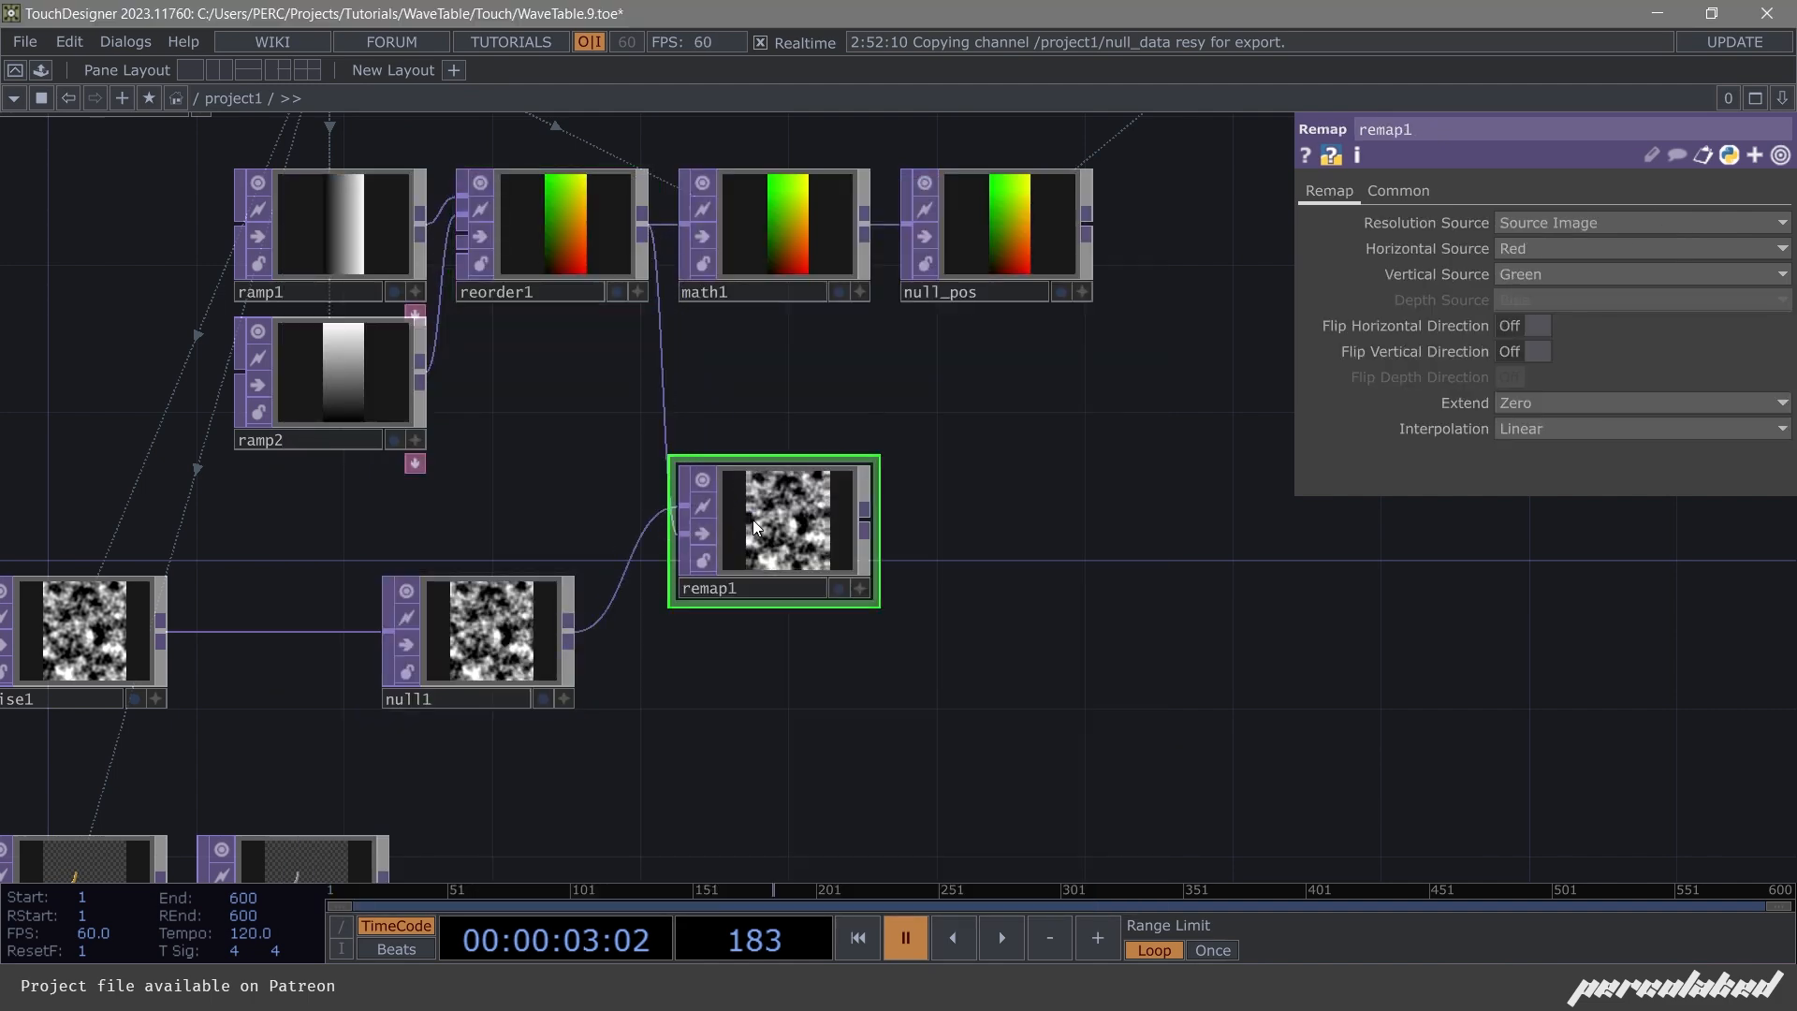
Set remap1's Resolution Source to UV Image and its Pixel Format to 32-bit float (Mono).
{"action": "scroll", "coordinate": [752, 519], "scroll_direction": "up", "scroll_amount": 2}
{"action": "left_click", "coordinate": [1521, 225]}
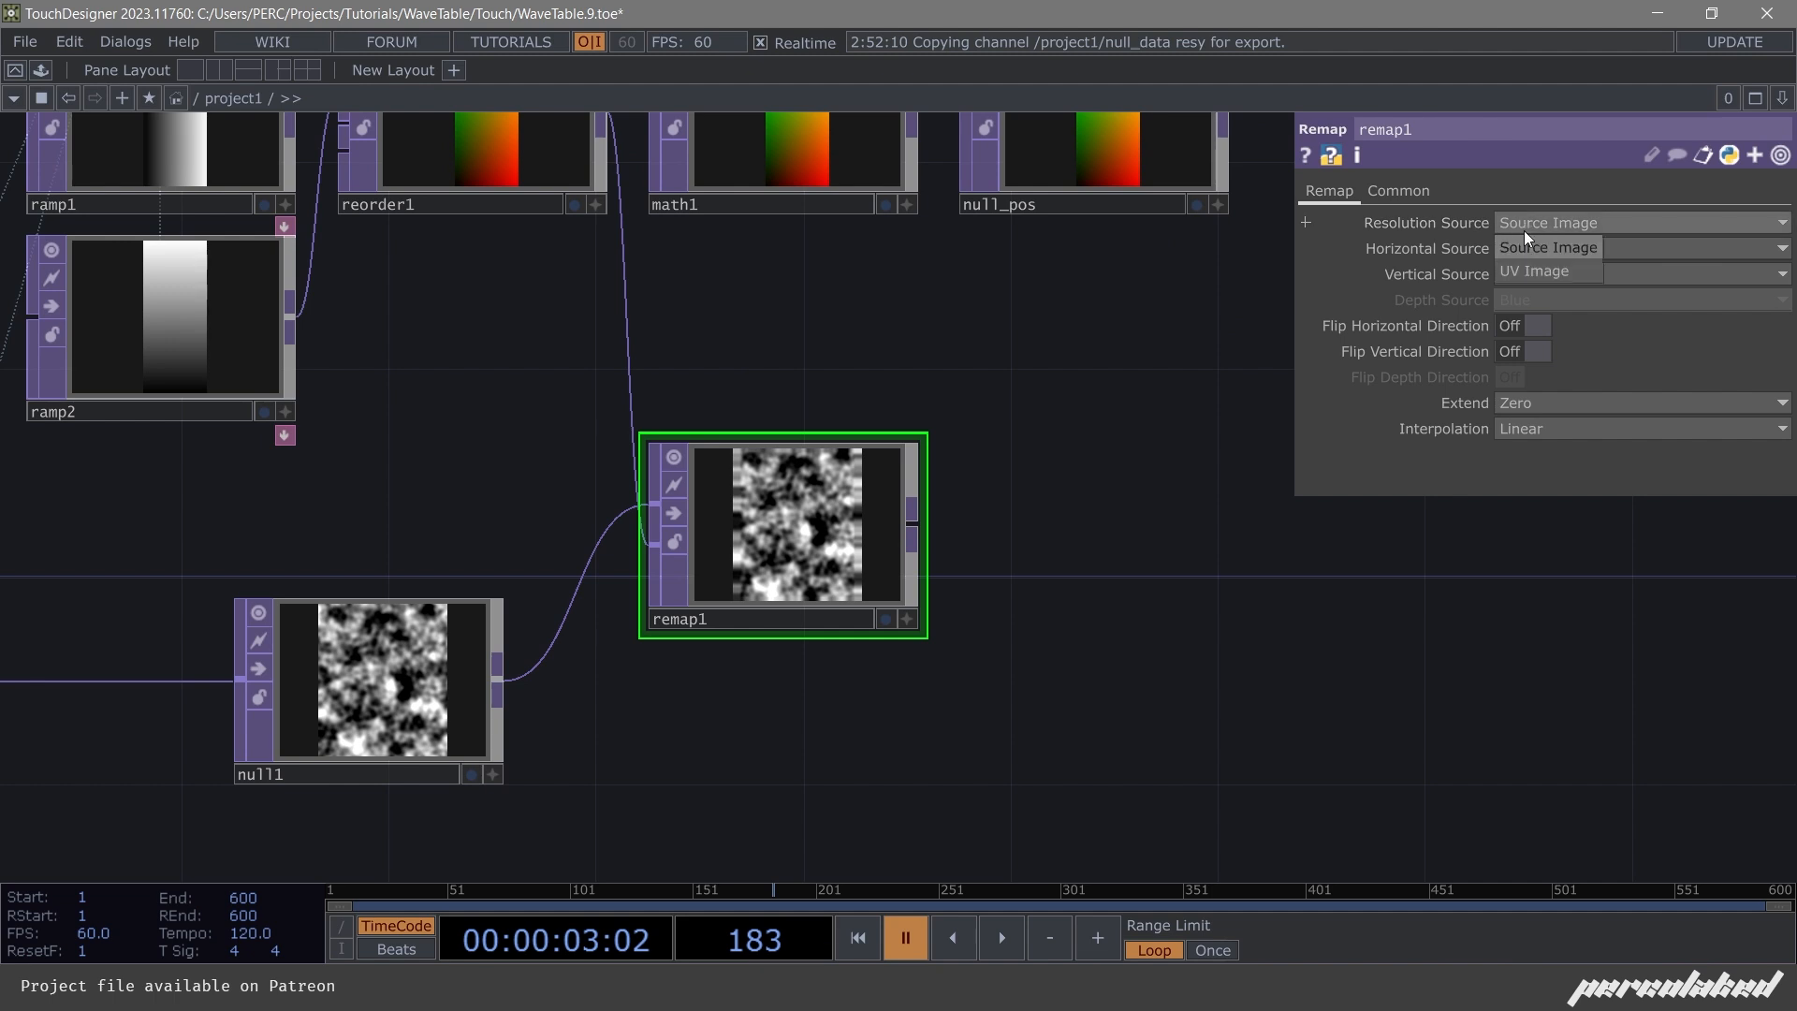
{"action": "left_click", "coordinate": [1523, 260]}
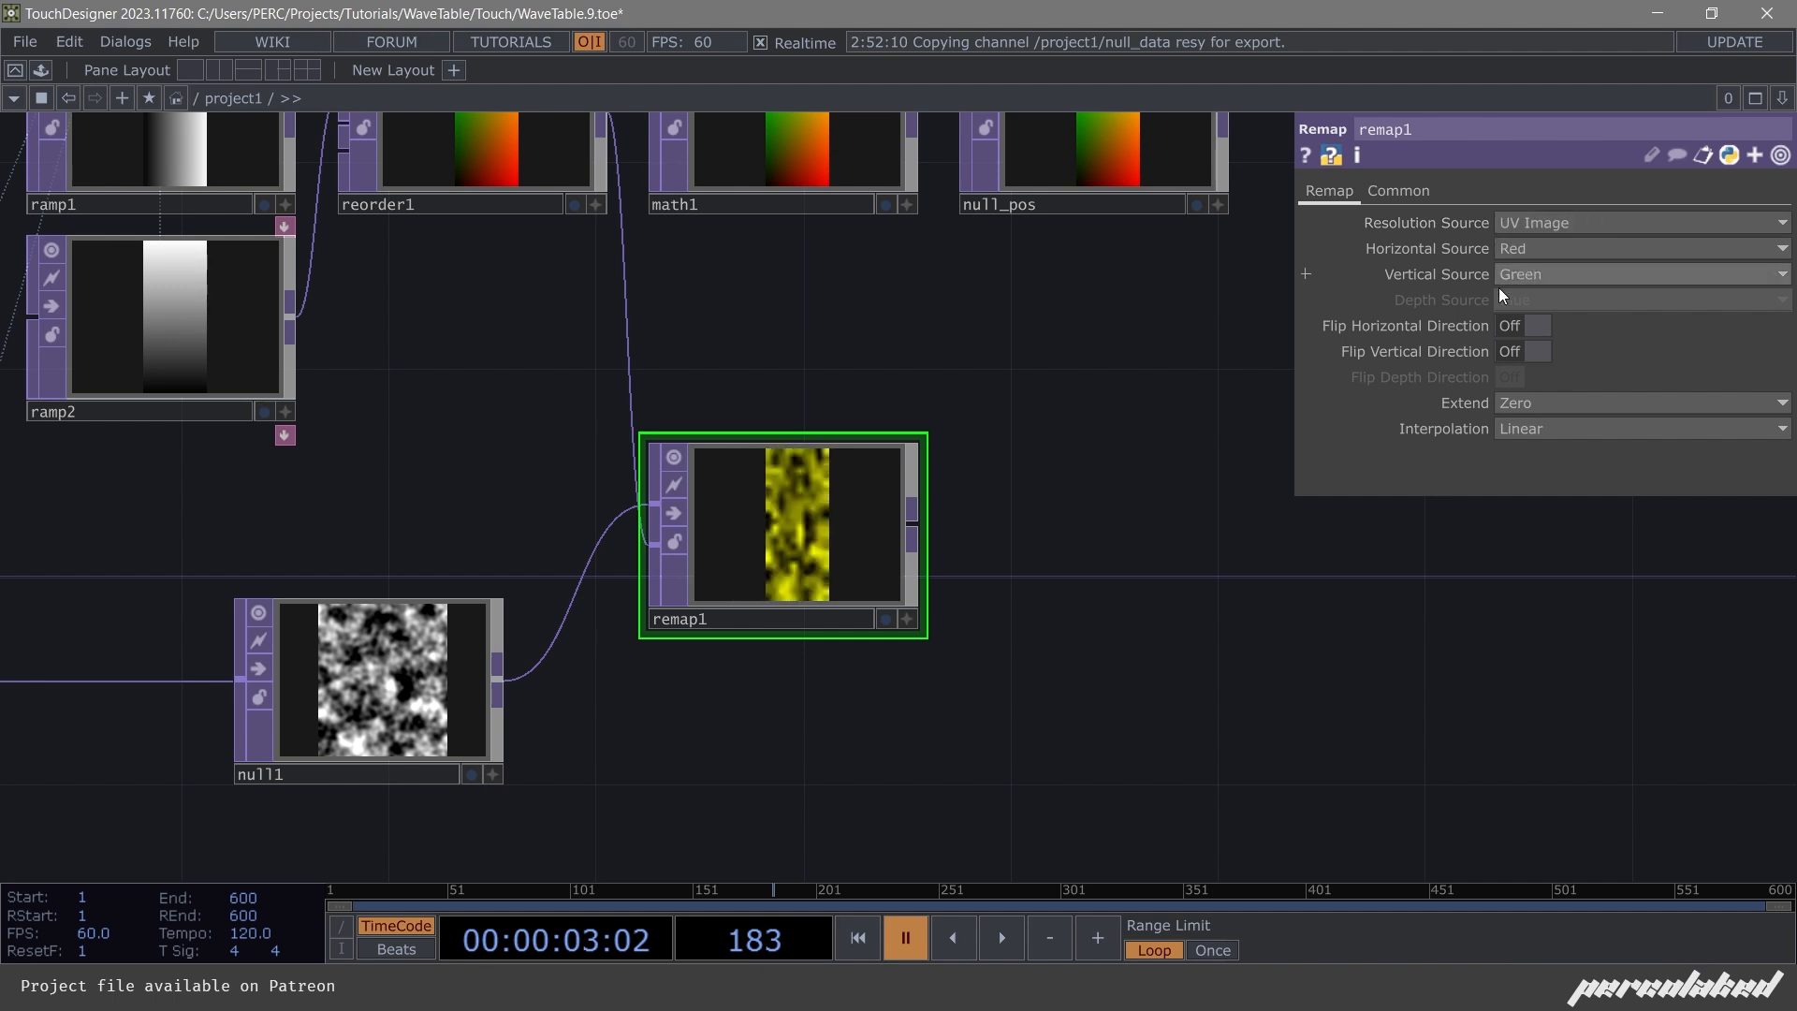
{"action": "left_click", "coordinate": [1395, 191]}
{"action": "left_click", "coordinate": [1529, 479]}
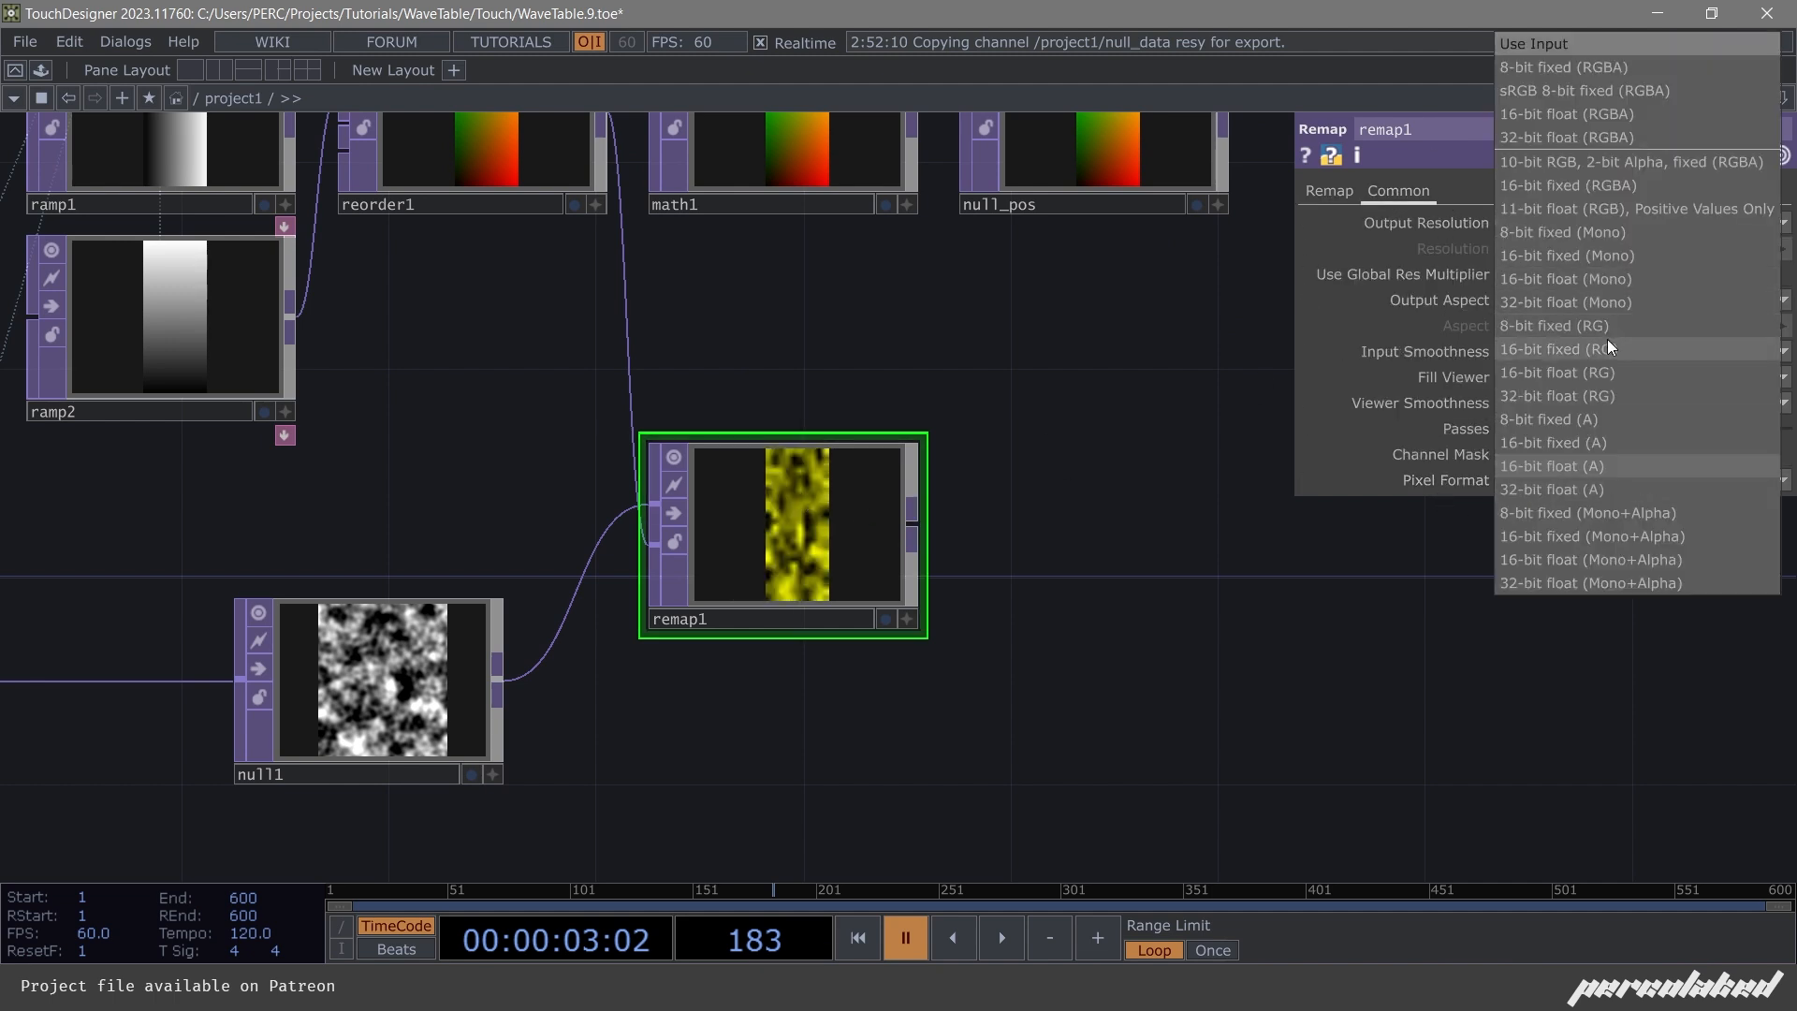
{"action": "left_click", "coordinate": [1542, 297]}
{"action": "scroll", "coordinate": [839, 520], "scroll_direction": "up", "scroll_amount": 2}
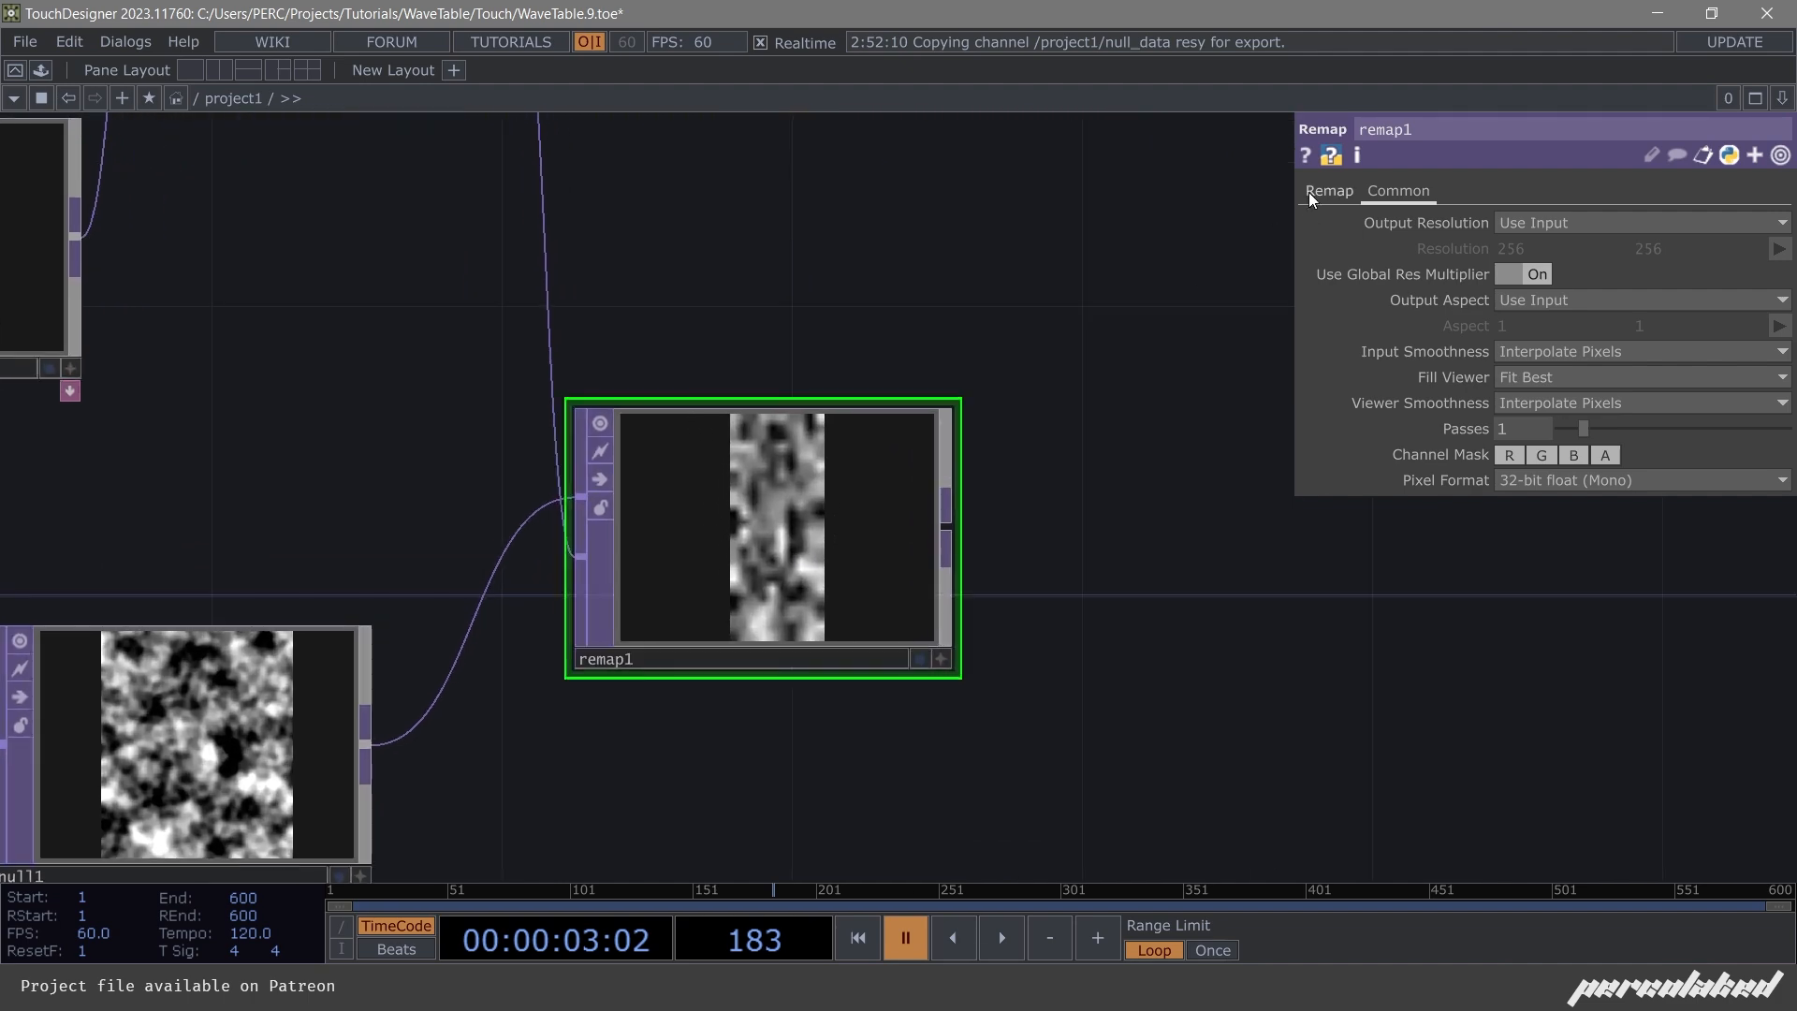
Review remap1's settings, and set noise1's Seed to 2591 and Harmonics to 0.
{"action": "left_click", "coordinate": [1319, 192]}
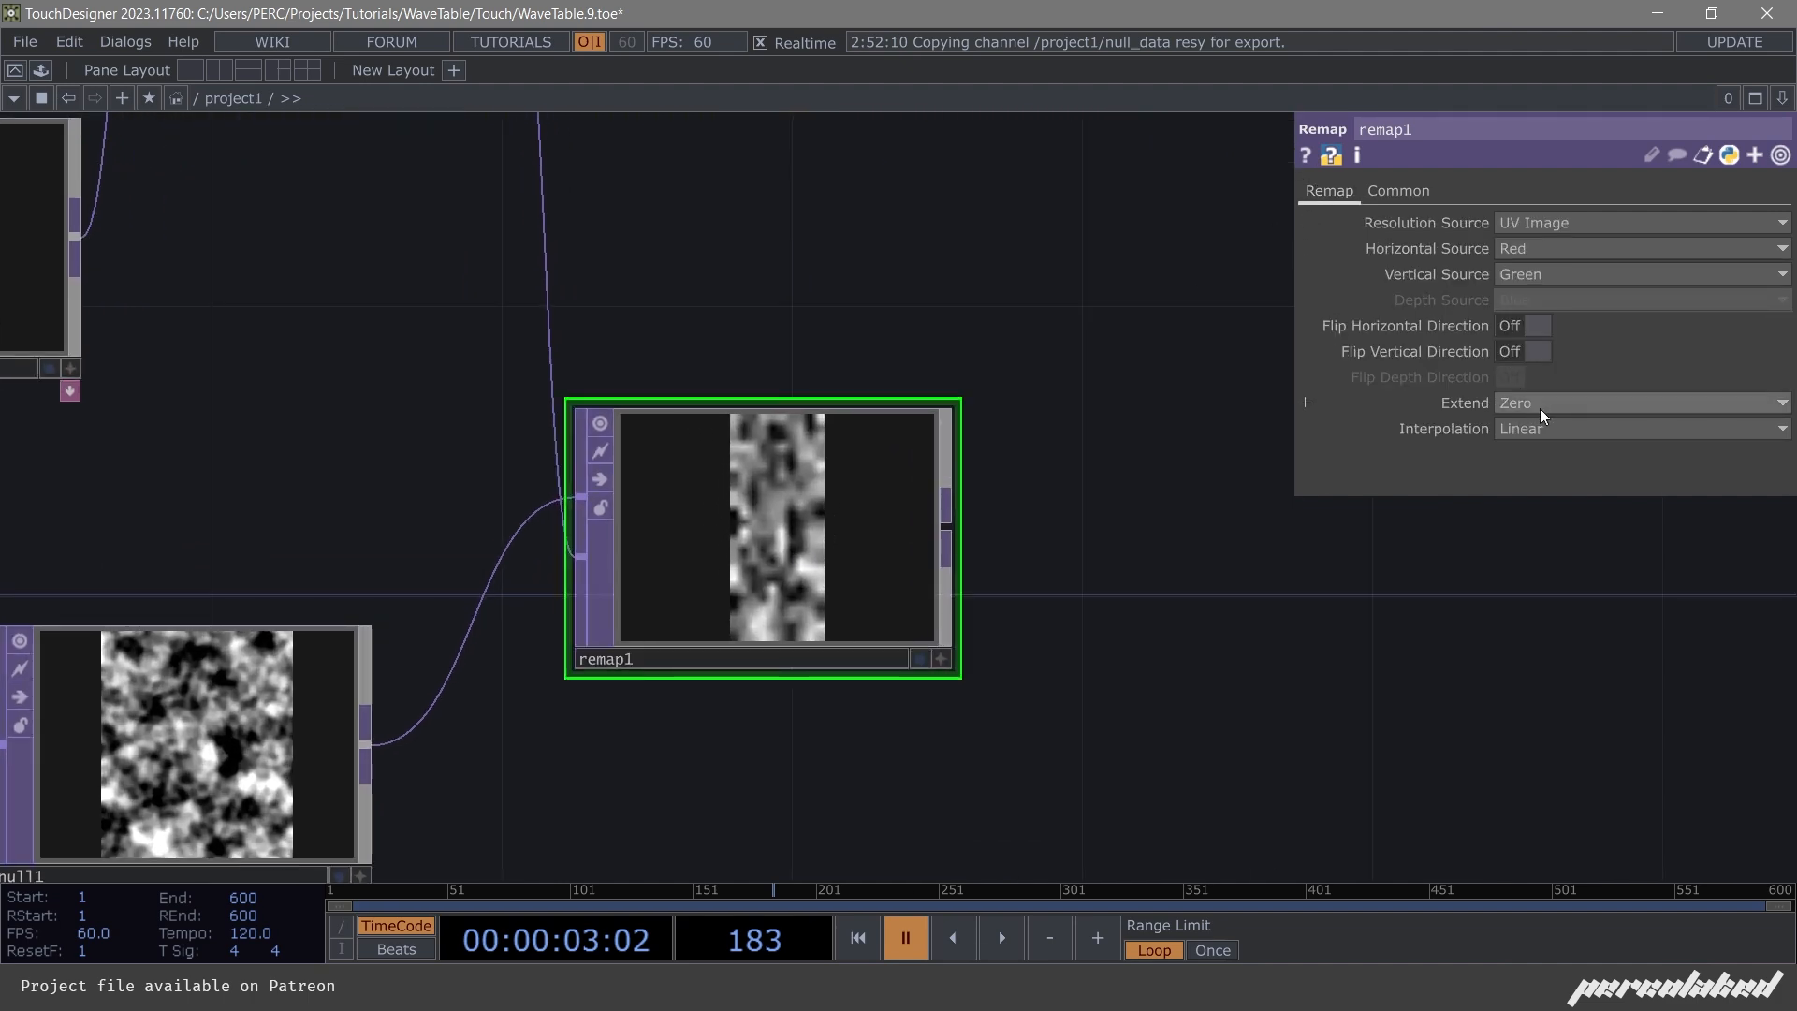
{"action": "scroll", "coordinate": [776, 446], "scroll_direction": "down", "scroll_amount": 2}
{"action": "scroll", "coordinate": [776, 446], "scroll_direction": "down", "scroll_amount": 3}
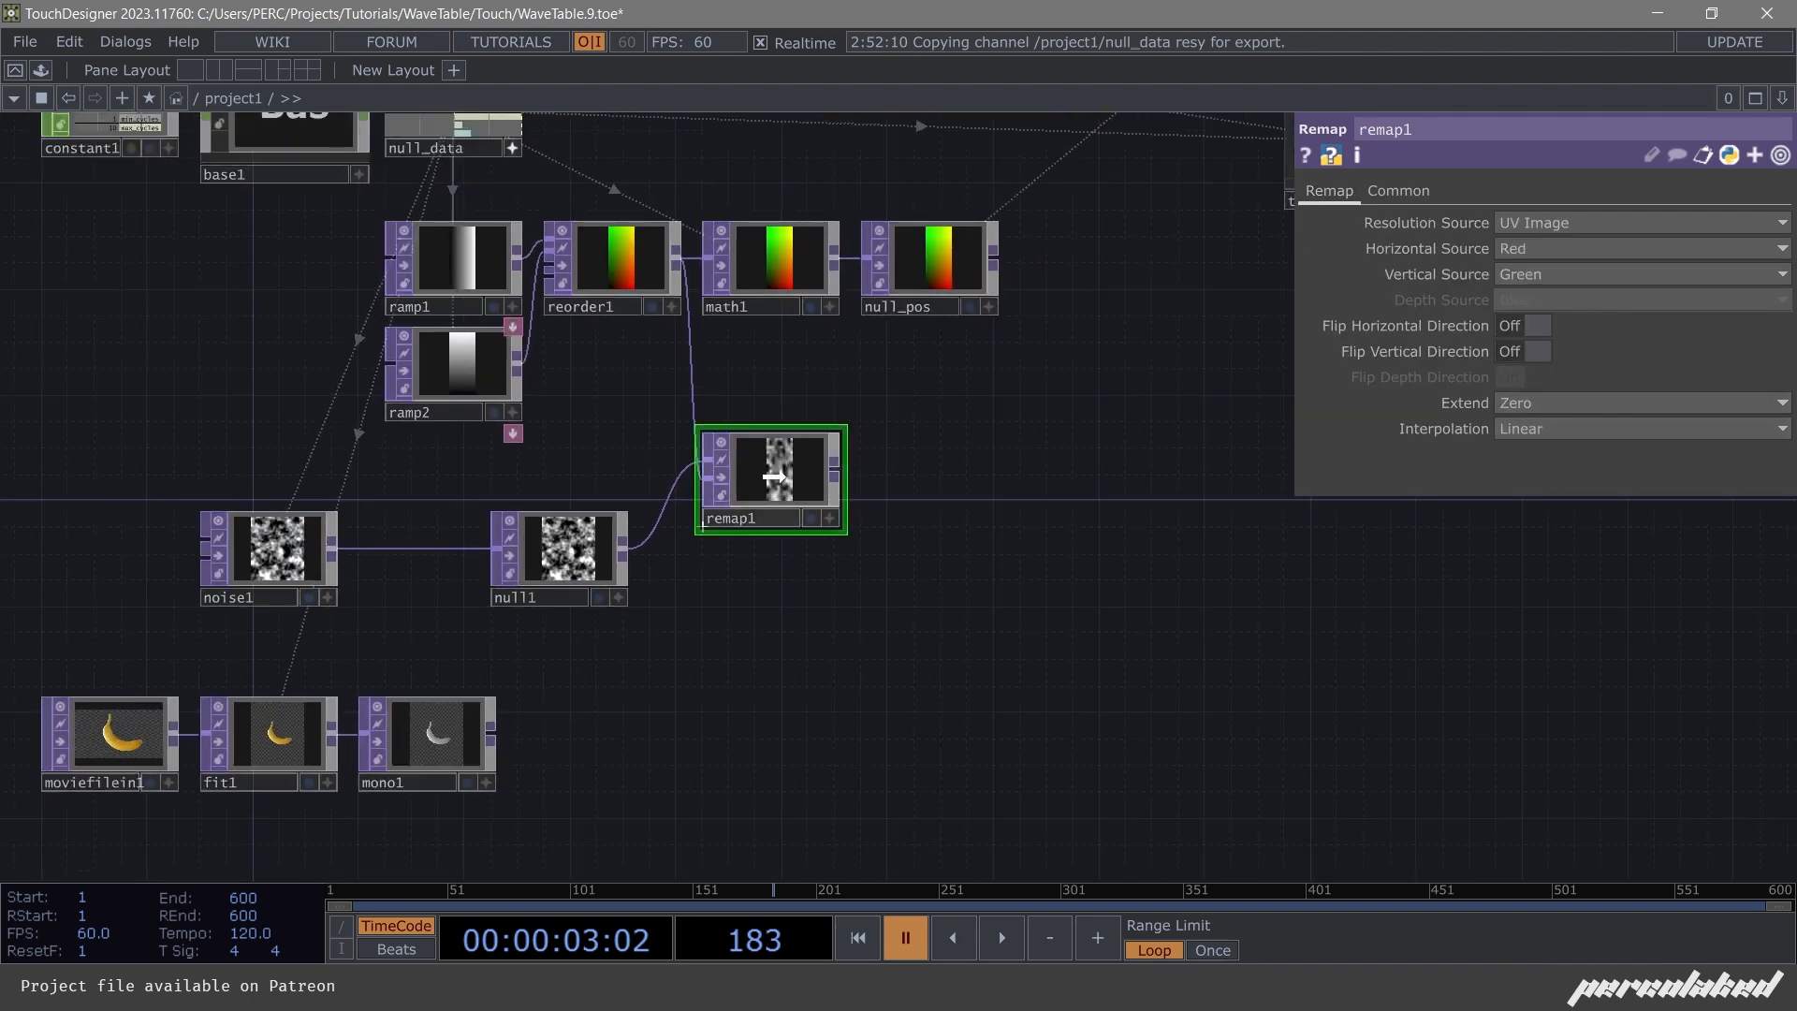
{"action": "scroll", "coordinate": [797, 547], "scroll_direction": "up", "scroll_amount": 3}
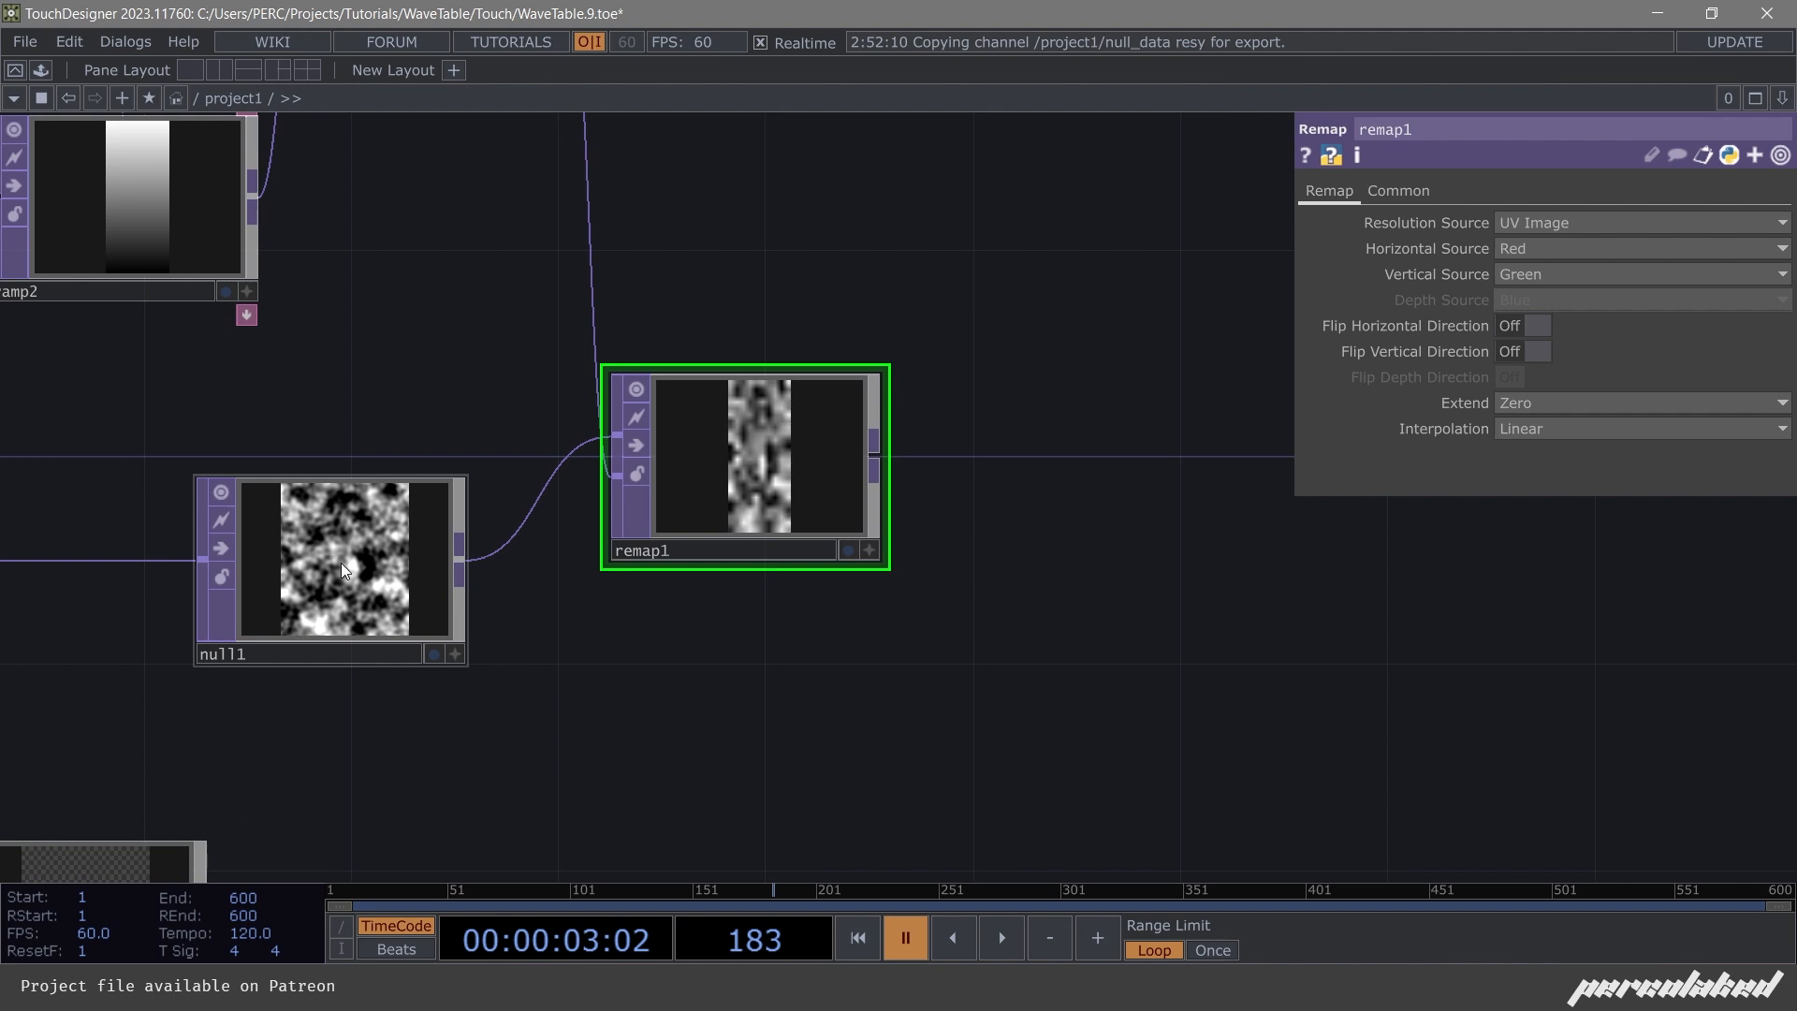
{"action": "left_click_drag", "start_coordinate": [127, 520], "coordinate": [535, 503]}
{"action": "left_click", "coordinate": [233, 498]}
{"action": "left_click_drag", "start_coordinate": [1077, 332], "coordinate": [852, 290]}
{"action": "left_click", "coordinate": [1321, 190]}
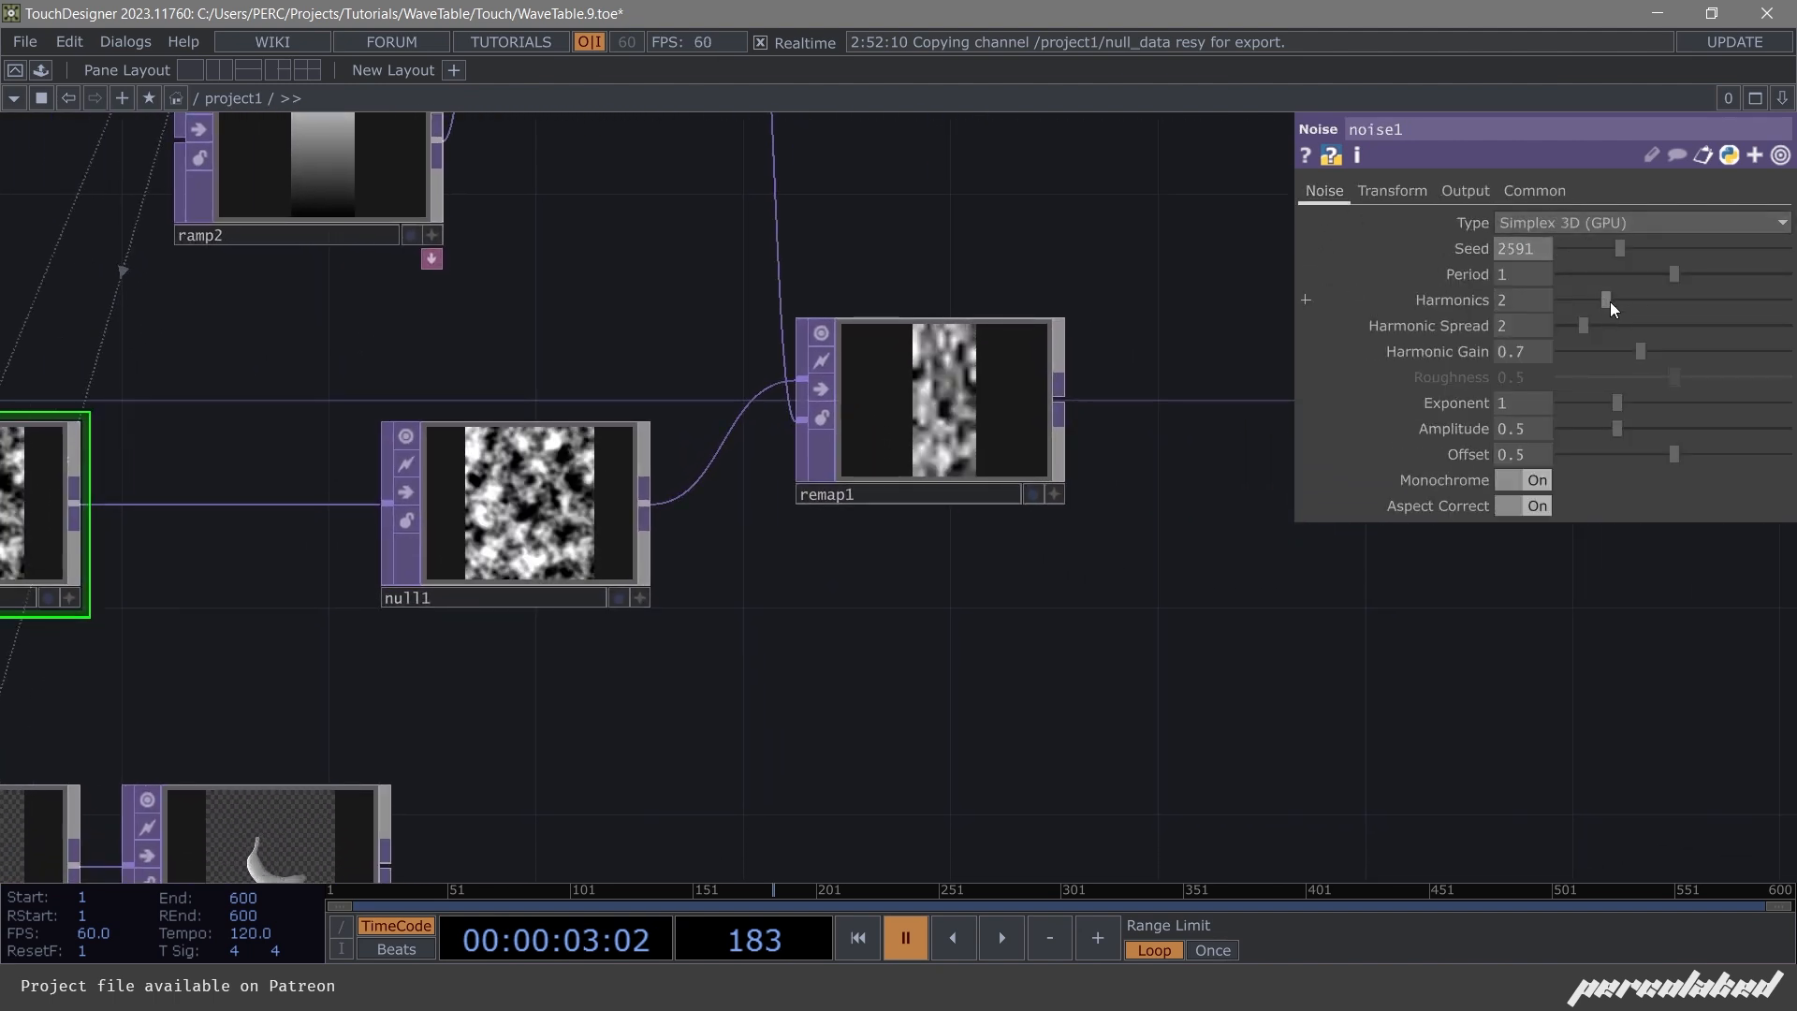
{"action": "left_click_drag", "start_coordinate": [1606, 300], "coordinate": [1558, 301]}
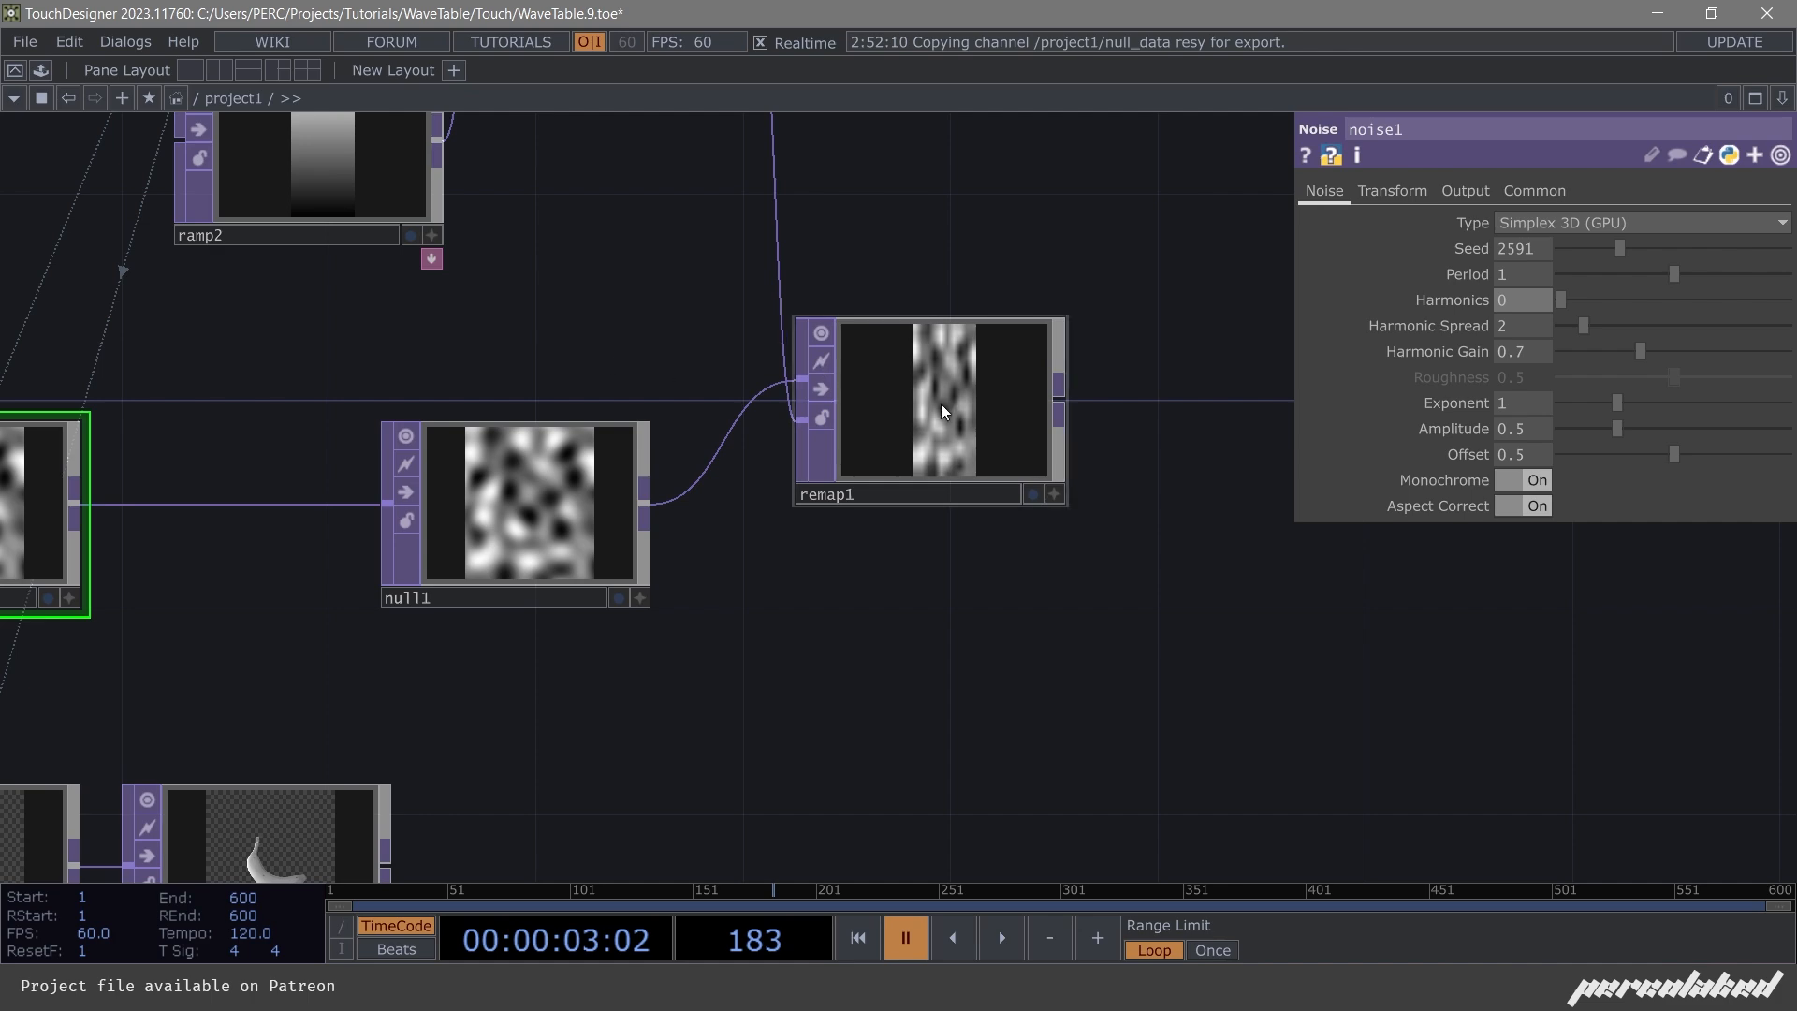
Append a Math TOP to remap1 and place it beside remap1 in the row.
{"action": "left_click_drag", "start_coordinate": [821, 299], "coordinate": [673, 451]}
{"action": "scroll", "coordinate": [672, 451], "scroll_direction": "down", "scroll_amount": 3}
{"action": "left_click_drag", "start_coordinate": [800, 368], "coordinate": [796, 395]}
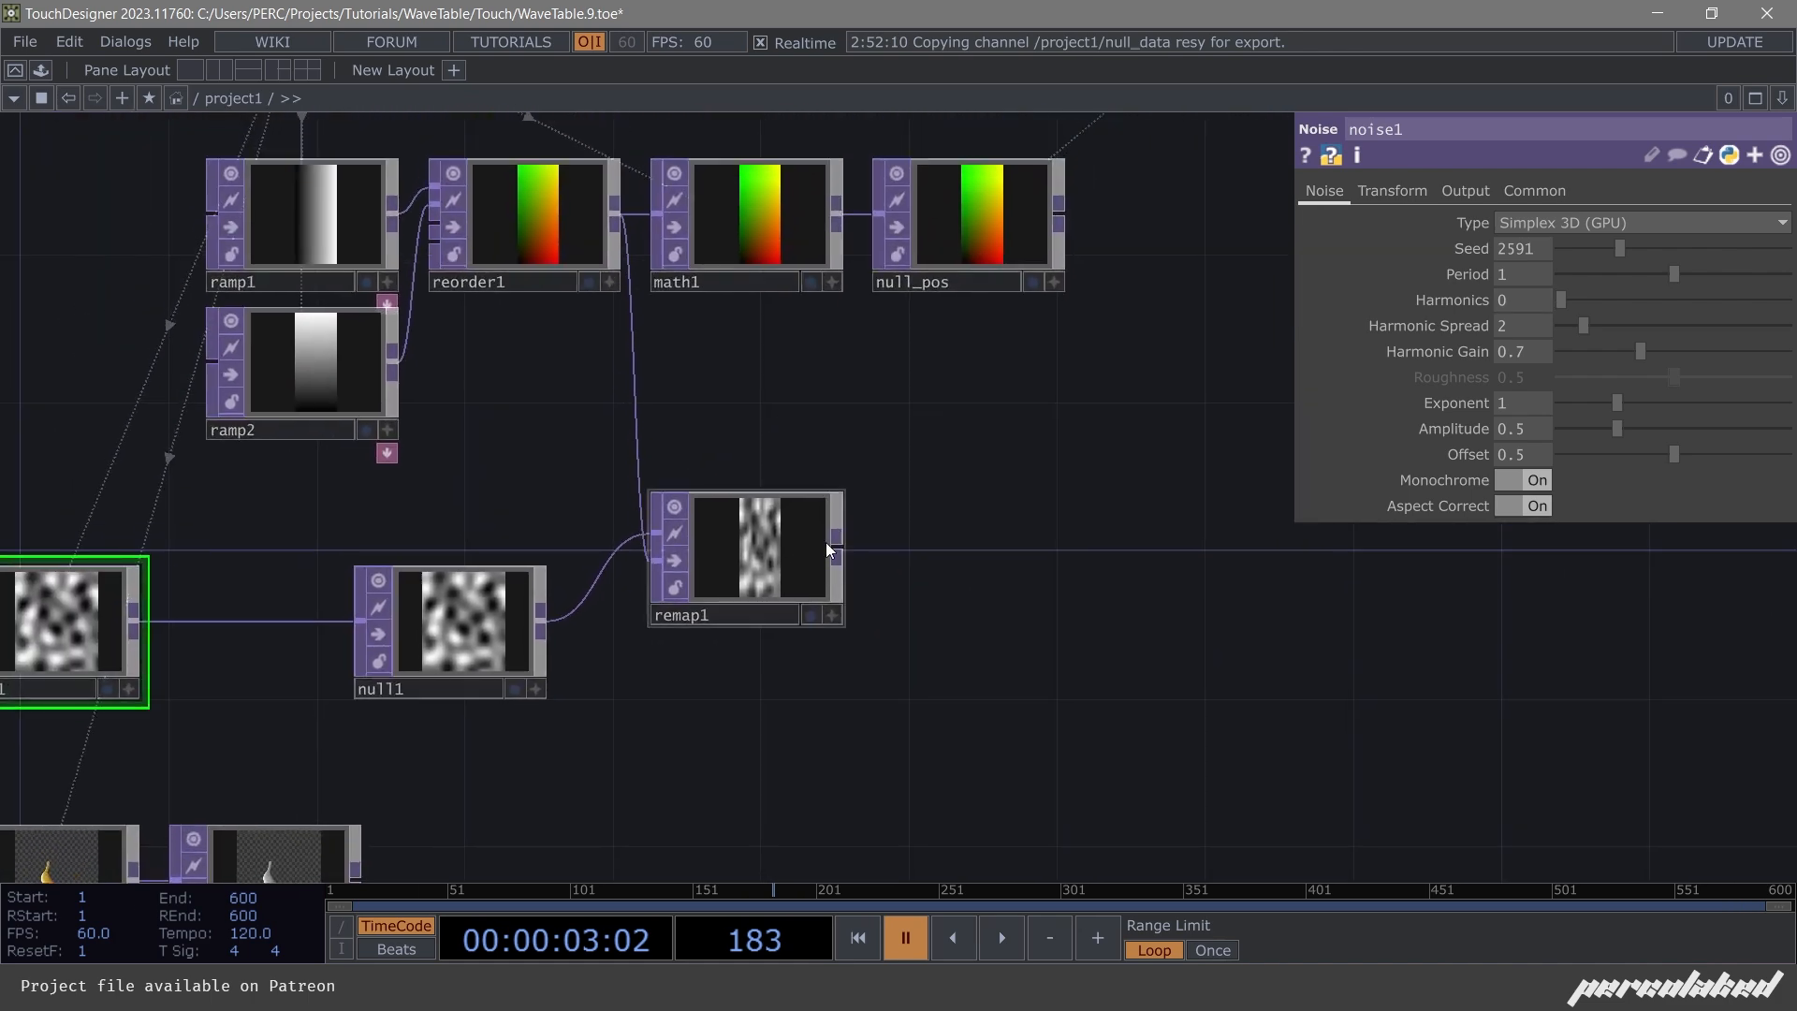
{"action": "left_click", "coordinate": [831, 549]}
{"action": "left_click", "coordinate": [999, 552]}
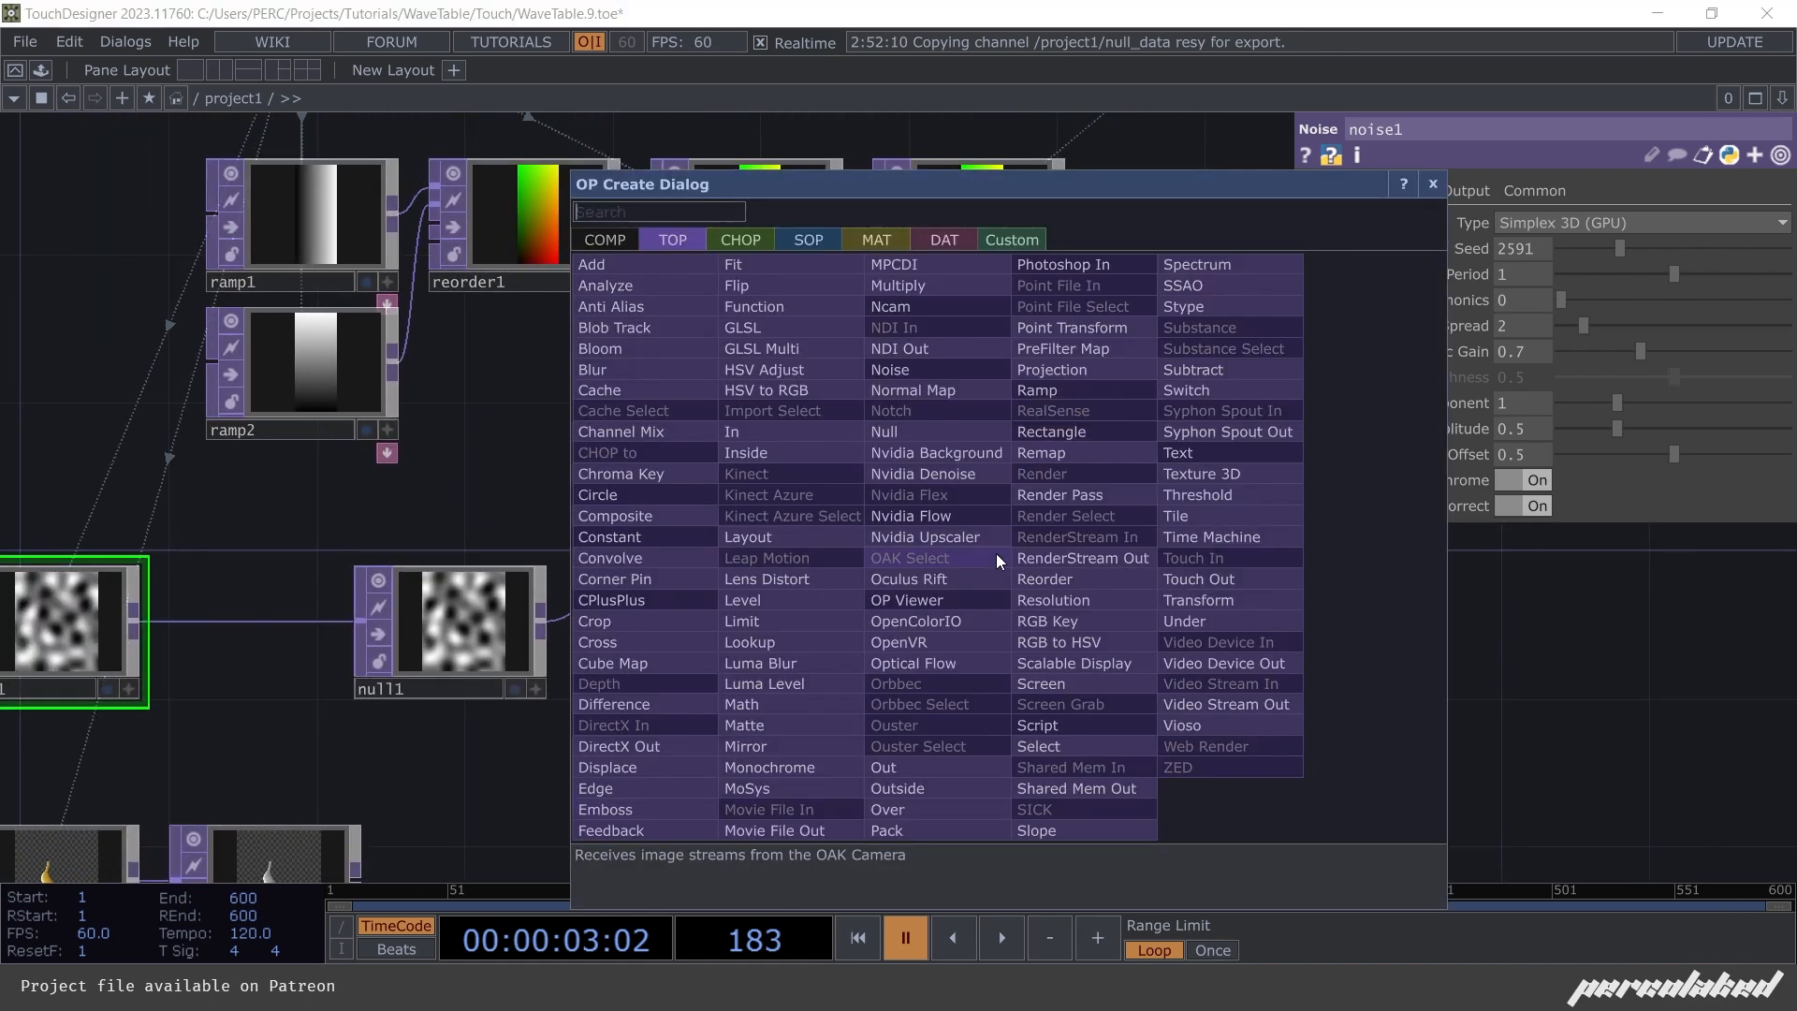
{"action": "type", "text": "math"}
{"action": "key", "text": "Return"}
{"action": "left_click", "coordinate": [995, 553]}
{"action": "left_click_drag", "start_coordinate": [1122, 234], "coordinate": [968, 468]}
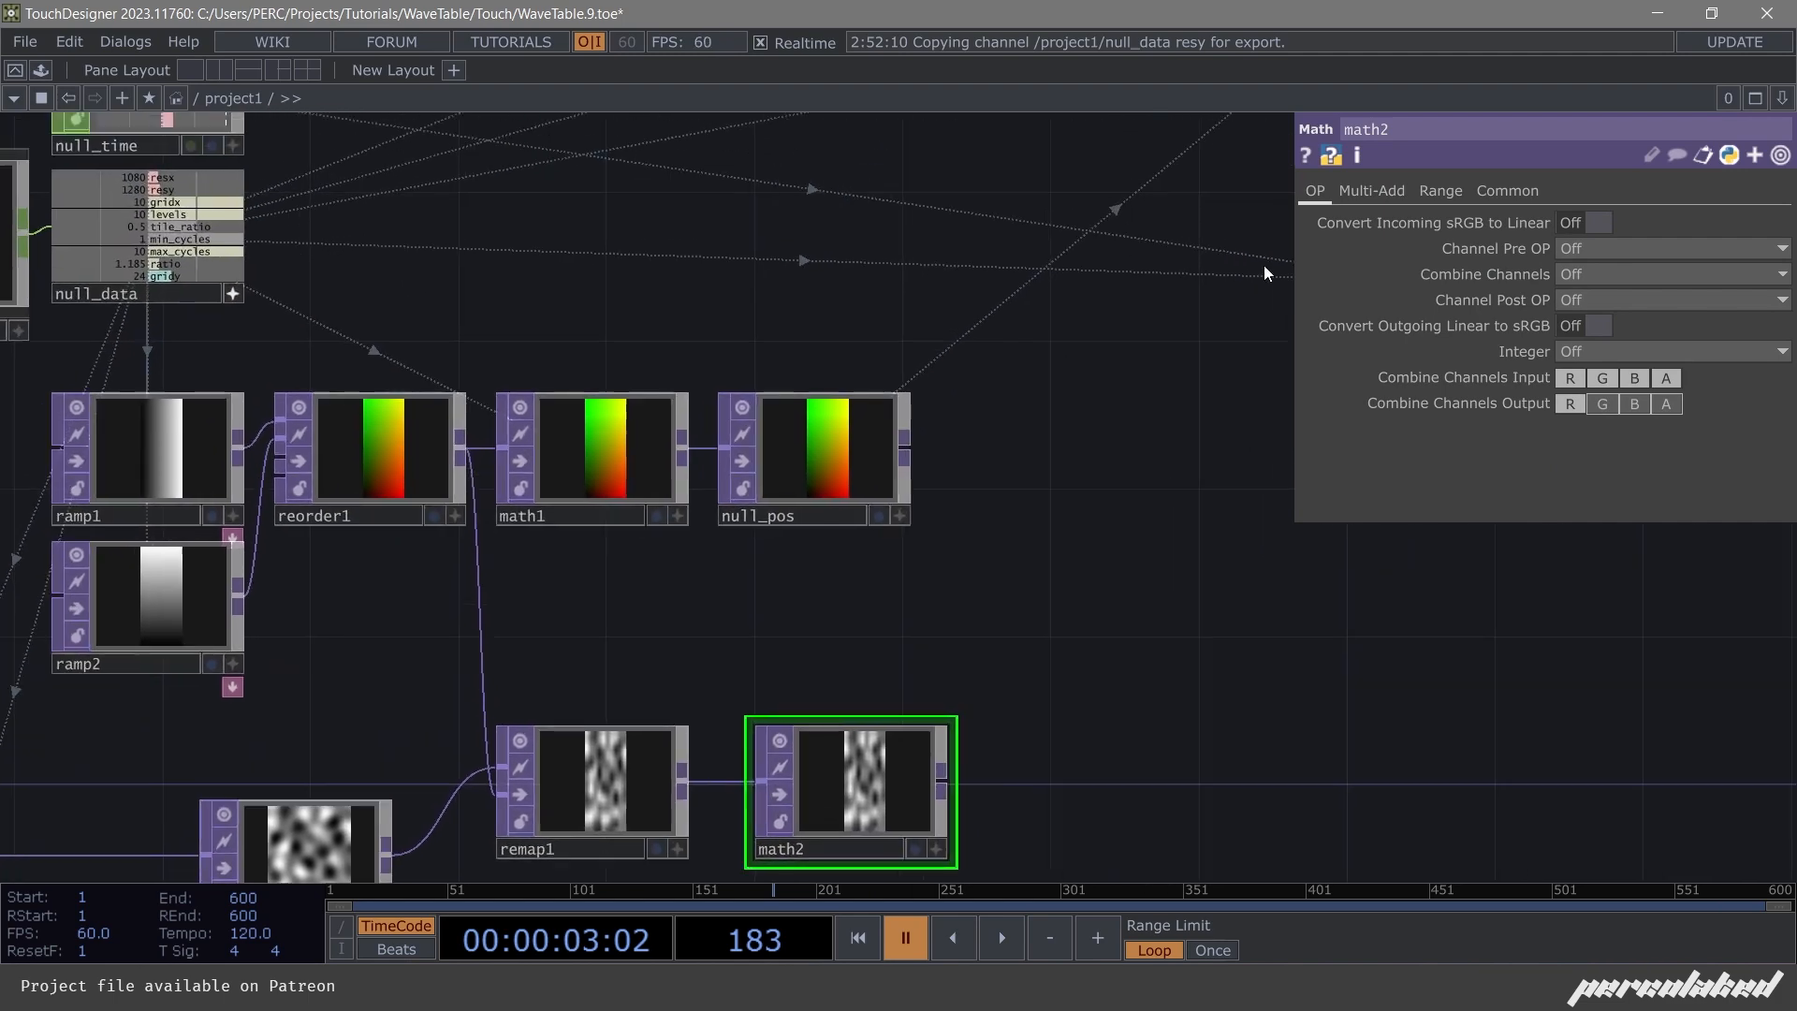
Review math2's multiply and add options, the channels in null_data, and the replicated items inside textures.
{"action": "left_click", "coordinate": [1372, 191]}
{"action": "left_click_drag", "start_coordinate": [880, 271], "coordinate": [939, 299]}
{"action": "scroll", "coordinate": [463, 276], "scroll_direction": "up", "scroll_amount": 2}
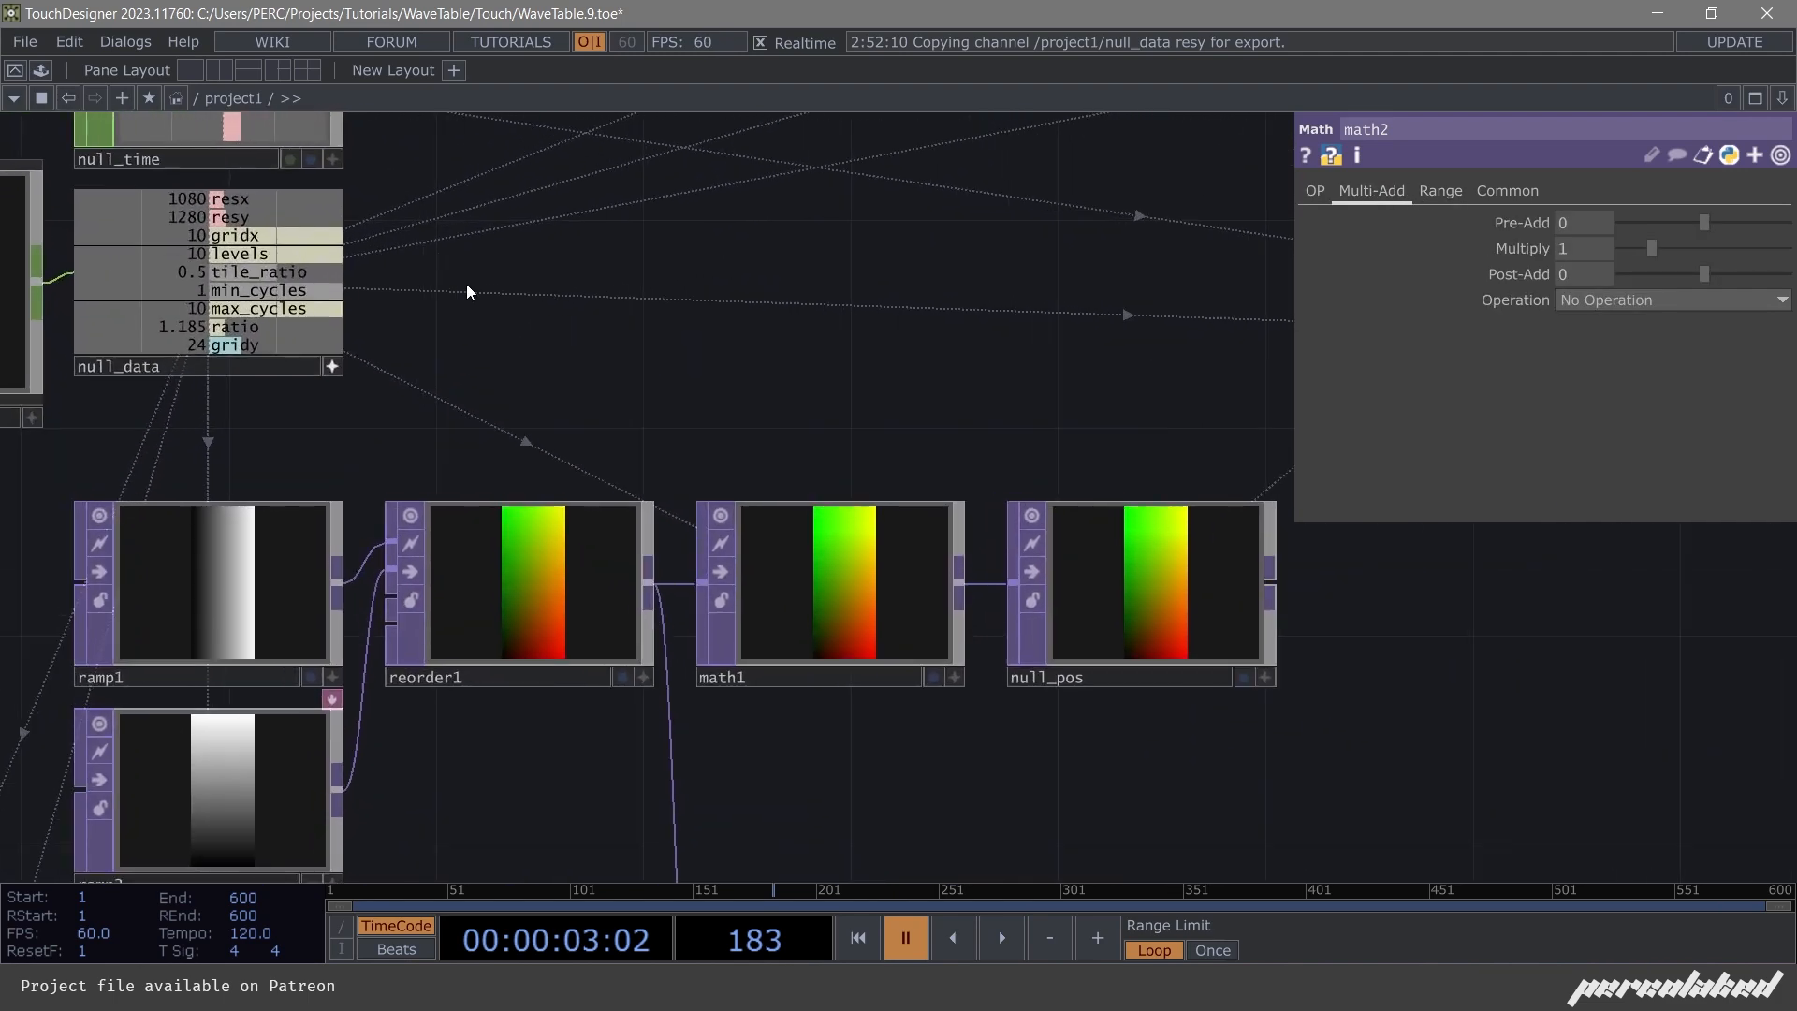
{"action": "scroll", "coordinate": [705, 303], "scroll_direction": "down", "scroll_amount": 5}
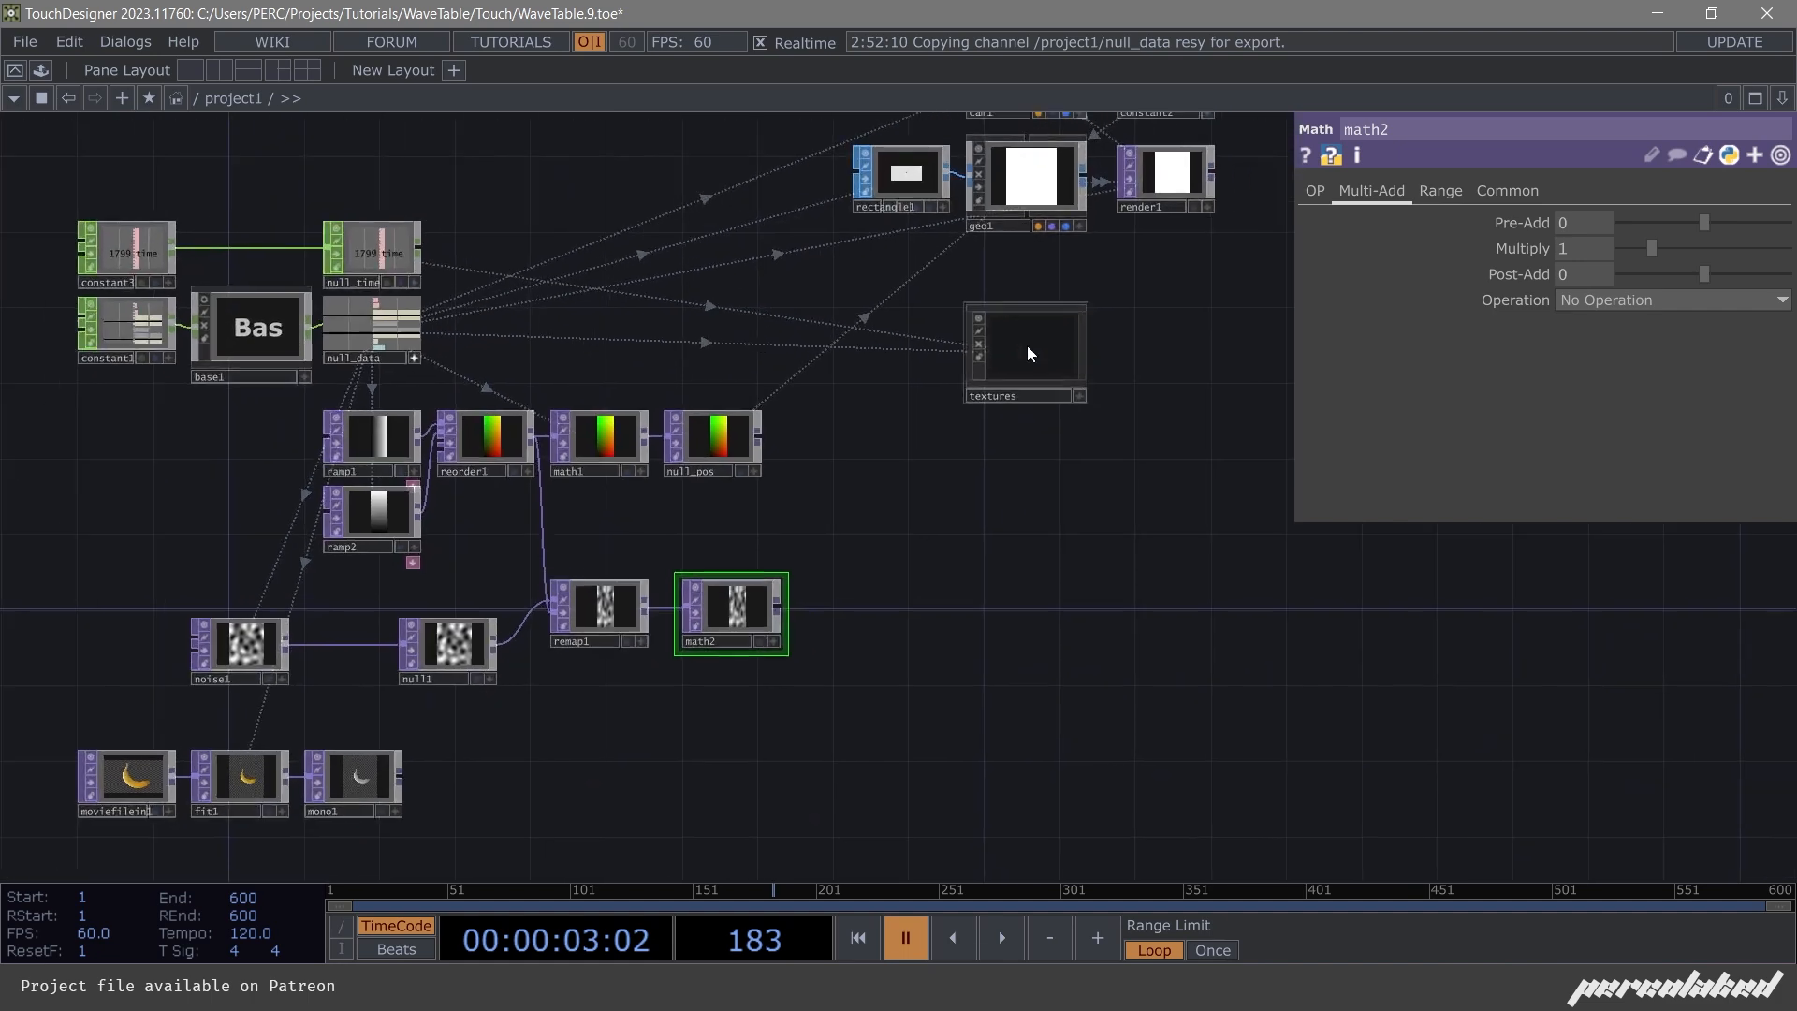
{"action": "left_click", "coordinate": [1027, 352]}
{"action": "key", "text": "i"}
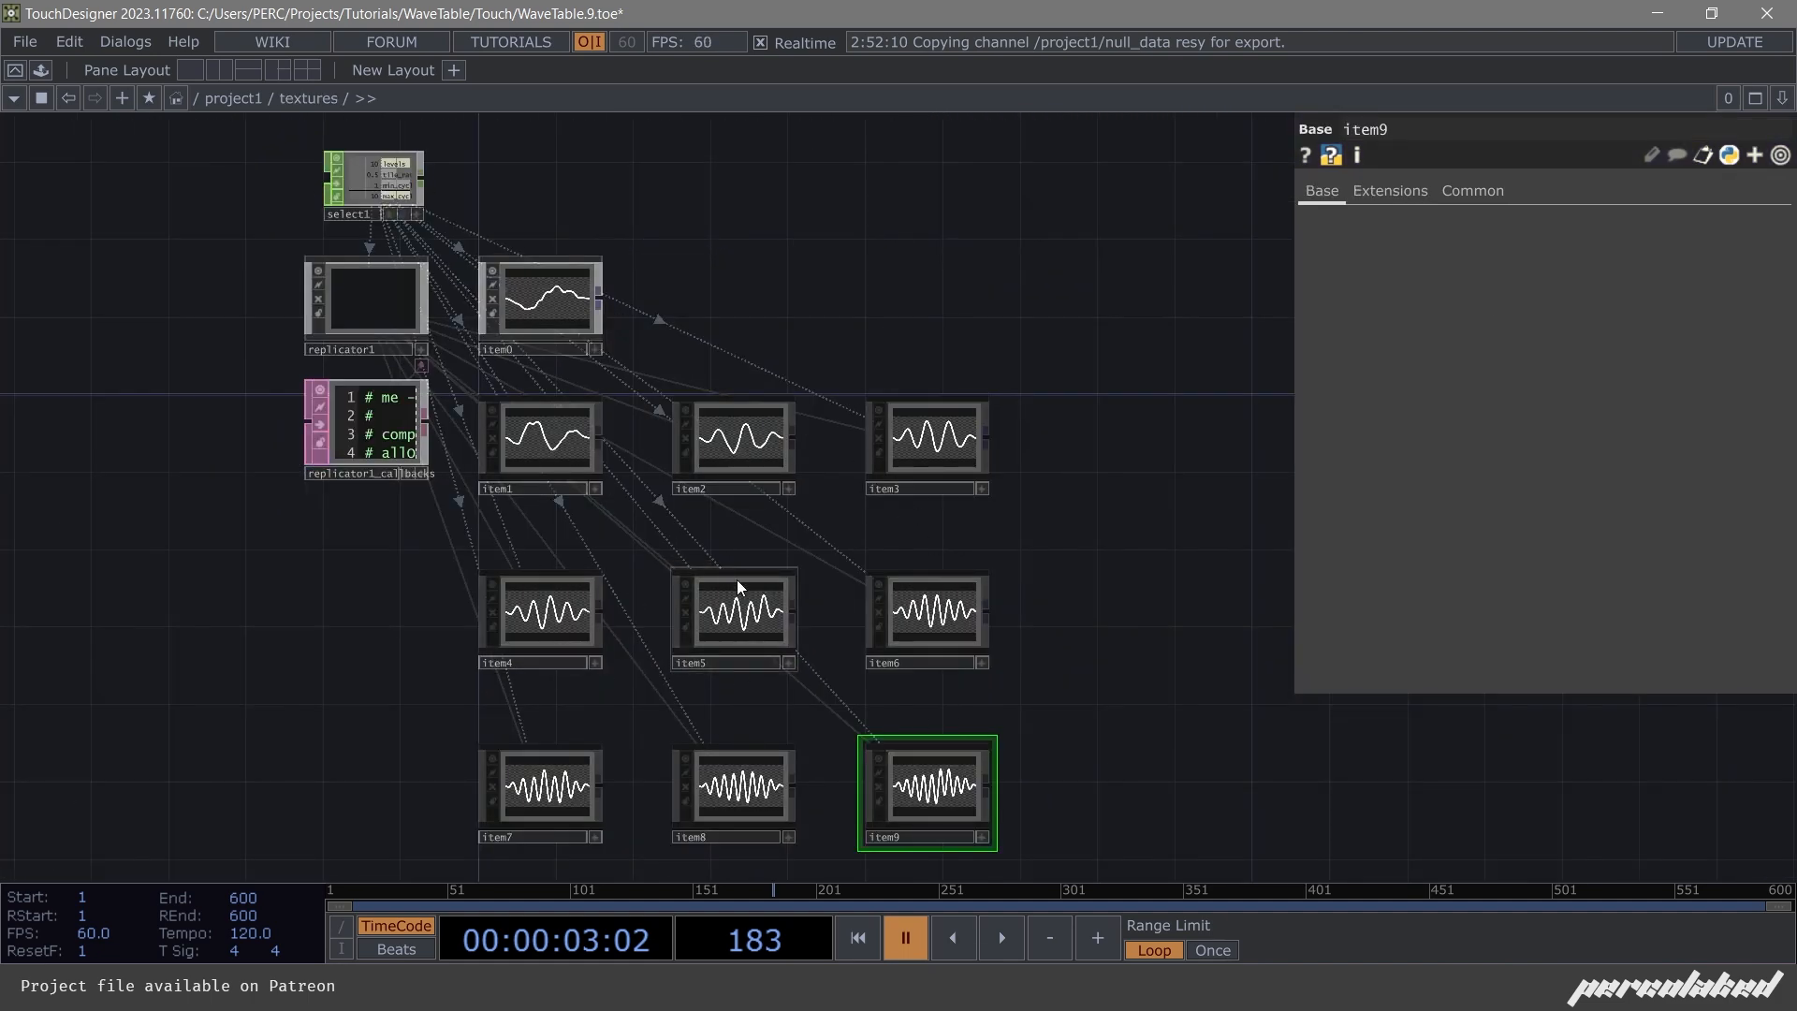
{"action": "scroll", "coordinate": [737, 580], "scroll_direction": "down", "scroll_amount": 2}
{"action": "key", "text": "u"}
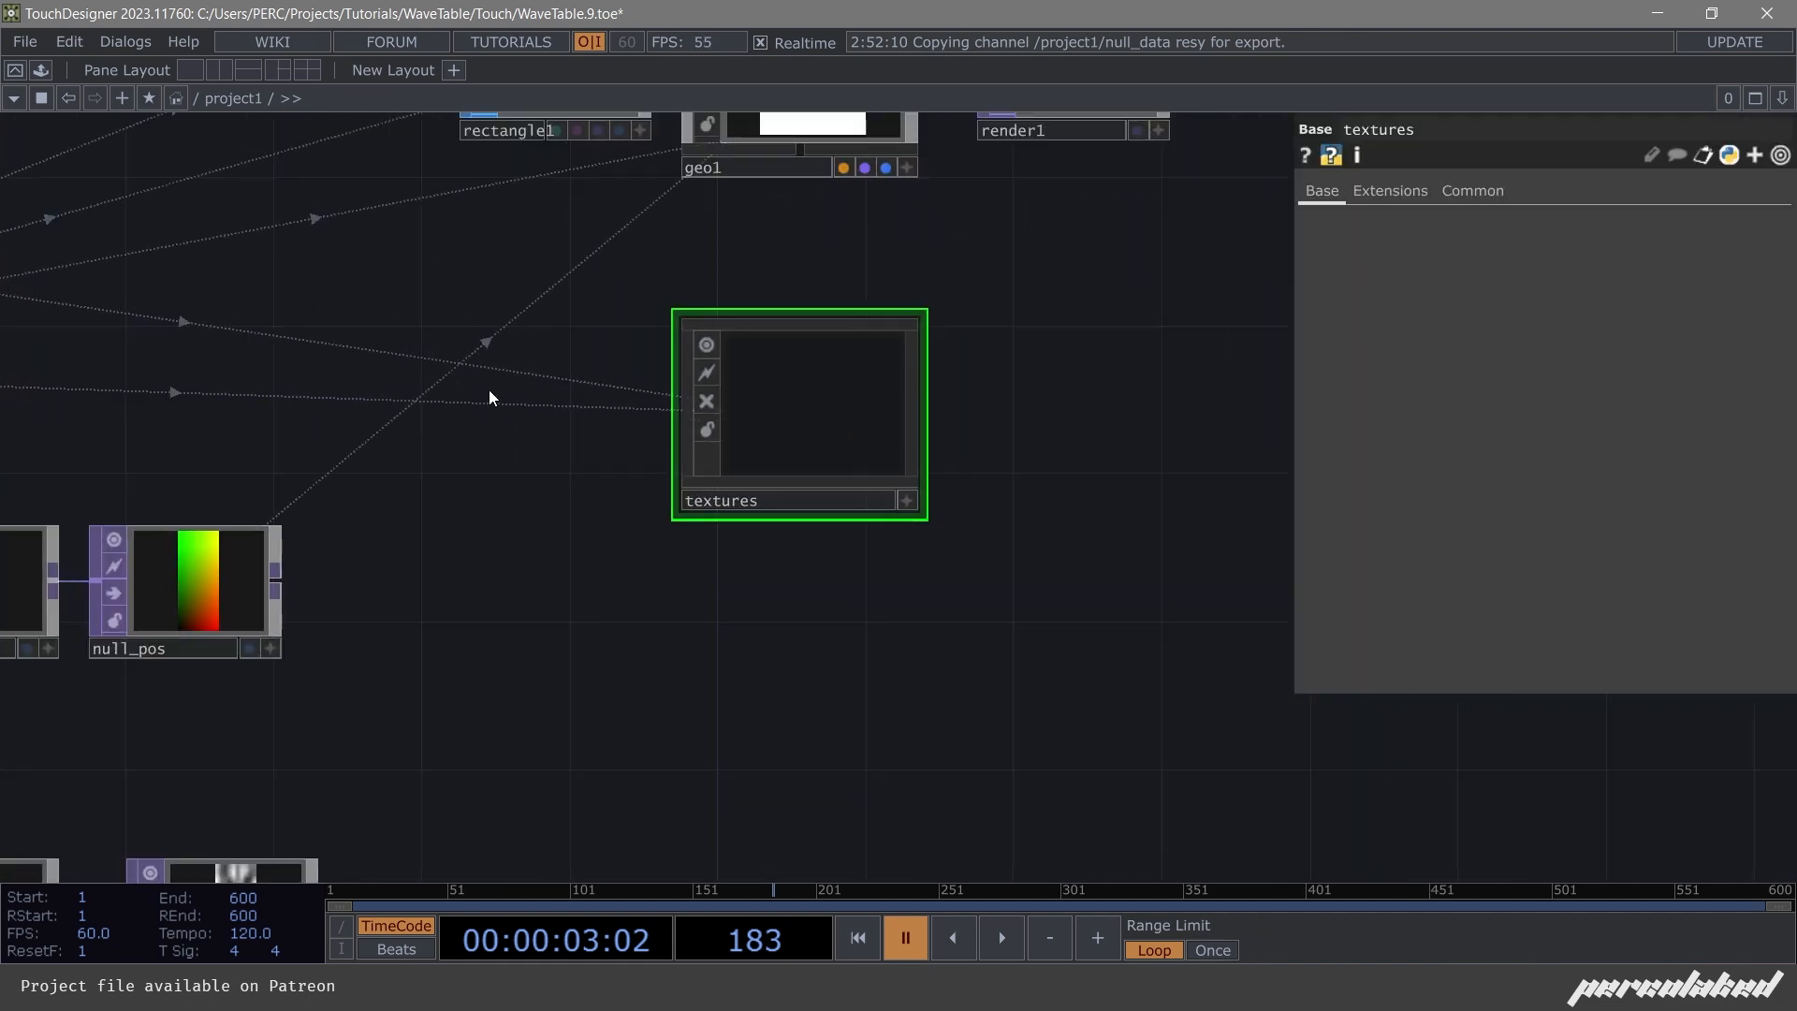
{"action": "scroll", "coordinate": [777, 328], "scroll_direction": "up", "scroll_amount": 3}
{"action": "left_click_drag", "start_coordinate": [778, 328], "coordinate": [870, 243]}
{"action": "scroll", "coordinate": [604, 197], "scroll_direction": "up", "scroll_amount": 3}
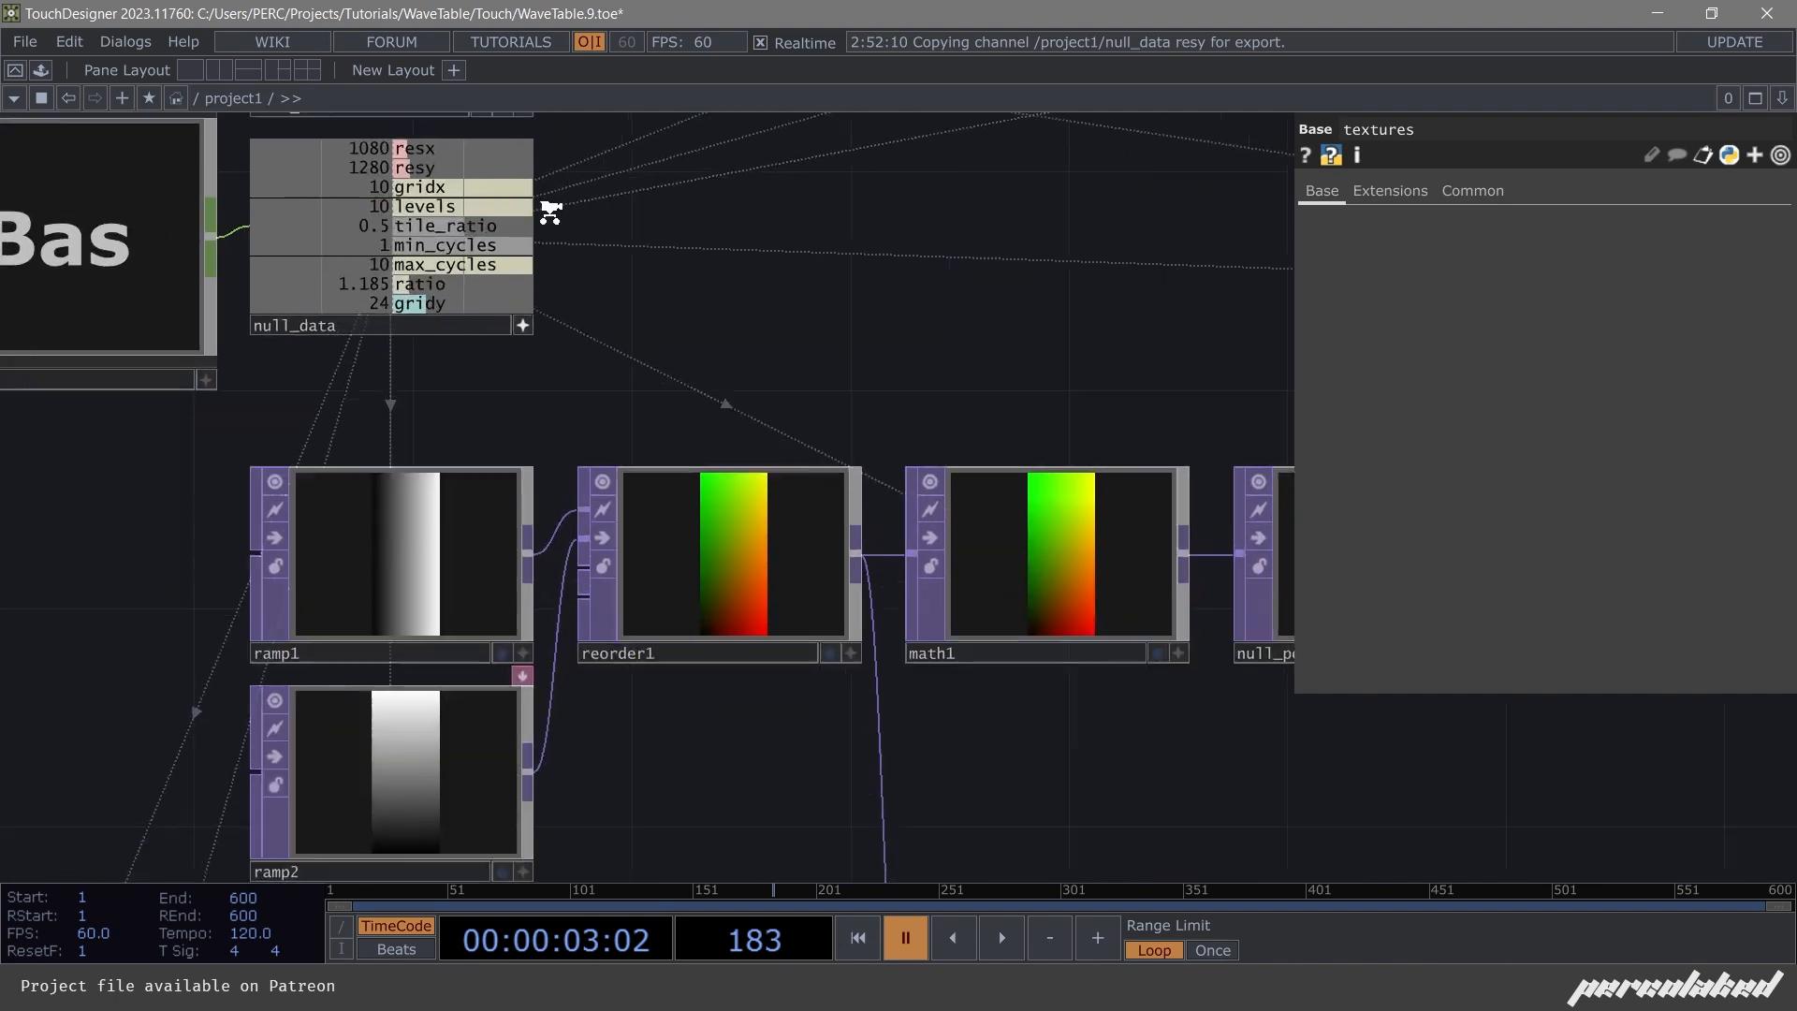
{"action": "scroll", "coordinate": [514, 240], "scroll_direction": "down", "scroll_amount": 4}
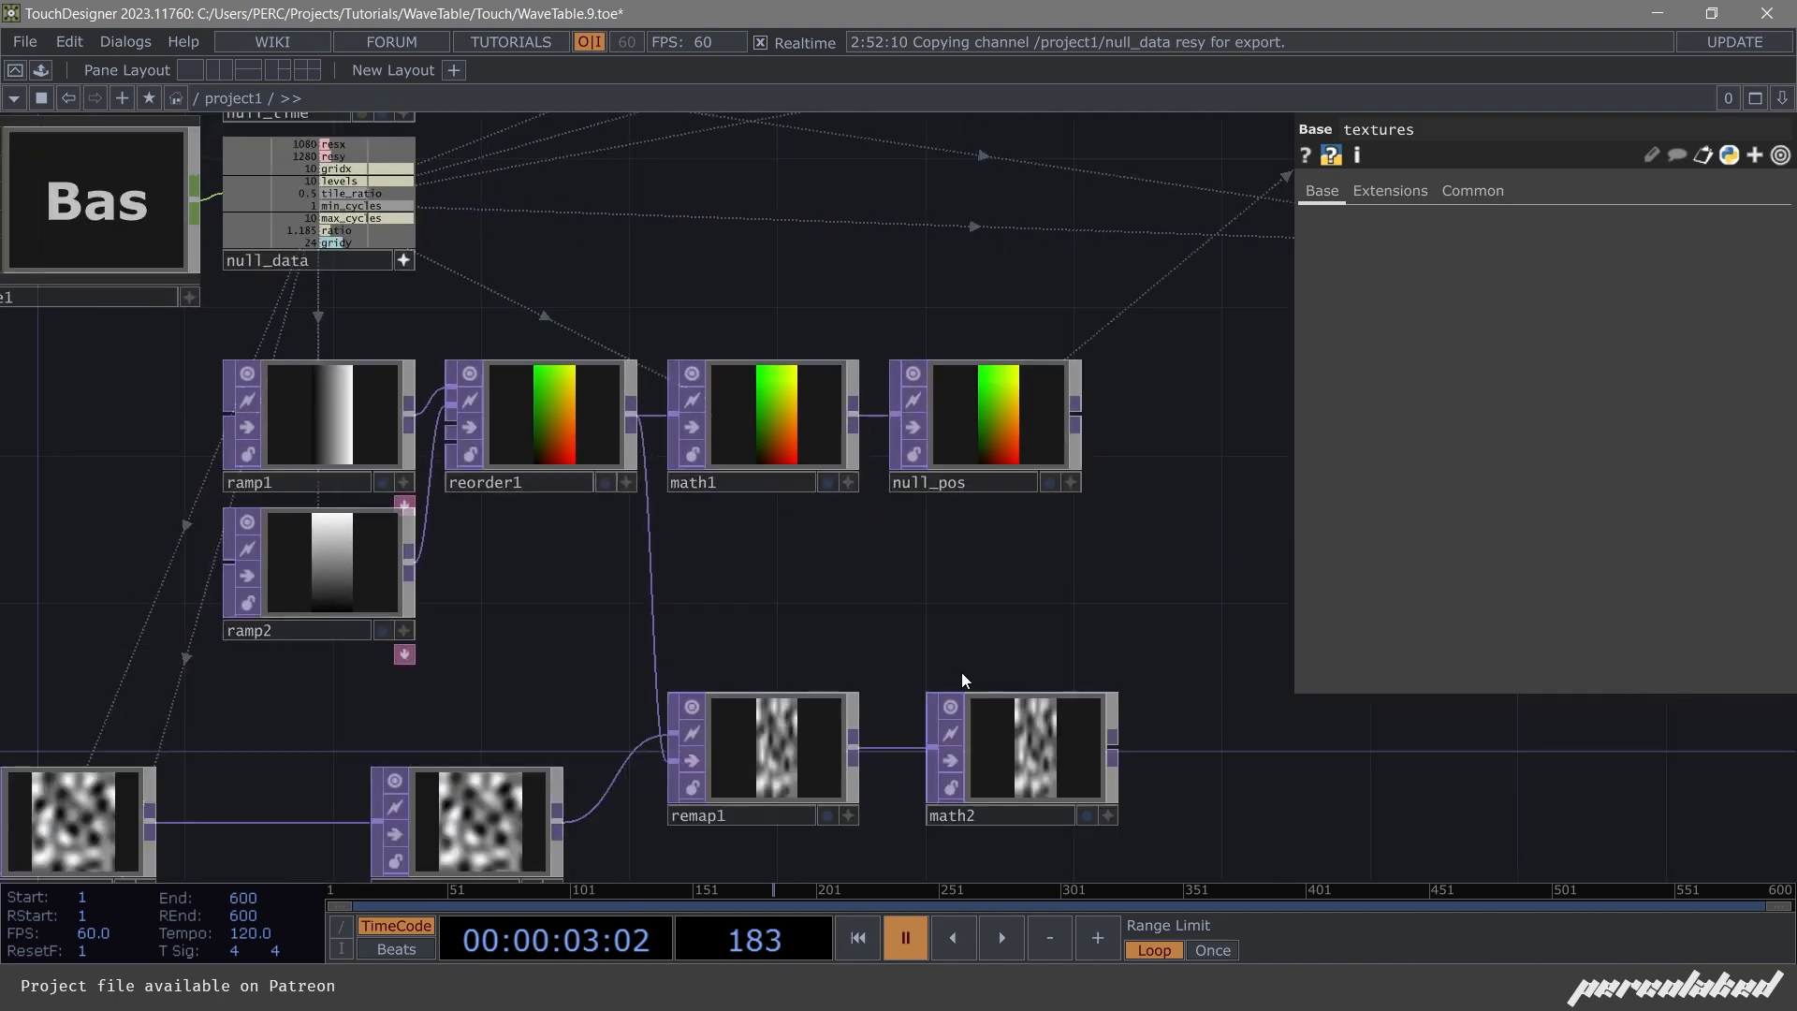
Set the upper value of math2's To Range to the expression op('null_data')['levels']-1.
{"action": "left_click", "coordinate": [963, 692]}
{"action": "scroll", "coordinate": [760, 346], "scroll_direction": "up", "scroll_amount": 3}
{"action": "scroll", "coordinate": [760, 346], "scroll_direction": "up", "scroll_amount": 2}
{"action": "left_click", "coordinate": [1440, 190]}
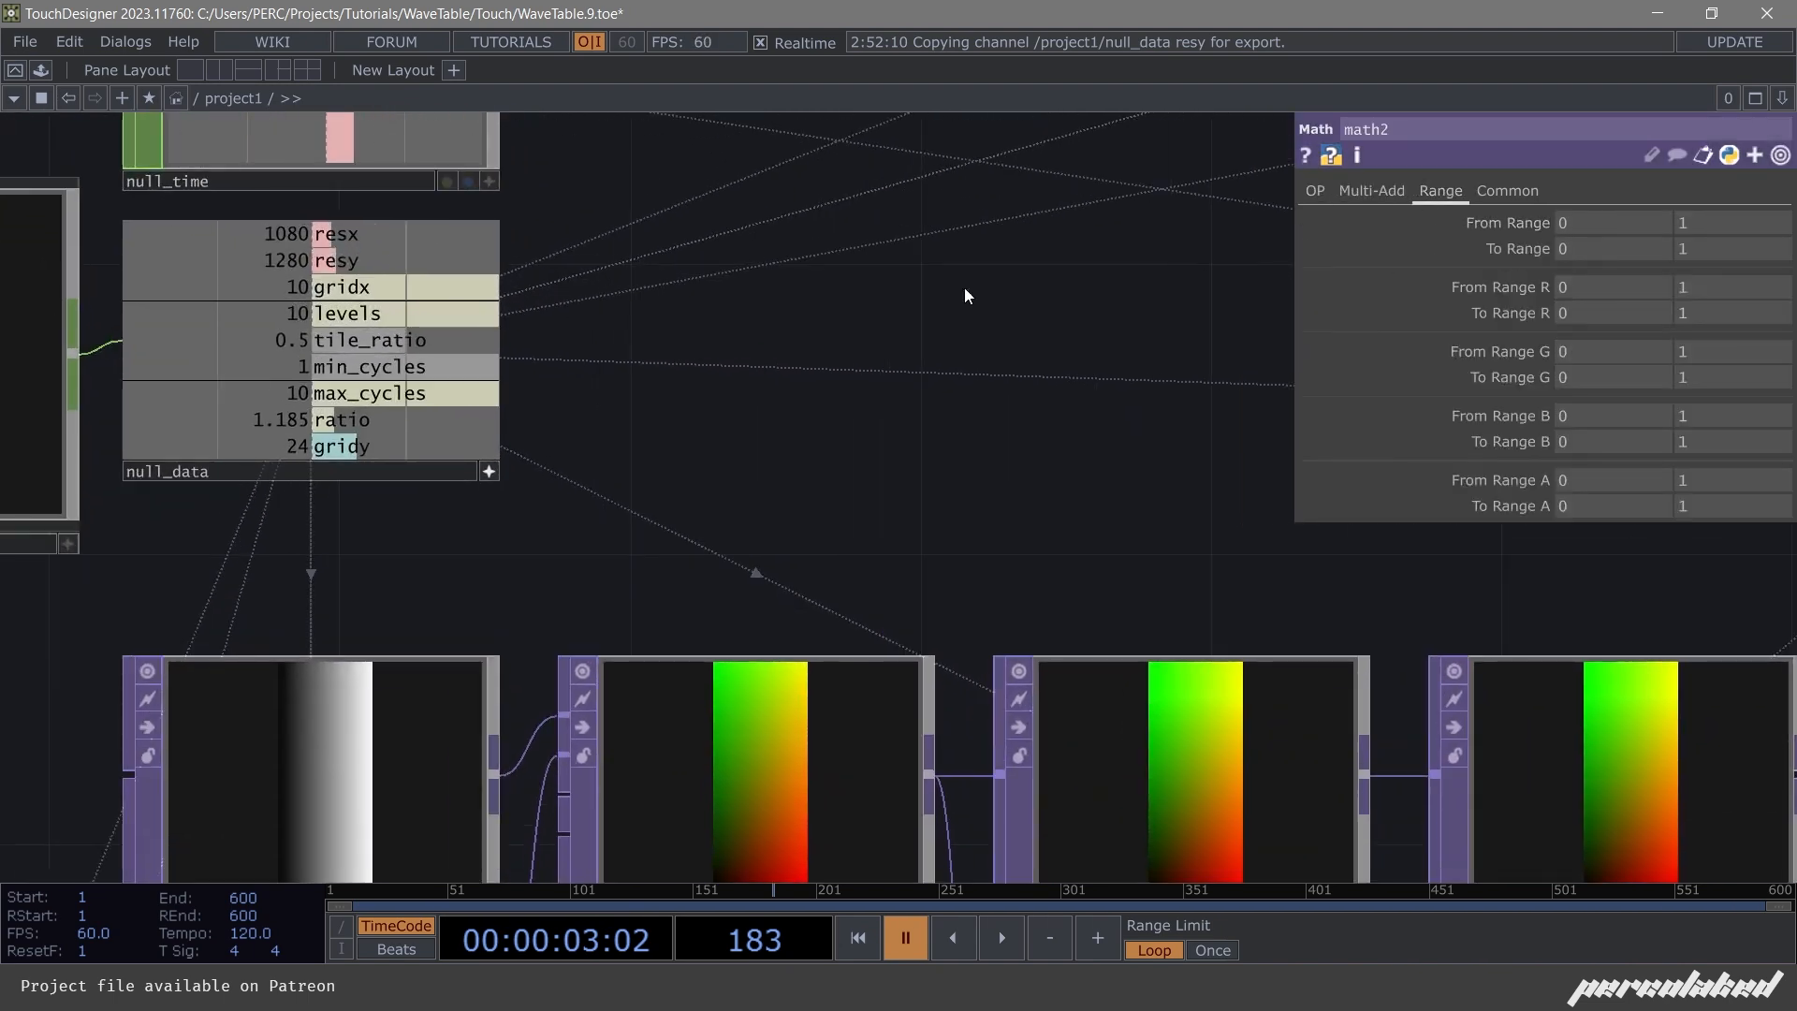
{"action": "left_click_drag", "start_coordinate": [397, 315], "coordinate": [1720, 247]}
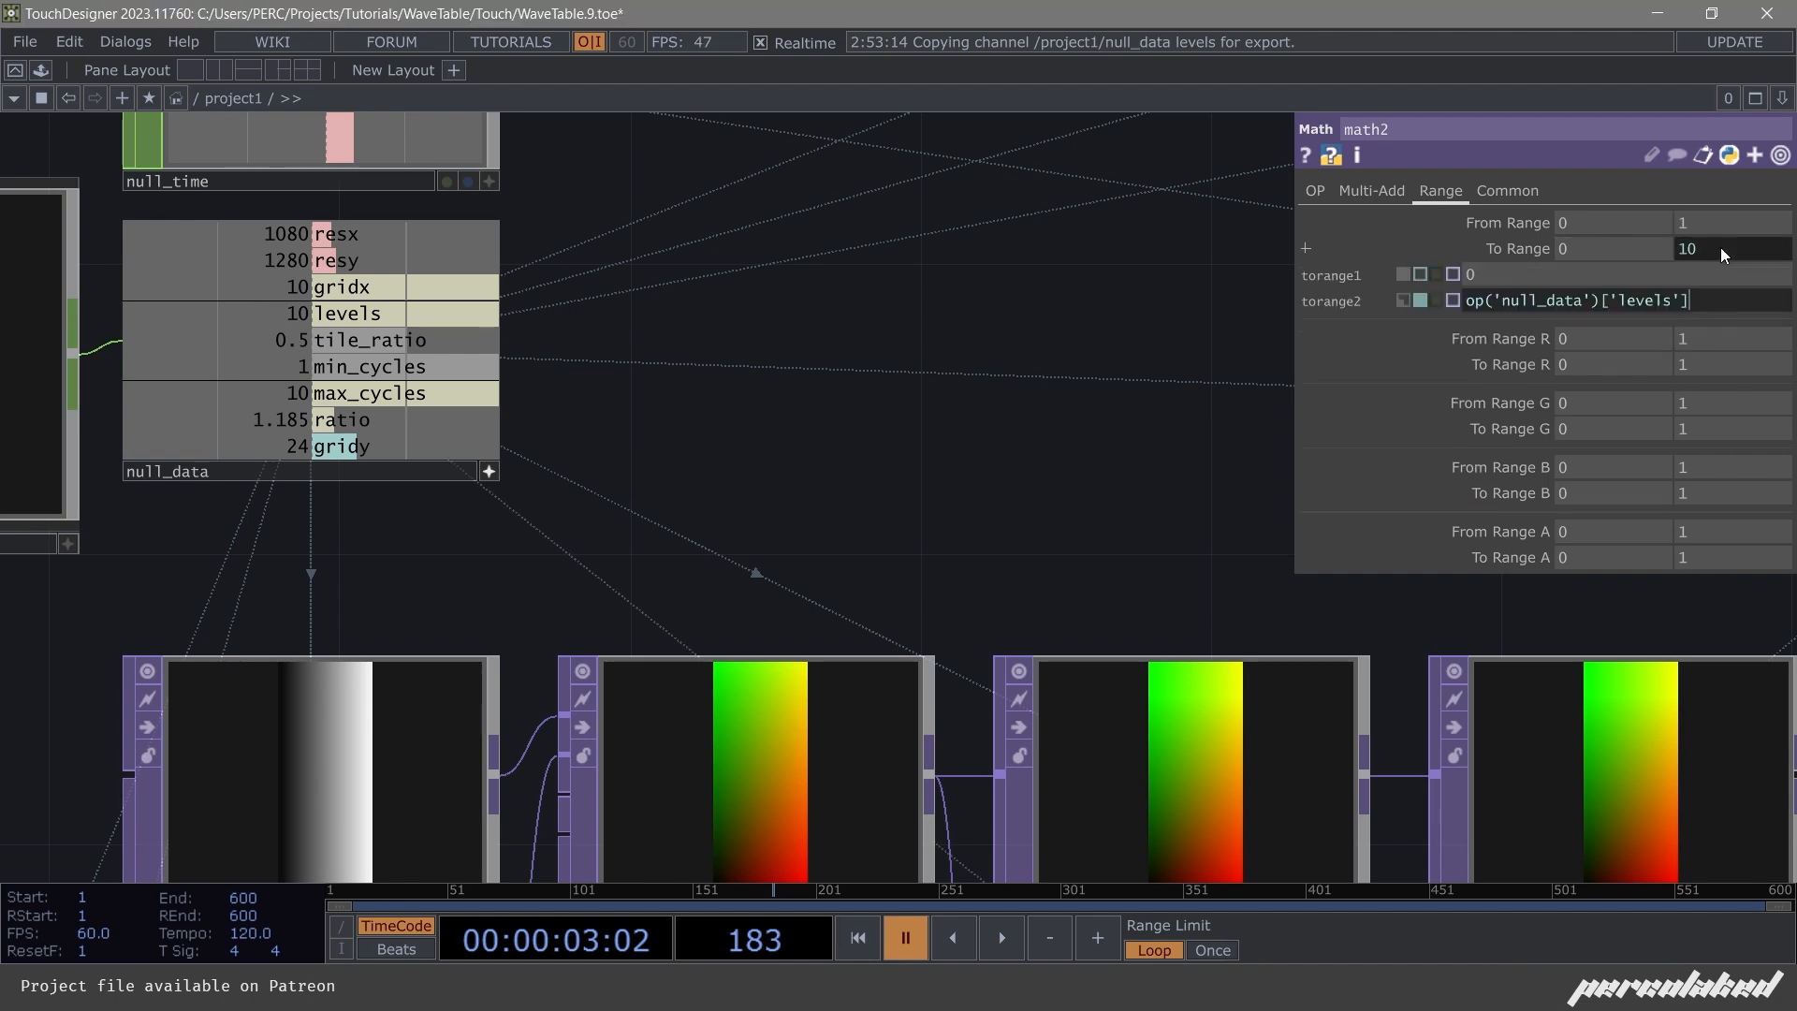
{"action": "type", "text": "-1"}
{"action": "key", "text": "Return"}
{"action": "scroll", "coordinate": [1008, 408], "scroll_direction": "down", "scroll_amount": 3}
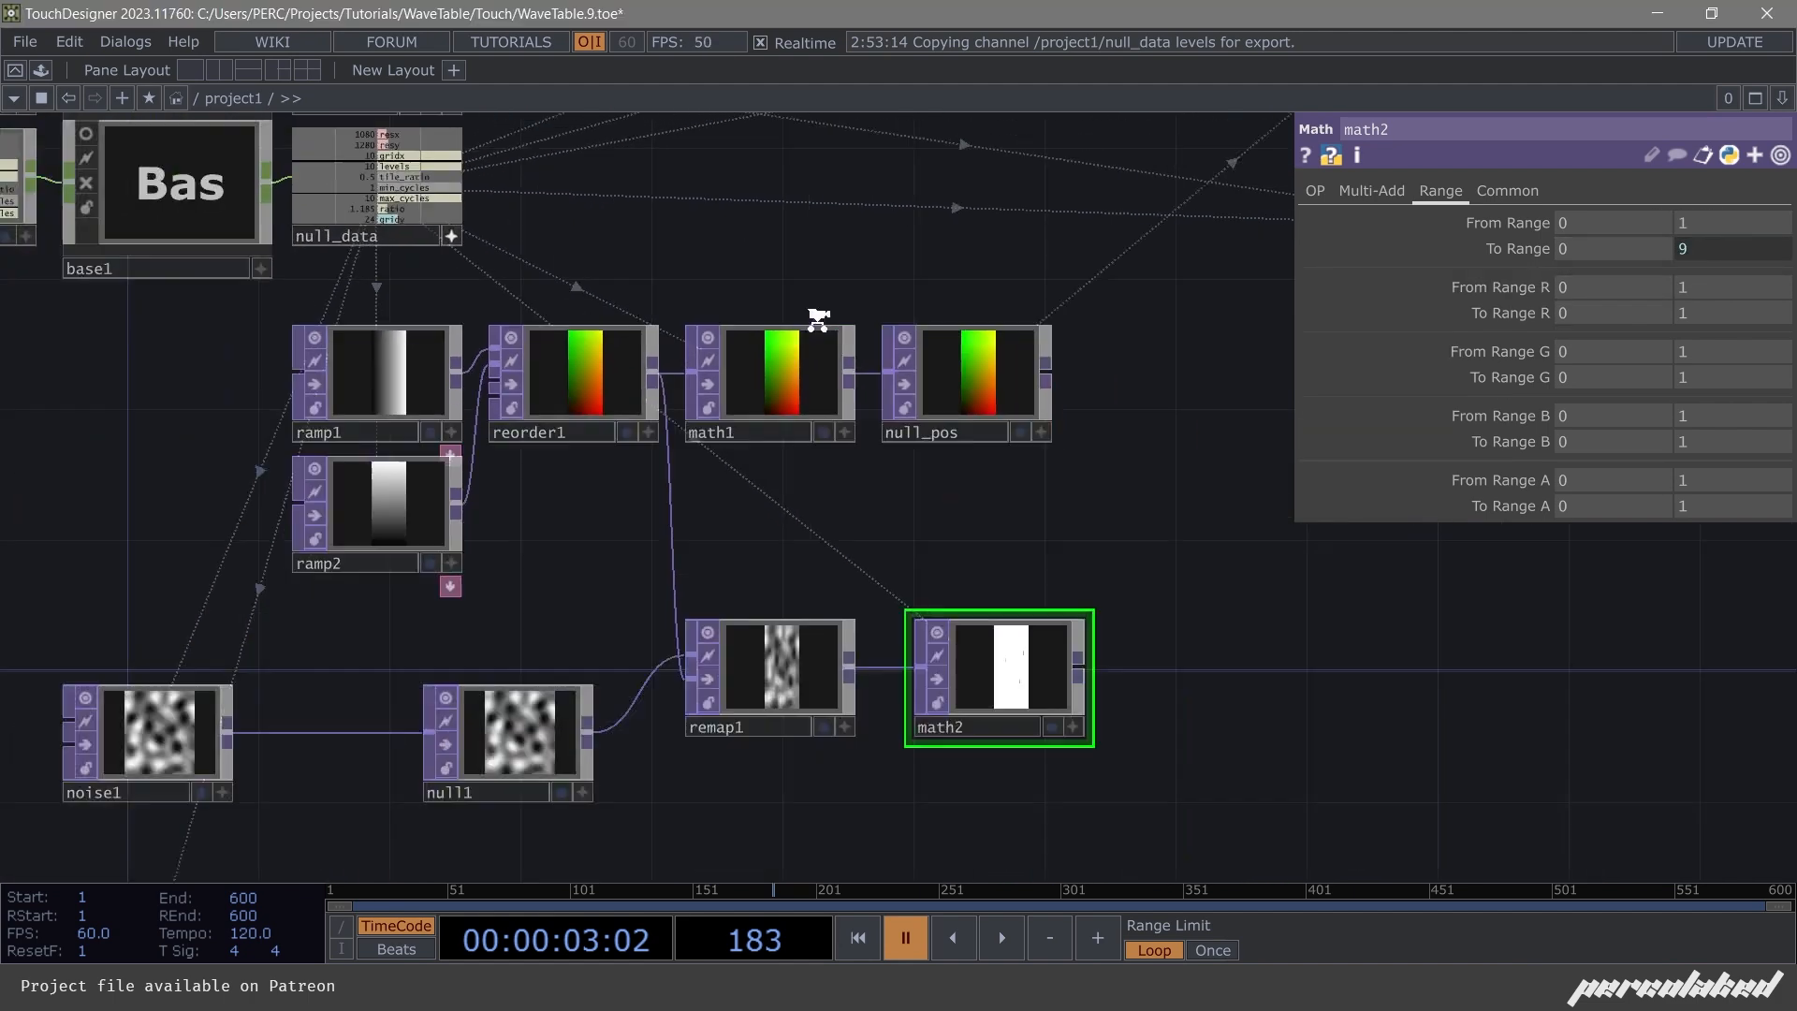
Set math2's Integer option to Round.
{"action": "scroll", "coordinate": [1001, 451], "scroll_direction": "up", "scroll_amount": 3}
{"action": "left_click", "coordinate": [1314, 191]}
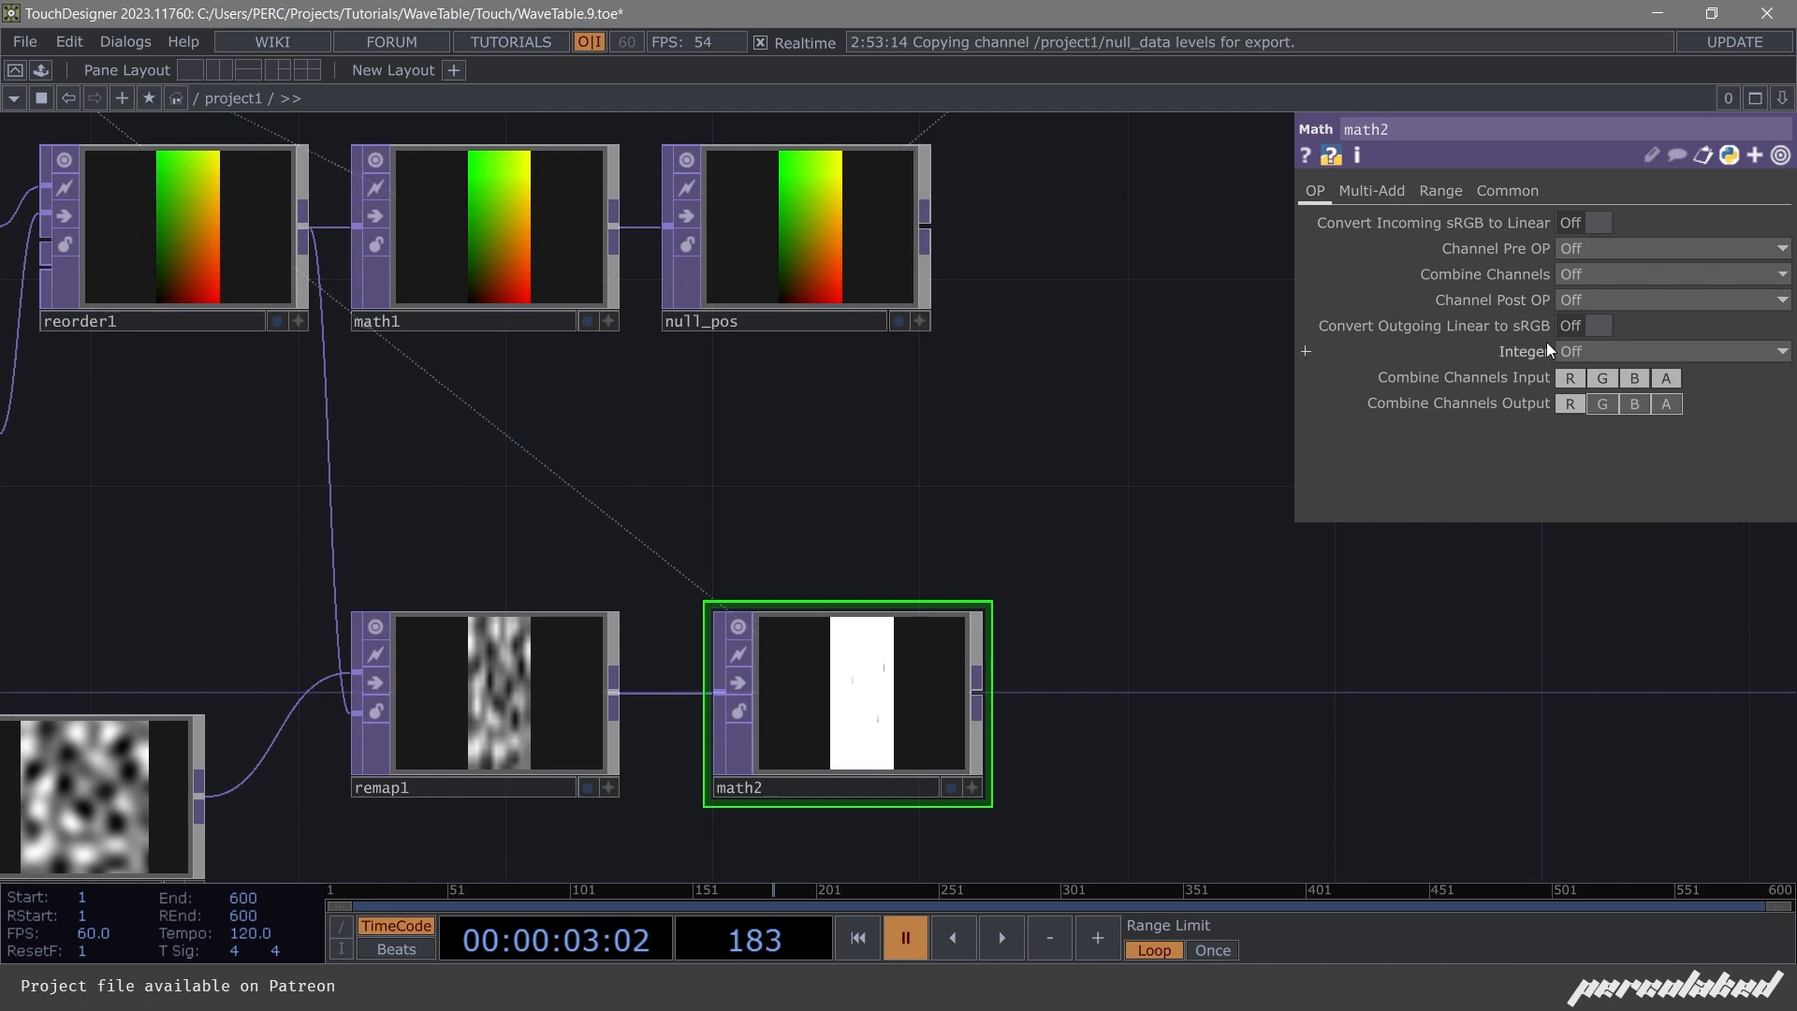
{"action": "left_click", "coordinate": [1575, 352]}
{"action": "left_click", "coordinate": [1589, 447]}
{"action": "scroll", "coordinate": [1045, 733], "scroll_direction": "up", "scroll_amount": 2}
{"action": "left_click_drag", "start_coordinate": [1045, 733], "coordinate": [996, 671]}
{"action": "left_click", "coordinate": [989, 646]}
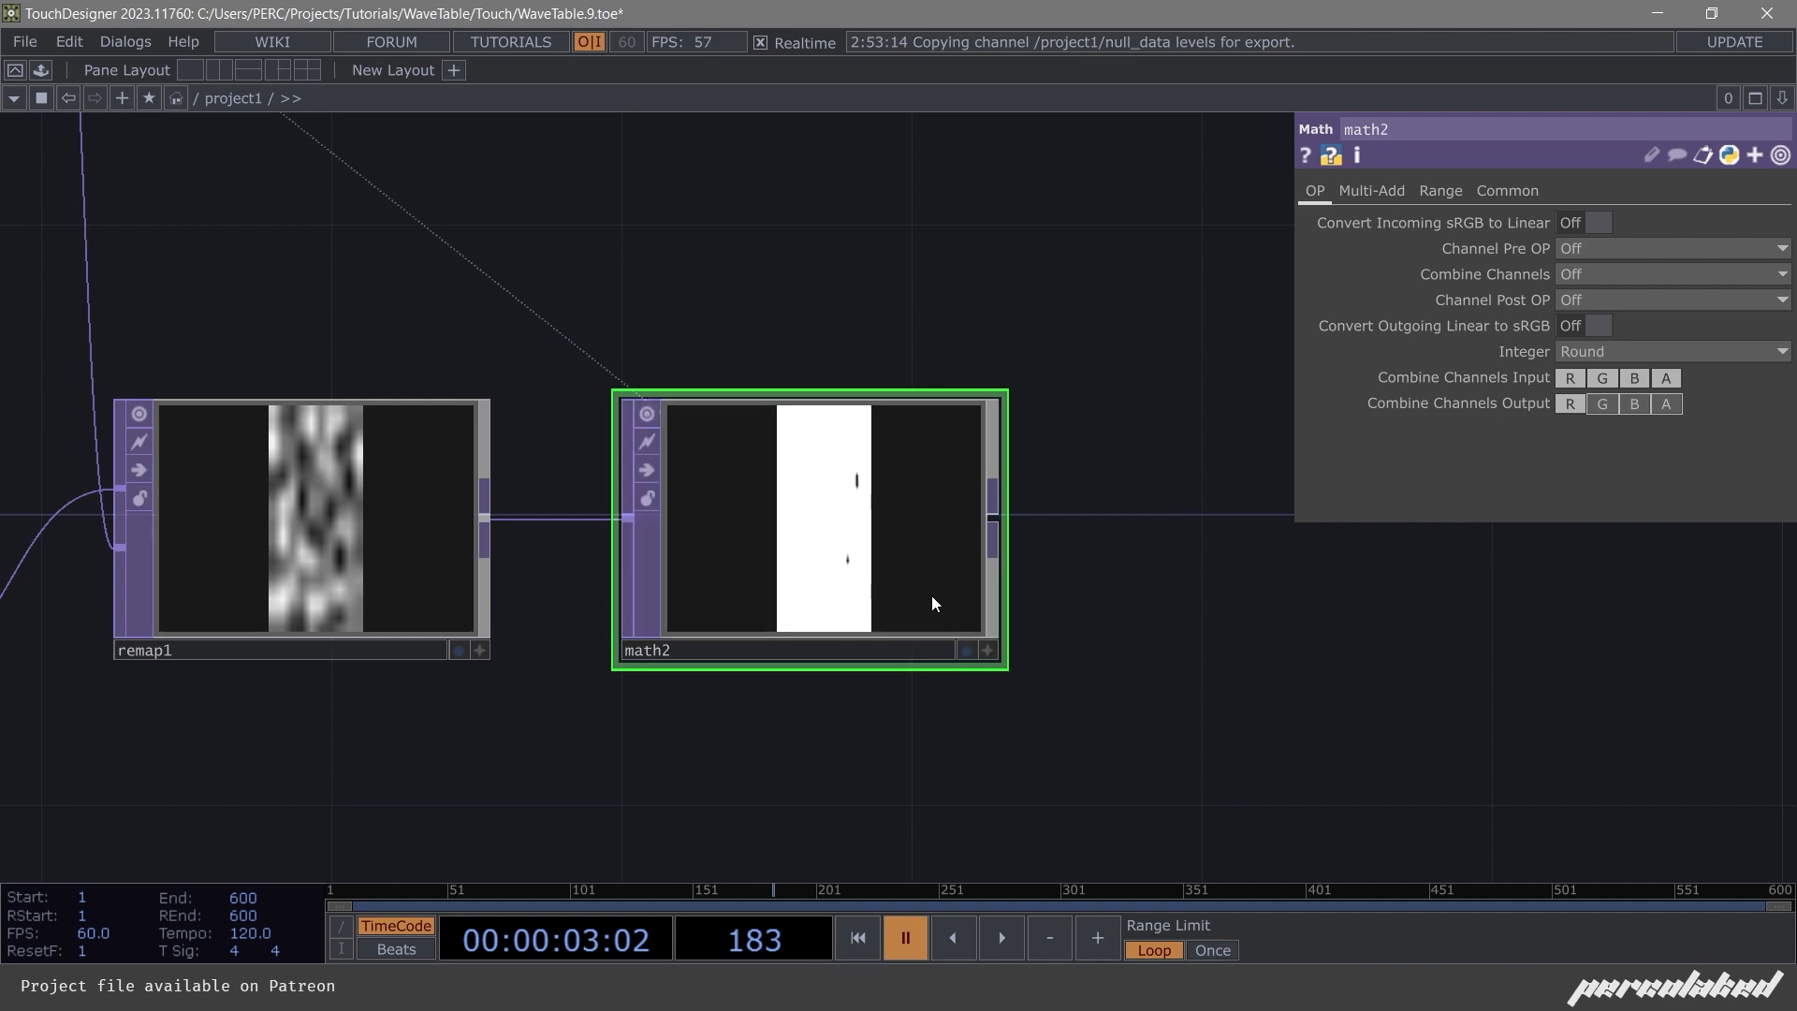
{"action": "scroll", "coordinate": [1212, 489], "scroll_direction": "down", "scroll_amount": 8}
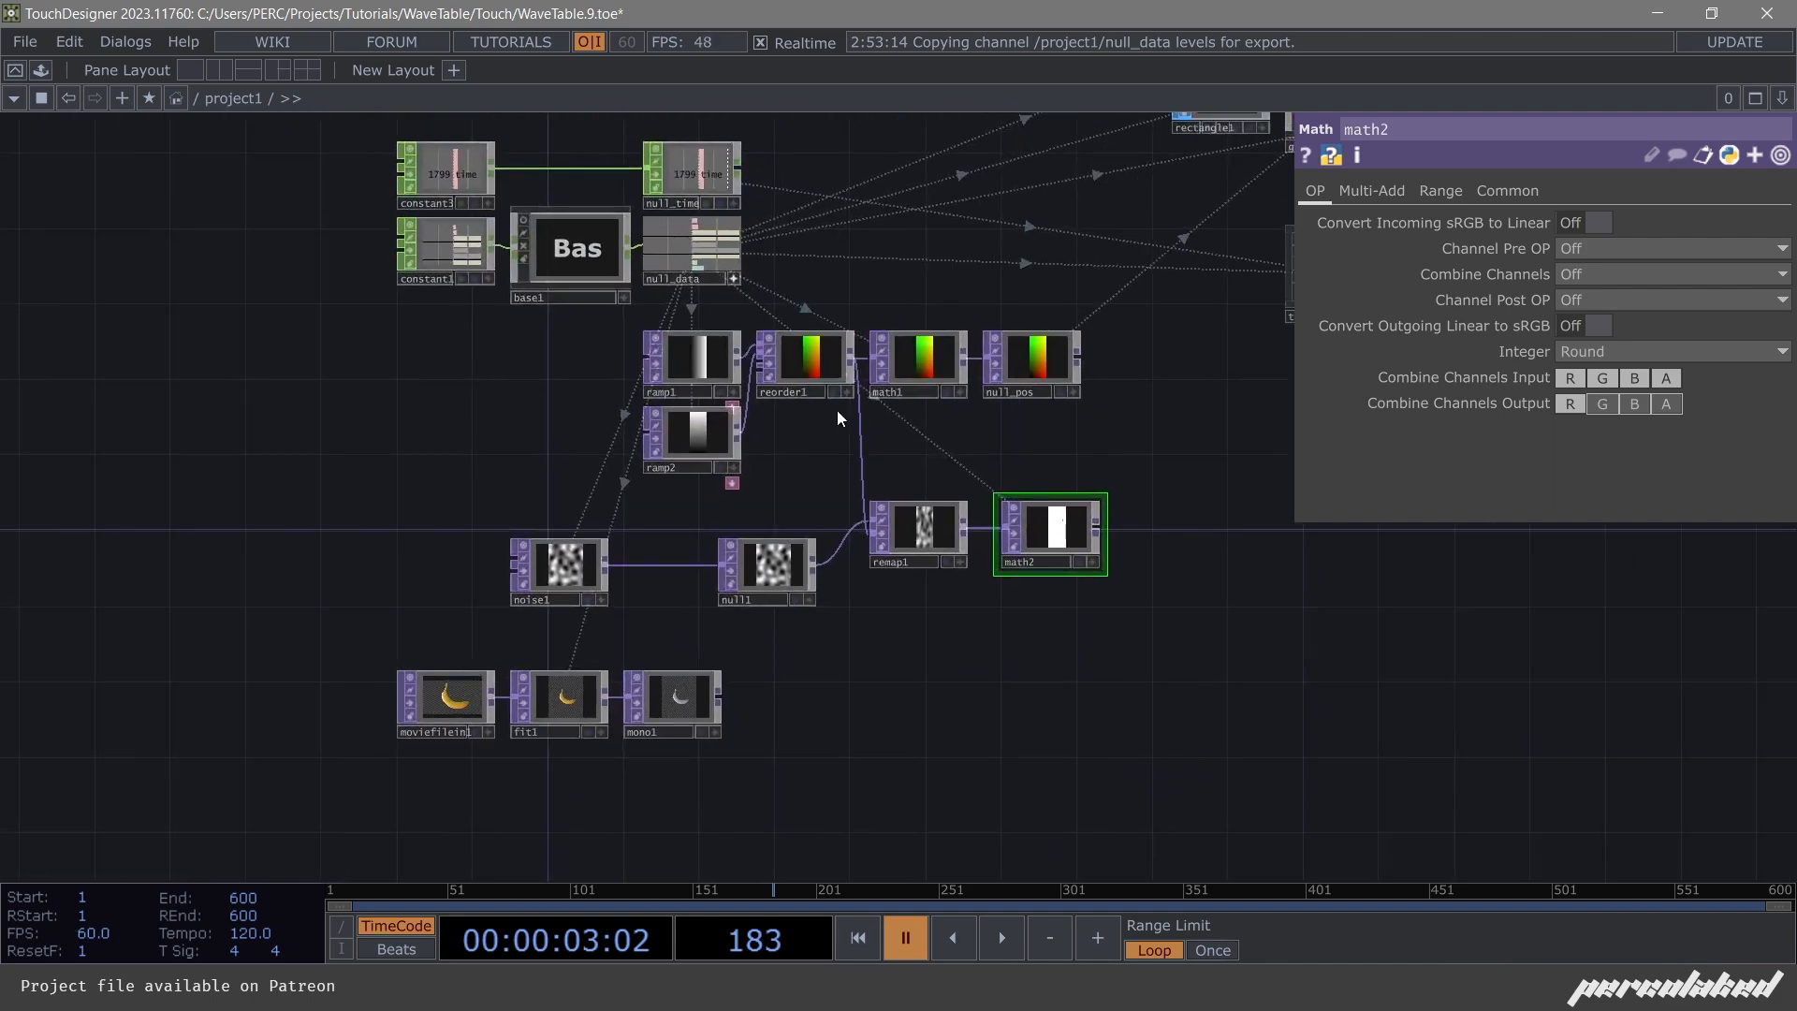
Set Input Smoothness and Viewer Smoothness to Nearest Pixel for the ramps, reorder1, math1, null_pos, remap1 and math2 together.
{"action": "left_click_drag", "start_coordinate": [628, 321], "coordinate": [1118, 520]}
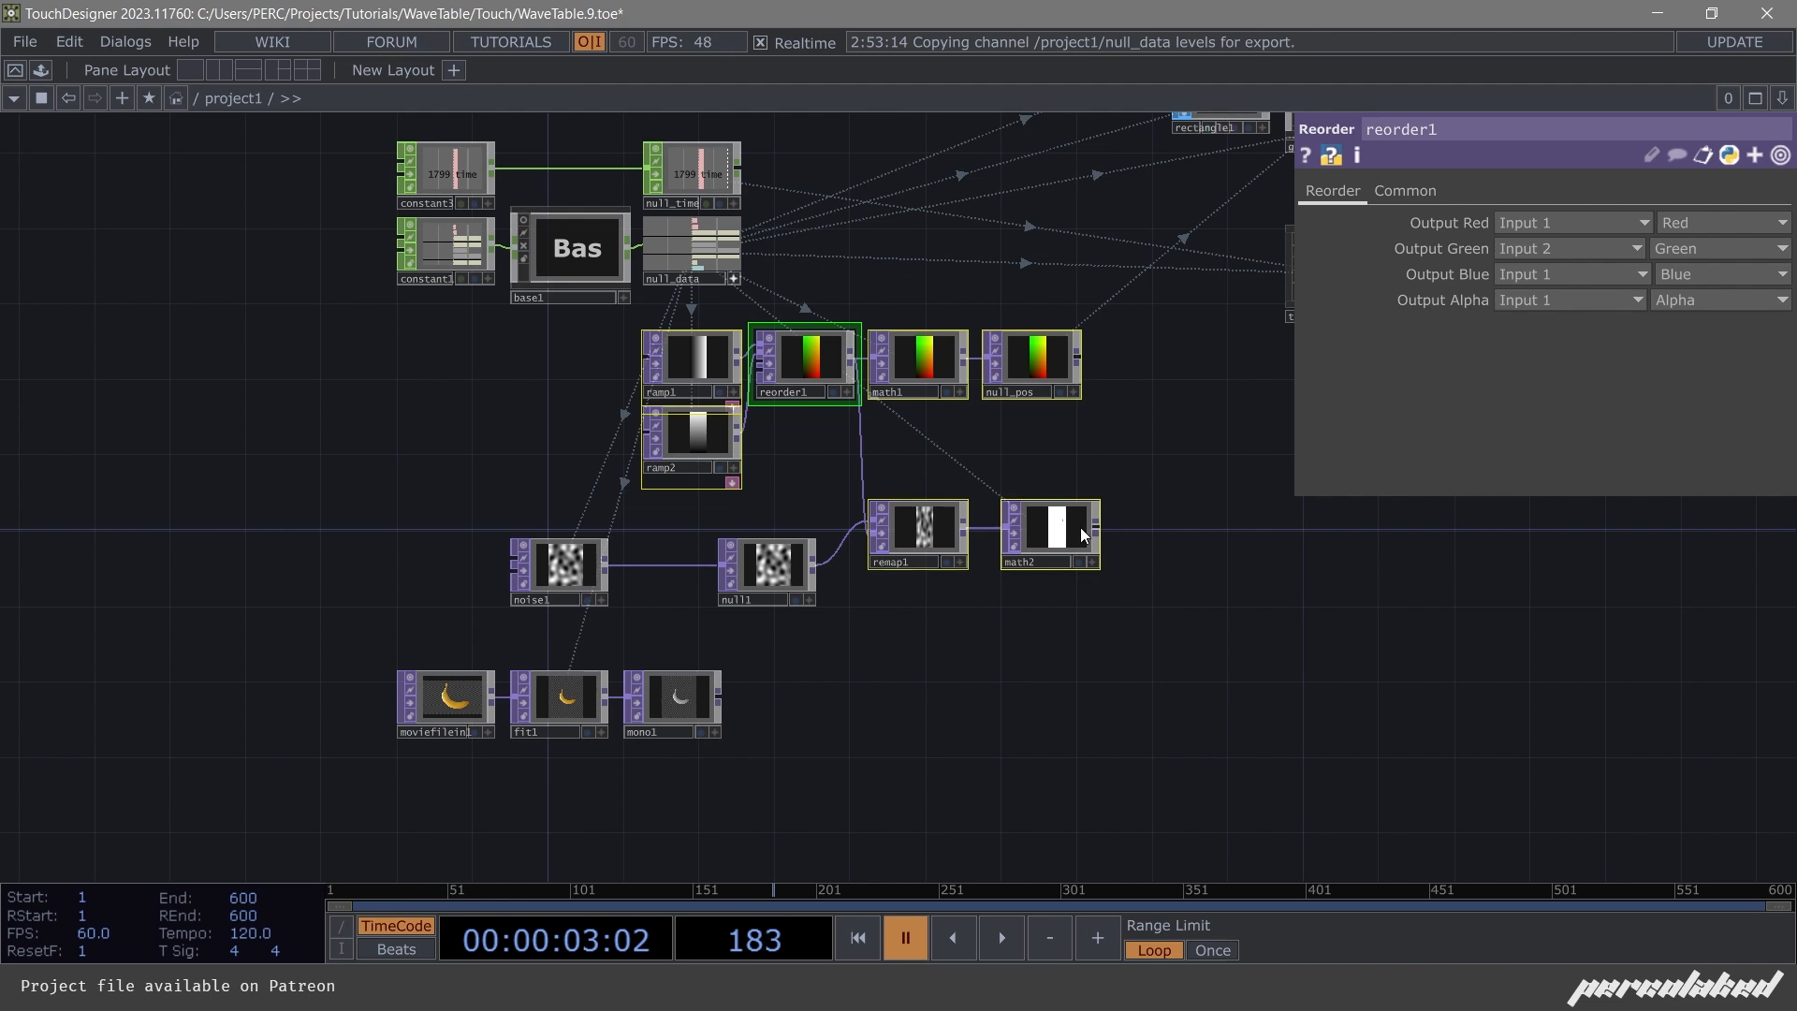
{"action": "left_click", "coordinate": [1401, 188]}
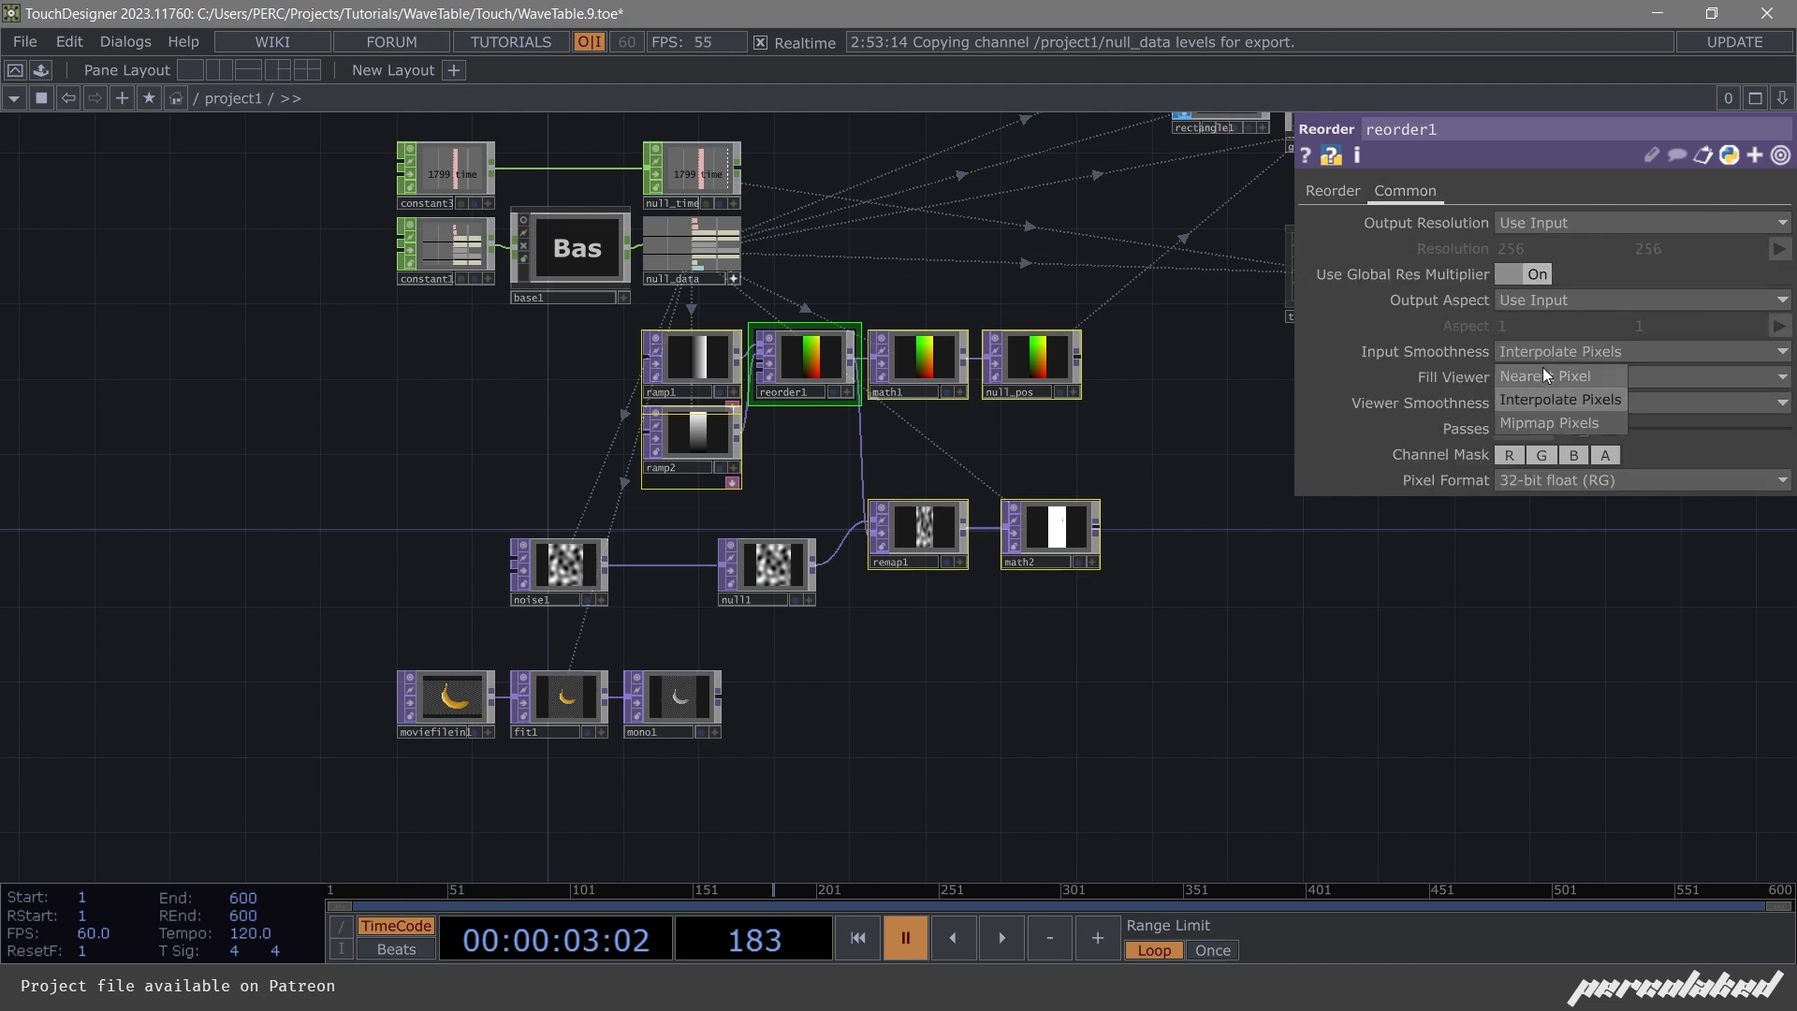
{"action": "left_click", "coordinate": [1552, 402]}
{"action": "left_click", "coordinate": [1548, 439]}
{"action": "scroll", "coordinate": [857, 556], "scroll_direction": "up", "scroll_amount": 5}
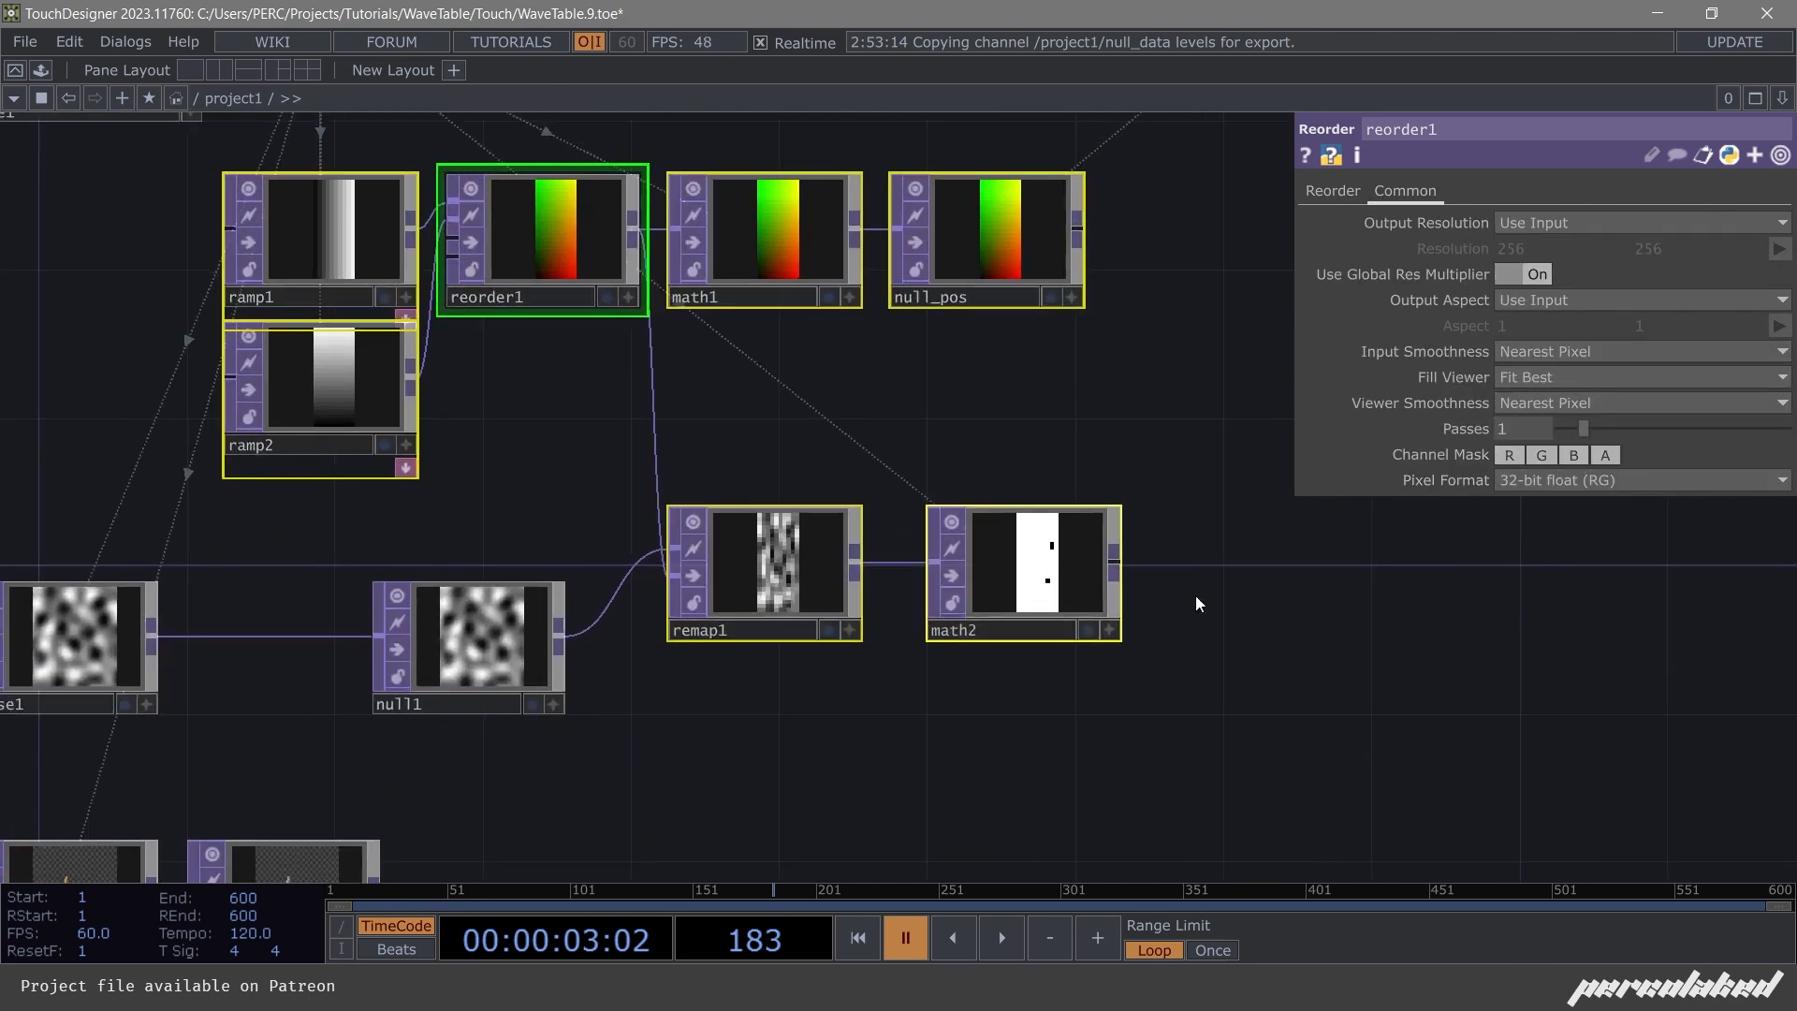
Append a Null TOP to math2 and rename it null_index.
{"action": "left_click", "coordinate": [833, 559]}
{"action": "left_click", "coordinate": [947, 557]}
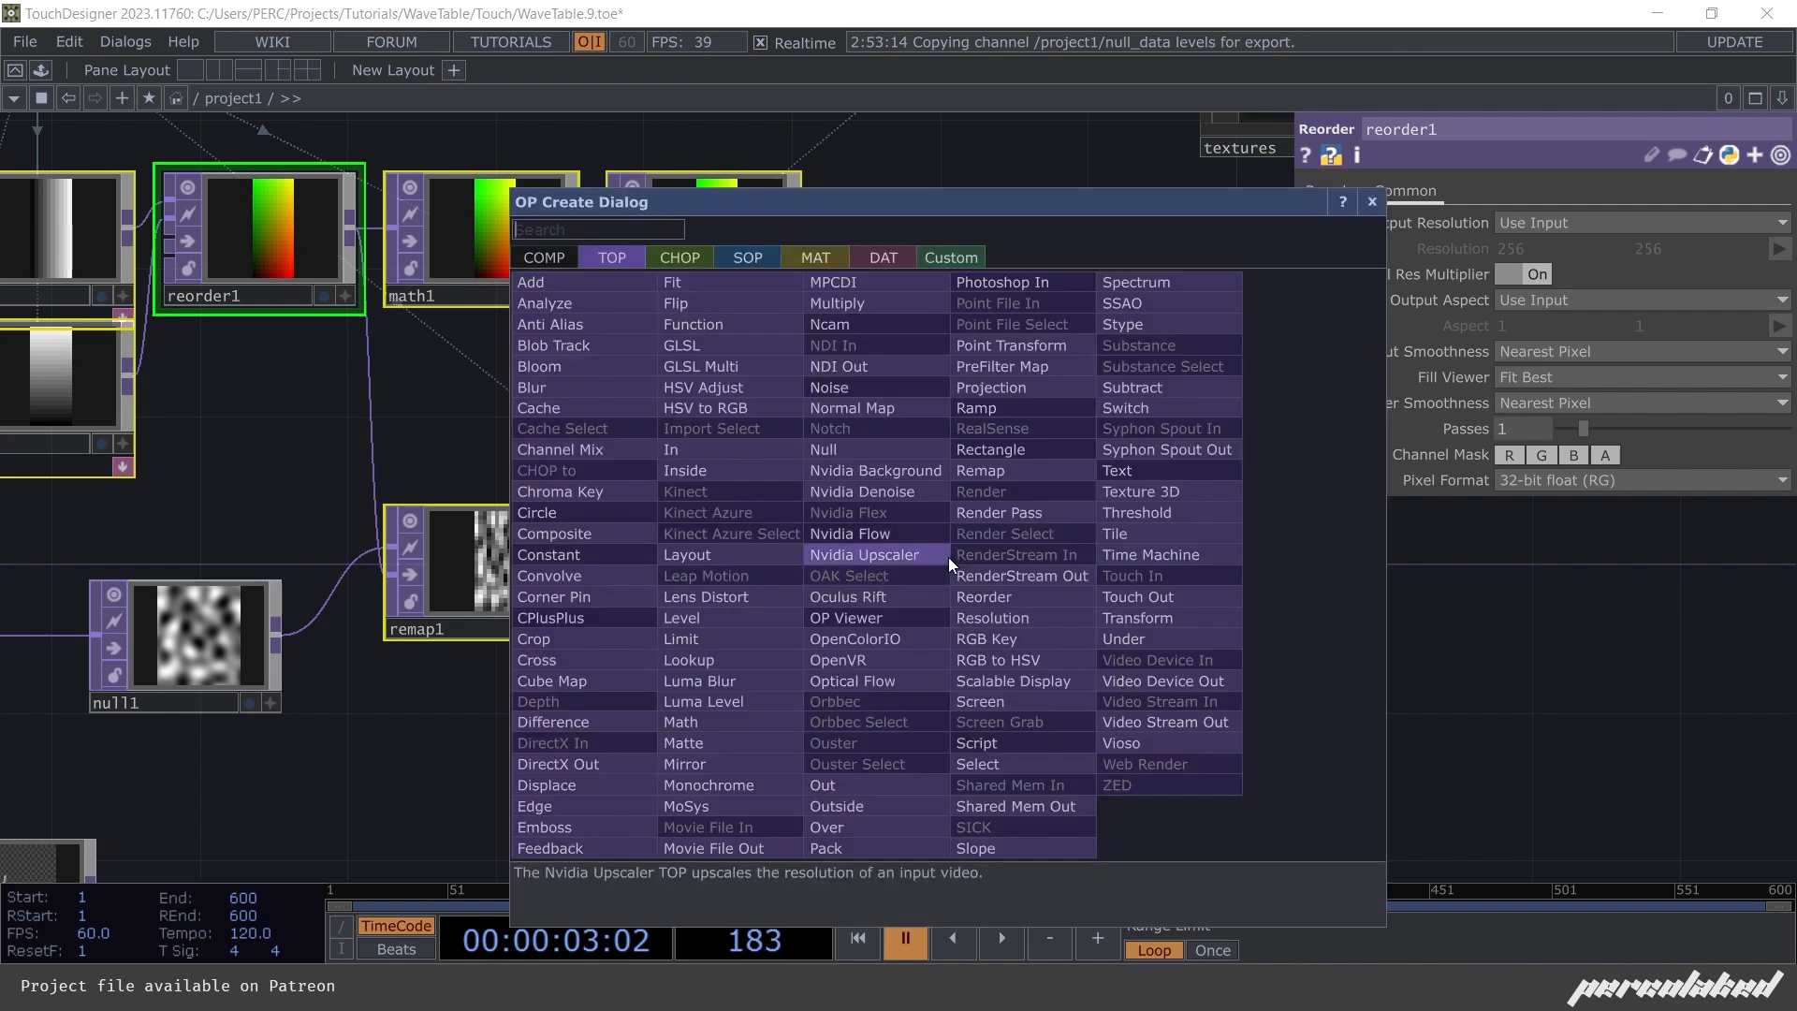
{"action": "type", "text": "nu"}
{"action": "key", "text": "Return"}
{"action": "left_click", "coordinate": [947, 557]}
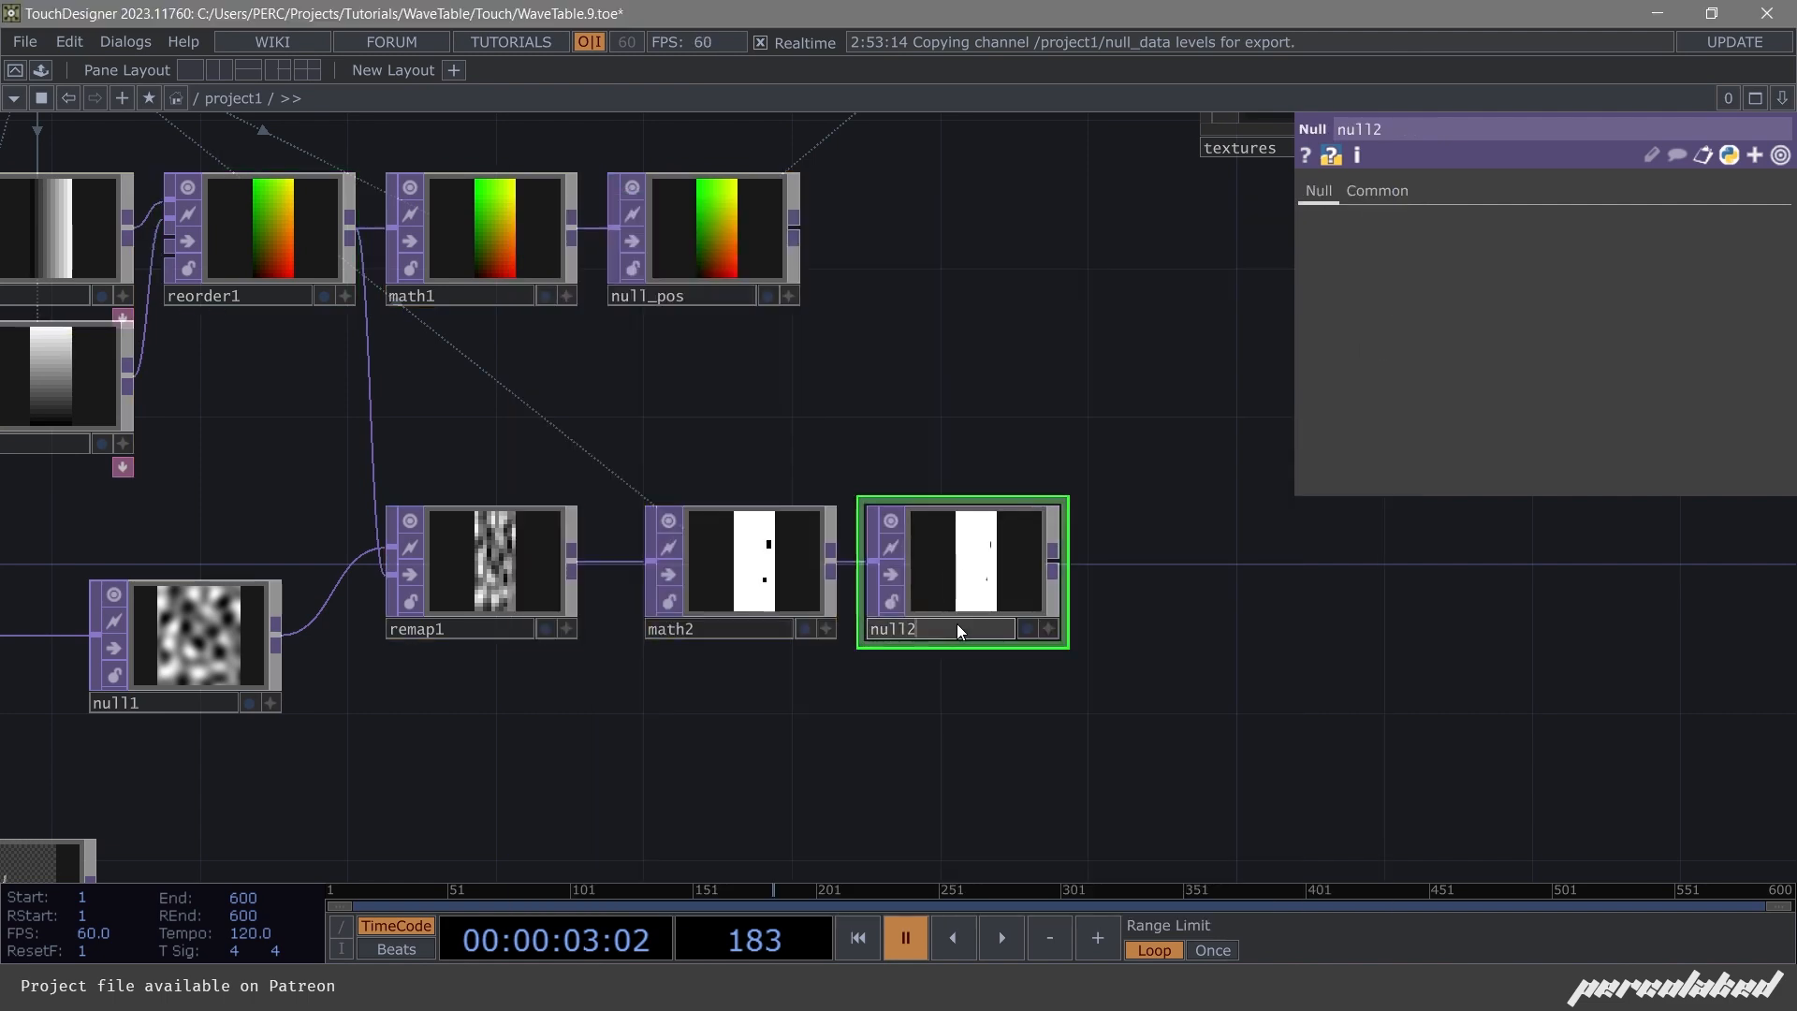
{"action": "left_click", "coordinate": [956, 629]}
{"action": "type", "text": "null_index"}
{"action": "key", "text": "Return"}
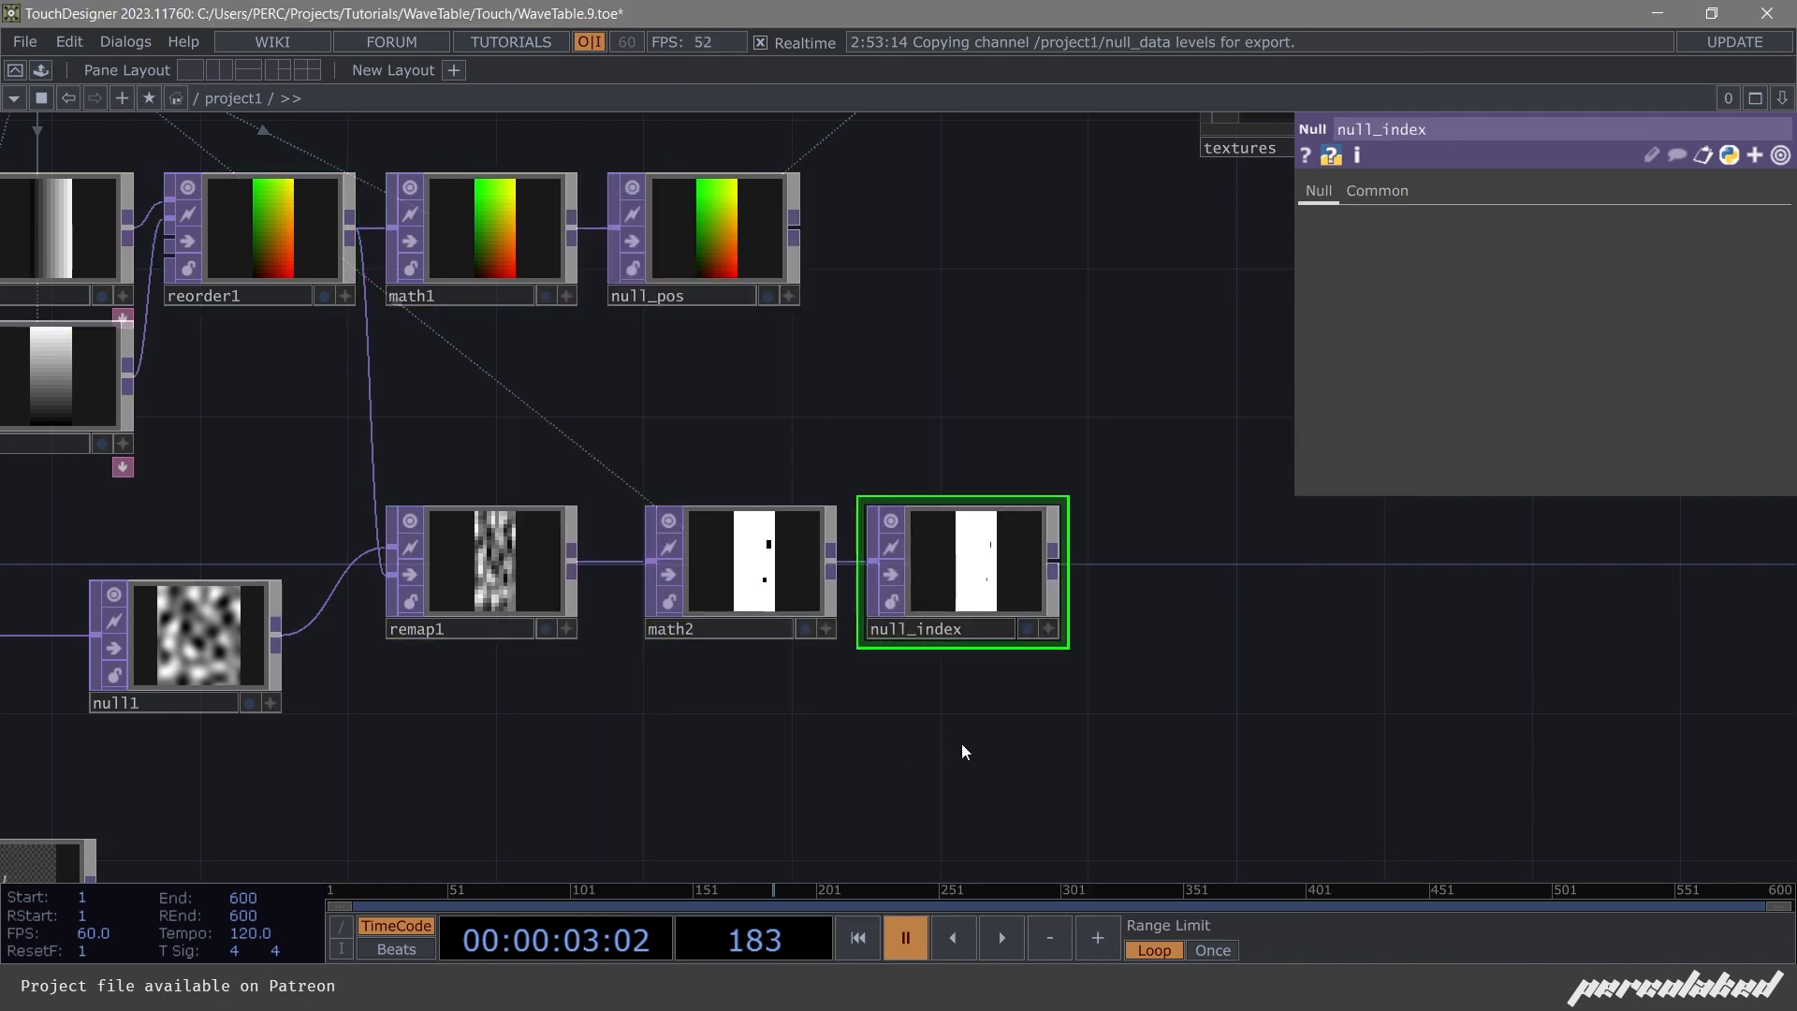
Set null_index's Viewer Smoothness to Nearest Pixel.
{"action": "left_click", "coordinate": [1389, 184]}
{"action": "left_click", "coordinate": [1537, 403]}
{"action": "left_click", "coordinate": [1534, 453]}
{"action": "scroll", "coordinate": [758, 510], "scroll_direction": "down", "scroll_amount": 3}
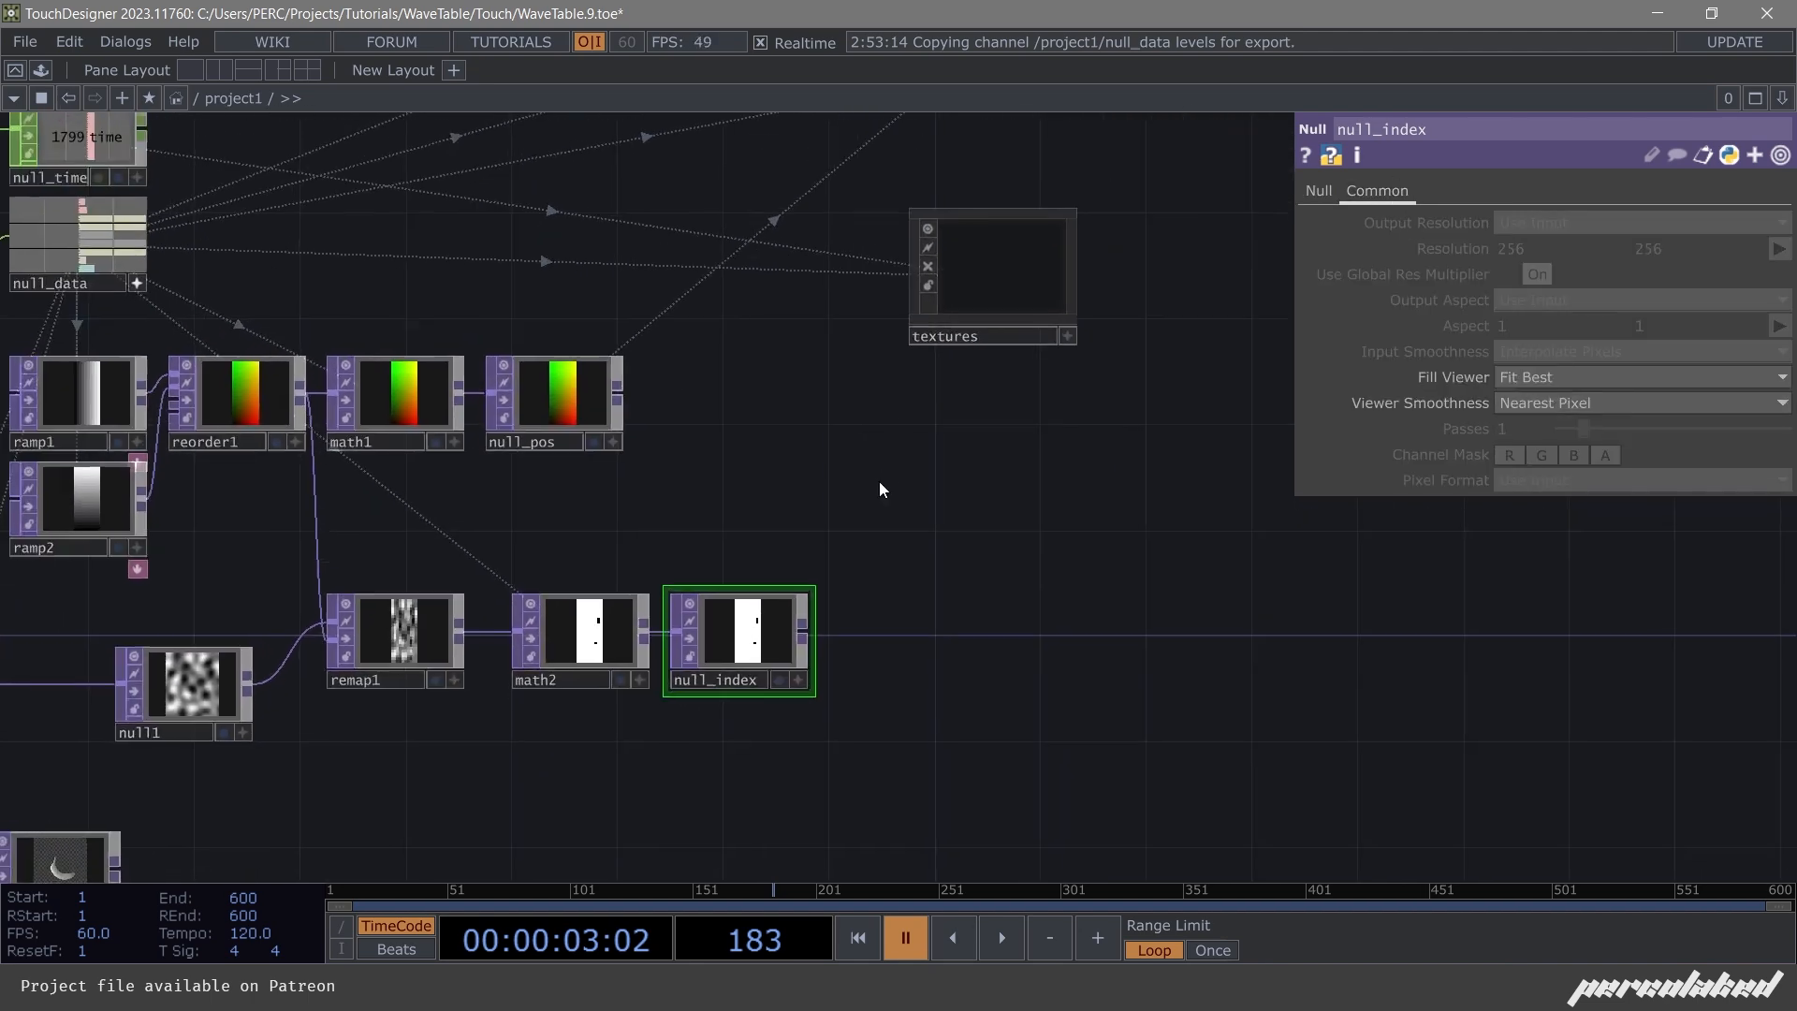
{"action": "left_click_drag", "start_coordinate": [879, 490], "coordinate": [871, 493]}
{"action": "left_click_drag", "start_coordinate": [822, 285], "coordinate": [810, 431]}
{"action": "left_click_drag", "start_coordinate": [711, 614], "coordinate": [680, 583]}
{"action": "right_click_drag", "start_coordinate": [776, 689], "coordinate": [503, 751]}
{"action": "mouse_move", "coordinate": [521, 756]}
{"action": "left_mouse_down"}
{"action": "mouse_move", "coordinate": [466, 727]}
{"action": "mouse_move", "coordinate": [495, 737]}
{"action": "left_mouse_up"}
{"action": "left_click_drag", "start_coordinate": [540, 680], "coordinate": [518, 725]}
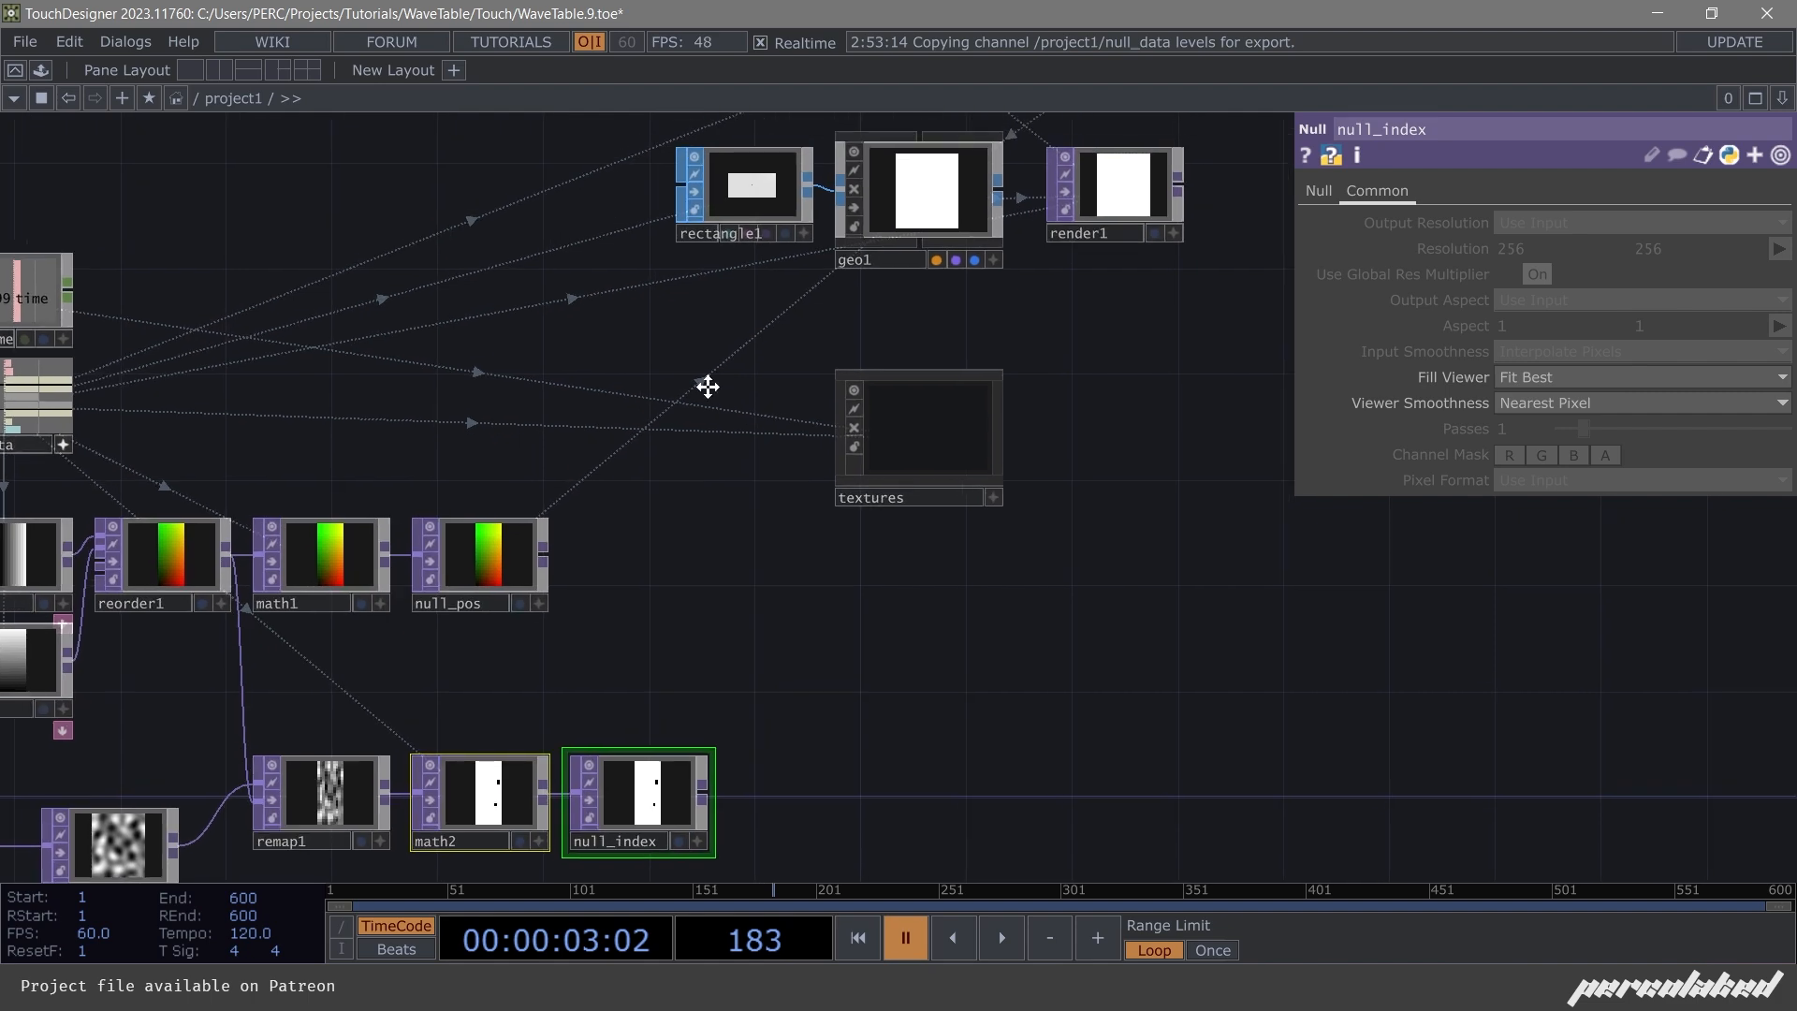
{"action": "left_click_drag", "start_coordinate": [708, 387], "coordinate": [704, 423]}
{"action": "left_click", "coordinate": [855, 257]}
{"action": "left_click", "coordinate": [855, 259]}
{"action": "left_click", "coordinate": [867, 301]}
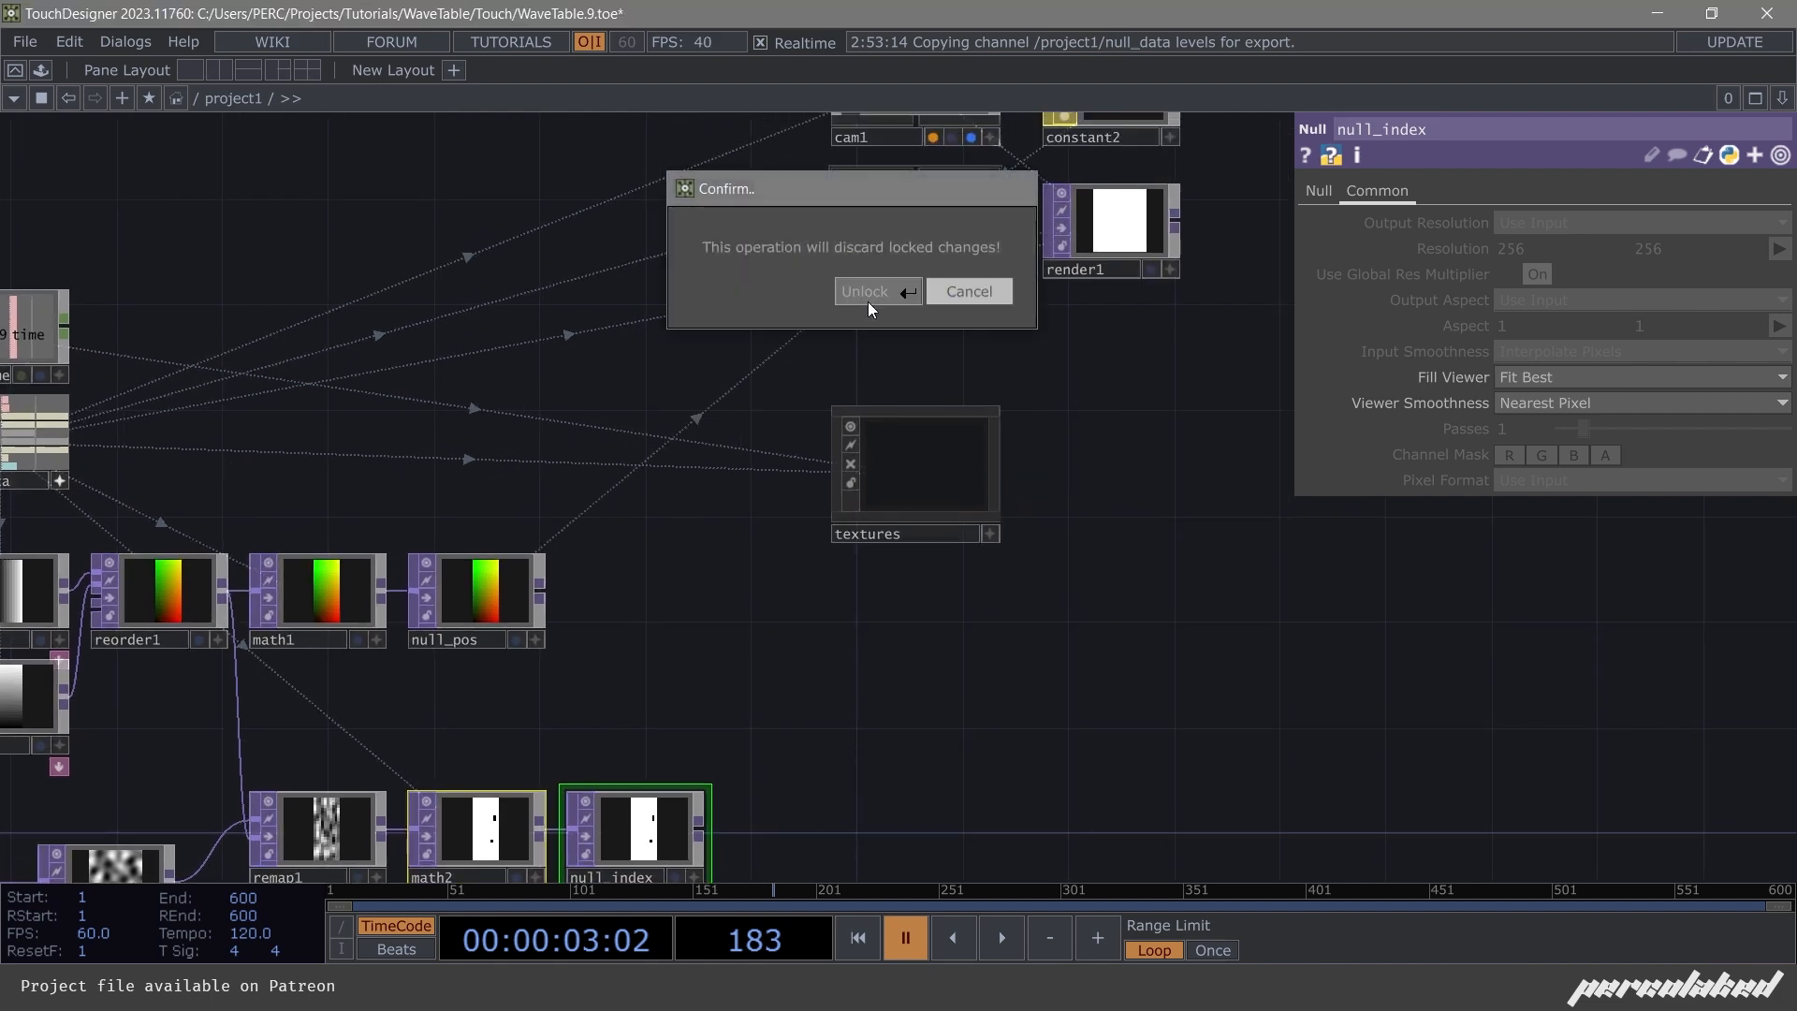
Show the Instance Textures settings of geo1 and check the item names inside the textures component.
{"action": "left_click", "coordinate": [891, 244]}
{"action": "left_click", "coordinate": [1456, 184]}
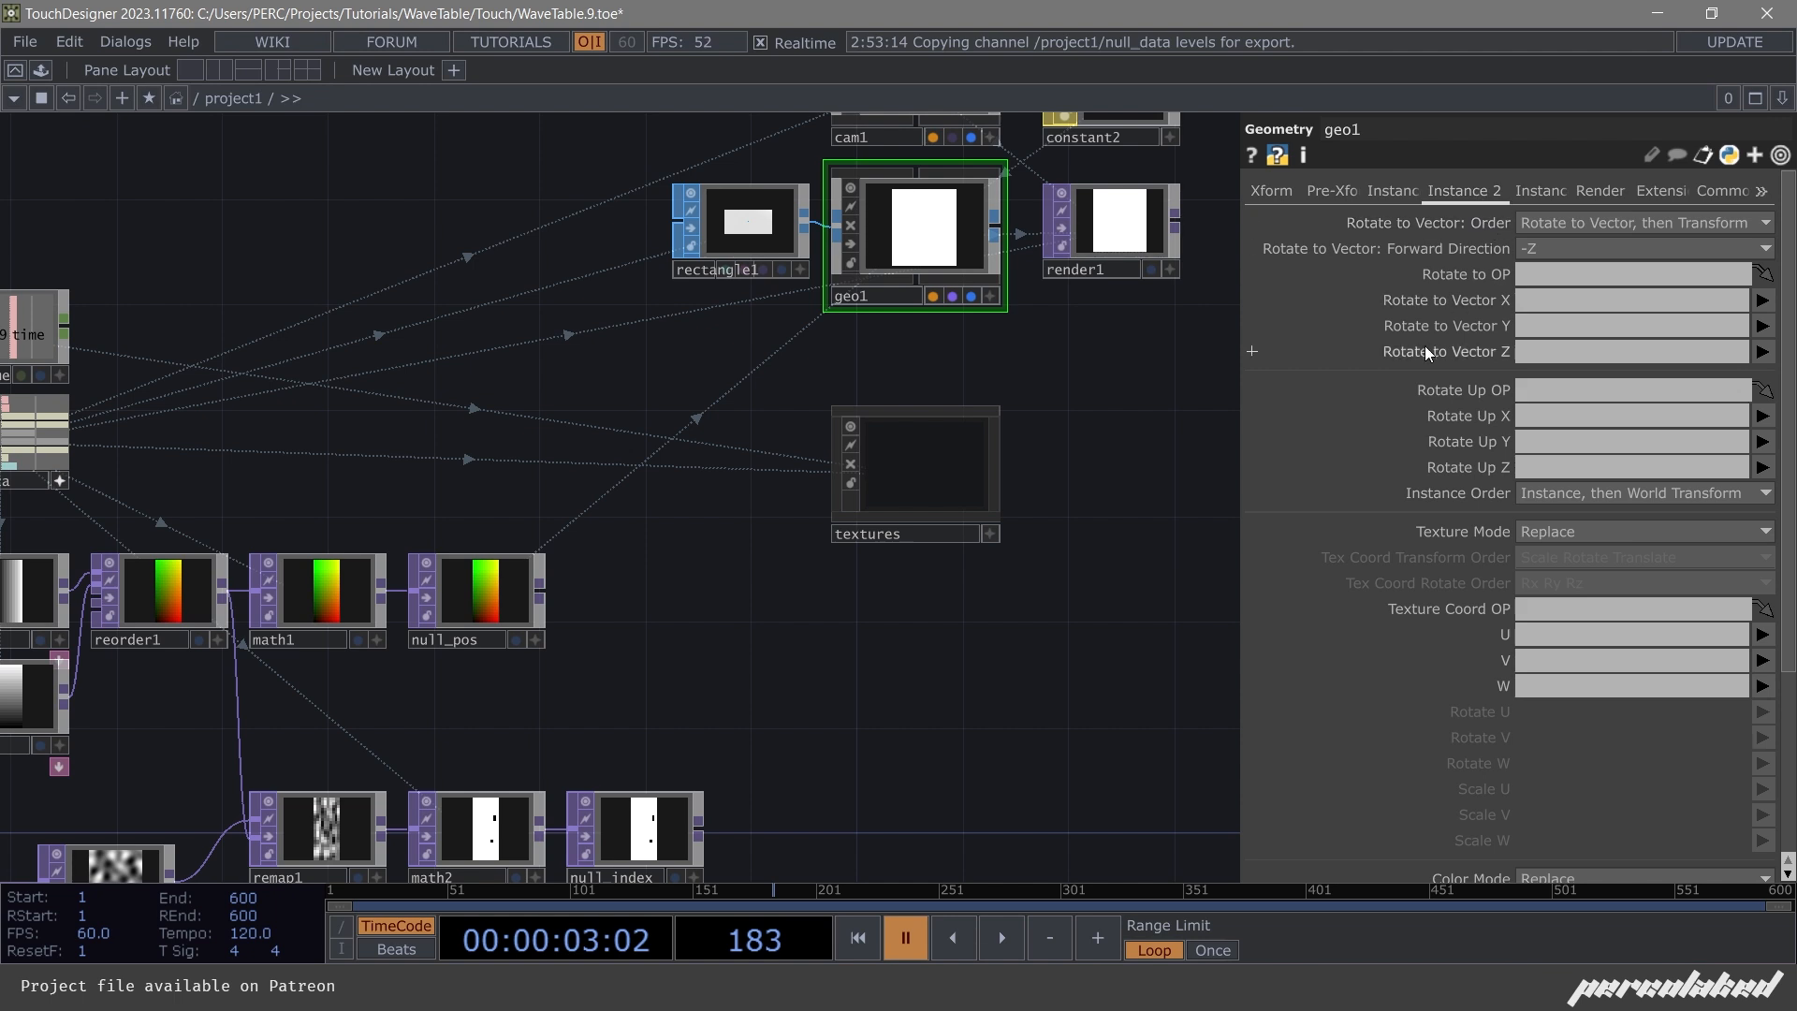
{"action": "scroll", "coordinate": [1425, 348], "scroll_direction": "down", "scroll_amount": 5}
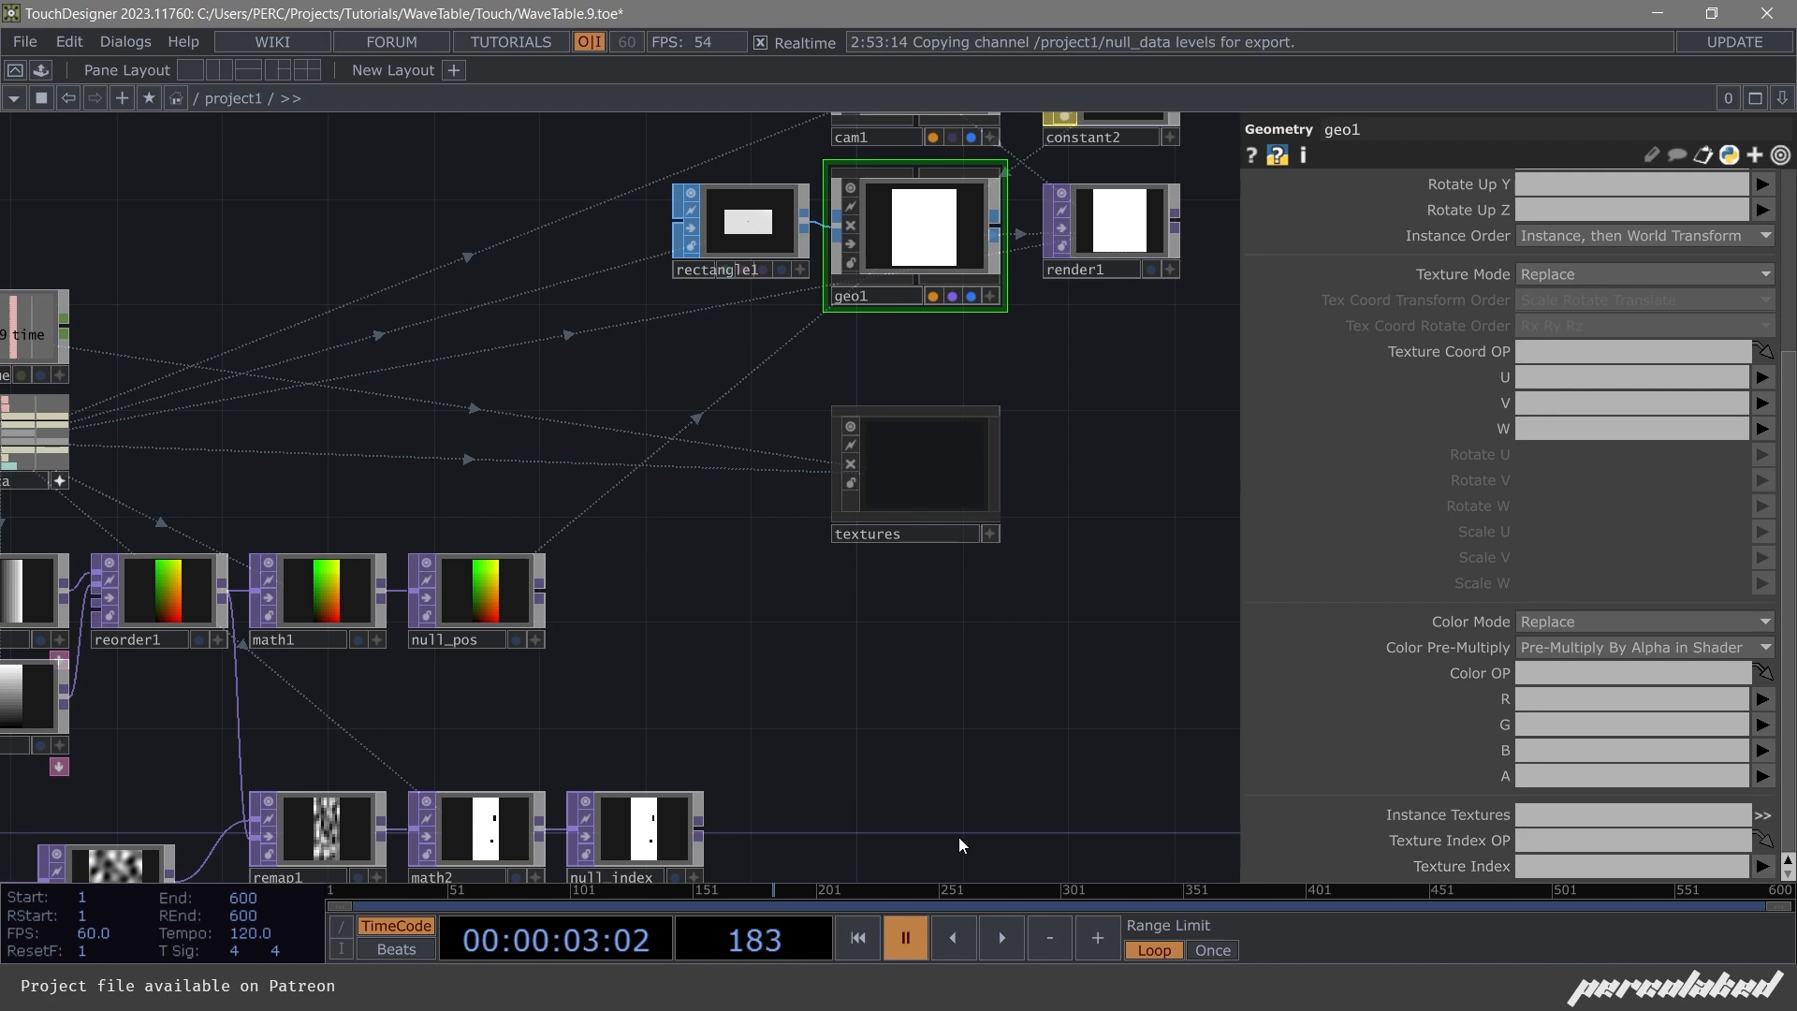
{"action": "scroll", "coordinate": [958, 836], "scroll_direction": "down", "scroll_amount": 3}
{"action": "scroll", "coordinate": [734, 502], "scroll_direction": "right", "scroll_amount": 3}
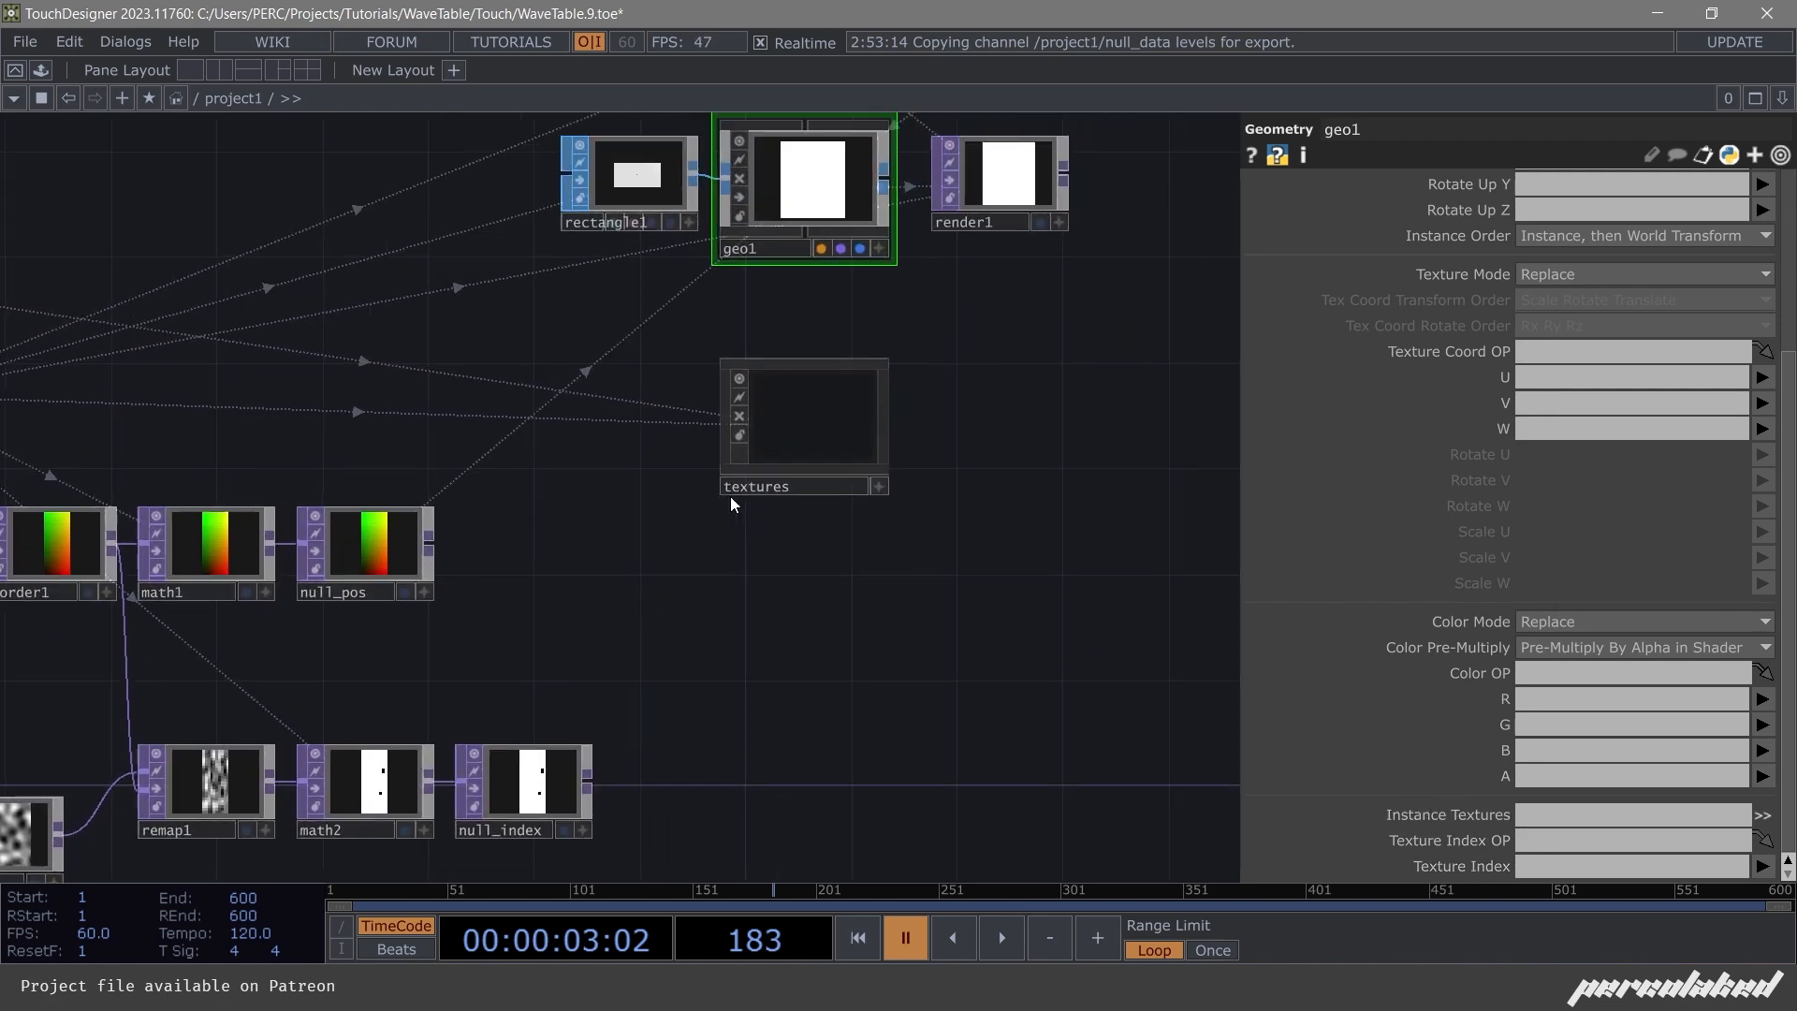
{"action": "key", "text": "i"}
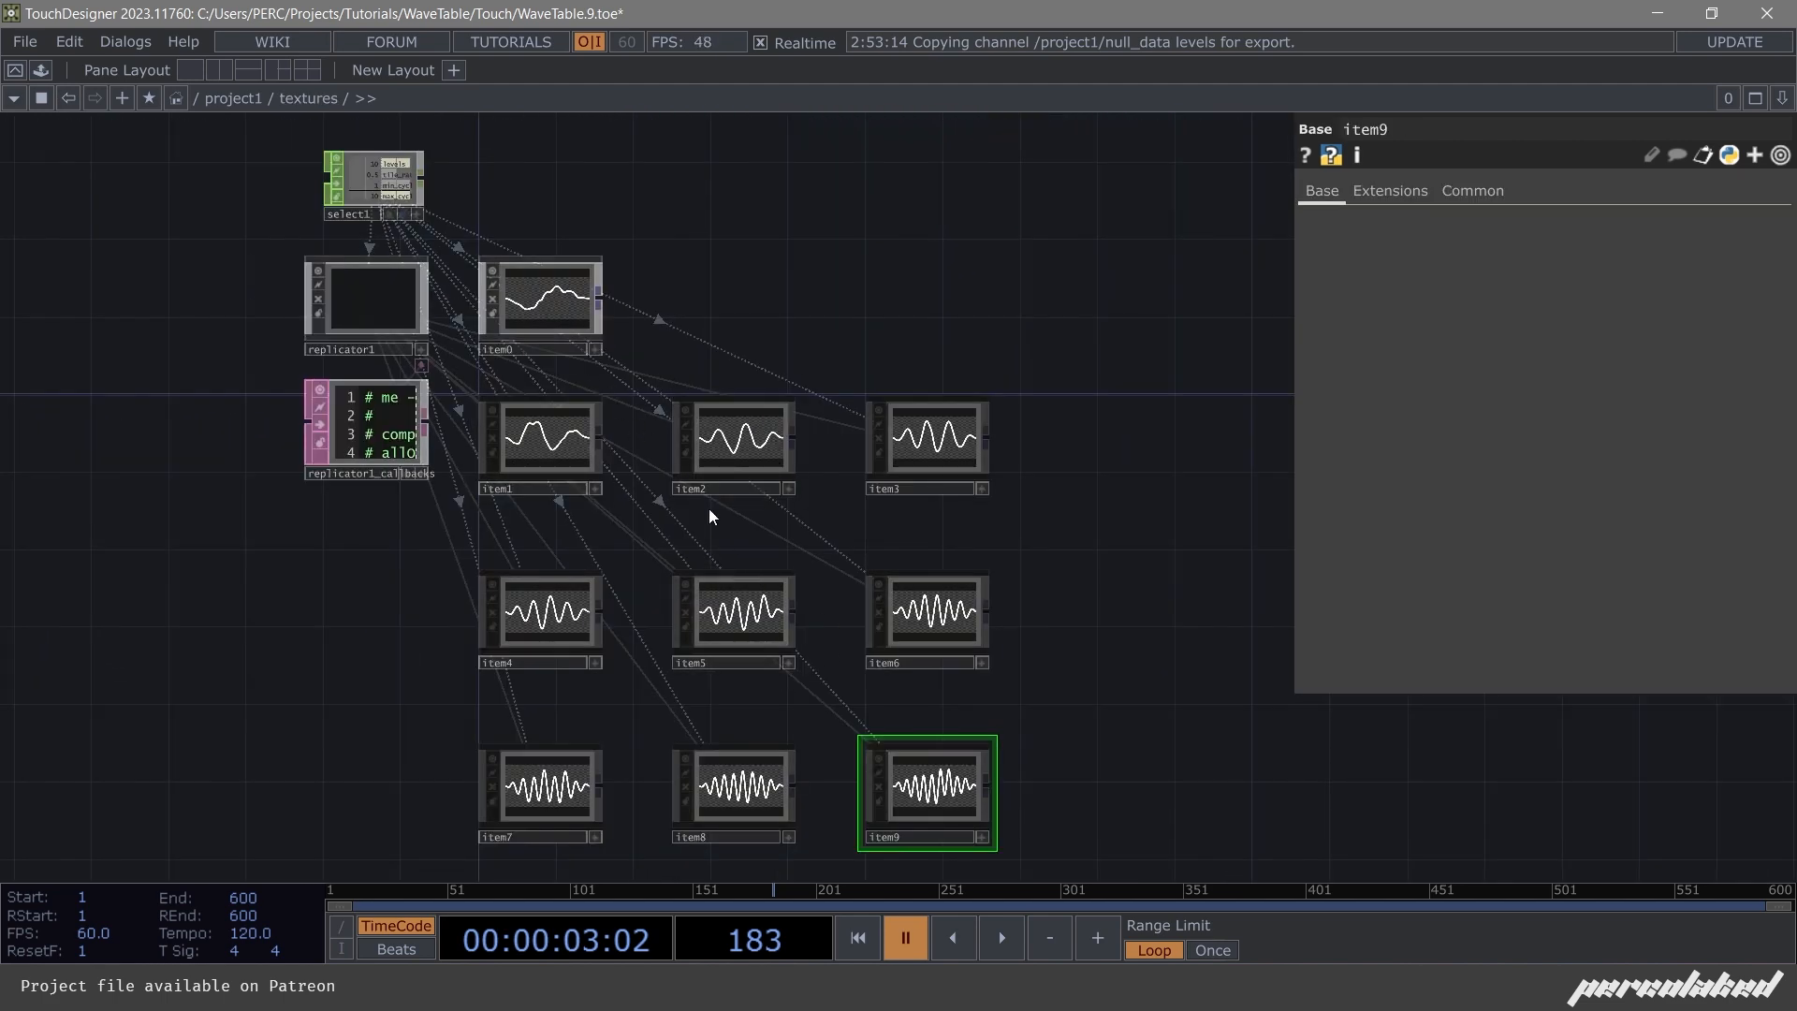
{"action": "key", "text": "u"}
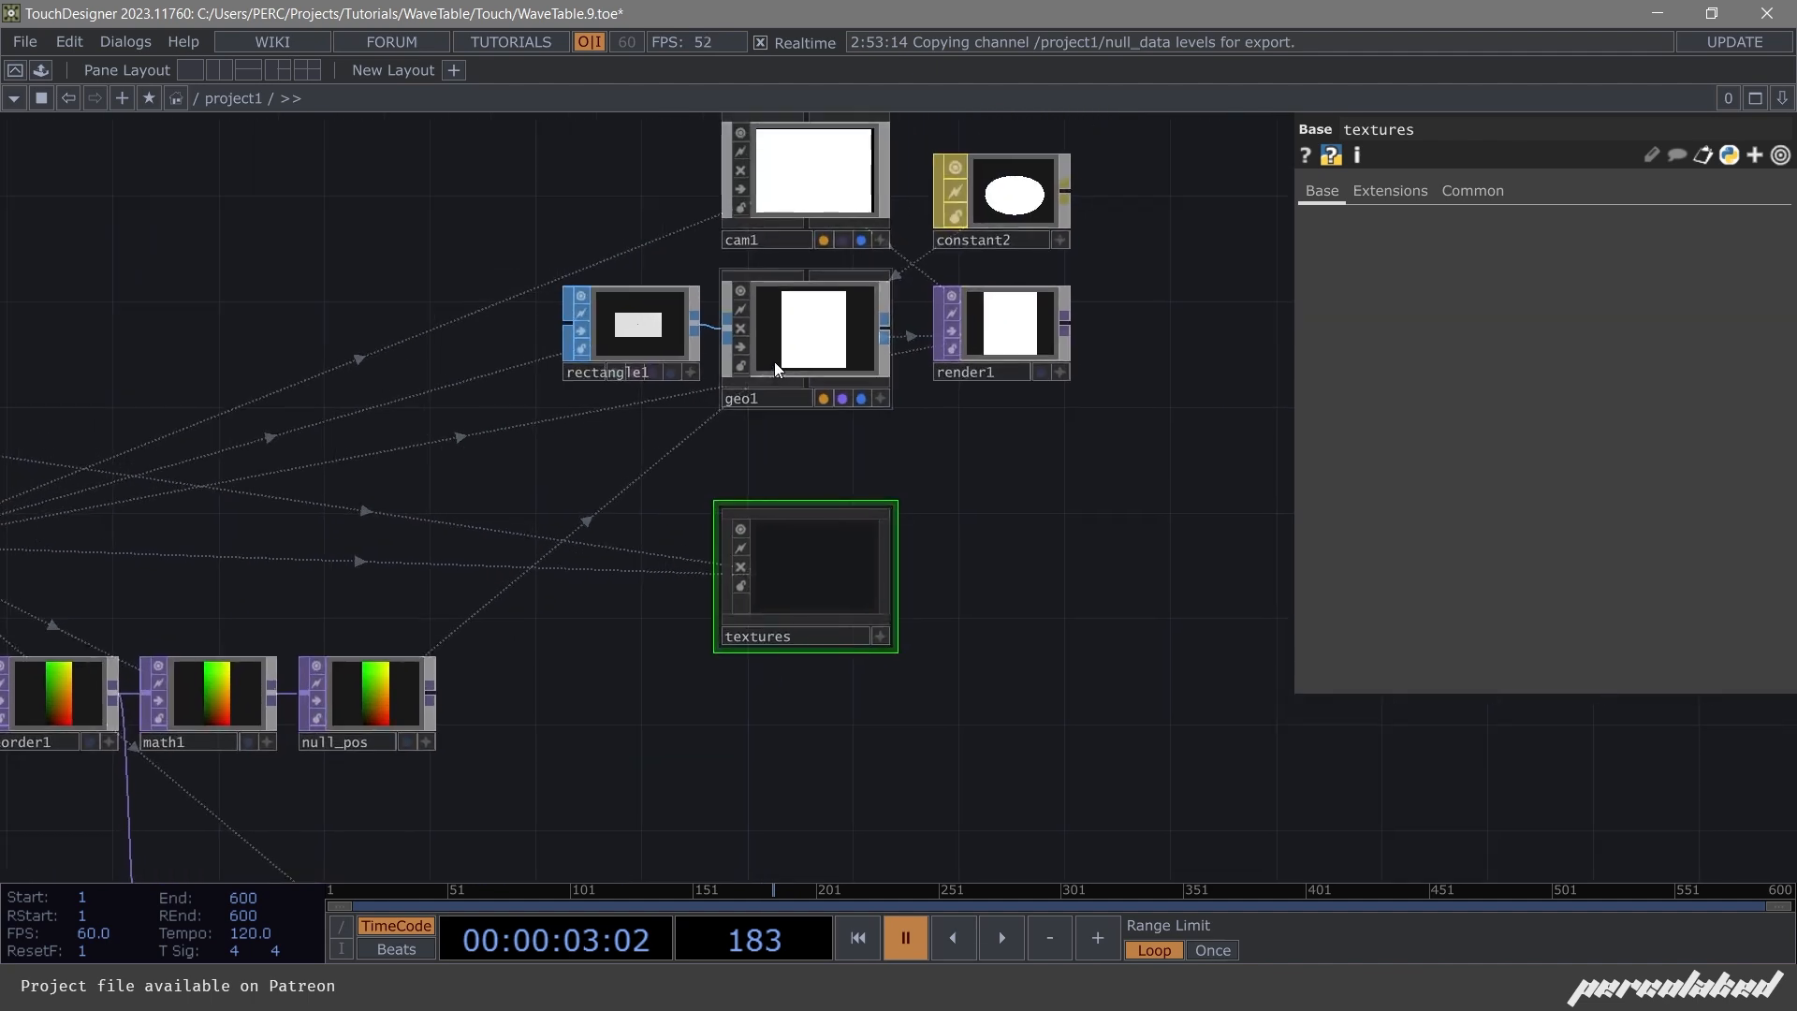
Set geo1's Instance Textures to textures/item*/out1, checking the path against the operators inside textures.
{"action": "left_click", "coordinate": [773, 361]}
{"action": "left_click", "coordinate": [1536, 816]}
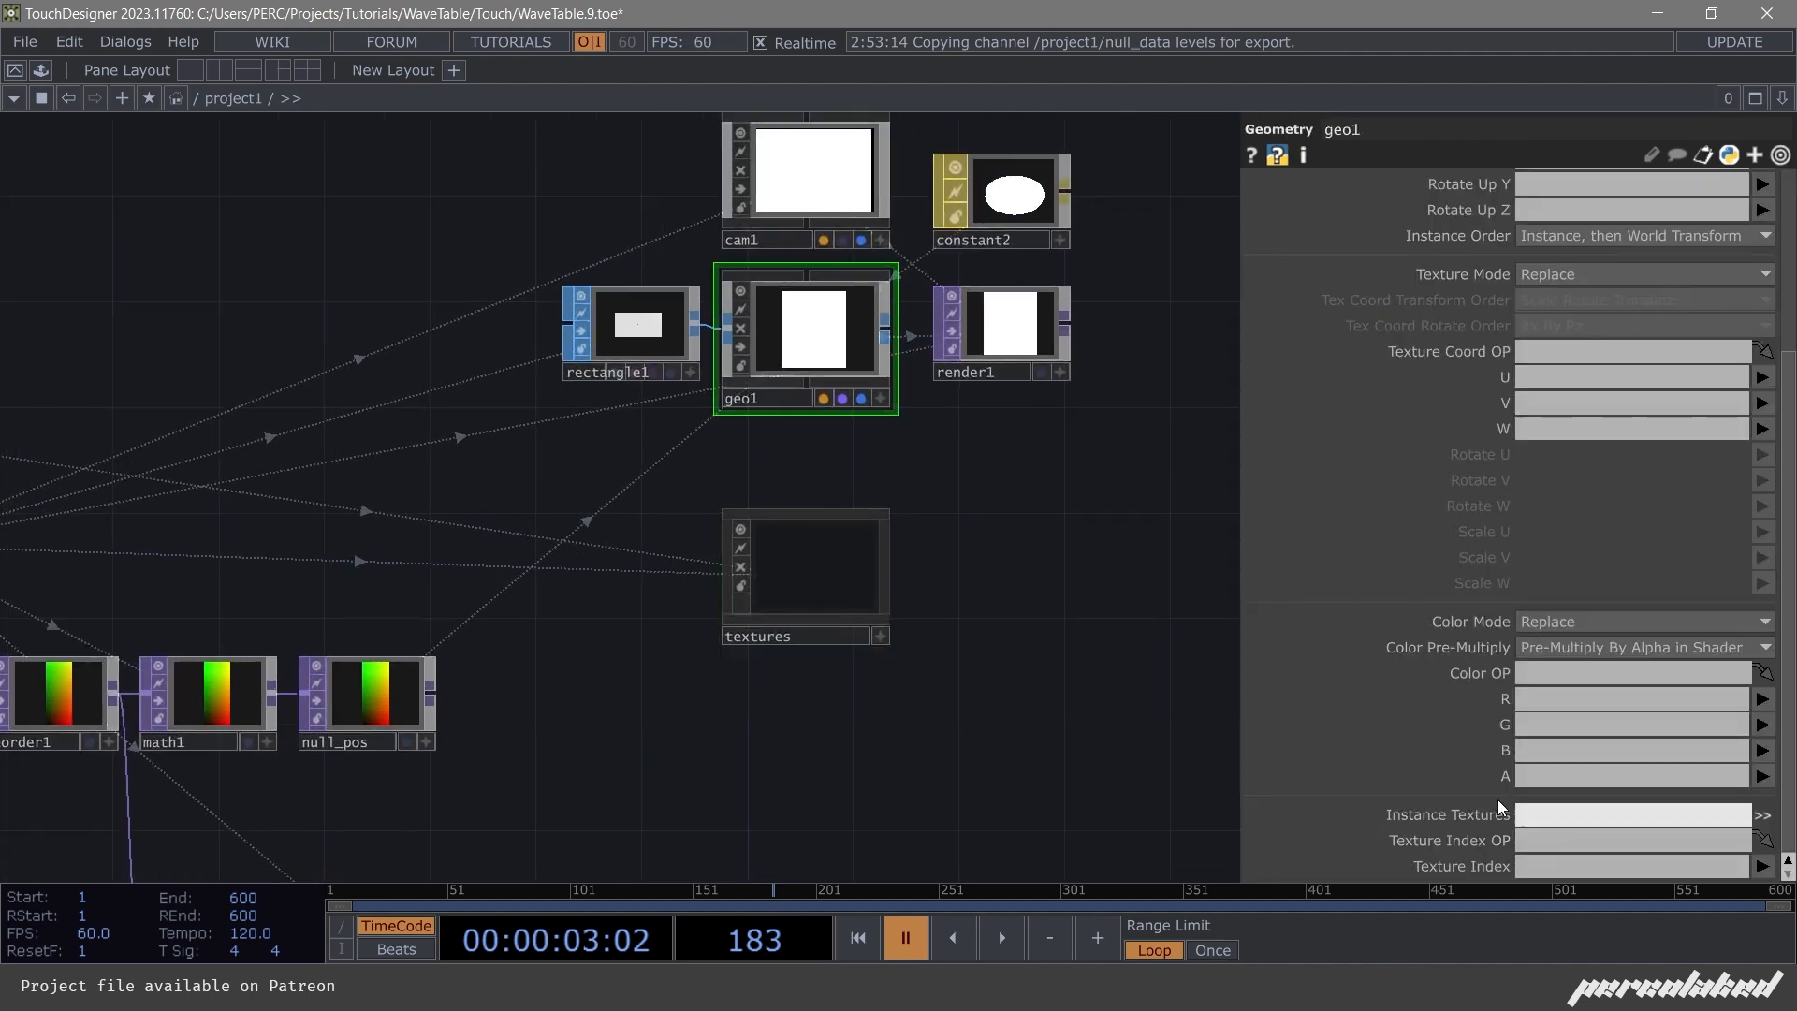
{"action": "type", "text": "textures/item*"}
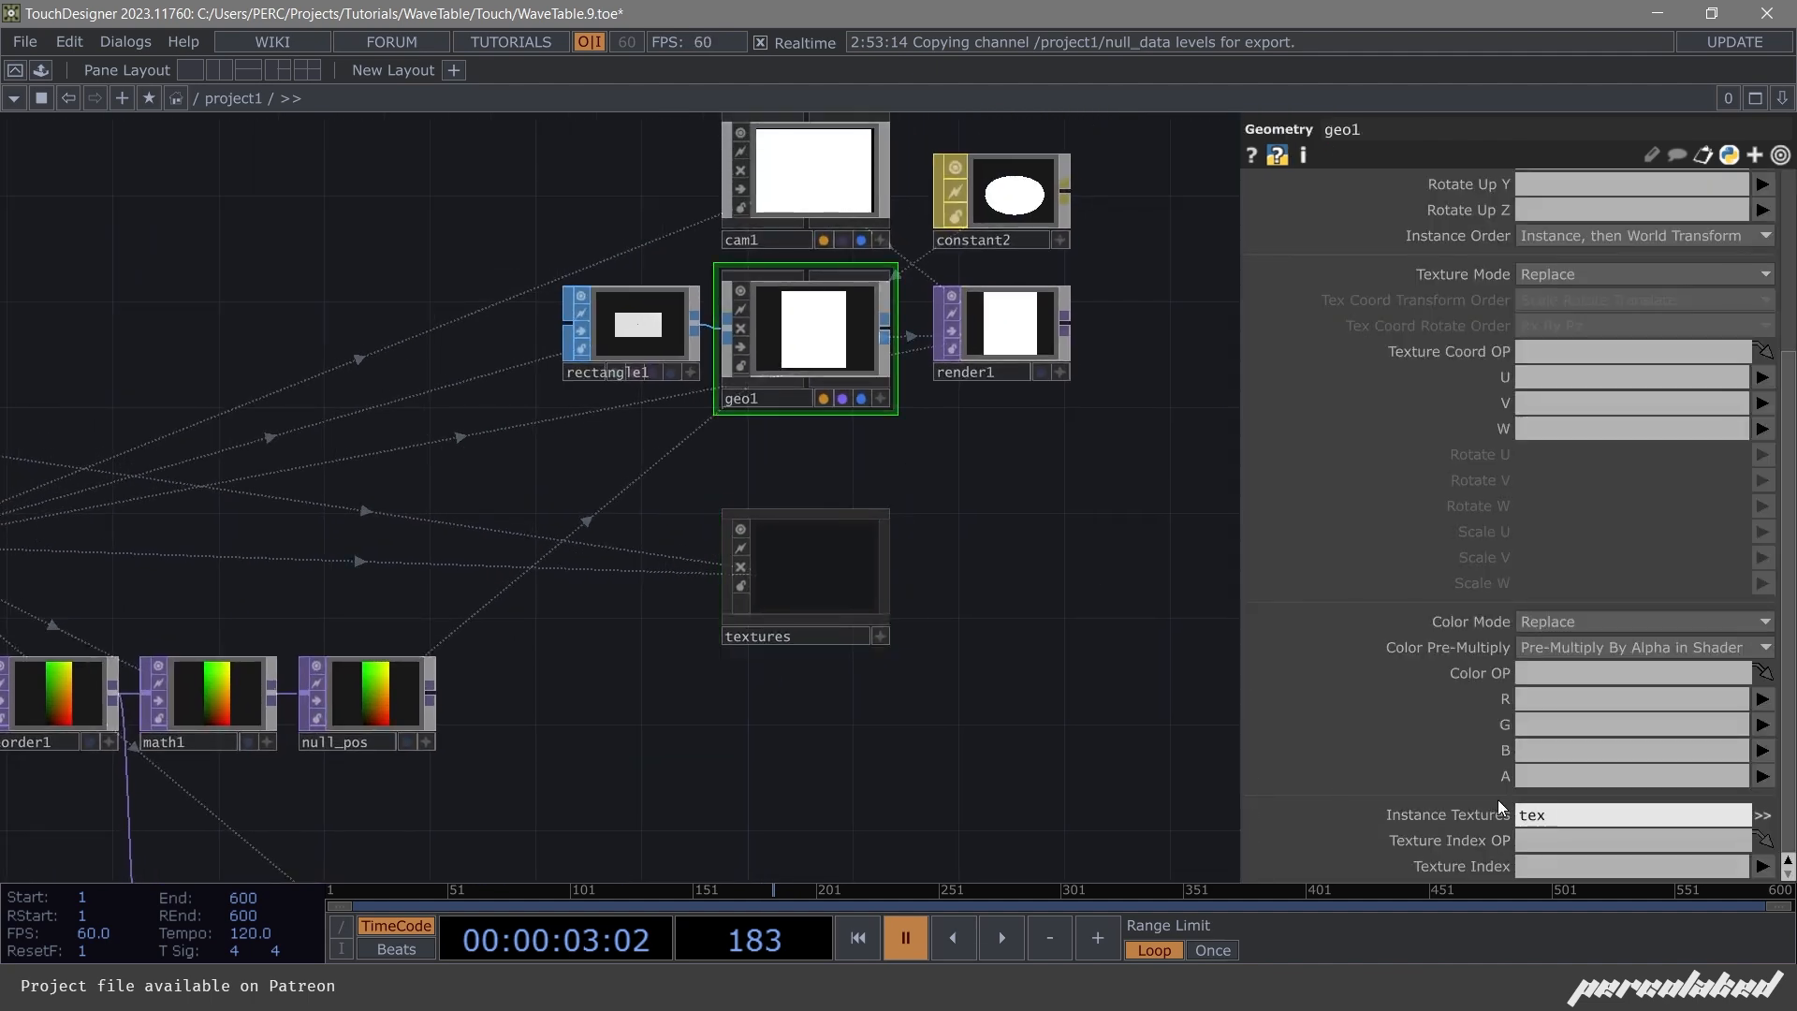
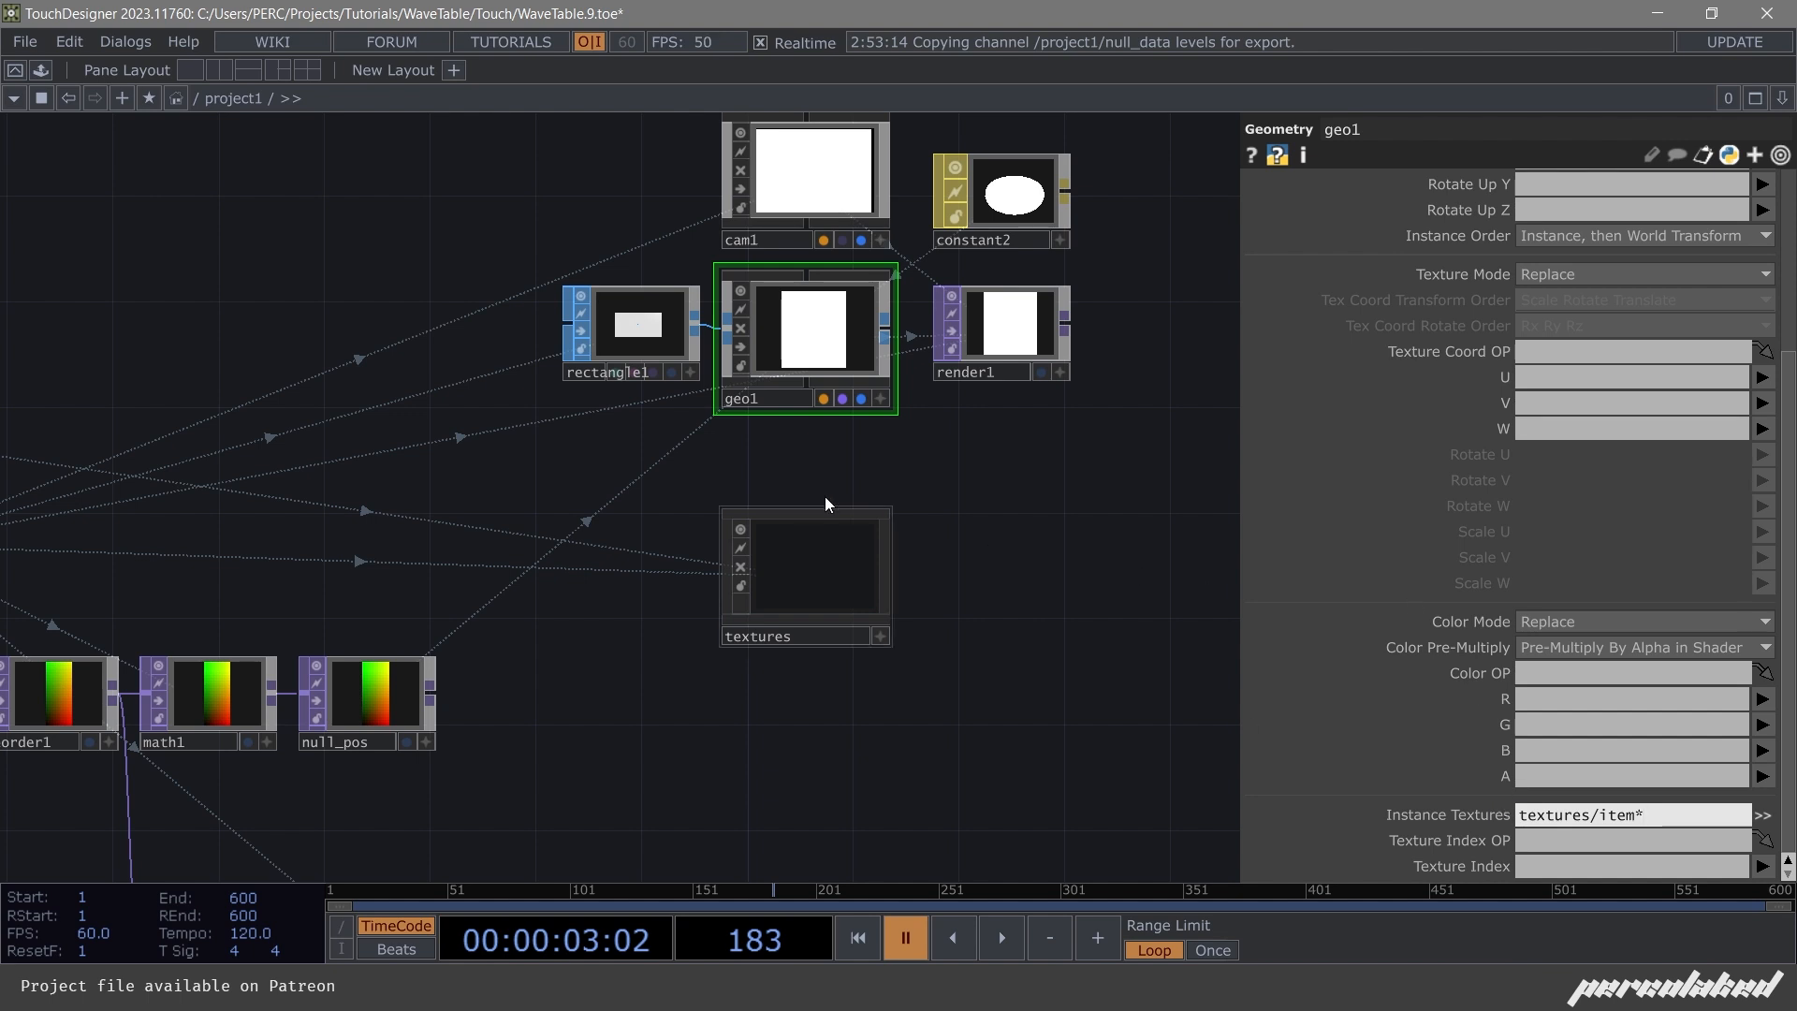
{"action": "double_click", "coordinate": [806, 546]}
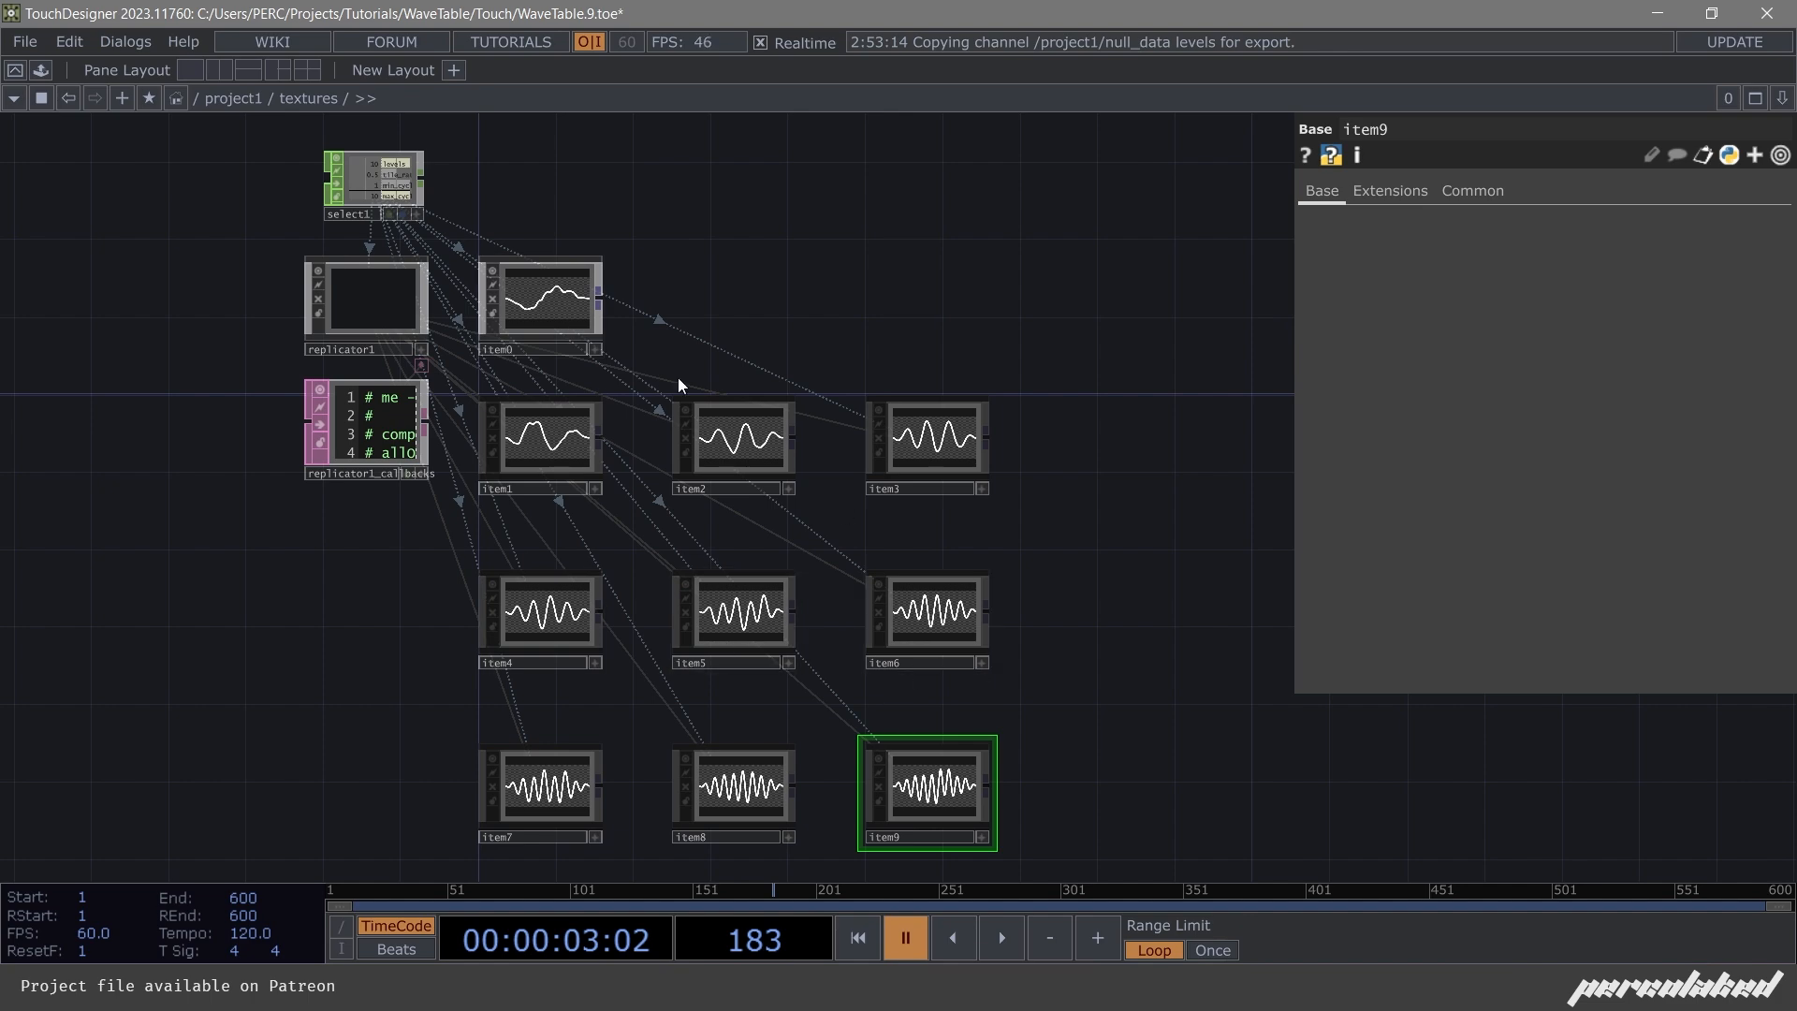
{"action": "scroll", "coordinate": [720, 530], "scroll_direction": "down", "scroll_amount": 5}
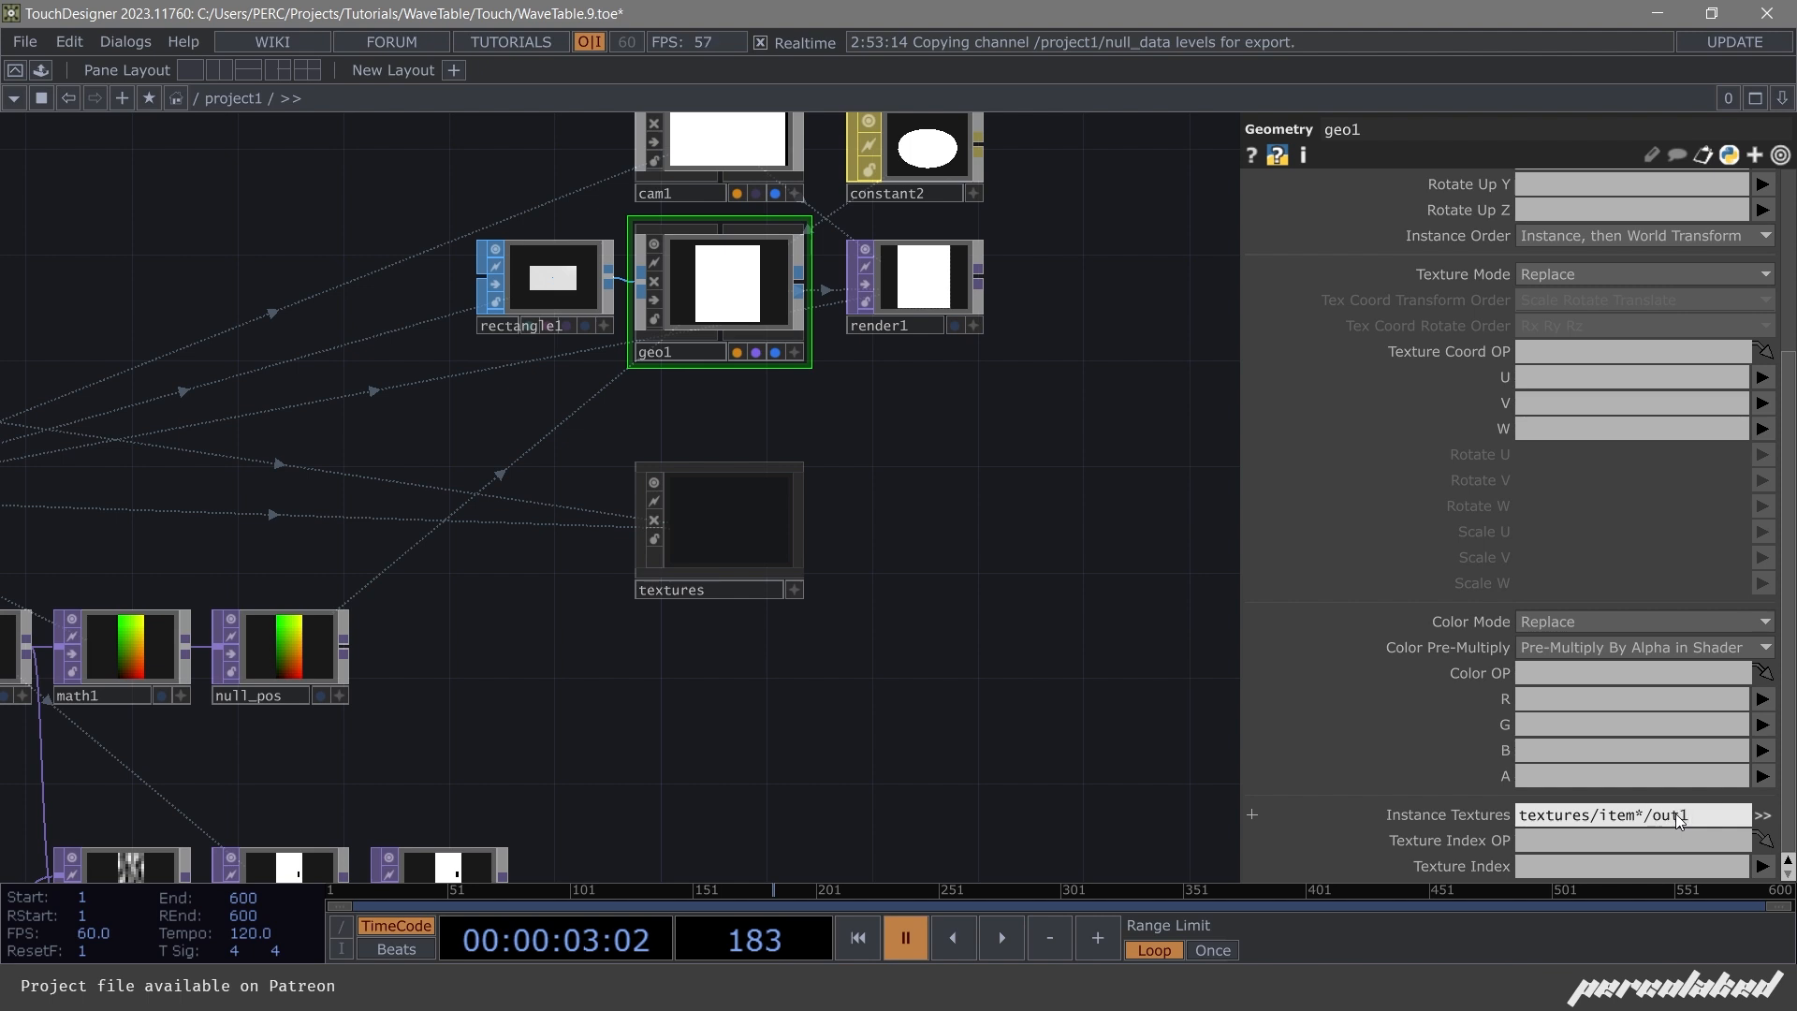
{"action": "key", "text": "Return"}
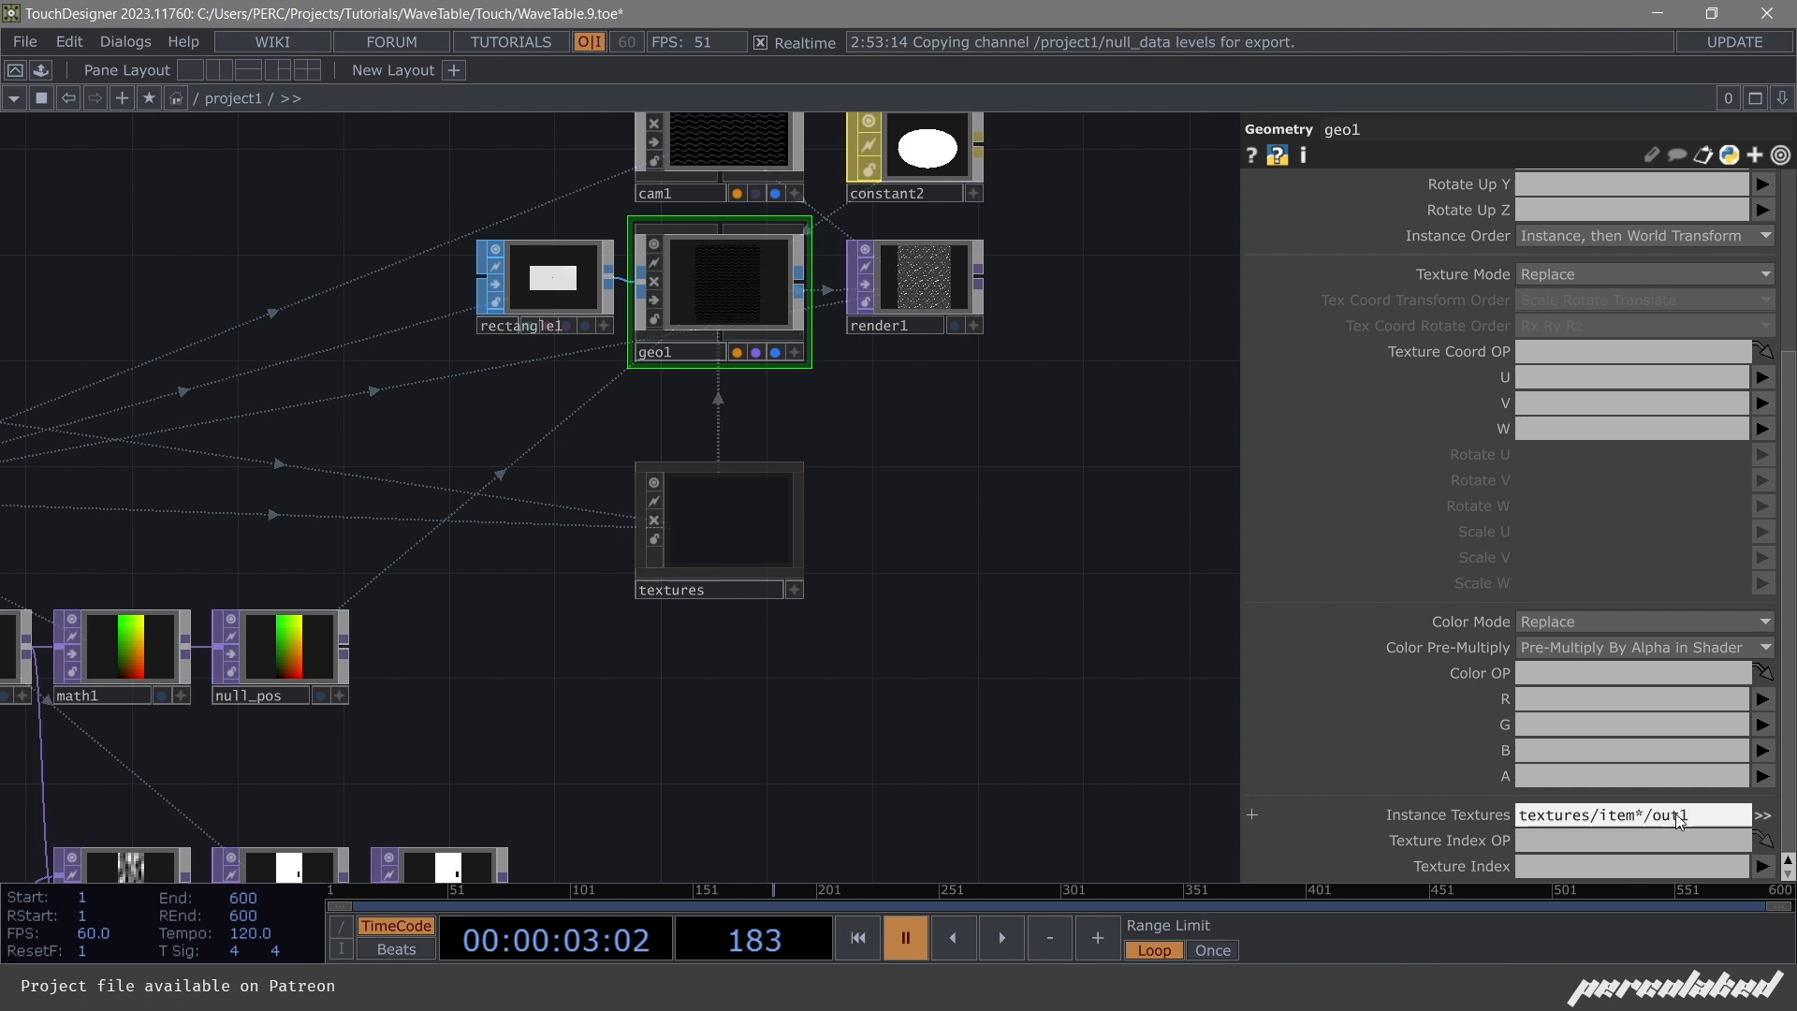
Display render1 as the network background and assign null_index's r channel as geo1's texture index.
{"action": "left_click_drag", "start_coordinate": [1145, 351], "coordinate": [716, 536]}
{"action": "left_click", "coordinate": [870, 465]}
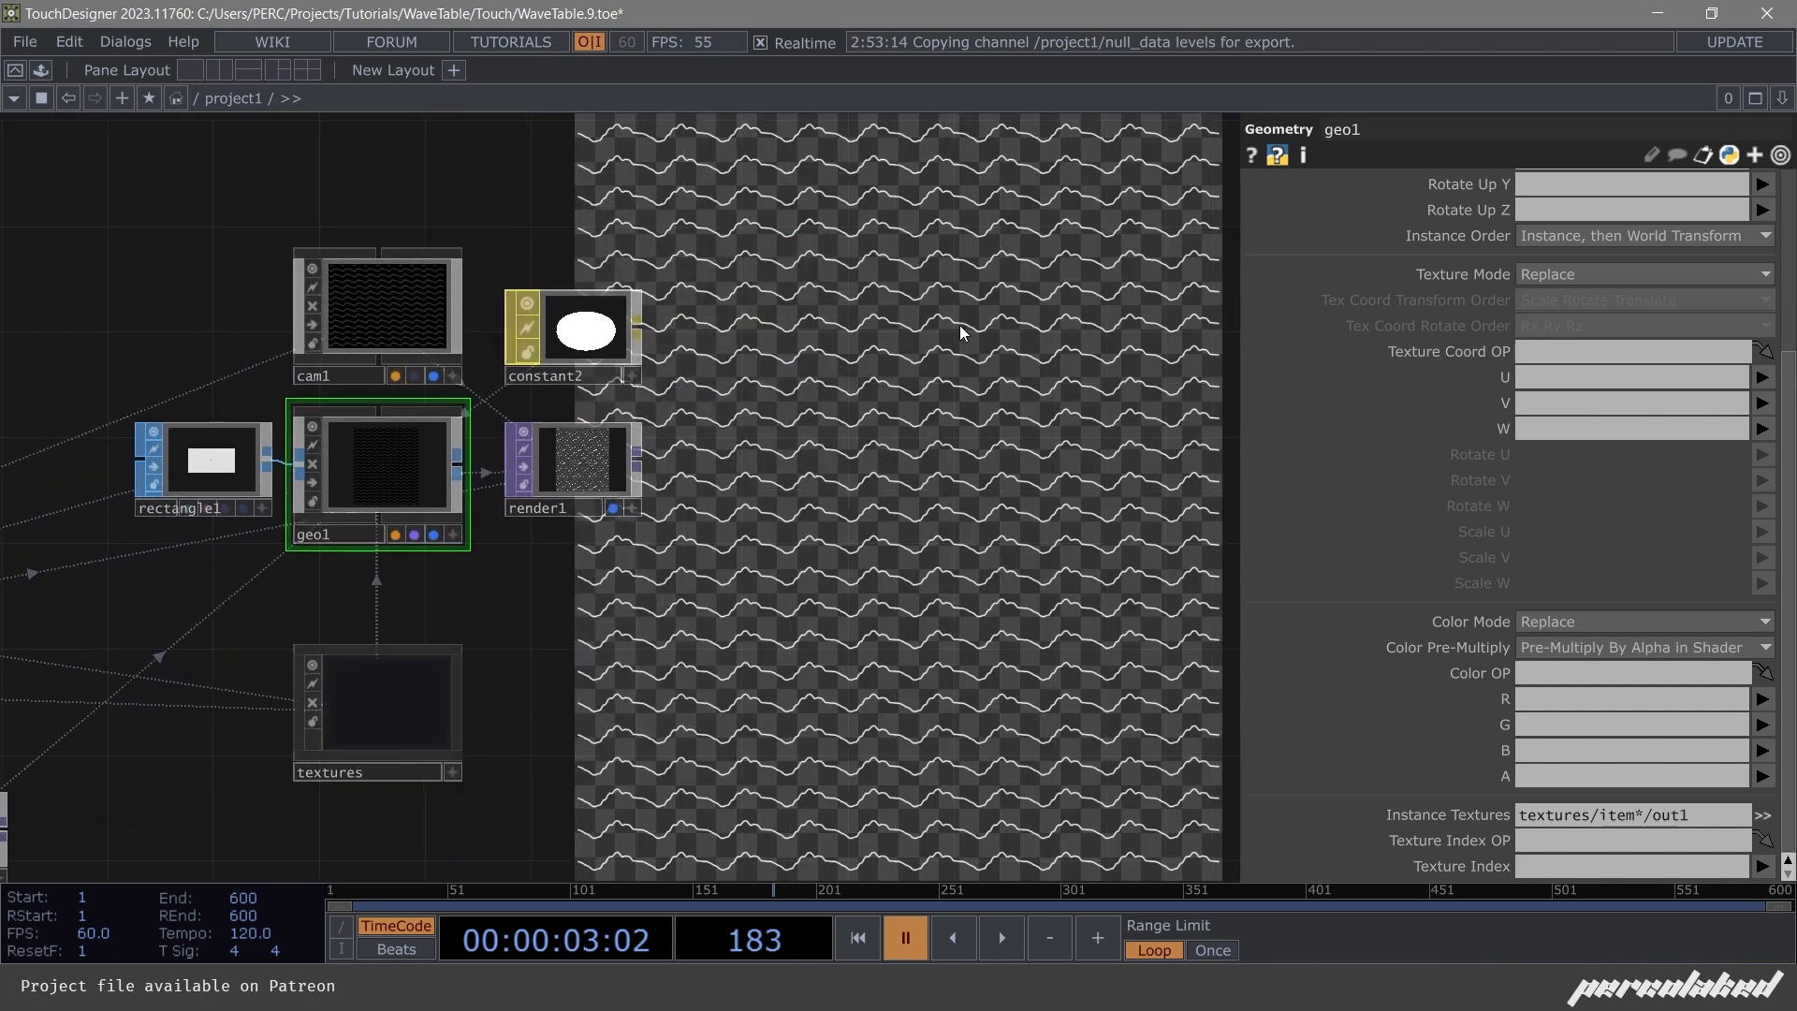
{"action": "left_click_drag", "start_coordinate": [873, 608], "coordinate": [978, 509]}
{"action": "left_click_drag", "start_coordinate": [795, 595], "coordinate": [956, 466]}
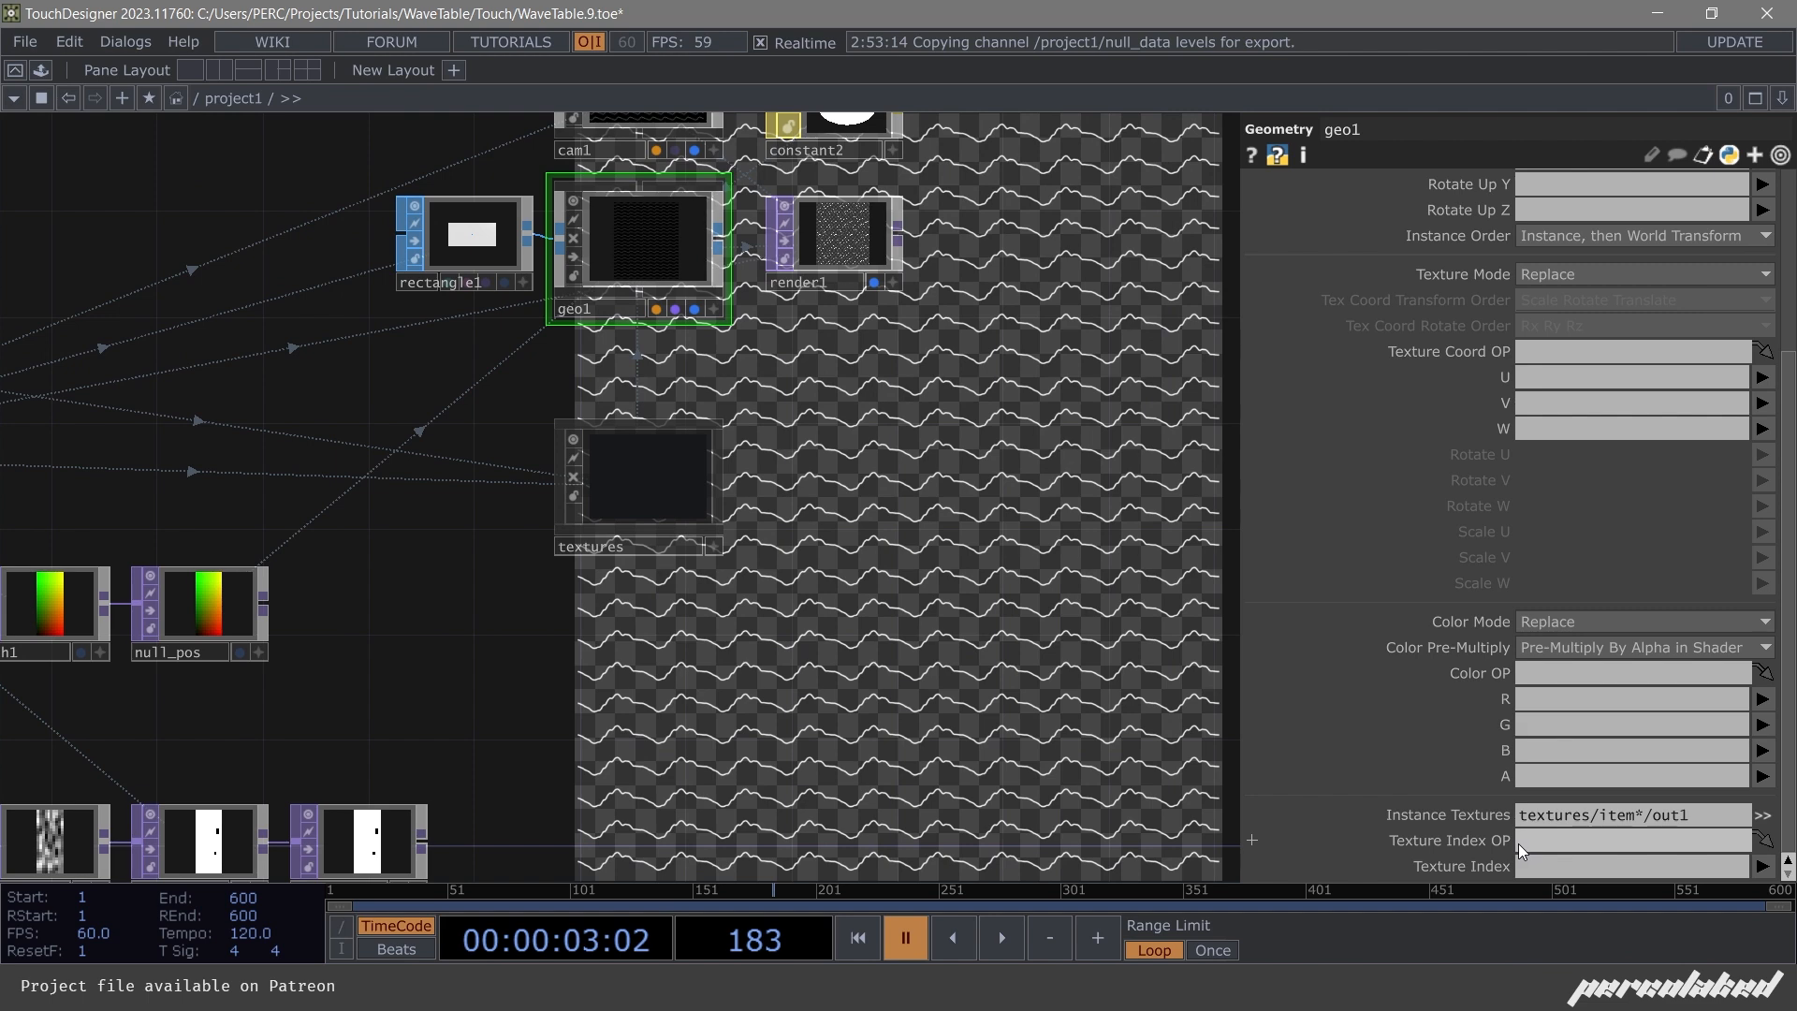
{"action": "left_click_drag", "start_coordinate": [837, 611], "coordinate": [893, 410]}
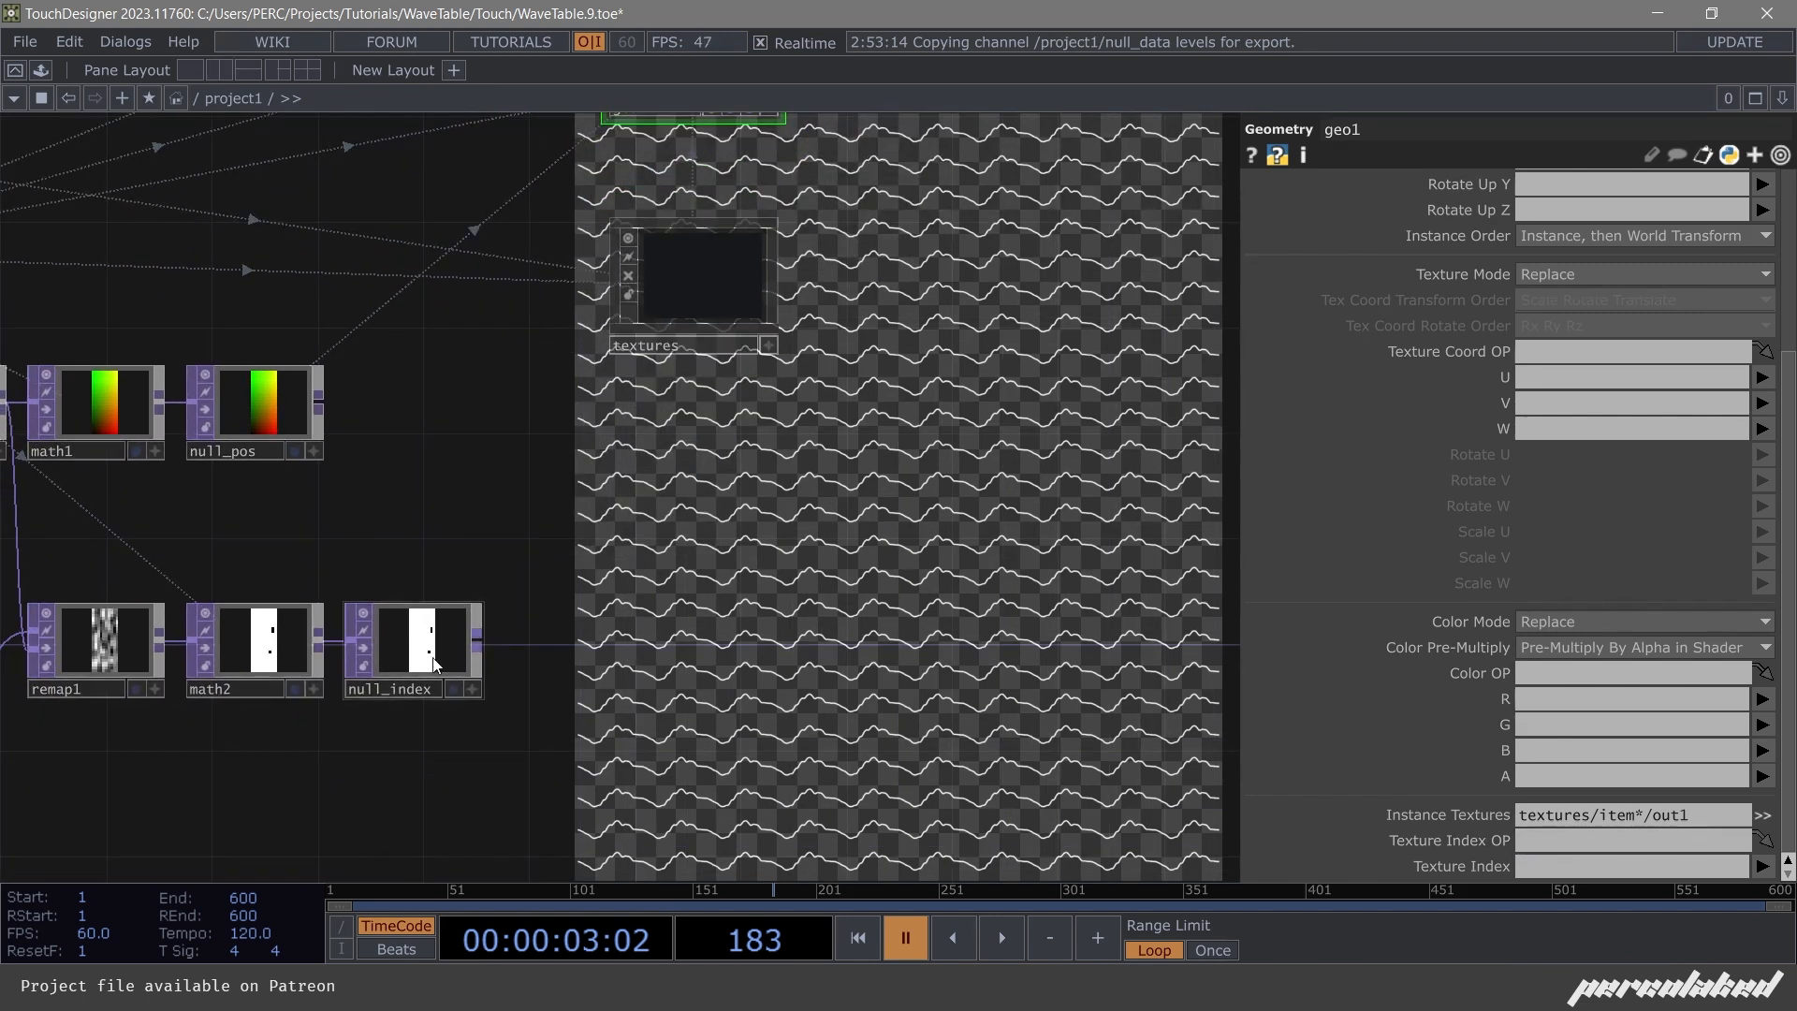
{"action": "left_click_drag", "start_coordinate": [418, 652], "coordinate": [1553, 845]}
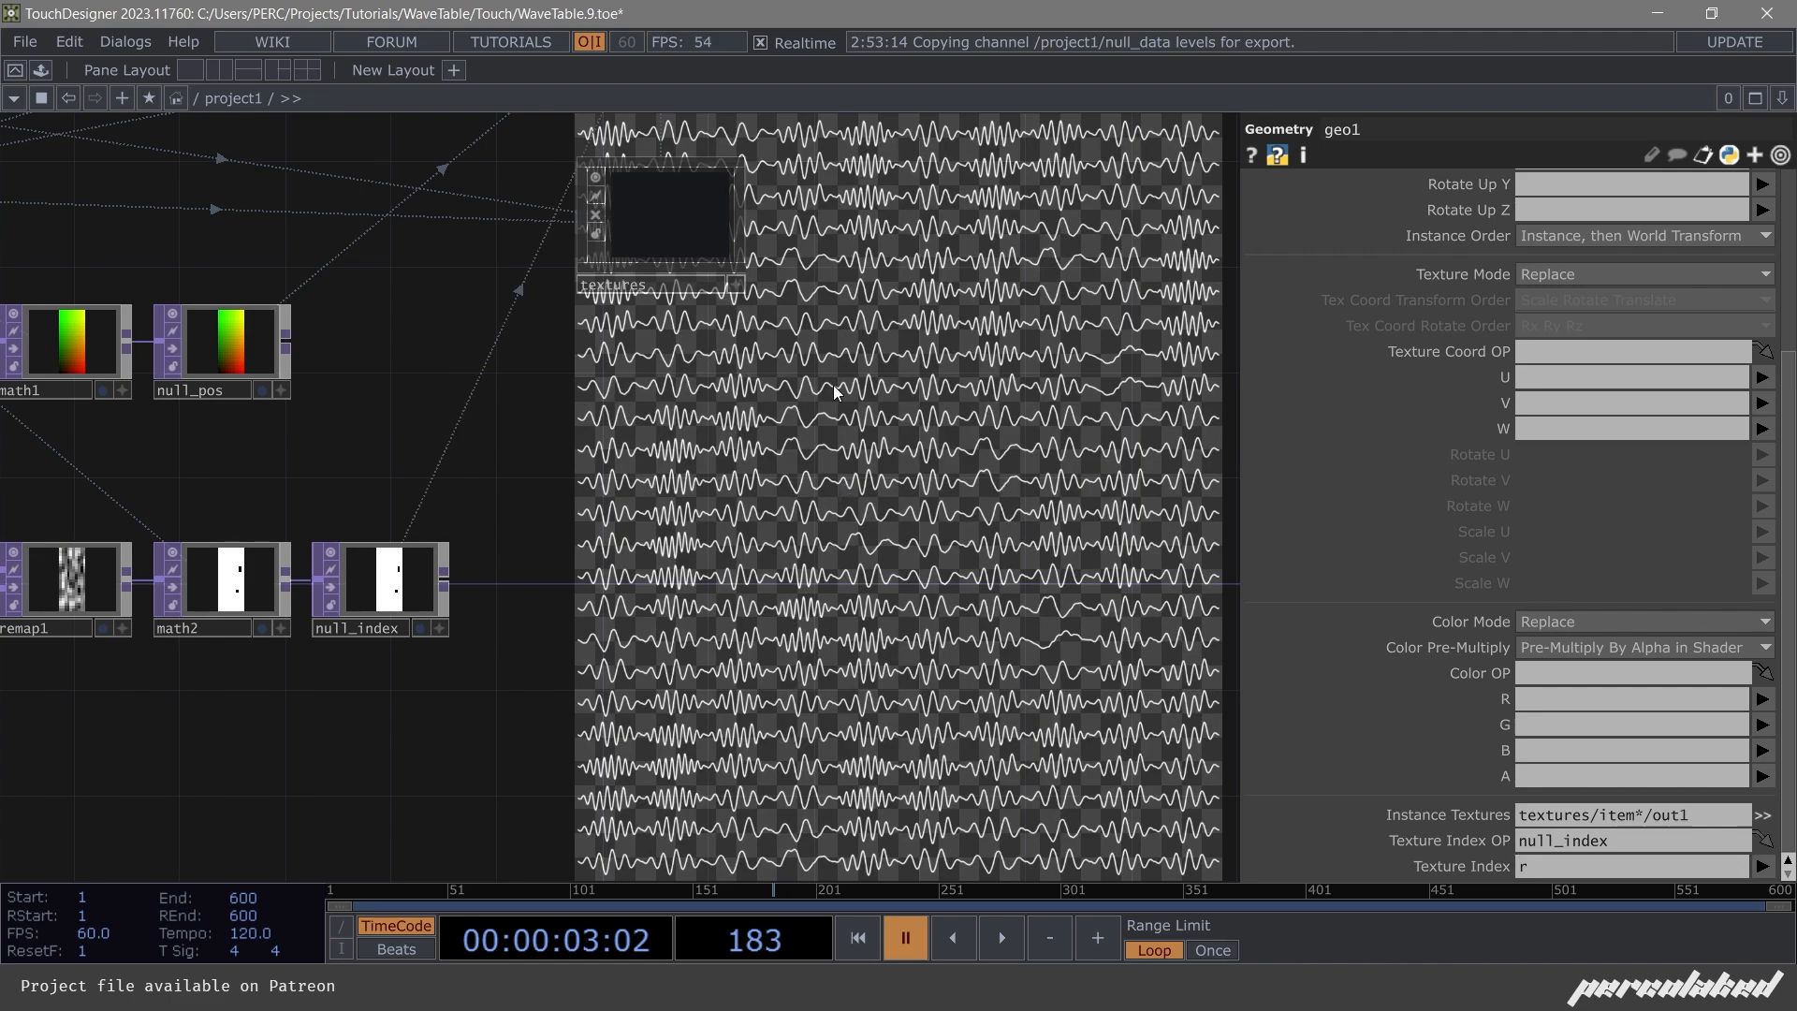
Play the timeline and feed mono1 into null1 in place of noise1, so the banana image drives the texture index.
{"action": "key", "text": "space"}
{"action": "scroll", "coordinate": [985, 585], "scroll_direction": "down", "scroll_amount": 5}
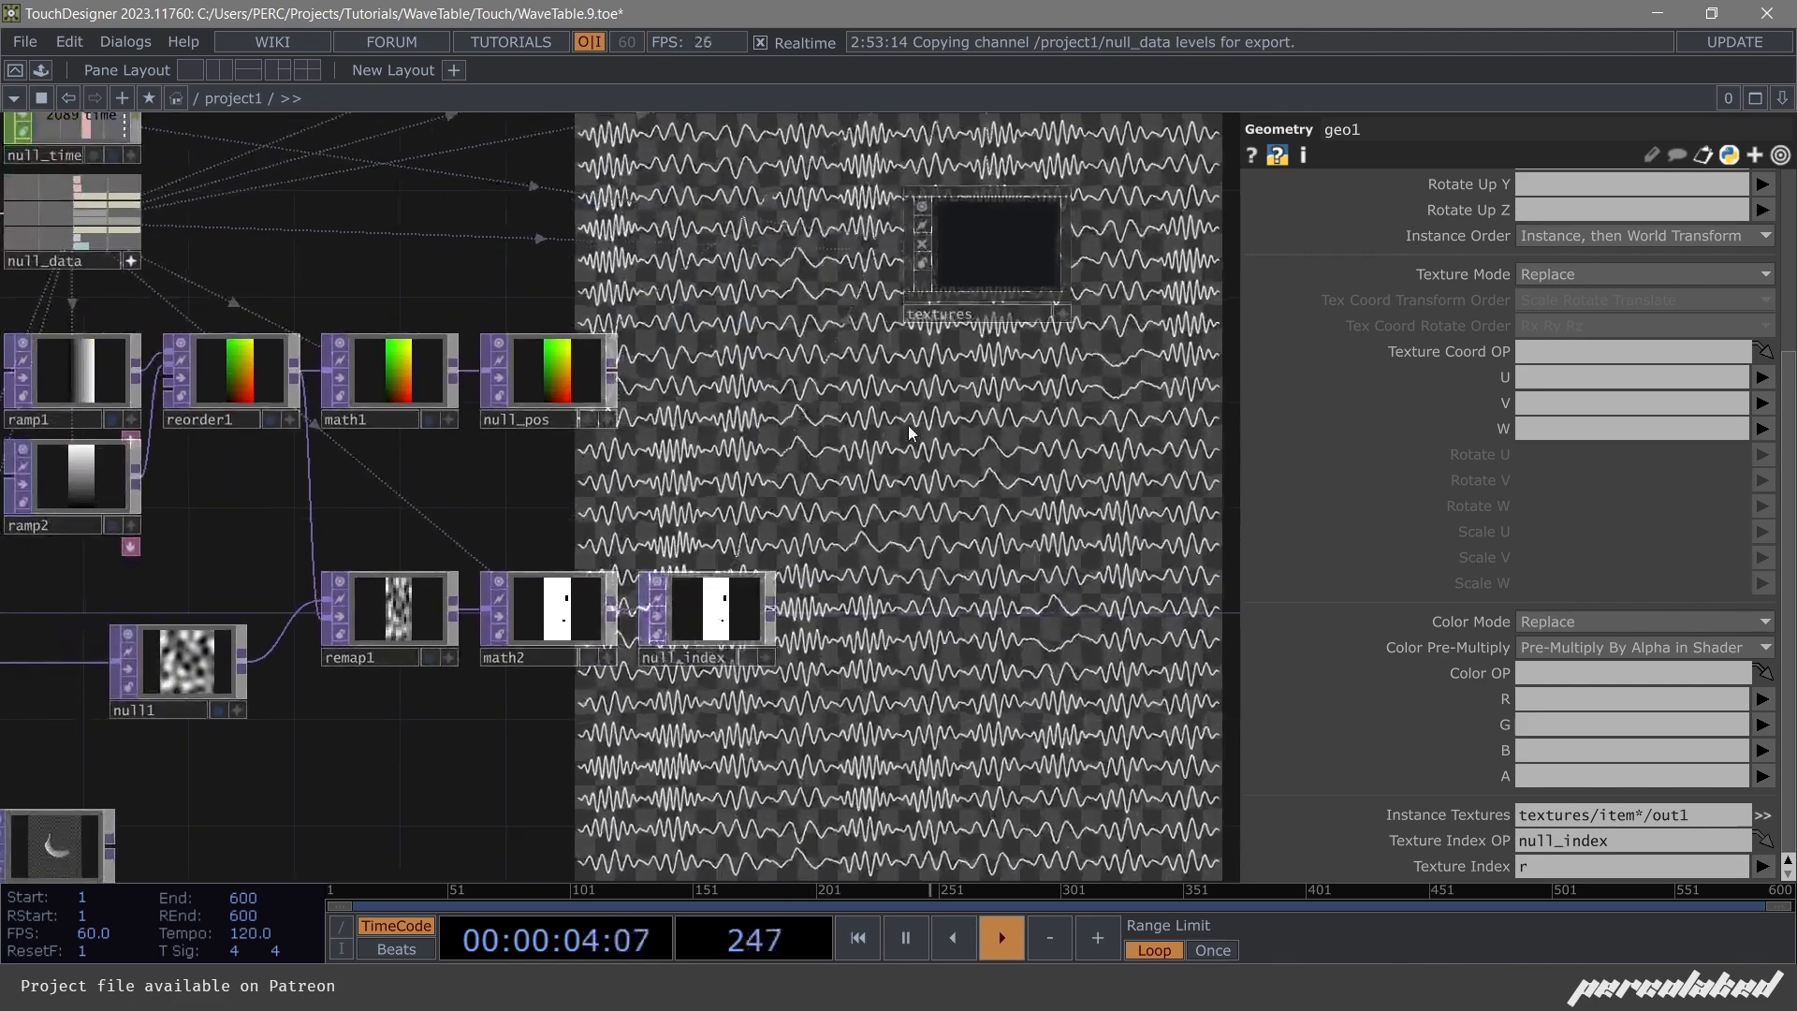
{"action": "key", "text": "space"}
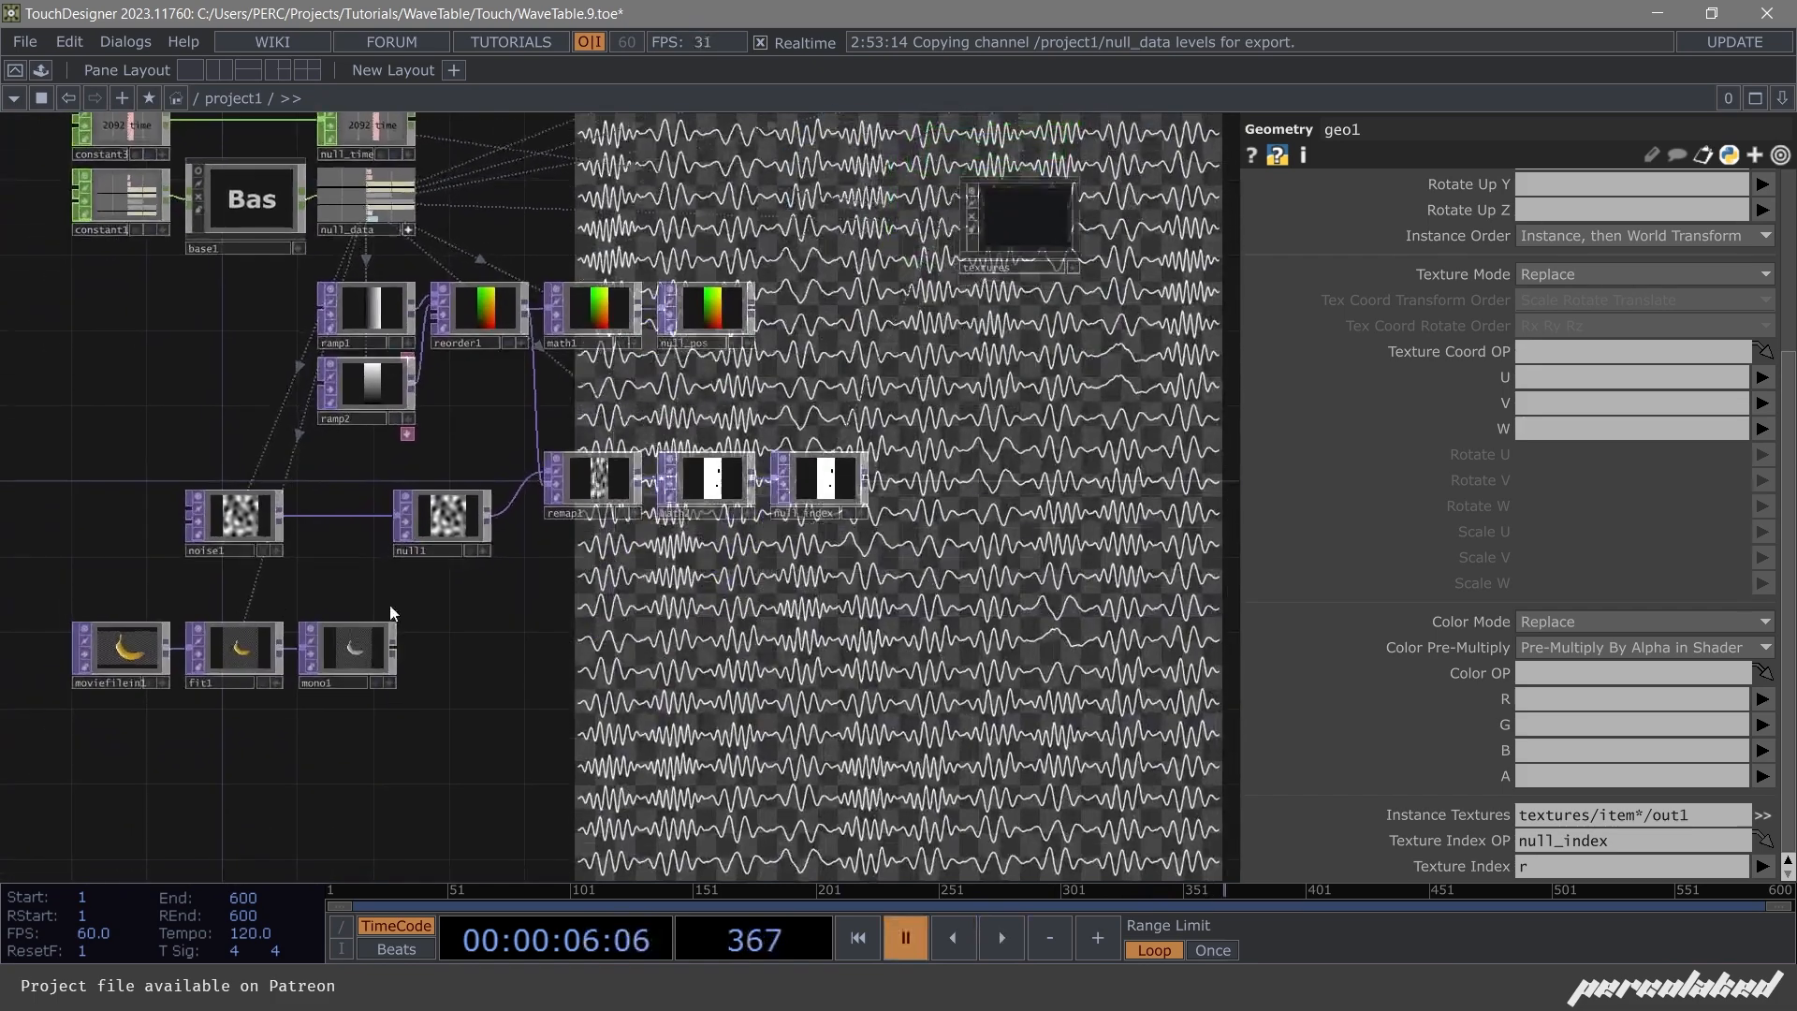
{"action": "scroll", "coordinate": [389, 605], "scroll_direction": "up", "scroll_amount": 3}
{"action": "left_click_drag", "start_coordinate": [571, 528], "coordinate": [503, 374]}
{"action": "key", "text": "space"}
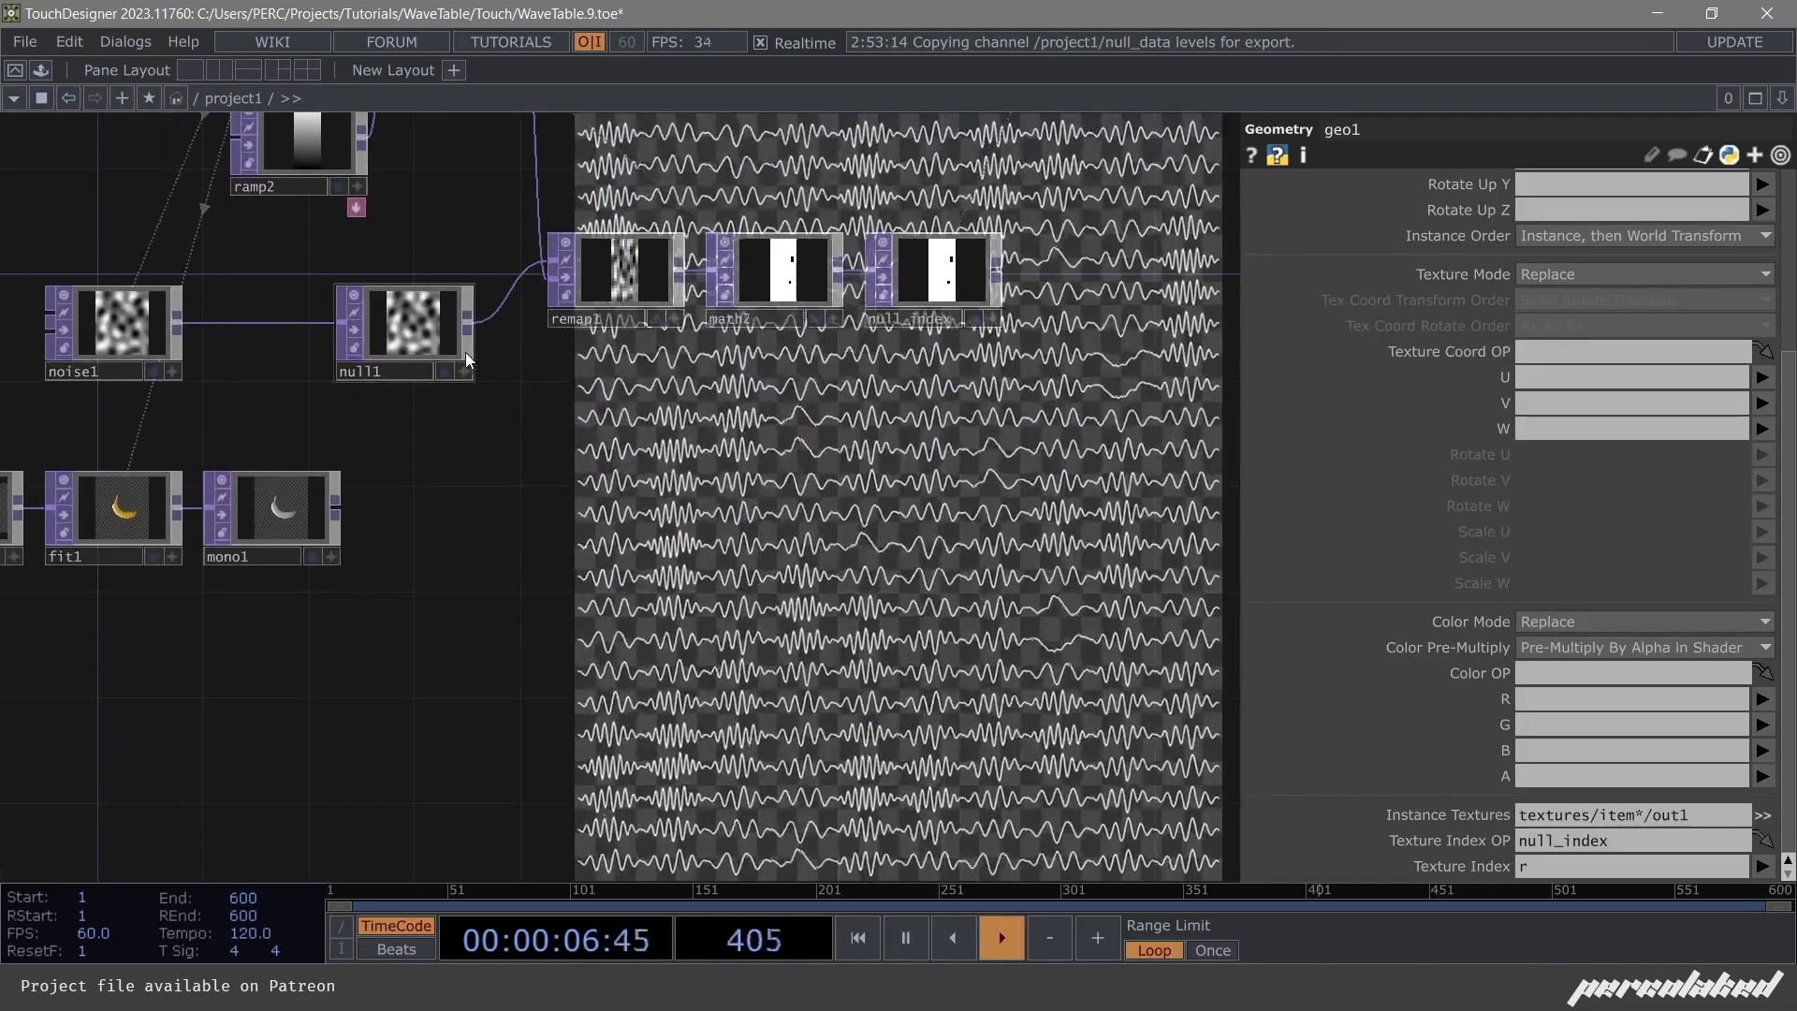
{"action": "left_click_drag", "start_coordinate": [334, 510], "coordinate": [342, 332]}
{"action": "left_click_drag", "start_coordinate": [532, 487], "coordinate": [496, 425]}
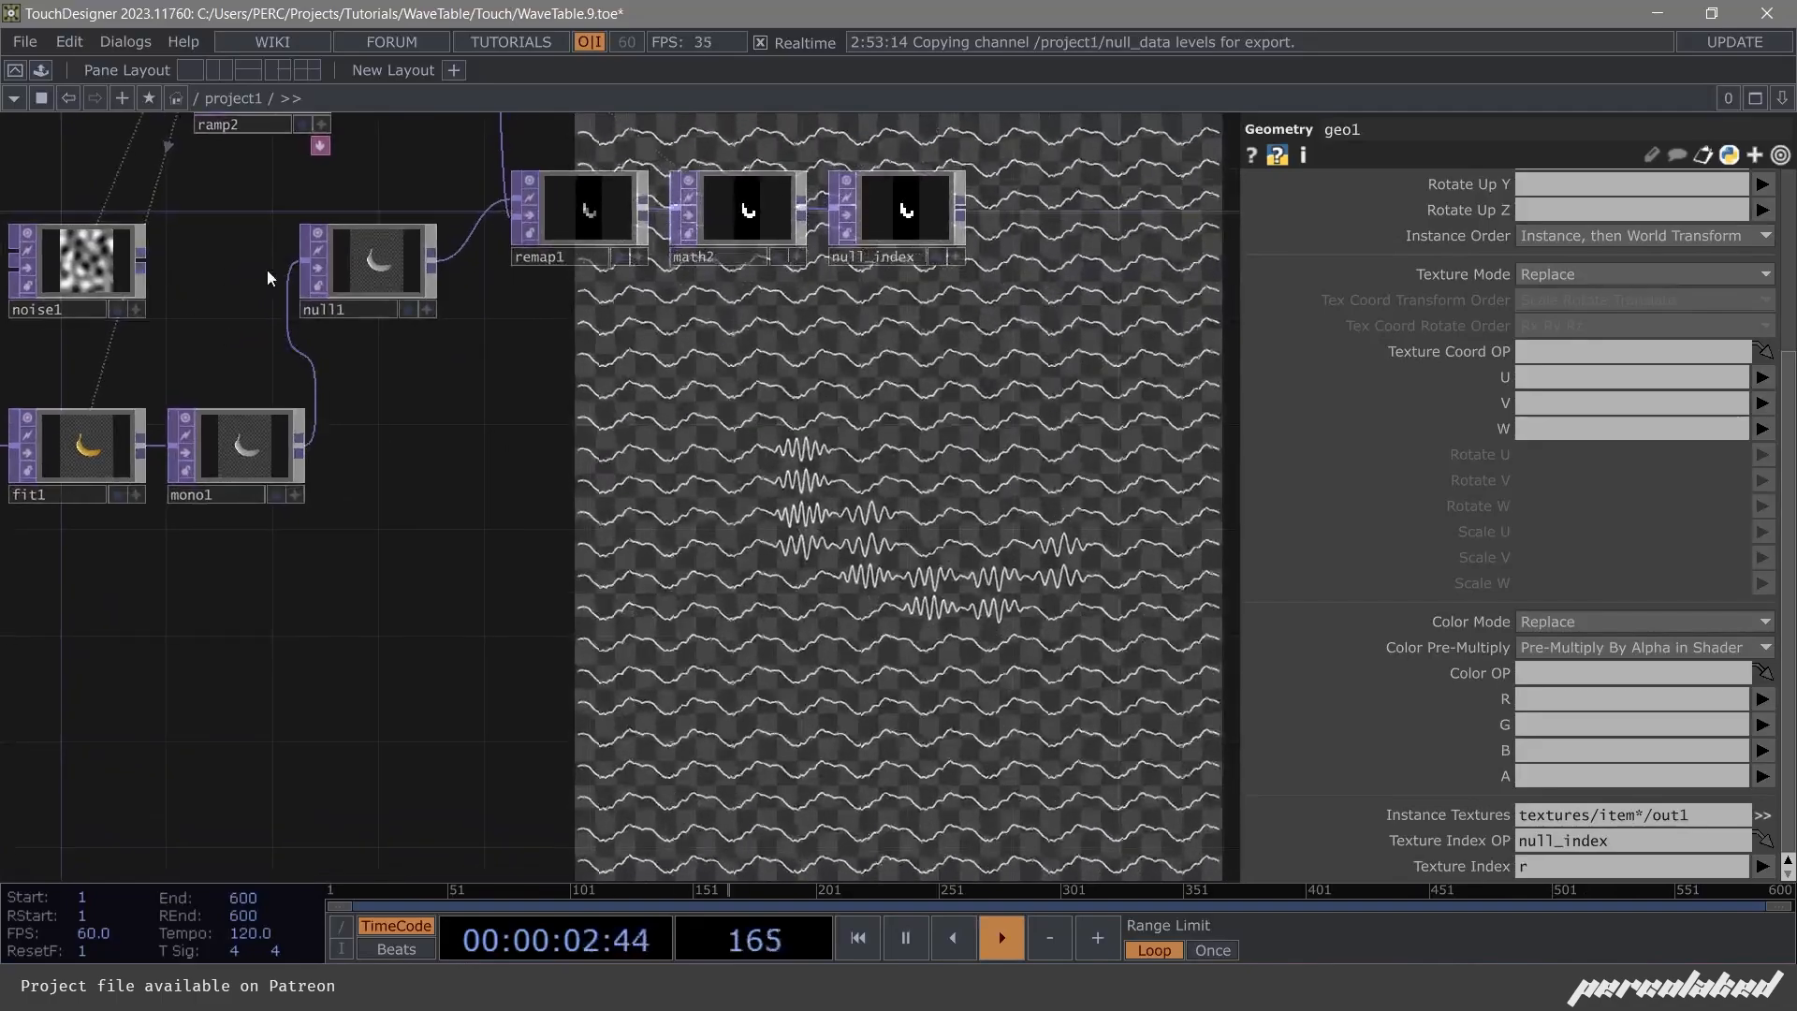
Reconnect noise1 as the input of null1 in place of mono1.
{"action": "left_click_drag", "start_coordinate": [140, 262], "coordinate": [297, 264]}
{"action": "left_click_drag", "start_coordinate": [549, 557], "coordinate": [304, 744]}
{"action": "left_click_drag", "start_coordinate": [836, 473], "coordinate": [866, 714]}
{"action": "left_click_drag", "start_coordinate": [627, 536], "coordinate": [554, 585]}
{"action": "scroll", "coordinate": [554, 584], "scroll_direction": "down", "scroll_amount": 3}
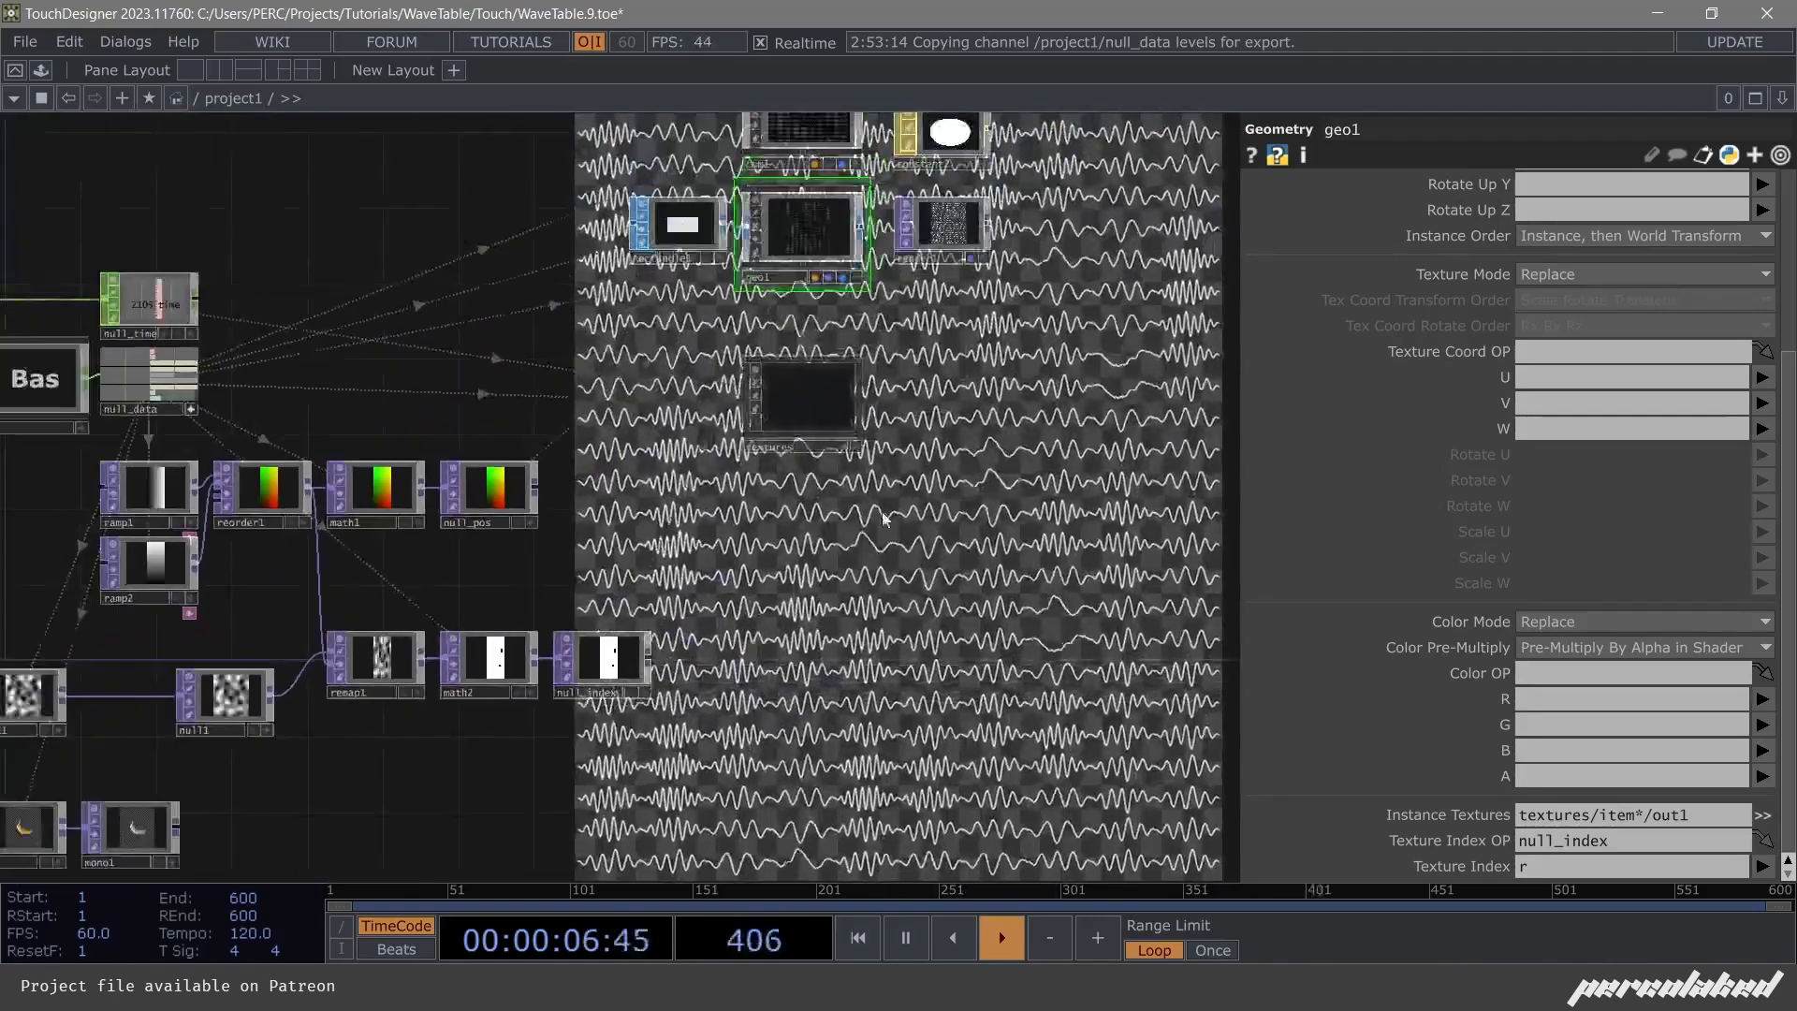
Pause the timeline and move the textures component further below geo1 to free space between them.
{"action": "key", "text": "space"}
{"action": "left_click_drag", "start_coordinate": [905, 325], "coordinate": [742, 475]}
{"action": "left_click_drag", "start_coordinate": [658, 546], "coordinate": [658, 659]}
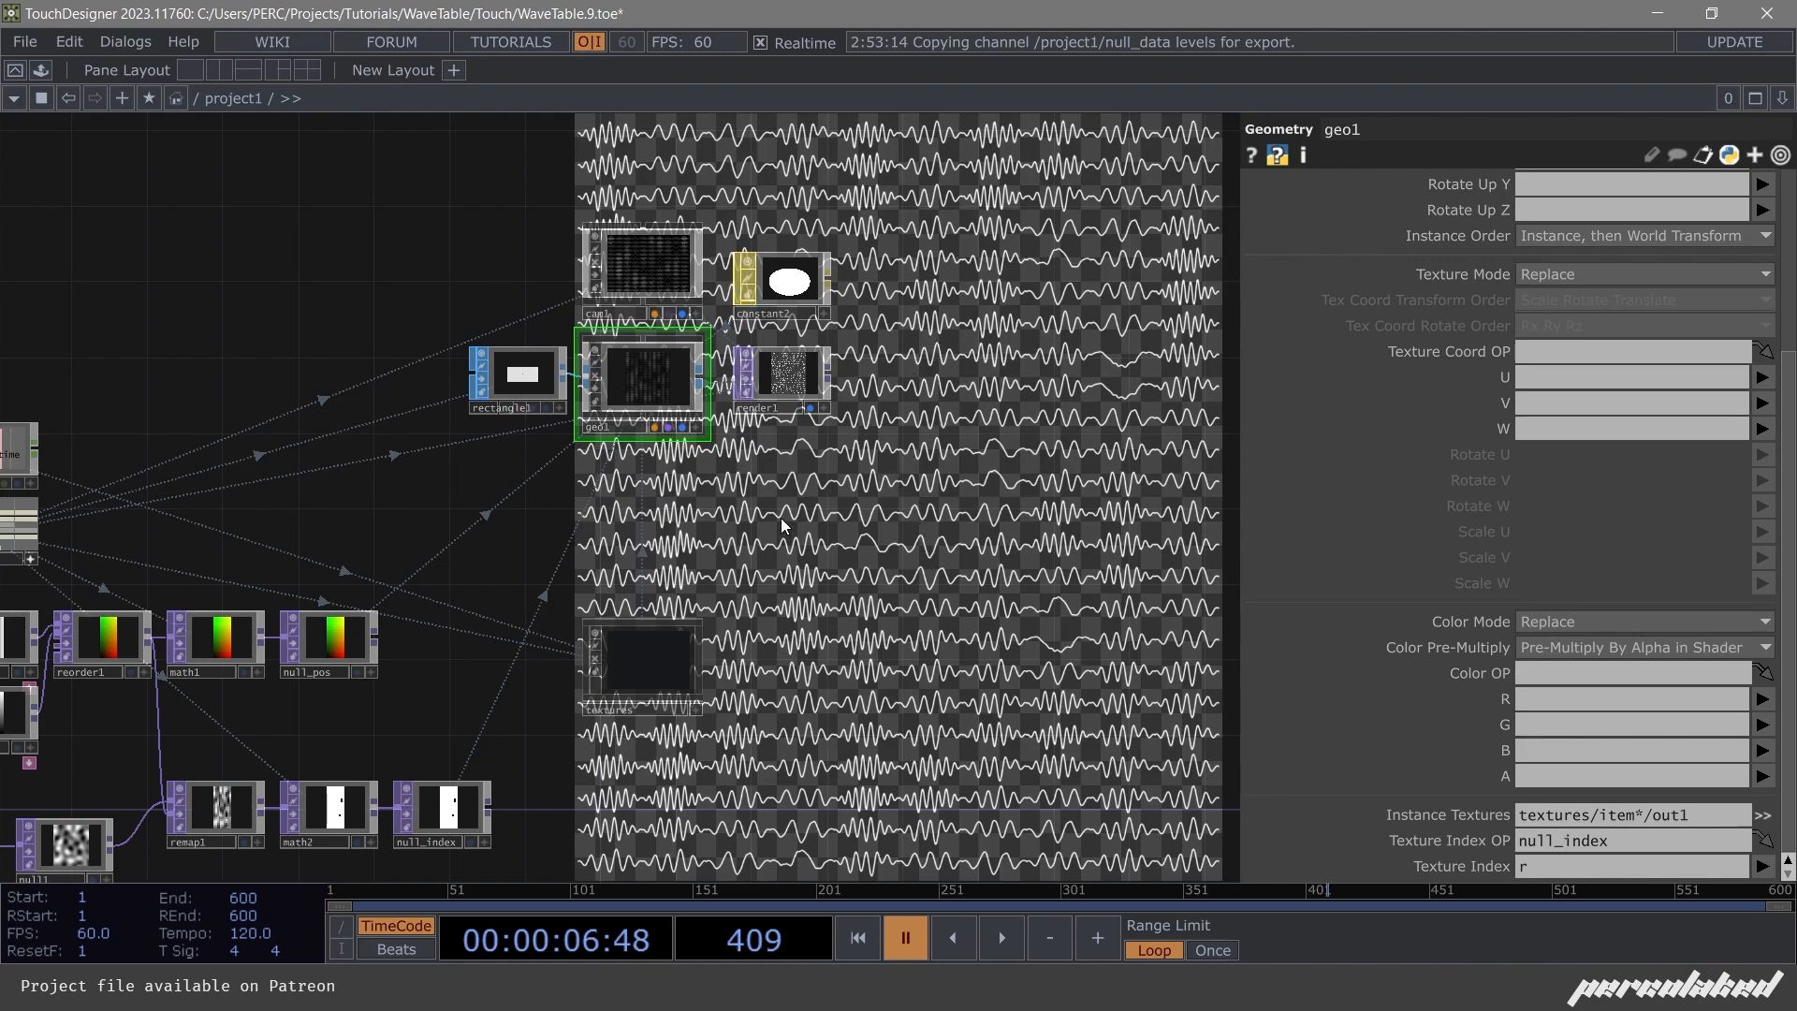
Duplicate geo1 below itself with rectangle1 as input, and clear the copy's Instance Textures, Texture Index OP and Texture Index.
{"action": "scroll", "coordinate": [931, 481], "scroll_direction": "up", "scroll_amount": 2}
{"action": "key", "text": "space"}
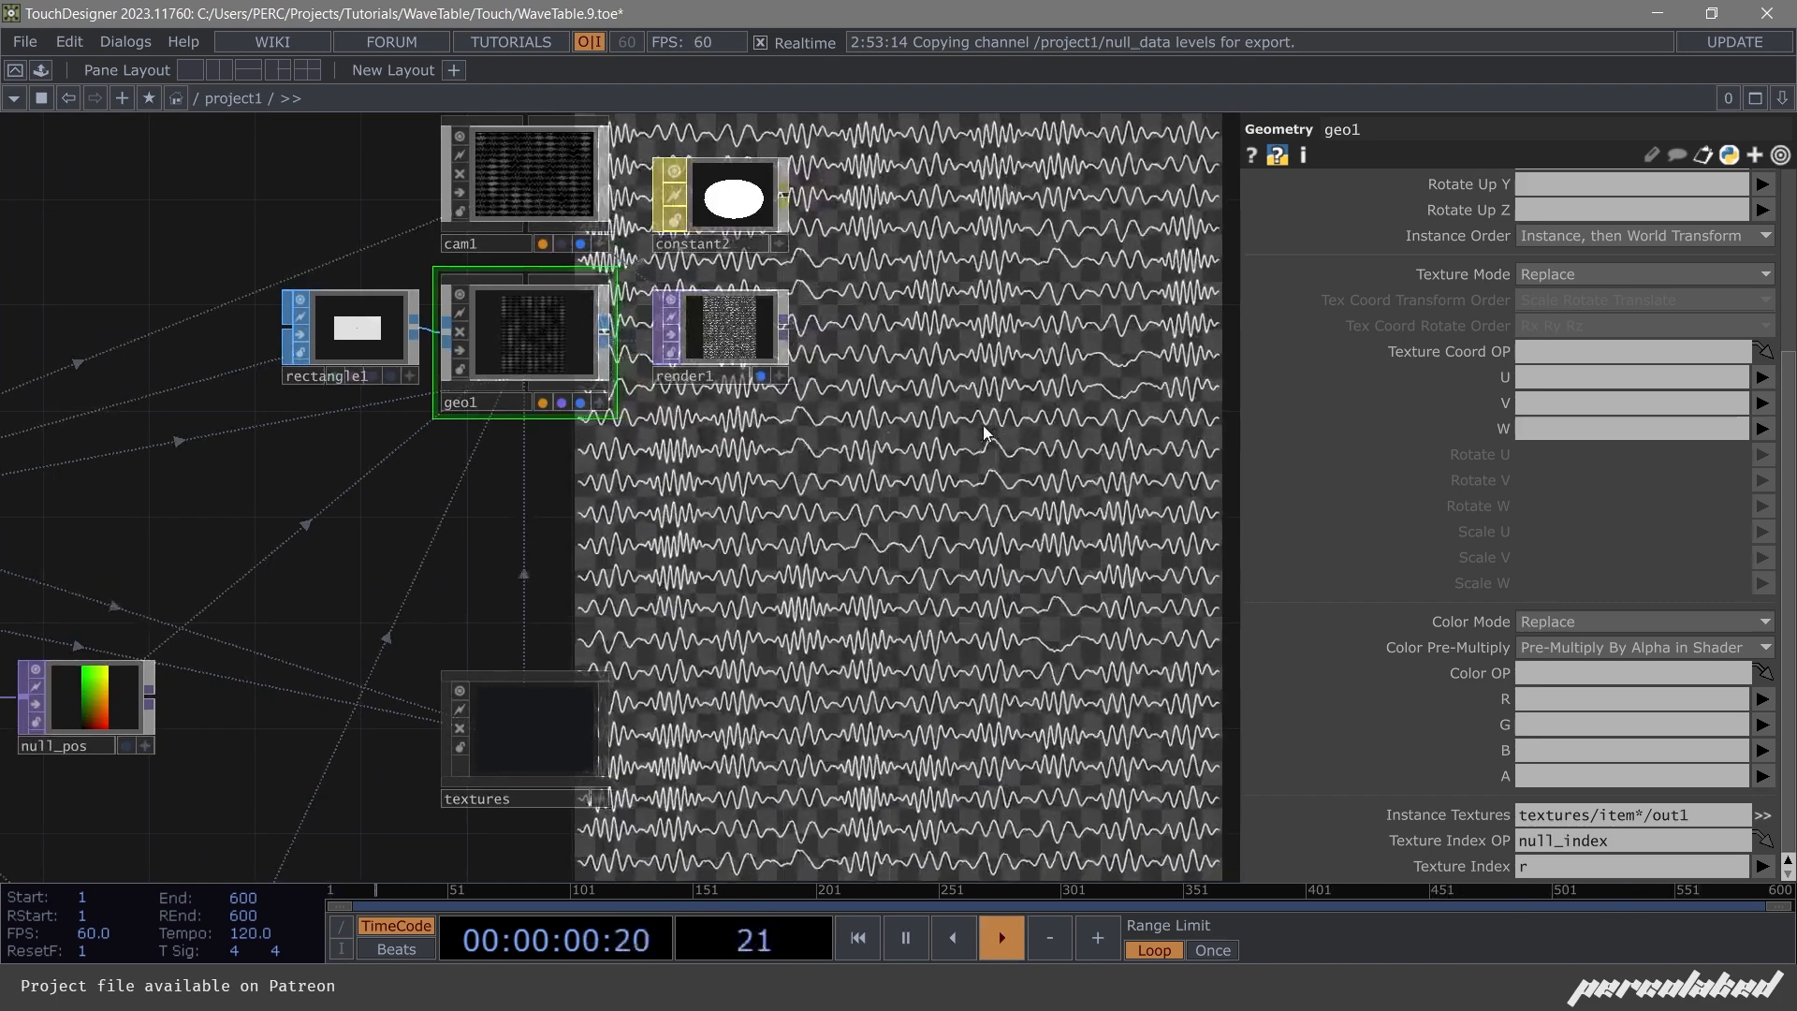
{"action": "key", "text": "space"}
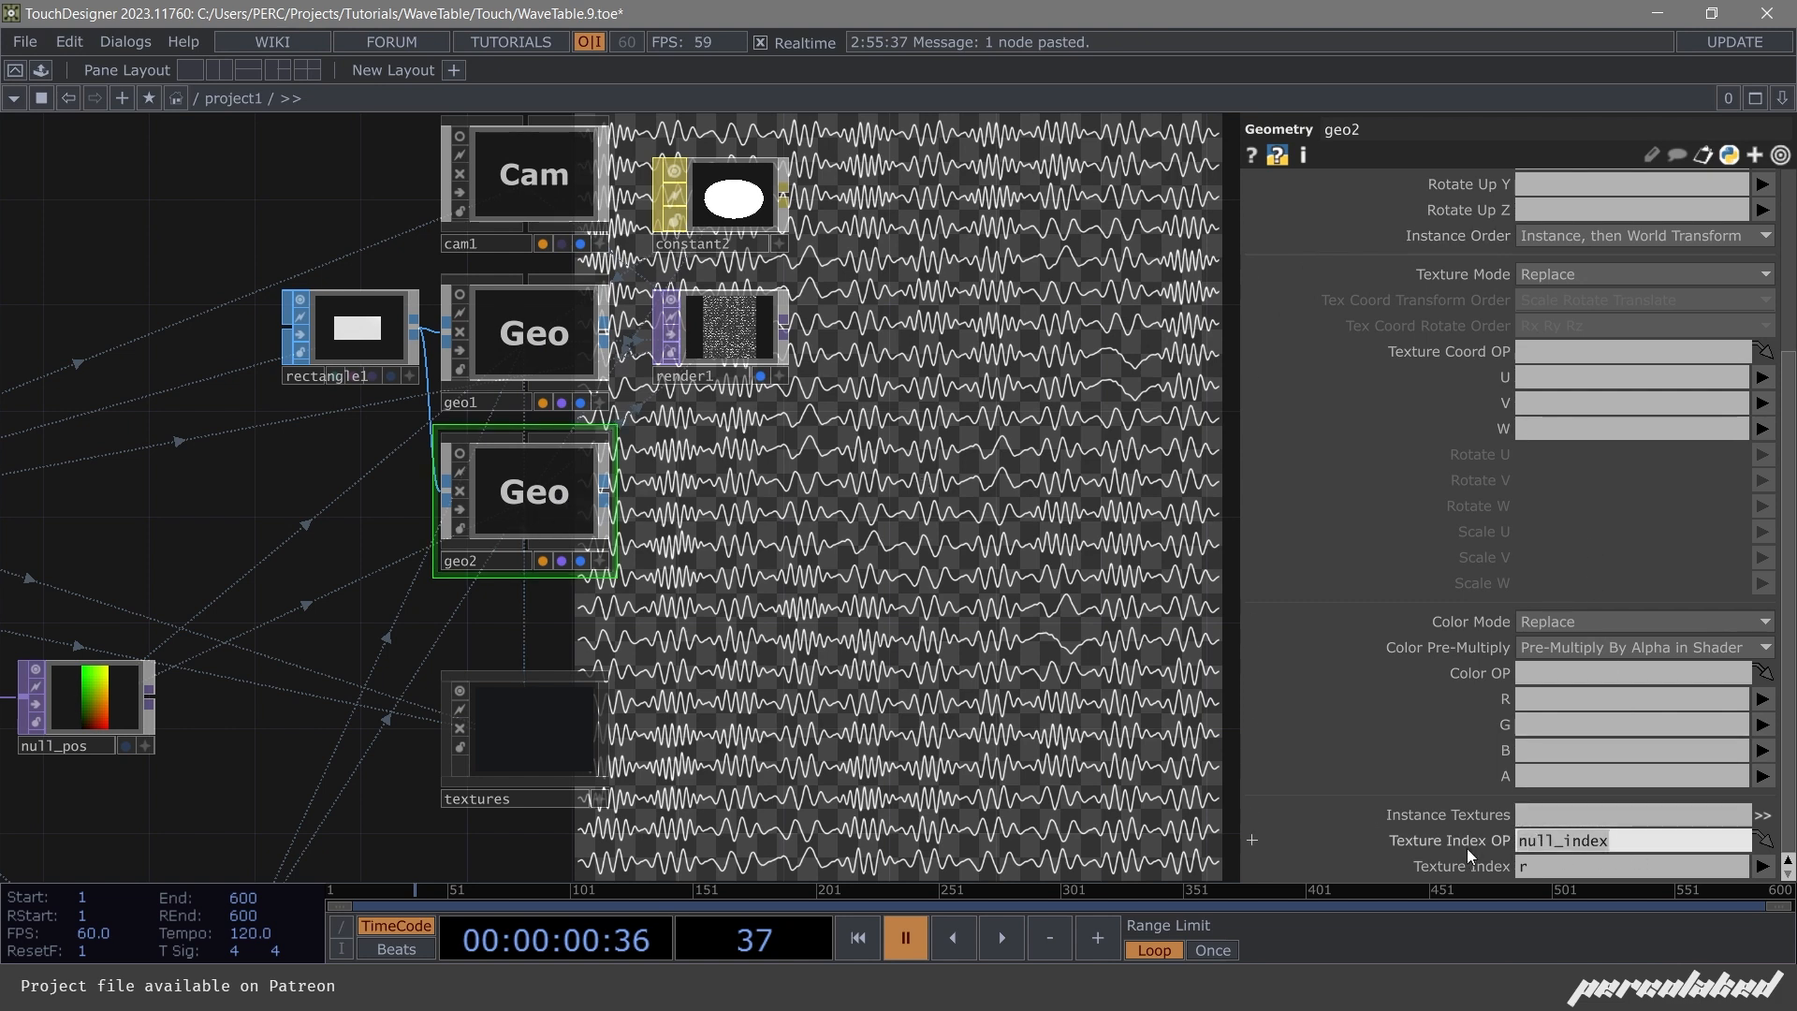
{"action": "left_click_drag", "start_coordinate": [842, 554], "coordinate": [885, 599]}
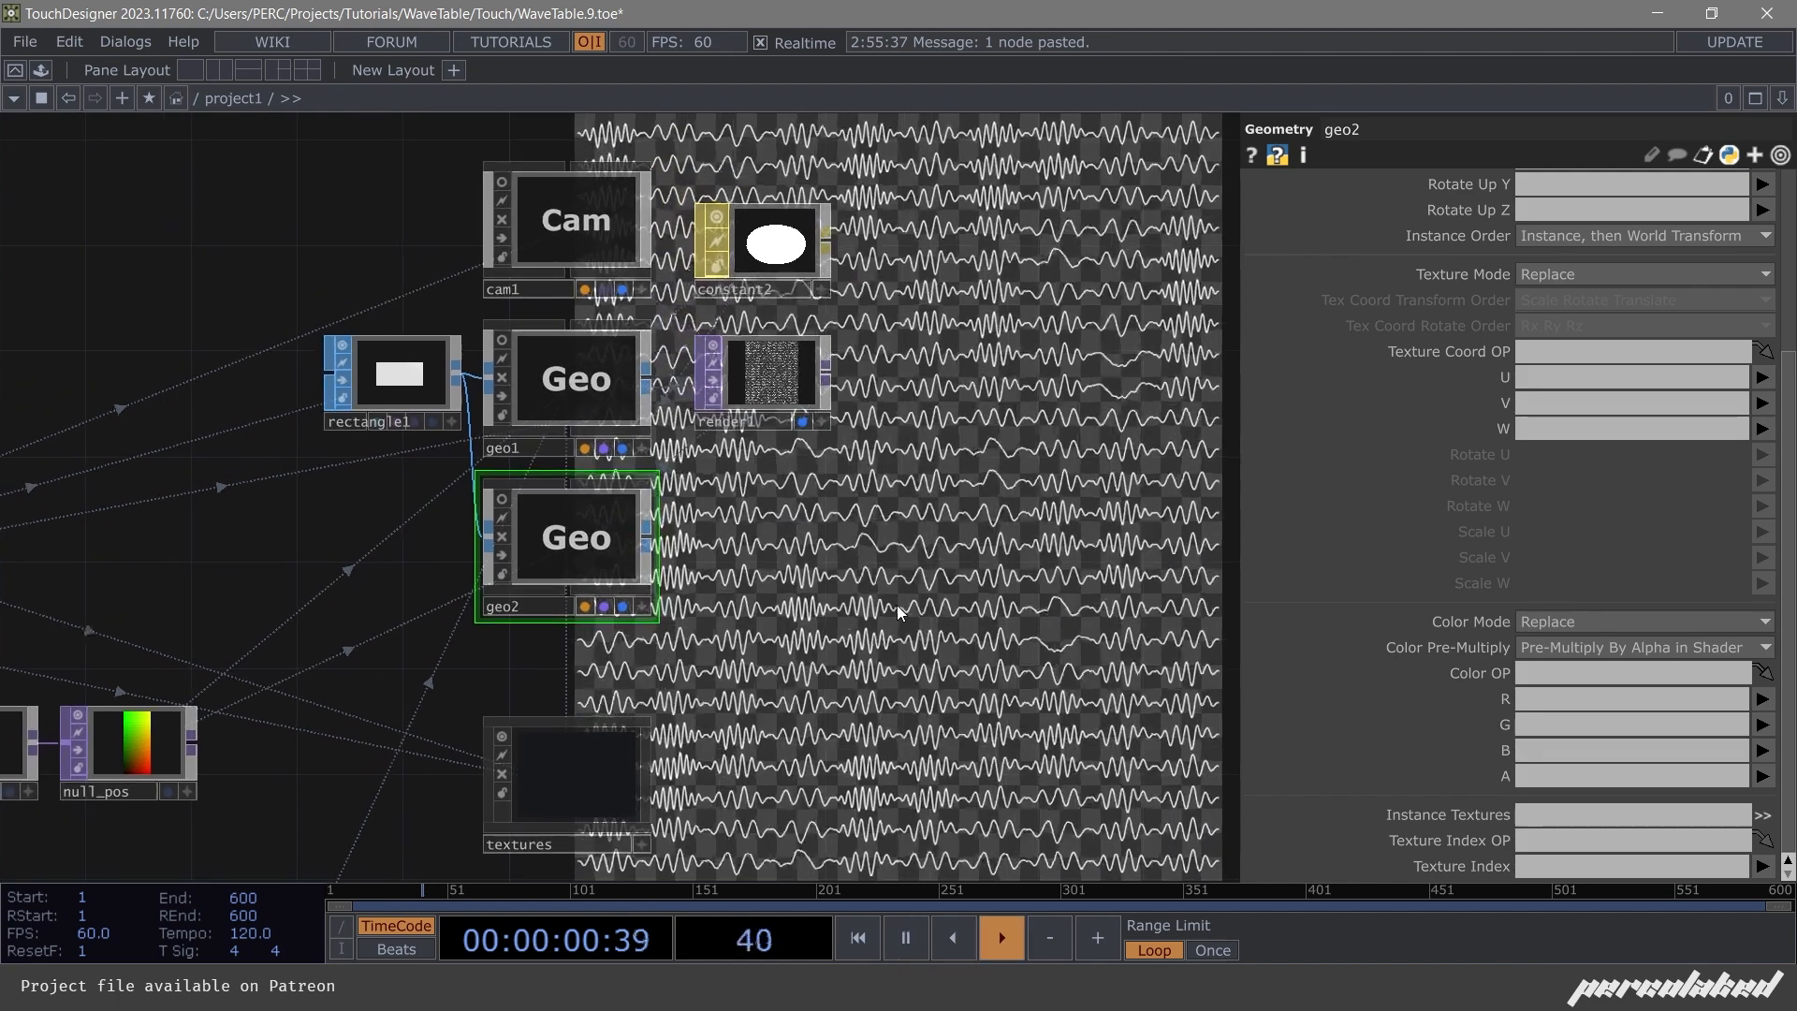
{"action": "scroll", "coordinate": [722, 545], "scroll_direction": "up", "scroll_amount": 2}
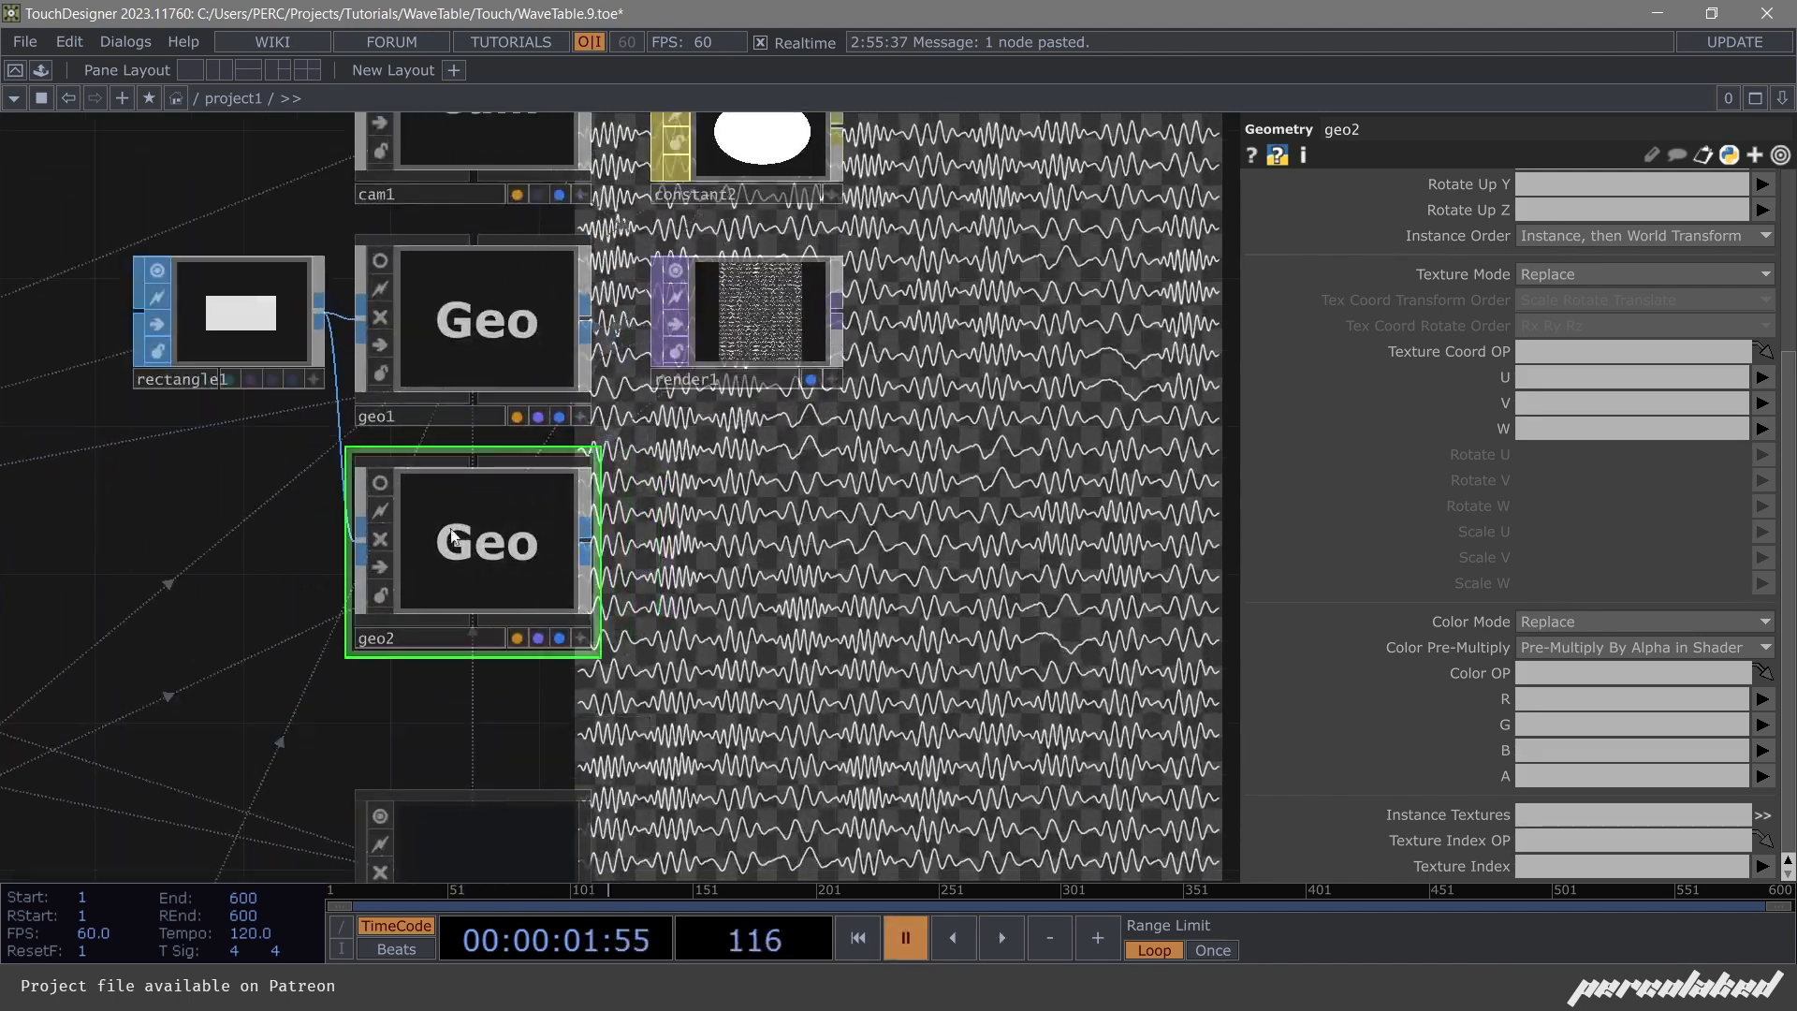
{"action": "left_click", "coordinate": [386, 484]}
{"action": "left_click", "coordinate": [385, 484]}
{"action": "key", "text": "space"}
{"action": "left_click", "coordinate": [385, 484]}
{"action": "scroll", "coordinate": [577, 633], "scroll_direction": "down", "scroll_amount": 2}
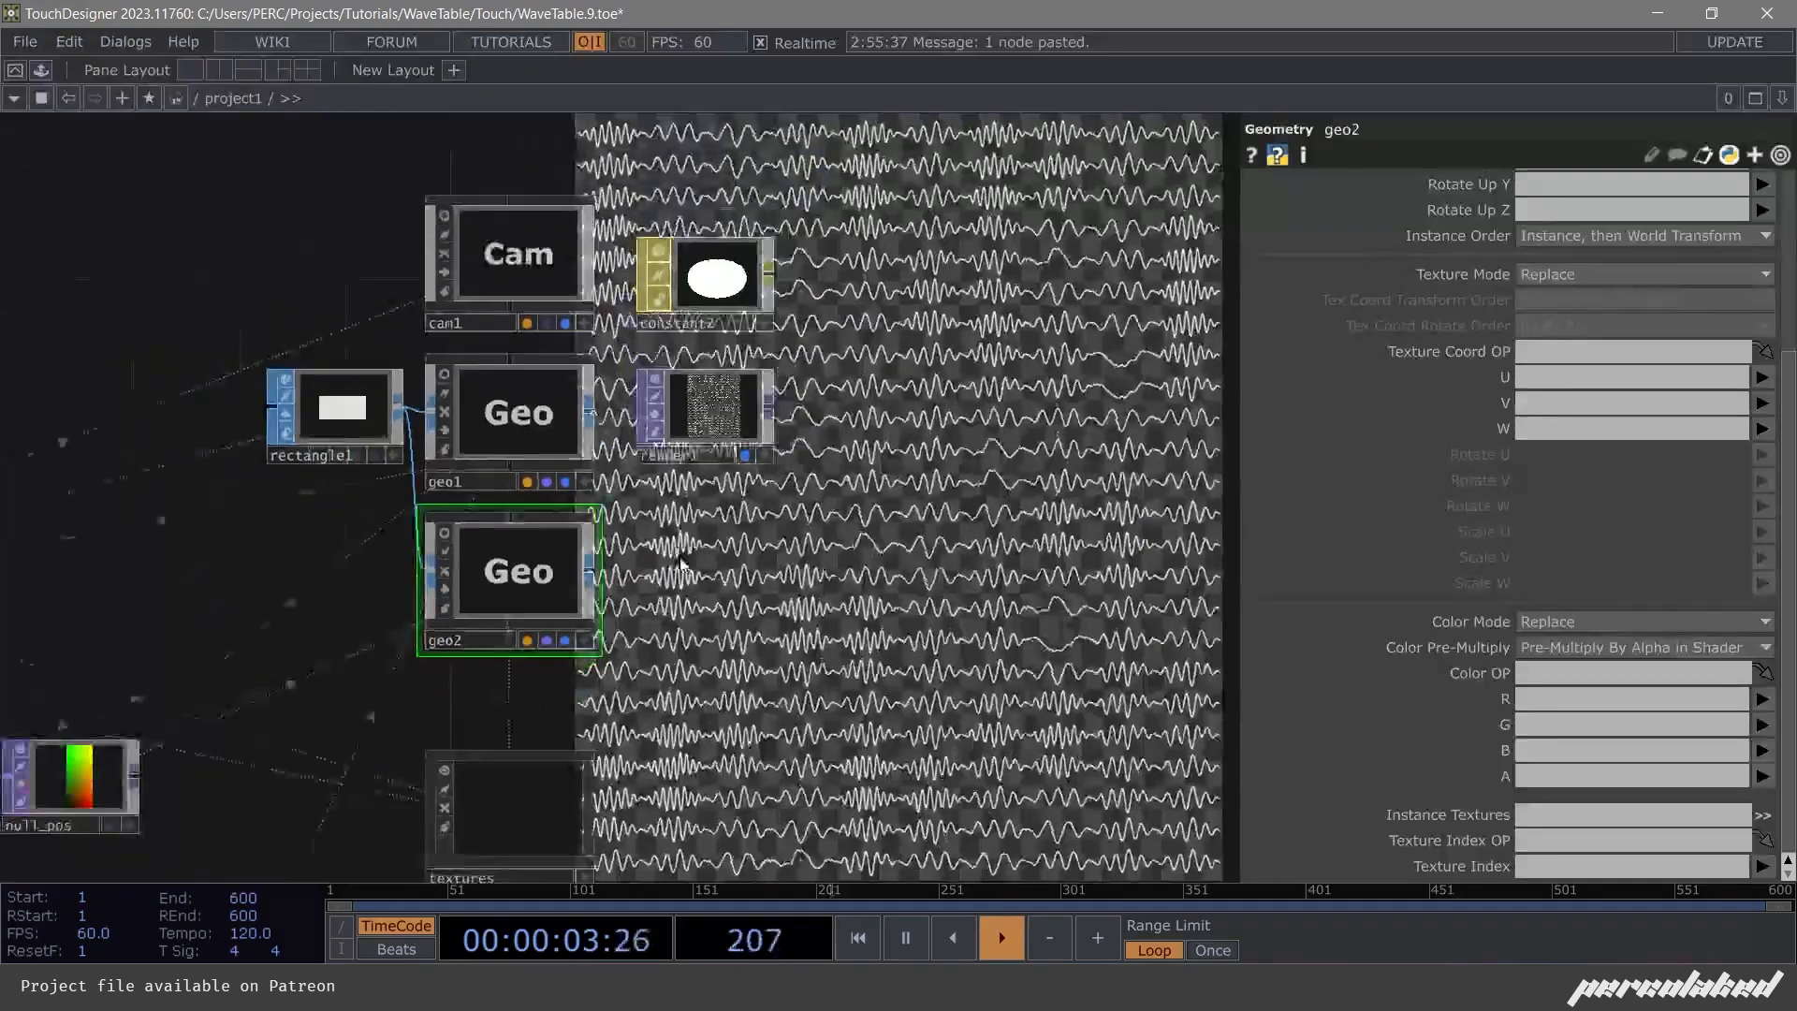
{"action": "key", "text": "space"}
Add a Constant MAT beside the space below geo2 and assign it as geo2's material.
{"action": "left_click_drag", "start_coordinate": [498, 785], "coordinate": [504, 721]}
{"action": "key", "text": "Tab"}
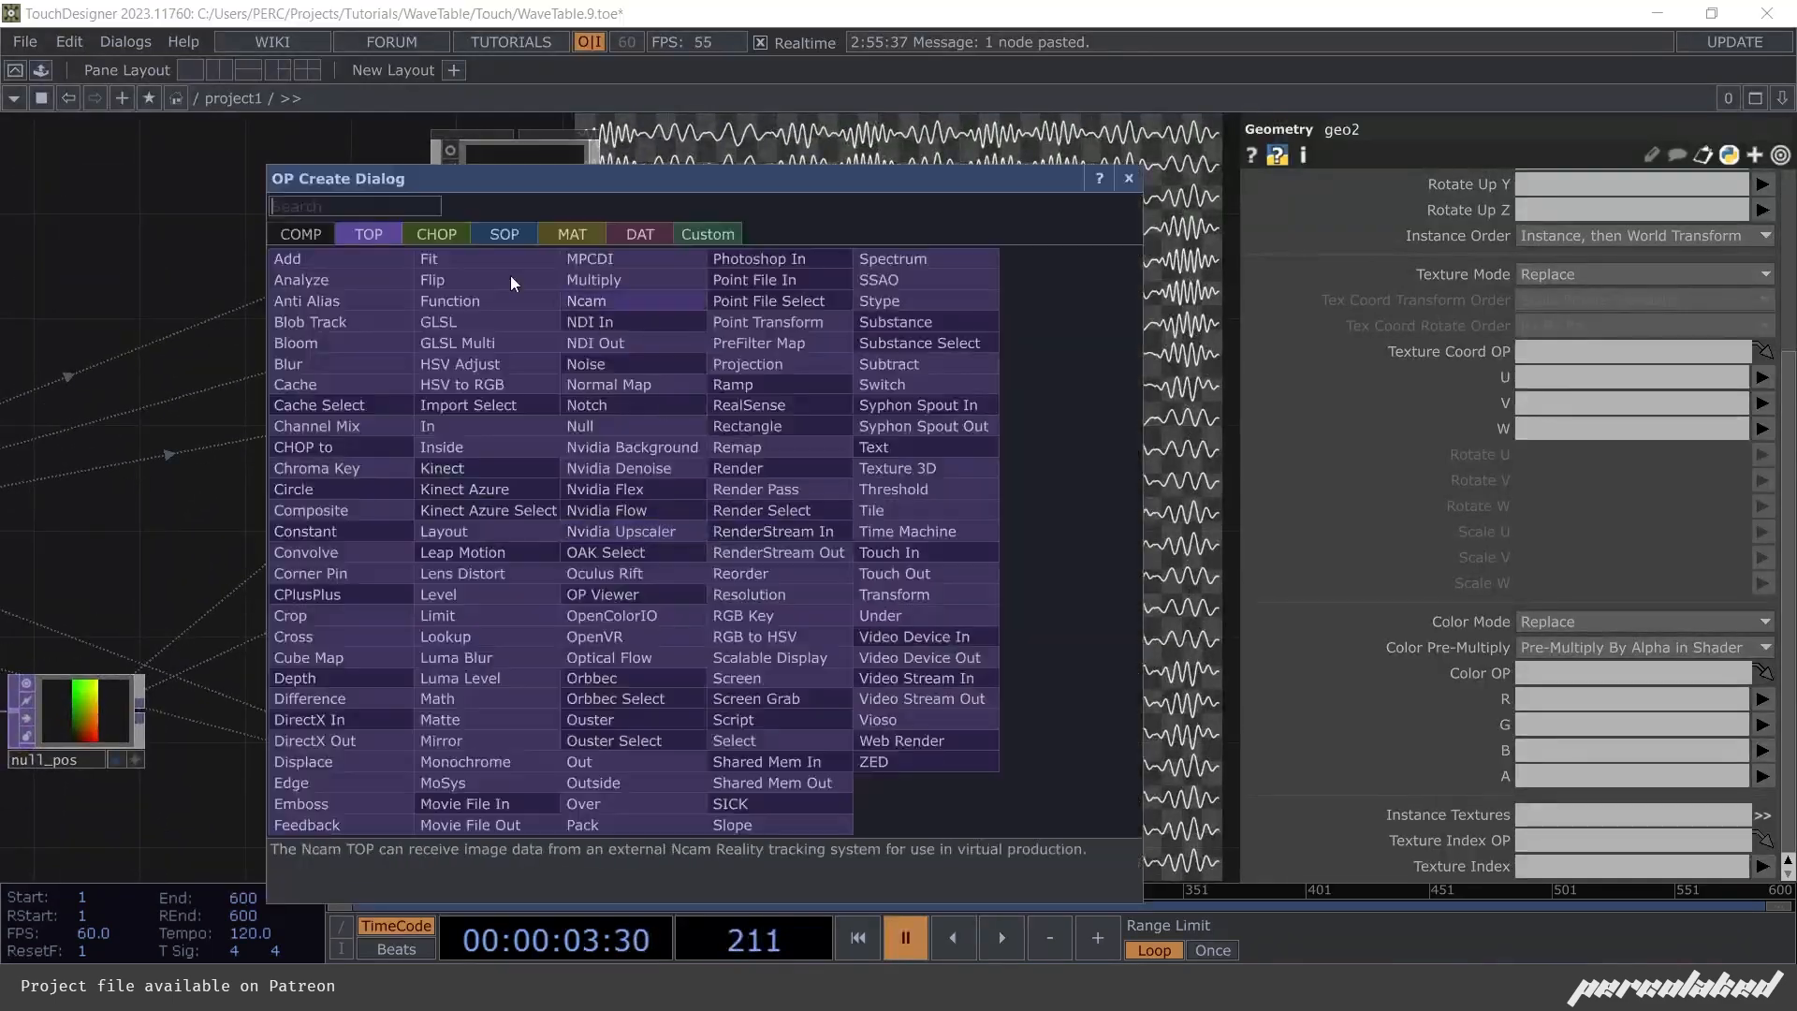
{"action": "left_click", "coordinate": [549, 241]}
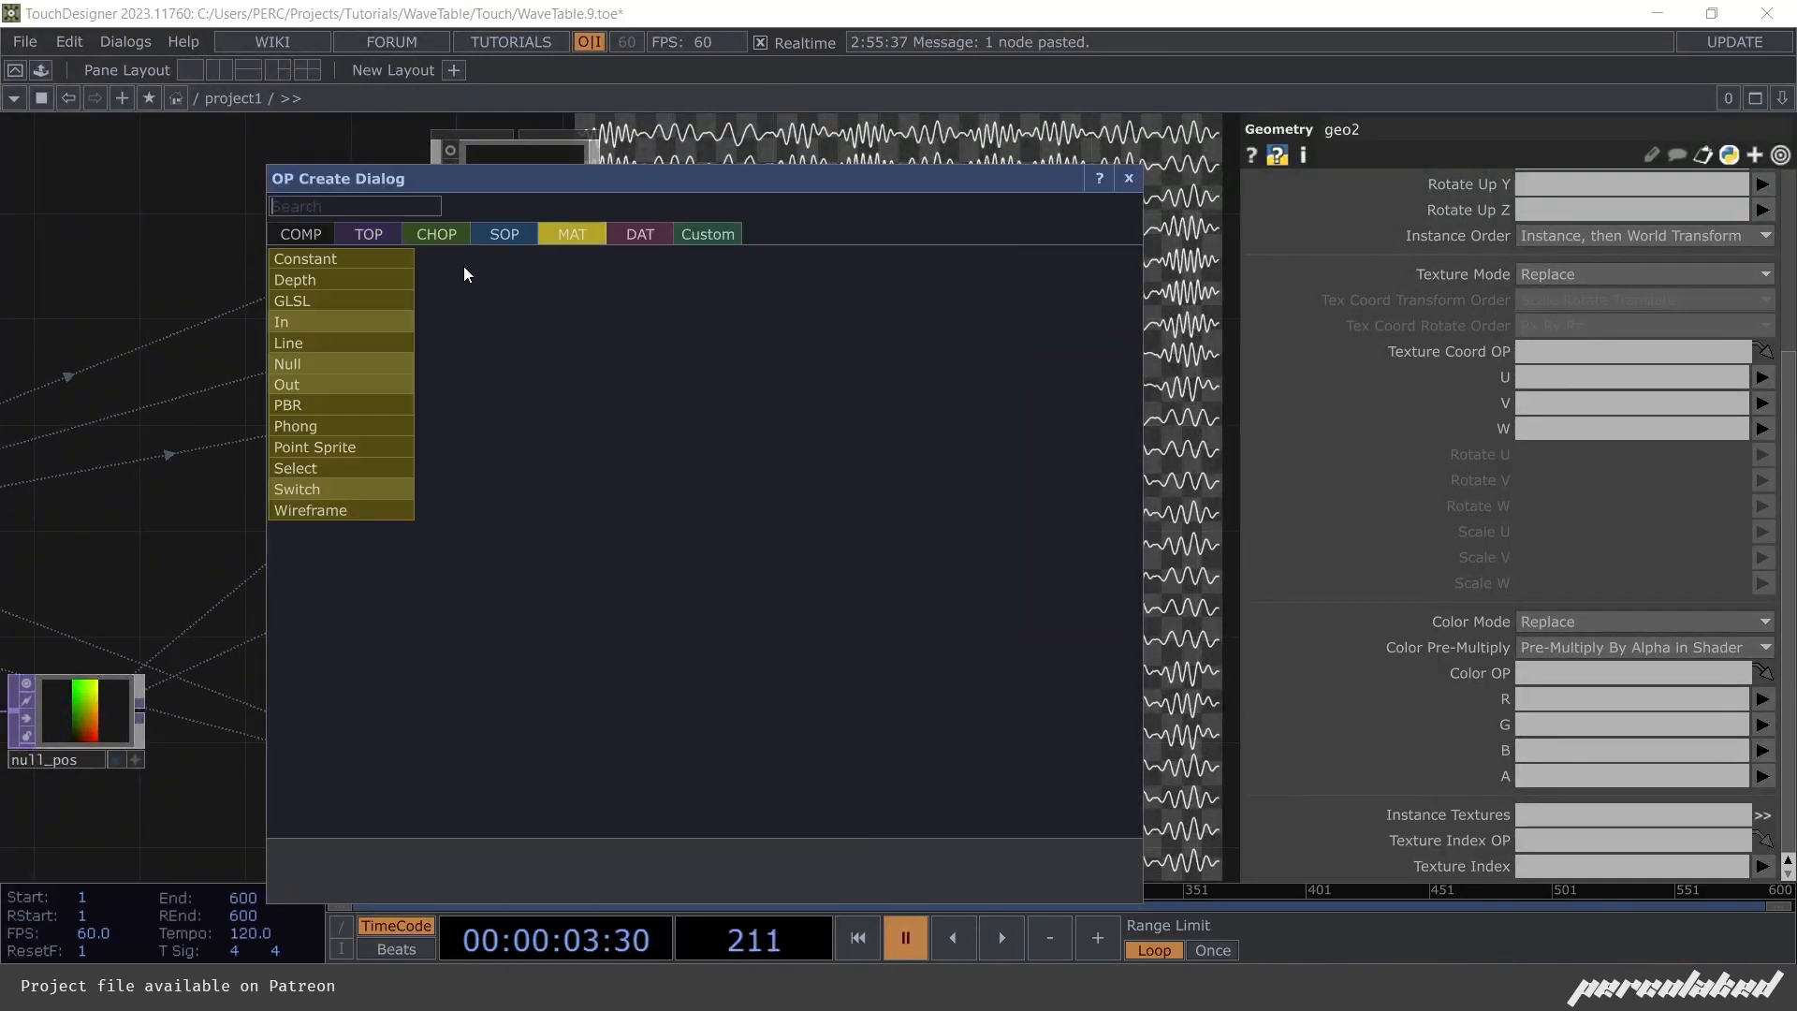
{"action": "left_click", "coordinate": [352, 262]}
{"action": "left_click", "coordinate": [678, 608]}
{"action": "left_click_drag", "start_coordinate": [679, 608], "coordinate": [576, 520]}
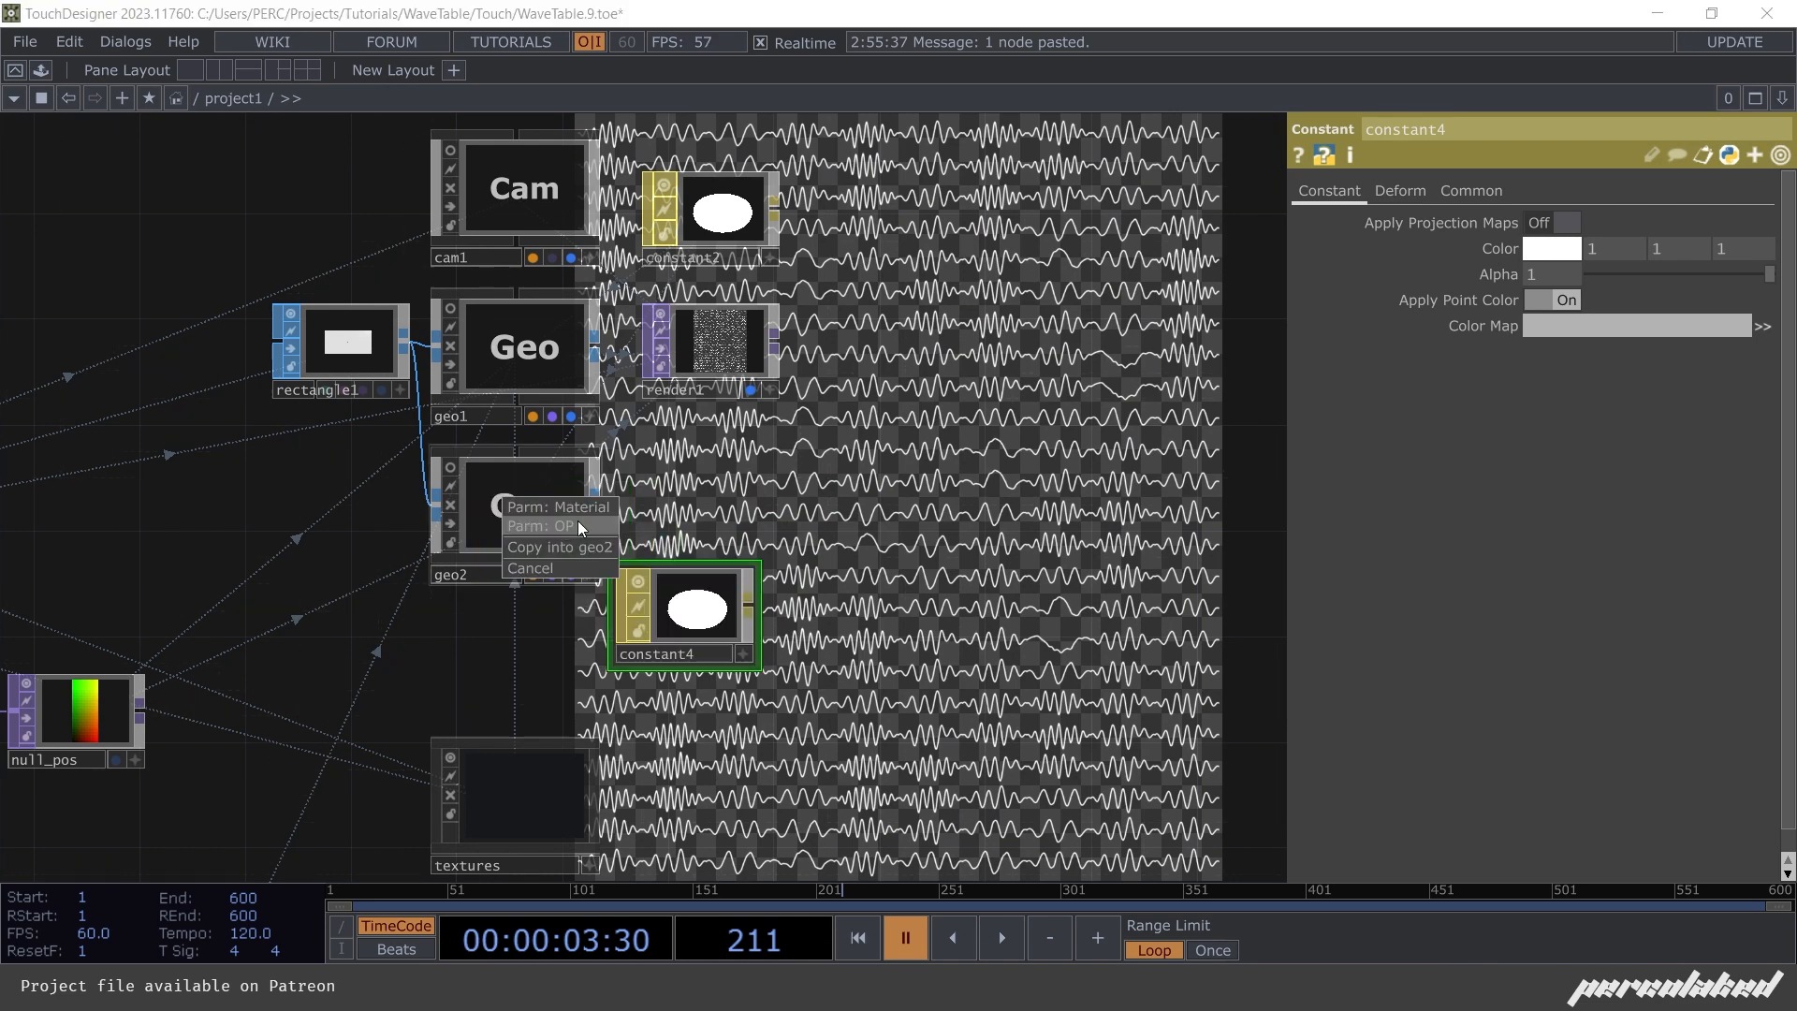
{"action": "left_click", "coordinate": [577, 524]}
{"action": "left_click_drag", "start_coordinate": [665, 607], "coordinate": [690, 606]}
{"action": "middle_click_drag", "start_coordinate": [689, 606], "coordinate": [651, 596]}
Set constant4's Wire Frame option to Topology Wire Frame.
{"action": "left_click", "coordinate": [1400, 190]}
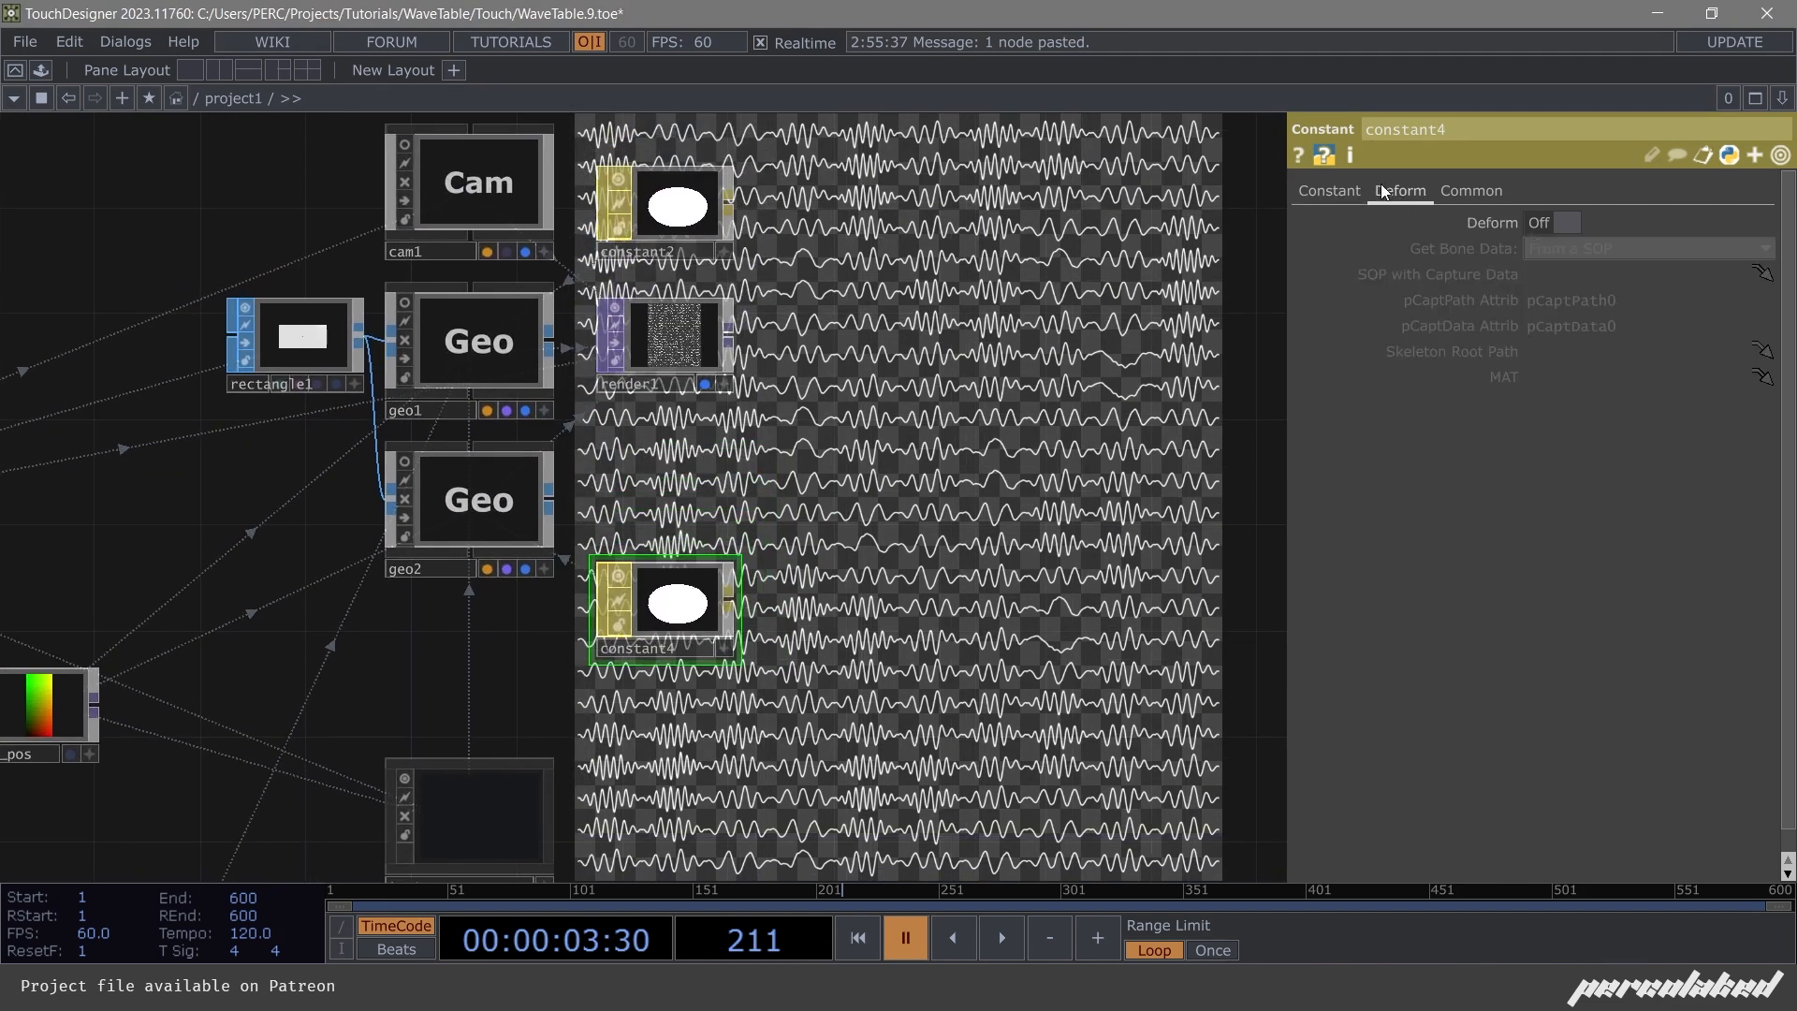
{"action": "left_click", "coordinate": [1478, 190]}
{"action": "scroll", "coordinate": [1544, 705], "scroll_direction": "down", "scroll_amount": 1}
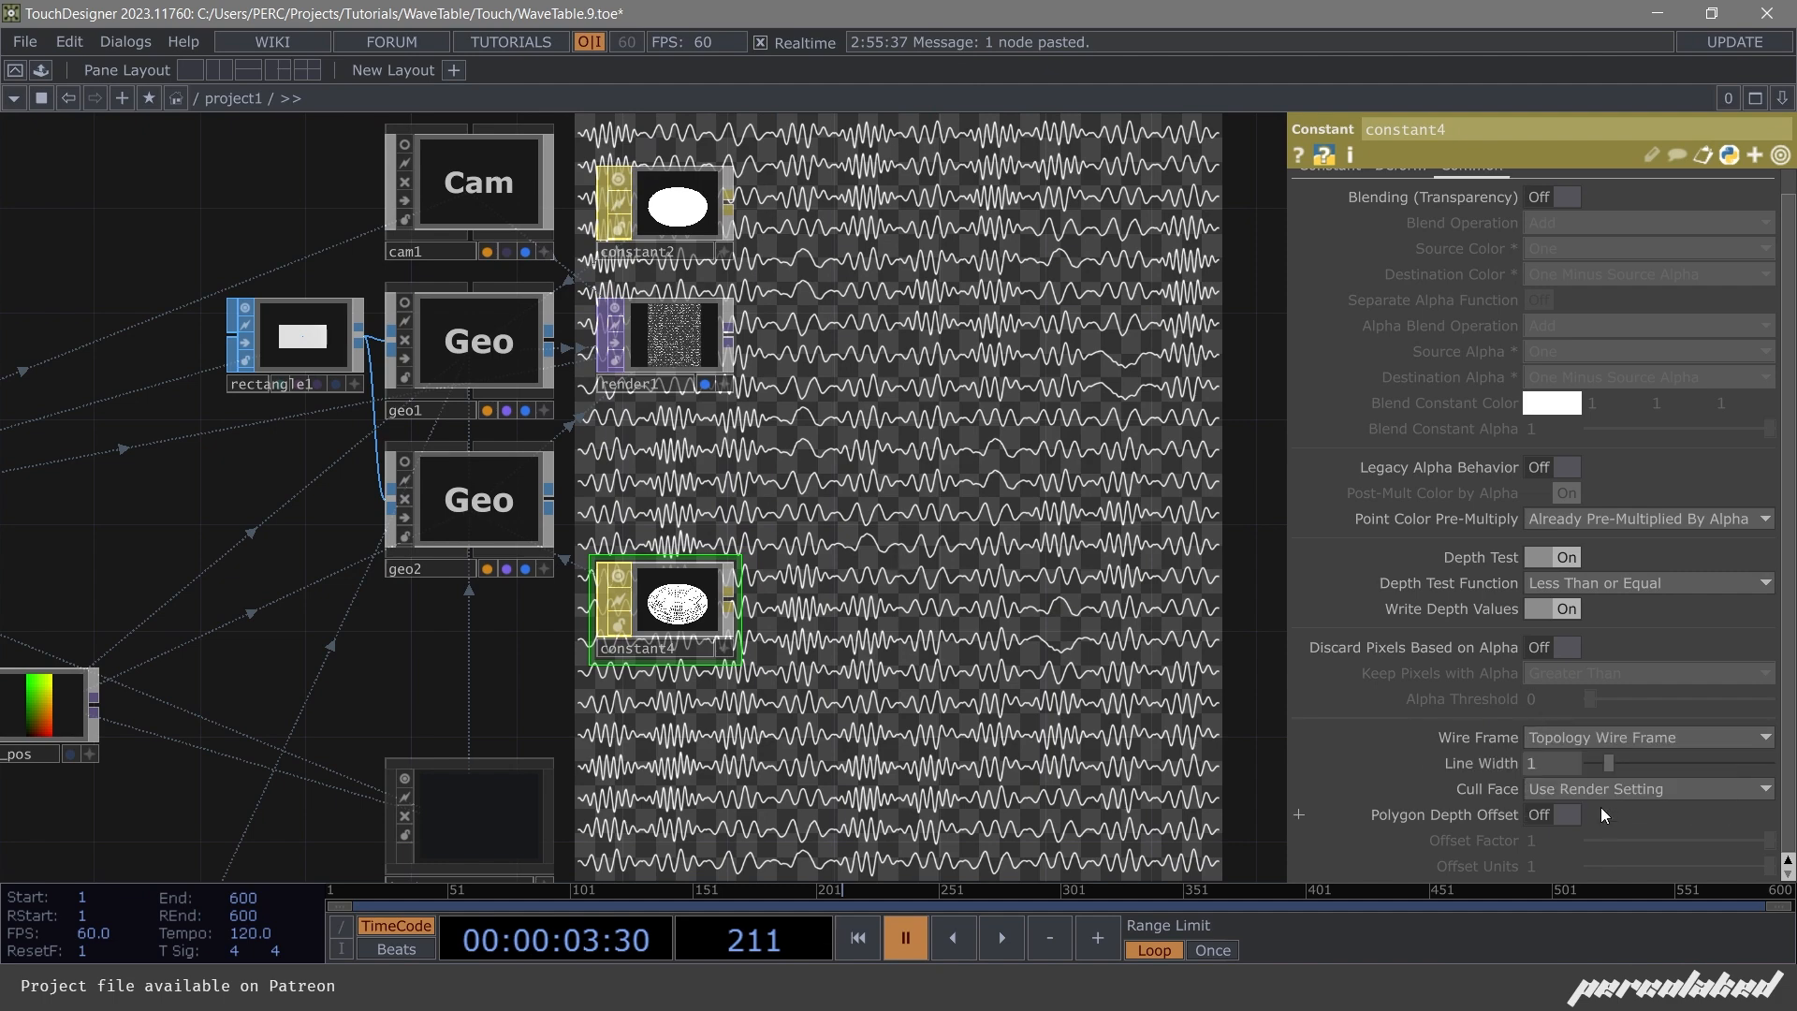
Examine the wireframe grid in geo2's viewer alongside the constant4 material.
{"action": "scroll", "coordinate": [659, 604], "scroll_direction": "up", "scroll_amount": 3}
{"action": "scroll", "coordinate": [228, 316], "scroll_direction": "down", "scroll_amount": 1}
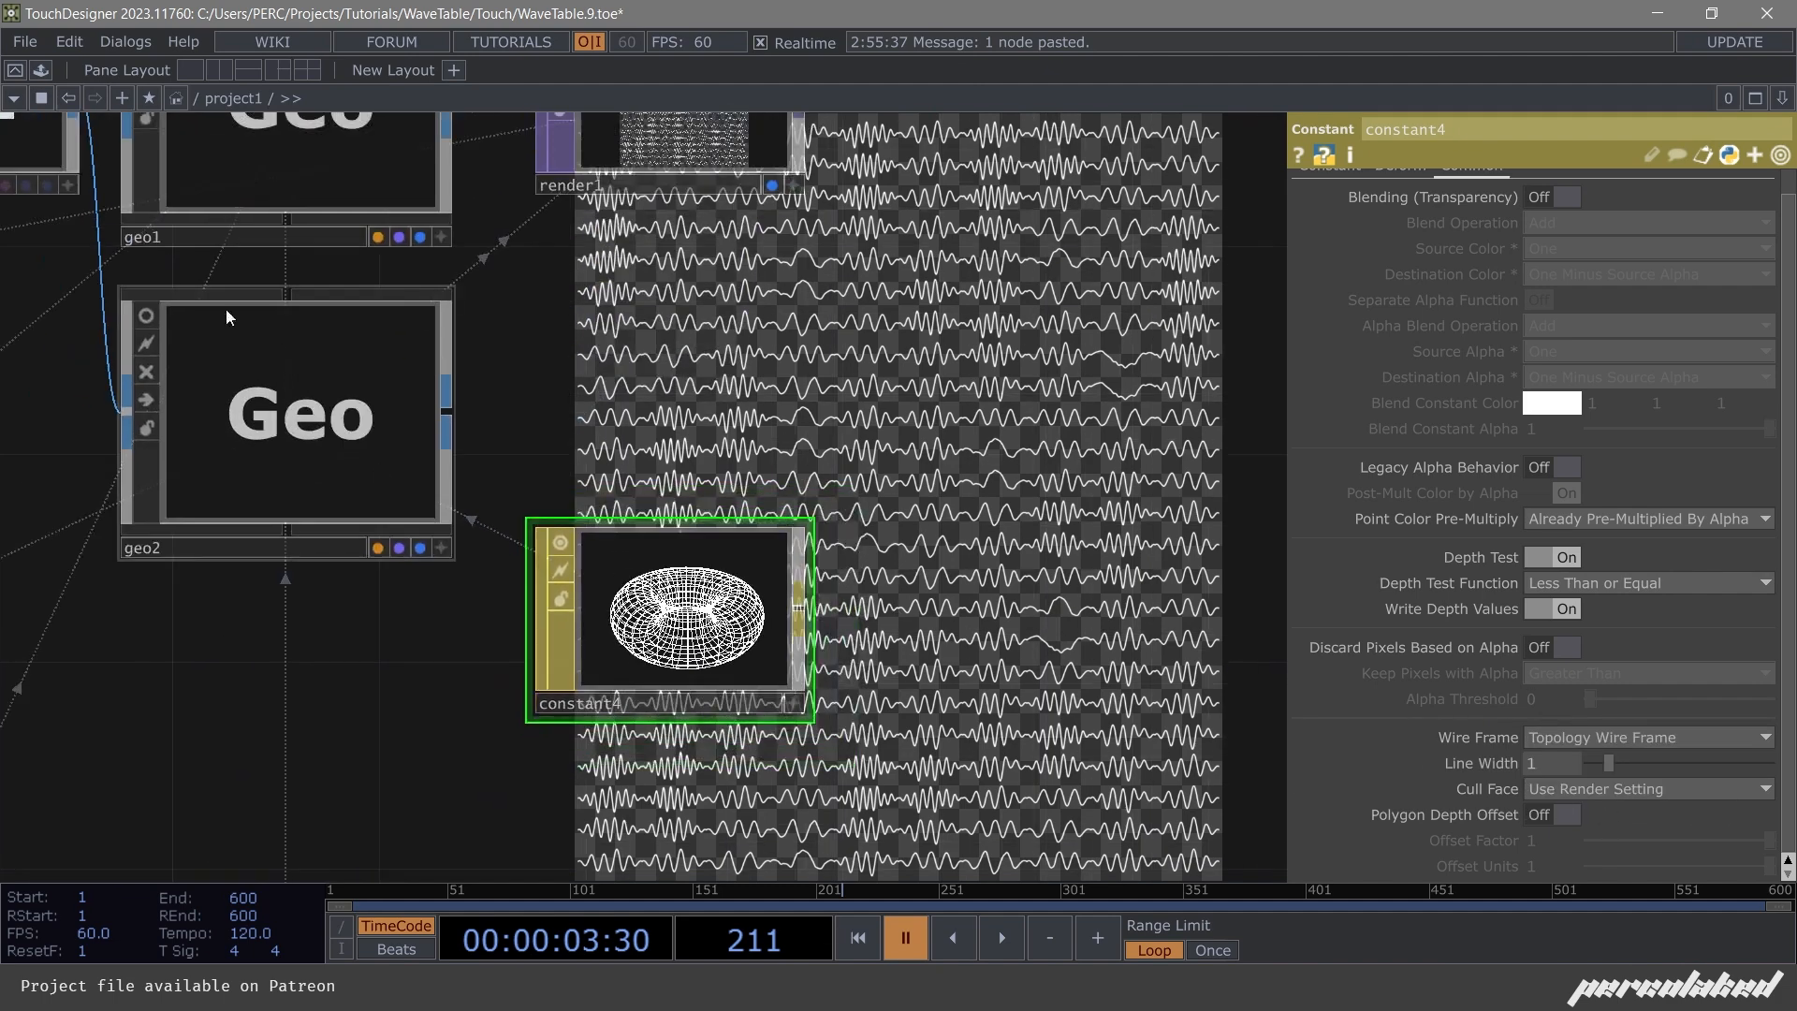
{"action": "scroll", "coordinate": [155, 314], "scroll_direction": "up", "scroll_amount": 3}
{"action": "scroll", "coordinate": [461, 461], "scroll_direction": "down", "scroll_amount": 3}
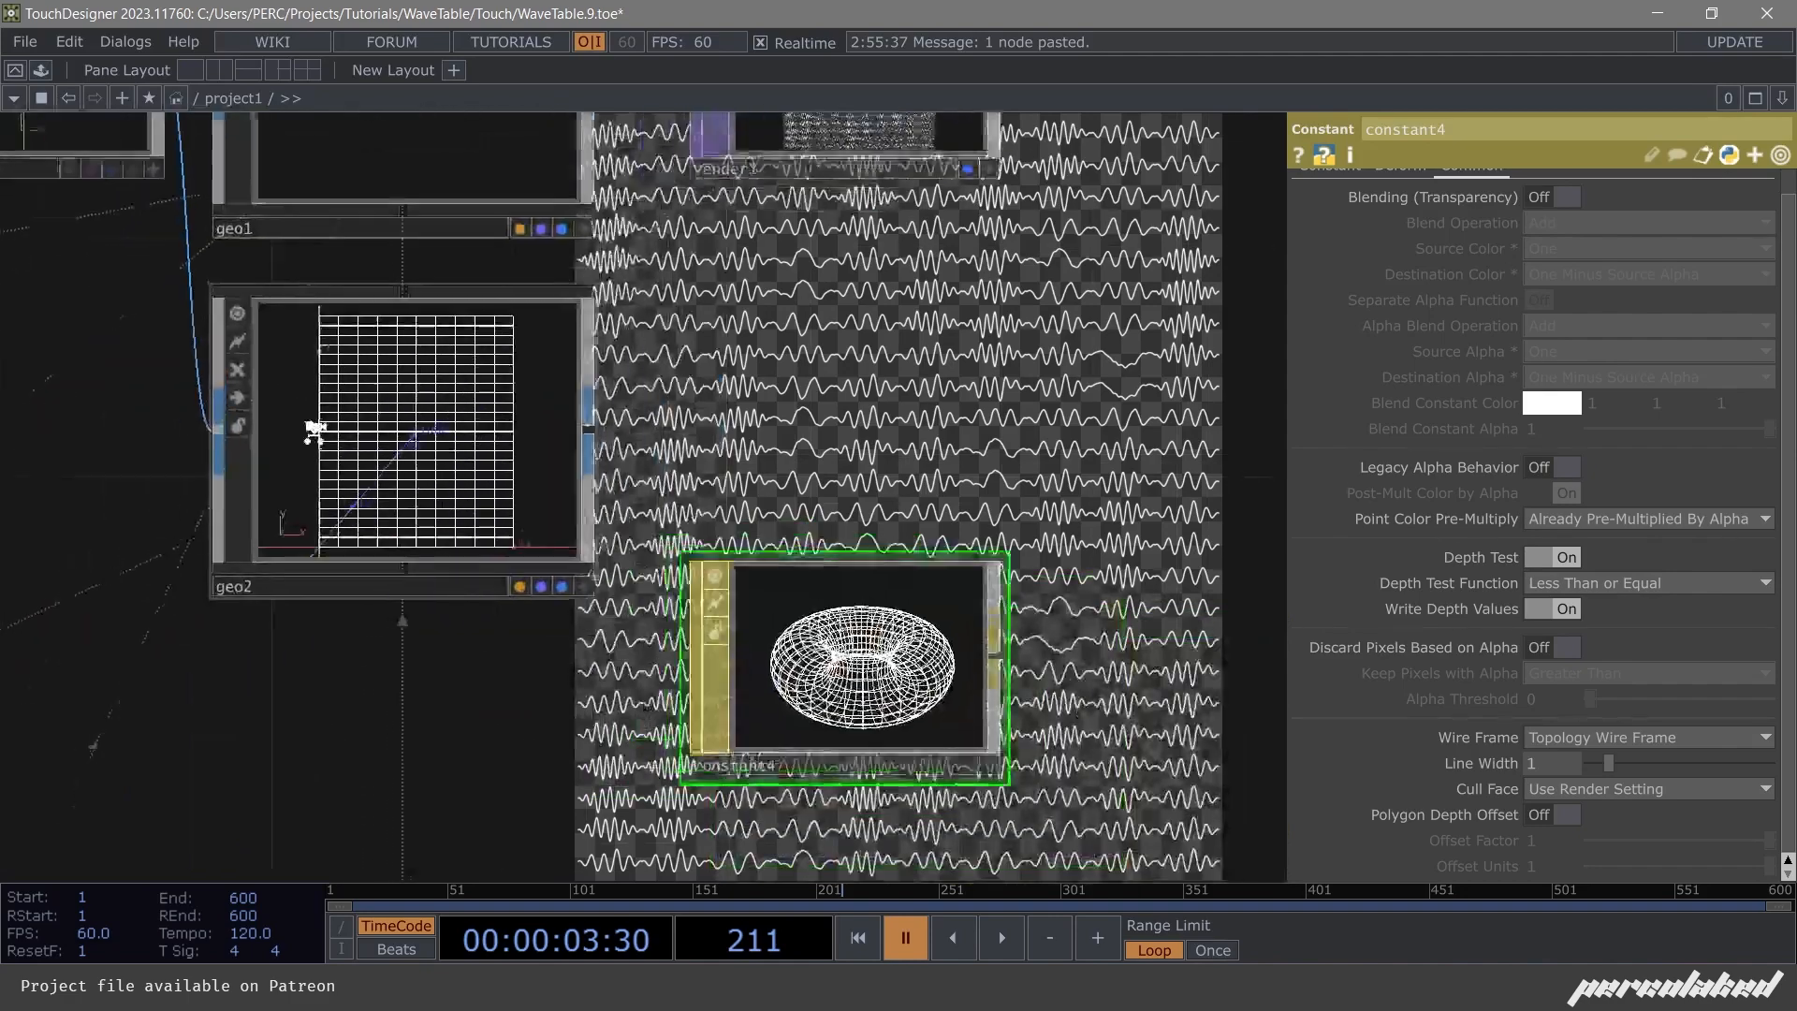
{"action": "scroll", "coordinate": [313, 426], "scroll_direction": "up", "scroll_amount": 2}
{"action": "scroll", "coordinate": [369, 412], "scroll_direction": "up", "scroll_amount": 1}
{"action": "scroll", "coordinate": [397, 322], "scroll_direction": "down", "scroll_amount": 2}
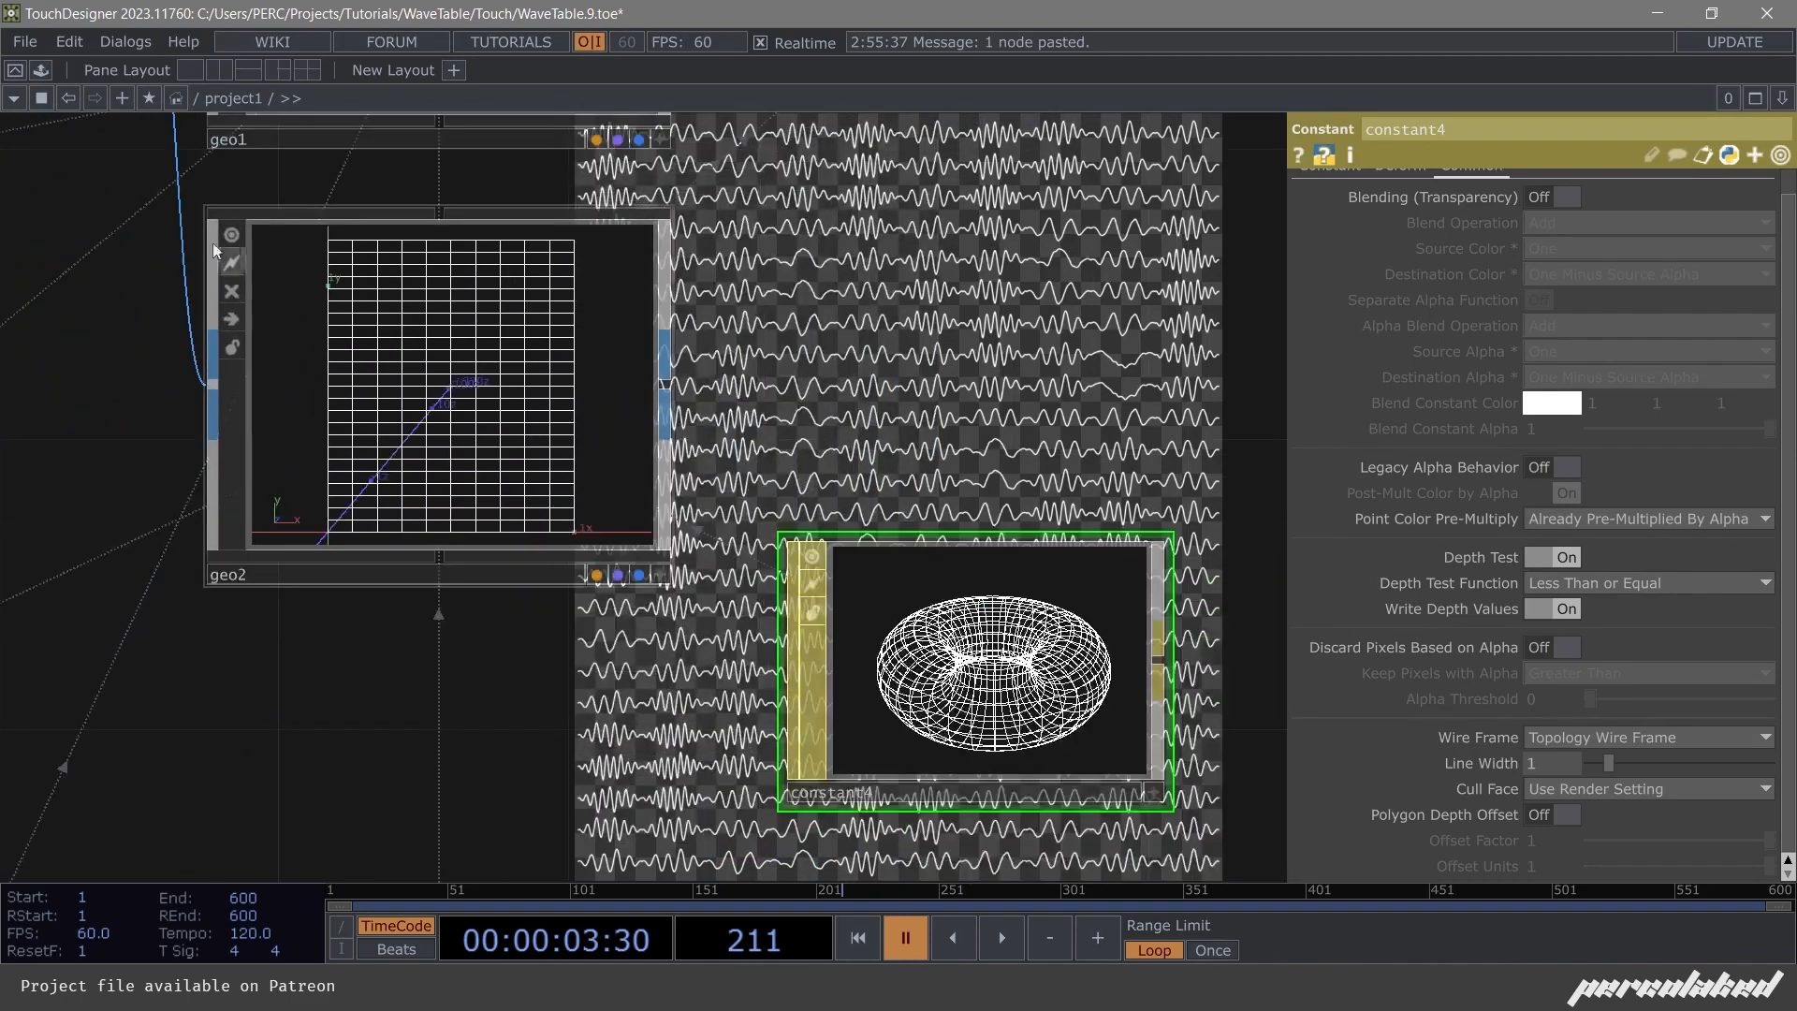
{"action": "scroll", "coordinate": [730, 293], "scroll_direction": "down", "scroll_amount": 2}
{"action": "scroll", "coordinate": [773, 510], "scroll_direction": "down", "scroll_amount": 2}
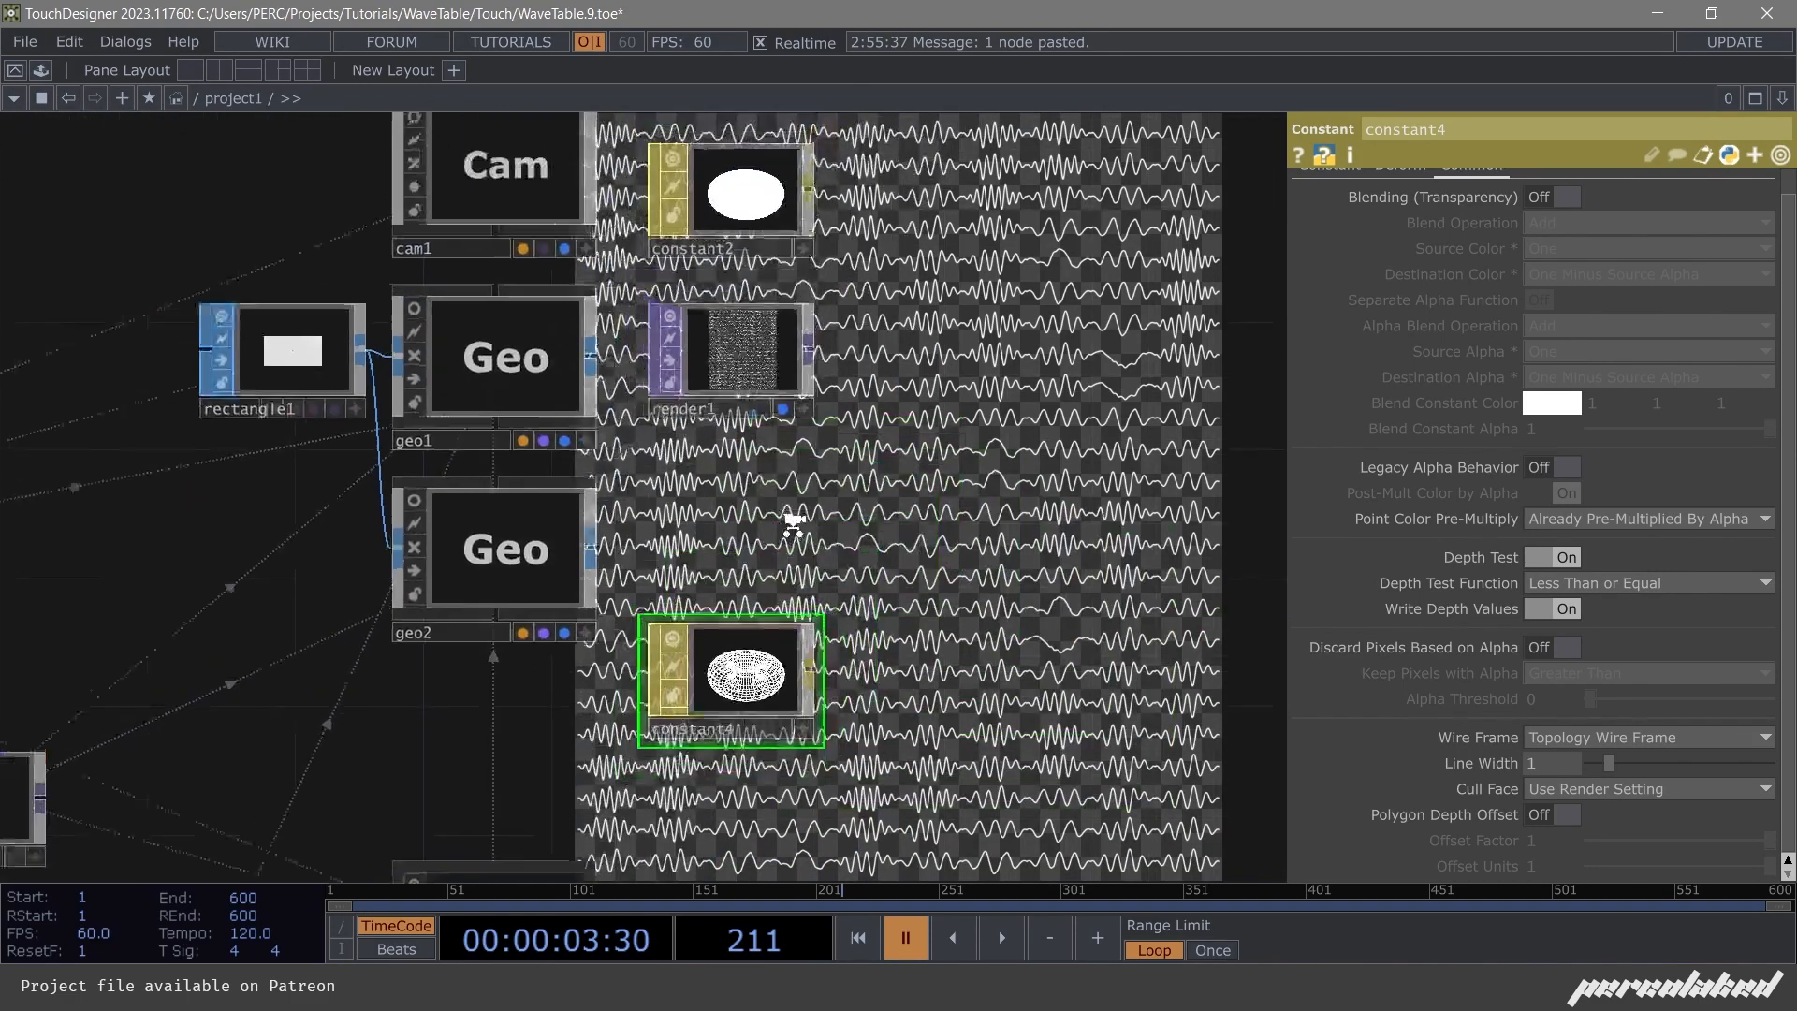
{"action": "scroll", "coordinate": [1458, 268], "scroll_direction": "up", "scroll_amount": 1}
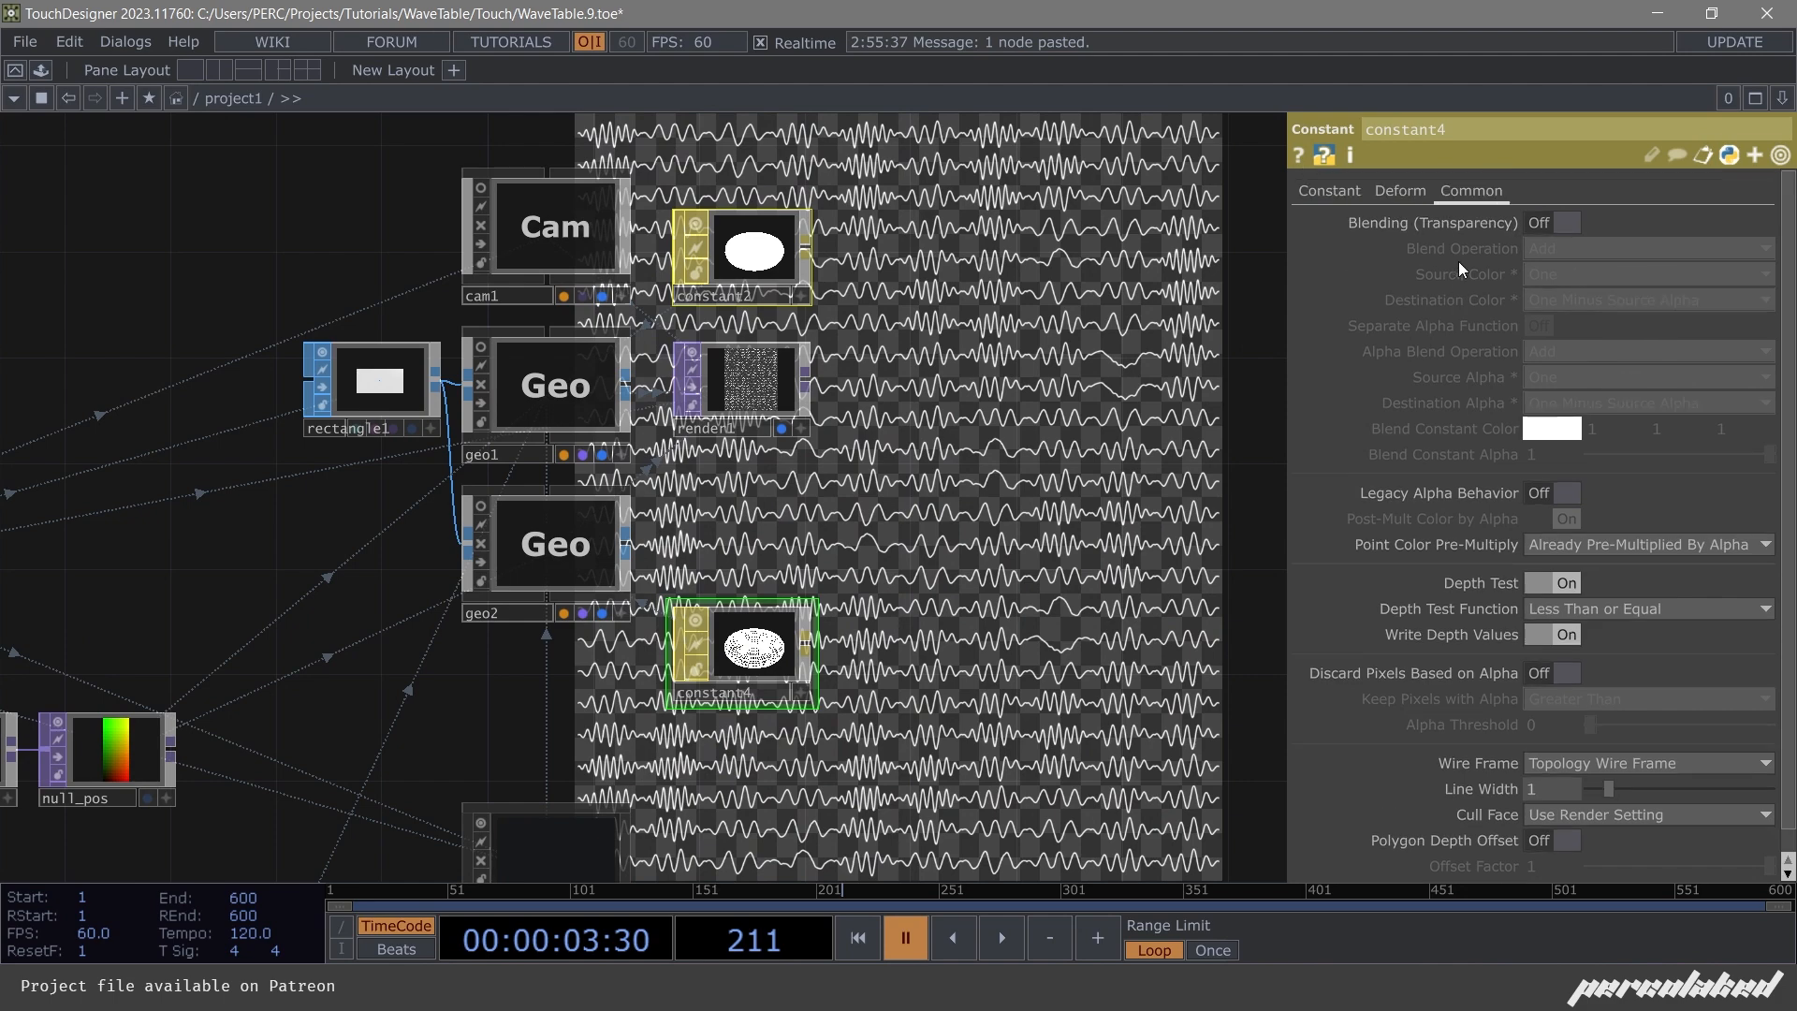
Turn on Blending (Transparency) for constant4 and move the material up beside geo2.
{"action": "left_click", "coordinate": [1545, 224]}
{"action": "left_click_drag", "start_coordinate": [967, 527], "coordinate": [872, 518]}
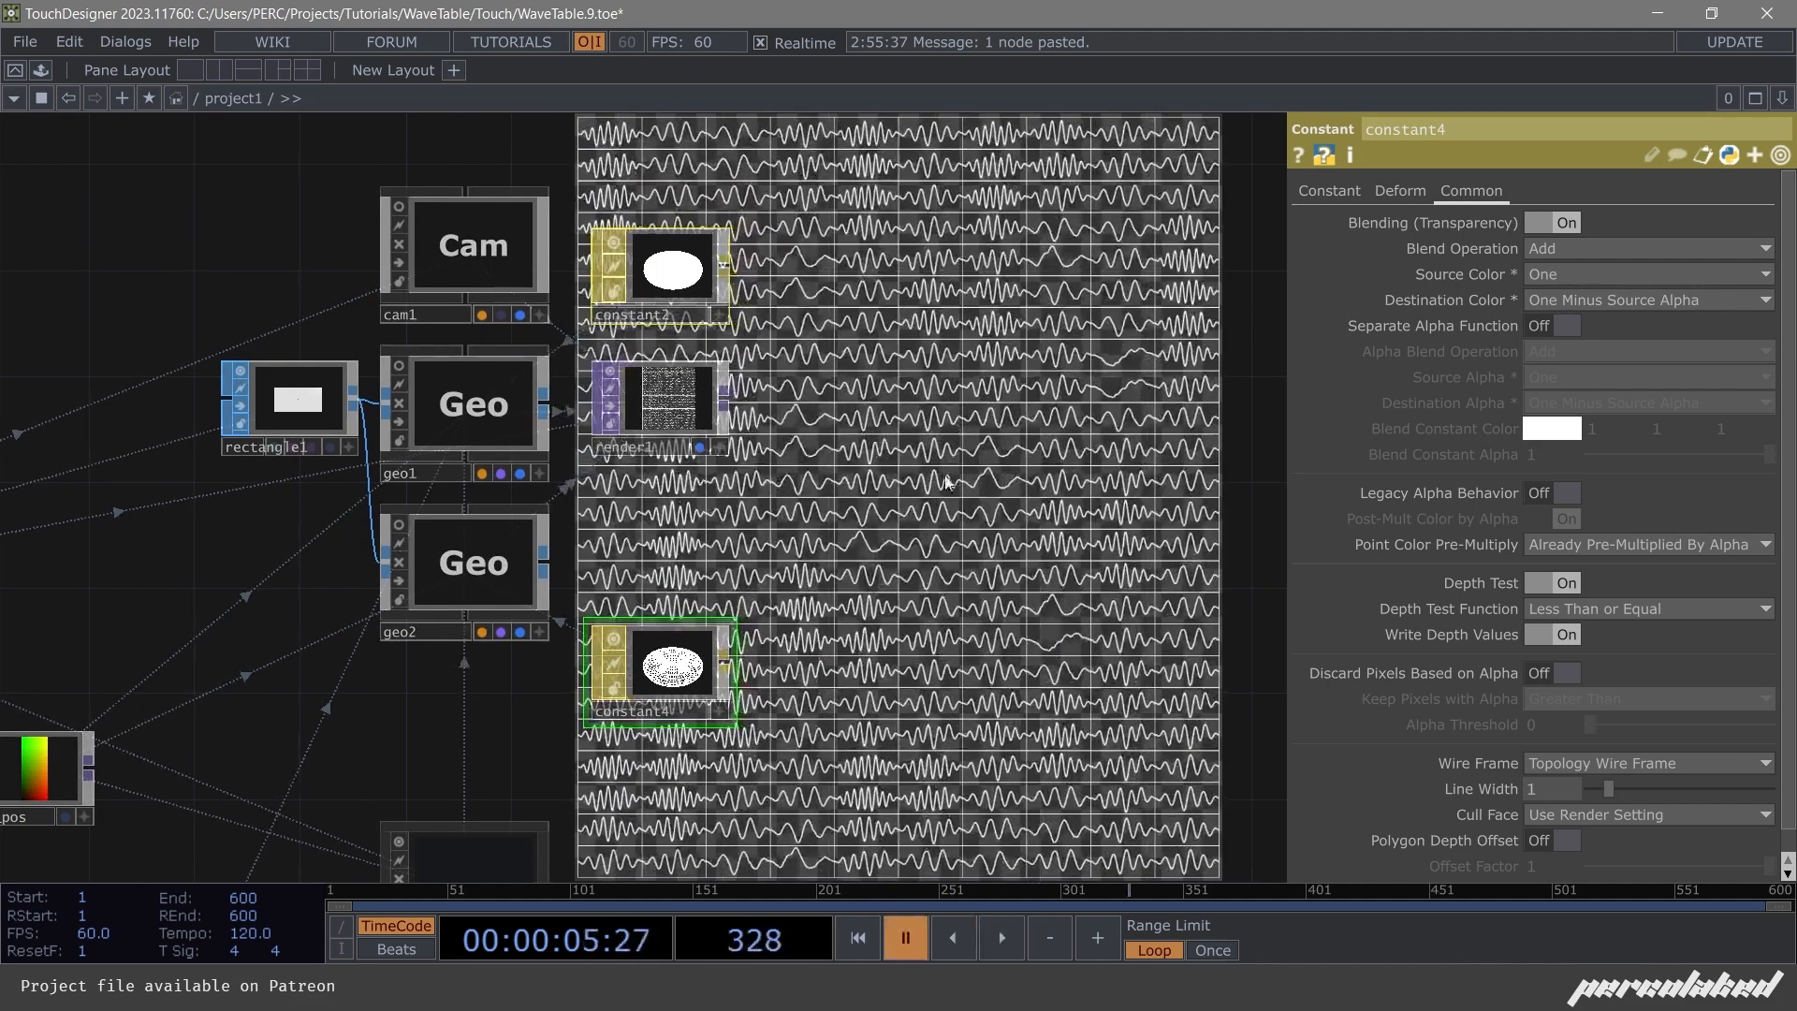
{"action": "left_click_drag", "start_coordinate": [945, 482], "coordinate": [947, 257]}
{"action": "left_click_drag", "start_coordinate": [690, 465], "coordinate": [718, 385]}
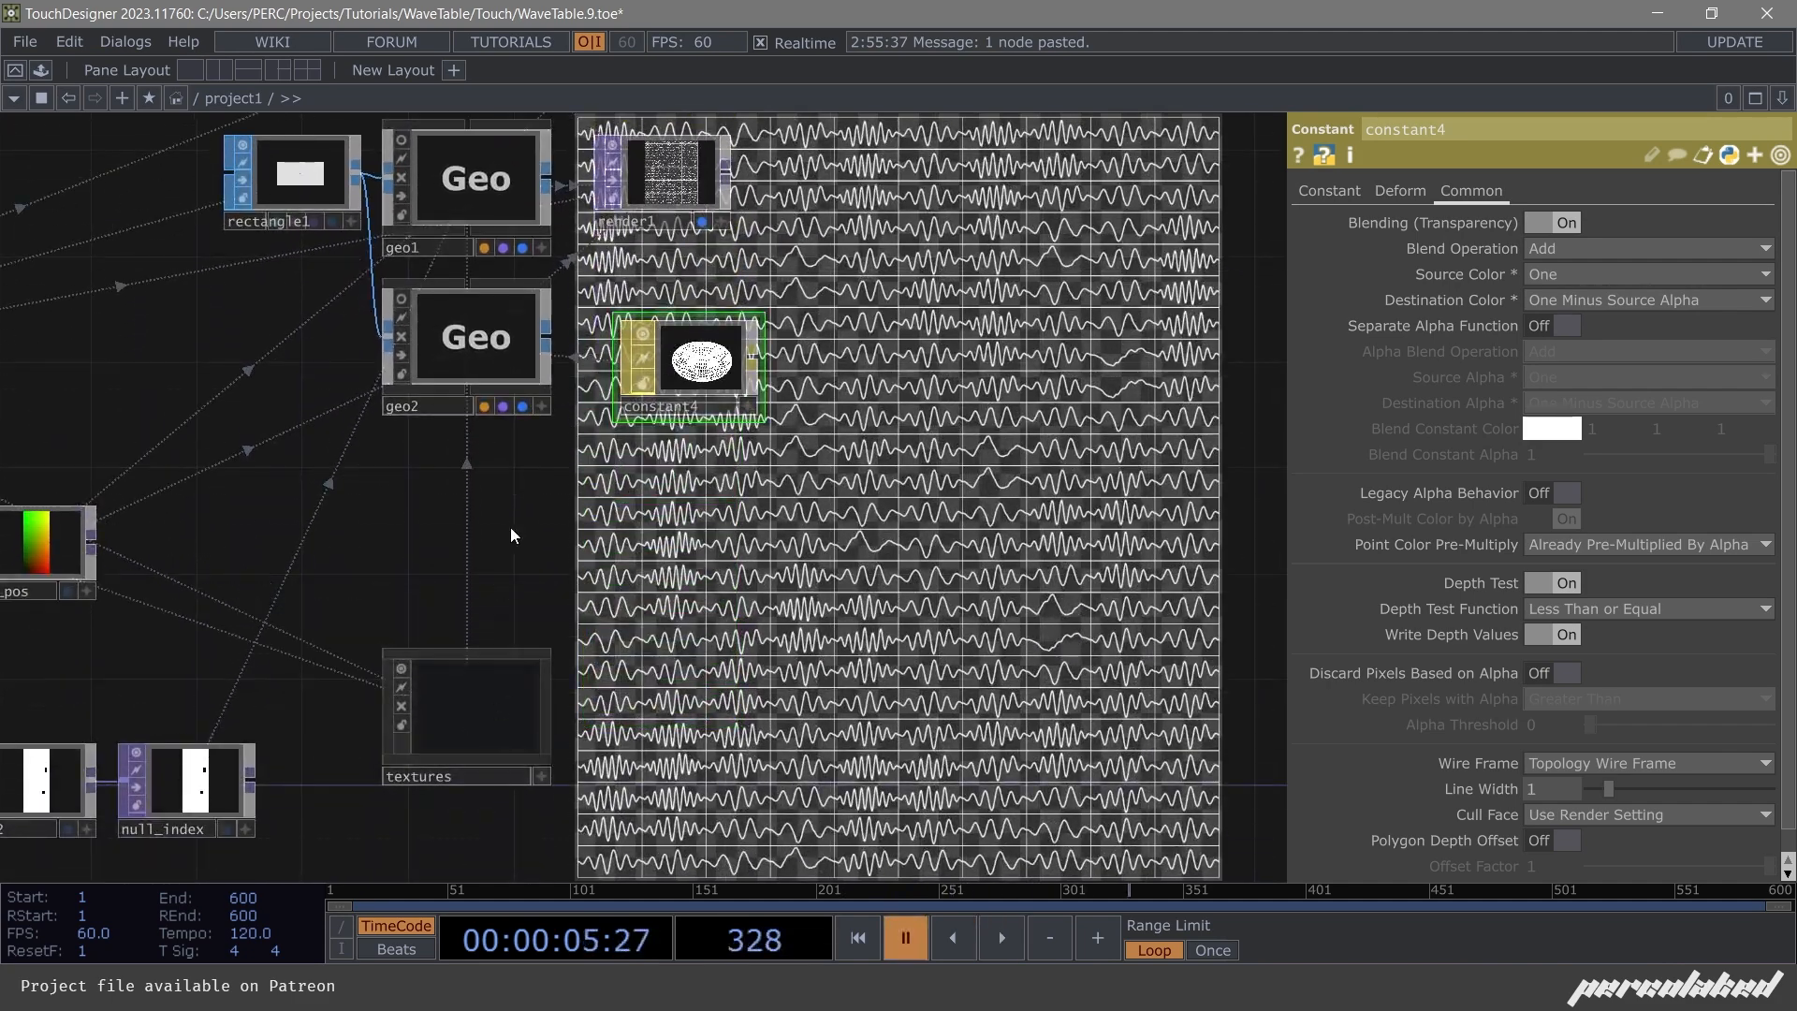
Add a Ramp TOP between geo2 and the textures component.
{"action": "key", "text": "Tab"}
{"action": "left_click", "coordinate": [174, 228]}
{"action": "type", "text": "ra"}
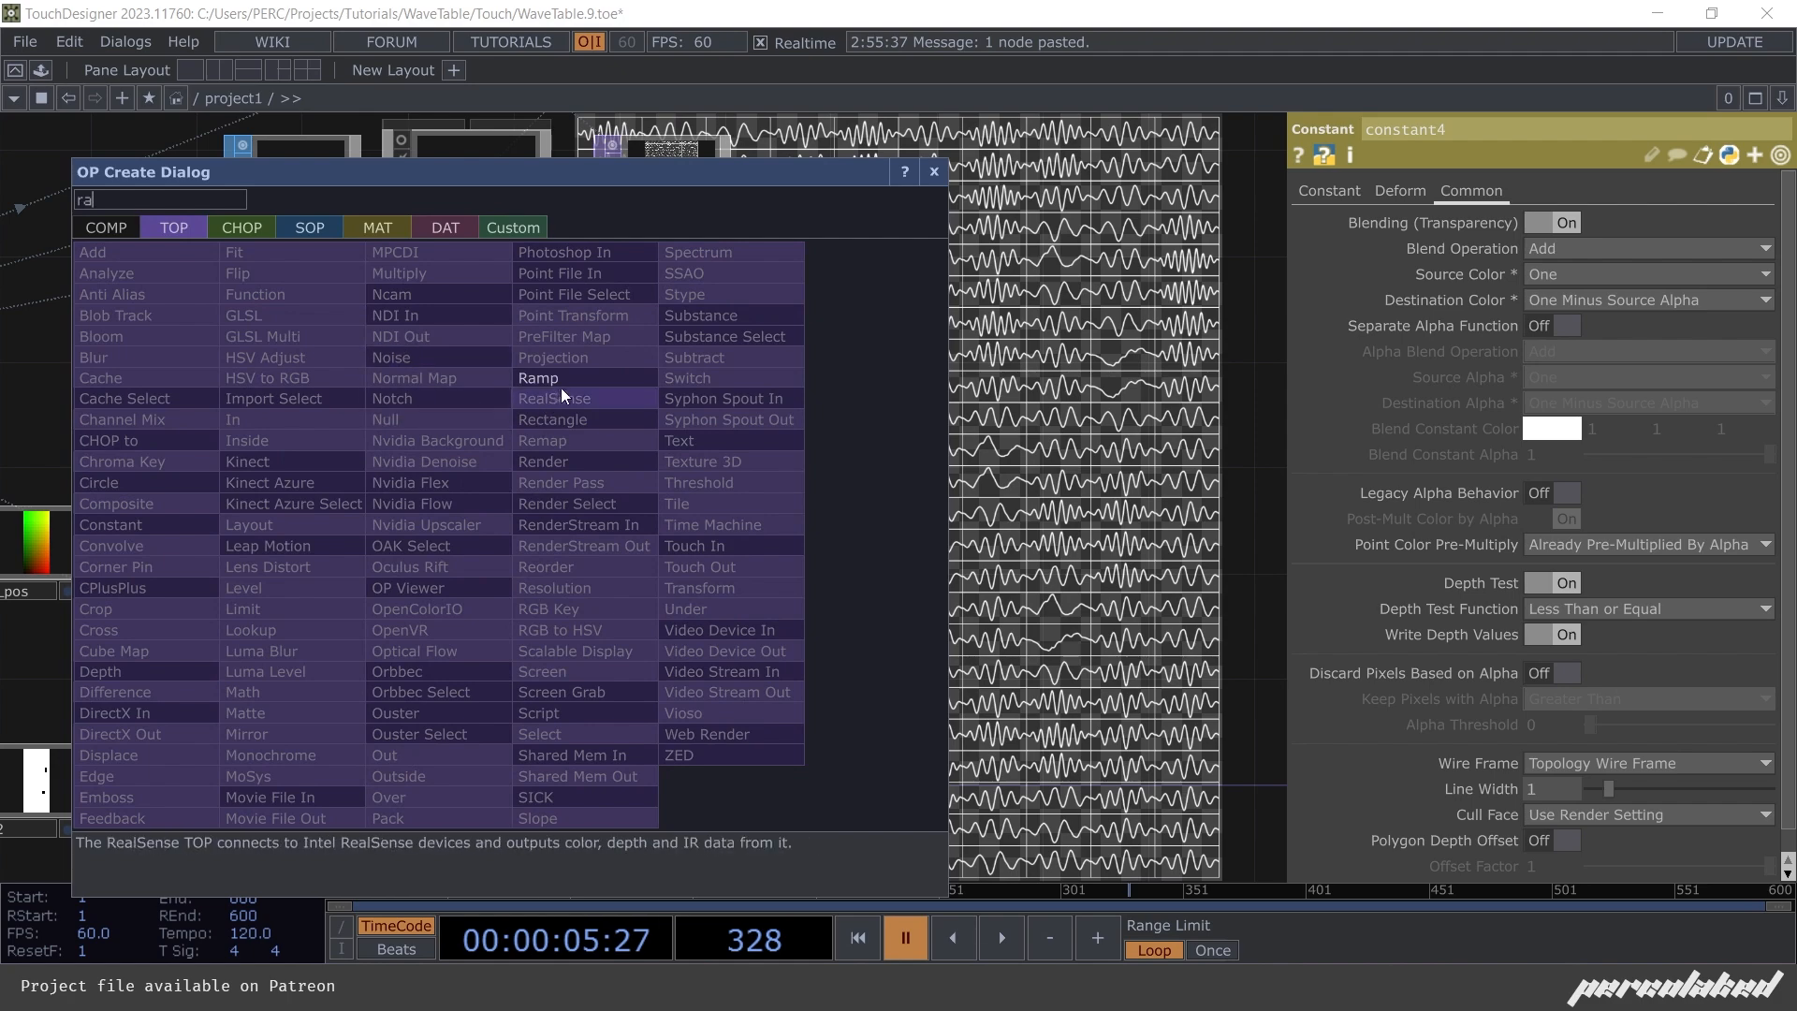
{"action": "key", "text": "Return"}
{"action": "left_click", "coordinate": [480, 539]}
{"action": "left_click_drag", "start_coordinate": [673, 513], "coordinate": [913, 486]}
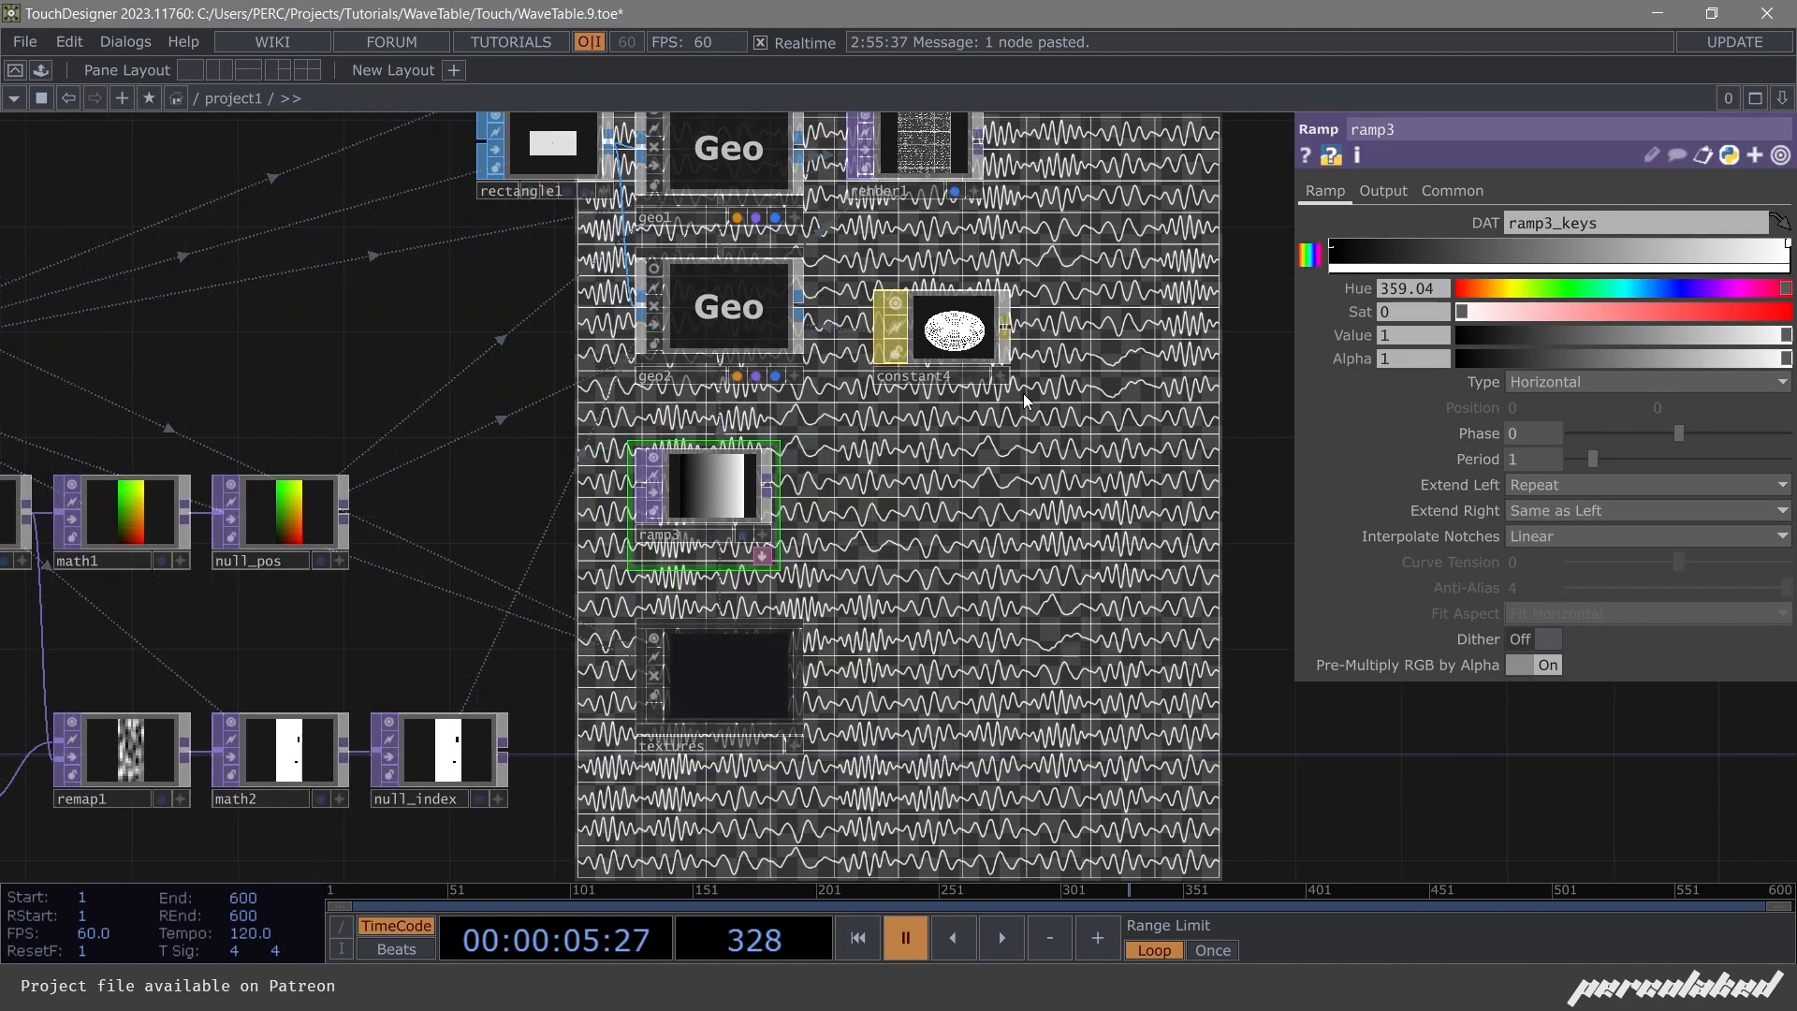
Set ramp3's resolution height to the expression me.par.resolutionw.
{"action": "left_click", "coordinate": [1451, 191]}
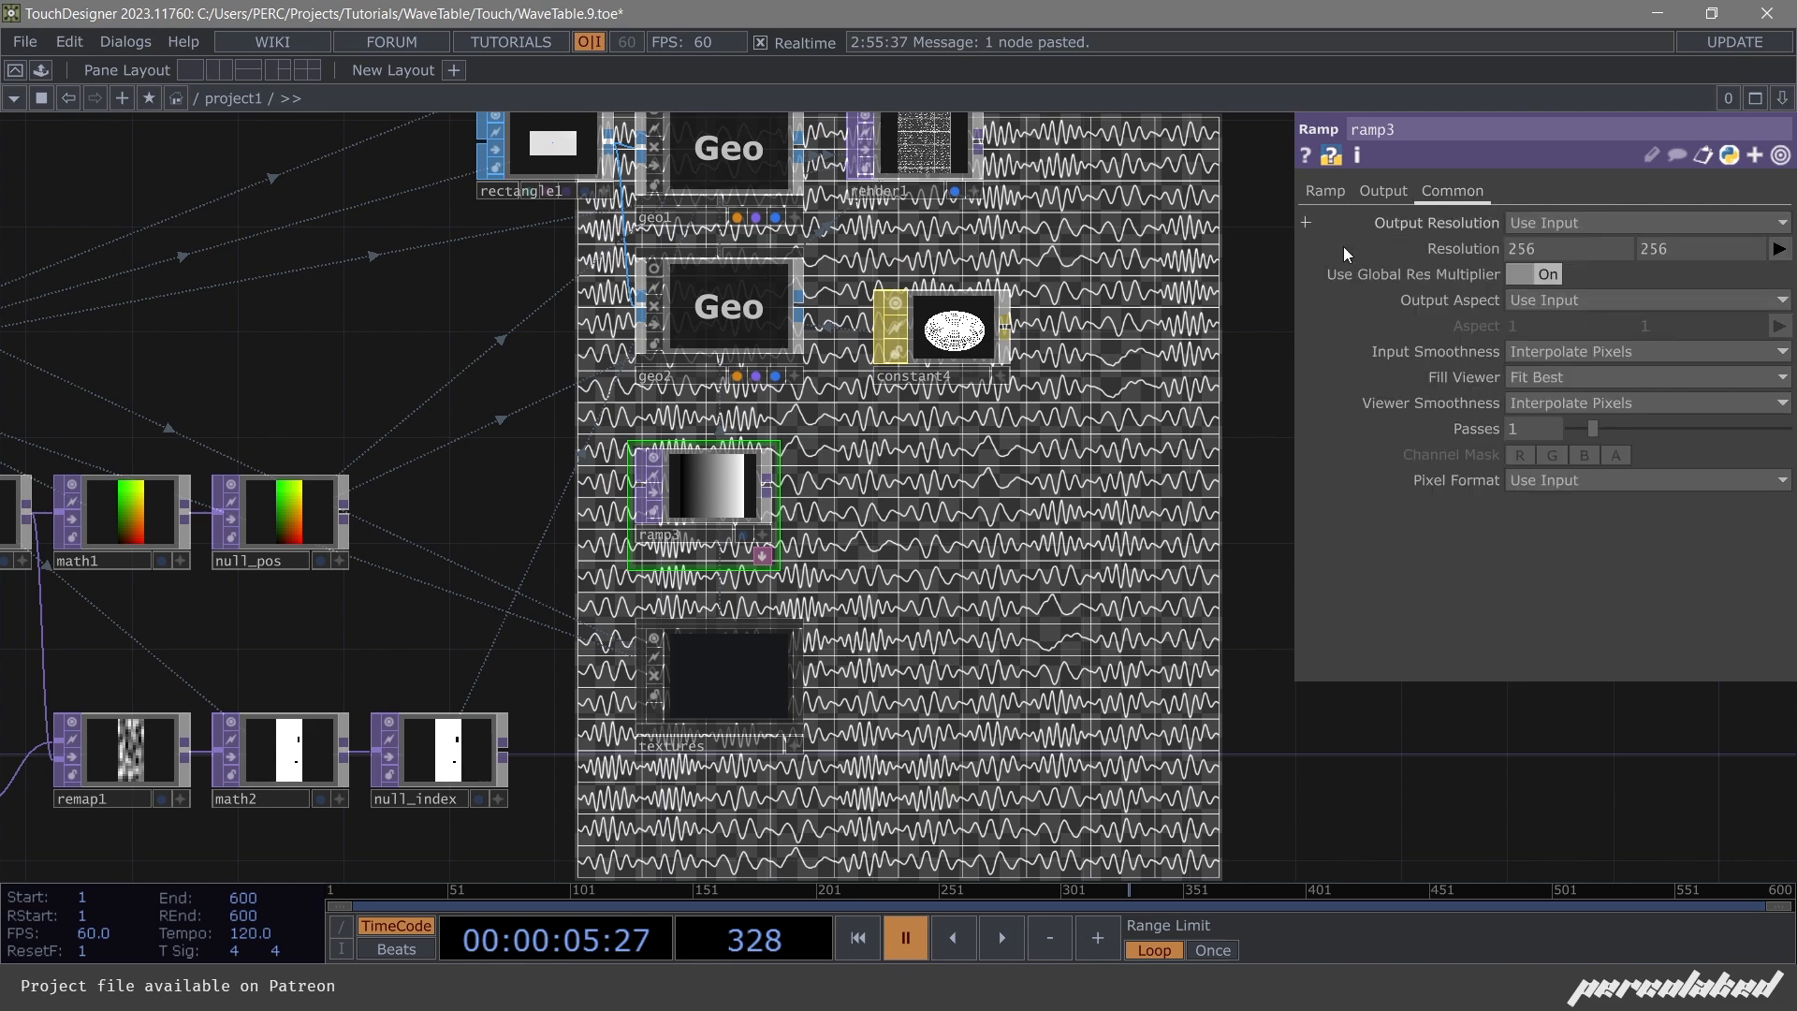
{"action": "left_click_drag", "start_coordinate": [876, 336], "coordinate": [1588, 387]}
{"action": "scroll", "coordinate": [633, 409], "scroll_direction": "up", "scroll_amount": 4}
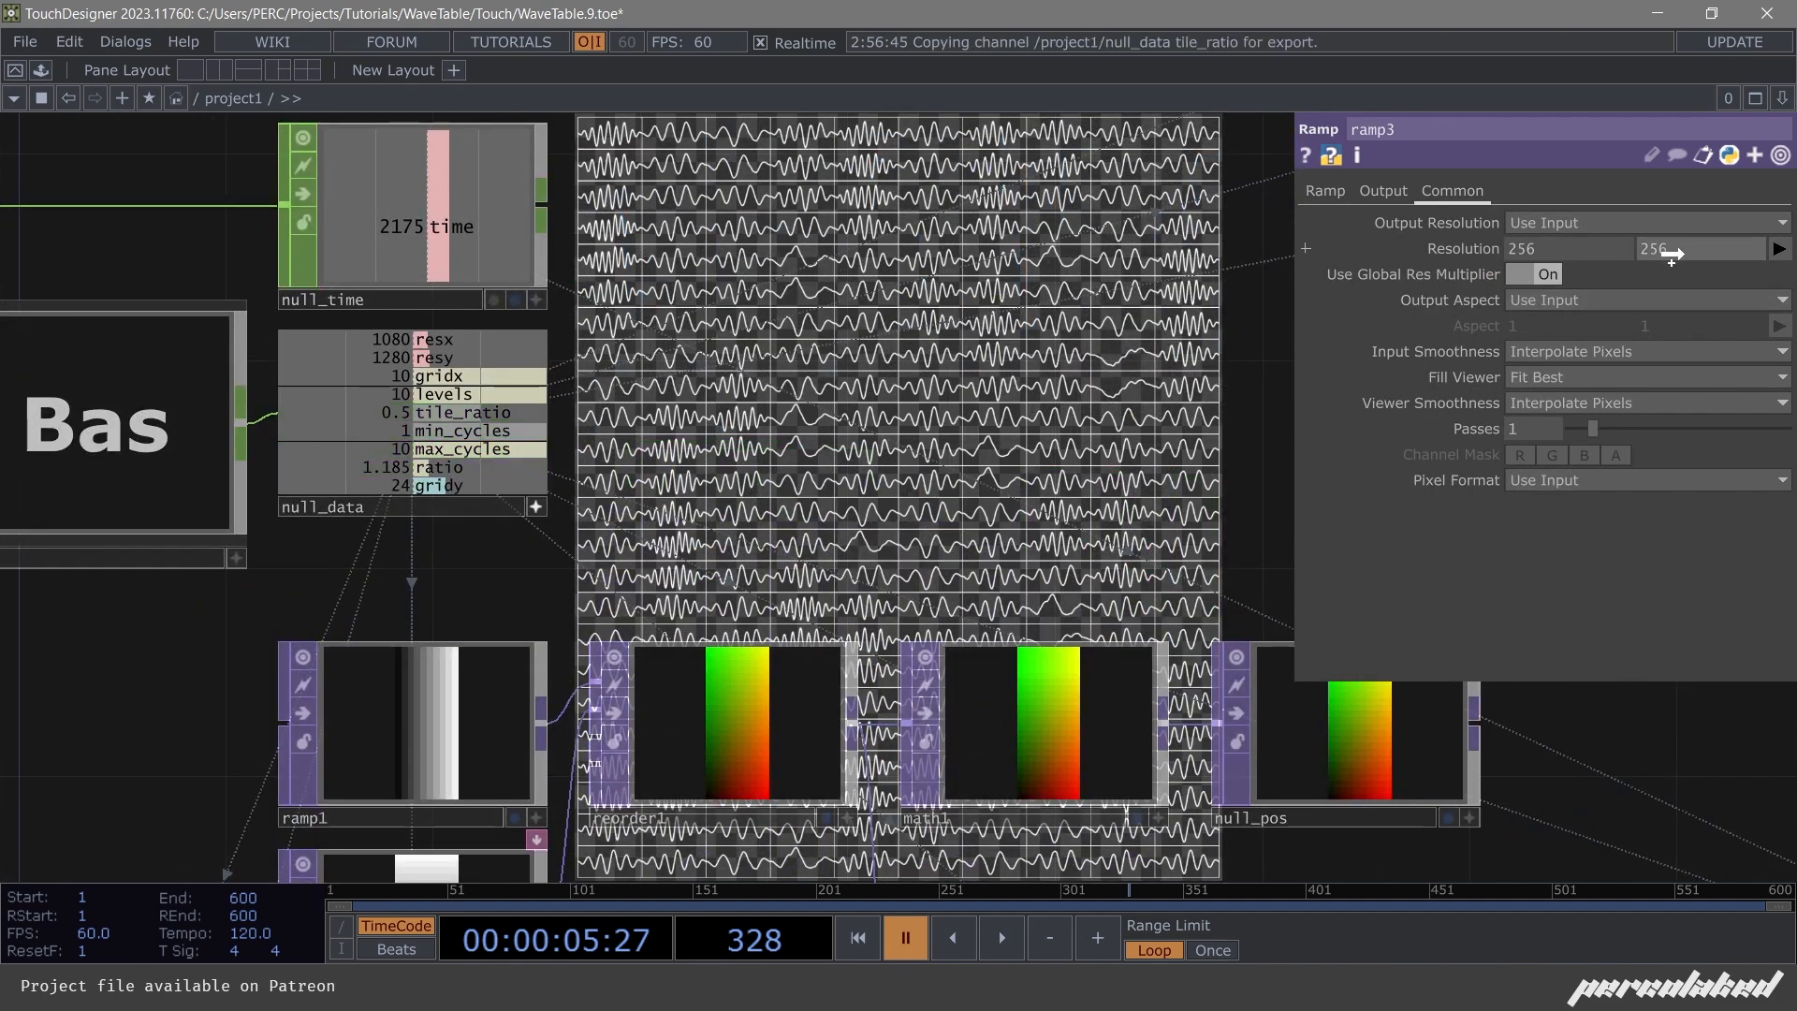
{"action": "left_click", "coordinate": [1448, 260]}
{"action": "left_click_drag", "start_coordinate": [1492, 285], "coordinate": [1521, 297]}
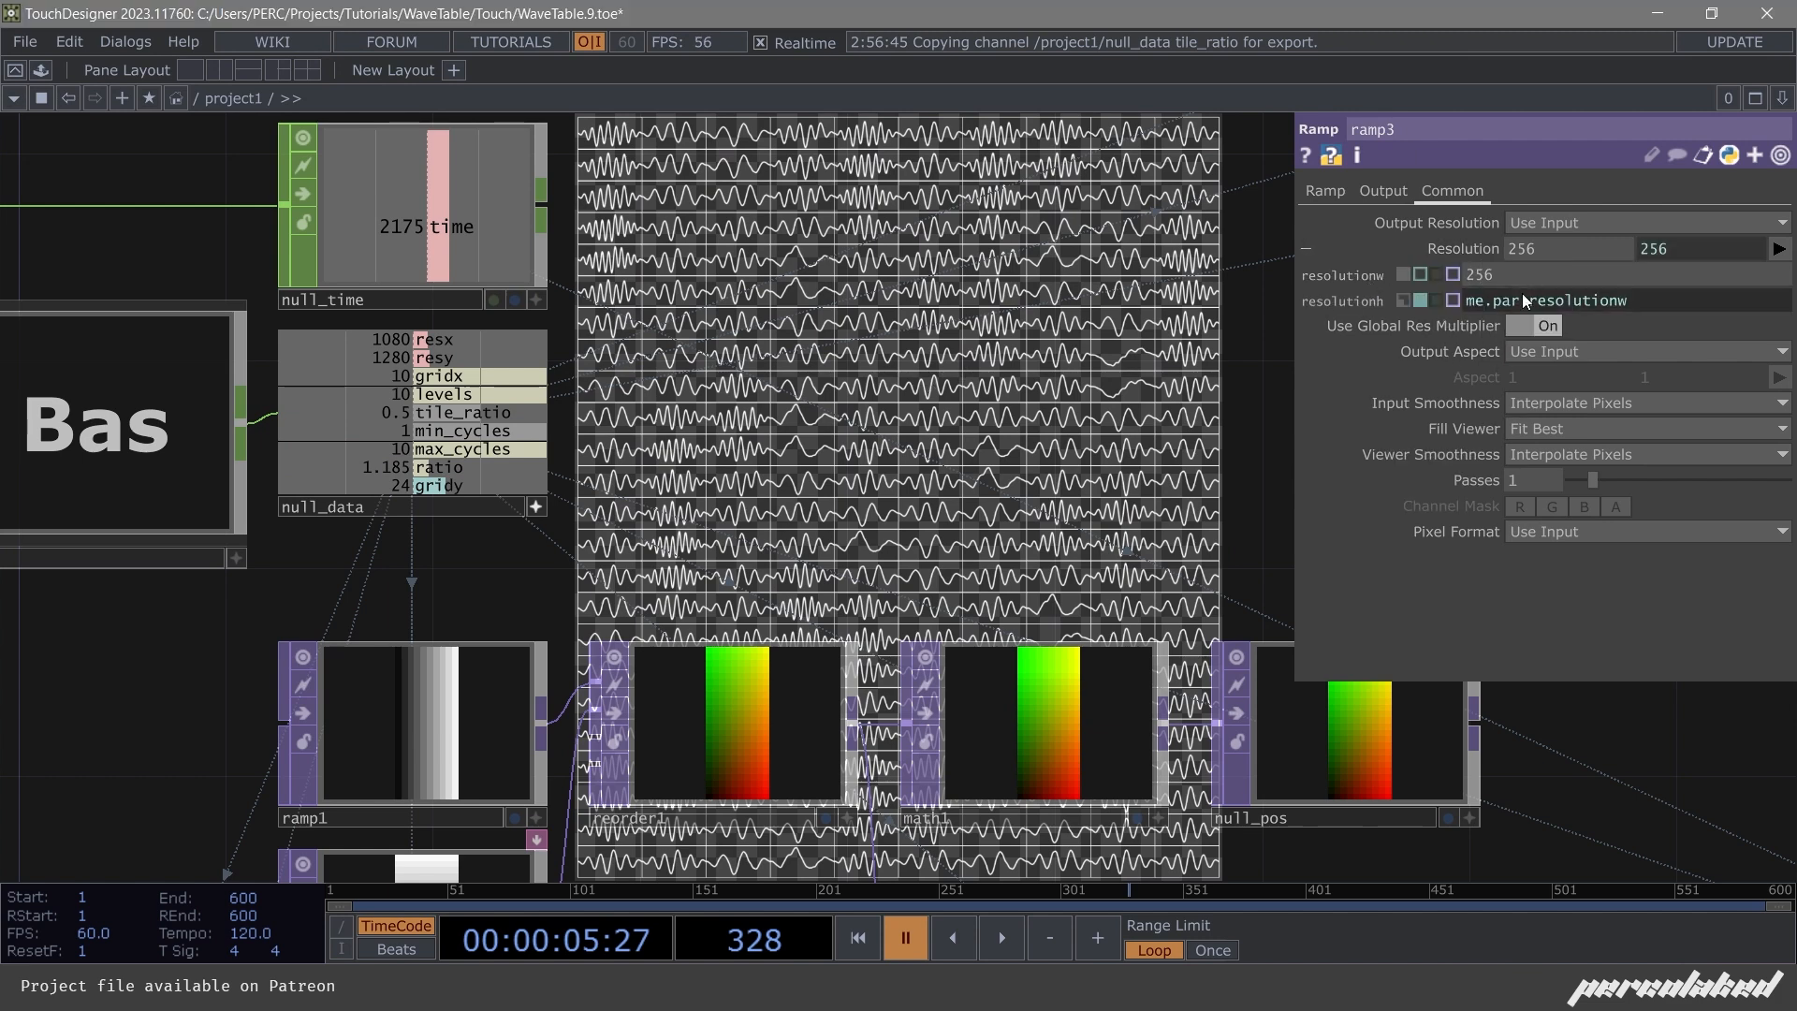
Multiply ramp3's resolution height expression by op('null_data')['tile_ratio'].
{"action": "left_click_drag", "start_coordinate": [463, 412], "coordinate": [1518, 281]}
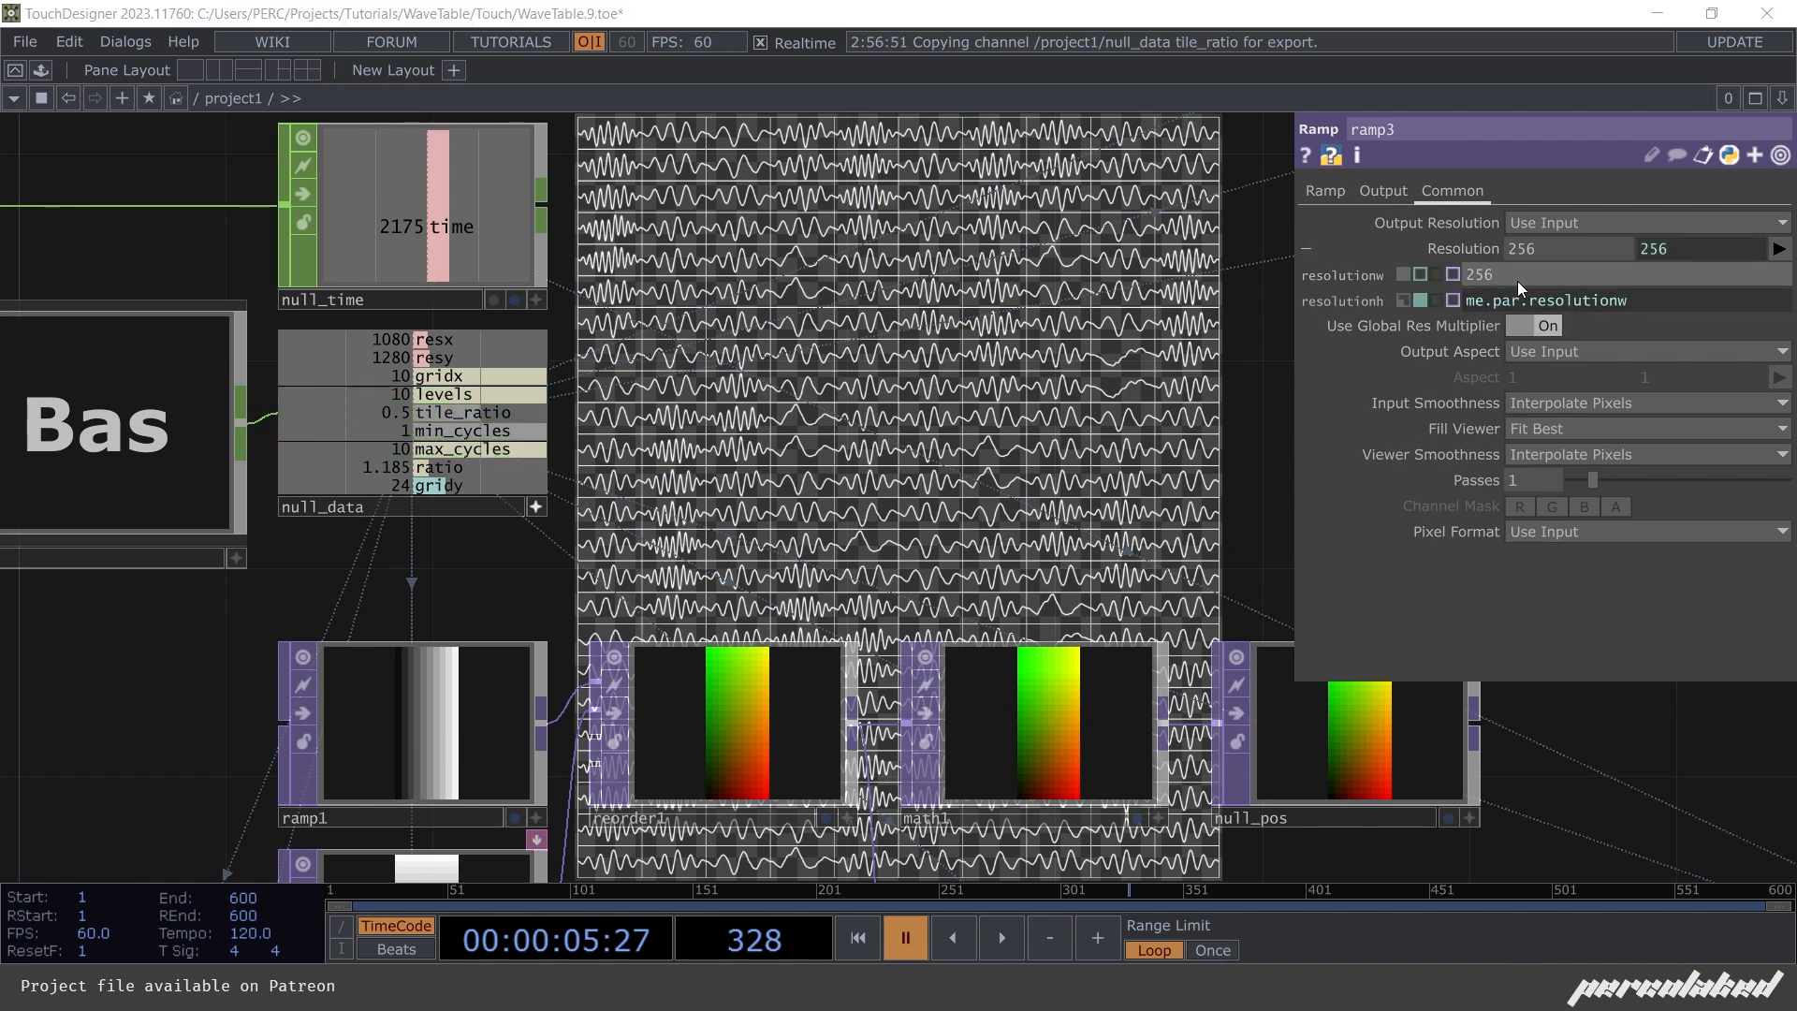
{"action": "left_click", "coordinate": [1527, 275]}
{"action": "key", "text": "BackSpace"}
{"action": "left_click", "coordinate": [1642, 302]}
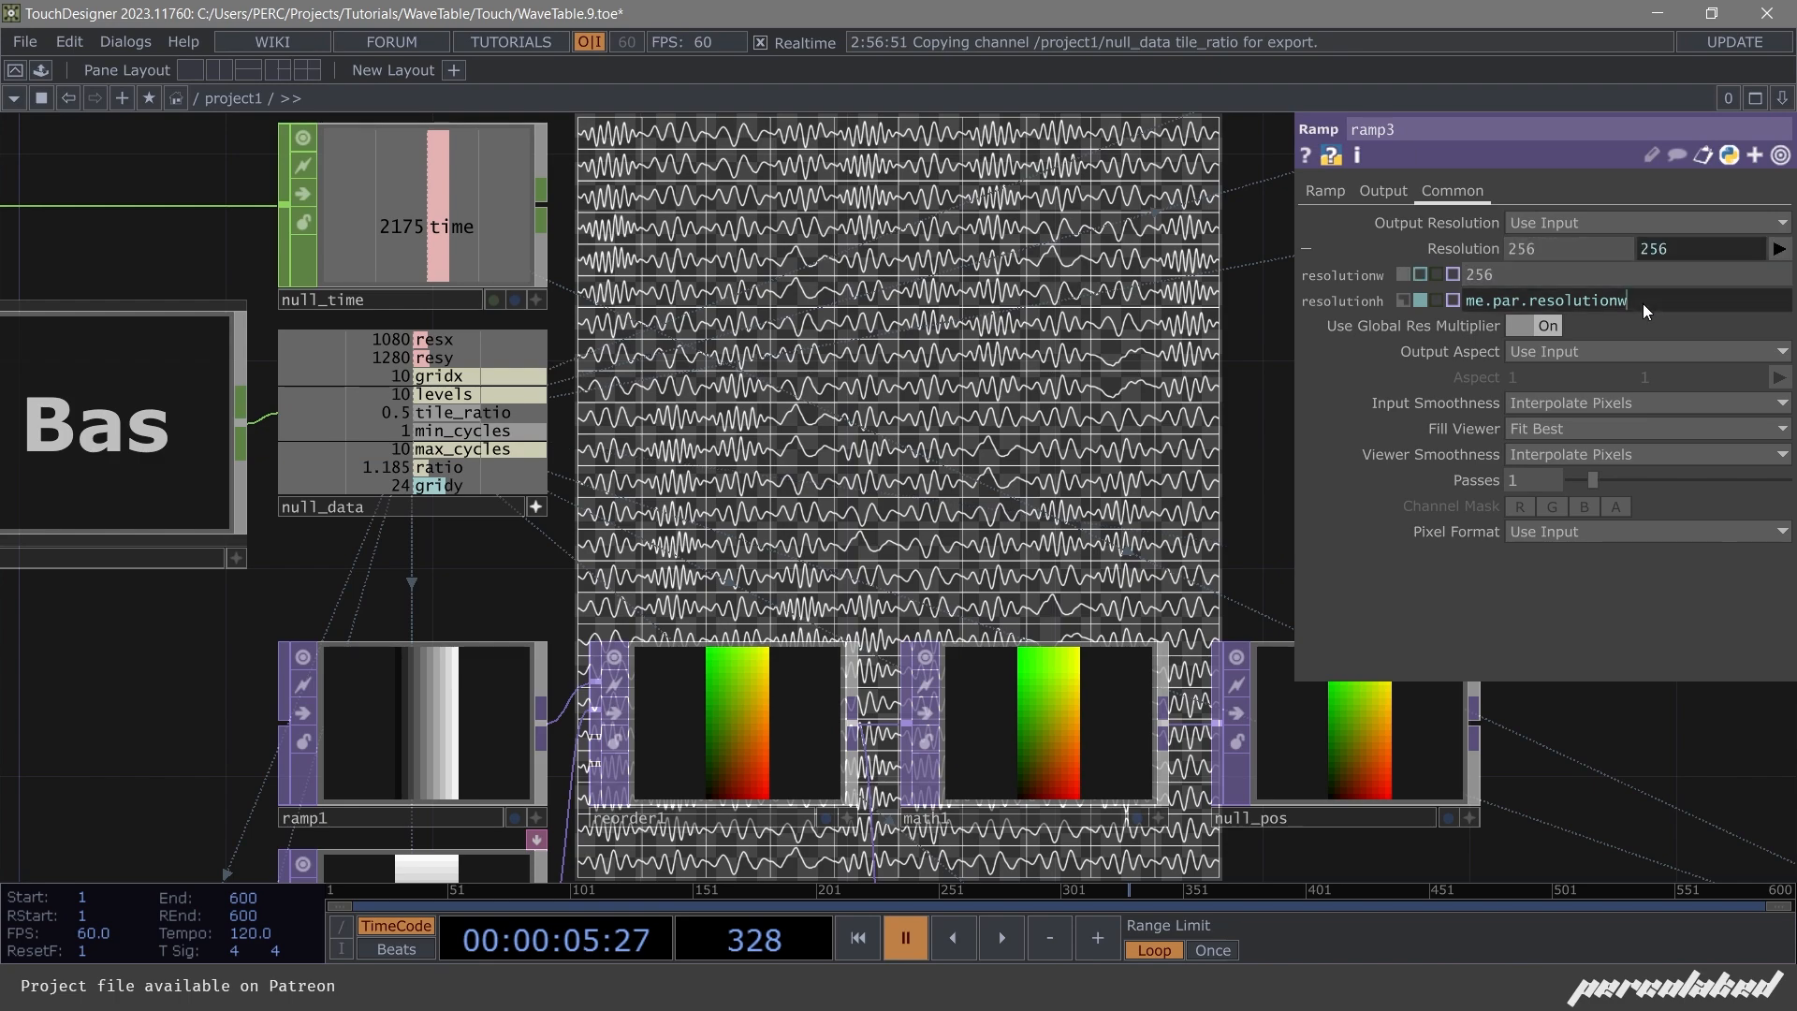
{"action": "type", "text": "*"}
{"action": "type", "text": "op('null_data')['tile_ratio']"}
{"action": "key", "text": "Return"}
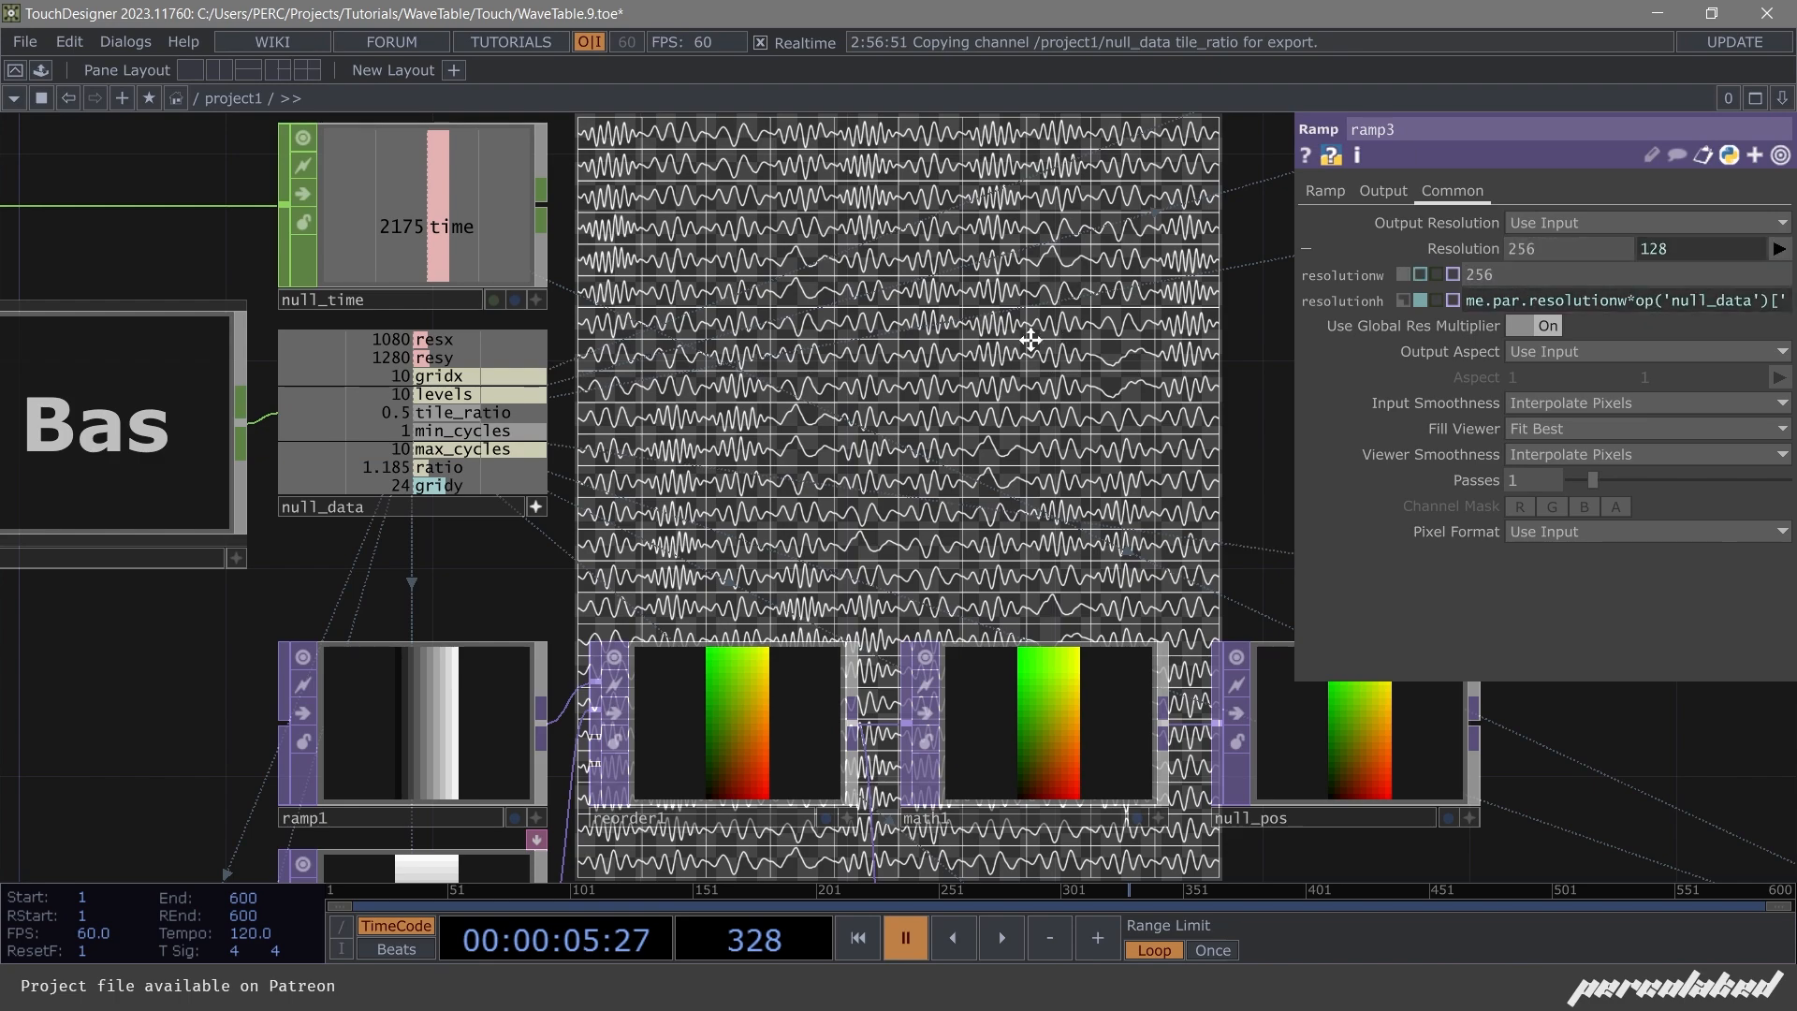
Add a Transform TOP after ramp3.
{"action": "scroll", "coordinate": [842, 318], "scroll_direction": "down", "scroll_amount": 3}
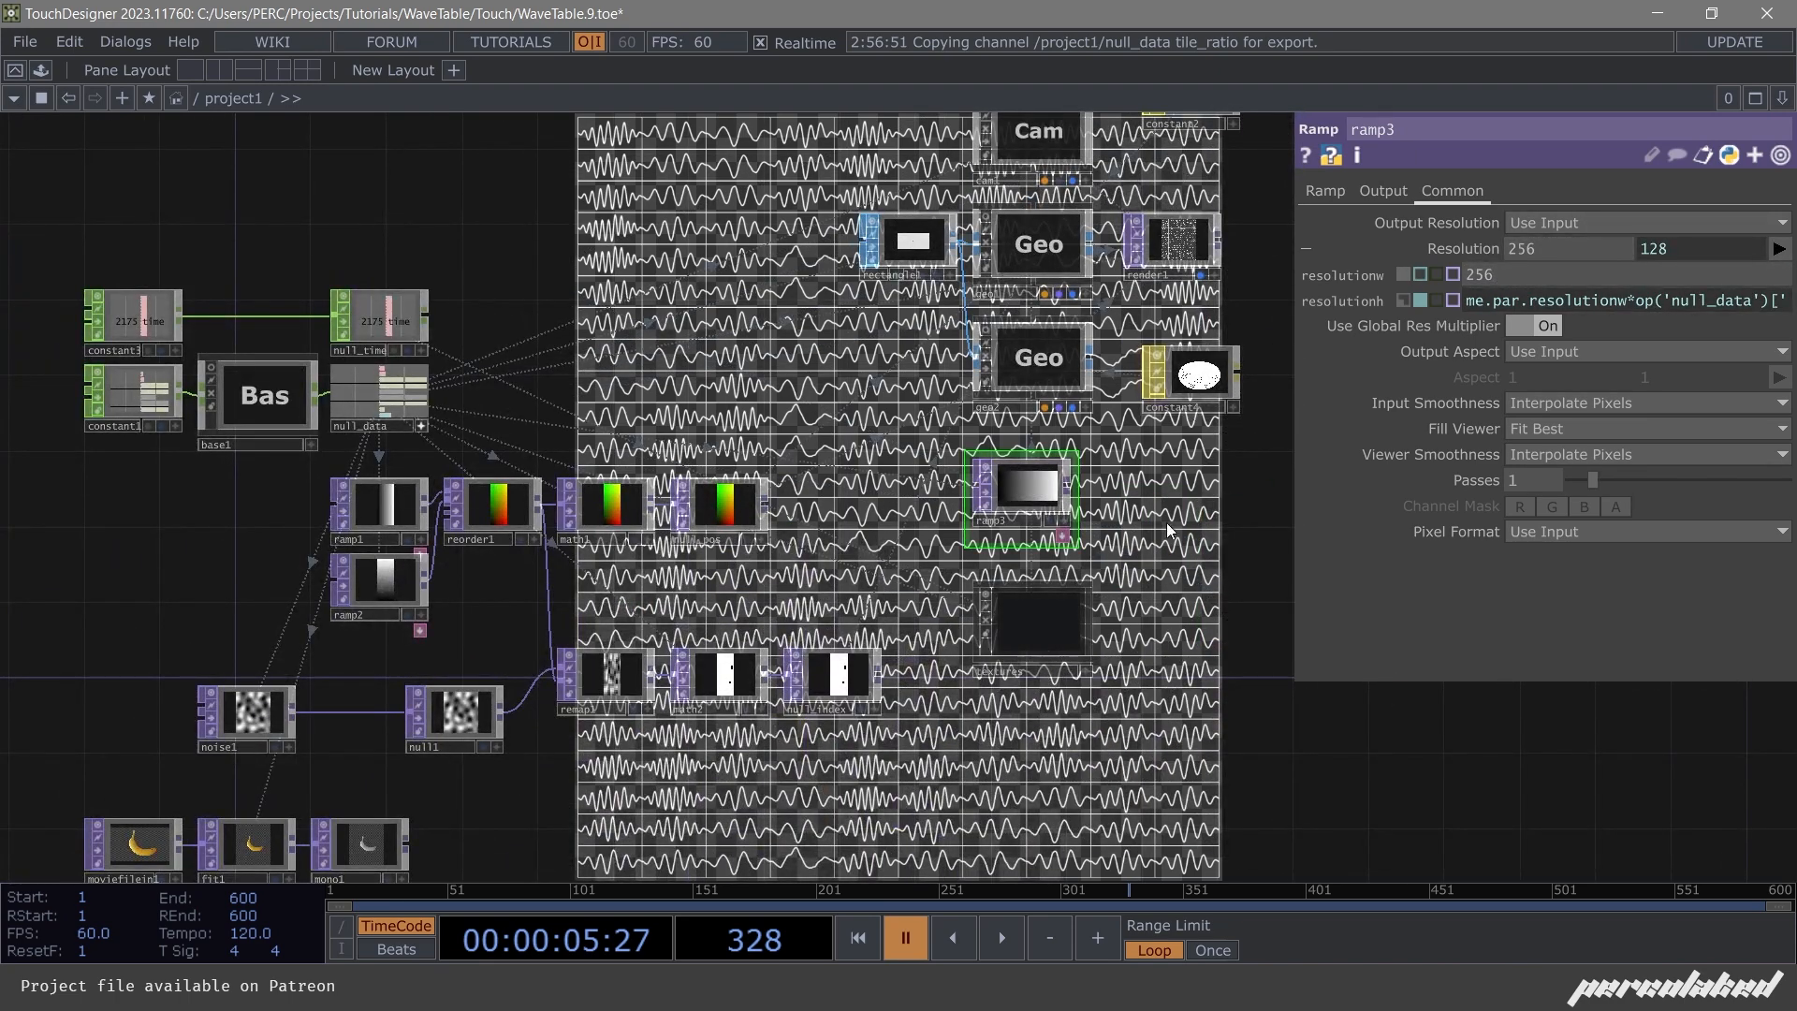
{"action": "left_click_drag", "start_coordinate": [1166, 530], "coordinate": [985, 547]}
{"action": "scroll", "coordinate": [1057, 467], "scroll_direction": "up", "scroll_amount": 4}
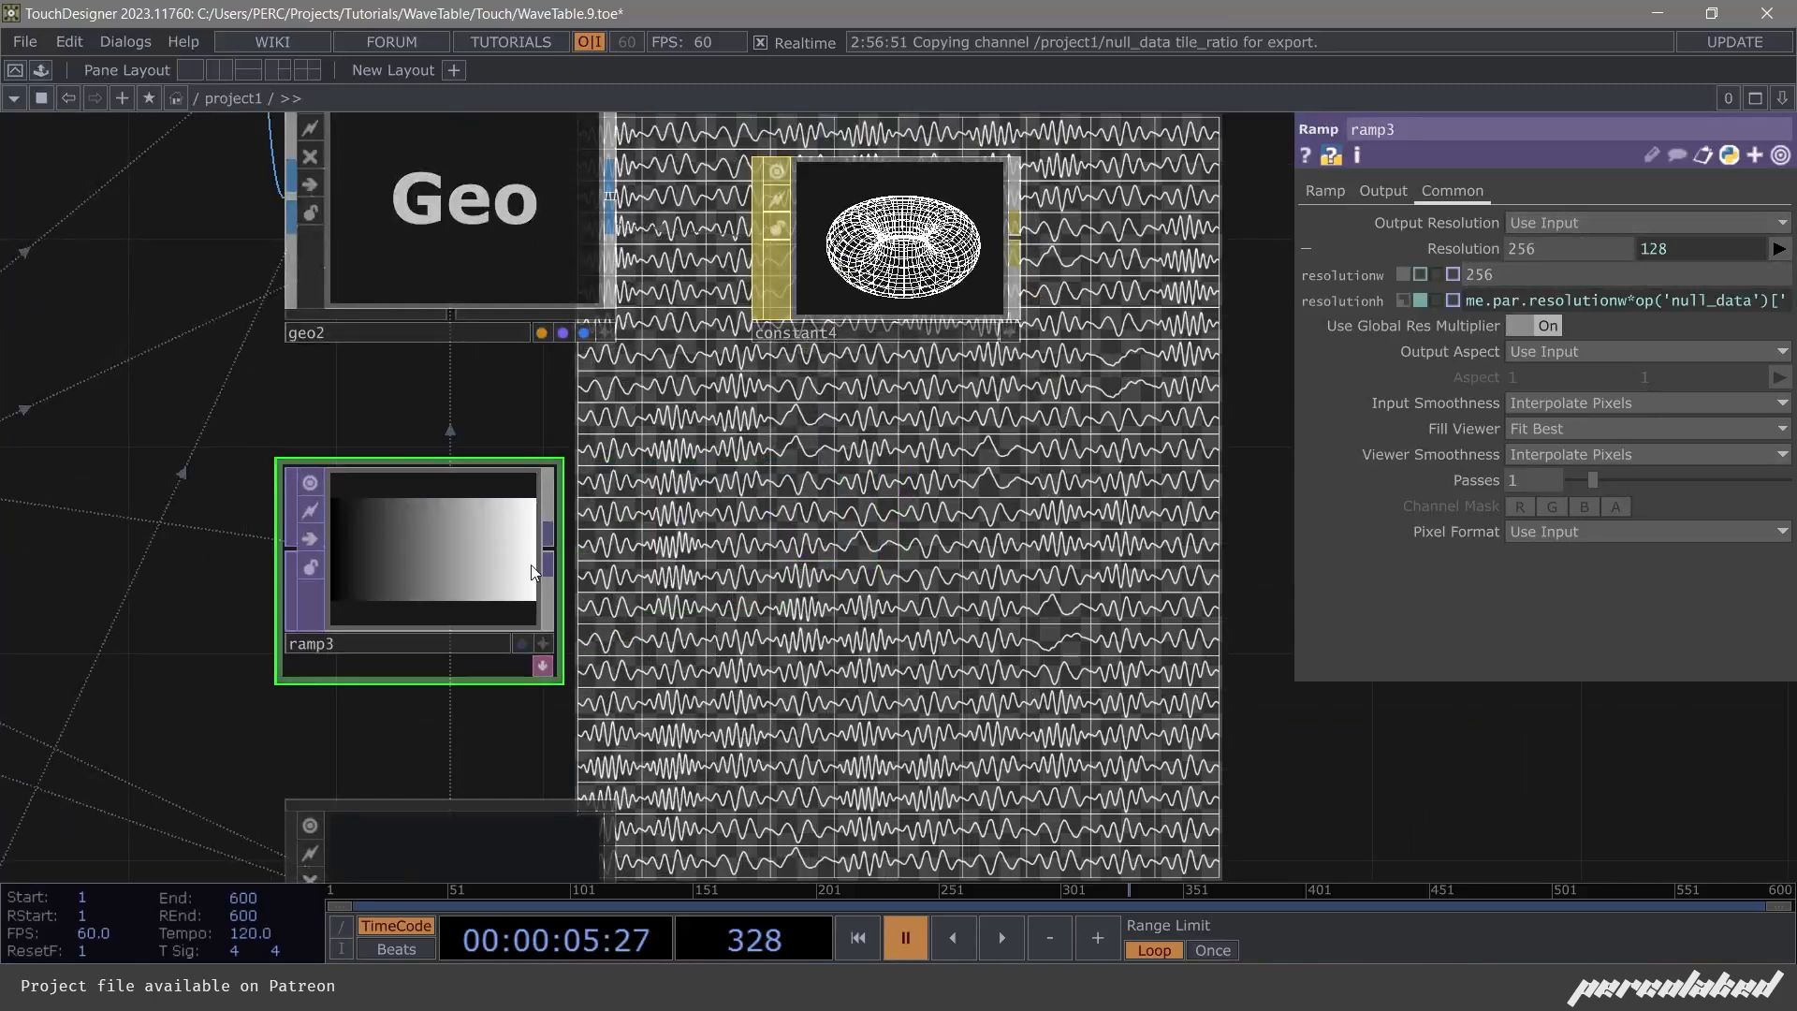
{"action": "left_click", "coordinate": [739, 570]}
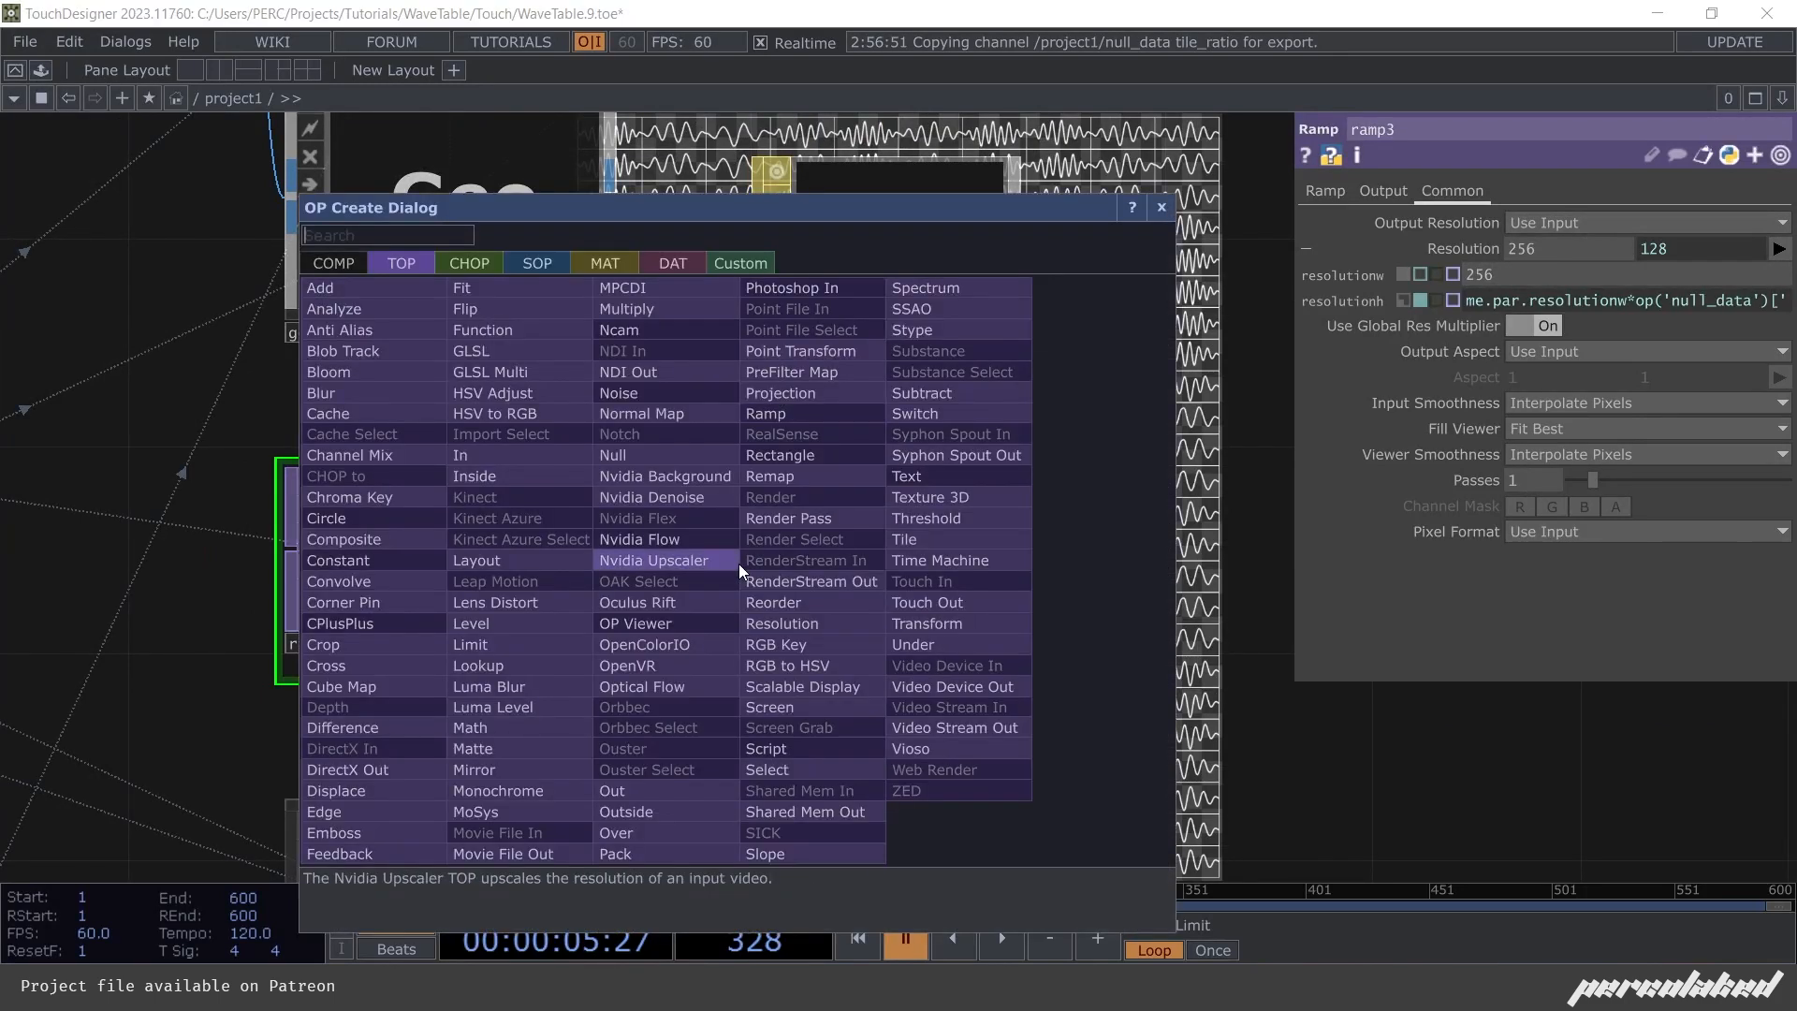
{"action": "type", "text": "transform"}
{"action": "key", "text": "Return"}
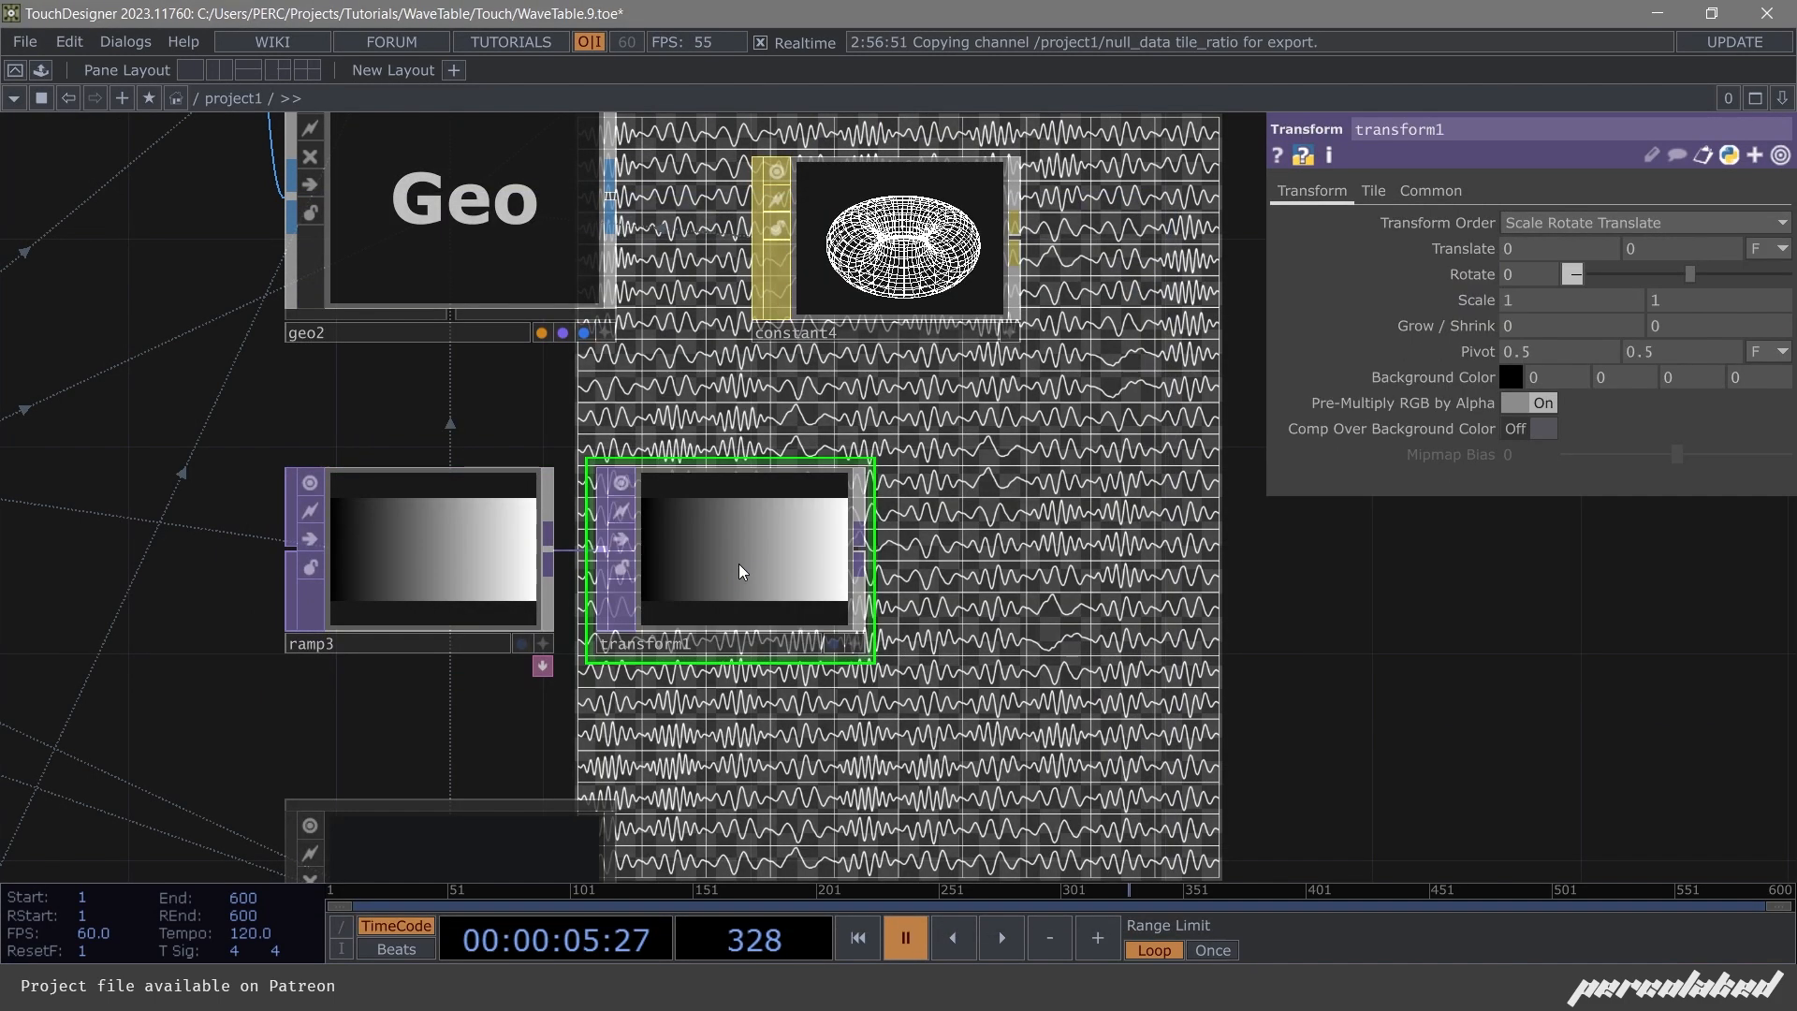
Set transform1's rotation to 45 and its Extend mode to Repeat.
{"action": "left_click", "coordinate": [1536, 271]}
{"action": "type", "text": "45"}
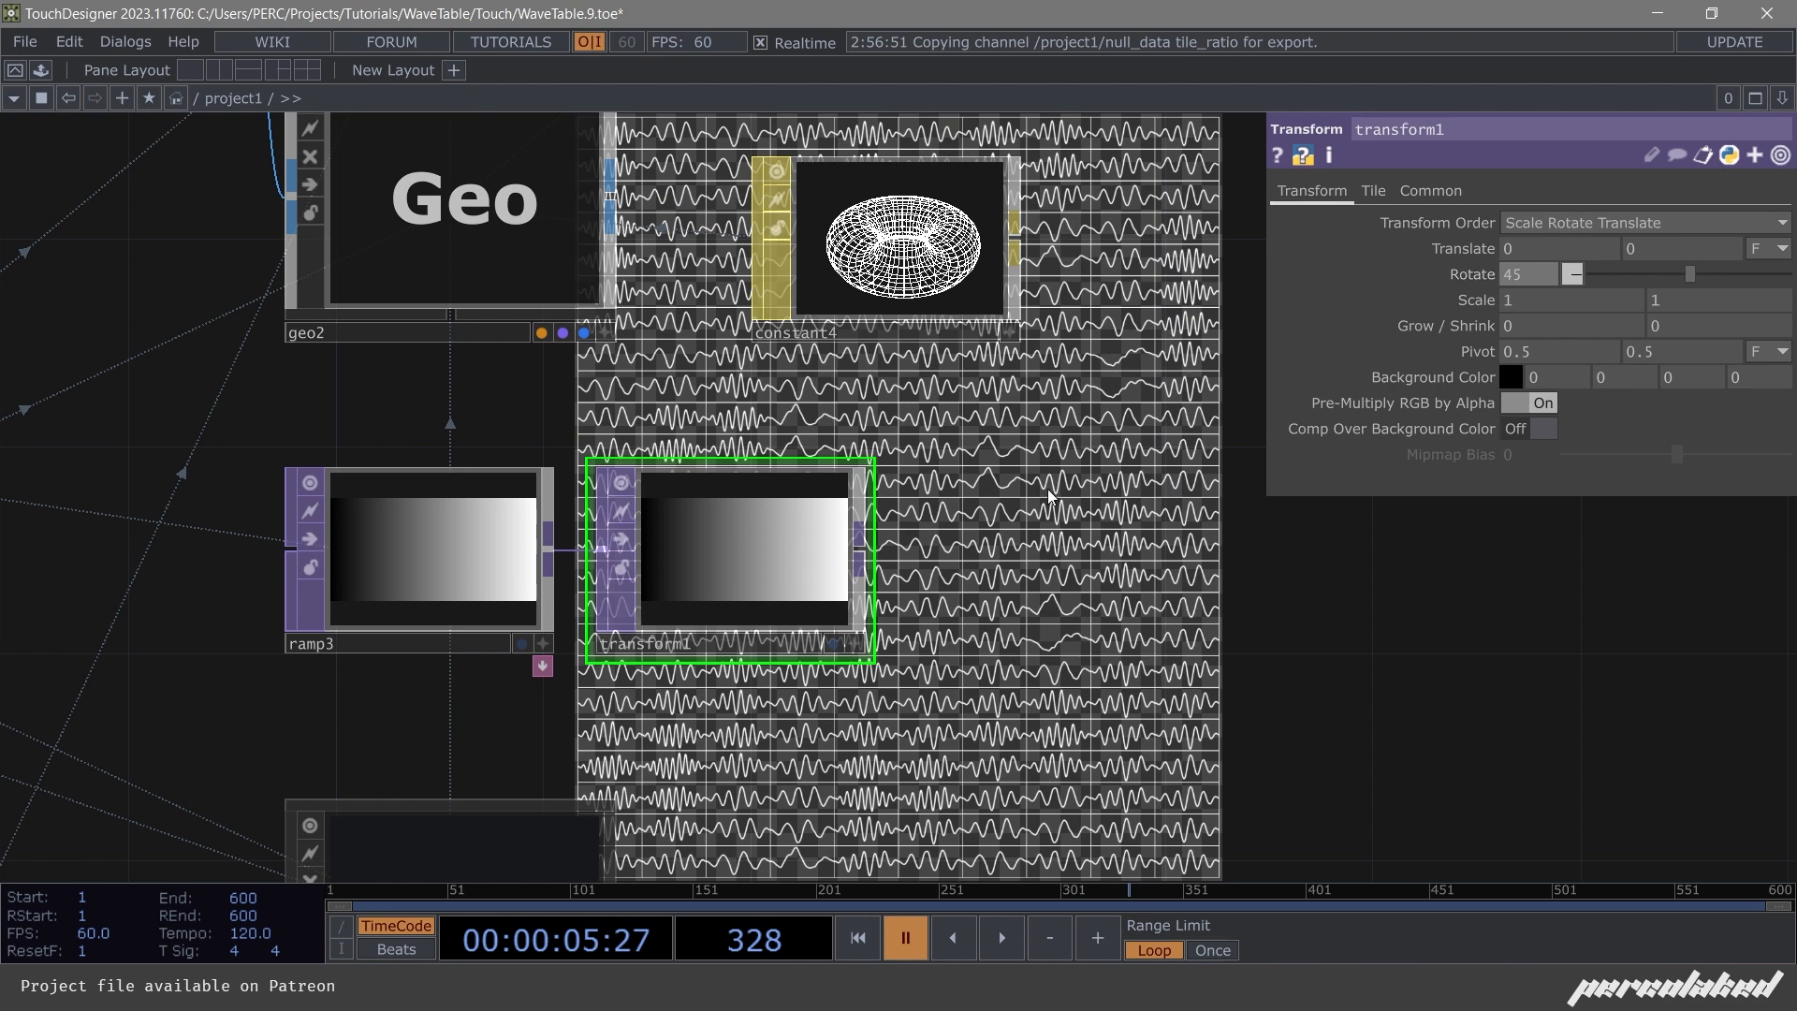
{"action": "key", "text": "Return"}
{"action": "left_click", "coordinate": [1373, 191]}
{"action": "left_click", "coordinate": [1525, 222]}
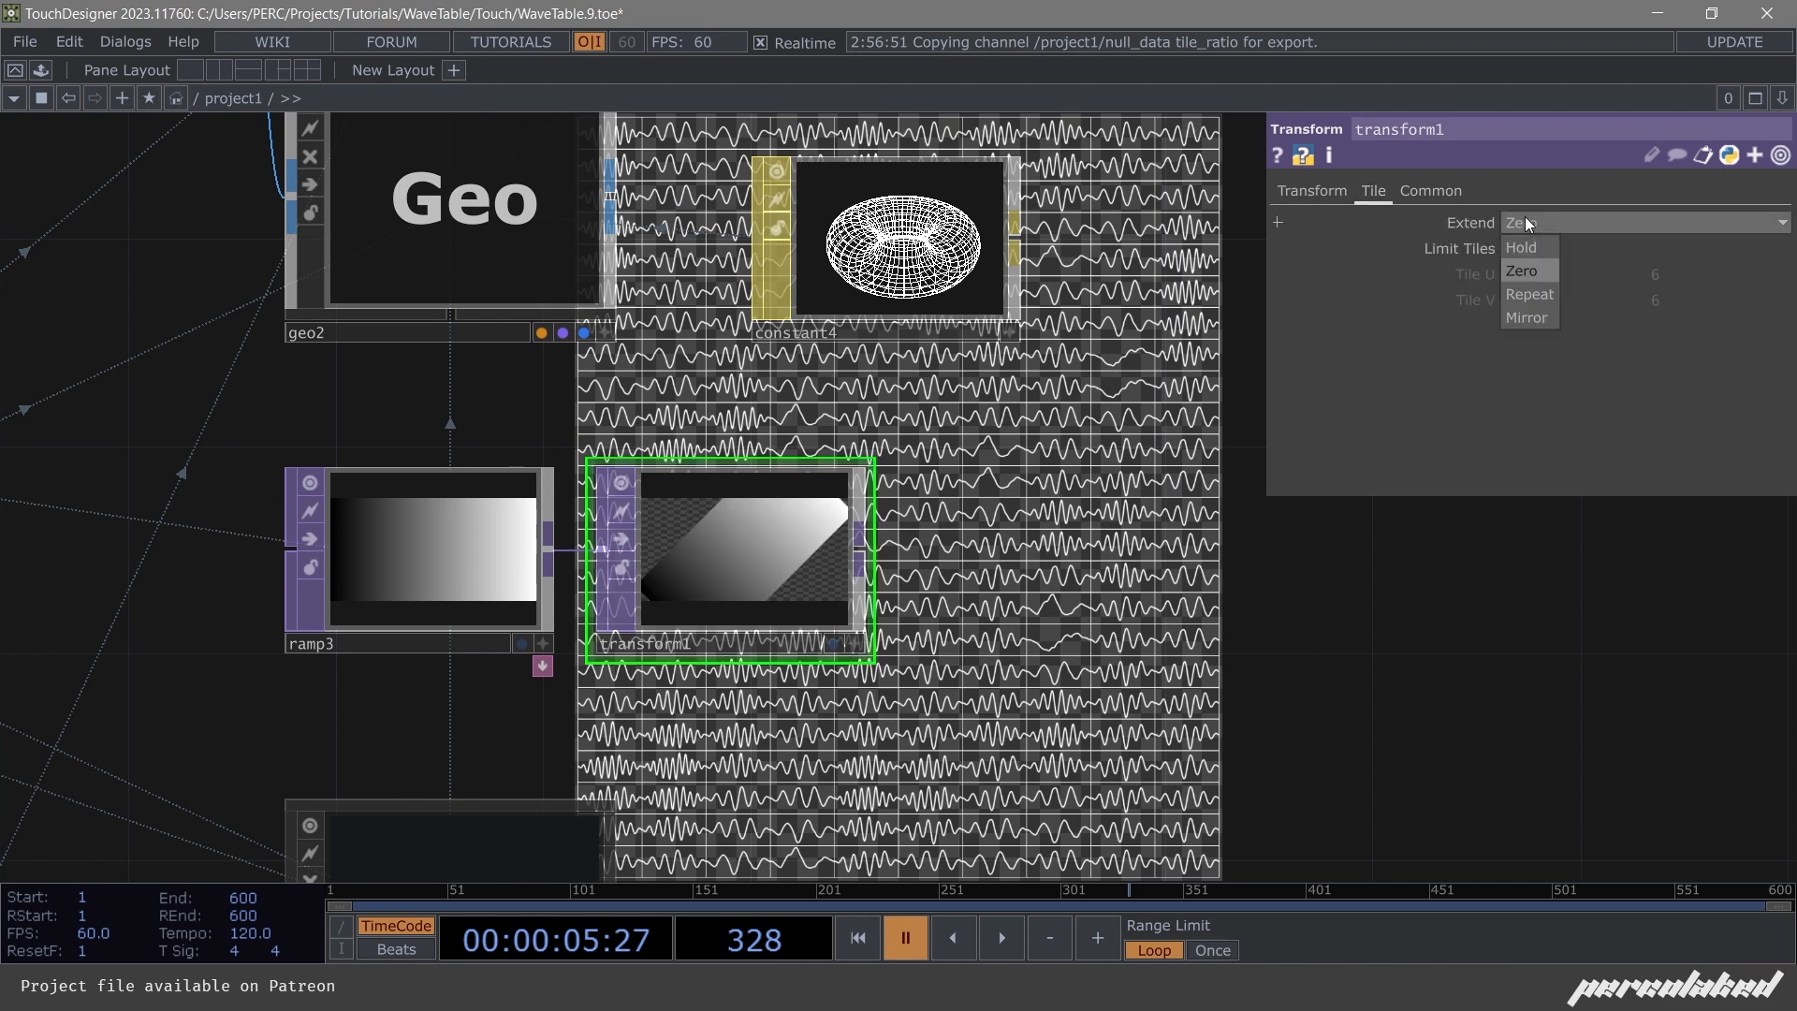
{"action": "left_click", "coordinate": [1533, 287]}
Set ramp3's Period to 0.07.
{"action": "left_click", "coordinate": [453, 546]}
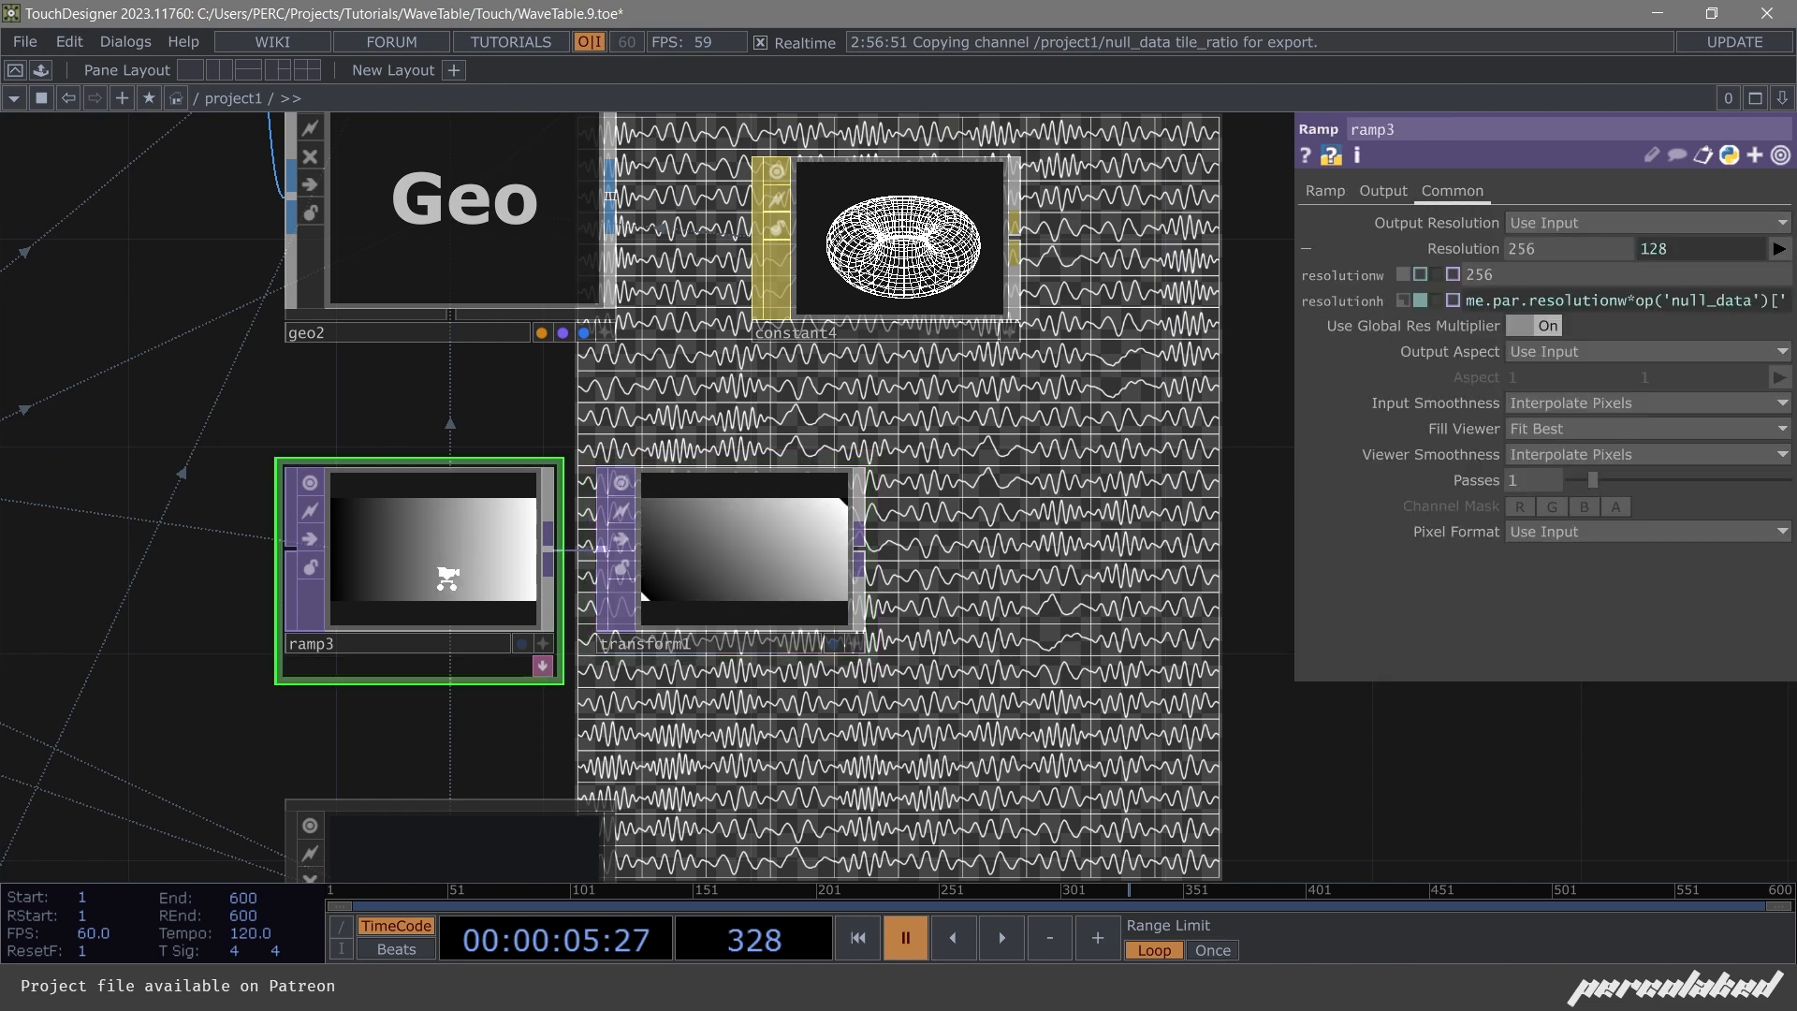
{"action": "scroll", "coordinate": [453, 552], "scroll_direction": "up", "scroll_amount": 4}
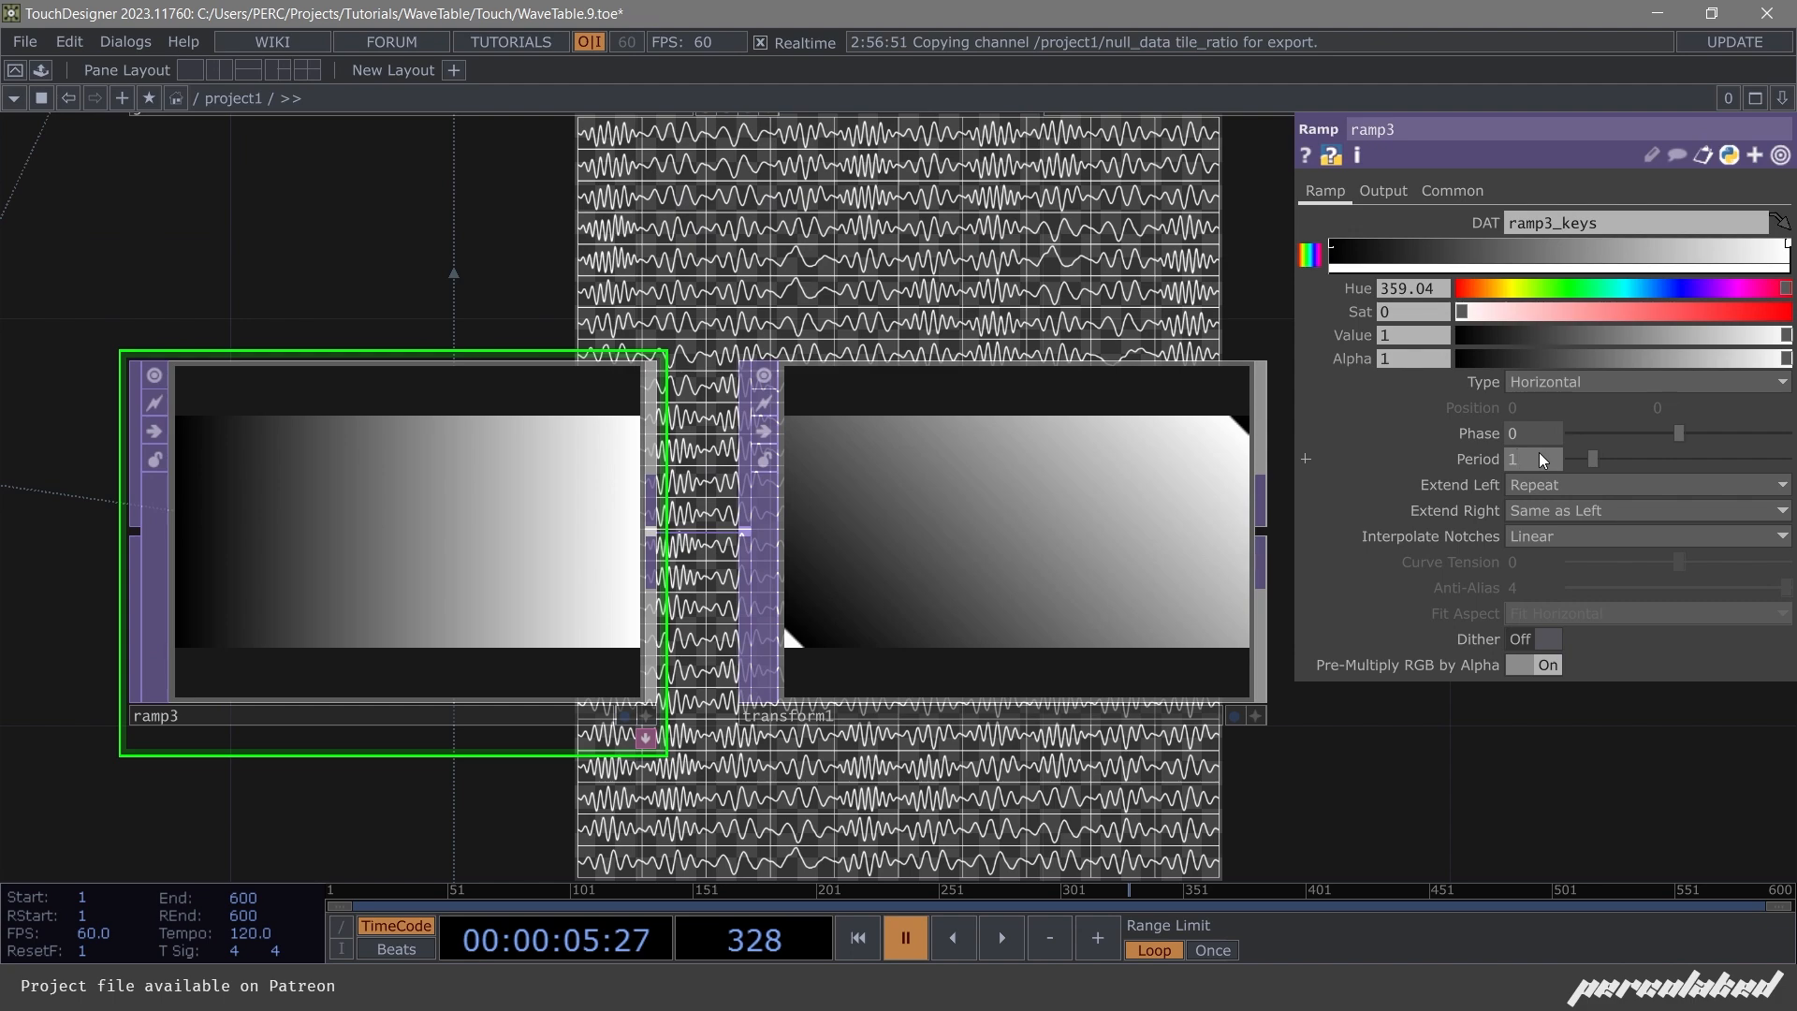
{"action": "left_click", "coordinate": [1539, 454]}
{"action": "type", "text": "0.07"}
{"action": "key", "text": "Return"}
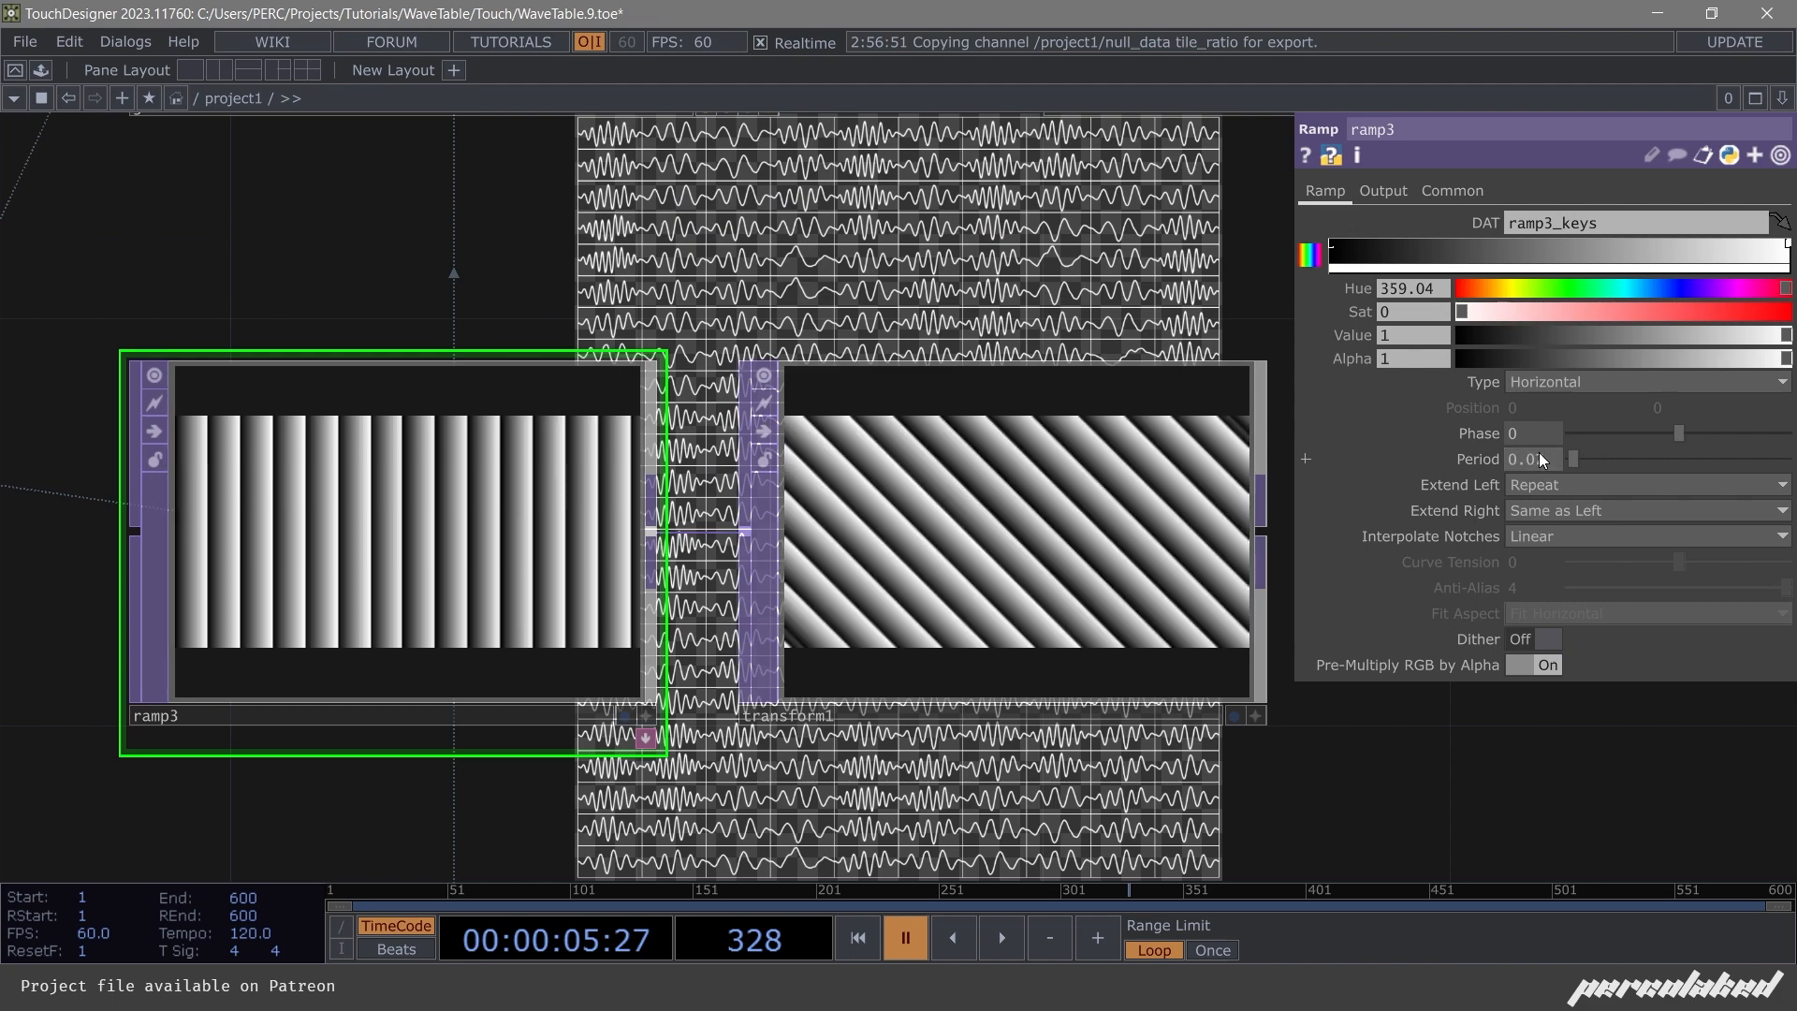
Add a Threshold TOP after transform1.
{"action": "scroll", "coordinate": [811, 430], "scroll_direction": "down", "scroll_amount": 4}
{"action": "scroll", "coordinate": [795, 468], "scroll_direction": "up", "scroll_amount": 4}
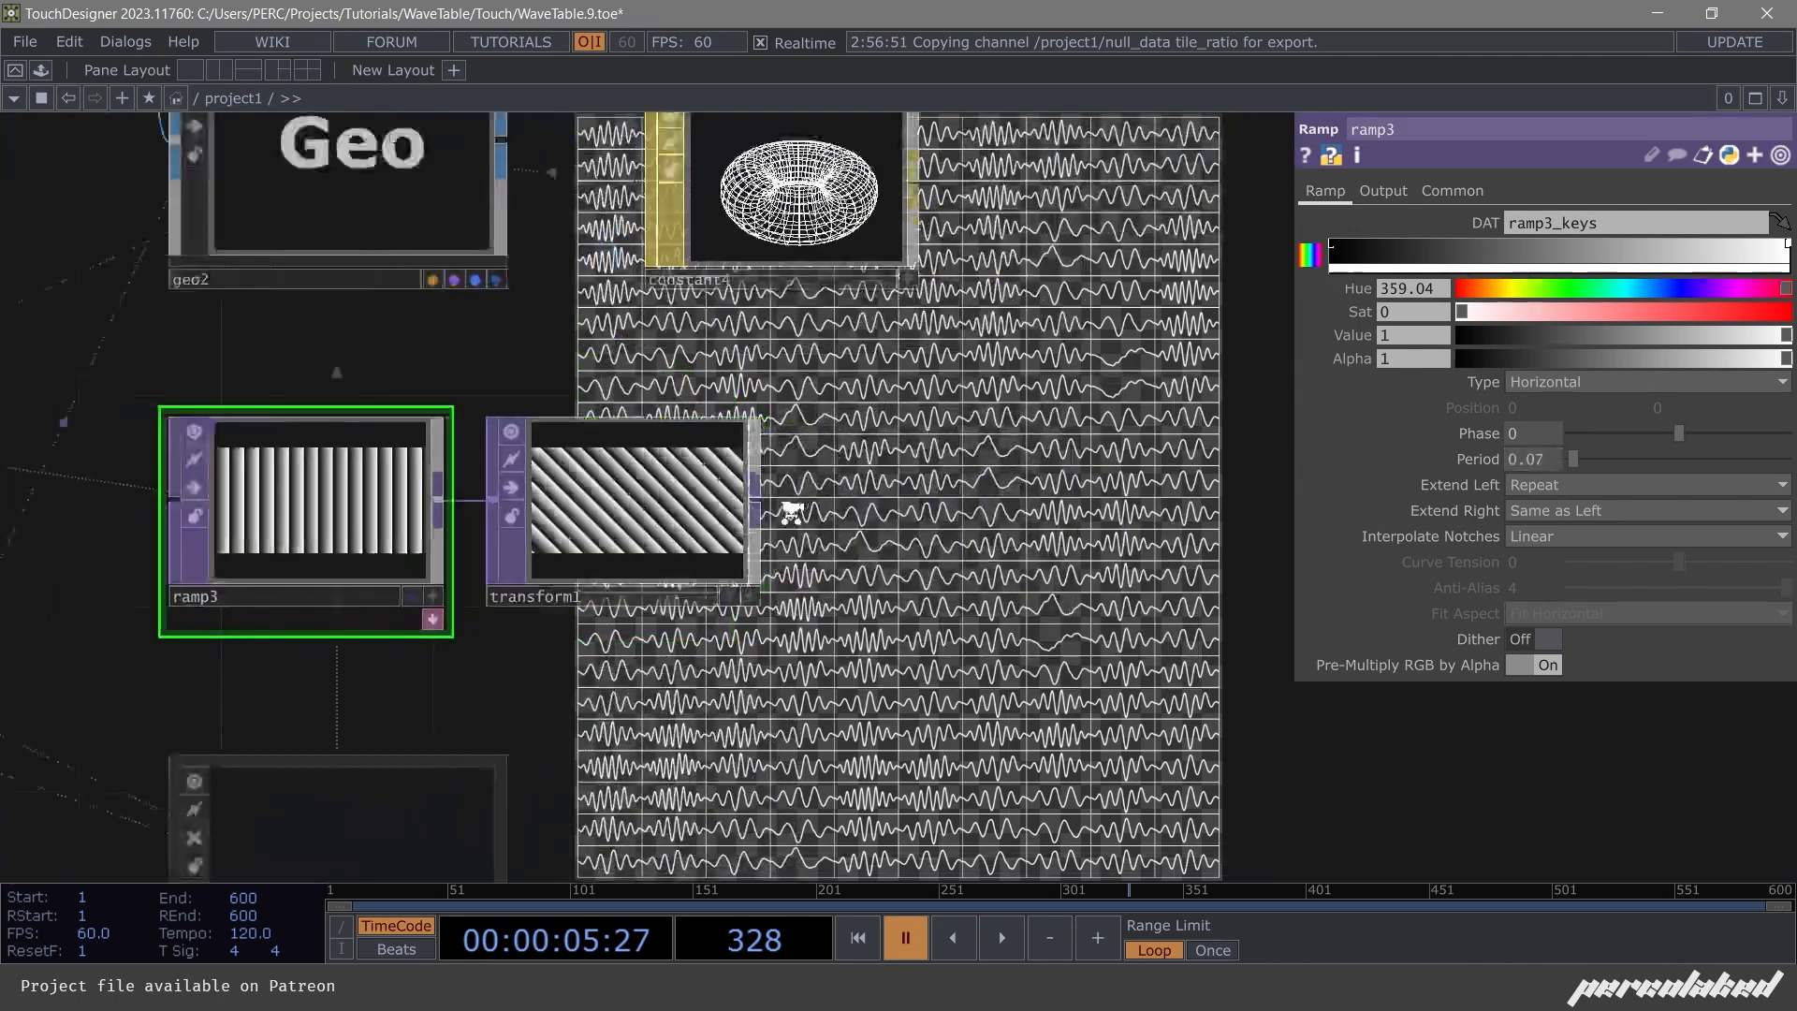
{"action": "key", "text": "Tab"}
{"action": "type", "text": "th"}
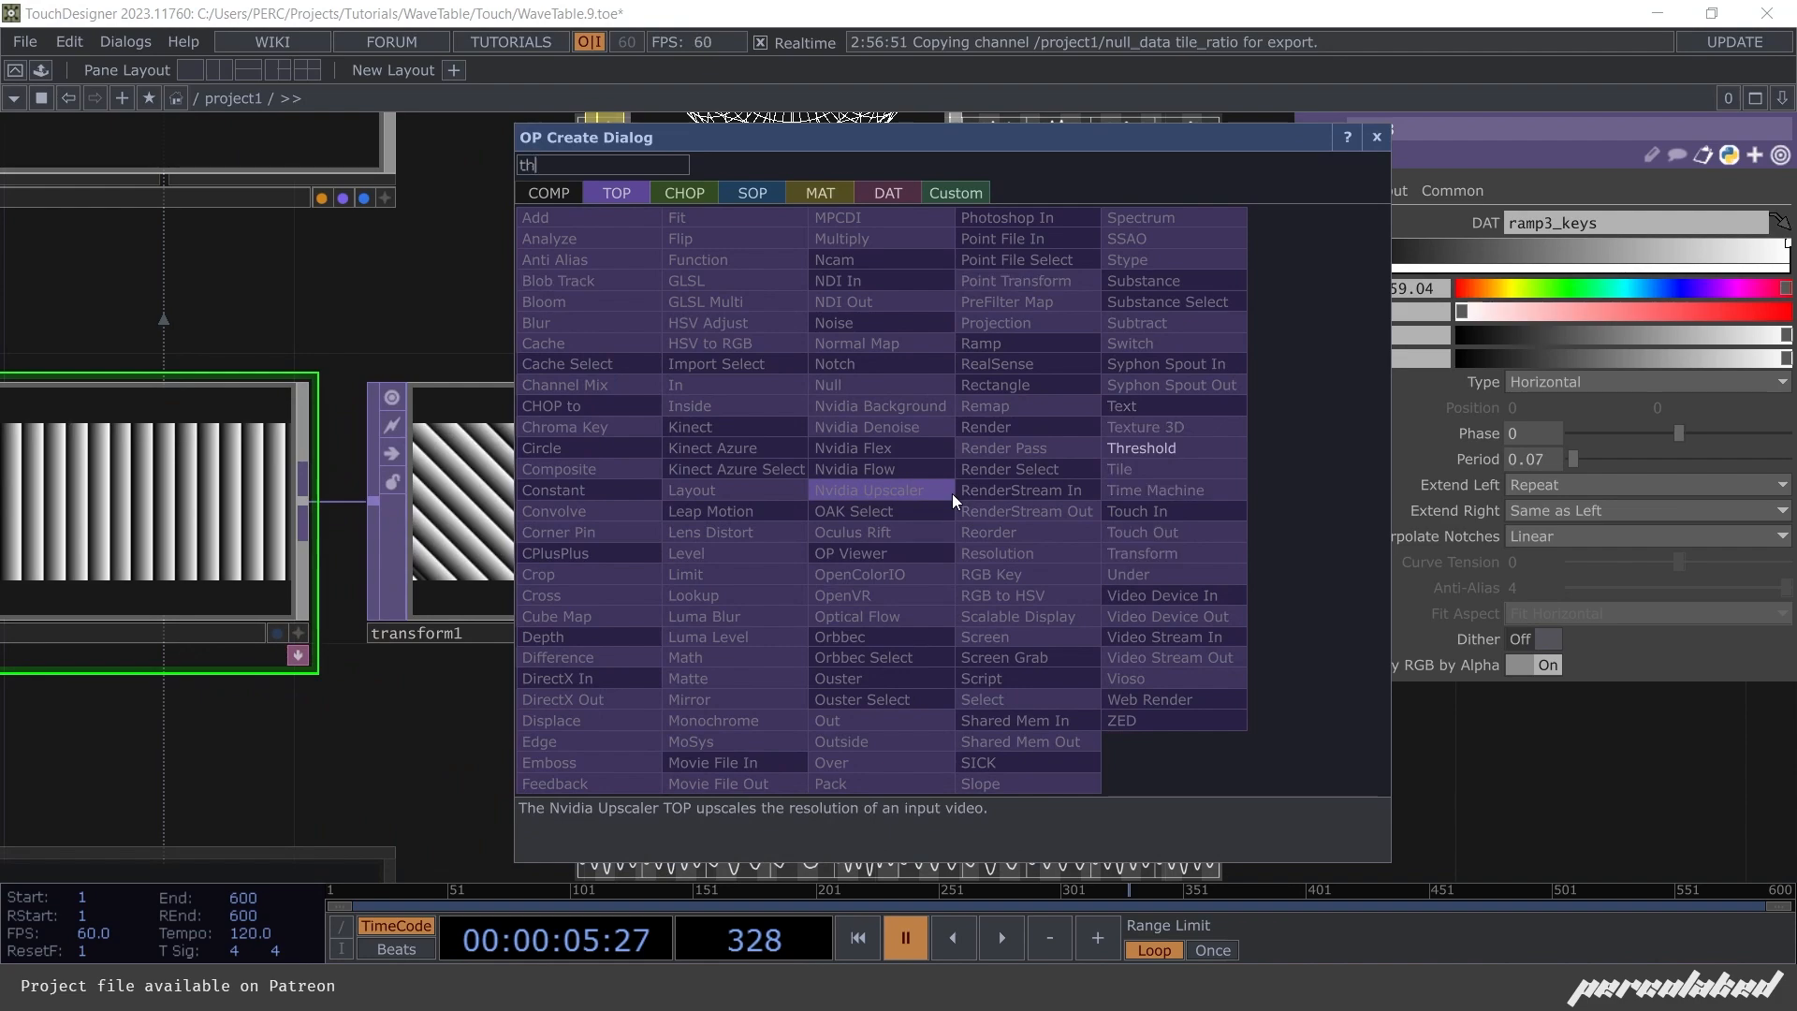
{"action": "left_click", "coordinate": [1136, 449]}
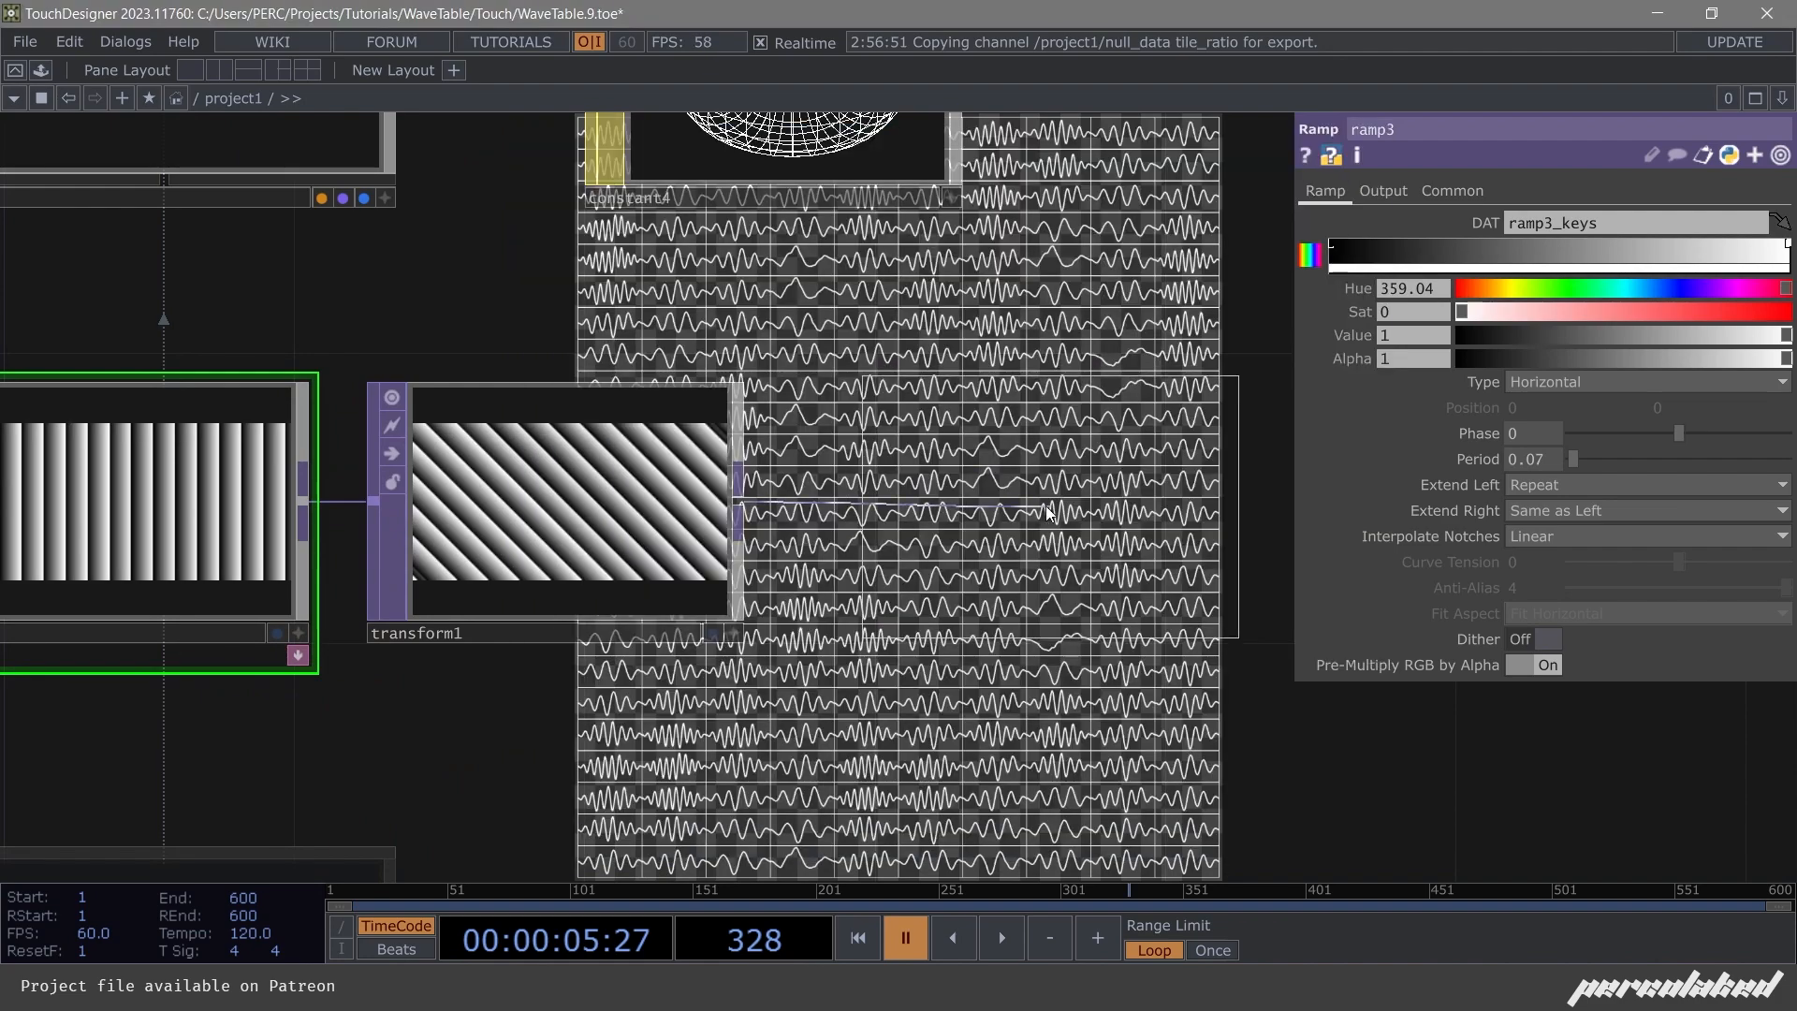
{"action": "left_click", "coordinate": [1046, 506]}
{"action": "scroll", "coordinate": [893, 433], "scroll_direction": "up", "scroll_amount": 3}
{"action": "scroll", "coordinate": [851, 452], "scroll_direction": "down", "scroll_amount": 5}
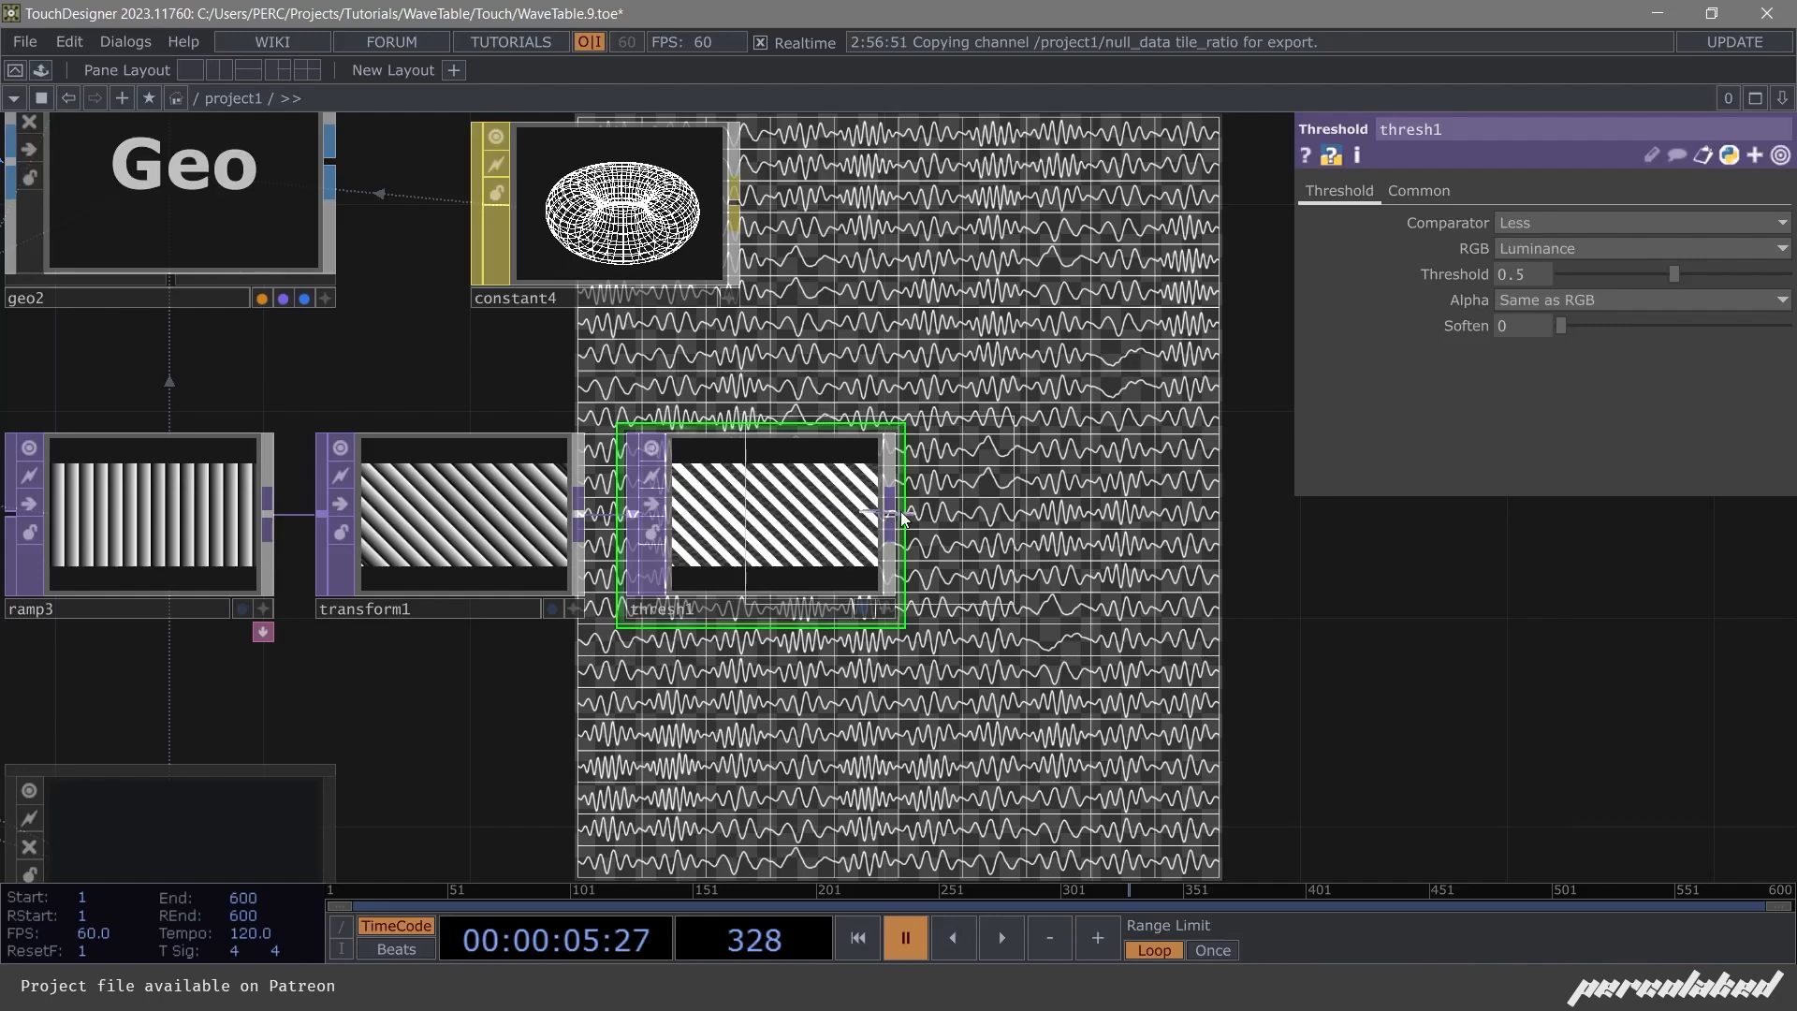
Add a Null TOP after thresh1 and assign it as constant4's Color Map.
{"action": "left_click", "coordinate": [1078, 521]}
{"action": "left_click_drag", "start_coordinate": [655, 337], "coordinate": [581, 347]}
{"action": "left_click", "coordinate": [569, 257]}
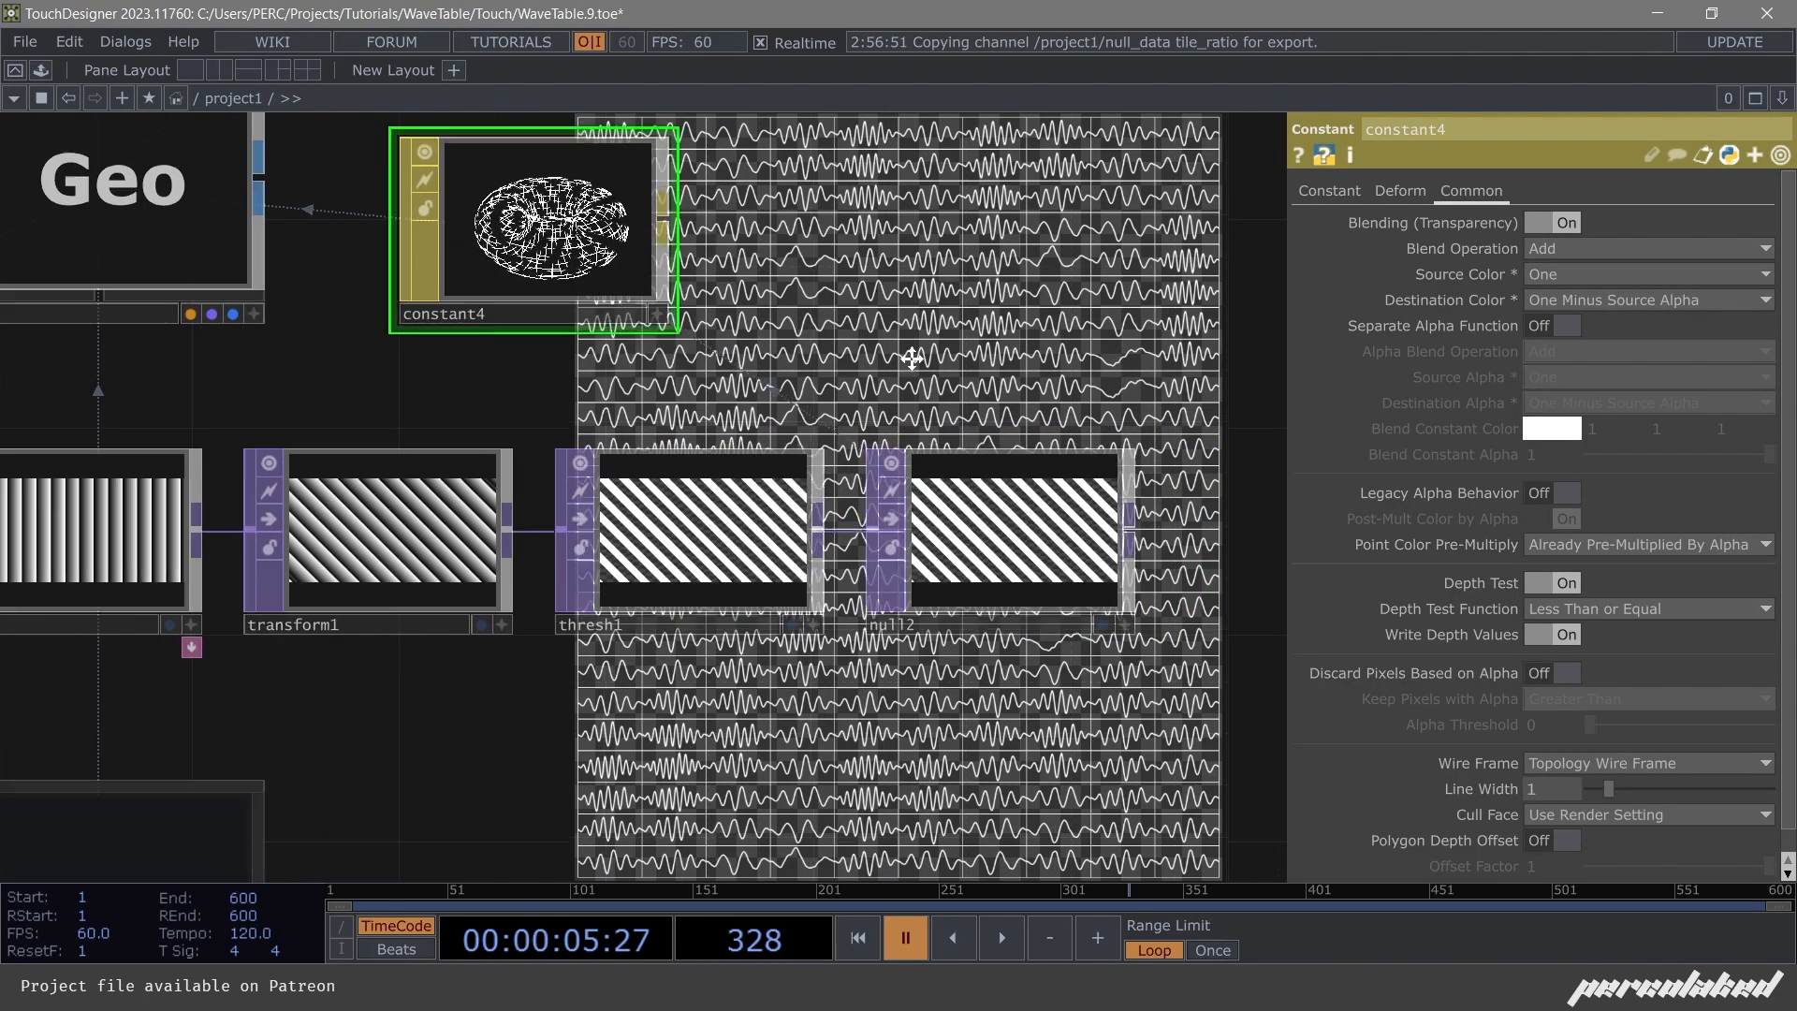
Play the timeline in short bursts to examine the striped wireframe overlay on the wave grid.
{"action": "left_click_drag", "start_coordinate": [914, 353], "coordinate": [850, 489]}
{"action": "key", "text": "space"}
{"action": "left_click_drag", "start_coordinate": [991, 397], "coordinate": [886, 515]}
{"action": "key", "text": "space"}
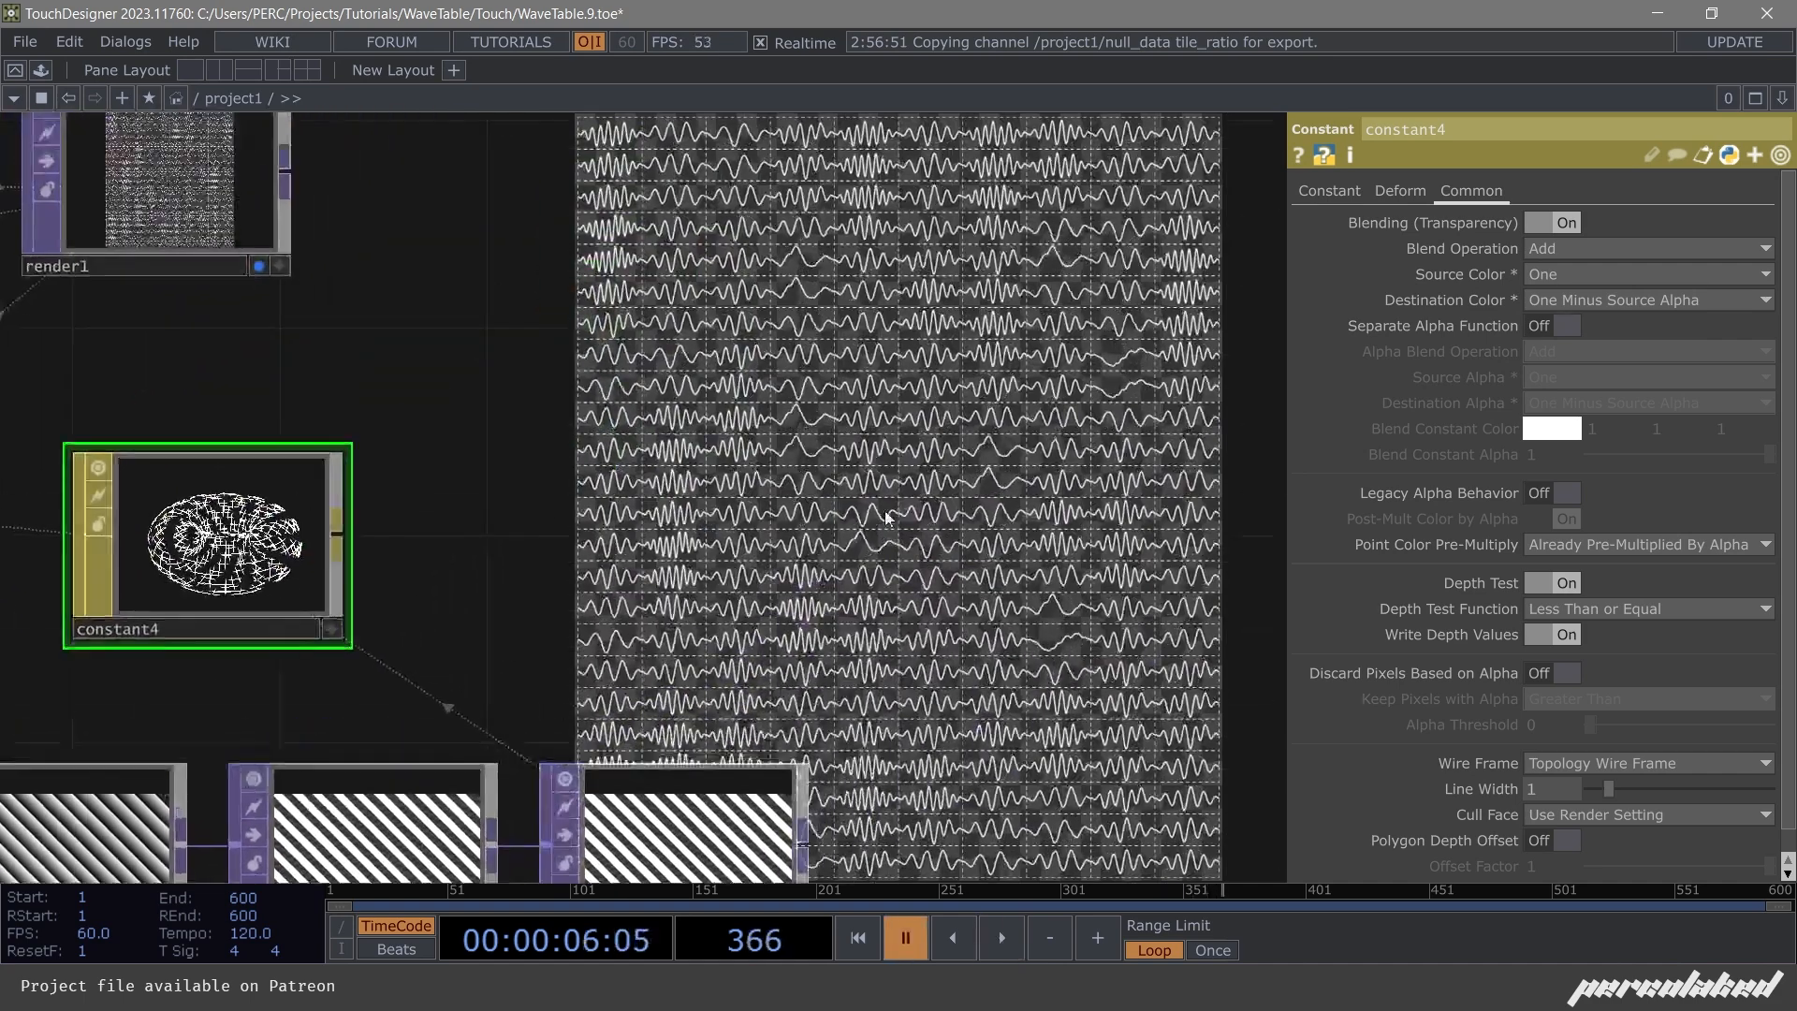
{"action": "left_click_drag", "start_coordinate": [722, 363], "coordinate": [986, 253]}
{"action": "scroll", "coordinate": [985, 260], "scroll_direction": "down", "scroll_amount": 5}
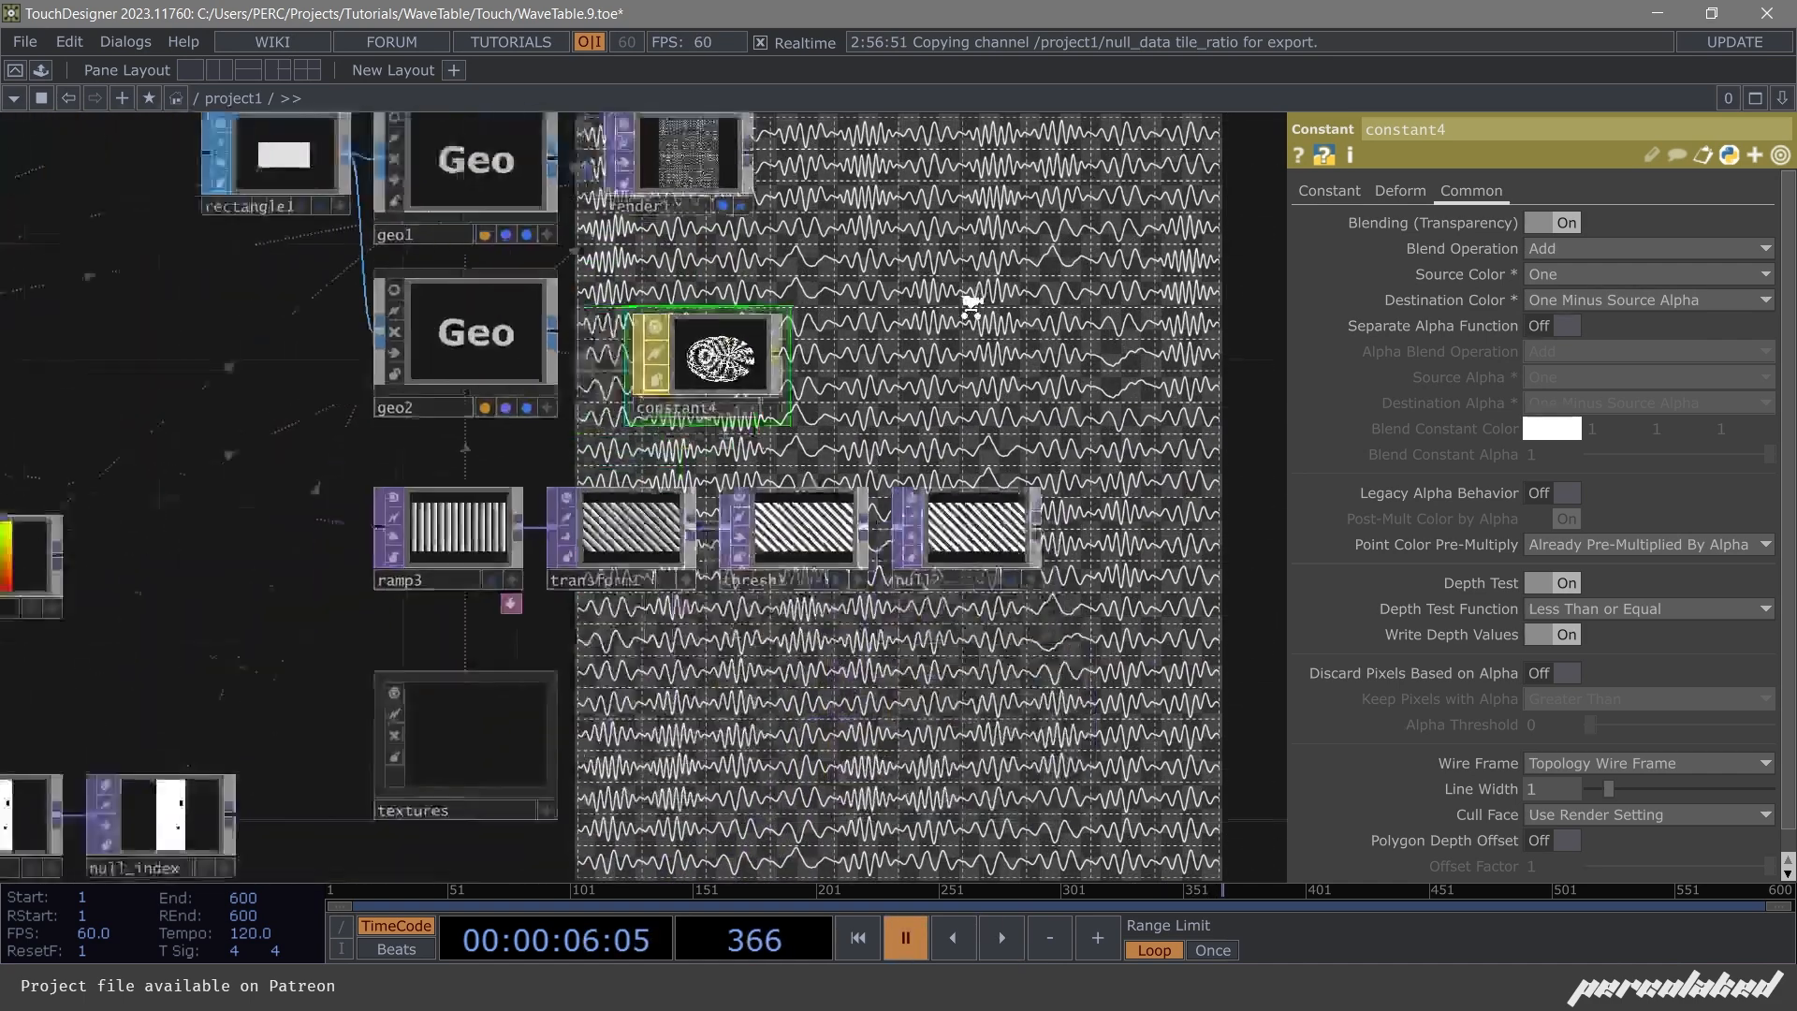
{"action": "left_click_drag", "start_coordinate": [954, 398], "coordinate": [899, 554]}
{"action": "key", "text": "space"}
{"action": "key", "text": "space"}
Turn off the viewers of the ramp3-to-null2 chain, constant4 and constant2, and start timeline playback.
{"action": "left_click", "coordinate": [482, 658]}
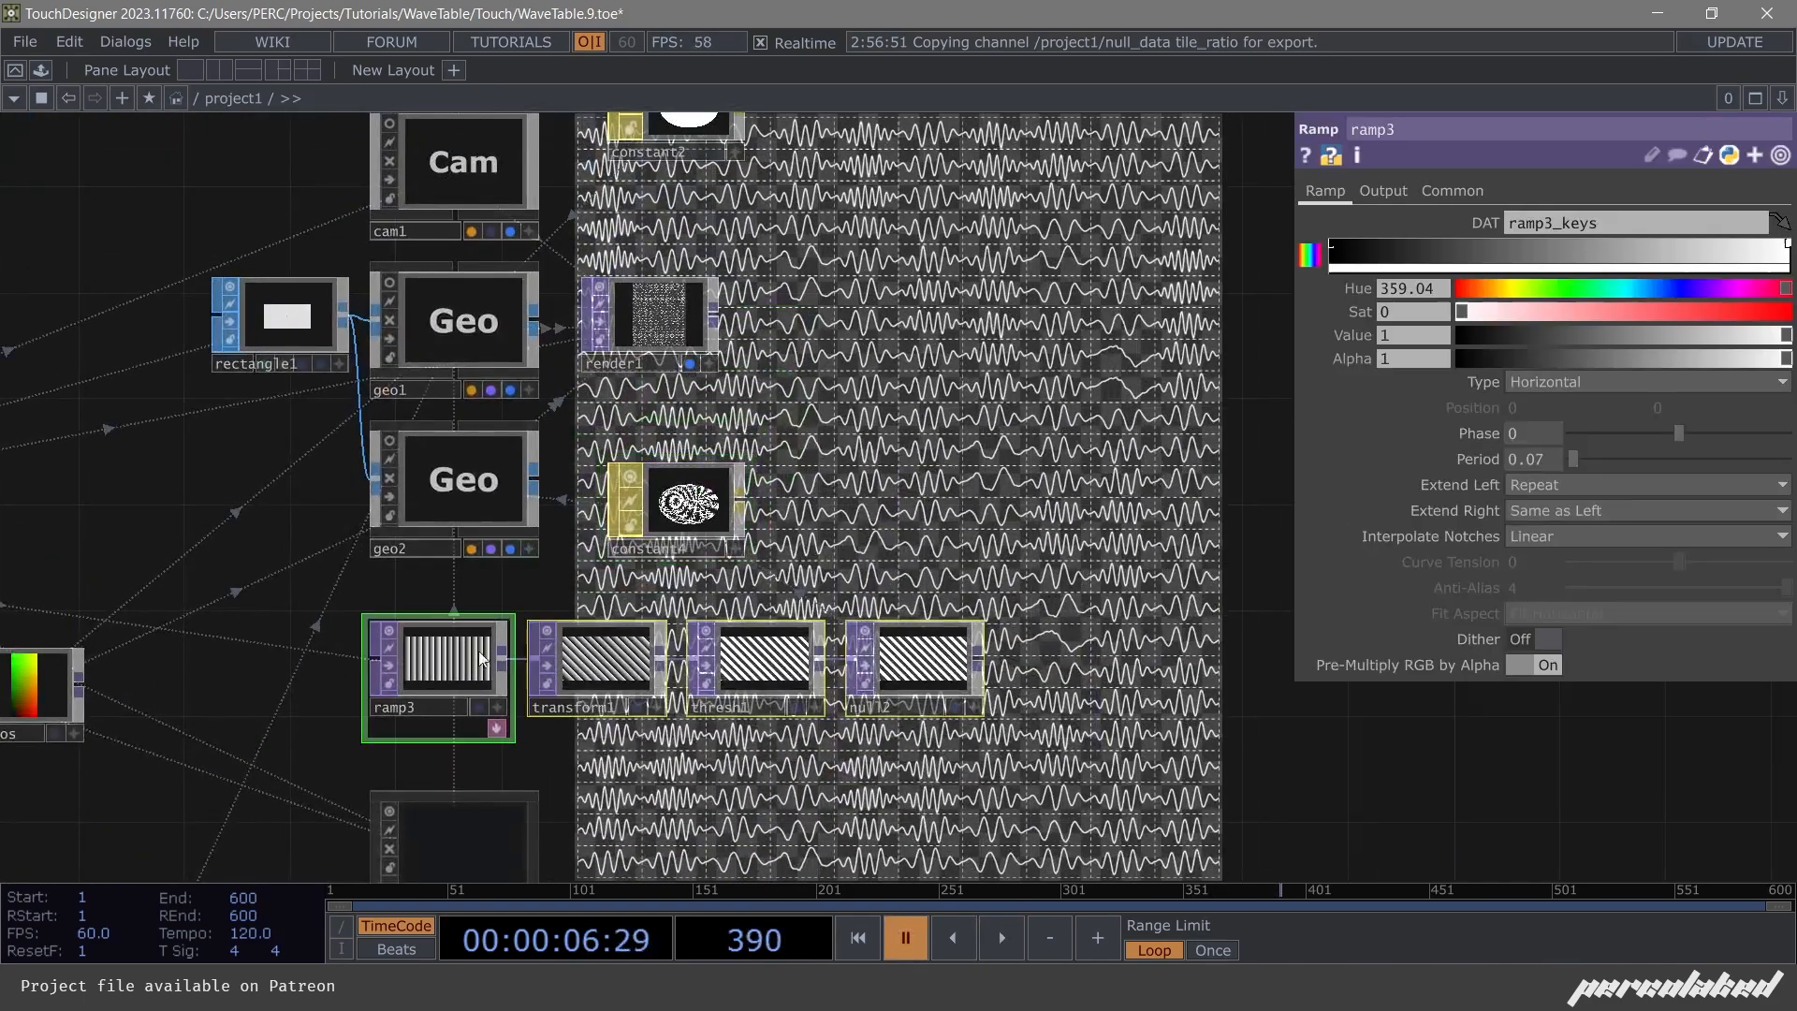
{"action": "left_click", "coordinate": [395, 634]}
{"action": "key", "text": "space"}
{"action": "left_click", "coordinate": [629, 475]}
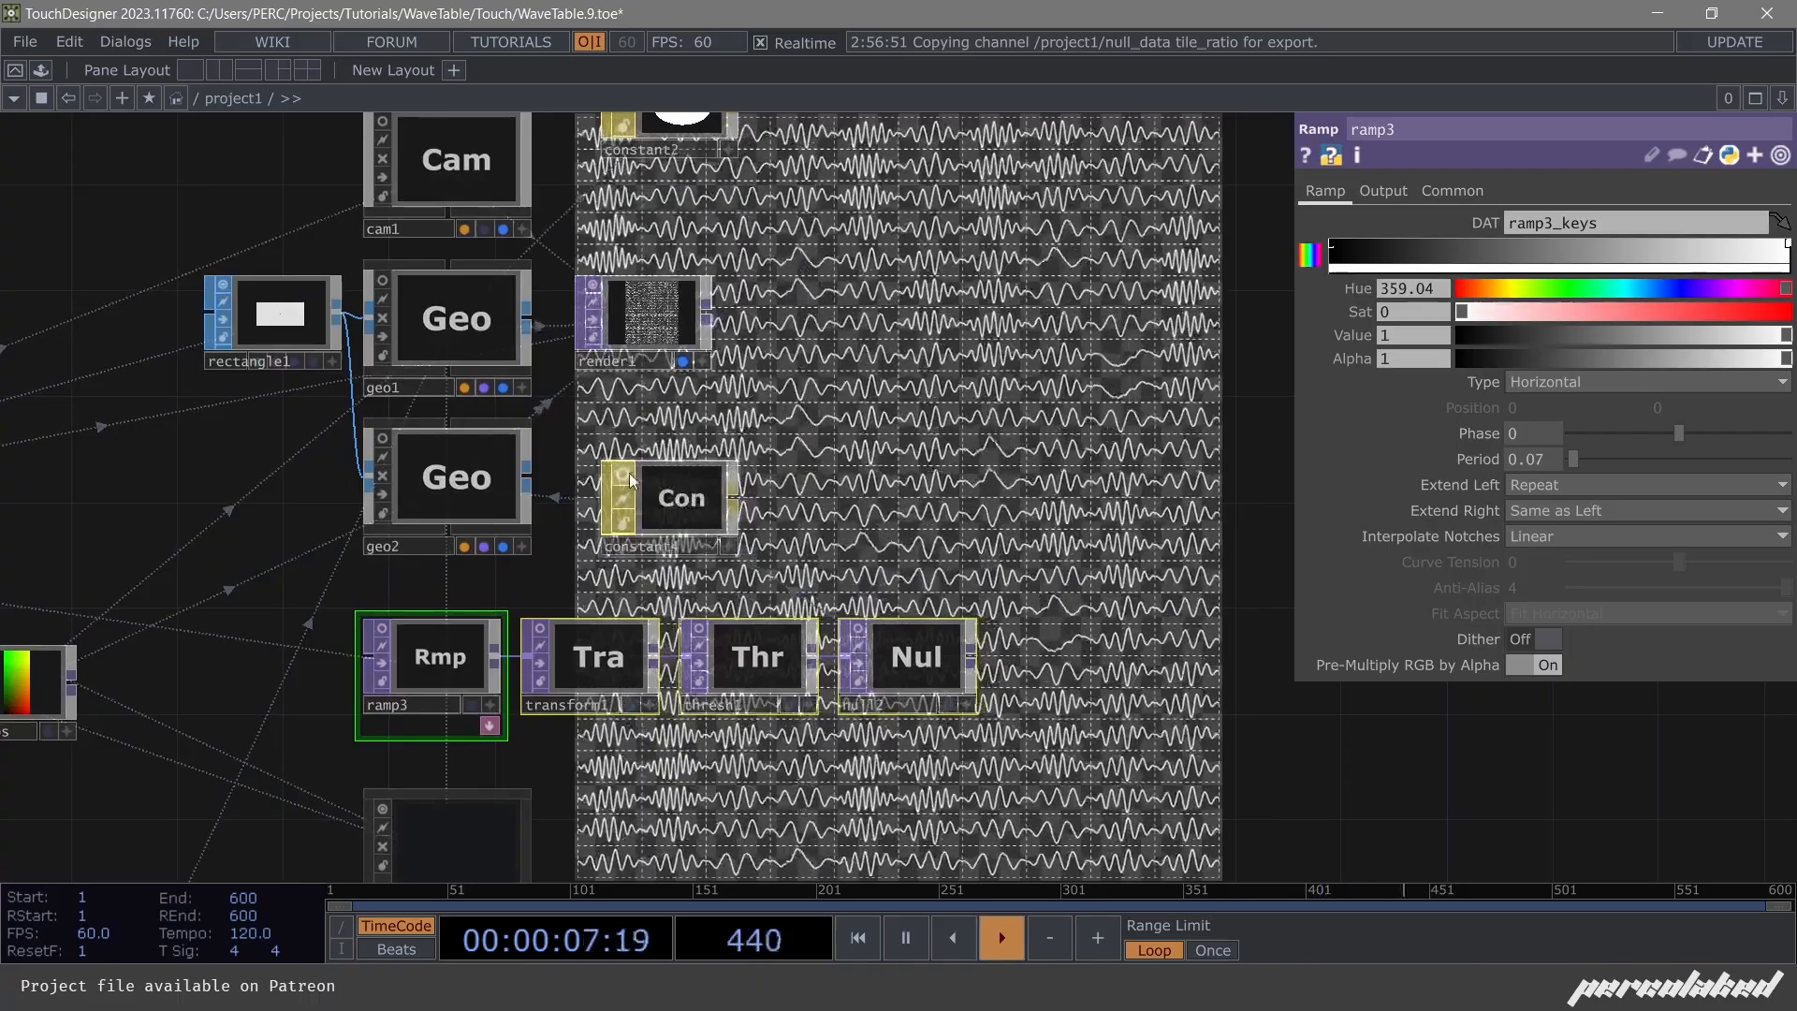
{"action": "left_click_drag", "start_coordinate": [670, 215], "coordinate": [609, 400]}
{"action": "left_click", "coordinate": [569, 264]}
{"action": "left_click_drag", "start_coordinate": [582, 493], "coordinate": [628, 503]}
{"action": "scroll", "coordinate": [935, 573], "scroll_direction": "down", "scroll_amount": 2}
{"action": "left_click_drag", "start_coordinate": [934, 573], "coordinate": [980, 505]}
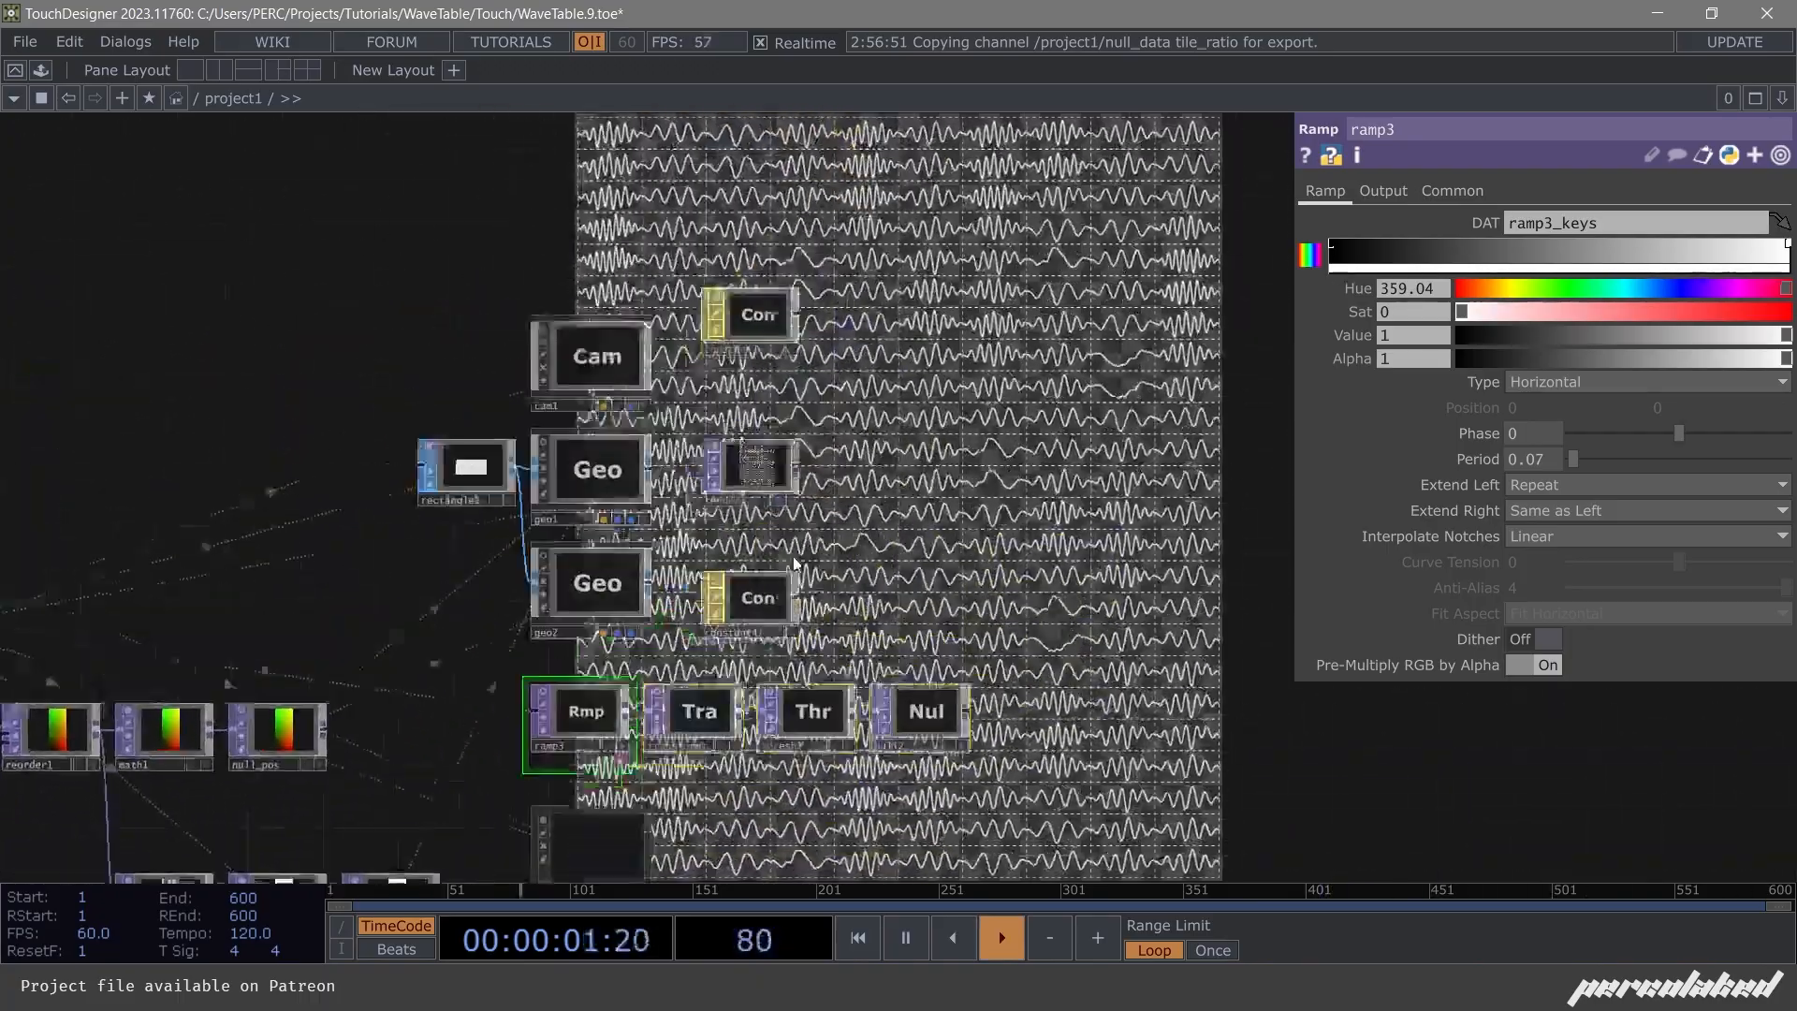
Add a Lens Distort TOP after render1 and set its K1 to 0.2.
{"action": "scroll", "coordinate": [899, 382], "scroll_direction": "up", "scroll_amount": 2}
{"action": "scroll", "coordinate": [719, 470], "scroll_direction": "up", "scroll_amount": 3}
{"action": "left_click_drag", "start_coordinate": [734, 513], "coordinate": [494, 541]}
{"action": "right_click", "coordinate": [494, 535]}
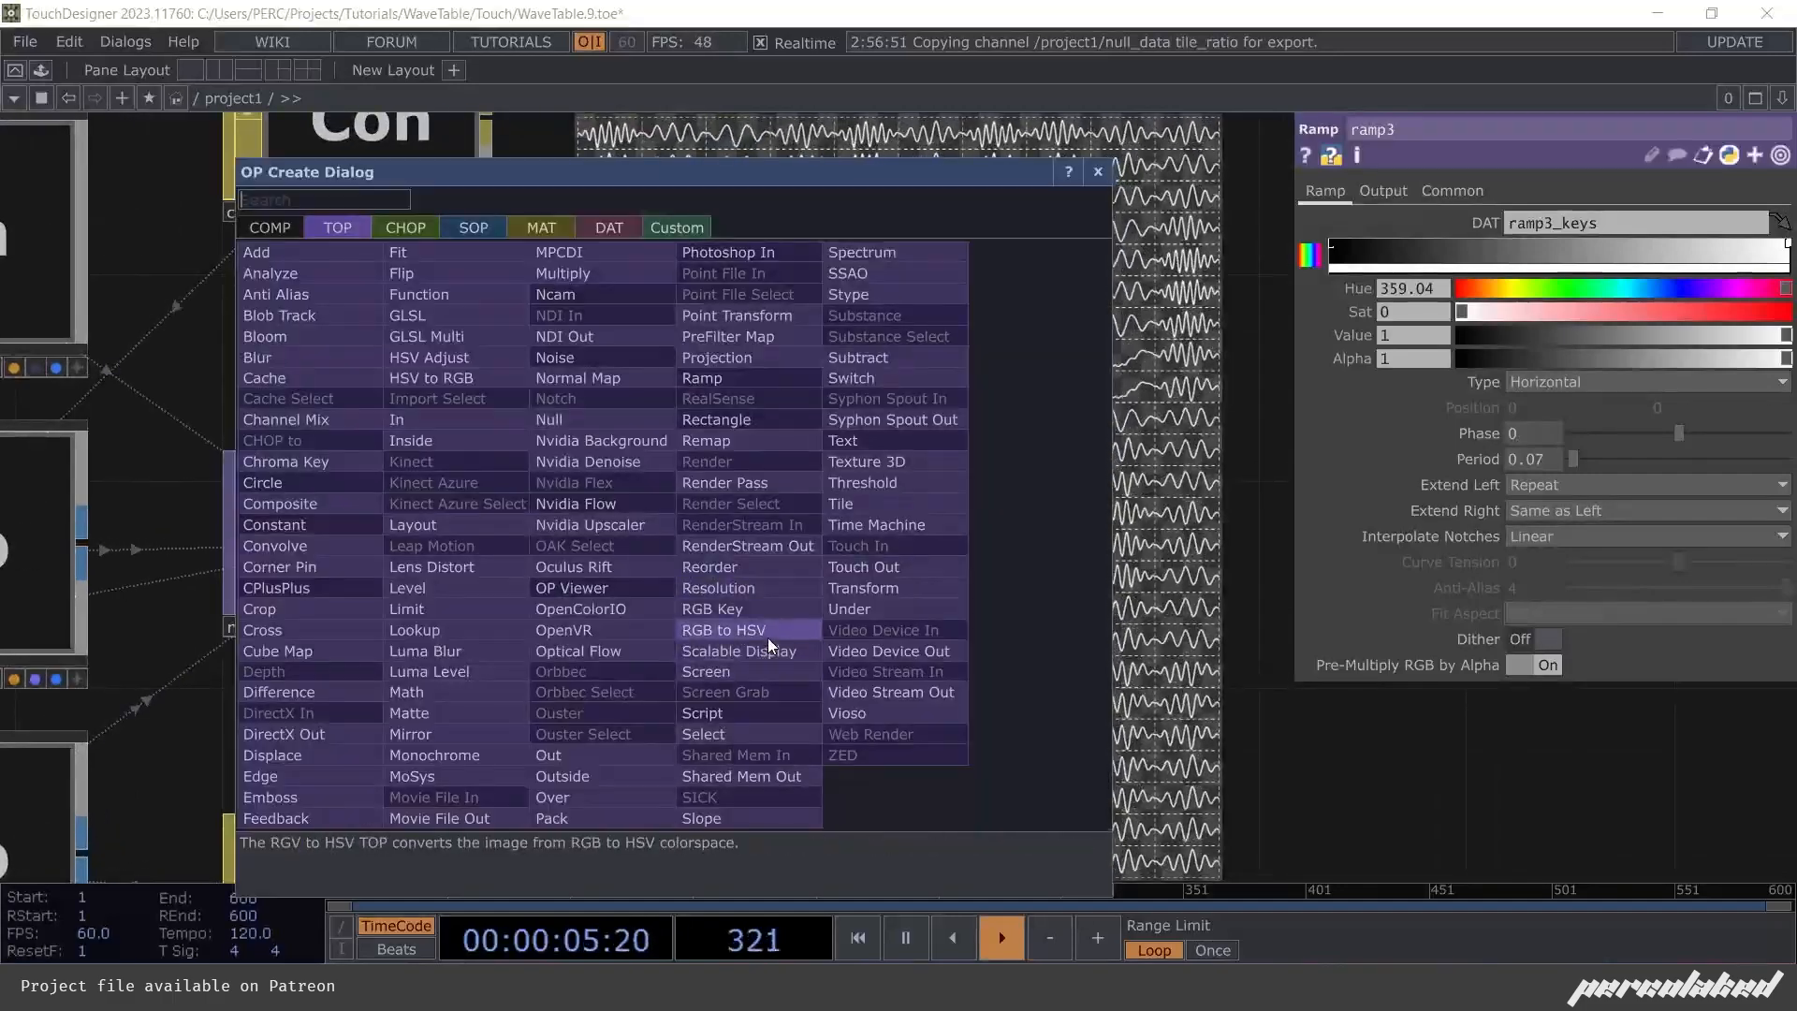
{"action": "left_click", "coordinate": [431, 566]}
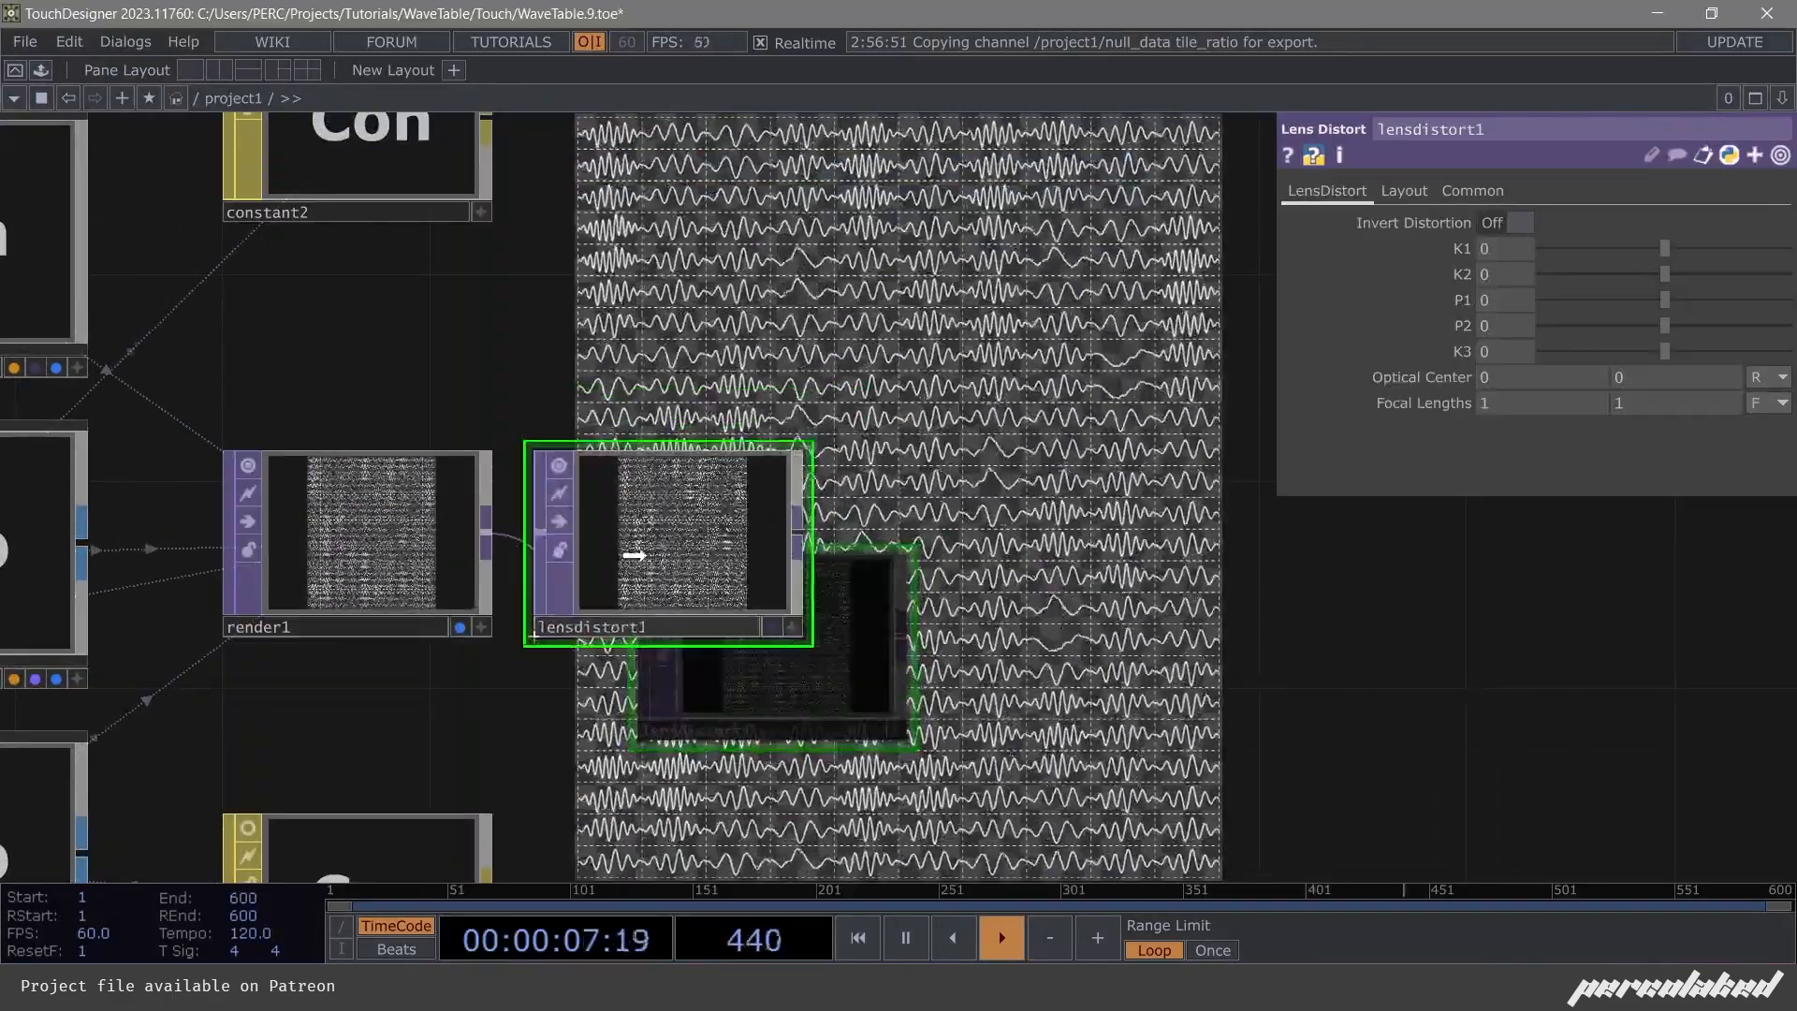
{"action": "left_click", "coordinate": [633, 555]}
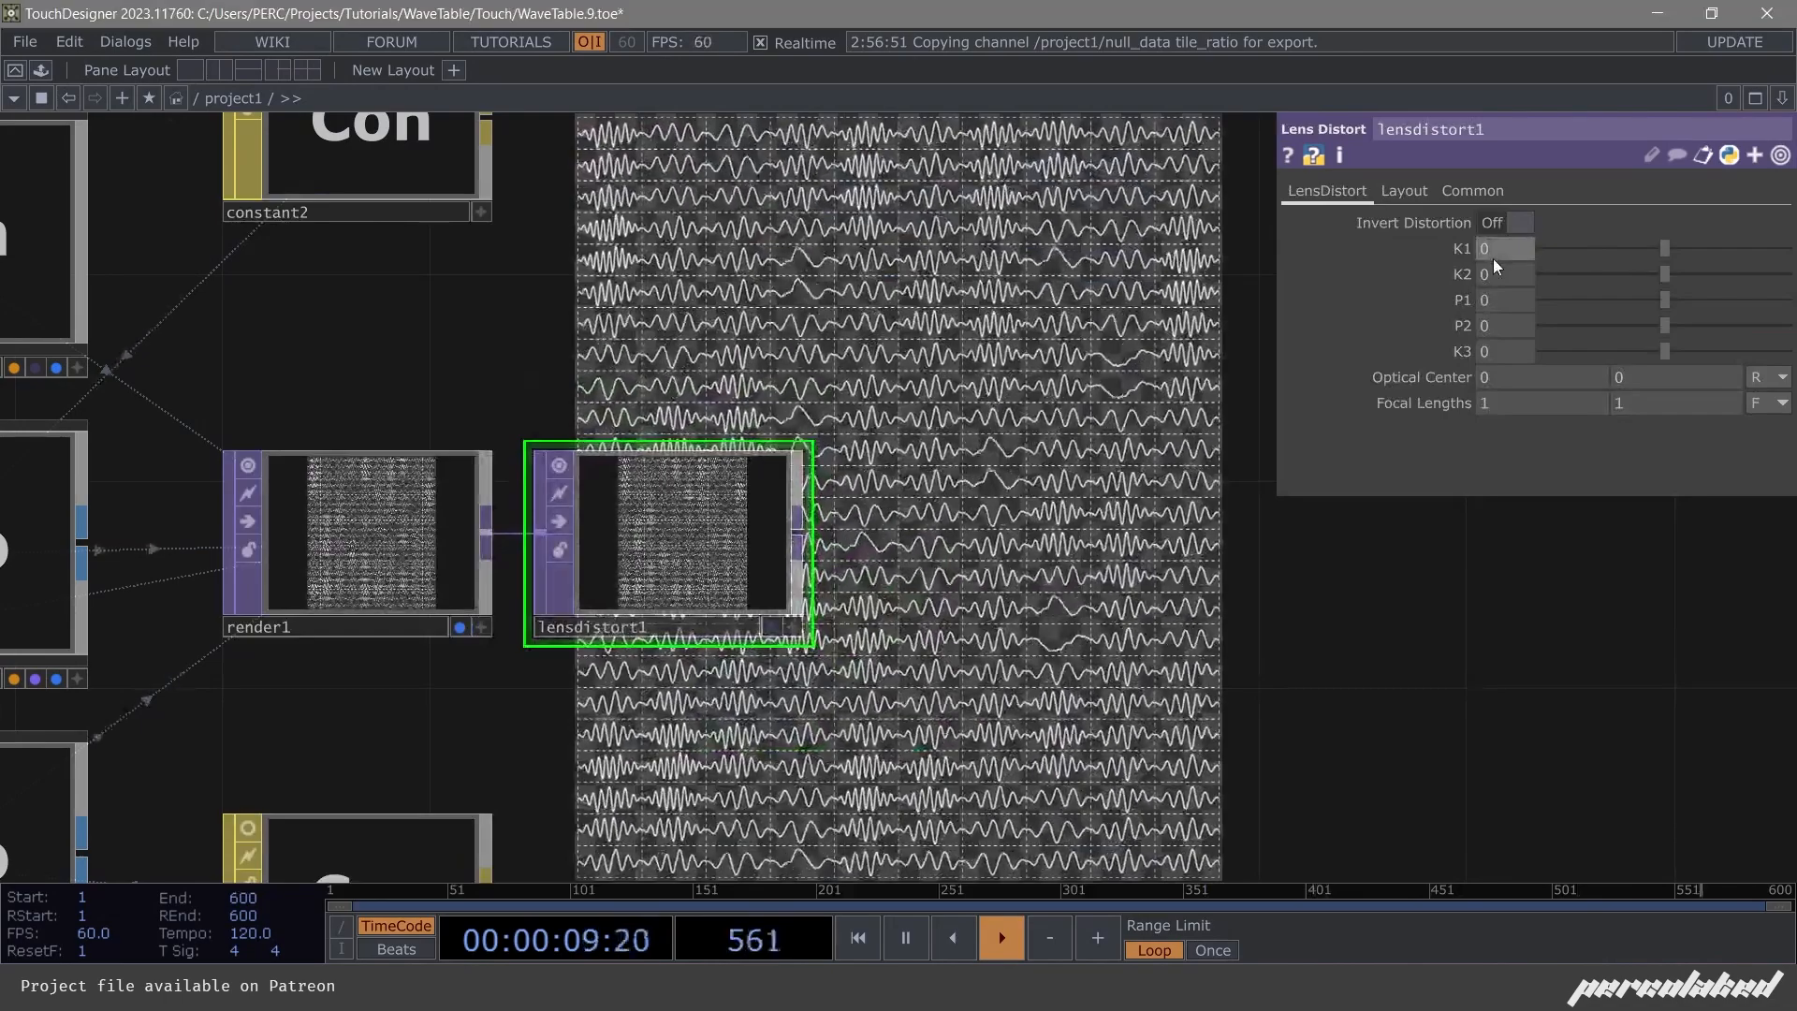
{"action": "left_click", "coordinate": [1491, 258]}
{"action": "type", "text": "0.2"}
{"action": "key", "text": "Return"}
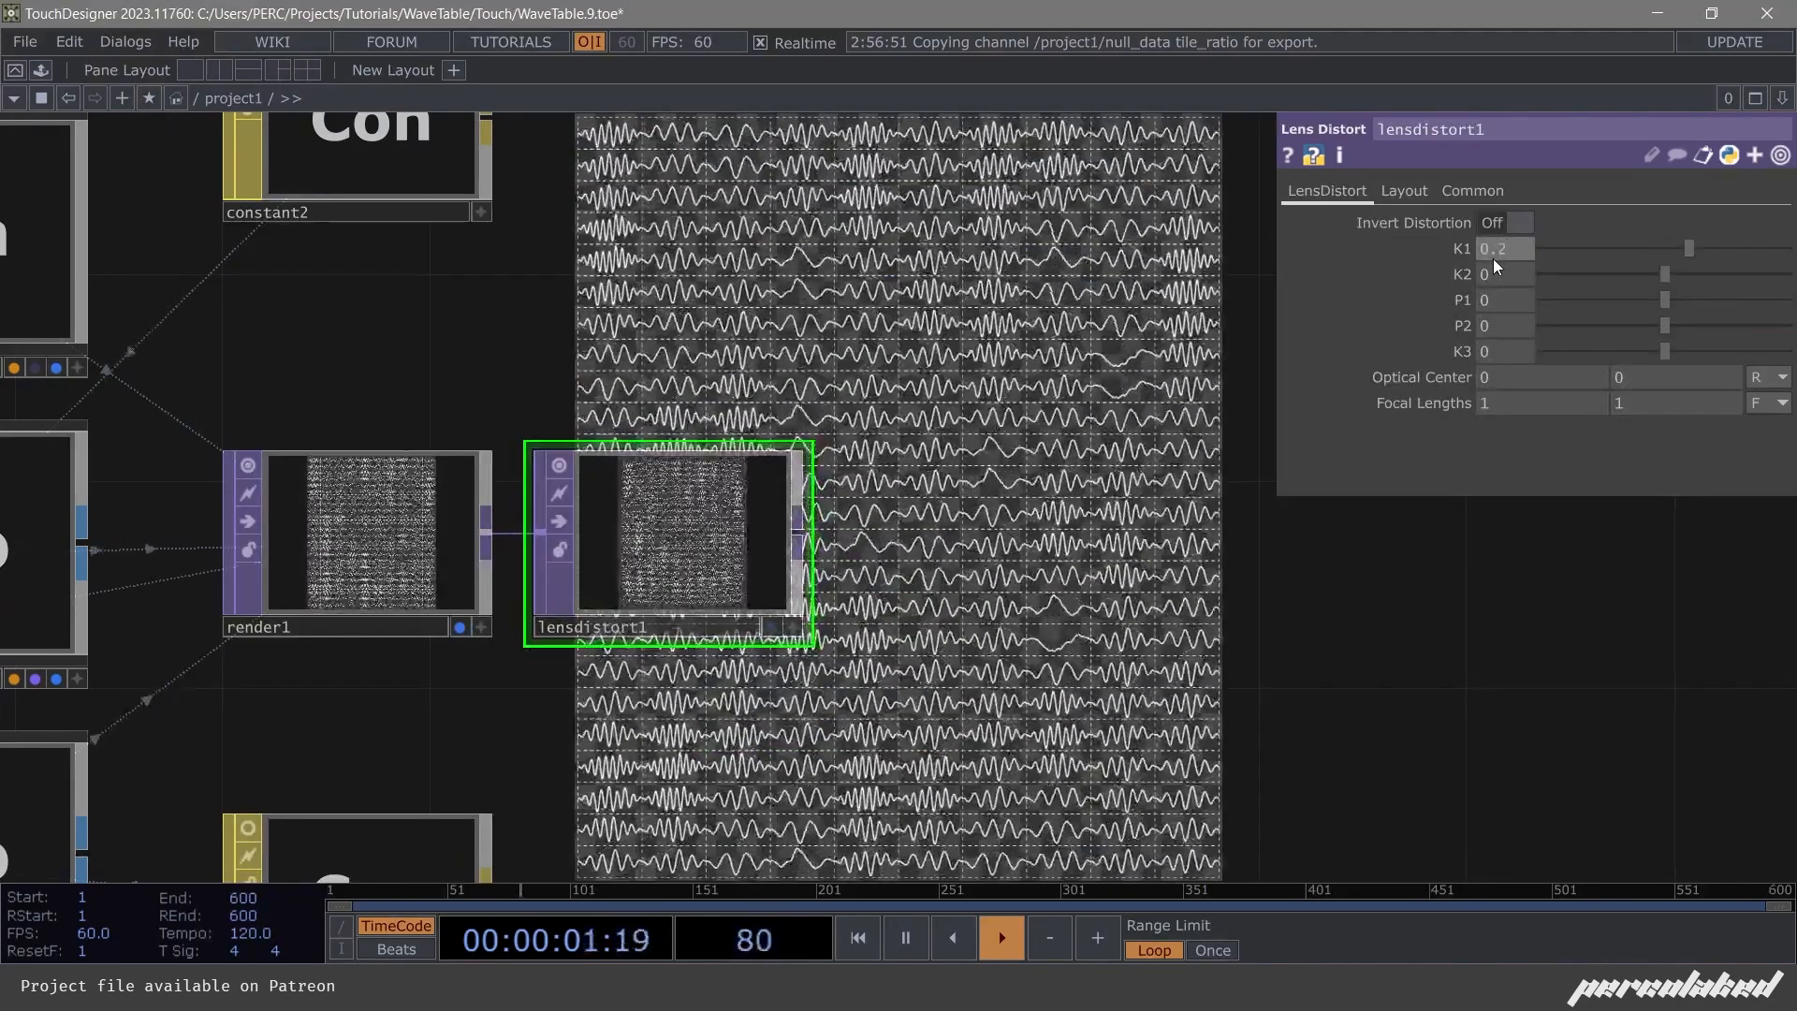
Add a Null TOP after lensdistort1 and display it in the network background instead of render1.
{"action": "key", "text": "Tab"}
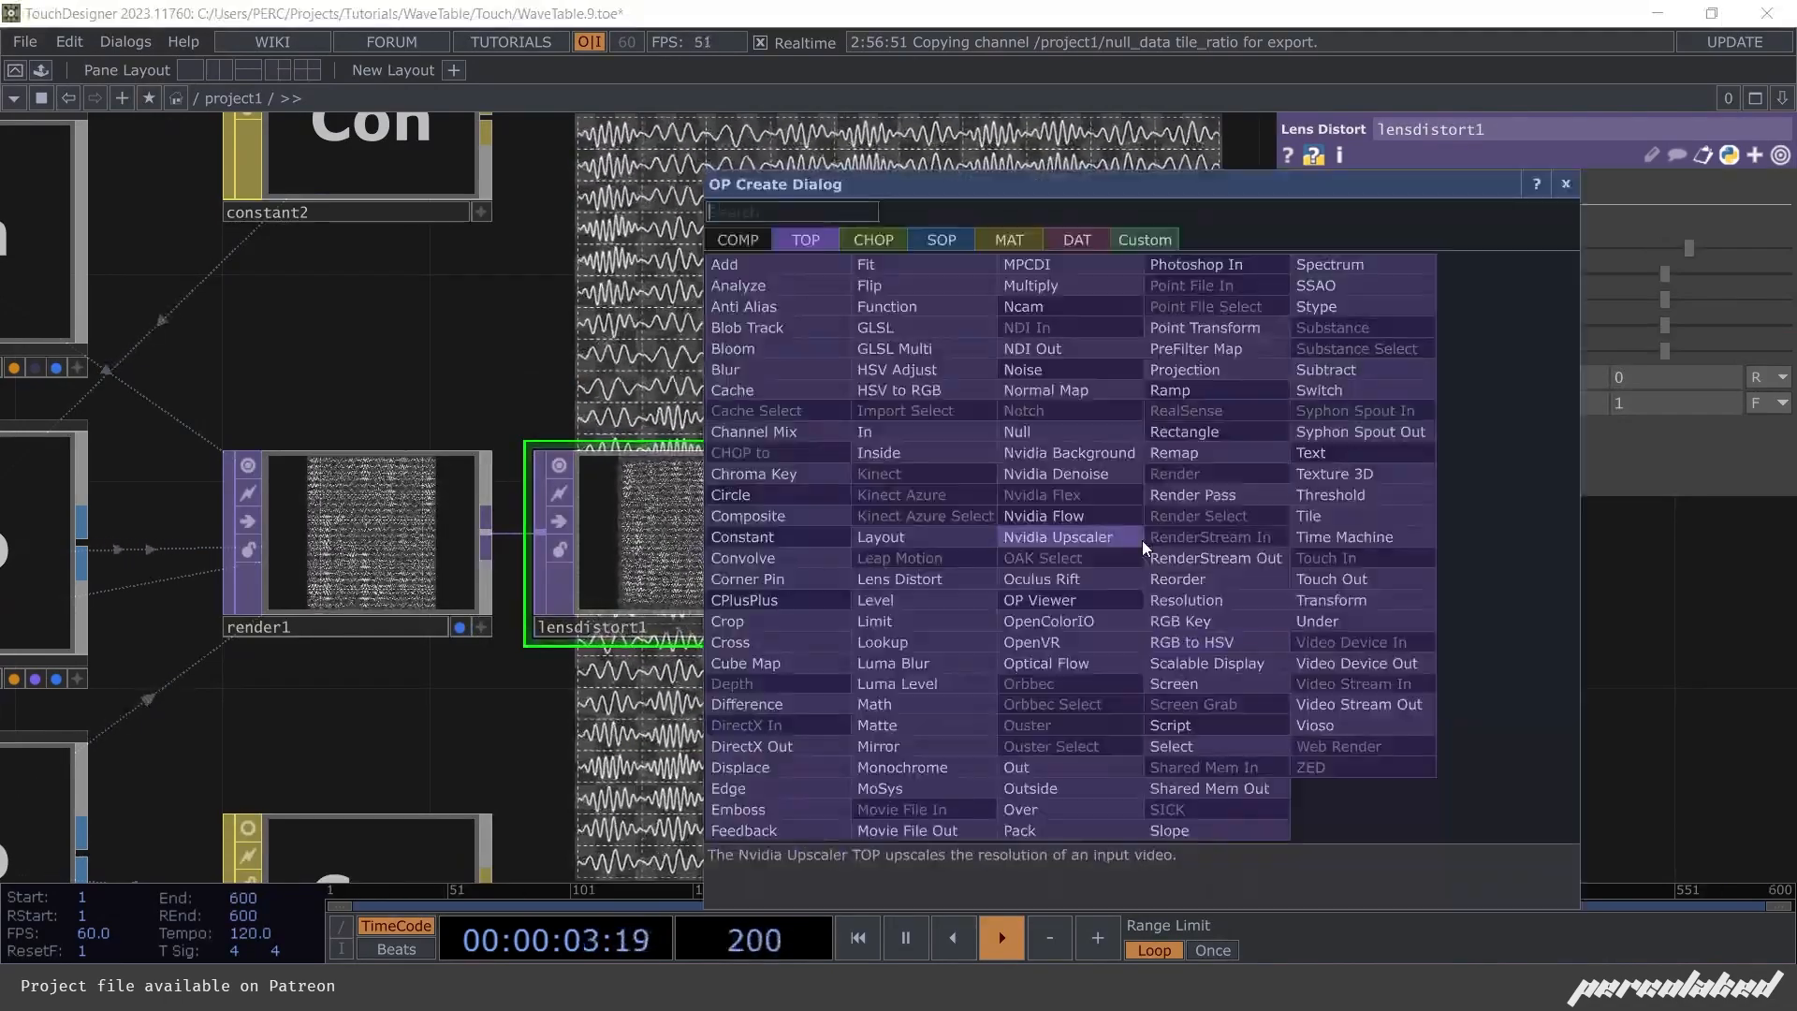
{"action": "type", "text": "null"}
{"action": "key", "text": "Return"}
{"action": "left_click", "coordinate": [1142, 540]}
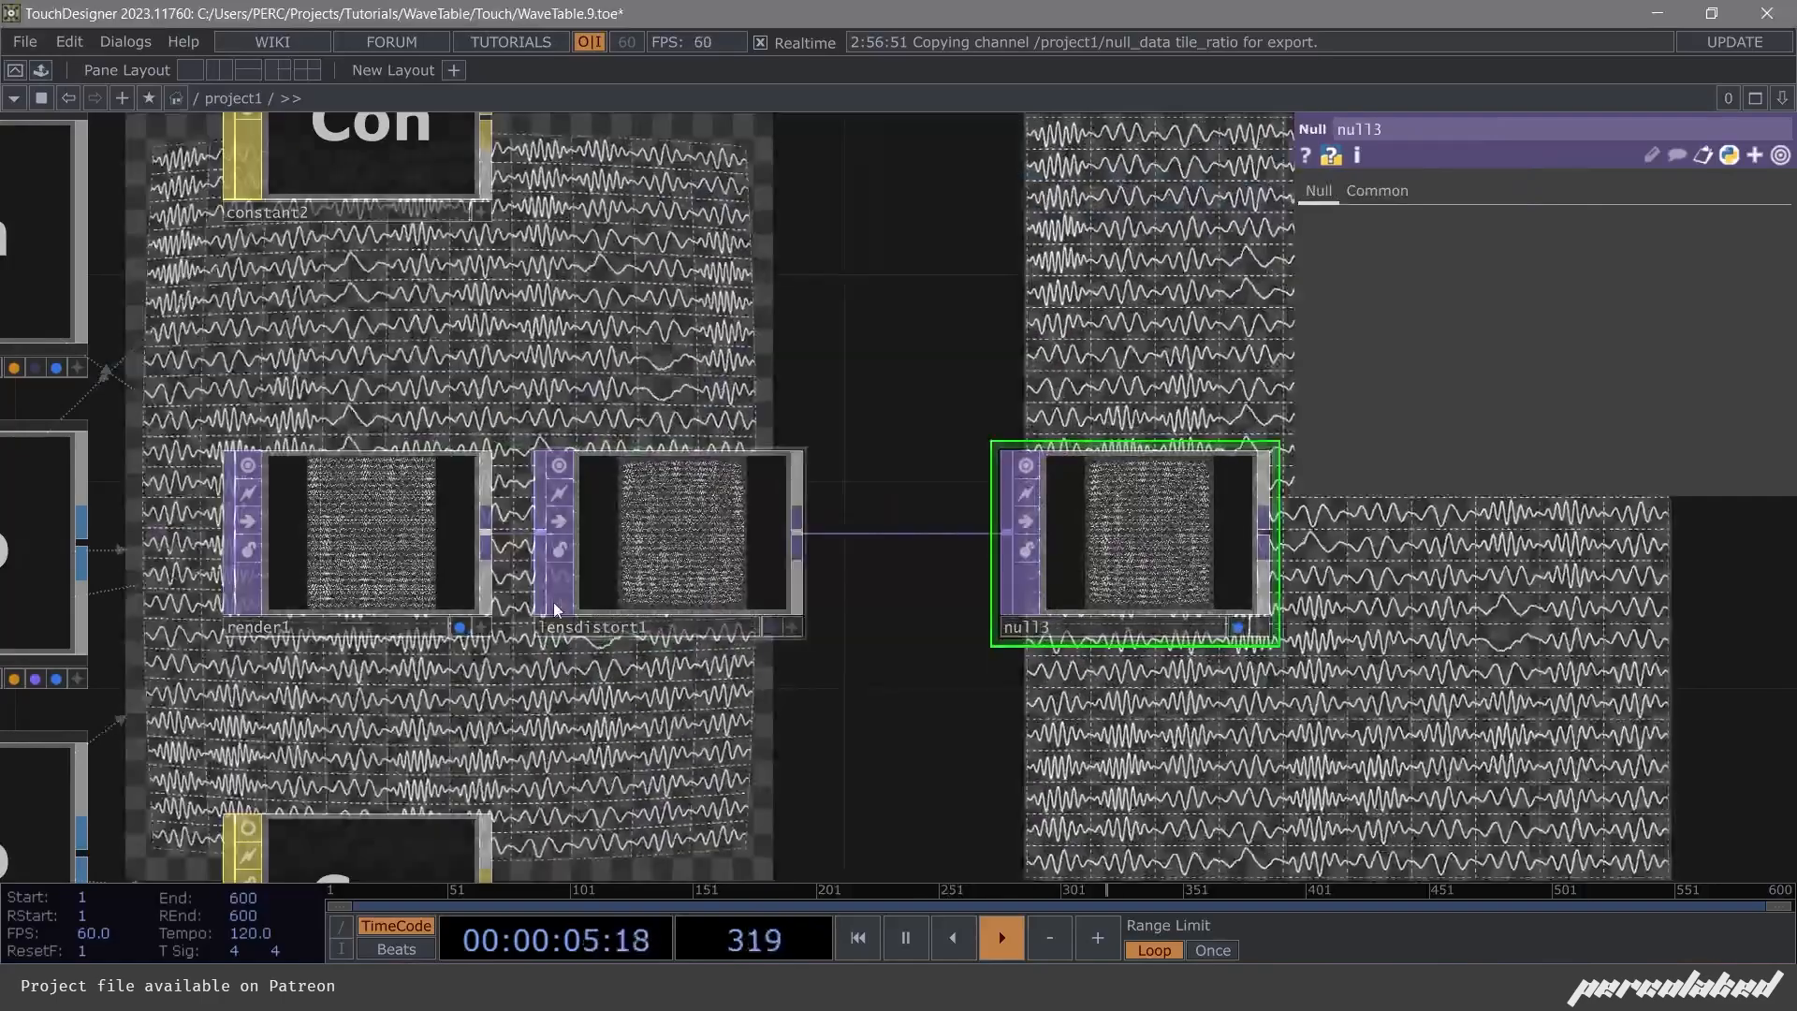
{"action": "left_click", "coordinate": [459, 627]}
{"action": "left_click_drag", "start_coordinate": [733, 382], "coordinate": [539, 545]}
{"action": "left_click_drag", "start_coordinate": [850, 654], "coordinate": [1215, 653]}
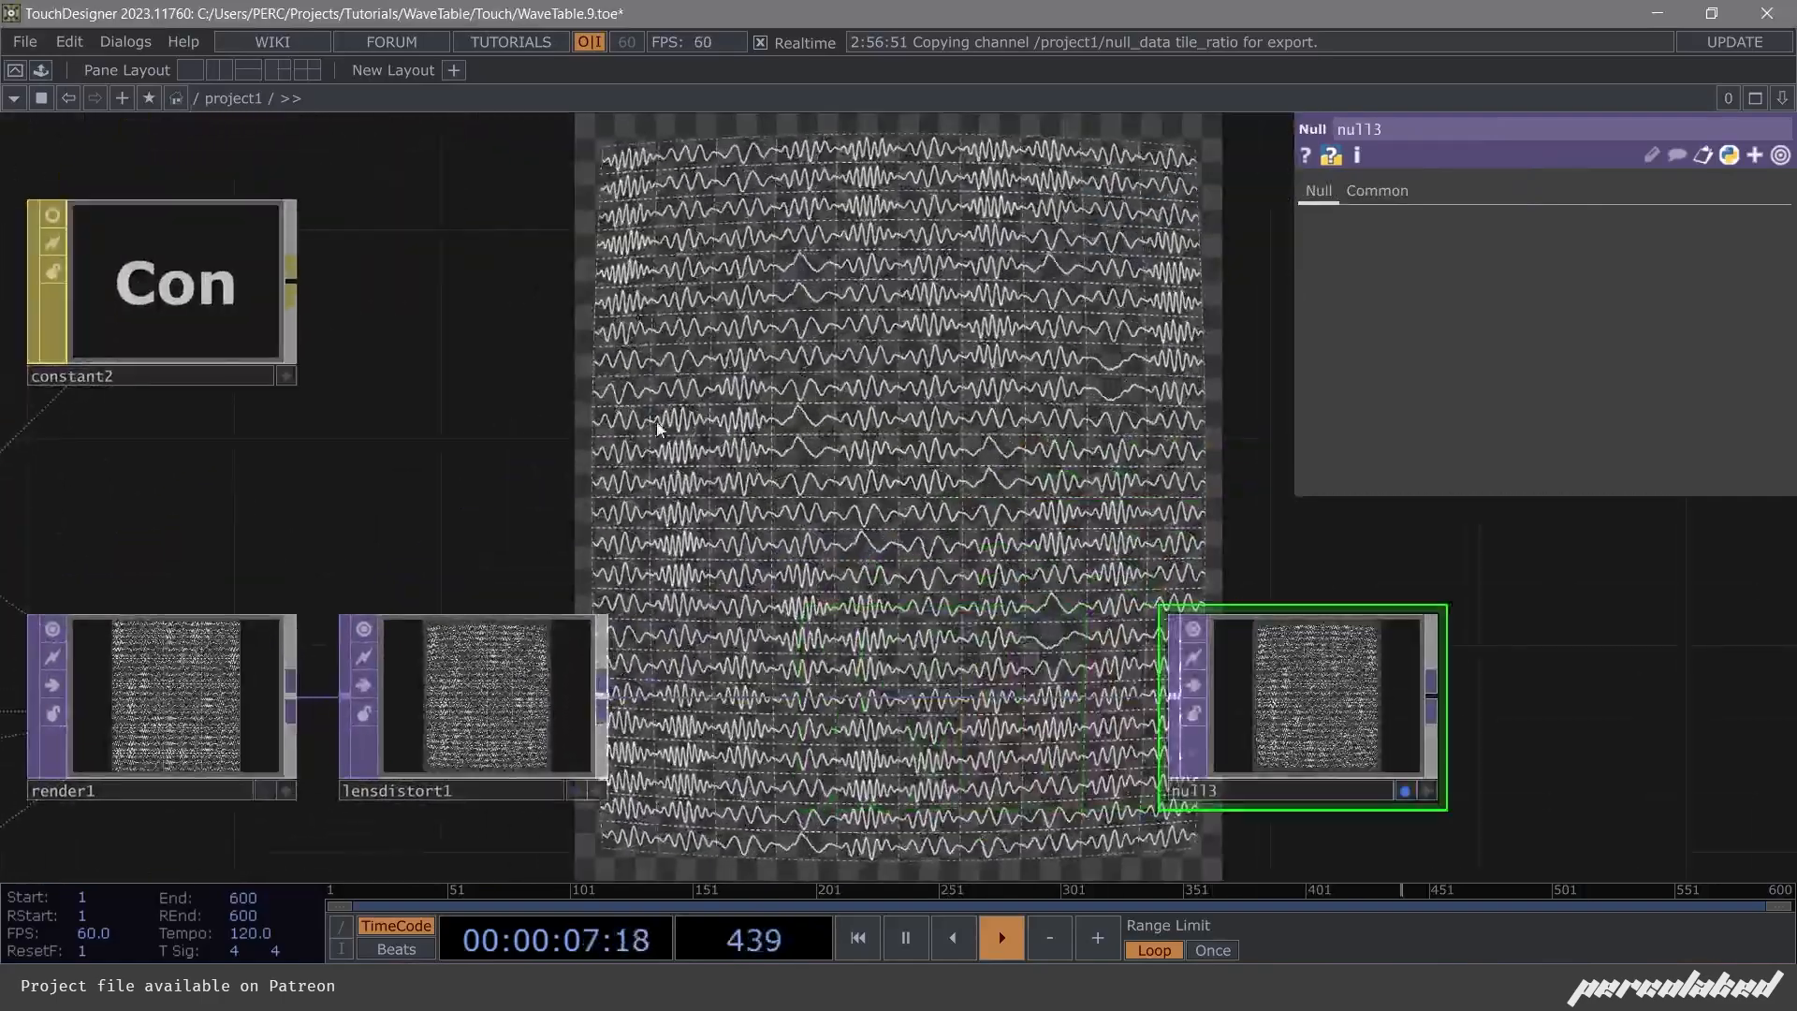
Set constant2's color to green (0, 1, 0.1764).
{"action": "scroll", "coordinate": [641, 202], "scroll_direction": "down", "scroll_amount": 4}
{"action": "left_click", "coordinate": [393, 245]}
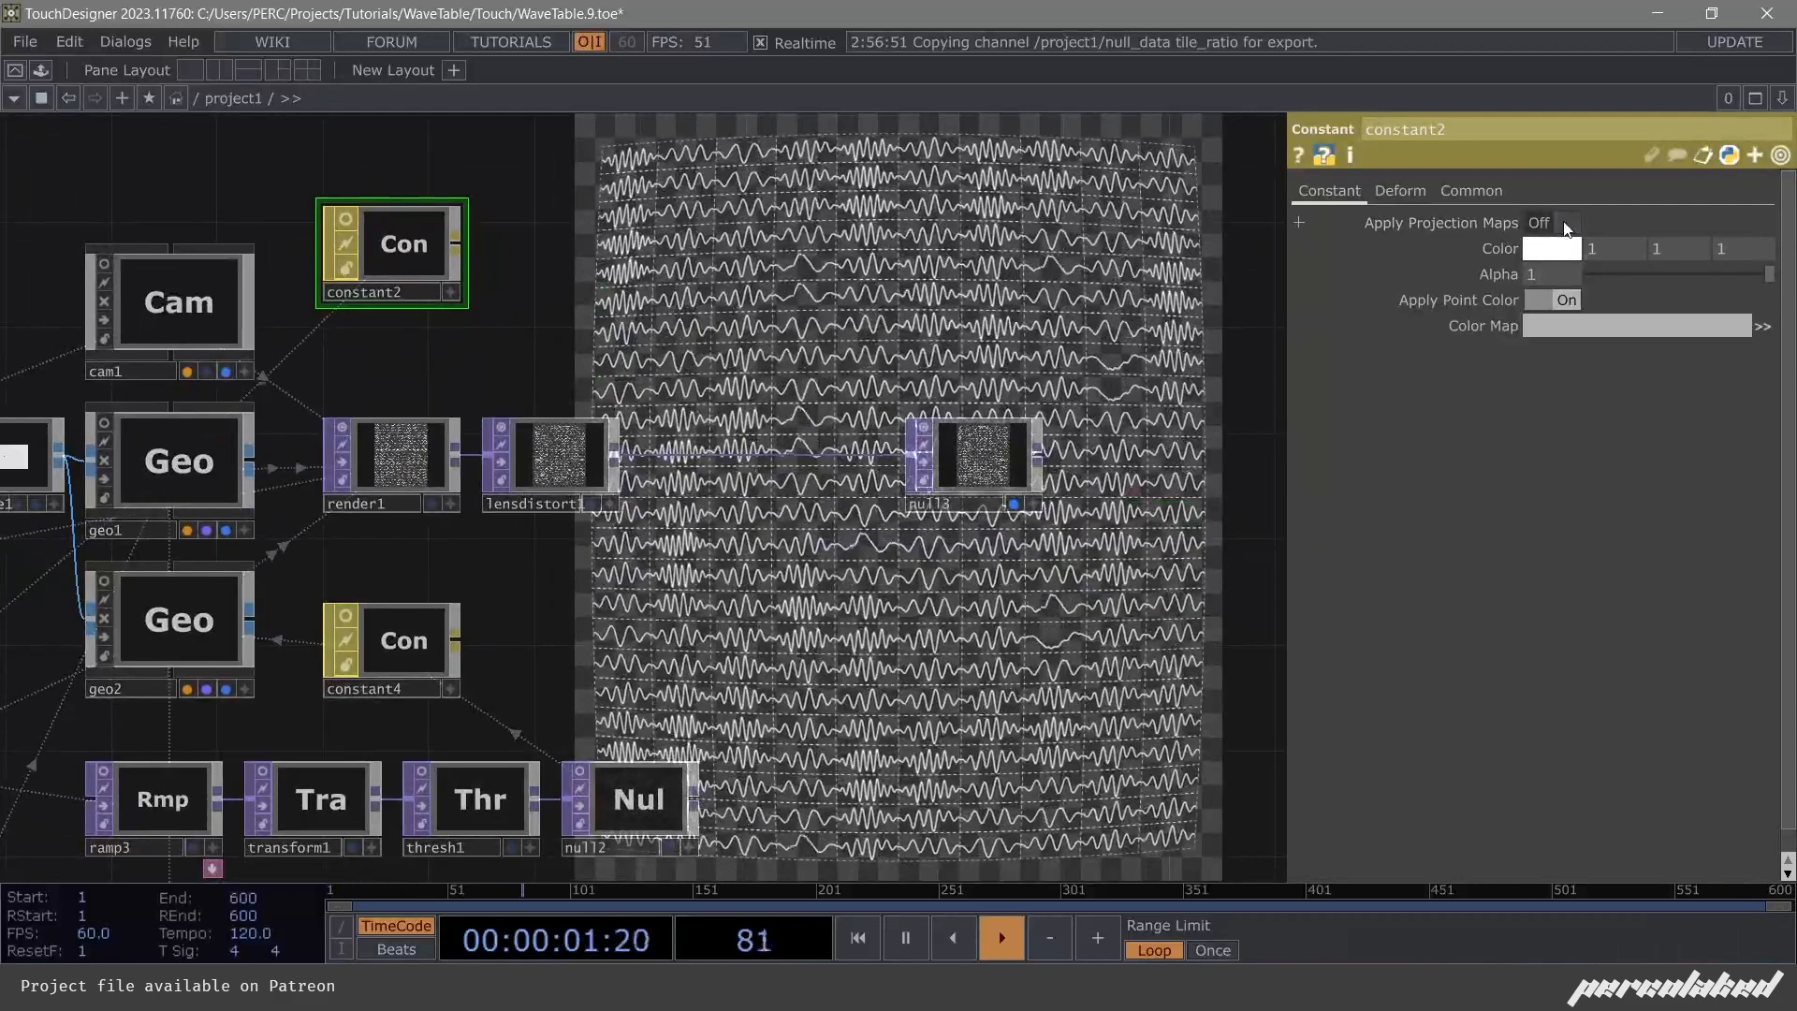
{"action": "left_click", "coordinate": [1535, 255]}
{"action": "left_click", "coordinate": [1571, 150]}
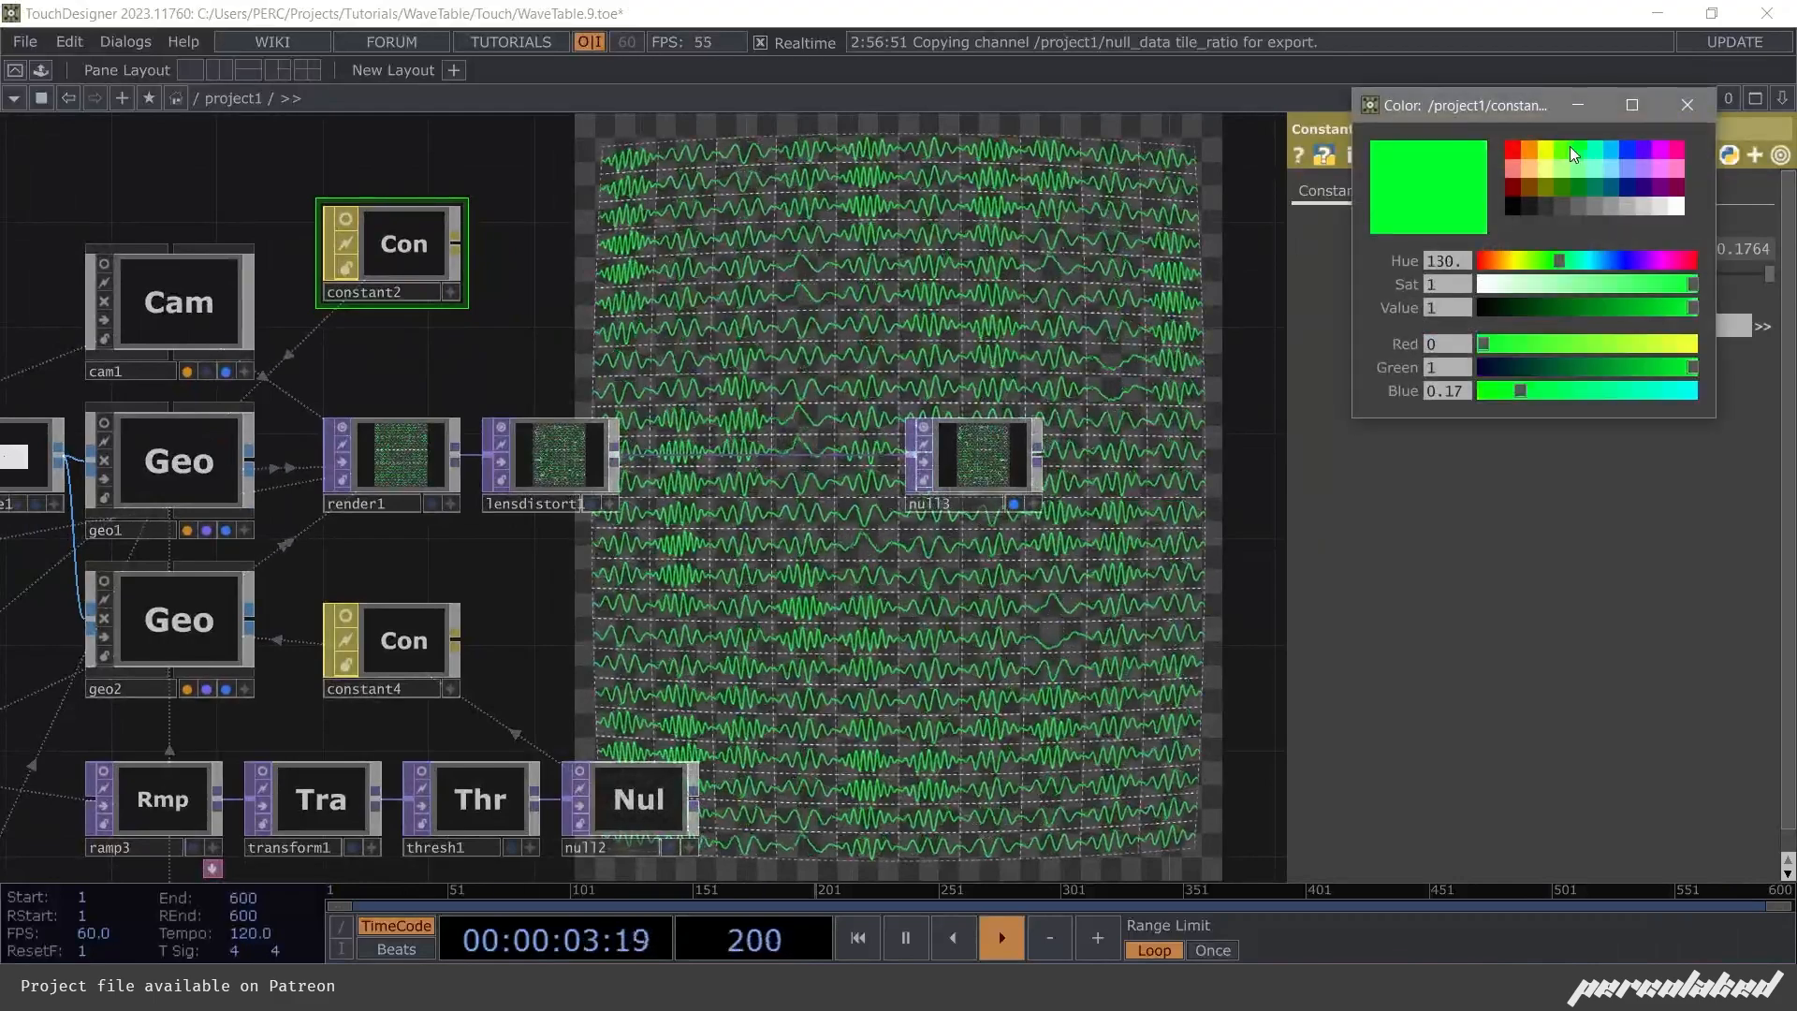
{"action": "left_click", "coordinate": [1687, 104]}
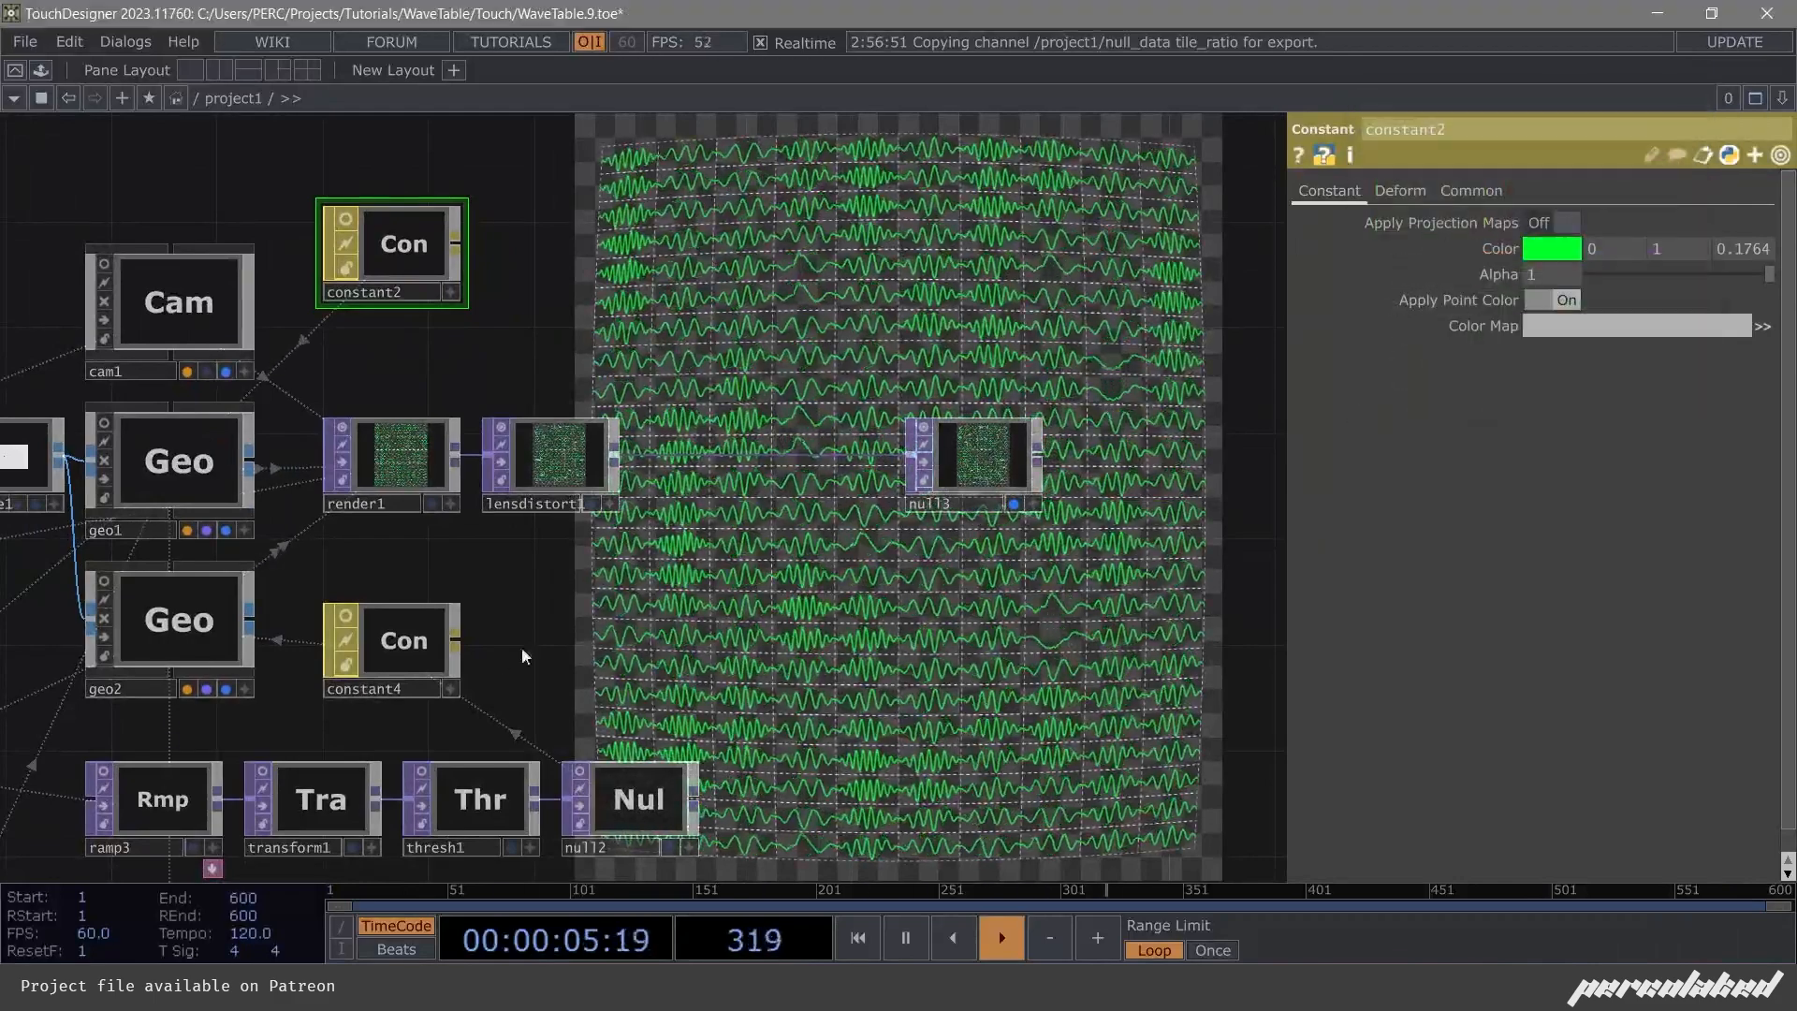
Set constant4's color to yellow-green (0.3647, 1, 0), leaving Apply Projection Maps off.
{"action": "left_click", "coordinate": [439, 655]}
{"action": "left_click", "coordinate": [1347, 190]}
{"action": "left_click", "coordinate": [1561, 223]}
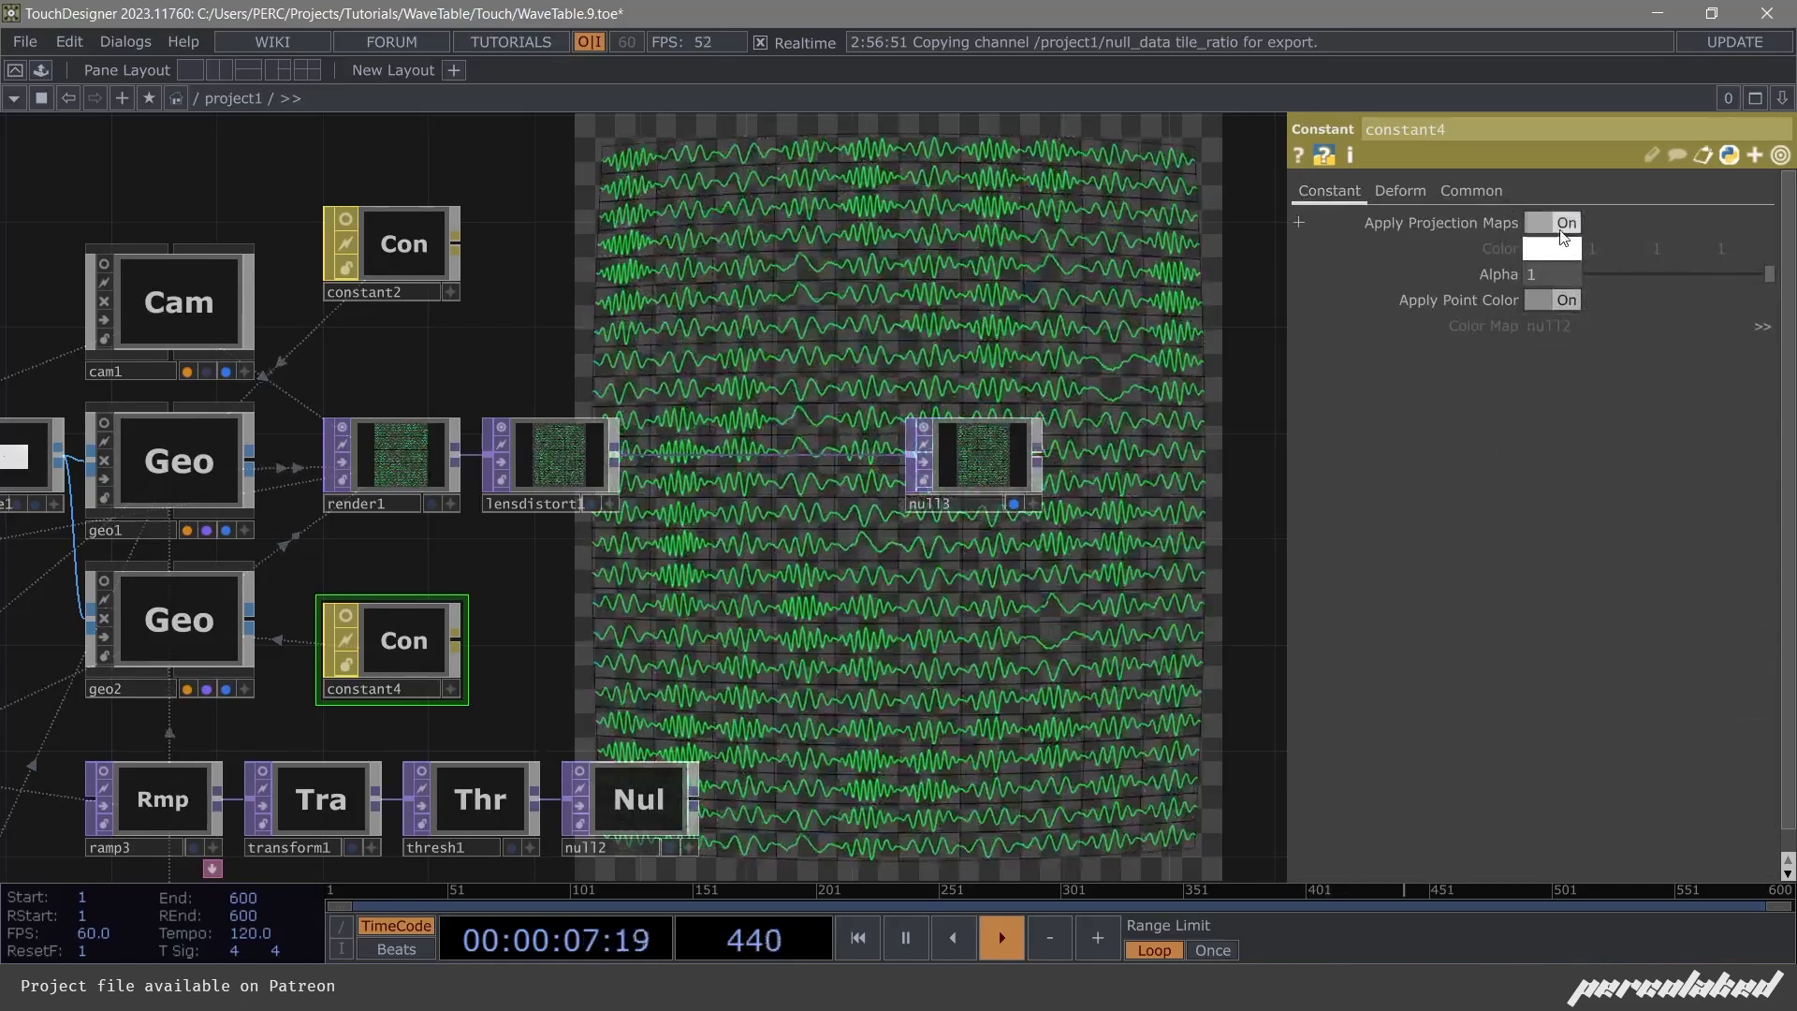
{"action": "left_click", "coordinate": [1563, 251]}
{"action": "left_click", "coordinate": [1580, 158]}
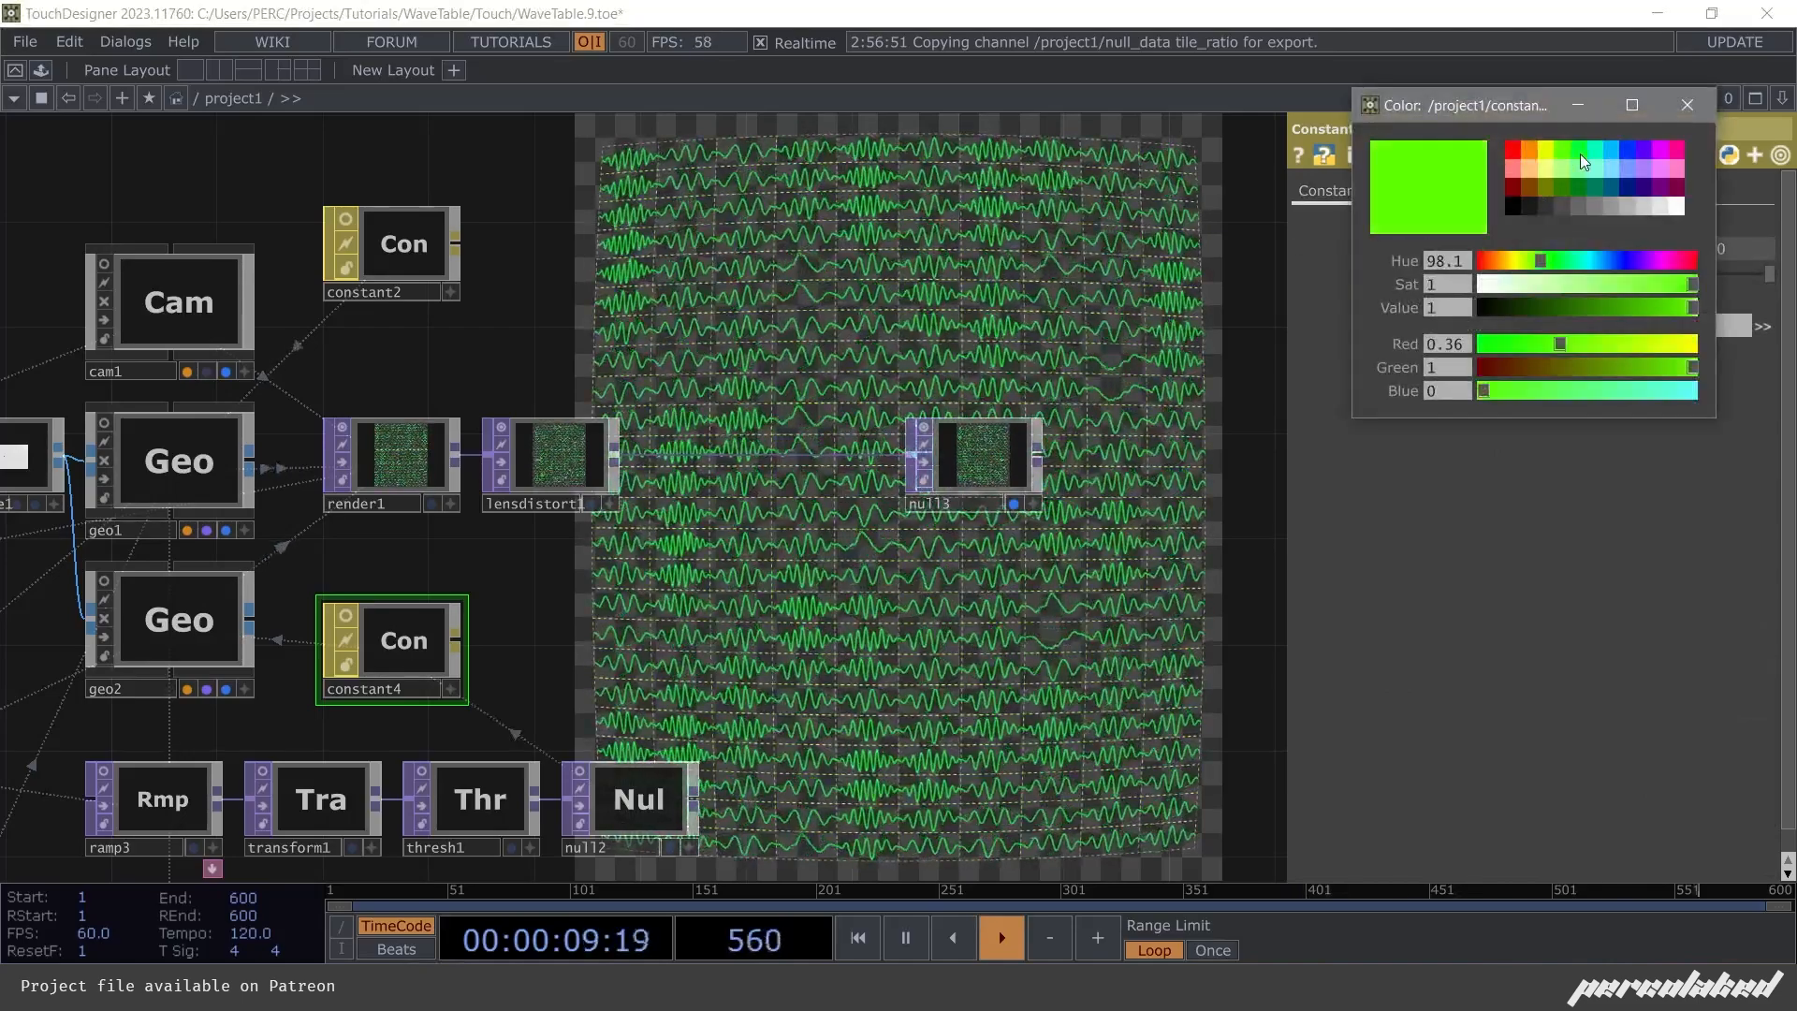
{"action": "left_click", "coordinate": [1687, 104]}
Move null3 farther from lensdistort1 and insert a Transform TOP between them.
{"action": "left_click_drag", "start_coordinate": [974, 438], "coordinate": [1048, 436]}
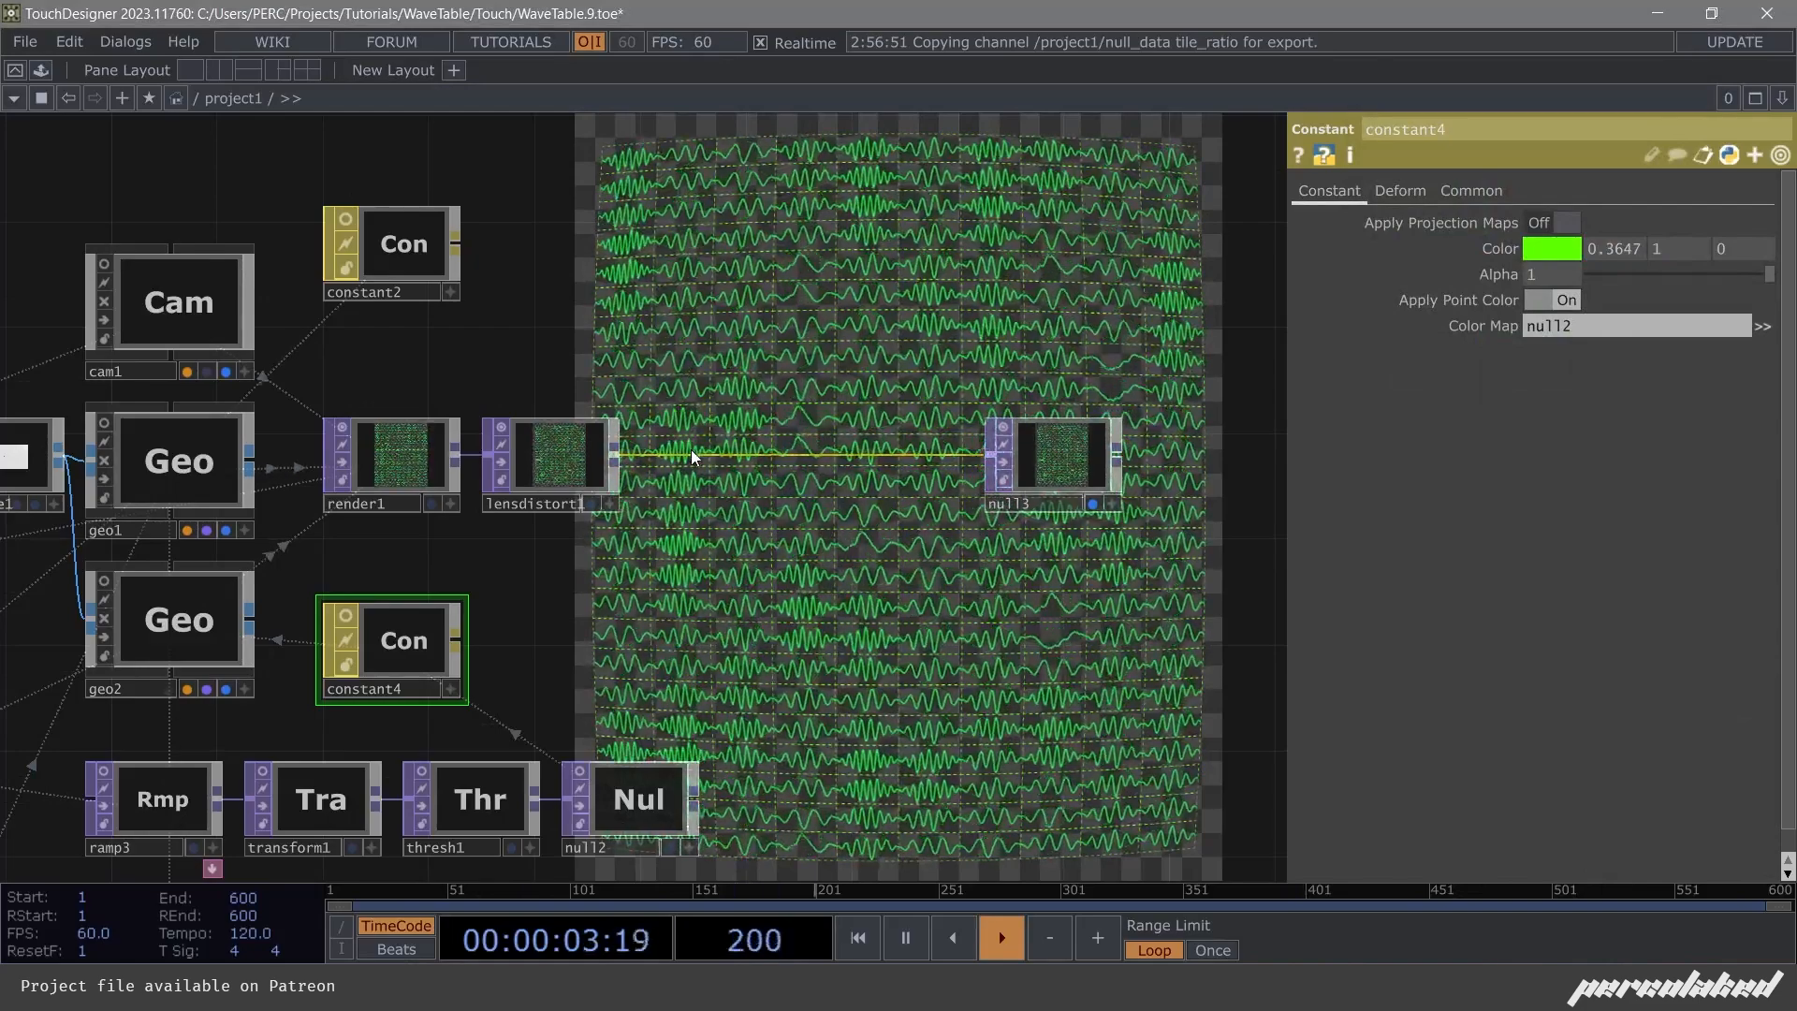
{"action": "right_click", "coordinate": [711, 455]}
{"action": "left_click", "coordinate": [739, 425]}
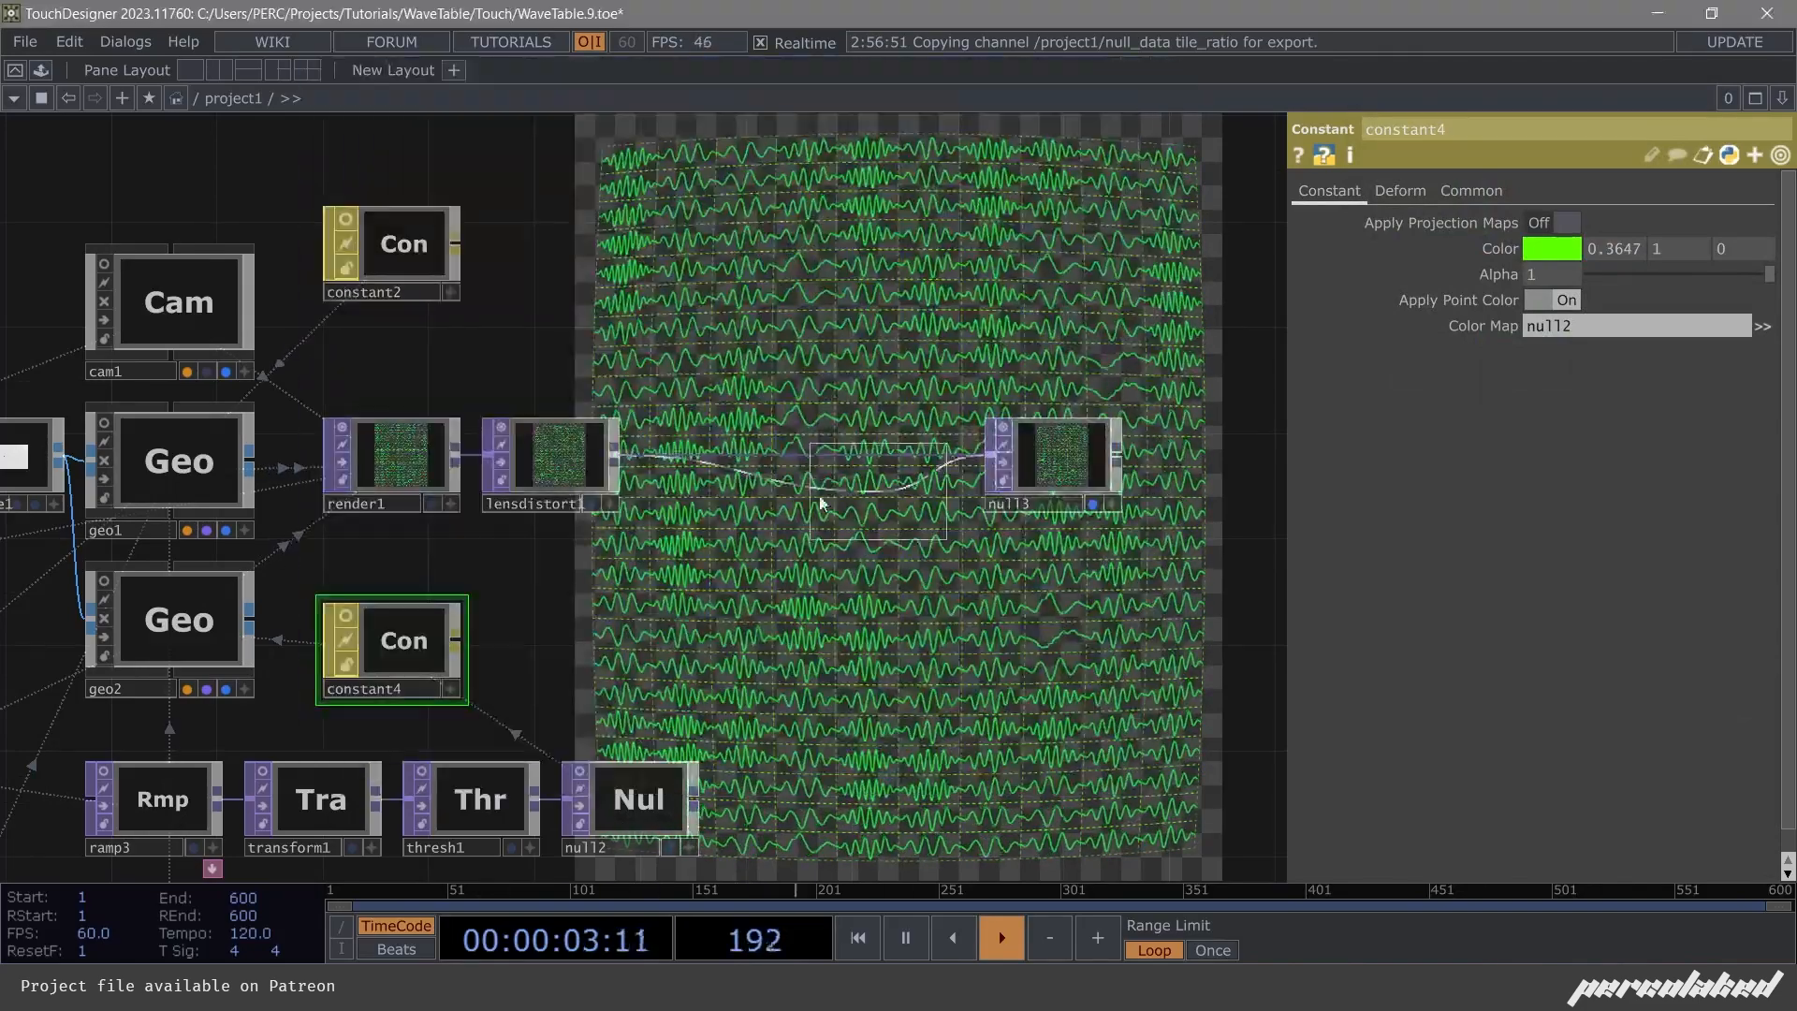
{"action": "left_click", "coordinate": [916, 486]}
{"action": "left_click", "coordinate": [712, 456]}
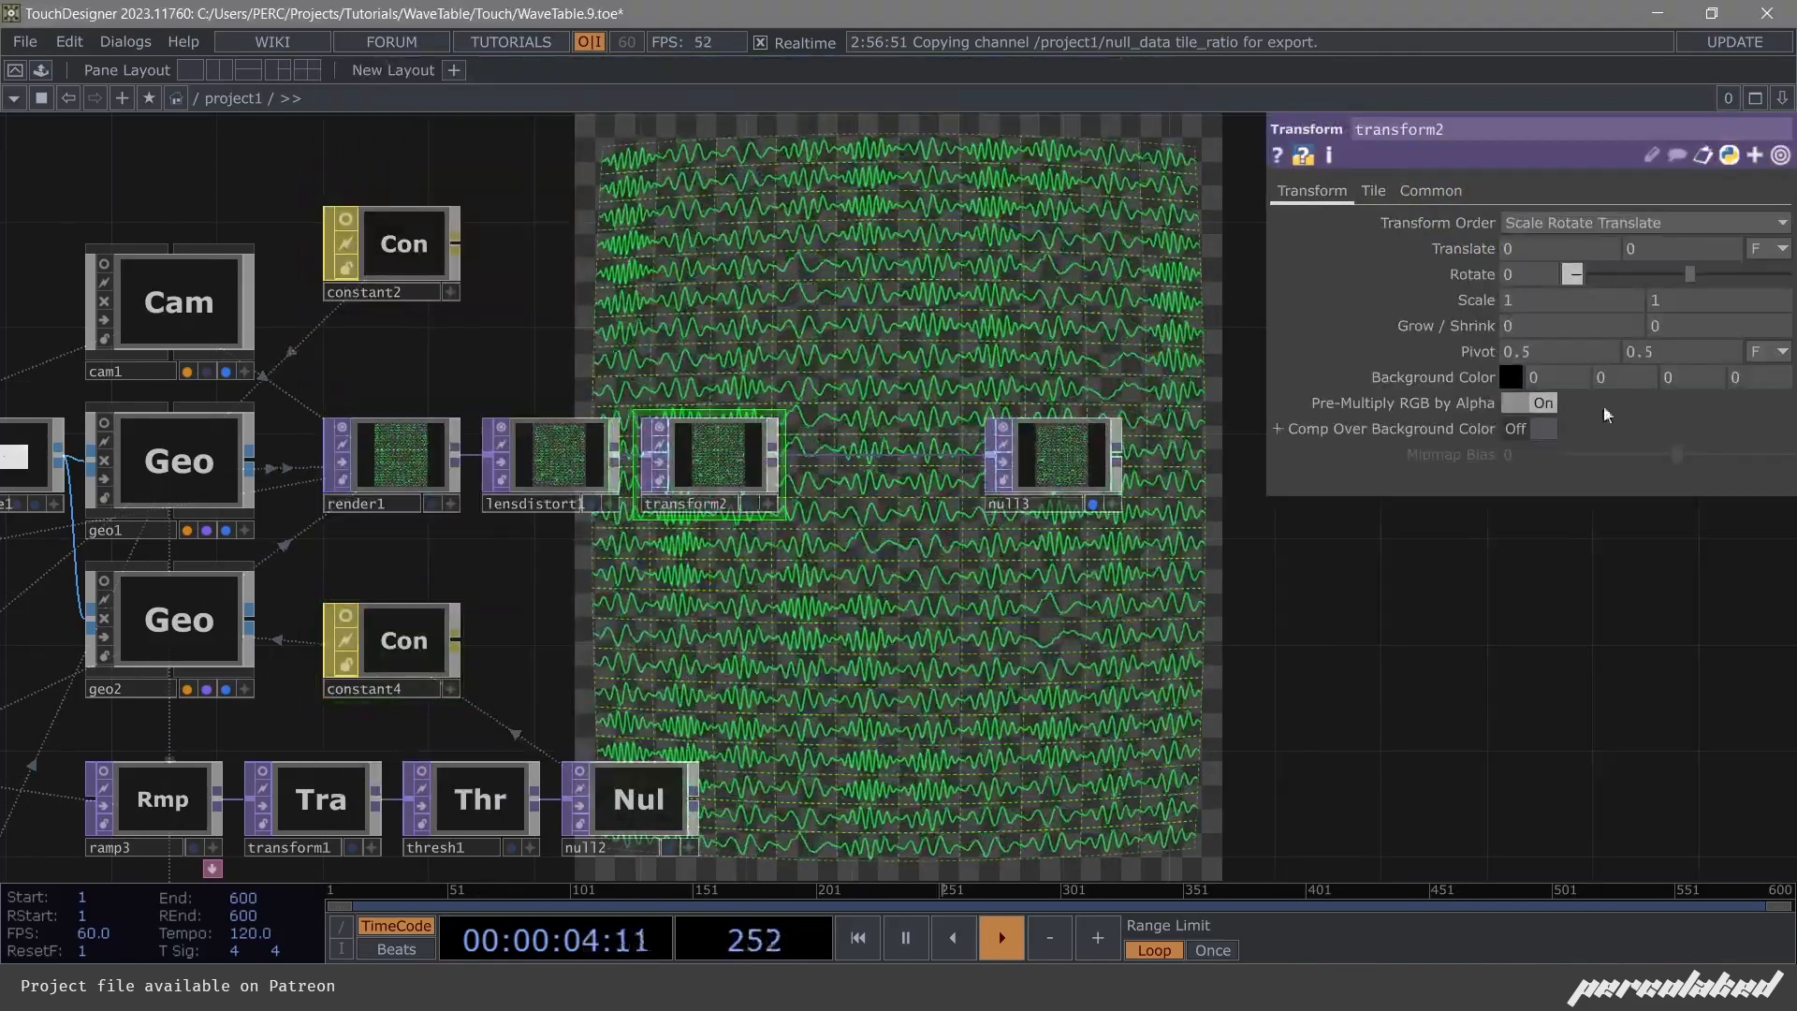
Set the background color alpha of transform2 to 1.
{"action": "left_click", "coordinate": [1746, 376]}
{"action": "type", "text": "1"}
{"action": "key", "text": "Return"}
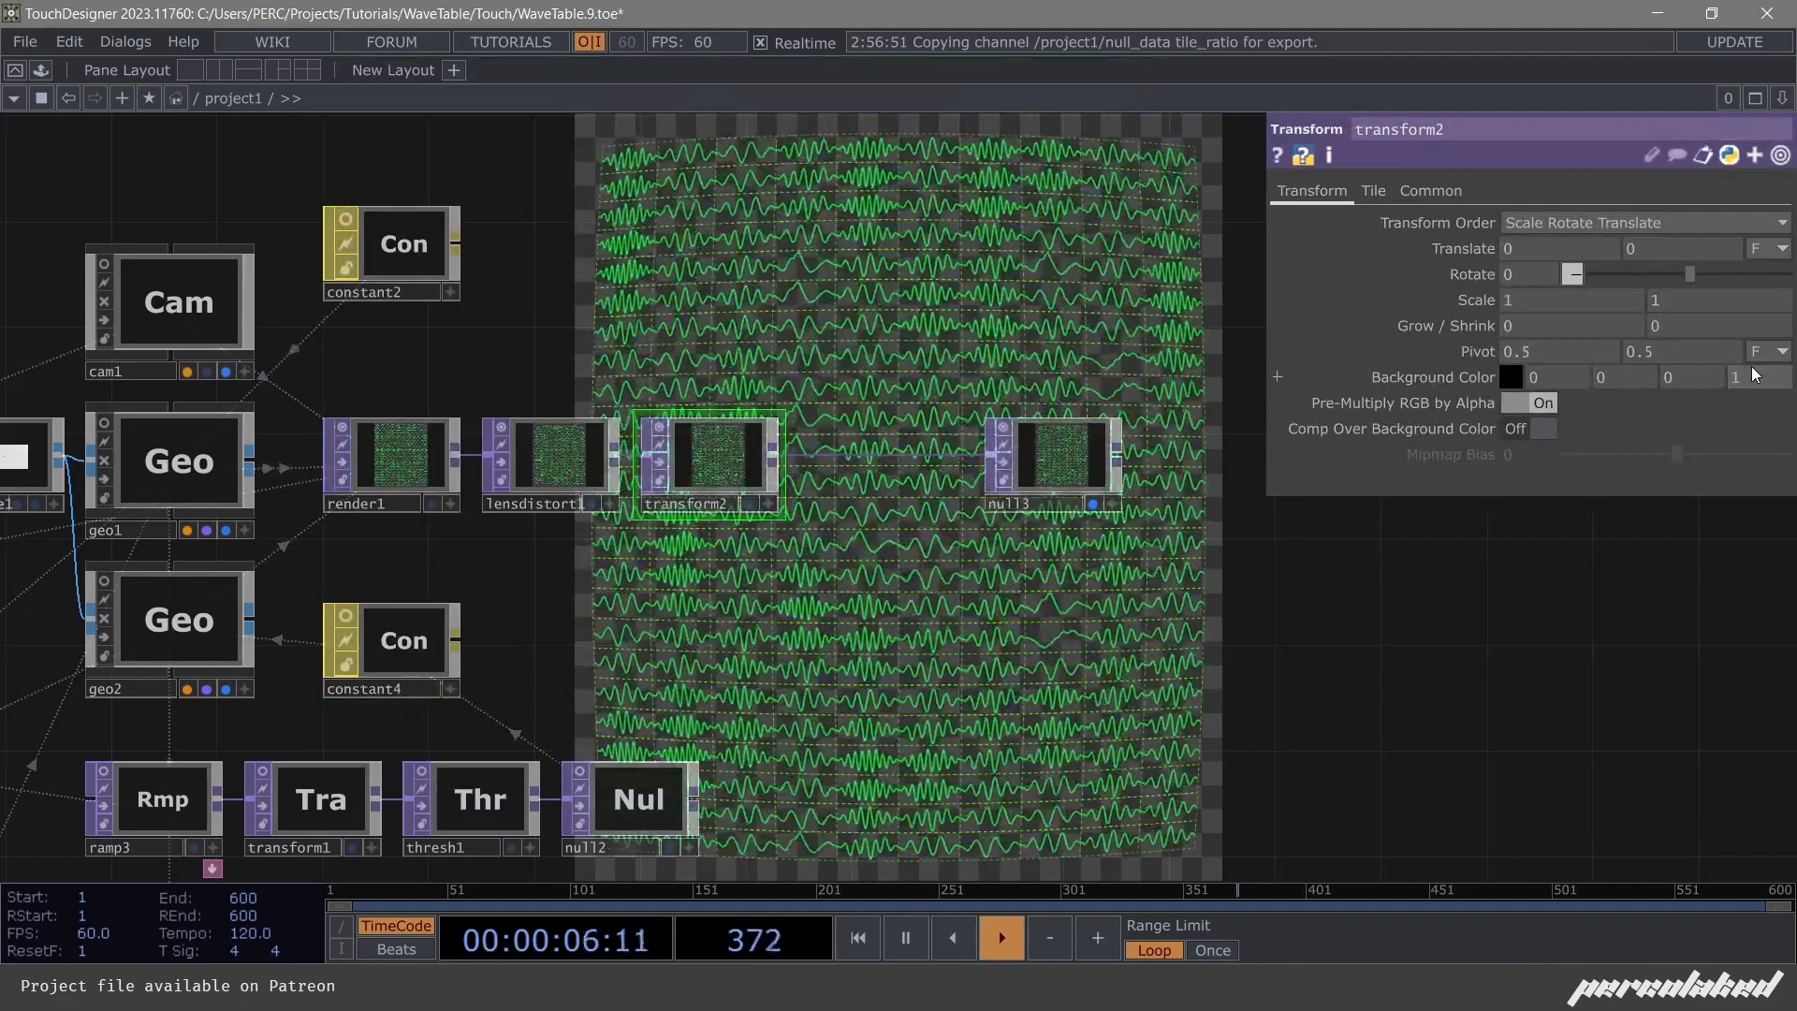
Enable Comp Over Background Color on transform2 and insert a Bloom TOP between transform2 and null3.
{"action": "left_click", "coordinate": [1529, 427]}
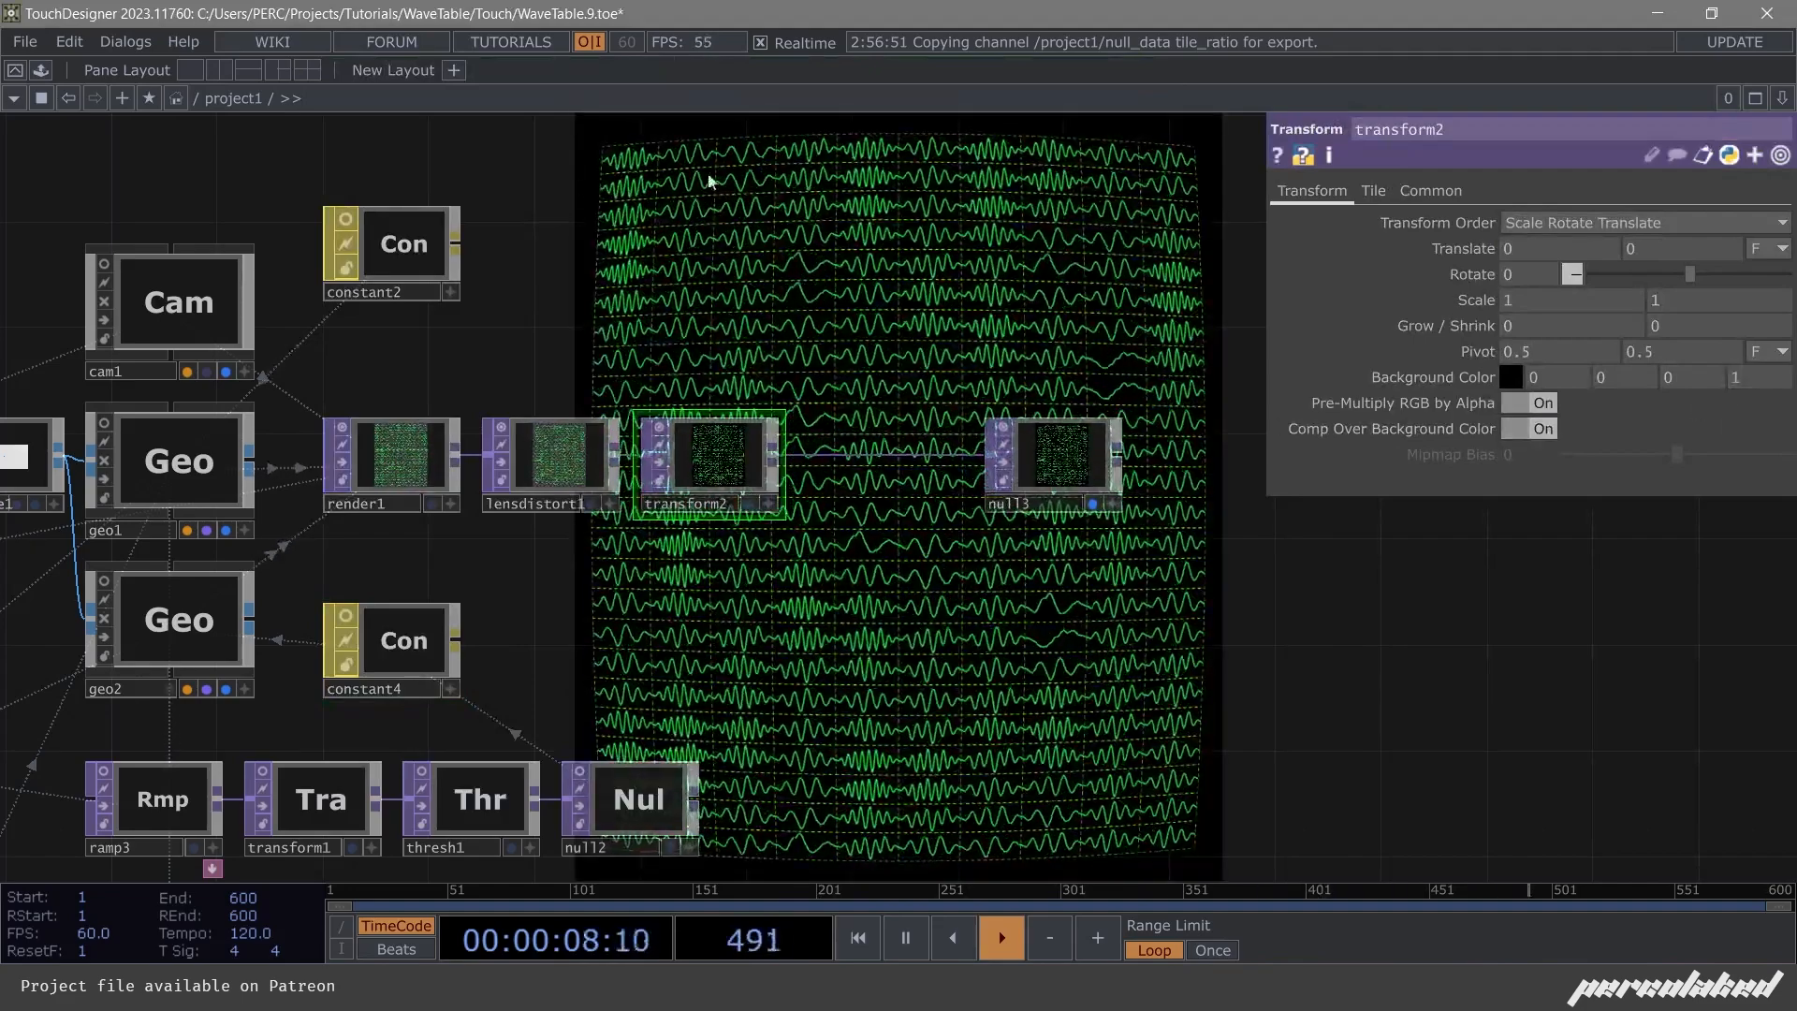
{"action": "left_click_drag", "start_coordinate": [946, 573], "coordinate": [800, 579]}
{"action": "right_click", "coordinate": [709, 458]}
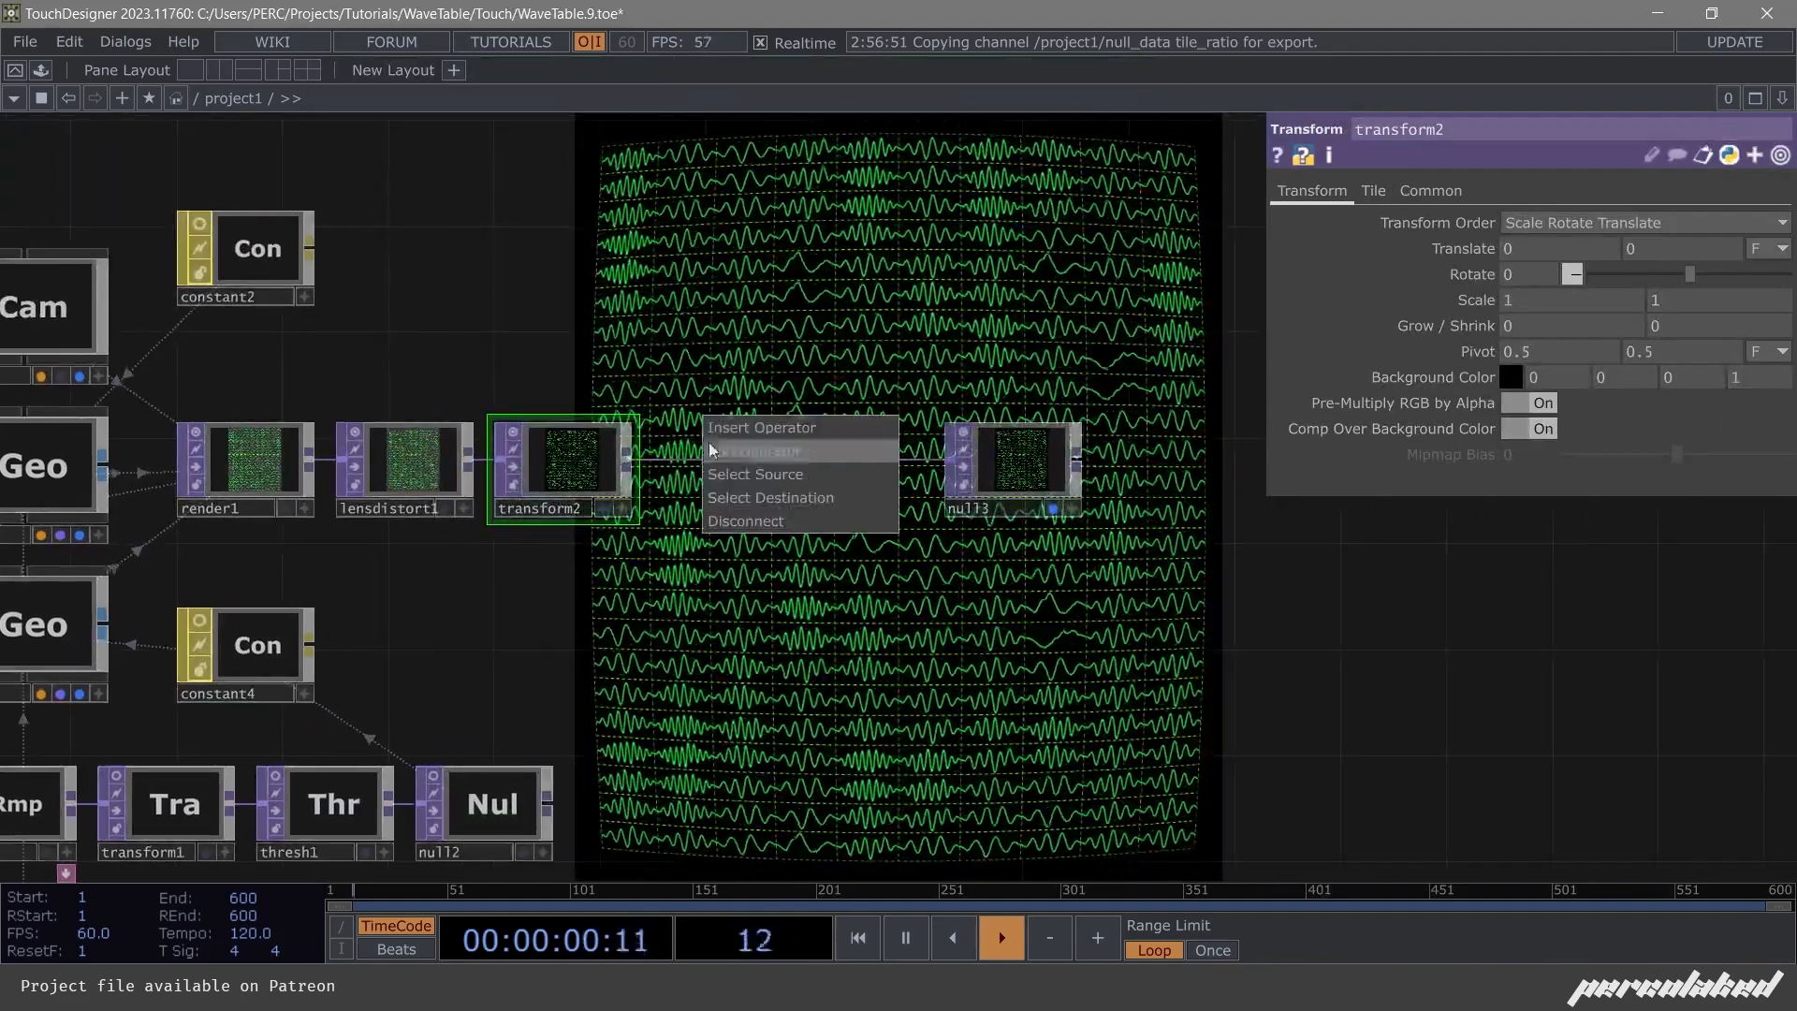
{"action": "left_click", "coordinate": [709, 450]}
{"action": "type", "text": "bloom"}
{"action": "key", "text": "Return"}
{"action": "left_click", "coordinate": [732, 426]}
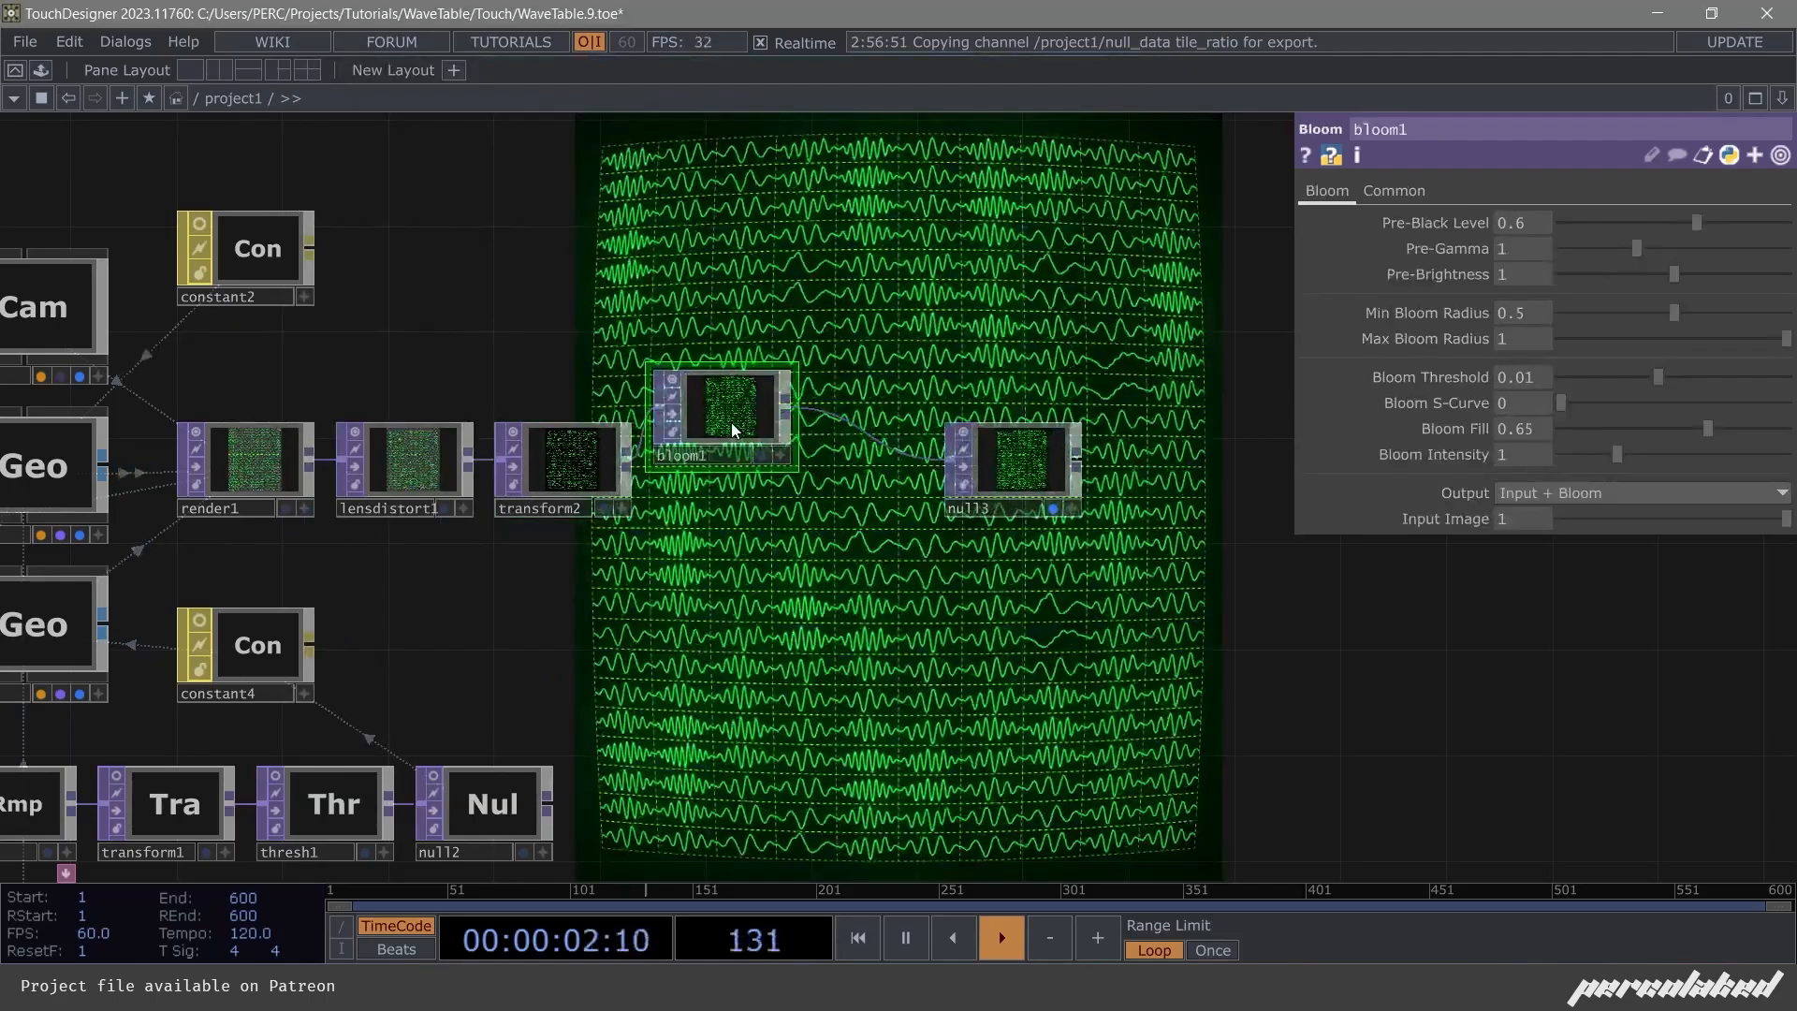
{"action": "left_click_drag", "start_coordinate": [732, 423], "coordinate": [729, 476]}
{"action": "left_click_drag", "start_coordinate": [760, 378], "coordinate": [752, 514]}
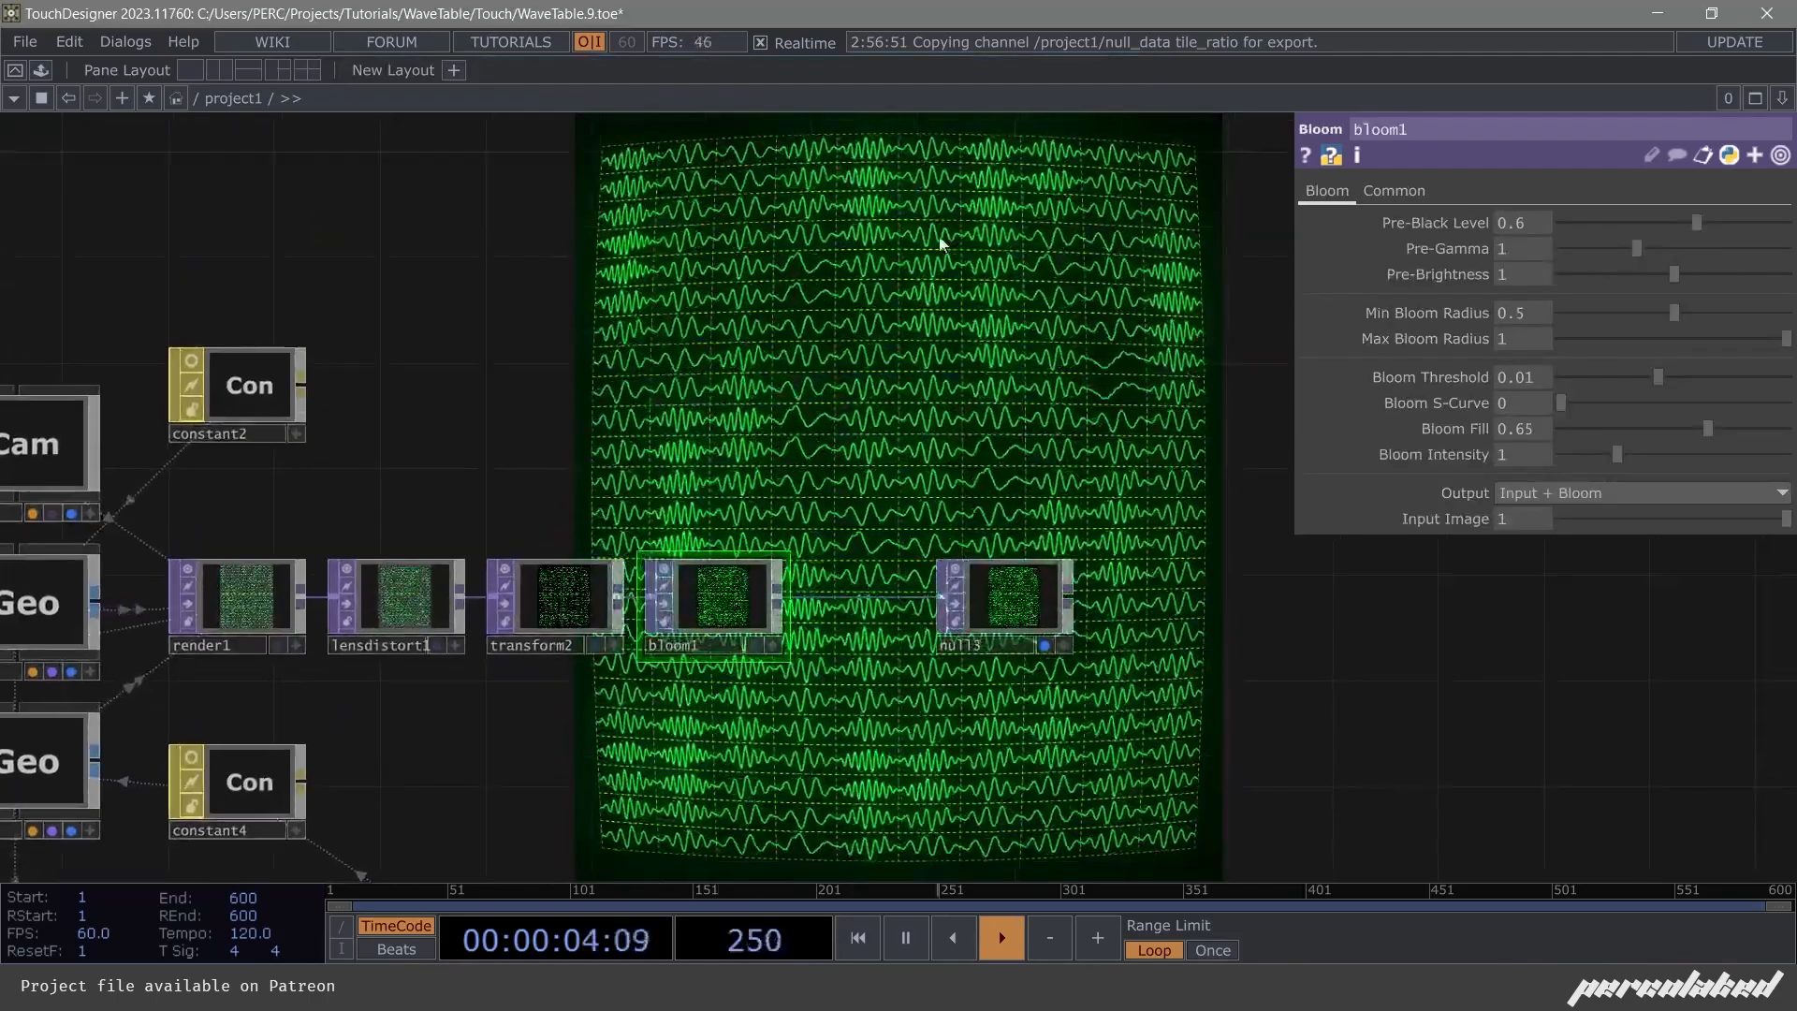
Try a tile_ratio of 1 in constant1.
{"action": "scroll", "coordinate": [923, 405], "scroll_direction": "down", "scroll_amount": 5}
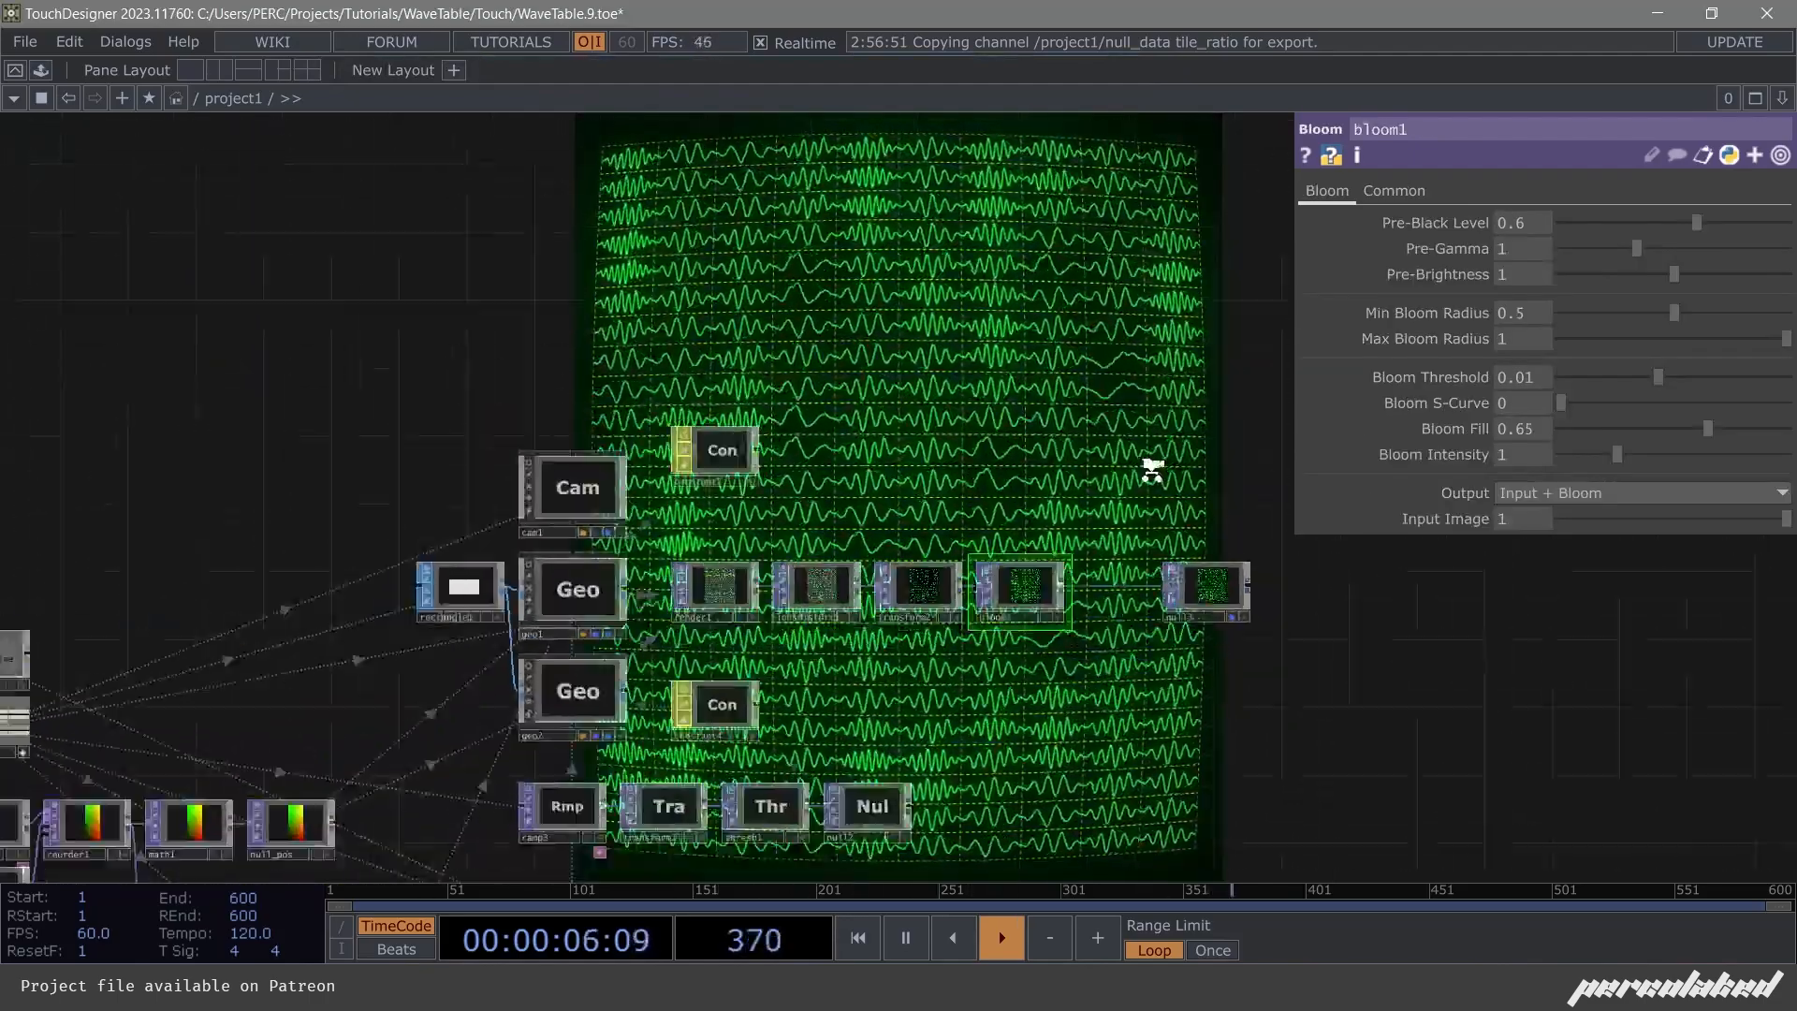
{"action": "scroll", "coordinate": [1151, 470], "scroll_direction": "down", "scroll_amount": 2}
{"action": "left_click_drag", "start_coordinate": [1179, 611], "coordinate": [1192, 389]}
{"action": "left_click_drag", "start_coordinate": [1132, 677], "coordinate": [1331, 553]}
{"action": "scroll", "coordinate": [549, 470], "scroll_direction": "up", "scroll_amount": 3}
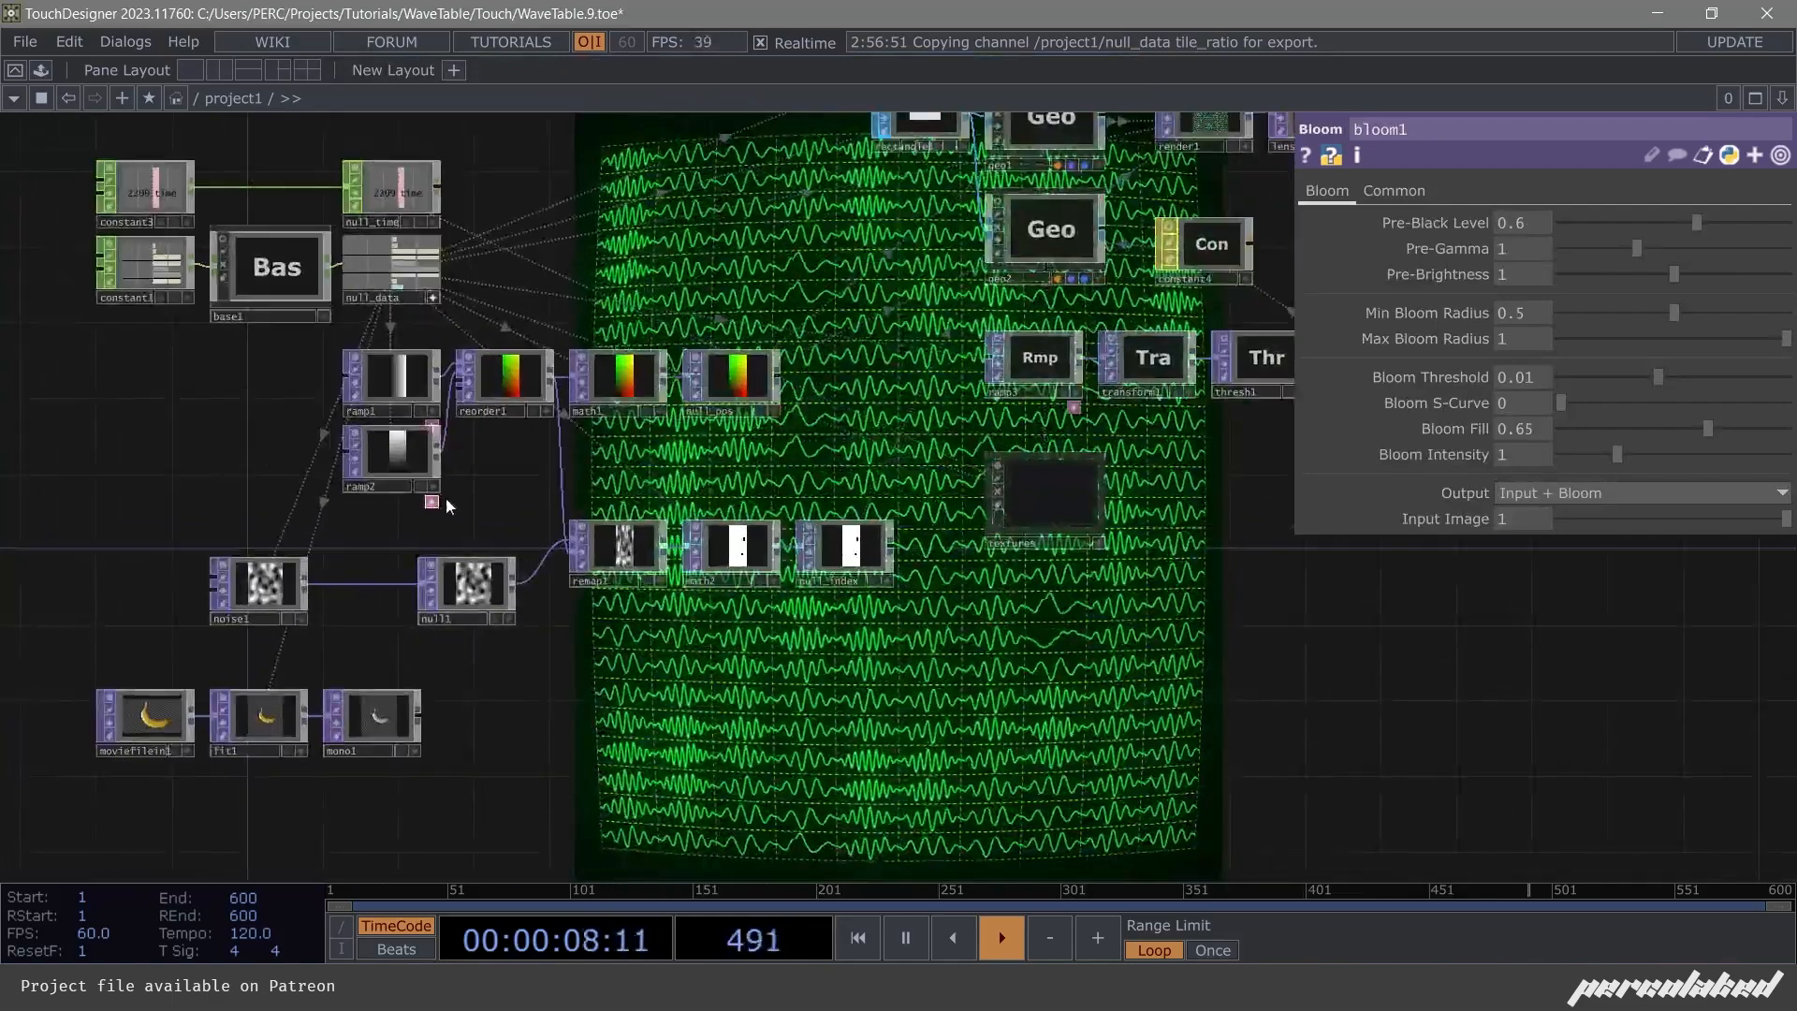
{"action": "left_click_drag", "start_coordinate": [446, 505], "coordinate": [798, 802]}
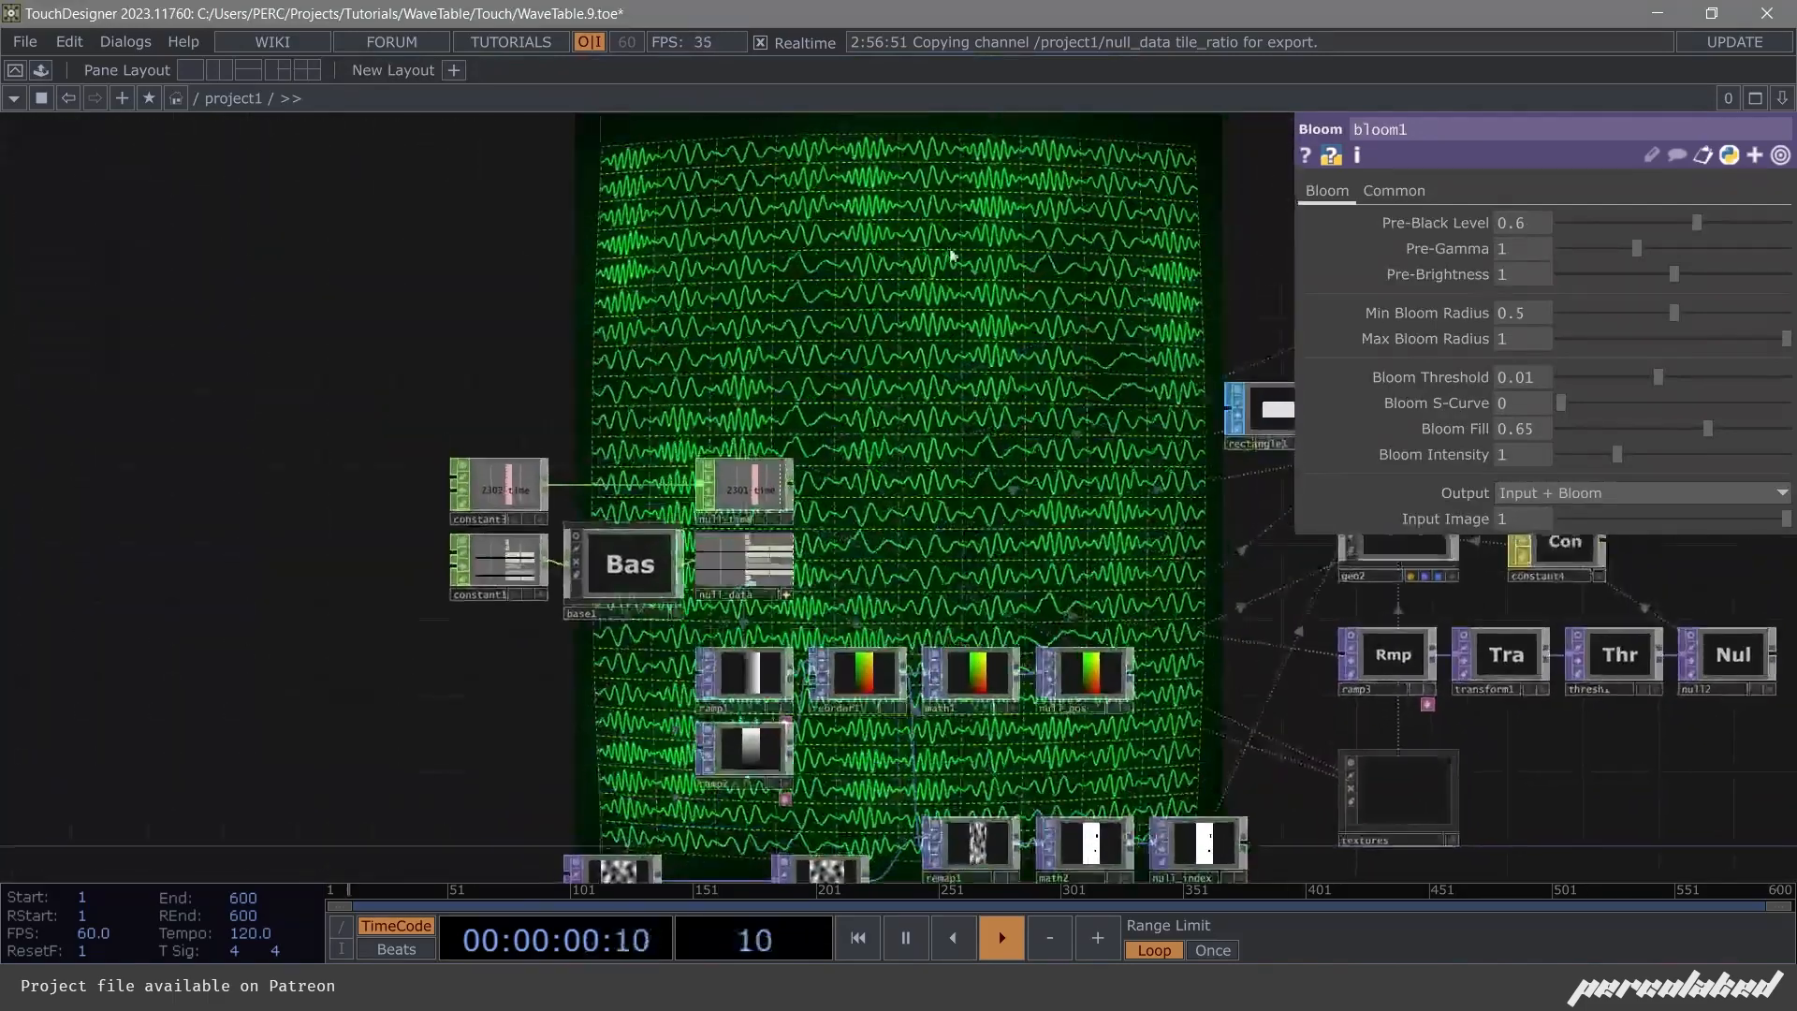
{"action": "left_click", "coordinate": [498, 565]}
{"action": "left_click_drag", "start_coordinate": [1047, 340], "coordinate": [1030, 440]}
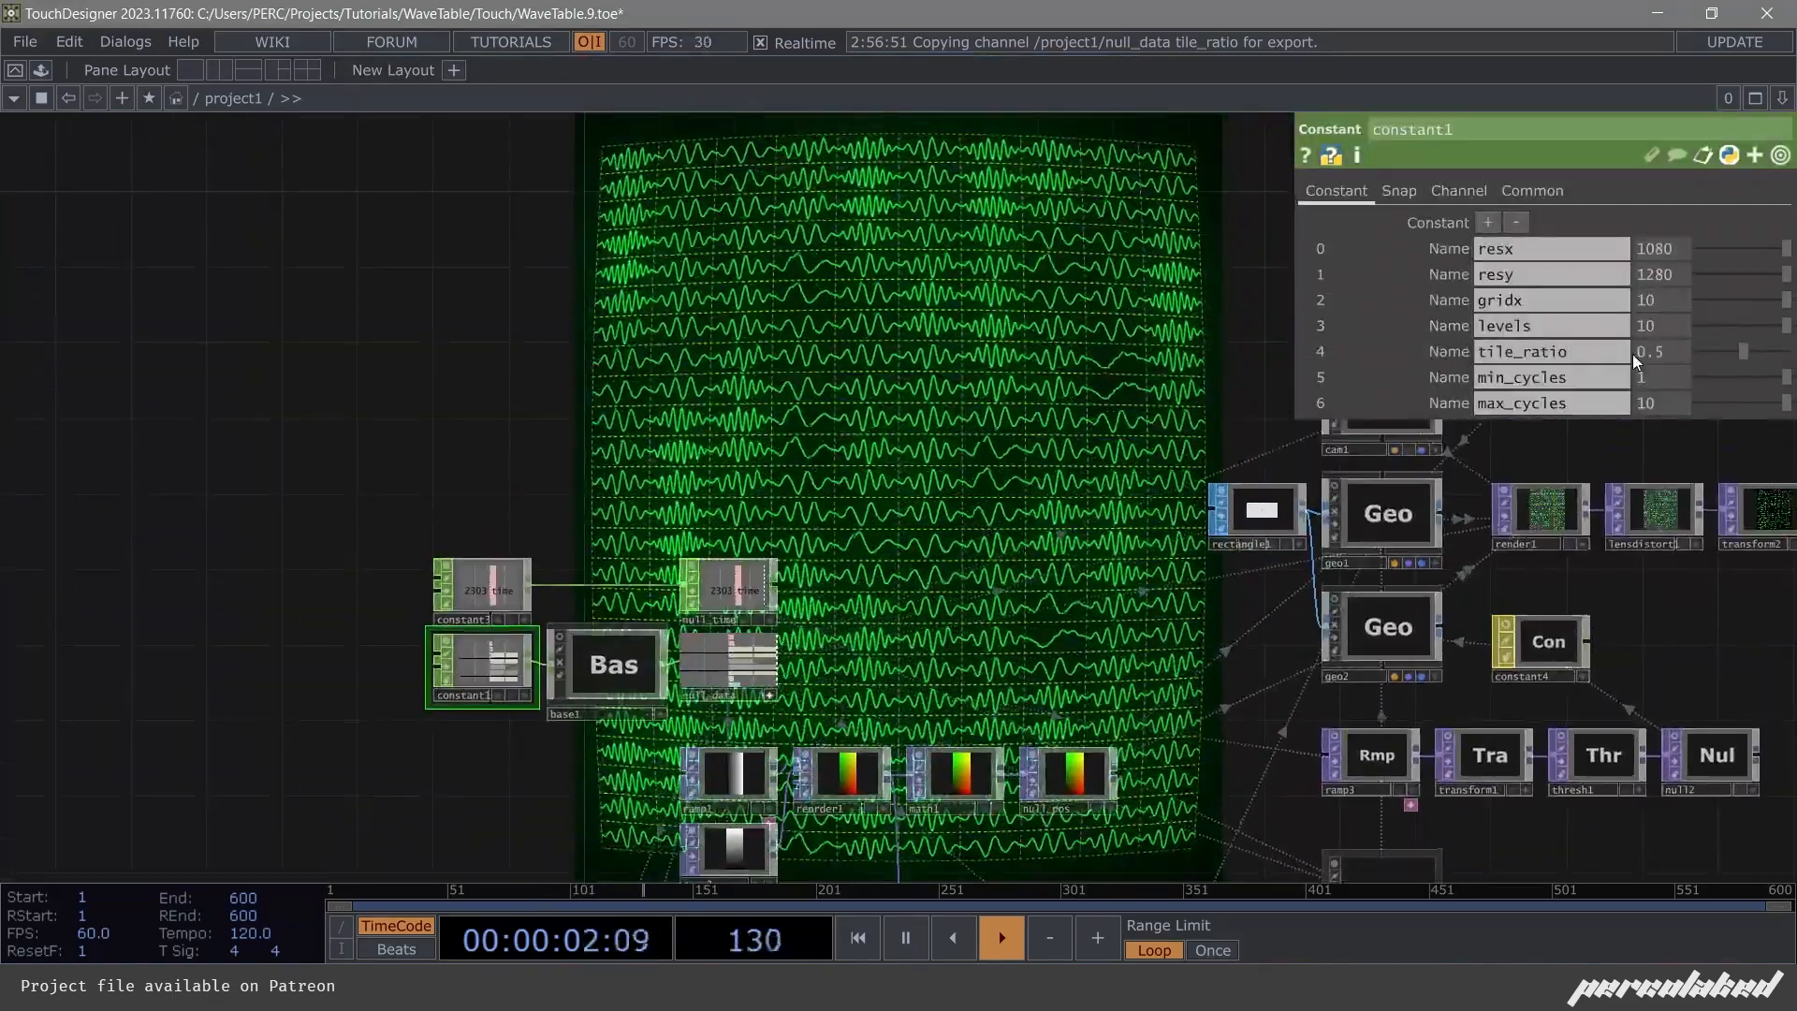
{"action": "left_click_drag", "start_coordinate": [1736, 350], "coordinate": [1785, 352]}
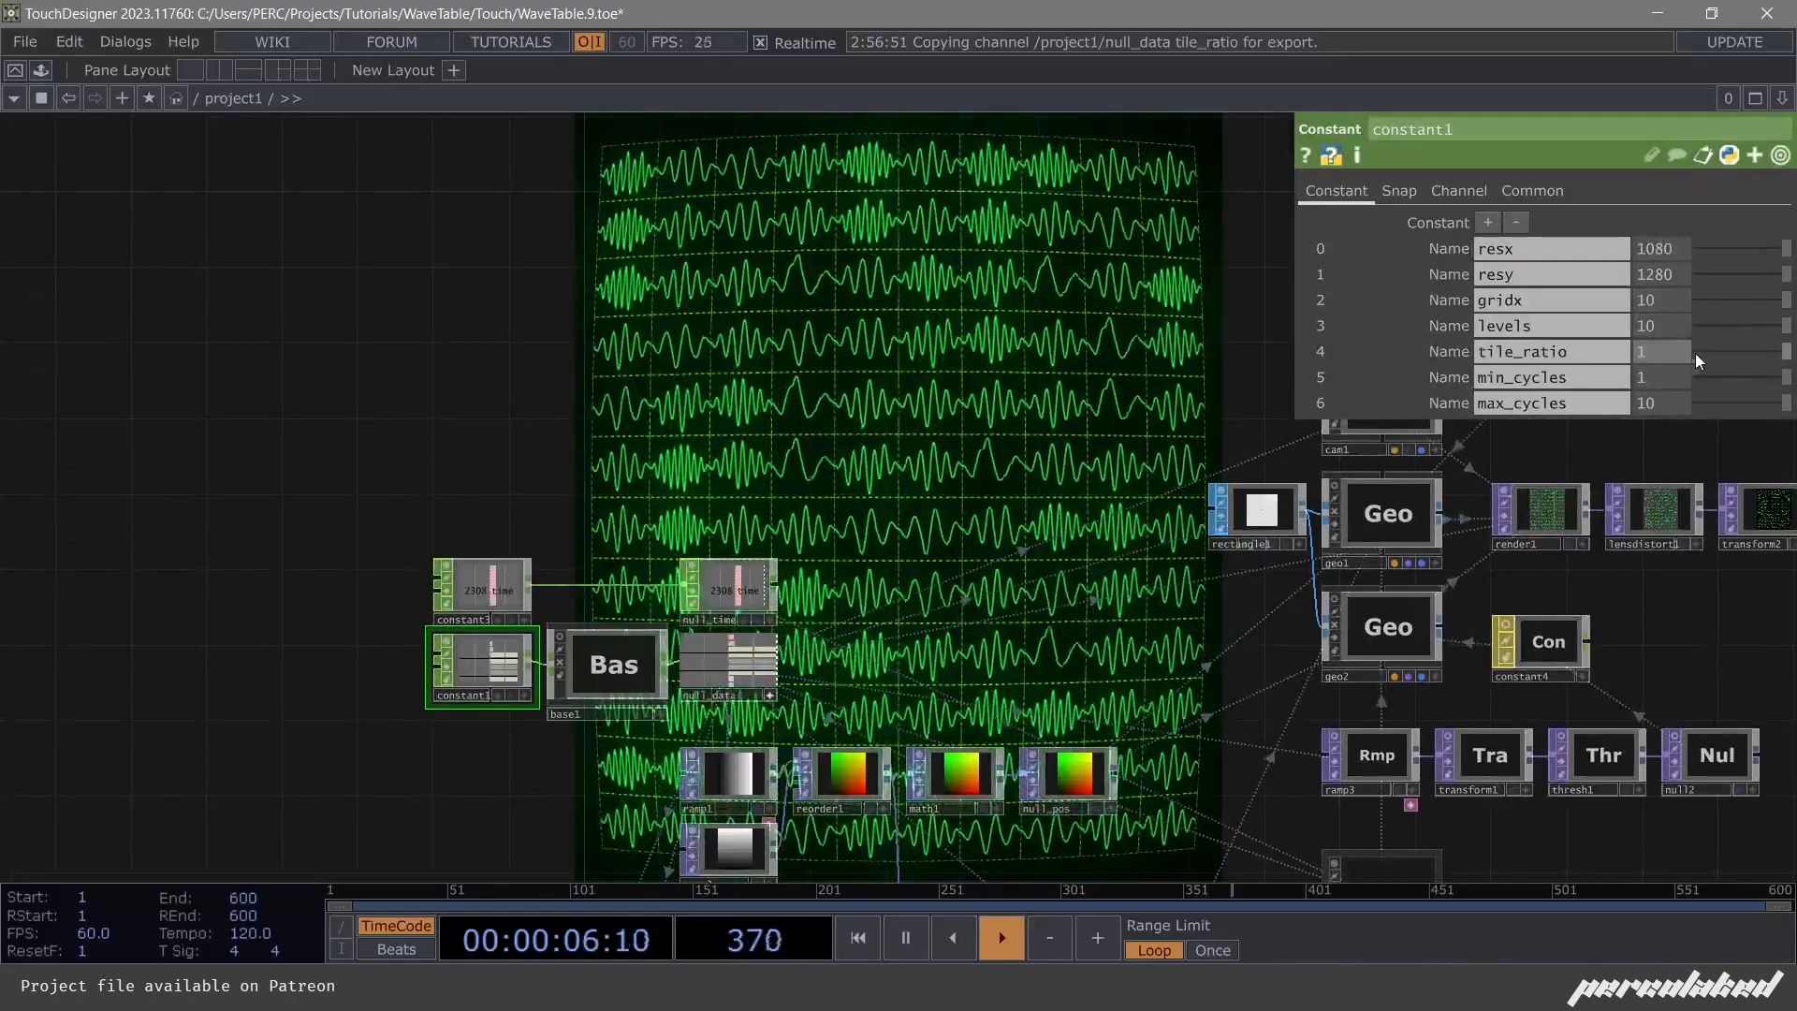
Set constant1's tile_ratio back to 0.5.
{"action": "left_click", "coordinate": [1664, 350]}
{"action": "type", "text": "0.5"}
{"action": "key", "text": "Return"}
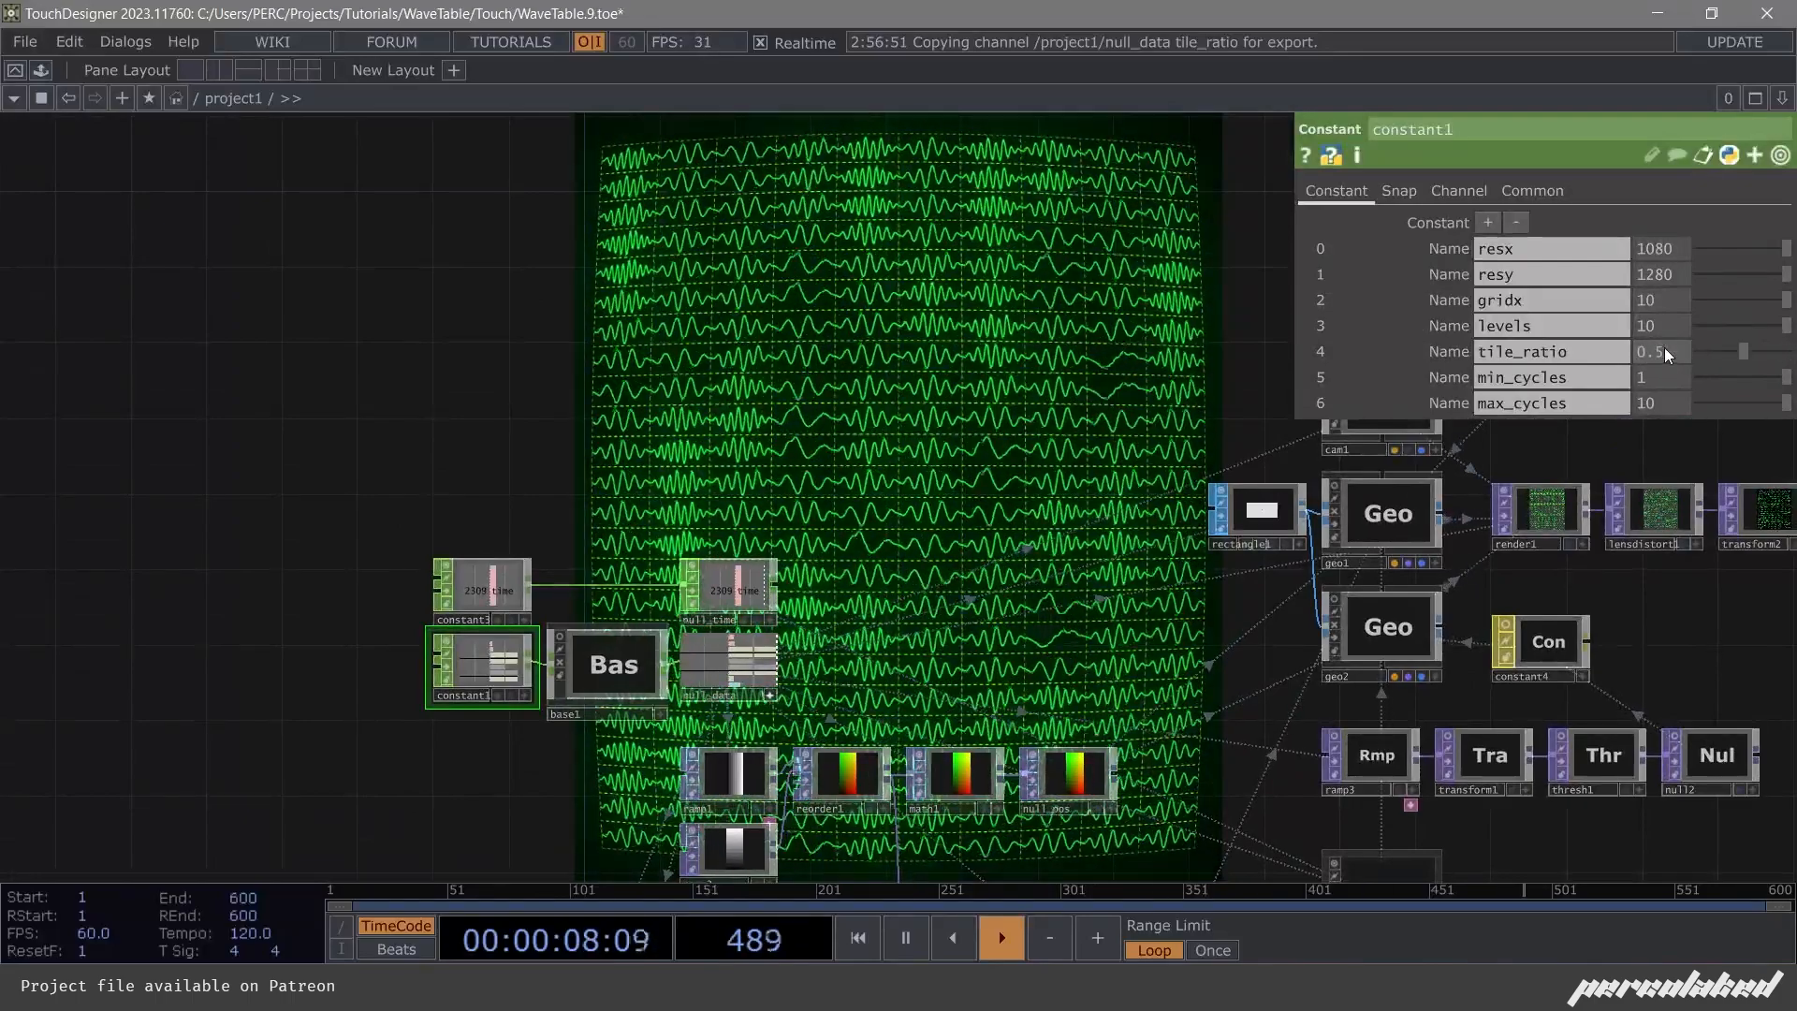
Set gridx in constant1 to 8.
{"action": "left_click_drag", "start_coordinate": [928, 295], "coordinate": [792, 240]}
{"action": "middle_click_drag", "start_coordinate": [1670, 299], "coordinate": [1637, 279]}
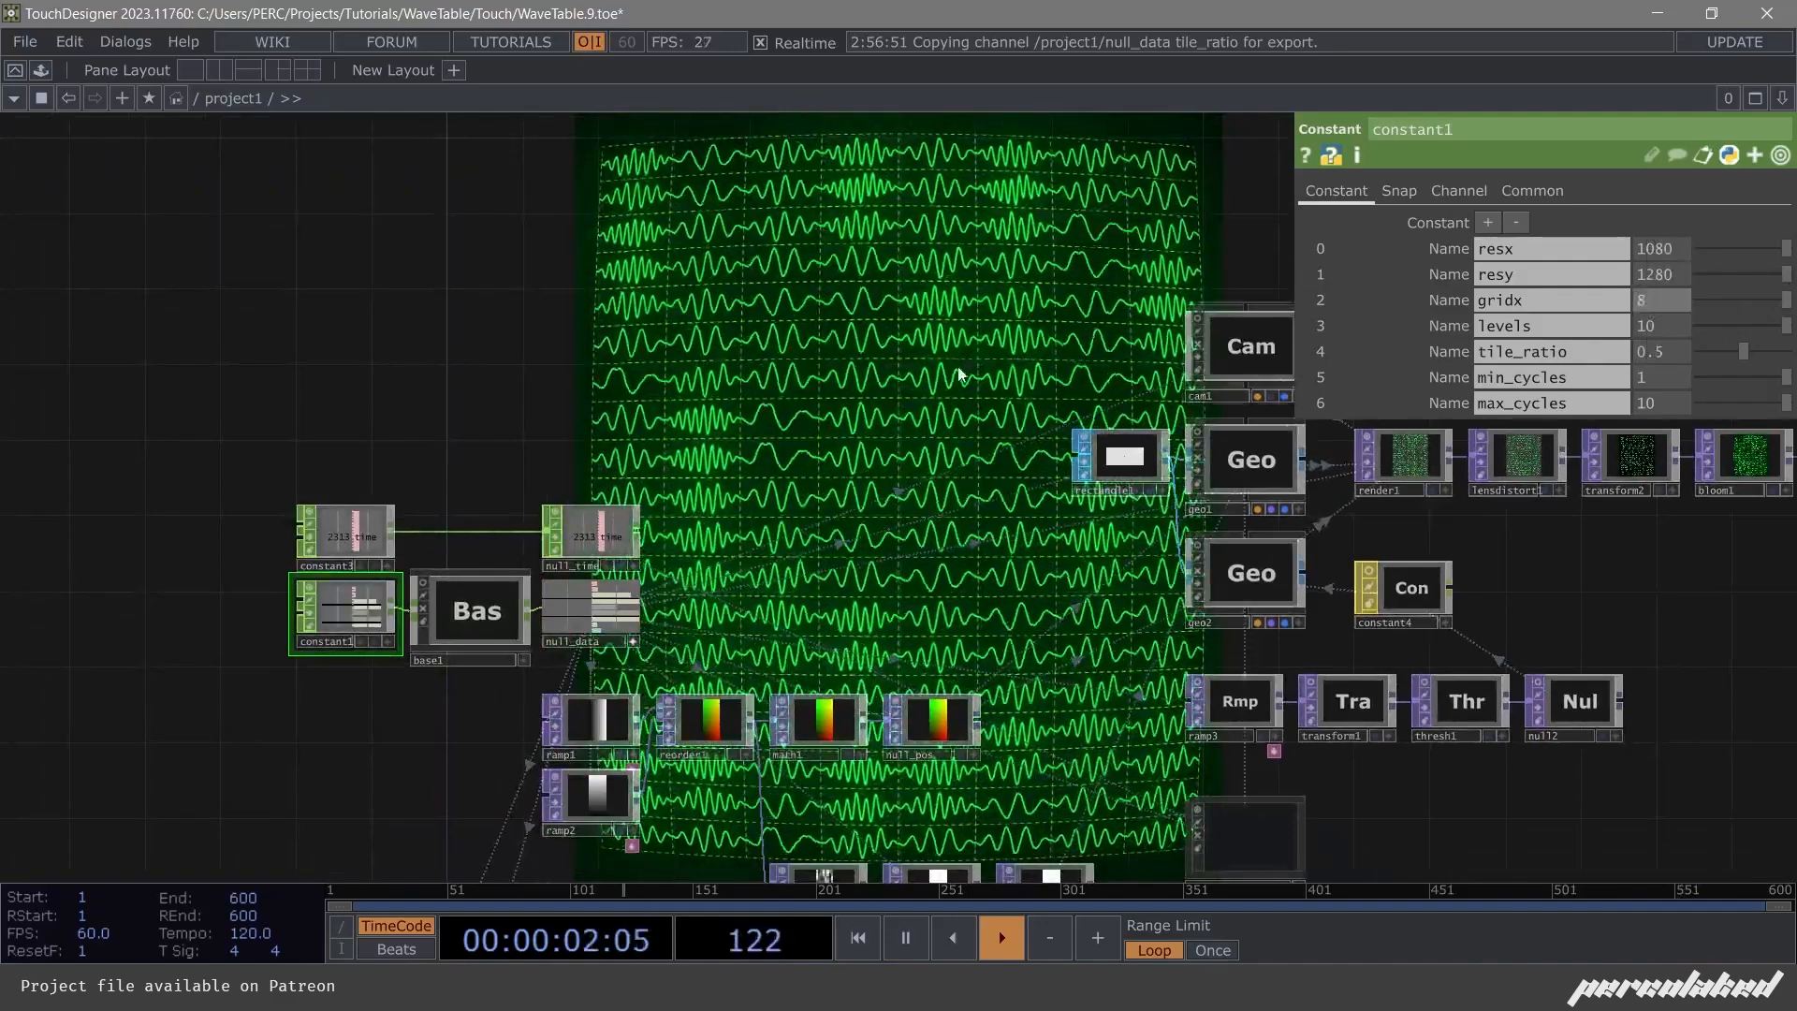
Try a landscape resolution in constant1 with resy 720 and resx 1280.
{"action": "scroll", "coordinate": [959, 374], "scroll_direction": "down", "scroll_amount": 5}
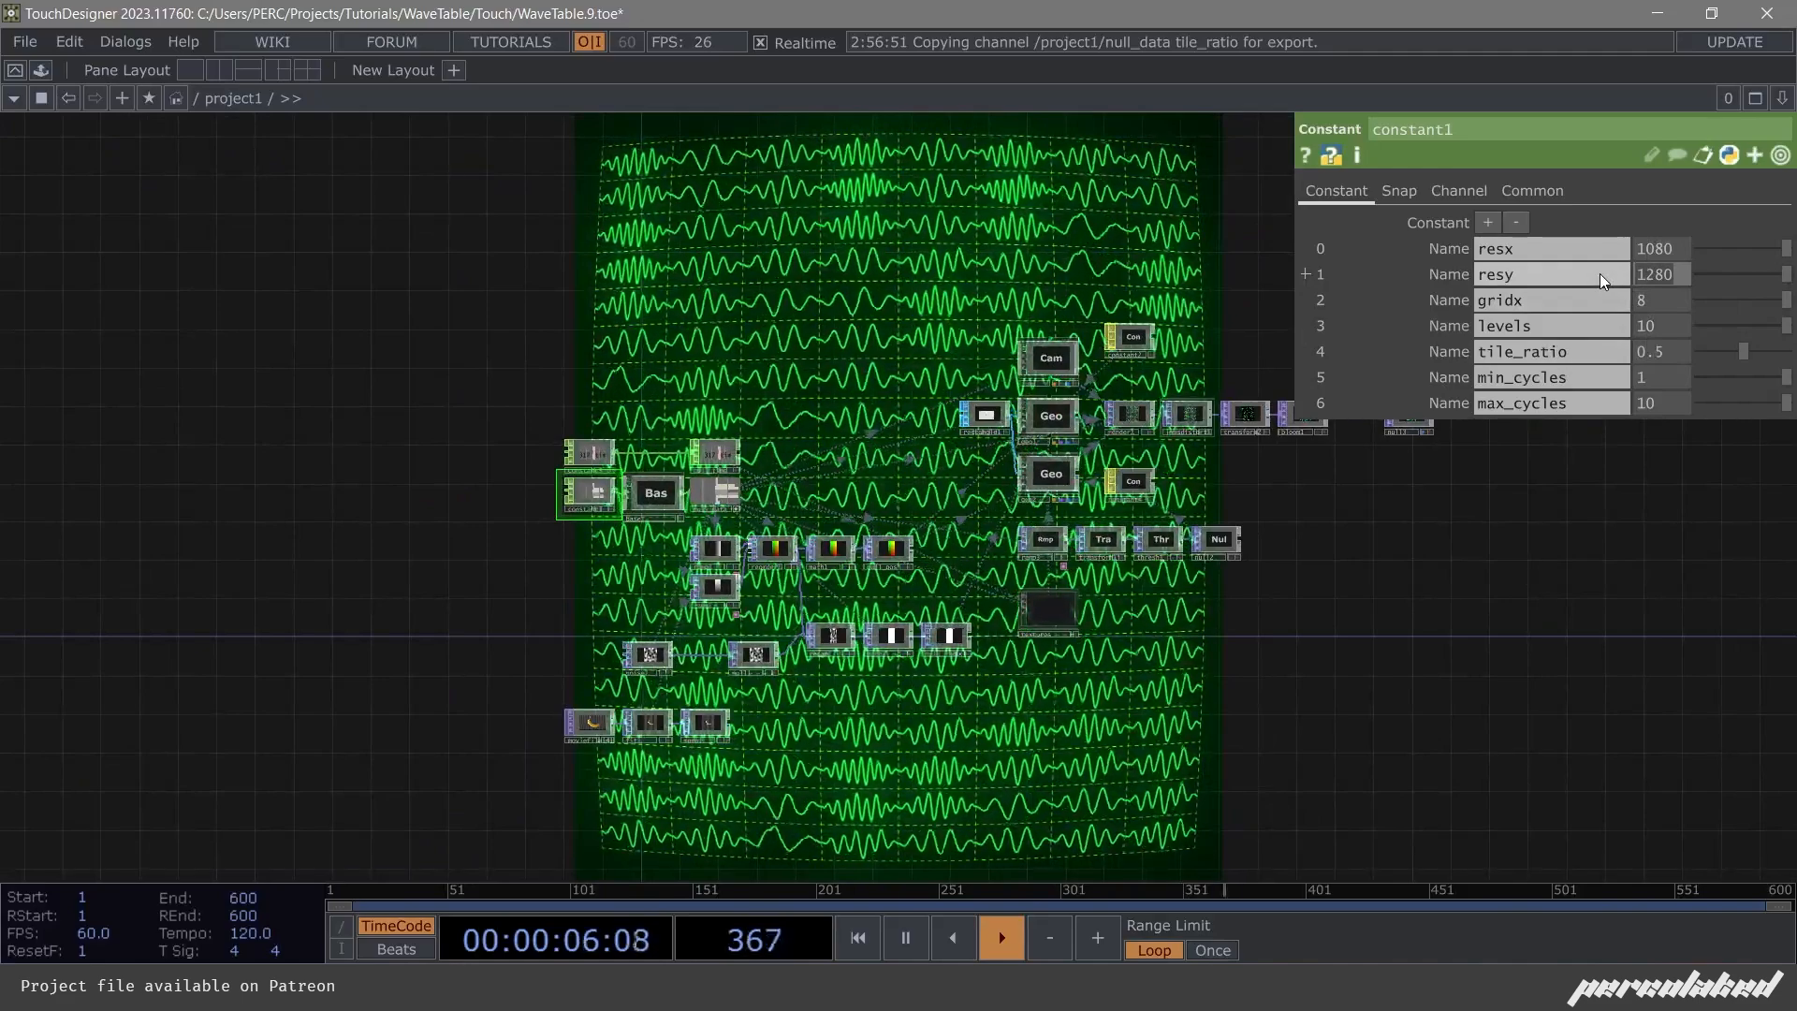
{"action": "type", "text": "720"}
{"action": "key", "text": "Return"}
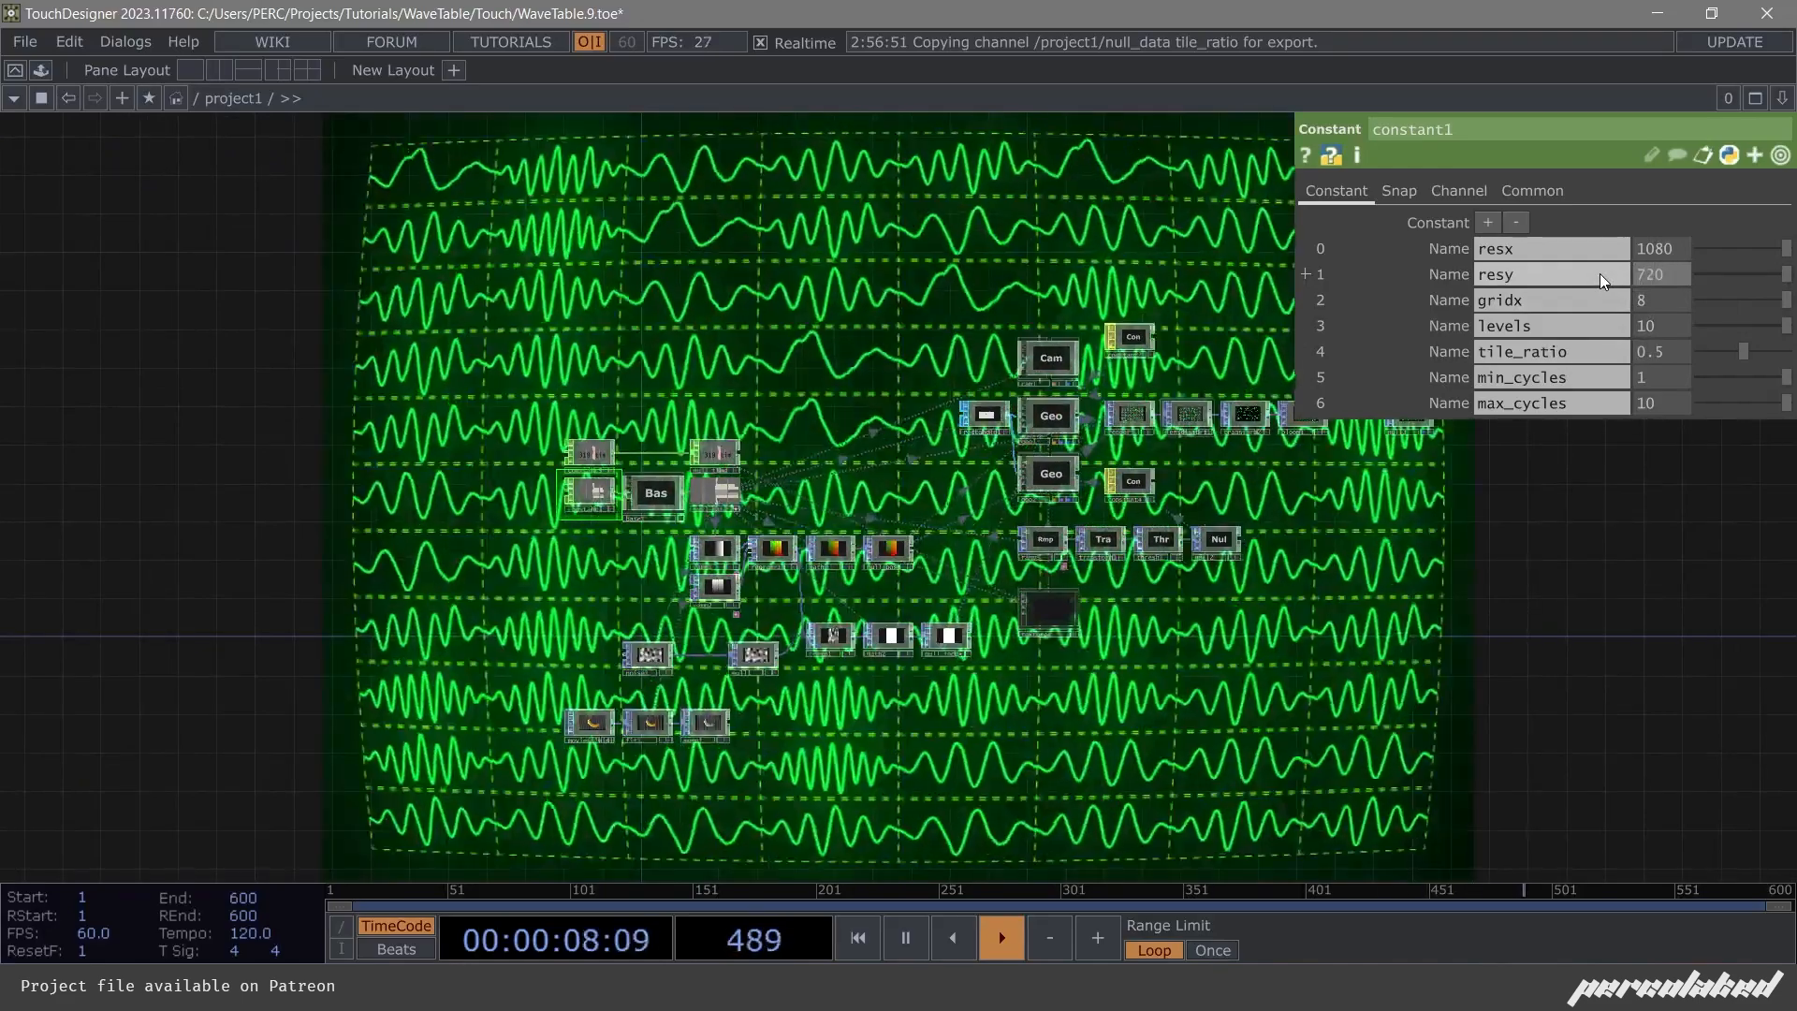
{"action": "left_click_drag", "start_coordinate": [930, 324], "coordinate": [912, 591]}
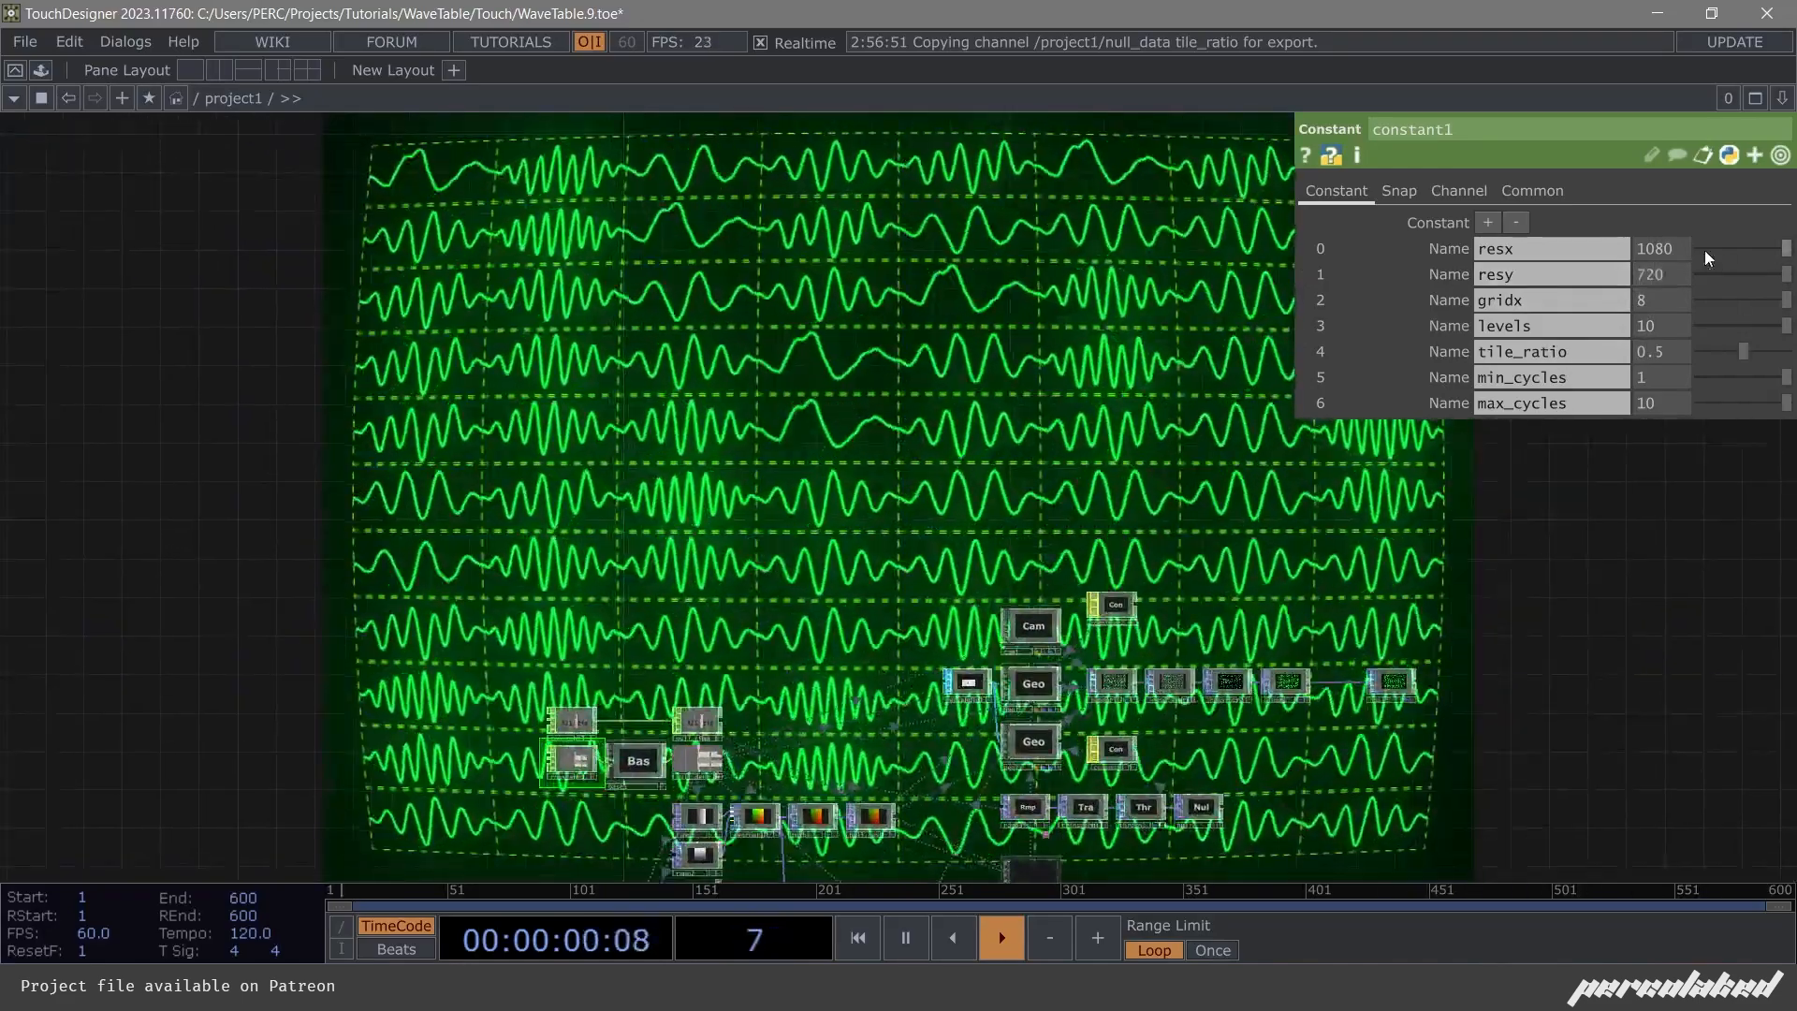
{"action": "left_click", "coordinate": [1660, 248]}
{"action": "type", "text": "1280"}
{"action": "key", "text": "Return"}
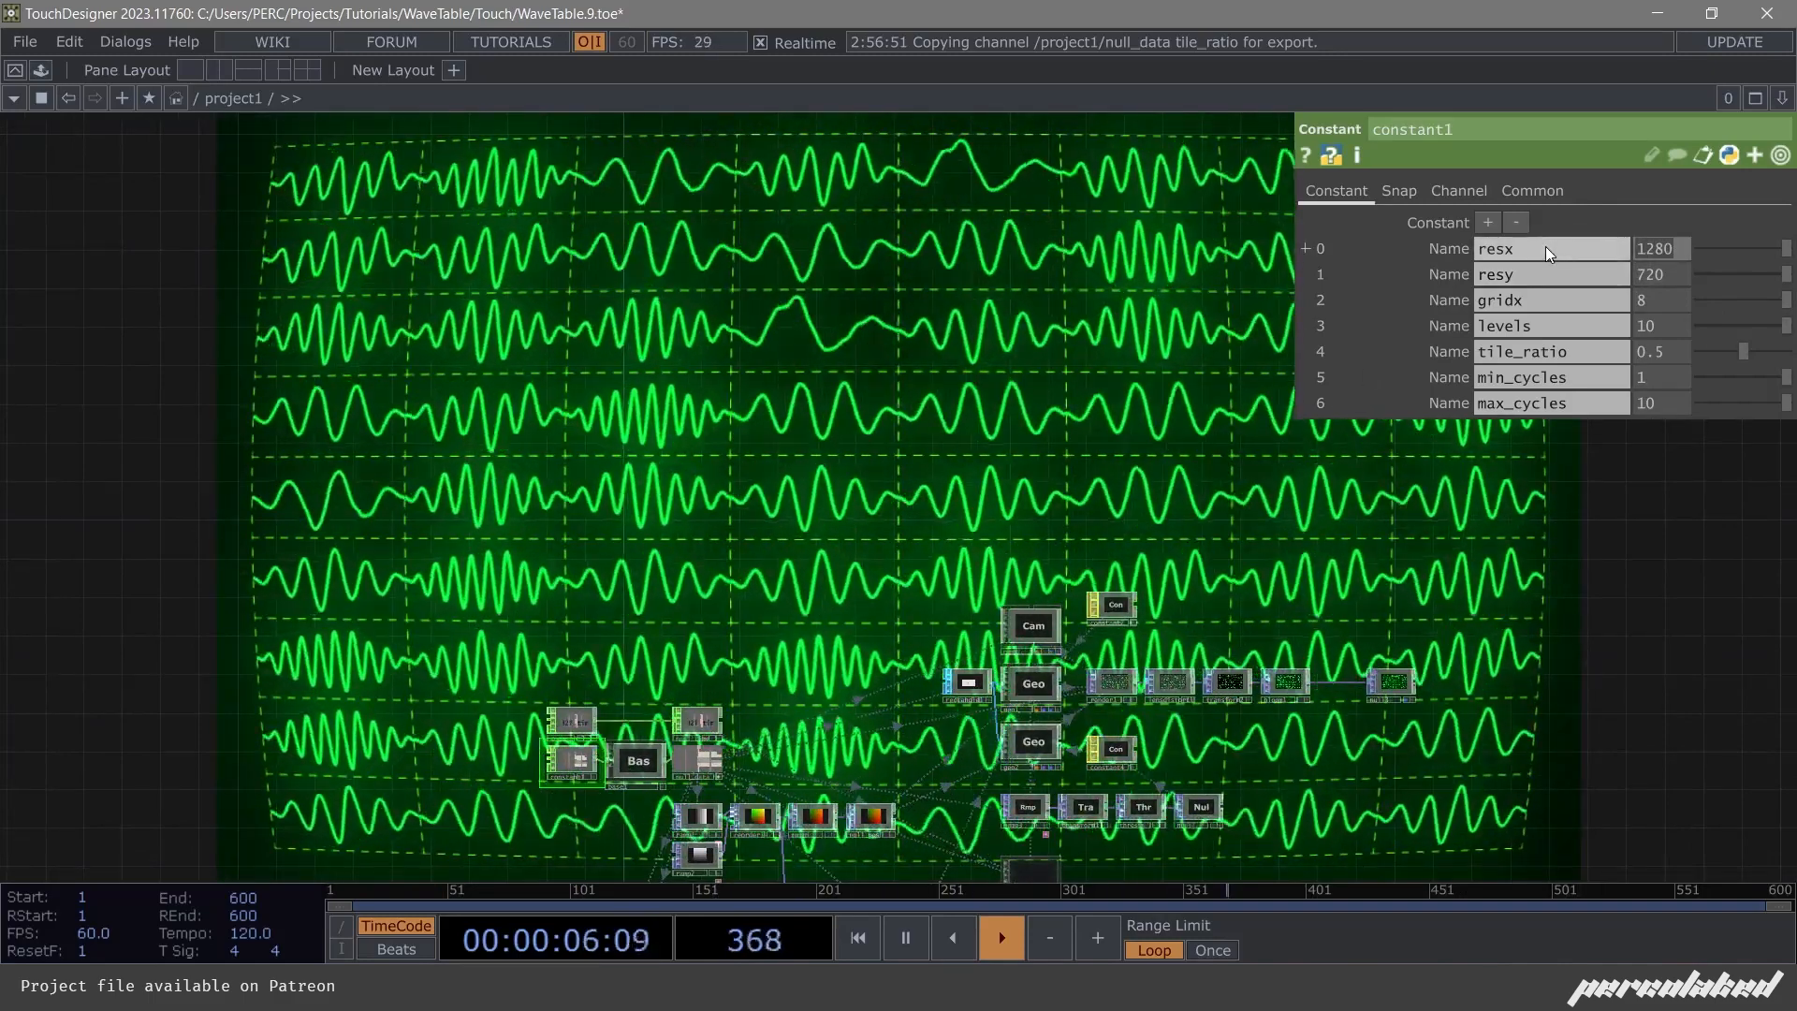
Undo the resx change and set resy in constant1 to 1280.
{"action": "key", "text": "ctrl+z"}
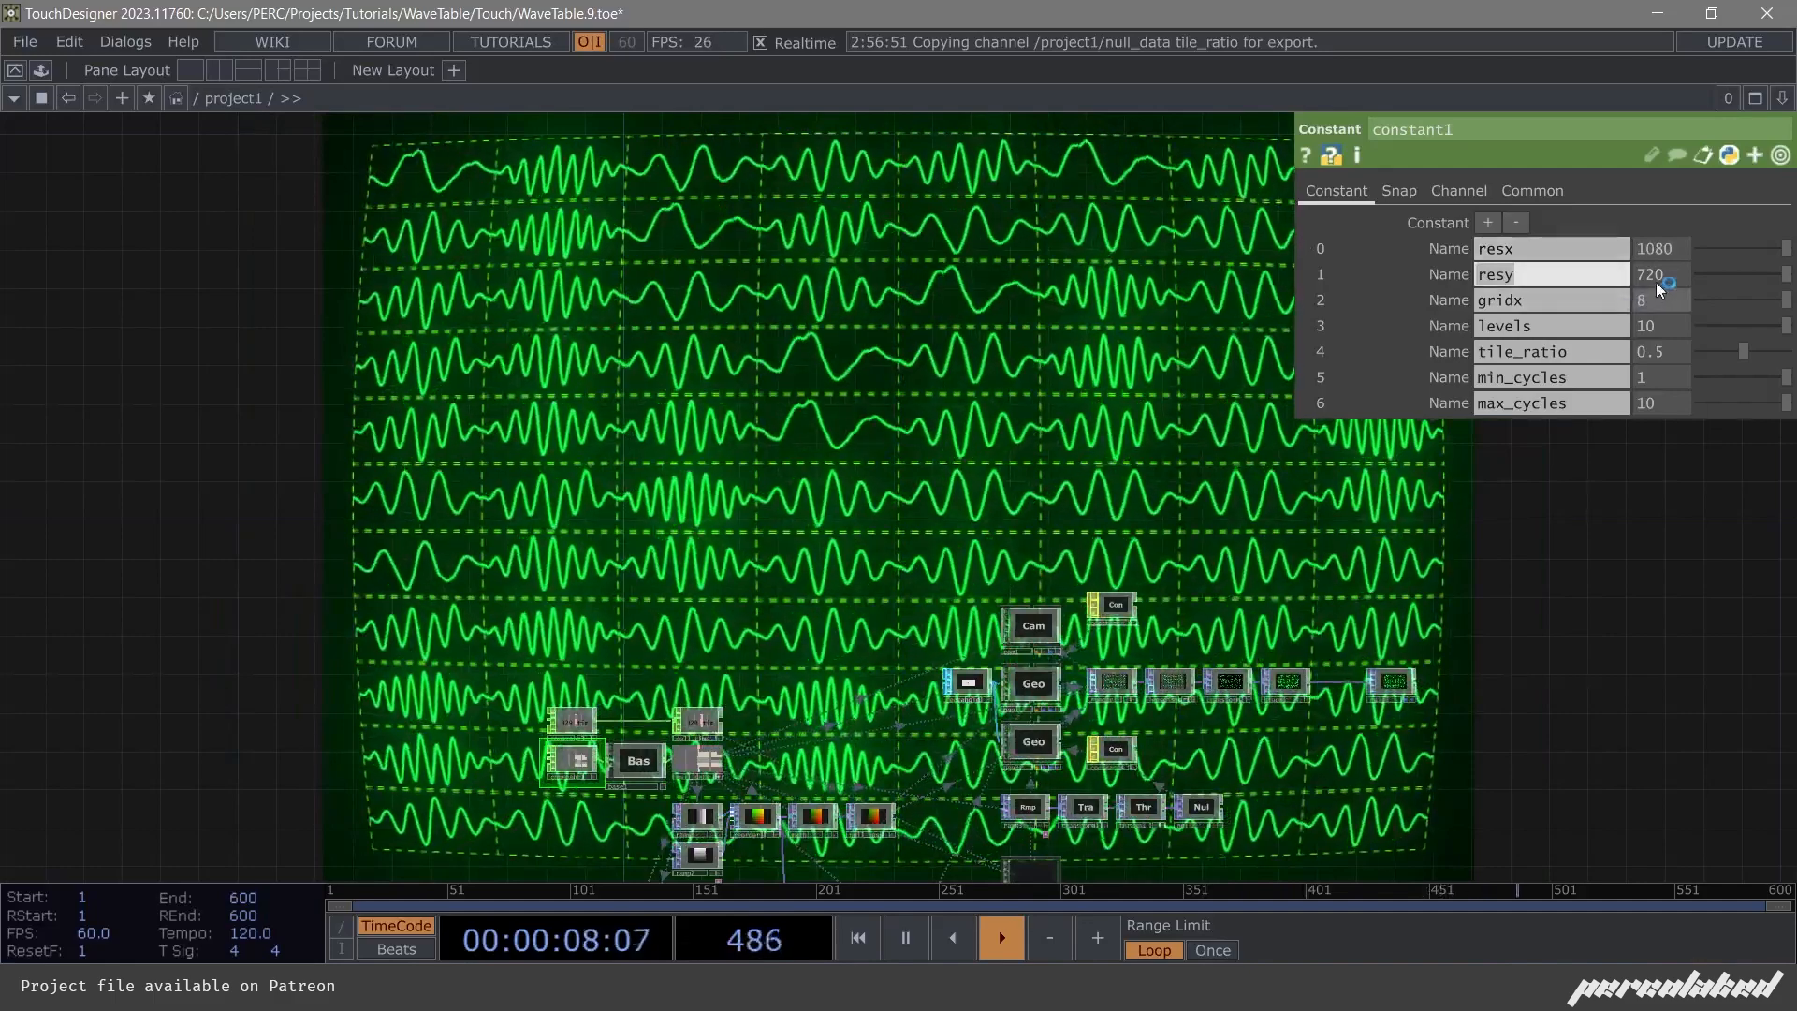
{"action": "left_click", "coordinate": [1658, 279]}
{"action": "type", "text": "1280"}
{"action": "key", "text": "Return"}
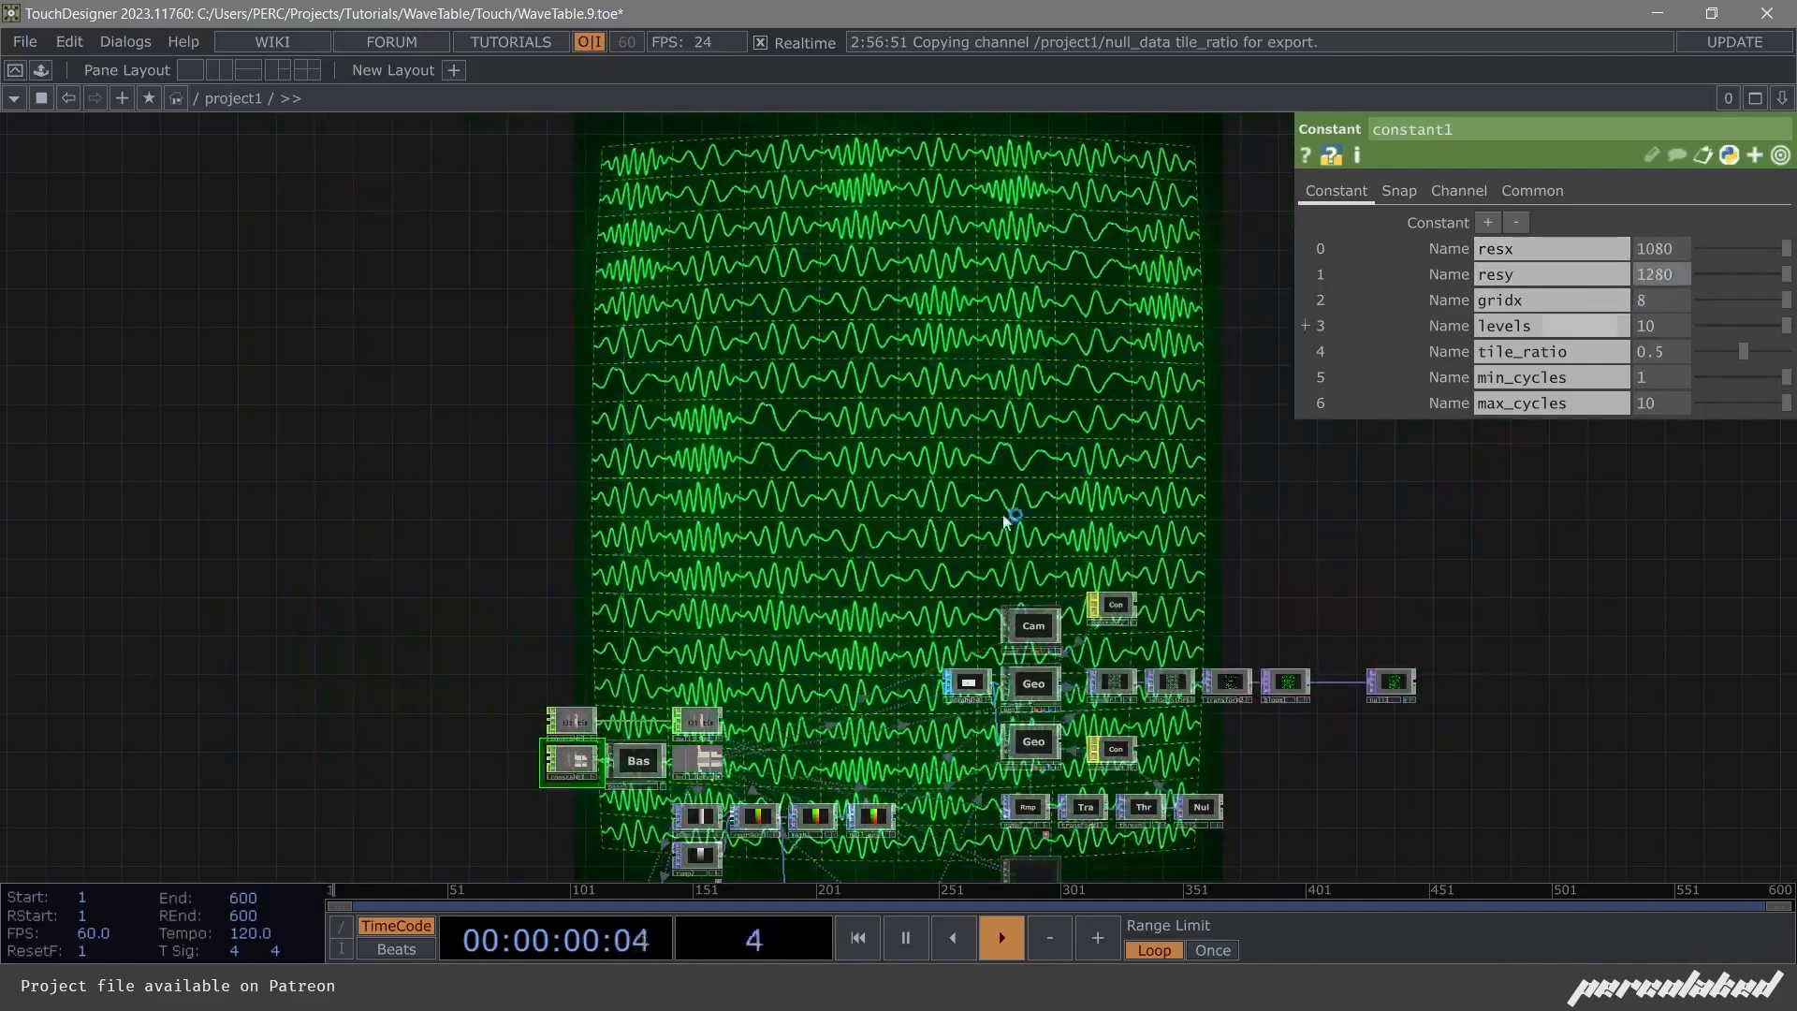
Pause the timeline playback.
{"action": "left_click_drag", "start_coordinate": [978, 491], "coordinate": [660, 245]}
{"action": "scroll", "coordinate": [983, 520], "scroll_direction": "up", "scroll_amount": 3}
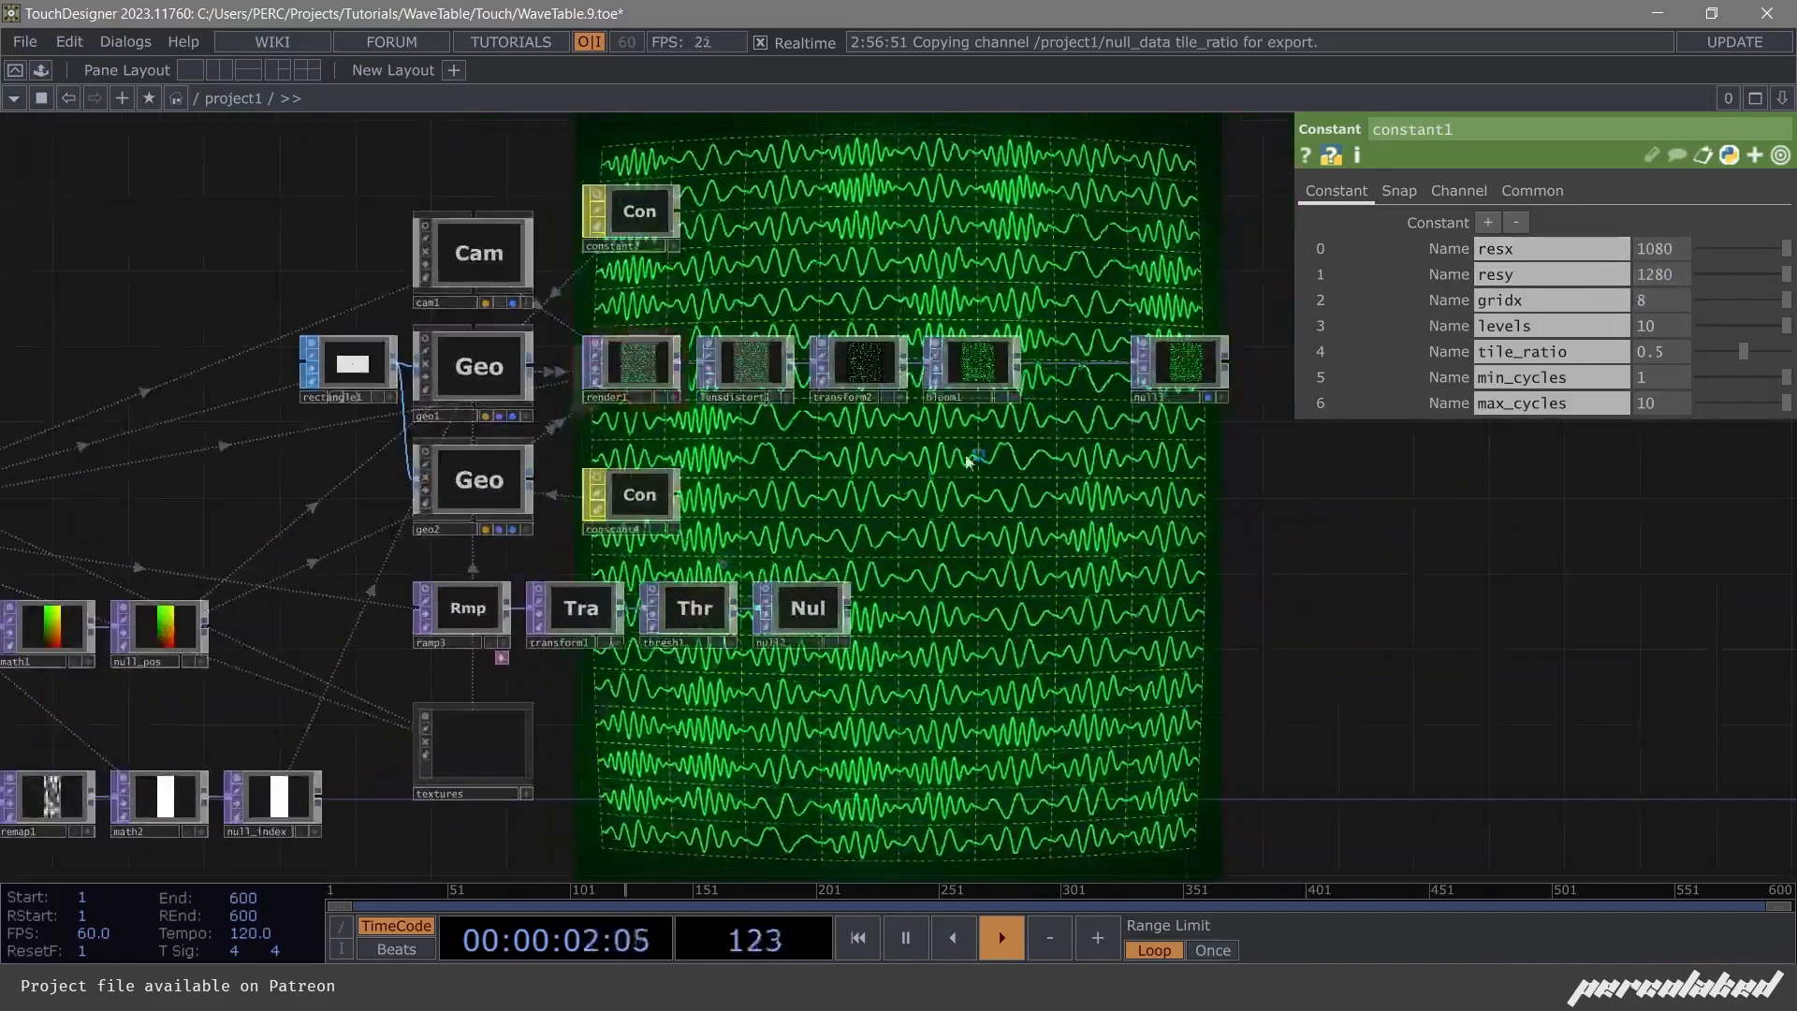
{"action": "left_click_drag", "start_coordinate": [1010, 471], "coordinate": [997, 371]}
{"action": "left_click_drag", "start_coordinate": [867, 680], "coordinate": [1125, 337]}
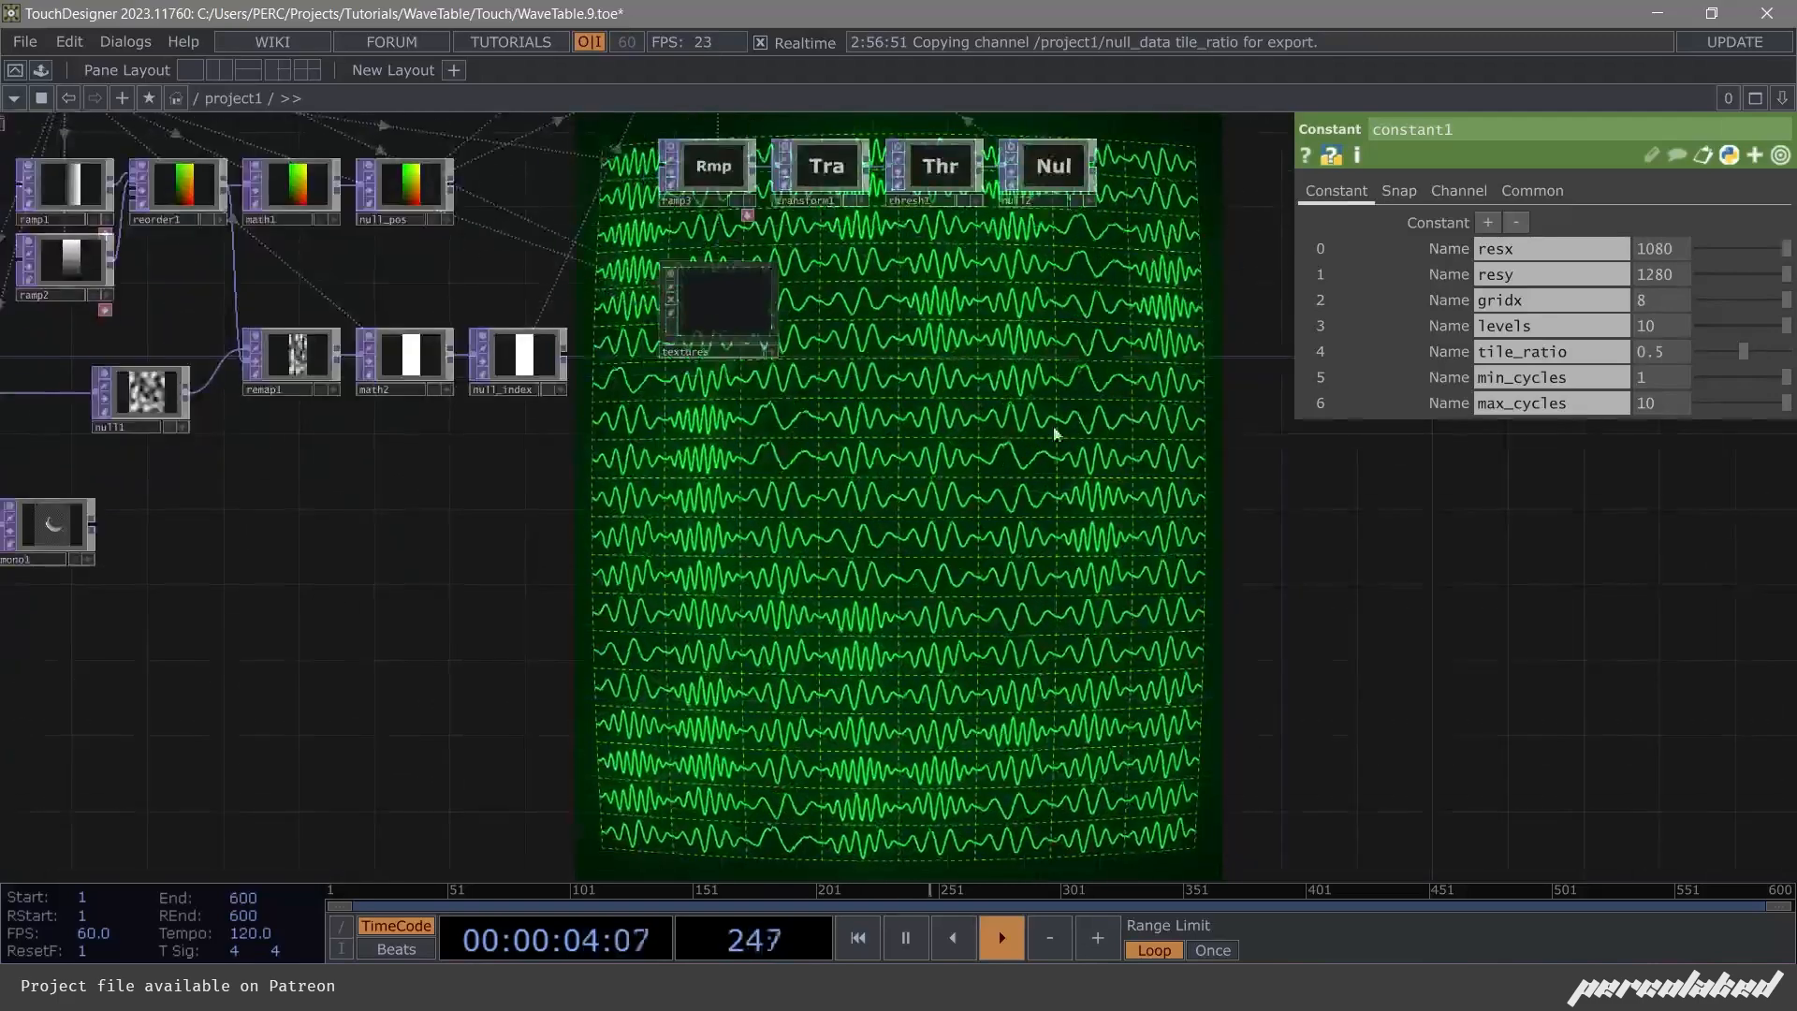
{"action": "key", "text": "space"}
{"action": "left_click_drag", "start_coordinate": [810, 487], "coordinate": [806, 559]}
{"action": "scroll", "coordinate": [791, 636], "scroll_direction": "down", "scroll_amount": 2}
{"action": "scroll", "coordinate": [622, 613], "scroll_direction": "up", "scroll_amount": 2}
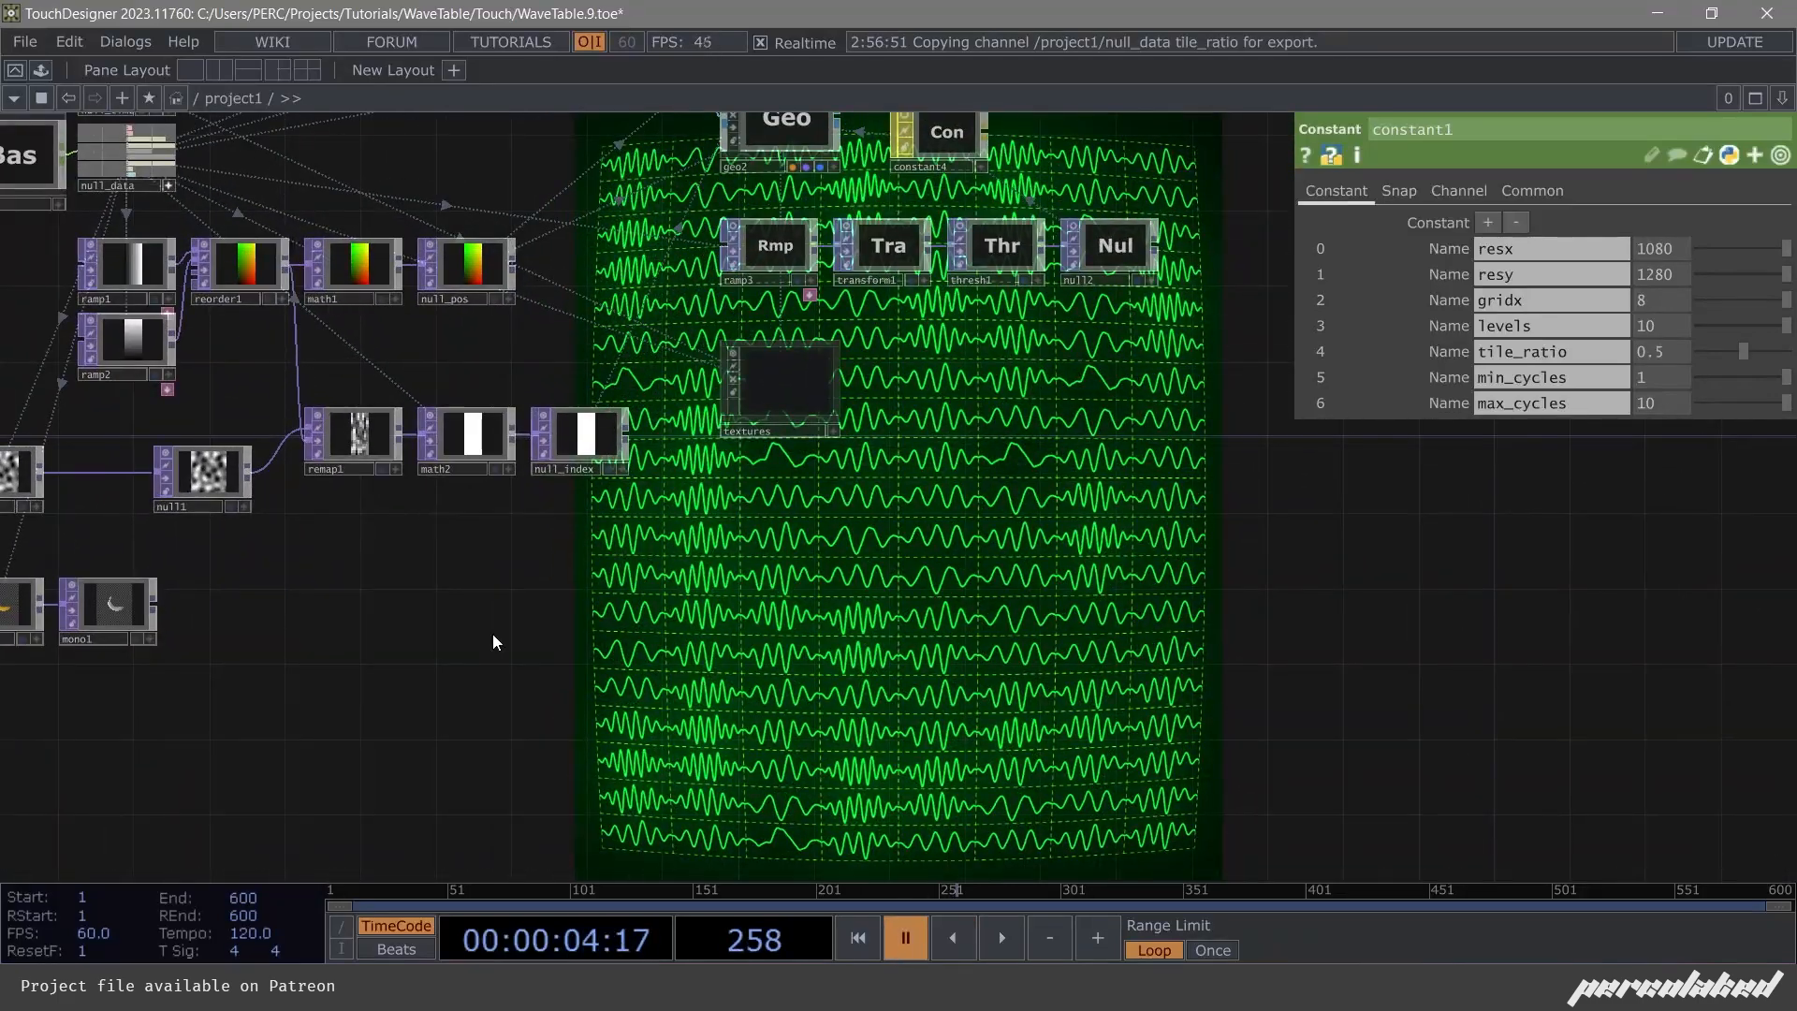
{"action": "key", "text": "Tab"}
{"action": "left_click", "coordinate": [226, 296]}
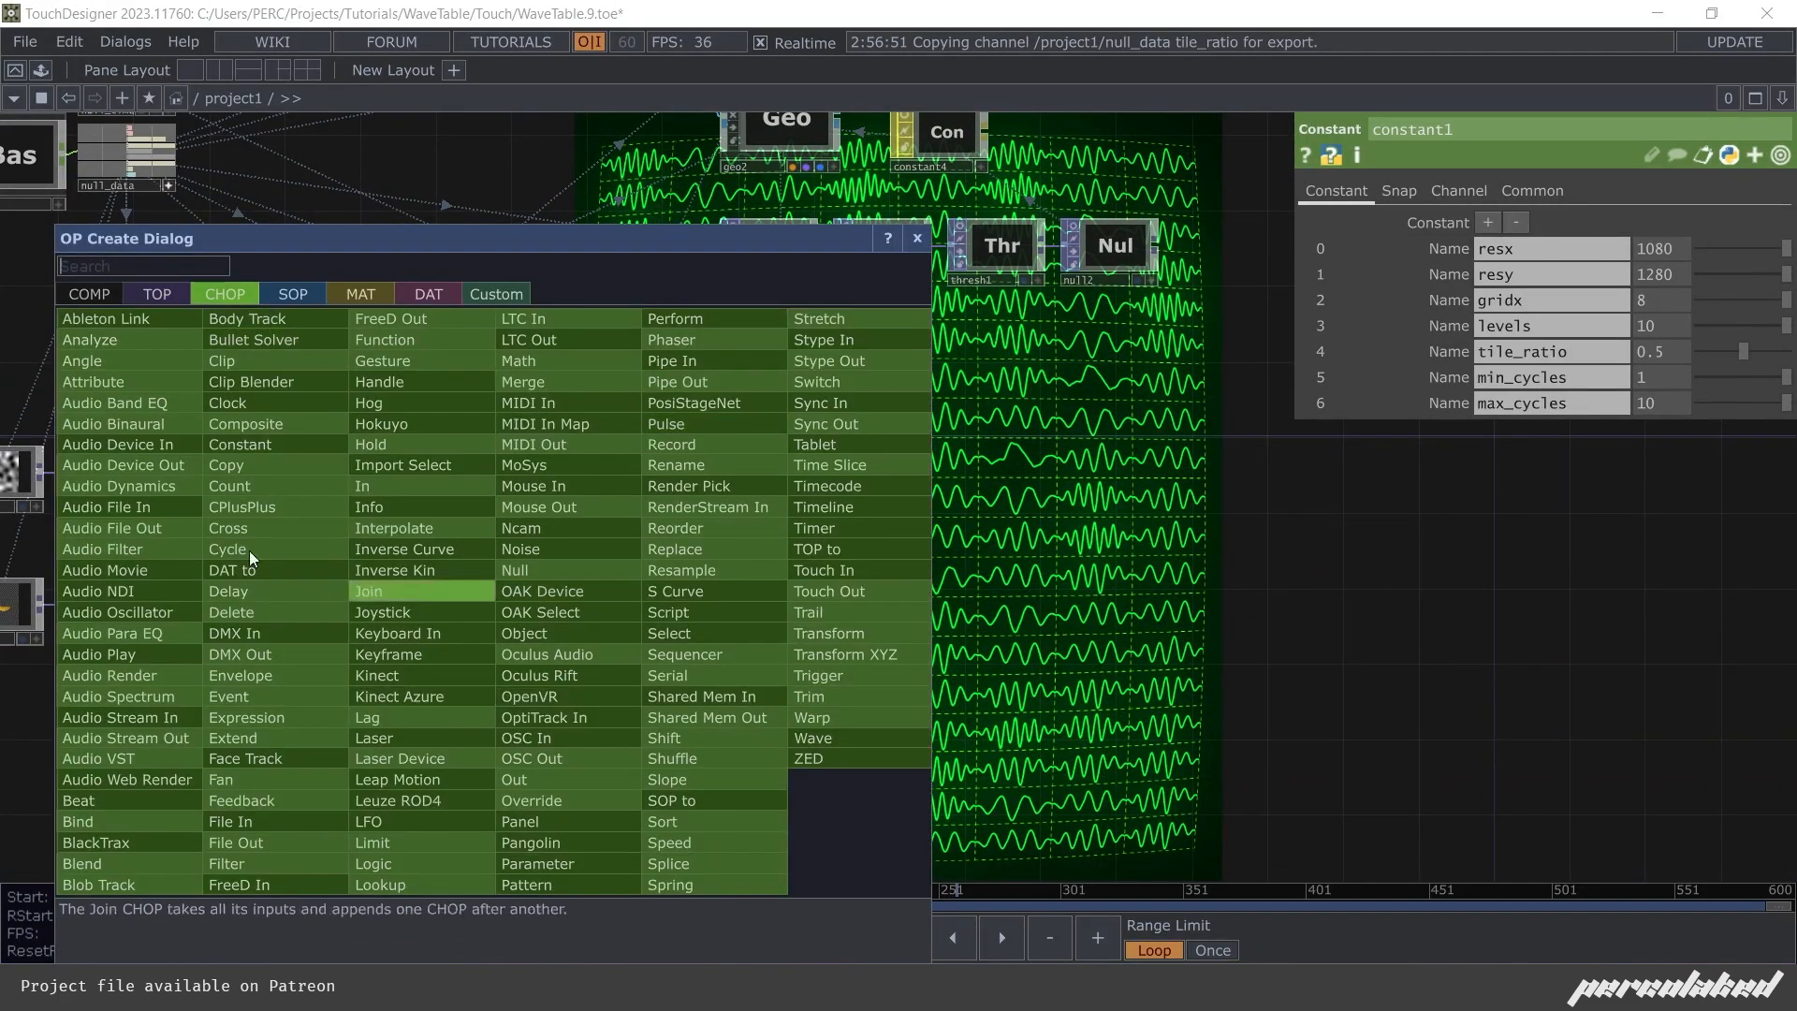
{"action": "key", "text": "Escape"}
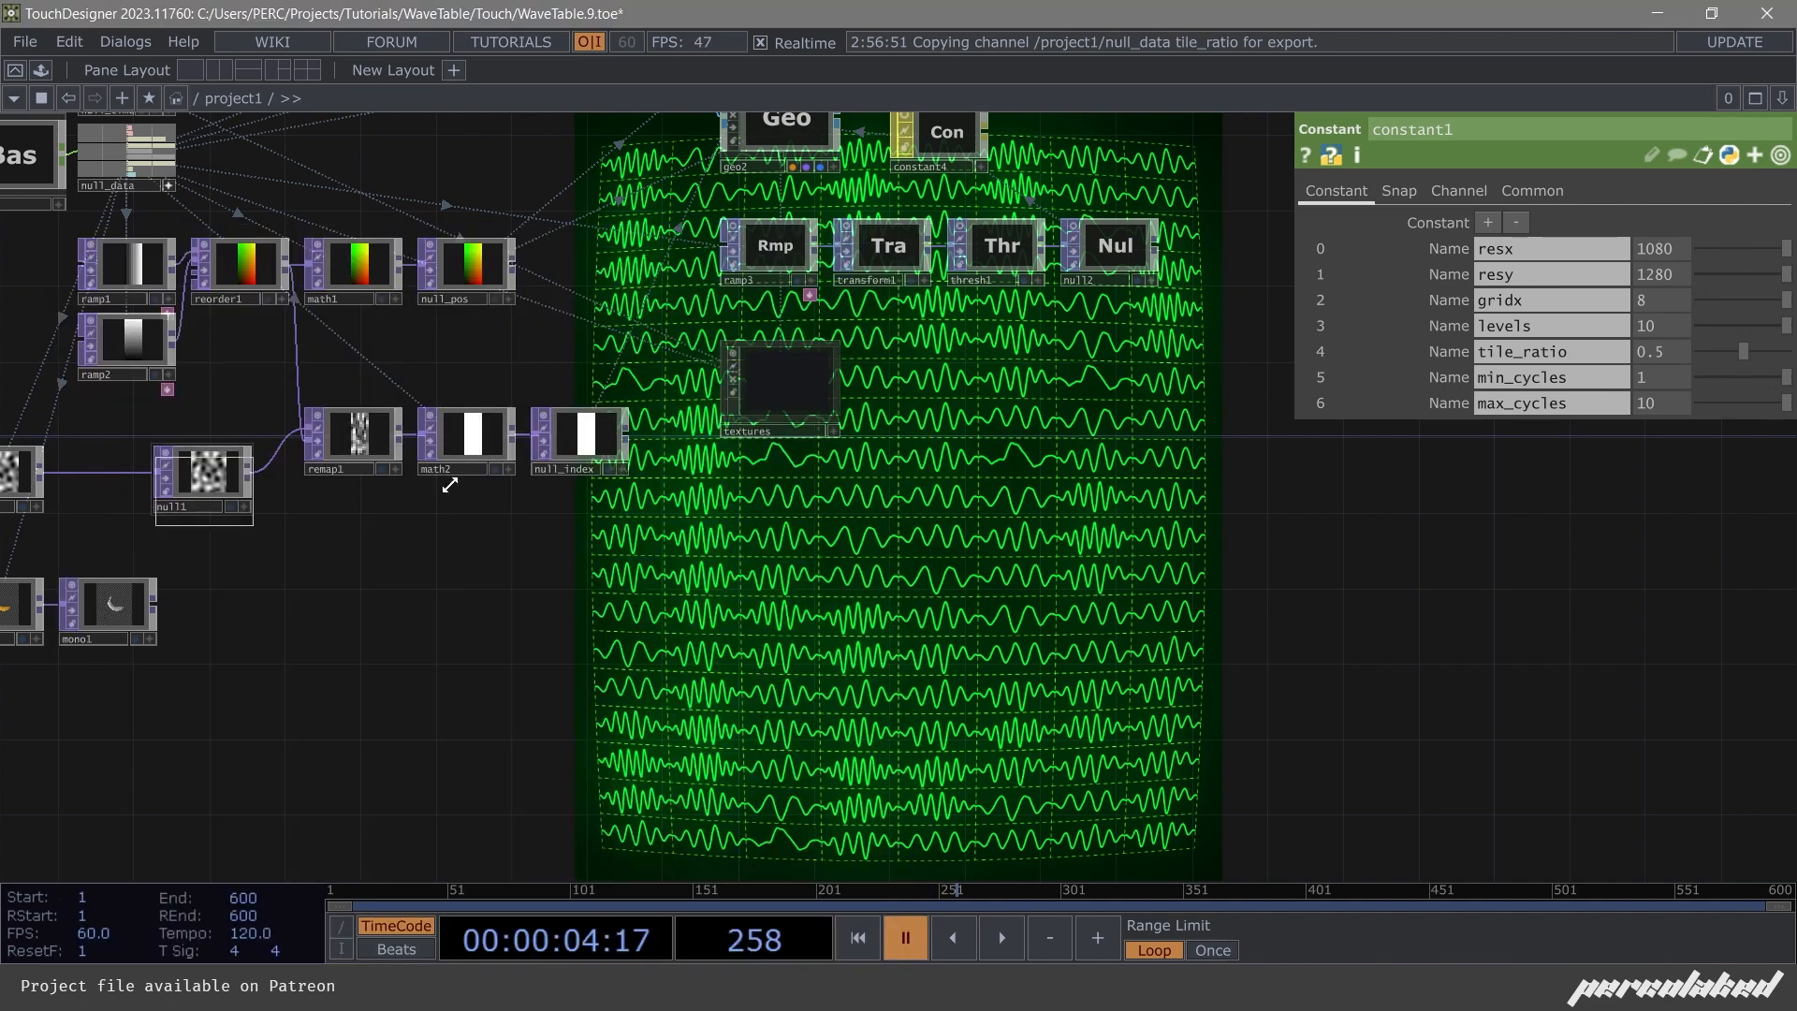
{"action": "left_click", "coordinate": [630, 666]}
{"action": "key", "text": "Delete"}
Add an Audio File In CHOP in the empty network area below null_index.
{"action": "key", "text": "Tab"}
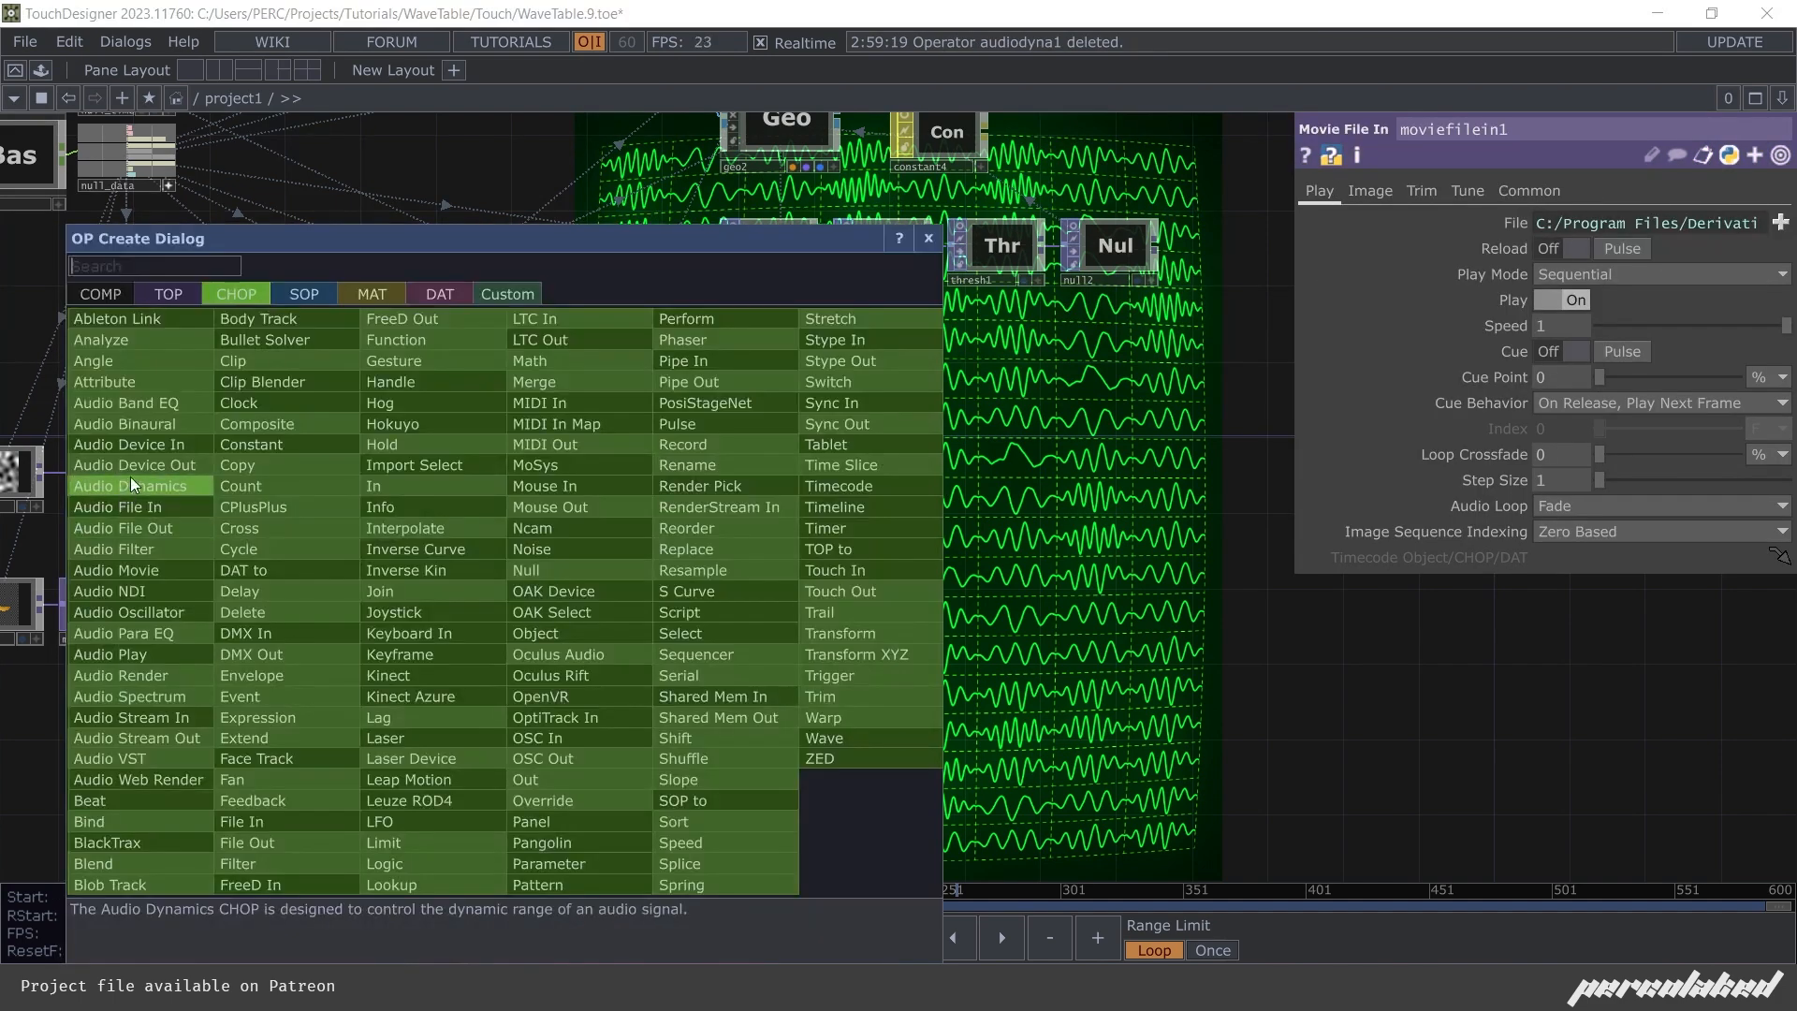
{"action": "left_click", "coordinate": [156, 506]}
{"action": "left_click", "coordinate": [555, 679]}
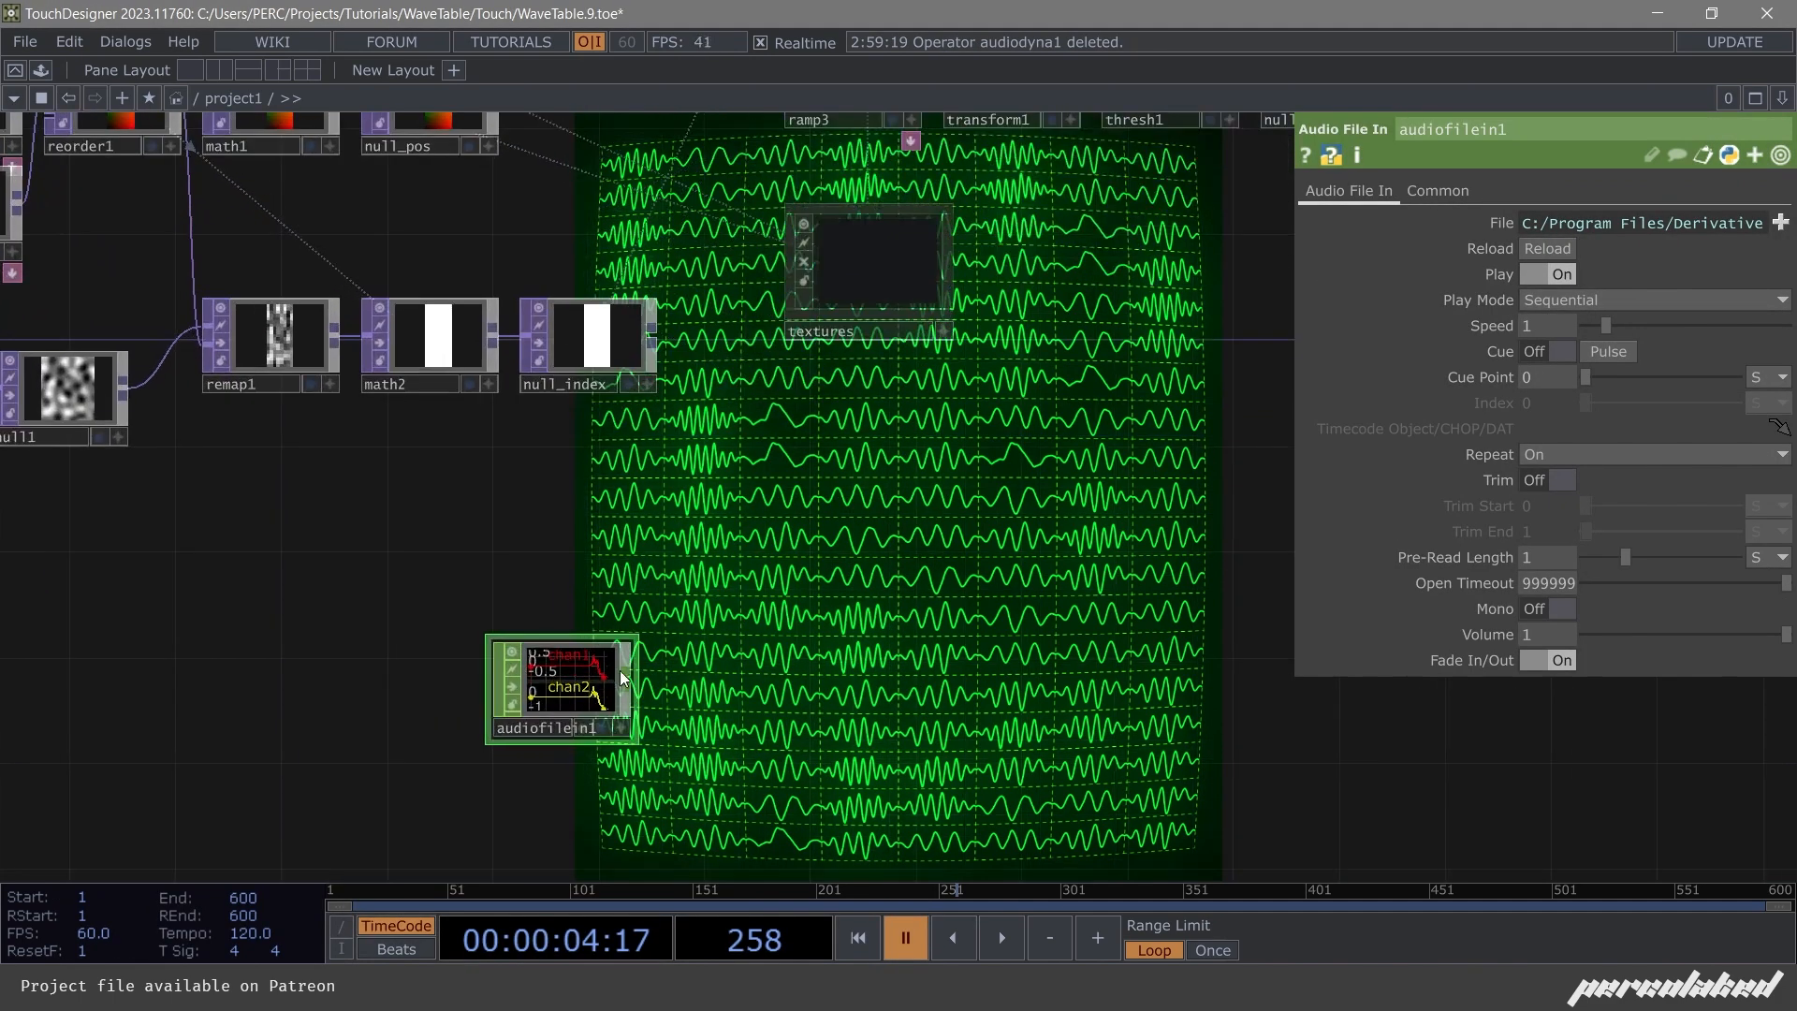
Connect an Audio Device Out CHOP to audiofilein1's output and place it above and beside the source.
{"action": "left_click_drag", "start_coordinate": [620, 670], "coordinate": [654, 569]}
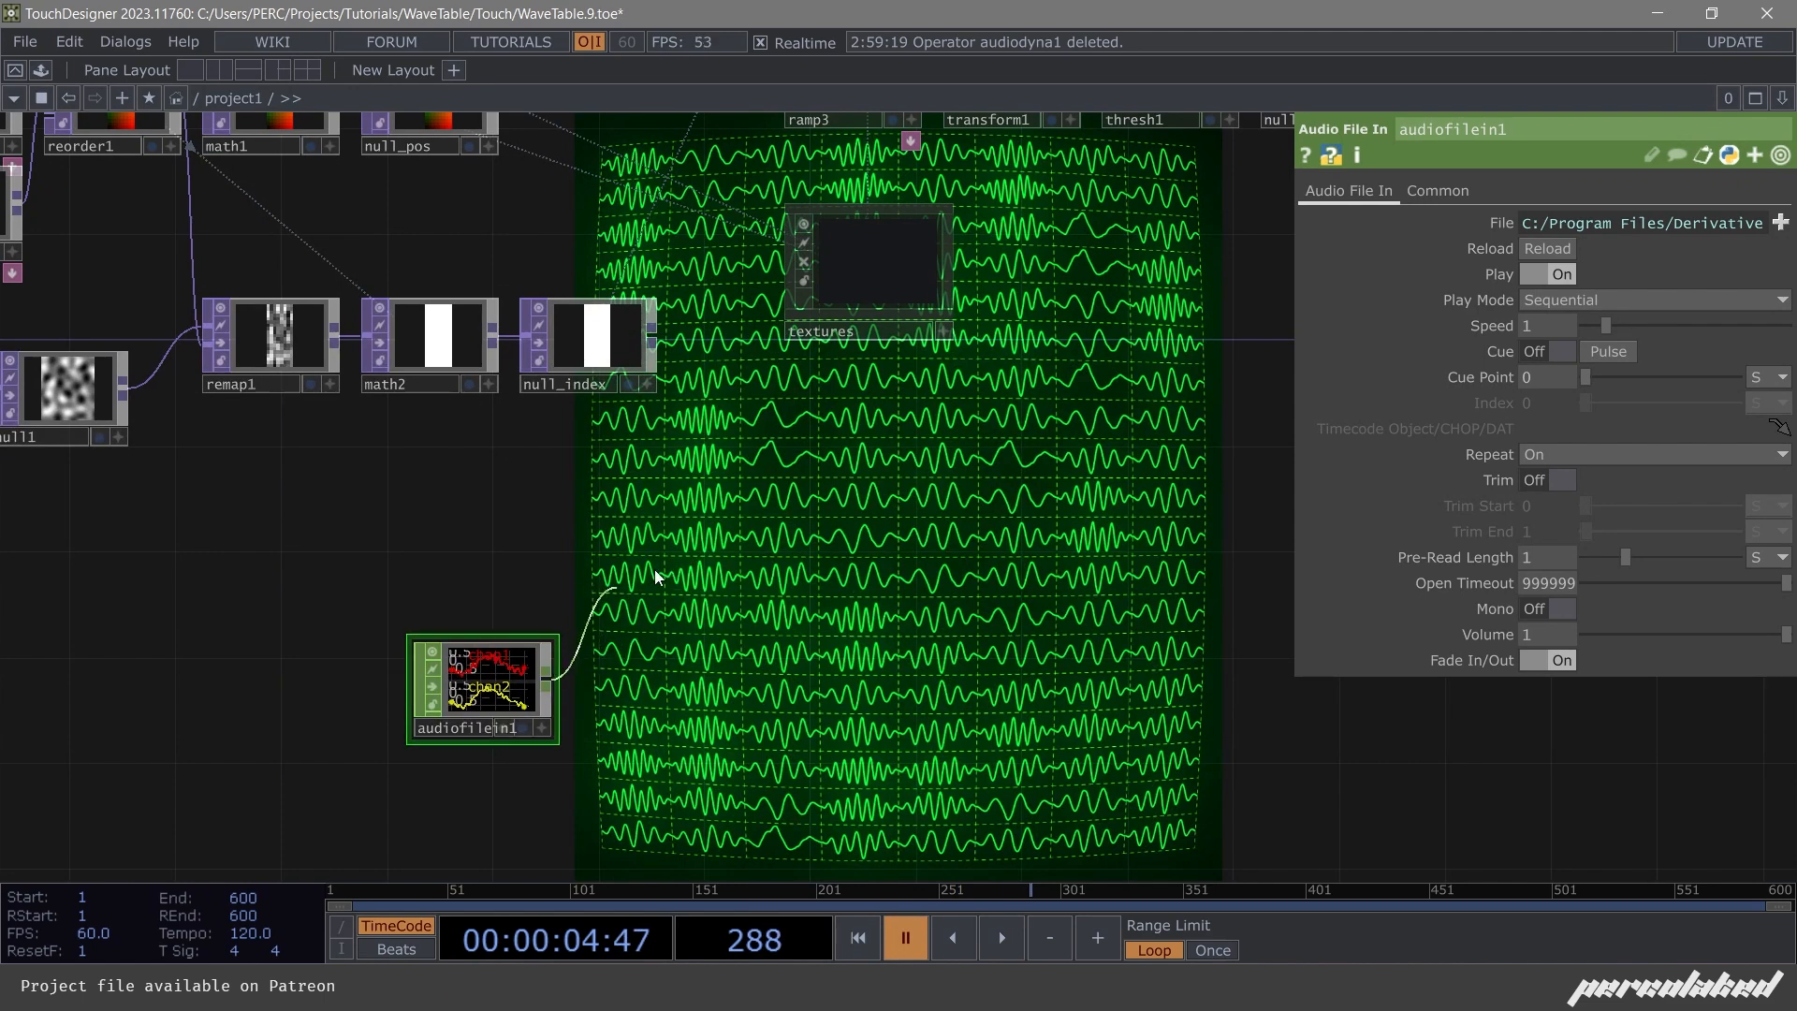
{"action": "left_click", "coordinate": [654, 569]}
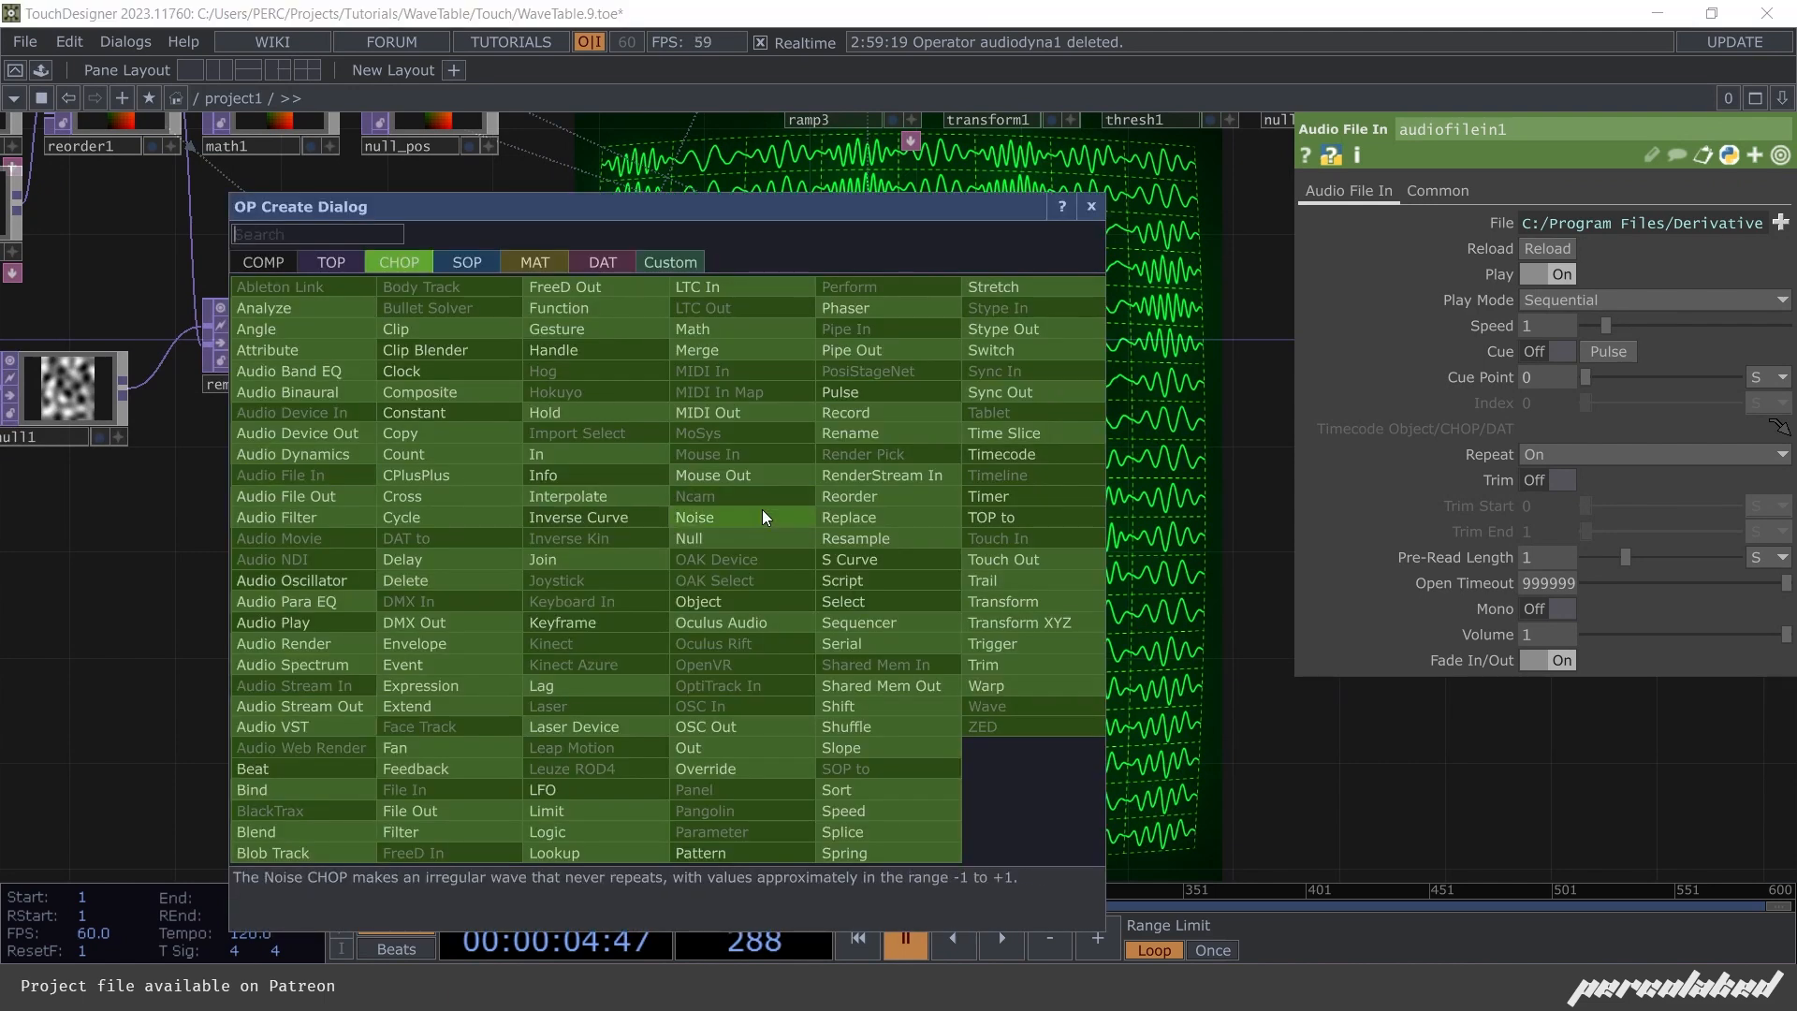
{"action": "type", "text": "au"}
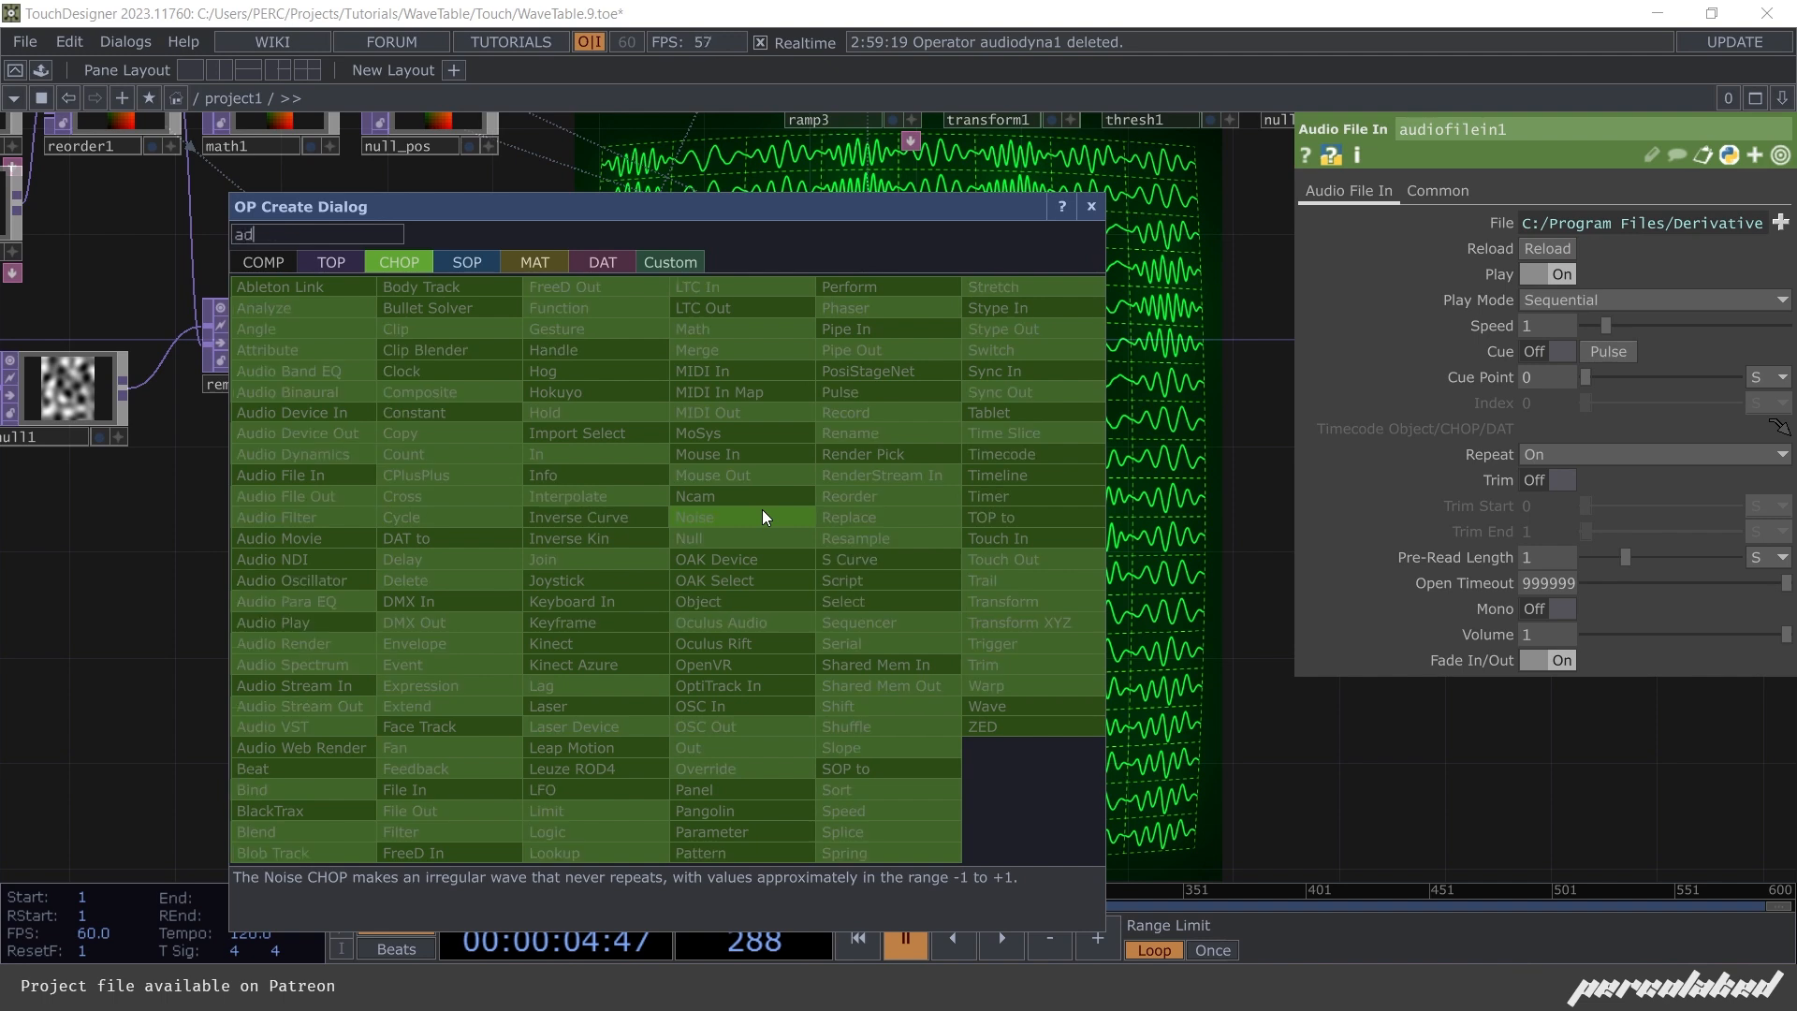
{"action": "left_click", "coordinate": [339, 436]}
{"action": "left_click", "coordinate": [641, 604]}
{"action": "left_click", "coordinate": [660, 560]}
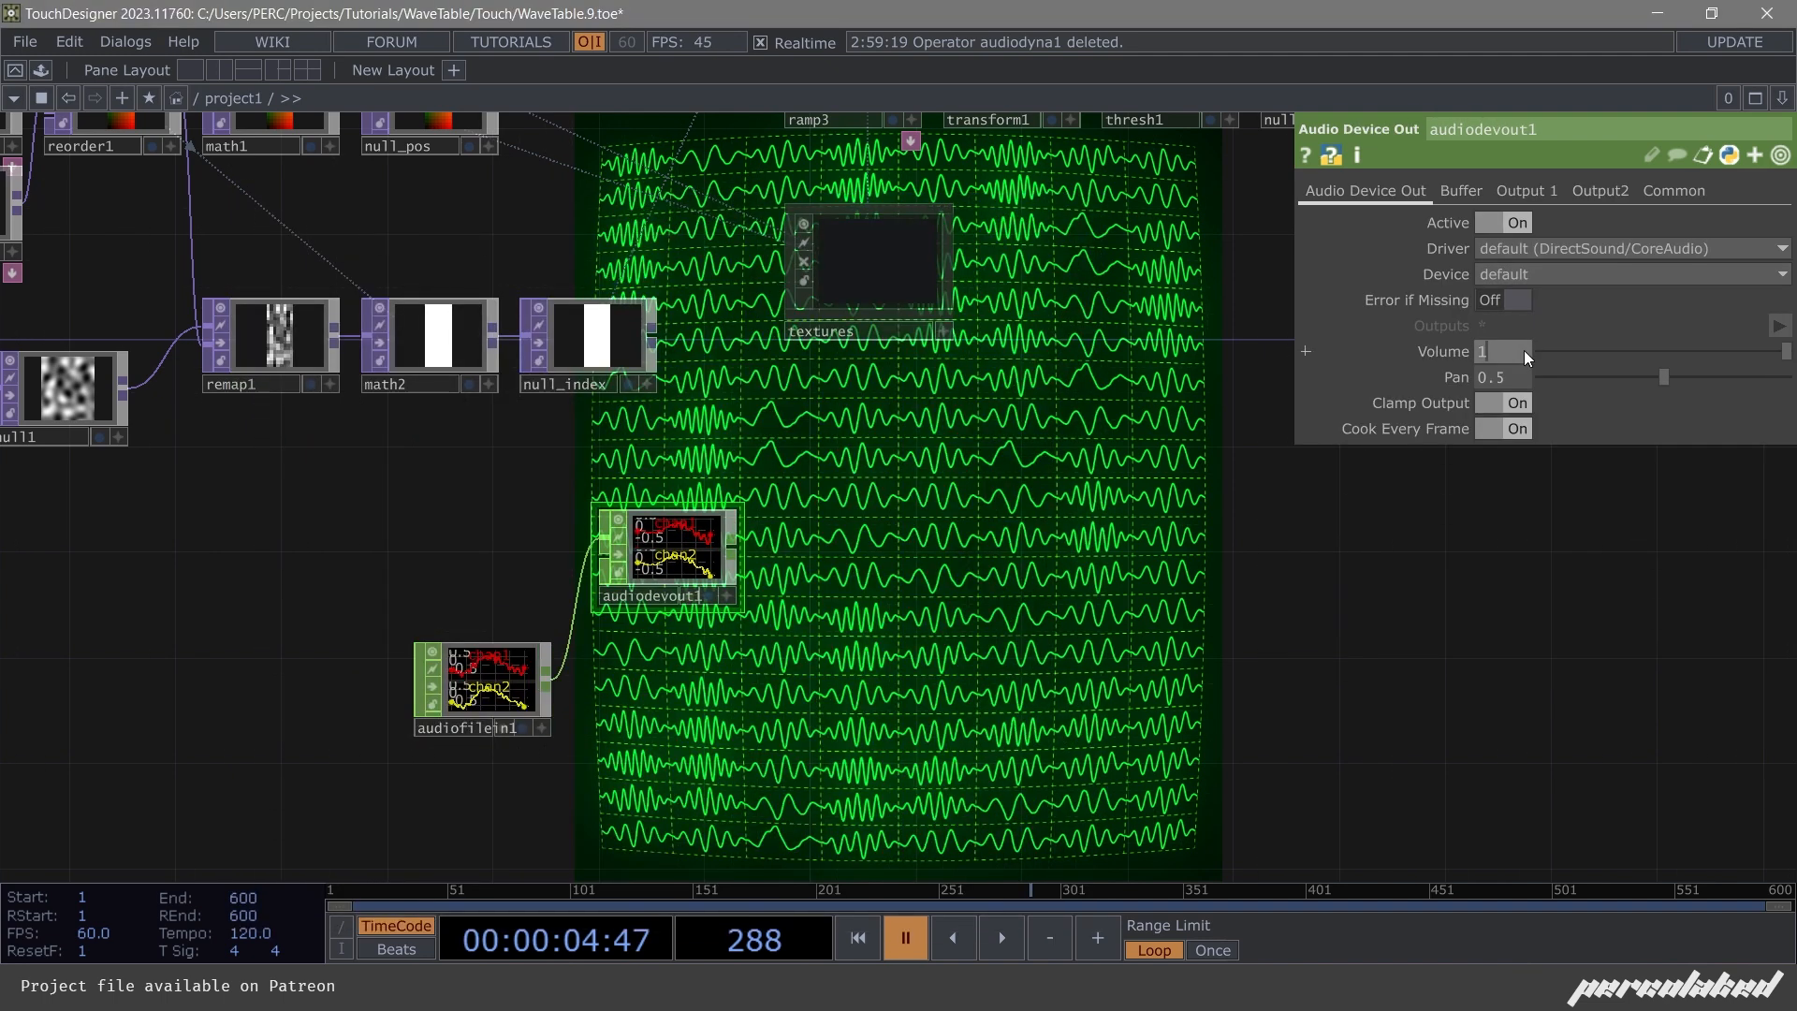
Set audiodevout1's volume to 0.1 and resume the timeline playback.
{"action": "type", "text": "0.1"}
{"action": "key", "text": "Return"}
{"action": "left_click_drag", "start_coordinate": [853, 535], "coordinate": [803, 524]}
{"action": "key", "text": "space"}
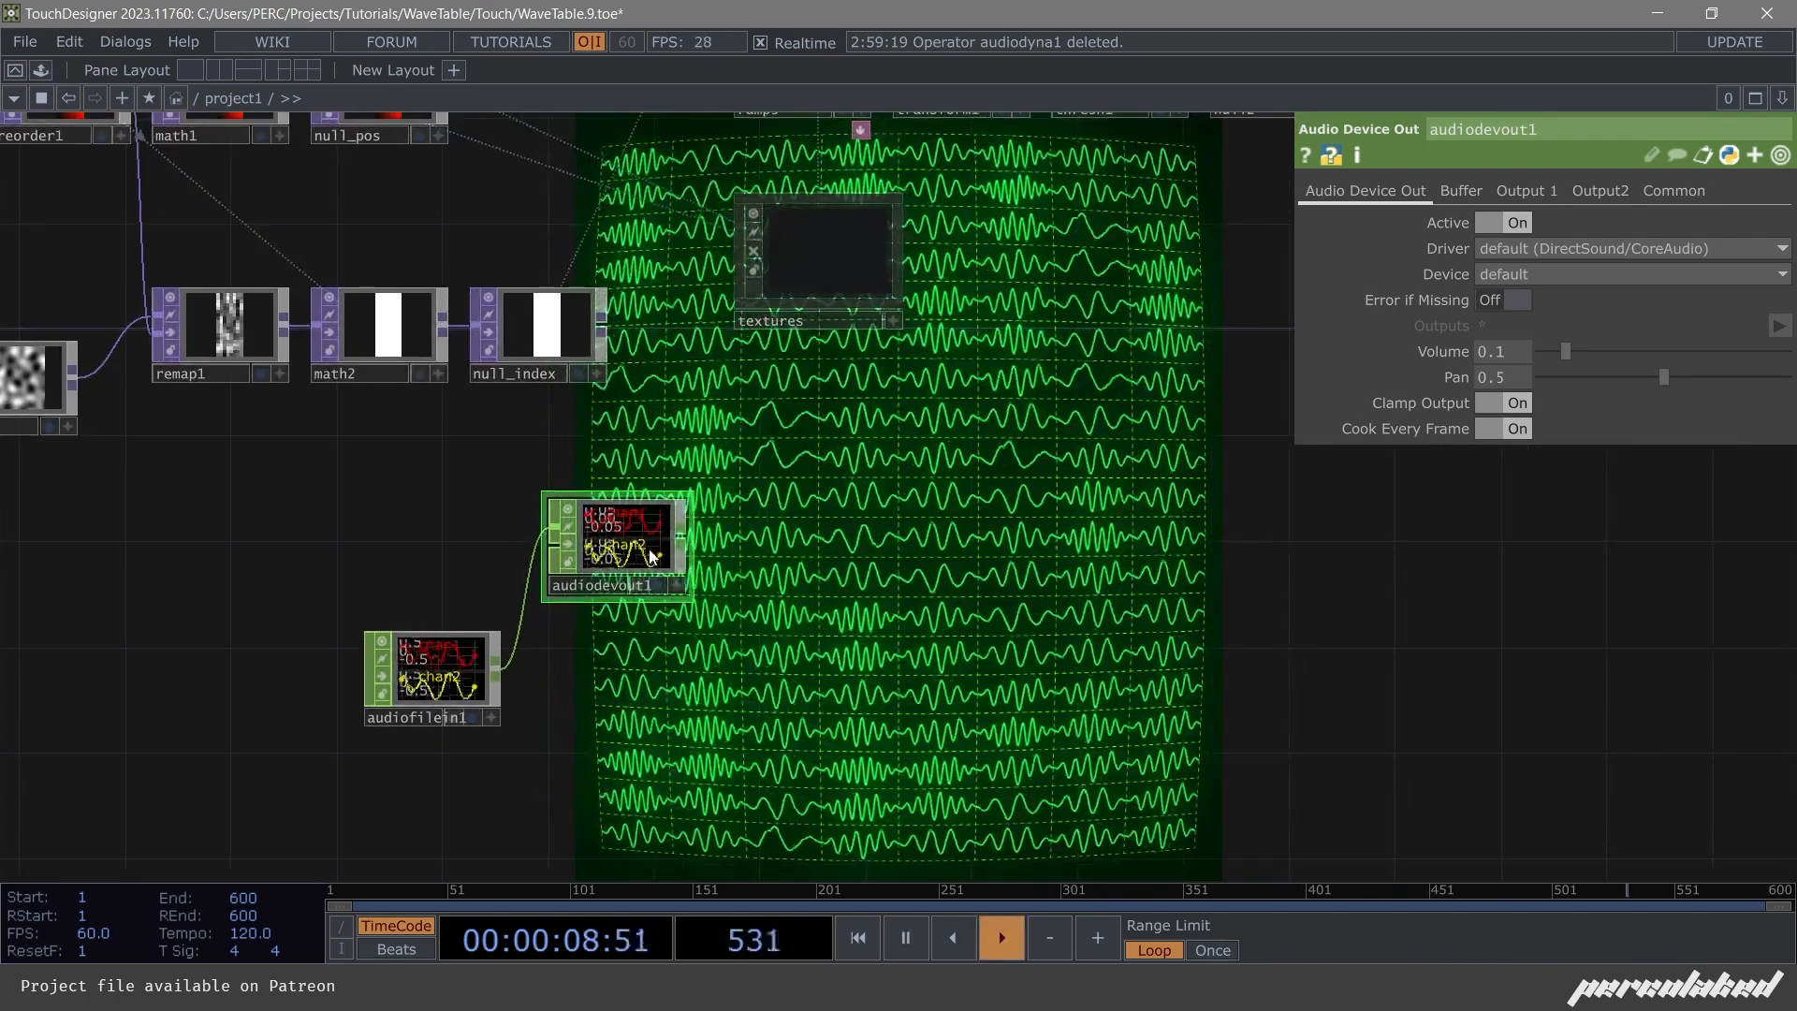
Bypass audiodevout1 and leave the timeline paused.
{"action": "key", "text": "space"}
{"action": "left_click", "coordinate": [571, 544]}
{"action": "left_click_drag", "start_coordinate": [778, 486], "coordinate": [705, 386]}
{"action": "key", "text": "space"}
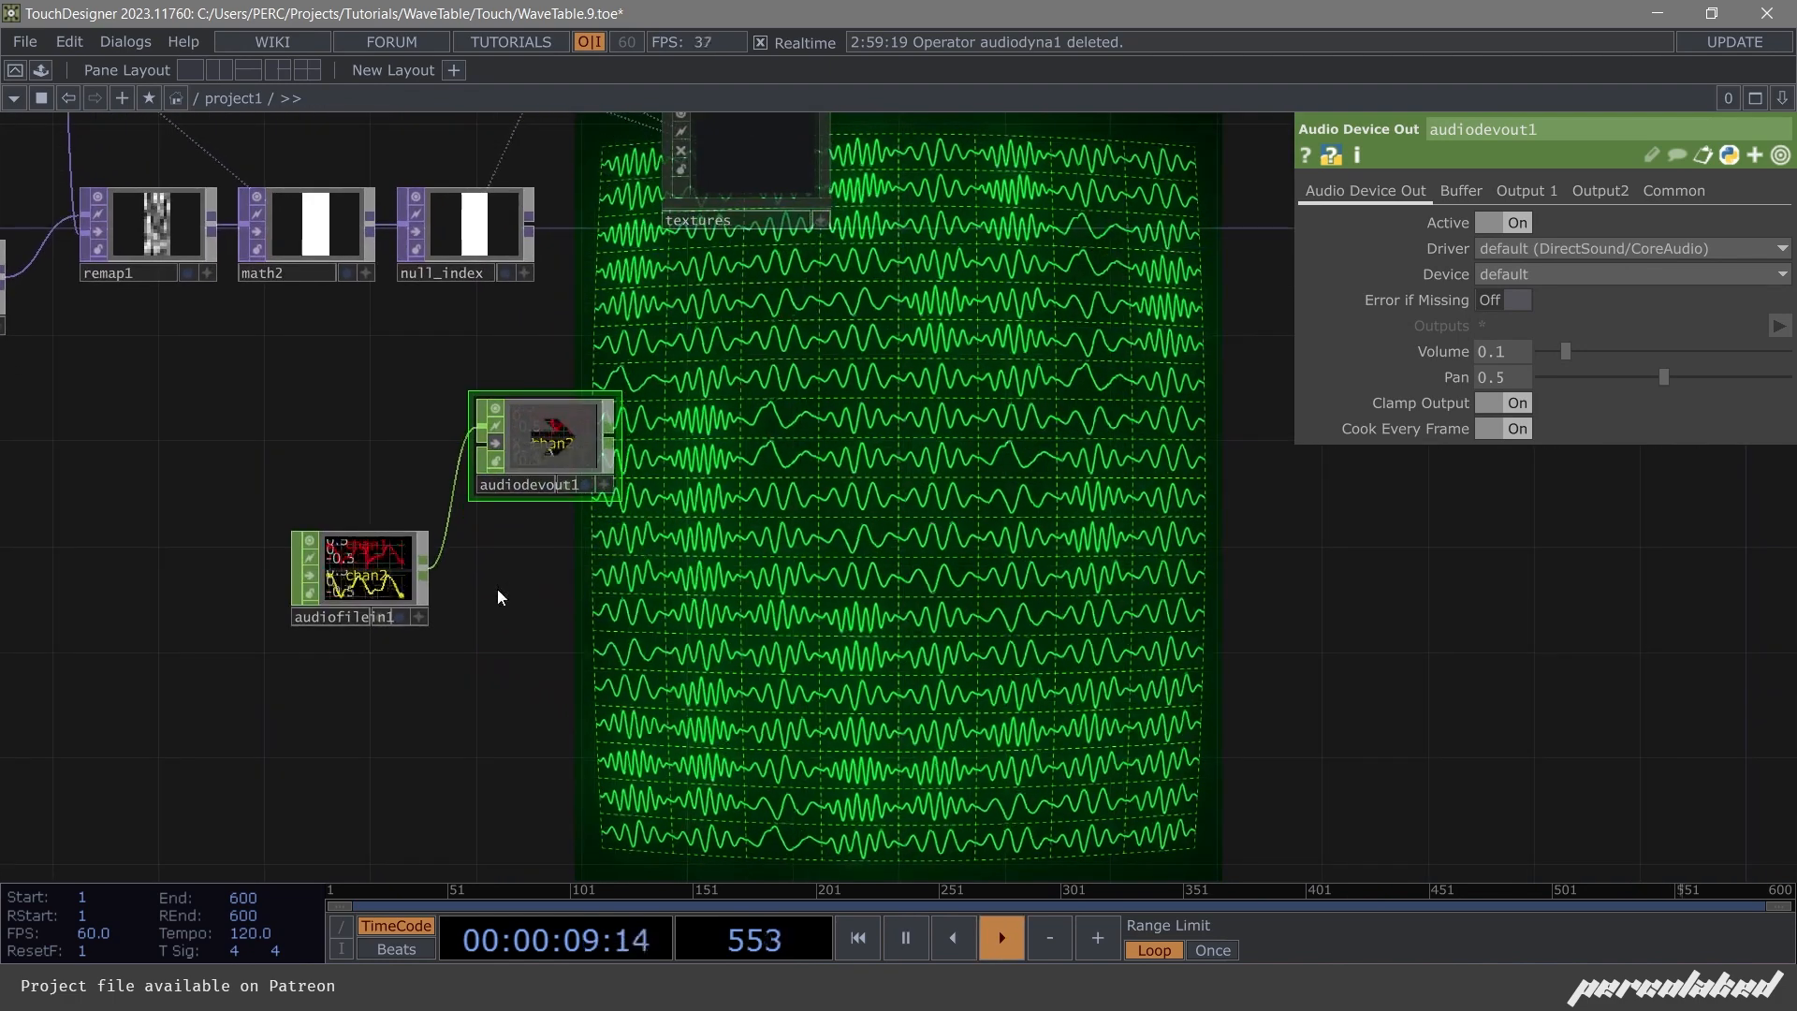
{"action": "key", "text": "space"}
{"action": "key", "text": "Tab"}
{"action": "key", "text": "Escape"}
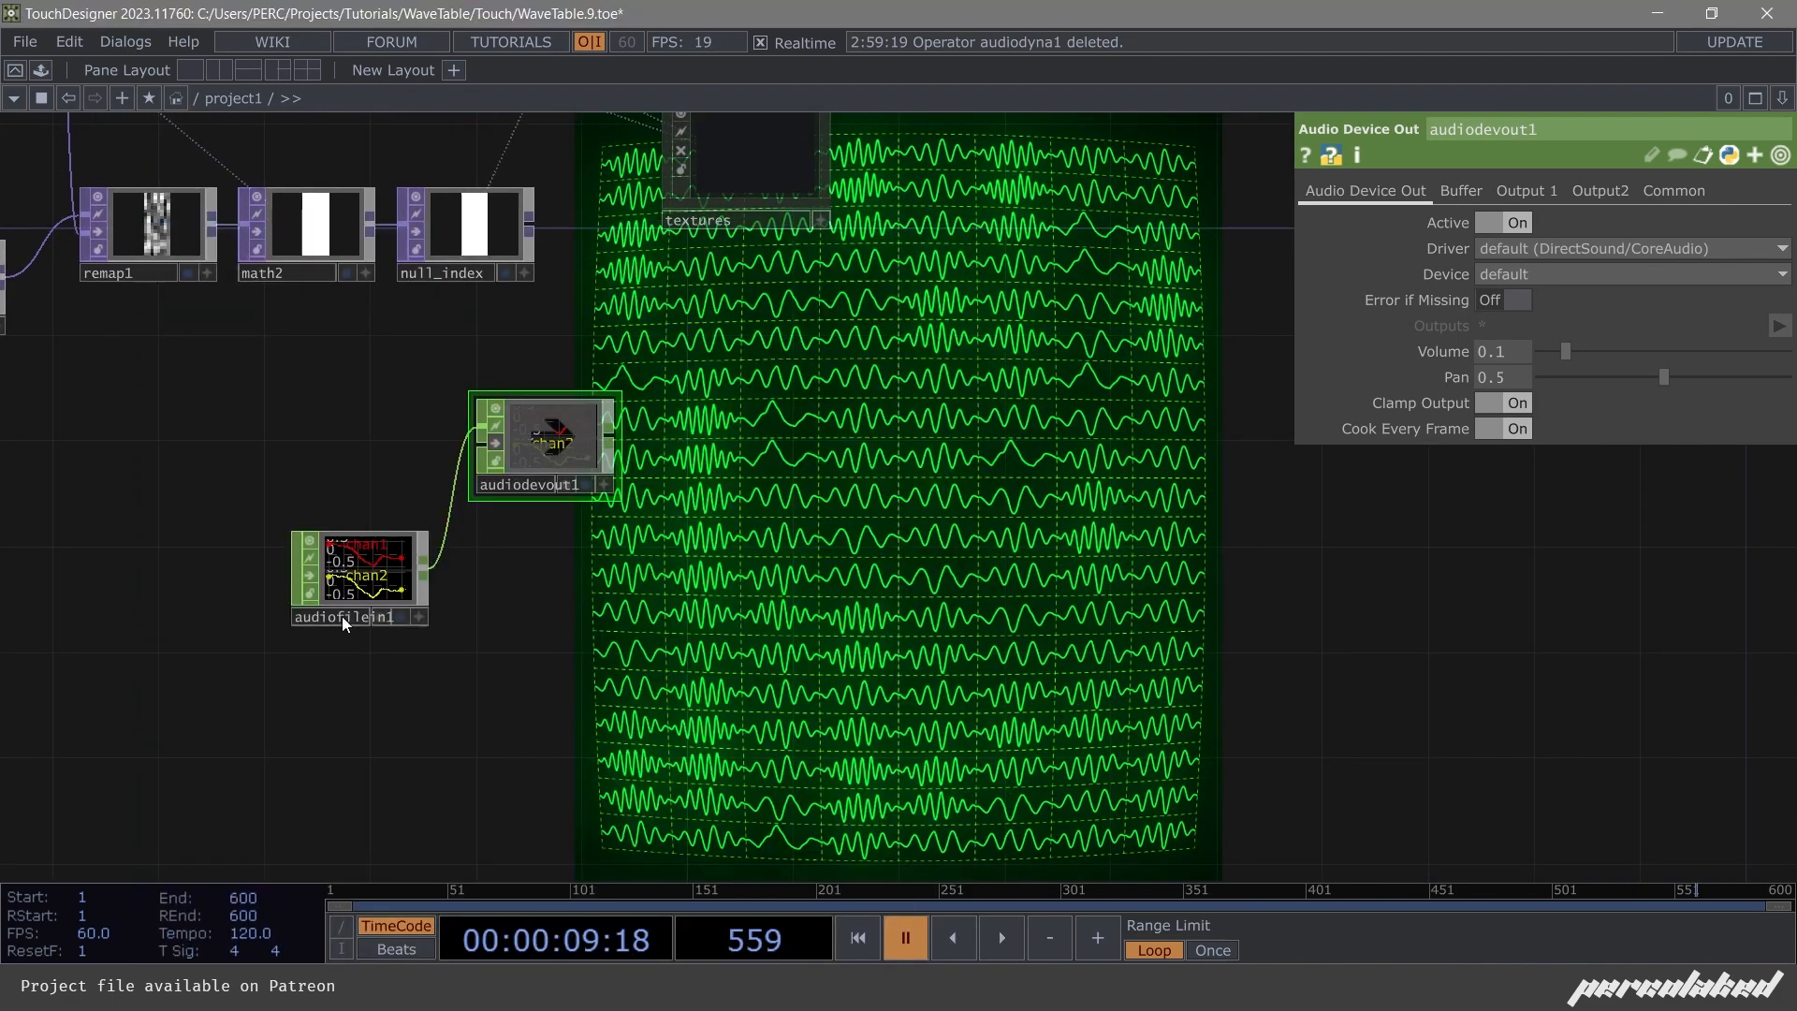
Connect a Math CHOP to audiofilein1's output, placing it below audiodevout1.
{"action": "left_click", "coordinate": [423, 565]}
{"action": "key", "text": "Tab"}
{"action": "type", "text": "math"}
{"action": "key", "text": "Return"}
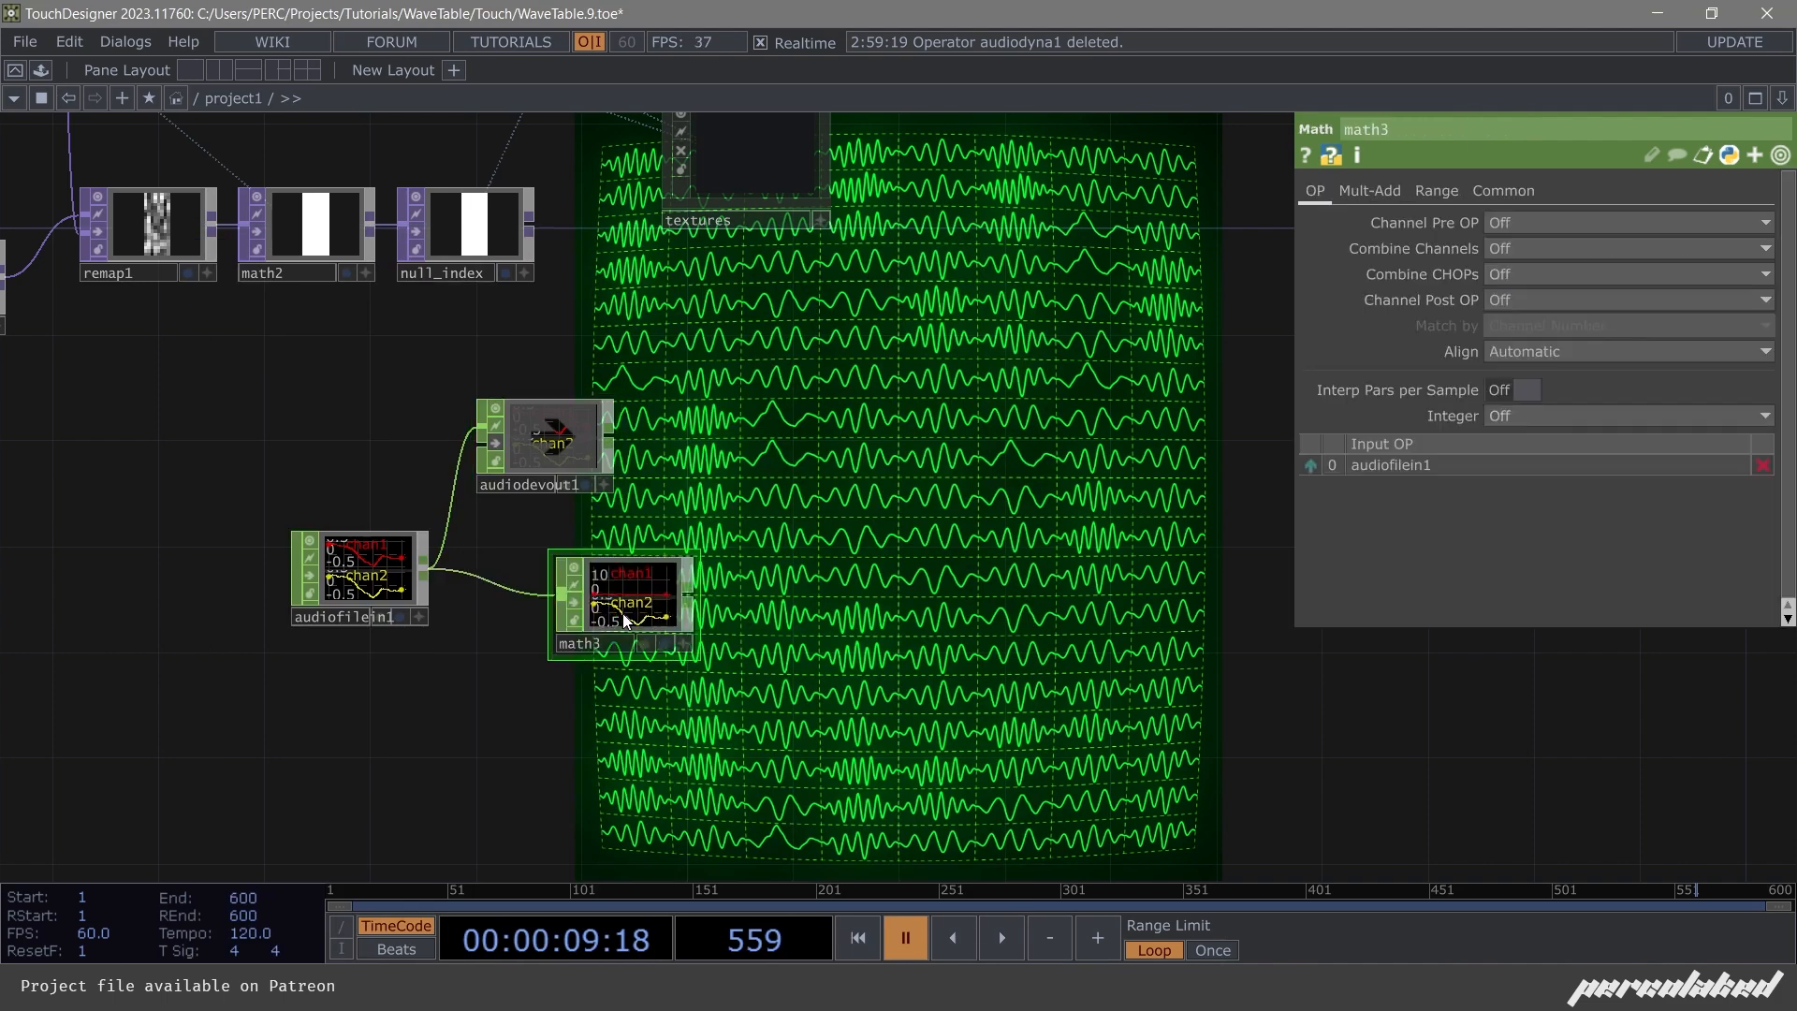
Set Combine Channels on math3 to Average.
{"action": "left_click", "coordinate": [1518, 271]}
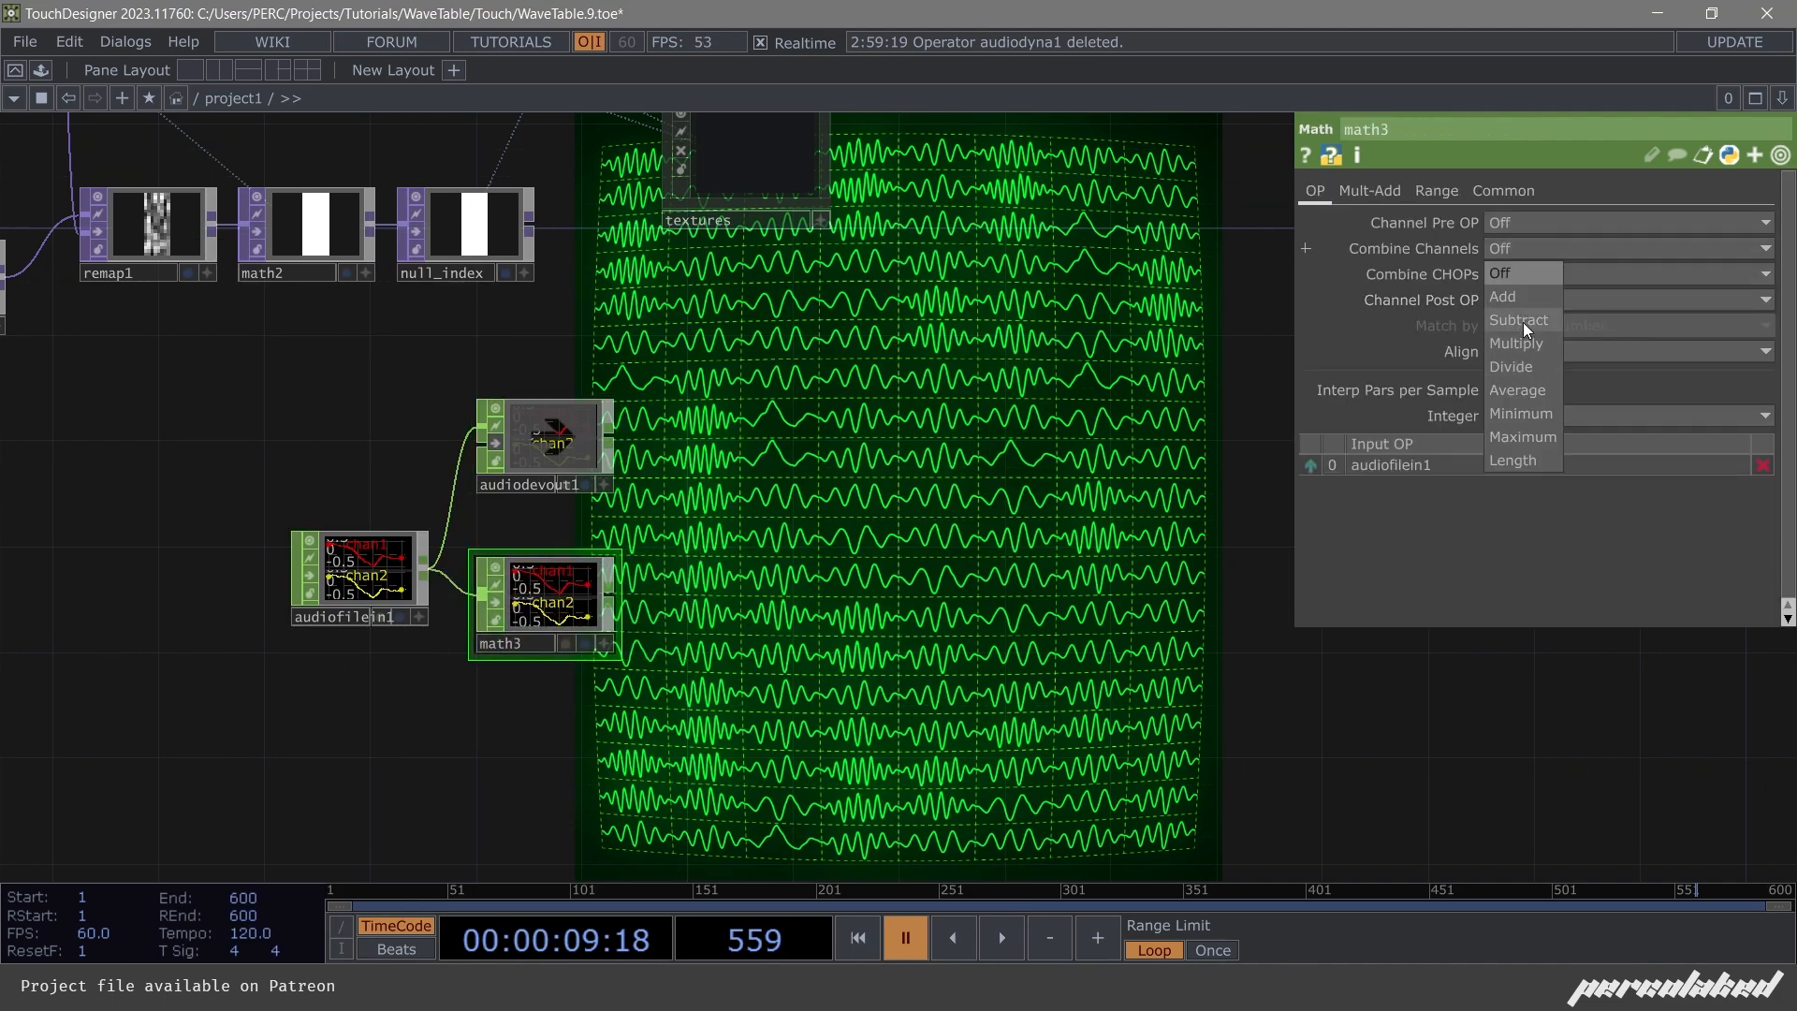
{"action": "left_click", "coordinate": [1525, 391]}
{"action": "scroll", "coordinate": [479, 624], "scroll_direction": "up", "scroll_amount": 5}
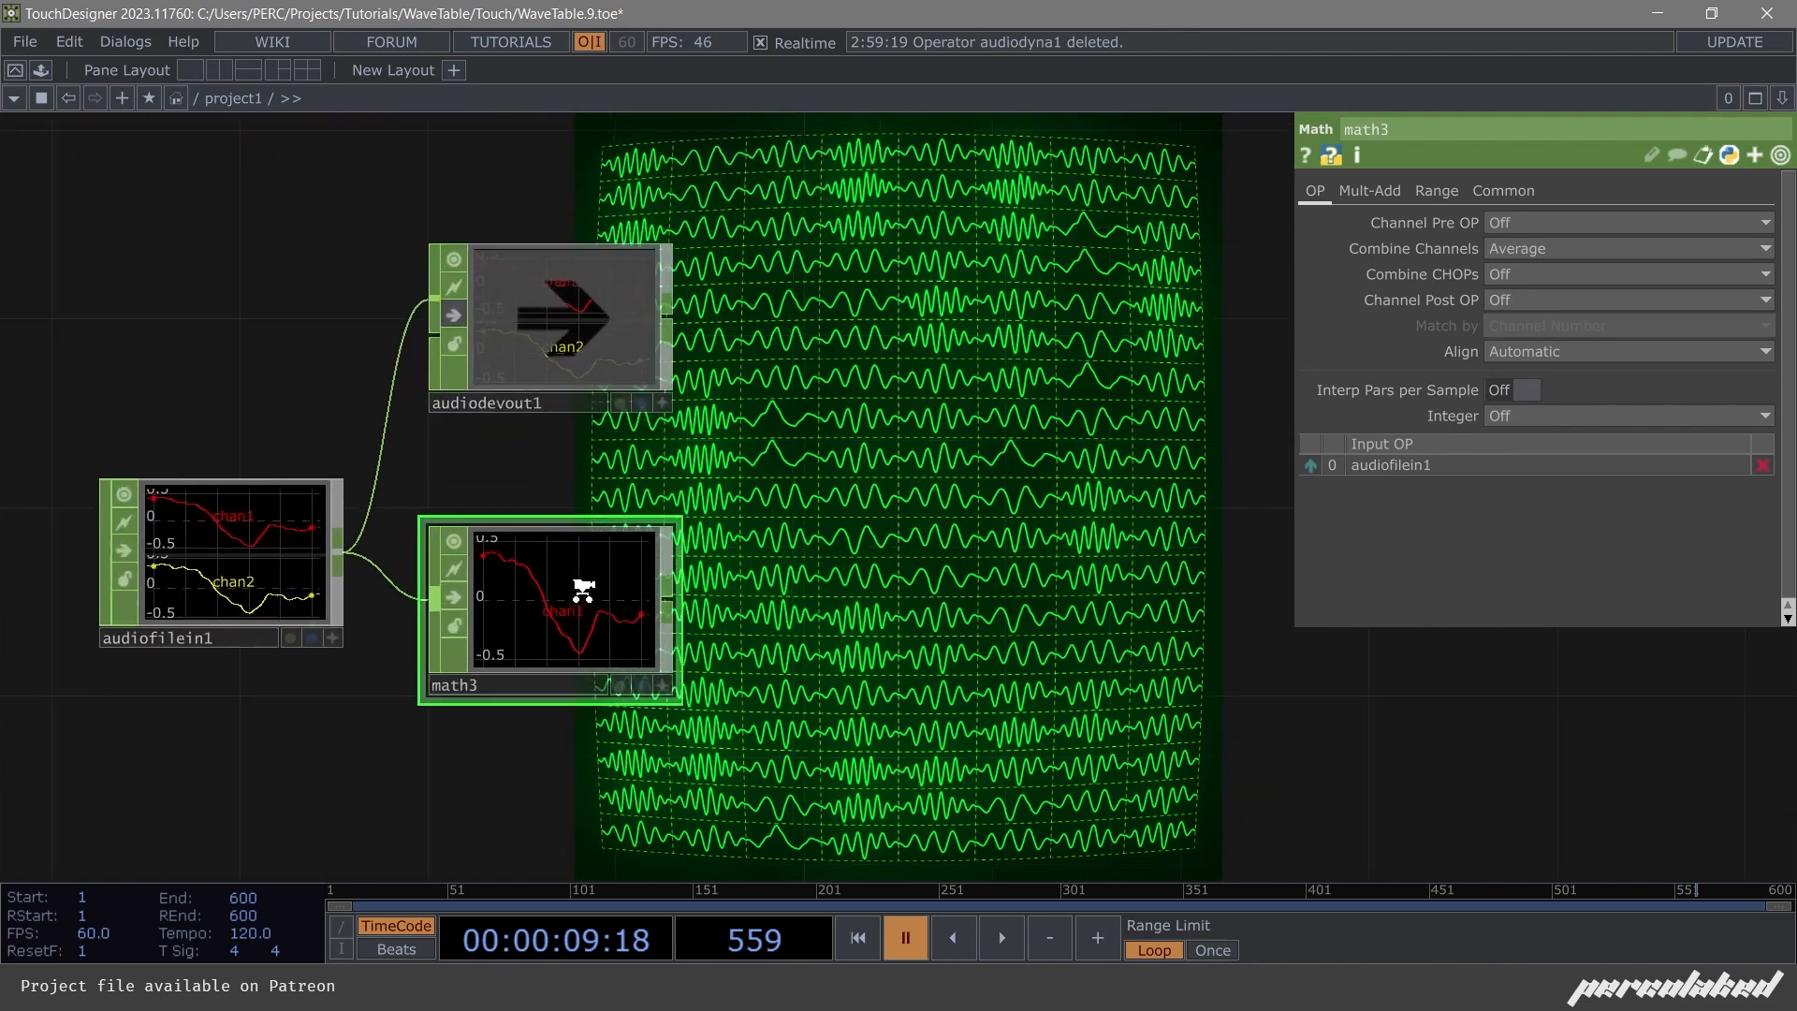
{"action": "left_click_drag", "start_coordinate": [411, 364], "coordinate": [363, 322]}
{"action": "left_click_drag", "start_coordinate": [412, 458], "coordinate": [416, 563]}
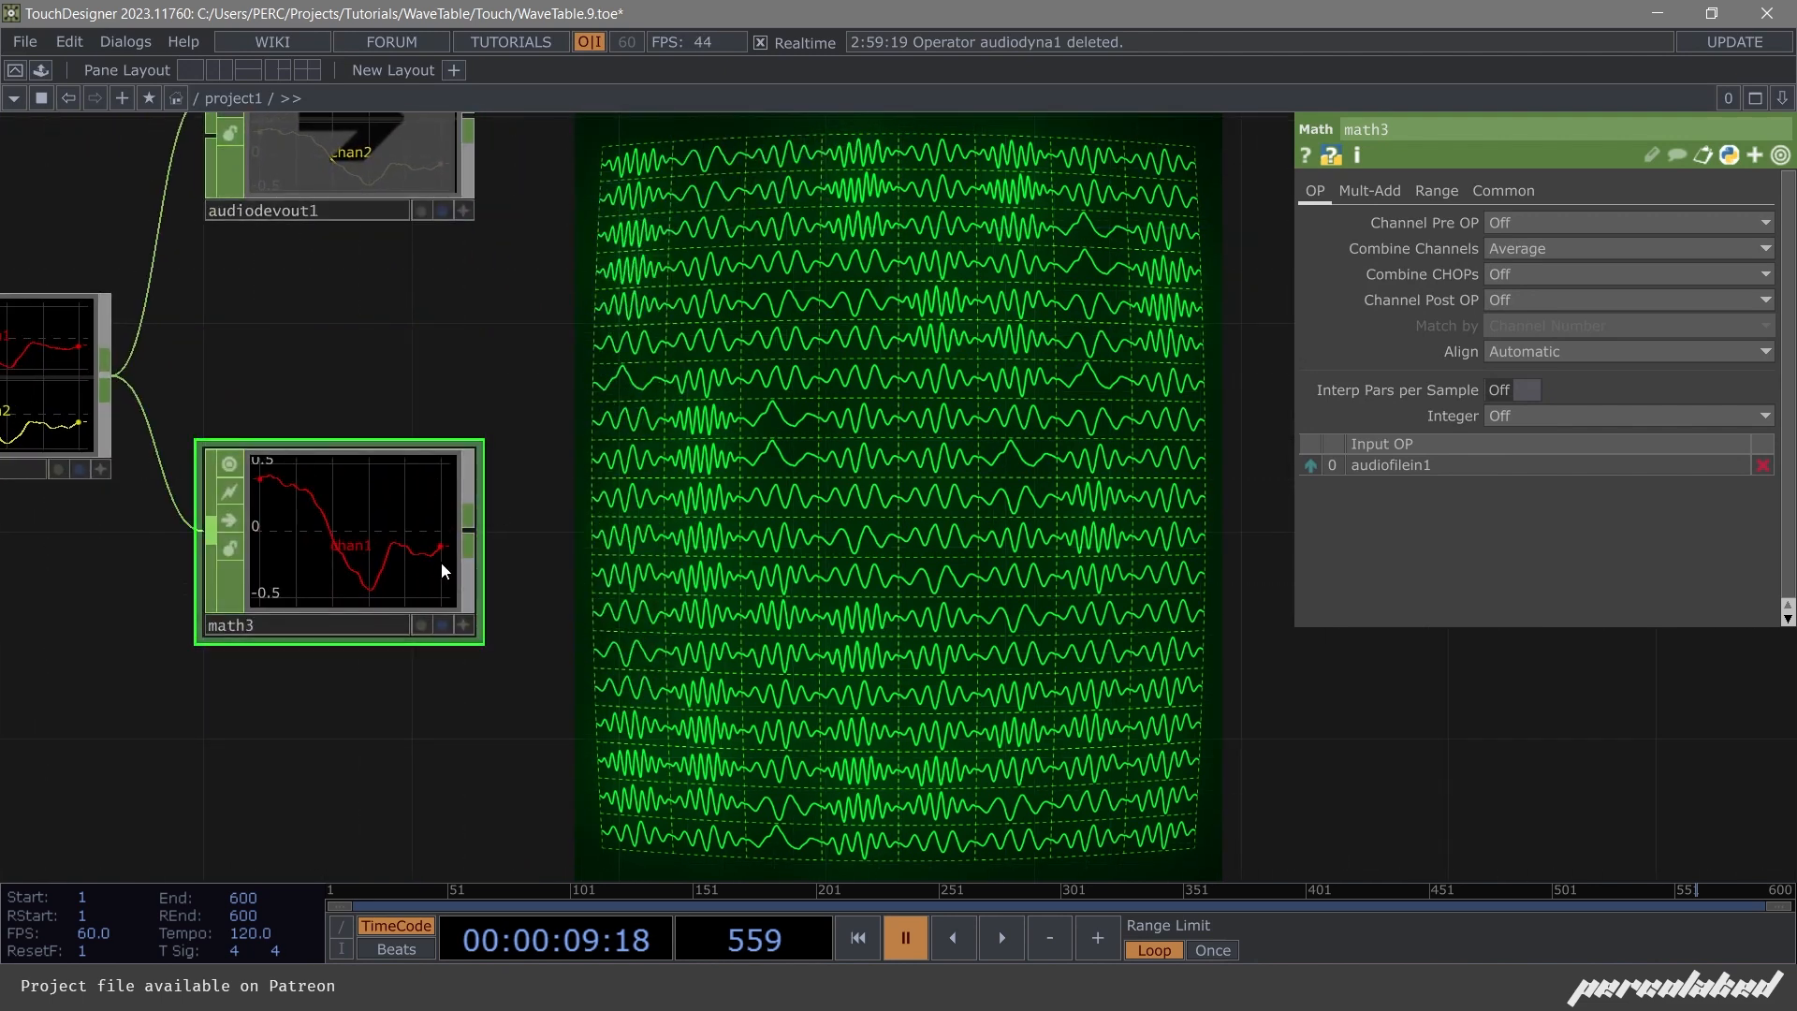
Append an Audio Spectrum CHOP to math3, run the timeline briefly and pause it.
{"action": "key", "text": "Tab"}
{"action": "type", "text": "a"}
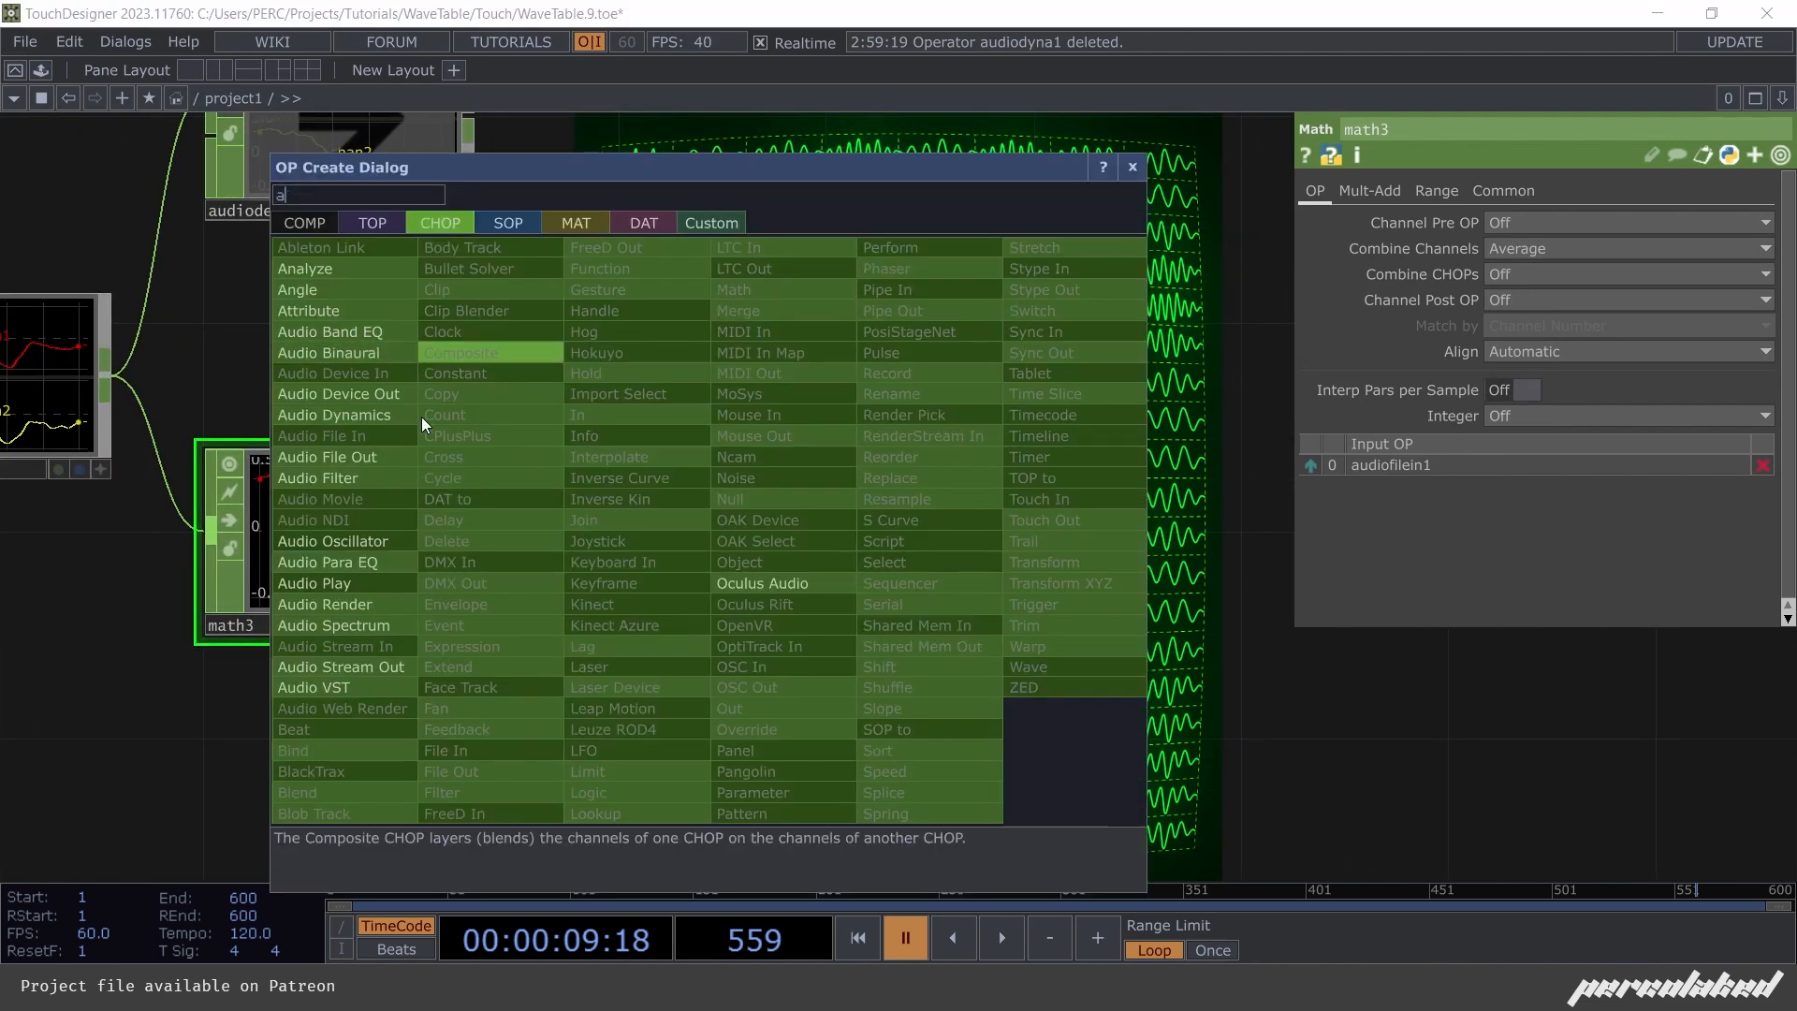
{"action": "left_click", "coordinate": [363, 624]}
{"action": "left_click", "coordinate": [695, 570]}
{"action": "scroll", "coordinate": [662, 522], "scroll_direction": "up", "scroll_amount": 5}
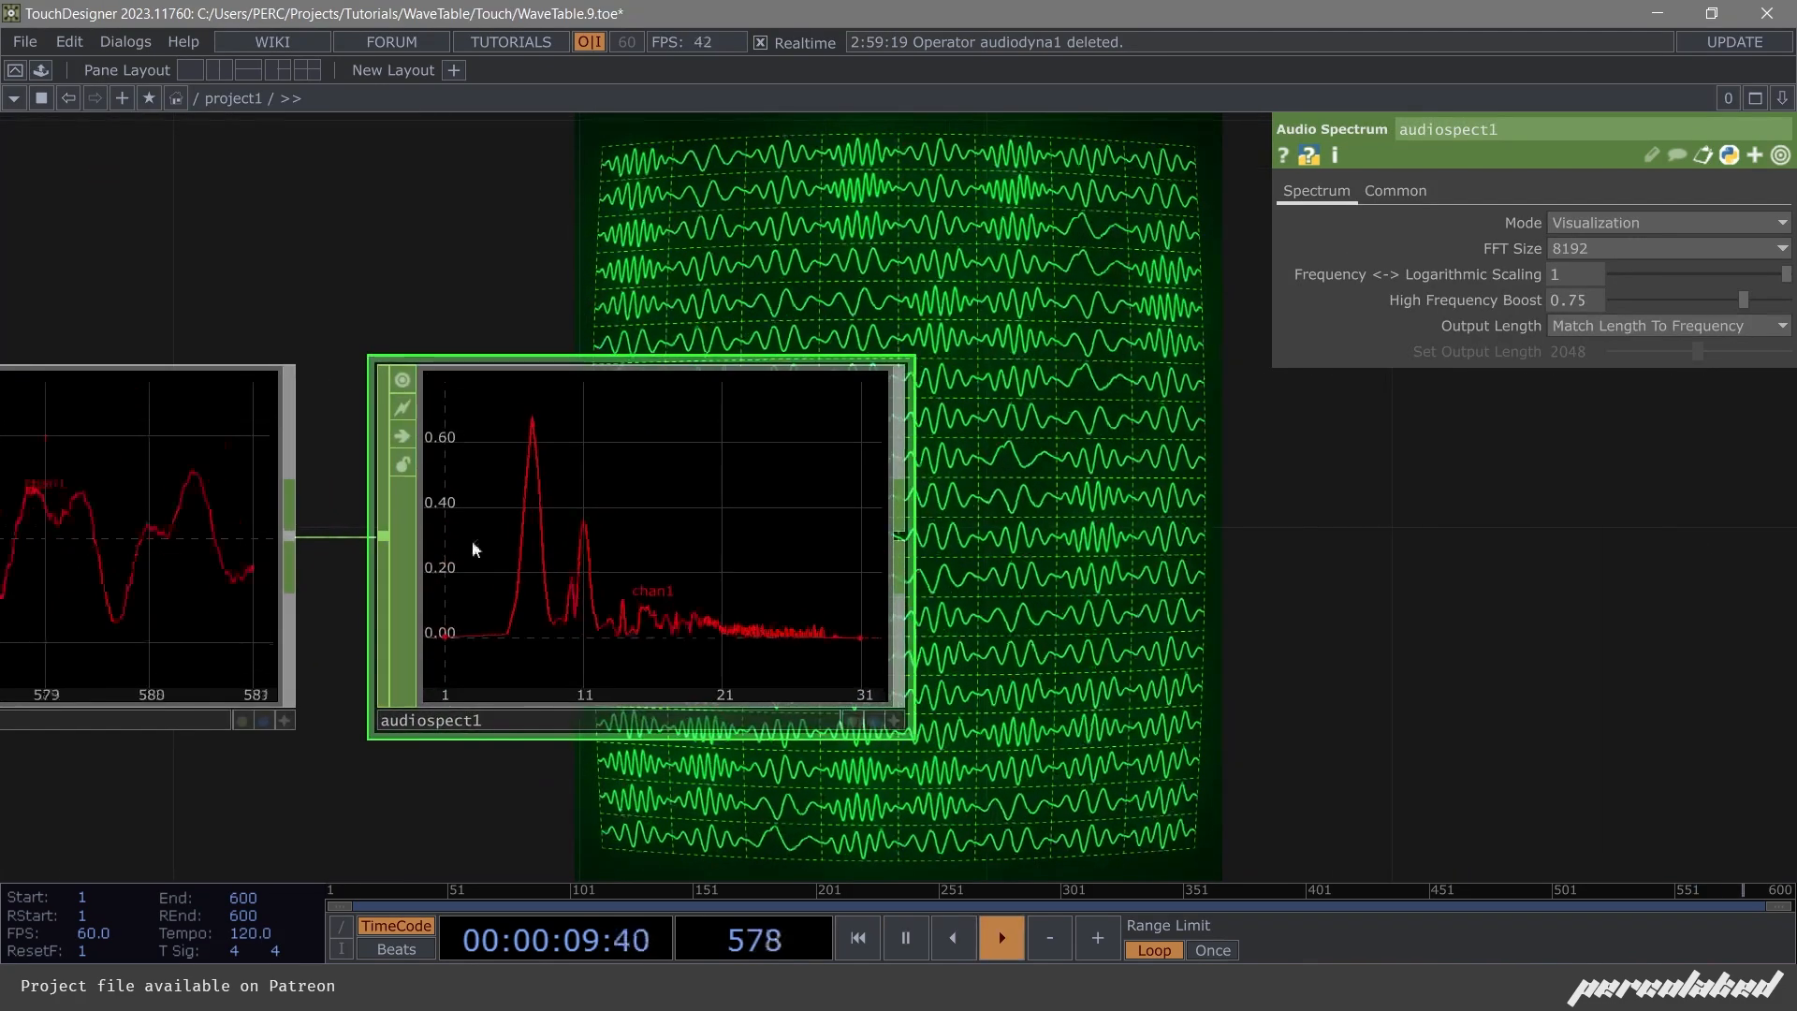
{"action": "scroll", "coordinate": [561, 594], "scroll_direction": "down", "scroll_amount": 3}
{"action": "key", "text": "space"}
Switch audiospect1's Output Length to Set Length Manually and set the output length to 1000.
{"action": "scroll", "coordinate": [601, 601], "scroll_direction": "up", "scroll_amount": 3}
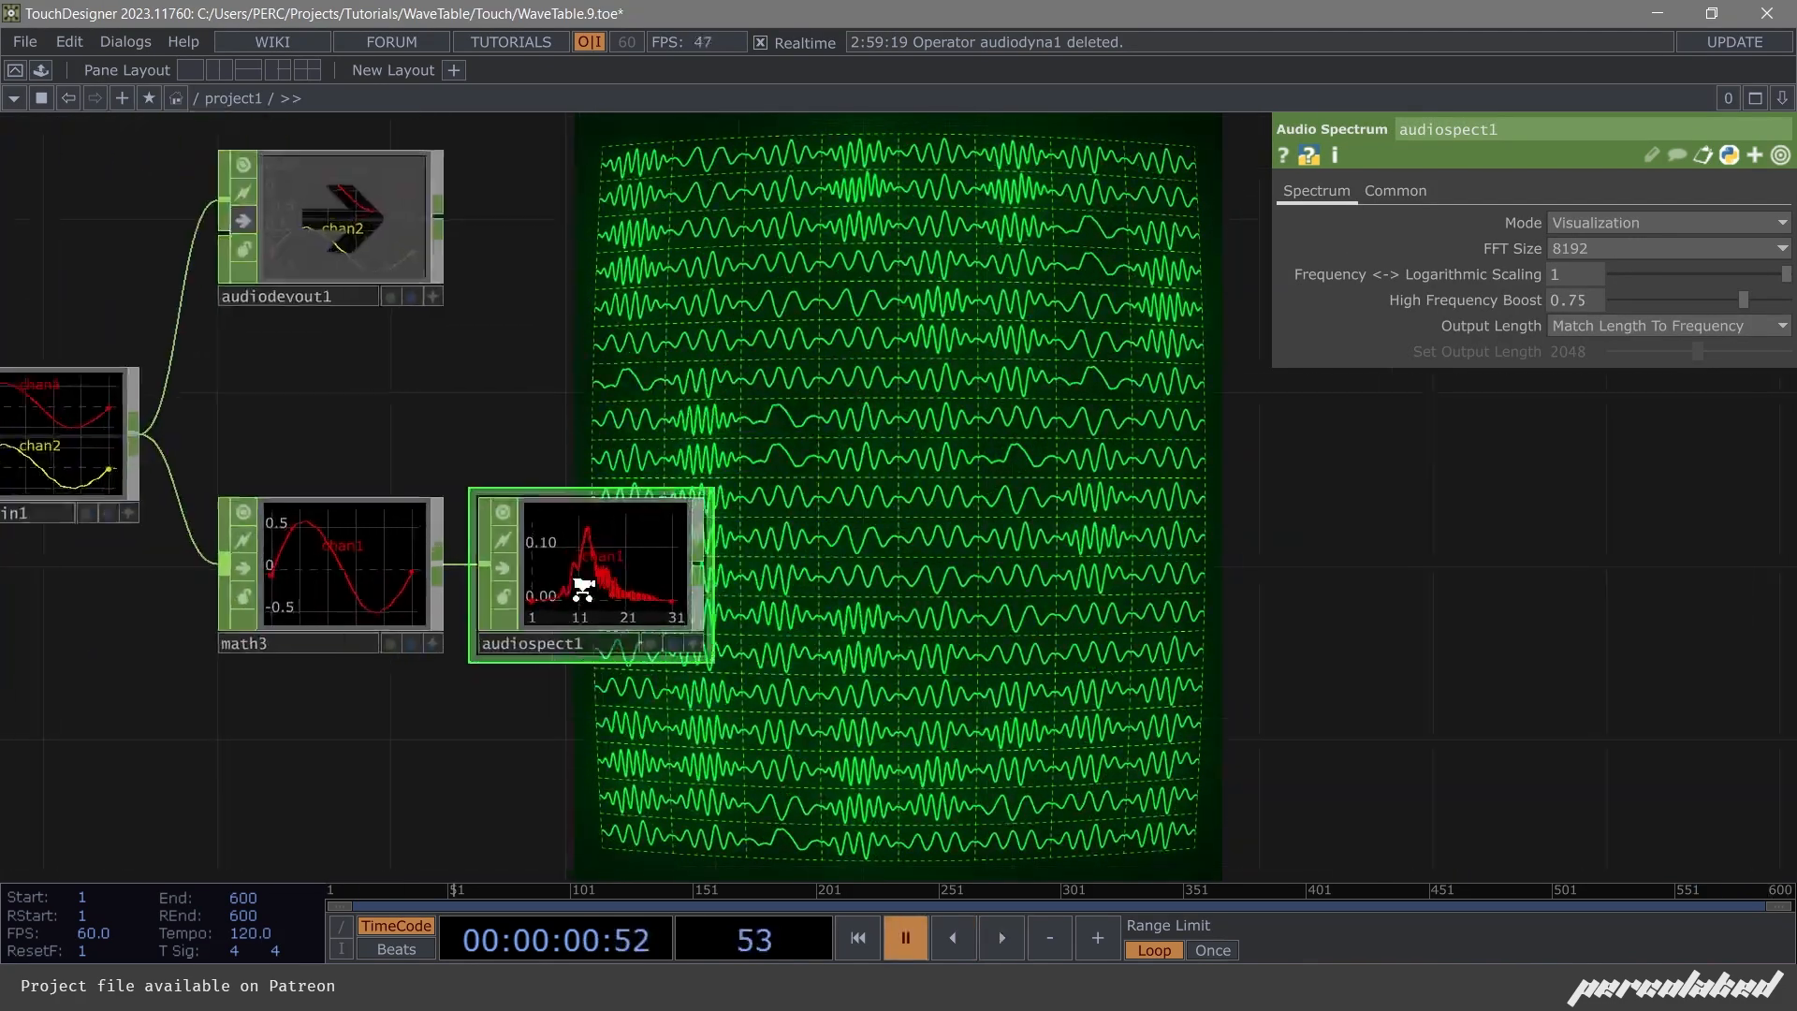
{"action": "left_click", "coordinate": [1581, 322]}
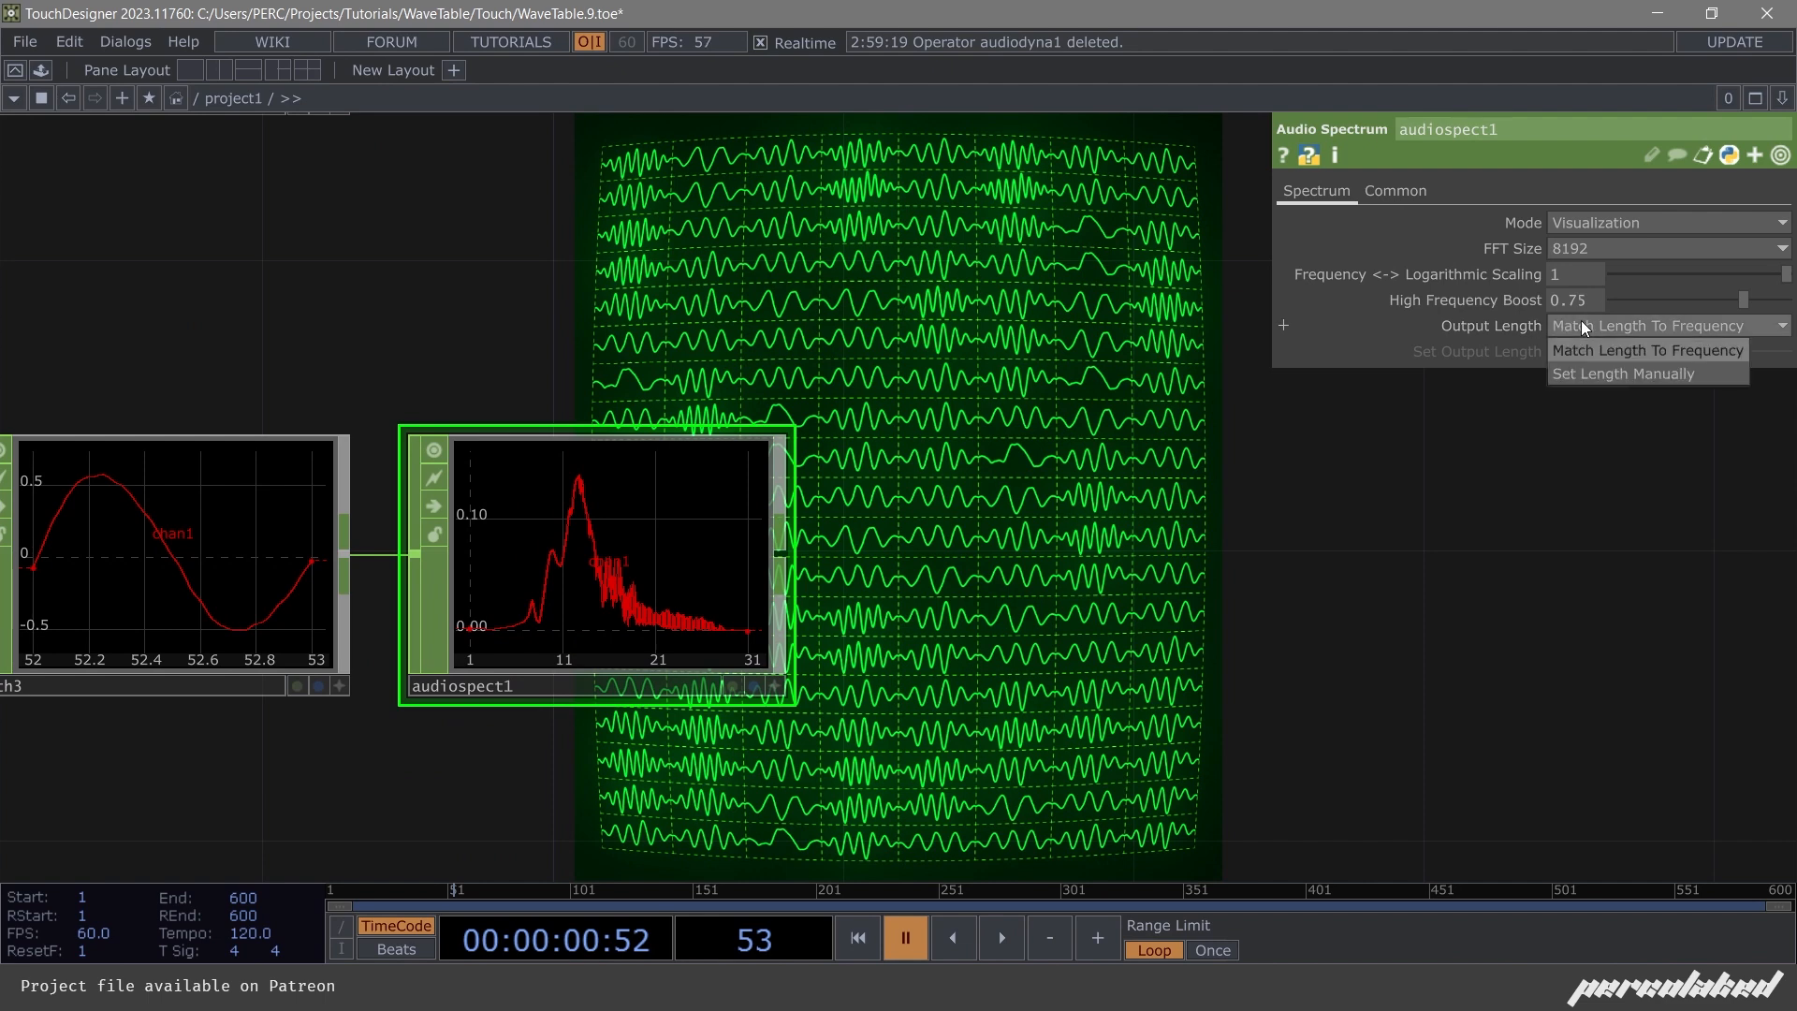
{"action": "left_click", "coordinate": [1596, 378]}
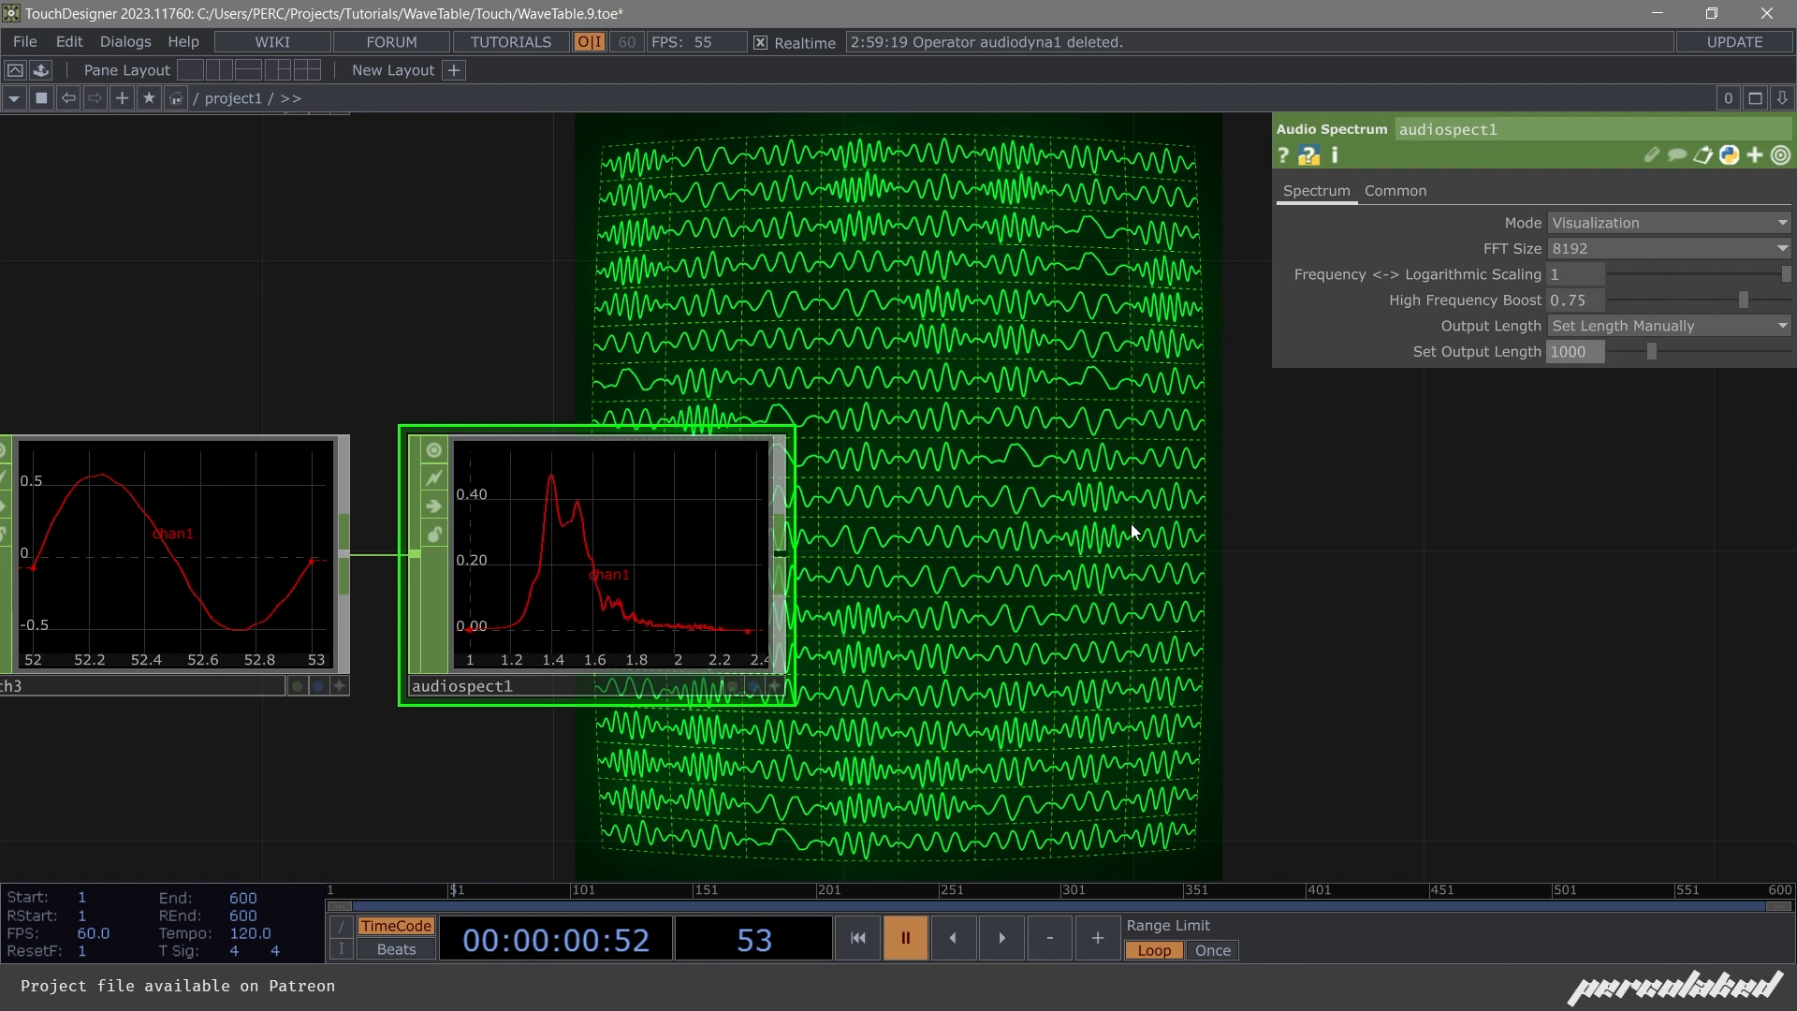
{"action": "left_click_drag", "start_coordinate": [1066, 528], "coordinate": [1025, 619]}
{"action": "scroll", "coordinate": [933, 463], "scroll_direction": "down", "scroll_amount": 3}
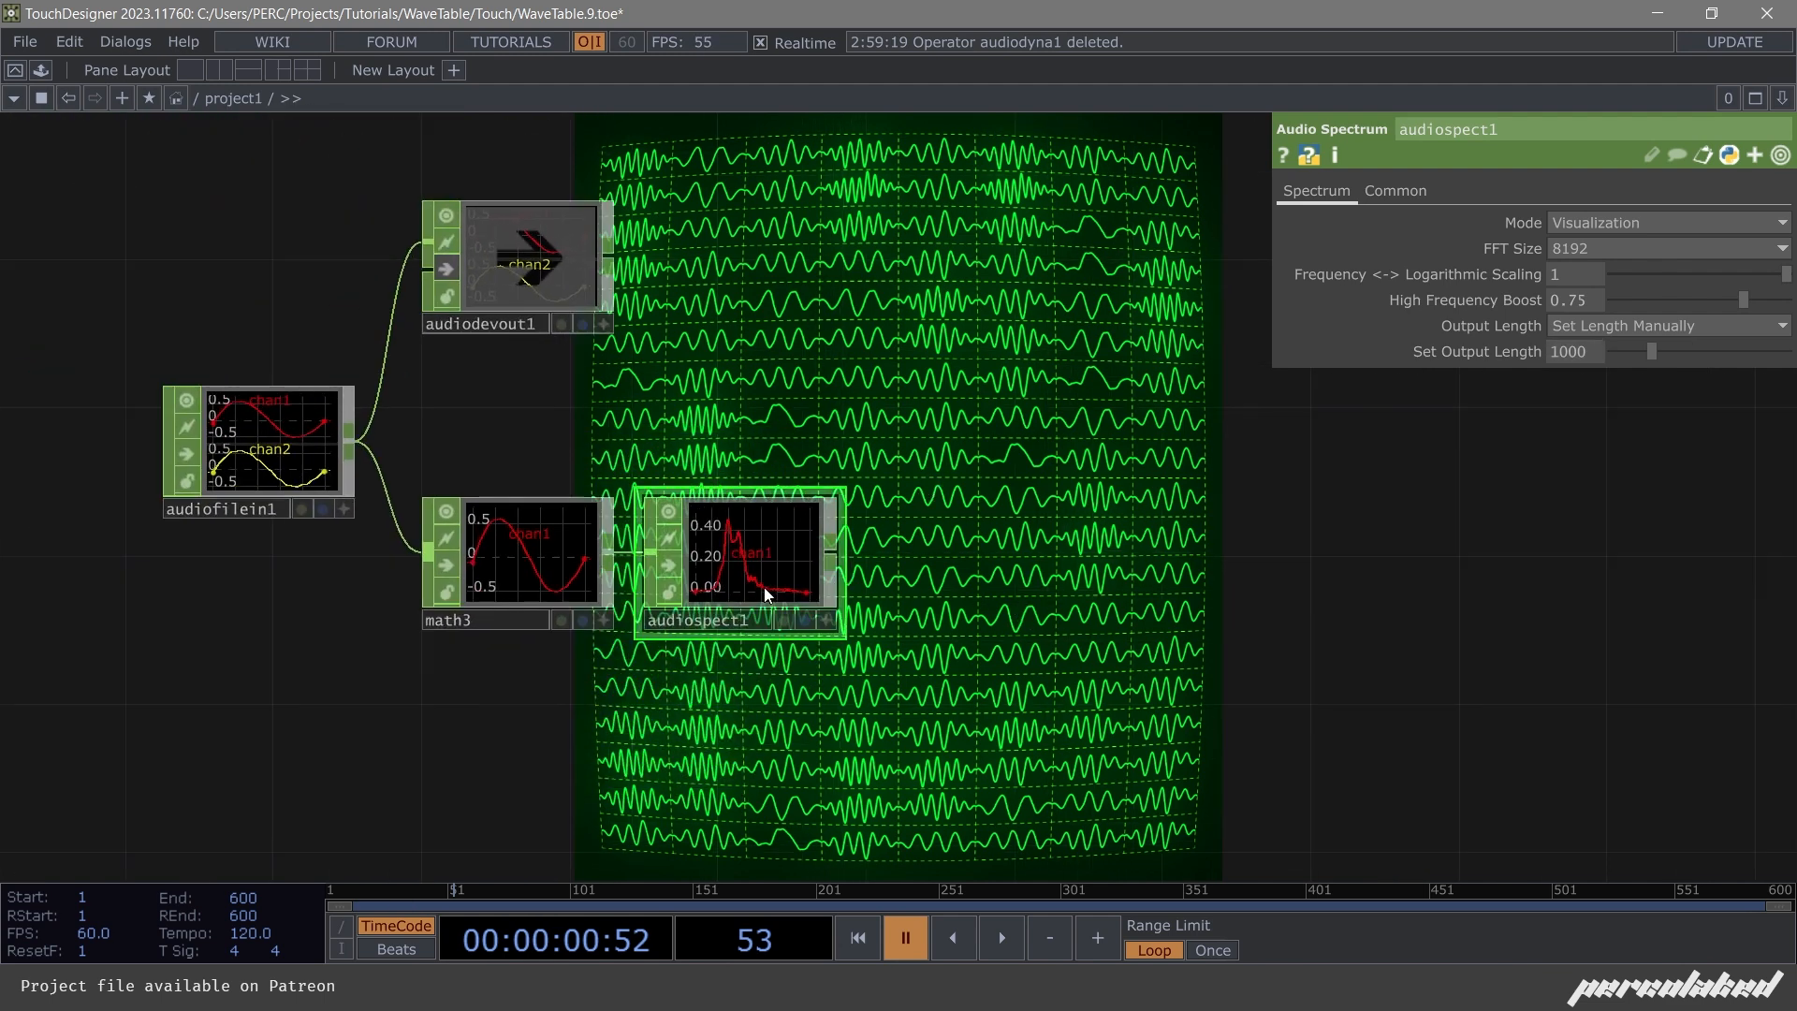
Connect a Null CHOP to audiospect1's output.
{"action": "scroll", "coordinate": [850, 569], "scroll_direction": "up", "scroll_amount": 3}
{"action": "scroll", "coordinate": [947, 575], "scroll_direction": "up", "scroll_amount": 2}
{"action": "scroll", "coordinate": [947, 574], "scroll_direction": "down", "scroll_amount": 2}
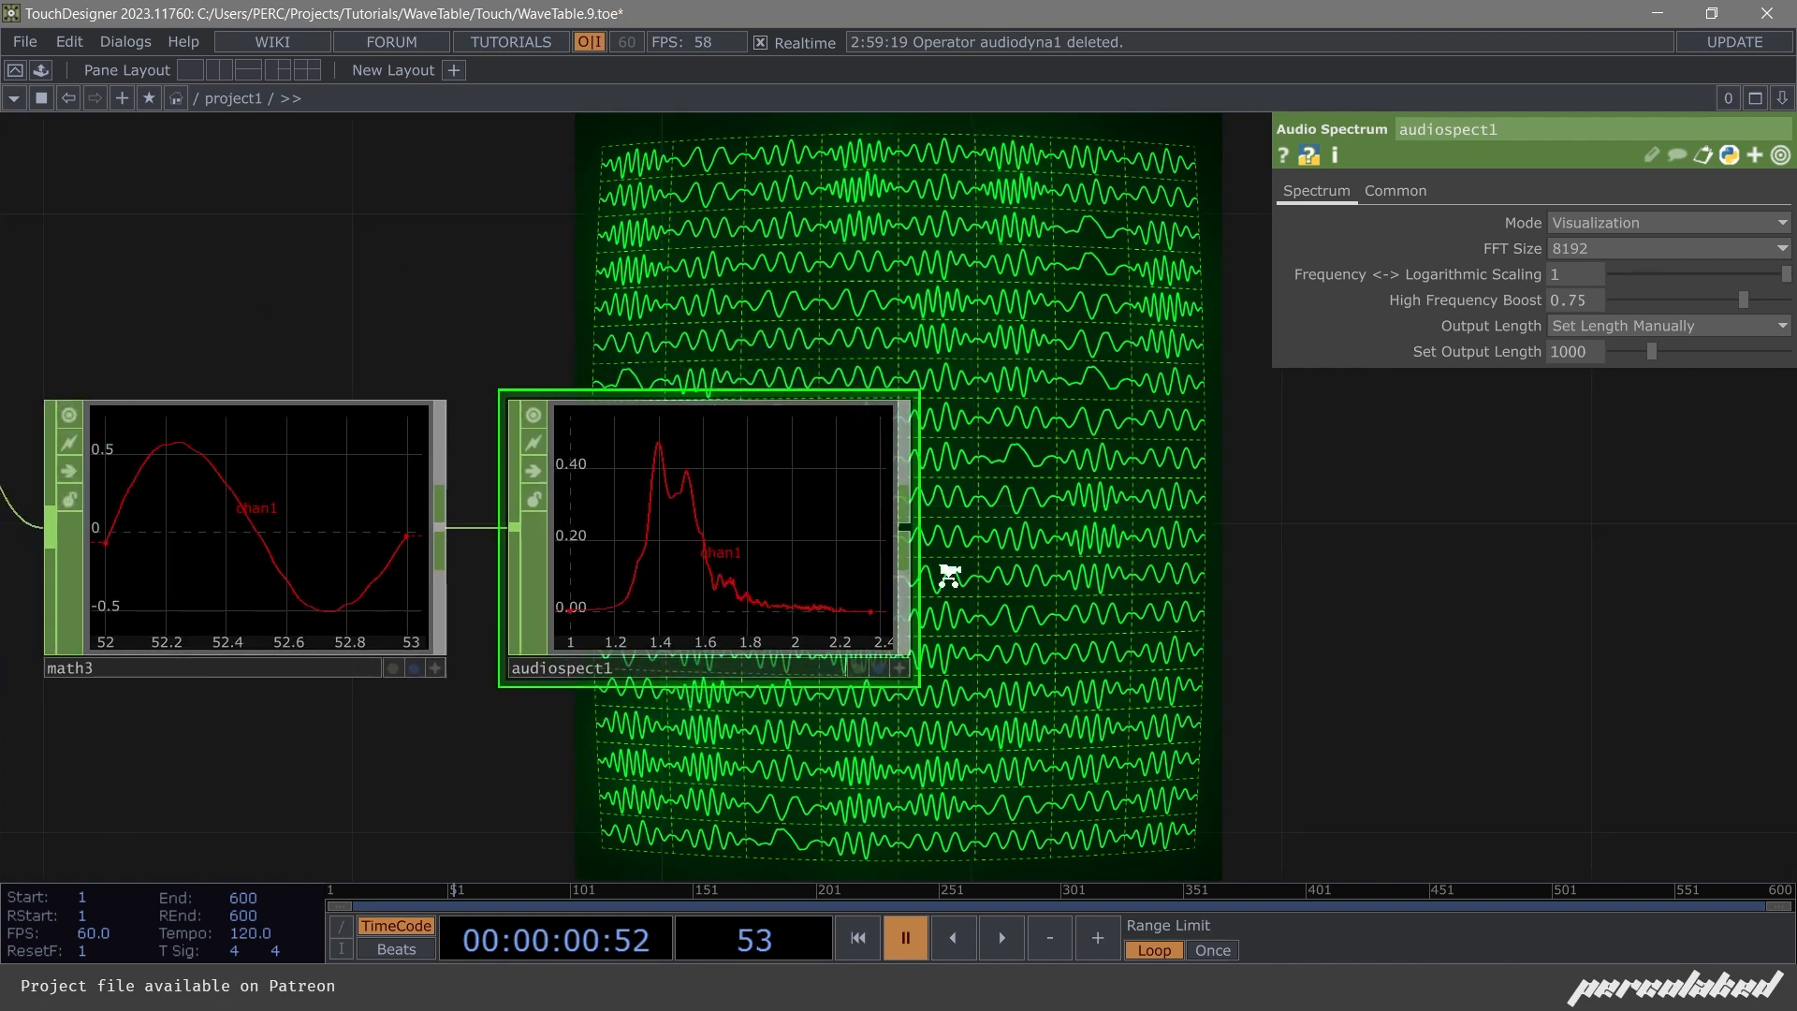
{"action": "scroll", "coordinate": [859, 513], "scroll_direction": "down", "scroll_amount": 2}
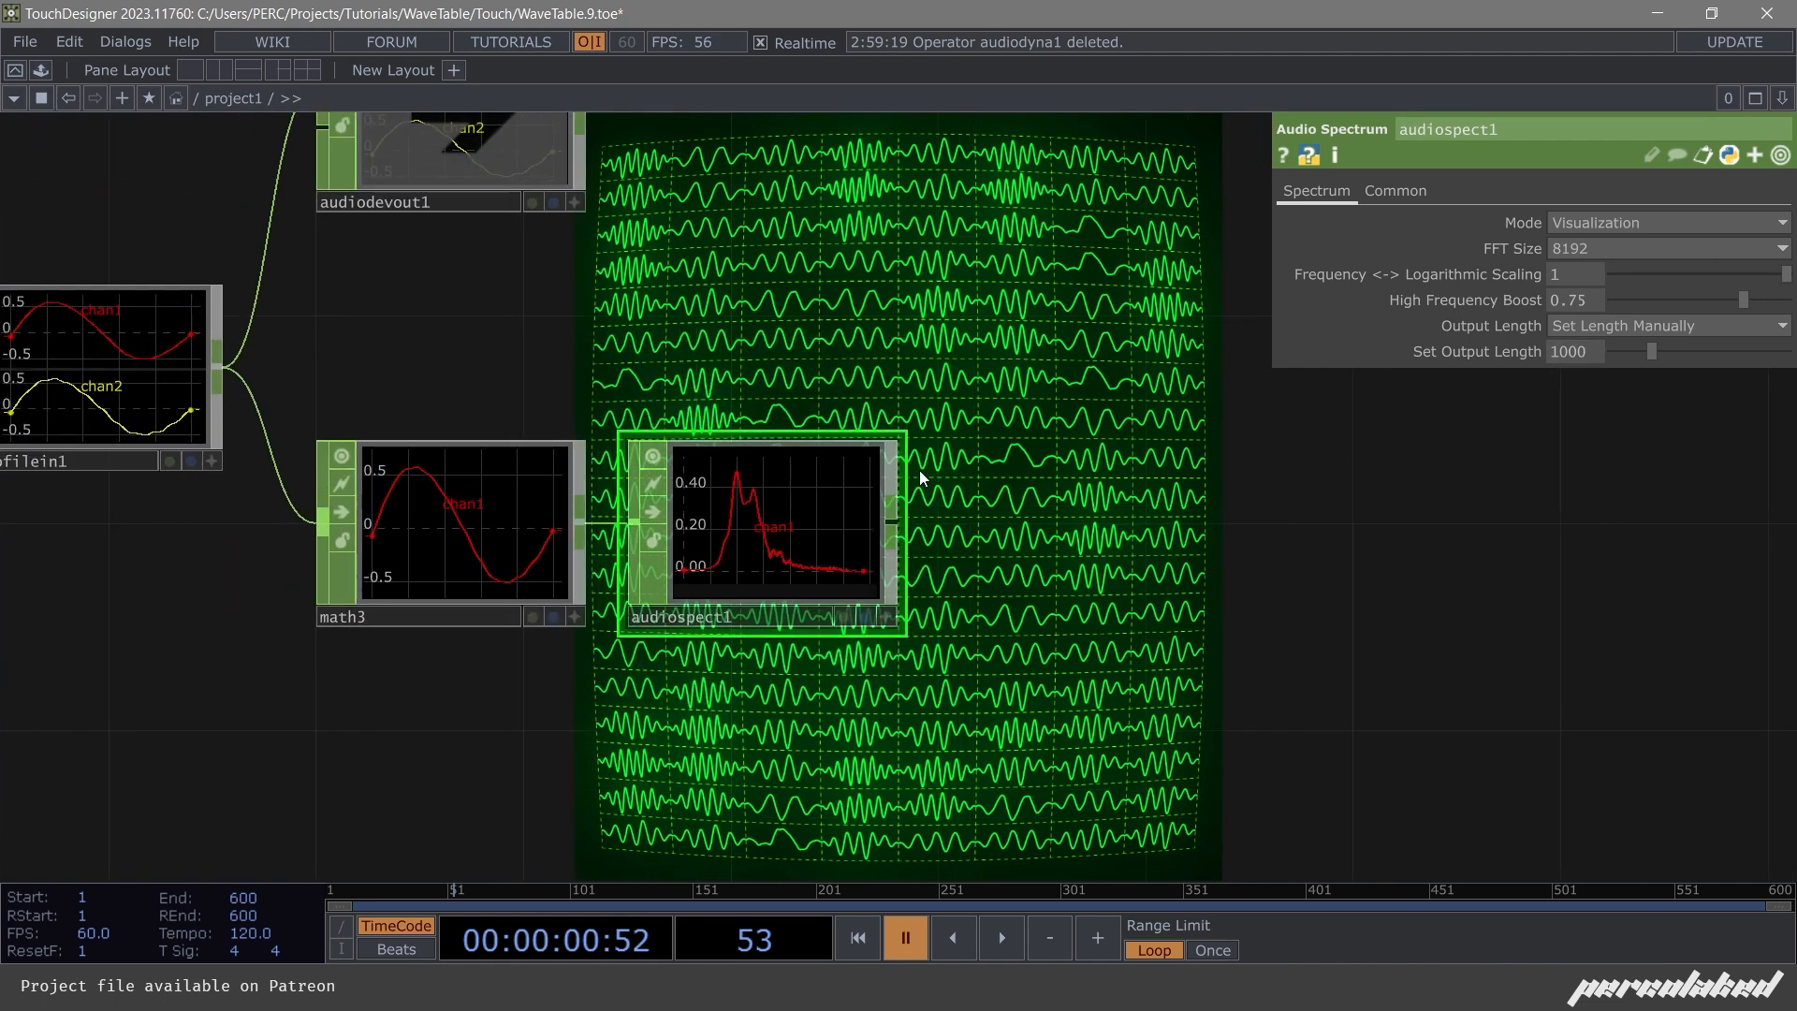
{"action": "left_click_drag", "start_coordinate": [963, 469], "coordinate": [827, 591]}
{"action": "left_click", "coordinate": [812, 616]}
{"action": "left_click", "coordinate": [995, 642]}
{"action": "type", "text": "null"}
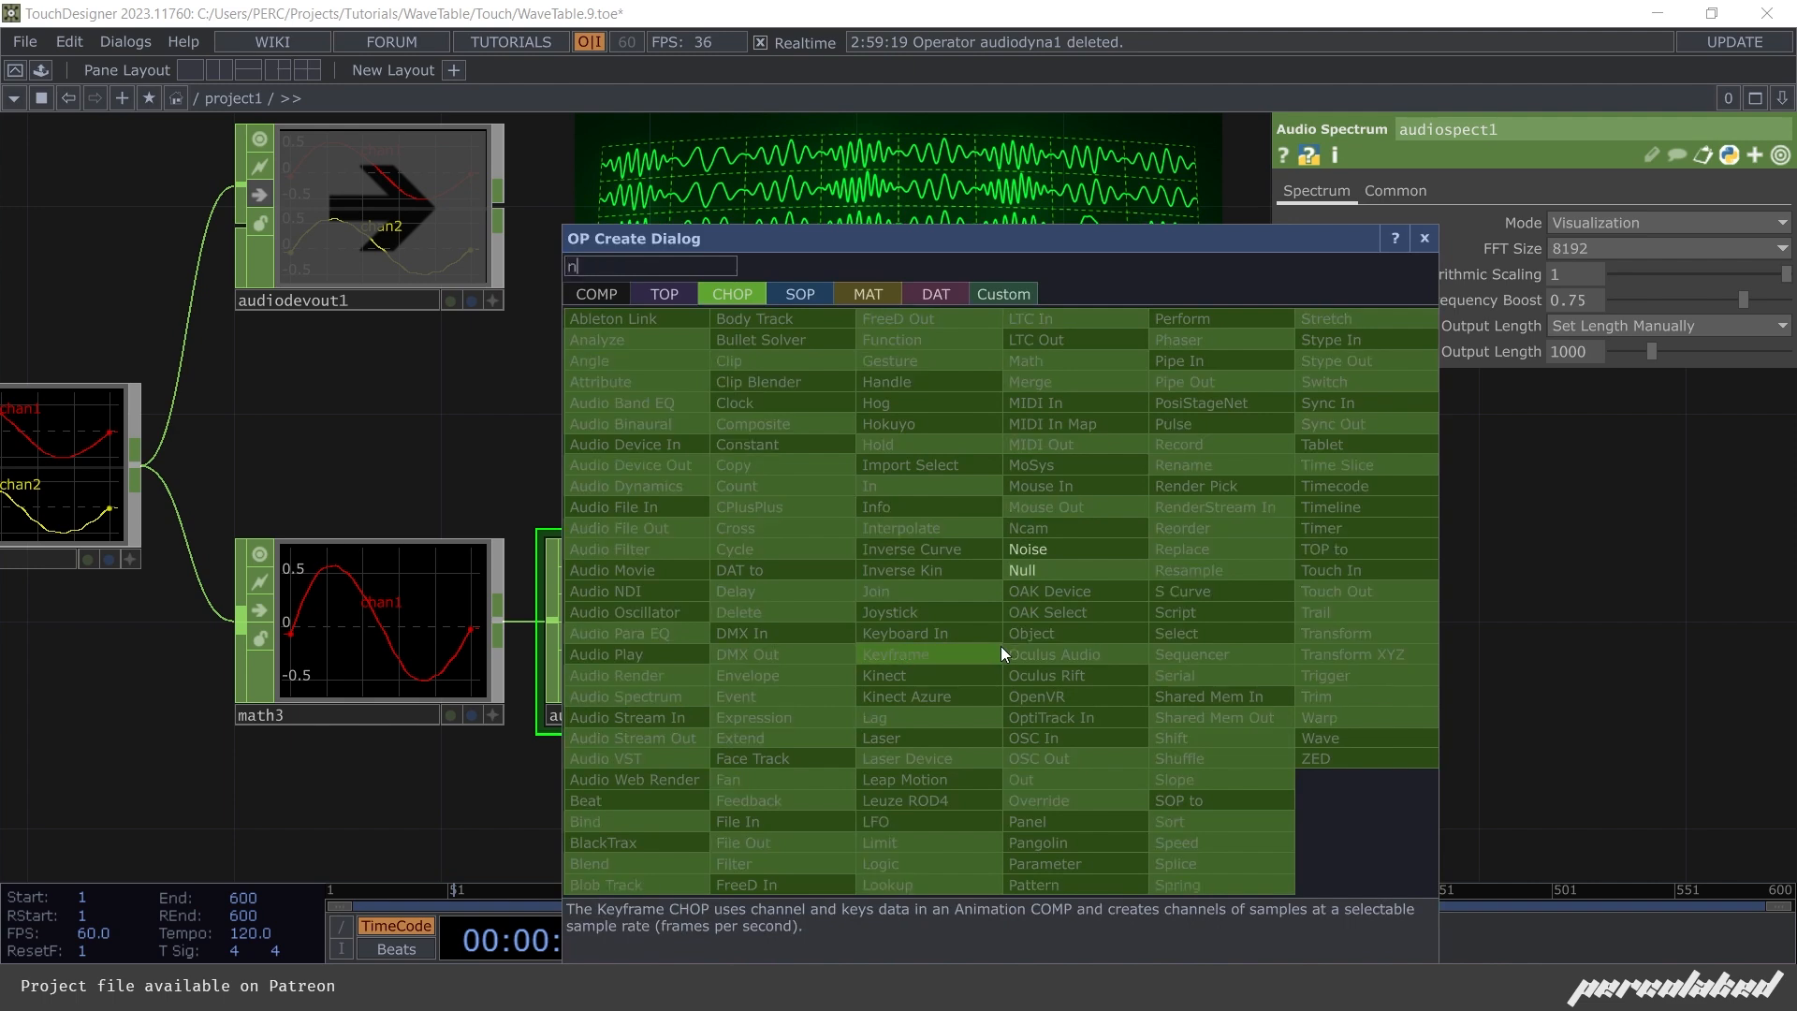
{"action": "key", "text": "Return"}
{"action": "left_click", "coordinate": [1001, 646]}
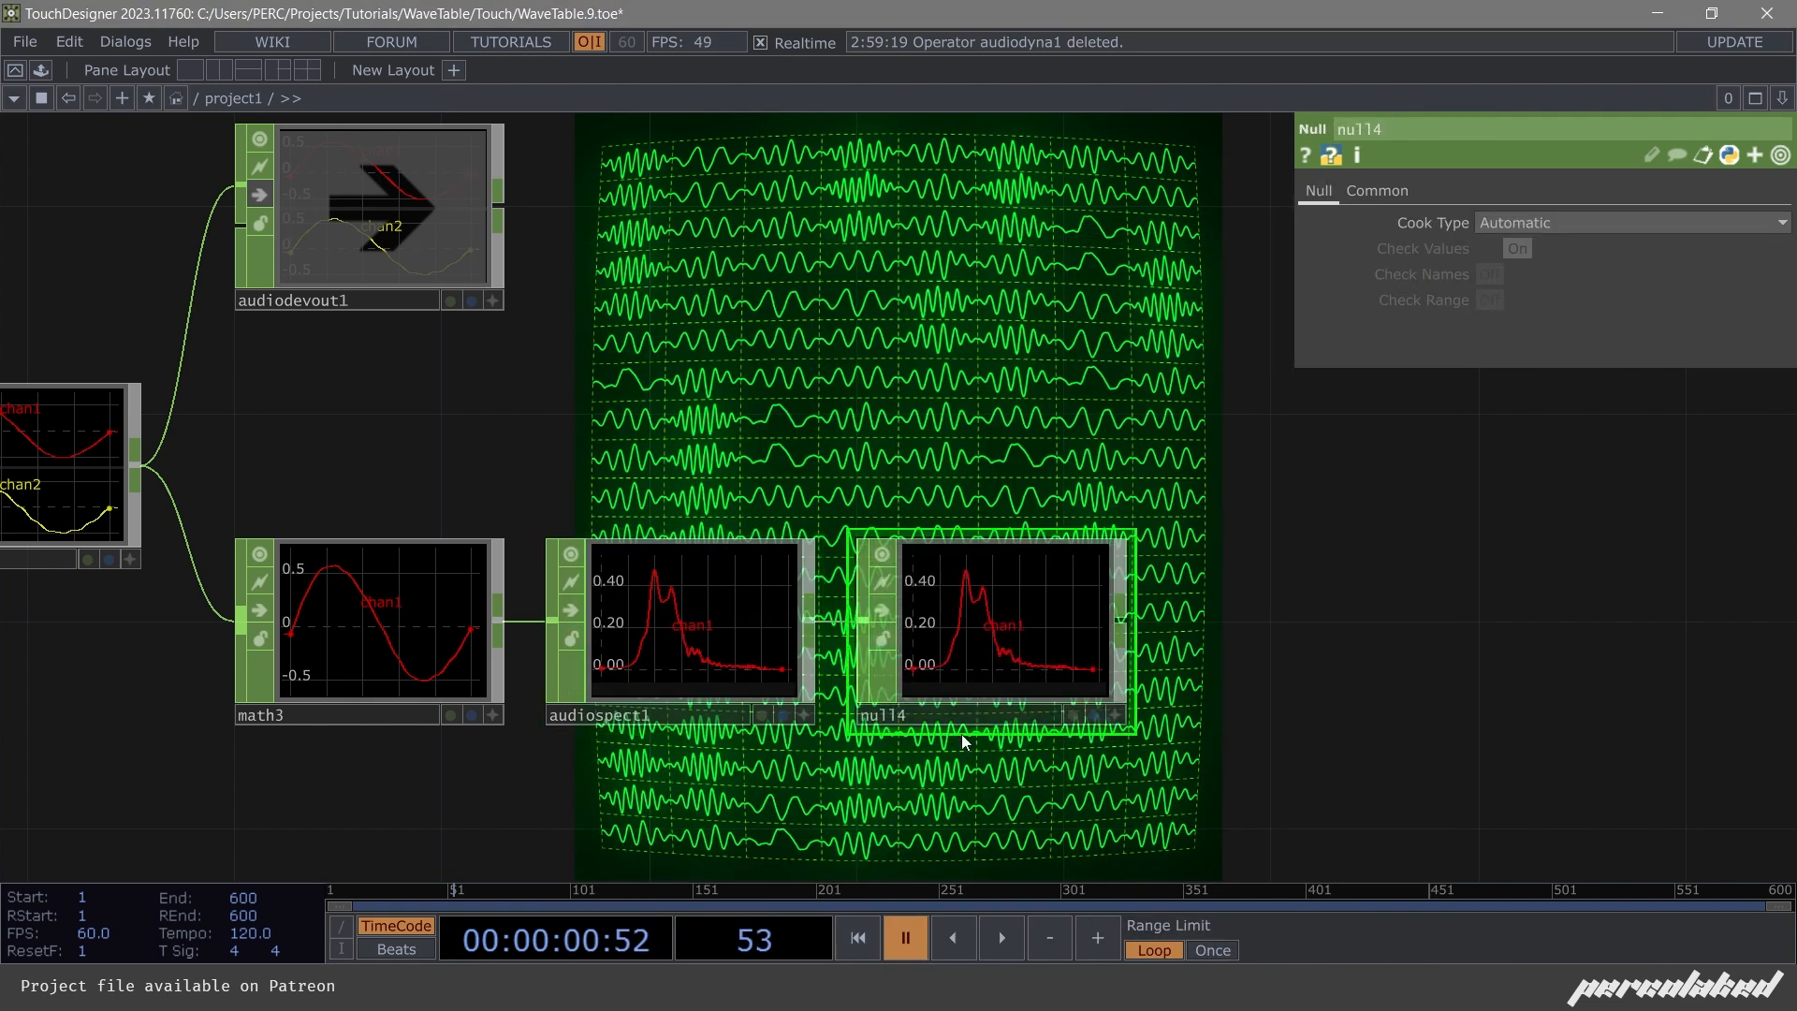
Rename the new Null CHOP after audiospect1 as null_audio.
{"action": "left_click", "coordinate": [945, 717]}
{"action": "type", "text": "null_a"}
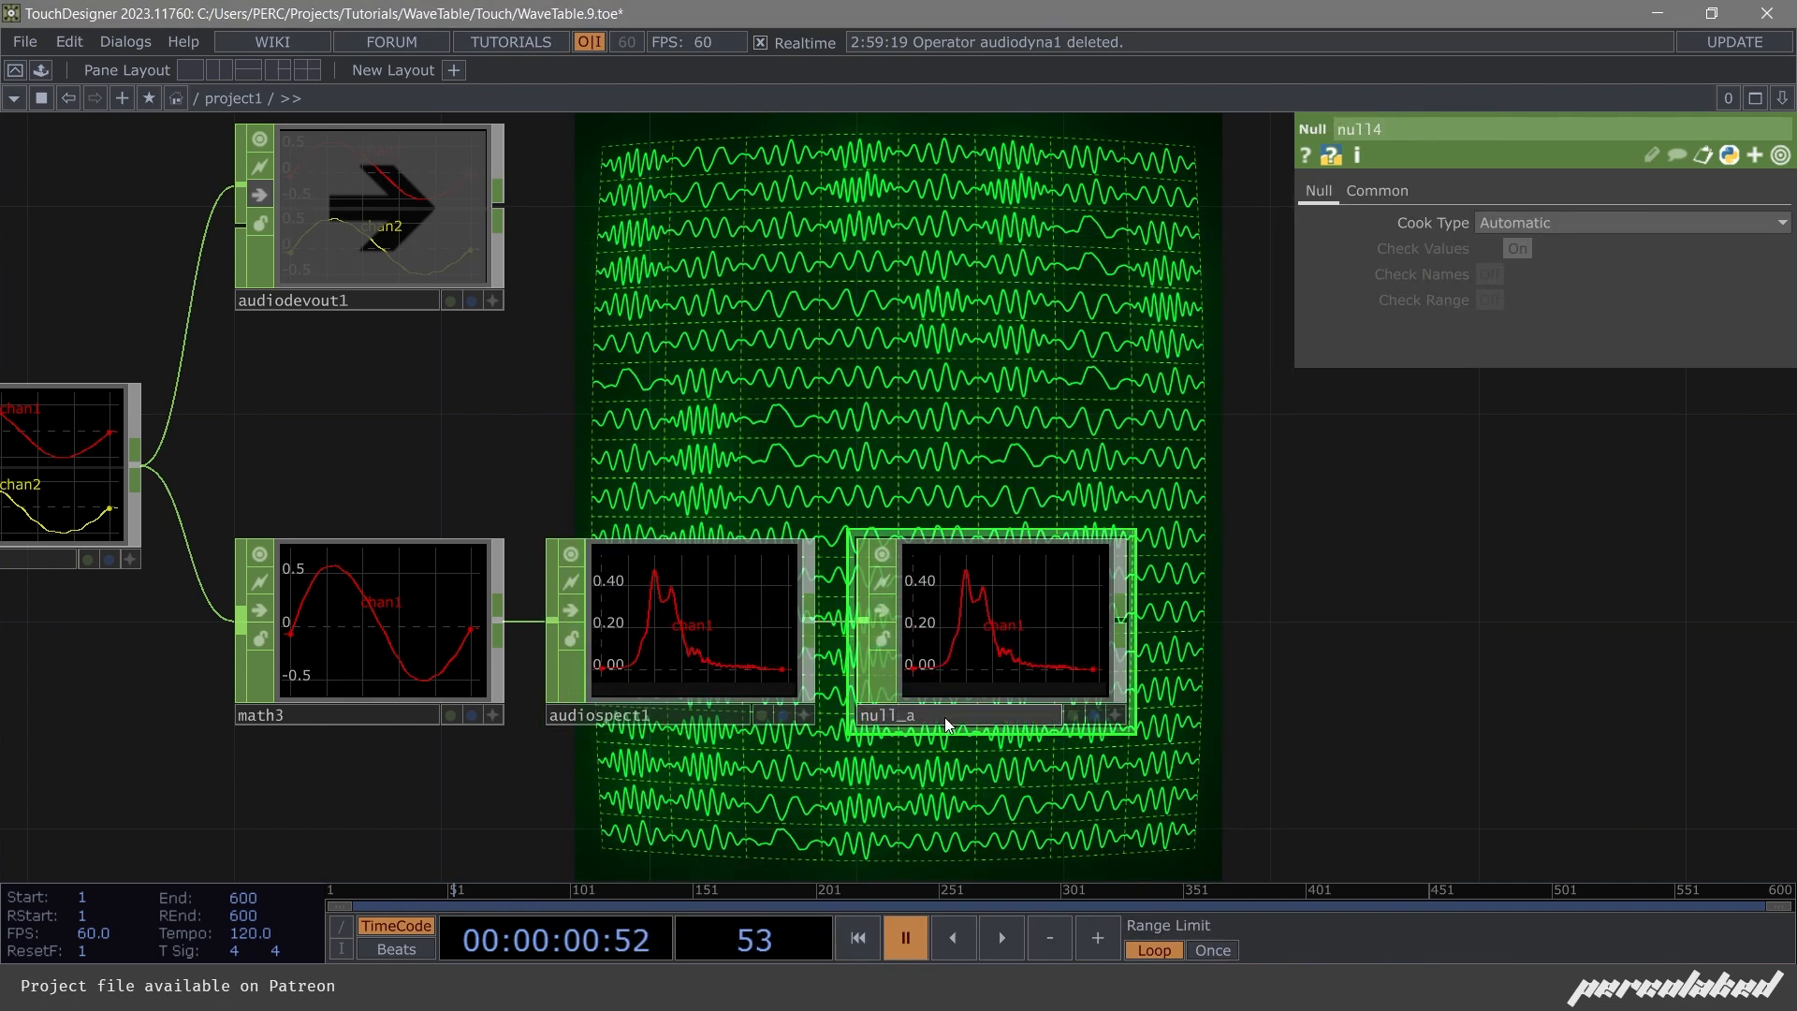
{"action": "type", "text": "udio"}
{"action": "key", "text": "Return"}
Examine the null_audio spectrum curve alongside the null_data values and the textures component in the project network.
{"action": "scroll", "coordinate": [931, 547], "scroll_direction": "down", "scroll_amount": 5}
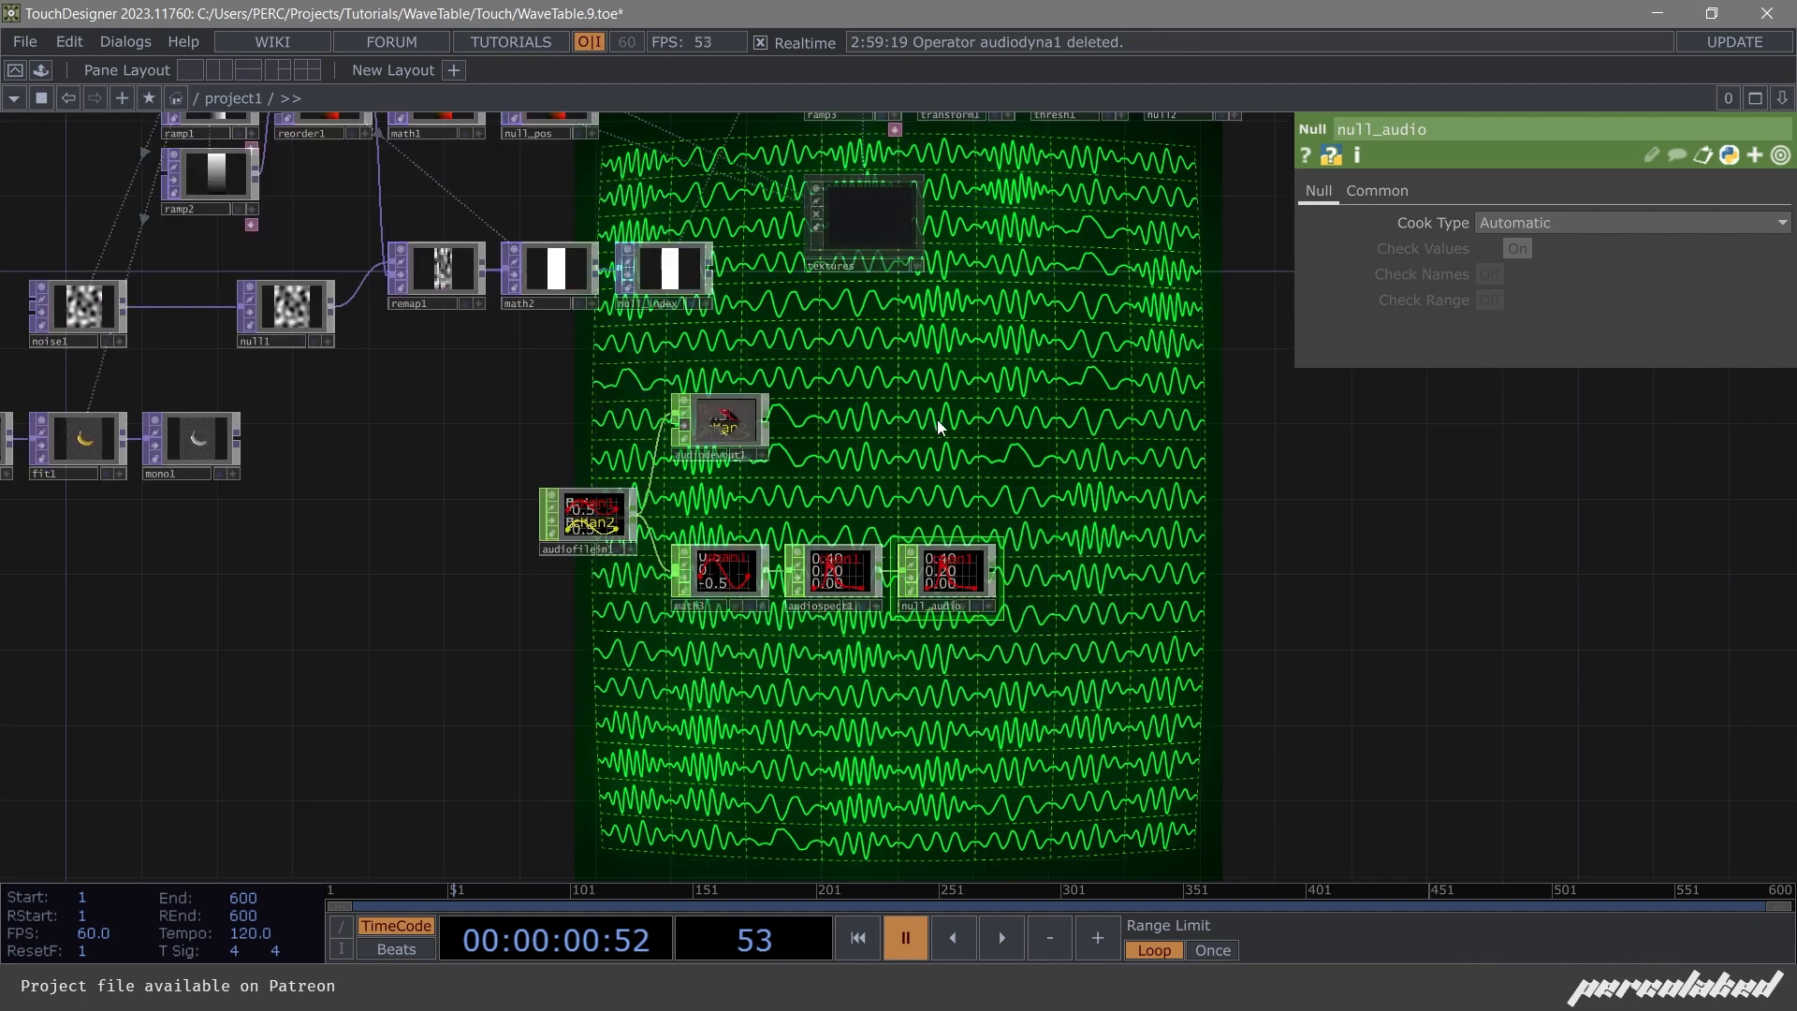
{"action": "left_click_drag", "start_coordinate": [936, 419], "coordinate": [934, 464]}
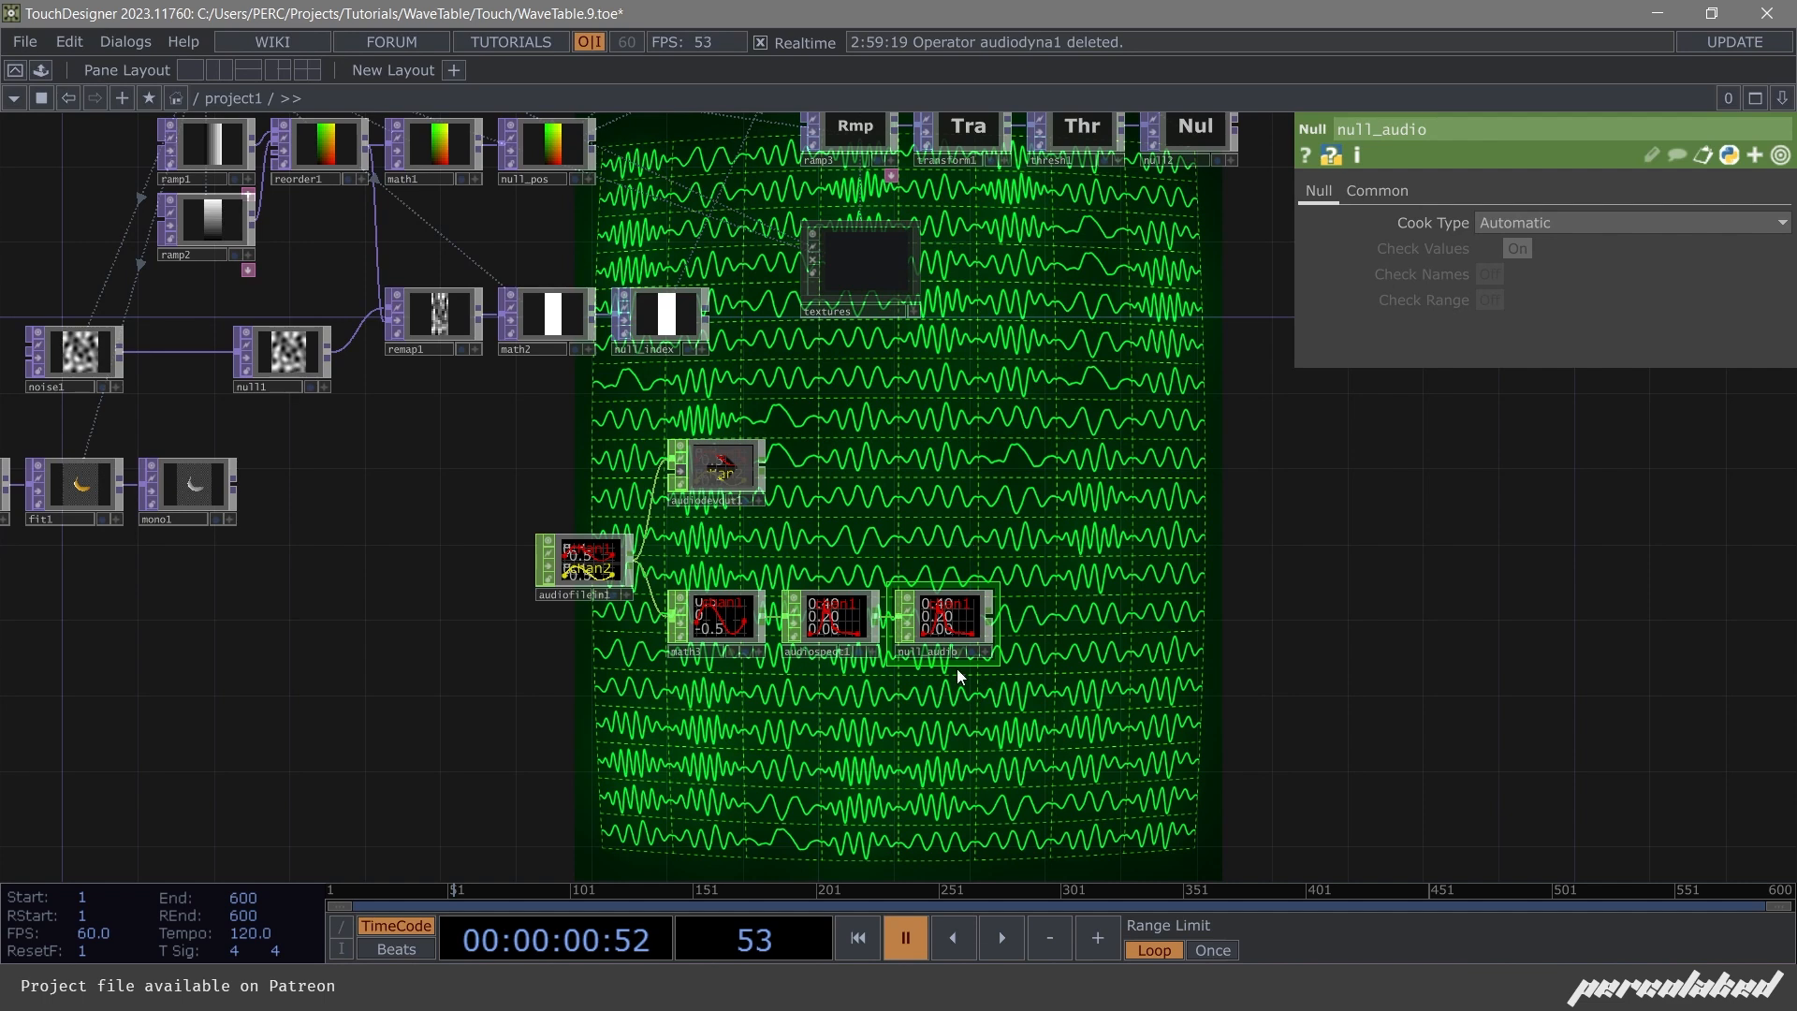
{"action": "scroll", "coordinate": [963, 632], "scroll_direction": "up", "scroll_amount": 5}
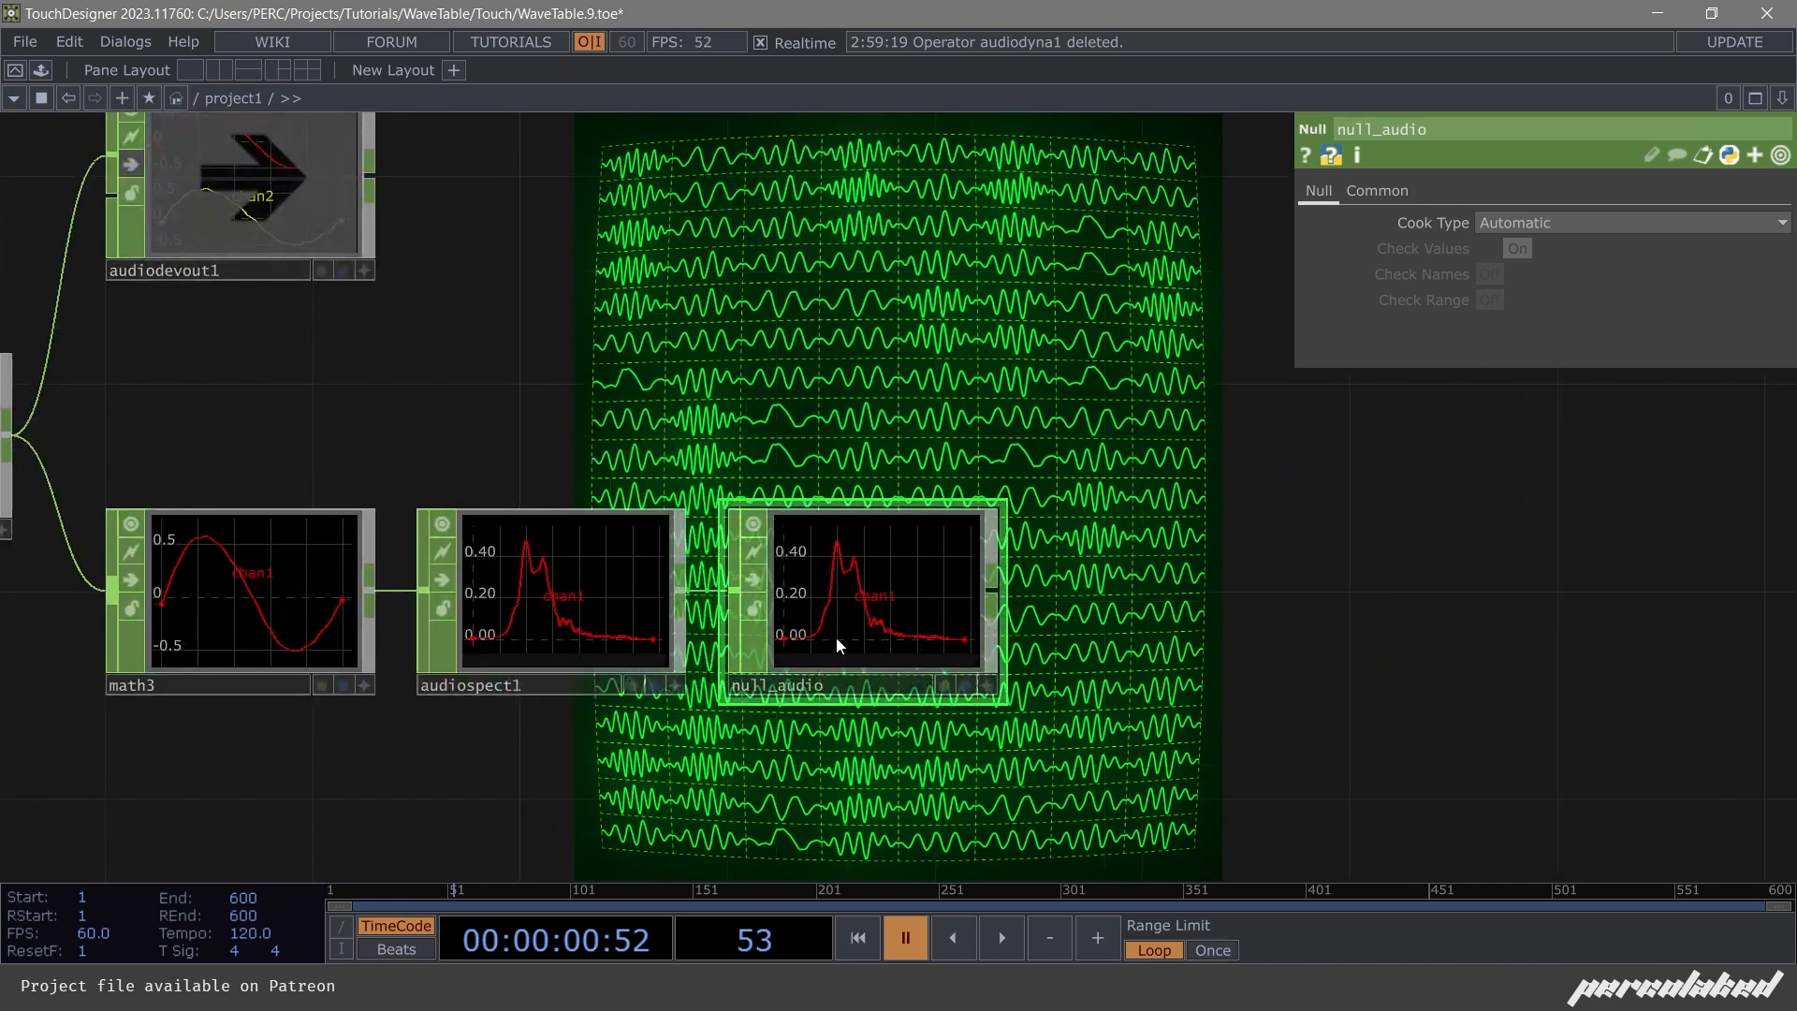
{"action": "scroll", "coordinate": [836, 639], "scroll_direction": "up", "scroll_amount": 2}
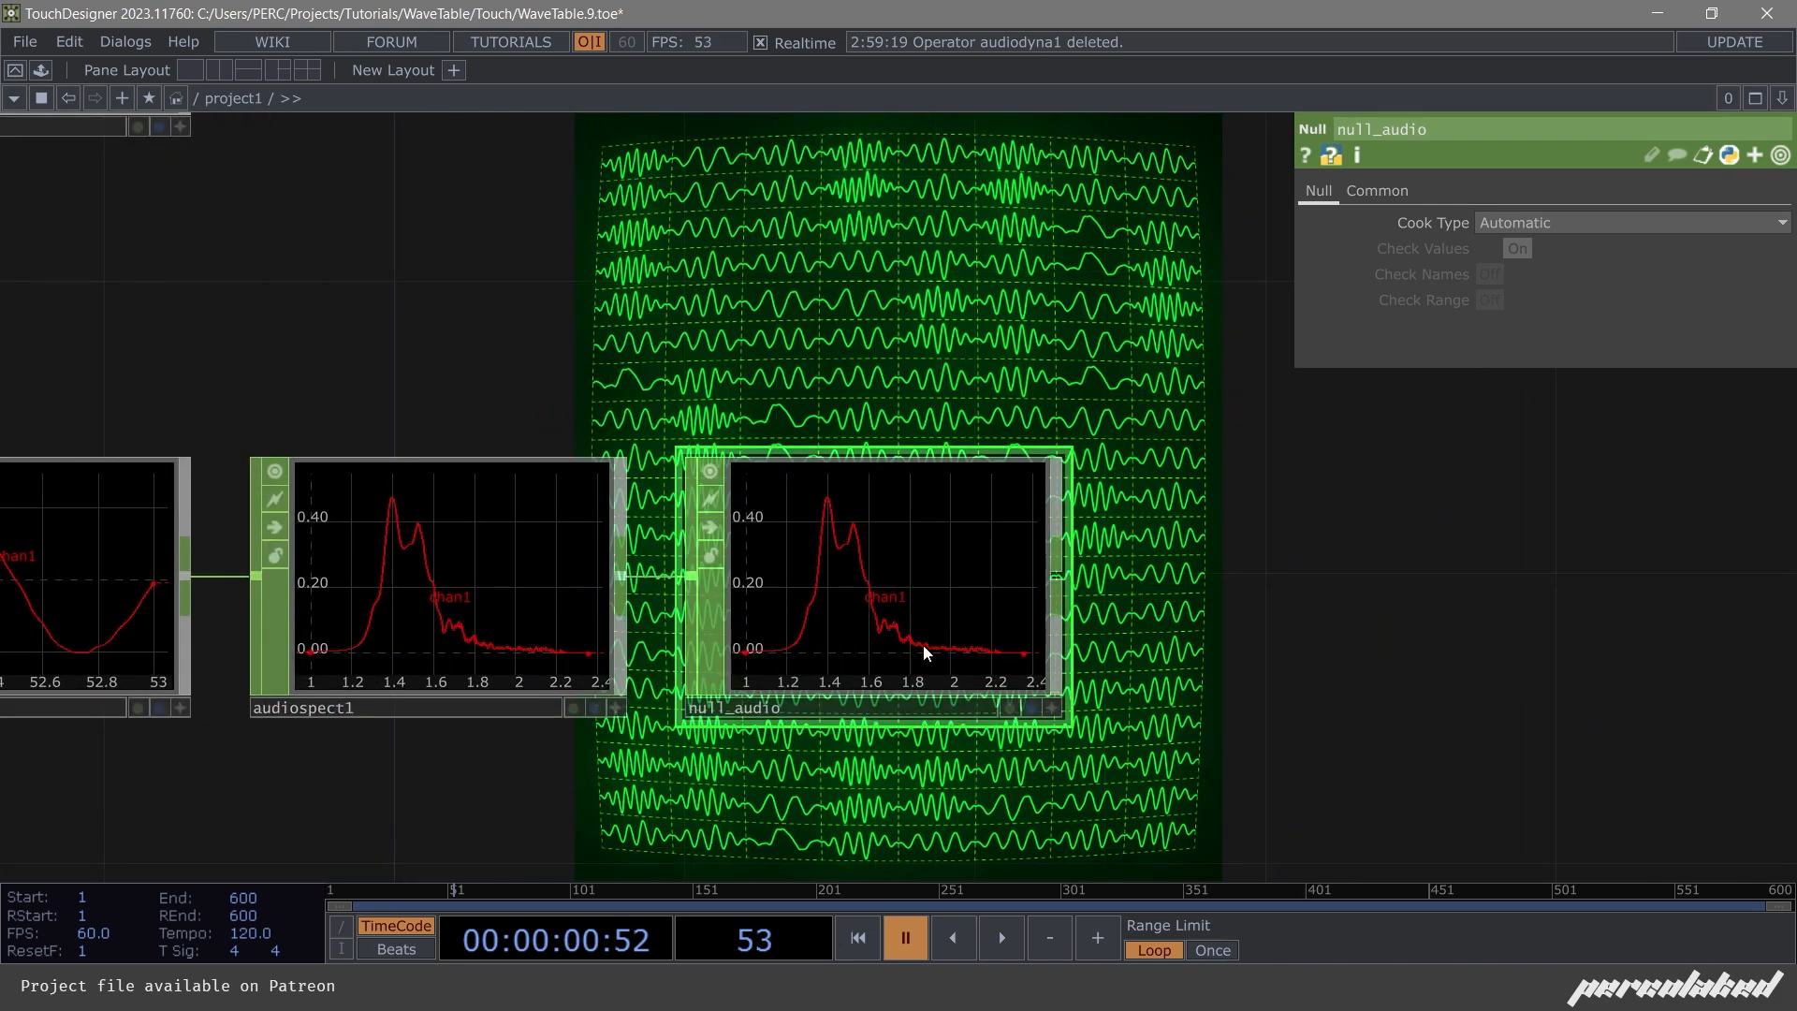
{"action": "scroll", "coordinate": [790, 662], "scroll_direction": "up", "scroll_amount": 2}
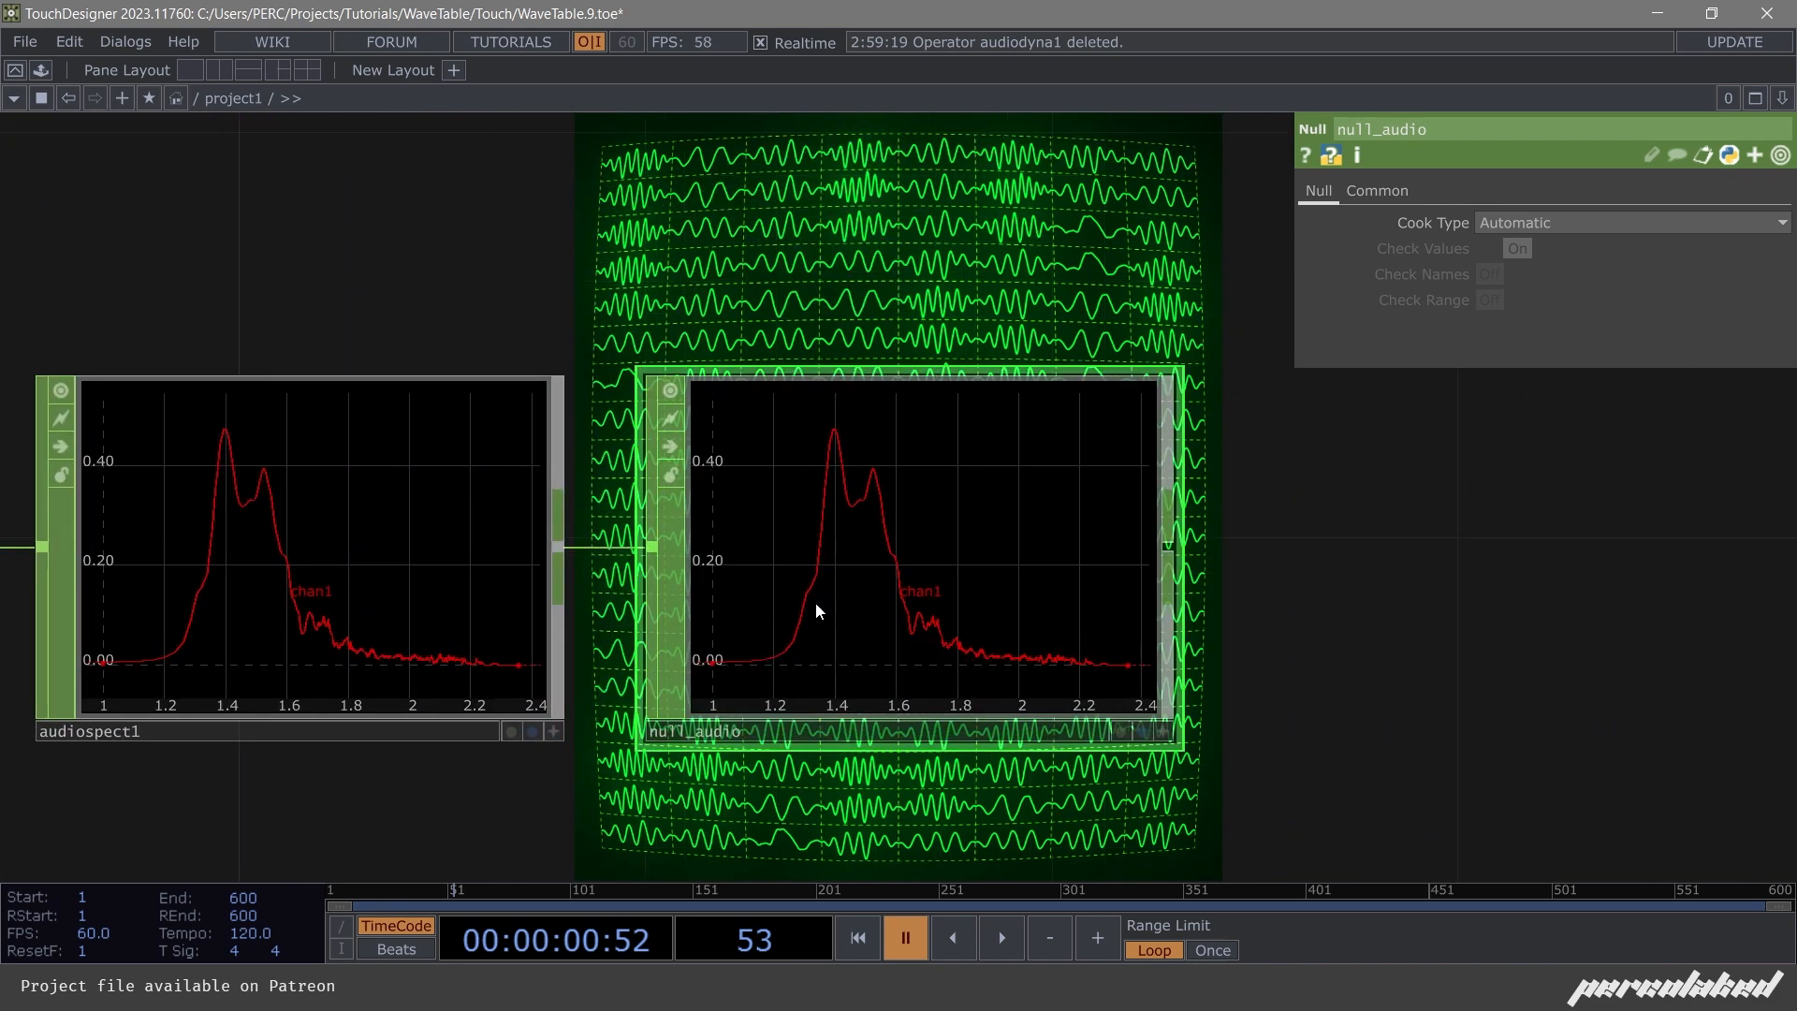
{"action": "scroll", "coordinate": [988, 642], "scroll_direction": "down", "scroll_amount": 8}
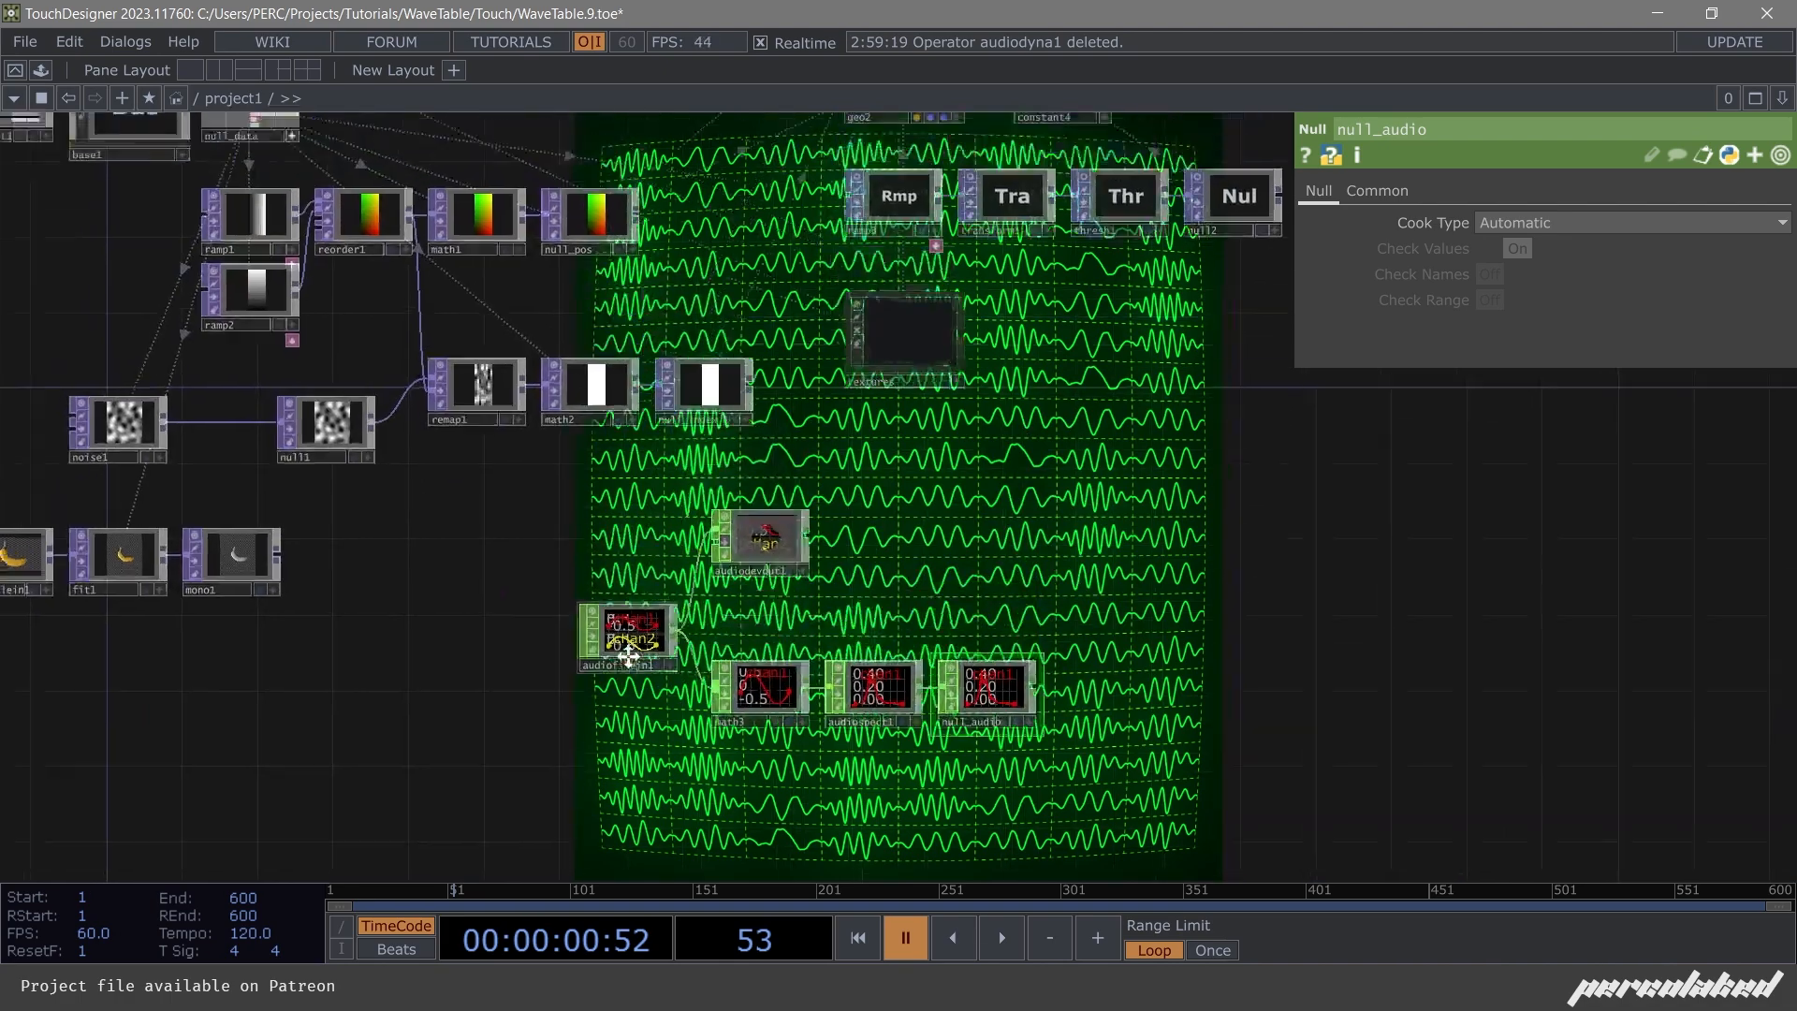
{"action": "scroll", "coordinate": [352, 275], "scroll_direction": "up", "scroll_amount": 8}
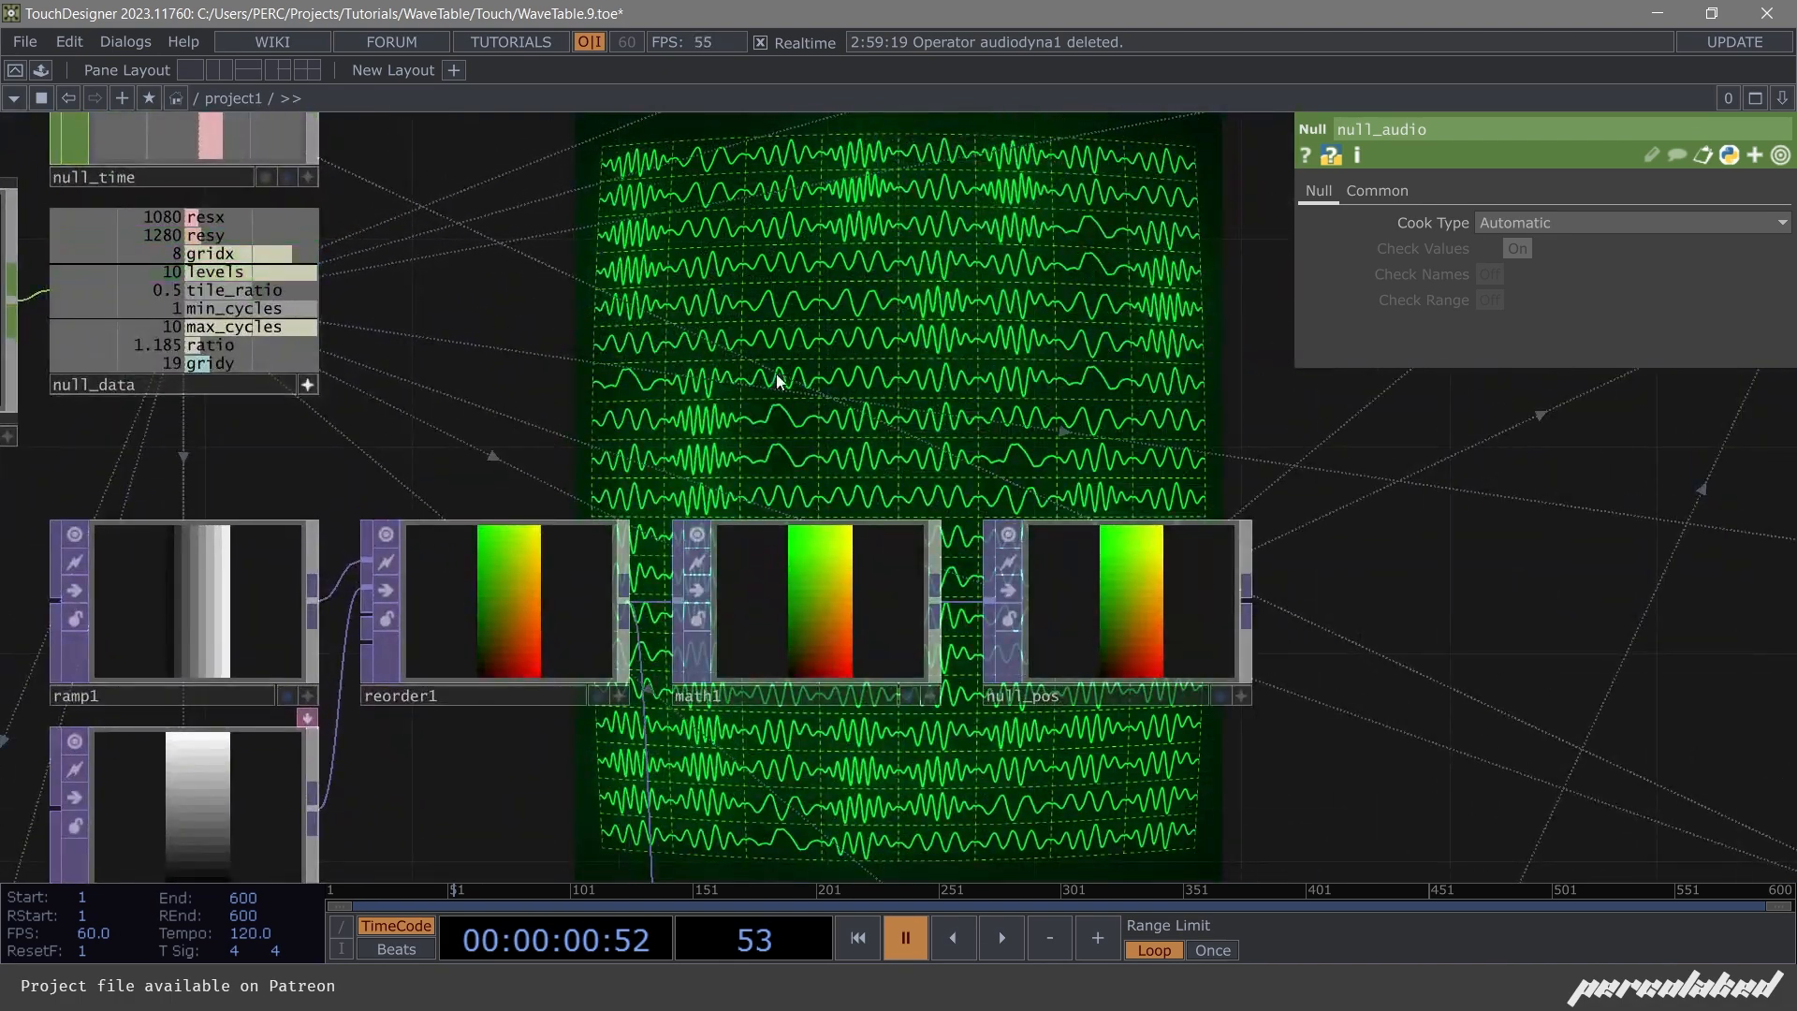
{"action": "left_click_drag", "start_coordinate": [778, 382], "coordinate": [539, 285]}
{"action": "scroll", "coordinate": [403, 249], "scroll_direction": "down", "scroll_amount": 5}
{"action": "left_click_drag", "start_coordinate": [973, 494], "coordinate": [870, 234]}
{"action": "scroll", "coordinate": [992, 507], "scroll_direction": "up", "scroll_amount": 10}
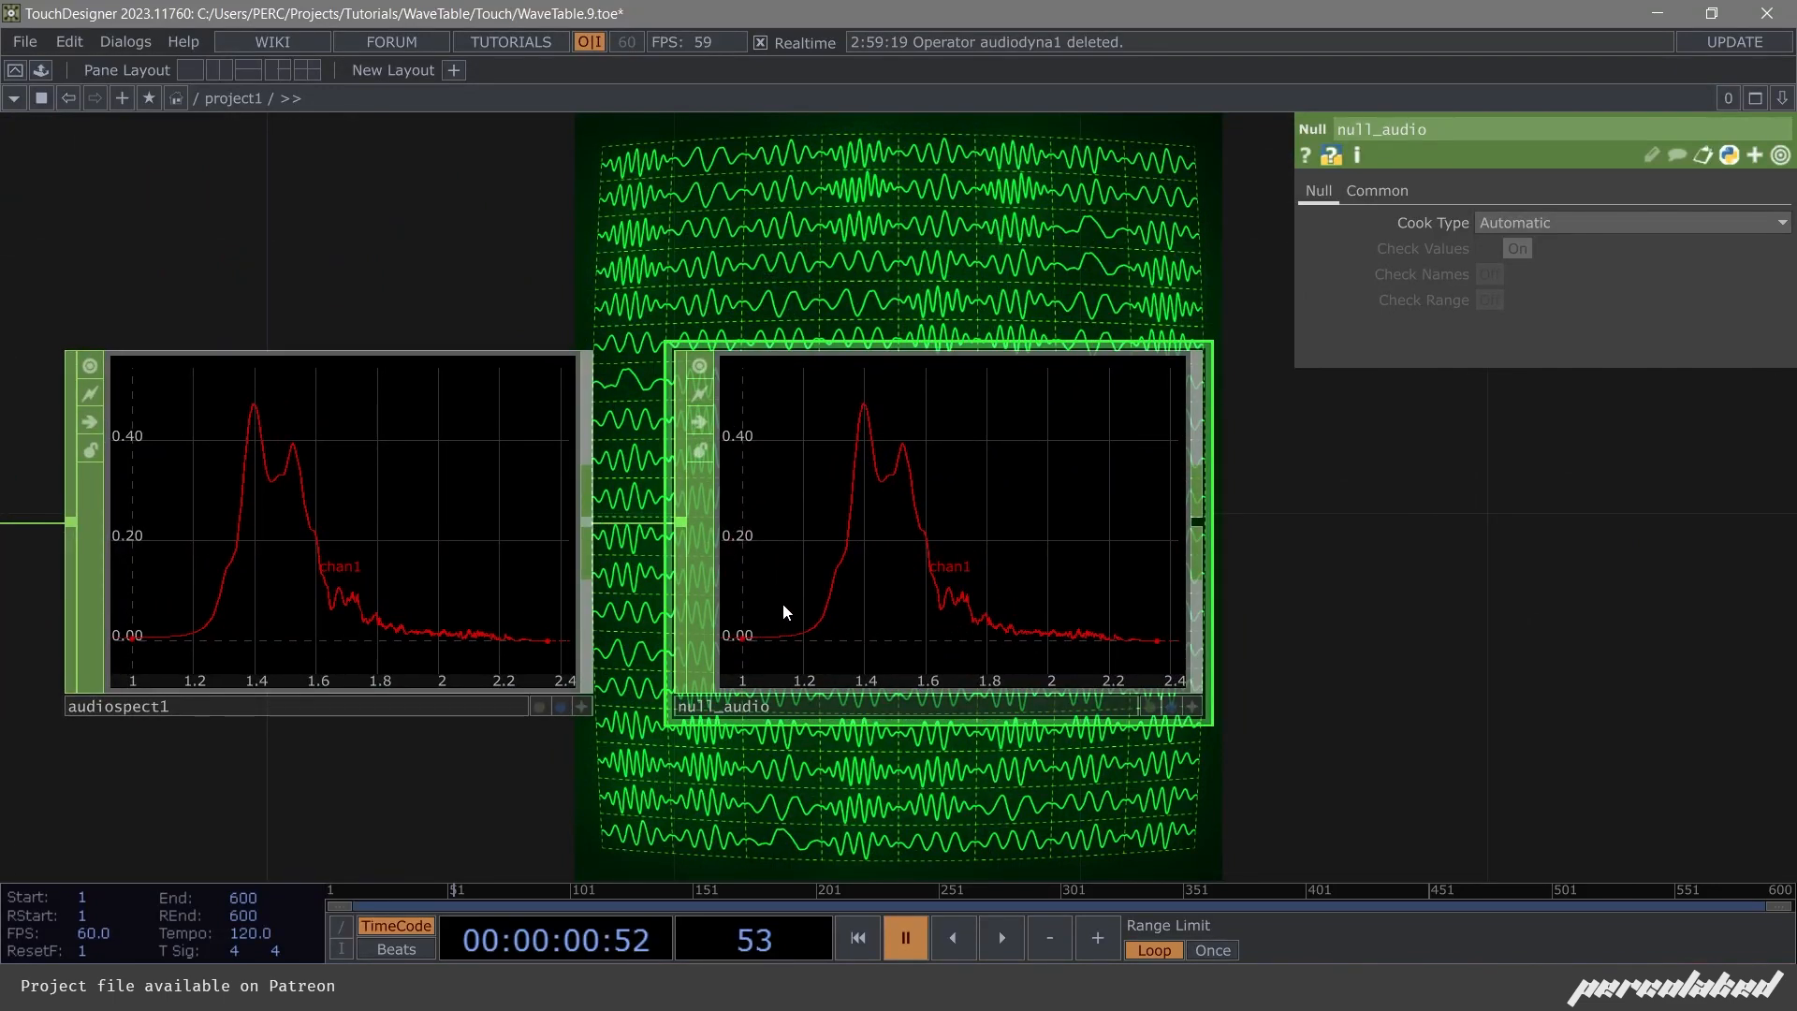
{"action": "scroll", "coordinate": [772, 582], "scroll_direction": "down", "scroll_amount": 5}
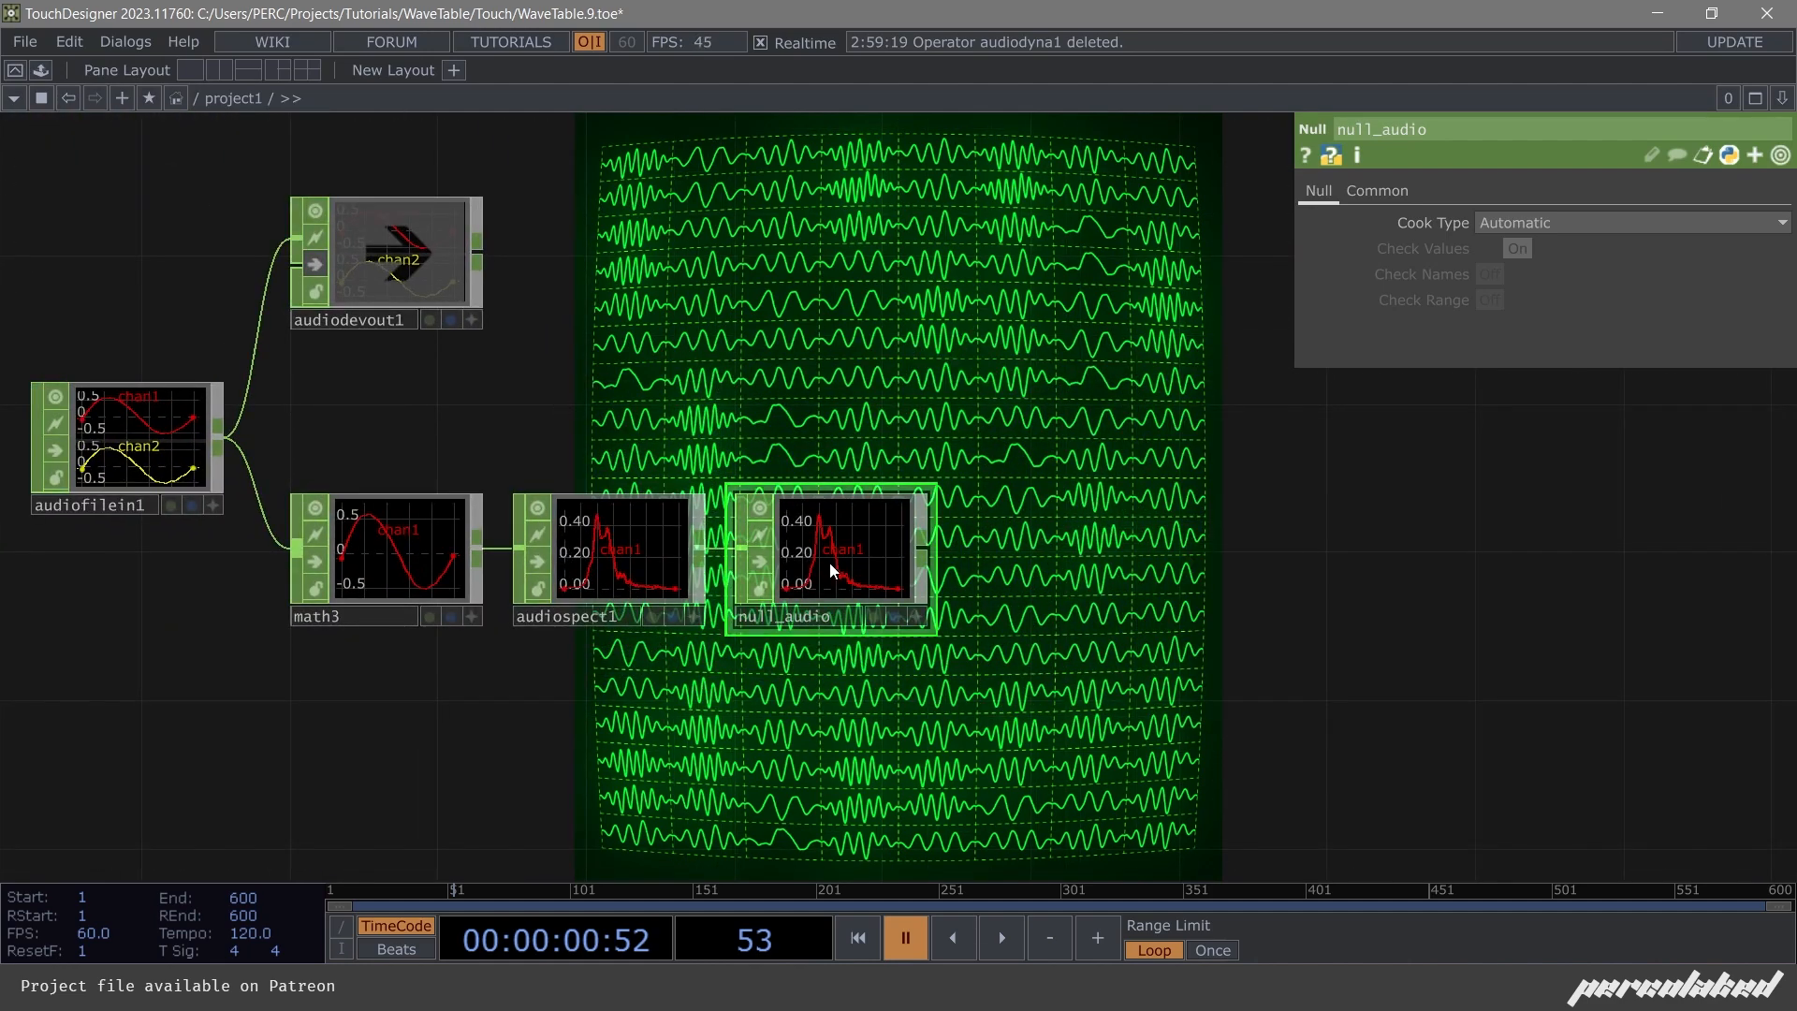
{"action": "scroll", "coordinate": [859, 558], "scroll_direction": "down", "scroll_amount": 5}
{"action": "left_click_drag", "start_coordinate": [911, 539], "coordinate": [919, 577]}
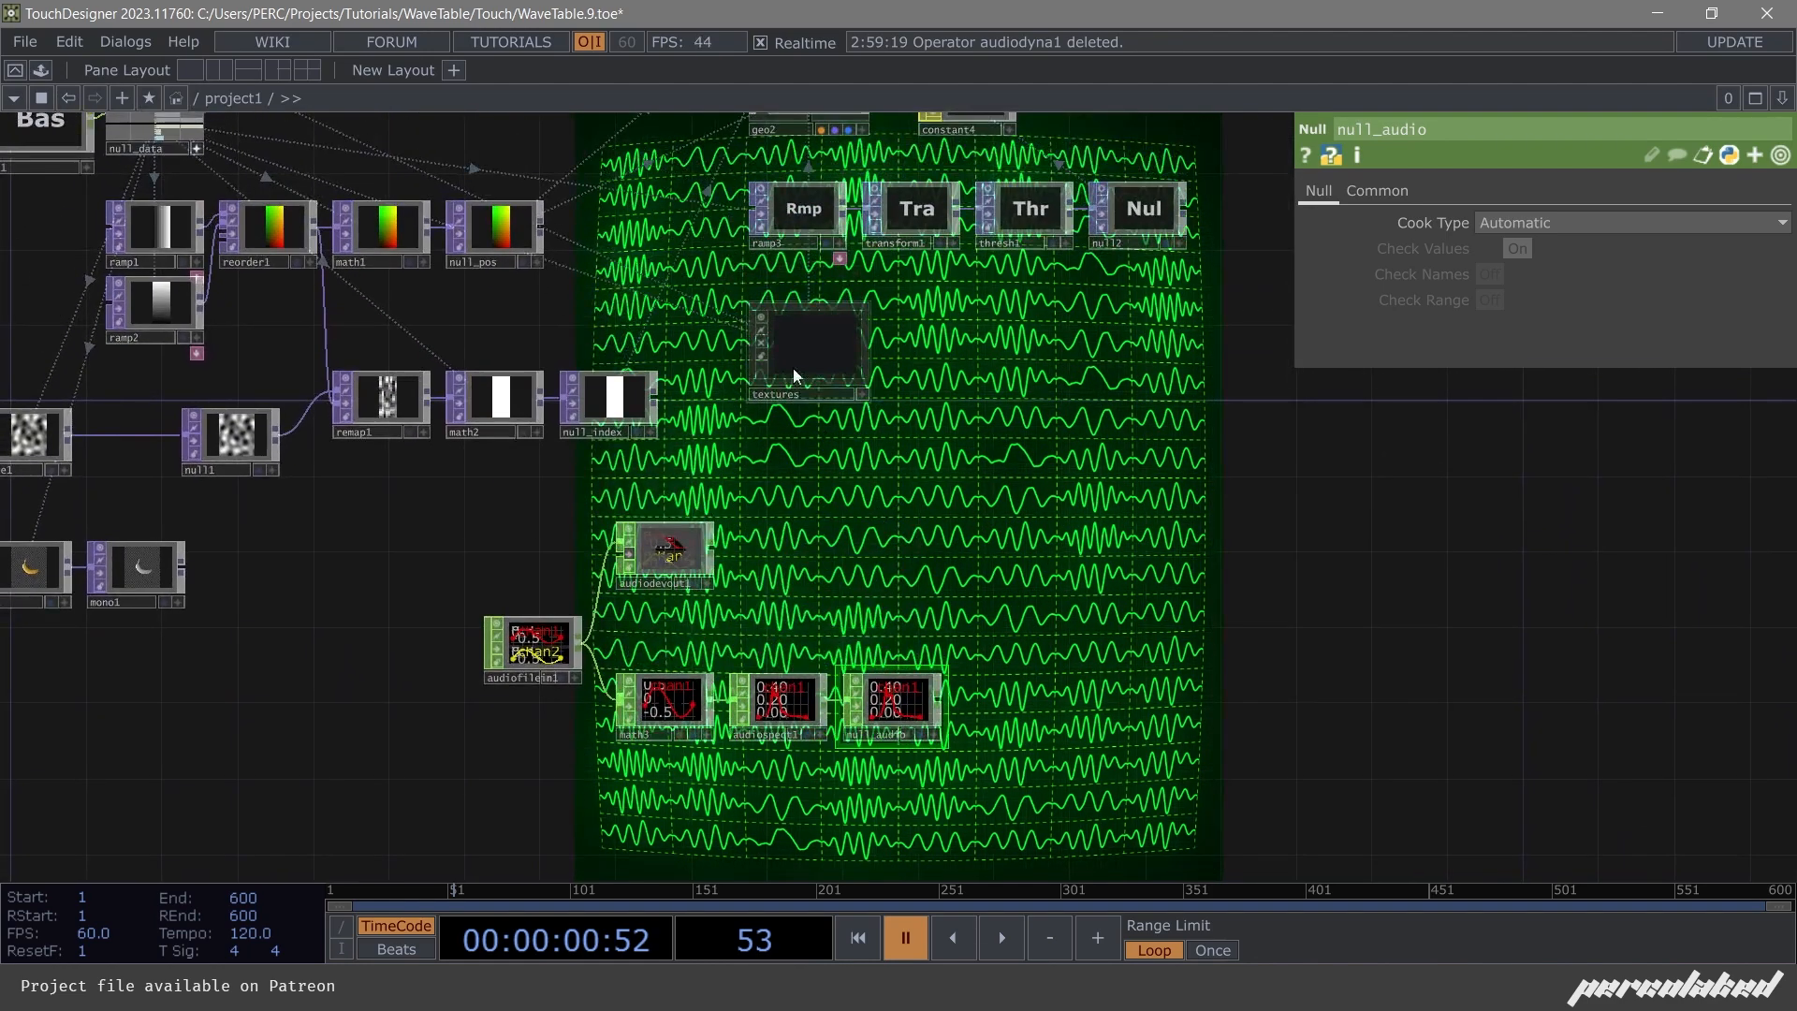
{"action": "left_click_drag", "start_coordinate": [955, 395], "coordinate": [983, 469]}
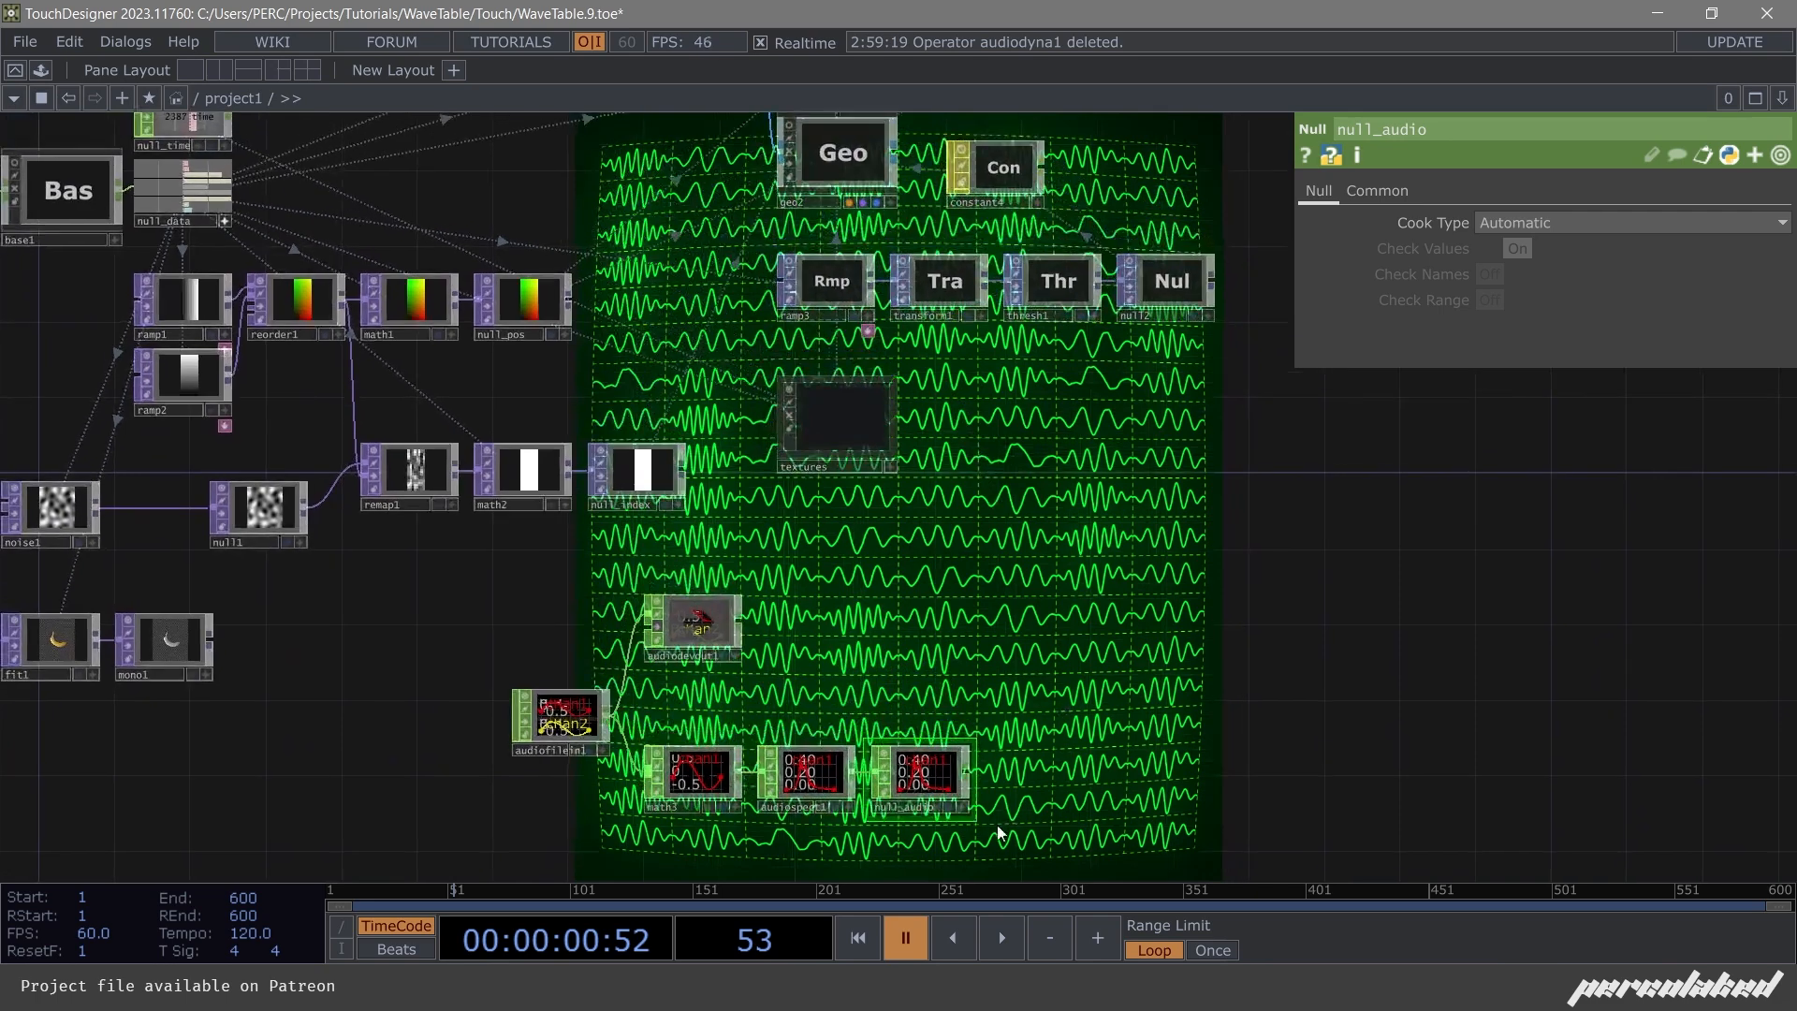
{"action": "scroll", "coordinate": [949, 803], "scroll_direction": "up", "scroll_amount": 10}
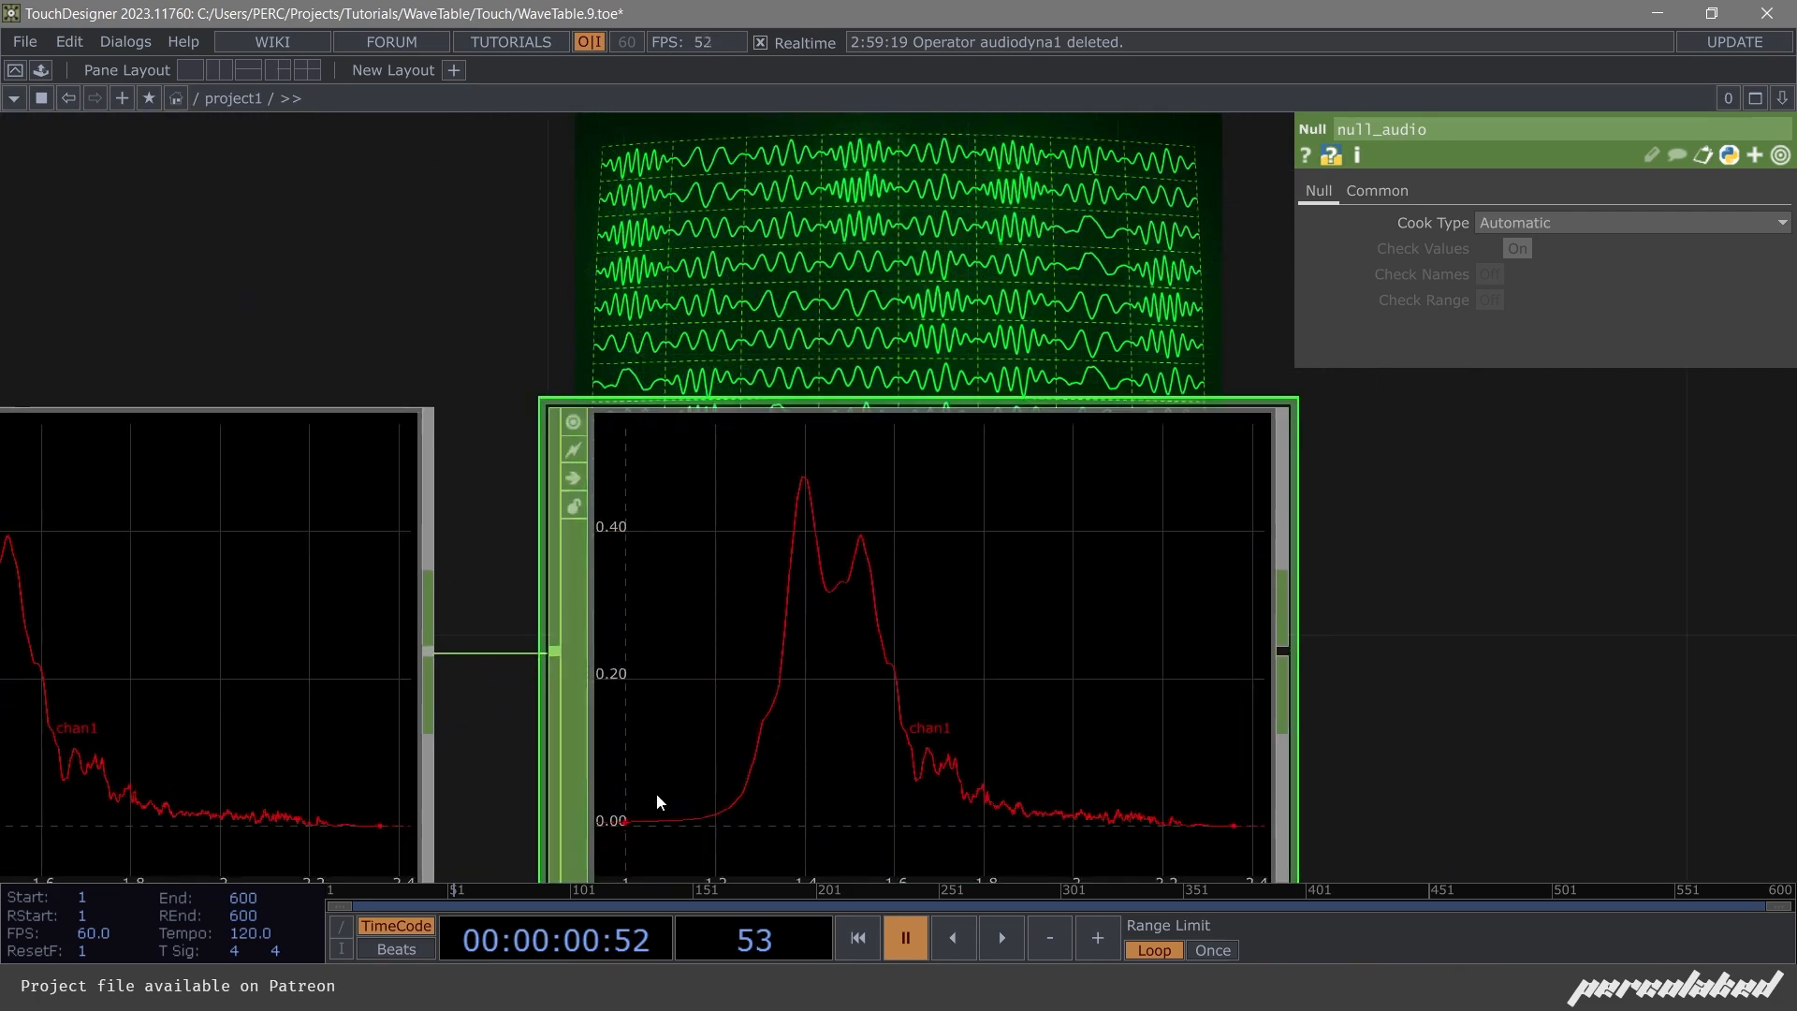
{"action": "scroll", "coordinate": [681, 784], "scroll_direction": "down", "scroll_amount": 10}
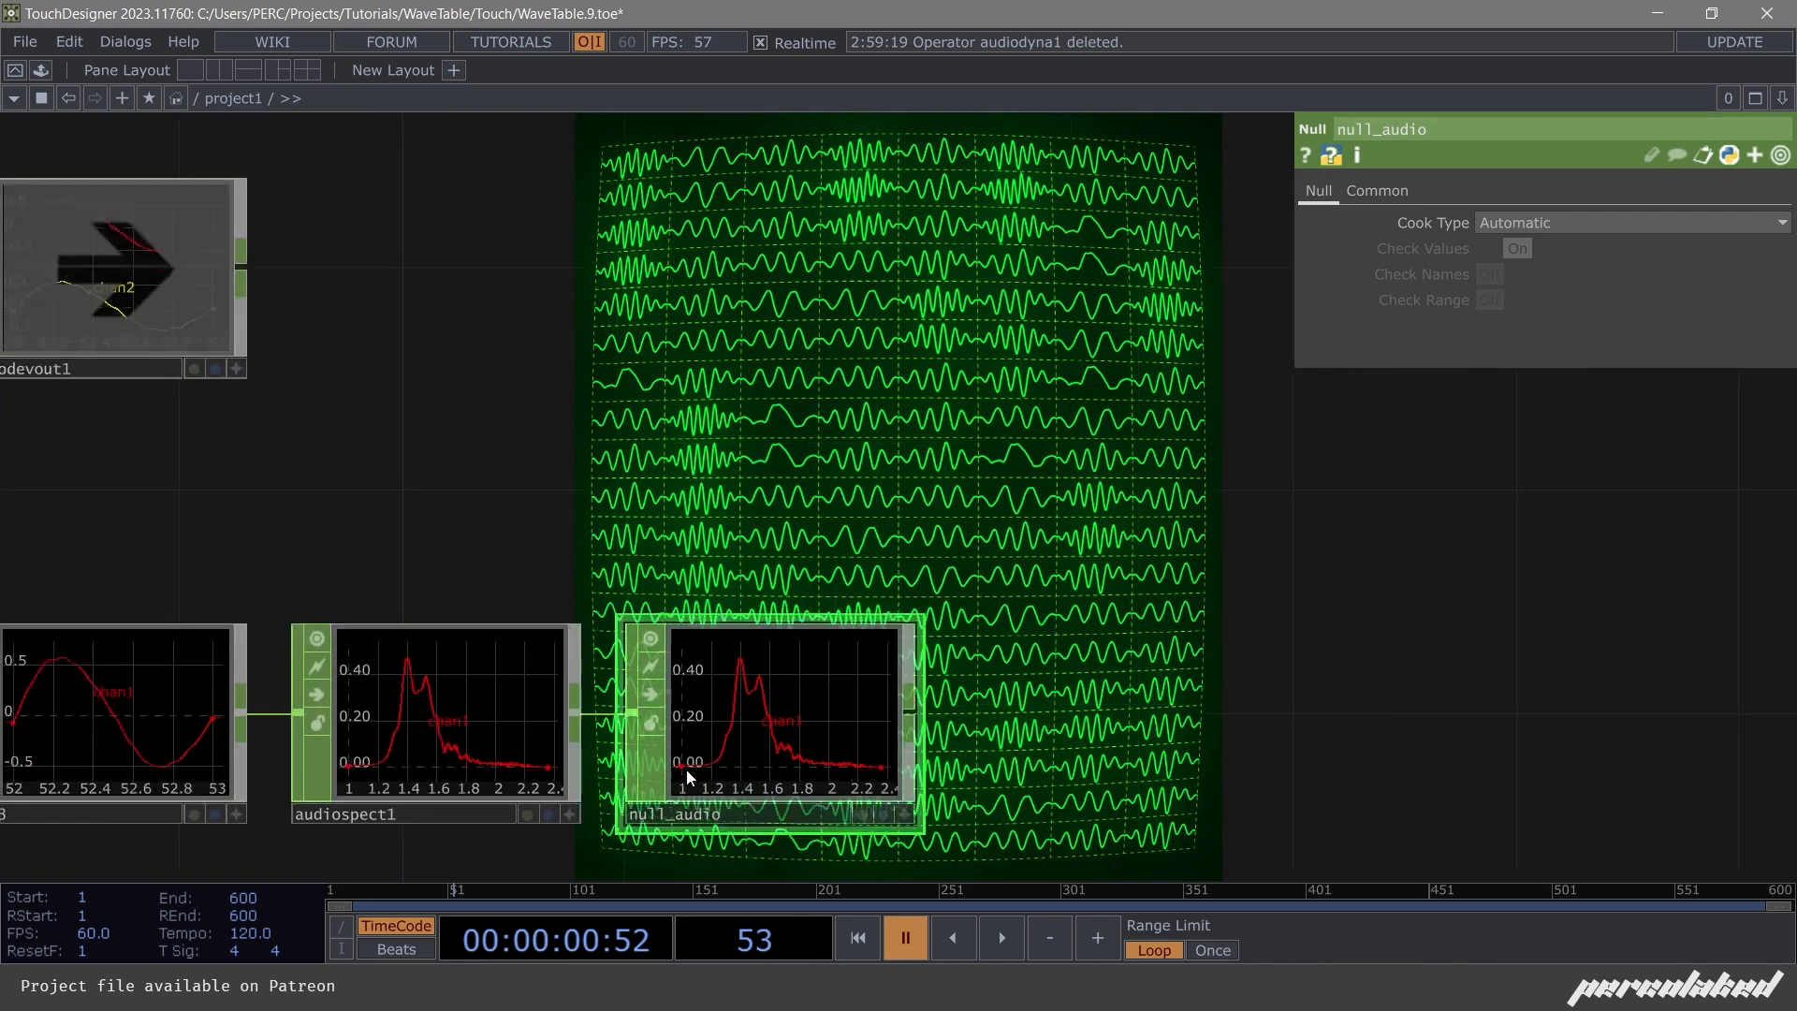
Enter item0 inside the textures component and place a Select CHOP below the noise1 and pattern2 nodes.
{"action": "scroll", "coordinate": [714, 586], "scroll_direction": "down", "scroll_amount": 5}
{"action": "double_click", "coordinate": [642, 269]}
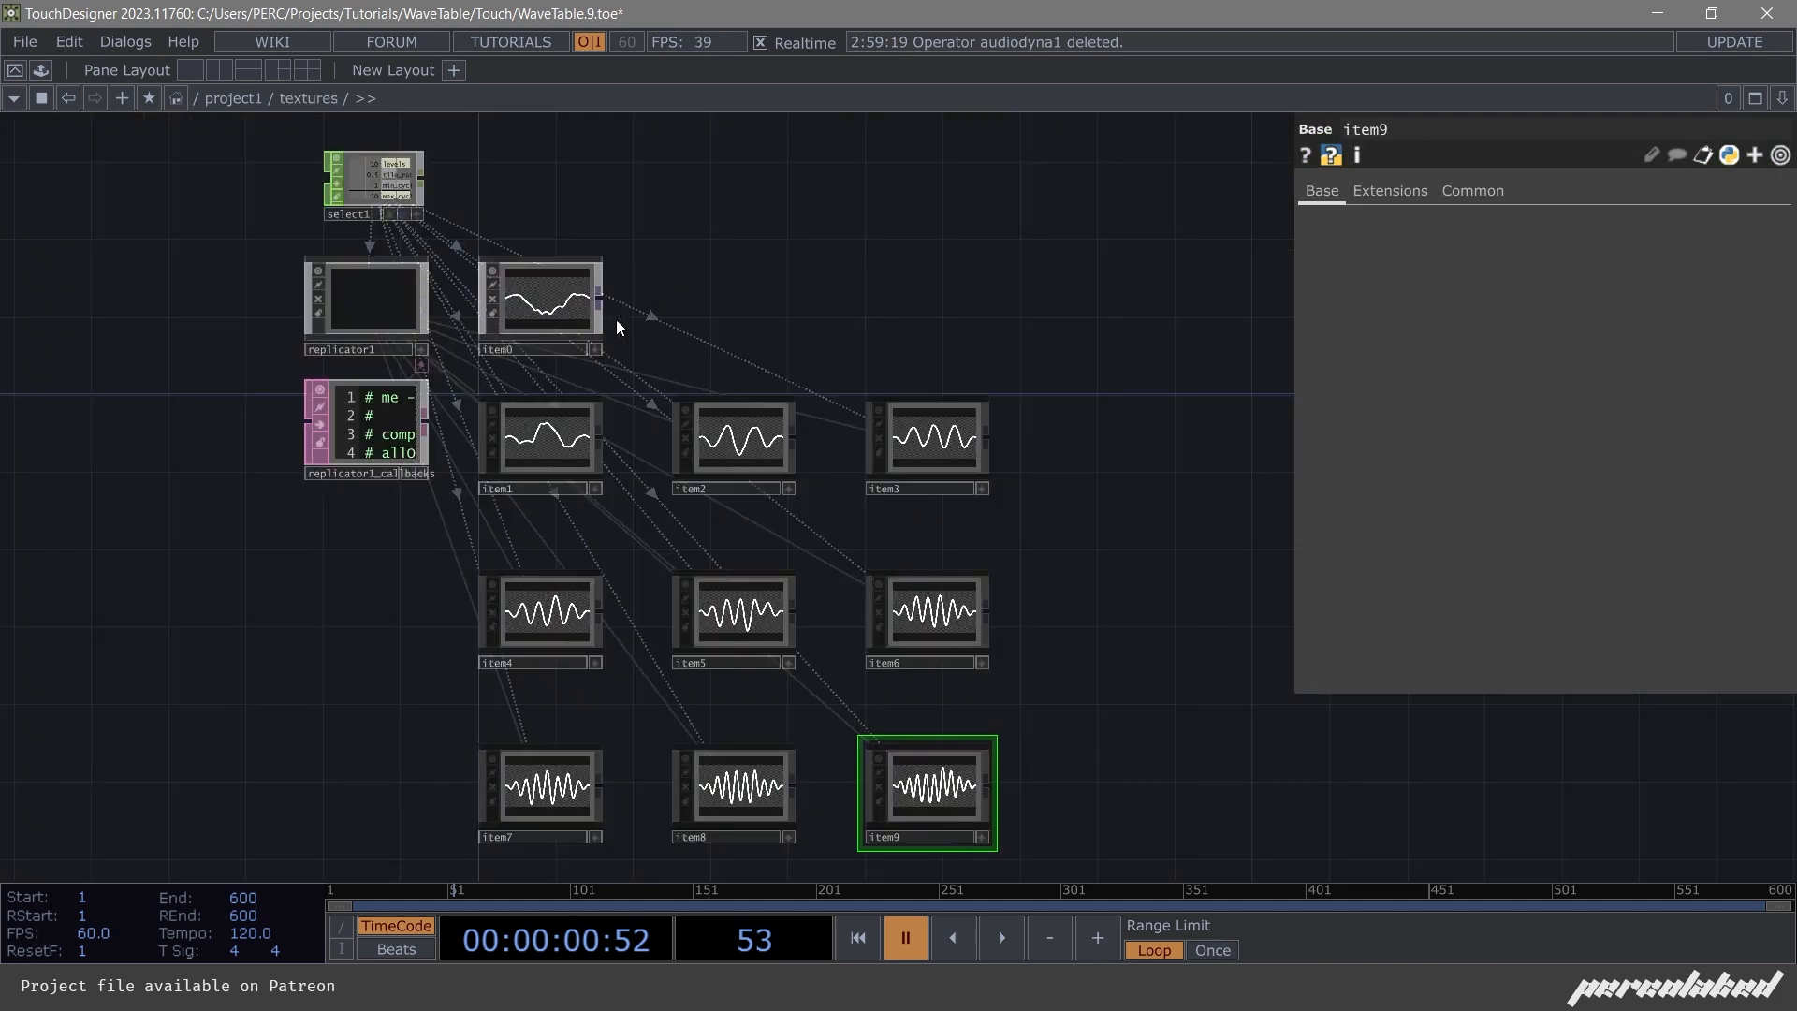
{"action": "double_click", "coordinate": [586, 300]}
{"action": "scroll", "coordinate": [670, 524], "scroll_direction": "up", "scroll_amount": 6}
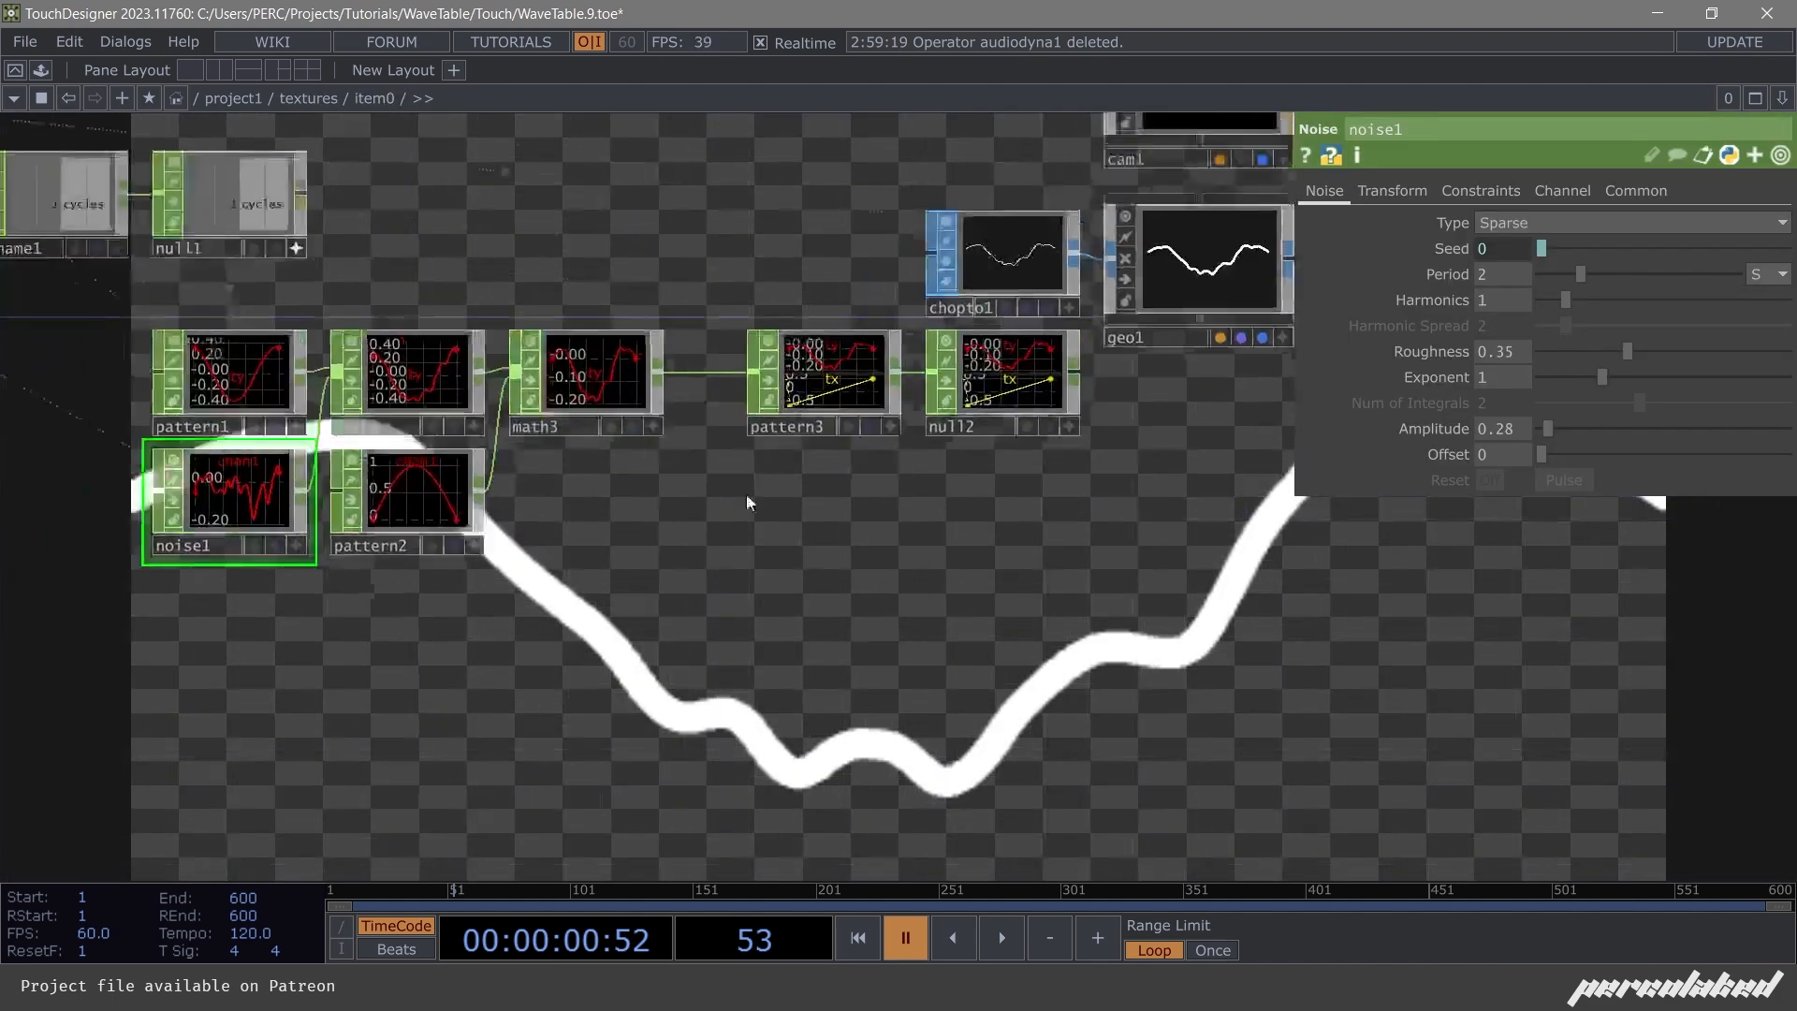
{"action": "key", "text": "Tab"}
{"action": "type", "text": "se"}
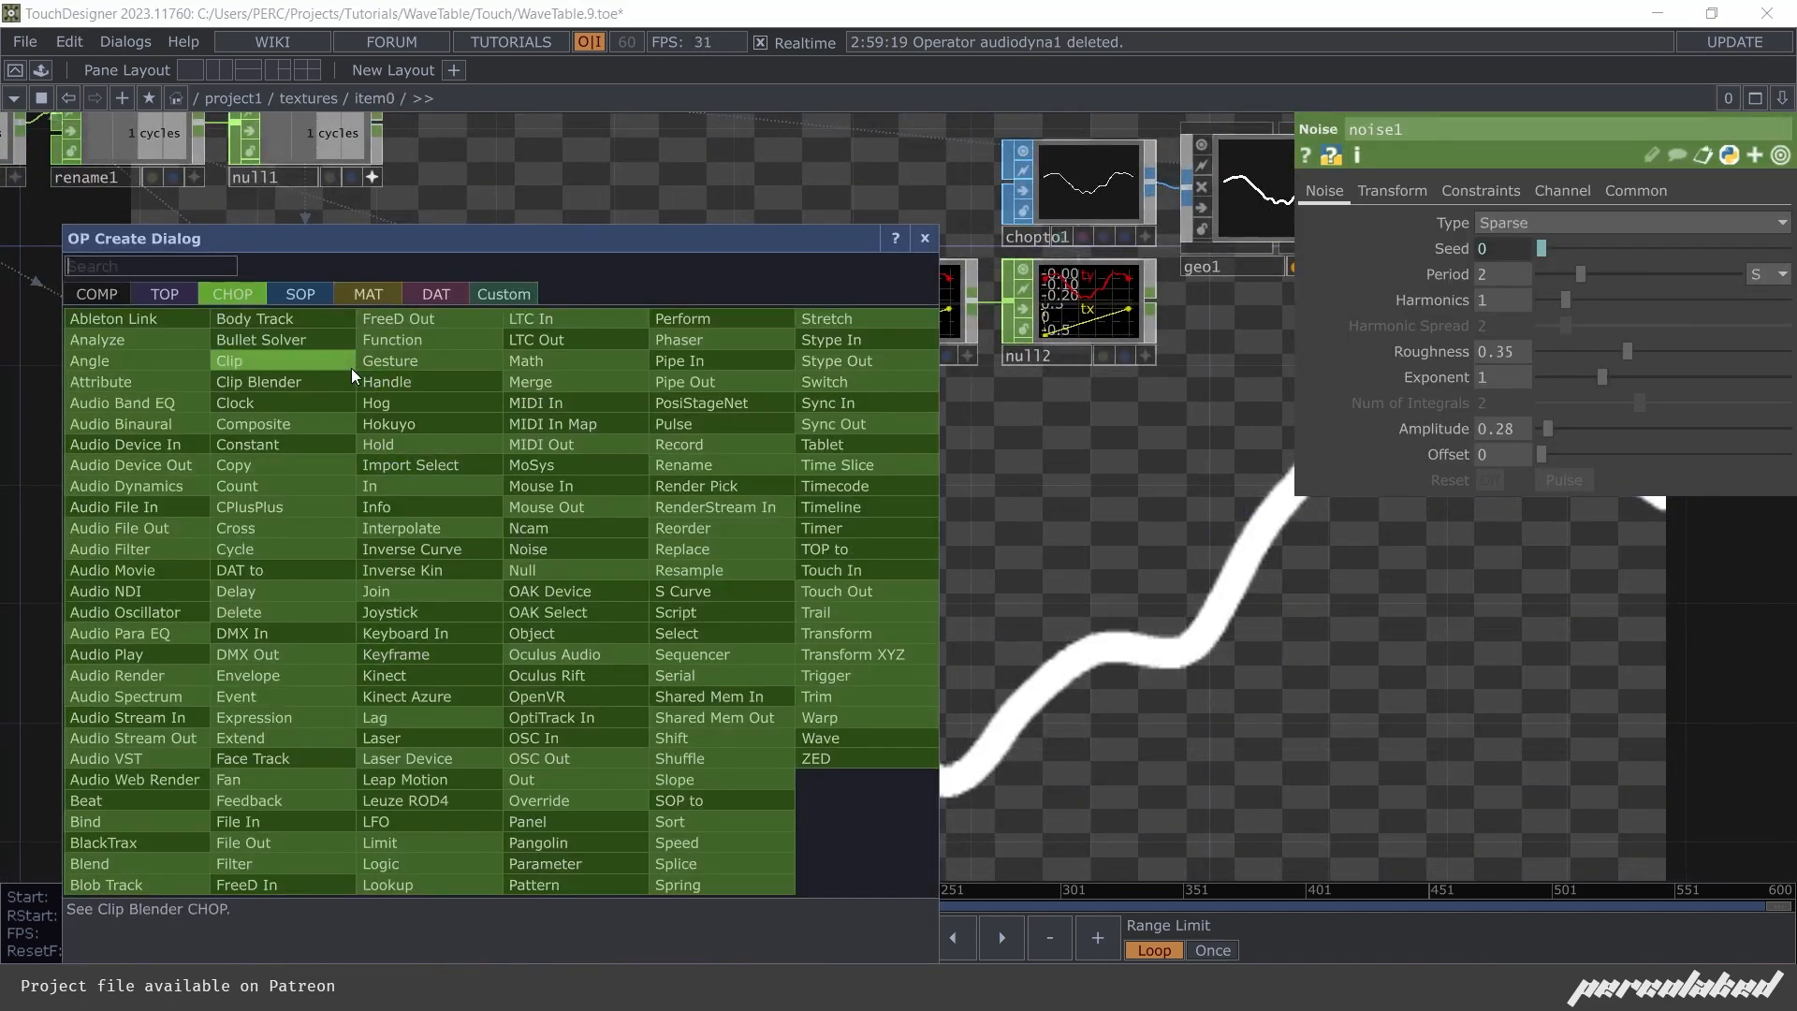
{"action": "left_click", "coordinate": [692, 632]}
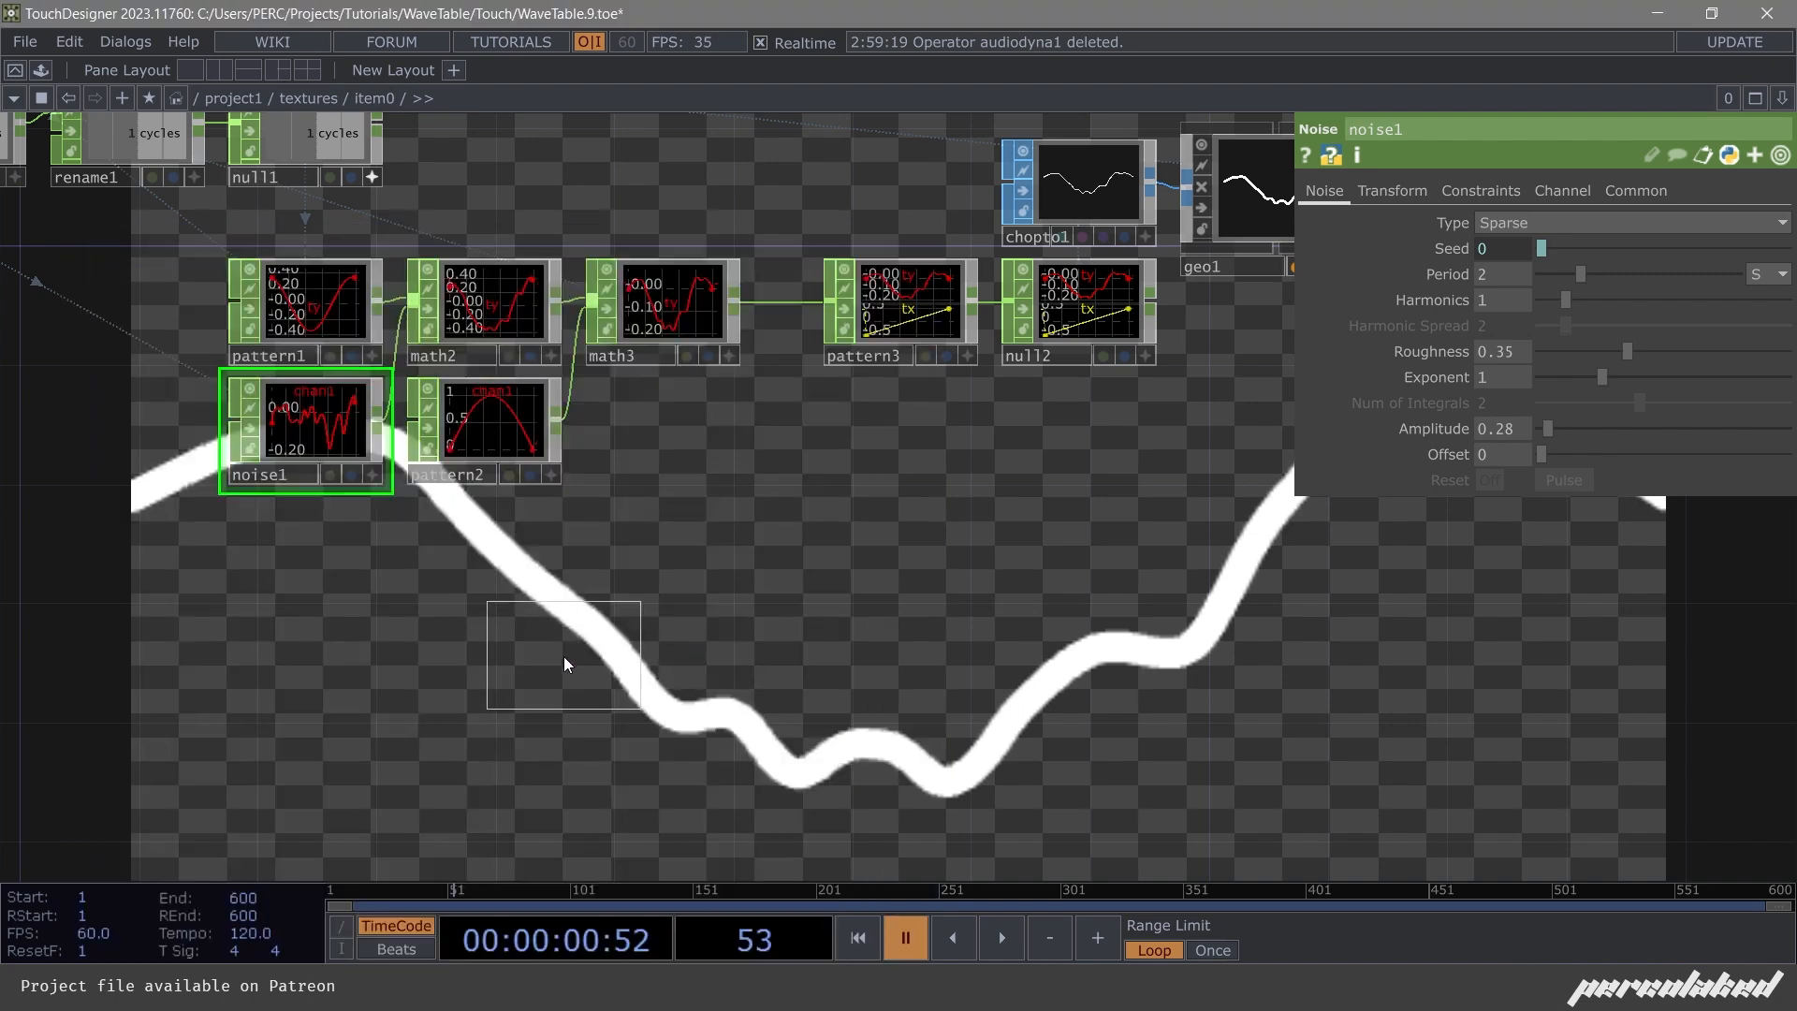
{"action": "left_click", "coordinate": [575, 675]}
{"action": "scroll", "coordinate": [574, 676], "scroll_direction": "up", "scroll_amount": 2}
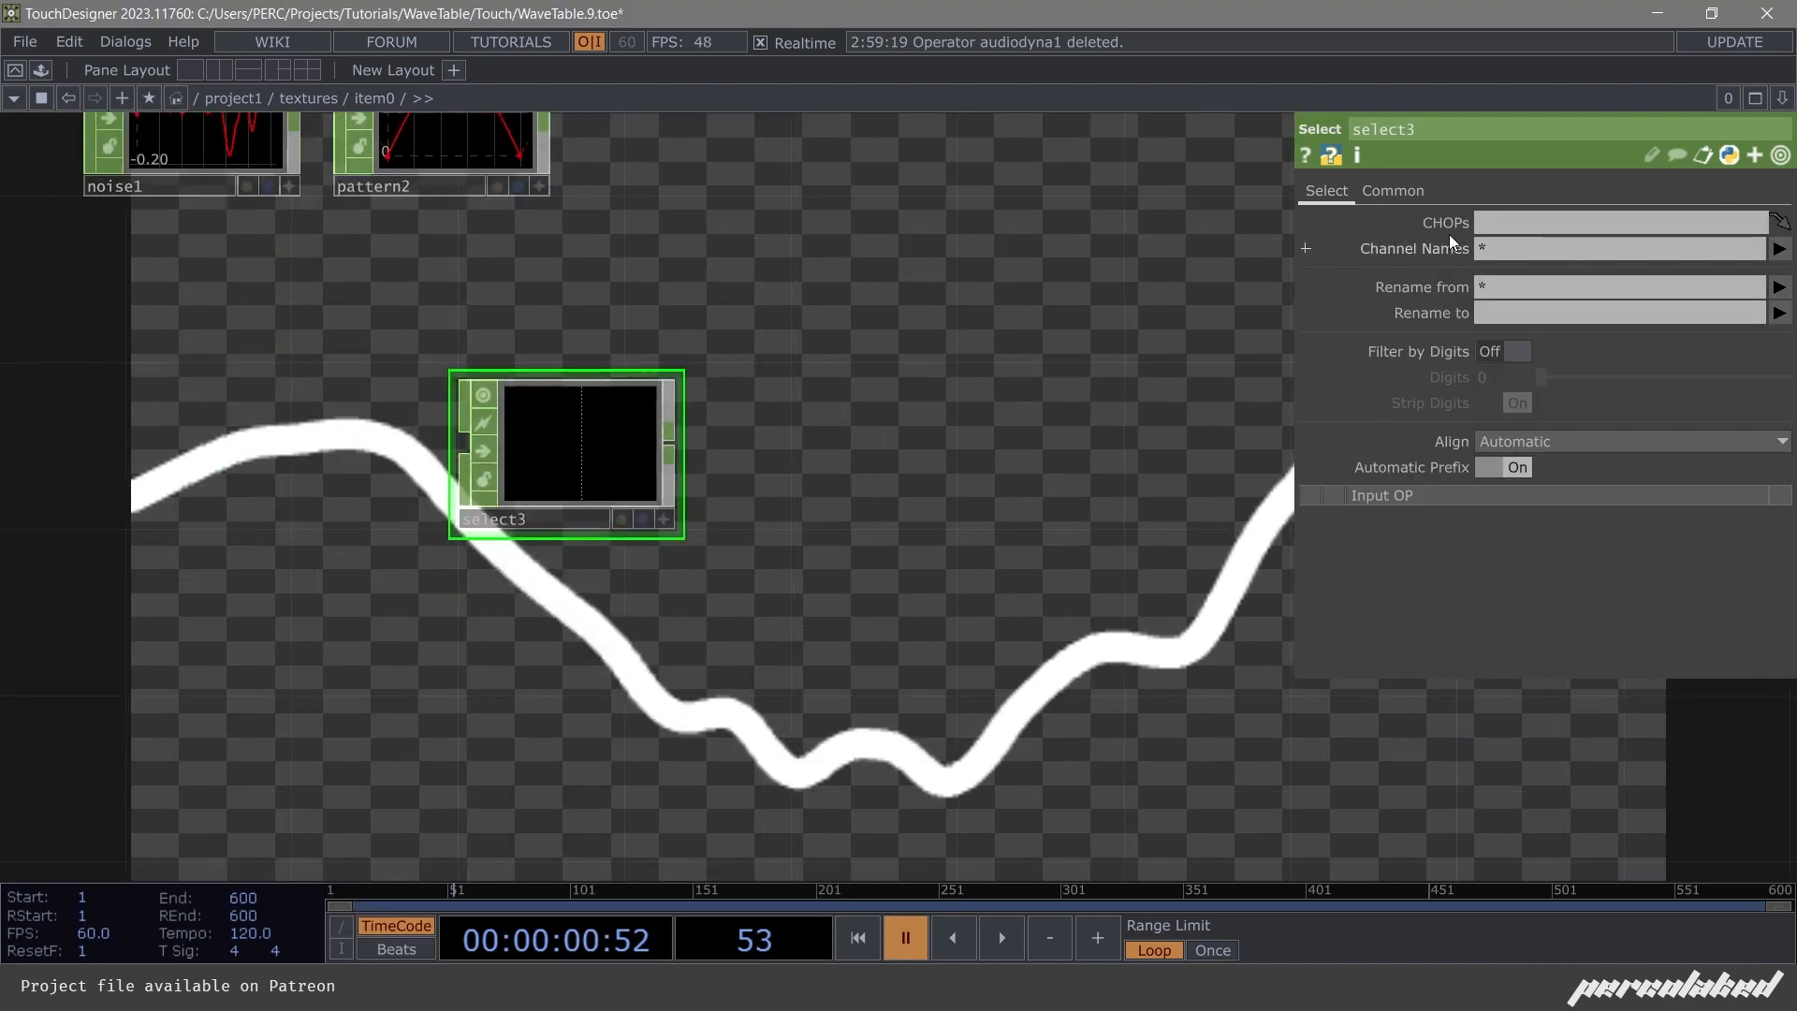
Set select3's CHOPs reference to ../../null_audio, then play the timeline briefly and pause it.
{"action": "left_click", "coordinate": [1508, 225]}
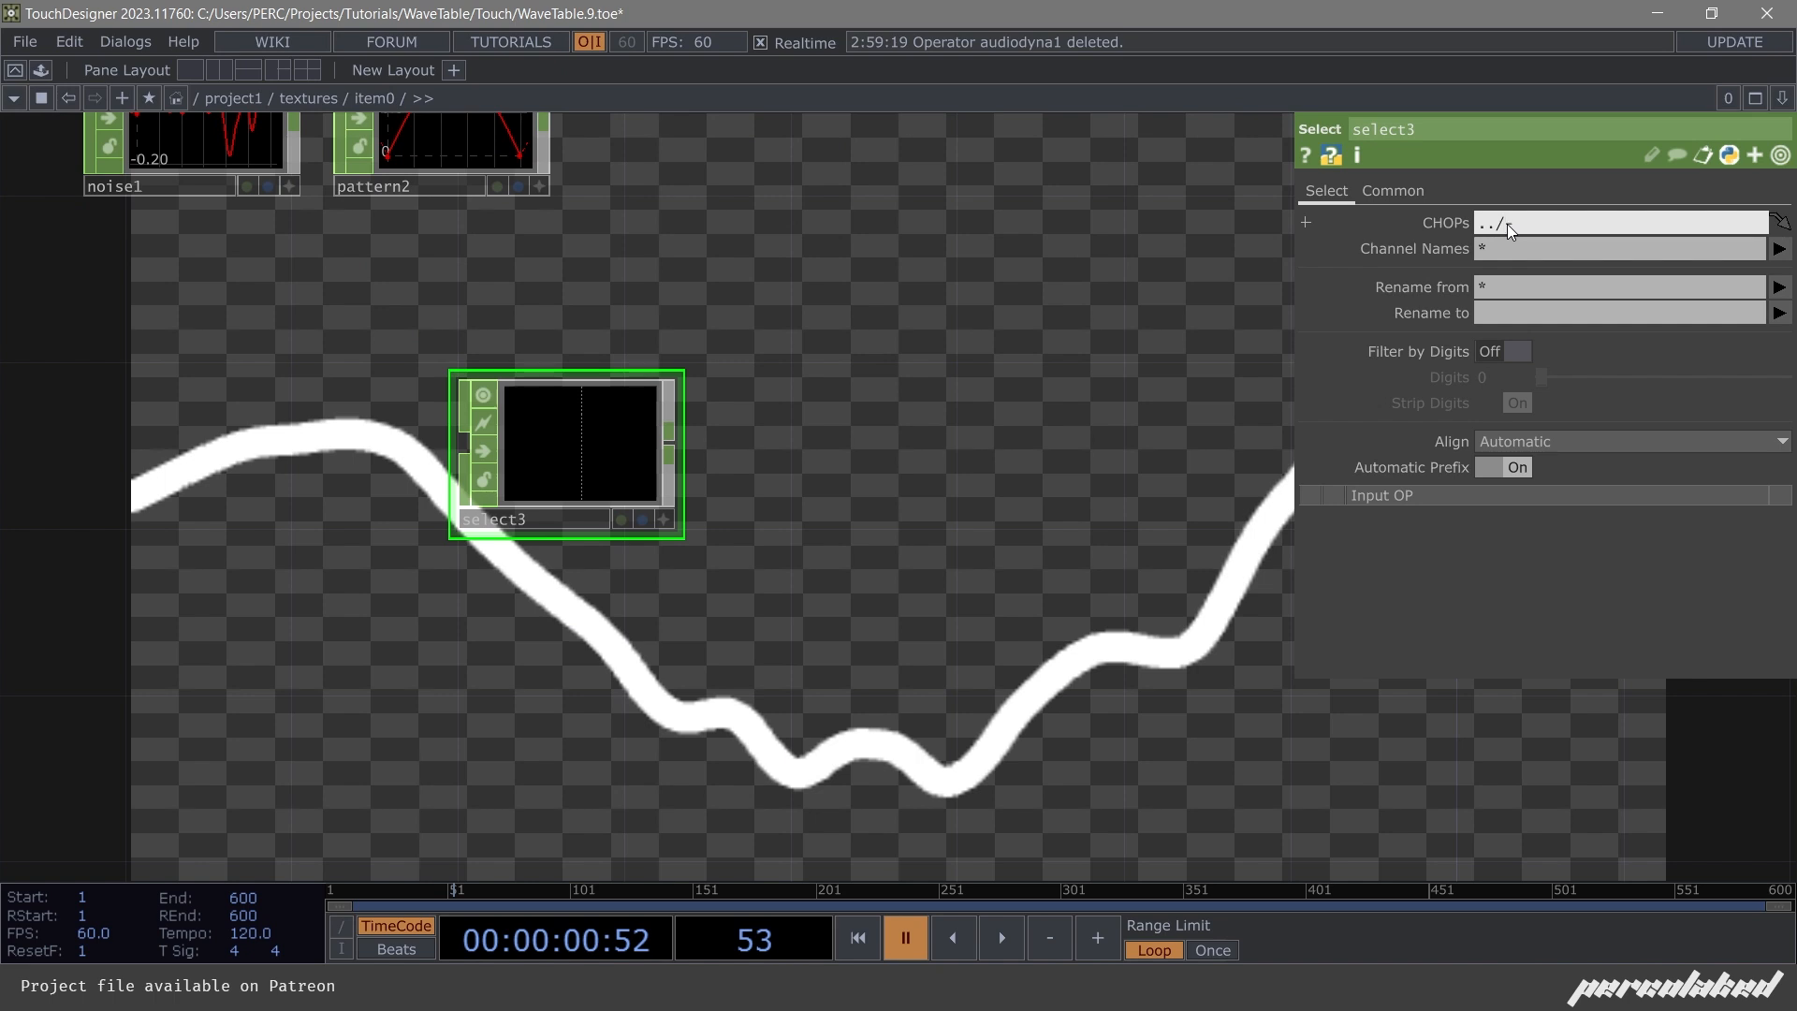
{"action": "type", "text": "../"}
{"action": "type", "text": "null_audio"}
{"action": "key", "text": "Return"}
{"action": "key", "text": "space"}
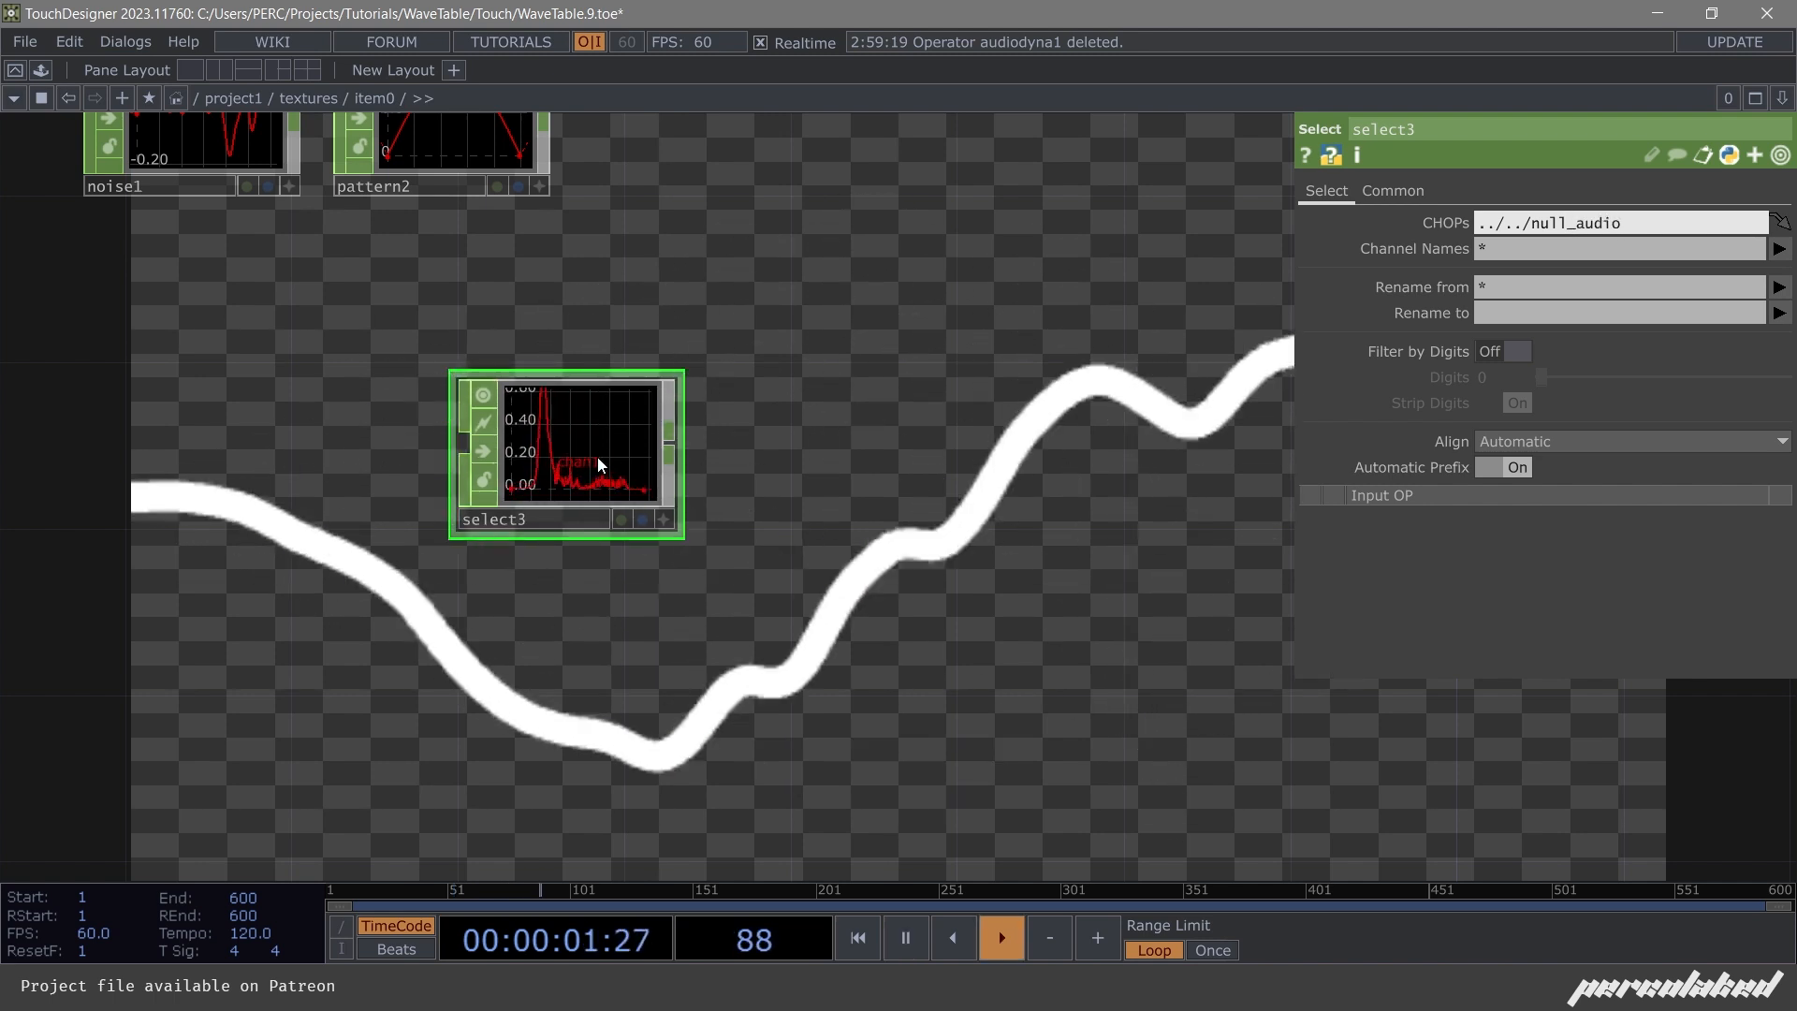
{"action": "key", "text": "space"}
{"action": "scroll", "coordinate": [597, 457], "scroll_direction": "up", "scroll_amount": 2}
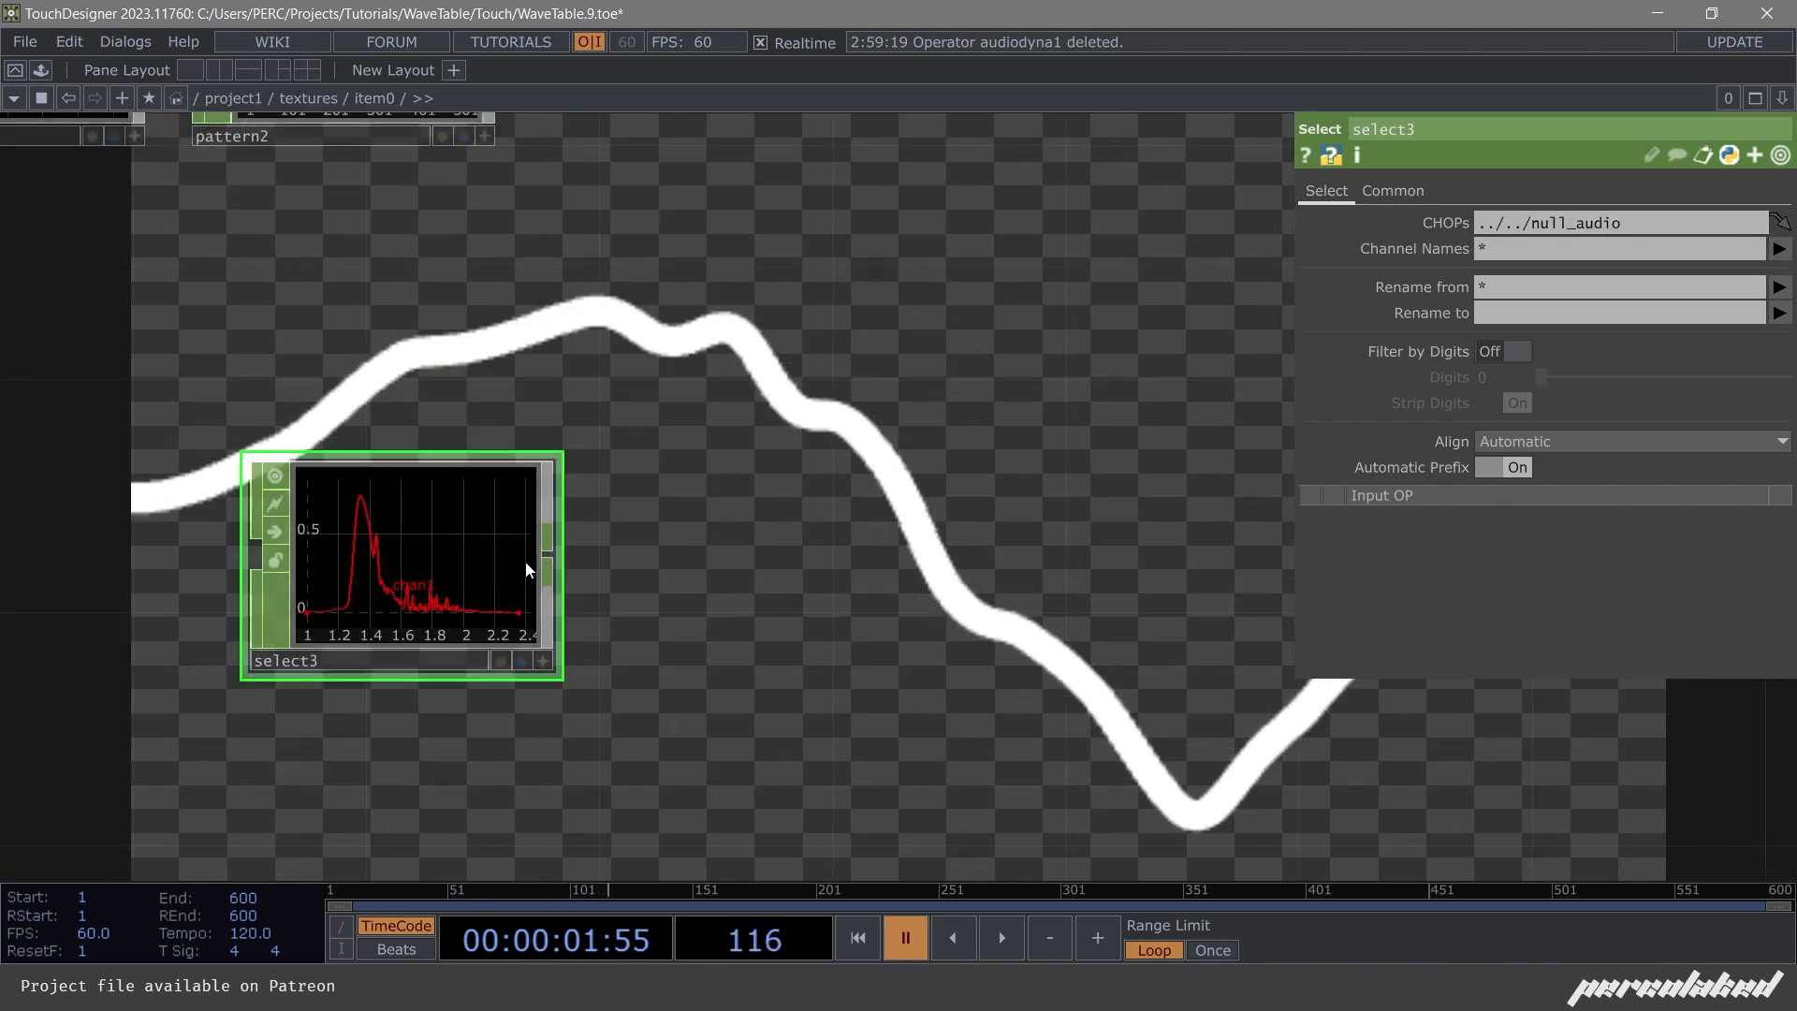
Connect a Trim CHOP to select3's output.
{"action": "left_click_drag", "start_coordinate": [550, 559], "coordinate": [751, 564]}
{"action": "type", "text": "tr"}
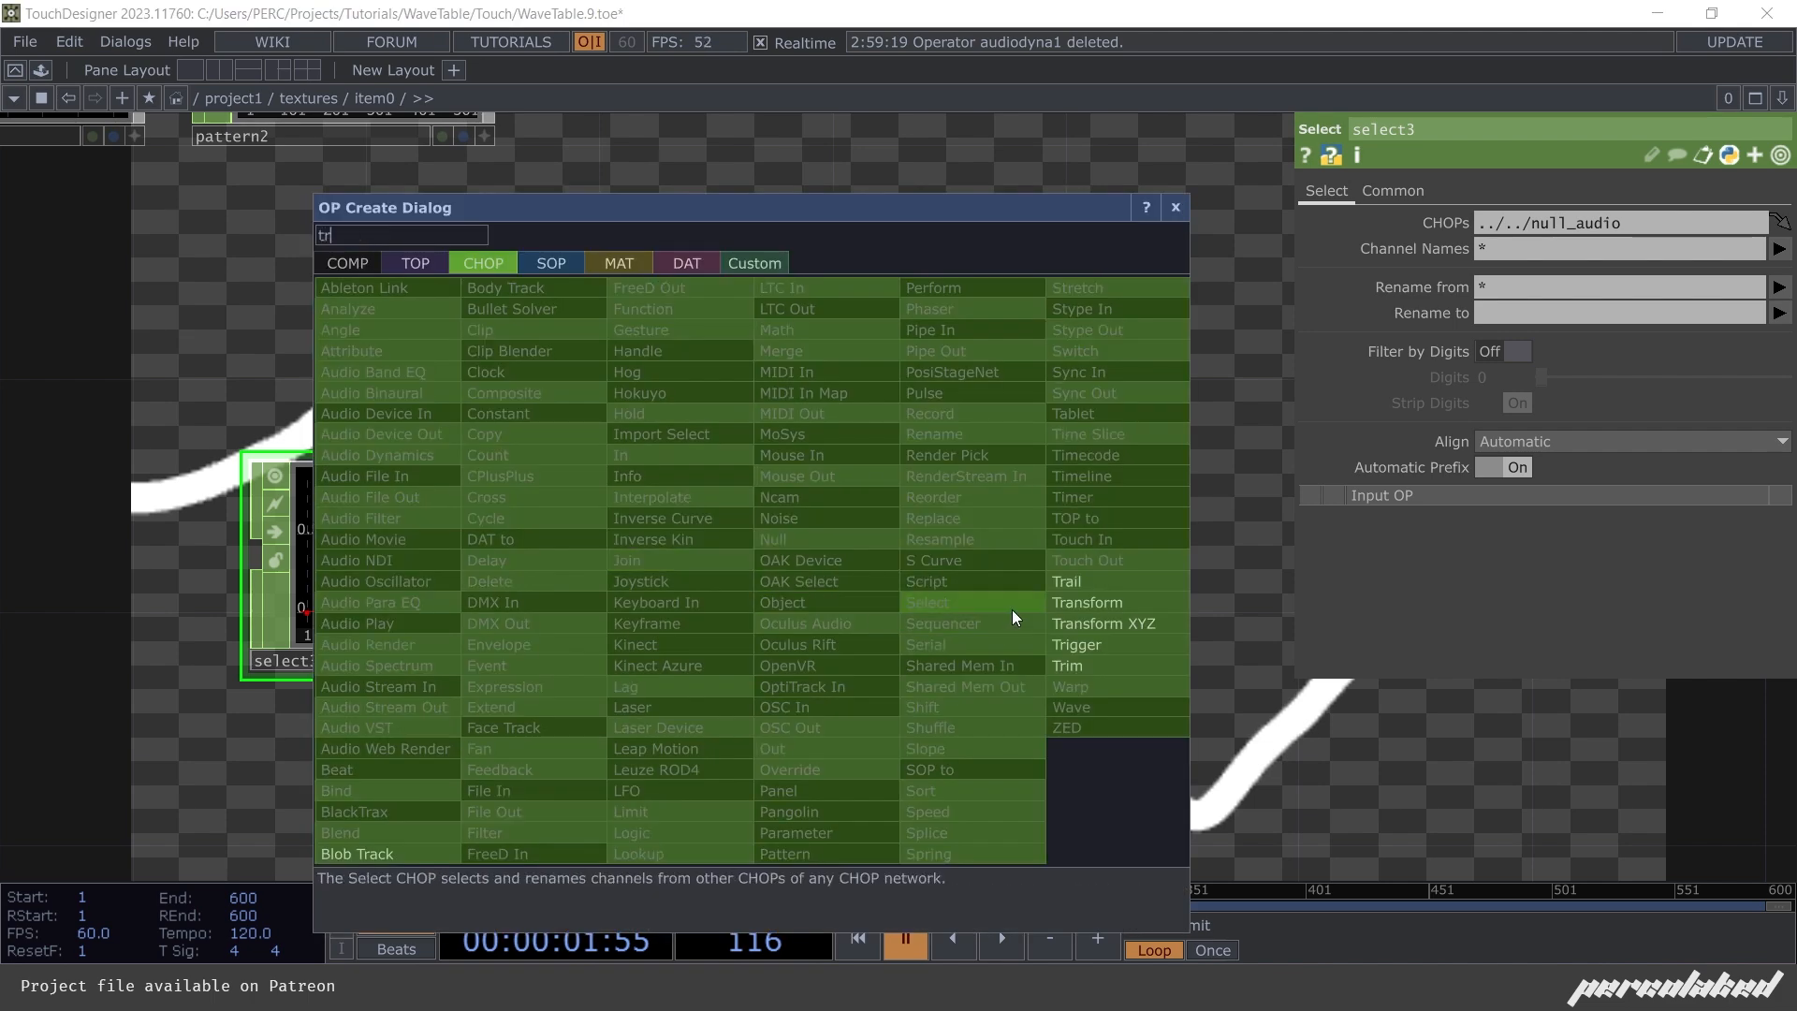
{"action": "left_click", "coordinate": [1066, 665]}
{"action": "left_click", "coordinate": [756, 582]}
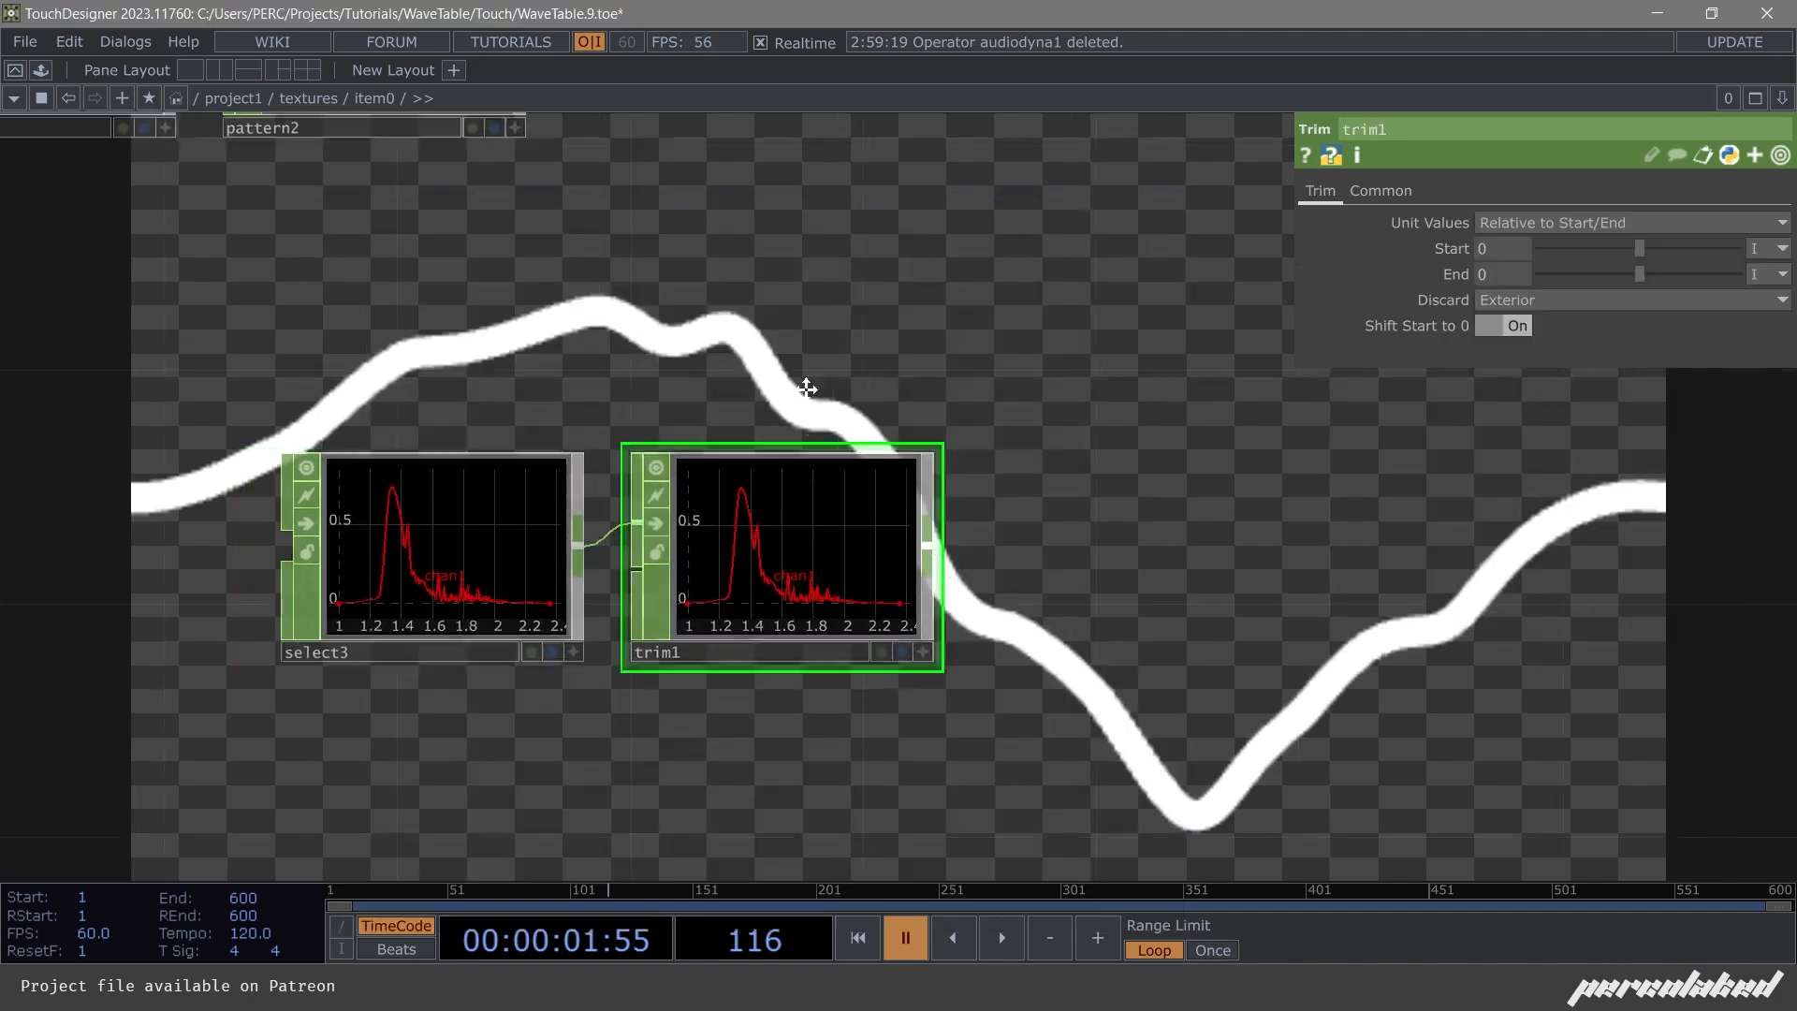
{"action": "scroll", "coordinate": [455, 555], "scroll_direction": "up", "scroll_amount": 2}
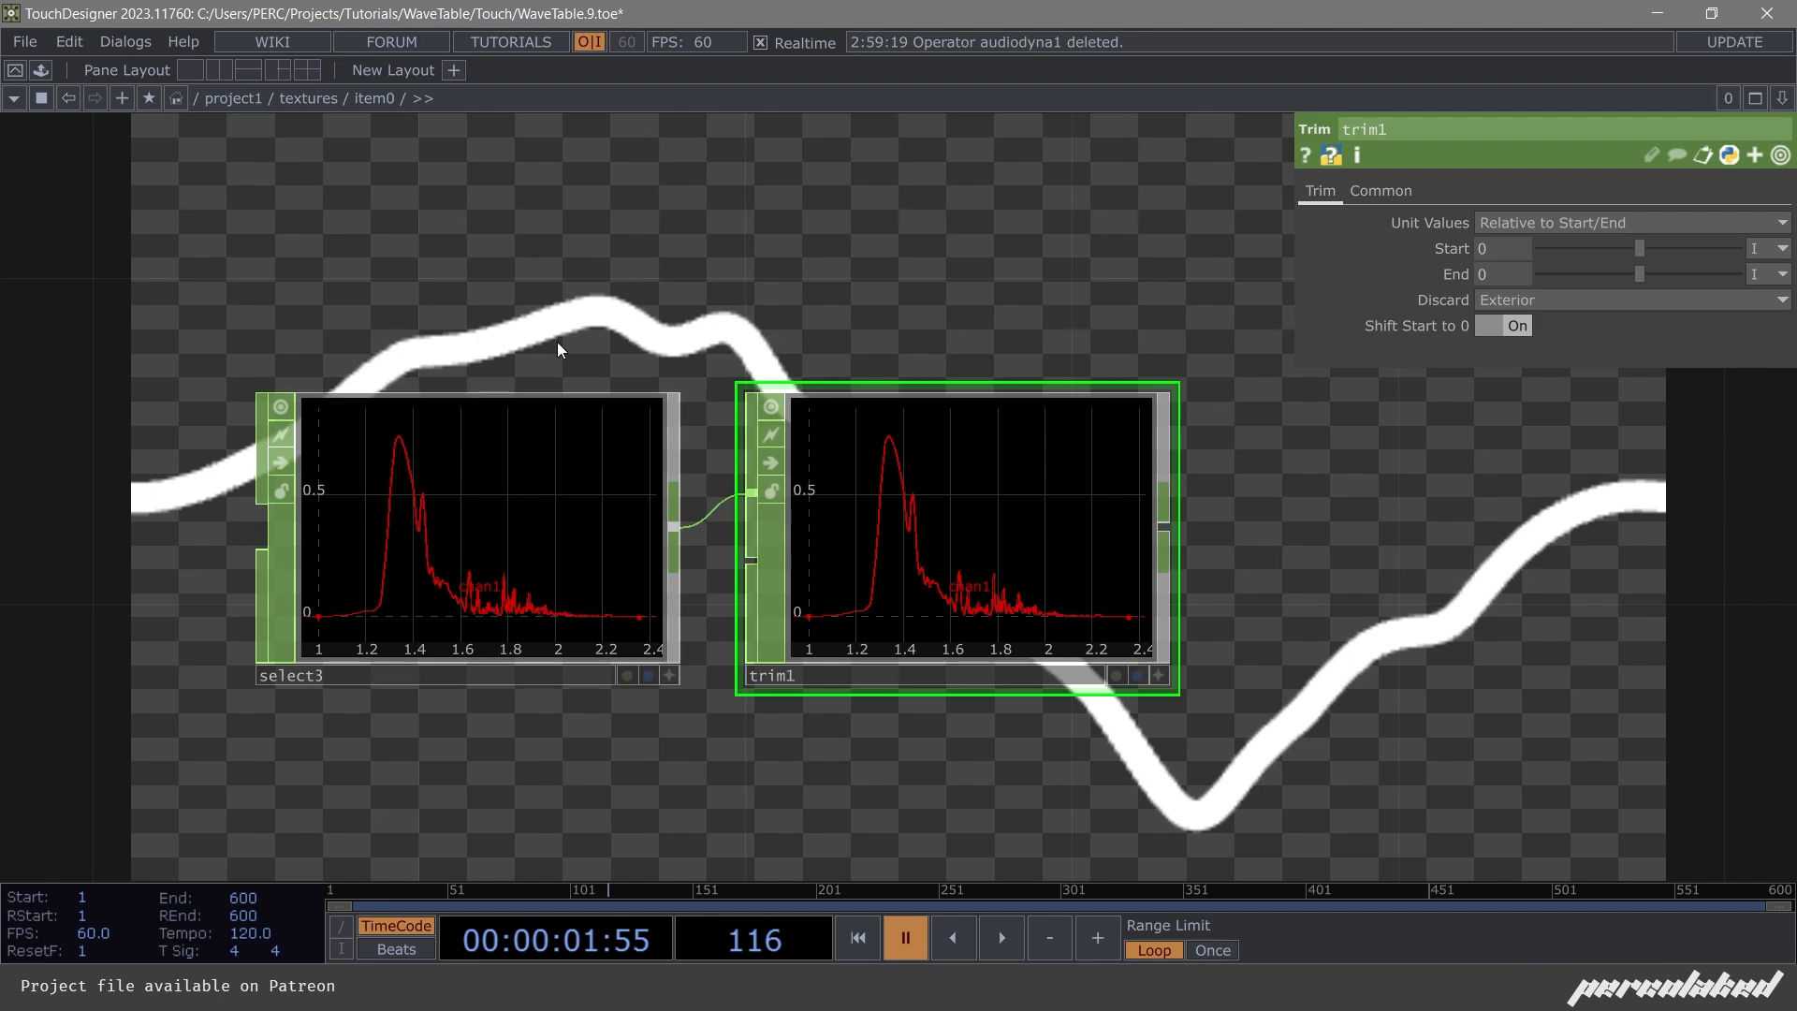
Set the units of trim1's Start and End parameters to %.
{"action": "left_click_drag", "start_coordinate": [614, 274], "coordinate": [814, 545]}
{"action": "scroll", "coordinate": [756, 395], "scroll_direction": "down", "scroll_amount": 4}
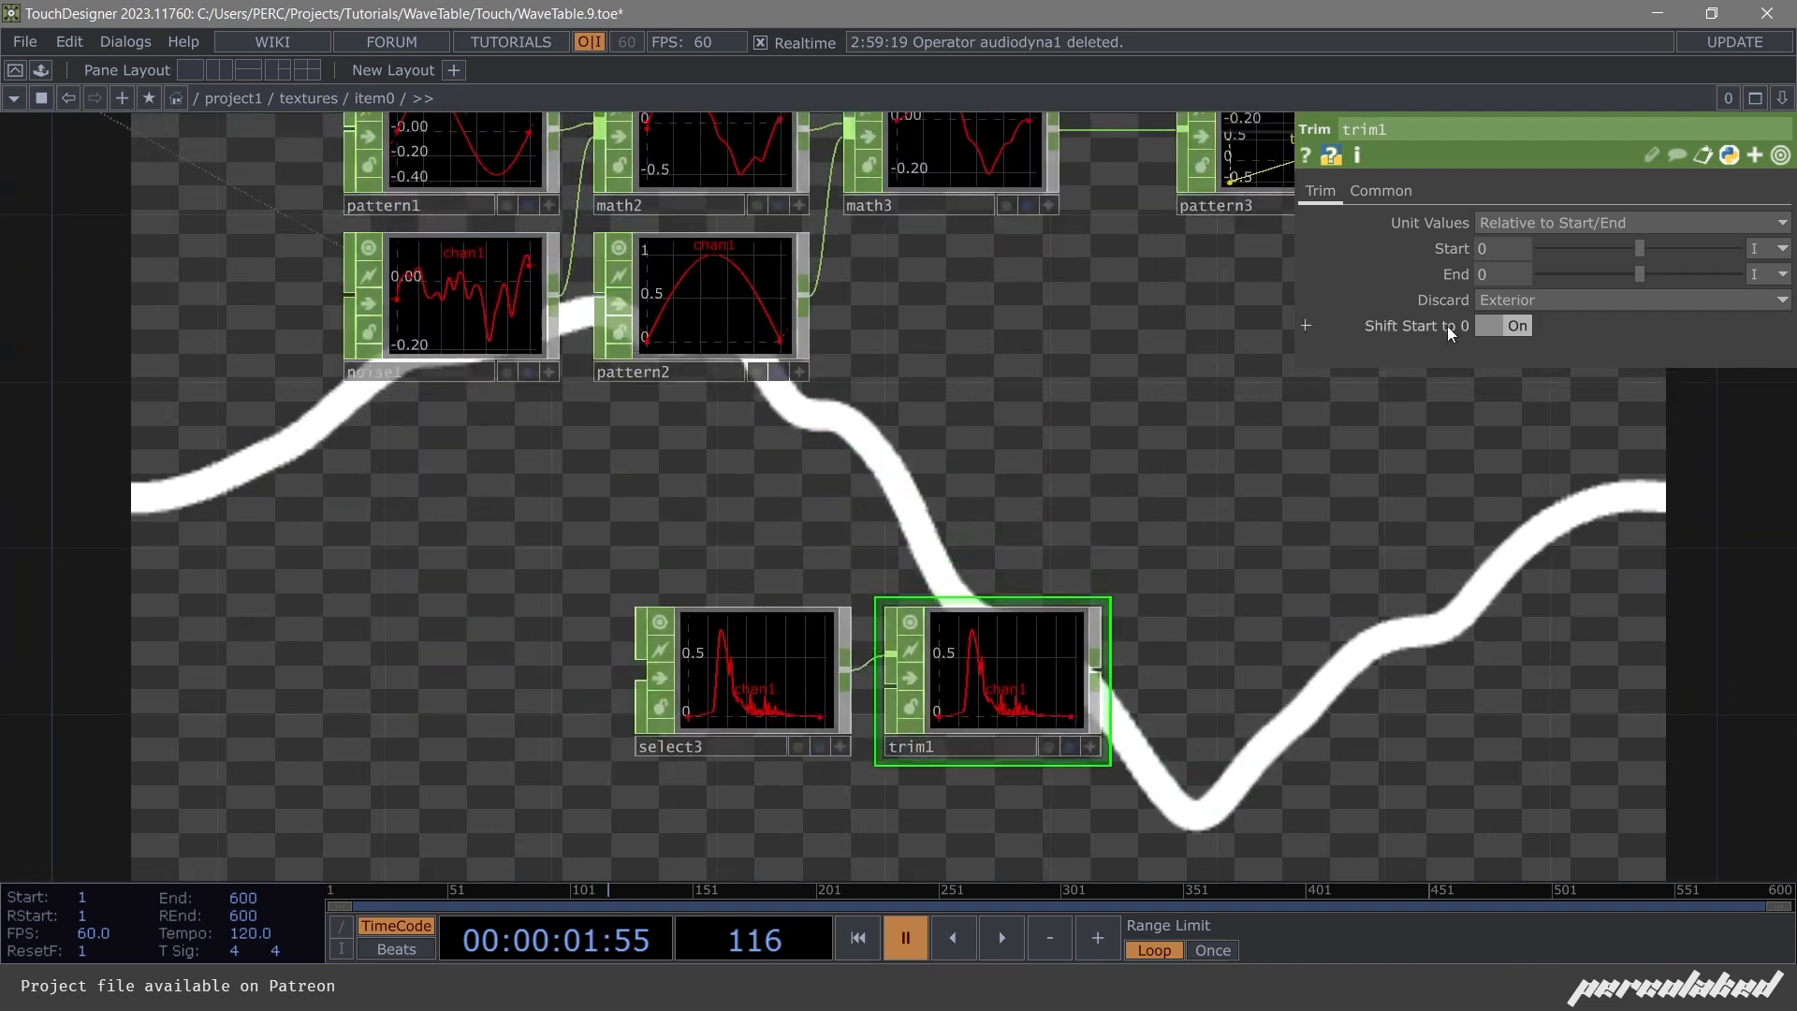
{"action": "left_click", "coordinate": [1773, 251]}
{"action": "left_click", "coordinate": [1759, 343]}
{"action": "left_click", "coordinate": [1773, 274]}
{"action": "left_click", "coordinate": [1759, 370]}
Switch trim1's Unit Values to Absolute and set End to 1.
{"action": "scroll", "coordinate": [846, 535], "scroll_direction": "down", "scroll_amount": 4}
{"action": "scroll", "coordinate": [547, 401], "scroll_direction": "up", "scroll_amount": 6}
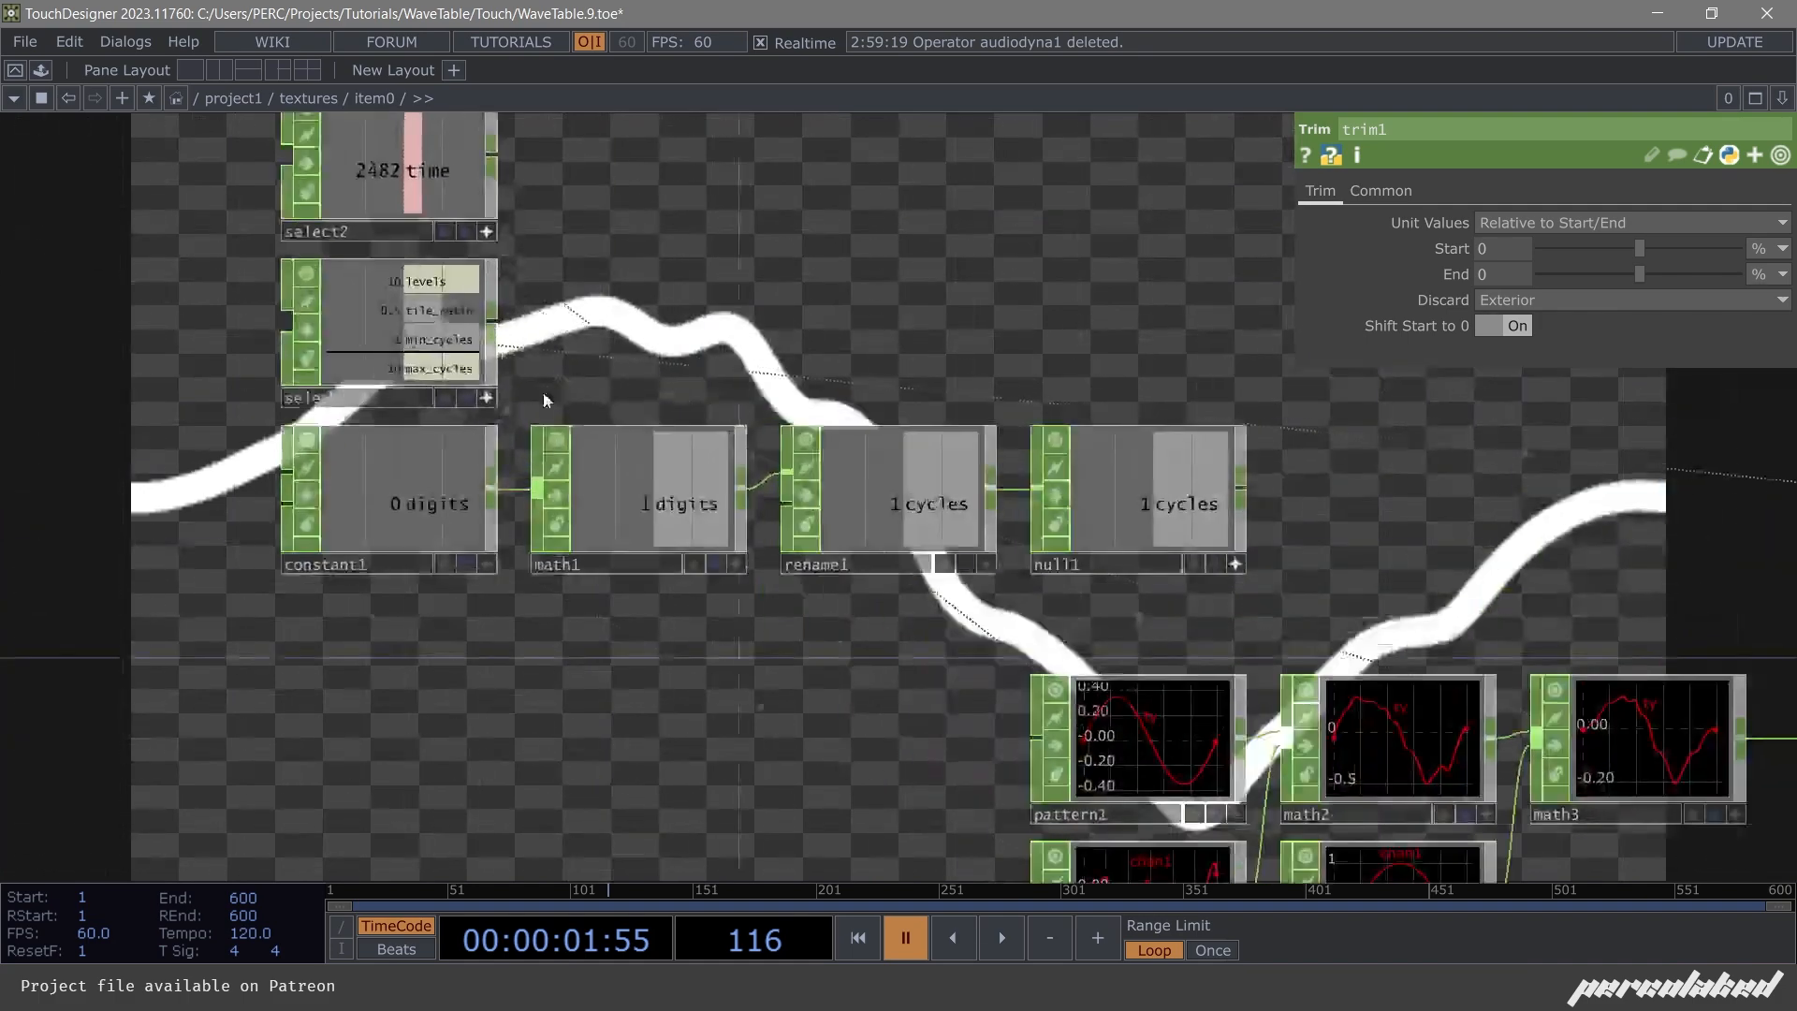
{"action": "scroll", "coordinate": [461, 238], "scroll_direction": "down", "scroll_amount": 3}
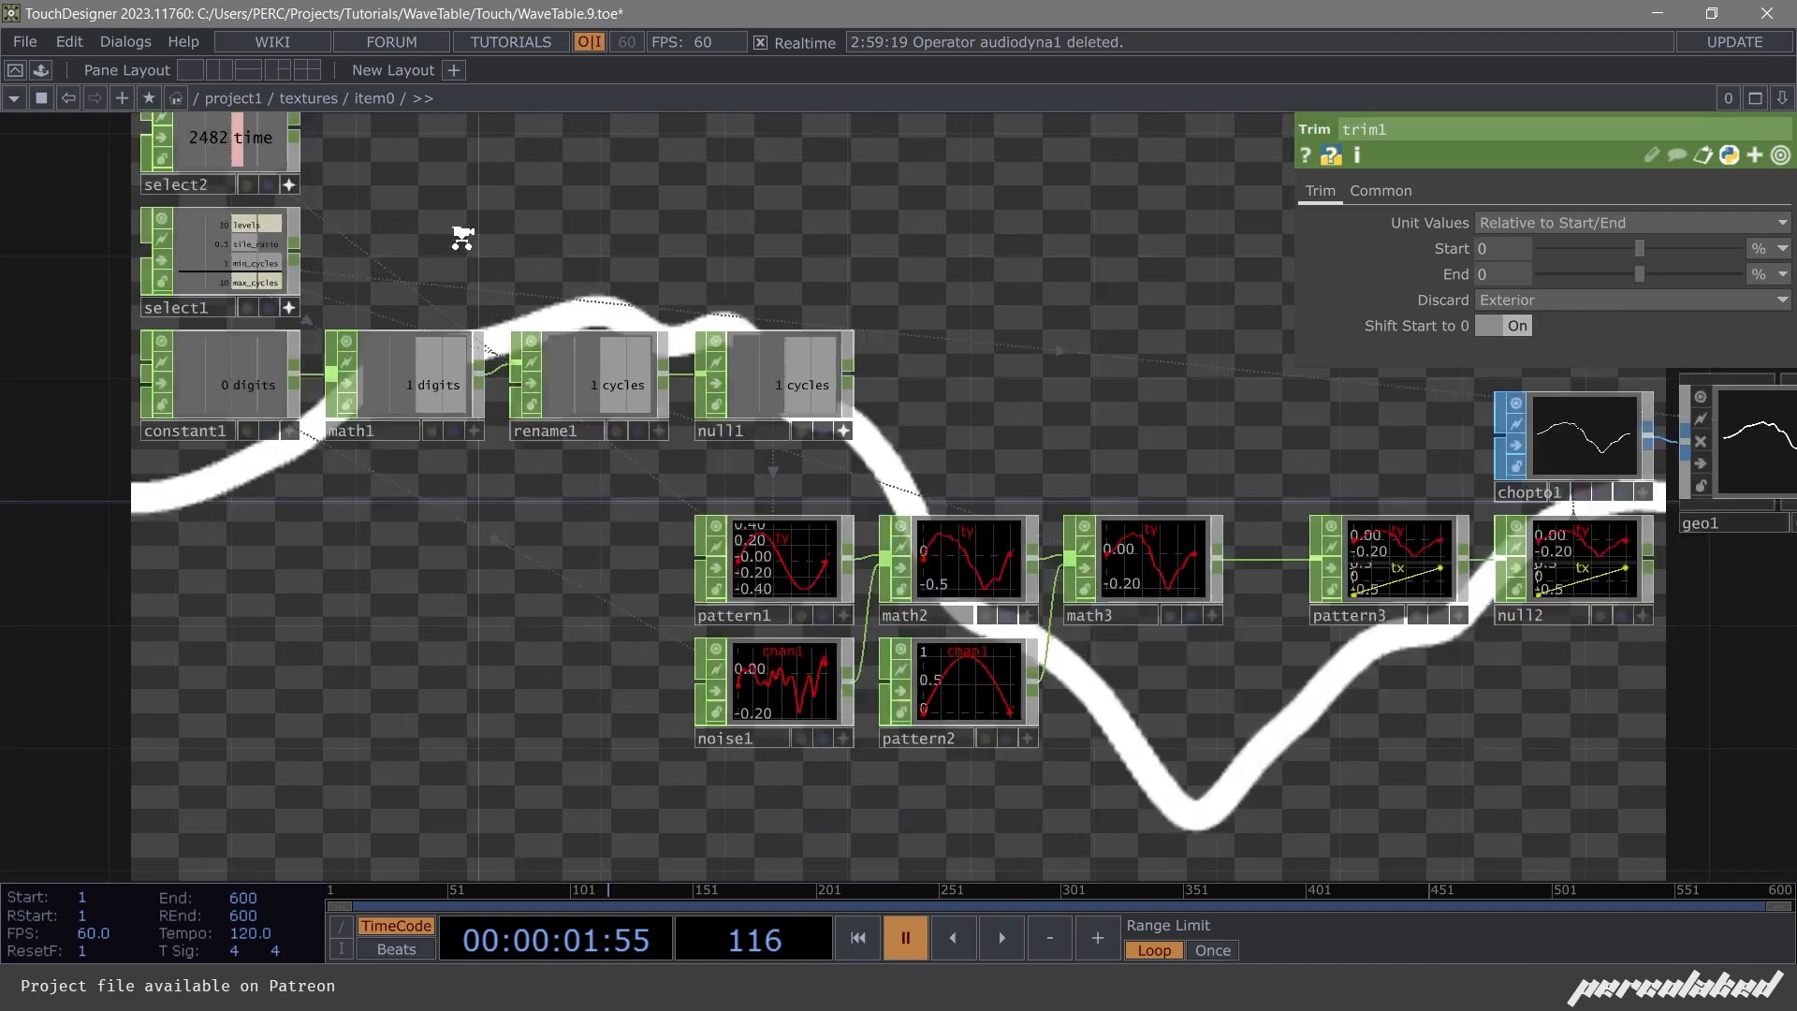
{"action": "scroll", "coordinate": [786, 635], "scroll_direction": "down", "scroll_amount": 3}
{"action": "scroll", "coordinate": [781, 599], "scroll_direction": "up", "scroll_amount": 8}
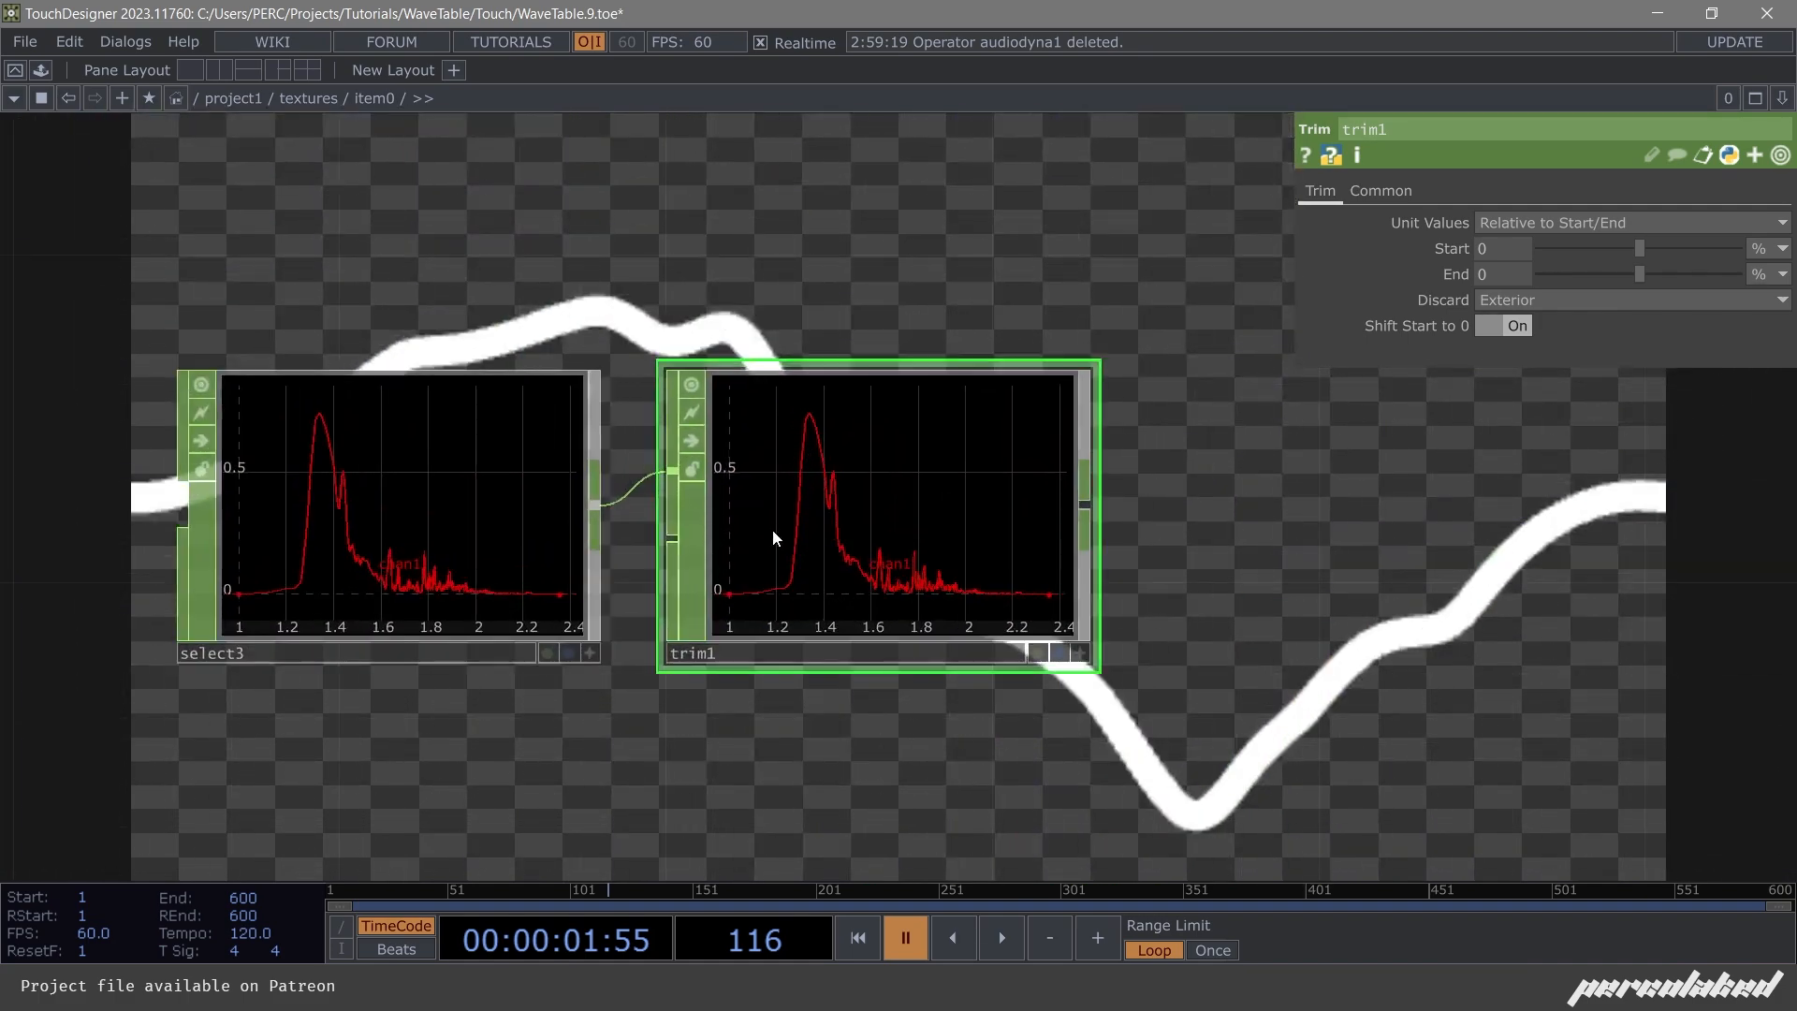
{"action": "scroll", "coordinate": [772, 530], "scroll_direction": "down", "scroll_amount": 2}
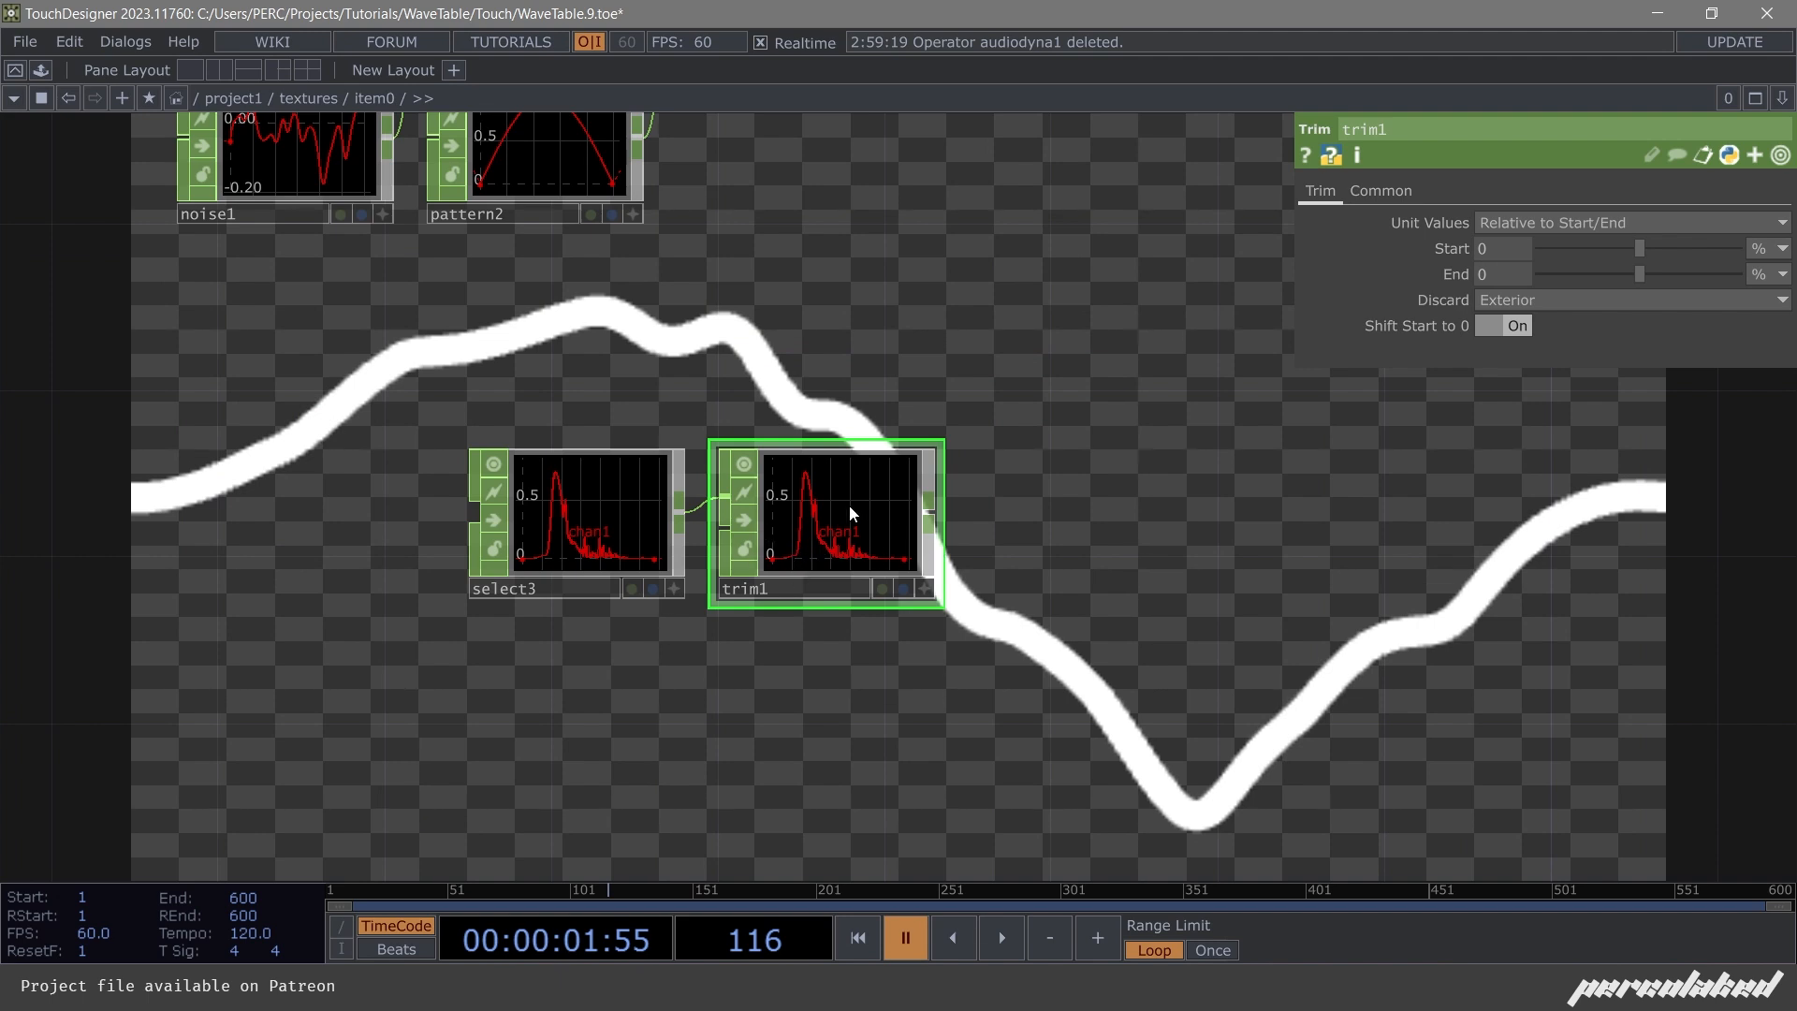
{"action": "scroll", "coordinate": [844, 507], "scroll_direction": "up", "scroll_amount": 4}
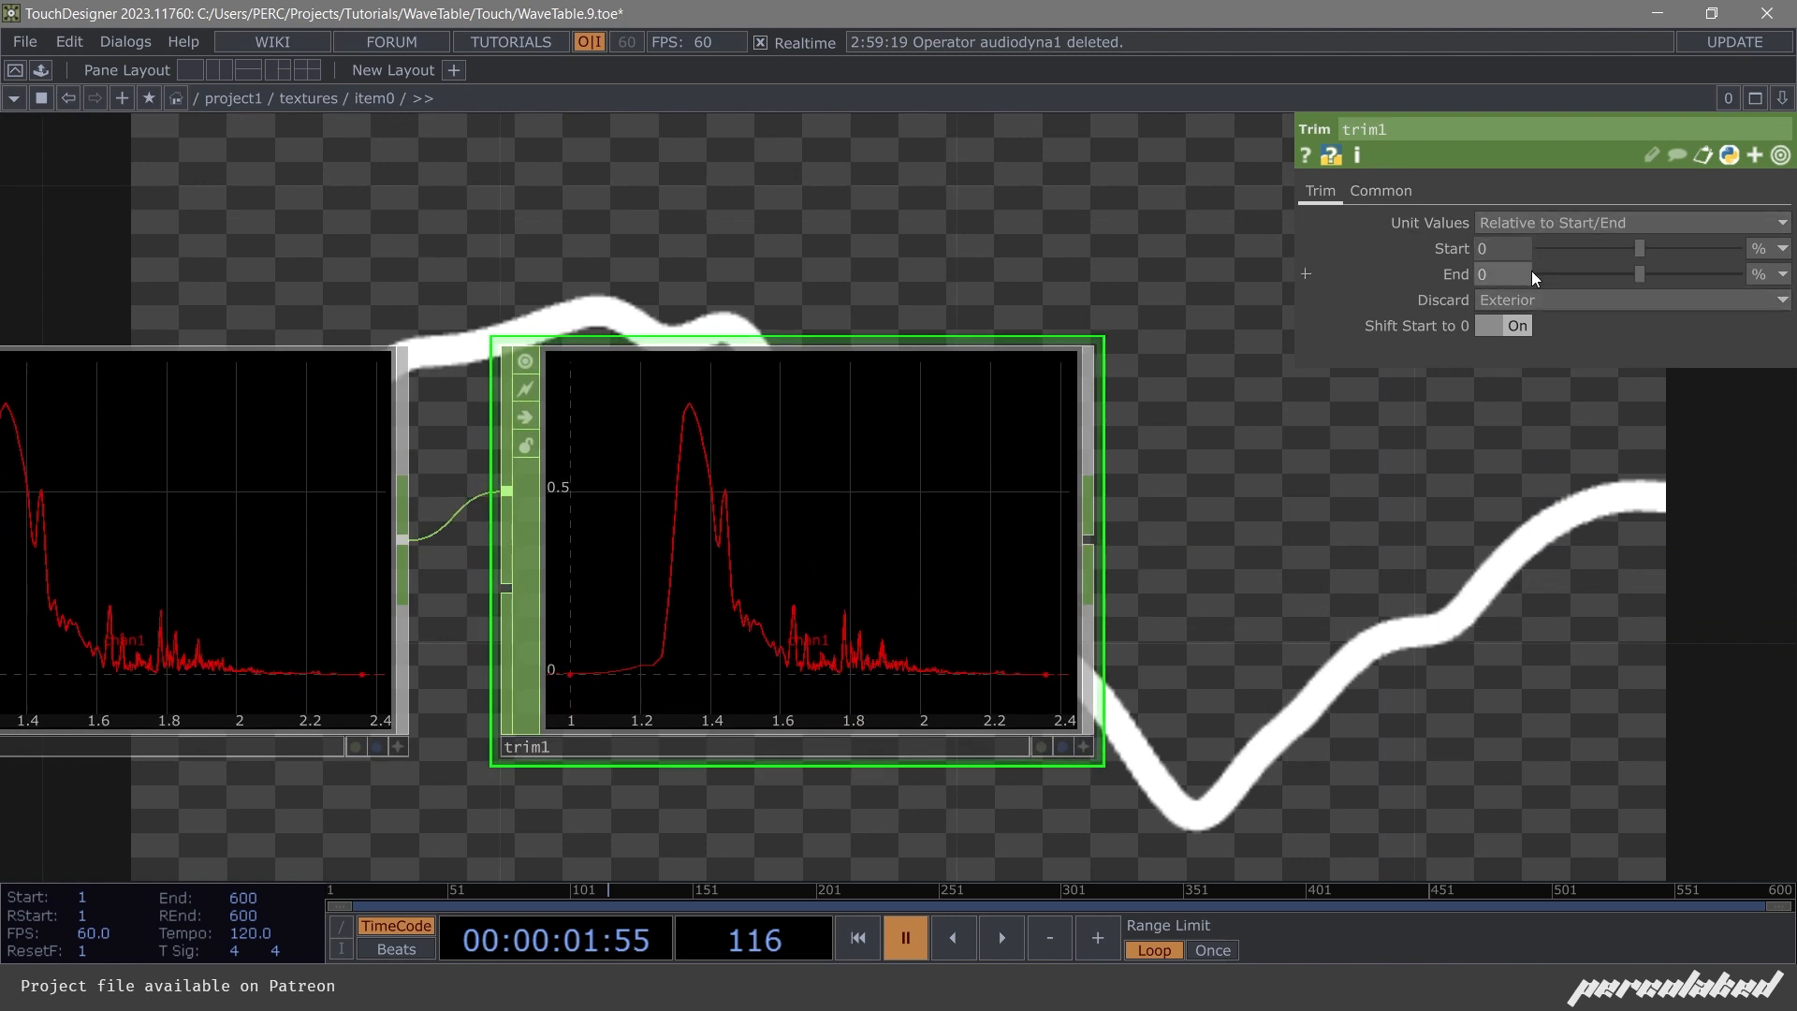
{"action": "left_click", "coordinate": [1548, 227]}
{"action": "left_click", "coordinate": [1544, 247]}
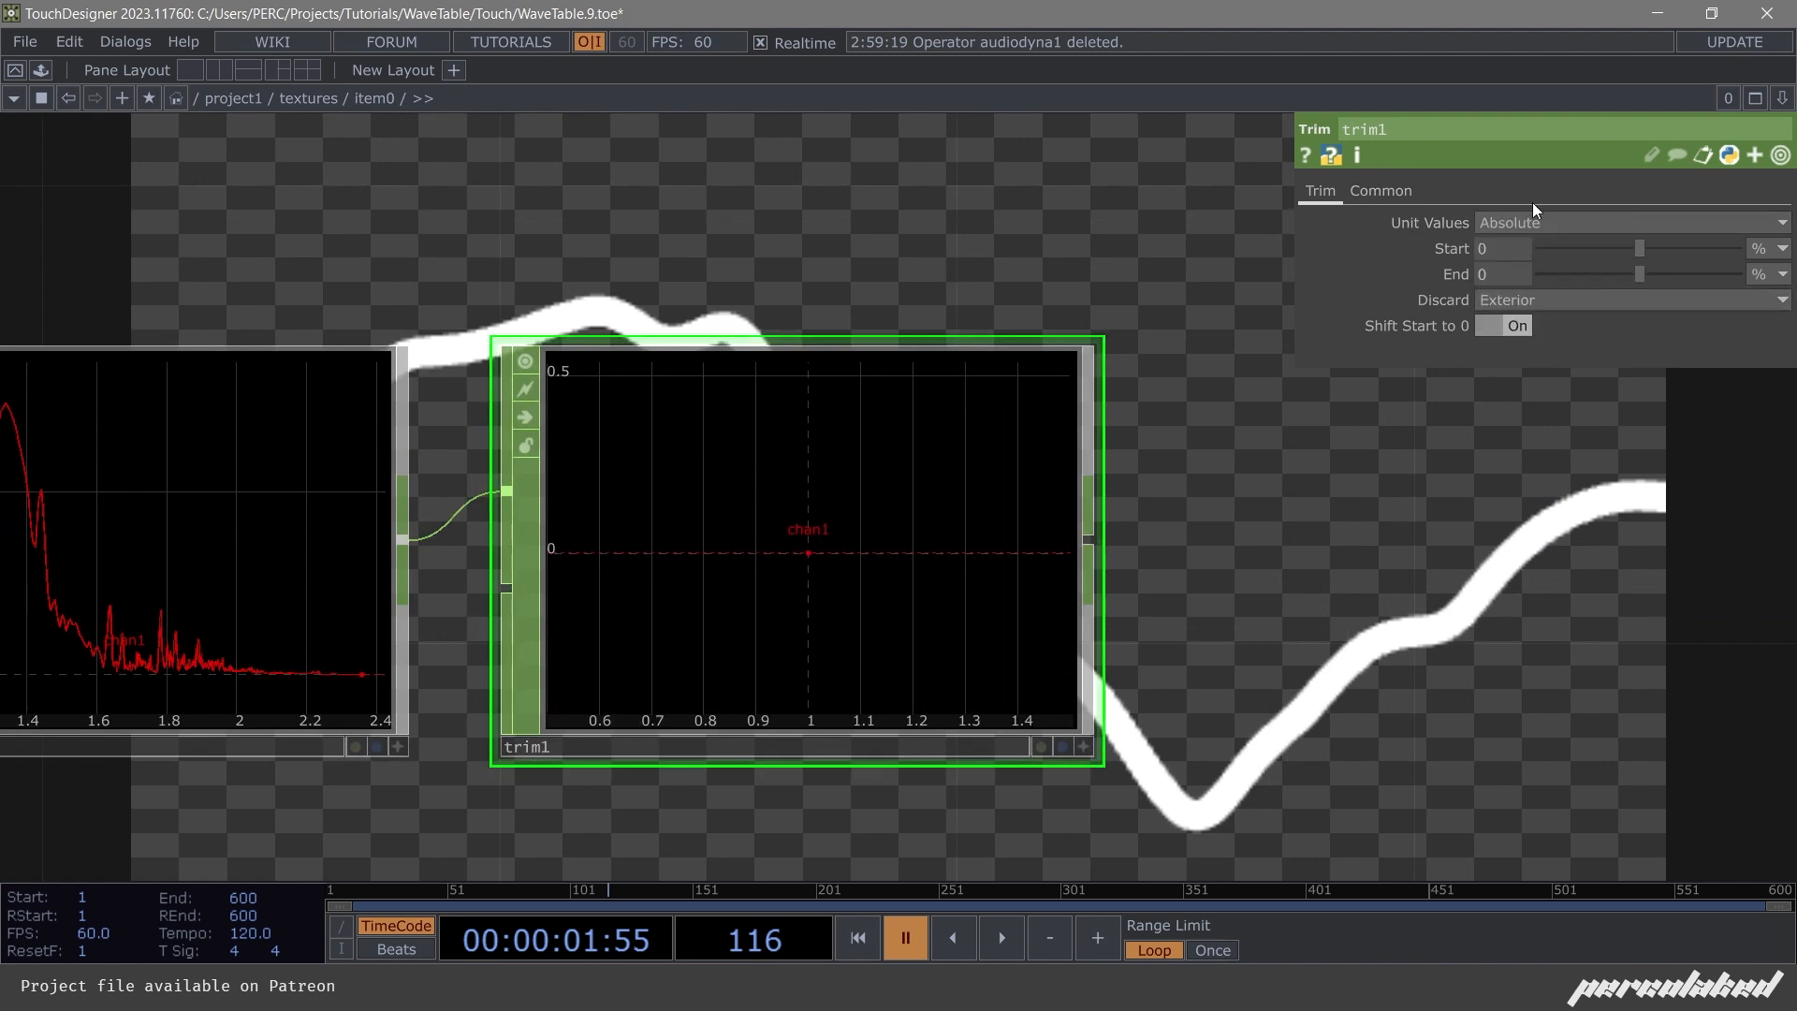
{"action": "middle_click_drag", "start_coordinate": [1525, 275], "coordinate": [1495, 256]}
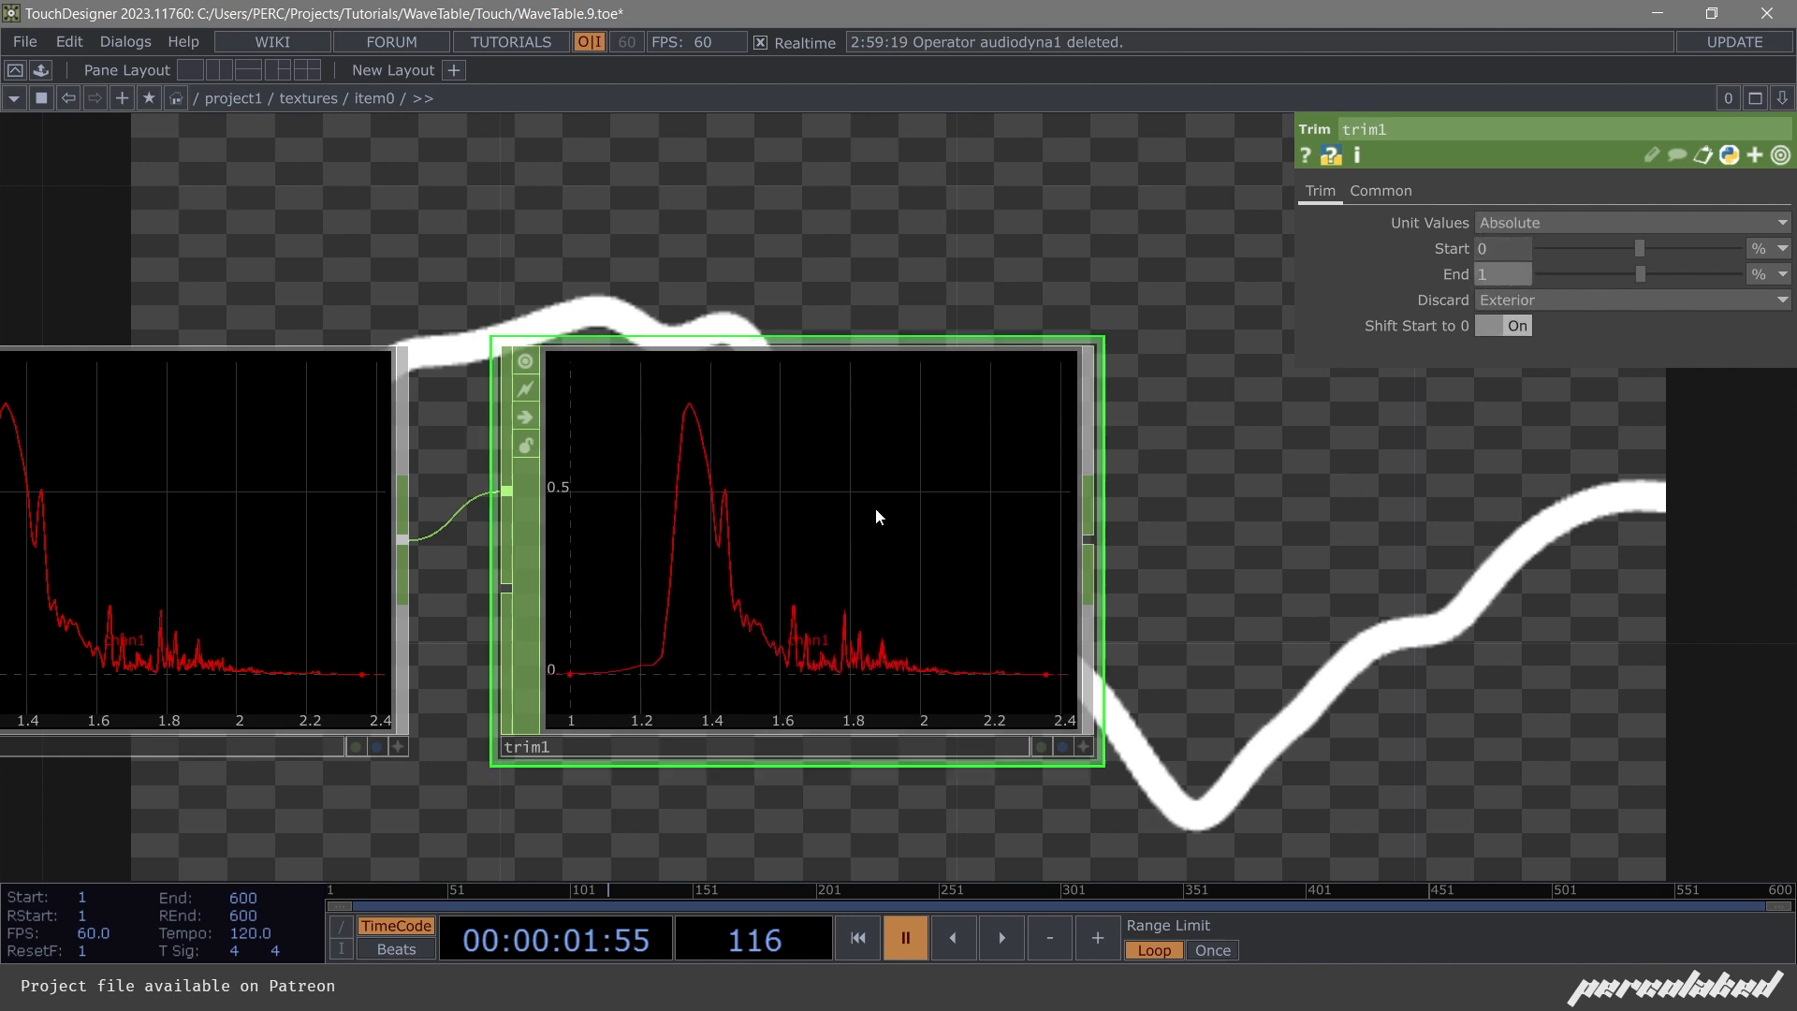
Examine trim1's spectrum curve in relation to the waveform chain and the select1 and constant1 nodes in item0.
{"action": "left_click_drag", "start_coordinate": [1267, 652], "coordinate": [1340, 638]}
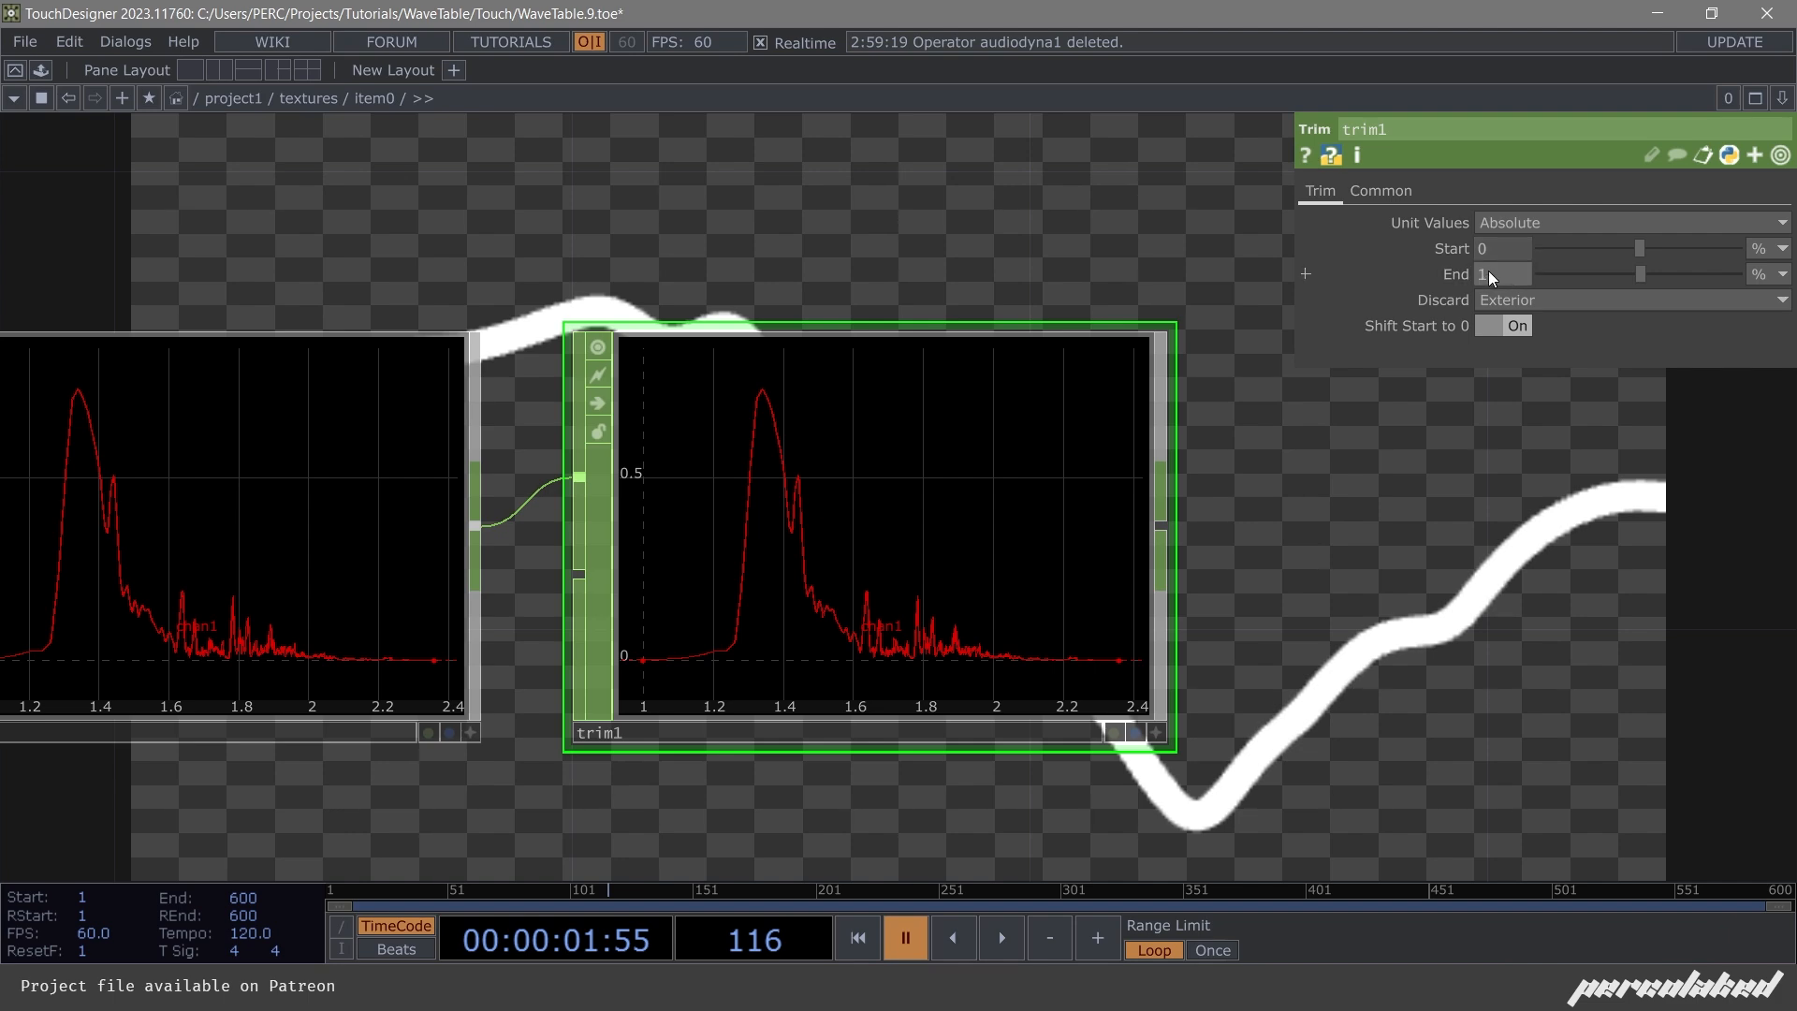
{"action": "scroll", "coordinate": [878, 594], "scroll_direction": "down", "scroll_amount": 5}
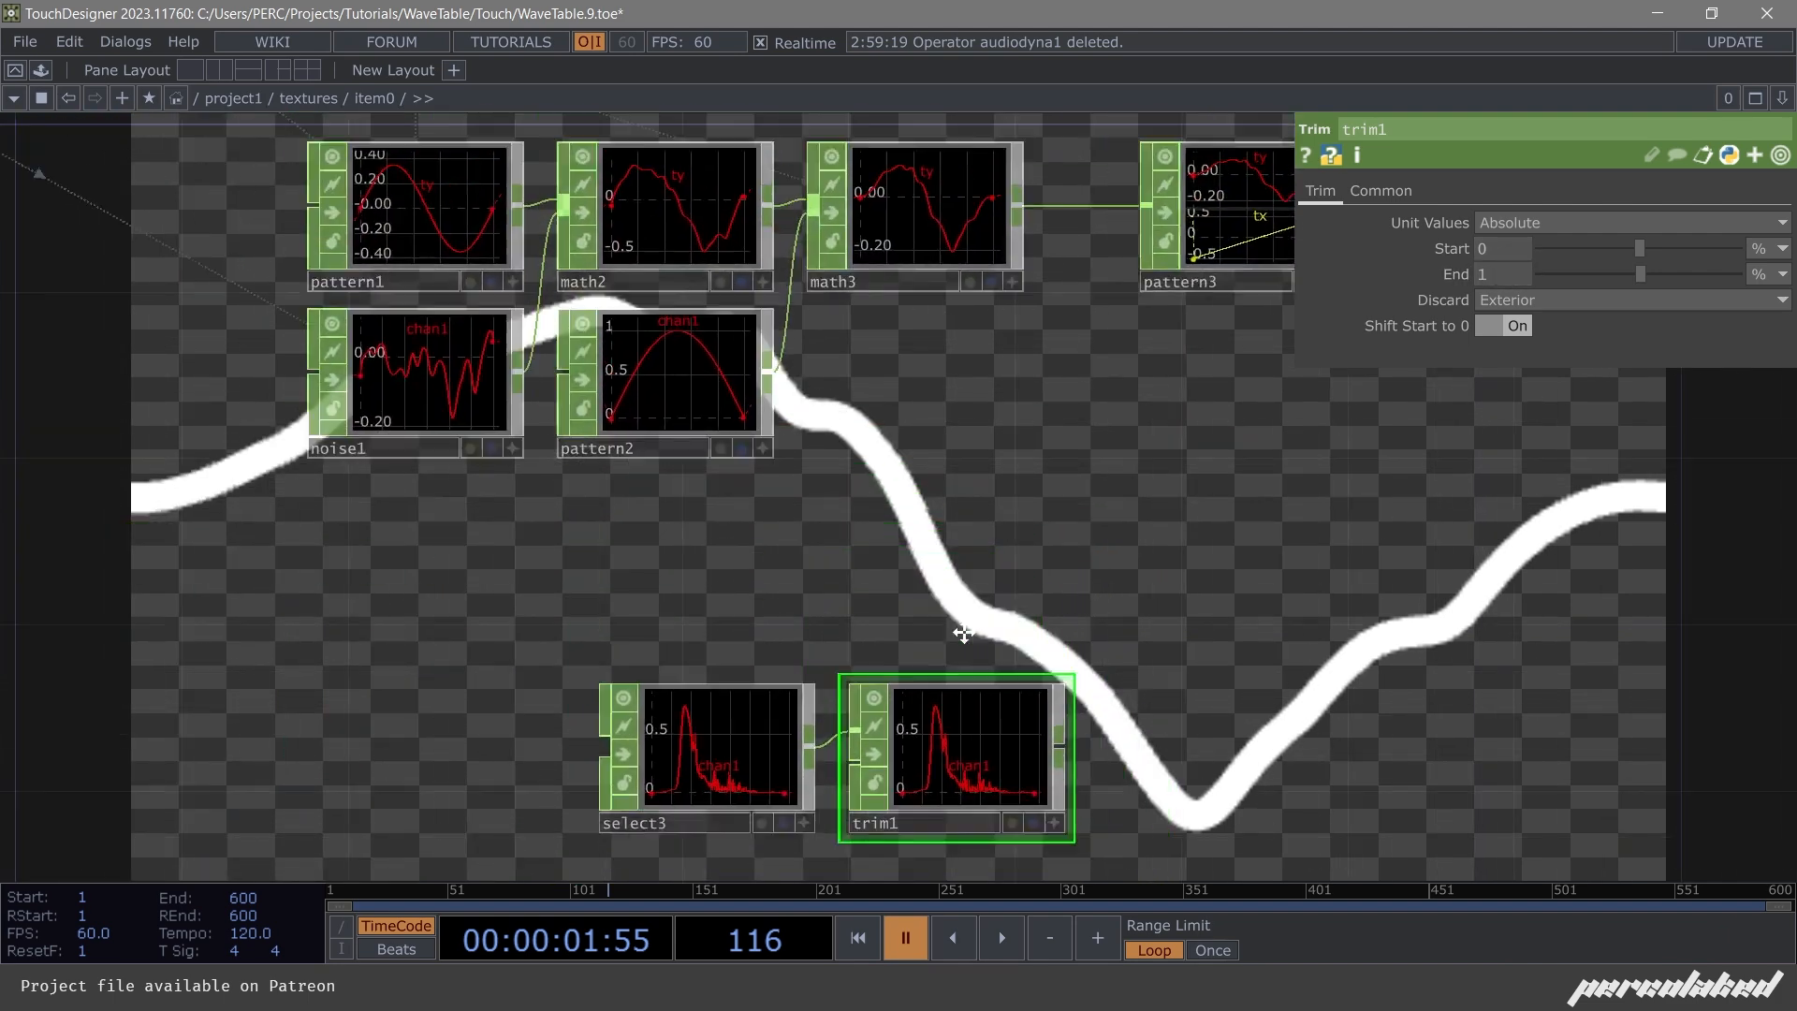
{"action": "scroll", "coordinate": [964, 655], "scroll_direction": "down", "scroll_amount": 5}
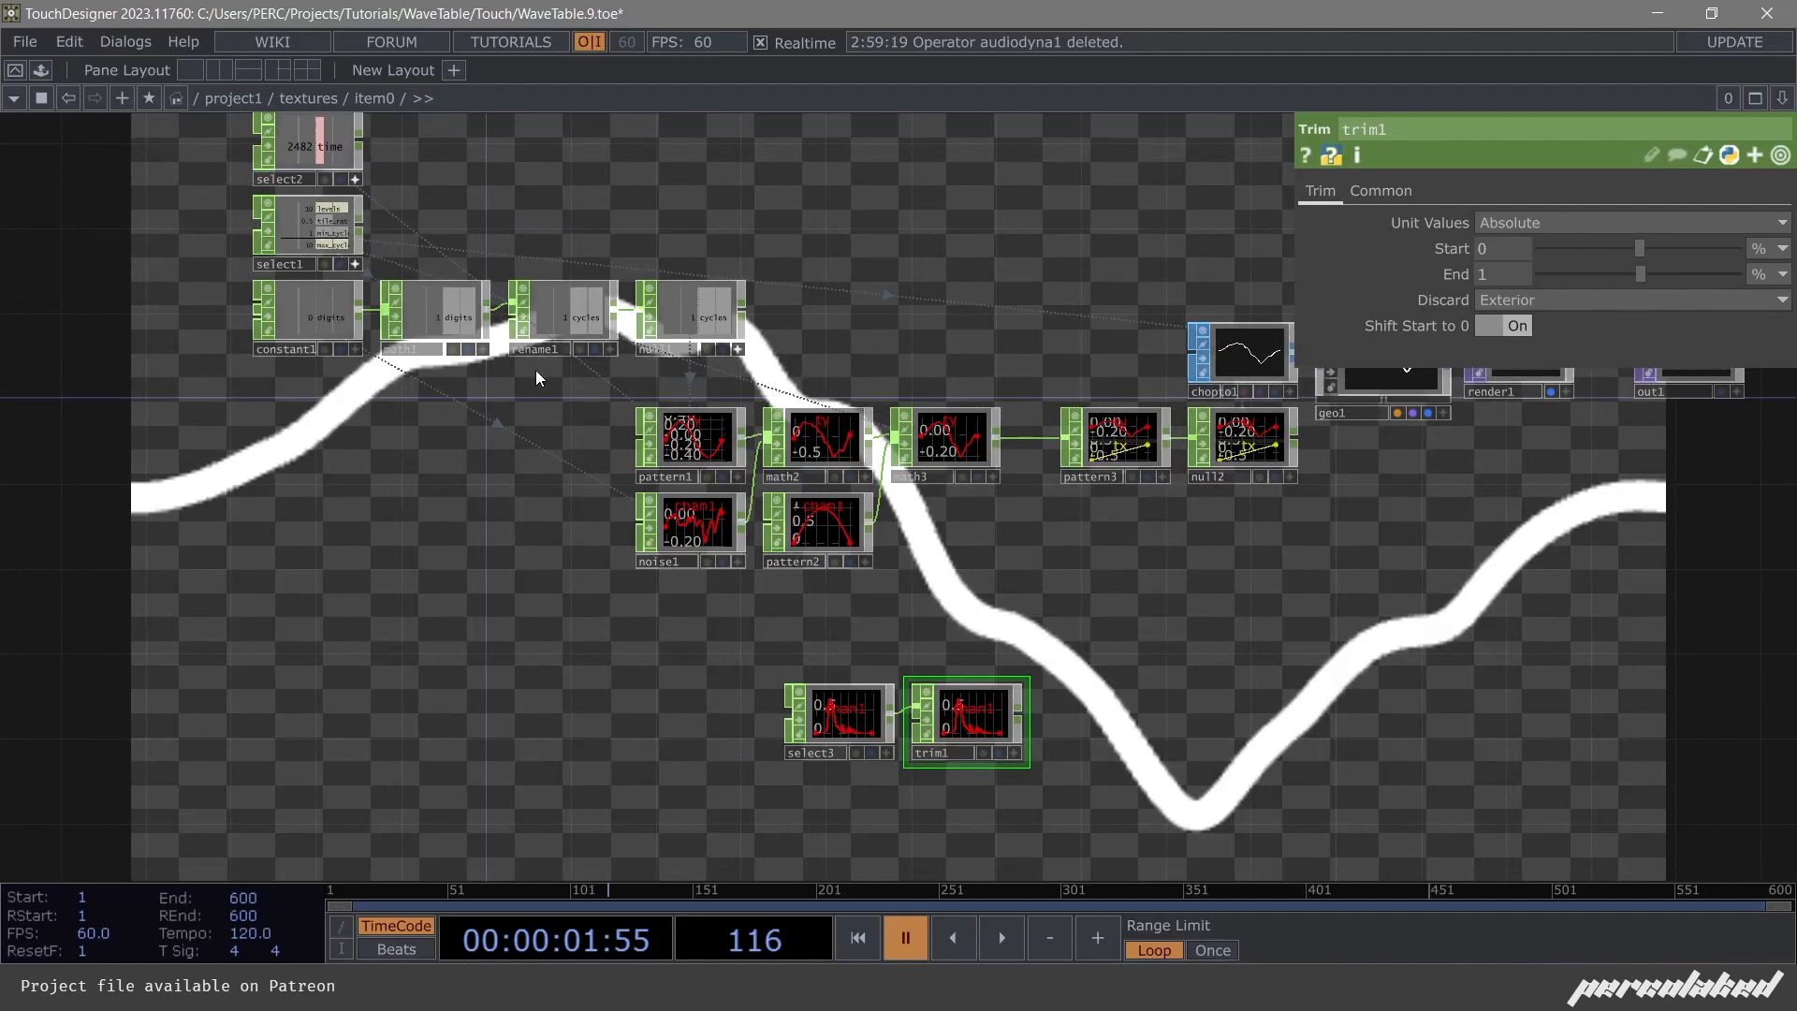
{"action": "scroll", "coordinate": [839, 739], "scroll_direction": "up", "scroll_amount": 4}
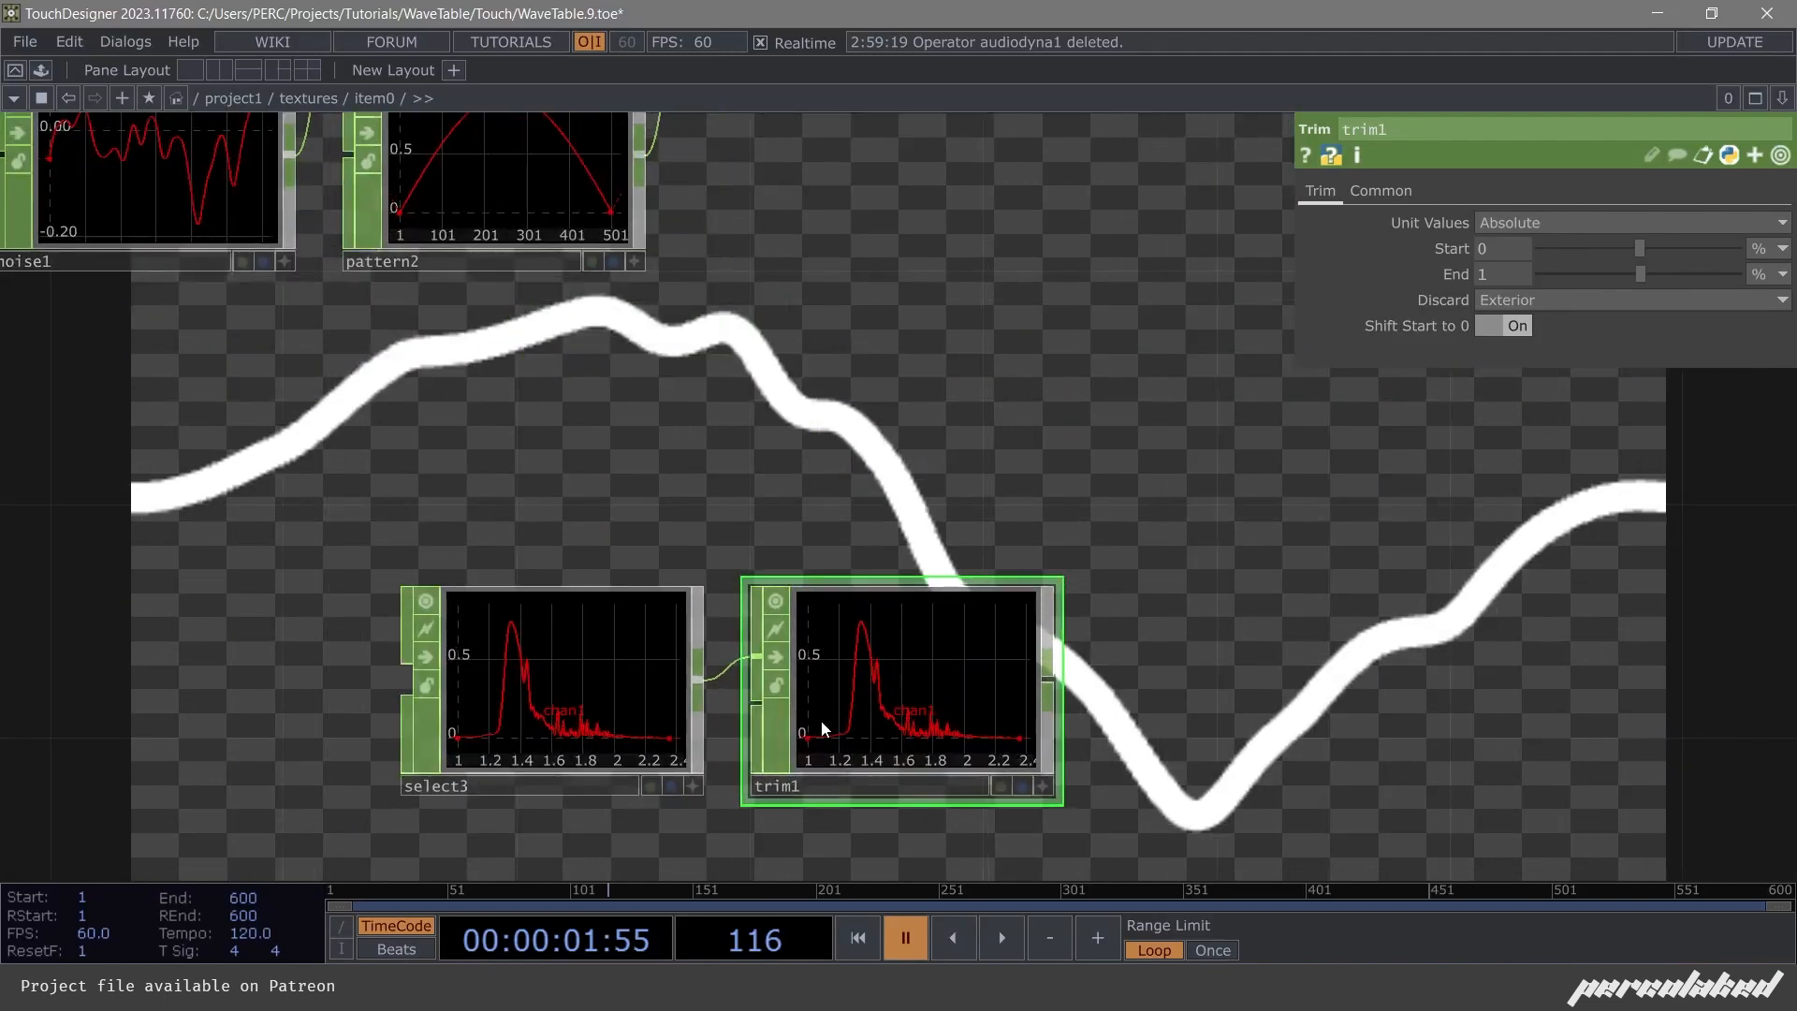
{"action": "scroll", "coordinate": [821, 721], "scroll_direction": "down", "scroll_amount": 2}
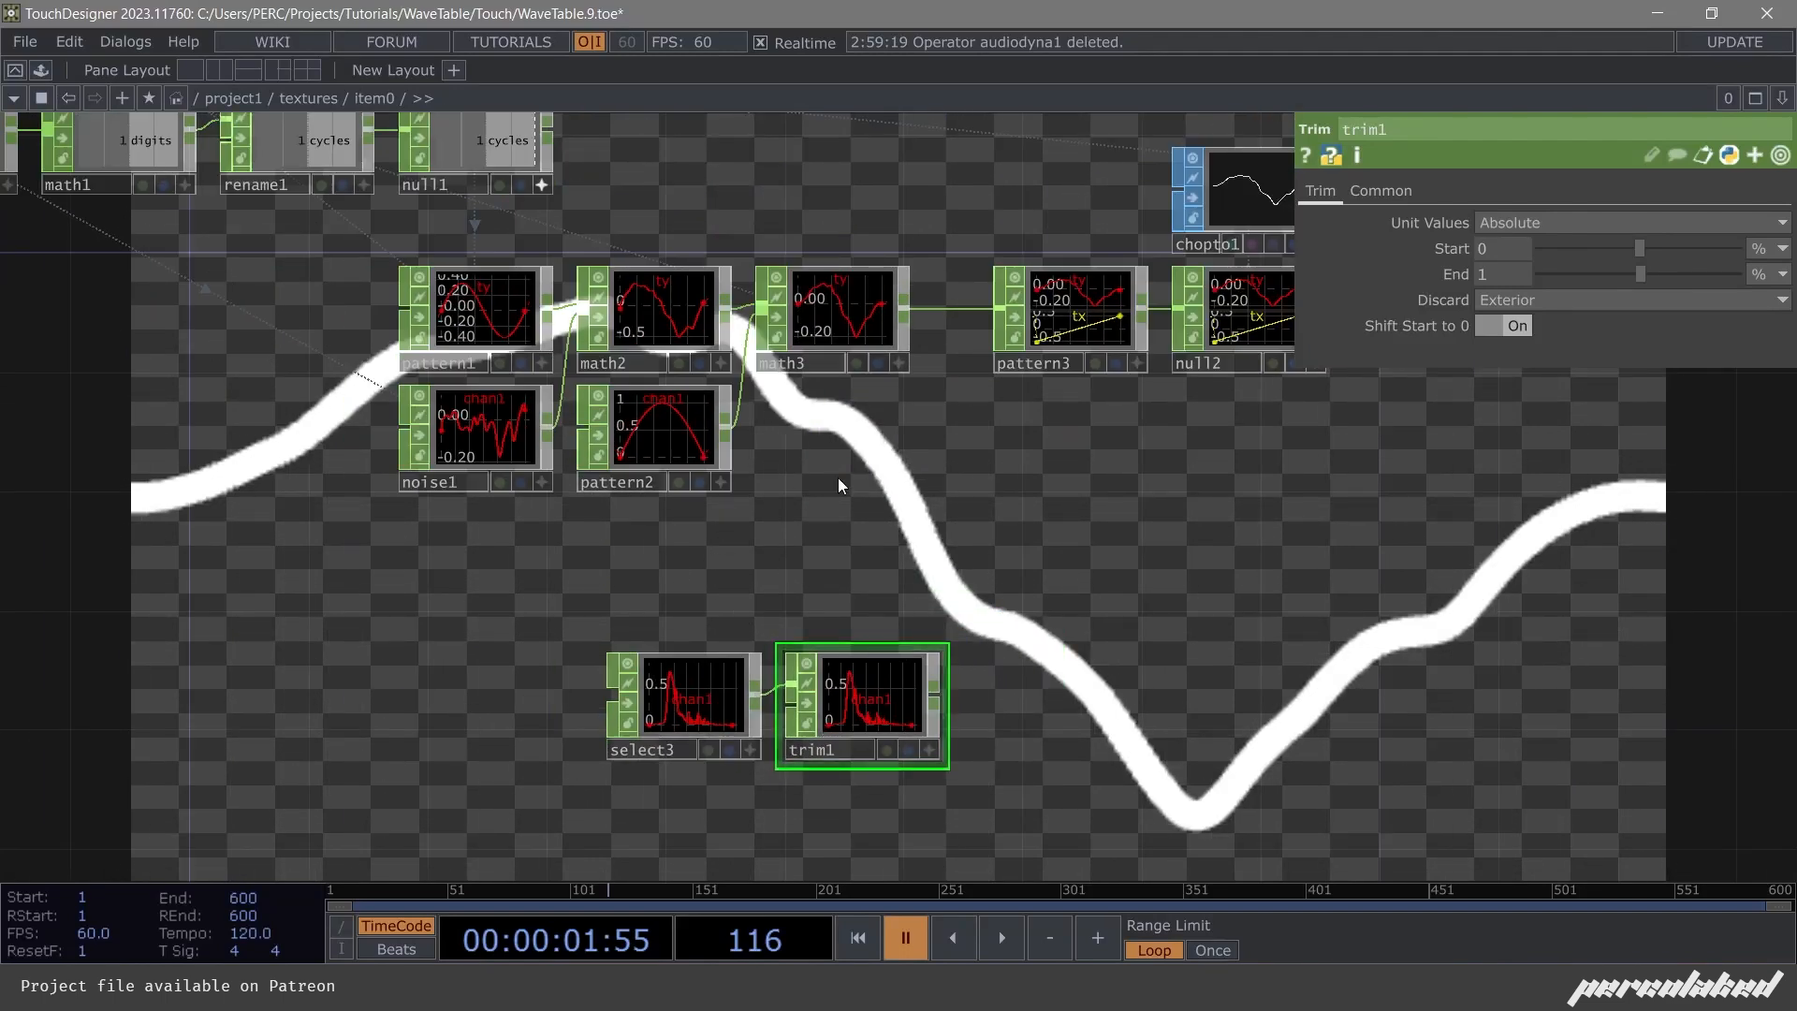
{"action": "left_click_drag", "start_coordinate": [697, 529], "coordinate": [866, 648]}
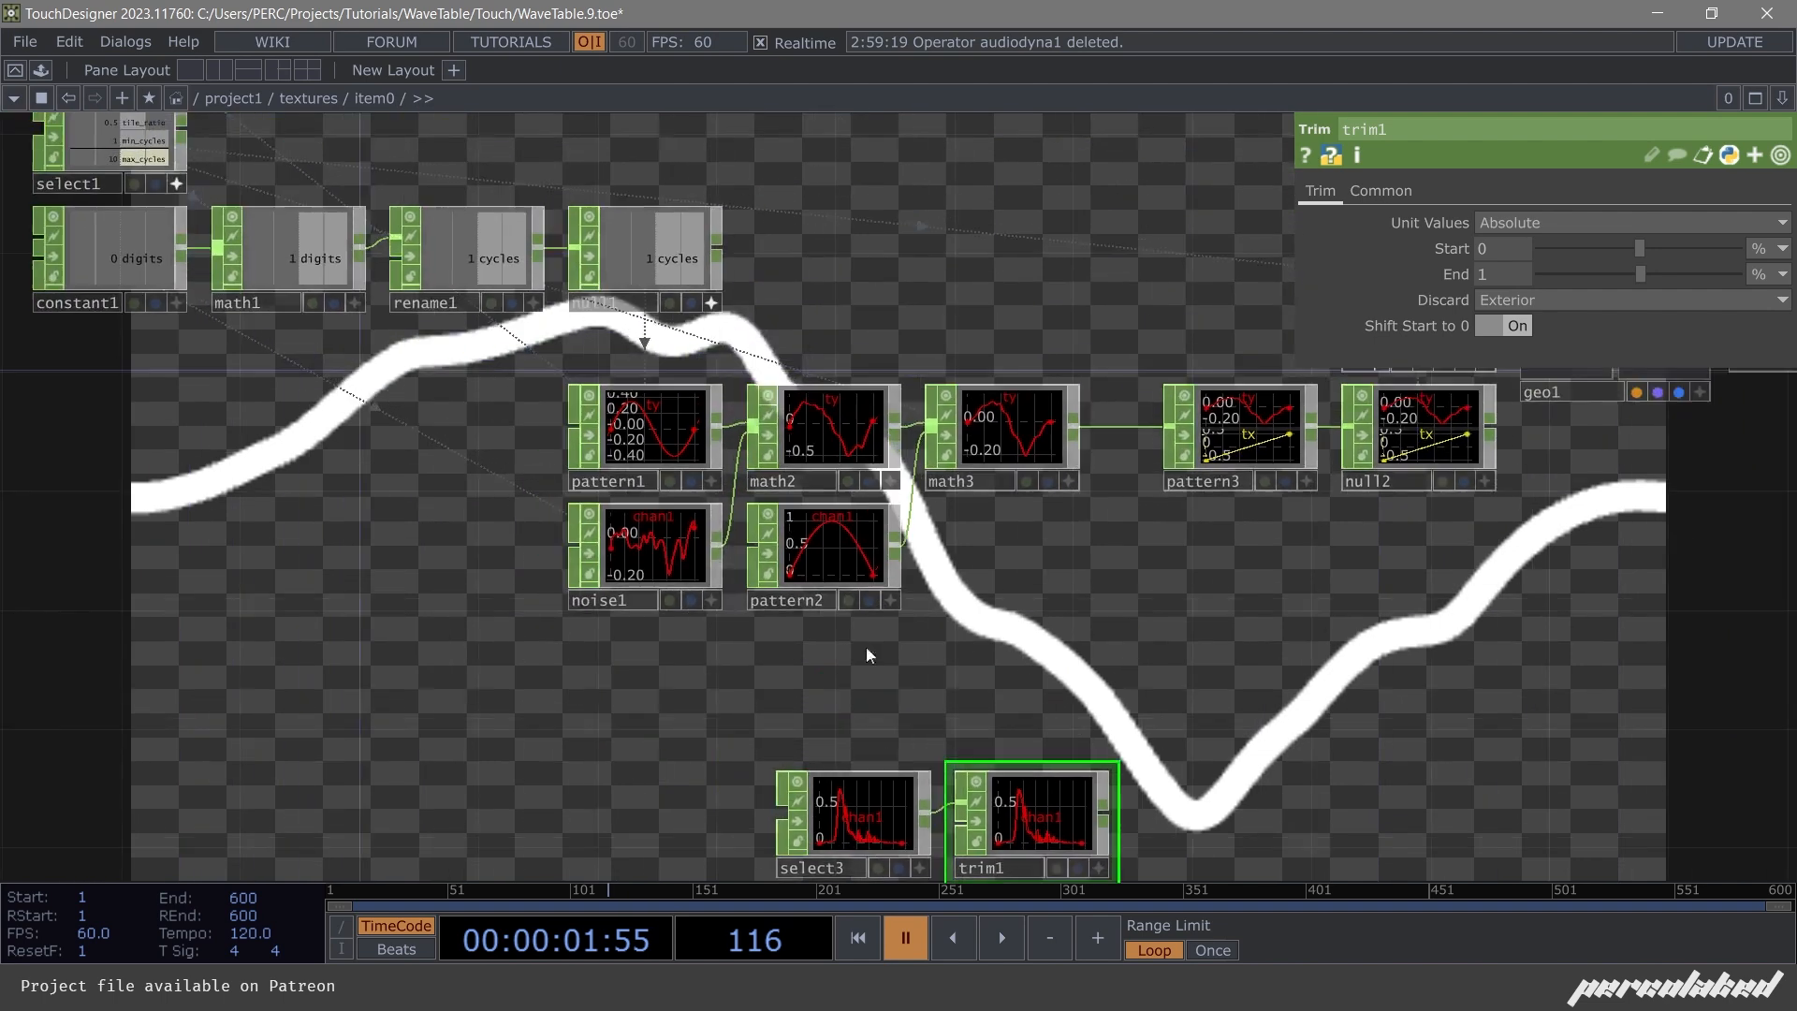
{"action": "left_click_drag", "start_coordinate": [1068, 581], "coordinate": [1048, 467]}
{"action": "right_click_drag", "start_coordinate": [840, 603], "coordinate": [1074, 692]}
{"action": "left_click_drag", "start_coordinate": [1005, 688], "coordinate": [1082, 746]}
{"action": "left_click_drag", "start_coordinate": [389, 418], "coordinate": [434, 578]}
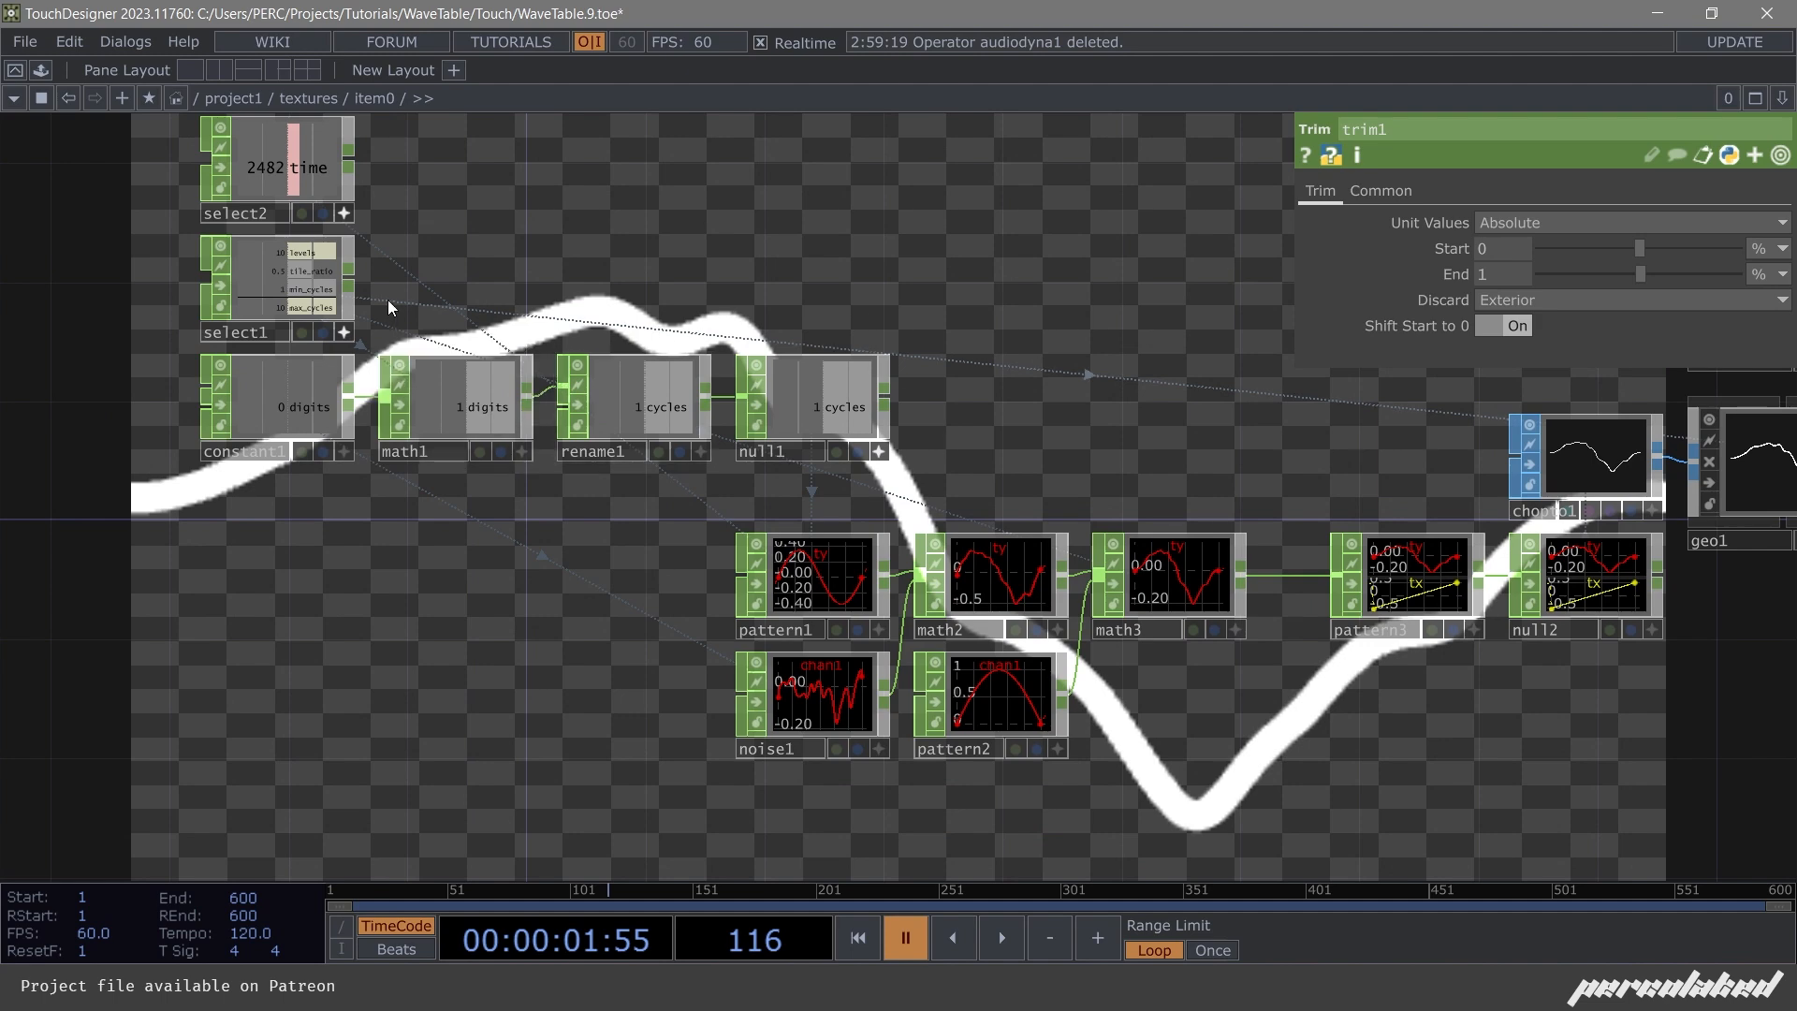
Reference select1's levels channel in trim1's Start and make the expression 1/op('select1')['levels'].
{"action": "scroll", "coordinate": [306, 319], "scroll_direction": "up", "scroll_amount": 5}
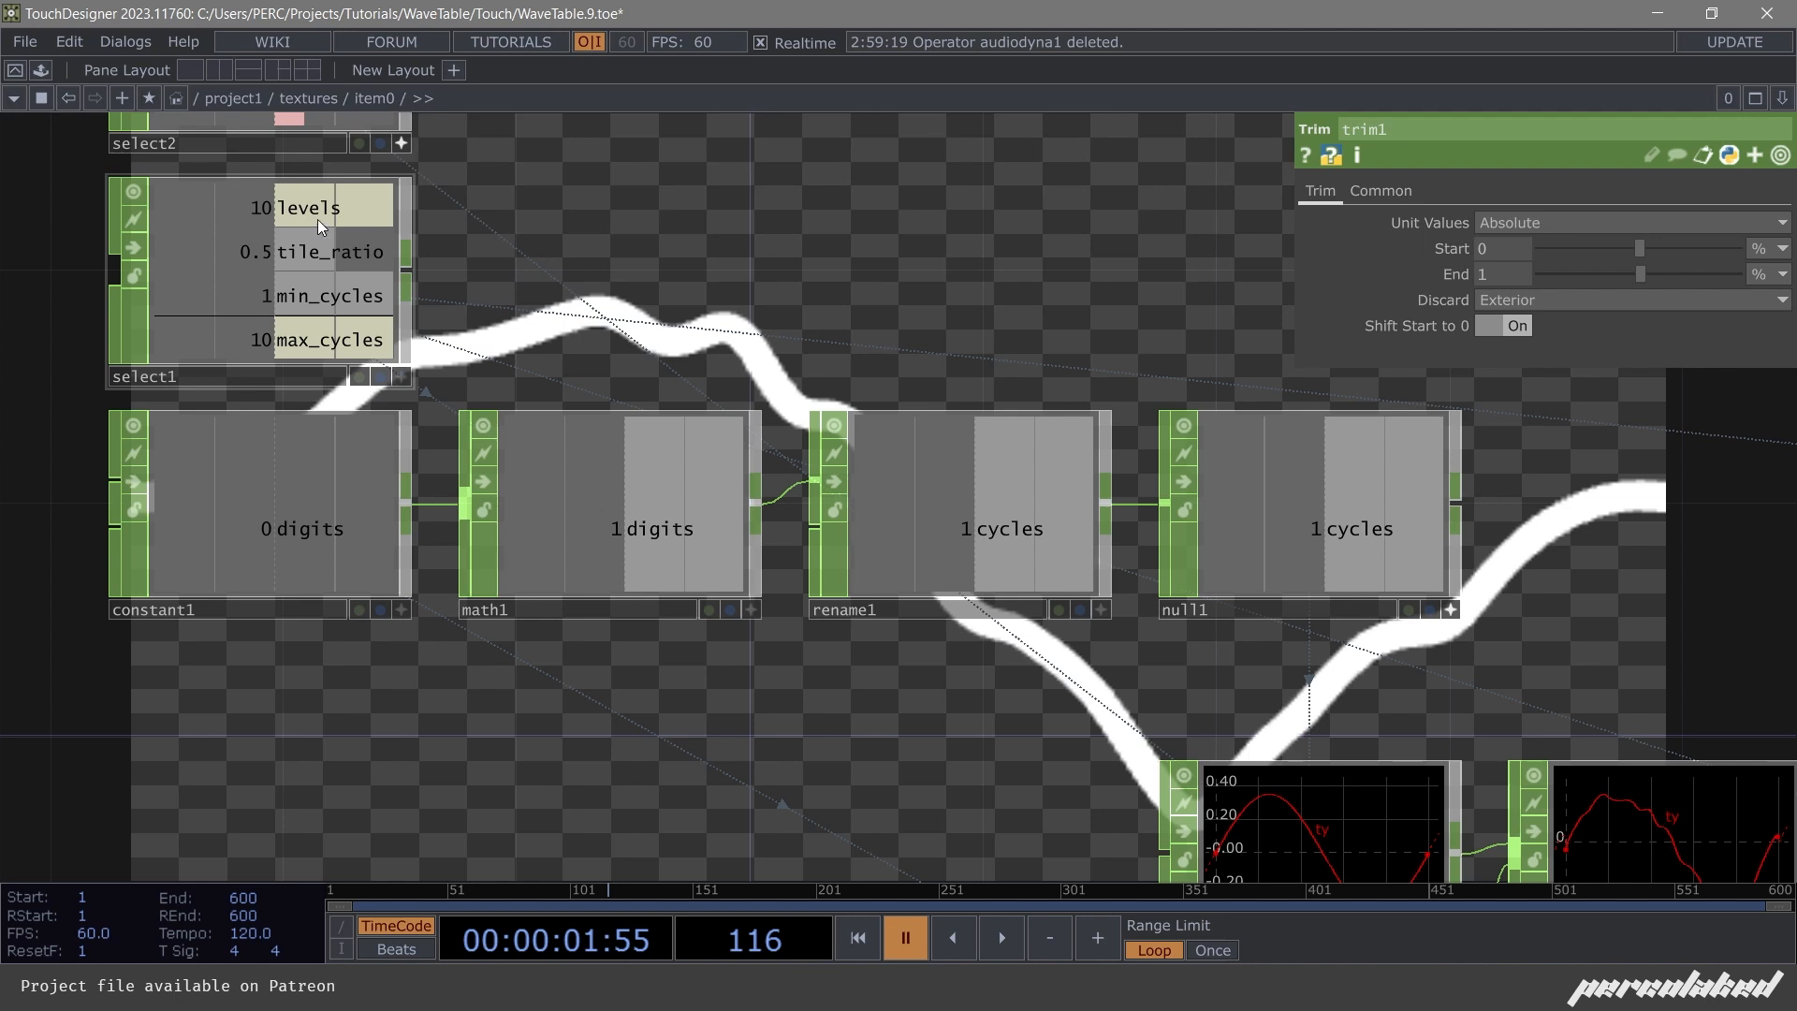
{"action": "left_click", "coordinate": [400, 377]}
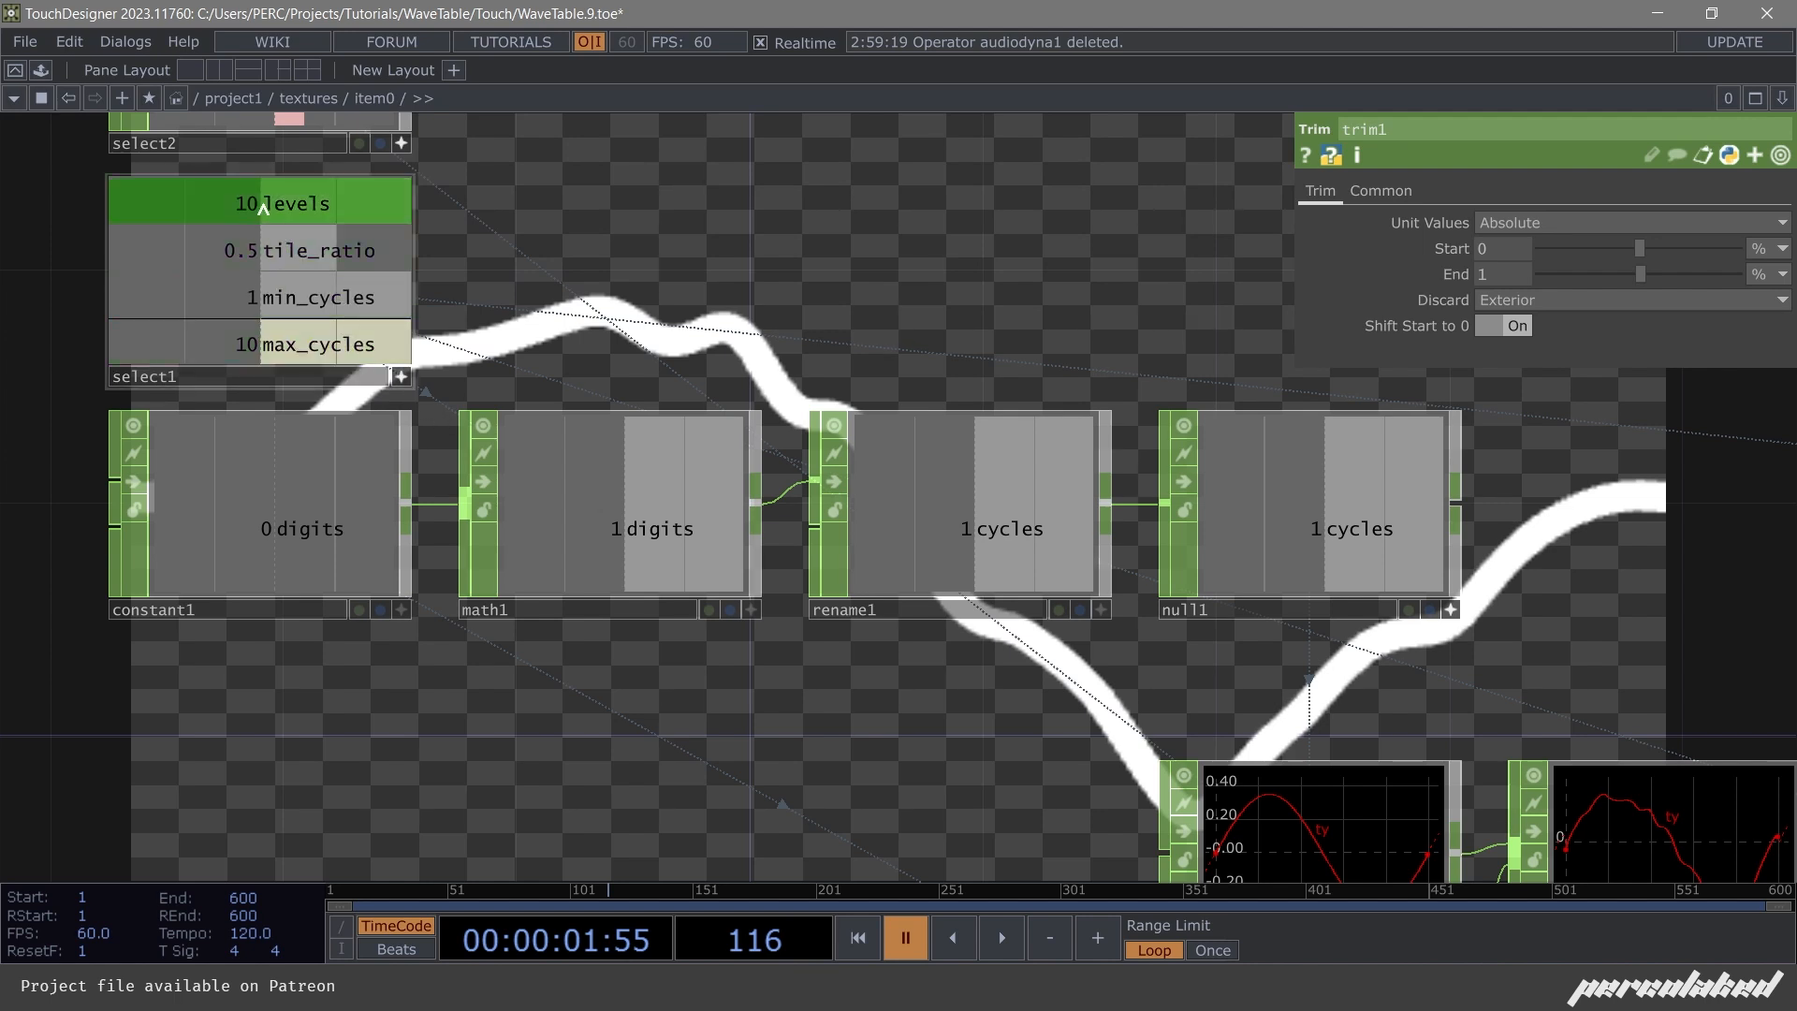
{"action": "left_click_drag", "start_coordinate": [263, 208], "coordinate": [1212, 294]}
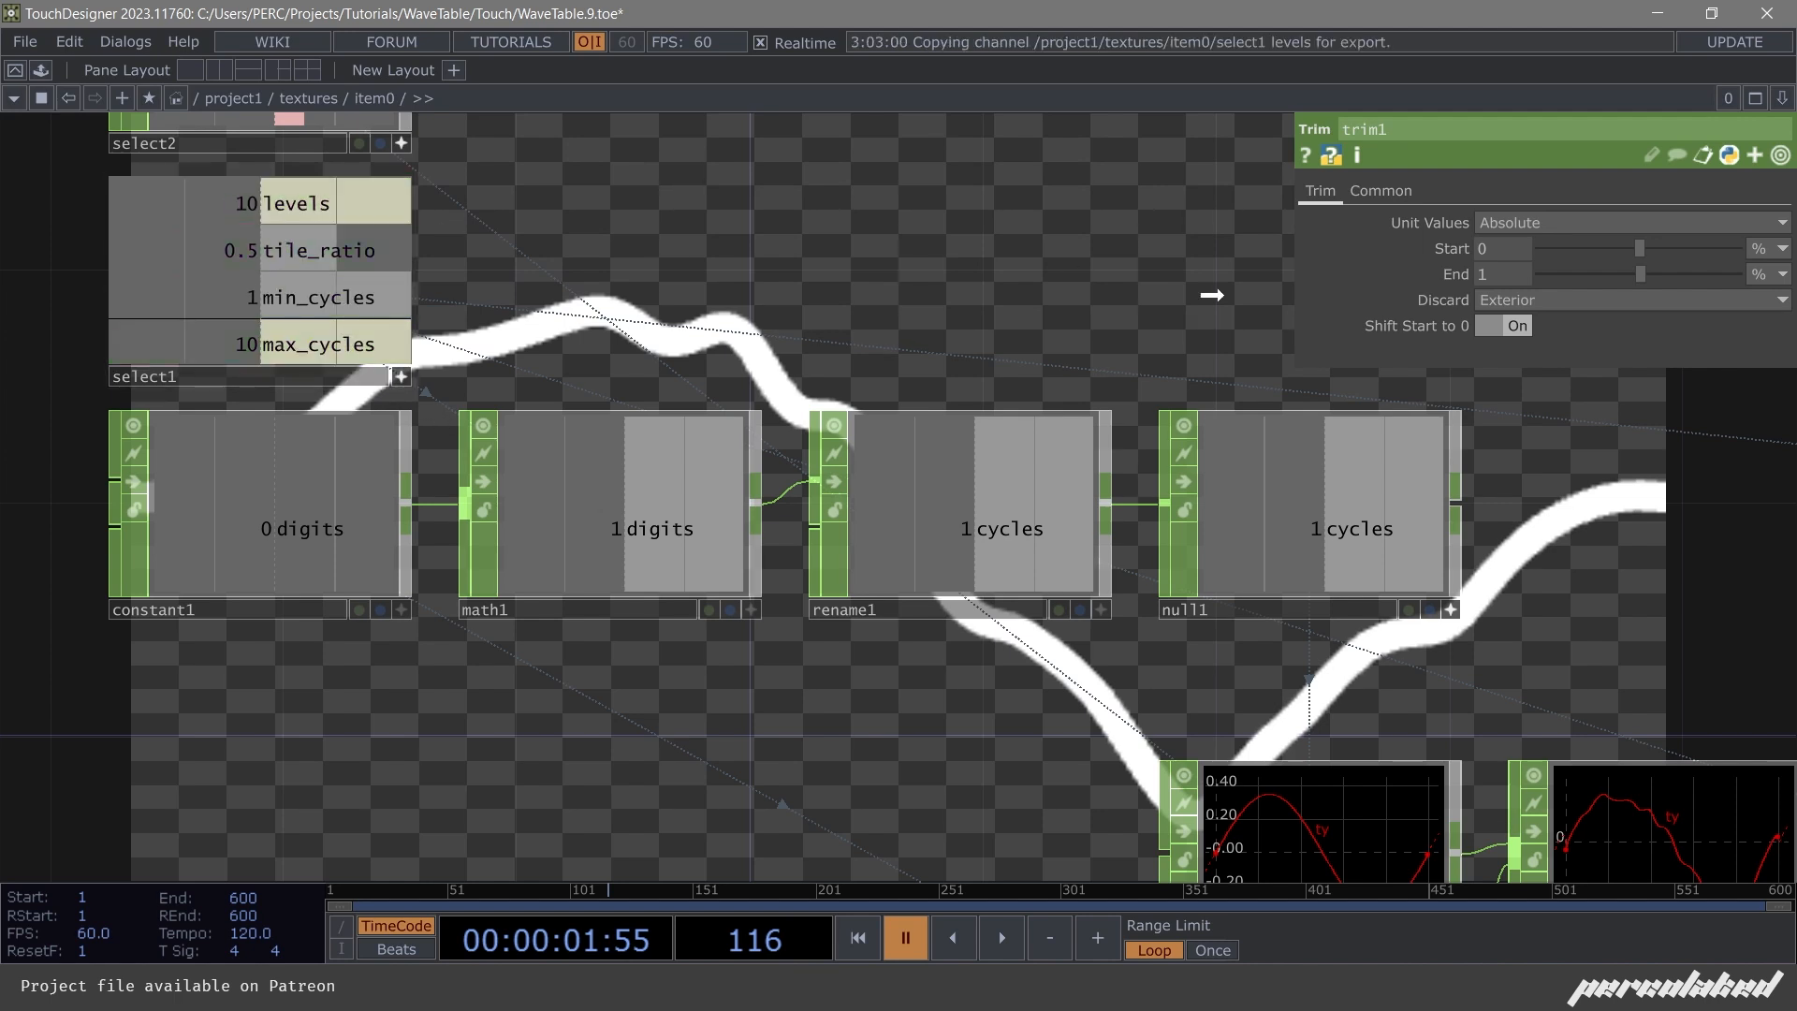
{"action": "left_click_drag", "start_coordinate": [1484, 253], "coordinate": [1490, 251]}
{"action": "left_click", "coordinate": [1471, 258]}
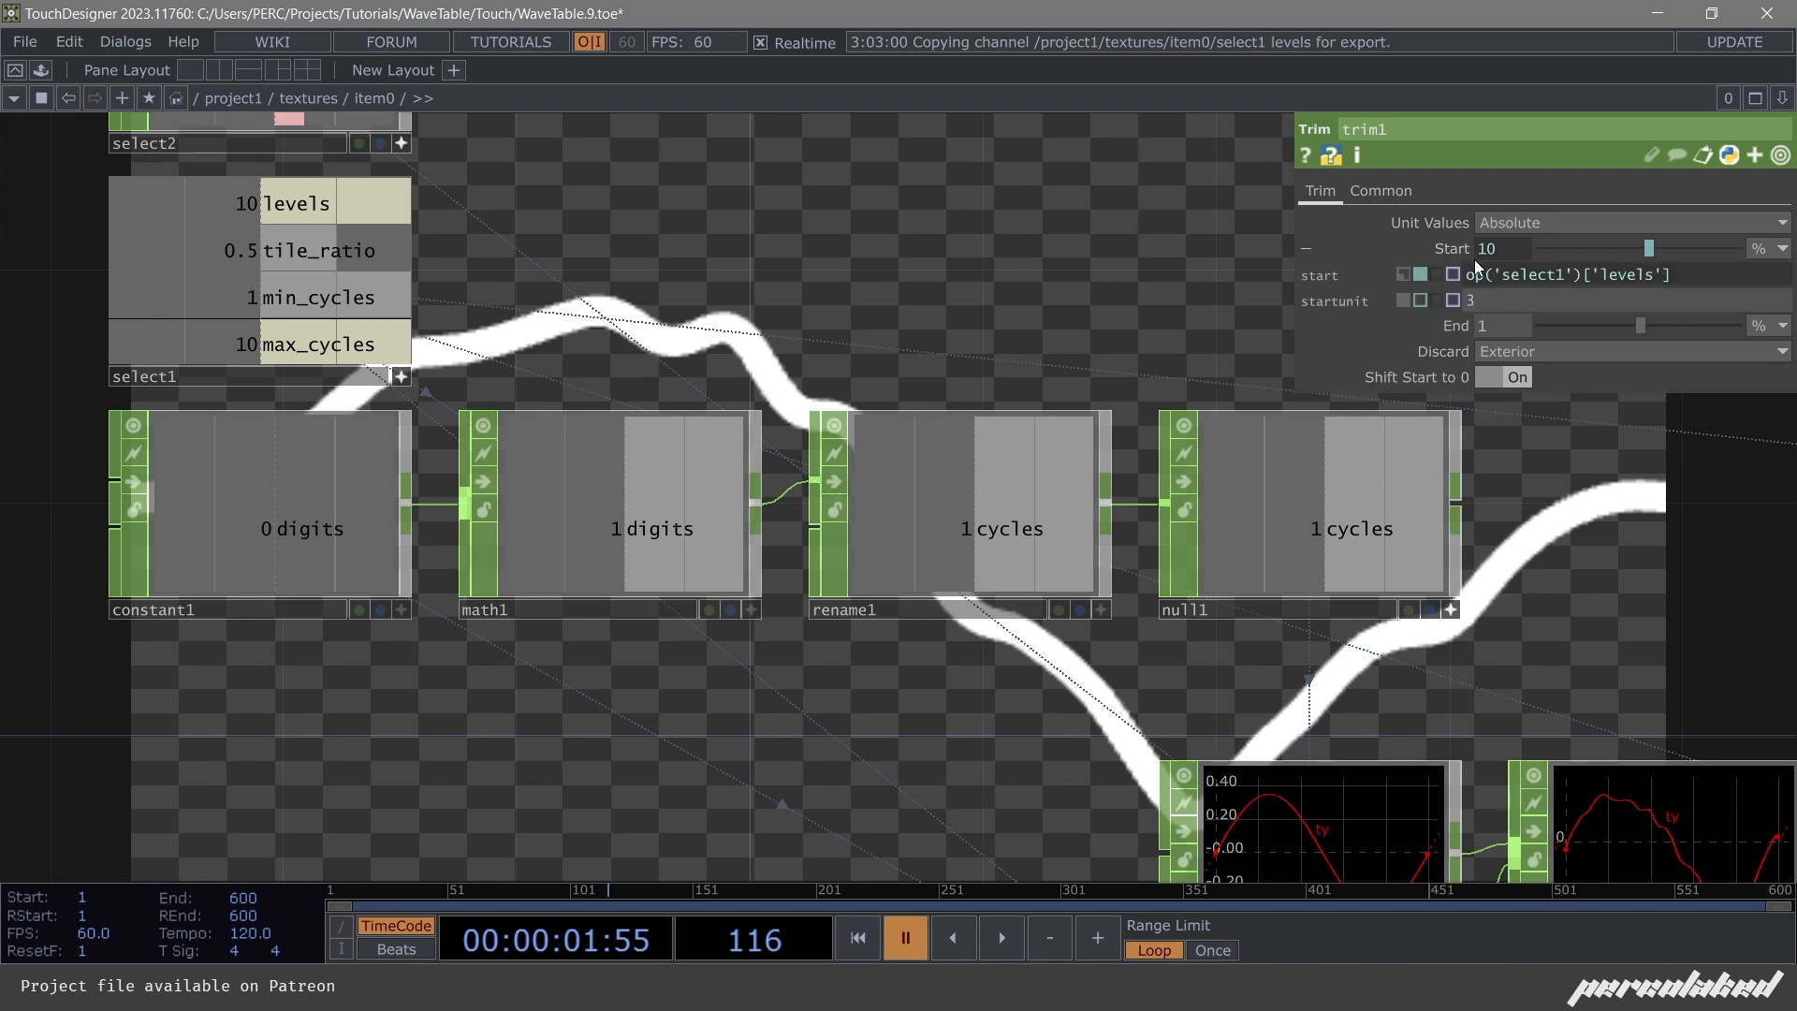
{"action": "type", "text": "1/"}
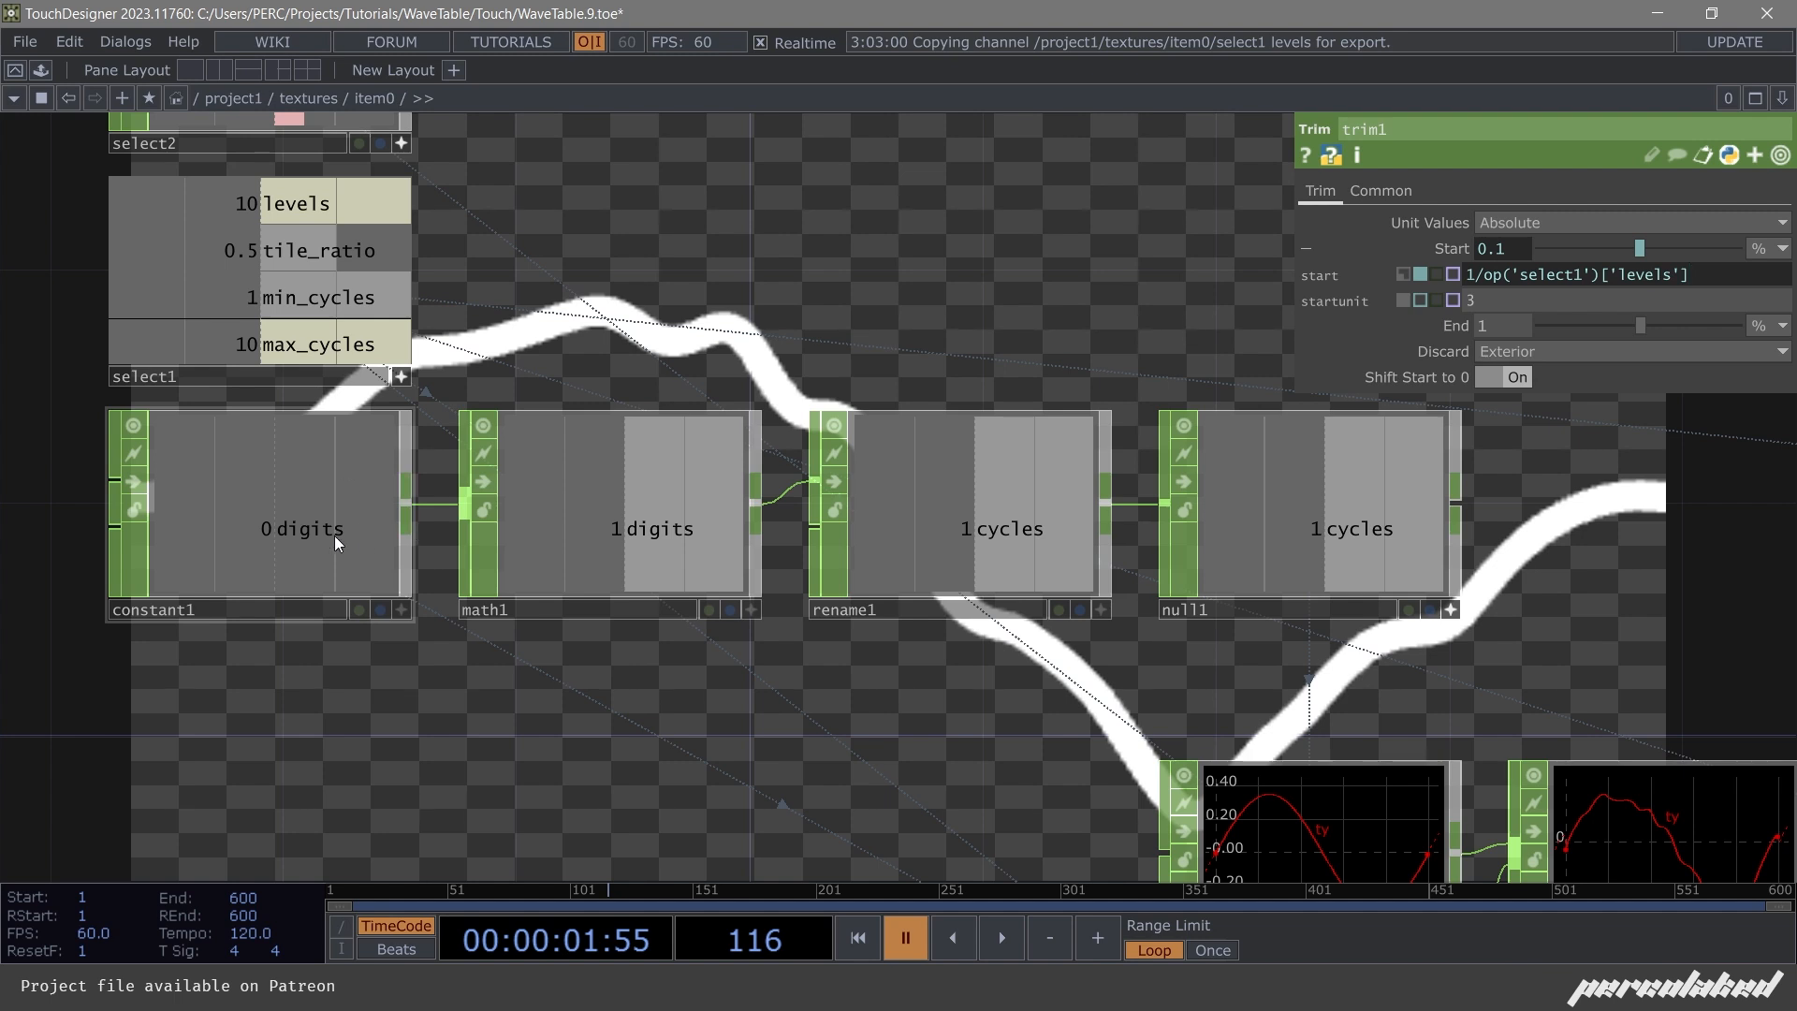
Multiply trim1's Start expression by constant1's digits channel, making it 1/op('select1')['levels']*op('constant1')['digits'].
{"action": "left_click", "coordinate": [406, 608]}
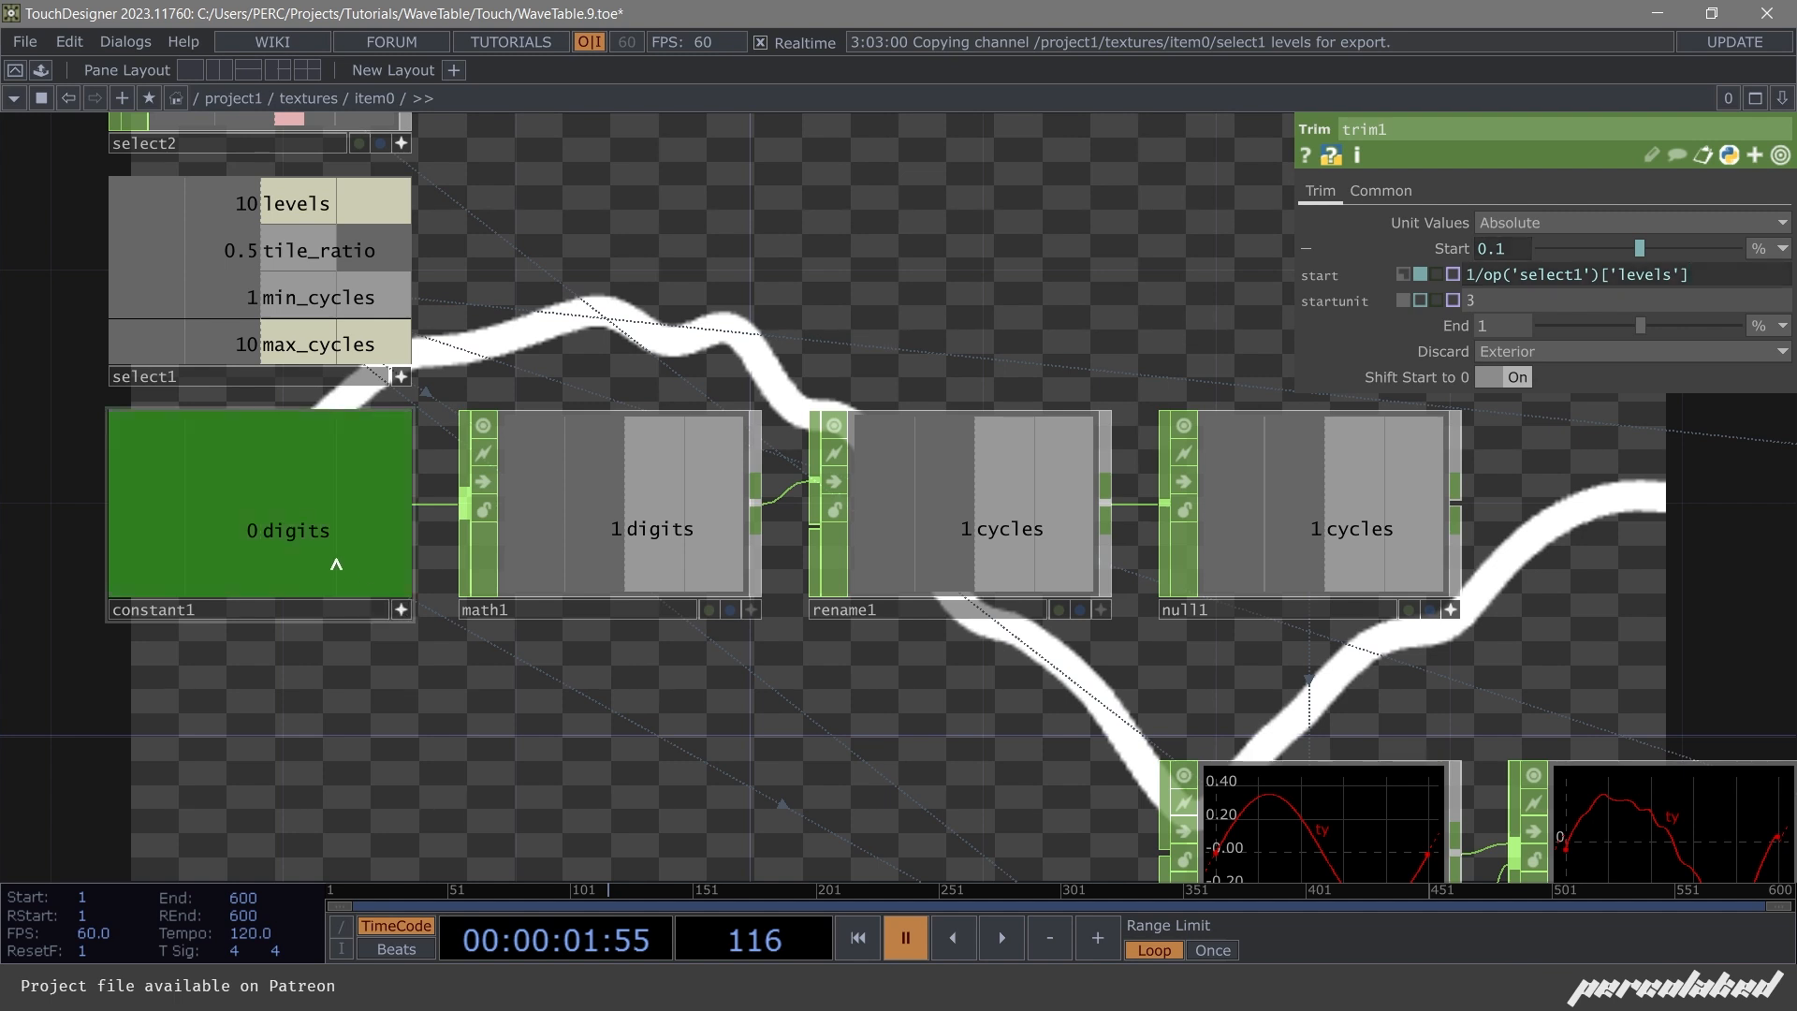
{"action": "left_click_drag", "start_coordinate": [336, 564], "coordinate": [1307, 389]}
{"action": "left_click_drag", "start_coordinate": [1502, 328], "coordinate": [1514, 316]}
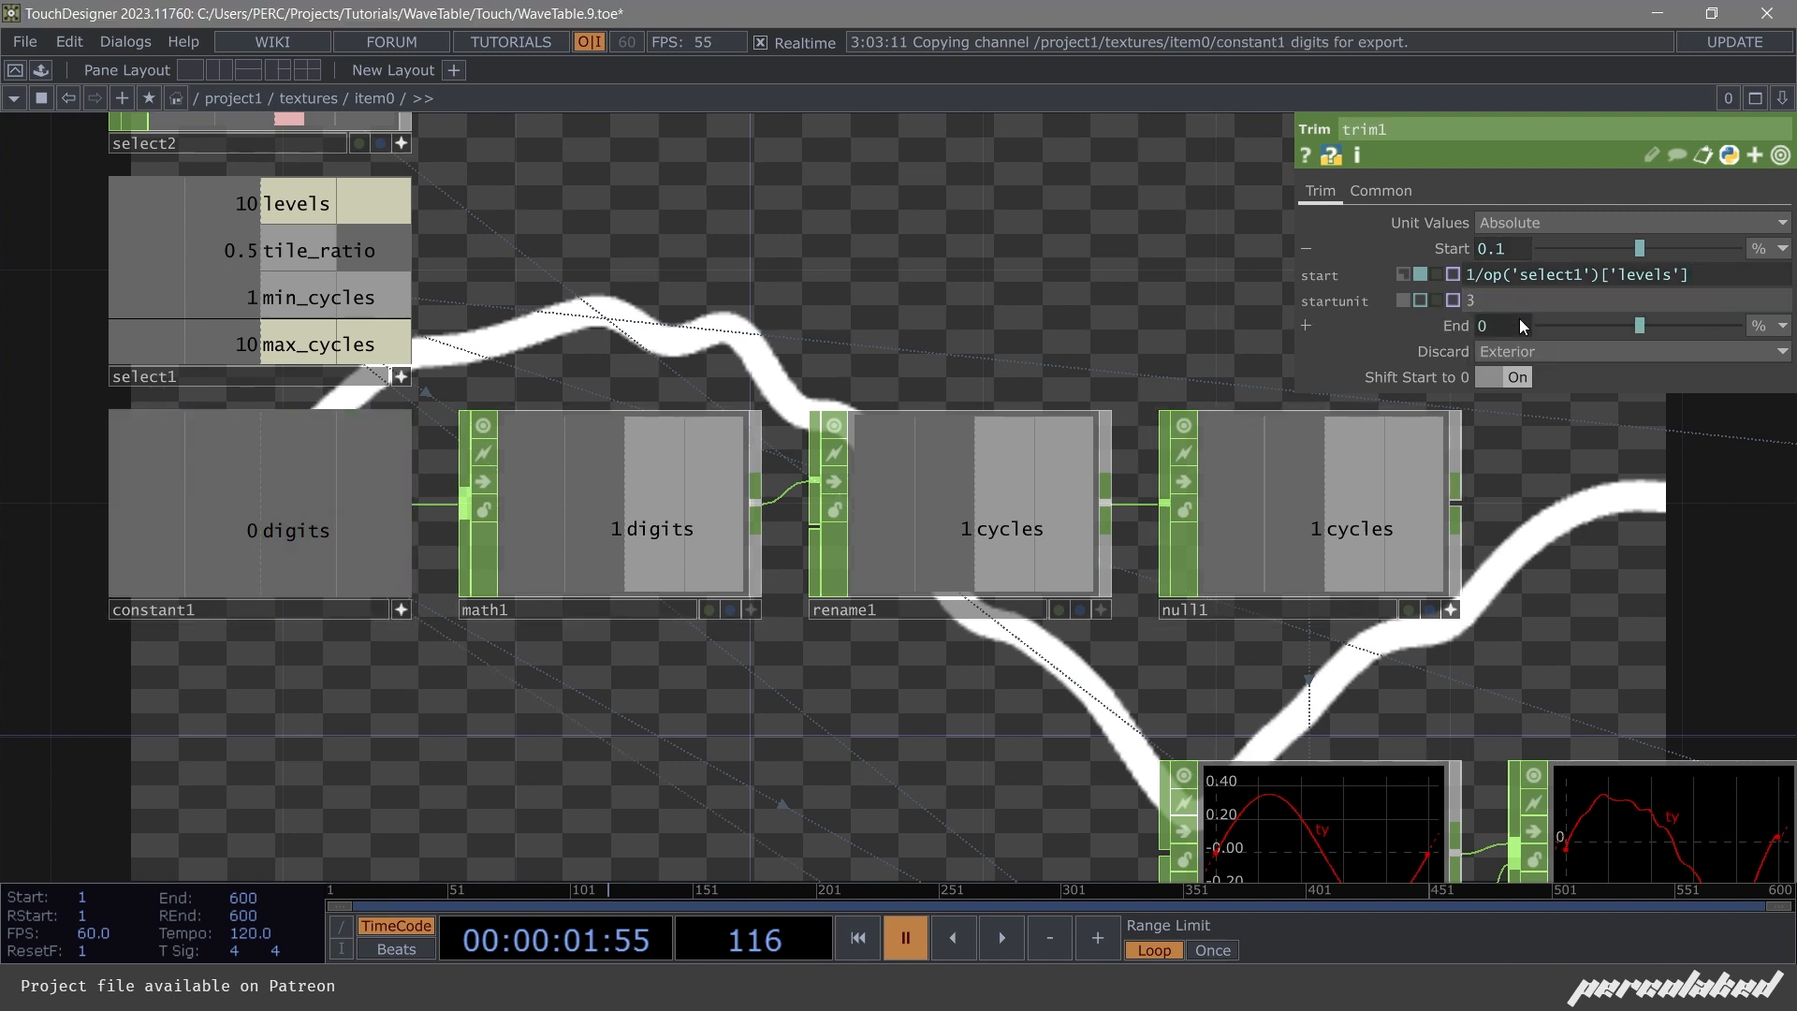
{"action": "left_click", "coordinate": [1519, 318]}
{"action": "key", "text": "BackSpace"}
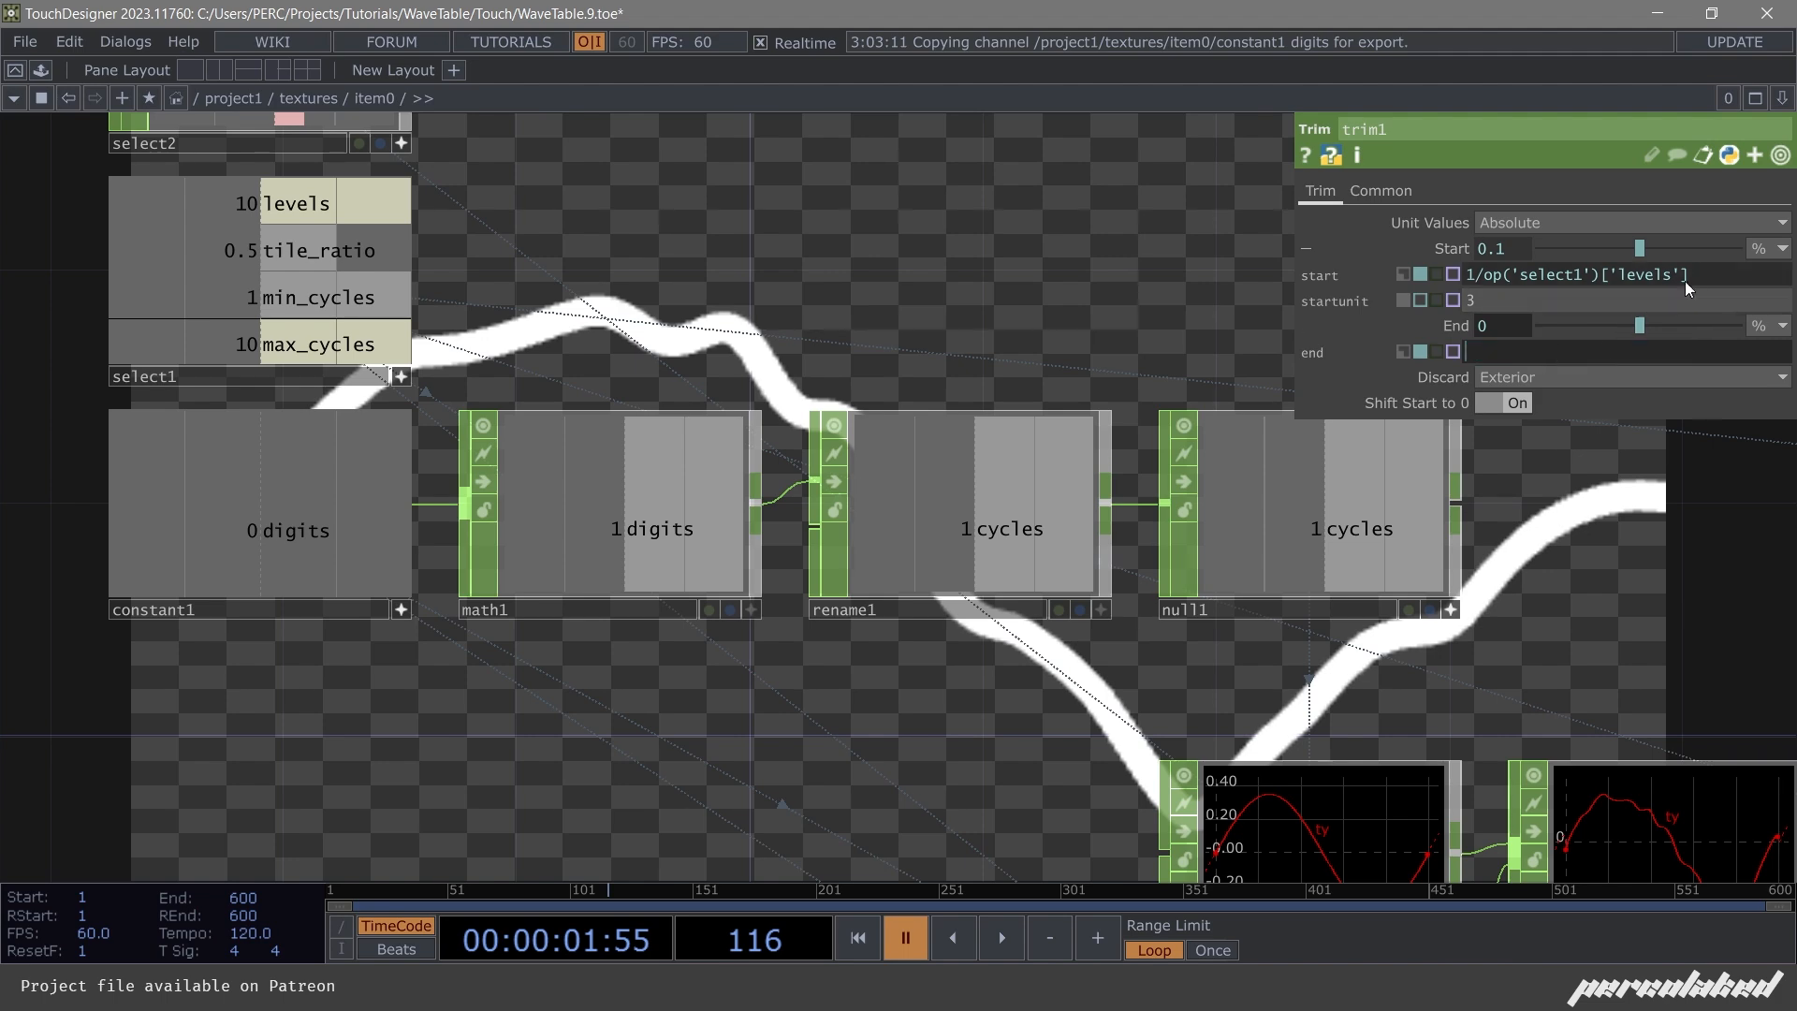
{"action": "left_click", "coordinate": [1731, 274]}
{"action": "type", "text": "*"}
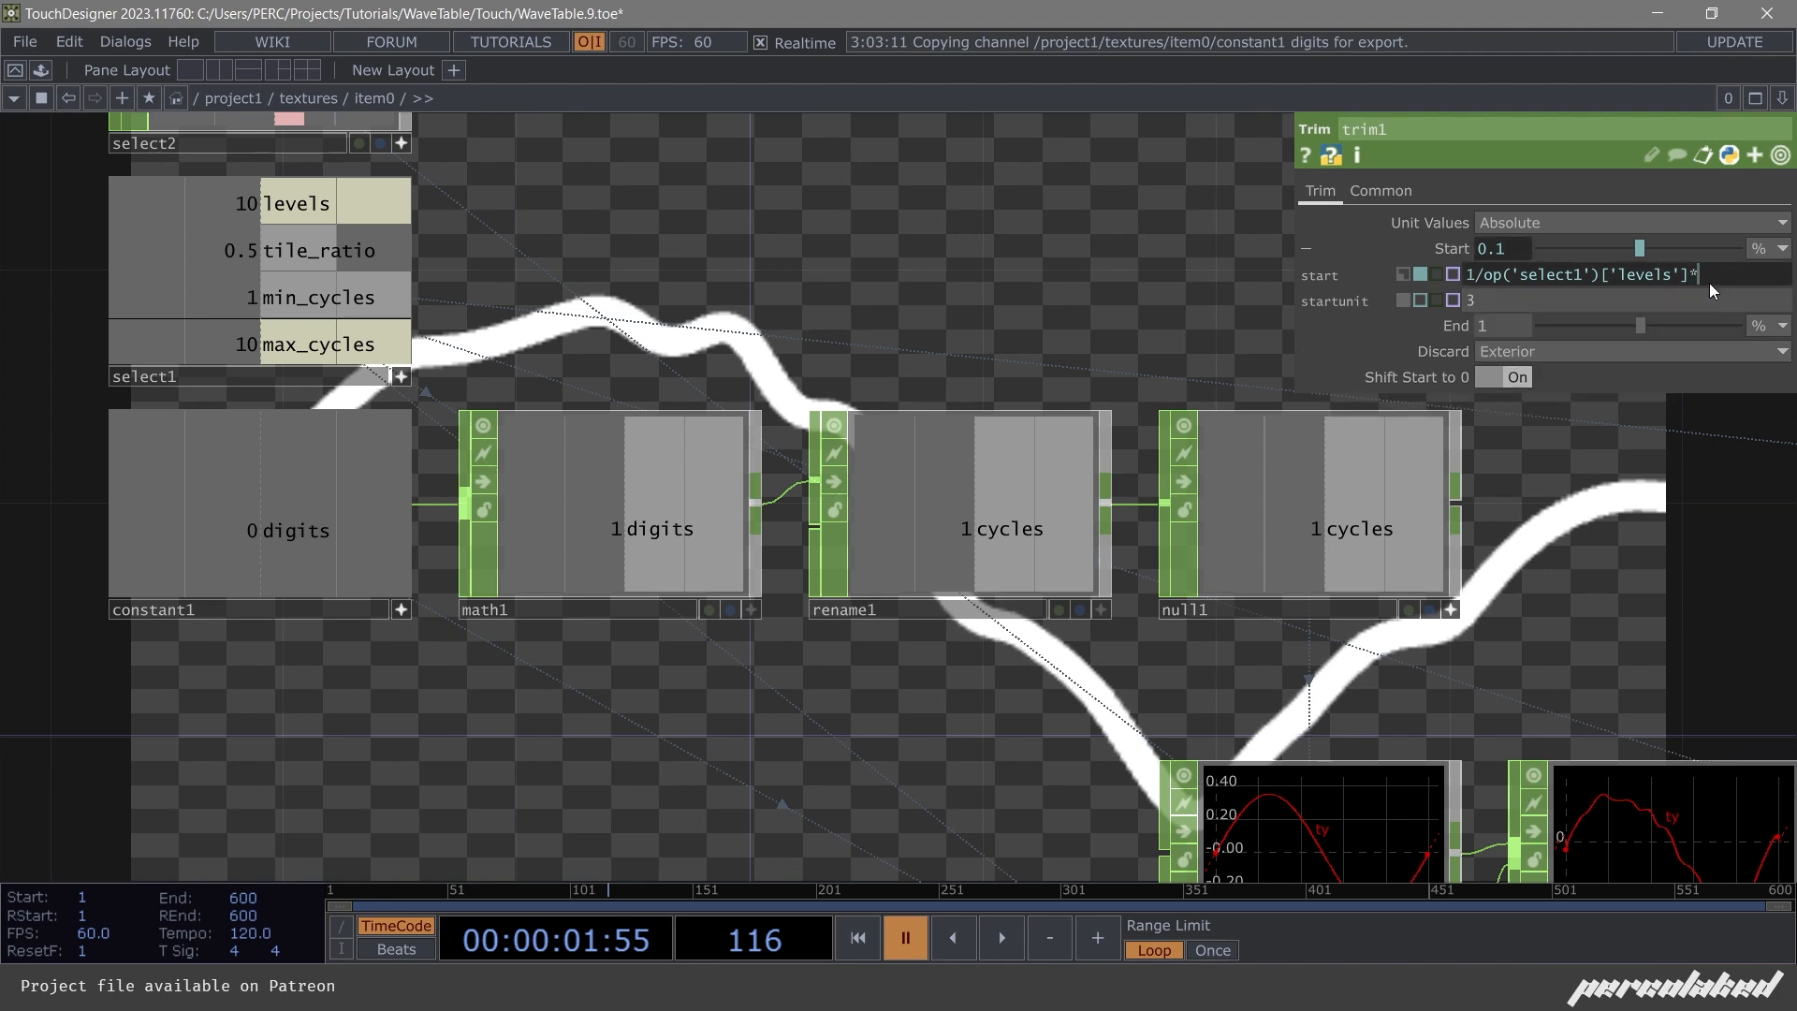
{"action": "type", "text": "op('constant1')['digits']"}
Copy trim1's Start expression into its End parameter.
{"action": "key", "text": "h"}
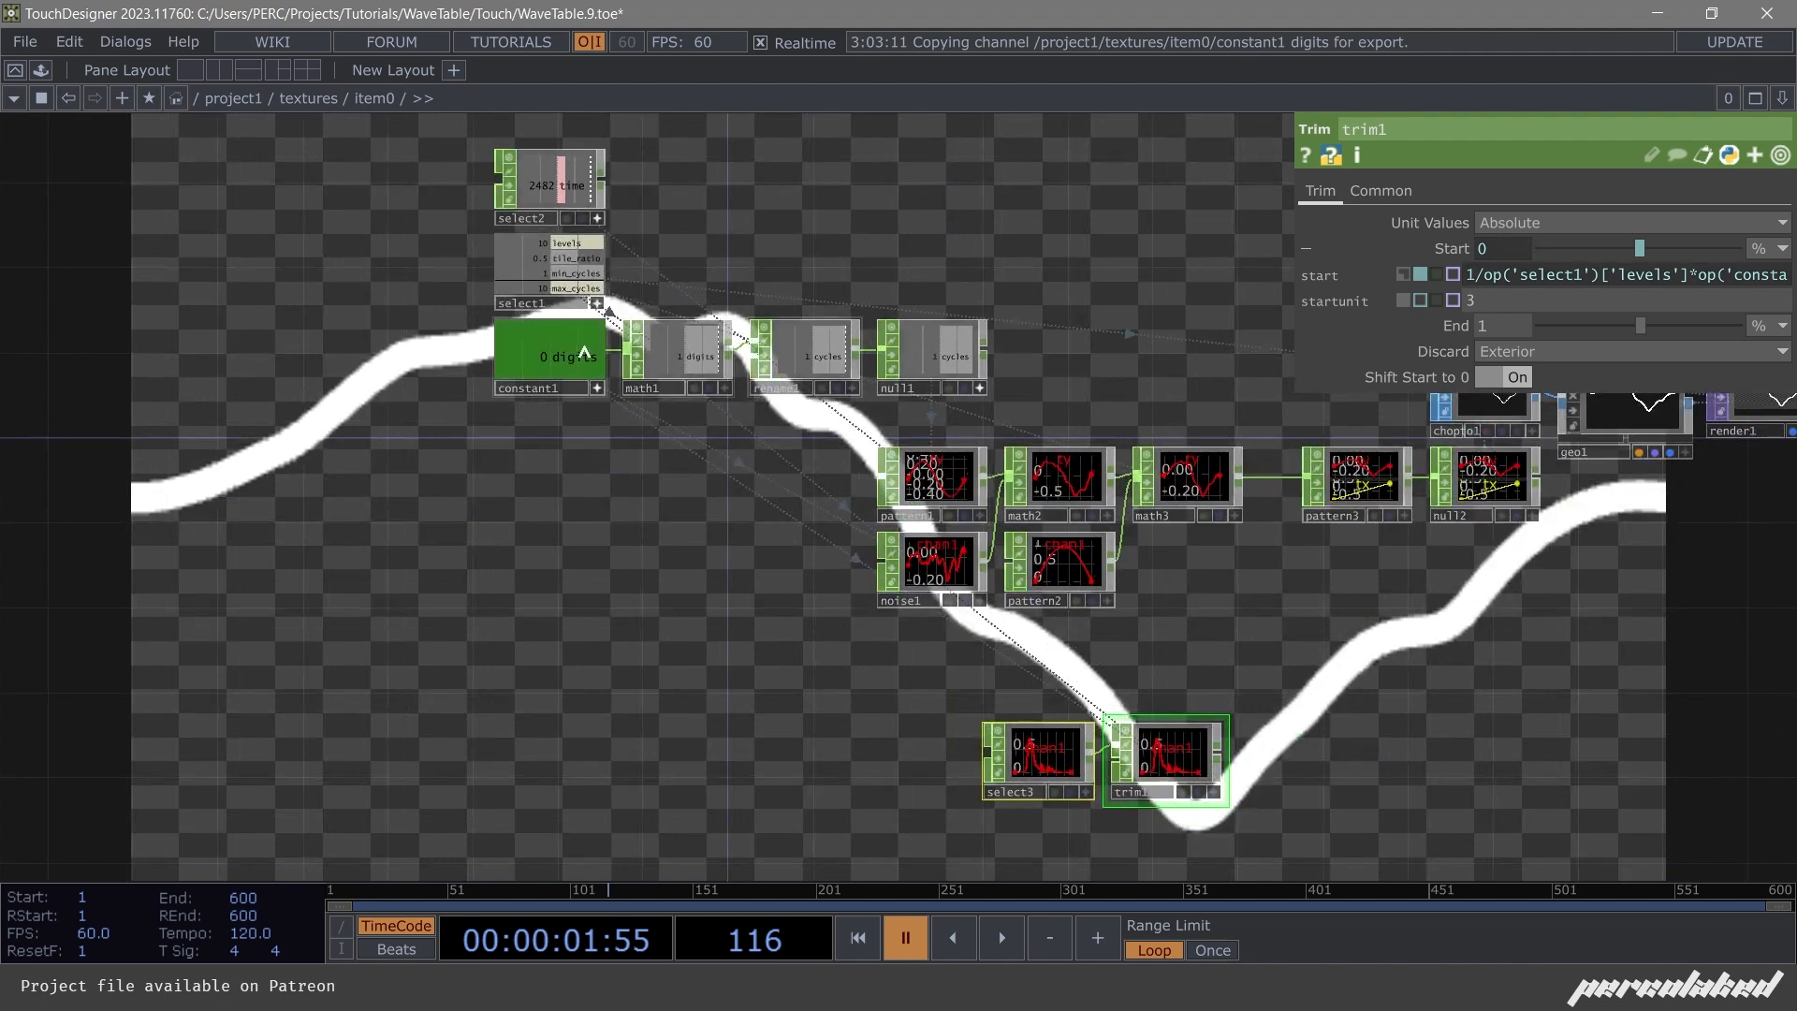
{"action": "scroll", "coordinate": [595, 432], "scroll_direction": "up", "scroll_amount": 2}
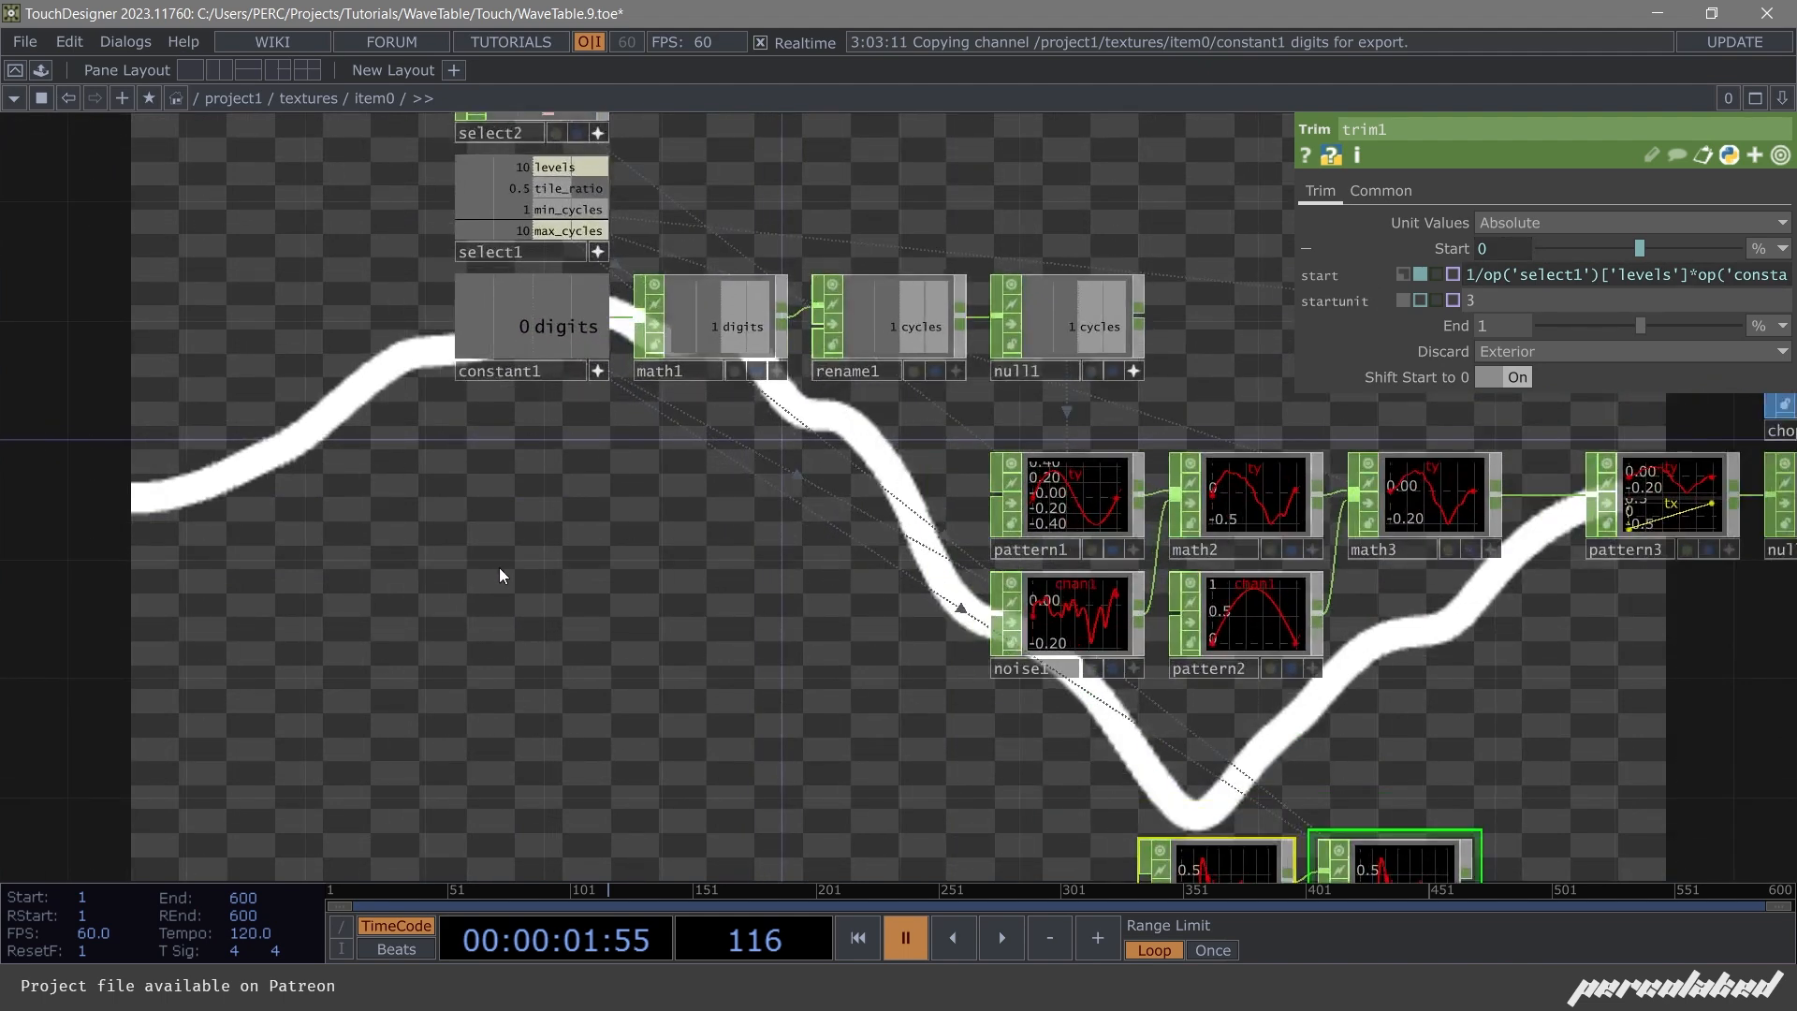
{"action": "left_click_drag", "start_coordinate": [814, 608], "coordinate": [668, 647]}
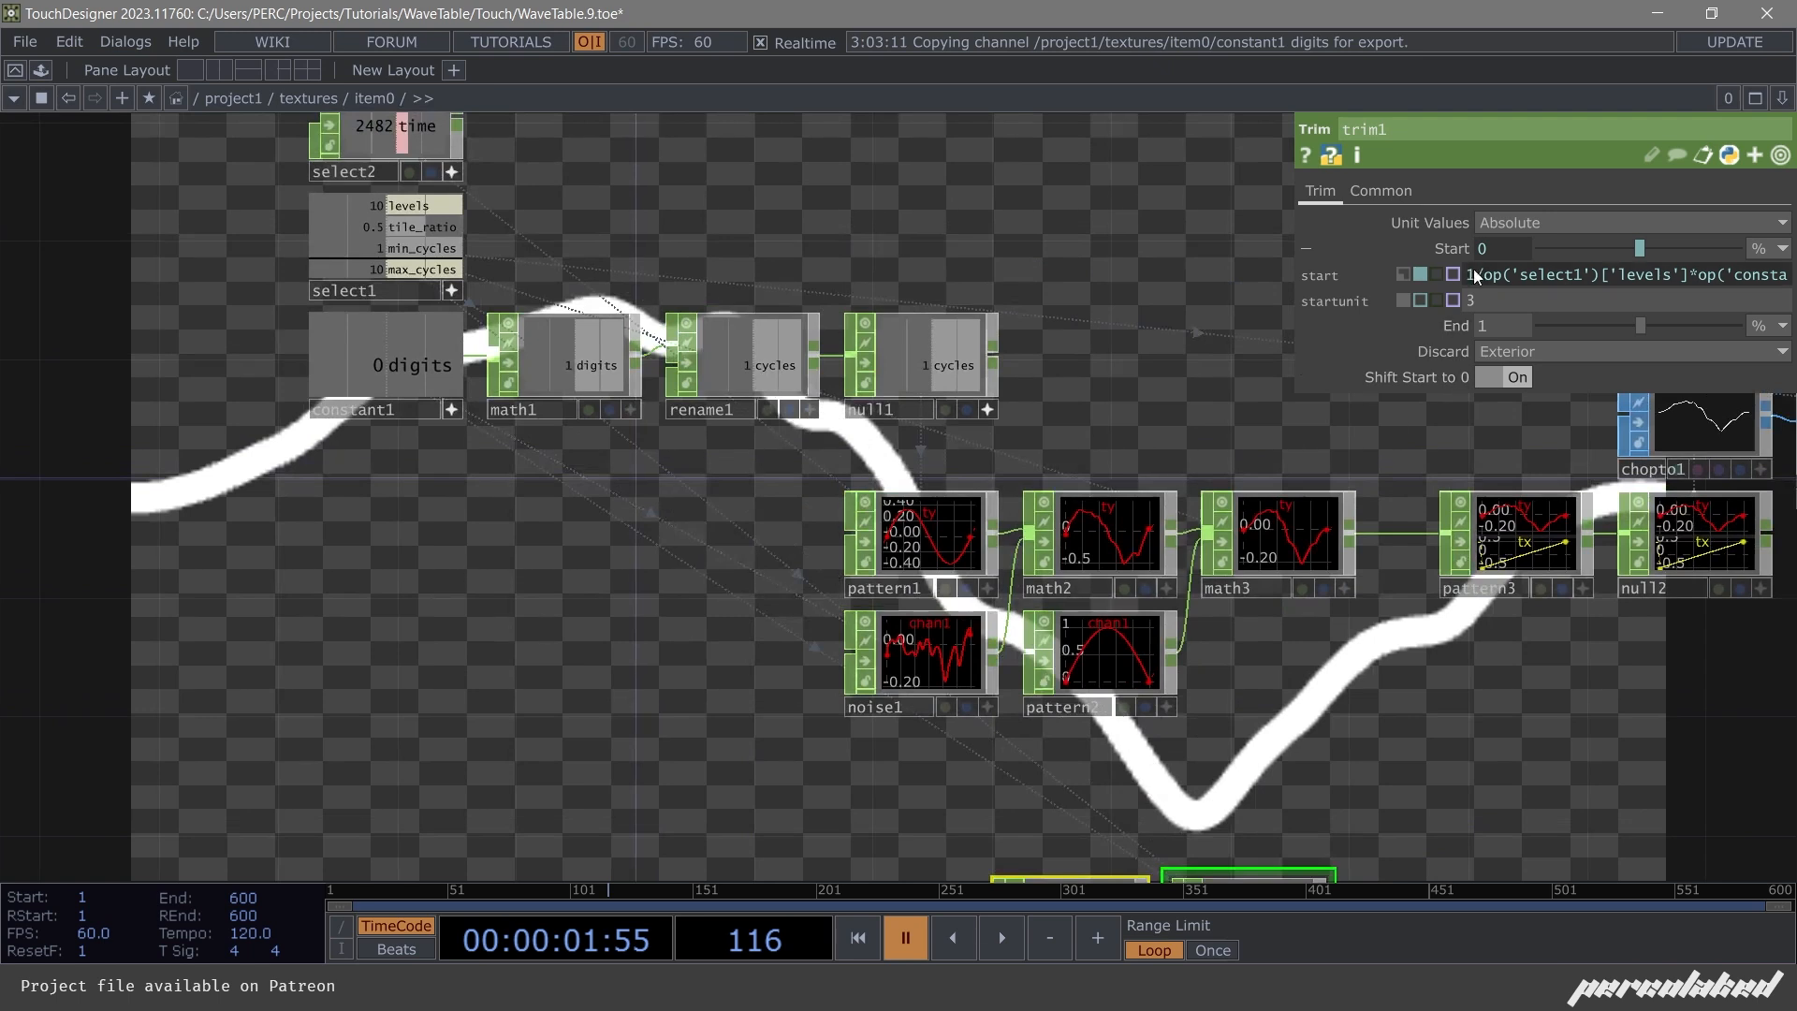
{"action": "left_click", "coordinate": [1496, 267]}
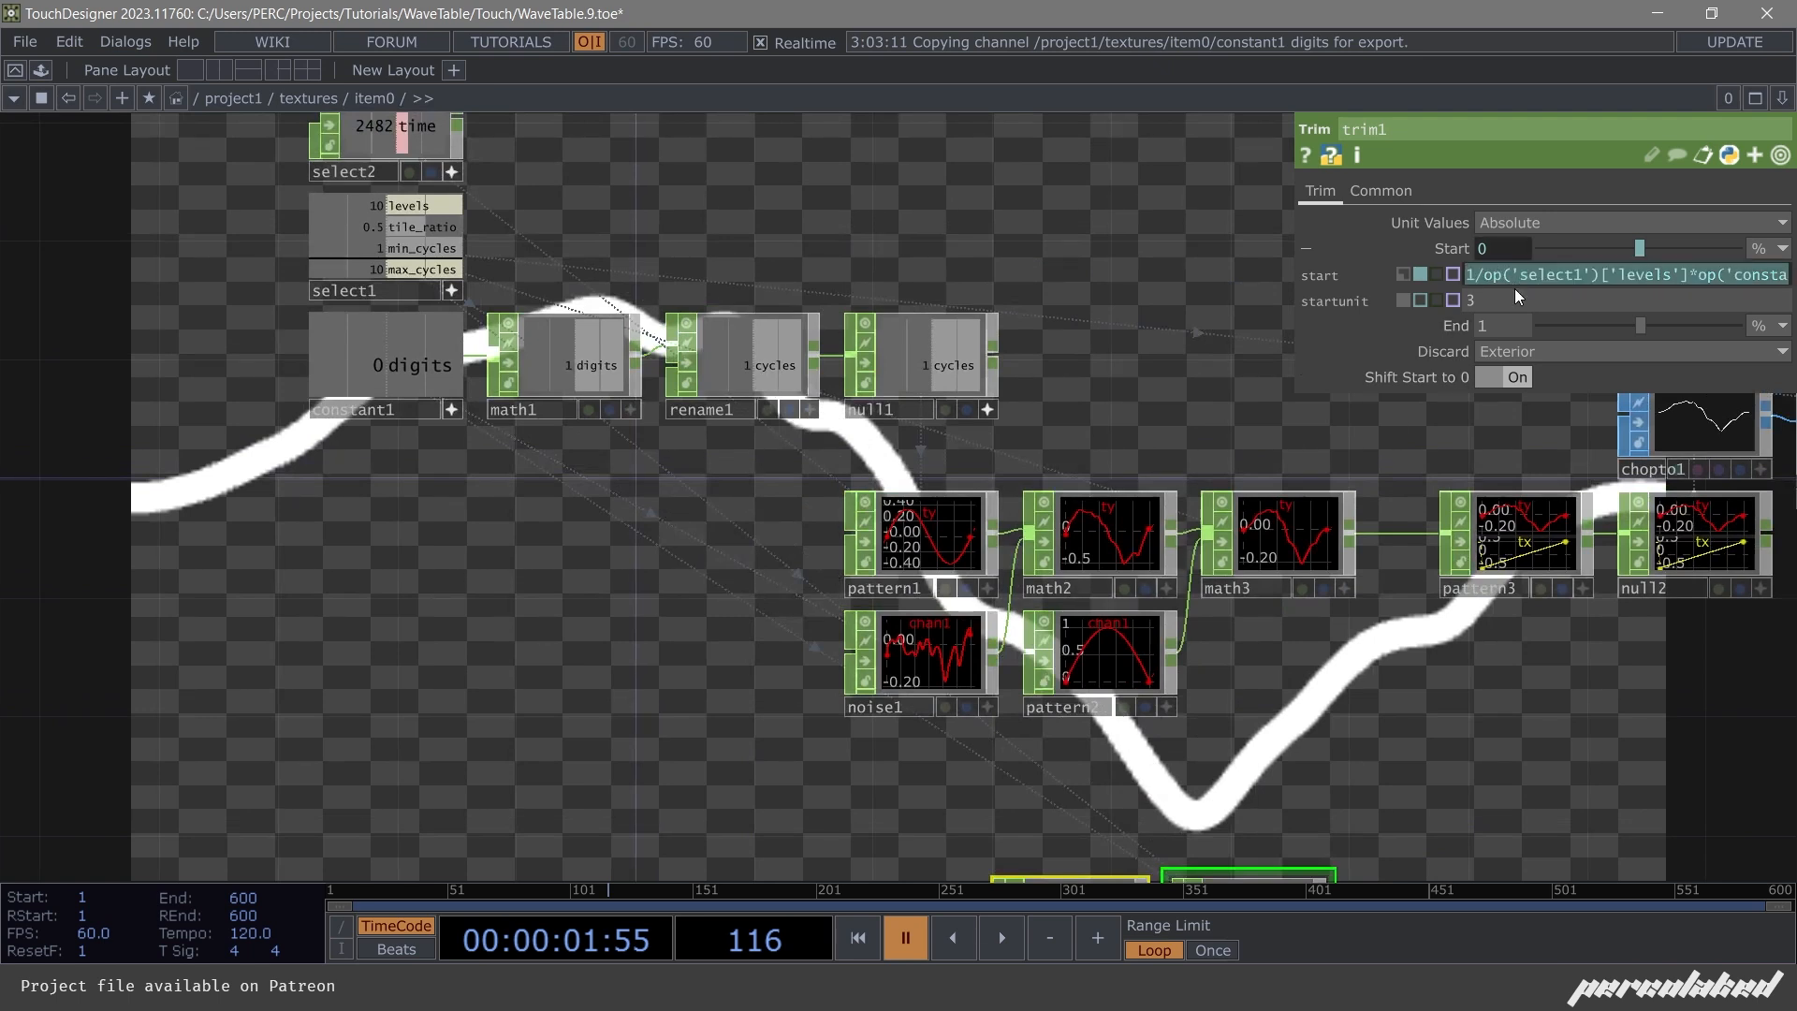
{"action": "key", "text": "Return"}
{"action": "left_click_drag", "start_coordinate": [1501, 326], "coordinate": [1221, 312]}
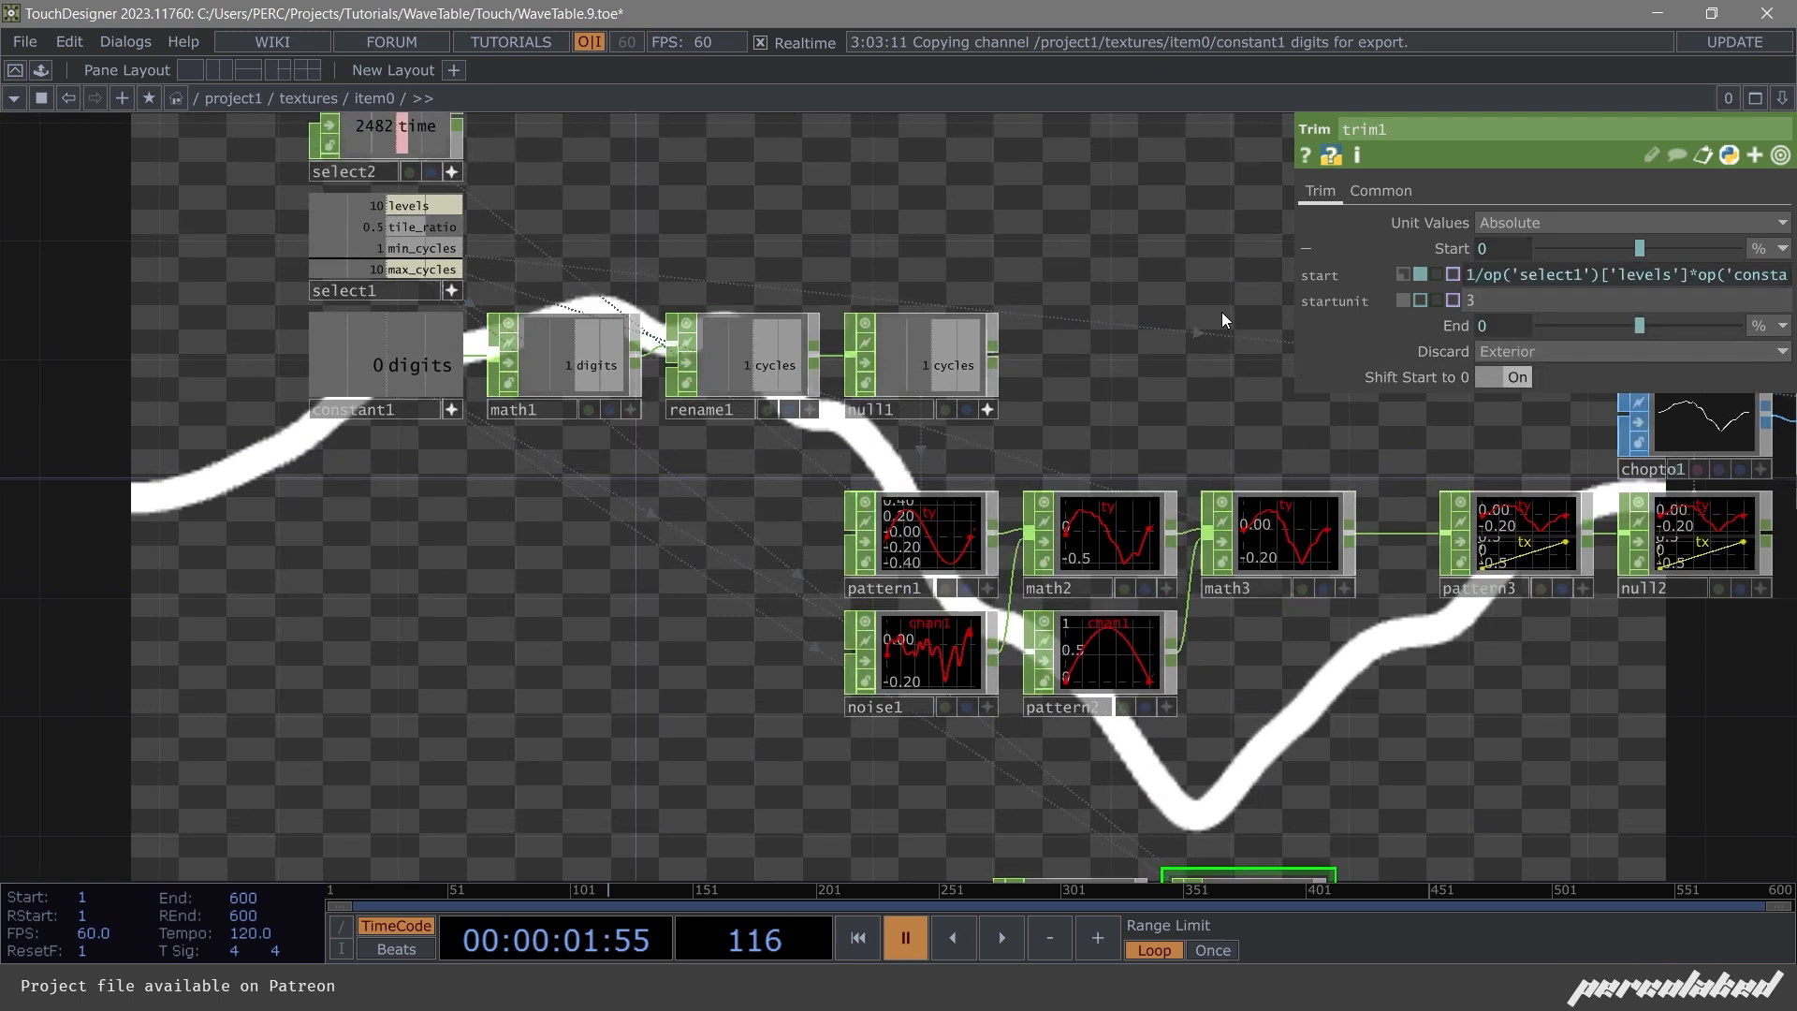
{"action": "left_click", "coordinate": [1449, 328]}
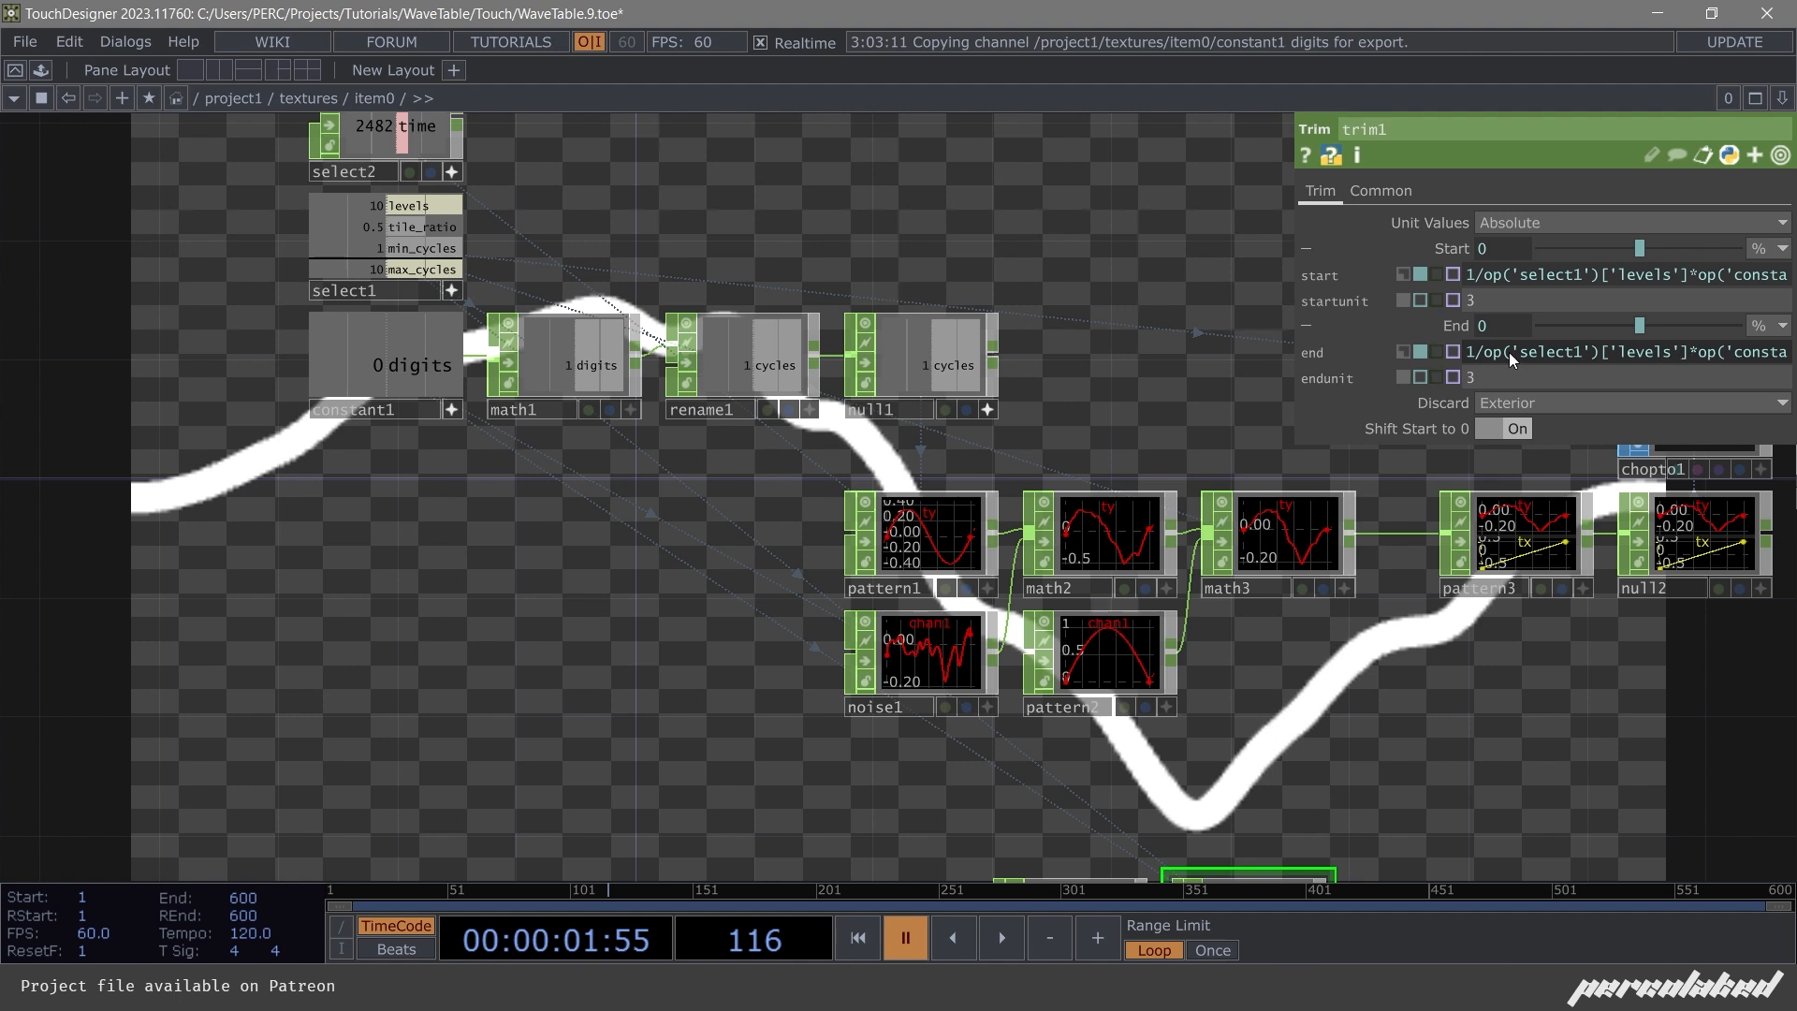
Edit trim1's End expression to 1/op('select1')['levels']*(op('constant1')['digits']+1).
{"action": "left_click_drag", "start_coordinate": [1450, 365], "coordinate": [1727, 352]}
{"action": "left_click", "coordinate": [1699, 358]}
{"action": "type", "text": "("}
{"action": "key", "text": "Right"}
{"action": "key", "text": "Right"}
{"action": "key", "text": "Right"}
{"action": "key", "text": "Right"}
{"action": "key", "text": "Right"}
{"action": "key", "text": "Right"}
{"action": "key", "text": "Right"}
{"action": "key", "text": "Right"}
{"action": "key", "text": "Right"}
{"action": "key", "text": "Right"}
{"action": "key", "text": "Right"}
{"action": "key", "text": "Right"}
{"action": "key", "text": "Right"}
{"action": "key", "text": "Right"}
{"action": "key", "text": "Right"}
{"action": "key", "text": "Right"}
{"action": "key", "text": "Right"}
{"action": "key", "text": "Right"}
{"action": "key", "text": "Right"}
{"action": "key", "text": "Right"}
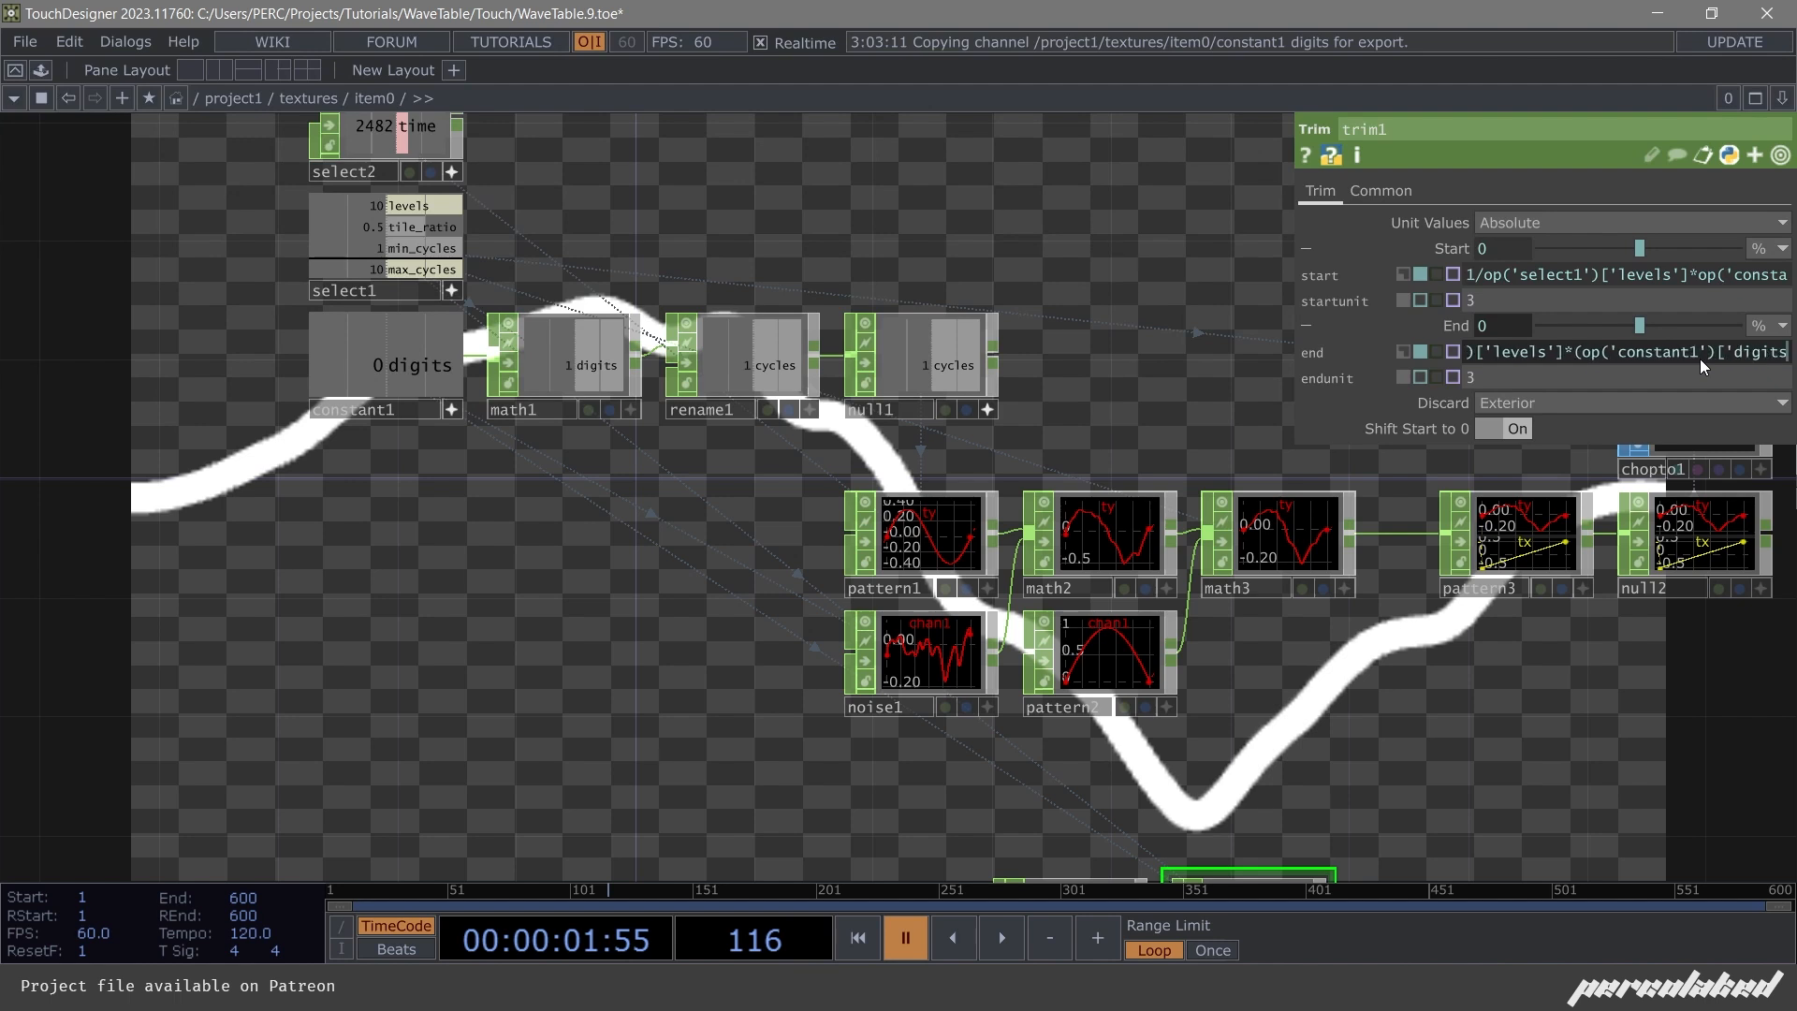
{"action": "key", "text": "Right"}
{"action": "key", "text": "Right"}
{"action": "type", "text": ")"}
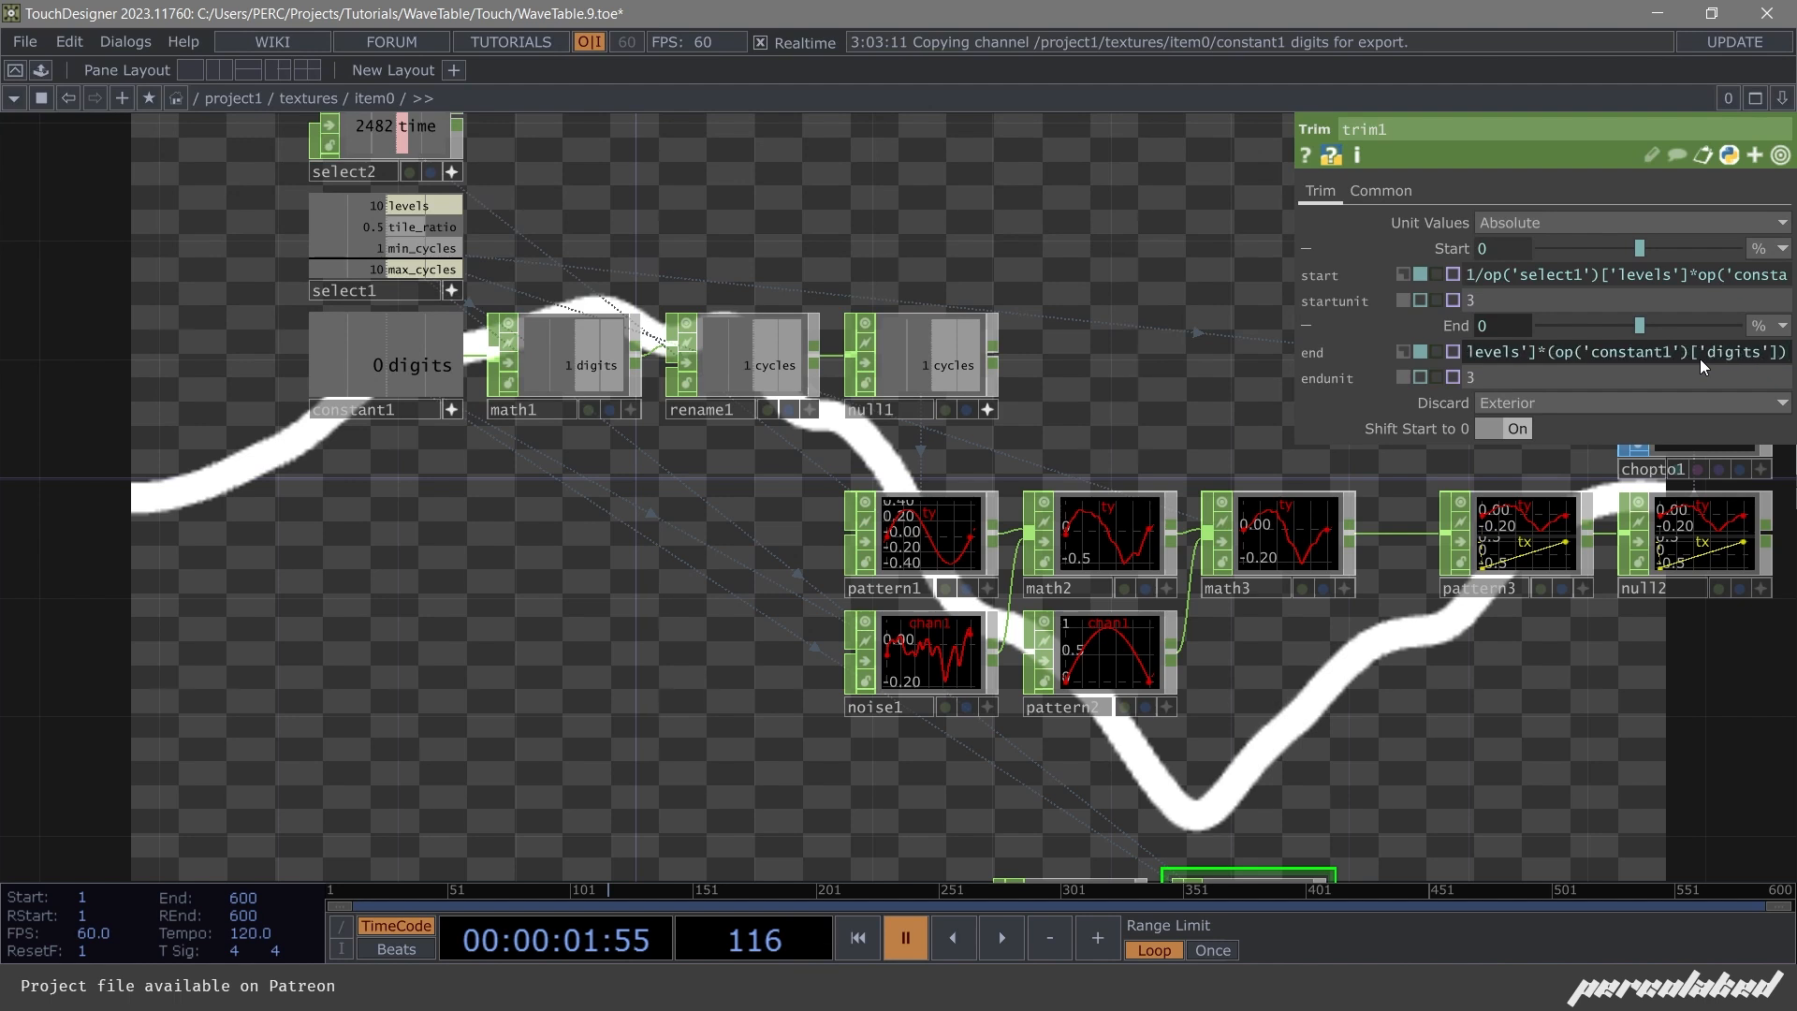
{"action": "key", "text": "Left"}
{"action": "type", "text": "+1"}
{"action": "key", "text": "Right"}
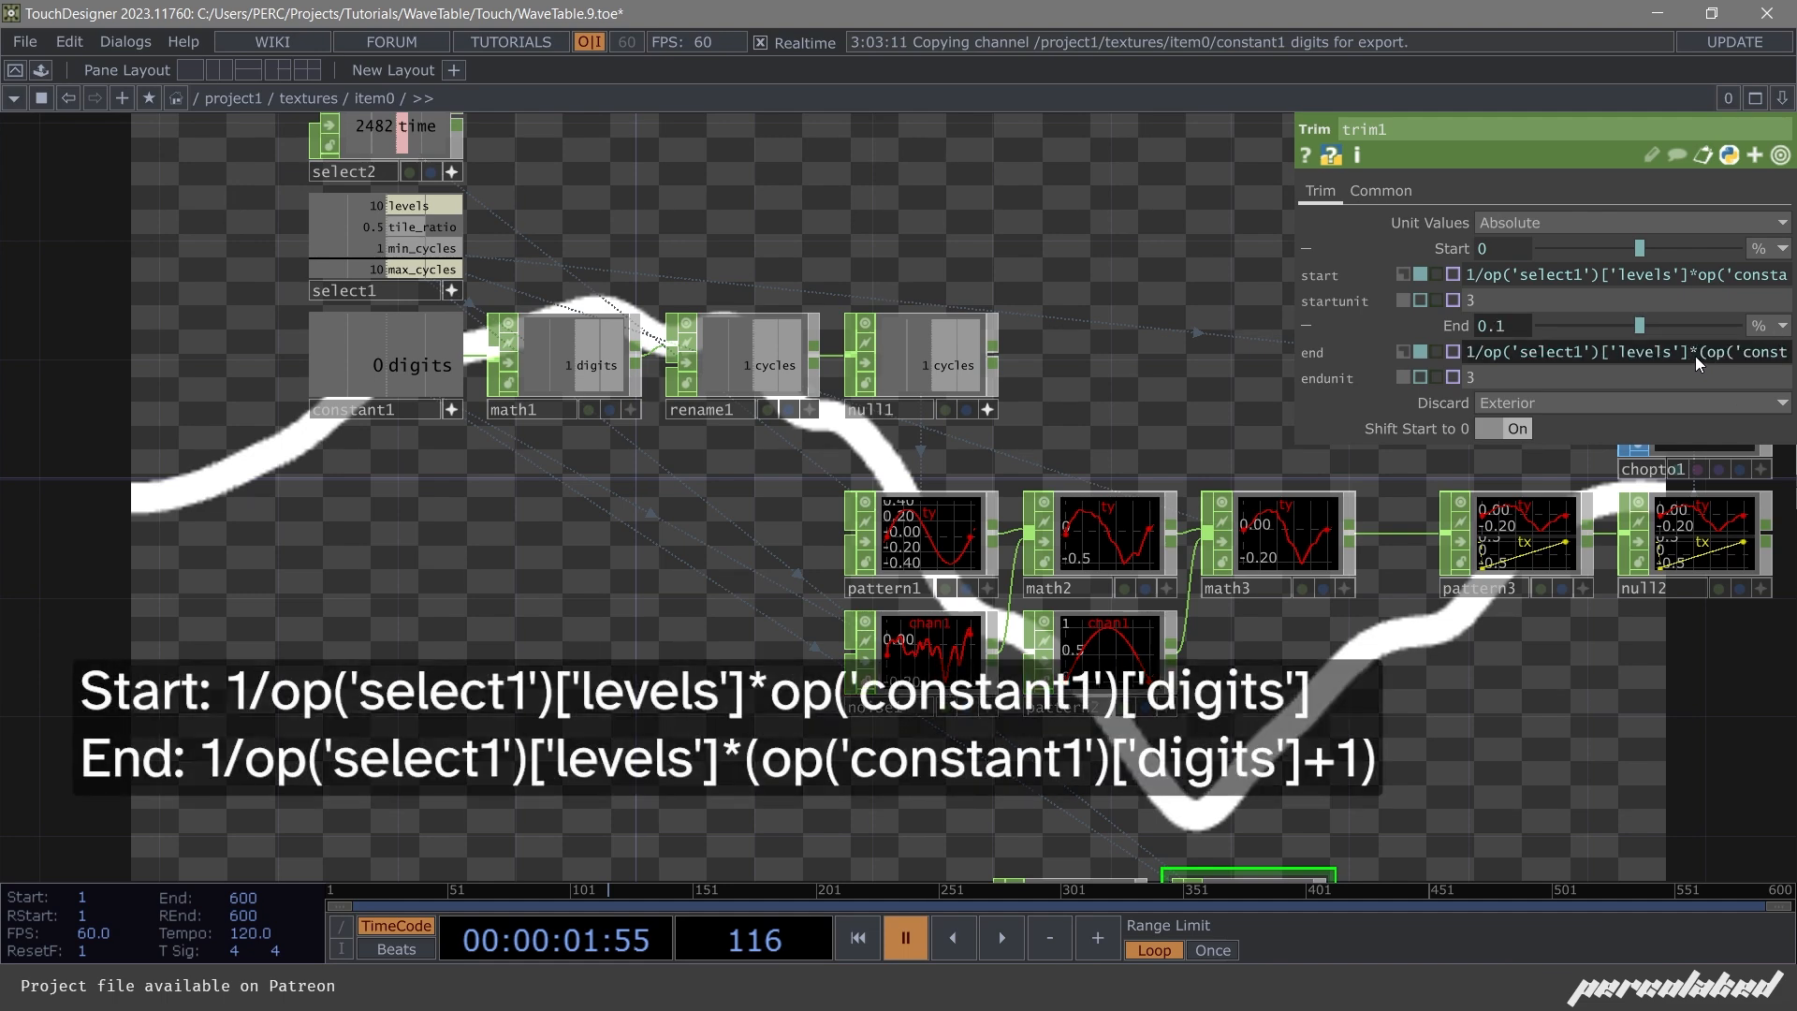
Bring select3 and trim1 into view and play the timeline to check the trimmed spectrum section.
{"action": "left_click_drag", "start_coordinate": [1140, 329], "coordinate": [1073, 317]}
{"action": "scroll", "coordinate": [1072, 317], "scroll_direction": "down", "scroll_amount": 2}
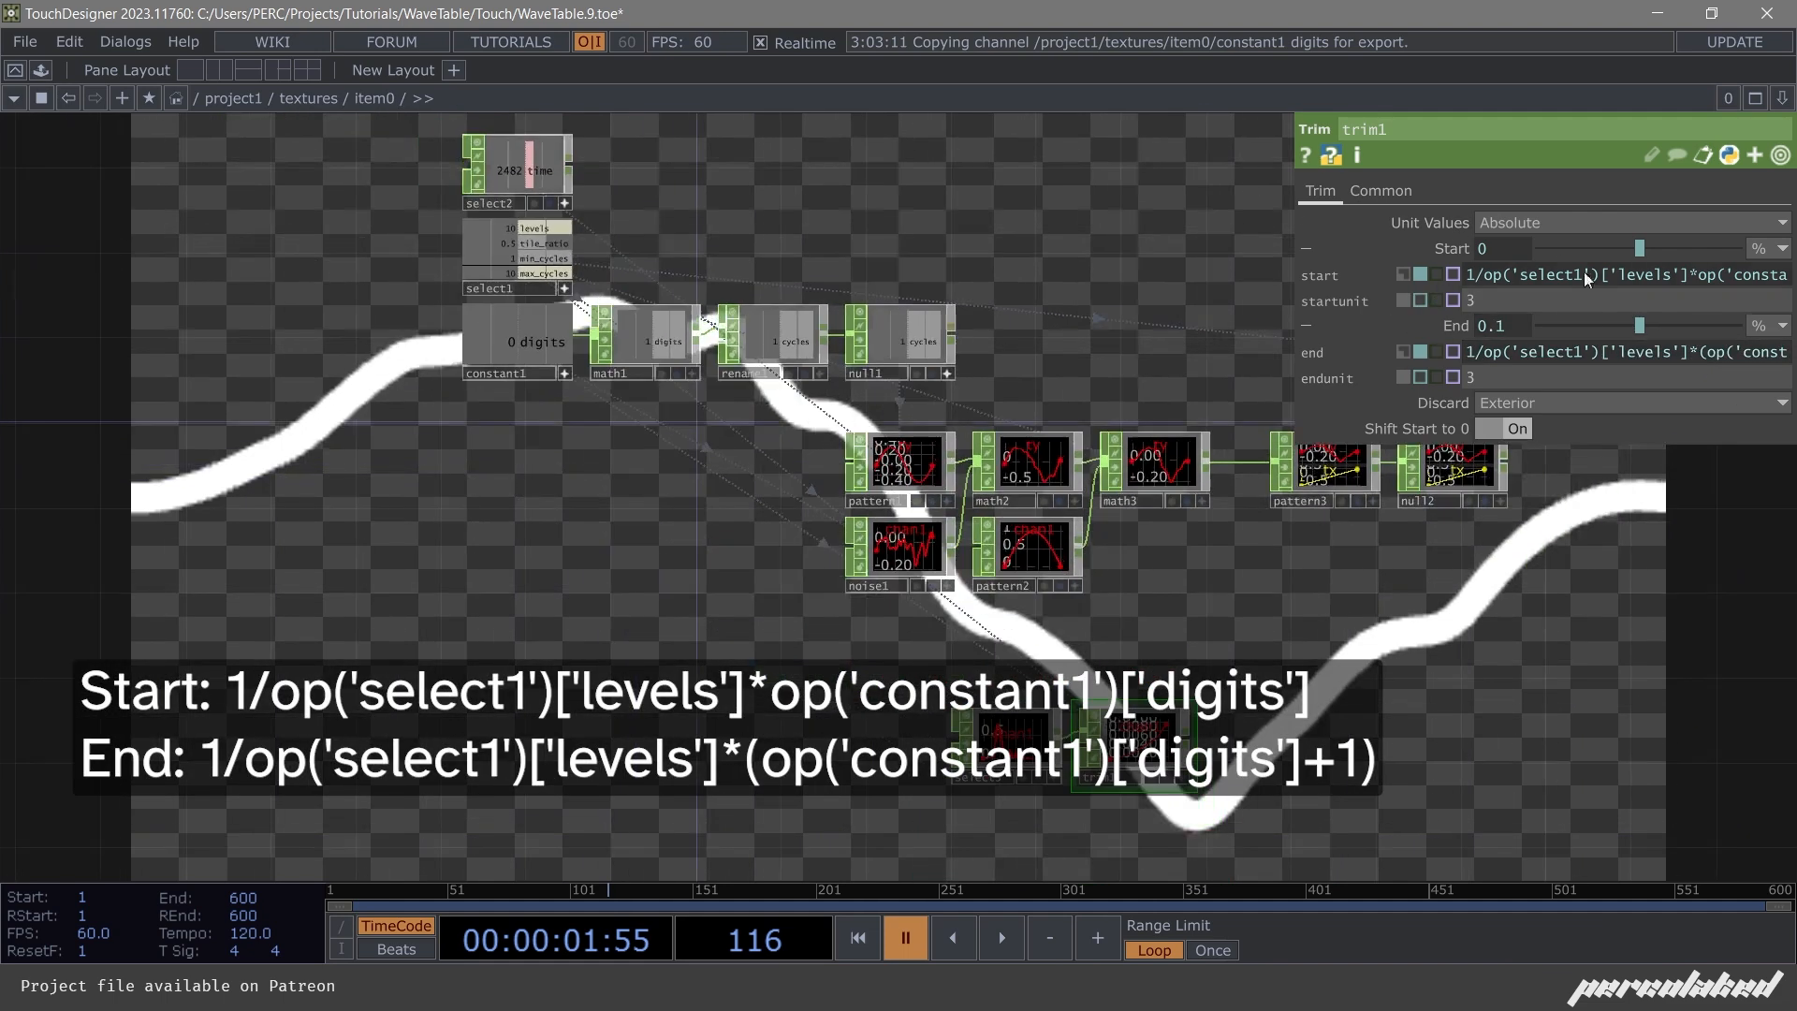
{"action": "key", "text": "h"}
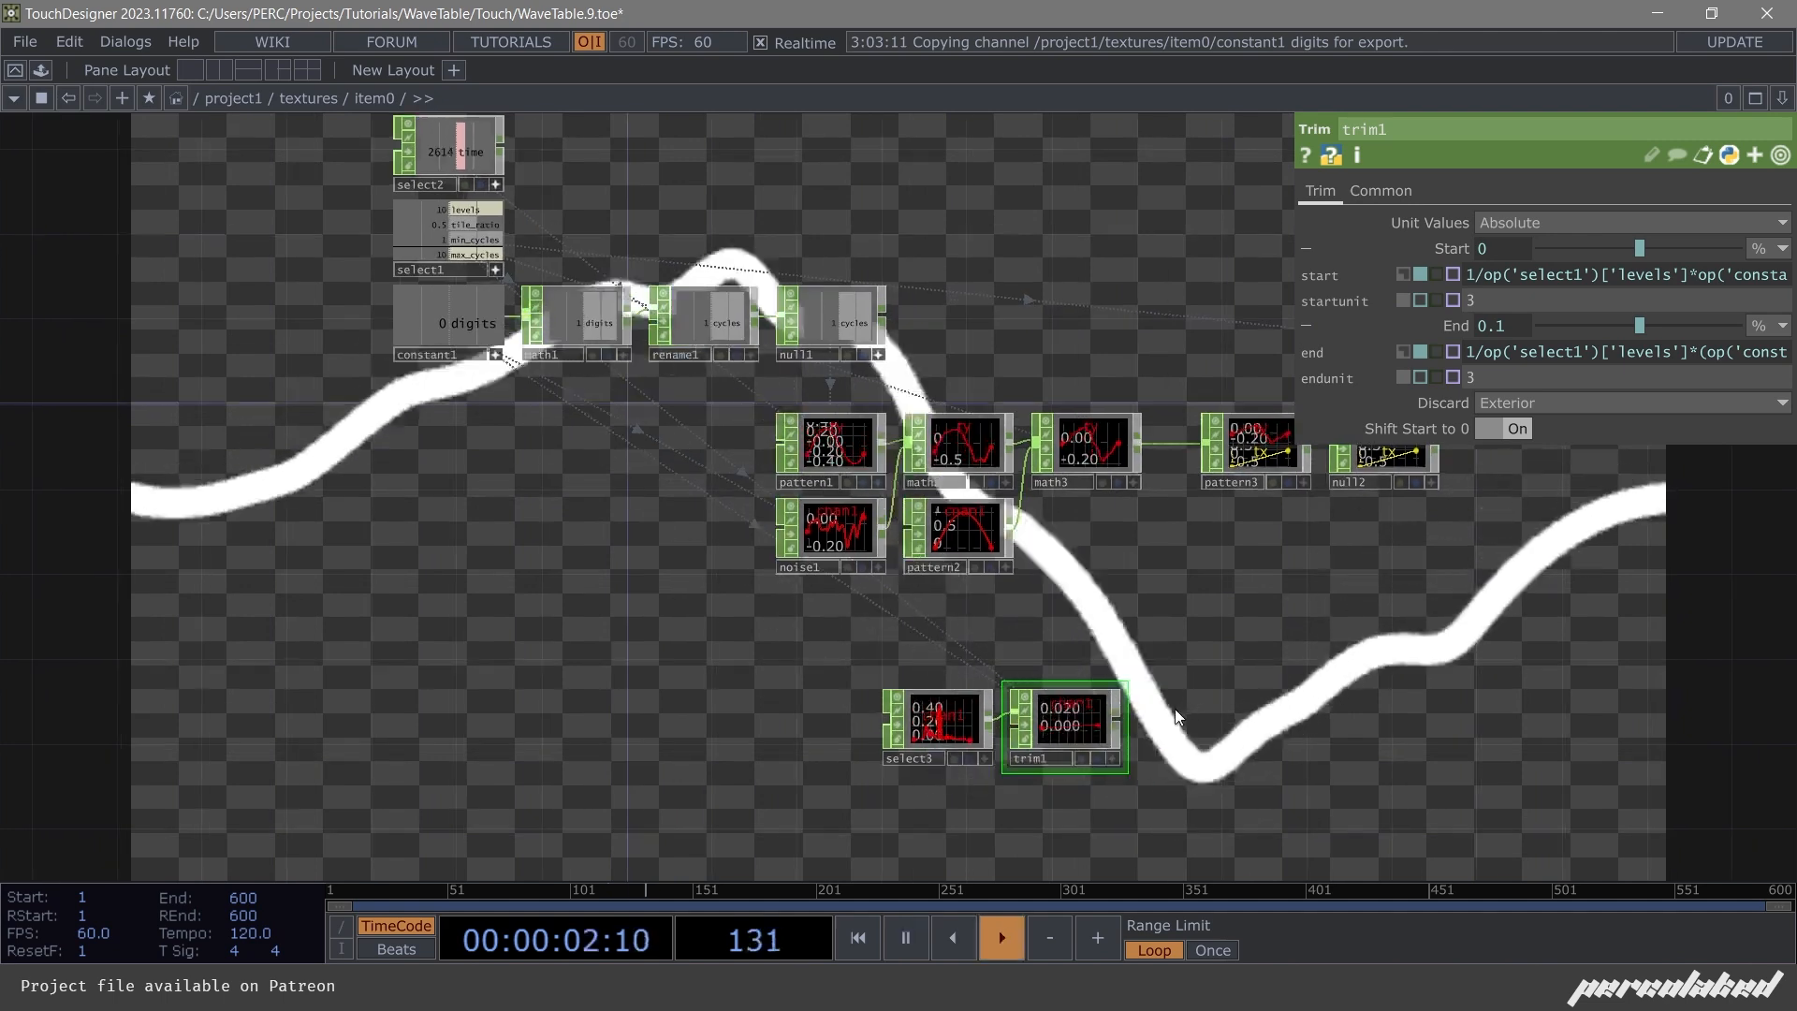
Compare select3's full spectrum with trim1's trimmed section while pausing and playing the timeline.
{"action": "scroll", "coordinate": [1142, 653], "scroll_direction": "up", "scroll_amount": 5}
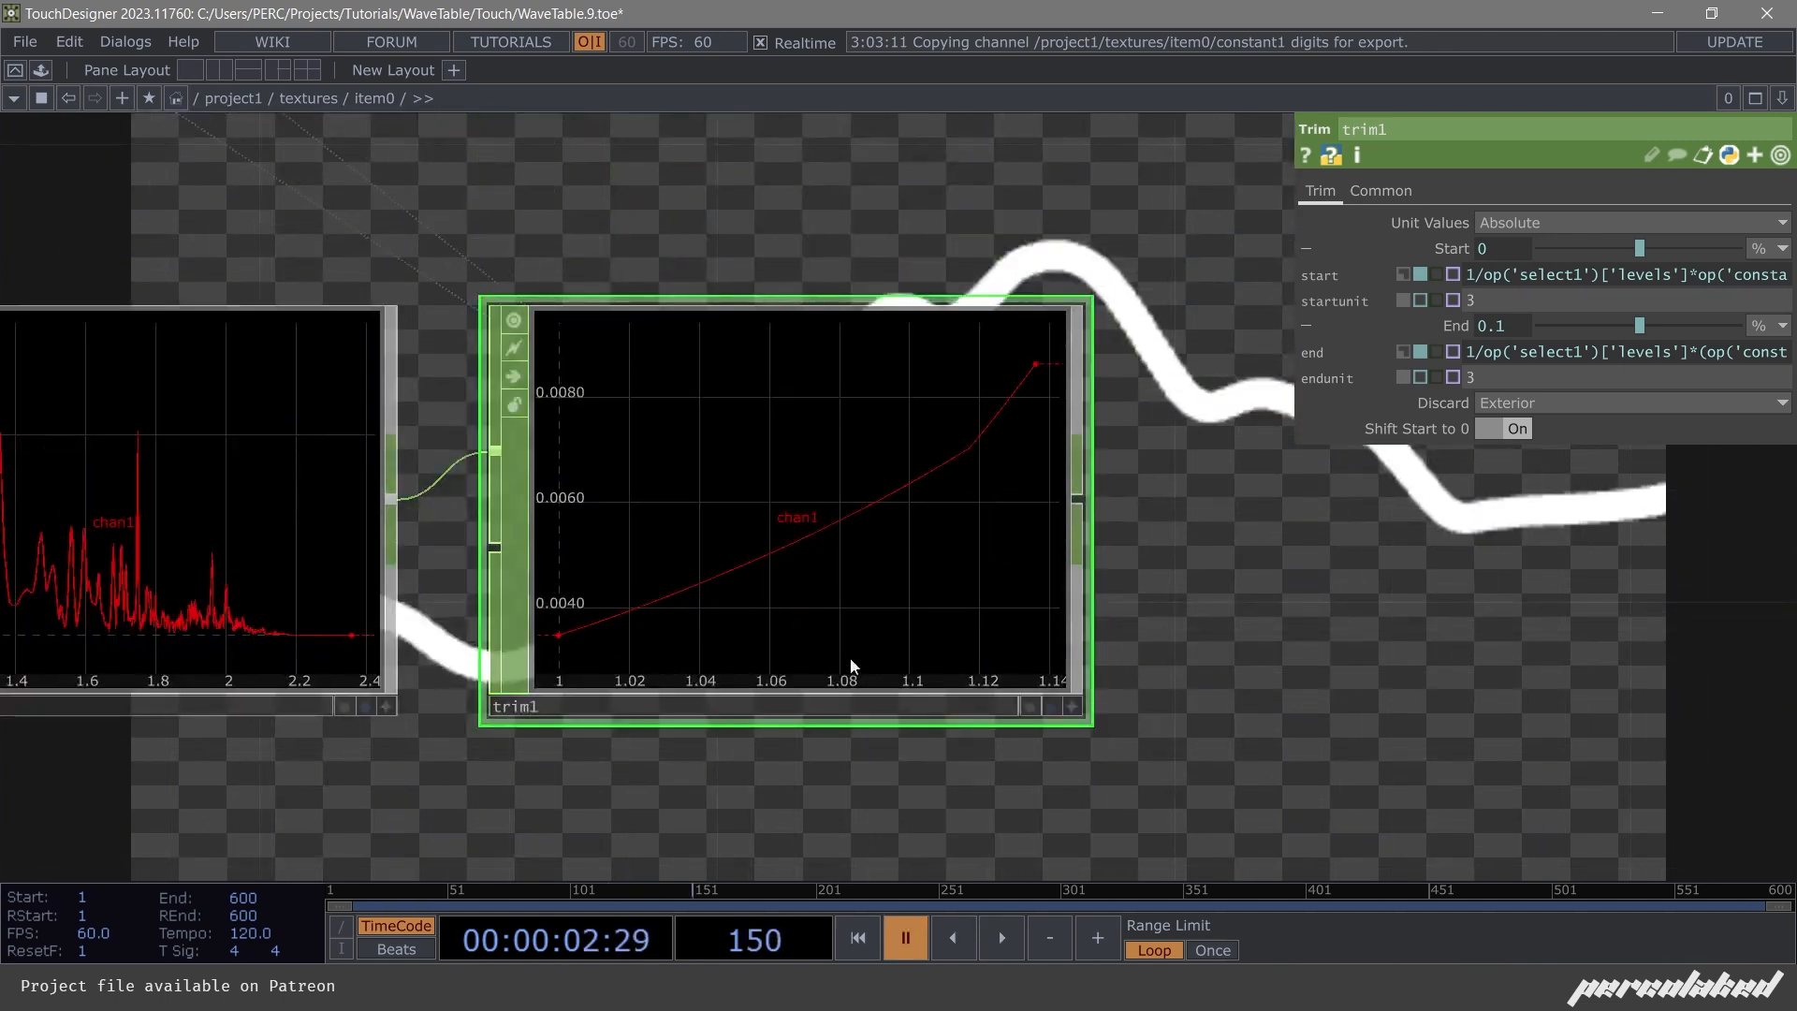
{"action": "scroll", "coordinate": [1468, 692], "scroll_direction": "down", "scroll_amount": 2}
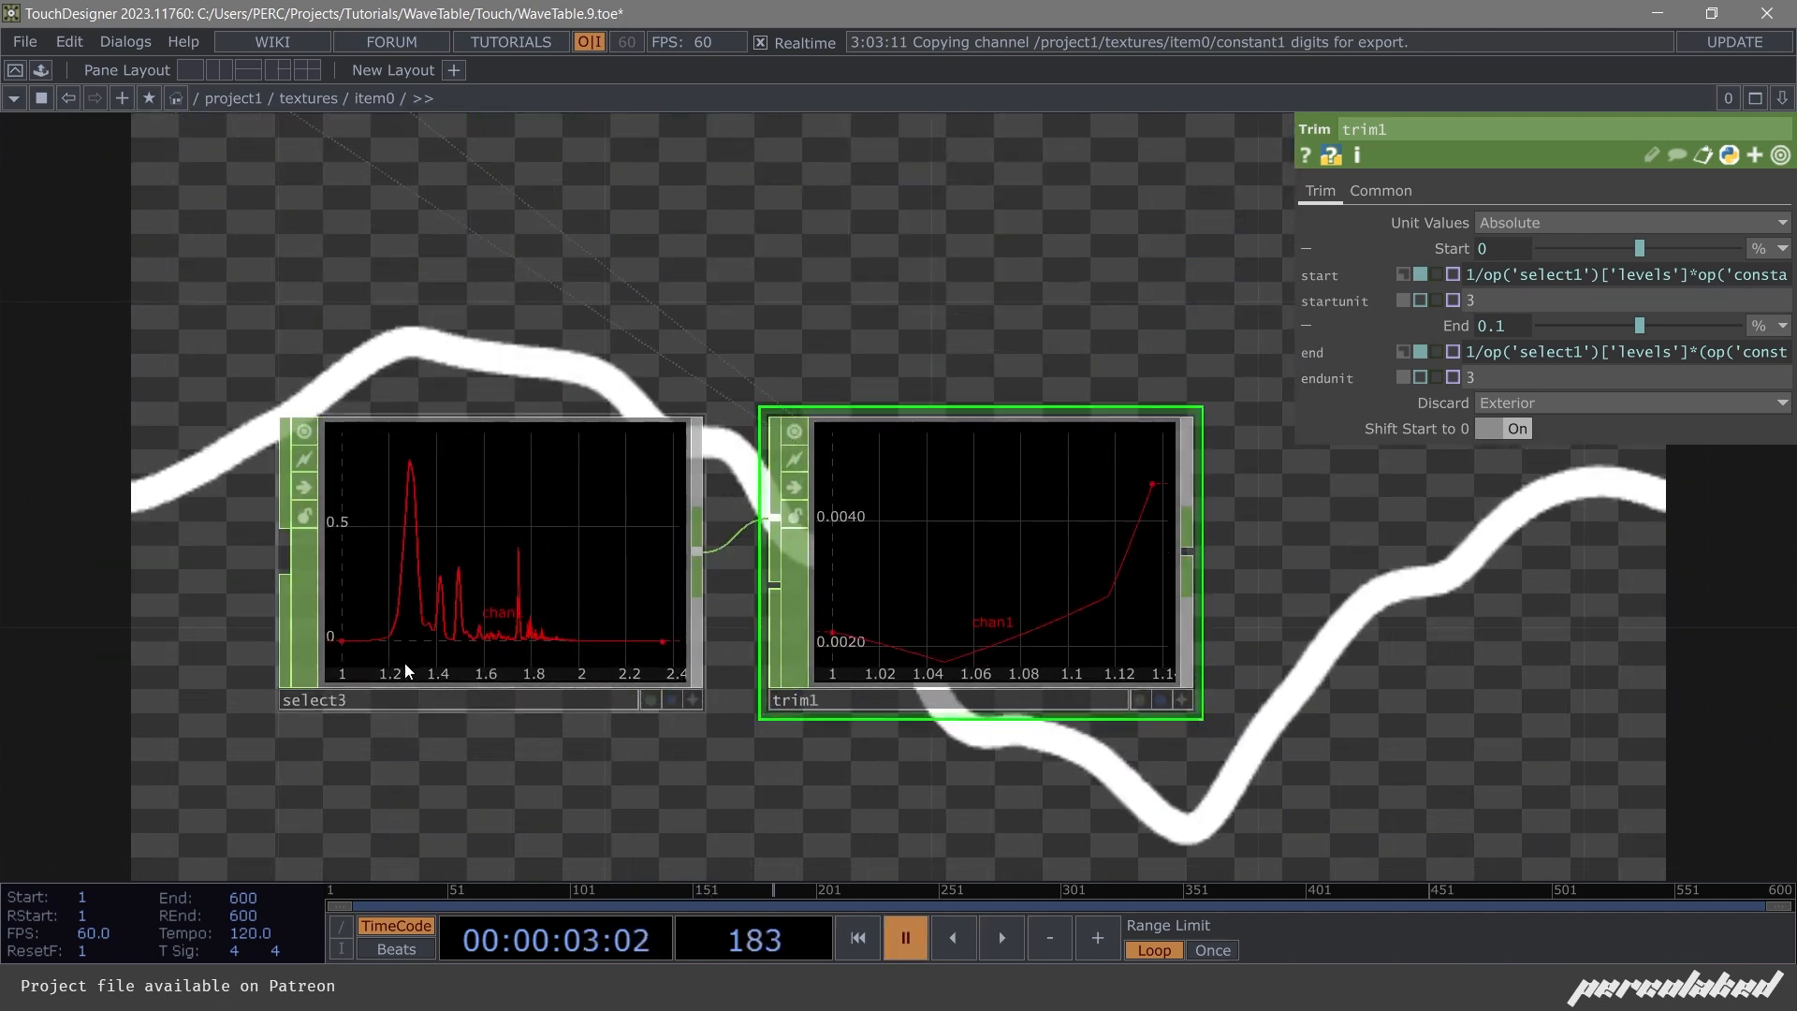
{"action": "key", "text": "space"}
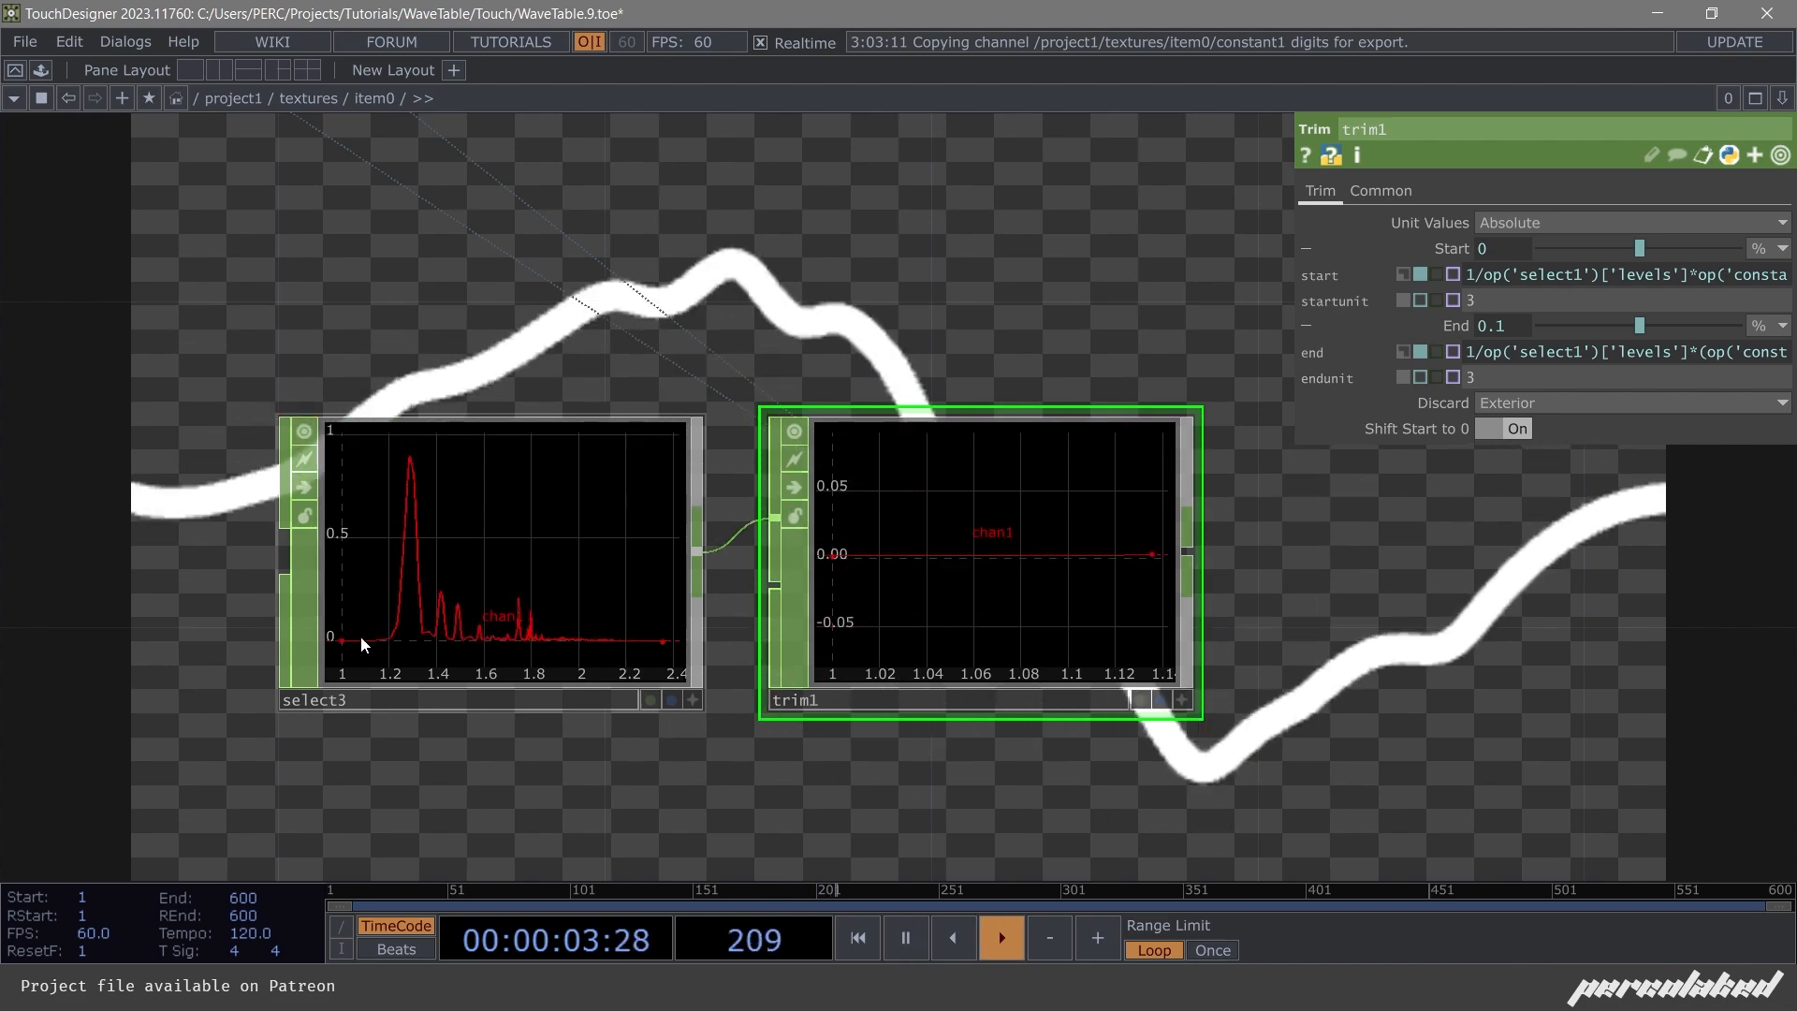
{"action": "left_click_drag", "start_coordinate": [764, 325], "coordinate": [570, 532]}
{"action": "scroll", "coordinate": [573, 541], "scroll_direction": "down", "scroll_amount": 5}
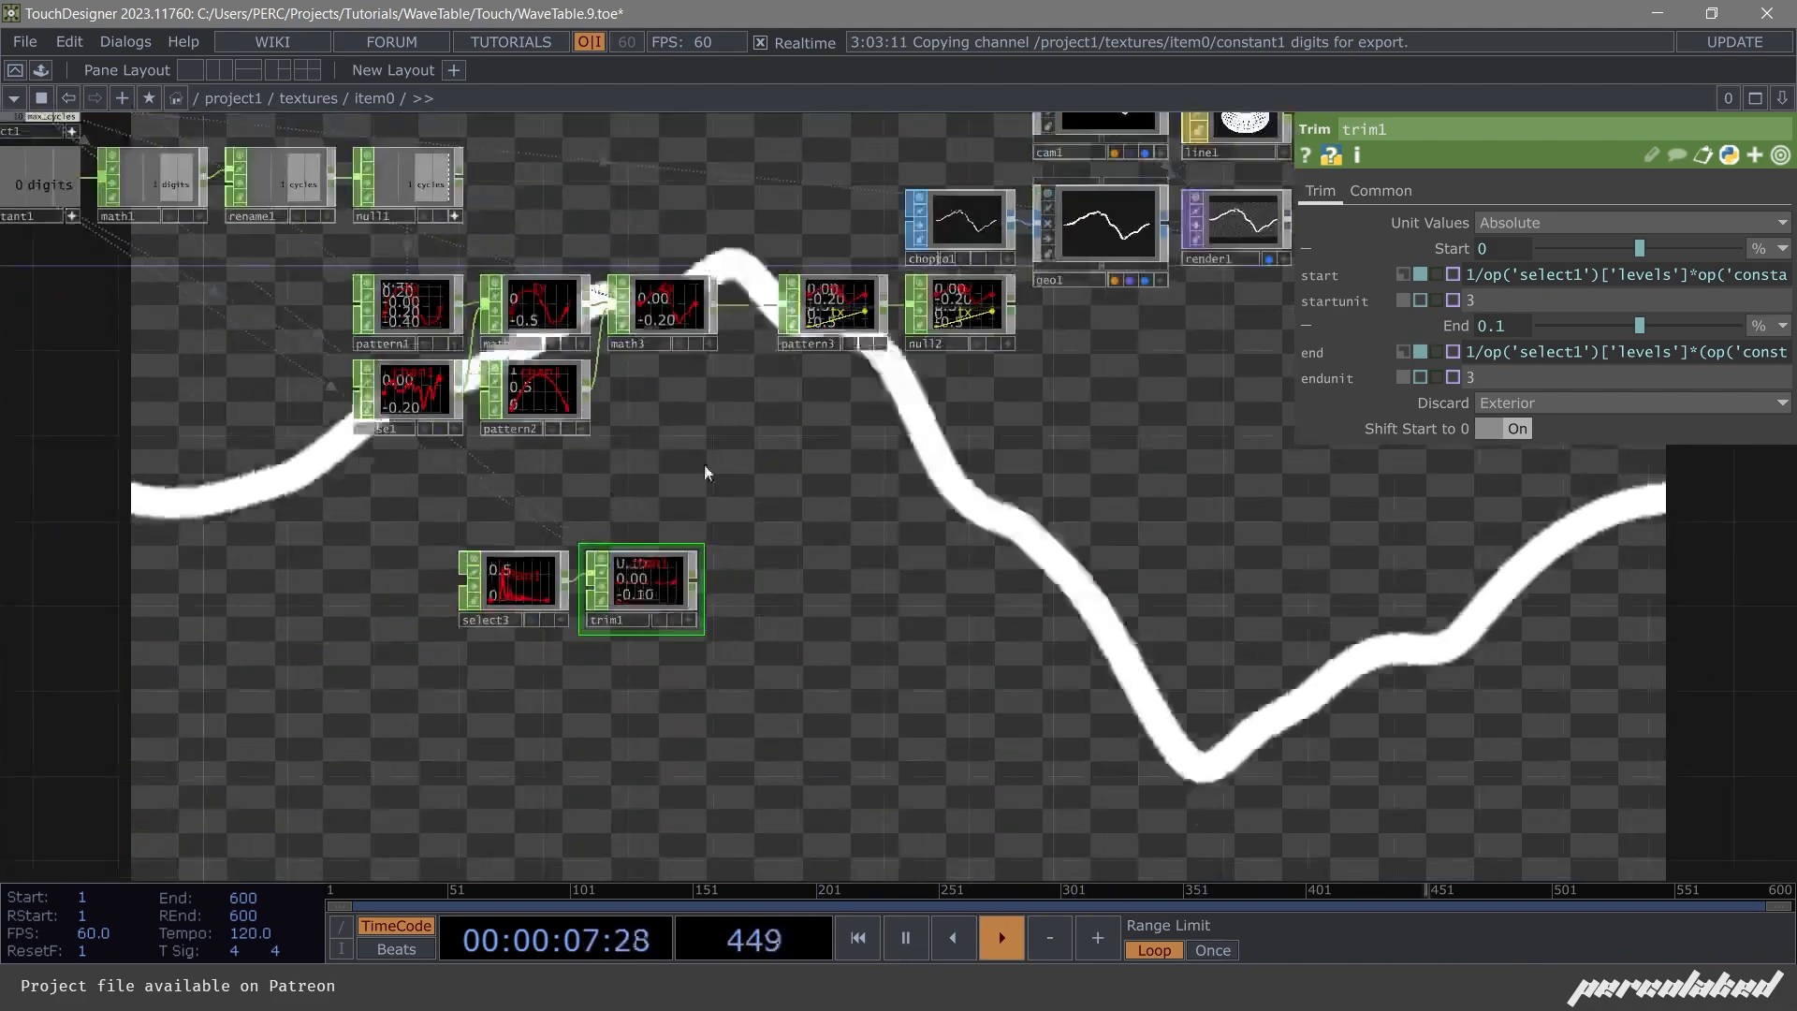
{"action": "key", "text": "space"}
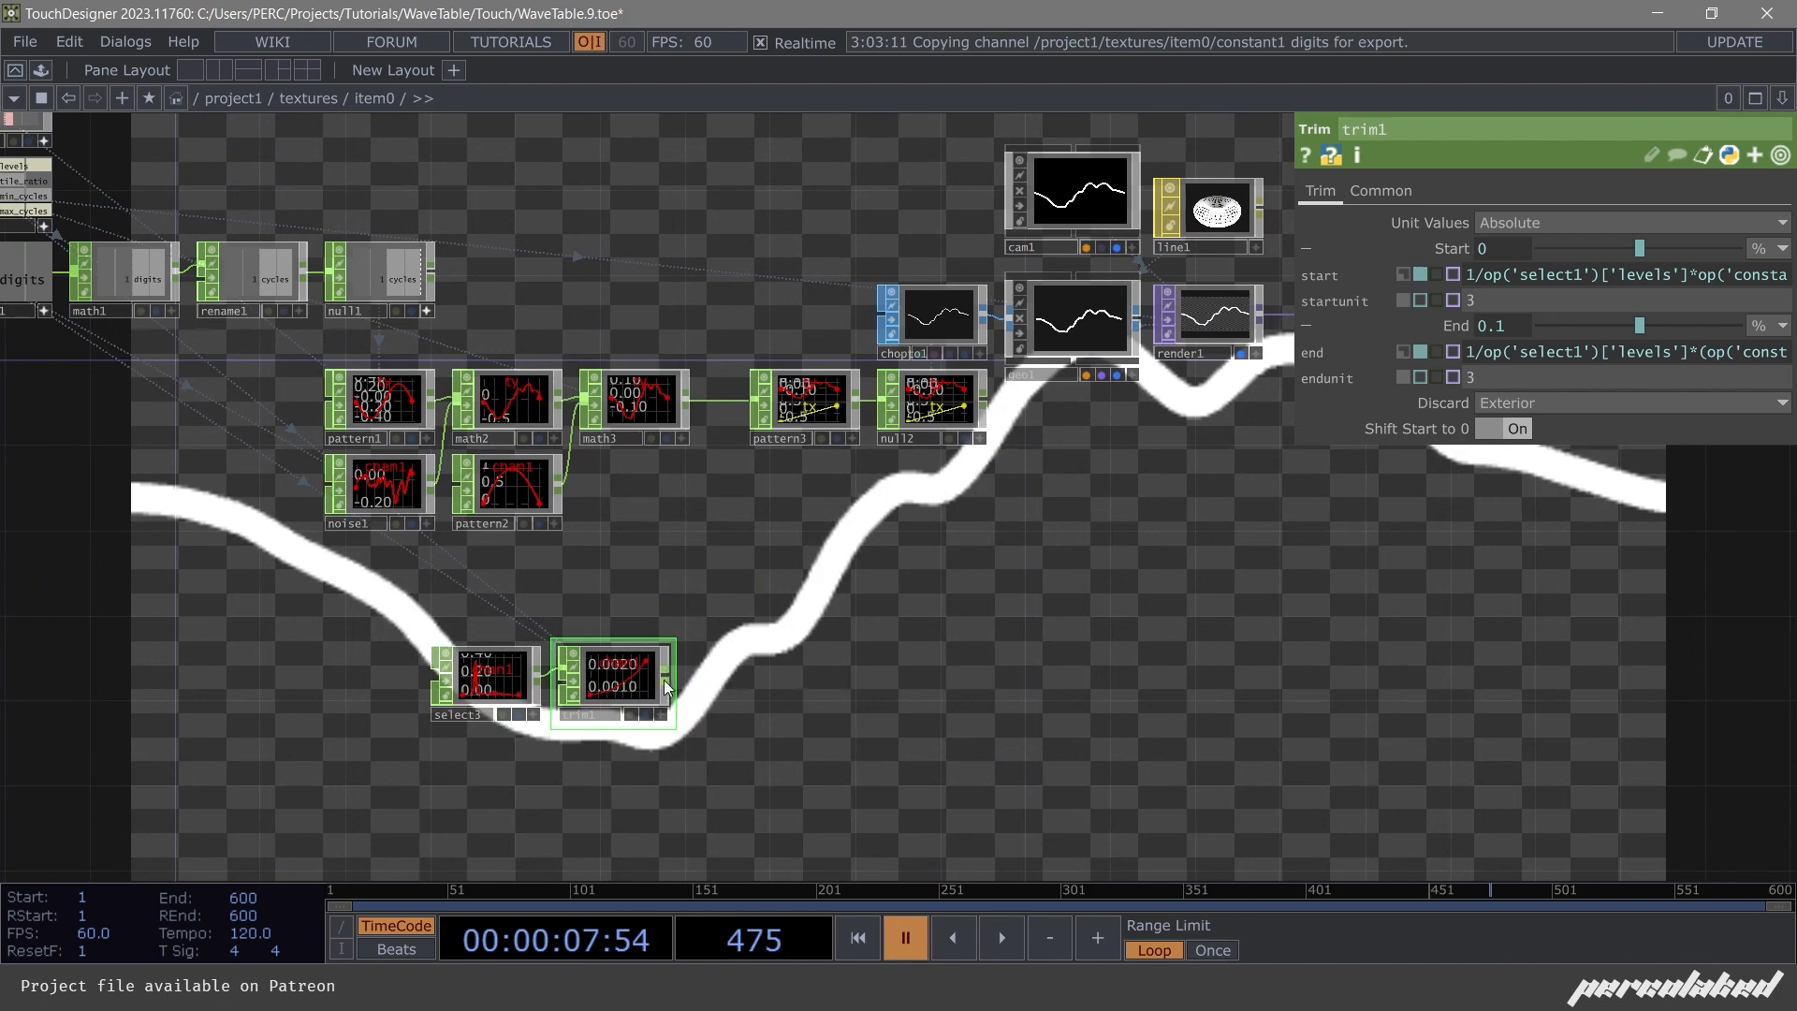
{"action": "key", "text": "Tab"}
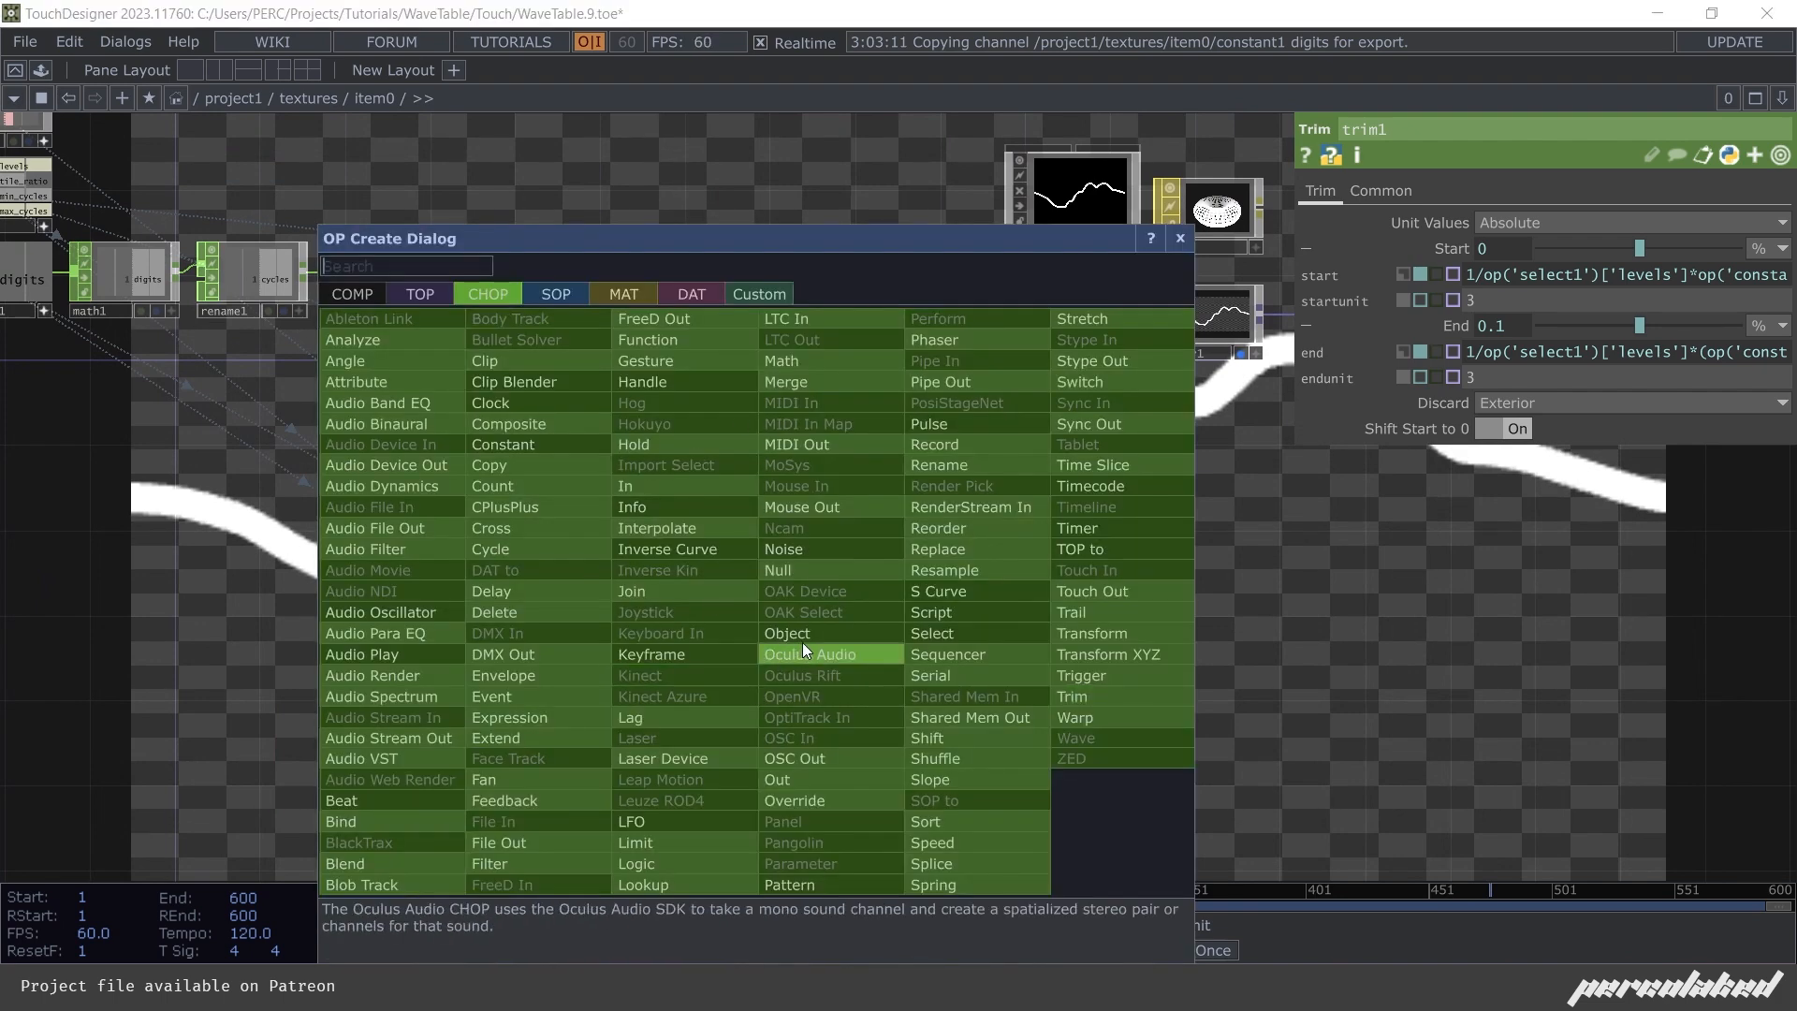
{"action": "type", "text": "m"}
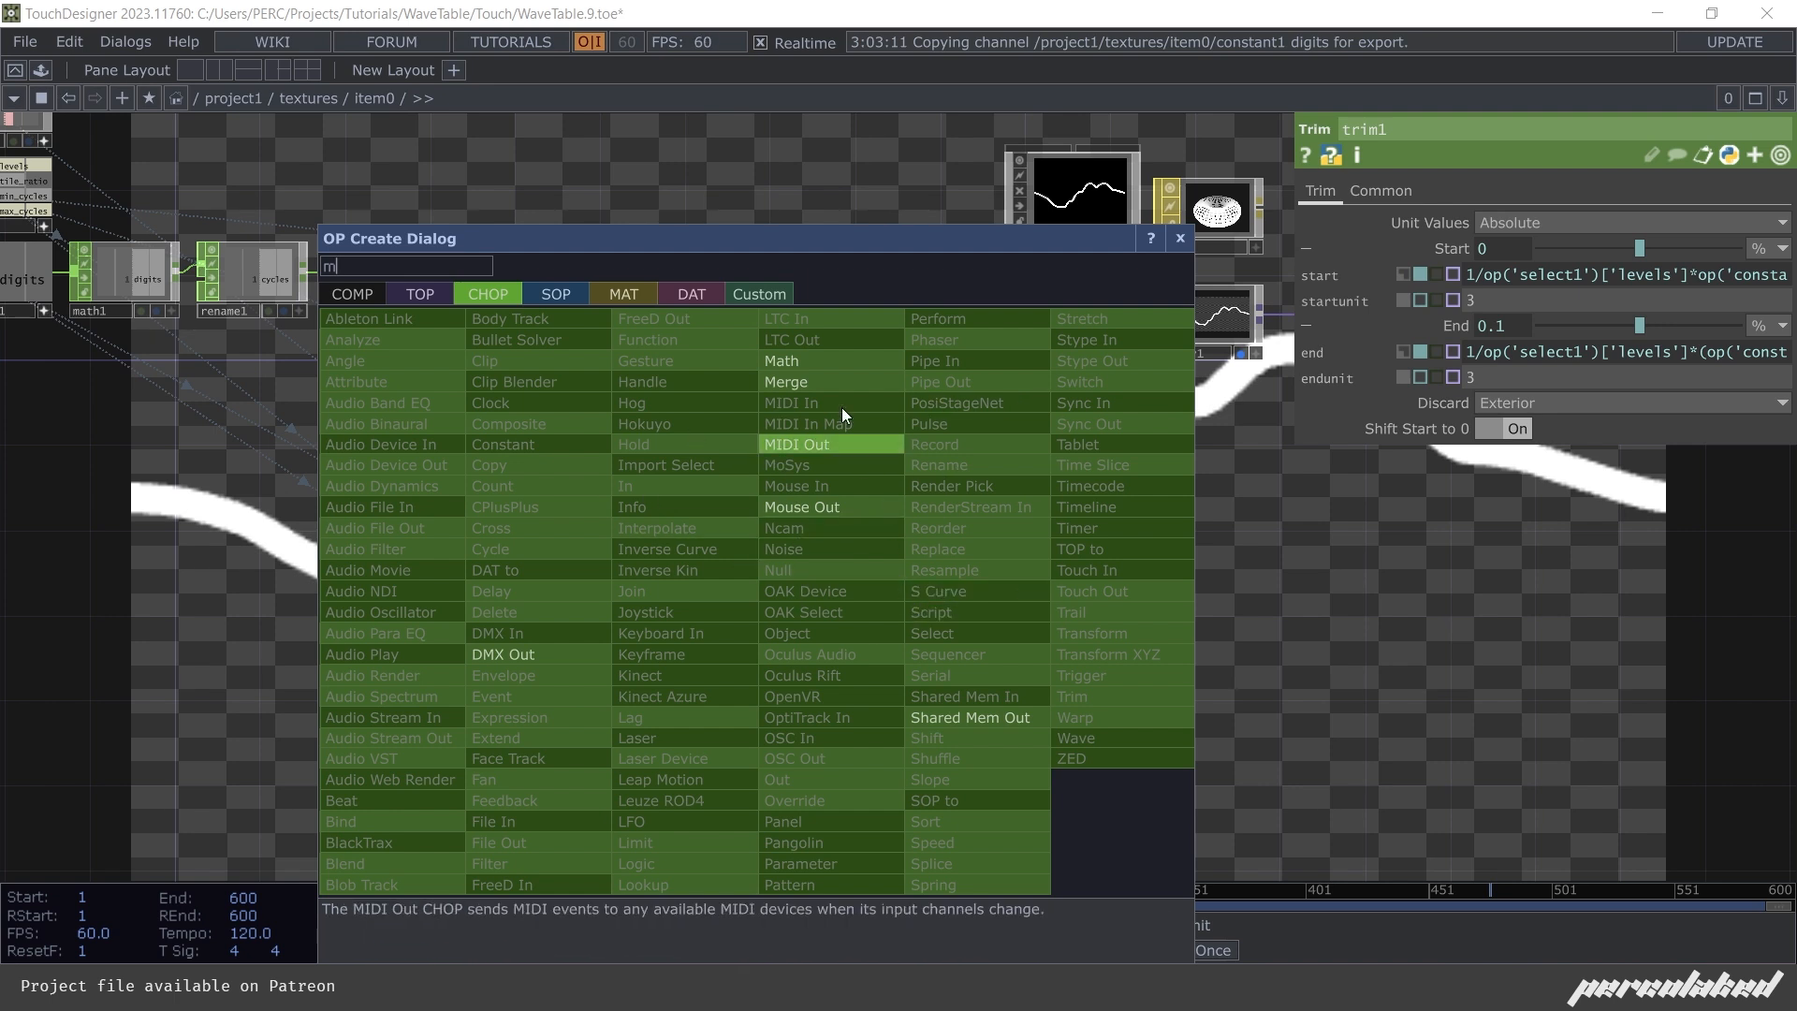
{"action": "left_click", "coordinate": [831, 359]}
{"action": "left_click", "coordinate": [749, 610]}
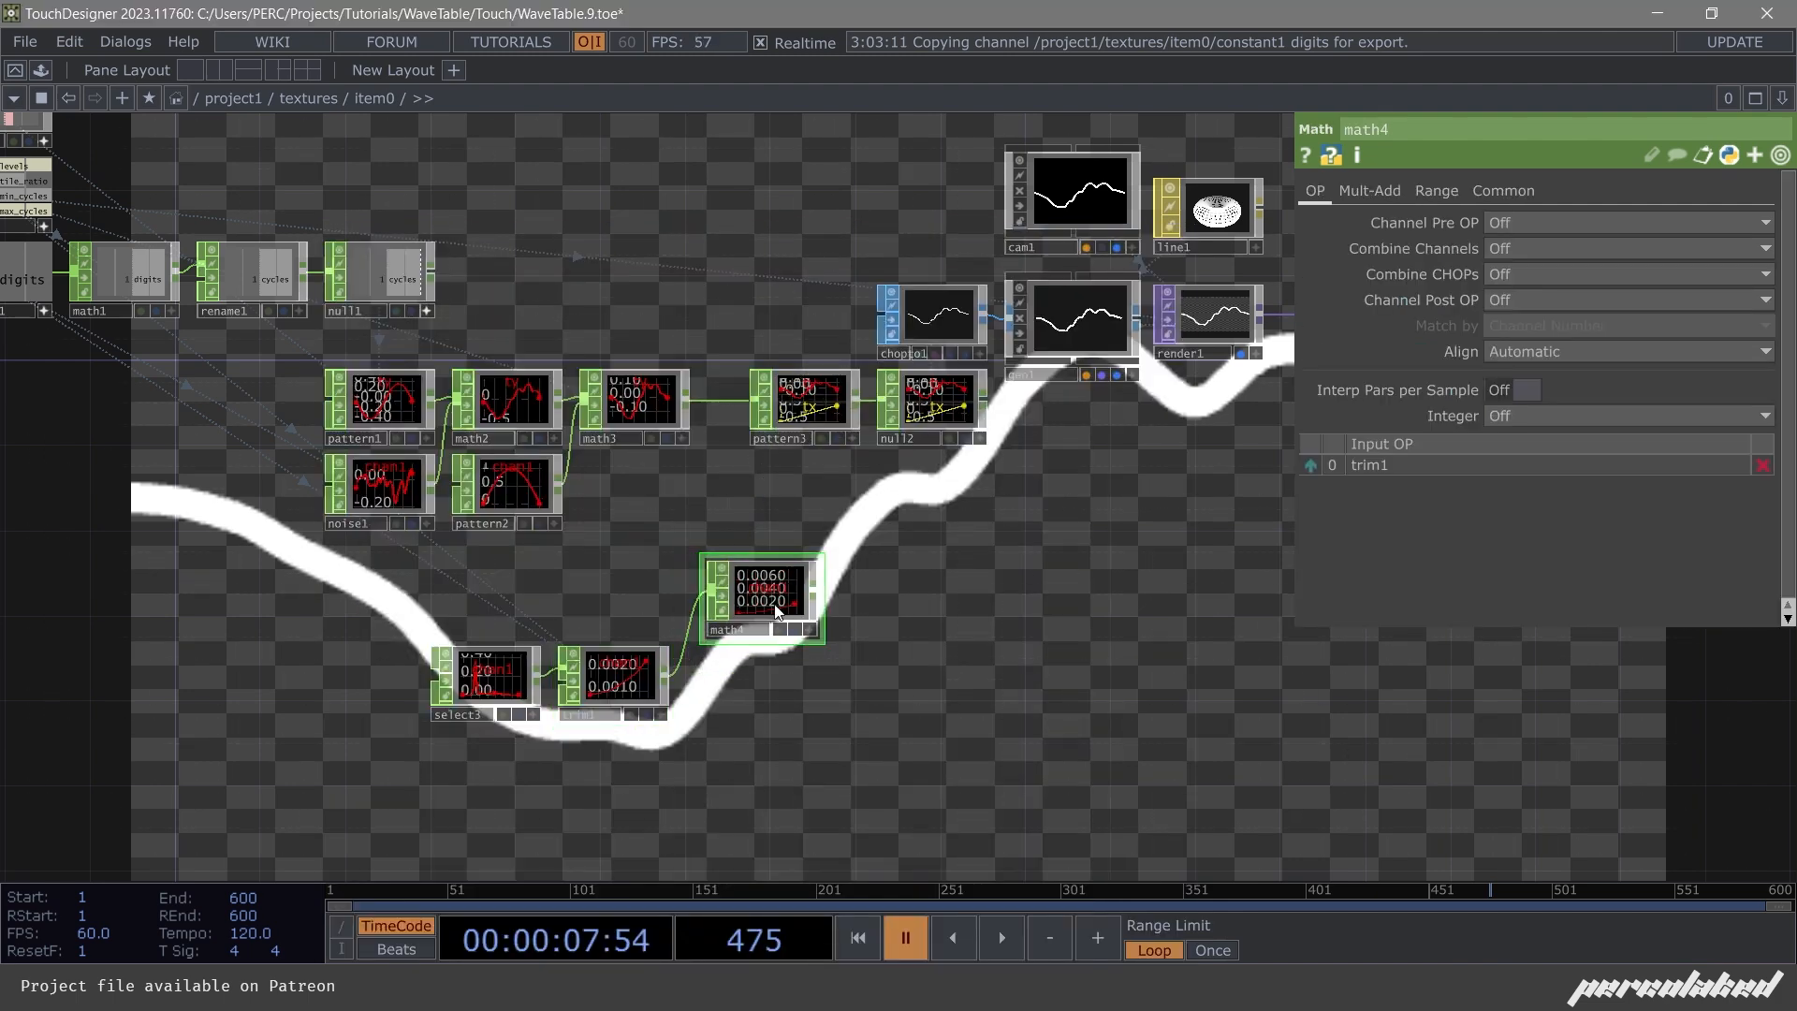
{"action": "scroll", "coordinate": [776, 610], "scroll_direction": "up", "scroll_amount": 5}
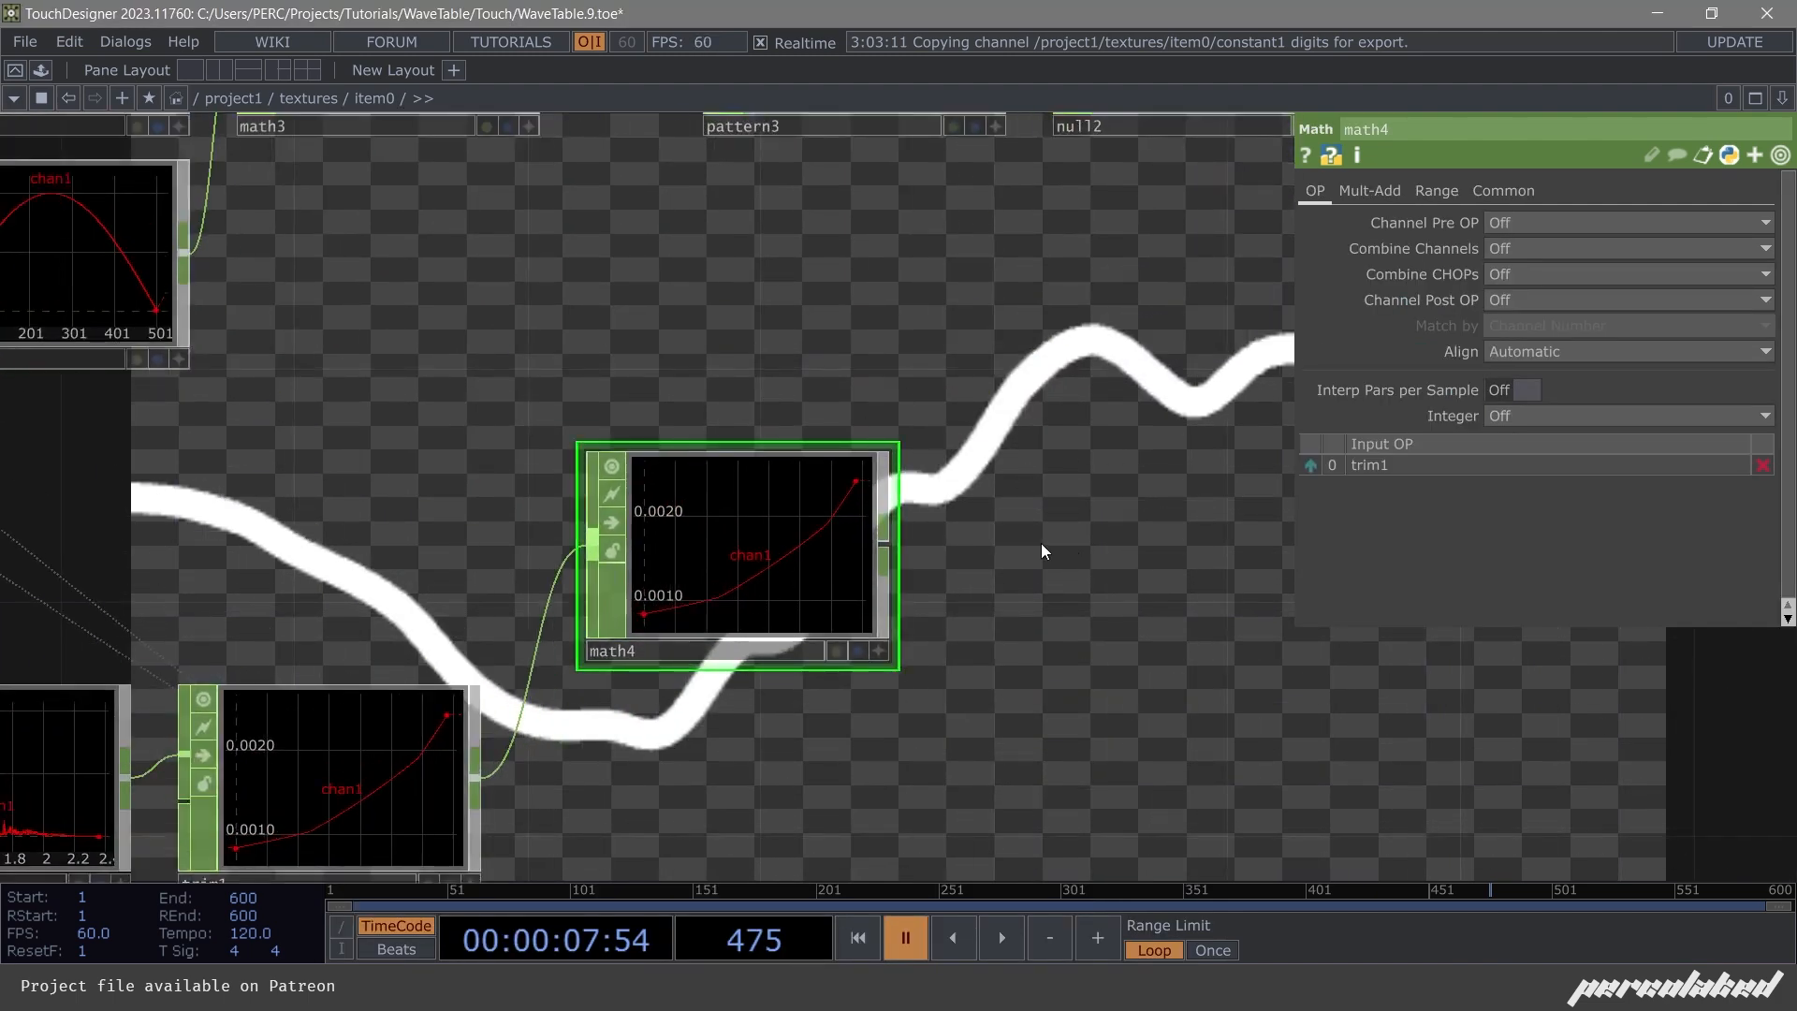
{"action": "left_click_drag", "start_coordinate": [1044, 550], "coordinate": [1053, 453]}
{"action": "key", "text": "Delete"}
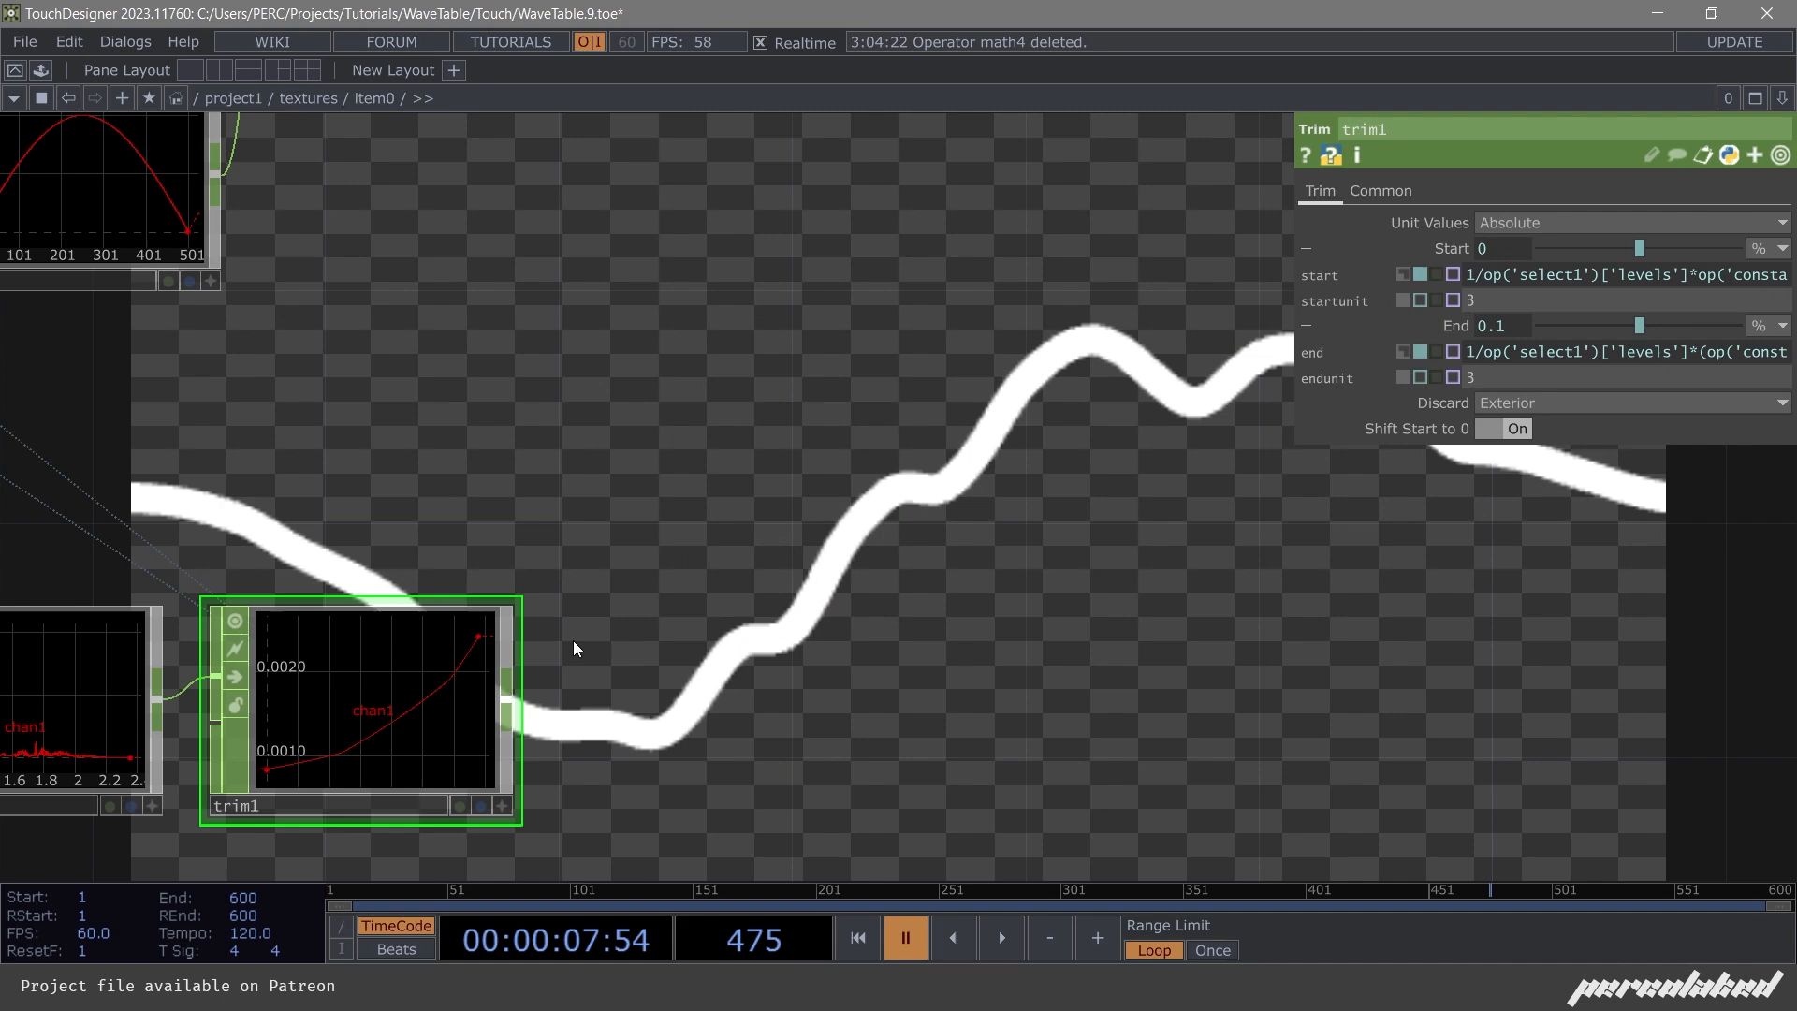
Add an Analyze CHOP using the Average function after trim1 and briefly play the timeline to check its output.
{"action": "left_click", "coordinate": [510, 690]}
{"action": "left_click", "coordinate": [688, 576]}
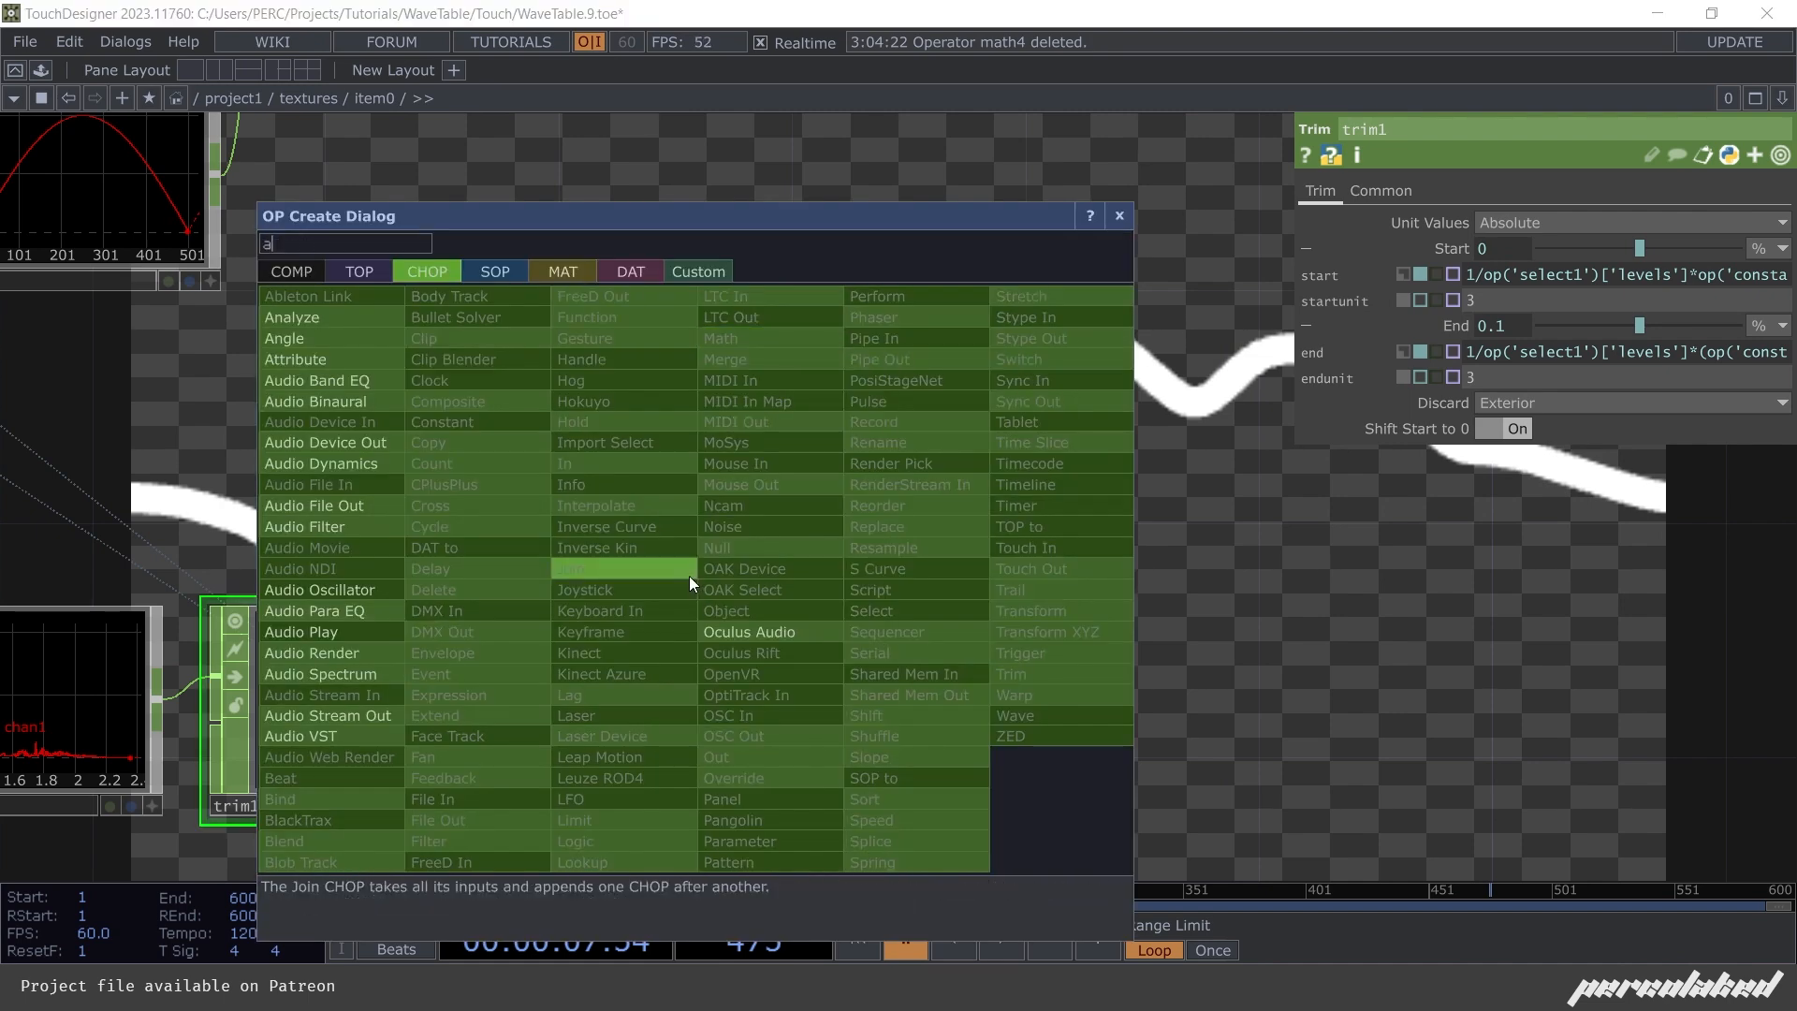
{"action": "type", "text": "ana"}
{"action": "left_click", "coordinate": [345, 318]}
{"action": "left_click", "coordinate": [784, 535]}
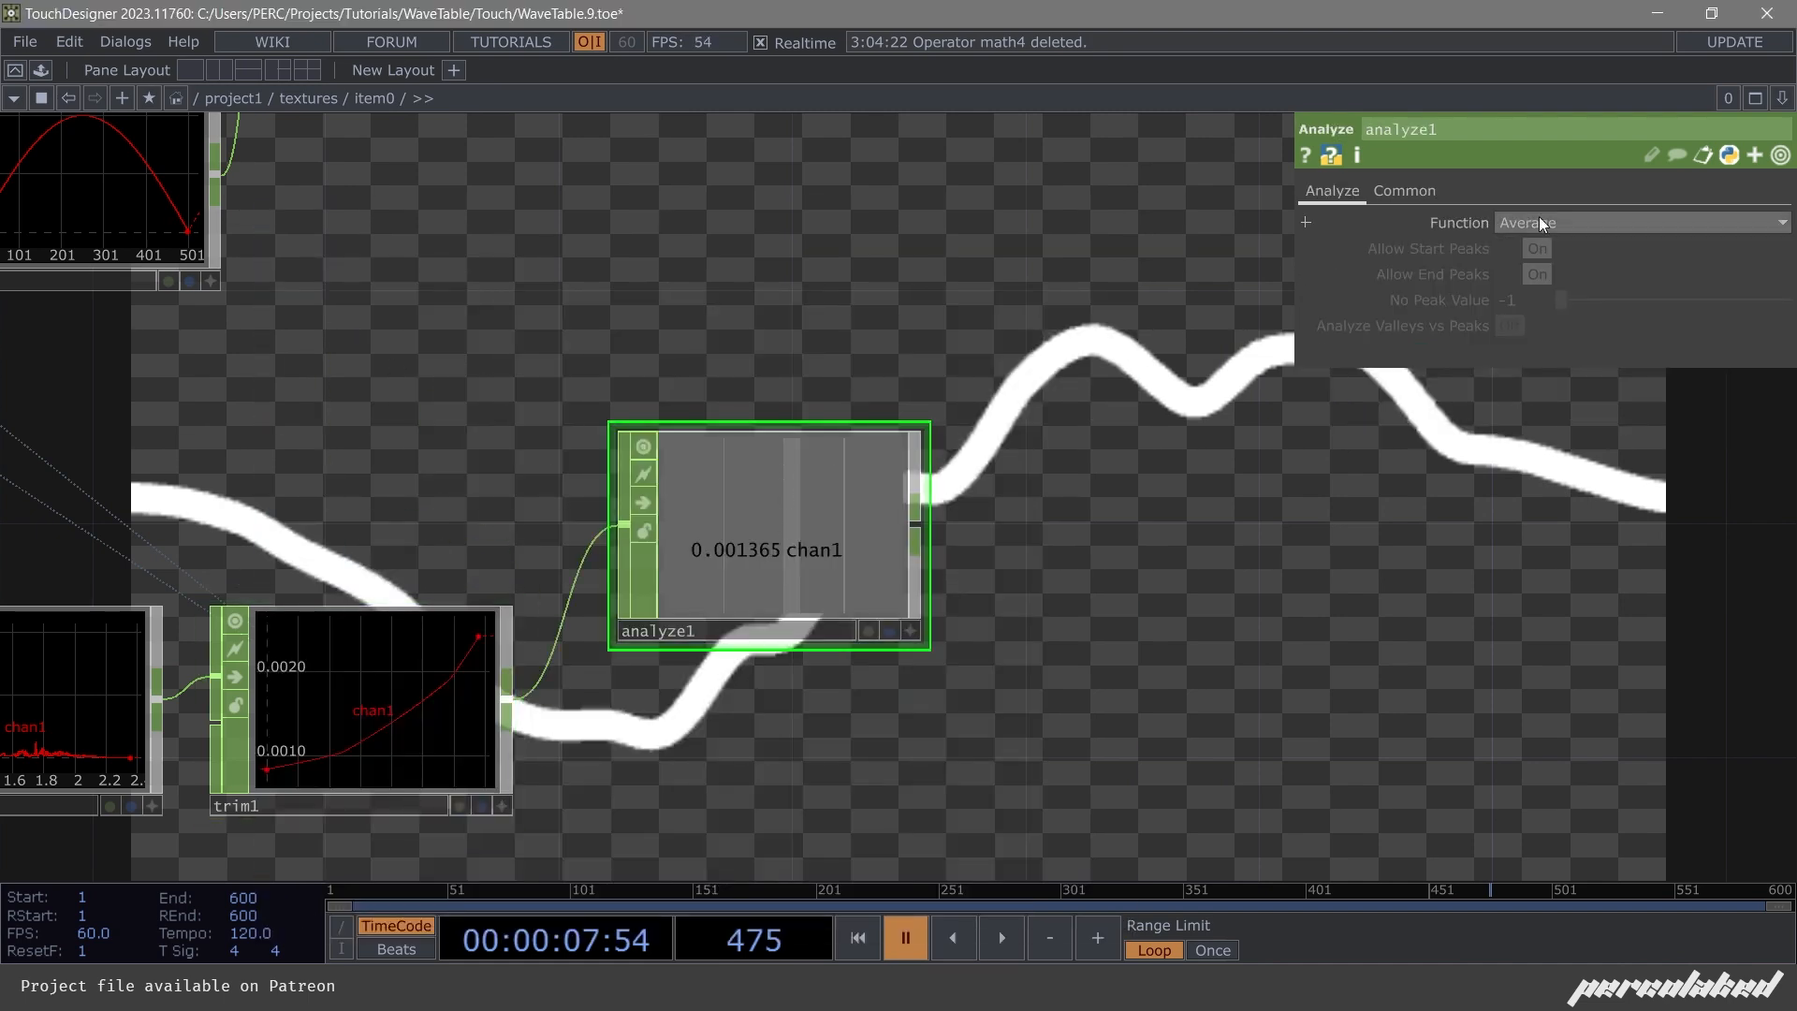
{"action": "left_click_drag", "start_coordinate": [972, 338], "coordinate": [937, 332]}
{"action": "left_click_drag", "start_coordinate": [753, 500], "coordinate": [694, 442]}
{"action": "key", "text": "space"}
{"action": "key", "text": "space"}
{"action": "left_click_drag", "start_coordinate": [996, 547], "coordinate": [739, 588]}
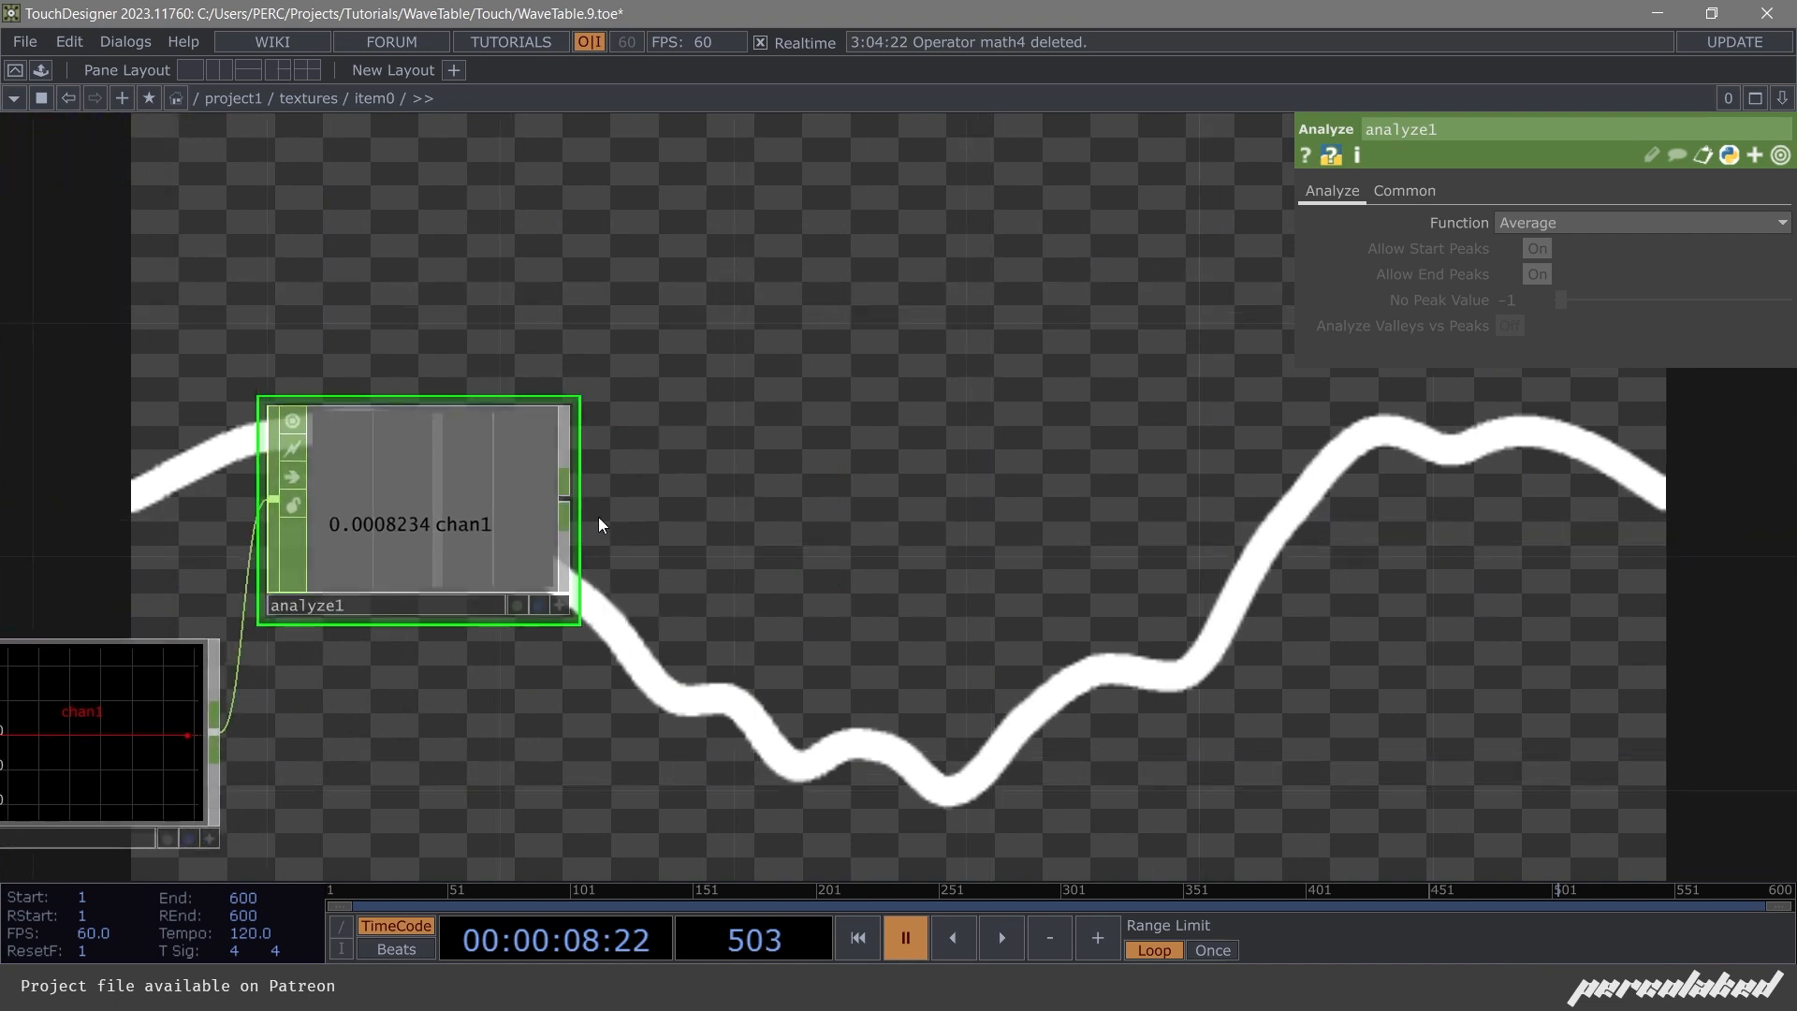
Add an Envelope CHOP after analyze1 and set its Envelope Width to 10 seconds.
{"action": "left_click", "coordinate": [566, 498]}
{"action": "left_click", "coordinate": [697, 265]}
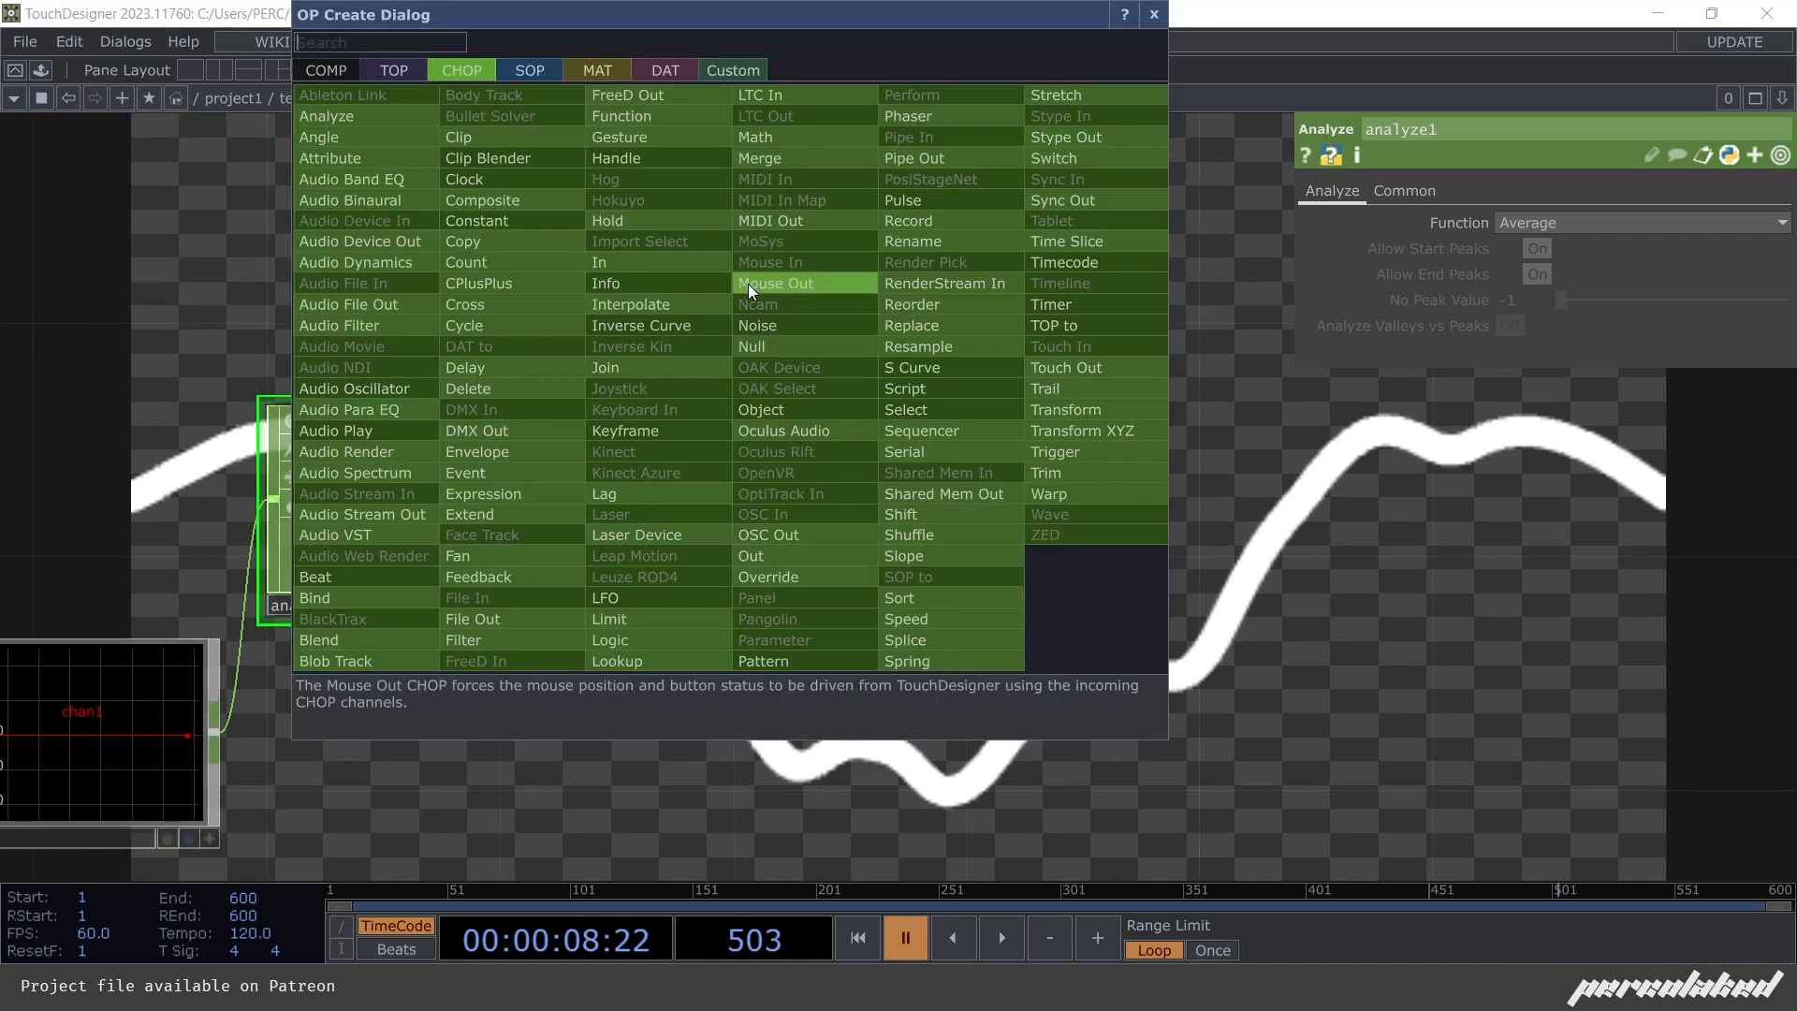
{"action": "left_click", "coordinate": [468, 453]}
{"action": "left_click", "coordinate": [916, 294]}
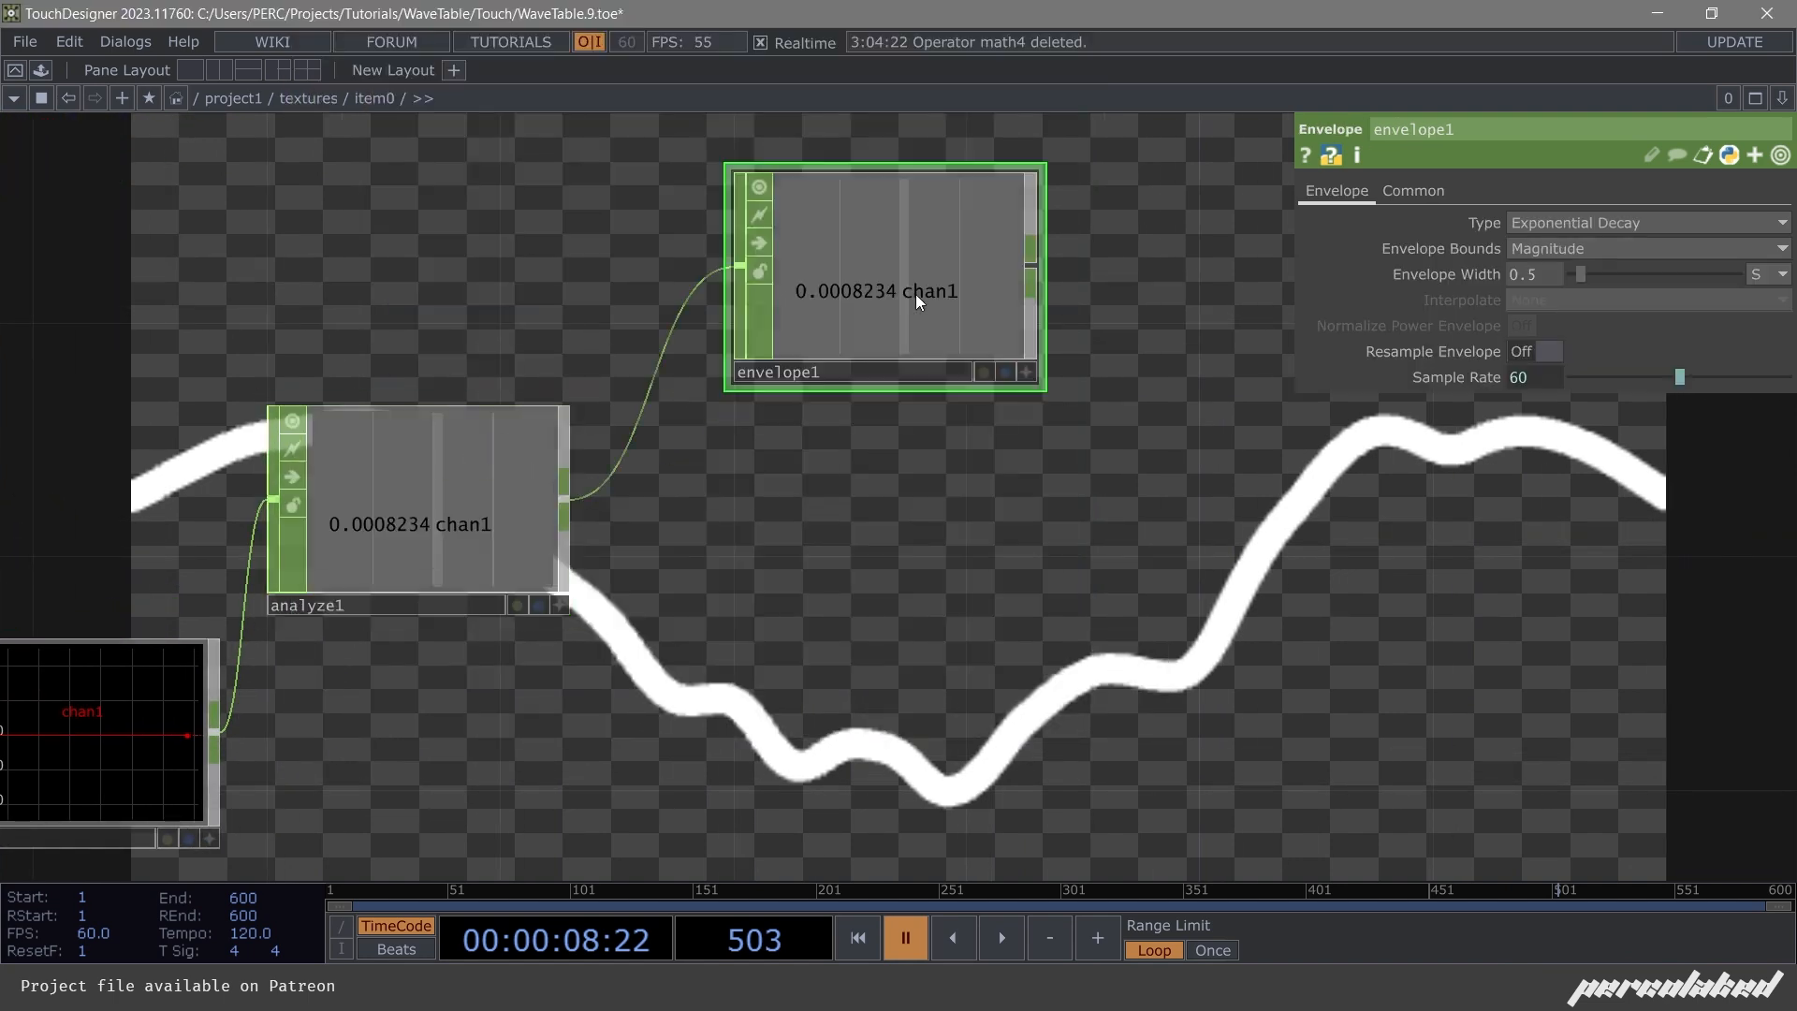
{"action": "left_click", "coordinate": [1556, 277]}
{"action": "type", "text": "10"}
{"action": "key", "text": "Return"}
{"action": "left_click_drag", "start_coordinate": [1039, 491], "coordinate": [951, 469]}
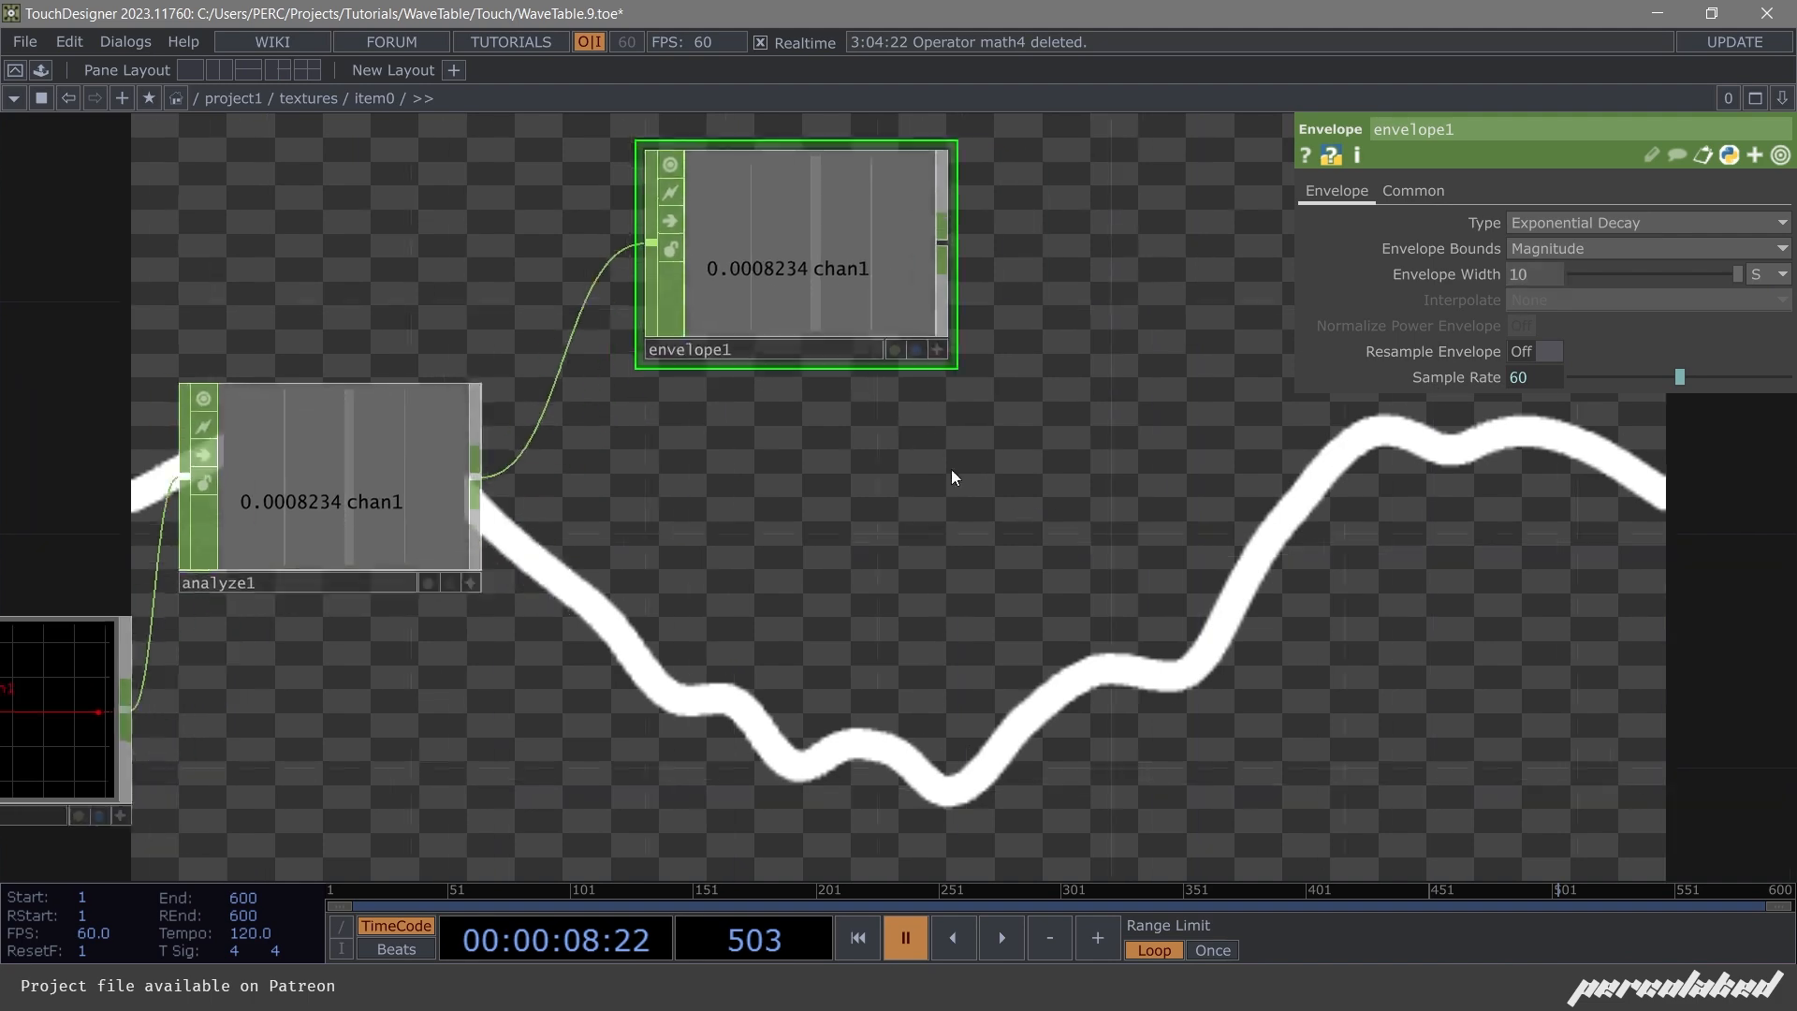
{"action": "scroll", "coordinate": [951, 476], "scroll_direction": "down", "scroll_amount": 2}
{"action": "left_click_drag", "start_coordinate": [820, 314], "coordinate": [779, 307]}
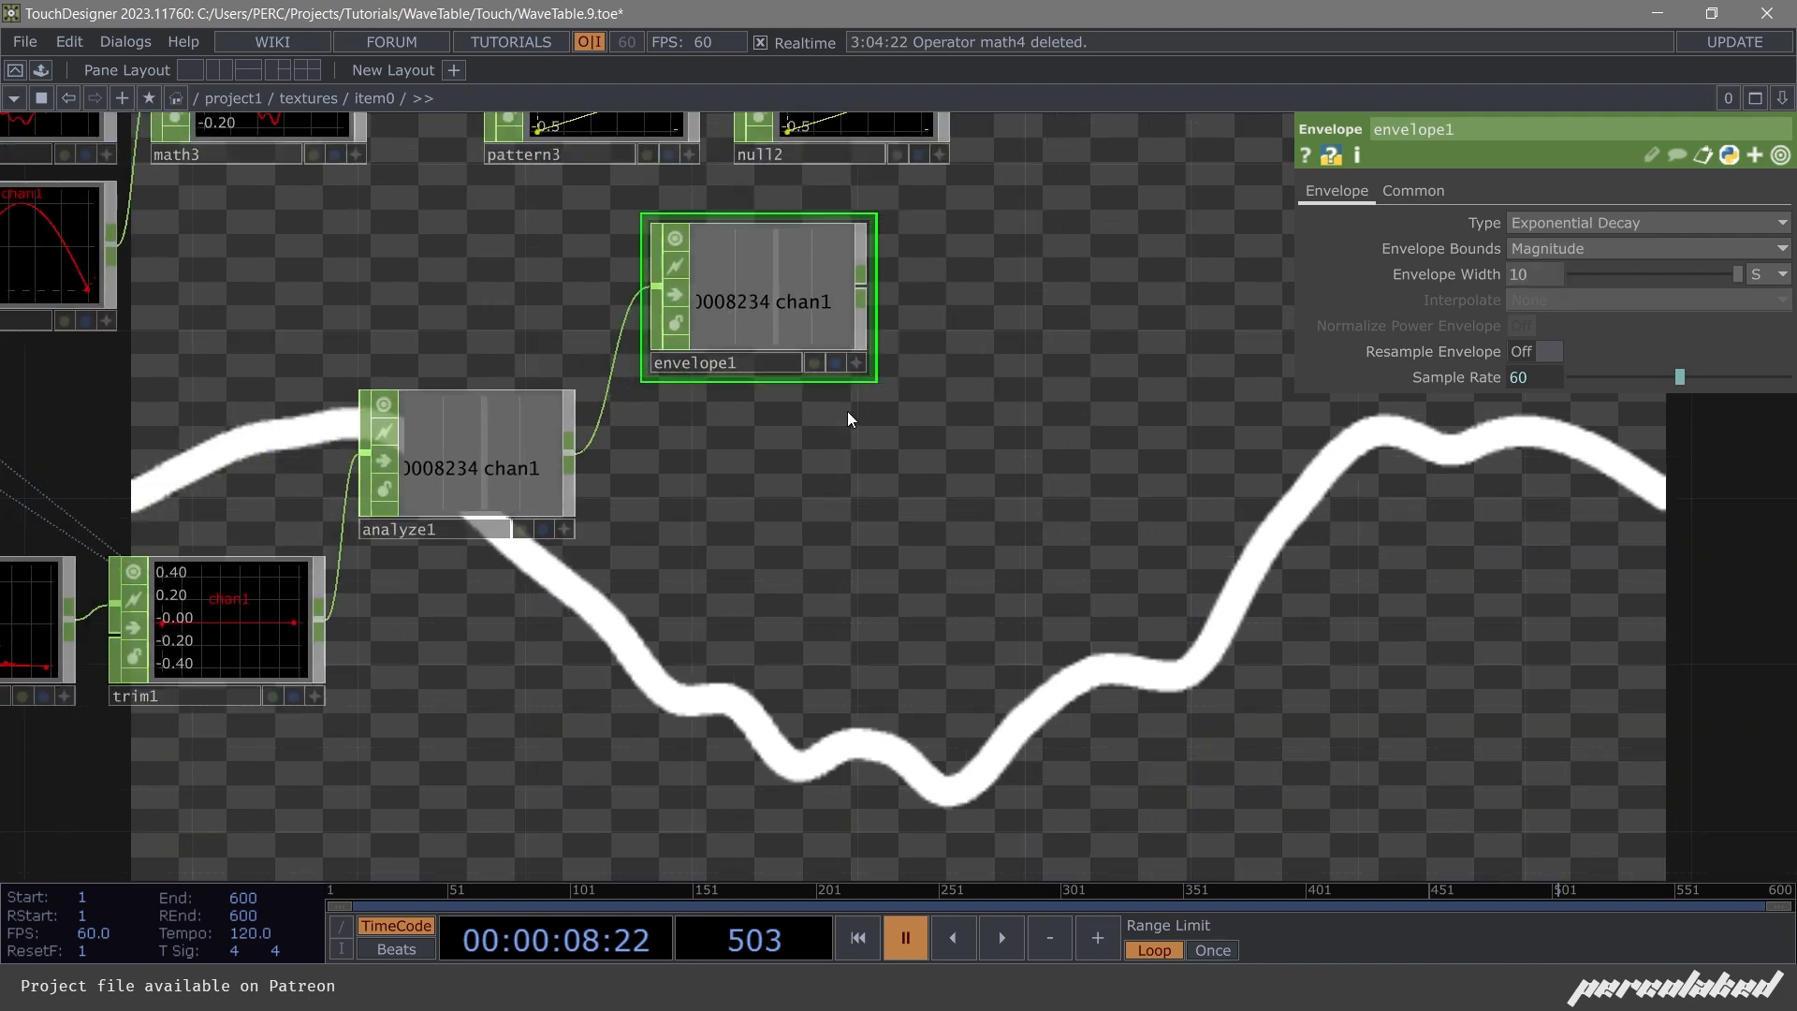
Add a Math CHOP below envelope1 and wire in analyze1 as its first input and envelope1 as its second.
{"action": "key", "text": "Tab"}
{"action": "type", "text": "math"}
{"action": "key", "text": "Return"}
{"action": "left_click", "coordinate": [872, 456]}
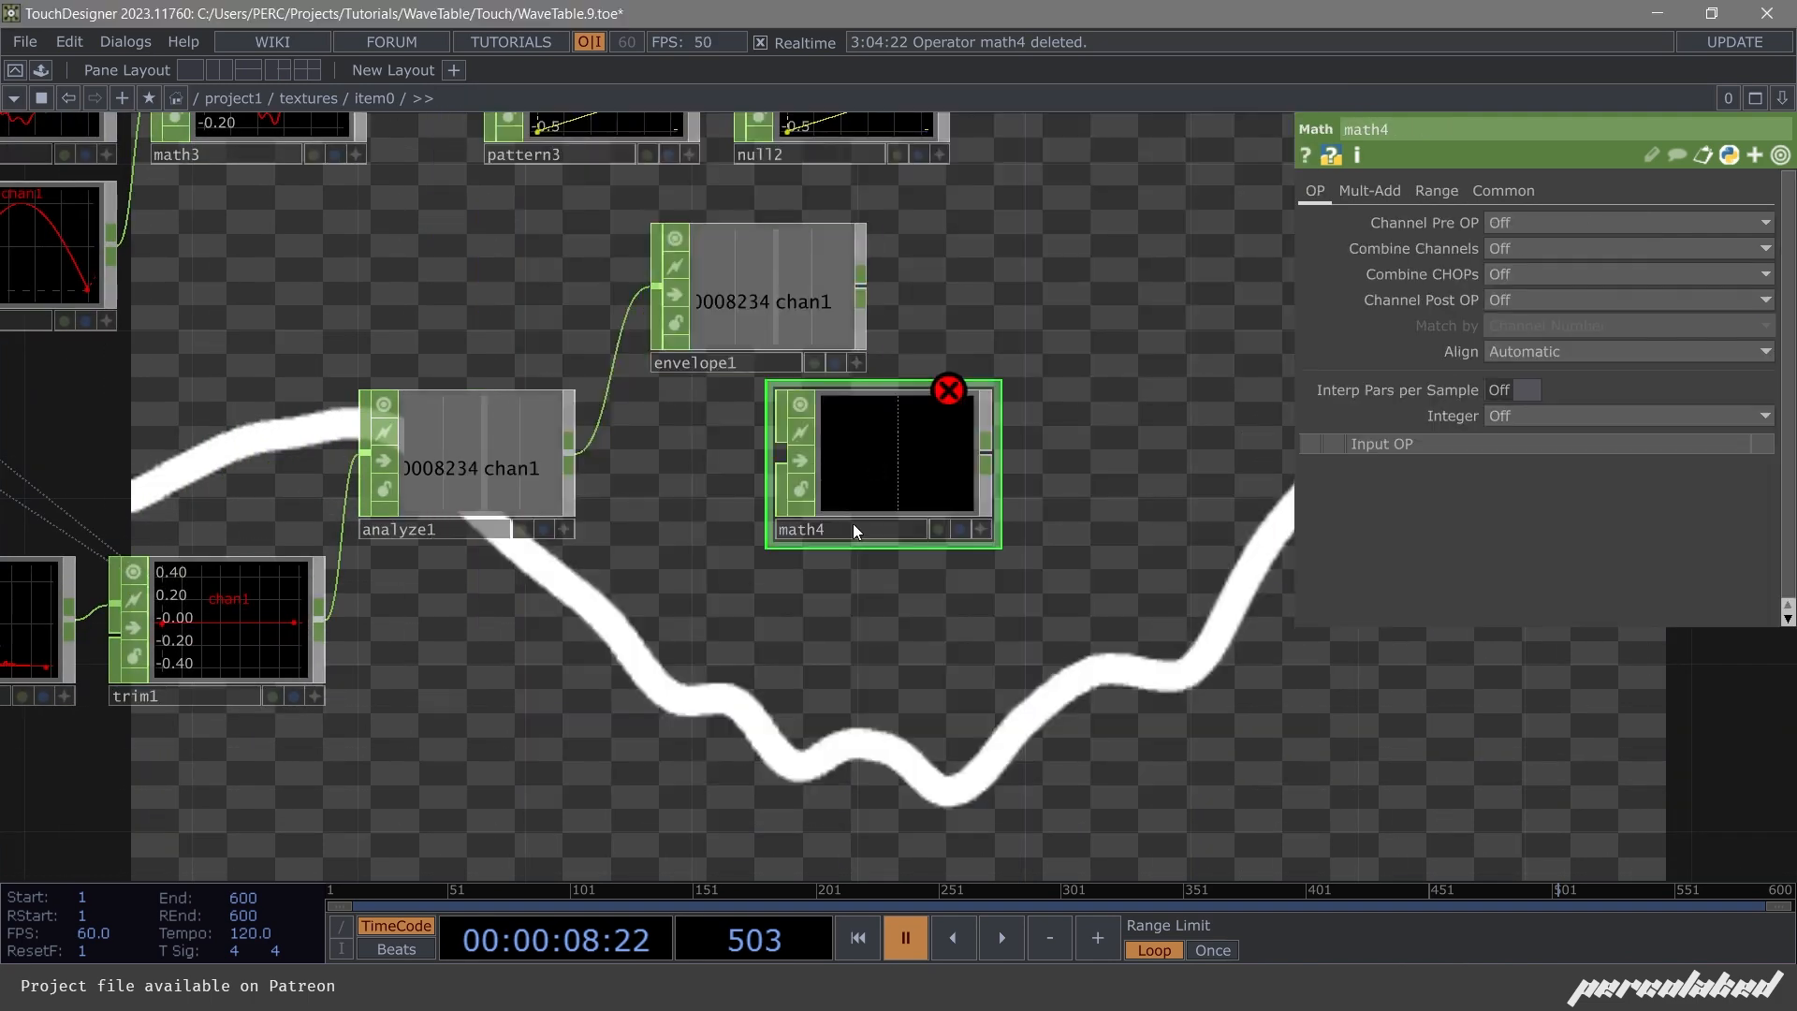
{"action": "left_click_drag", "start_coordinate": [852, 530], "coordinate": [978, 613]}
{"action": "left_click_drag", "start_coordinate": [857, 304], "coordinate": [907, 543]}
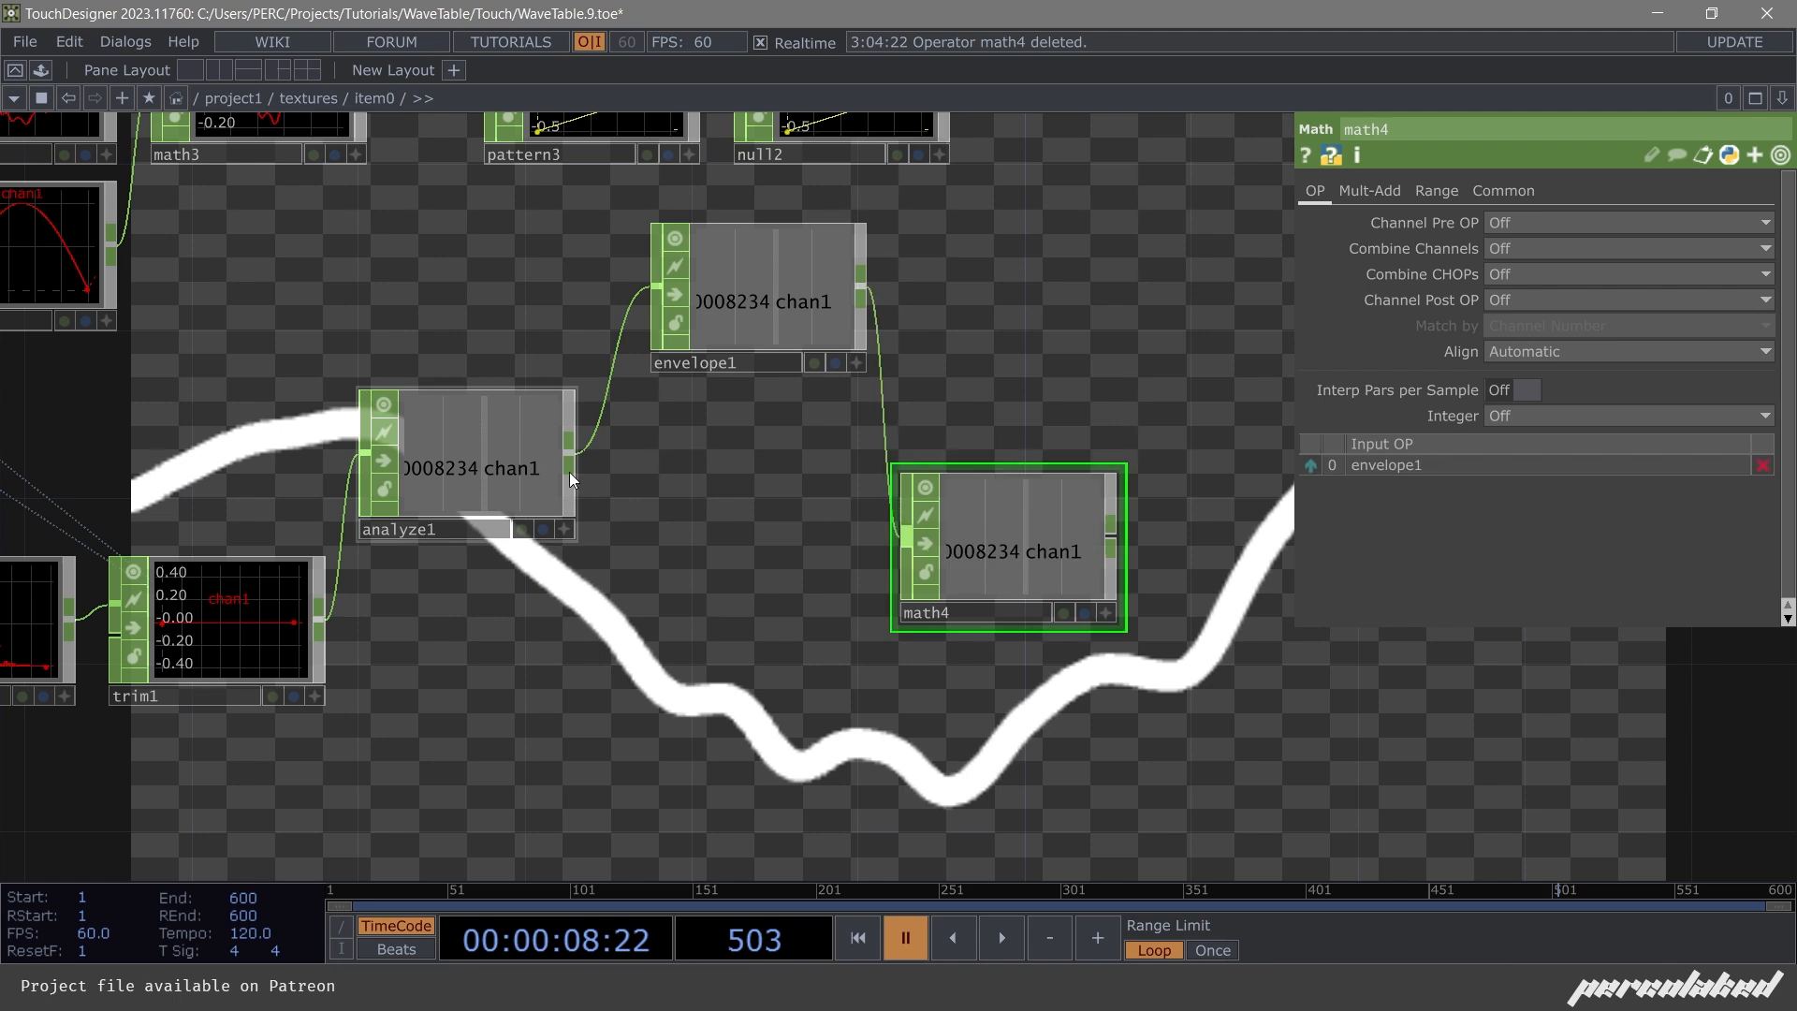
{"action": "left_click_drag", "start_coordinate": [569, 463], "coordinate": [979, 476]}
{"action": "scroll", "coordinate": [929, 552], "scroll_direction": "up", "scroll_amount": 2}
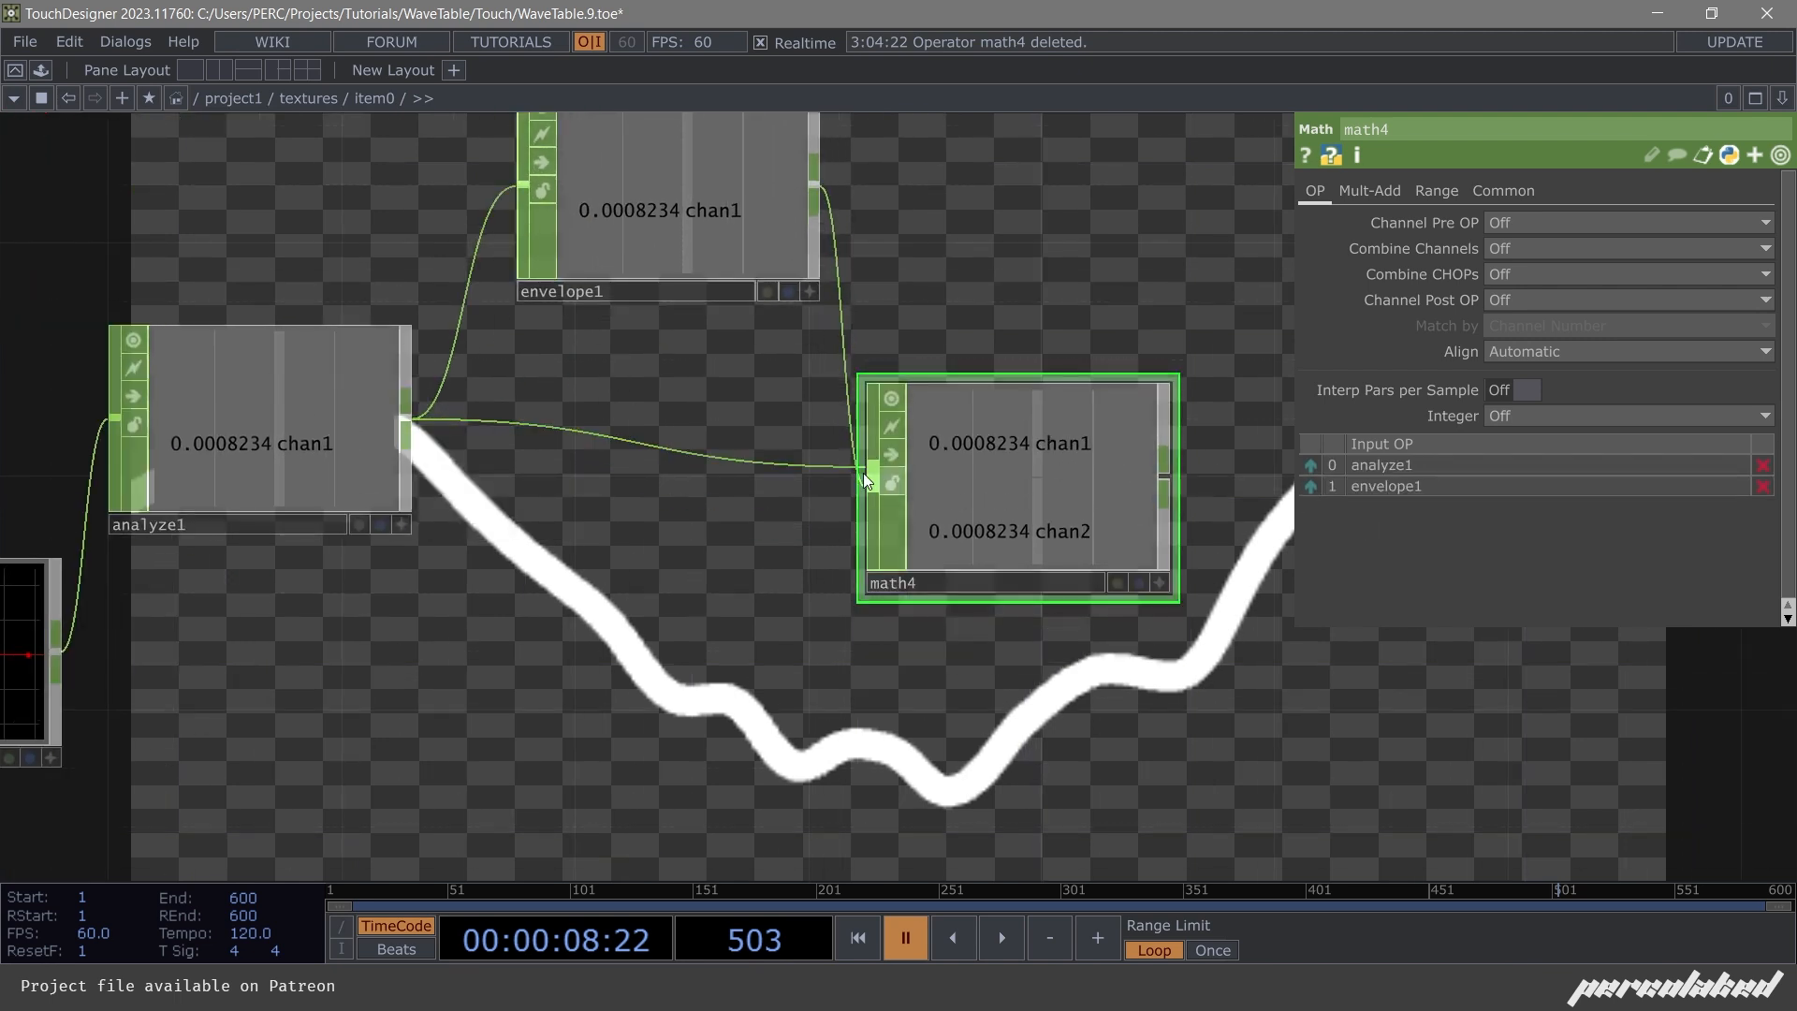
Set math4's Combine CHOPs to Divide and play the timeline briefly to check the normalized level.
{"action": "left_click", "coordinate": [1523, 282]}
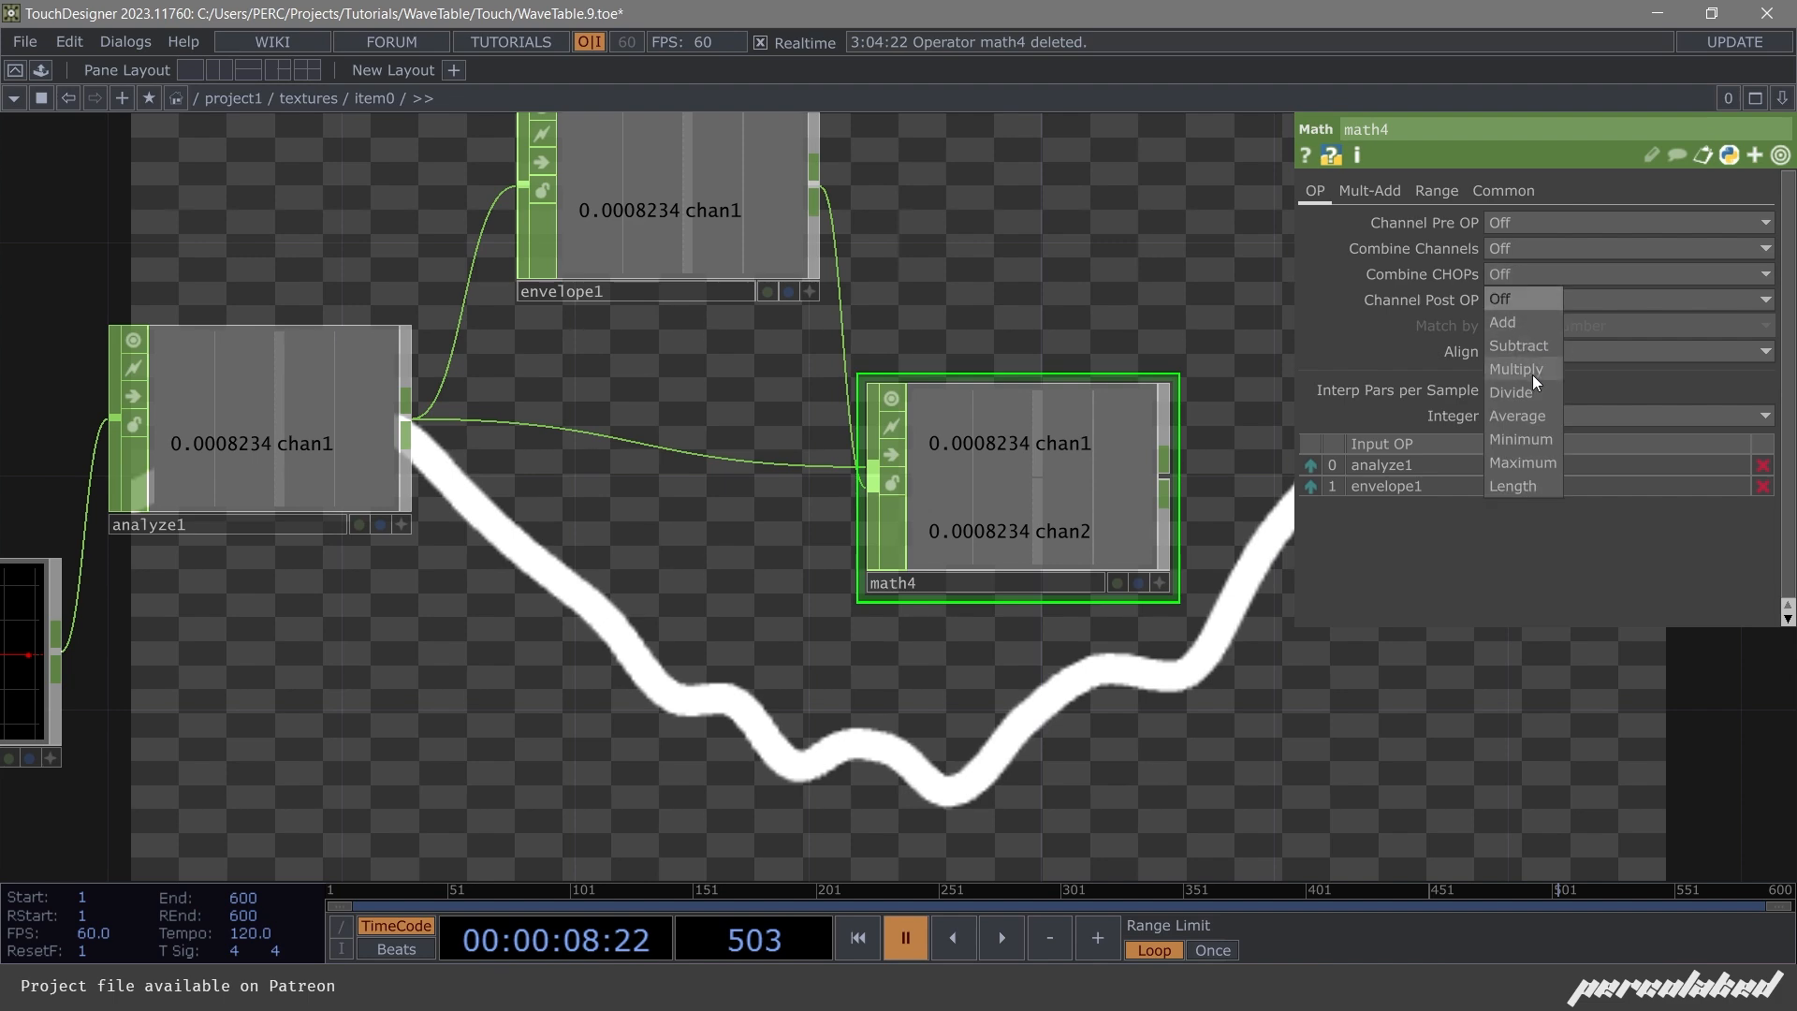
{"action": "left_click", "coordinate": [1531, 374]}
{"action": "scroll", "coordinate": [1063, 532], "scroll_direction": "up", "scroll_amount": 3}
{"action": "key", "text": "space"}
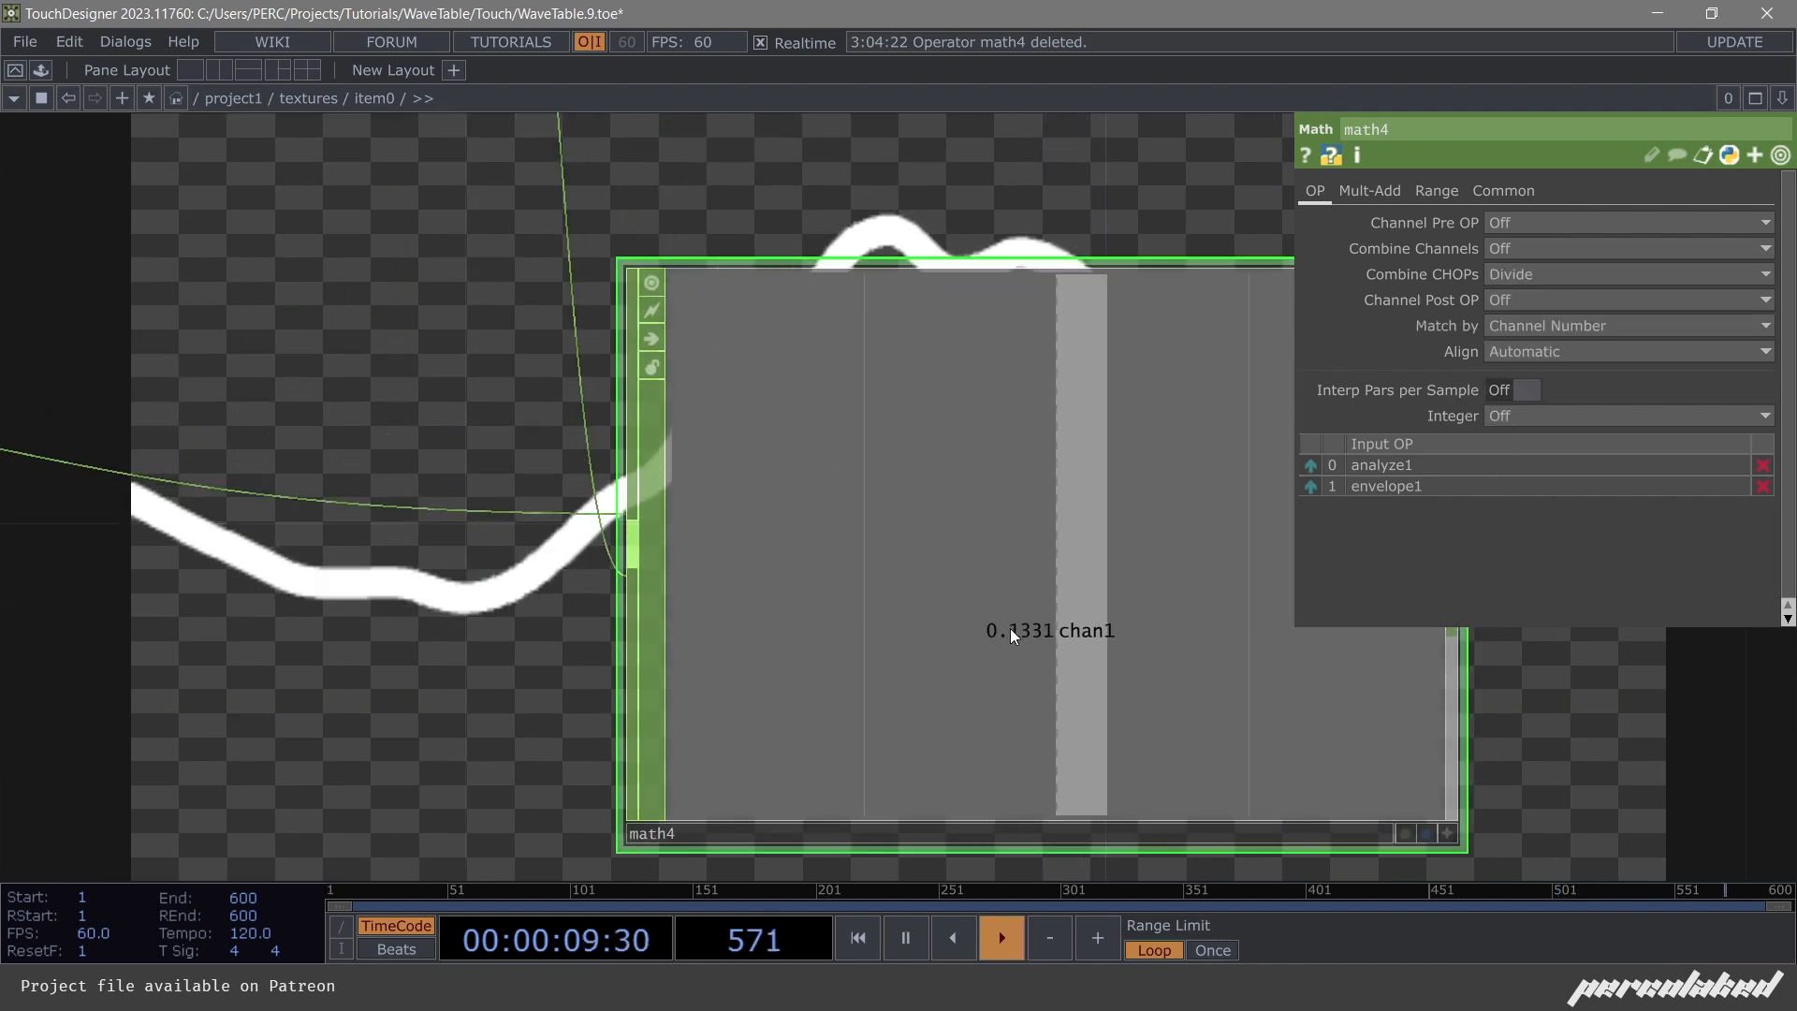
{"action": "scroll", "coordinate": [1008, 627], "scroll_direction": "down", "scroll_amount": 5}
{"action": "left_click_drag", "start_coordinate": [1129, 400], "coordinate": [866, 434]}
{"action": "key", "text": "space"}
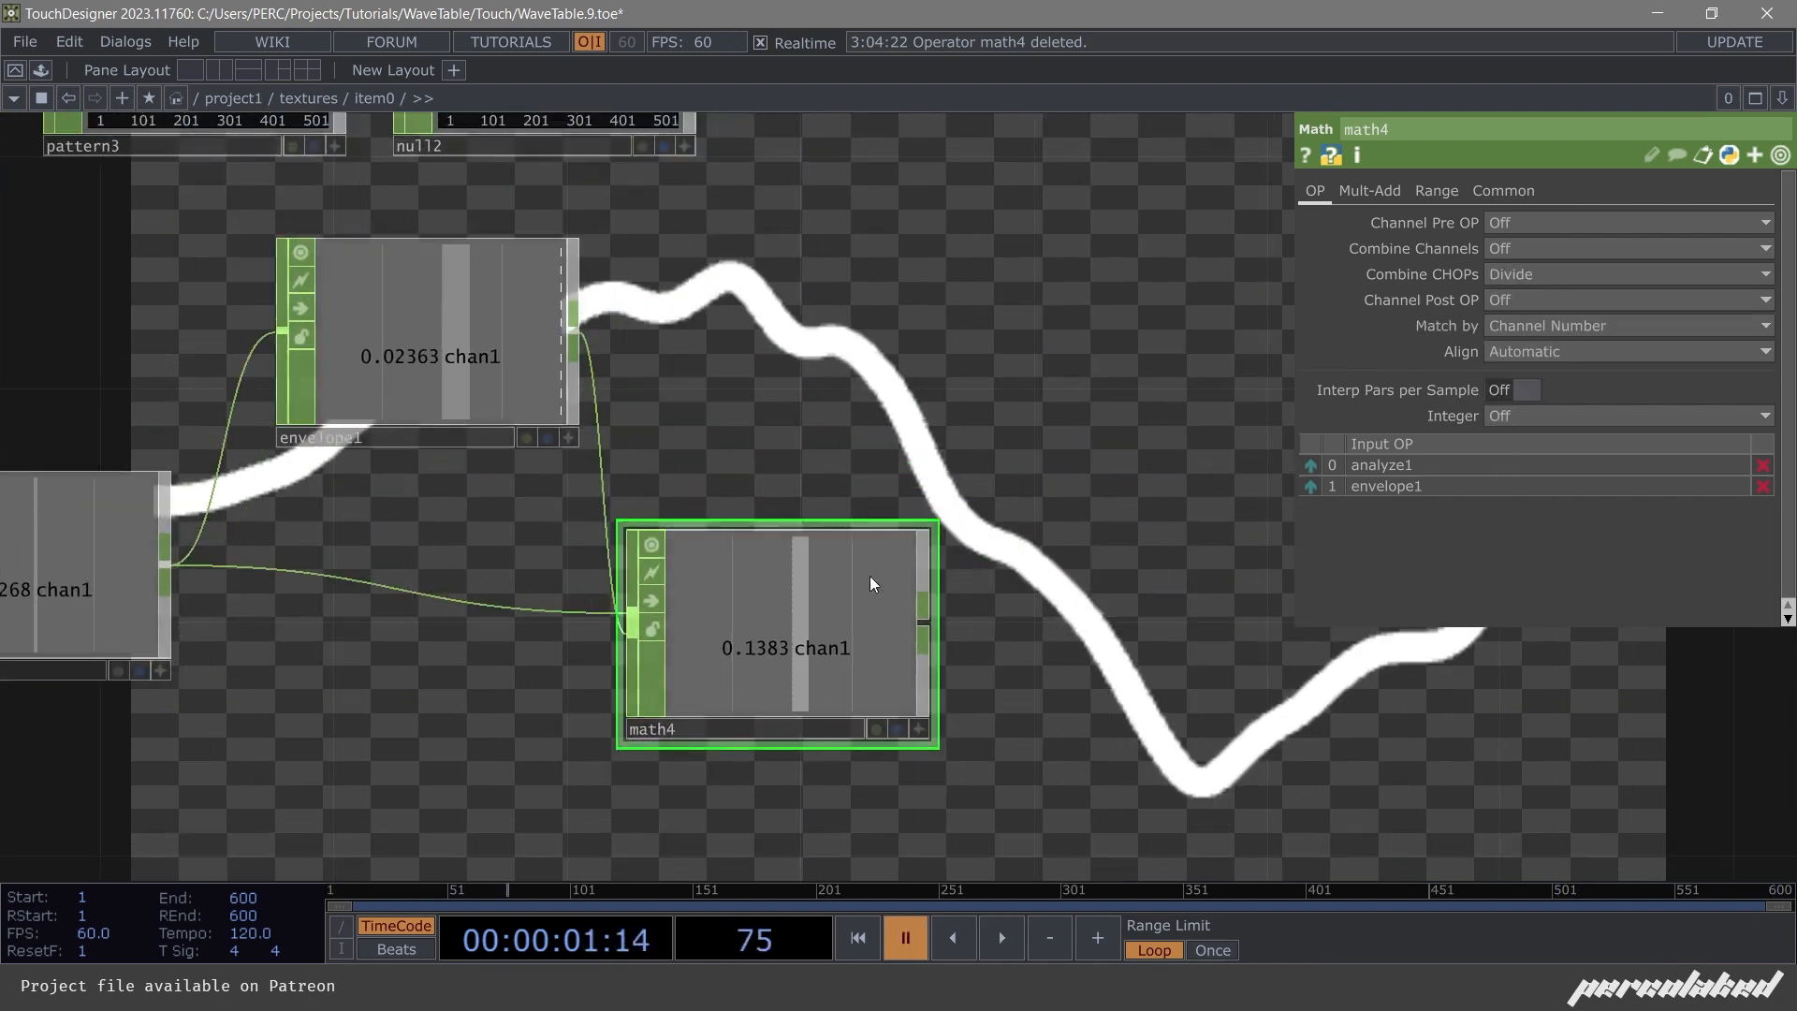
Add a Null CHOP after math4.
{"action": "left_click", "coordinate": [922, 628]}
{"action": "key", "text": "Tab"}
{"action": "type", "text": "null"}
{"action": "key", "text": "Return"}
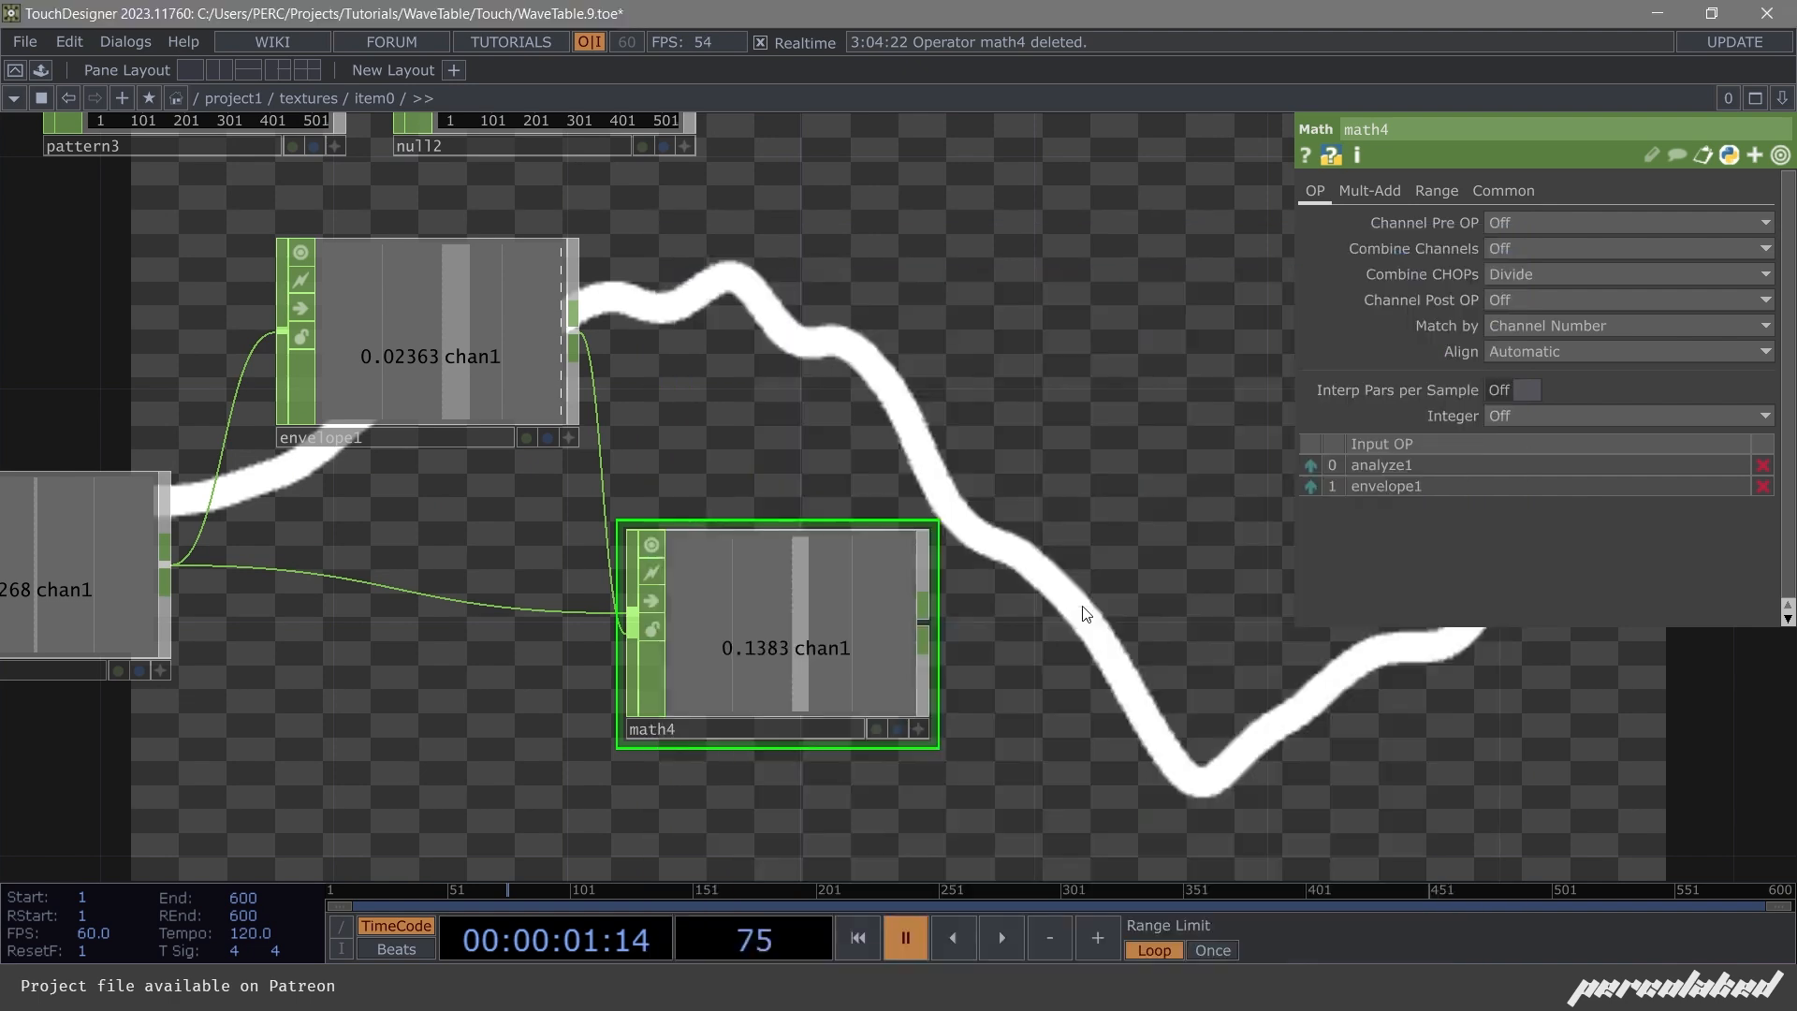
{"action": "left_click", "coordinate": [1082, 605]}
{"action": "left_click_drag", "start_coordinate": [1082, 605], "coordinate": [1141, 604]}
Shift the pattern, noise and math operators away from pattern3 and insert a Math CHOP between math3 and pattern3.
{"action": "key", "text": "h"}
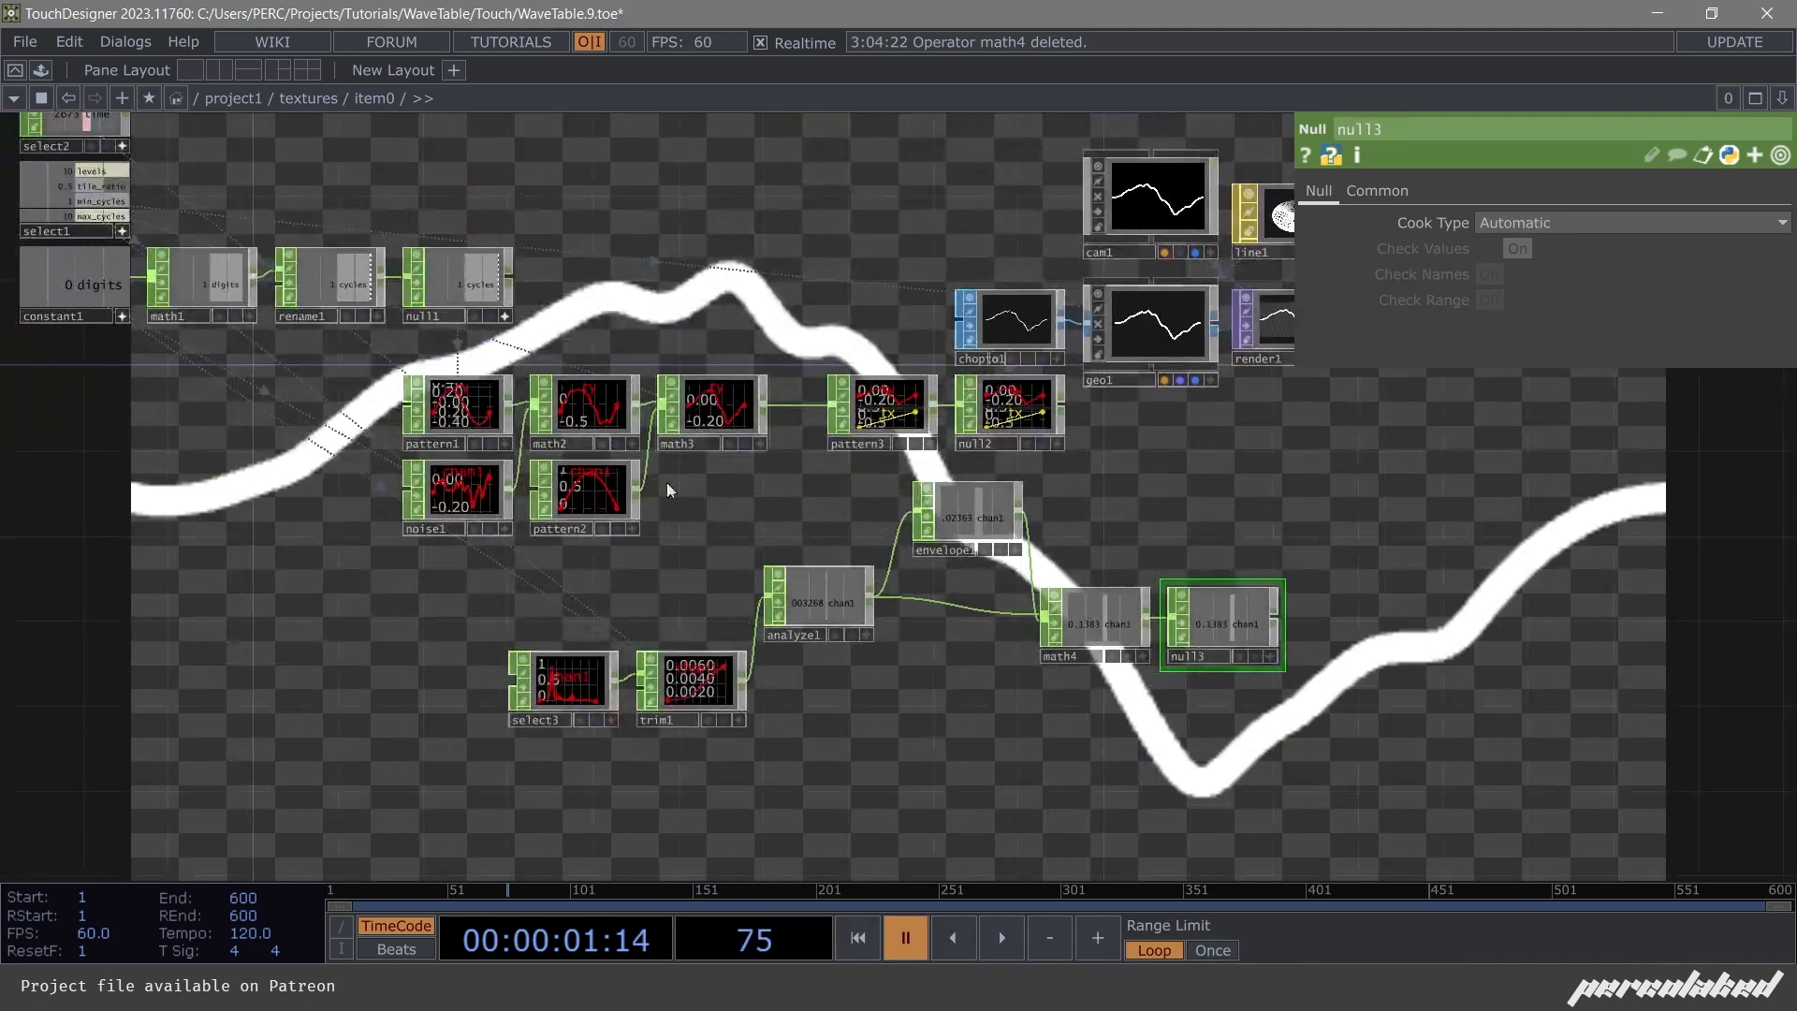
{"action": "right_click_drag", "start_coordinate": [455, 438], "coordinate": [453, 436]}
{"action": "left_click_drag", "start_coordinate": [709, 417], "coordinate": [593, 403]}
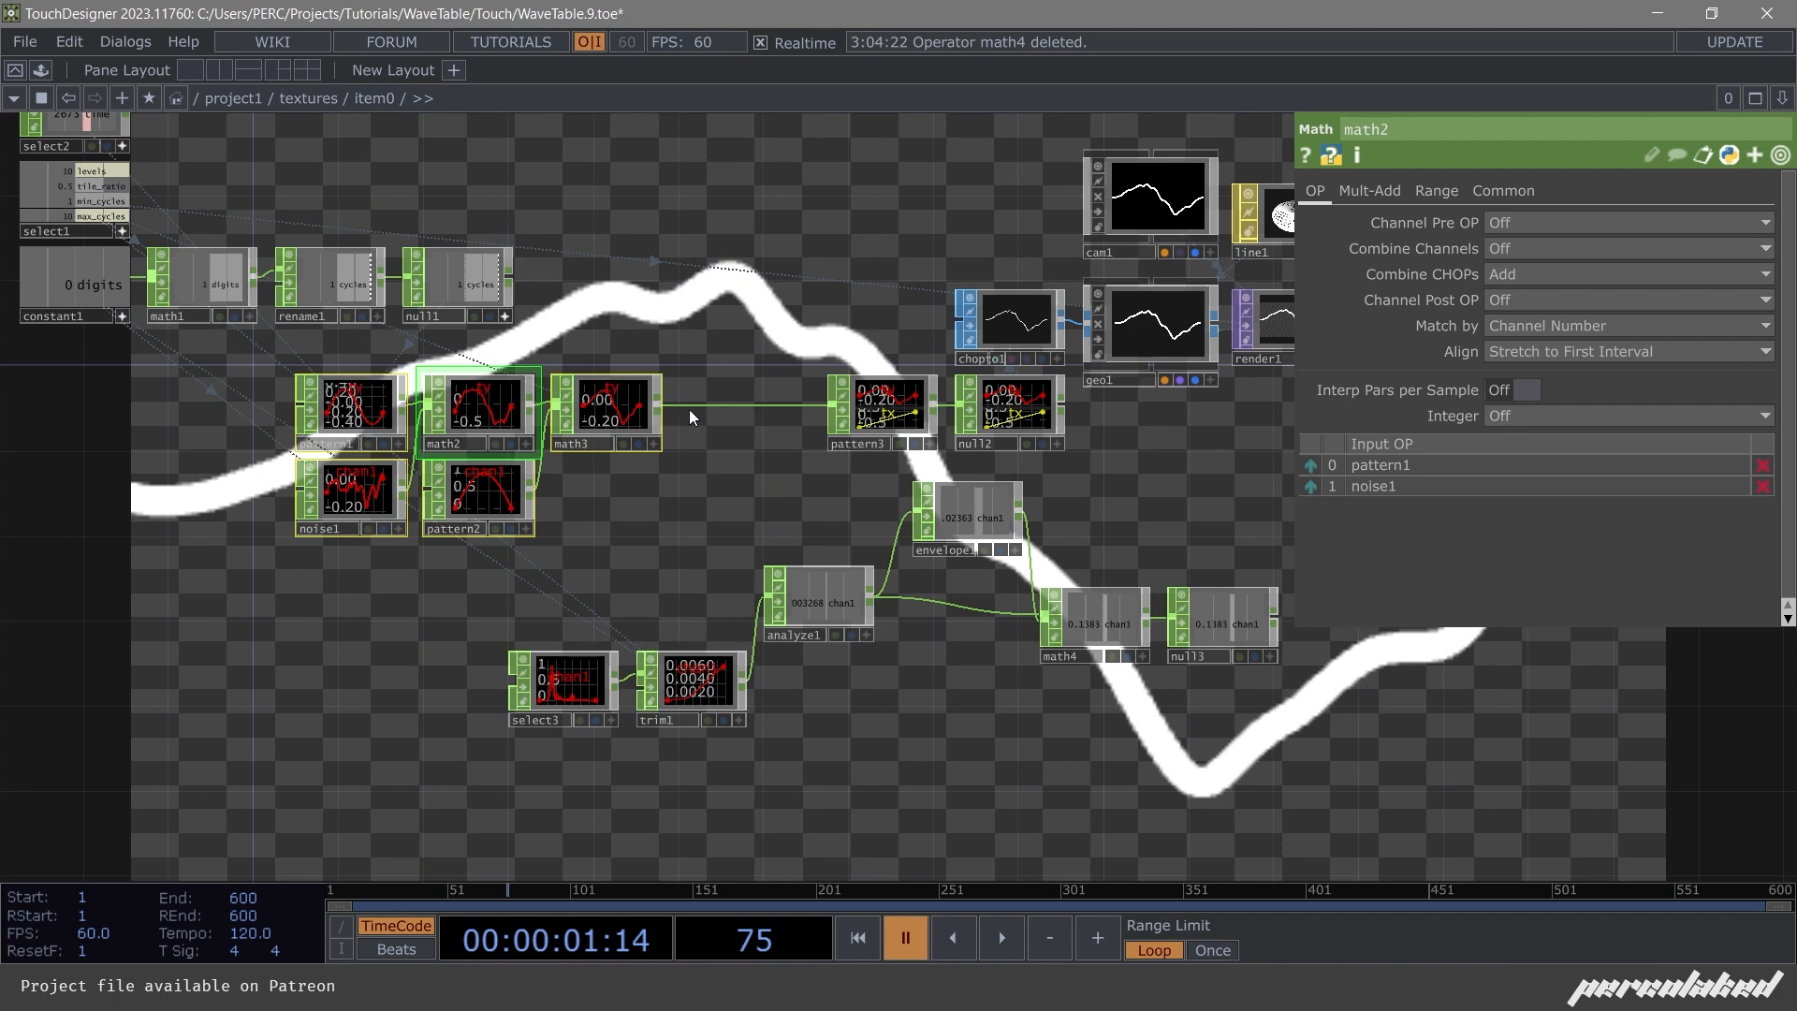
{"action": "right_click", "coordinate": [697, 405]}
{"action": "left_click", "coordinate": [727, 377]}
{"action": "type", "text": "math"}
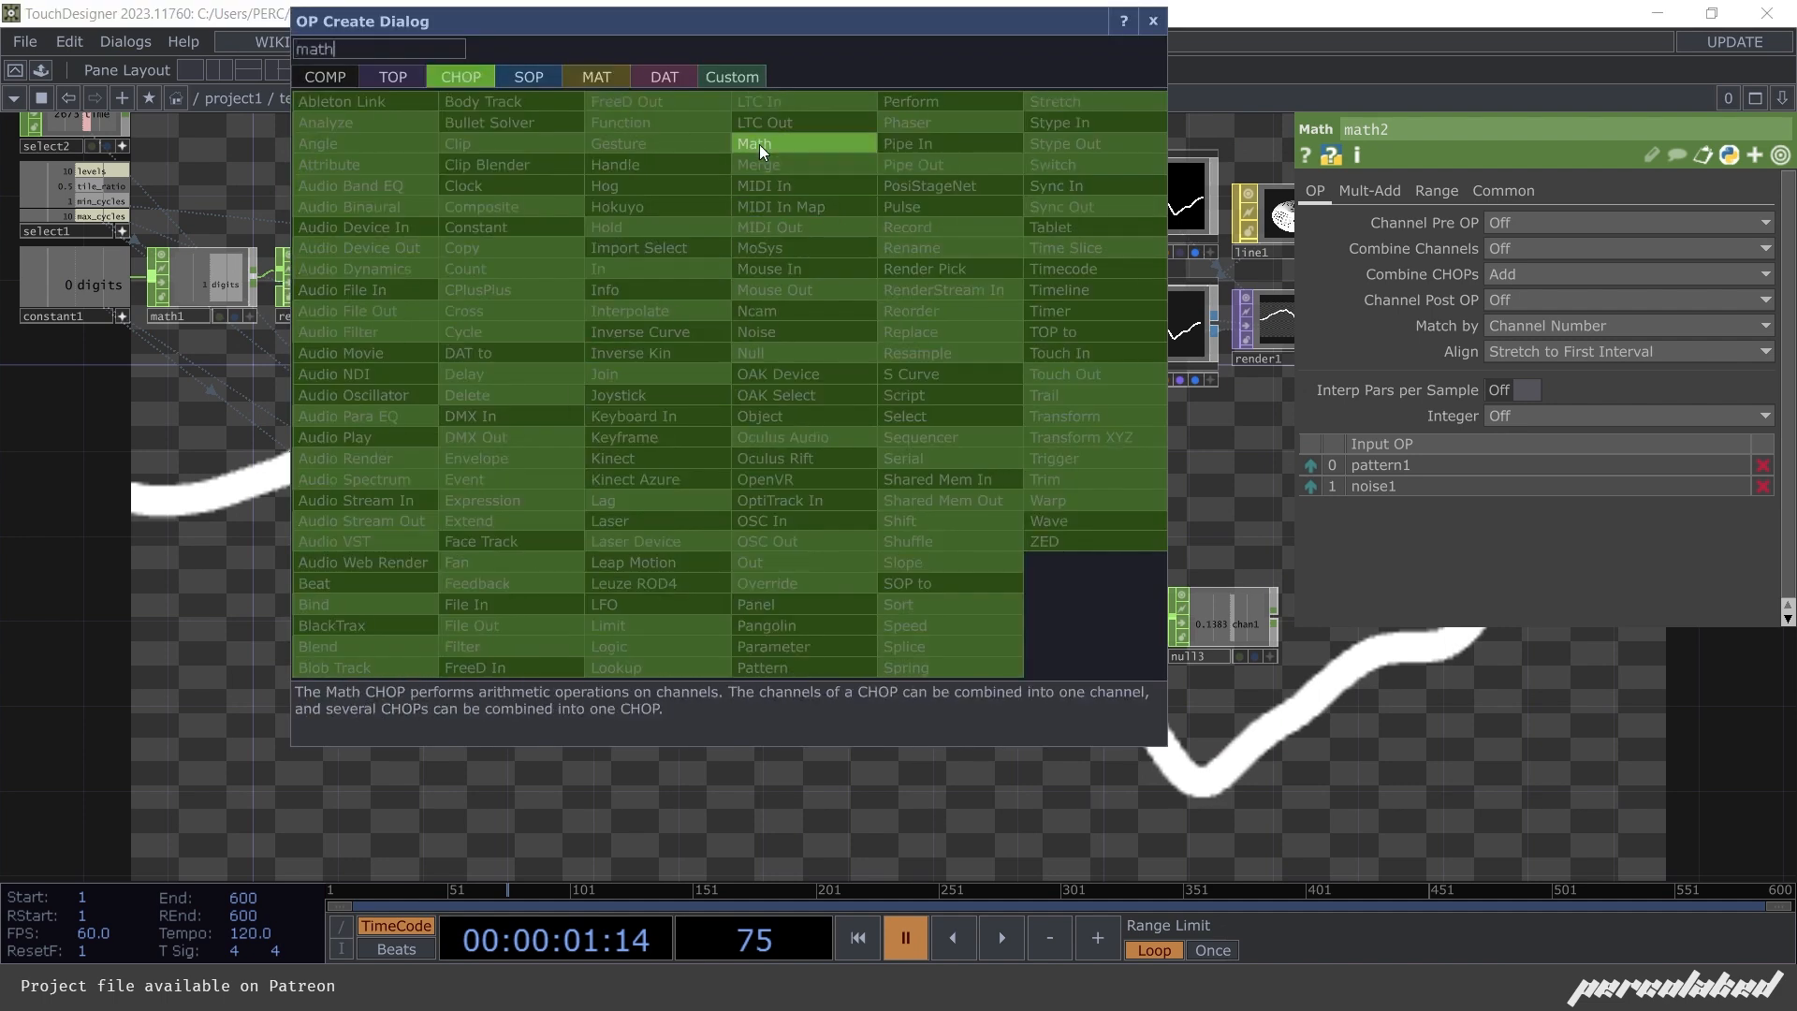
{"action": "left_click", "coordinate": [780, 139]}
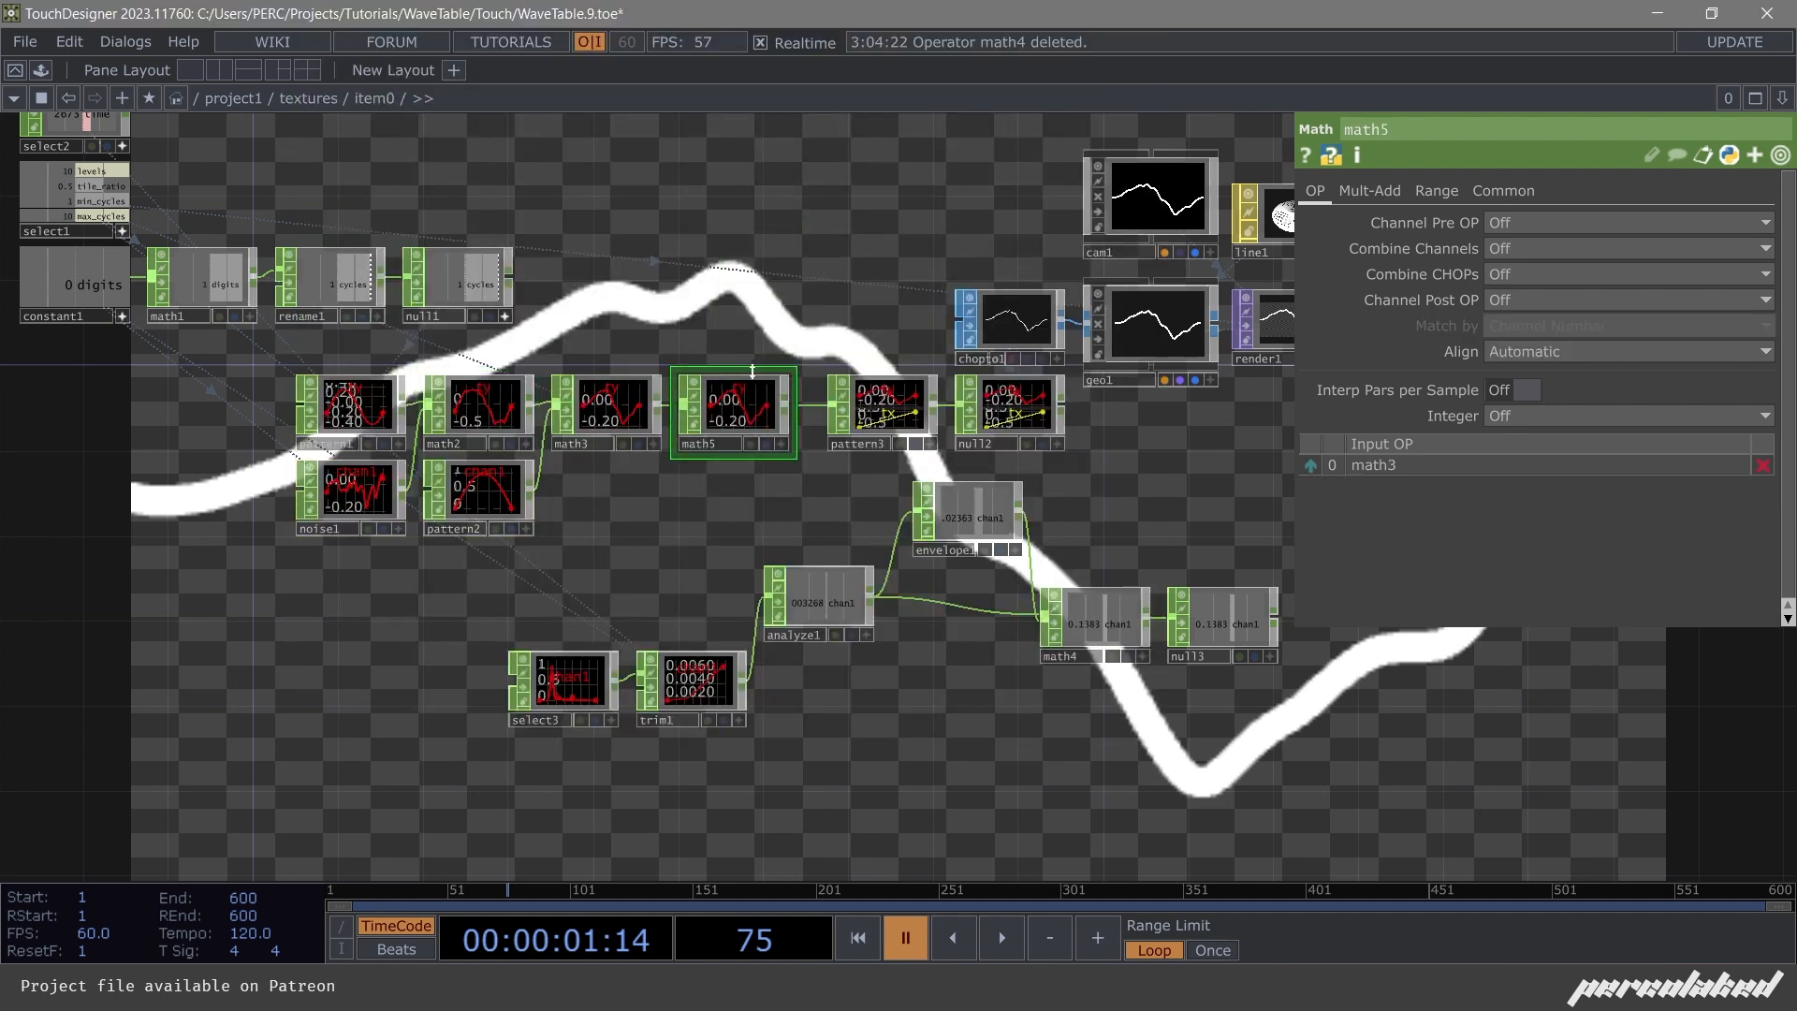
Drive math5's Multiply with a reference to null3's chan1 channel and play the timeline to check the waveform.
{"action": "left_click", "coordinate": [1399, 193]}
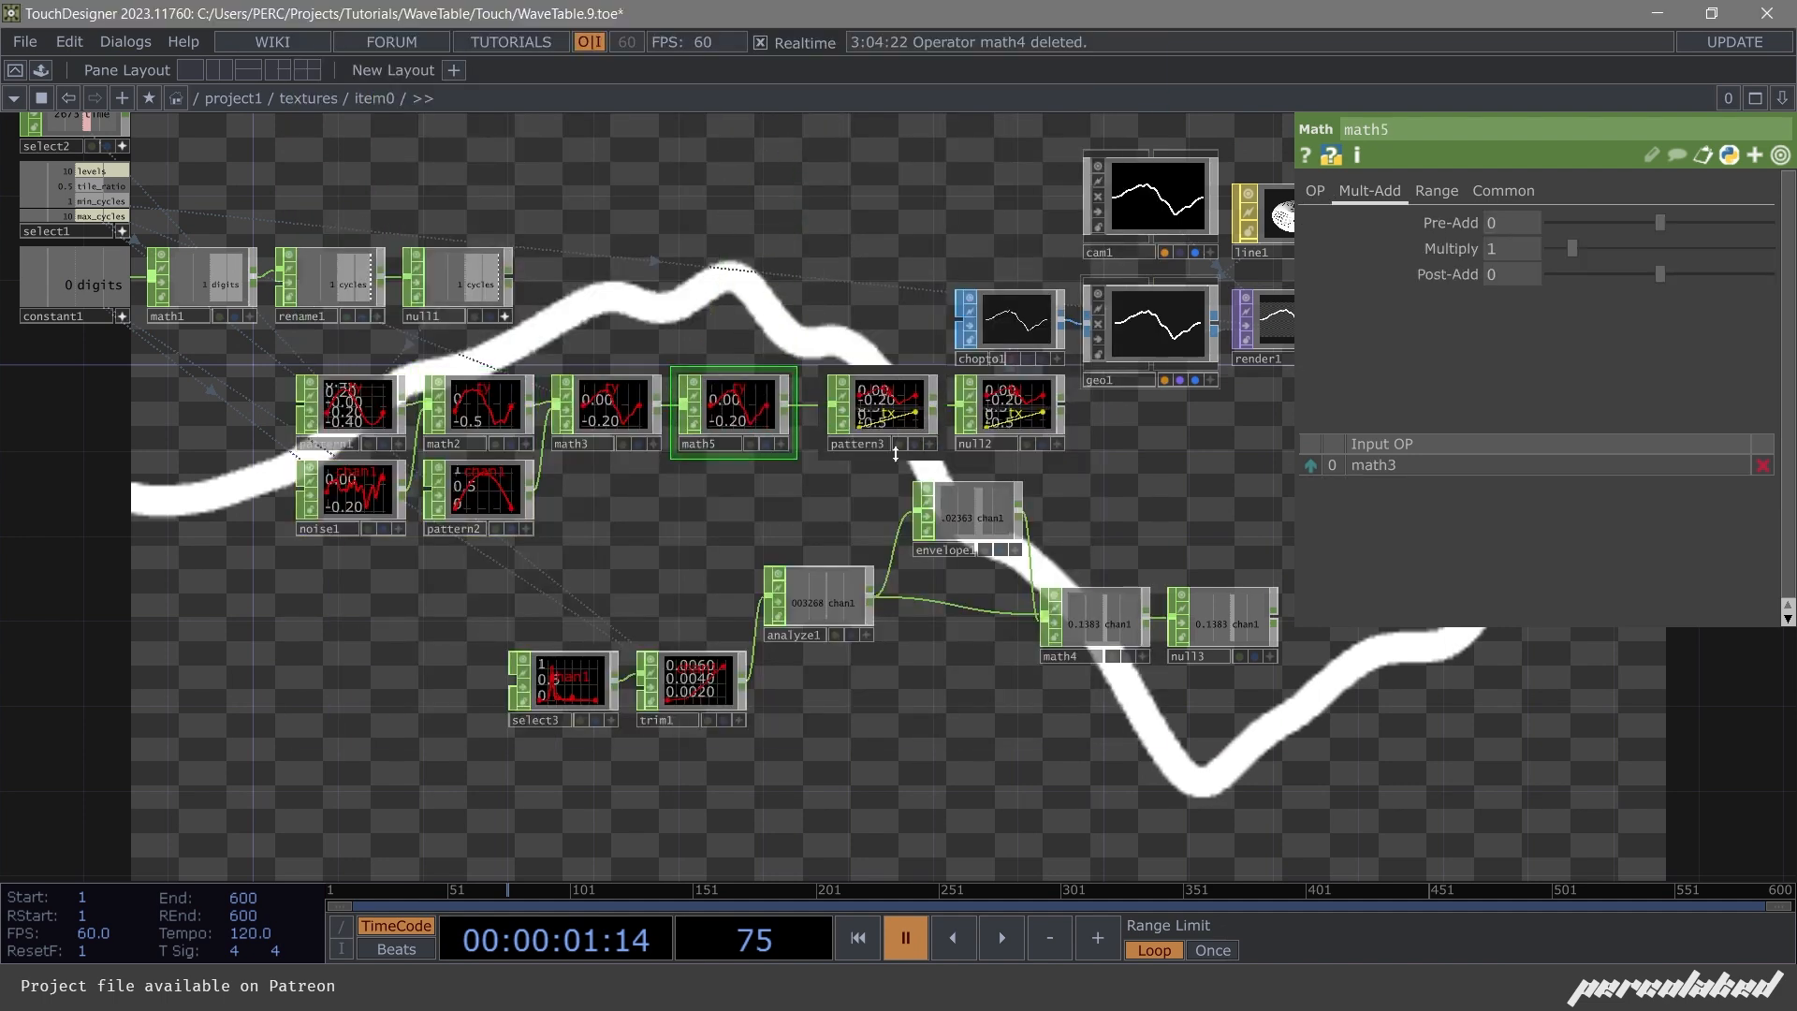
{"action": "left_click_drag", "start_coordinate": [1154, 506], "coordinate": [1041, 522]}
{"action": "scroll", "coordinate": [997, 599], "scroll_direction": "up", "scroll_amount": 2}
{"action": "left_click_drag", "start_coordinate": [1188, 664], "coordinate": [1527, 245]}
{"action": "left_click", "coordinate": [1529, 233]}
{"action": "left_click_drag", "start_coordinate": [1056, 444], "coordinate": [1014, 644]}
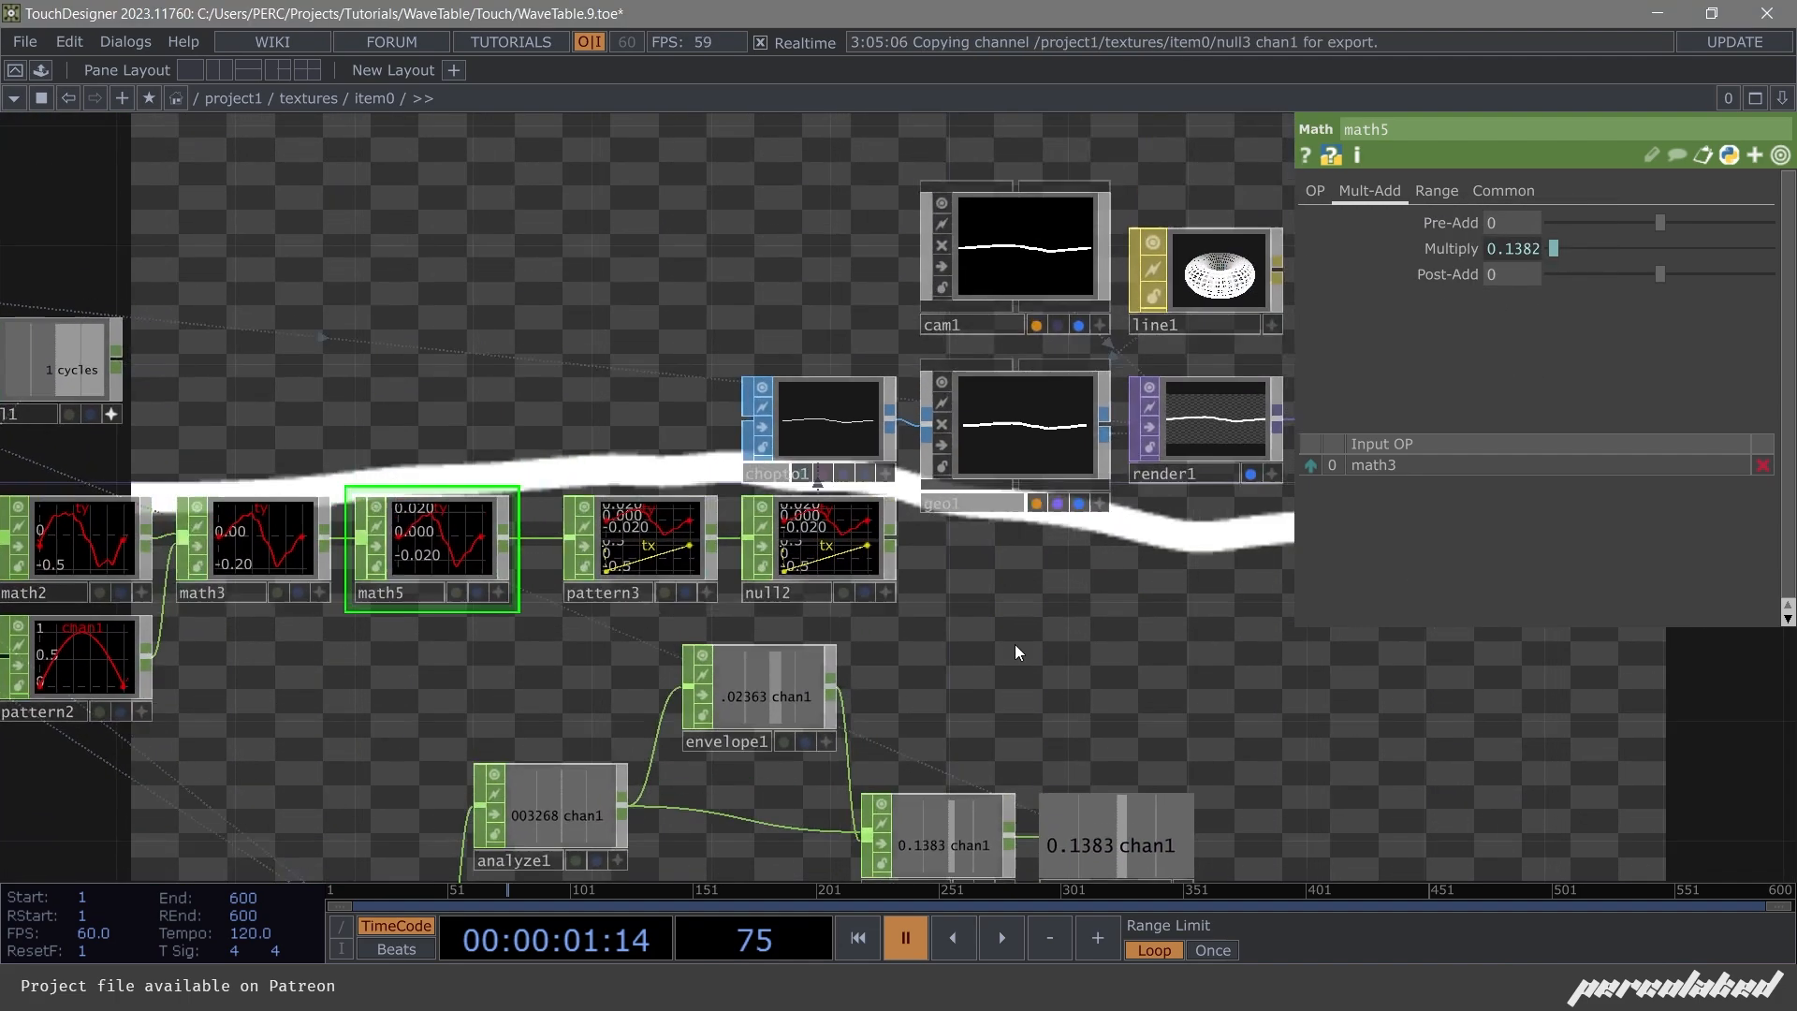
{"action": "key", "text": "space"}
{"action": "scroll", "coordinate": [714, 622], "scroll_direction": "down", "scroll_amount": 5}
{"action": "left_click_drag", "start_coordinate": [587, 431], "coordinate": [674, 488]}
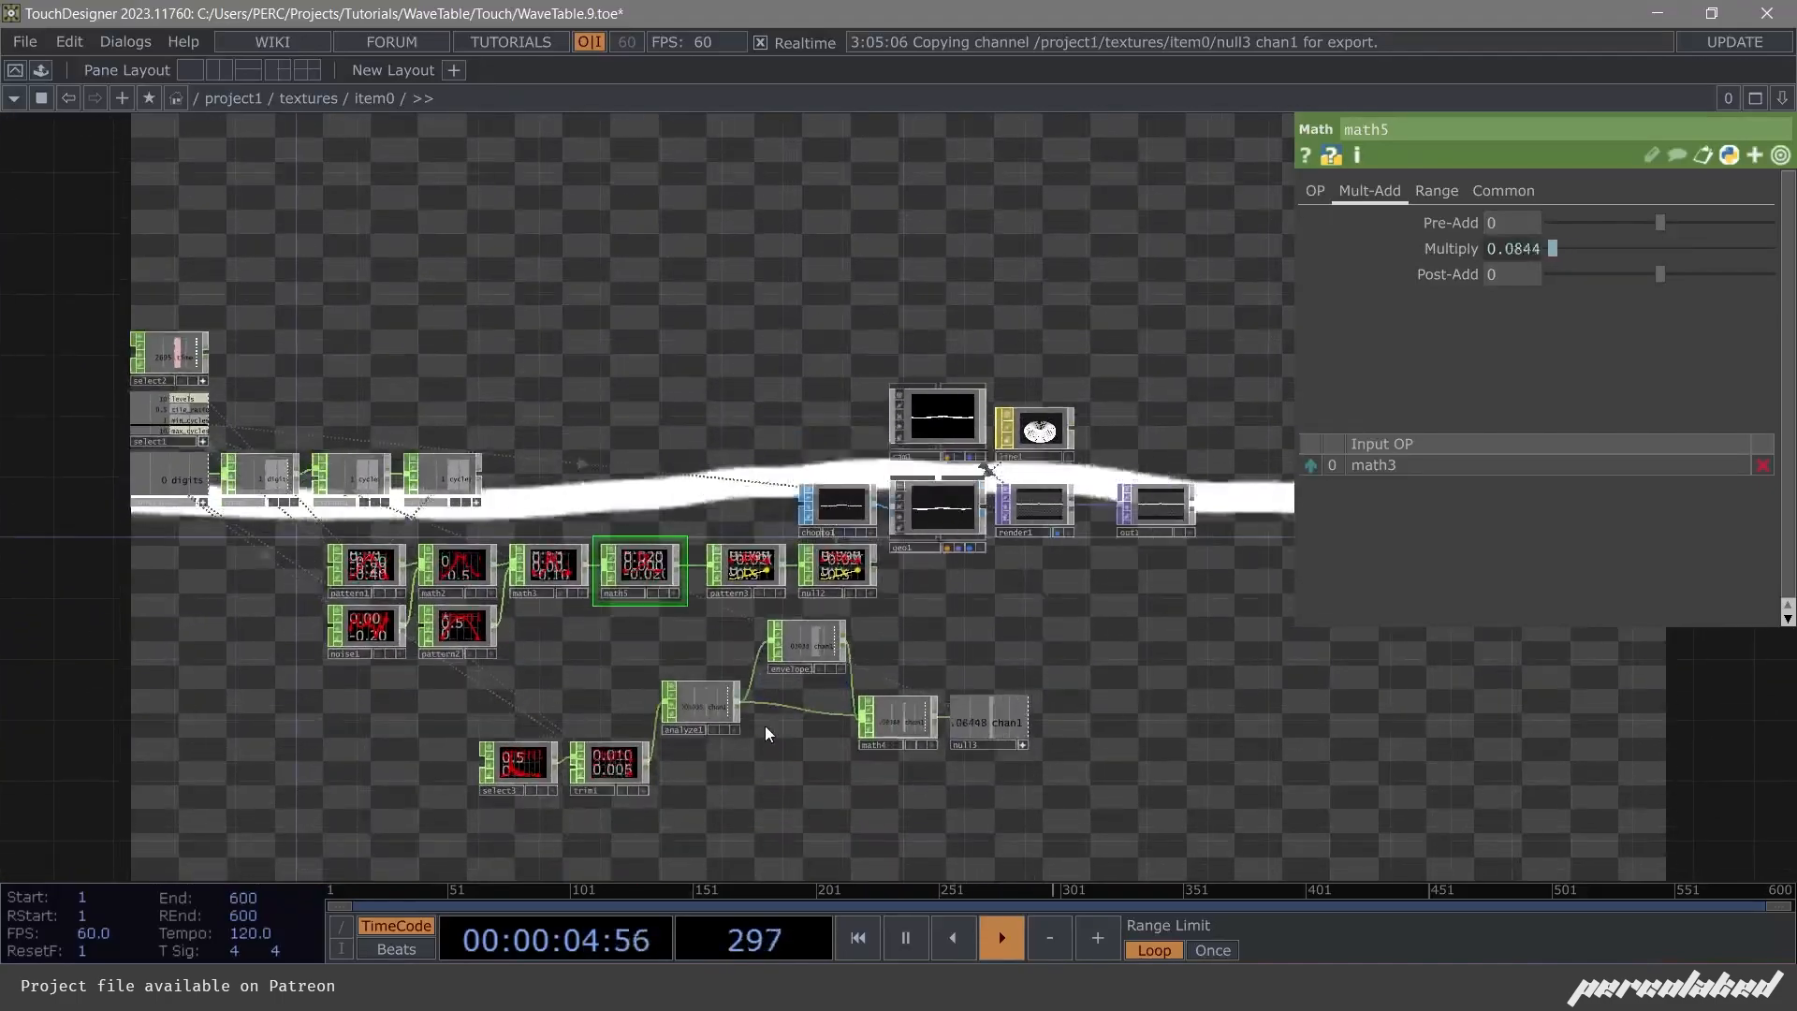
{"action": "scroll", "coordinate": [627, 785], "scroll_direction": "up", "scroll_amount": 3}
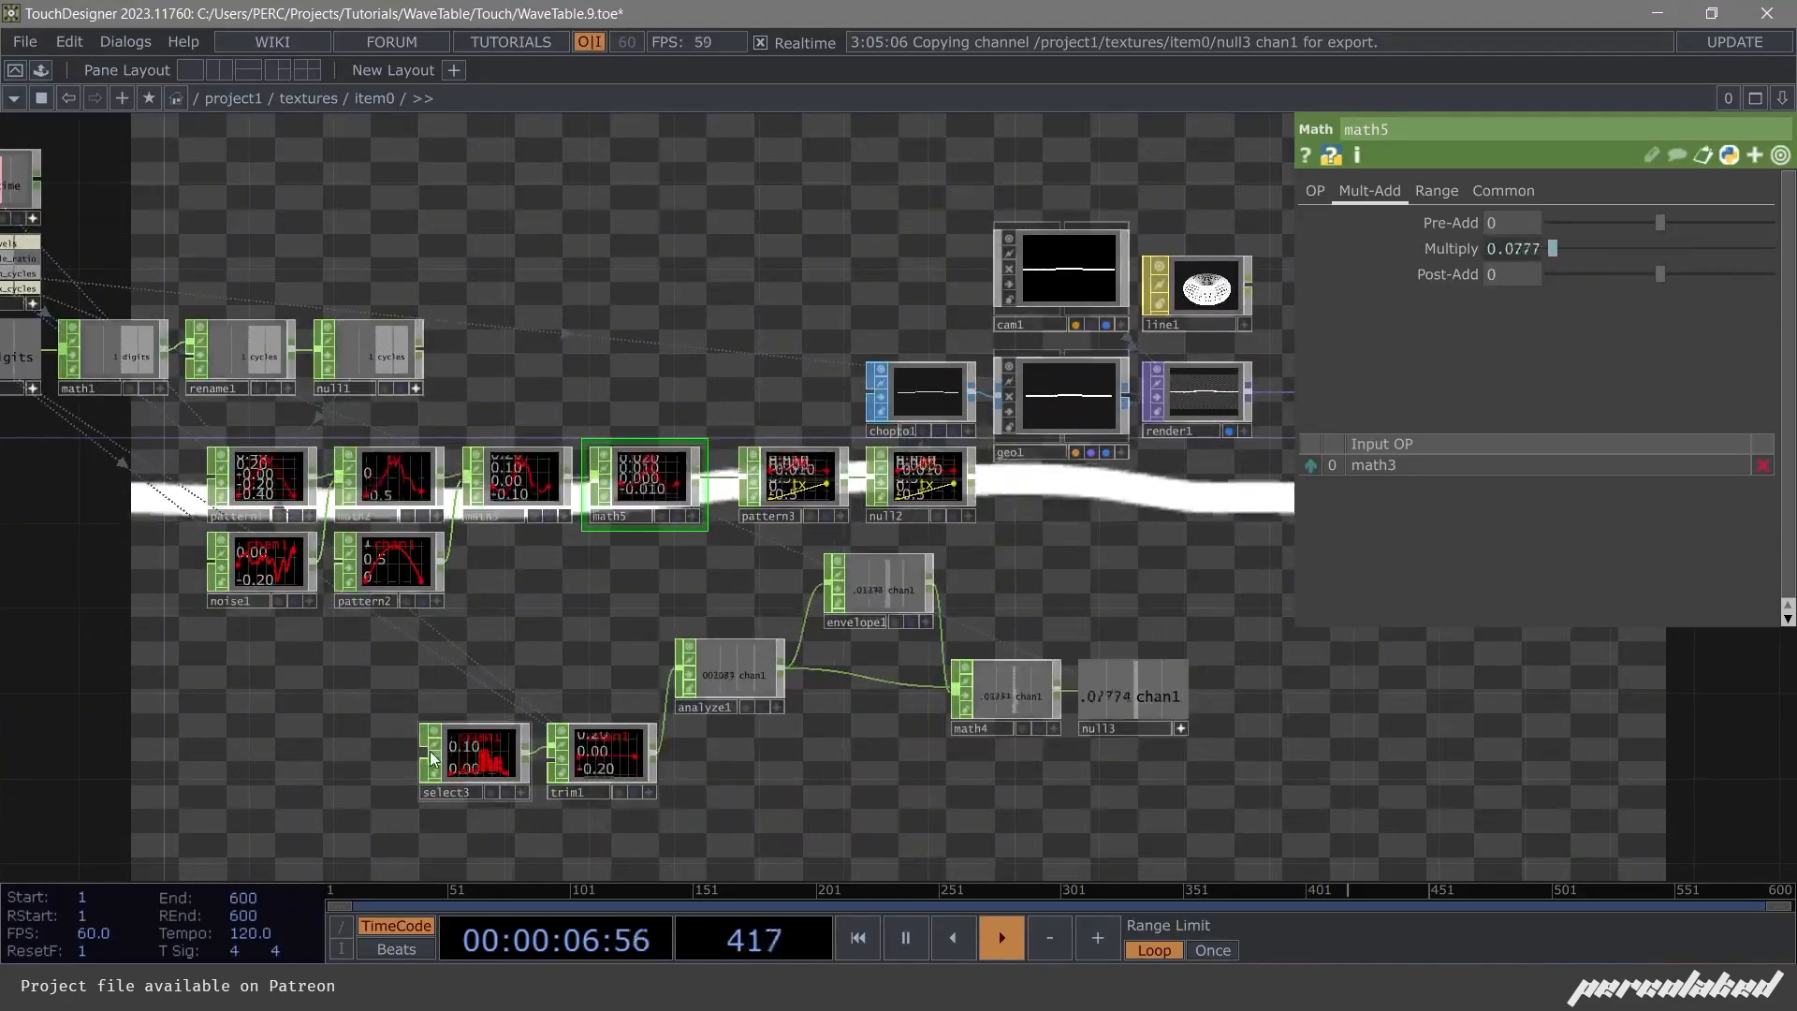
Bypass select3 briefly and inspect math5's Multiply expression to see how the amplitude behaves without audio.
{"action": "left_click", "coordinate": [436, 758]}
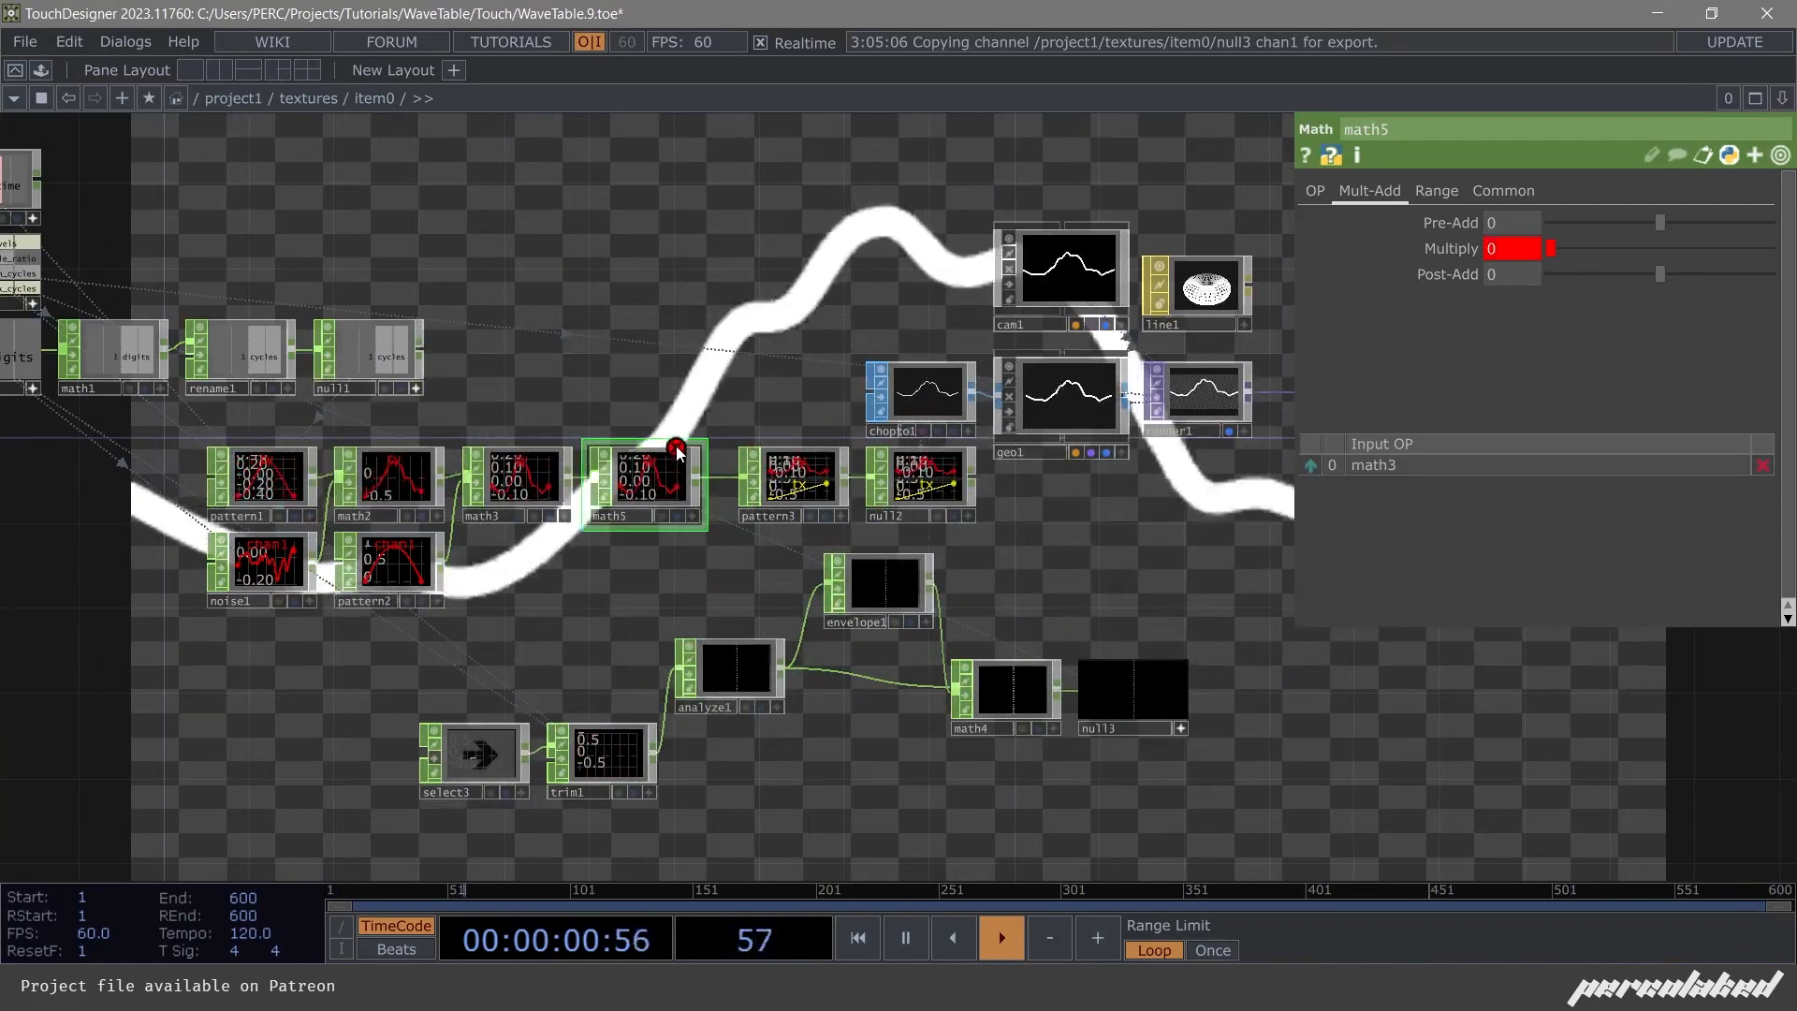
{"action": "left_click", "coordinate": [1513, 249]}
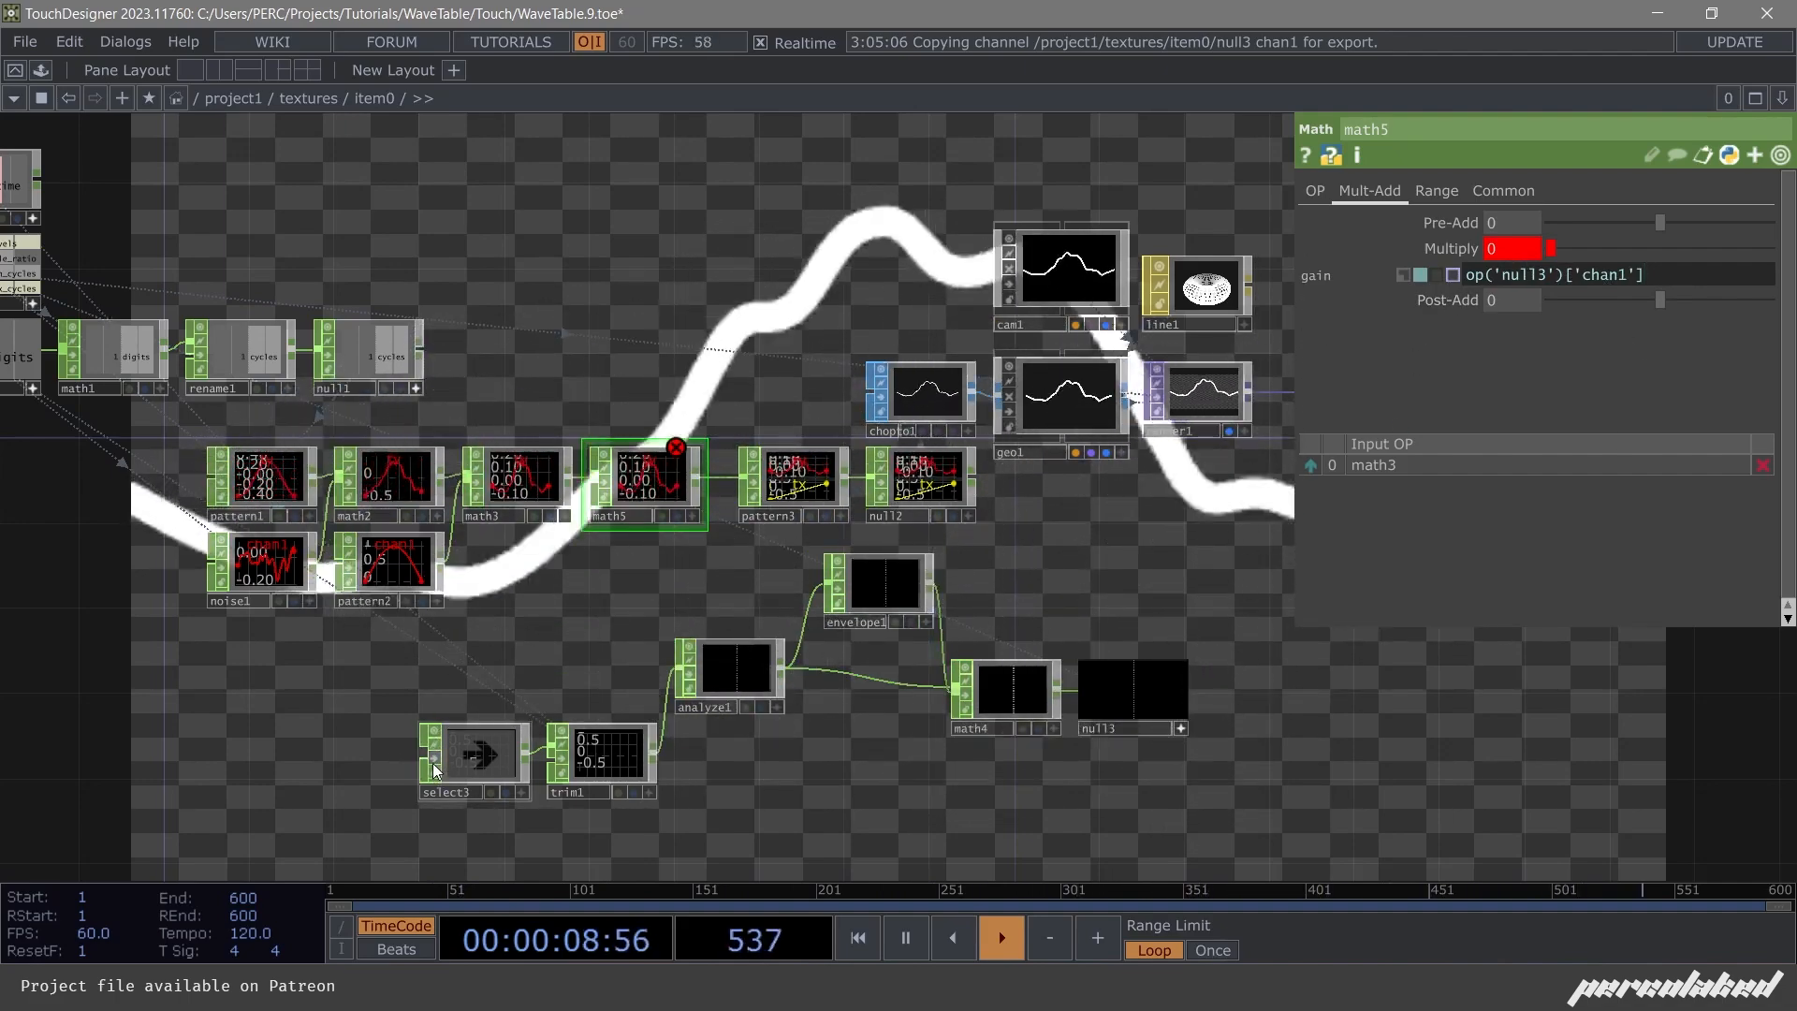
{"action": "key", "text": "Return"}
{"action": "left_click", "coordinate": [1446, 247]}
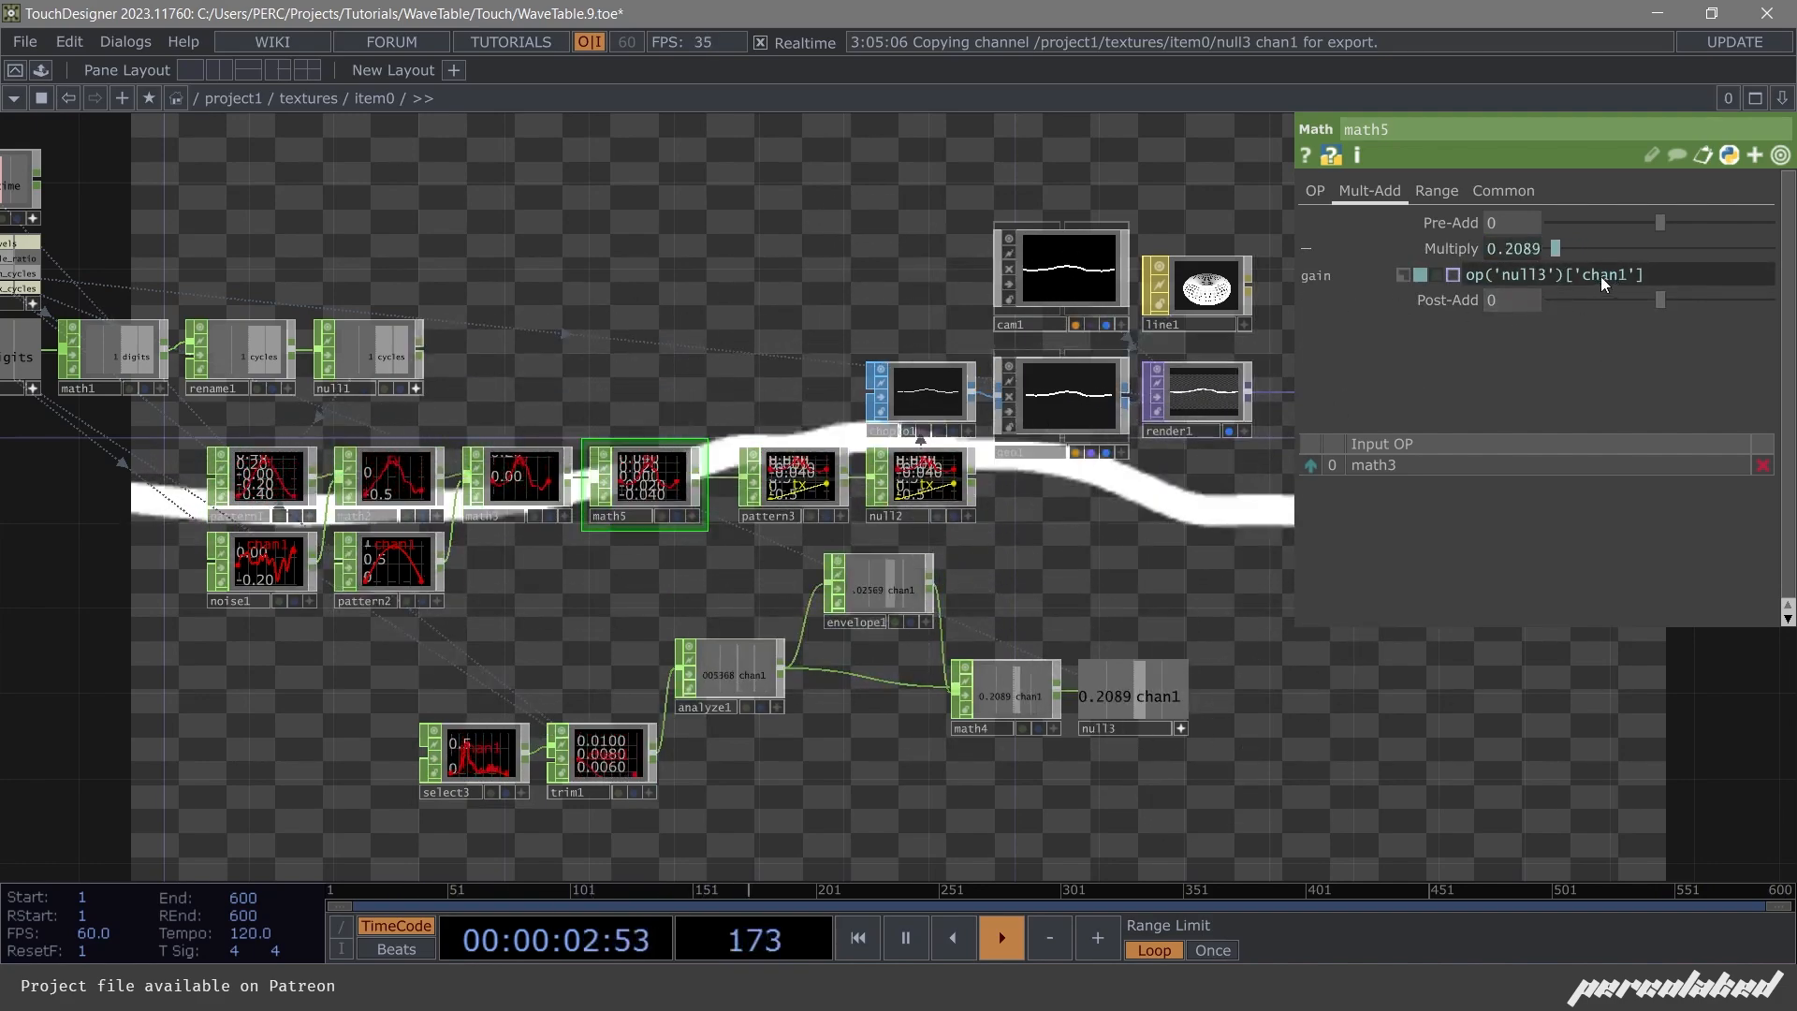
Replace the 'chan1' name in math5's Multiply expression with index 0, giving op('null3')[0].
{"action": "left_click_drag", "start_coordinate": [1636, 273], "coordinate": [1575, 271]}
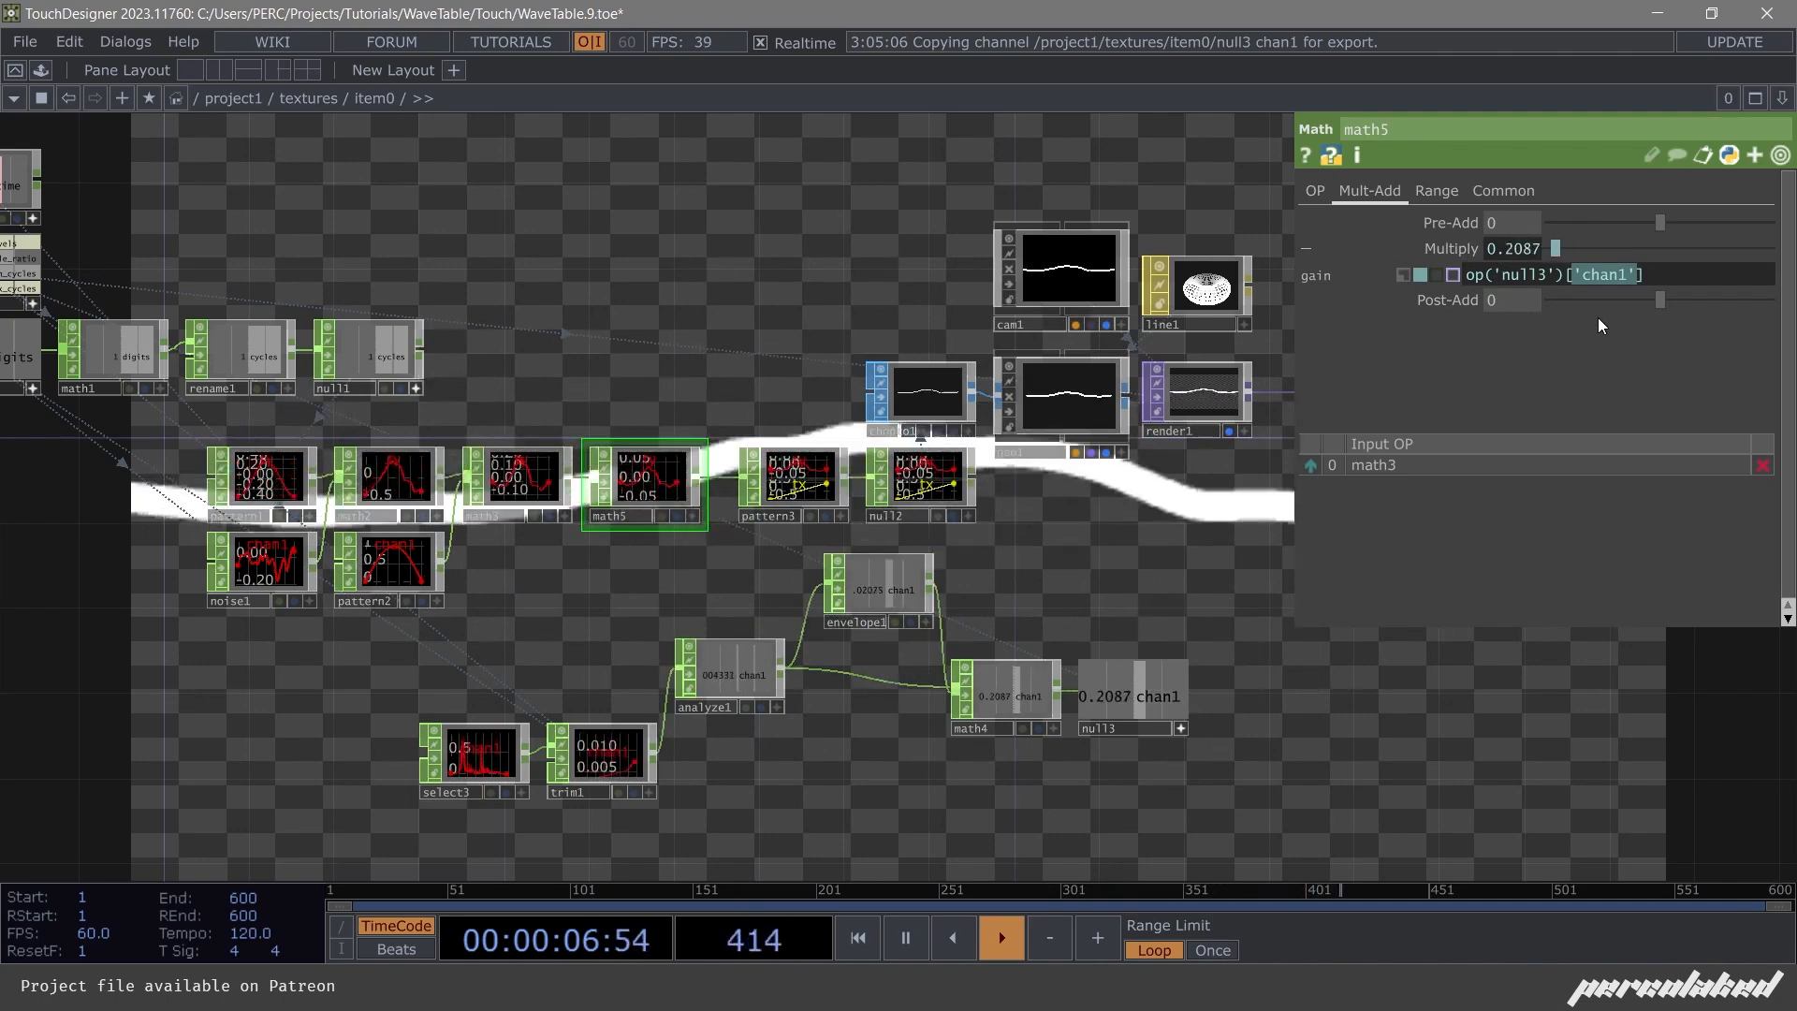
{"action": "type", "text": "0"}
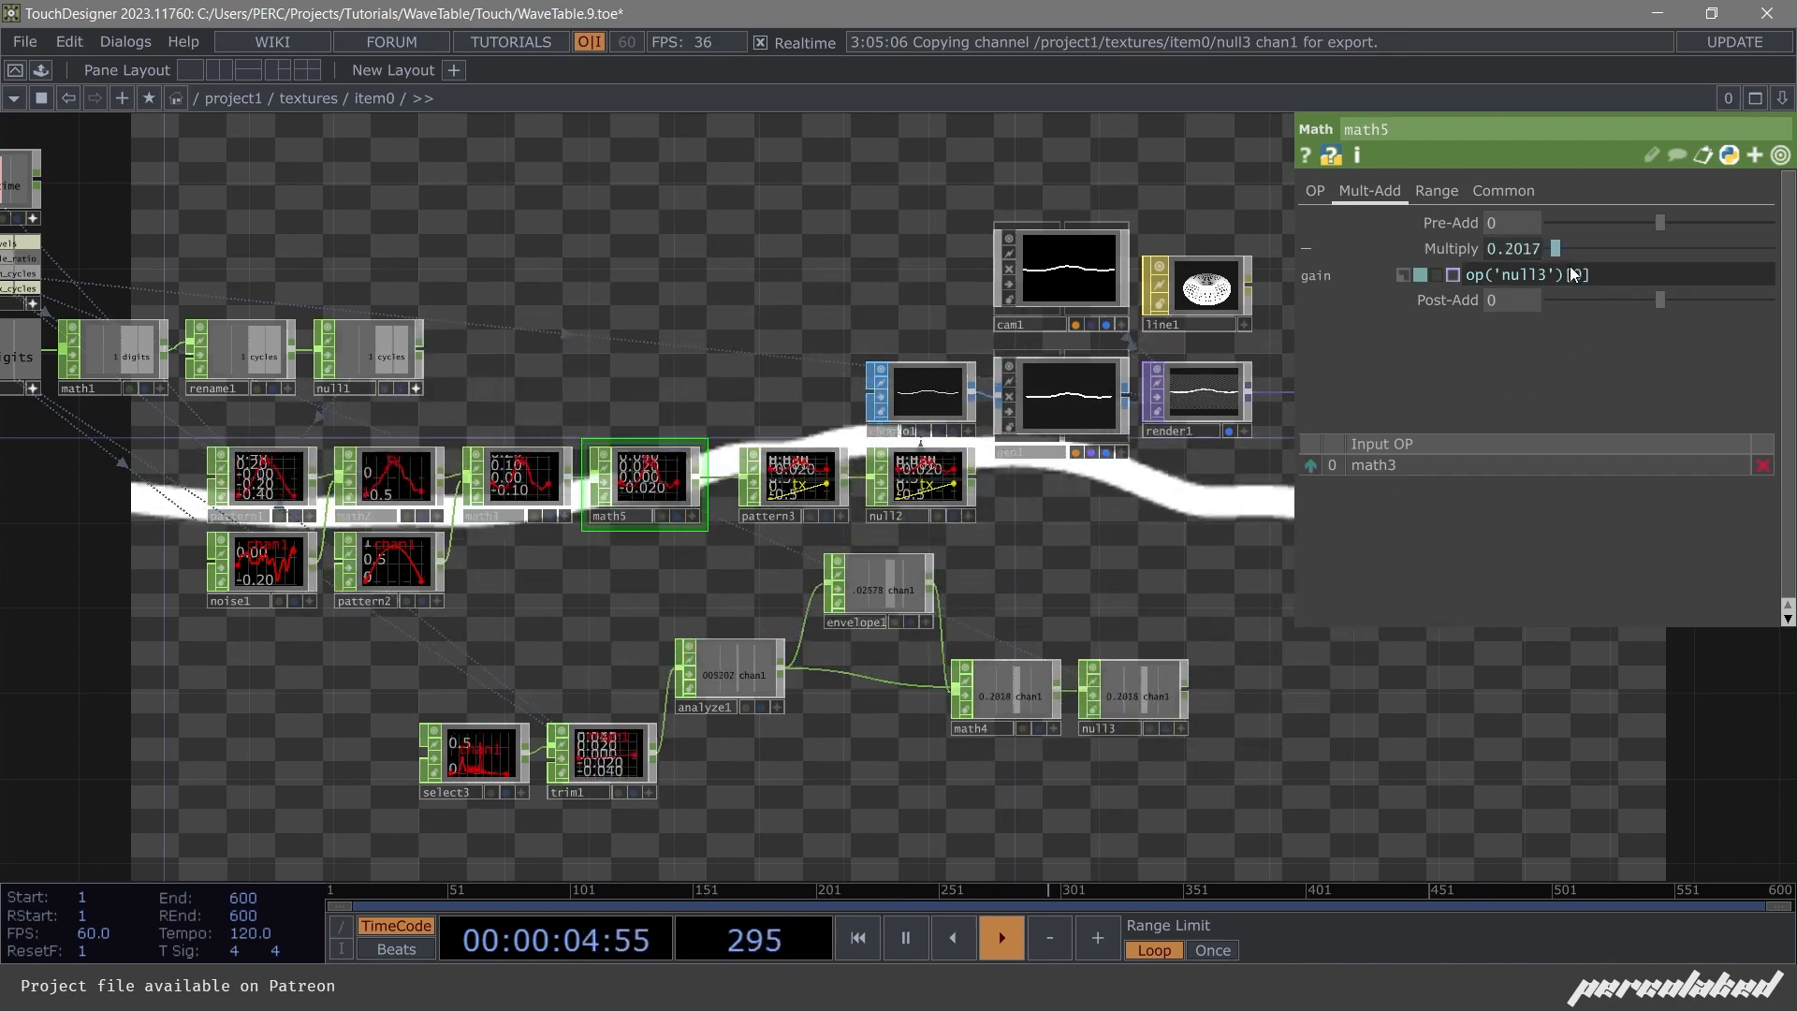
{"action": "scroll", "coordinate": [660, 746], "scroll_direction": "up", "scroll_amount": 5}
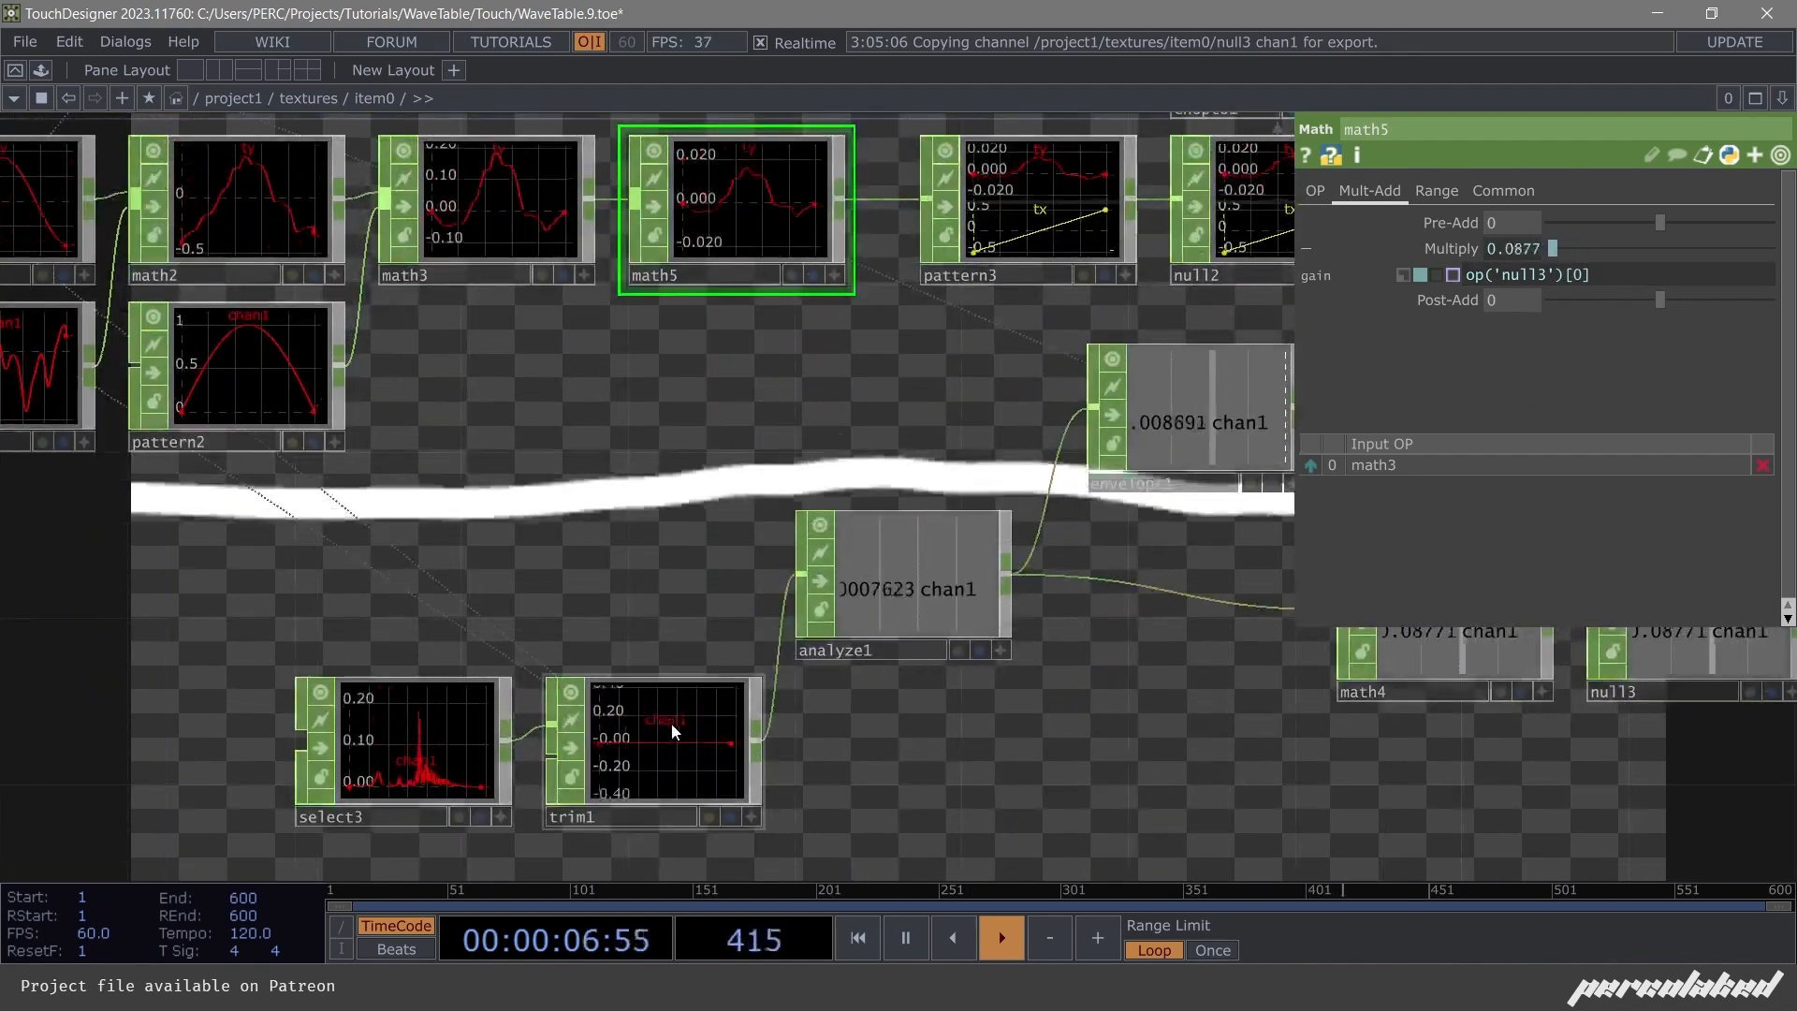
{"action": "scroll", "coordinate": [588, 577], "scroll_direction": "down", "scroll_amount": 5}
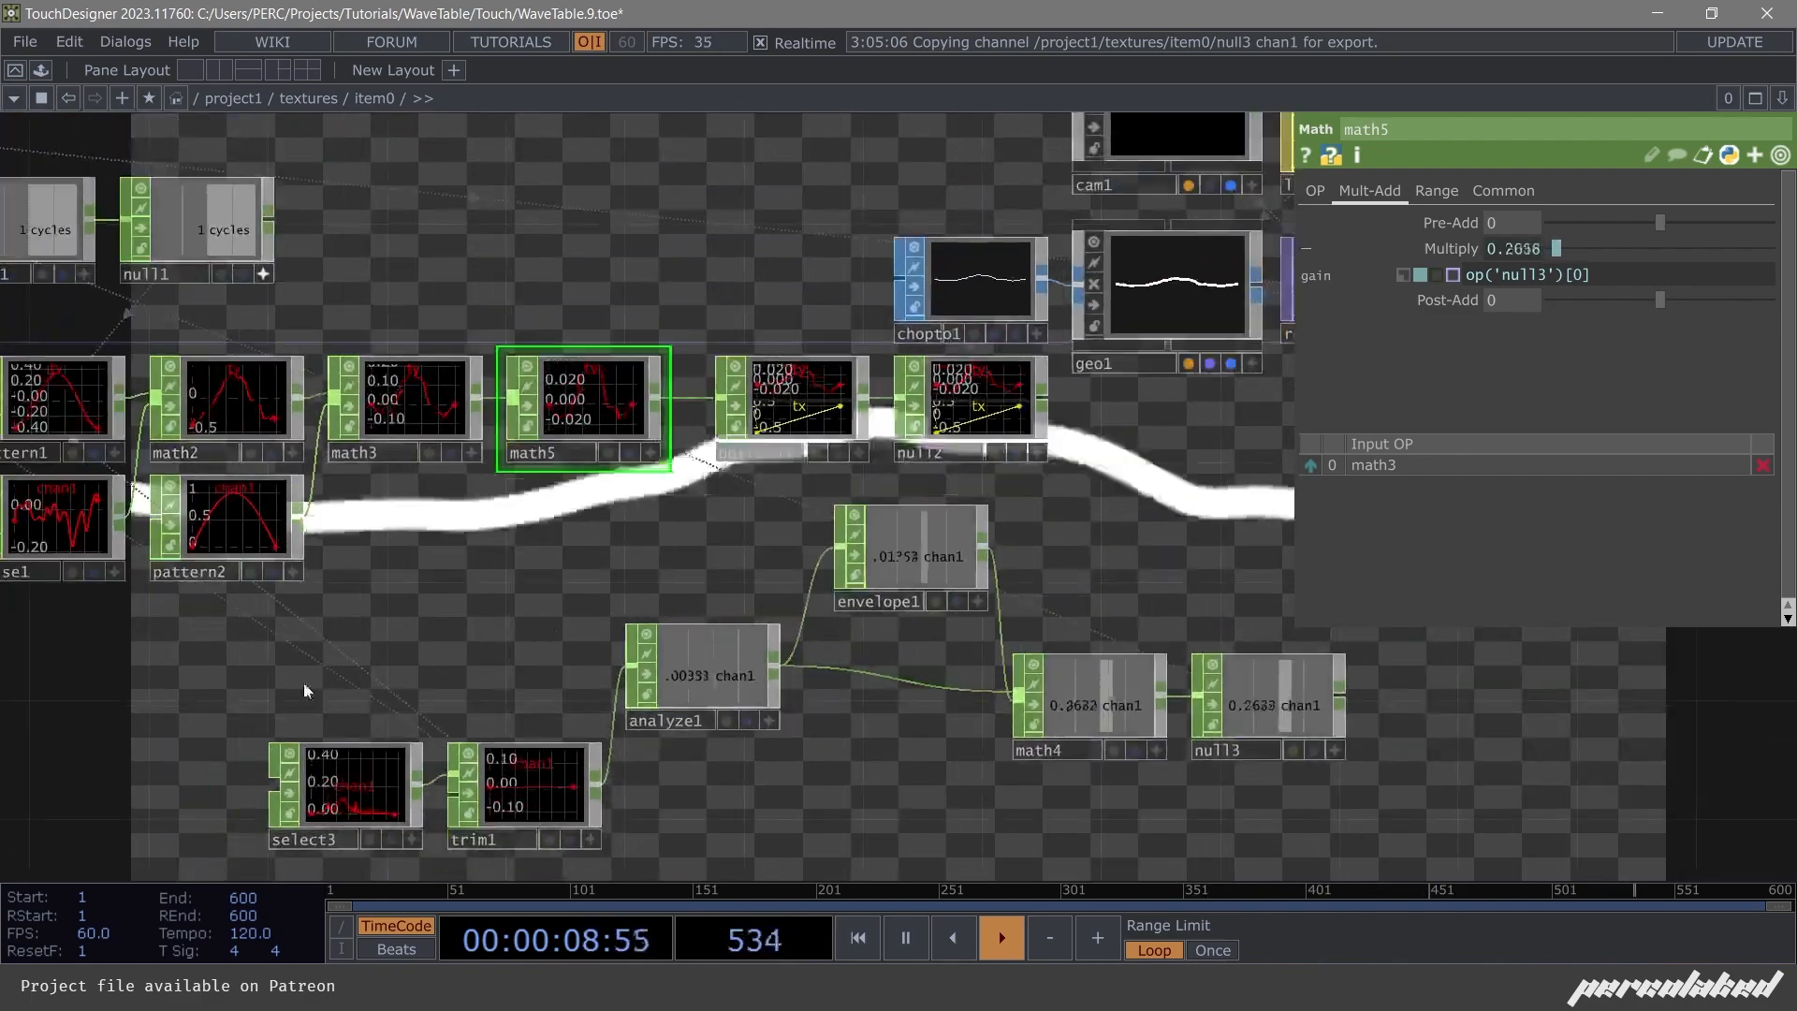
{"action": "scroll", "coordinate": [479, 659], "scroll_direction": "up", "scroll_amount": 3}
{"action": "left_click_drag", "start_coordinate": [493, 618], "coordinate": [506, 665]}
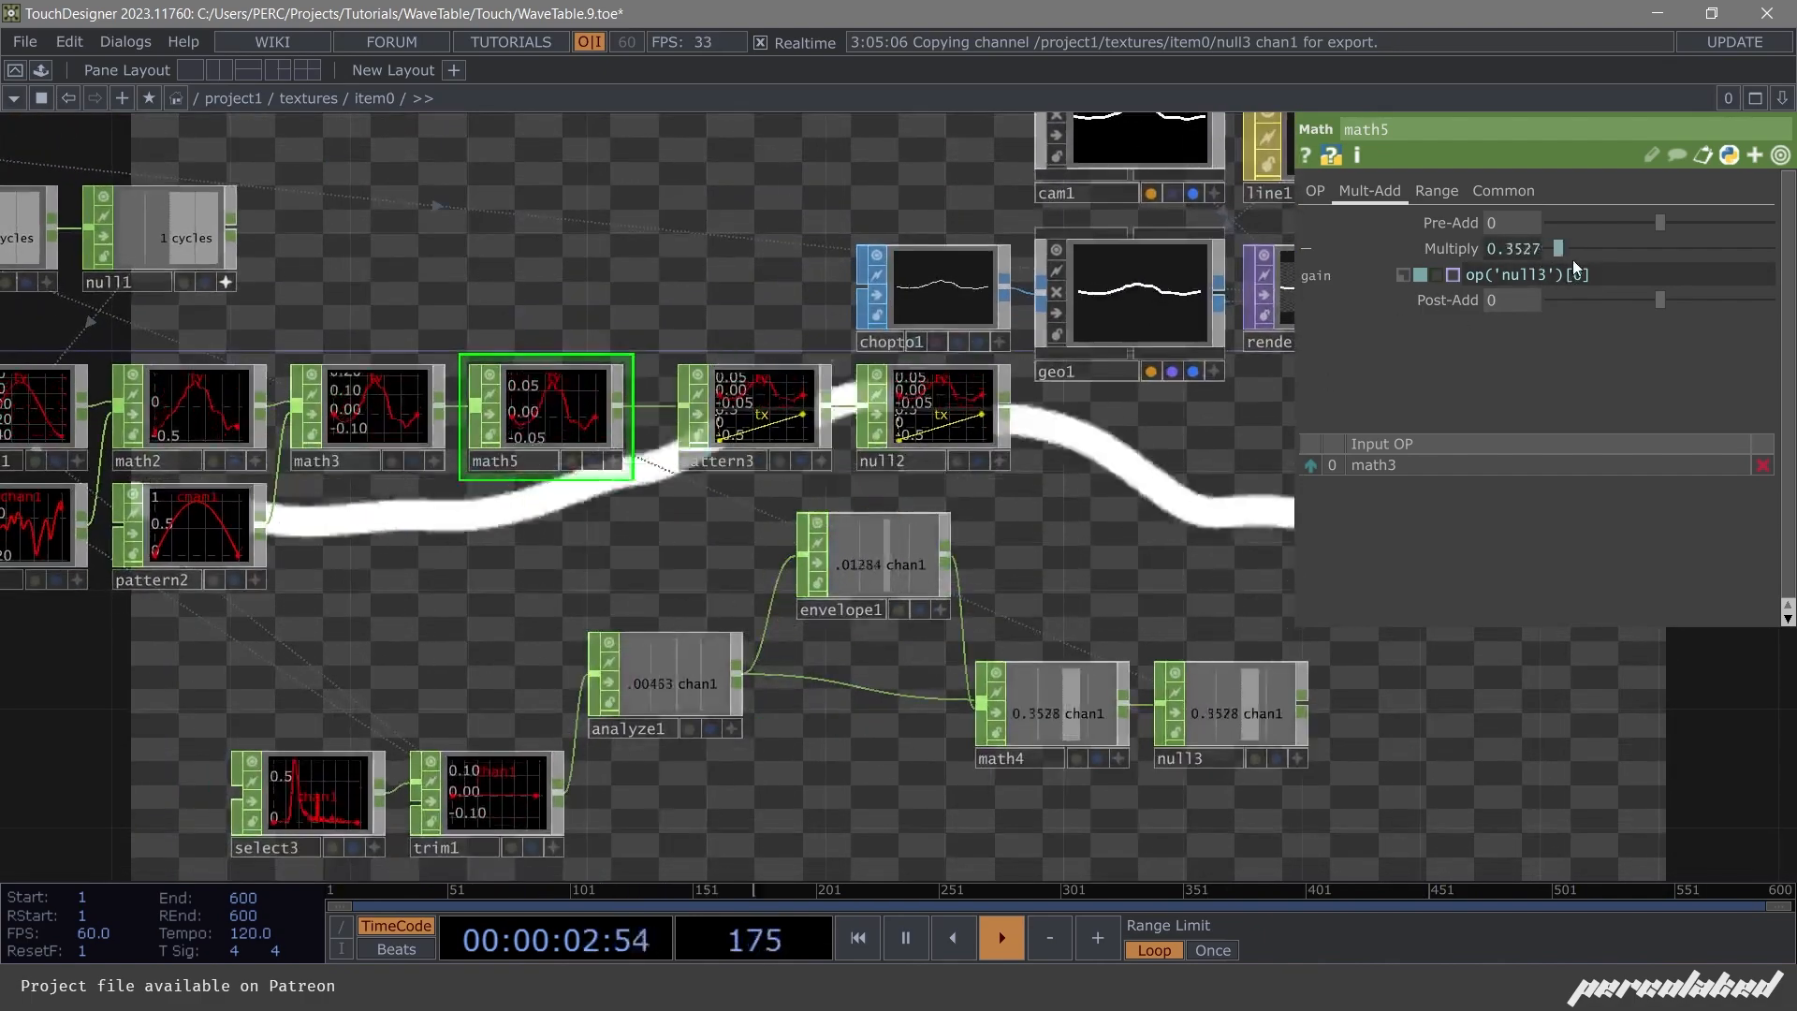
Widen the parameter area and extend math5's Multiply expression to op('null3')[0] if op('null3')[0] else 1.
{"action": "left_click", "coordinate": [1605, 275]}
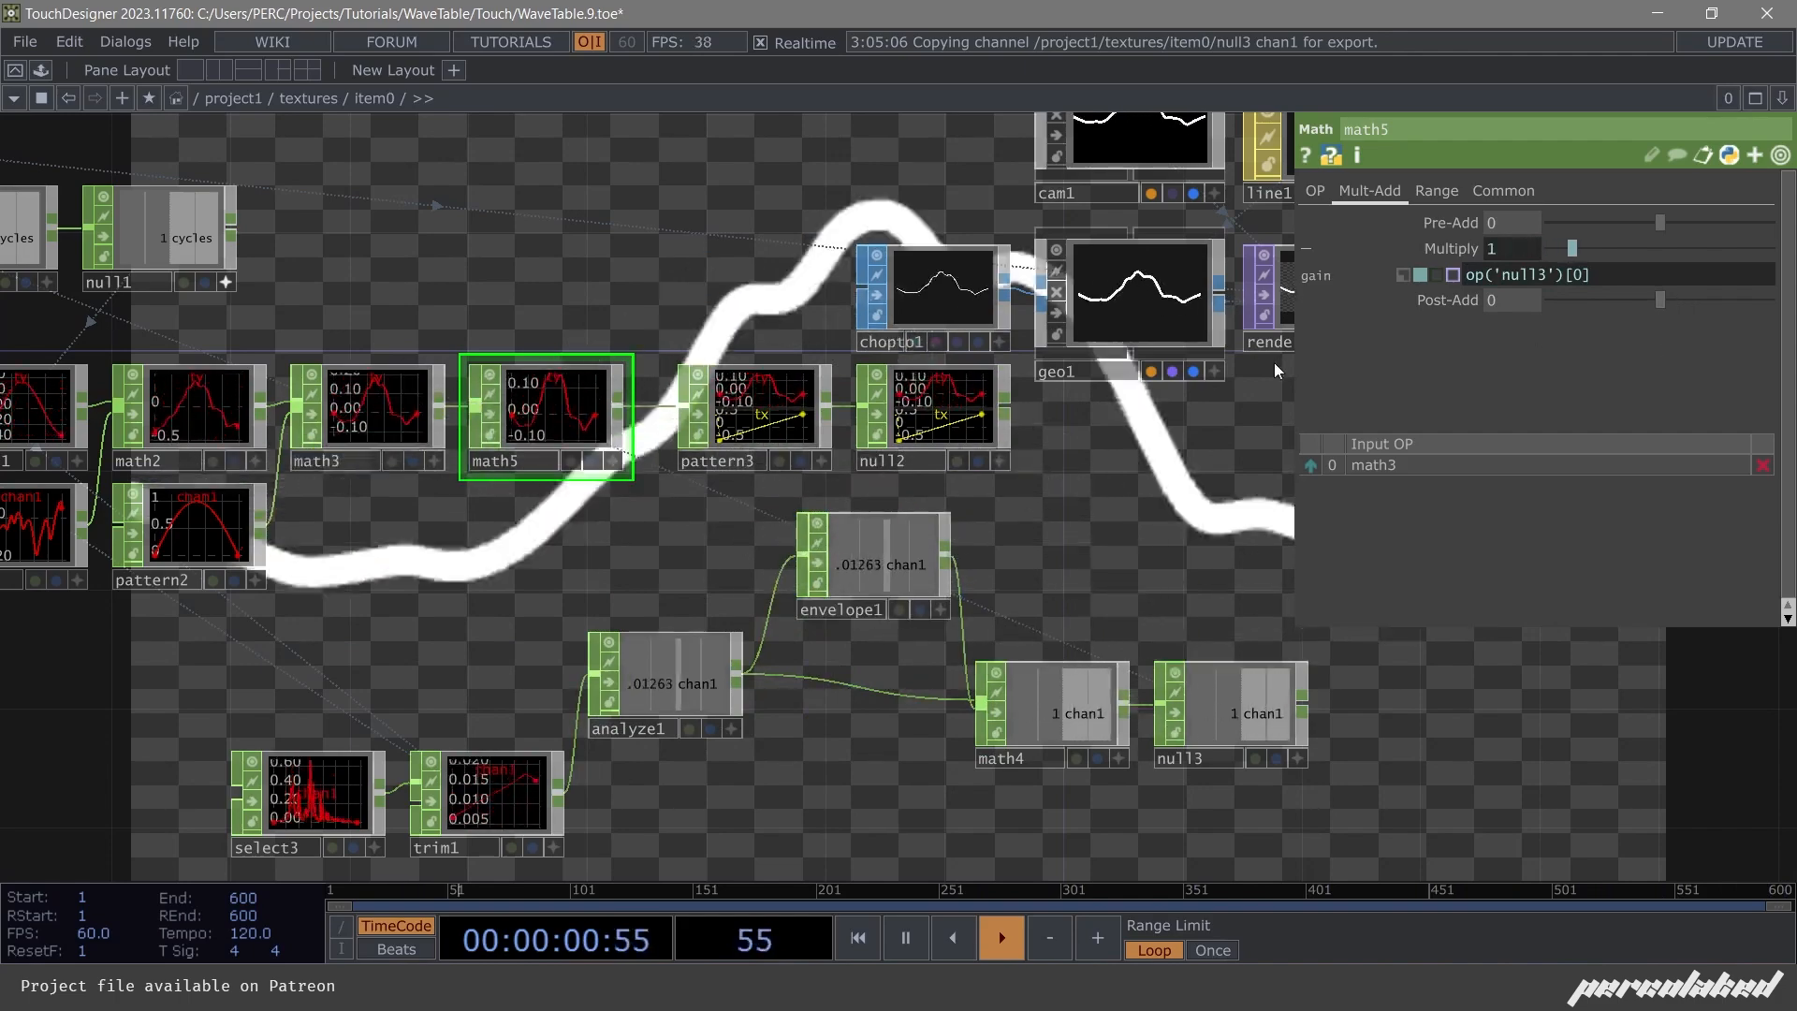
{"action": "left_click_drag", "start_coordinate": [1295, 362], "coordinate": [1037, 359]}
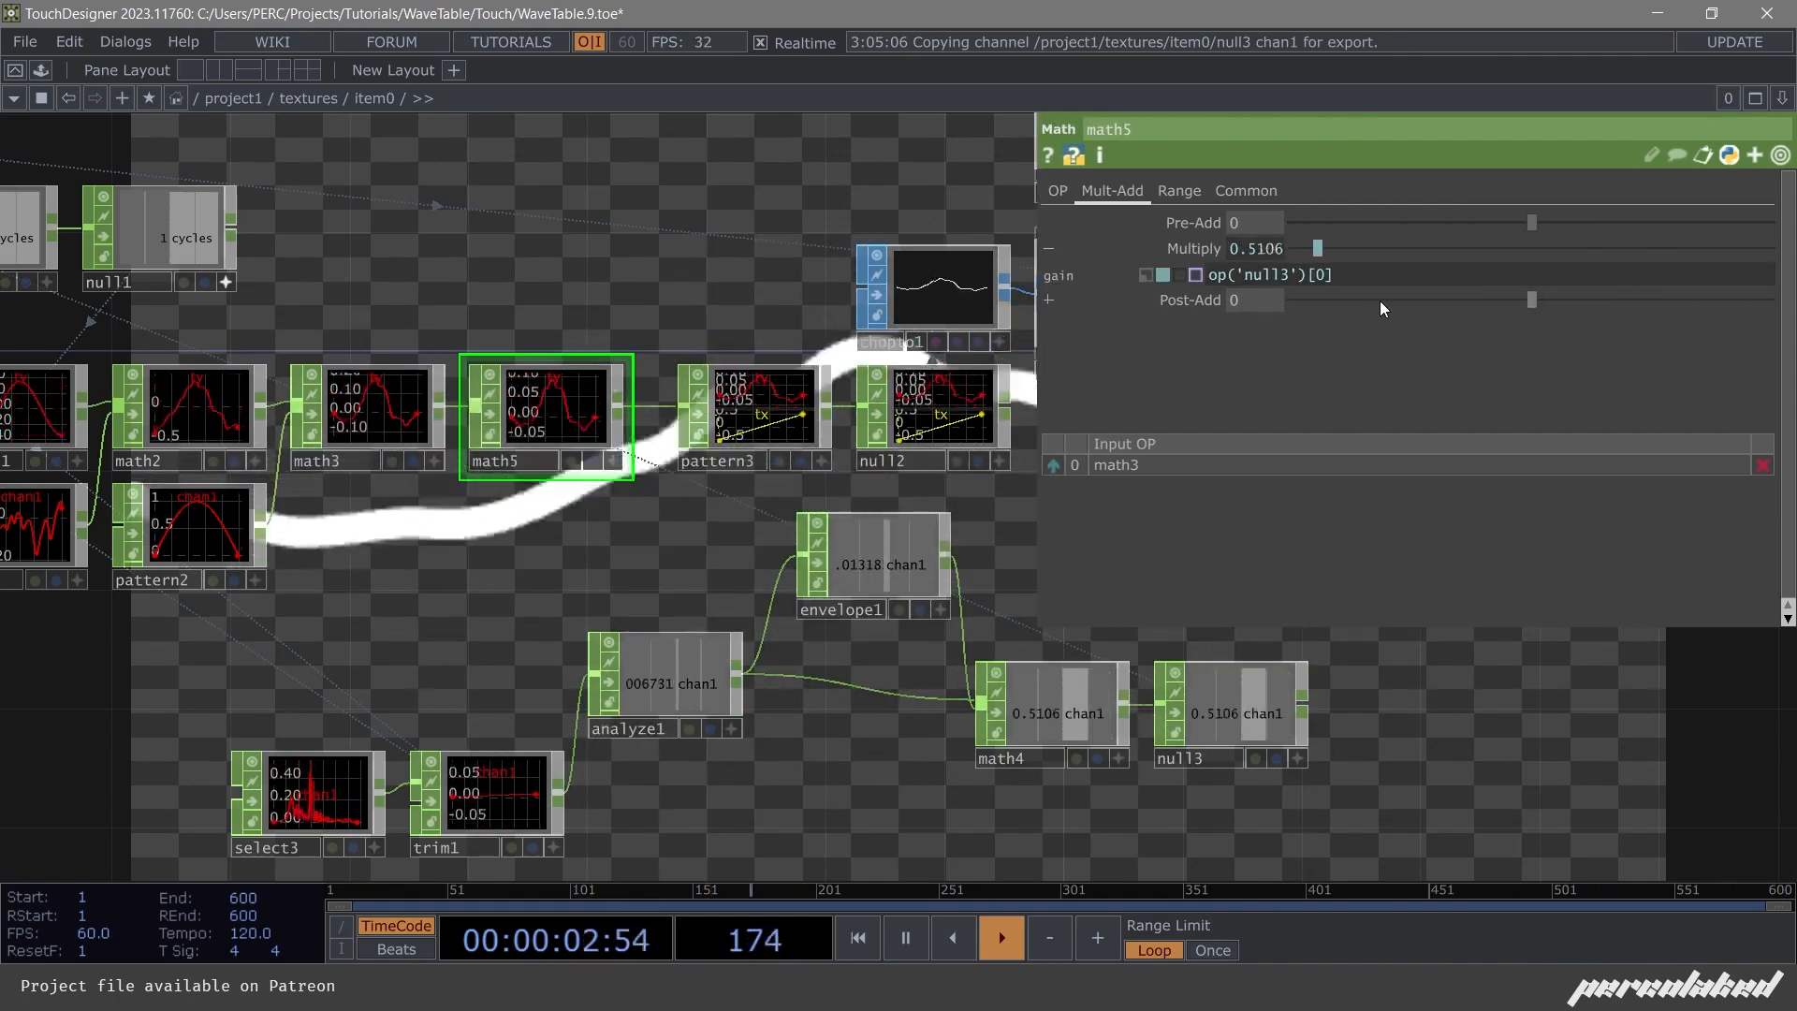
{"action": "left_click", "coordinate": [1378, 278]}
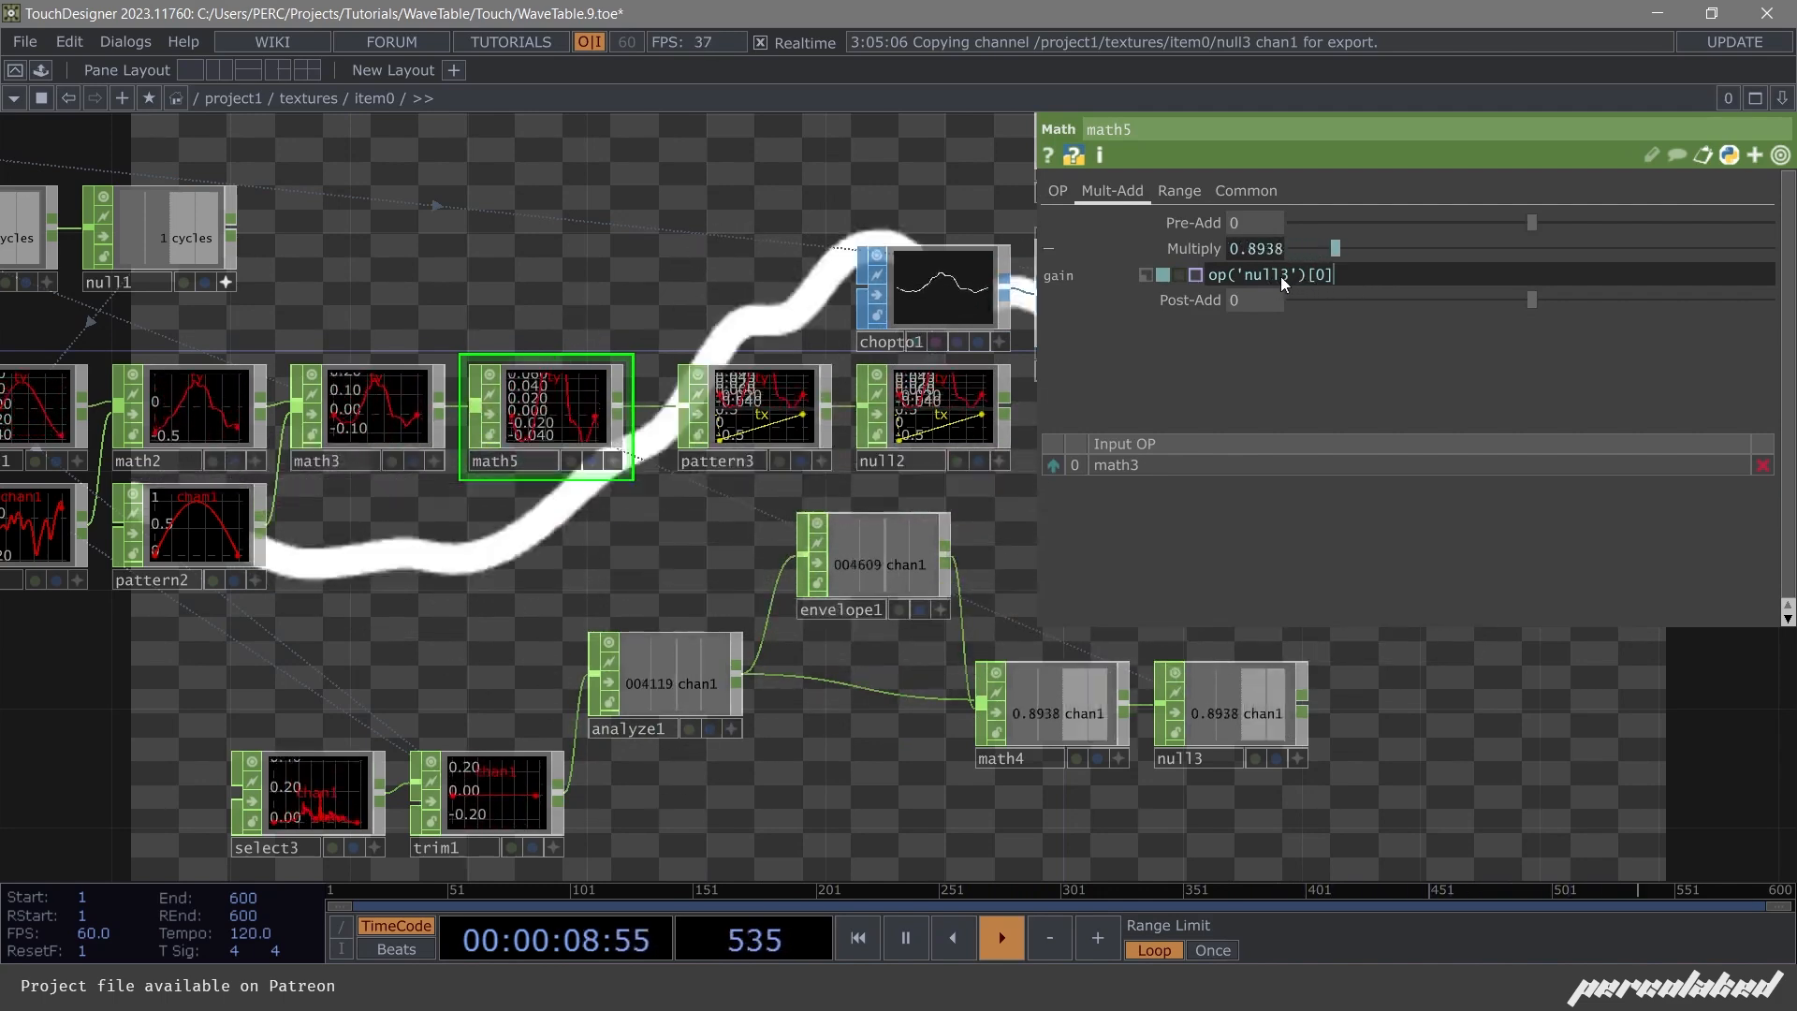
{"action": "left_click", "coordinate": [1334, 273]}
{"action": "type", "text": "if op('null3')[0]"}
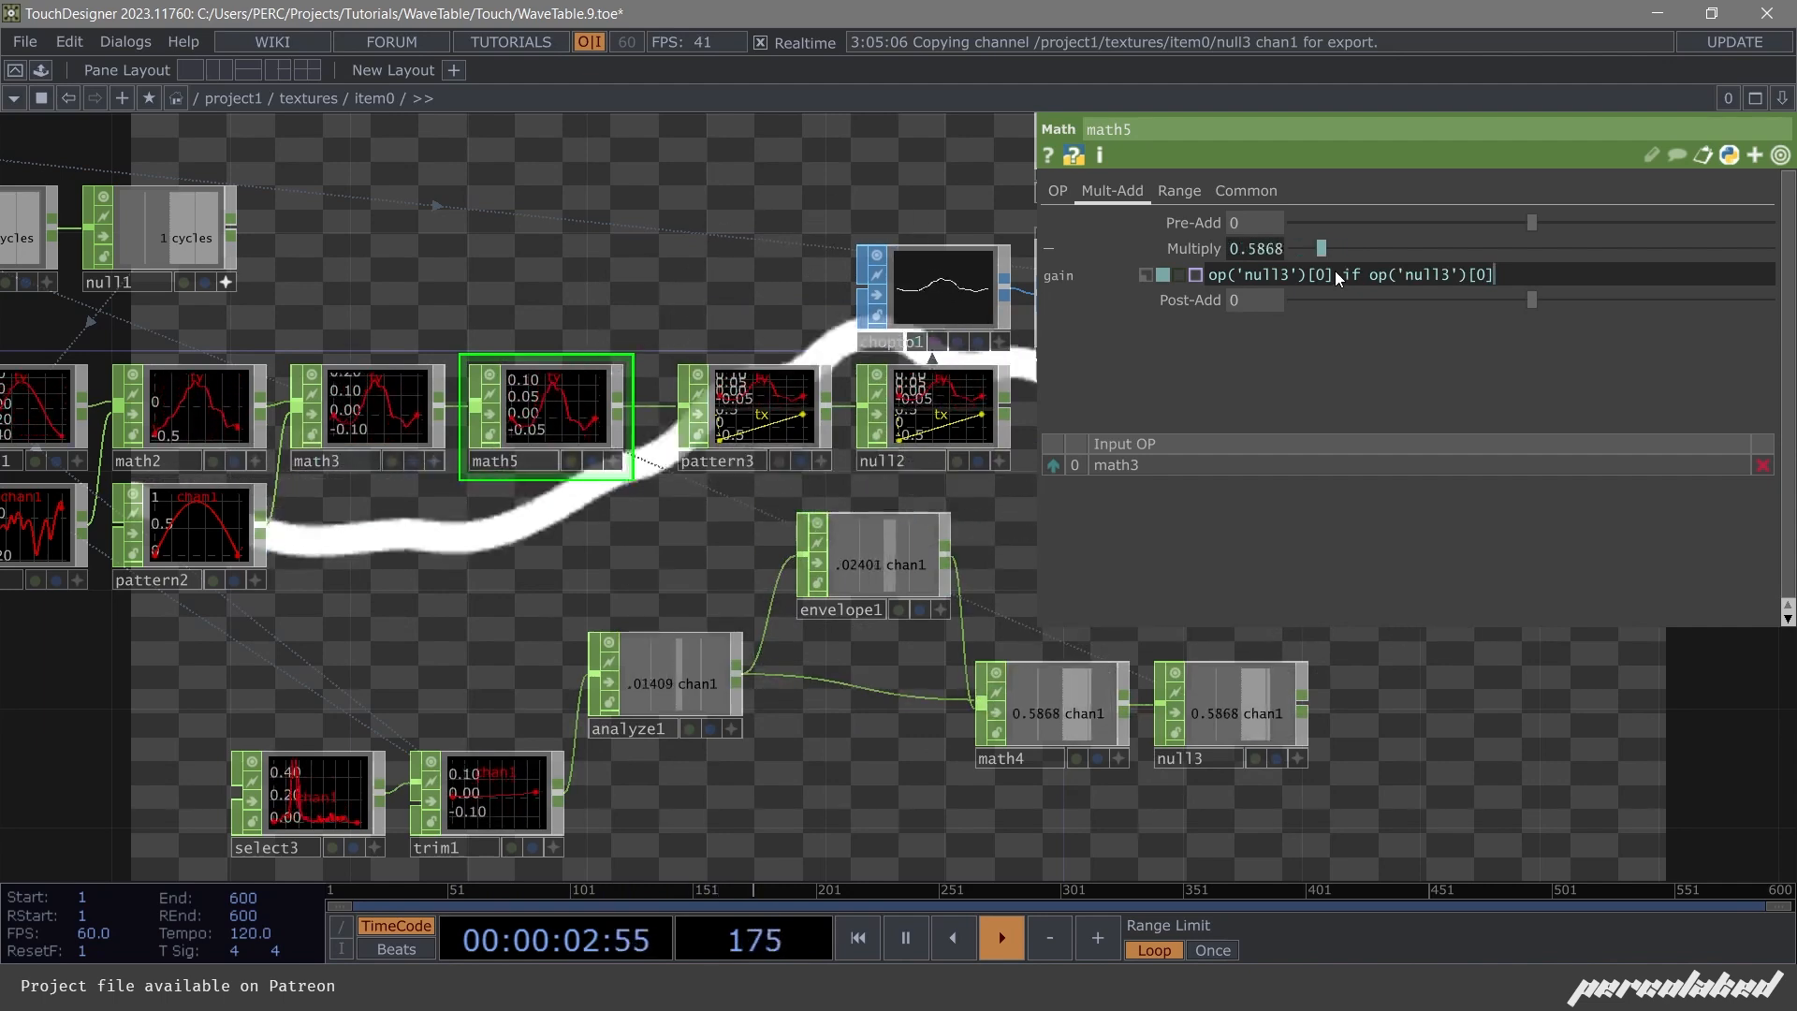
{"action": "left_click_drag", "start_coordinate": [1368, 273], "coordinate": [1506, 277]}
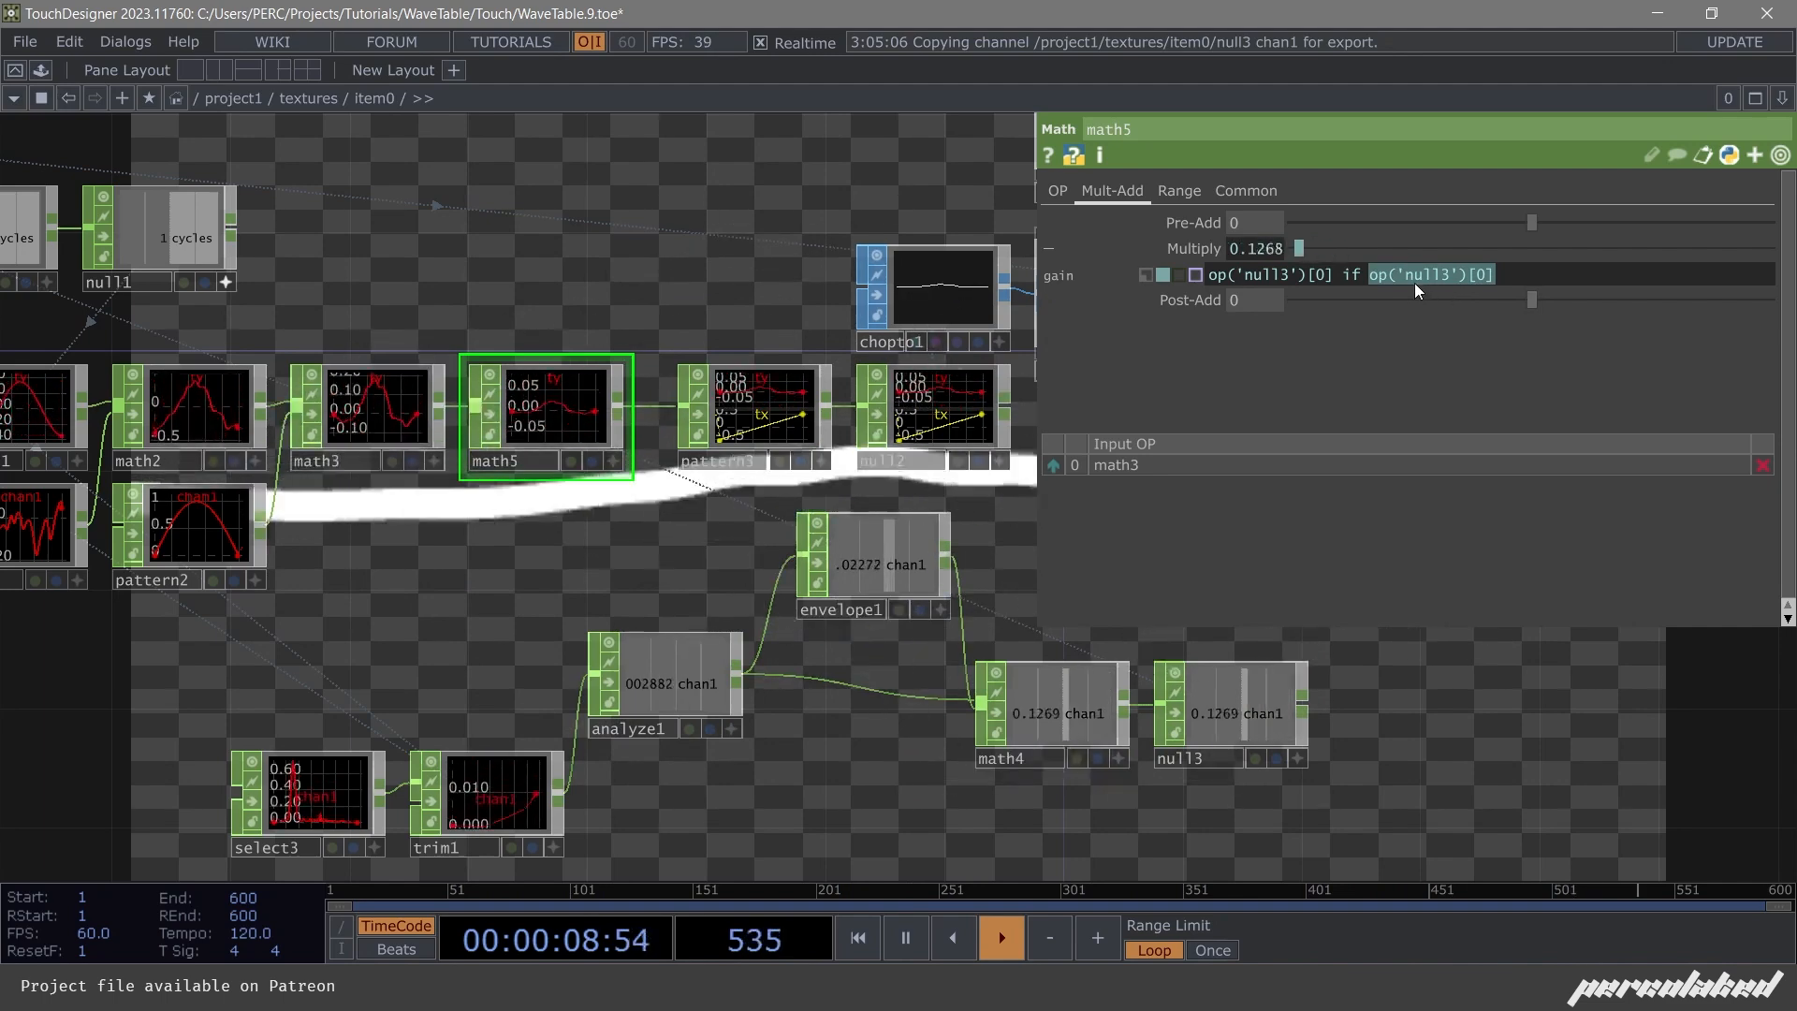
{"action": "left_click", "coordinate": [1514, 277]}
{"action": "type", "text": "else"}
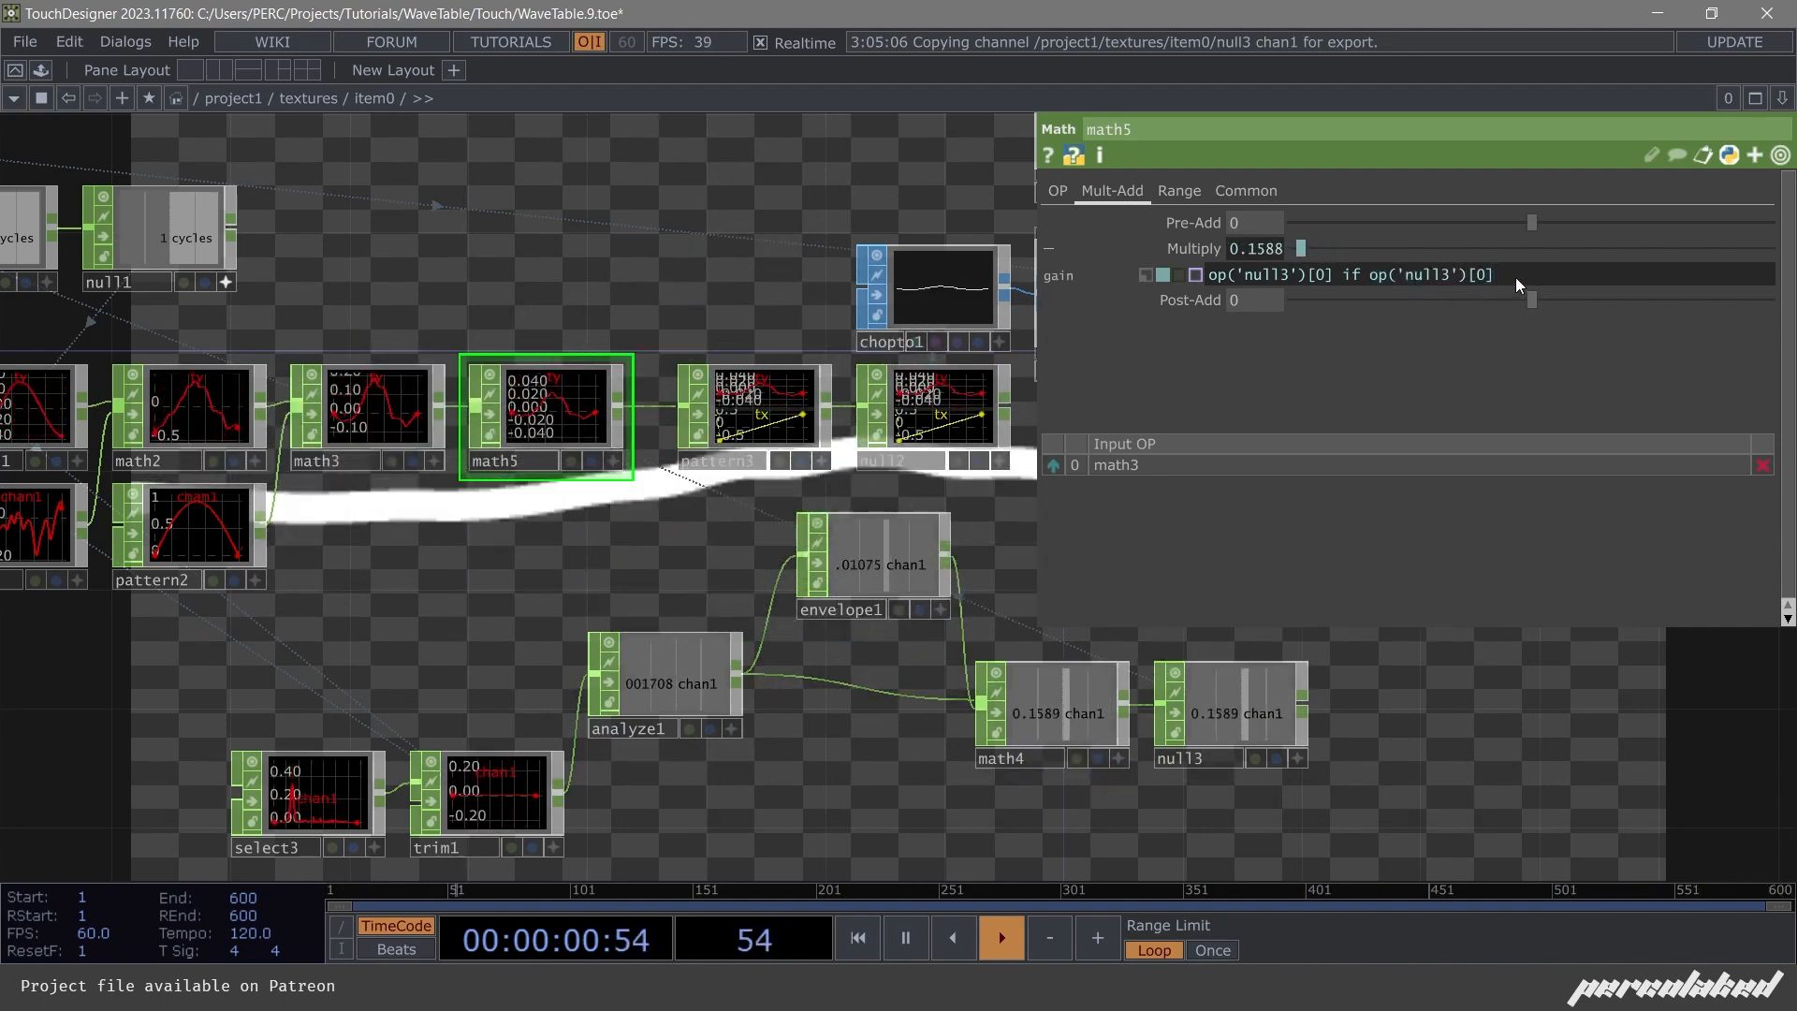
{"action": "type", "text": " 1"}
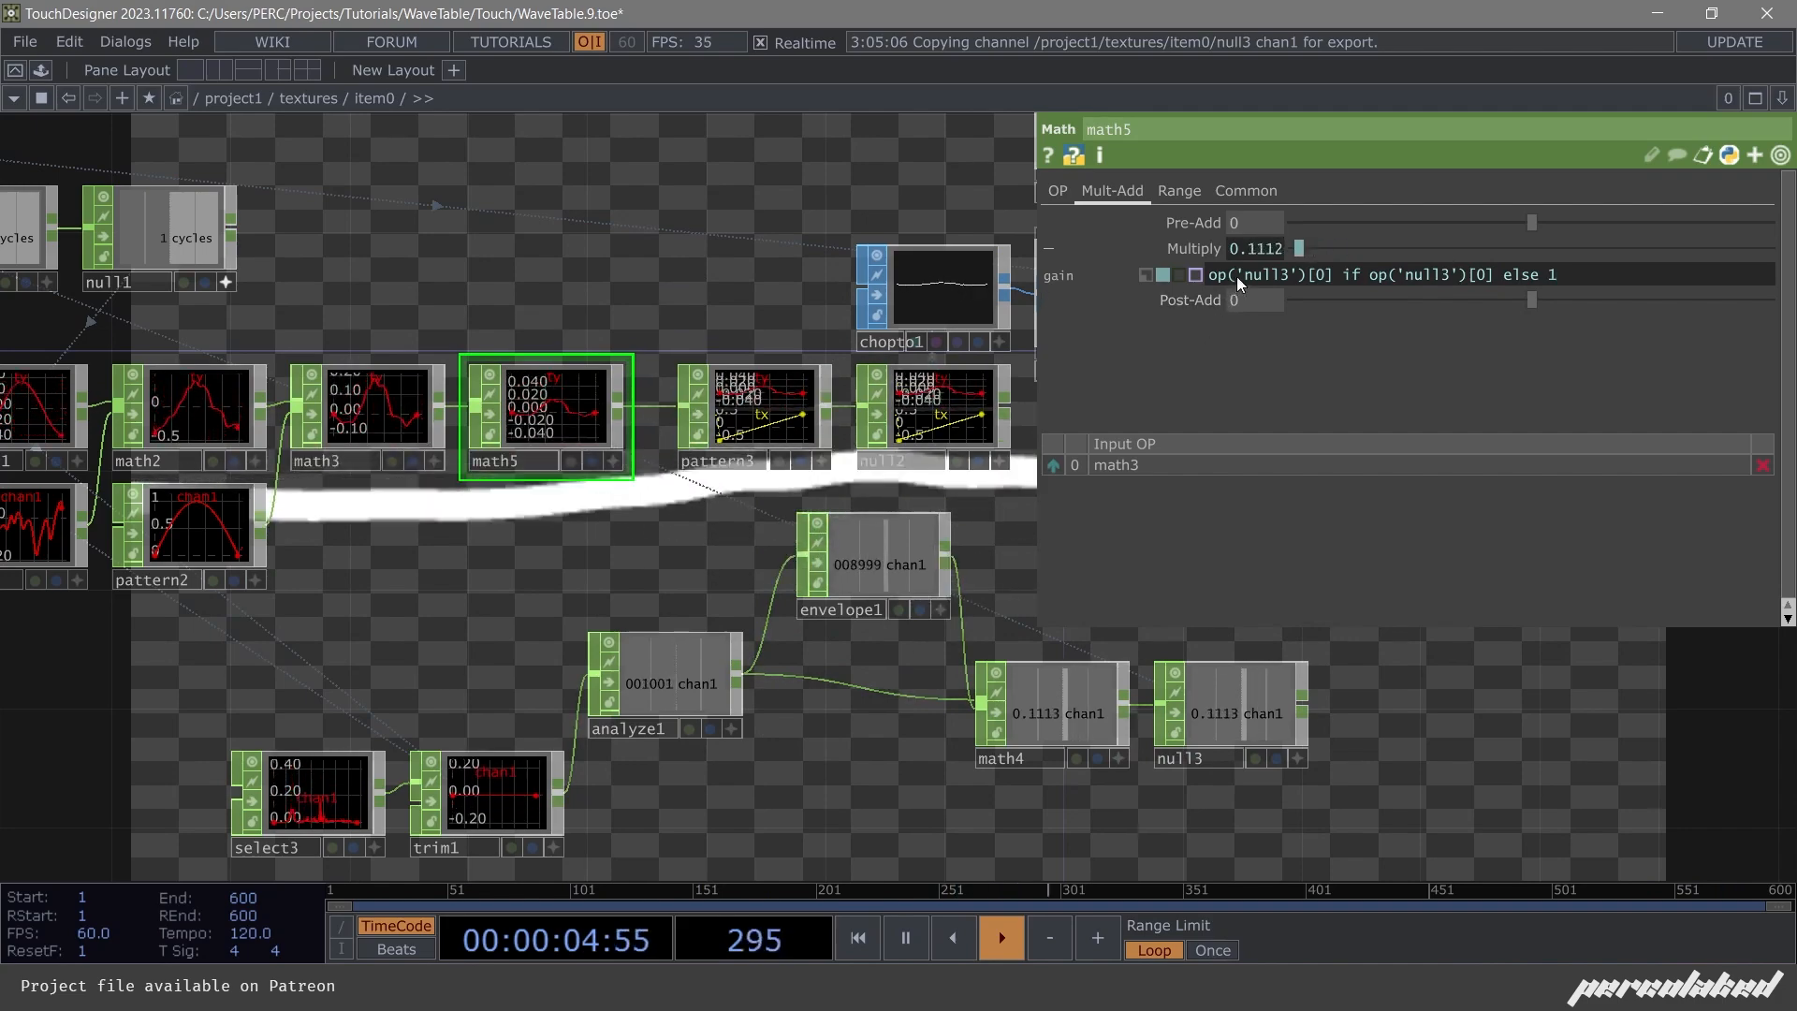
Bypass select3 temporarily to check the waveform's fallback amplitude when no audio arrives.
{"action": "left_click_drag", "start_coordinate": [989, 554], "coordinate": [981, 554]}
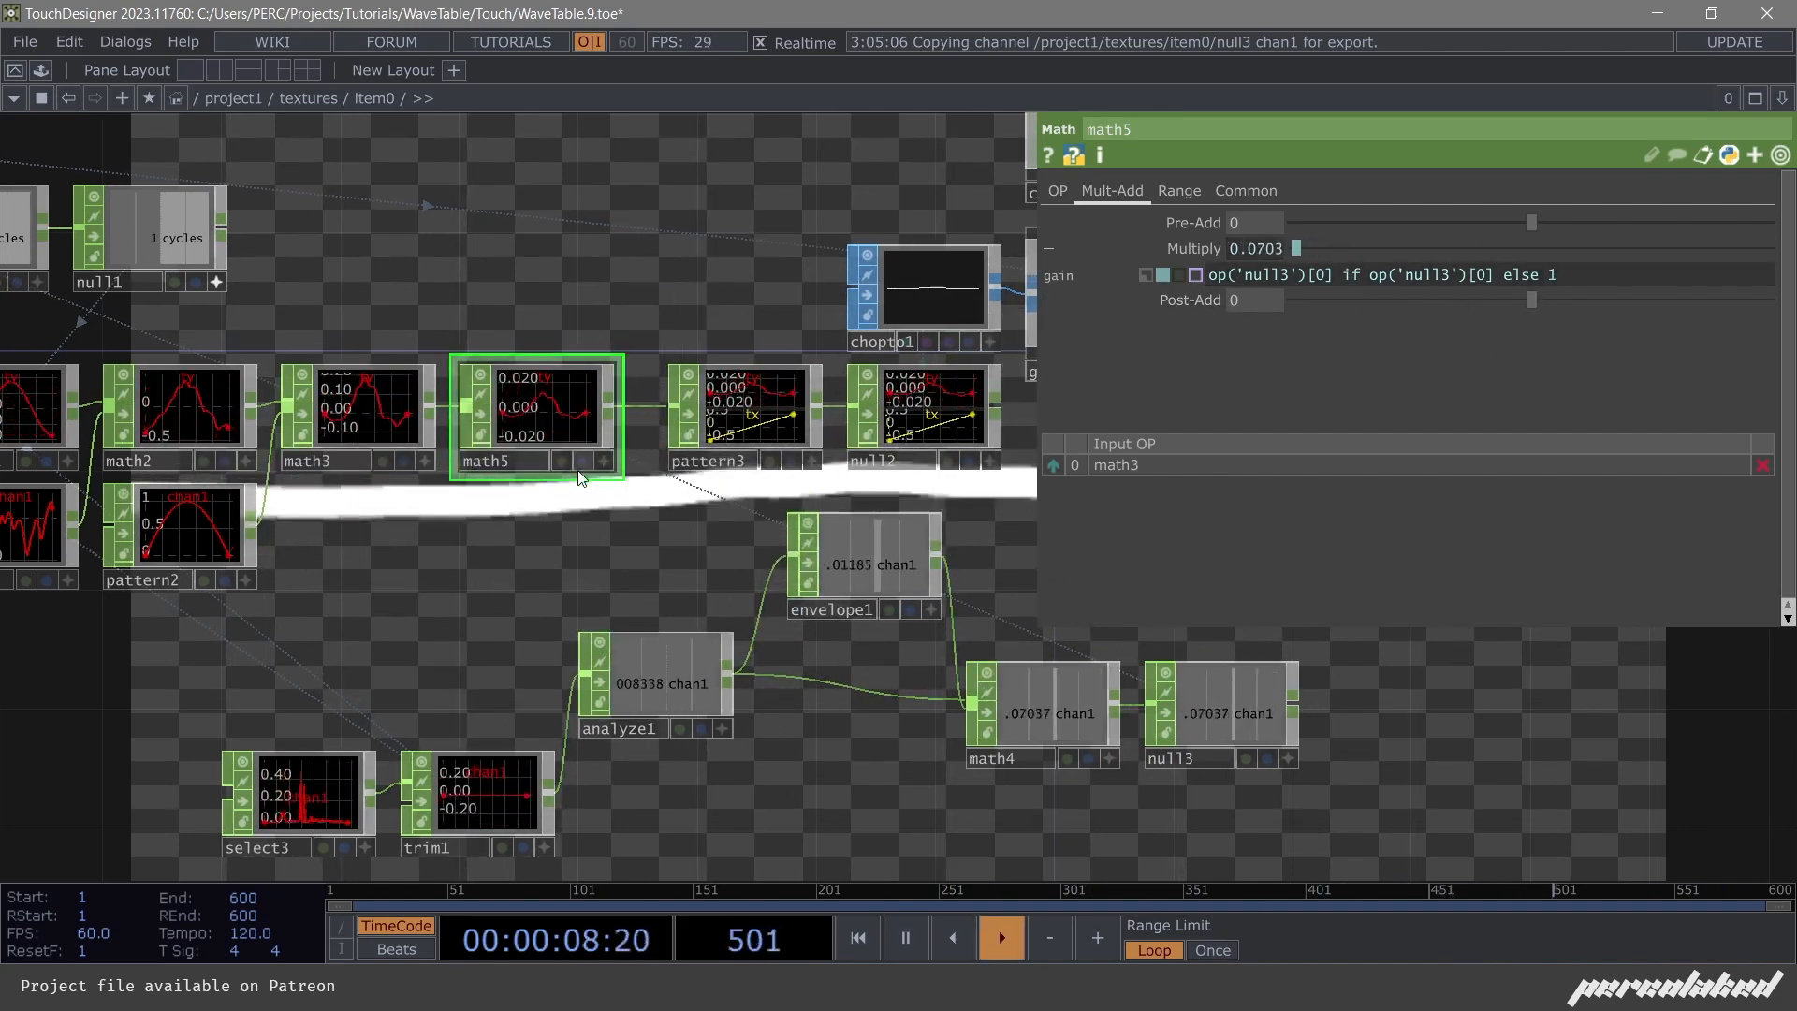
{"action": "scroll", "coordinate": [580, 477], "scroll_direction": "down", "scroll_amount": 4}
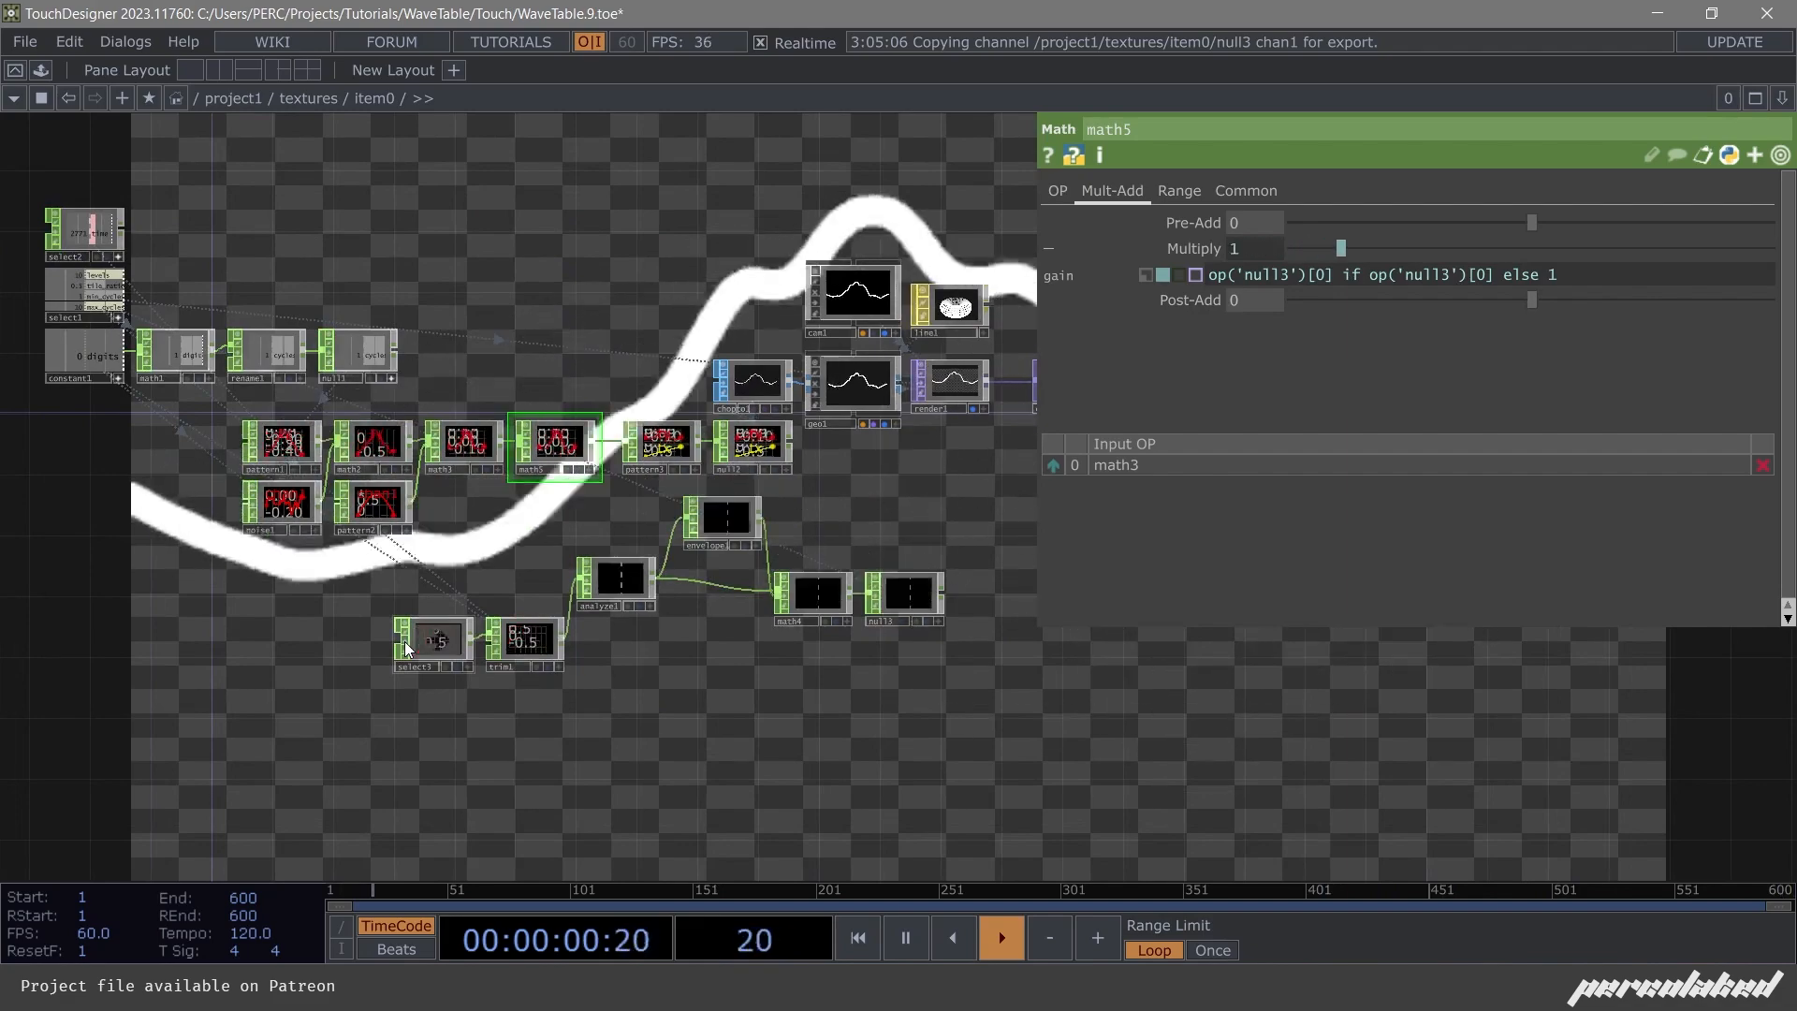
{"action": "scroll", "coordinate": [434, 653], "scroll_direction": "up", "scroll_amount": 2}
{"action": "left_click_drag", "start_coordinate": [715, 719], "coordinate": [397, 742]}
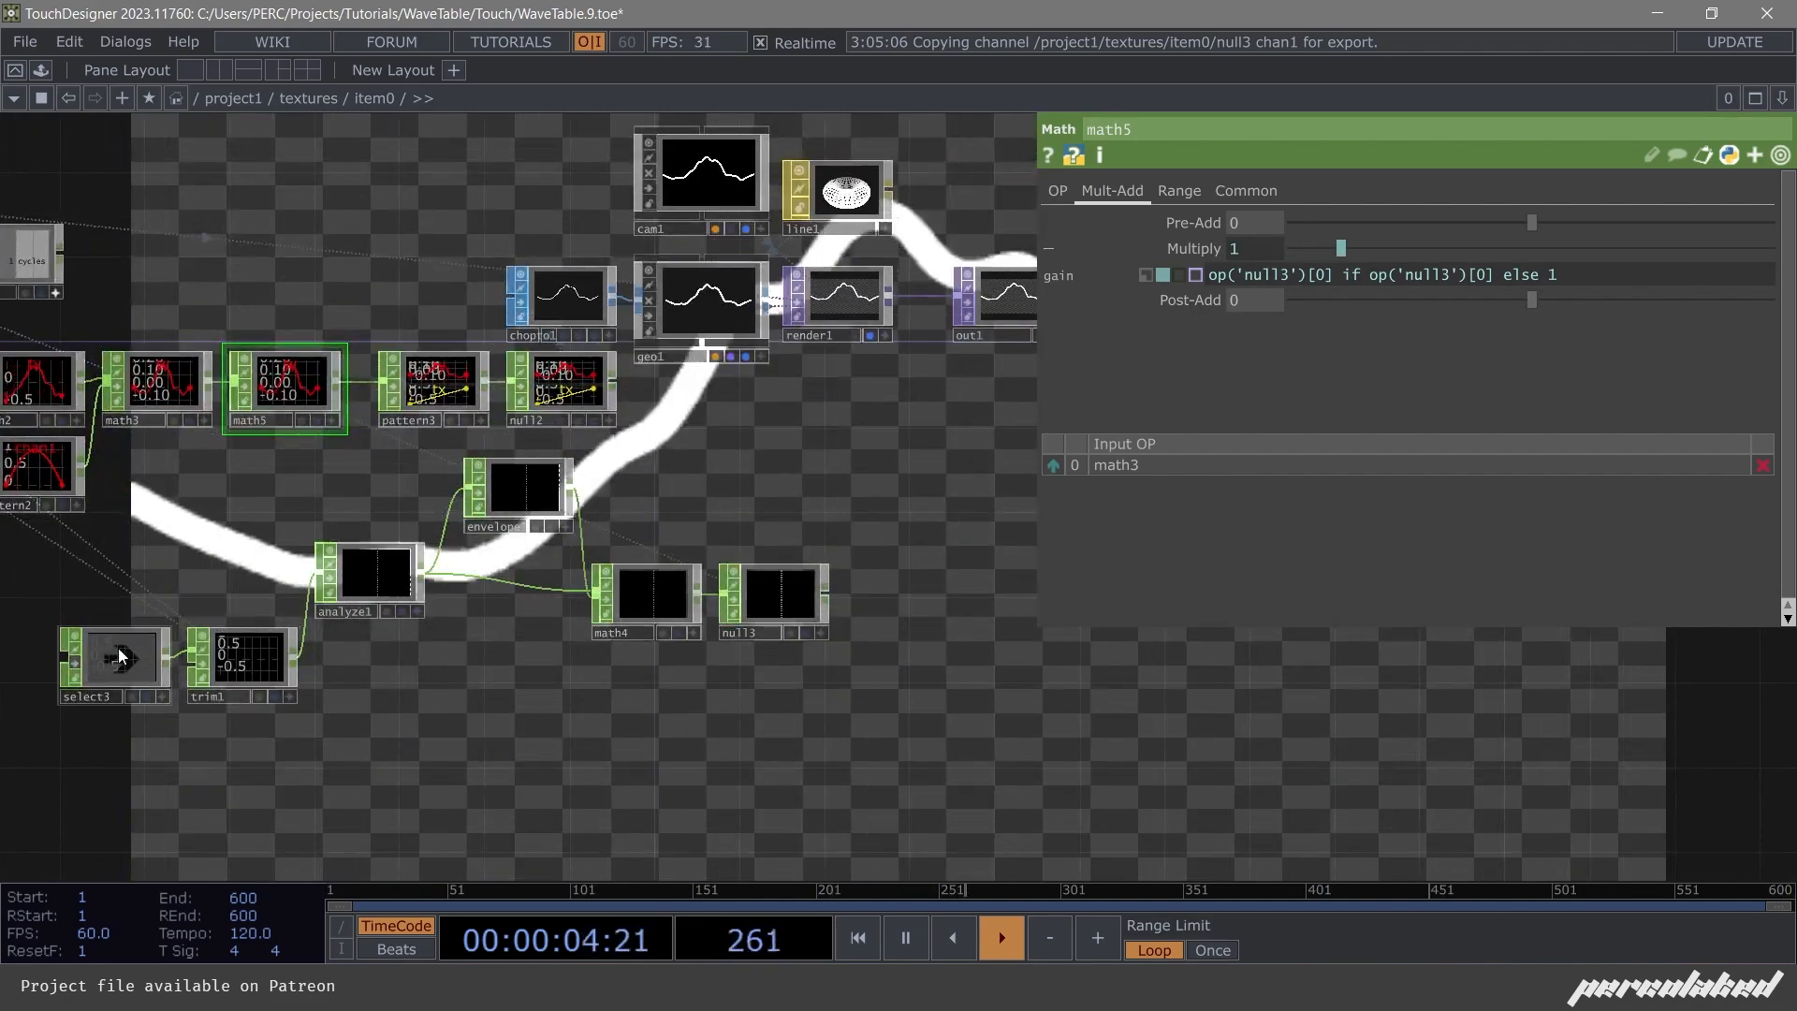
Recreate all replicated items with replicator1 in the textures network and return to project1 to review the grid.
{"action": "scroll", "coordinate": [704, 440], "scroll_direction": "down", "scroll_amount": 10}
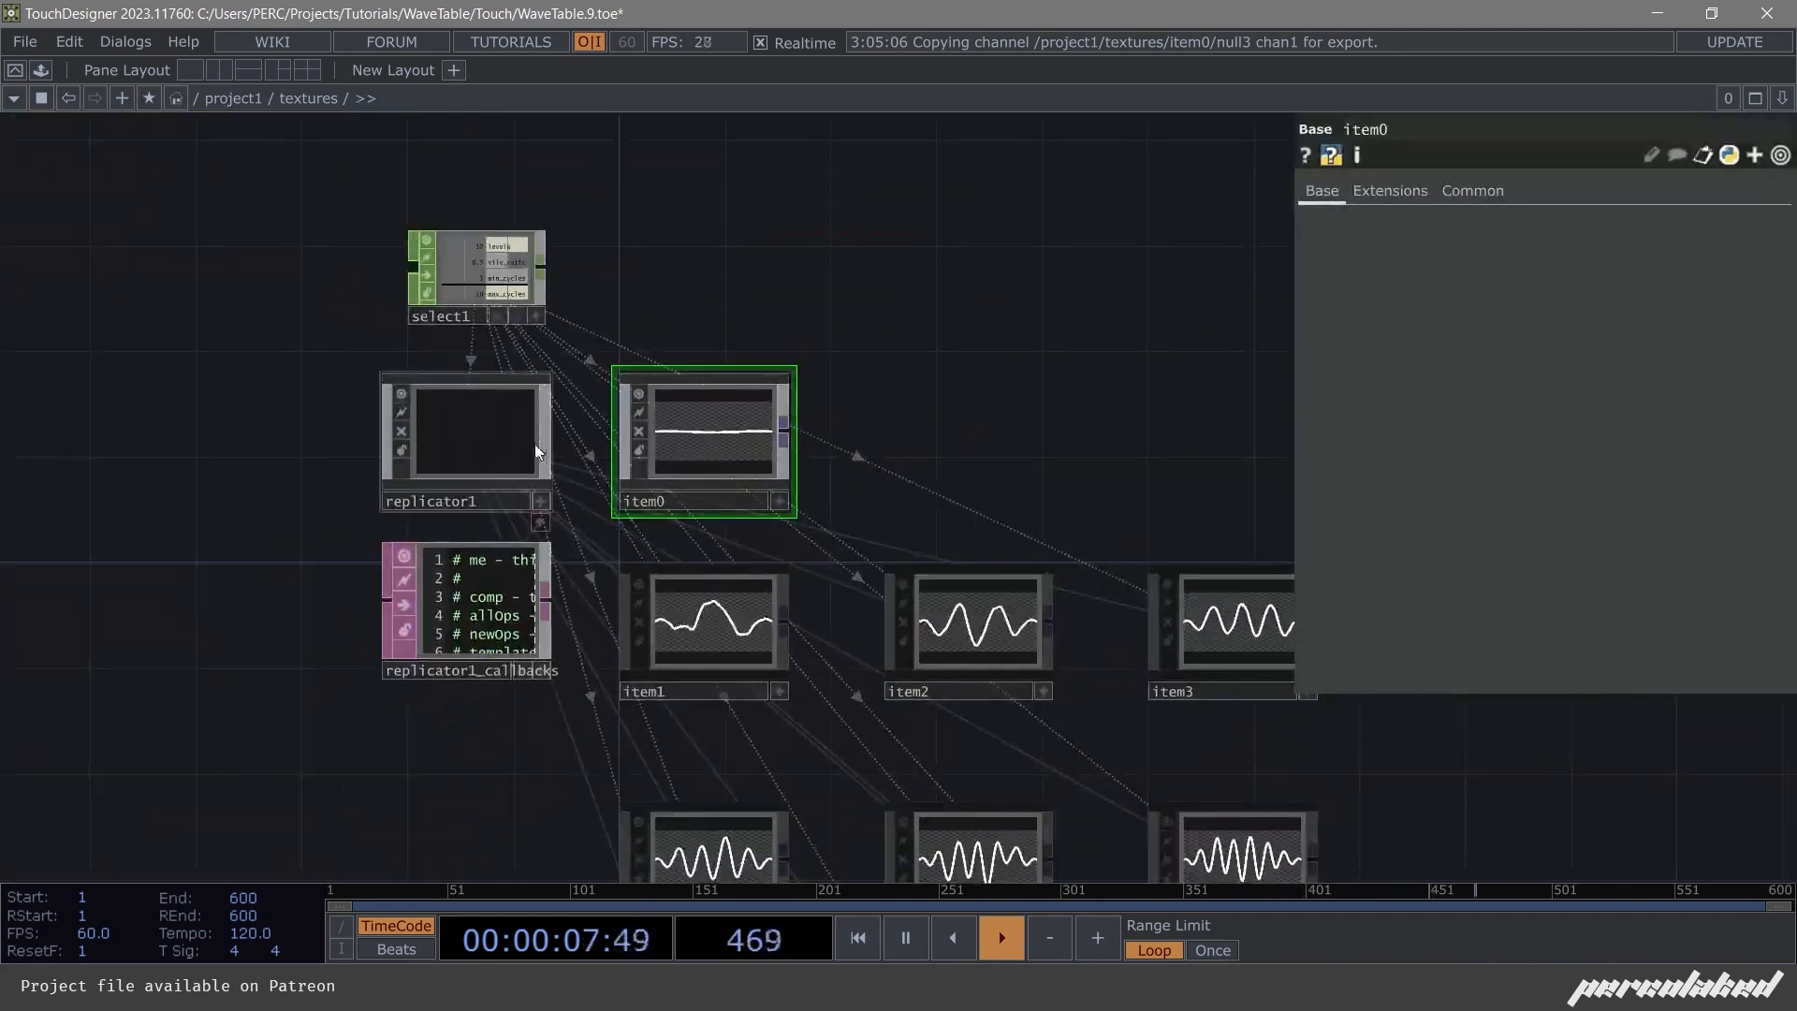
{"action": "left_click", "coordinate": [536, 443]}
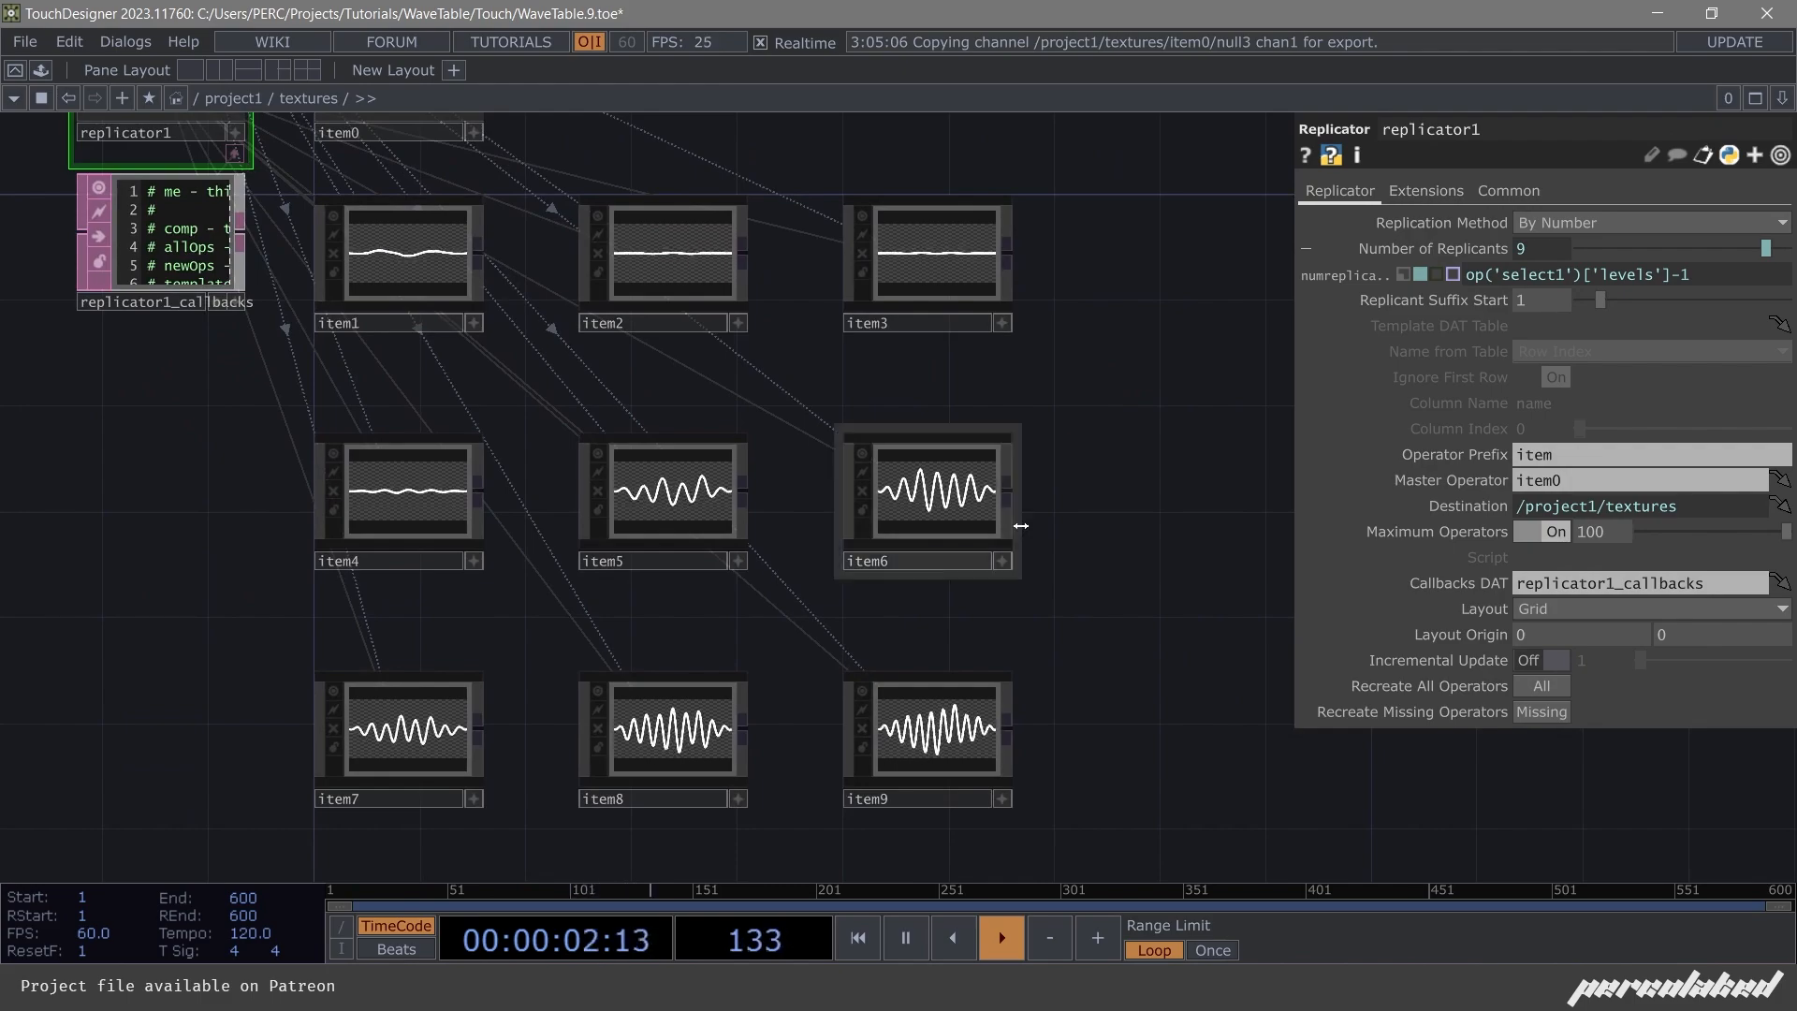
{"action": "scroll", "coordinate": [1022, 530], "scroll_direction": "down", "scroll_amount": 15}
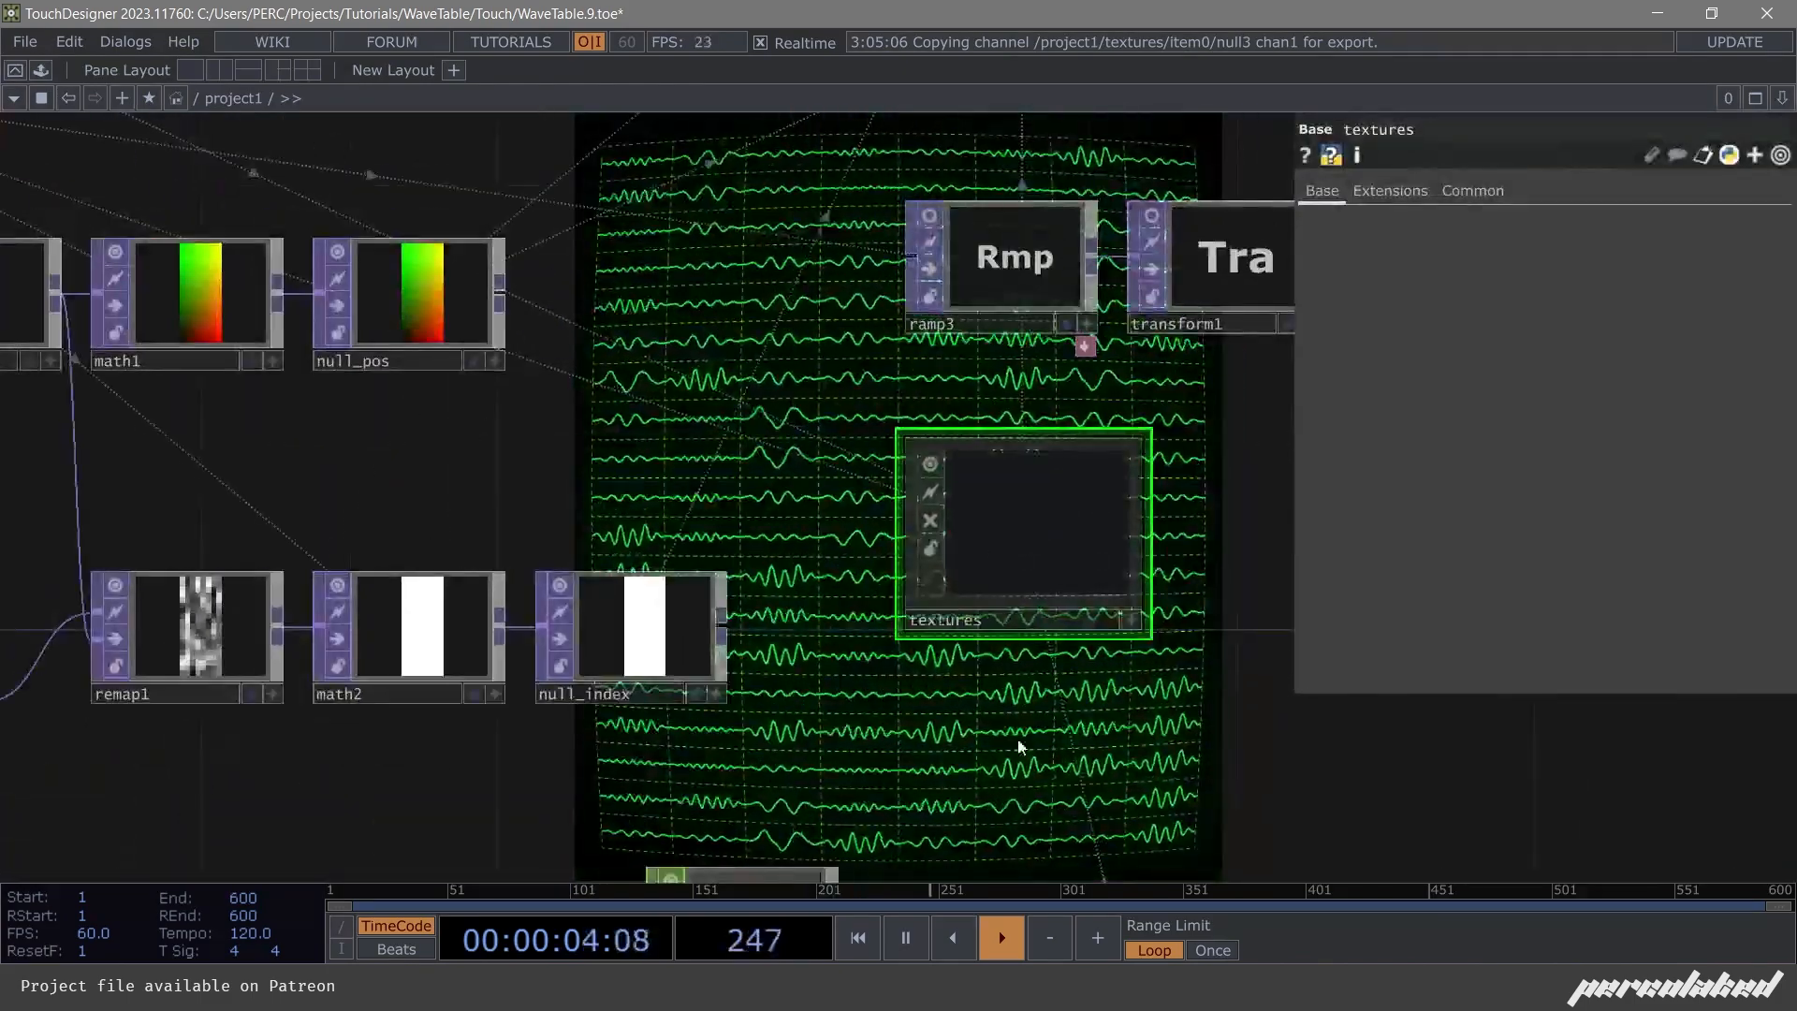
{"action": "left_click_drag", "start_coordinate": [1018, 746], "coordinate": [718, 453]}
{"action": "scroll", "coordinate": [717, 453], "scroll_direction": "down", "scroll_amount": 3}
{"action": "left_click_drag", "start_coordinate": [912, 564], "coordinate": [811, 499]}
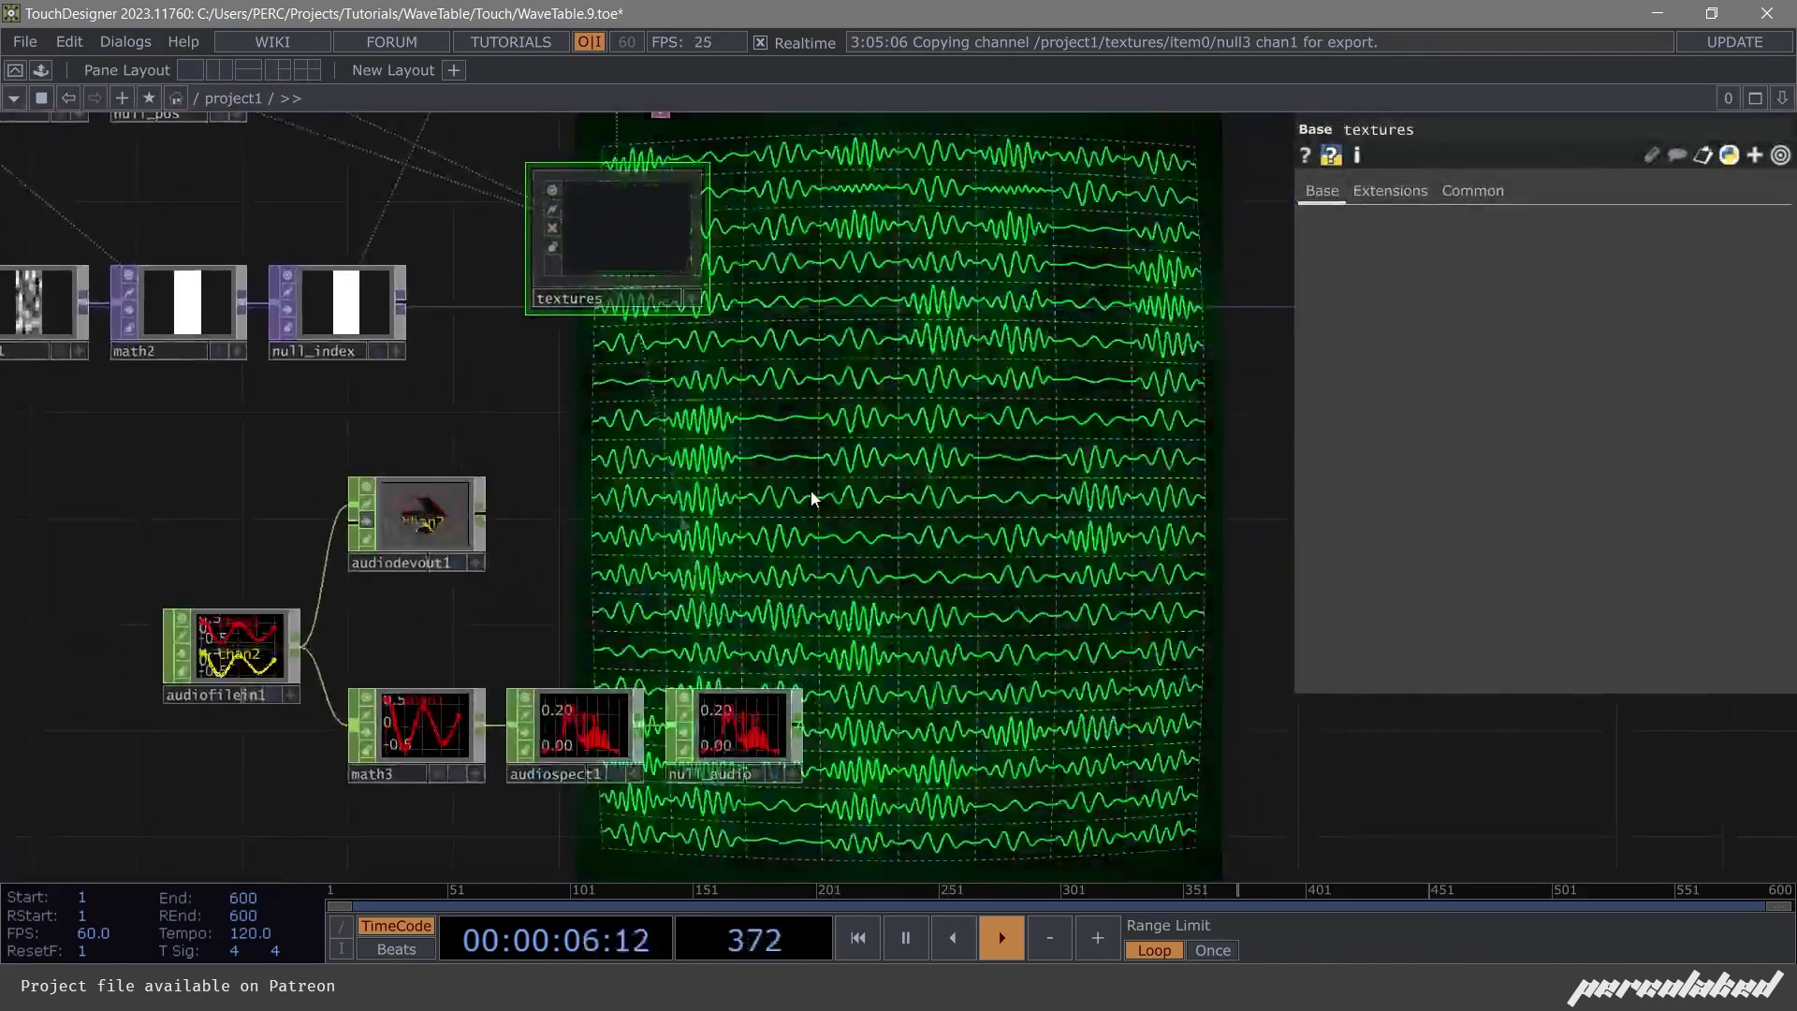
Enable audiodevout1 briefly to compare the waveforms with the sound, and inspect audiospect1's settings.
{"action": "left_click", "coordinate": [367, 520]}
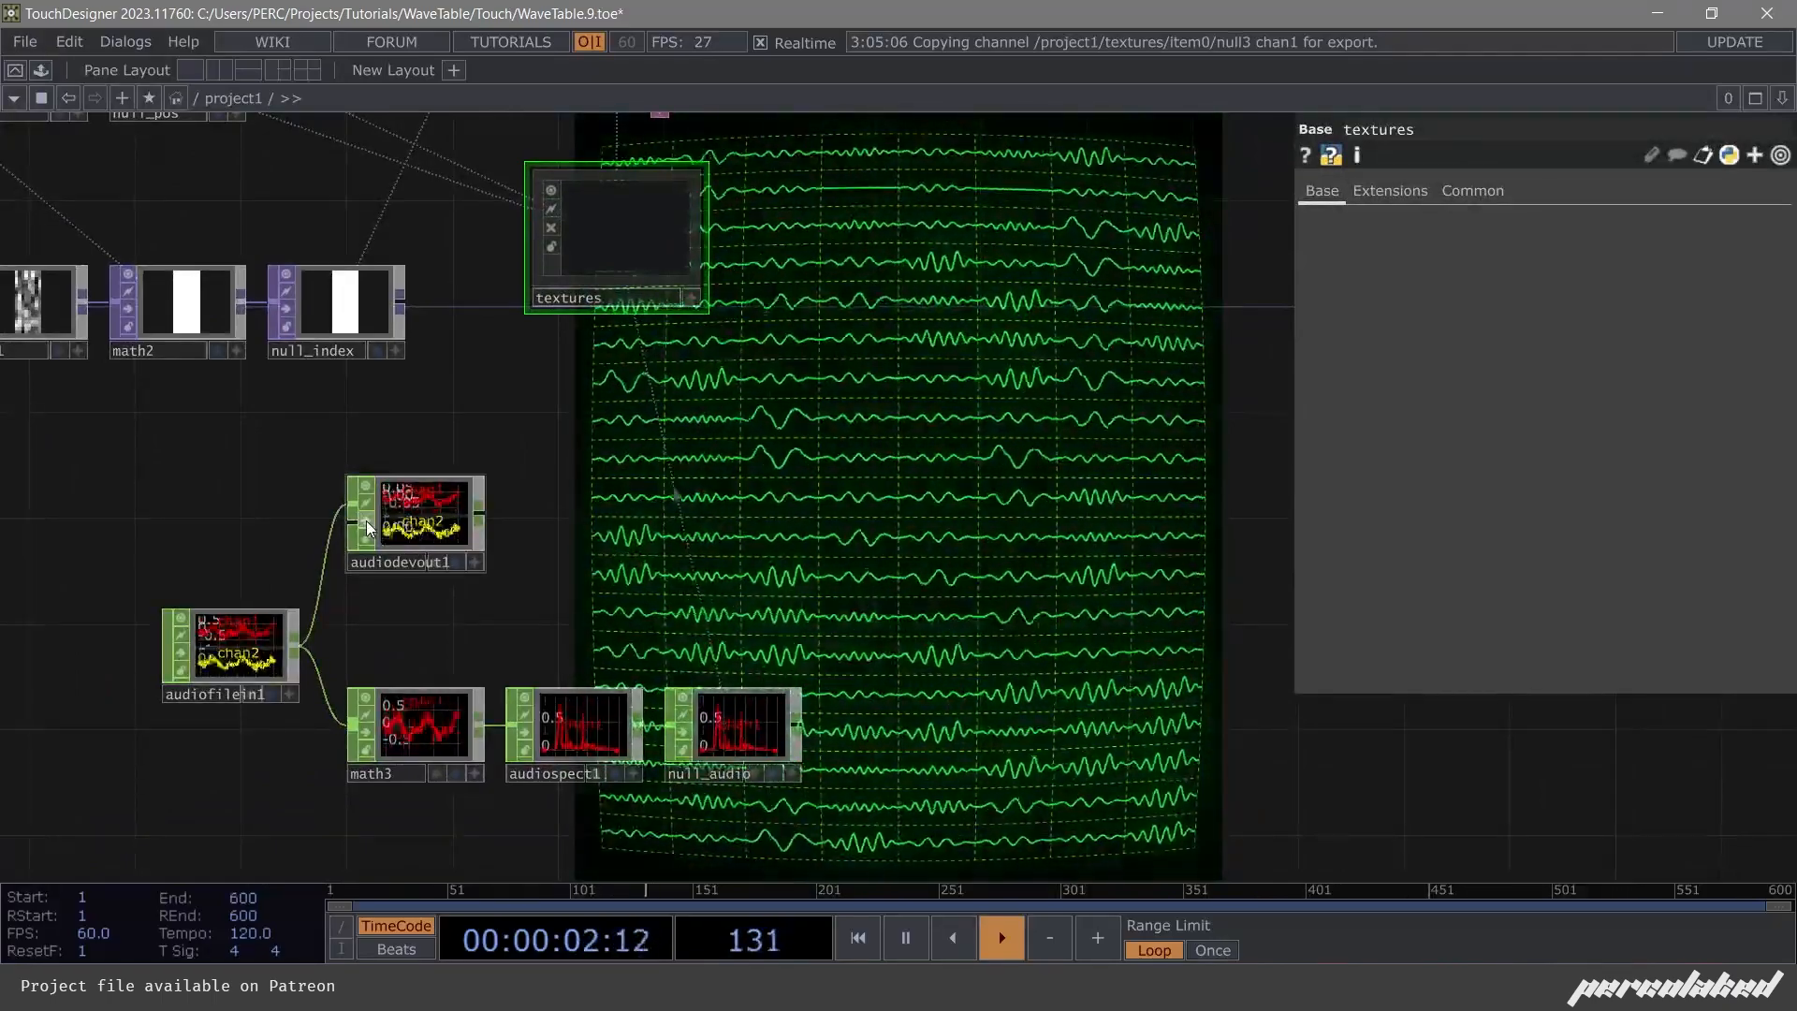
{"action": "left_click", "coordinate": [367, 520]}
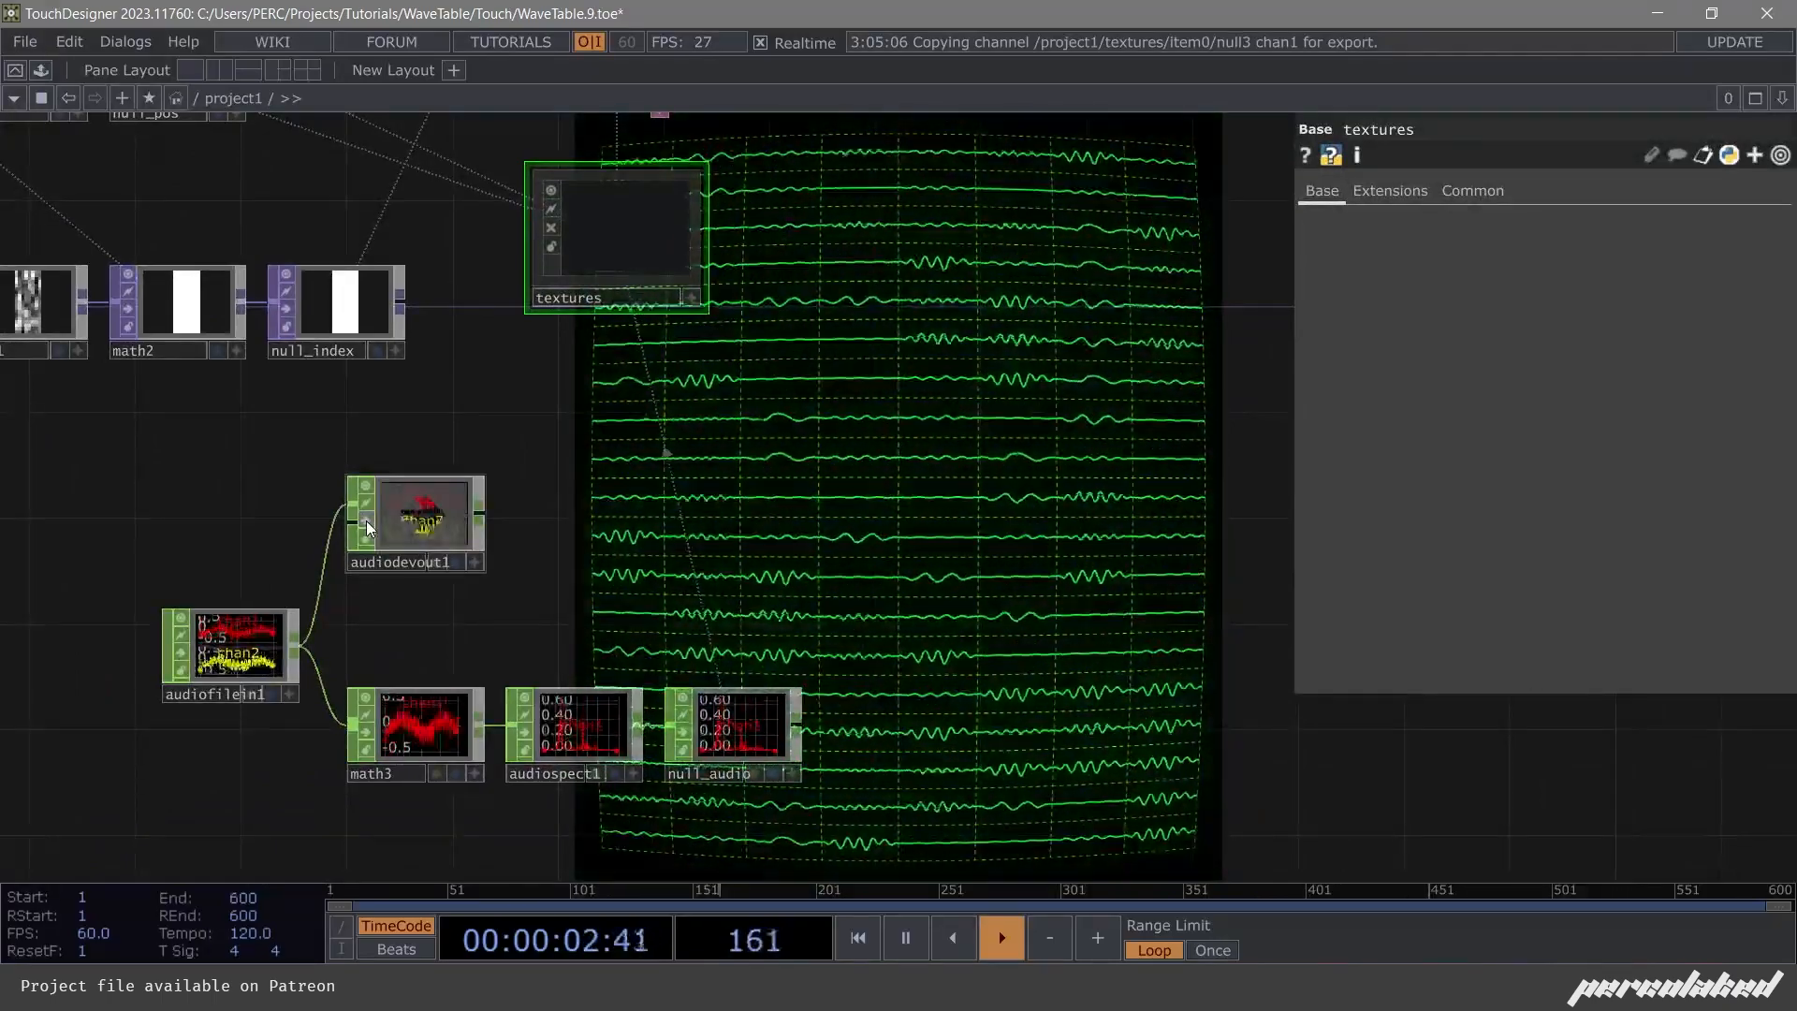
{"action": "left_click", "coordinate": [577, 734]}
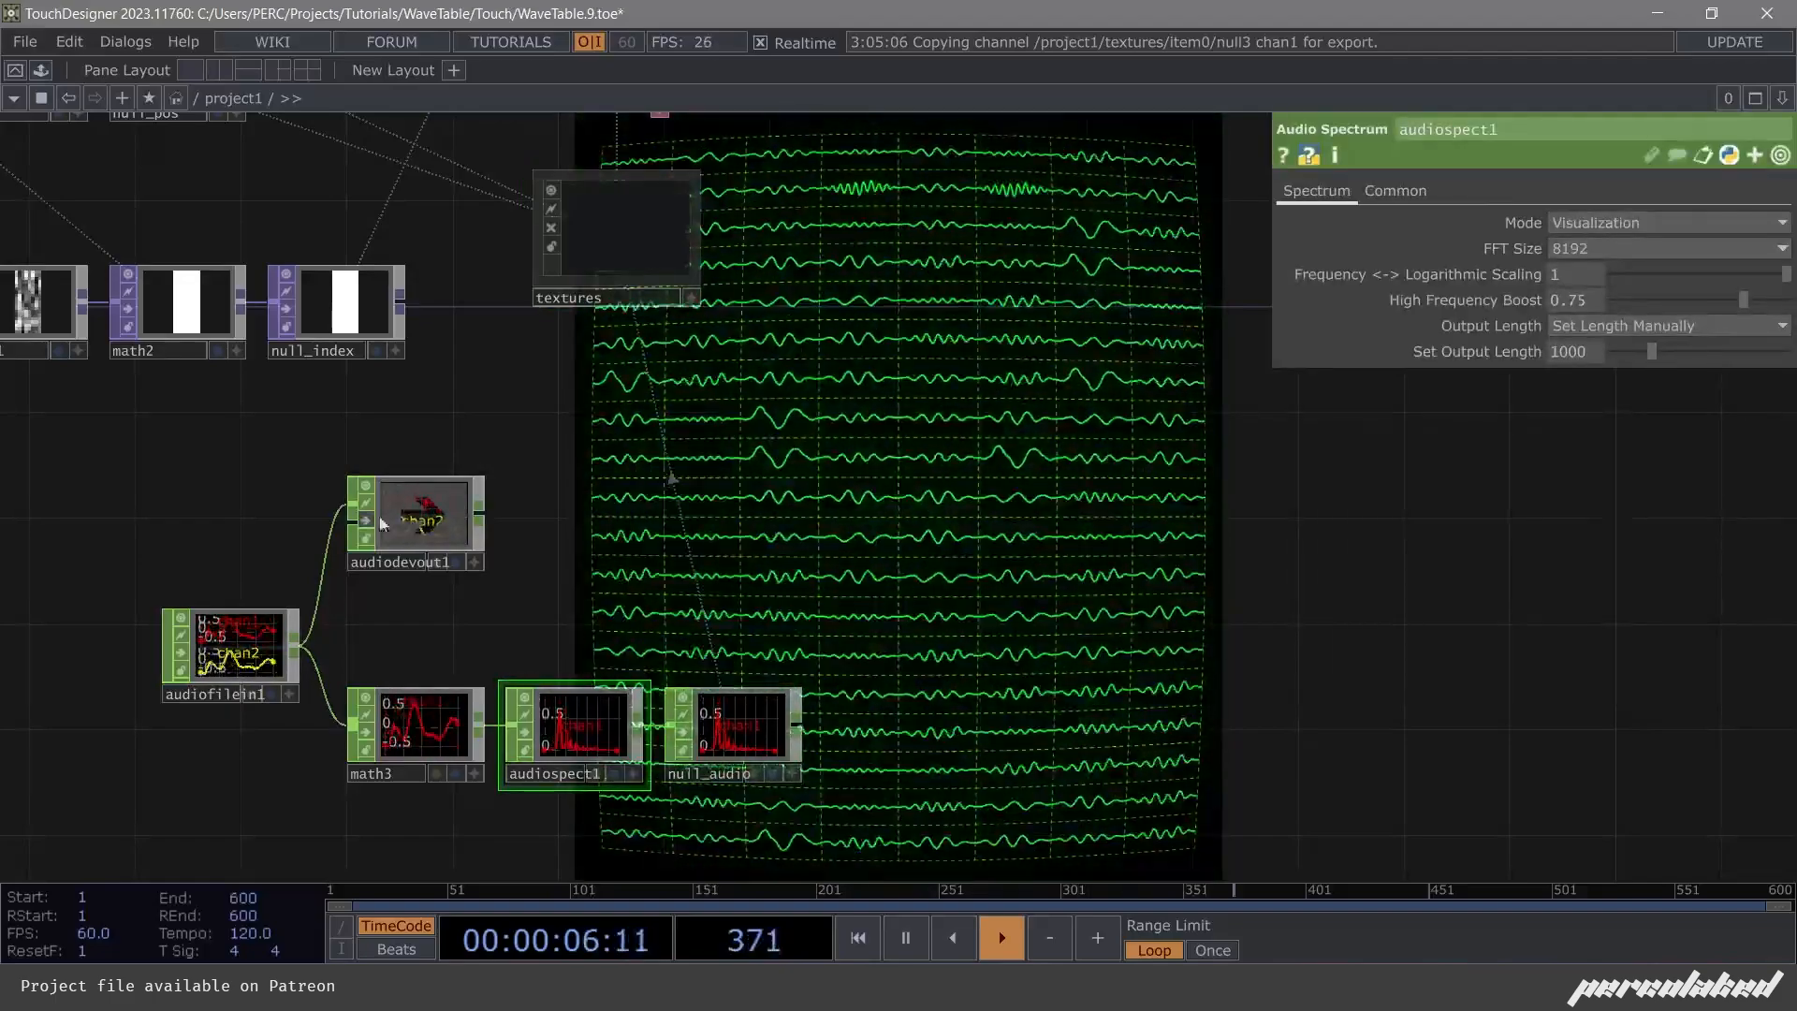
Move null3 away from math4 inside item0 and insert a Math CHOP between them.
{"action": "double_click", "coordinate": [615, 187]}
{"action": "double_click", "coordinate": [541, 305]}
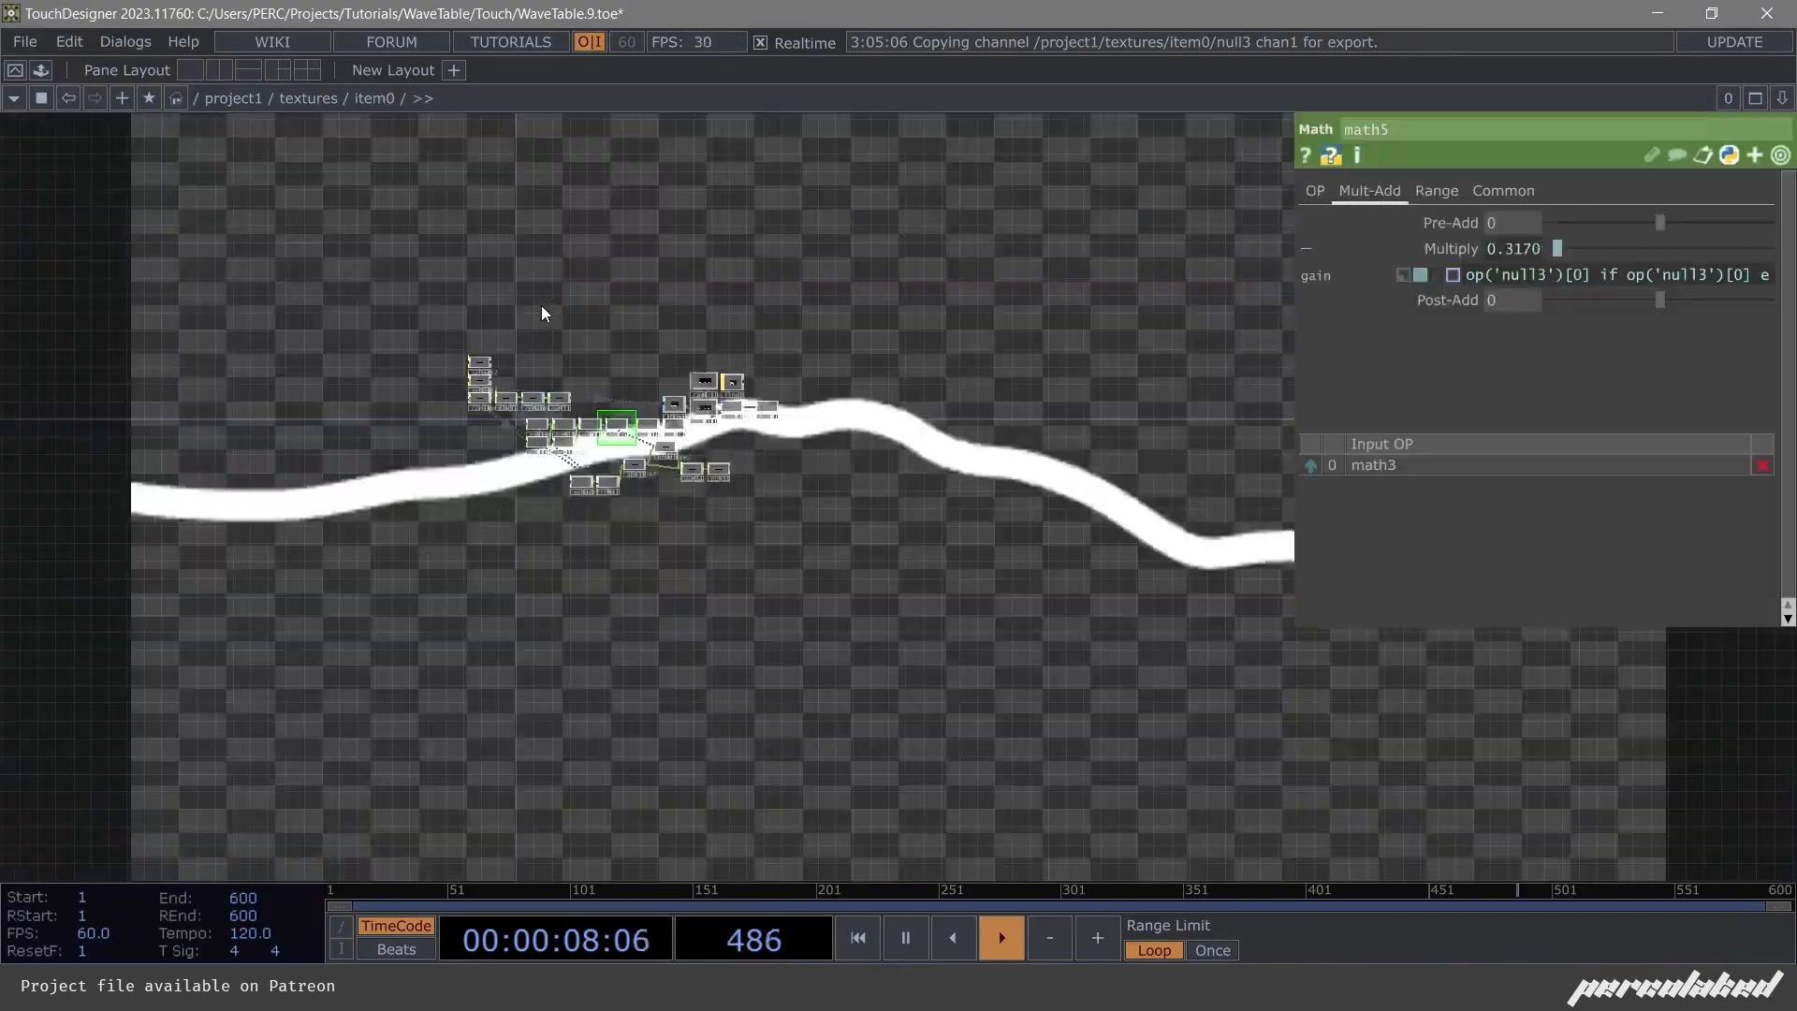
{"action": "scroll", "coordinate": [702, 472], "scroll_direction": "up", "scroll_amount": 10}
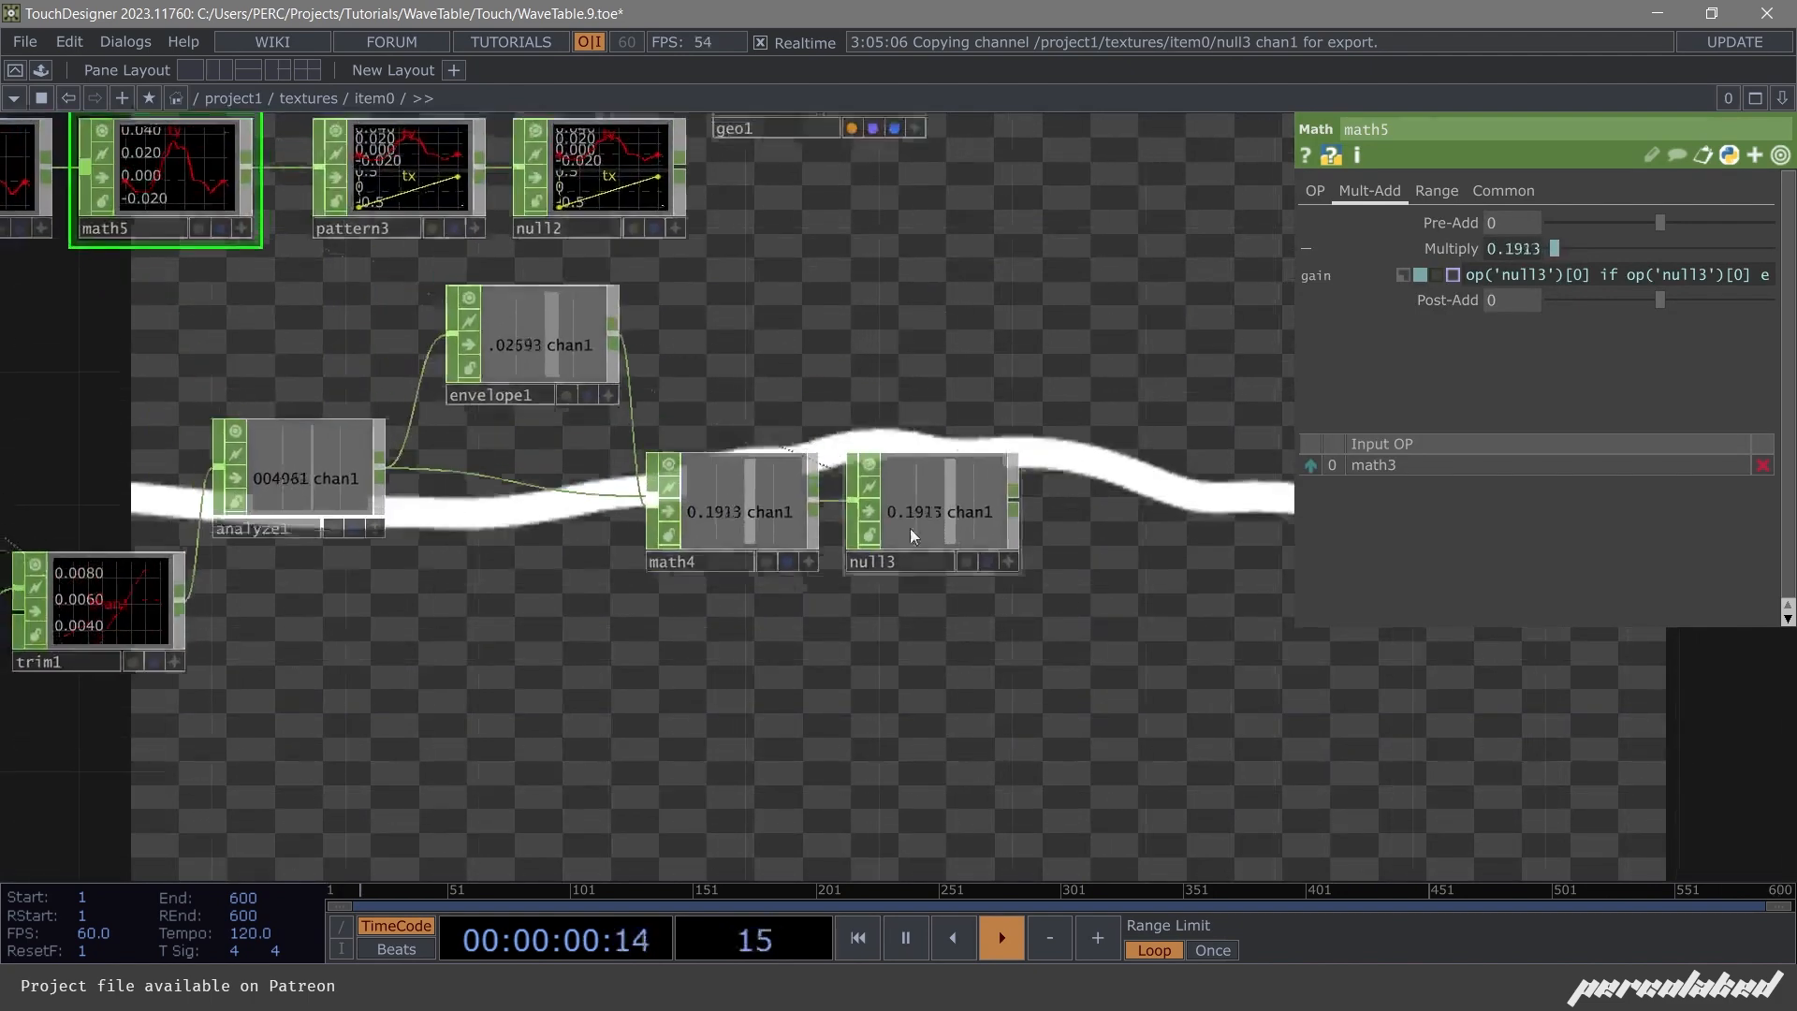
{"action": "left_click_drag", "start_coordinate": [909, 528], "coordinate": [956, 533]}
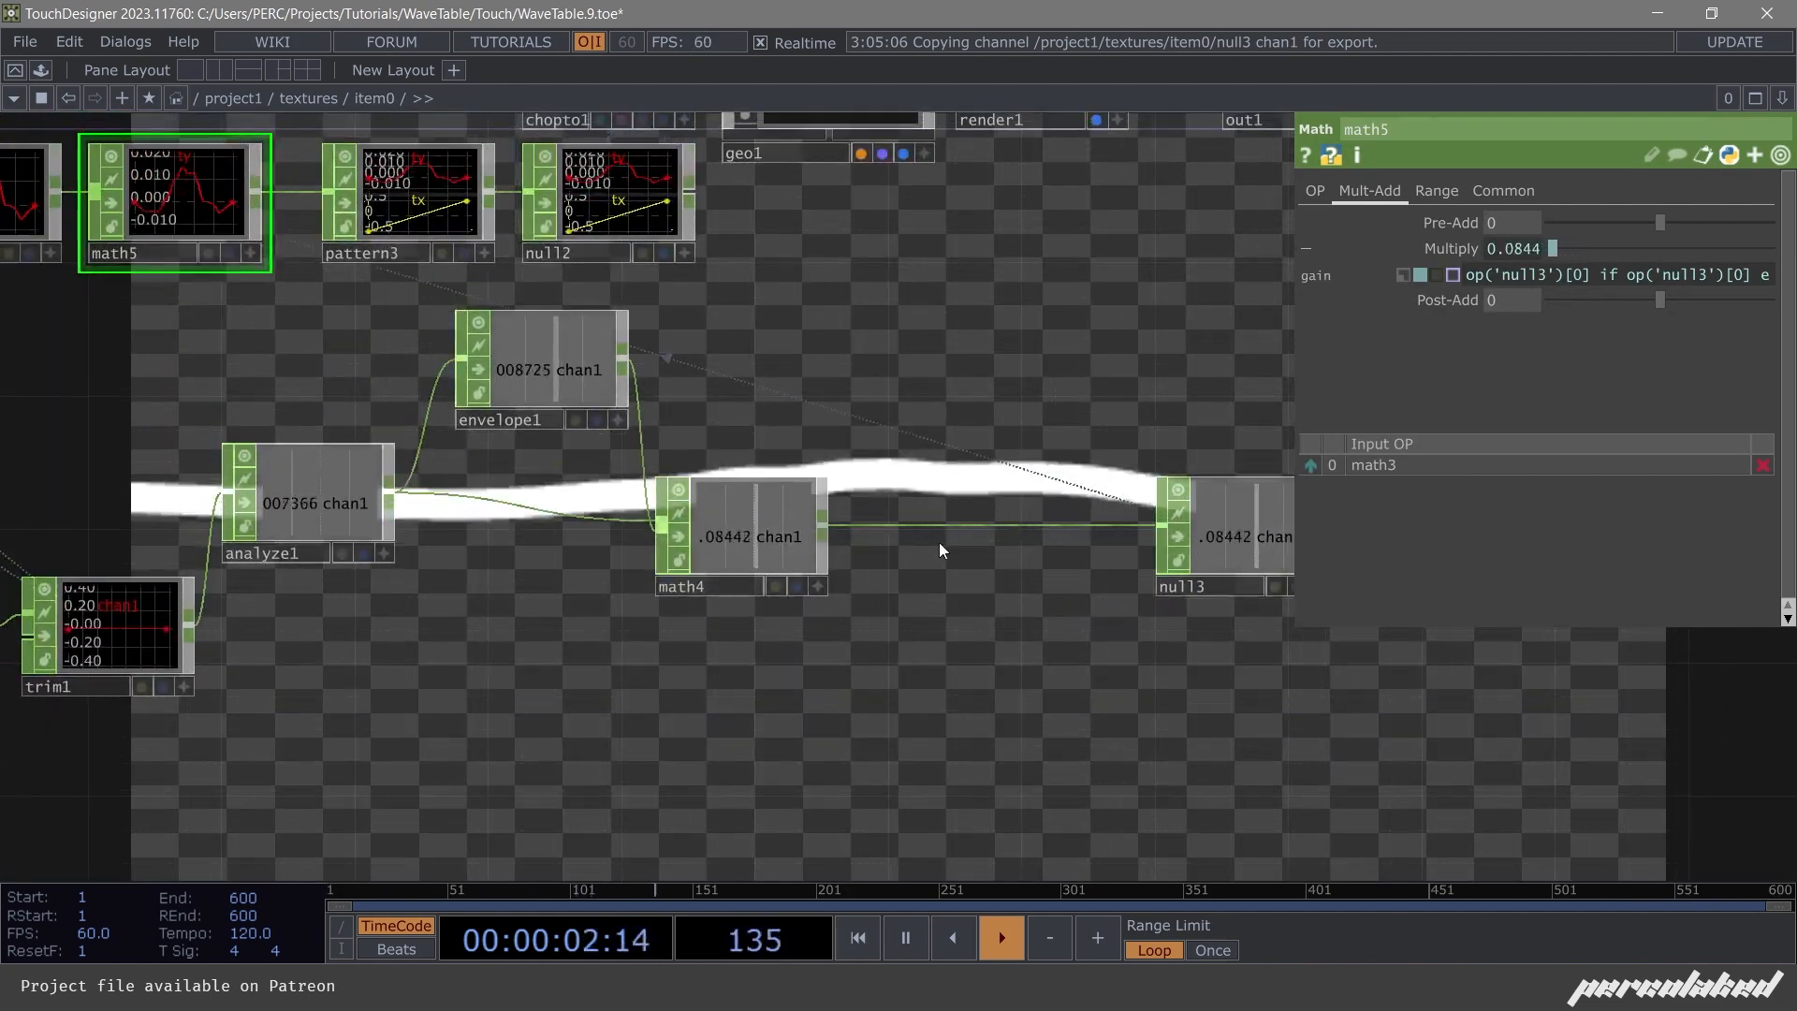
{"action": "right_click", "coordinate": [917, 524]}
{"action": "left_click", "coordinate": [951, 501]}
{"action": "type", "text": "math"}
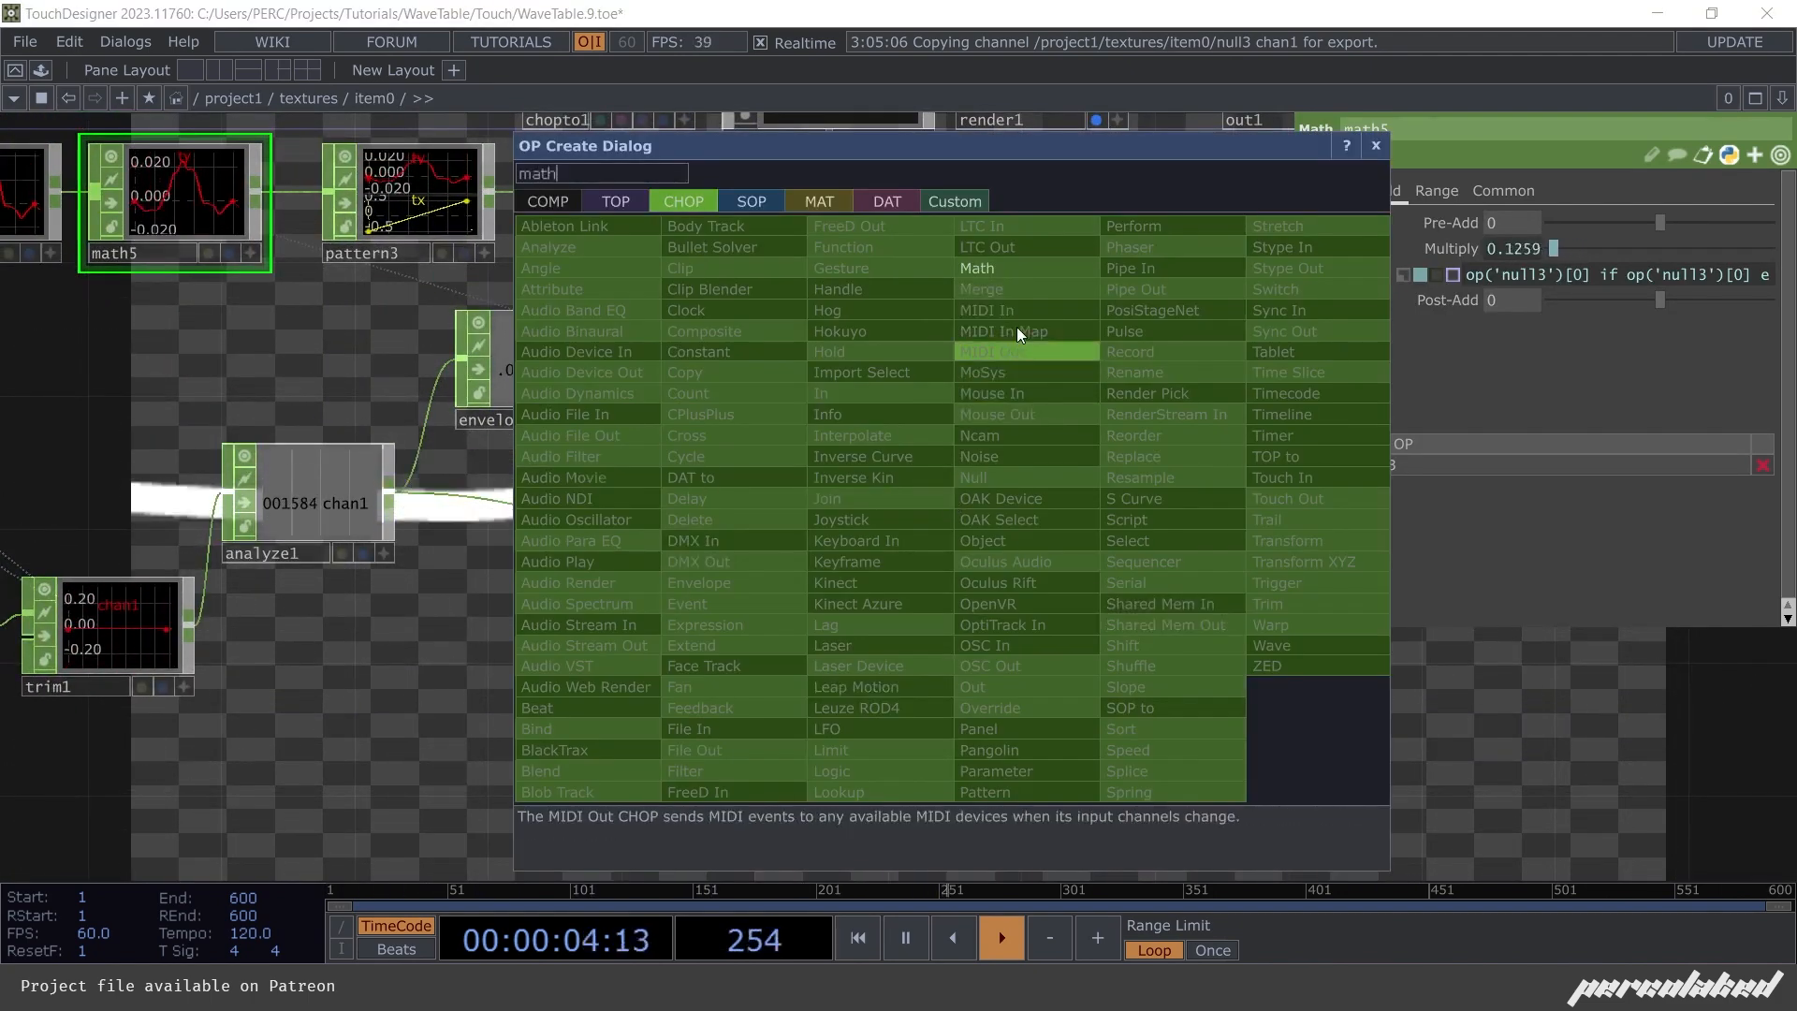
{"action": "left_click", "coordinate": [1016, 269]}
{"action": "left_click", "coordinate": [1018, 524]}
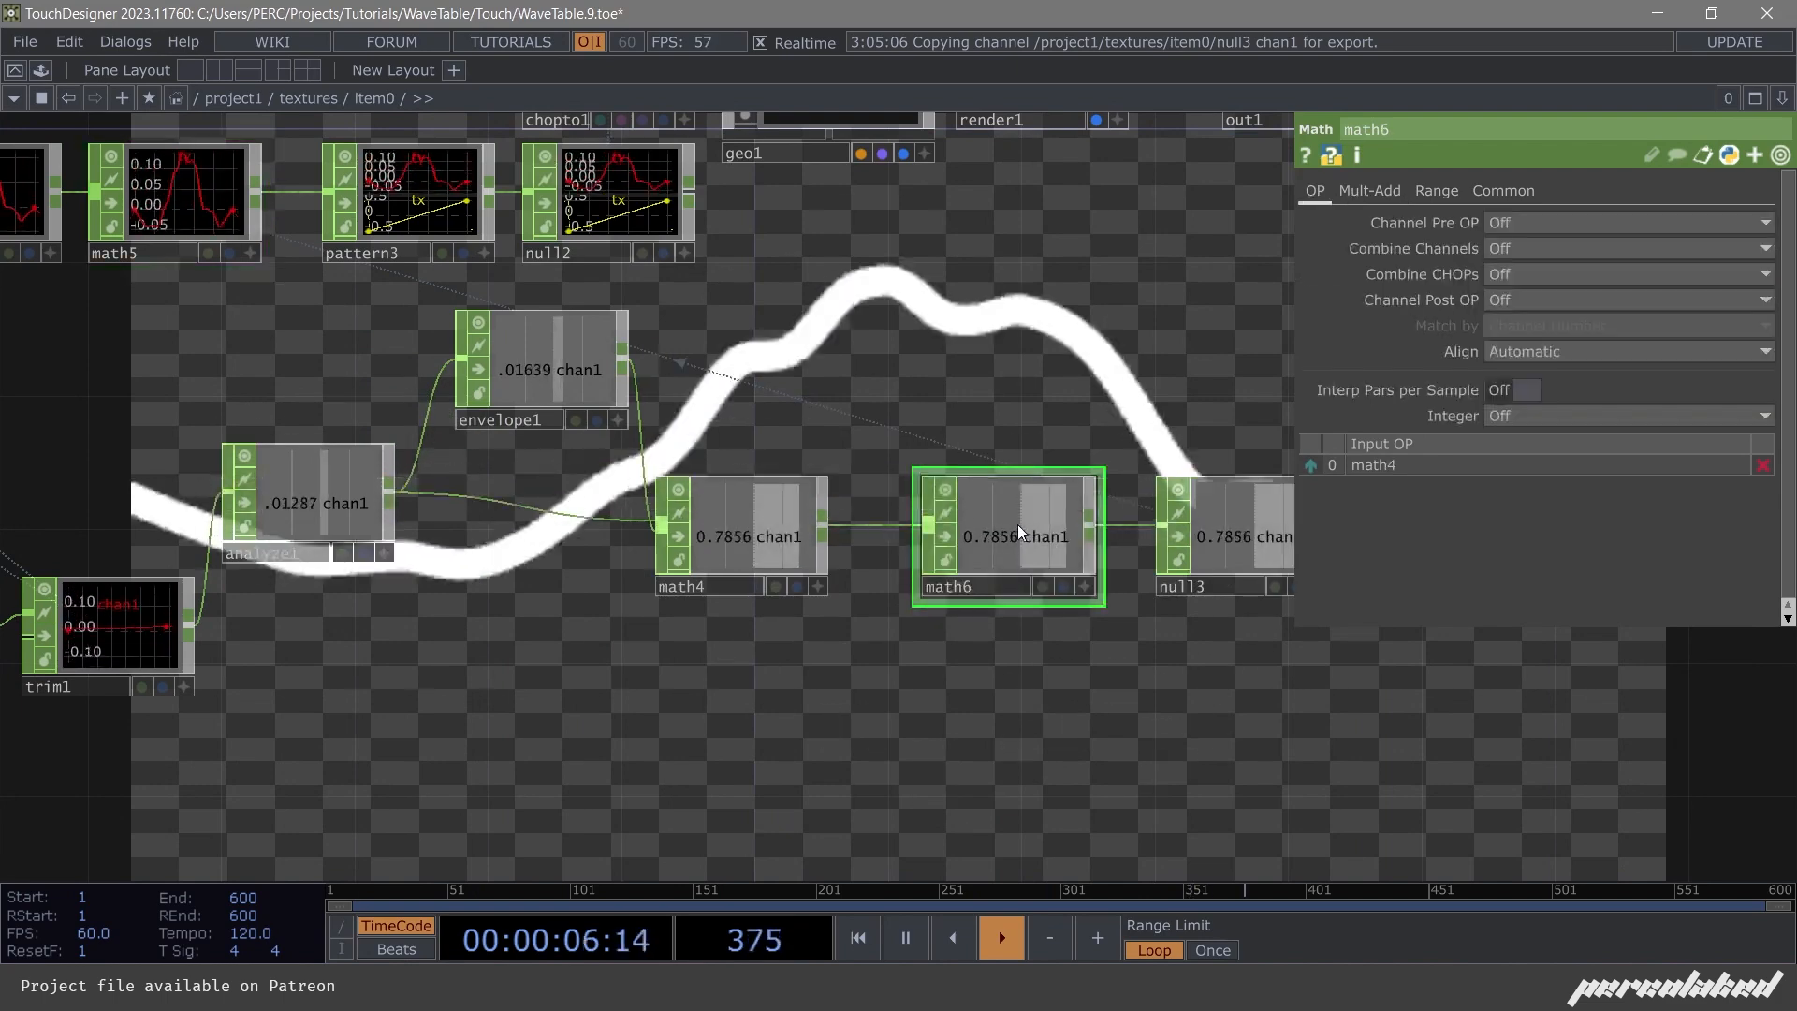
Set the lower To Range value of the new Math CHOP after math4 to 0.3.
{"action": "left_click", "coordinate": [1436, 190]}
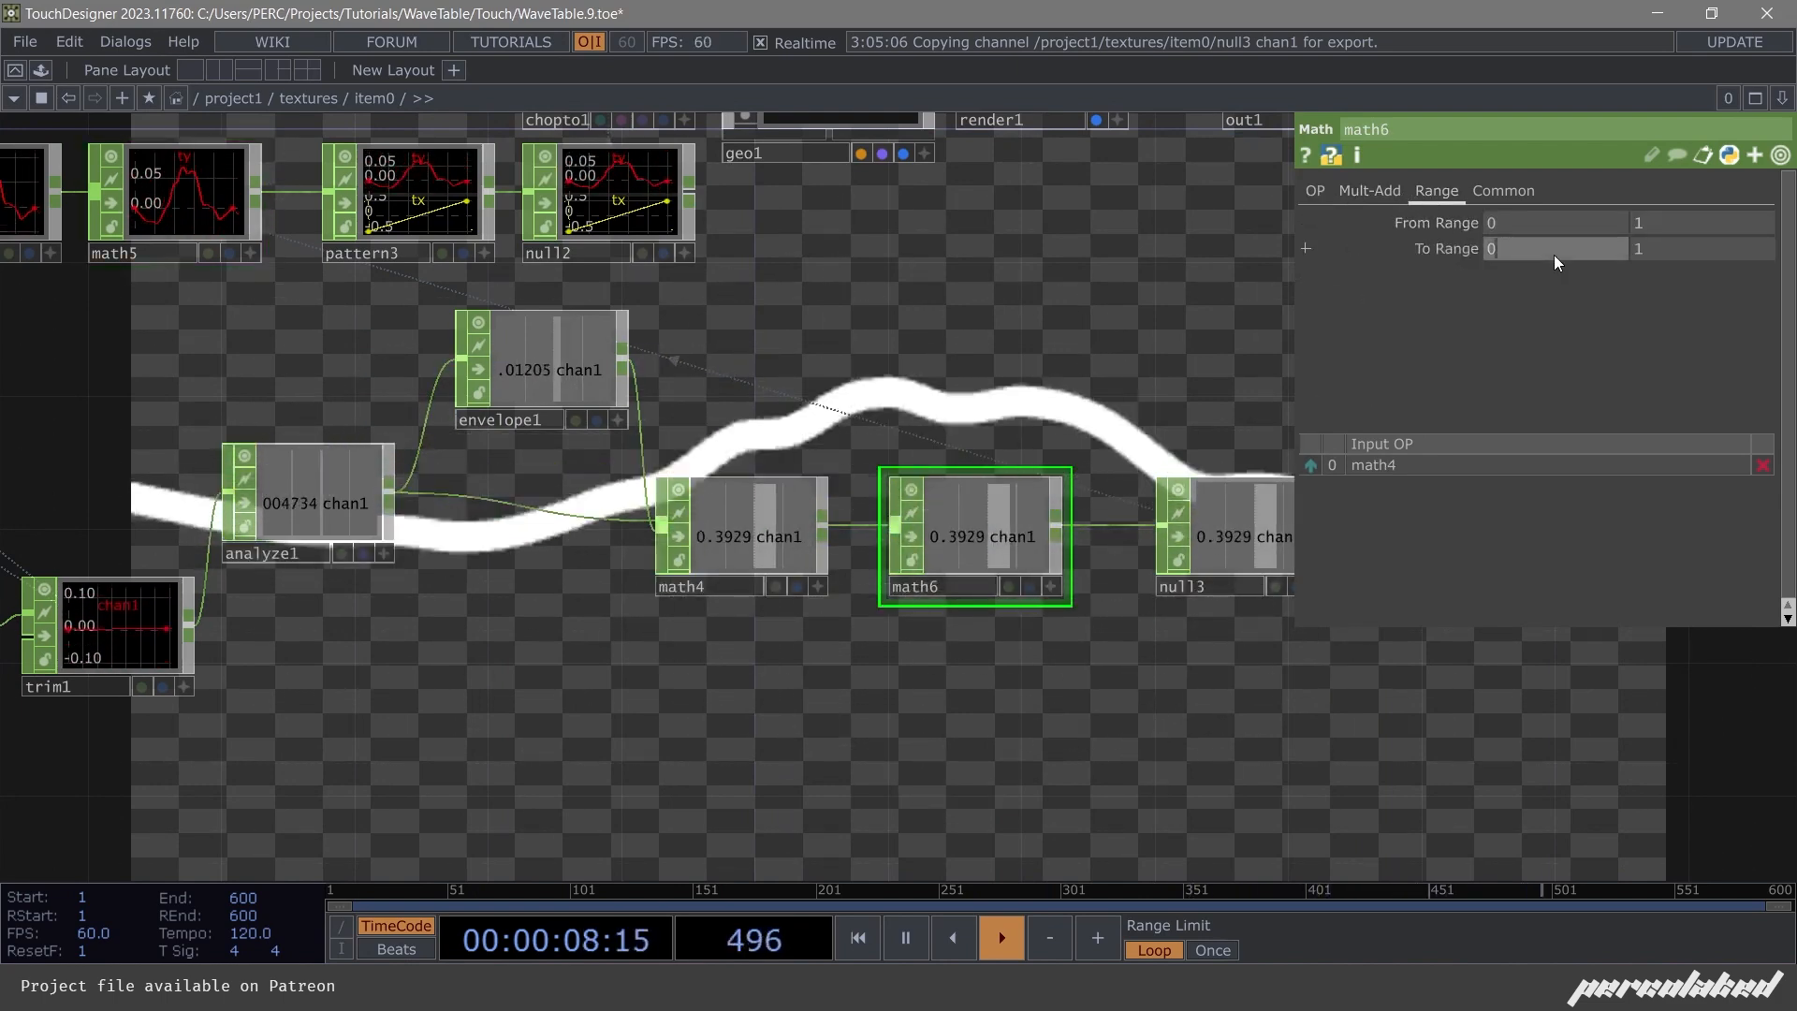
{"action": "type", "text": "0.3"}
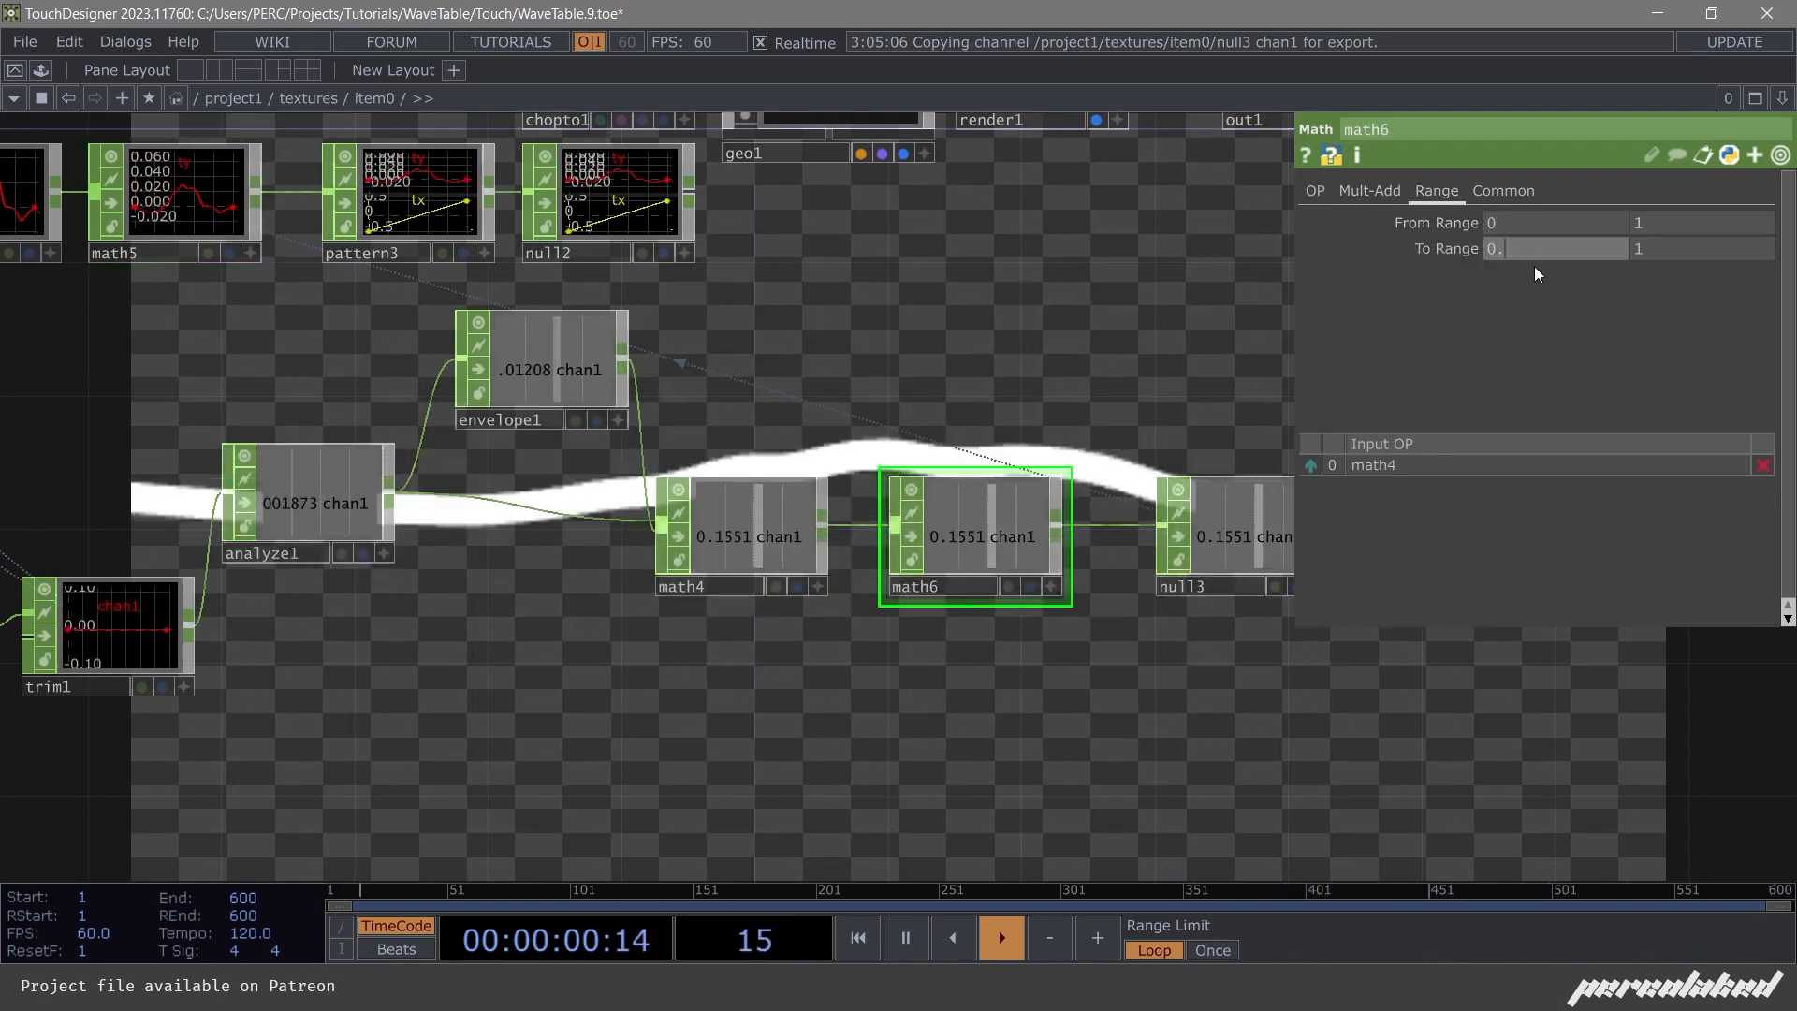
{"action": "key", "text": "Return"}
Recreate all texture items from the updated item0 with replicator1 and return to project1 to view the grid.
{"action": "scroll", "coordinate": [974, 311], "scroll_direction": "down", "scroll_amount": 3}
{"action": "scroll", "coordinate": [974, 312], "scroll_direction": "down", "scroll_amount": 6}
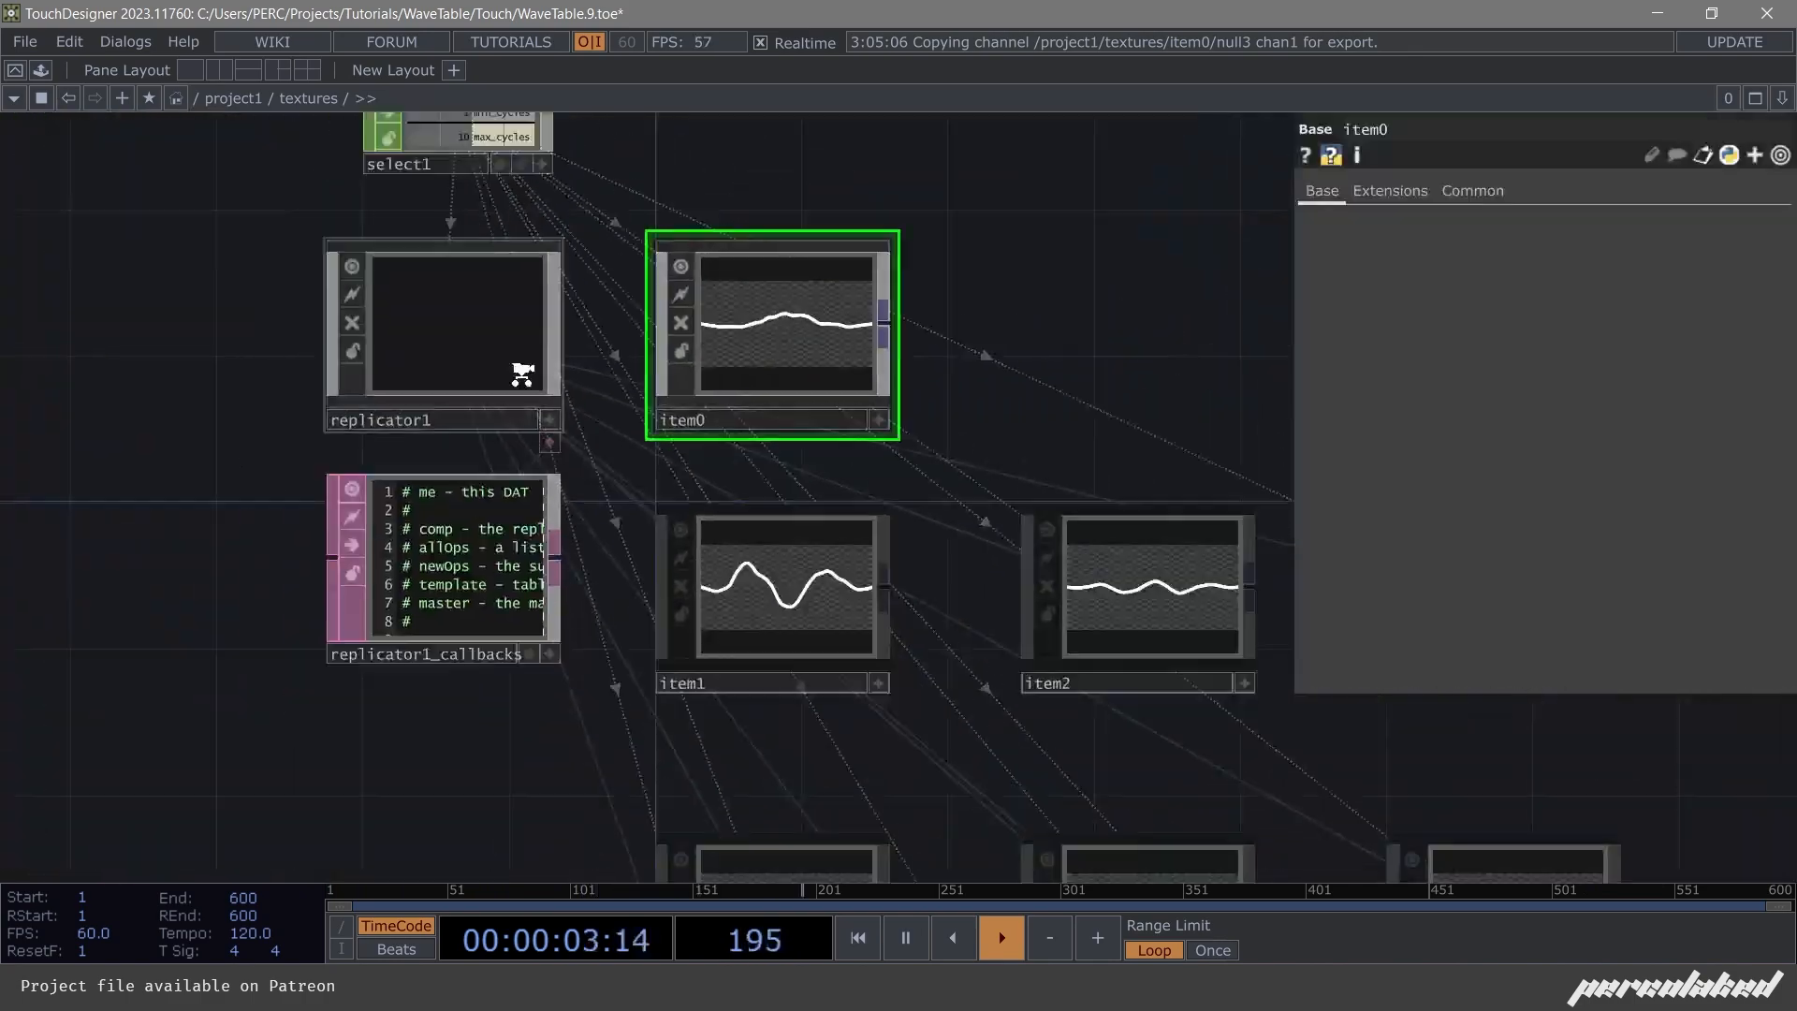
{"action": "left_click", "coordinate": [475, 337]}
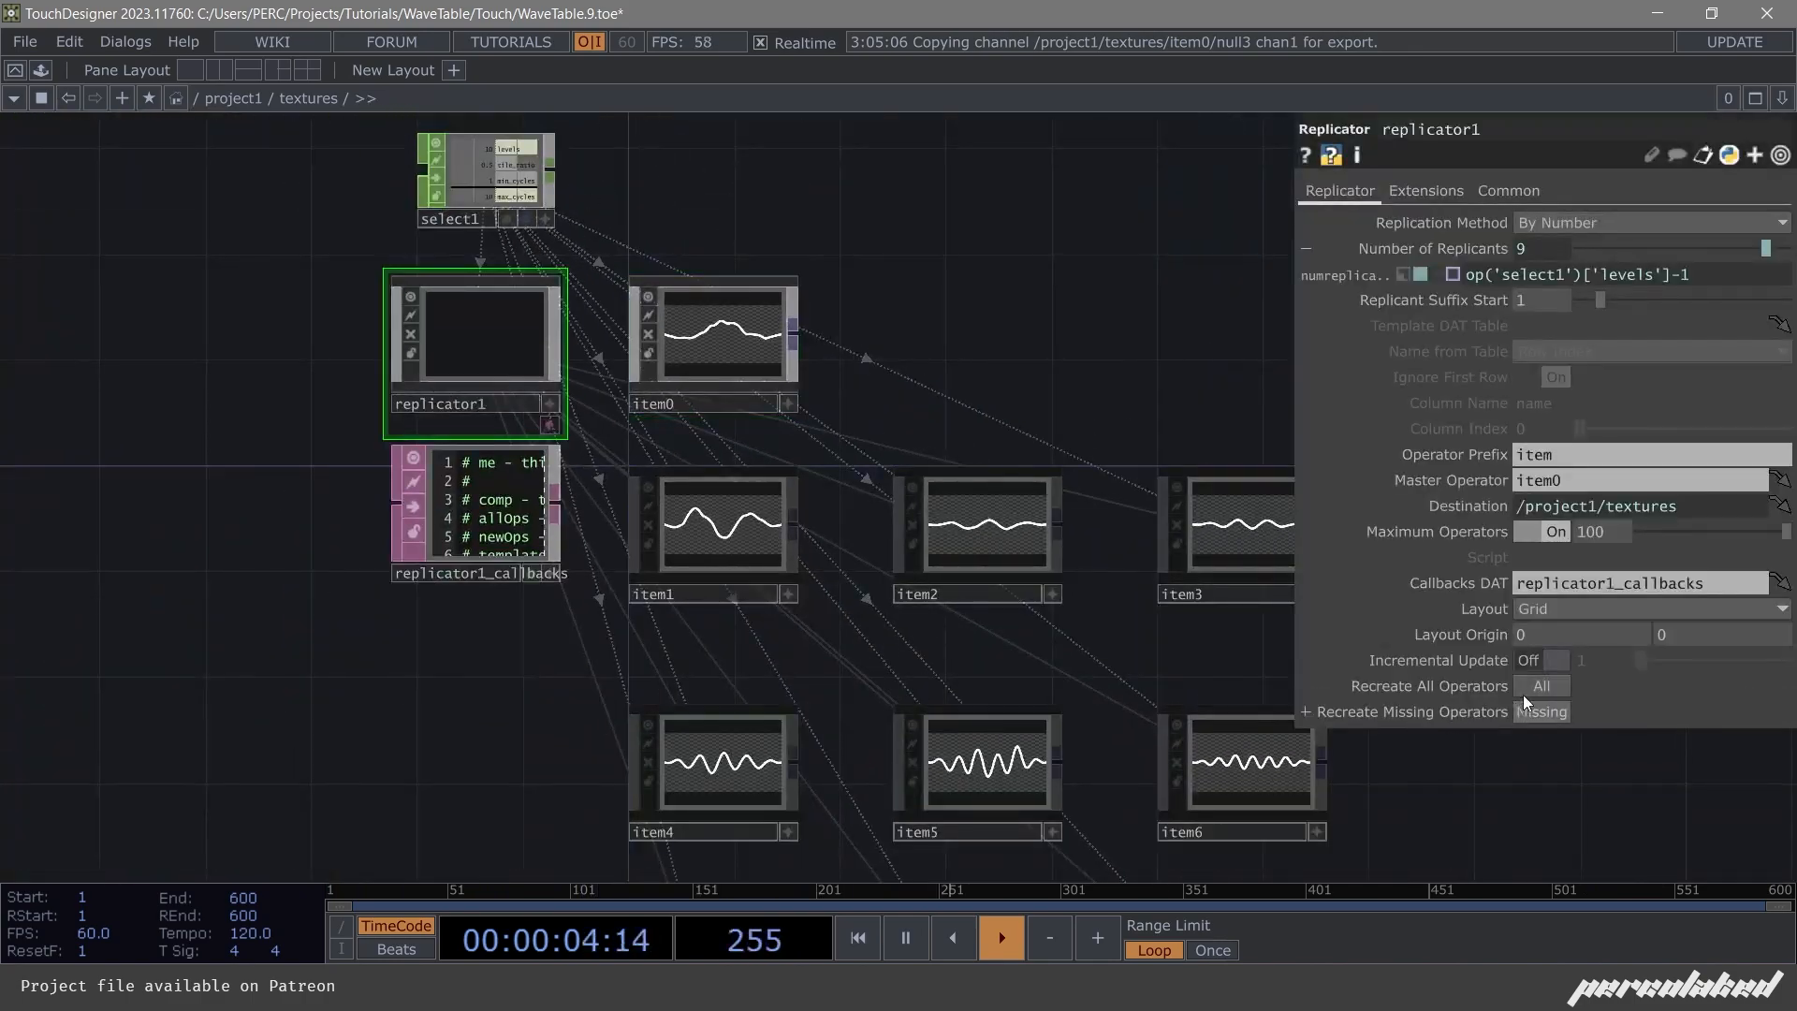
{"action": "scroll", "coordinate": [842, 465], "scroll_direction": "down", "scroll_amount": 10}
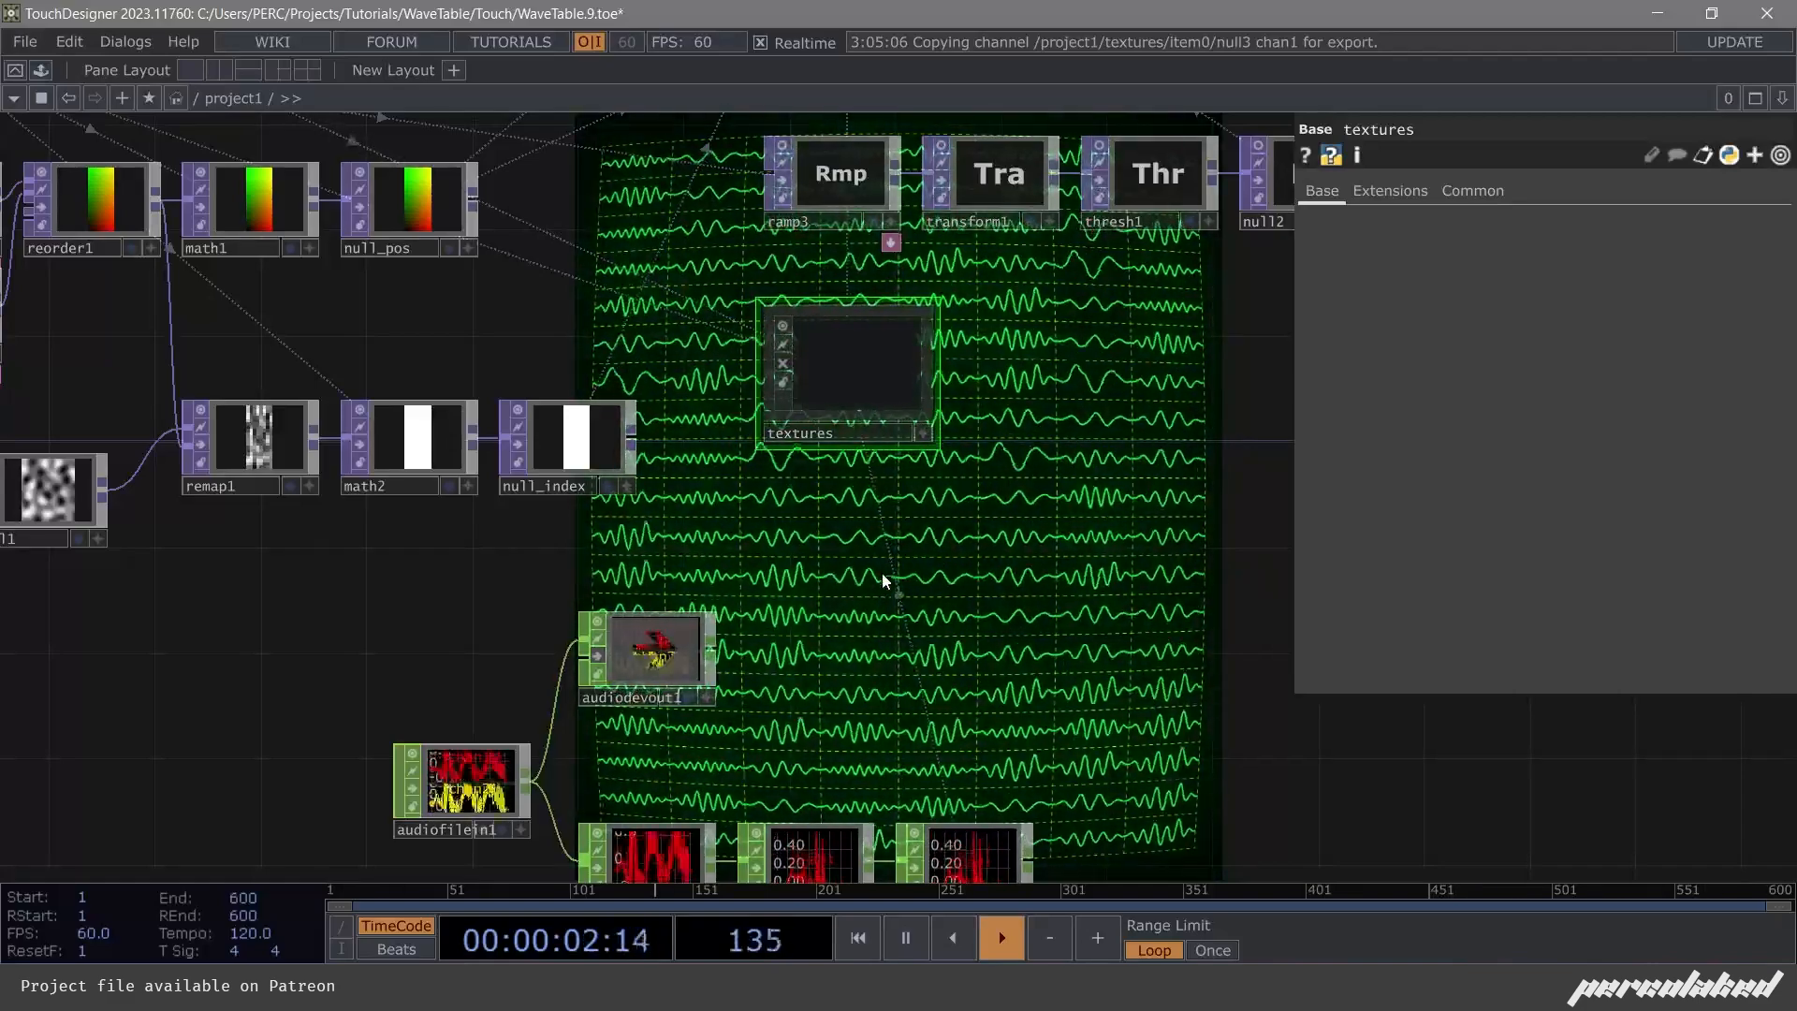
Review the whole project1 network, from the data, texture and audio operators to the render chain, against the animated waveform grid.
{"action": "left_click_drag", "start_coordinate": [858, 566], "coordinate": [721, 540]}
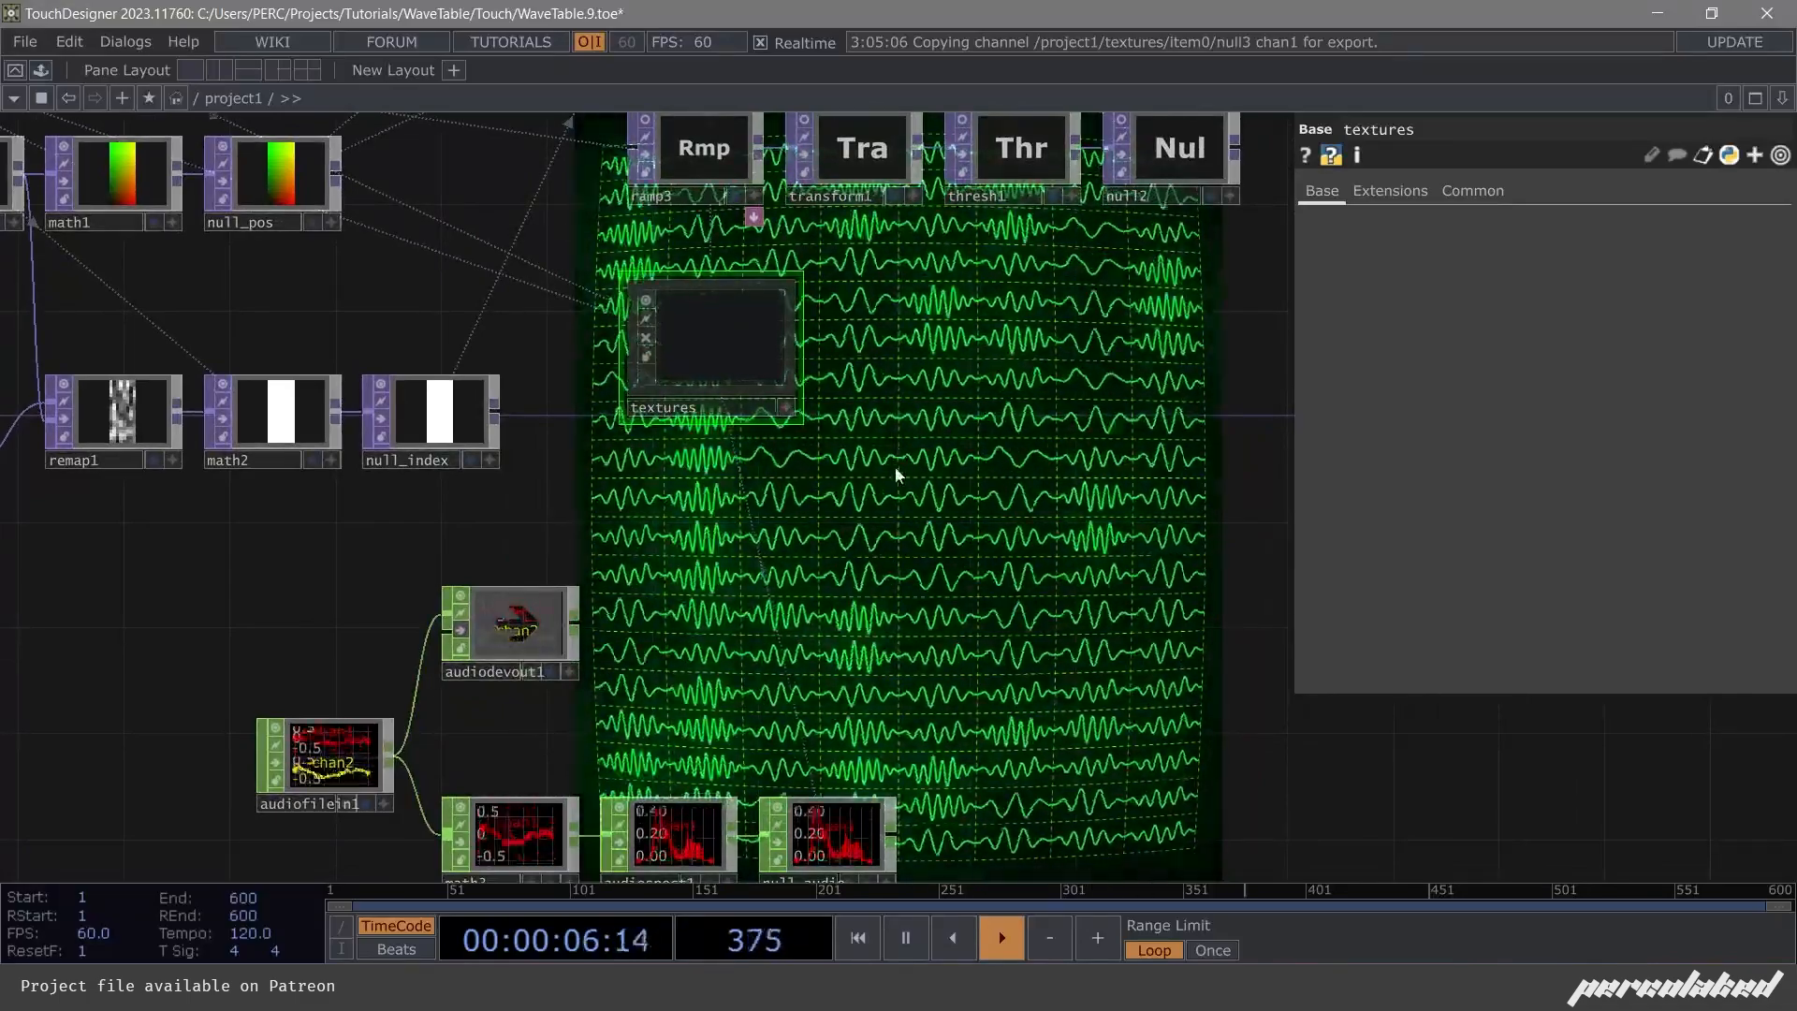
{"action": "left_click_drag", "start_coordinate": [947, 502], "coordinate": [694, 691]}
{"action": "left_click_drag", "start_coordinate": [946, 434], "coordinate": [845, 578]}
{"action": "scroll", "coordinate": [849, 575], "scroll_direction": "down", "scroll_amount": 3}
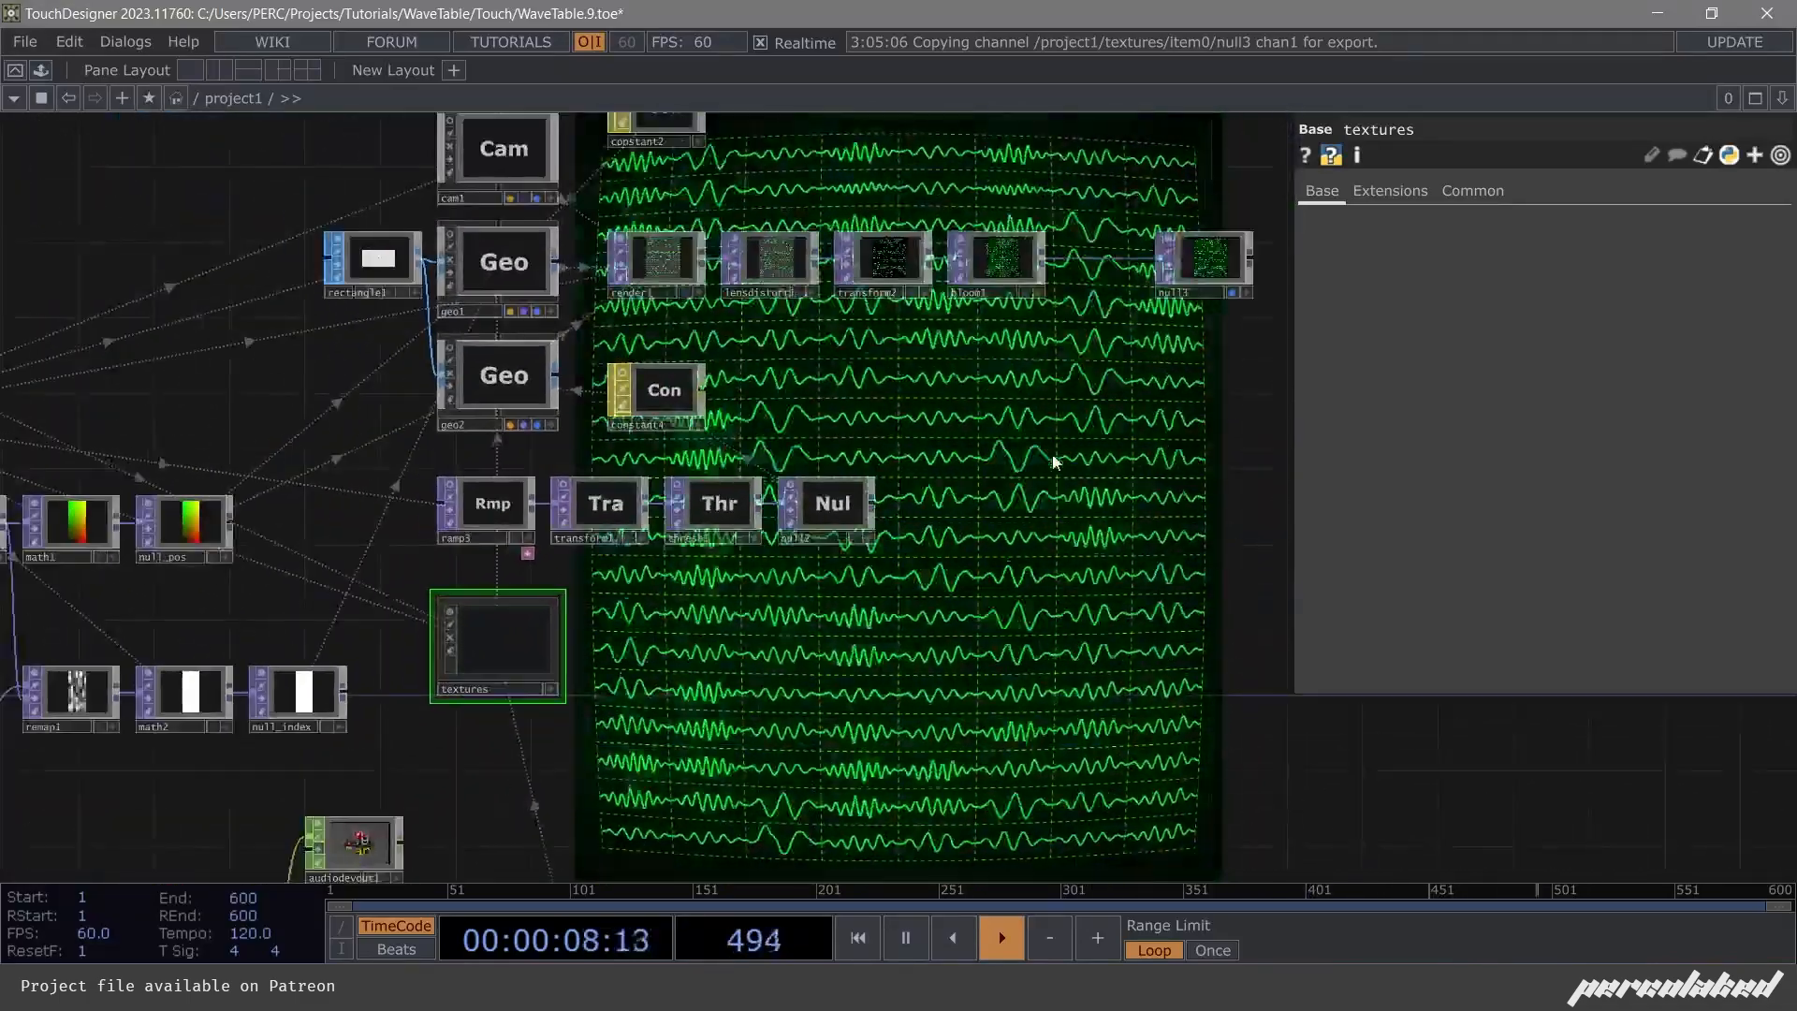
{"action": "left_click_drag", "start_coordinate": [1055, 461], "coordinate": [1070, 348]}
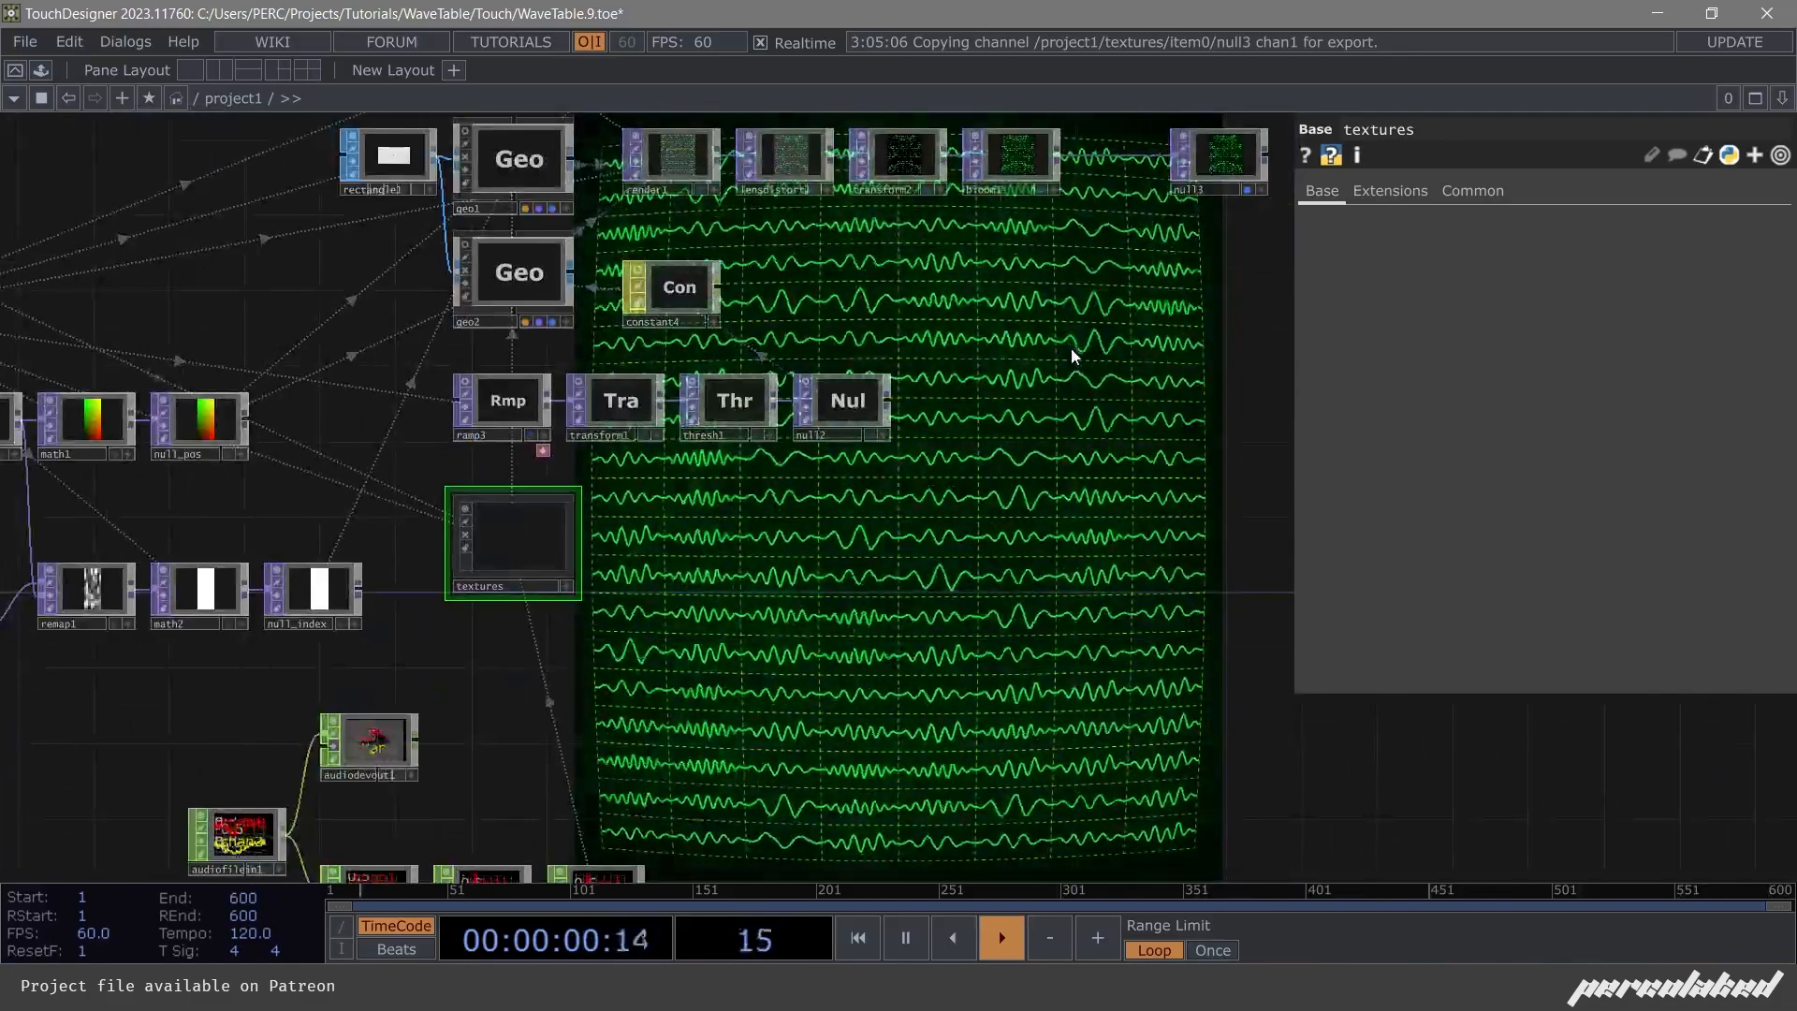
{"action": "left_click_drag", "start_coordinate": [213, 310], "coordinate": [879, 382]}
{"action": "scroll", "coordinate": [672, 415], "scroll_direction": "down", "scroll_amount": 5}
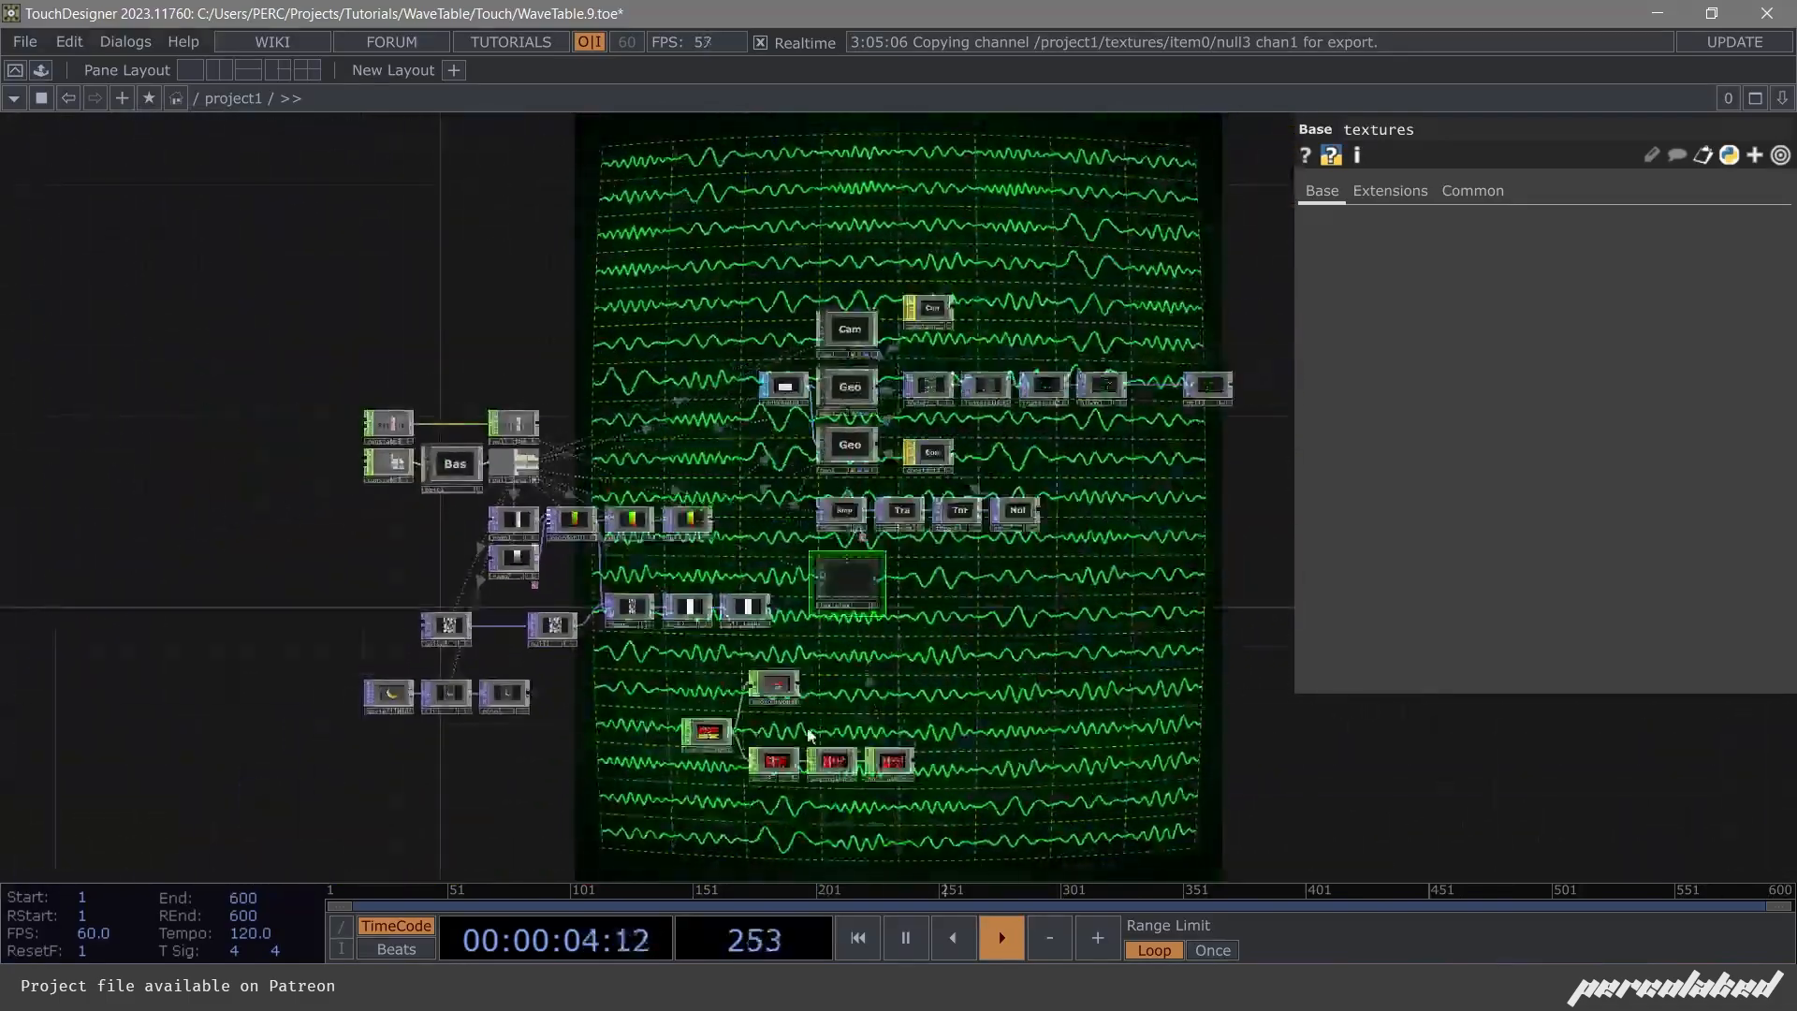
{"action": "scroll", "coordinate": [655, 720], "scroll_direction": "up", "scroll_amount": 5}
{"action": "scroll", "coordinate": [624, 713], "scroll_direction": "down", "scroll_amount": 5}
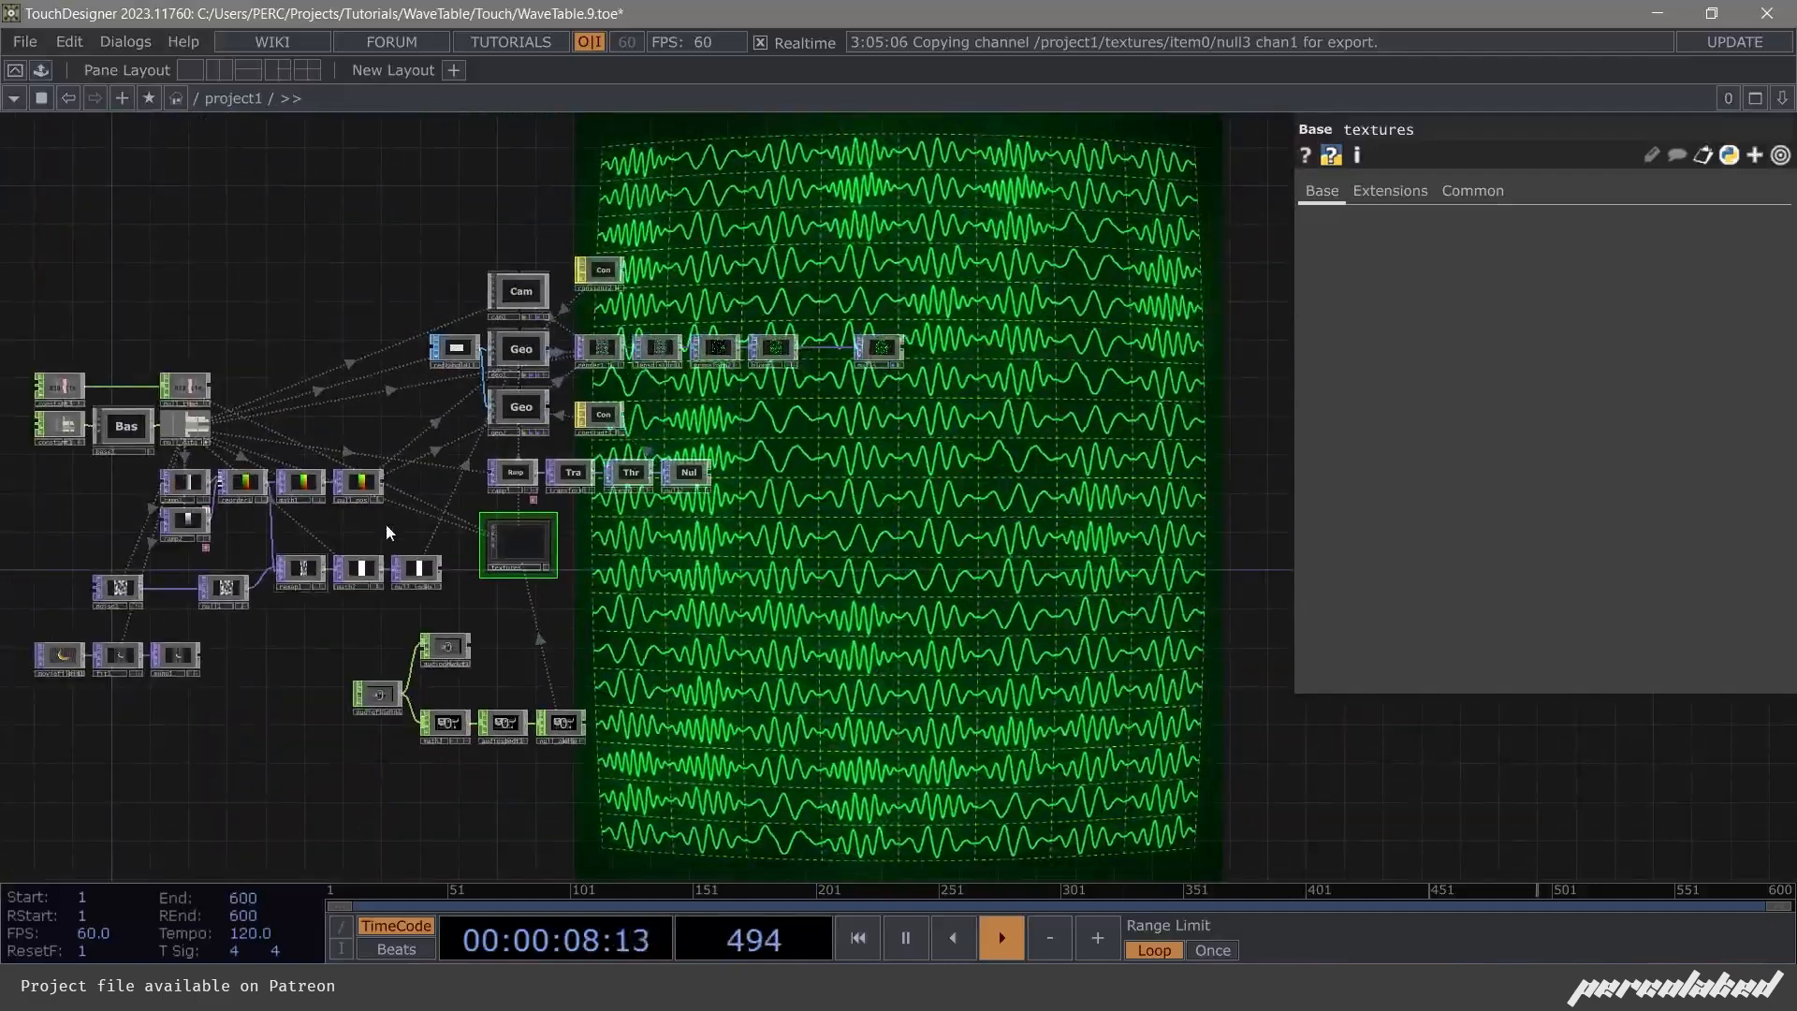
{"action": "scroll", "coordinate": [421, 479], "scroll_direction": "up", "scroll_amount": 3}
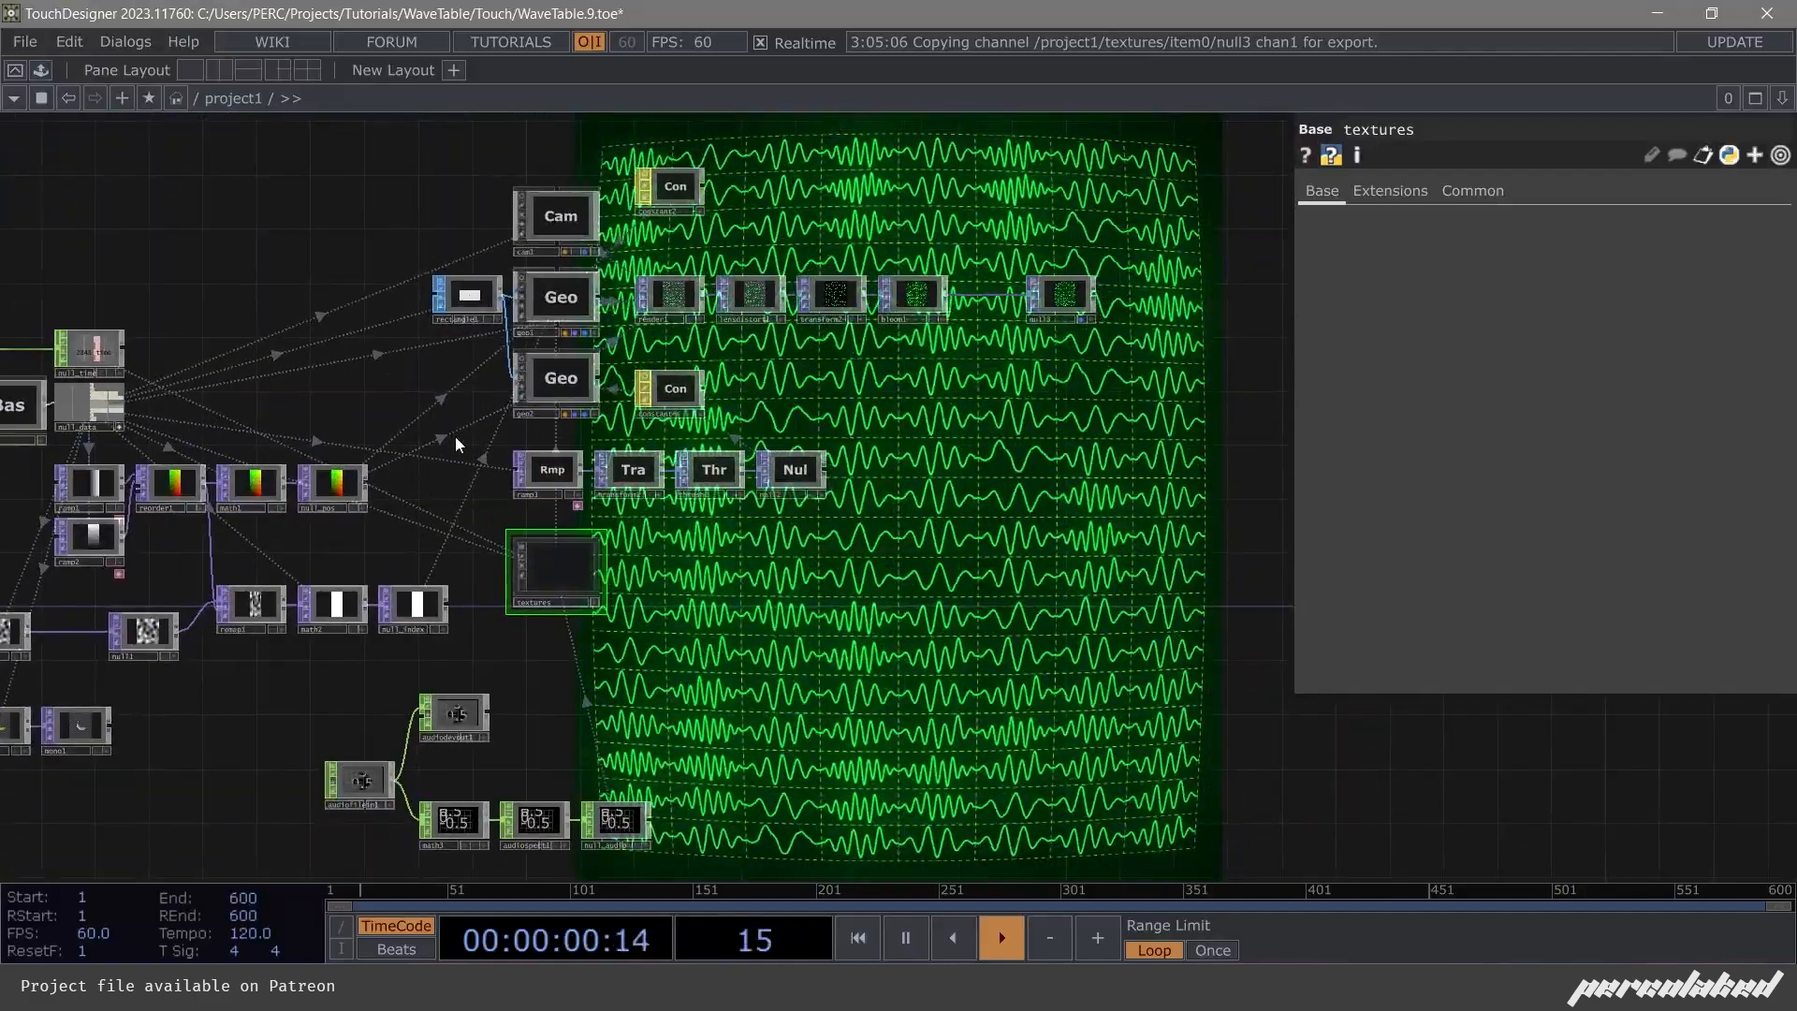
{"action": "left_click_drag", "start_coordinate": [454, 436], "coordinate": [554, 474]}
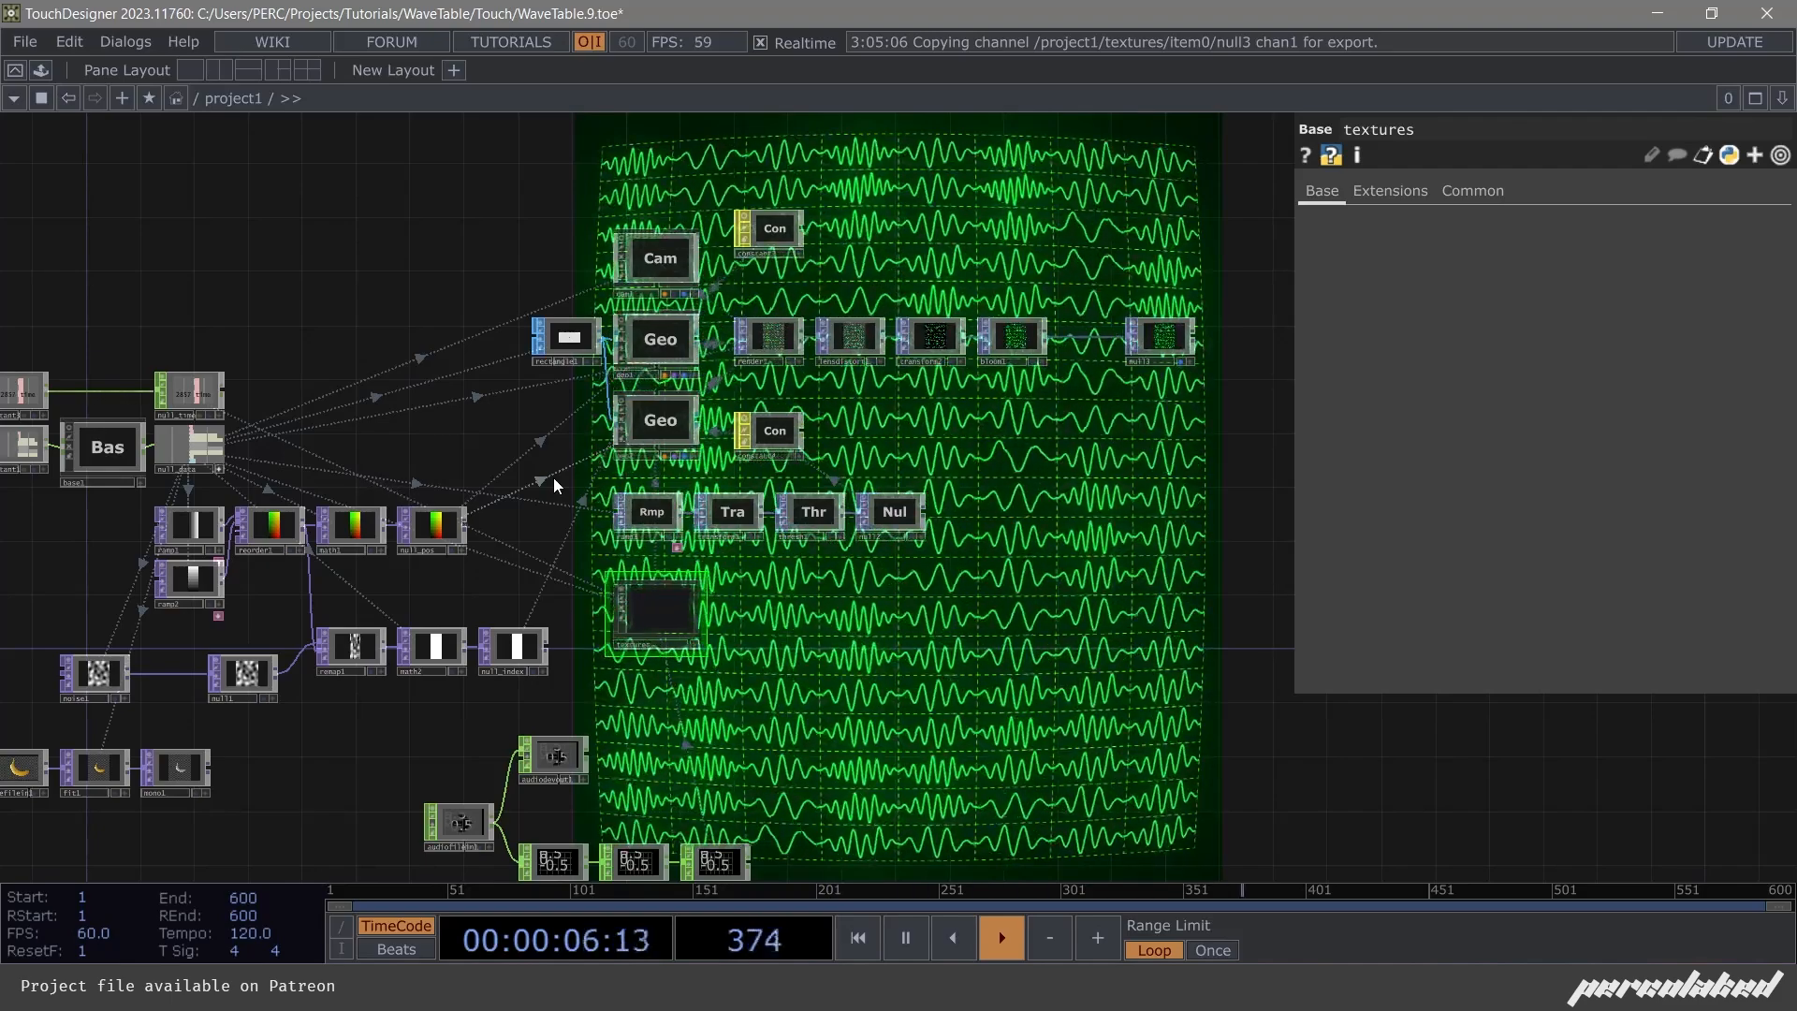
{"action": "left_click_drag", "start_coordinate": [469, 399], "coordinate": [512, 398]}
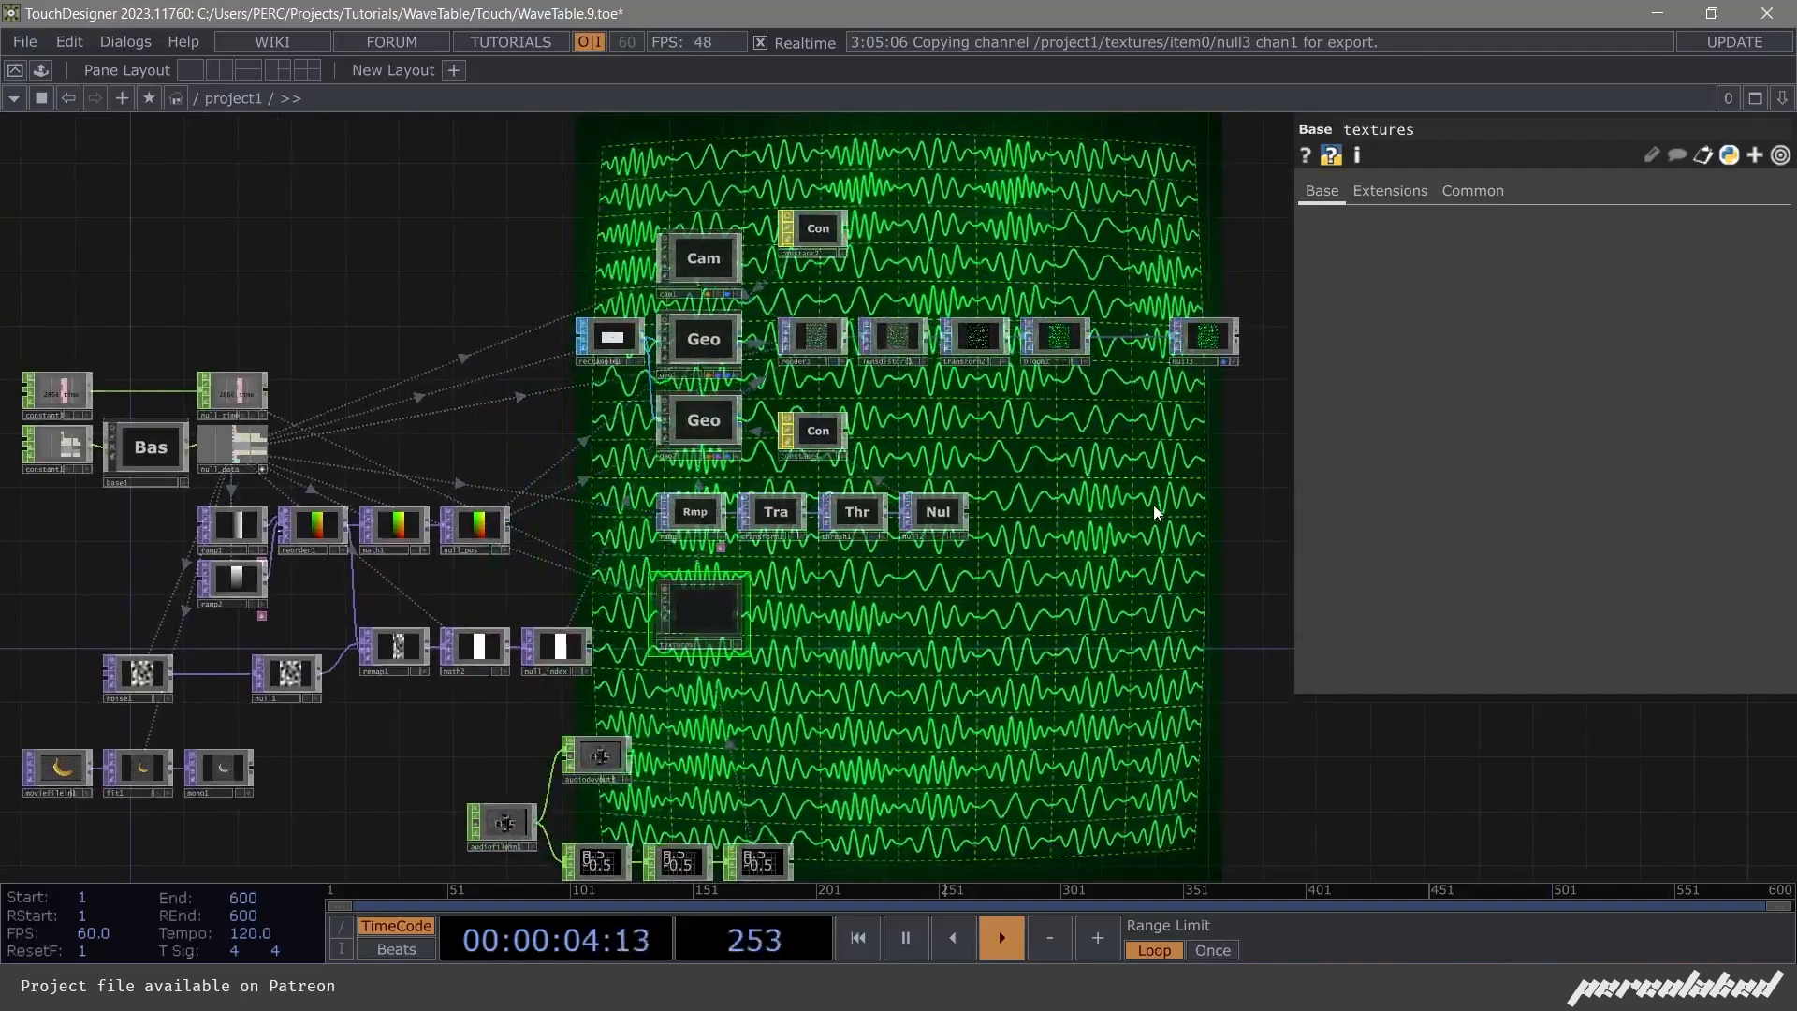
{"action": "left_click_drag", "start_coordinate": [1089, 653], "coordinate": [930, 574]}
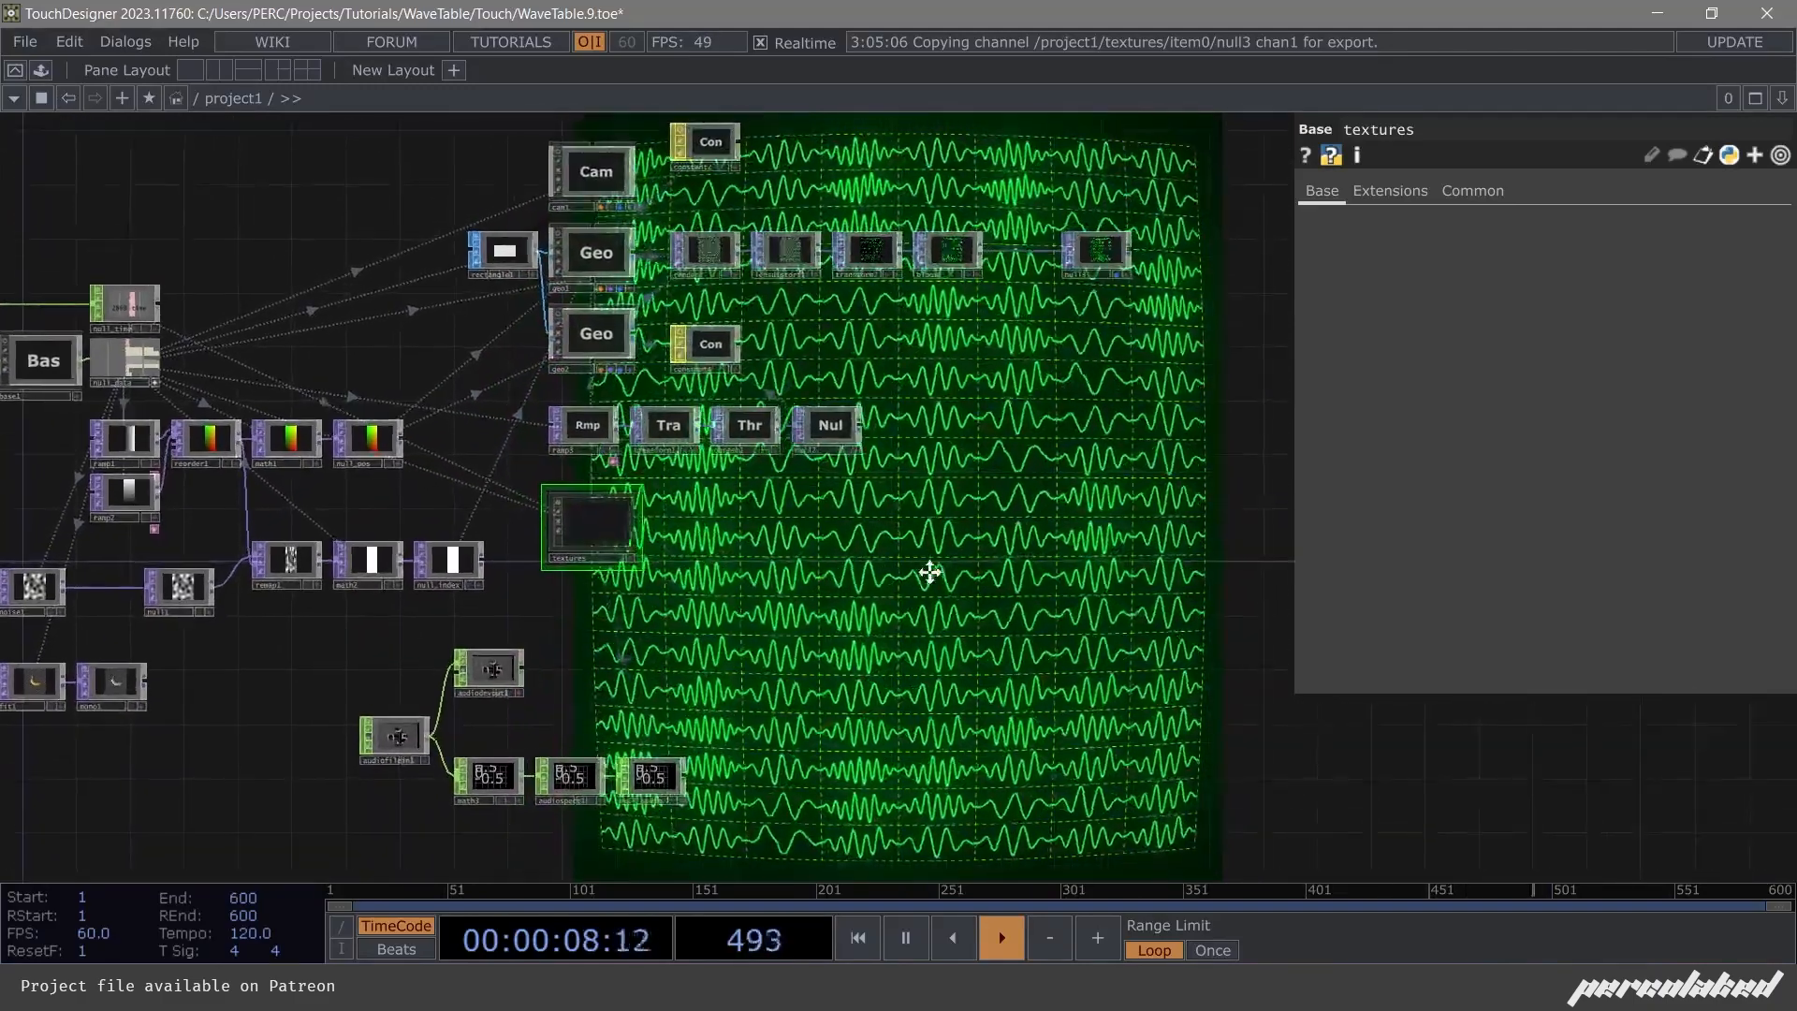